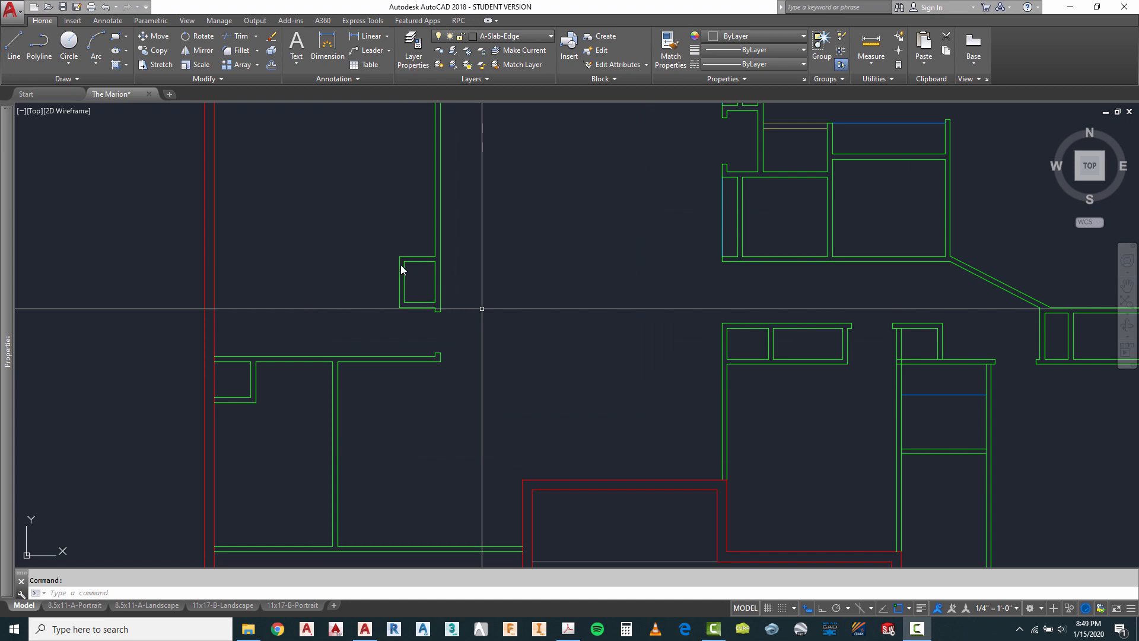
Trim the overlapping lines where the small closet's walls meet the long vertical wall and the horizontal wall below it.
scroll(436, 254, "up", 3)
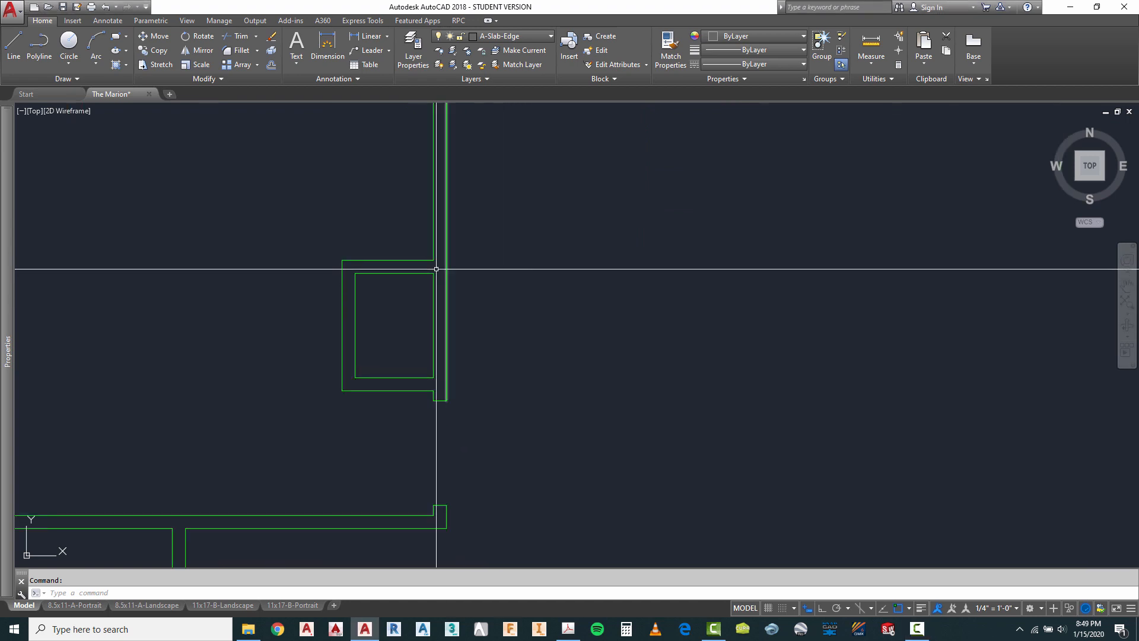
scroll(389, 267, "down", 3)
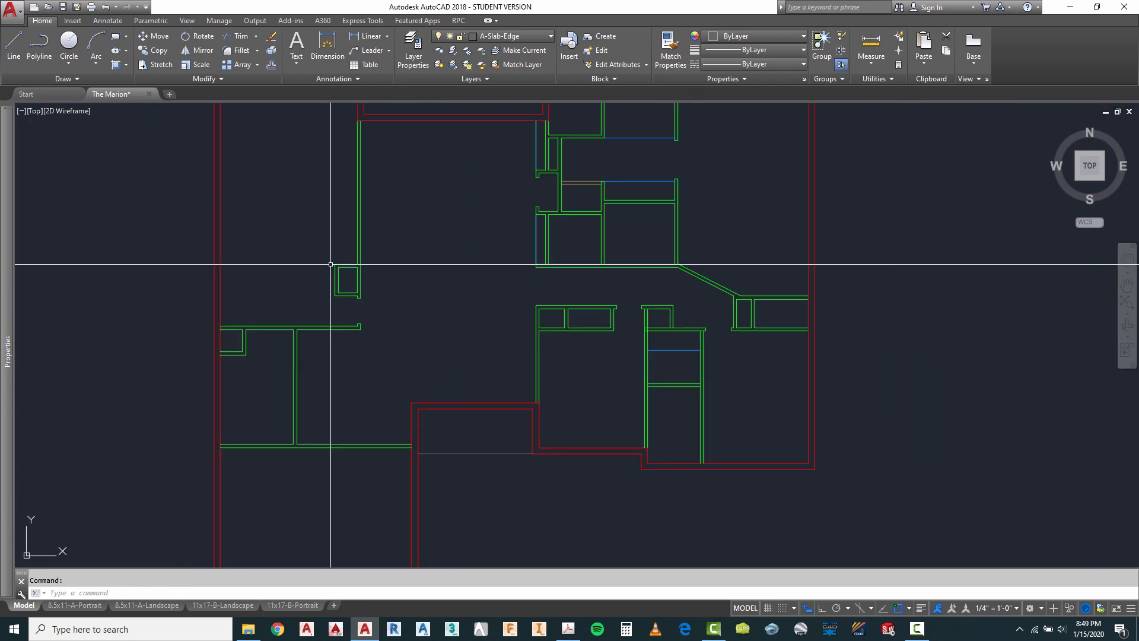
scroll(635, 318, "up", 3)
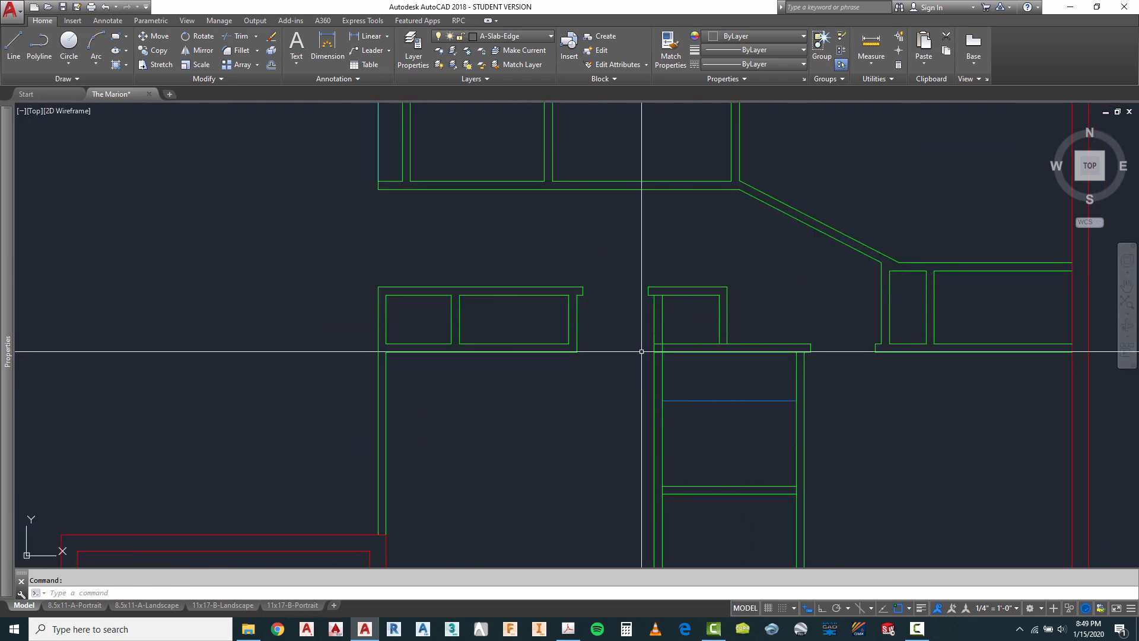
scroll(855, 373, "up", 2)
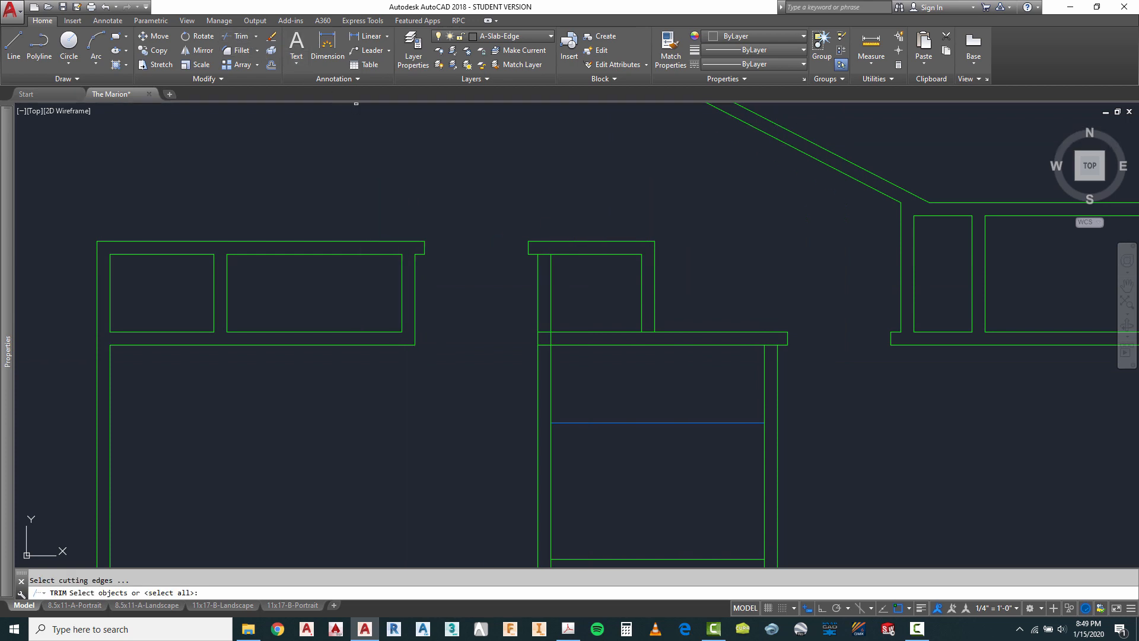
left_click(803, 224)
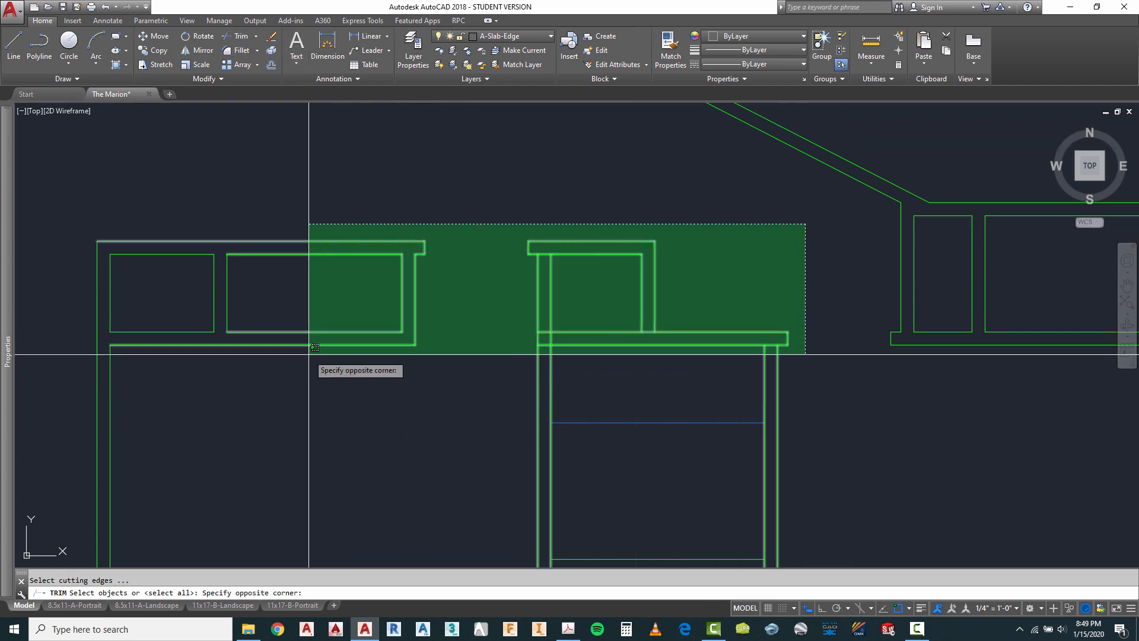
left_click(311, 382)
scroll(524, 262, "up", 4)
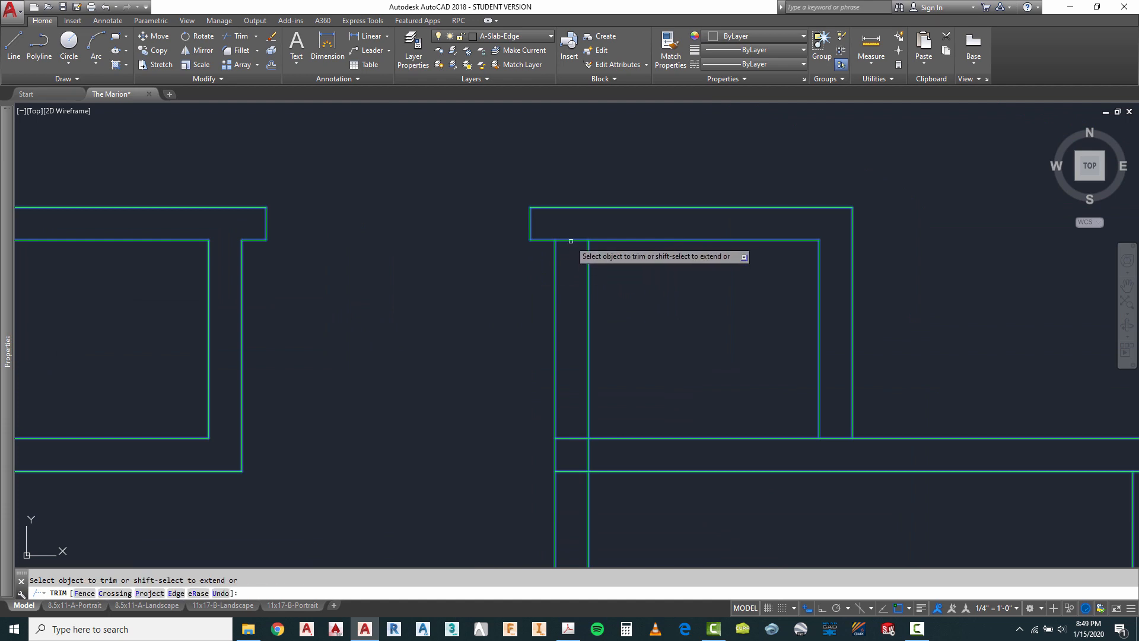
left_click(569, 240)
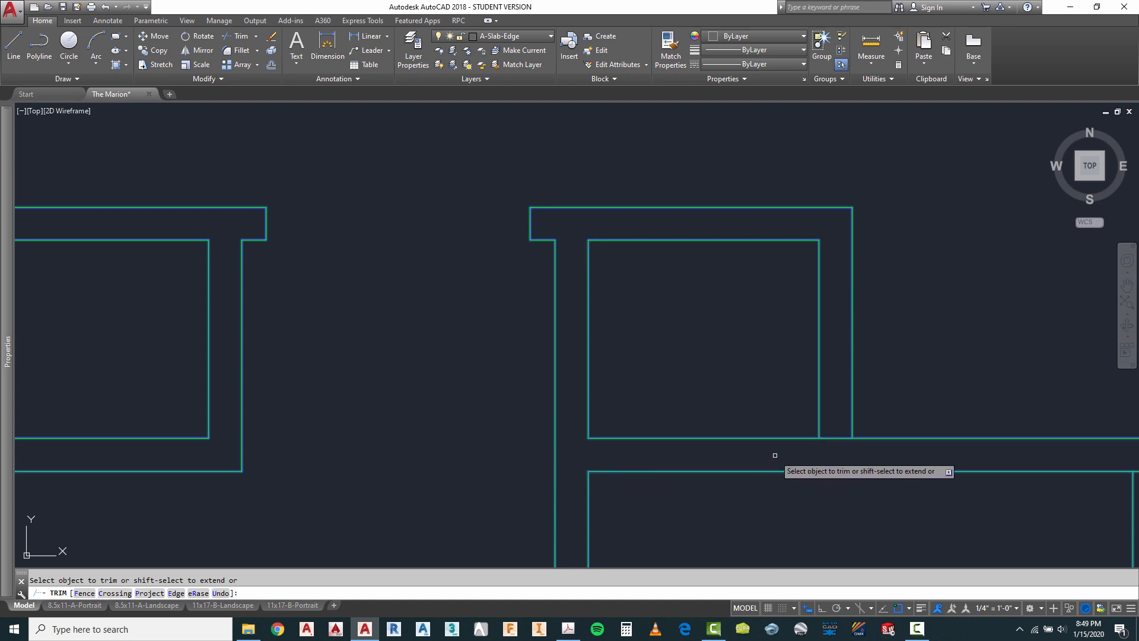
left_click(829, 439)
left_click(823, 445)
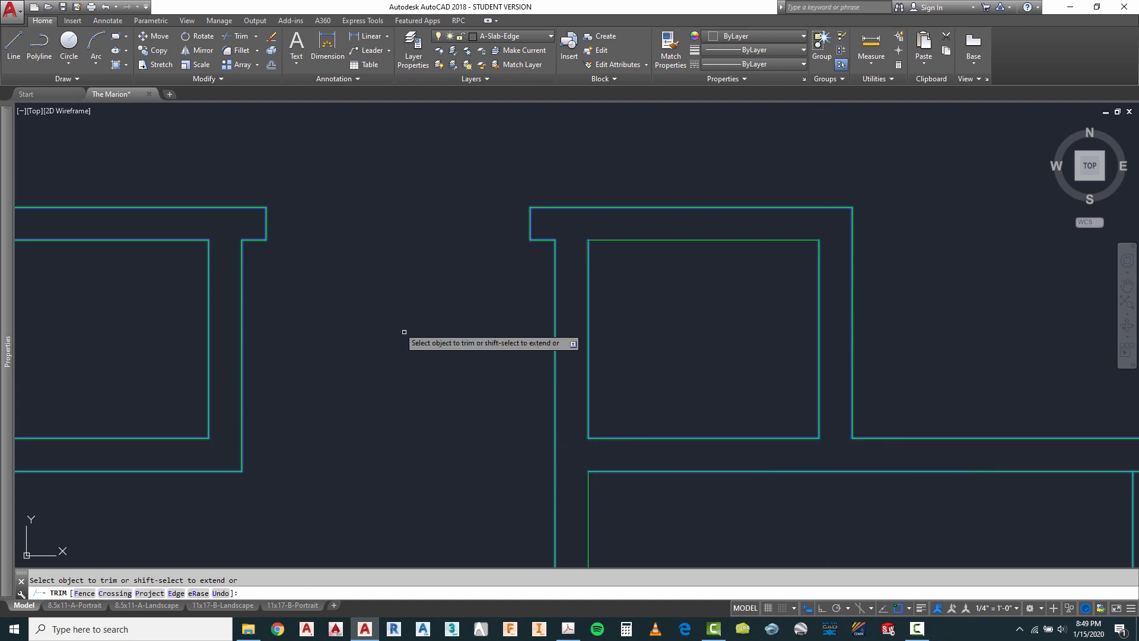
Trim the line crossing the junction at the short right end of the horizontal wall below the small closet, and finish trimming.
scroll(384, 292, "down", 3)
scroll(563, 342, "up", 2)
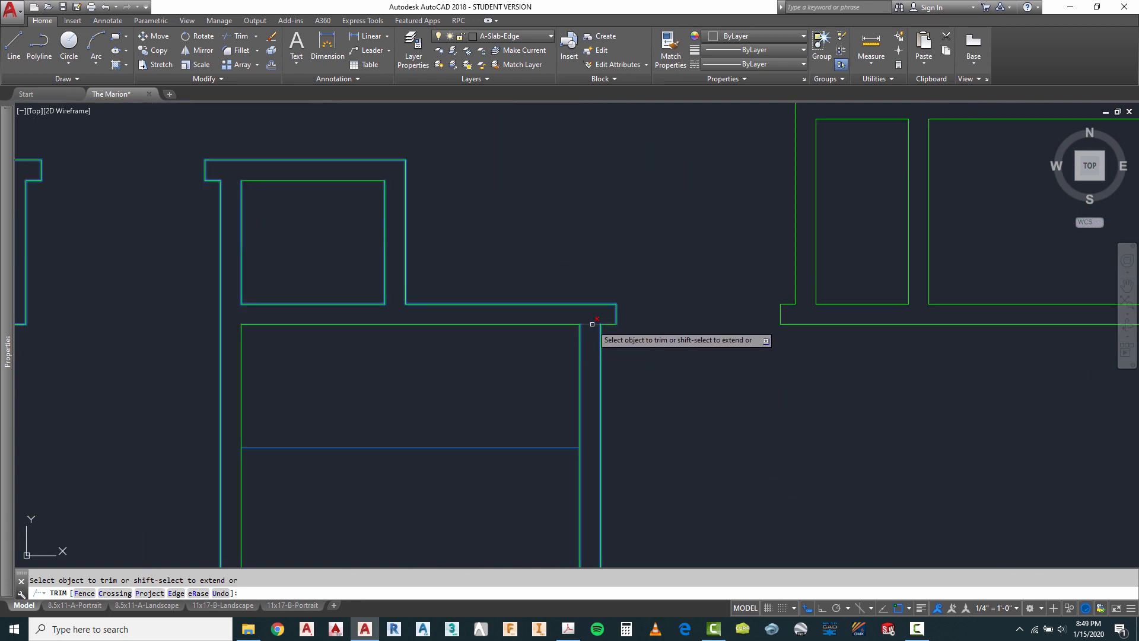
right_click(673, 331)
left_click(697, 339)
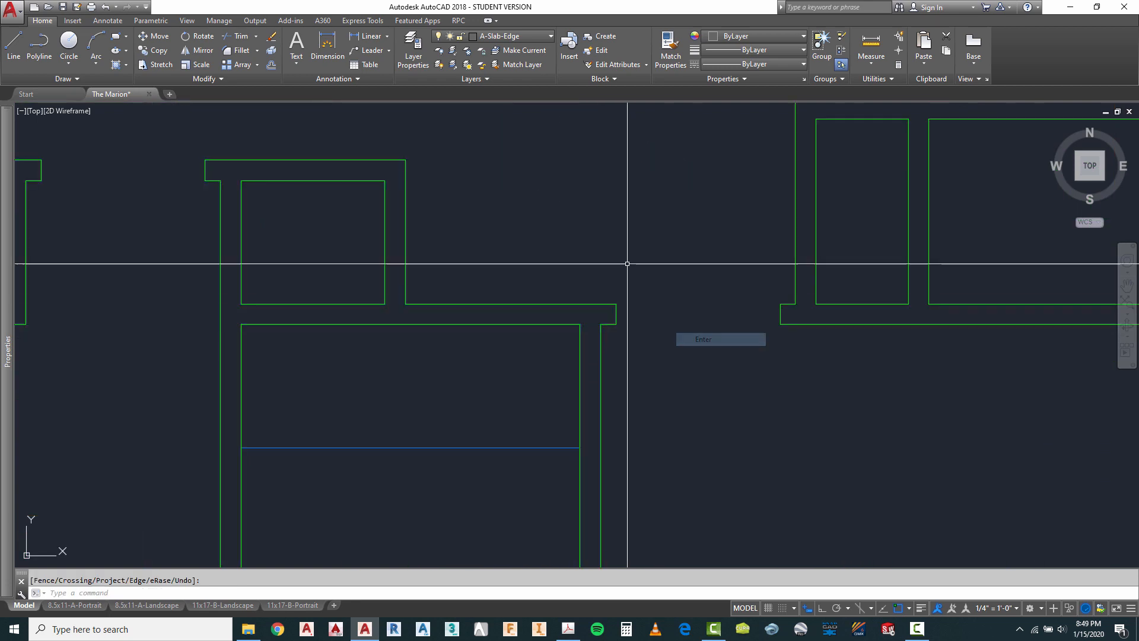
Trim both ends of the short horizontal partition so it opens into the two long vertical walls below the small closet.
scroll(580, 208, "down", 3)
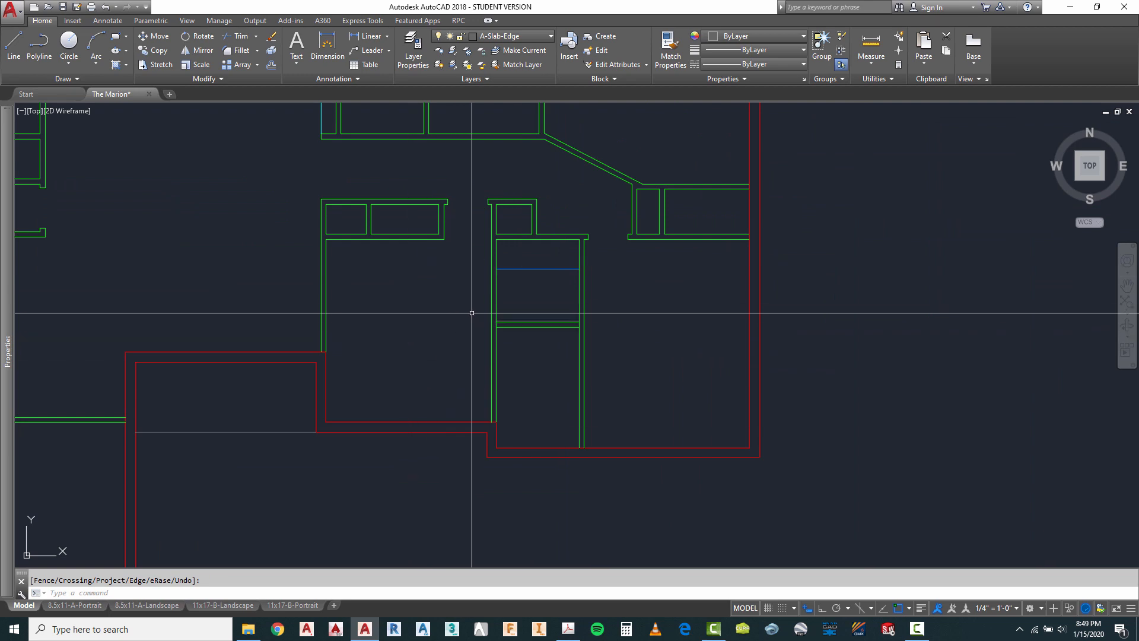
scroll(472, 313, "up", 2)
right_click(670, 287)
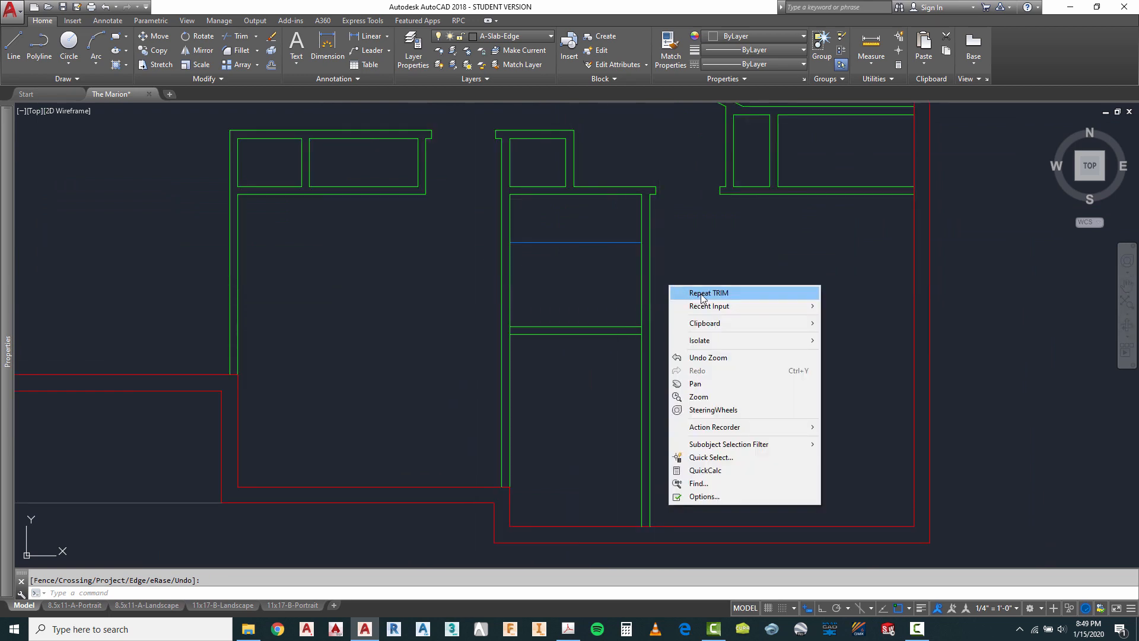
left_click(702, 293)
left_click(673, 279)
left_click(486, 361)
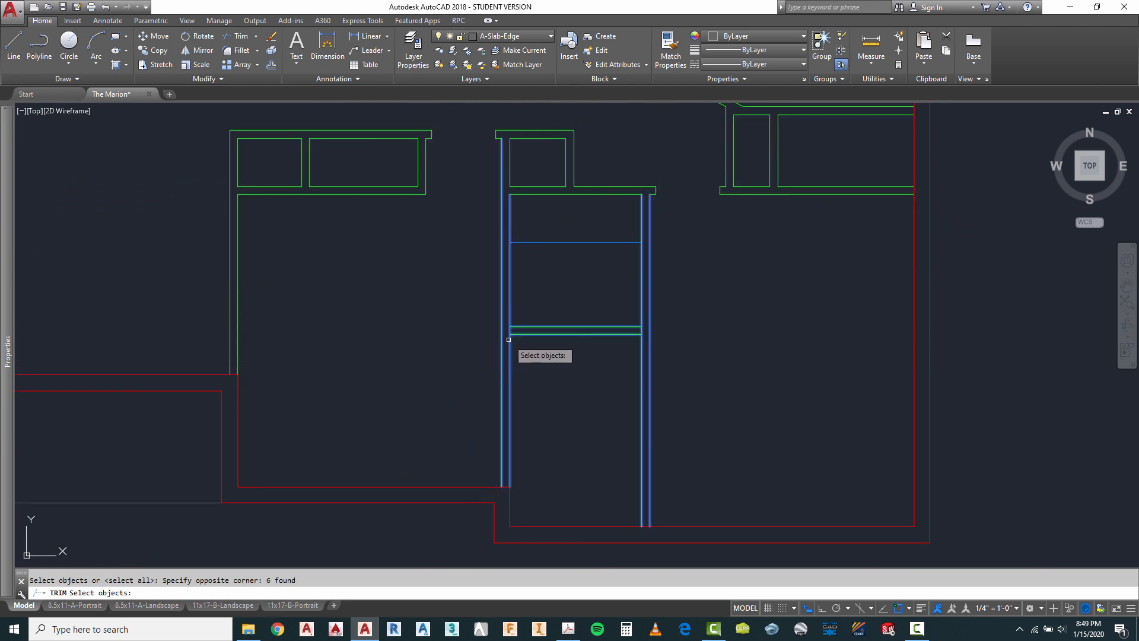
scroll(508, 340, "up", 6)
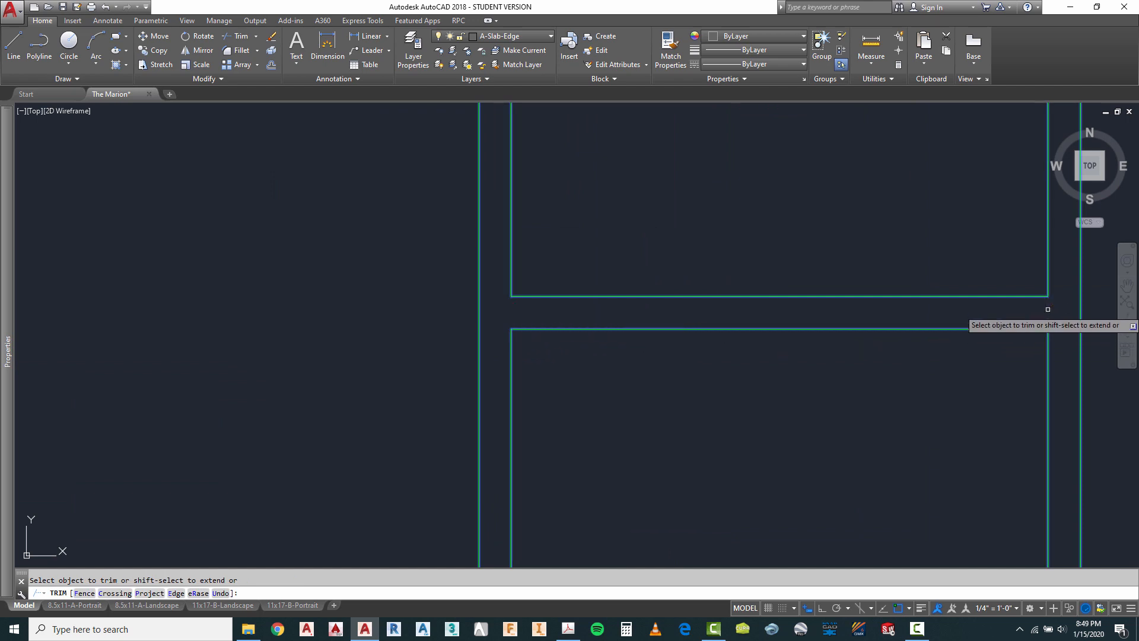
scroll(643, 297, "down", 6)
right_click(667, 276)
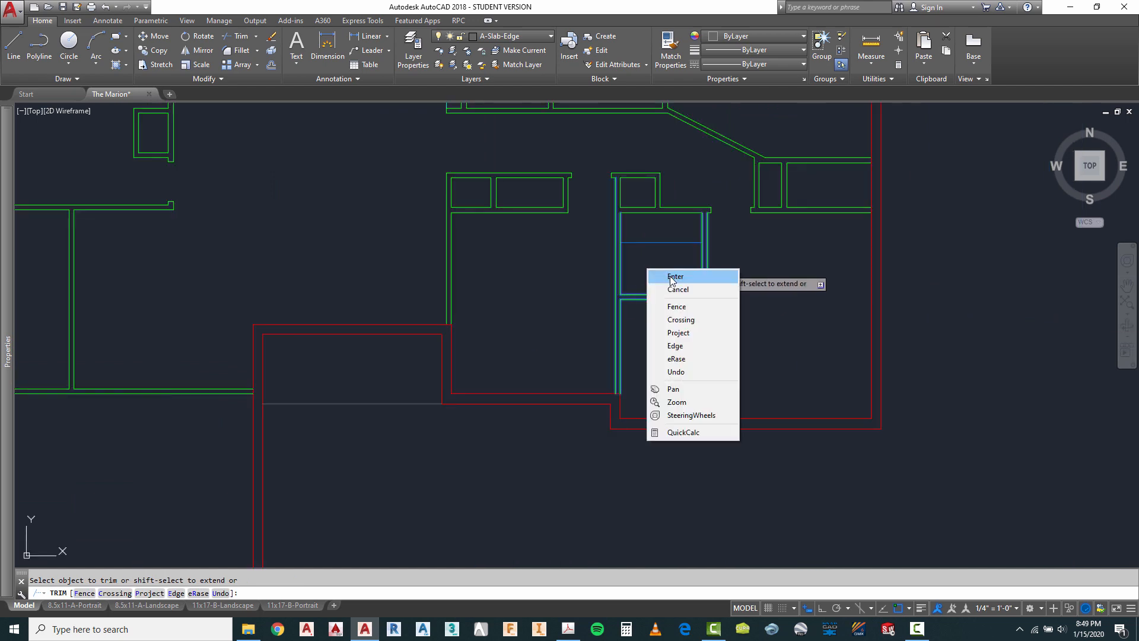
left_click(671, 278)
Inspect the interior wall intersections throughout the floor plan for overlapping lines that still need trimming.
scroll(599, 344, "down", 5)
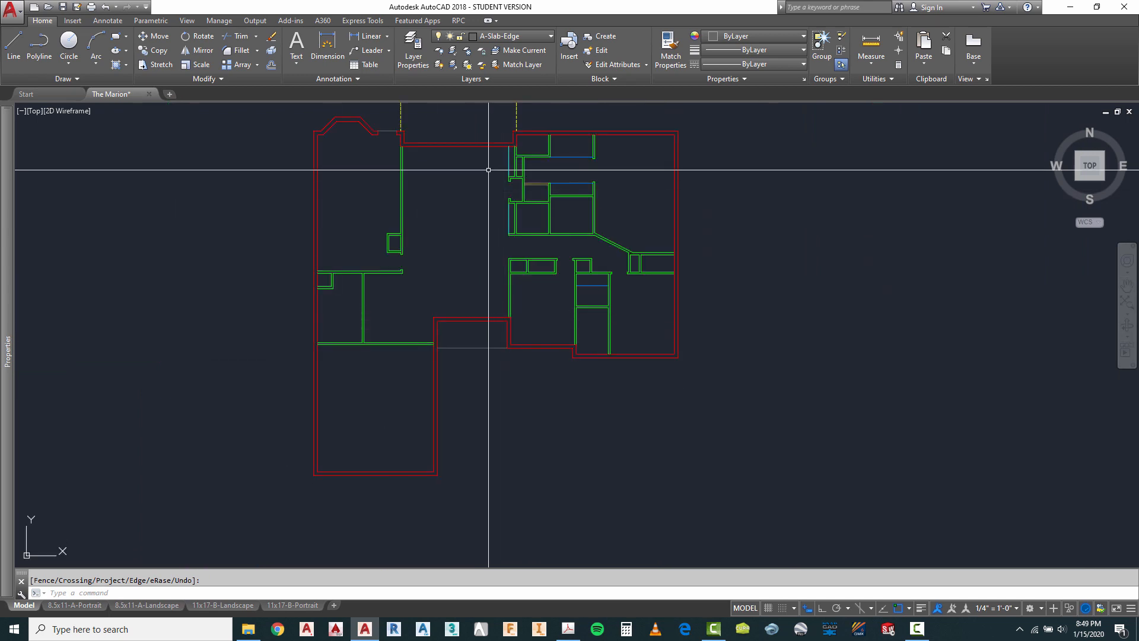
scroll(488, 169, "up", 2)
scroll(517, 178, "up", 4)
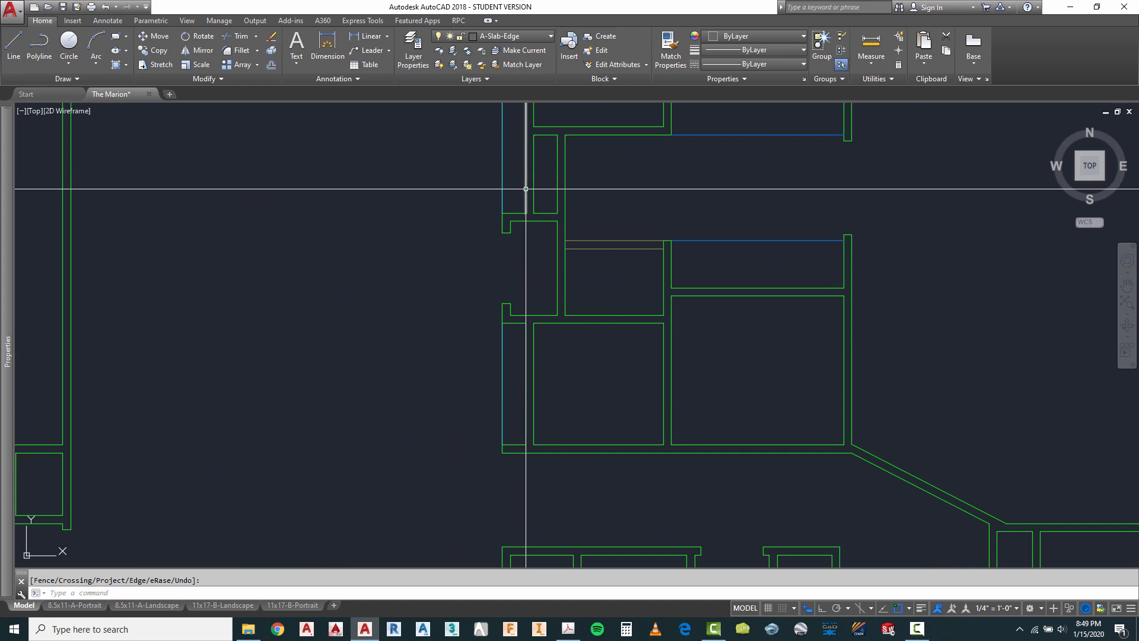
scroll(508, 318, "down", 2)
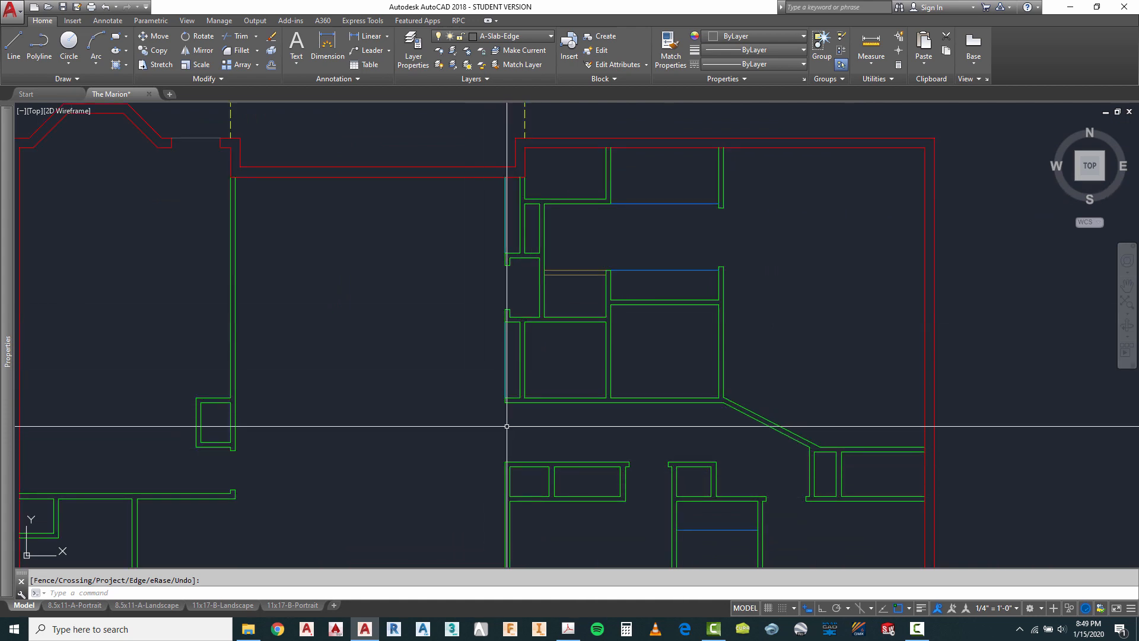
scroll(733, 514, "up", 5)
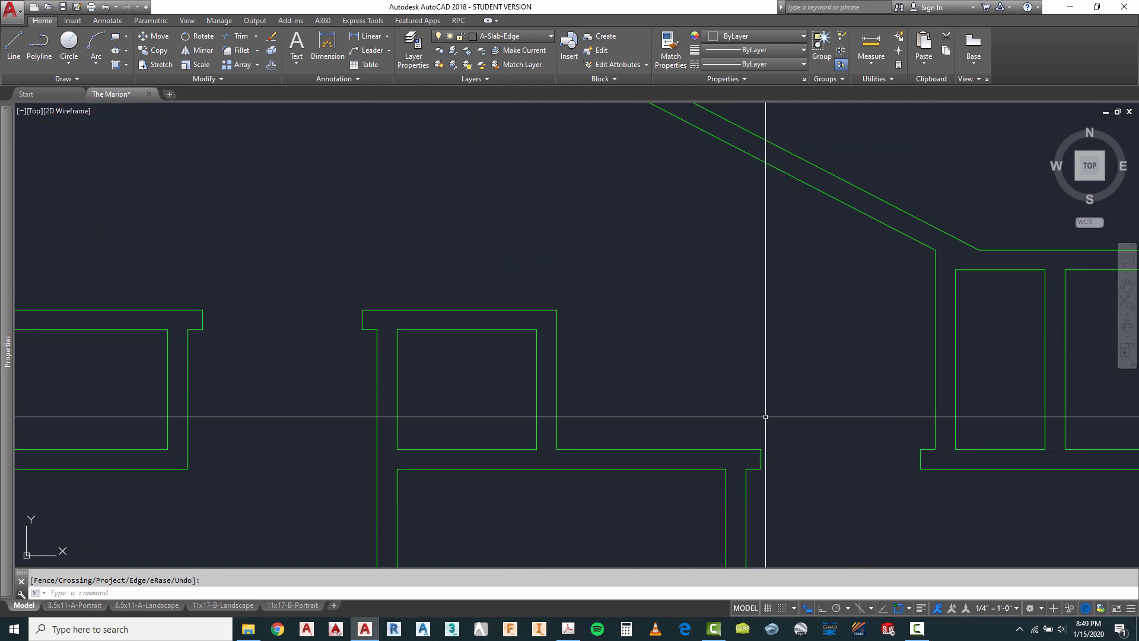
scroll(802, 359, "down", 4)
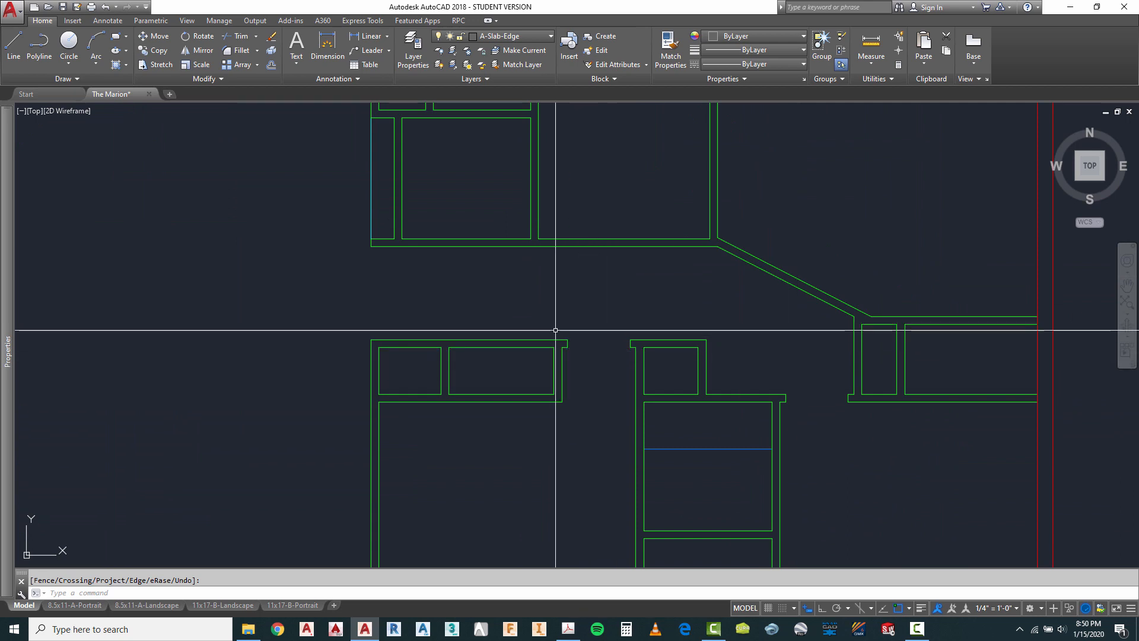
scroll(381, 318, "down", 4)
scroll(381, 348, "up", 5)
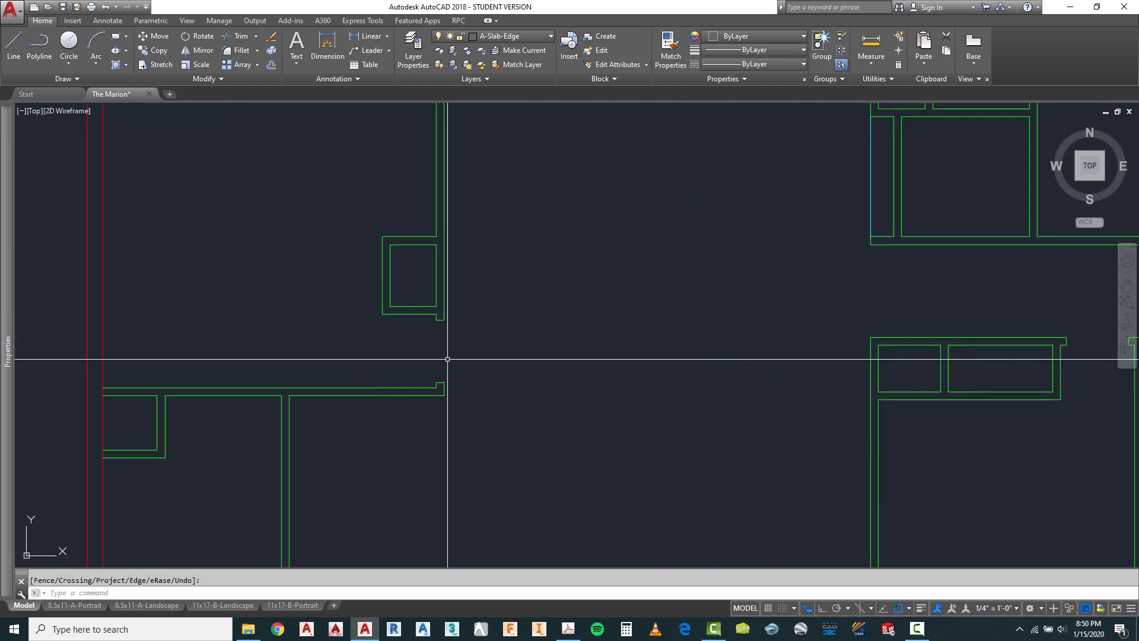
scroll(387, 308, "down", 3)
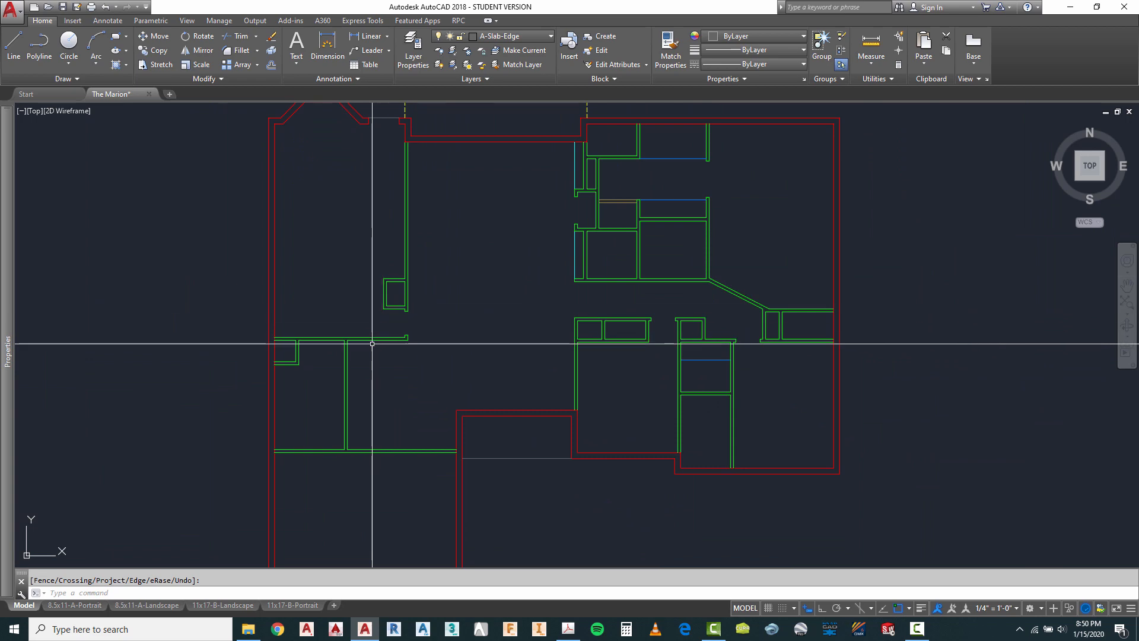
scroll(372, 344, "down", 2)
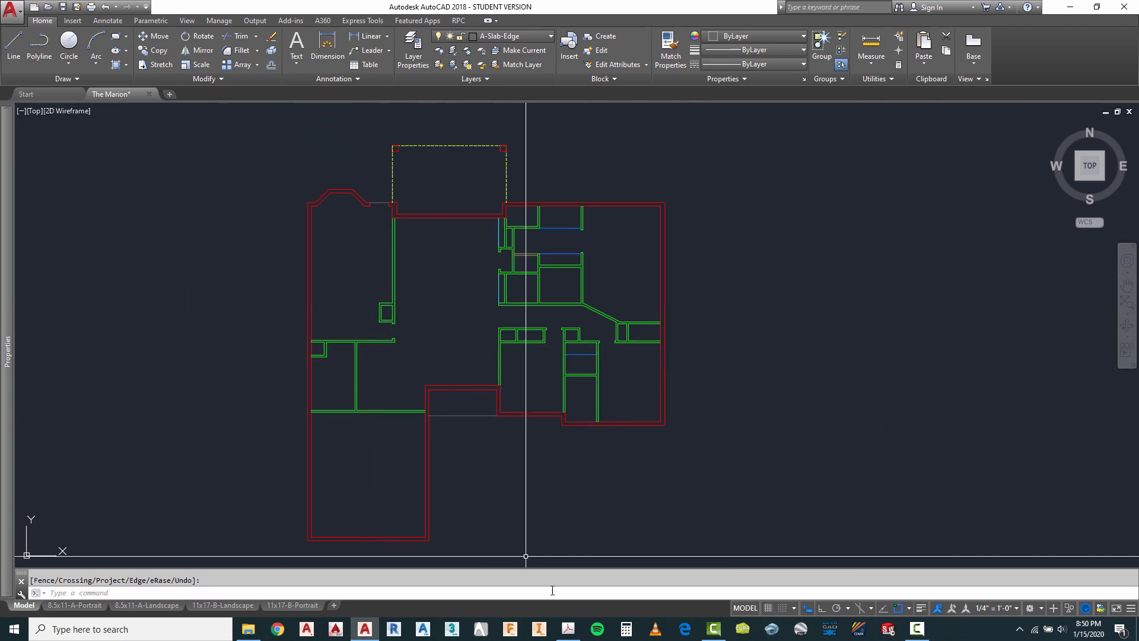
Review the marked-up plan Marion Red Lines.pdf in Adobe Acrobat Pro and return to the AutoCAD drawing.
left_click(569, 629)
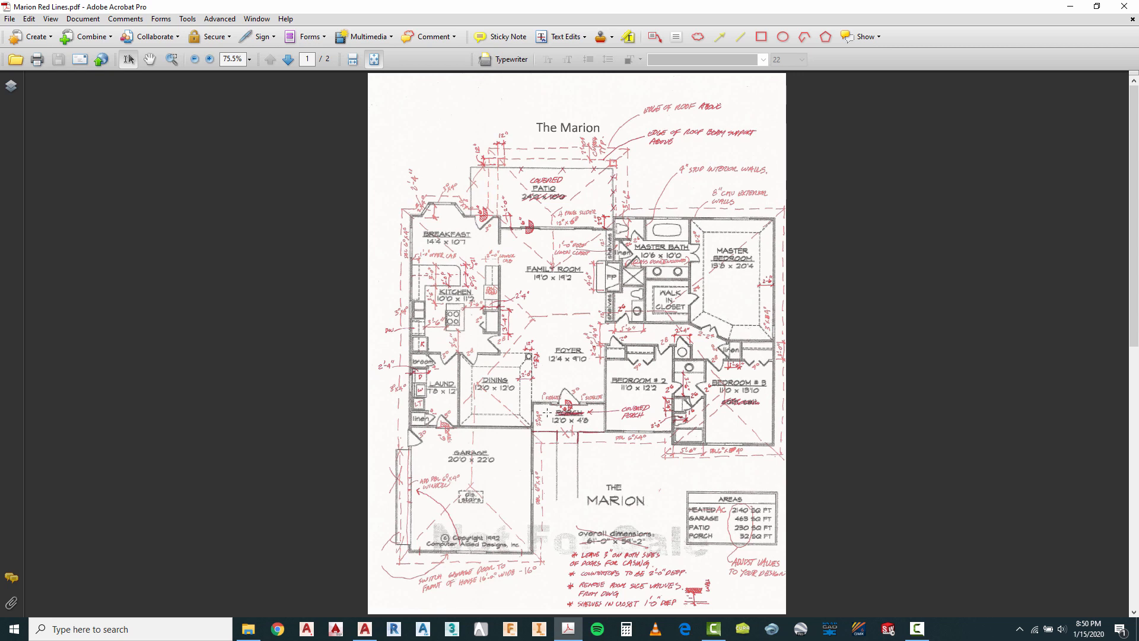
left_click(365, 636)
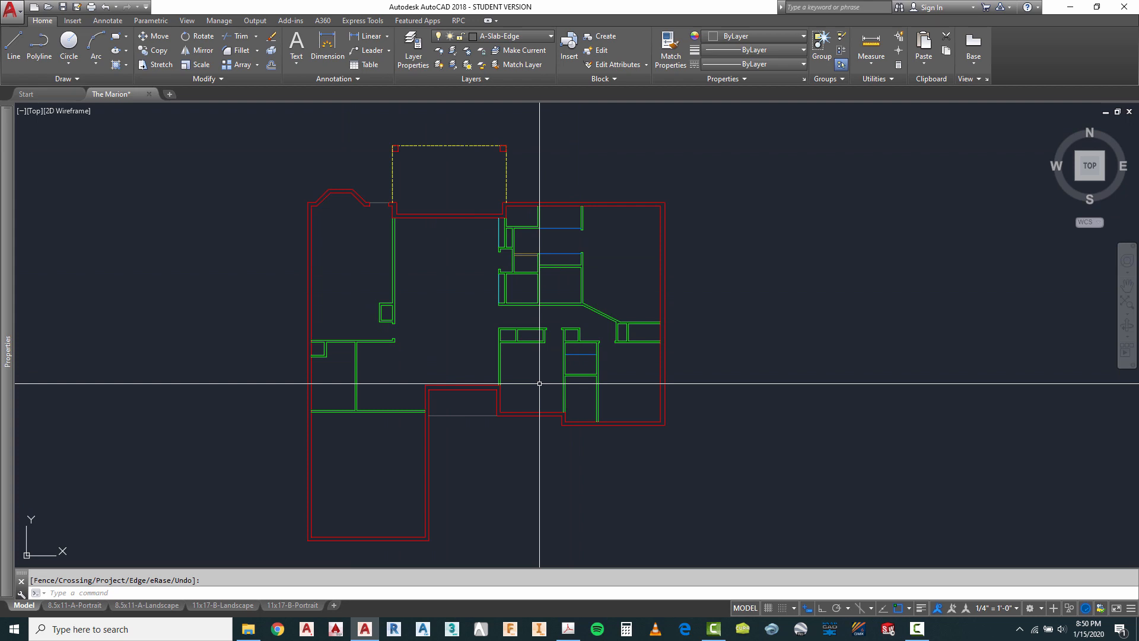
Open the block library drawing McFatter-Marion Blocks.dwg from the Marion folder.
left_click(12, 16)
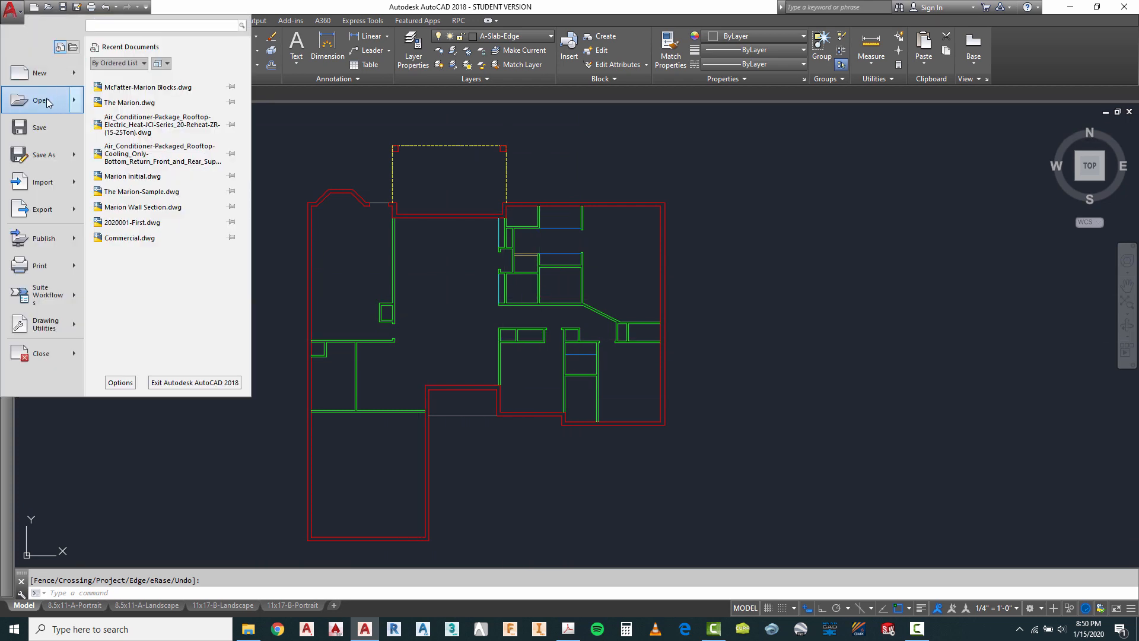
mouse_move(48, 103)
key("Escape")
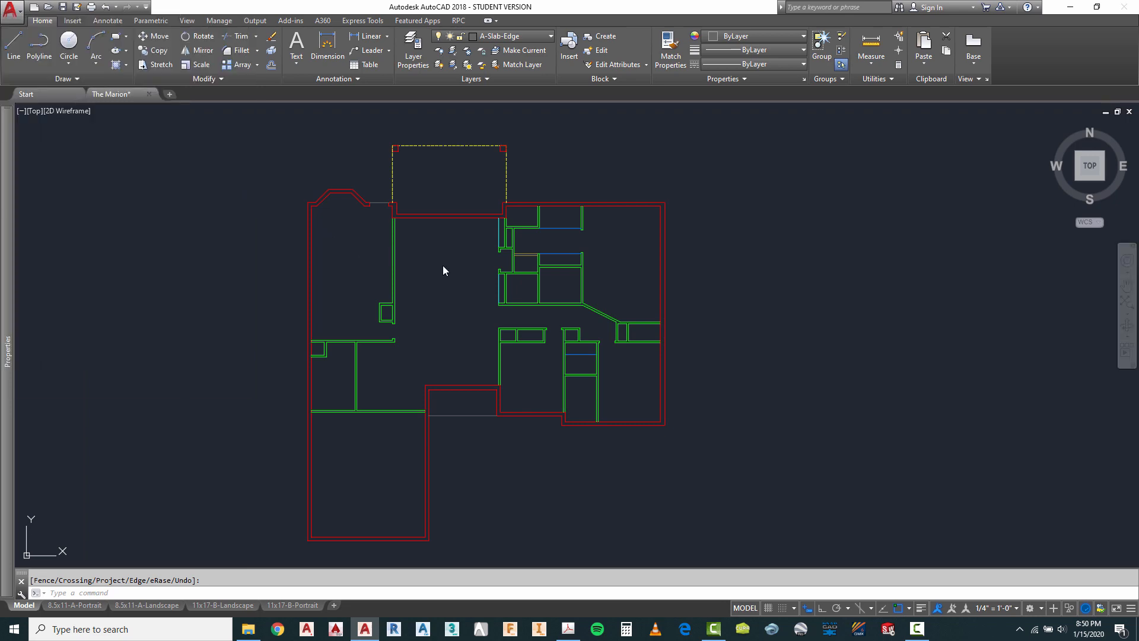
key("ctrl+o")
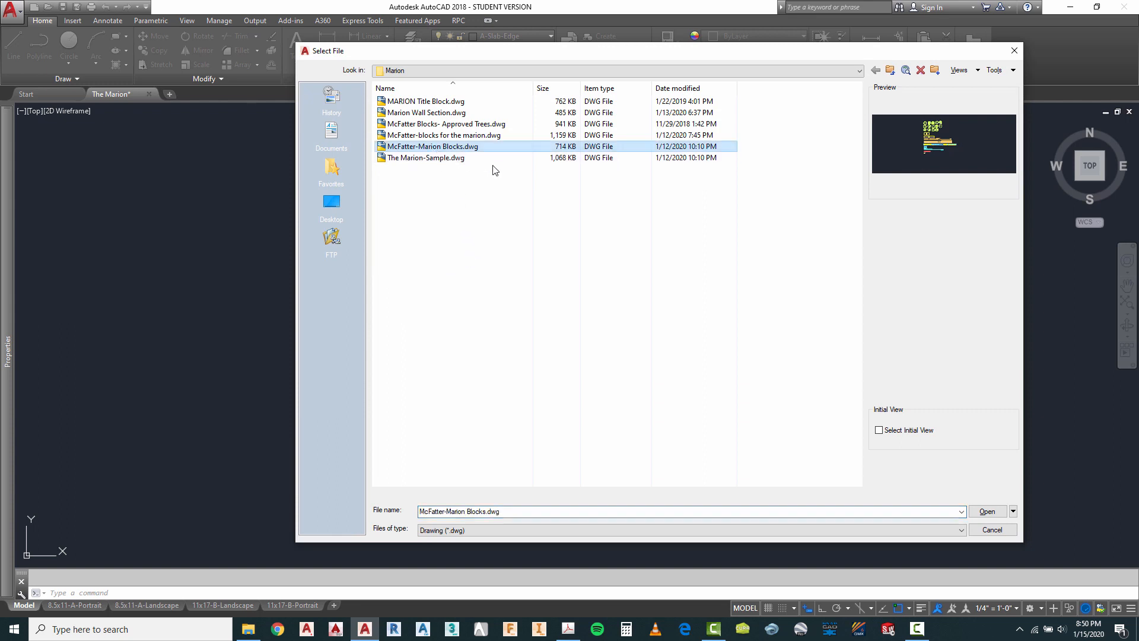
left_click(988, 512)
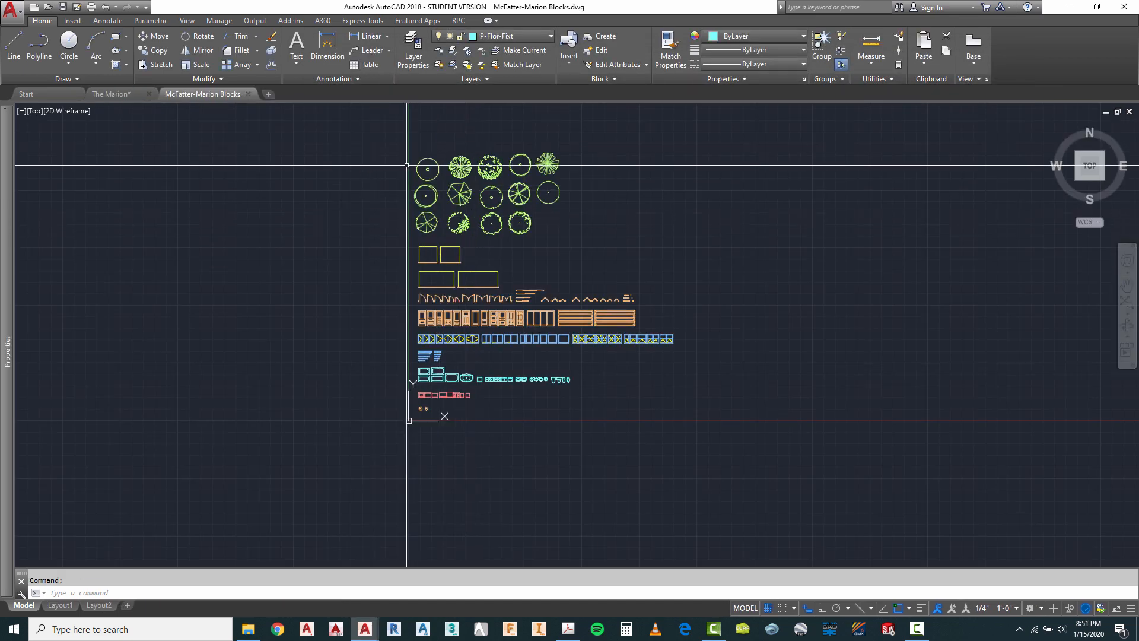
Examine the appliance, fixture and tag symbols and the plan-view garage, swing, sliding and bifold door blocks in the library.
scroll(415, 399, "up", 10)
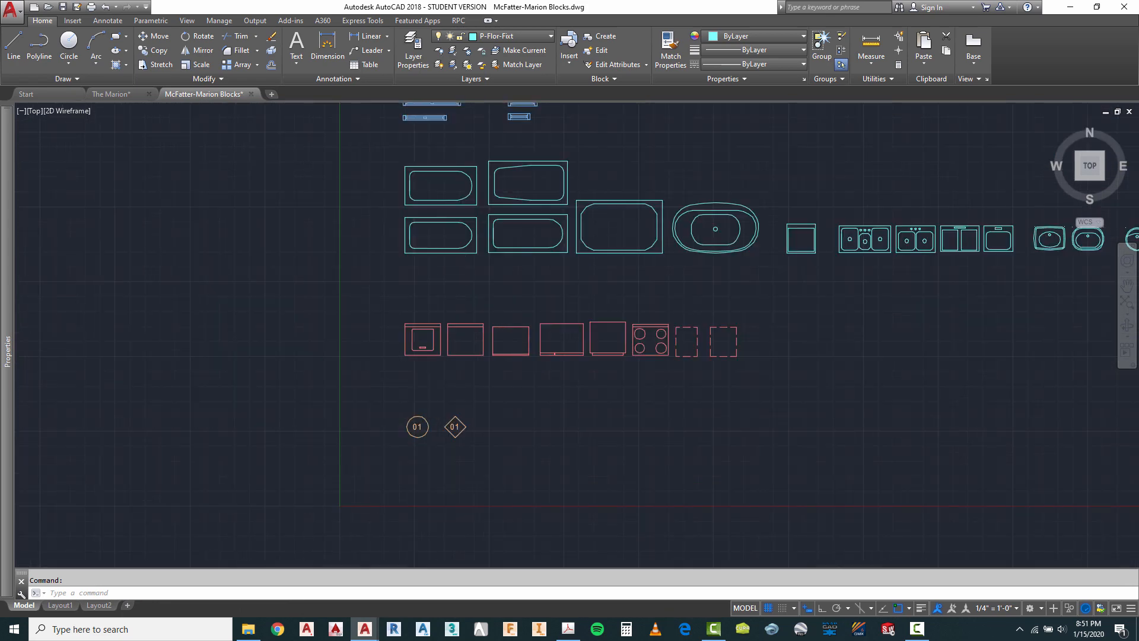
scroll(513, 445, "down", 2)
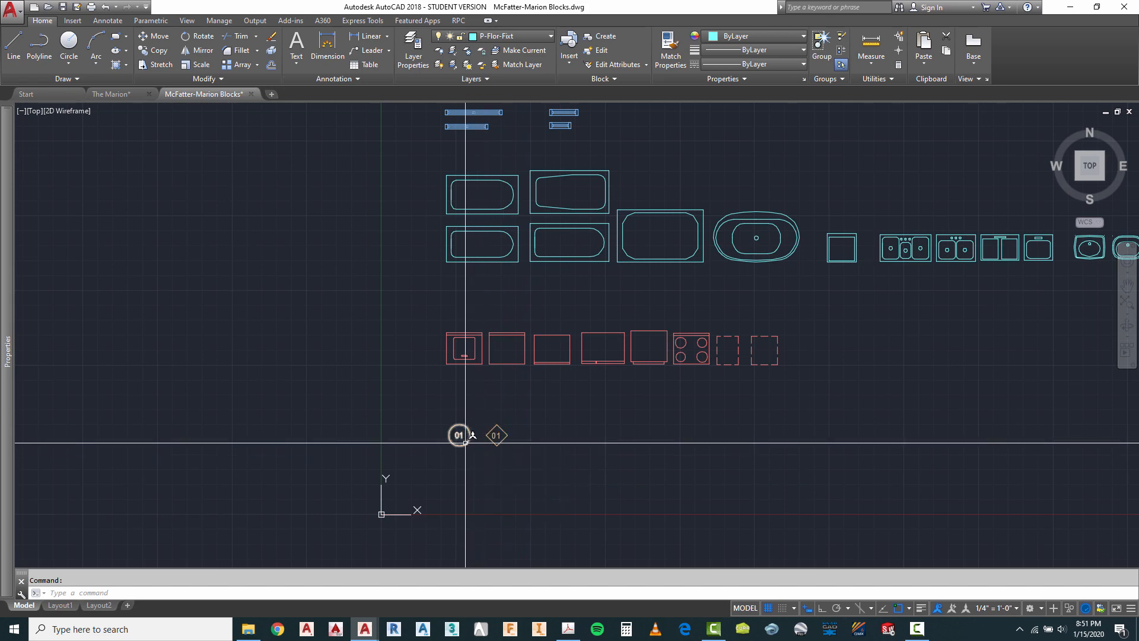
scroll(465, 442, "down", 6)
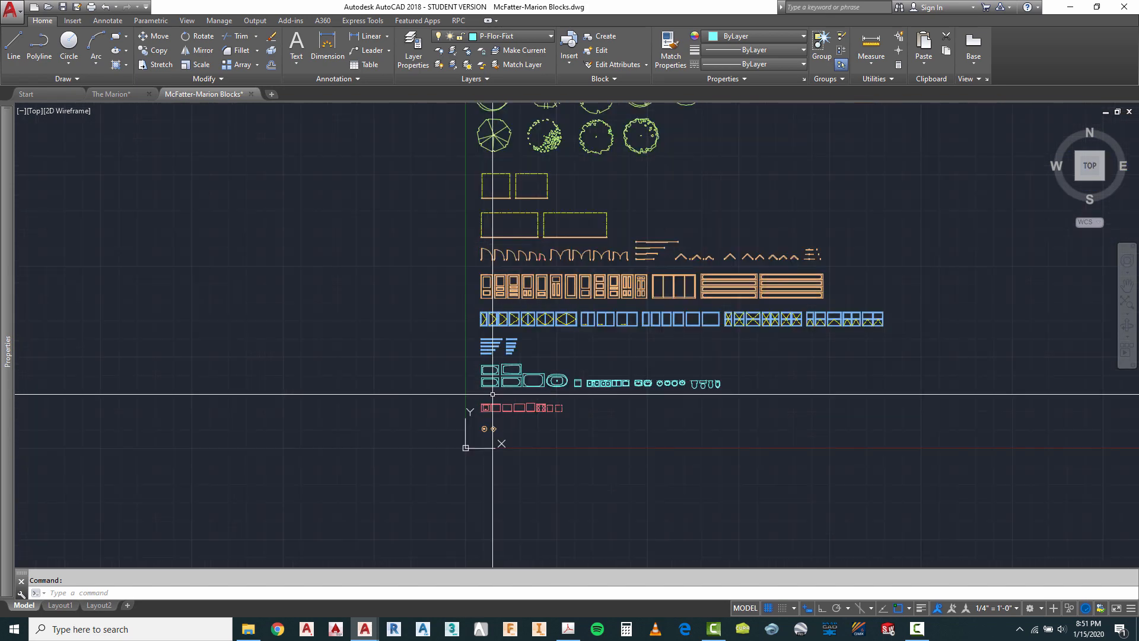
scroll(509, 297, "down", 3)
scroll(504, 157, "up", 5)
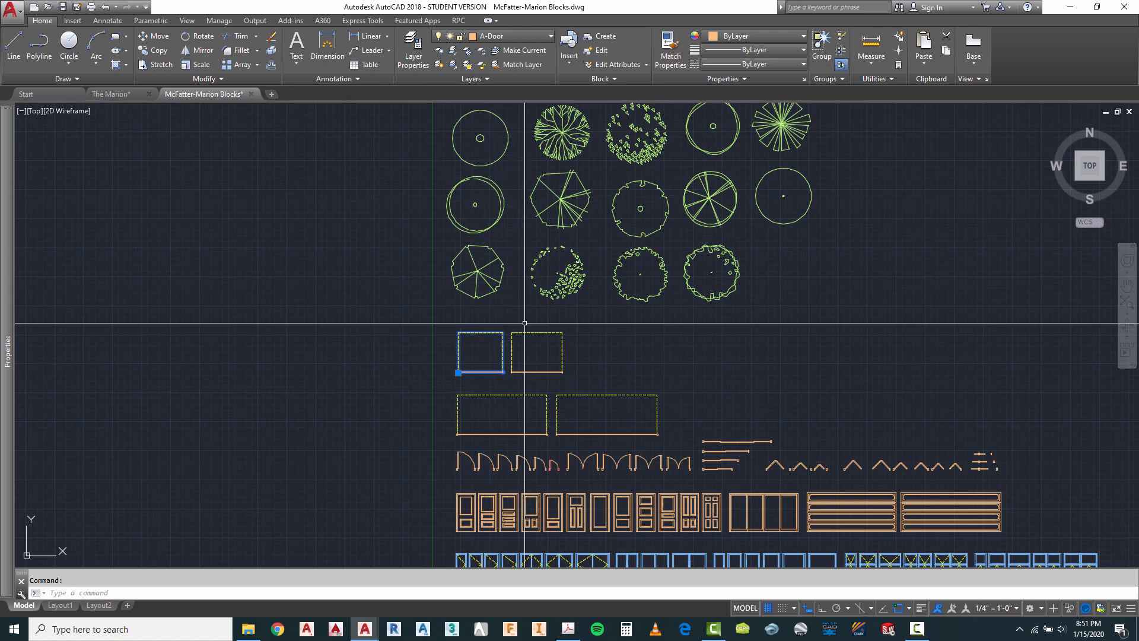
scroll(525, 475, "up", 5)
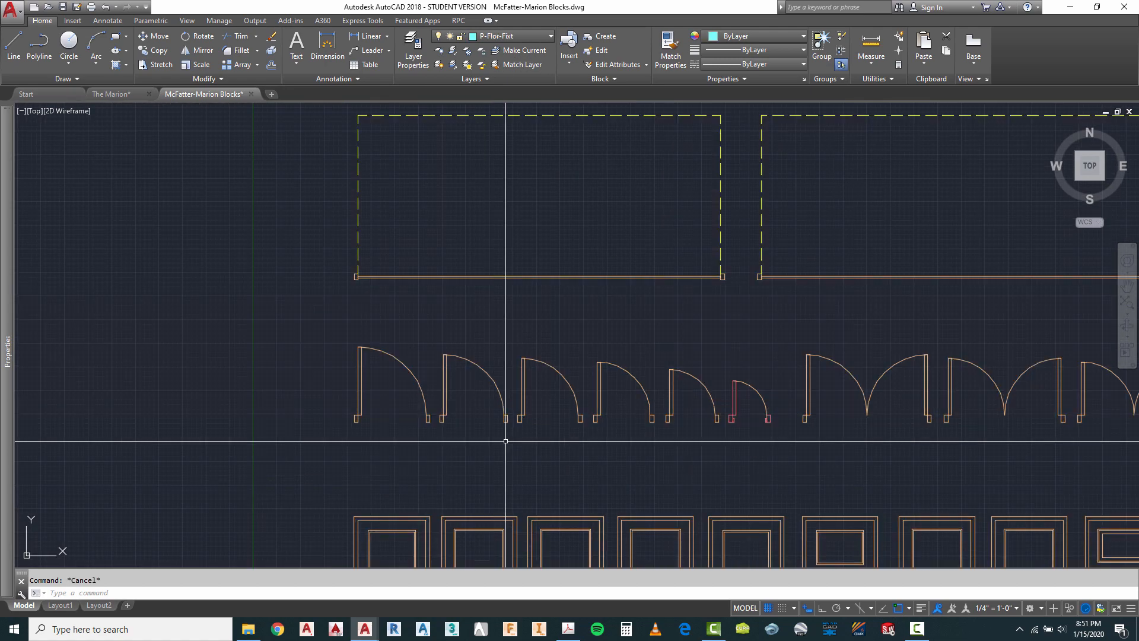
left_click(505, 417)
scroll(506, 418, "down", 4)
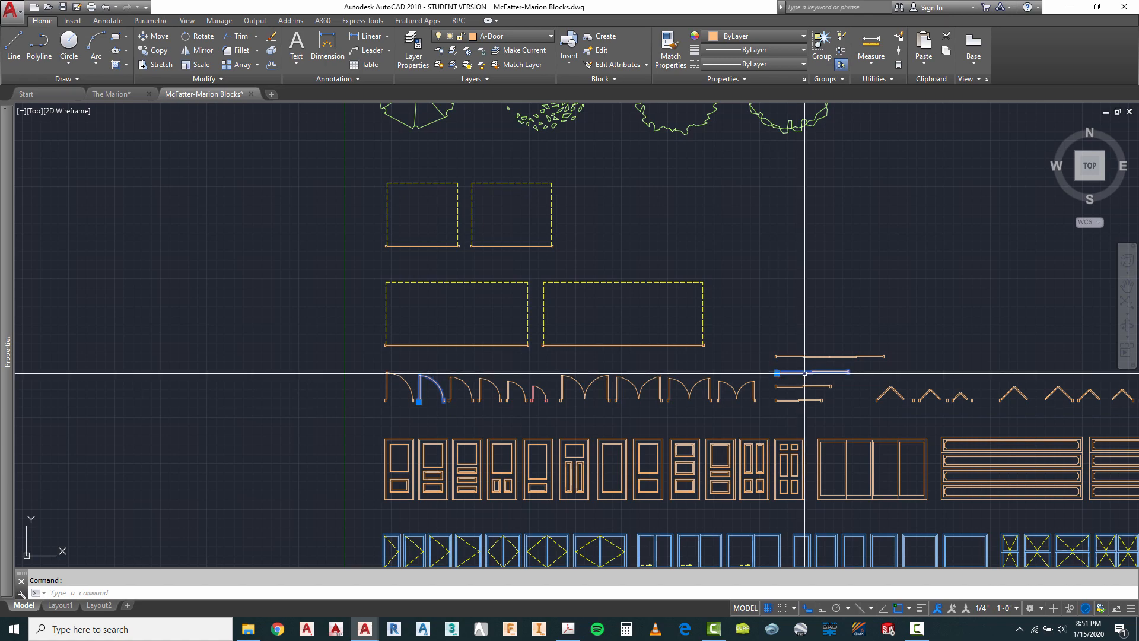
scroll(511, 314, "down", 5)
scroll(681, 343, "up", 4)
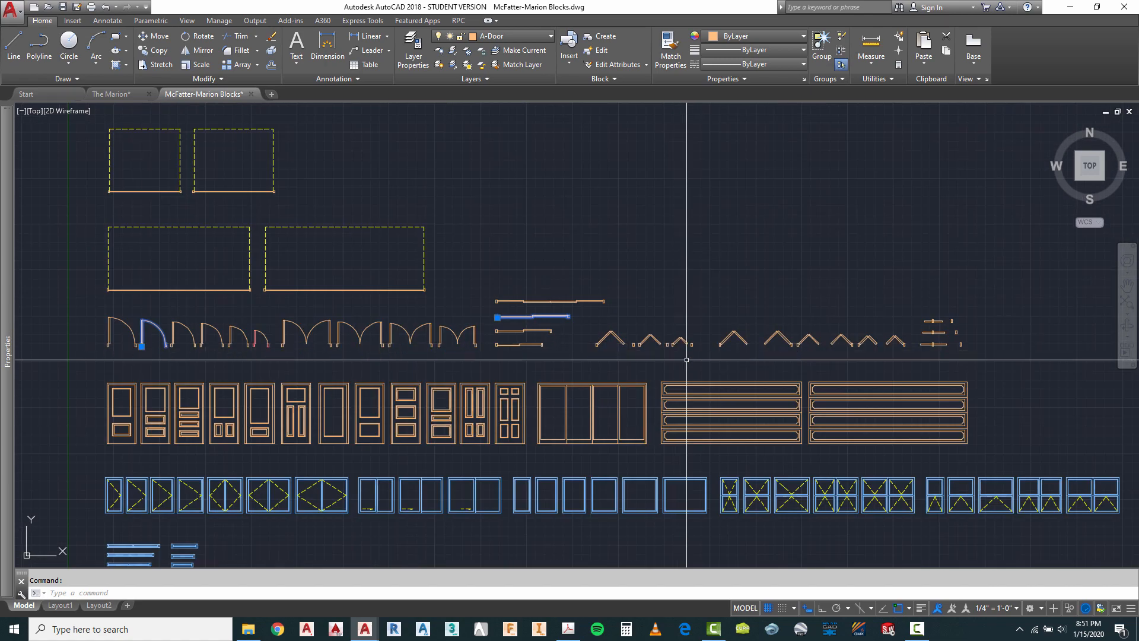
key("Escape")
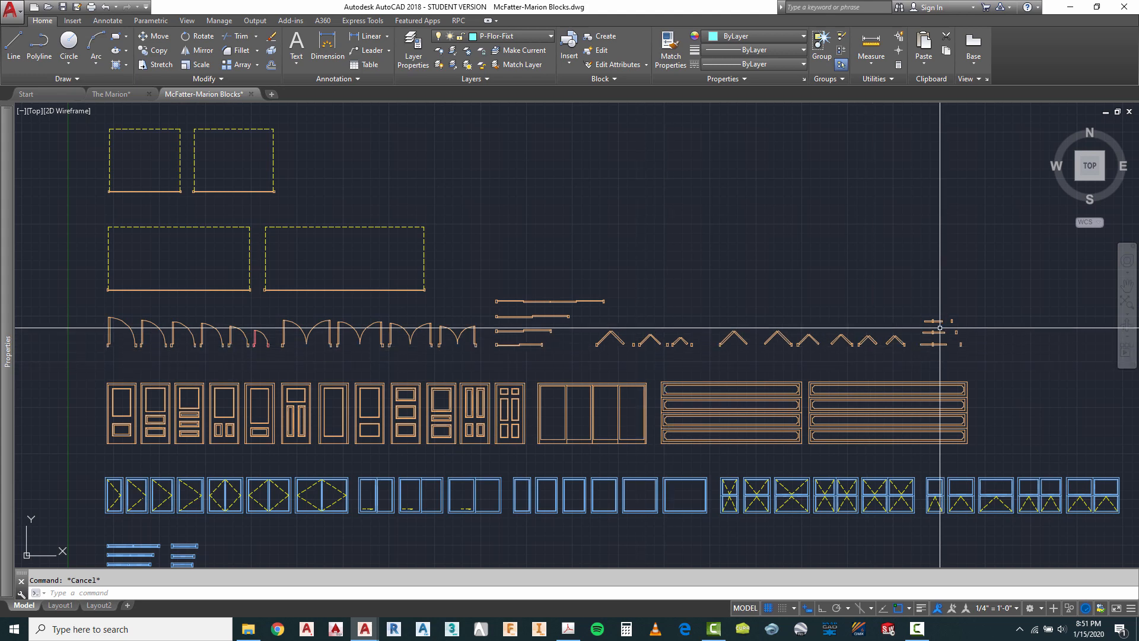
scroll(940, 328, "down", 4)
scroll(387, 357, "up", 4)
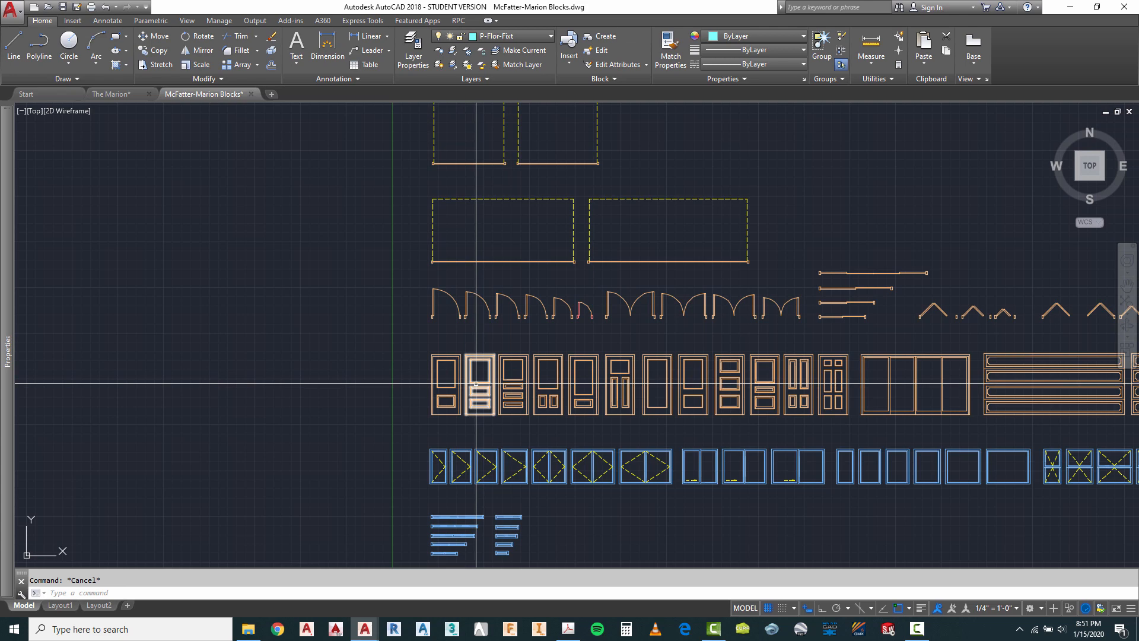
Examine the rows of door and window elevation blocks across the library.
mouse_move(476, 384)
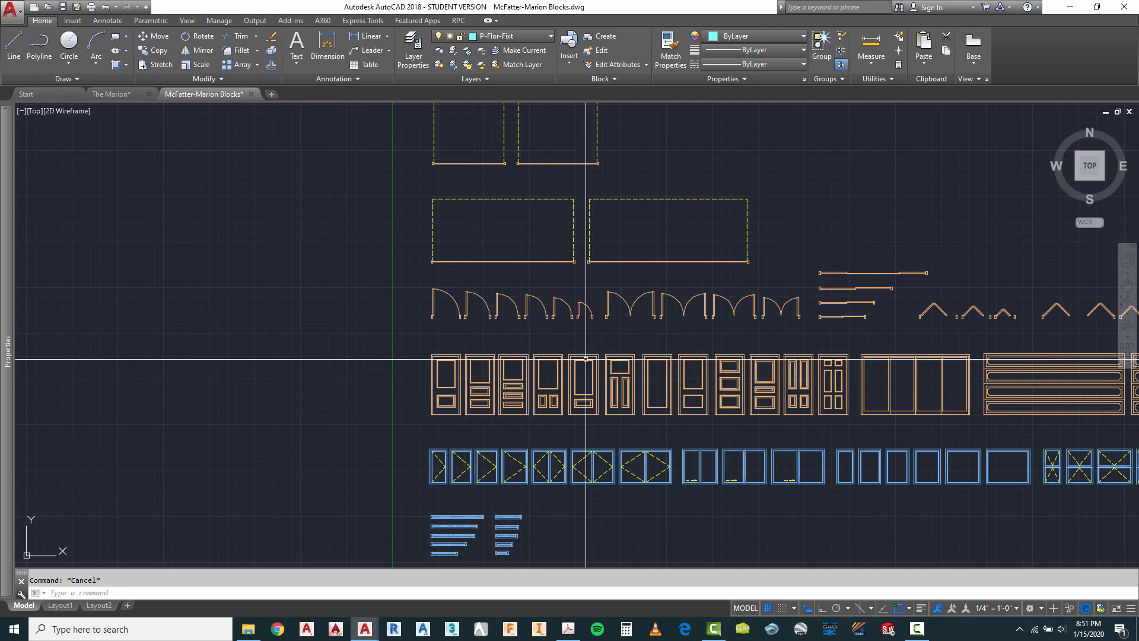
scroll(500, 330, "down", 2)
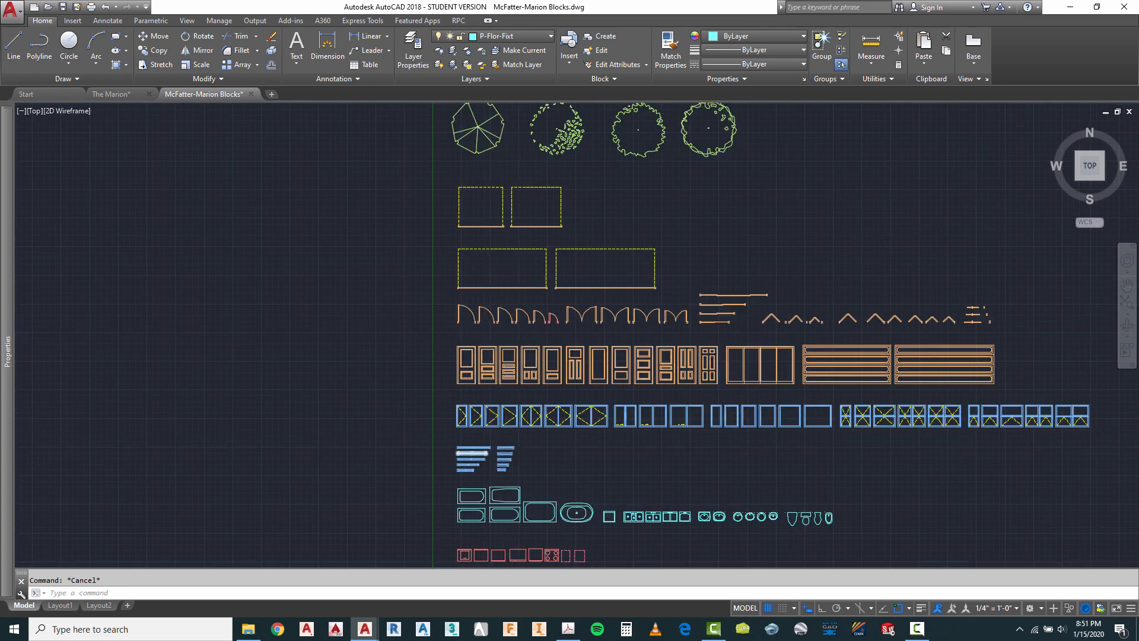
scroll(474, 415, "up", 4)
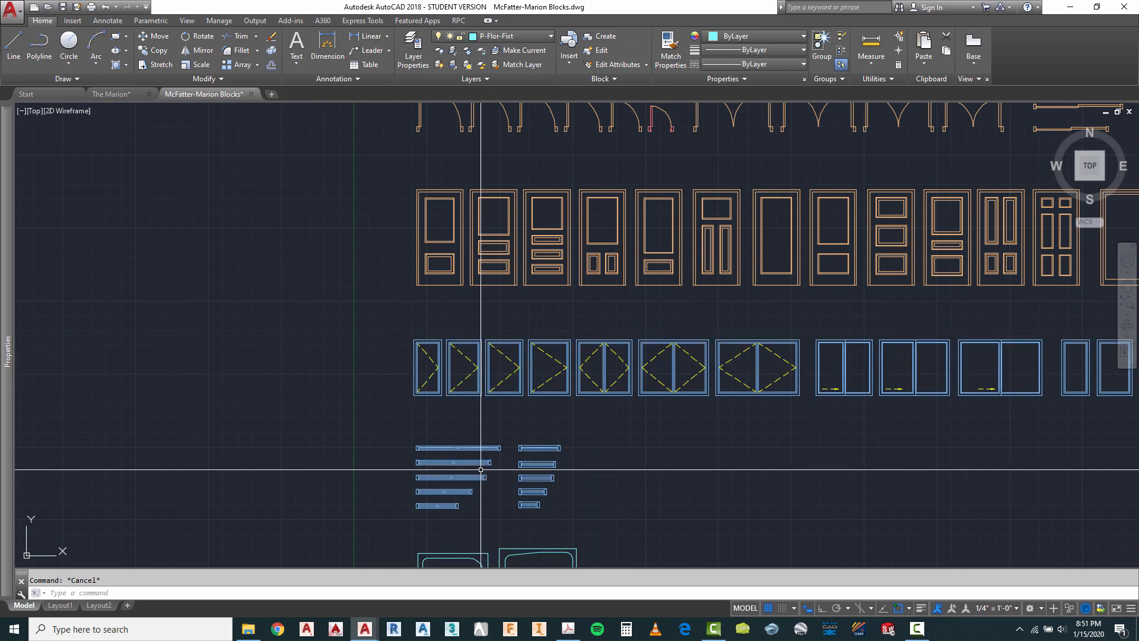
scroll(497, 385, "down", 4)
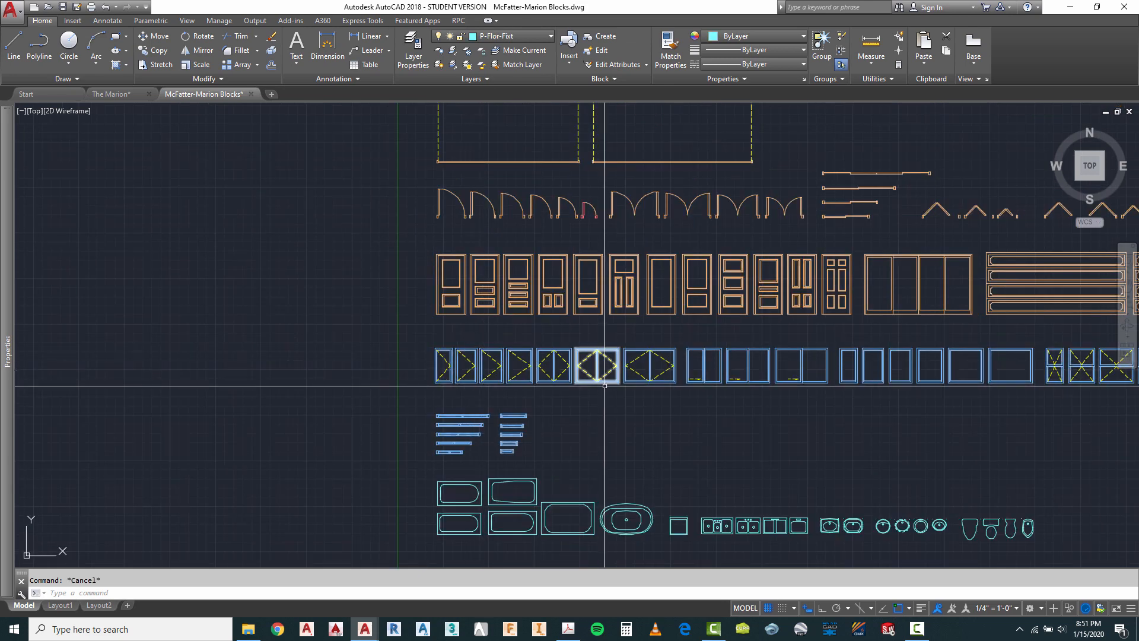
scroll(804, 390, "up", 4)
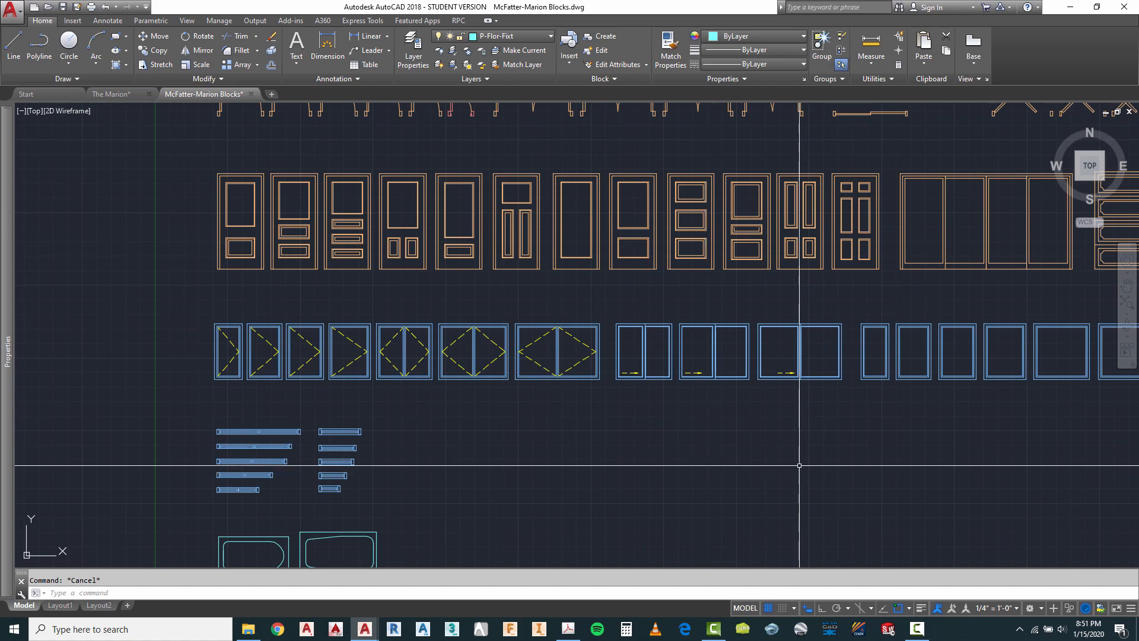
scroll(830, 371, "down", 2)
scroll(730, 349, "down", 2)
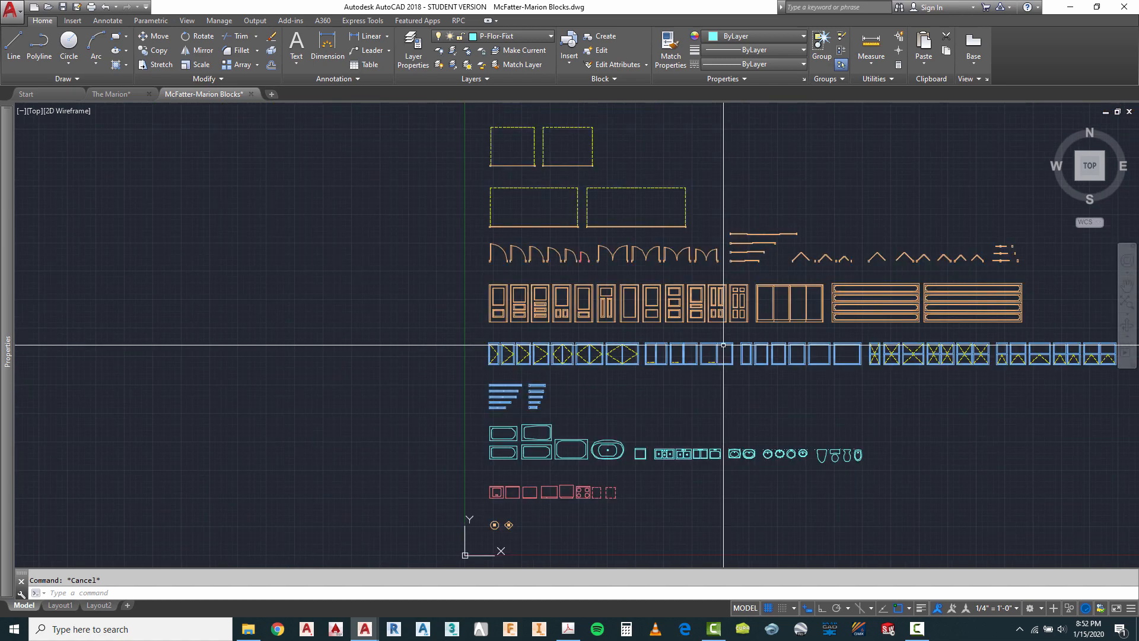
scroll(958, 413, "up", 4)
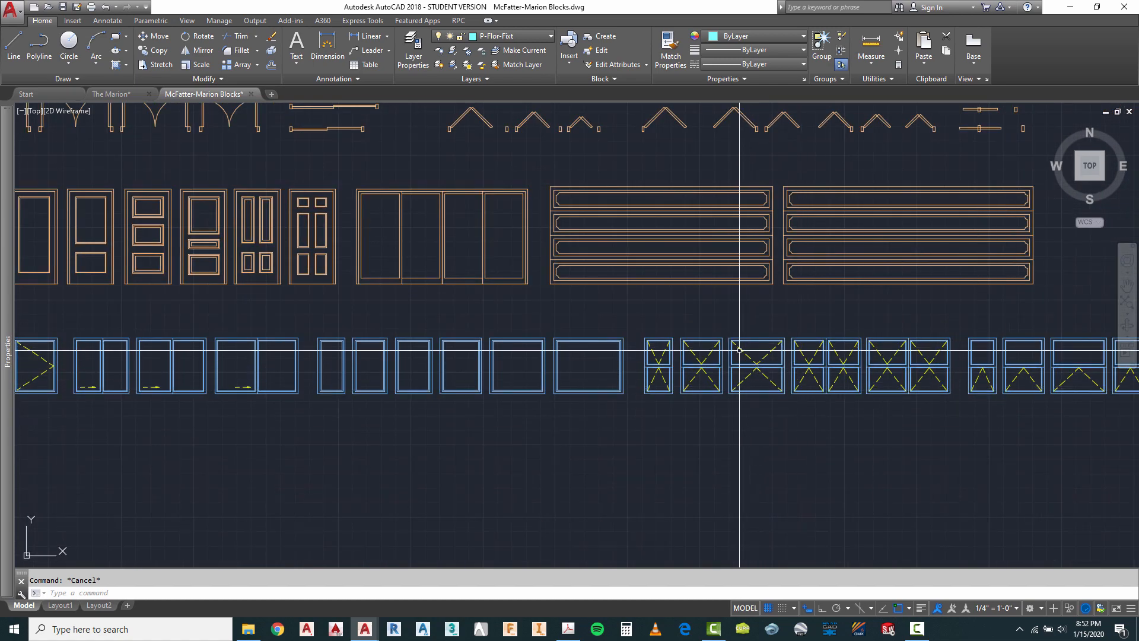
scroll(694, 380, "down", 2)
scroll(977, 380, "down", 2)
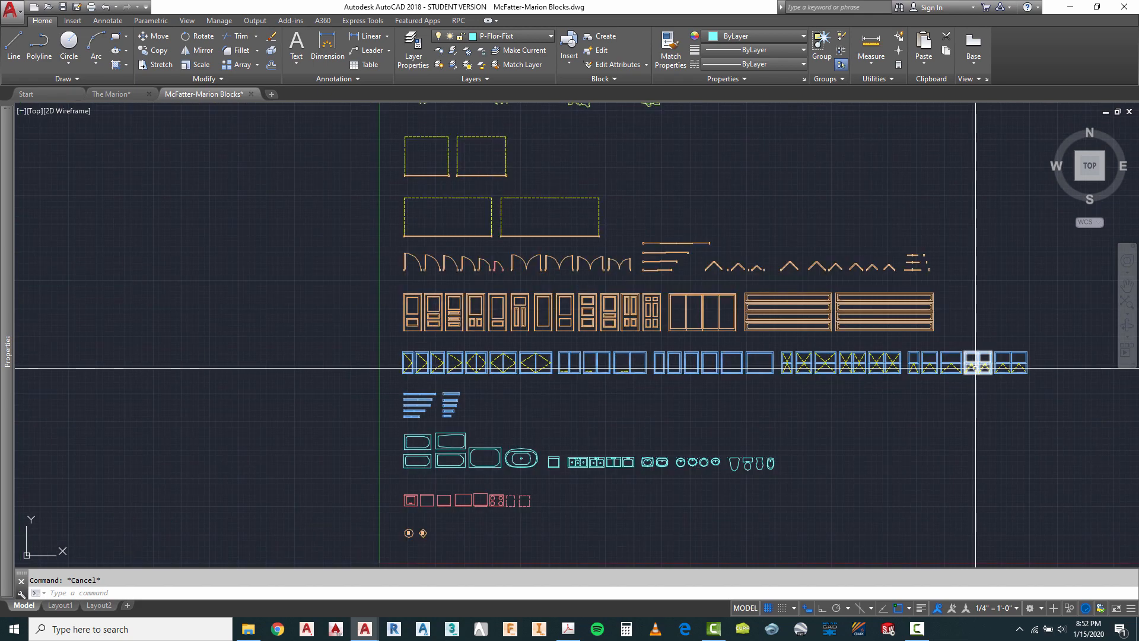
scroll(415, 400, "up", 4)
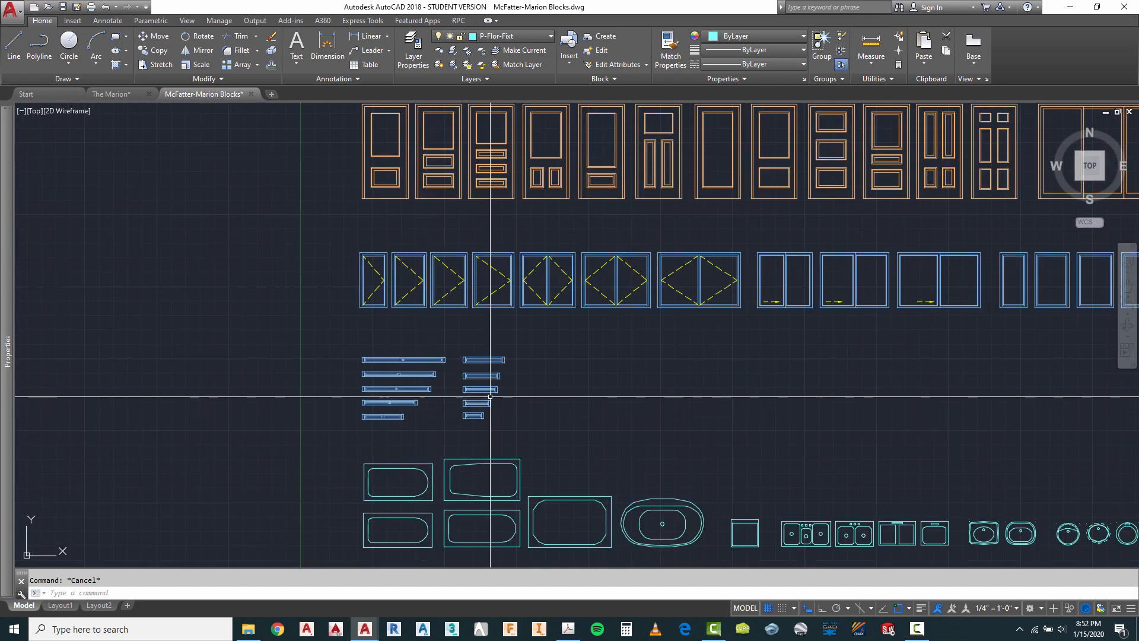
Examine the two columns of plan-view window blocks above the bathtubs, comparing the double and single units.
scroll(431, 396, "up", 2)
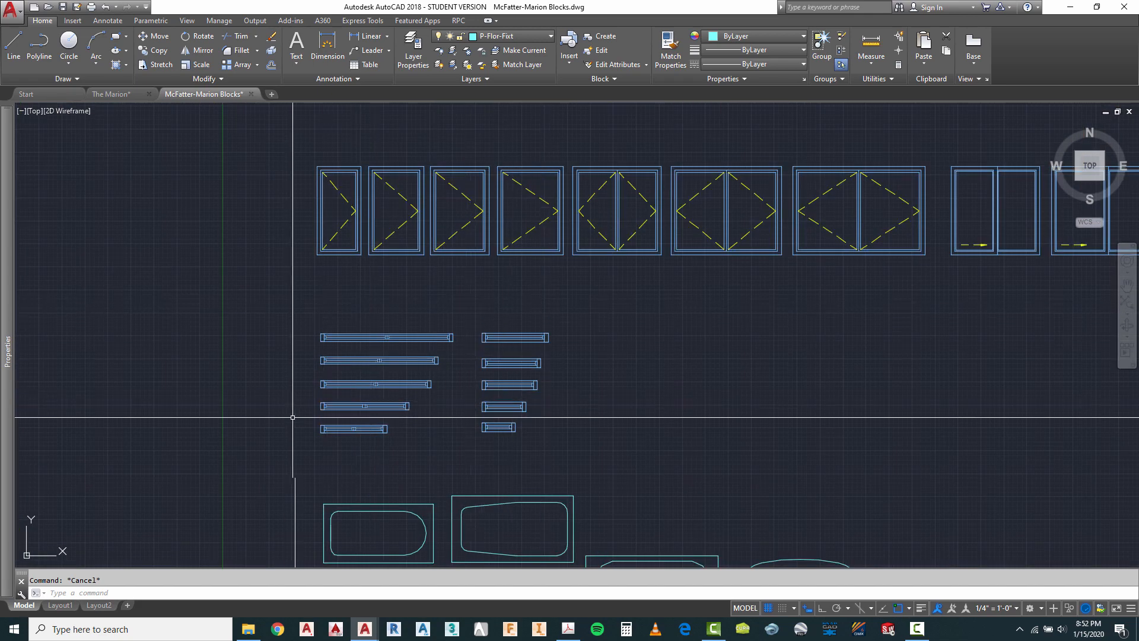
scroll(346, 393, "up", 2)
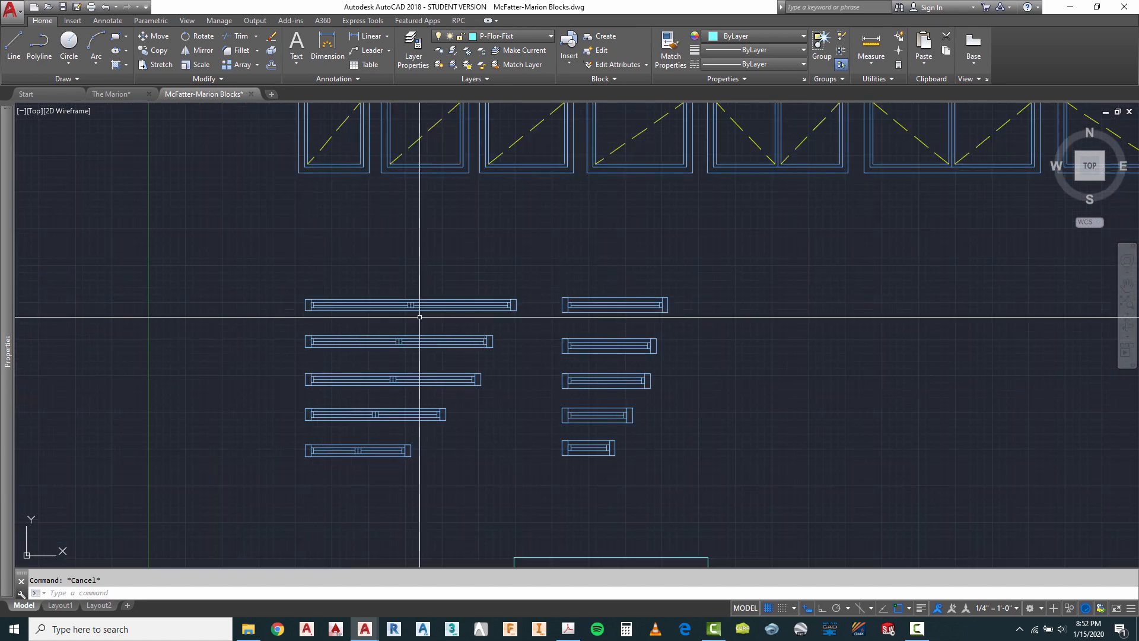
scroll(392, 321, "down", 4)
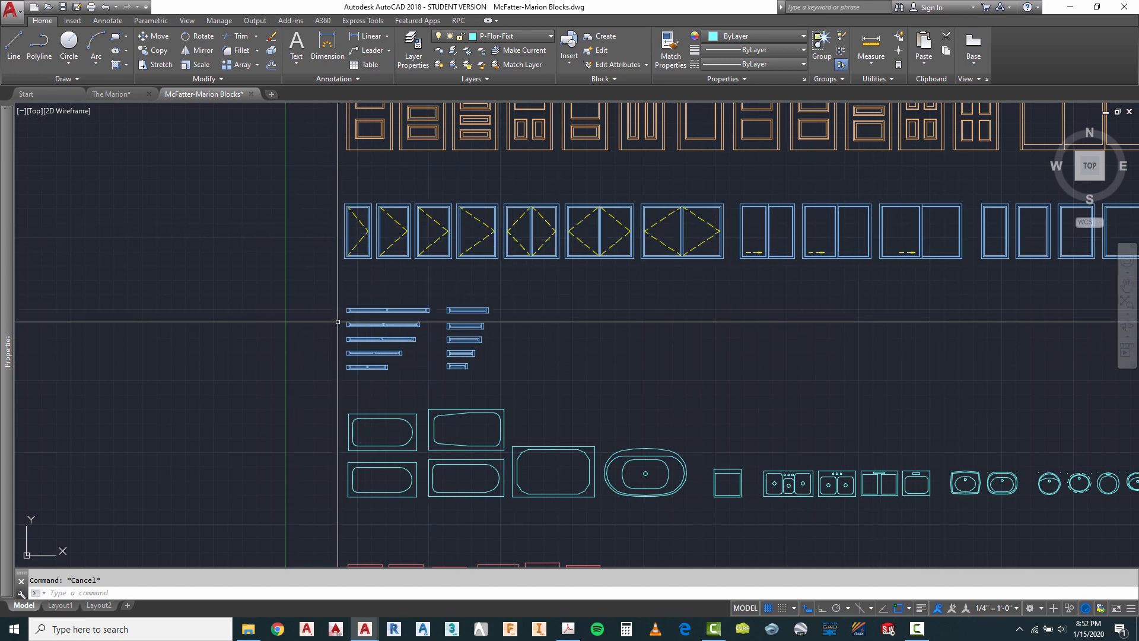
scroll(340, 322, "up", 4)
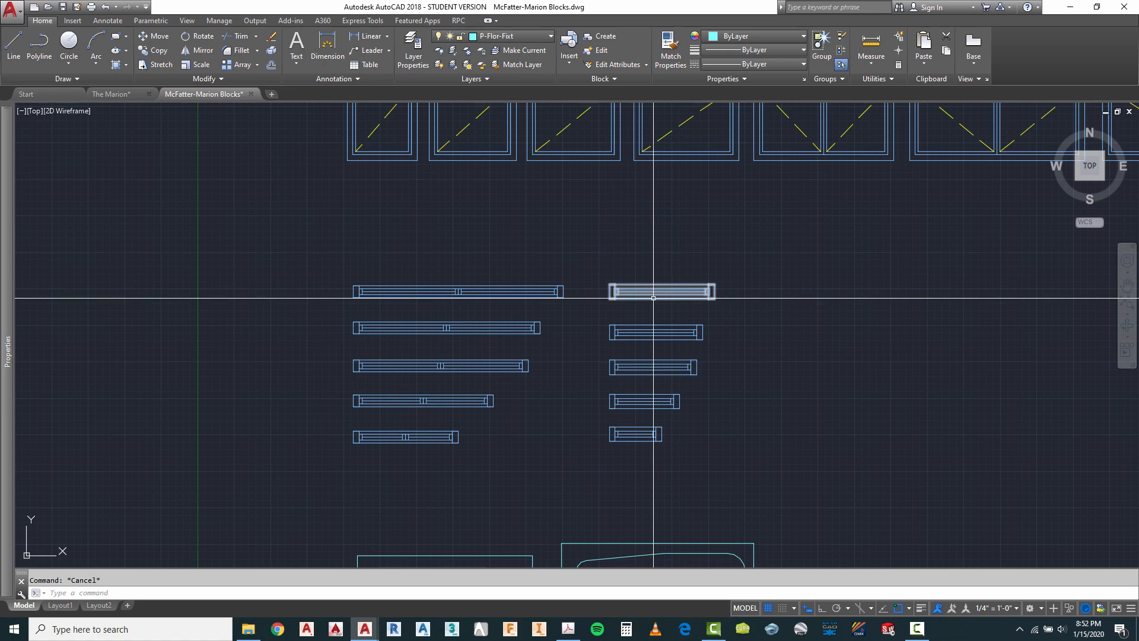
scroll(503, 323, "down", 4)
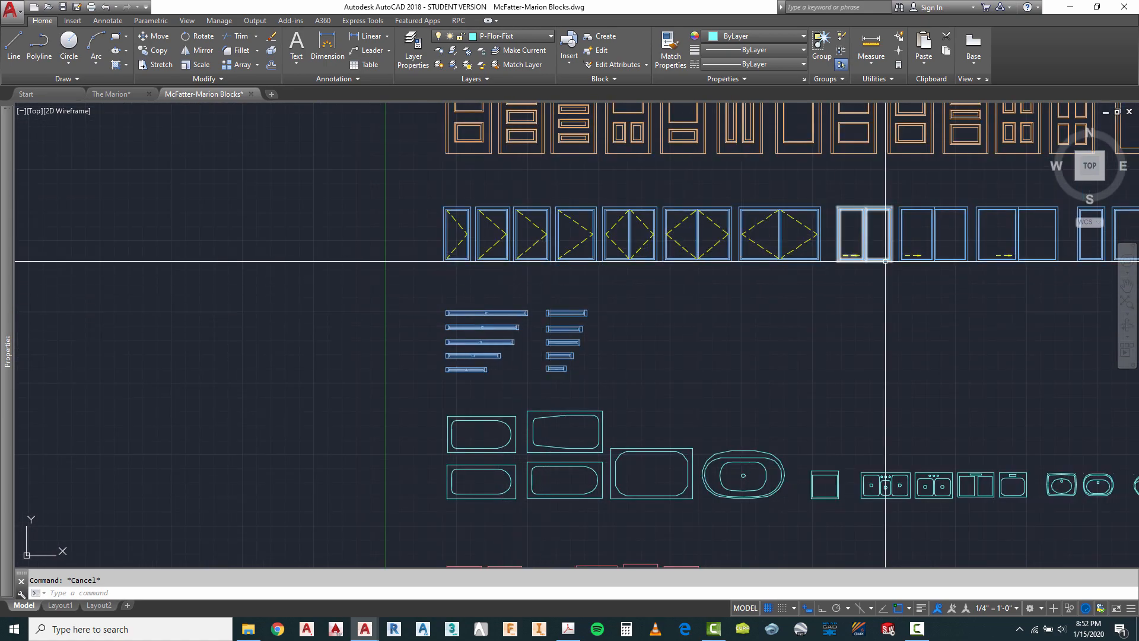
scroll(484, 255, "down", 2)
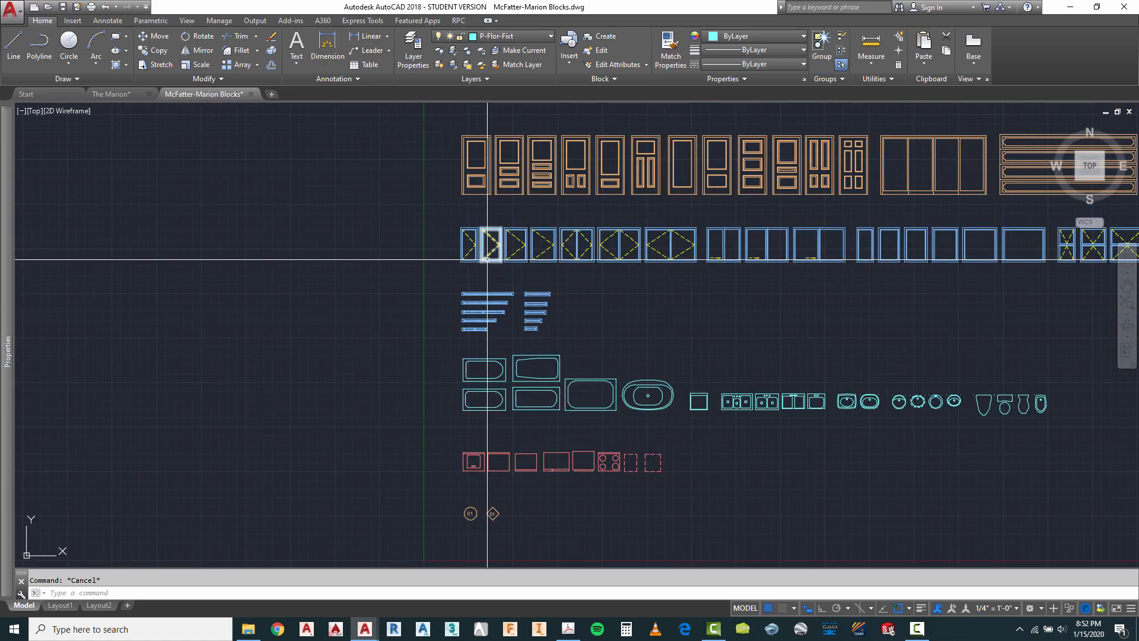
scroll(537, 297, "up", 10)
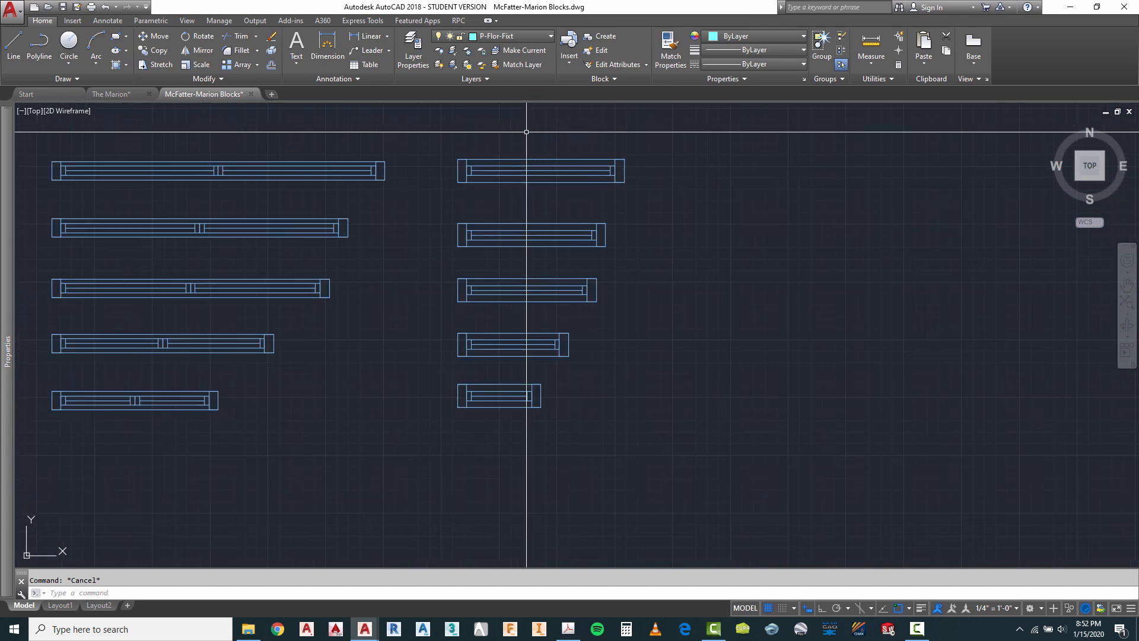
left_click(531, 187)
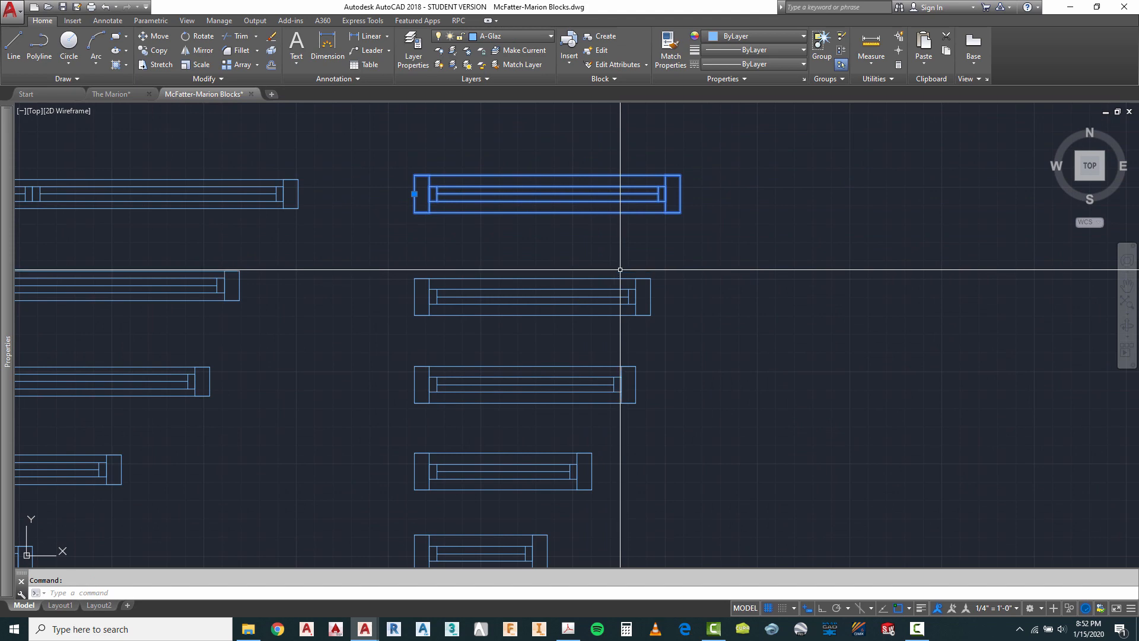
scroll(535, 264, "down", 6)
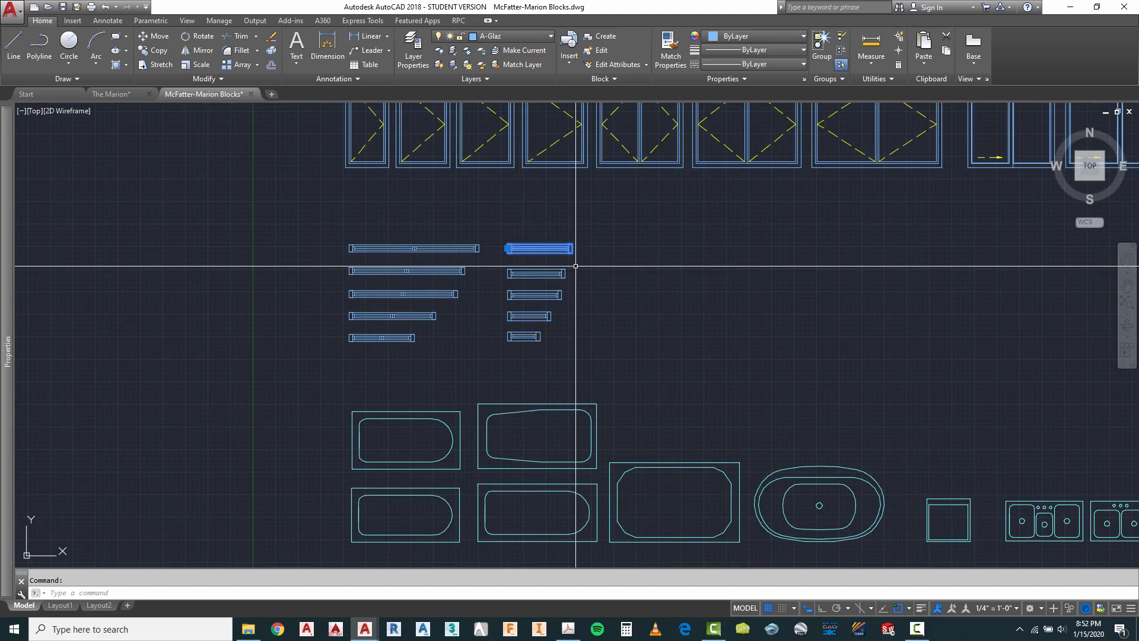
key("Escape")
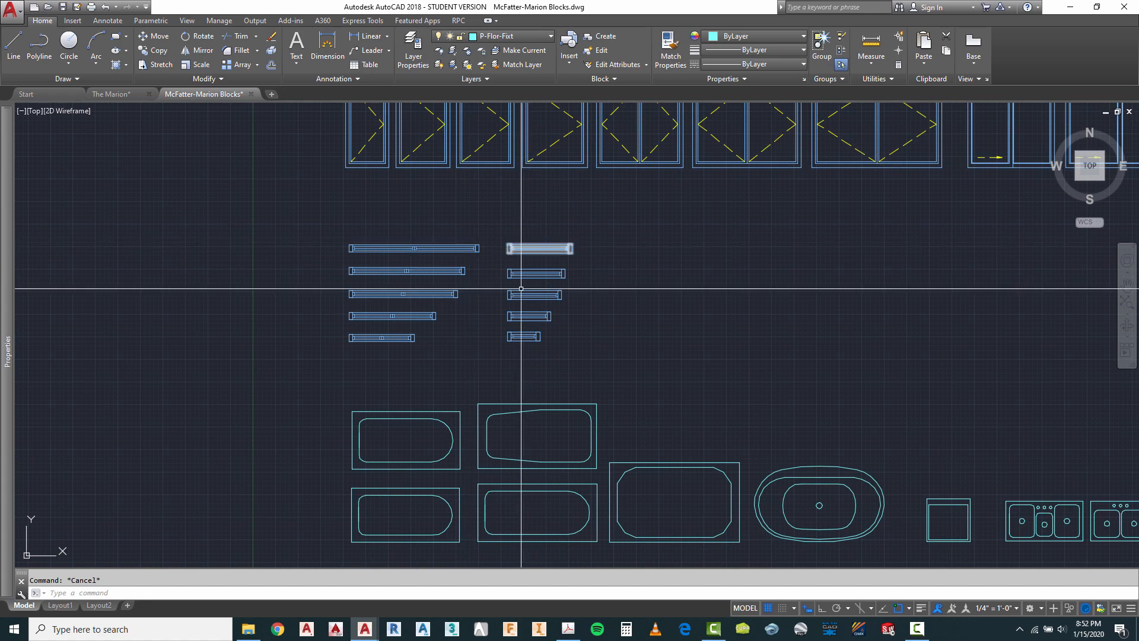
Copy the longest double window plan block, at the head of its column, to the clipboard.
scroll(610, 295, "down", 4)
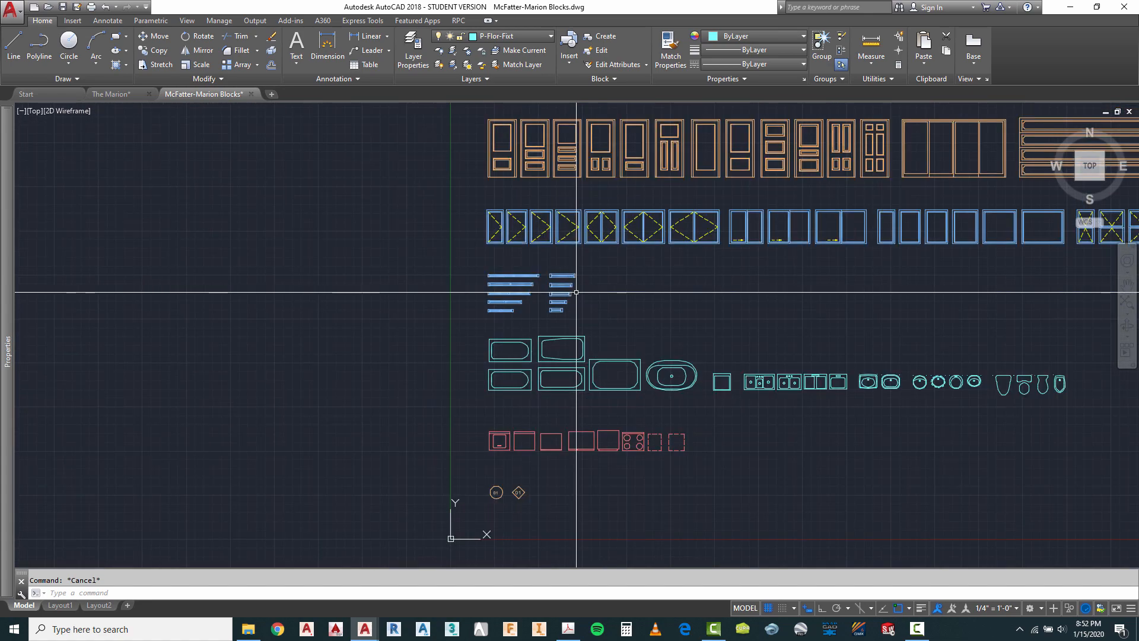
scroll(519, 295, "down", 4)
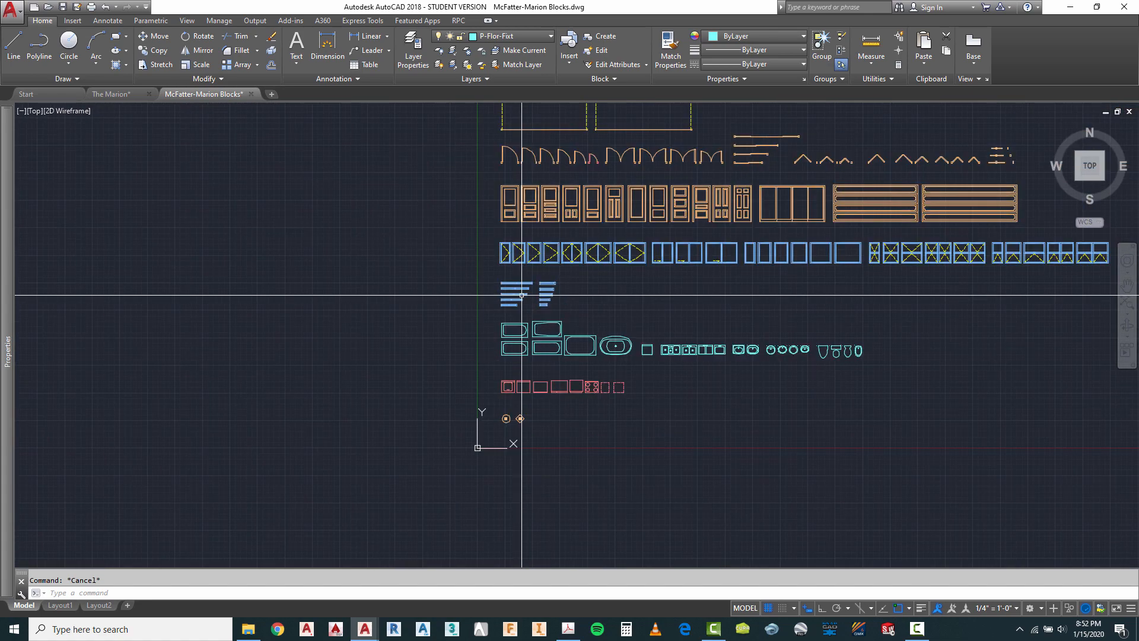
scroll(521, 295, "up", 6)
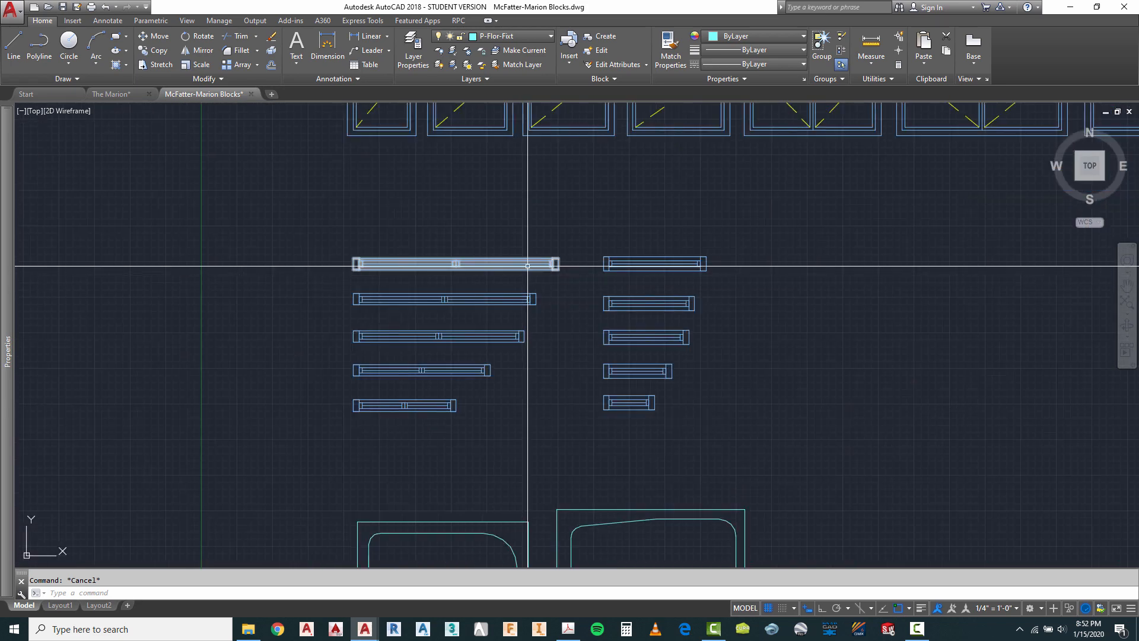
left_click(528, 266)
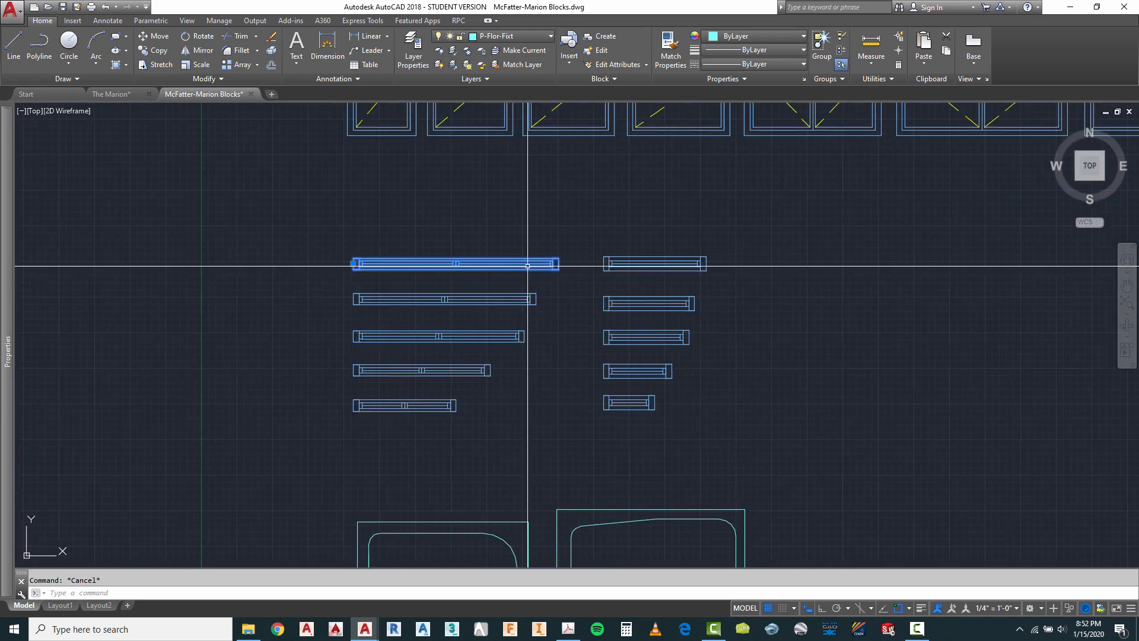
right_click(553, 211)
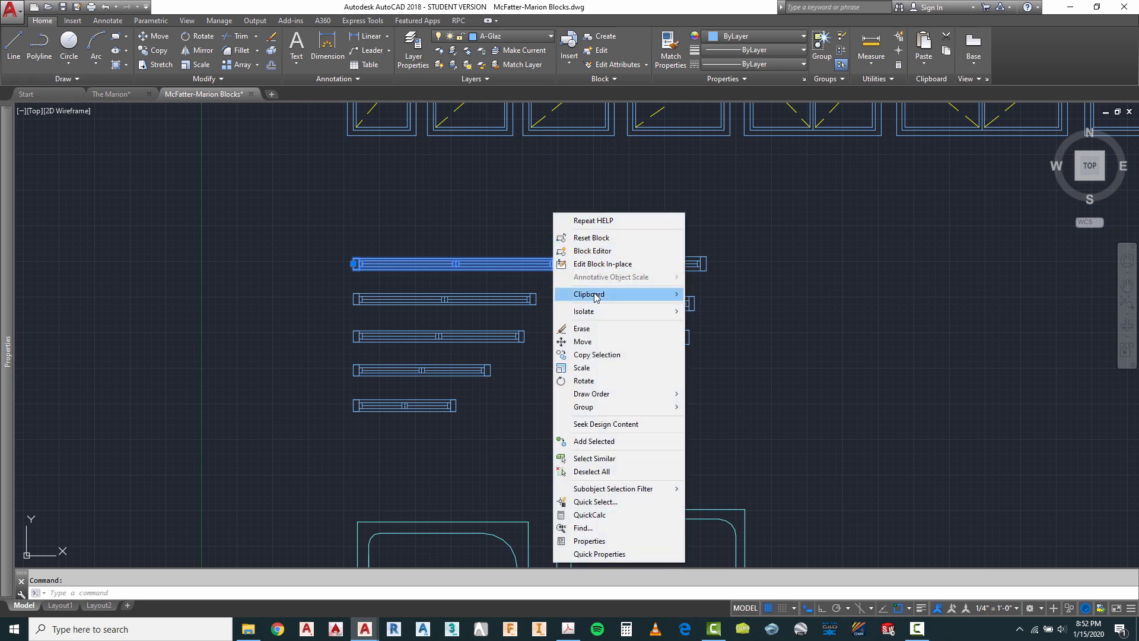
mouse_move(596, 297)
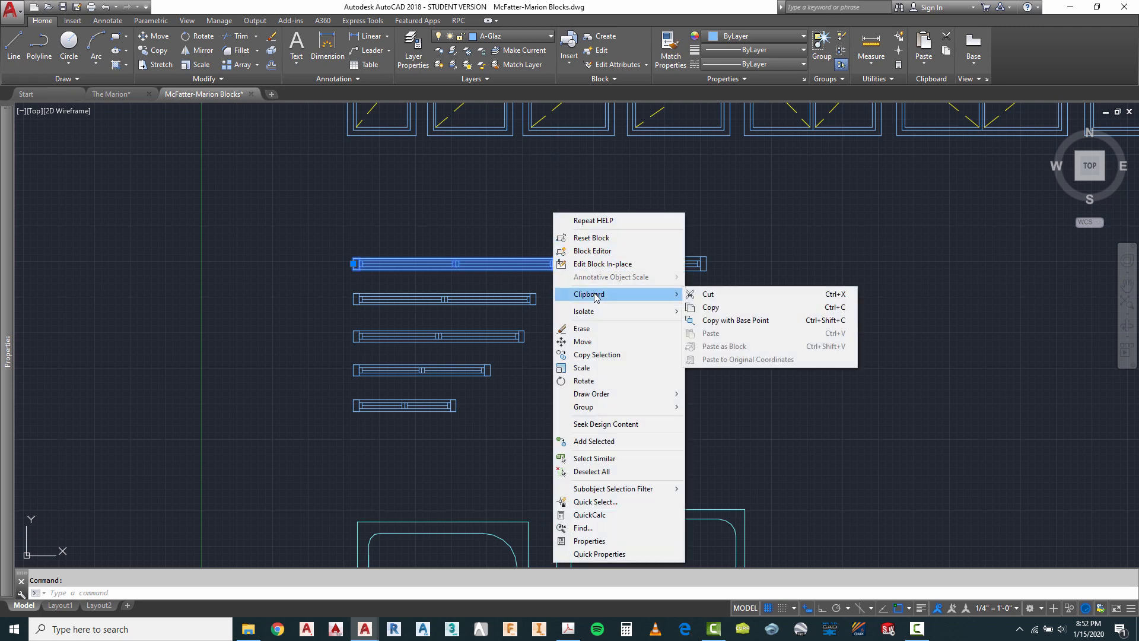
left_click(707, 308)
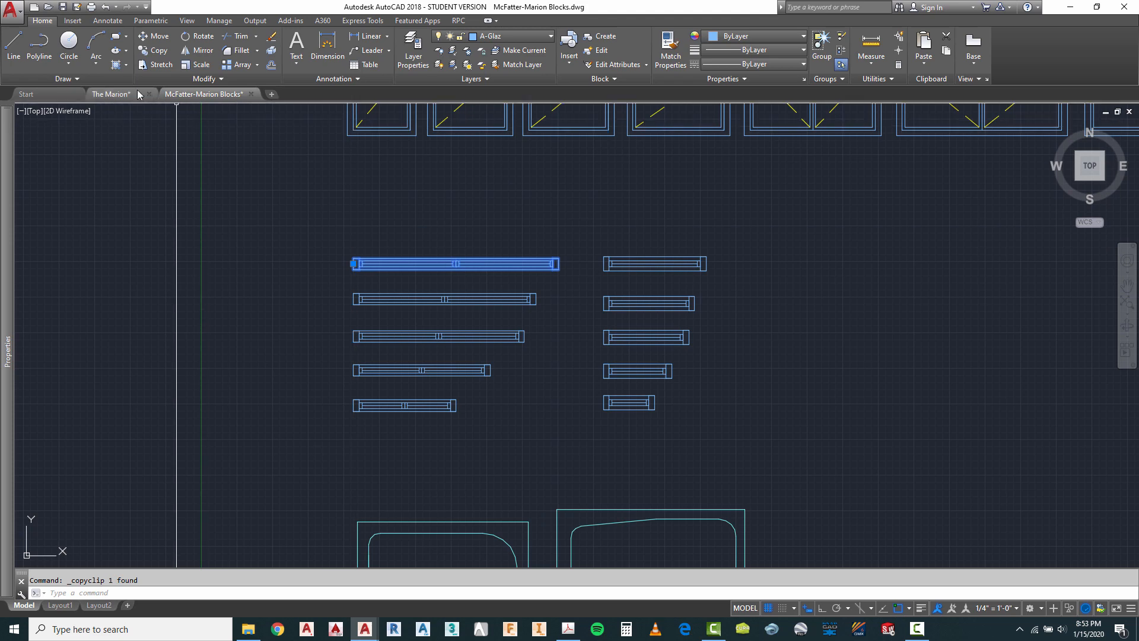
Paste the copied double window block into The Marion drawing, in the empty space east of the floor plan.
left_click(113, 95)
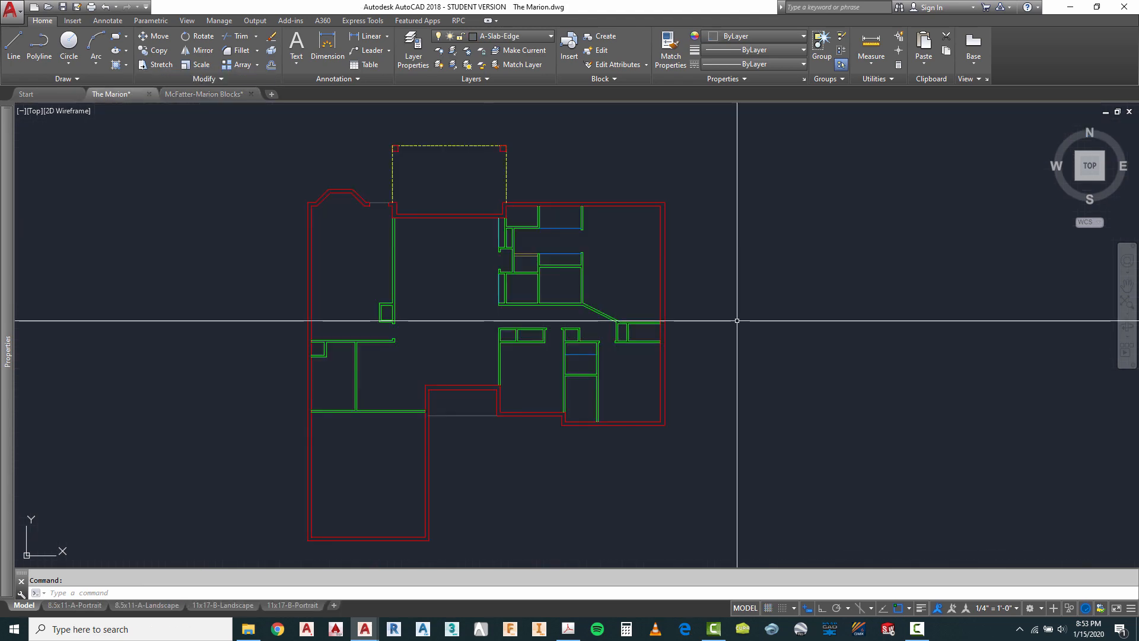
scroll(737, 285, "up", 3)
right_click(698, 264)
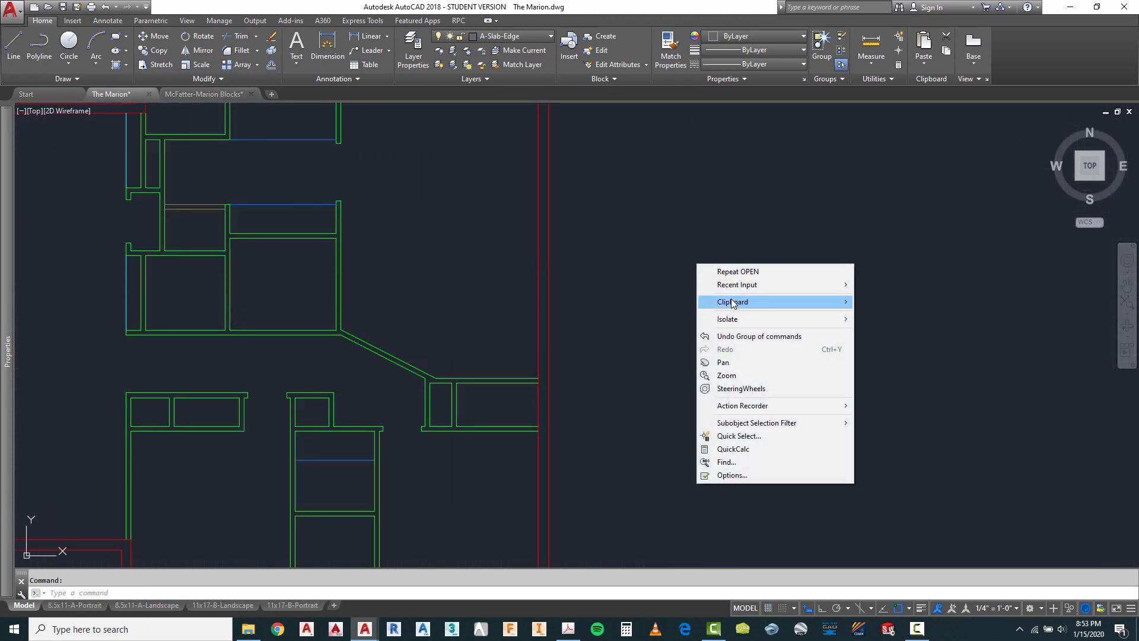
mouse_move(746, 305)
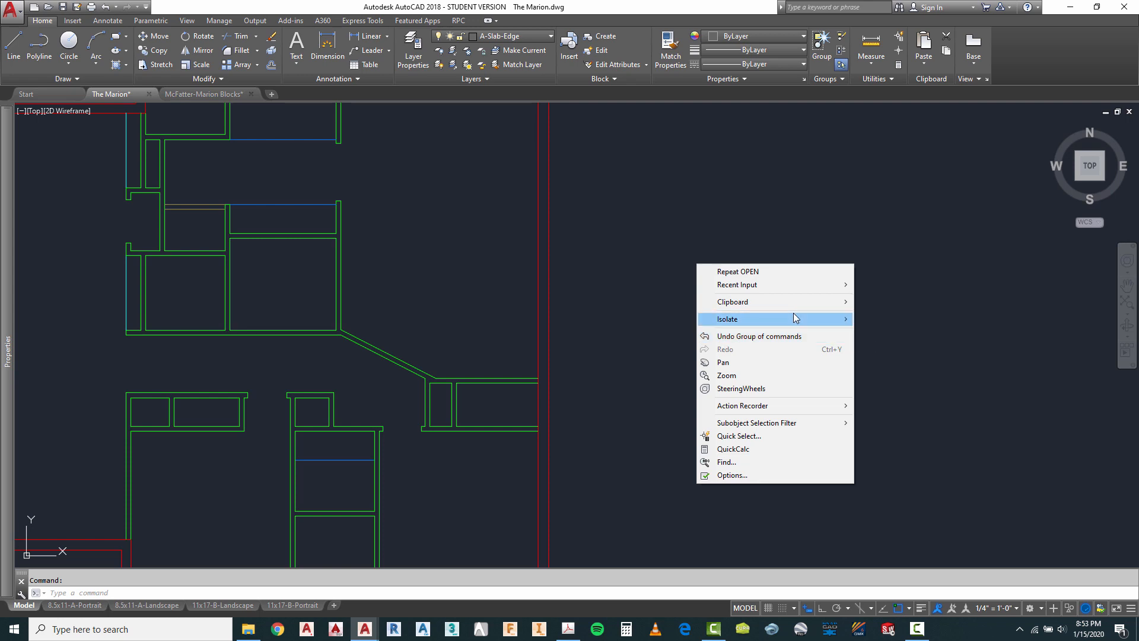
mouse_move(795, 303)
left_click(884, 341)
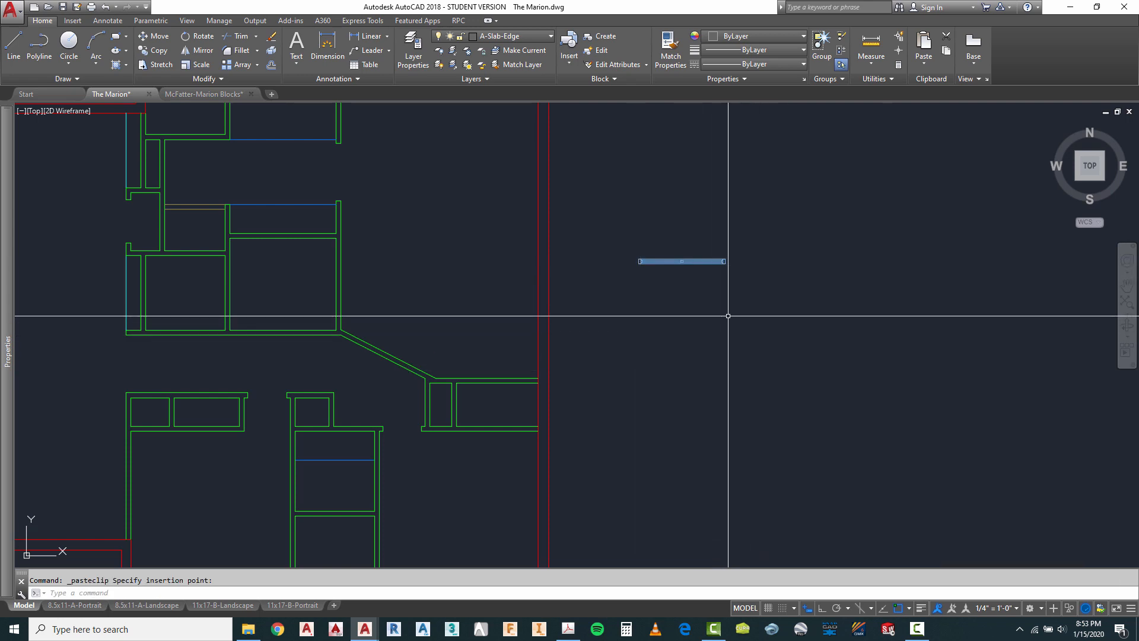
Check which layer the pasted double window block is on.
scroll(679, 276, "up", 4)
key("Escape")
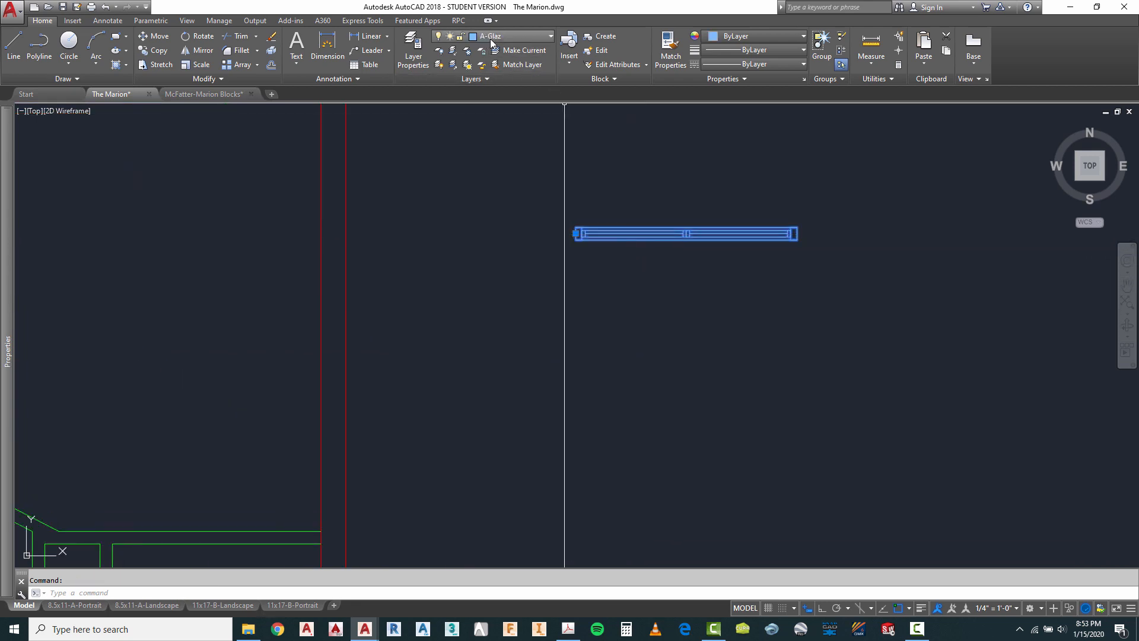
scroll(564, 272, "down", 8)
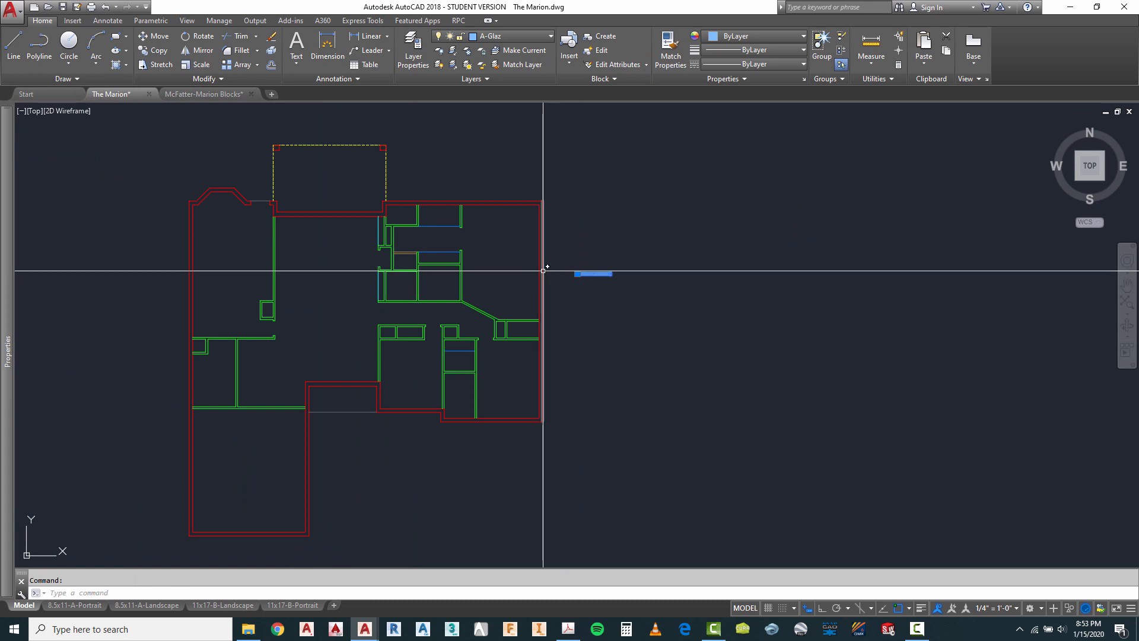
Erase the pasted double window block beside the floor plan.
scroll(544, 271, "up", 4)
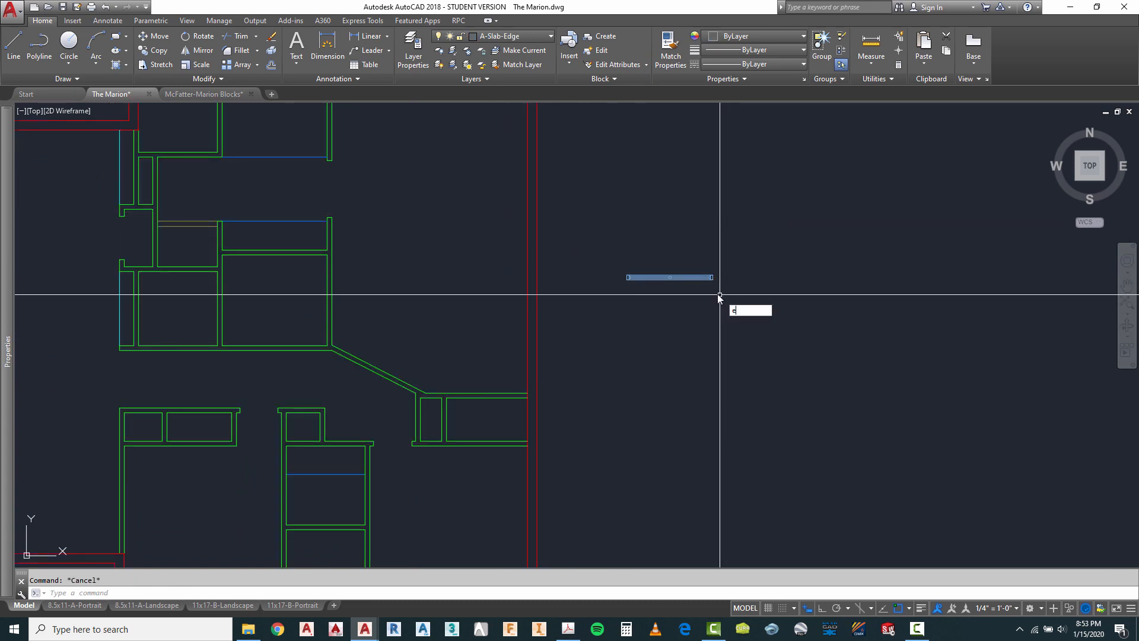
key("Return")
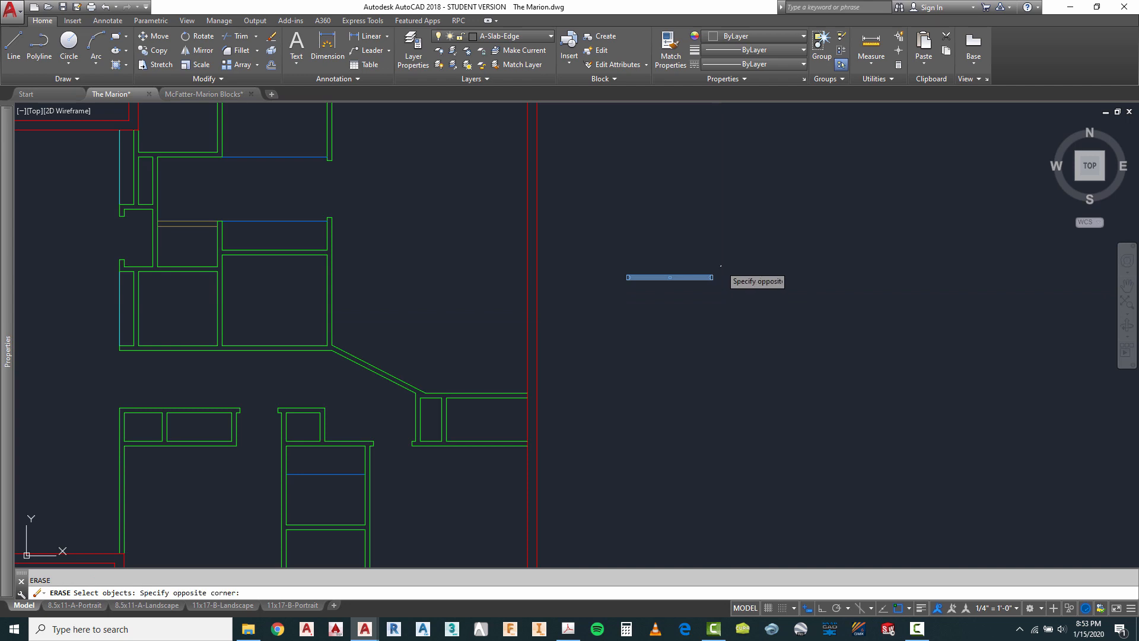
left_click(621, 308)
key("Return")
scroll(501, 316, "down", 6)
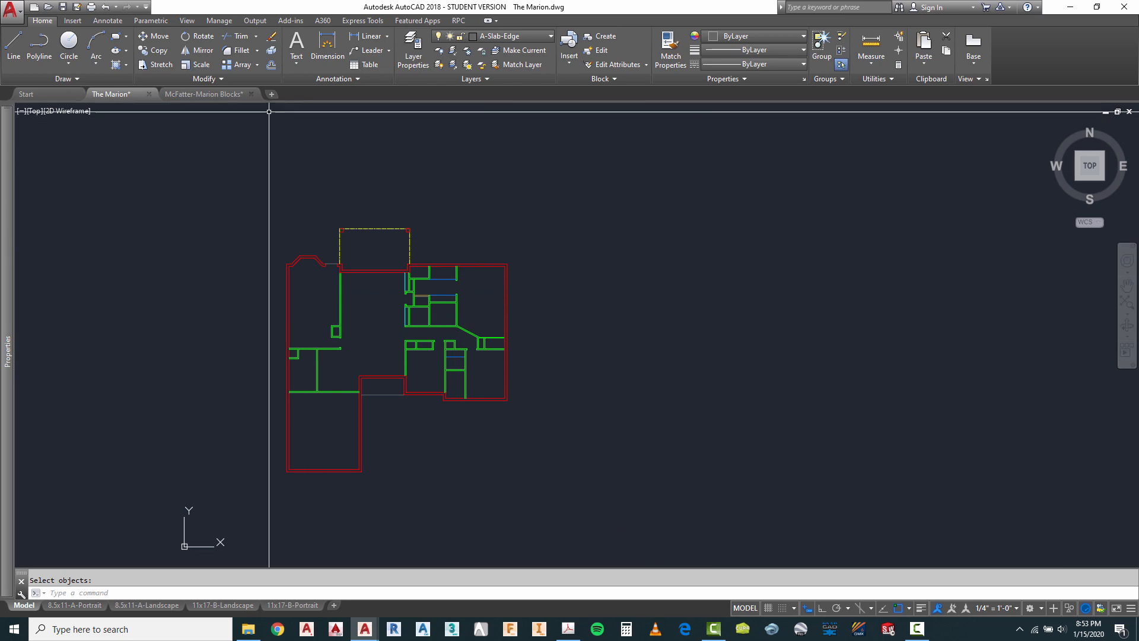
Copy all the blocks in the McFatter-Marion Blocks drawing to the clipboard.
left_click(213, 94)
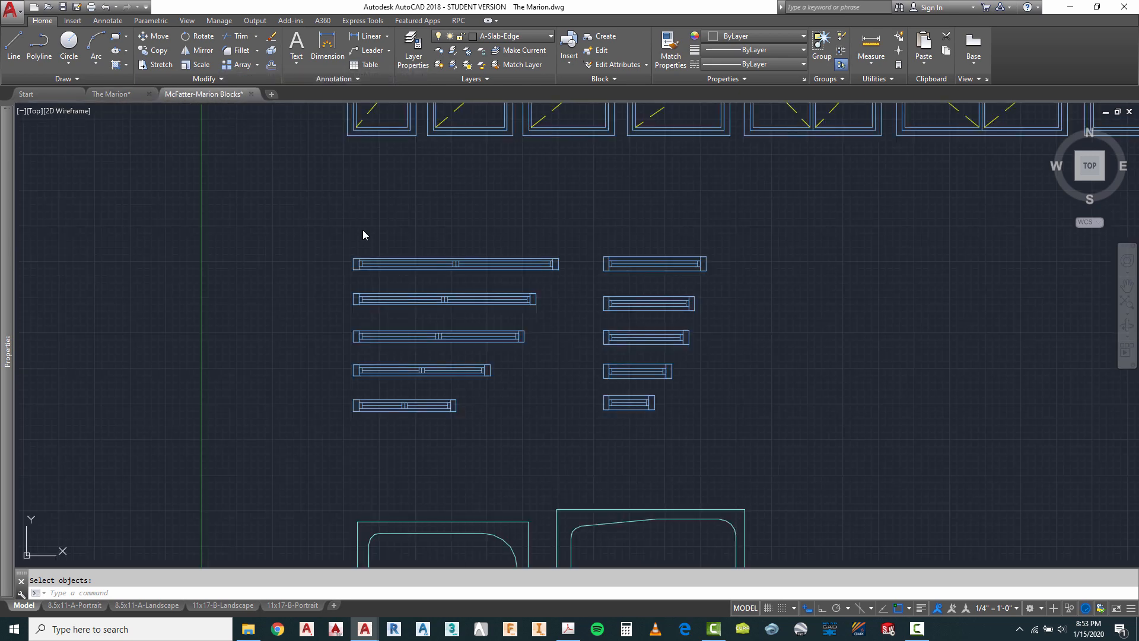
scroll(492, 344, "down", 8)
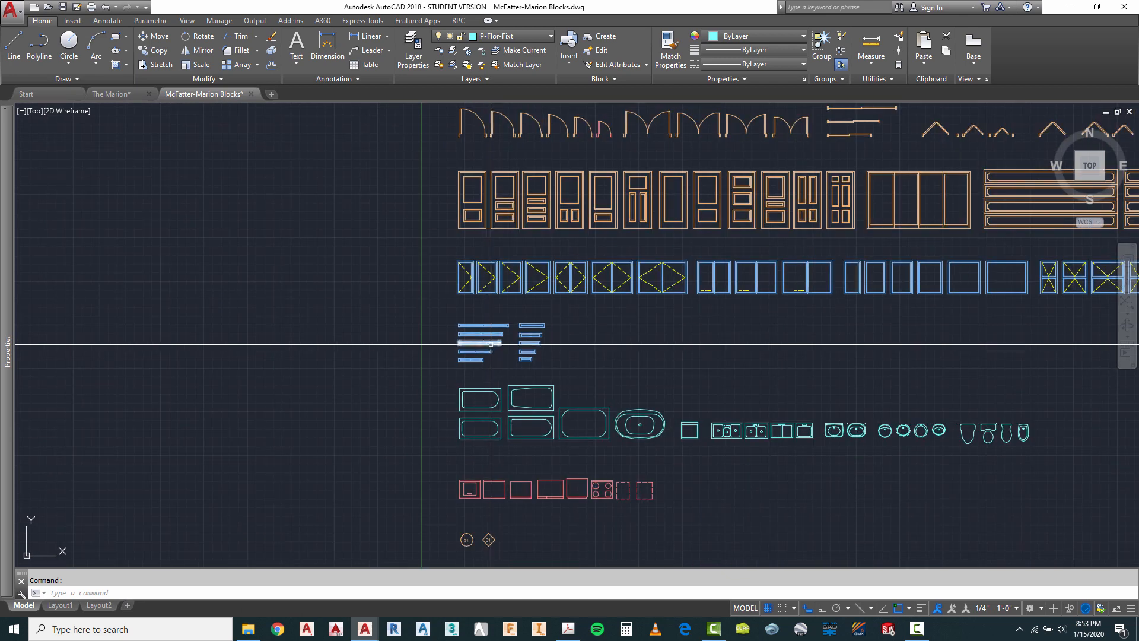
scroll(464, 327, "down", 3)
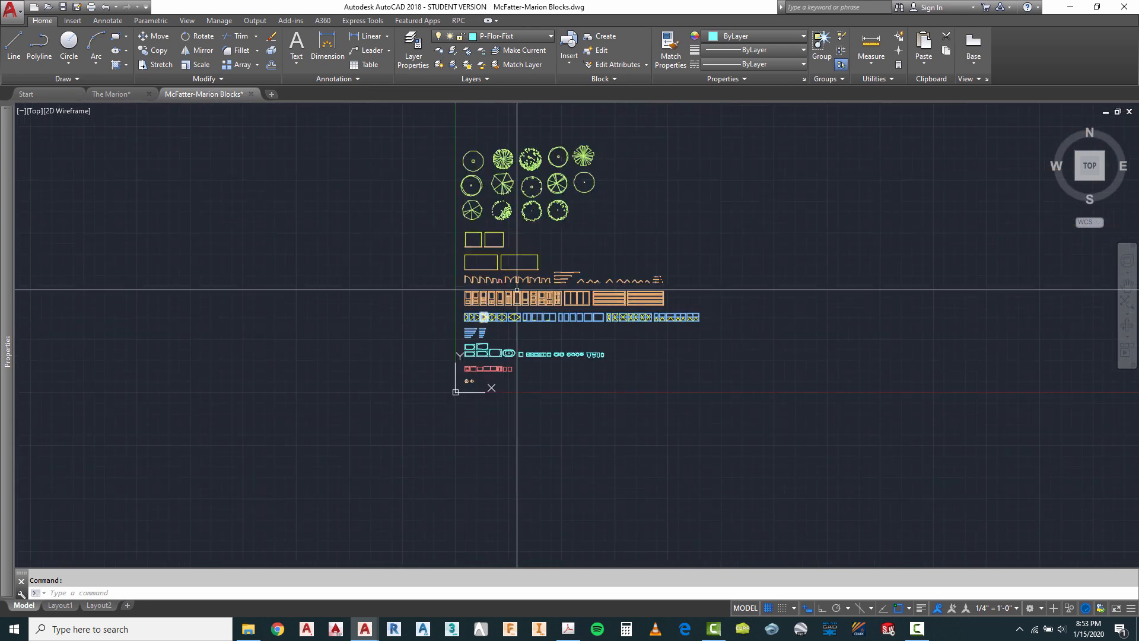
left_click(771, 141)
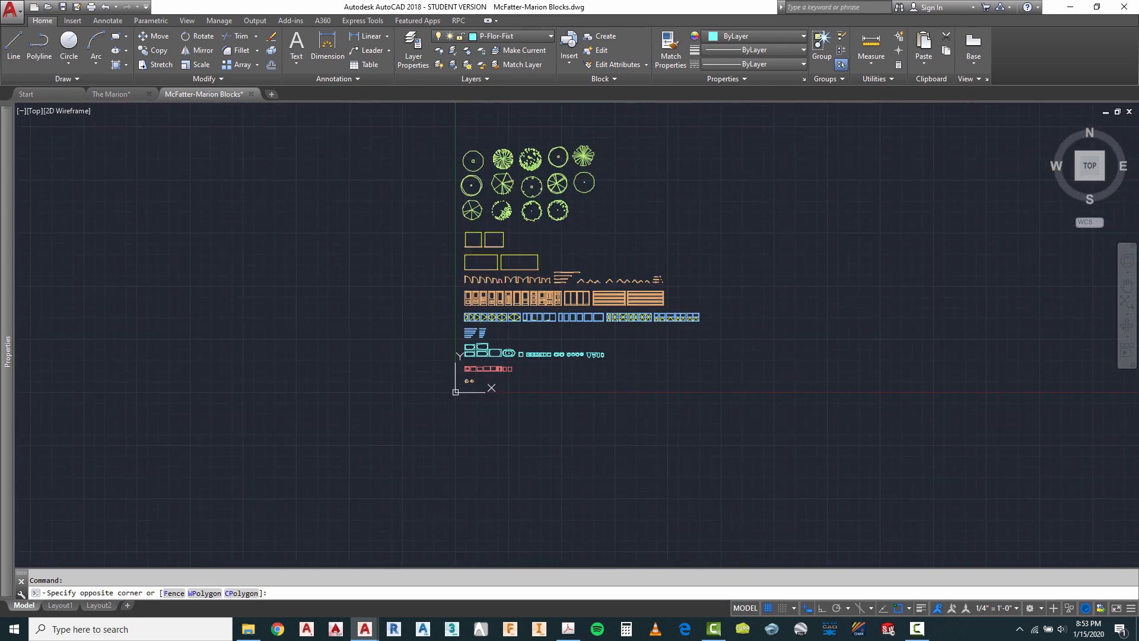
left_click(418, 396)
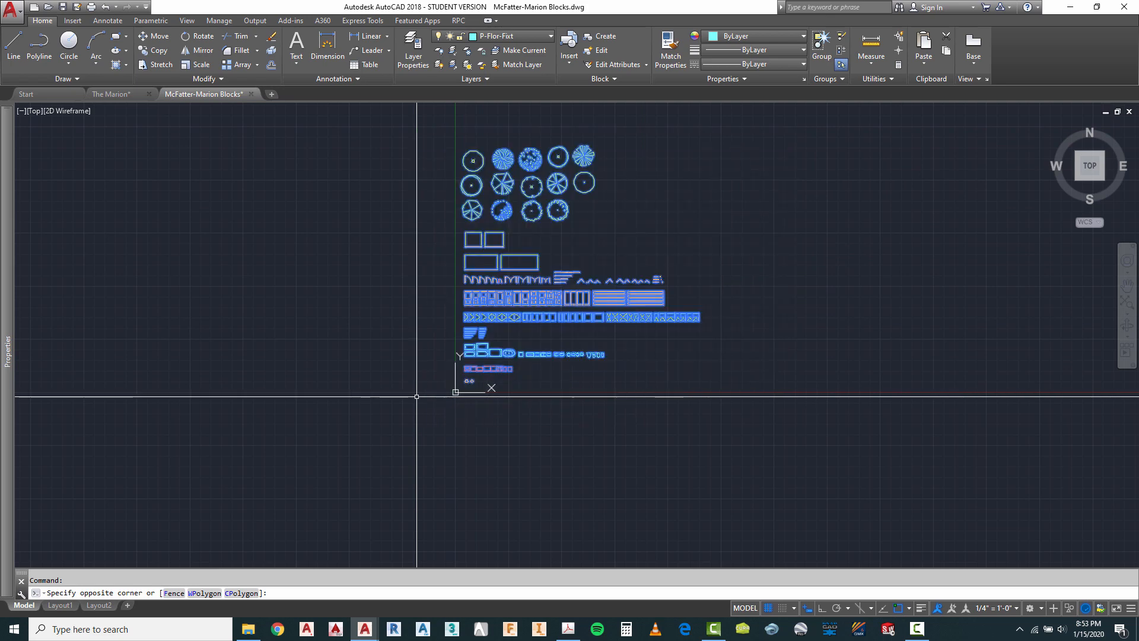
right_click(418, 276)
mouse_move(453, 316)
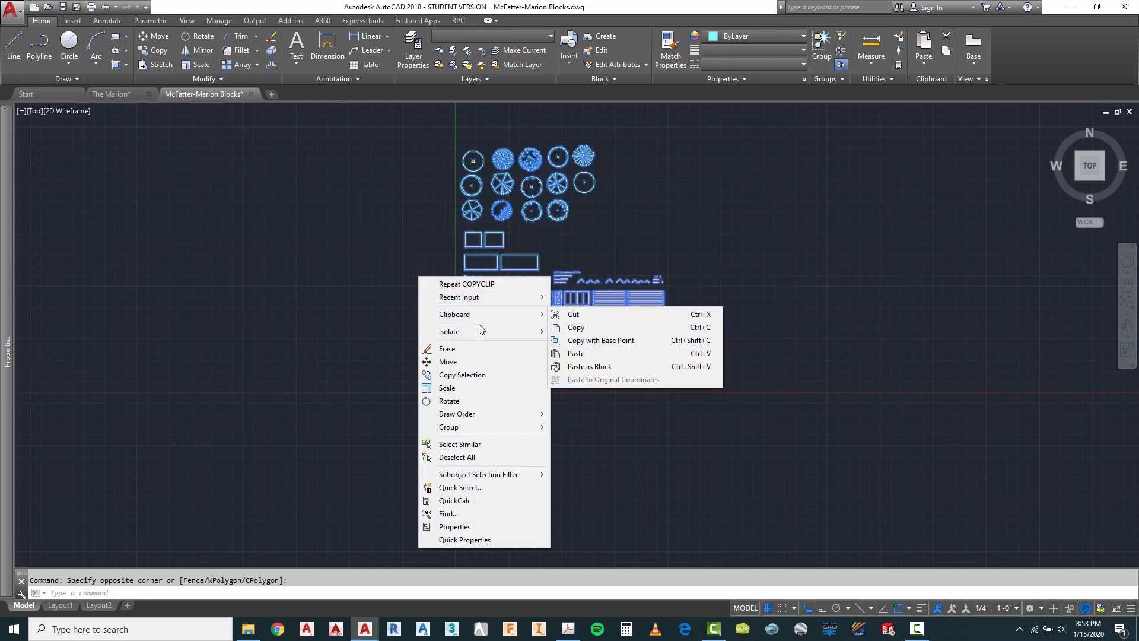
left_click(575, 328)
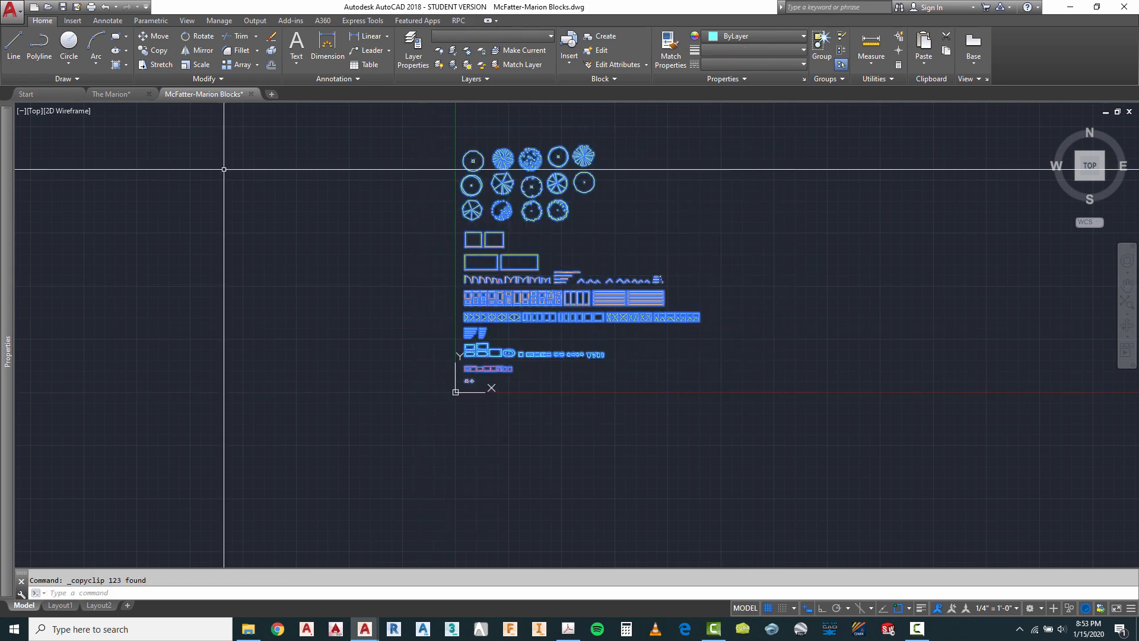
Paste the whole block library into The Marion drawing, in the empty space east of the floor plan.
left_click(125, 95)
scroll(520, 382, "down", 5)
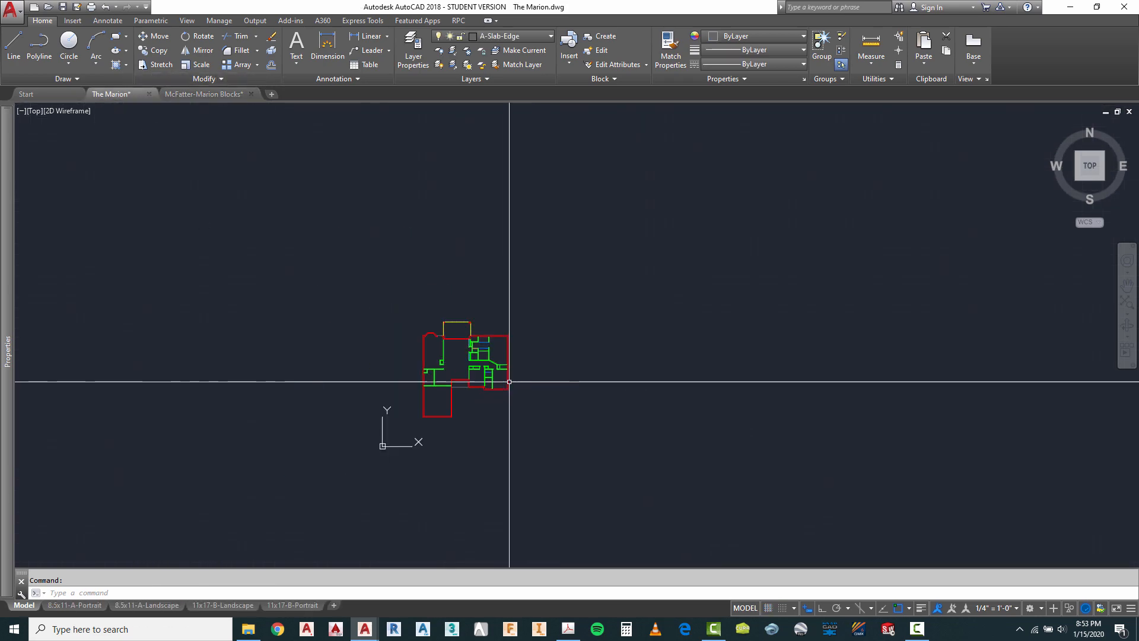
scroll(546, 251, "up", 3)
right_click(555, 234)
mouse_move(593, 275)
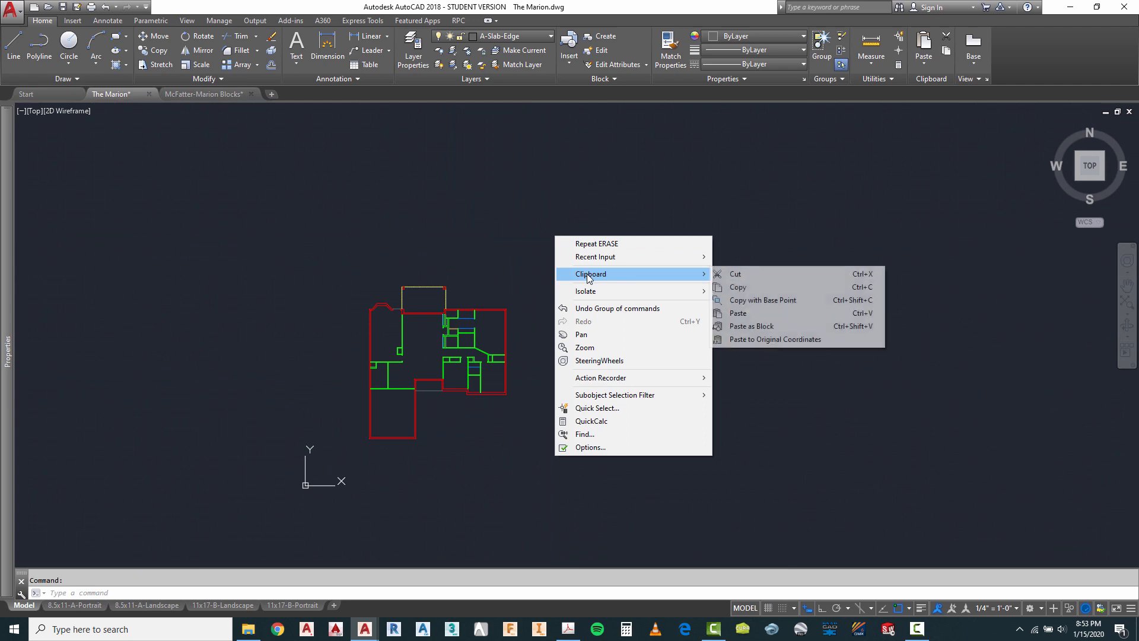
left_click(735, 315)
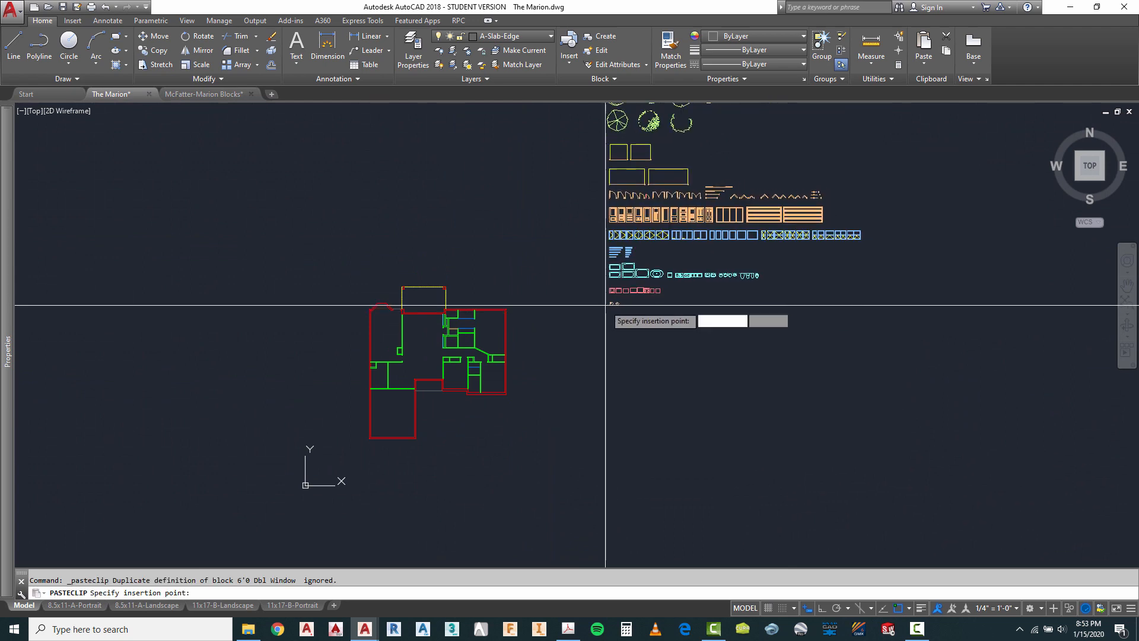
left_click(577, 395)
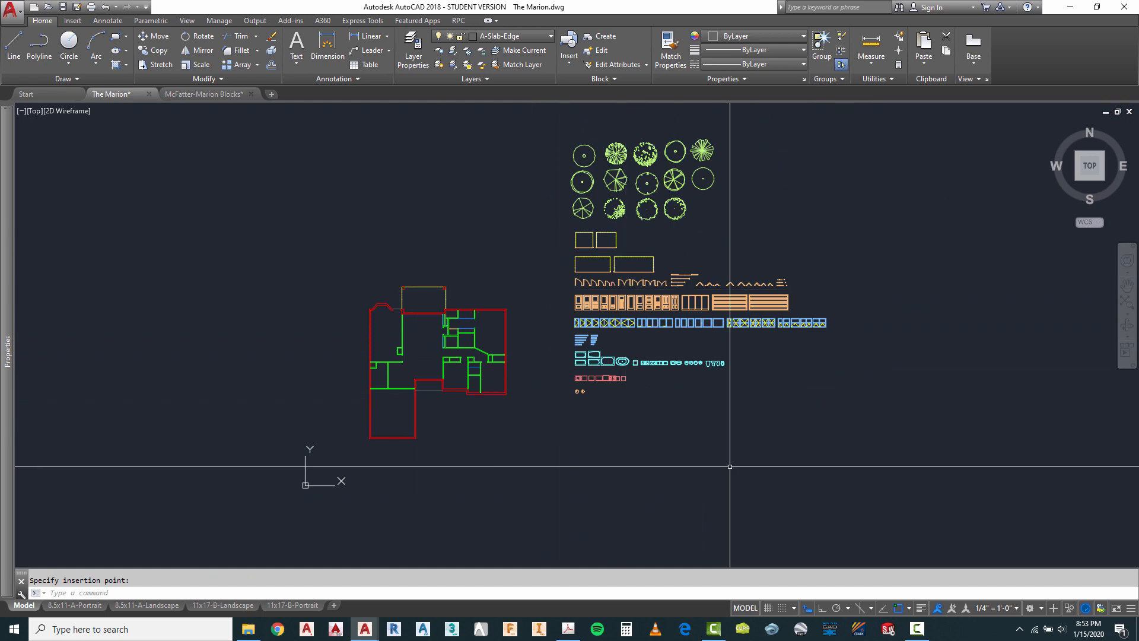
Check the layer of the second plan-view swing door among the pasted blocks, leaving it deselected.
scroll(588, 279, "up", 6)
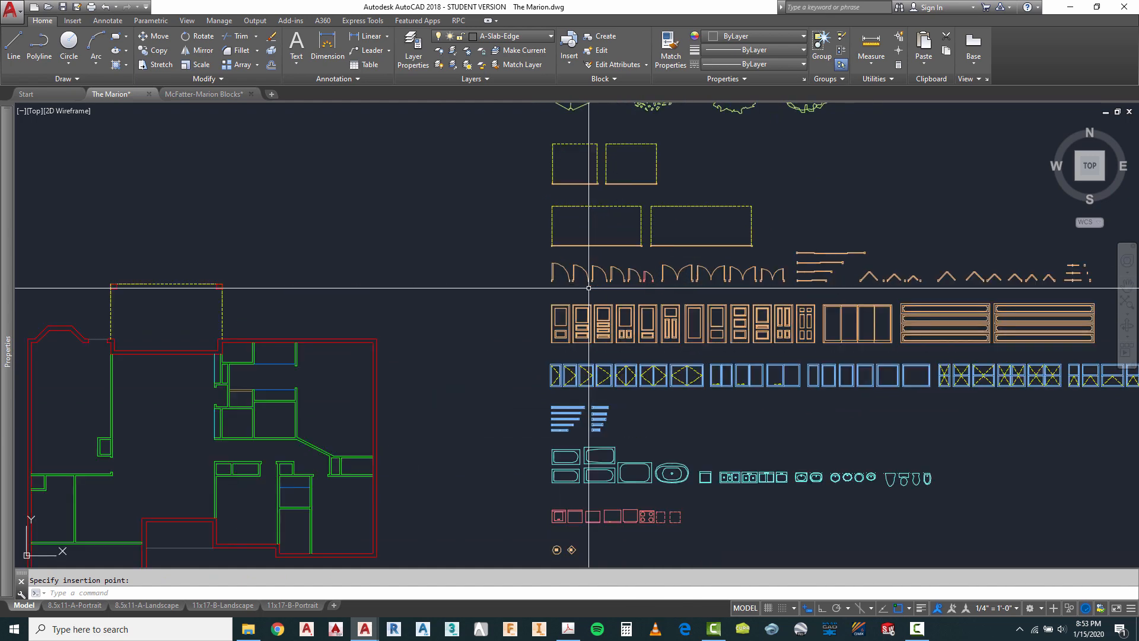
left_click(585, 265)
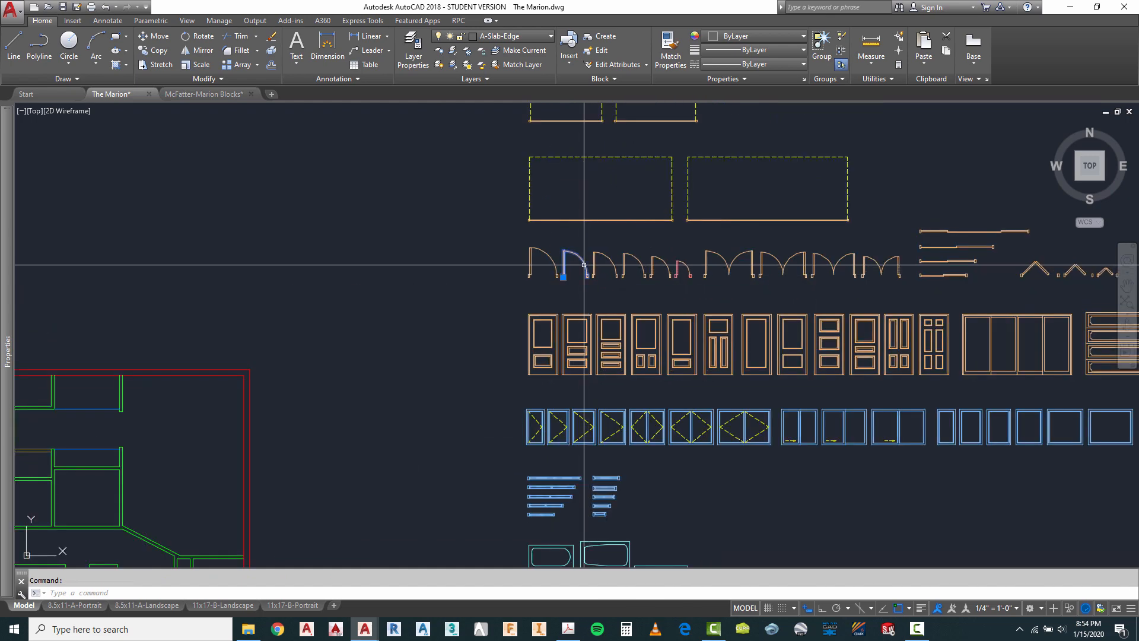
scroll(720, 243, "down", 5)
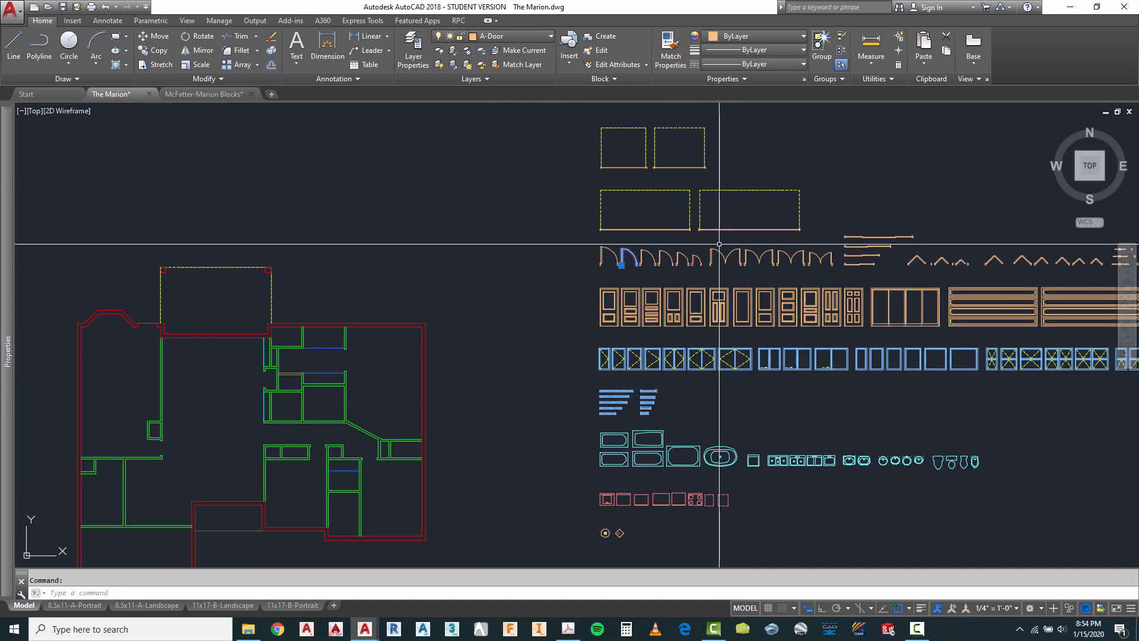
key("Escape")
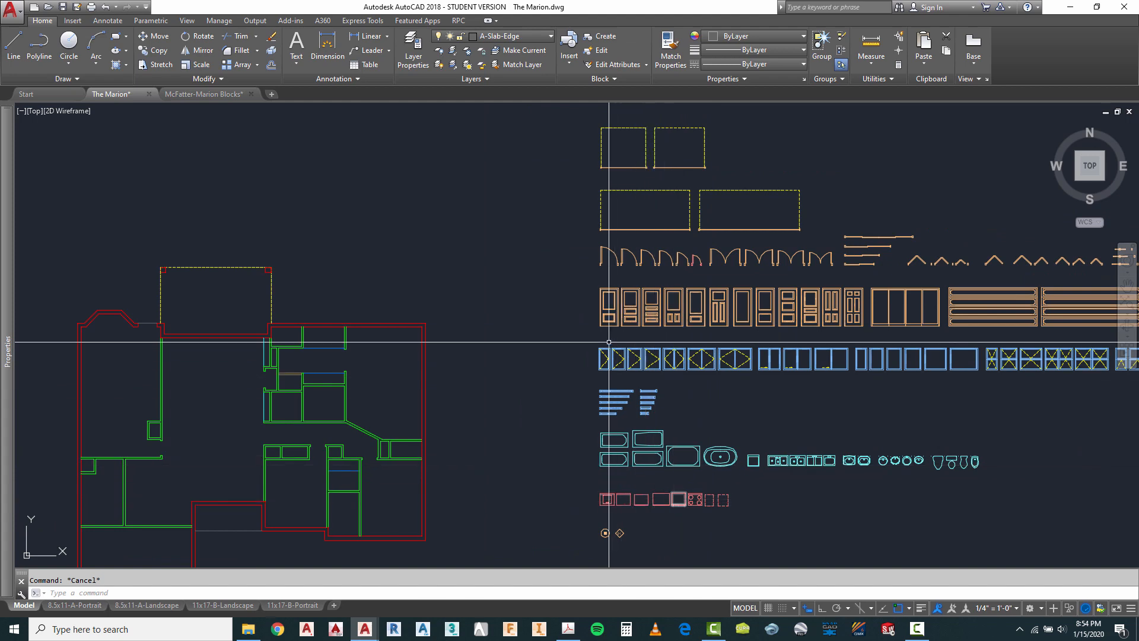
scroll(617, 323, "up", 3)
scroll(617, 321, "down", 3)
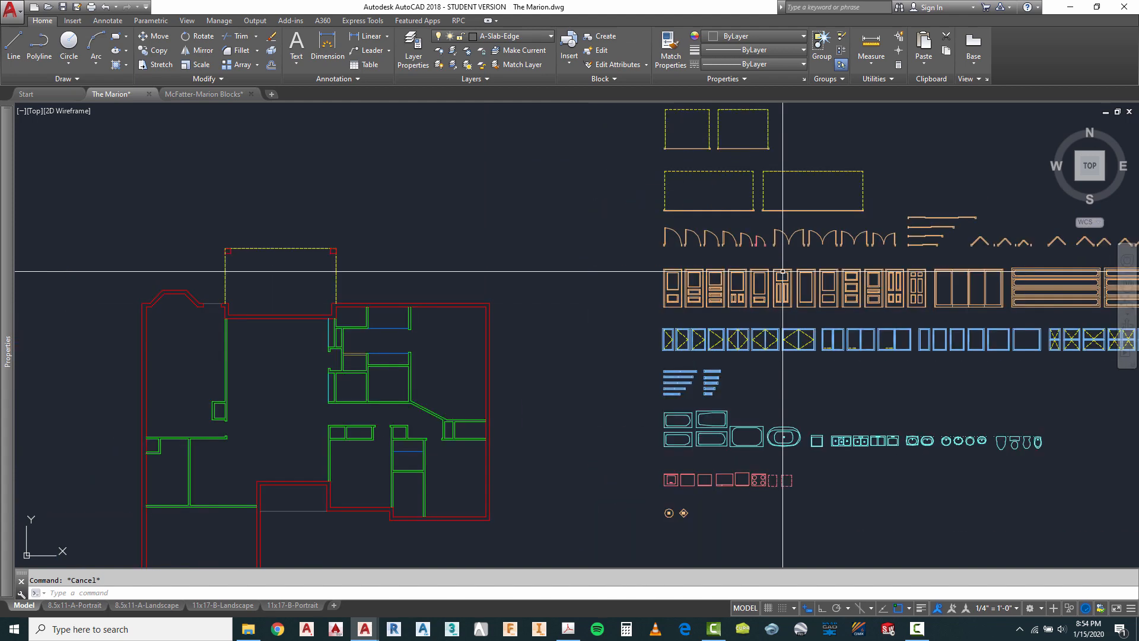
Examine the first door elevation block and review the A-Door layer's settings in the layer properties manager.
scroll(667, 243, "up", 4)
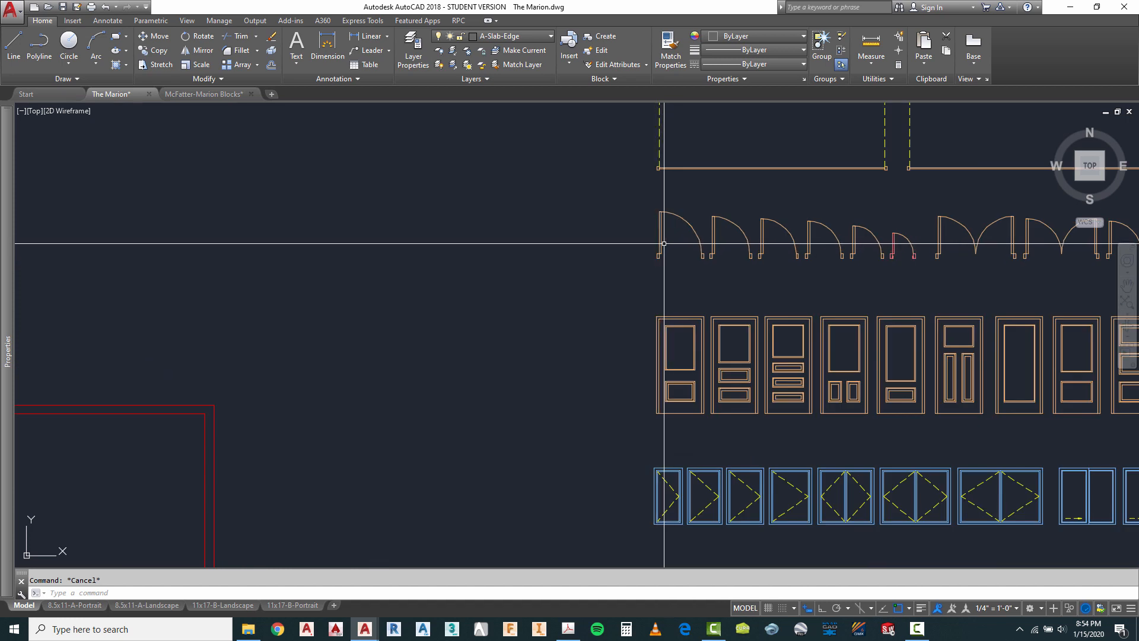
scroll(664, 347, "up", 4)
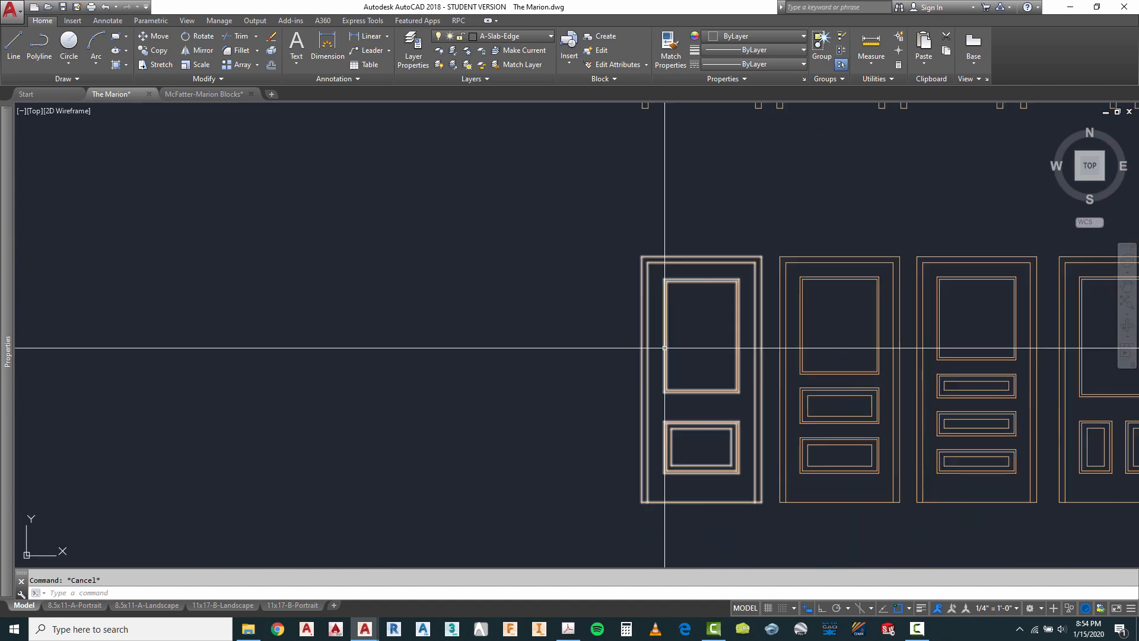
scroll(644, 296, "up", 2)
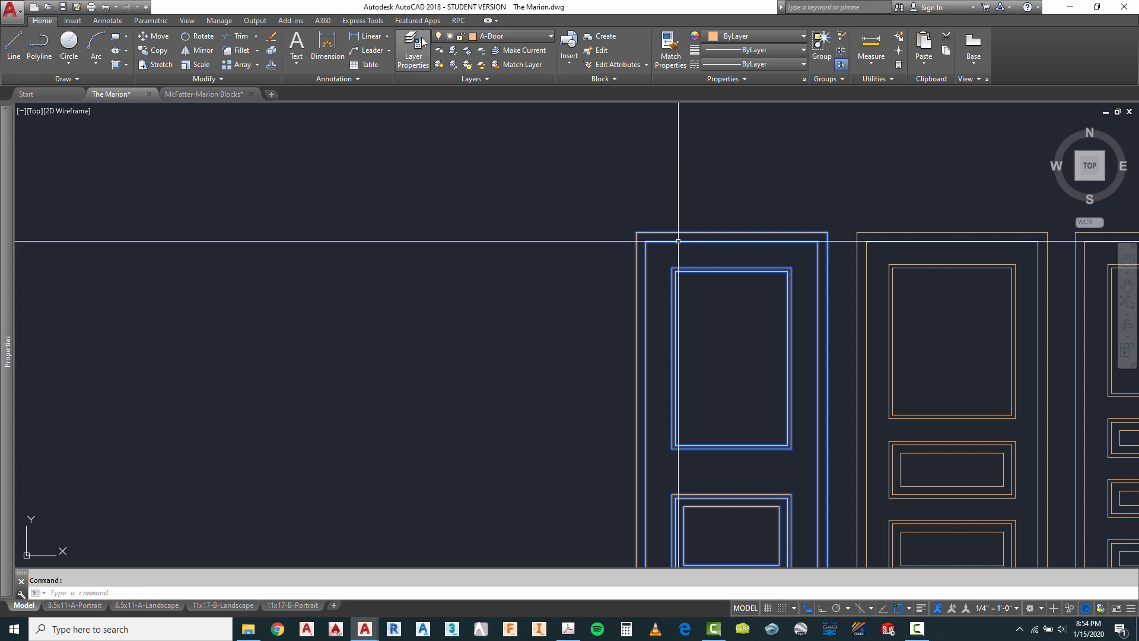
type("la")
key("Return")
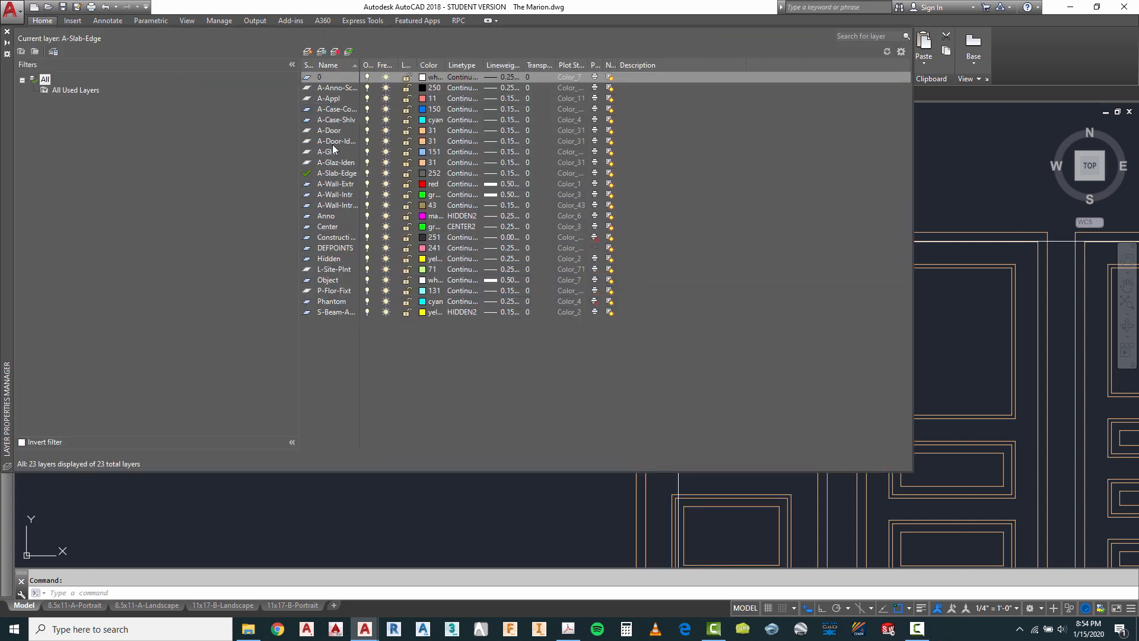
left_click(332, 129)
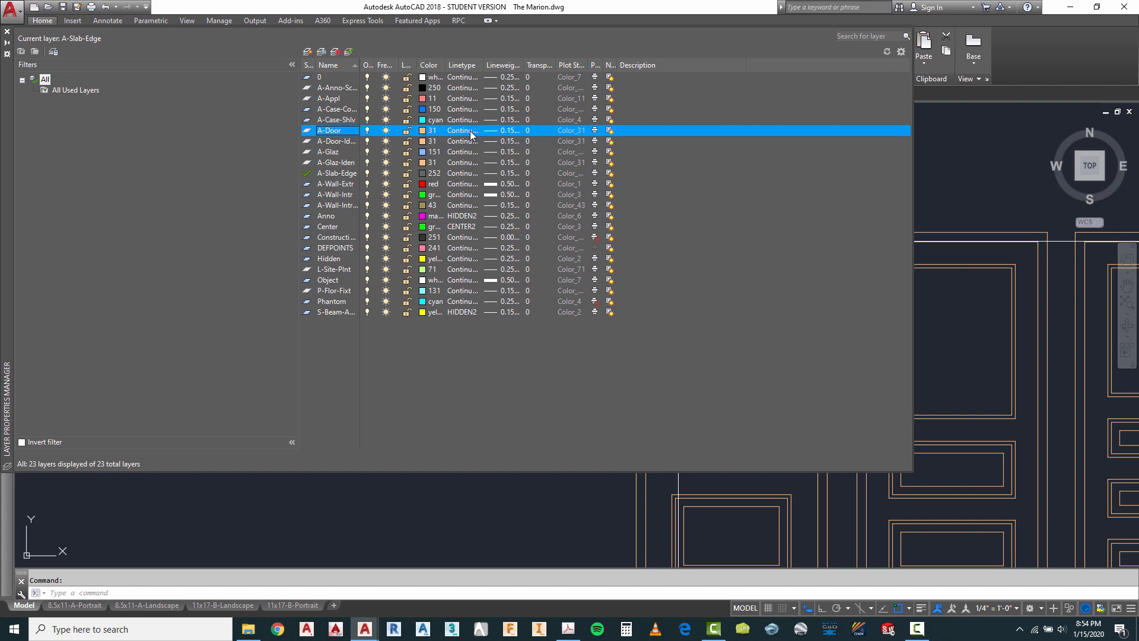
left_click(7, 33)
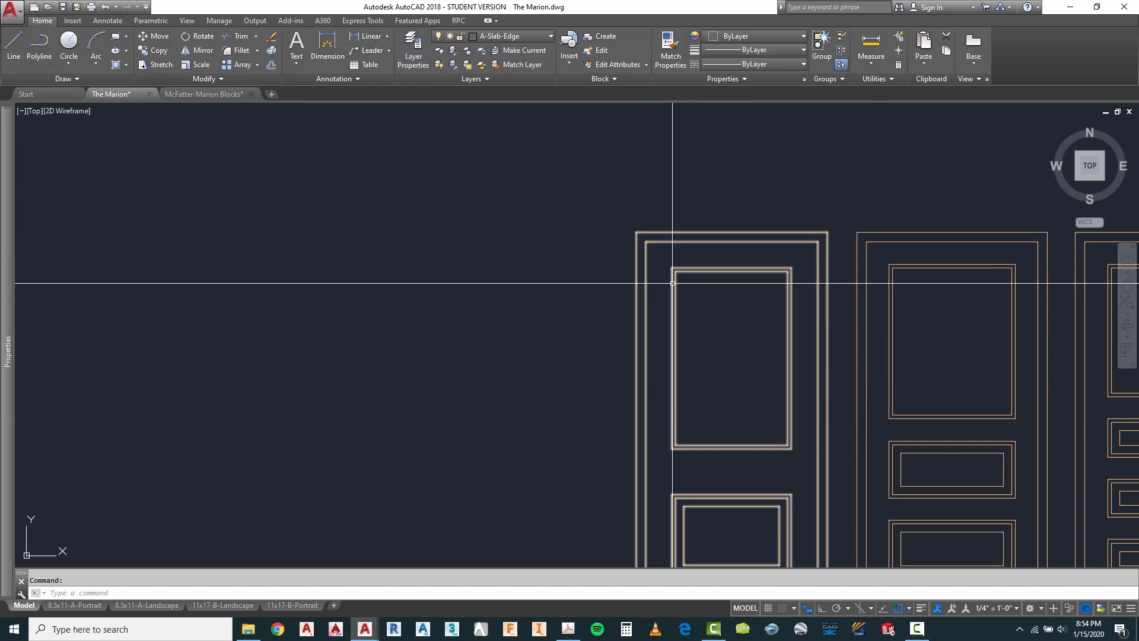
Examine the casement window elevations and check the layer, color and linetype of the third one.
mouse_move(672, 286)
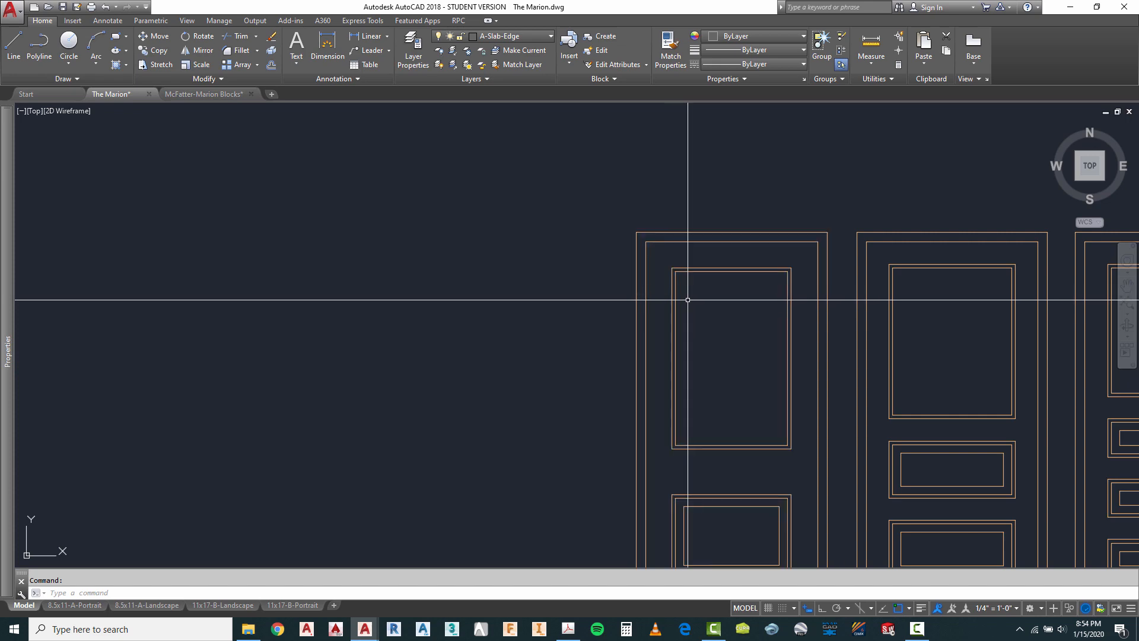
scroll(630, 247, "down", 6)
scroll(544, 366, "up", 4)
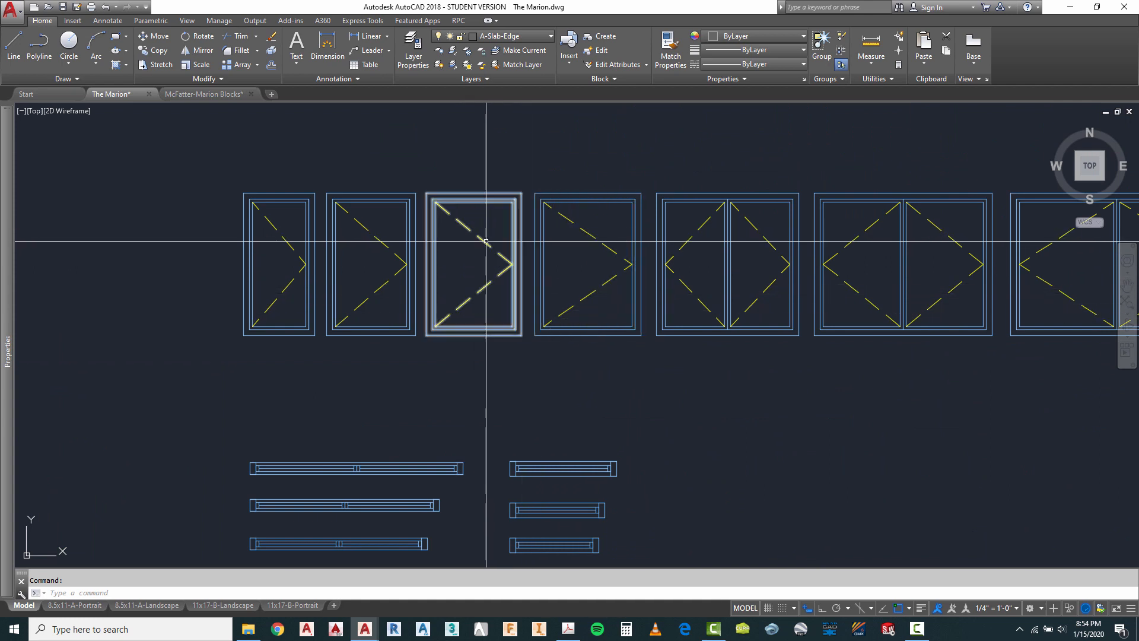
mouse_move(485, 243)
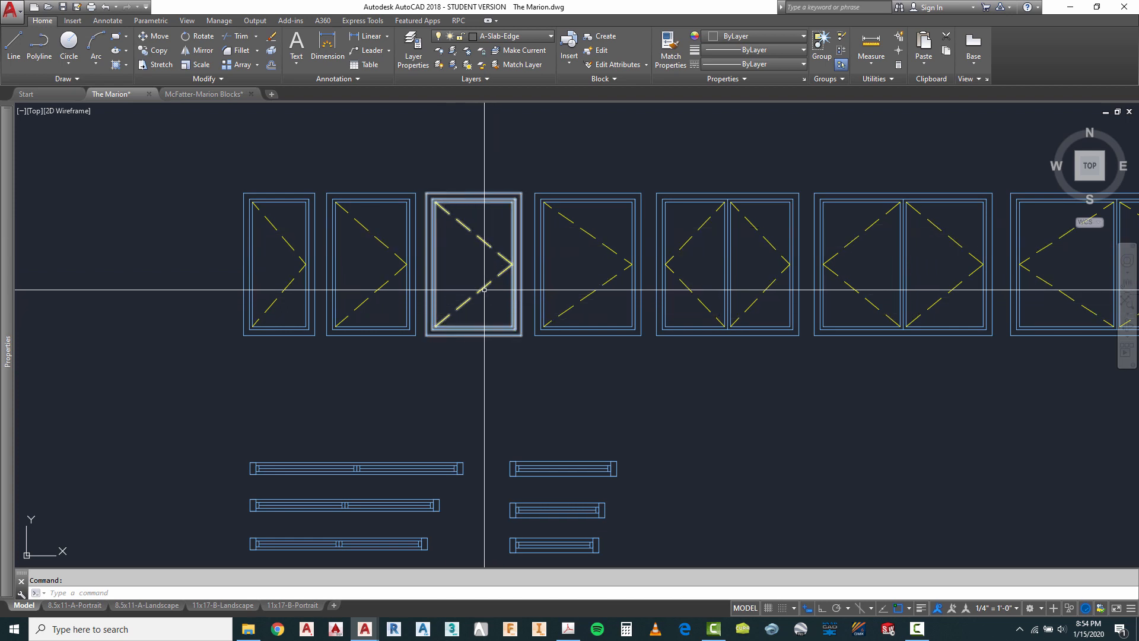
mouse_move(500, 276)
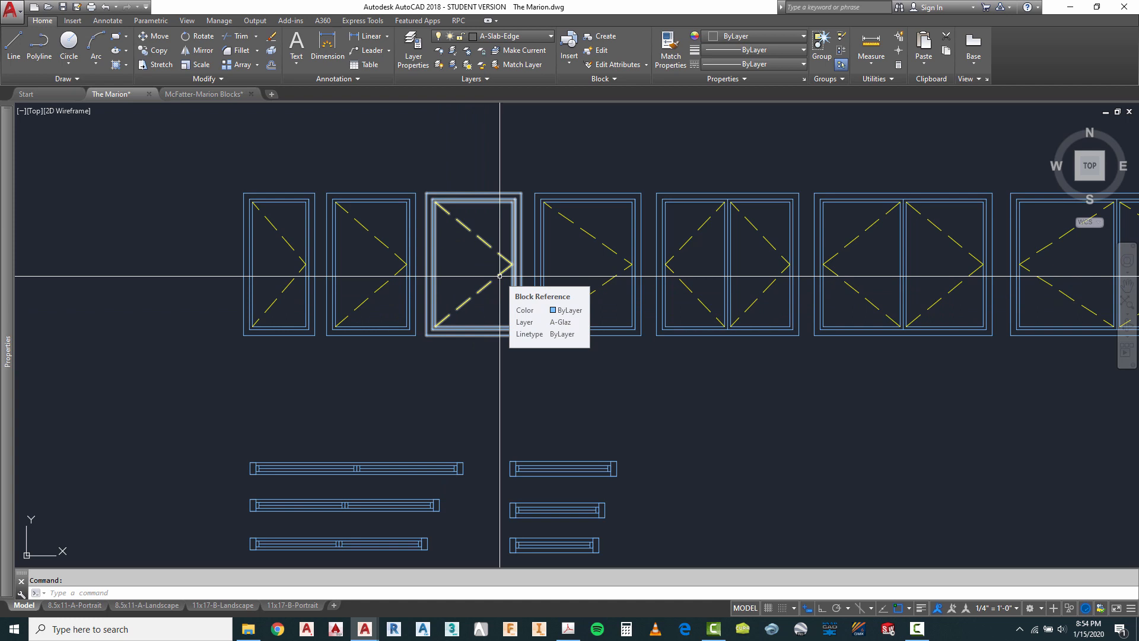
Examine the pasted door and window blocks alongside the floor plan, ending at the row of plan-view swing doors.
scroll(649, 293, "down", 2)
scroll(514, 277, "up", 2)
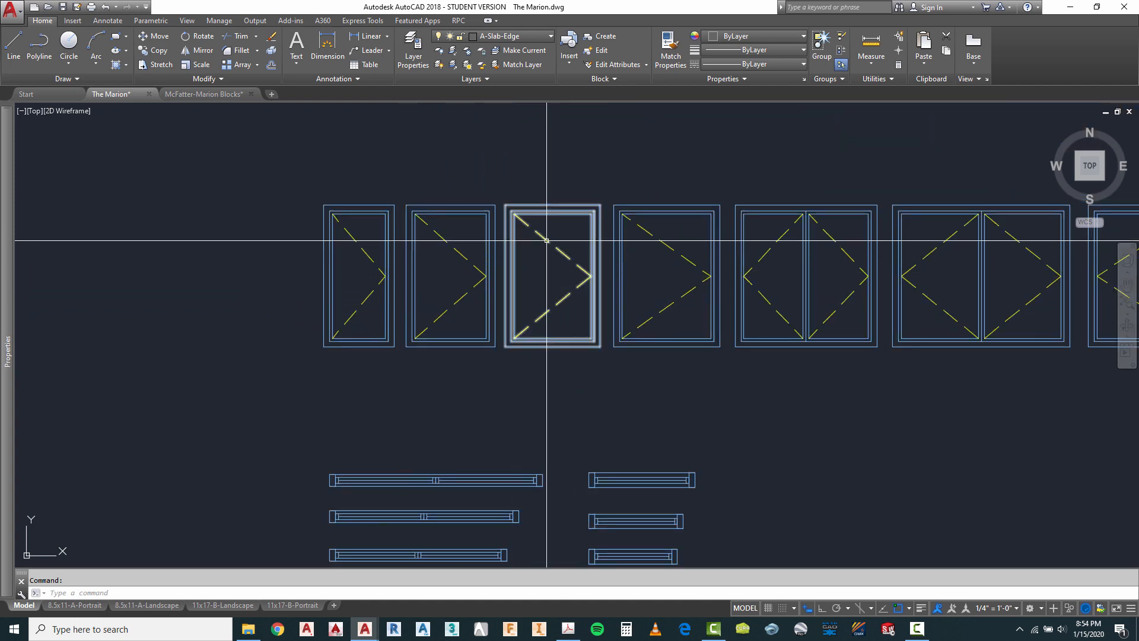
scroll(556, 240, "down", 5)
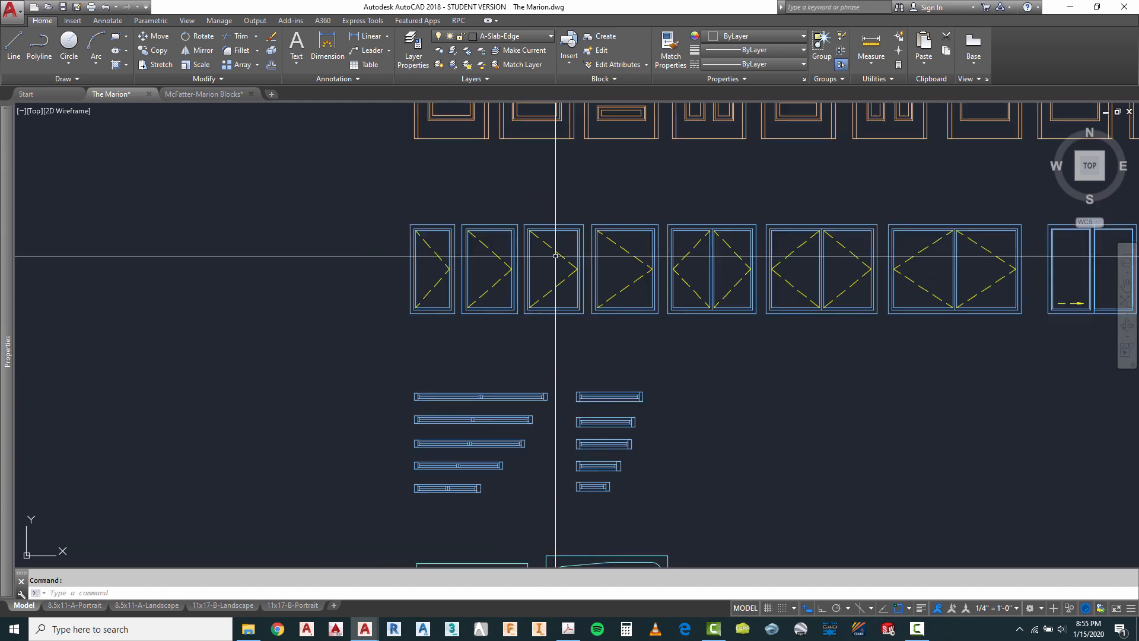
scroll(556, 277, "down", 2)
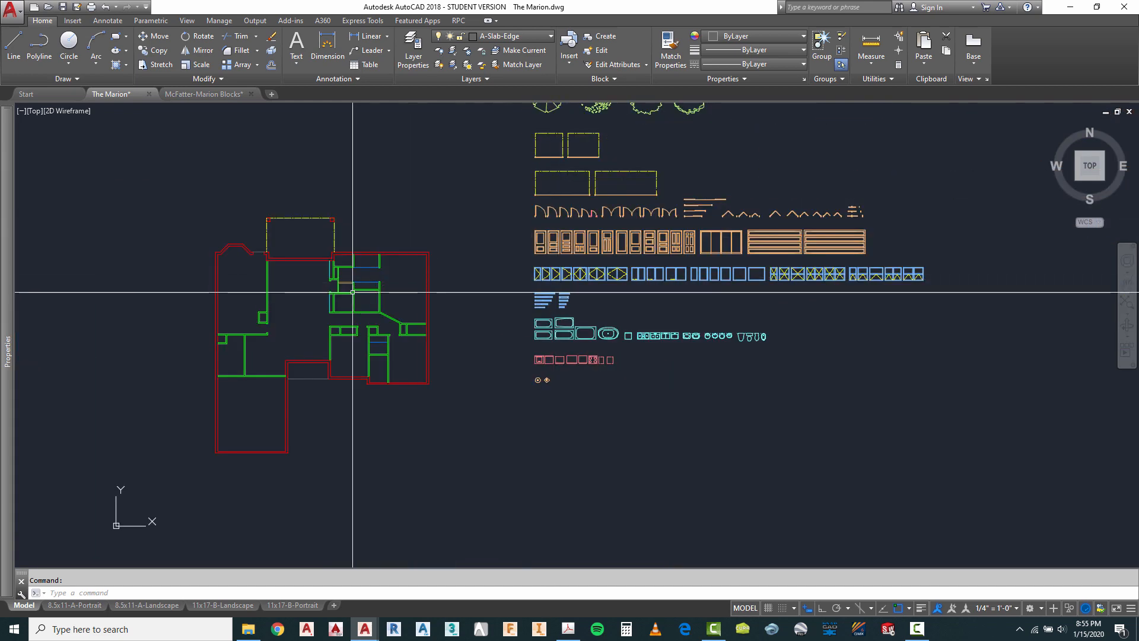
scroll(237, 290, "up", 2)
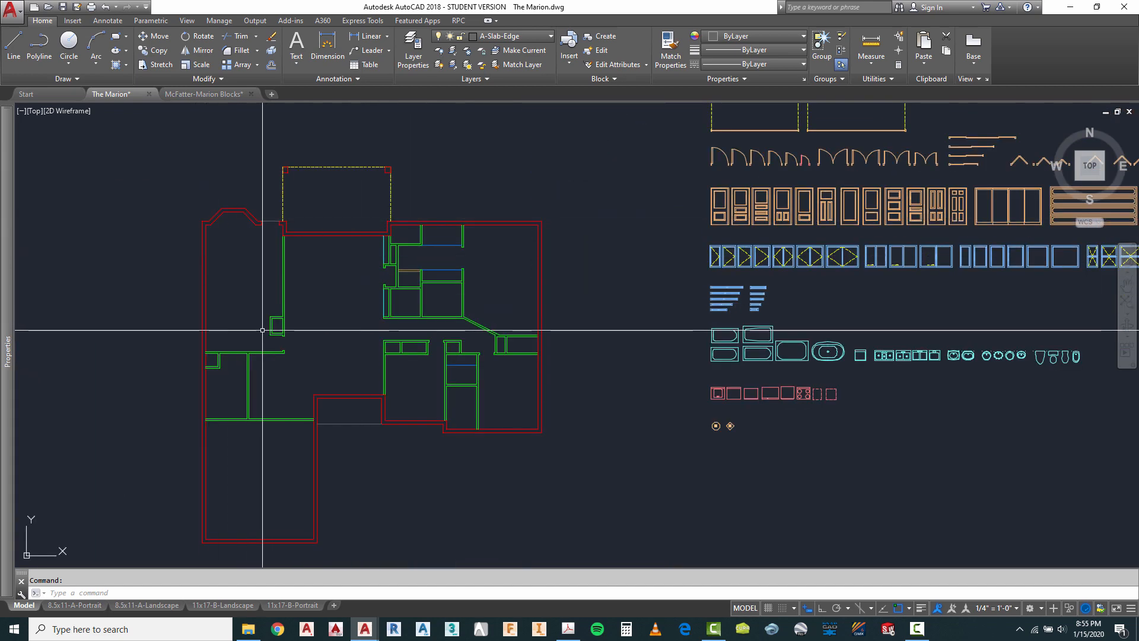
scroll(409, 356, "down", 2)
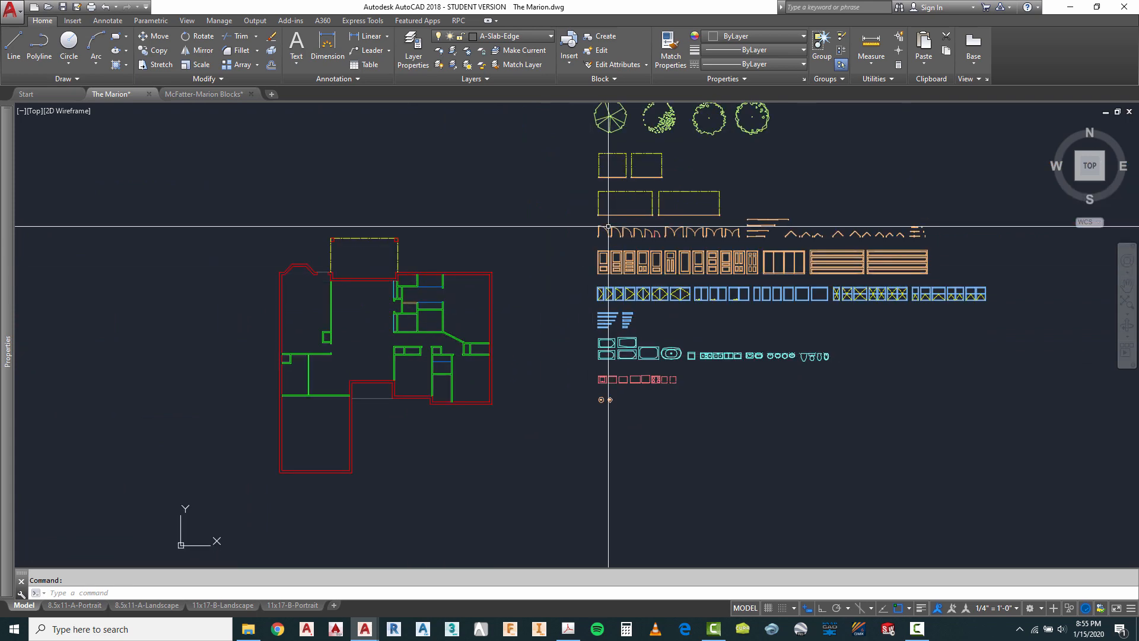
scroll(597, 231, "up", 4)
scroll(590, 256, "up", 2)
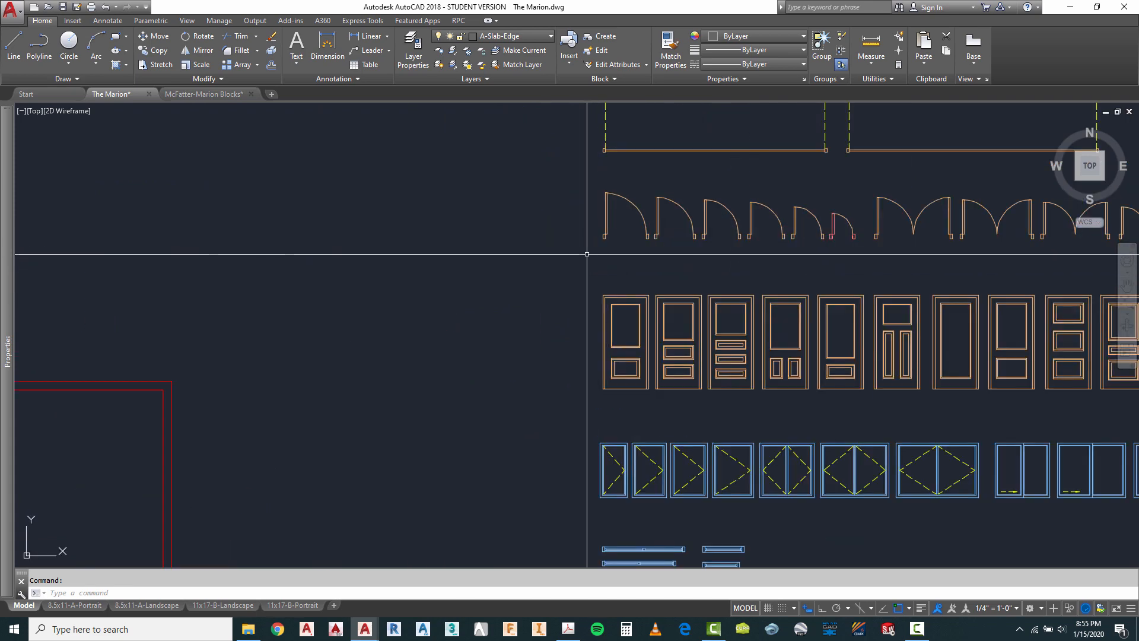
right_click(538, 206)
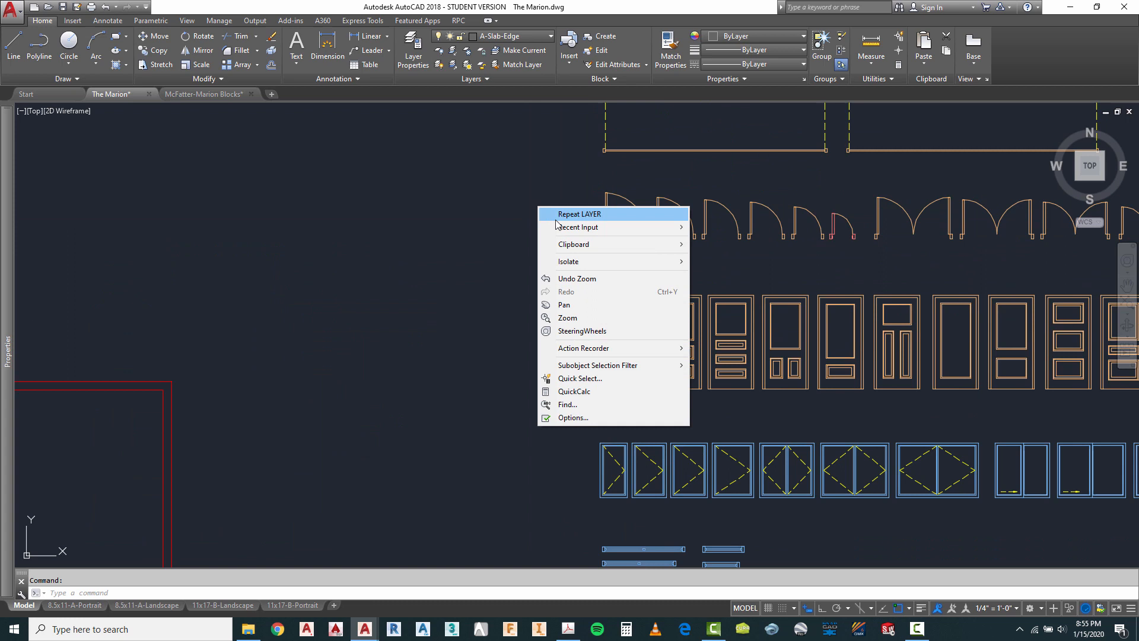
left_click(469, 225)
key("Escape")
key("Escape")
type("c")
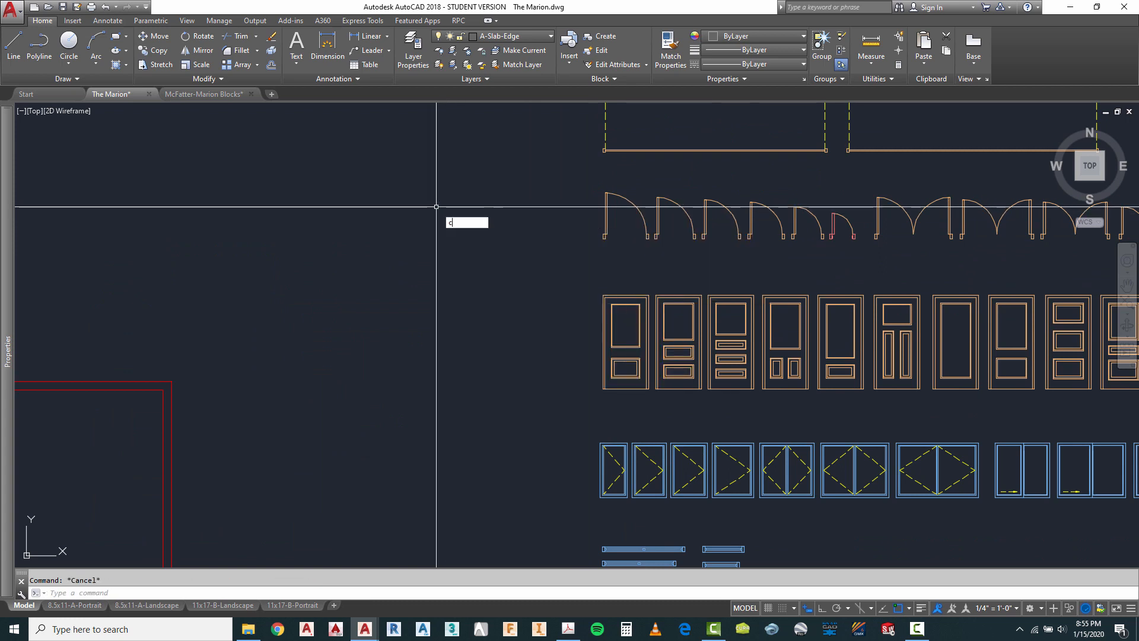
type("t o")
key("Return")
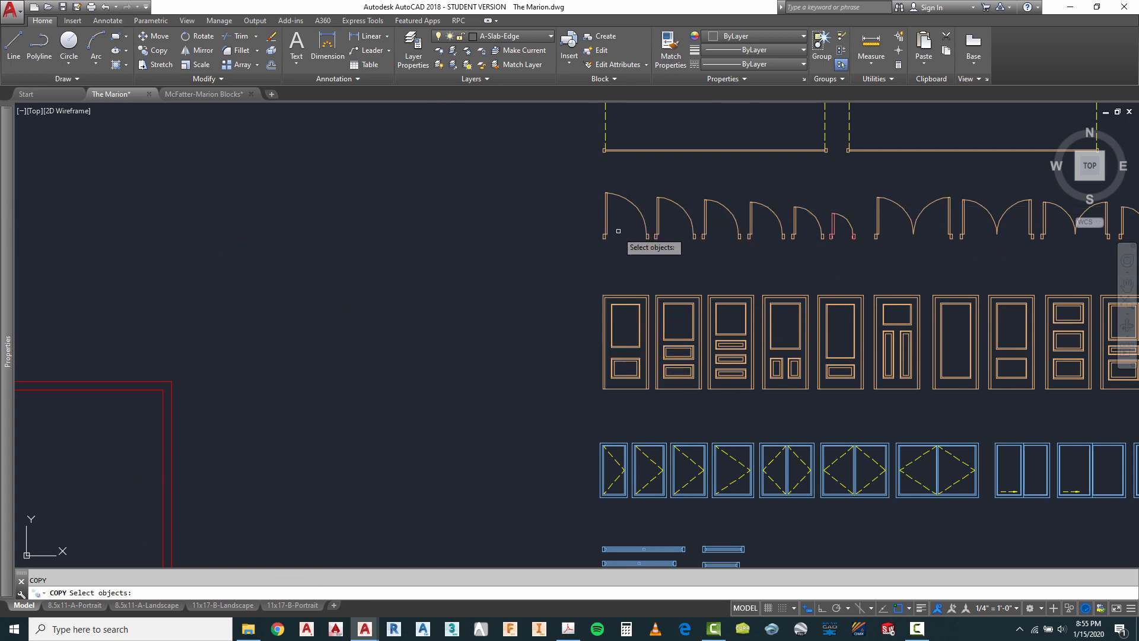
Open the first plan-view swing door, 3'0 Door - Swing, in the Block Editor, inspect its geometry and base point, and close the editor.
scroll(616, 234, "up", 4)
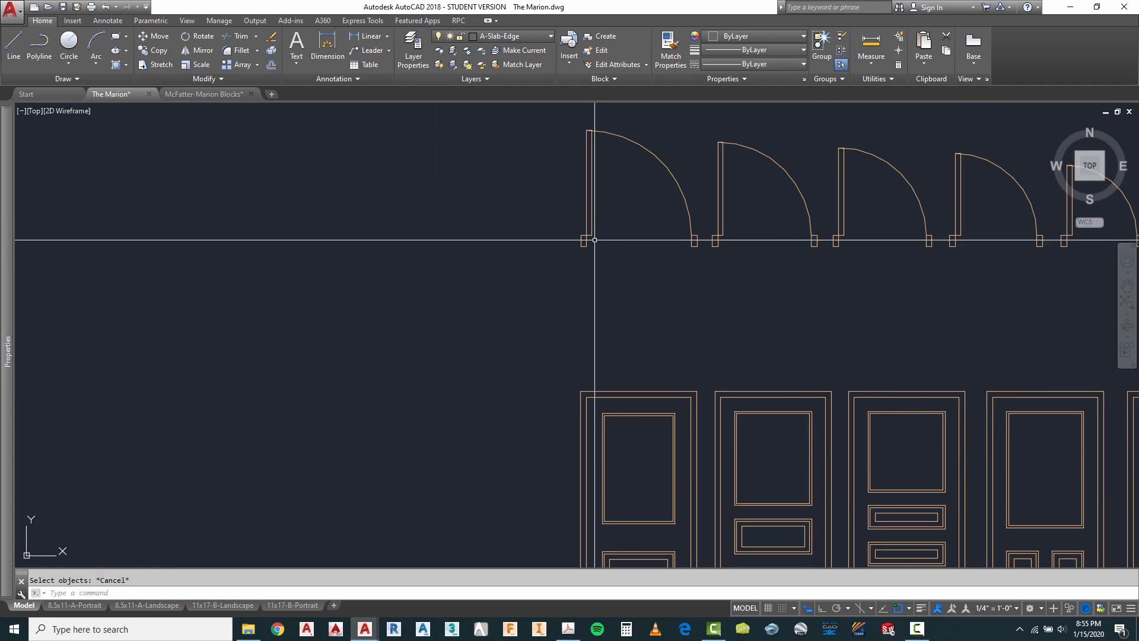
left_click(592, 234)
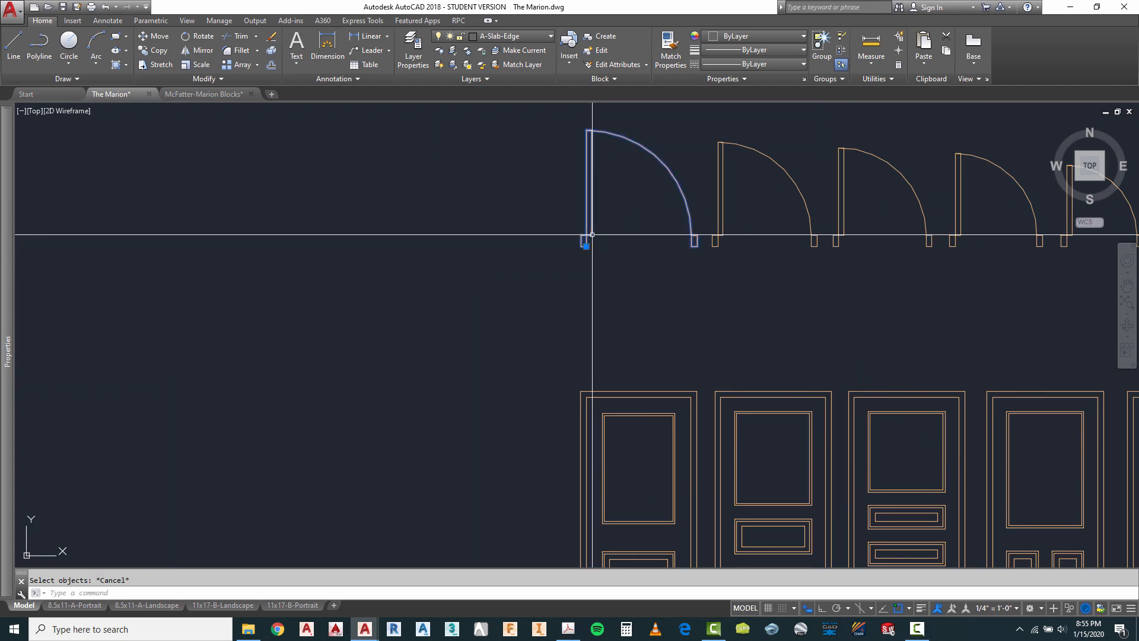
double_click(591, 235)
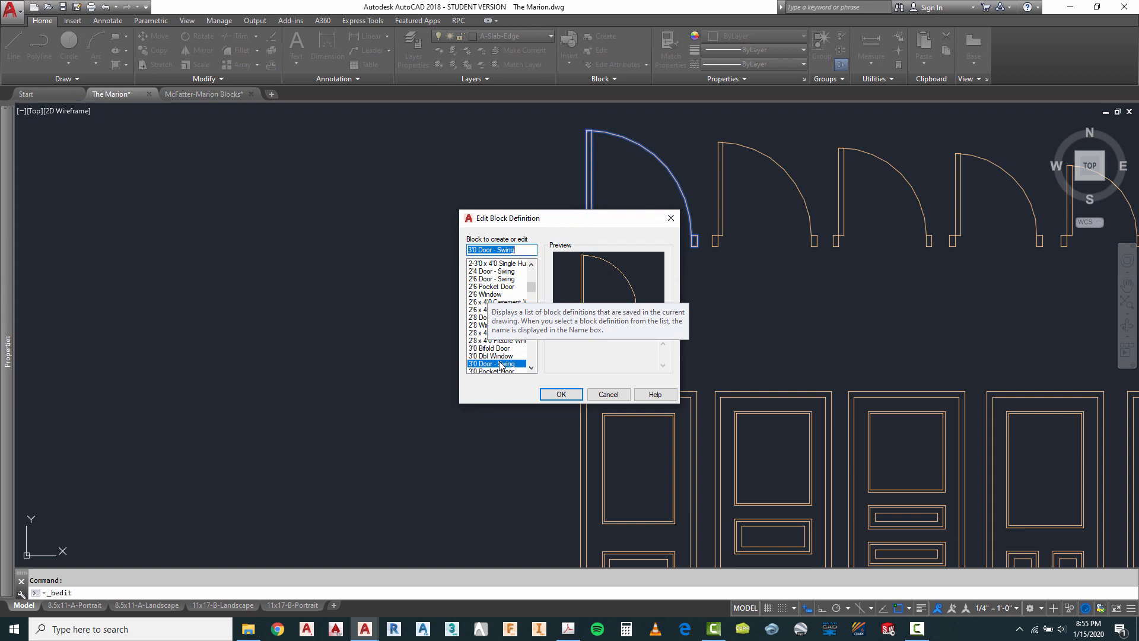
left_click(571, 397)
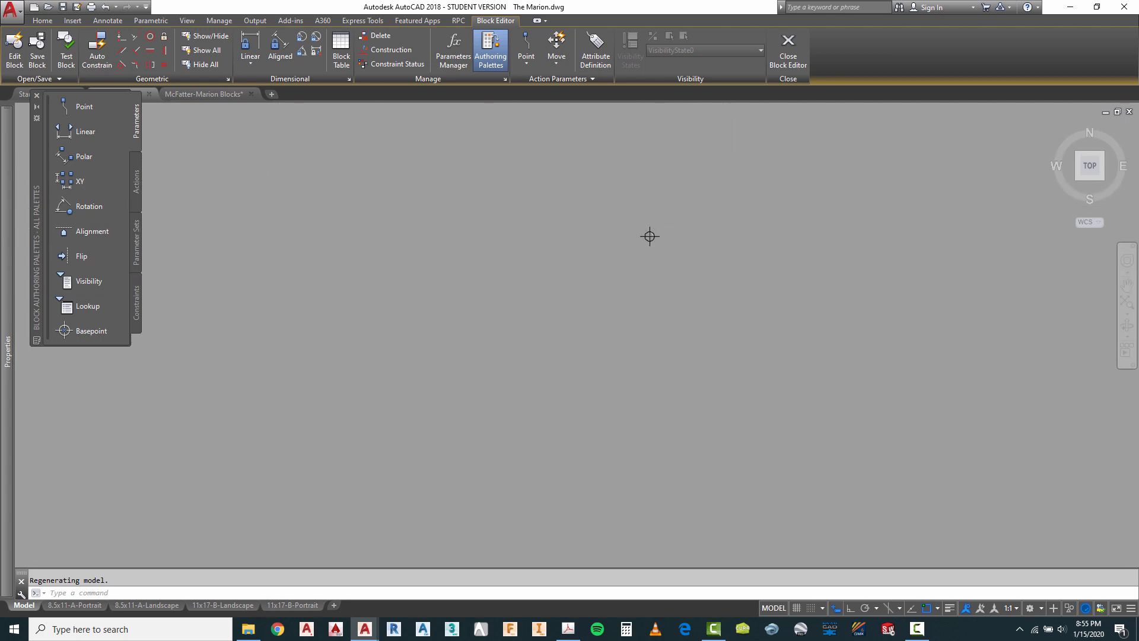
scroll(642, 248, "up", 2)
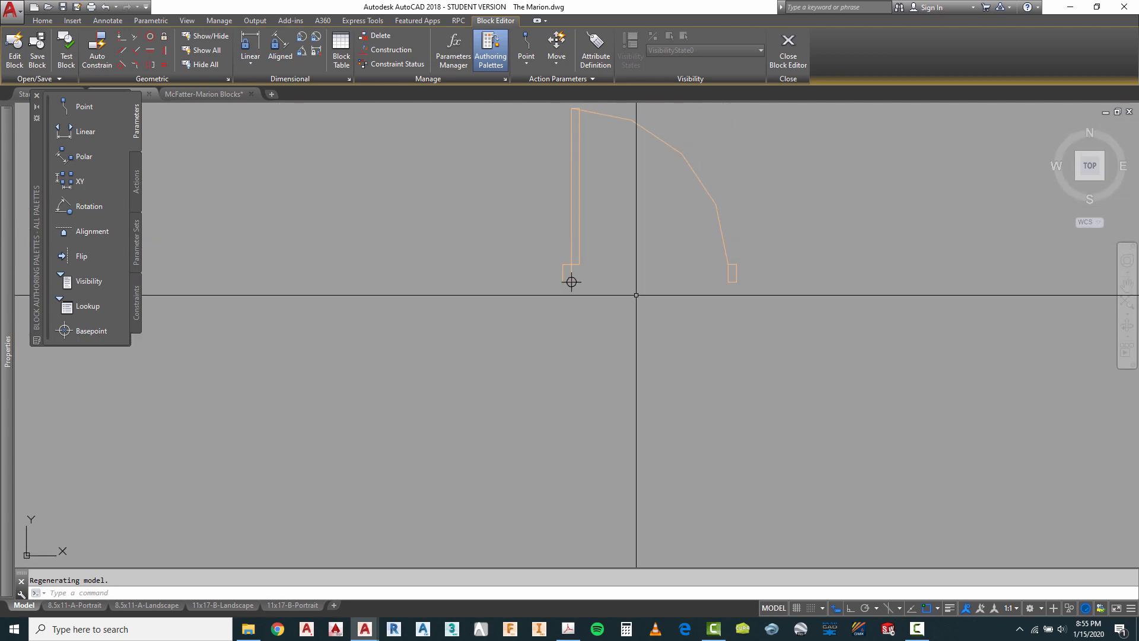
scroll(557, 300, "down", 4)
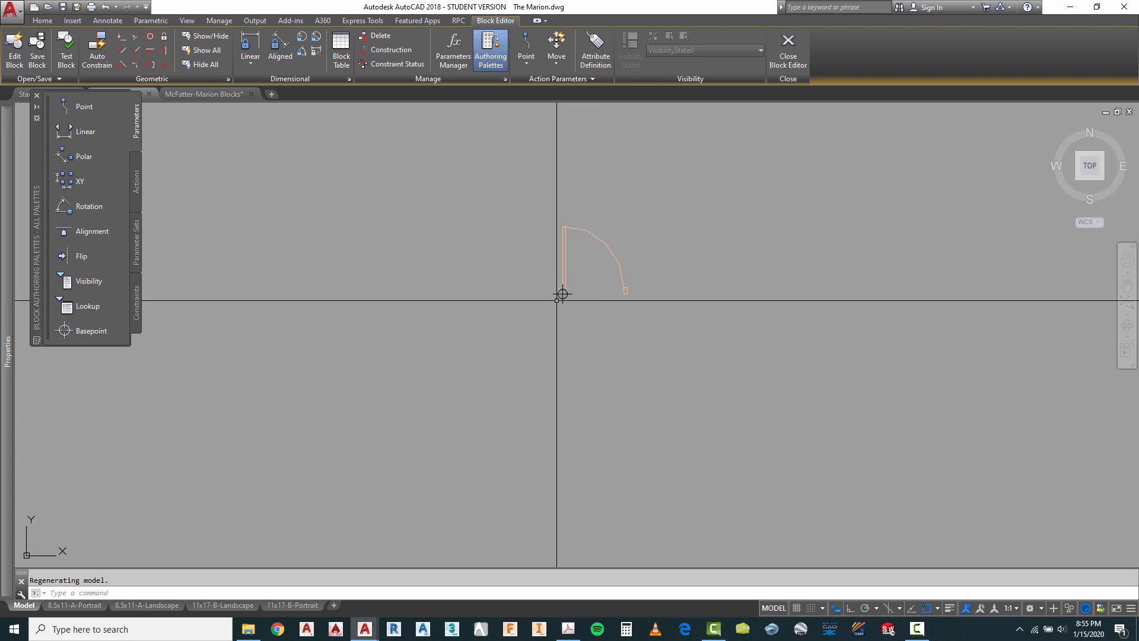
left_click(788, 49)
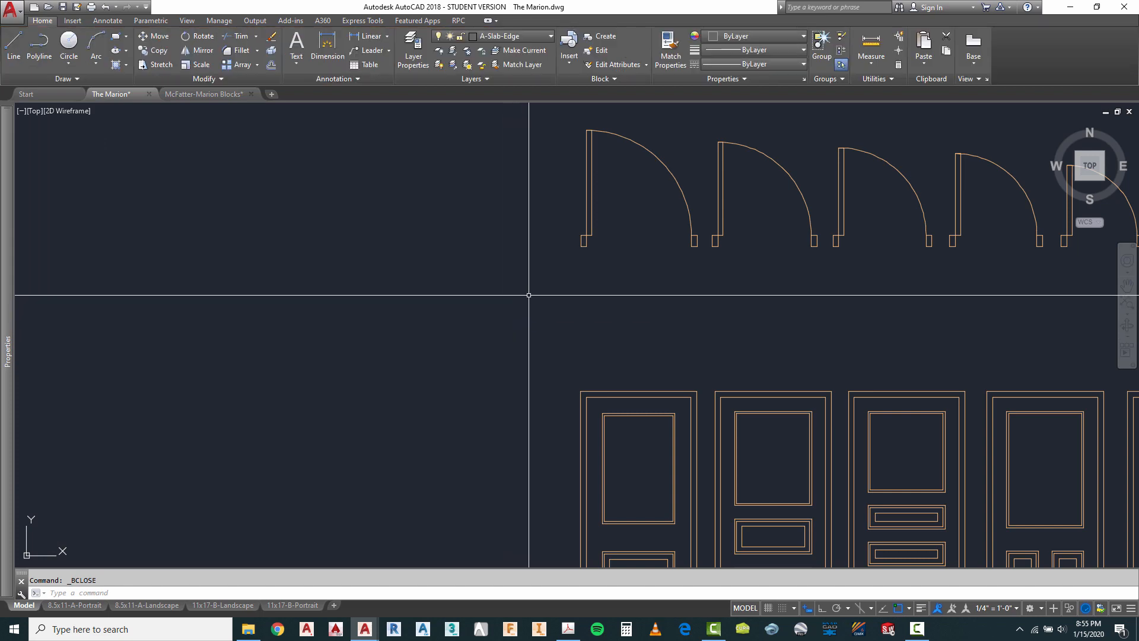
Check the block name and properties of the second plan-view single swing door, leaving it deselected.
scroll(578, 277, "up", 2)
scroll(578, 277, "up", 2)
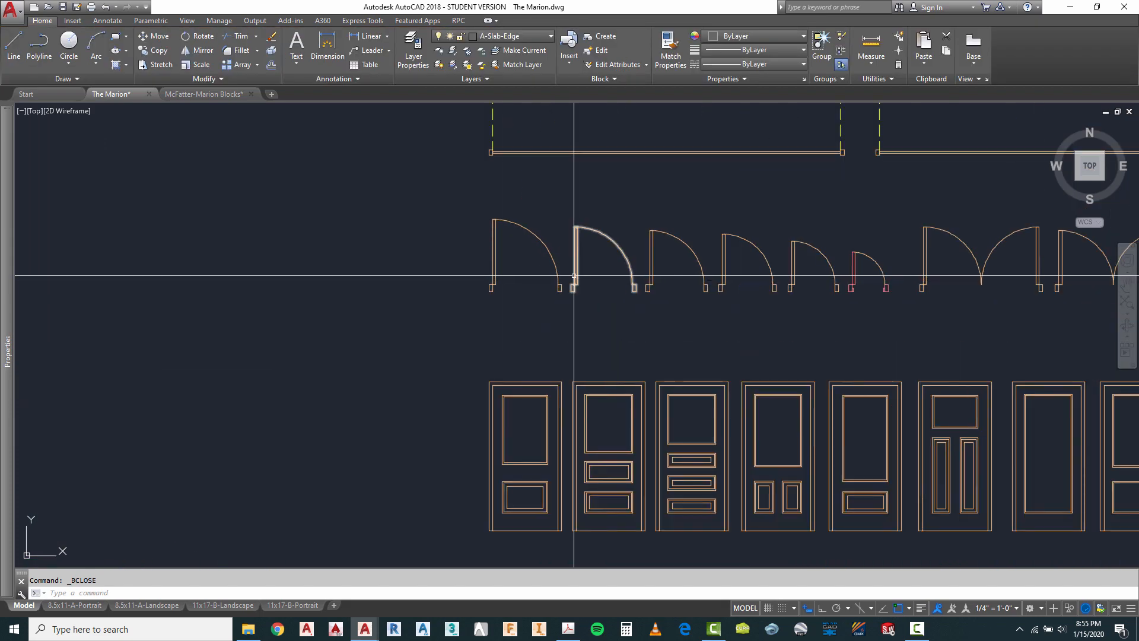
left_click(578, 277)
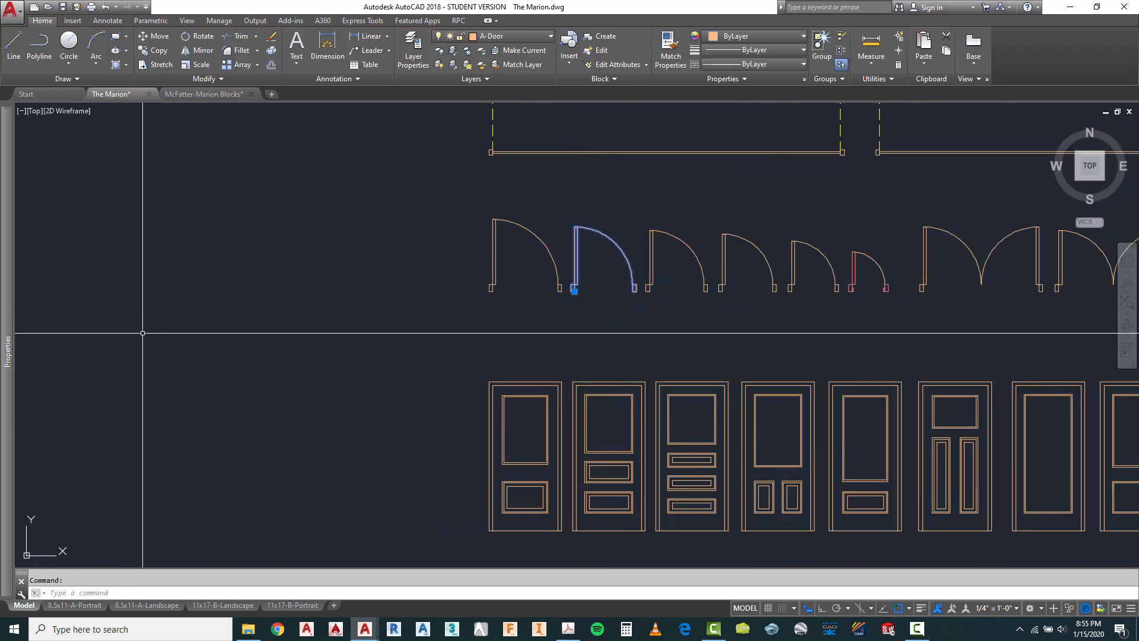
mouse_move(7, 316)
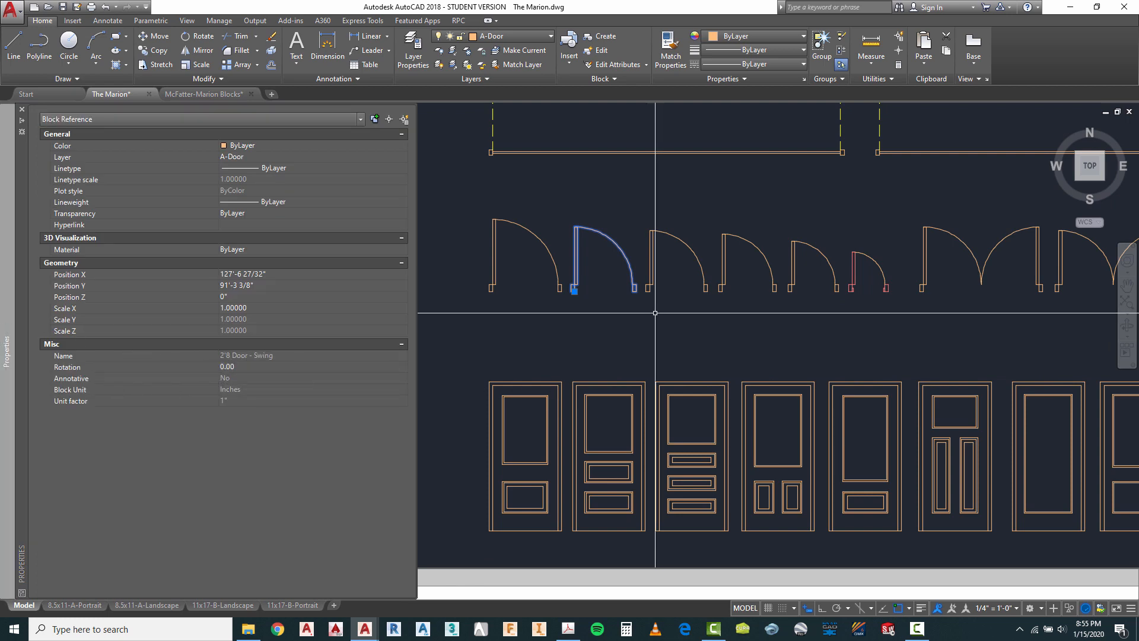
key("Escape")
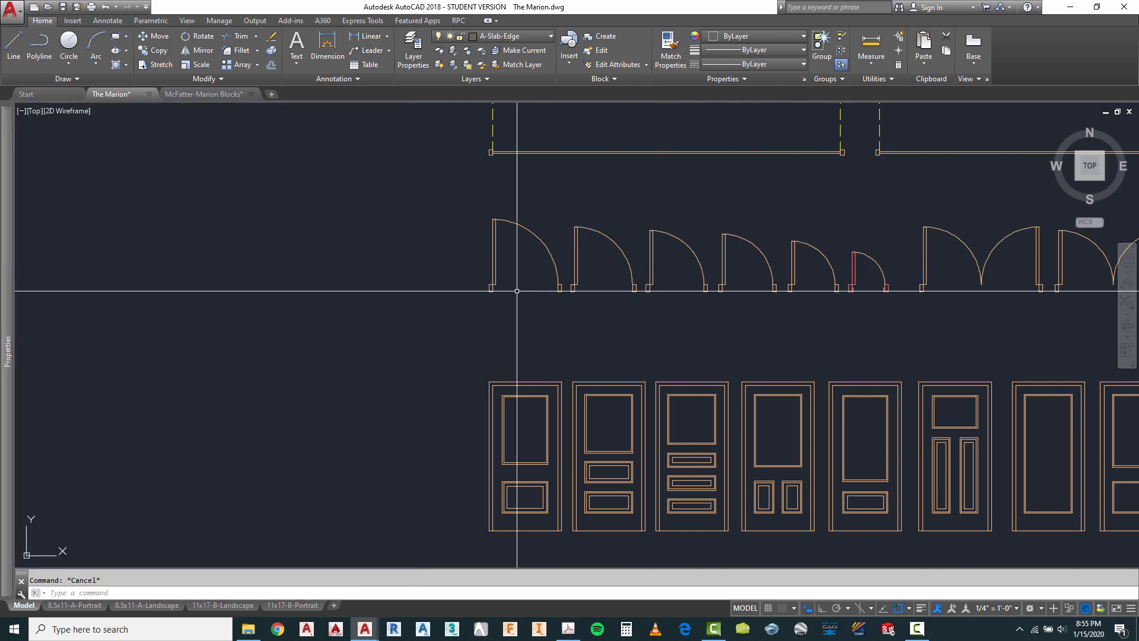
Check the block name and properties of the first plan-view double swing door, leaving it deselected.
scroll(560, 300, "down", 2)
scroll(789, 287, "up", 4)
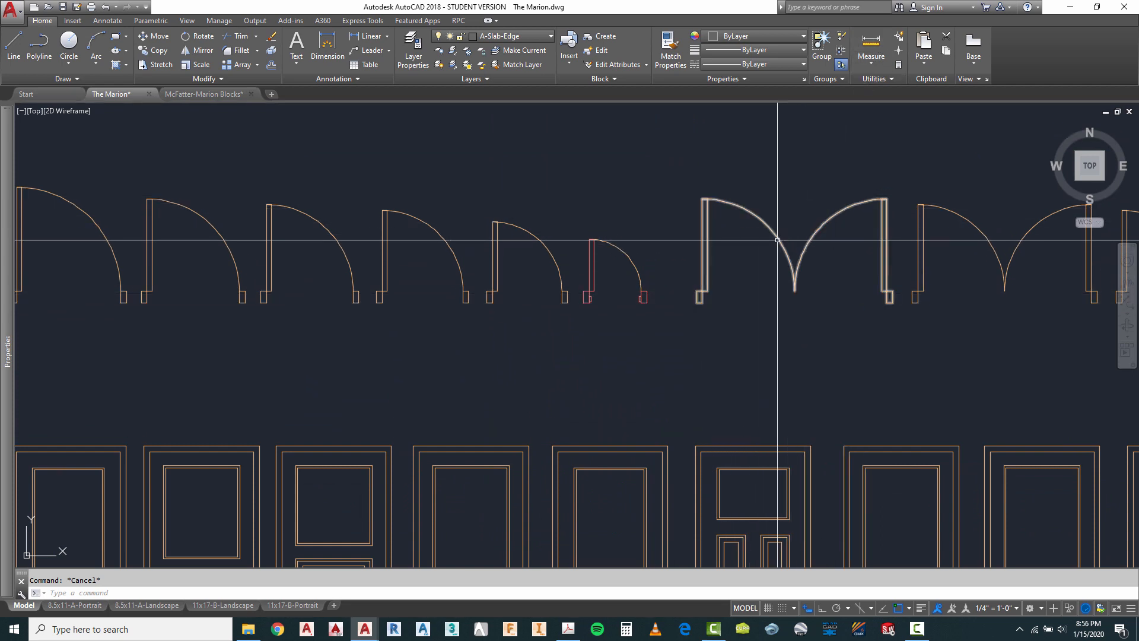
left_click(760, 246)
mouse_move(5, 419)
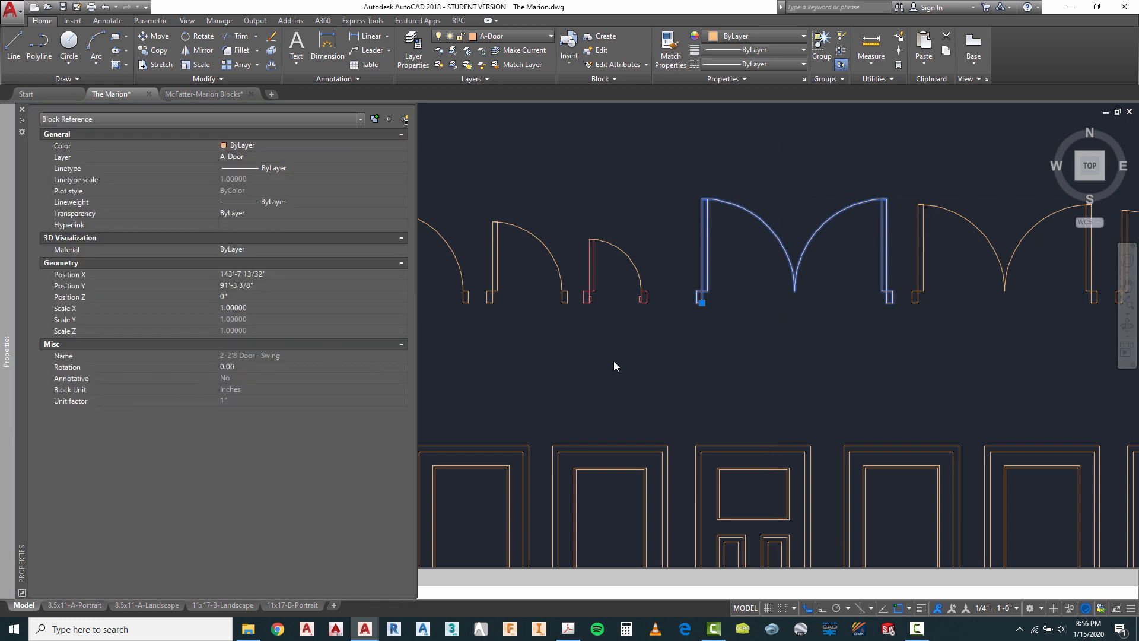
key("Escape")
Check the block name and properties of the second plan-view double swing door, leaving it deselected.
scroll(803, 346, "down", 2)
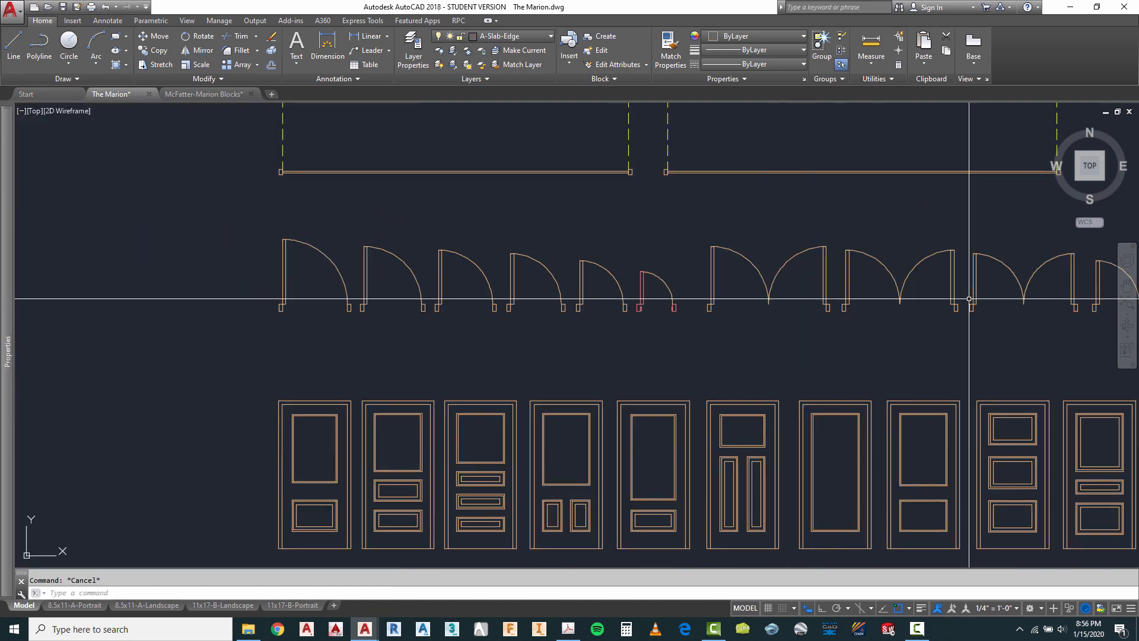
scroll(970, 299, "up", 2)
left_click(854, 286)
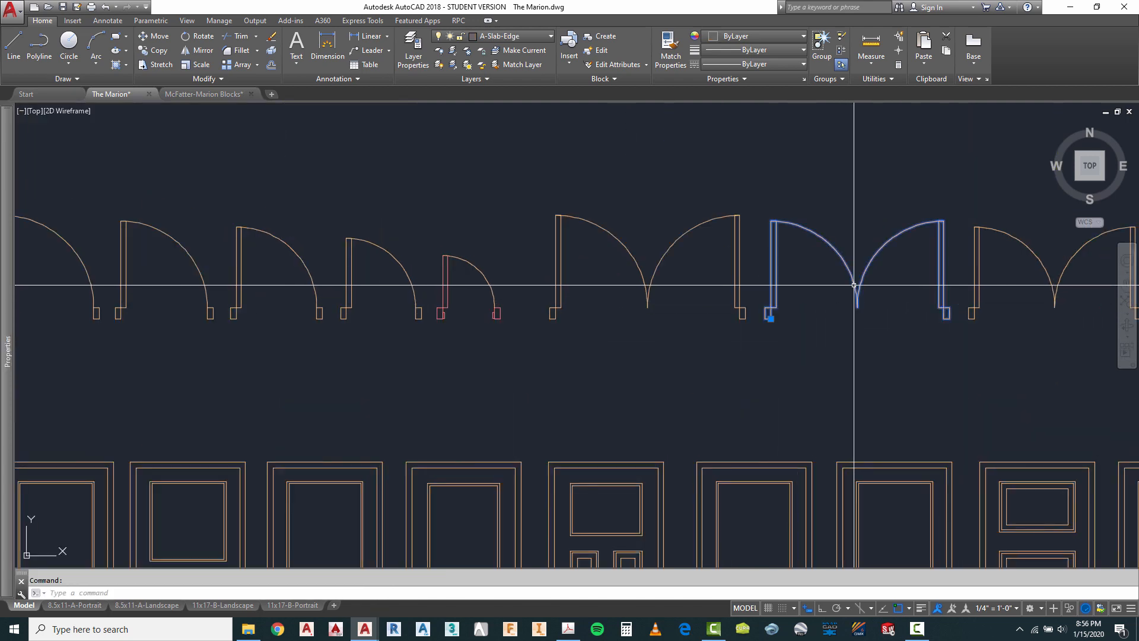
mouse_move(12, 369)
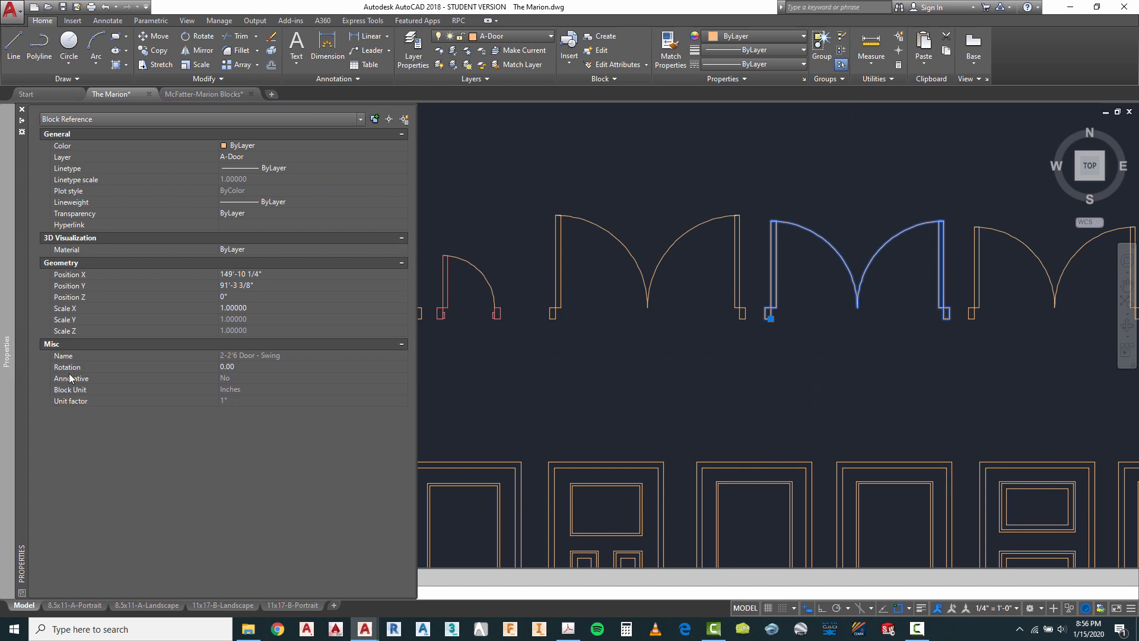
key("Escape")
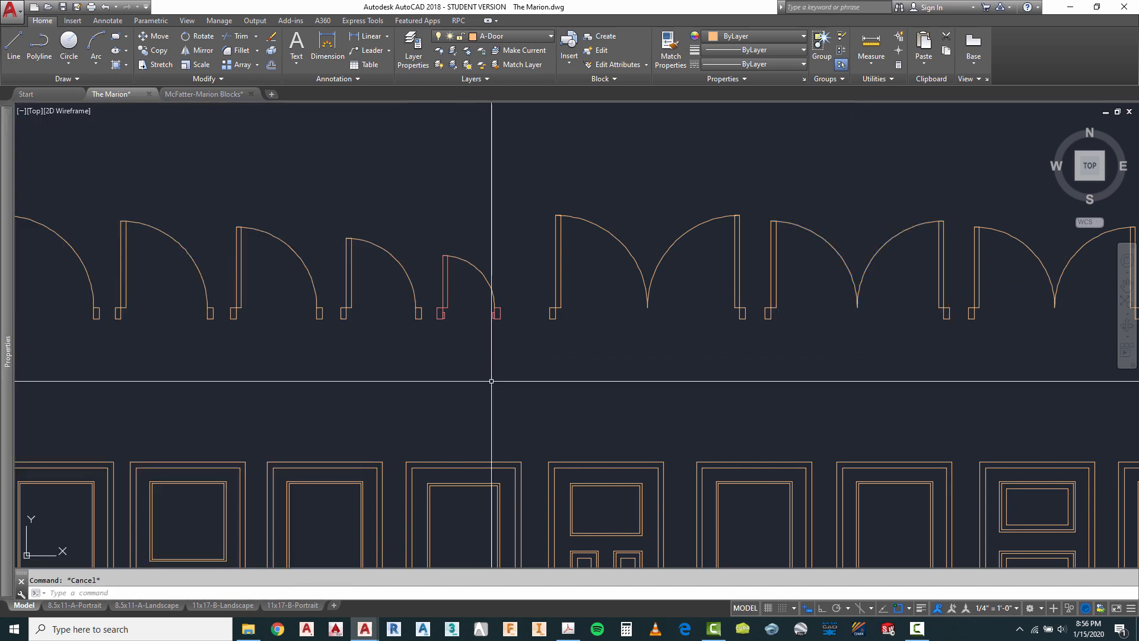
Switch to Marion Red Lines.pdf in Adobe Acrobat and read the handwritten notes below The Marion title.
scroll(789, 324, "down", 2)
scroll(789, 324, "down", 4)
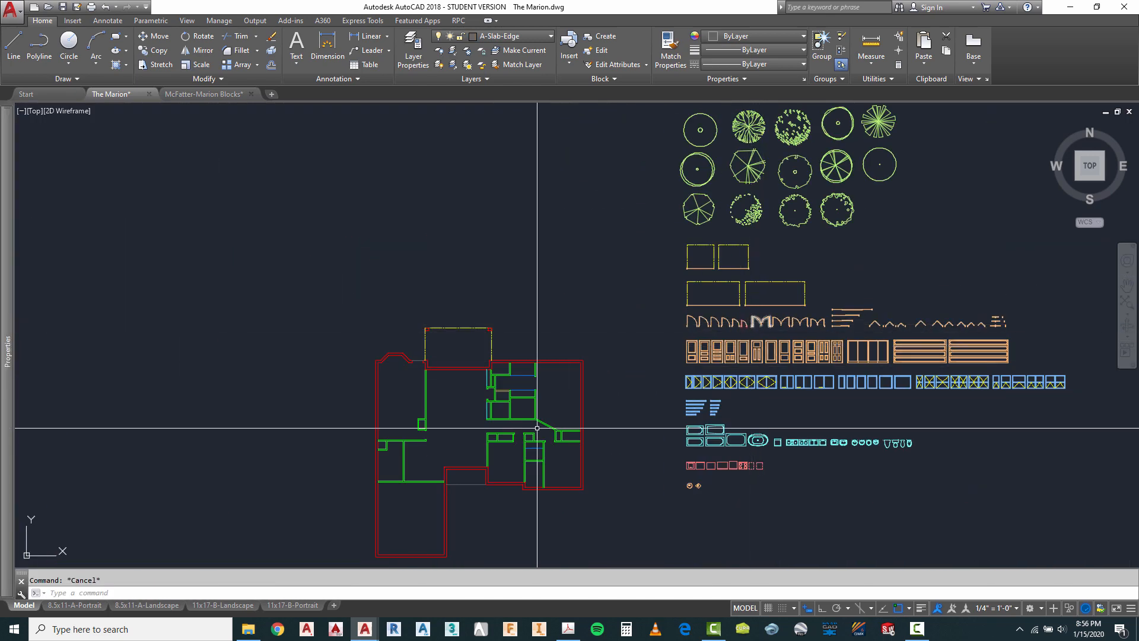
left_click(567, 629)
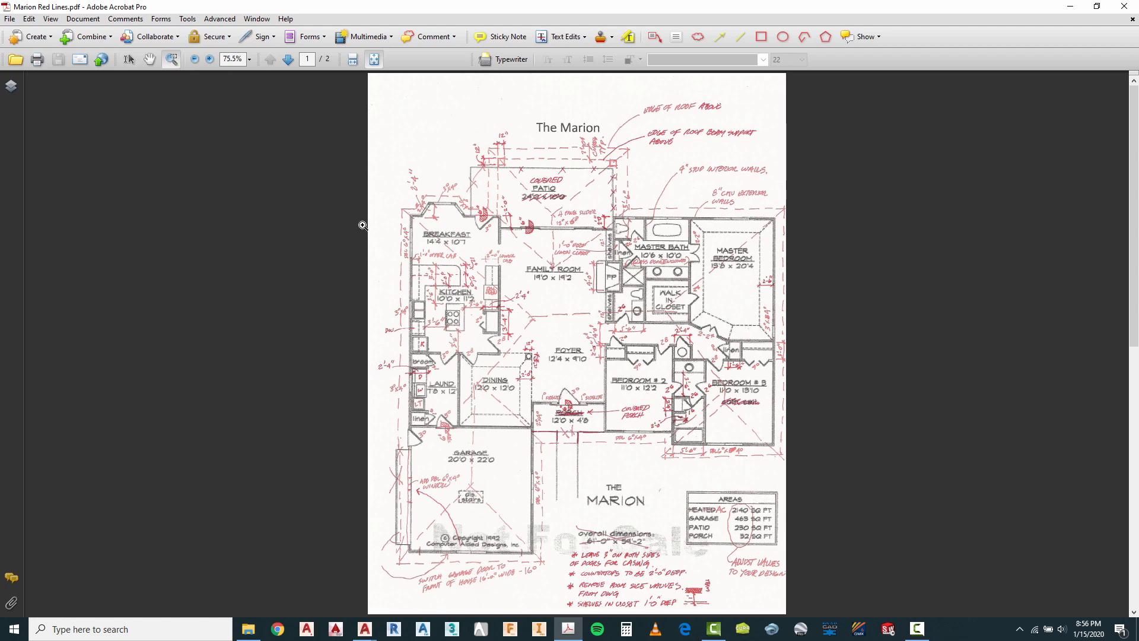
left_click_drag(518, 495, 731, 623)
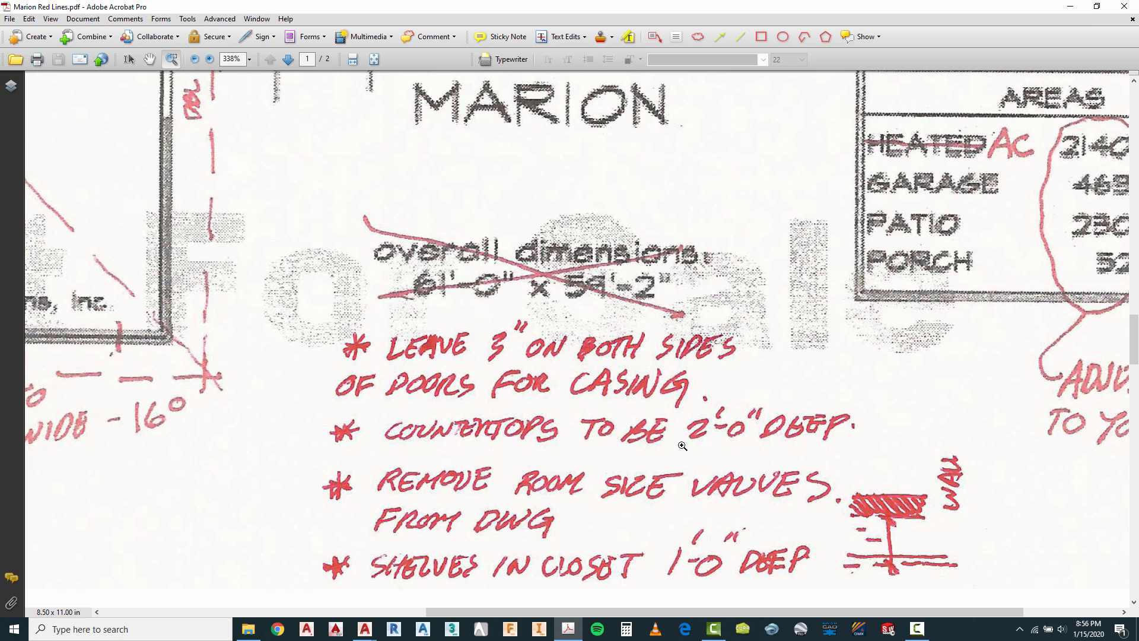
scroll(479, 391, "down", 3)
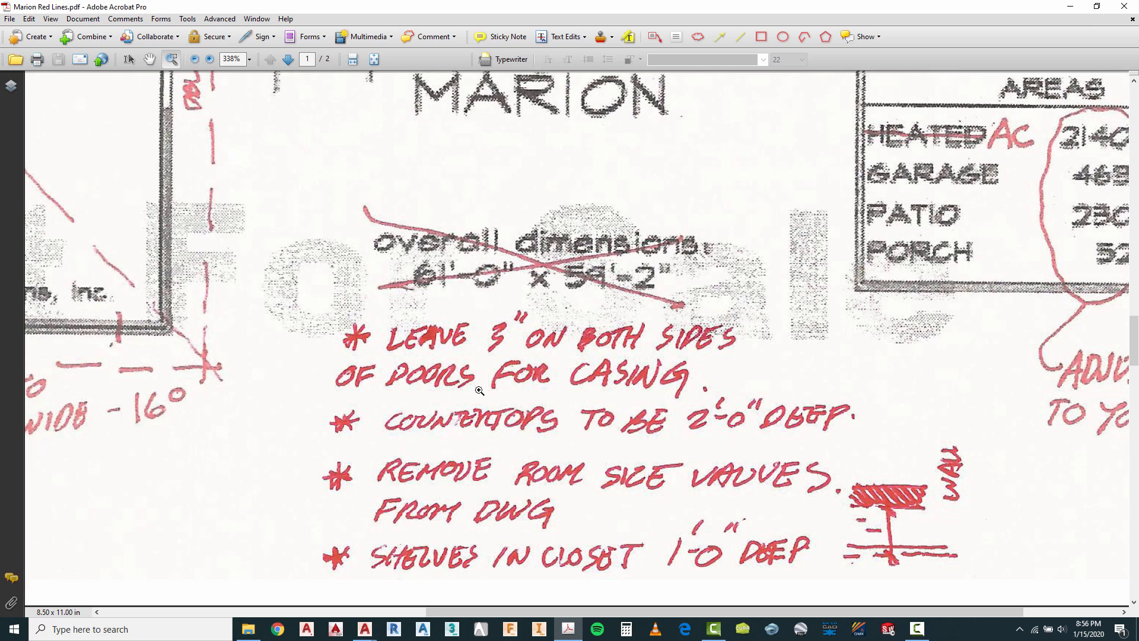
scroll(496, 419, "up", 3)
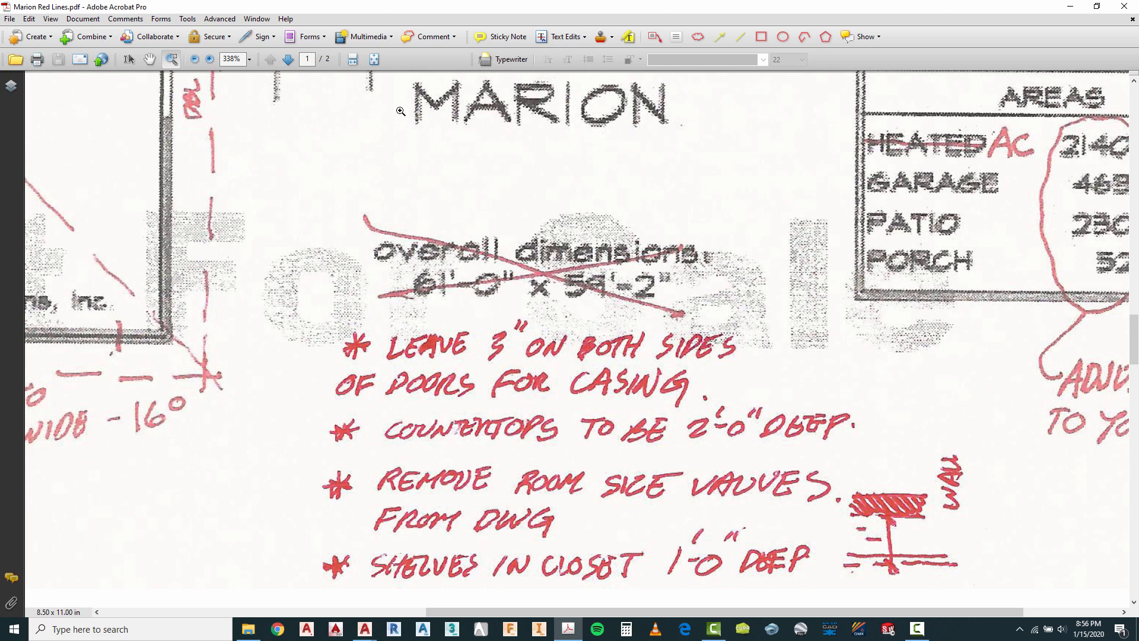
Fit the red-line page to the window width and examine the door sizes marked throughout the floor plan.
left_click(352, 61)
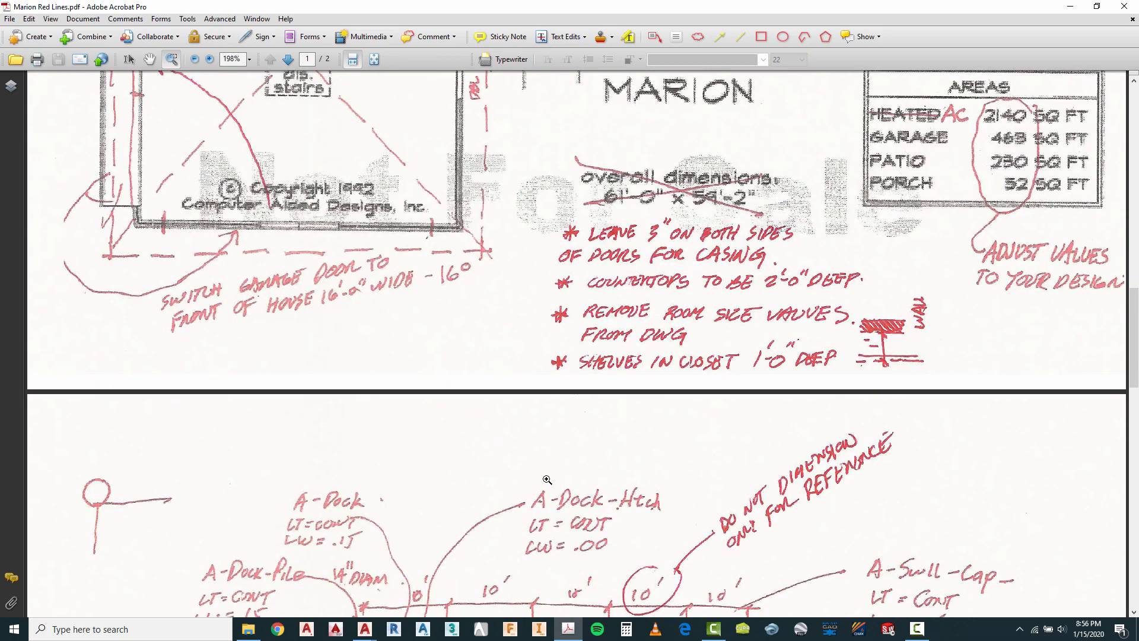
scroll(593, 384, "up", 6)
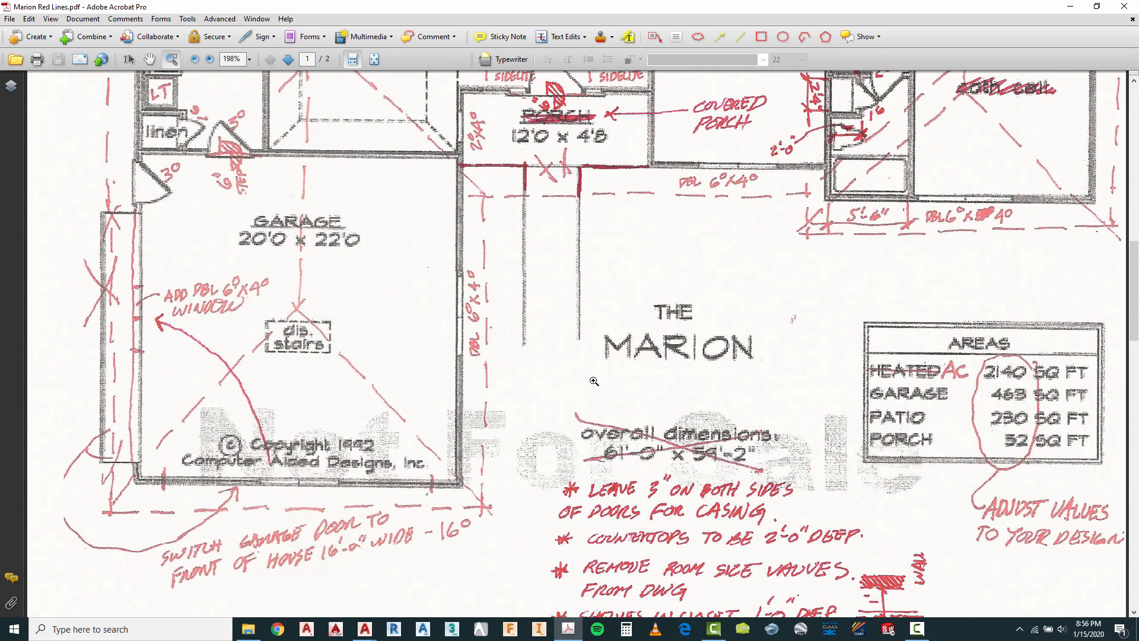
scroll(594, 381, "up", 5)
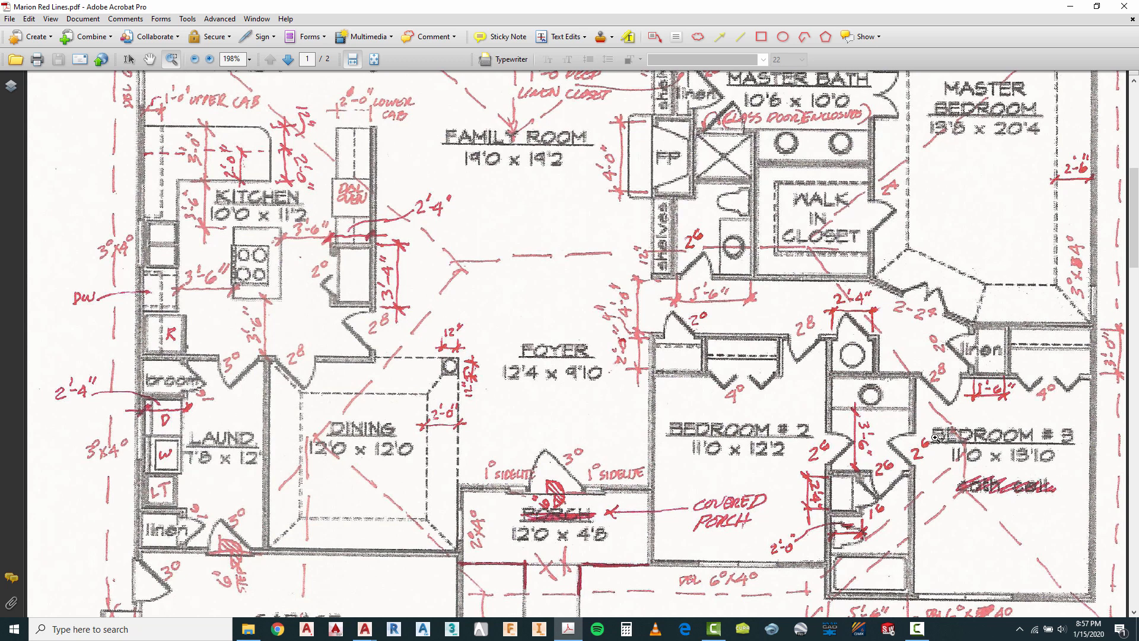
scroll(939, 439, "up", 3)
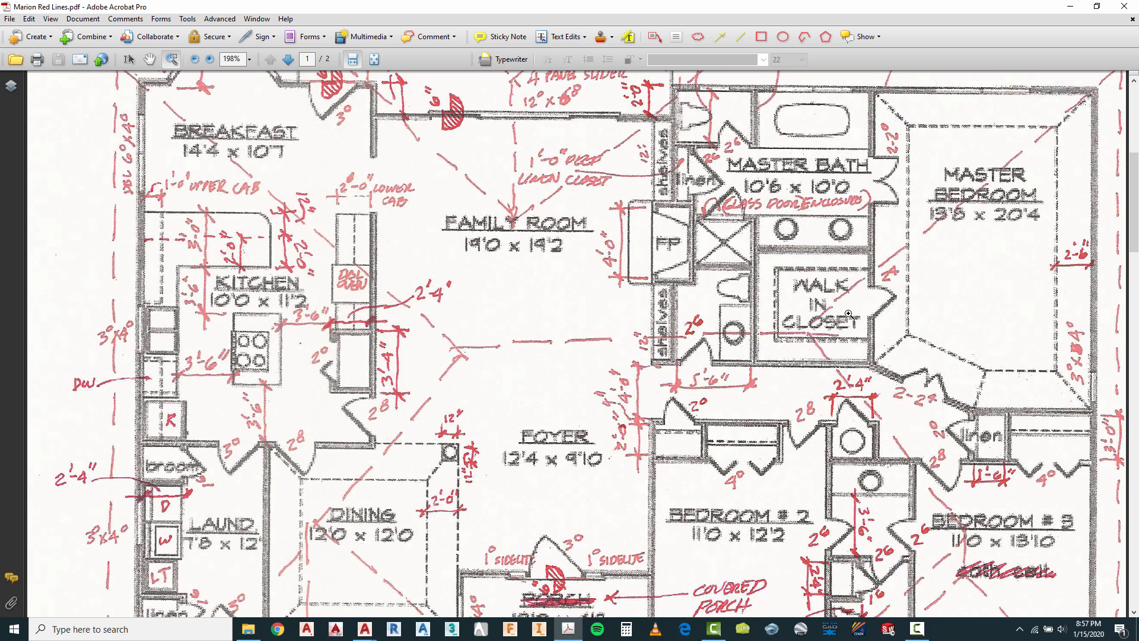
Examine the door sizes marked around the bedrooms, foyer and laundry, then across the upper floor plan on the red-line page.
scroll(611, 235, "down", 2)
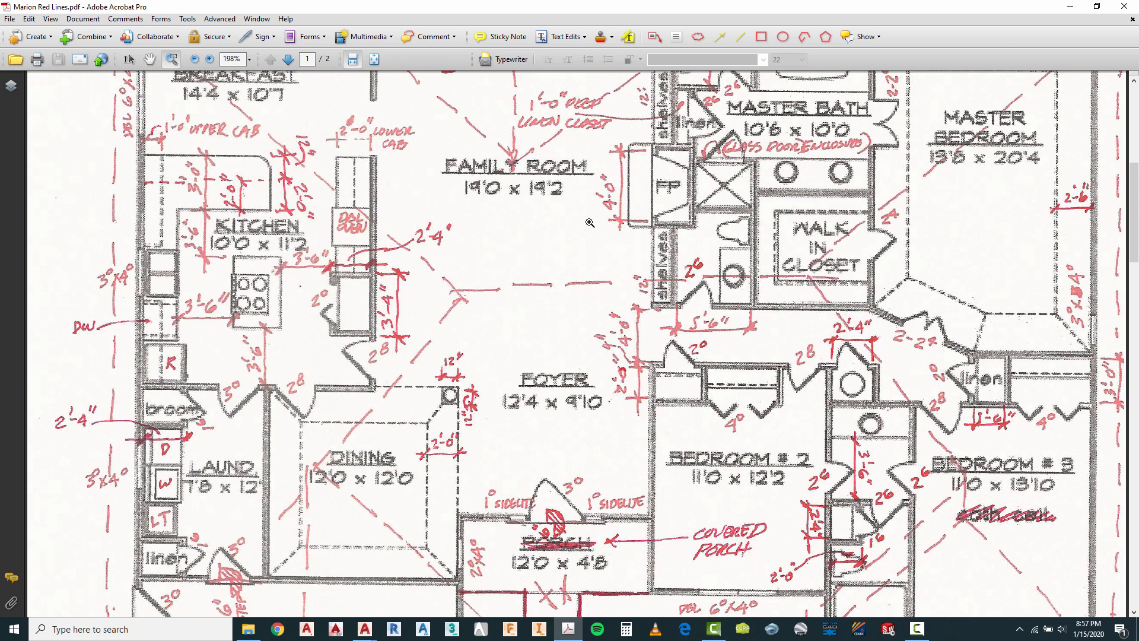
scroll(589, 223, "down", 2)
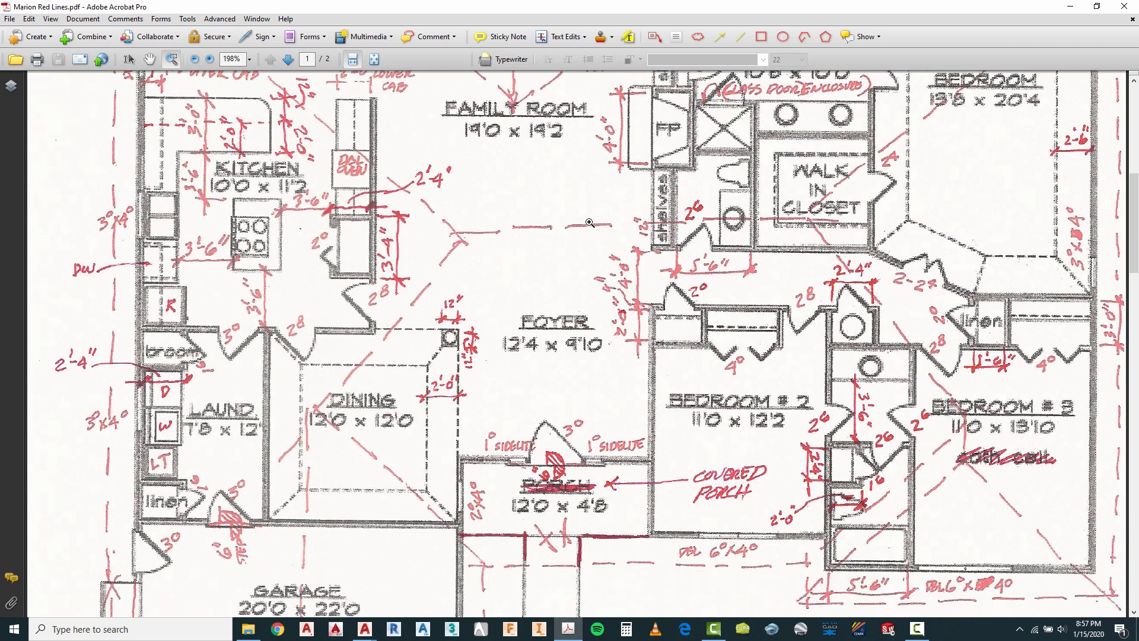
left_click(374, 59)
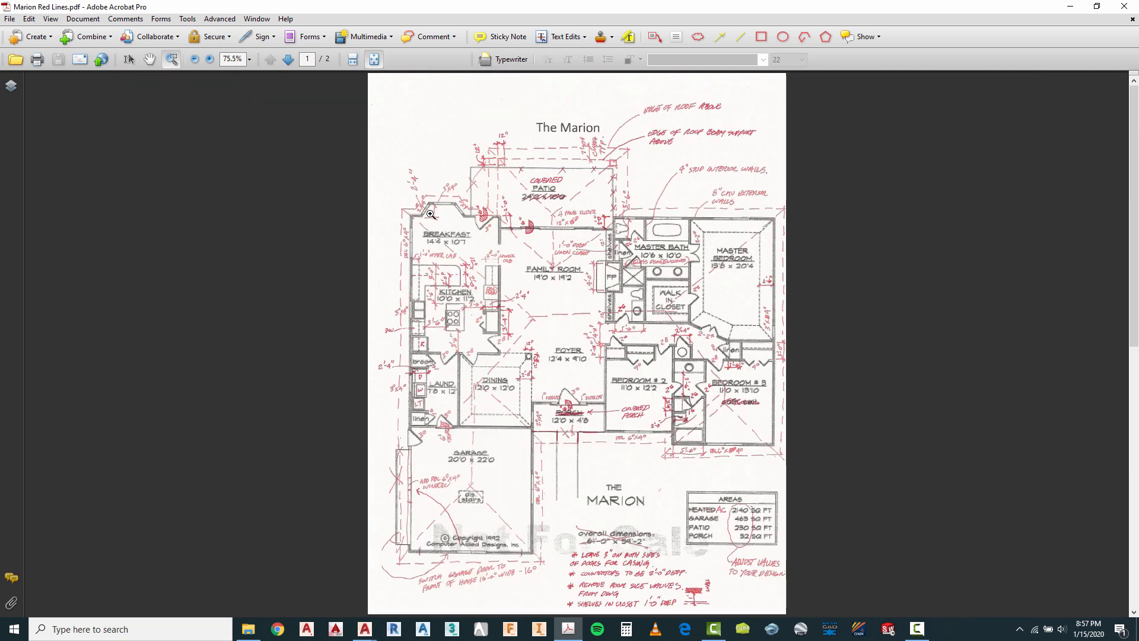
left_click_drag(392, 130, 786, 391)
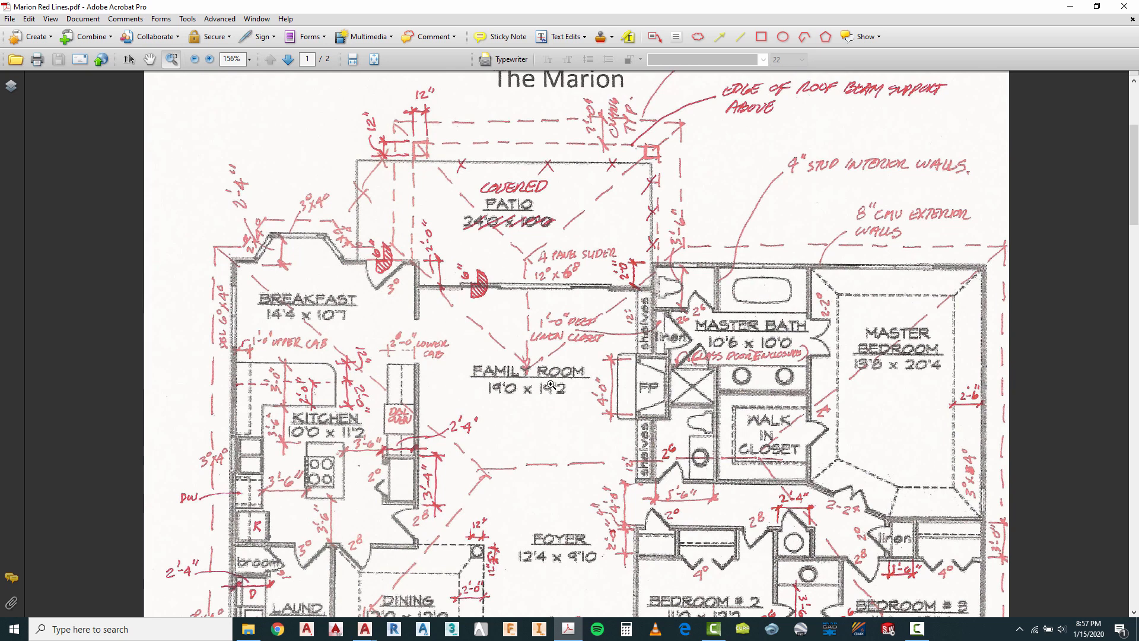
Switch to The Marion.dwg in AutoCAD and bring the floor plan and block library into view.
left_click(368, 626)
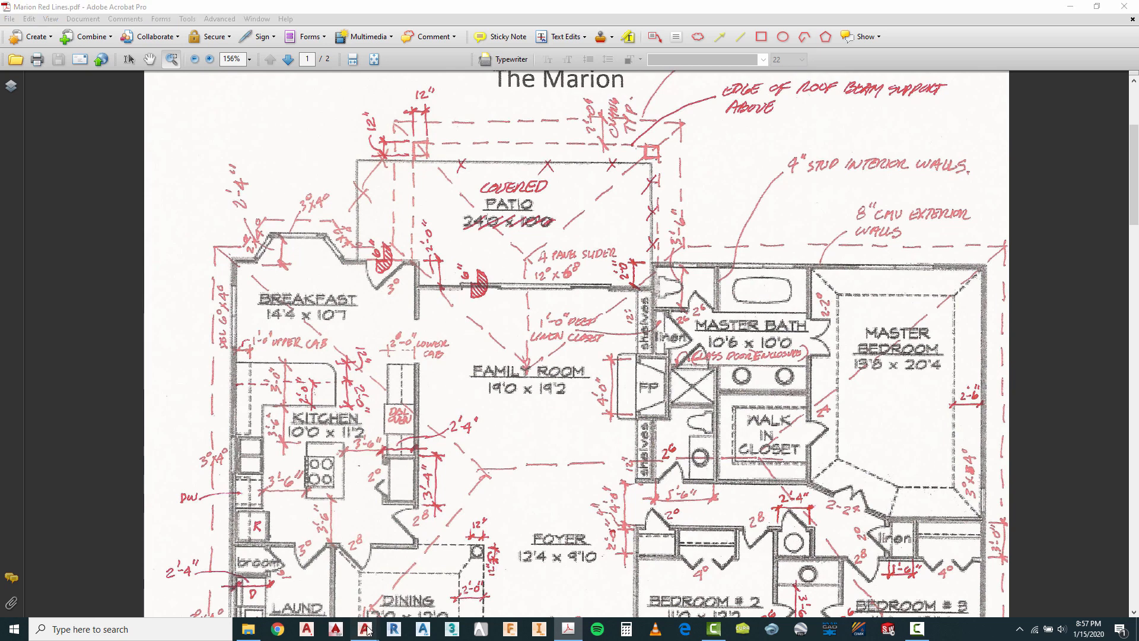
left_click(342, 594)
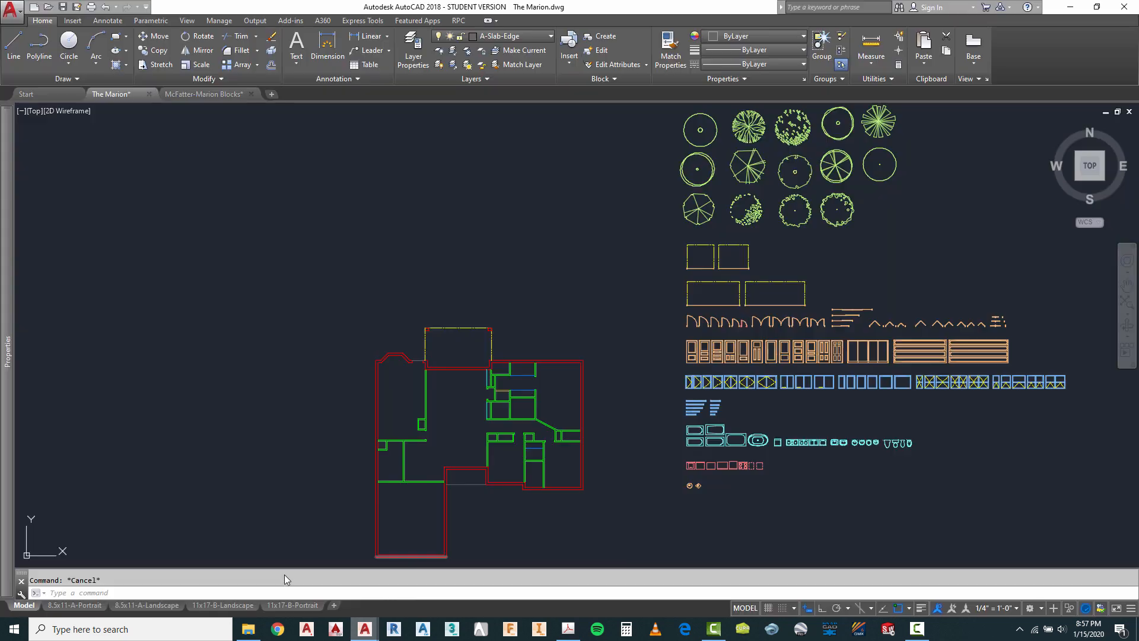
scroll(593, 249, "down", 1)
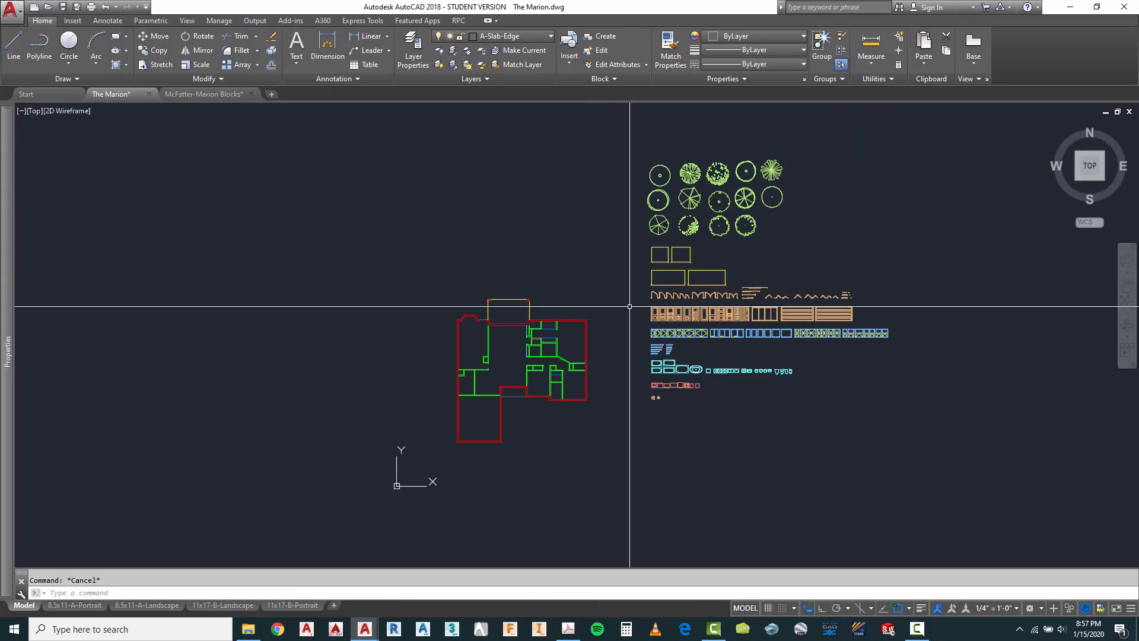
Copy the second plan-view single swing door block from its hinge jamb's inside lower corner to just inside the Bedroom #3 opening.
scroll(613, 310, "up", 5)
type("c")
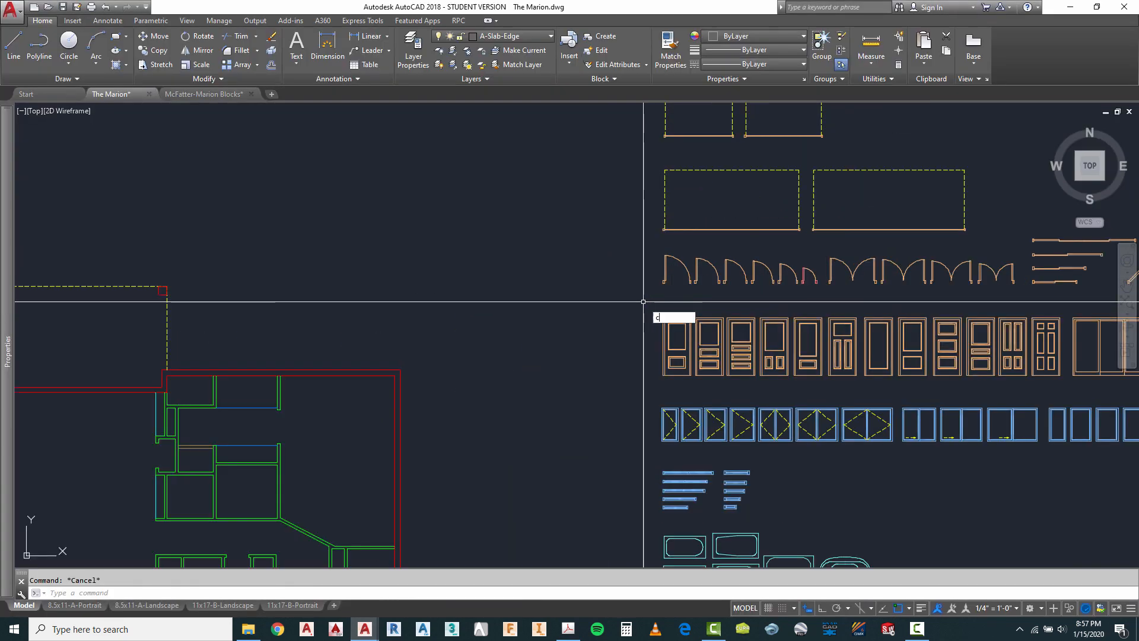
type("t o")
key("Return")
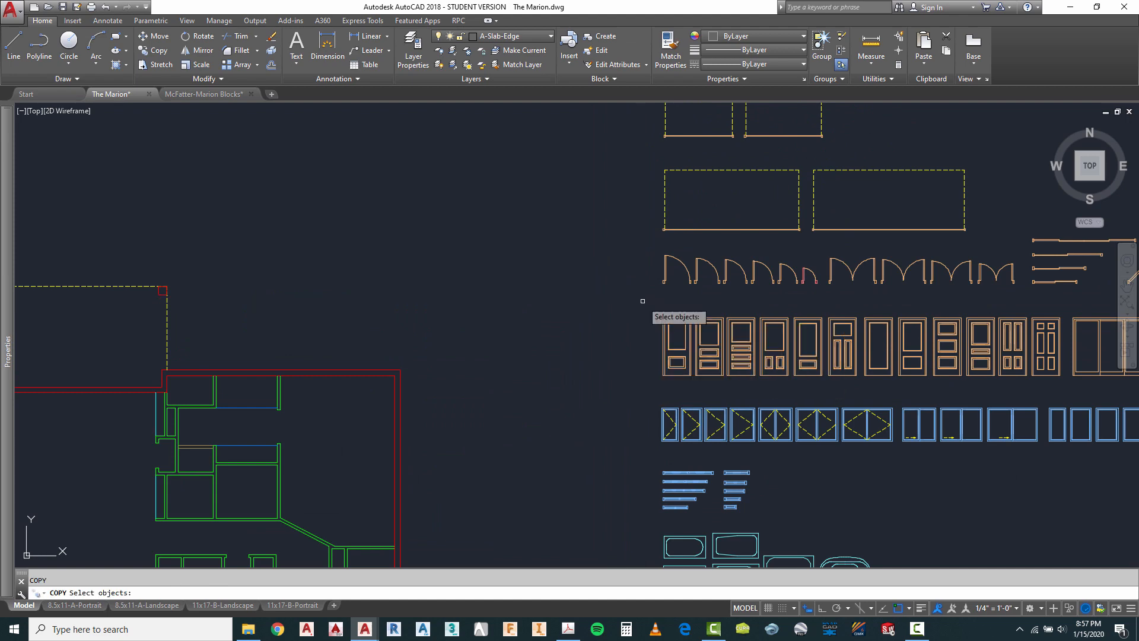
left_click(698, 275)
scroll(700, 276, "up", 5)
key("Return")
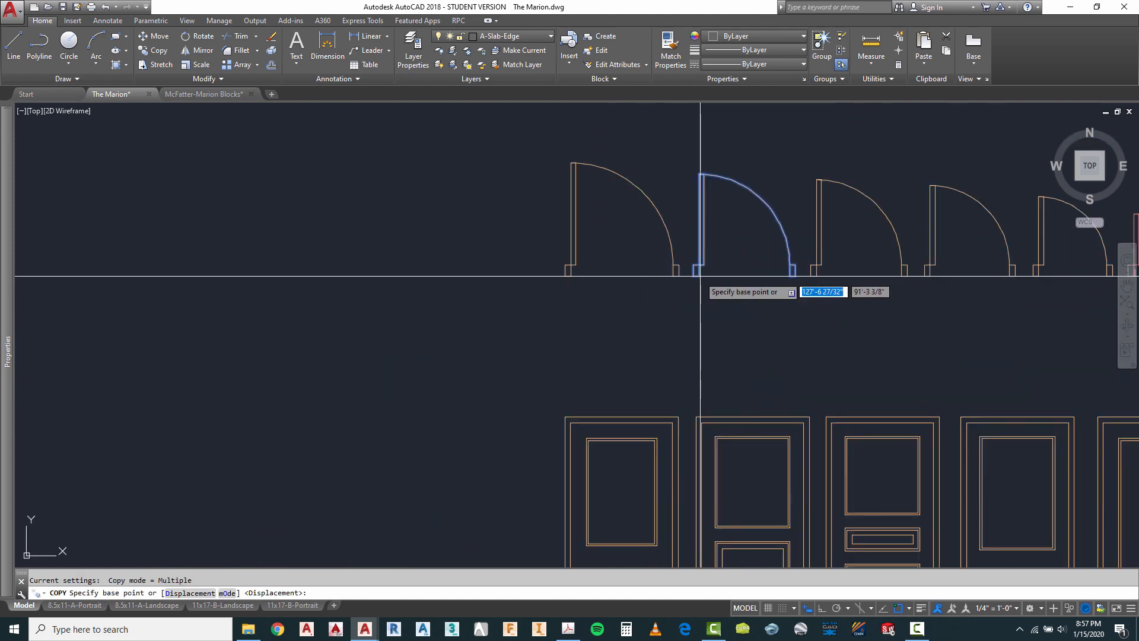
left_click(700, 275)
scroll(771, 232, "down", 6)
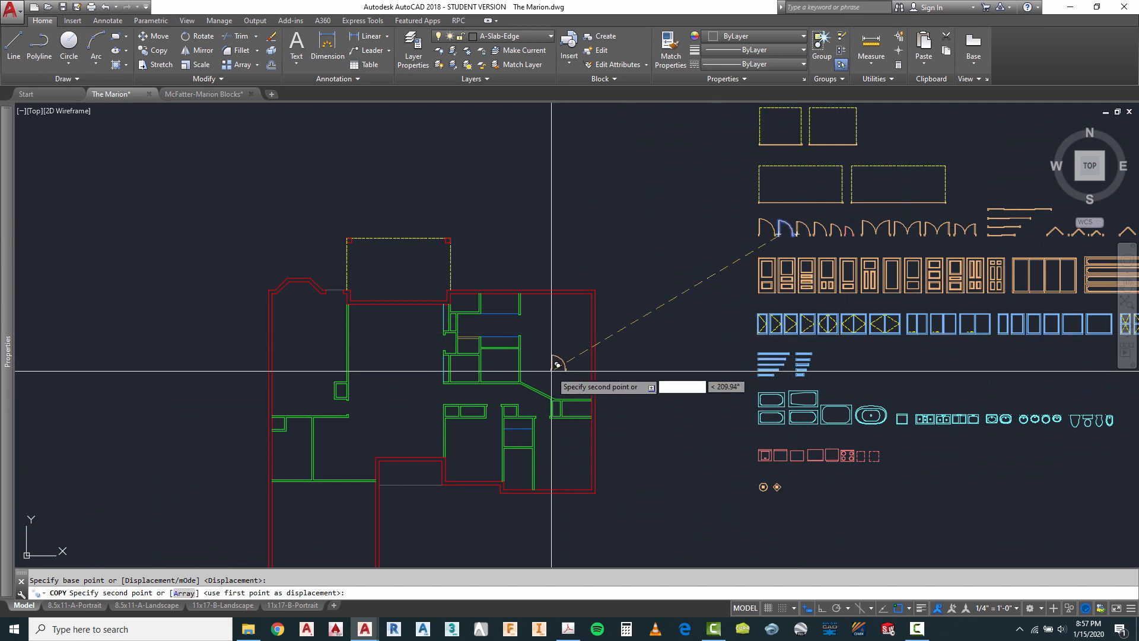
scroll(552, 372, "up", 8)
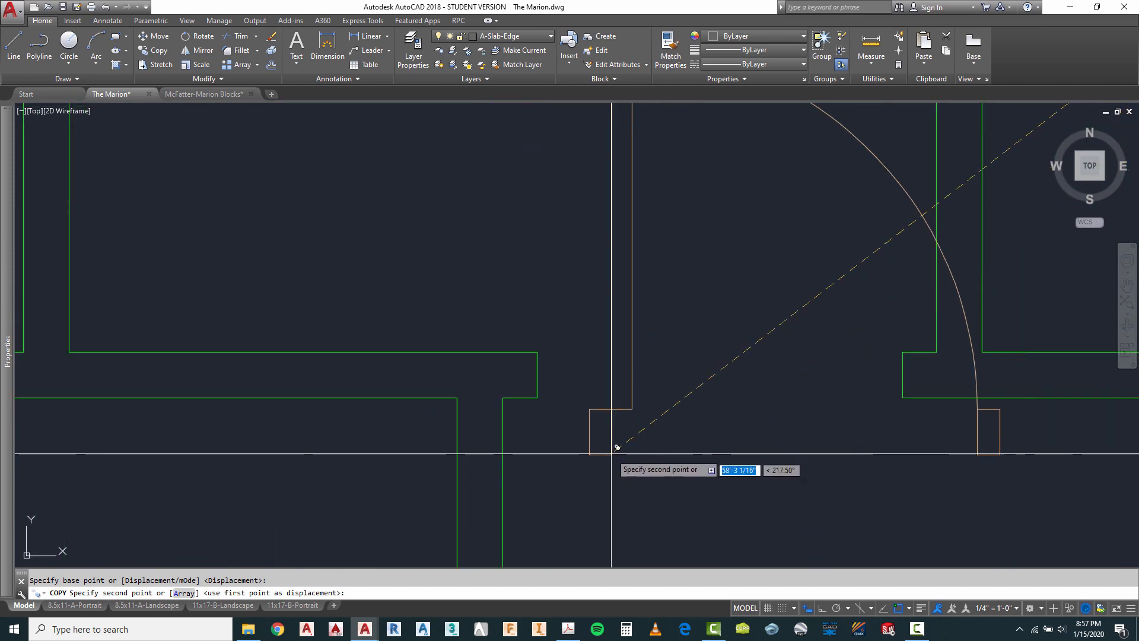
scroll(593, 415, "down", 6)
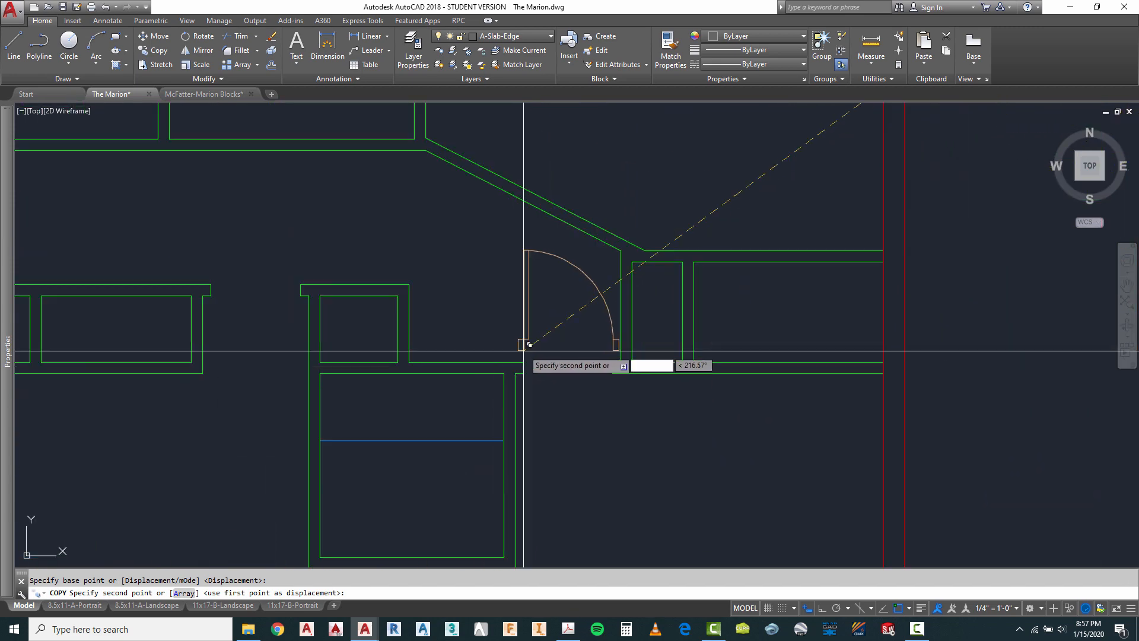
scroll(525, 354, "up", 2)
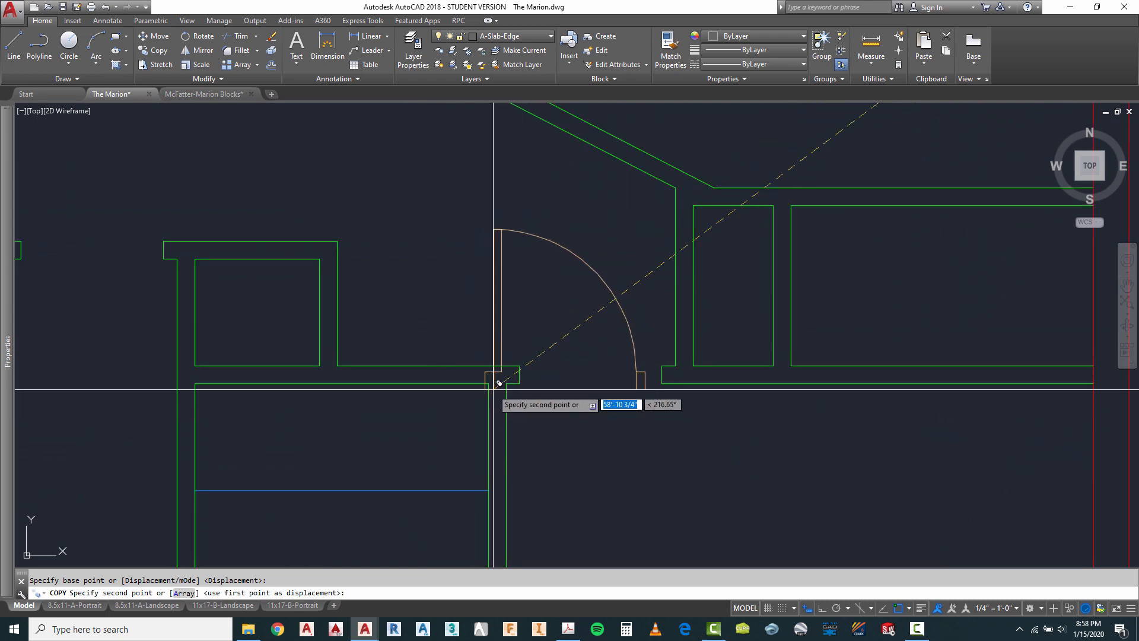
scroll(499, 383, "up", 4)
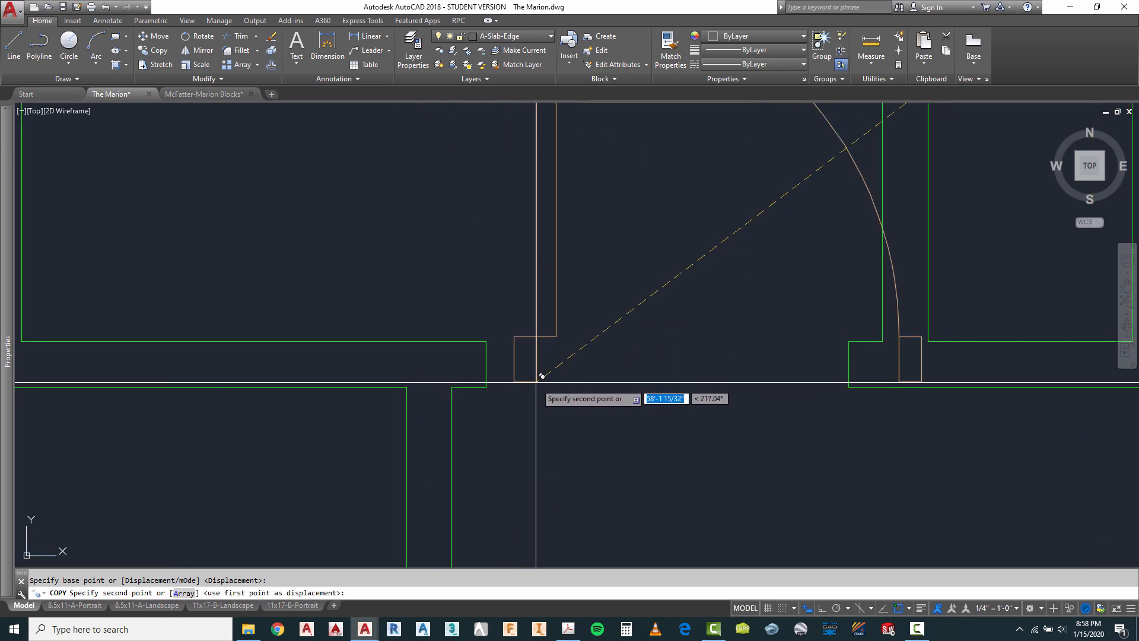
left_click(534, 372)
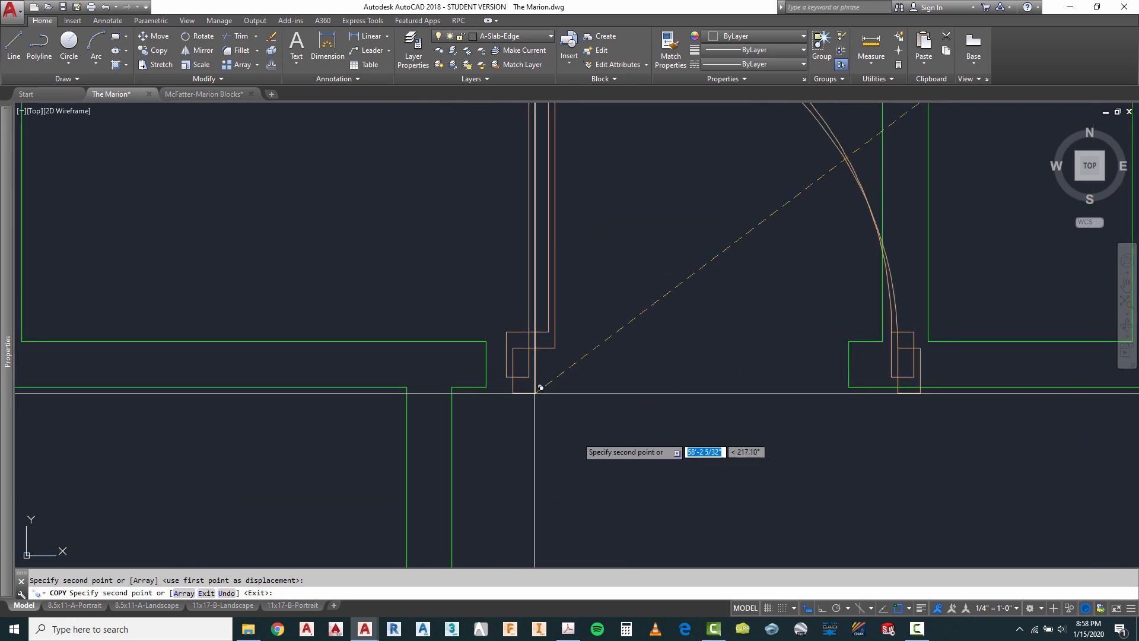
key("Escape")
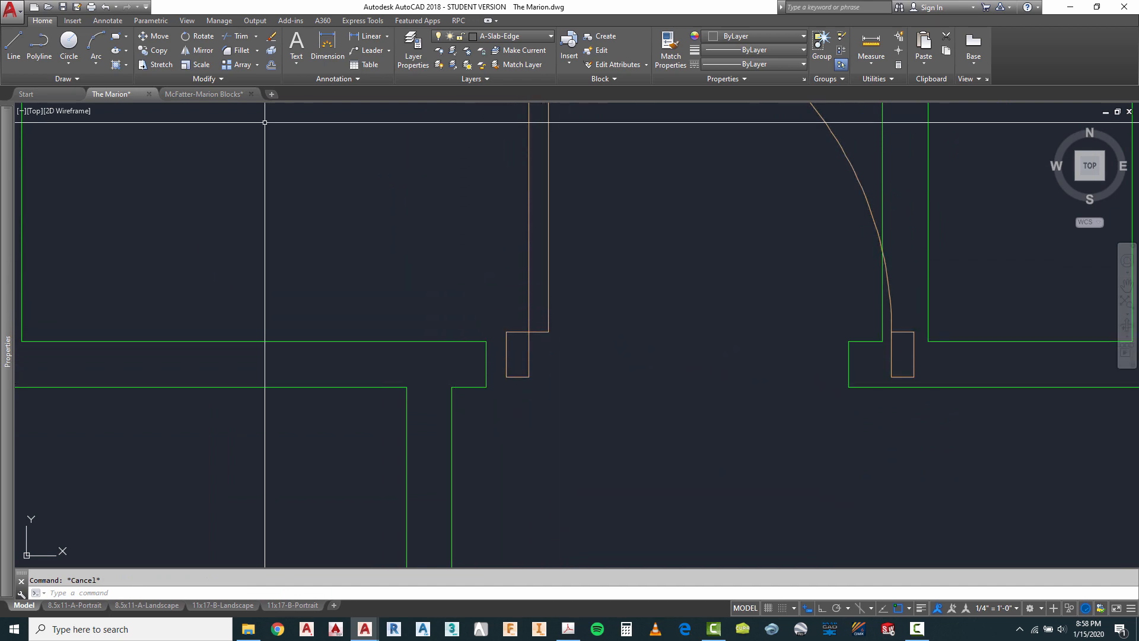
Move the copied door by its hinge jamb's inside lower corner onto the wall-end corner of the Bedroom #3 opening.
left_click(156, 36)
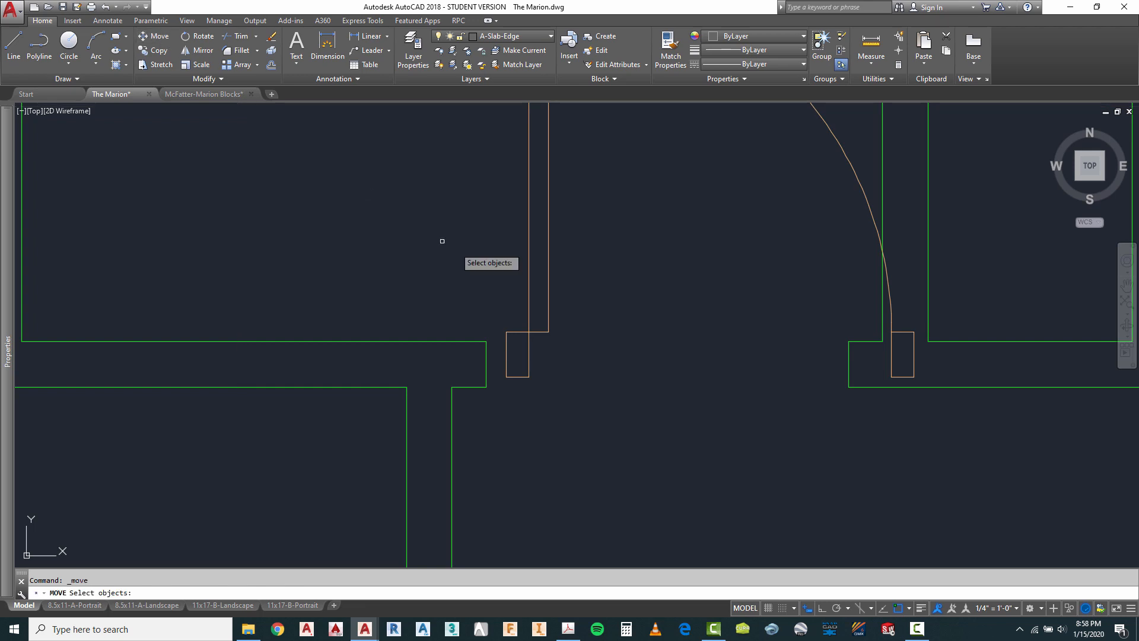
left_click(527, 317)
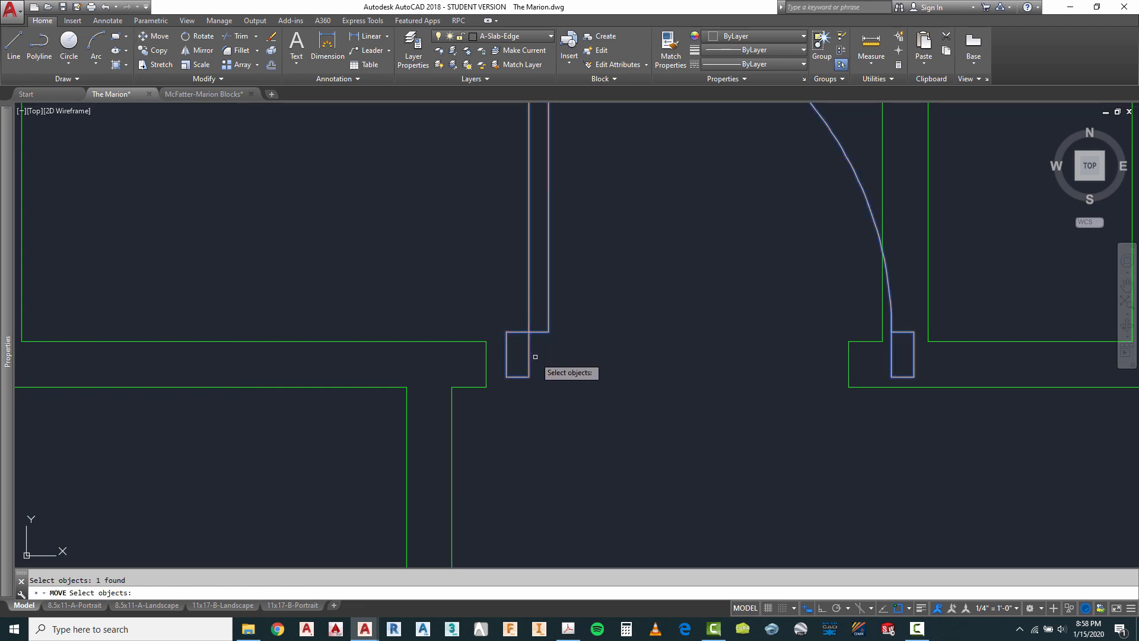
key("Return")
left_click(529, 377)
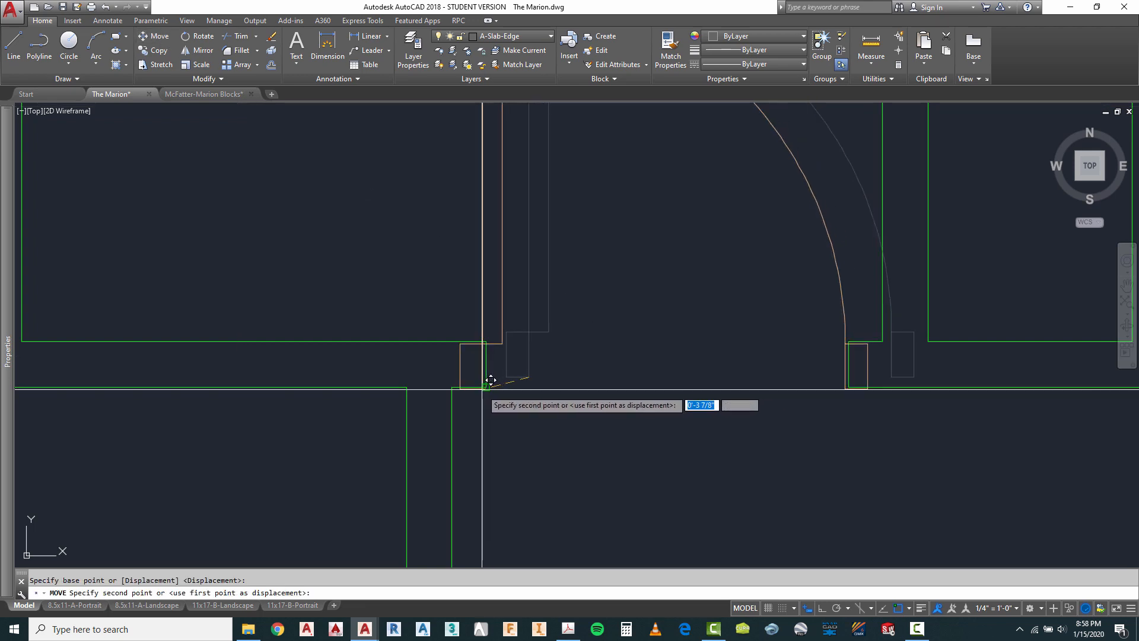
left_click(486, 389)
scroll(521, 331, "down", 5)
scroll(610, 300, "up", 1)
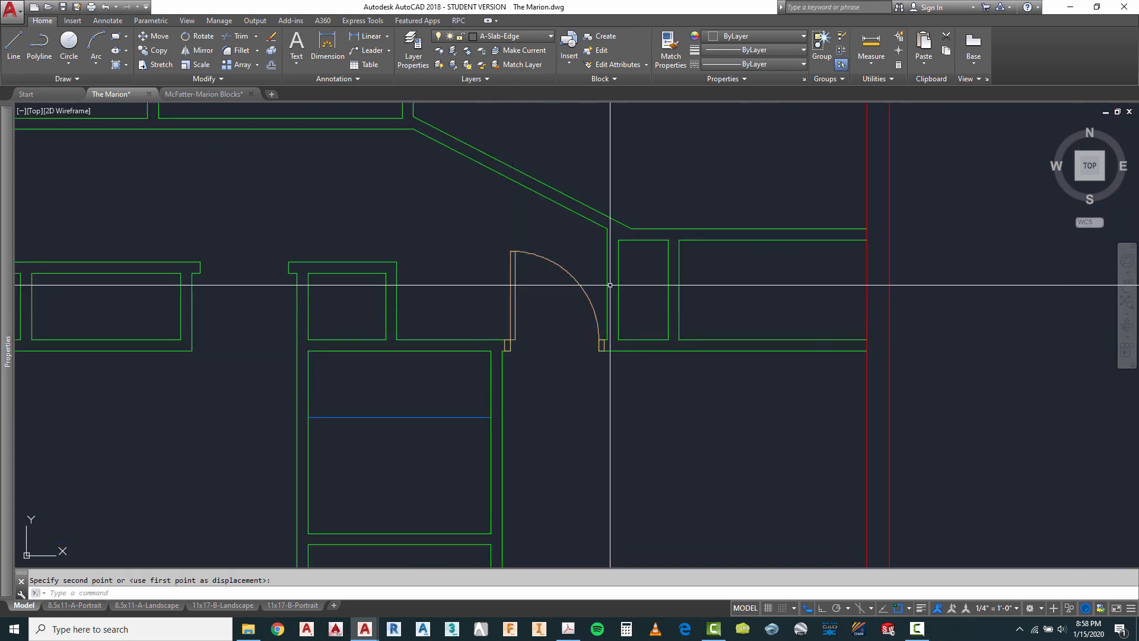
scroll(563, 353, "up", 4)
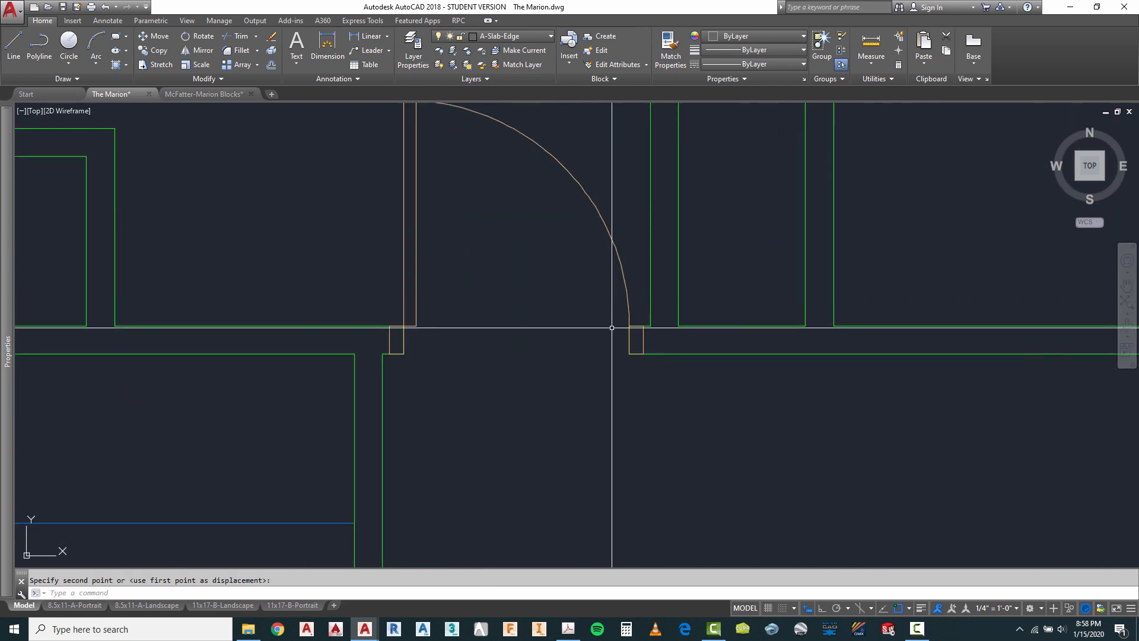
scroll(599, 332, "down", 4)
scroll(537, 284, "up", 4)
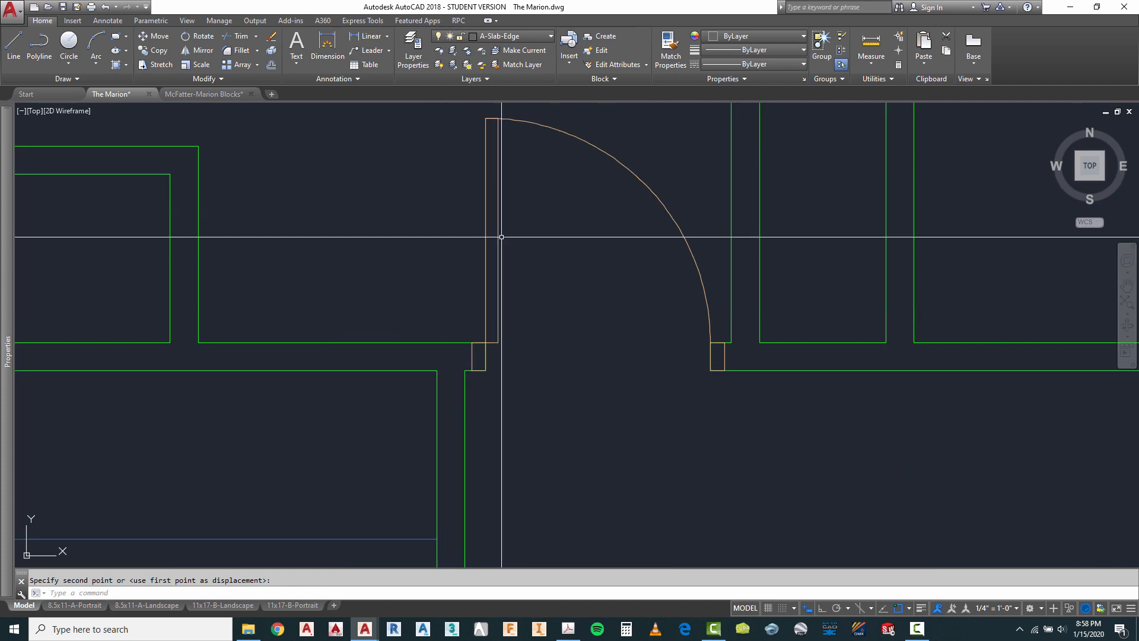
Mirror the door about a horizontal line through the hinge jamb's midpoint with Ortho on, erasing the source, so it swings into Bedroom #3.
scroll(496, 278, "down", 6)
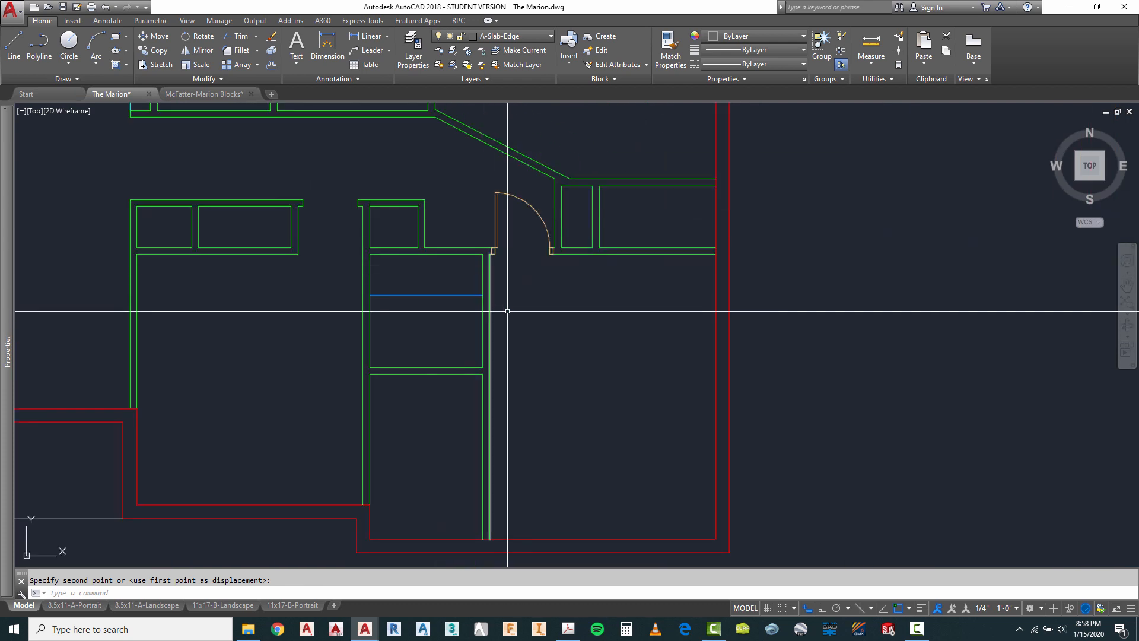
scroll(523, 232, "up", 2)
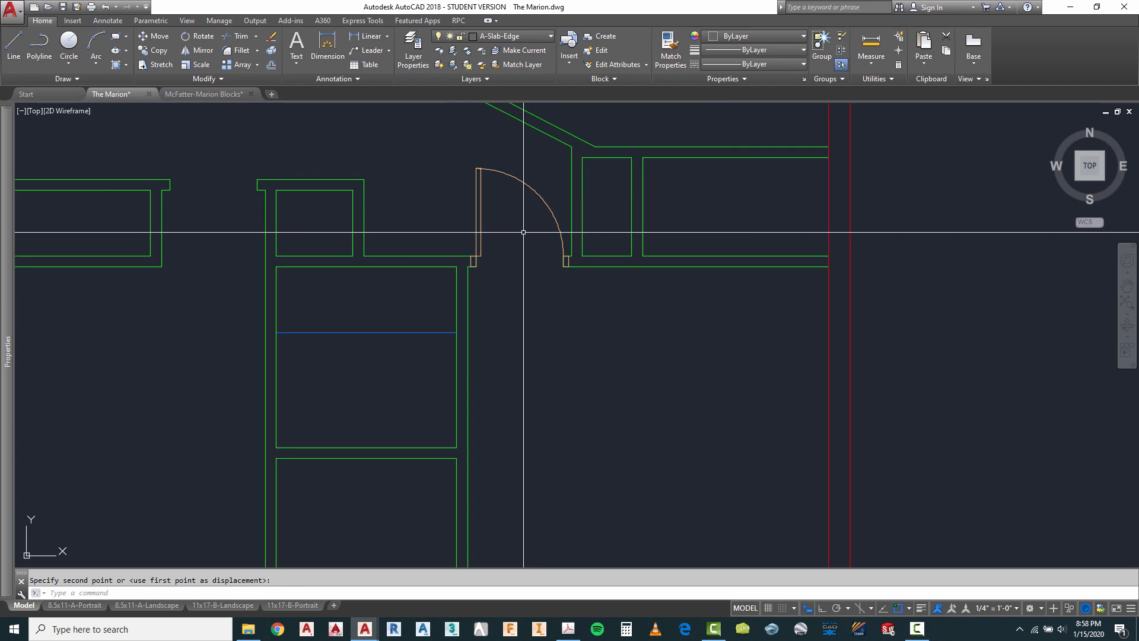
left_click(204, 51)
left_click(479, 209)
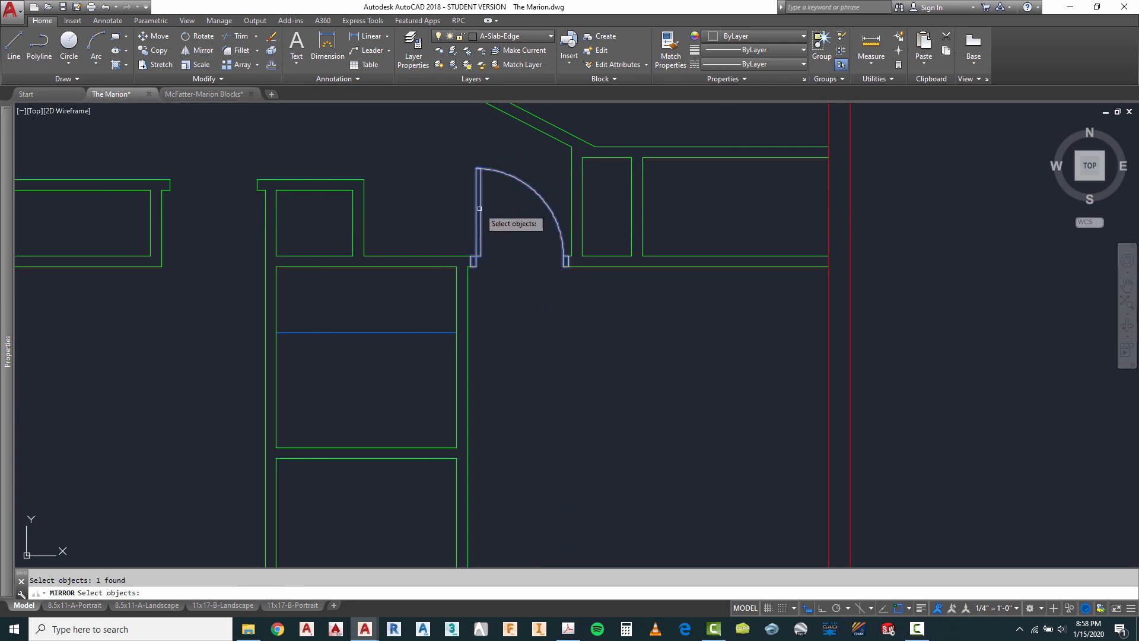
scroll(476, 251, "up", 6)
key("Return")
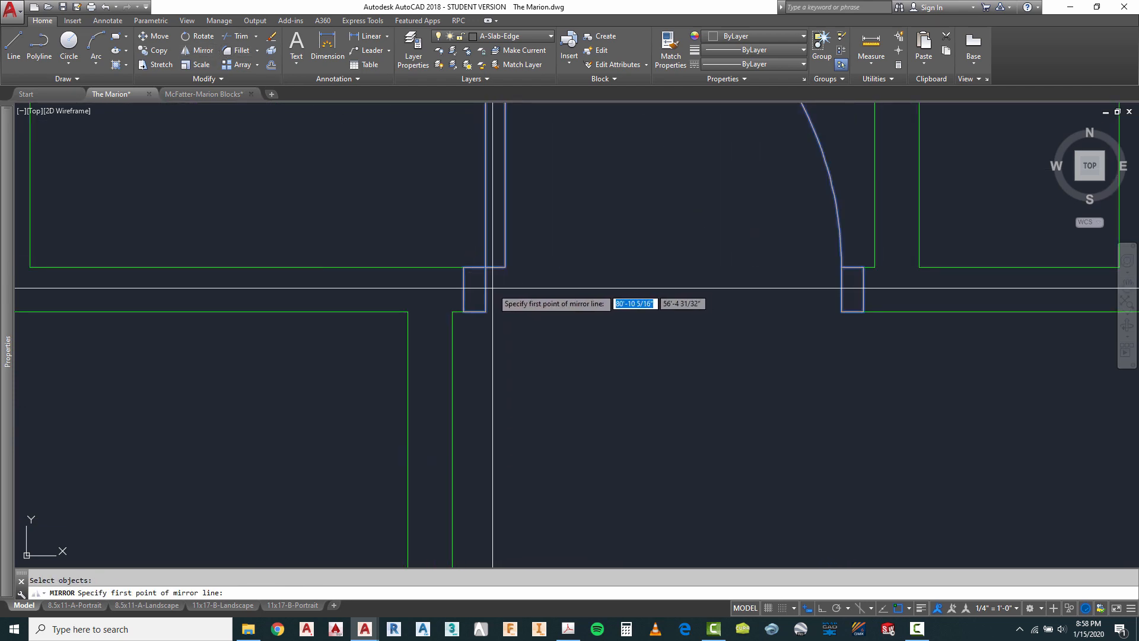
left_click(487, 289)
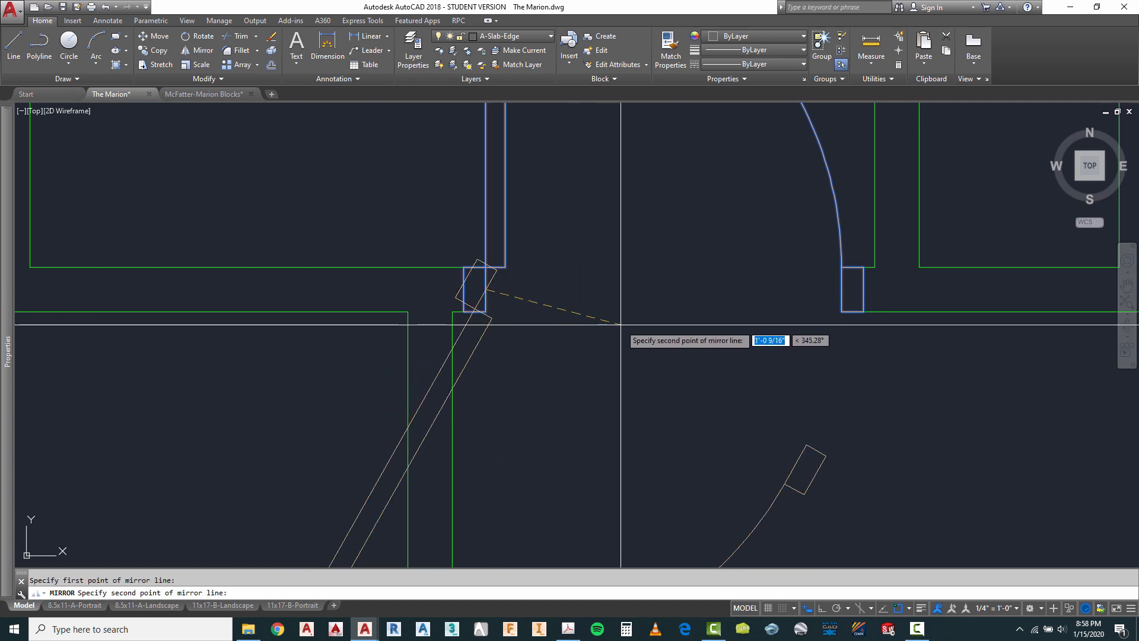
key("F8")
left_click(753, 304)
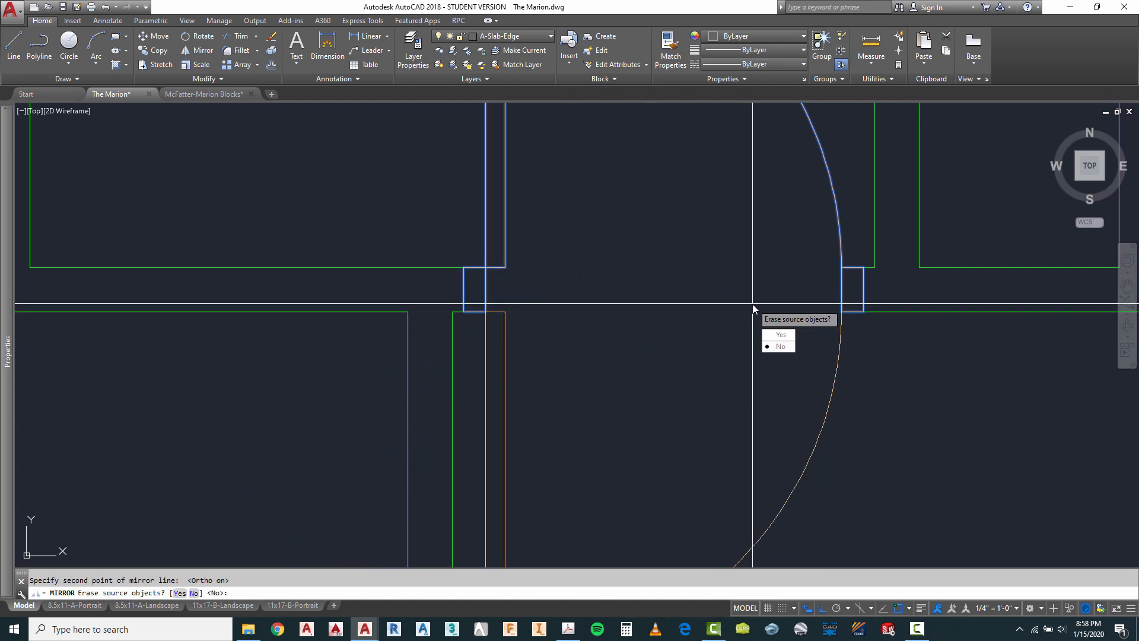
left_click(781, 335)
scroll(585, 237, "down", 5)
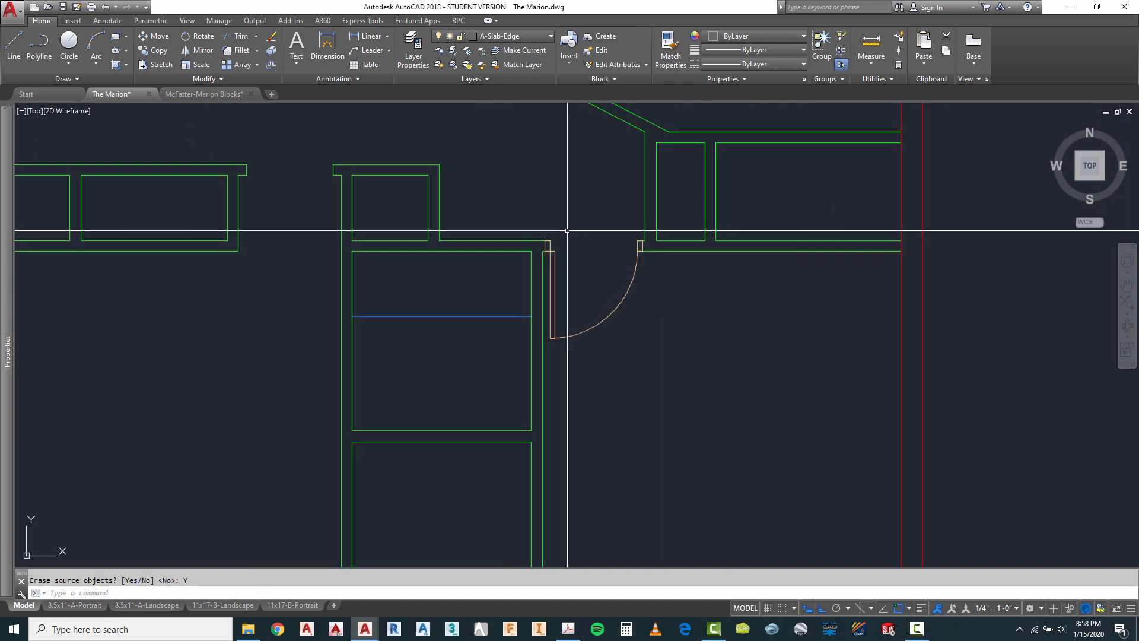
scroll(552, 305, "up", 4)
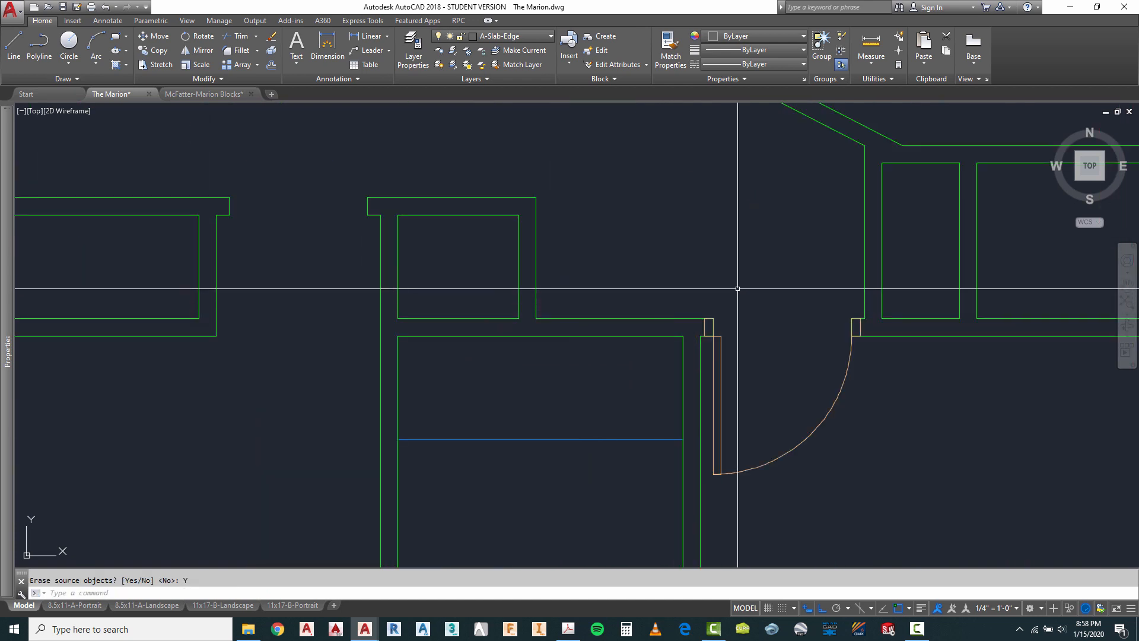
key("Escape")
Copy the Bedroom #3 door from its hinge jamb's inside upper corner to the wall-end's upper corner of the Bedroom #2 opening.
scroll(617, 376, "down", 6)
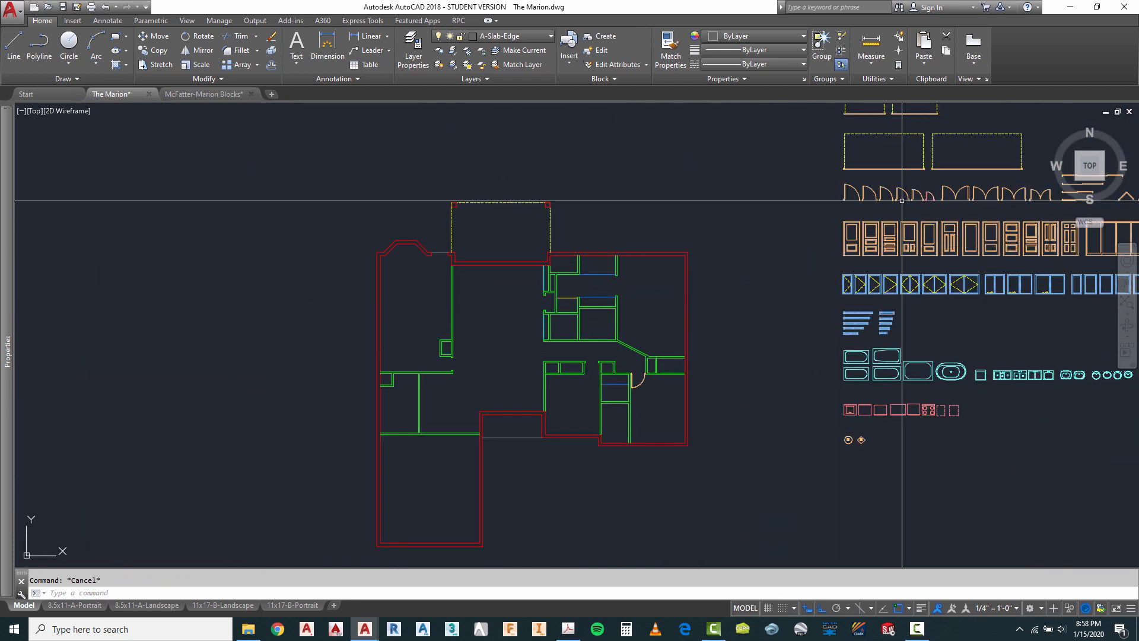
scroll(532, 349, "up", 2)
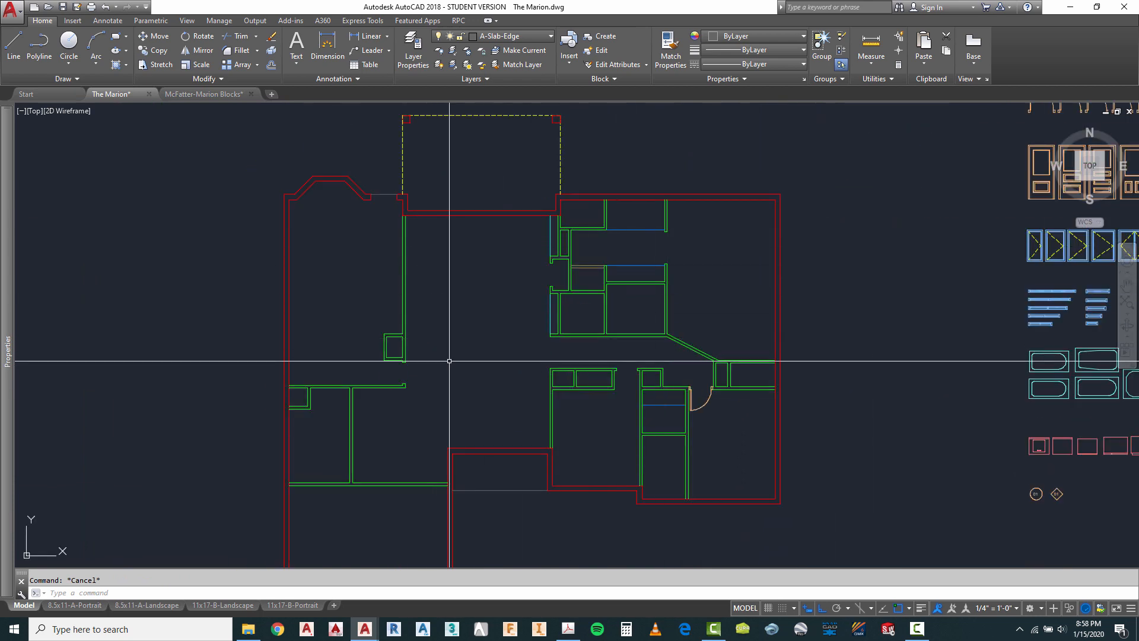
scroll(696, 400, "up", 4)
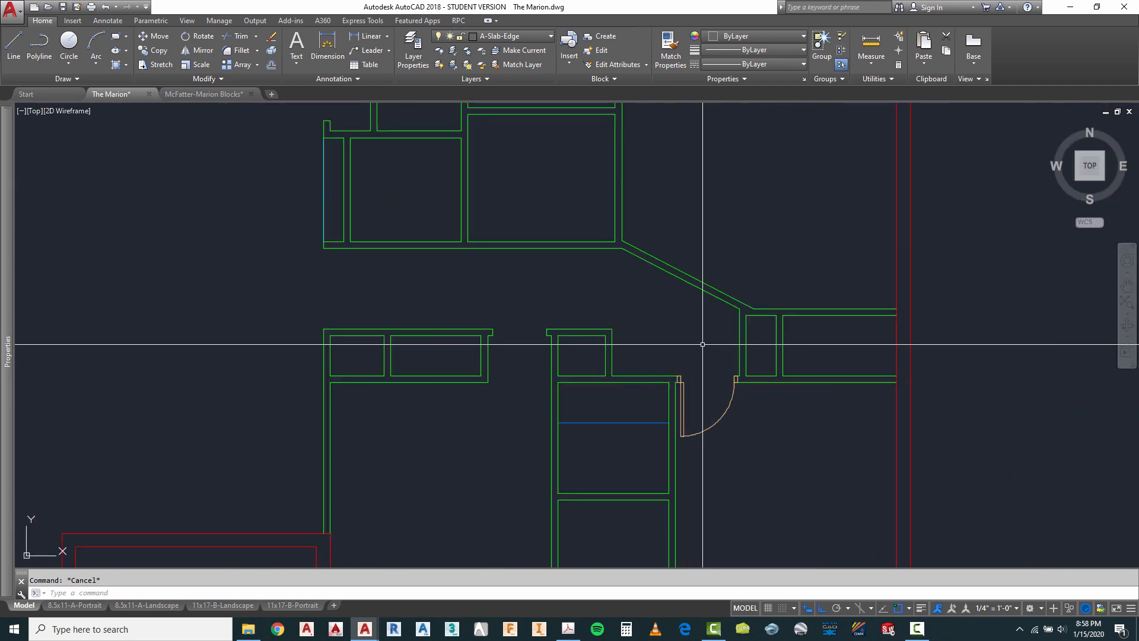
type("o")
key("Return")
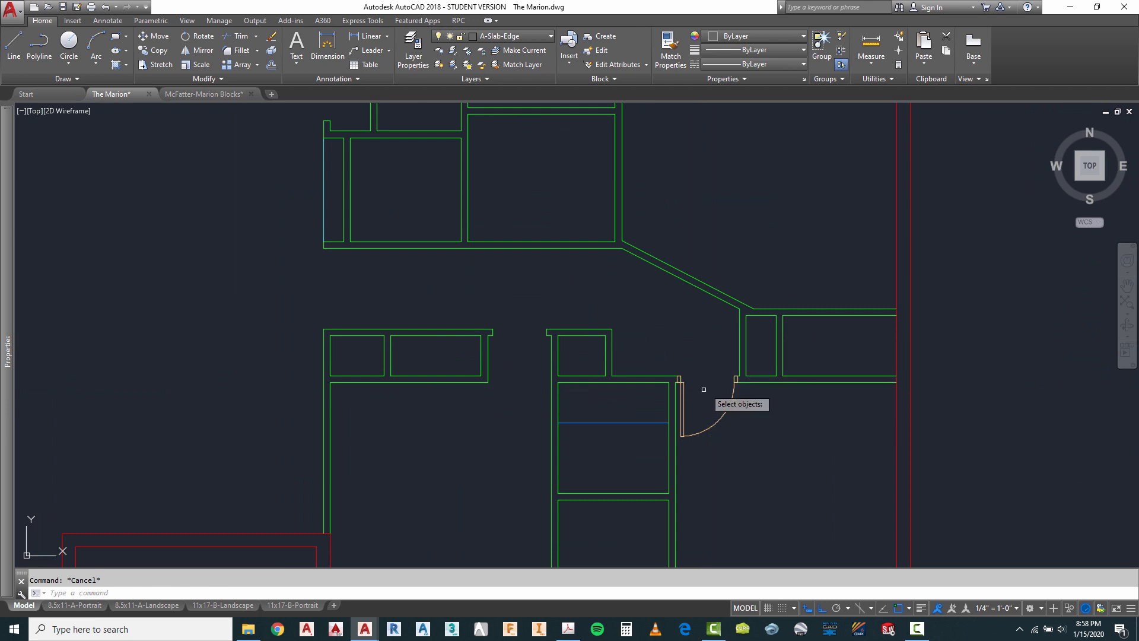
scroll(688, 392, "up", 3)
left_click(668, 374)
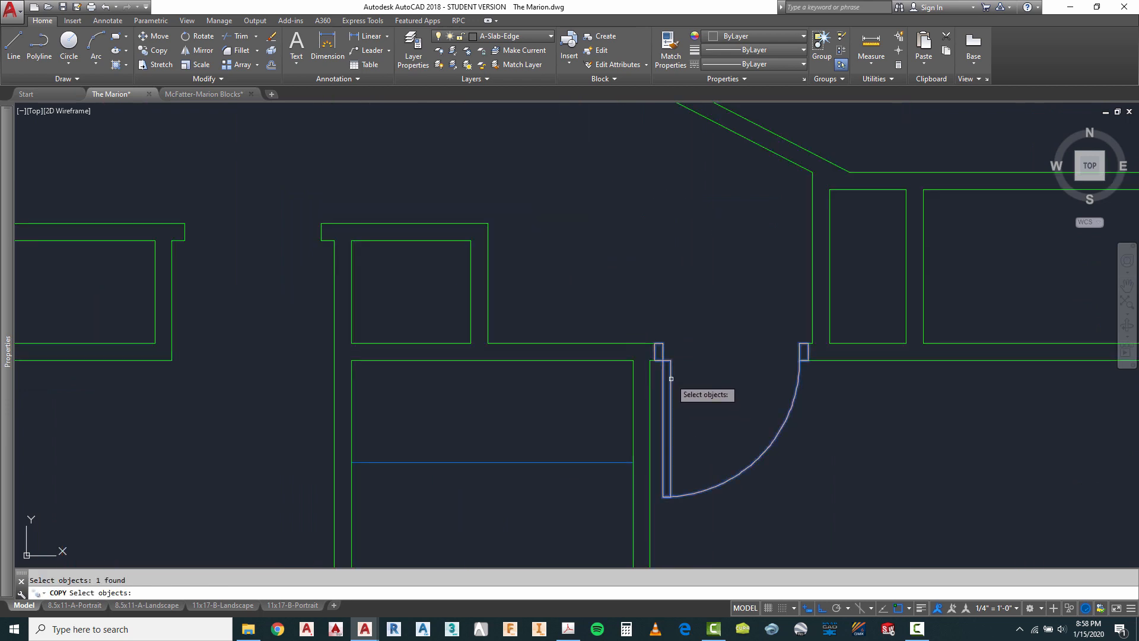
key("Return")
left_click(658, 342)
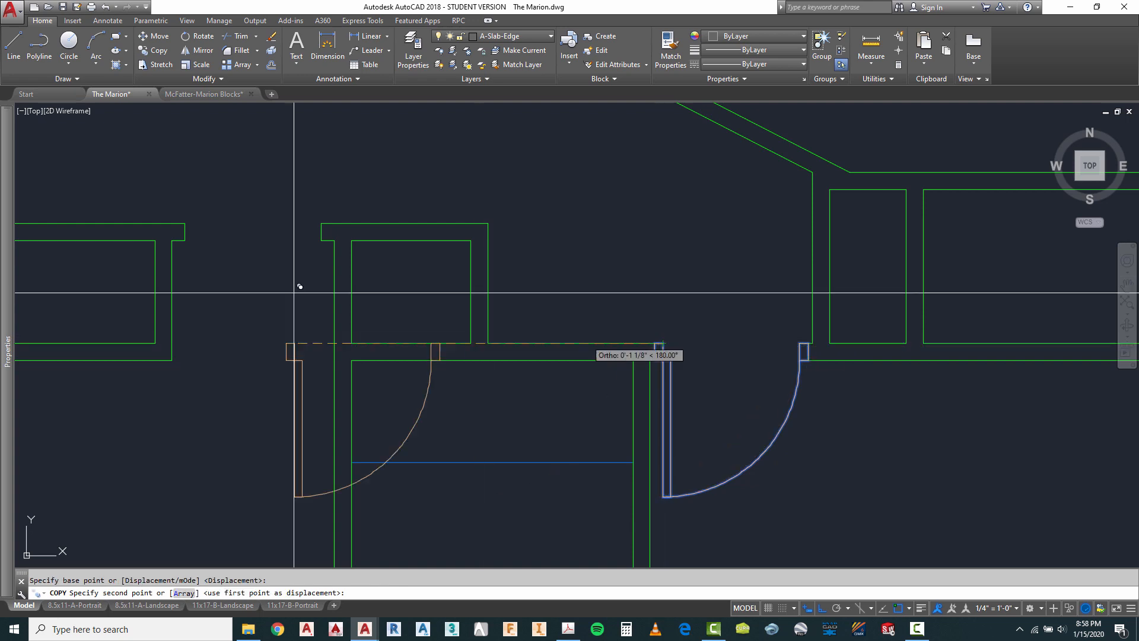
left_click(185, 225)
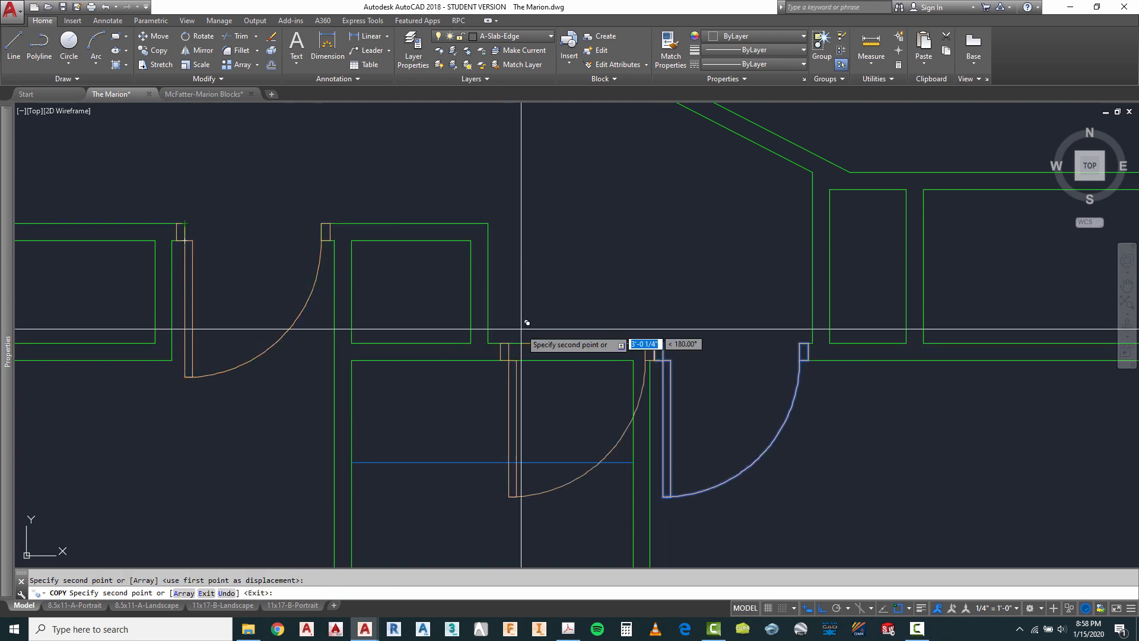
scroll(522, 328, "down", 2)
scroll(360, 276, "up", 6)
key("Escape")
scroll(349, 196, "down", 3)
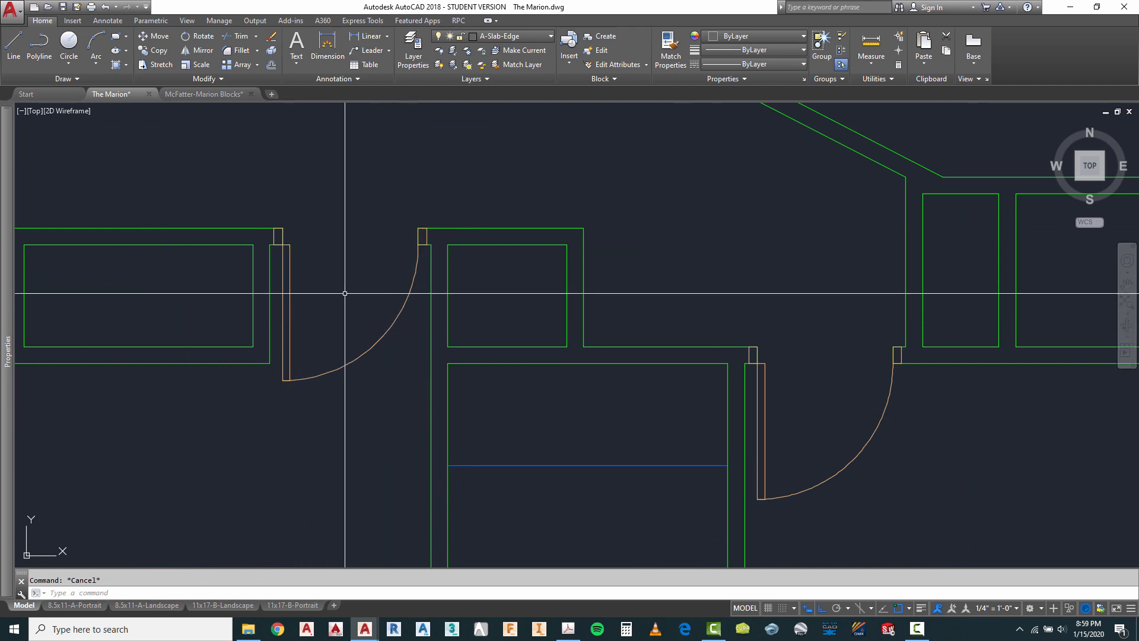
Mirror the Bedroom #2 door about a vertical line through the midpoint between its two jambs, erasing the source.
scroll(323, 271, "up", 2)
type("mi")
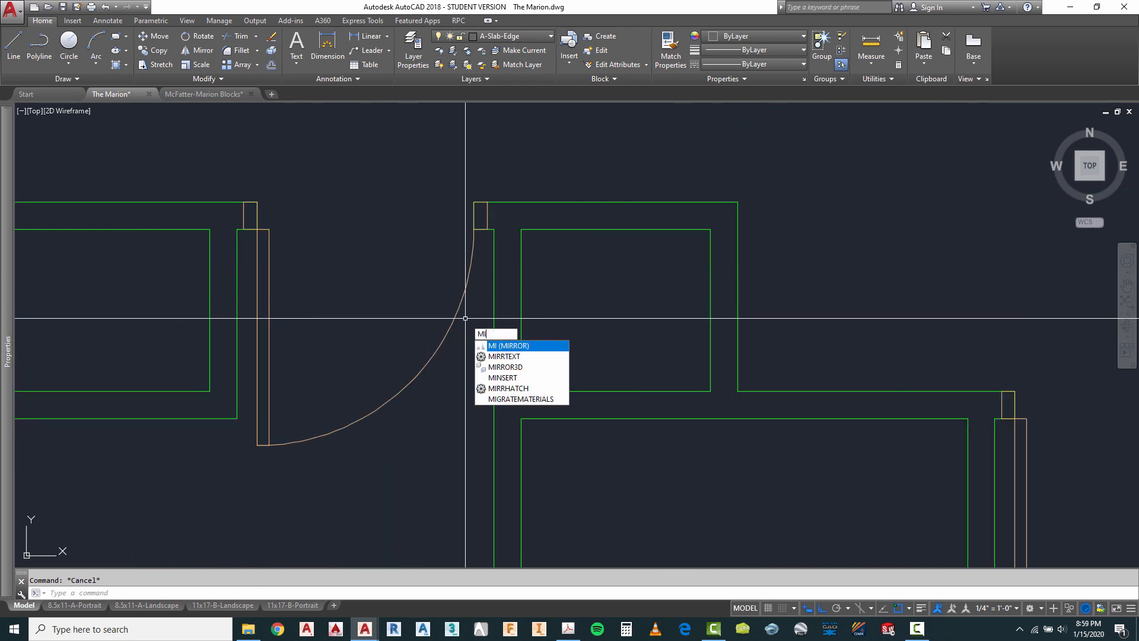
key("Return")
left_click(258, 271)
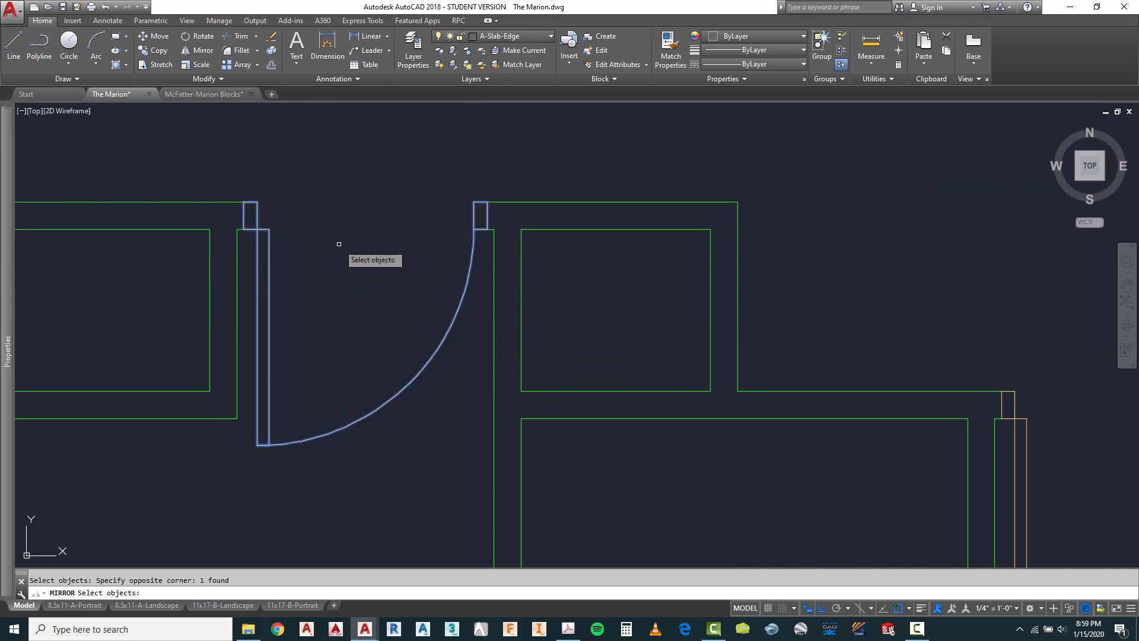
key("Return")
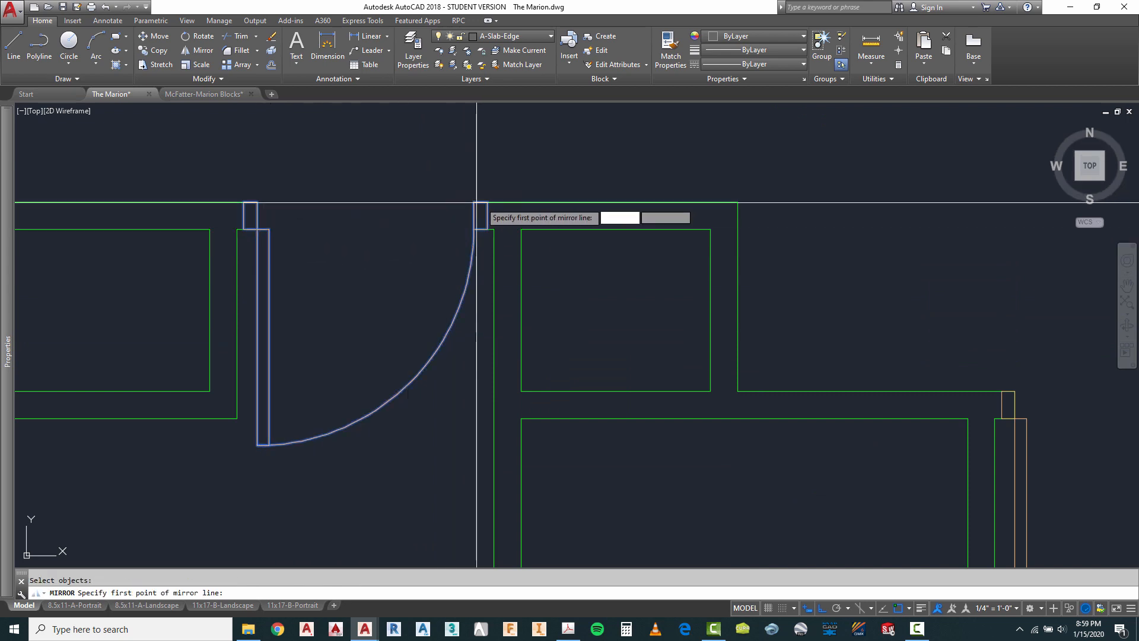
right_click(293, 172, "shift")
left_click(345, 204)
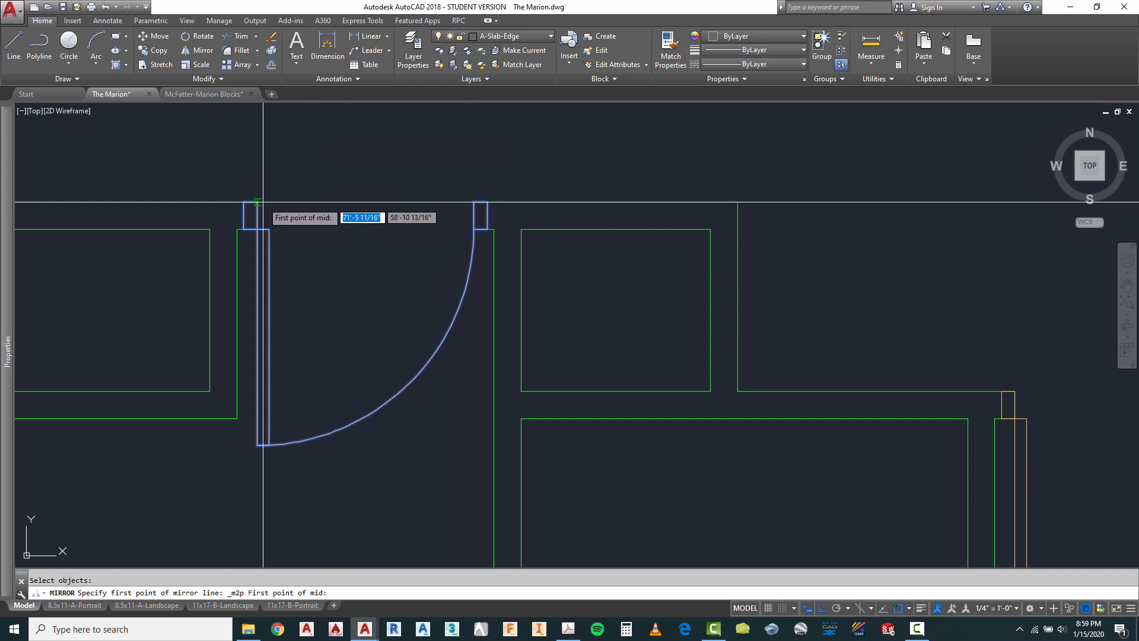
left_click(474, 202)
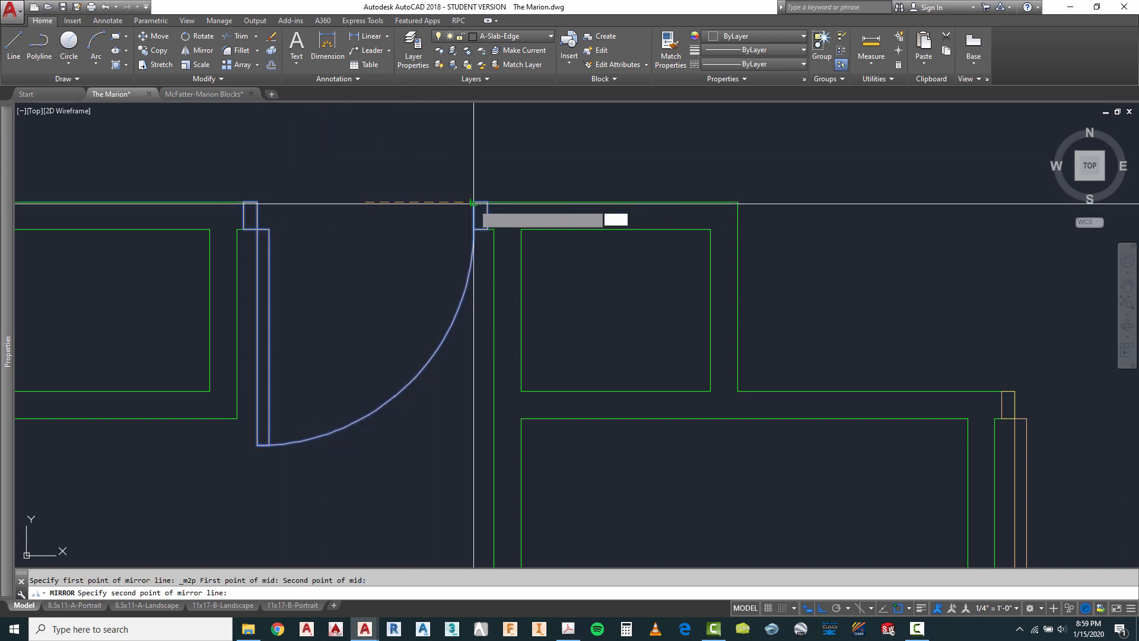
left_click(370, 500)
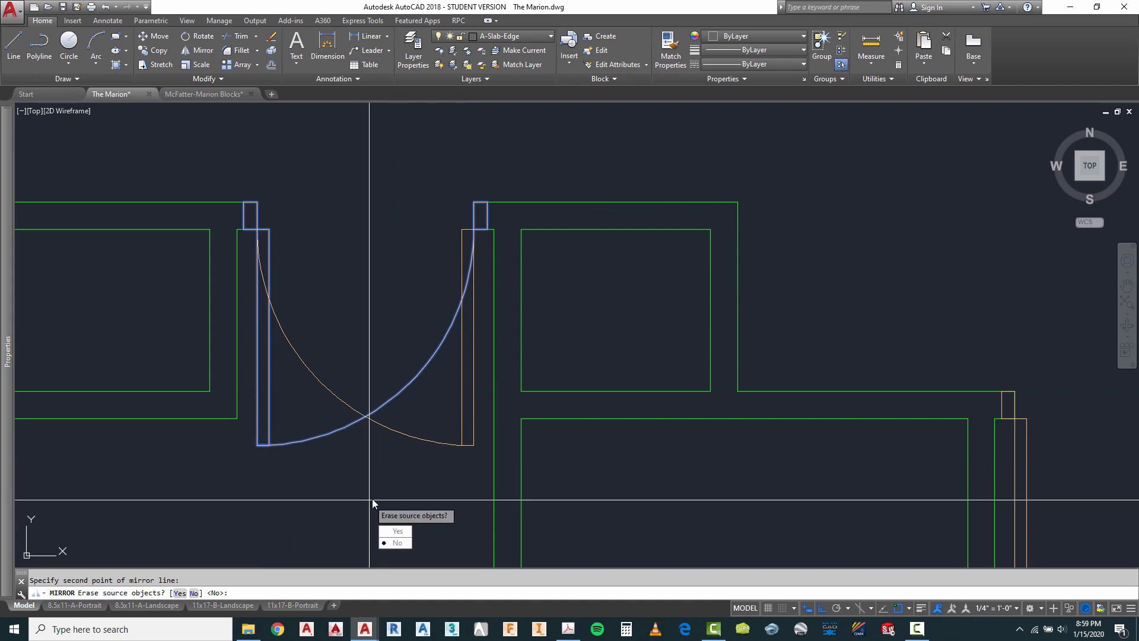
type("y")
key("Return")
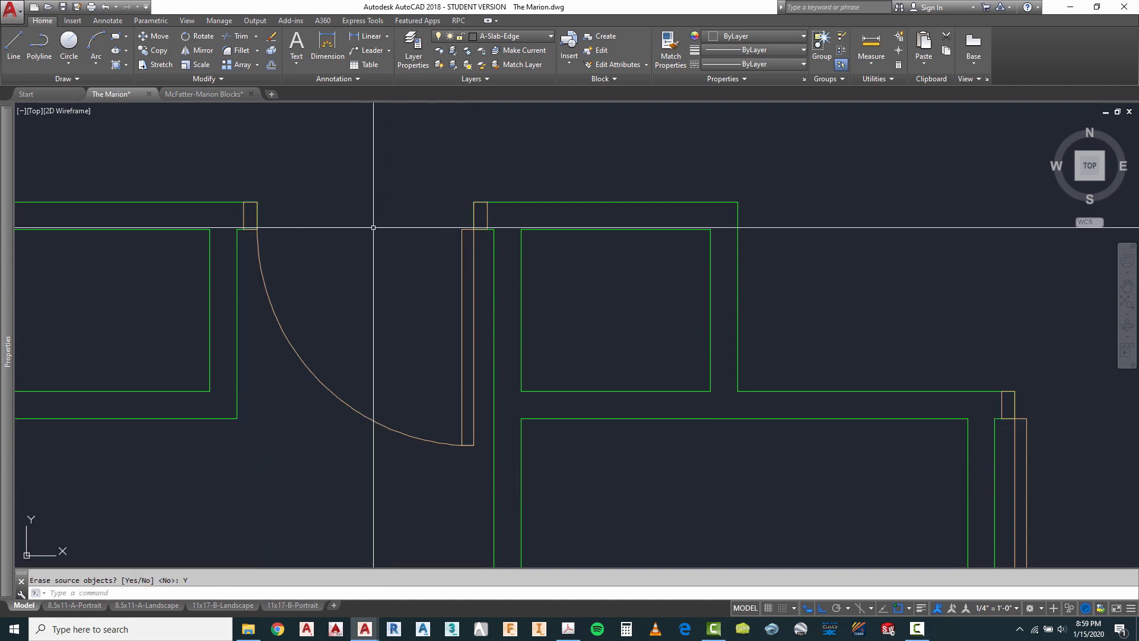
Check the door sizes in Marion Red Lines.pdf, then inspect the third plan-view single swing door block's properties in The Marion drawing.
scroll(374, 227, "down", 7)
scroll(355, 301, "down", 1)
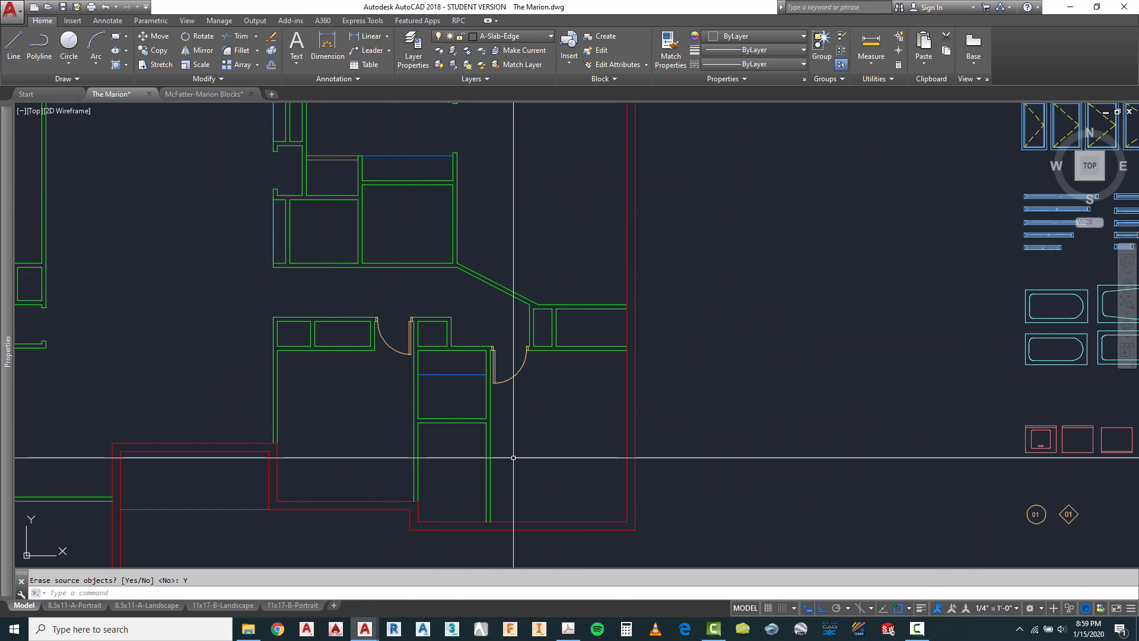
scroll(489, 436, "up", 3)
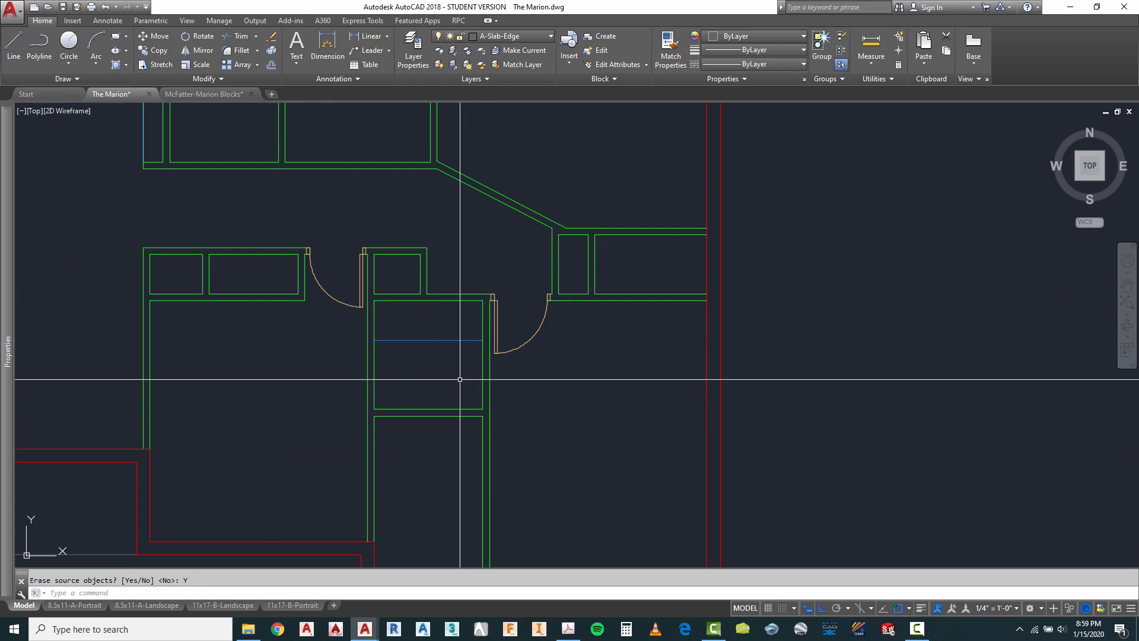
scroll(520, 362, "down", 2)
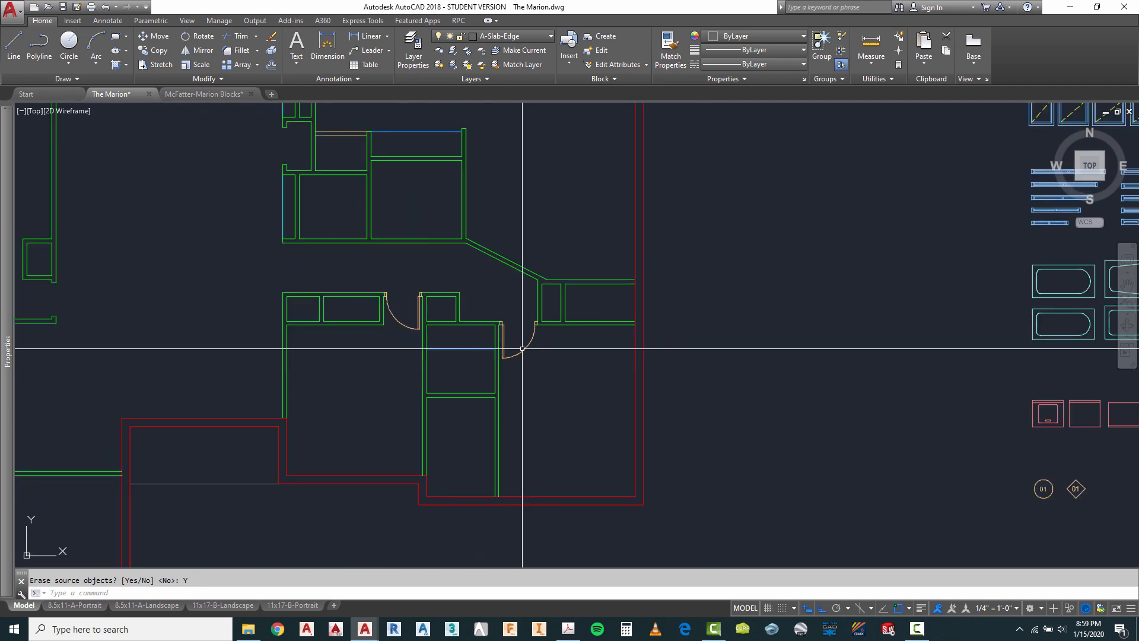
left_click(564, 629)
scroll(538, 288, "down", 3)
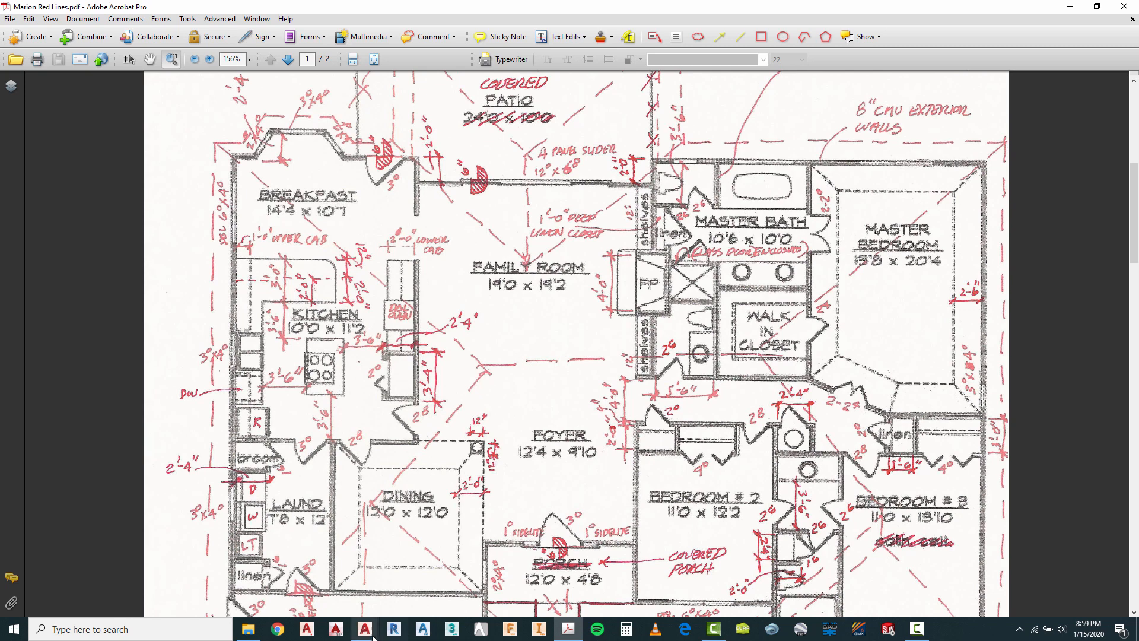
mouse_move(373, 636)
left_click(316, 585)
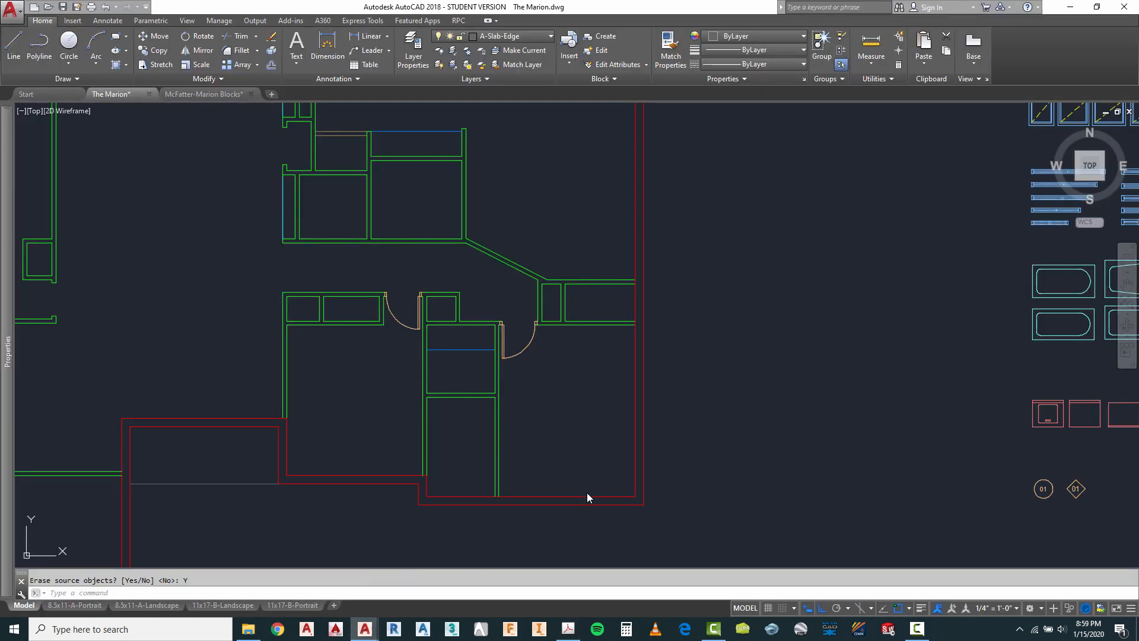
scroll(488, 463, "down", 2)
scroll(737, 240, "up", 5)
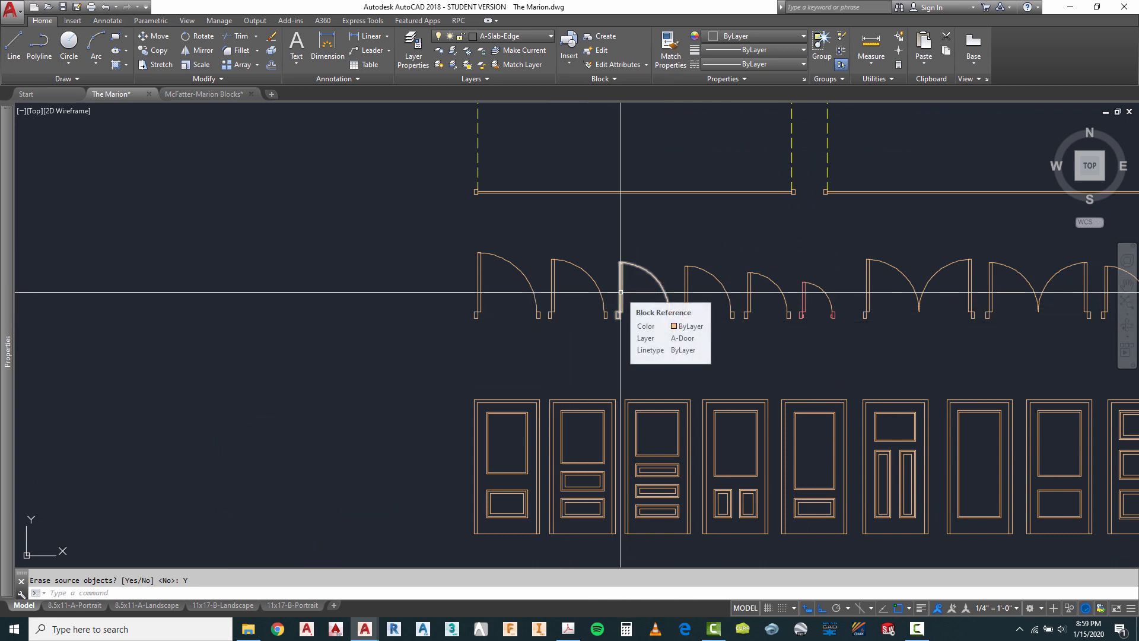
left_click(621, 292)
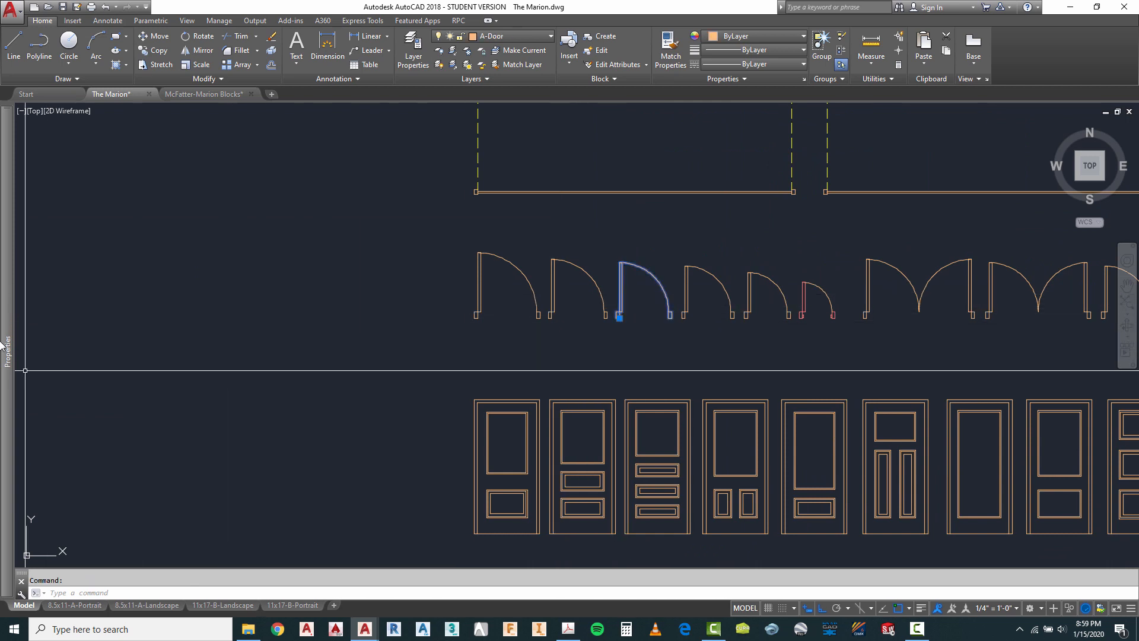
mouse_move(7, 338)
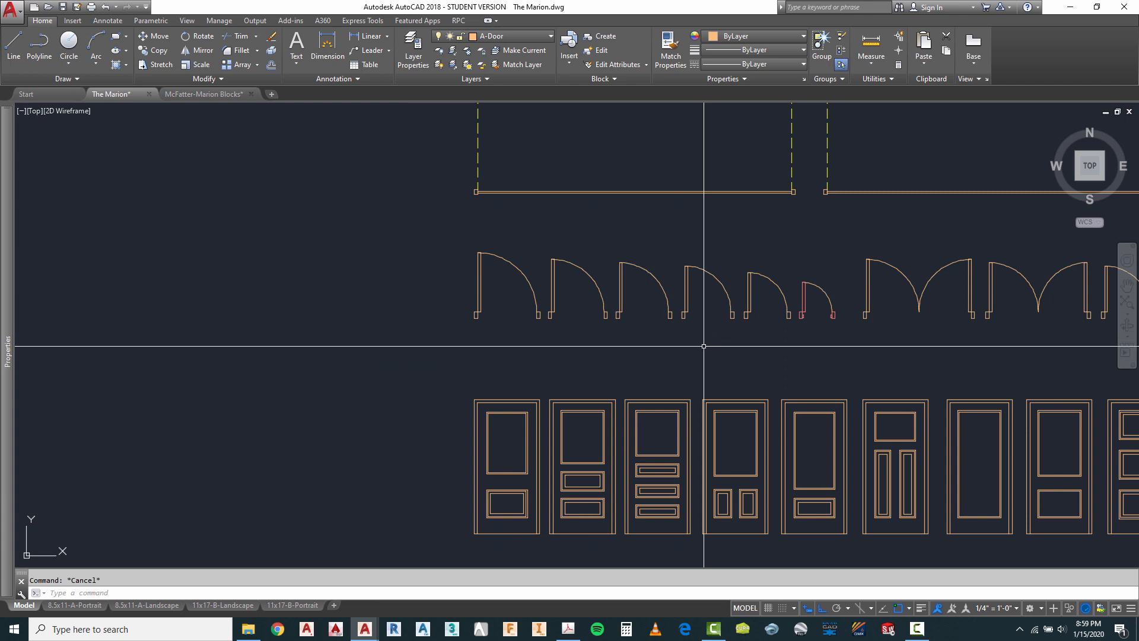
Copy the third single swing door block from its hinge jamb's inside lower corner onto the lower wall line of the bath beside the shelves.
right_click(632, 329)
mouse_move(663, 371)
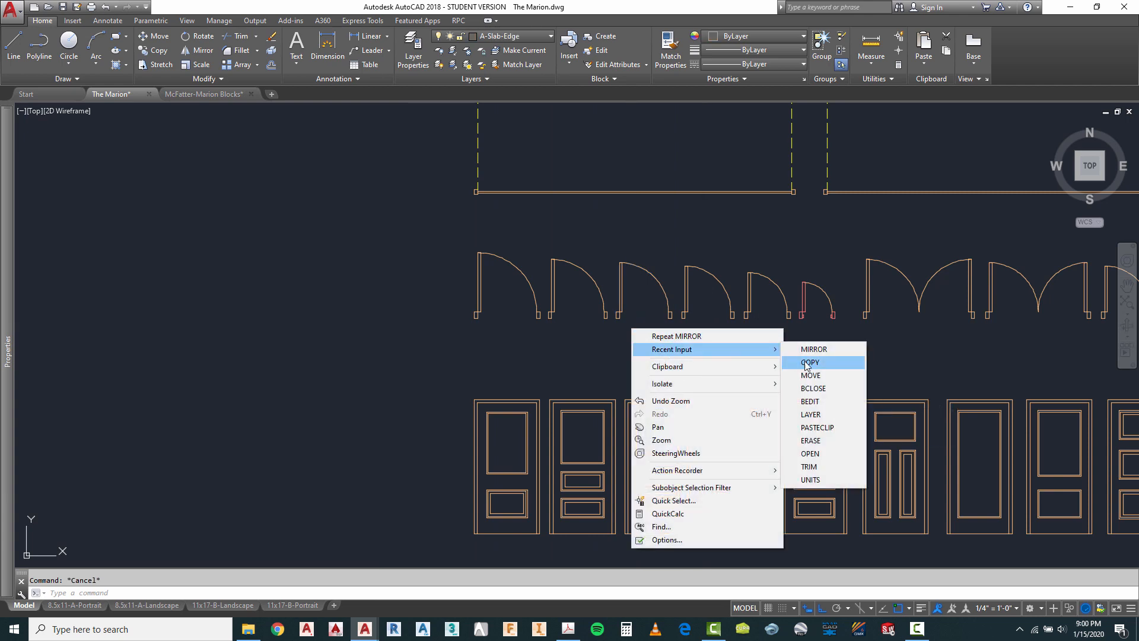
left_click(808, 364)
left_click(620, 309)
scroll(620, 309, "up", 5)
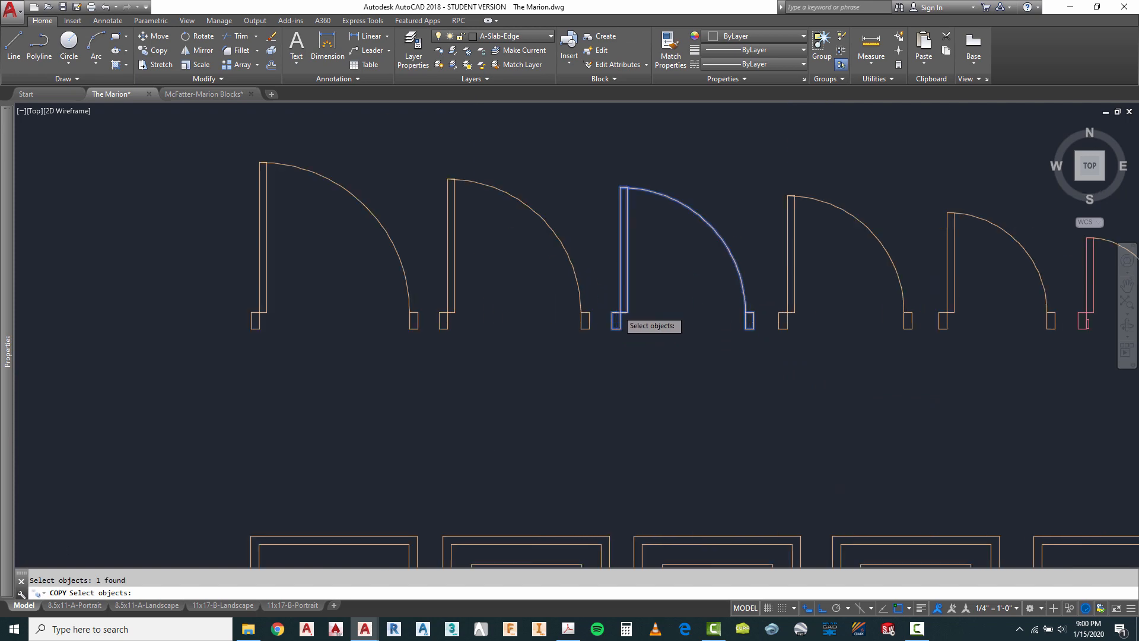
key("Return")
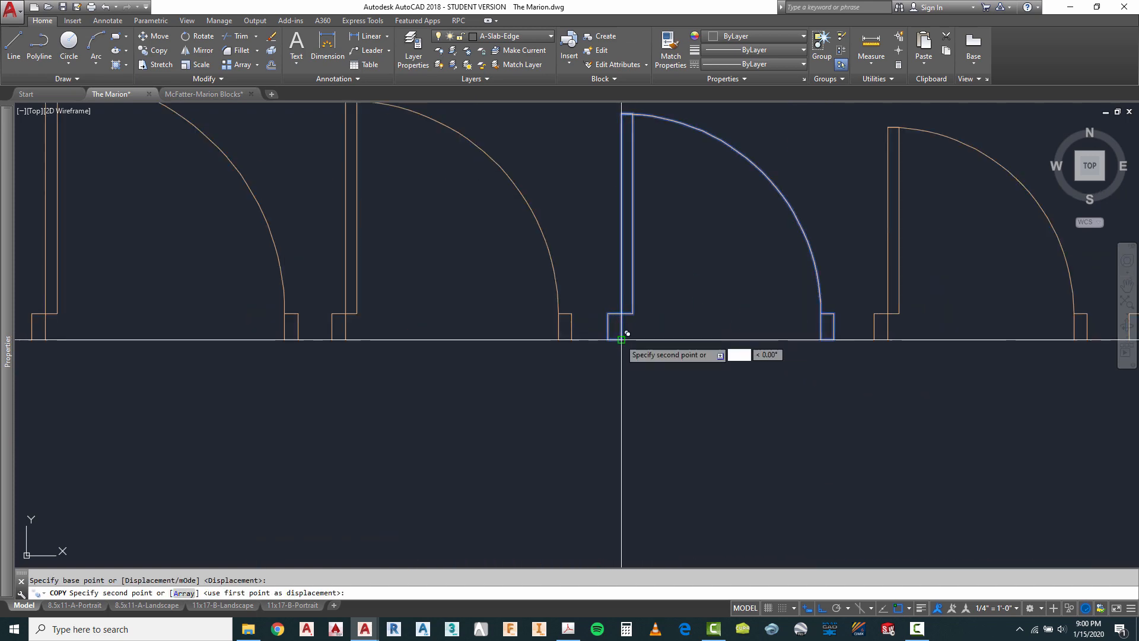
scroll(760, 249, "down", 10)
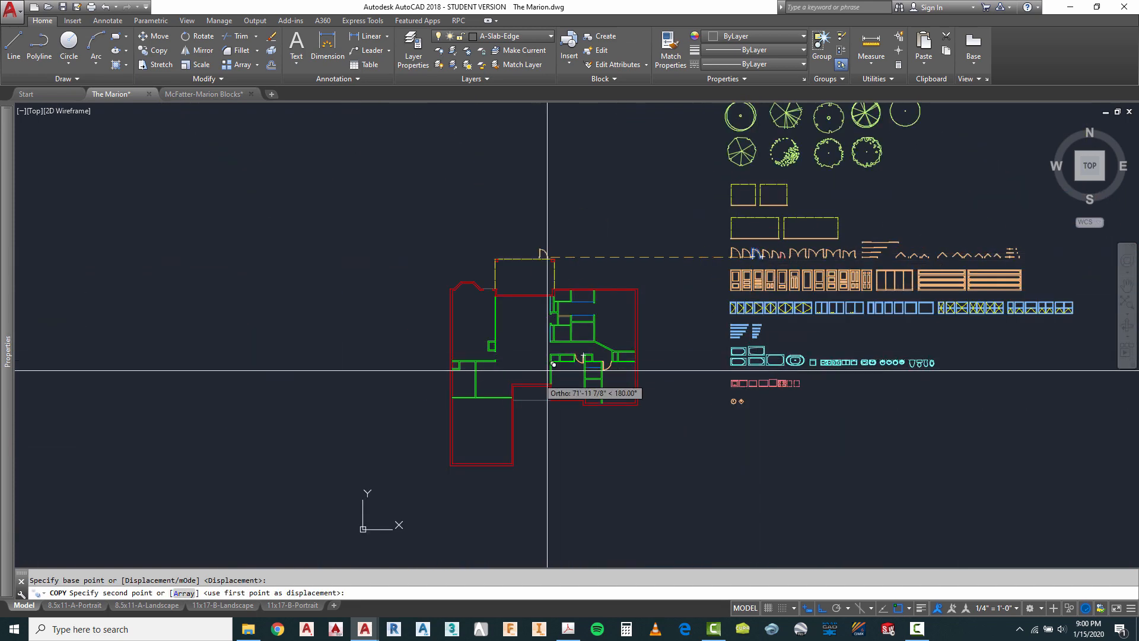
scroll(547, 370, "up", 10)
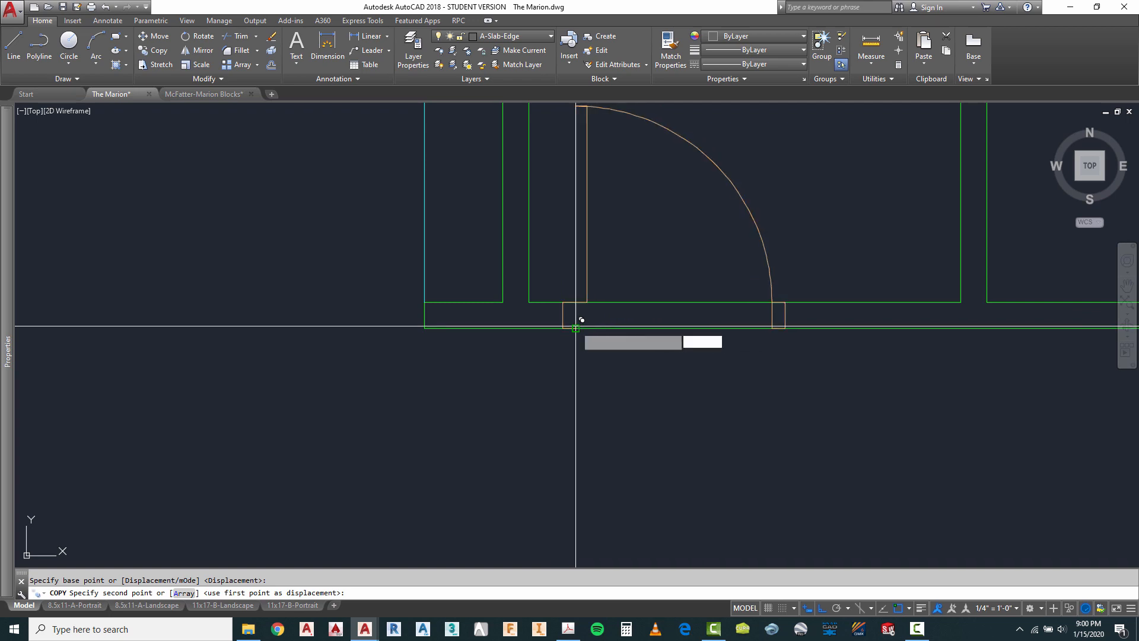
left_click(576, 326)
scroll(496, 386, "up", 2)
scroll(656, 288, "down", 2)
scroll(451, 328, "down", 2)
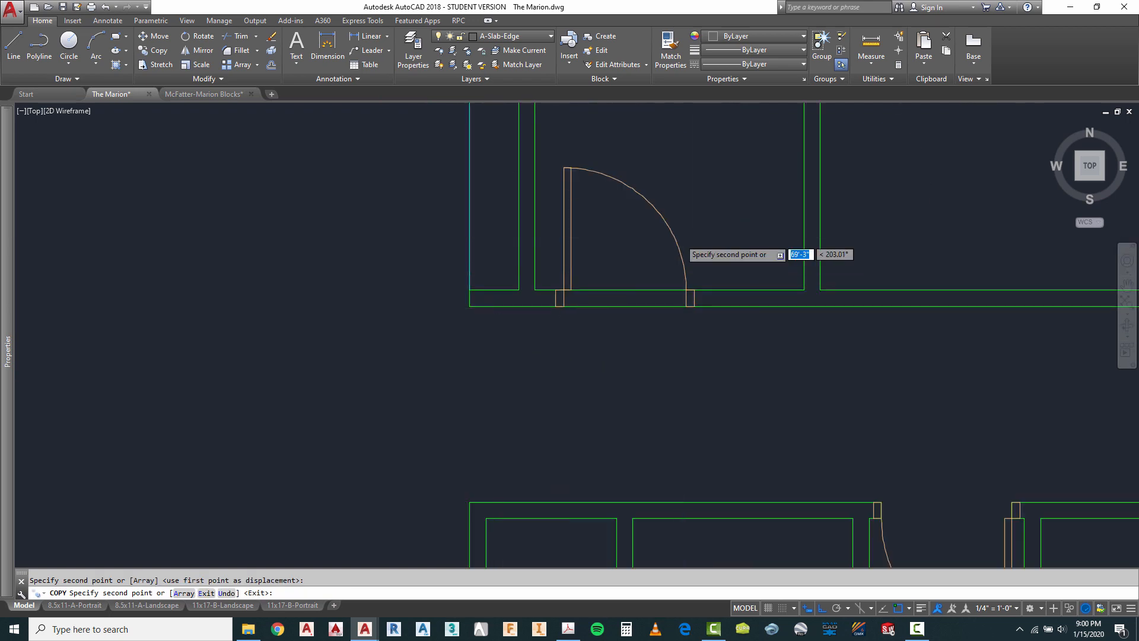
scroll(683, 240, "up", 2)
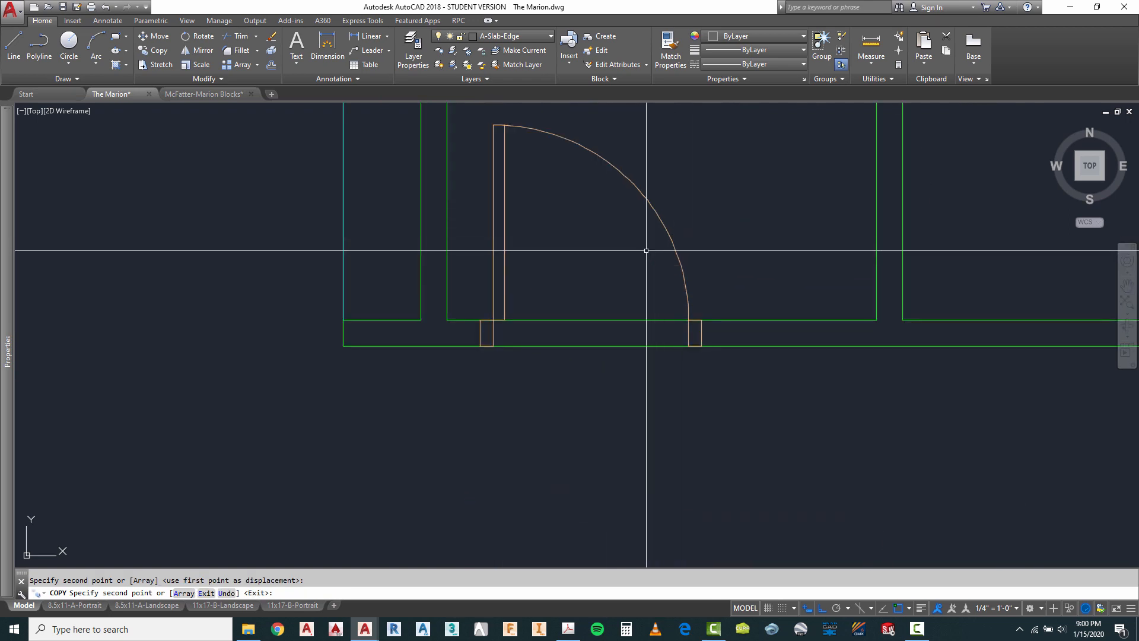
Make A-Wall-Intr the current layer and draw a line across the wall along the new door's hinge jamb's inside edge.
left_click(516, 36)
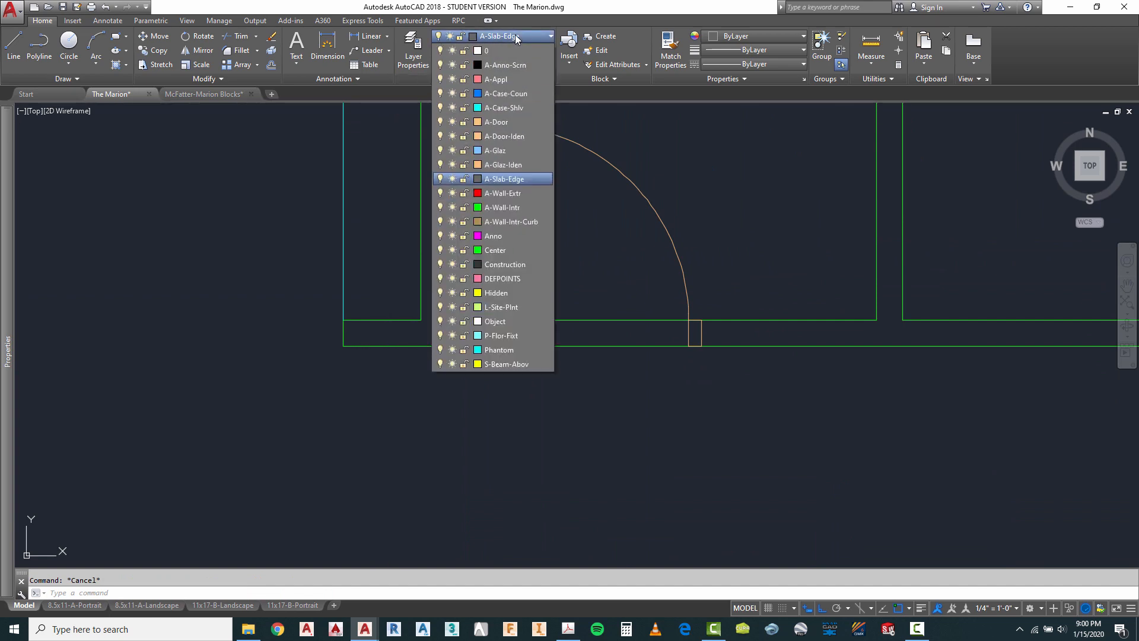
left_click(499, 208)
left_click(11, 41)
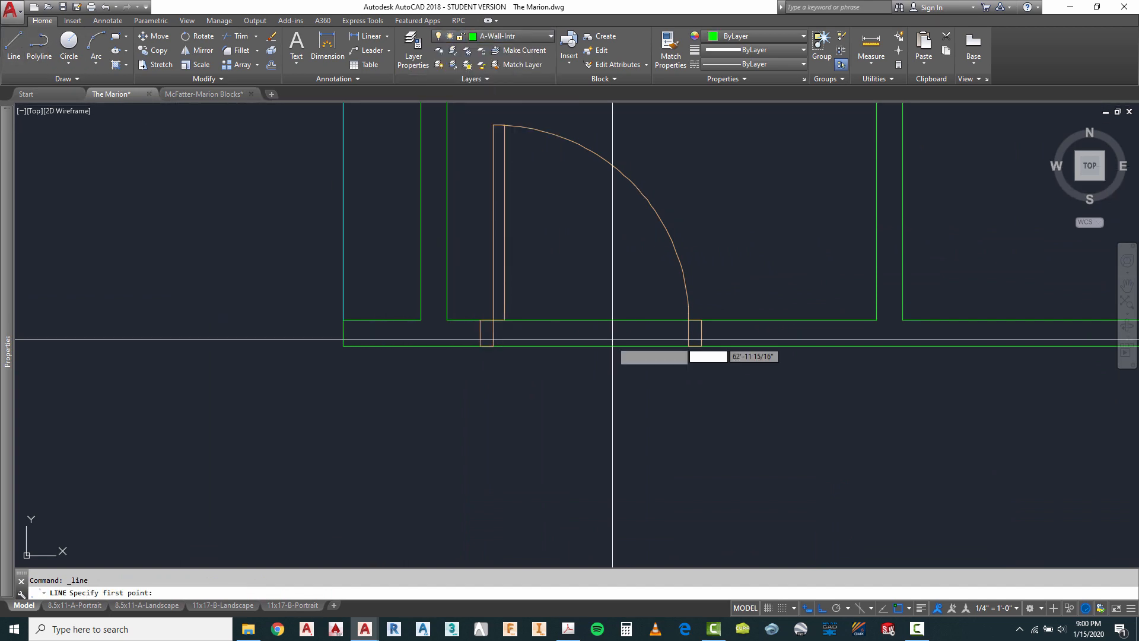
scroll(522, 333, "up", 4)
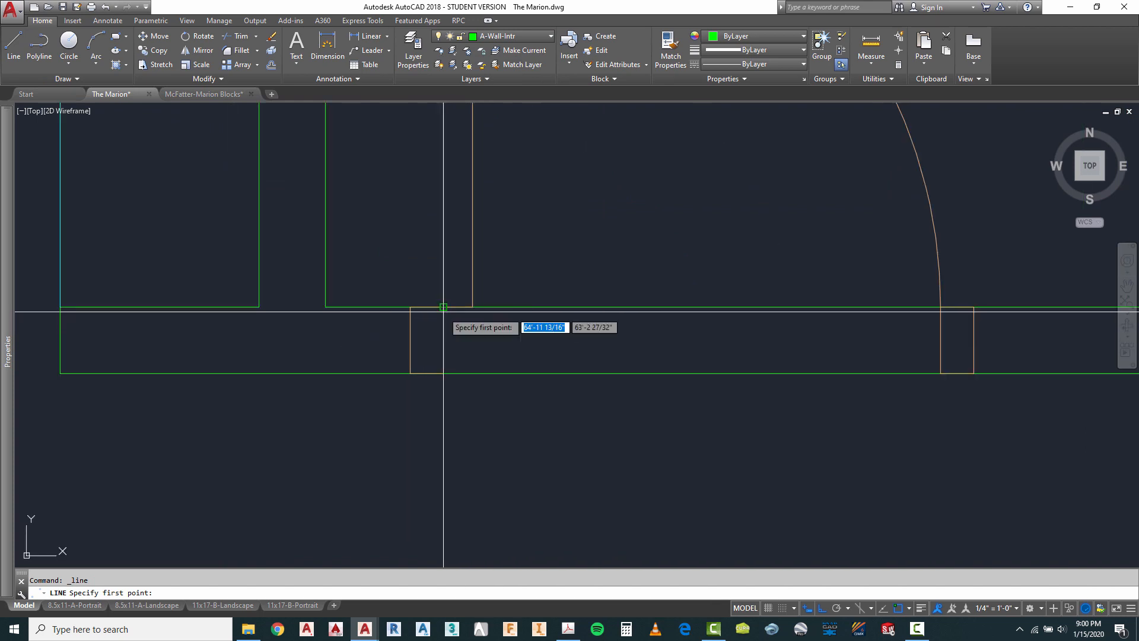
left_click(443, 307)
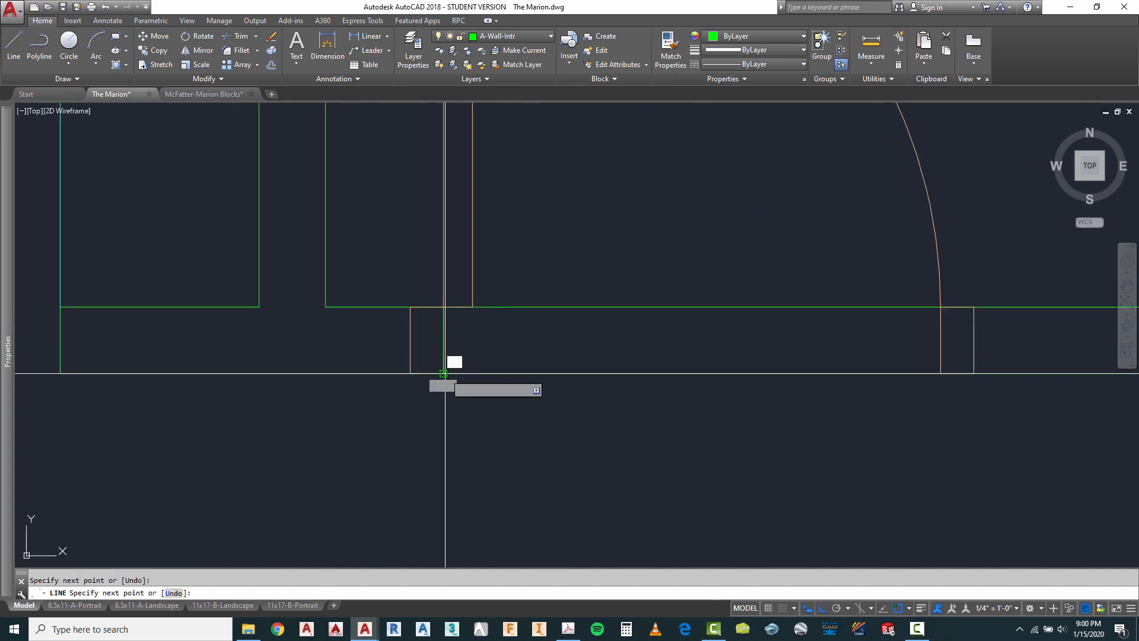
left_click(444, 373)
key("Escape")
Draw a second line across the bath's lower wall along the new door's strike jamb's inside edge.
right_click(616, 247)
left_click(639, 252)
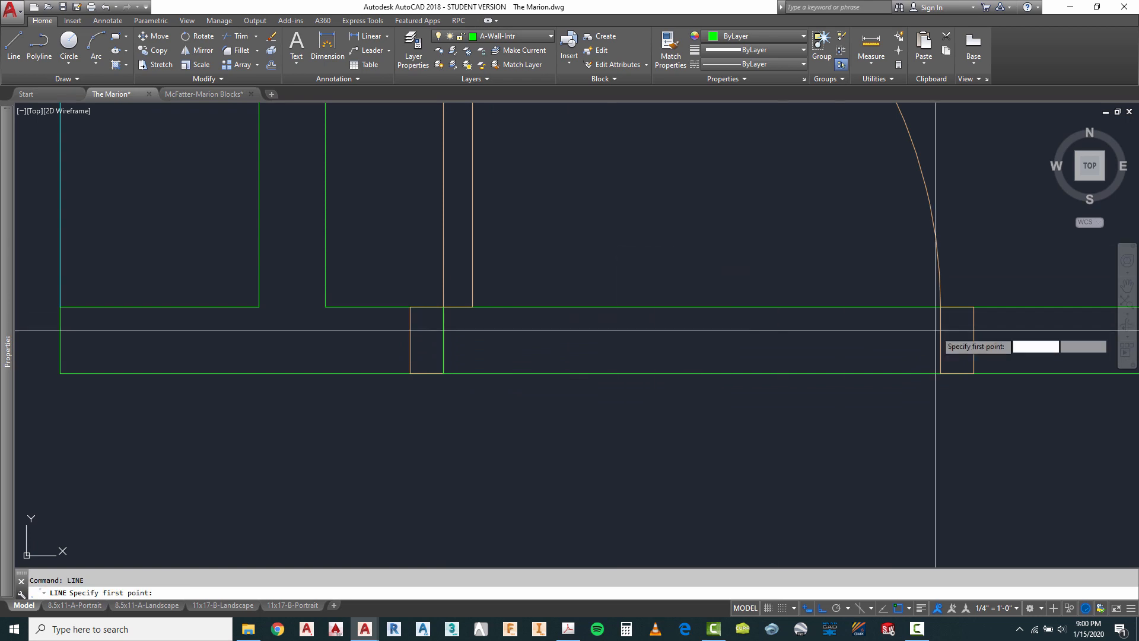
left_click(940, 308)
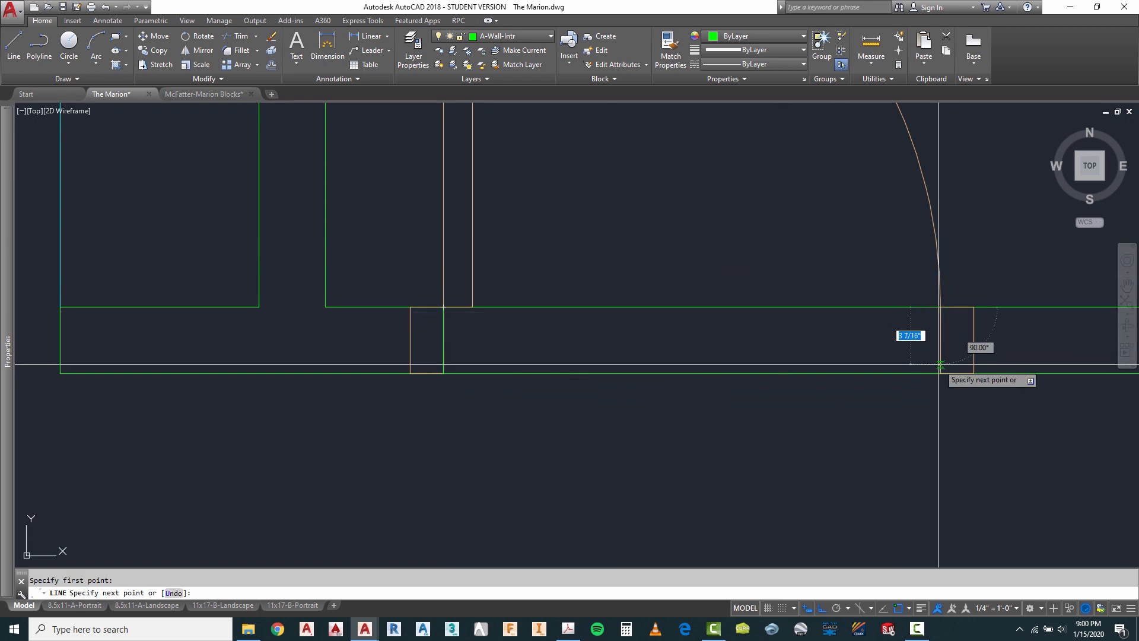
left_click(941, 374)
key("Escape")
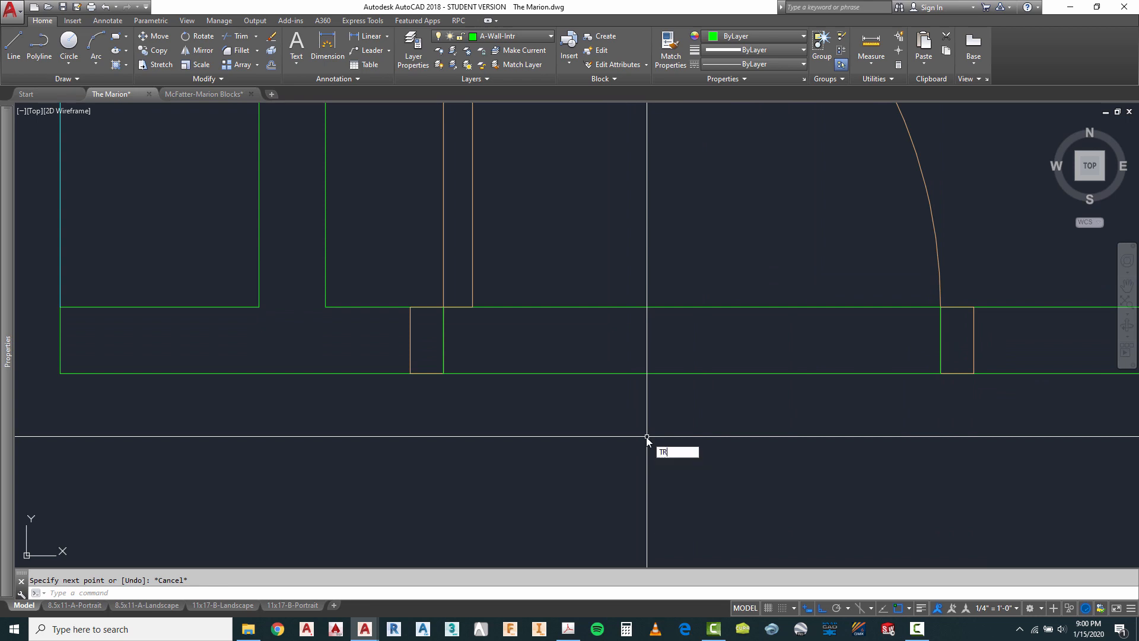
Trim both wall lines between the two new jamb lines to cut the bath door opening.
left_click(432, 292)
left_click(472, 407)
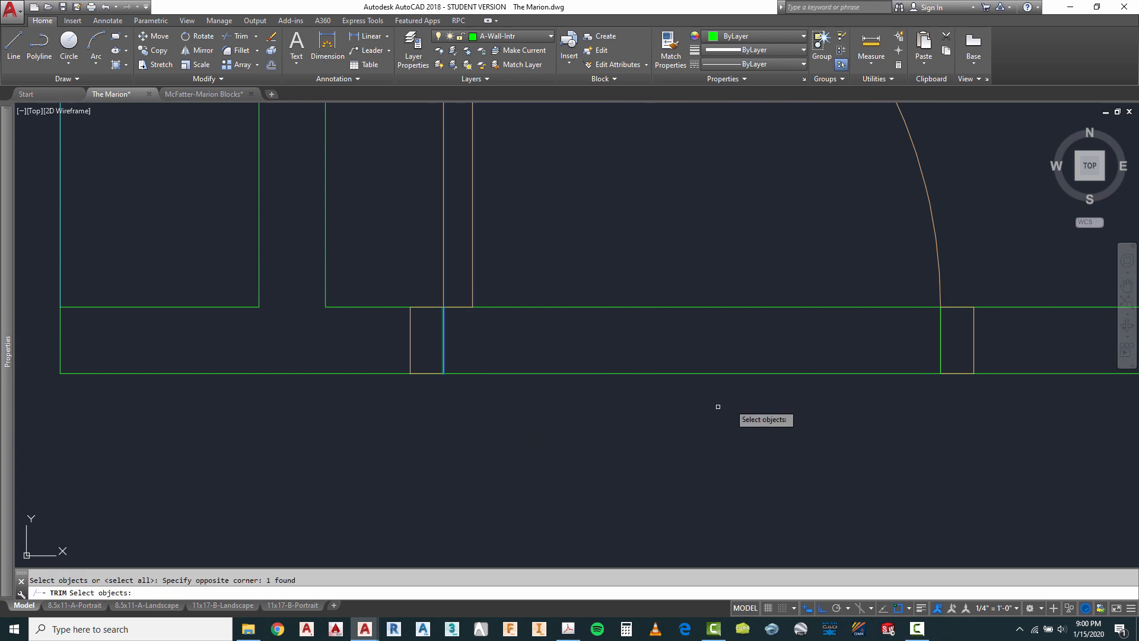
left_click(970, 410)
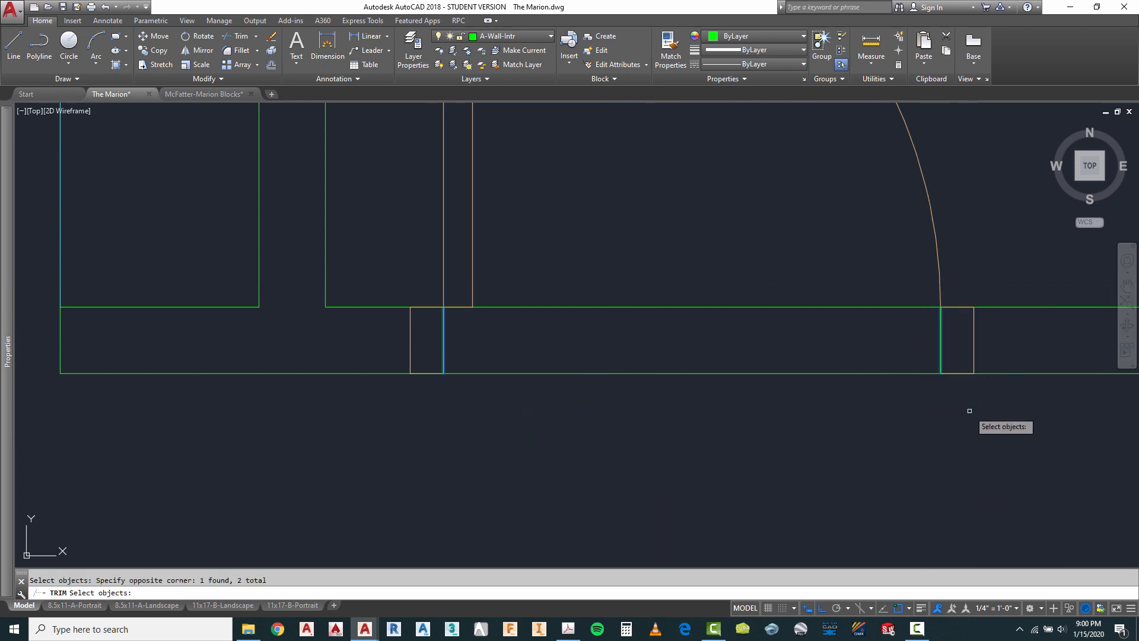
key("Return")
left_click(756, 394)
left_click(723, 283)
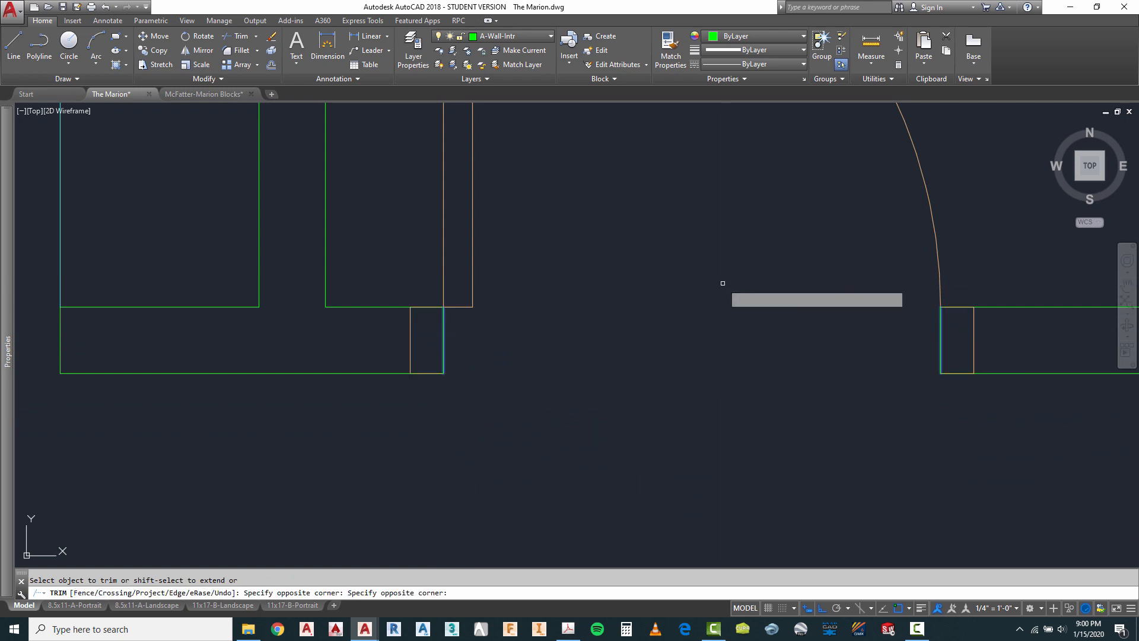
right_click(719, 399)
left_click(734, 402)
Examine the new bath door in the plan and check its swing and position in Marion Red Lines.pdf, then return to The Marion drawing.
scroll(483, 339, "down", 5)
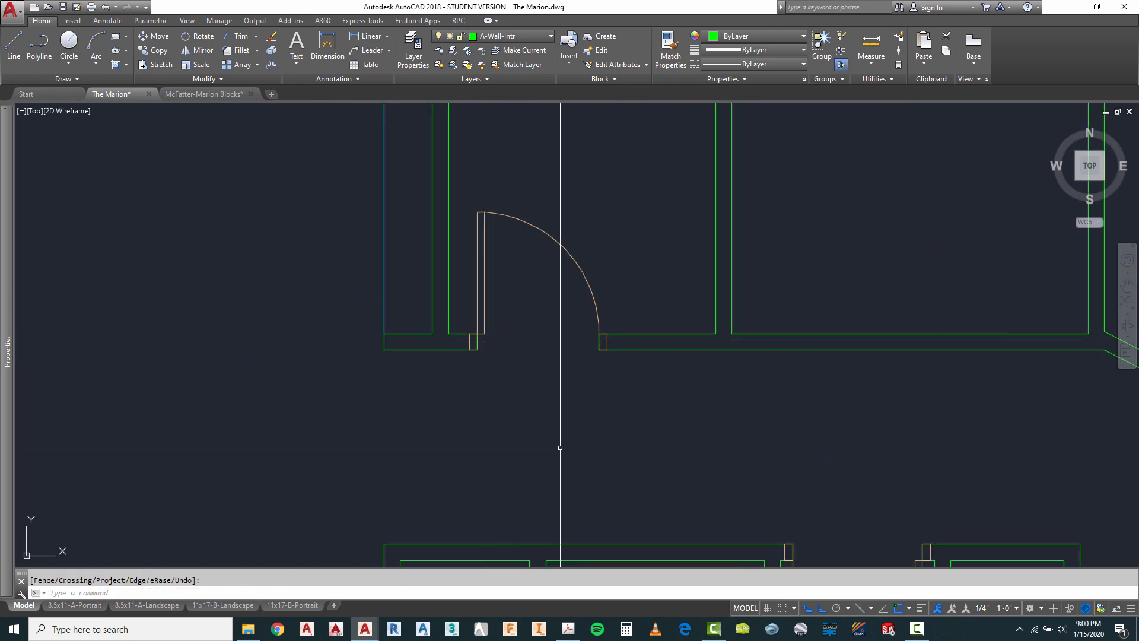
scroll(560, 448, "down", 2)
scroll(561, 432, "up", 2)
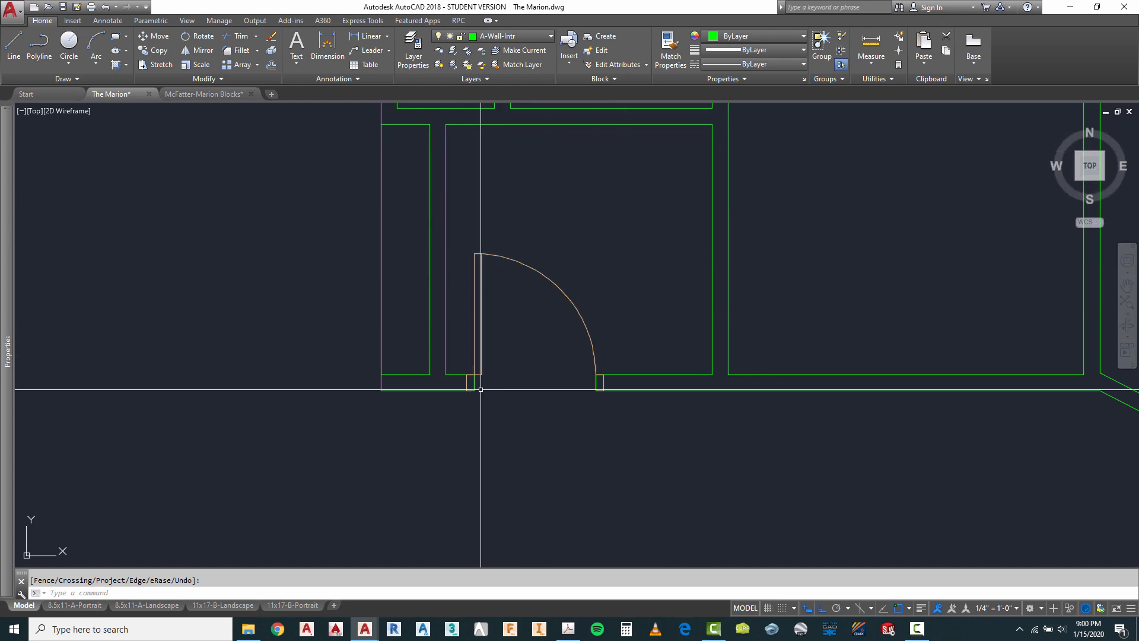
scroll(499, 350, "down", 8)
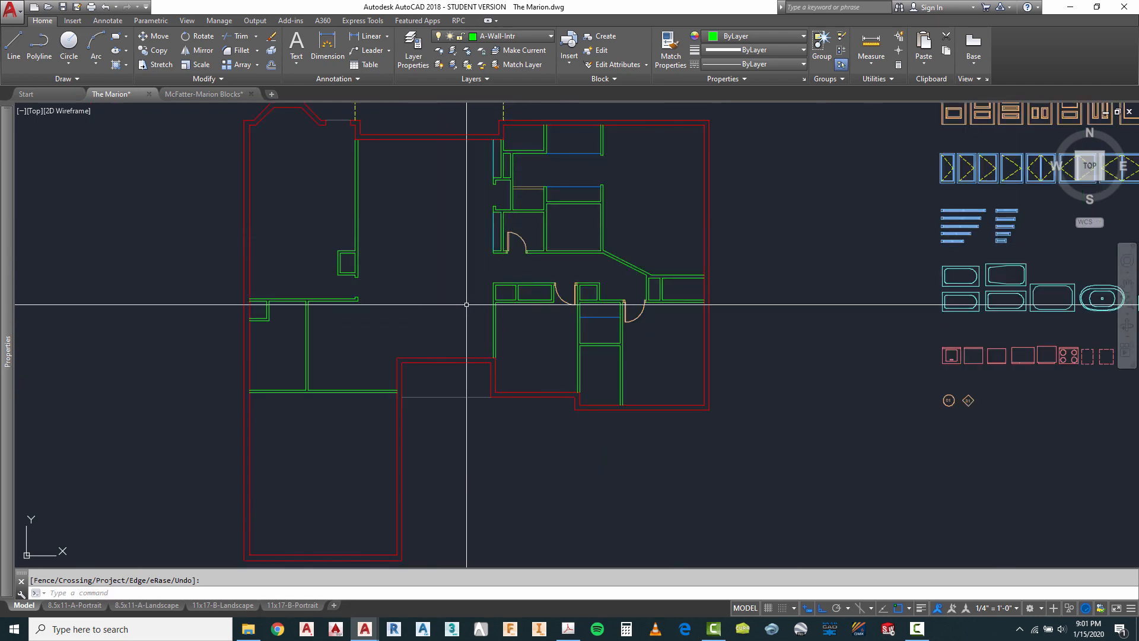
scroll(532, 225, "up", 8)
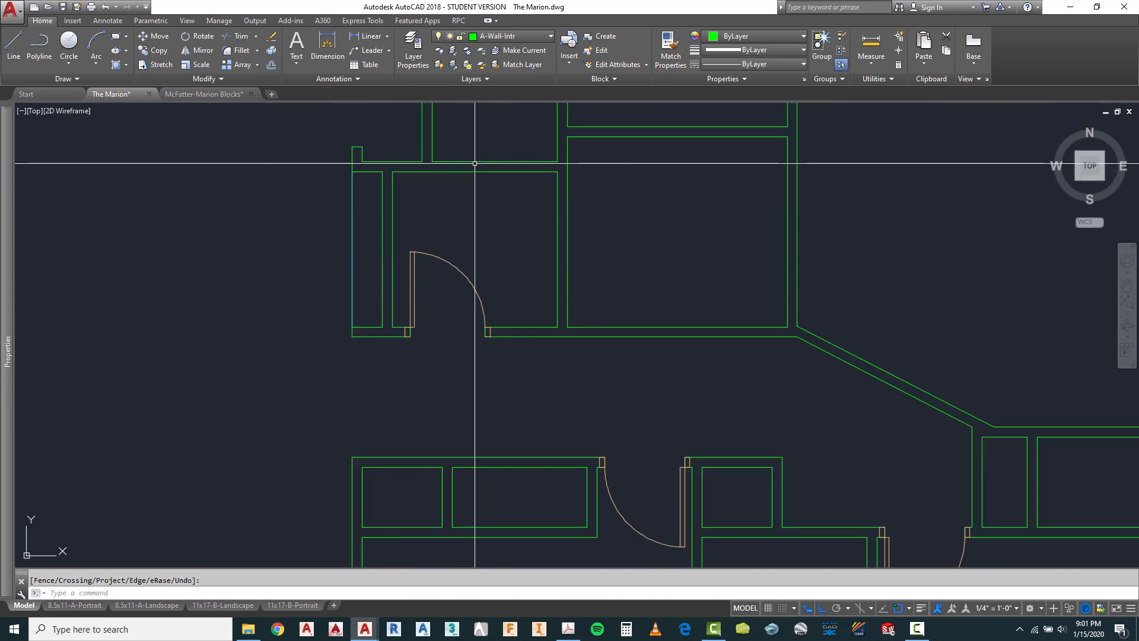
scroll(412, 282, "up", 4)
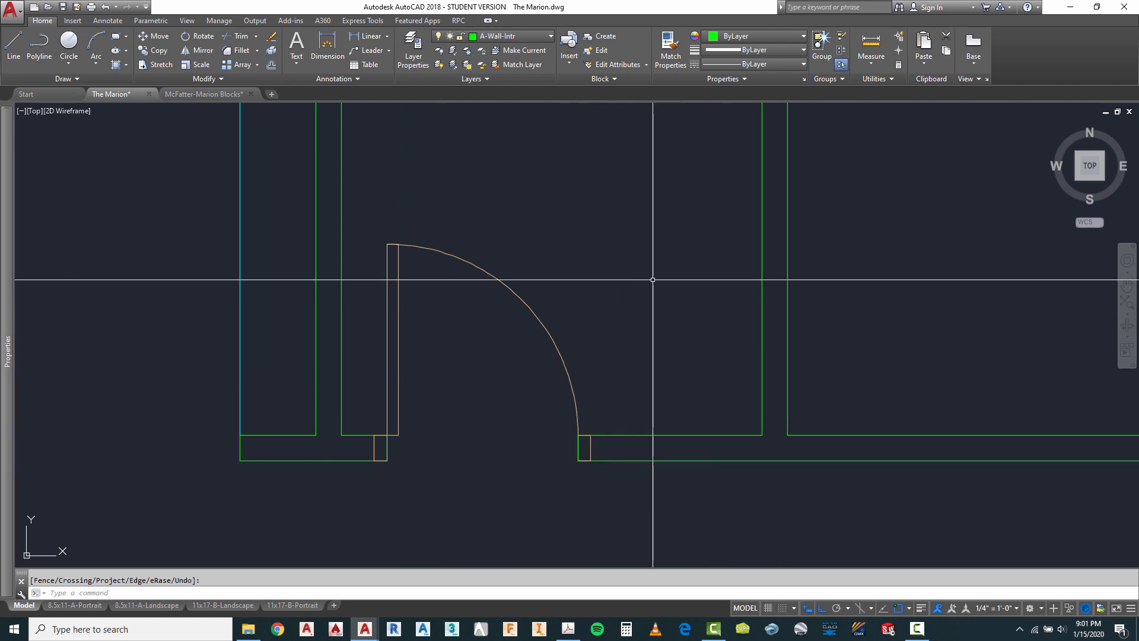
left_click(569, 628)
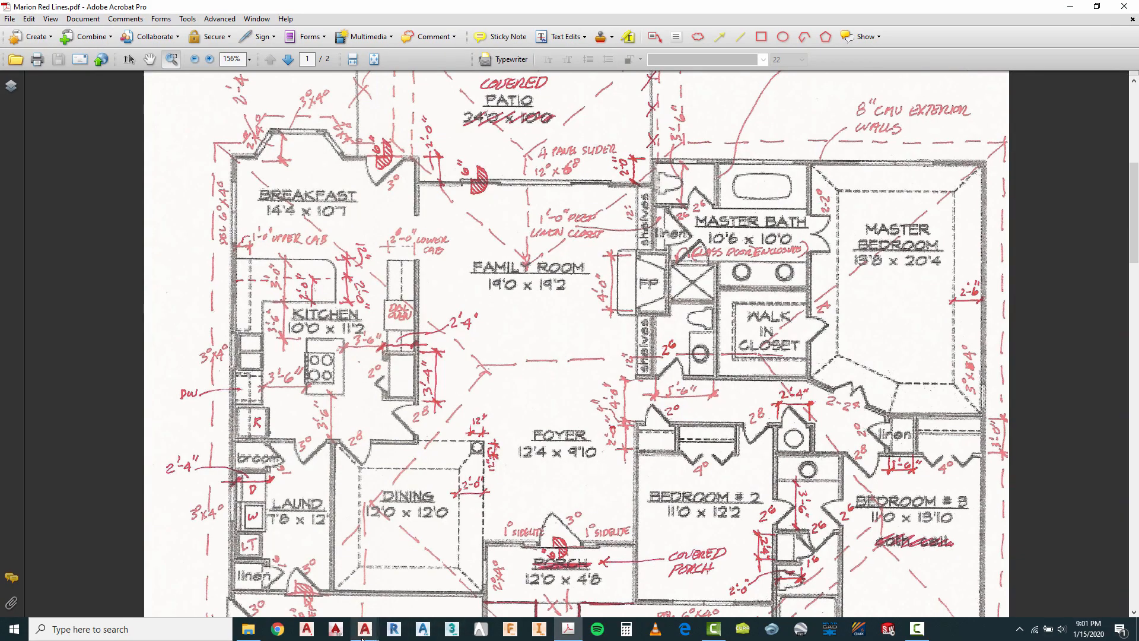
mouse_move(365, 632)
left_click(346, 573)
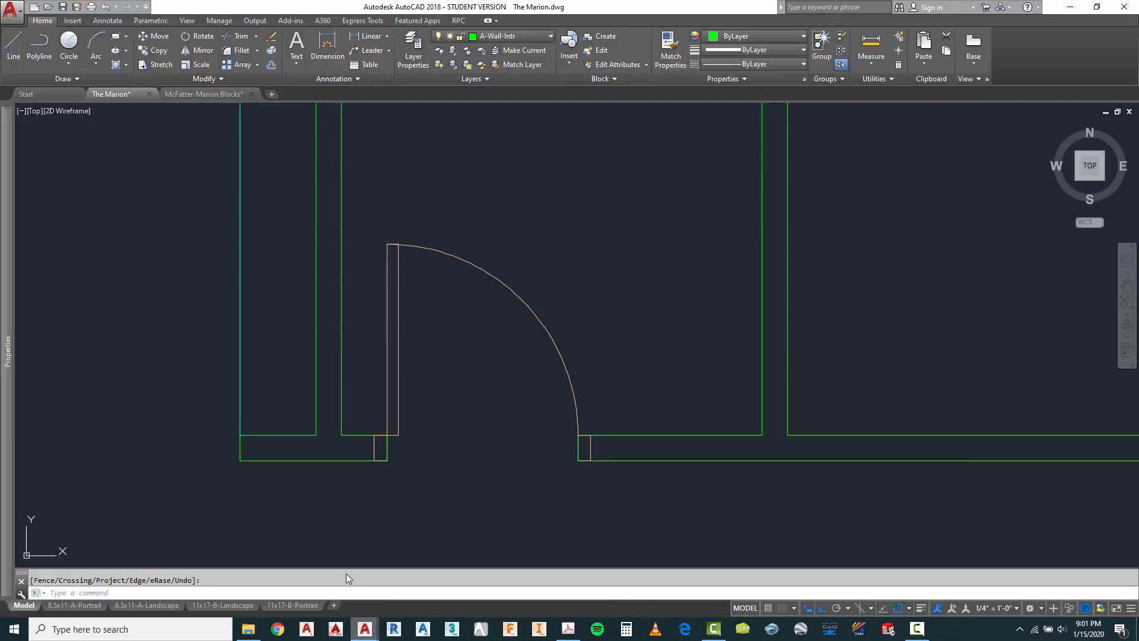
Mirror the bath door about a vertical line through the midpoint between its jambs' inside corners, erasing the source.
scroll(632, 350, "down", 4)
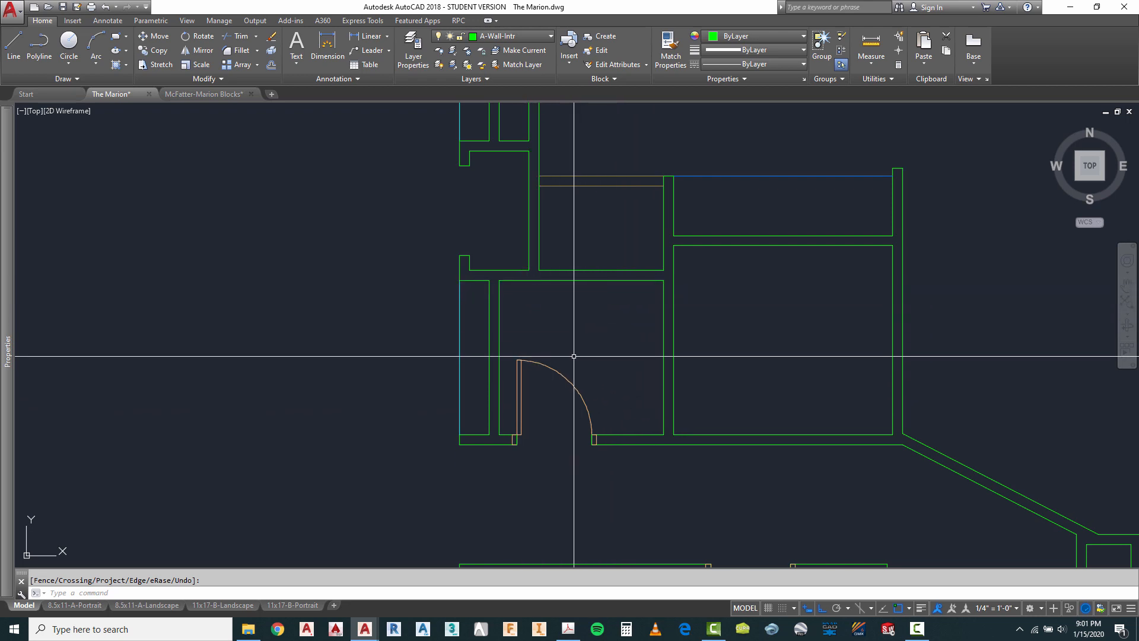
scroll(574, 356, "up", 2)
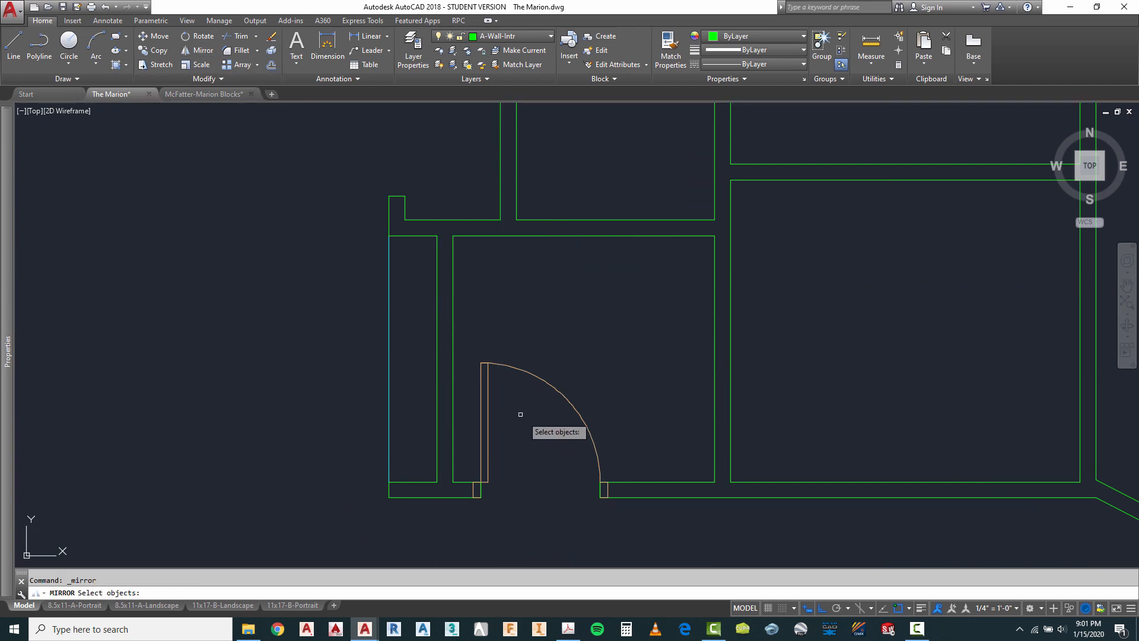
scroll(473, 509, "up", 4)
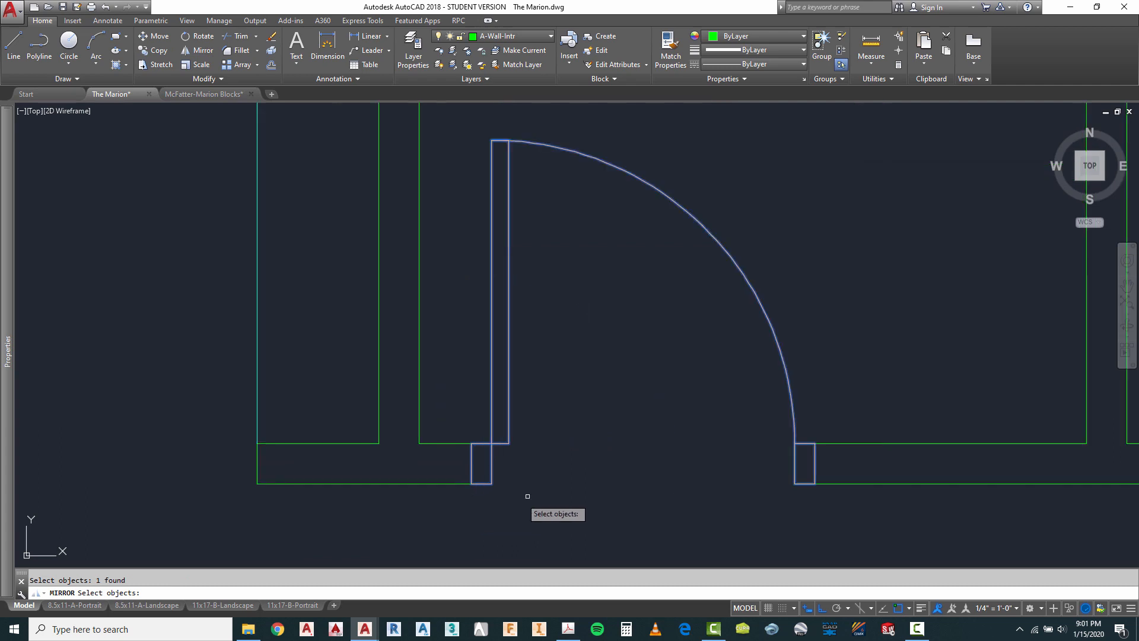
key("Return")
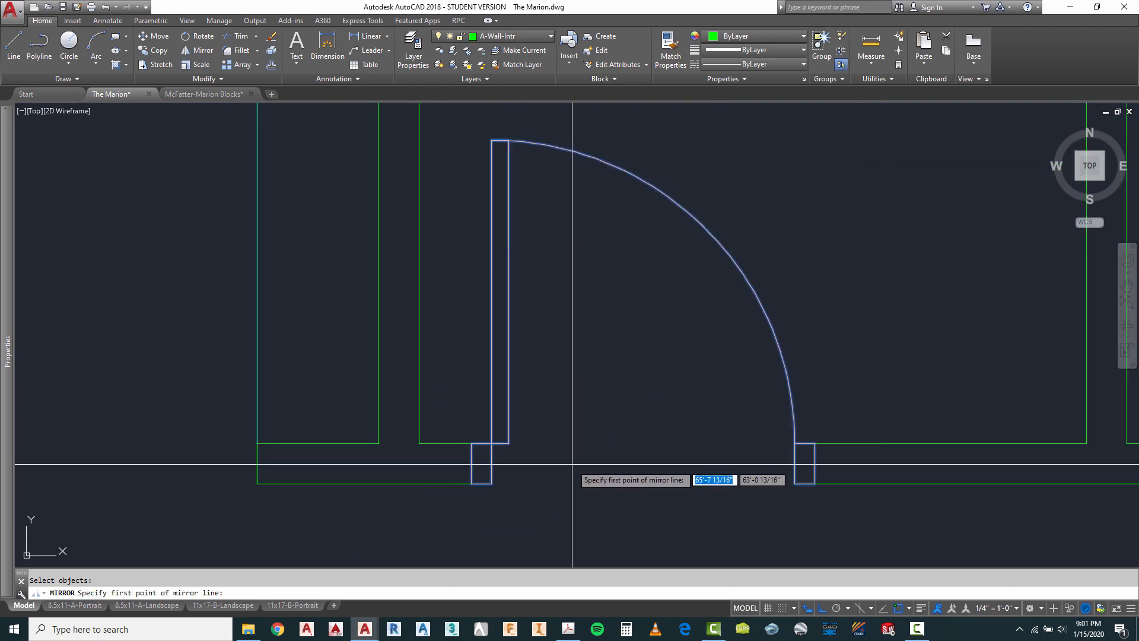
right_click(595, 388, "shift")
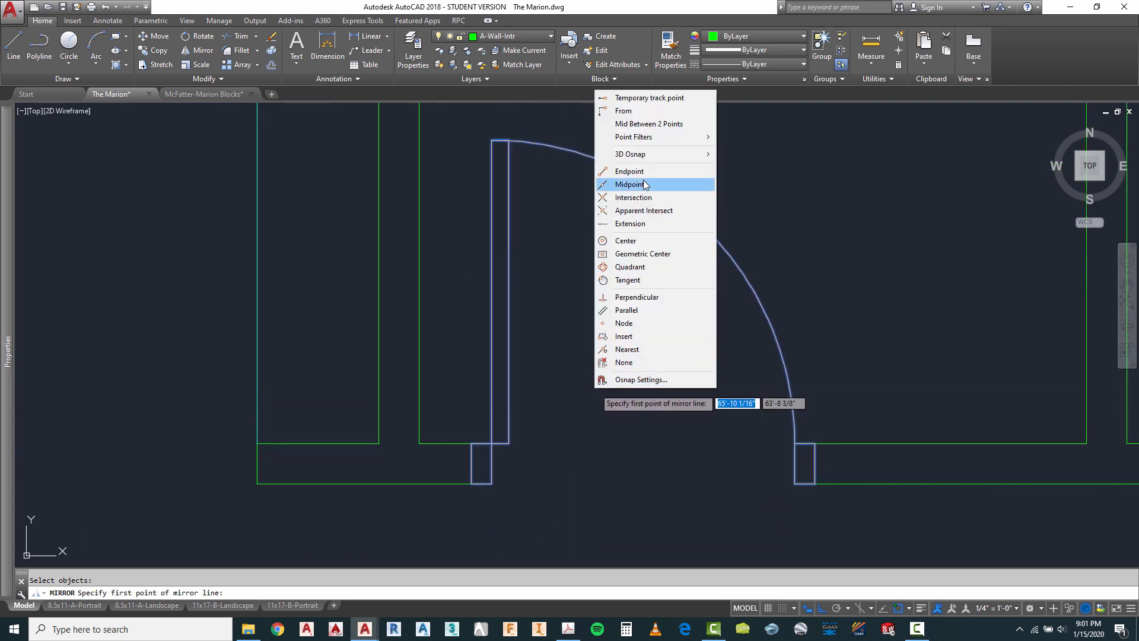
left_click(648, 126)
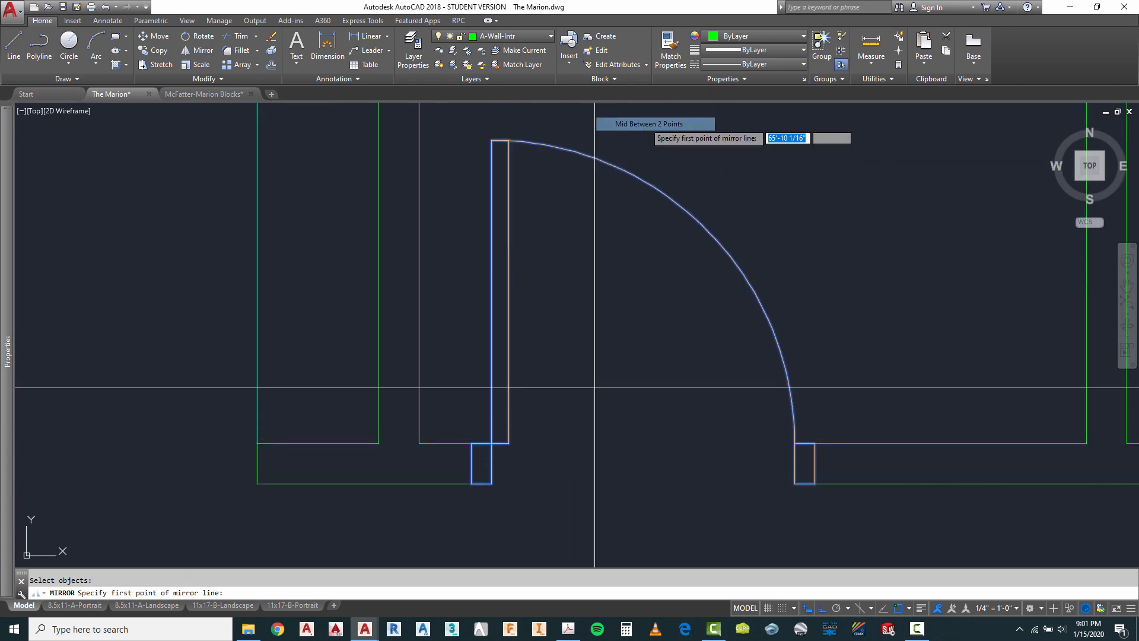
left_click(491, 484)
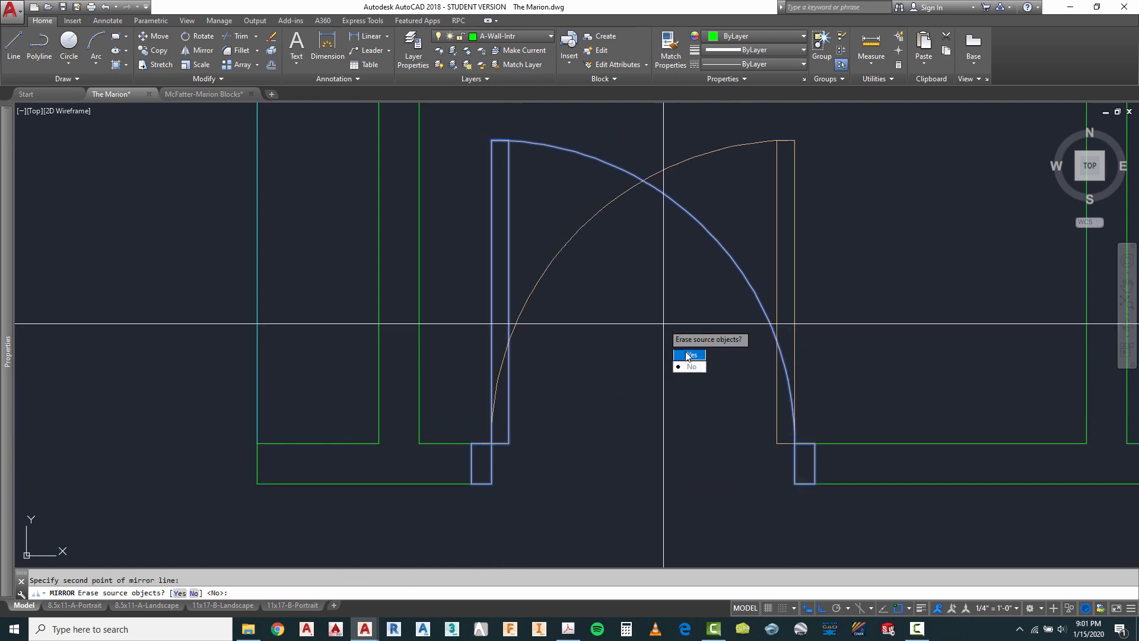
left_click(690, 358)
Stretch the bath door together with its wall opening about 2'-1 1/2" horizontally toward the bath's right wall.
scroll(407, 369, "down", 3)
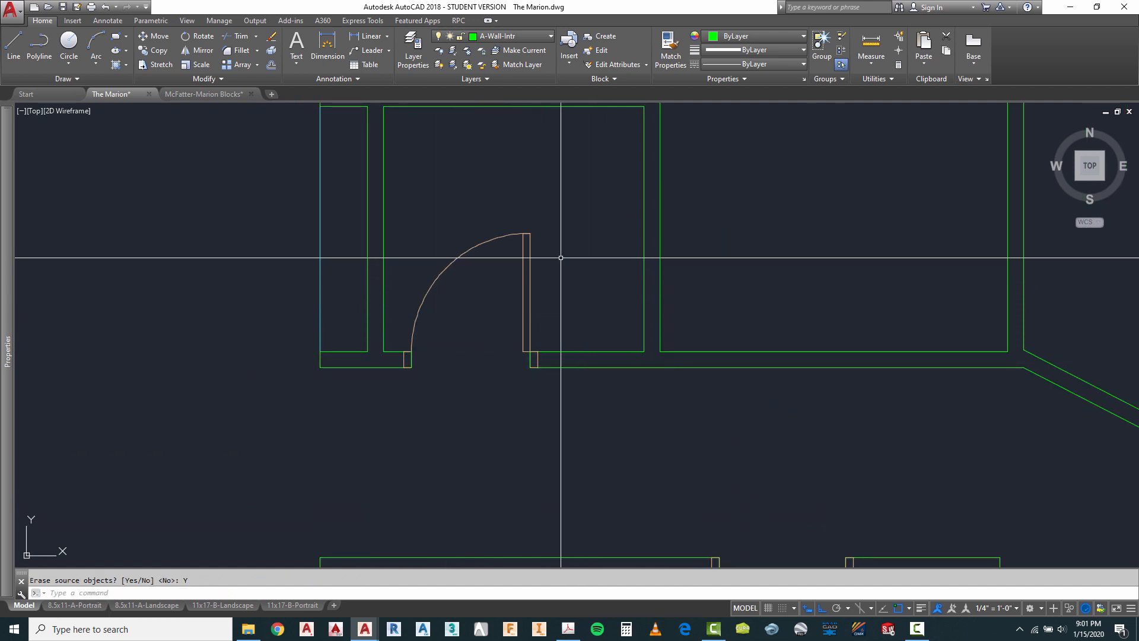
type("s")
key("Return")
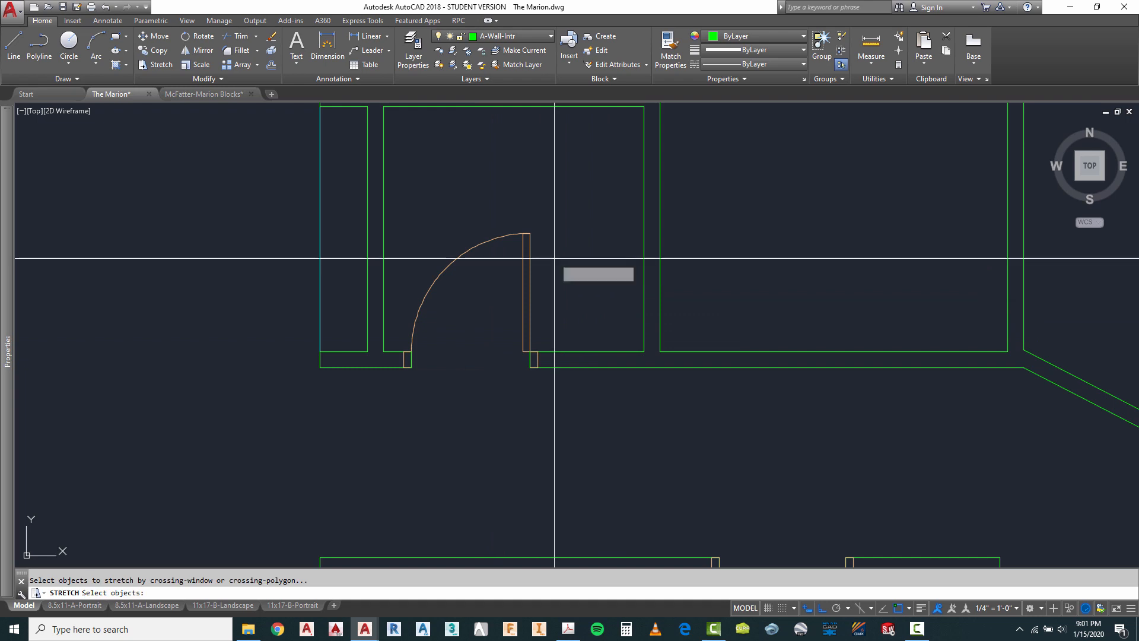
type("c")
key("Return")
left_click(573, 191)
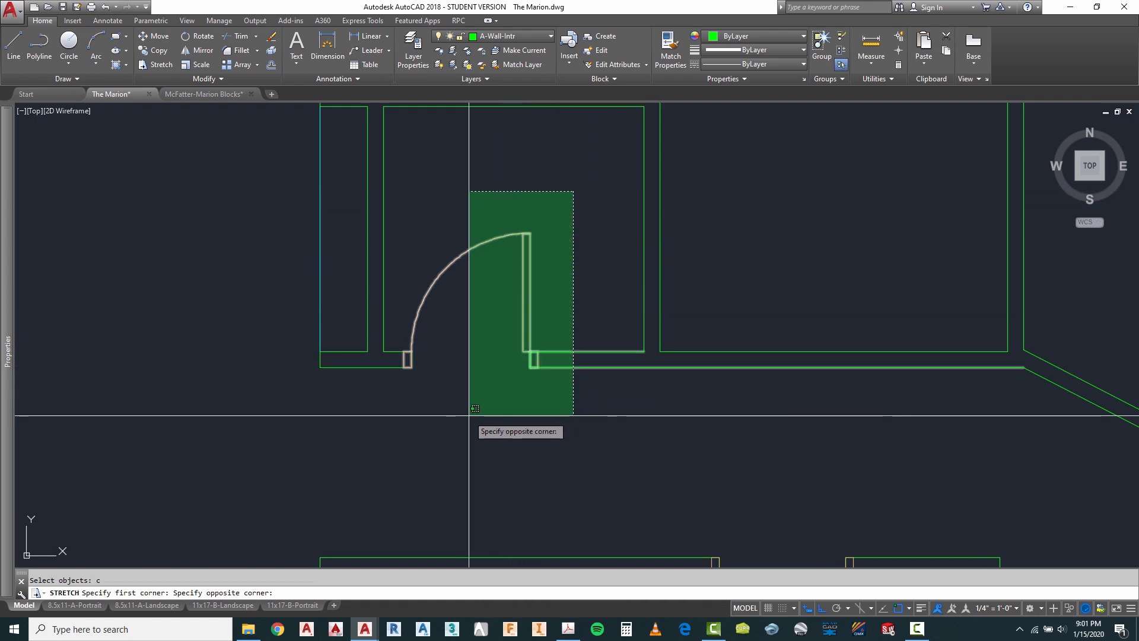
left_click(399, 414)
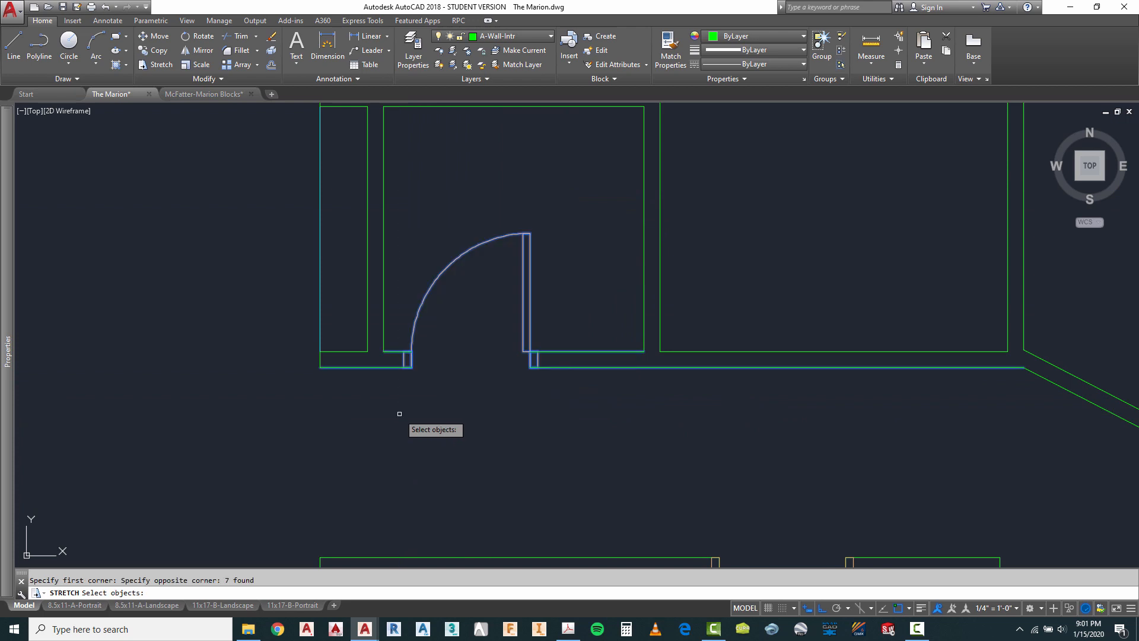
left_click(507, 417)
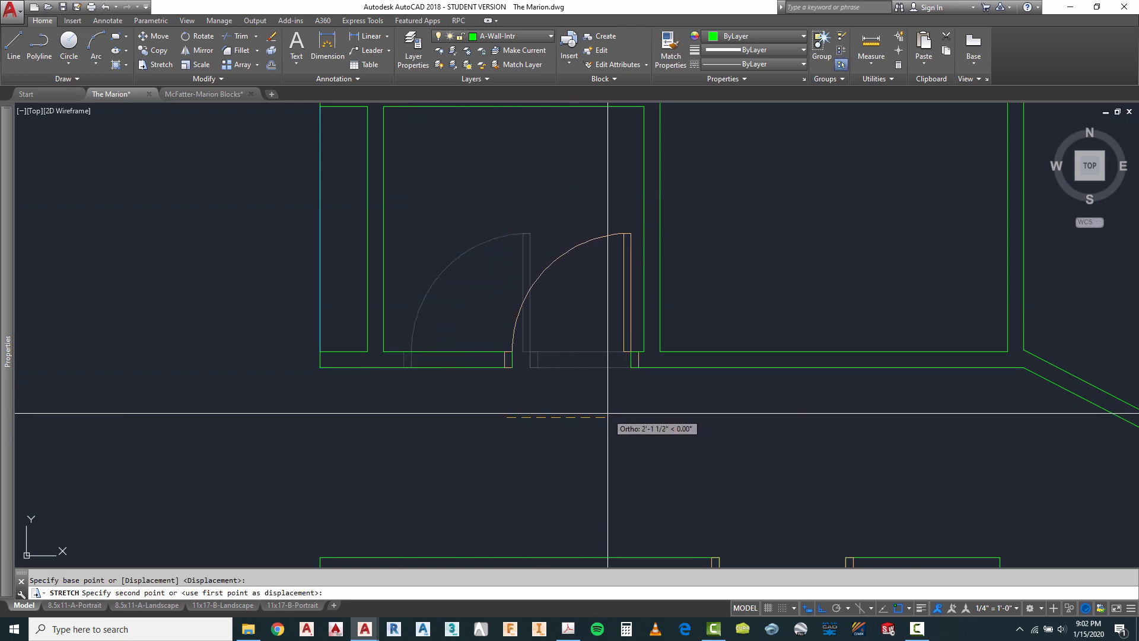
scroll(534, 348, "down", 5)
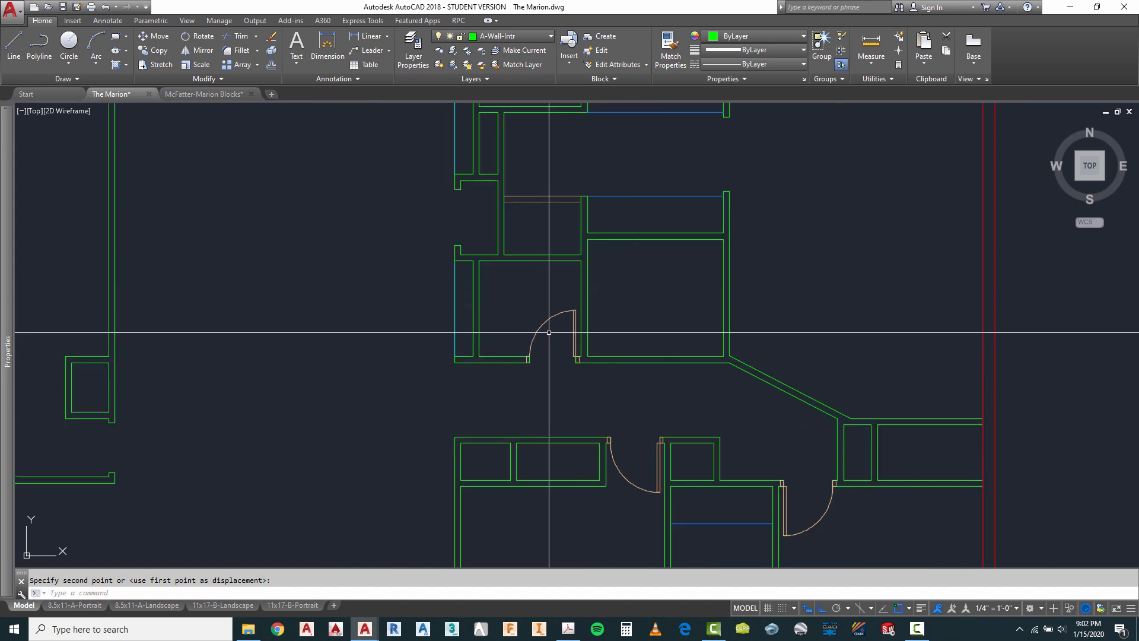
scroll(545, 318, "up", 3)
scroll(544, 317, "down", 2)
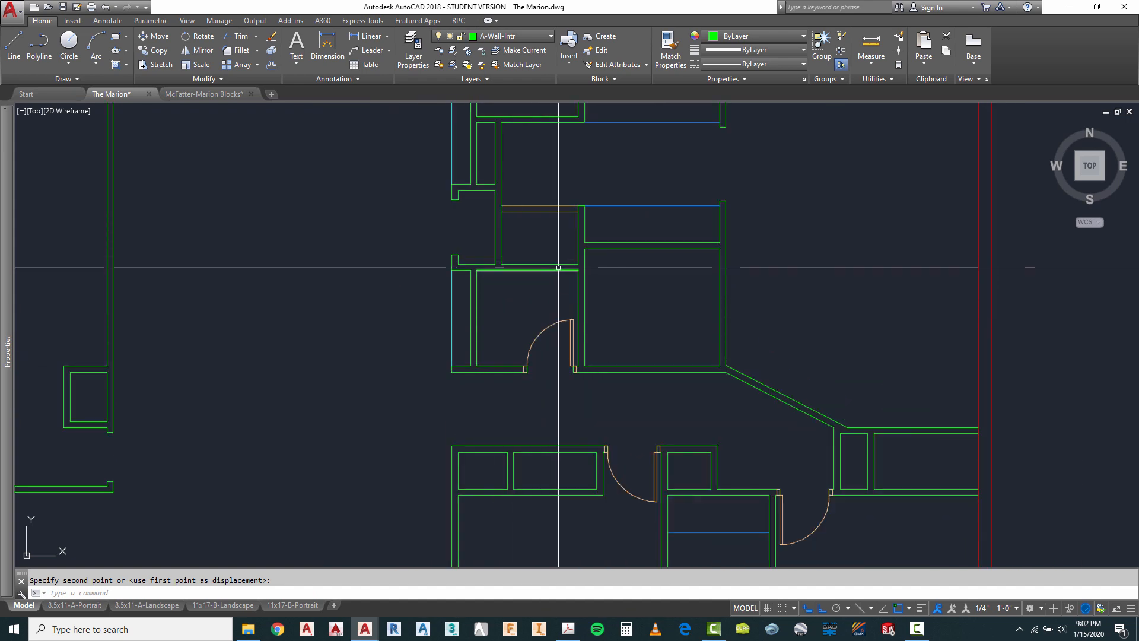
scroll(559, 268, "down", 2)
scroll(683, 474, "up", 4)
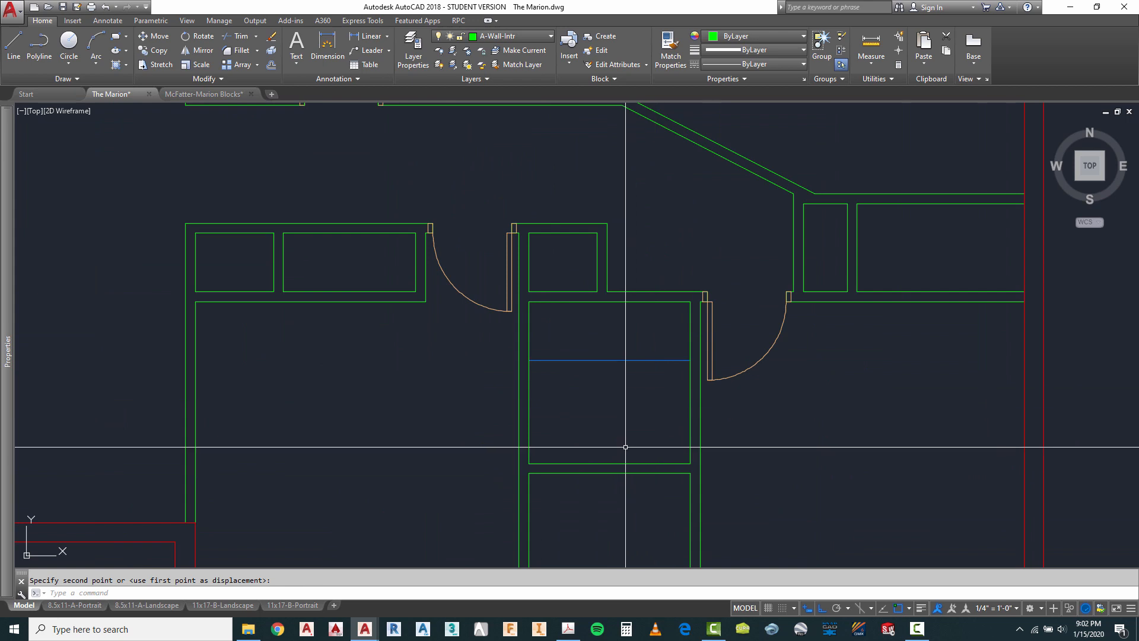
scroll(625, 446, "down", 4)
scroll(540, 353, "up", 4)
key("Escape")
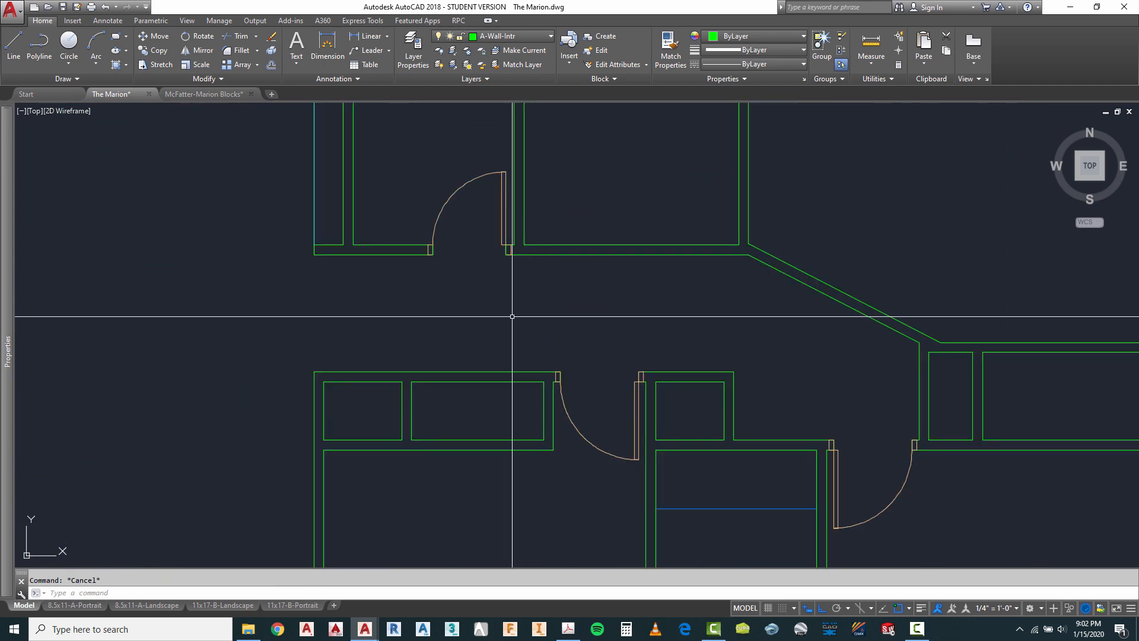
type("ct o")
key("Return")
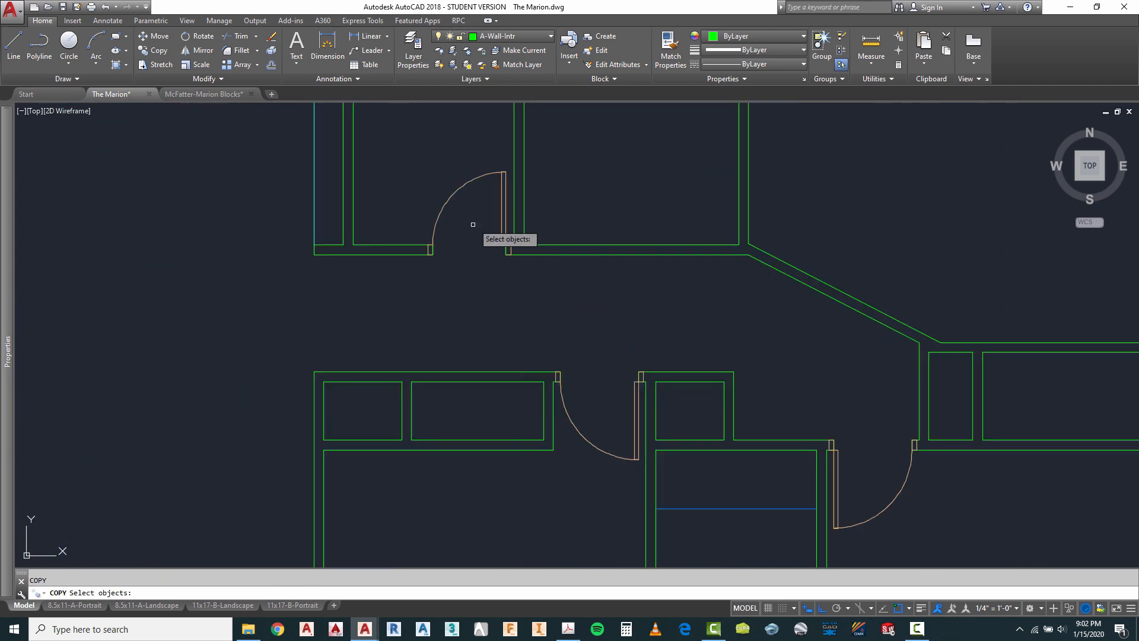
left_click(505, 230)
scroll(508, 257, "up", 5)
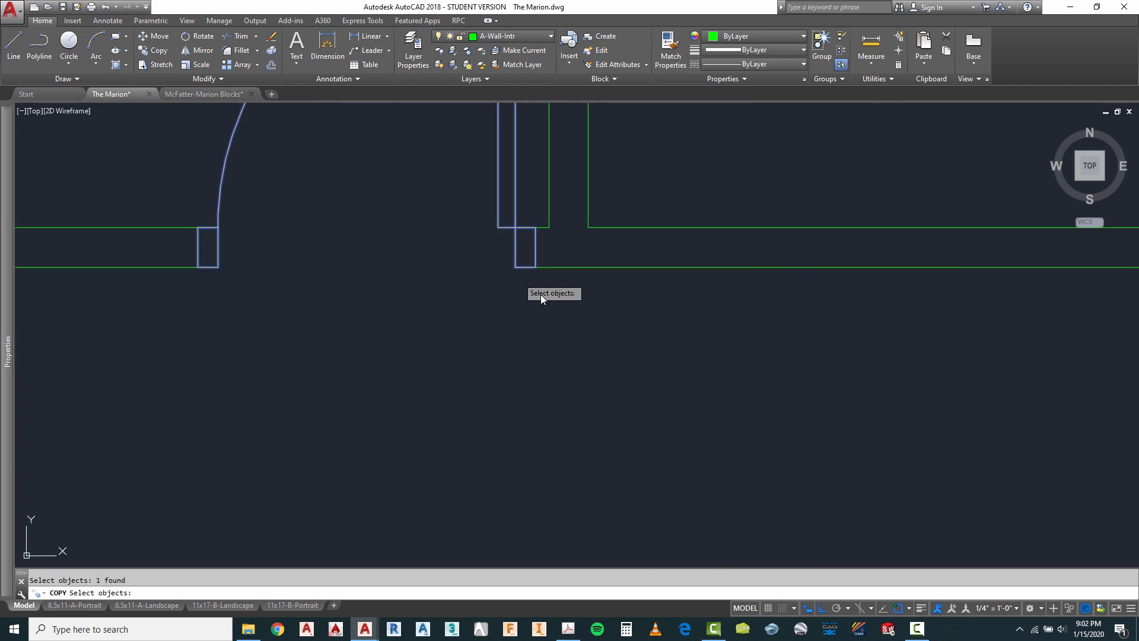
key("Escape")
Copy the bath door from its hinge-side jamb into the small room with the blue line, beside that room's right wall.
right_click(501, 260)
left_click(529, 266)
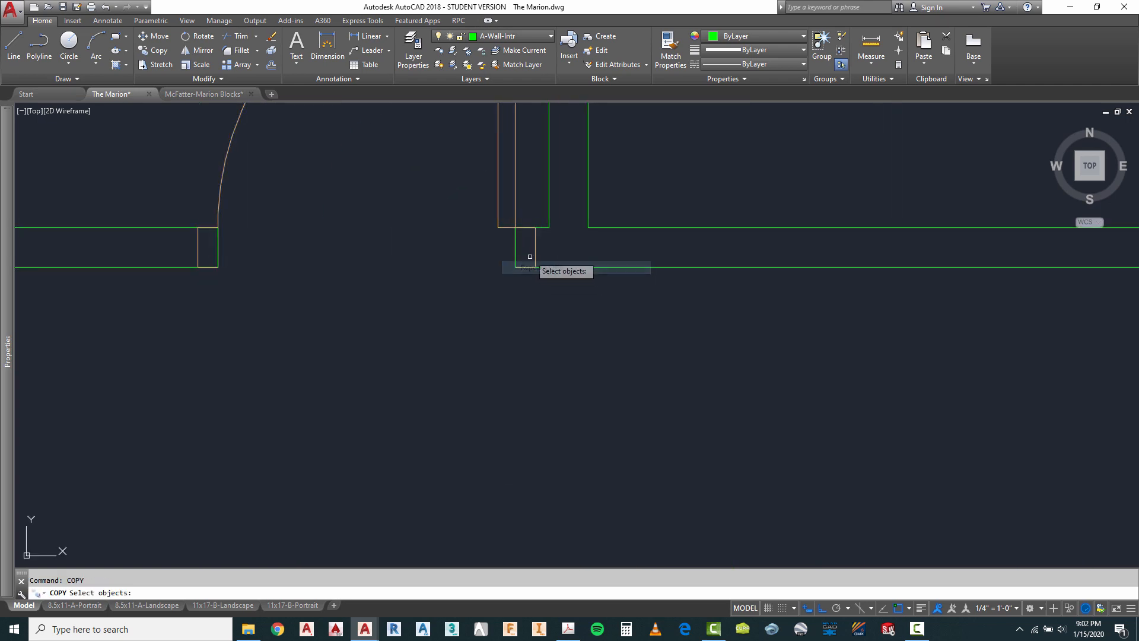
key("Return")
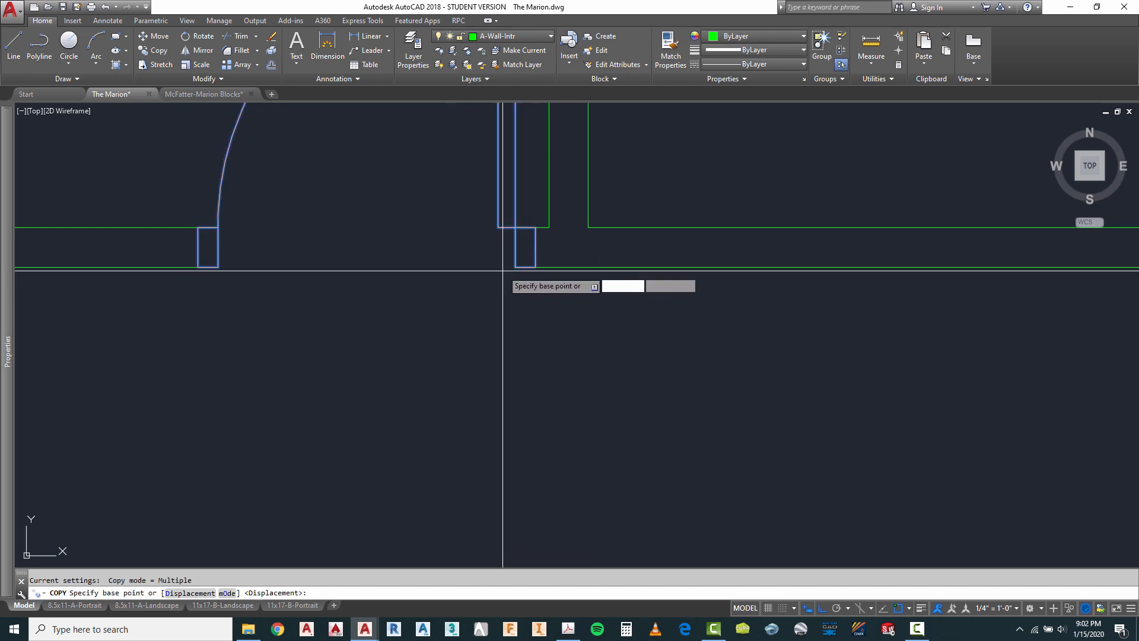
left_click(511, 266)
scroll(508, 254, "down", 5)
scroll(598, 333, "down", 5)
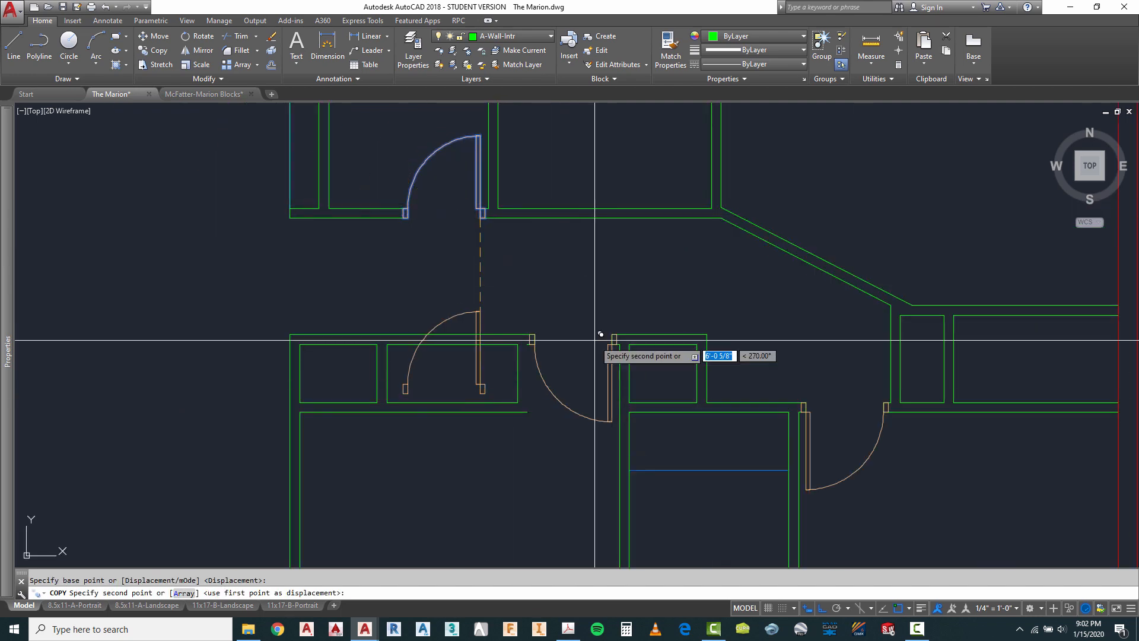
scroll(677, 409, "up", 6)
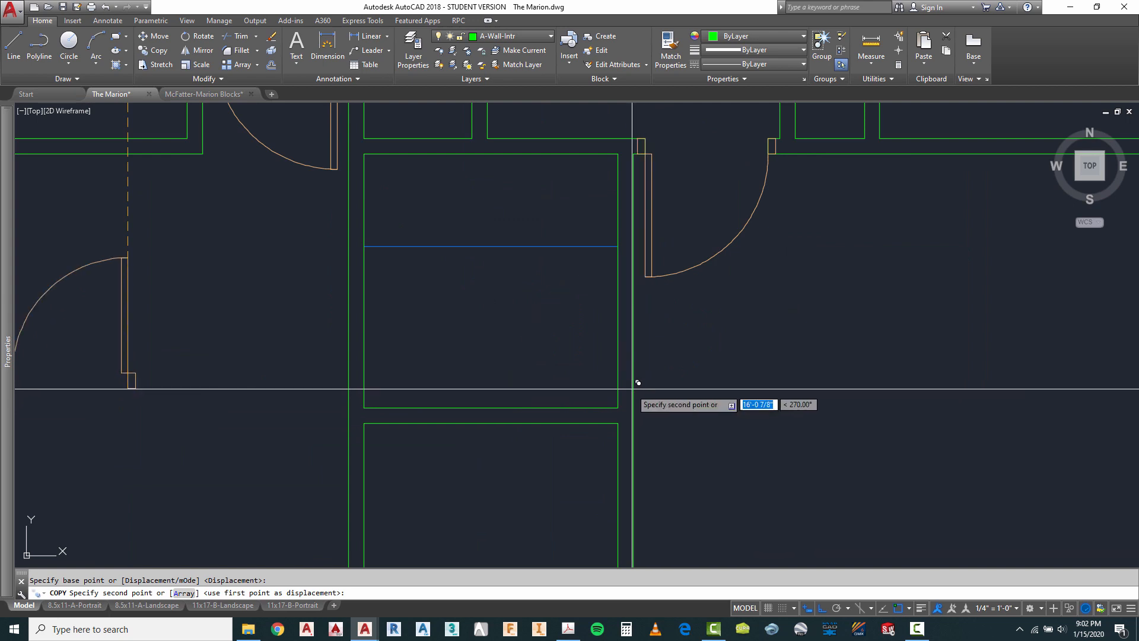
left_click(656, 379)
scroll(662, 367, "up", 2)
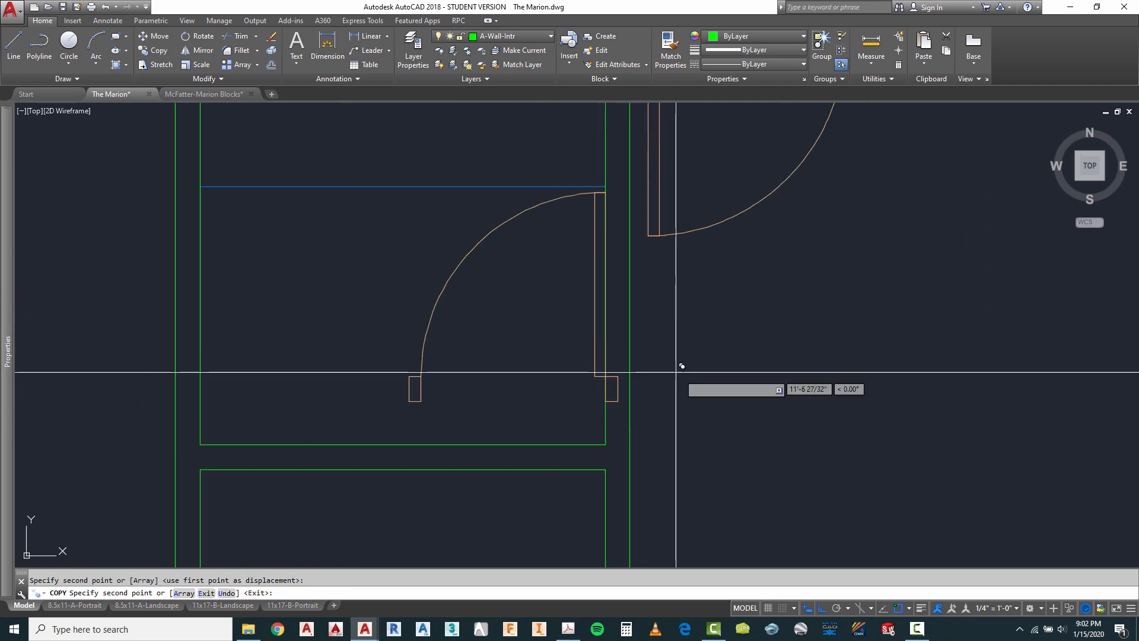
key("Escape")
Rotate the copied door 90° about the inside corner of its hinge-side jamb so the jambs sit in the vertical wall.
type("RO")
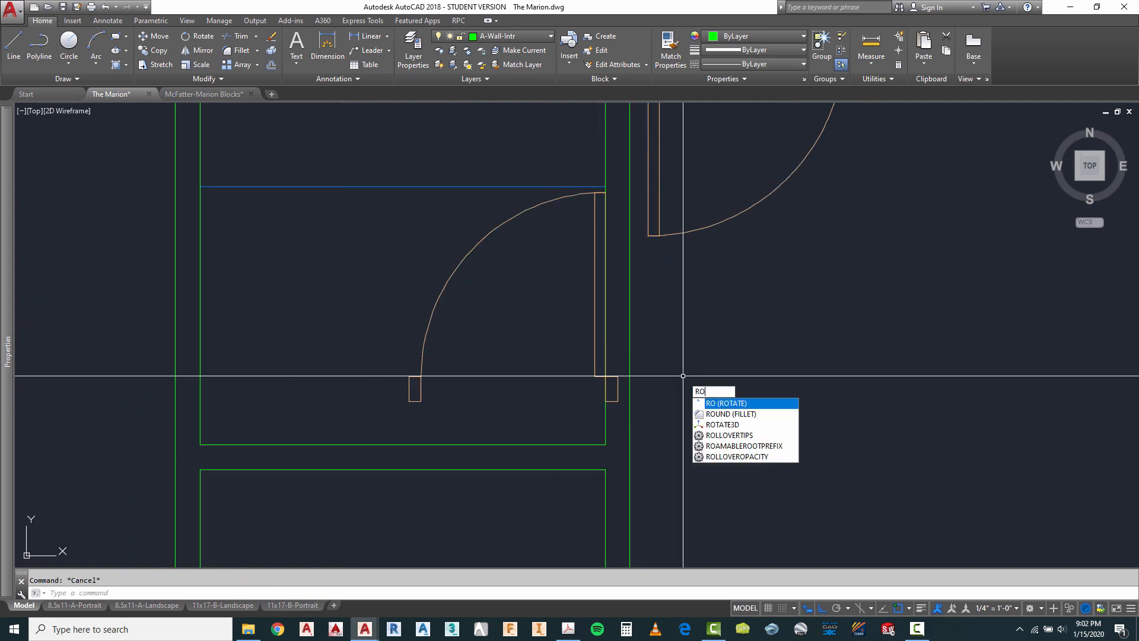
key("Return")
left_click(522, 264)
left_click(457, 256)
key("Return")
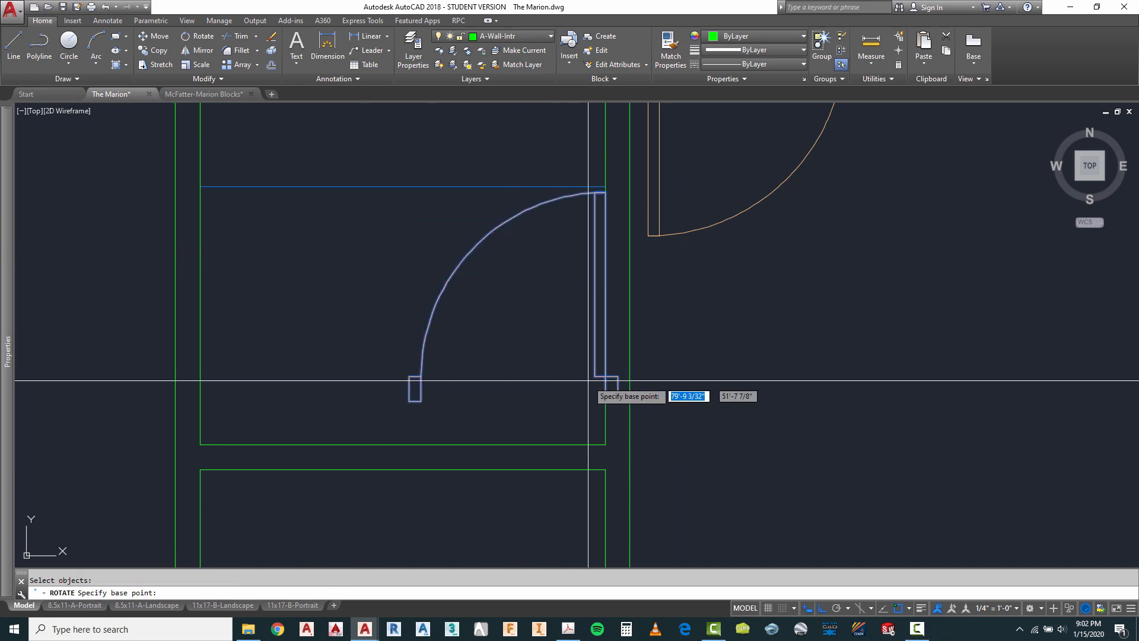
left_click(606, 376)
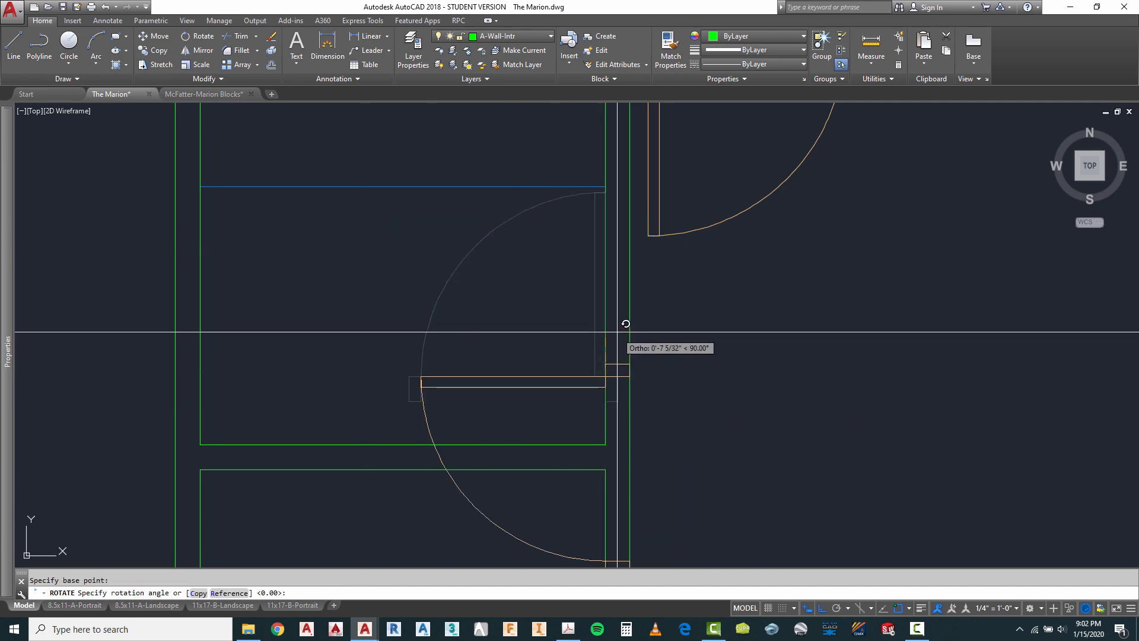
scroll(617, 332, "down", 2)
key("Escape")
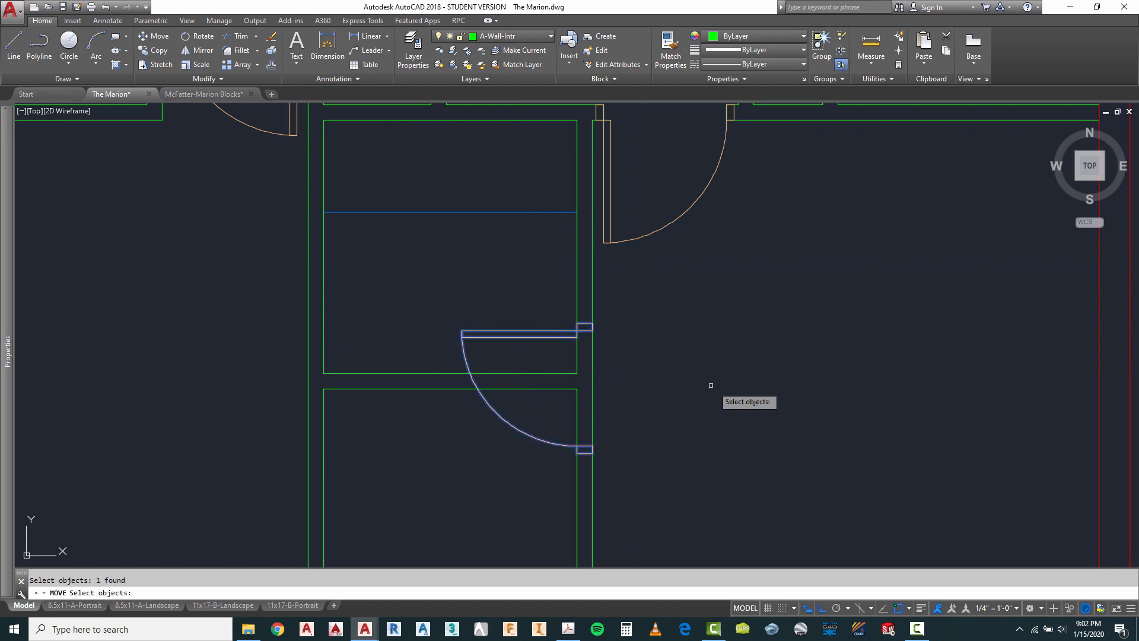
Move the rotated door straight up along the wall so both jambs lie within the small room's right wall.
left_click(699, 452)
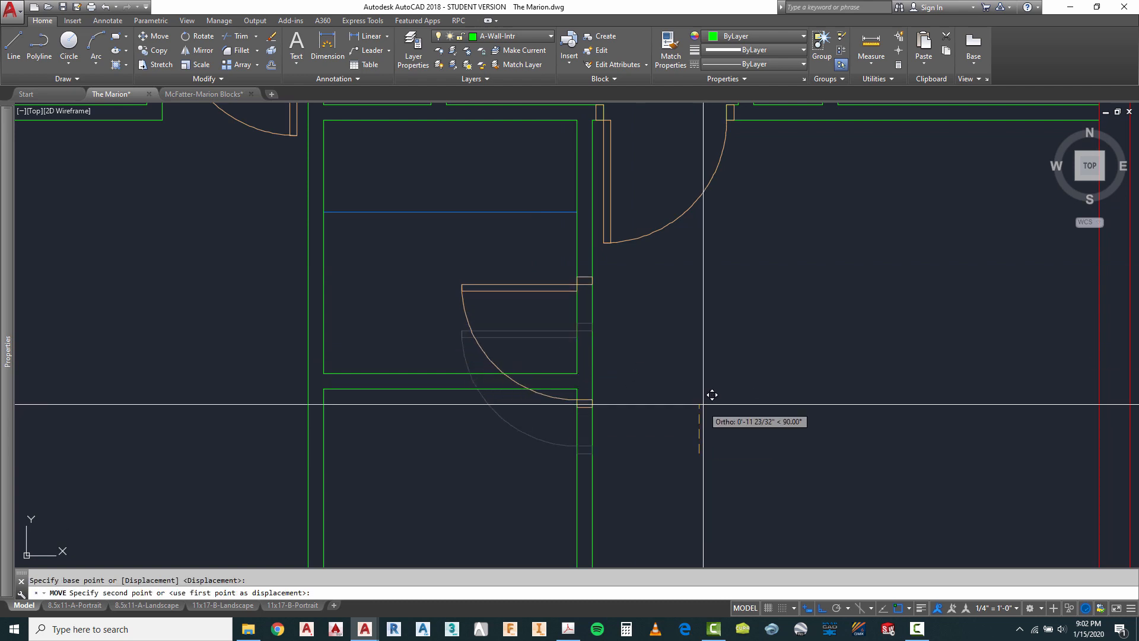
left_click(699, 368)
scroll(610, 248, "up", 2)
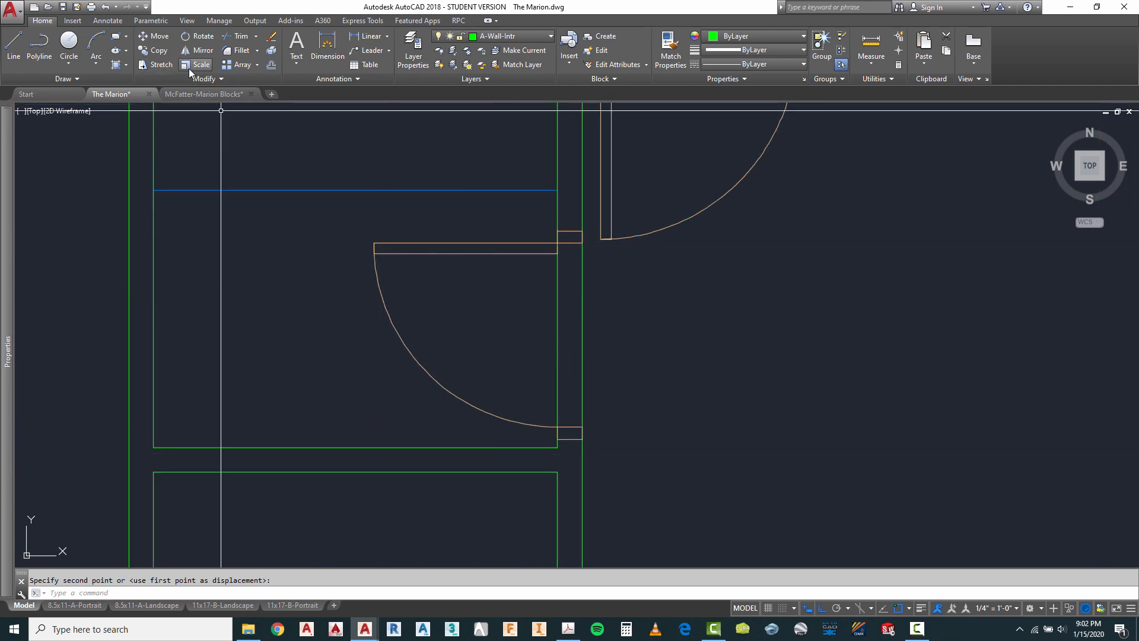
Mirror the door about a horizontal line through the midpoint between its jambs' inside corners, erasing the source.
left_click(482, 291)
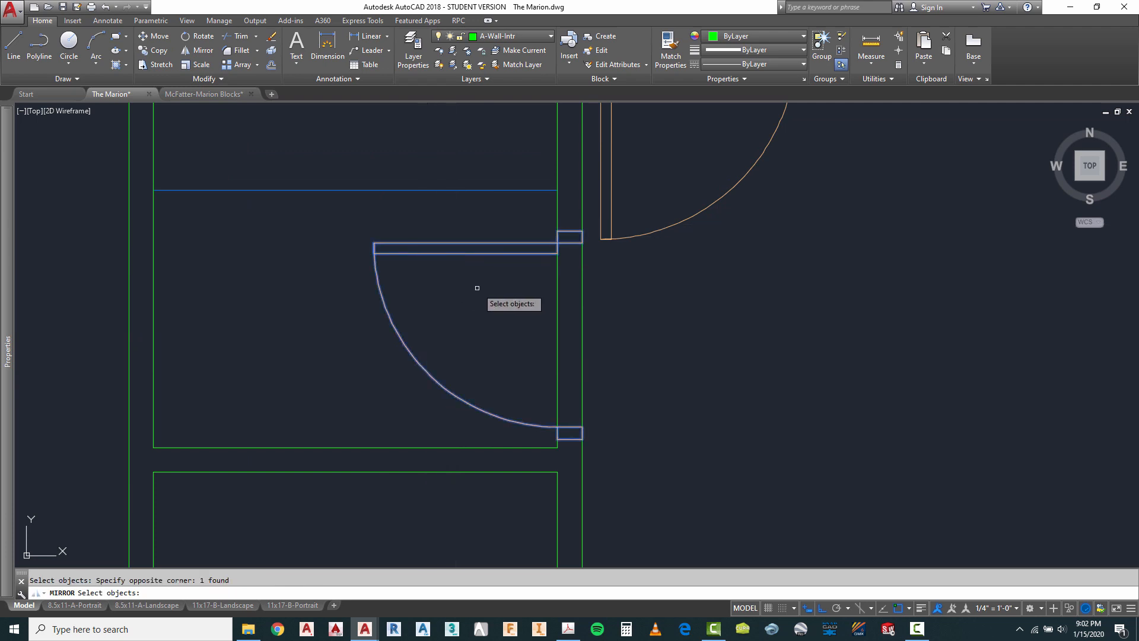
key("Return")
right_click(500, 288, "shift")
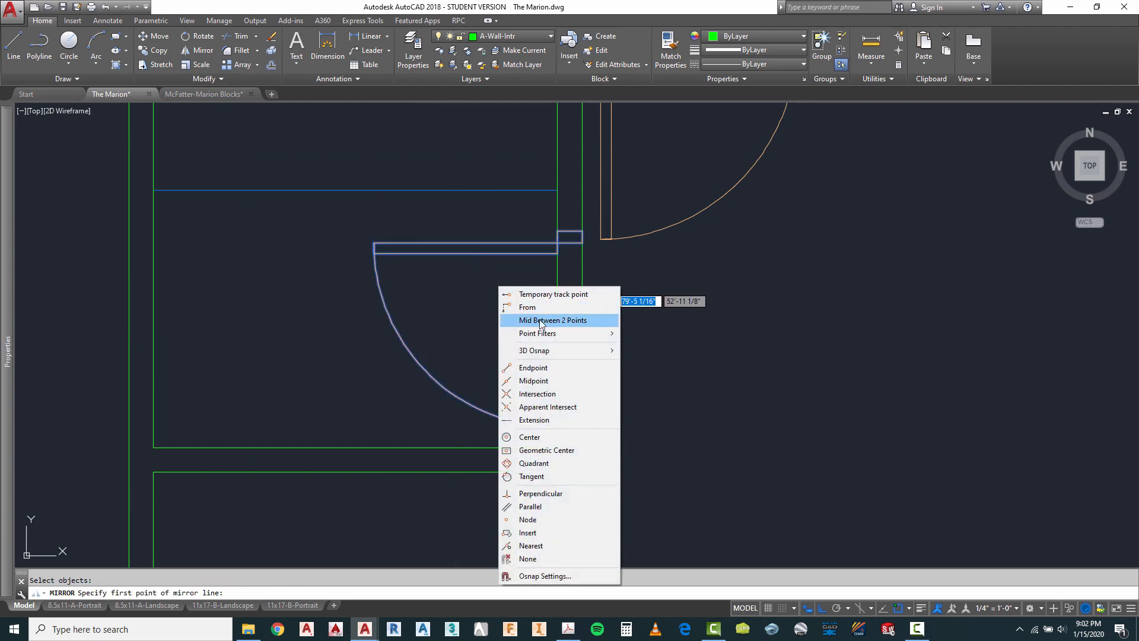
left_click(540, 320)
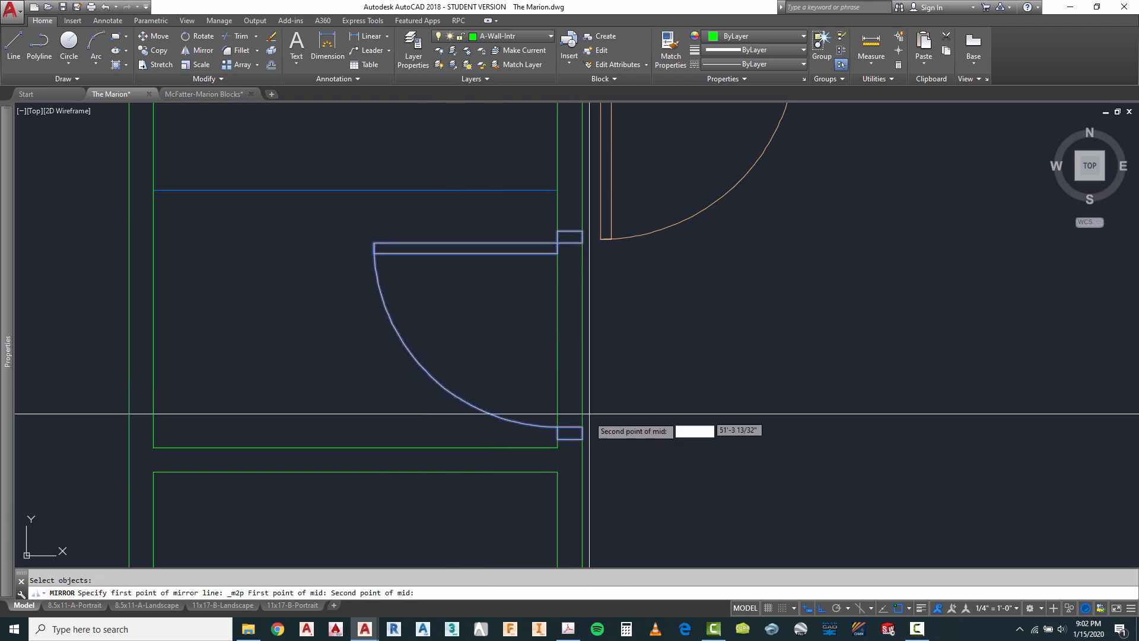
left_click(582, 426)
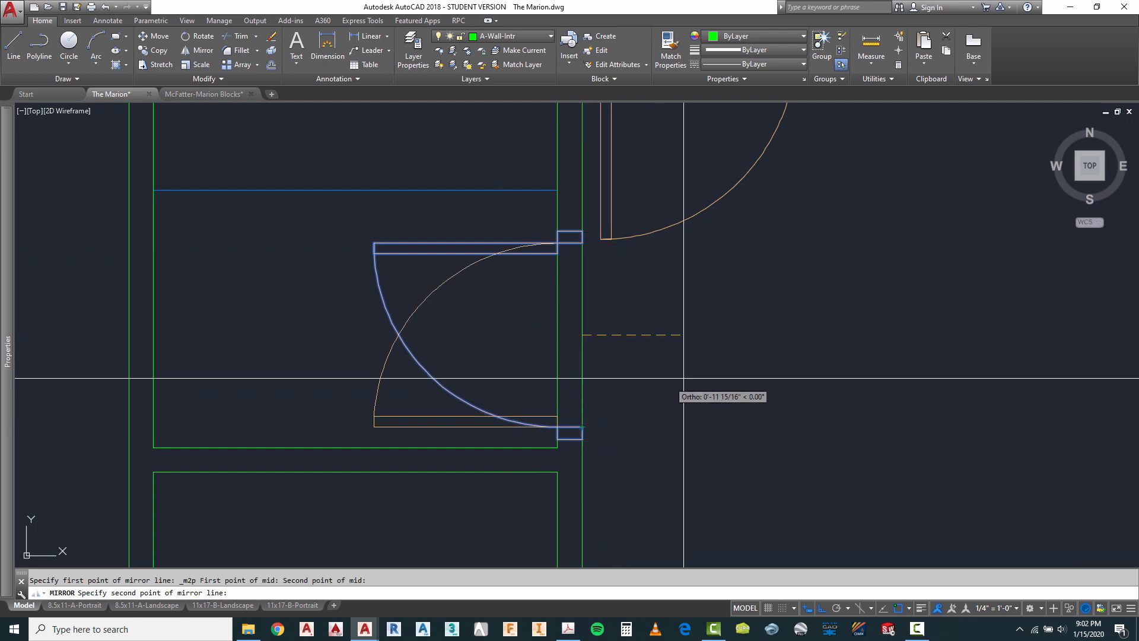
left_click(786, 363)
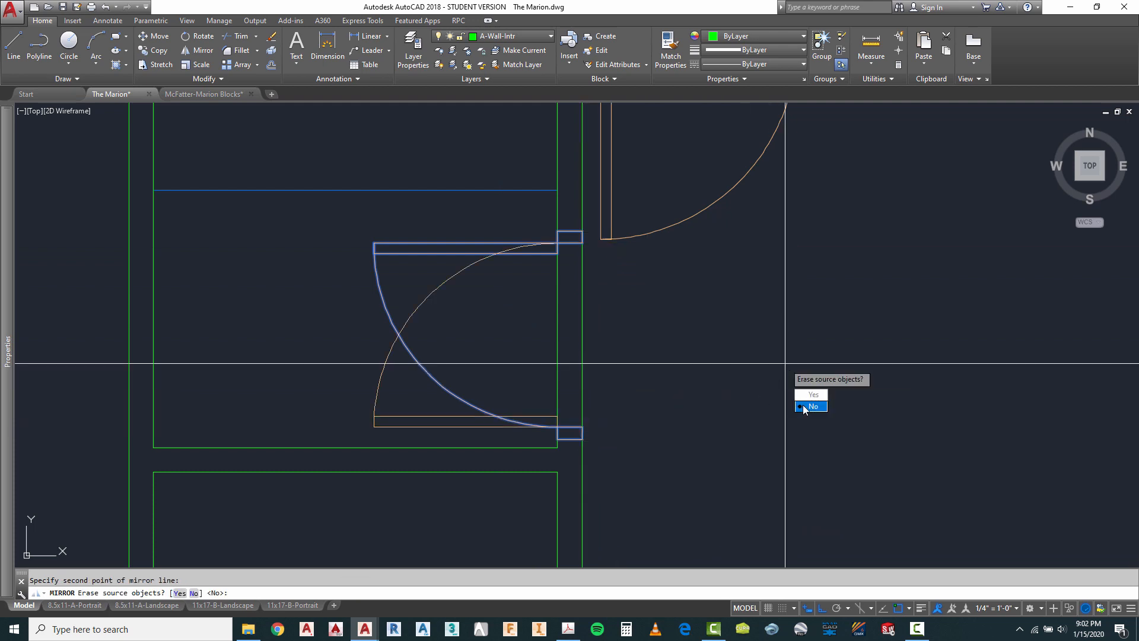
left_click(814, 394)
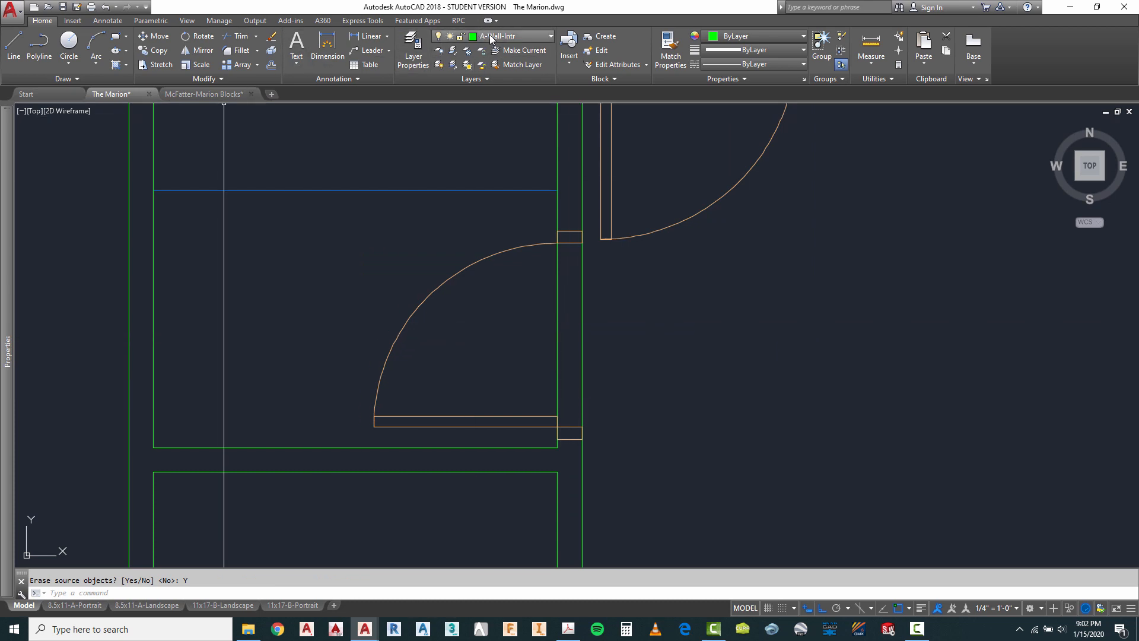
Draw lines across the wall thickness along the inside faces of the door's upper and lower jambs.
left_click(13, 42)
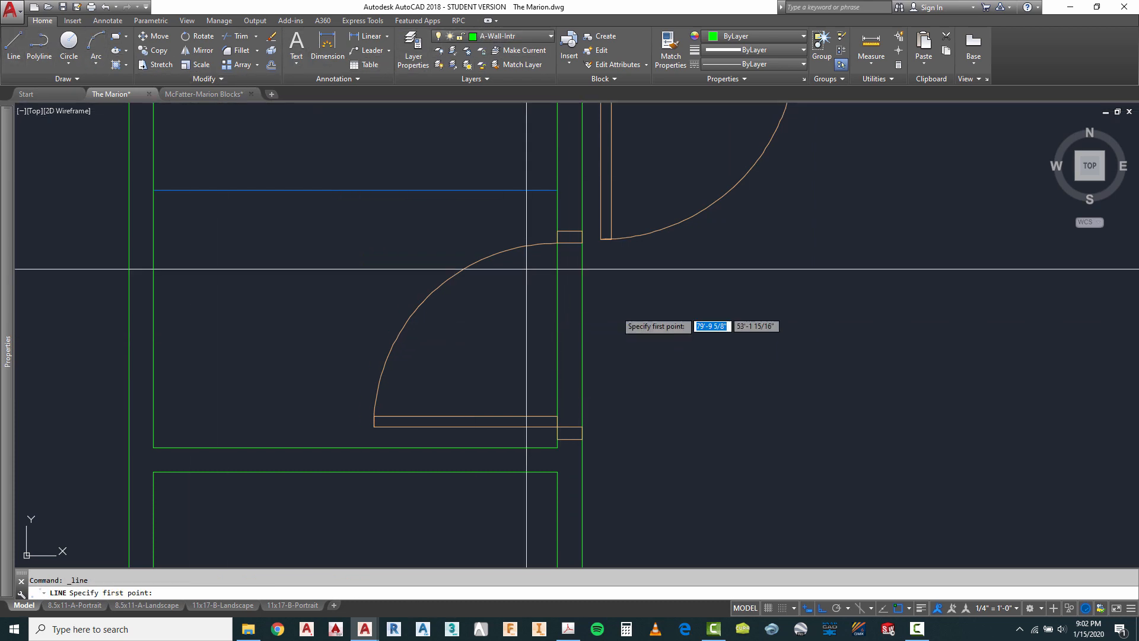
scroll(556, 238, "up", 3)
left_click(618, 236)
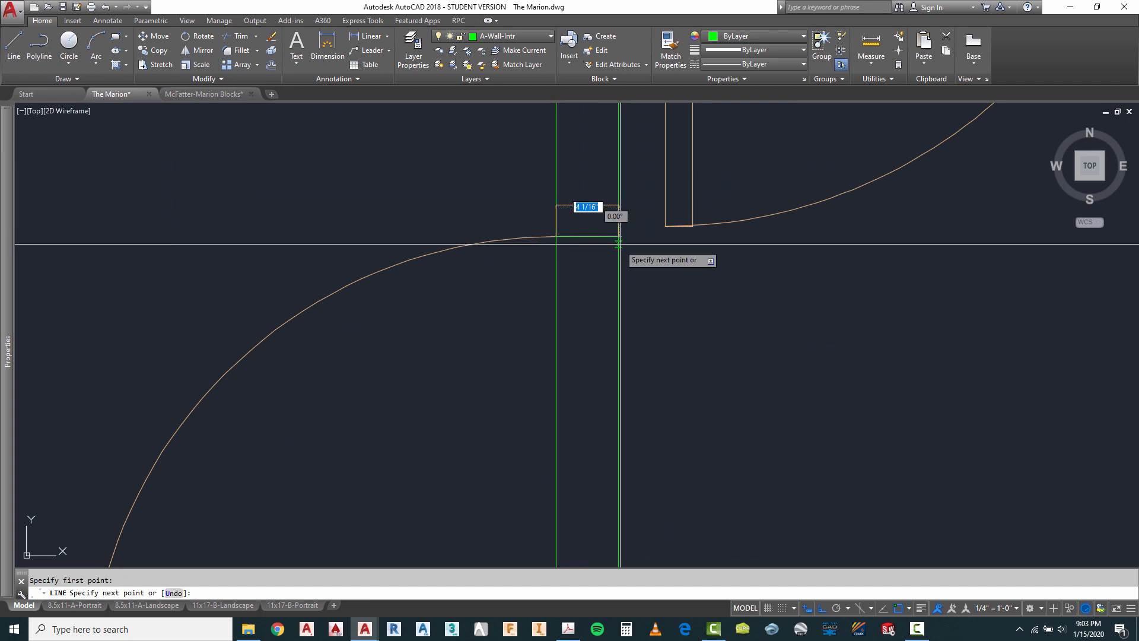
scroll(533, 204, "down", 2)
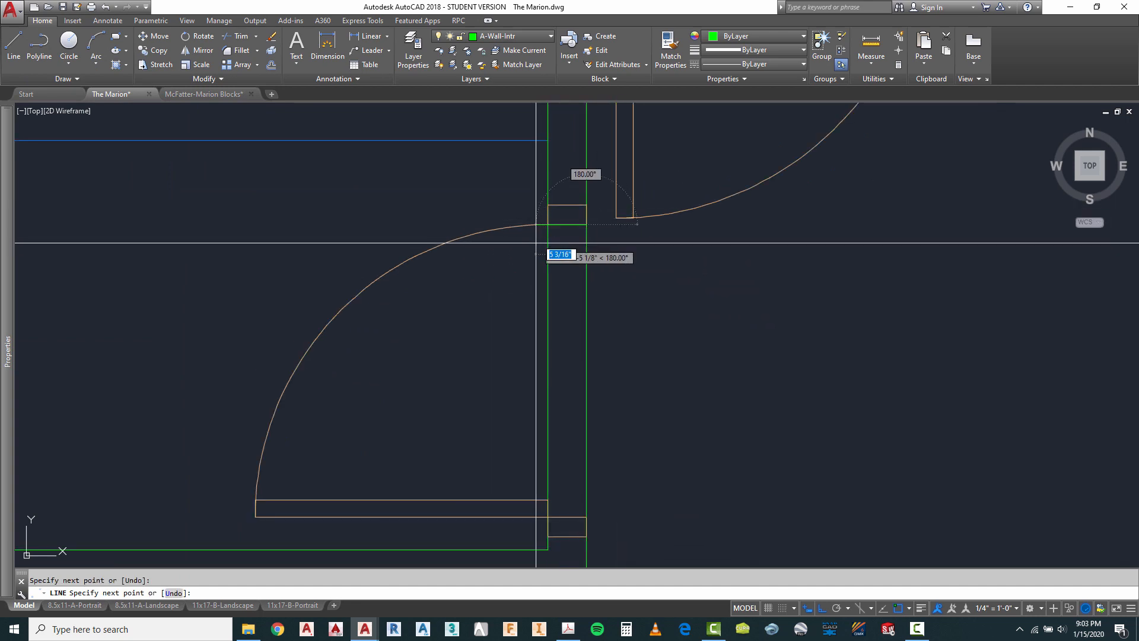
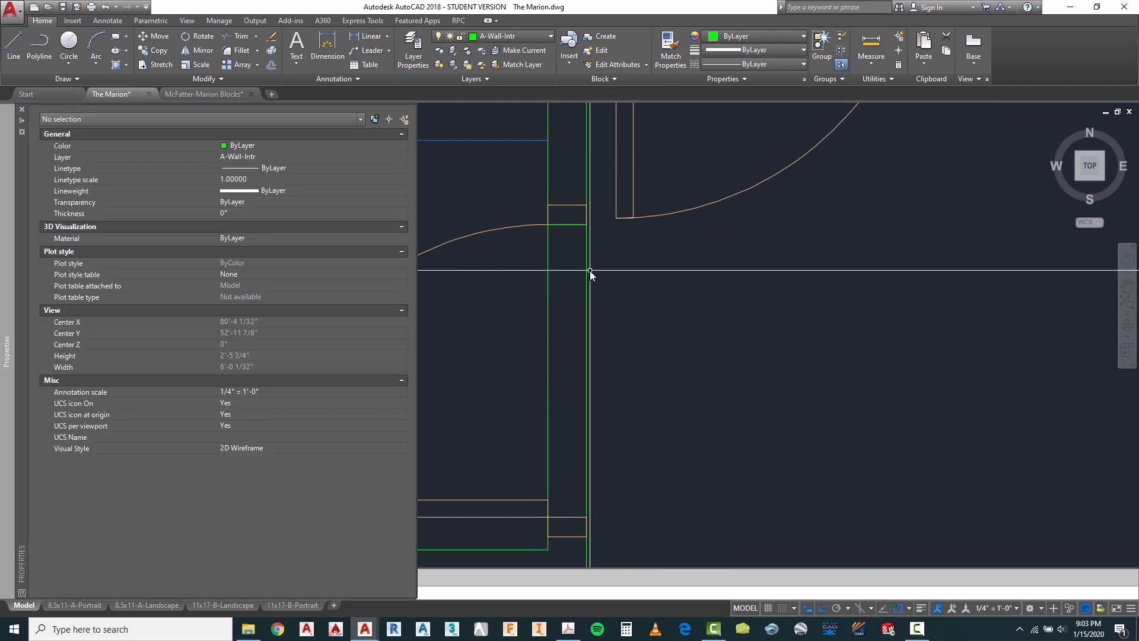
left_click(14, 47)
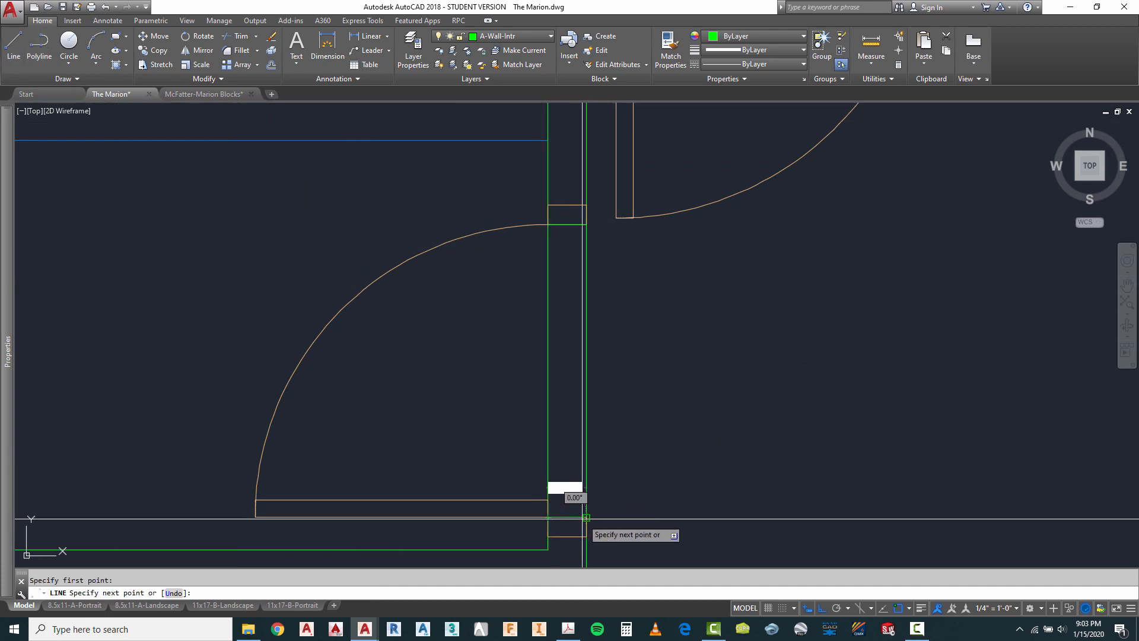
key("Escape")
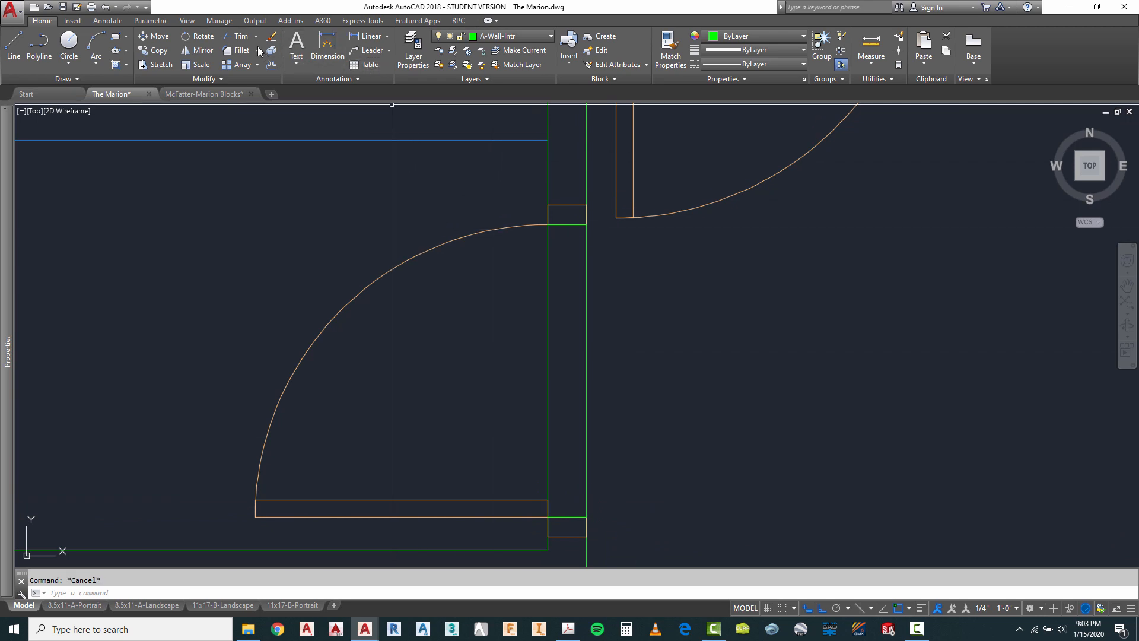
Trim both lines of the small room's right wall between the two new jamb lines to cut the door opening.
left_click(521, 215)
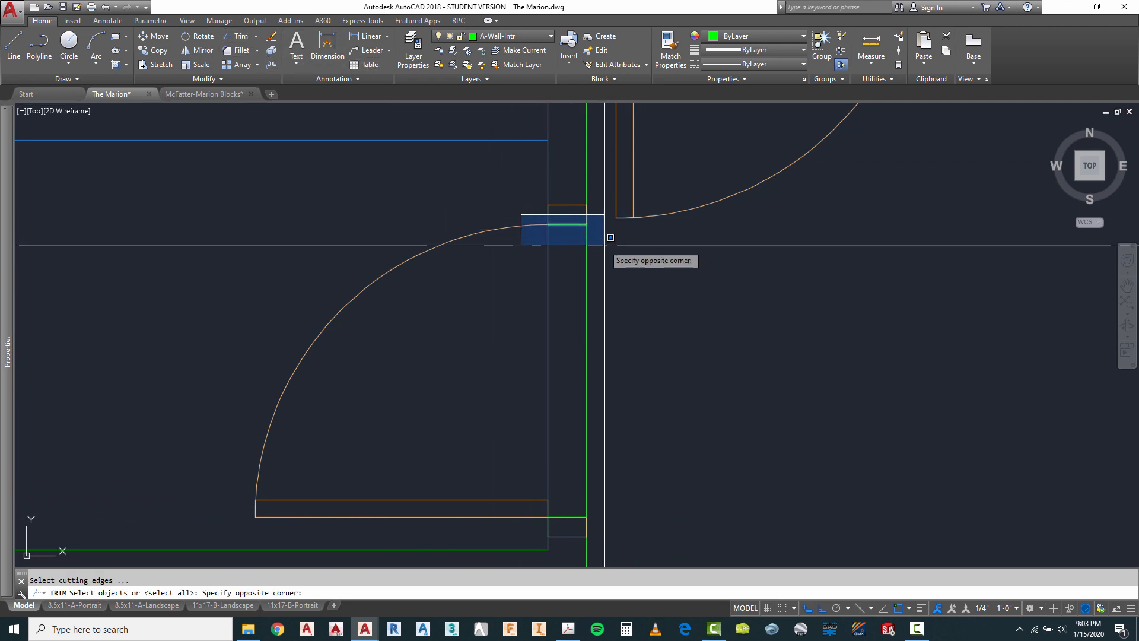
left_click(603, 240)
left_click(526, 491)
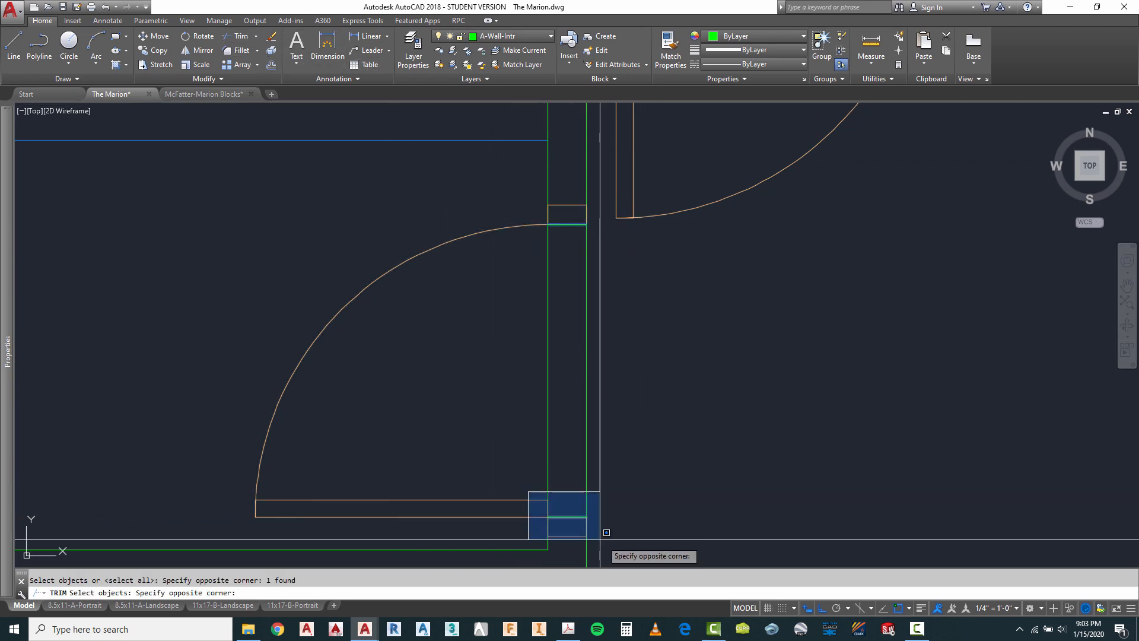
left_click(620, 531)
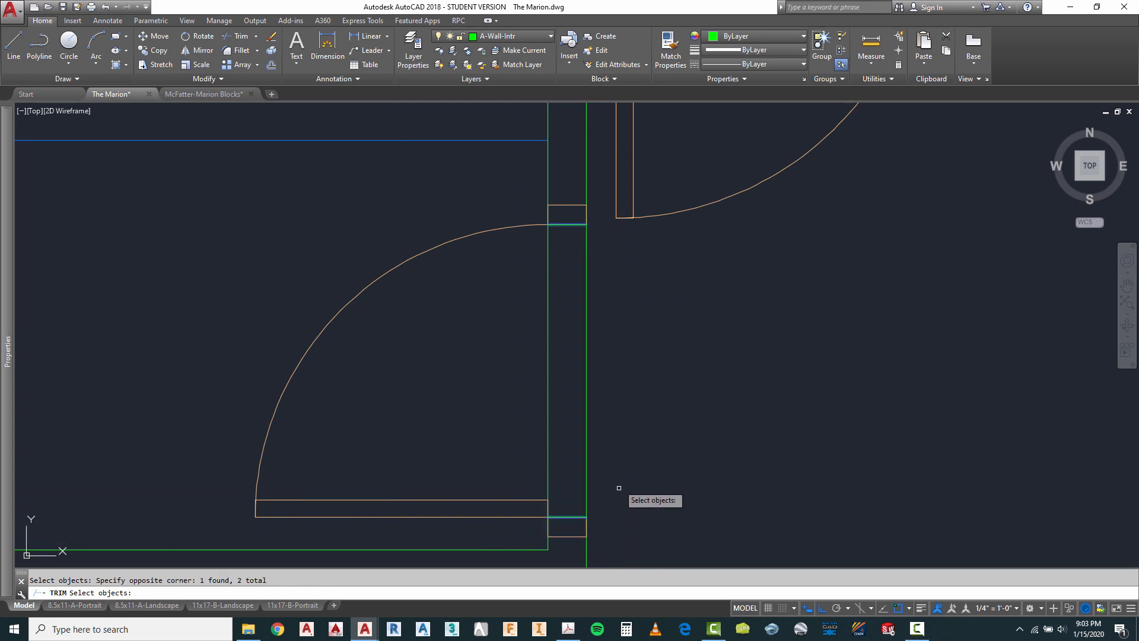
left_click(615, 338)
left_click(527, 370)
key("Escape")
scroll(601, 295, "down", 4)
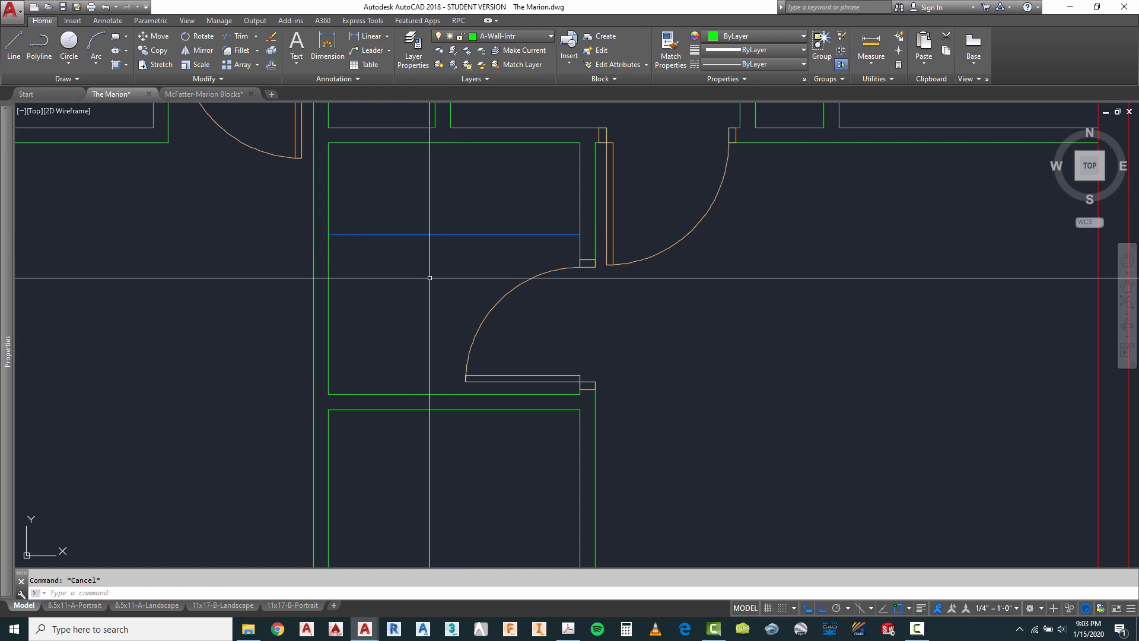
Mirror the door and its jamb lines onto the opposite wall about a vertical line through the blue line's midpoint, keeping the source.
type("i")
key("Return")
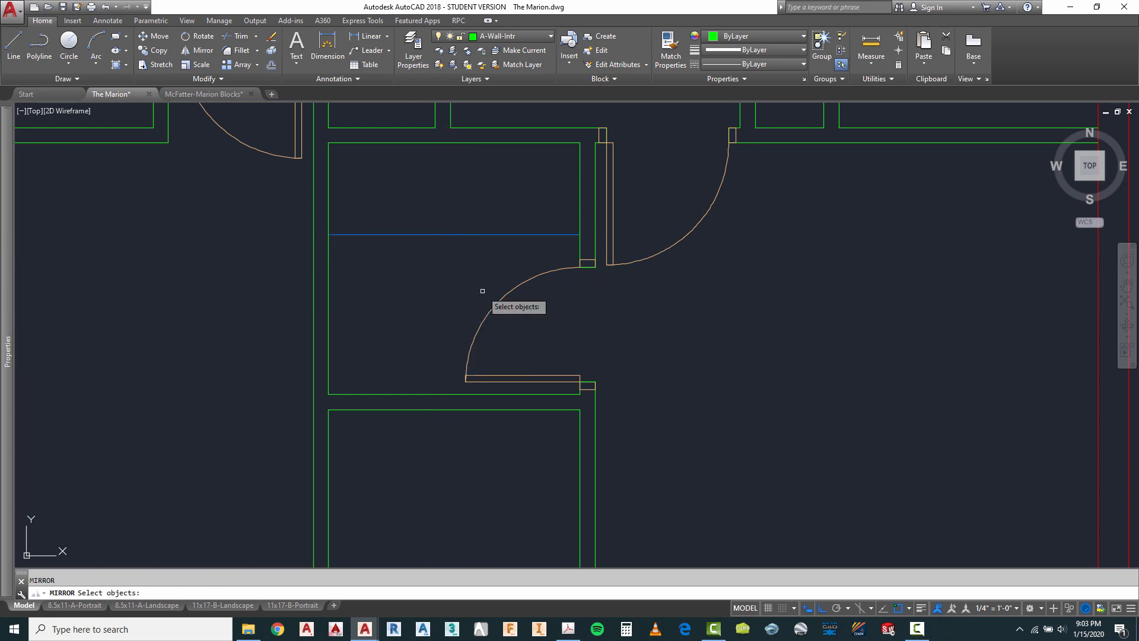
left_click(426, 250)
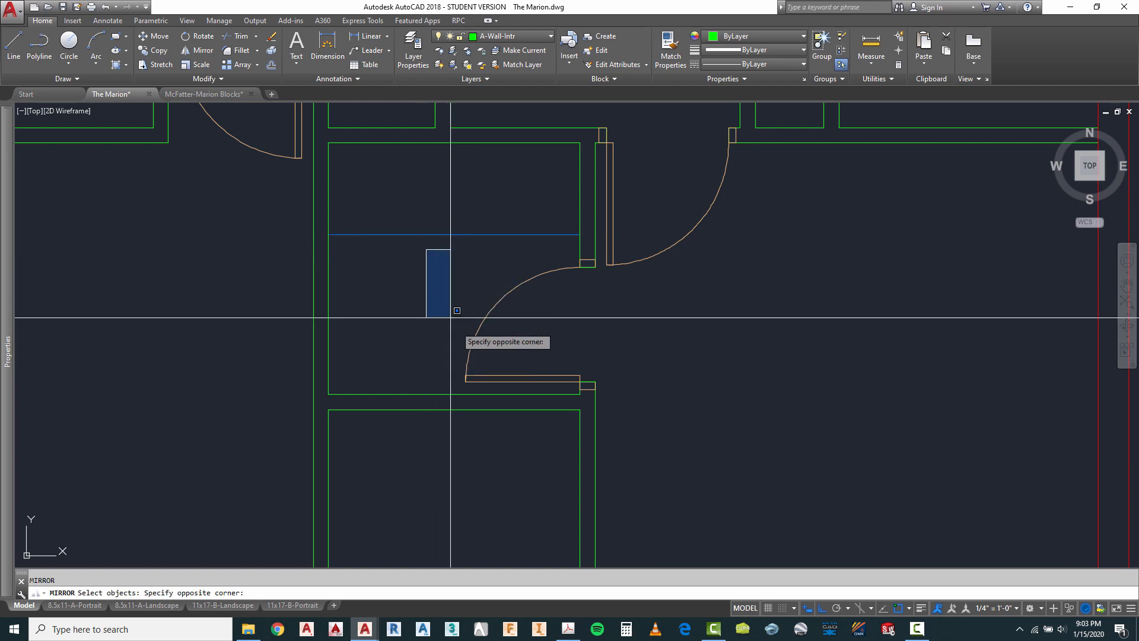
left_click(618, 395)
key("Return")
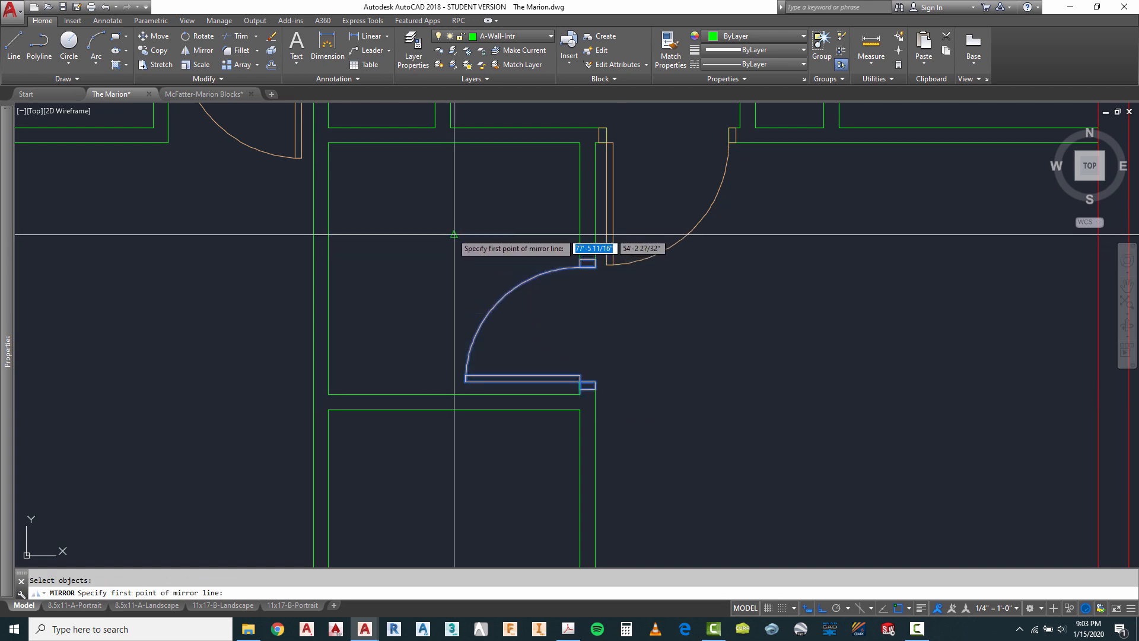
left_click(454, 234)
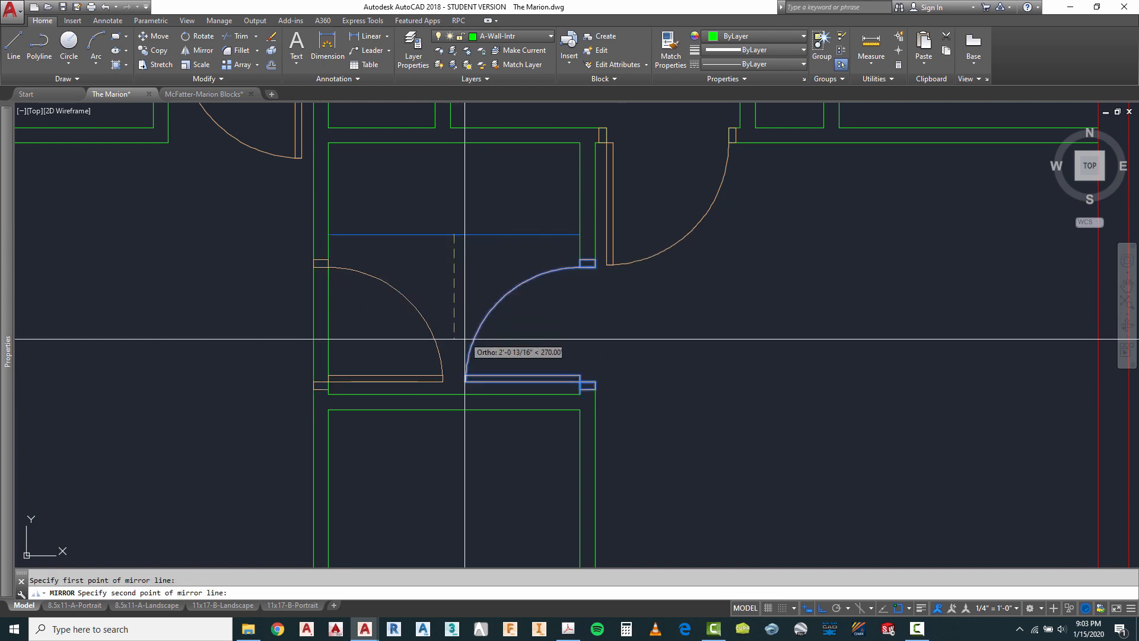
left_click(464, 464)
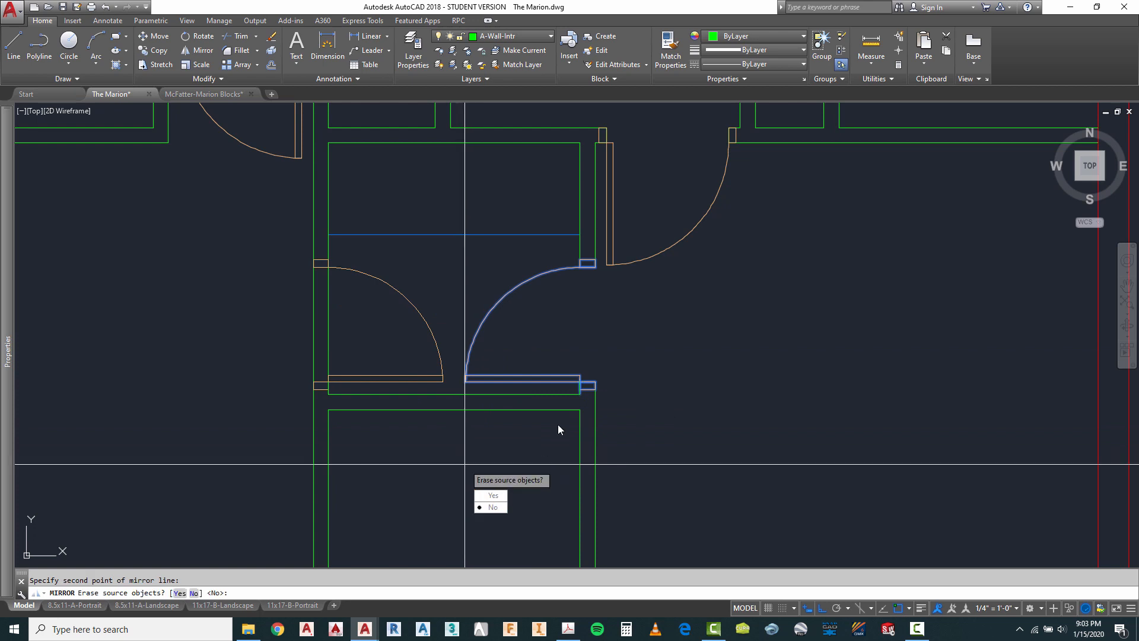
left_click(494, 508)
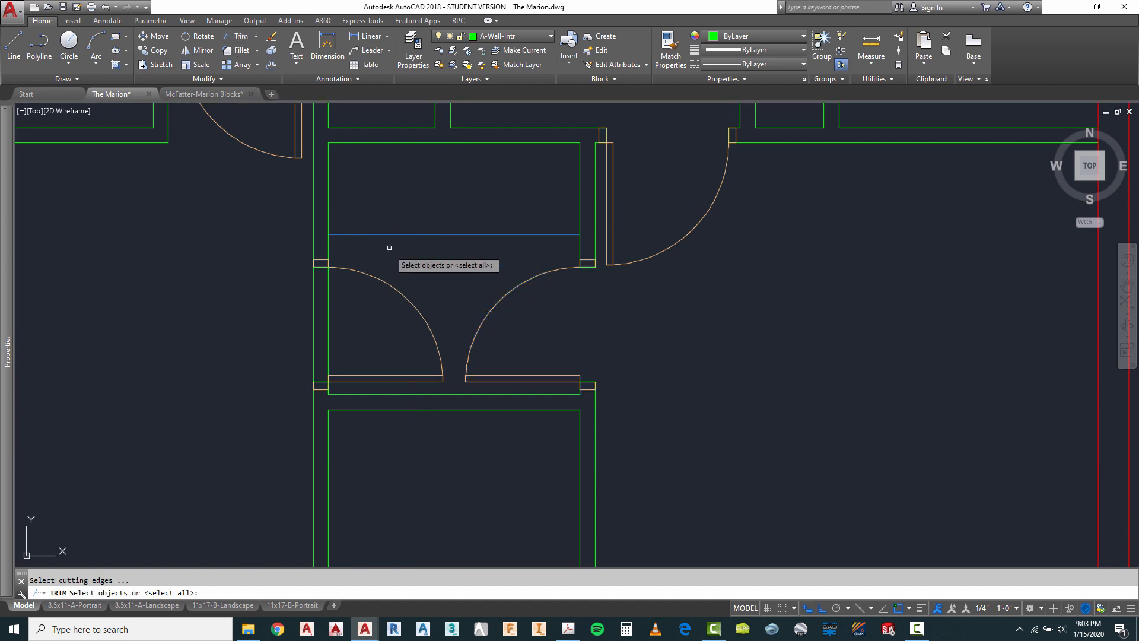
Trim both lines of the small room's left wall between the mirrored jamb lines to cut the second door opening.
left_click(364, 246)
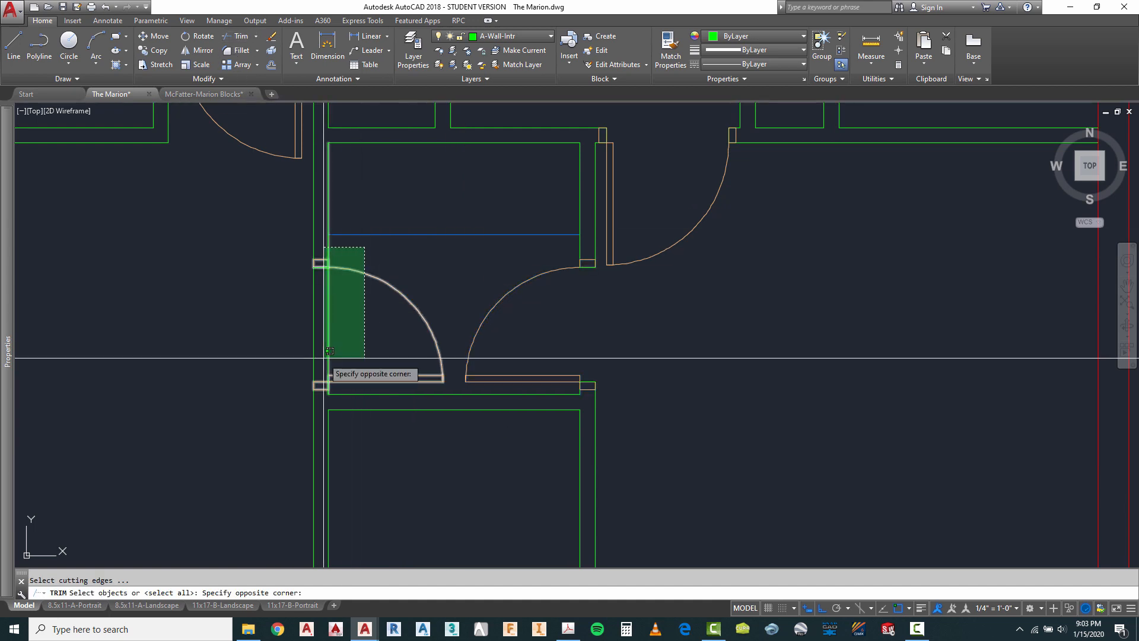
left_click(289, 392)
key("Return")
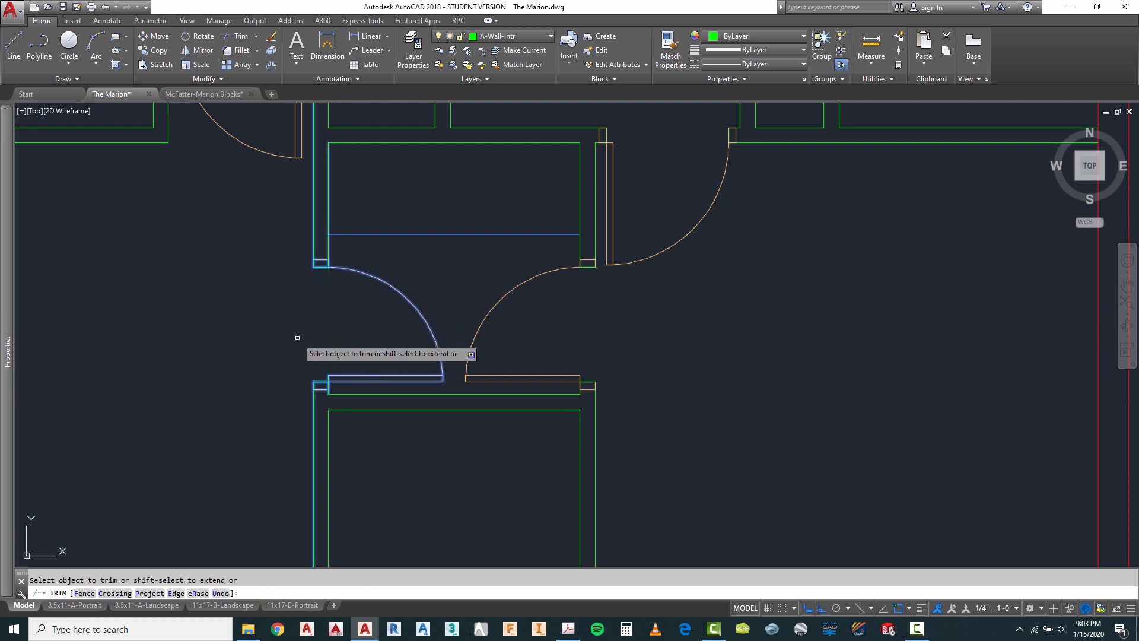
End the trimming and save the drawing.
scroll(429, 277, "down", 4)
key("Escape")
scroll(485, 376, "down", 3)
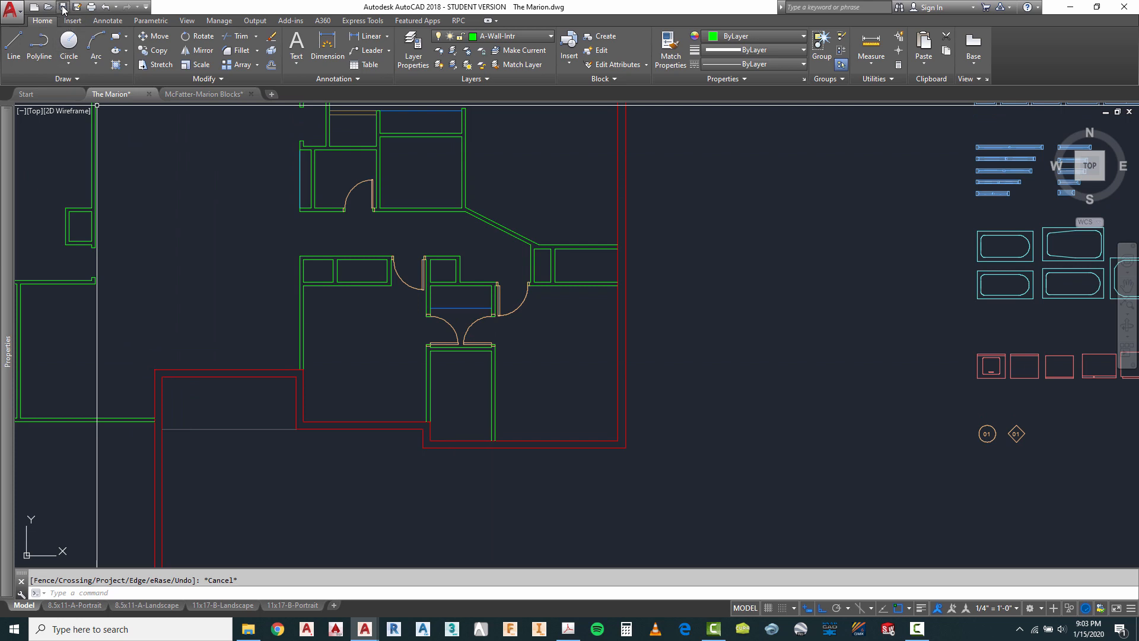
key("ctrl+s")
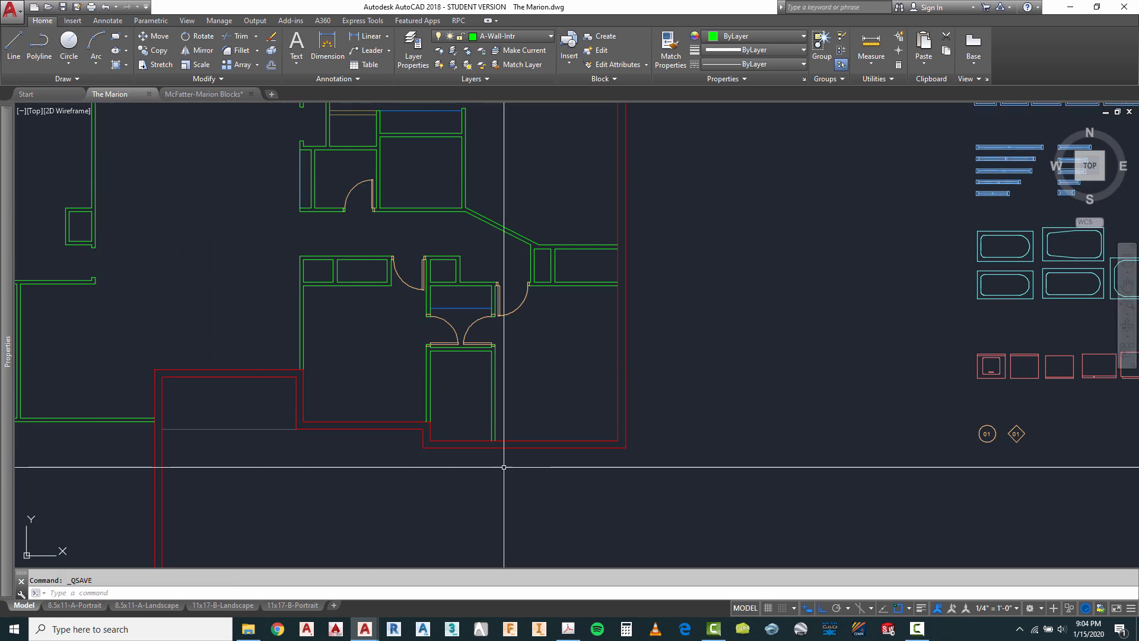
Copy the upper room's door from the lower corner of its right jamb into the horizontal wall just below the two mirrored doors.
scroll(498, 343, "down", 2)
scroll(498, 343, "up", 2)
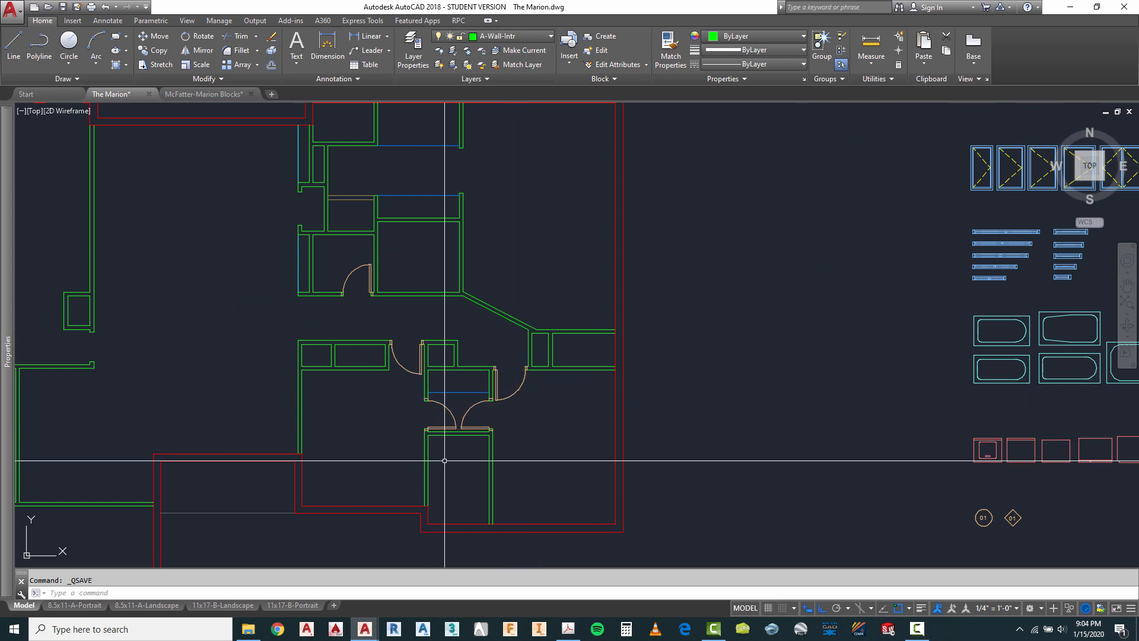
scroll(473, 466, "up", 2)
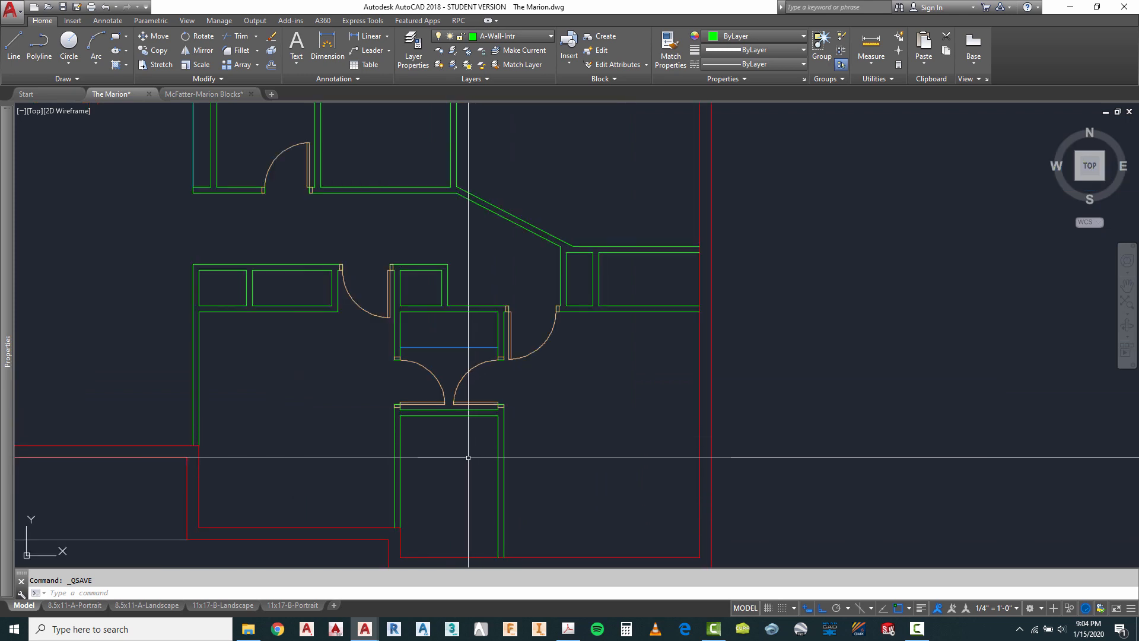
scroll(338, 313, "down", 3)
scroll(453, 356, "up", 6)
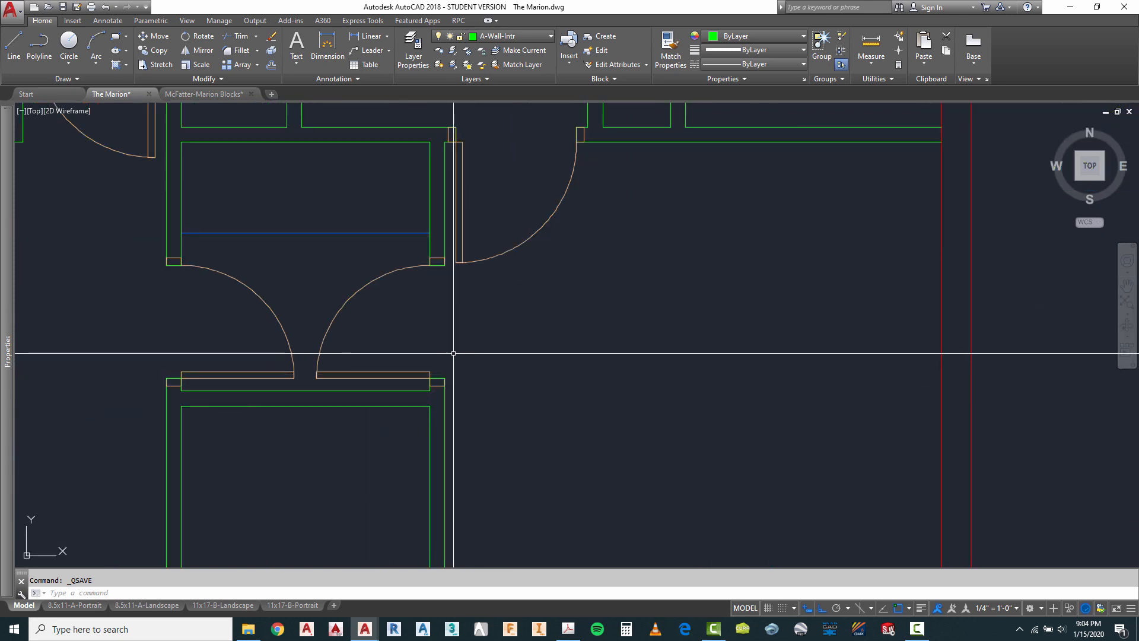
type("o")
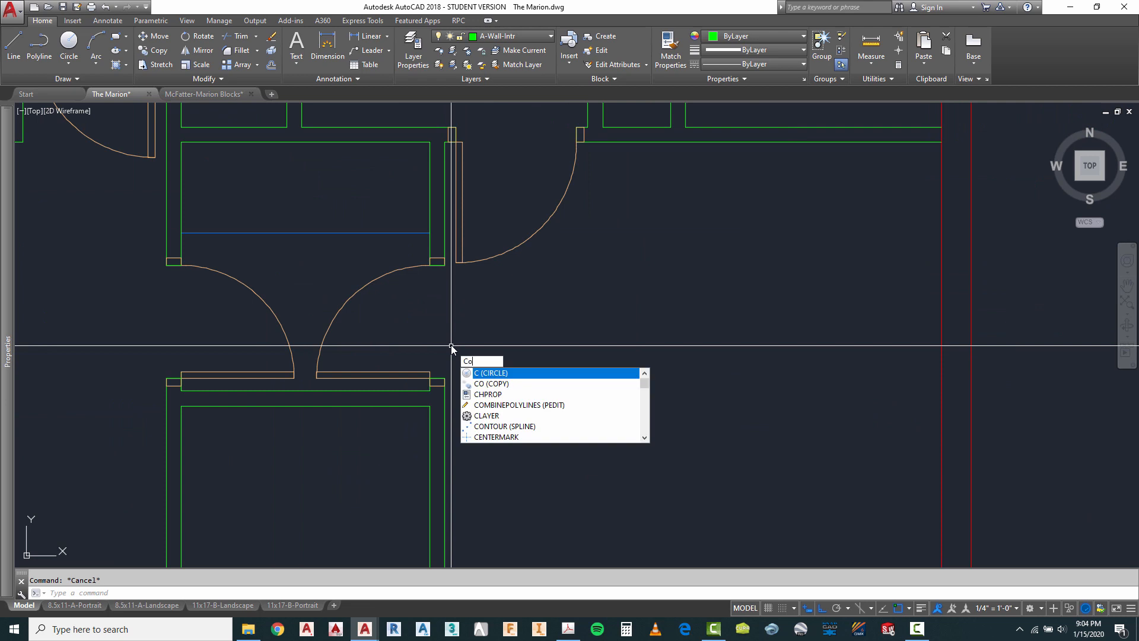
key("Return")
scroll(452, 349, "down", 3)
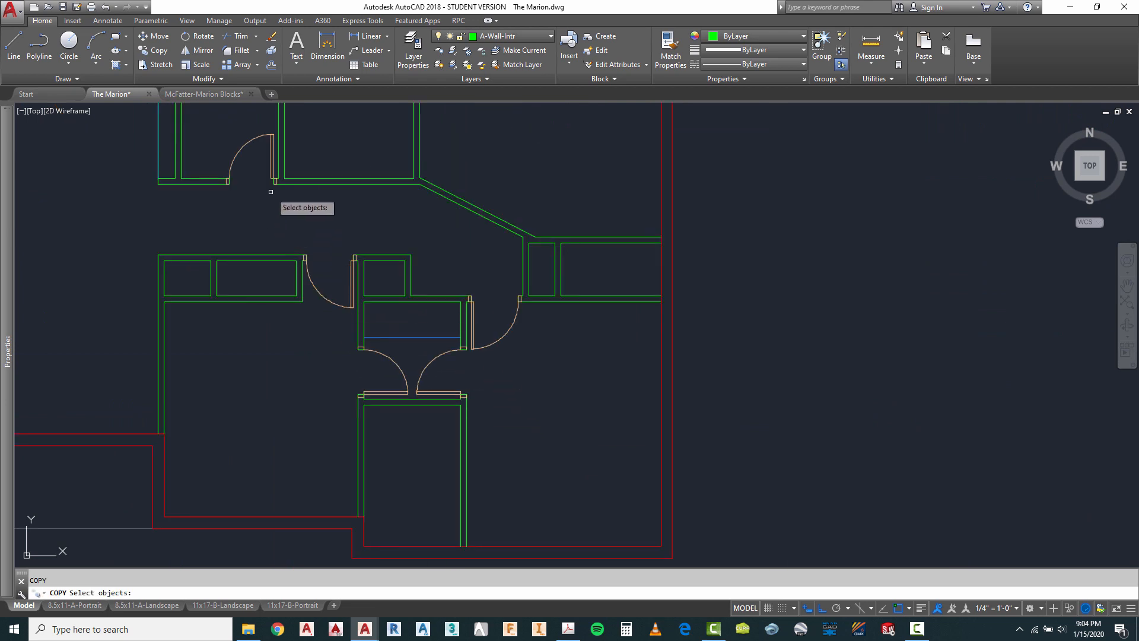
scroll(275, 181, "up", 4)
key("Return")
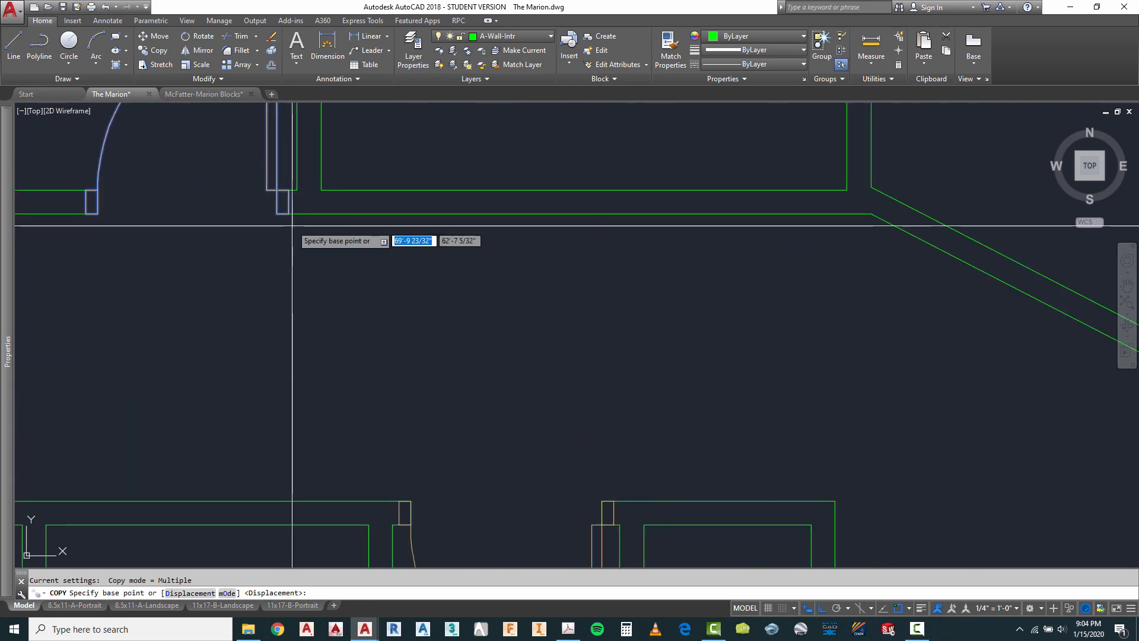
left_click(276, 213)
scroll(273, 190, "down", 3)
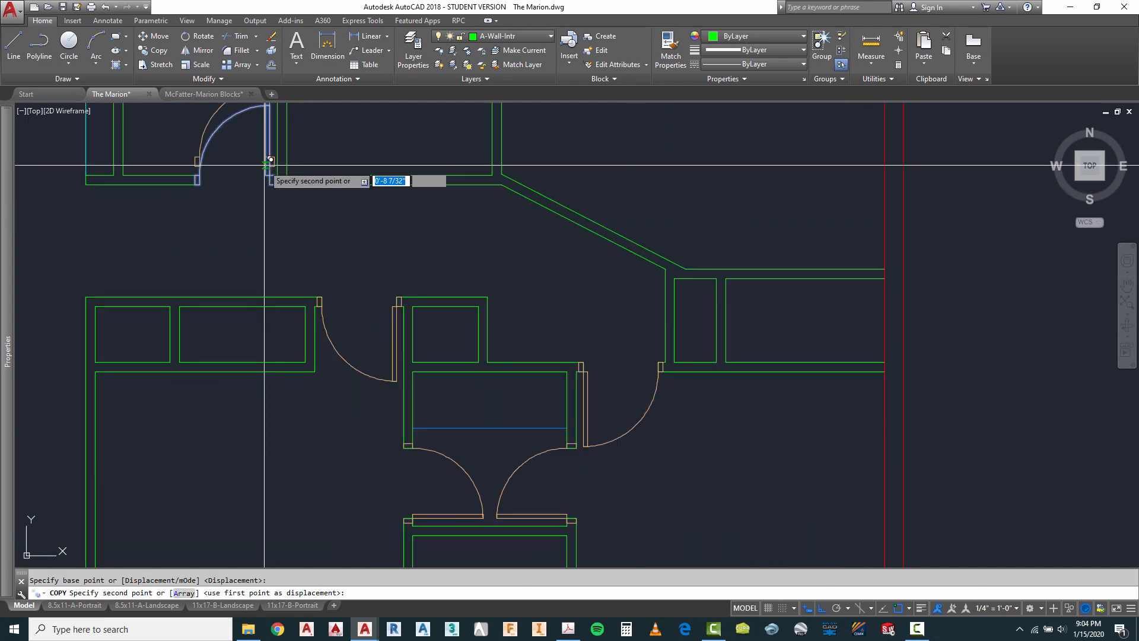
scroll(432, 395, "up", 6)
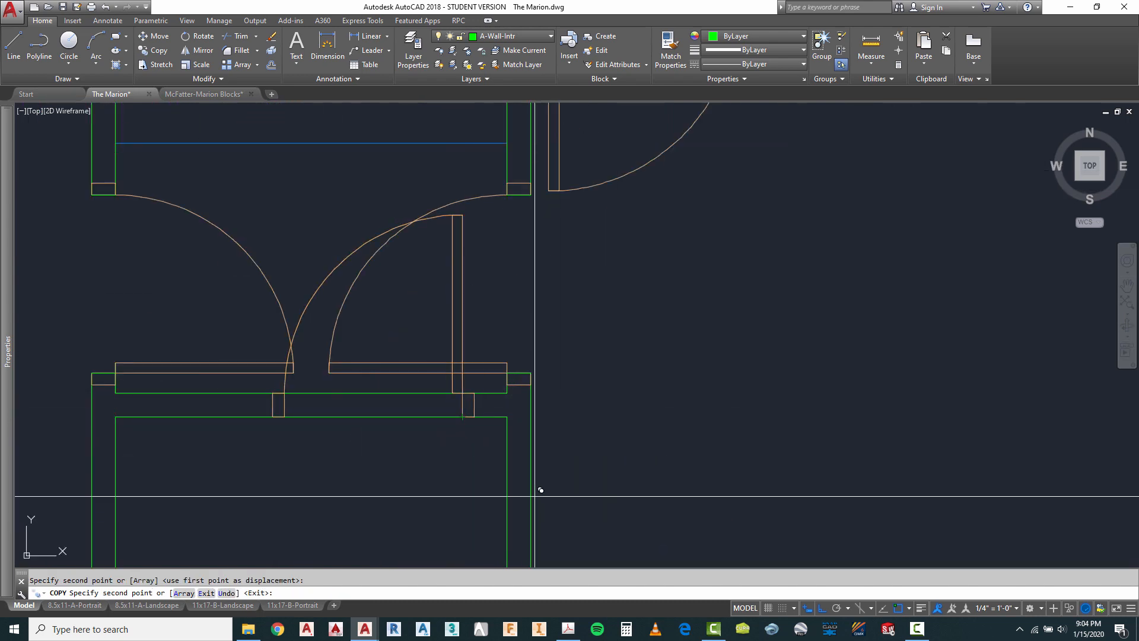
key("Escape")
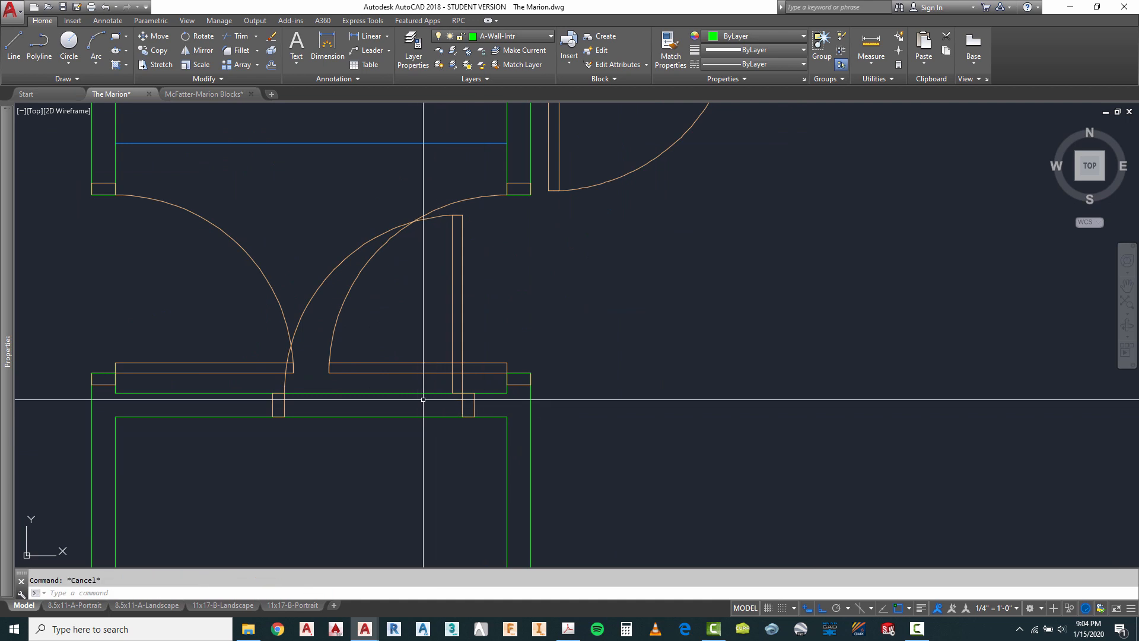
Mirror the copied door about a horizontal line through its jamb's midpoint, erasing the source, so it swings down into the lower room.
right_click(437, 276)
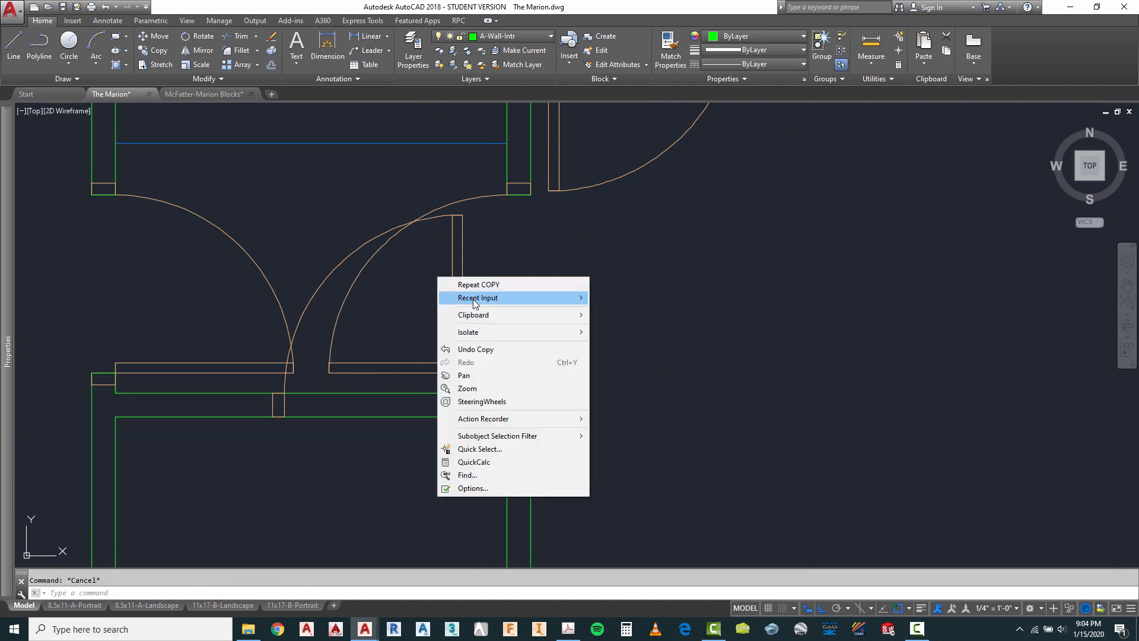
mouse_move(481, 303)
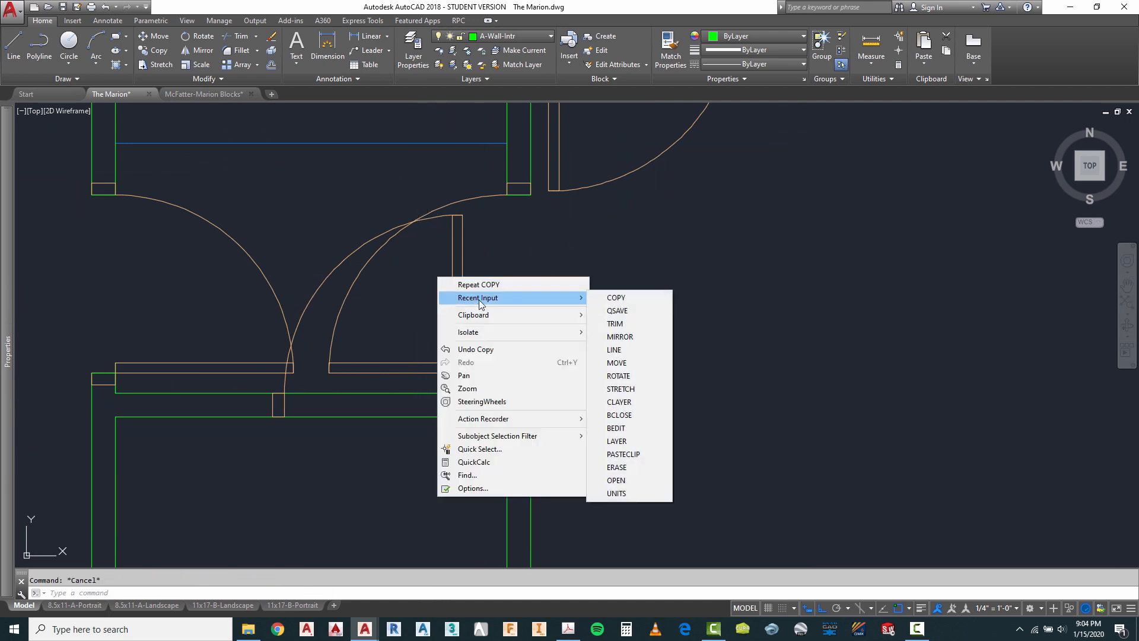
left_click(619, 336)
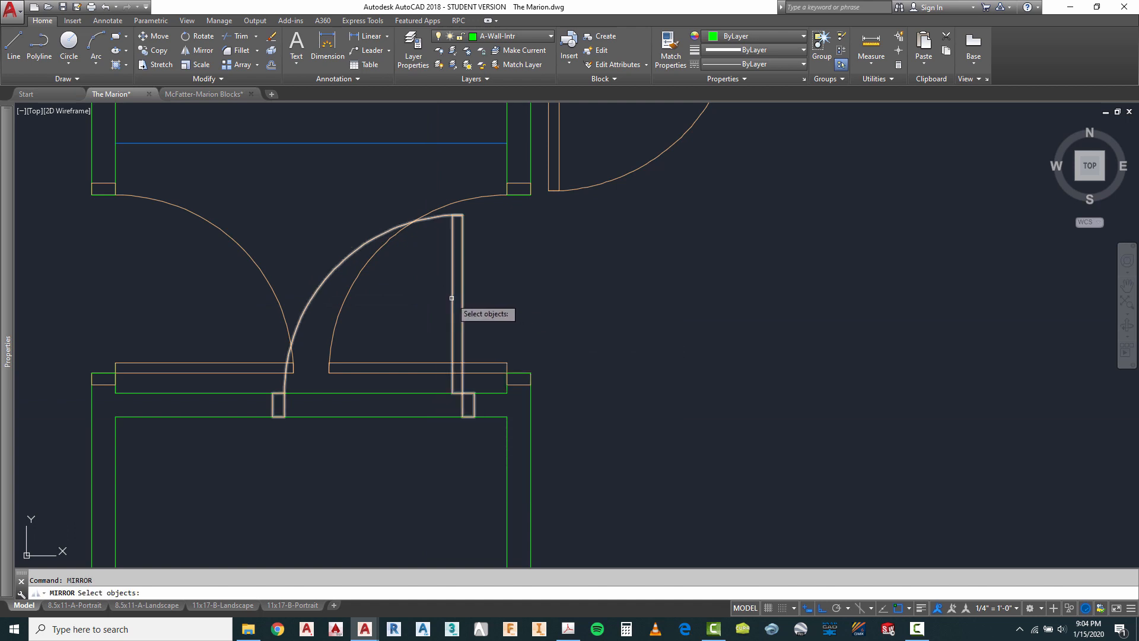
key("Return")
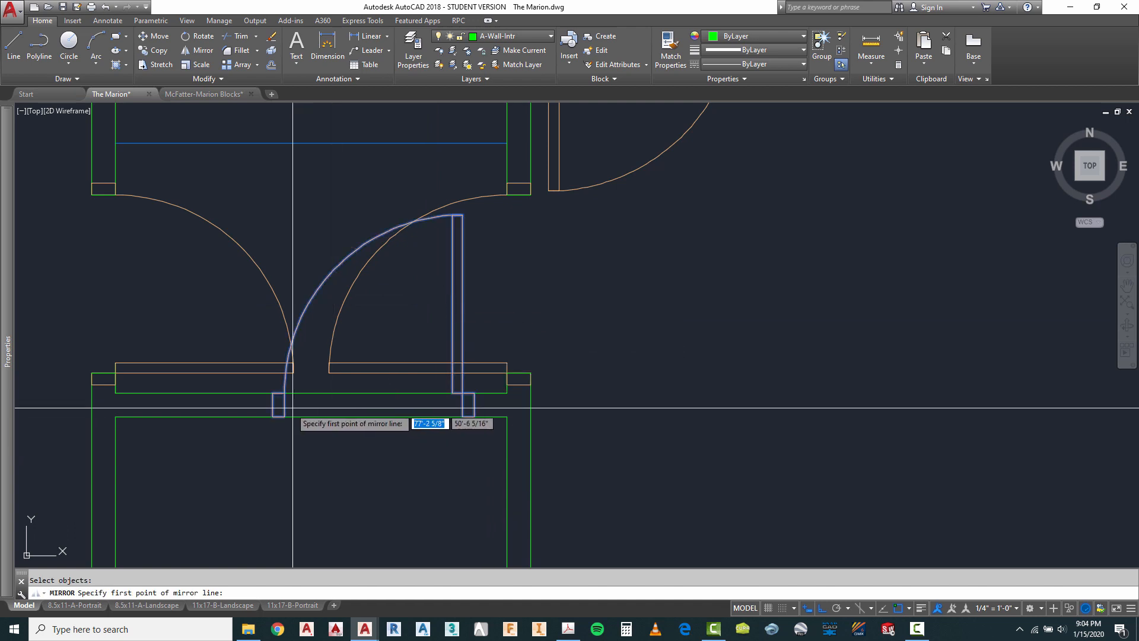
left_click(284, 405)
left_click(622, 417)
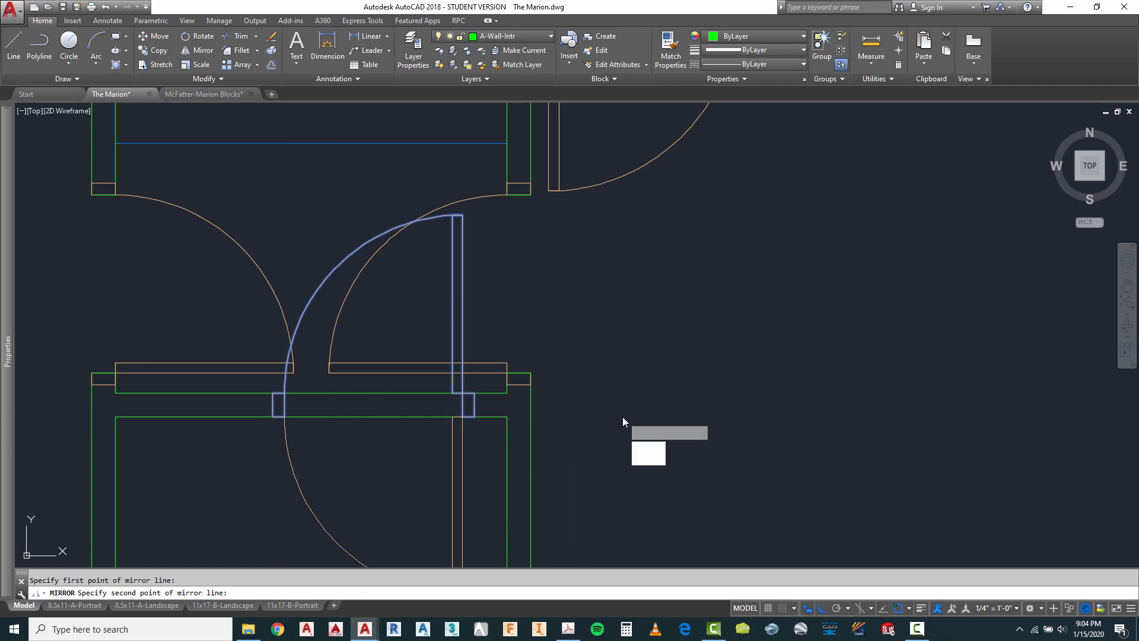
key("Return")
scroll(425, 266, "down", 1)
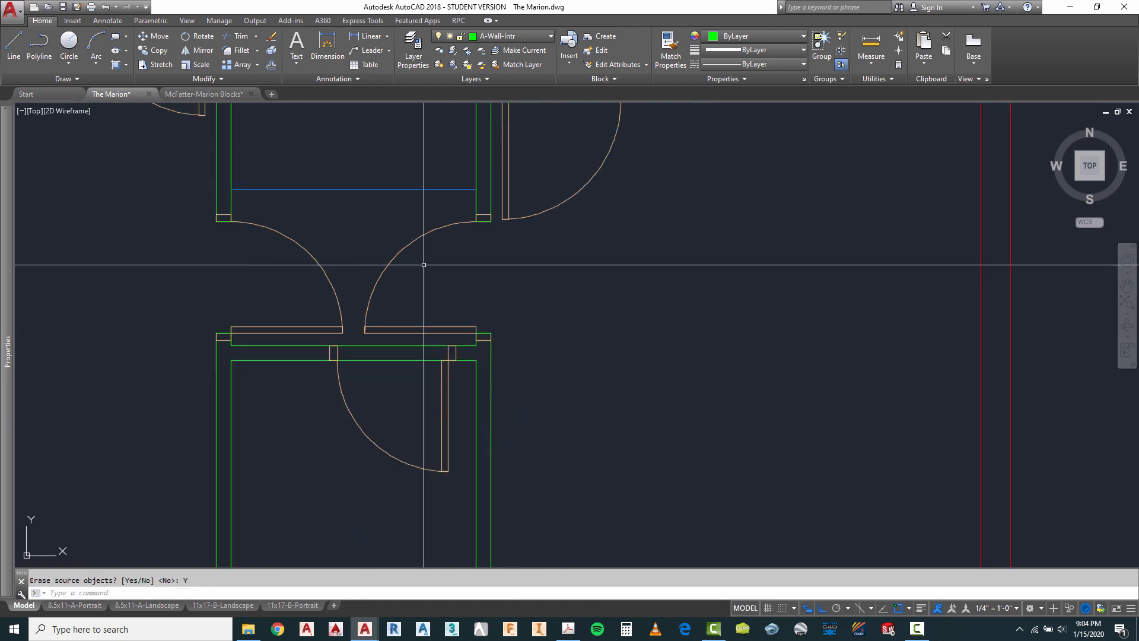
key("Escape")
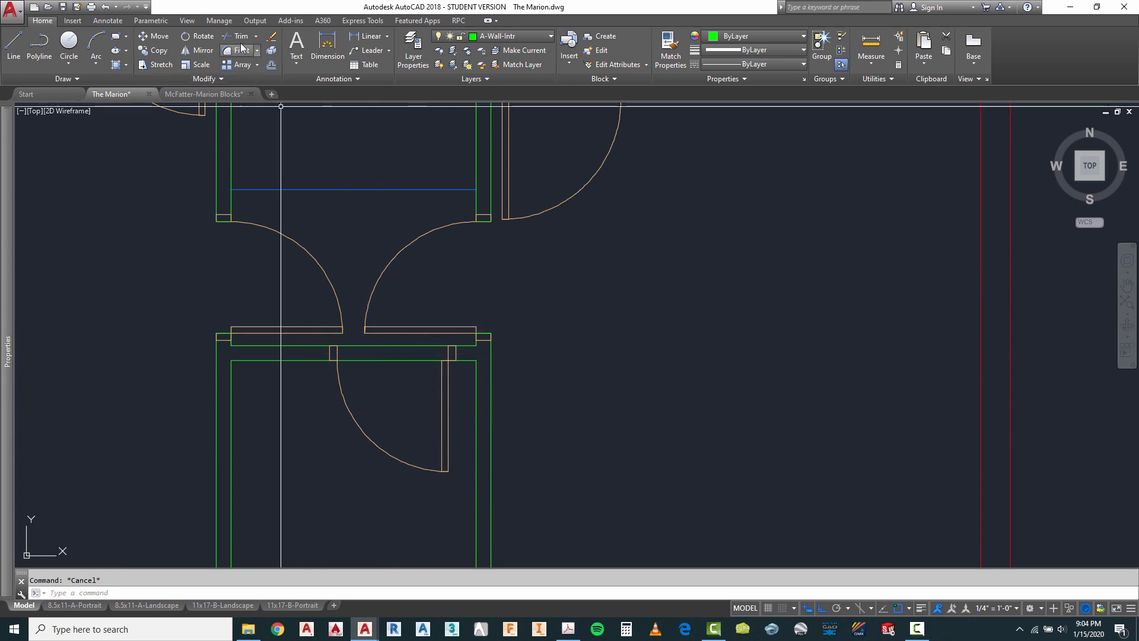
Trim both lines of the lower room's top wall between the new door's jambs to cut the opening.
scroll(465, 379, "up", 2)
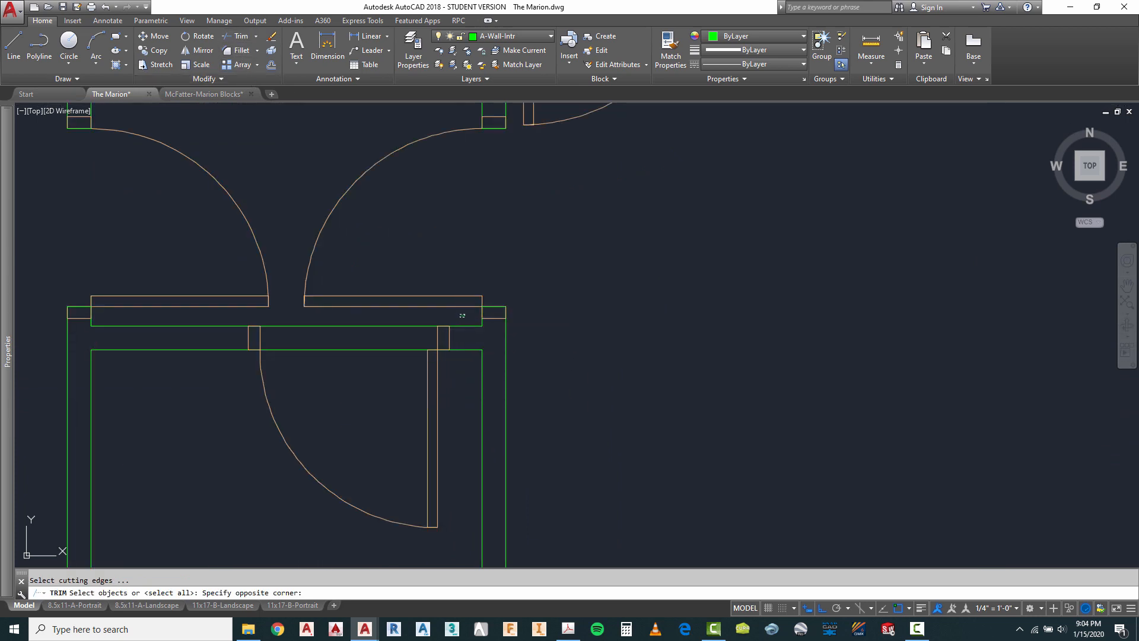
left_click(243, 358)
key("Return")
left_click(319, 361)
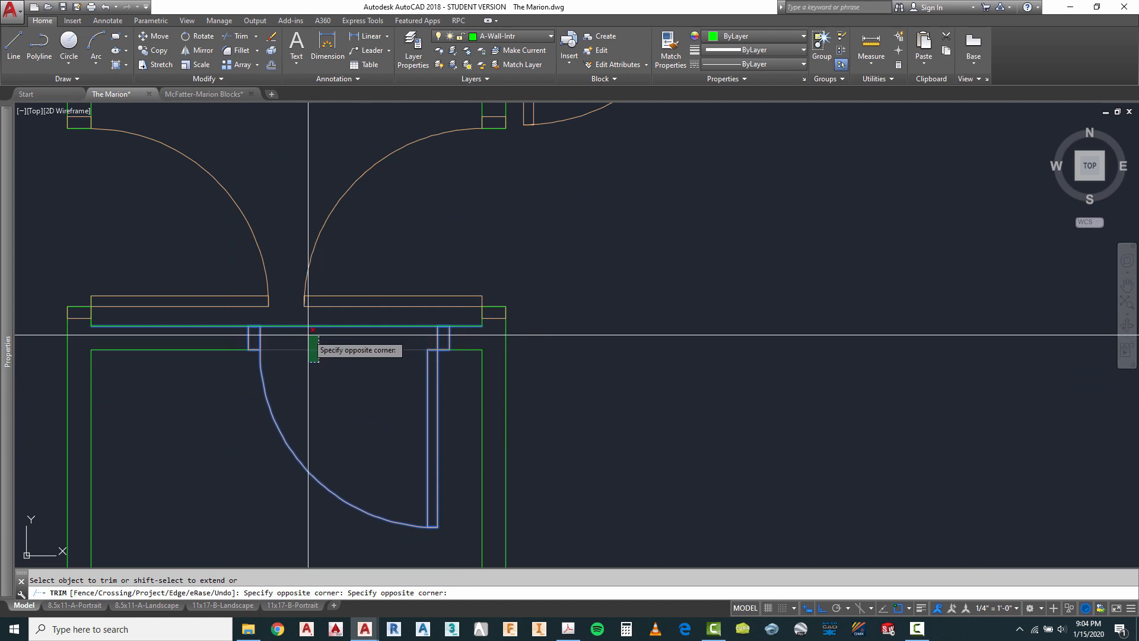
left_click(306, 336)
key("Escape")
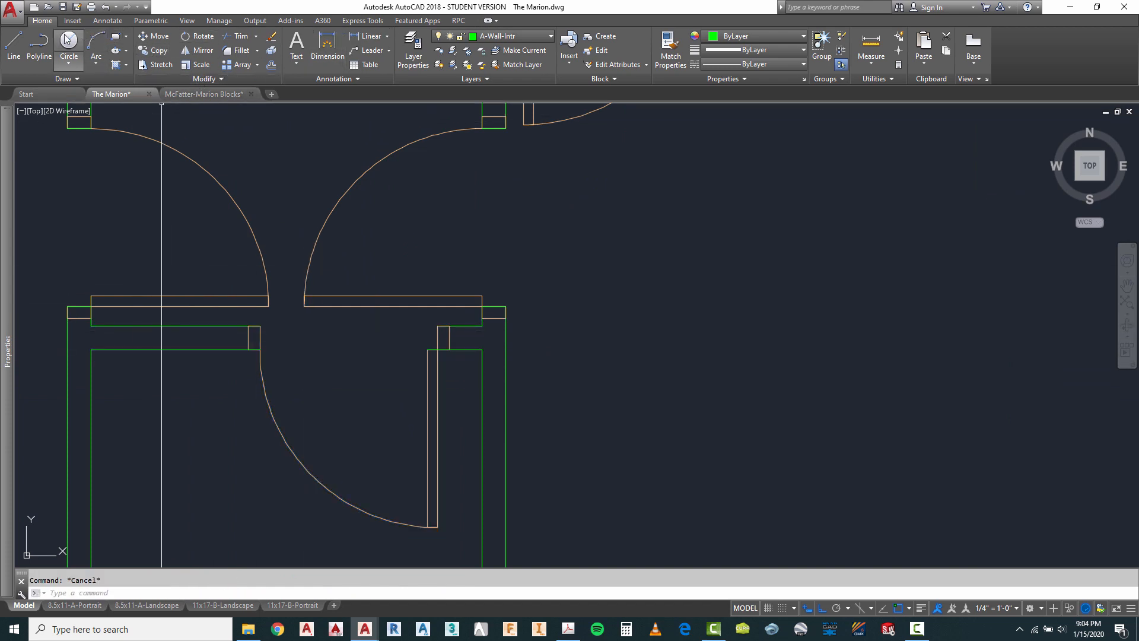
Draw lines across the wall thickness along the left jamb's and right jamb's inside faces in the new opening.
left_click(13, 45)
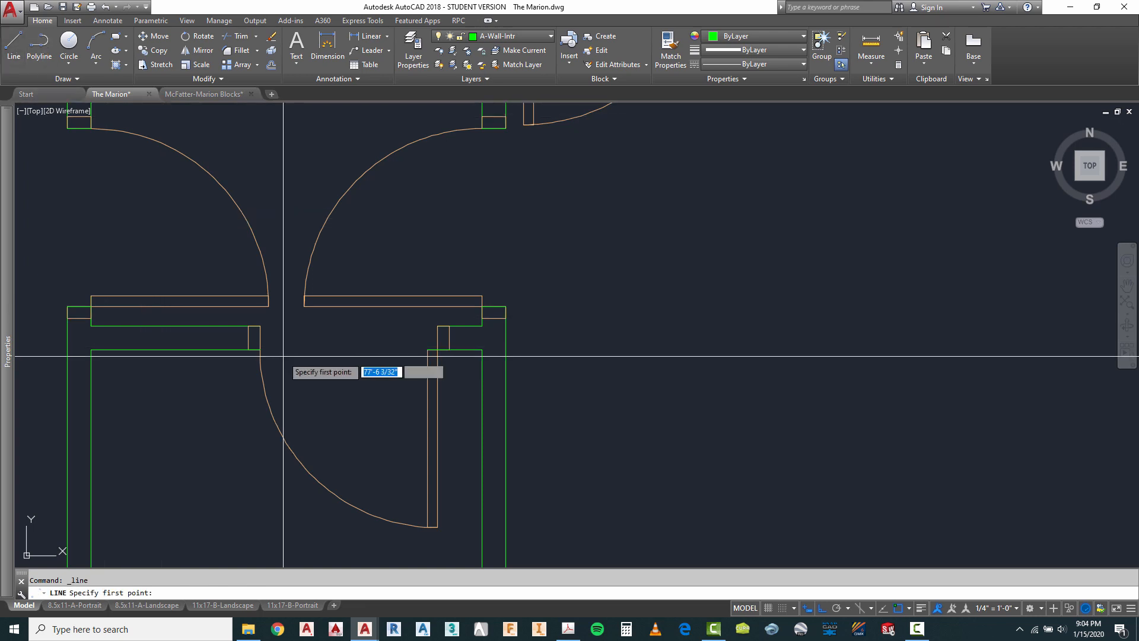
left_click(260, 326)
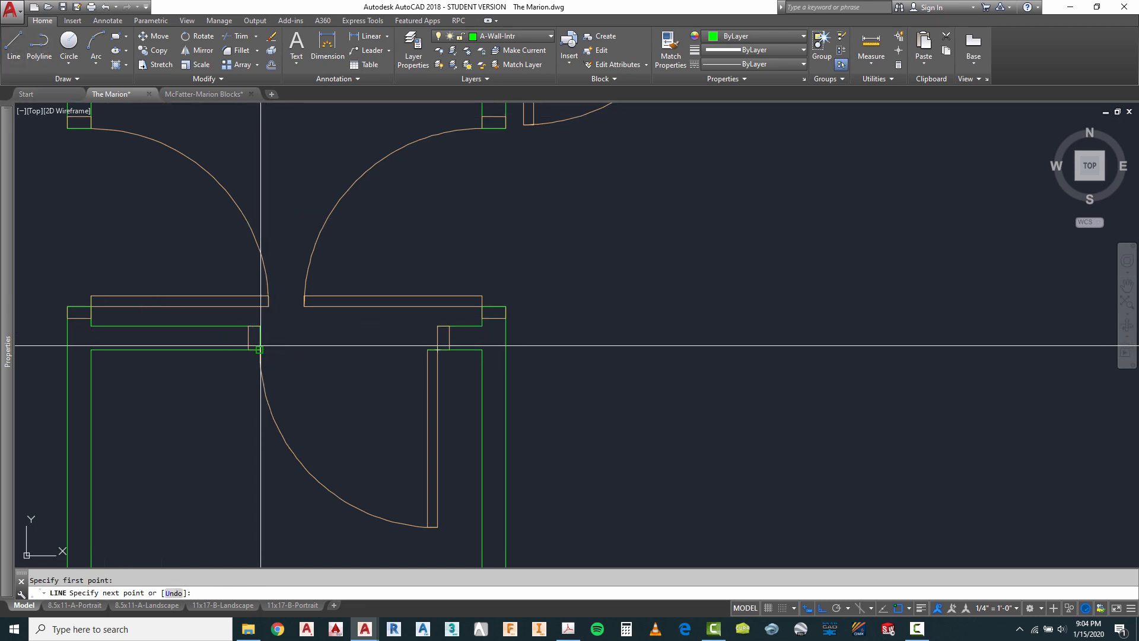
left_click(259, 349)
key("Return")
right_click(349, 343)
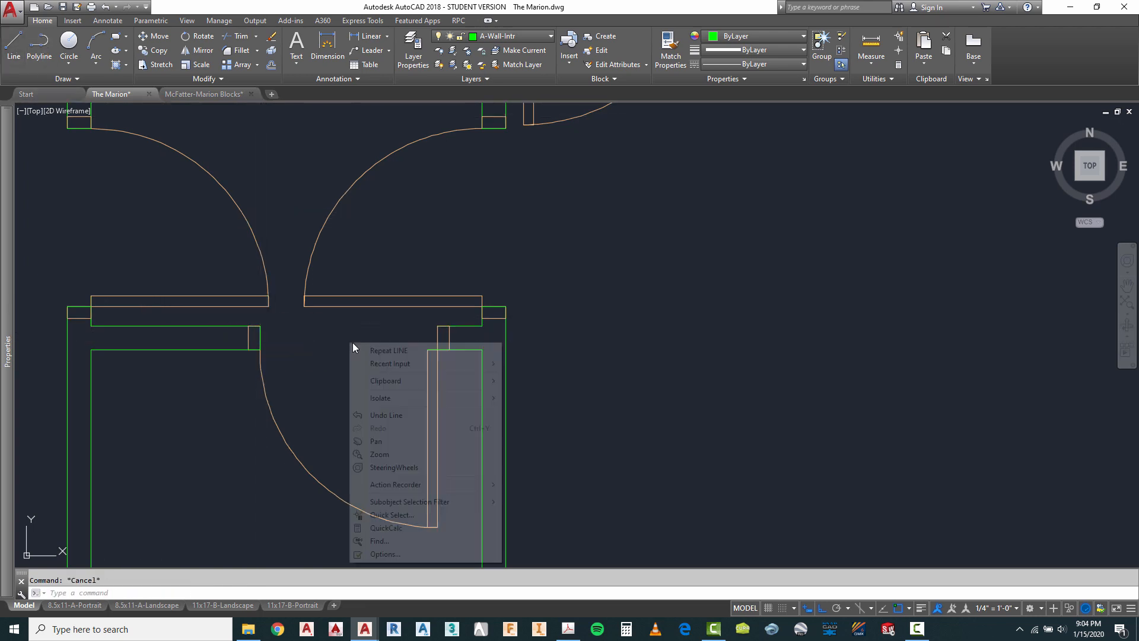
left_click(386, 349)
left_click(437, 349)
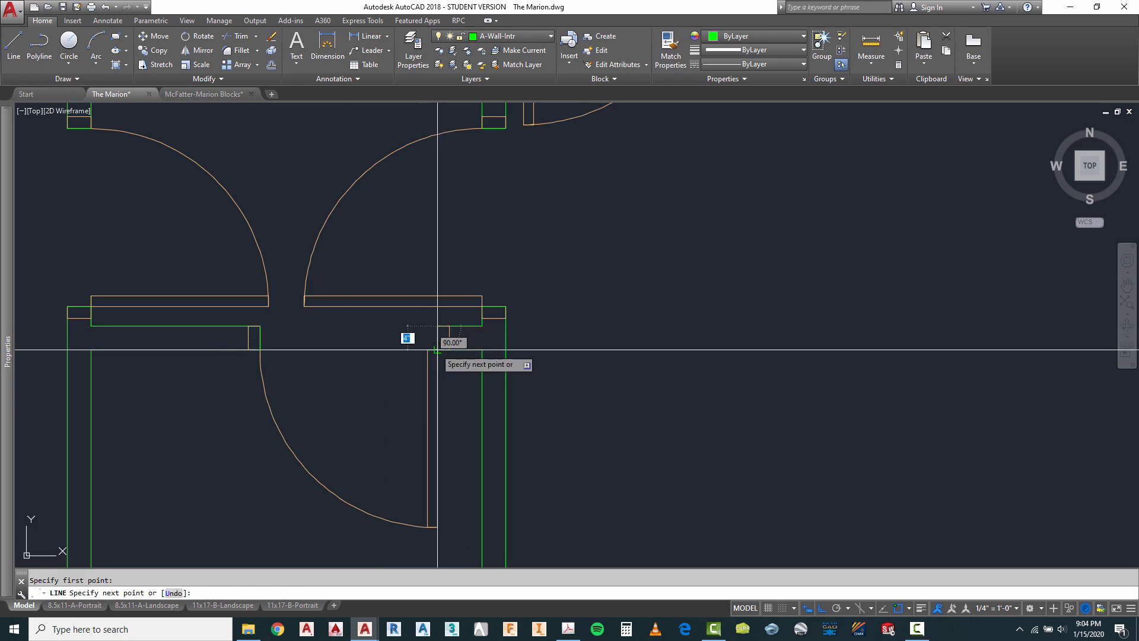
left_click(482, 350)
key("Escape")
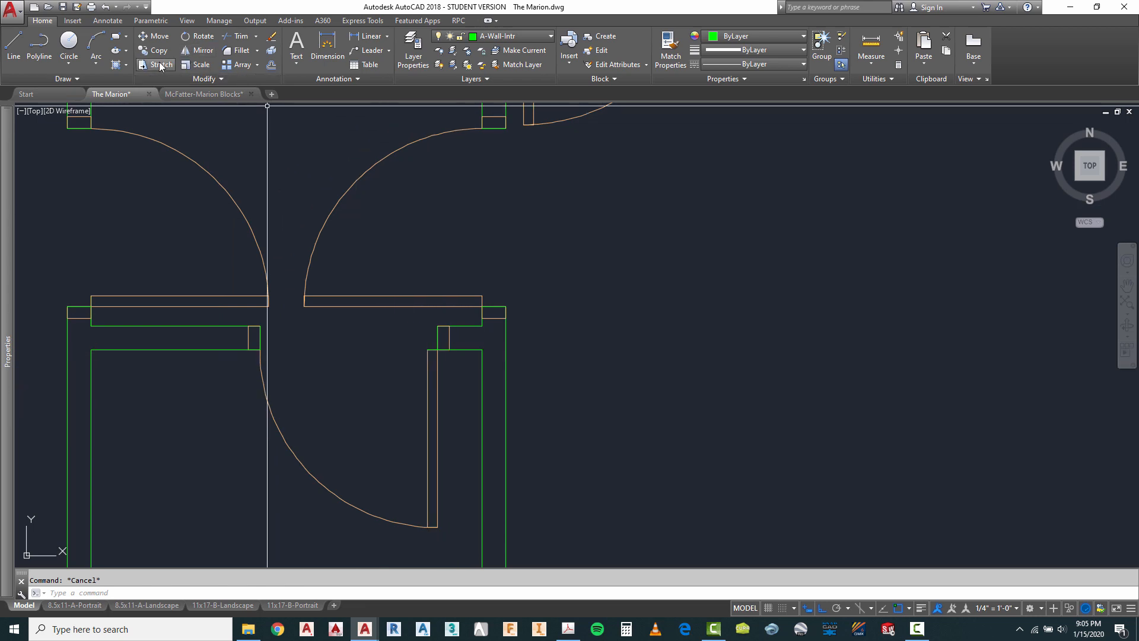
Stretch the new door and its wall opening horizontally a few inches toward the lower room's right wall.
left_click(467, 316)
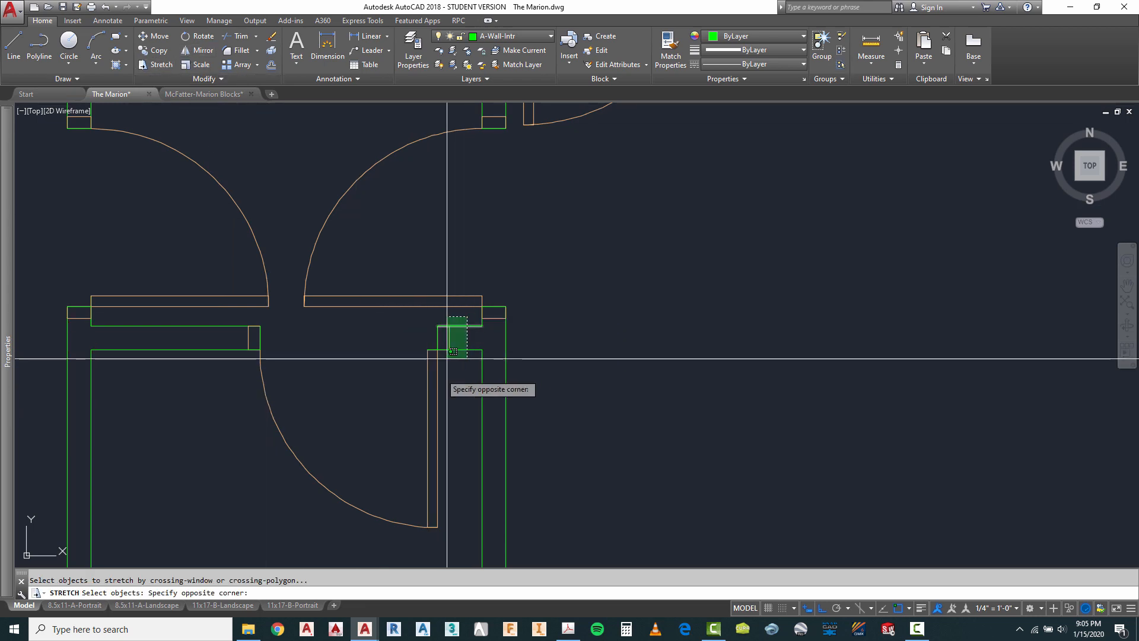
left_click(229, 540)
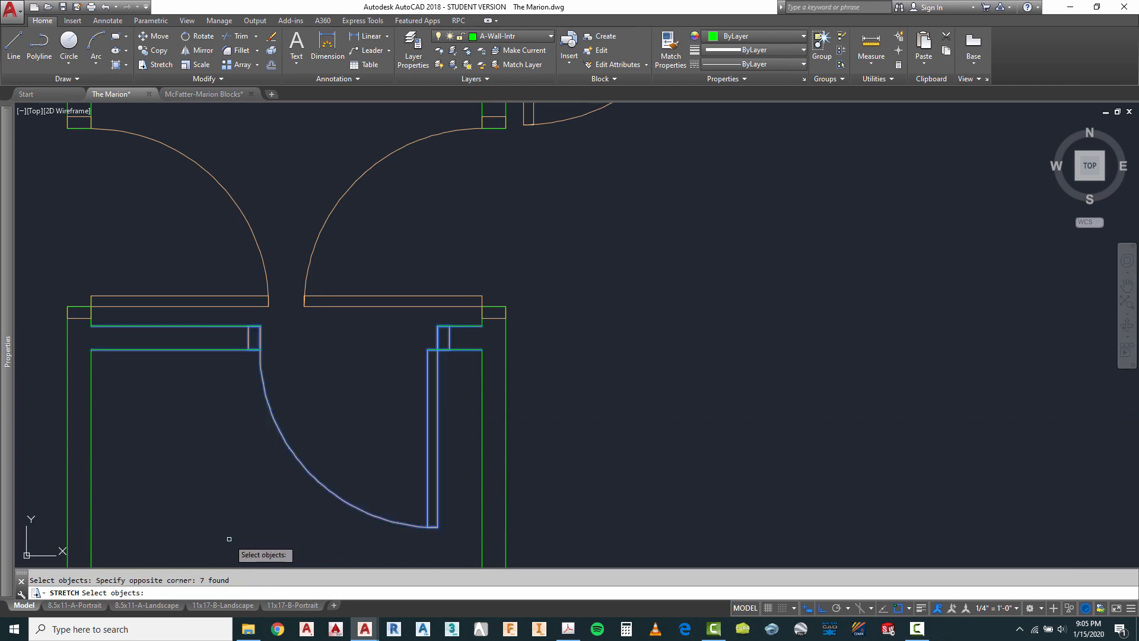
key("Return")
left_click(190, 462)
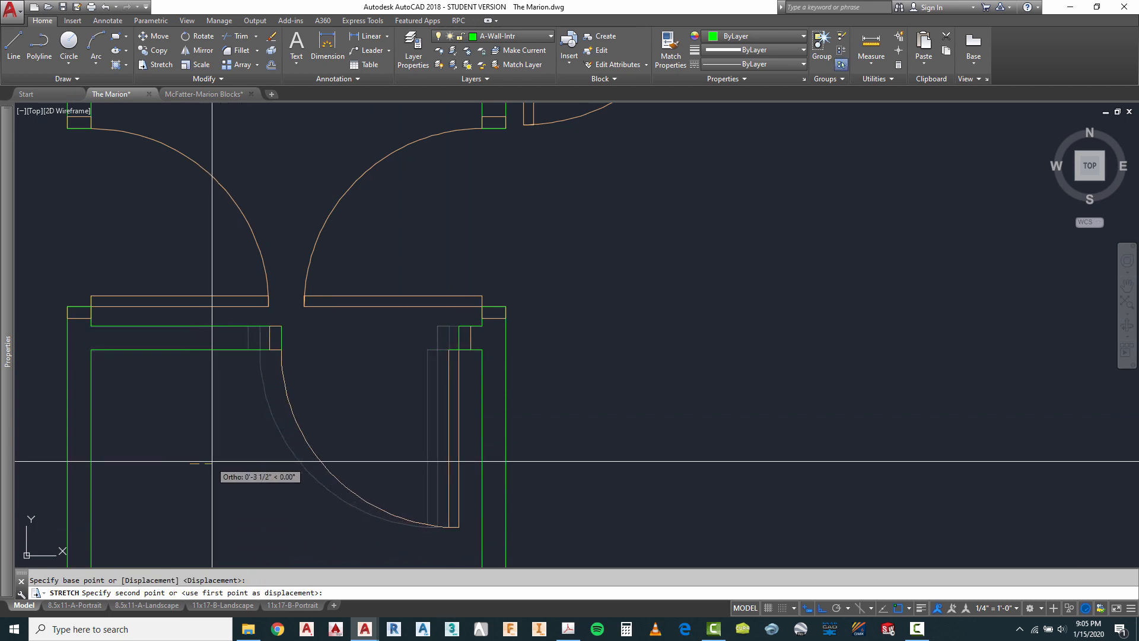
left_click(215, 462)
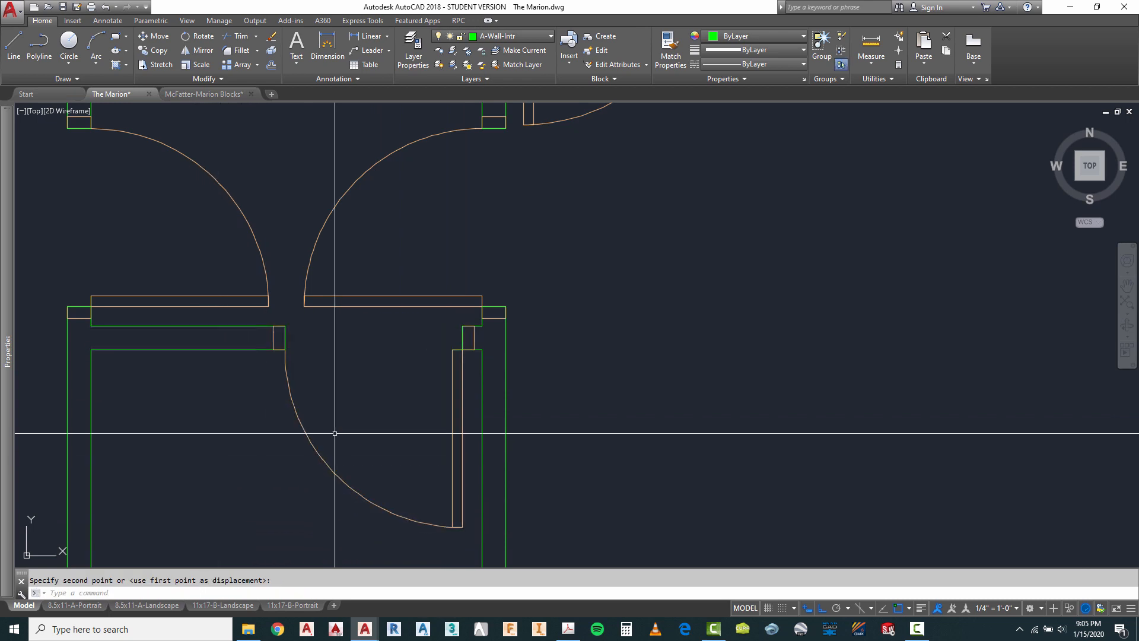
Examine the doors placed so far in the right-hand half of the floor plan.
scroll(386, 345, "down", 5)
scroll(338, 262, "down", 2)
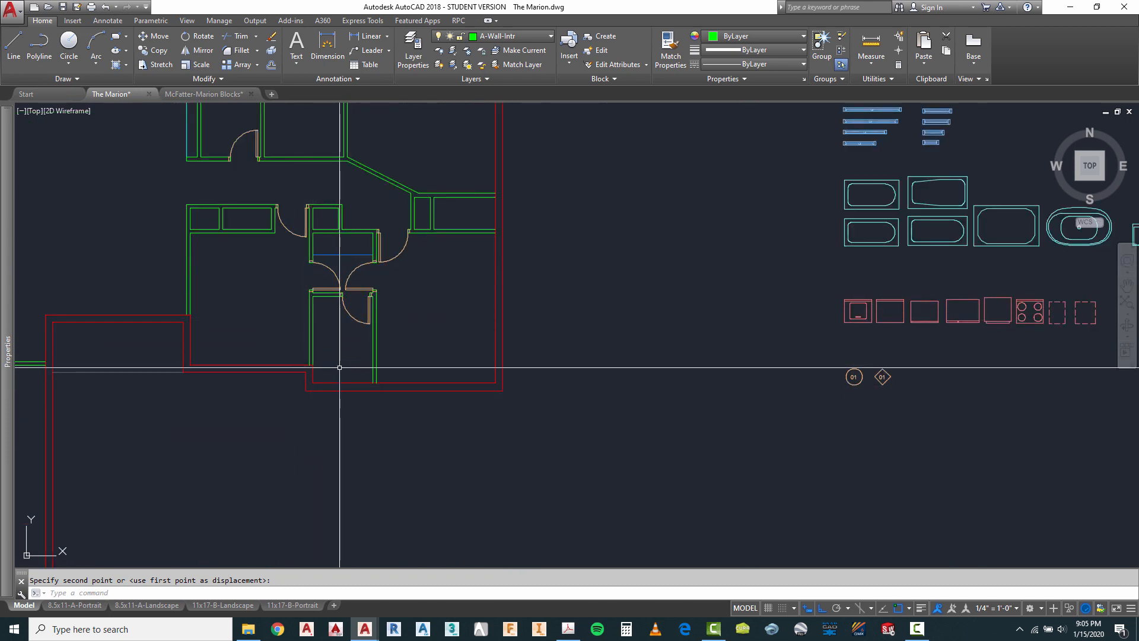
scroll(338, 305, "down", 3)
scroll(261, 252, "up", 3)
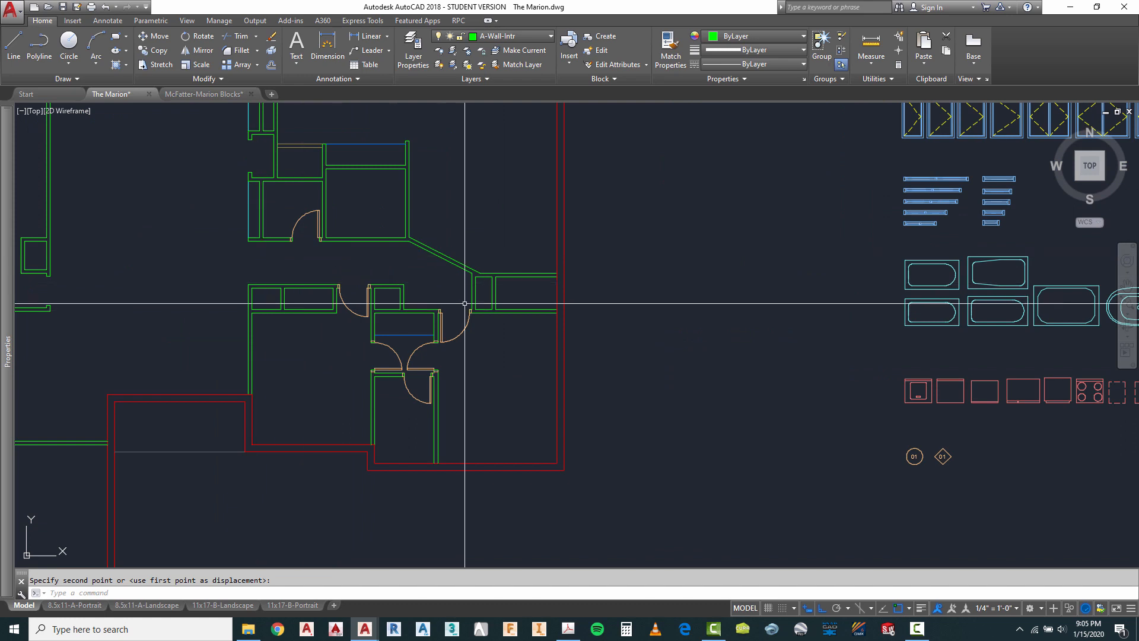
scroll(428, 306, "down", 3)
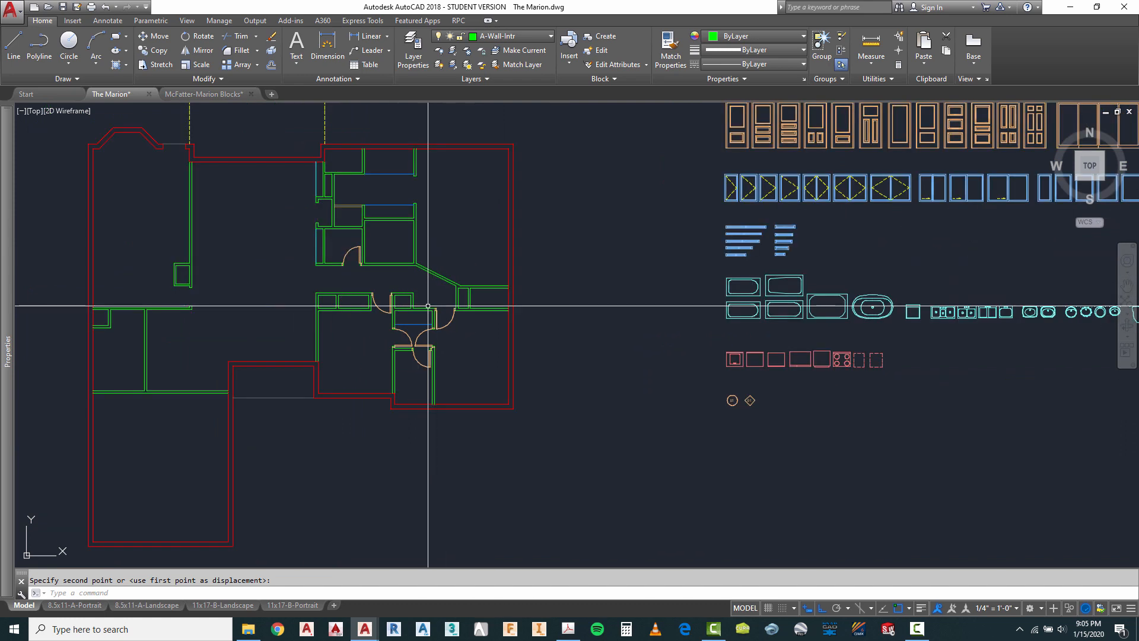
scroll(383, 236, "up", 3)
scroll(362, 360, "up", 2)
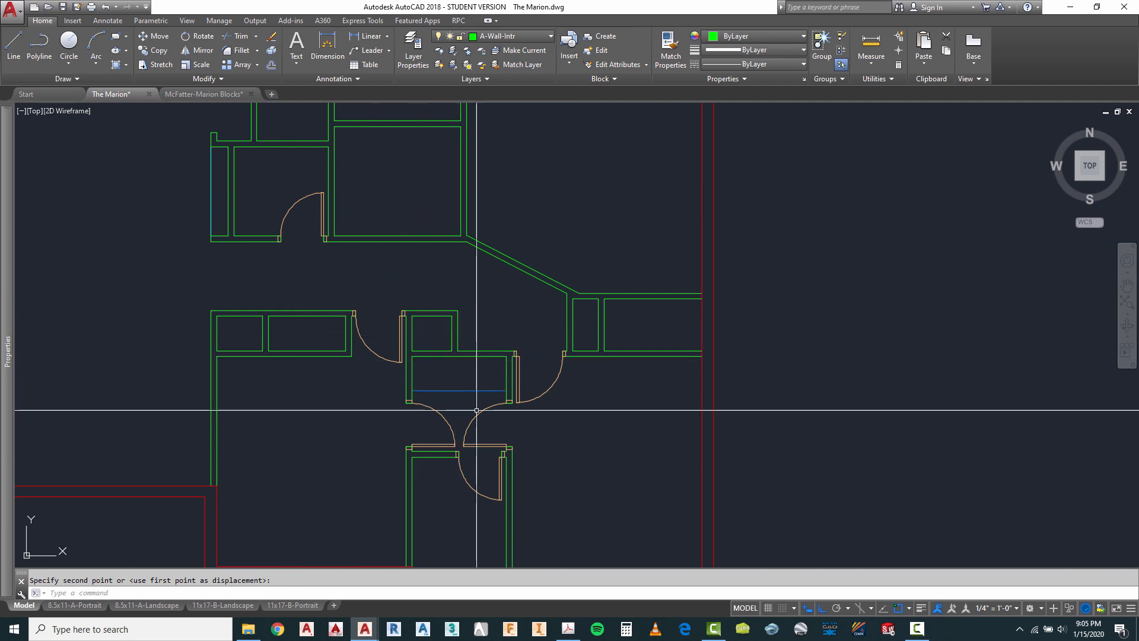
scroll(225, 238, "down", 2)
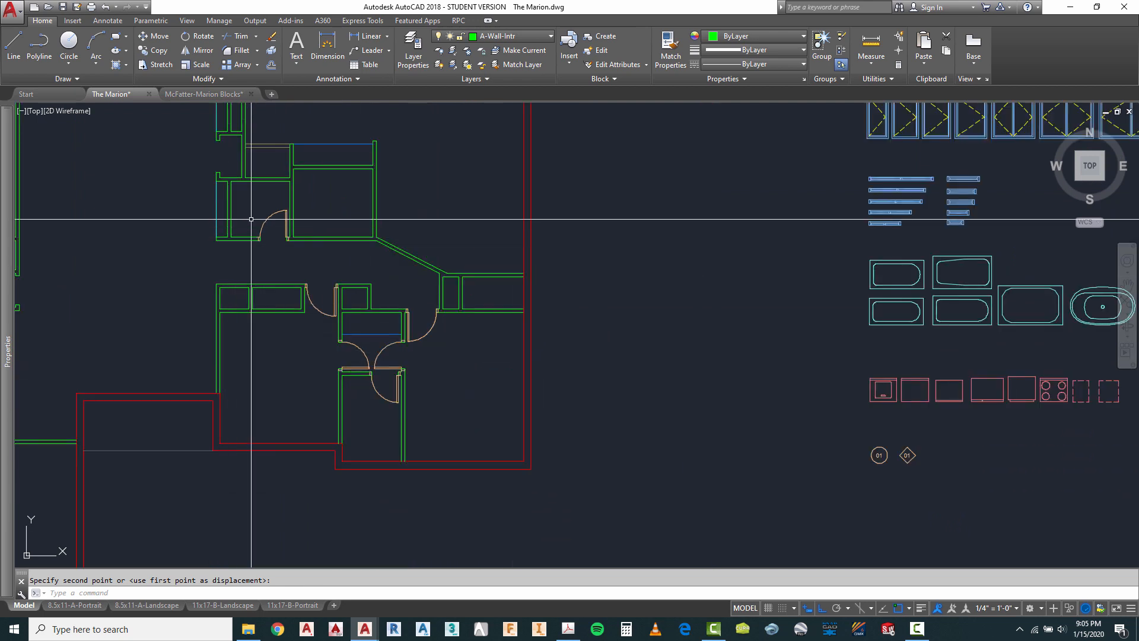
Check the closet door types and sizes on the Marion Red Lines.pdf plan, and return to The Marion drawing.
left_click(568, 629)
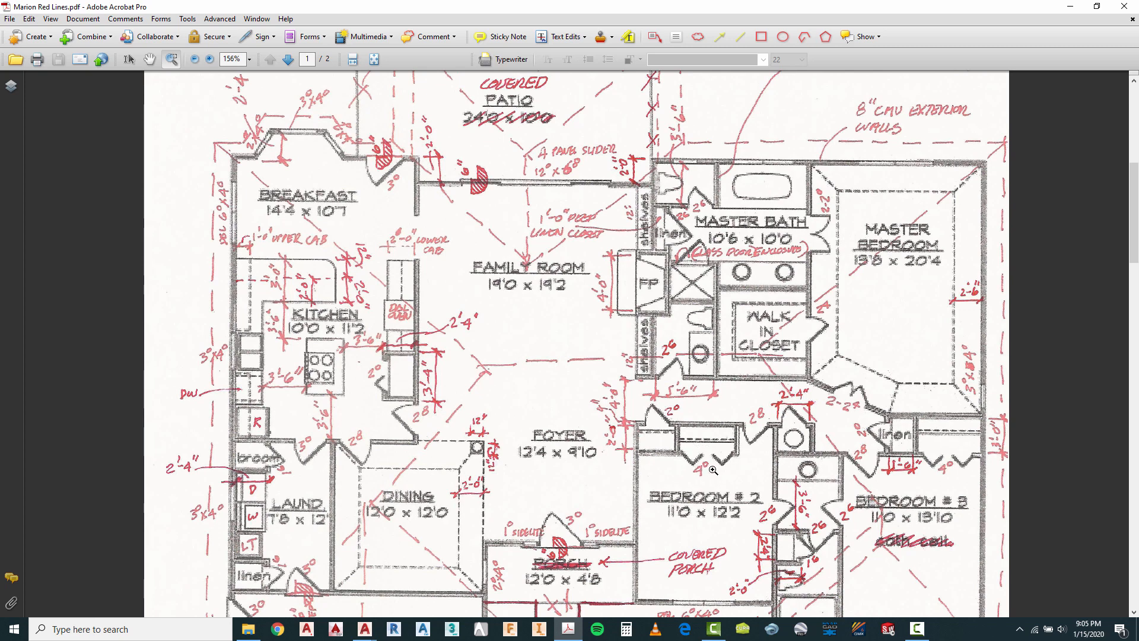
left_click(367, 631)
left_click(309, 576)
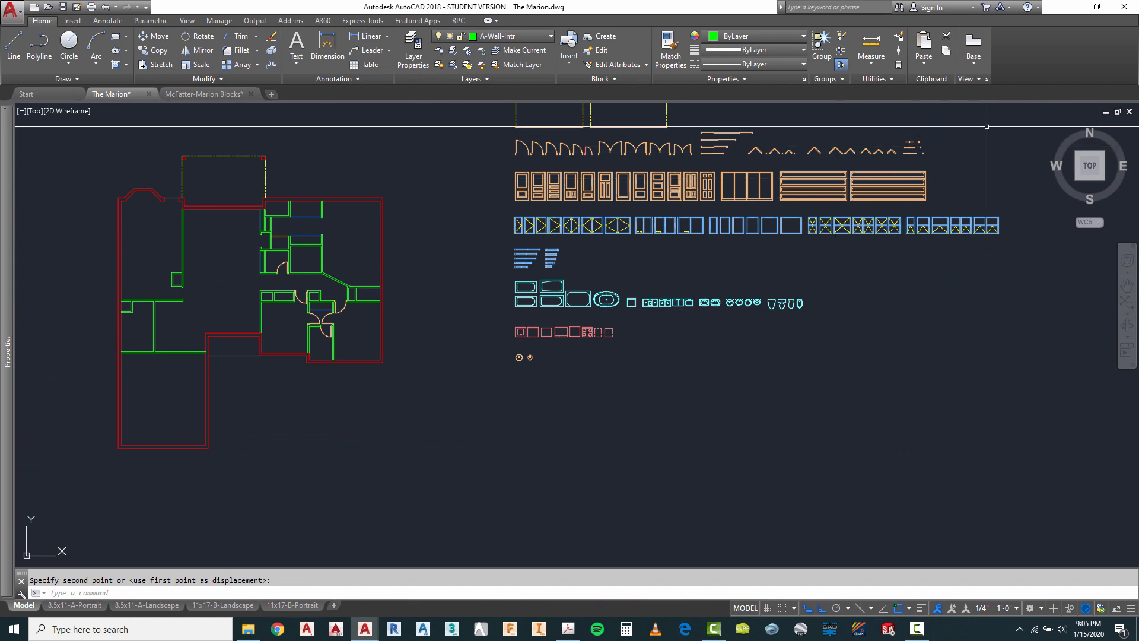
Measure the distance between the jambs of the smallest single-jamb bifold pair in the block library, and examine the neighbouring bifold blocks.
scroll(890, 133, "up", 8)
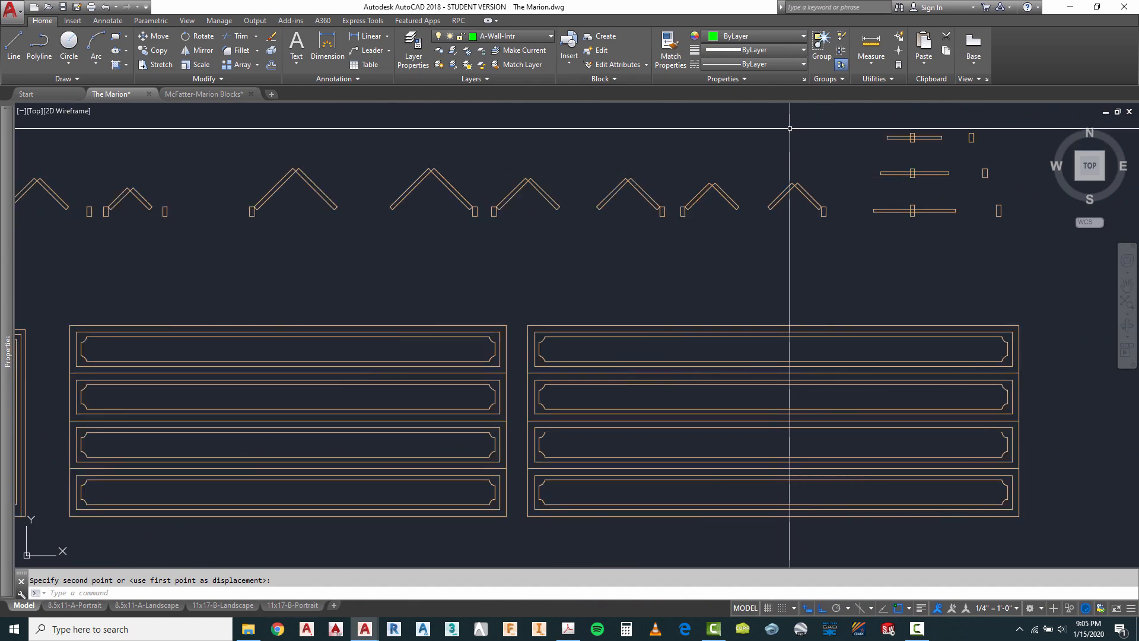
left_click(872, 48)
scroll(789, 211, "up", 6)
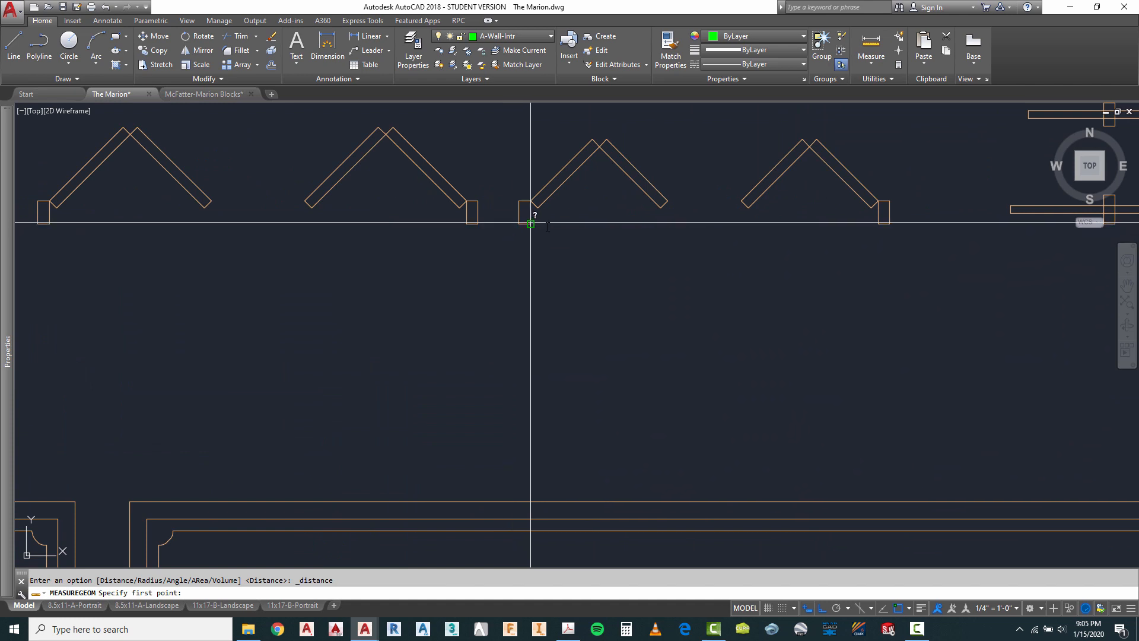
left_click(530, 224)
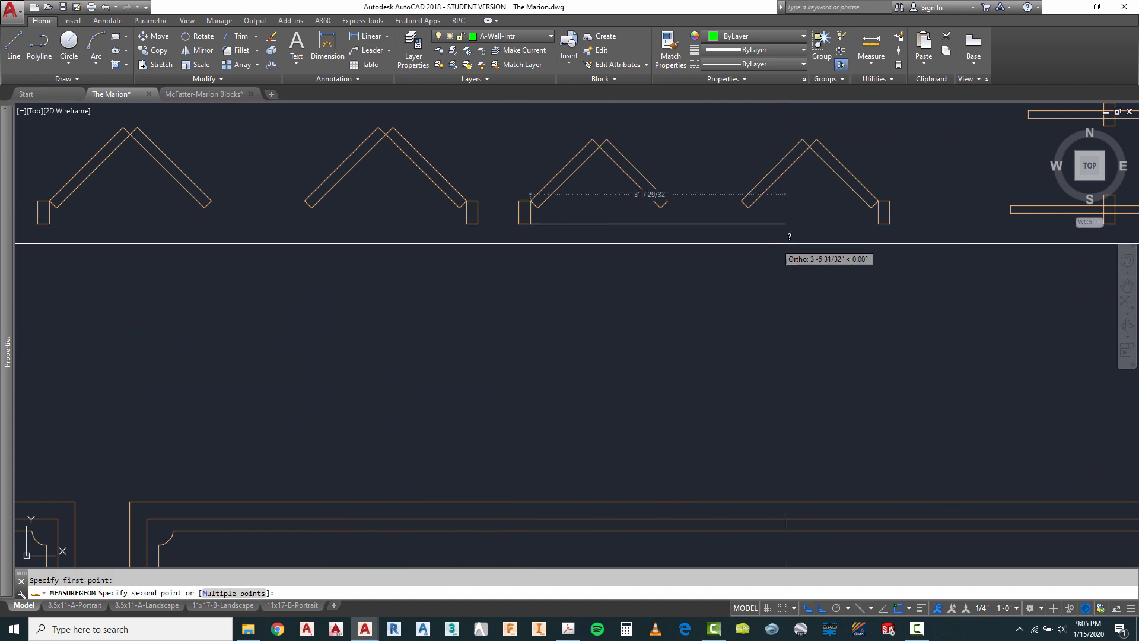
left_click(878, 224)
scroll(809, 237, "down", 3)
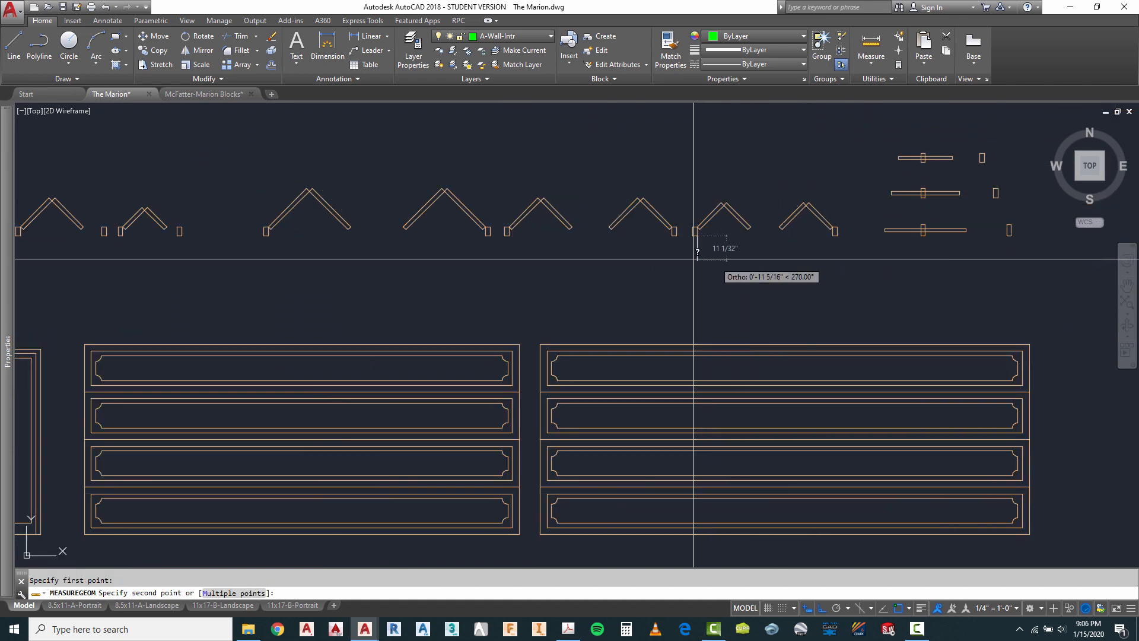
key("Escape")
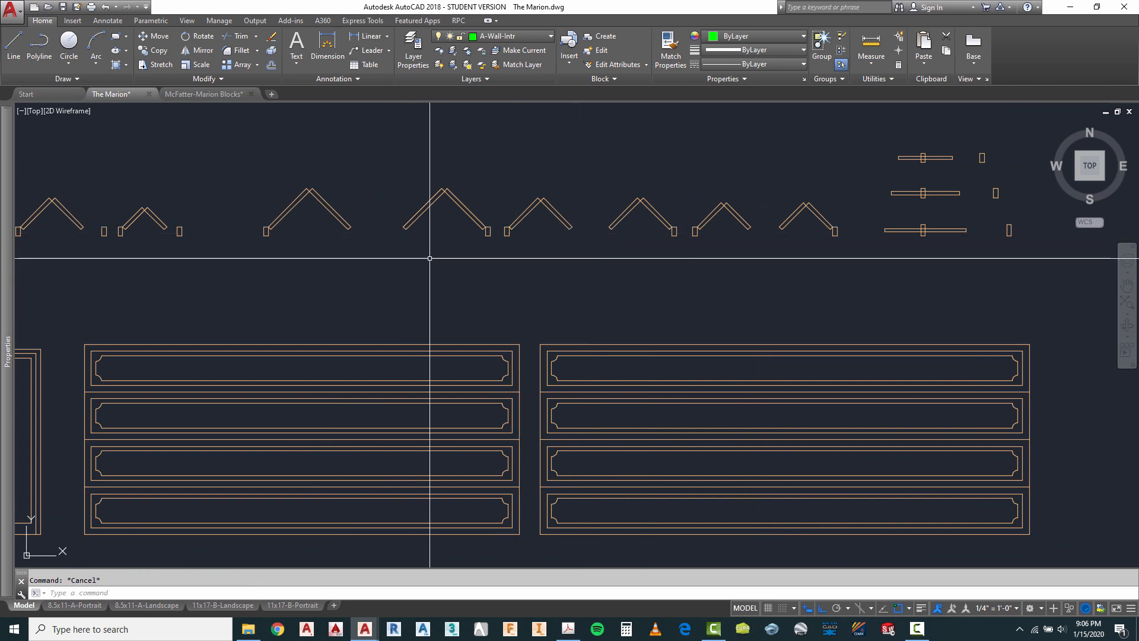
scroll(674, 337, "down", 2)
scroll(234, 270, "up", 2)
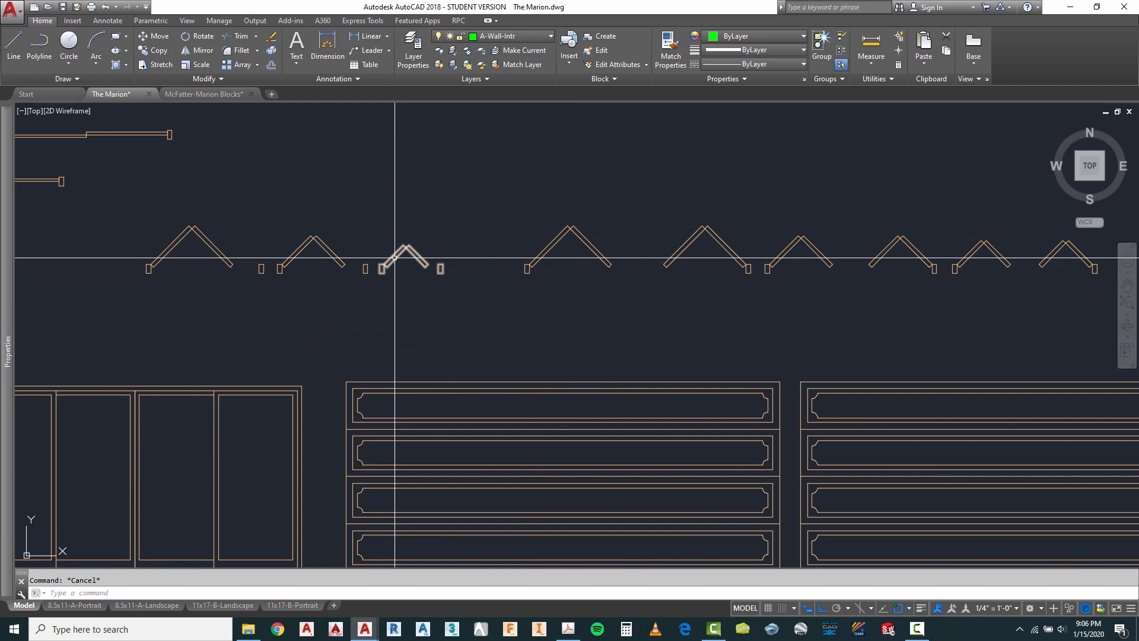
scroll(363, 275, "down", 4)
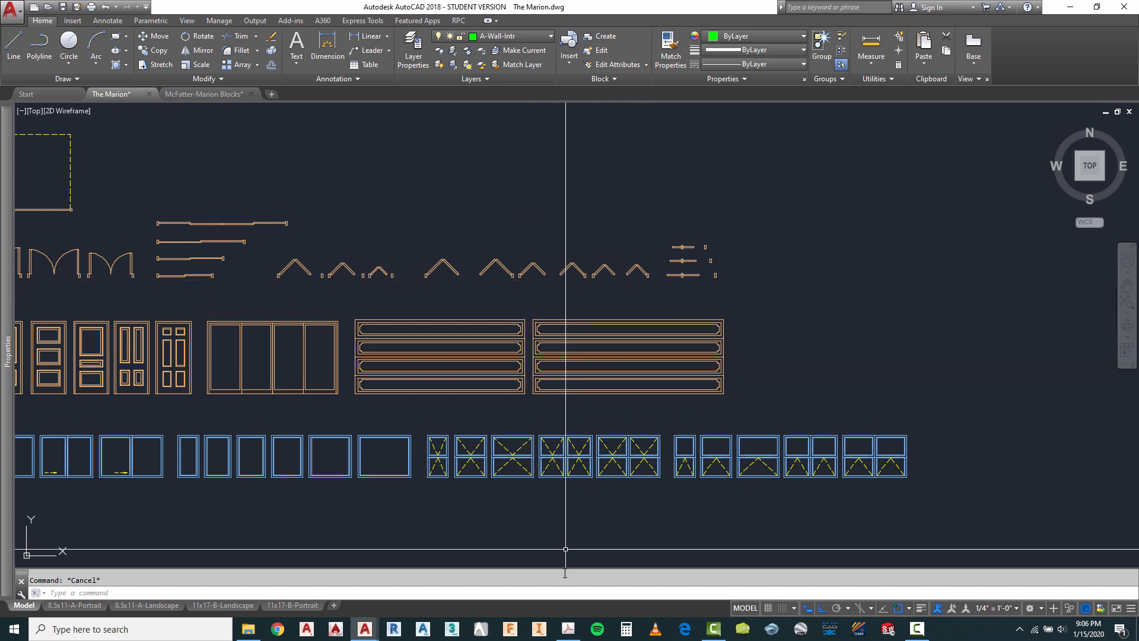
Review the bedroom and master bath doors on the red-line PDF plan, and return to The Marion drawing.
left_click(567, 629)
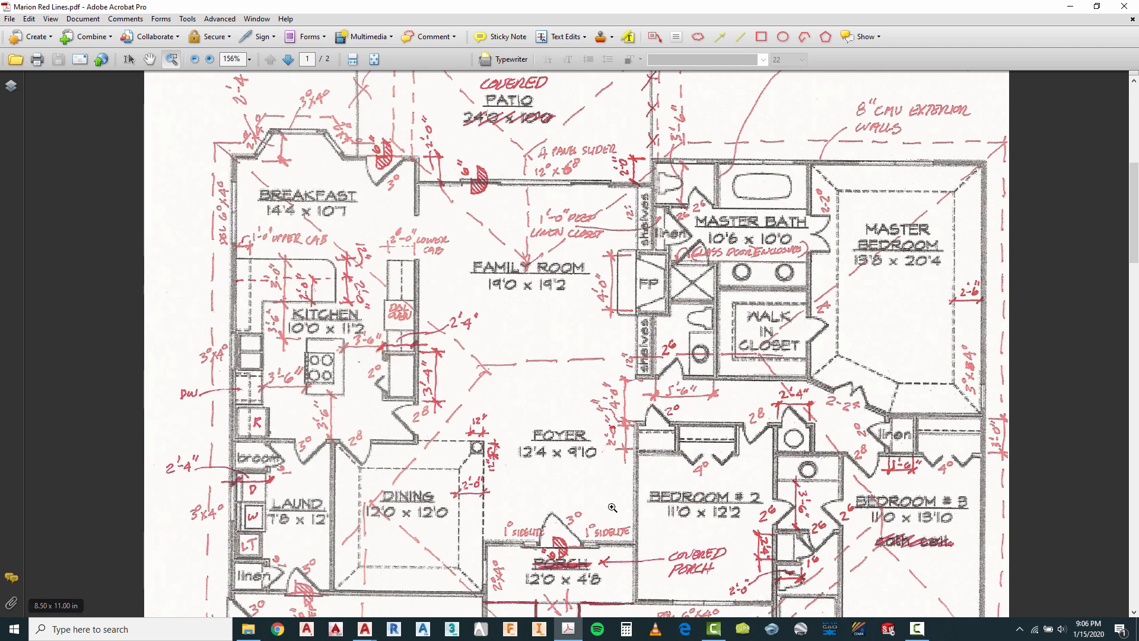
scroll(933, 481, "down", 2)
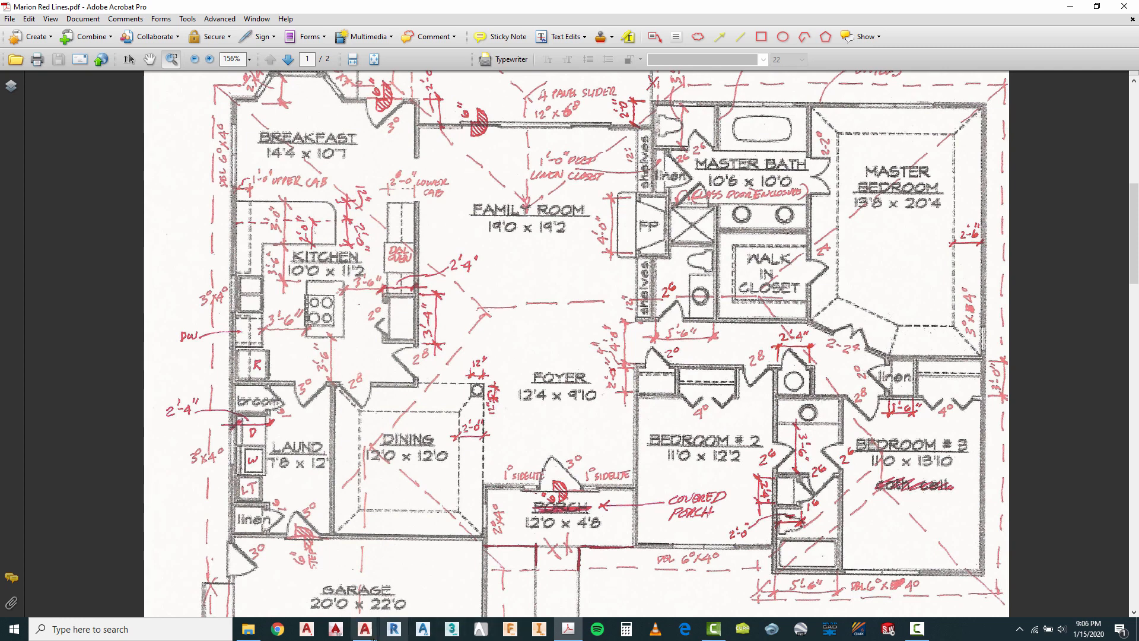
left_click(365, 630)
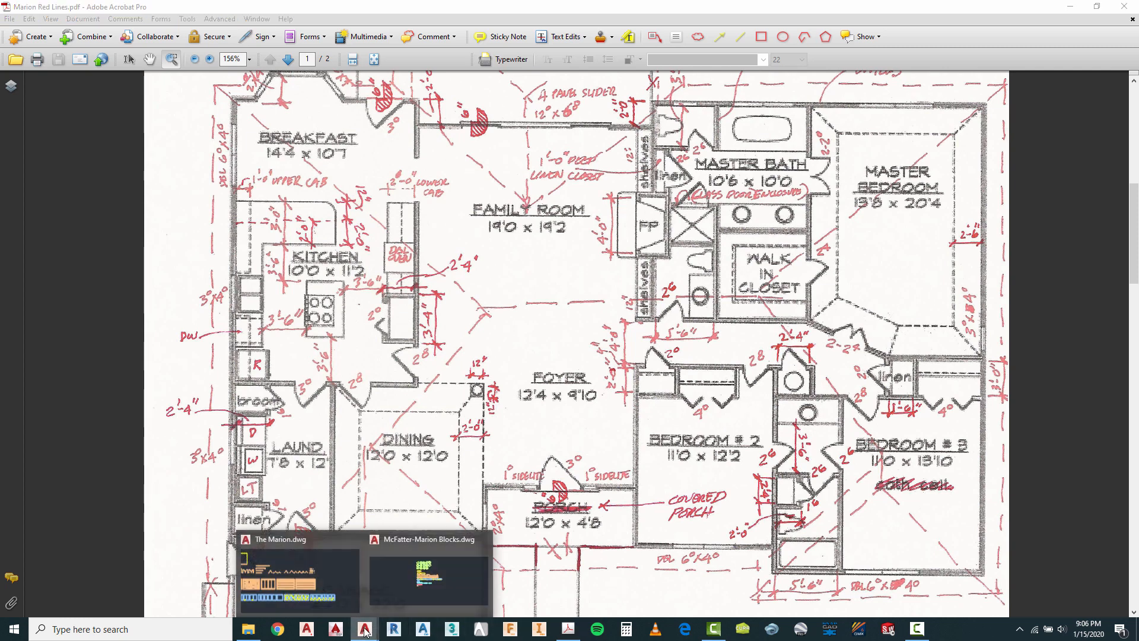
left_click(331, 594)
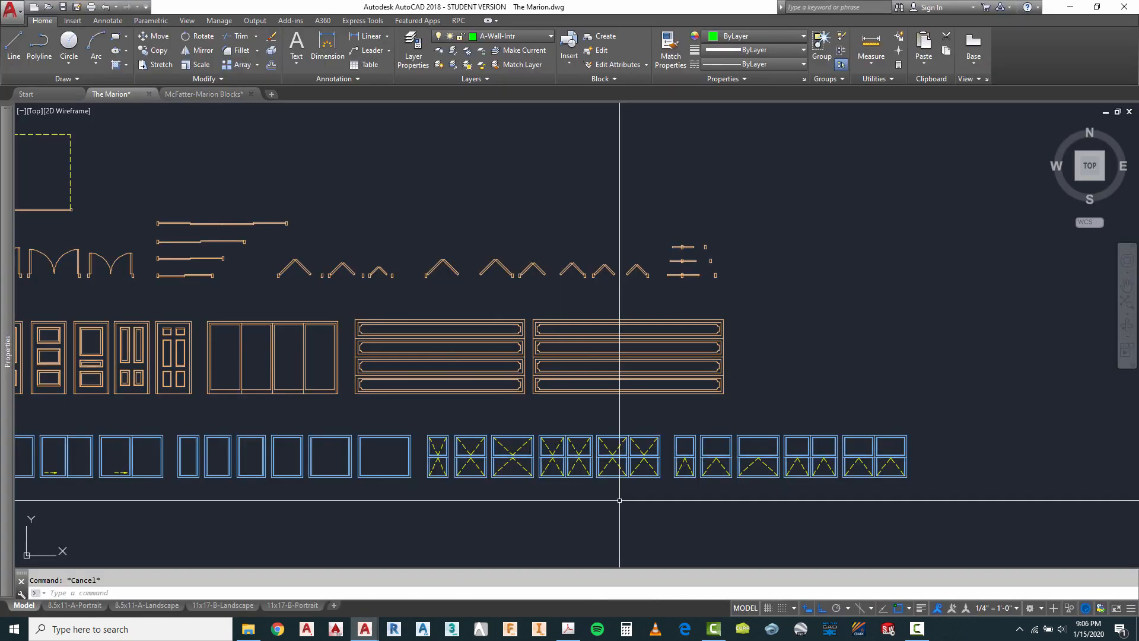
Copy the lower bath room's door 13'-6" straight up into the bottom wall of the small room at the exterior wall.
scroll(614, 494, "up", 3)
scroll(613, 493, "down", 5)
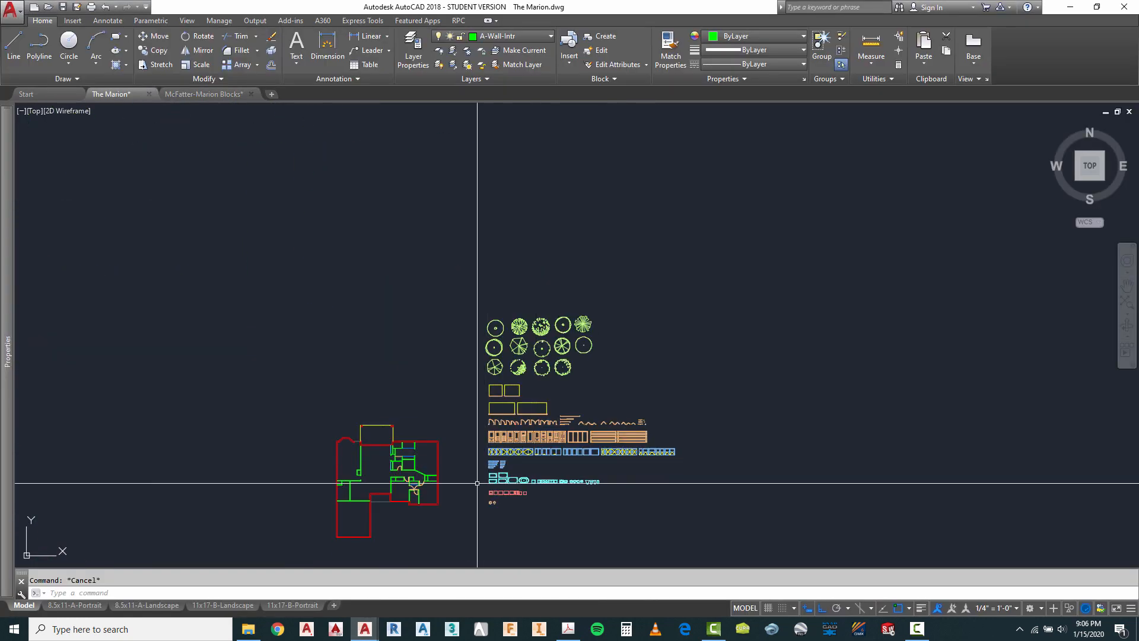
scroll(415, 483, "up", 4)
scroll(393, 482, "up", 3)
scroll(394, 394, "up", 3)
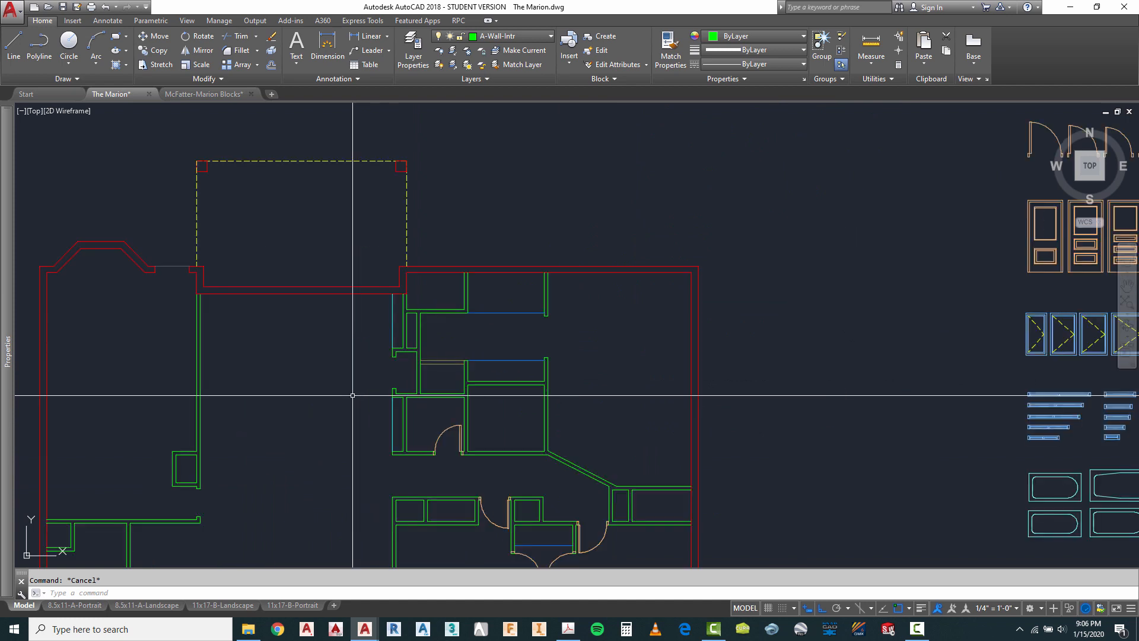
scroll(409, 287, "up", 2)
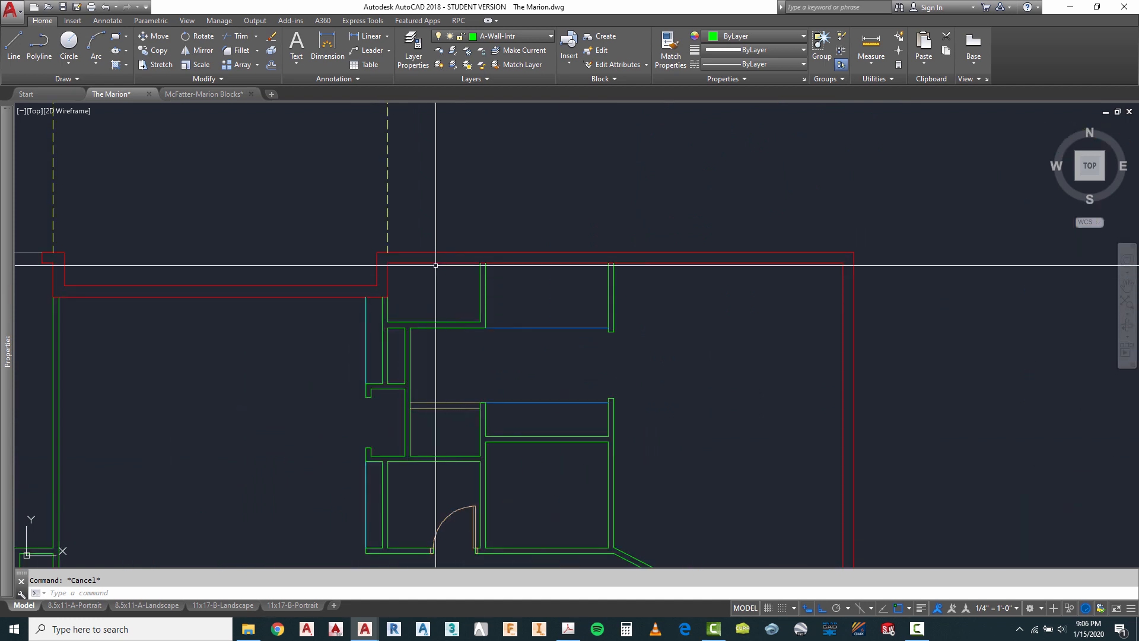
scroll(369, 288, "down", 2)
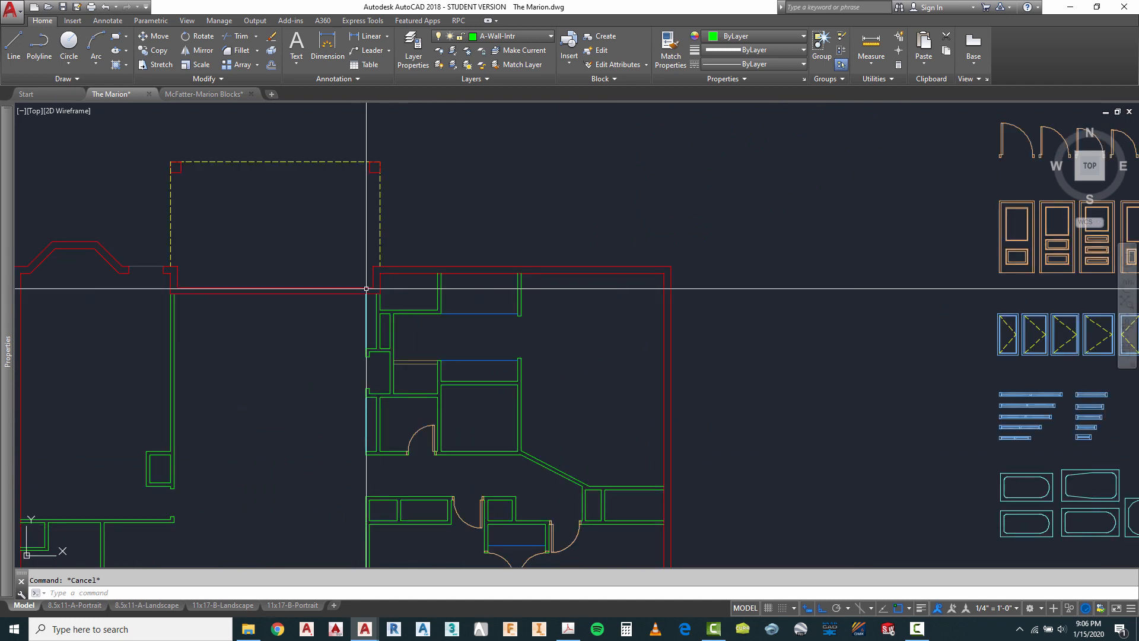
scroll(433, 448, "up", 4)
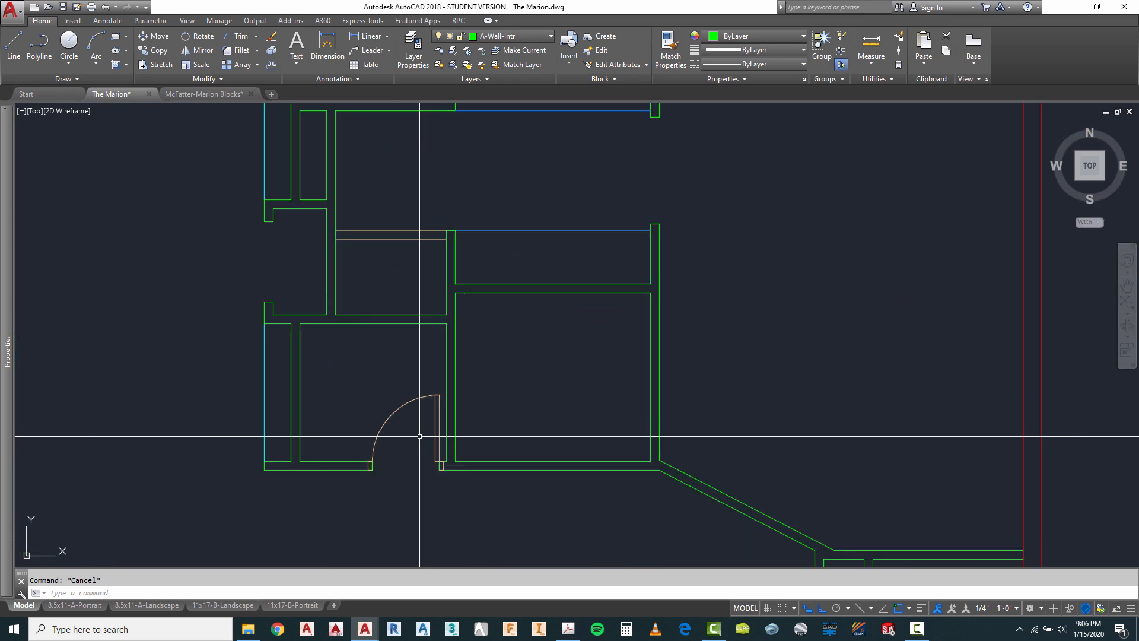
type("o")
key("Return")
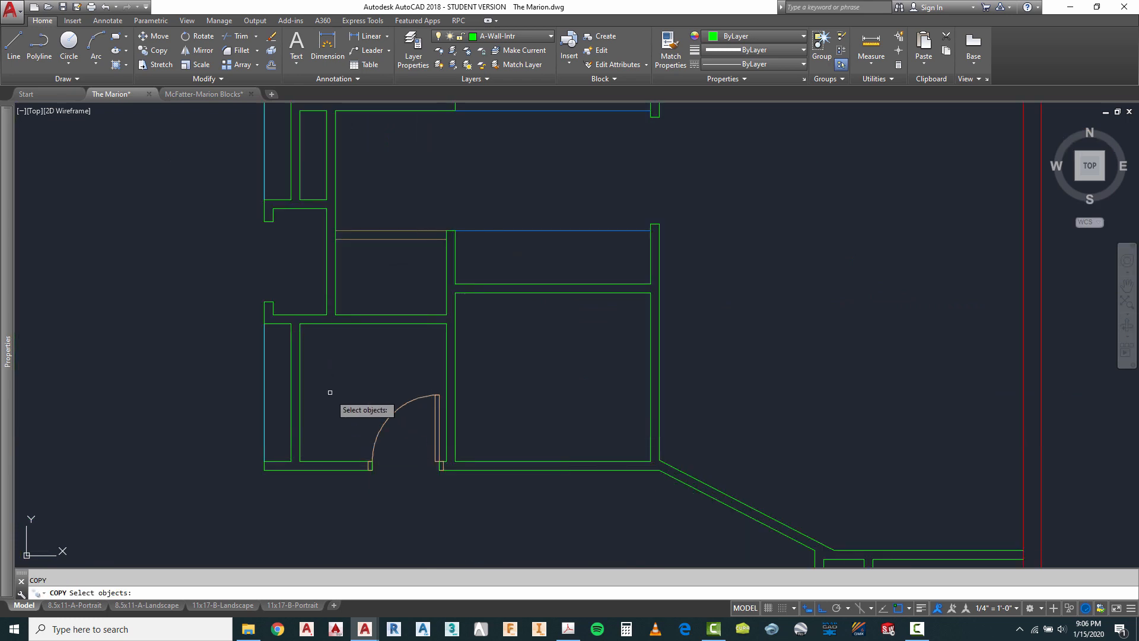
left_click(346, 373)
scroll(448, 505, "up", 4)
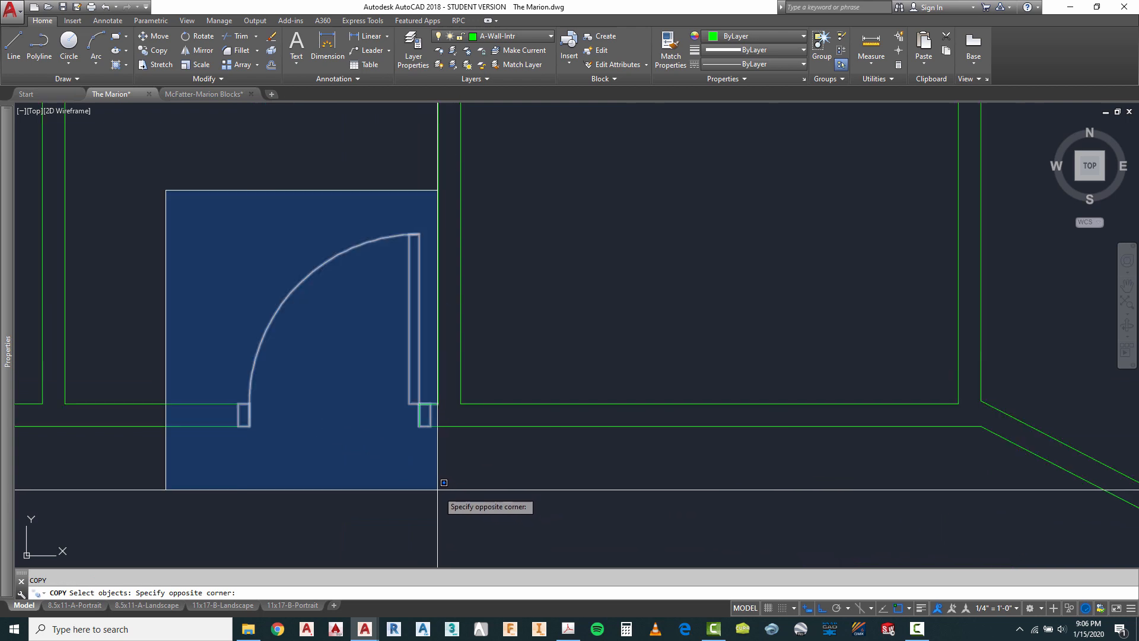
left_click(434, 486)
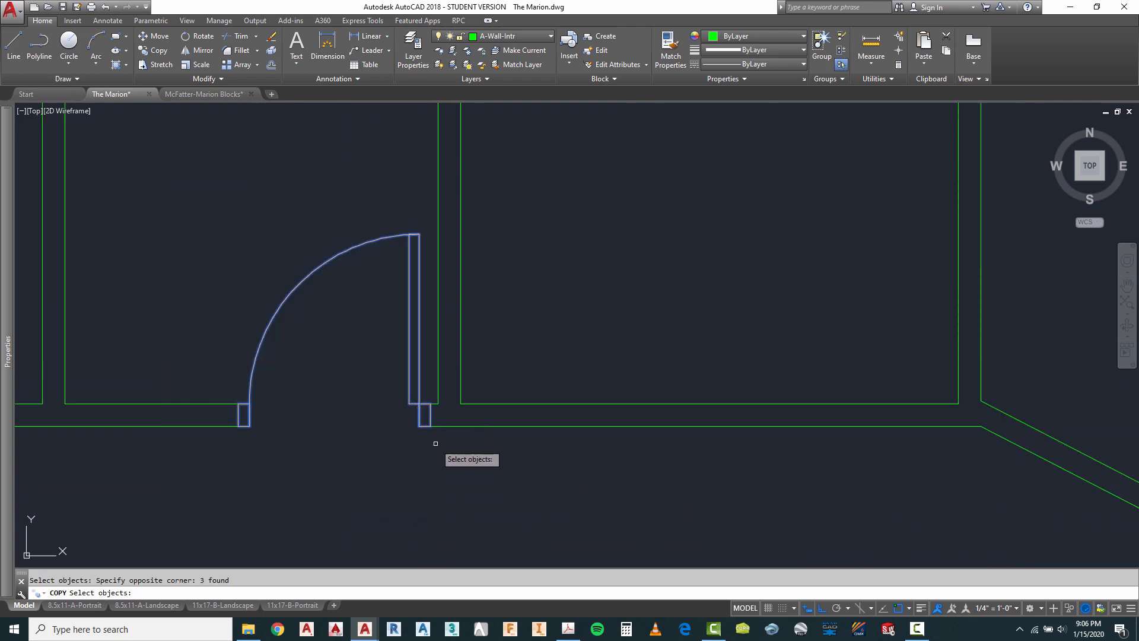
key("Return")
left_click(438, 404)
scroll(454, 503, "down", 4)
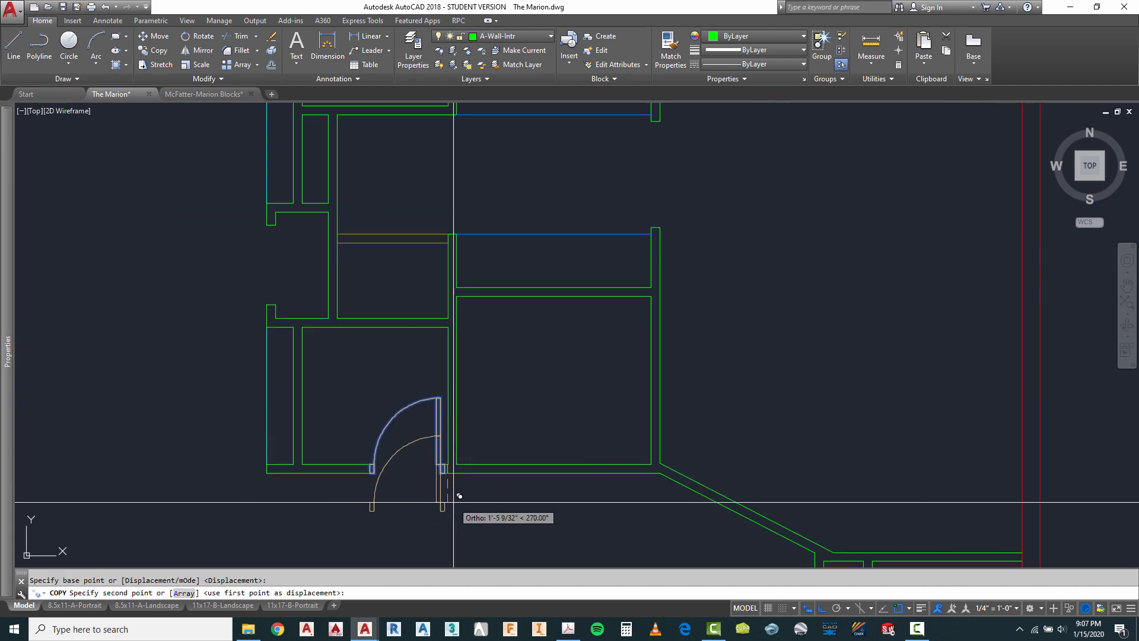
scroll(457, 478, "down", 2)
scroll(453, 254, "up", 4)
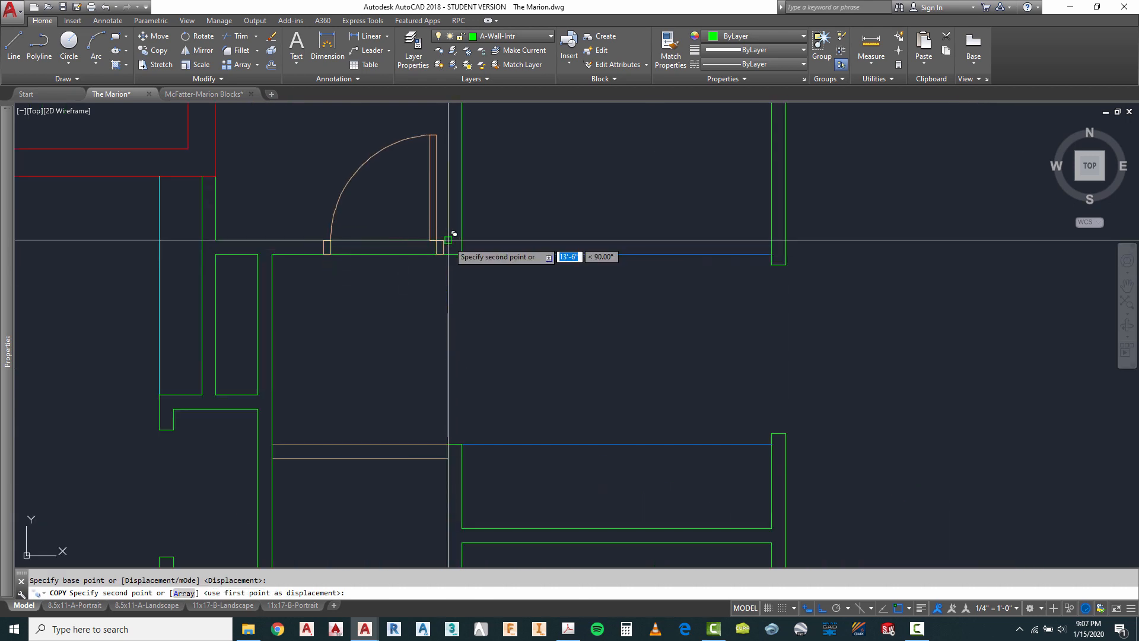
left_click(448, 240)
key("Escape")
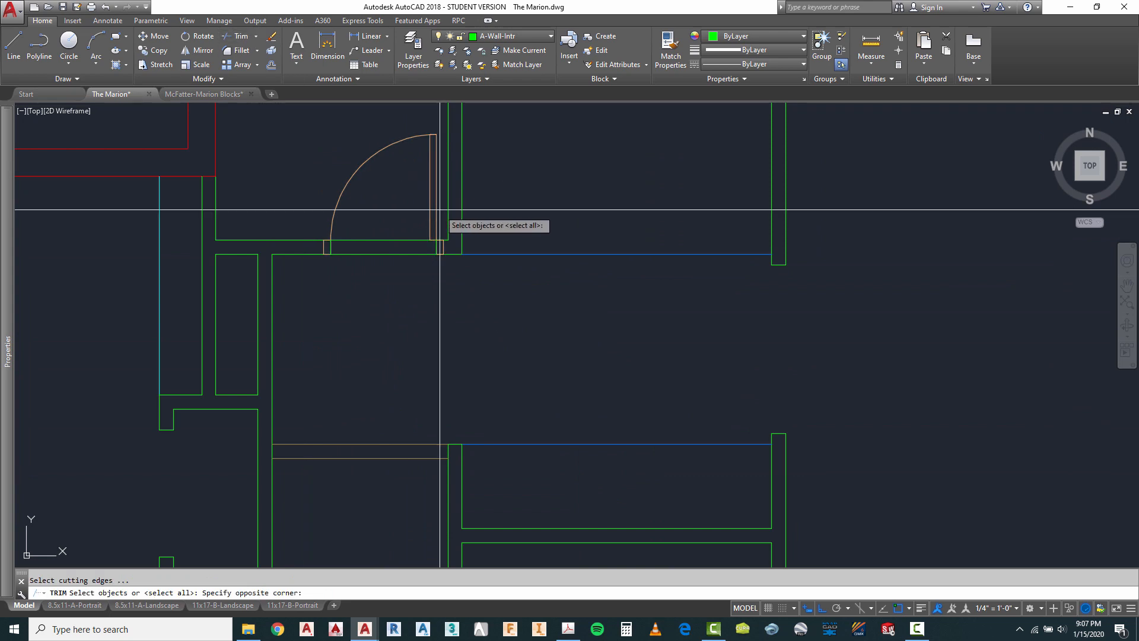
Trim both wall lines between the copied door's jambs to cut the upper small room's opening.
left_click(338, 255)
key("Return")
left_click(377, 267)
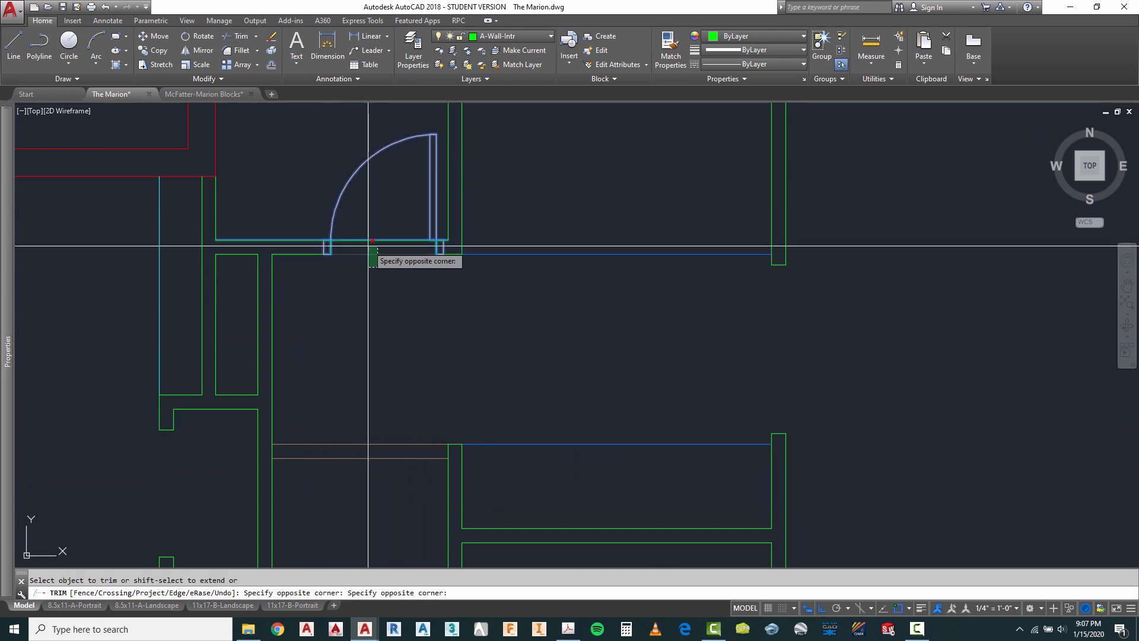
left_click(359, 236)
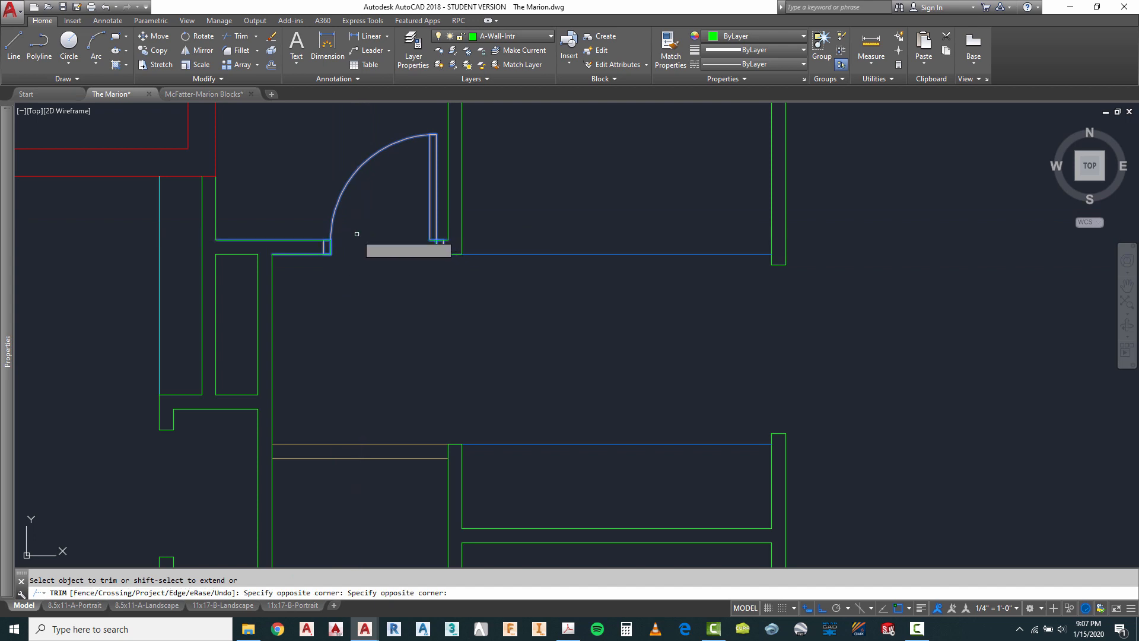
key("Escape")
scroll(522, 243, "down", 4)
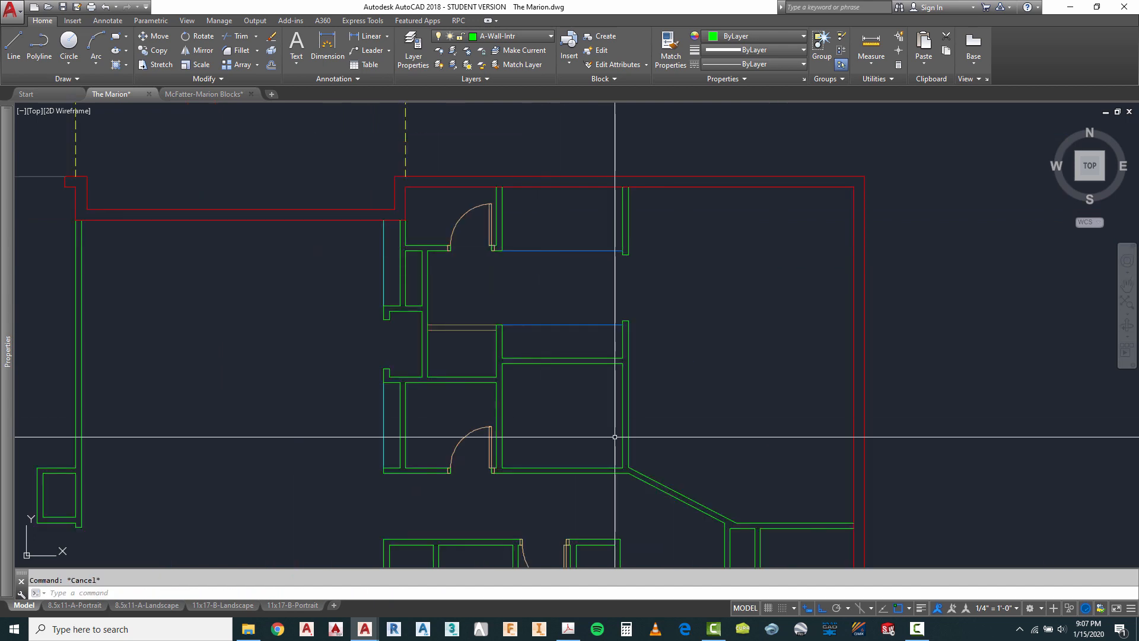
Check the door between master bath and master bedroom on the red-line PDF, and return to The Marion drawing.
scroll(623, 436, "up", 2)
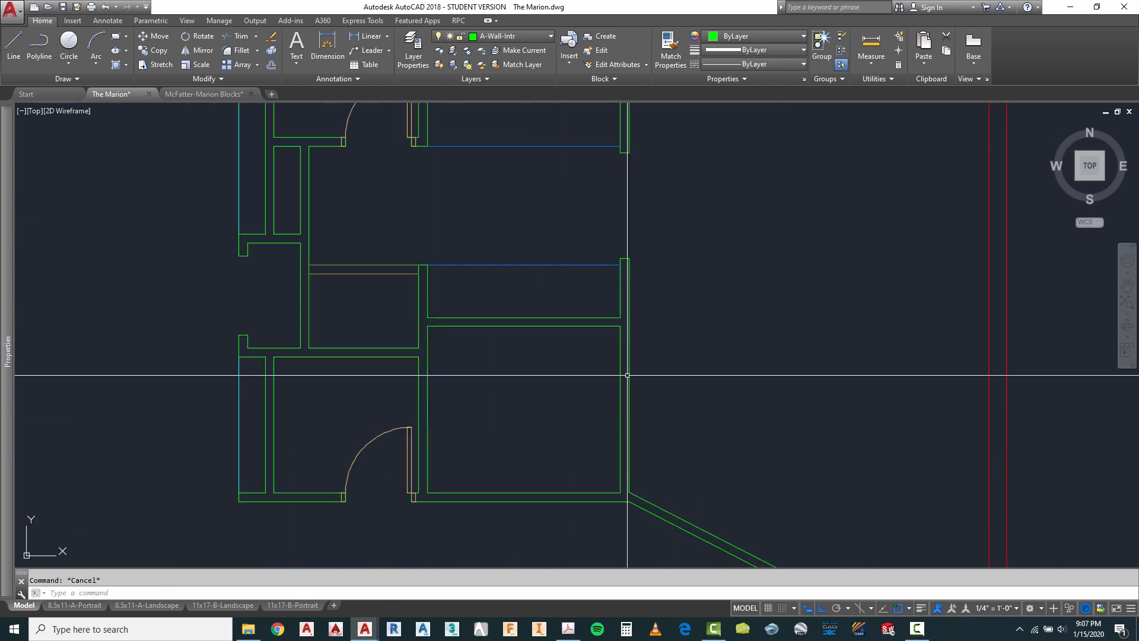
left_click(569, 629)
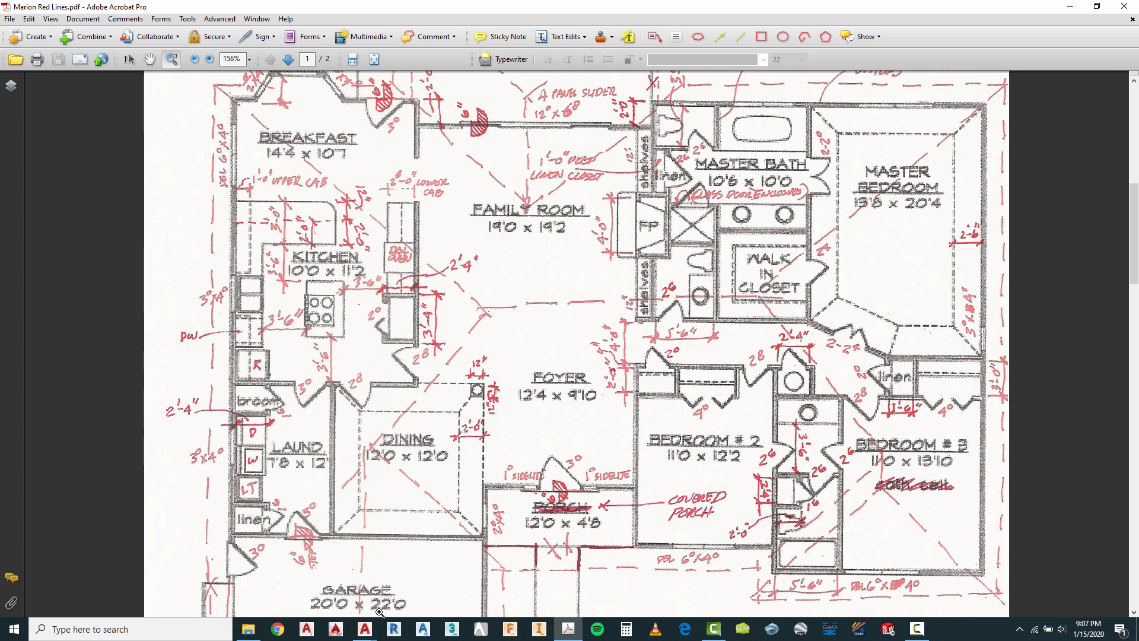
mouse_move(365, 633)
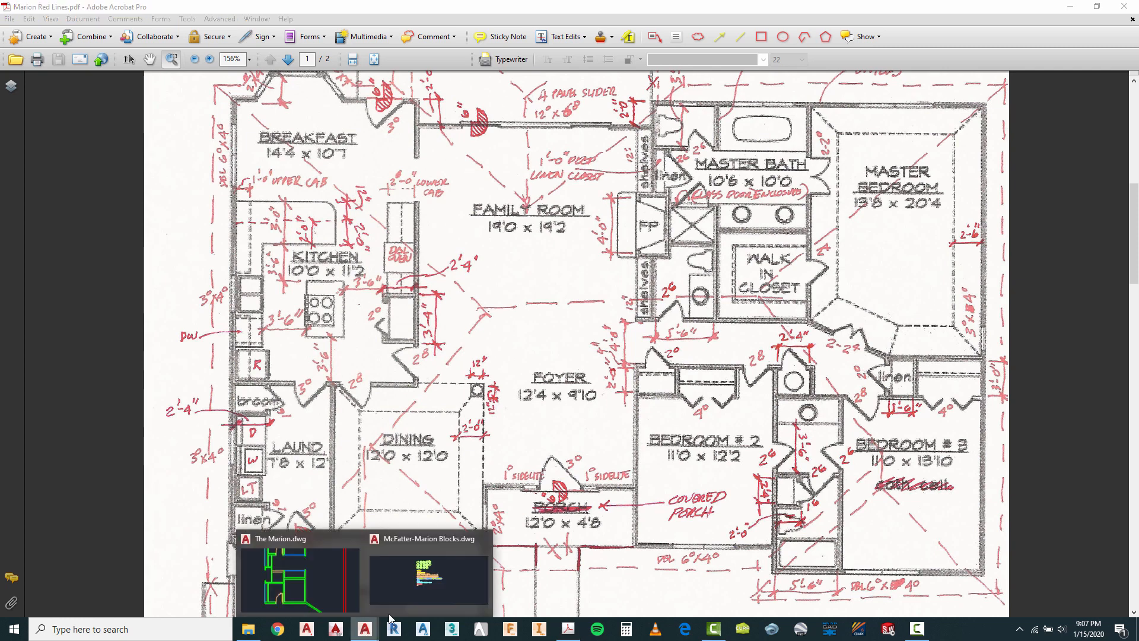
left_click(334, 596)
Measure the opening between the jambs of the third double door among the door blocks beside the floor plan.
scroll(626, 419, "down", 3)
scroll(623, 376, "up", 3)
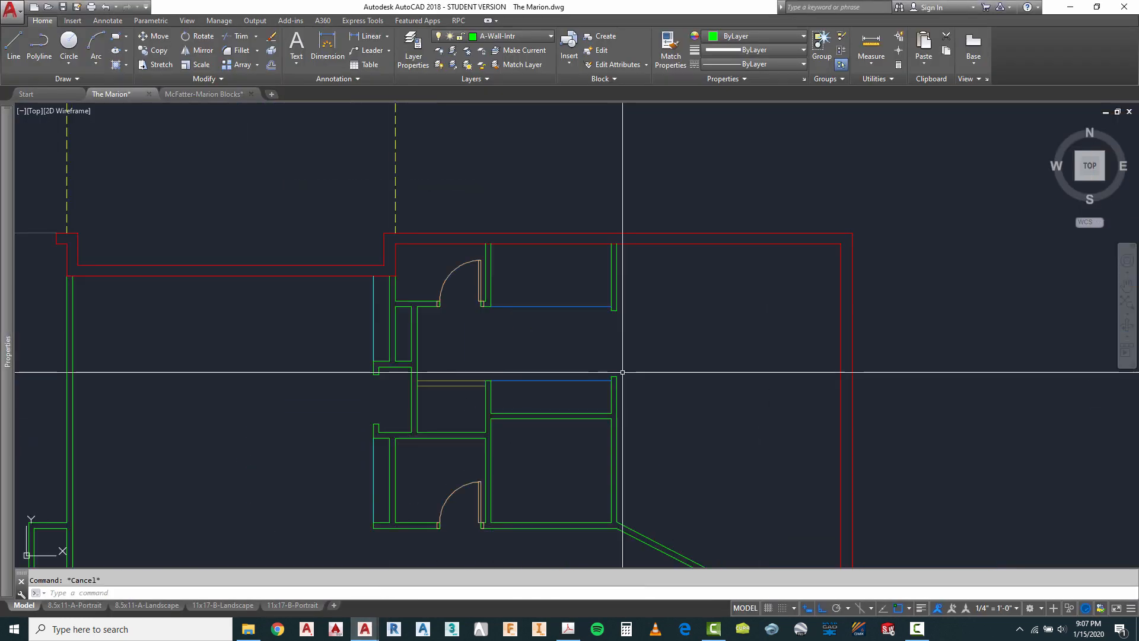
scroll(546, 351, "down", 5)
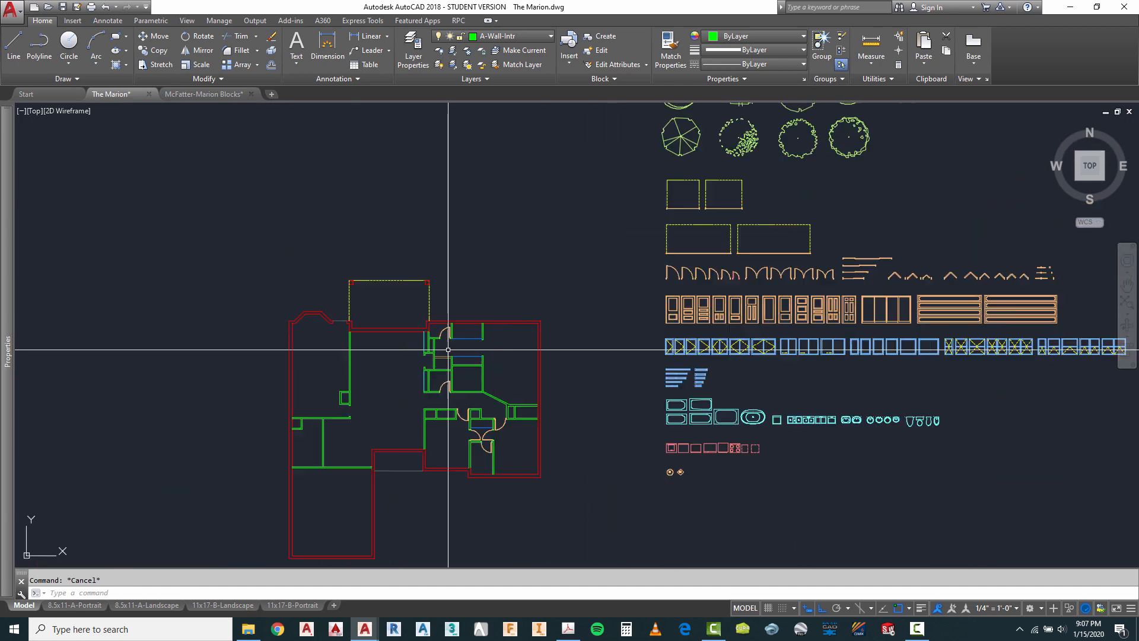
scroll(819, 263, "up", 3)
scroll(819, 263, "up", 4)
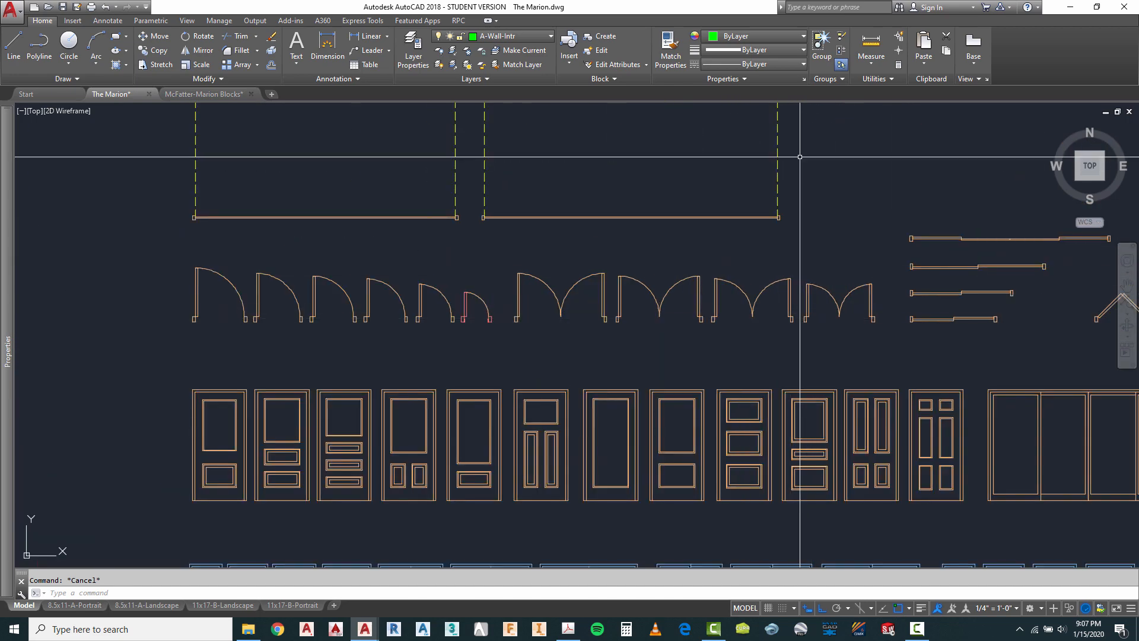
left_click(758, 299)
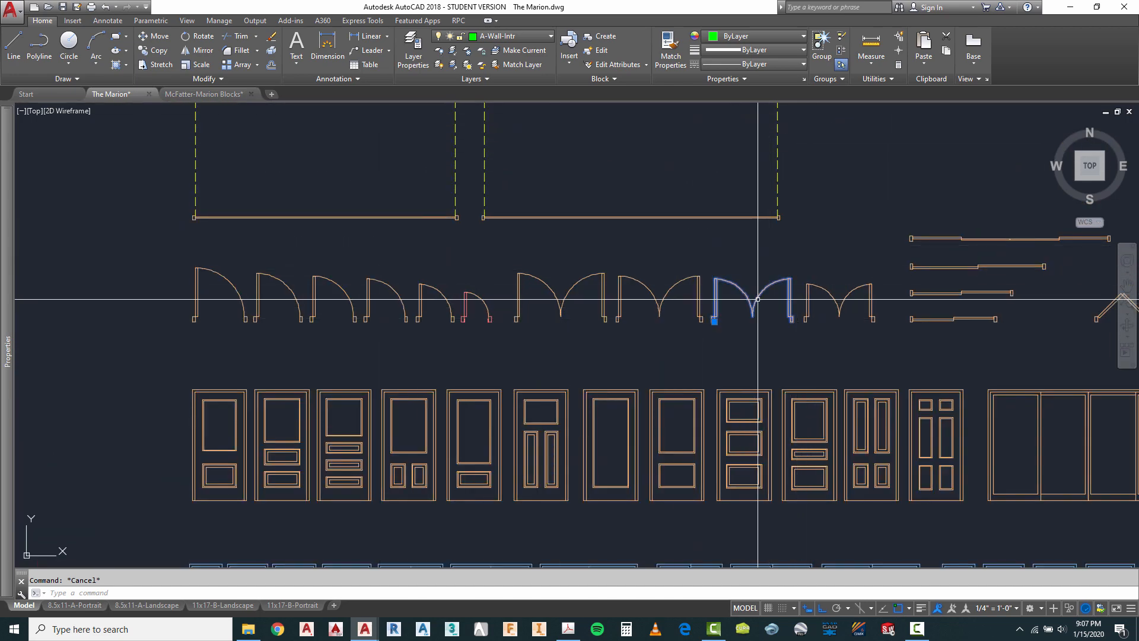
right_click(767, 328)
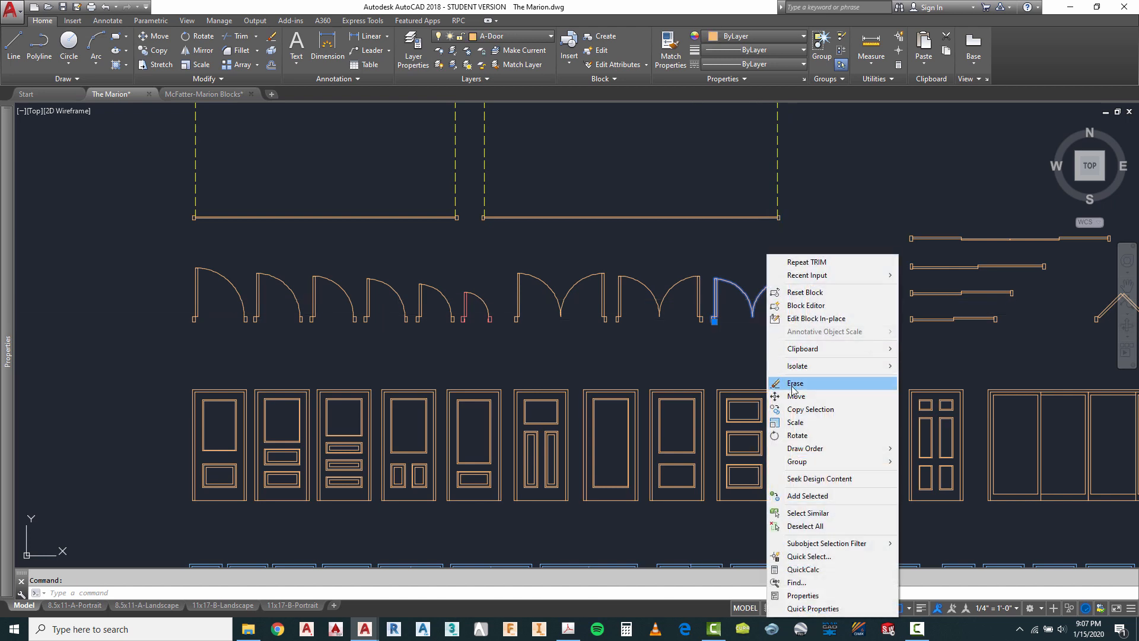
key("Escape")
key("Escape")
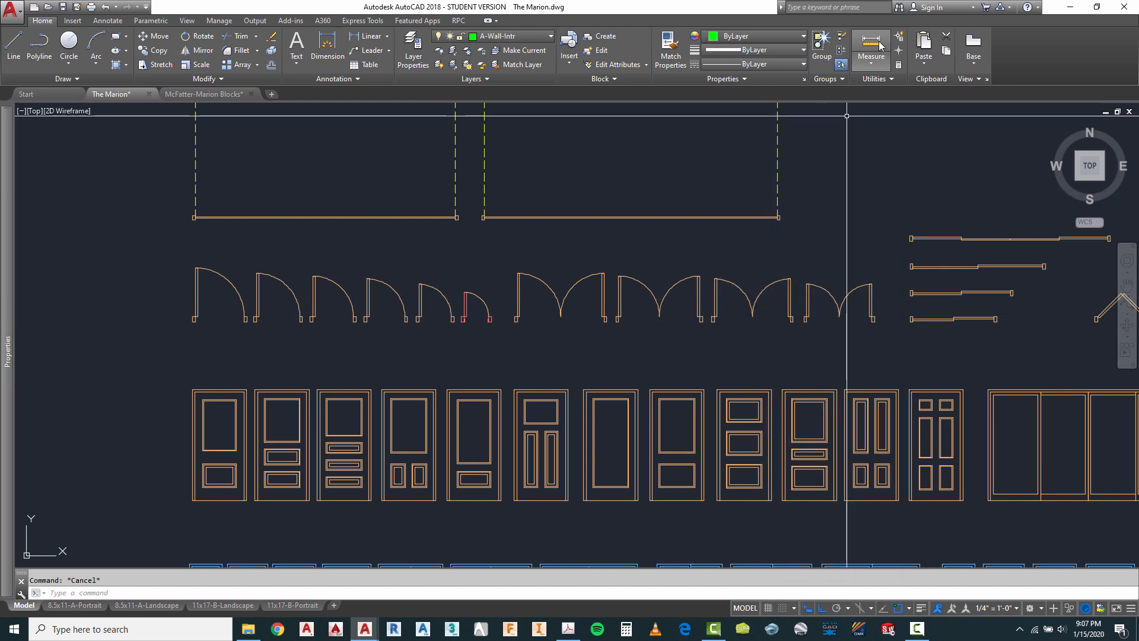
scroll(739, 320, "up", 3)
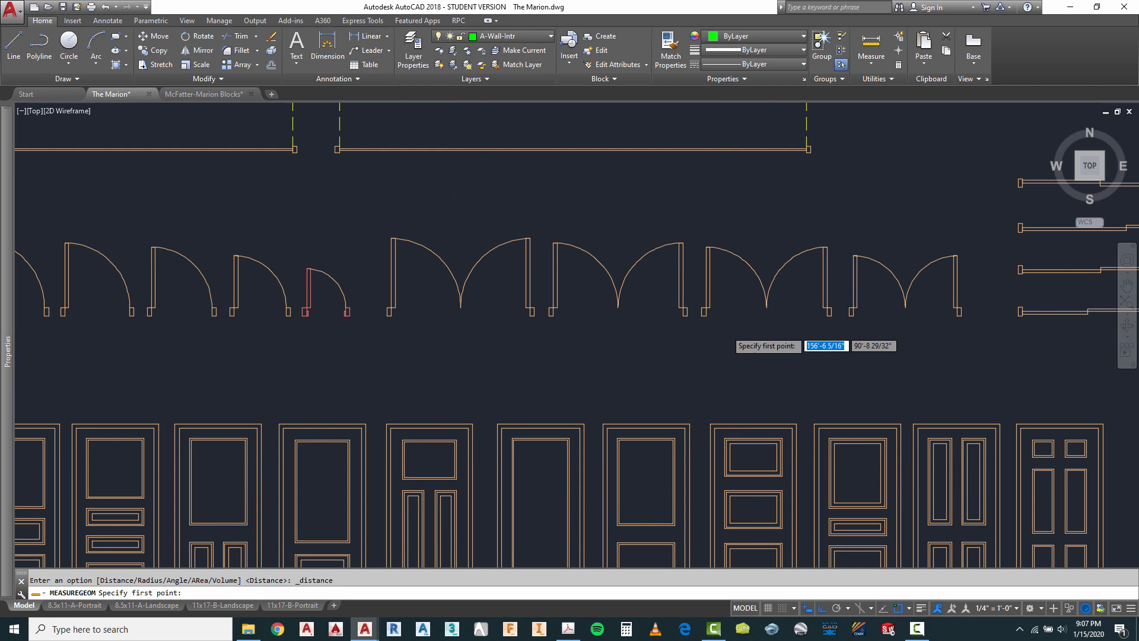
left_click(696, 310)
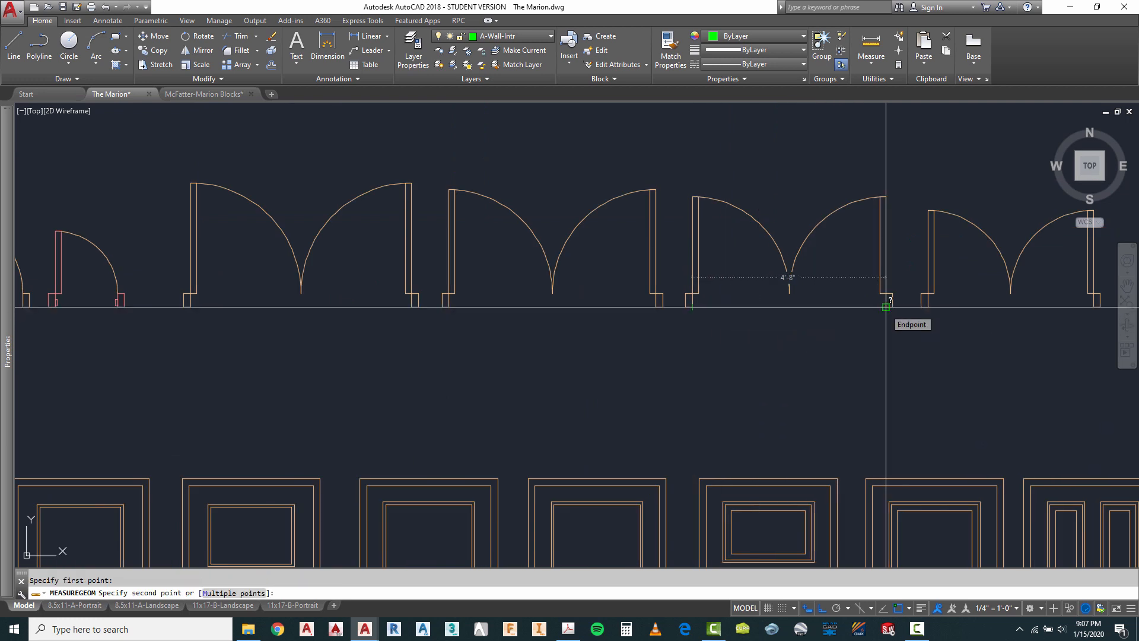
scroll(885, 307, "down", 5)
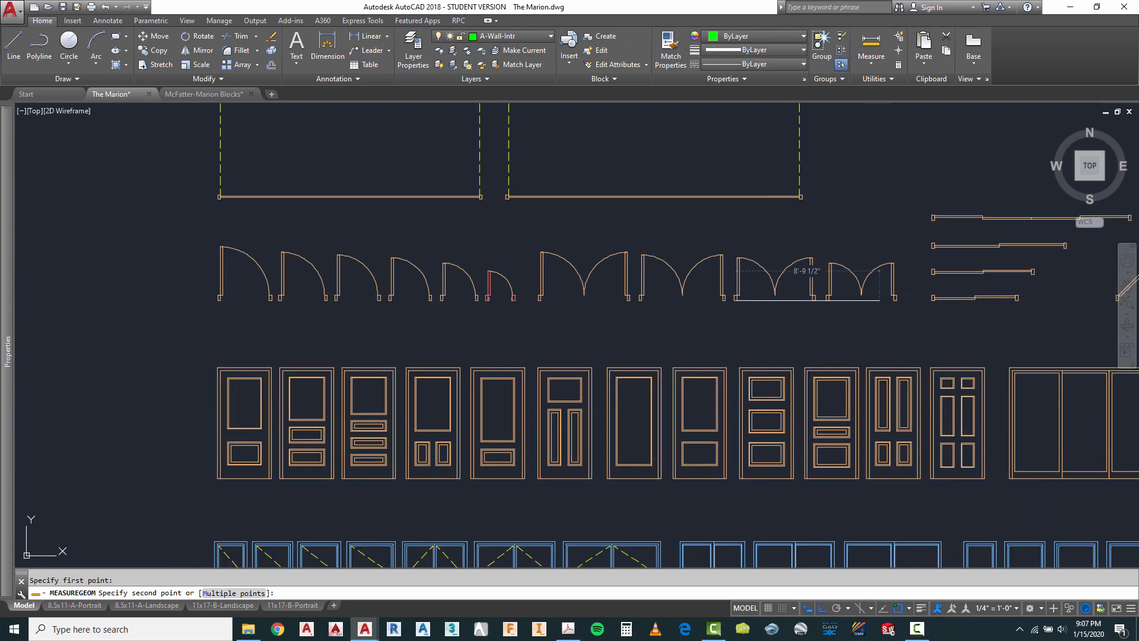
key("Escape")
Measure the opening between the jambs of the smallest double door block.
left_click(871, 47)
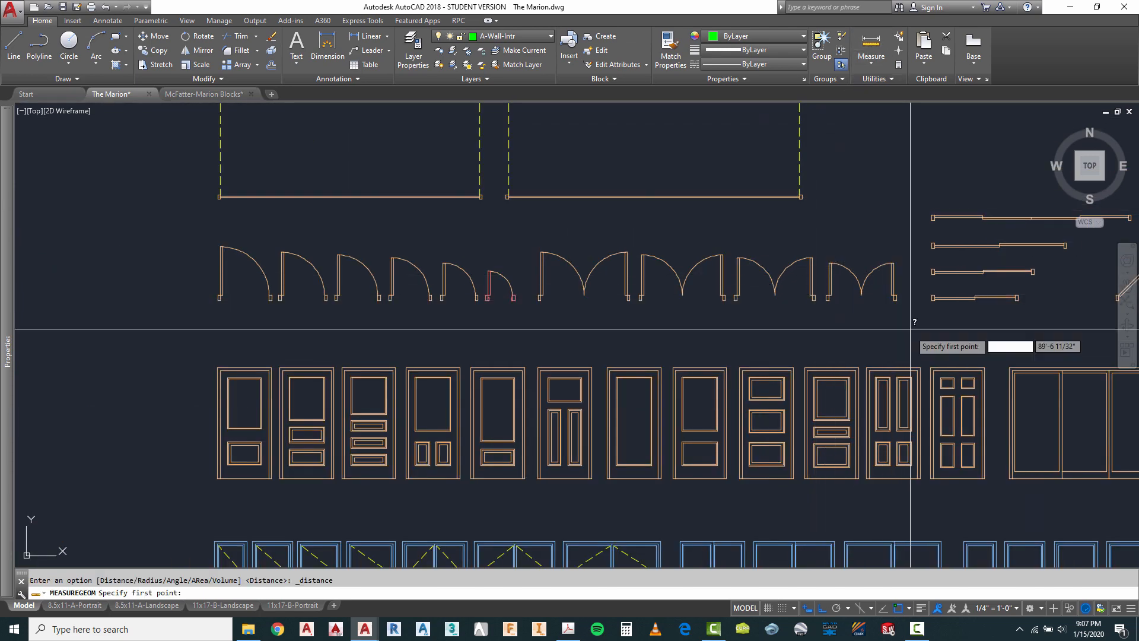
scroll(890, 325, "up", 4)
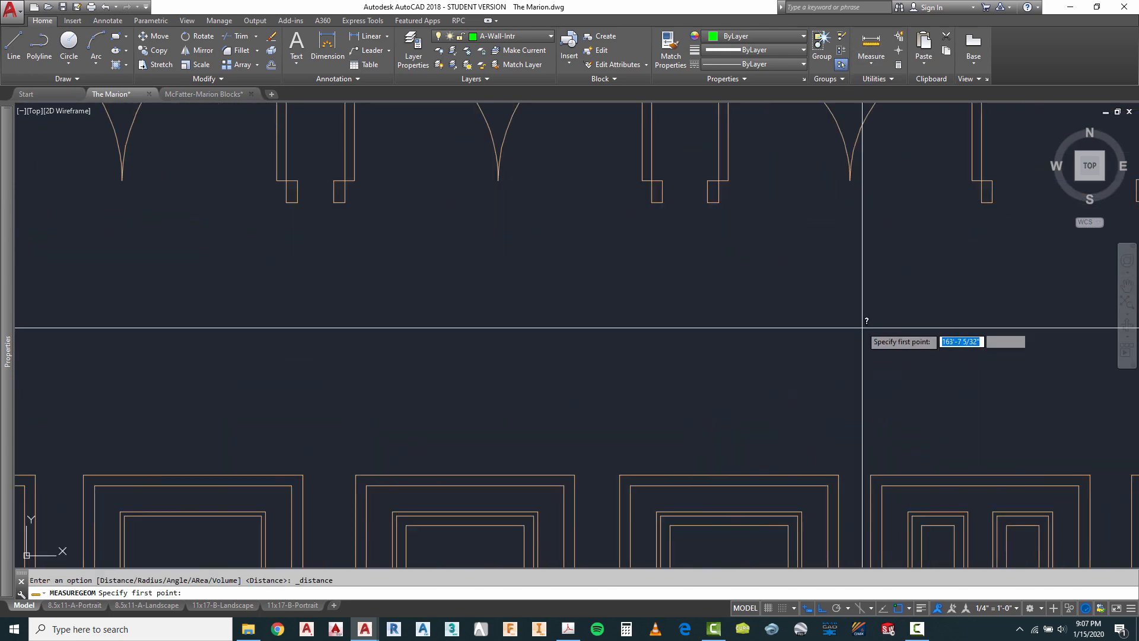
left_click(726, 202)
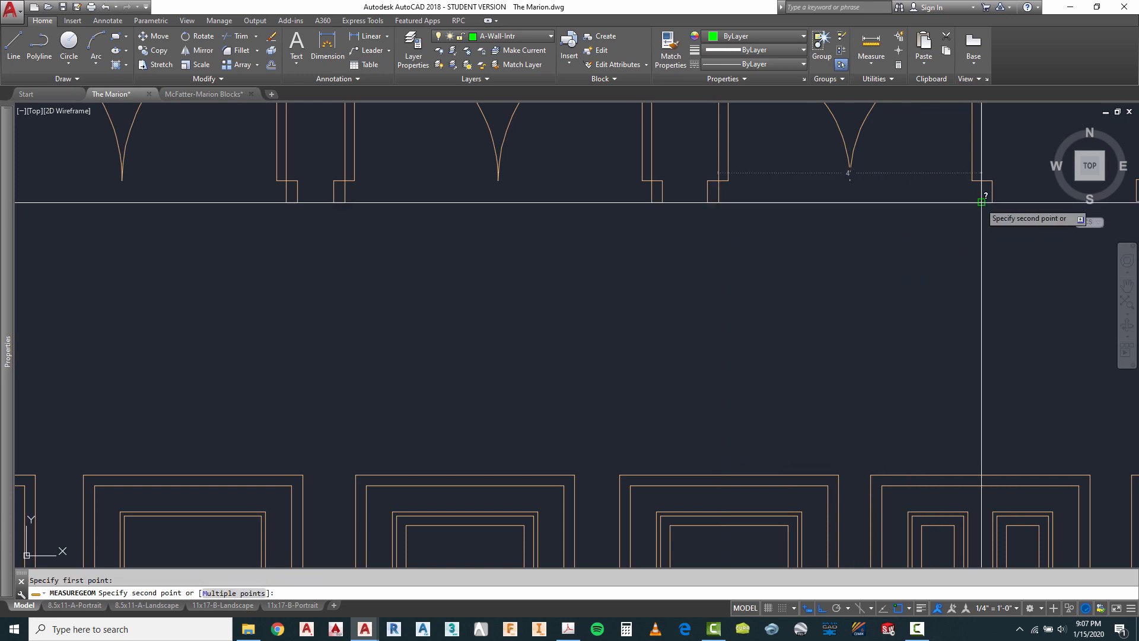
key("Escape")
scroll(828, 297, "down", 3)
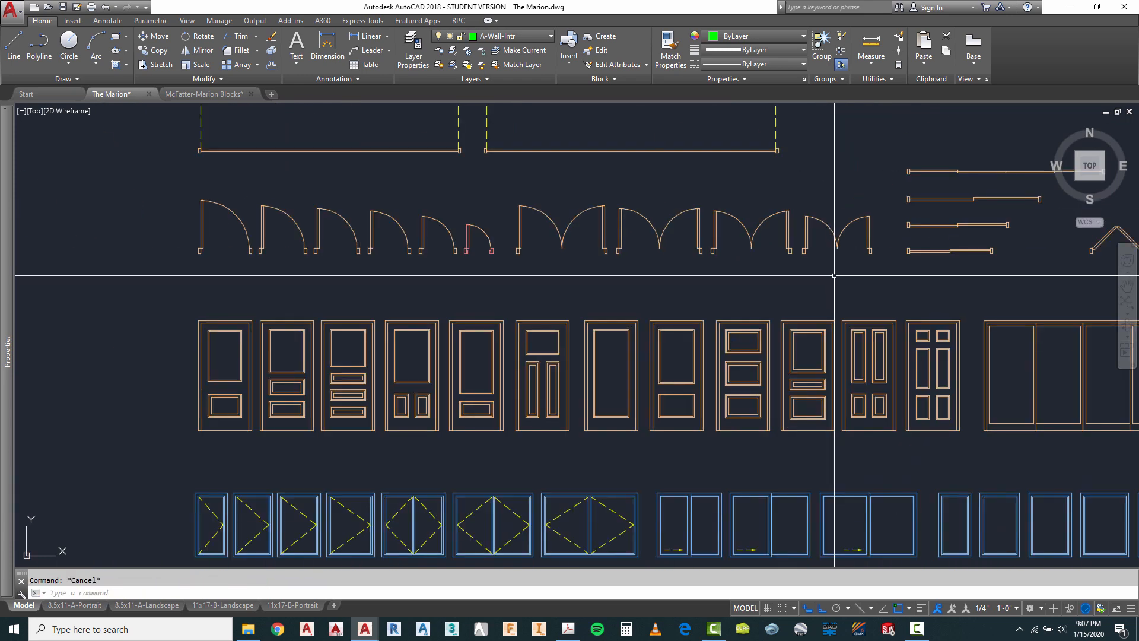
Copy the smallest double door block from its jamb corner to the upper wall end of the opening between master bath and master bedroom.
right_click(822, 200)
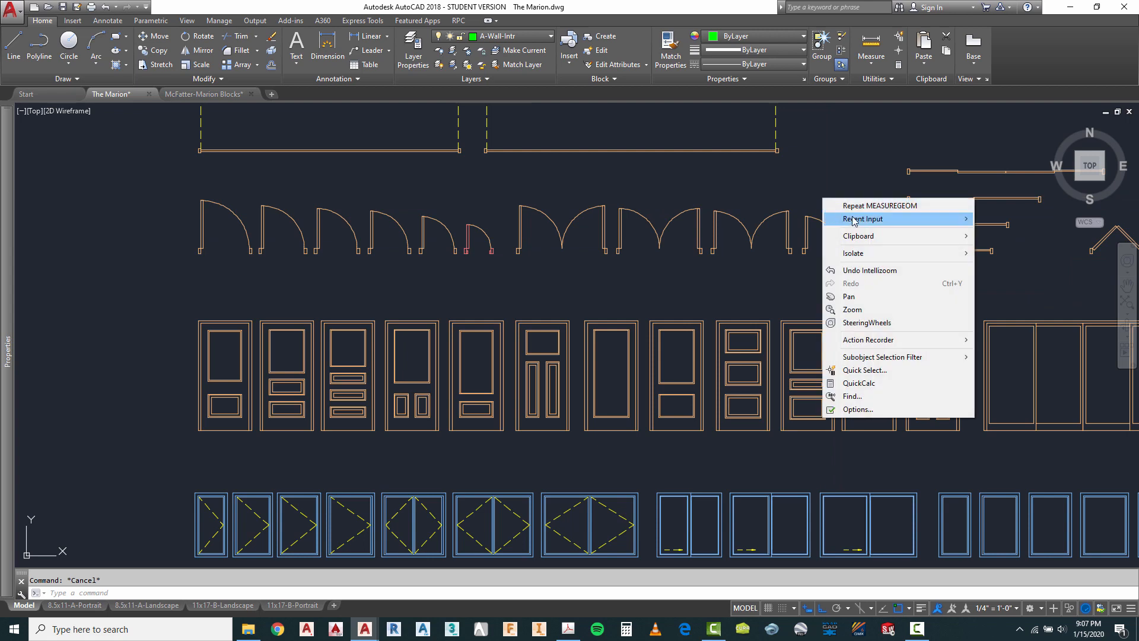
mouse_move(856, 220)
left_click(998, 232)
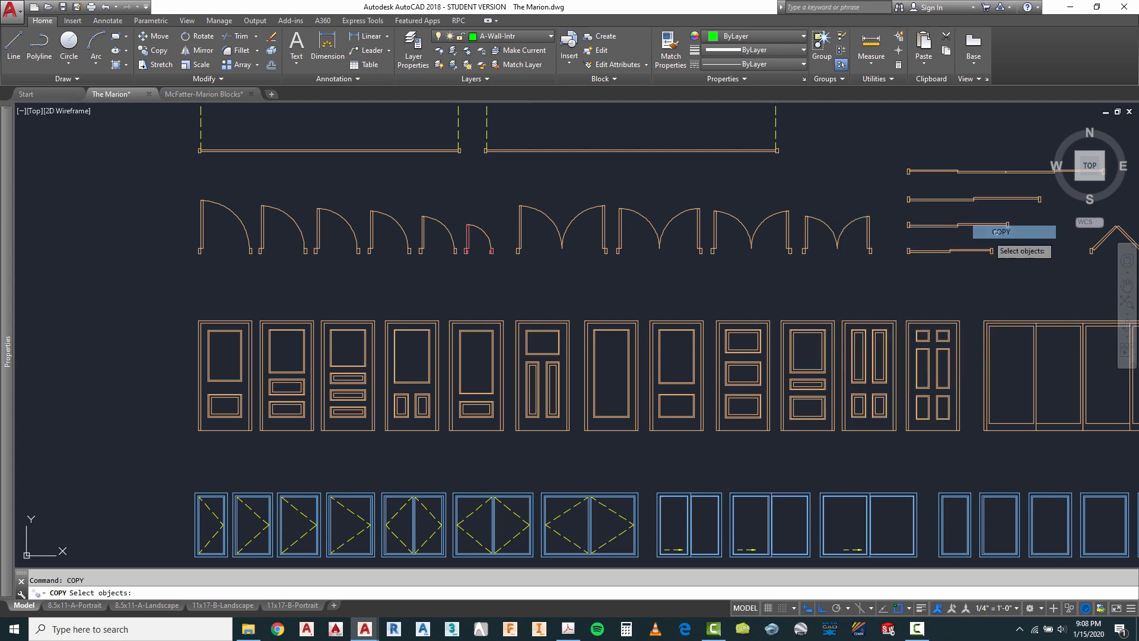
scroll(821, 253, "up", 4)
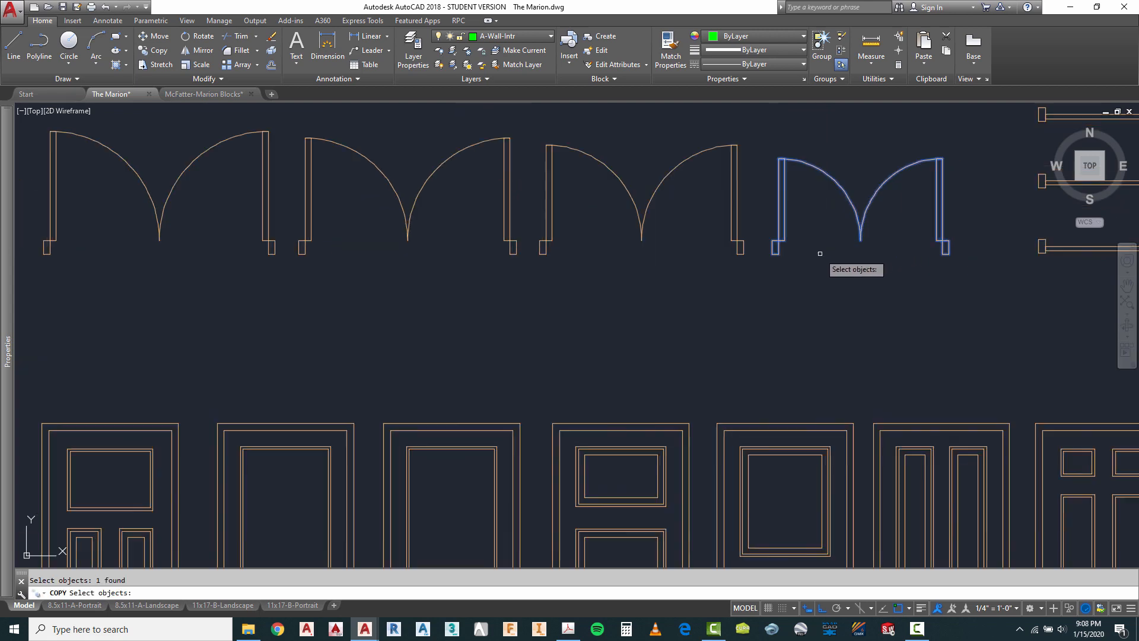
key("Return")
left_click(779, 254)
scroll(876, 254, "down", 8)
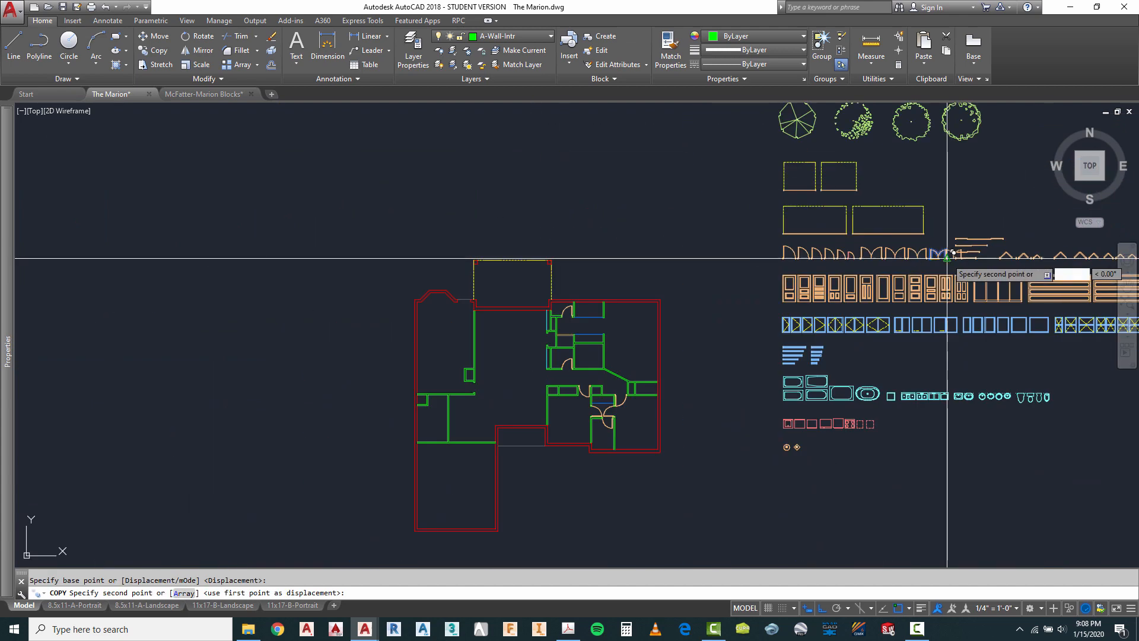
scroll(611, 301, "up", 7)
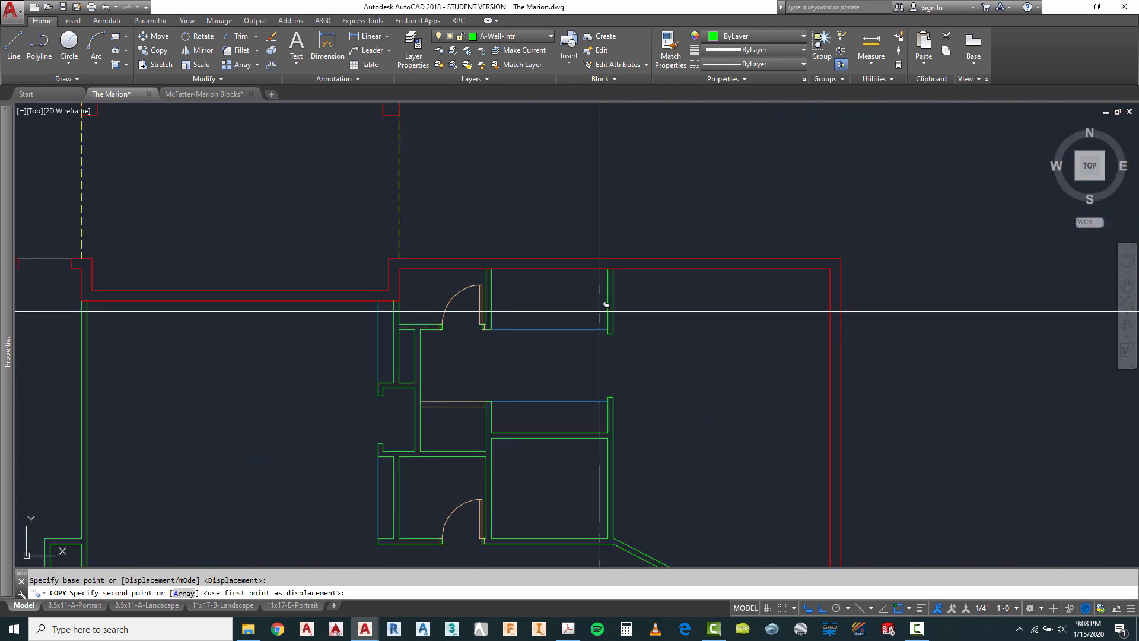
scroll(615, 325, "up", 3)
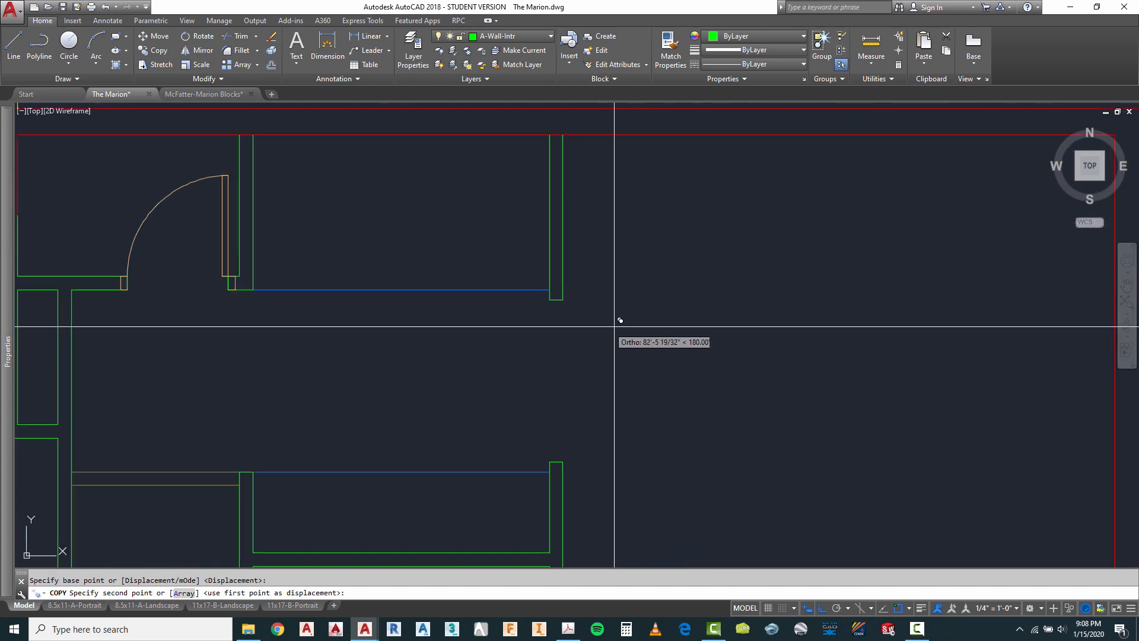
scroll(632, 332, "down", 5)
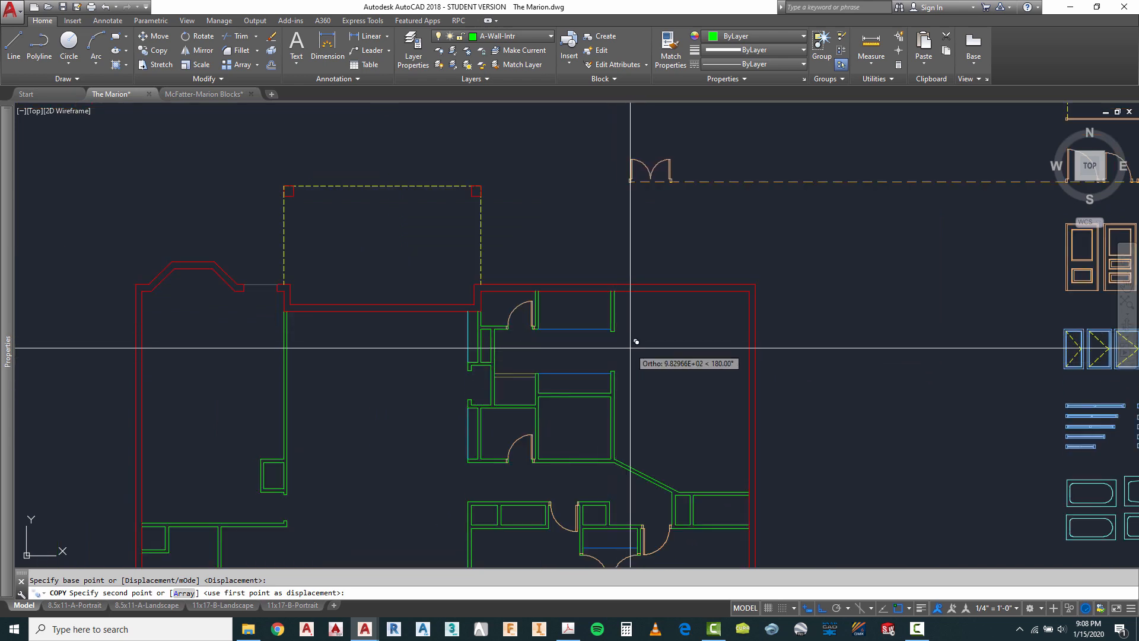
scroll(634, 342, "up", 6)
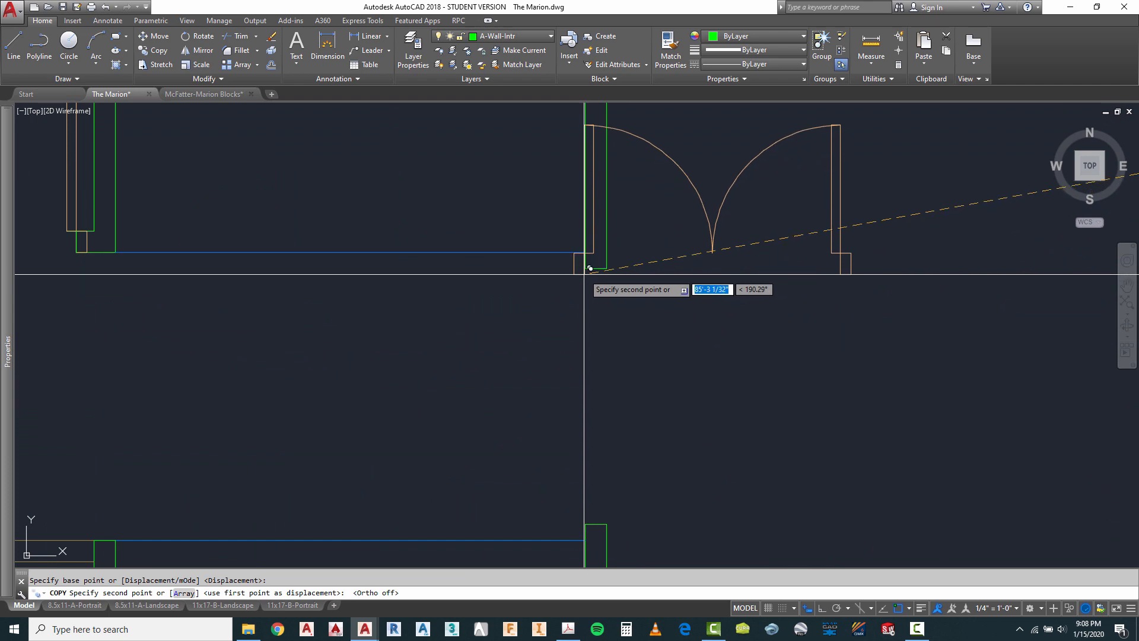
left_click(586, 267)
key("Escape")
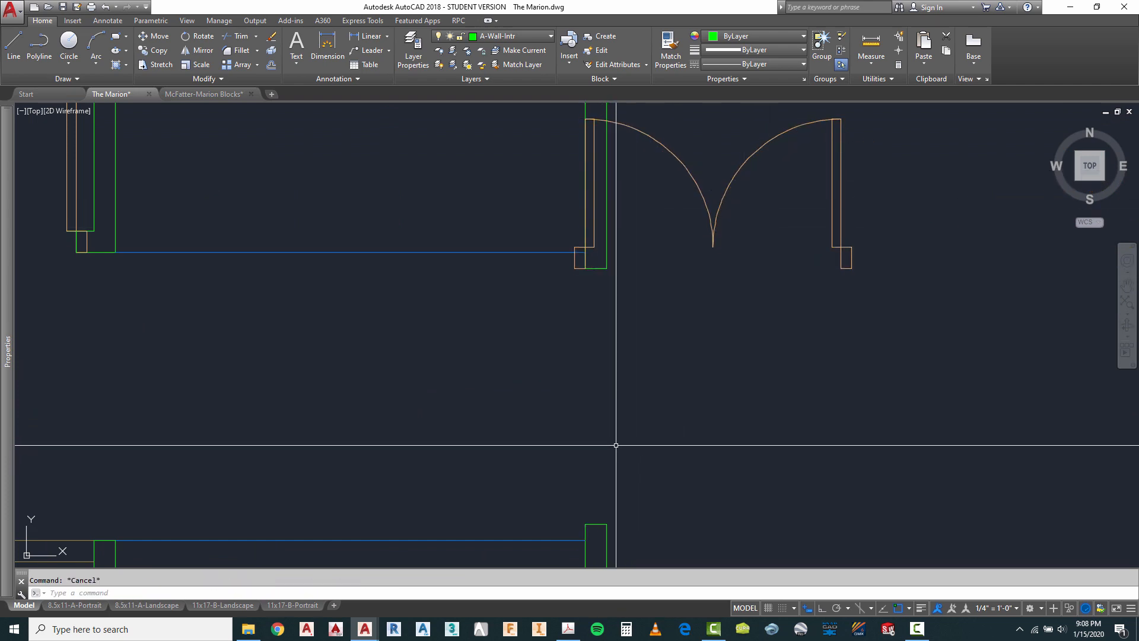
Rotate the copied double door 90 degrees clockwise about the wall corner so it spans the opening and swings into the master bedroom.
type("ro")
key("Return")
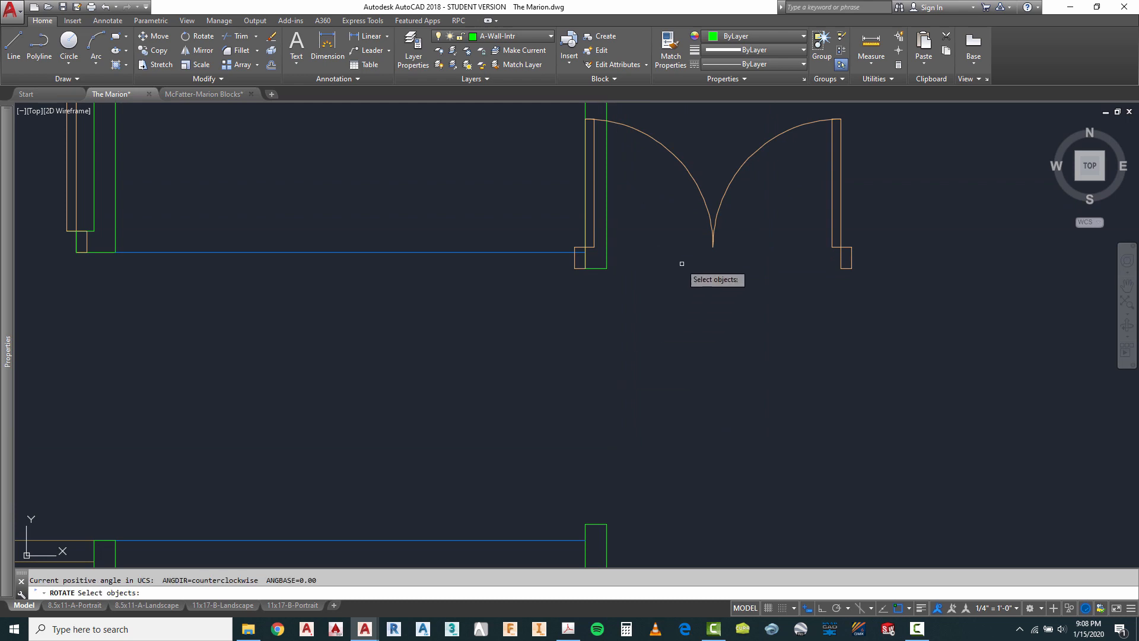
left_click(711, 222)
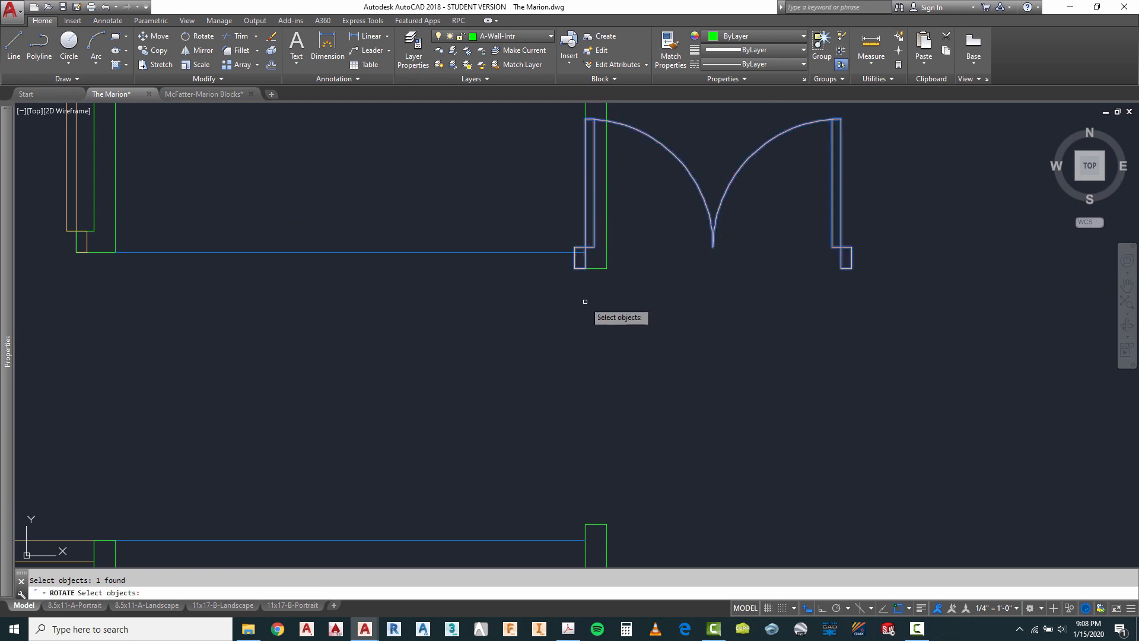
key("Return")
left_click(585, 268)
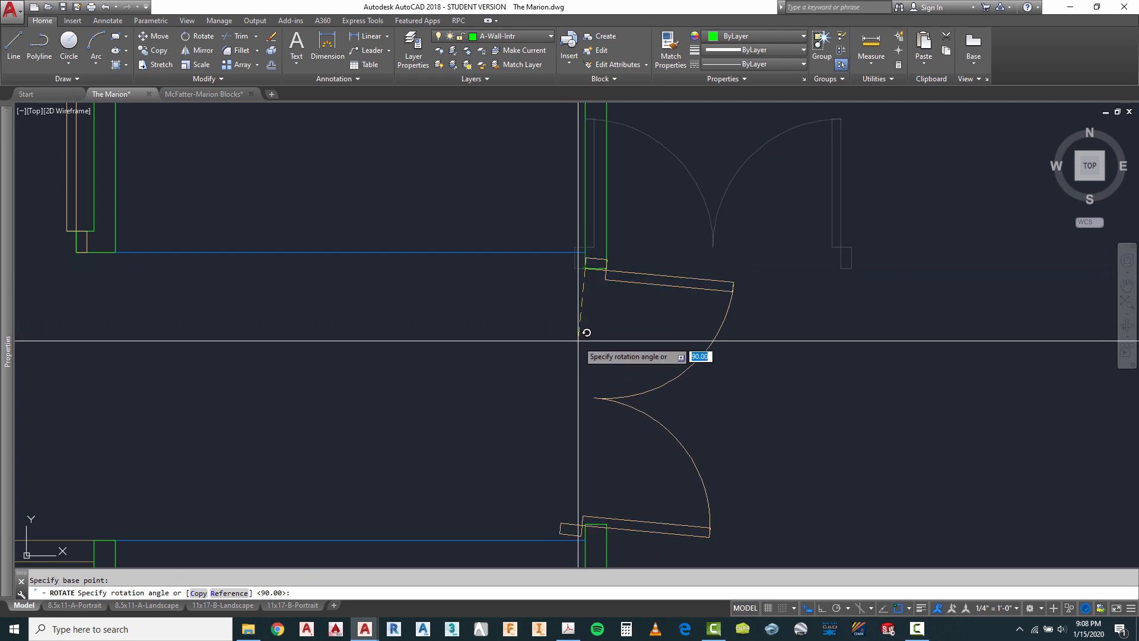
key("F8")
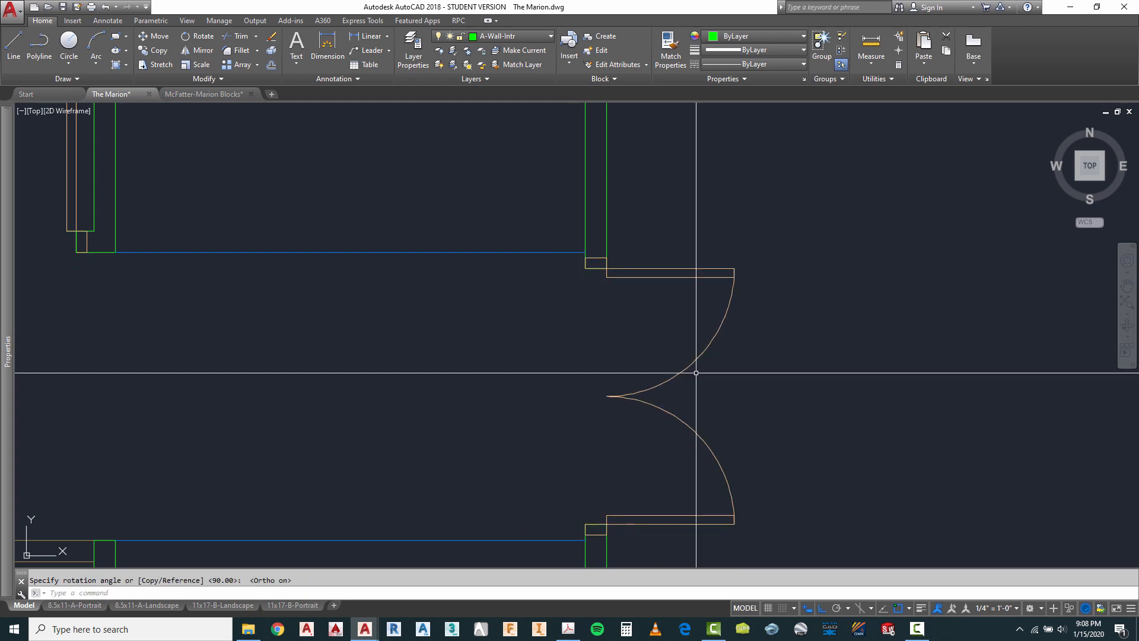
key("Escape")
scroll(720, 327, "down", 5)
scroll(720, 327, "up", 3)
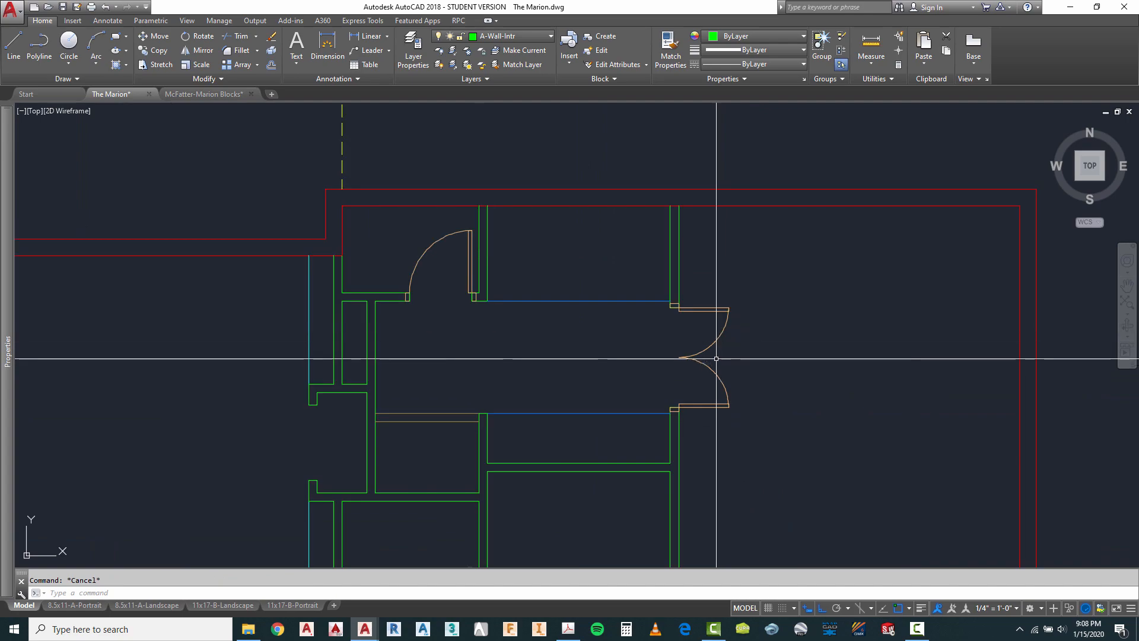
Check the remaining doors on the red-line PDF plan, and return to The Marion drawing.
left_click(573, 628)
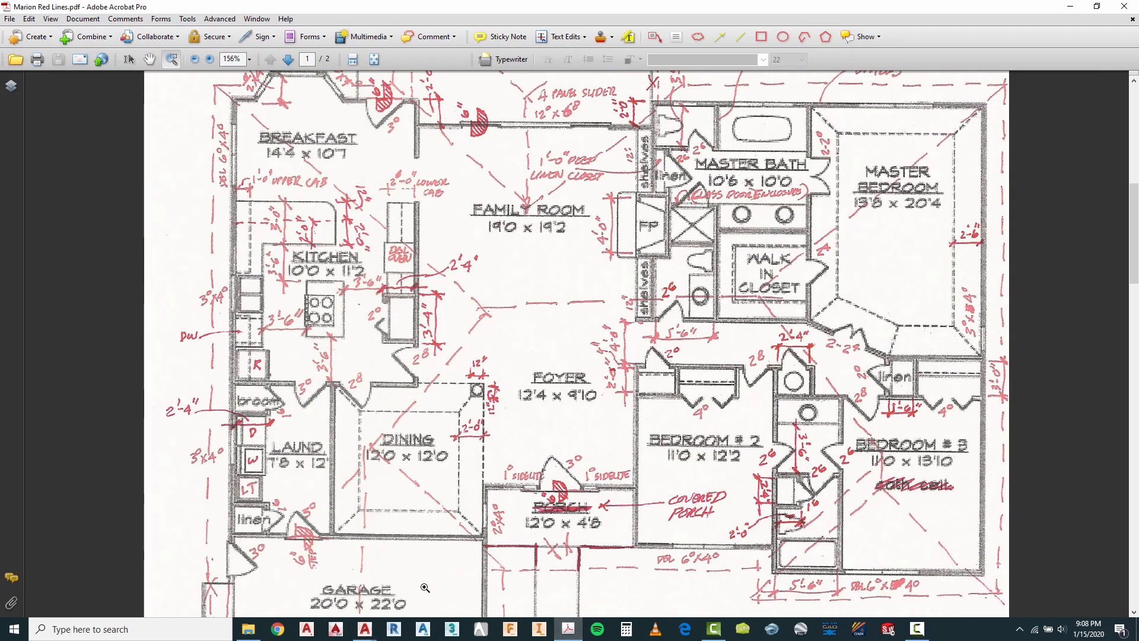
left_click(364, 633)
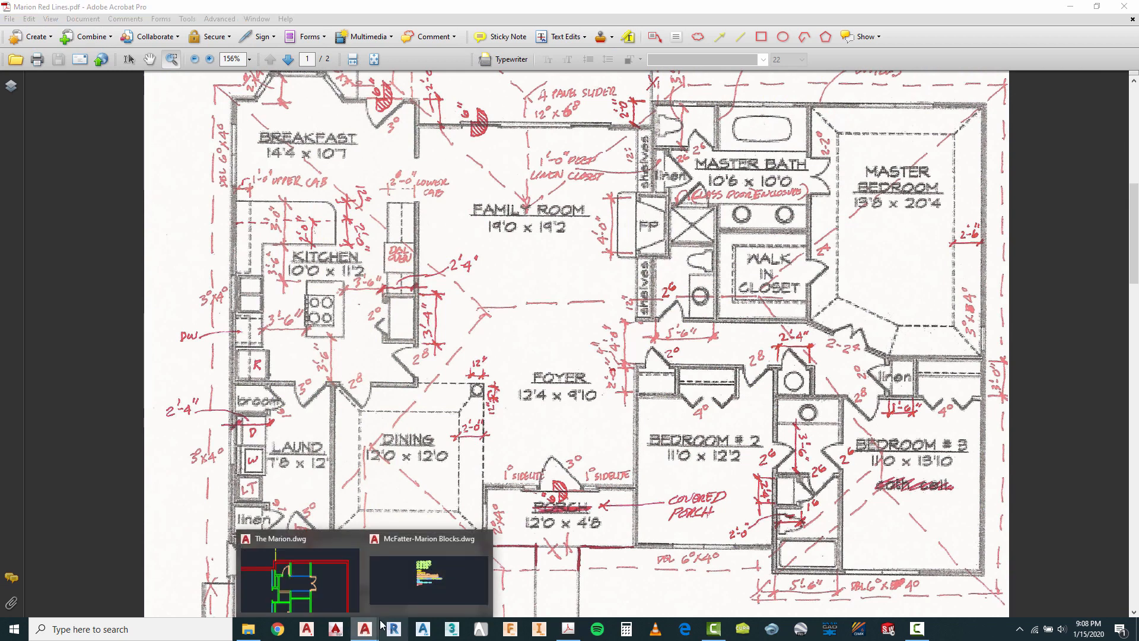
left_click(315, 582)
Examine the angled hall wall near the master bedroom and the door blocks beside the floor plan for the next door.
scroll(719, 318, "down", 5)
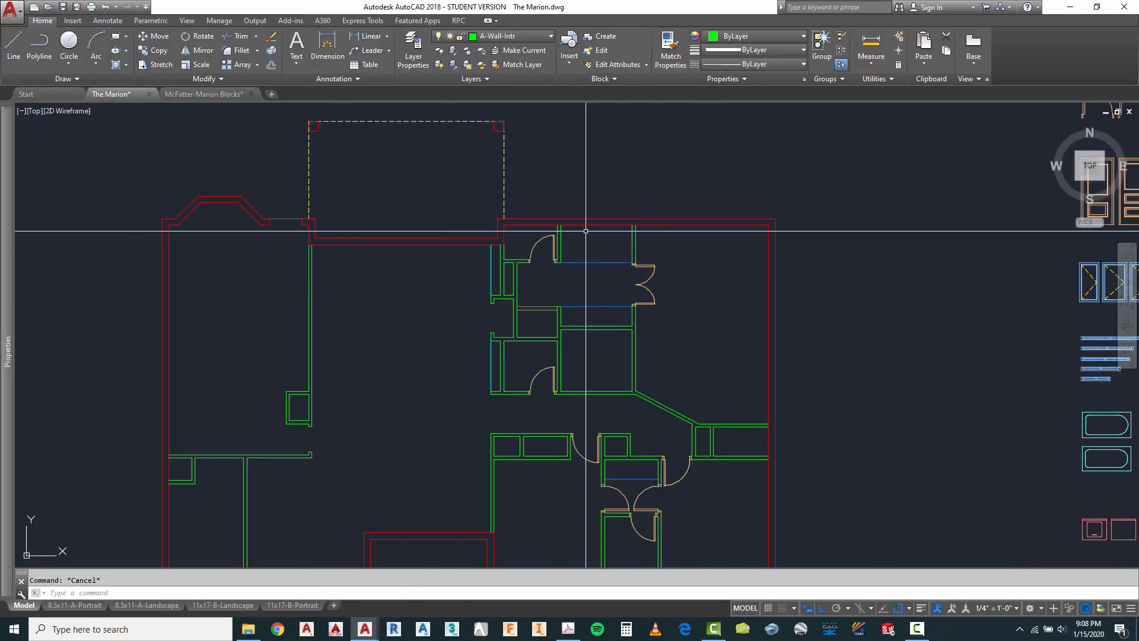
scroll(621, 283, "up", 1)
scroll(571, 366, "down", 2)
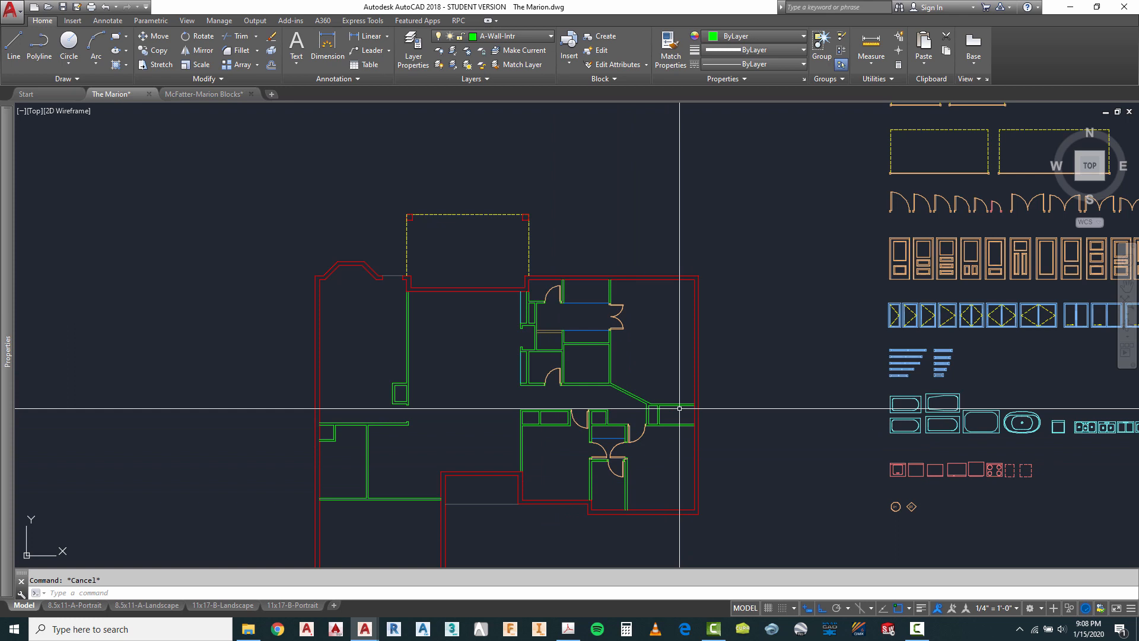
scroll(626, 415, "up", 5)
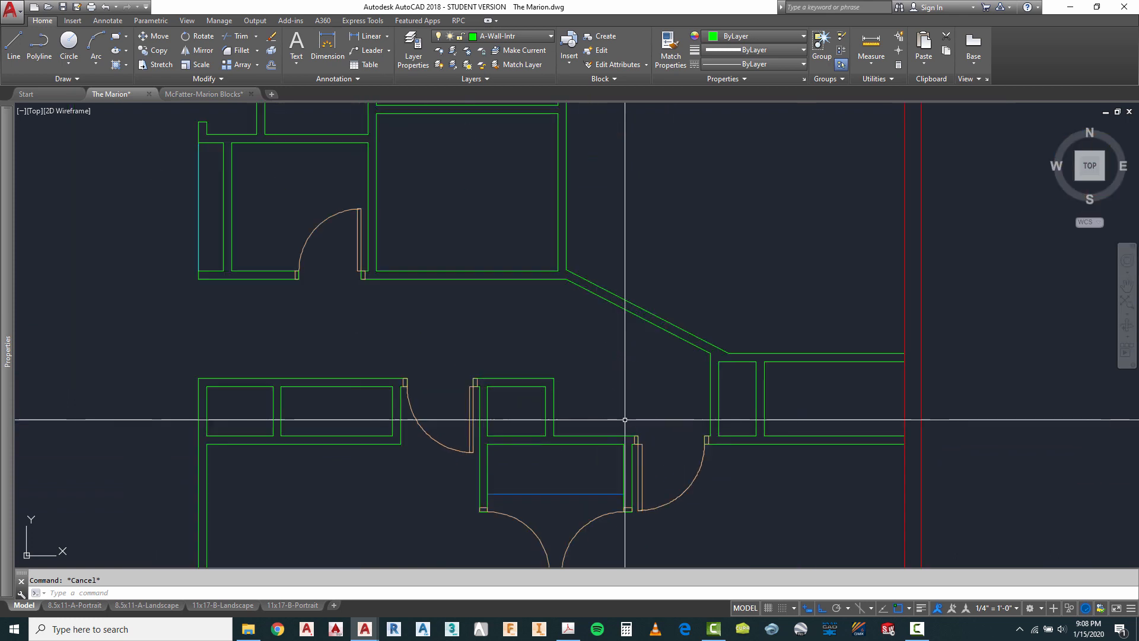
scroll(595, 292, "down", 5)
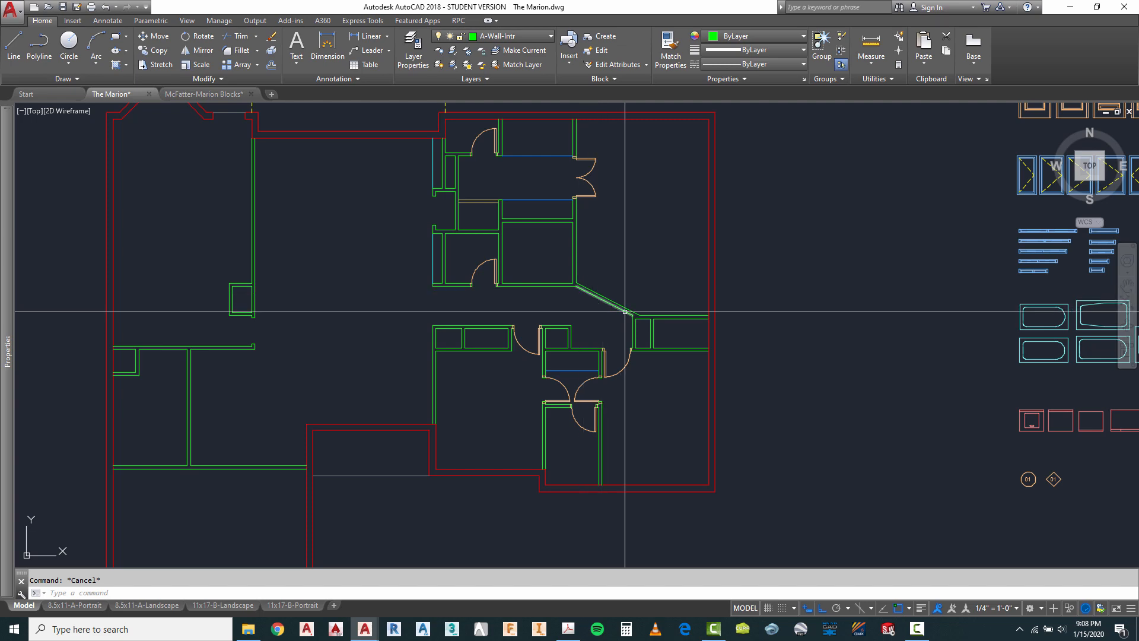
scroll(463, 249, "down", 4)
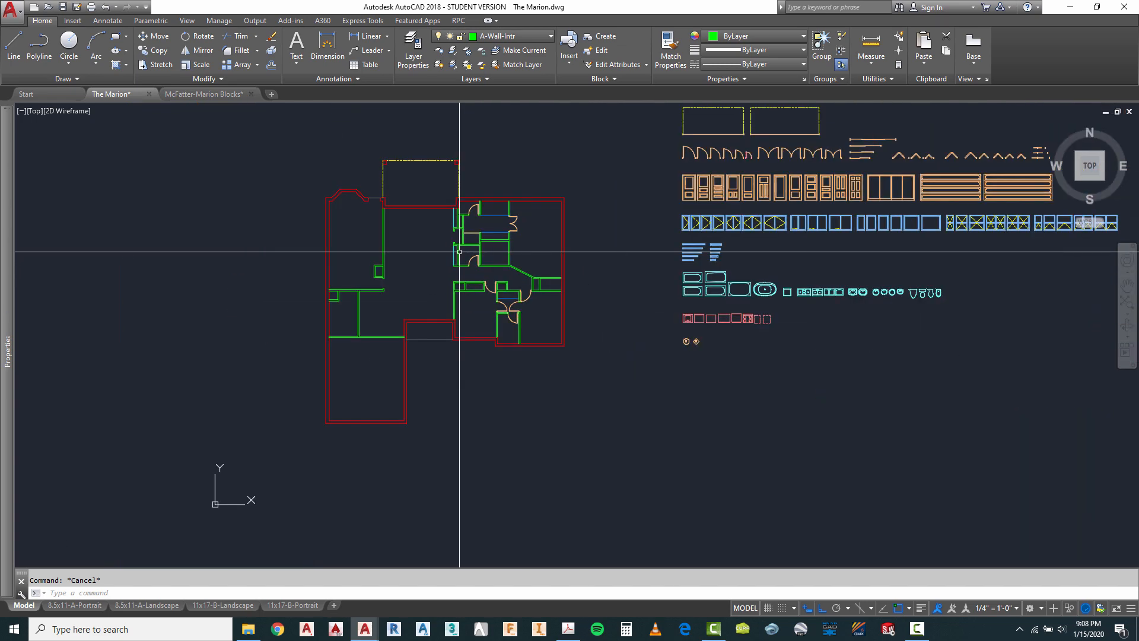
scroll(828, 140, "up", 6)
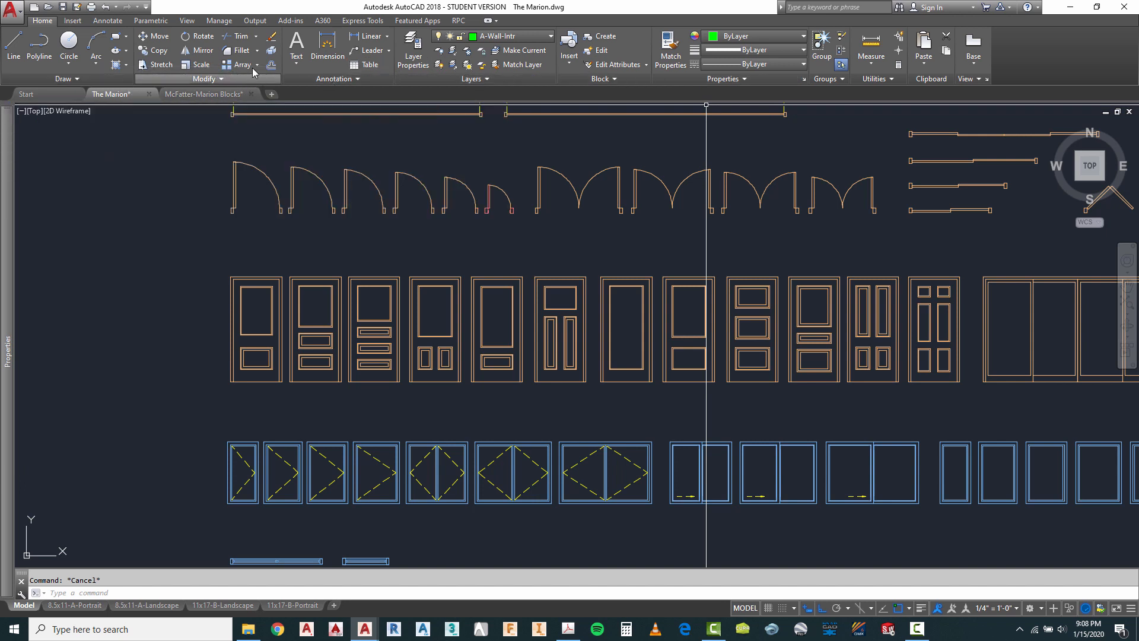
Measure the width of the second-smallest double door block between its jambs.
left_click(870, 63)
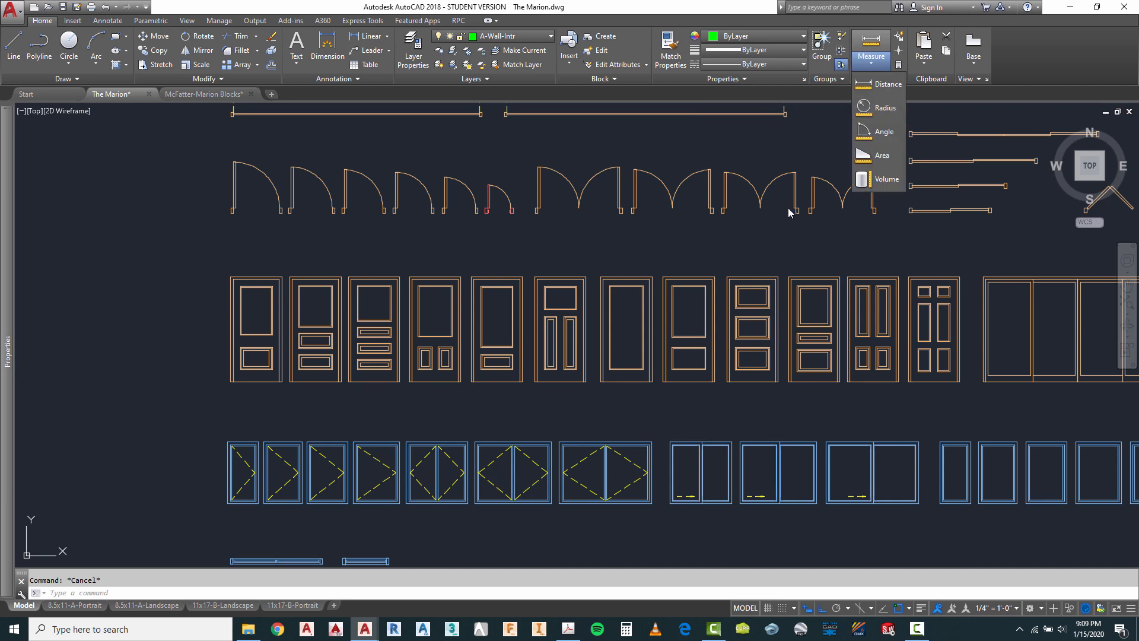
left_click(888, 87)
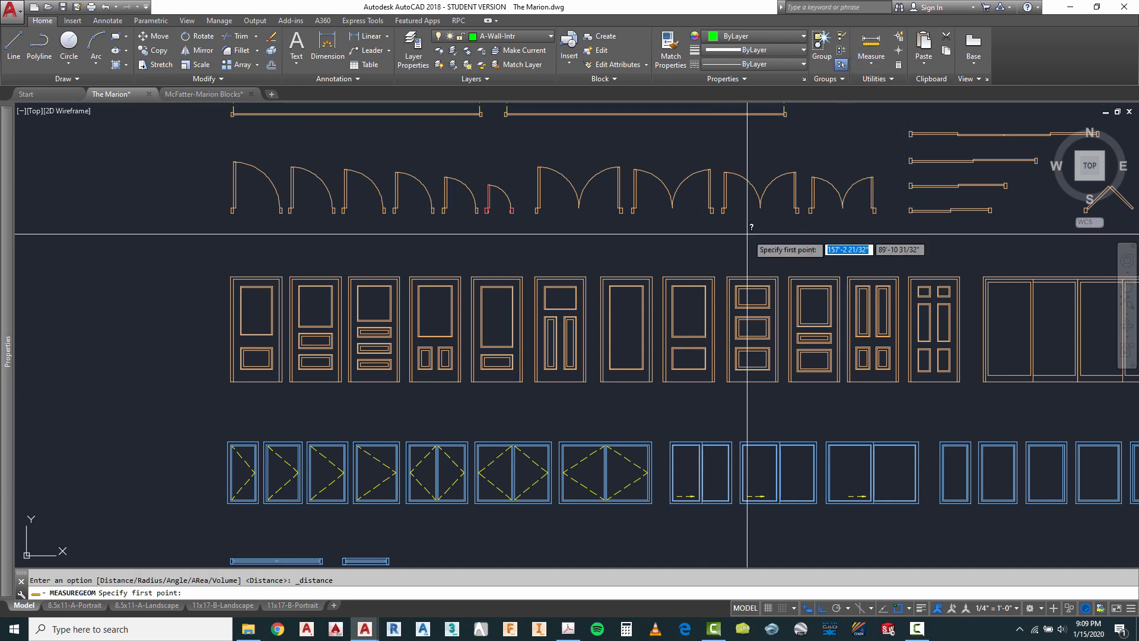
scroll(750, 228, "up", 3)
left_click(709, 204)
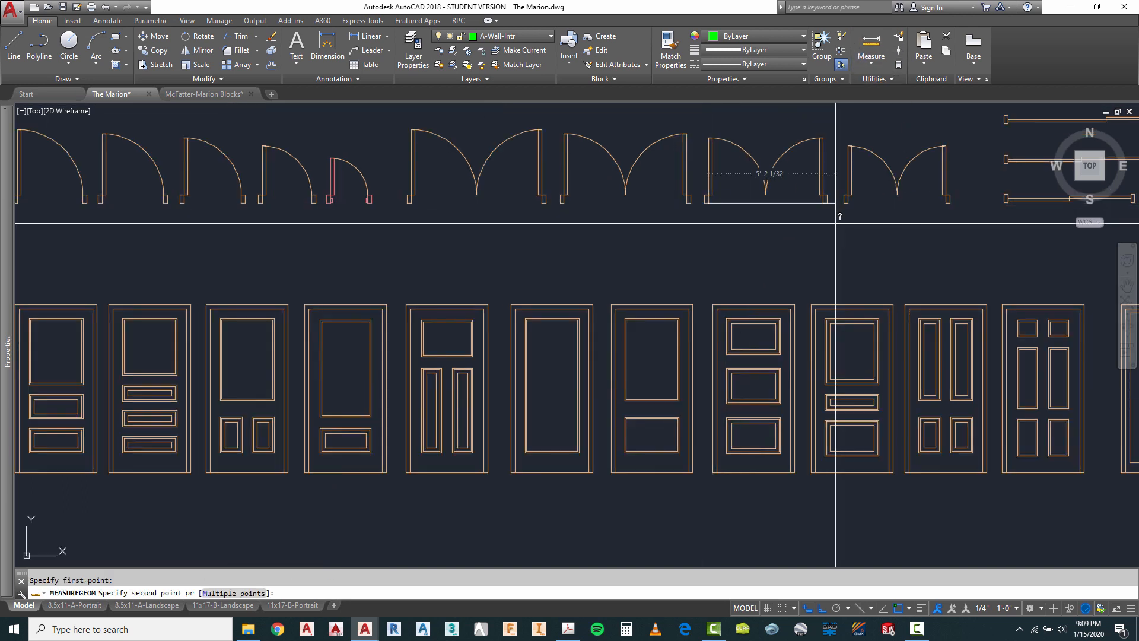
key("Escape")
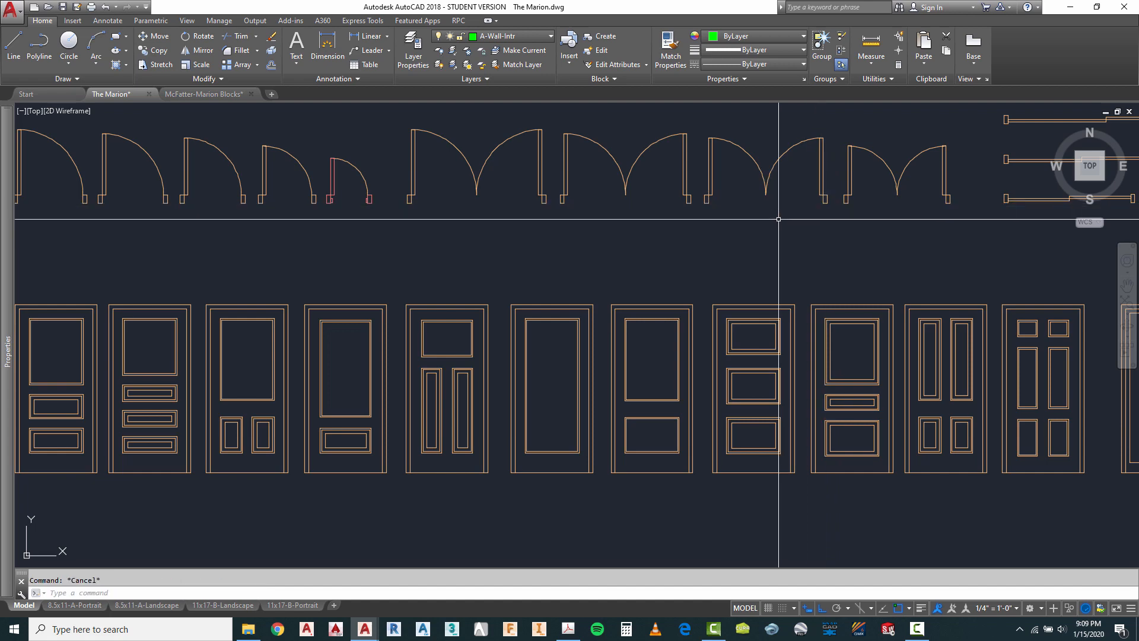
Copy the second-smallest double door block from its right jamb corner onto the lower face of the angled hall wall.
right_click(767, 210)
mouse_move(799, 236)
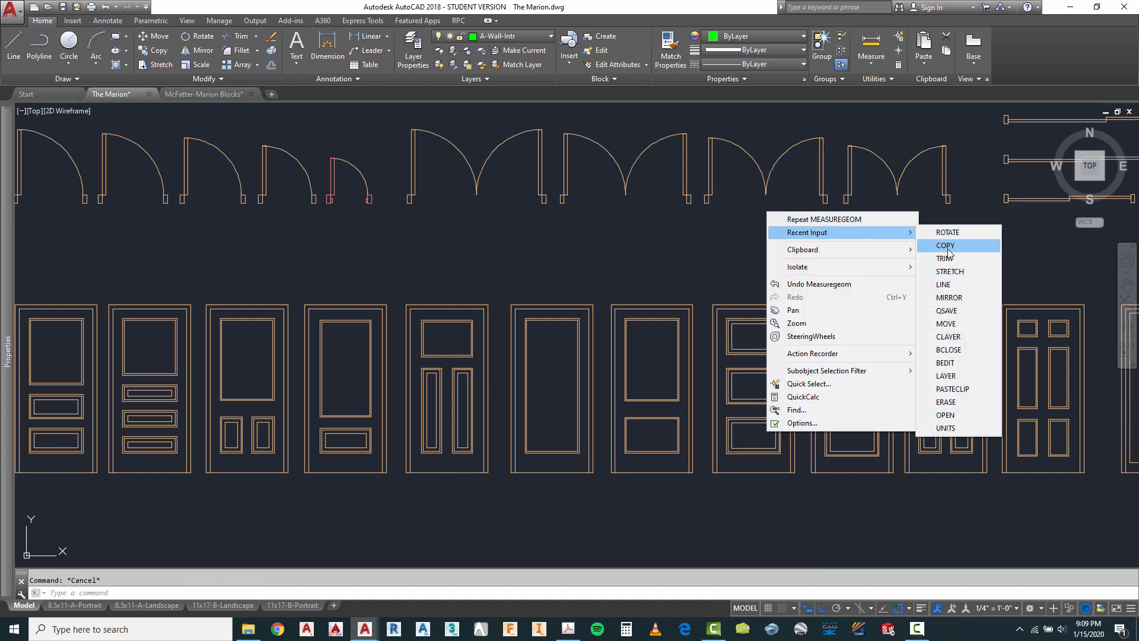
left_click(948, 246)
left_click(826, 183)
left_click(810, 207)
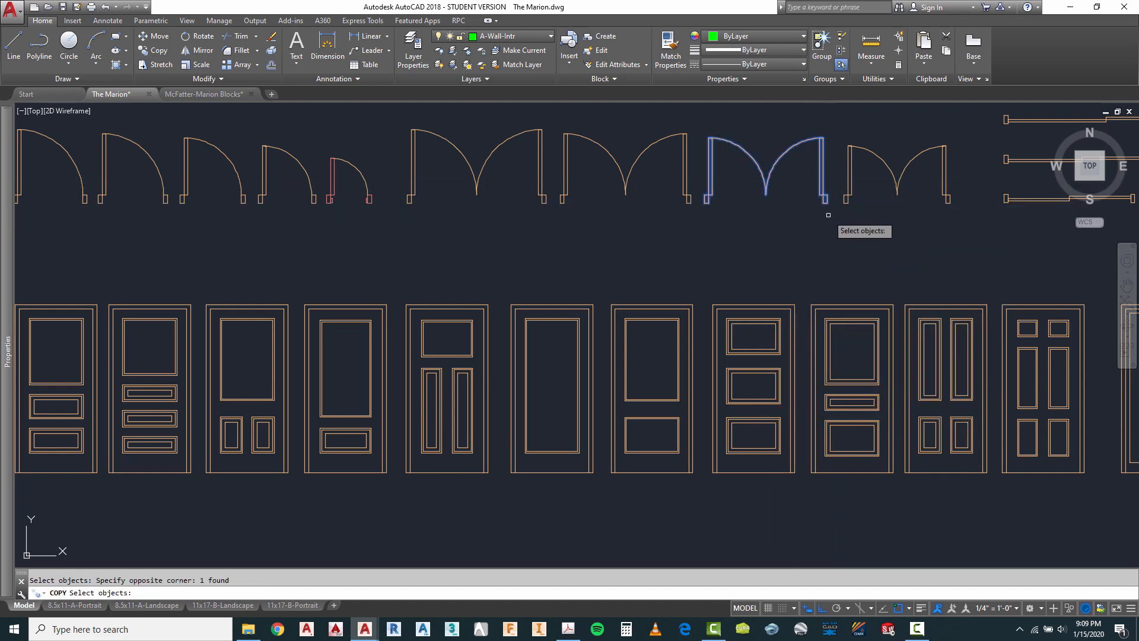
key("Return")
scroll(829, 208, "up", 4)
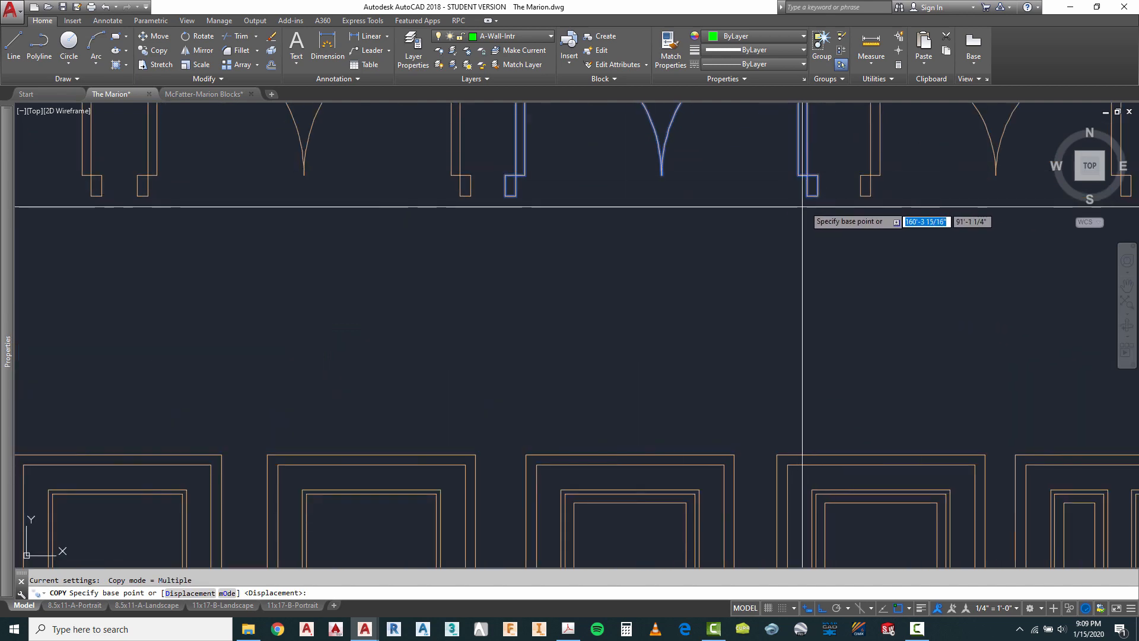
scroll(808, 196, "down", 8)
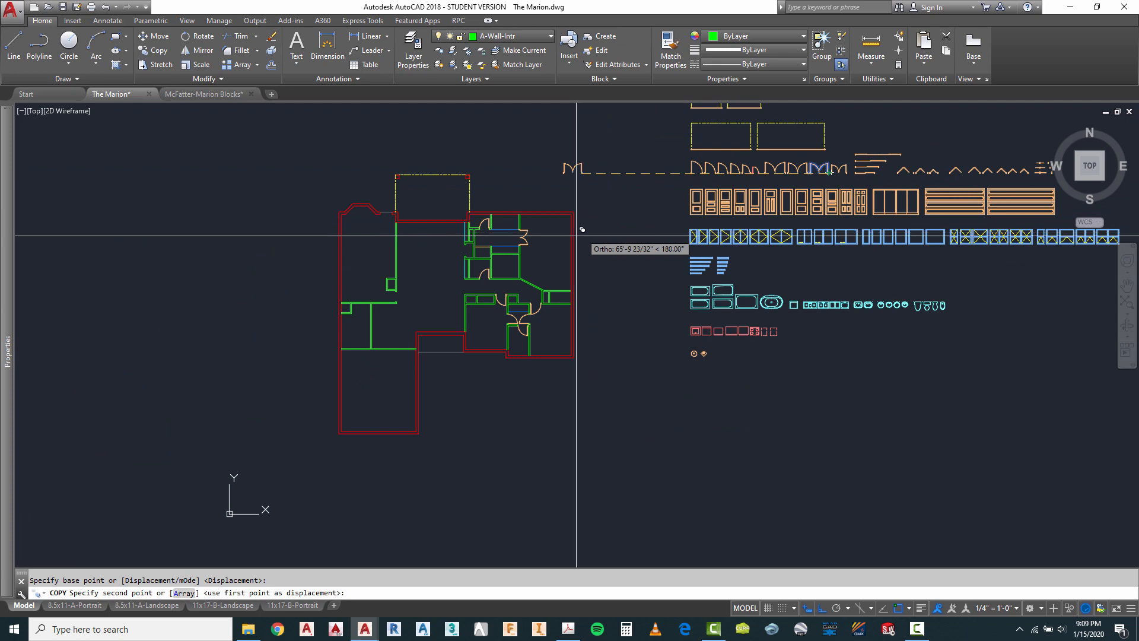
scroll(534, 273, "up", 8)
scroll(532, 299, "up", 4)
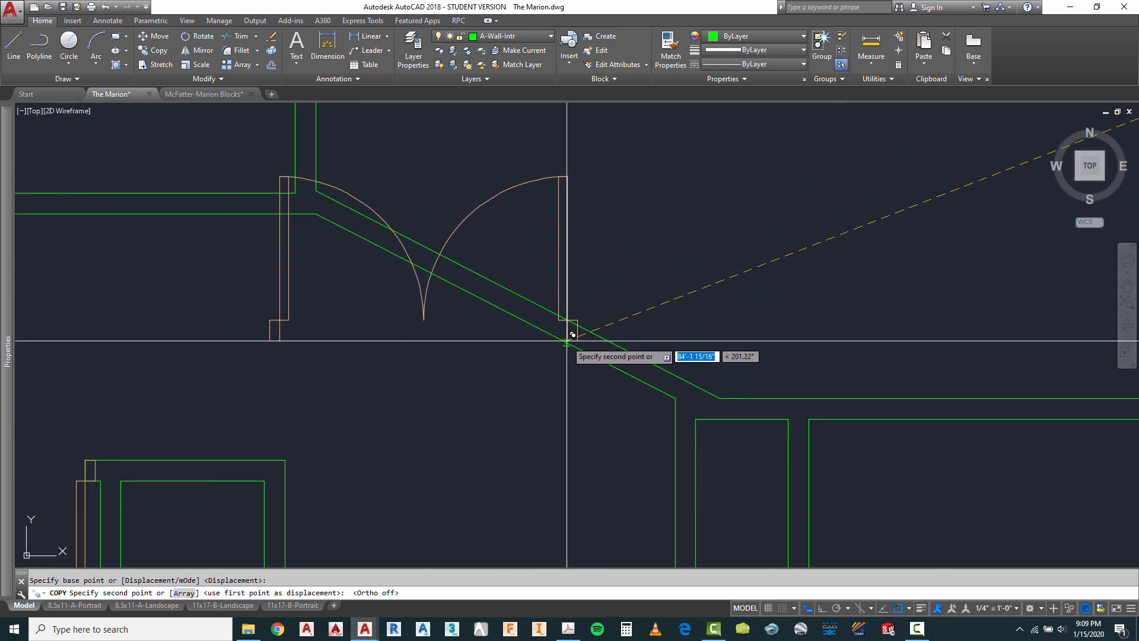
scroll(744, 261, "down", 2)
key("Escape")
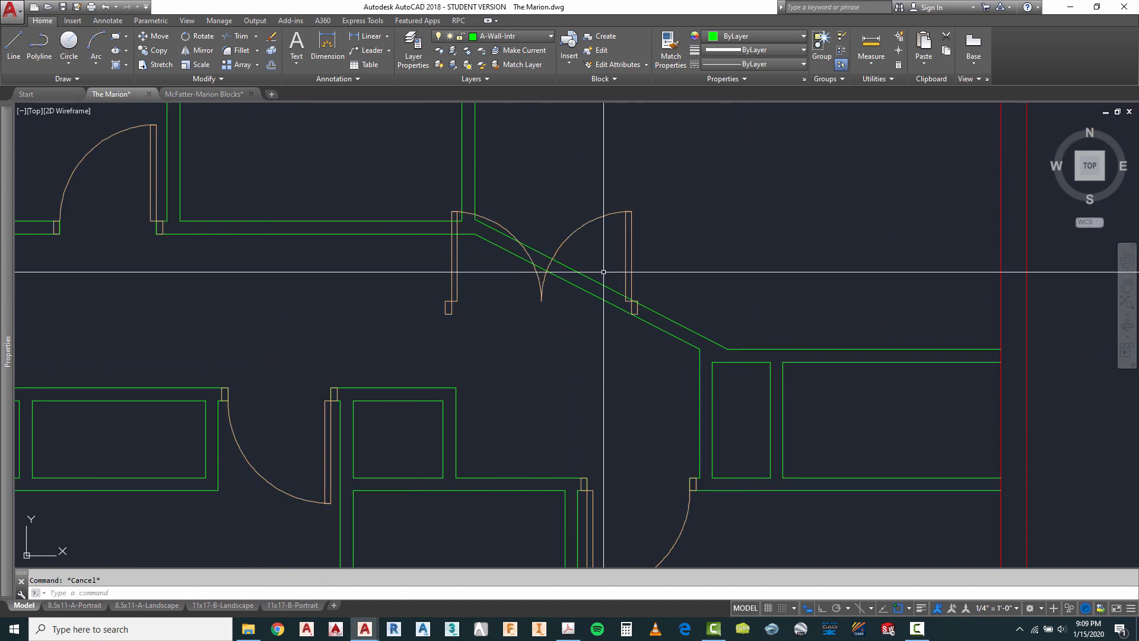
Move the copied double door about 1'-2" along the angled wall toward its lower end, using the right jamb corner as base.
scroll(625, 331, "up", 2)
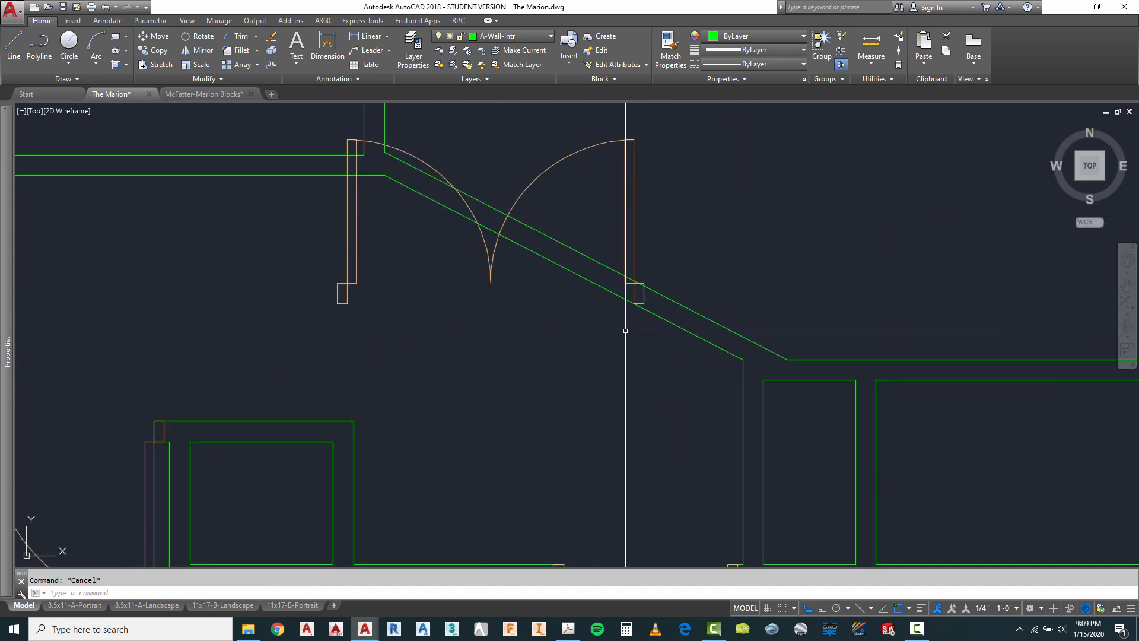
key("Return")
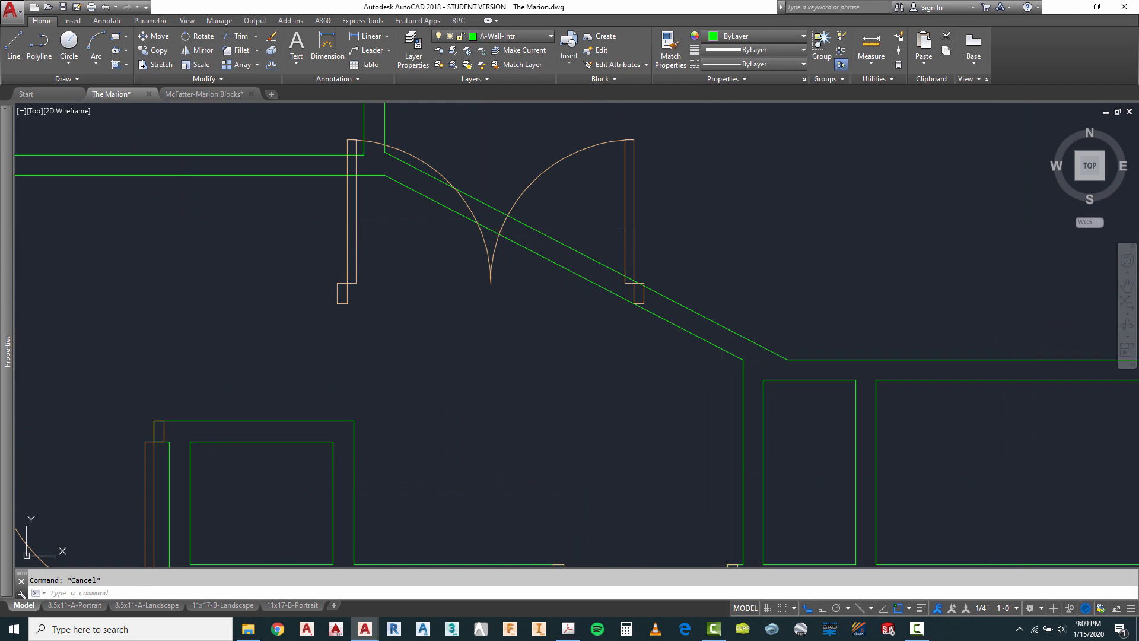
key("Return")
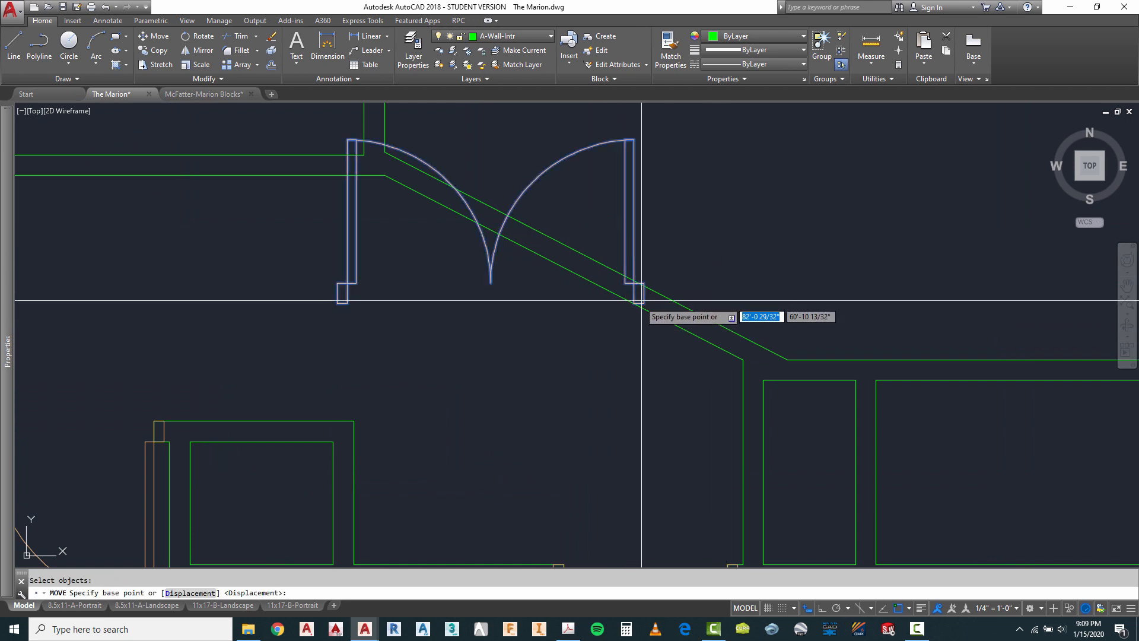
left_click(634, 303)
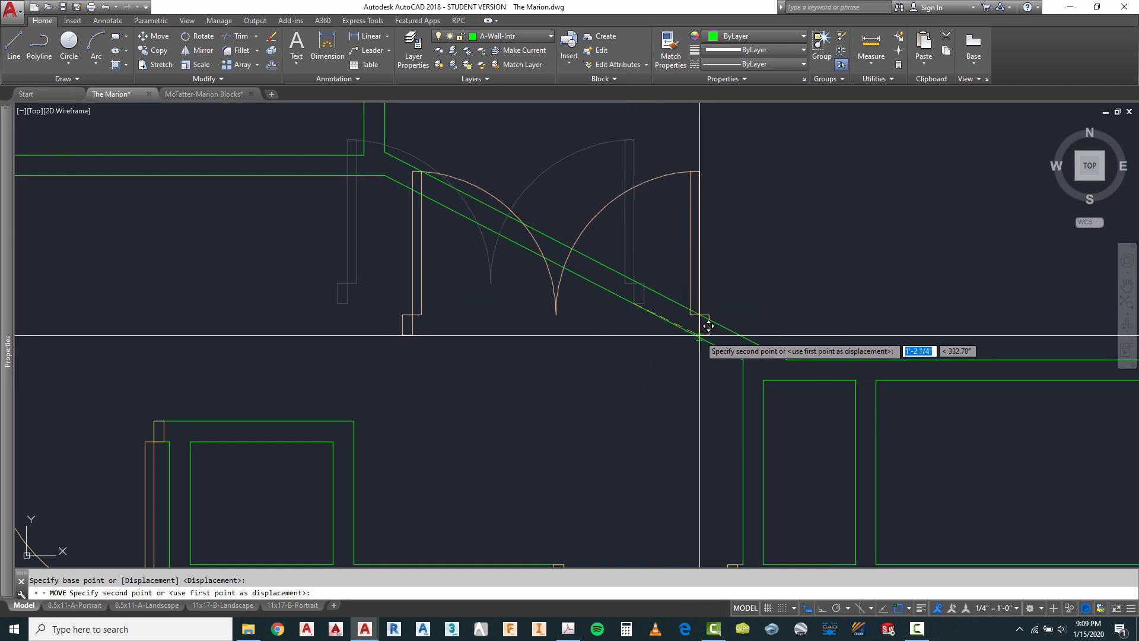
left_click(698, 332)
scroll(787, 189, "down", 3)
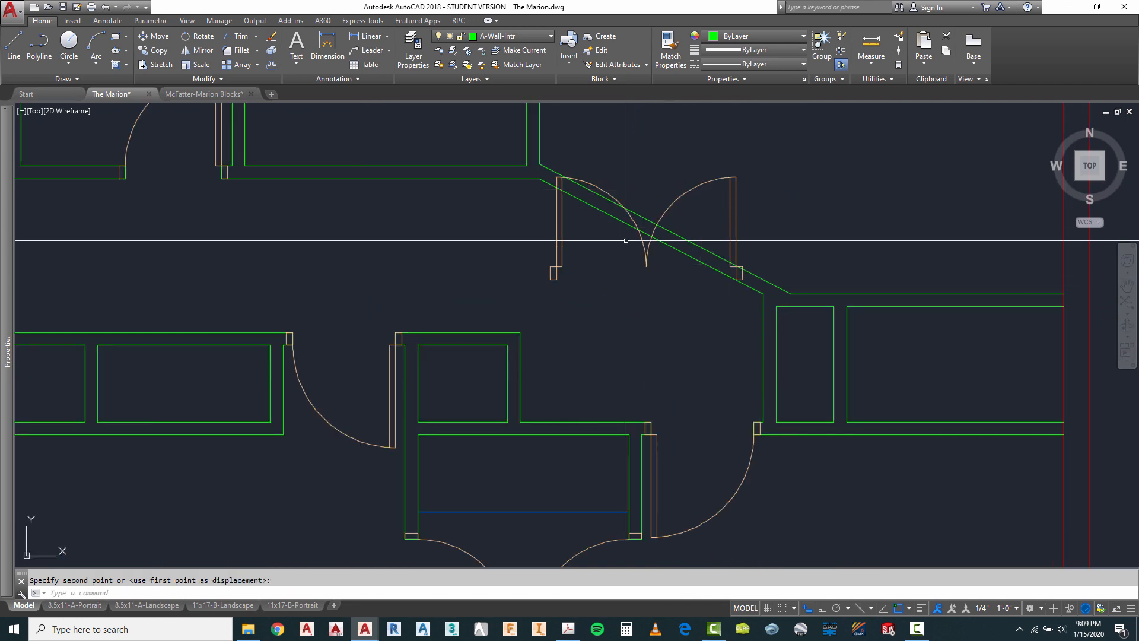
Rotate the double door by reference about its right jamb corner to align with the angled wall, swinging into the master bedroom.
scroll(662, 165, "up", 2)
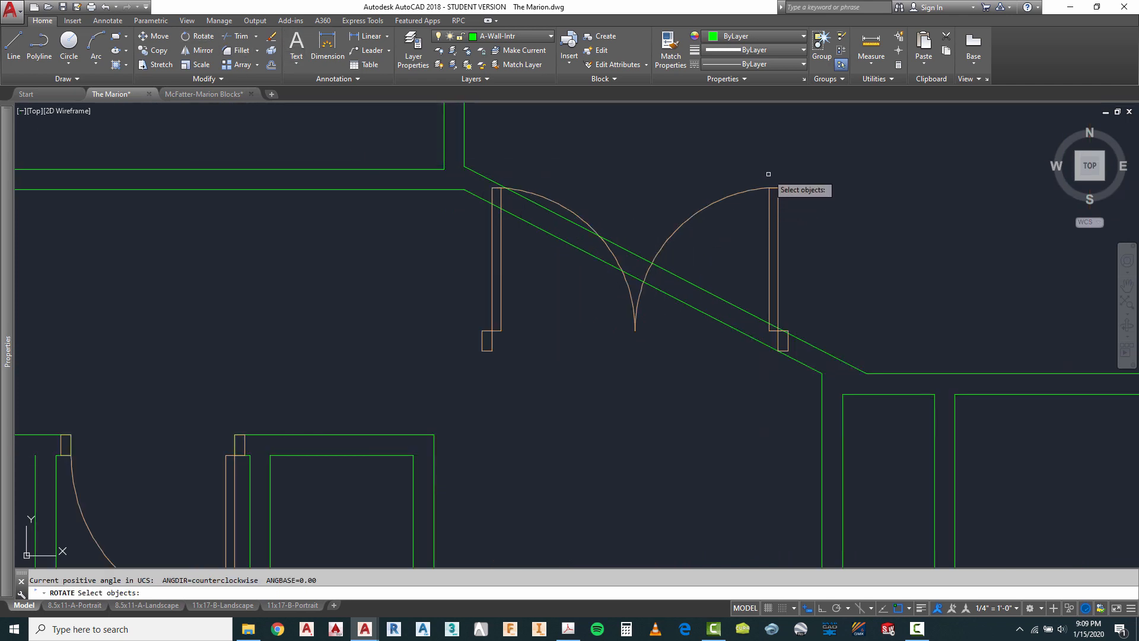
left_click(739, 204)
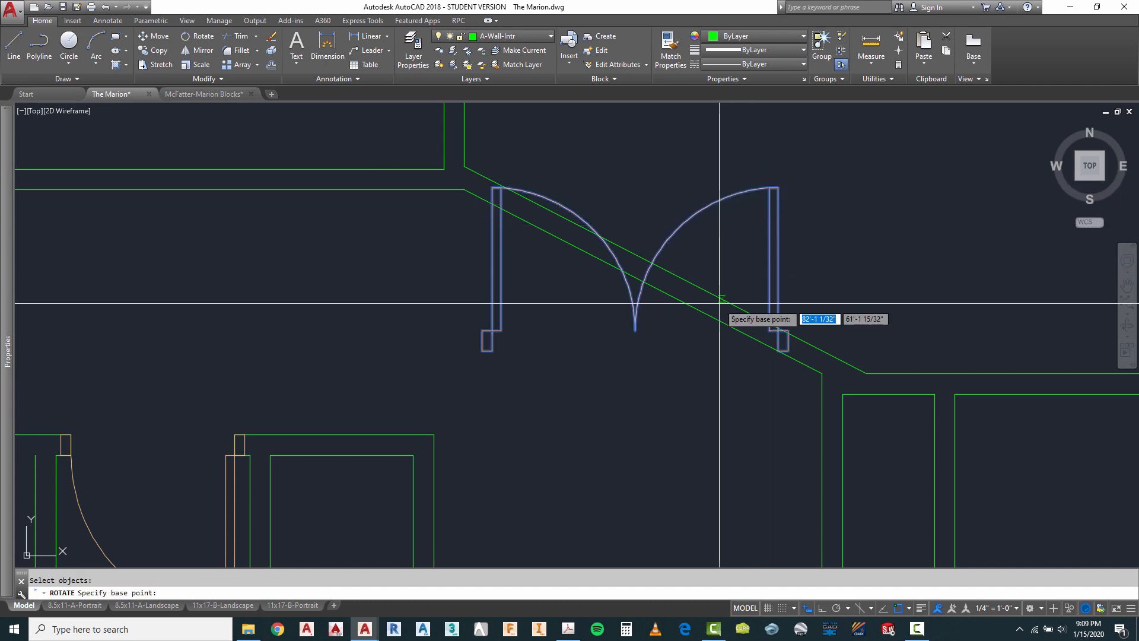
left_click(778, 351)
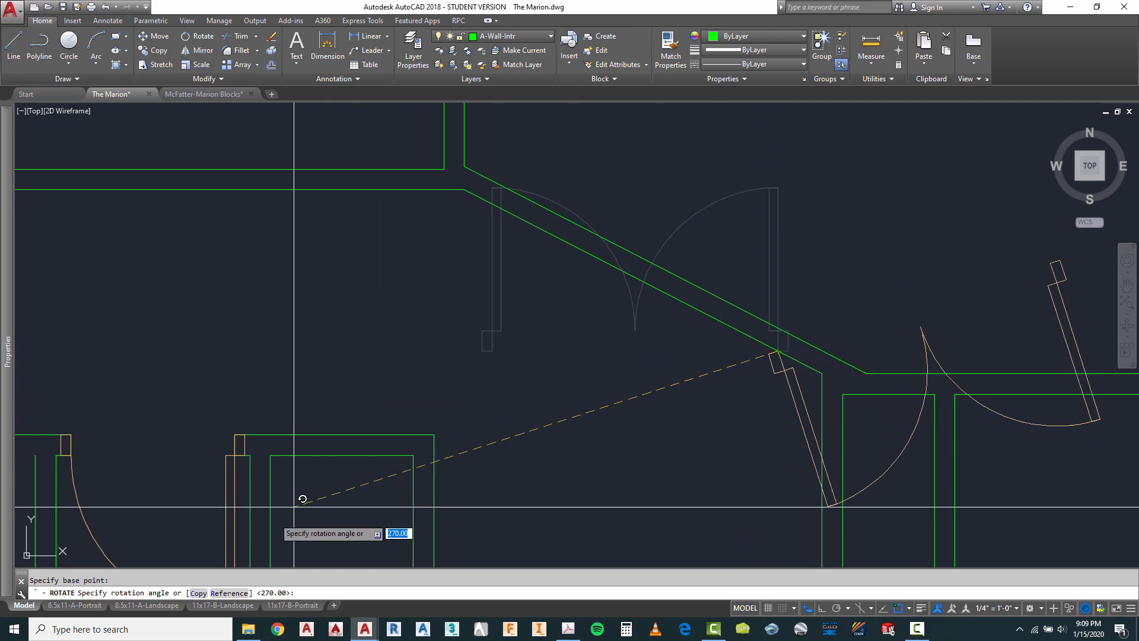
left_click(228, 592)
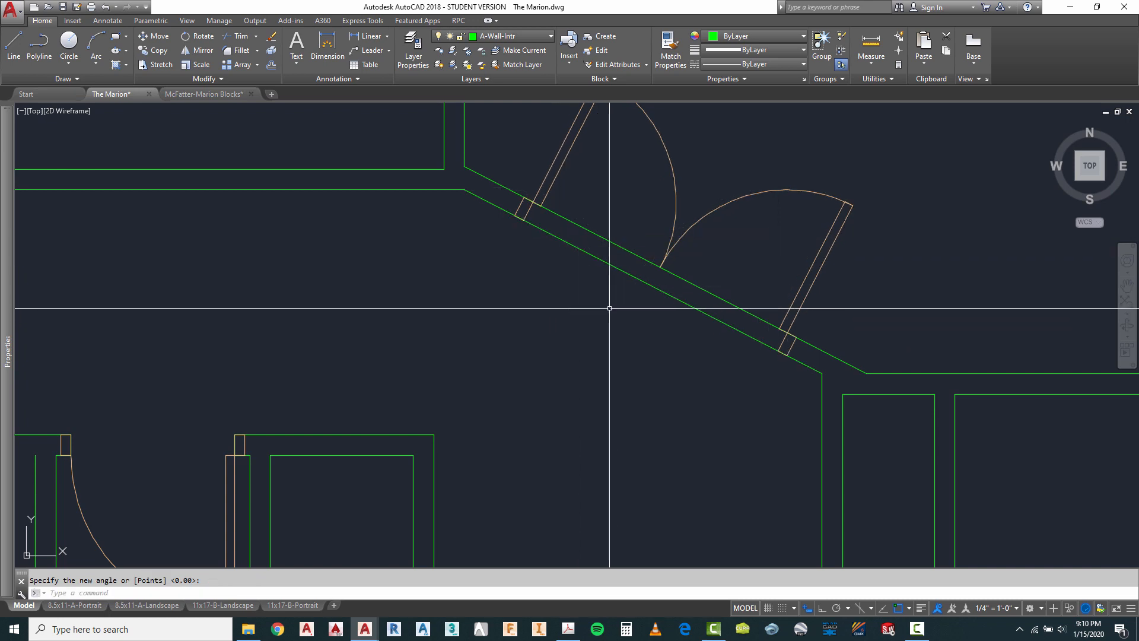
key("Escape")
Move the double door slightly up along the angled wall by its upper jamb corner, keeping the corner on the wall's lower face.
scroll(527, 254, "down", 2)
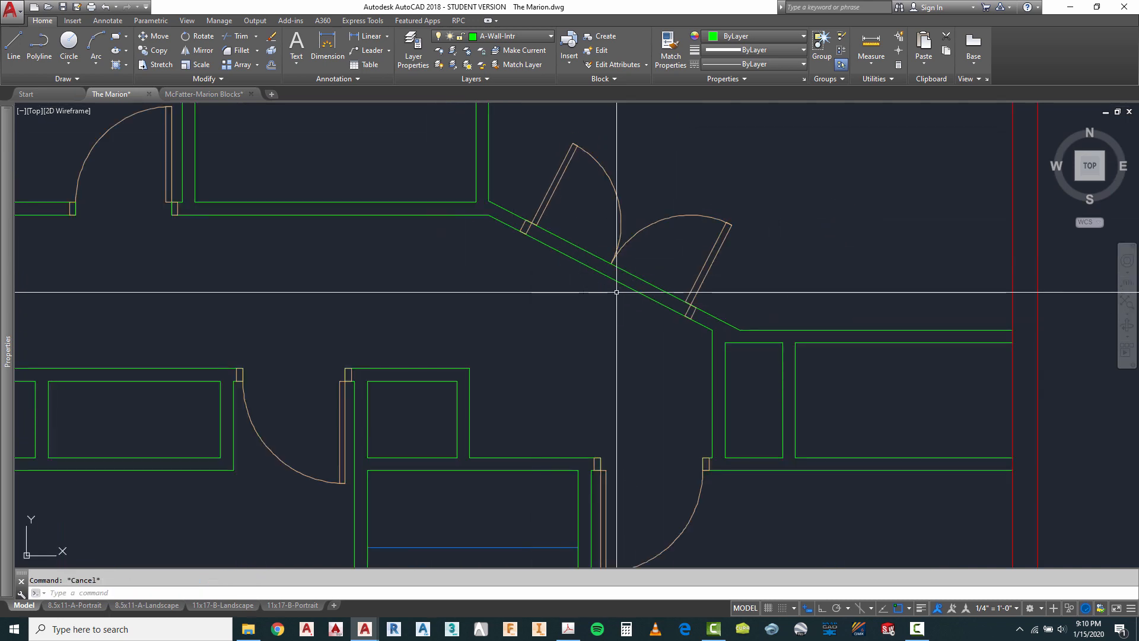
scroll(608, 256, "up", 2)
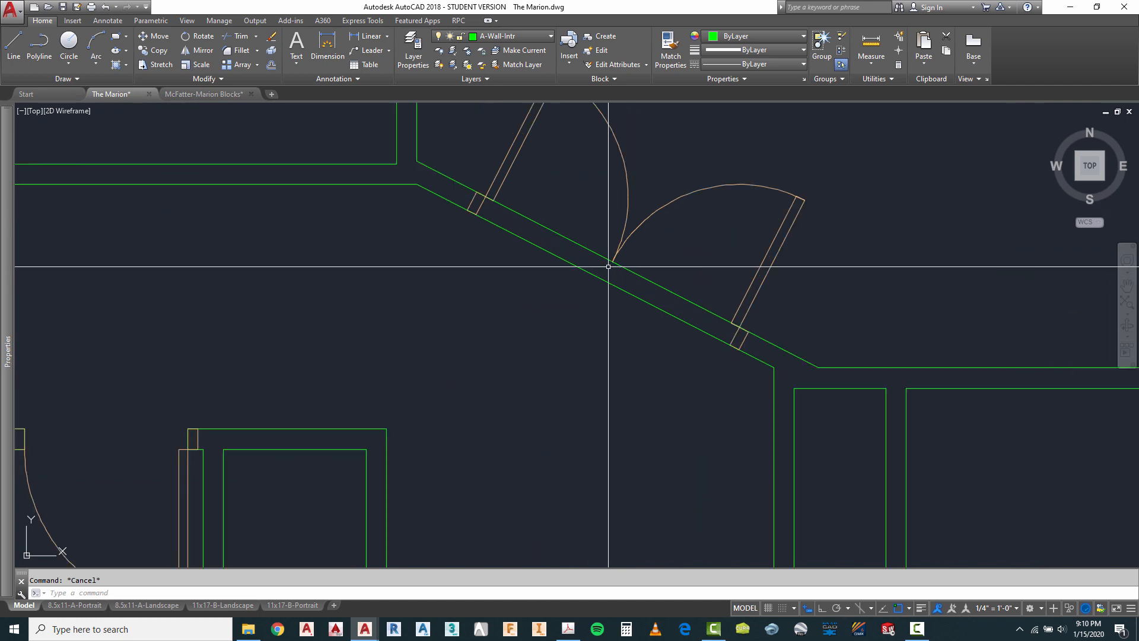
scroll(599, 238, "down", 2)
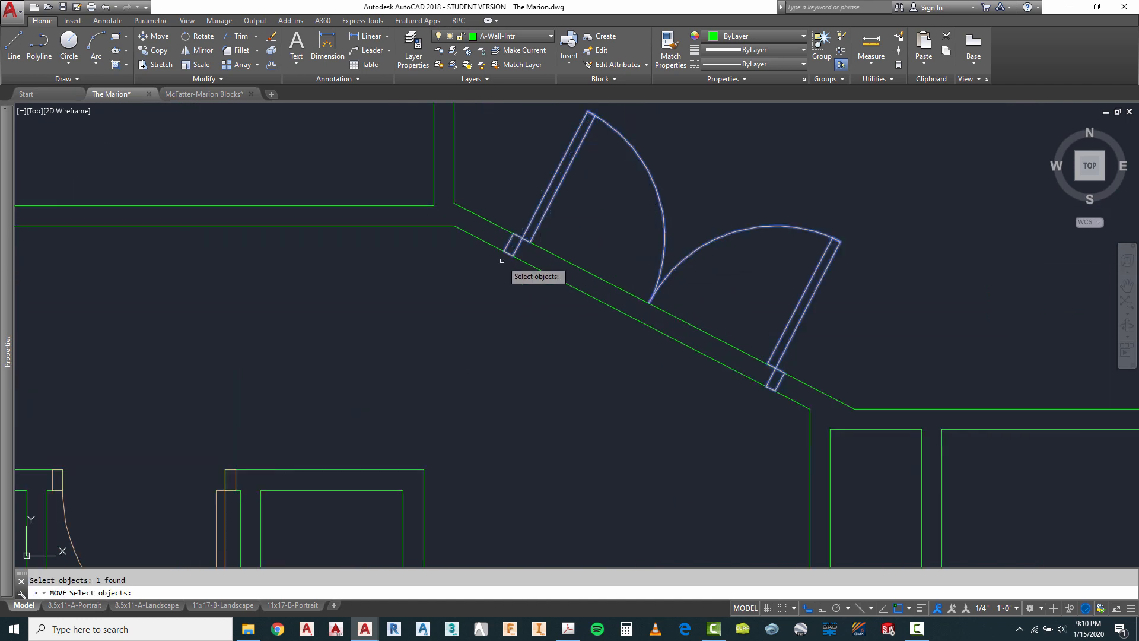
key("Return")
scroll(505, 252, "up", 3)
left_click(504, 252)
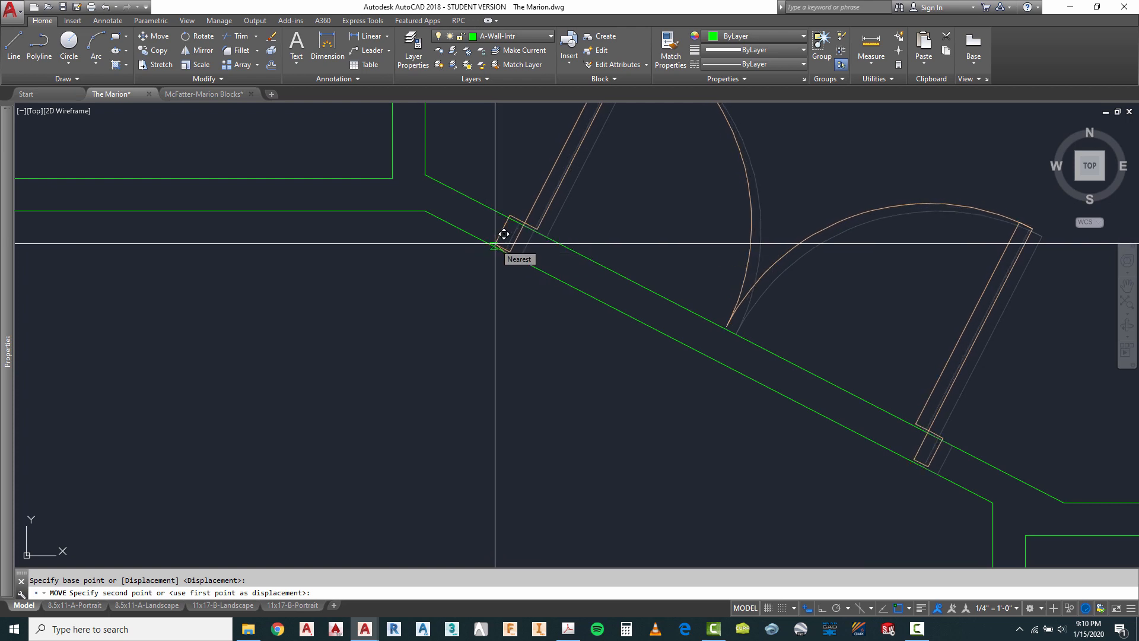
left_click(495, 246)
scroll(511, 284, "down", 4)
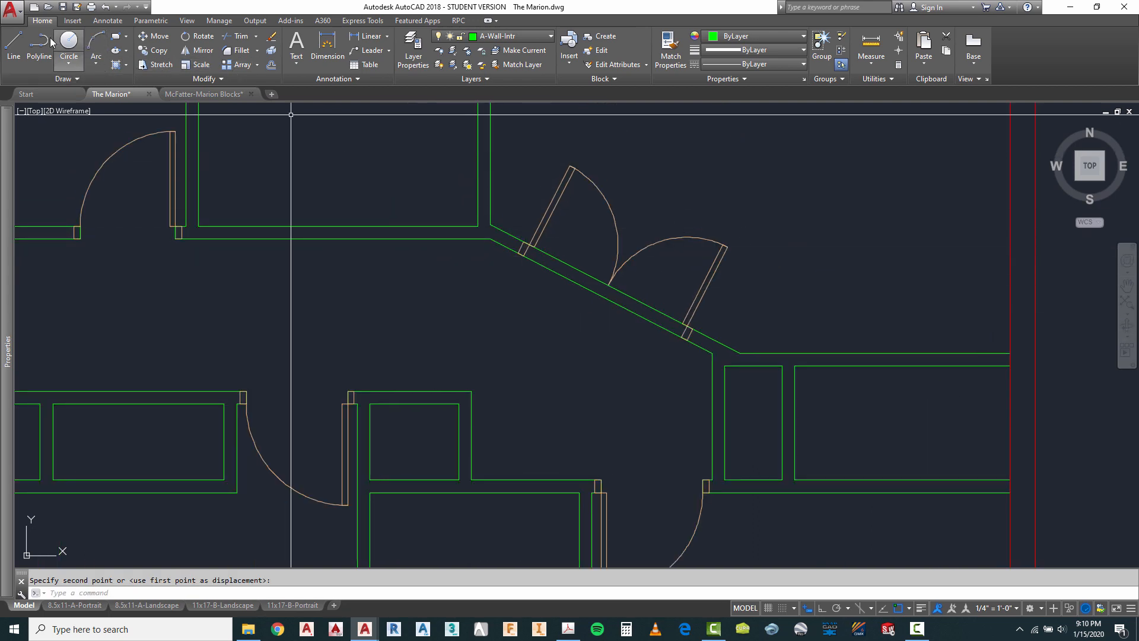
Draw a line across the angled wall along the opening-side edge of the double door's upper jamb.
left_click(12, 42)
scroll(547, 300, "up", 4)
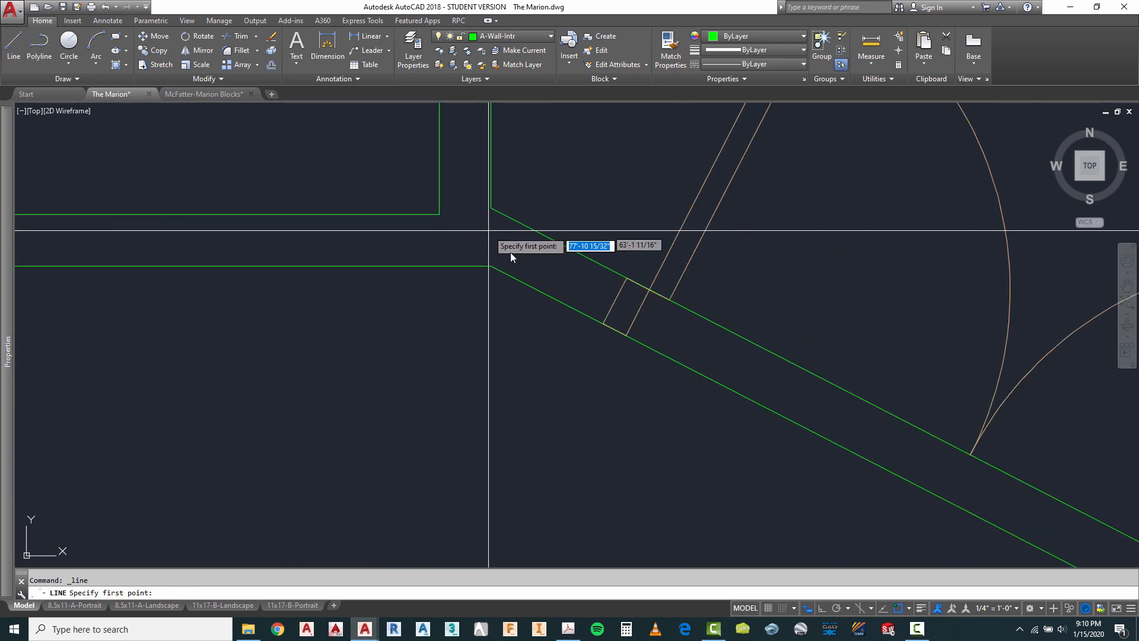
left_click(626, 334)
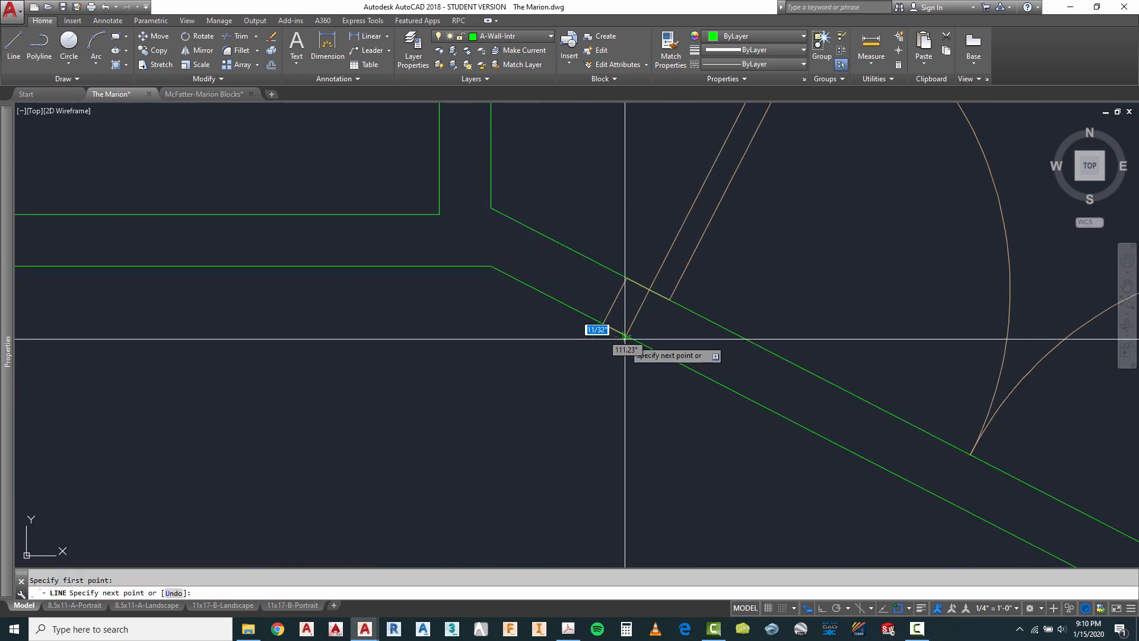
scroll(655, 298, "down", 7)
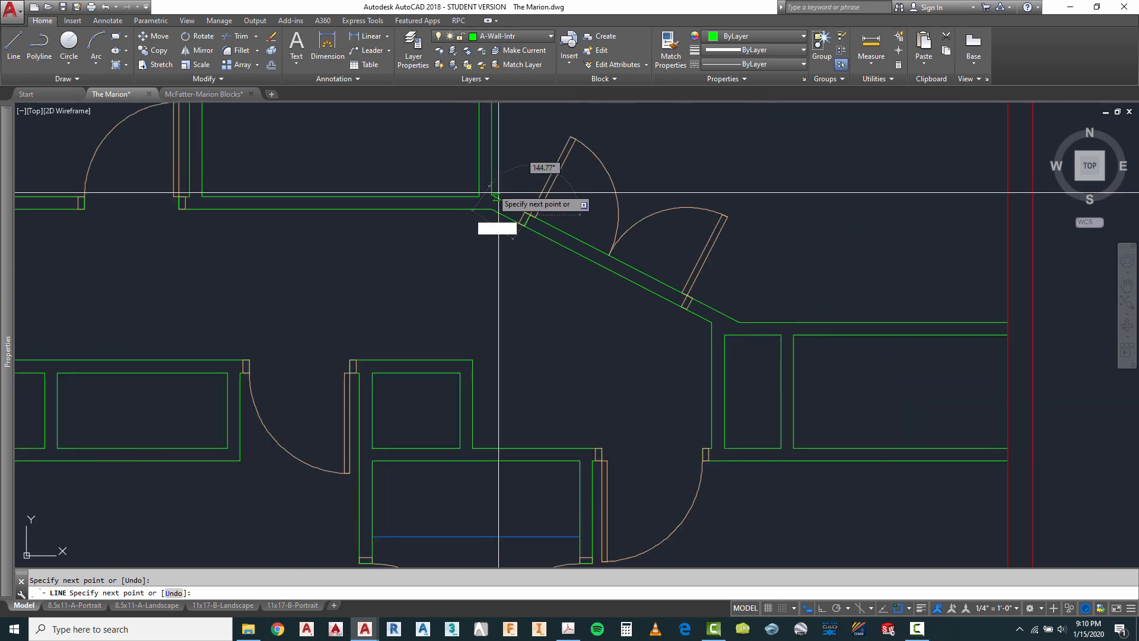
key("Escape")
Draw a line across the angled wall along the double door's lower jamb.
right_click(592, 200)
left_click(623, 206)
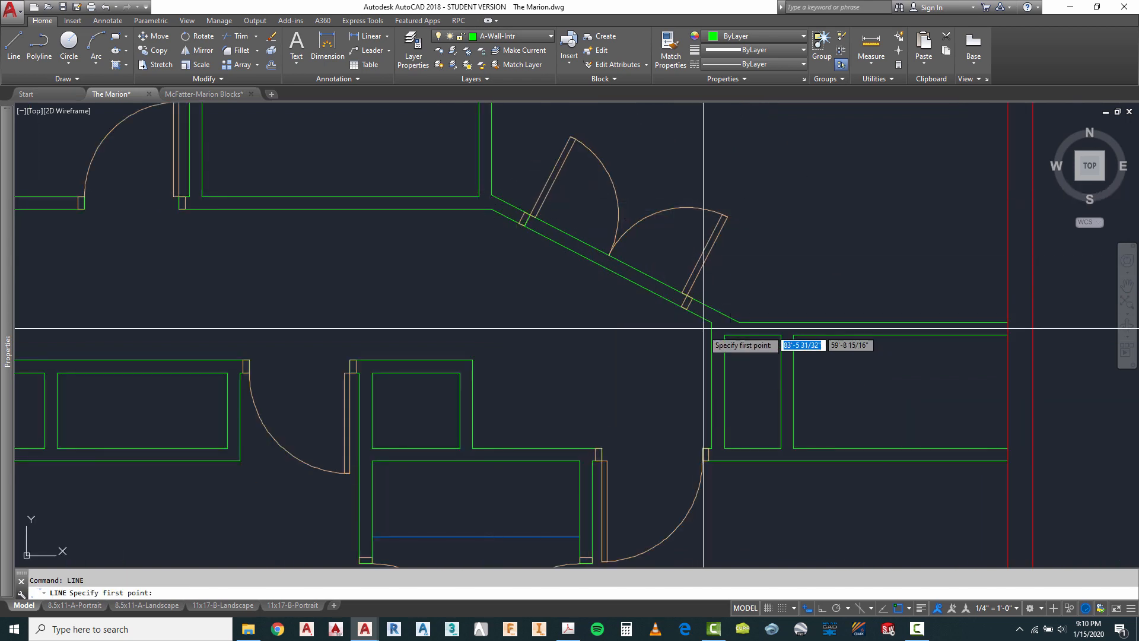
Draw a closing line across the angled wall at the inner edge of the double door's lower jamb.
scroll(687, 313, "up", 4)
left_click(671, 294)
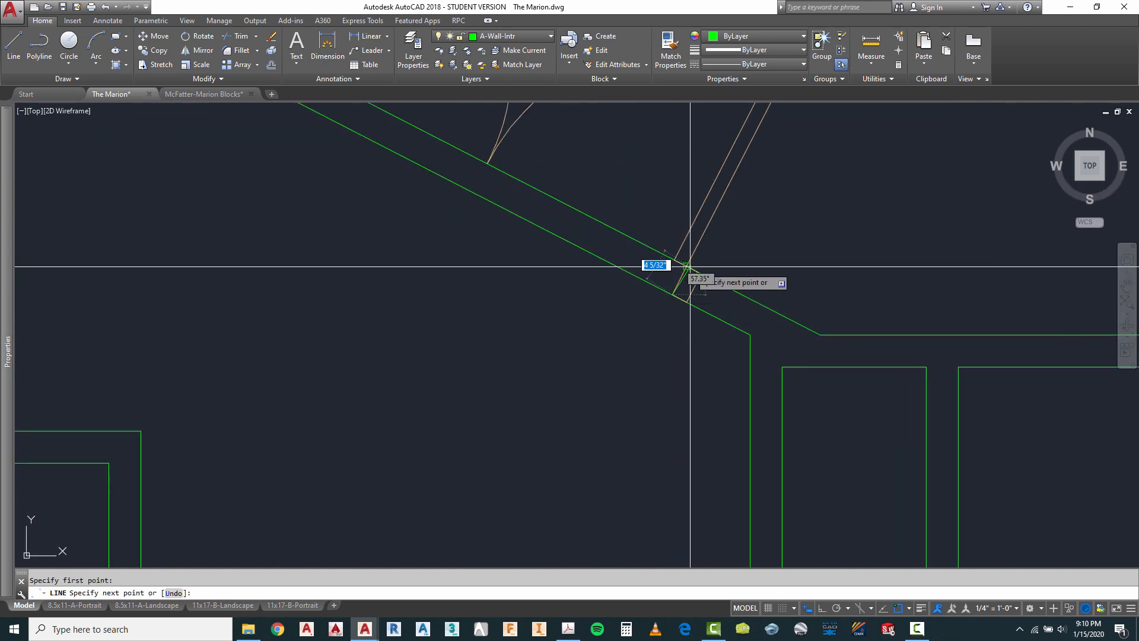
key("Escape")
scroll(682, 273, "down", 2)
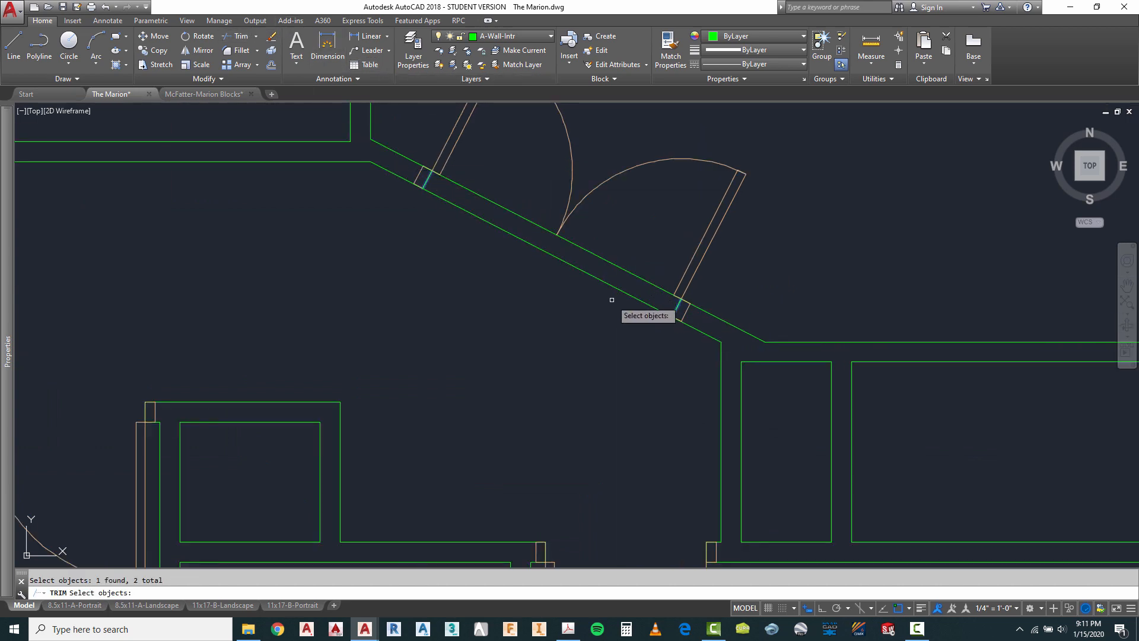
Trim both angled wall lines between the two jambs to open the double-door passage.
key("Return")
scroll(616, 285, "down", 5)
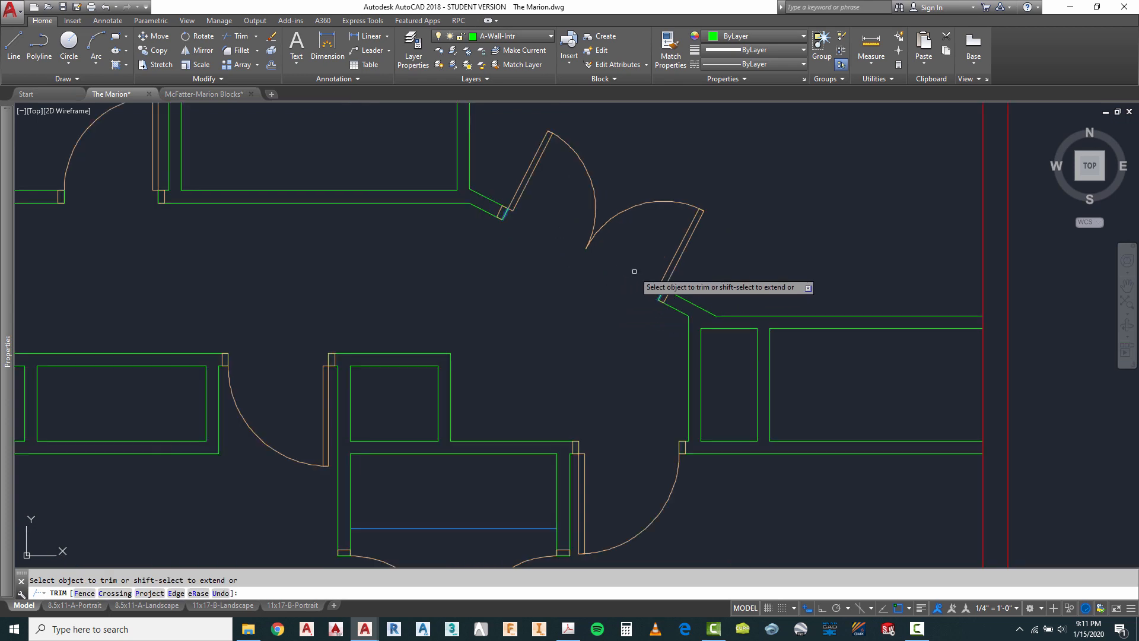
key("Escape")
scroll(588, 251, "up", 5)
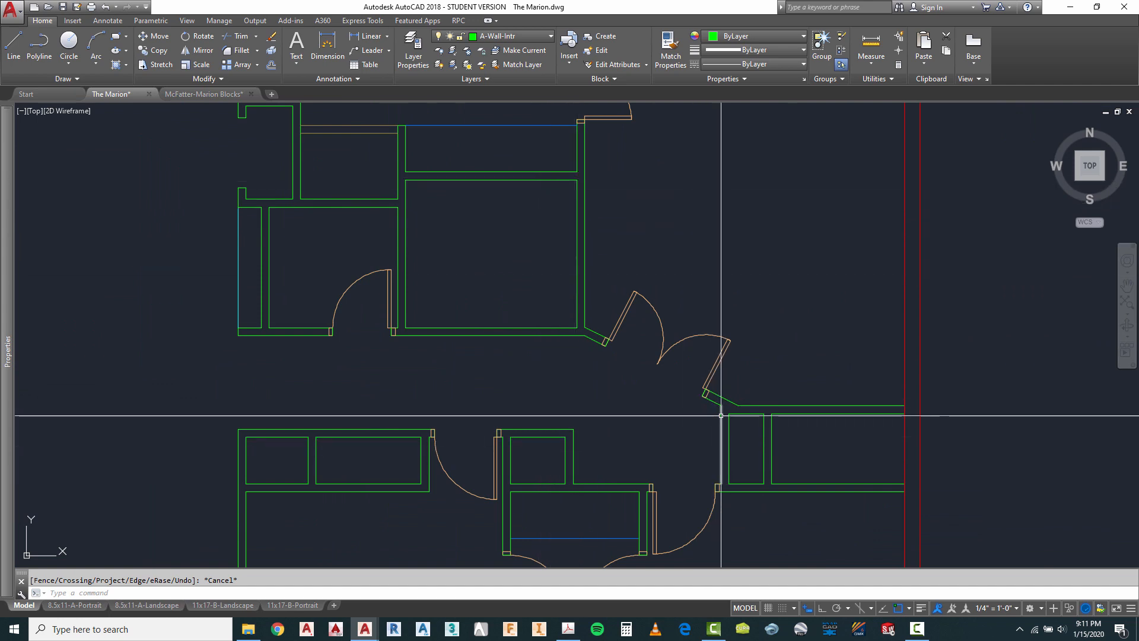
Check the linen closet door size beside Bedroom #3 in Marion Red Lines.pdf, returning to The Marion drawing in AutoCAD.
left_click(568, 630)
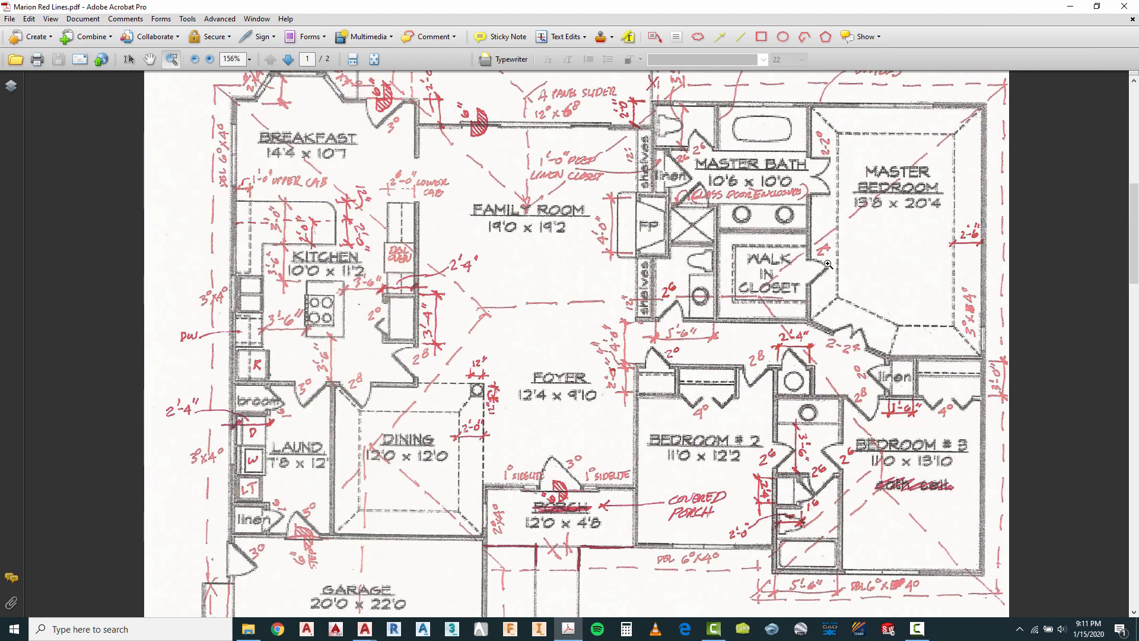
left_click(366, 630)
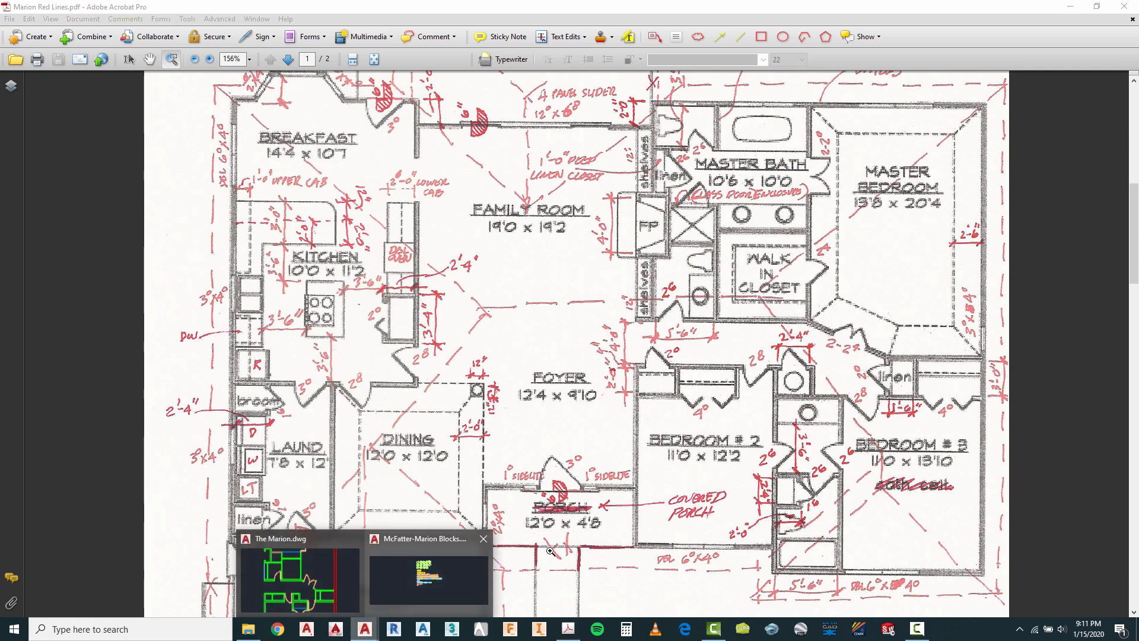
left_click(279, 581)
Inspect the properties of the second-smallest single swing door in the block library to identify its size, closing the properties palette.
scroll(417, 283, "down", 5)
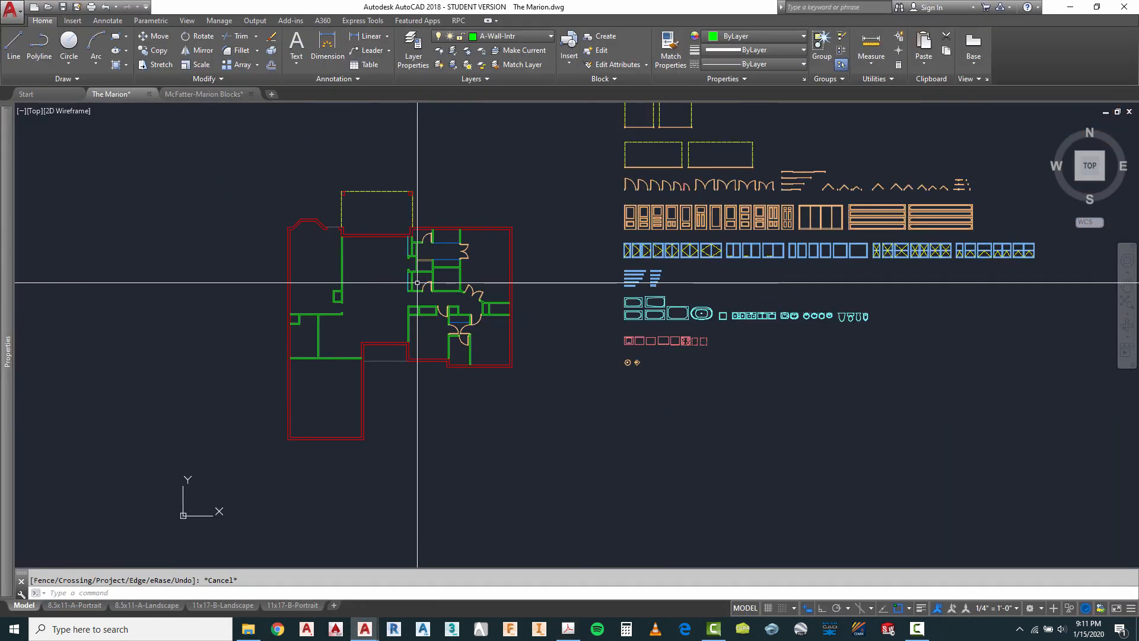
scroll(417, 283, "up", 2)
scroll(613, 234, "down", 2)
scroll(729, 181, "up", 6)
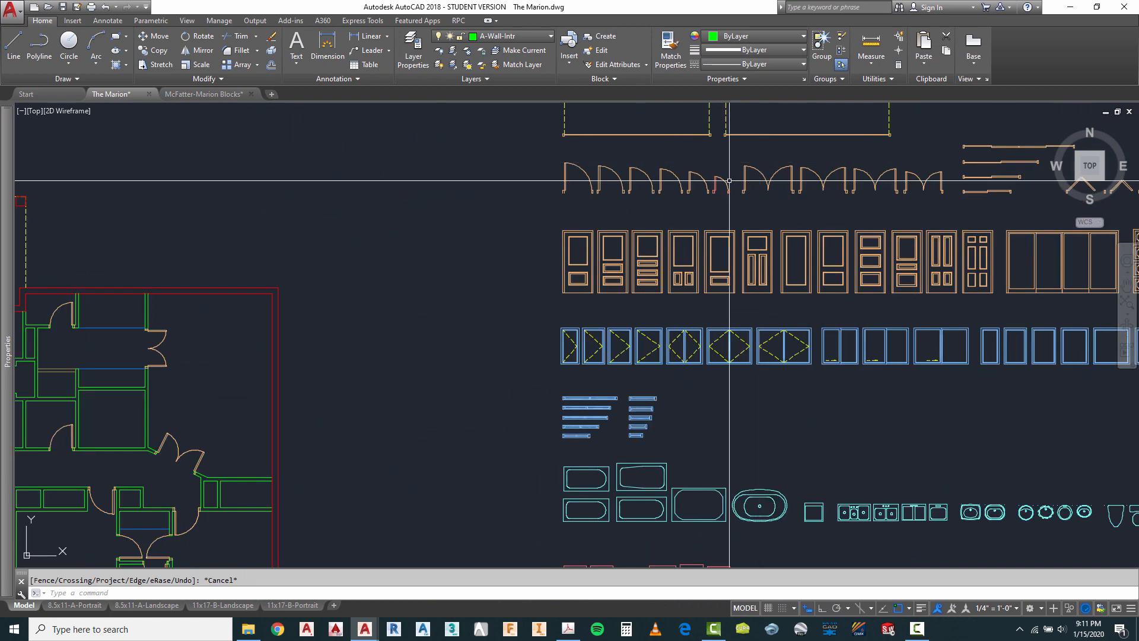
scroll(730, 181, "up", 4)
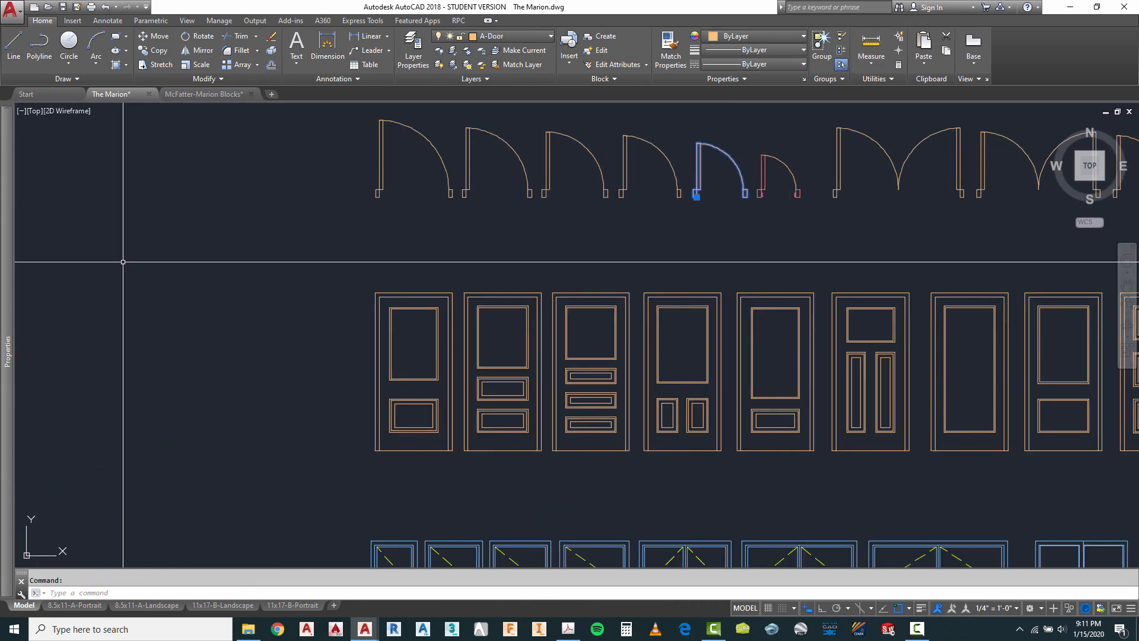
mouse_move(8, 309)
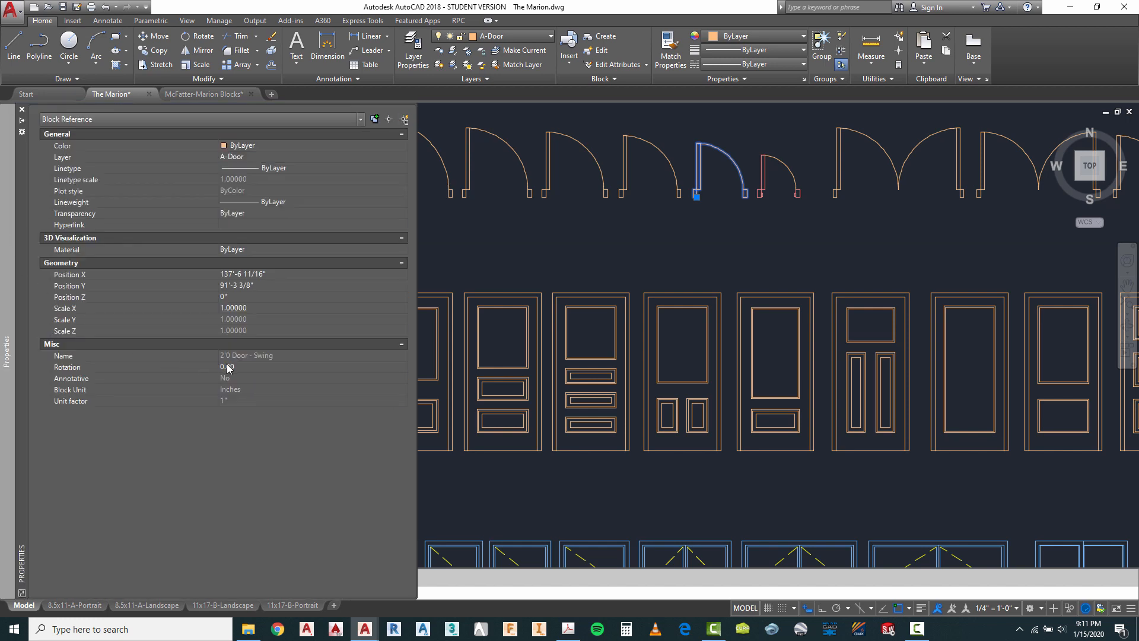
left_click(22, 110)
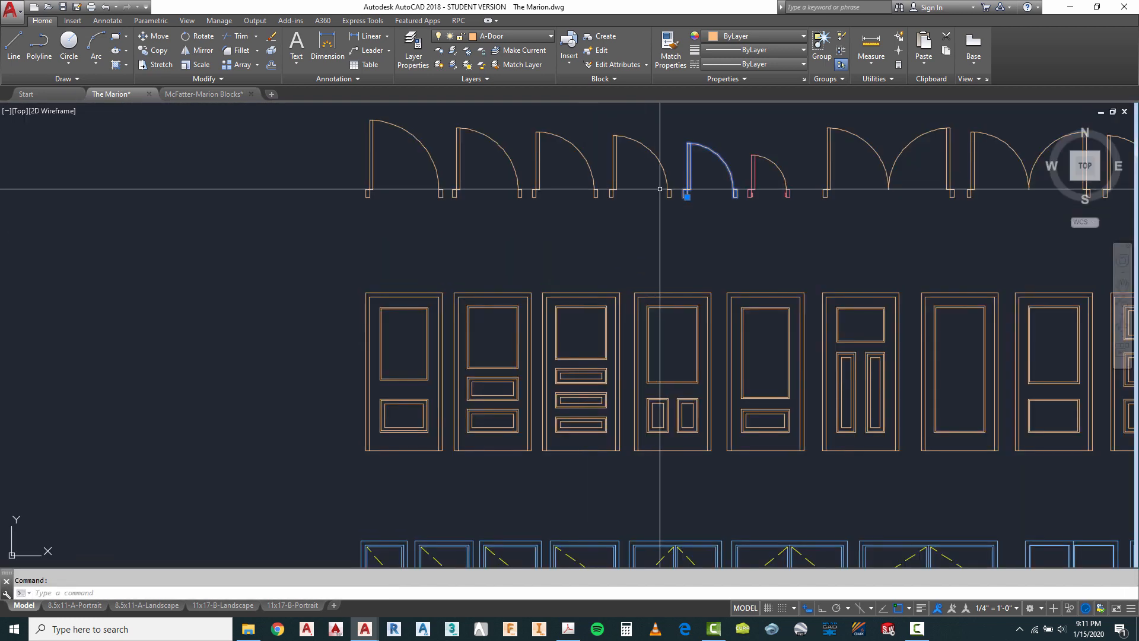
Copy the 2'0 swing door and its larger neighbour from the block library to the open space above the angled double doors.
scroll(777, 228, "down", 2)
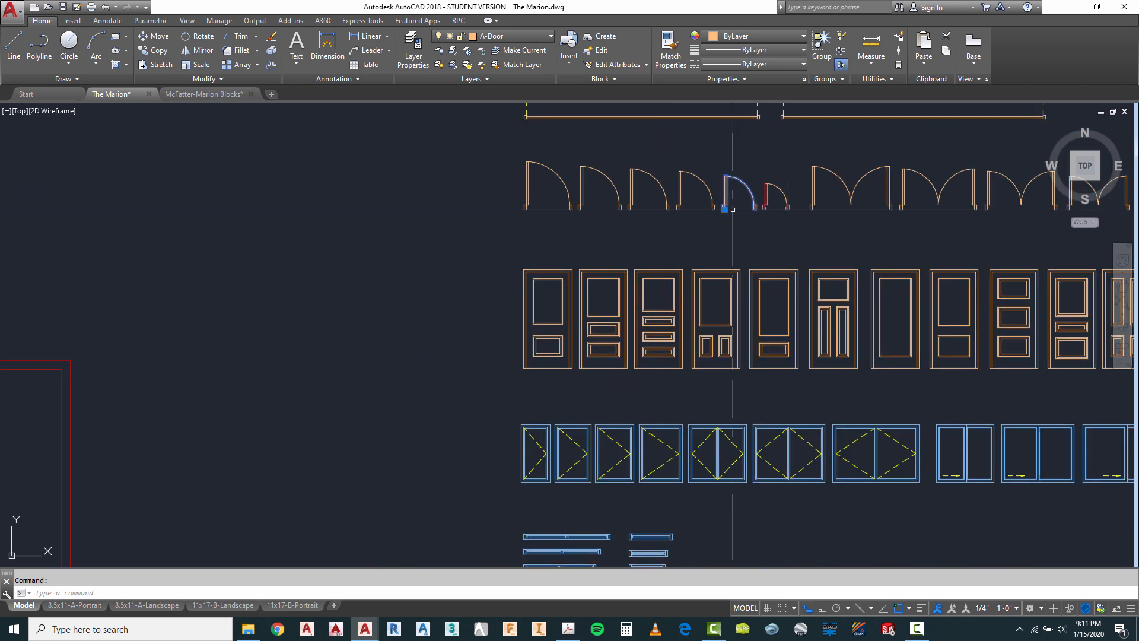
scroll(736, 199, "up", 3)
right_click(737, 194)
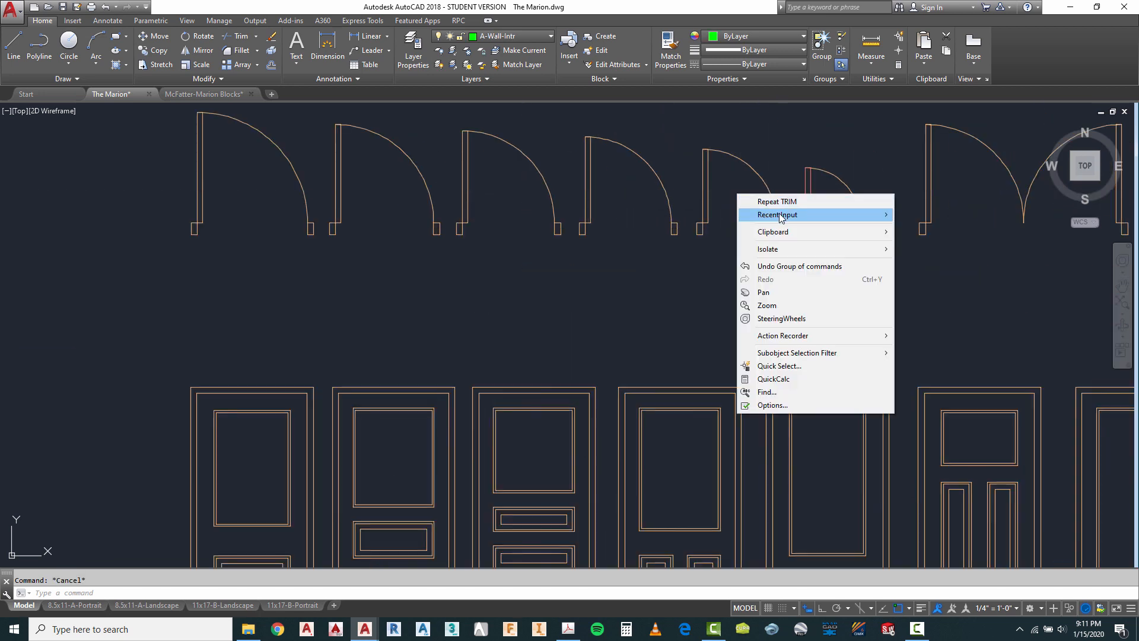
mouse_move(894, 232)
left_click(926, 269)
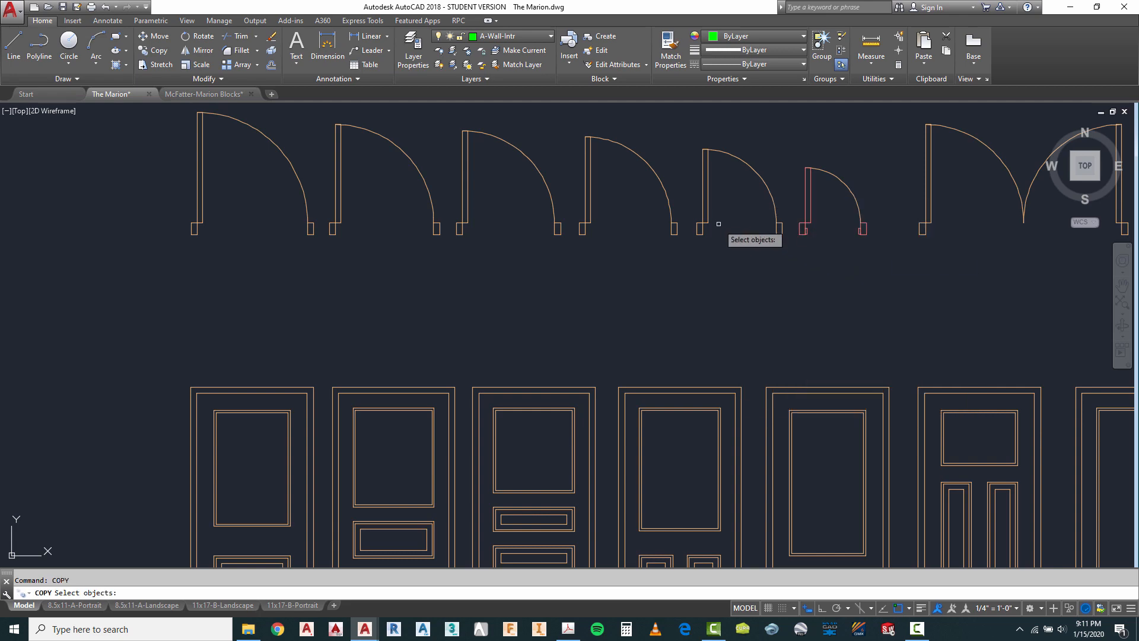
left_click(719, 201)
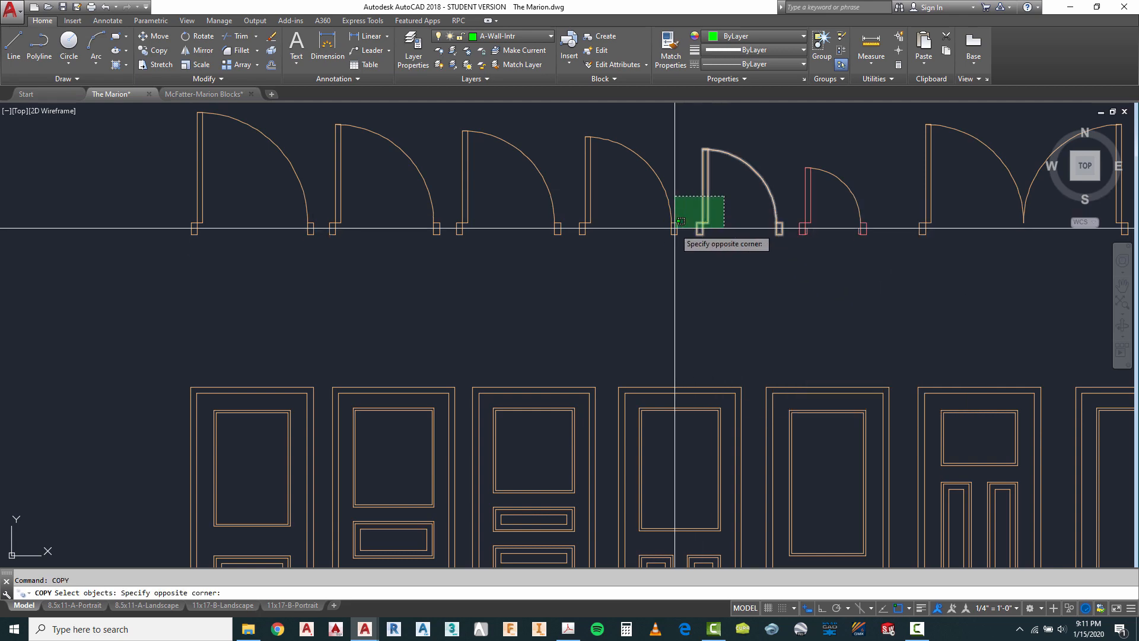
left_click(673, 238)
key("Return")
left_click(656, 249)
scroll(758, 222, "down", 3)
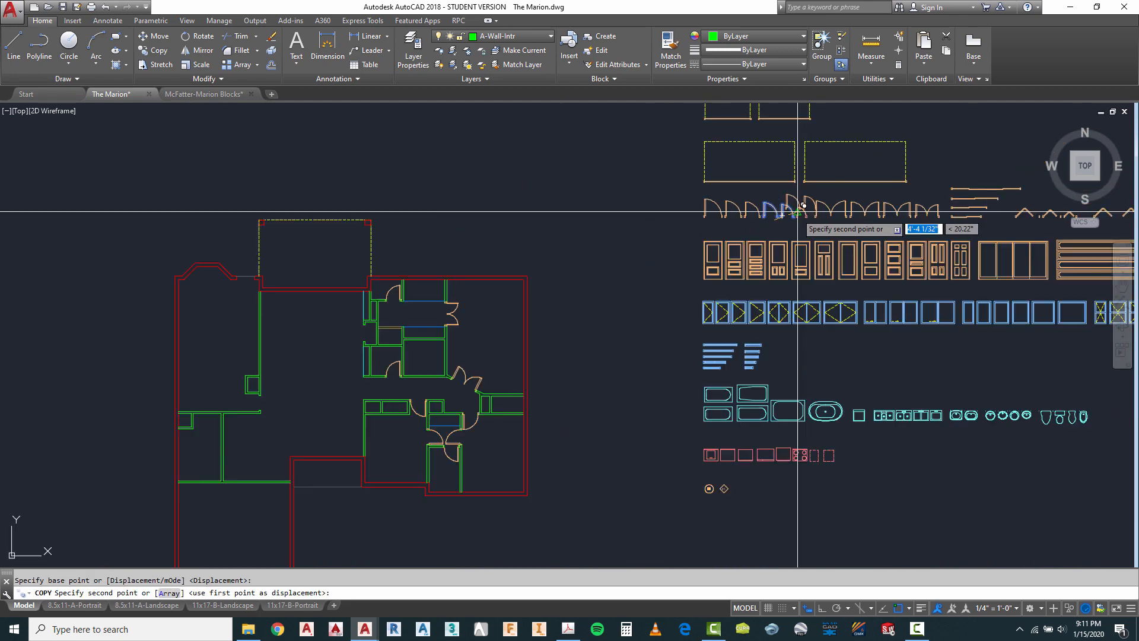
scroll(522, 380, "up", 5)
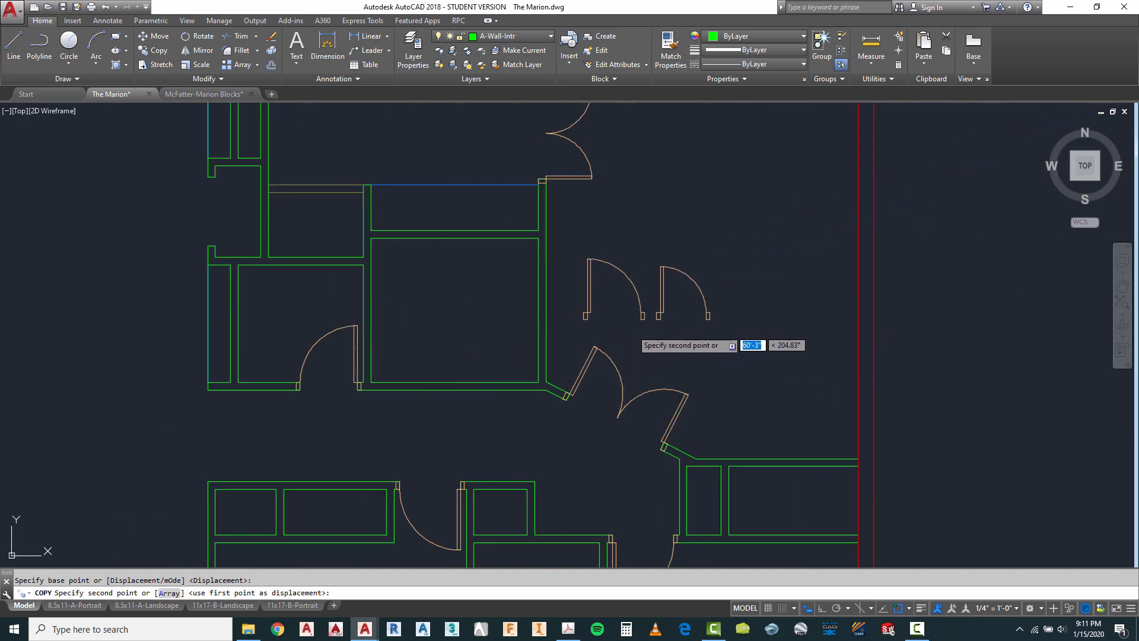
left_click(641, 326)
key("Escape")
Rotate the copied 2'0 swing door 90 degrees counterclockwise with Ortho on.
scroll(684, 228, "down", 3)
scroll(706, 307, "up", 3)
scroll(706, 307, "up", 2)
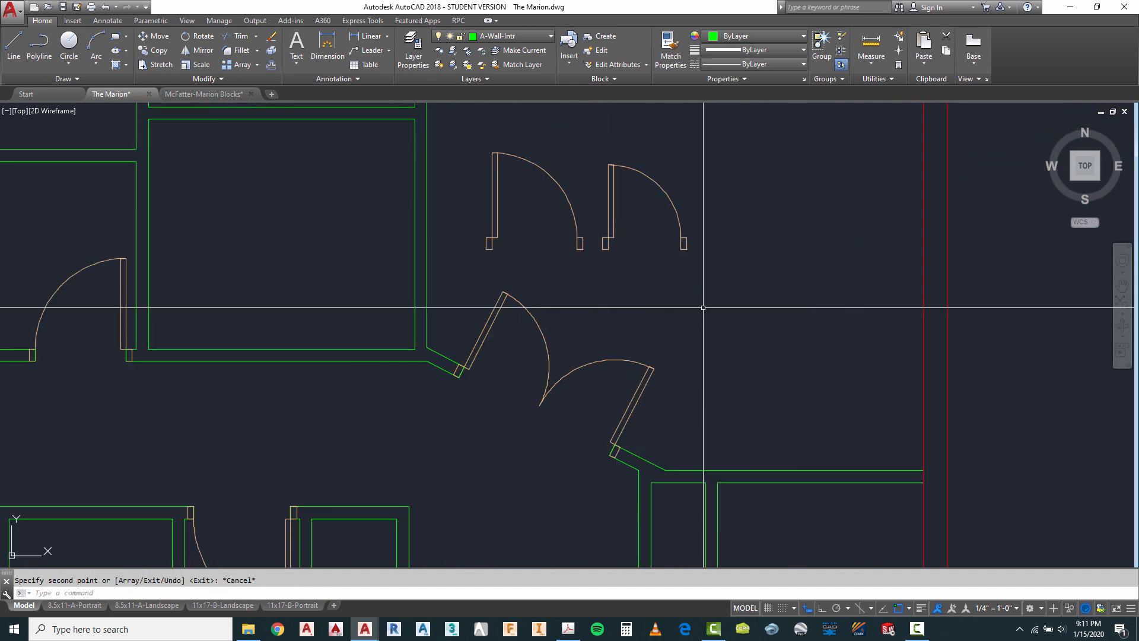
type("ro")
key("Return")
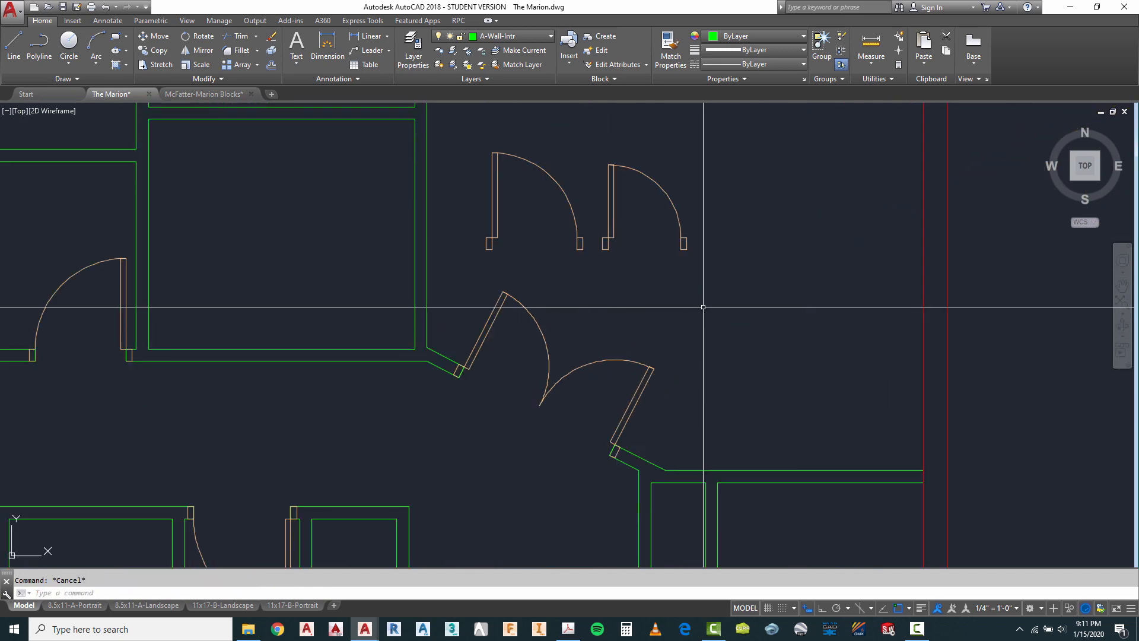
left_click(694, 230)
left_click(676, 255)
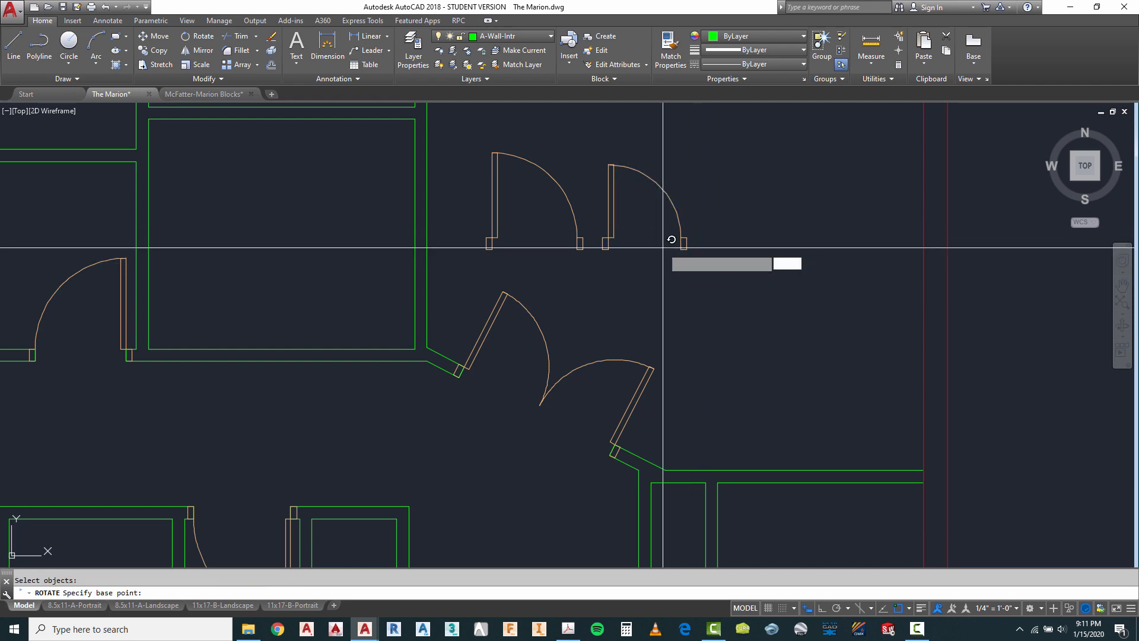
left_click(663, 248)
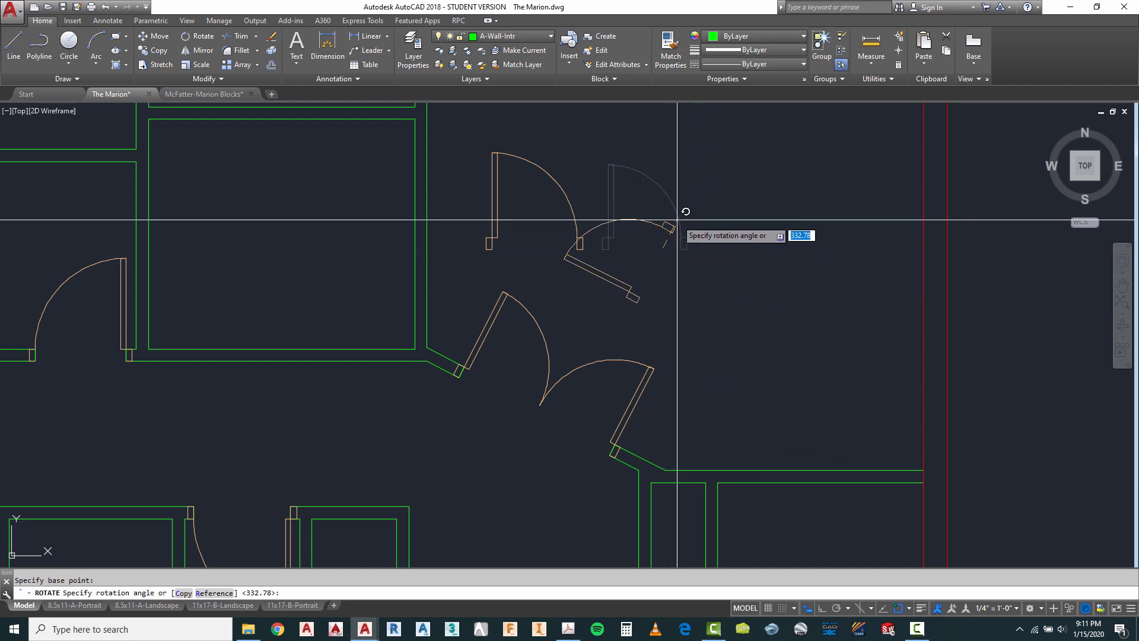
key("F8")
left_click(674, 178)
scroll(674, 178, "down", 2)
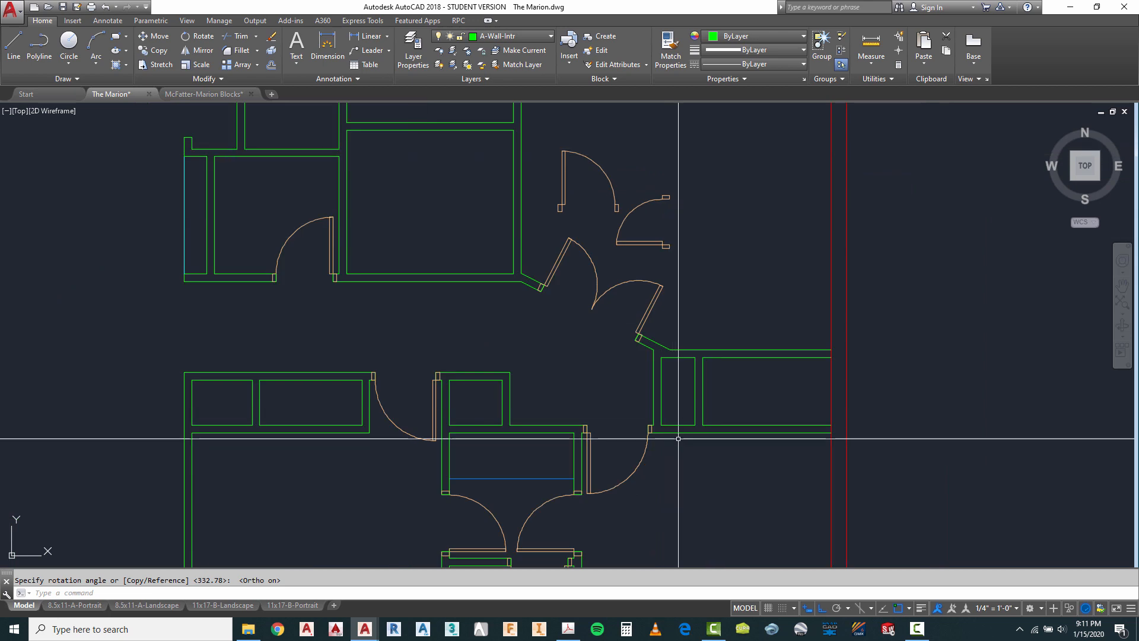
scroll(703, 239, "up", 2)
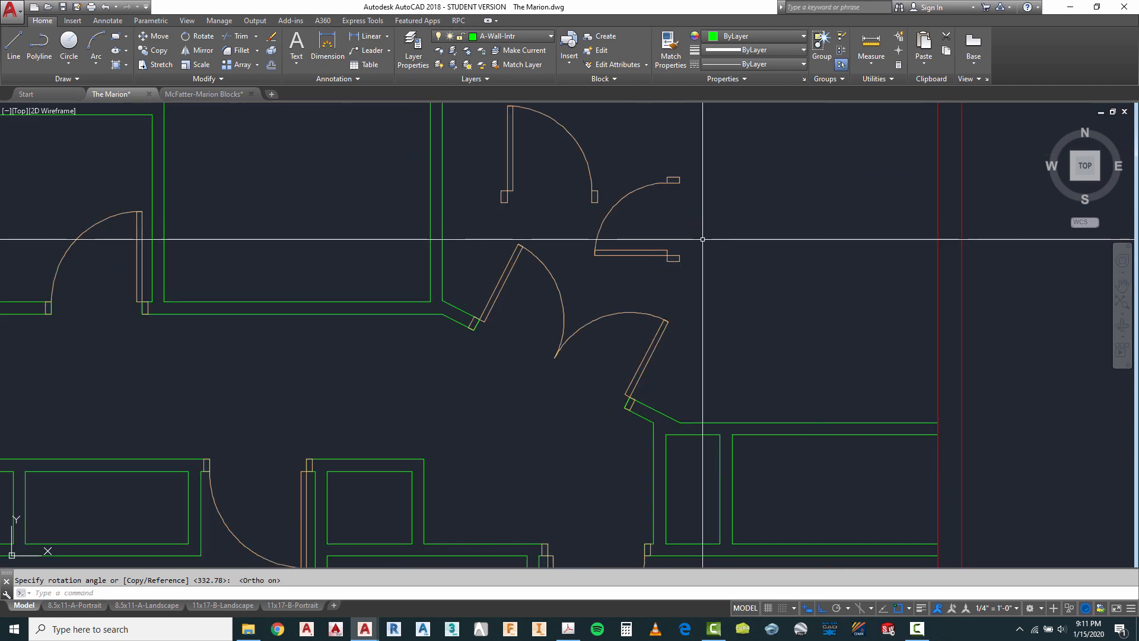
Move the rotated 2'0 door by its lower jamb corner into the linen closet's hallway wall.
key("Escape")
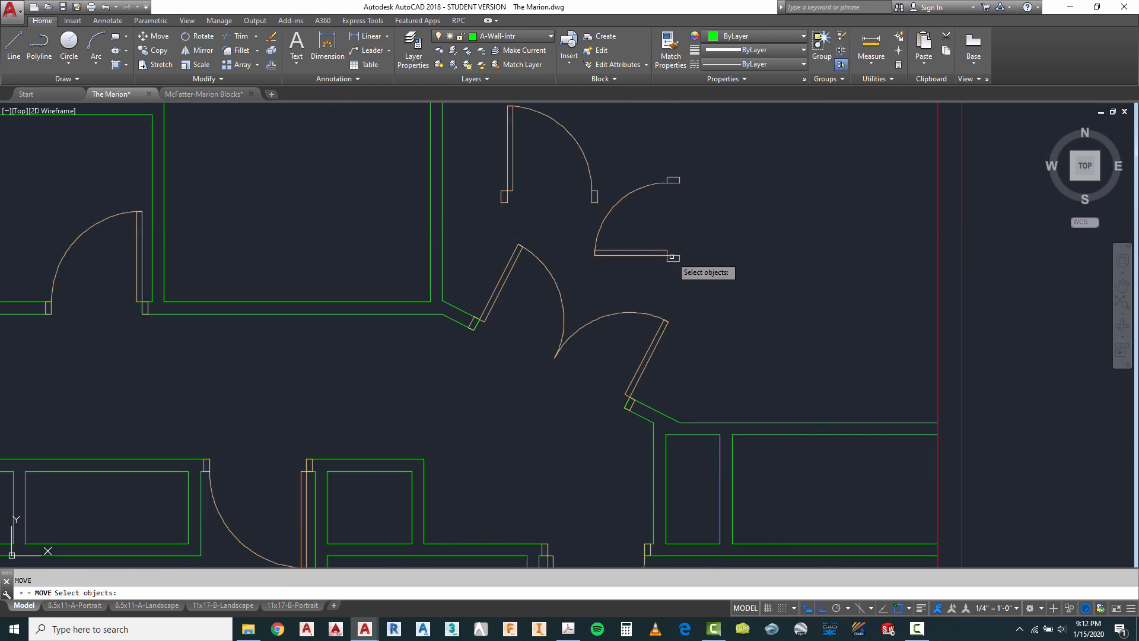
key("Return")
scroll(667, 261, "up", 4)
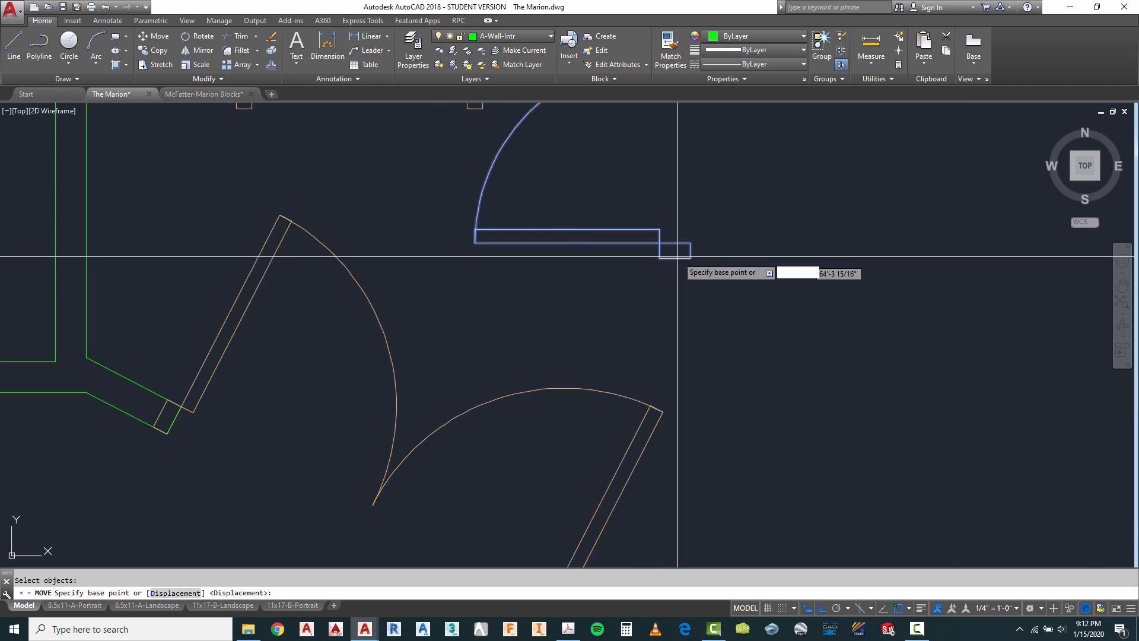
left_click(690, 243)
scroll(688, 237, "down", 3)
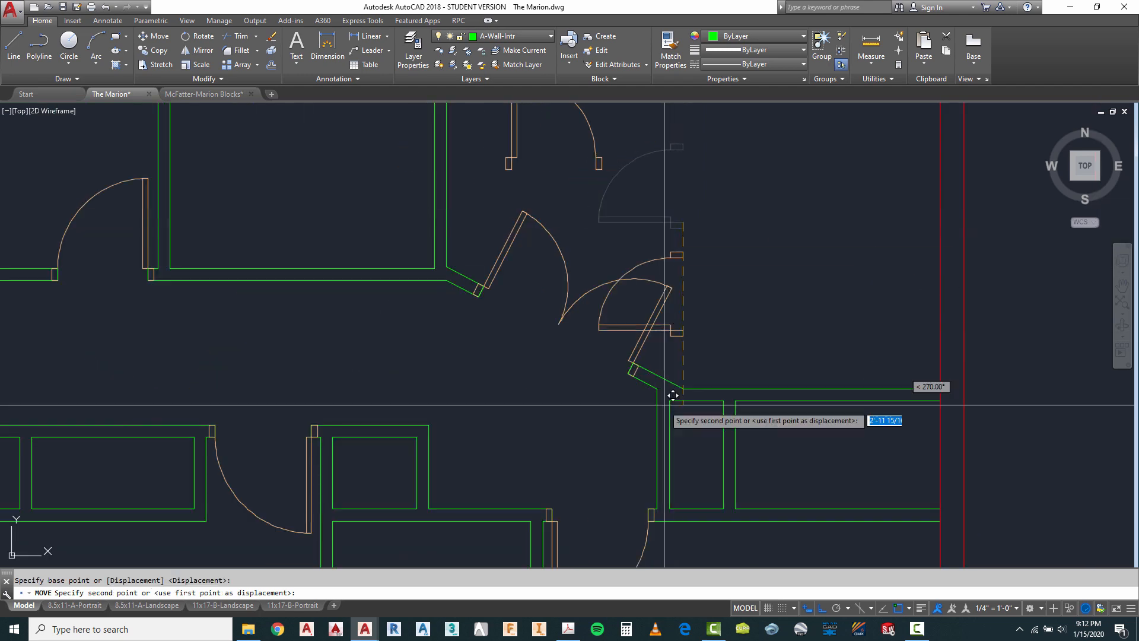
left_click(680, 481)
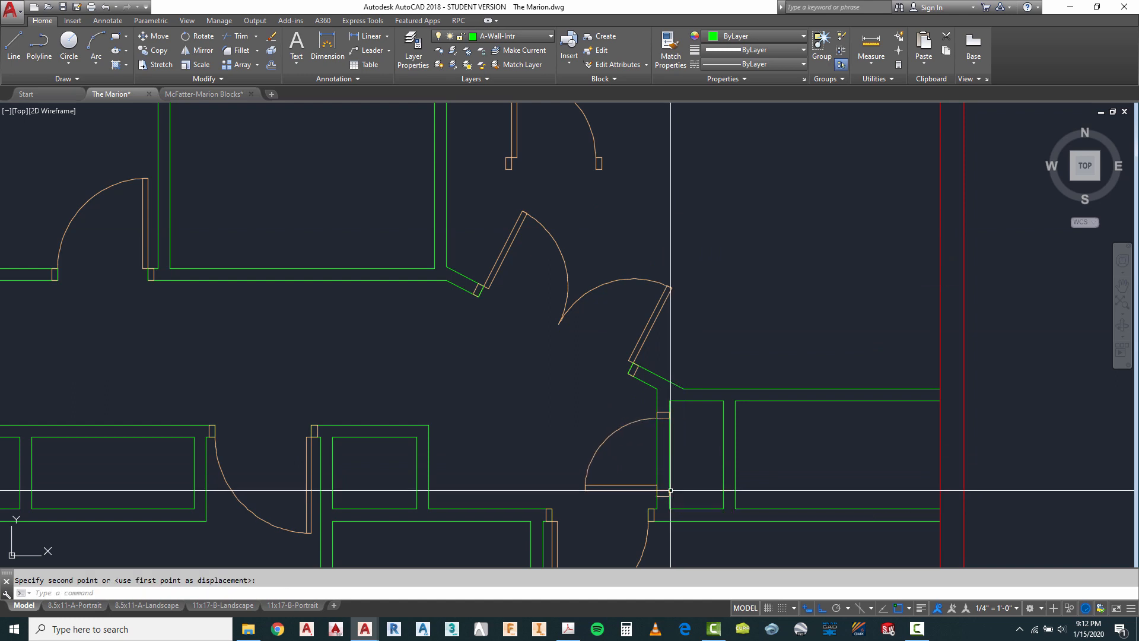
Draw lines across the linen closet wall at the inner edges of both door jambs.
scroll(687, 530, "up", 2)
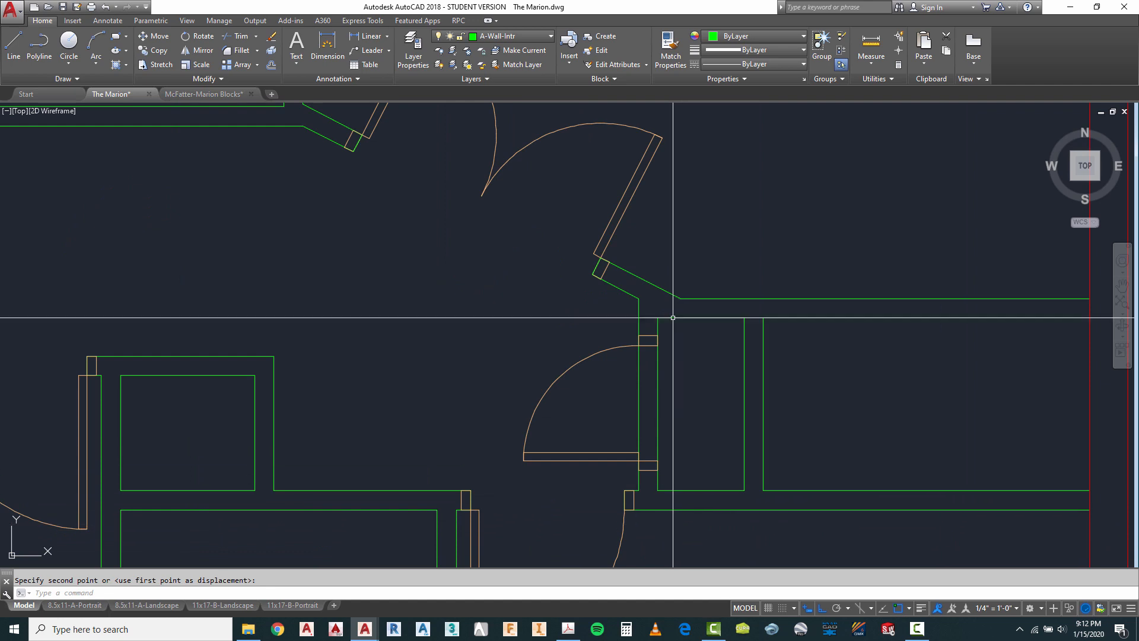
left_click(14, 41)
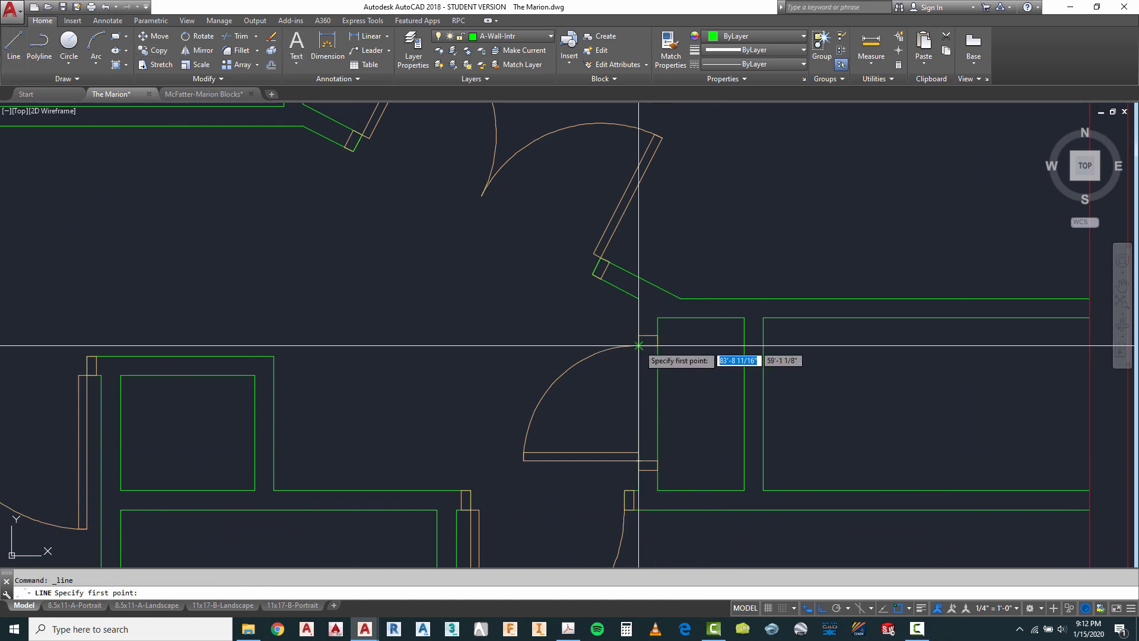
key("Escape")
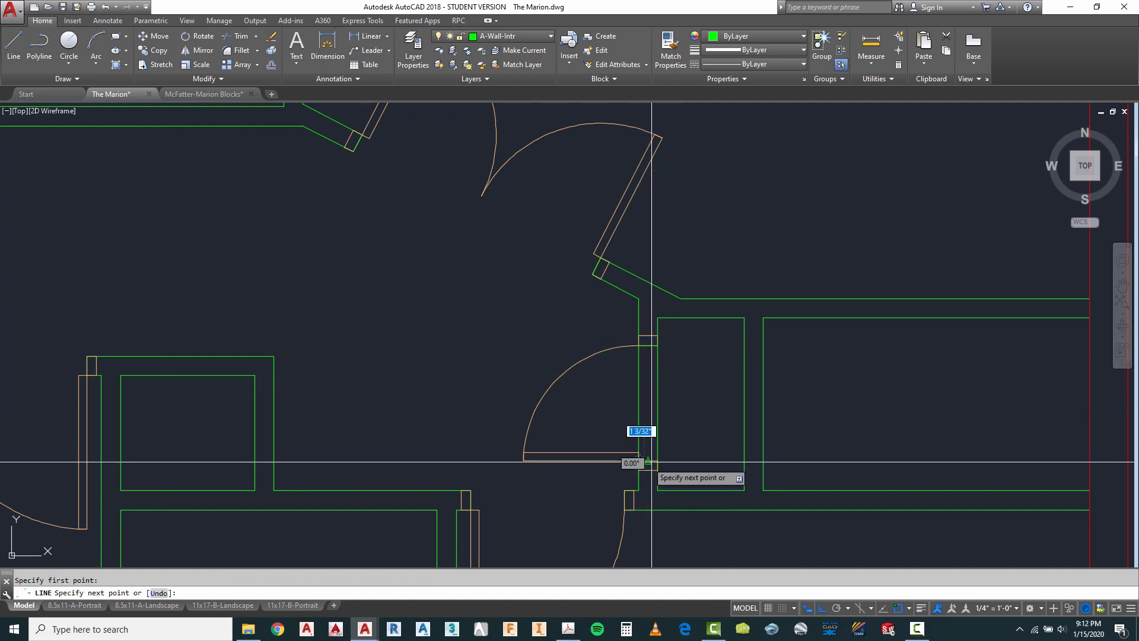
left_click(657, 490)
key("Escape")
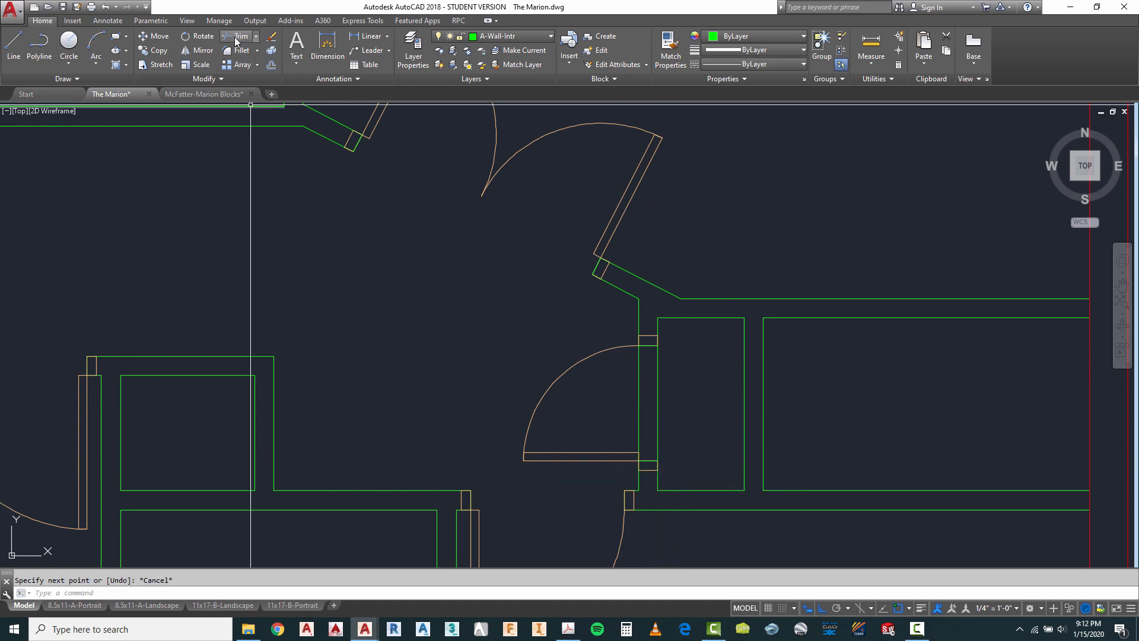
Trim both linen closet wall lines between the jambs to clear the 2'0 door opening.
left_click(699, 338)
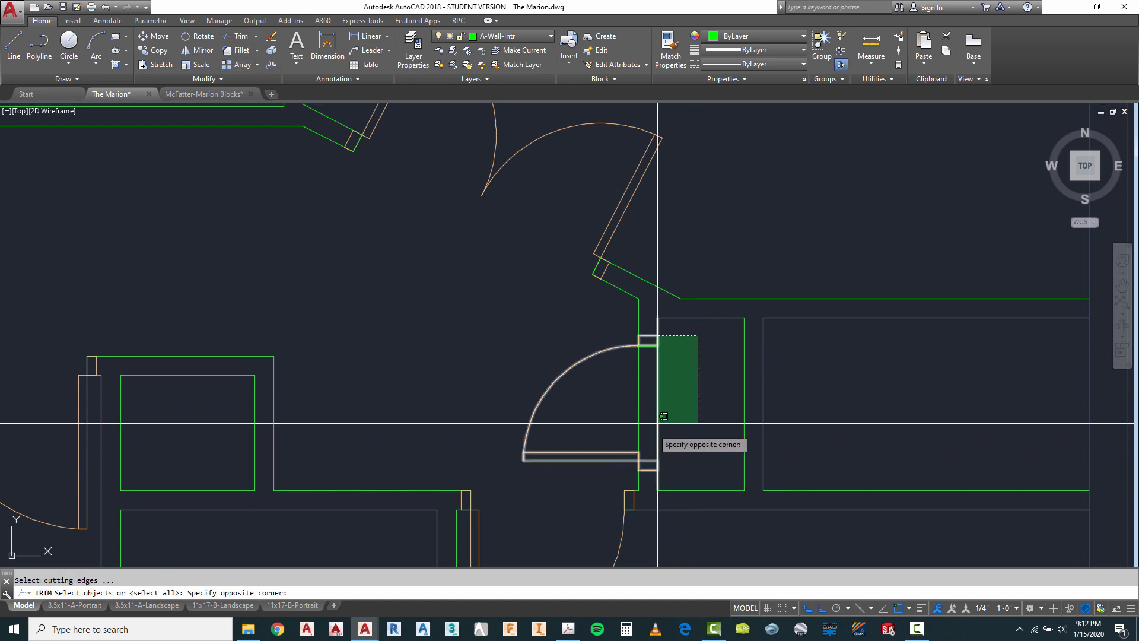
left_click(620, 469)
key("Return")
left_click(624, 407)
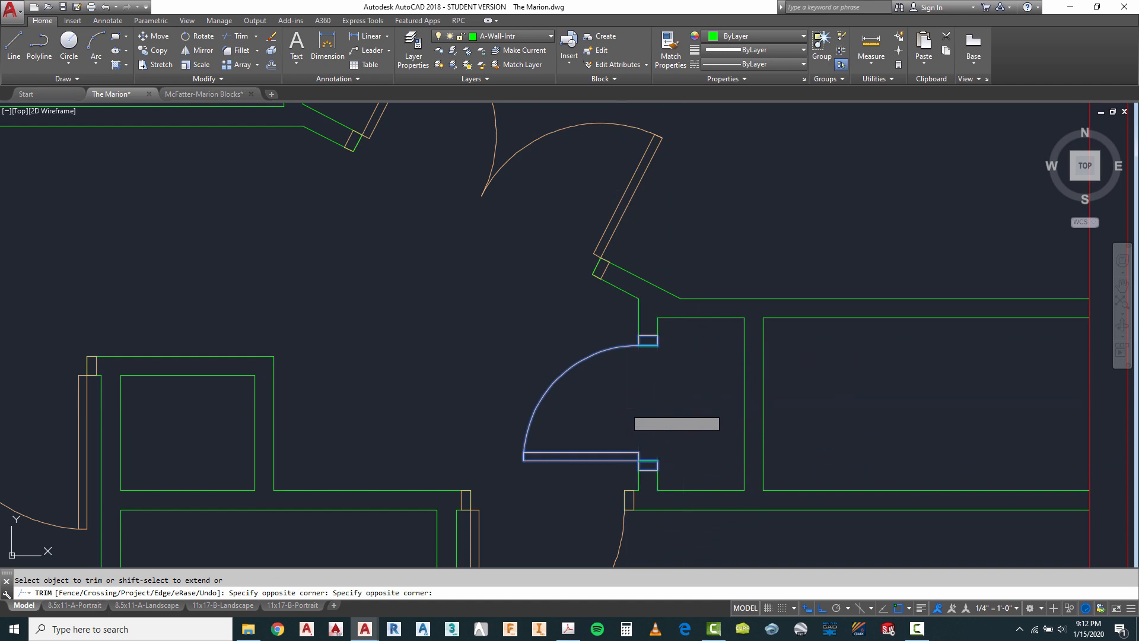
scroll(690, 307, "down", 4)
key("Escape")
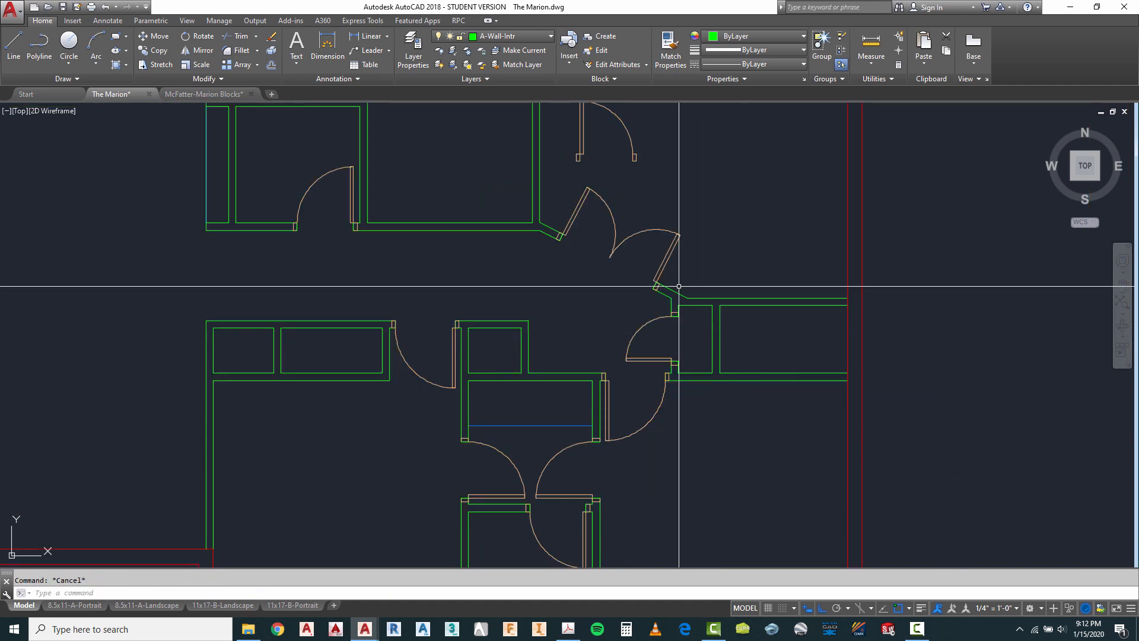
scroll(673, 366, "down", 2)
scroll(617, 205, "up", 2)
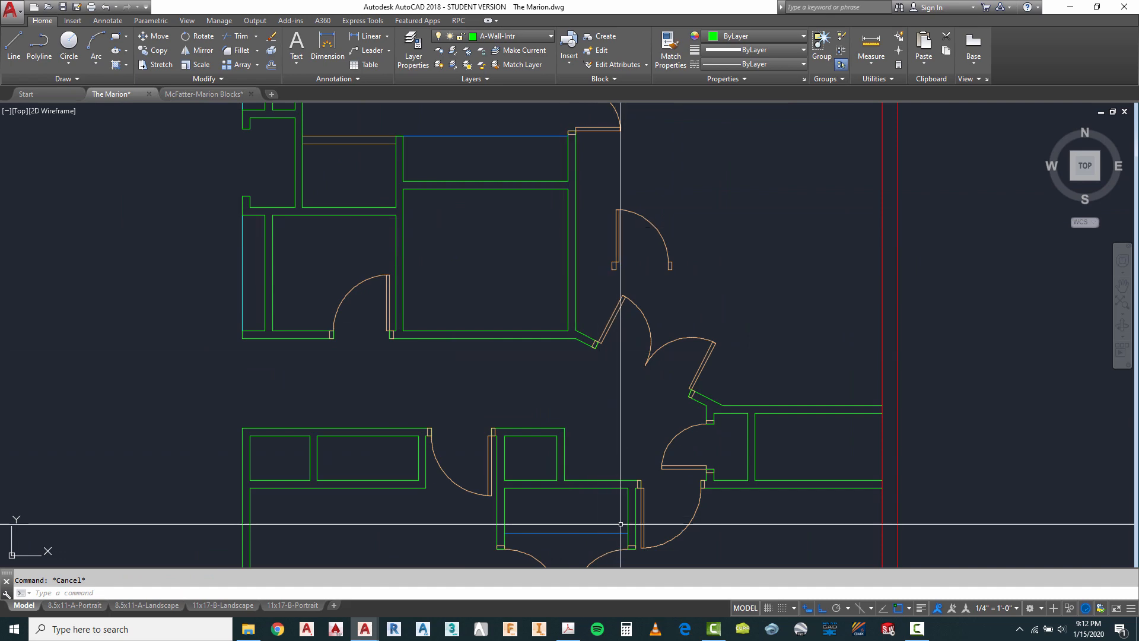
Check the walk-in closet door in the red-lined PDF and rotate the loose swing door 90 degrees counterclockwise in the drawing.
left_click(566, 630)
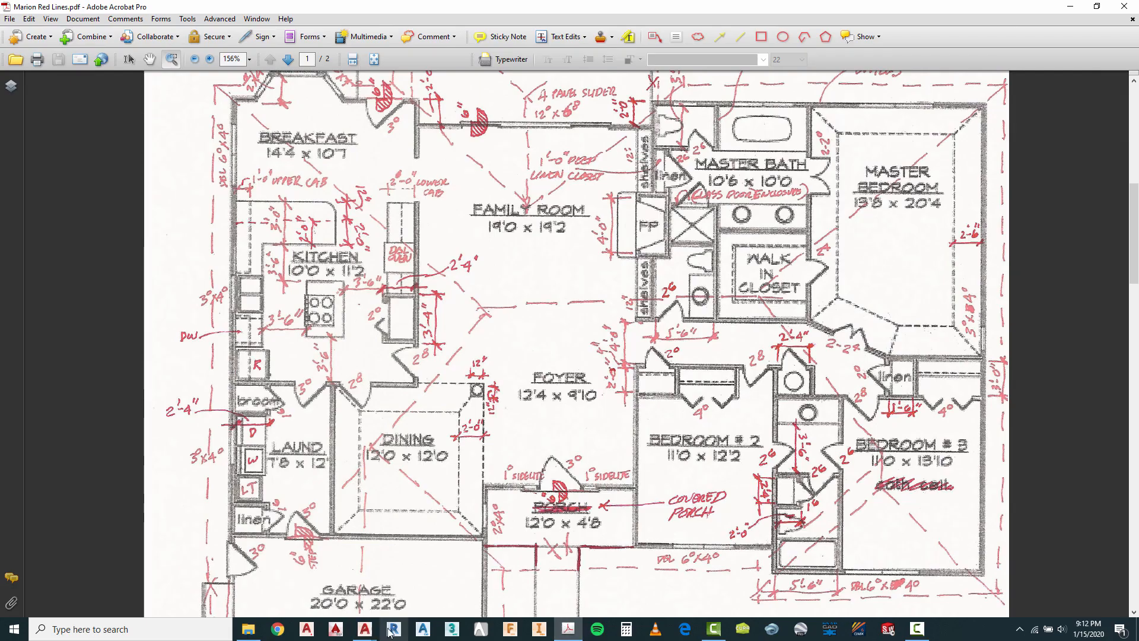
mouse_move(371, 632)
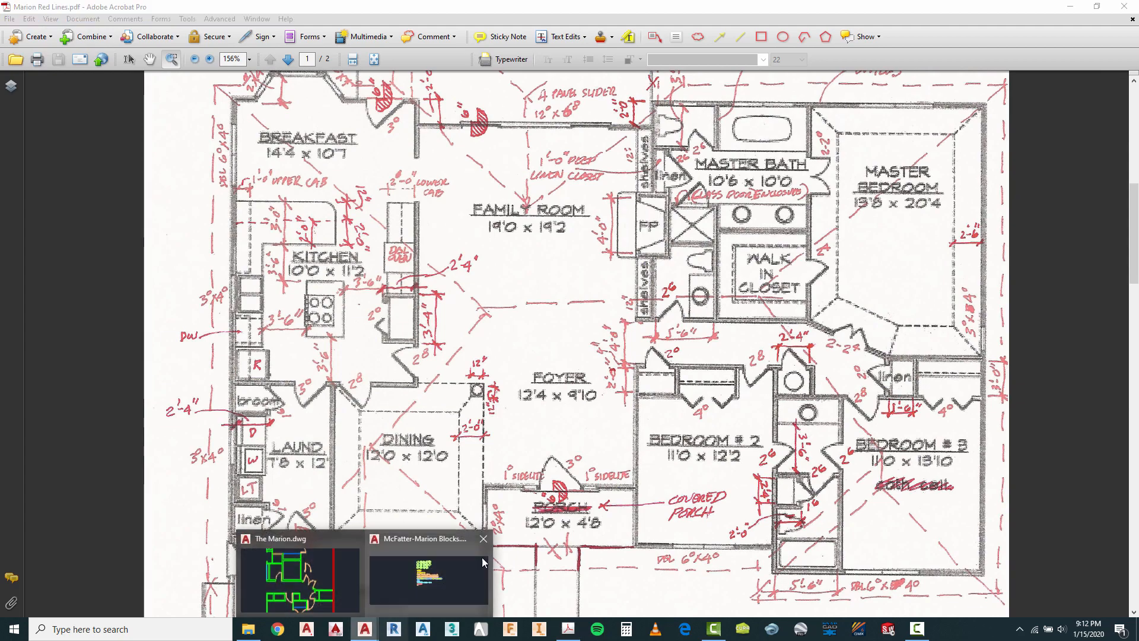
left_click(287, 588)
scroll(623, 231, "up", 5)
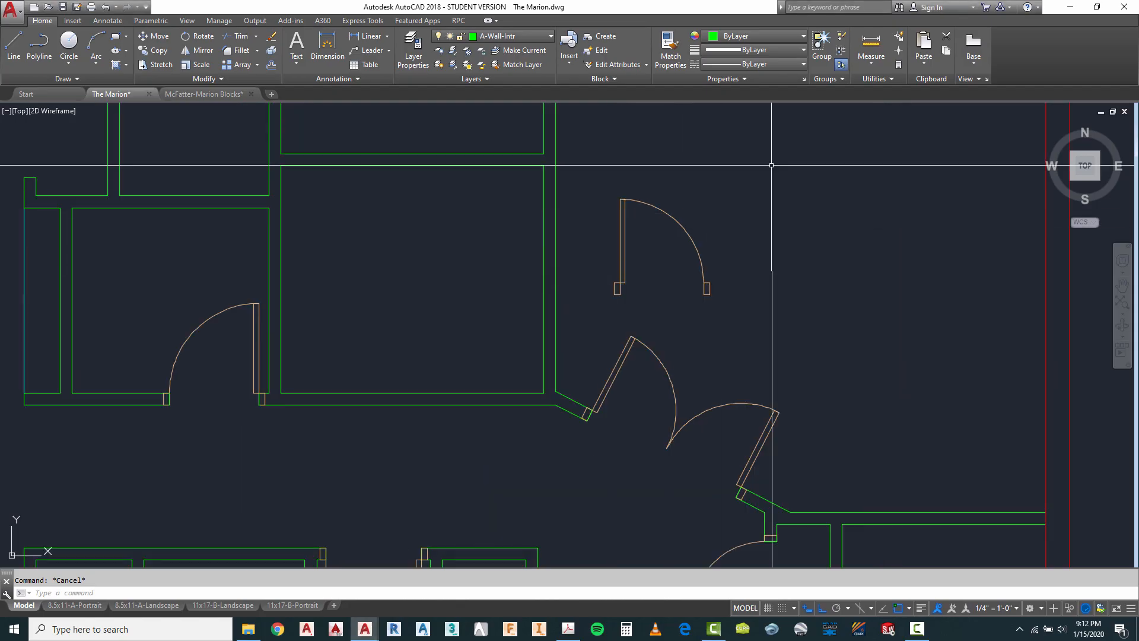
type("o")
key("Return")
left_click(681, 199)
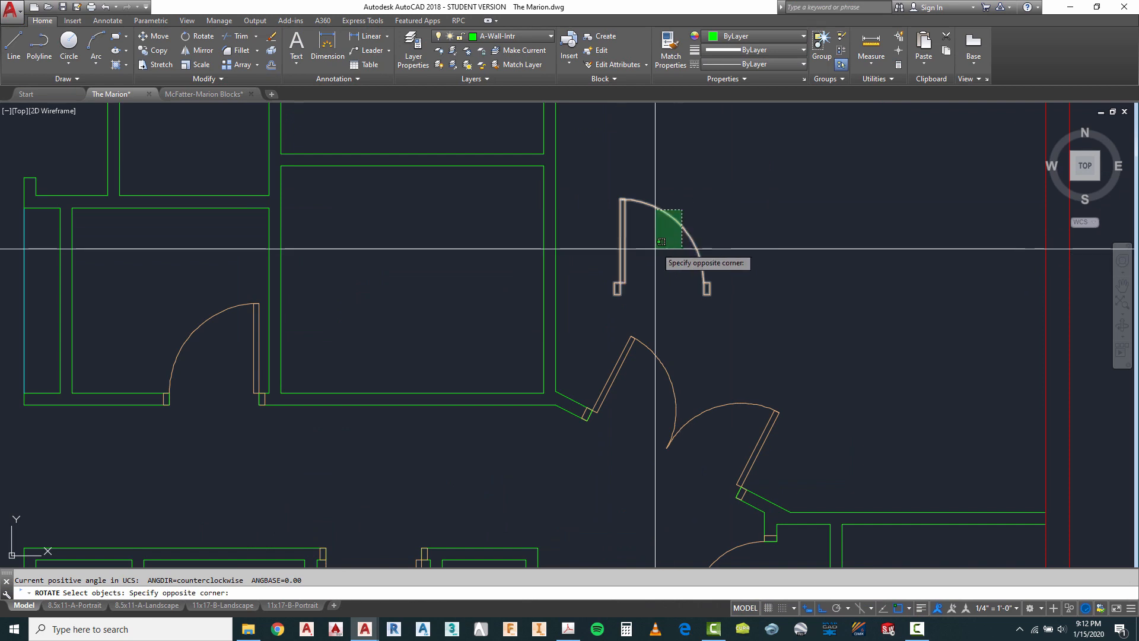
left_click(655, 250)
key("Return")
left_click(659, 242)
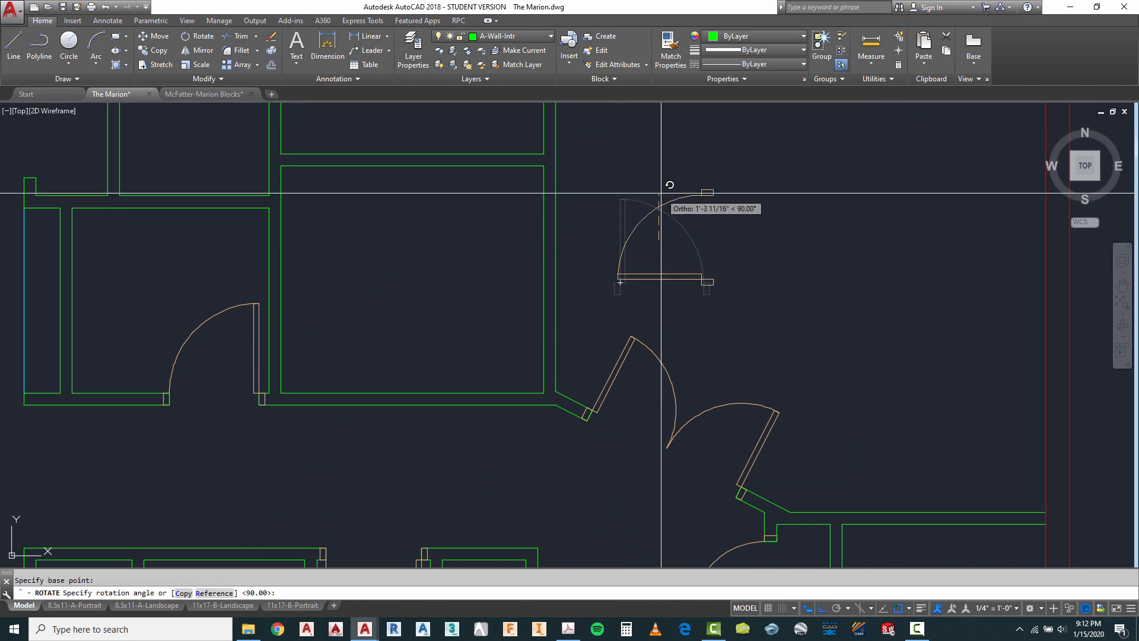
Mirror the rotated swing door about a vertical line through its jamb and erase the source door.
left_click(717, 268)
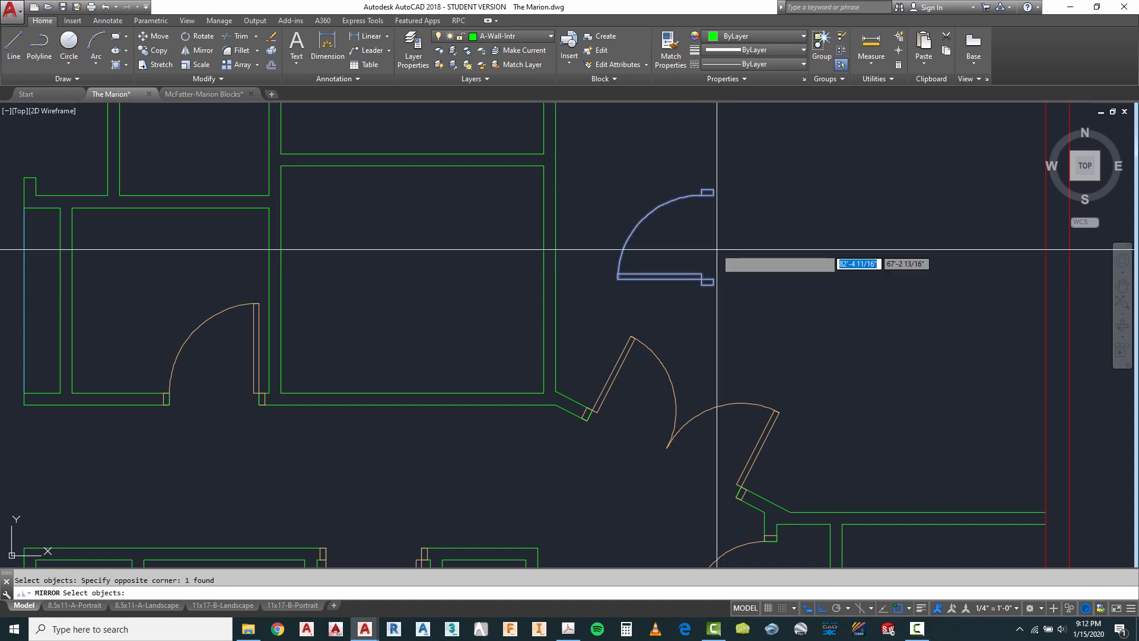
key("Return")
left_click(710, 192)
left_click(726, 147)
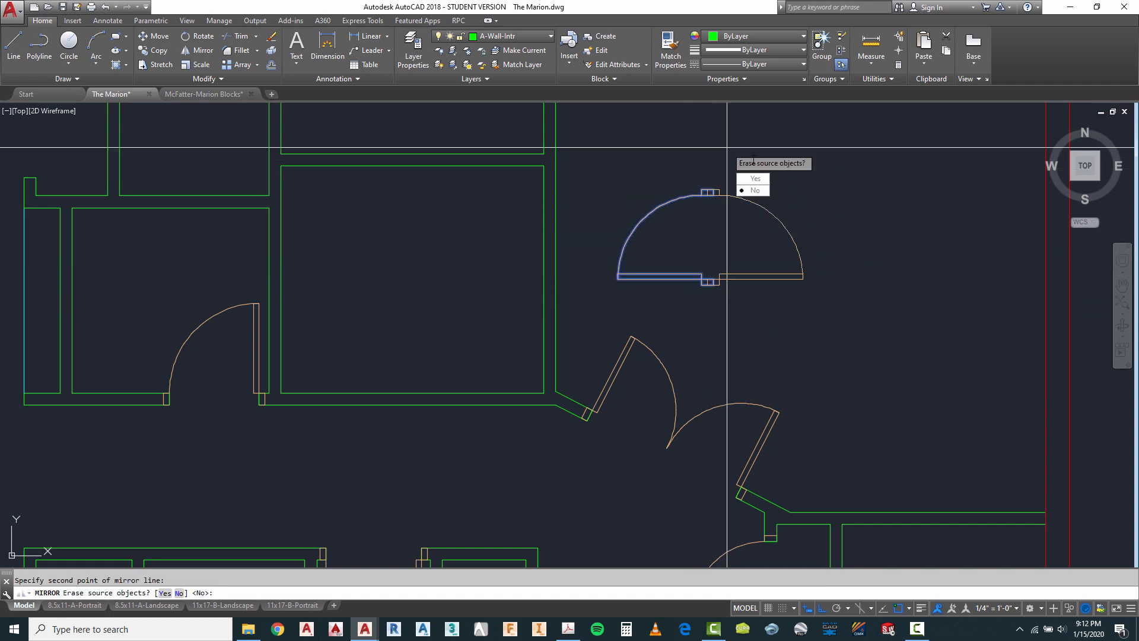
left_click(754, 179)
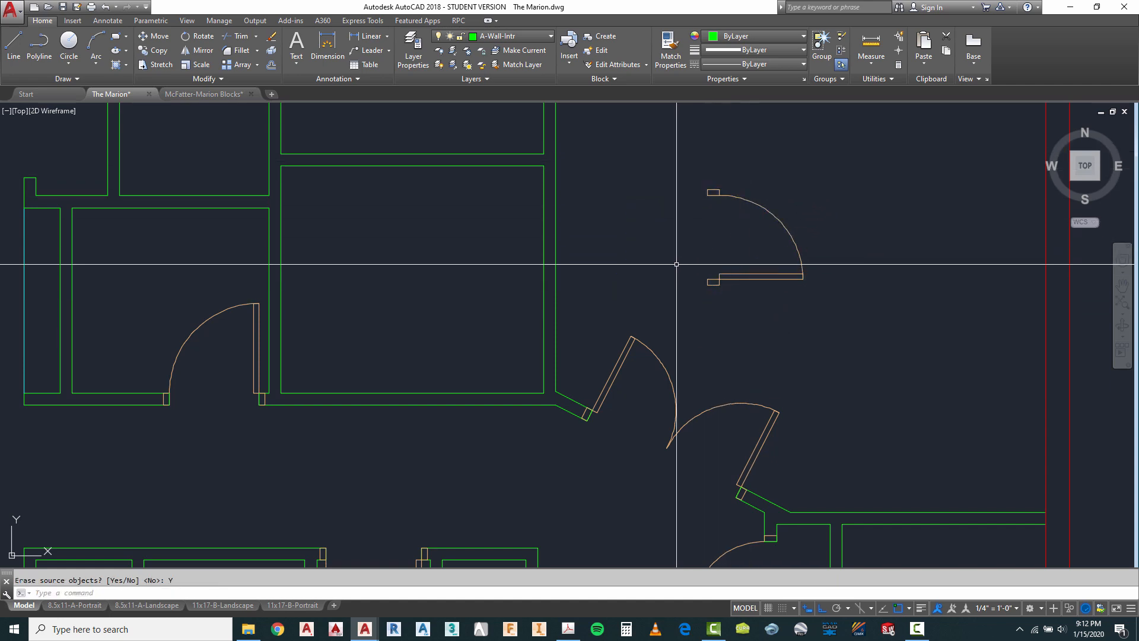
key("Escape")
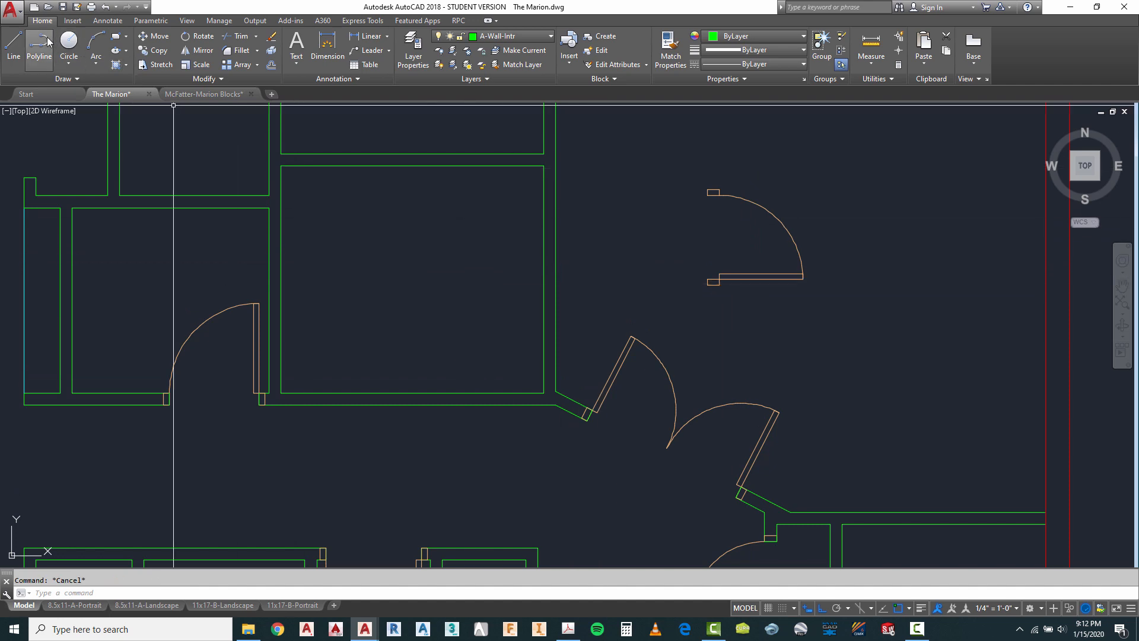
Draw a horizontal guide line about 2'-2" long from the midpoint of the walk-in closet's inner wall line toward the master bedroom.
left_click(15, 43)
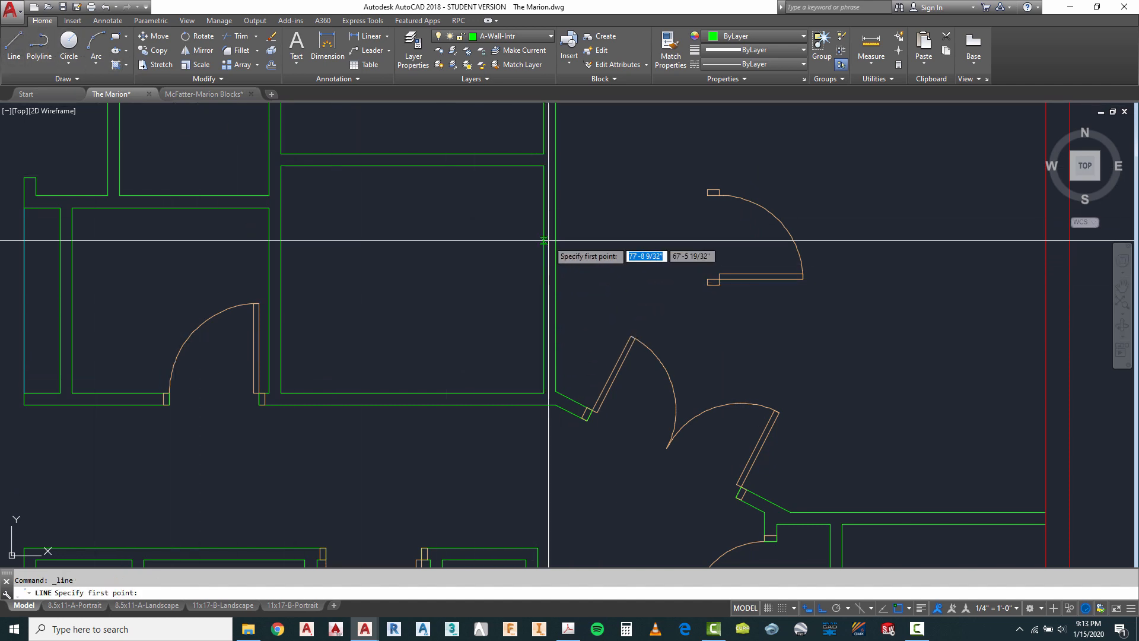
left_click(544, 279)
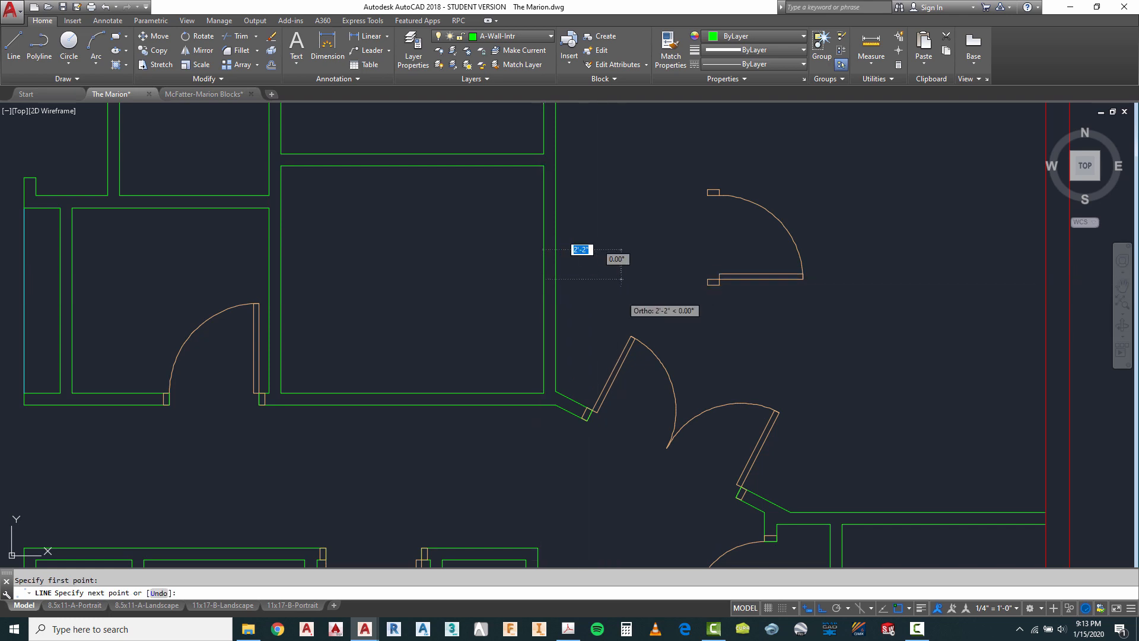
key("Return")
key("Escape")
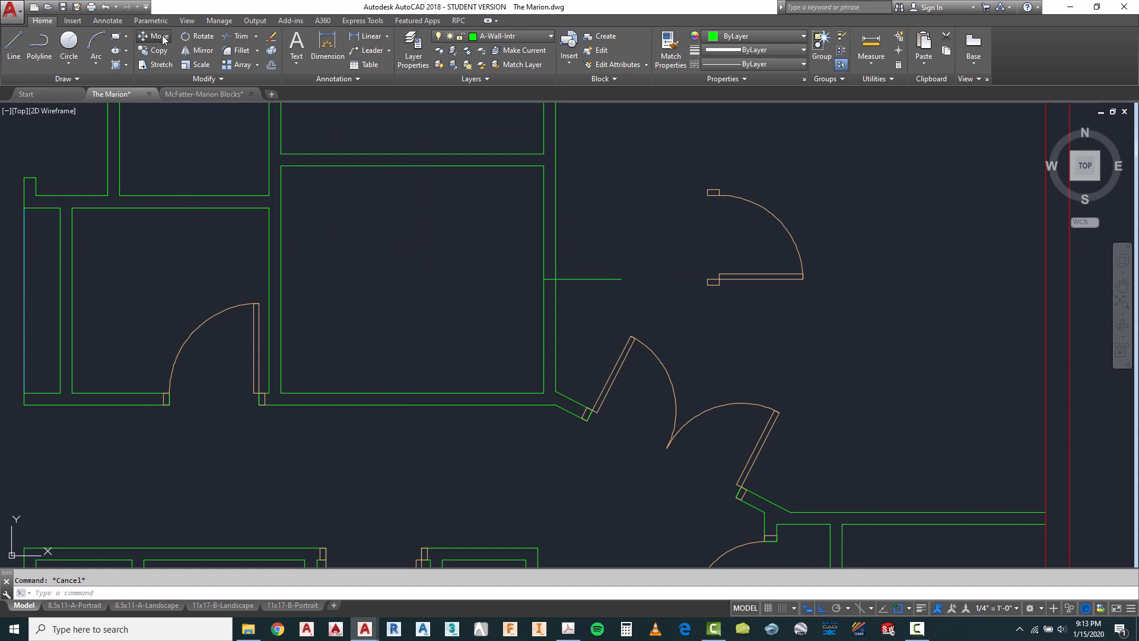
Move the mirrored door from the midpoint between its two jambs to the guide line's start on the walk-in closet wall.
left_click(717, 192)
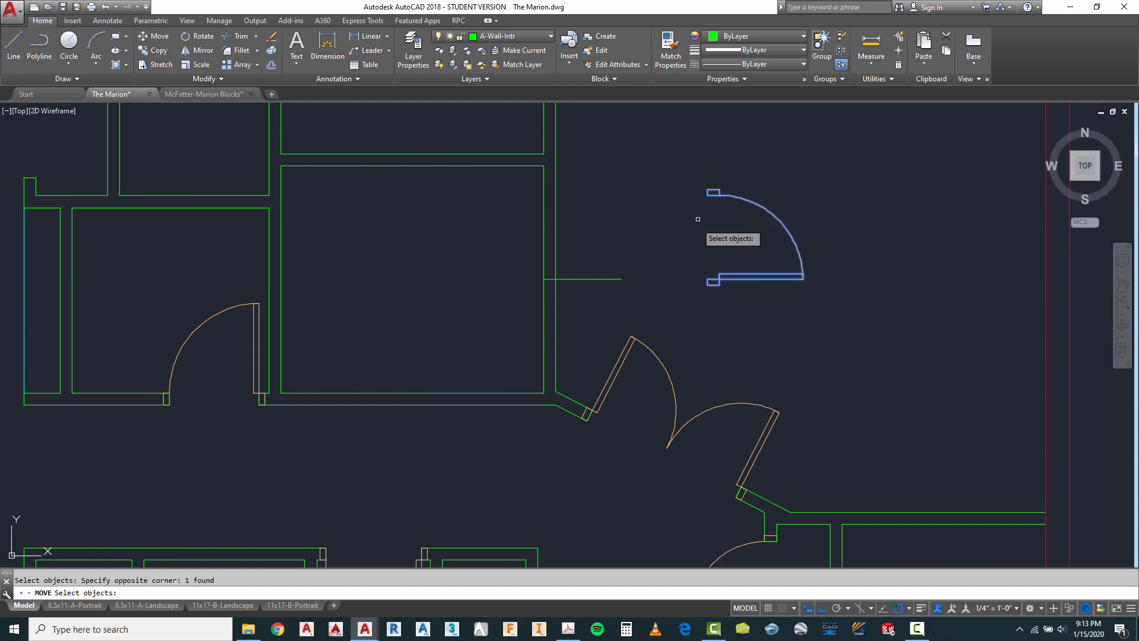
key("Return")
right_click(669, 194, "shift")
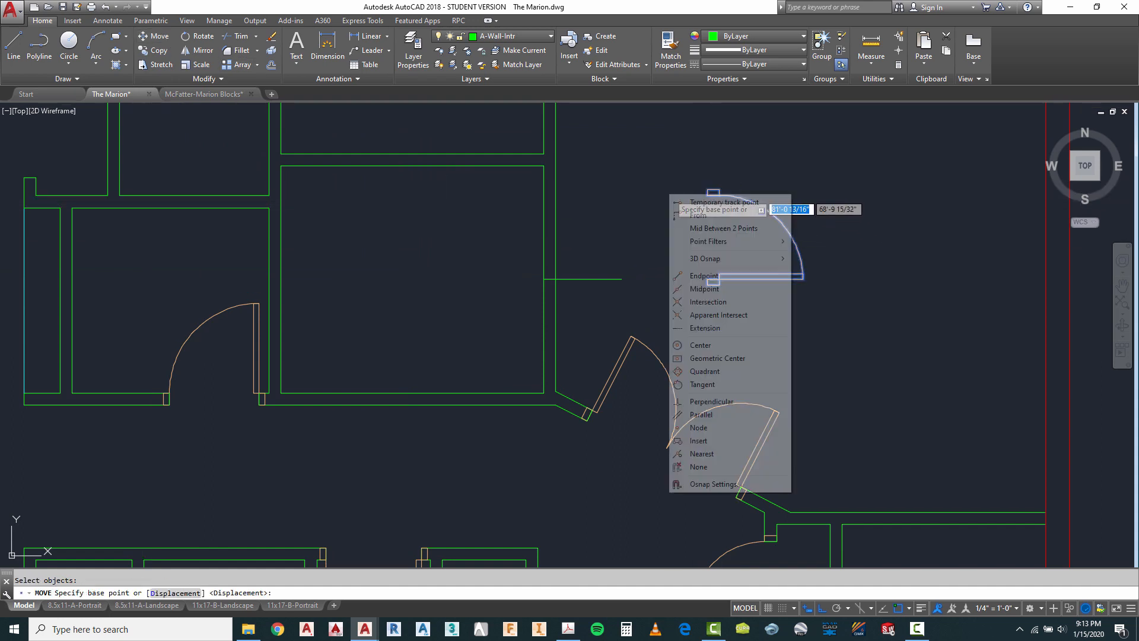
left_click(724, 227)
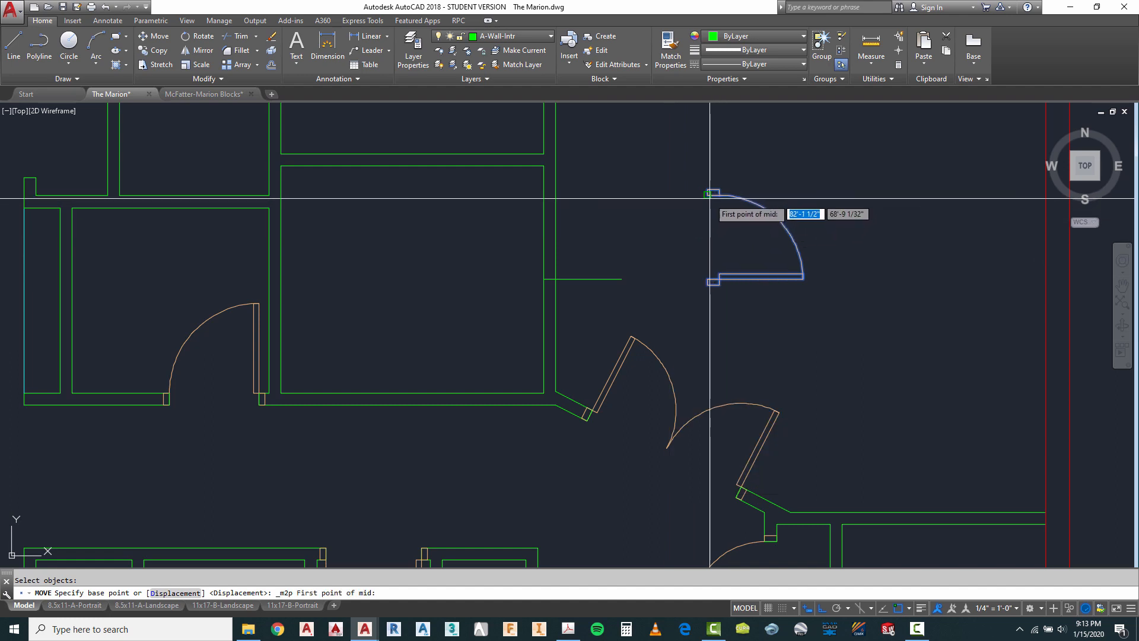
left_click(709, 280)
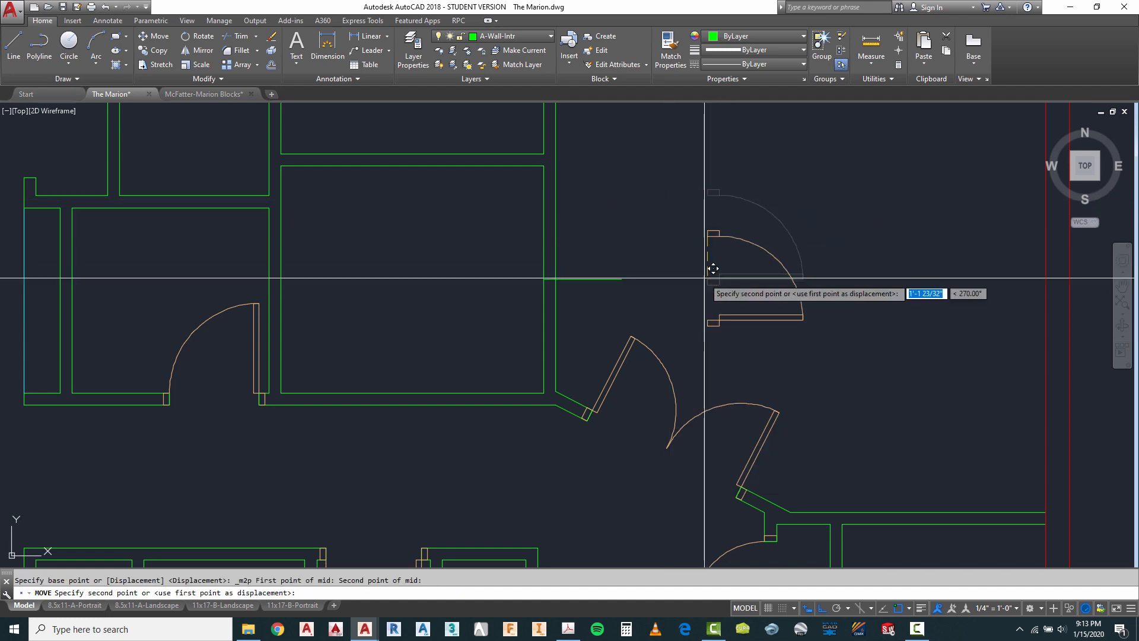
left_click(553, 270)
key("Escape")
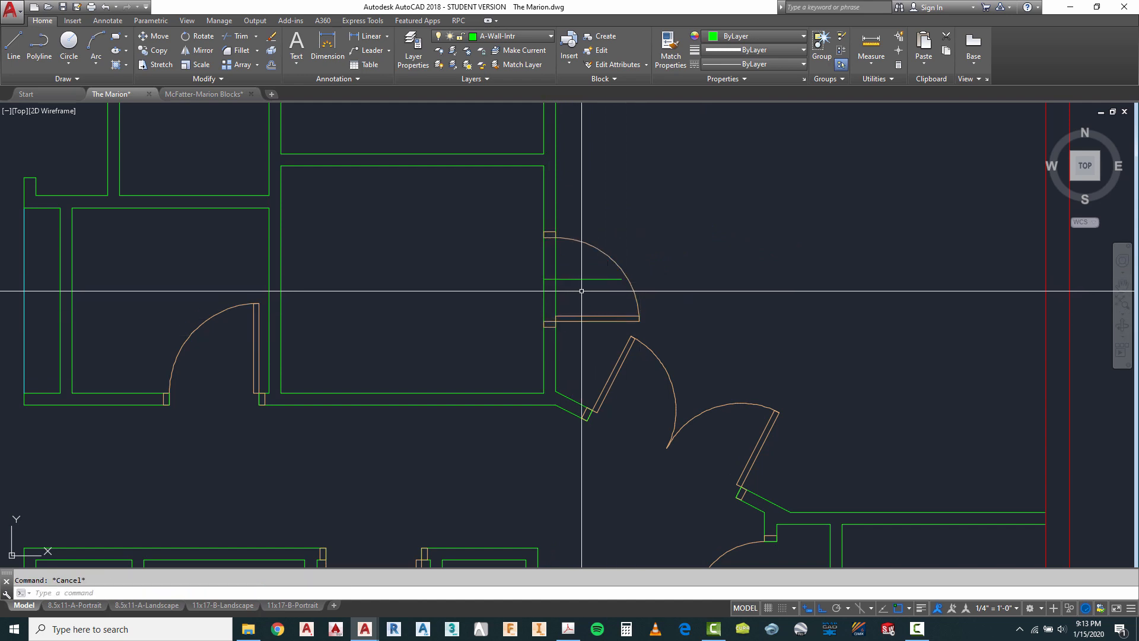
Erase the horizontal guide line crossing the walk-in closet door opening.
type("e")
key("Return")
left_click(582, 291)
left_click(577, 268)
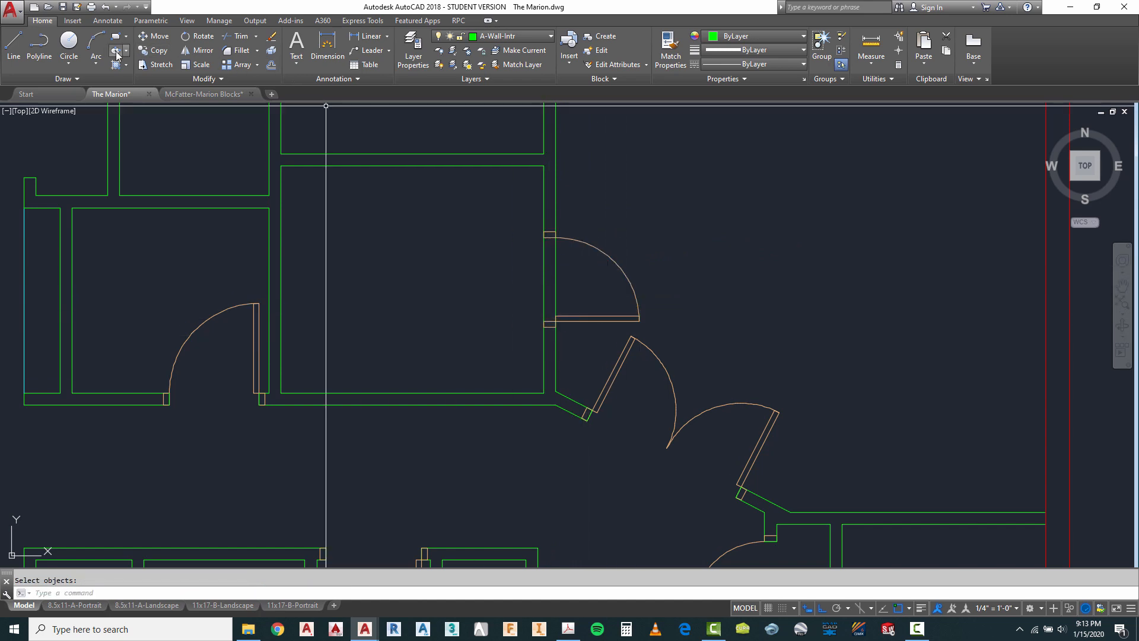
Draw lines across the walk-in closet wall at the inner edges of both door jambs.
left_click(14, 47)
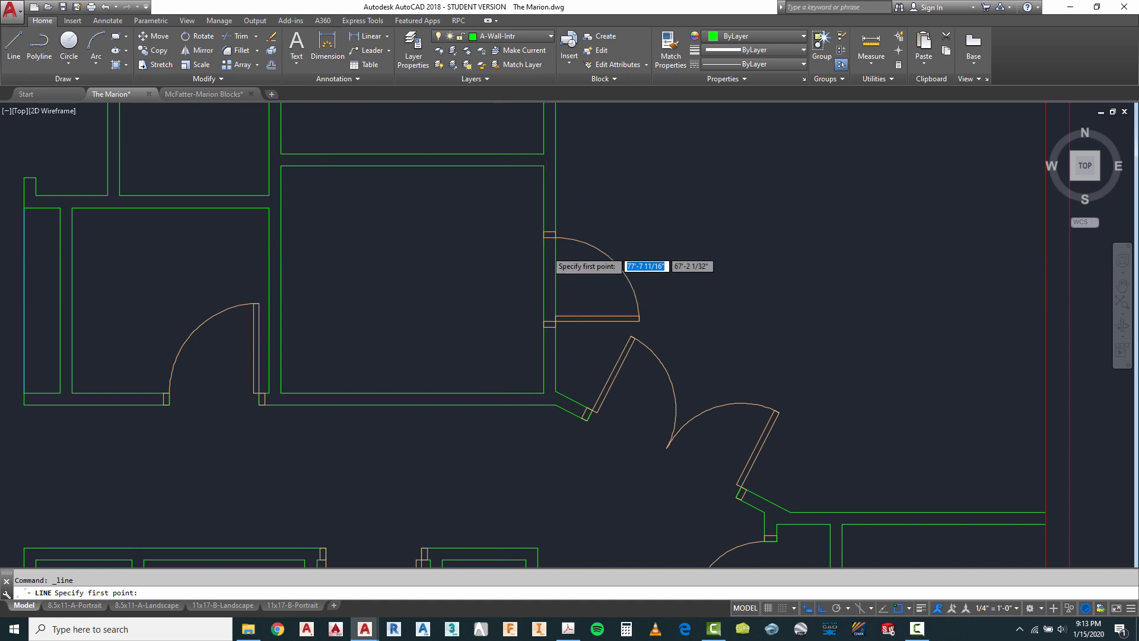
scroll(541, 231, "up", 2)
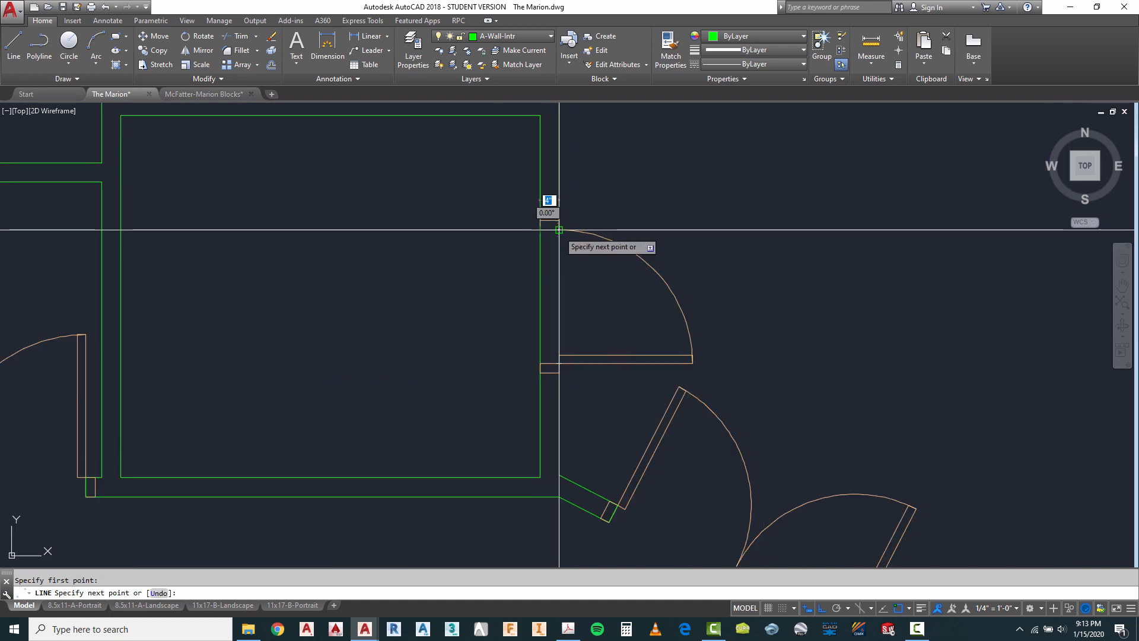
key("Escape")
key("Return")
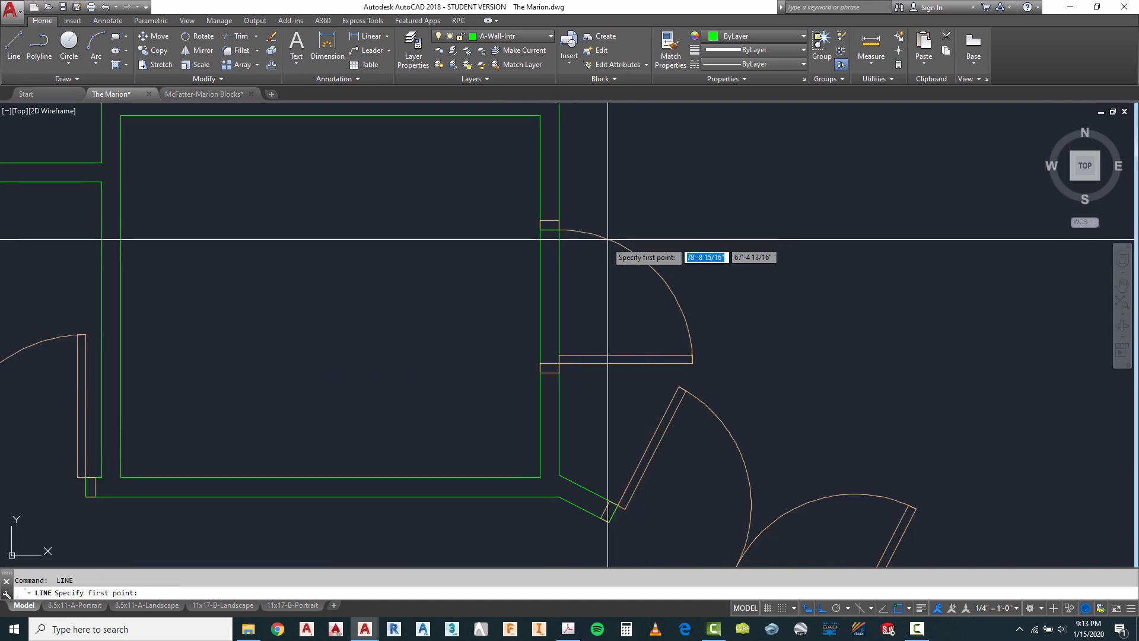
left_click(541, 361)
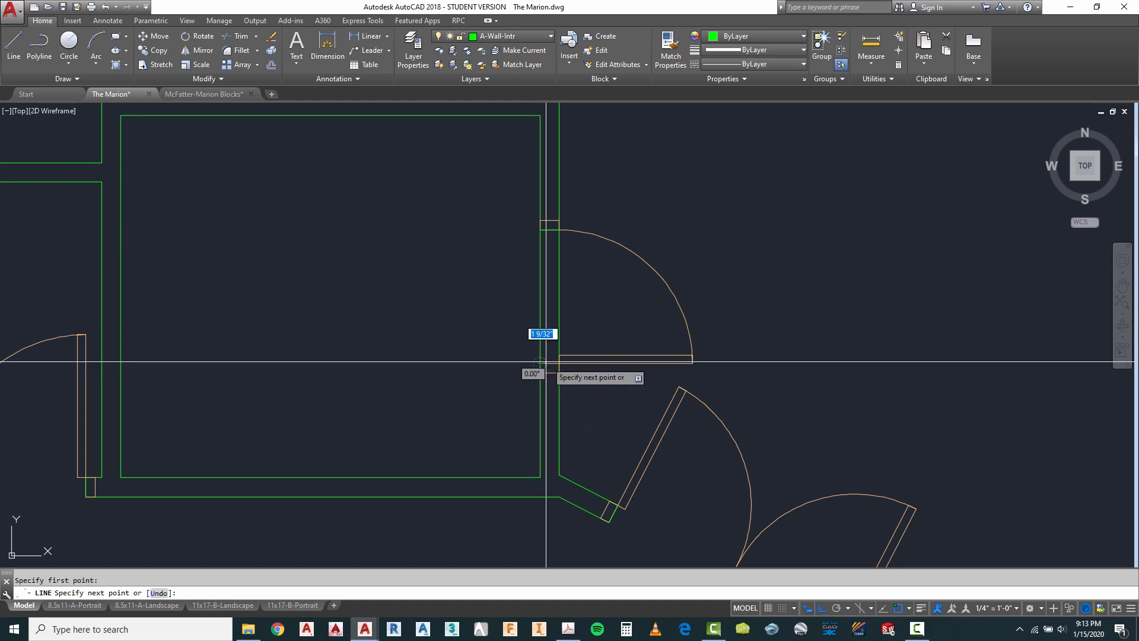
key("Escape")
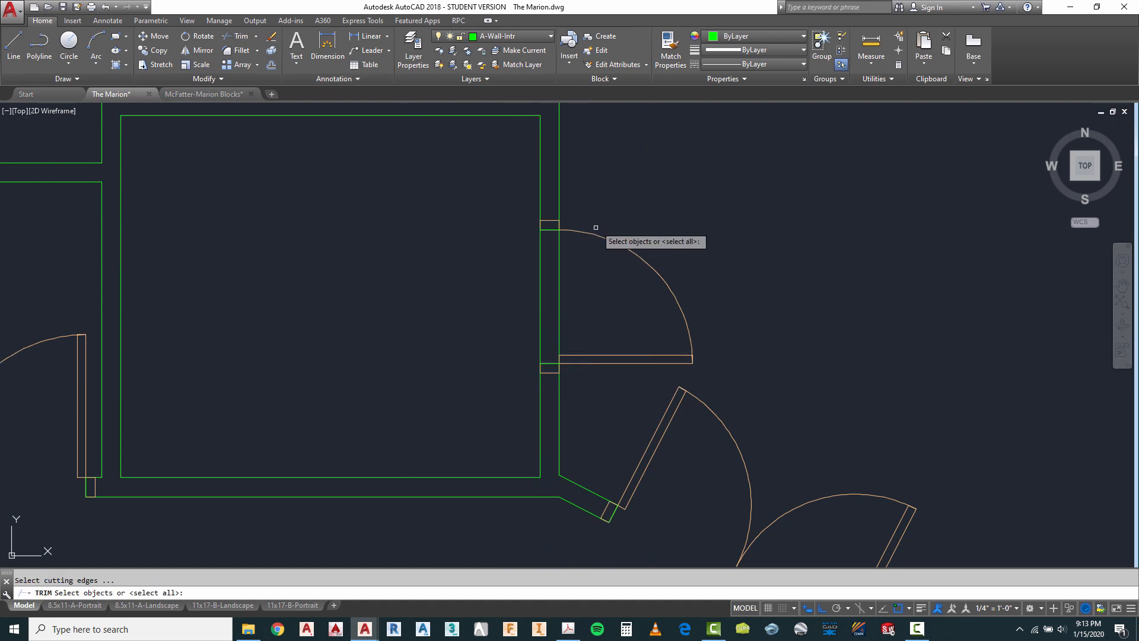
Trim both walk-in closet wall lines between the jambs to clear the door opening.
left_click(597, 202)
left_click(484, 376)
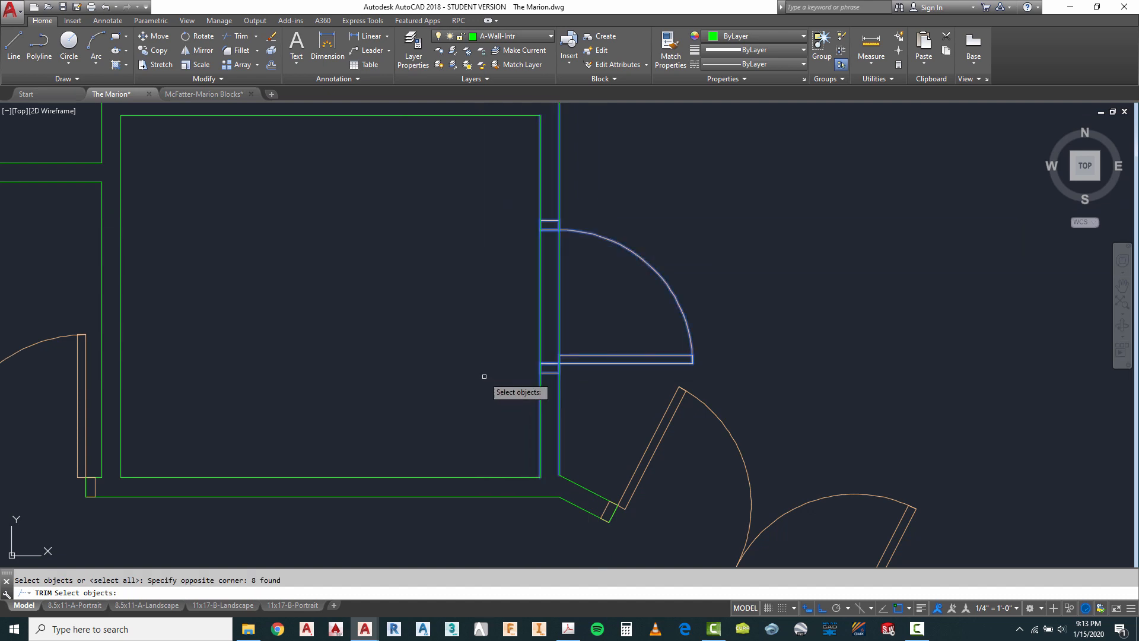
left_click(589, 285)
left_click(516, 304)
key("Escape")
Compare the floor plan's placed doors with the red-lined PDF and inspect the walls around the master bath linen closet.
scroll(699, 193, "down", 6)
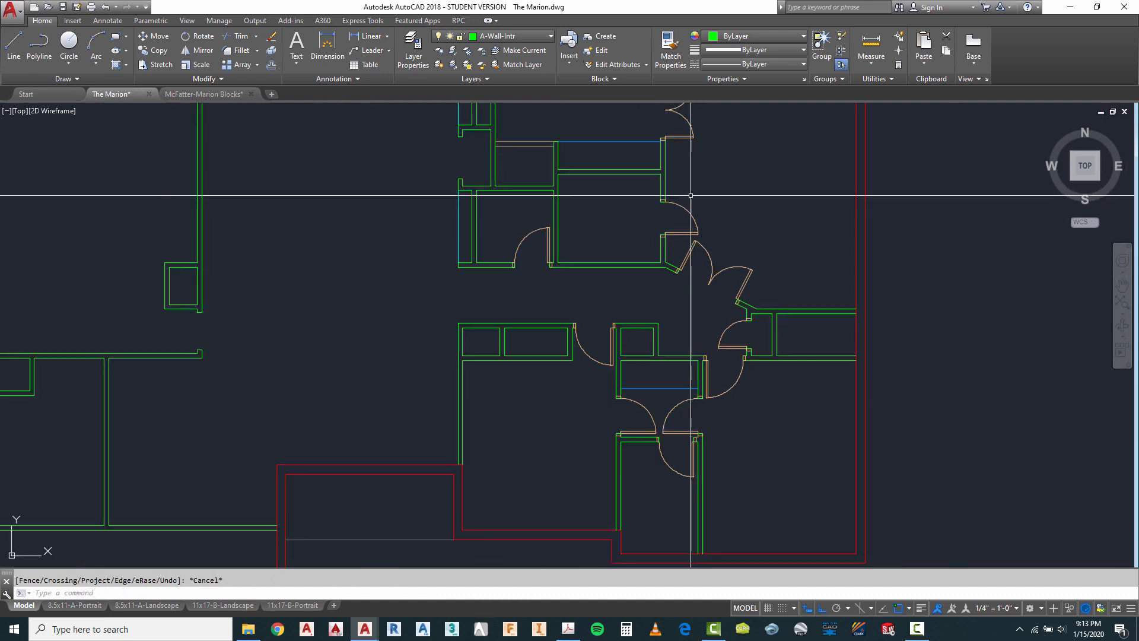
scroll(690, 194, "down", 2)
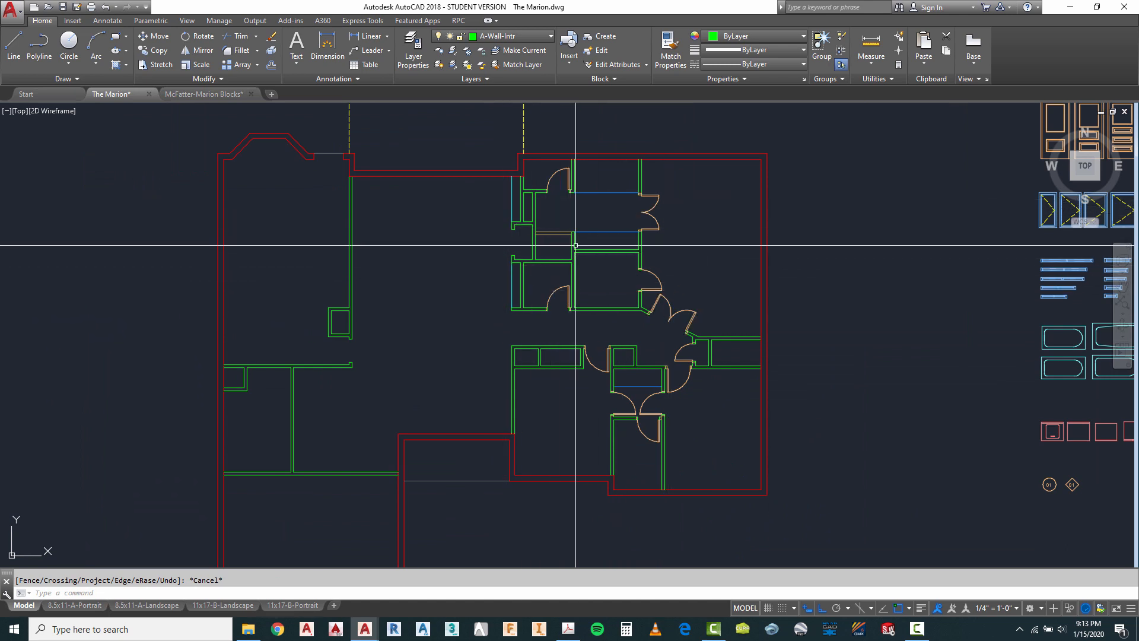
scroll(545, 245, "up", 3)
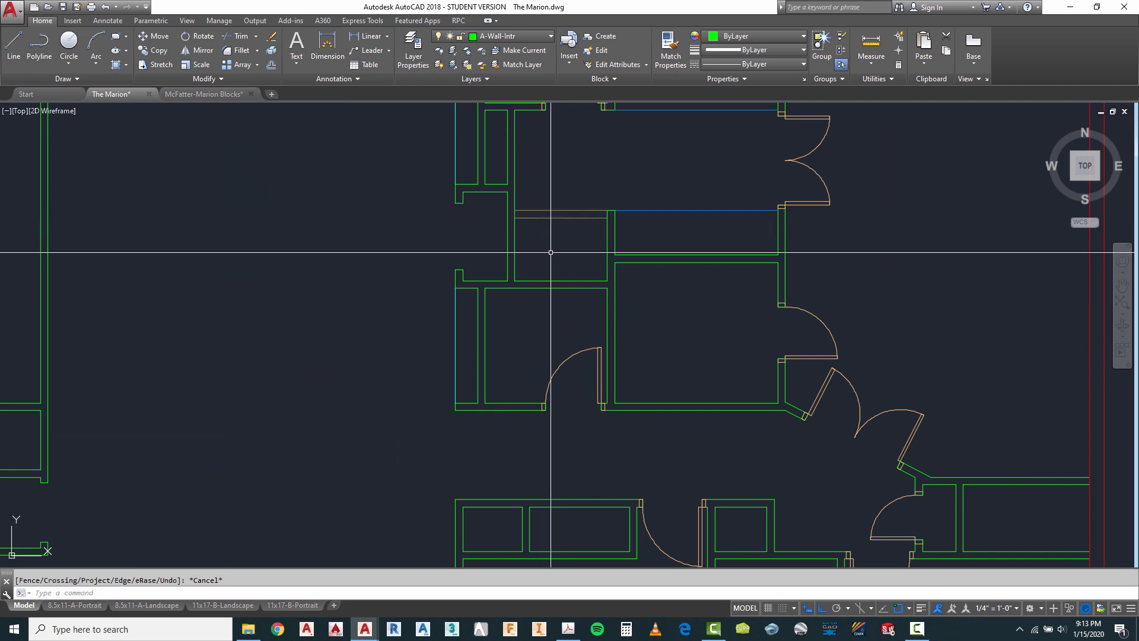
scroll(554, 256, "down", 4)
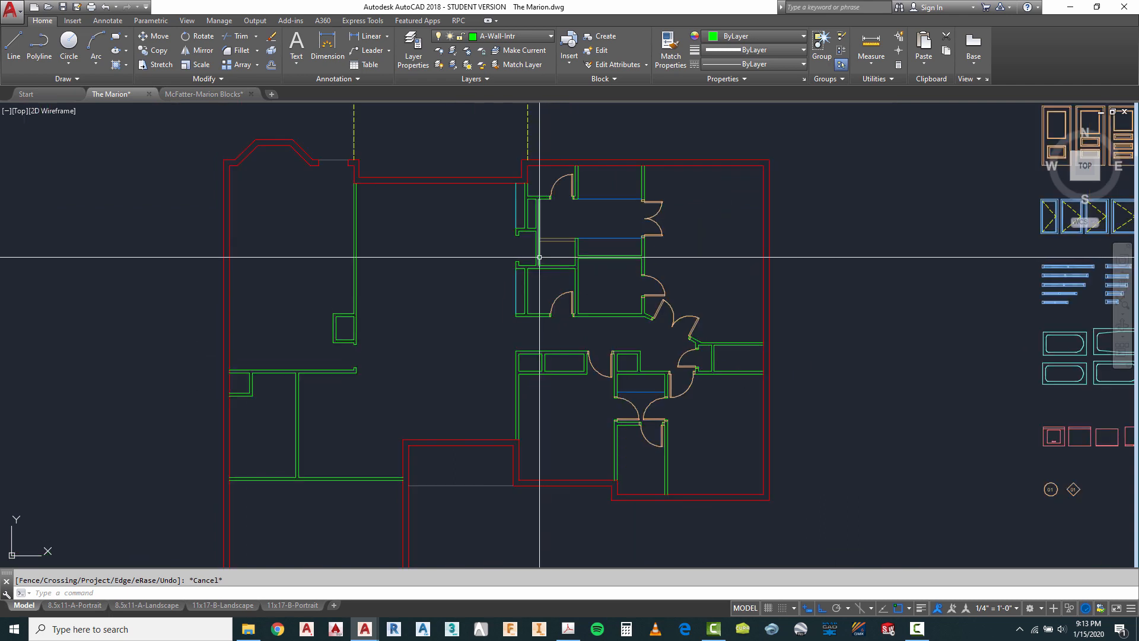
scroll(555, 255, "up", 4)
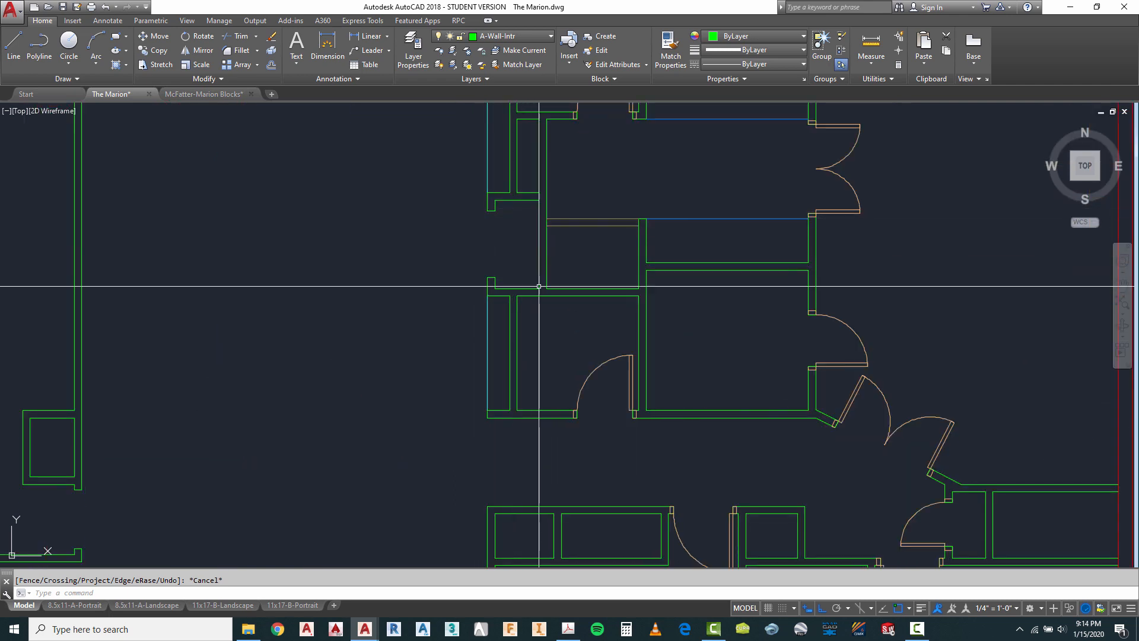
scroll(596, 356, "down", 4)
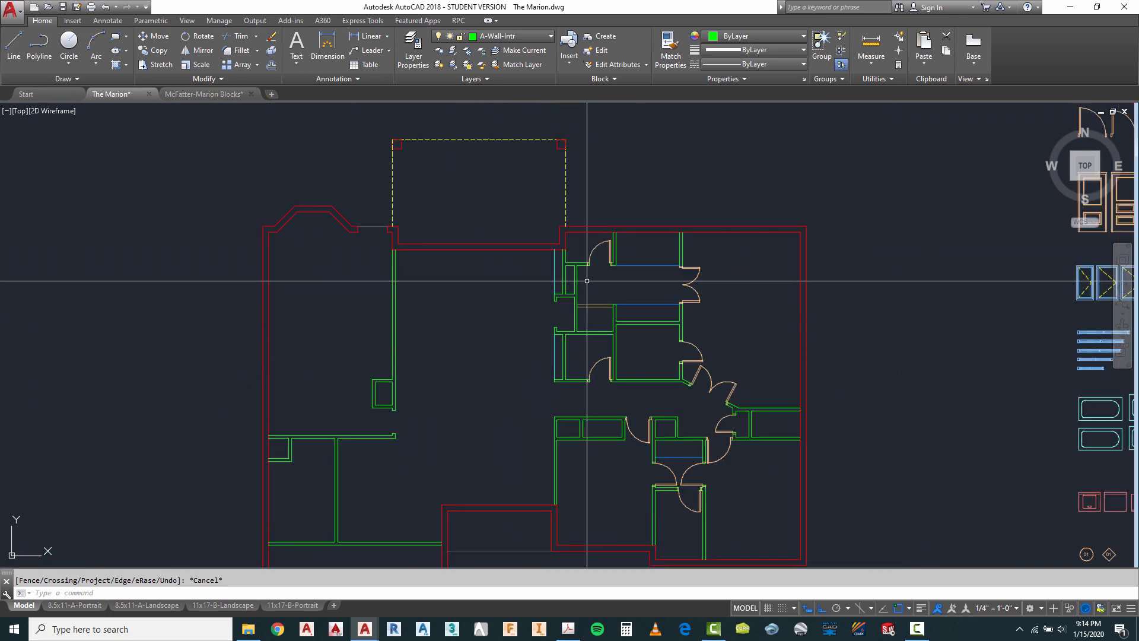
scroll(566, 276, "up", 2)
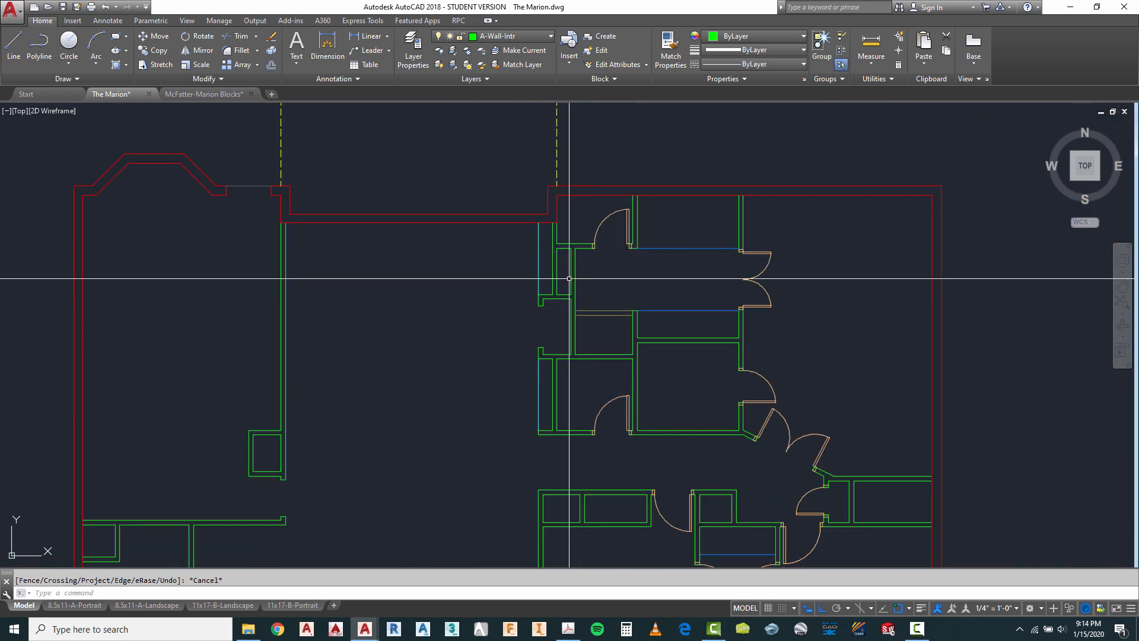
scroll(555, 243, "down", 2)
scroll(564, 412, "up", 2)
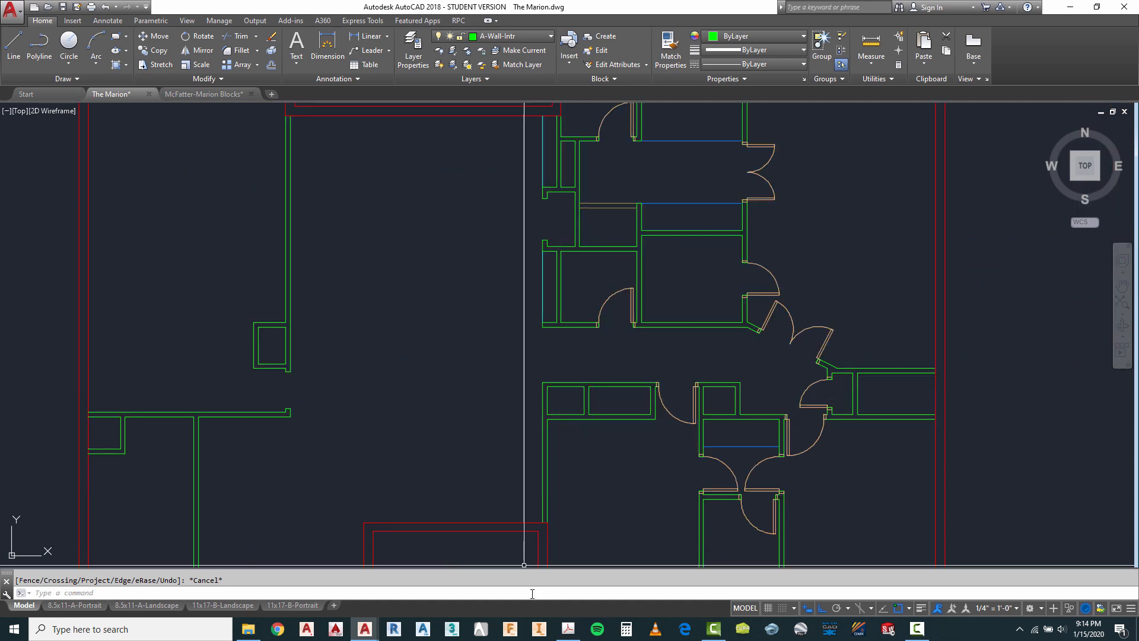
left_click(571, 632)
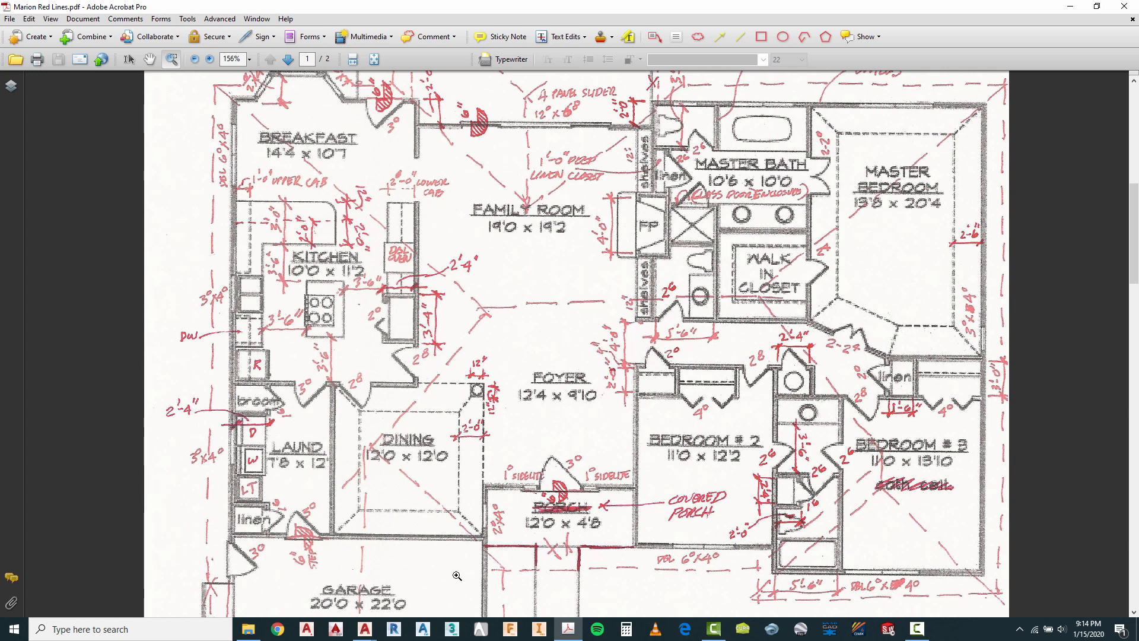
mouse_move(370, 632)
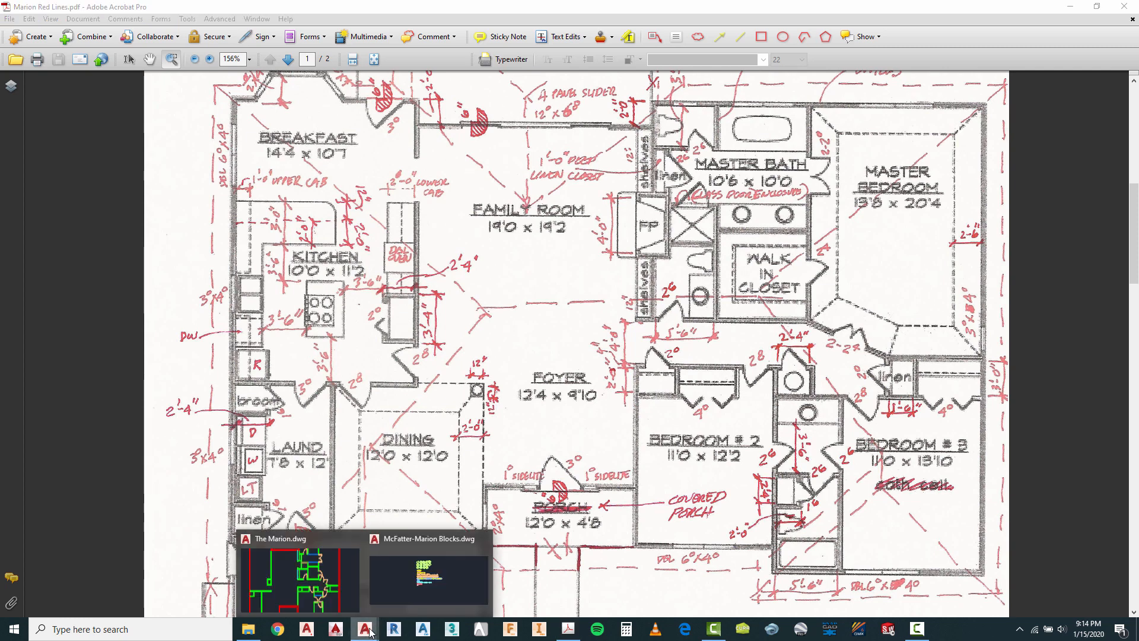
left_click(303, 585)
scroll(637, 208, "up", 4)
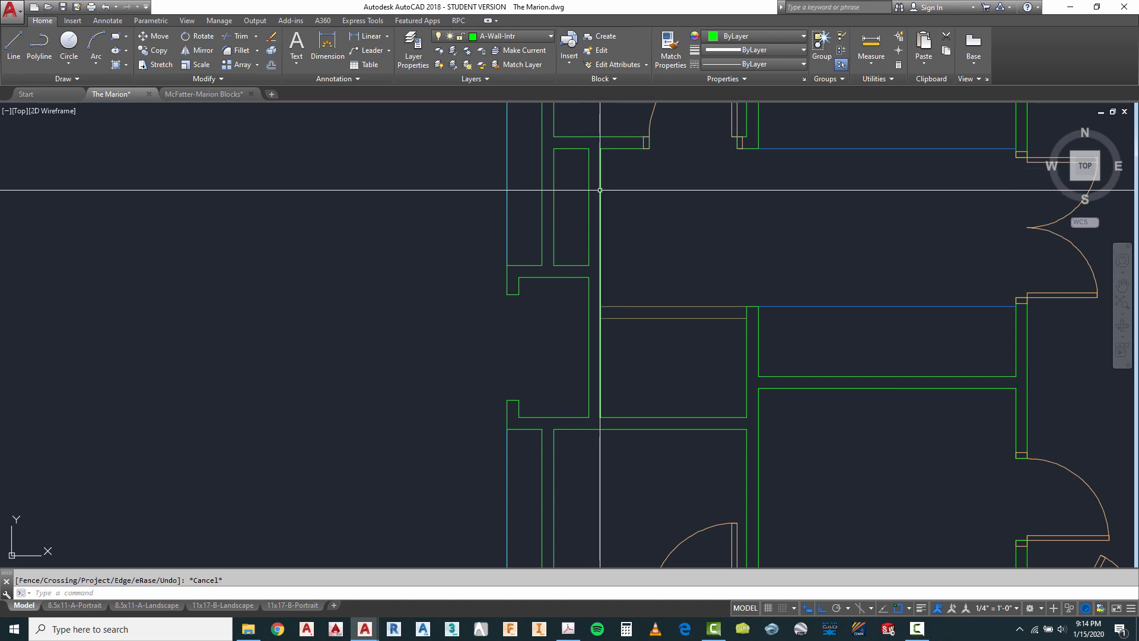
Measure the inside length of the master bath linen closet along its door wall.
left_click(871, 47)
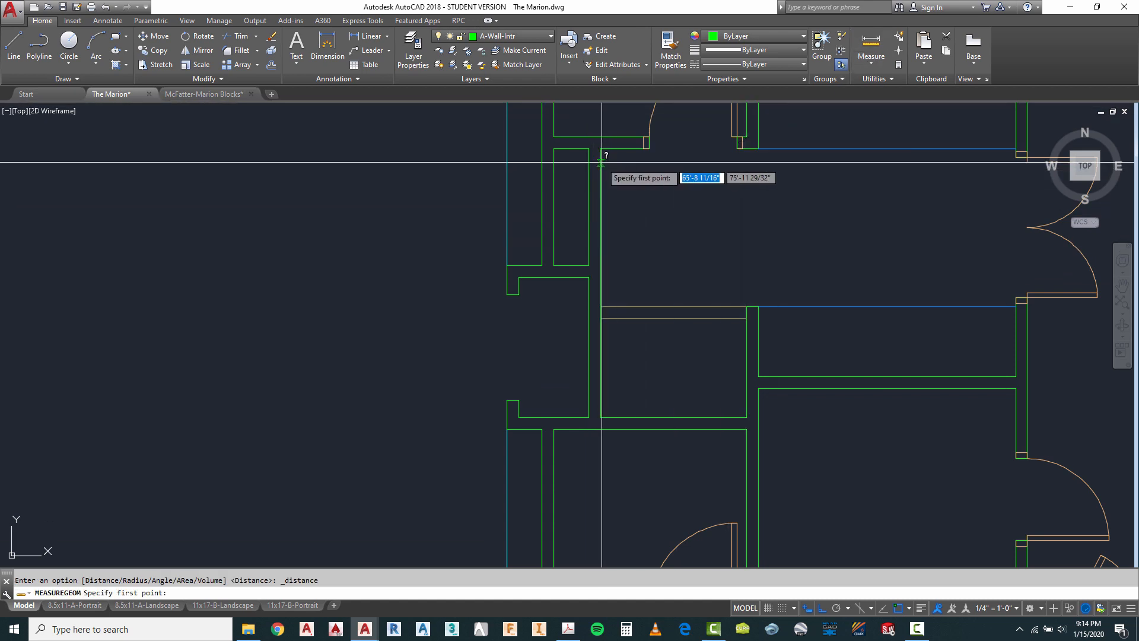
left_click(588, 149)
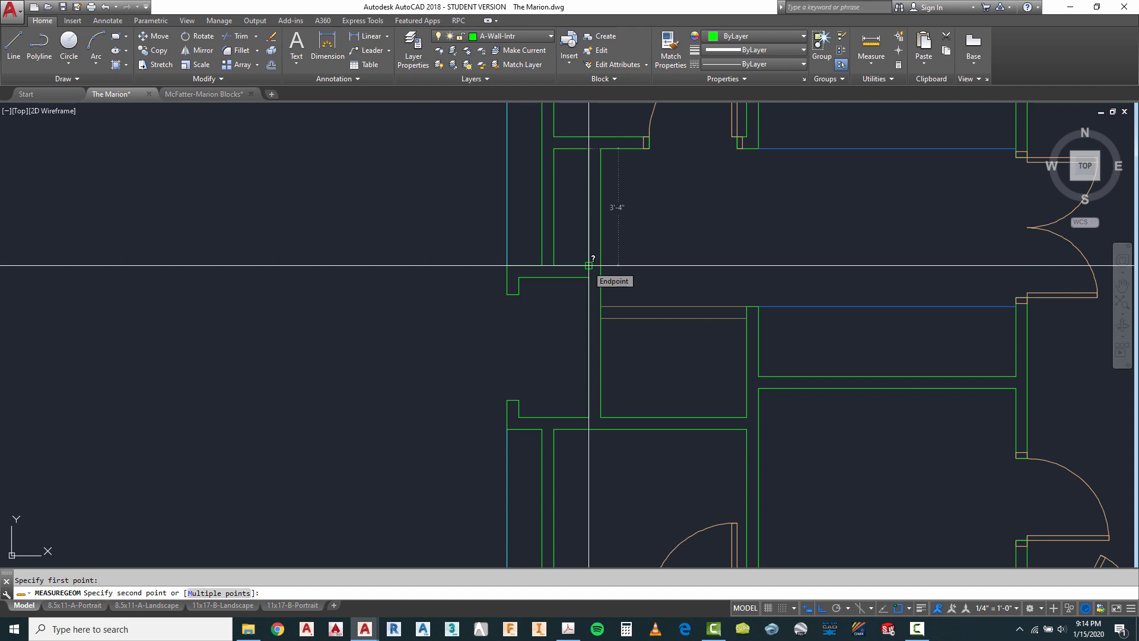
key("Escape")
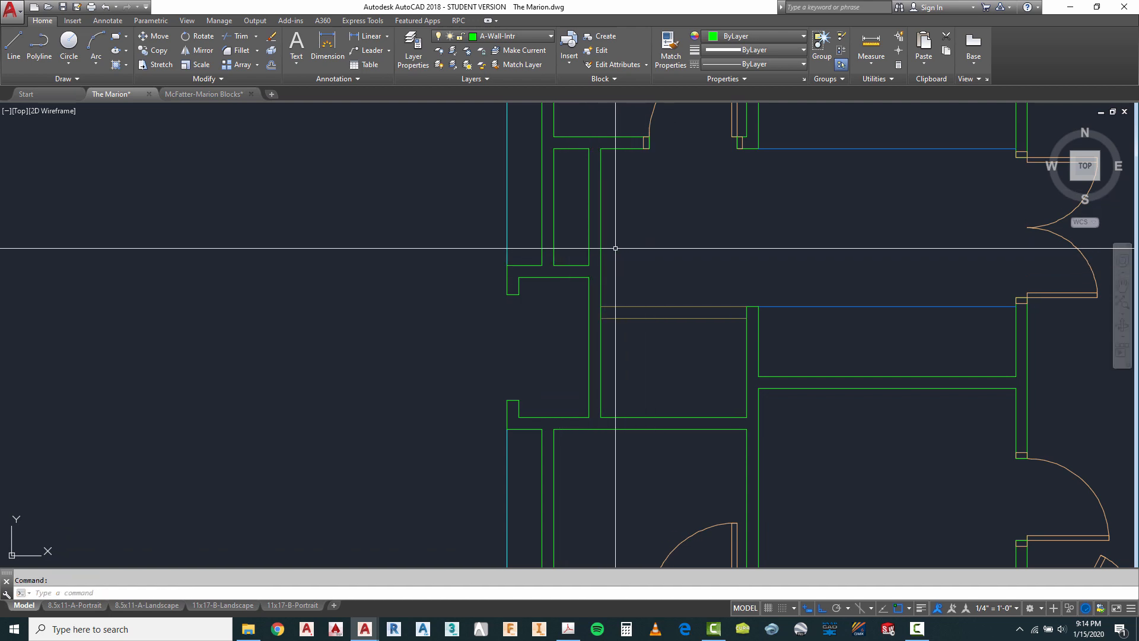
Copy the fourth single swing door from the block library into the master bath beside the linen closet, with Ortho off for placement.
scroll(593, 230, "down", 5)
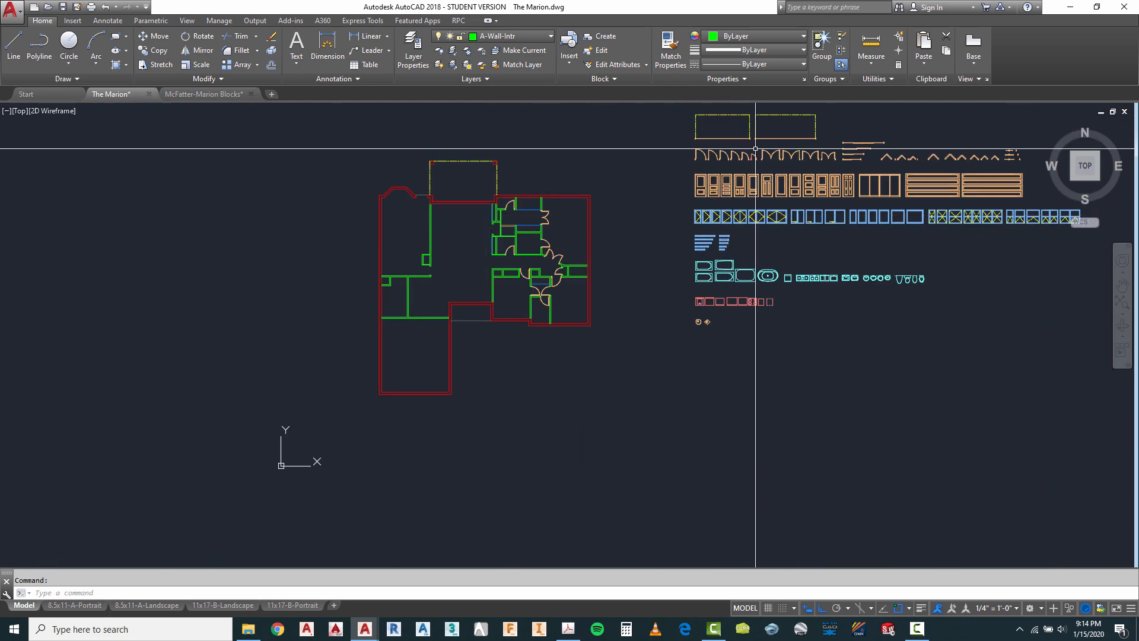
scroll(737, 178, "up", 5)
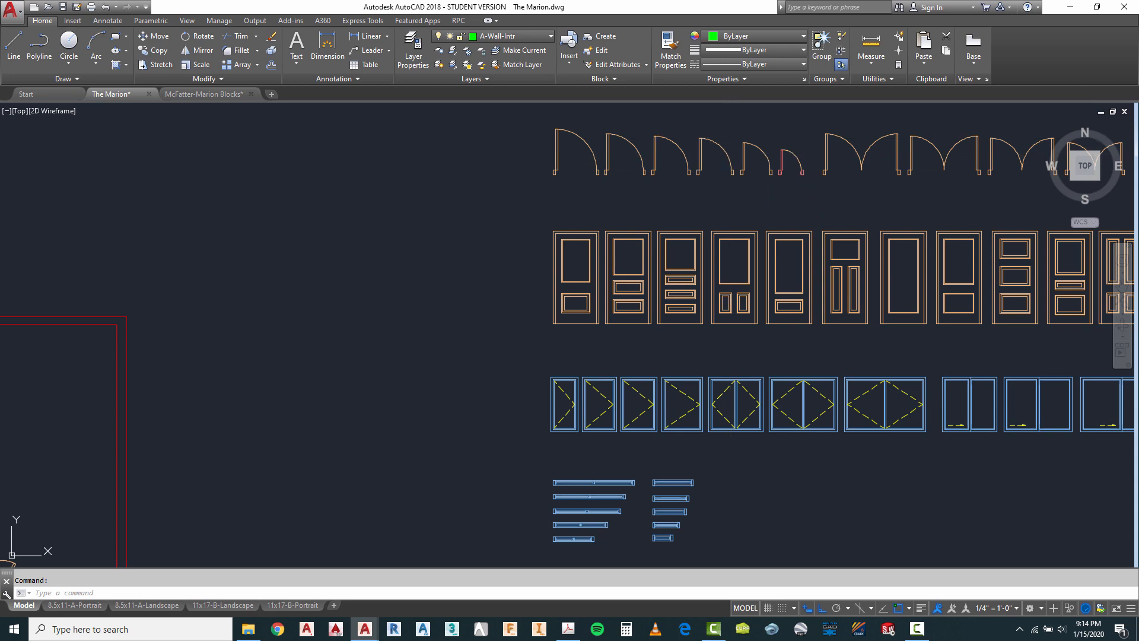
right_click(734, 123)
mouse_move(866, 140)
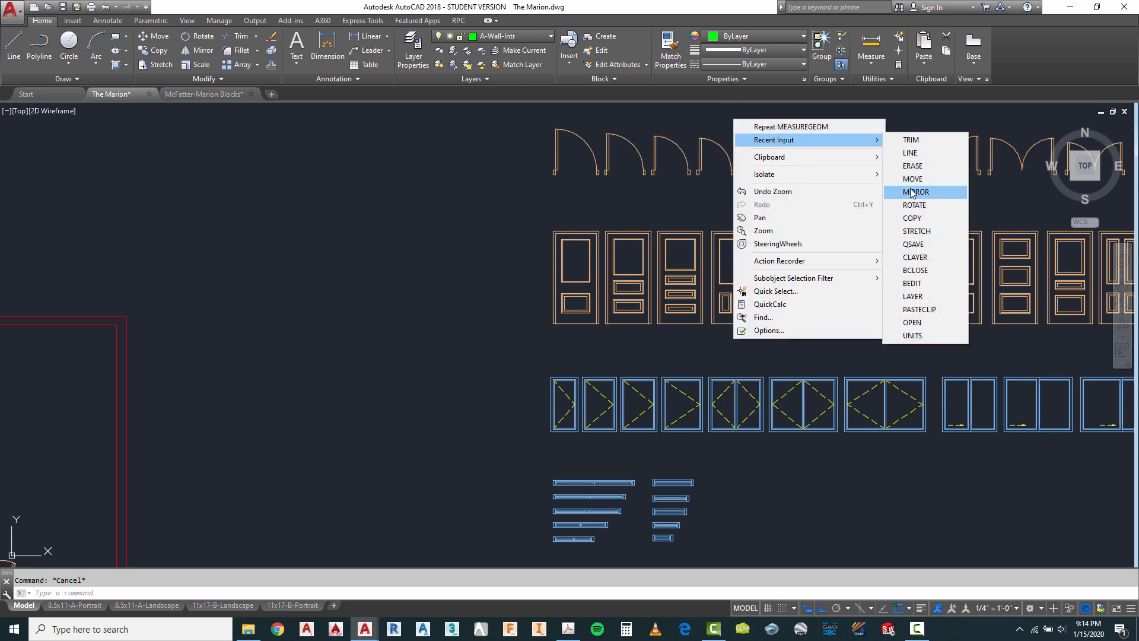
left_click(912, 218)
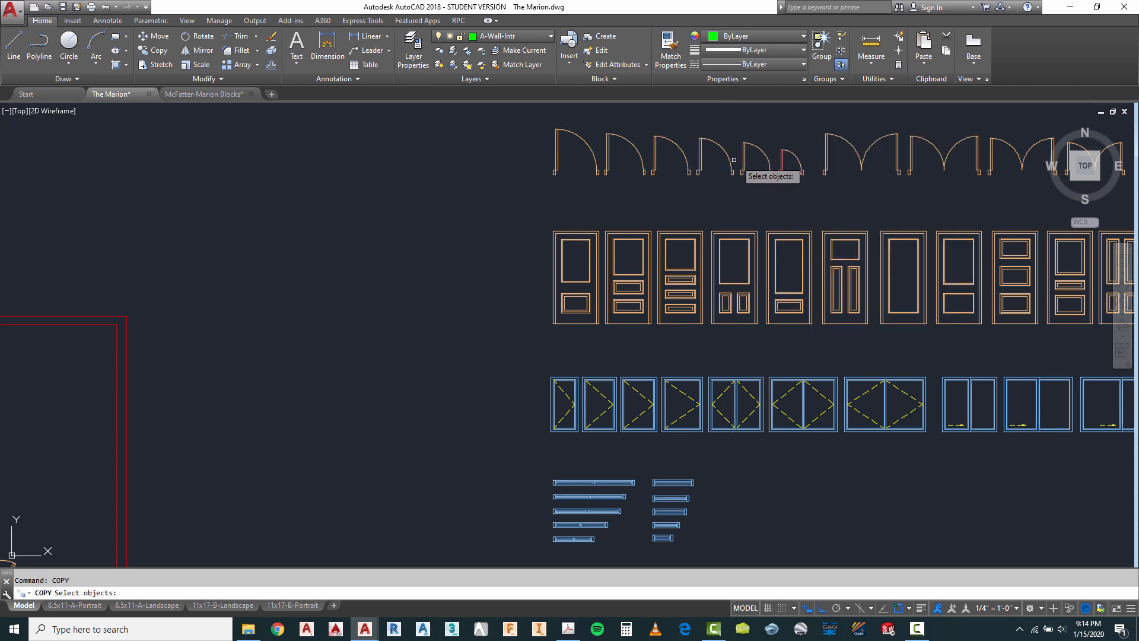
key("Return")
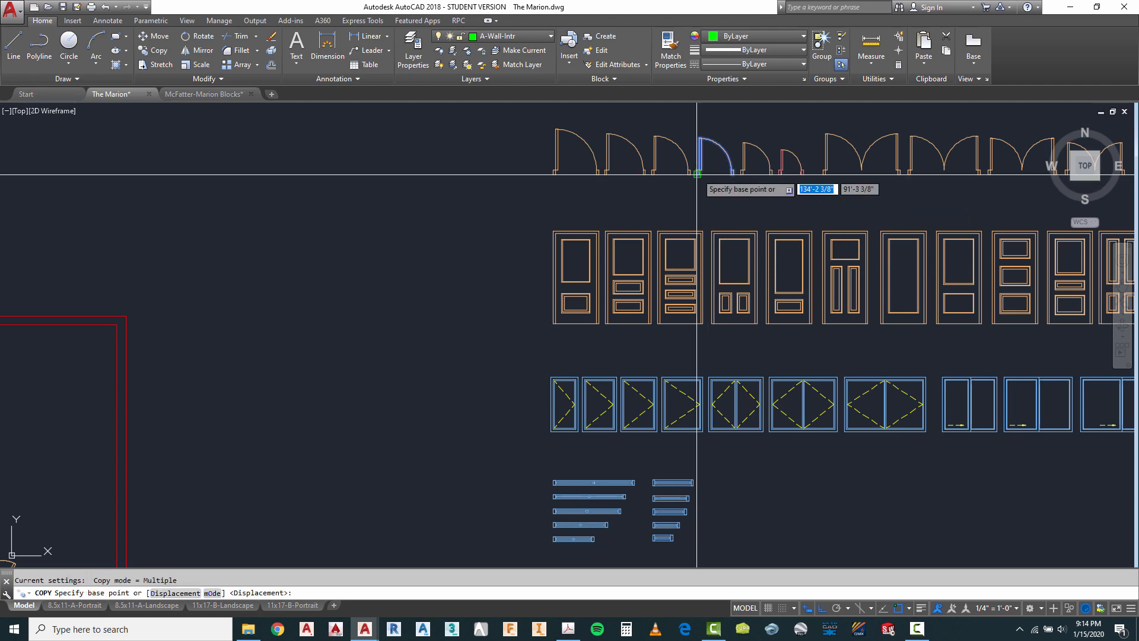
left_click(697, 175)
scroll(783, 166, "down", 5)
scroll(656, 198, "up", 4)
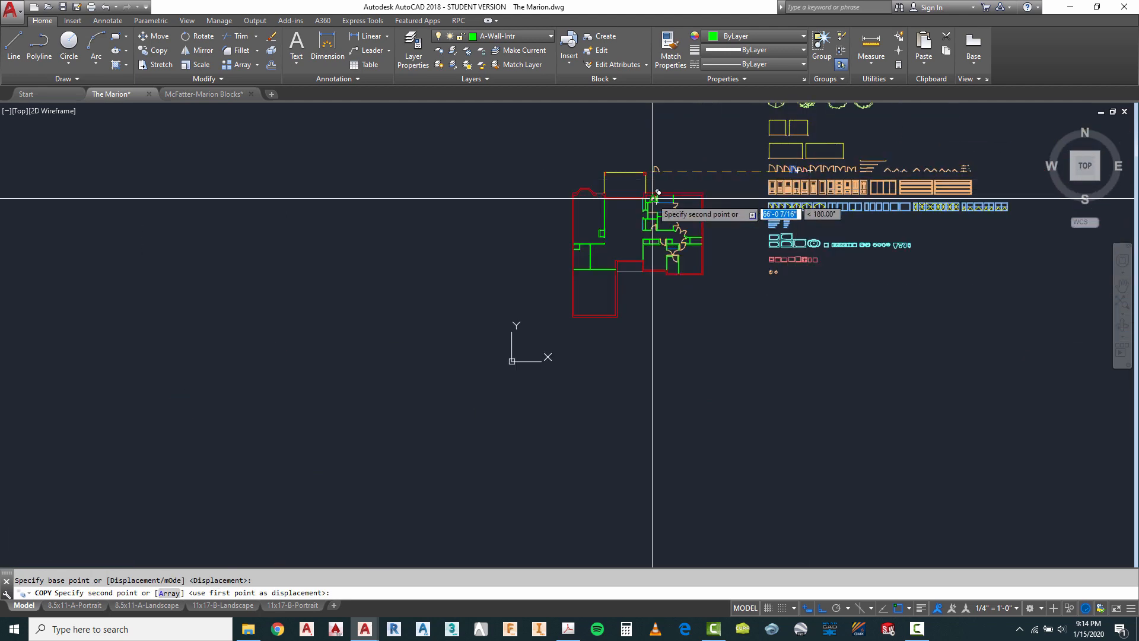
key("F8")
scroll(656, 241, "up", 5)
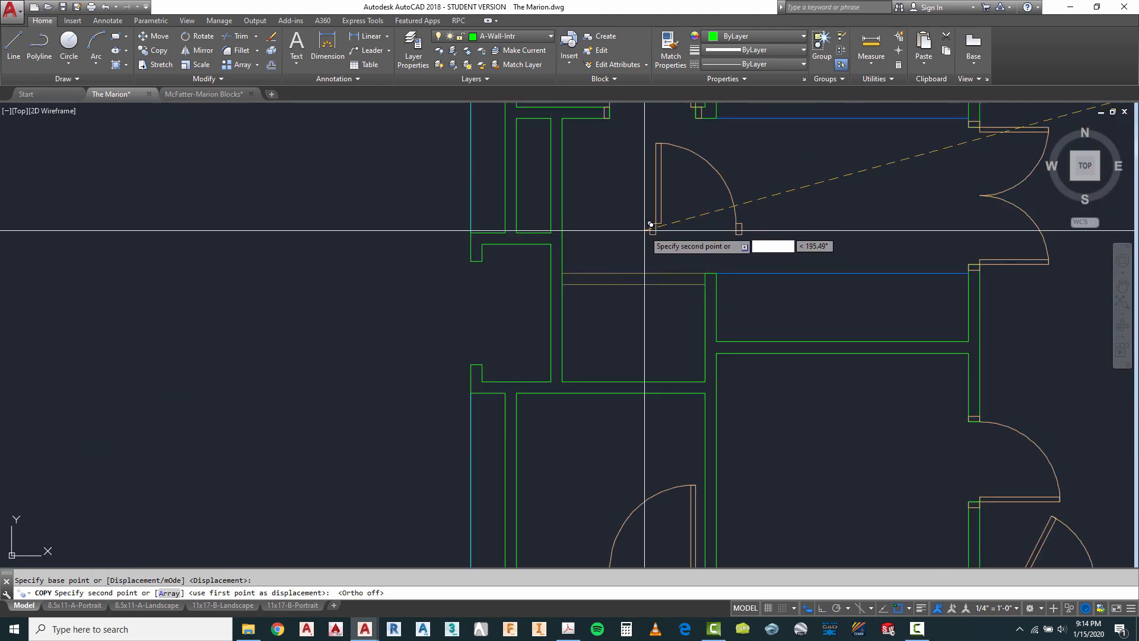
key("Escape")
Rotate the copied door by 270 degrees with Ortho on so its jambs line up with the linen closet wall.
scroll(614, 267, "down", 2)
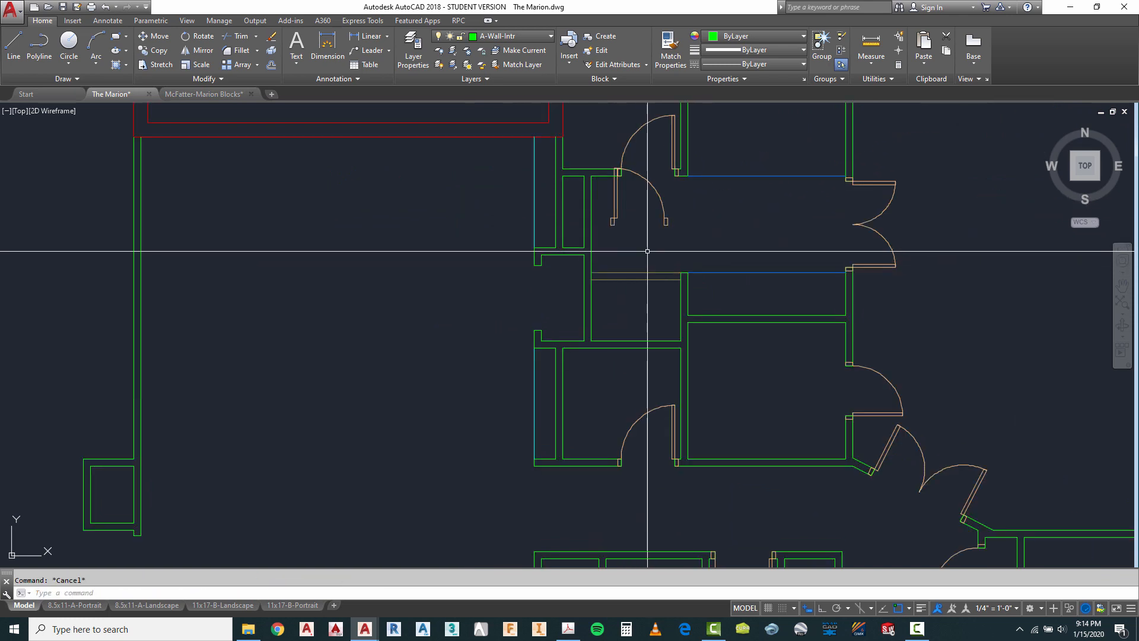
type("ro")
key("space")
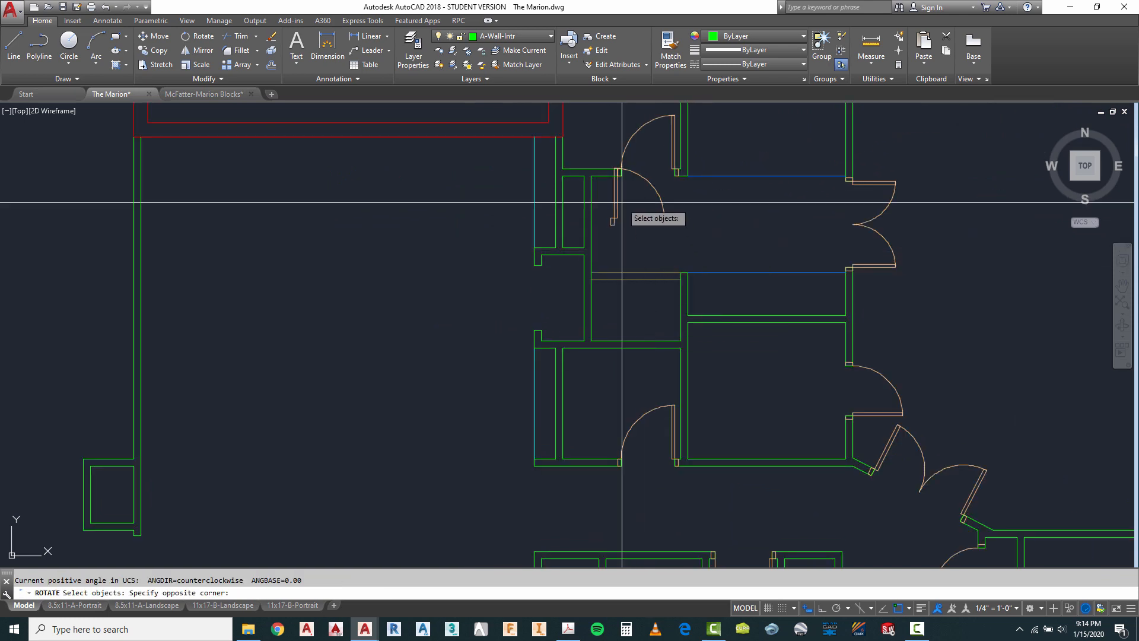
left_click(613, 223)
key("space")
left_click(628, 228)
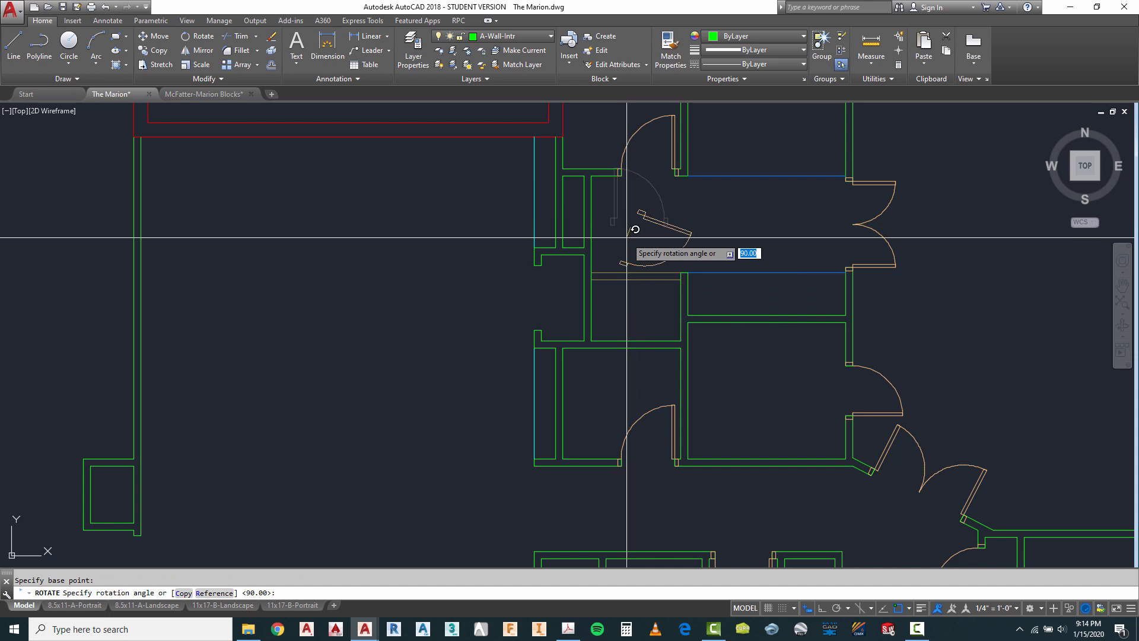
key("F8")
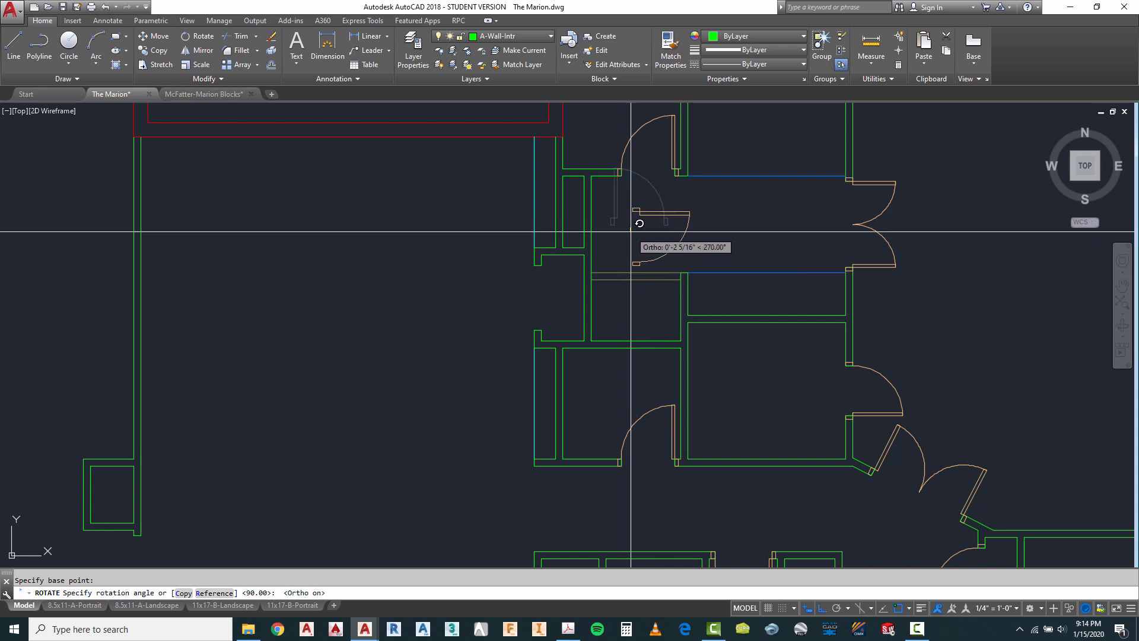
left_click(639, 223)
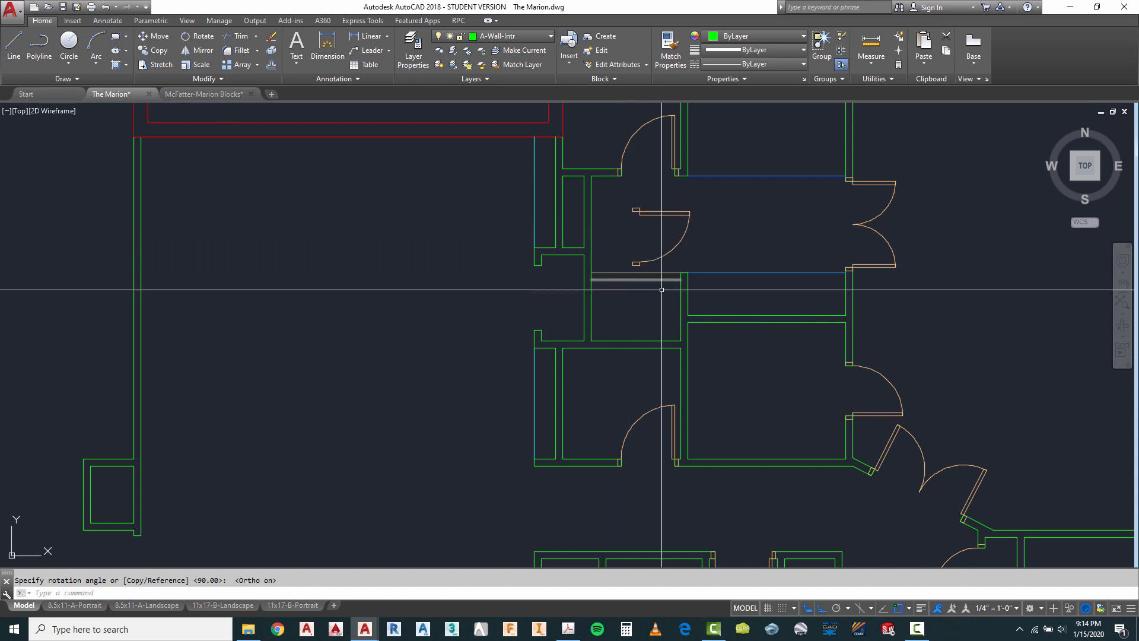
Check the master bath linen closet door in the red-lined PDF in Acrobat, and return to The Marion drawing in AutoCAD.
left_click(567, 630)
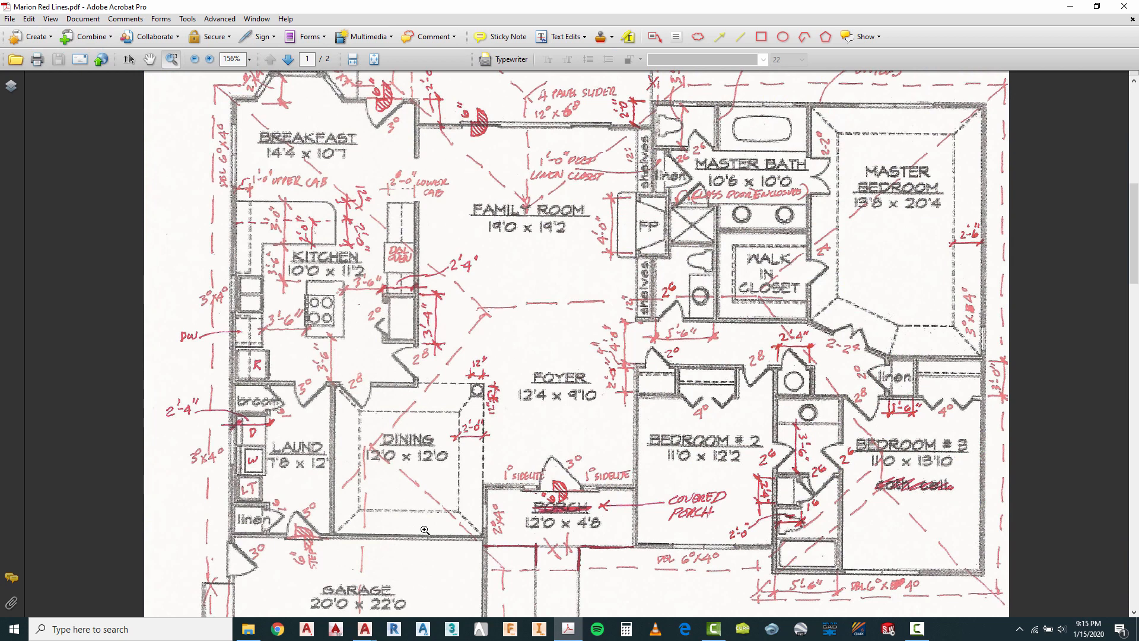
mouse_move(367, 630)
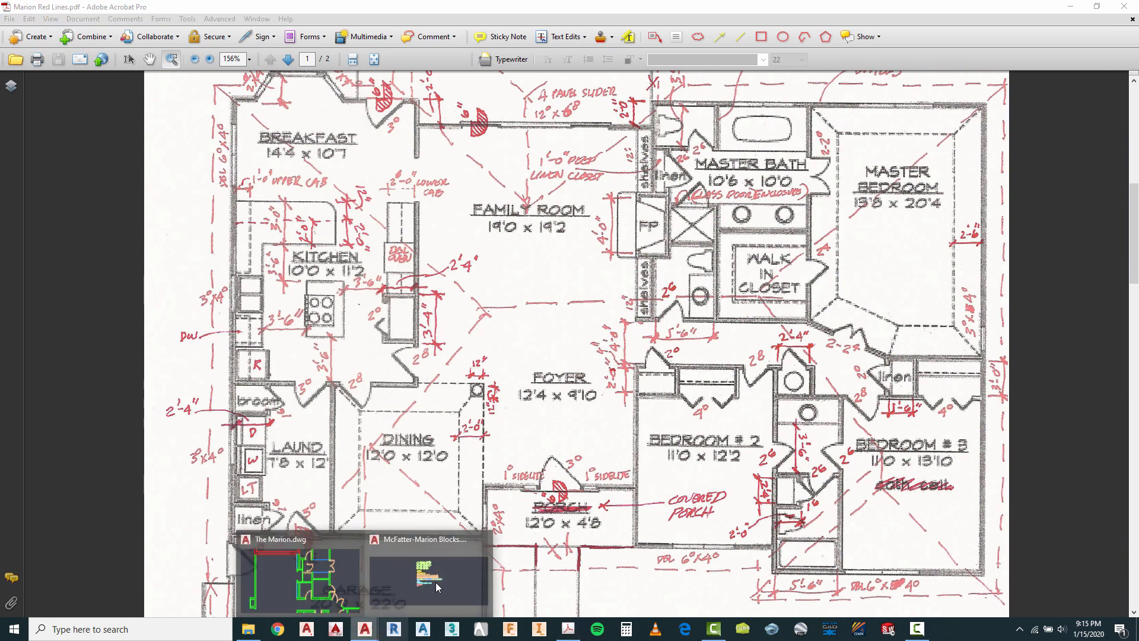
left_click(339, 567)
Move the door from the midpoint between its jambs to the midpoint of the linen closet's inner wall line.
scroll(646, 256, "up", 2)
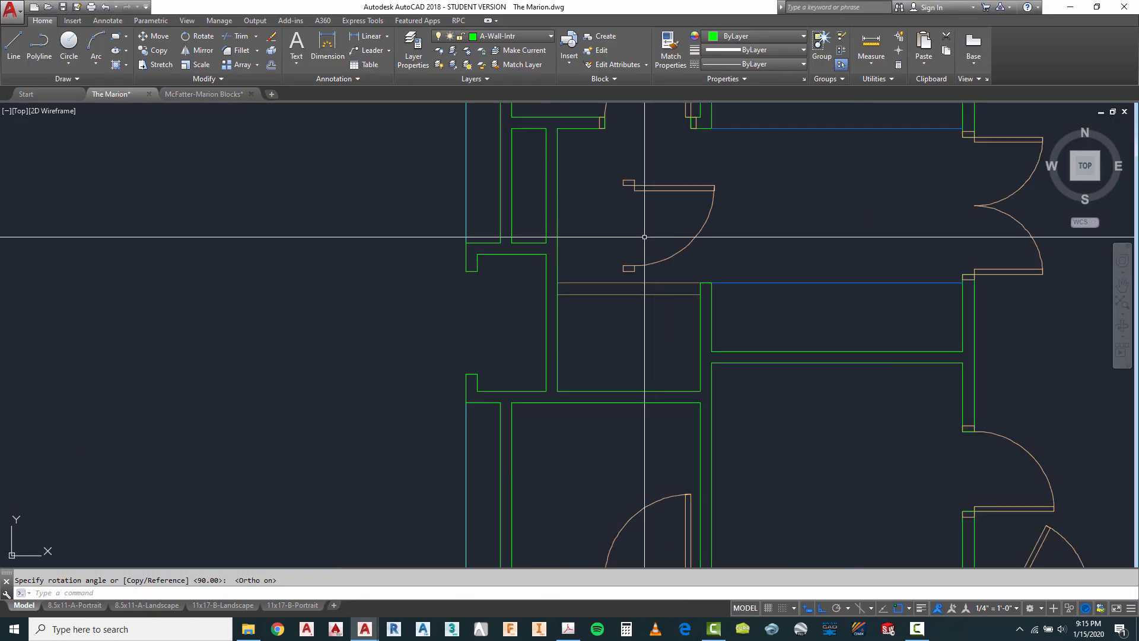
scroll(578, 141, "up", 1)
scroll(522, 279, "down", 2)
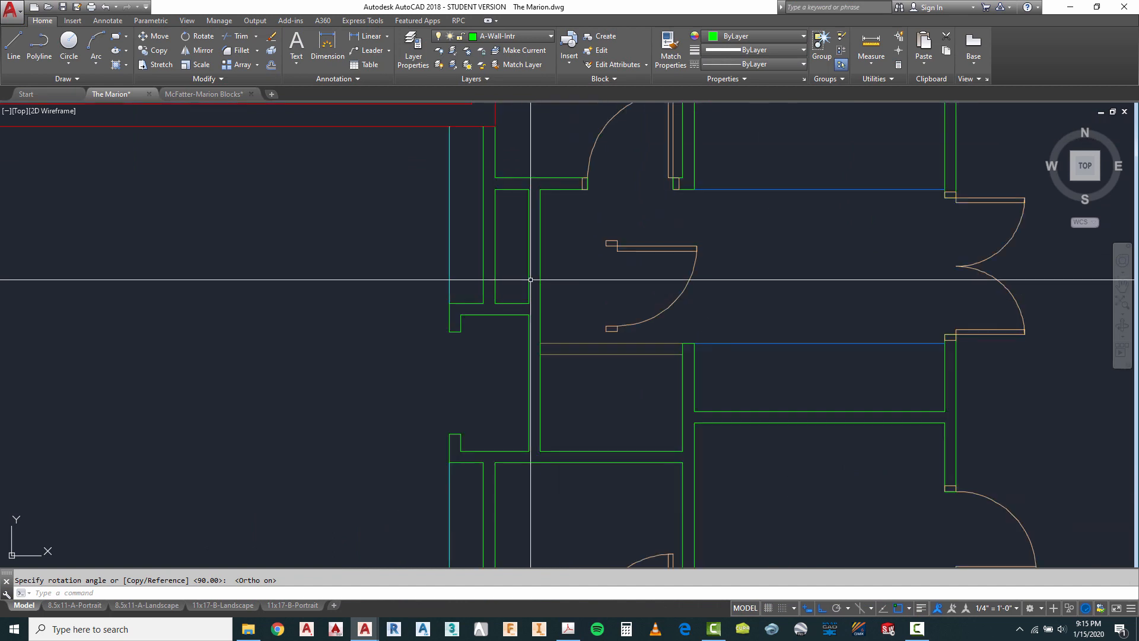
scroll(518, 267, "up", 1)
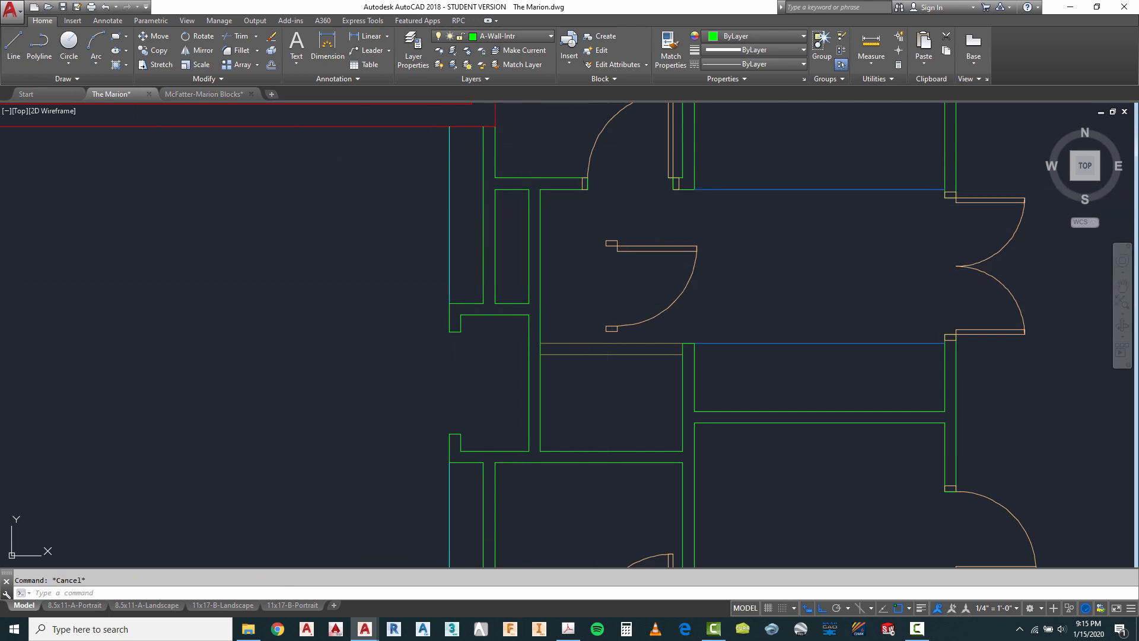
left_click(599, 275)
key("Return")
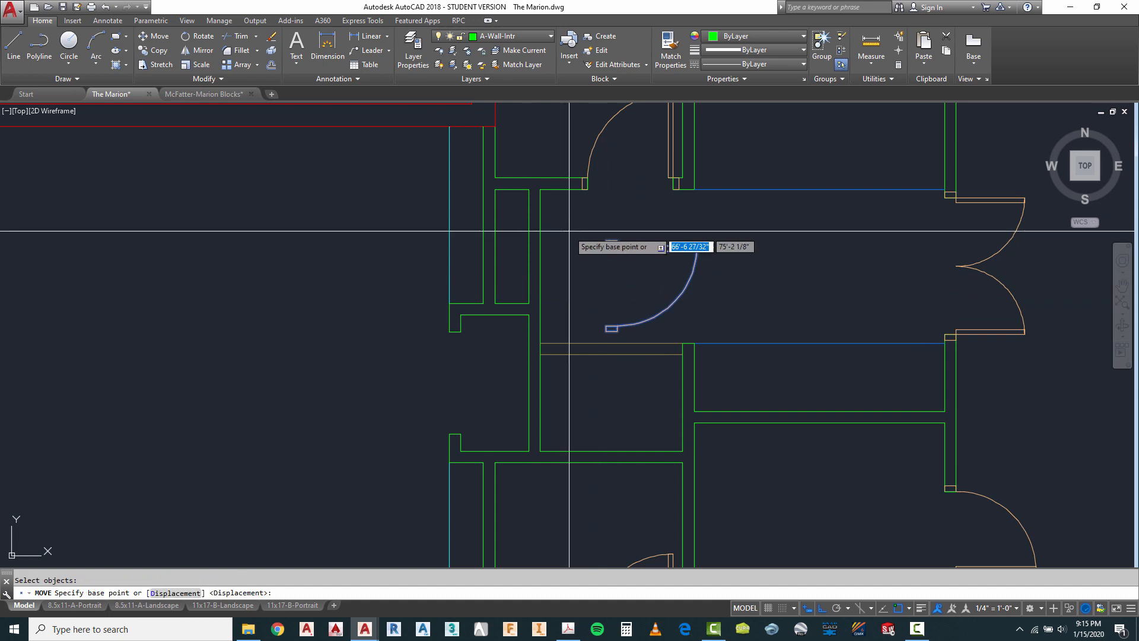
right_click(575, 231, "shift")
left_click(616, 261)
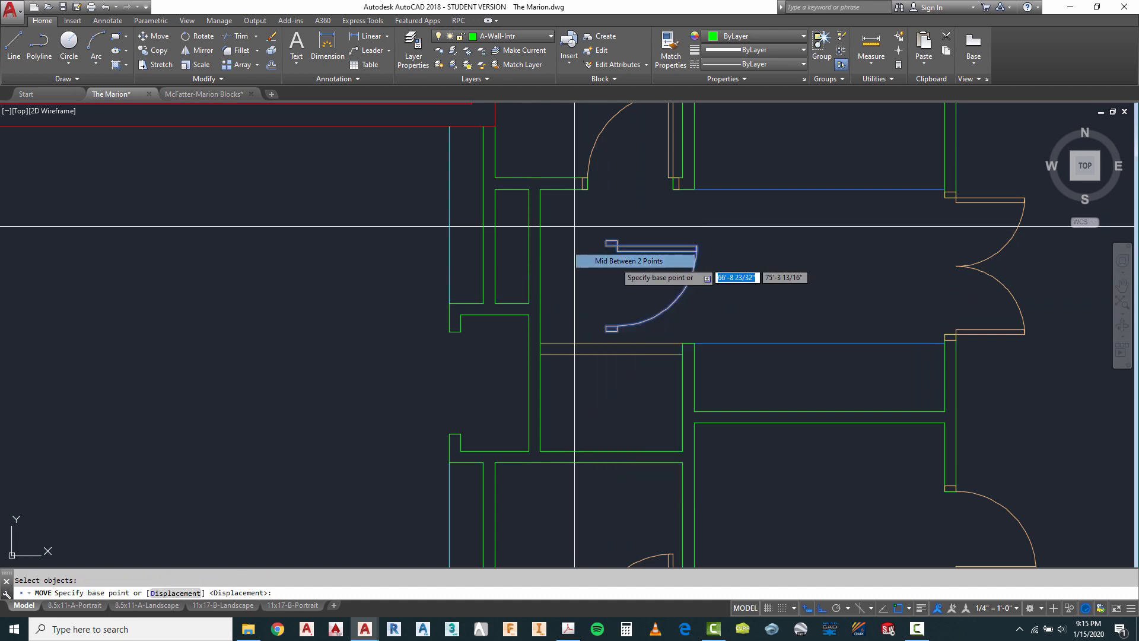
left_click(606, 244)
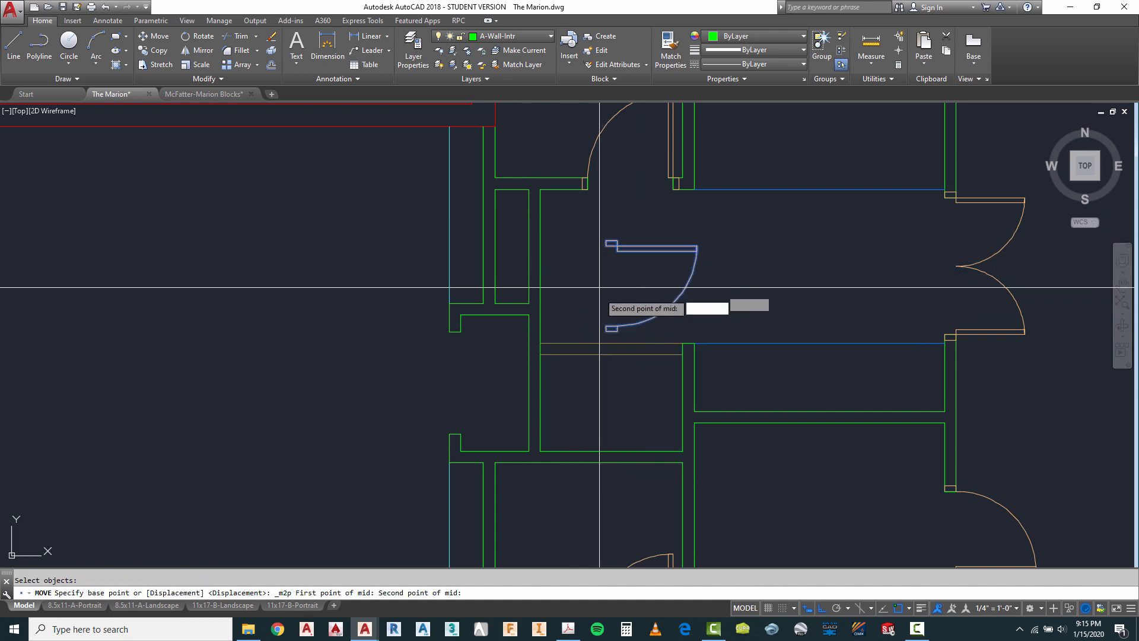
left_click(606, 326)
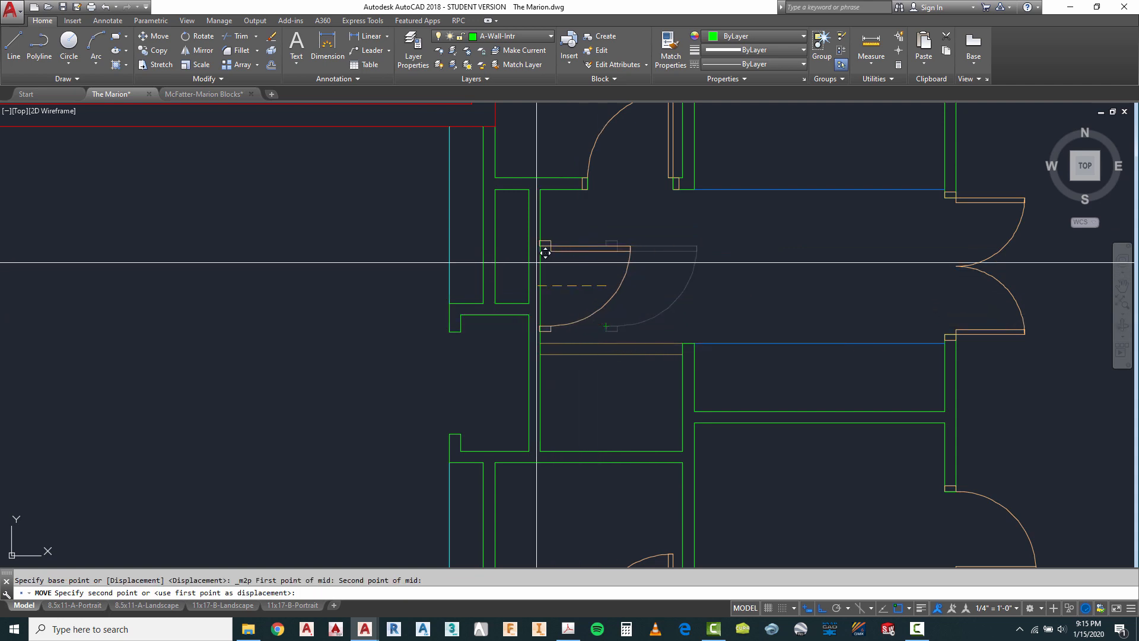
left_click(529, 246)
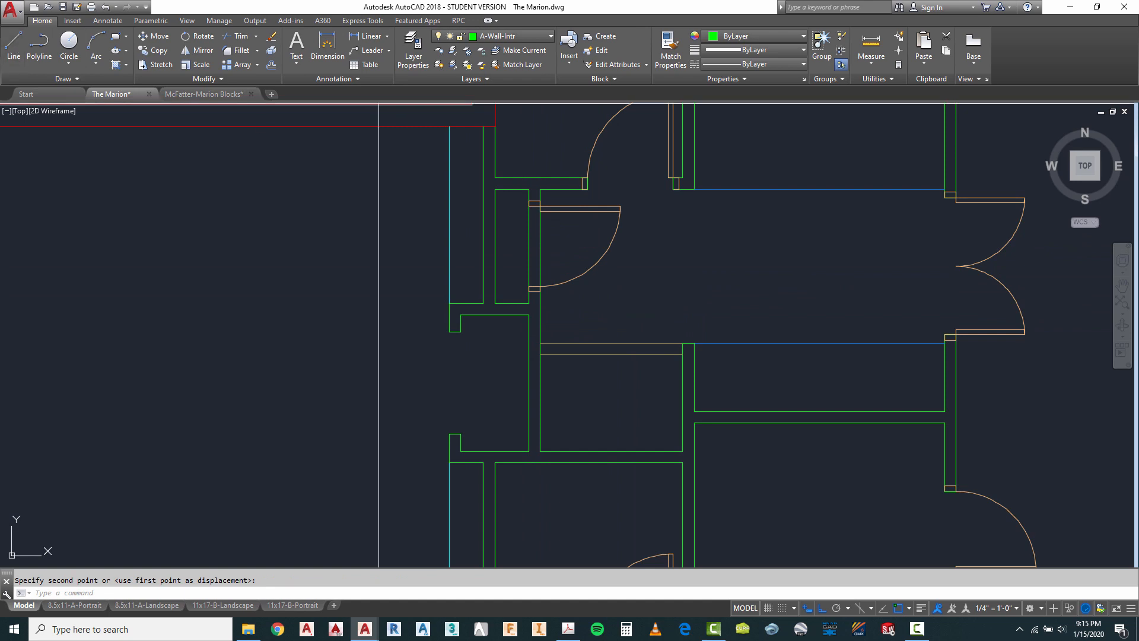
Draw a line across the linen closet wall at the inner edge of the upper door jamb.
left_click(13, 45)
scroll(528, 216, "up", 2)
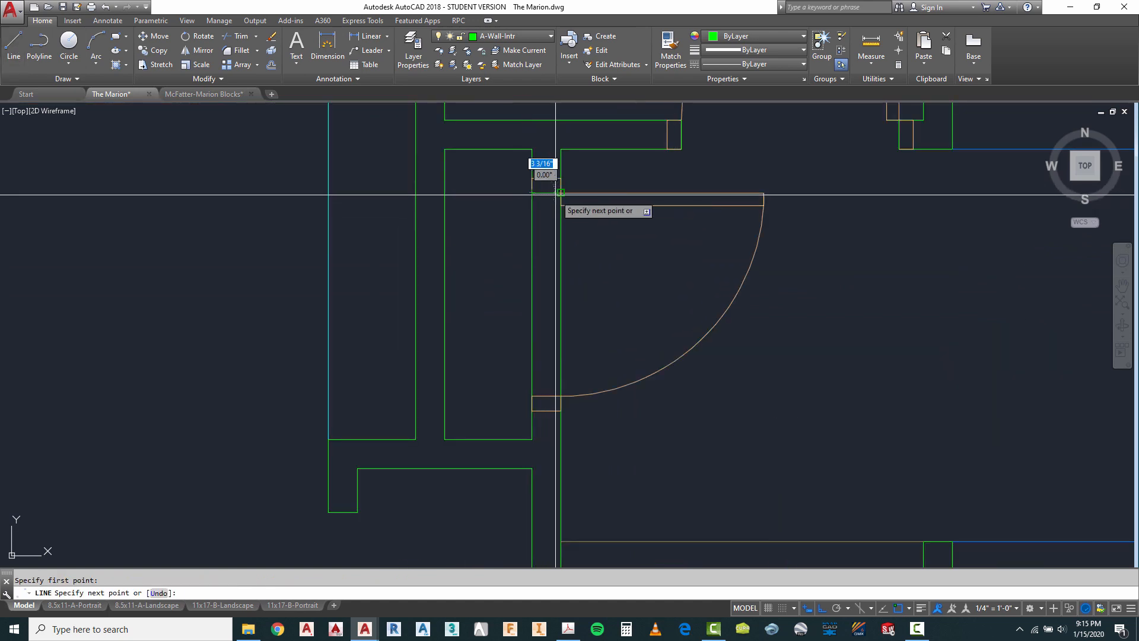
left_click(556, 196)
key("Escape")
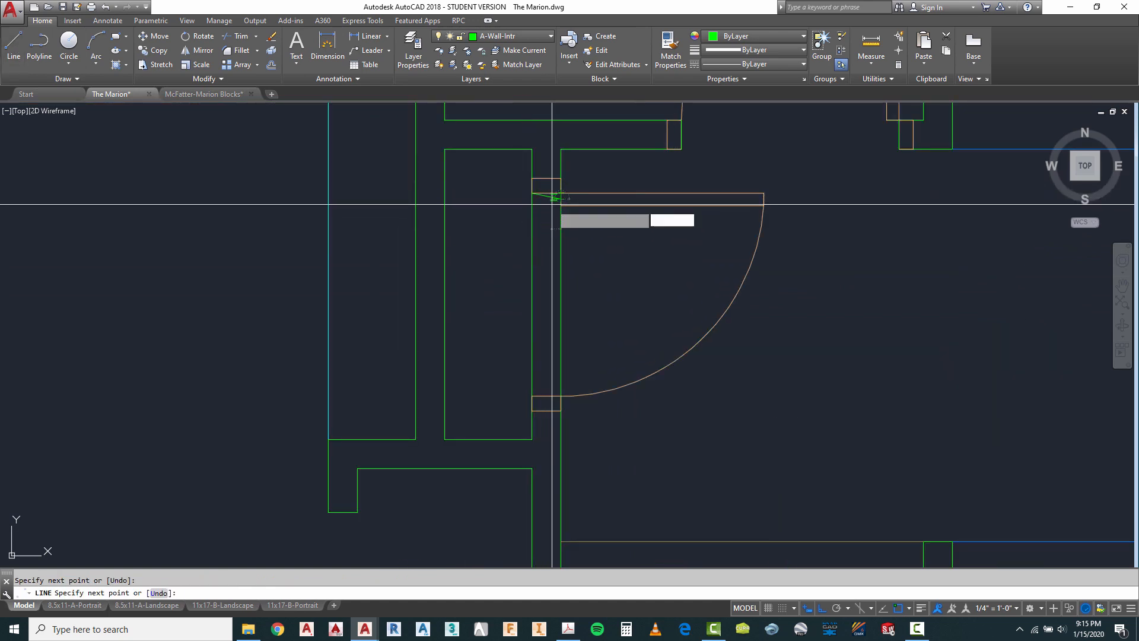
type("u")
key("Return")
scroll(558, 192, "up", 3)
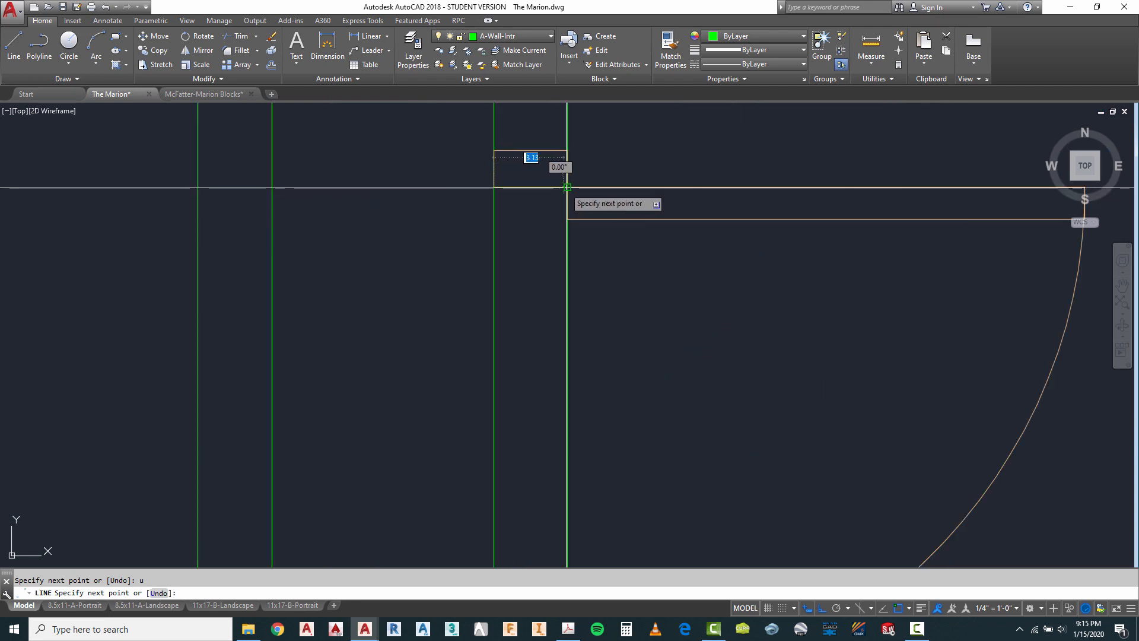
scroll(568, 186, "down", 3)
key("Escape")
Draw a line across the linen closet wall at the inner edge of the lower door jamb.
right_click(630, 235)
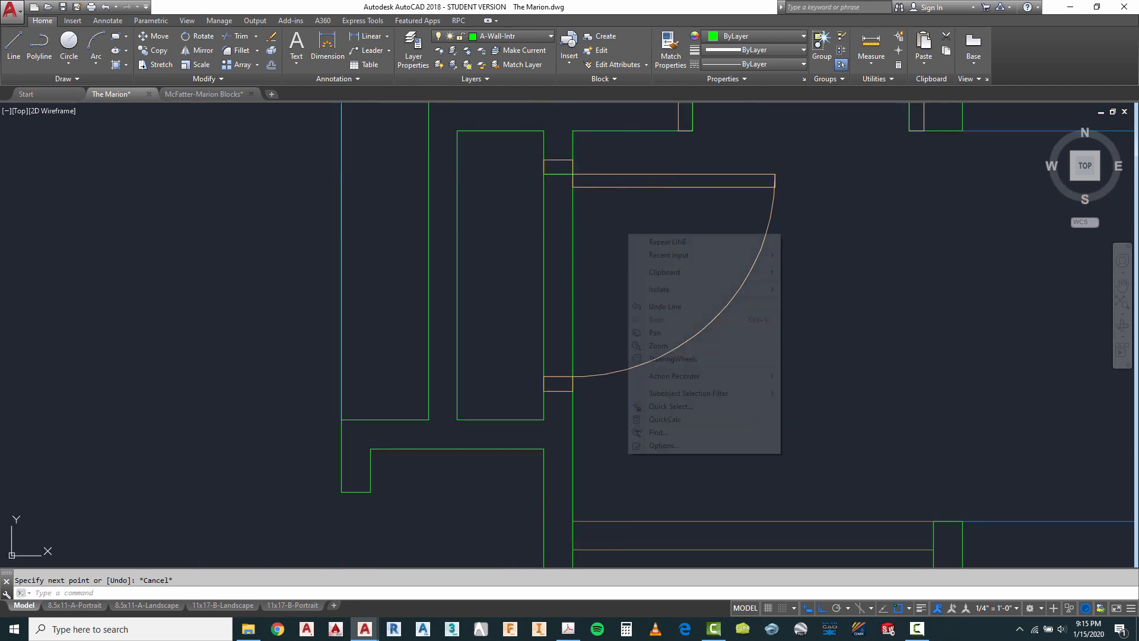
left_click(689, 243)
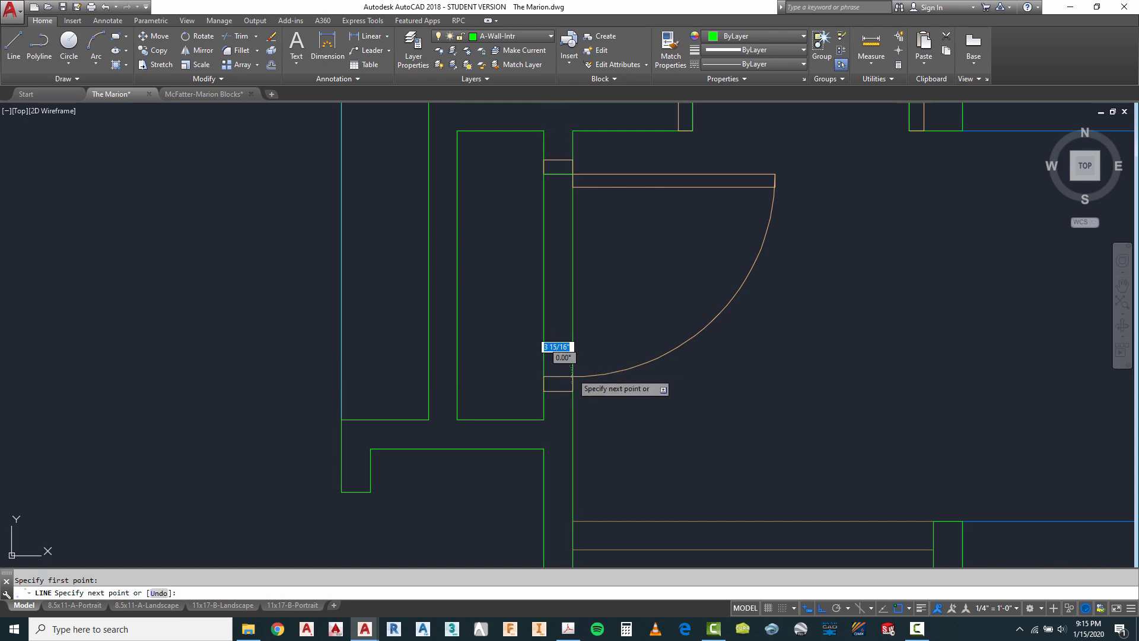
left_click(573, 374)
key("Escape")
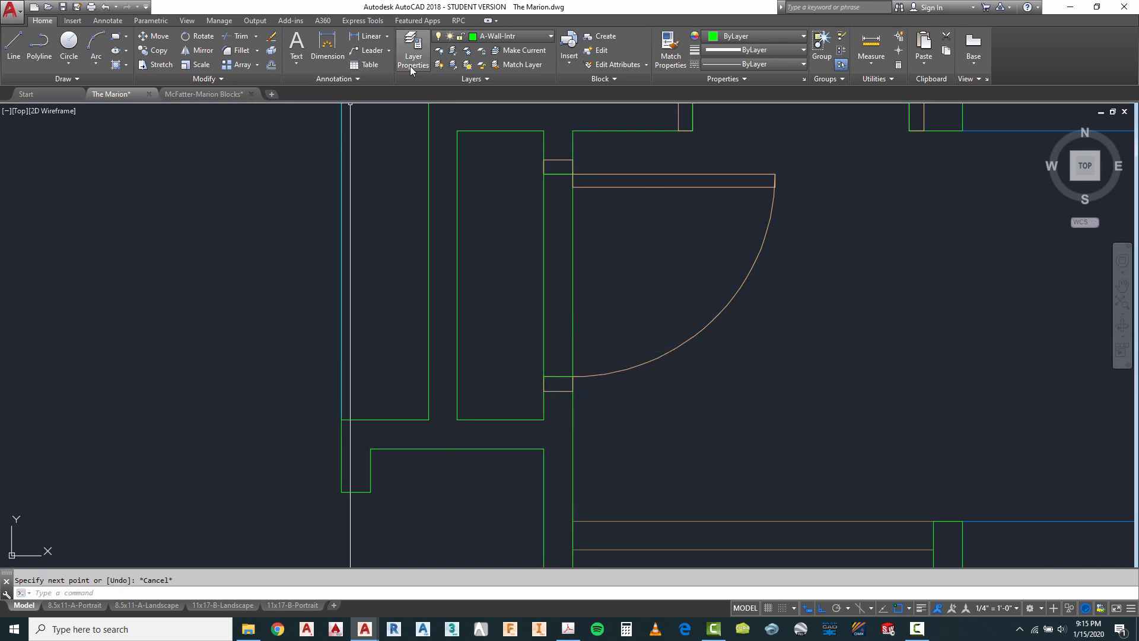
Trim both linen closet wall lines between the jambs to clear the door opening.
left_click(596, 154)
left_click(502, 405)
key("Return")
left_click(606, 262)
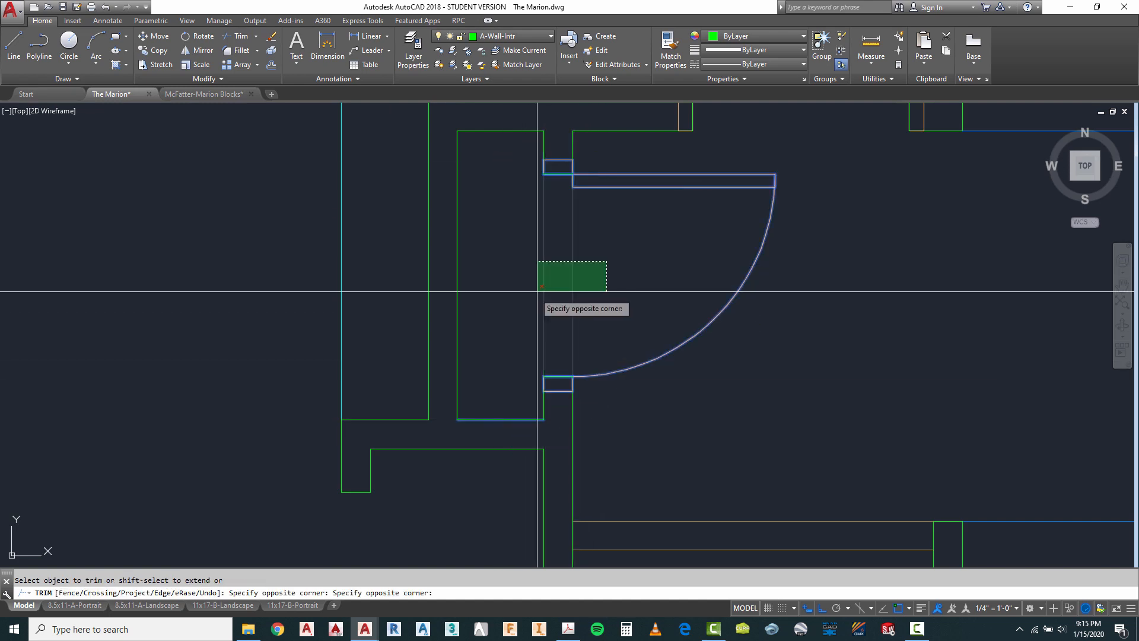
left_click(543, 283)
scroll(579, 209, "down", 3)
key("Escape")
key("Escape")
Measure the inside width of the small hallway closet at Bedroom #2's upper corner beside the foyer.
scroll(642, 263, "down", 3)
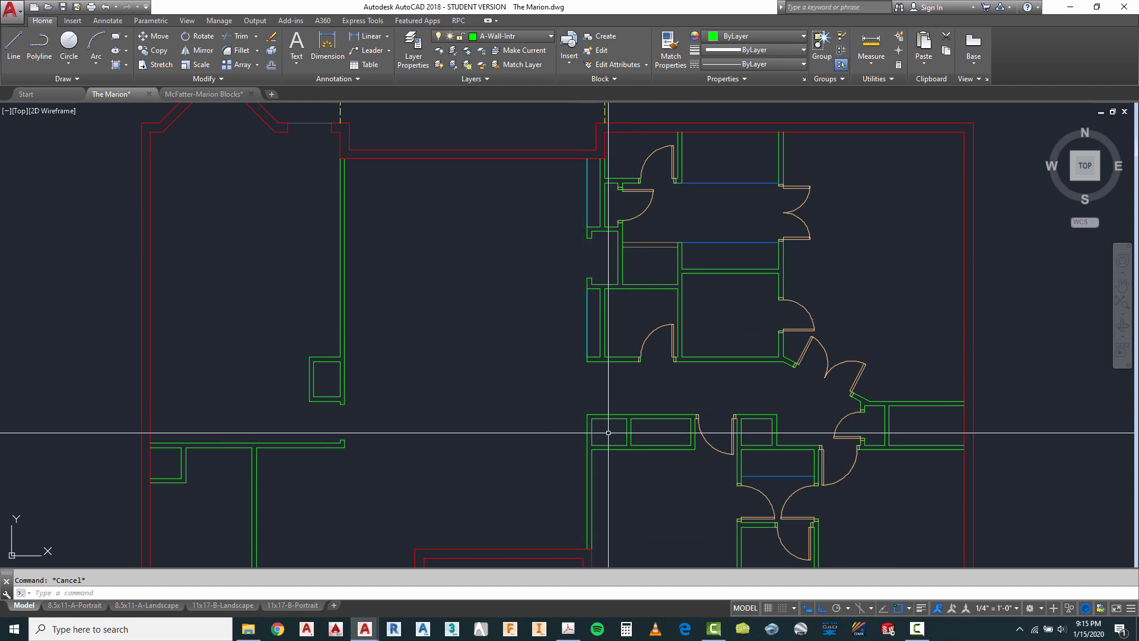
scroll(610, 434, "up", 5)
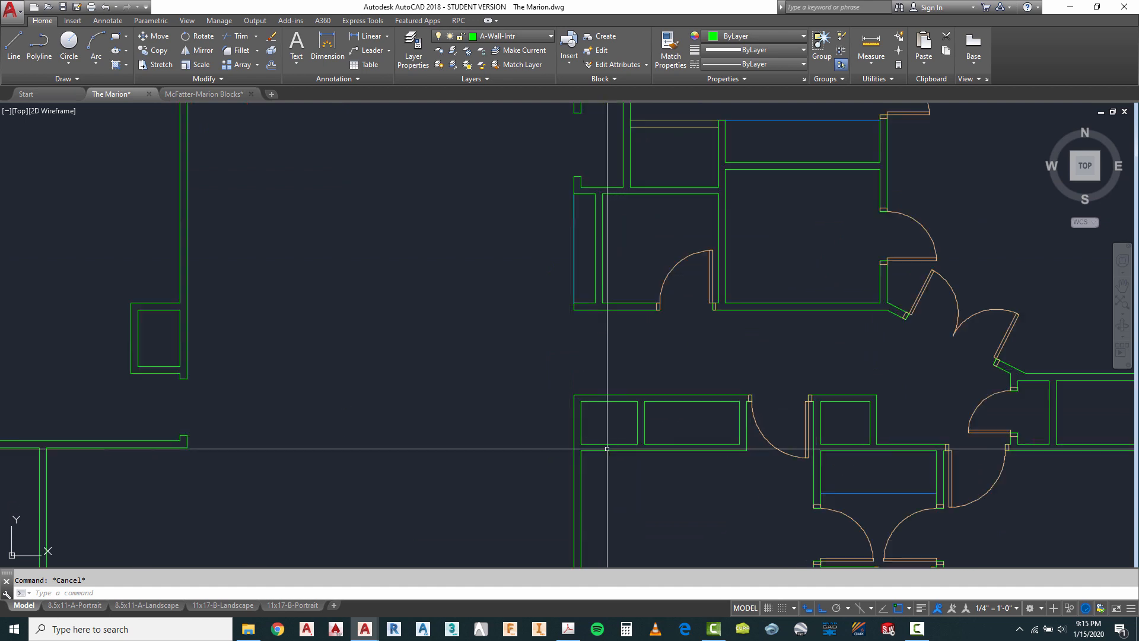
left_click(875, 49)
left_click(564, 374)
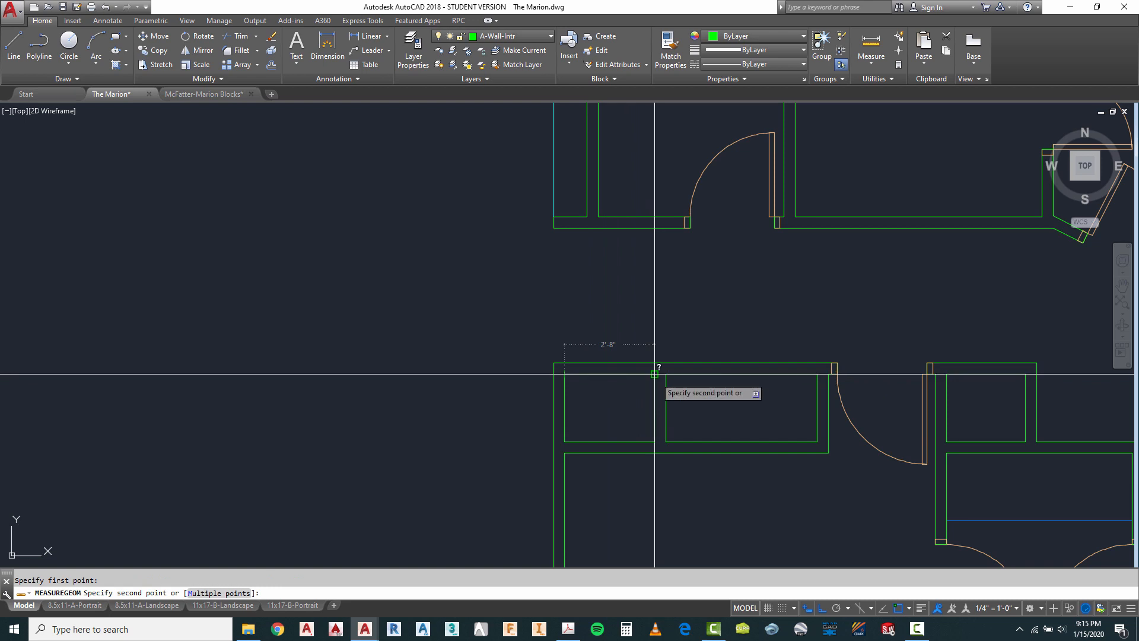
key("Escape")
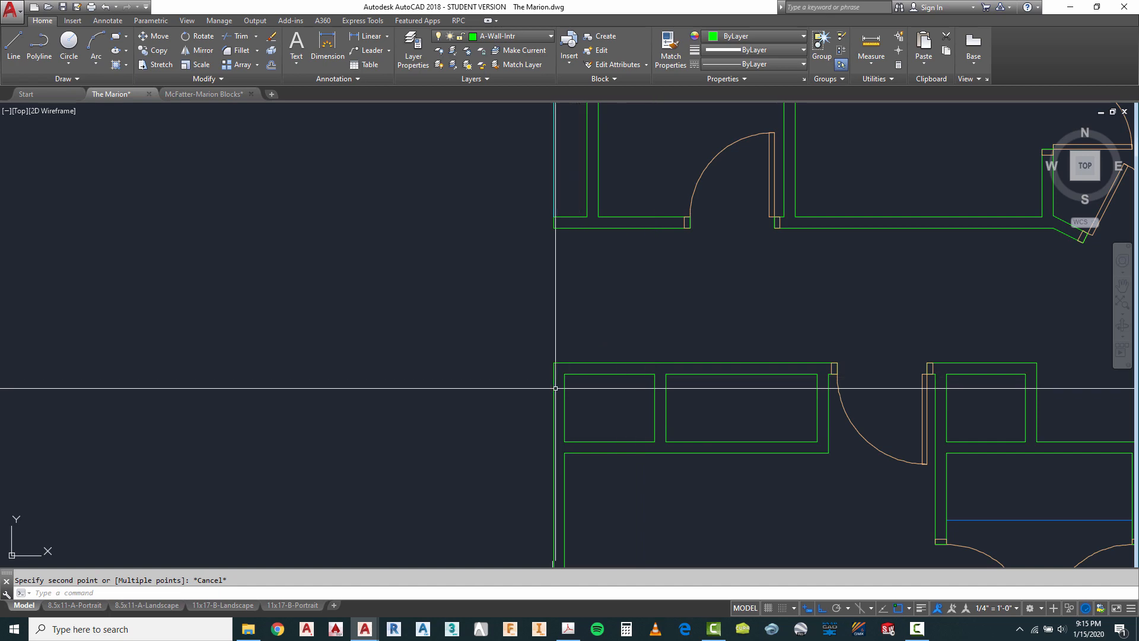
Copy the fifth single swing door from the block library to the midpoint of the small Bedroom #2 corner closet's inner upper wall line.
scroll(530, 388, "down", 6)
scroll(449, 334, "down", 2)
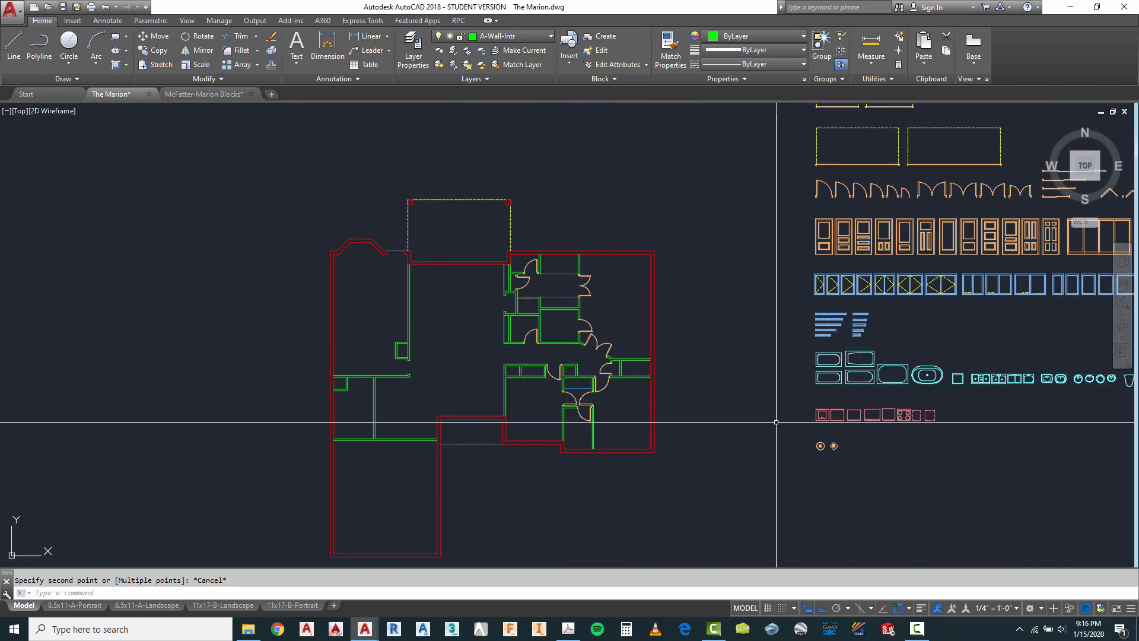
scroll(908, 178, "up", 5)
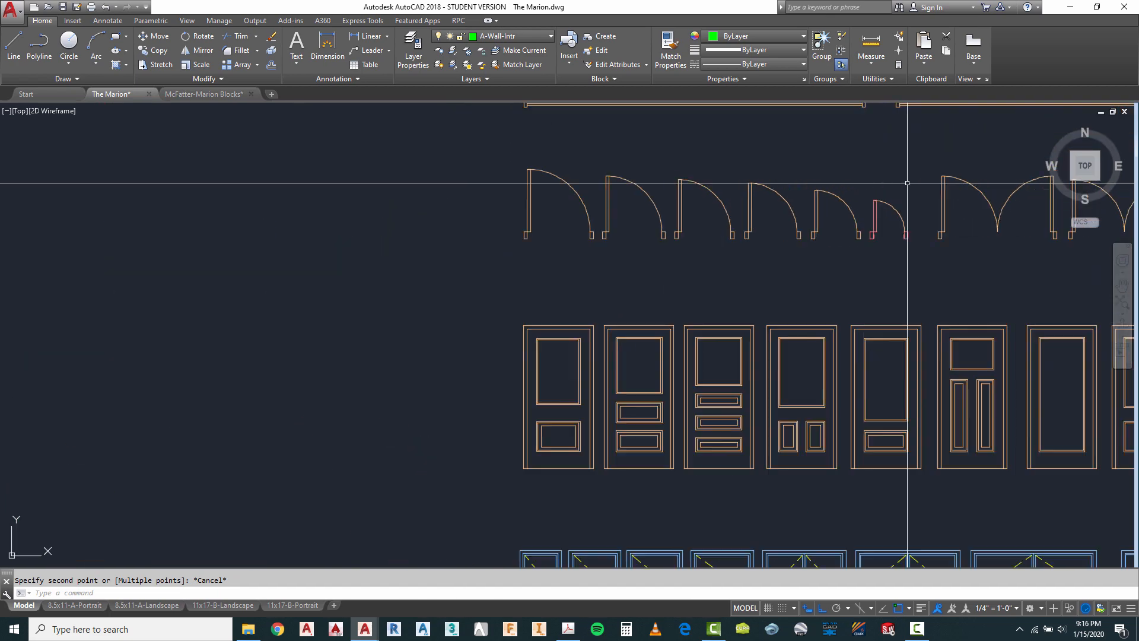
right_click(847, 171)
mouse_move(884, 192)
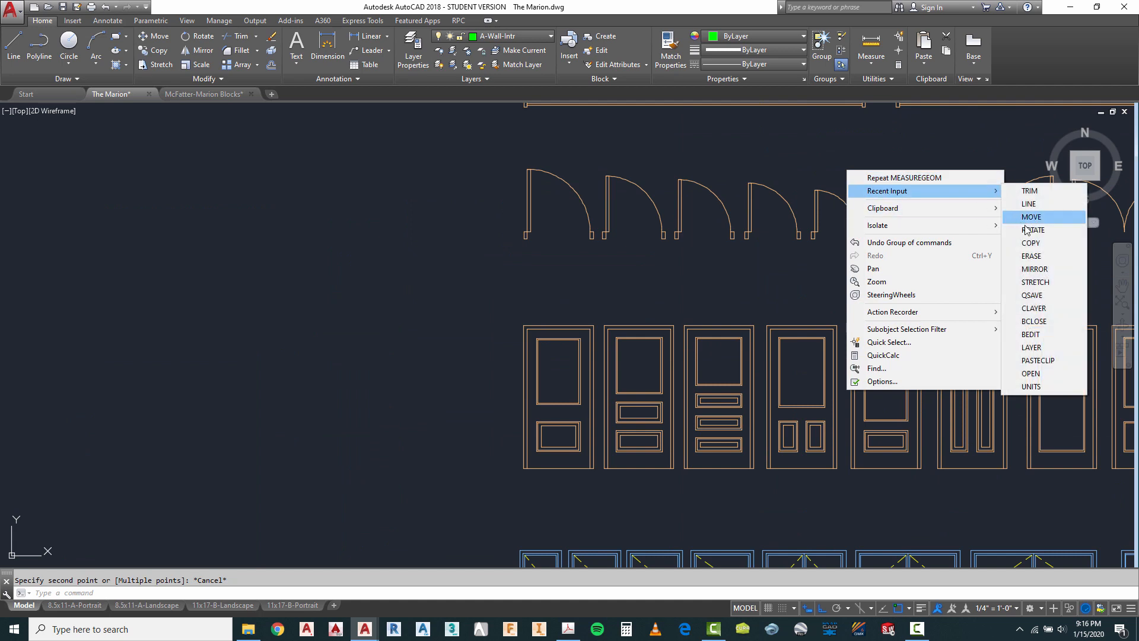
left_click(1031, 244)
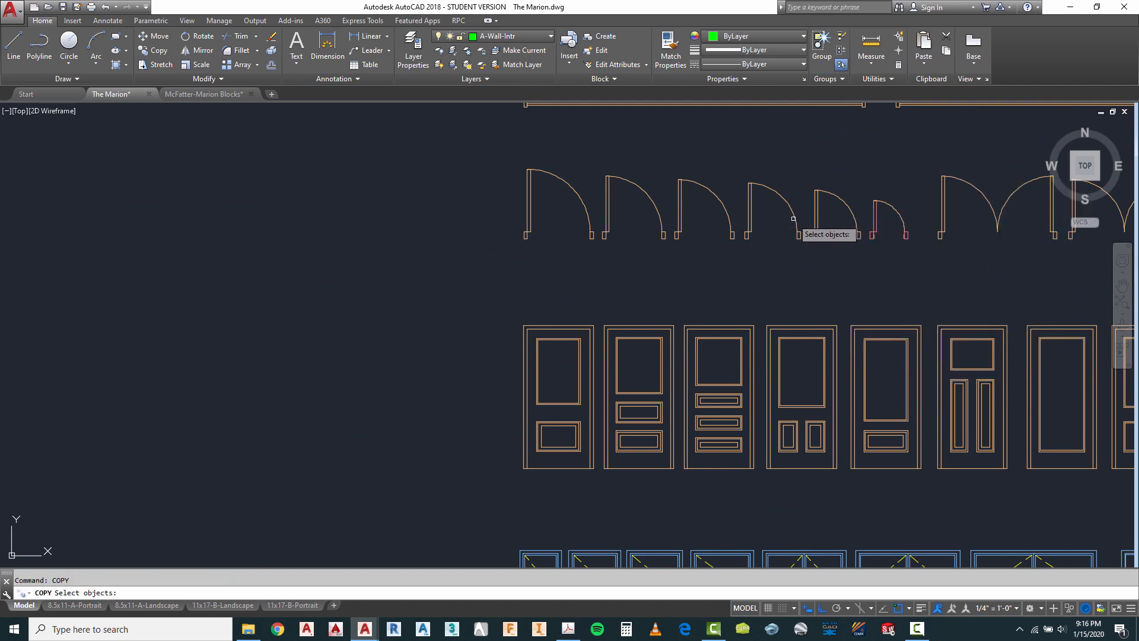
key("Return")
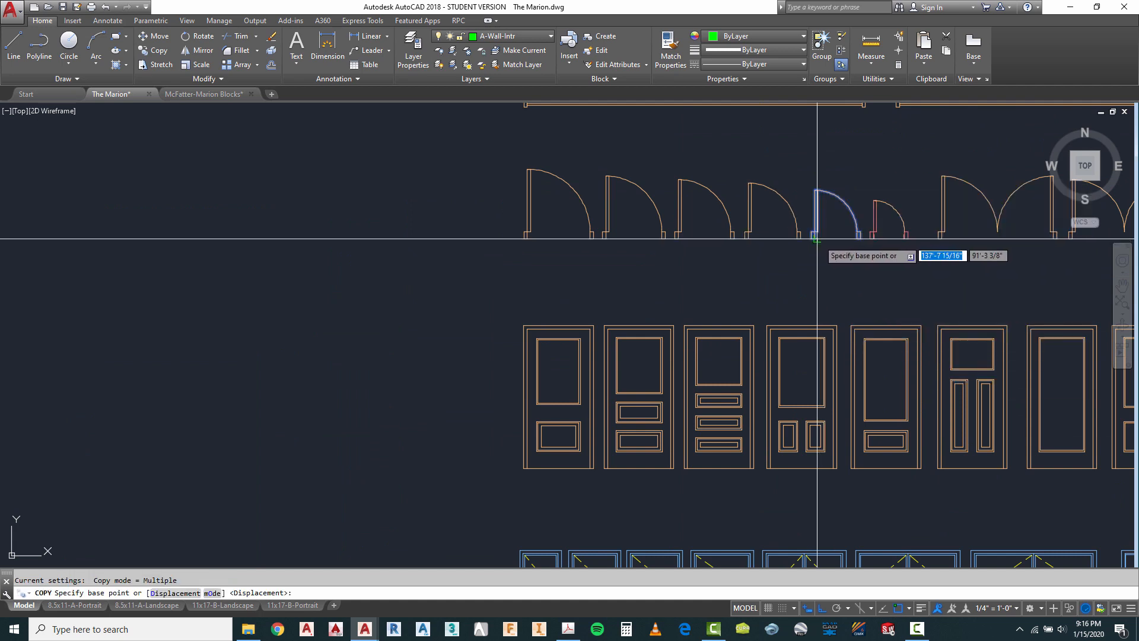
left_click(815, 239)
scroll(865, 178, "down", 5)
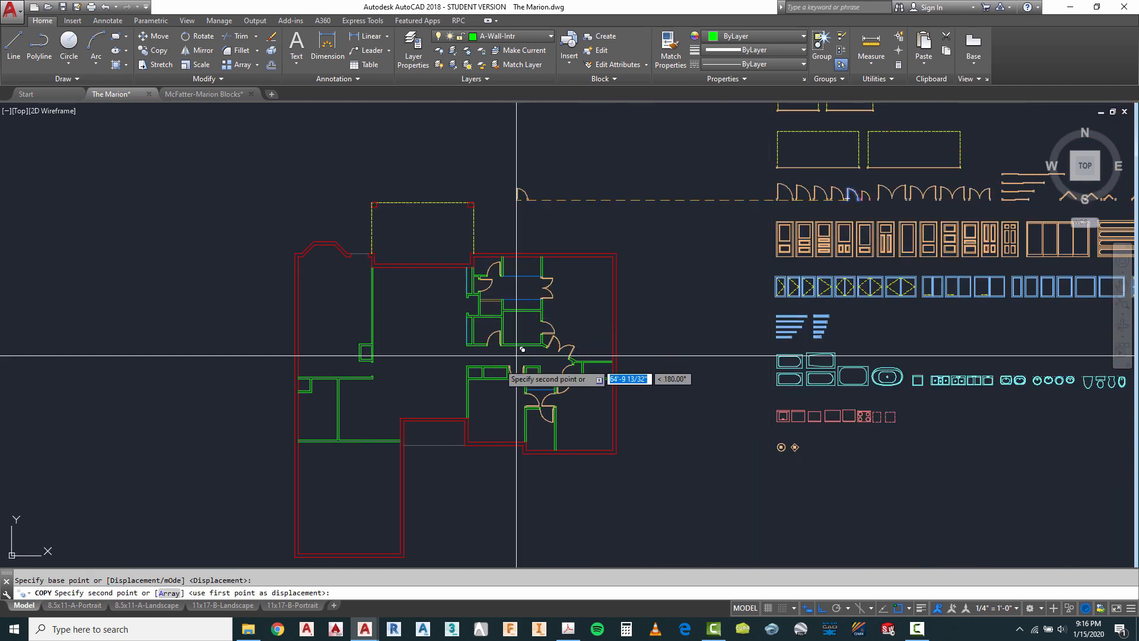
scroll(455, 371, "up", 6)
scroll(591, 341, "up", 4)
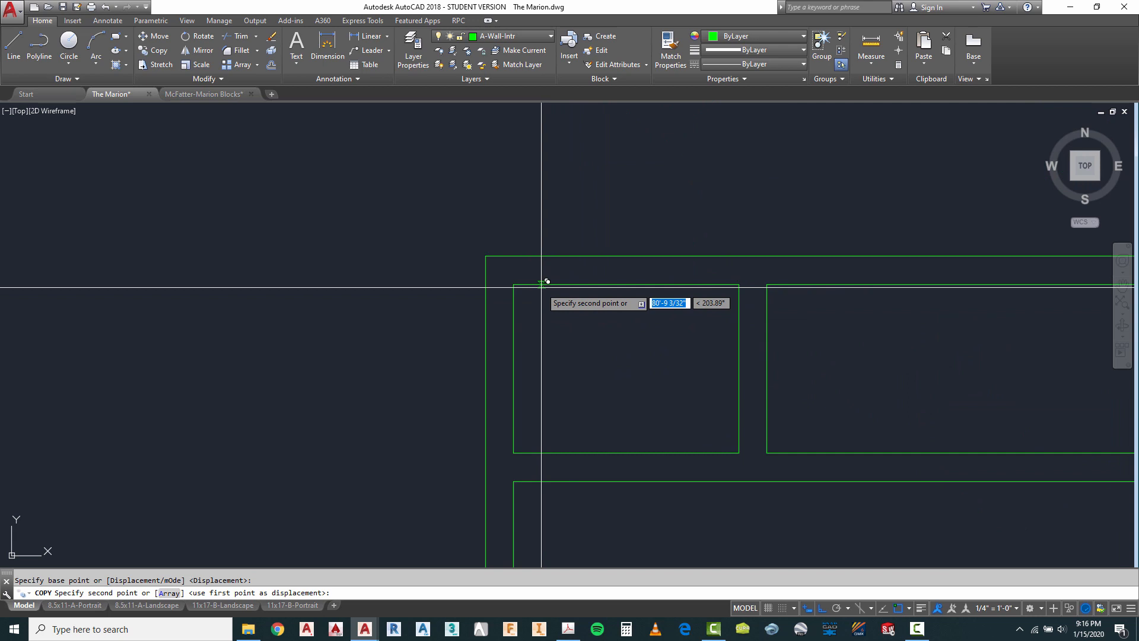
left_click(643, 313)
key("Escape")
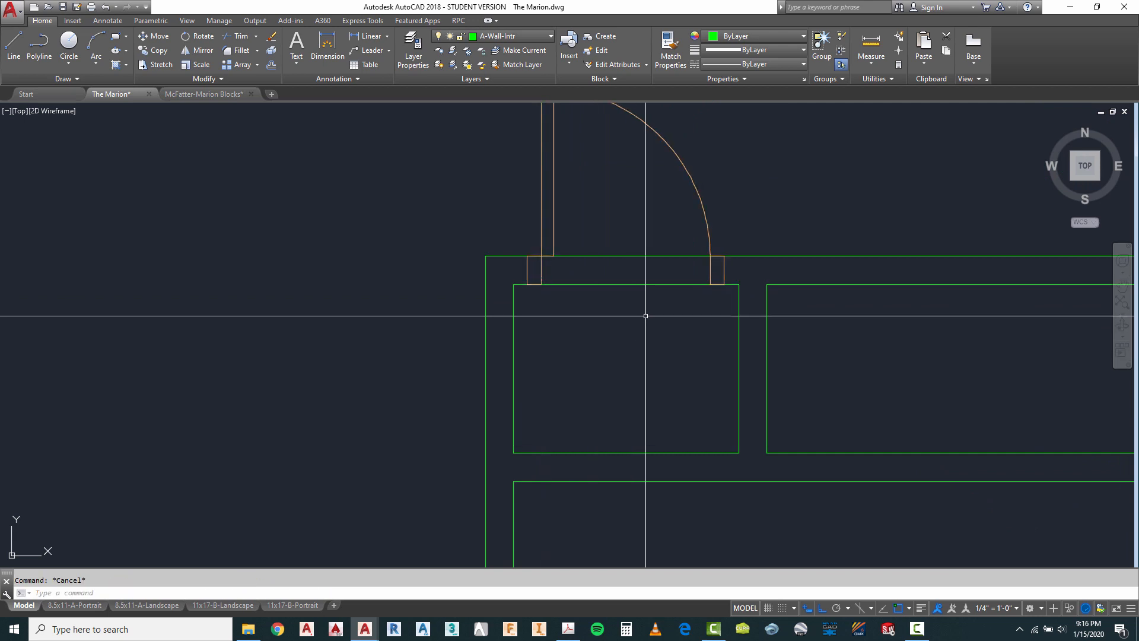
Check the closet door's swing in Marion Red Lines.pdf and mirror the door about its vertical centerline, erasing the source.
scroll(643, 332, "down", 4)
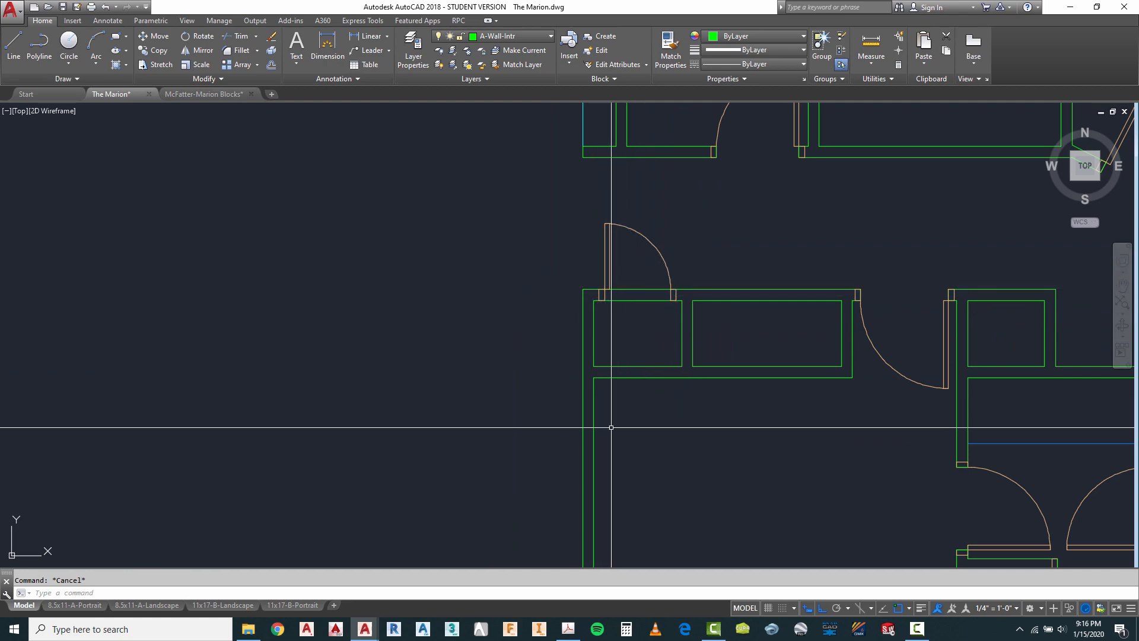
left_click(569, 631)
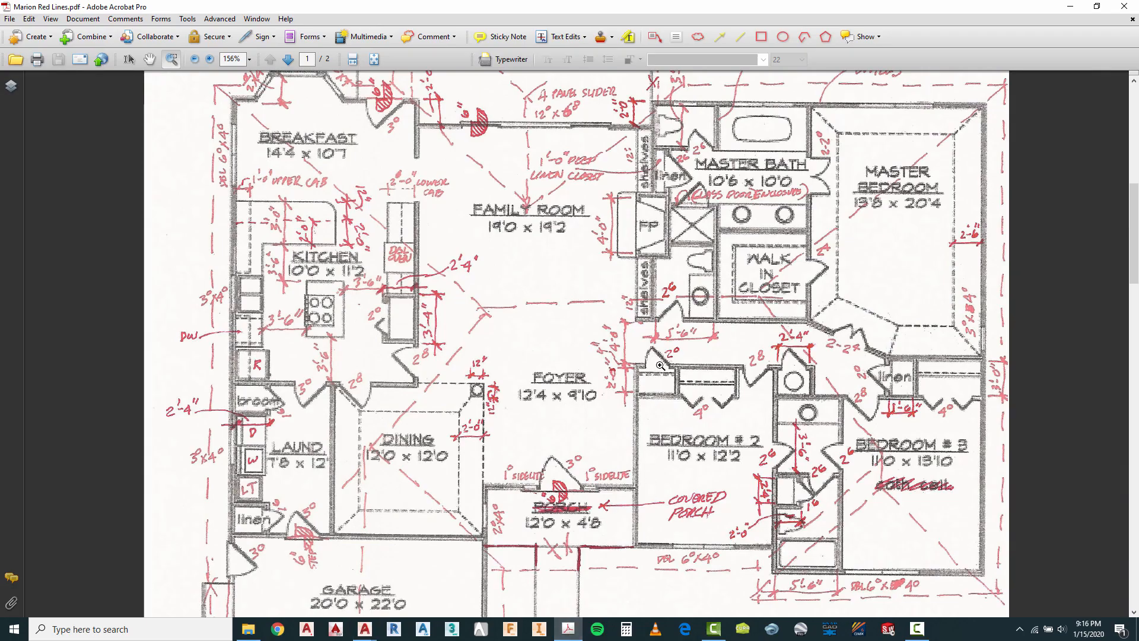
mouse_move(372, 632)
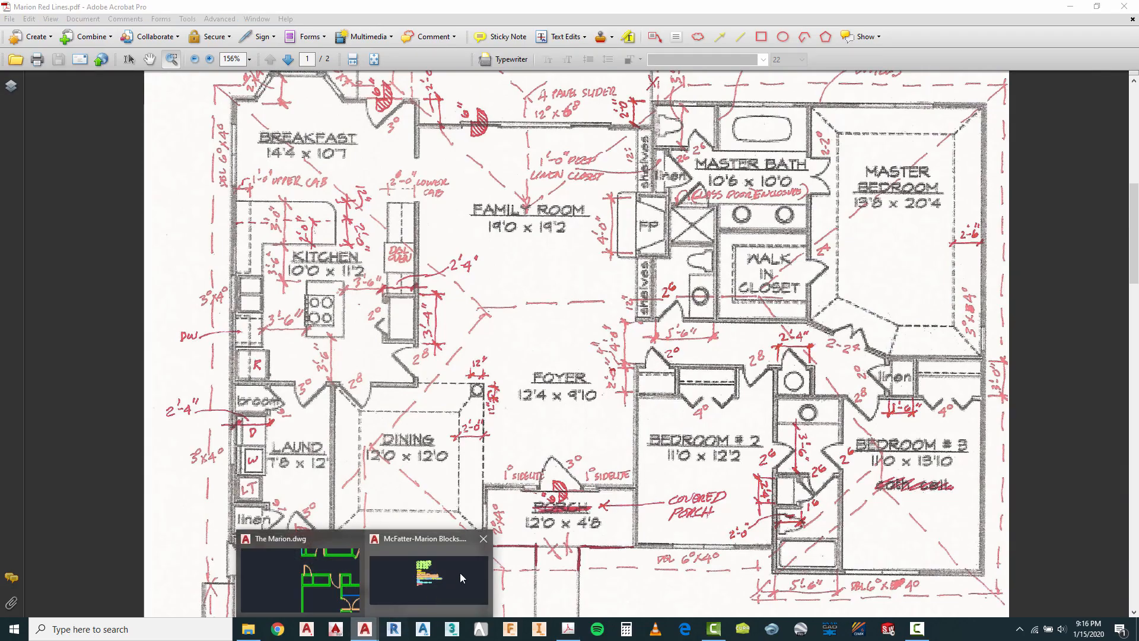
left_click(331, 574)
scroll(666, 288, "up", 4)
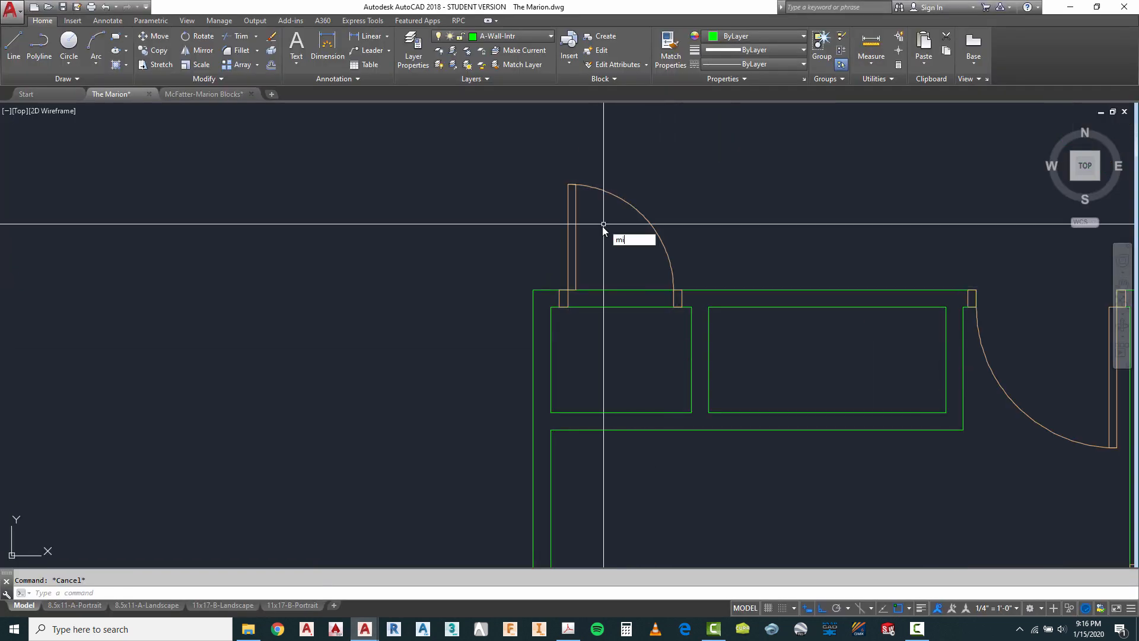
left_click(634, 186)
key("Return")
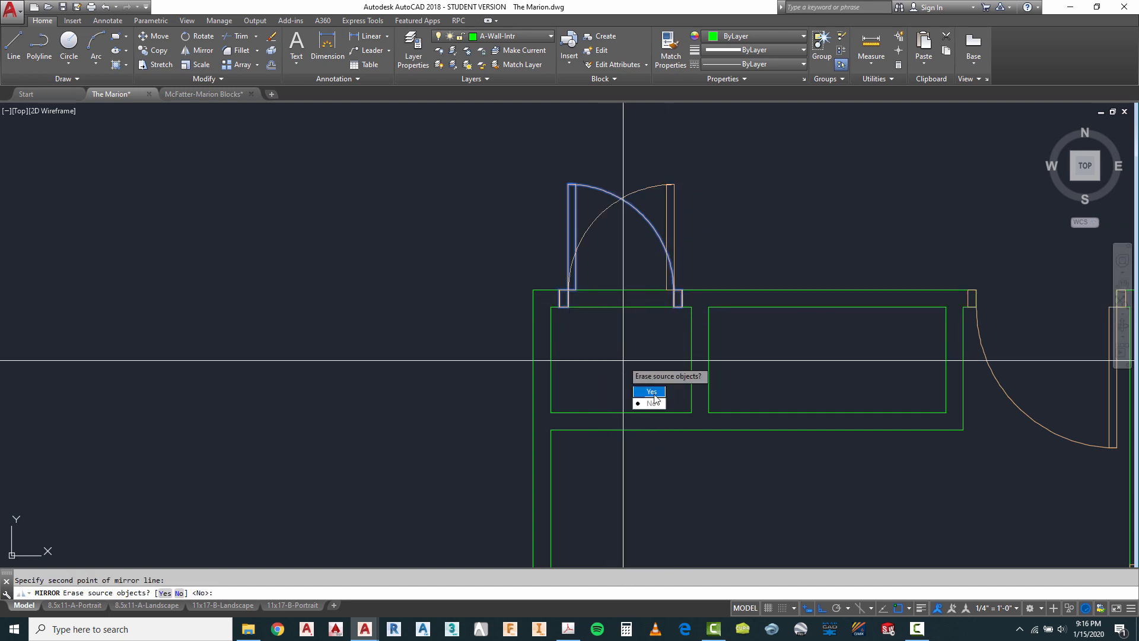
left_click(649, 392)
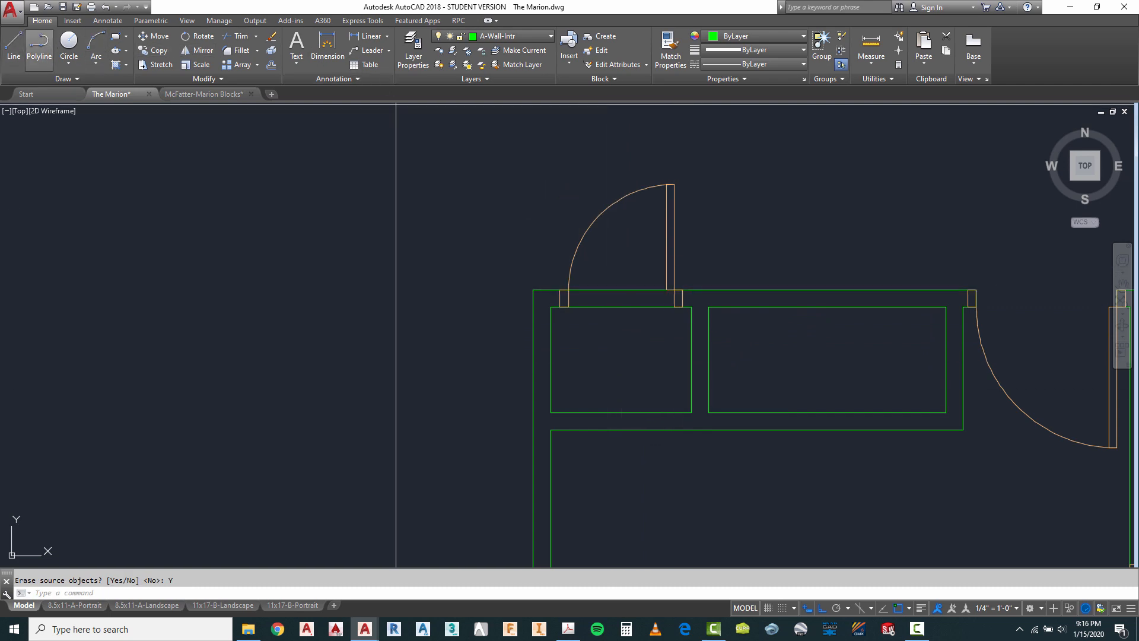
Draw a line across the corner closet's wall at the inner edge of each door jamb.
left_click(14, 45)
left_click(569, 307)
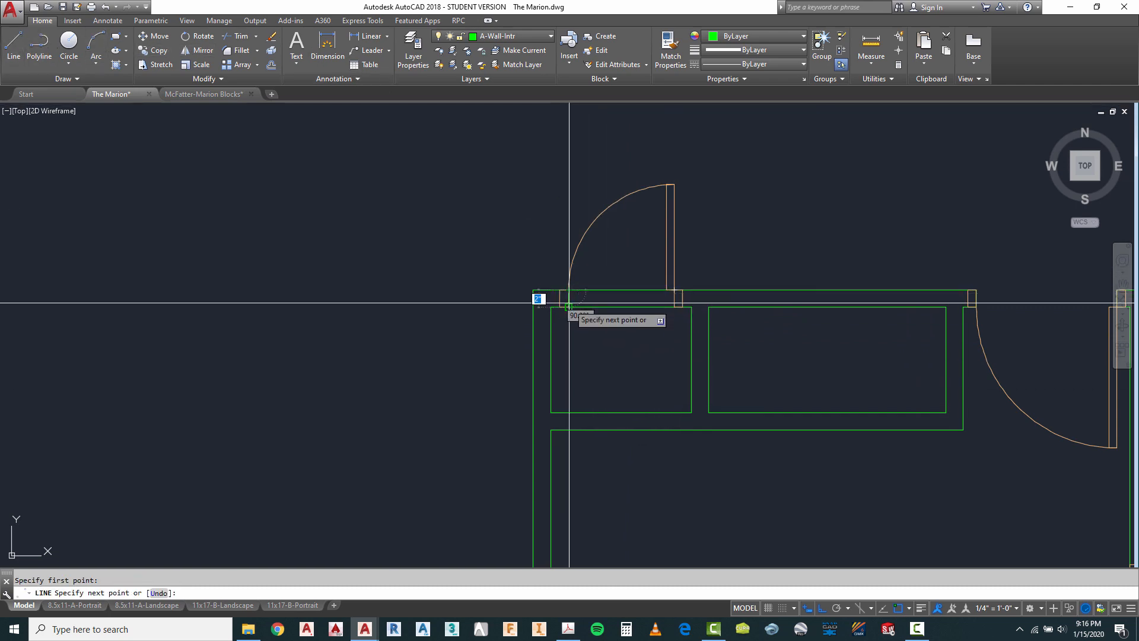
key("Escape")
right_click(638, 258)
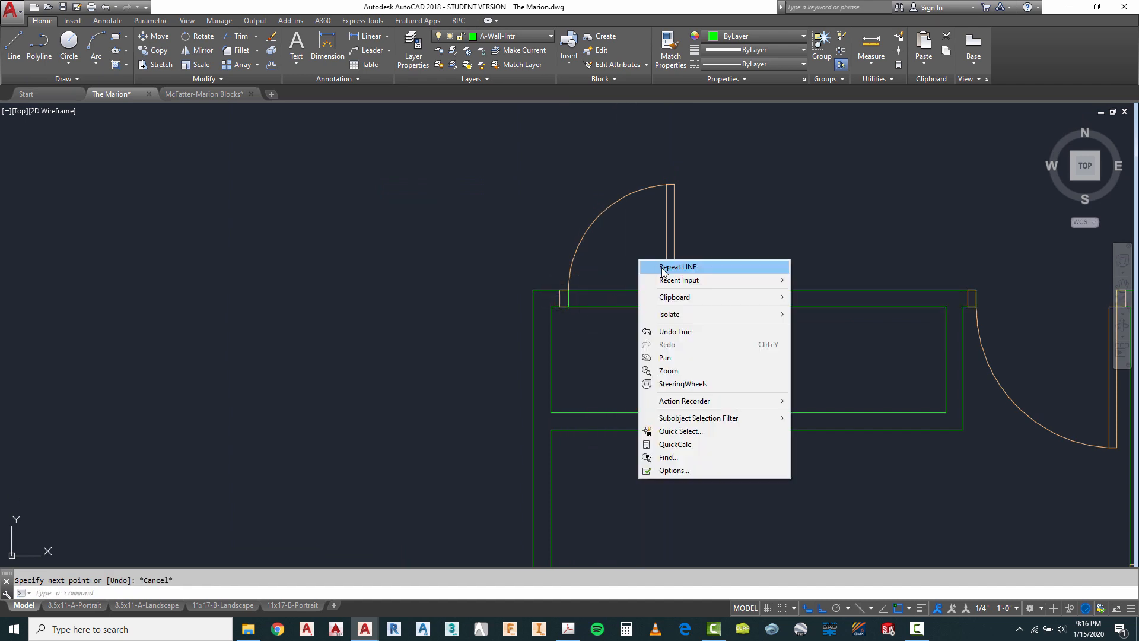
left_click(661, 267)
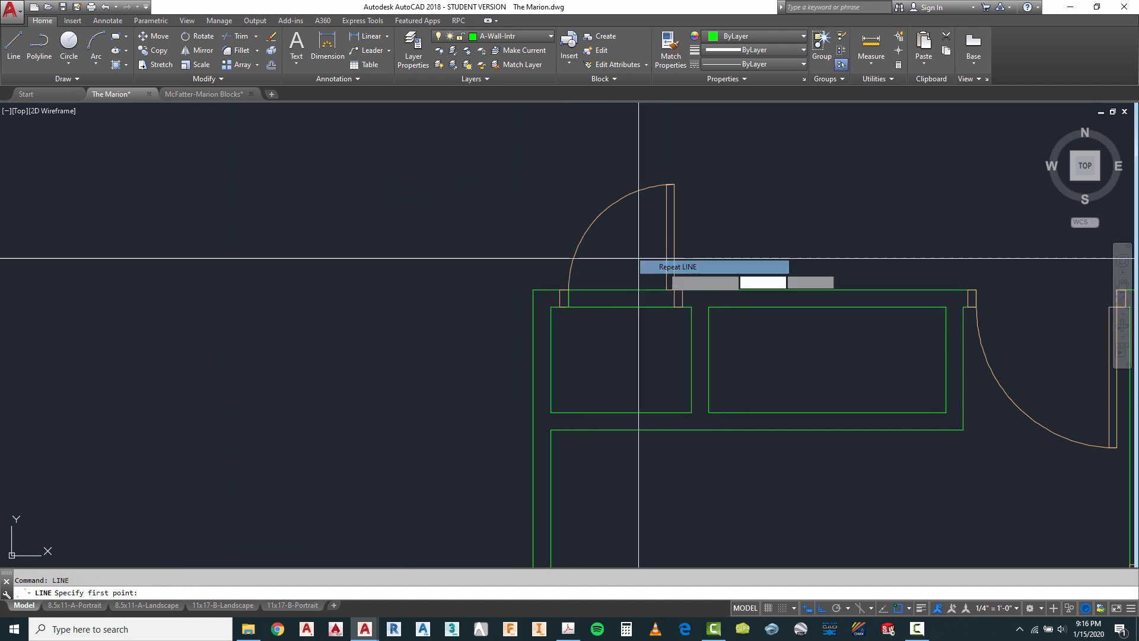
left_click(673, 308)
key("Escape")
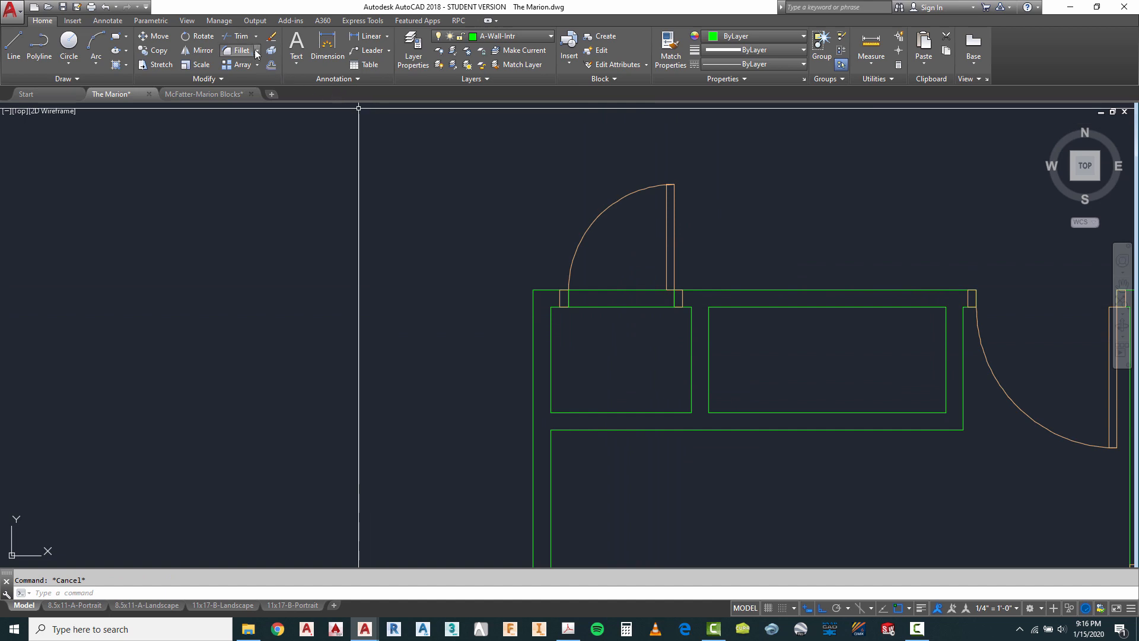
Trim both corner closet wall lines between the jambs to clear the door opening.
left_click(554, 314)
right_click(616, 326)
left_click(627, 324)
left_click(610, 289)
scroll(599, 242, "down", 3)
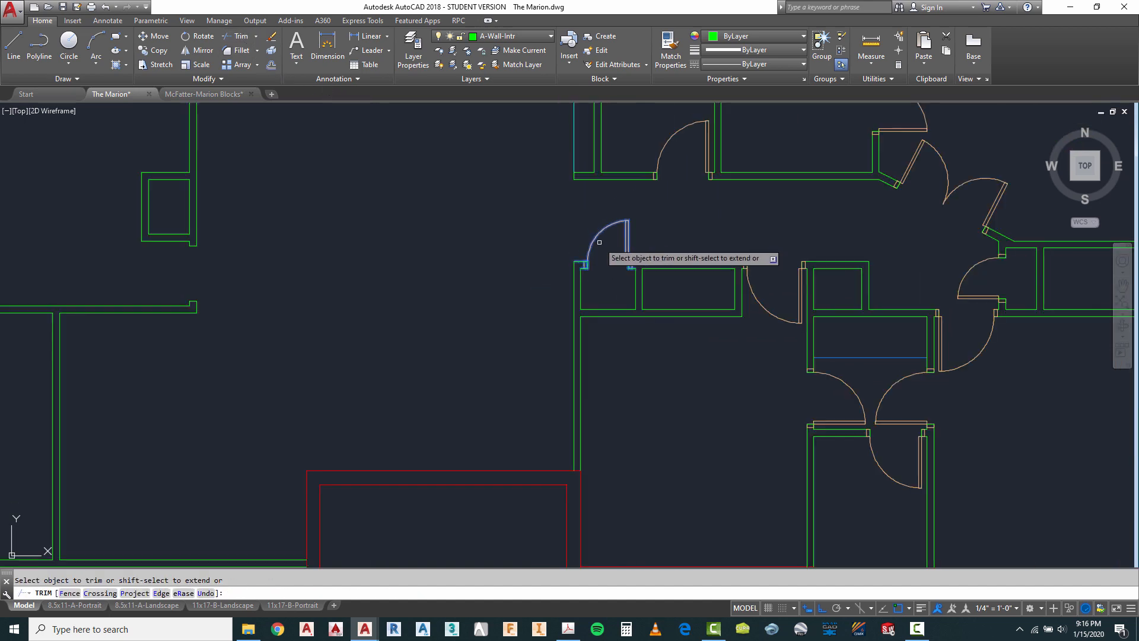
key("Escape")
scroll(611, 246, "down", 3)
scroll(686, 279, "down", 2)
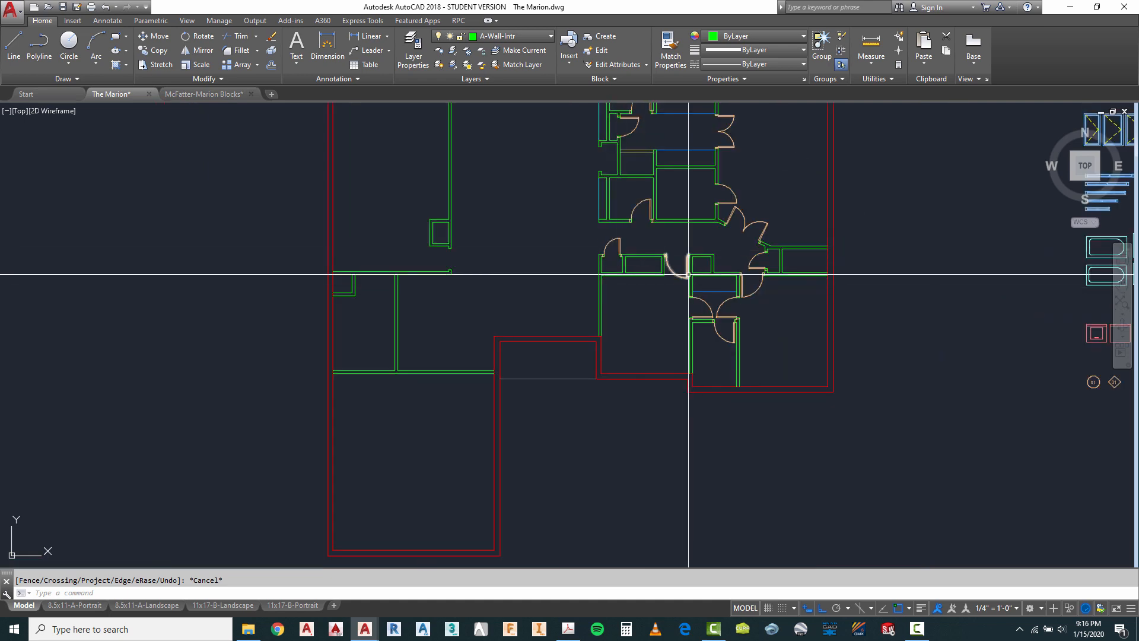
scroll(678, 293, "up", 4)
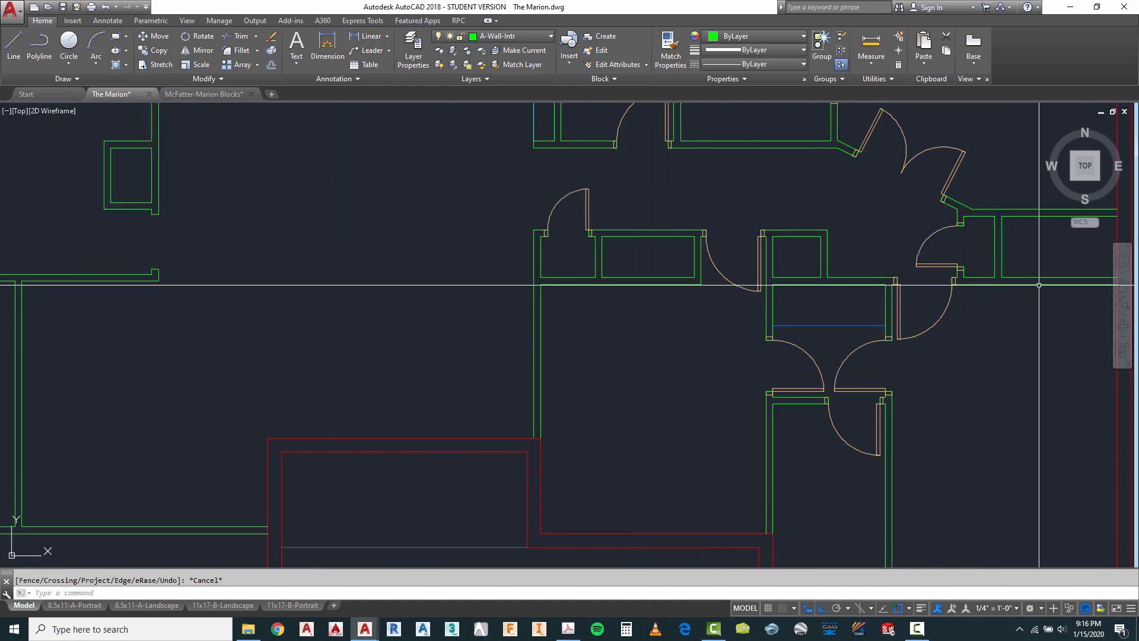
scroll(457, 266, "down", 2)
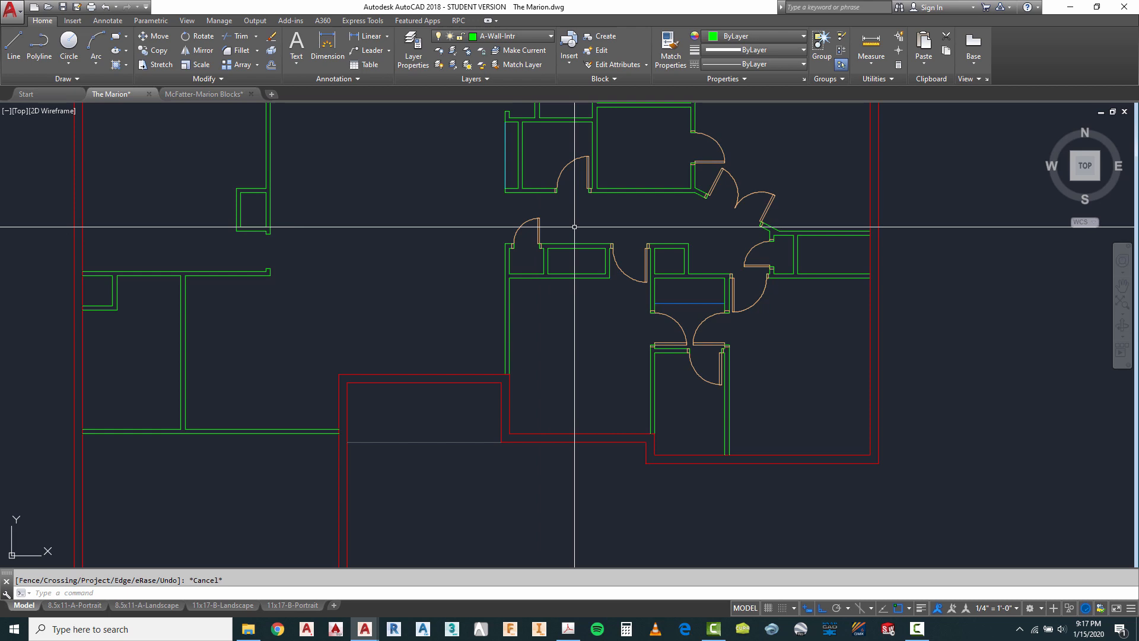
Copy the corner closet door from the midpoint between its jambs to the midpoint of the inner upper wall of the closet beyond Bedroom #2's door.
scroll(574, 226, "up", 2)
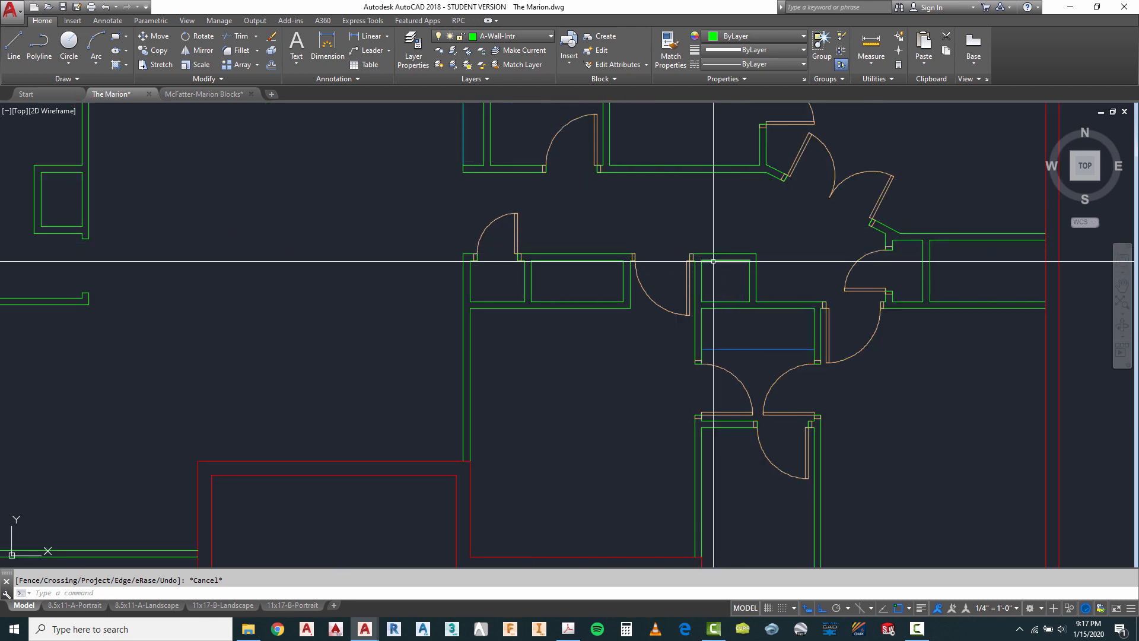
scroll(534, 267, "up", 2)
key("Escape")
type("c")
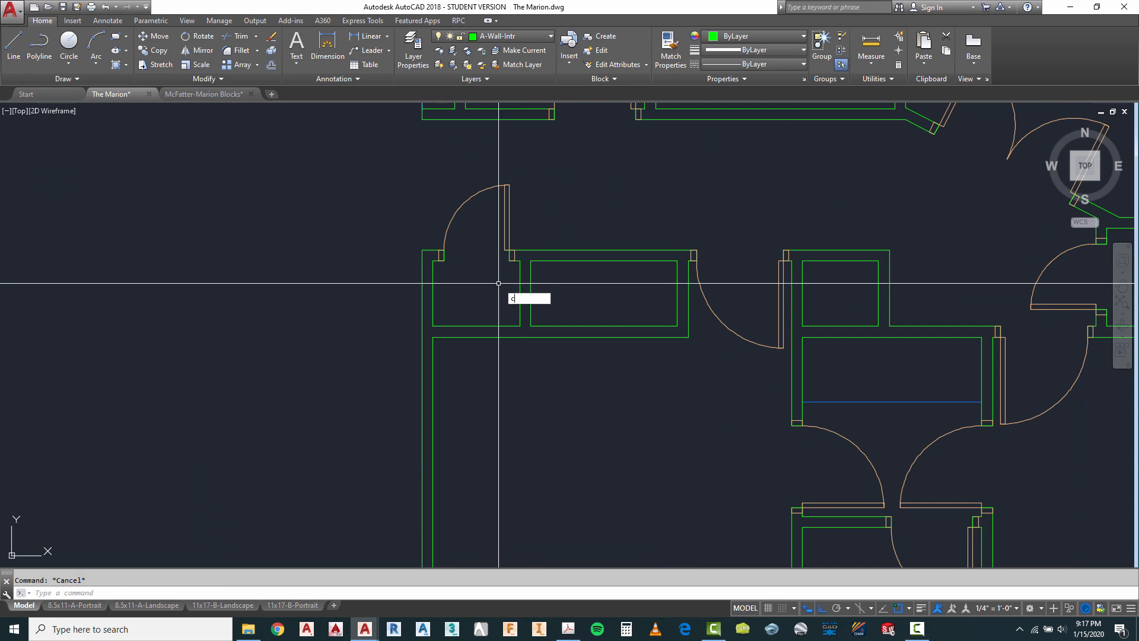
type("t o")
key("Return")
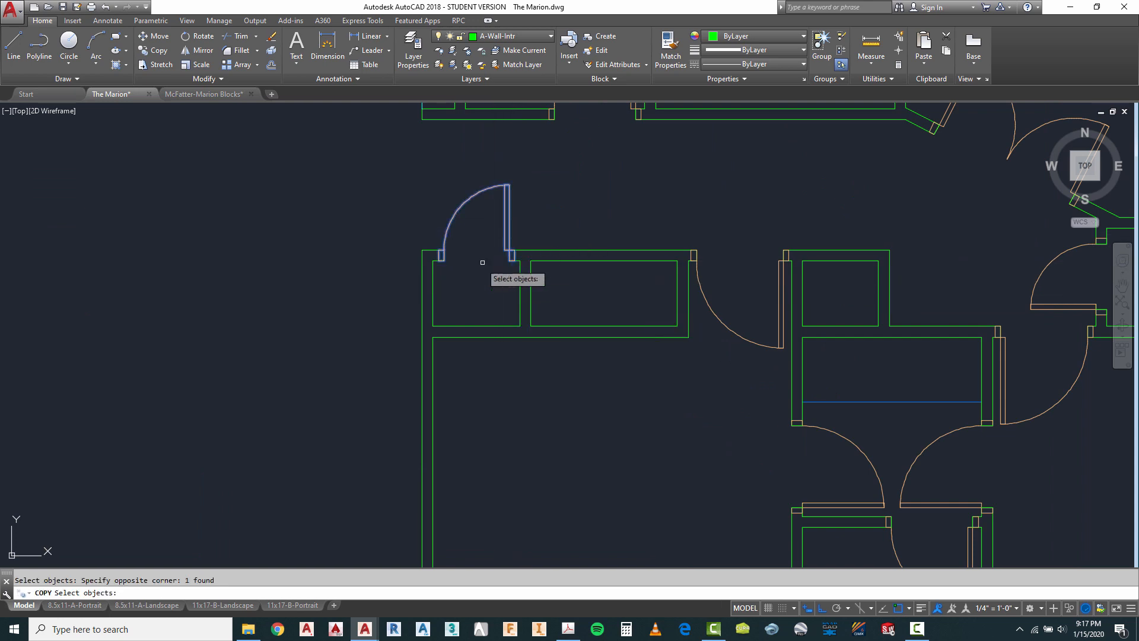
key("Return")
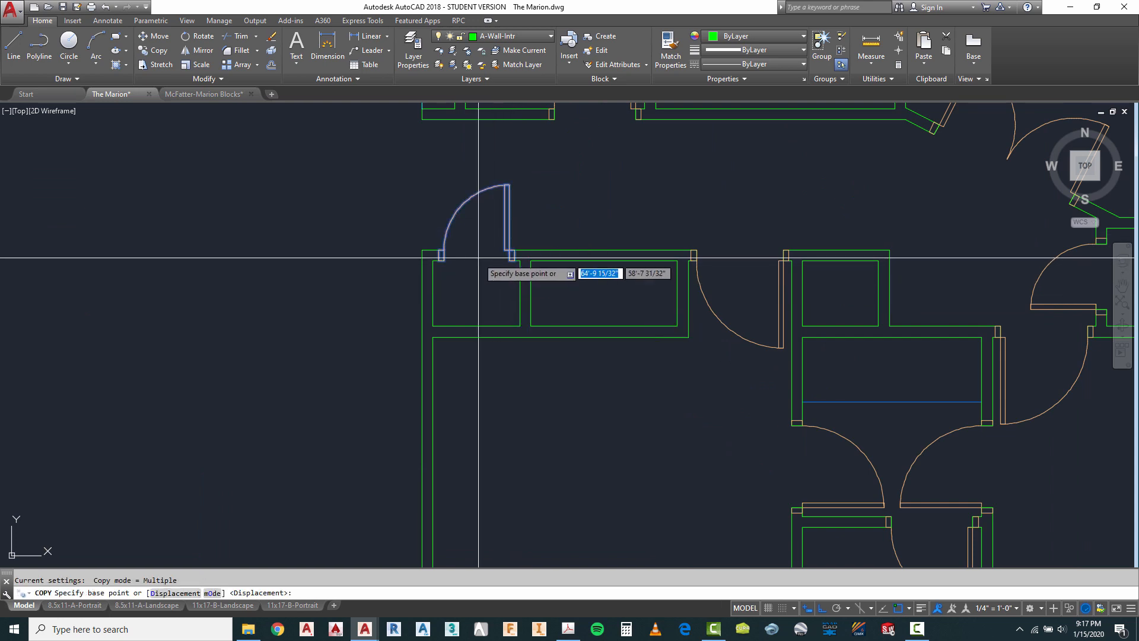
right_click(478, 258, "shift")
left_click(516, 292)
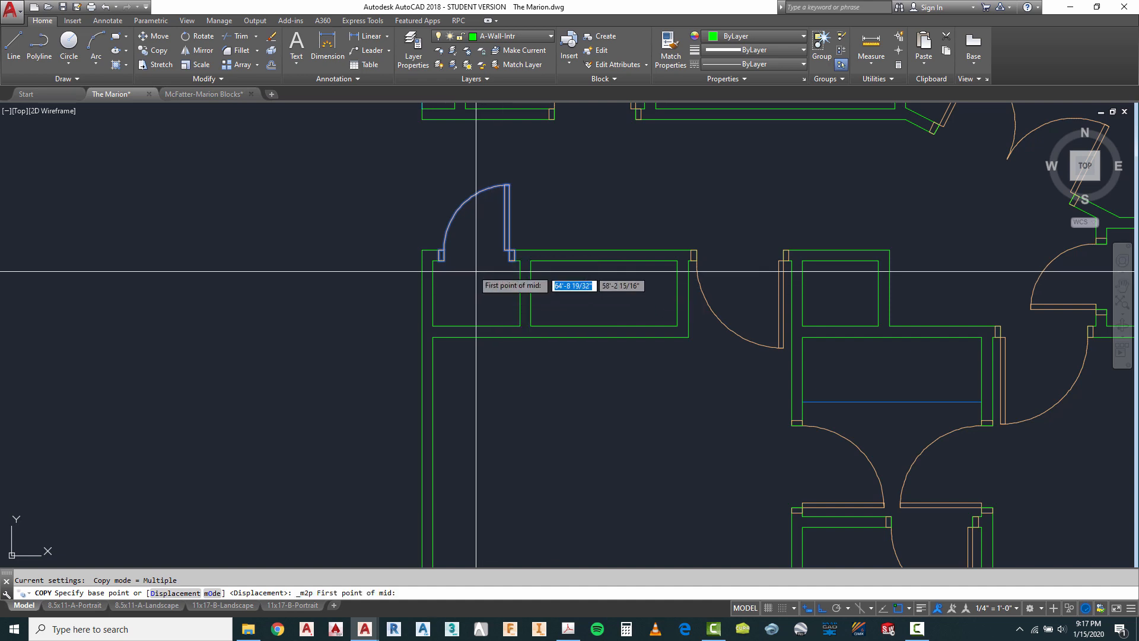
left_click(446, 262)
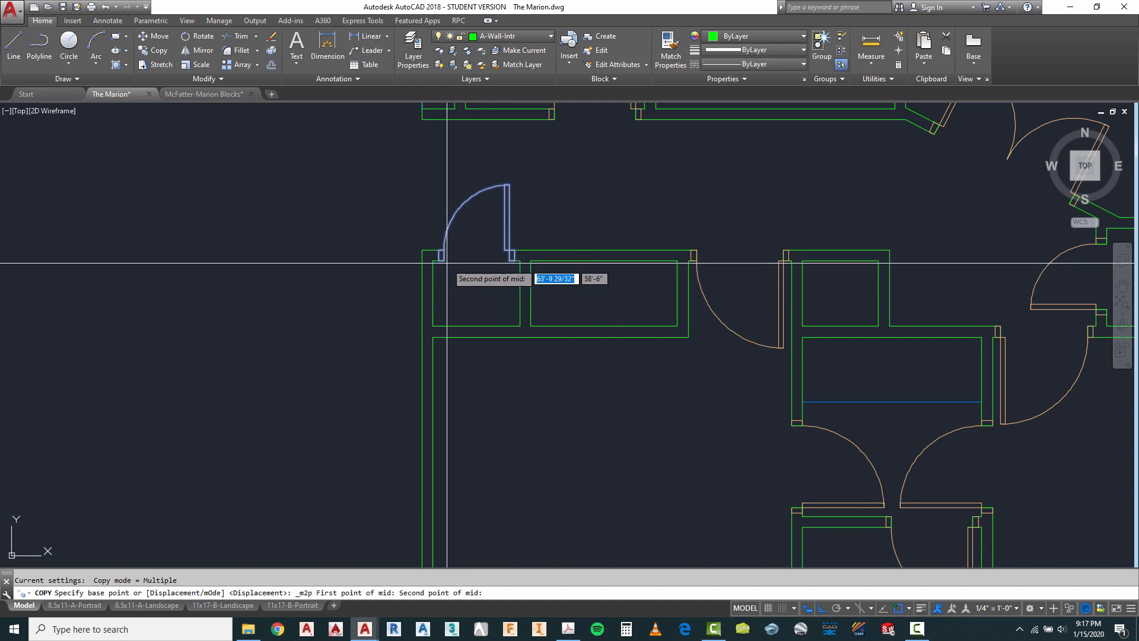
left_click(510, 260)
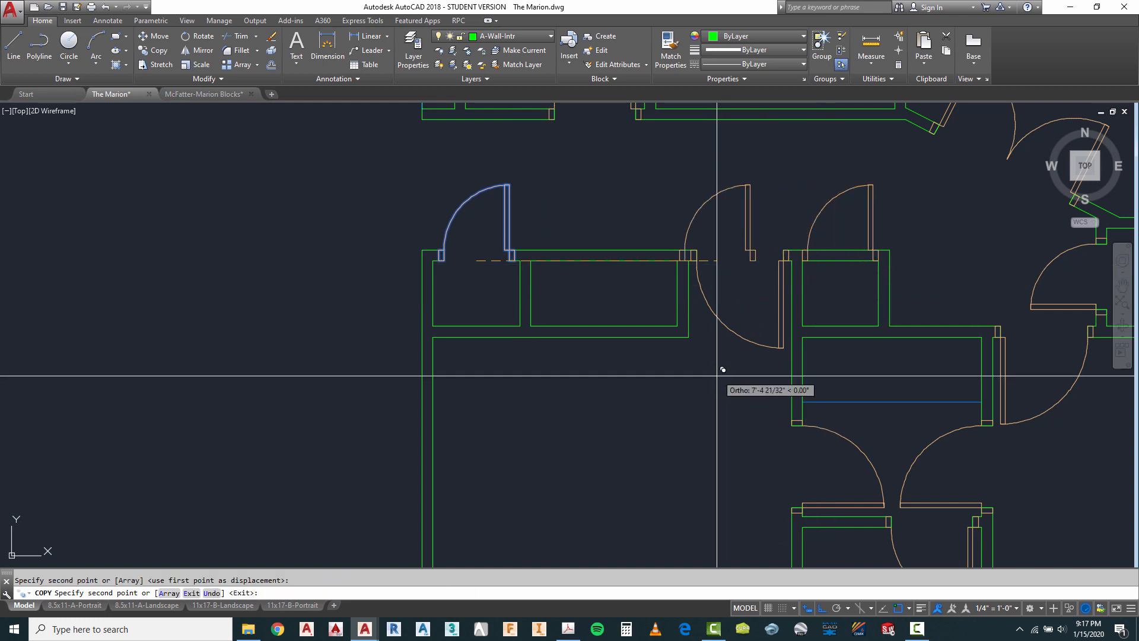
key("Escape")
Draw a line across the wall at the inner edge of each door jamb on the closet beyond Bedroom #2's door.
scroll(718, 375, "up", 3)
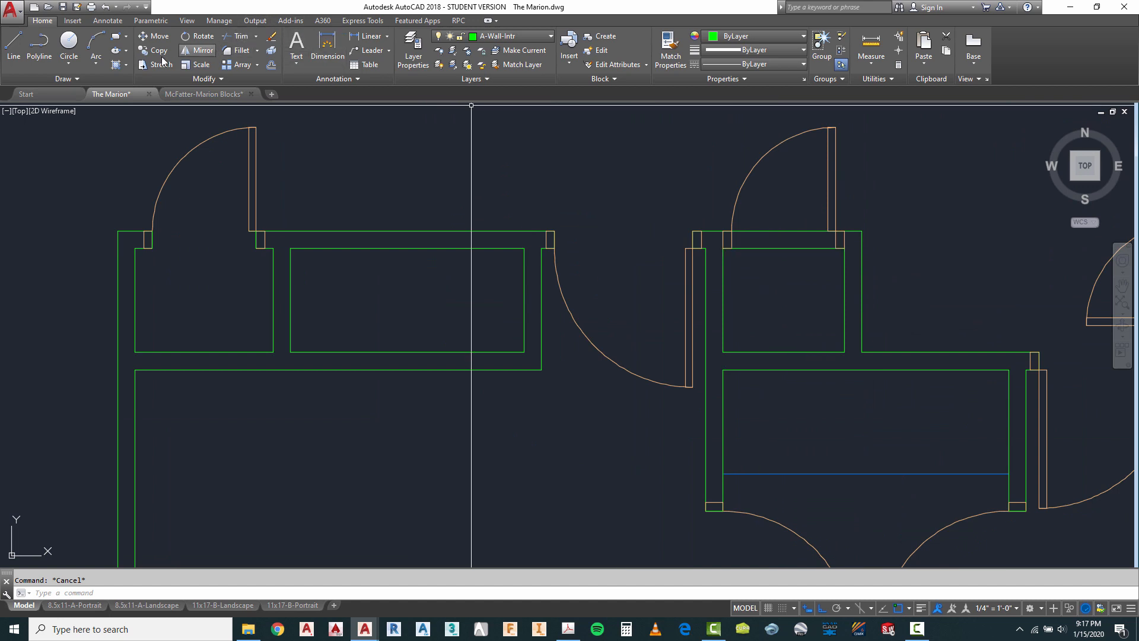
left_click(14, 44)
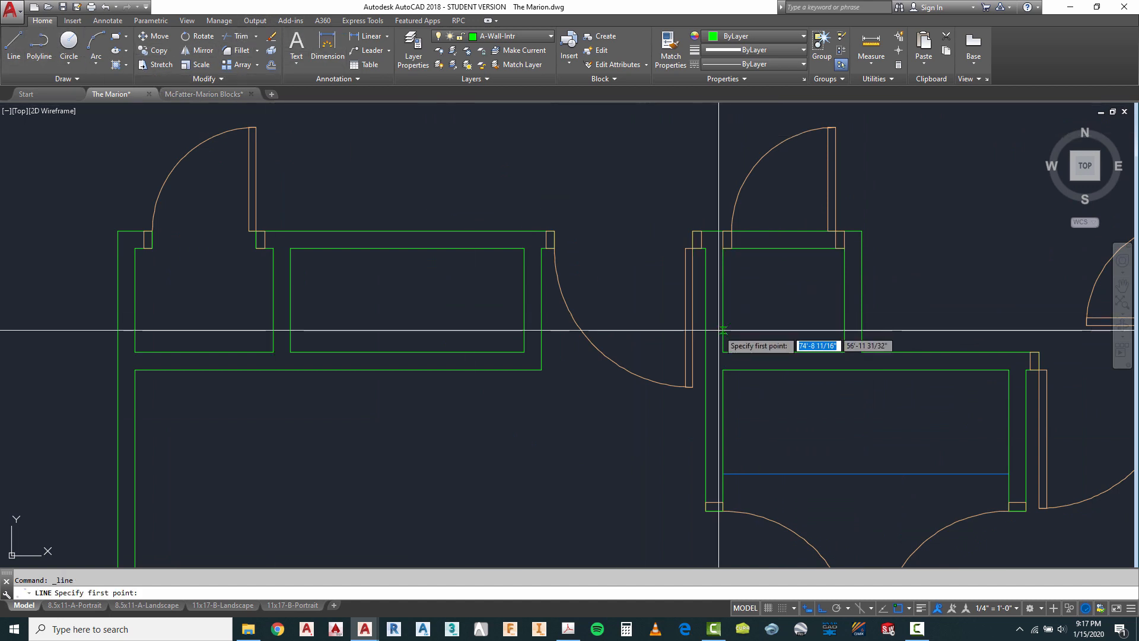
left_click(732, 240)
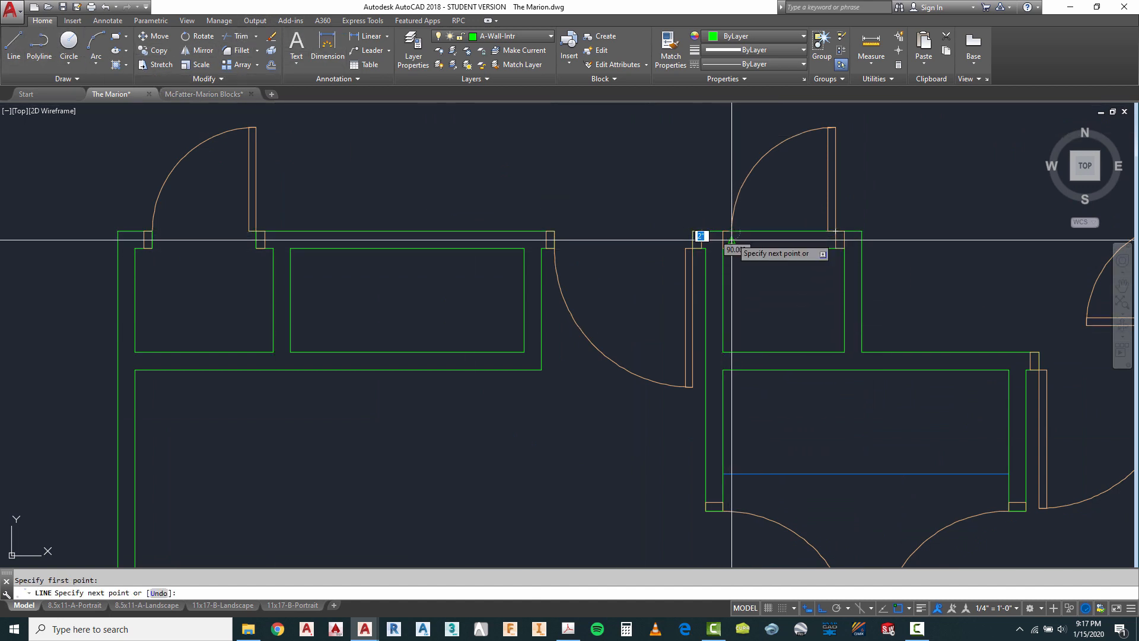
key("Escape")
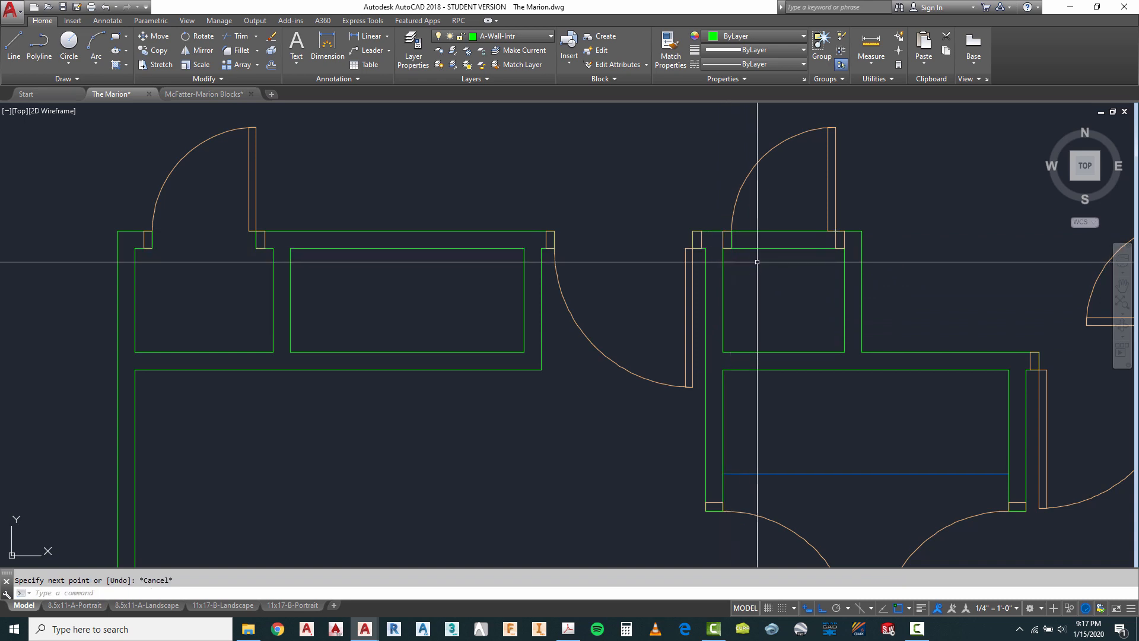
right_click(772, 223)
left_click(804, 229)
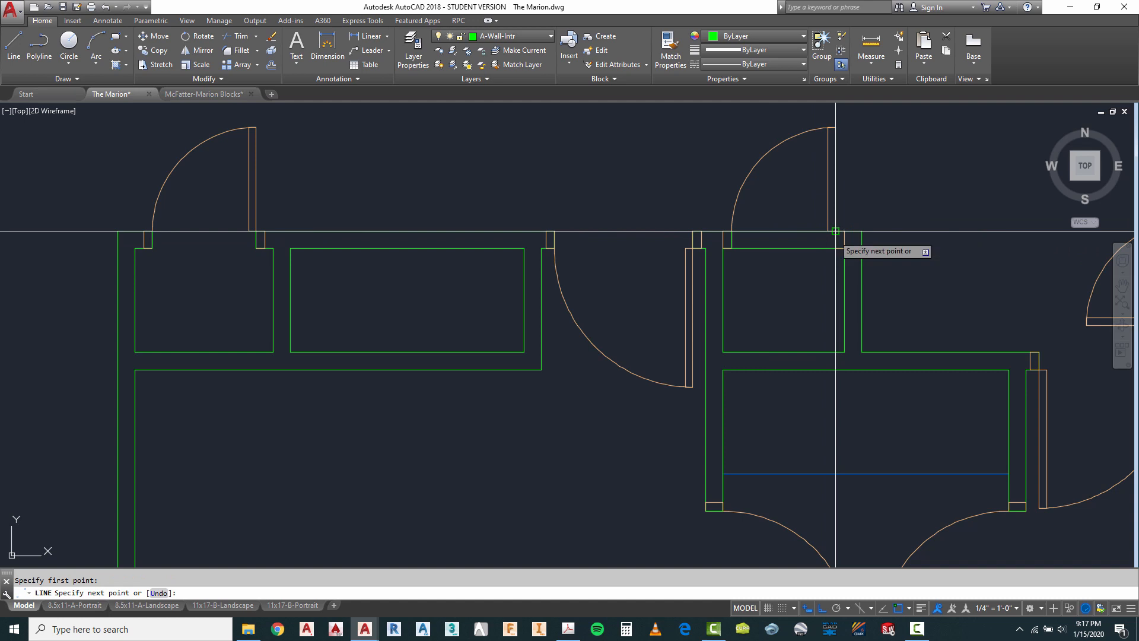
type("u")
key("Return")
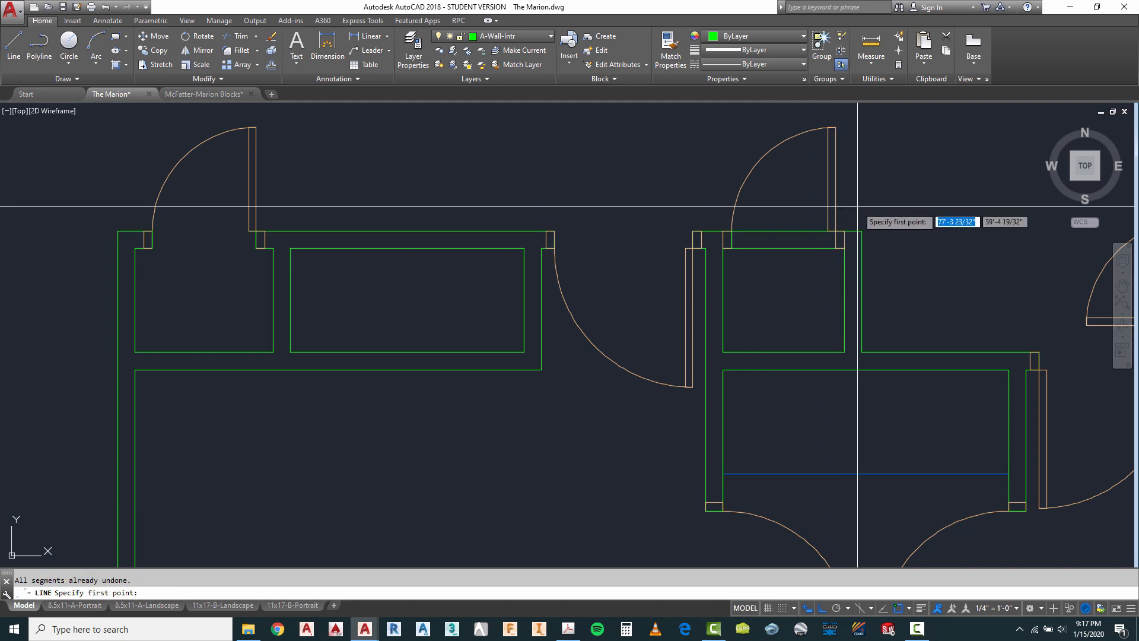
left_click(835, 231)
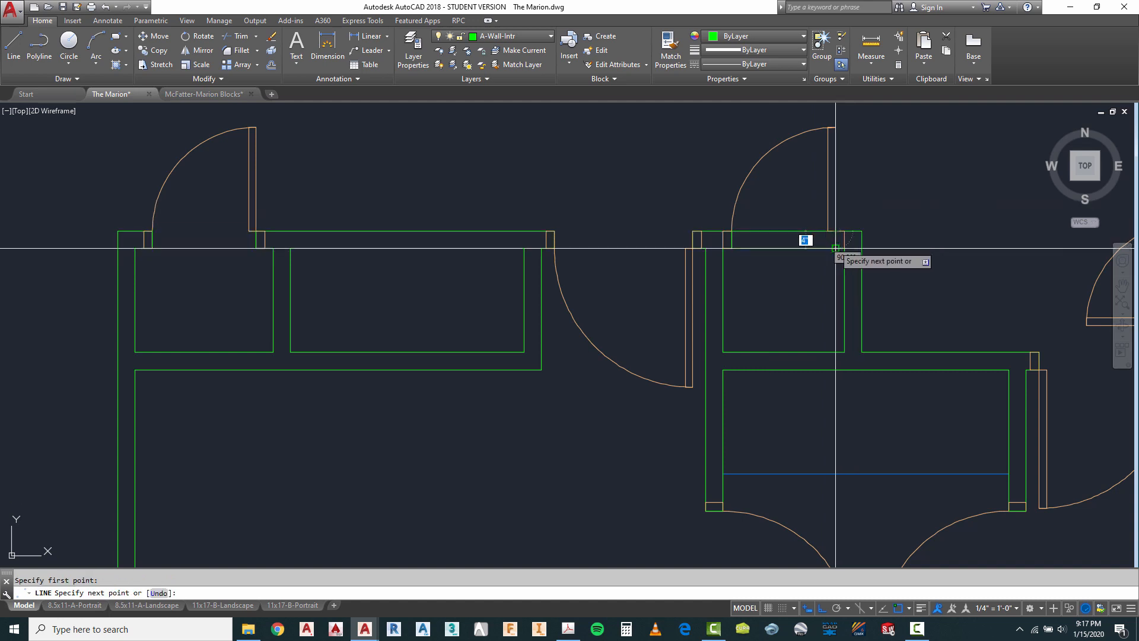
key("Escape")
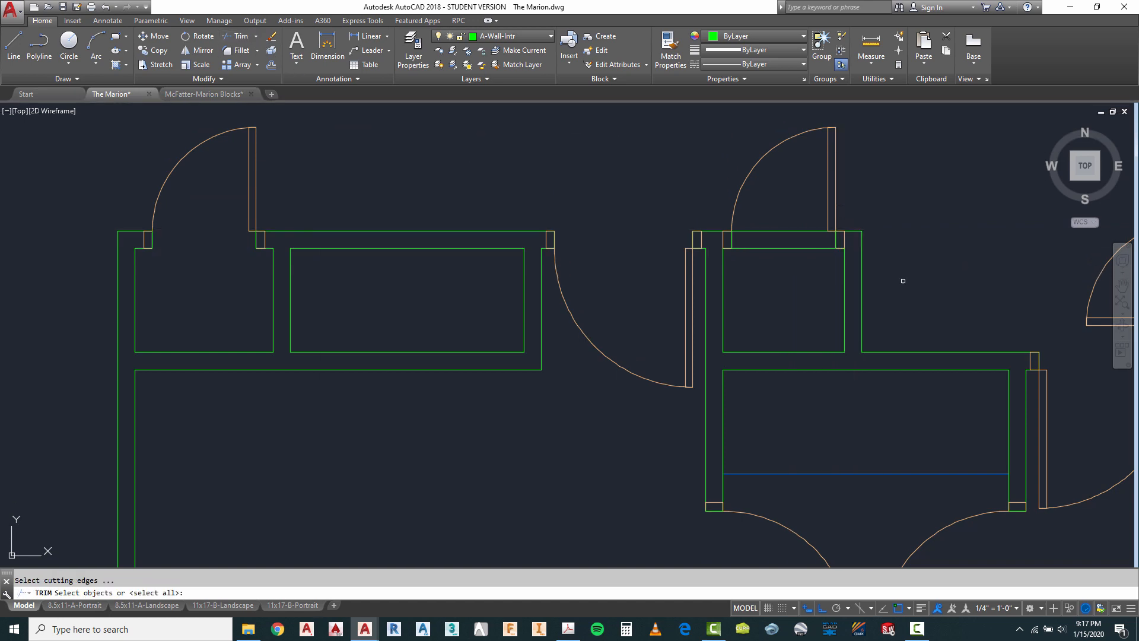
Trim both wall lines between the jambs of the closet beyond Bedroom #2's door to clear the opening.
left_click(902, 229)
left_click(666, 285)
key("Return")
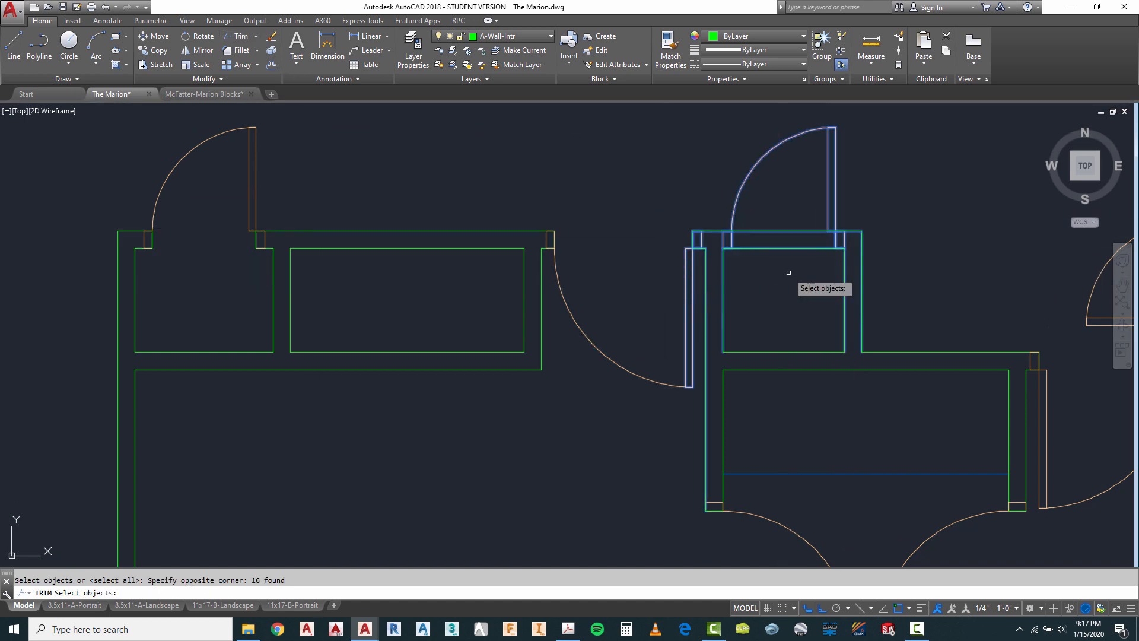
key("Escape")
scroll(682, 269, "down", 4)
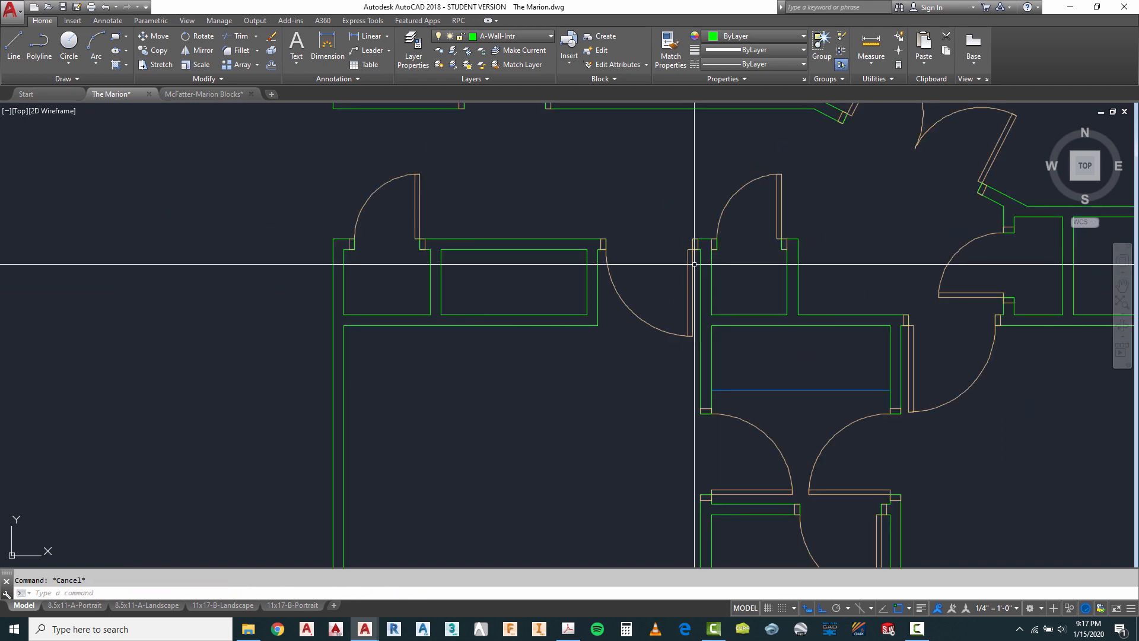
Check the door casing note in Marion Red Lines.pdf and inspect the gap between the closet door's jambs and its side walls in The Marion drawing.
left_click(567, 629)
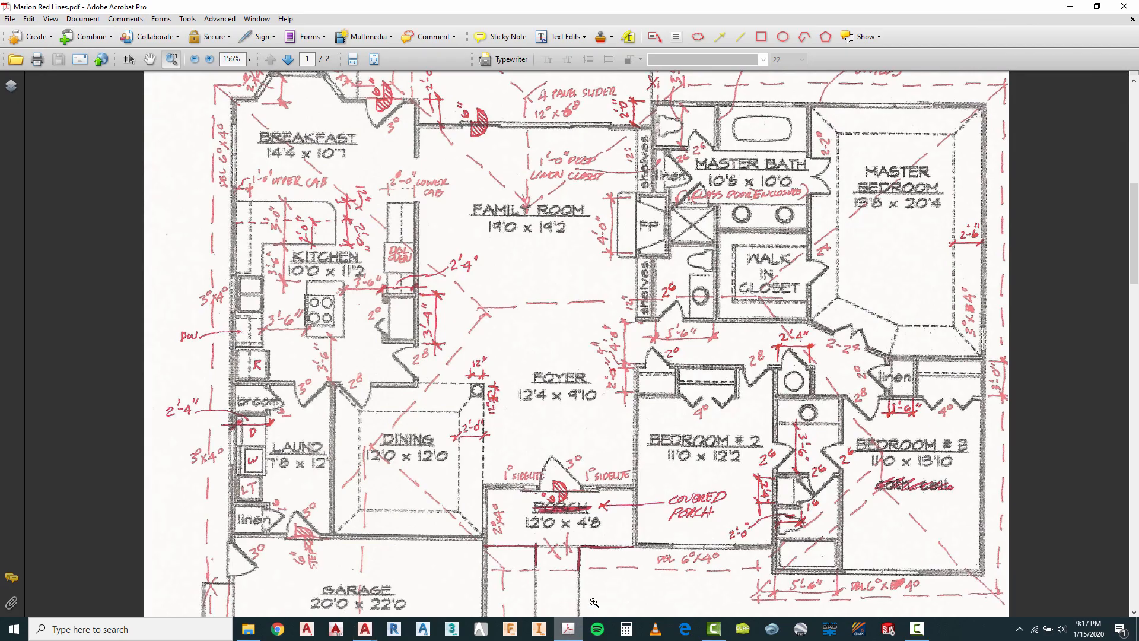
scroll(596, 521, "down", 5)
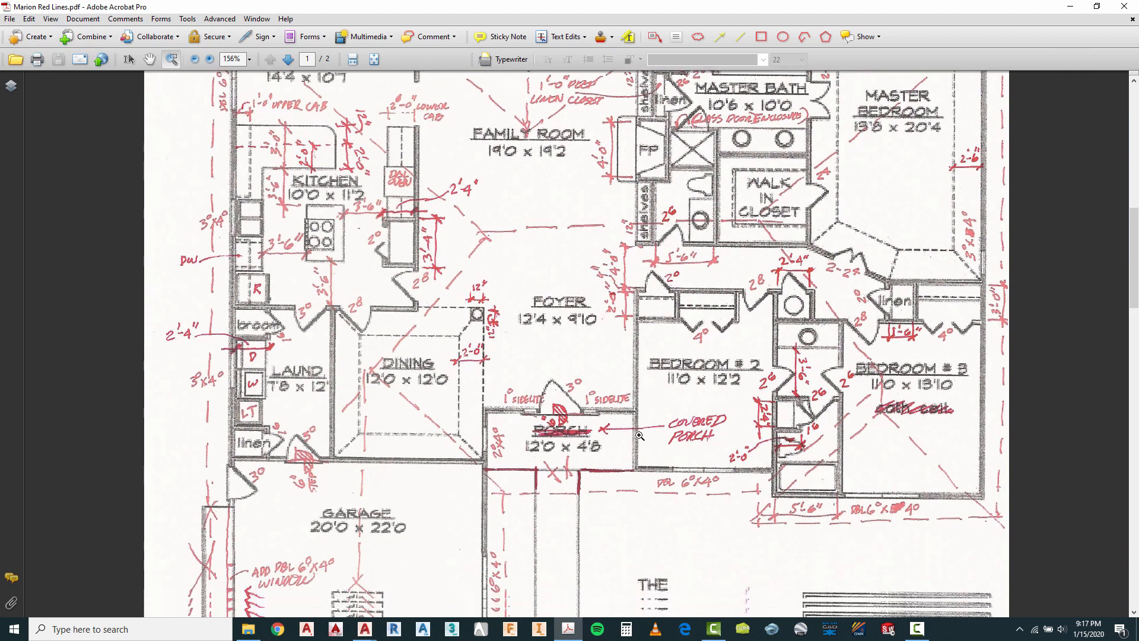
scroll(645, 427, "down", 3)
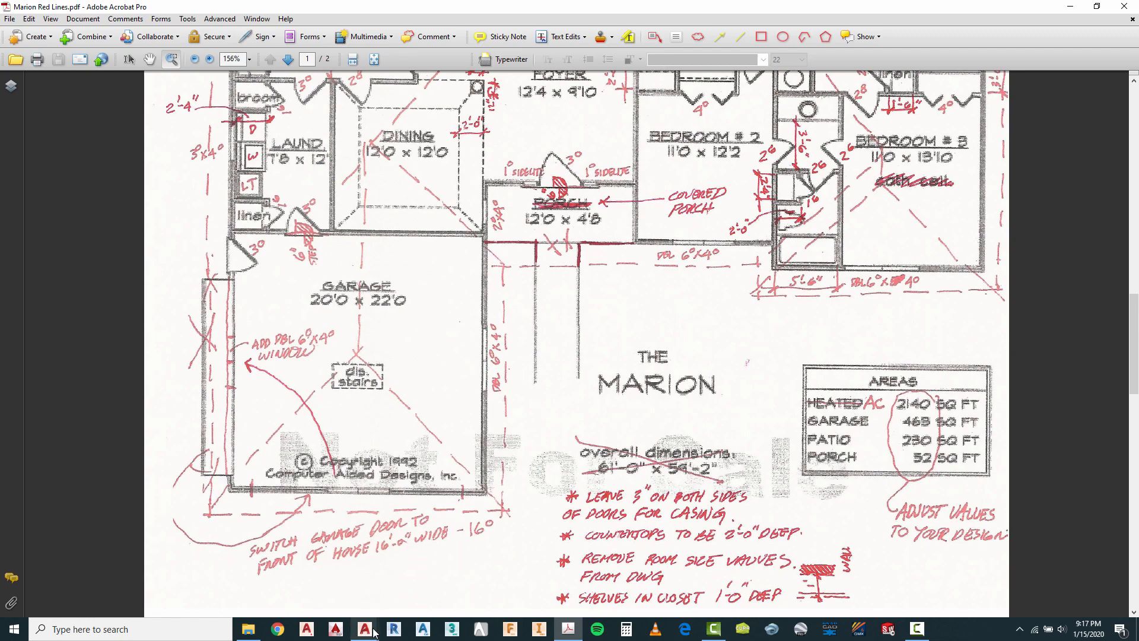
mouse_move(373, 633)
left_click(300, 570)
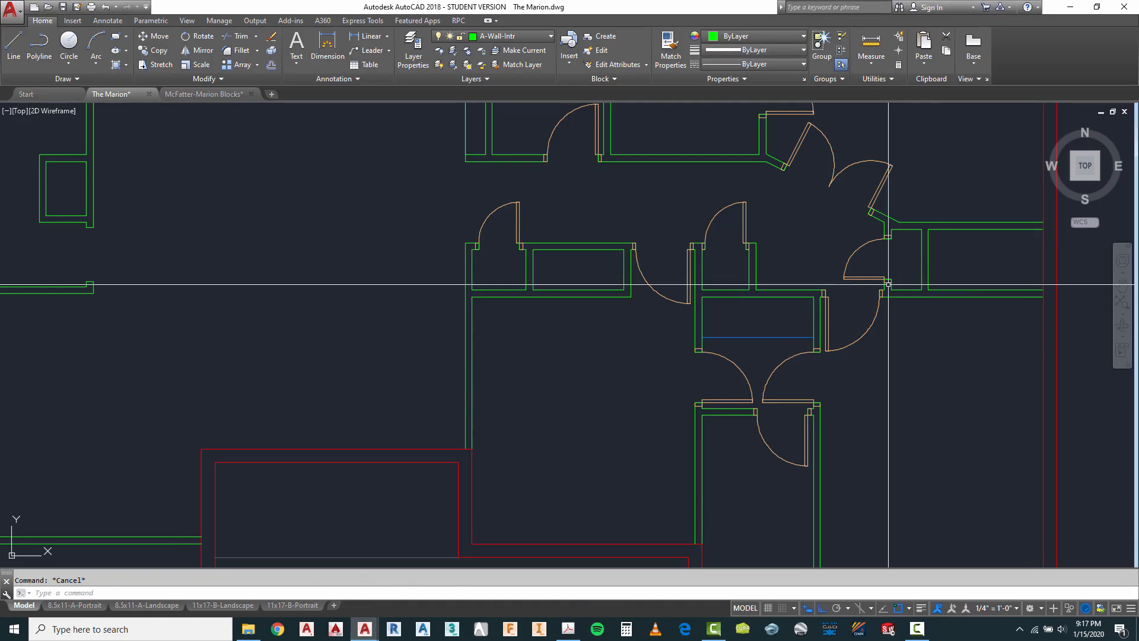
scroll(693, 247, "up", 3)
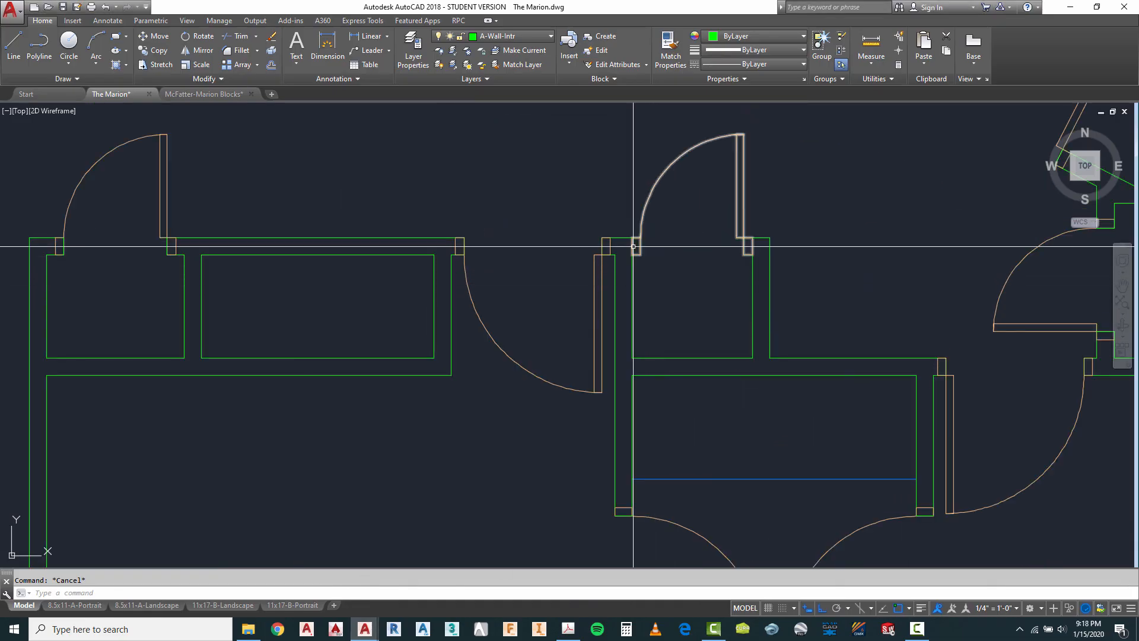
scroll(634, 246, "up", 3)
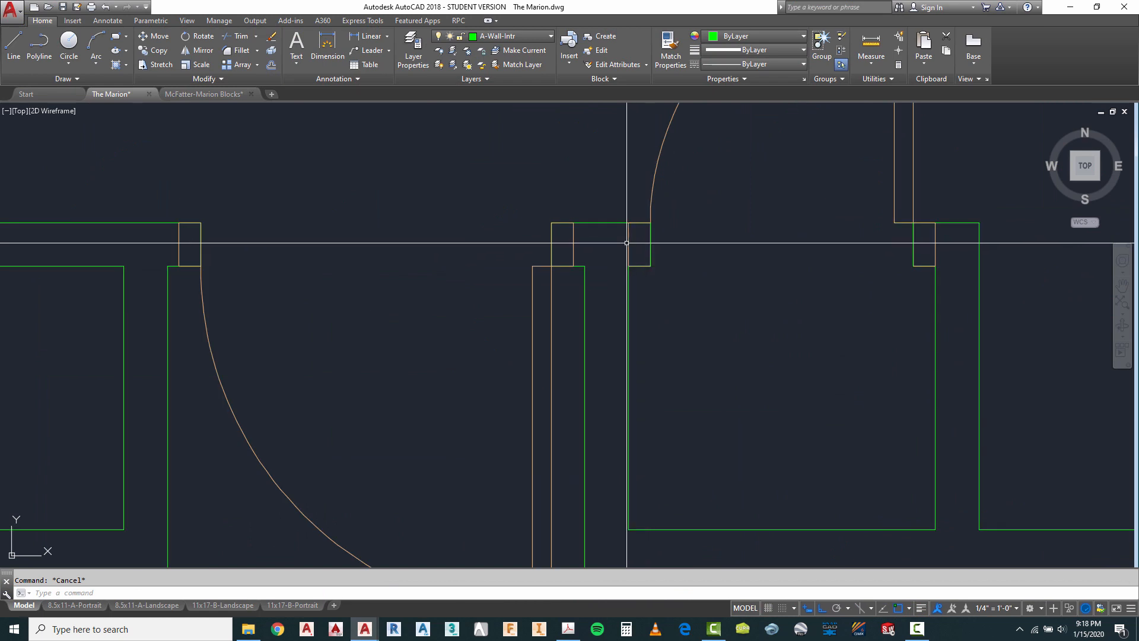
scroll(626, 242, "down", 4)
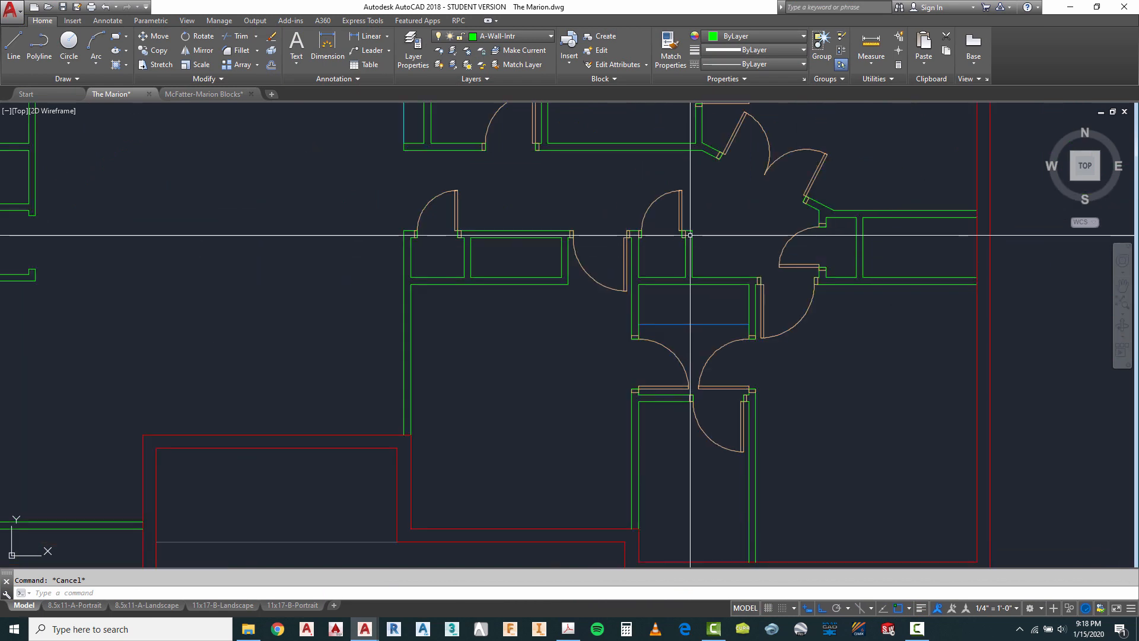
Stretch the closet's side wall facing Bedroom #3 outward by 2" to widen the closet.
scroll(691, 240, "up", 3)
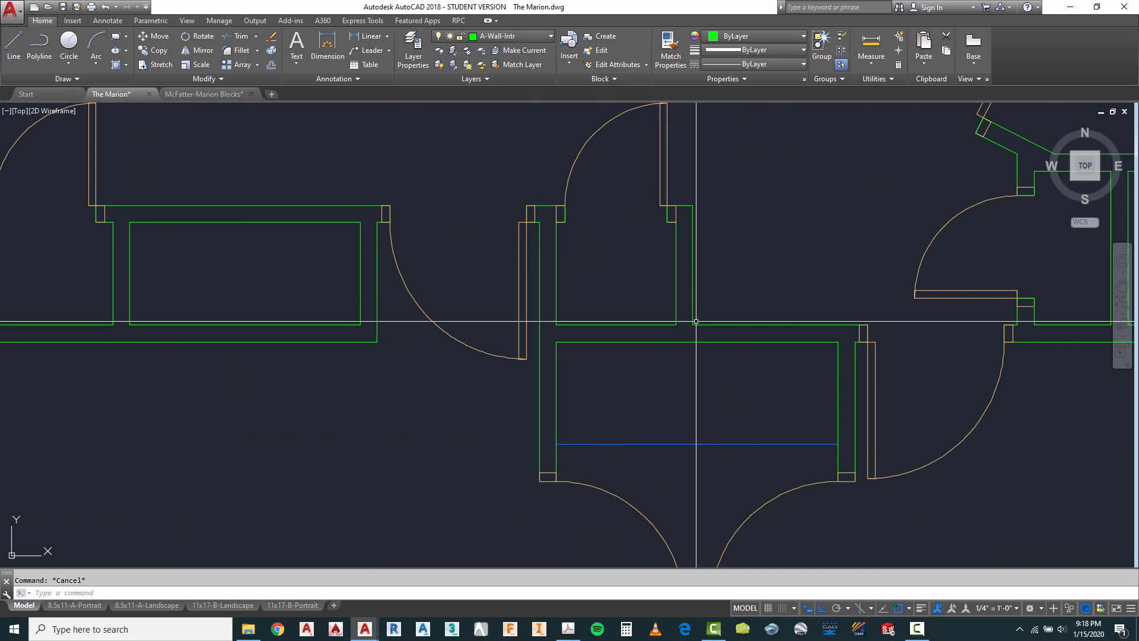
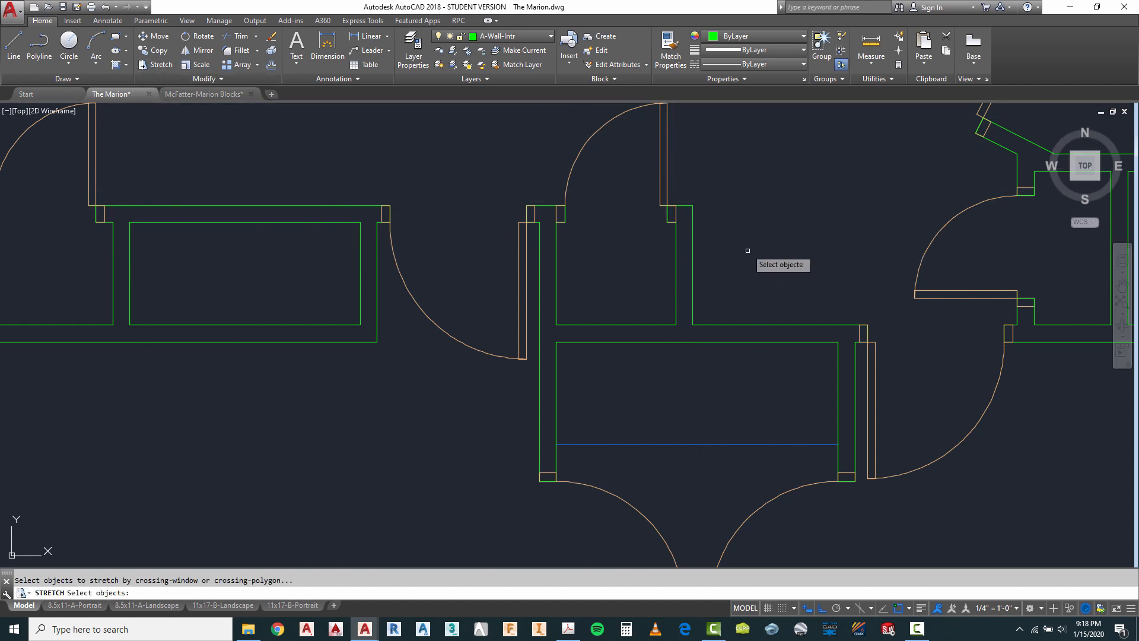
left_click(670, 353)
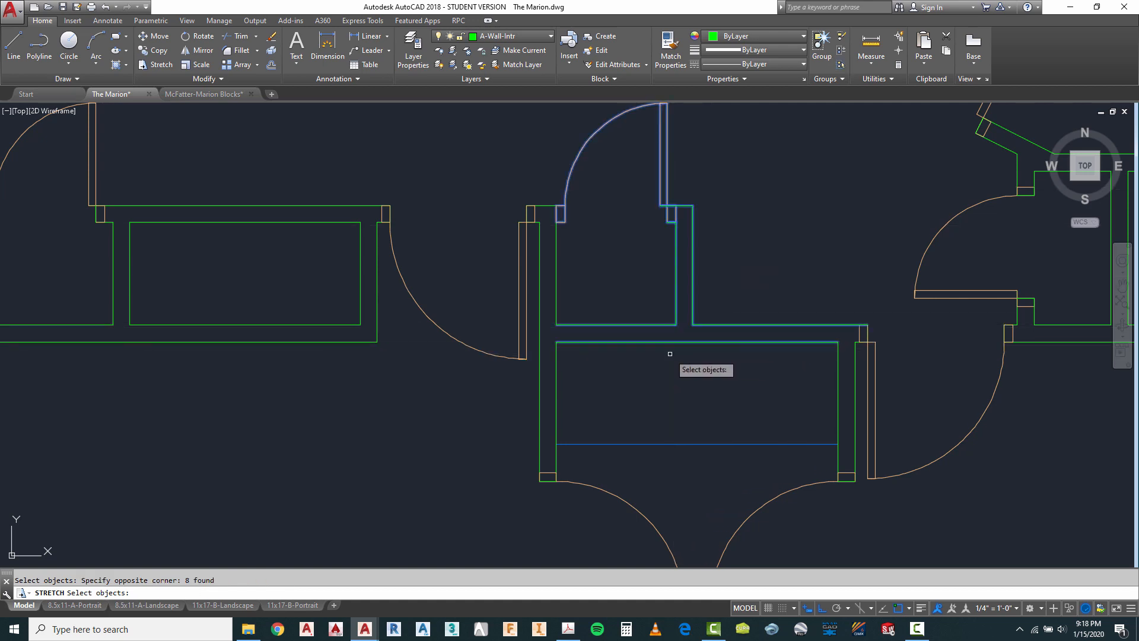
key("Return")
left_click(712, 252)
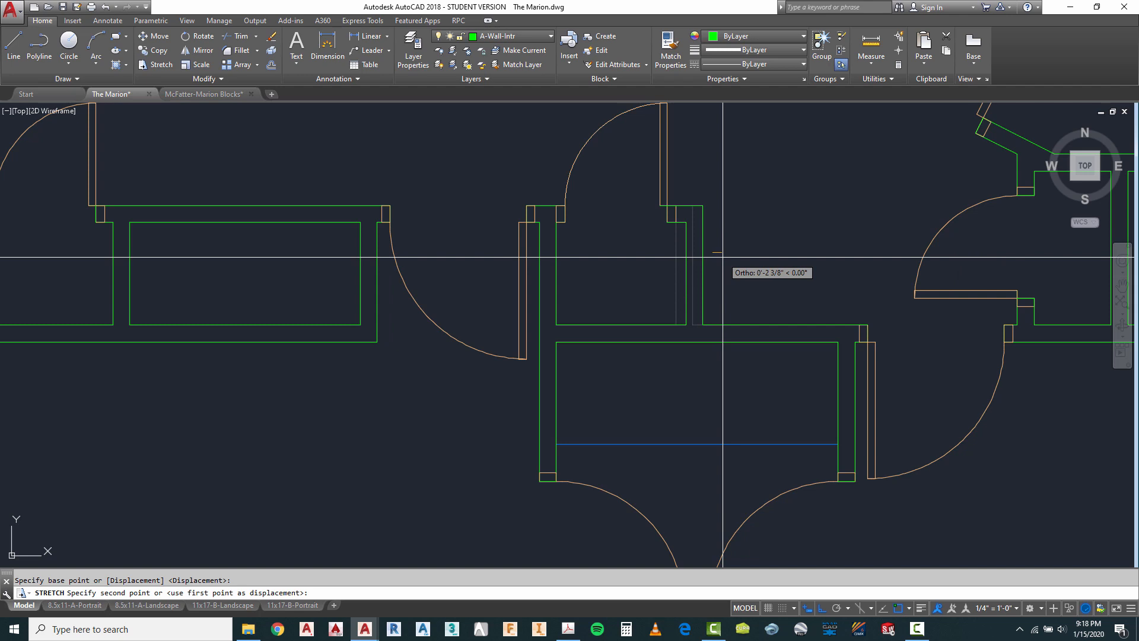
key("Return")
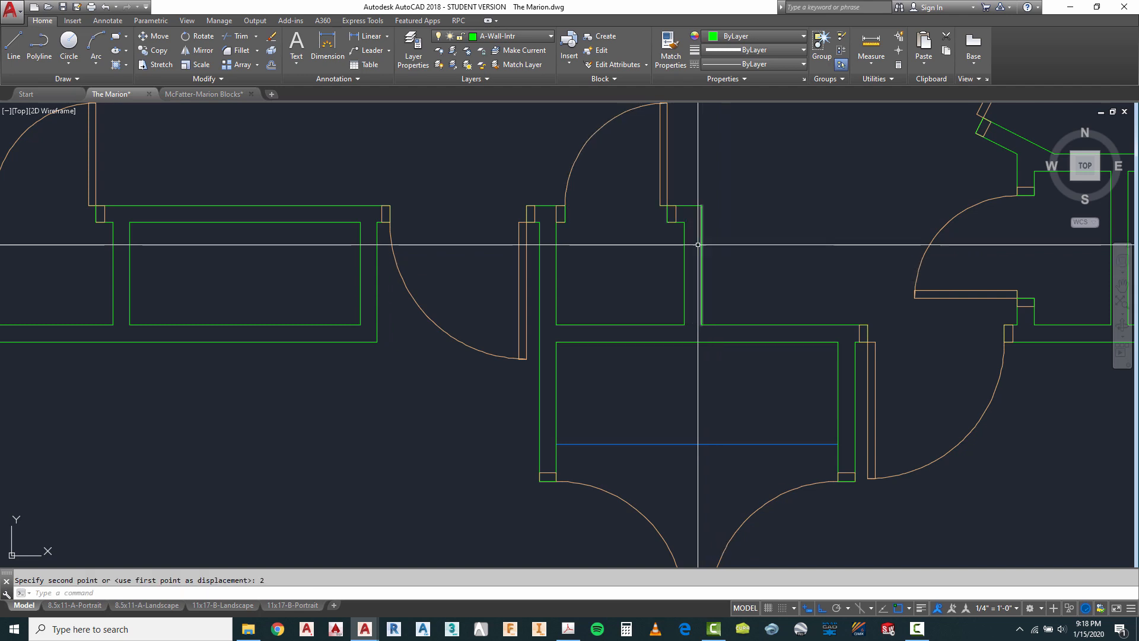
scroll(673, 246, "up", 4)
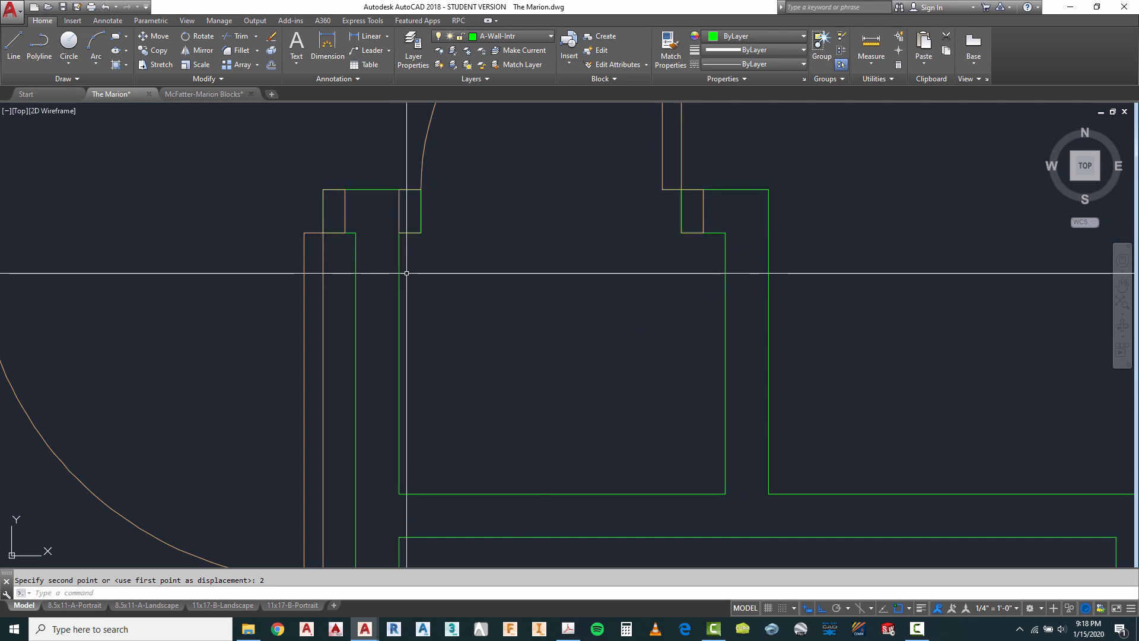
scroll(388, 271, "down", 2)
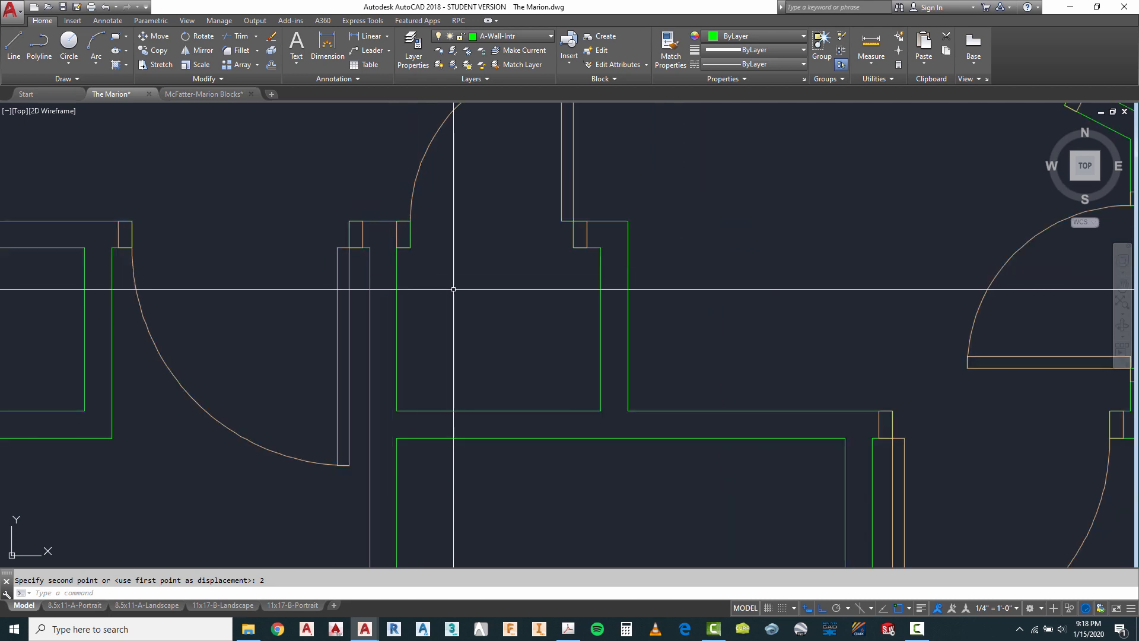
Stretch the closet door and its jamb lines 1" toward the closet's side wall facing Bedroom #3.
scroll(464, 298, "down", 2)
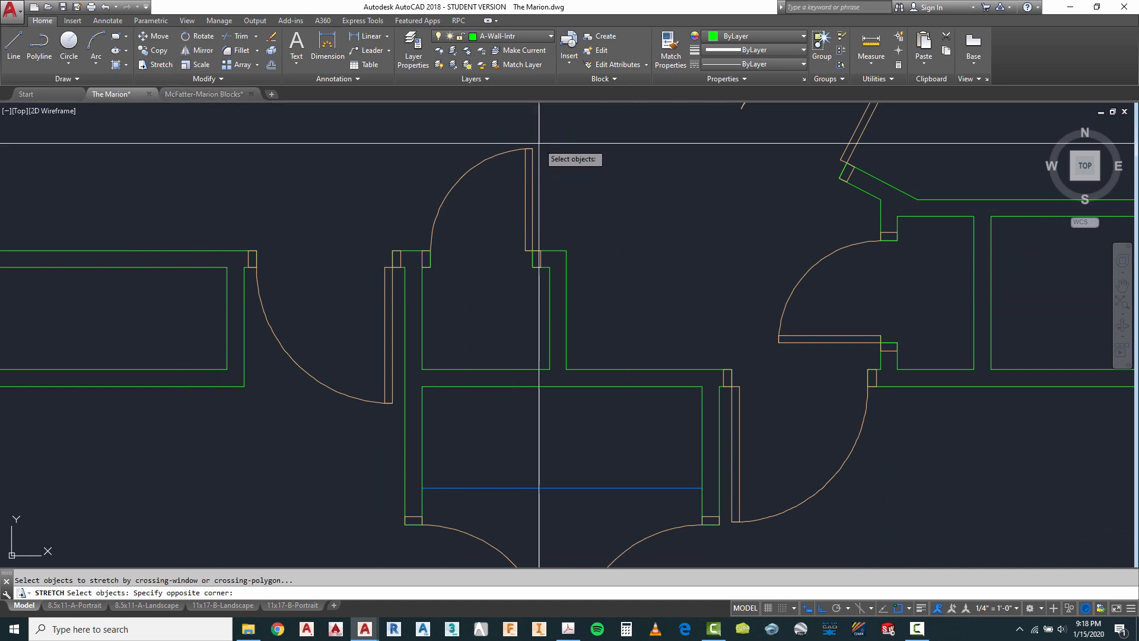
left_click(429, 303)
key("Return")
left_click(464, 297)
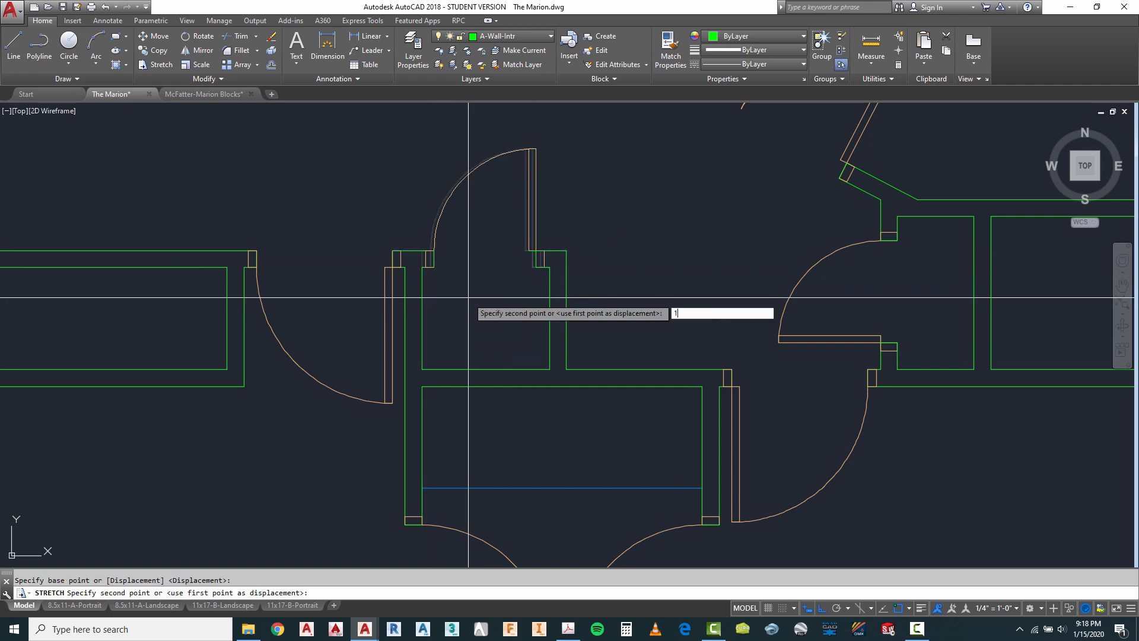
type("1")
key("Return")
scroll(425, 269, "up", 4)
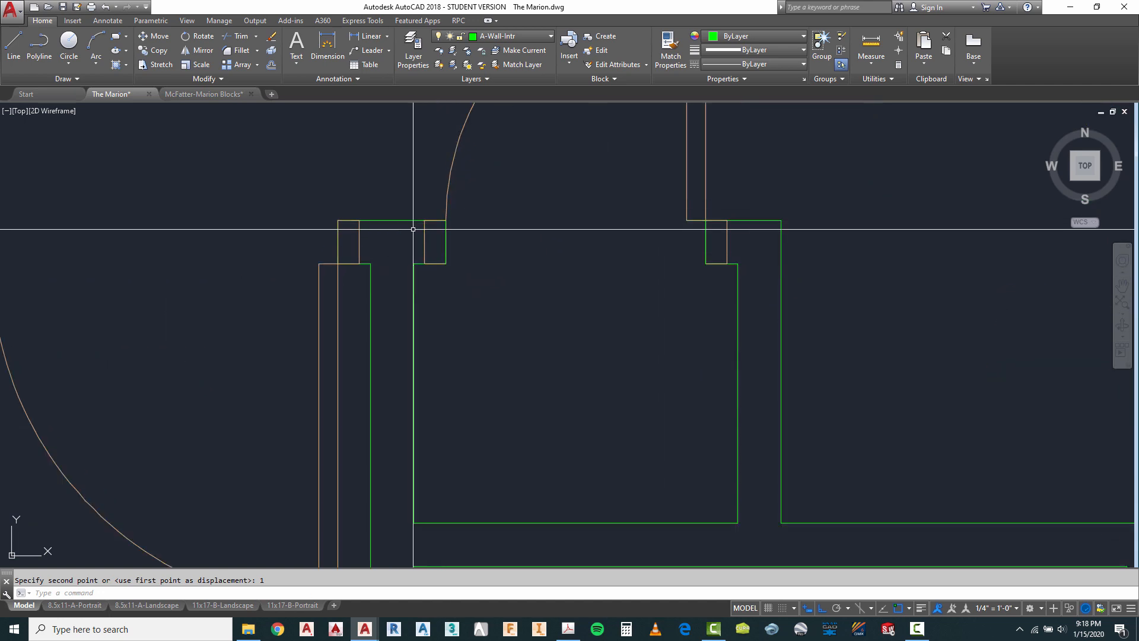
scroll(581, 191, "down", 4)
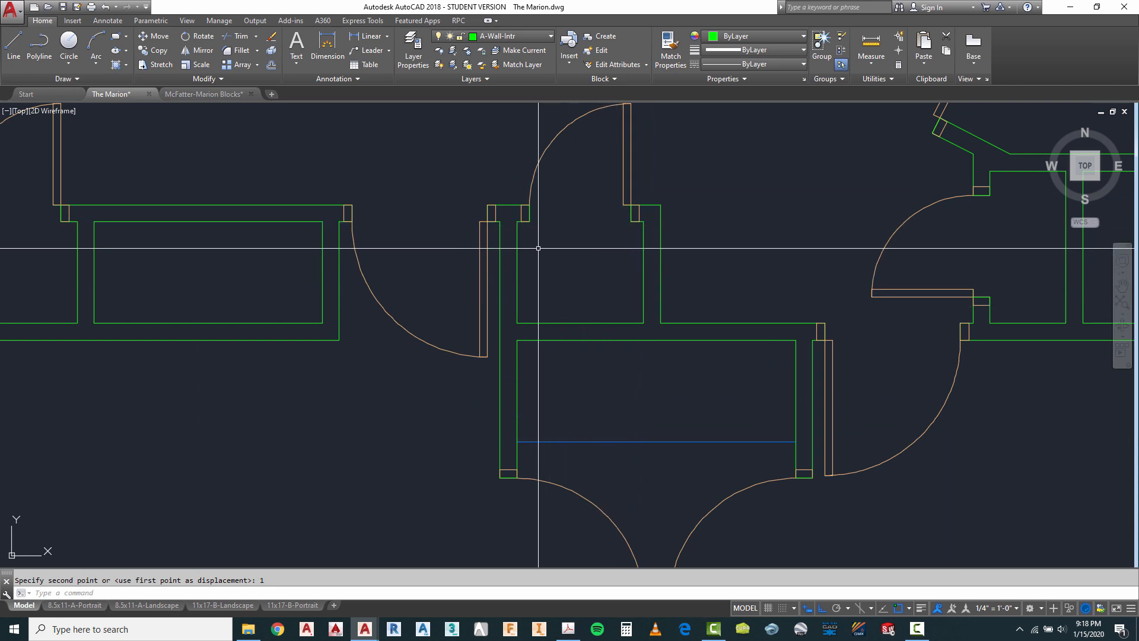
Review the doors across the whole floor plan and examine the laundry, dining and kitchen door callouts in Marion Red Lines.pdf.
scroll(657, 246, "down", 5)
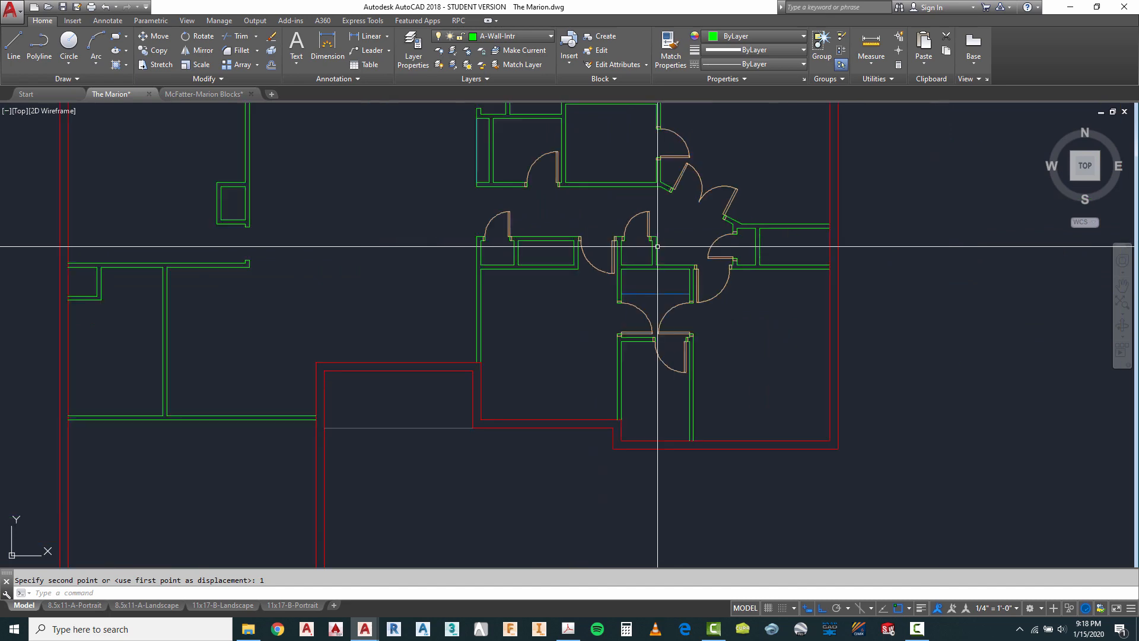
scroll(657, 246, "down", 6)
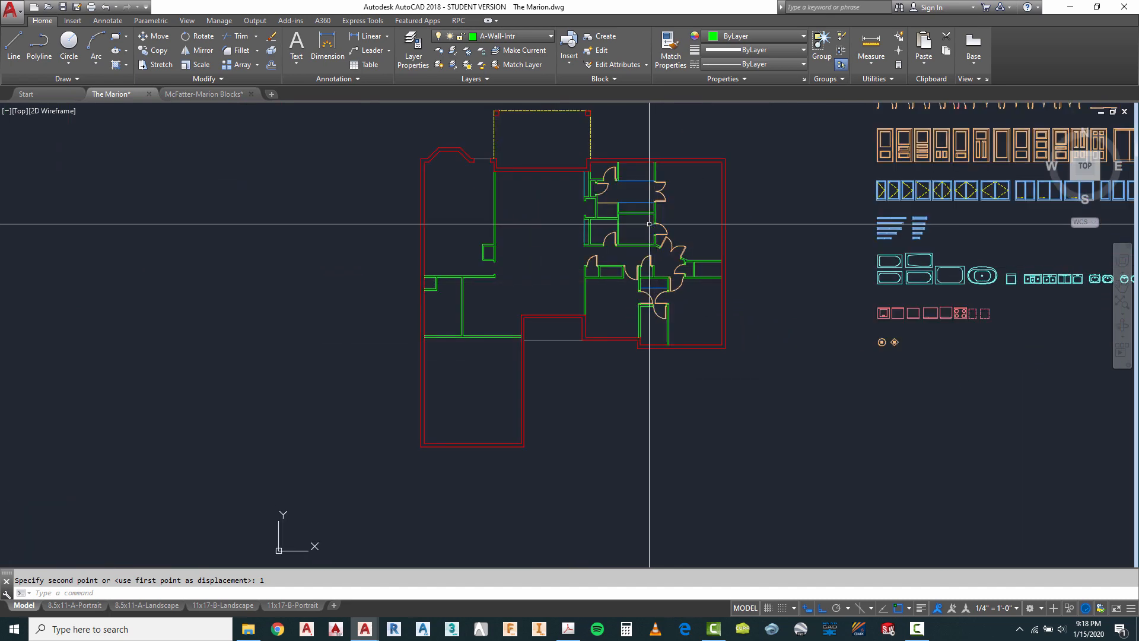
scroll(624, 177, "up", 4)
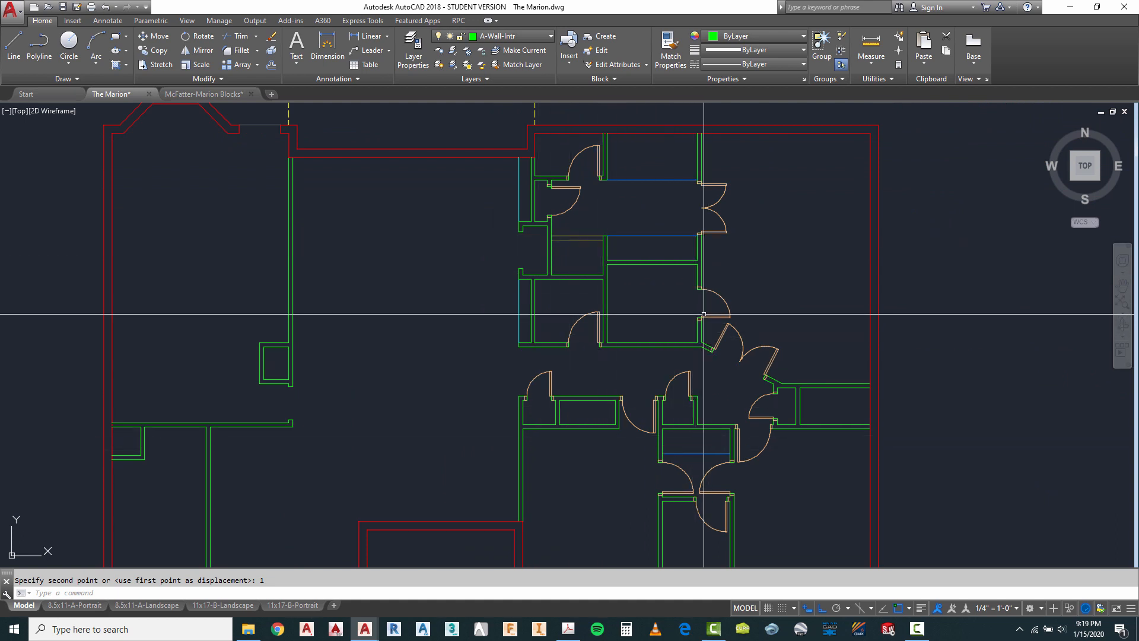
scroll(688, 404, "down", 2)
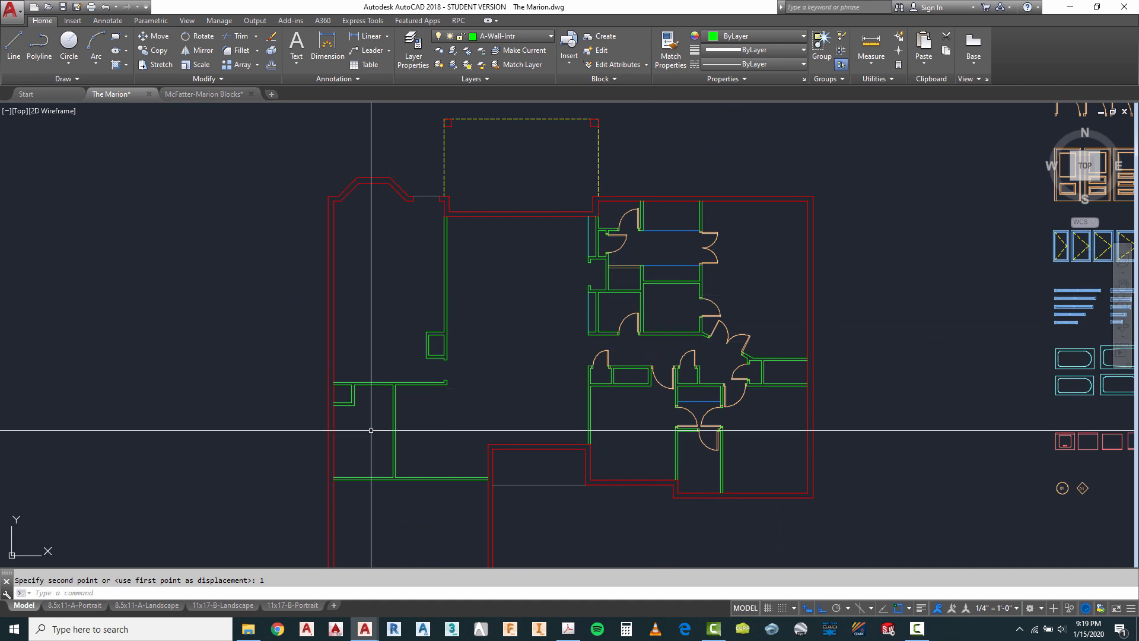
scroll(521, 341, "down", 2)
scroll(450, 395, "up", 2)
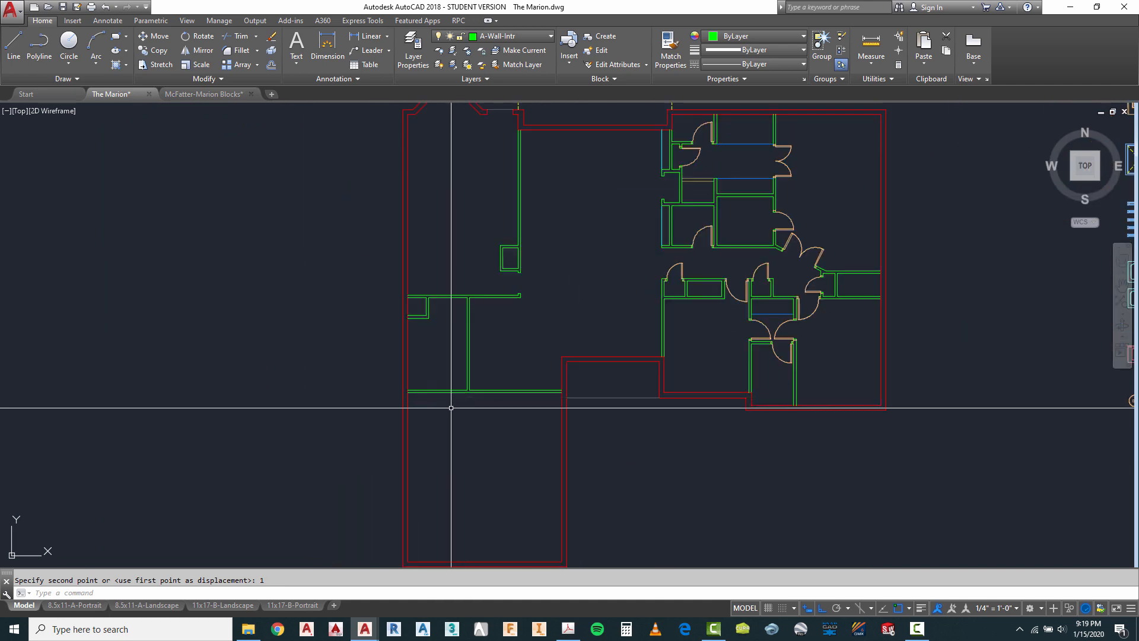
left_click(567, 629)
scroll(447, 290, "up", 5)
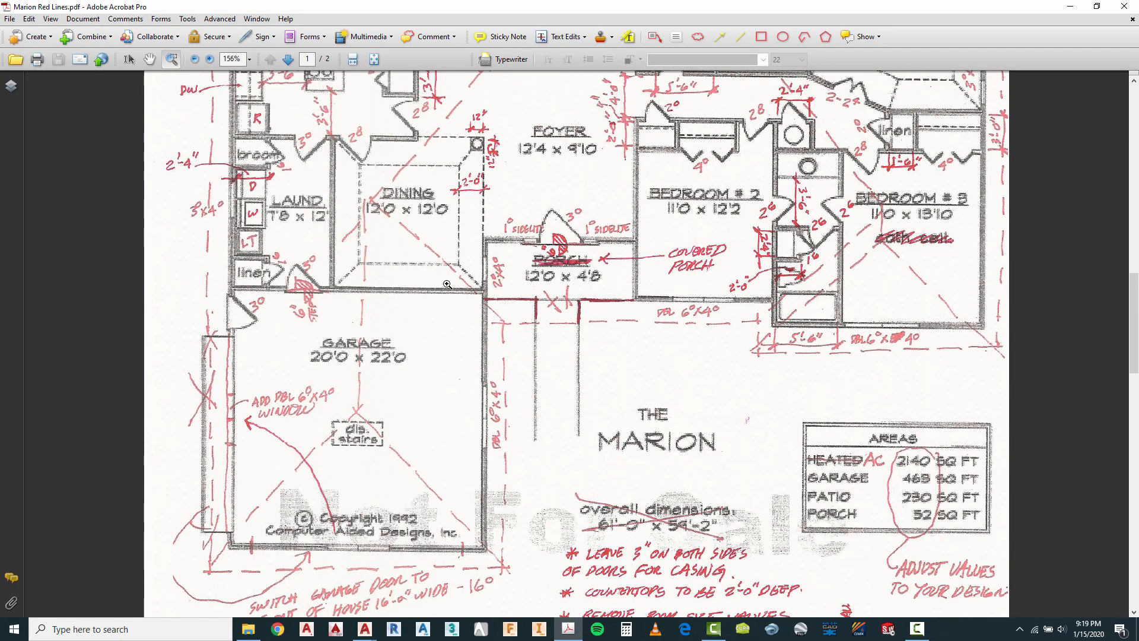
scroll(447, 285, "up", 1)
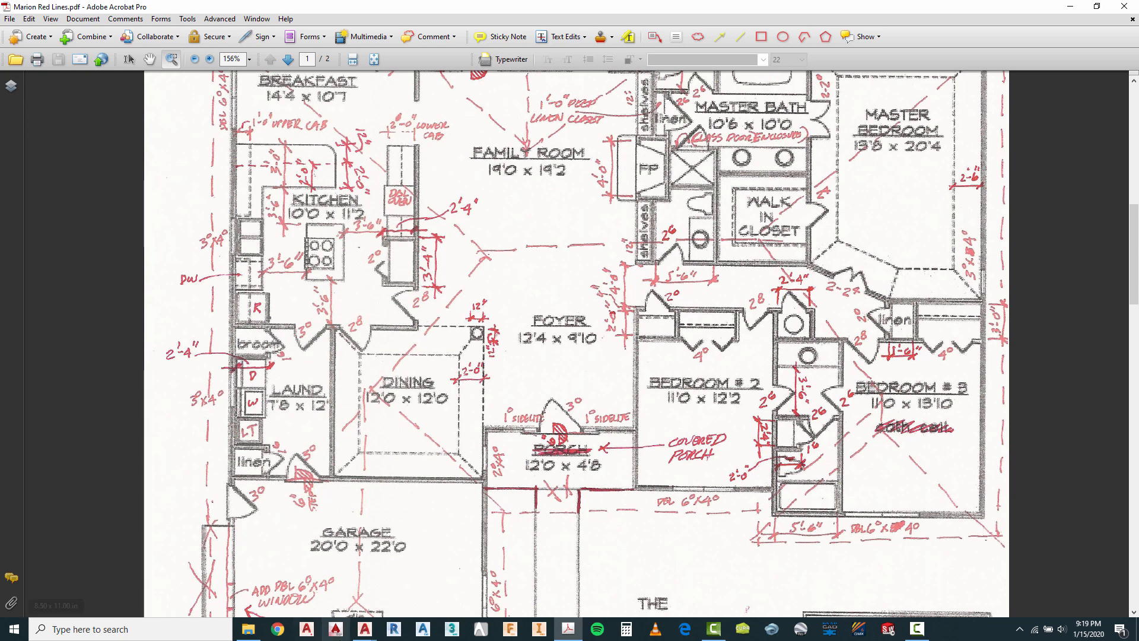
Switch to The Marion.dwg and copy Bedroom #2's entry door into the wall between the kitchen and the dining room.
mouse_move(365, 631)
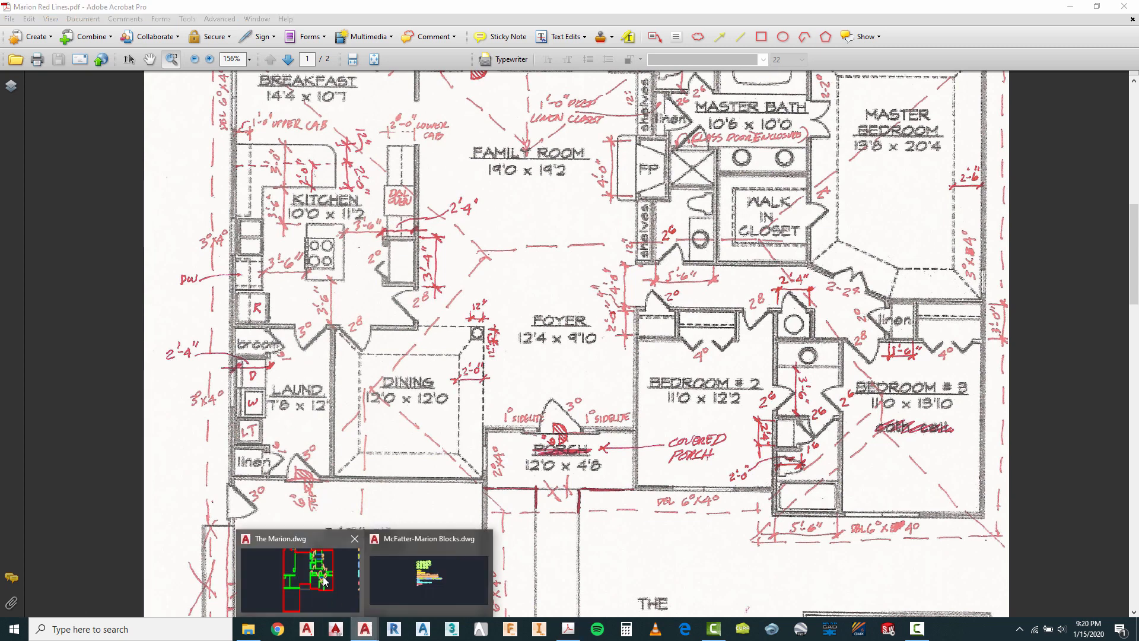
left_click(299, 573)
scroll(564, 310, "down", 2)
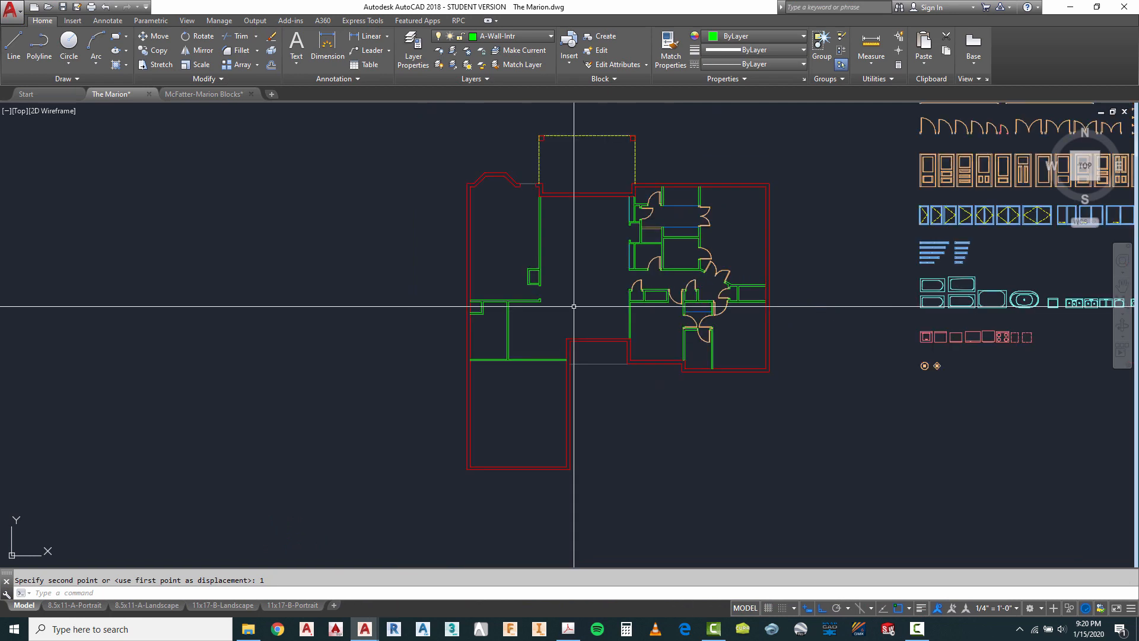
scroll(522, 305, "up", 4)
scroll(486, 312, "down", 2)
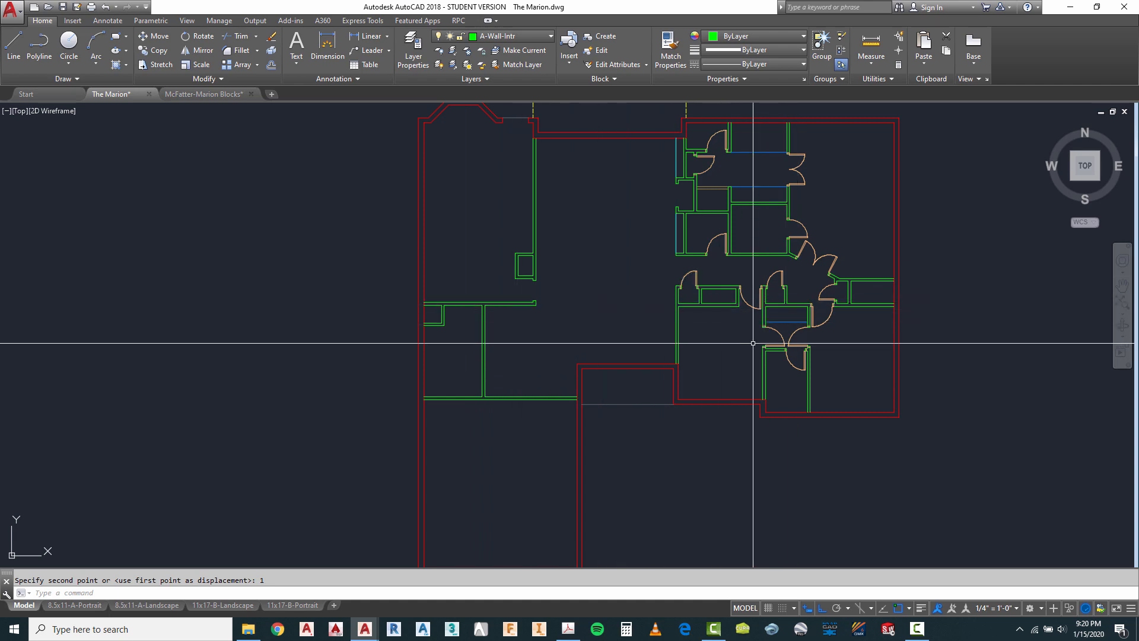
scroll(770, 294, "up", 2)
key("Escape")
type("co")
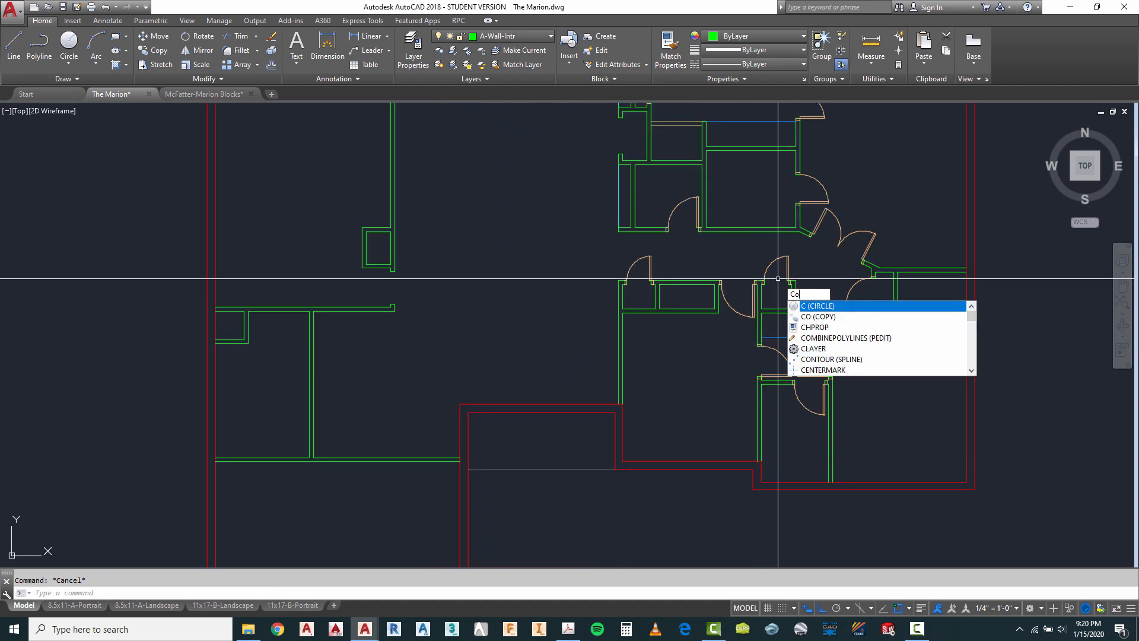
key("Return")
scroll(740, 308, "up", 3)
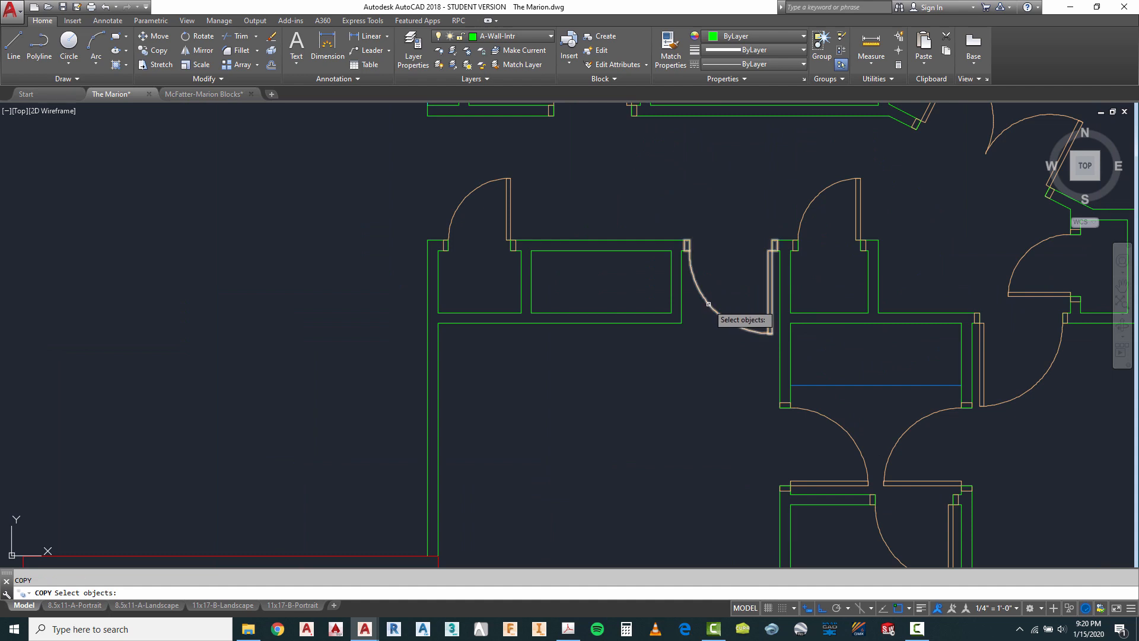
left_click(710, 258)
scroll(680, 204, "up", 2)
key("Return")
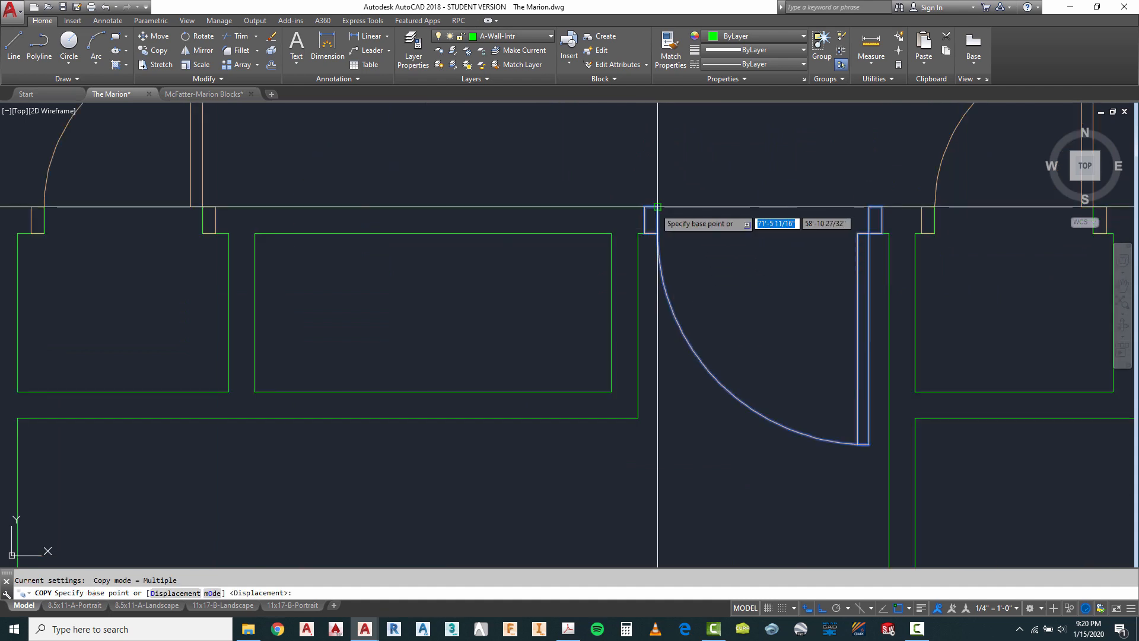
left_click(657, 206)
scroll(839, 241, "down", 5)
scroll(808, 247, "down", 2)
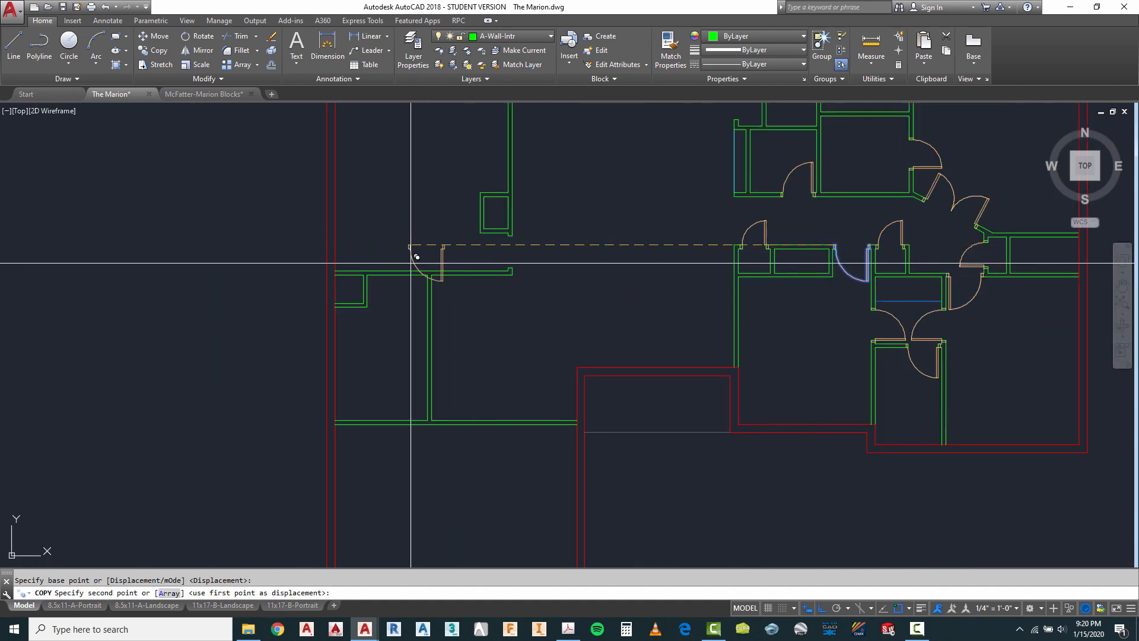
scroll(449, 275, "up", 5)
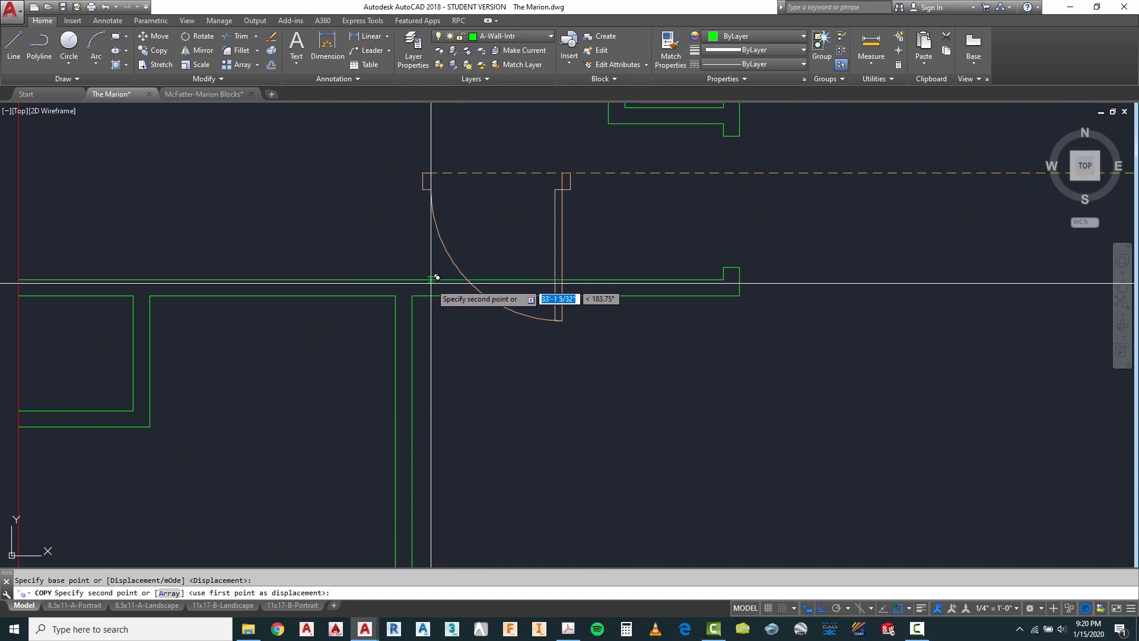
left_click(431, 280)
scroll(539, 333, "down", 5)
key("Escape")
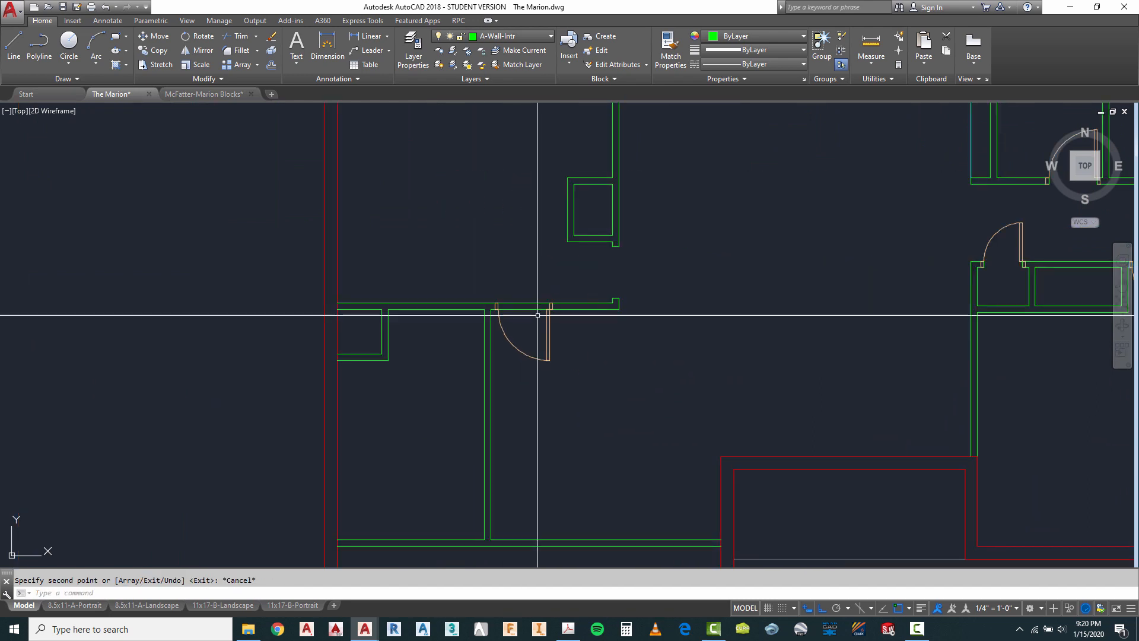
Copy the dining room door straight up into the kitchen area, clear of the wall.
scroll(608, 350, "up", 3)
type("co")
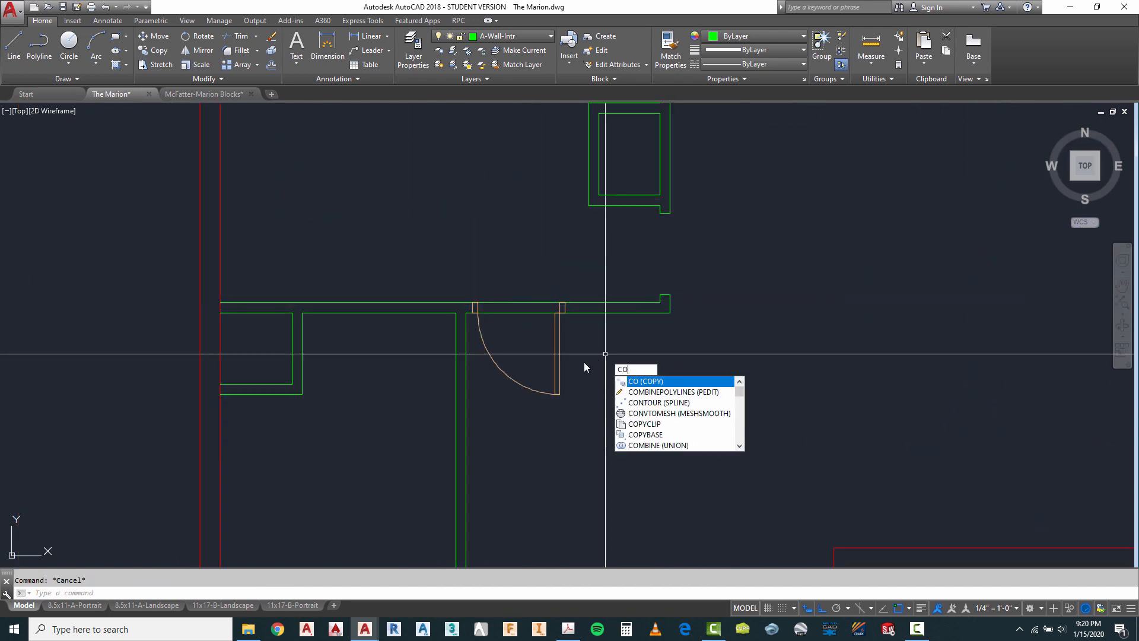
key("Return")
left_click(568, 354)
left_click(541, 368)
key("Return")
left_click(619, 359)
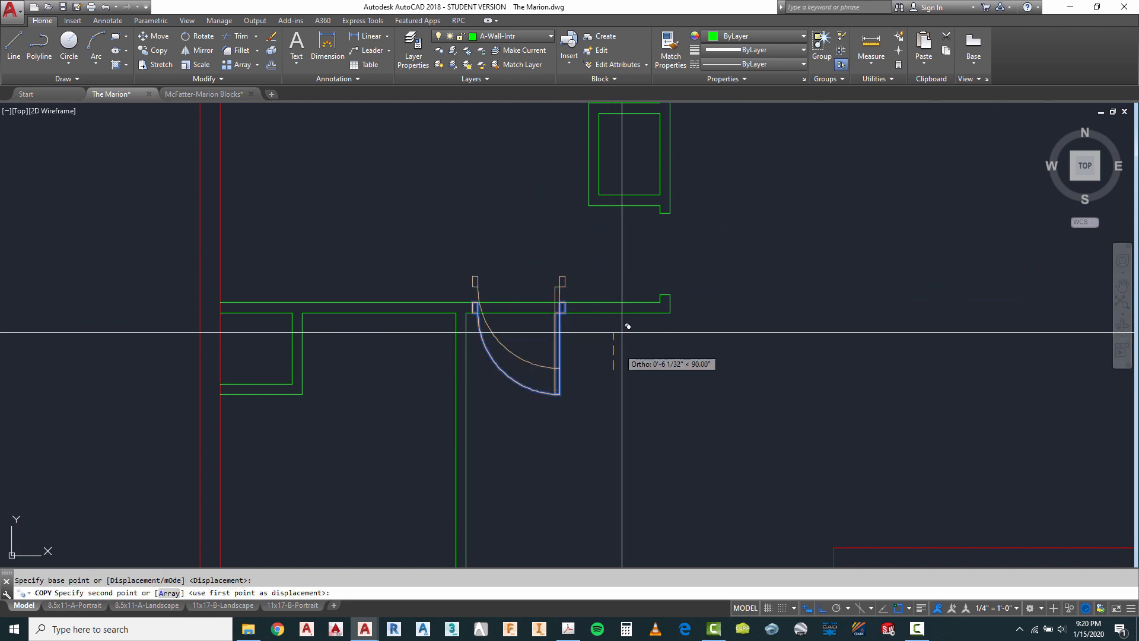
left_click(602, 263)
key("Escape")
Rotate the copied door in the kitchen area by 270° so its jambs line up with a vertical wall opening.
type("r")
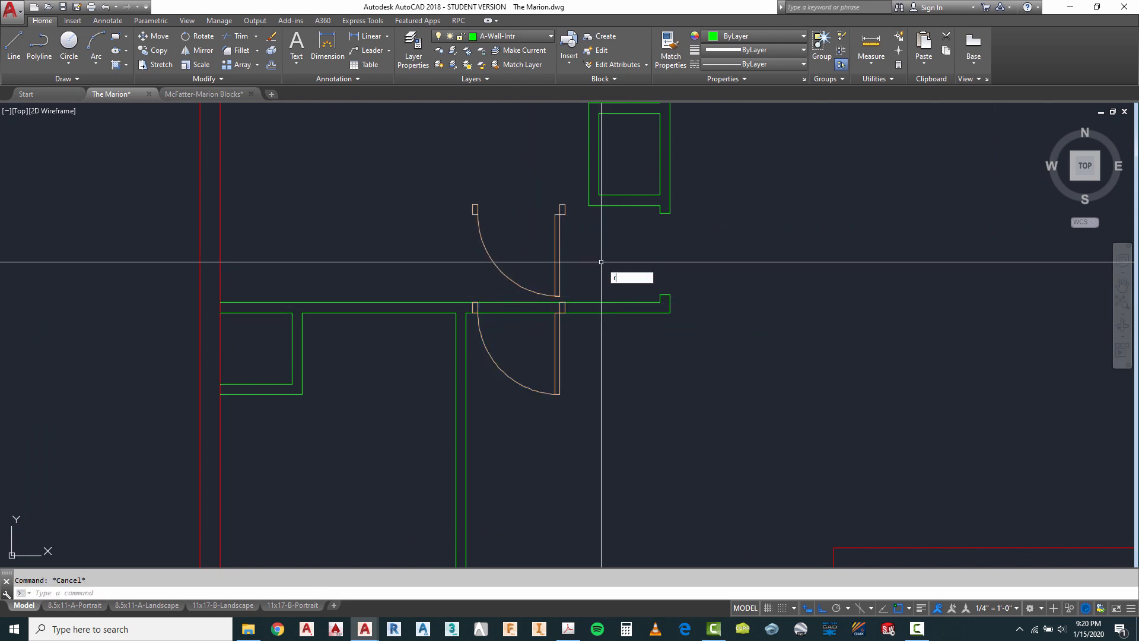
type("o")
key("Return")
left_click(566, 236)
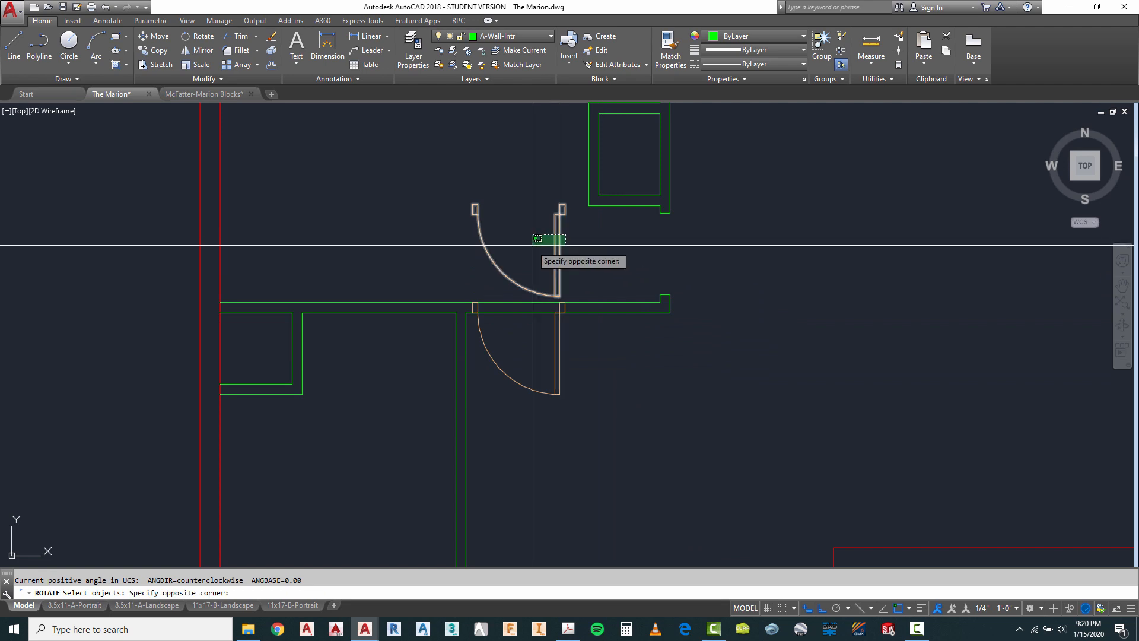
left_click(532, 244)
key("Return")
left_click(578, 236)
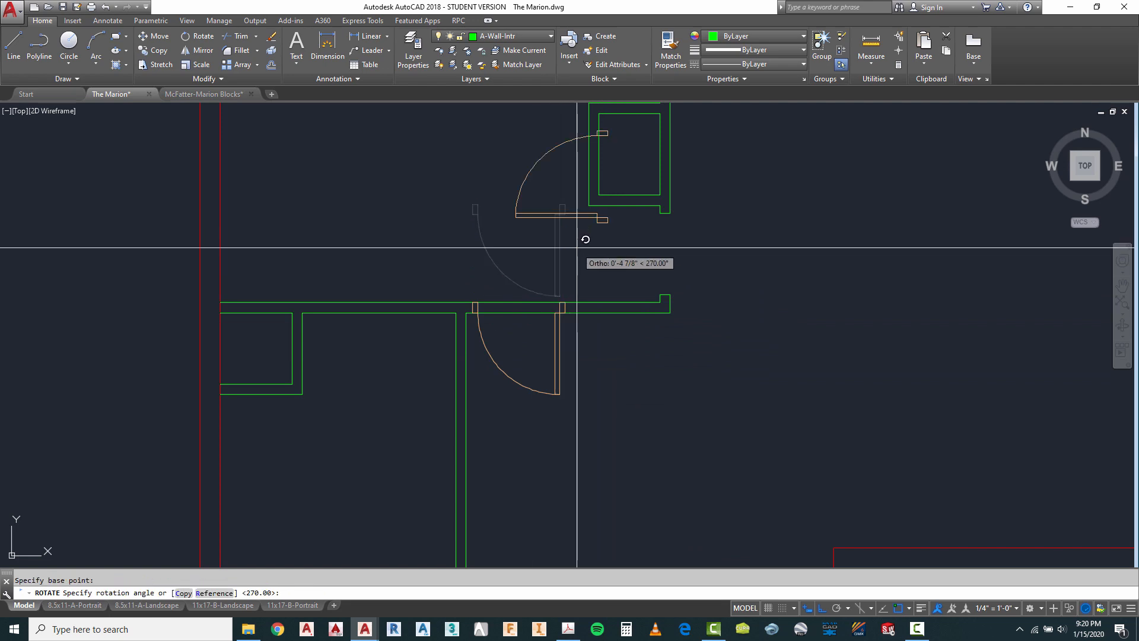
key("Escape")
scroll(555, 258, "down", 2)
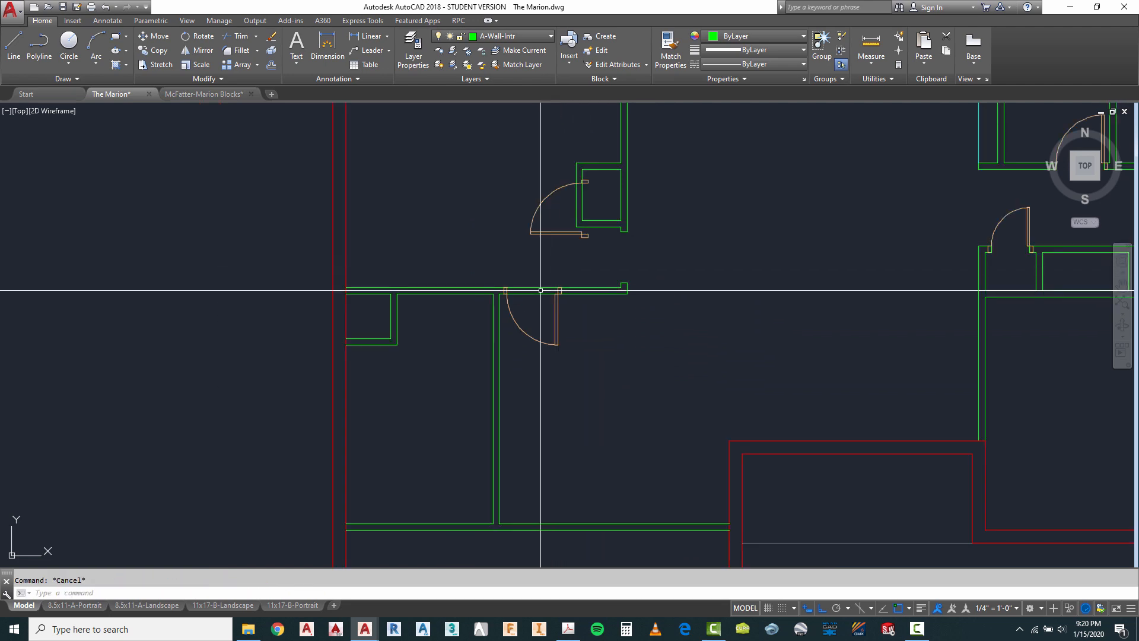
Check the dining door's swing in Marion Red Lines.pdf and mirror the door about a vertical line in The Marion.dwg, erasing the source.
left_click(568, 629)
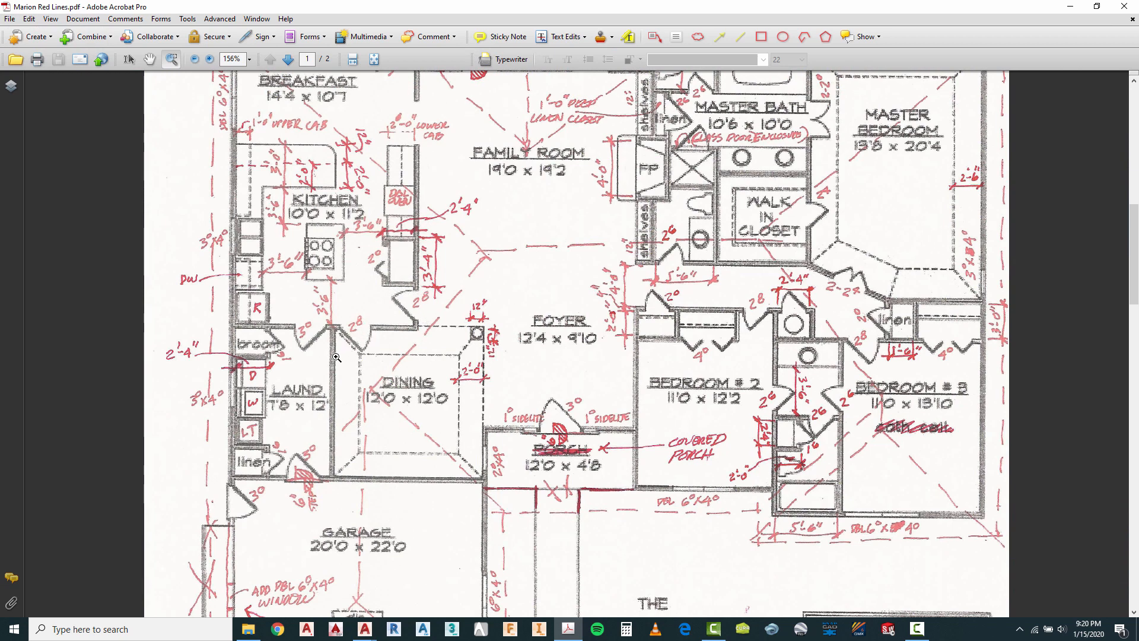
mouse_move(365, 632)
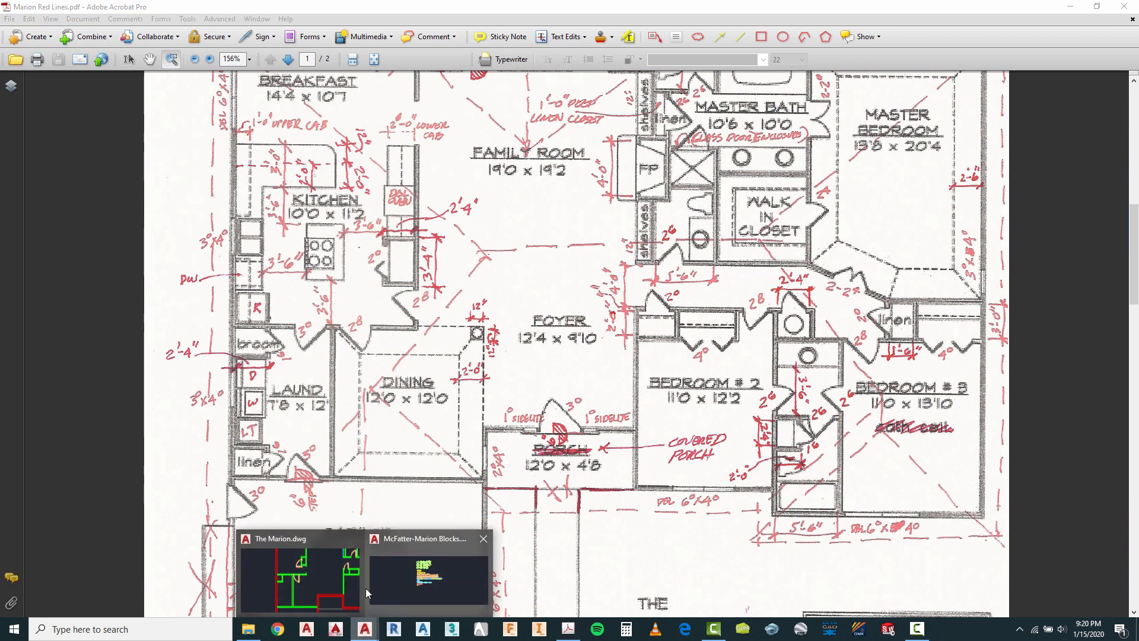
left_click(333, 582)
scroll(499, 302, "up", 4)
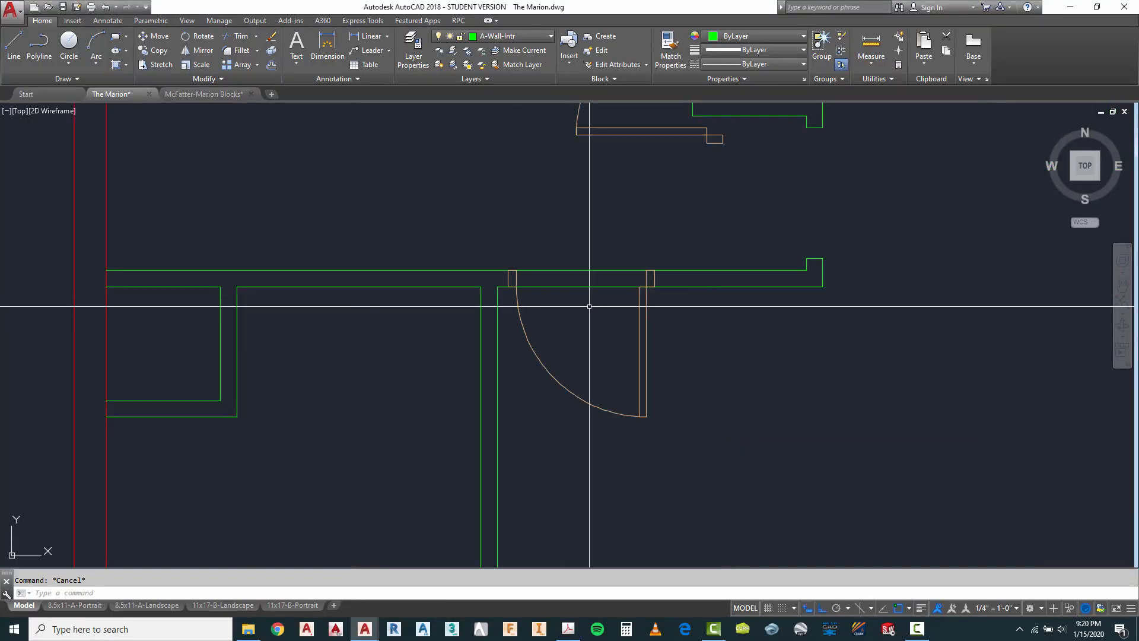
left_click(198, 50)
left_click(601, 352)
left_click(528, 411)
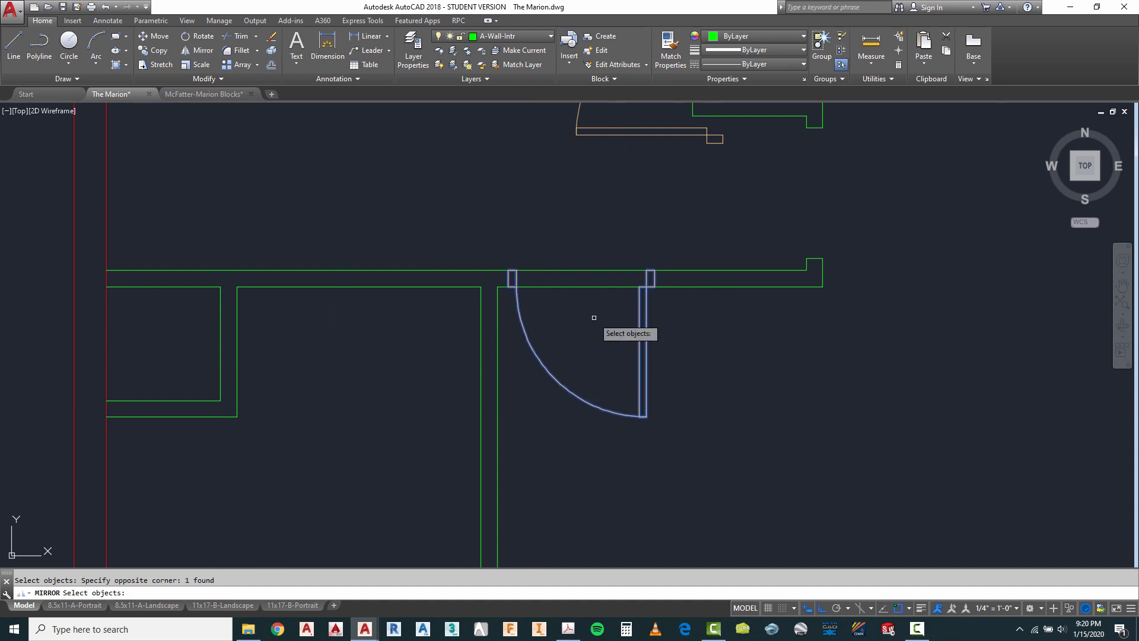
key("Return")
left_click(593, 315)
left_click(597, 237)
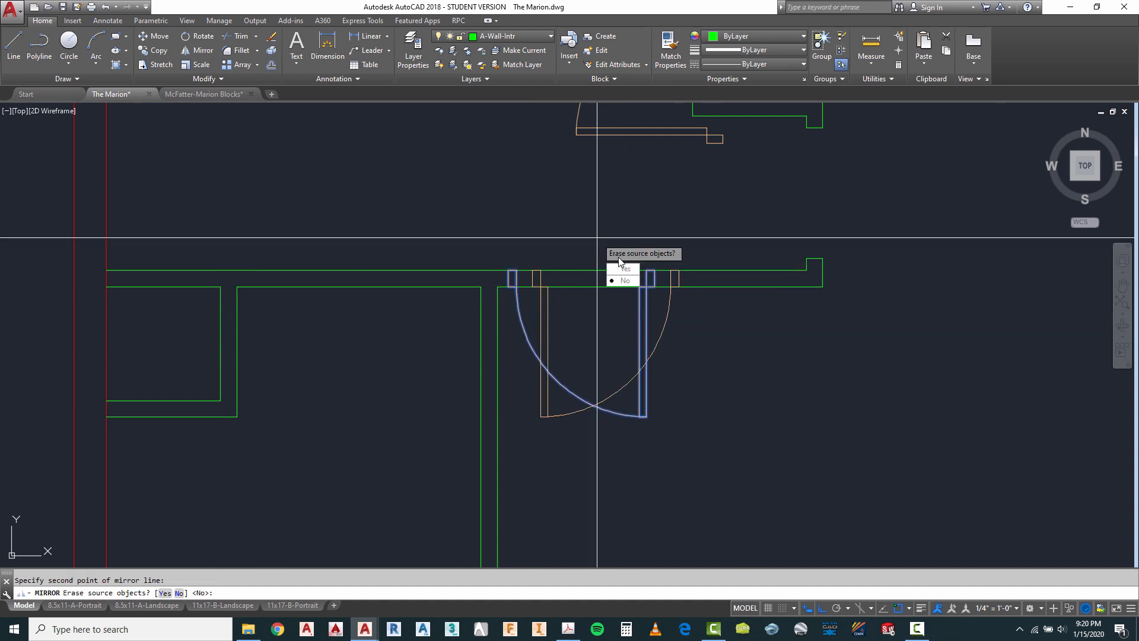
left_click(626, 270)
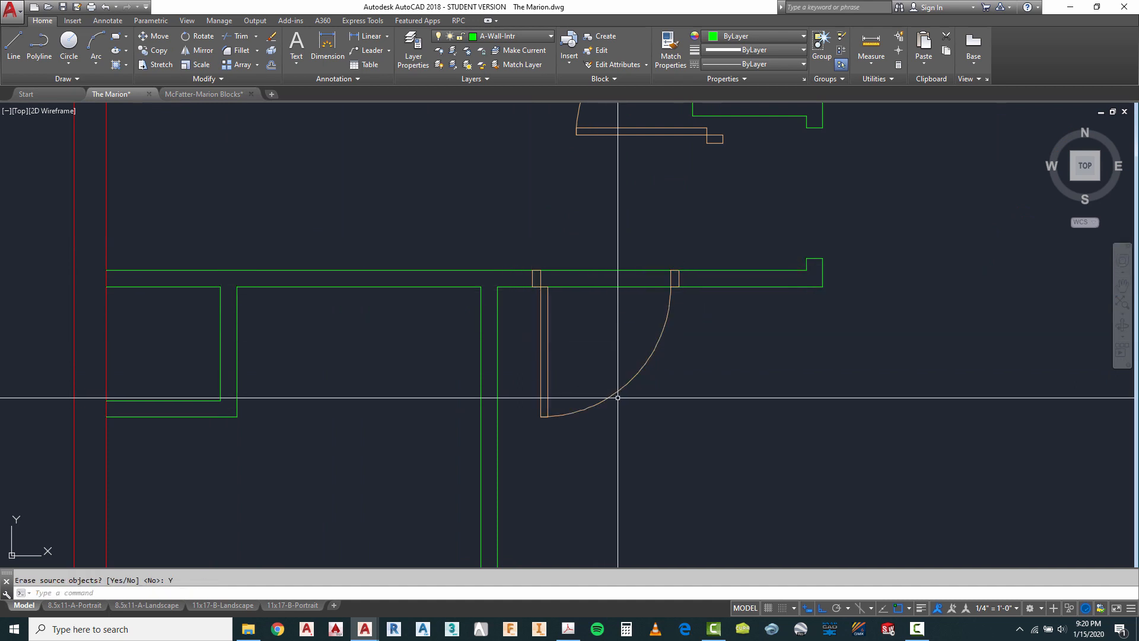
Move the mirrored dining door horizontally toward the laundry wall, leaving a small casing gap beside its hinge jamb.
scroll(534, 303, "up", 3)
key("Escape")
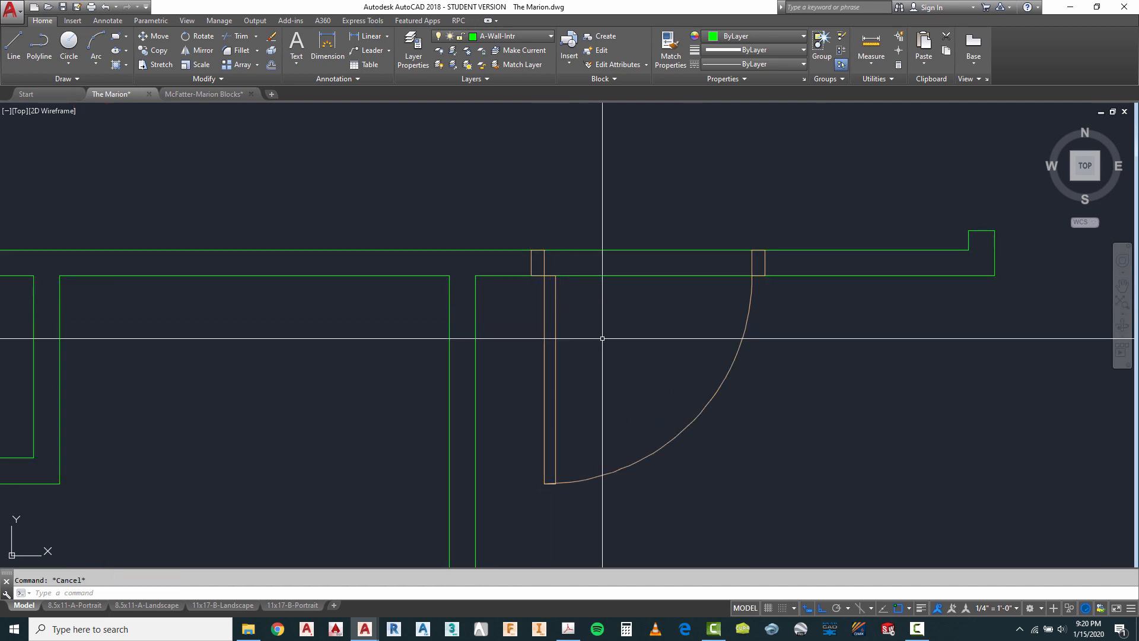
key("Return")
left_click(573, 298)
left_click(514, 326)
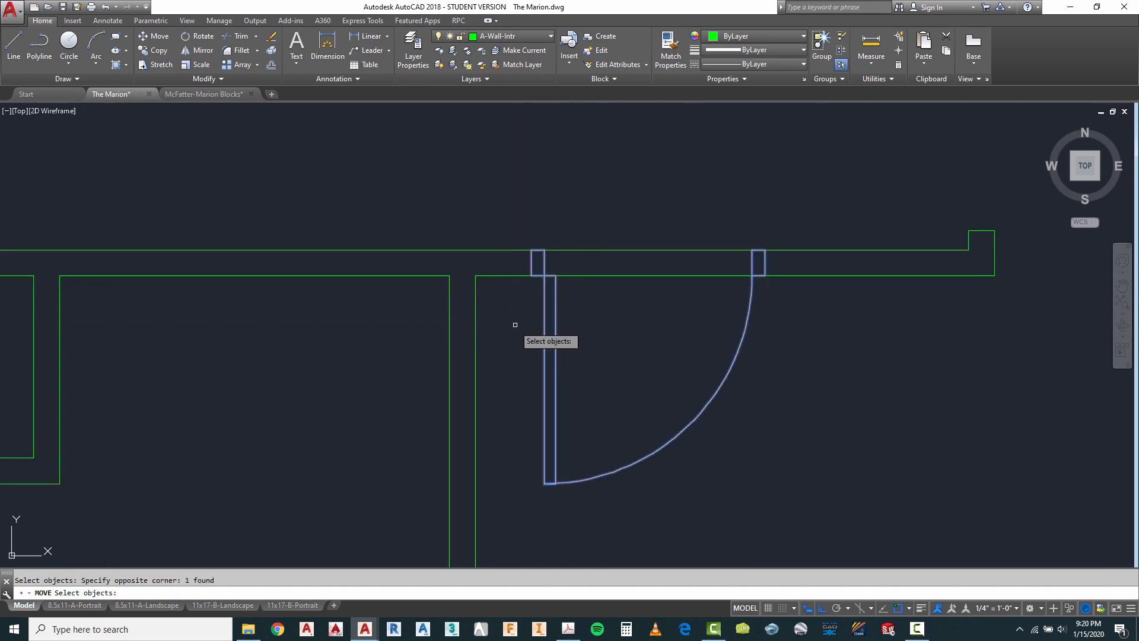
key("Return")
left_click(666, 183)
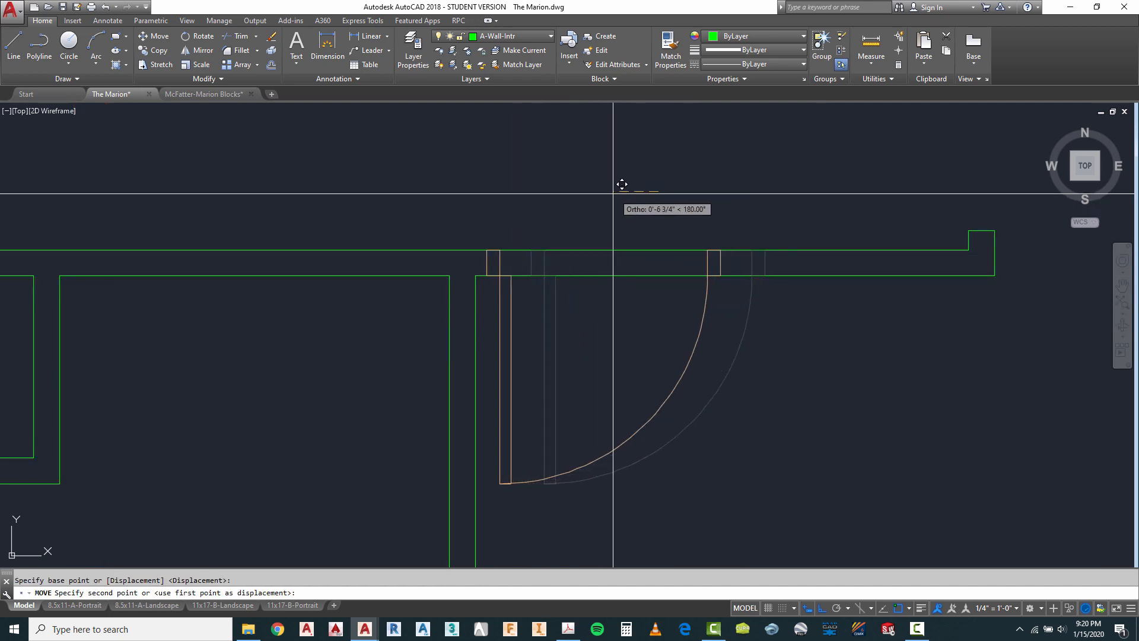
left_click(618, 184)
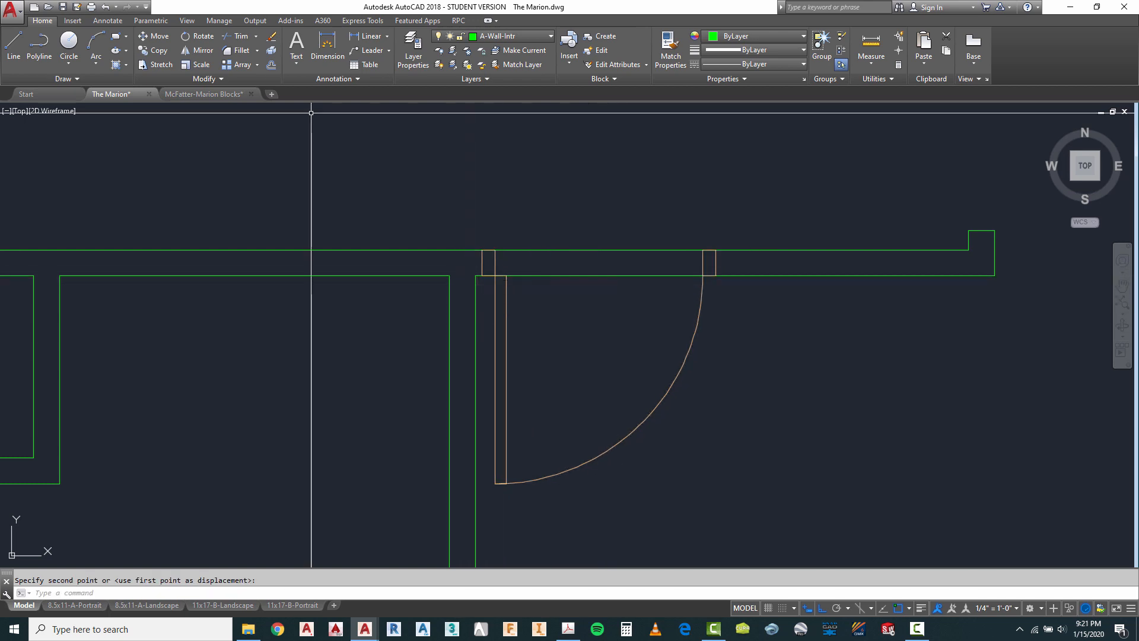
Draw wall end lines along the inner faces of both dining door jambs, across the wall thickness.
left_click(15, 45)
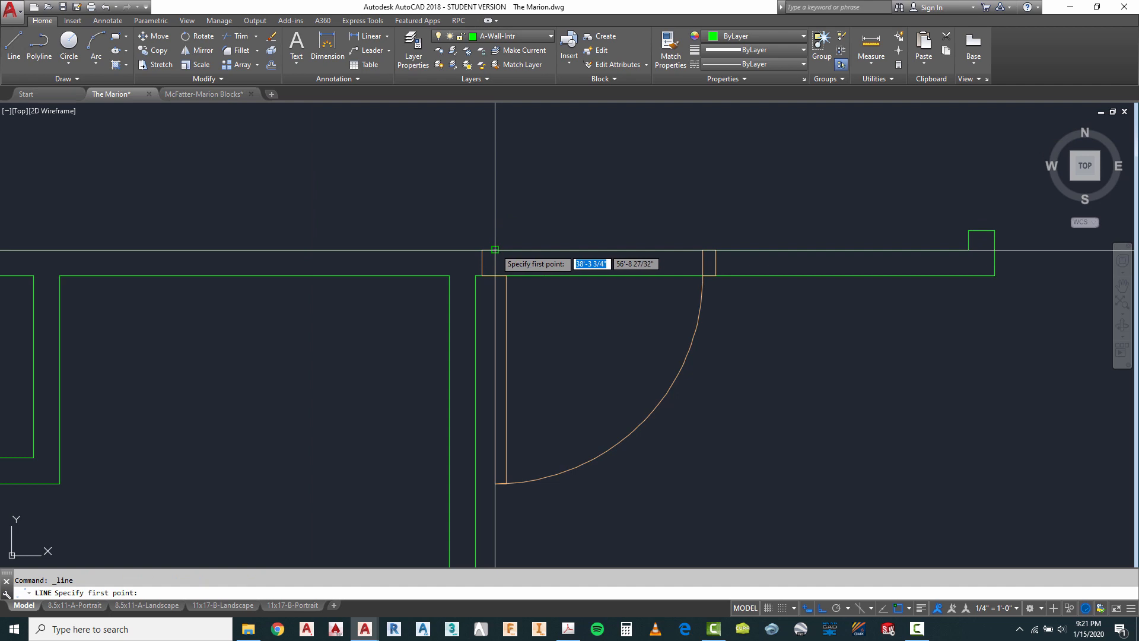
left_click(495, 250)
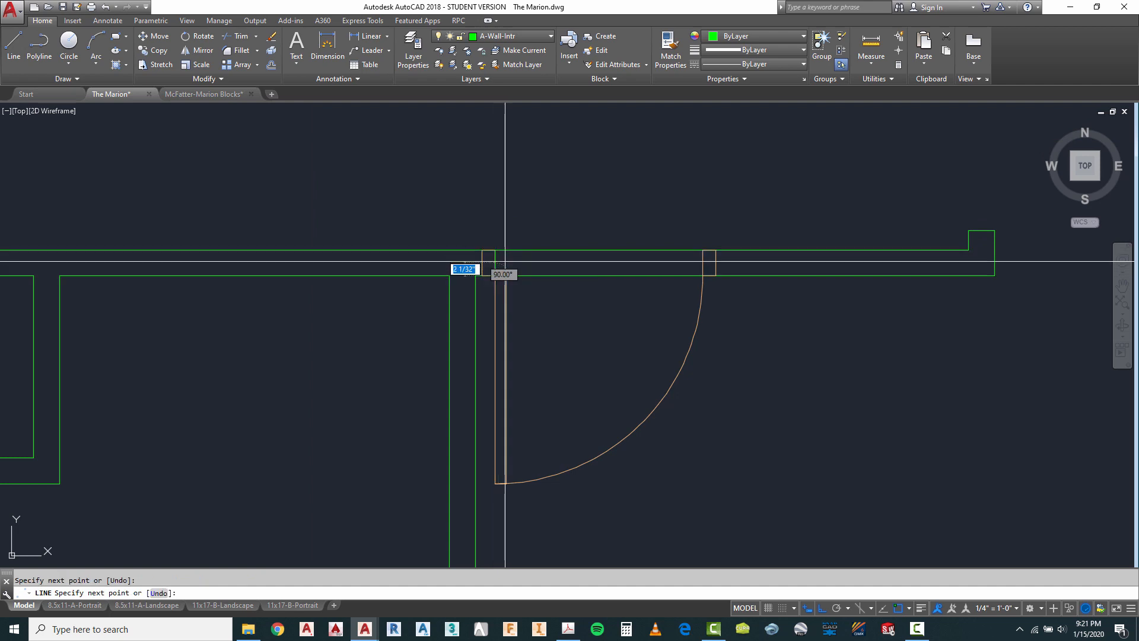
key("Return")
key("Return")
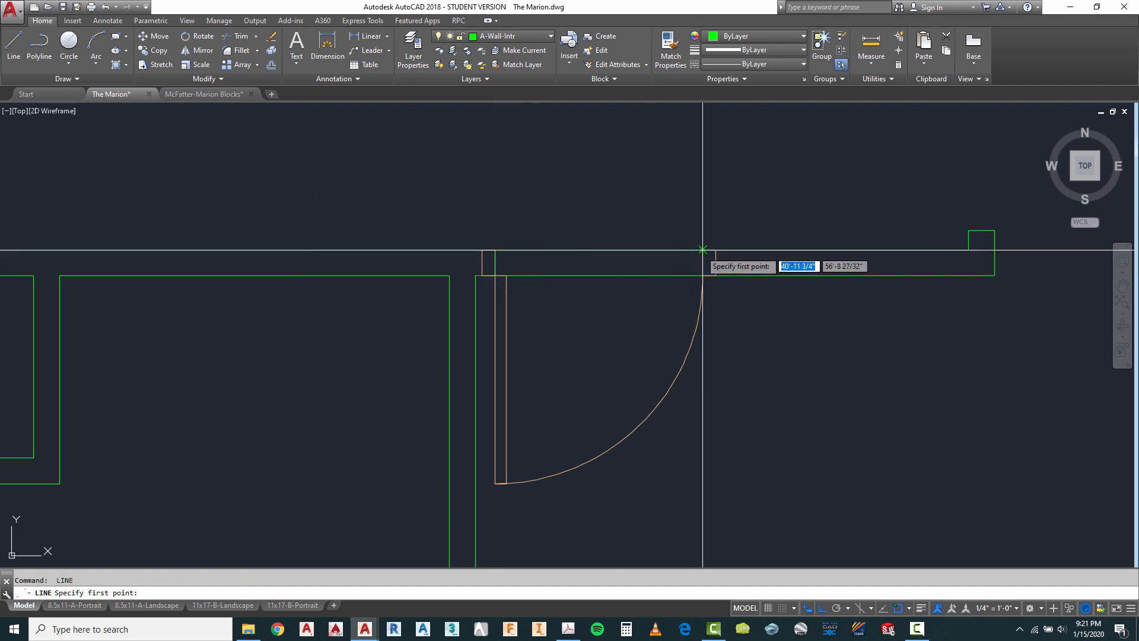
left_click(702, 274)
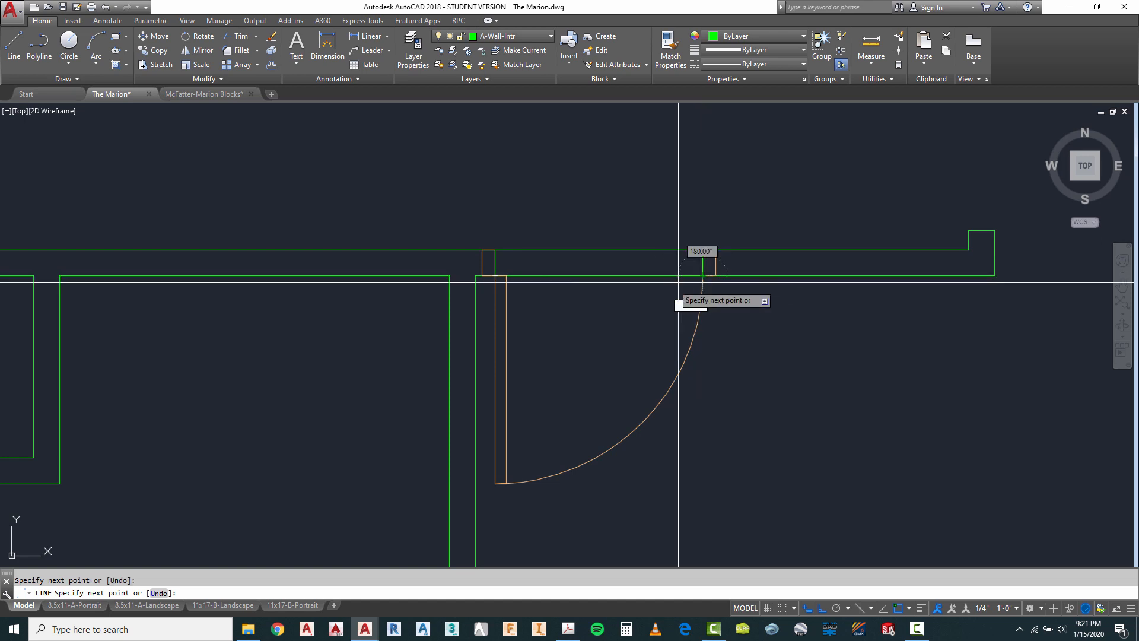
key("Return")
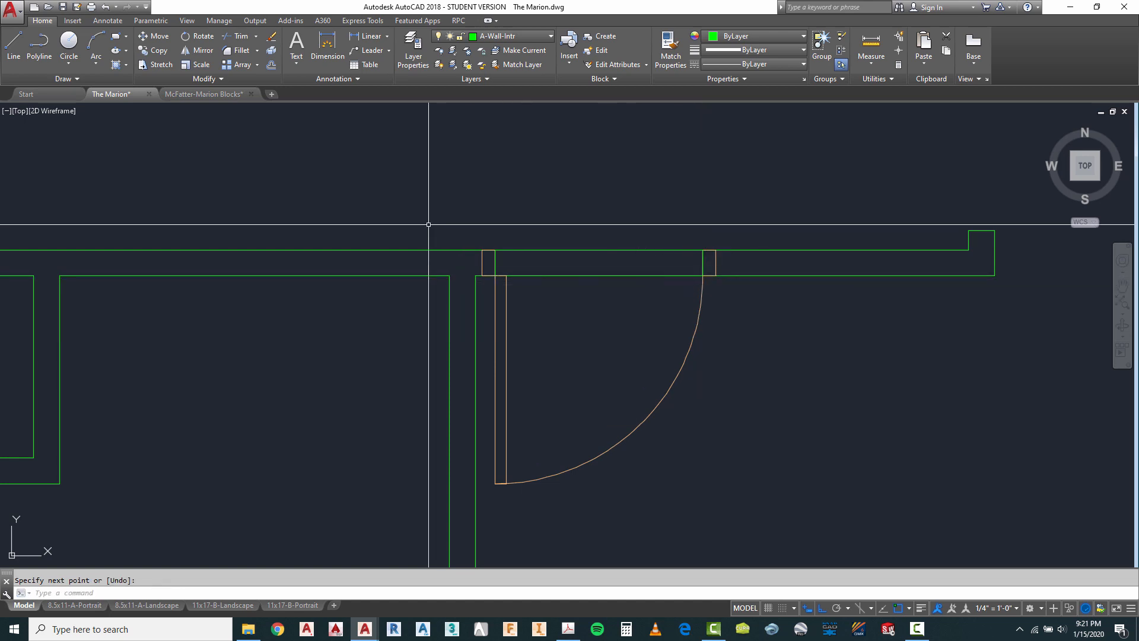
Trim both wall lines between the dining door's jambs to open the doorway.
left_click(244, 39)
left_click(741, 225)
left_click(453, 300)
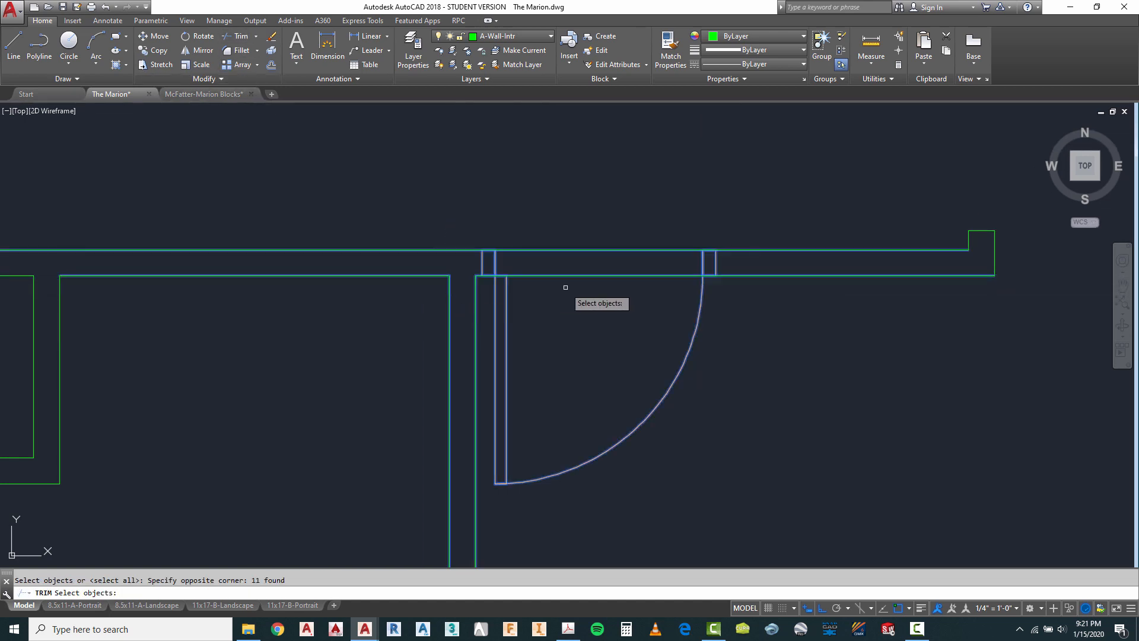
key("Return")
left_click(571, 289)
left_click(557, 228)
key("Escape")
key("Escape")
Move the loose swing door into the kitchen-to-foyer opening below the pantry, aligning its hinge jamb with the dining wall's end corner.
scroll(513, 235, "down", 3)
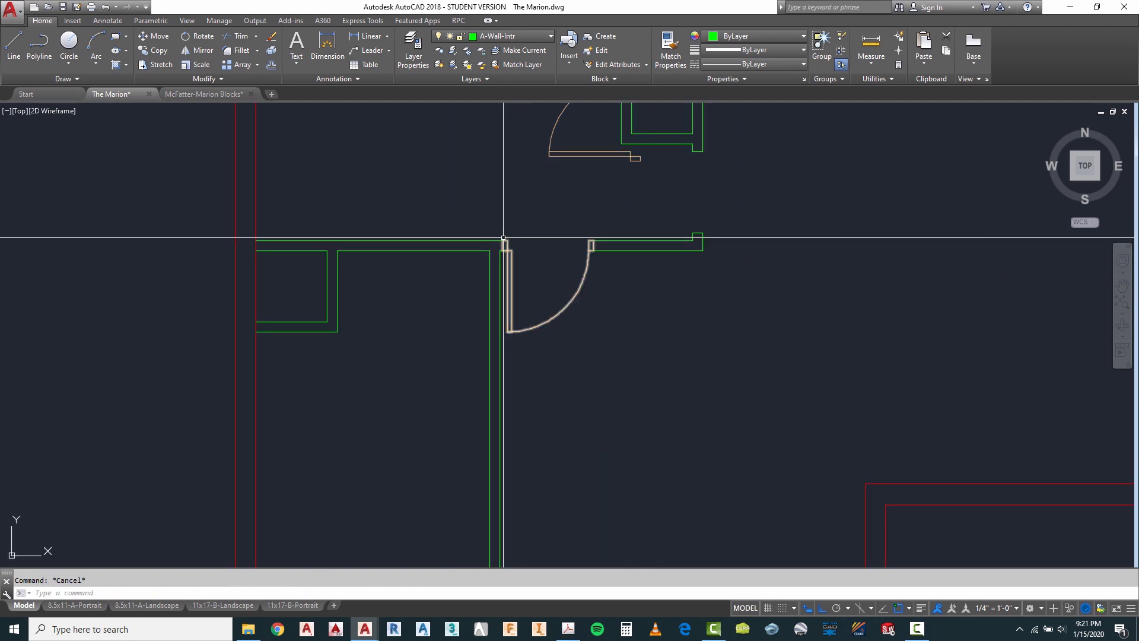
scroll(508, 356, "down", 3)
scroll(533, 282, "up", 3)
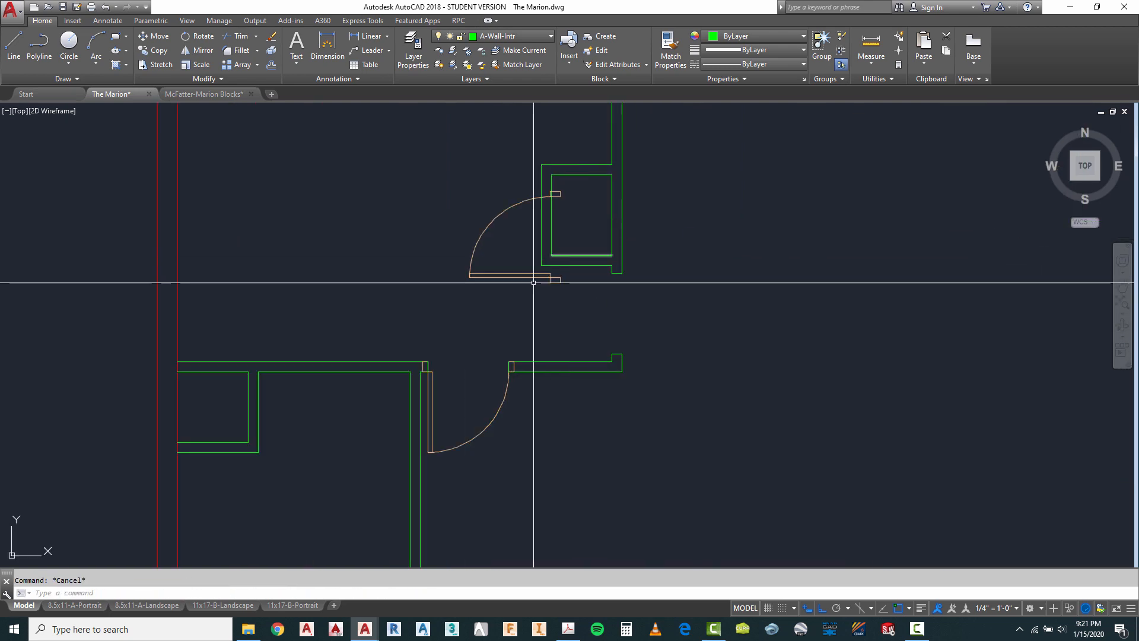
key("Return")
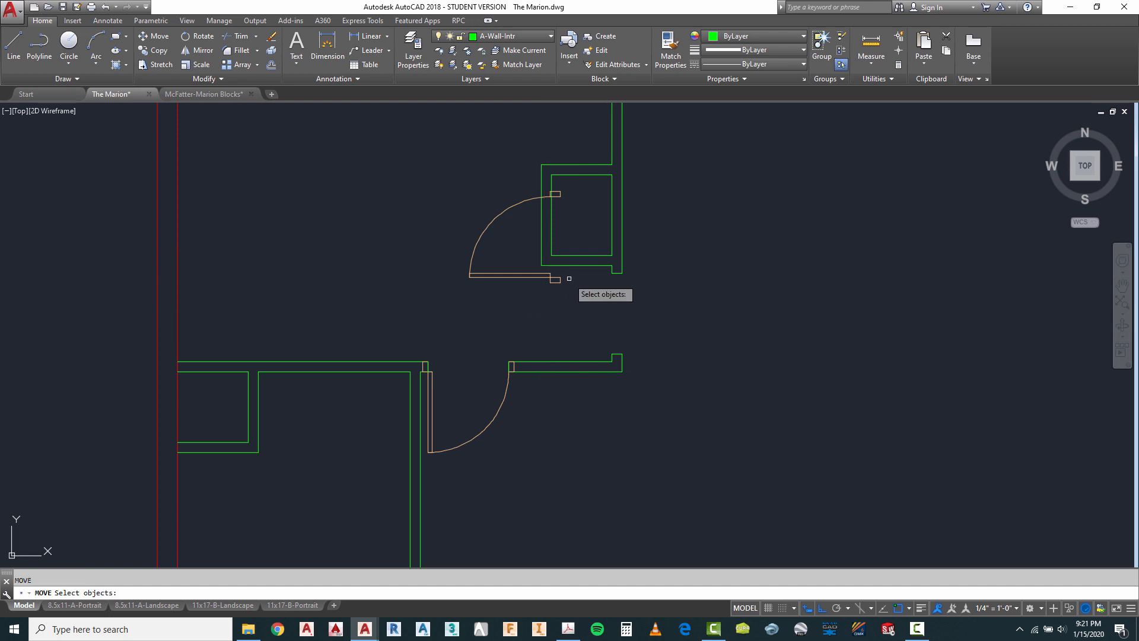
left_click(566, 274)
left_click(531, 296)
scroll(549, 290, "up", 2)
key("Return")
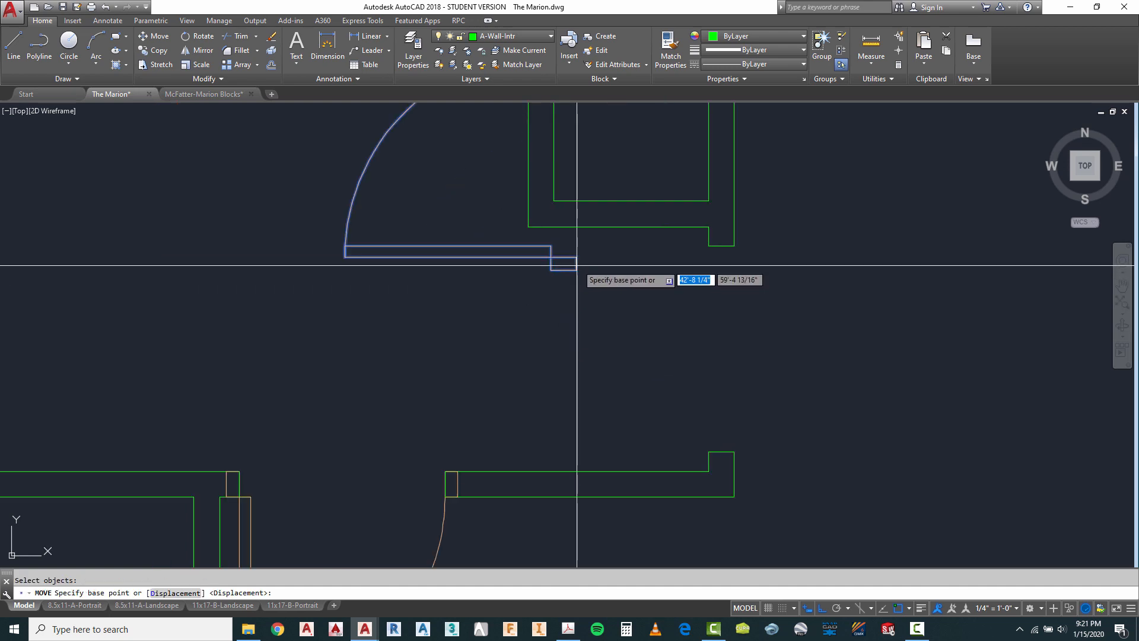
left_click(576, 257)
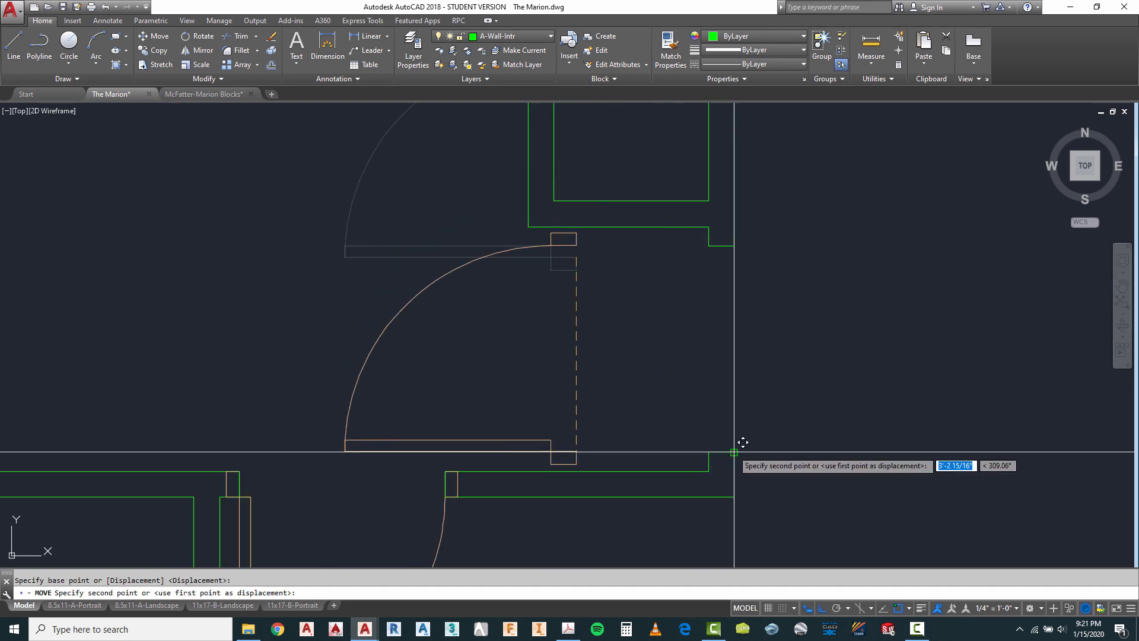
left_click(733, 451)
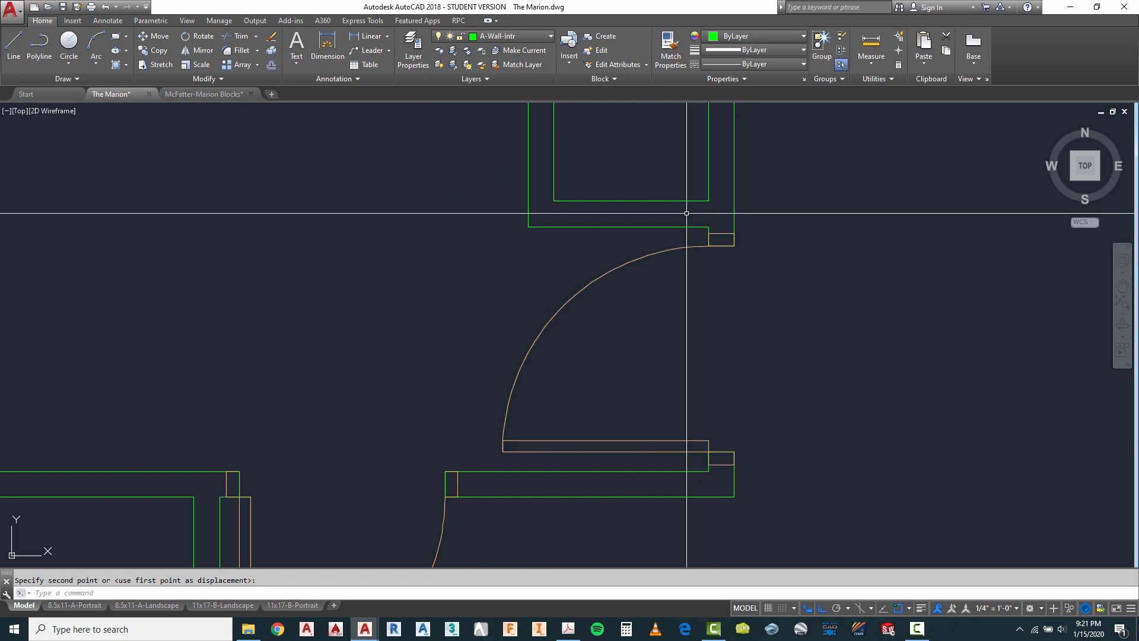
Check the pantry door beside the kitchen in Marion Red Lines.pdf and return to The Marion.dwg.
scroll(612, 231, "down", 6)
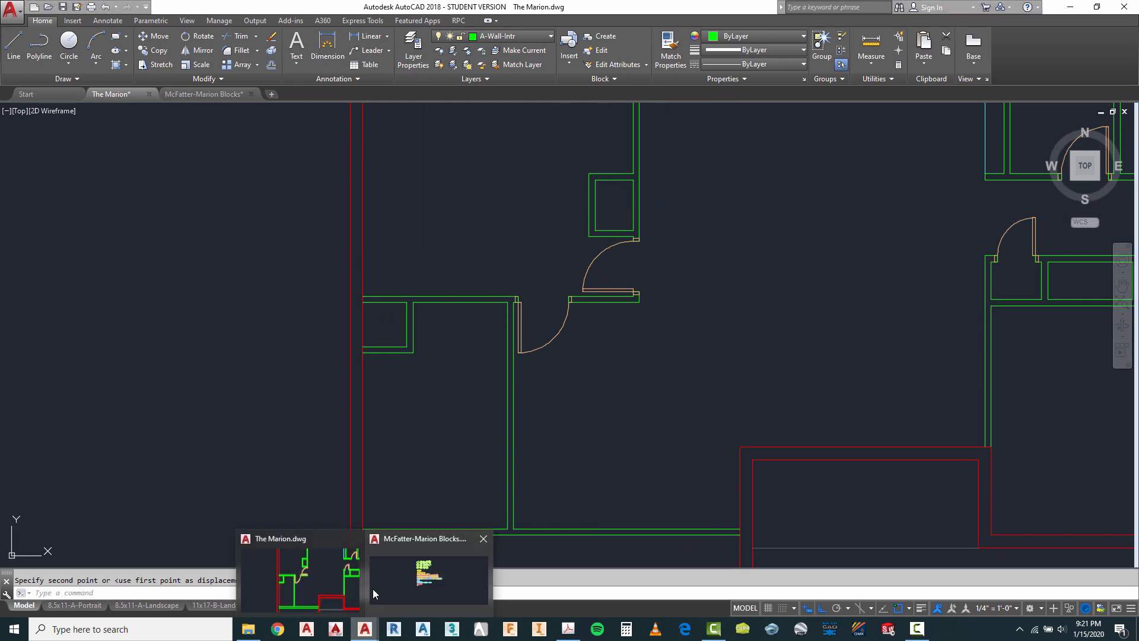
left_click(568, 629)
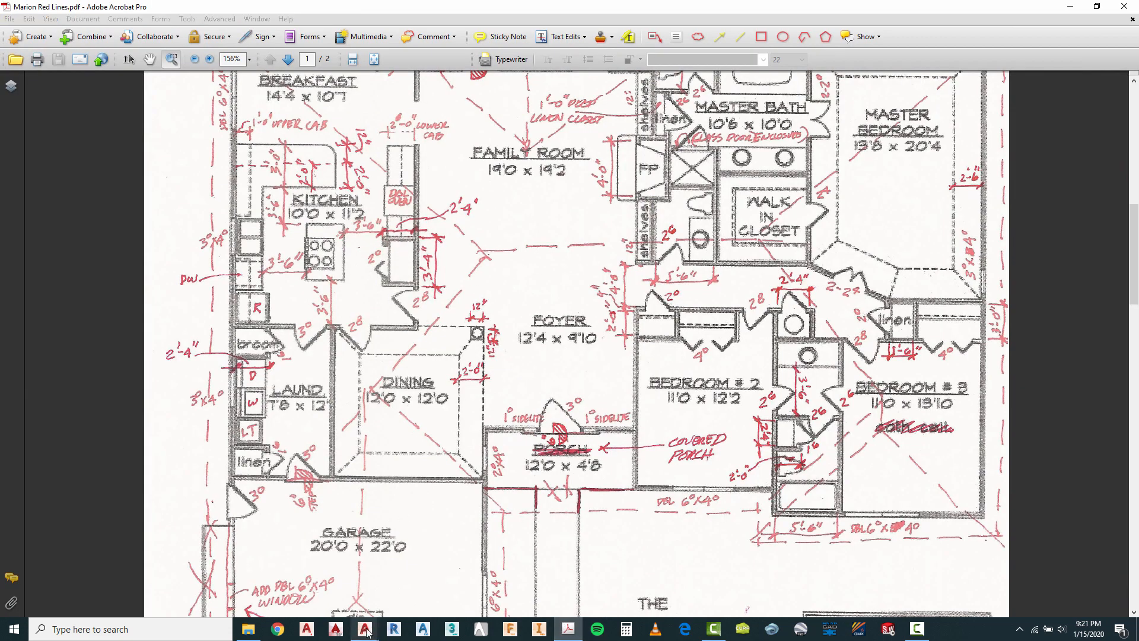
mouse_move(366, 632)
left_click(297, 584)
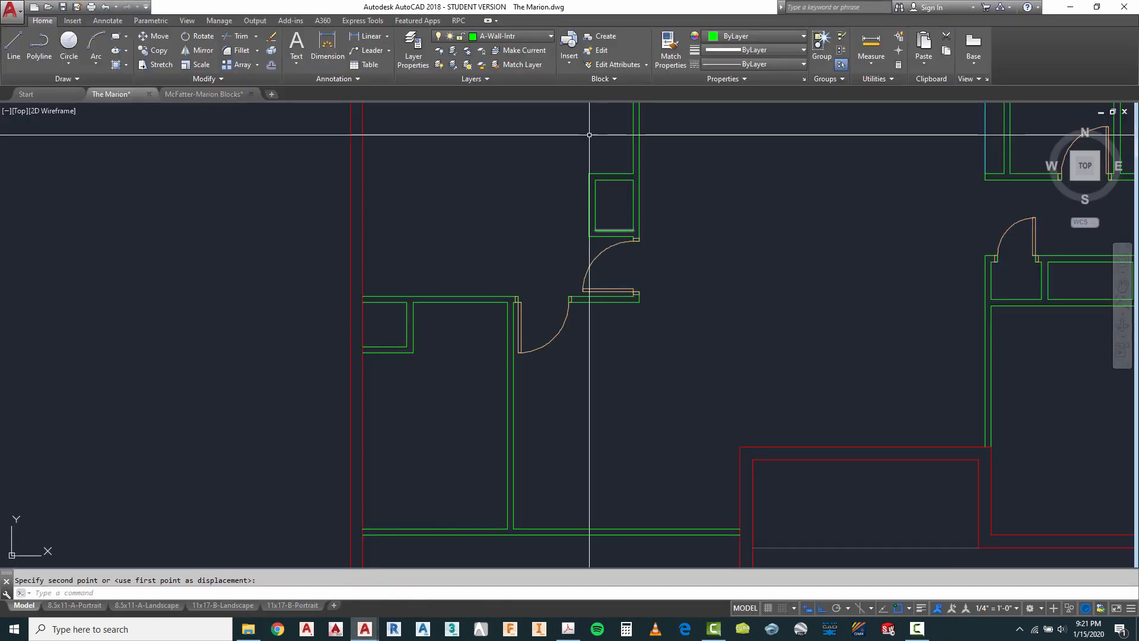
Copy the small closet swing door at Bedroom #2 horizontally across to the space beside the kitchen pantry.
scroll(522, 285, "down", 2)
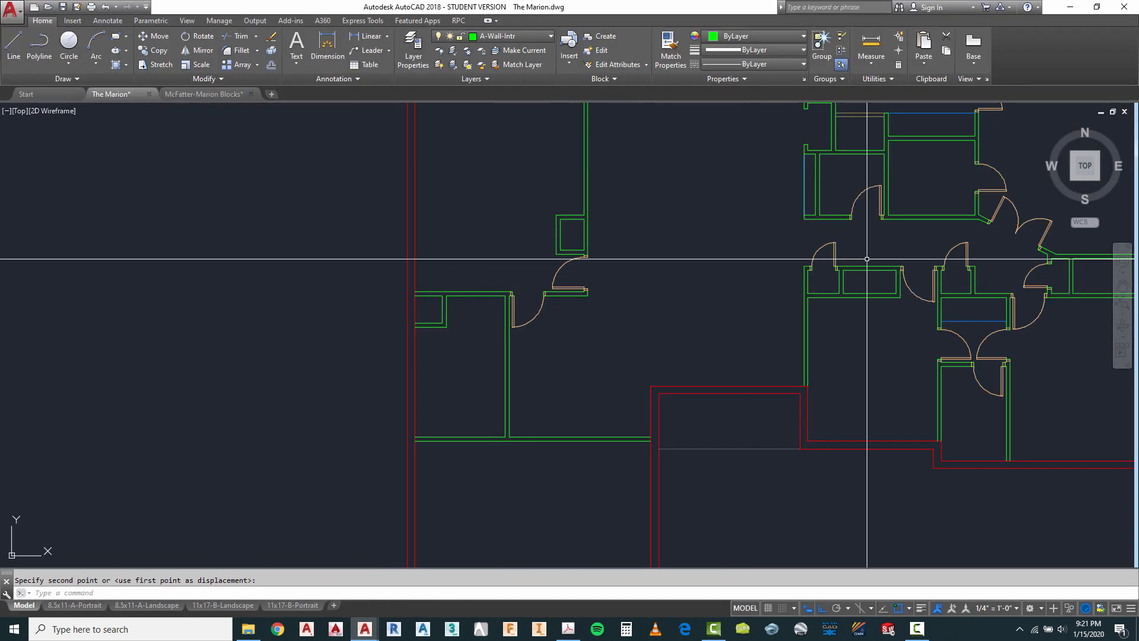
scroll(867, 258, "up", 2)
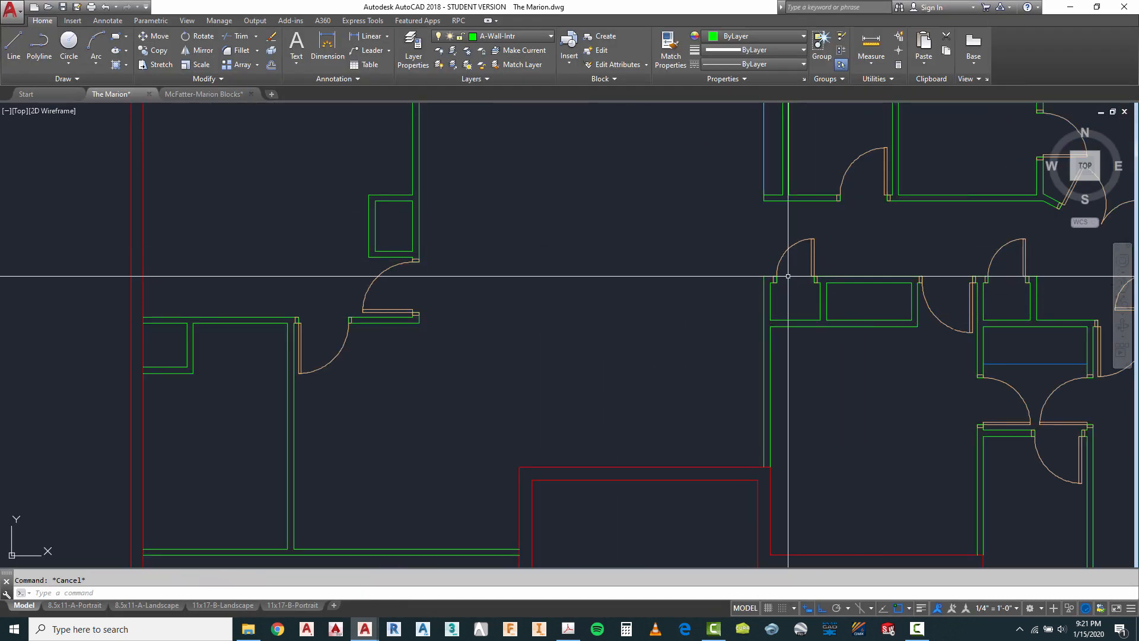
type("o")
key("Return")
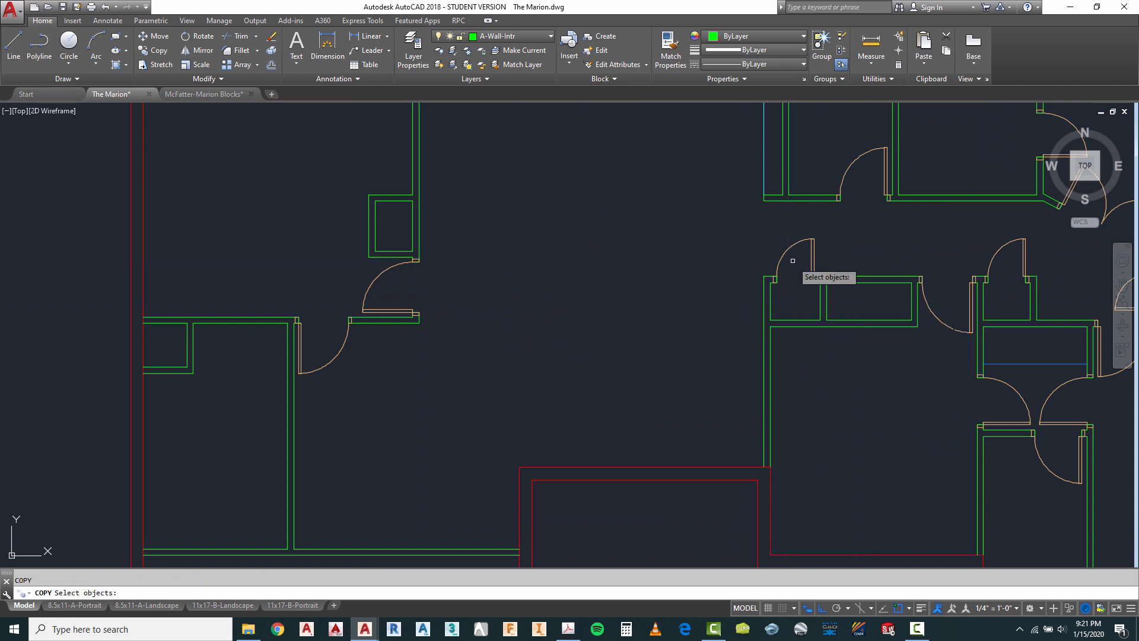
left_click(787, 251)
key("Return")
left_click(798, 271)
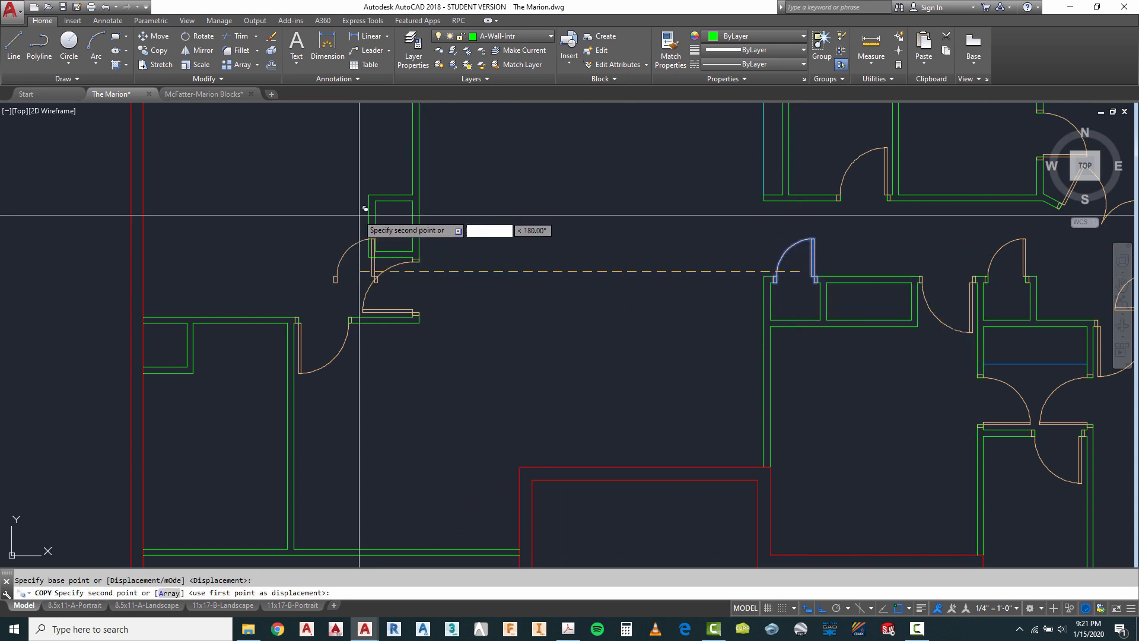
scroll(335, 238, "up", 4)
key("Escape")
Rotate the copied swing door a quarter turn counterclockwise so it suits the pantry's vertical wall.
type("r")
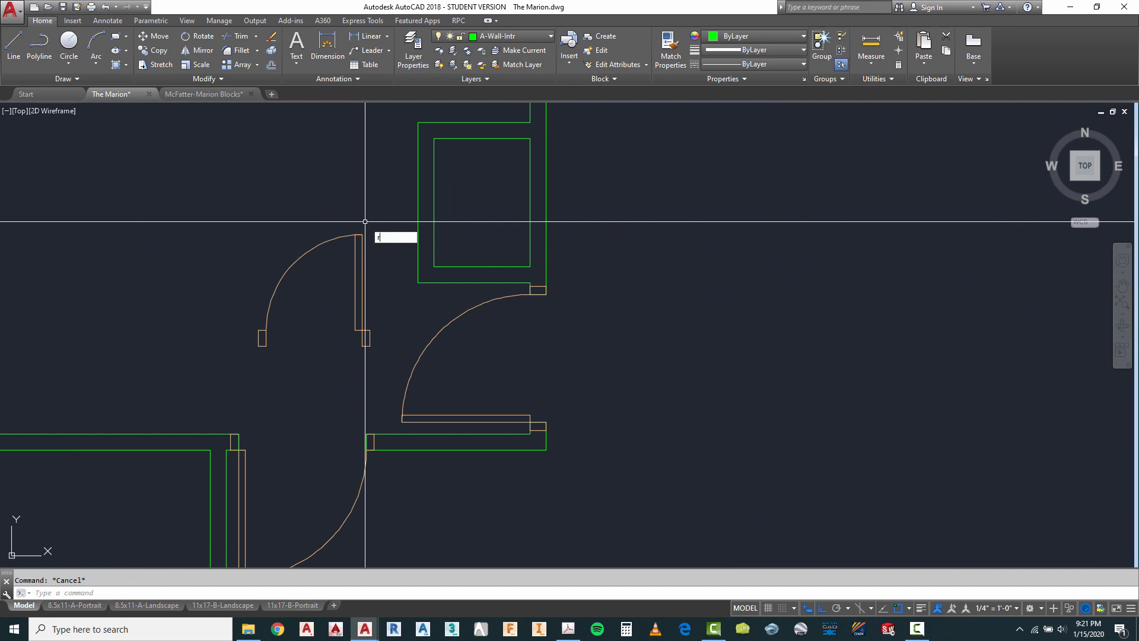
type("o")
key("Return")
left_click(388, 242)
left_click(331, 224)
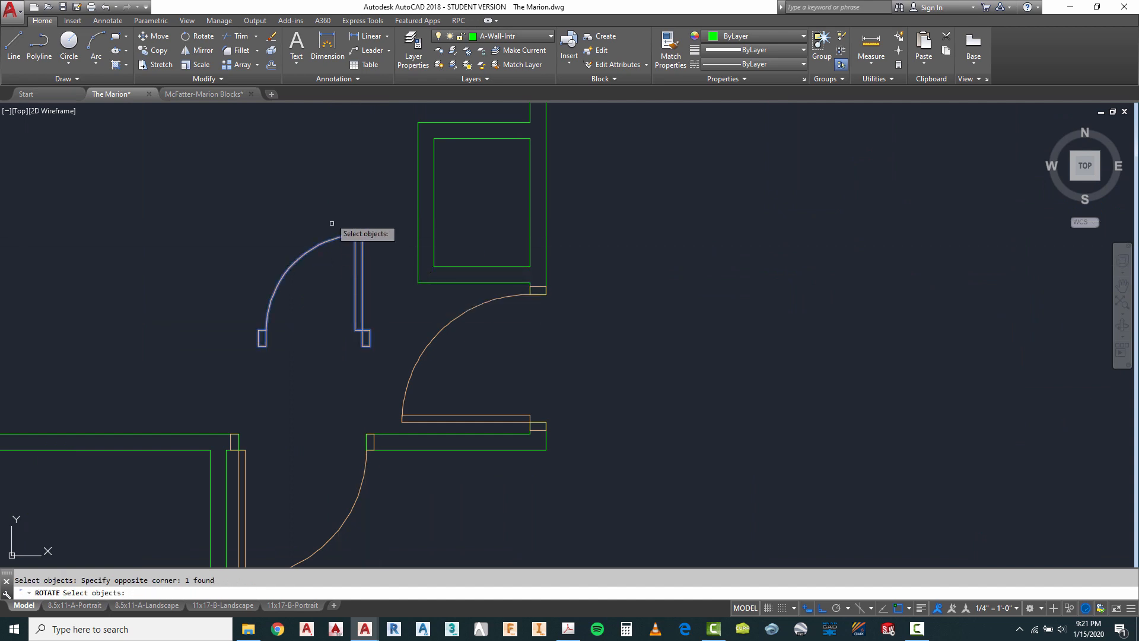
key("Return")
left_click(327, 210)
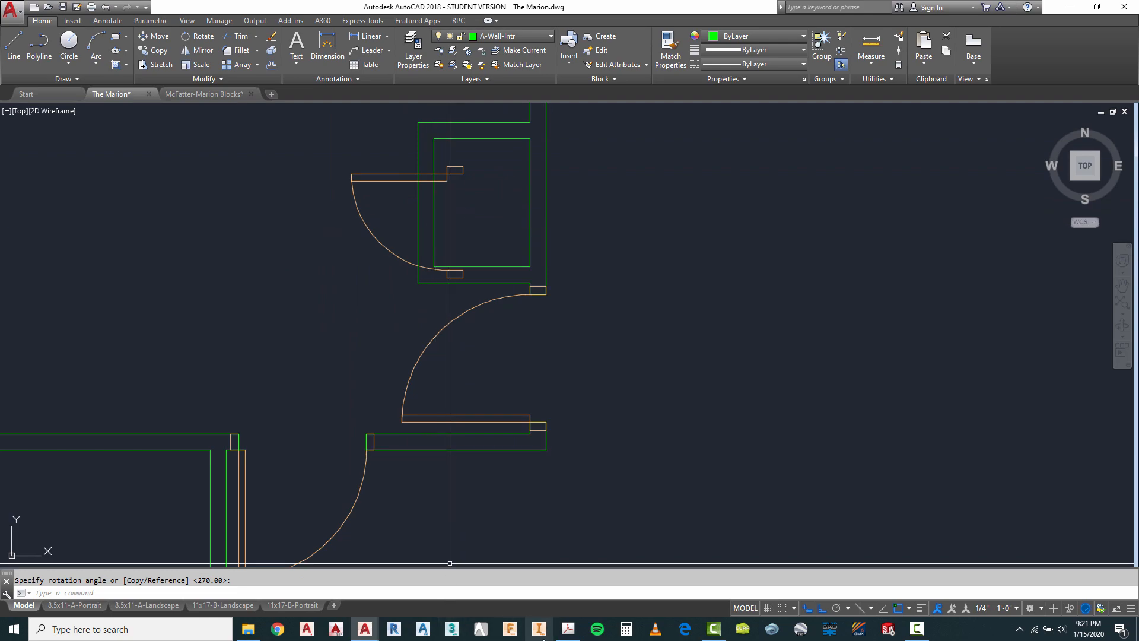
Check the pantry door type in Marion Red Lines.pdf and erase the rotated swing door copy from The Marion.dwg.
left_click(567, 629)
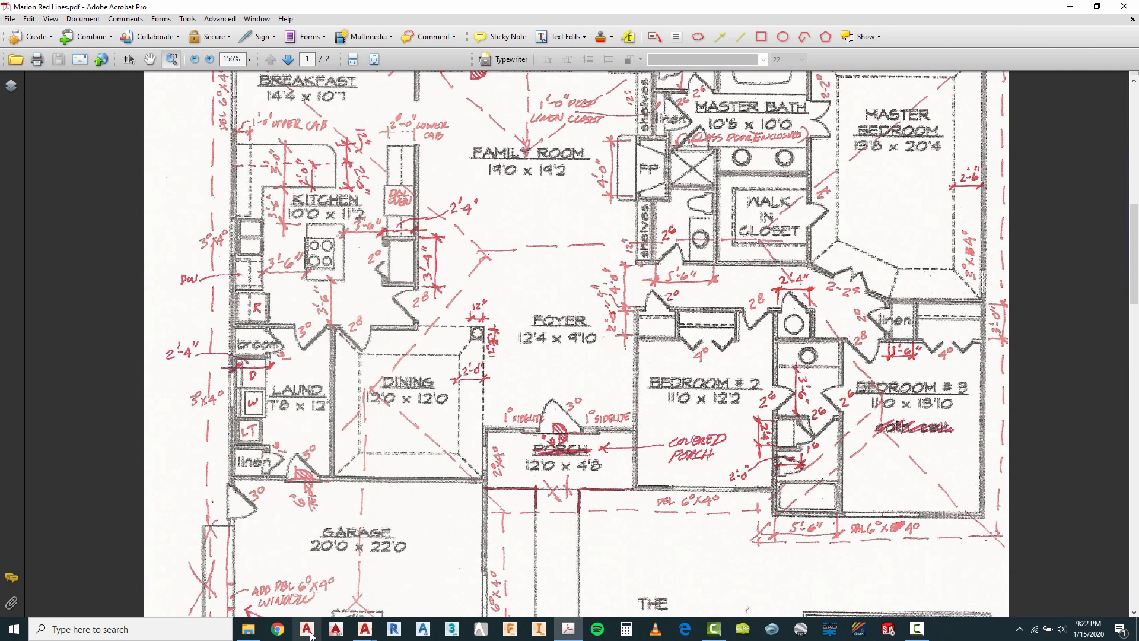
mouse_move(364, 634)
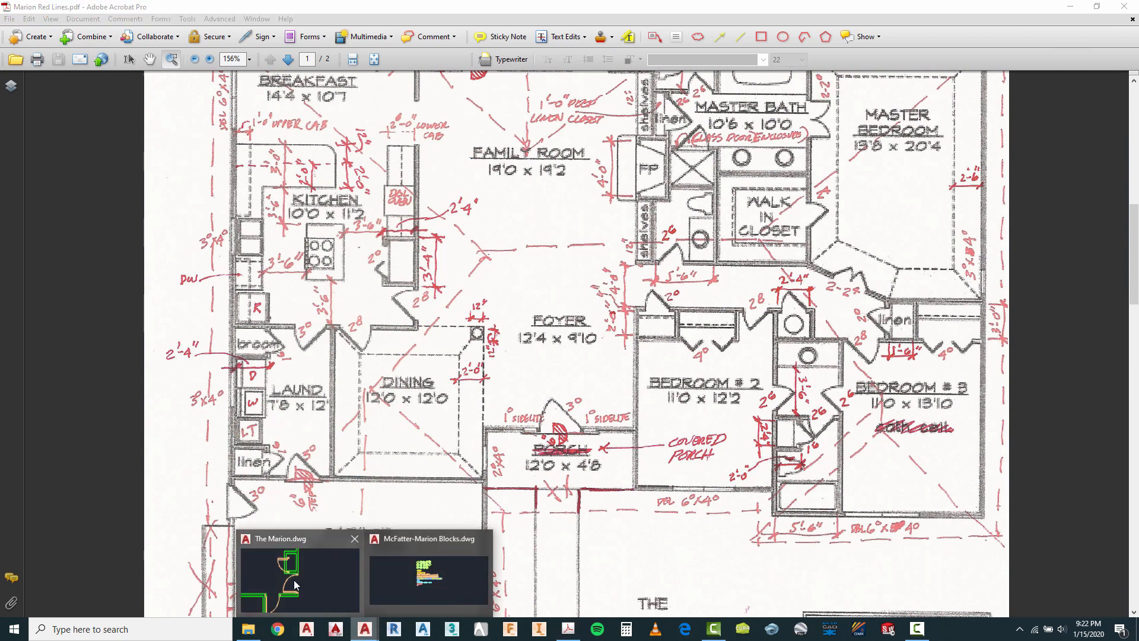
left_click(319, 568)
left_click(396, 168)
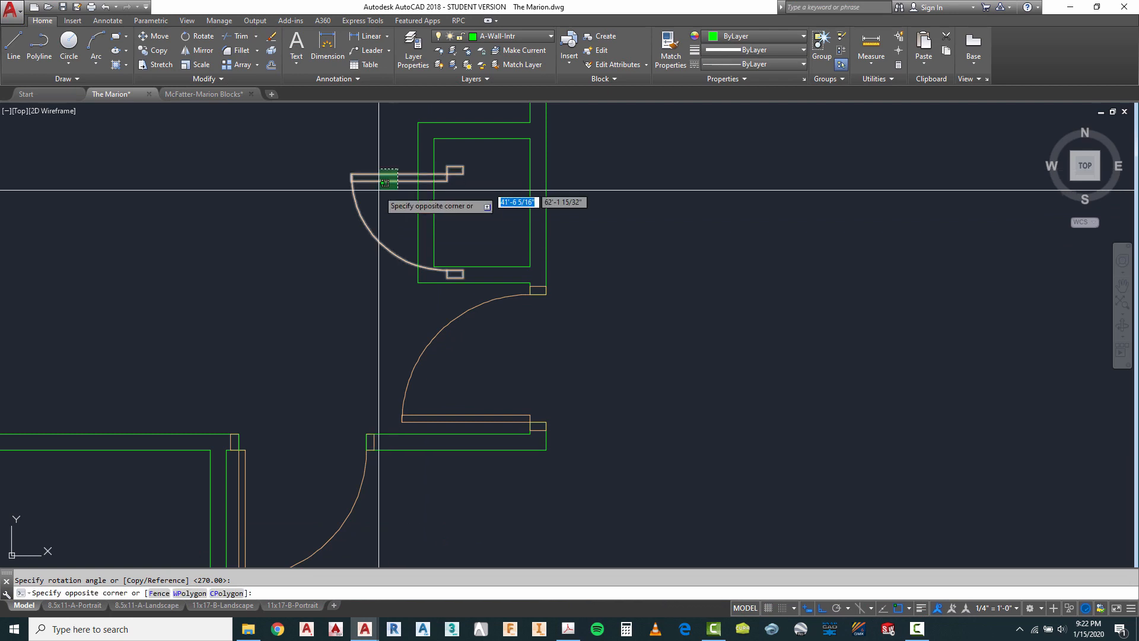
left_click(378, 190)
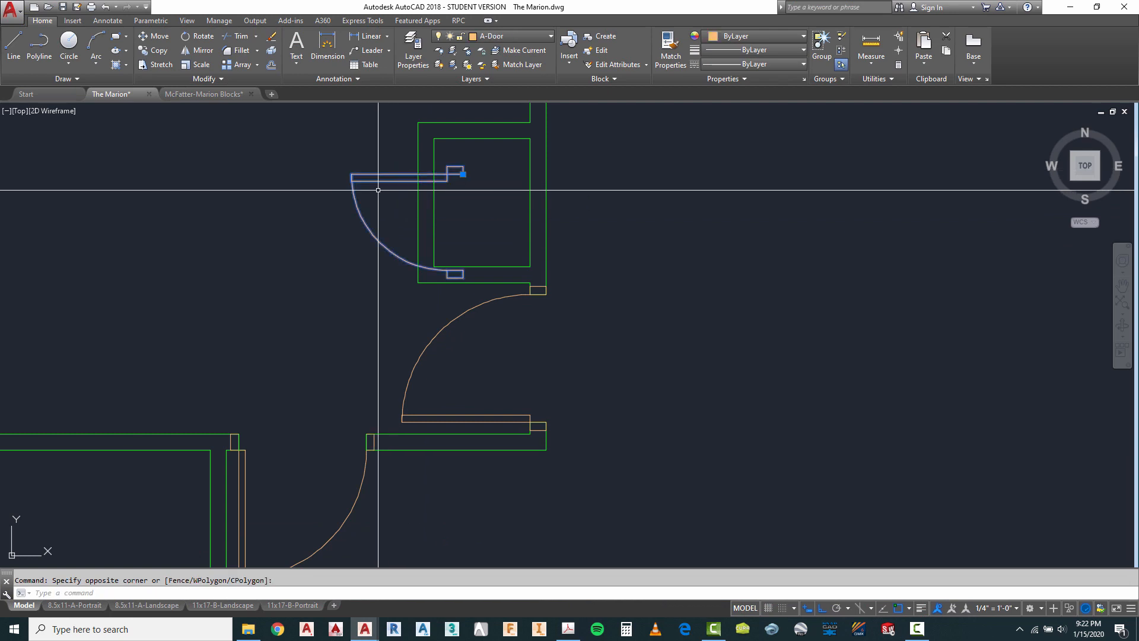
key("Delete")
Locate the bifold door blocks beside the floor plan and check the pantry door size in Marion Red Lines.pdf.
scroll(377, 241, "down", 6)
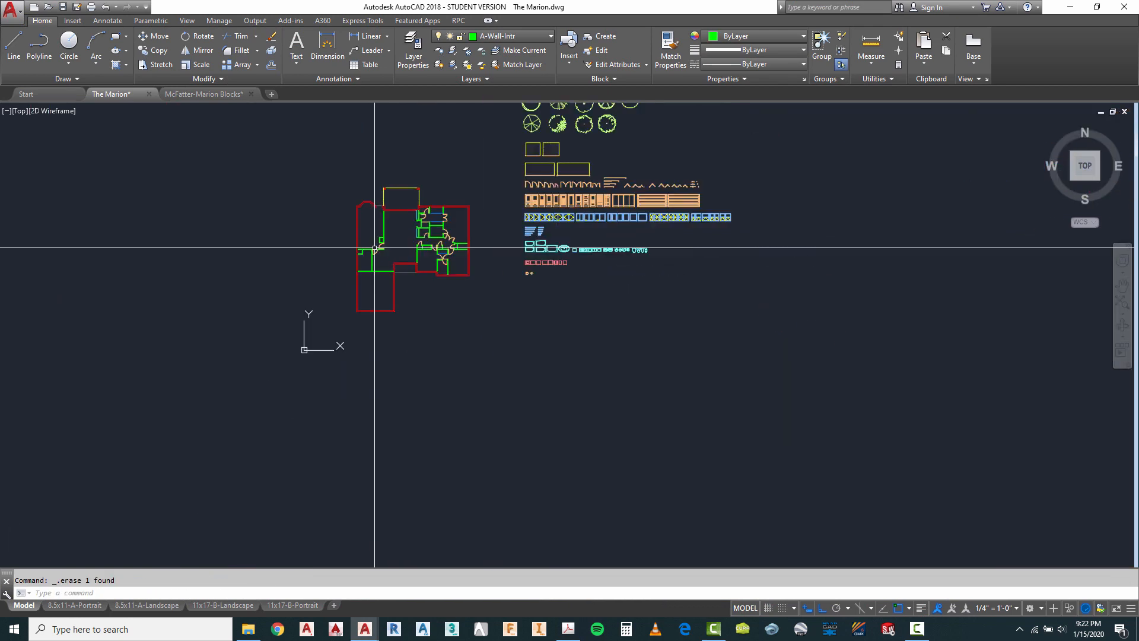
scroll(684, 240, "up", 10)
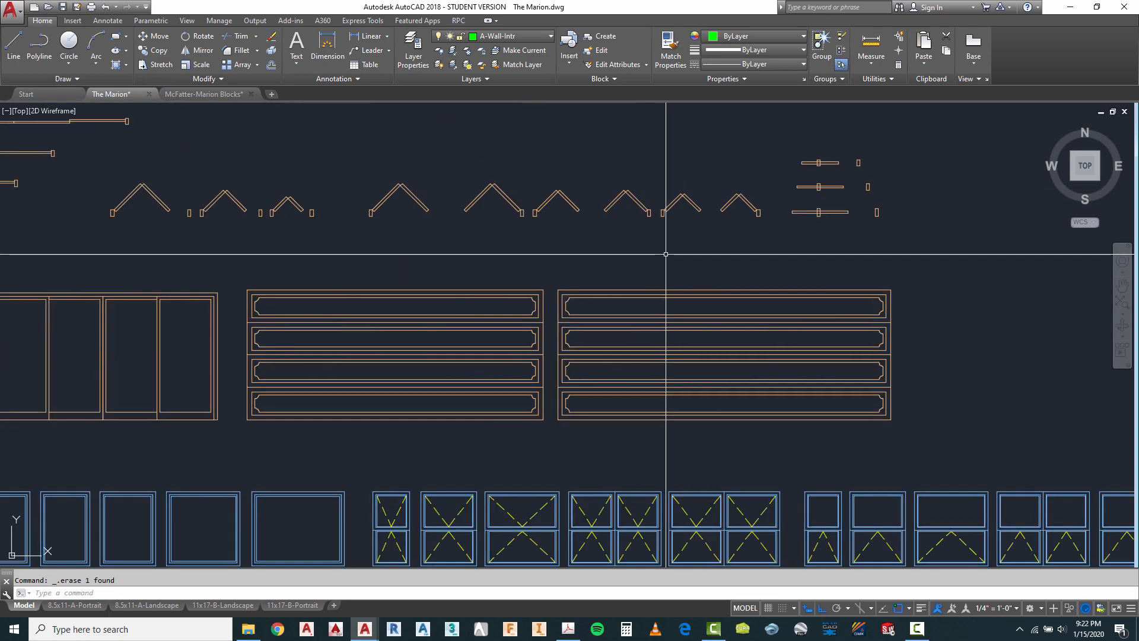
scroll(632, 234, "up", 2)
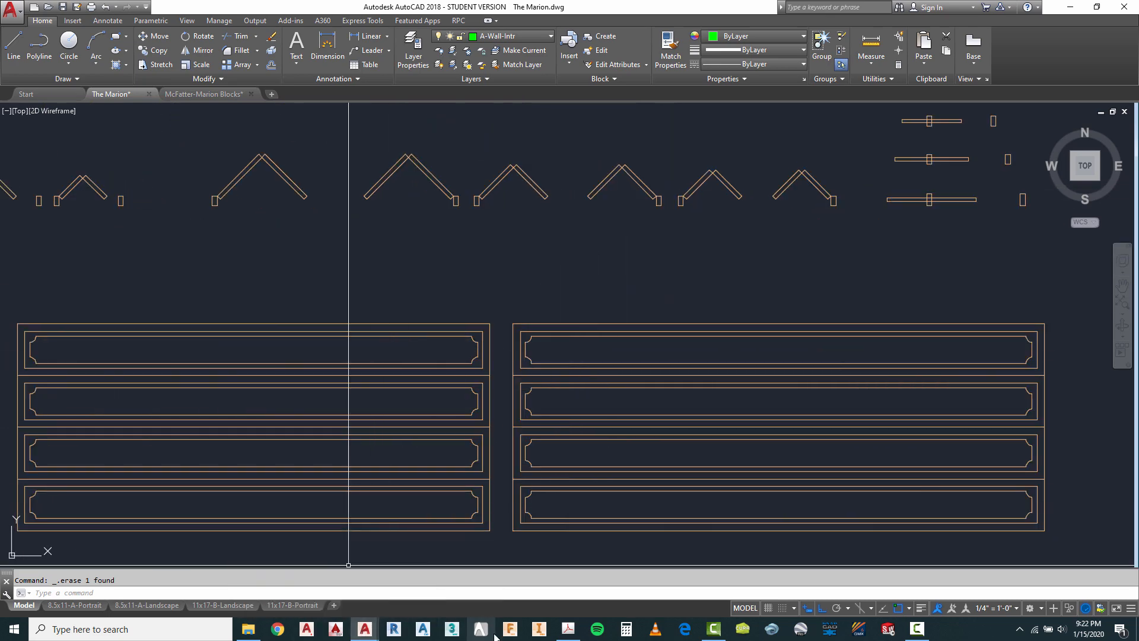
left_click(563, 629)
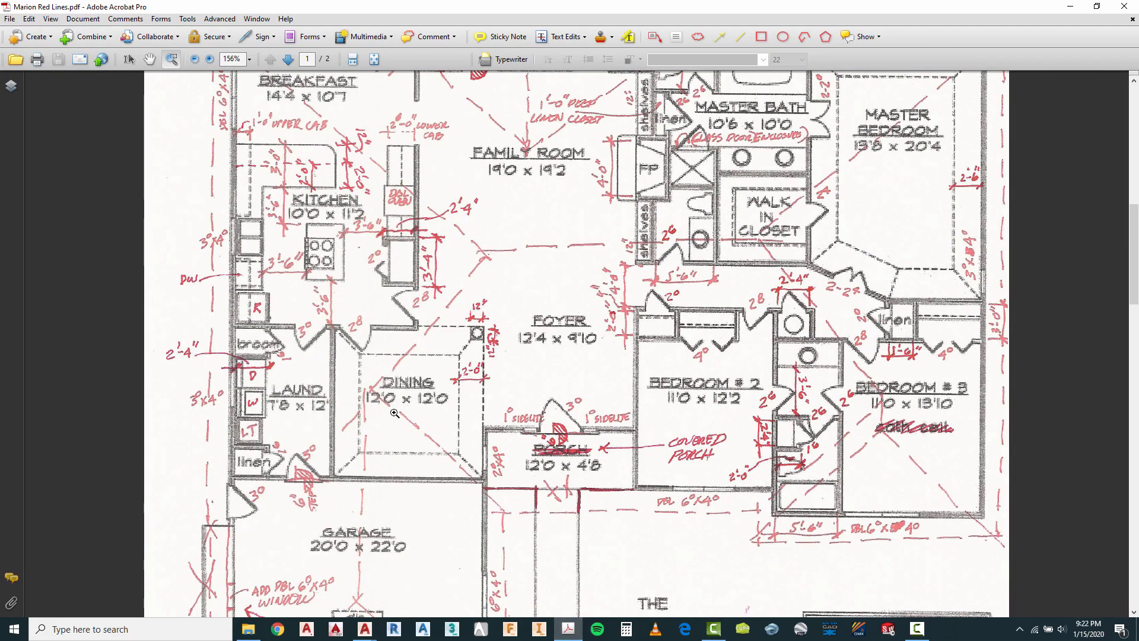
mouse_move(363, 630)
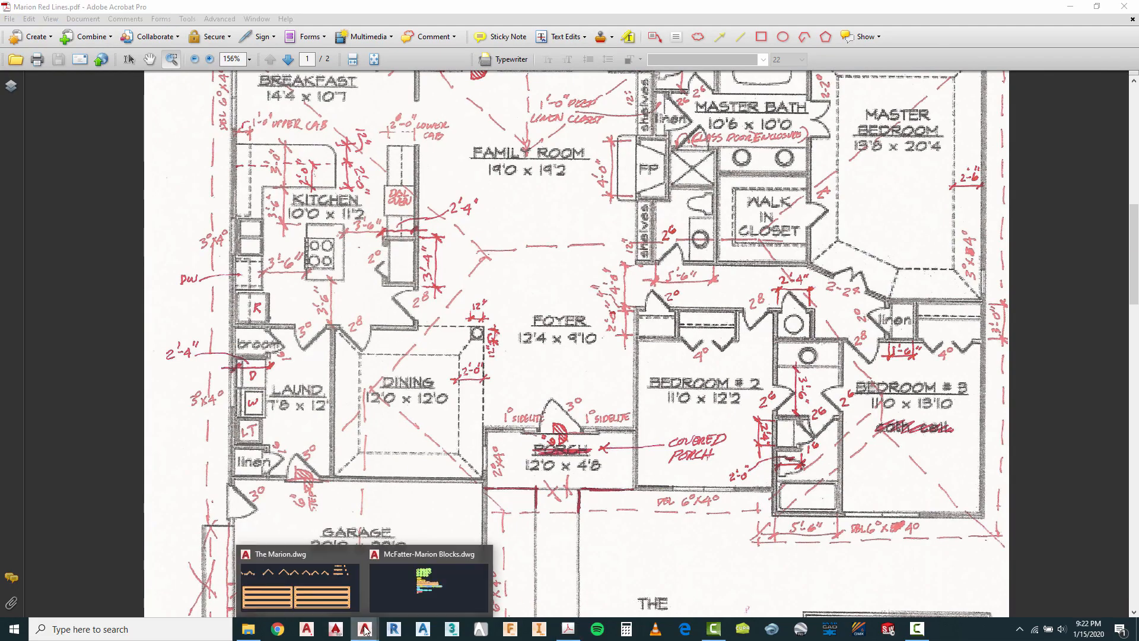
left_click(297, 582)
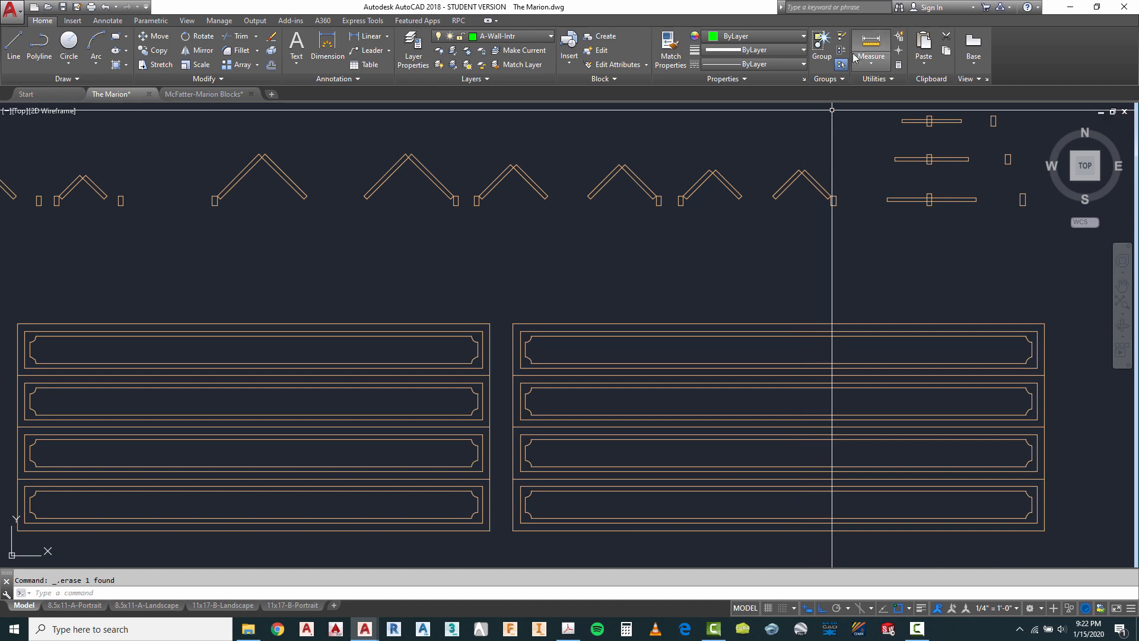
Measure the clear width between the jambs of the middle bifold door in the first group of three.
left_click(867, 53)
scroll(768, 226, "down", 4)
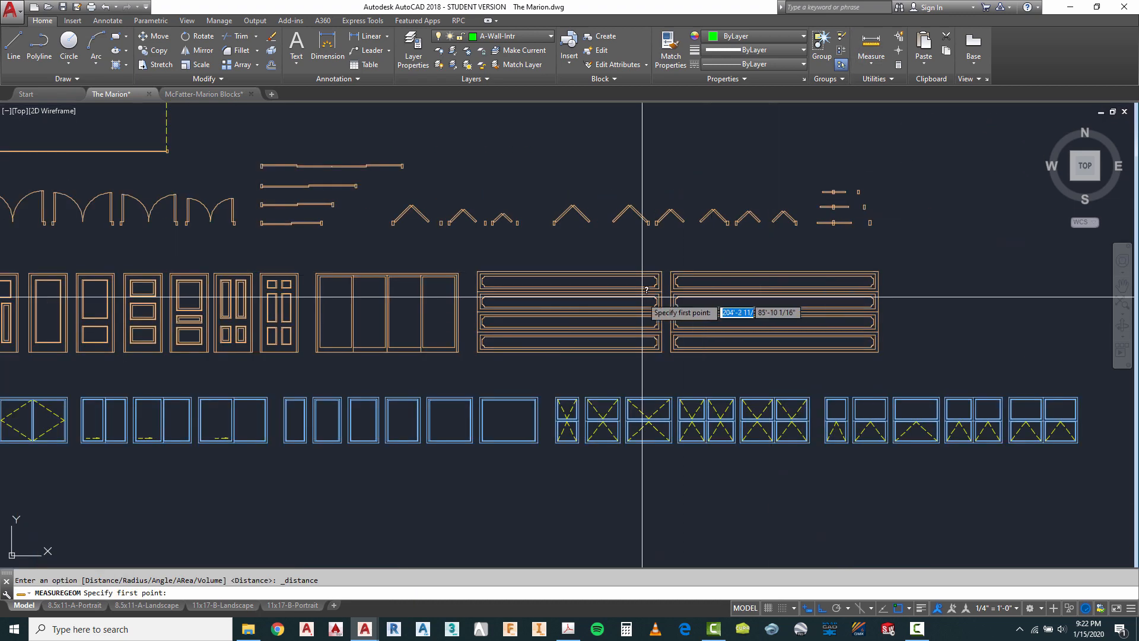
scroll(478, 205, "up", 6)
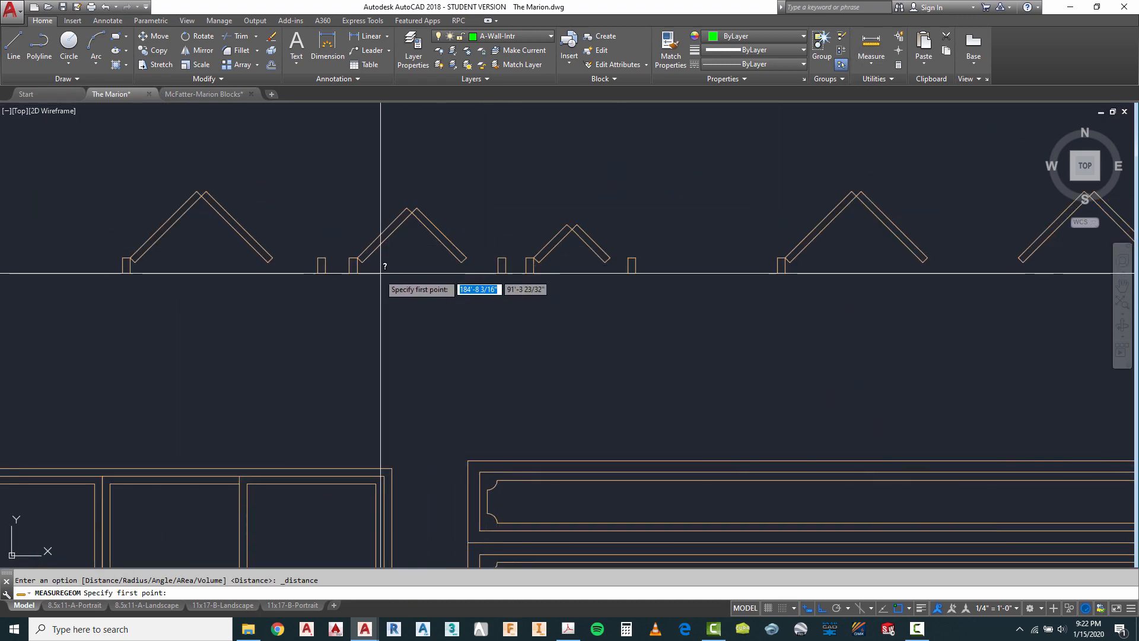
left_click(358, 273)
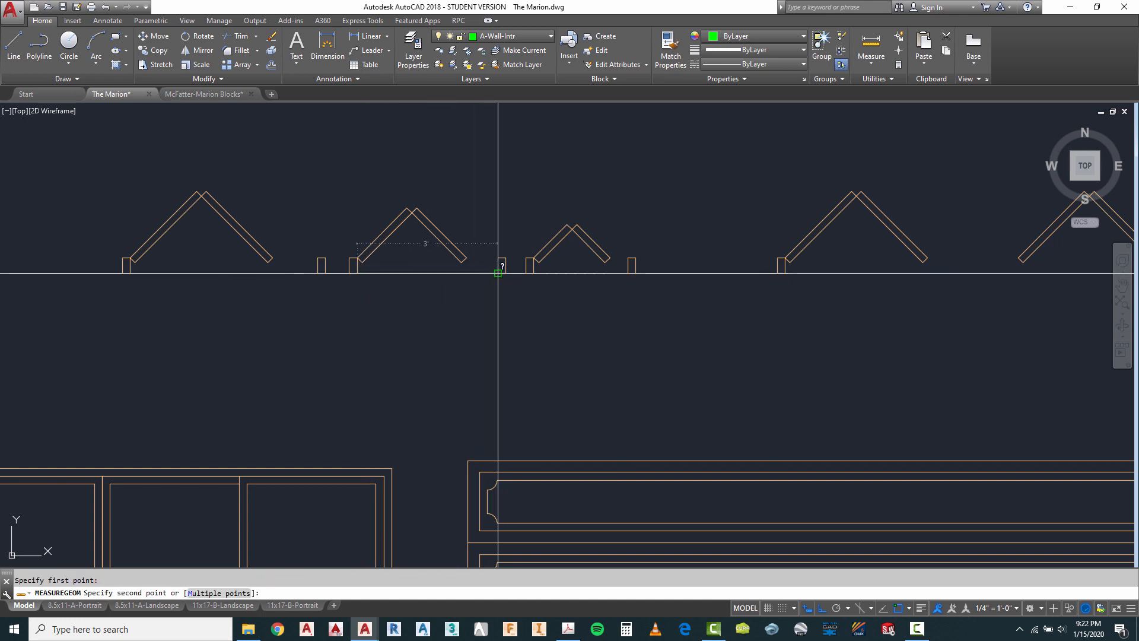
key("Escape")
Measure the clear width between the jambs of the smallest bifold door in the same group.
right_click(579, 293)
left_click(594, 302)
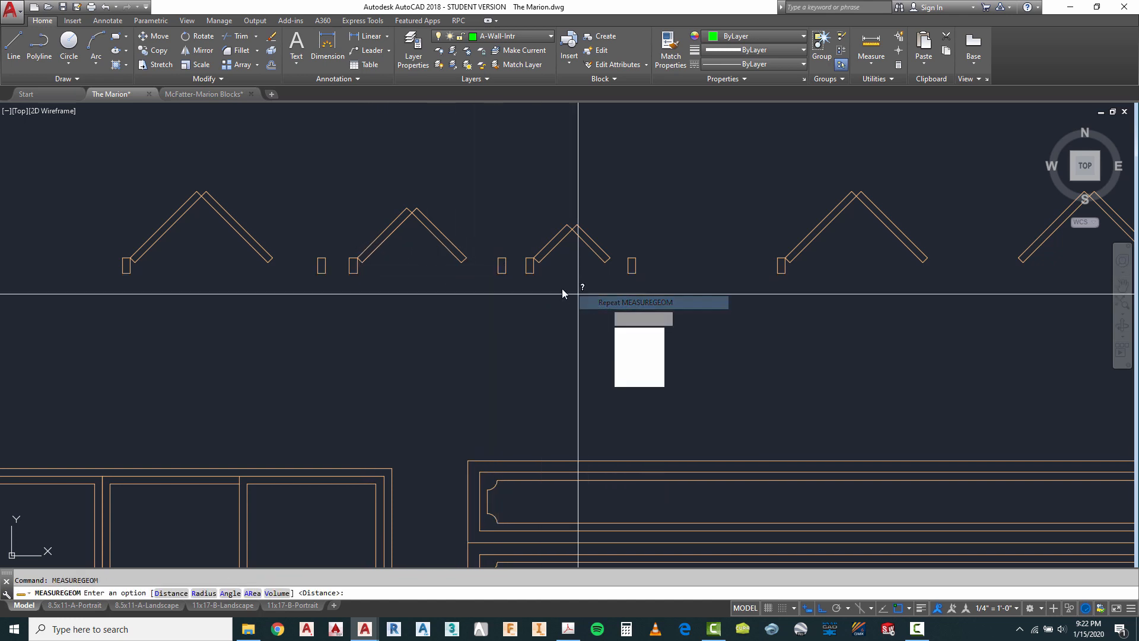
left_click(653, 334)
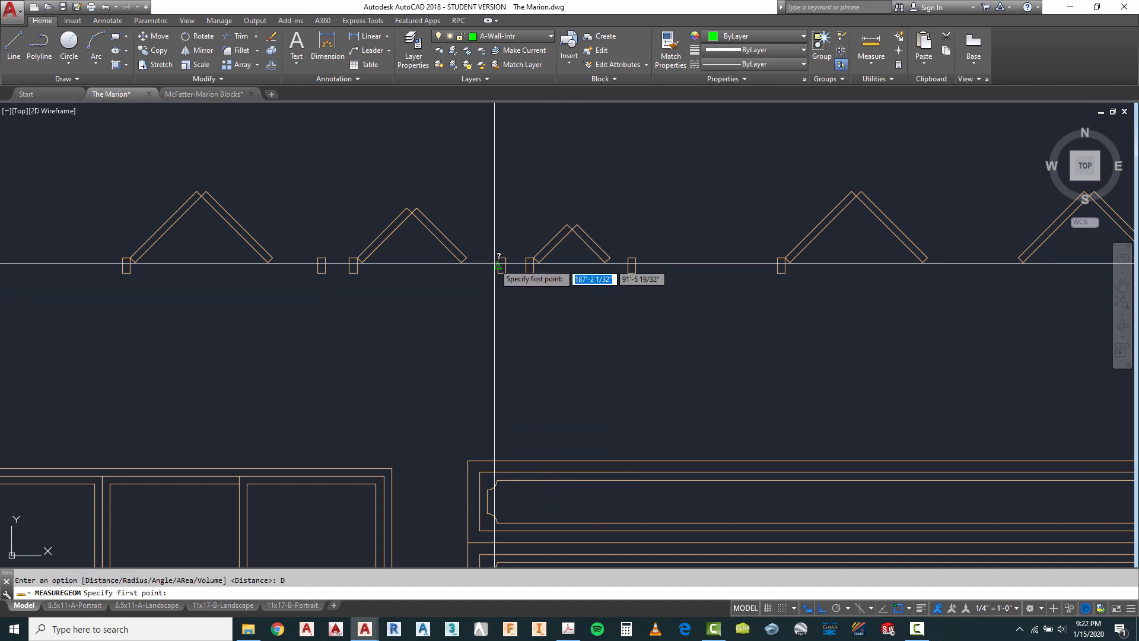
left_click(534, 273)
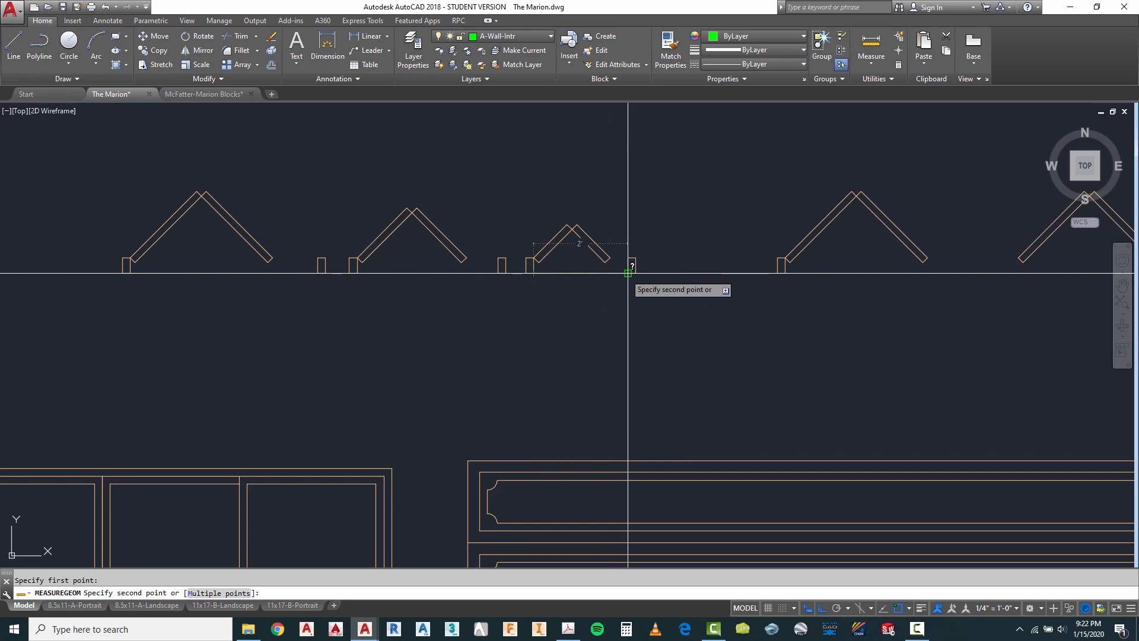
key("Escape")
Copy the smallest bifold door of the first group of three to the open area beside the pantry in the kitchen.
scroll(629, 276, "down", 5)
type("c")
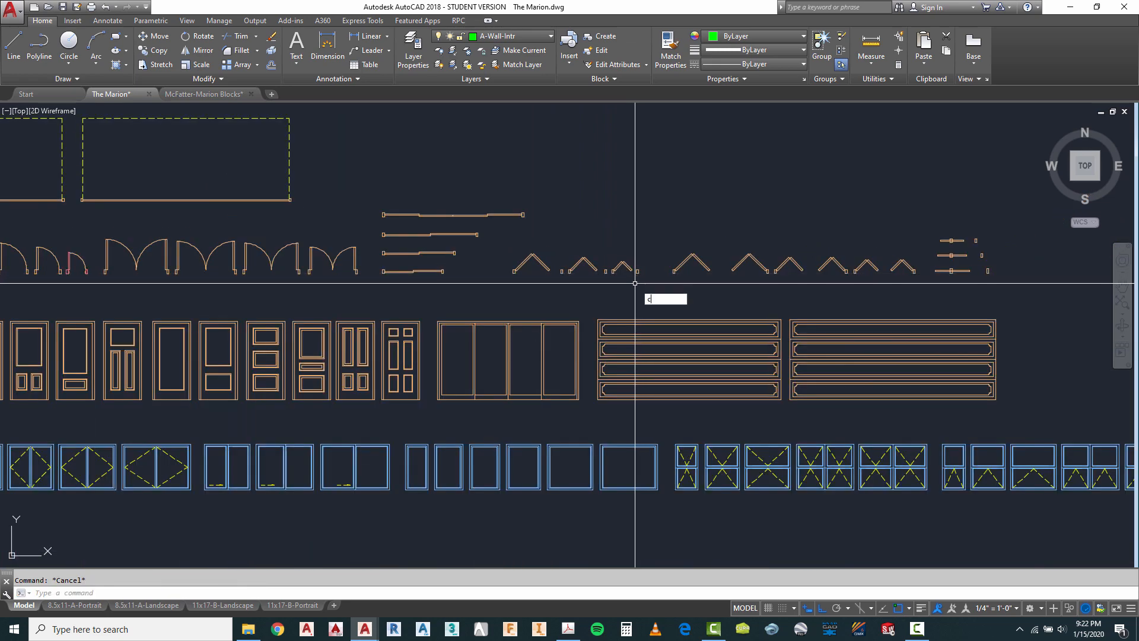
type("t o")
key("Return")
left_click(640, 260)
left_click(619, 292)
key("Return")
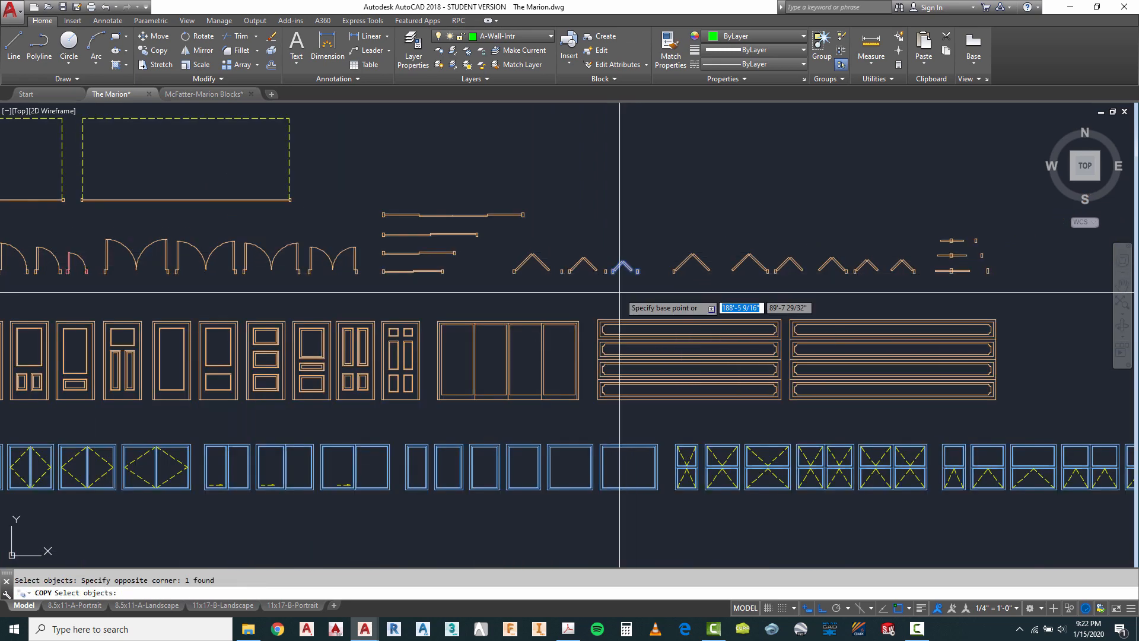
left_click(620, 292)
scroll(593, 296, "down", 5)
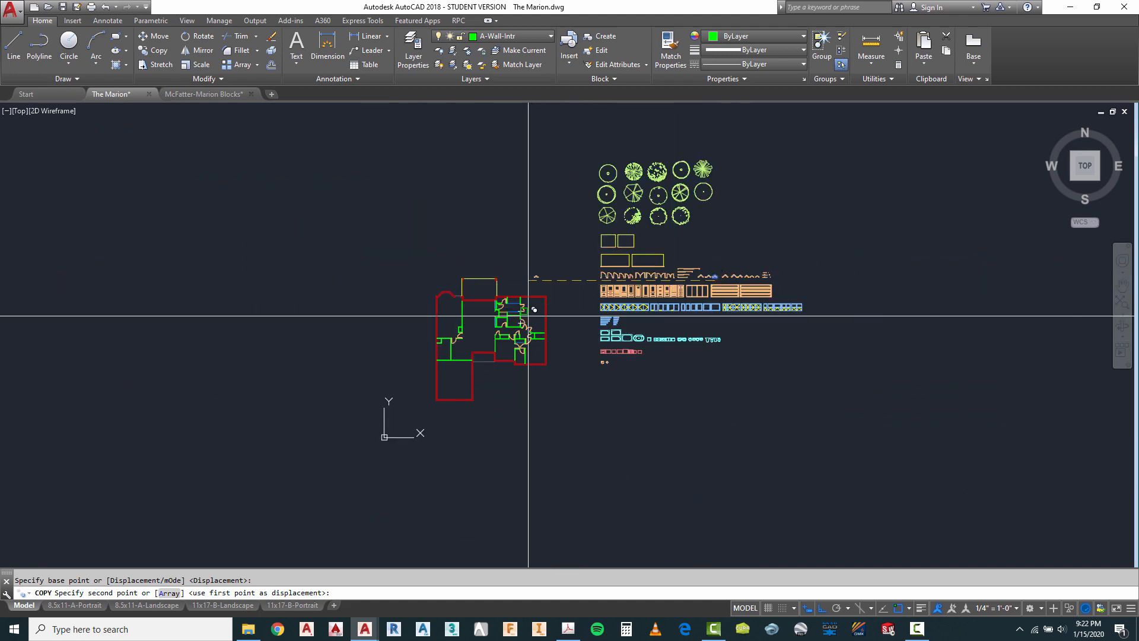
scroll(528, 315, "up", 6)
key("F8")
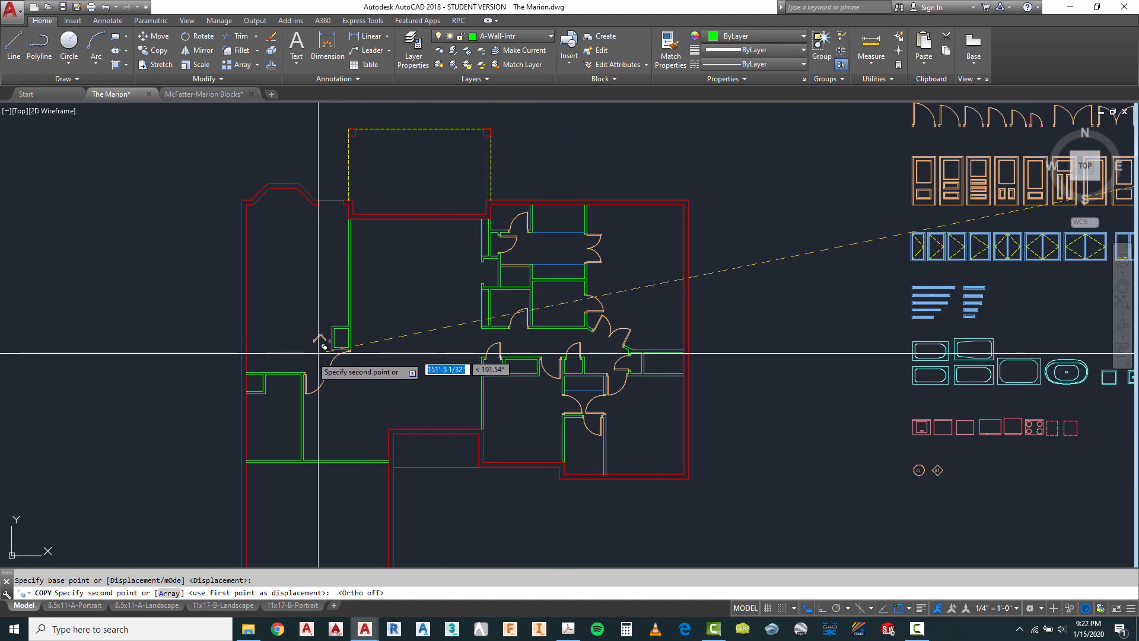
scroll(335, 340, "up", 6)
key("Escape")
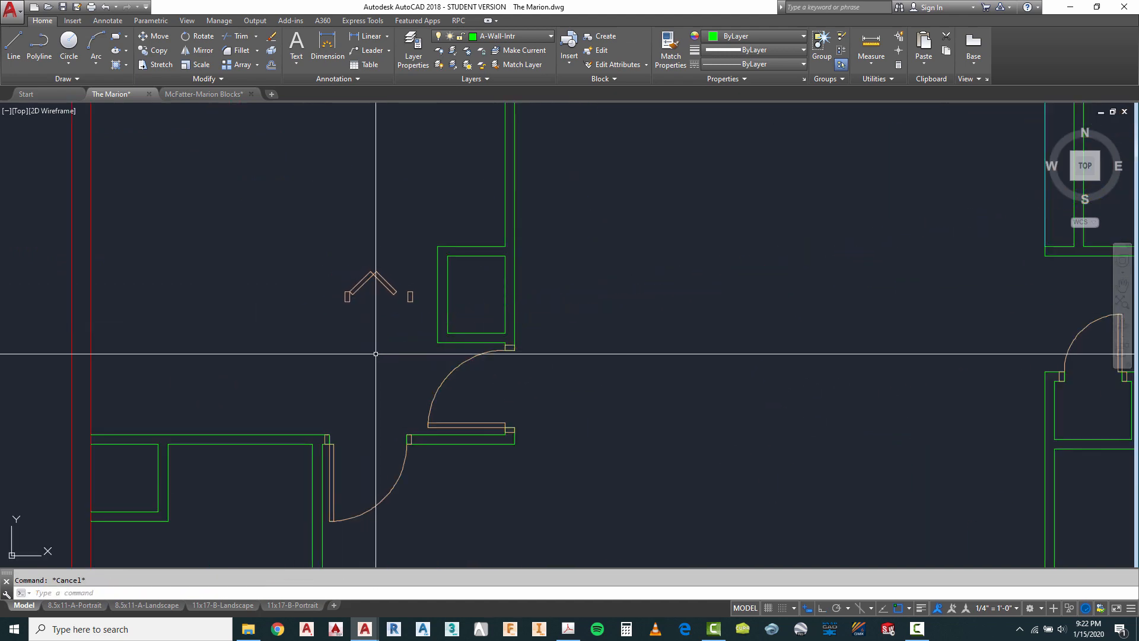
Rotate the copied bifold door 90° counterclockwise so its folding panels point away from the pantry.
type("o")
key("Return")
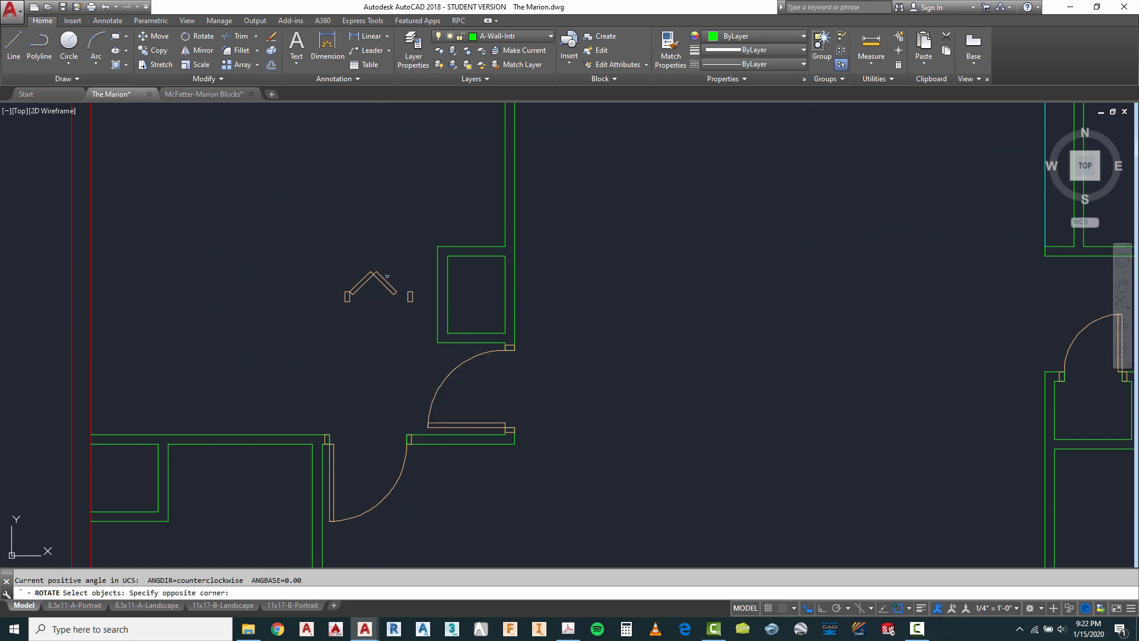
left_click(378, 304)
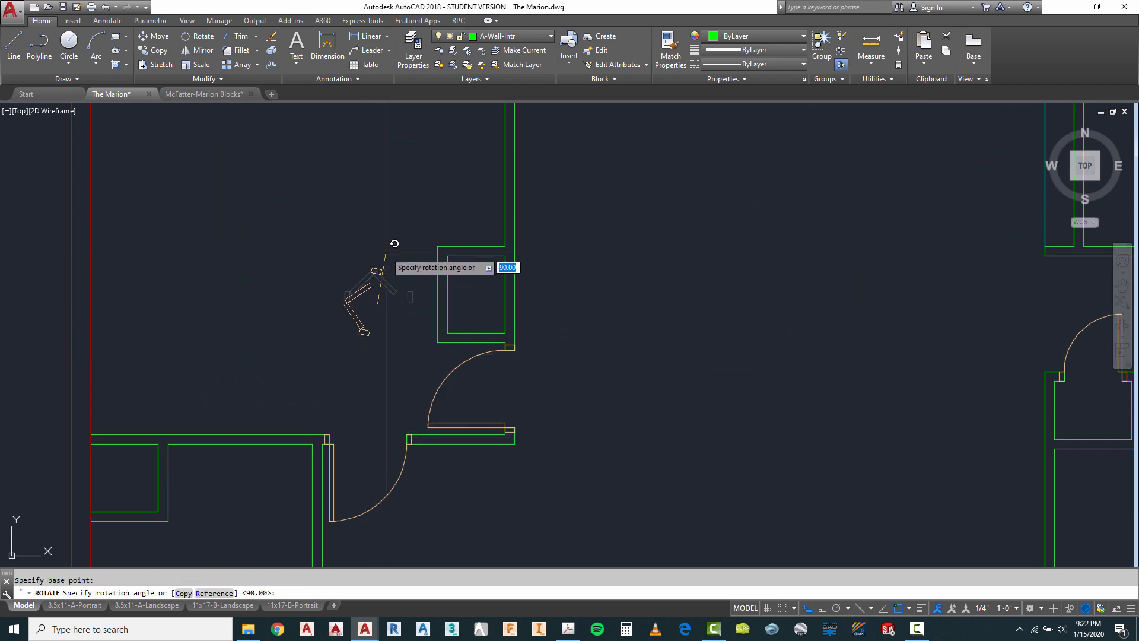
key("F8")
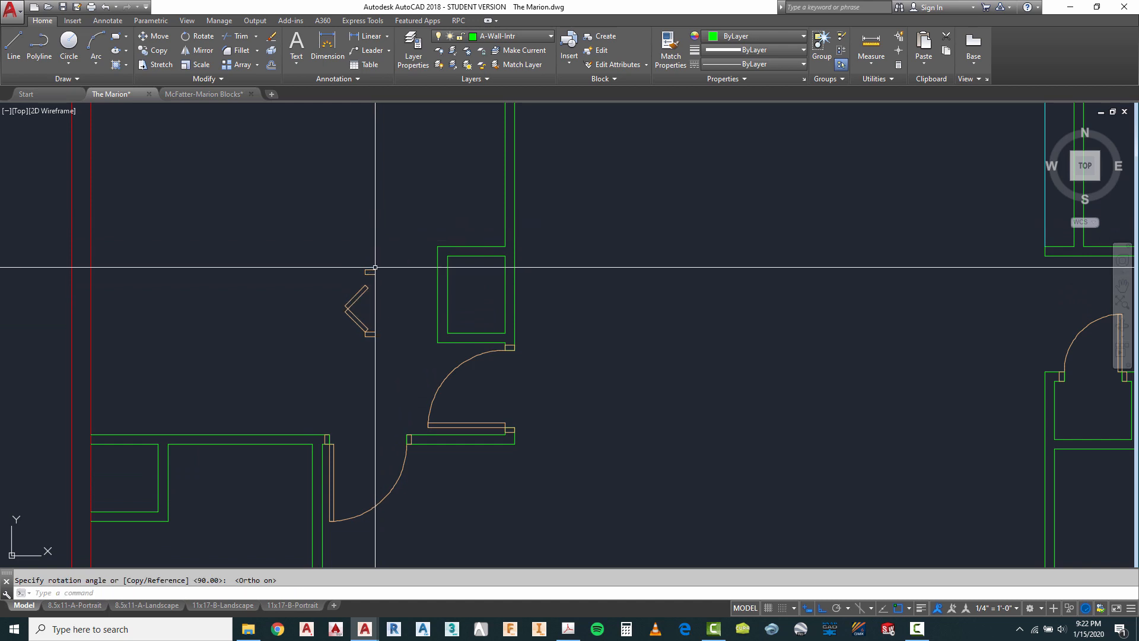
key("Escape")
Move the rotated bifold door by its lower jamb into the pantry wall, seating both jambs within the wall thickness.
scroll(356, 330, "up", 2)
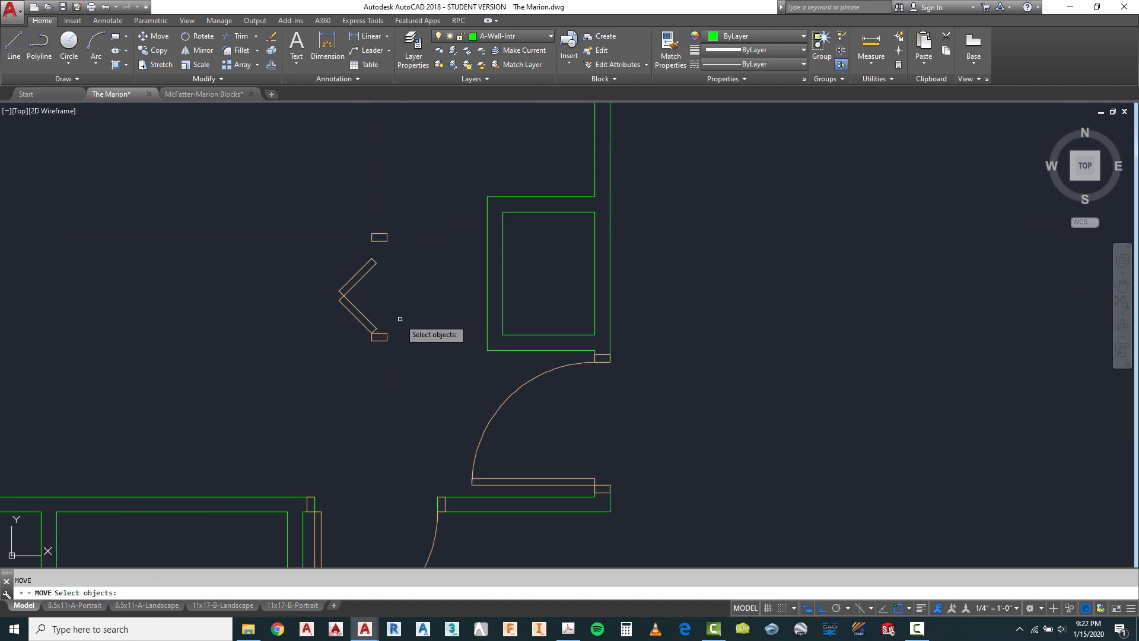
left_click_drag(400, 319, 368, 350)
key("Return")
left_click(385, 333)
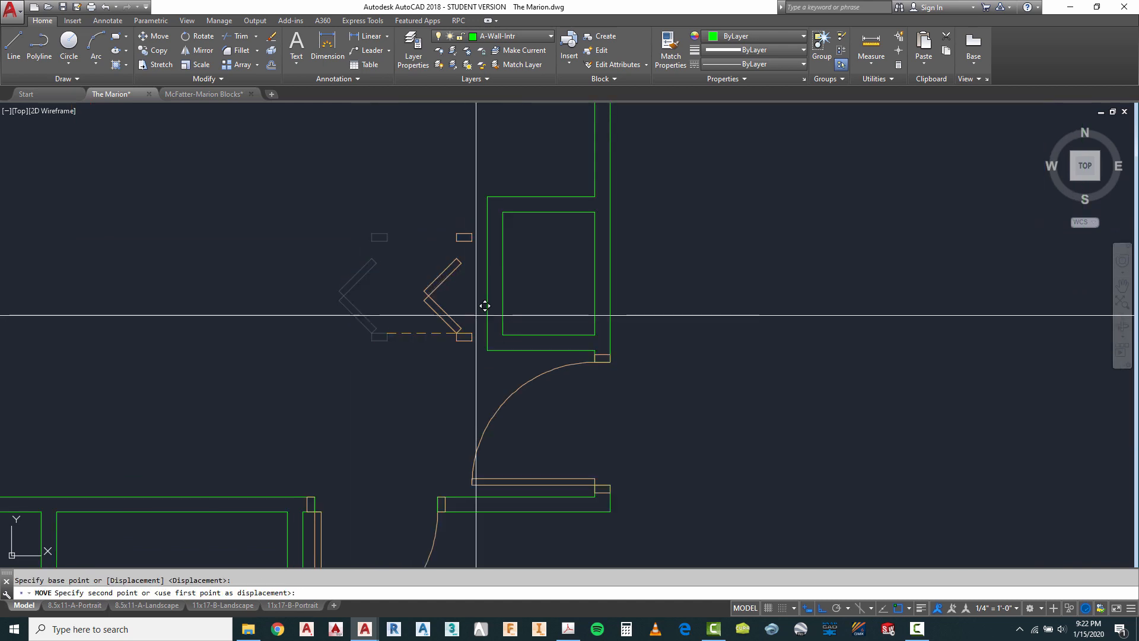
left_click(503, 323)
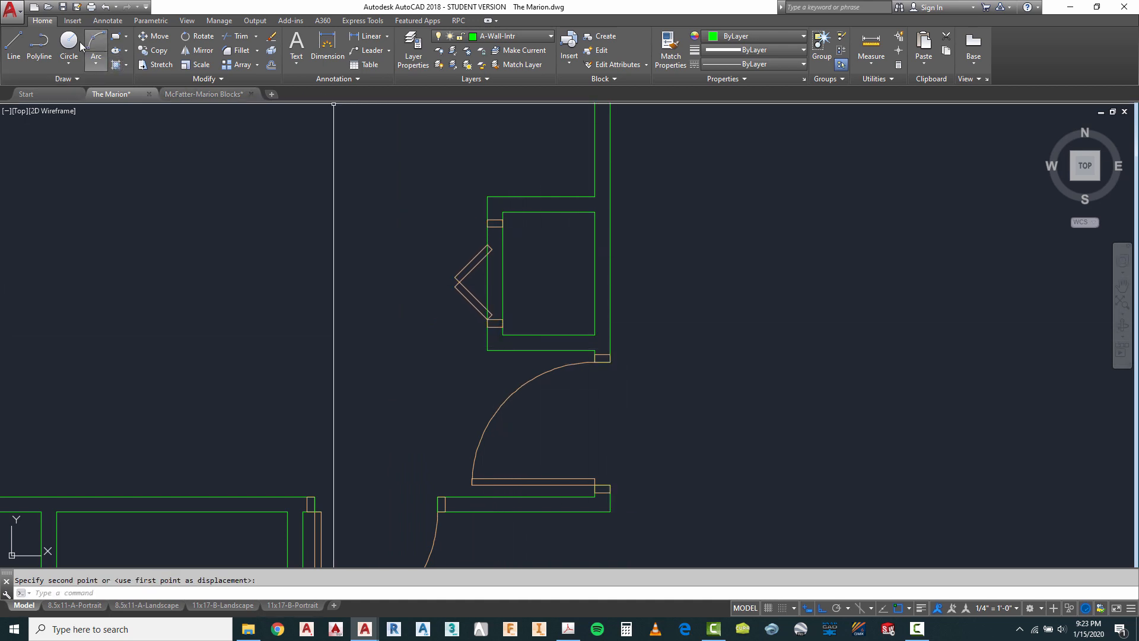
Draw closing lines across the pantry wall at both bifold jambs and trim away the wall lines between them.
left_click(13, 41)
scroll(510, 246, "up", 5)
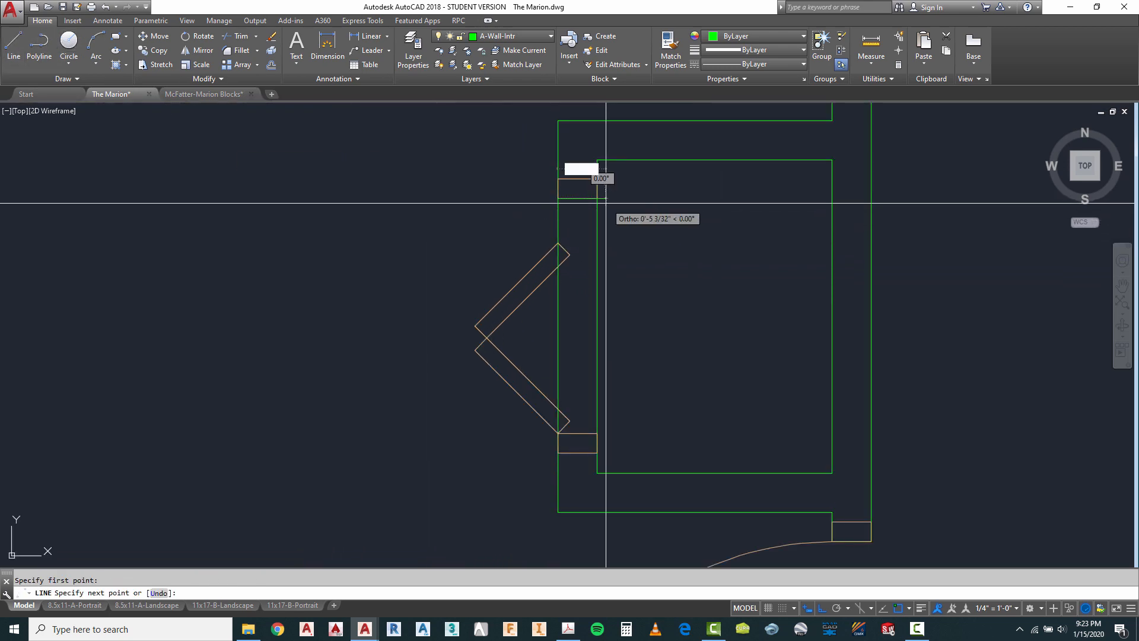
key("Escape")
key("Return")
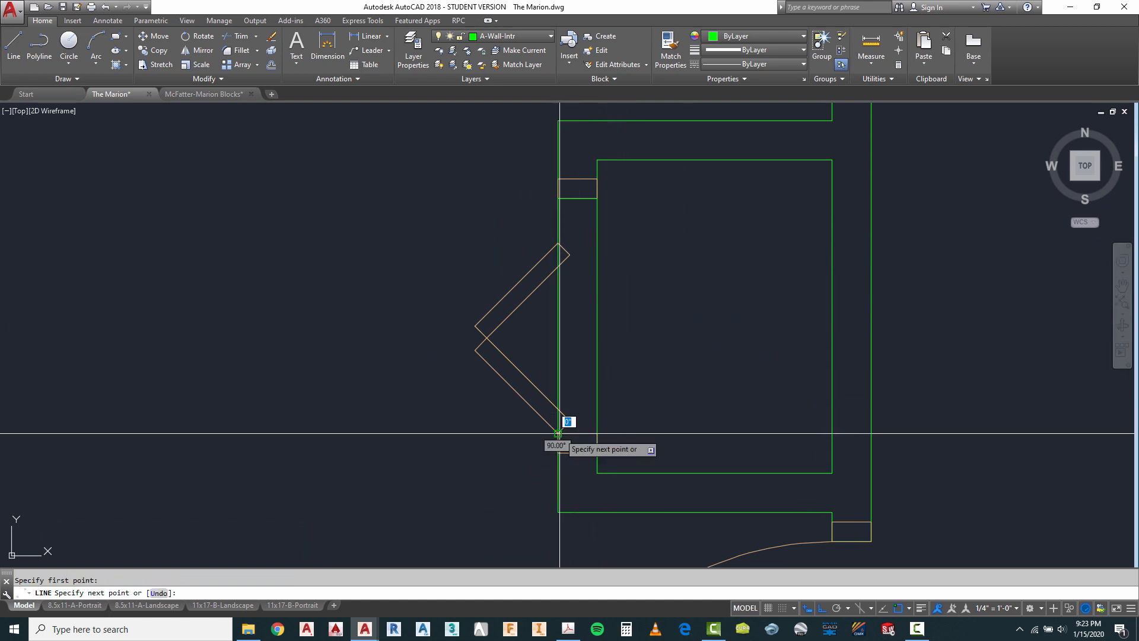
key("Escape")
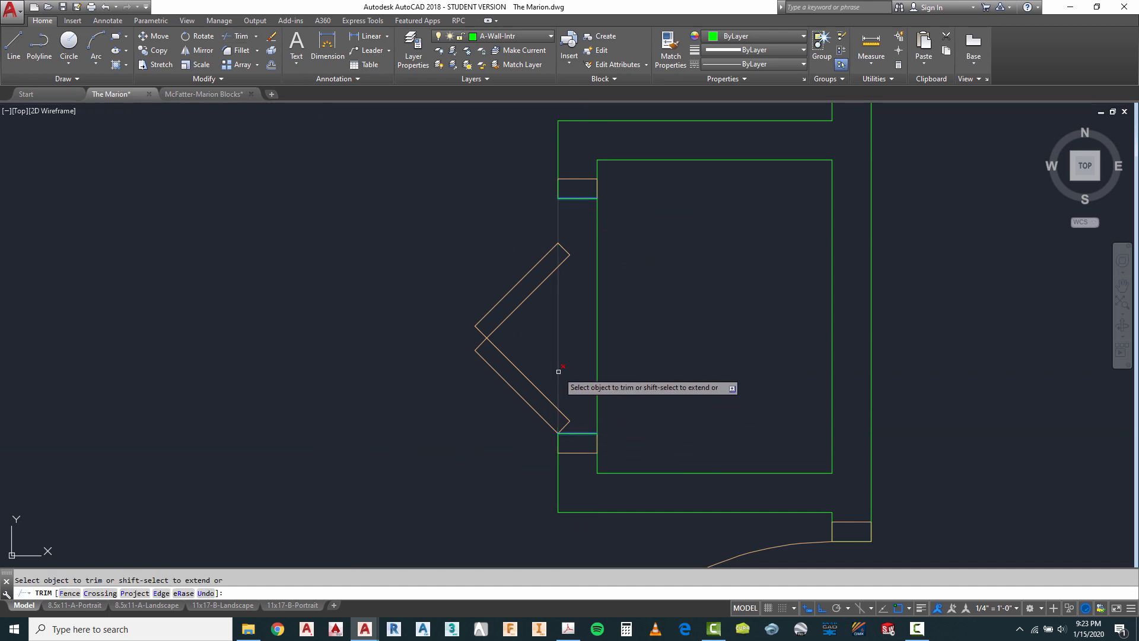
scroll(525, 262, "down", 8)
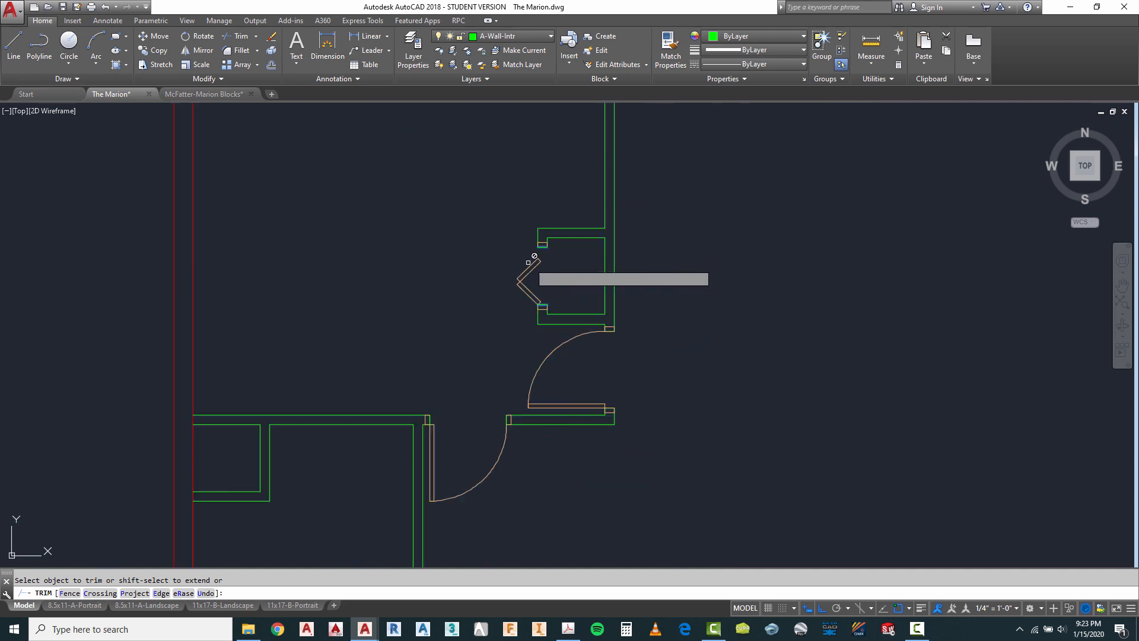
key("Escape")
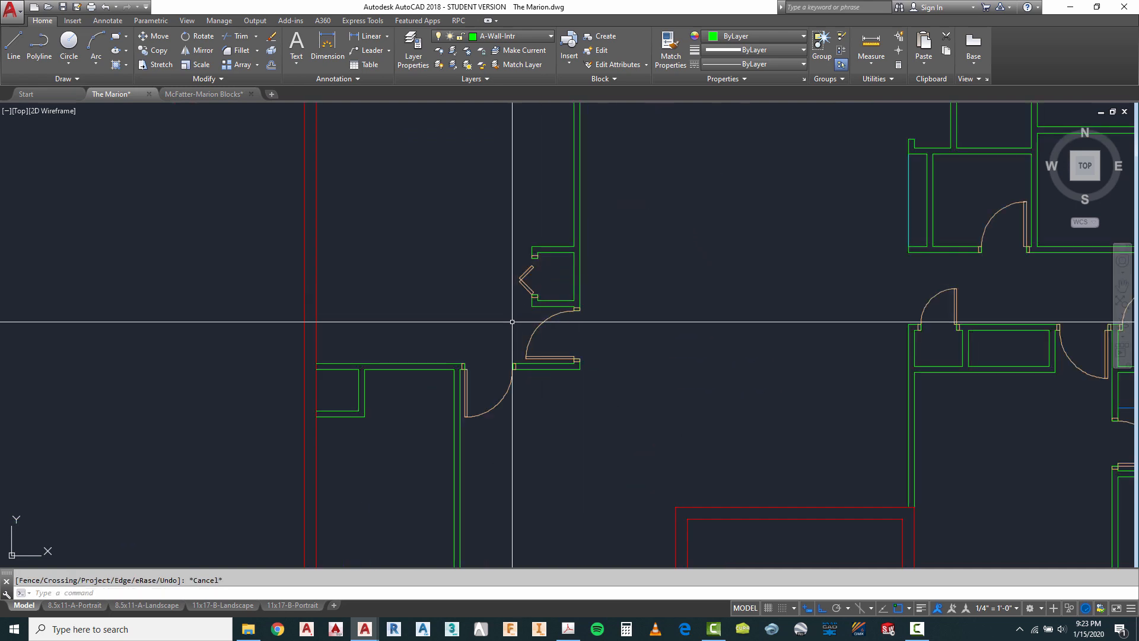
Check the laundry room door sizes and locations in Marion Red Lines.pdf and return to The Marion.dwg.
scroll(520, 332, "down", 2)
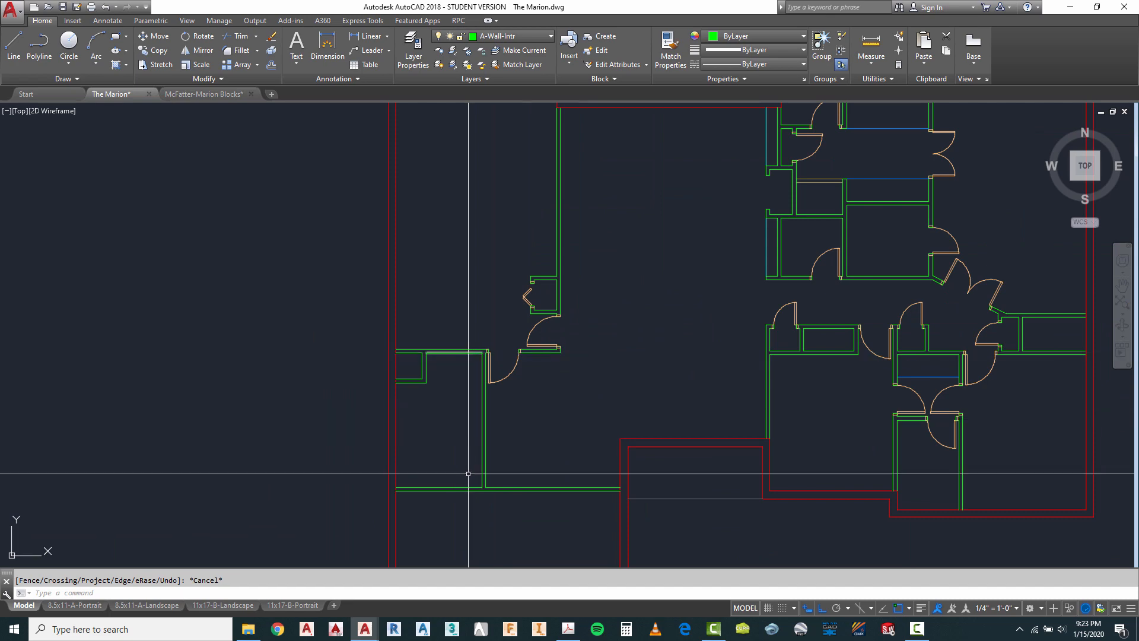
left_click(569, 634)
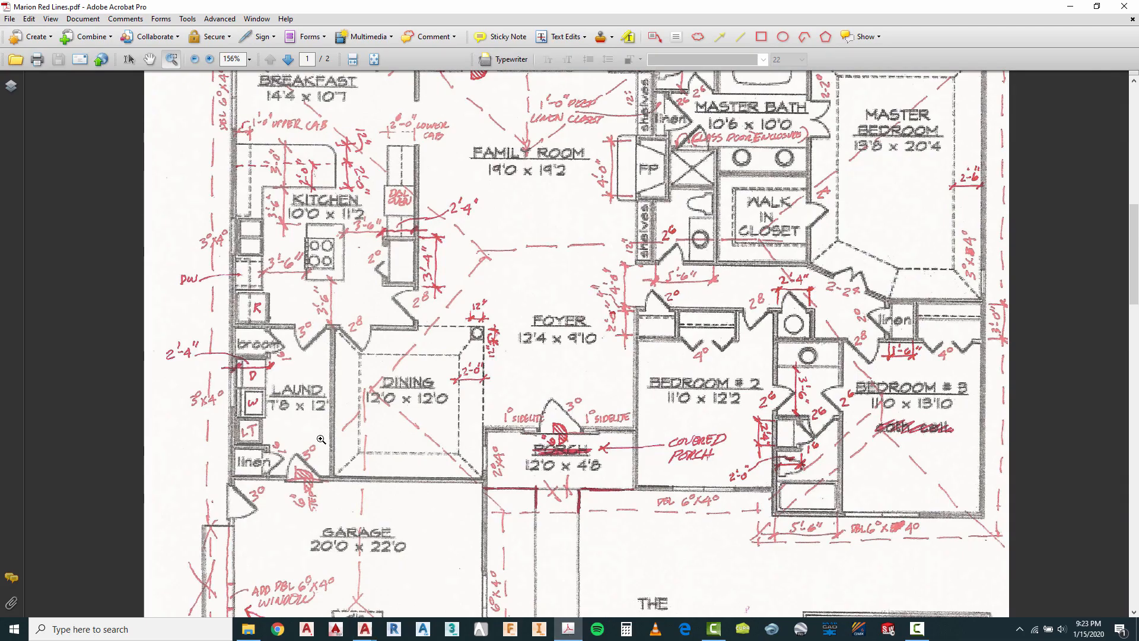
mouse_move(367, 632)
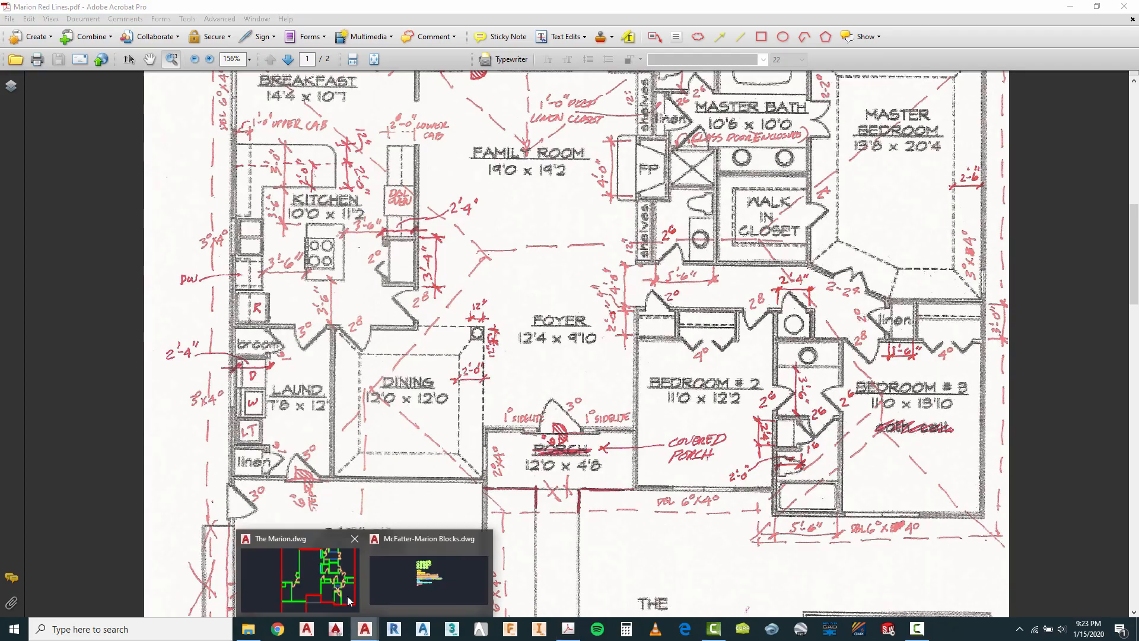
left_click(349, 577)
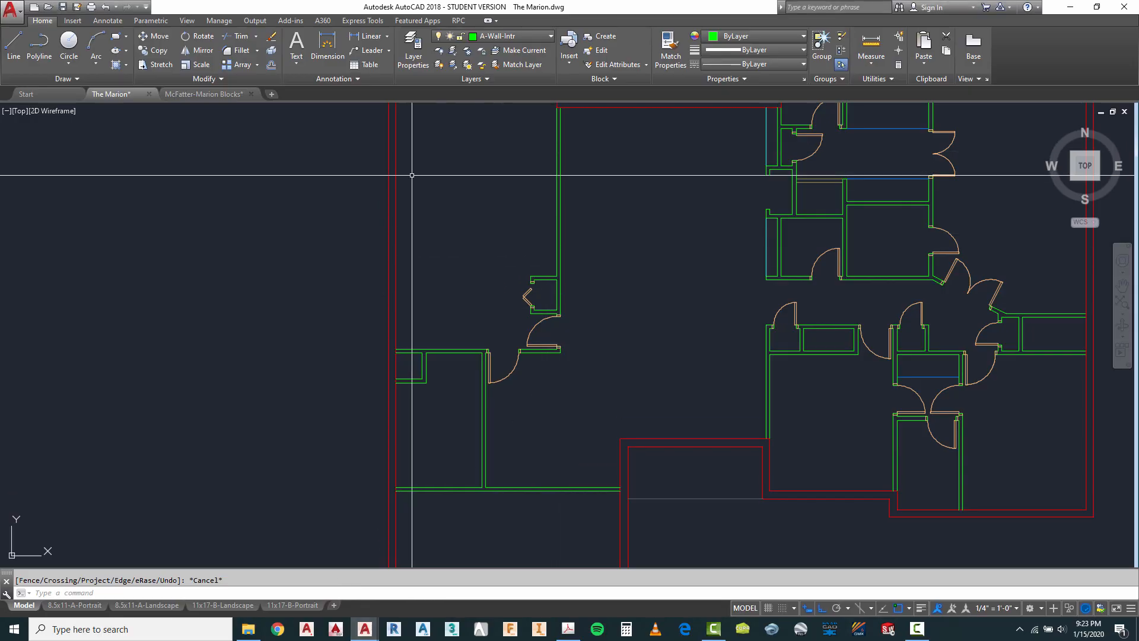
Measure the clear width between the jambs of the largest single swing door block beside the floor plan.
scroll(436, 182, "down", 6)
scroll(546, 244, "up", 6)
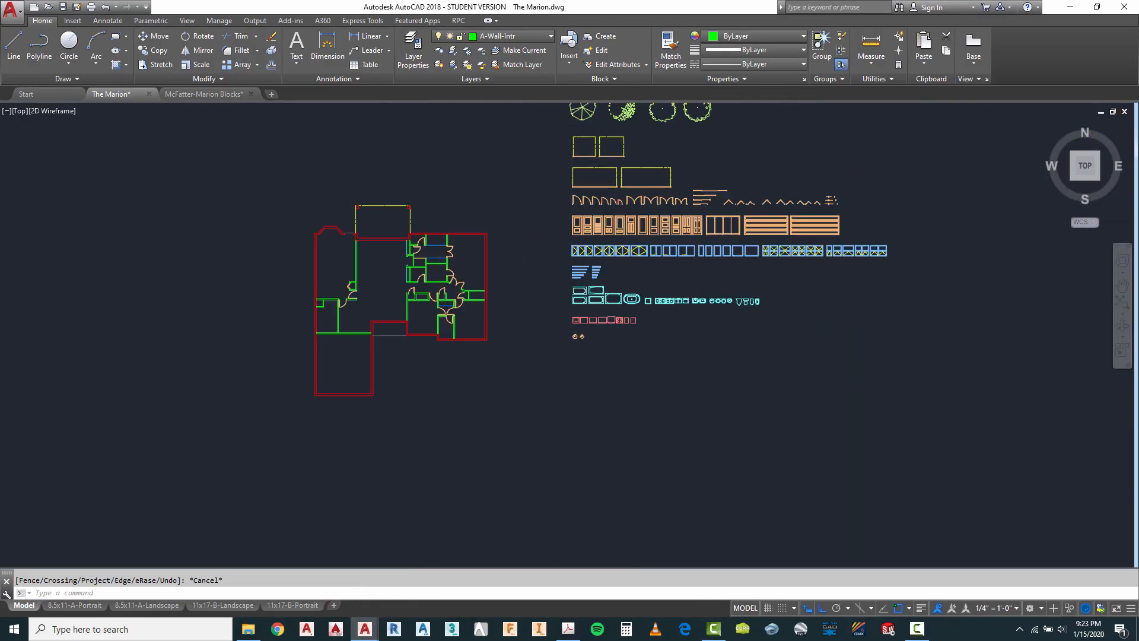
scroll(576, 202, "up", 4)
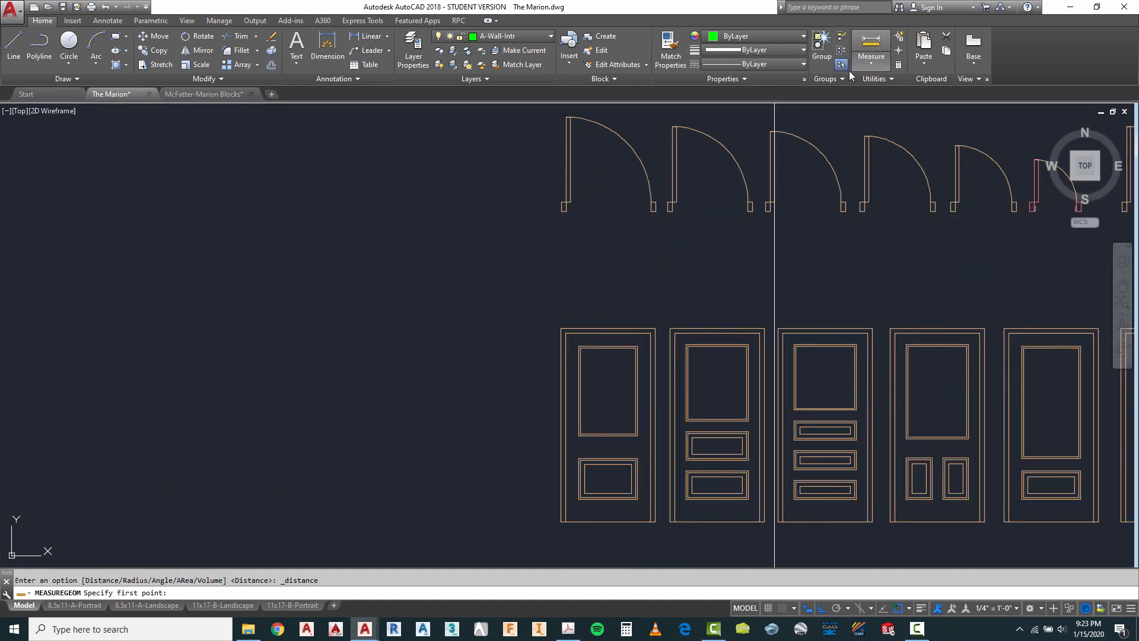
left_click(569, 211)
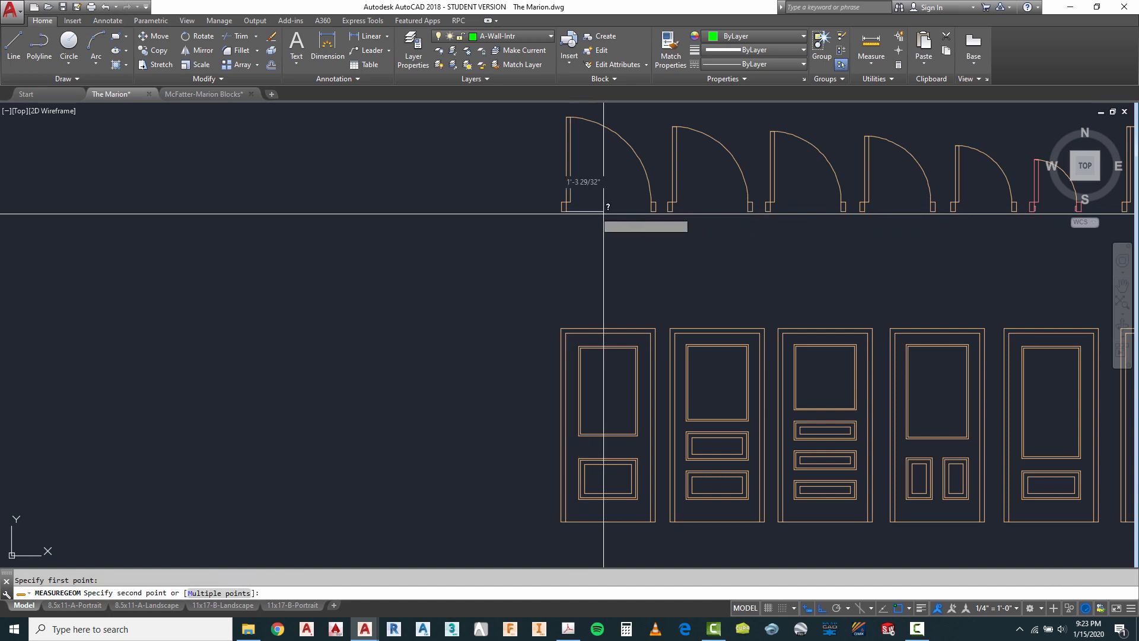
key("Escape")
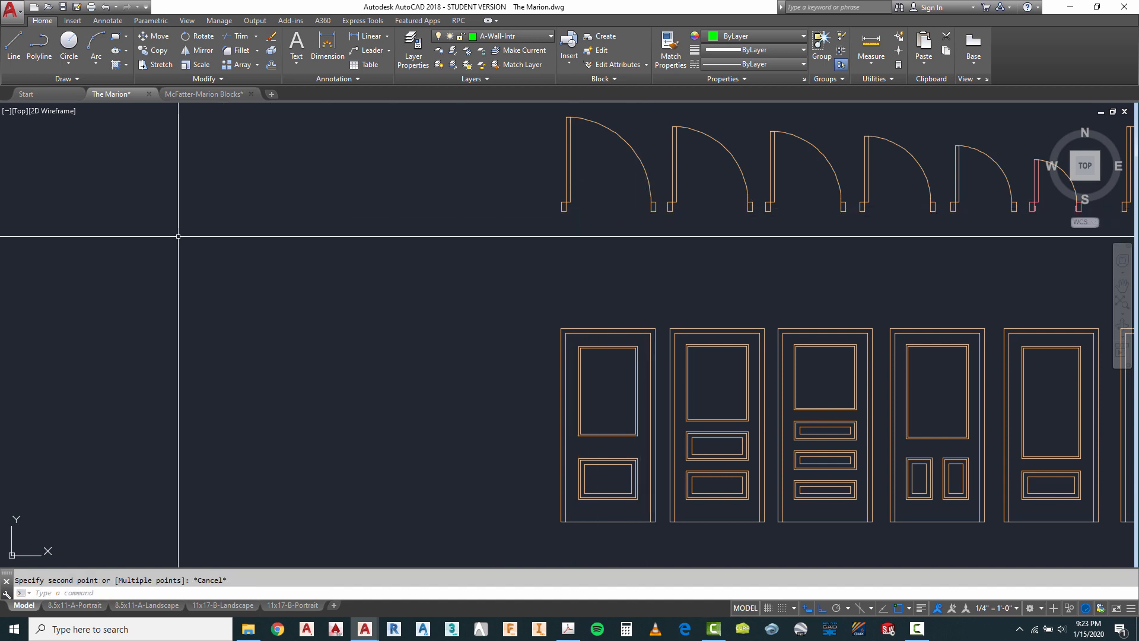
Copy the largest single swing door to the laundry room's garage-side wall and again to its kitchen-side wall.
scroll(625, 209, "down", 2)
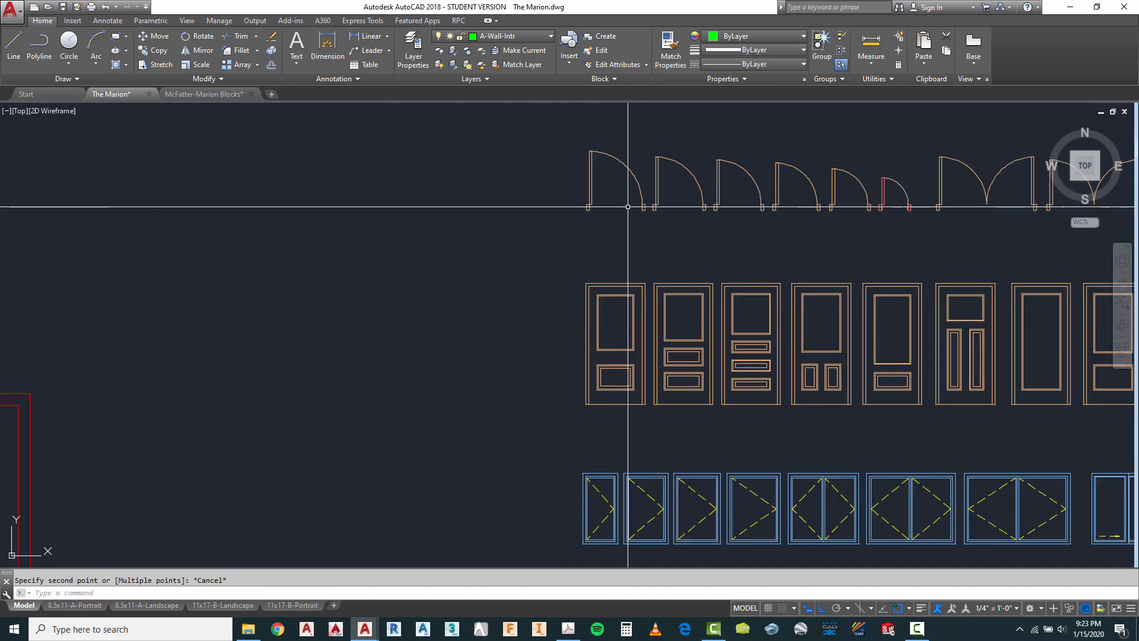
type("co")
key("Return")
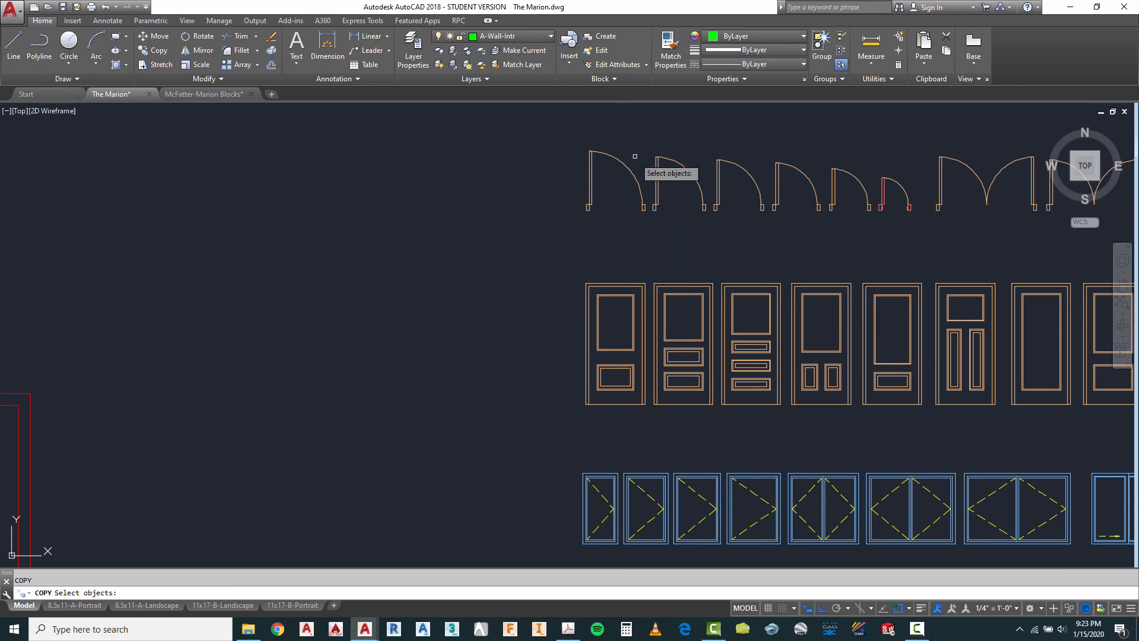
left_click(637, 209)
left_click(589, 155)
key("Return")
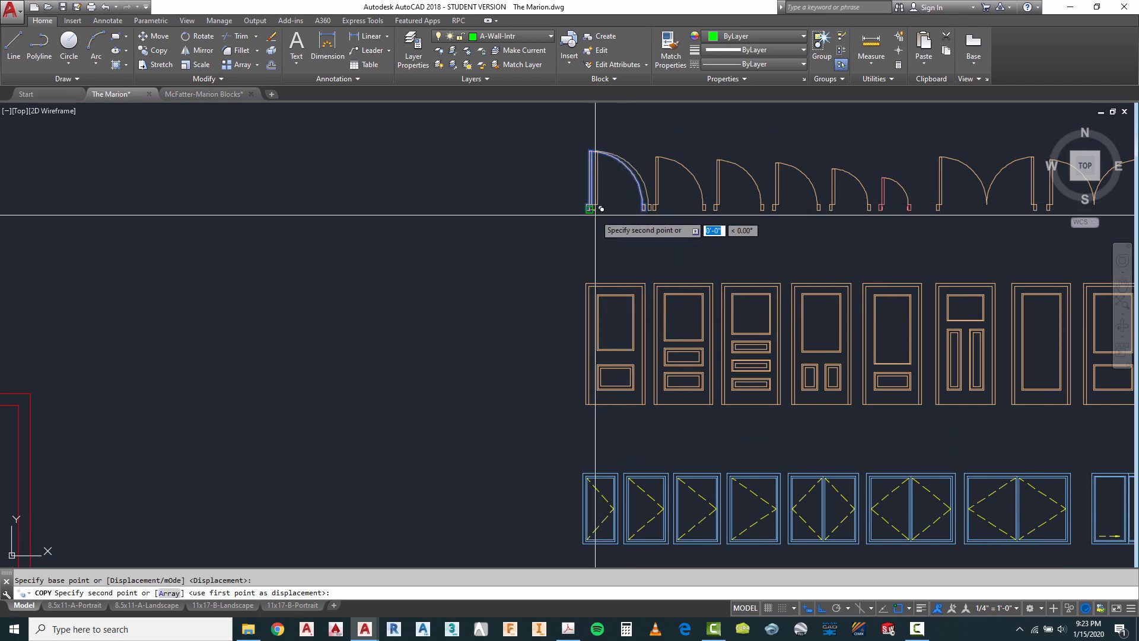
scroll(595, 214, "down", 3)
scroll(534, 273, "up", 6)
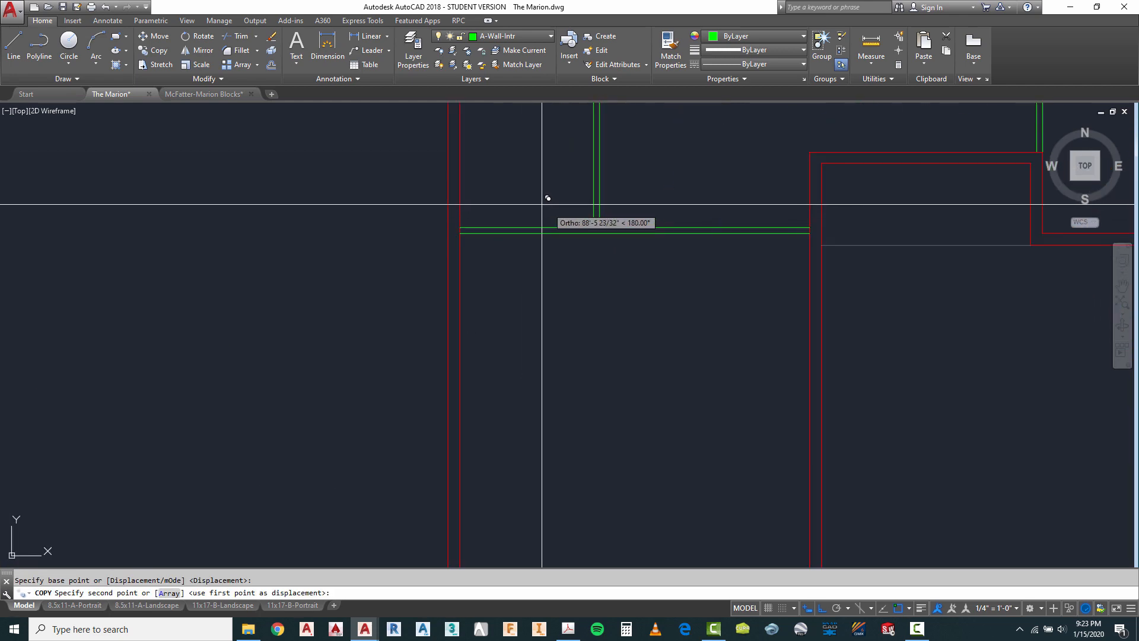
left_click(538, 226)
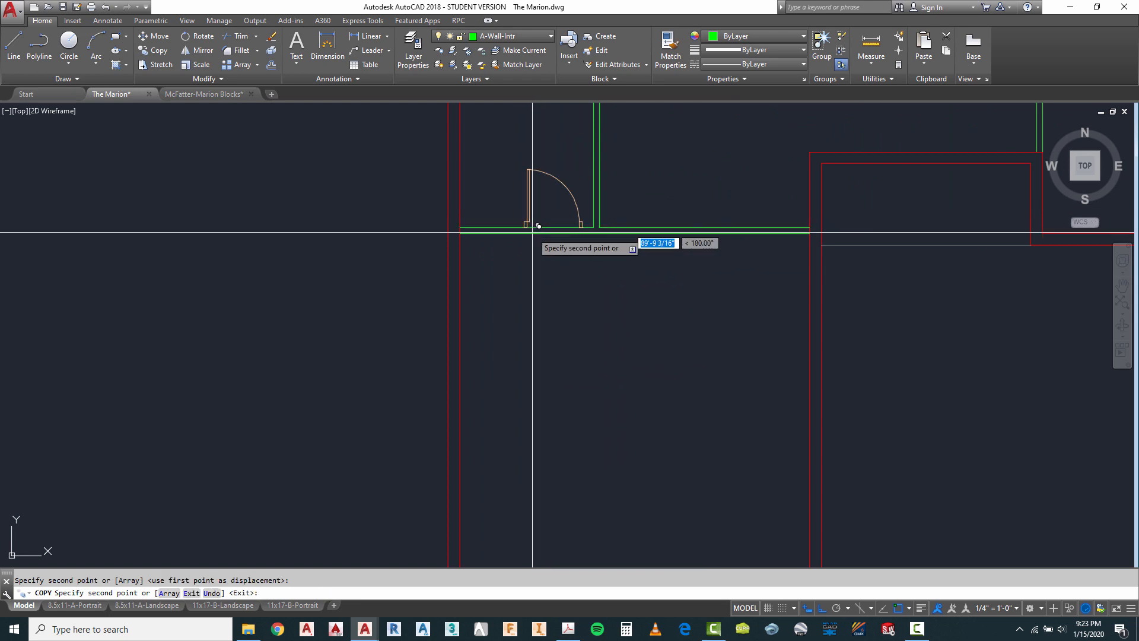
scroll(538, 227, "down", 3)
scroll(521, 183, "up", 4)
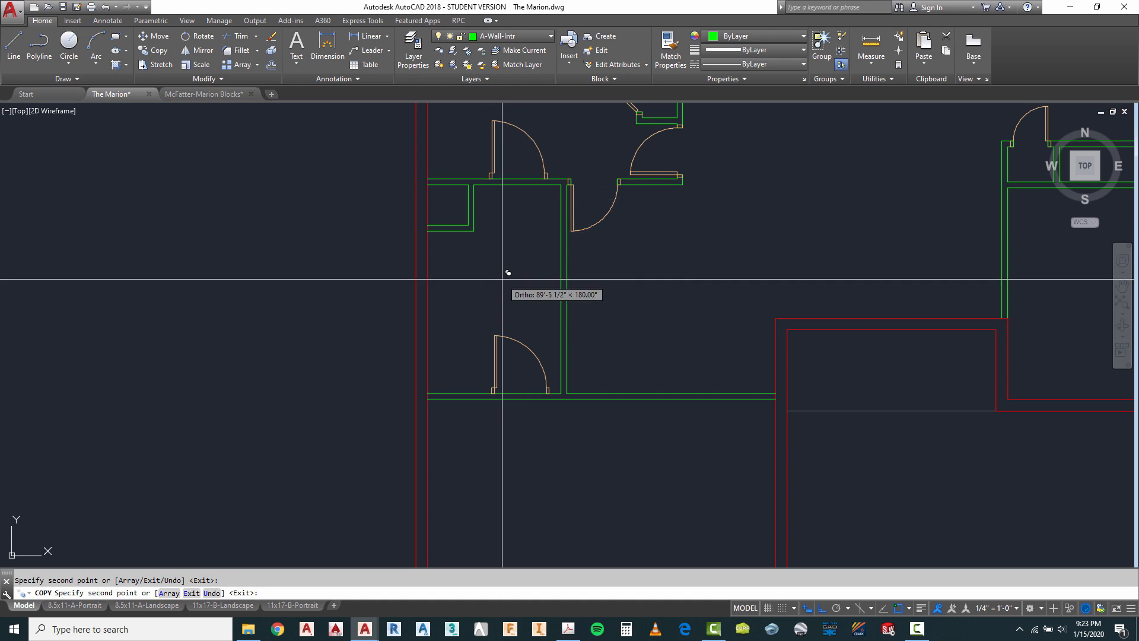
key("Escape")
Move both new laundry room doors down 4" so their jambs sit within the wall thickness.
scroll(490, 394, "up", 4)
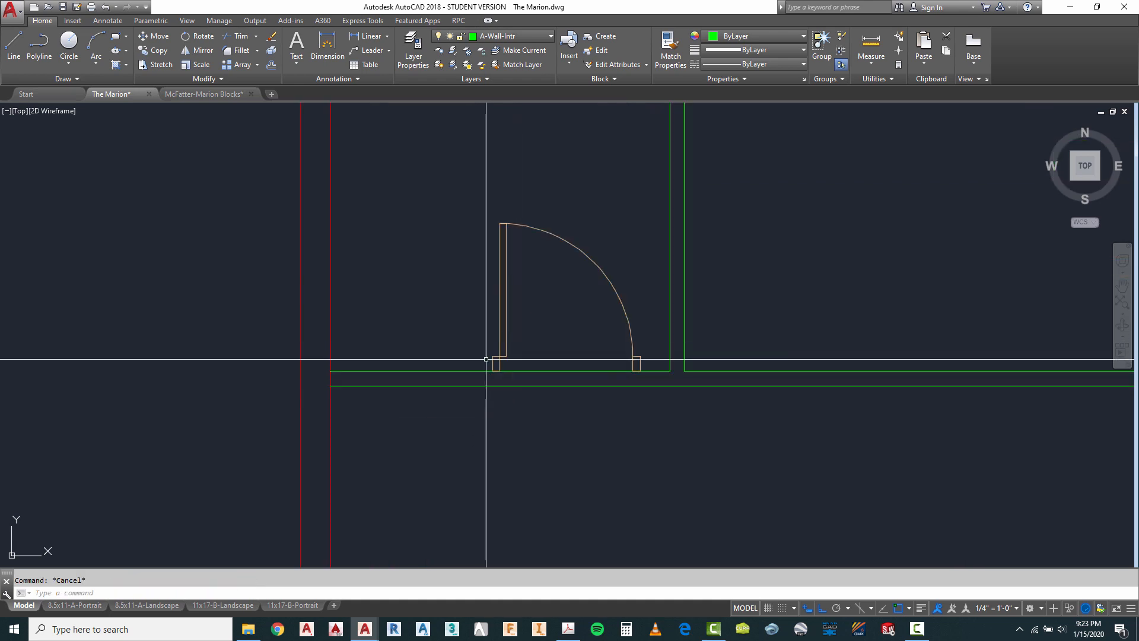
key("Return")
scroll(537, 335, "down", 8)
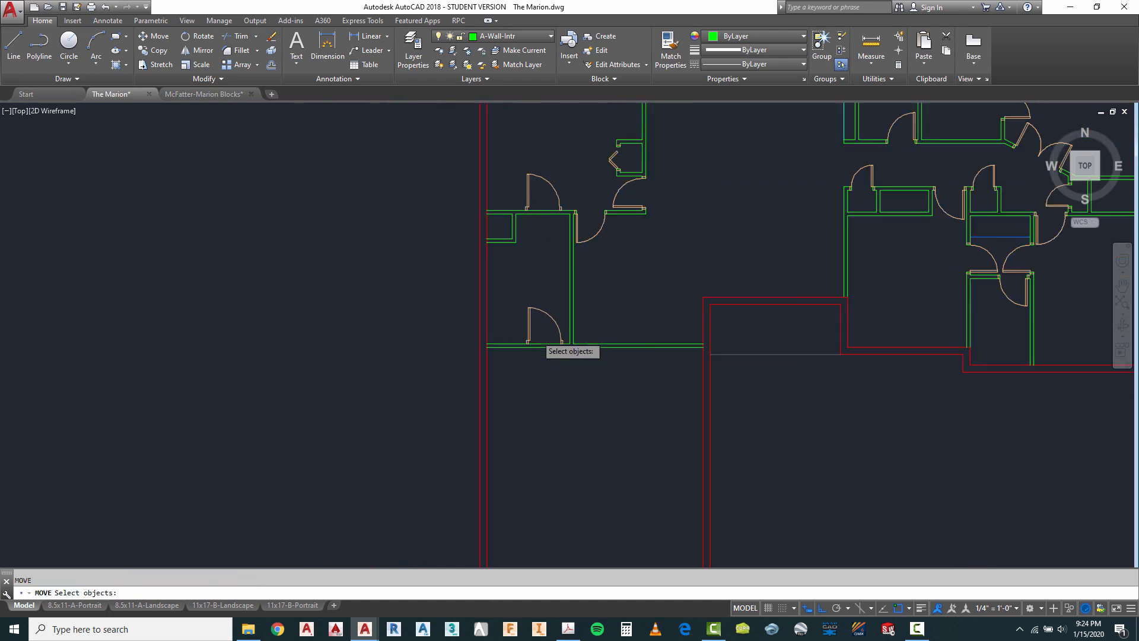
left_click(542, 309)
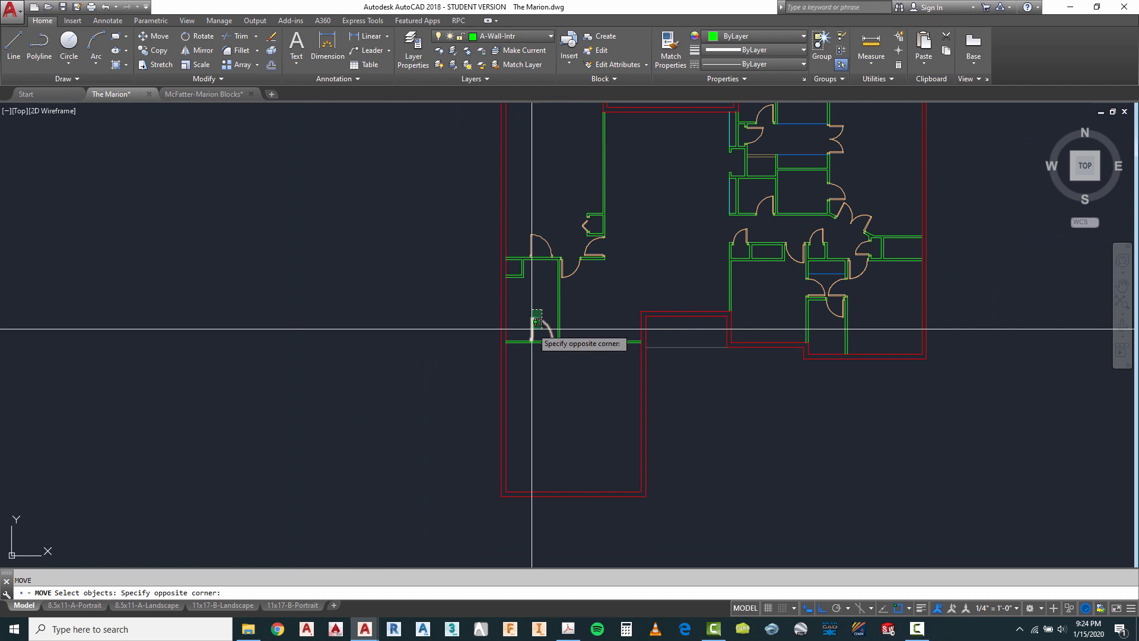
left_click(547, 226)
scroll(534, 249, "up", 5)
key("Return")
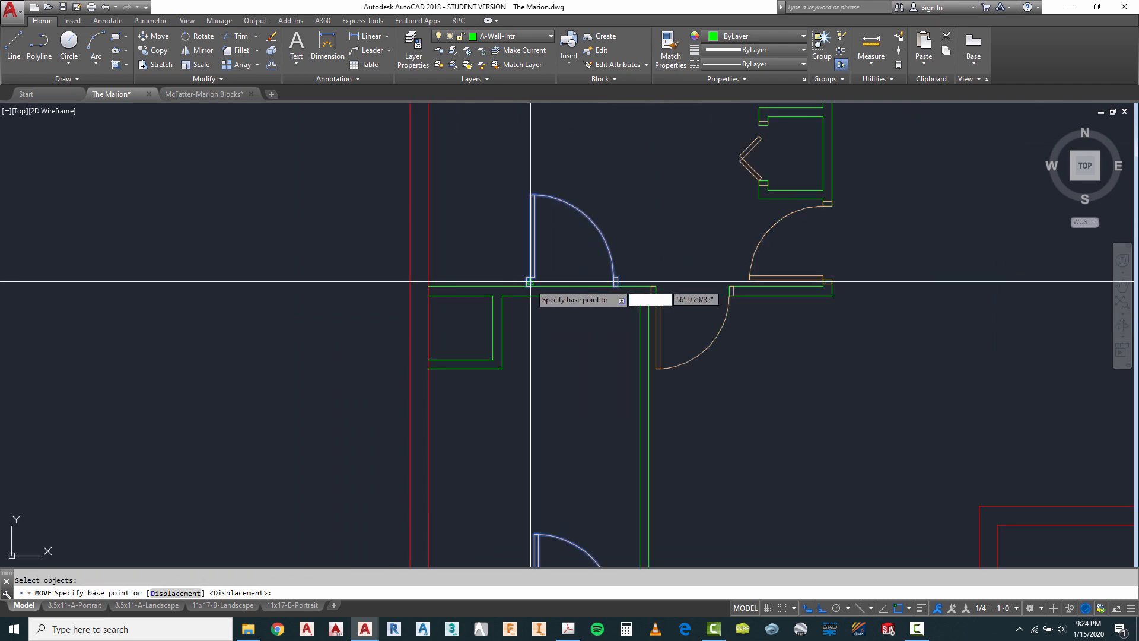
left_click(534, 286)
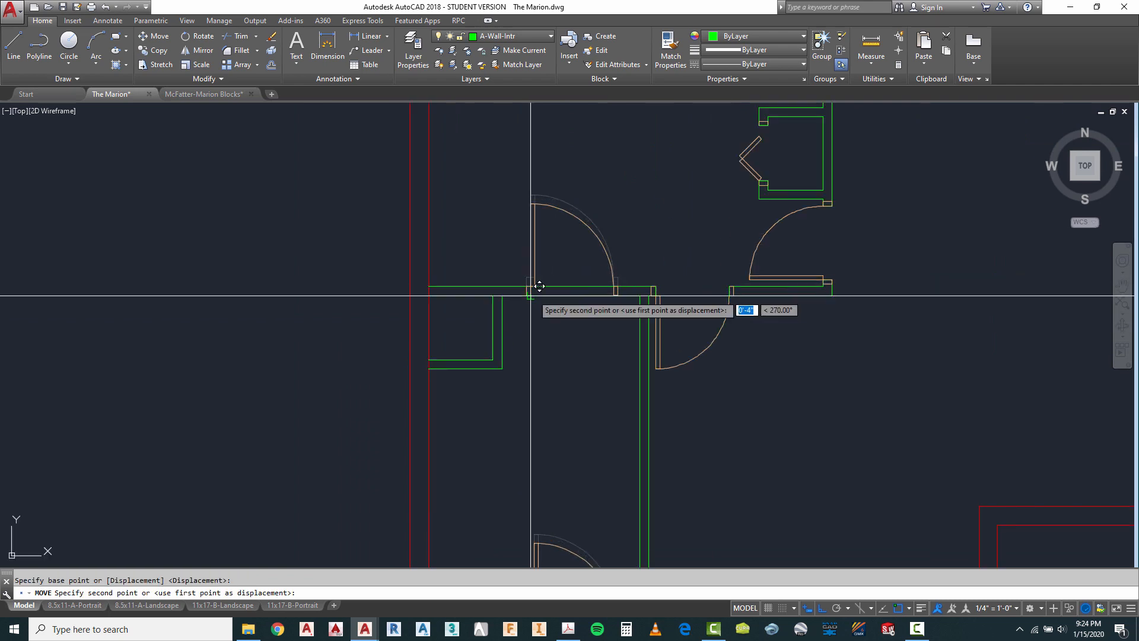
left_click(529, 297)
scroll(534, 267, "down", 3)
scroll(574, 263, "up", 4)
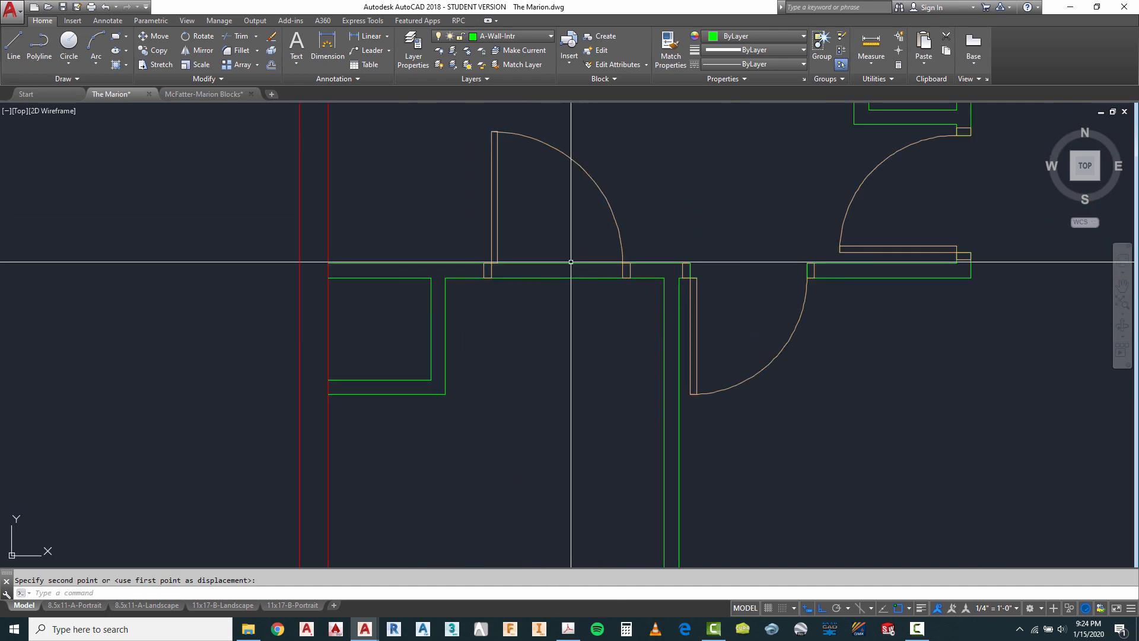
Mirror the kitchen-side laundry door across the wall's centerline so it swings into the laundry room, erasing the original.
scroll(622, 283, "down", 2)
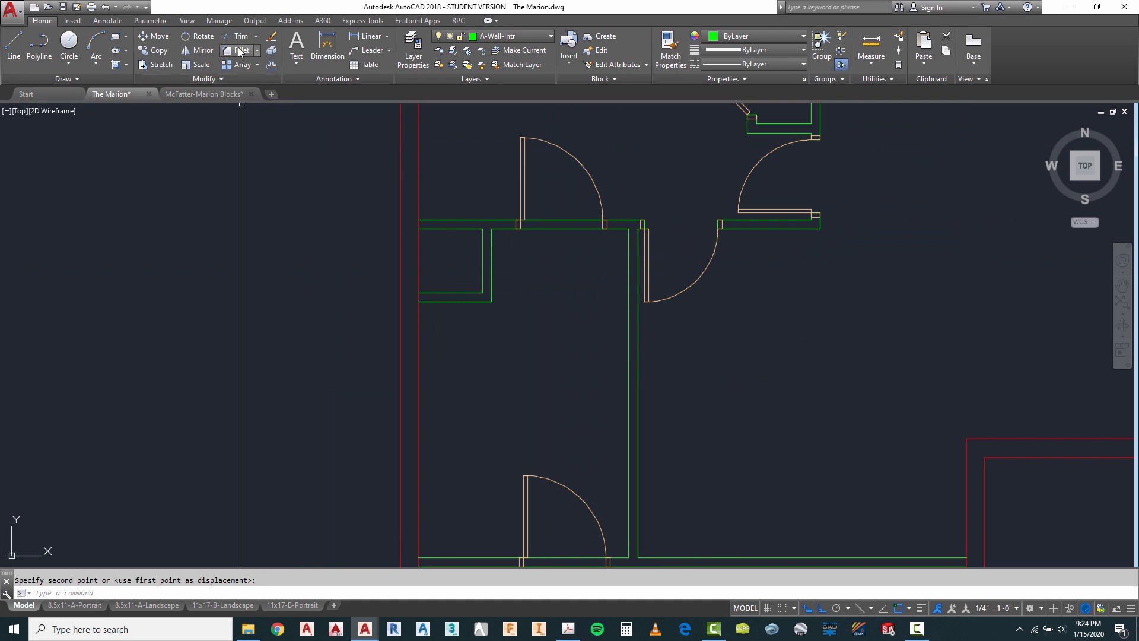
left_click(538, 174)
key("Return")
scroll(541, 208, "up", 5)
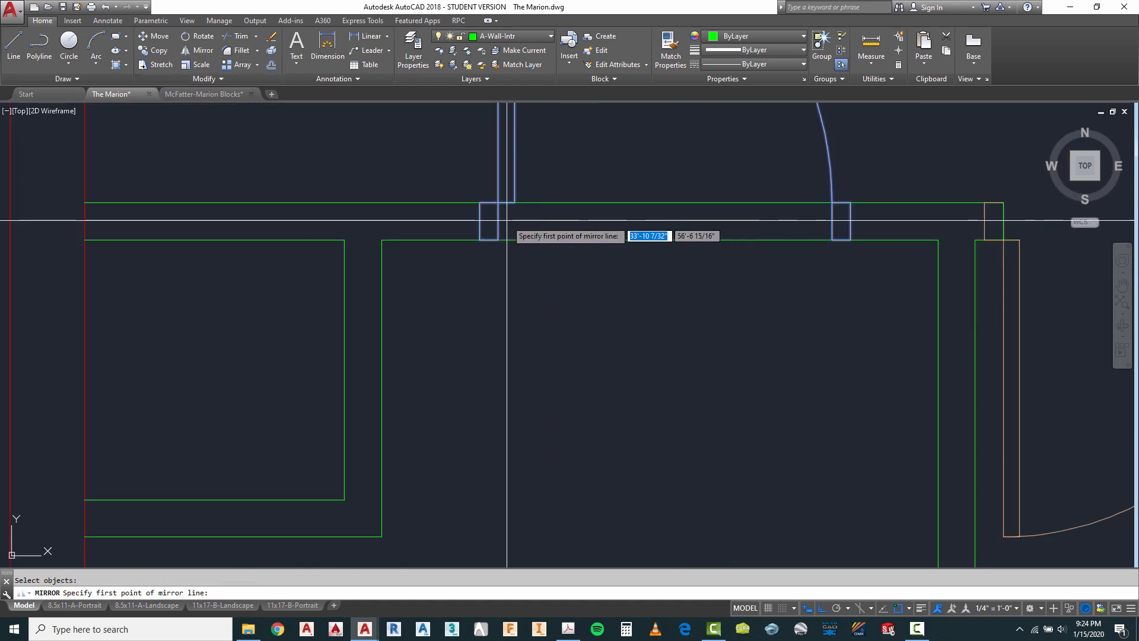
left_click(501, 220)
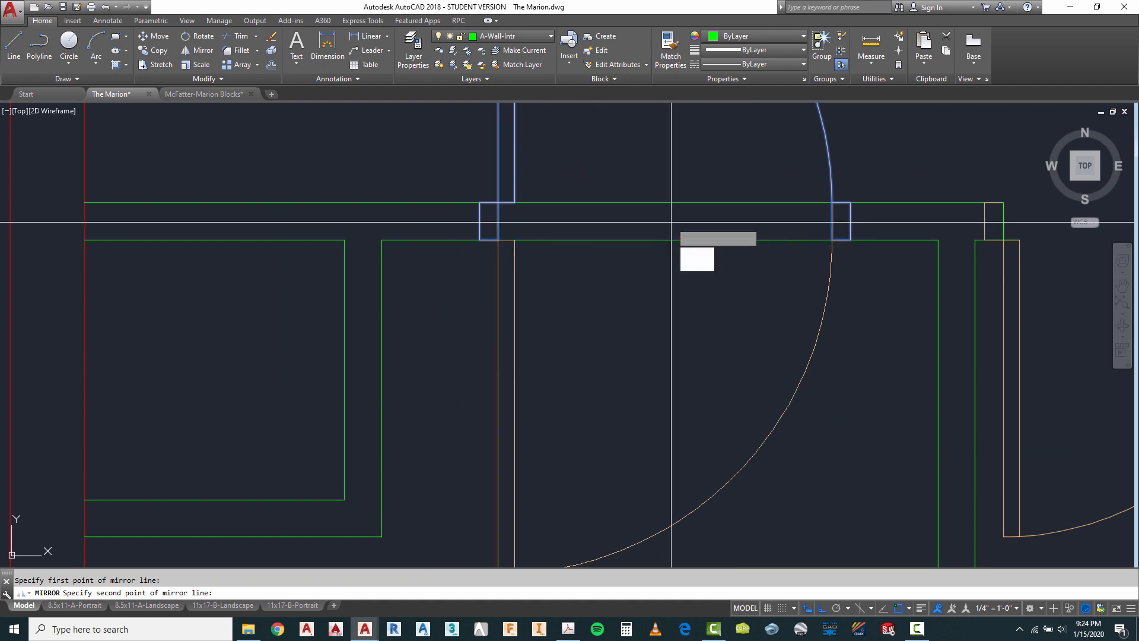
left_click(699, 254)
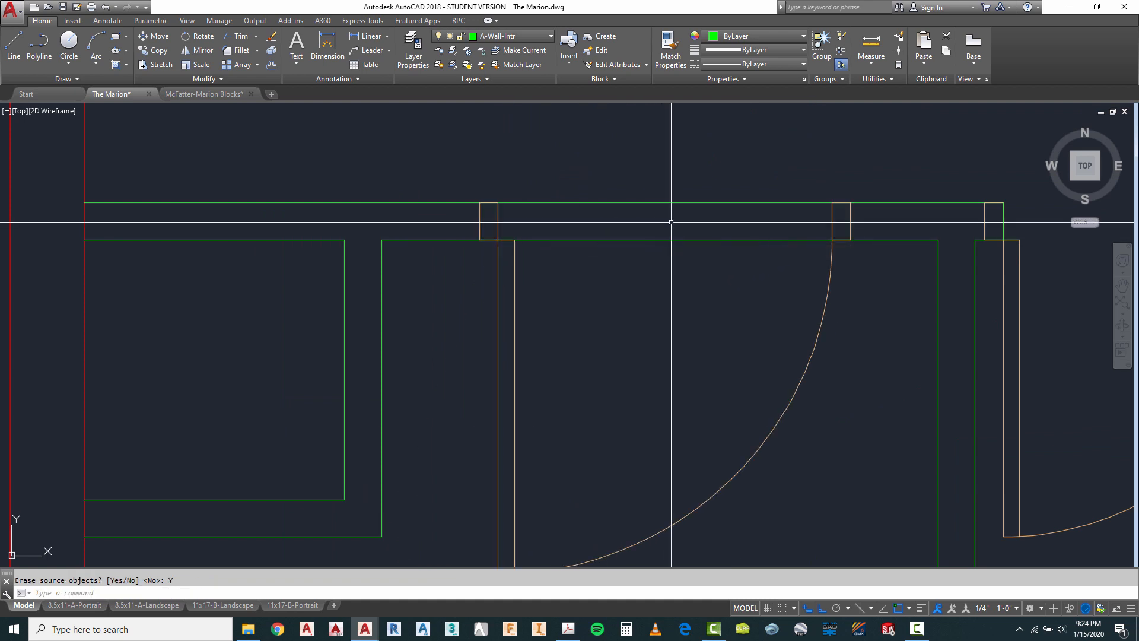
Mirror the kitchen-side laundry door about the vertical midline between its jambs to switch the hinge side, erasing the original.
right_click(564, 142)
left_click(601, 148)
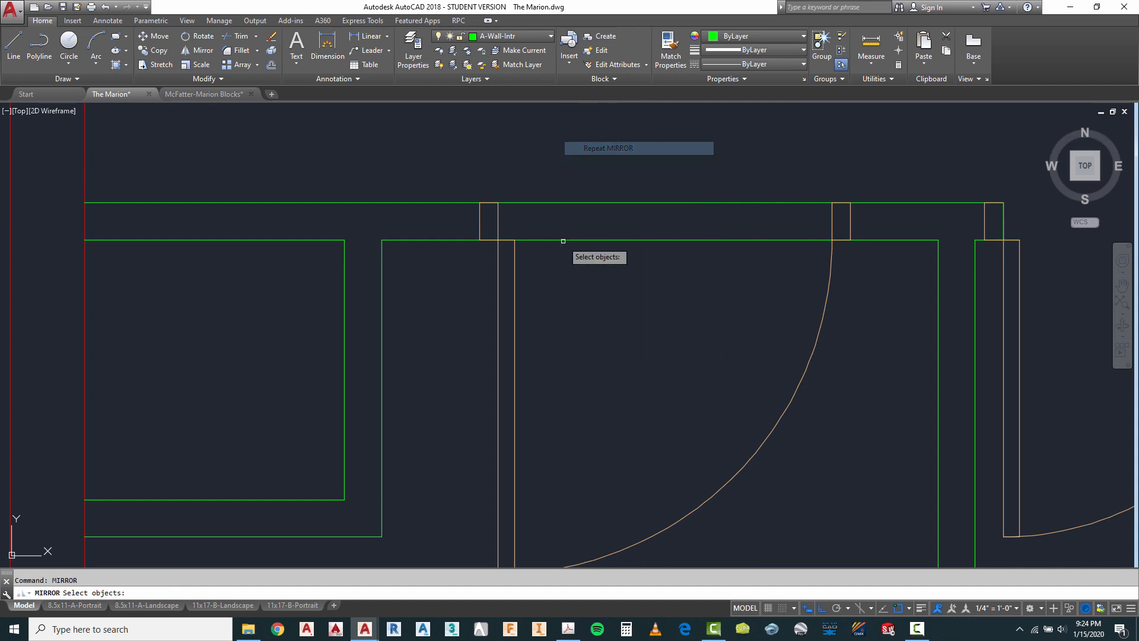
left_click(547, 262)
left_click(490, 274)
key("Return")
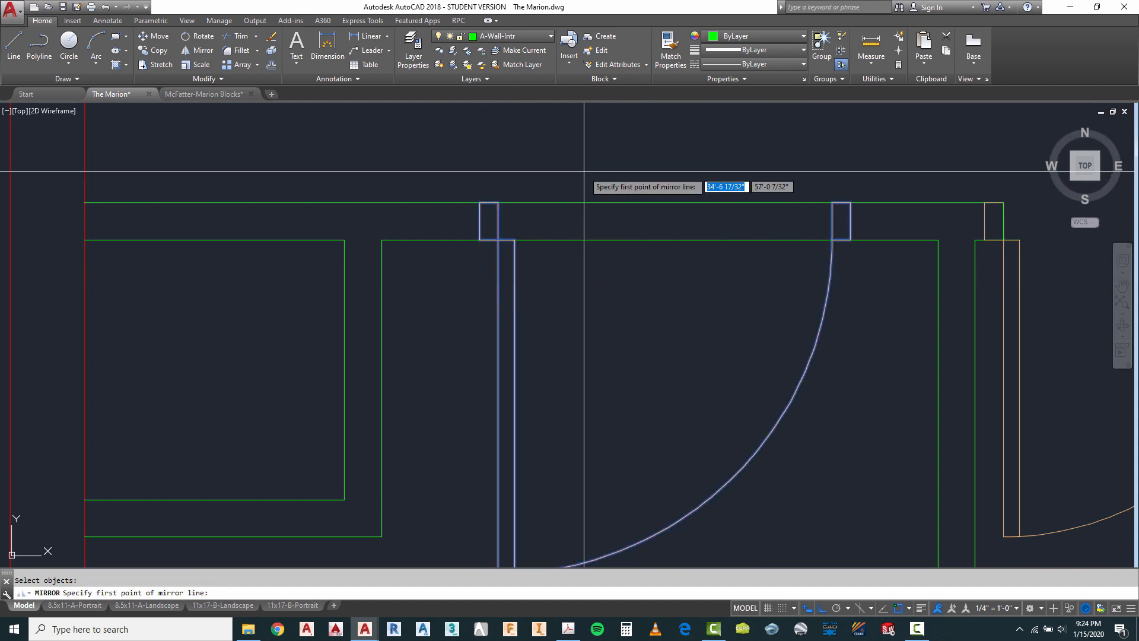
right_click(585, 171, "shift")
left_click(621, 203)
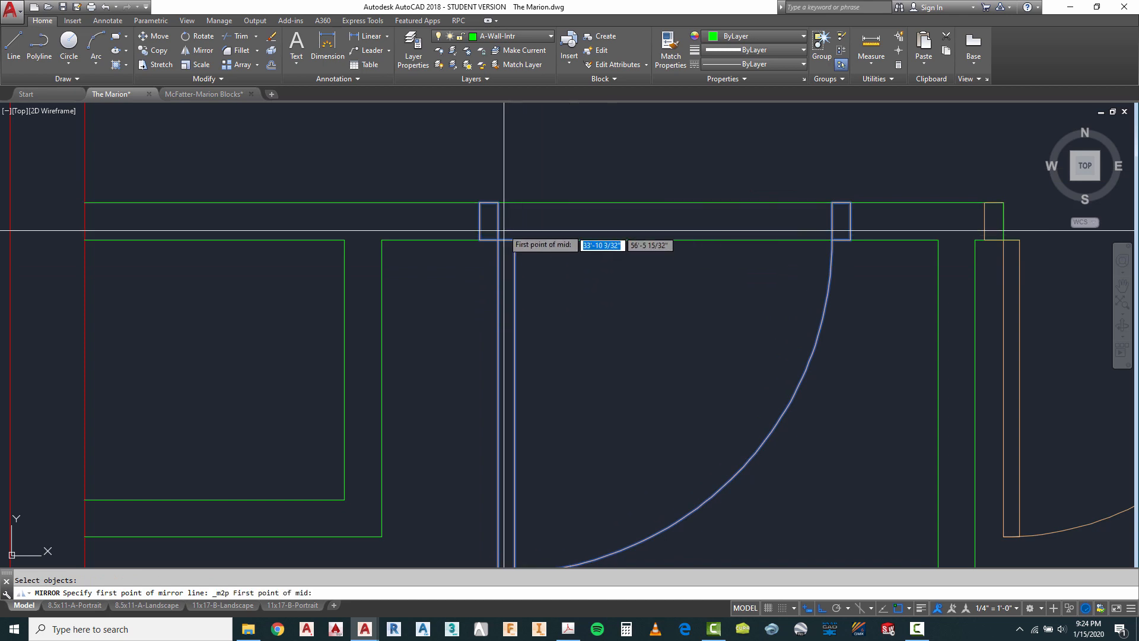
left_click(498, 204)
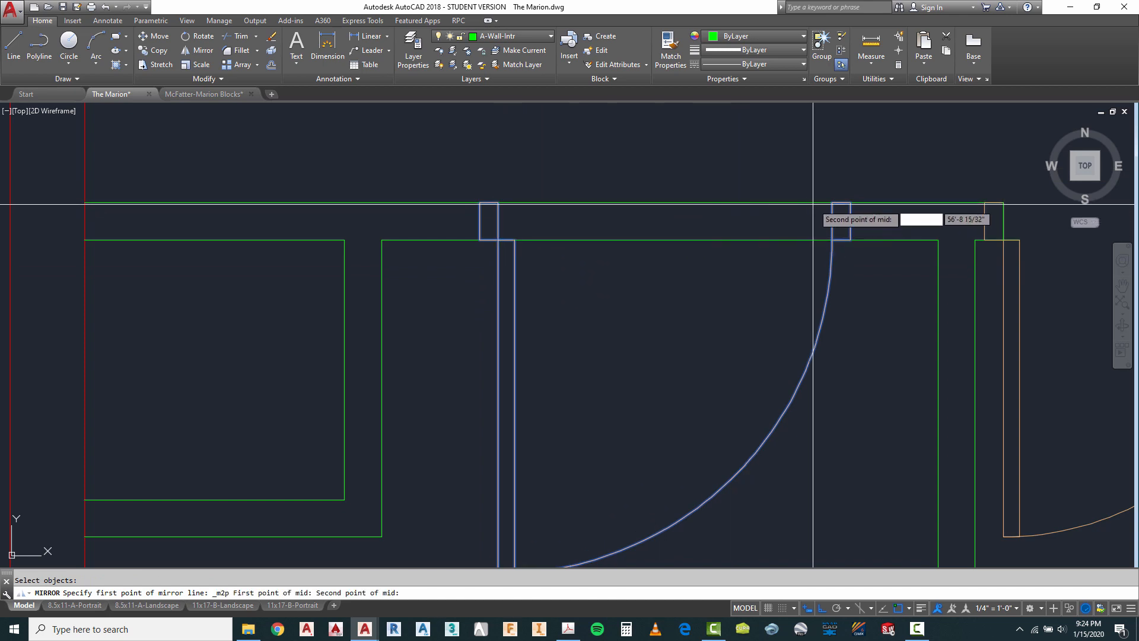
left_click(832, 203)
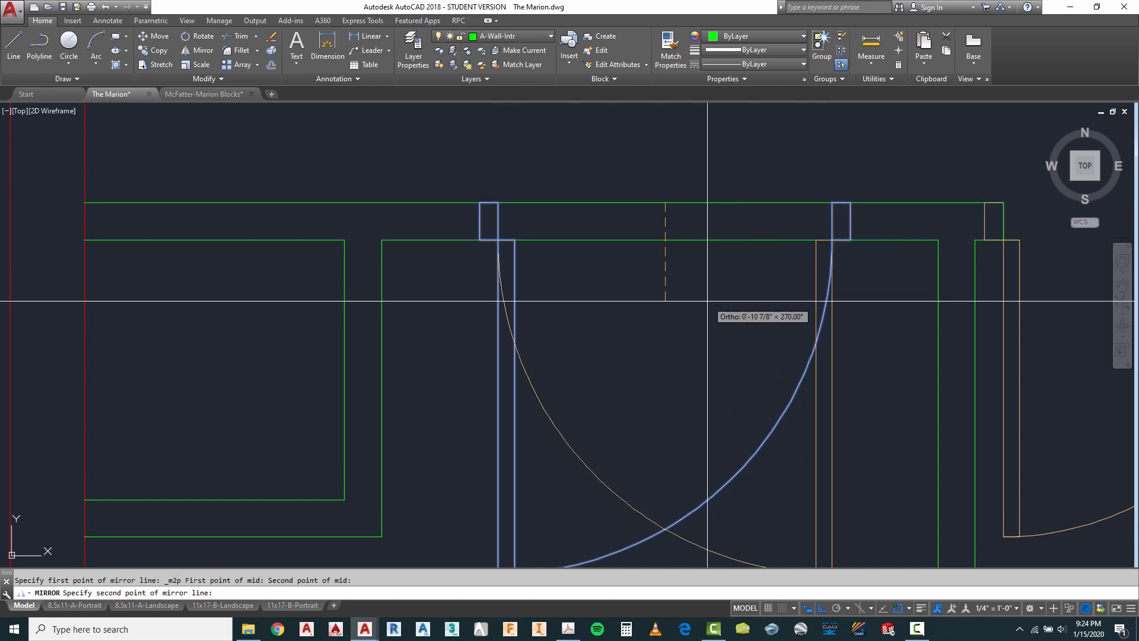
scroll(694, 255, "down", 3)
left_click(687, 428)
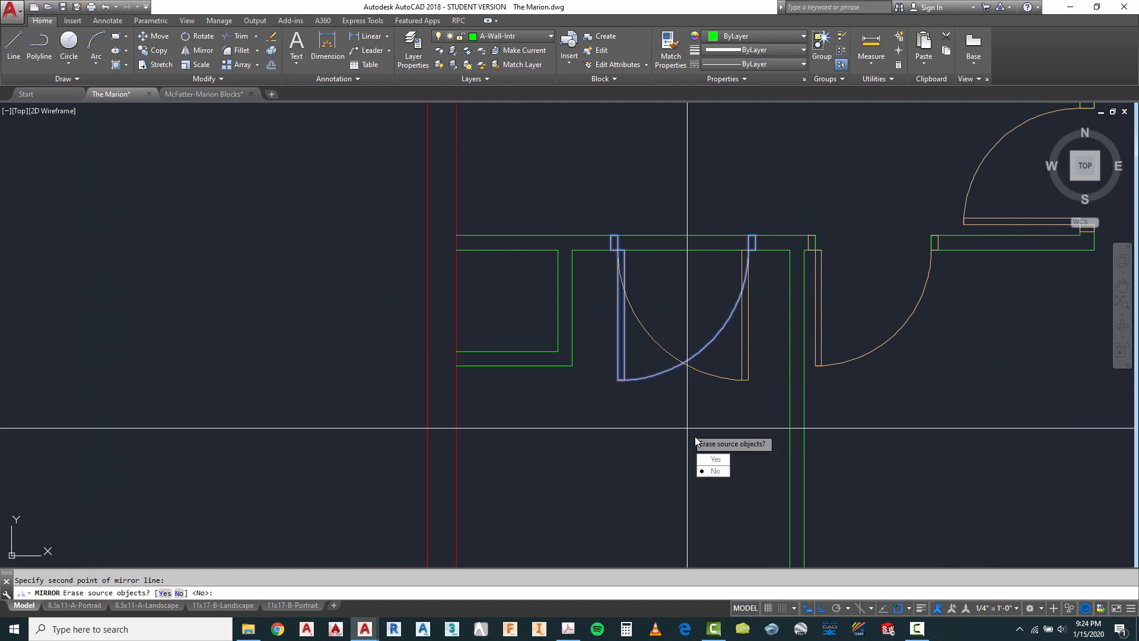
key("Escape")
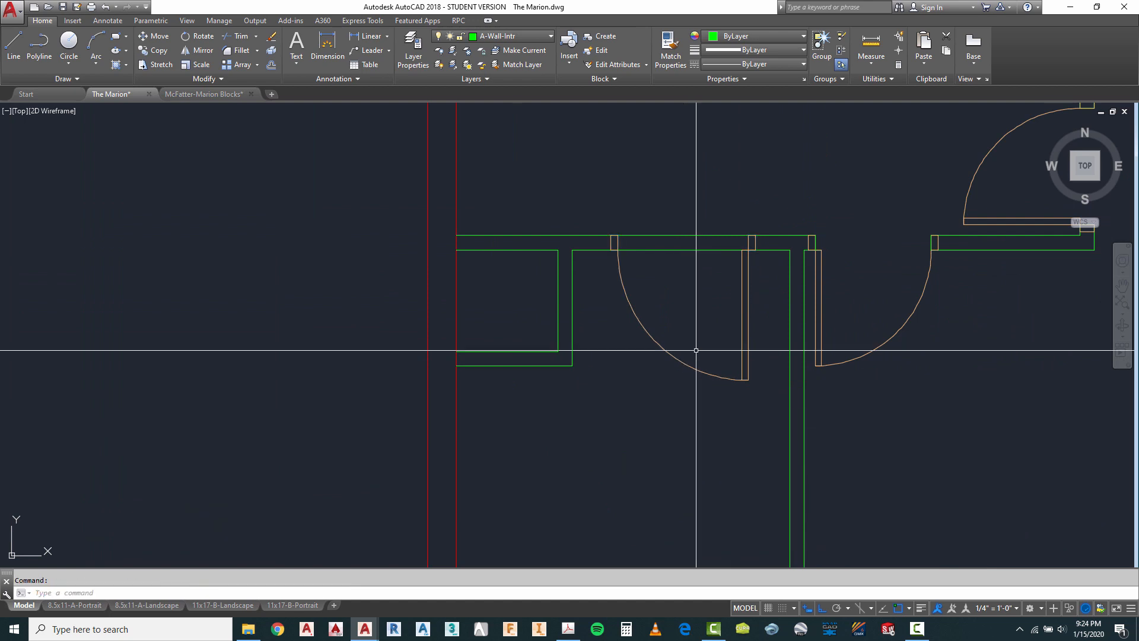
Draw closing lines across the wall at both jambs of the kitchen-side laundry door.
left_click(14, 43)
scroll(613, 235, "up", 3)
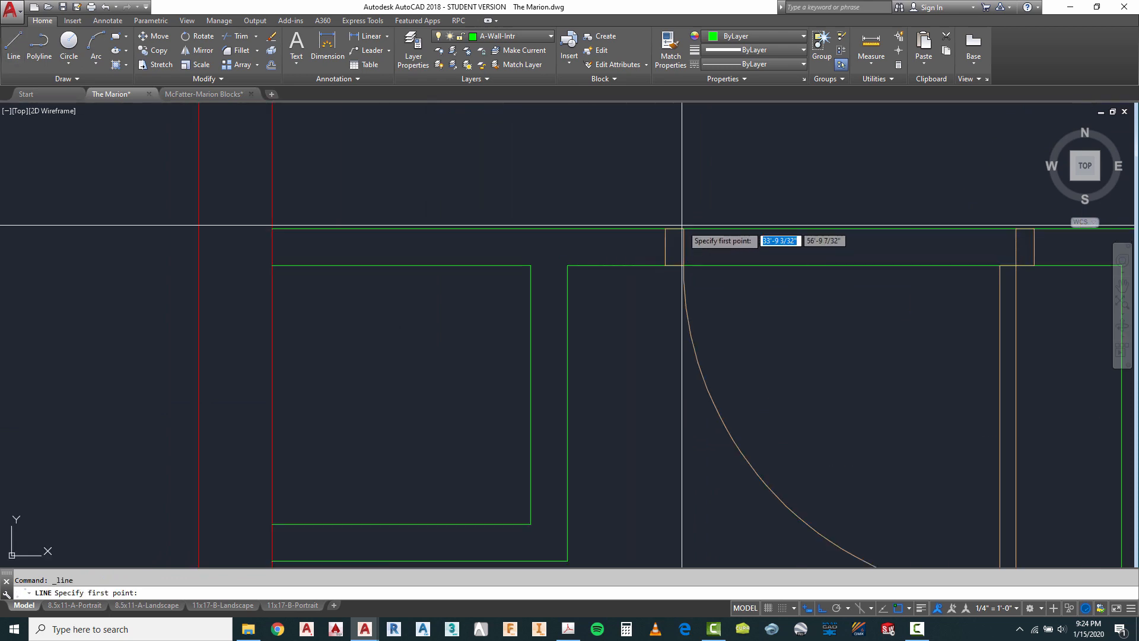
left_click(684, 264)
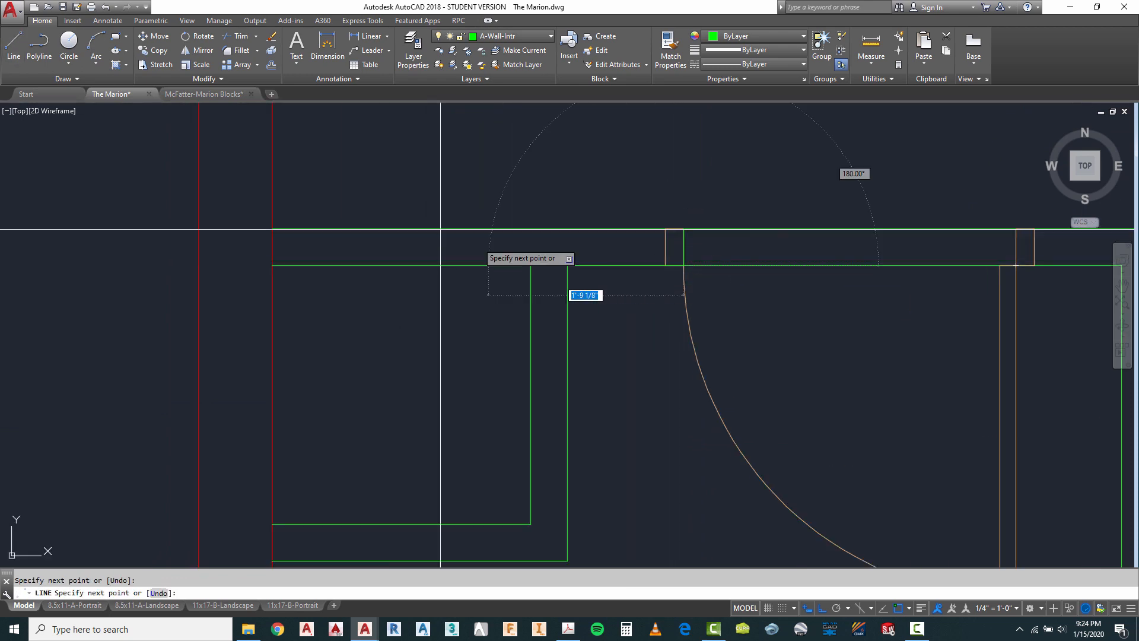
scroll(440, 229, "down", 4)
key("Escape")
key("Return")
key("Return")
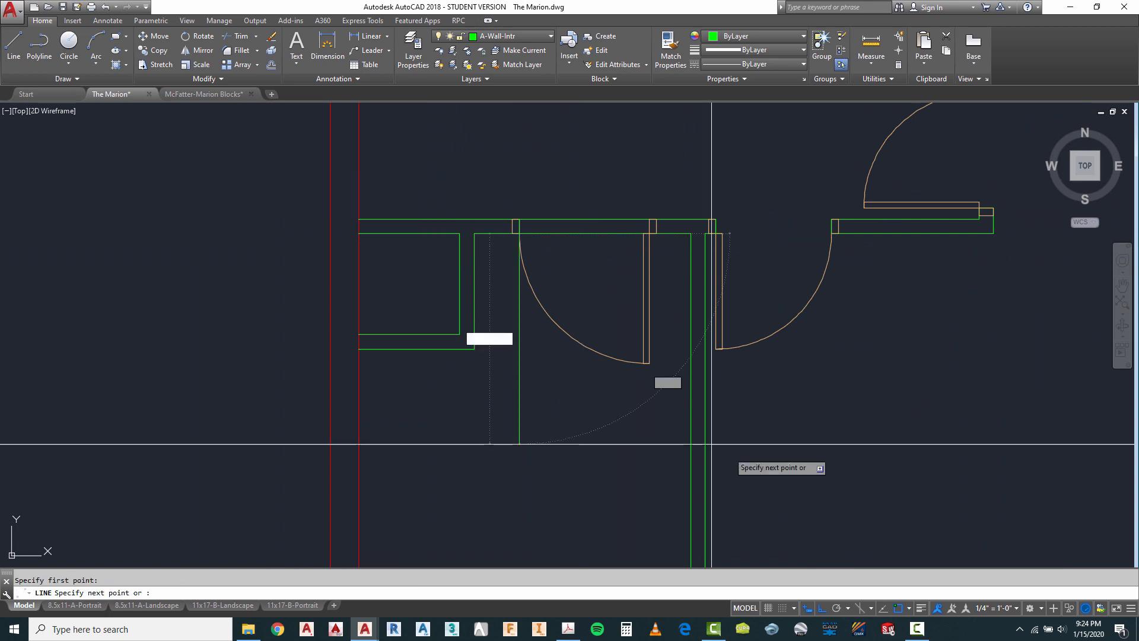
key("Return")
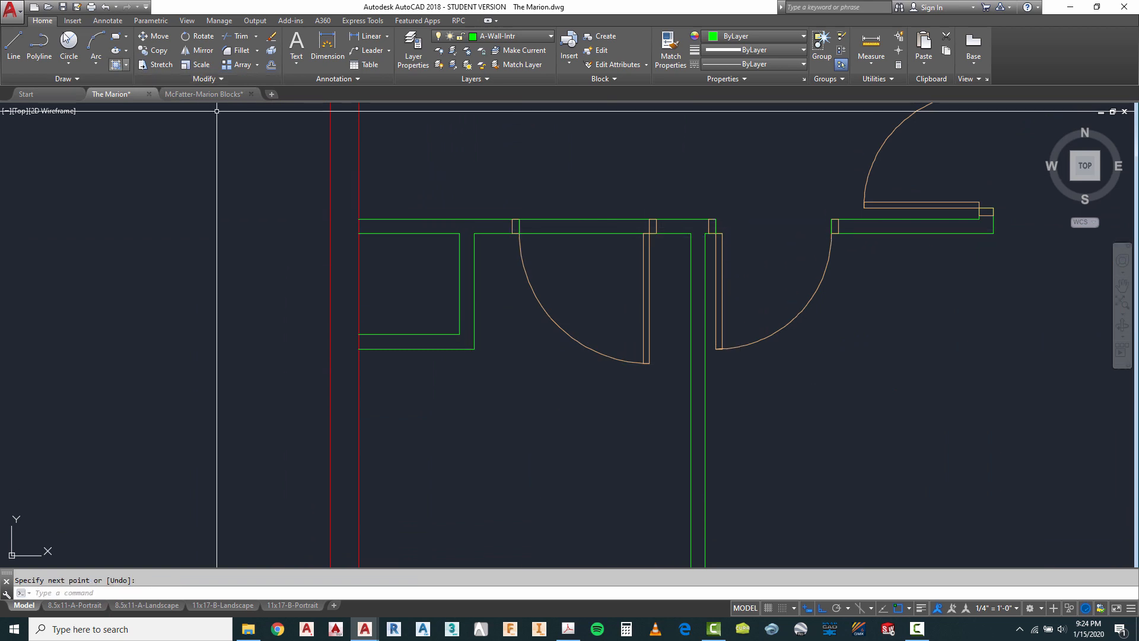
left_click(14, 42)
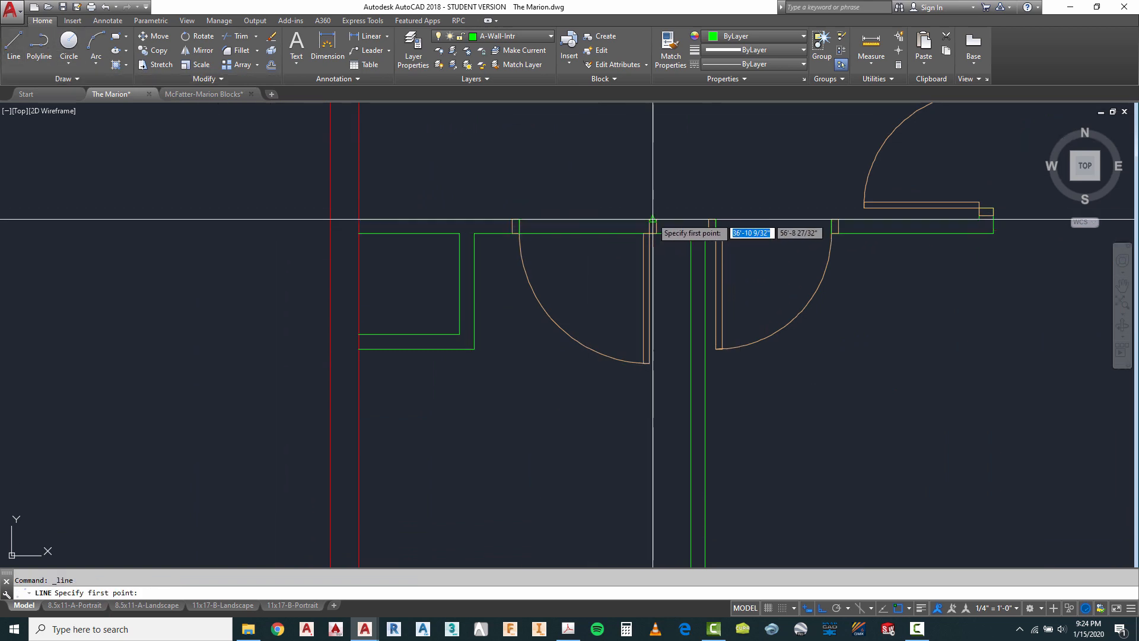
left_click(650, 219)
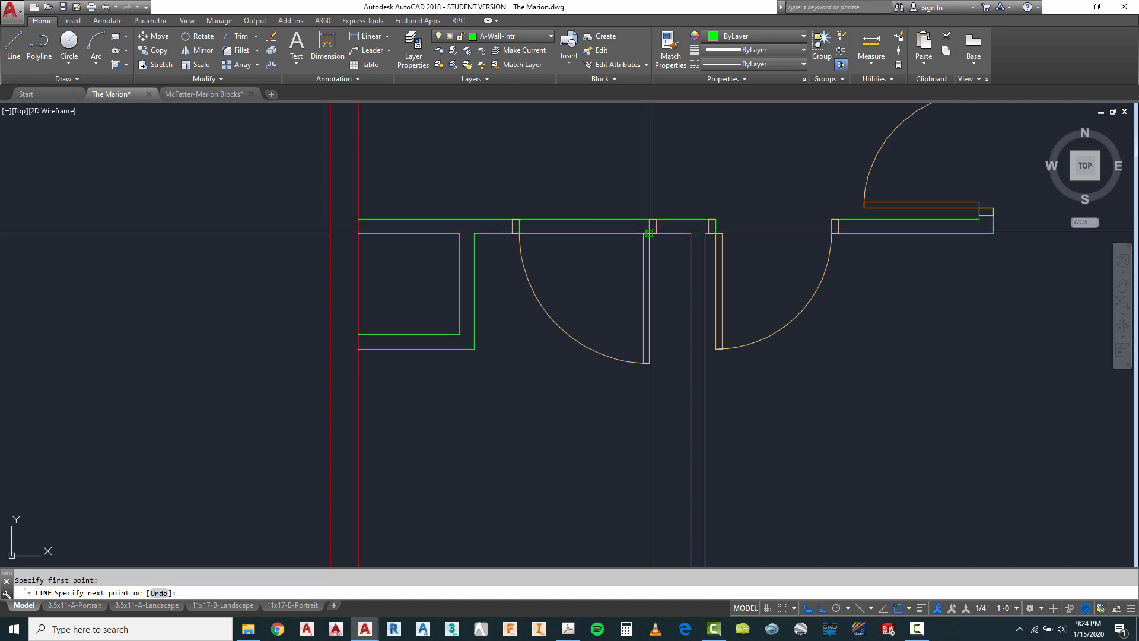
key("Escape")
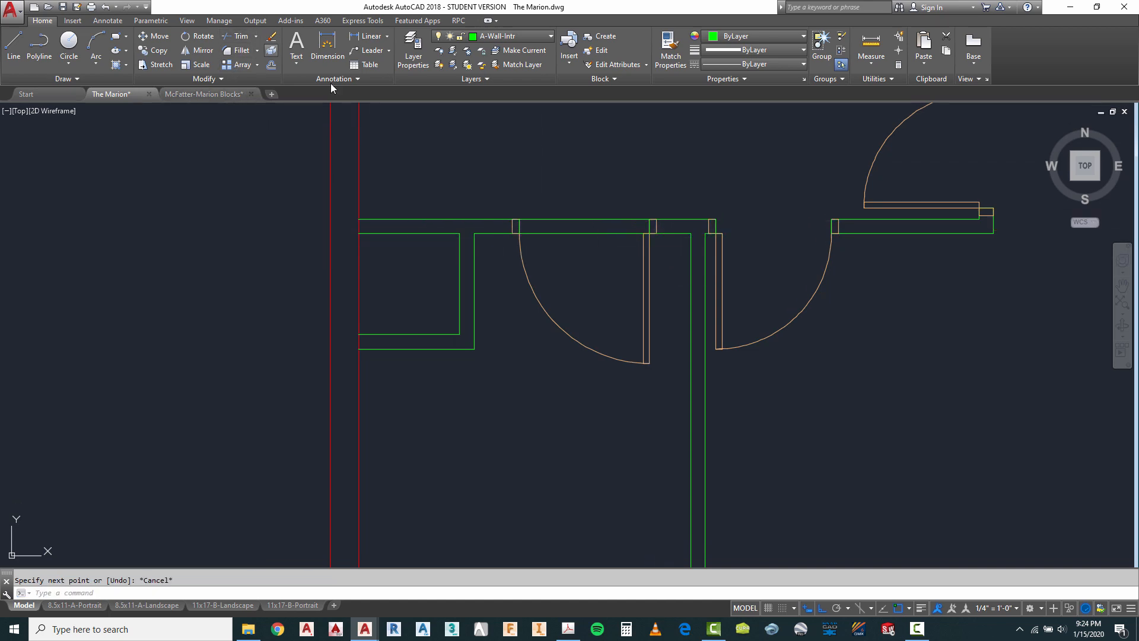
Trim away the wall lines between the jambs of the kitchen-side laundry door.
scroll(517, 235, "up", 2)
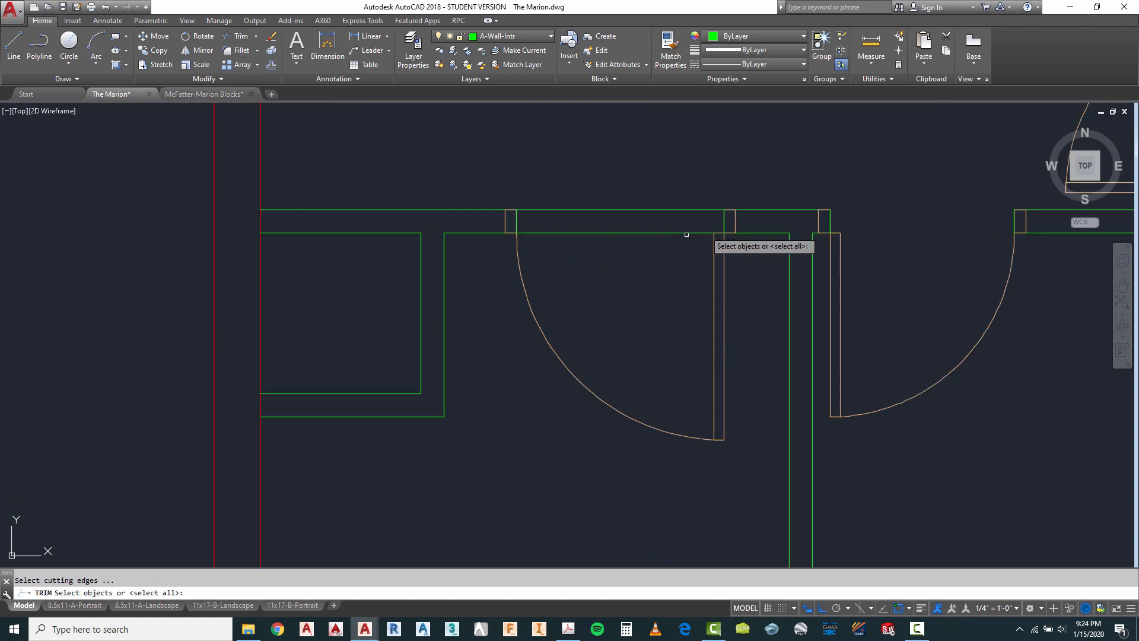
left_click(508, 247)
key("Return")
key("Escape")
scroll(521, 197, "down", 2)
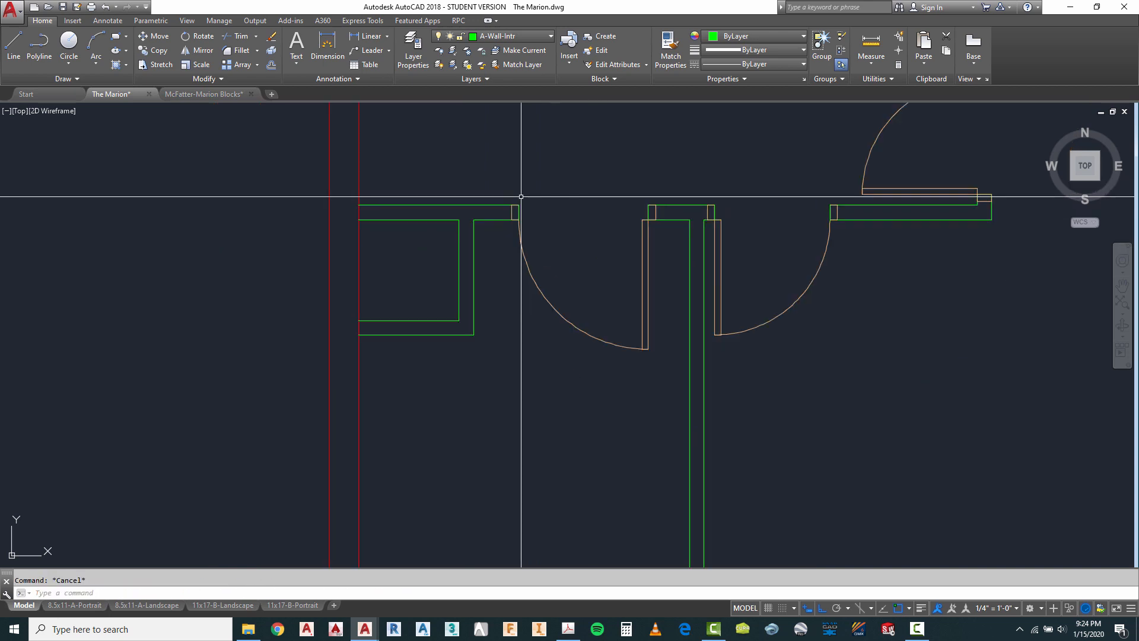
Stretch the kitchen-side laundry door and its opening about 8" to the right, toward the laundry room's right-hand wall.
left_click(165, 65)
left_click(671, 177)
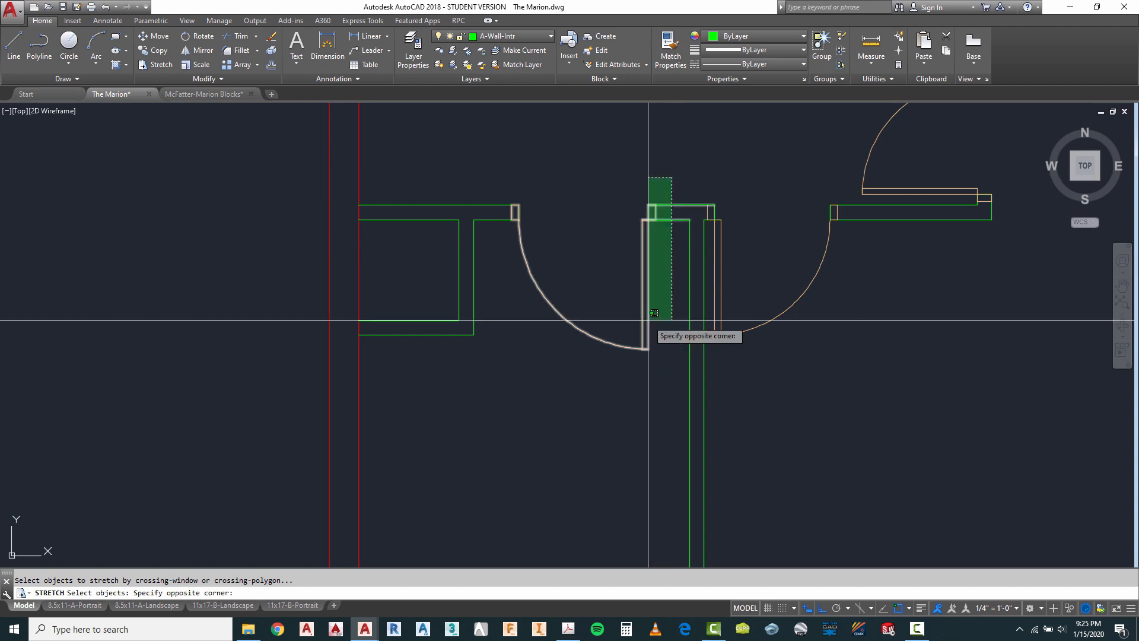
left_click(497, 422)
scroll(641, 192, "up", 2)
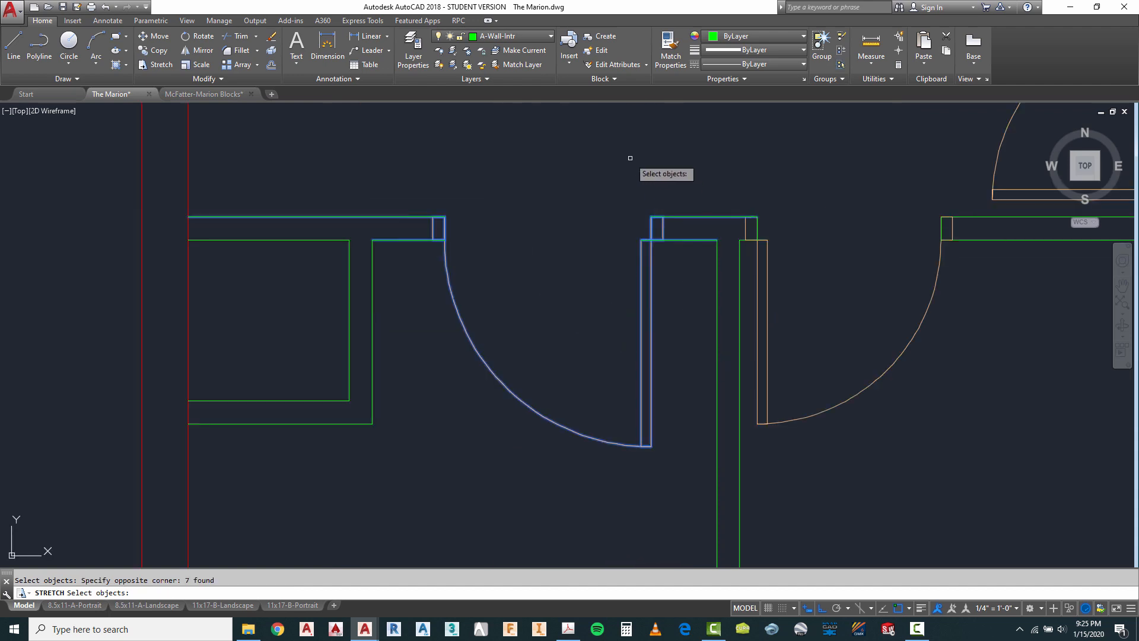
key("Return")
left_click(629, 157)
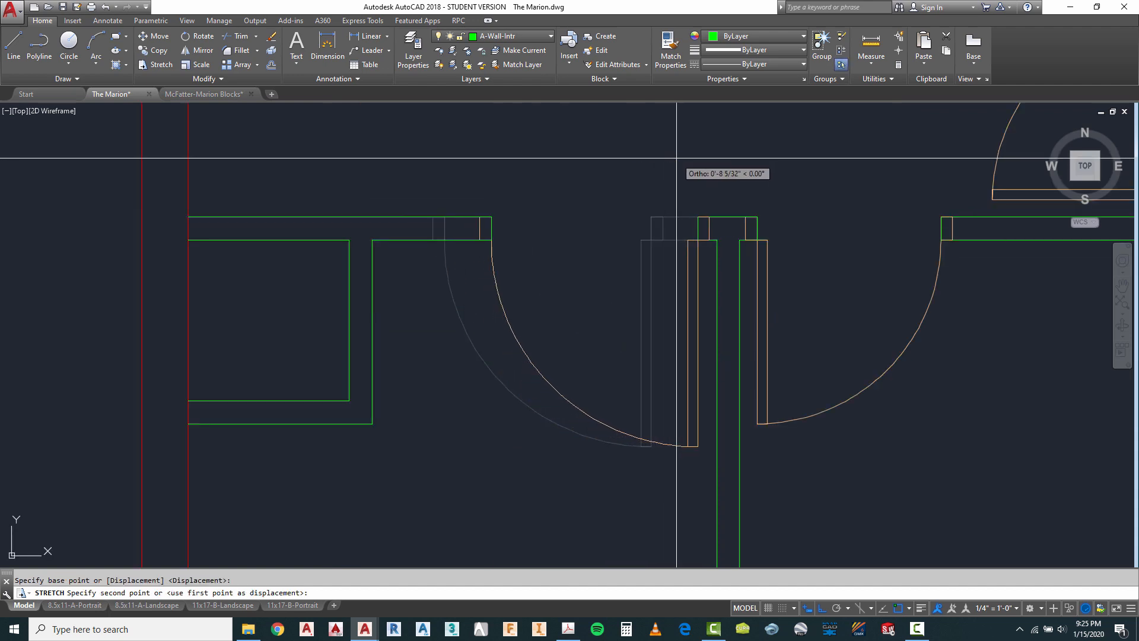
left_click(679, 159)
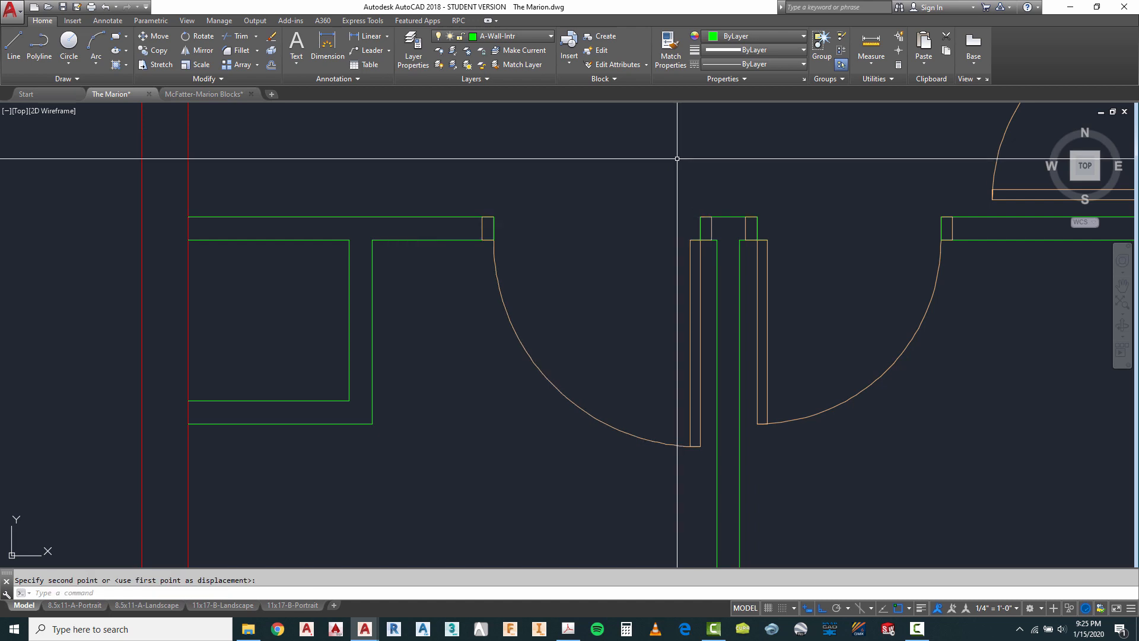
Mirror the garage-side laundry door about the vertical midline between its jambs to switch the hinge side, erasing the original.
scroll(676, 158, "down", 6)
middle_click_drag(636, 456, 630, 316)
scroll(580, 340, "up", 4)
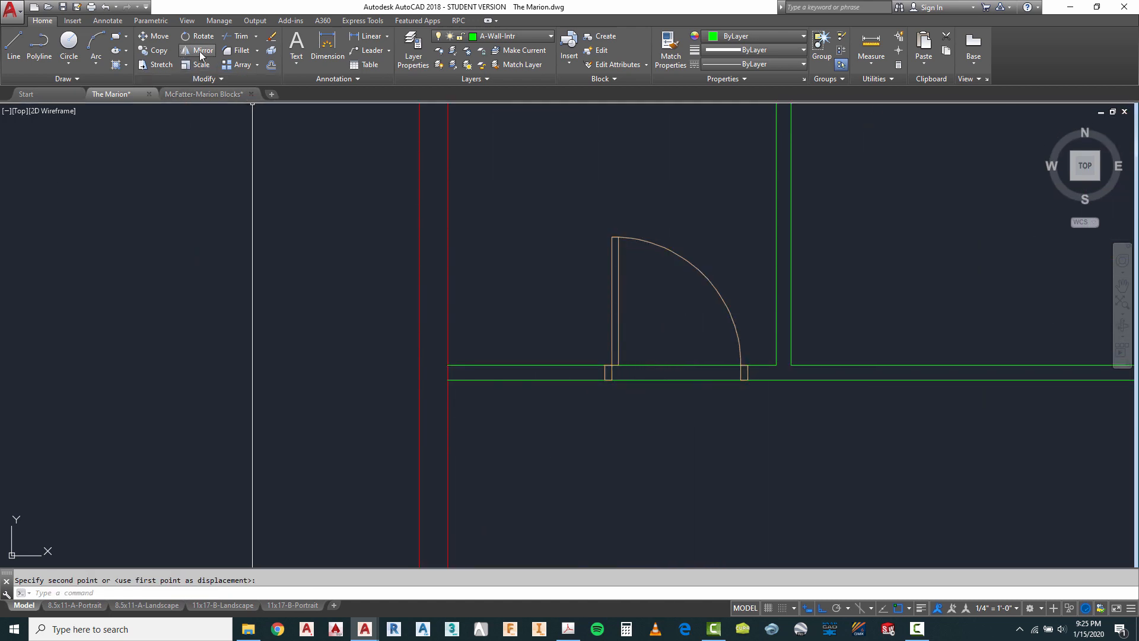
left_click(688, 235)
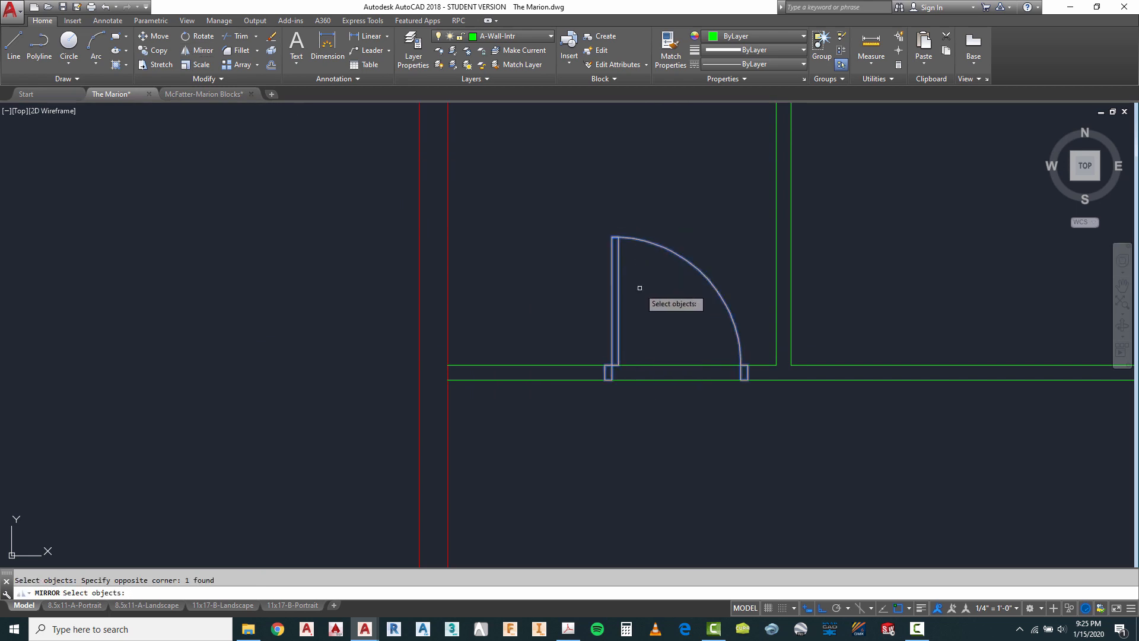
key("Return")
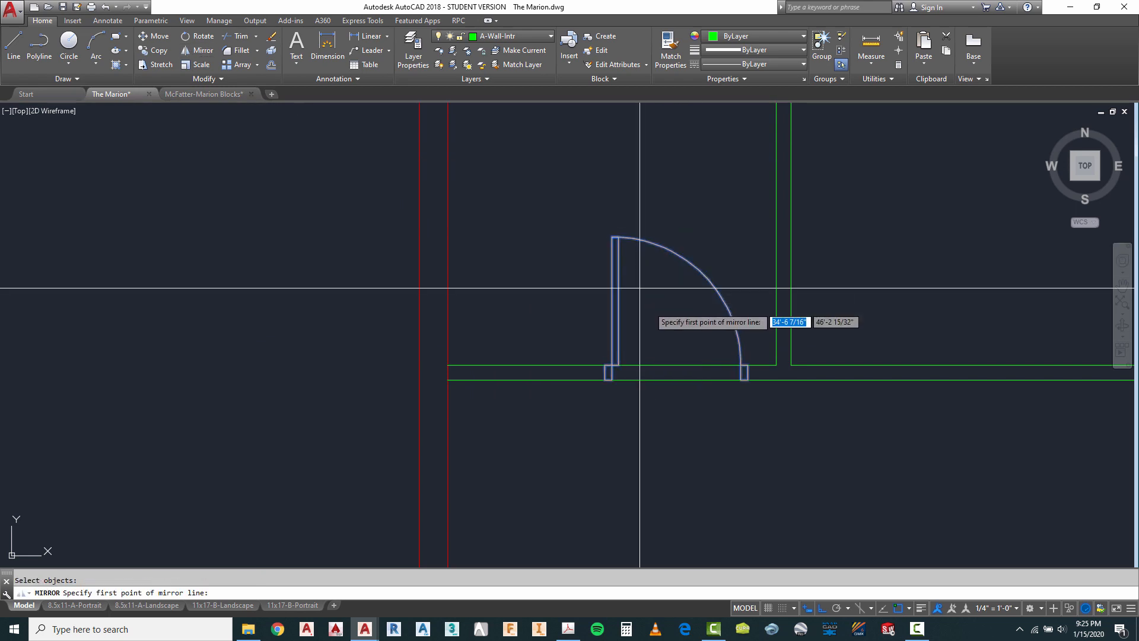
right_click(628, 400, "shift")
left_click(683, 136)
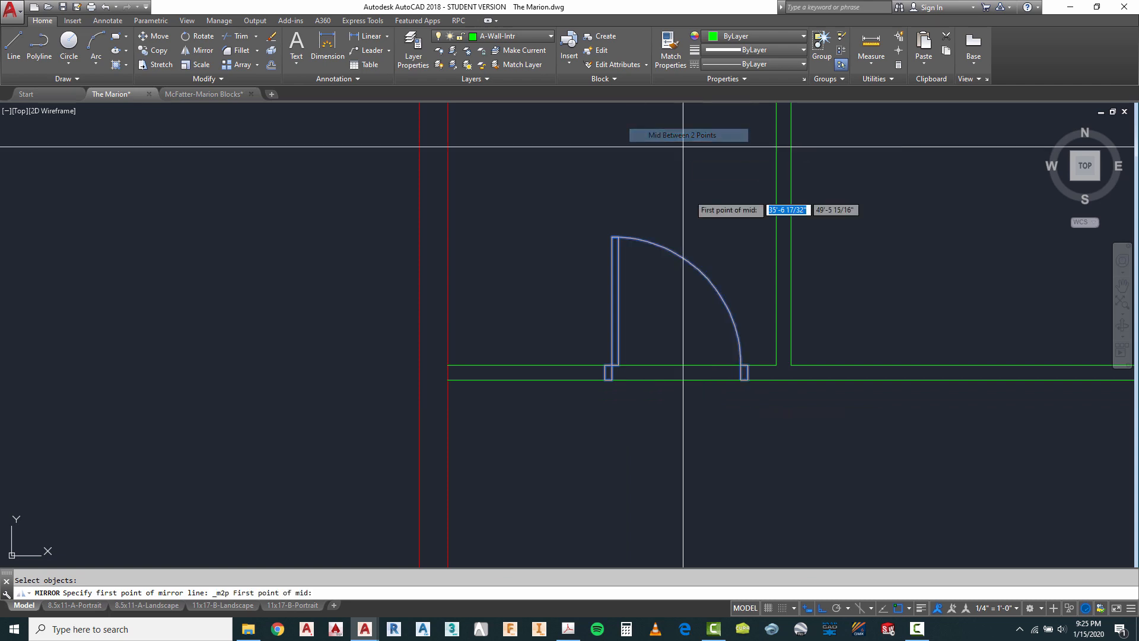
left_click(609, 380)
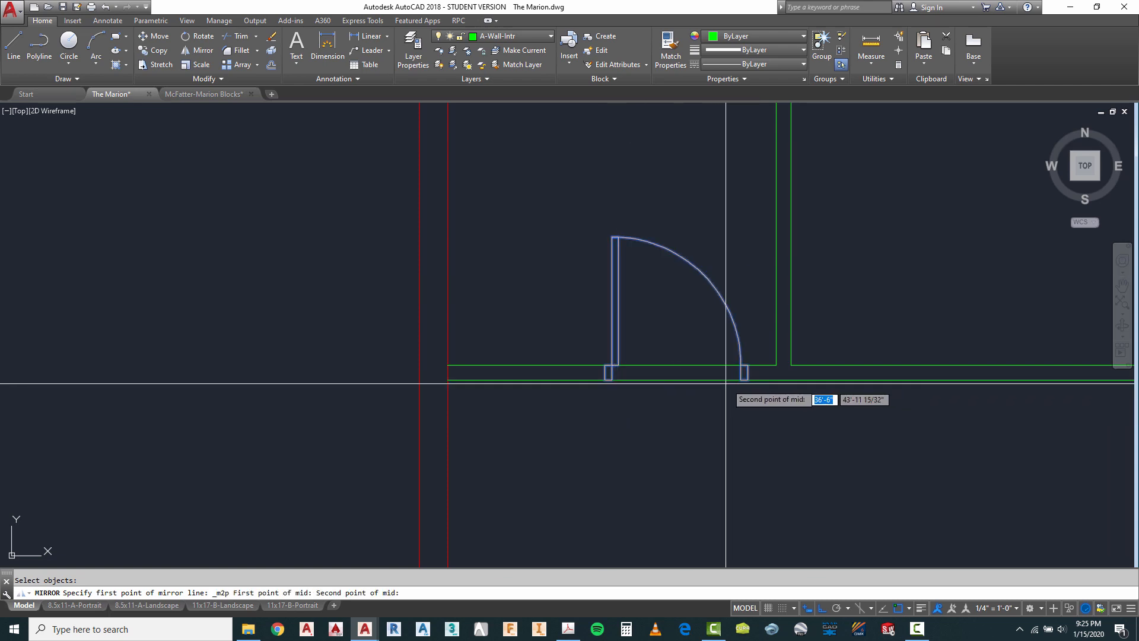
left_click(743, 380)
left_click(693, 173)
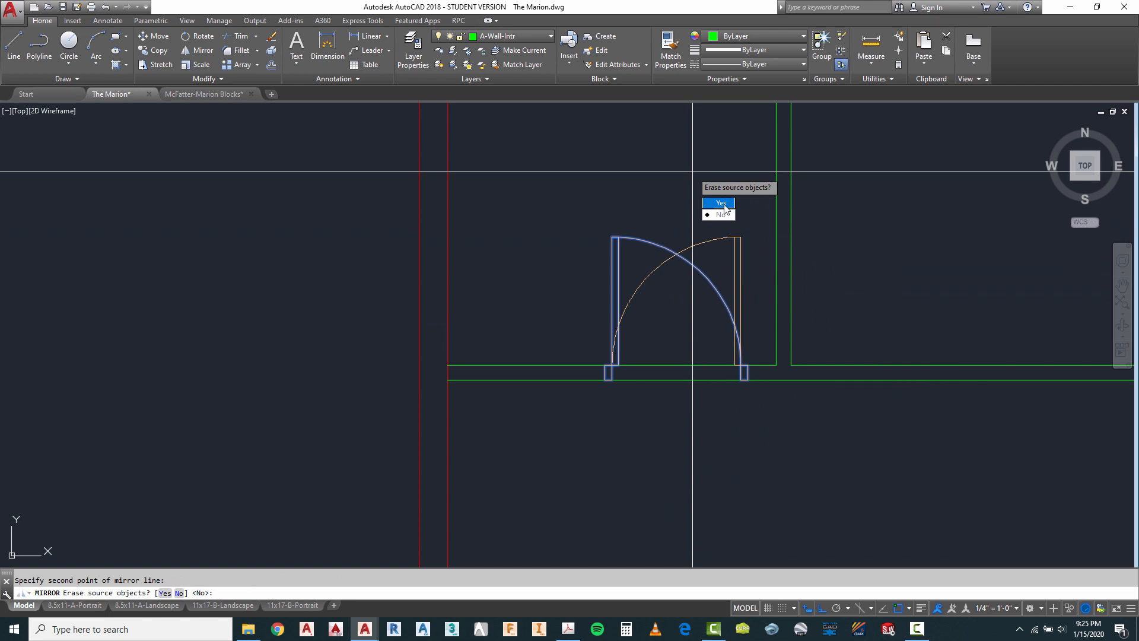
left_click(721, 203)
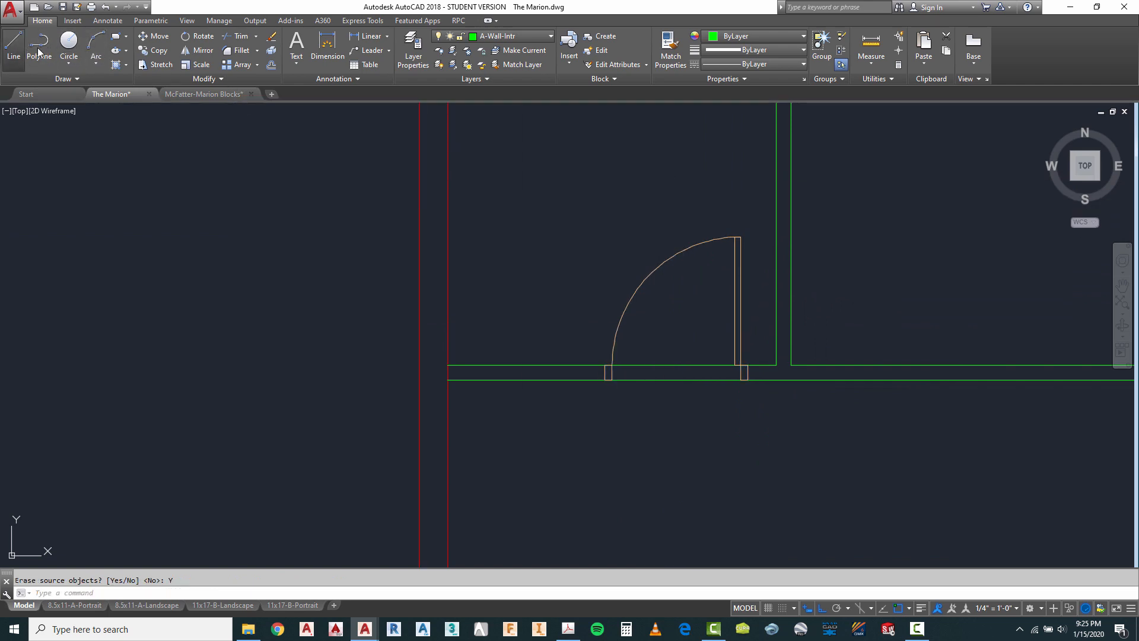
Draw closing lines across the wall at both jambs of the garage-side laundry door.
left_click(14, 44)
scroll(626, 379, "up", 3)
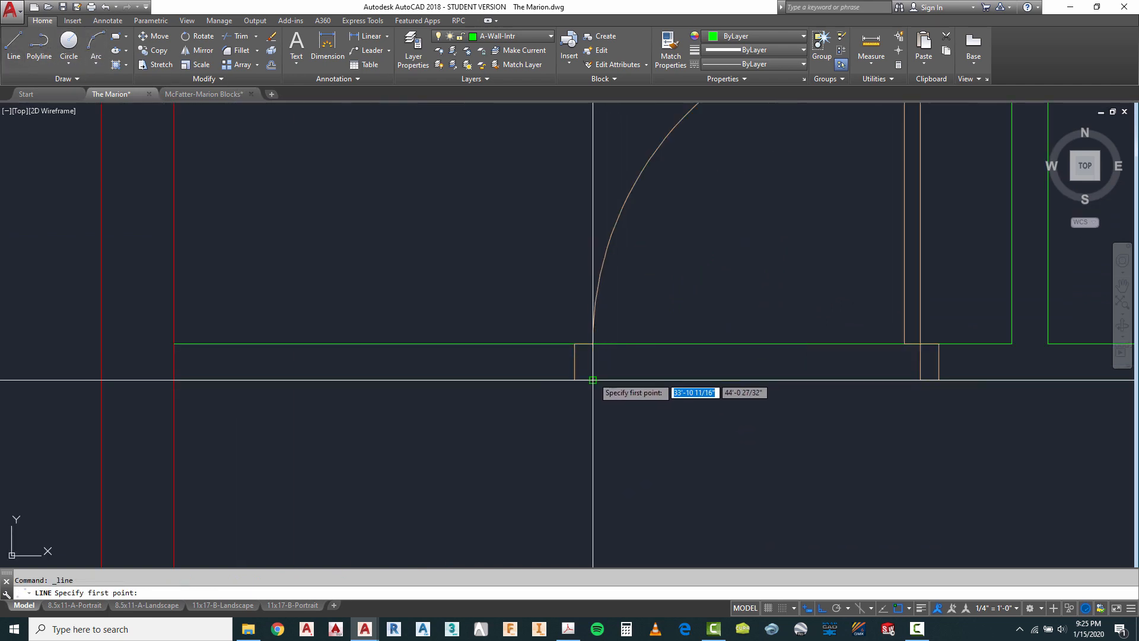
left_click(593, 343)
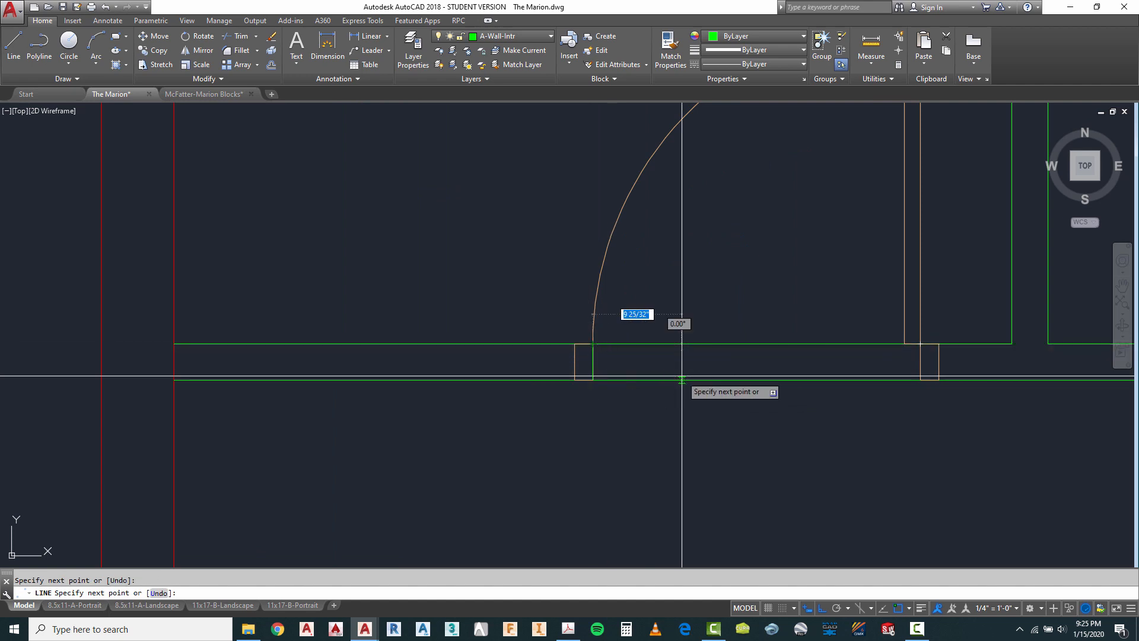
key("Return")
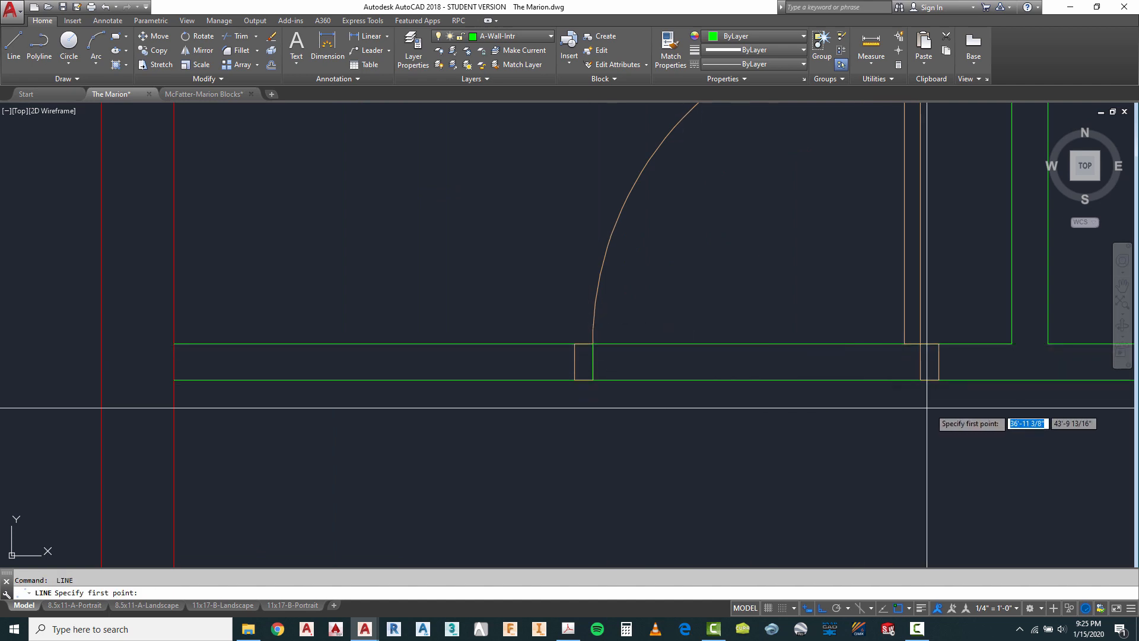
left_click(921, 343)
key("Escape")
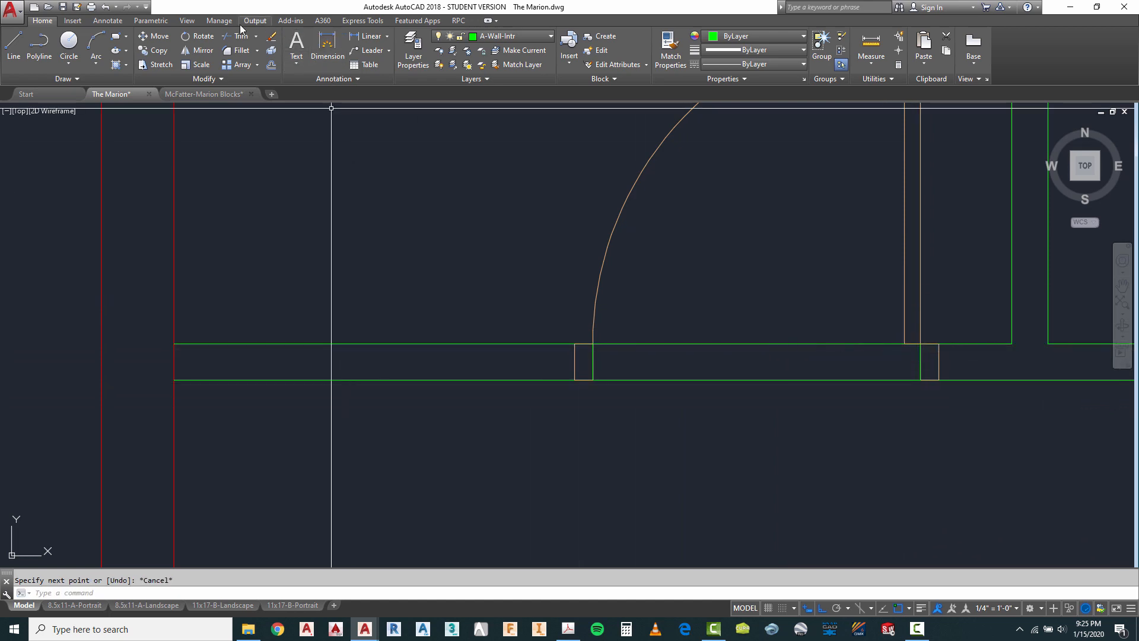
Trim away both wall lines between the jambs of the garage-side laundry door.
left_click(560, 383)
key("Return")
scroll(465, 341, "down", 3)
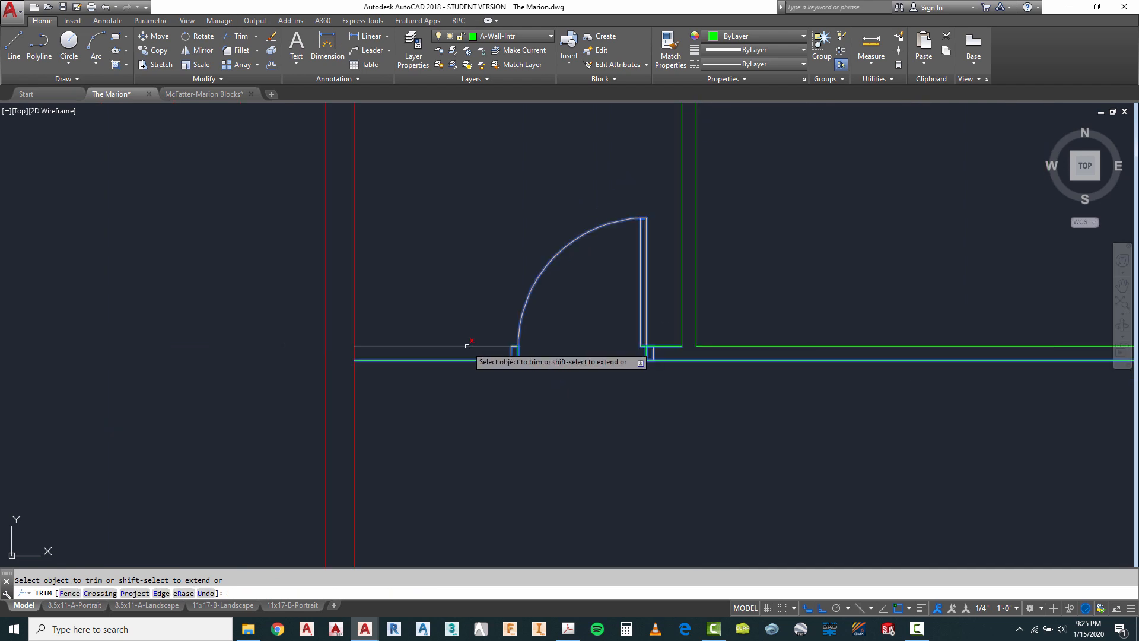
key("Escape")
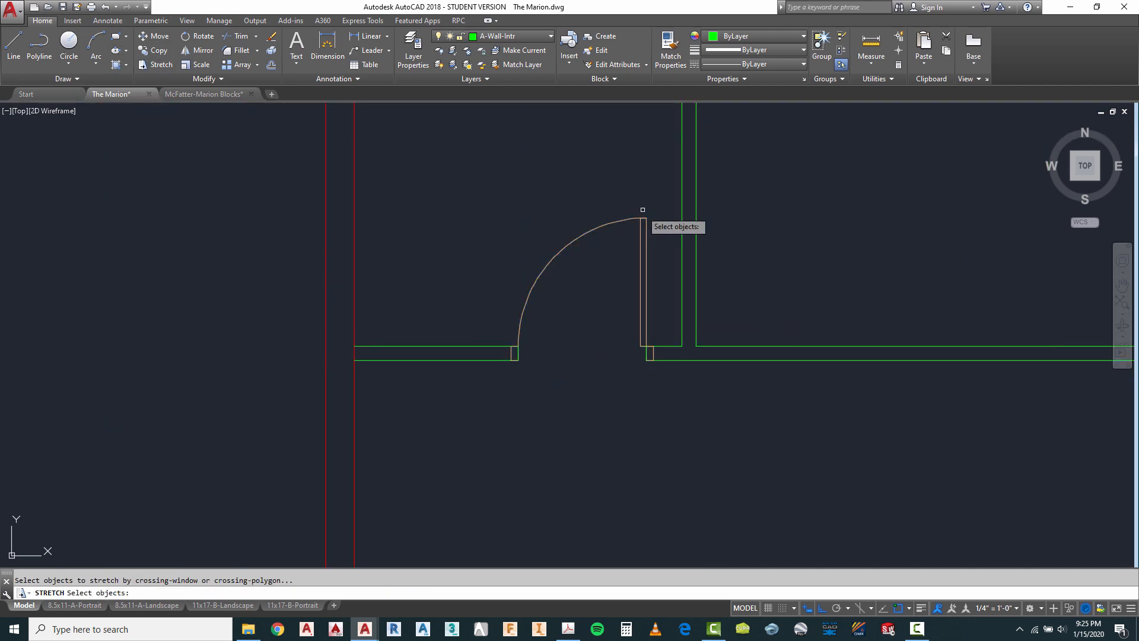
Stretch the garage-side laundry door and its opening to the right, close to the laundry room's right-hand wall.
left_click(554, 407)
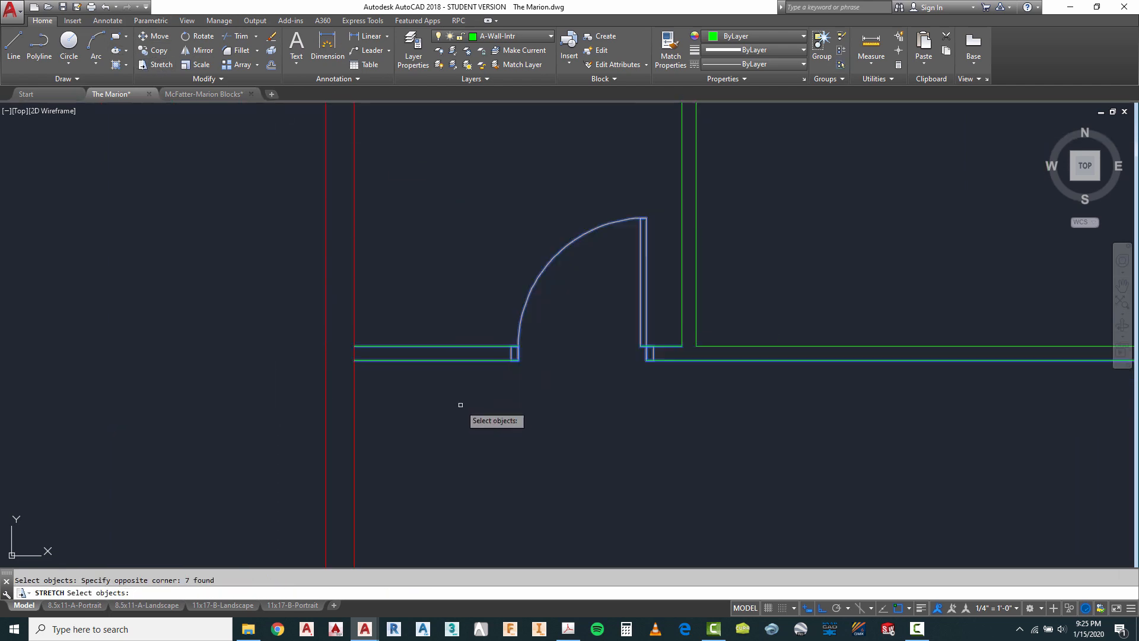
left_click(651, 396)
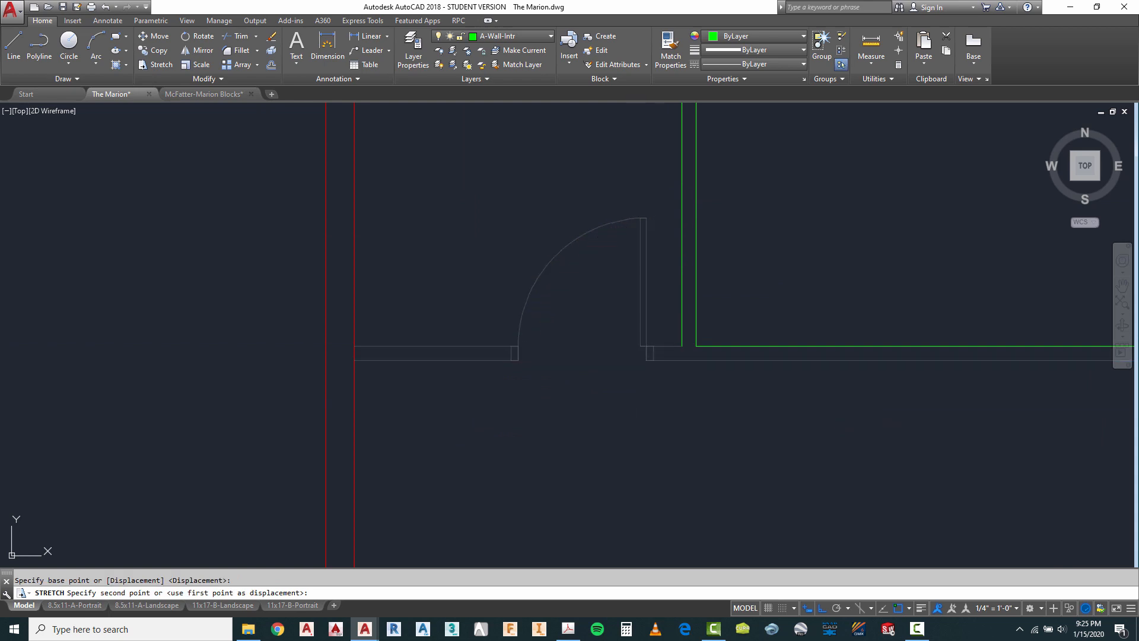
left_click(658, 406)
Look over the placed doors across the floor plan and measure the inside depth of the laundry room's broom closet.
scroll(569, 297, "down", 4)
scroll(540, 333, "down", 3)
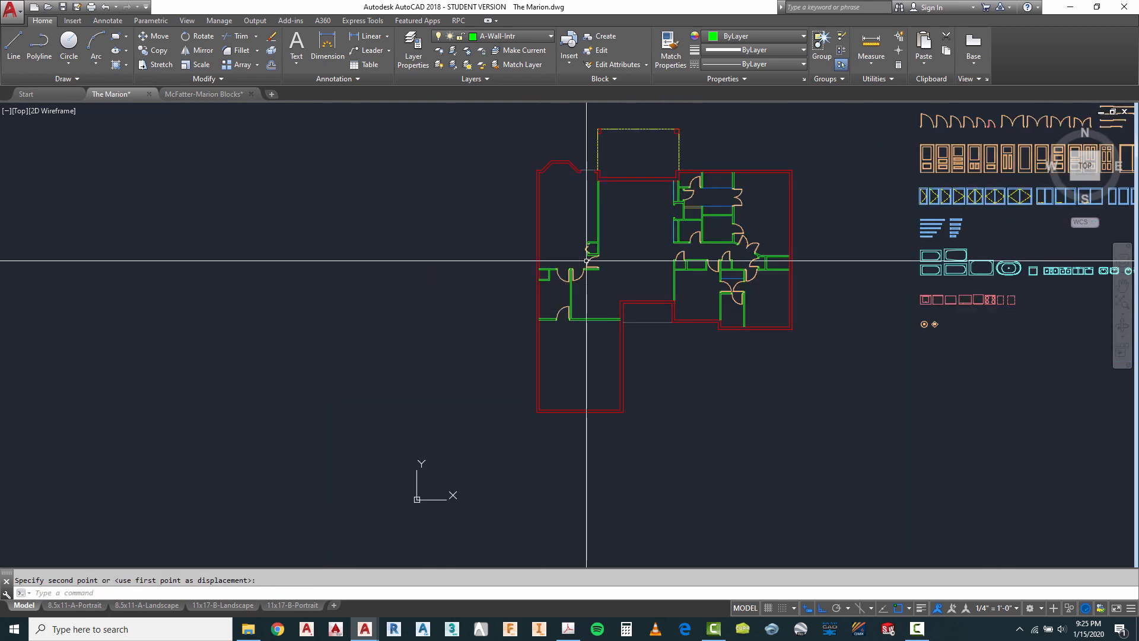
scroll(590, 237, "up", 3)
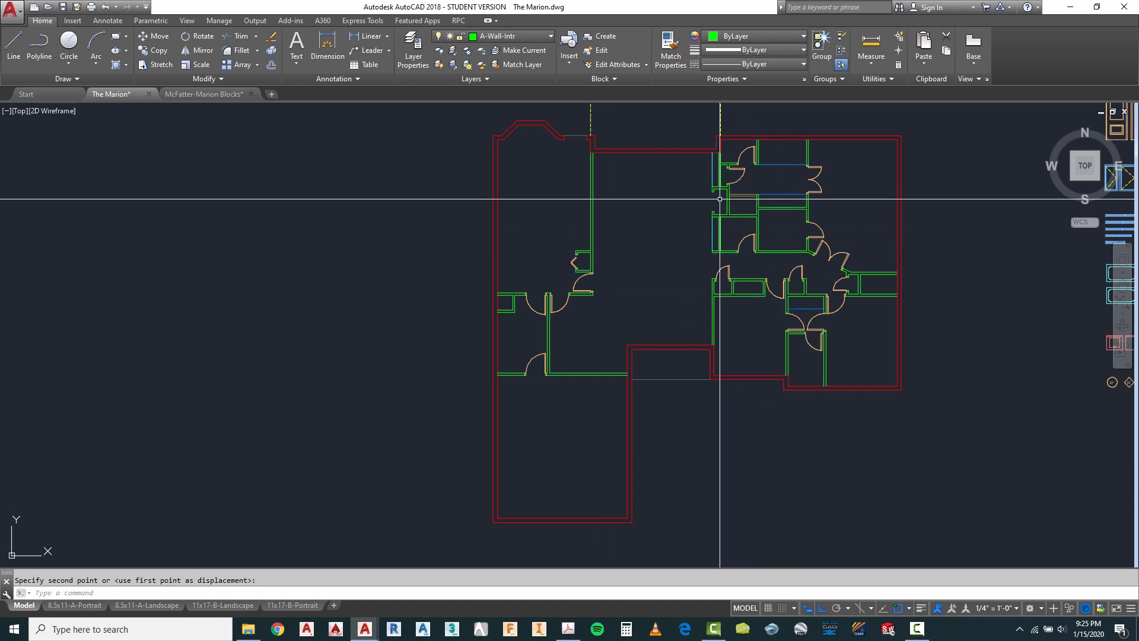
scroll(719, 199, "up", 2)
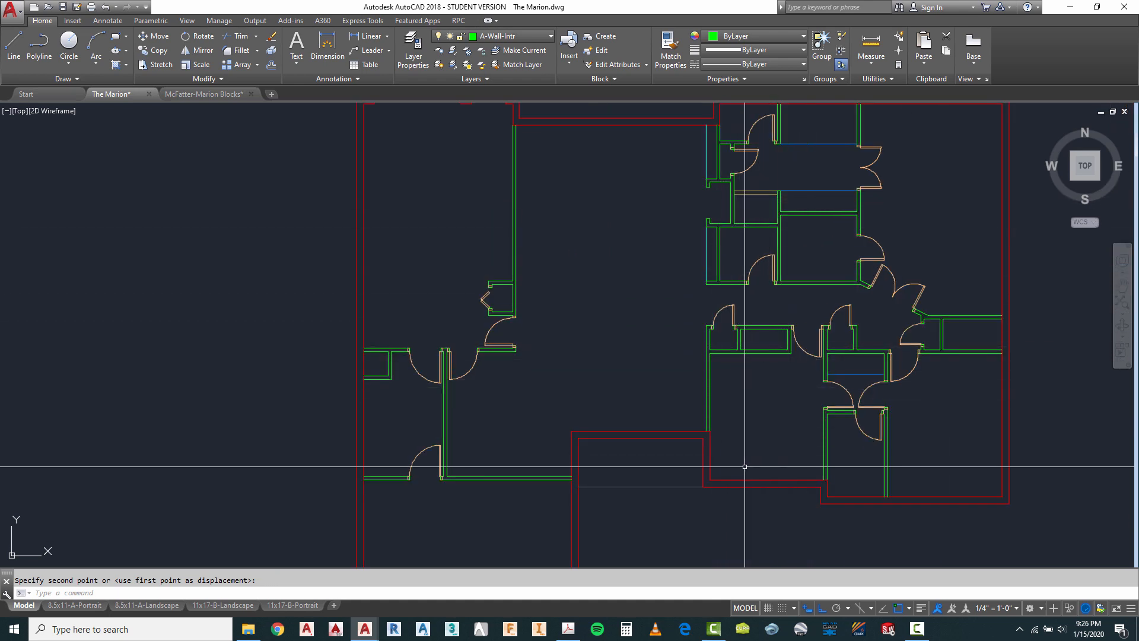
scroll(423, 410, "down", 2)
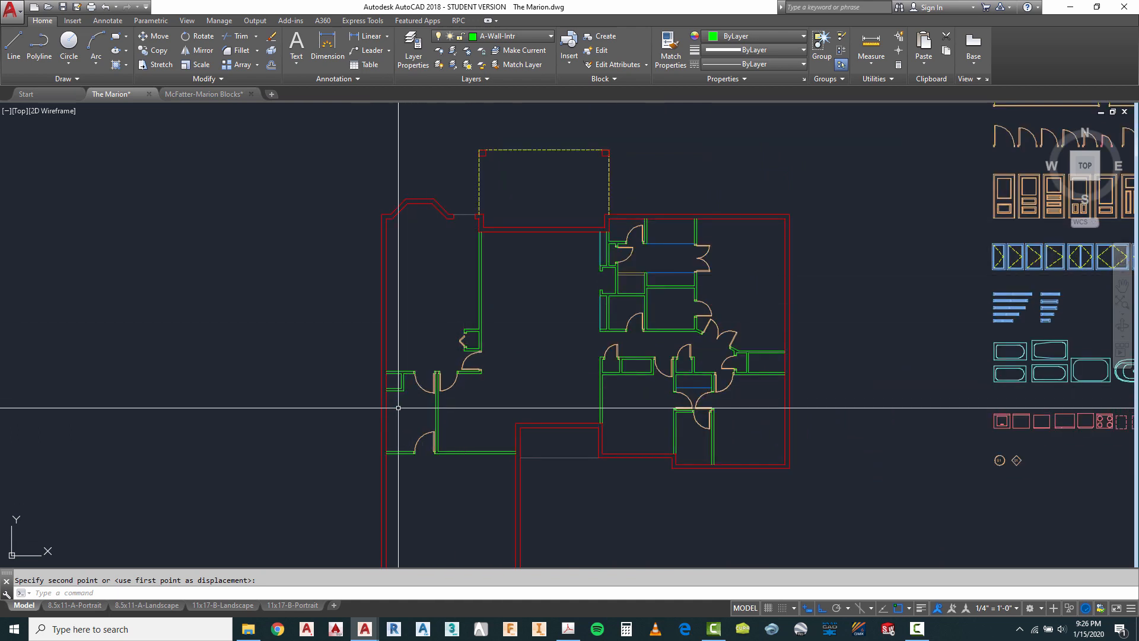
scroll(397, 406, "up", 4)
scroll(400, 394, "up", 2)
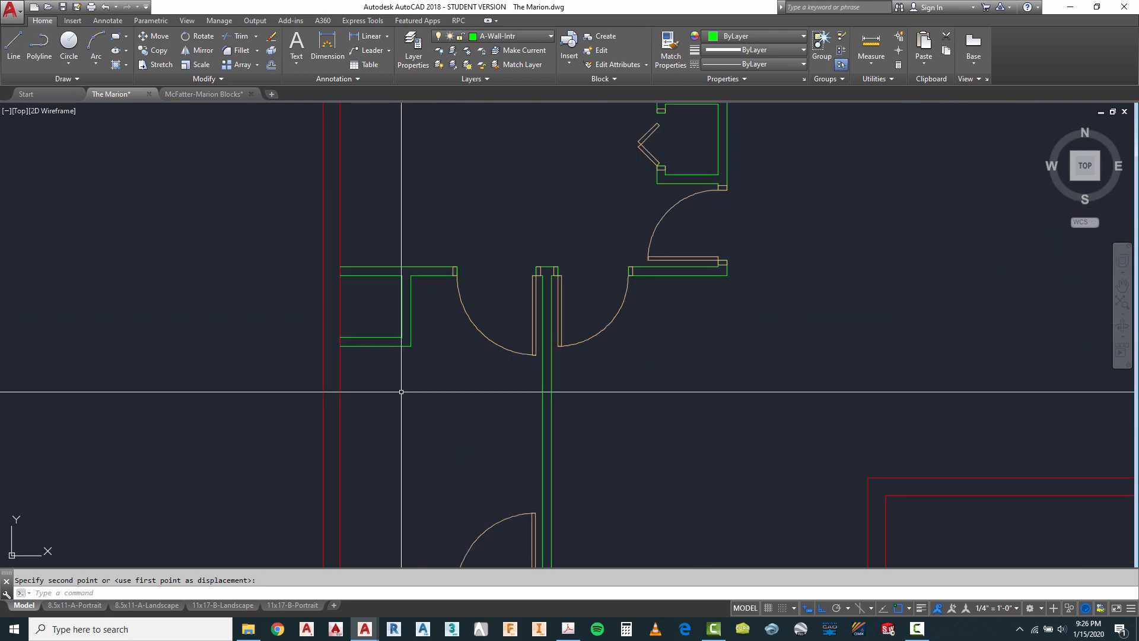
left_click(875, 49)
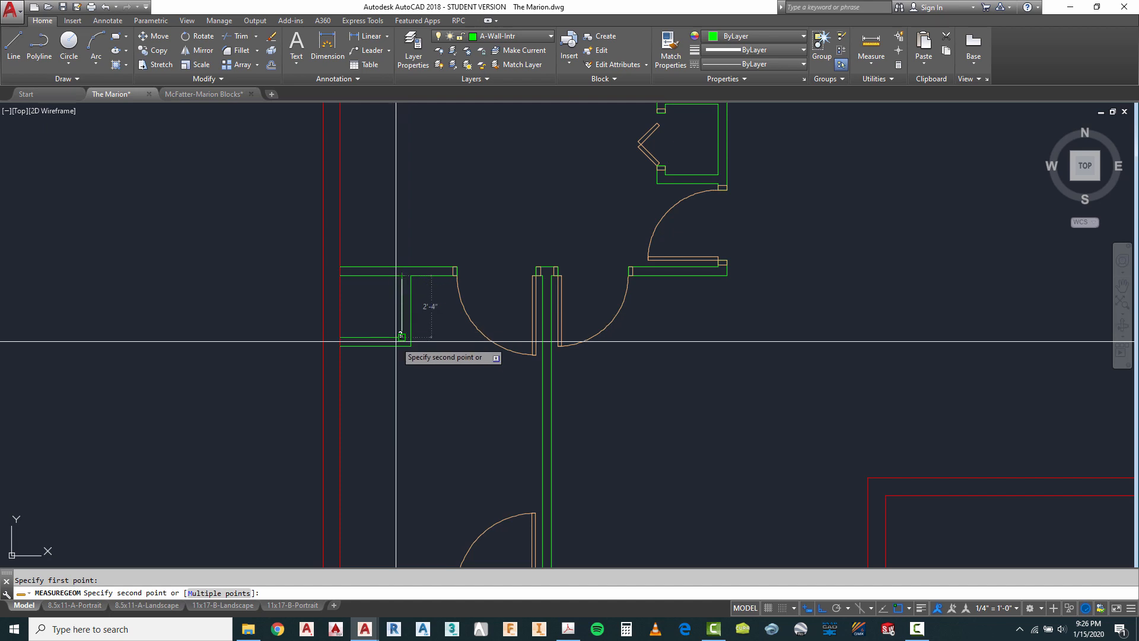
key("Escape")
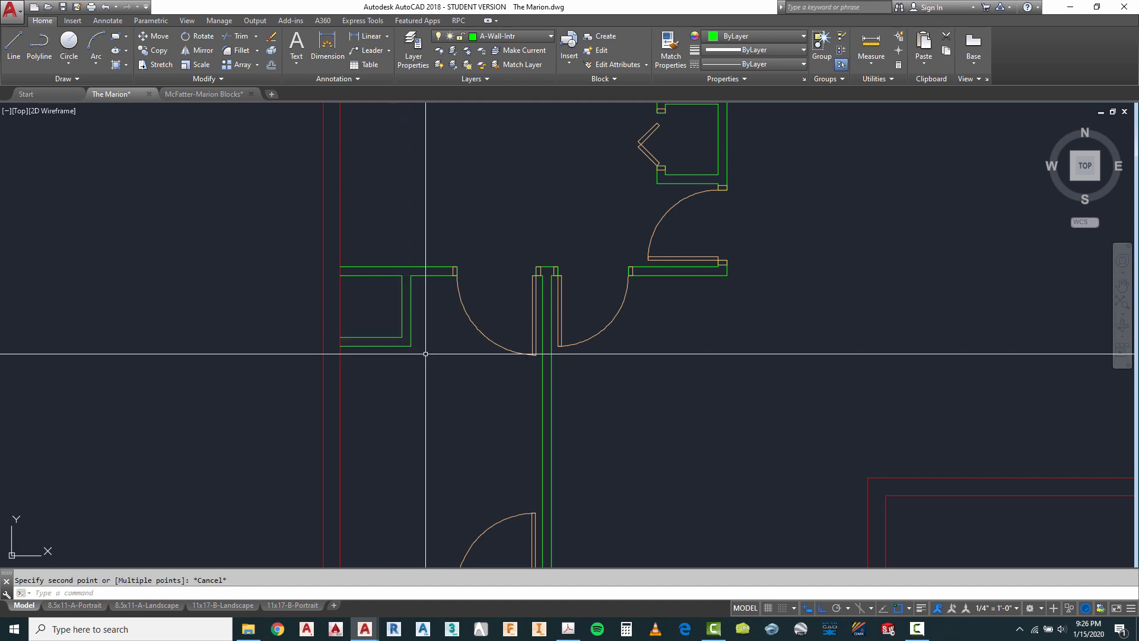
Stretch the lower wall of the laundry room's broom closet 4" downward.
type("s")
key("Return")
left_click(432, 320)
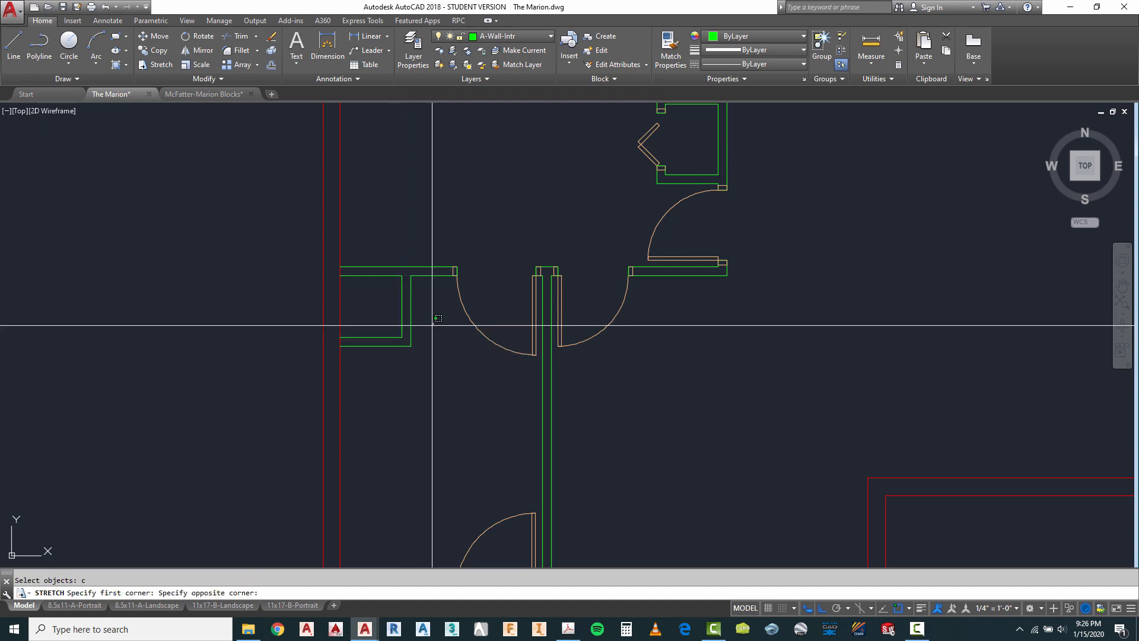
left_click(289, 366)
key("Return")
left_click(261, 323)
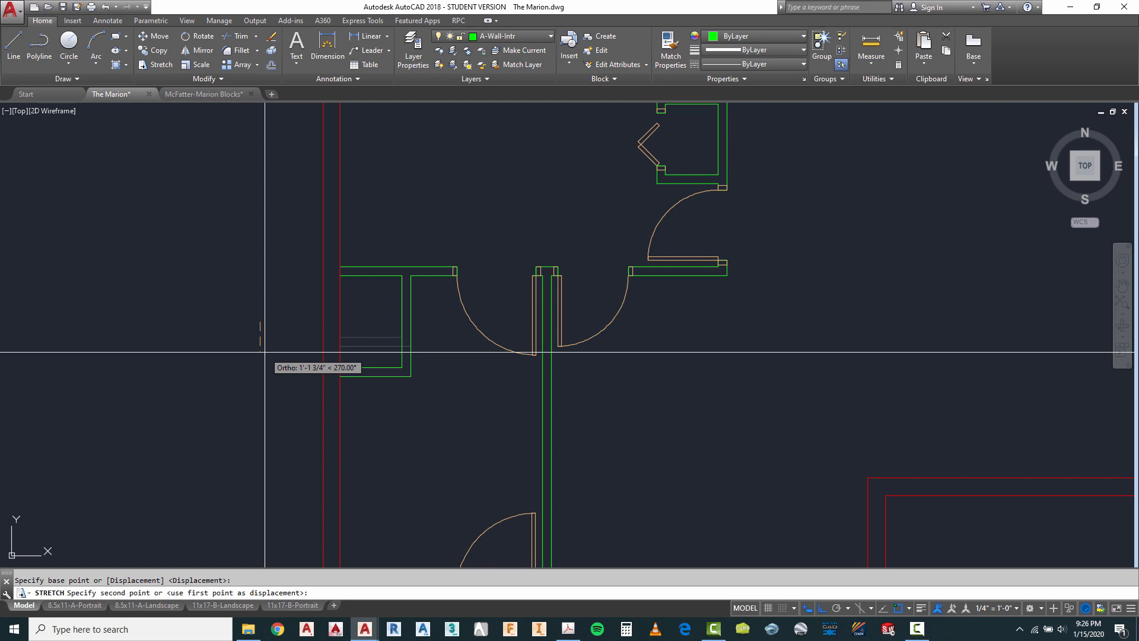
Check the laundry room's closets and doors in the Marion Red Lines PDF in Acrobat, and return to the AutoCAD drawing.
scroll(515, 197, "down", 4)
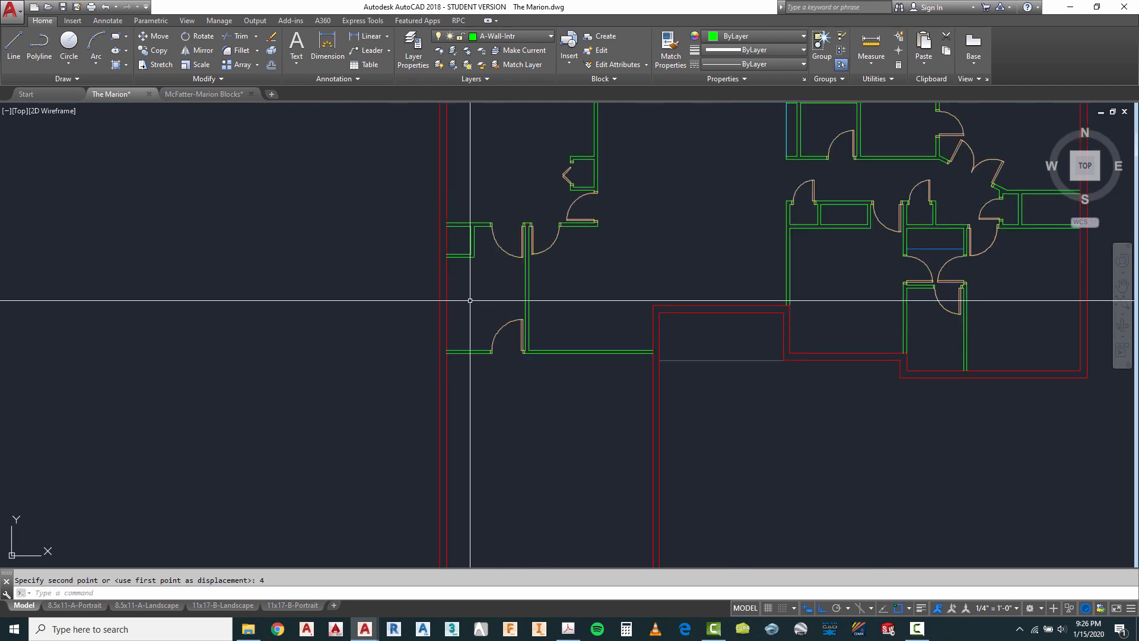
scroll(473, 280, "up", 4)
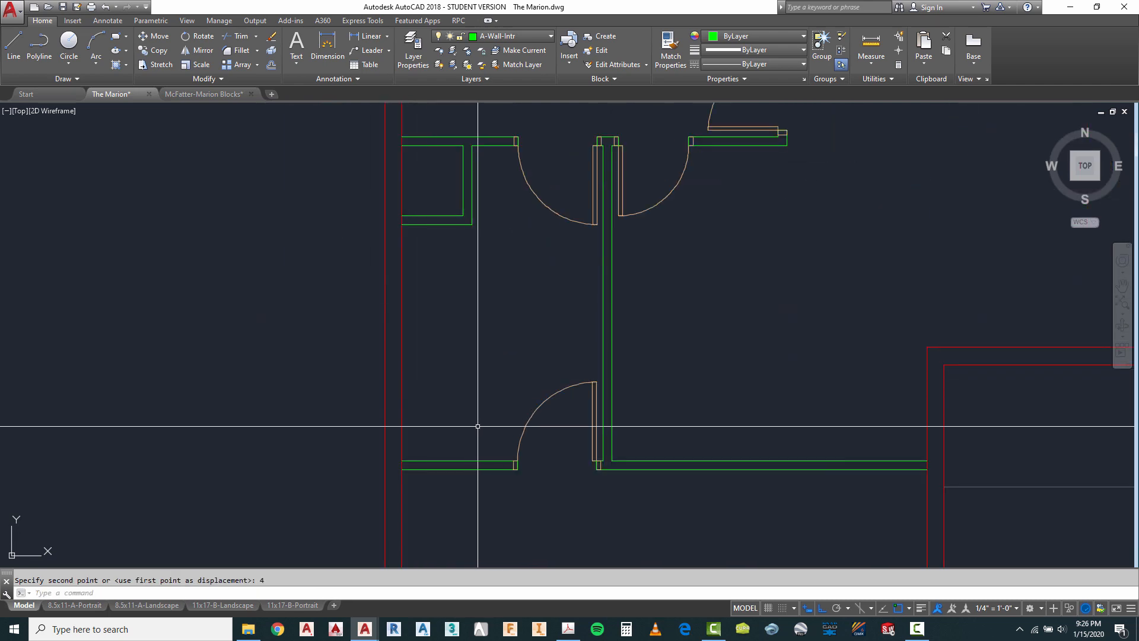
left_click(566, 630)
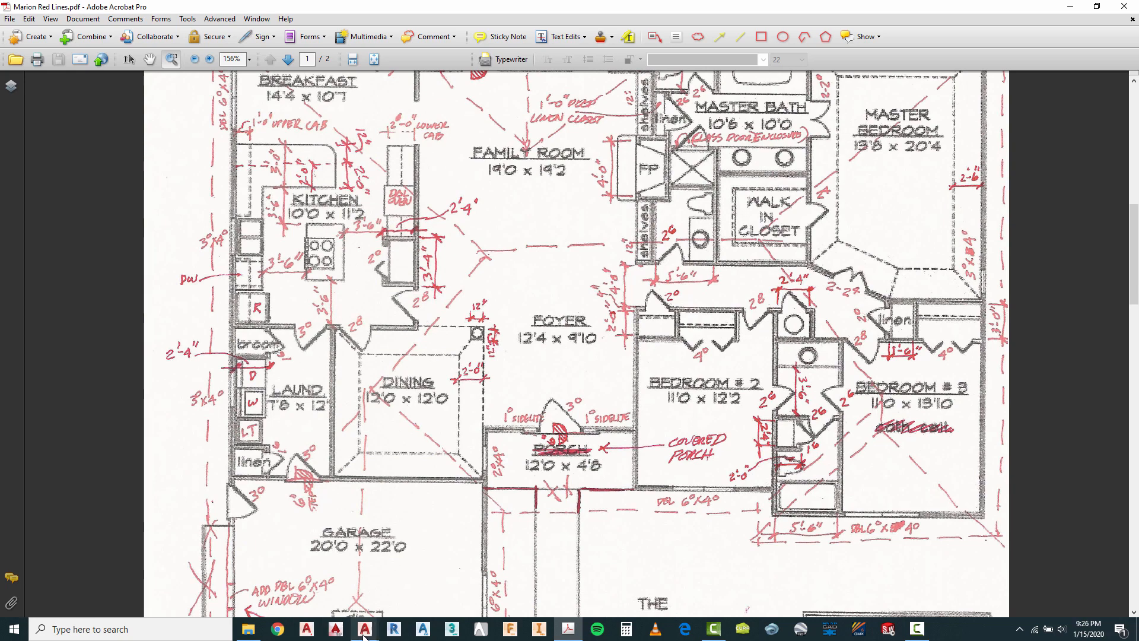
mouse_move(364, 636)
left_click(306, 580)
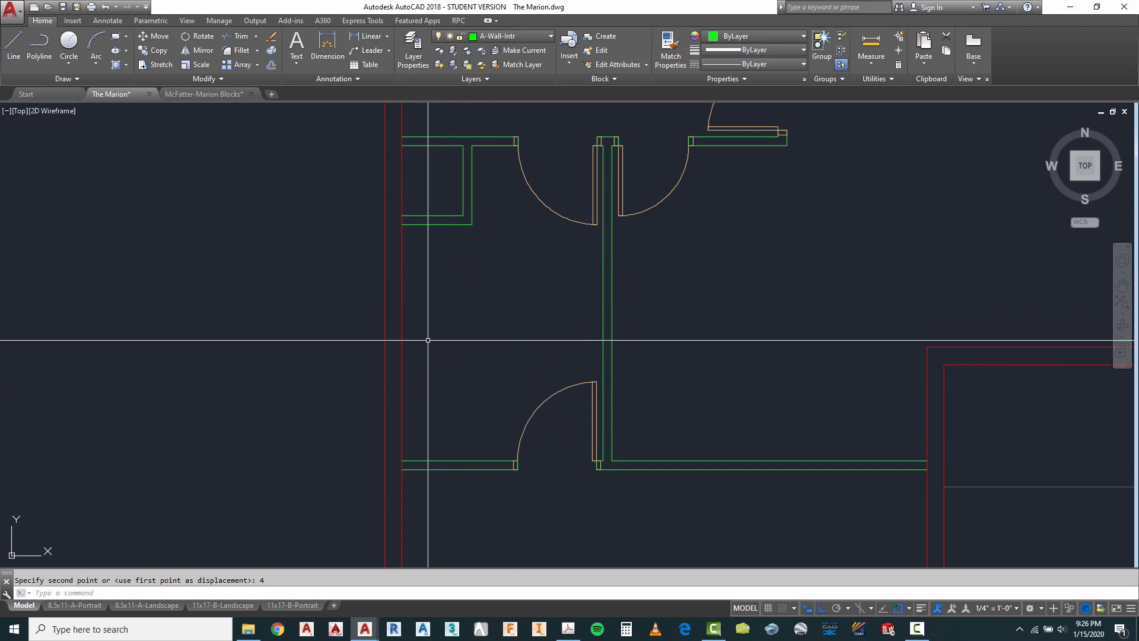
Measure the inside depth of the enlarged broom closet along its right-hand wall.
left_click(870, 48)
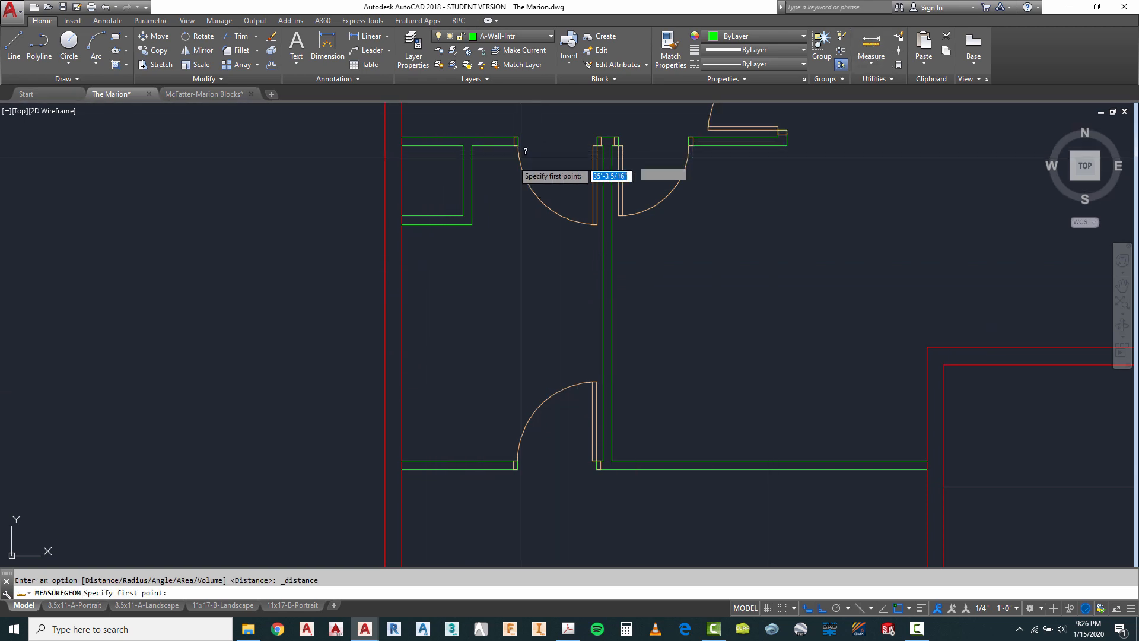
left_click(464, 145)
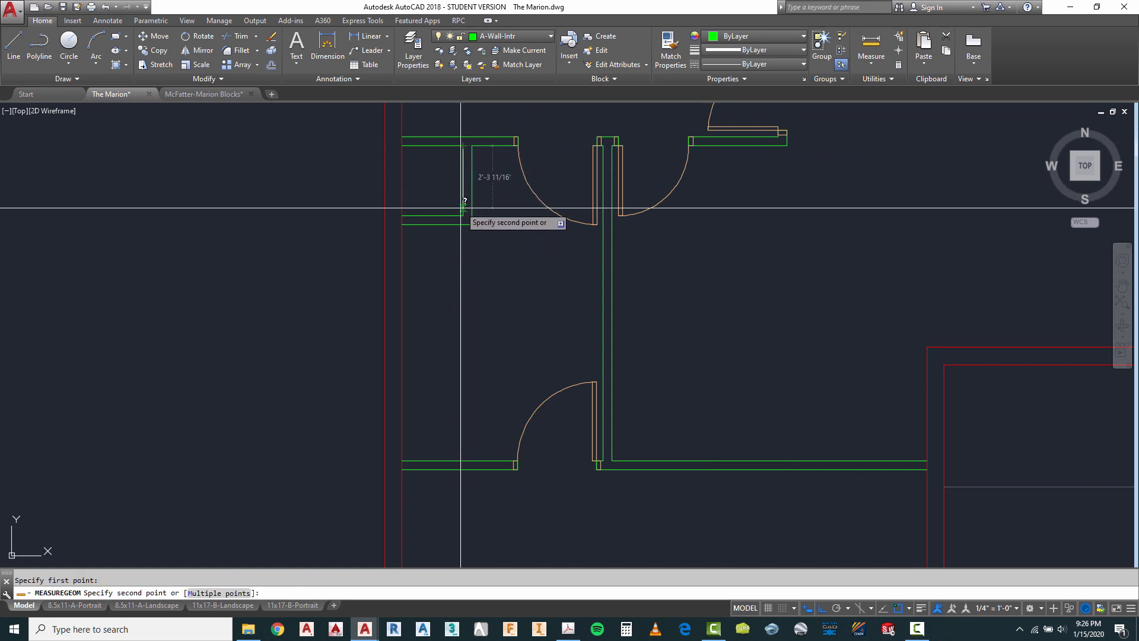
key("Escape")
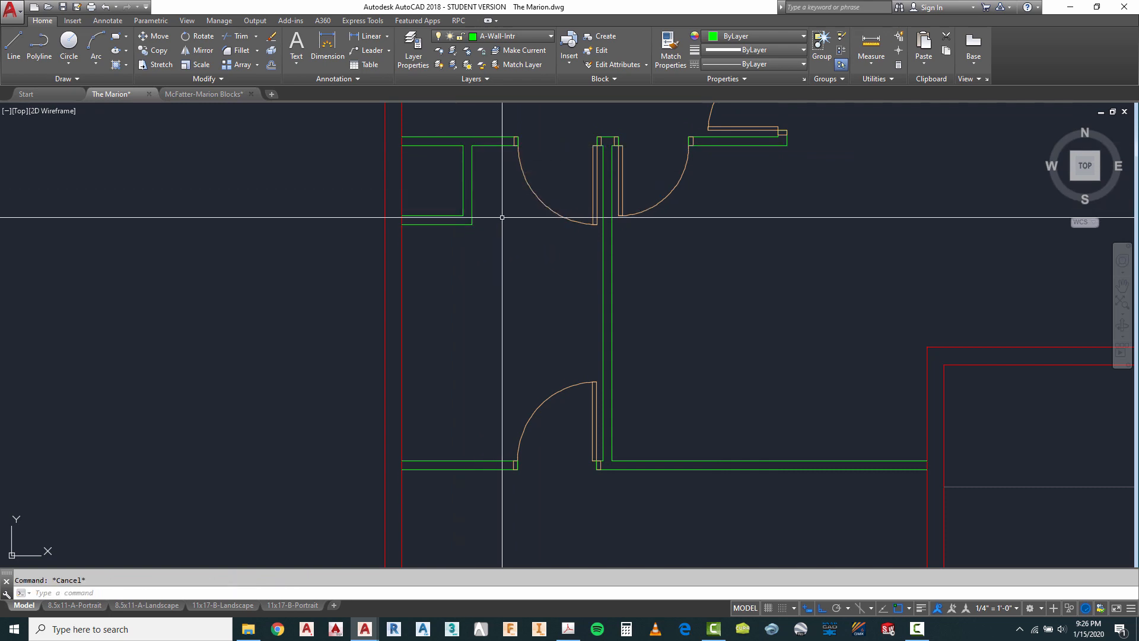
Stretch the broom closet's lower wall a further 4" downward to deepen the closet.
left_click(159, 65)
left_click(491, 192)
left_click(350, 246)
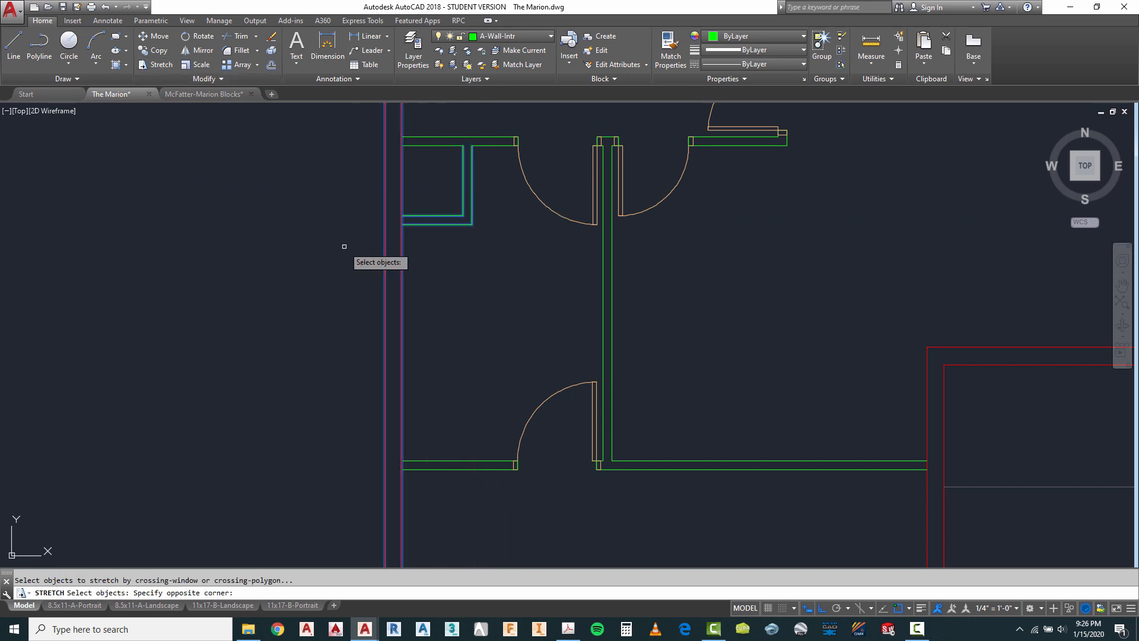
key("Return")
left_click(315, 235)
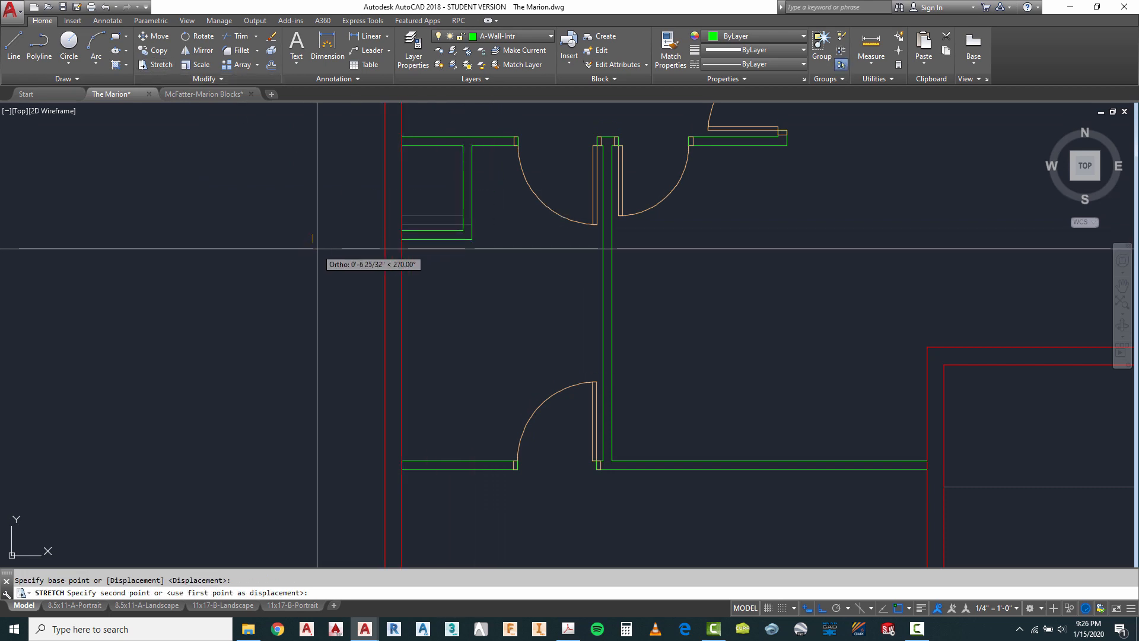
key("Return")
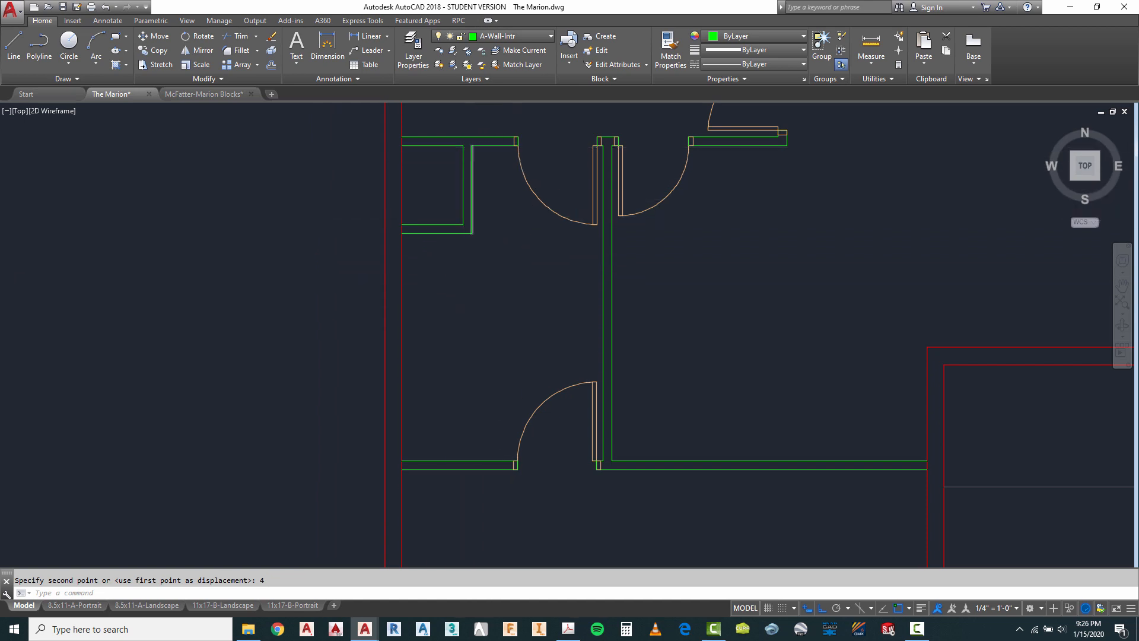
scroll(469, 180, "up", 2)
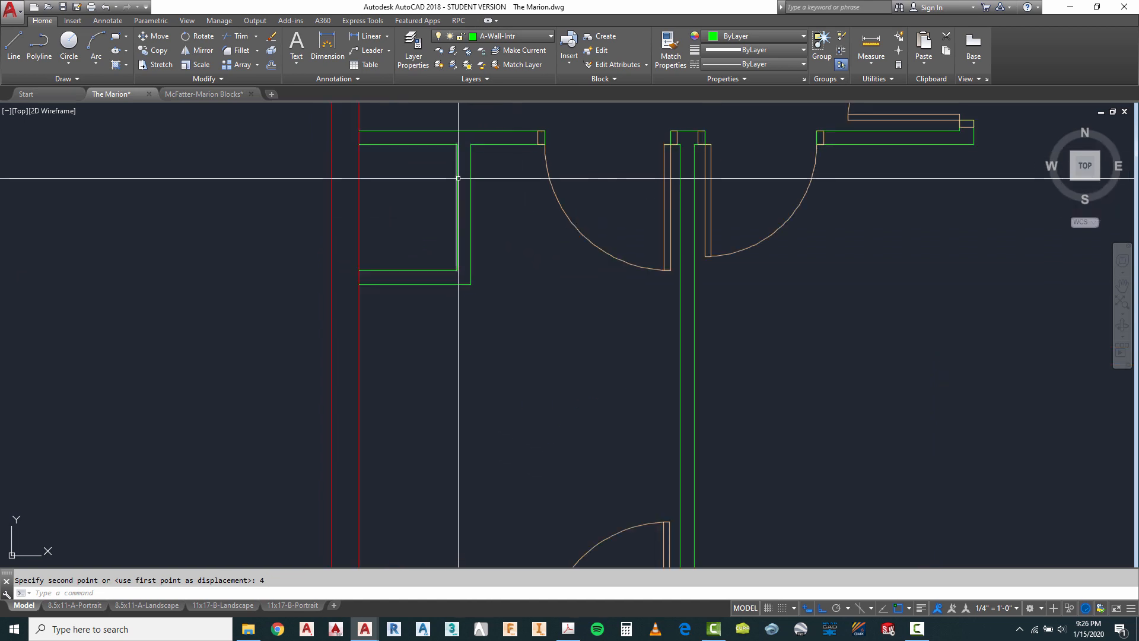
Copy the 2'6" swing door from the bathroom's lower wall into the laundry room, just below the broom closet.
scroll(450, 239, "down", 7)
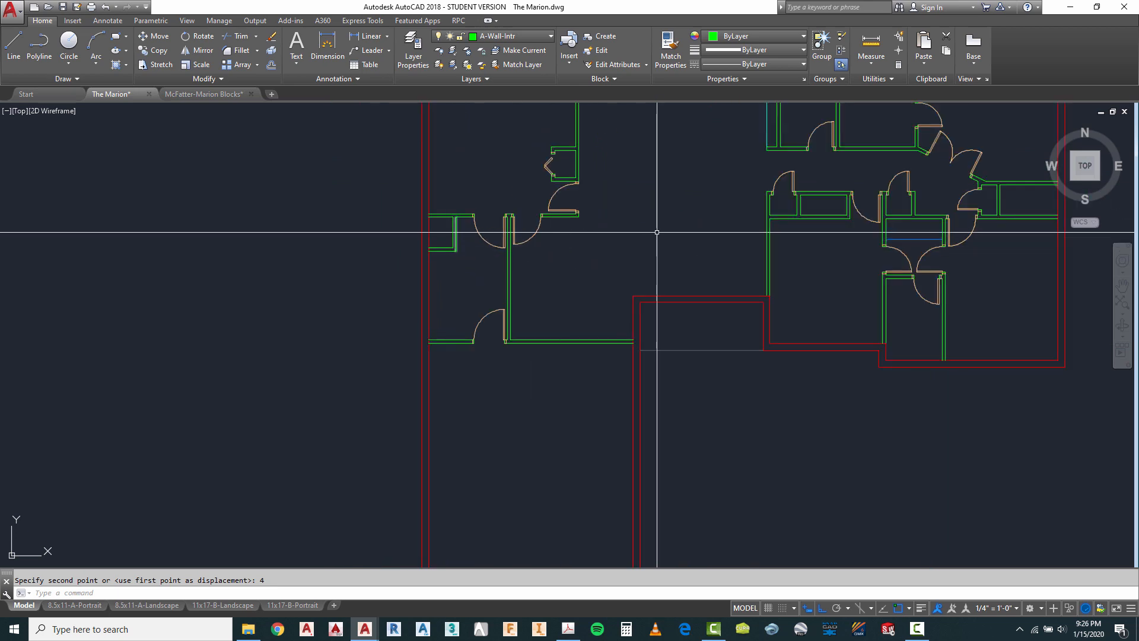
key("Escape")
scroll(819, 133, "up", 4)
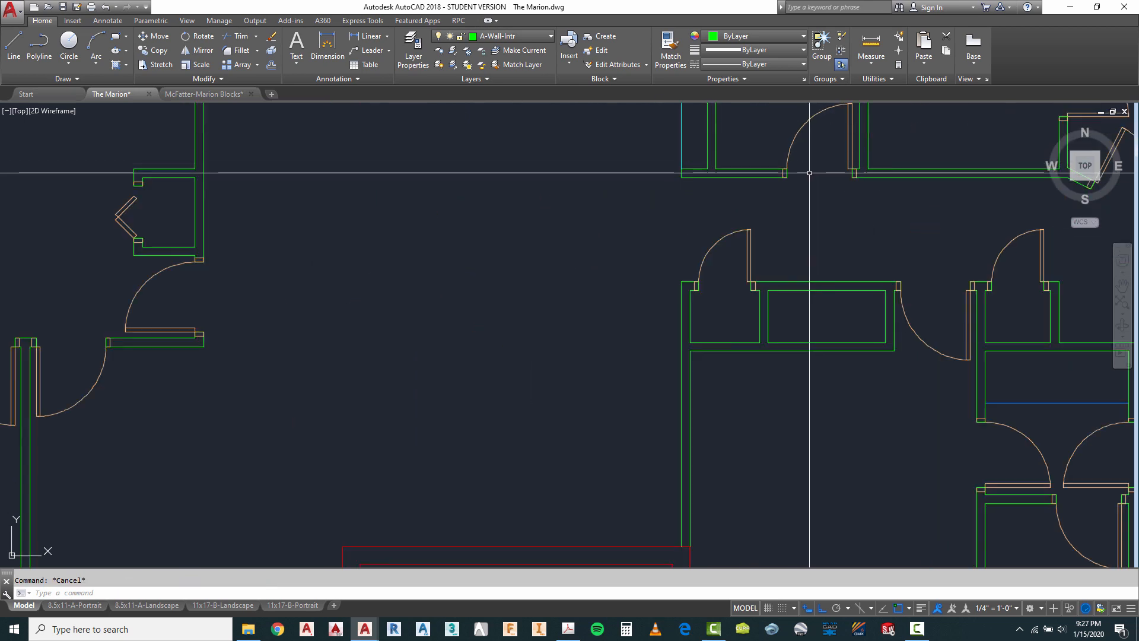
type("co")
key("Return")
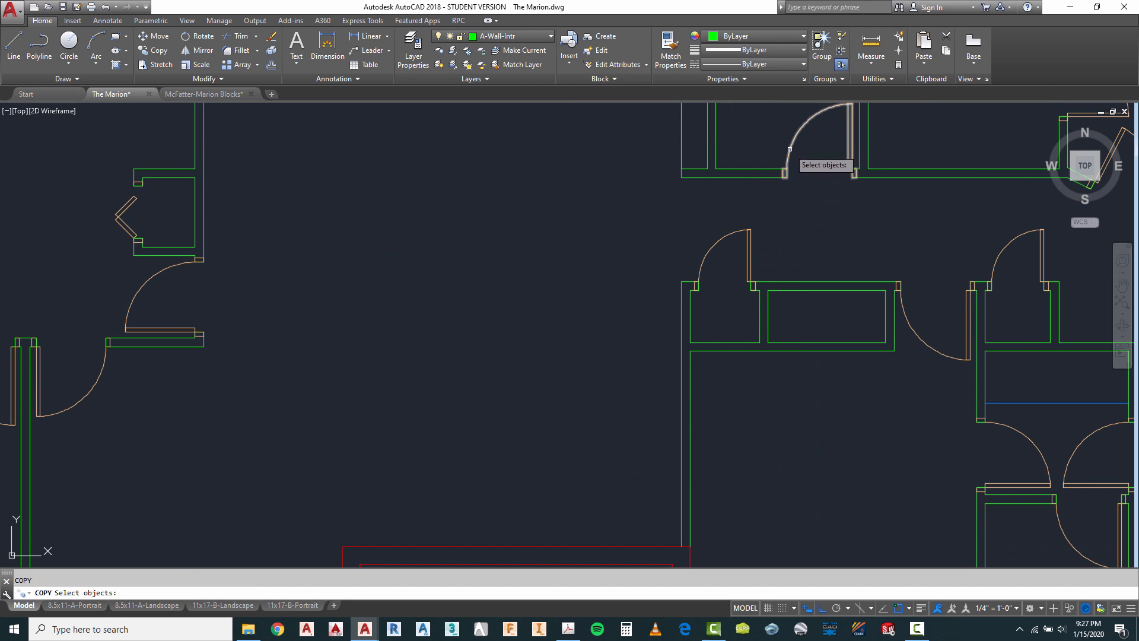
key("Return")
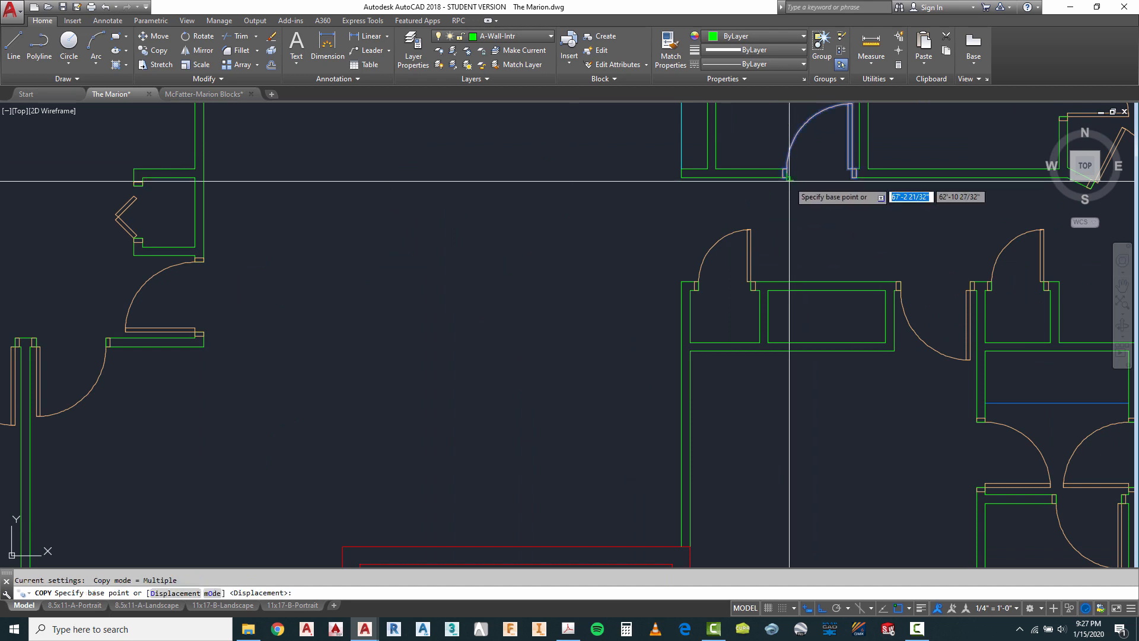
left_click(787, 177)
scroll(857, 198, "down", 6)
scroll(653, 235, "up", 4)
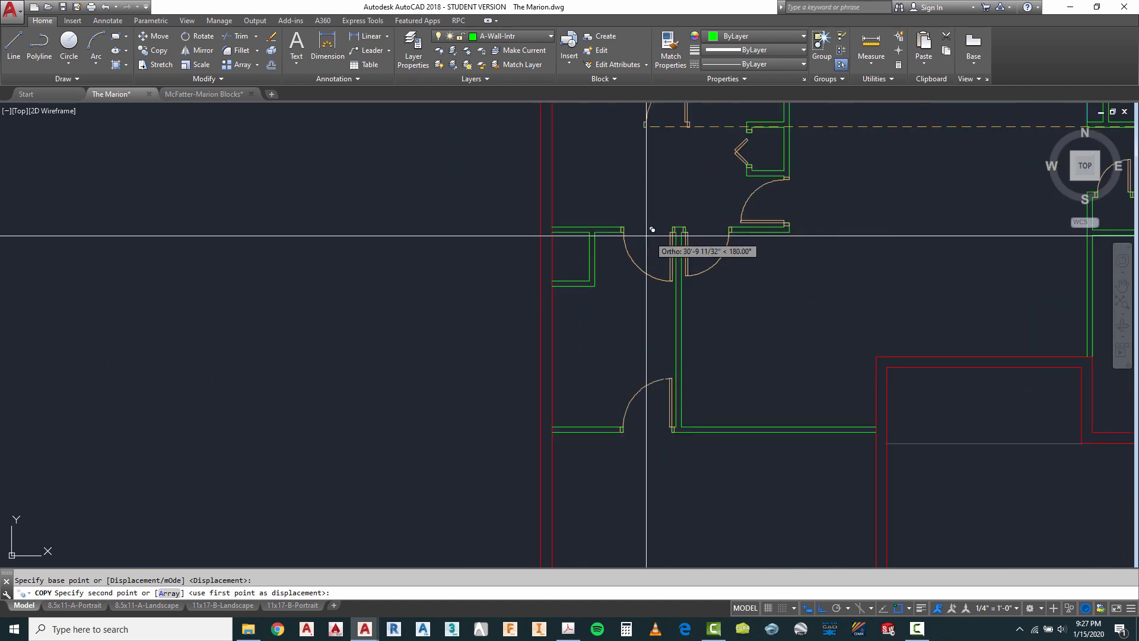
scroll(652, 229, "up", 2)
scroll(612, 201, "down", 4)
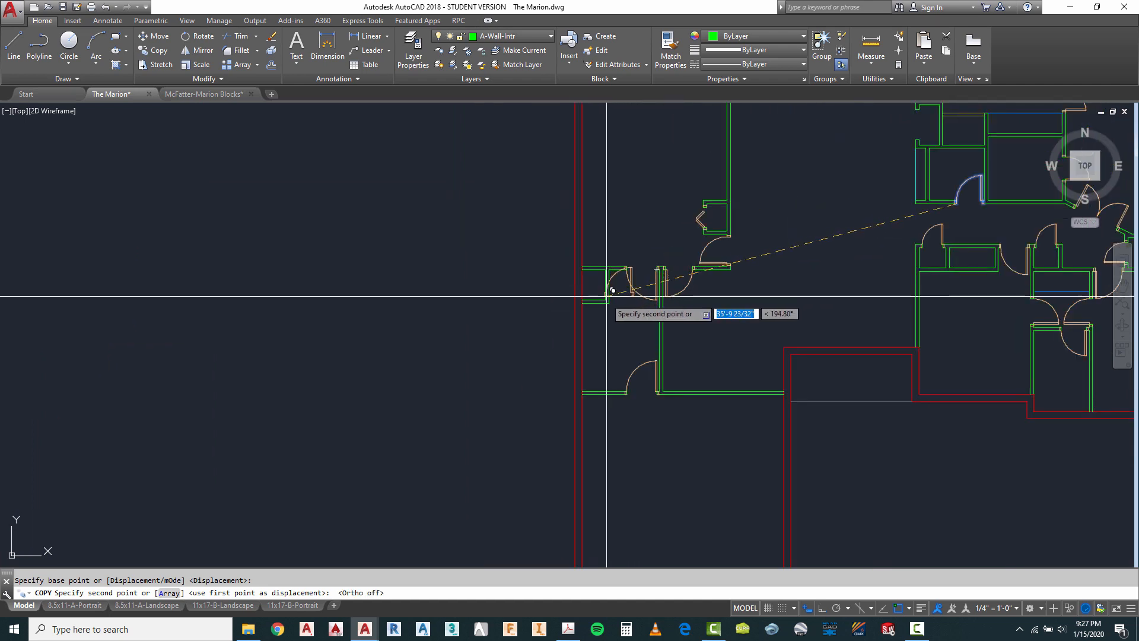
left_click(602, 333)
scroll(636, 323, "up", 5)
key("Escape")
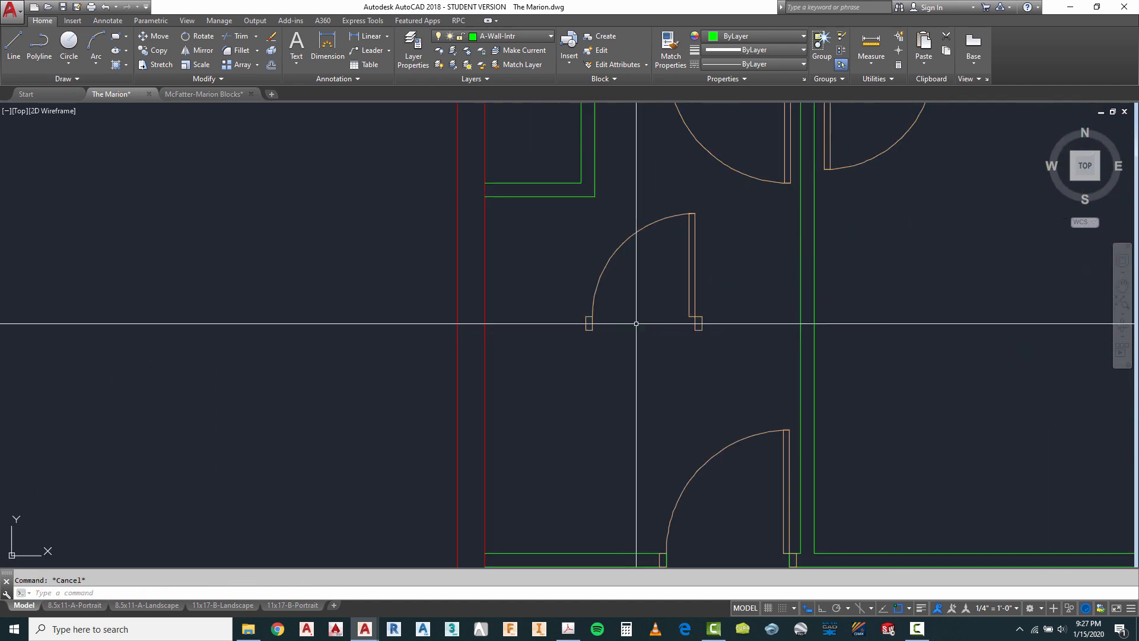
Rotate the copied laundry room door 90° clockwise so its jambs line up with a vertical wall.
type("ro")
key("Return")
left_click(706, 256)
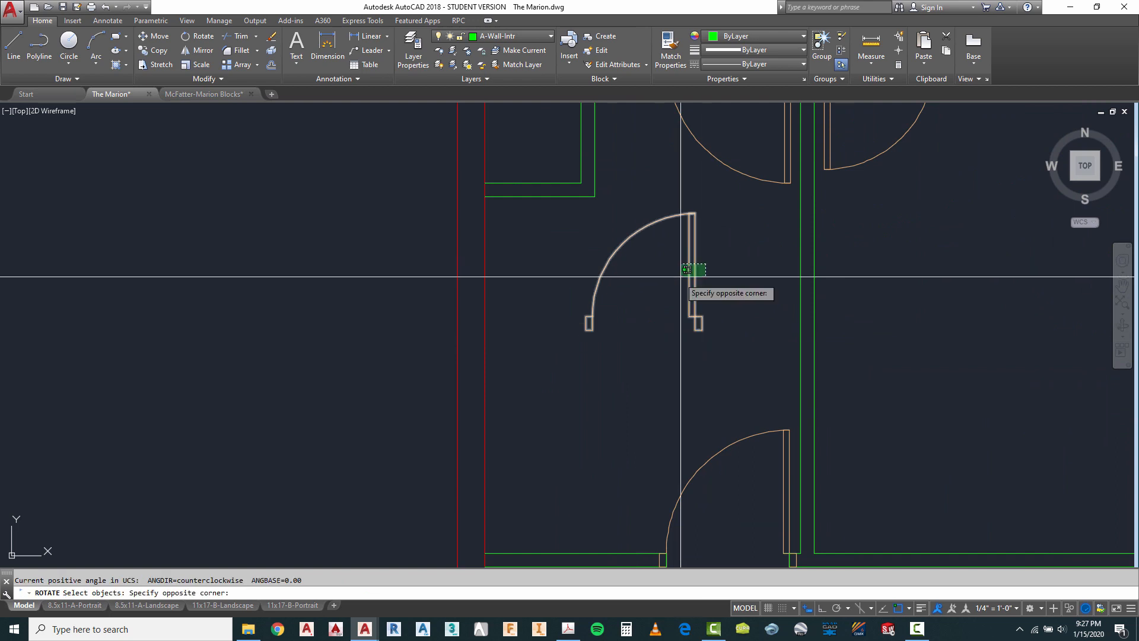
left_click(656, 268)
key("Return")
left_click(655, 268)
key("F8")
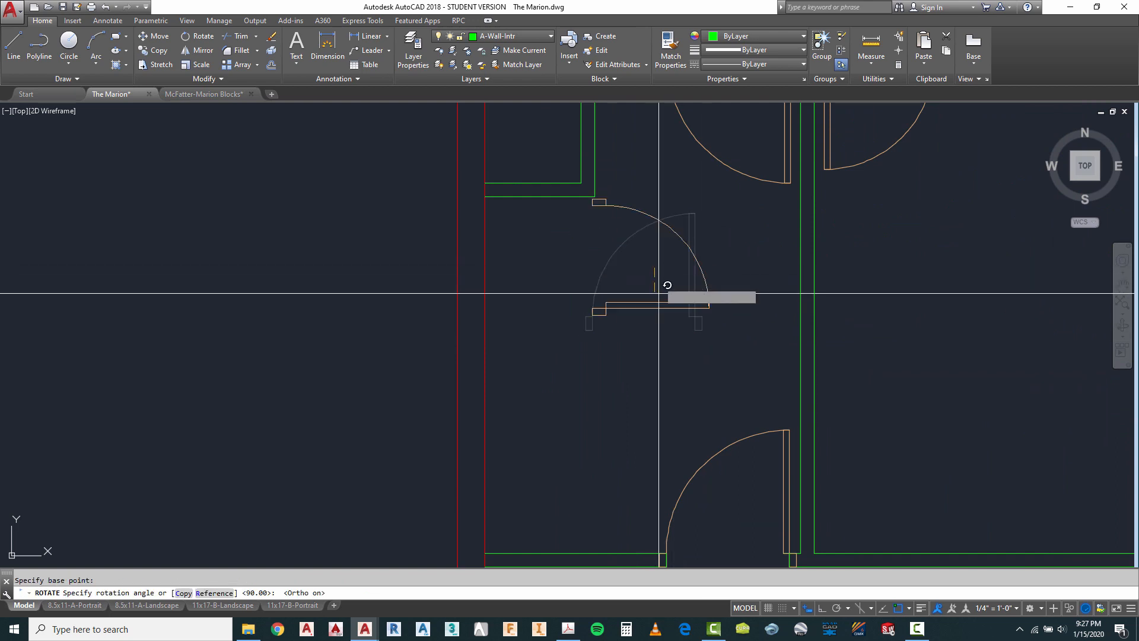
key("Escape")
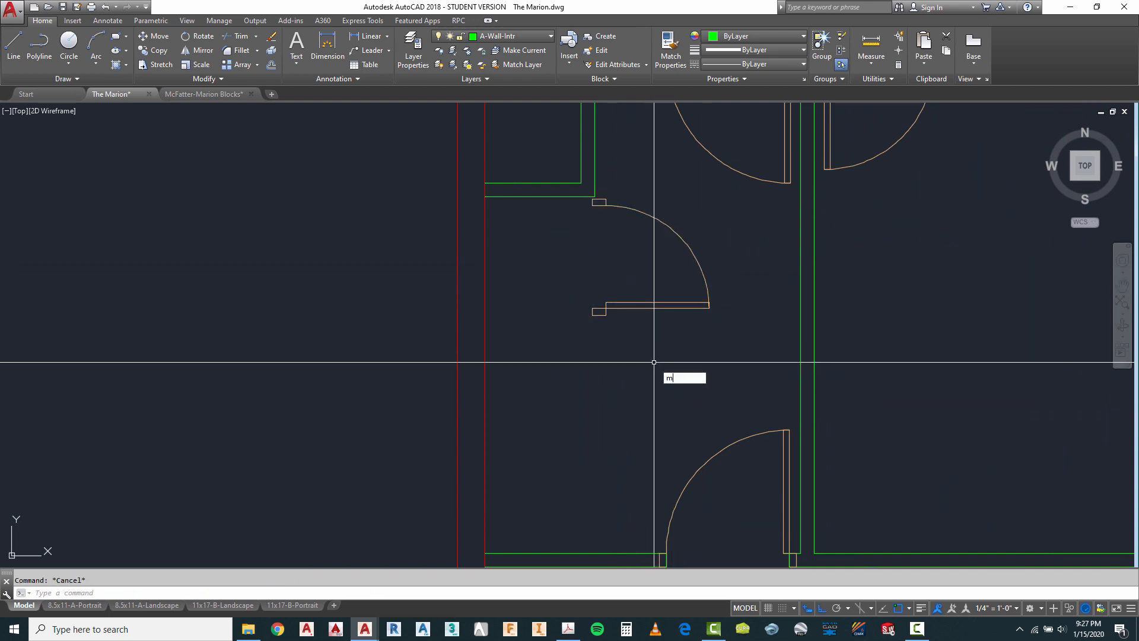
Mirror the copied door about a horizontal line so it hinges at its upper jamb, erasing the source door.
left_click(713, 239)
left_click(658, 267)
key("Return")
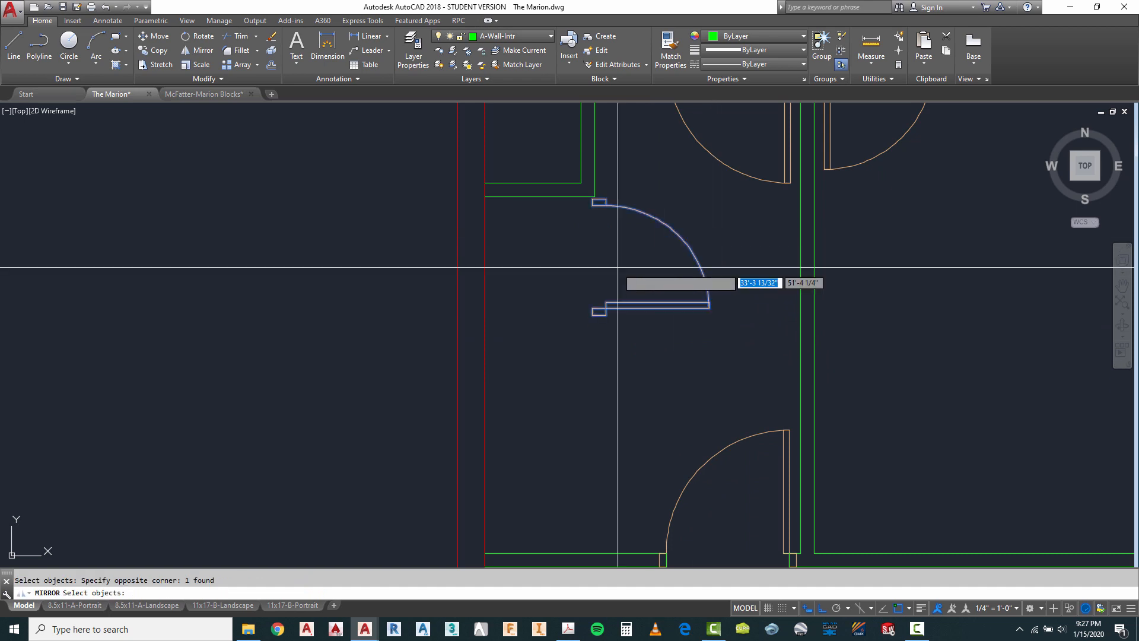
left_click(588, 254)
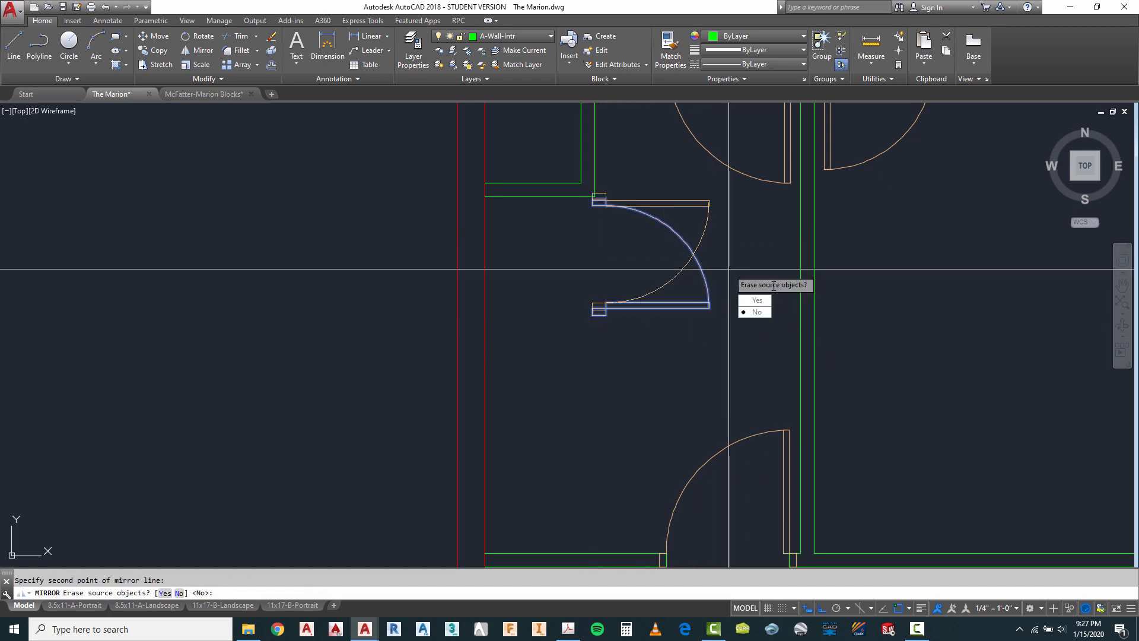
left_click(755, 300)
Move the door from the midpoint between its jambs to the middle of the broom closet's right-hand wall.
scroll(647, 296, "down", 2)
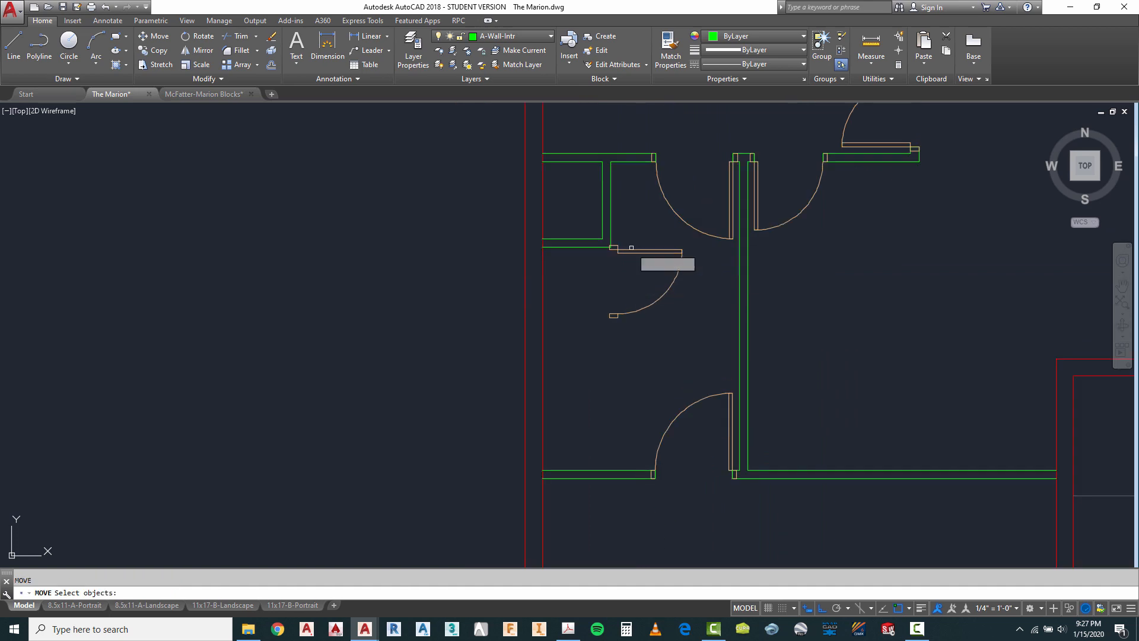
scroll(604, 260, "up", 4)
key("Return")
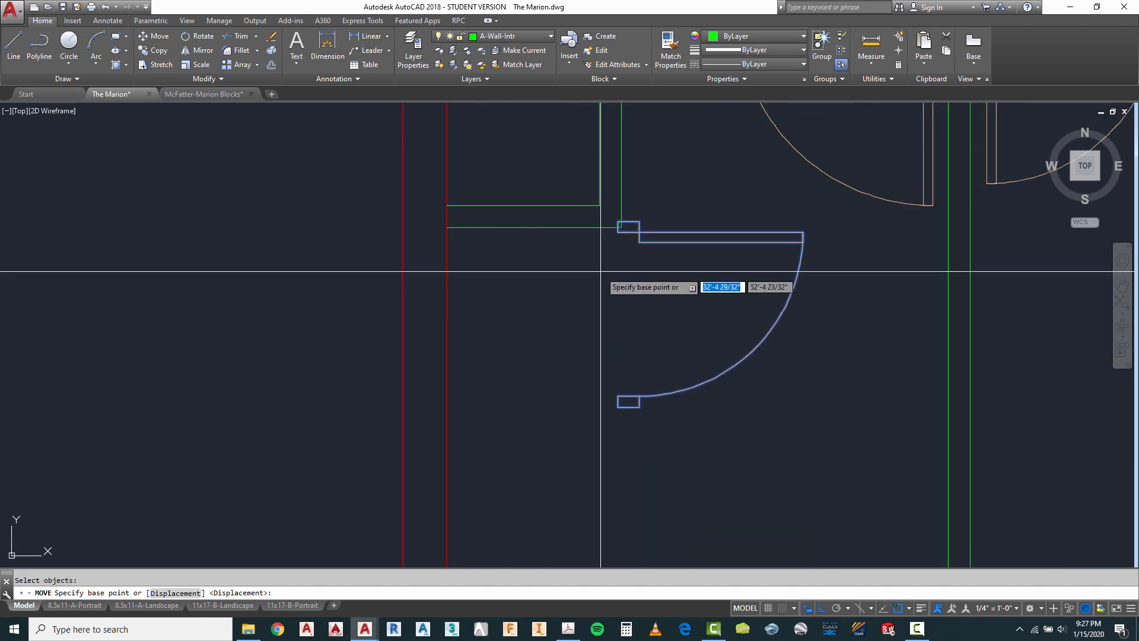
right_click(601, 271, "shift")
left_click(641, 304)
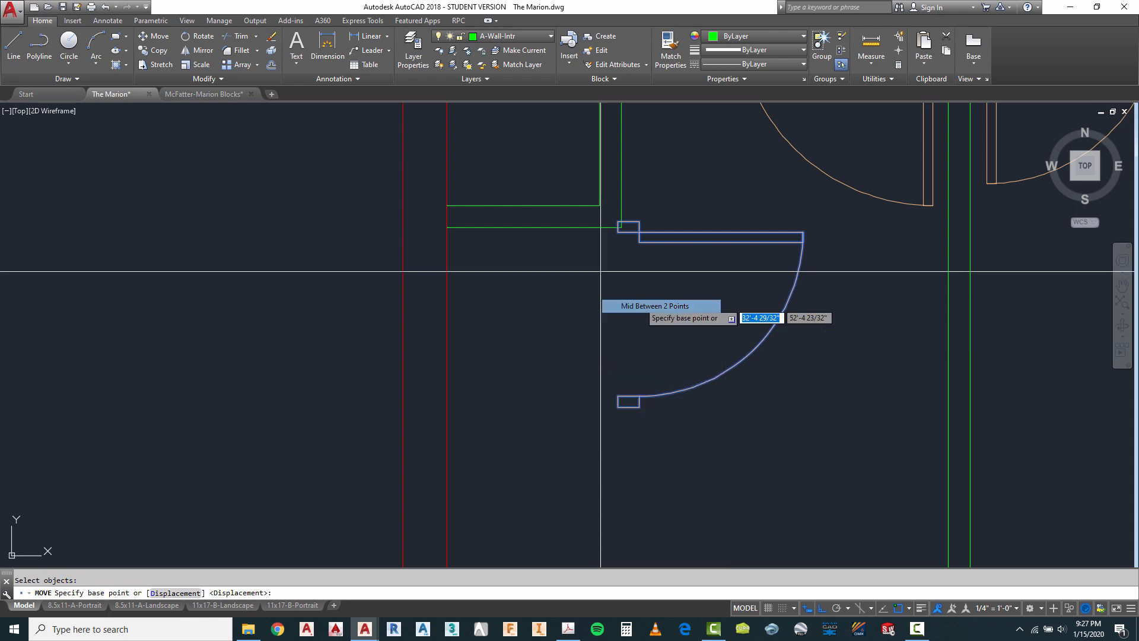
left_click(620, 233)
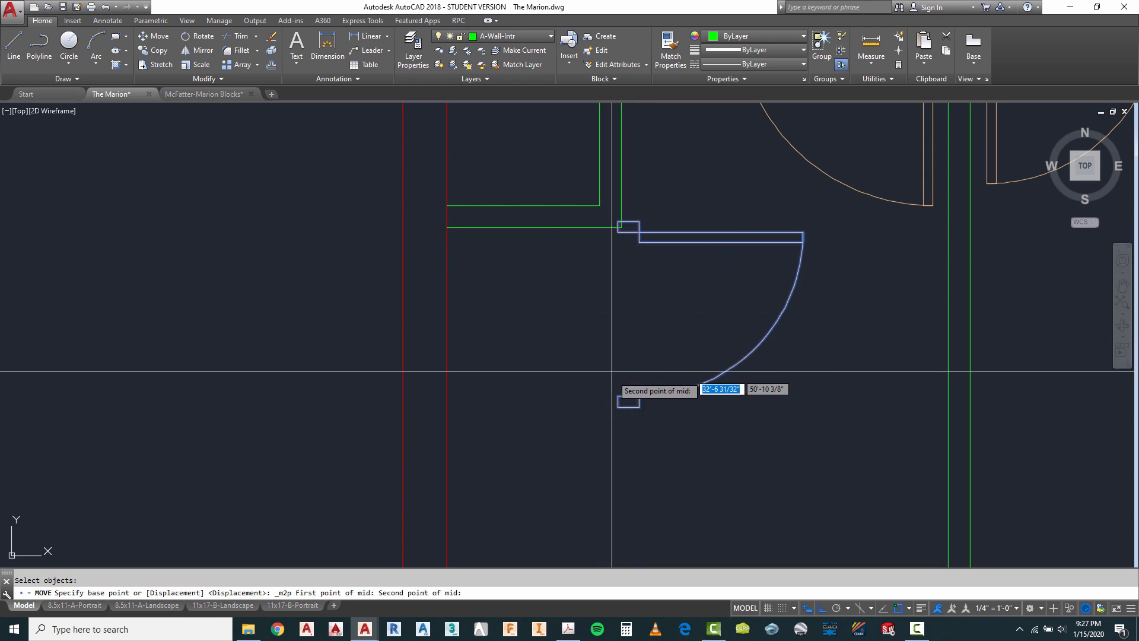
left_click(617, 396)
scroll(616, 395, "down", 2)
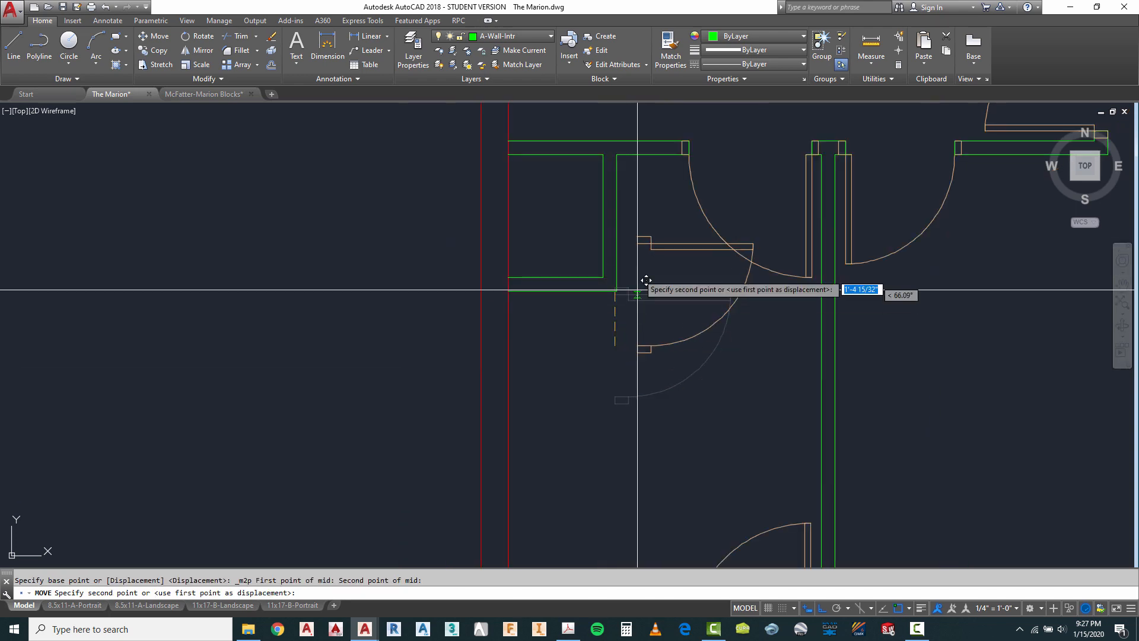
left_click(609, 216)
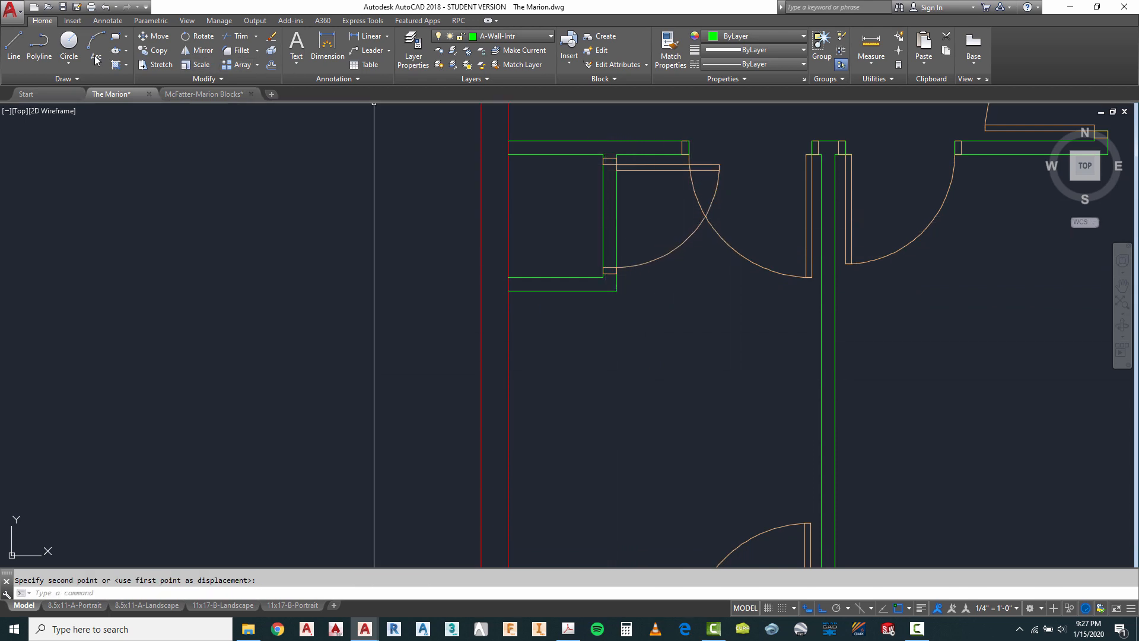
Draw wall end lines across the broom closet's right-hand wall at the inner faces of both door jambs.
left_click(13, 42)
scroll(629, 156, "up", 2)
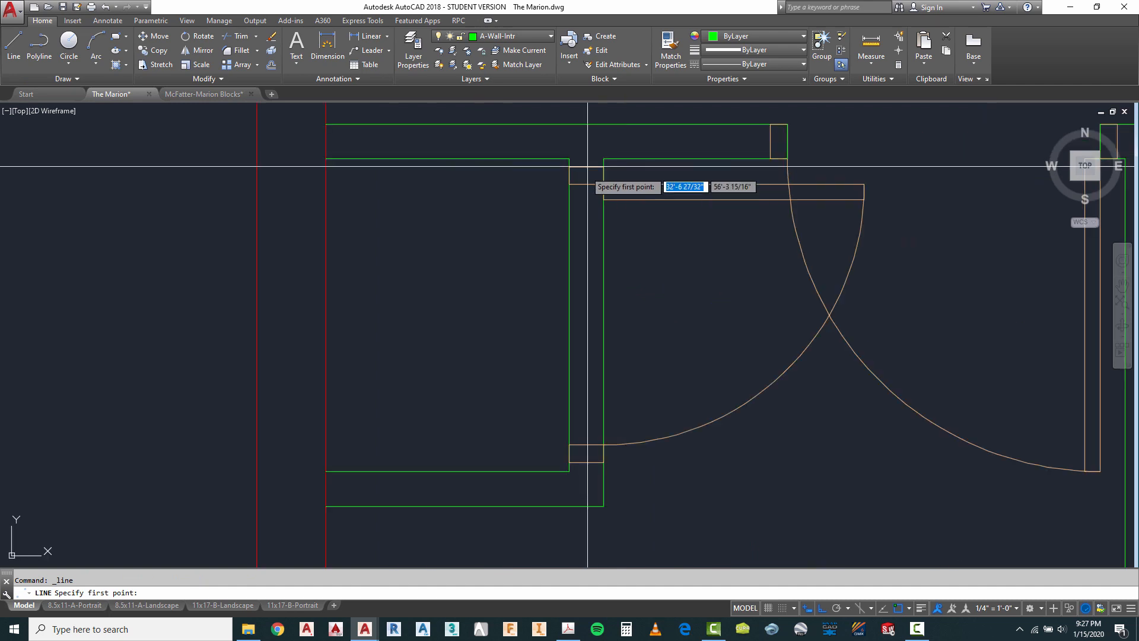
left_click(571, 184)
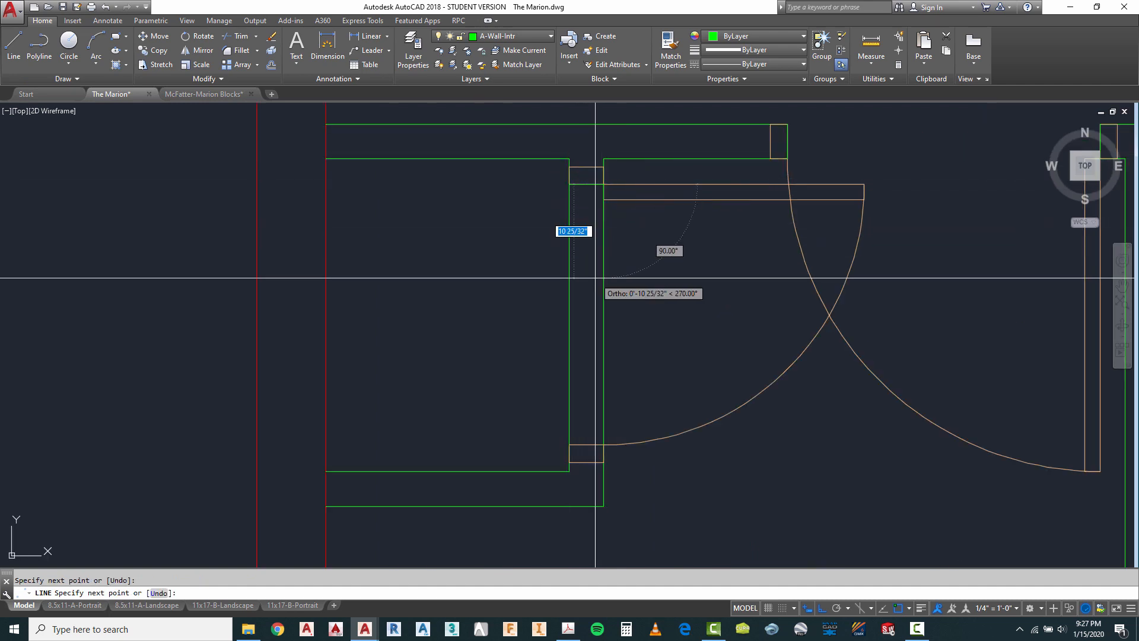
key("Escape")
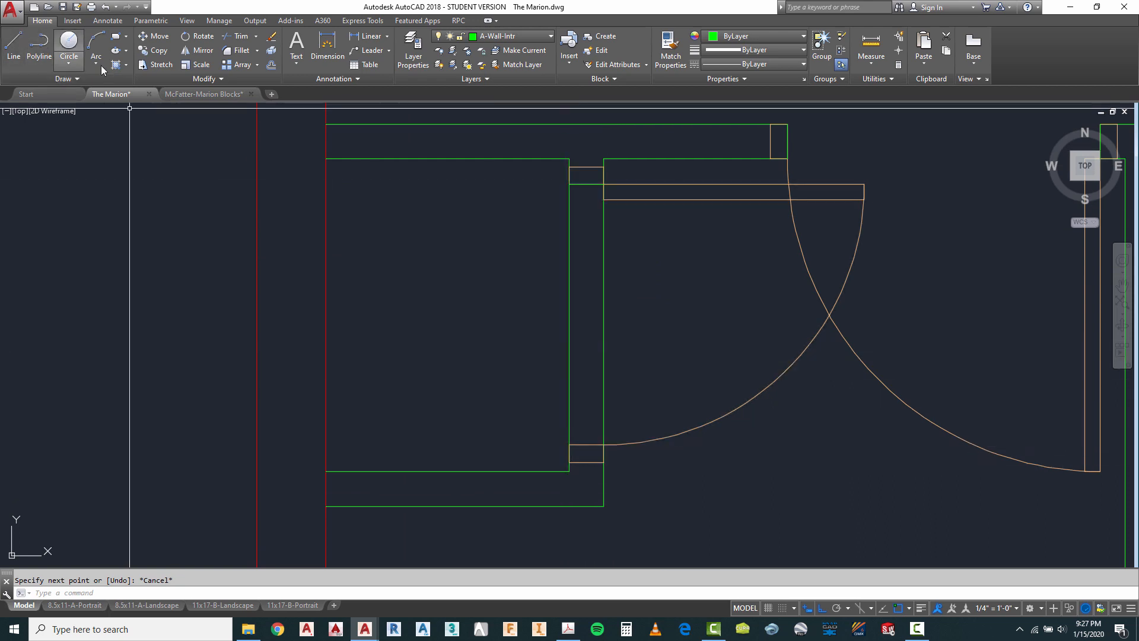
left_click(18, 49)
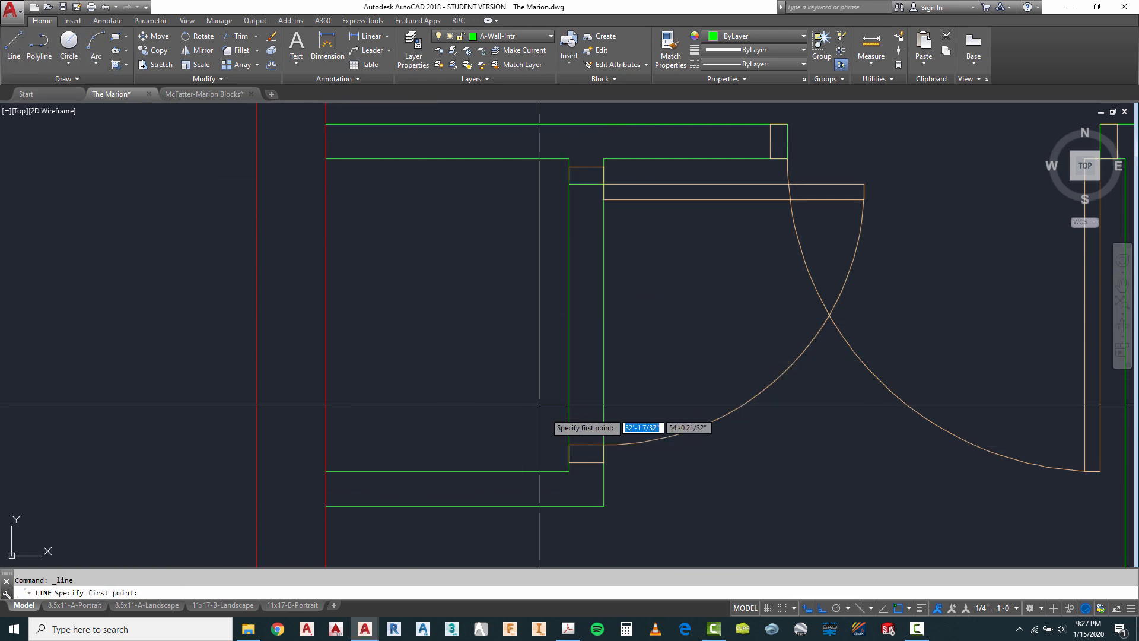
left_click(603, 445)
key("Escape")
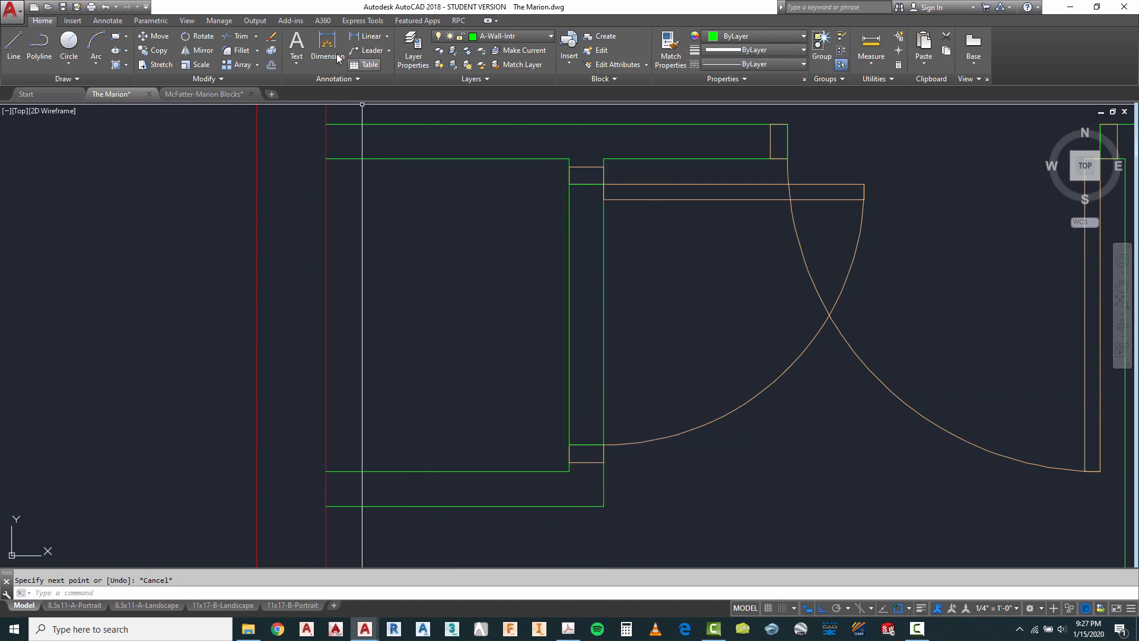
Trim both lines of the broom closet's right-hand wall between the jambs to open the doorway.
left_click(626, 172)
left_click(511, 475)
key("Return")
left_click(626, 279)
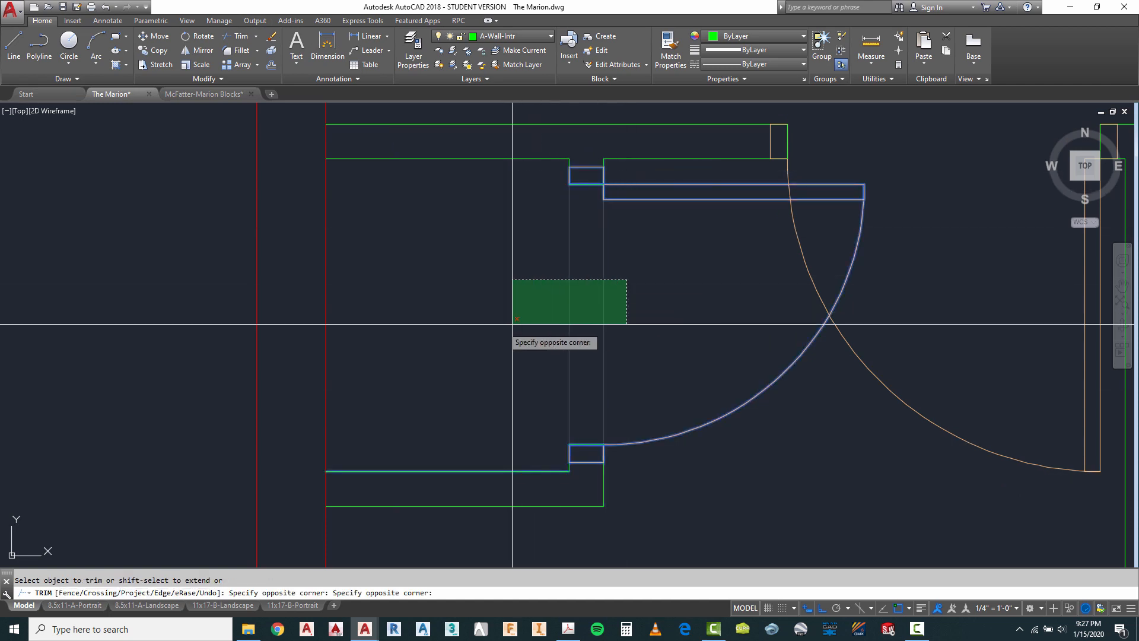
left_click(512, 324)
scroll(510, 186, "down", 6)
key("Escape")
key("Escape")
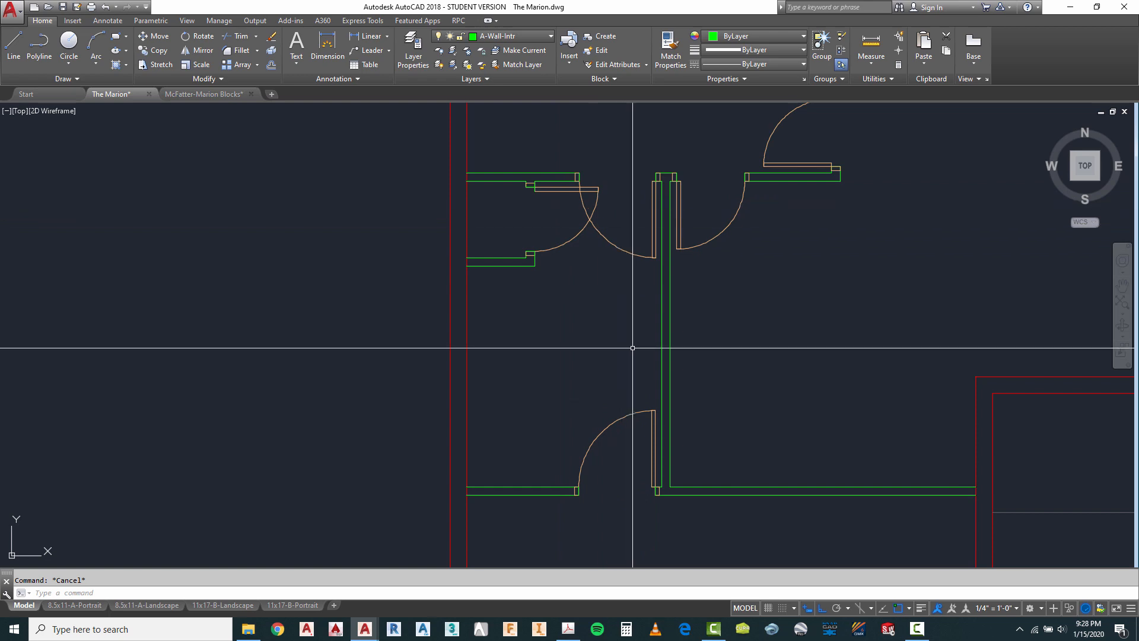
Check the laundry, garage and breakfast area doors in the Marion Red Lines PDF in Acrobat, and return to the AutoCAD drawing.
scroll(617, 300, "down", 3)
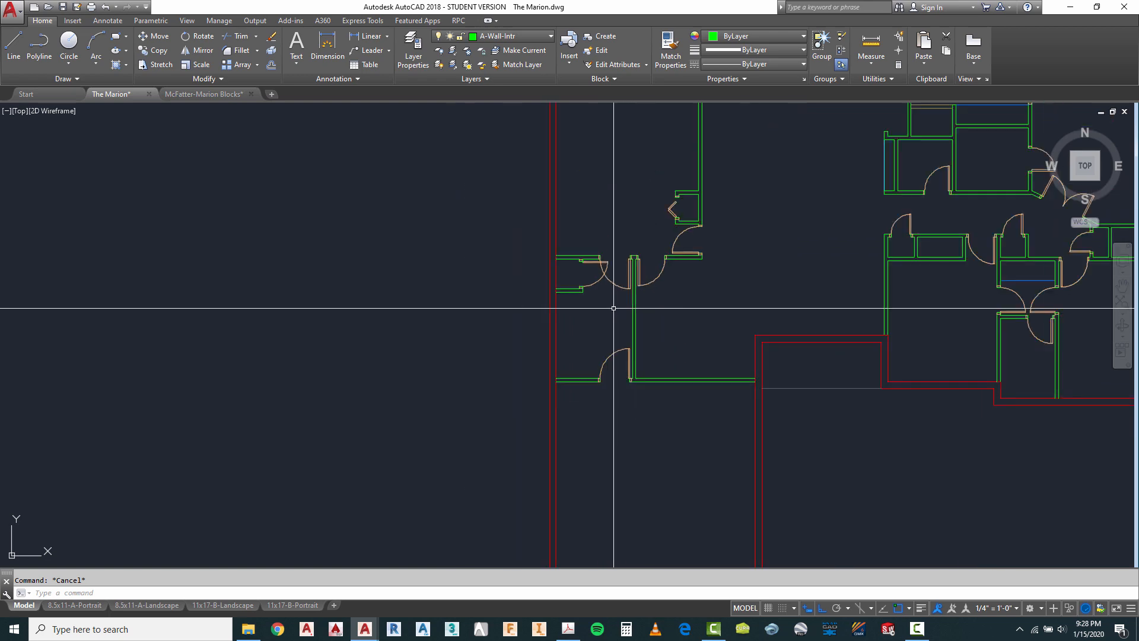
scroll(593, 311, "down", 2)
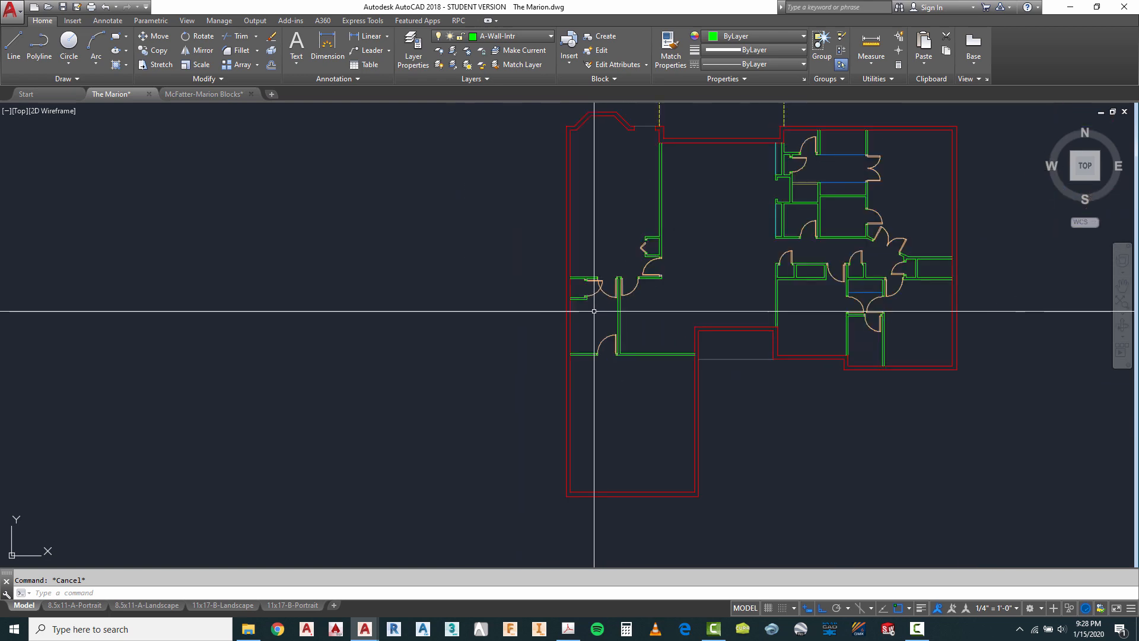
scroll(594, 311, "down", 1)
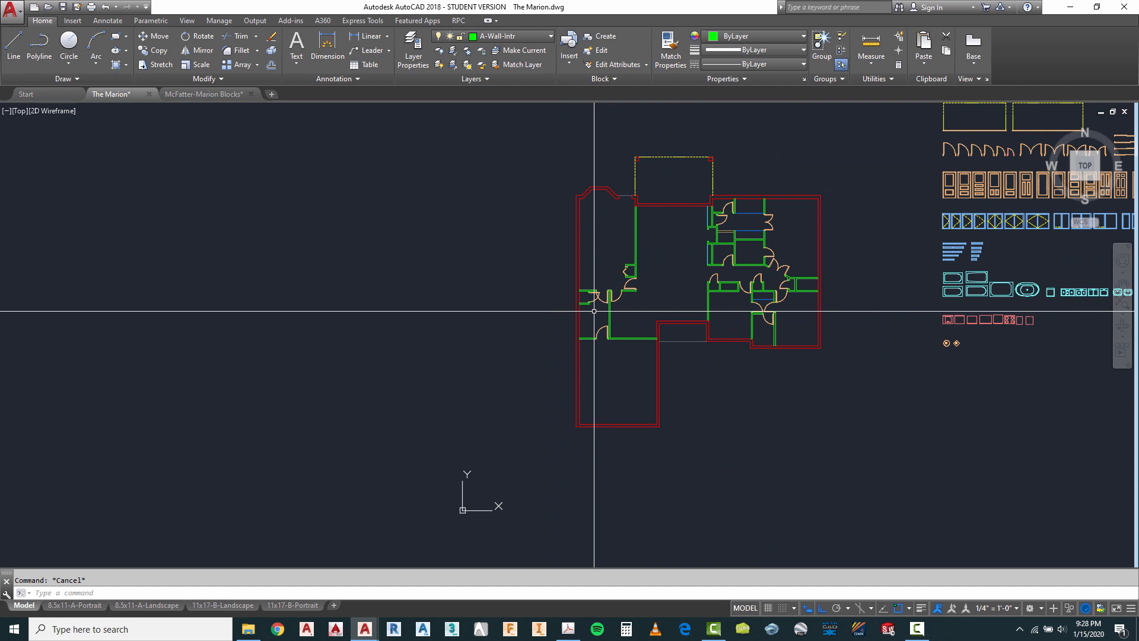
scroll(658, 355, "up", 2)
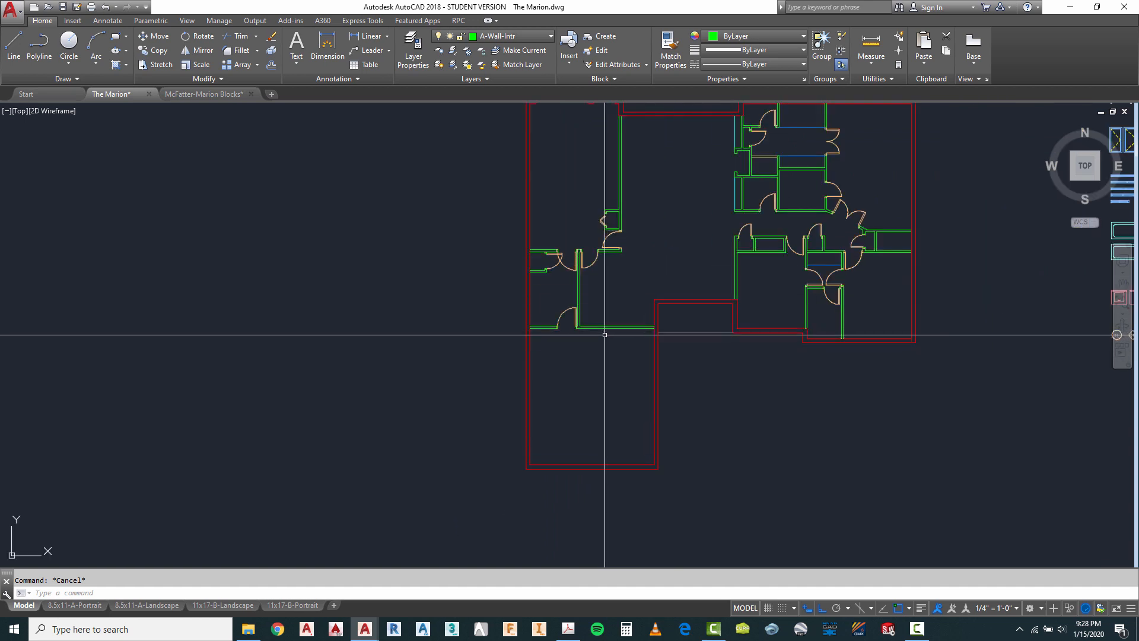
left_click(568, 629)
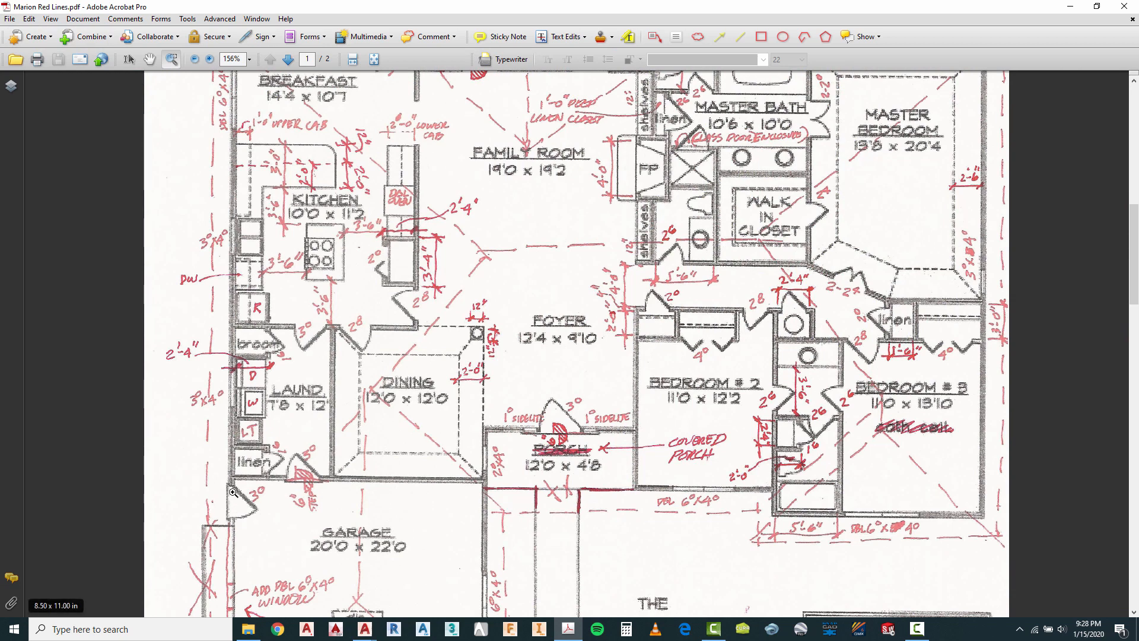
scroll(308, 442, "down", 5)
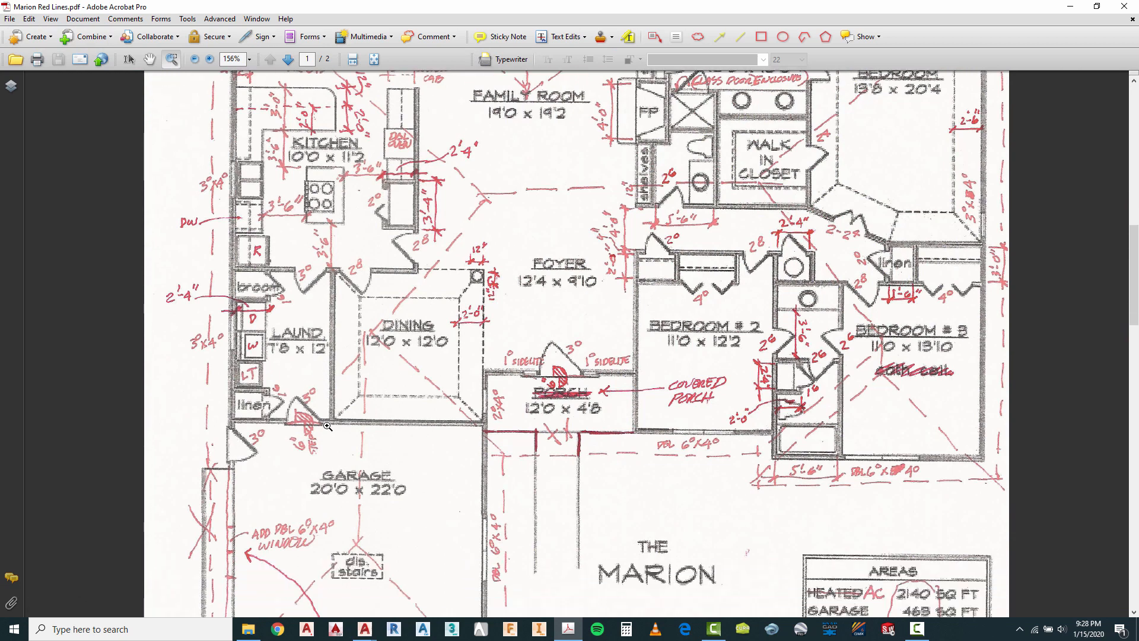
scroll(328, 426, "down", 1)
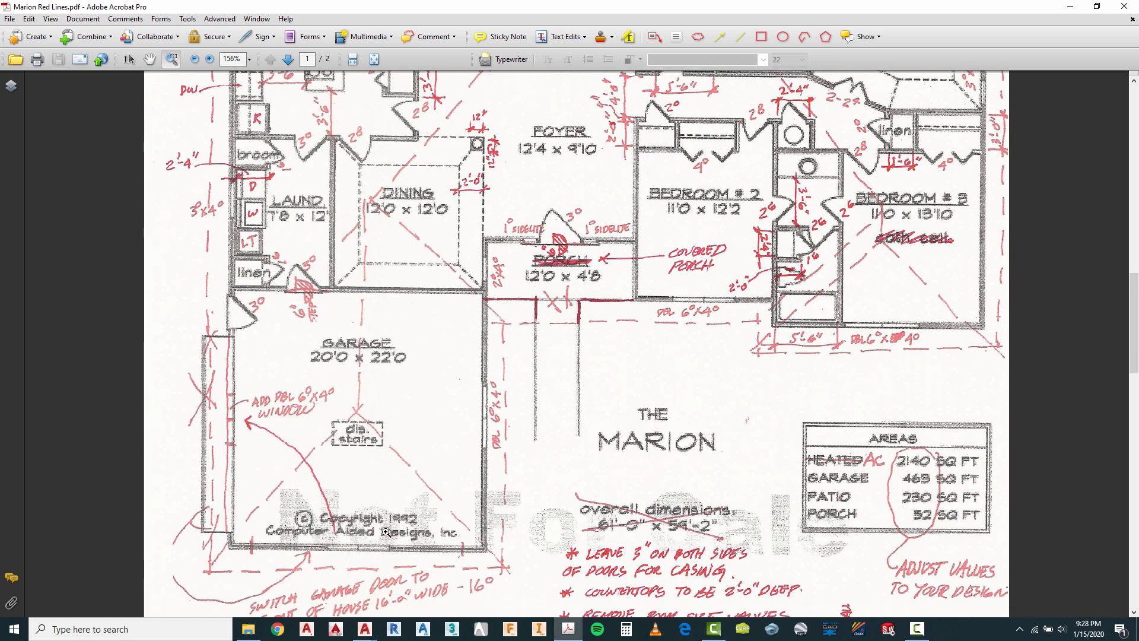
scroll(385, 532, "up", 6)
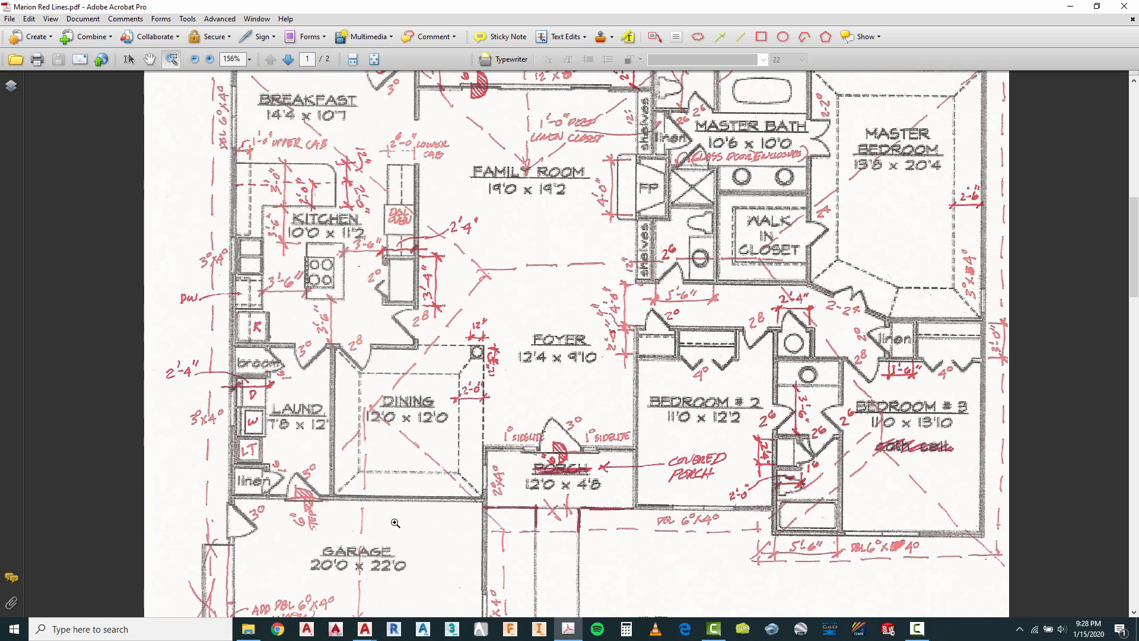
scroll(396, 523, "up", 3)
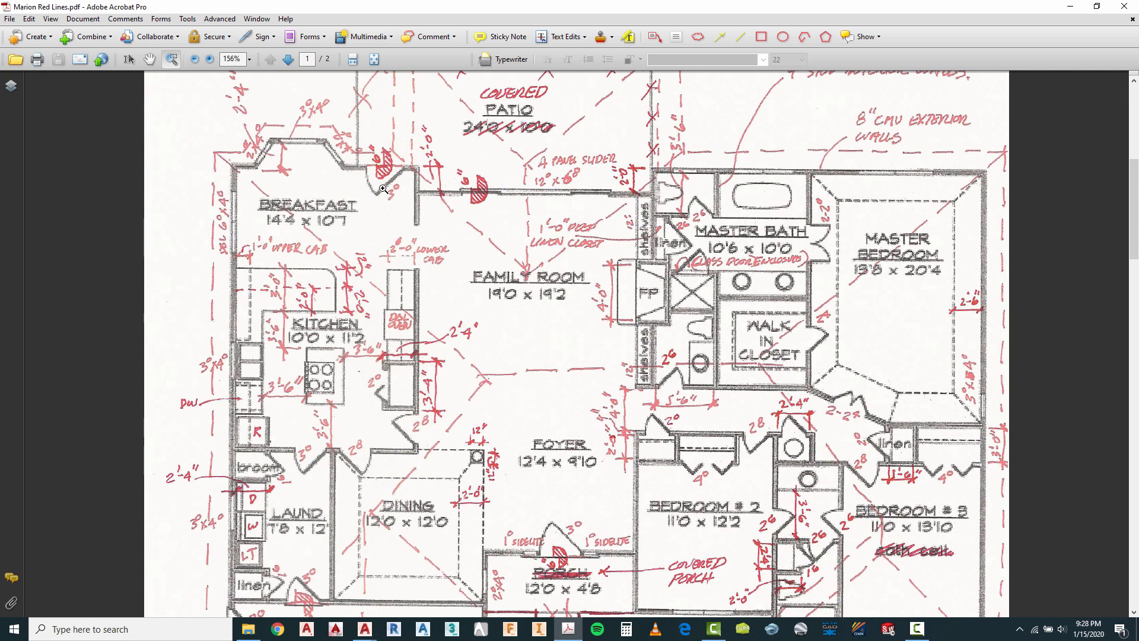
left_click(371, 635)
left_click(323, 579)
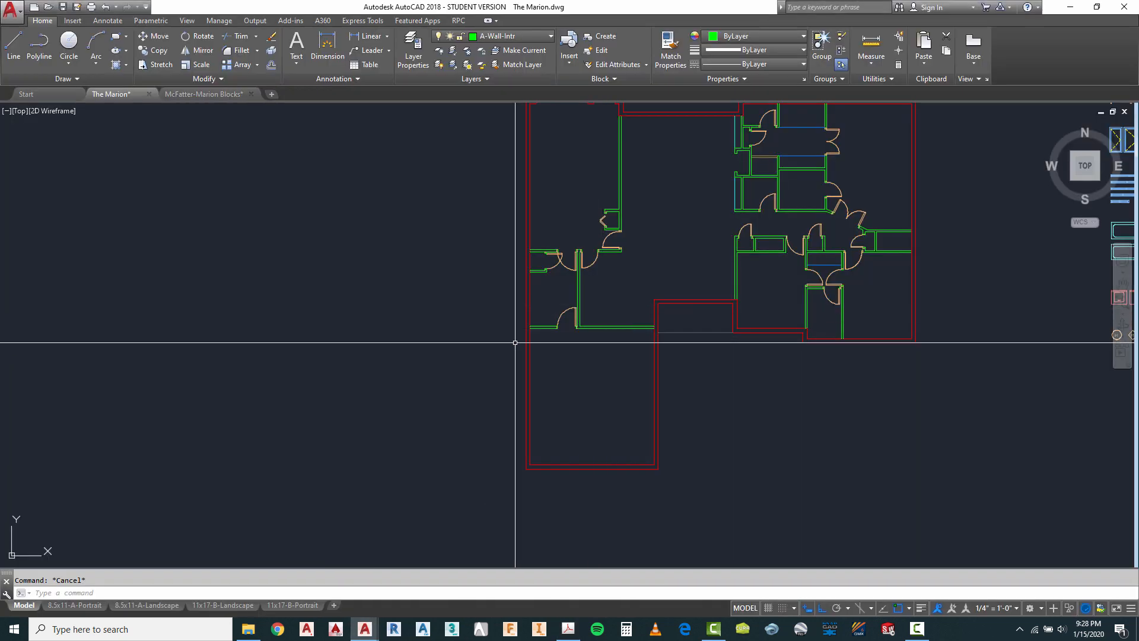
Examine the laundry-to-garage door and the exterior wall between the foyer and the porch.
scroll(514, 344, "down", 2)
scroll(568, 337, "up", 4)
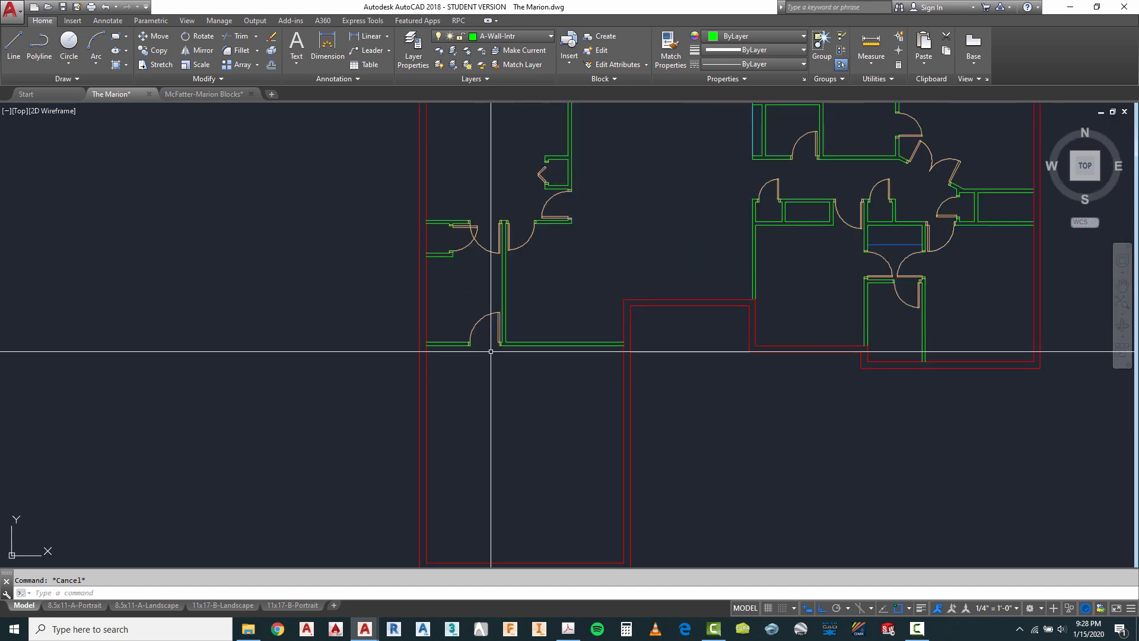
scroll(483, 321, "up", 2)
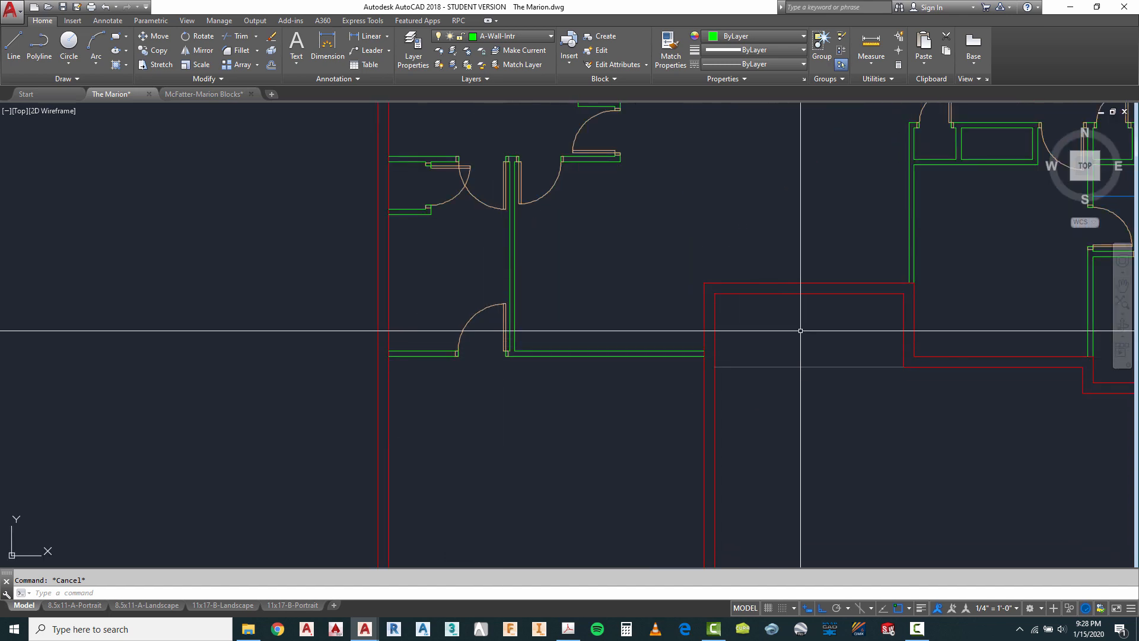
scroll(774, 283, "up", 4)
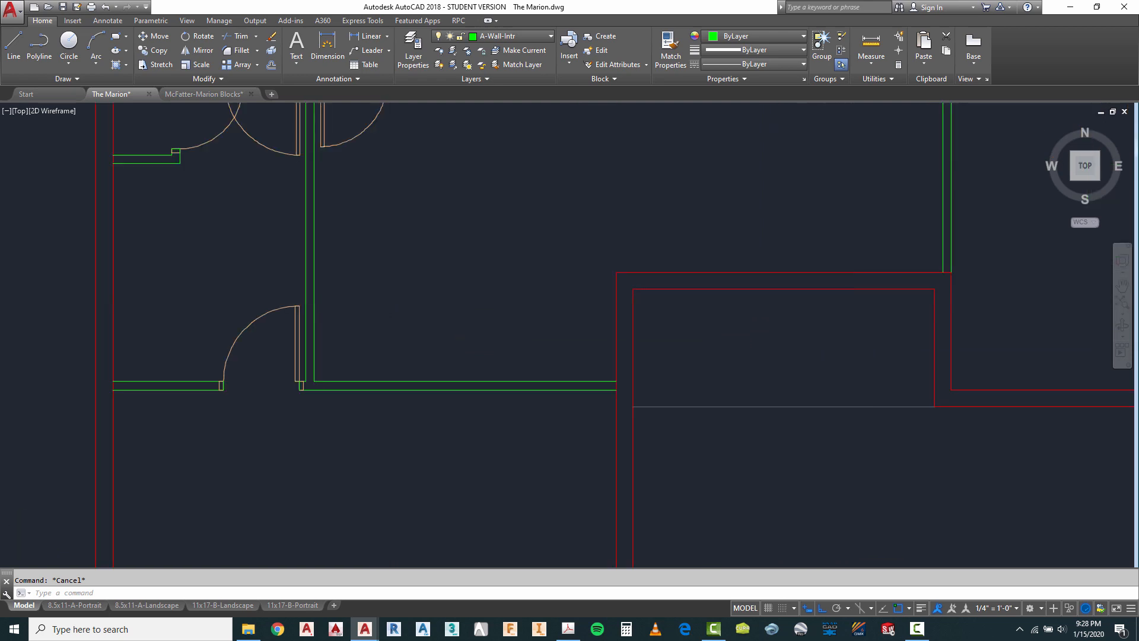
scroll(505, 224, "down", 2)
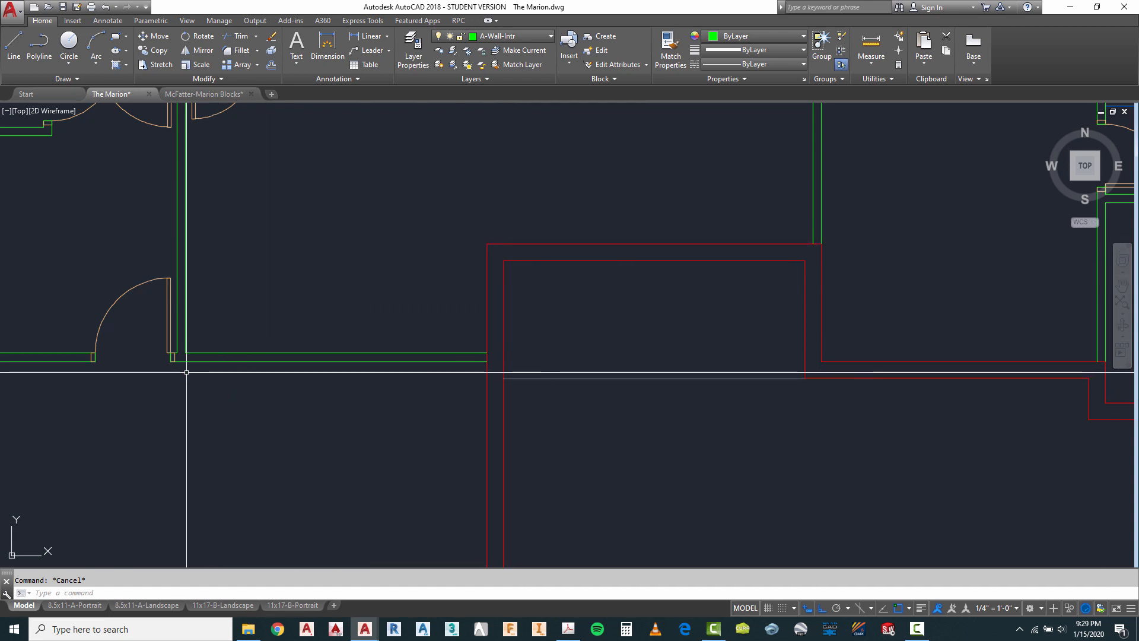
scroll(75, 371, "up", 3)
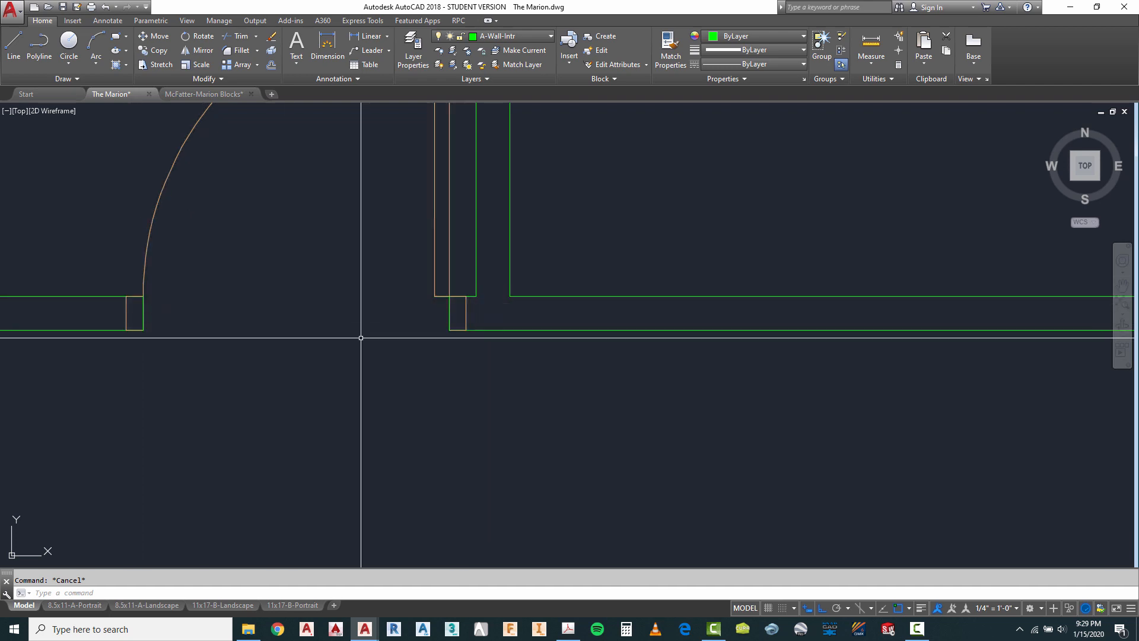
scroll(458, 315, "down", 2)
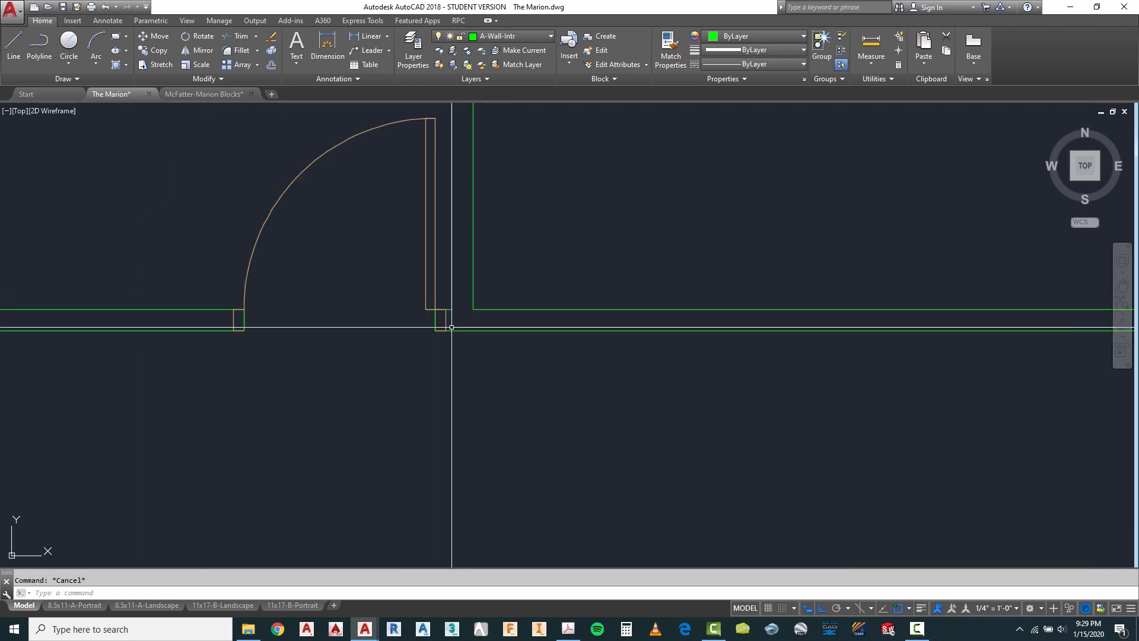
scroll(450, 324, "down", 4)
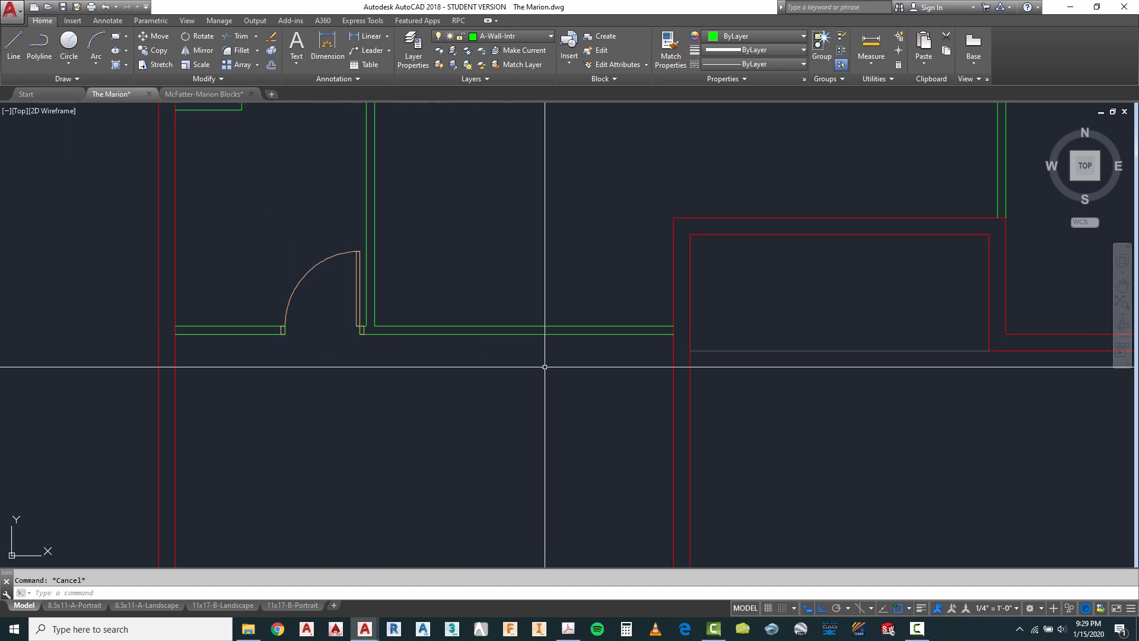
scroll(878, 215, "up", 4)
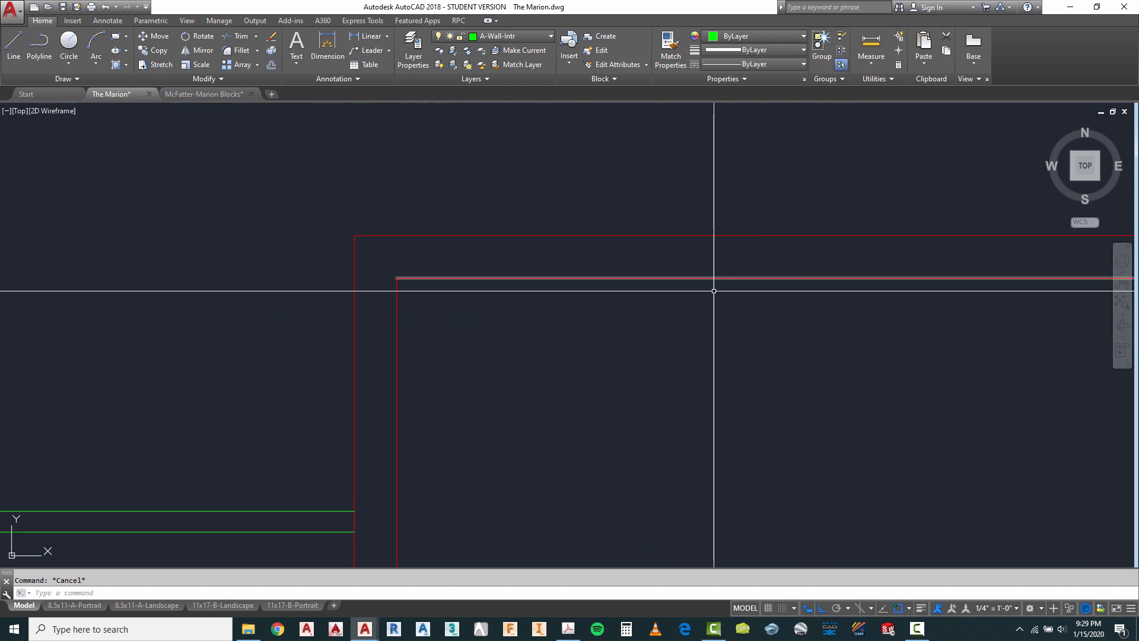
scroll(472, 178, "down", 4)
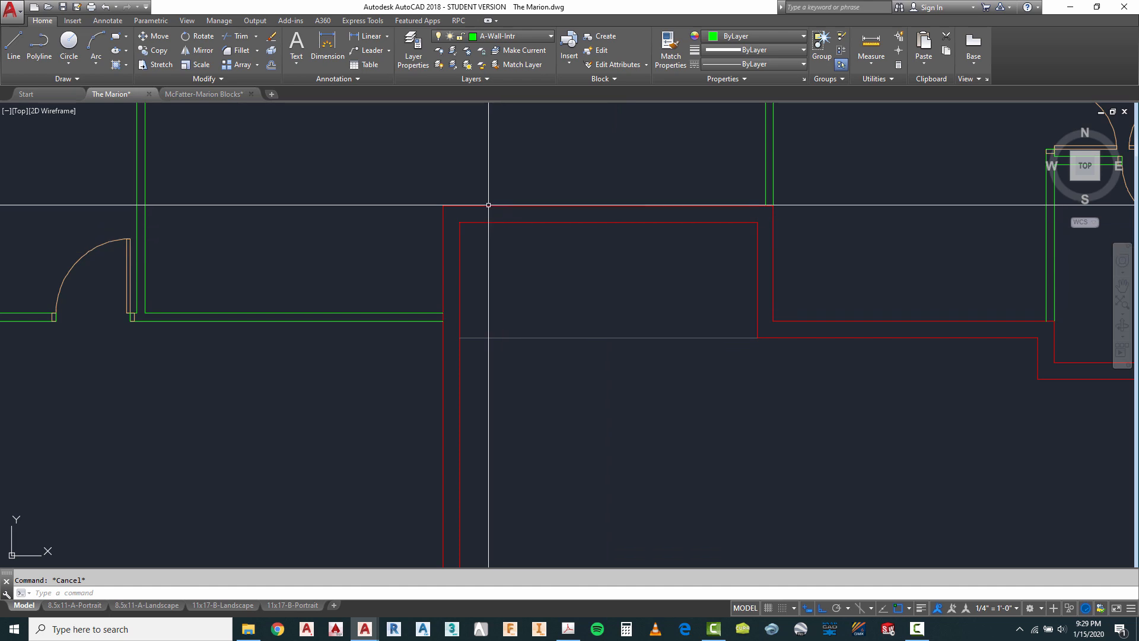
Make A-Wall-Extr the current layer and draw a line across the foyer-porch wall at its midpoint.
left_click(512, 35)
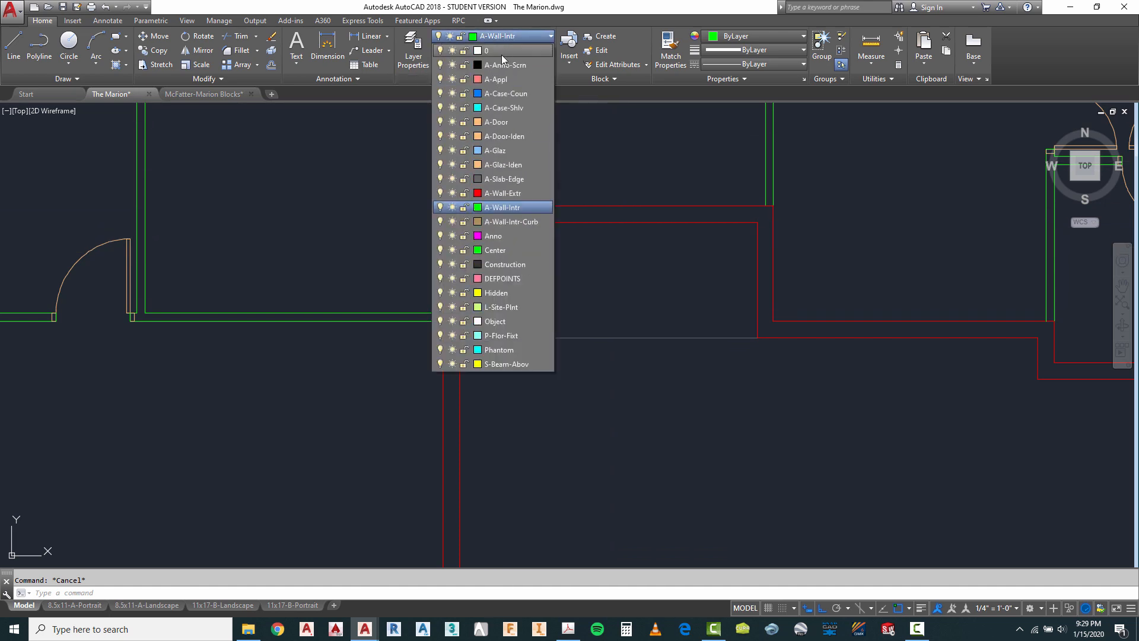
left_click(507, 193)
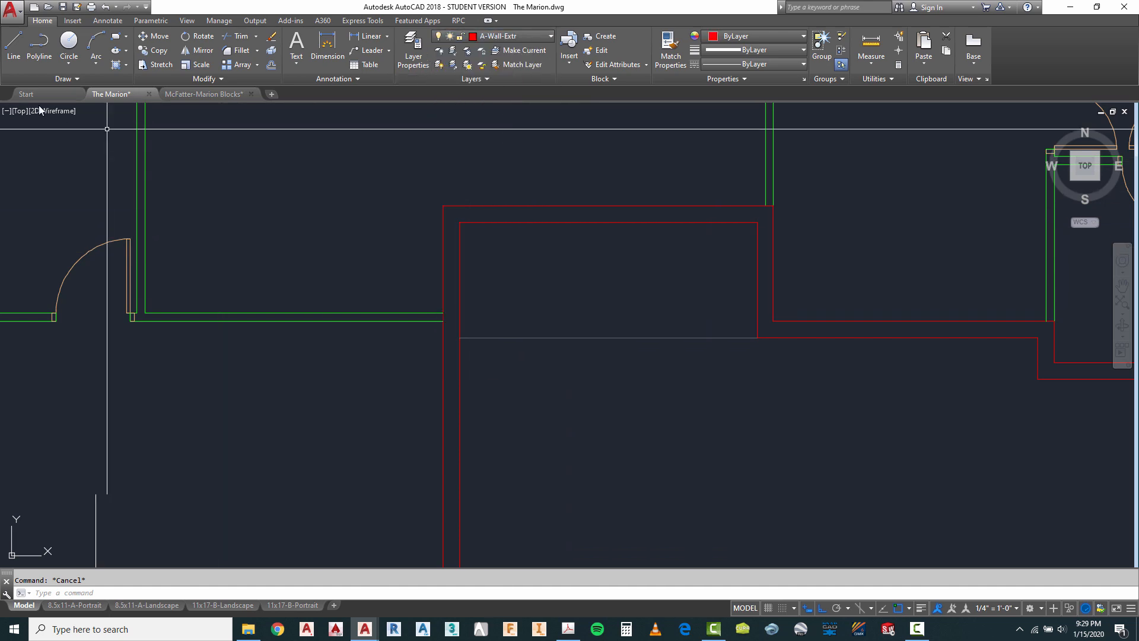
left_click(16, 41)
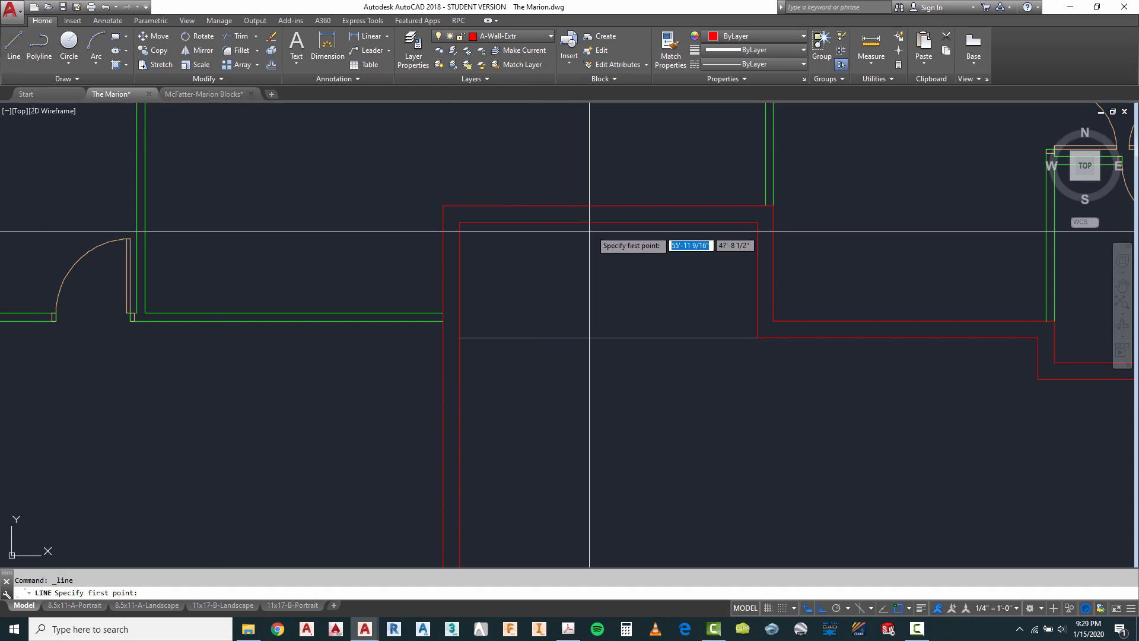
left_click(606, 223)
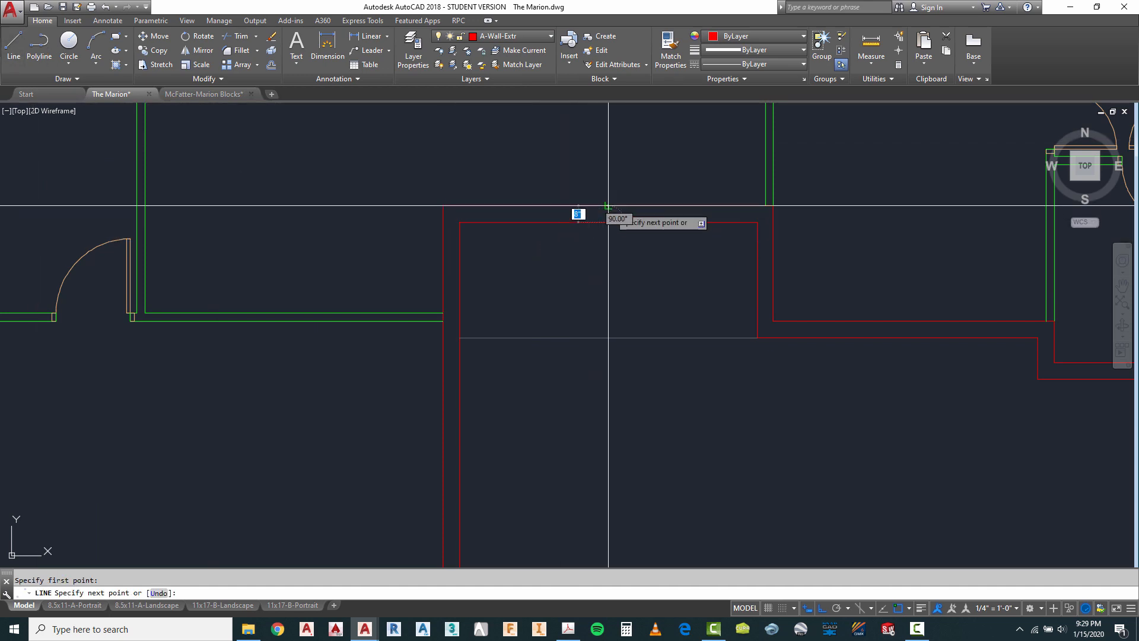
left_click(608, 206)
key("Escape")
Offset the midpoint line across the foyer-porch wall by 1'8 to both sides.
scroll(610, 211, "up", 2)
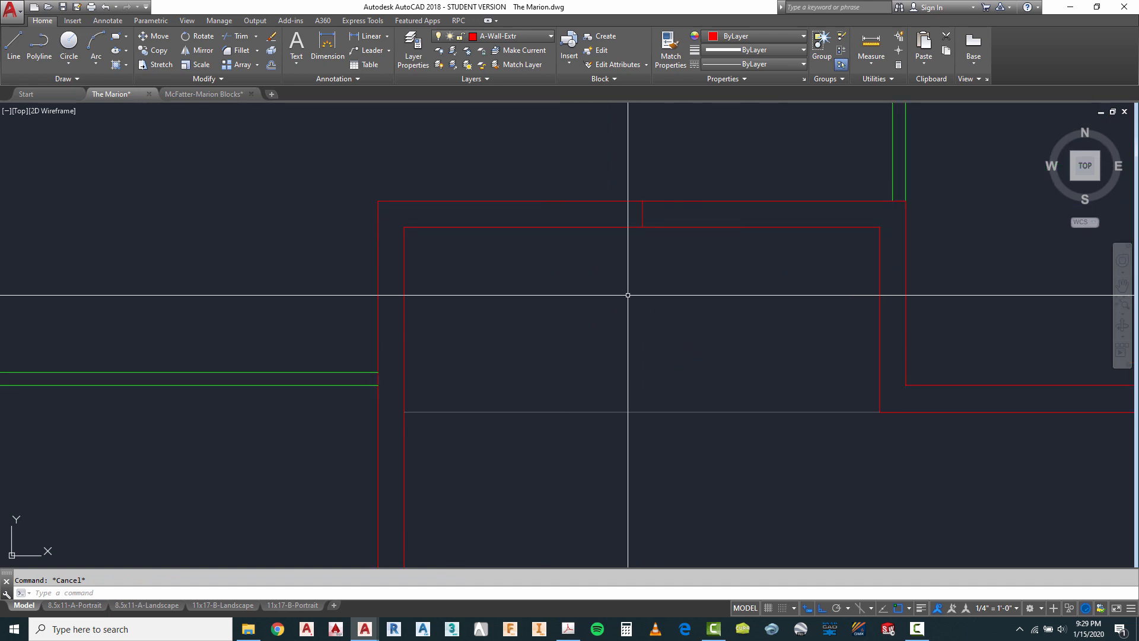
type("o")
key("Return")
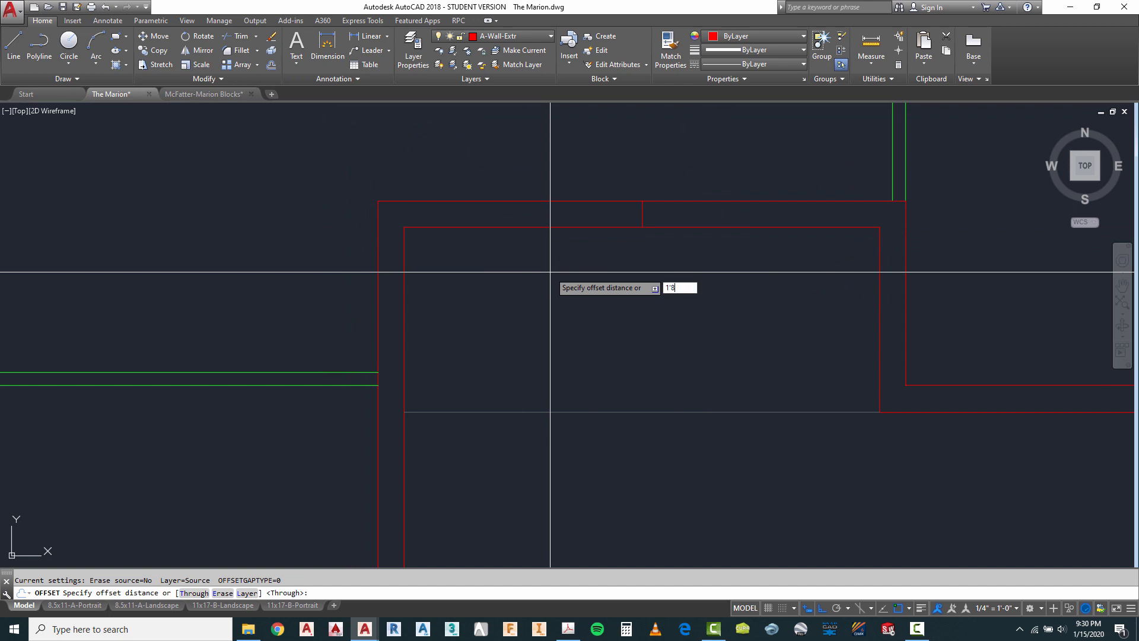
key("Return")
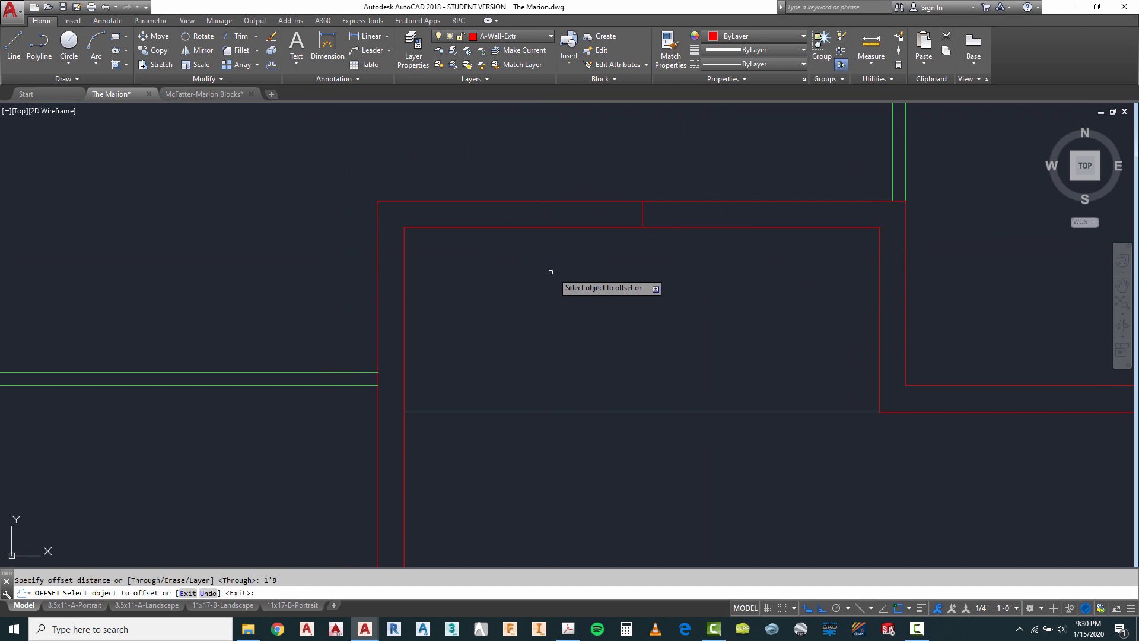
left_click(642, 214)
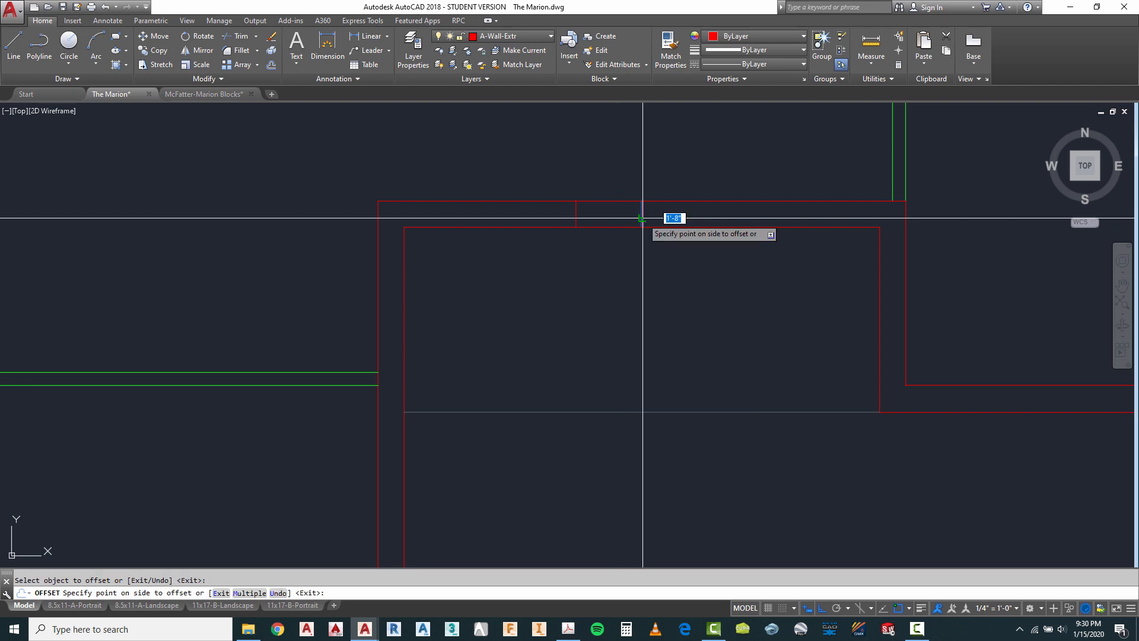
left_click(679, 224)
key("Escape")
key("Escape")
Erase the middle line across the foyer-porch wall, between the two offset lines.
type("e")
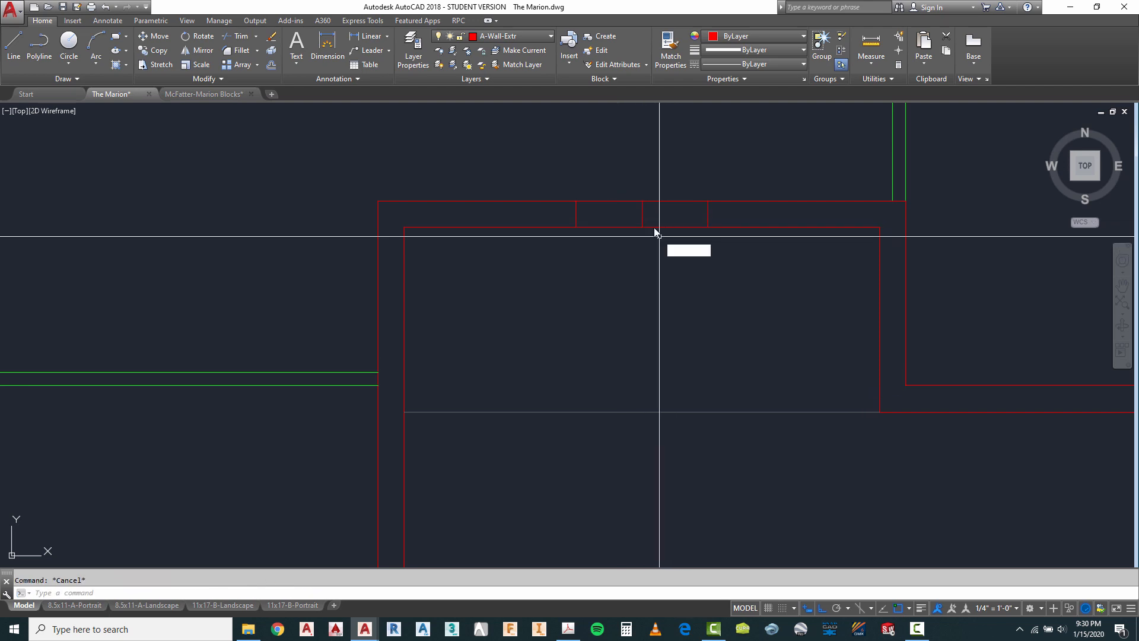
key("Return")
key("Escape")
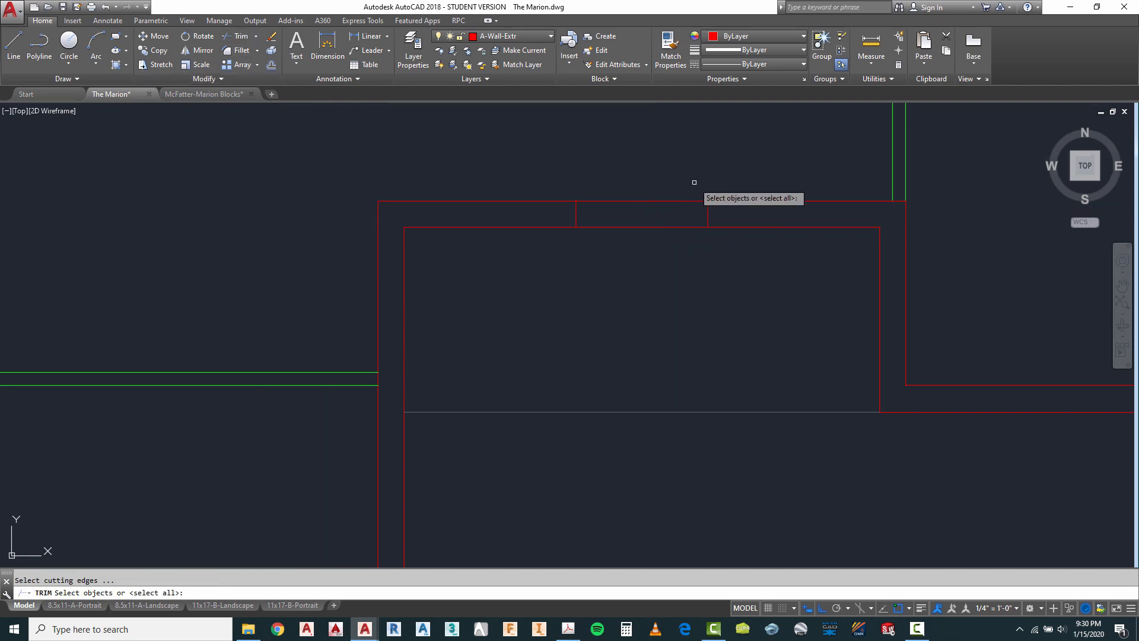
Trim both lines of the foyer-porch wall between the offset end lines to open the front doorway.
left_click(538, 250)
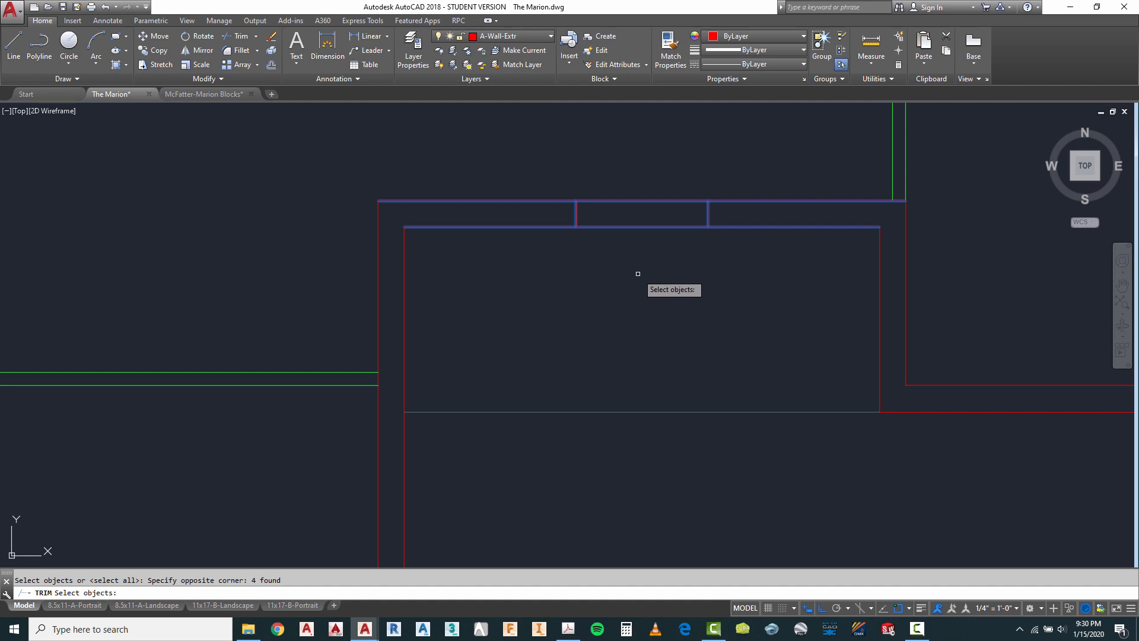
left_click(640, 274)
left_click(608, 197)
key("Escape")
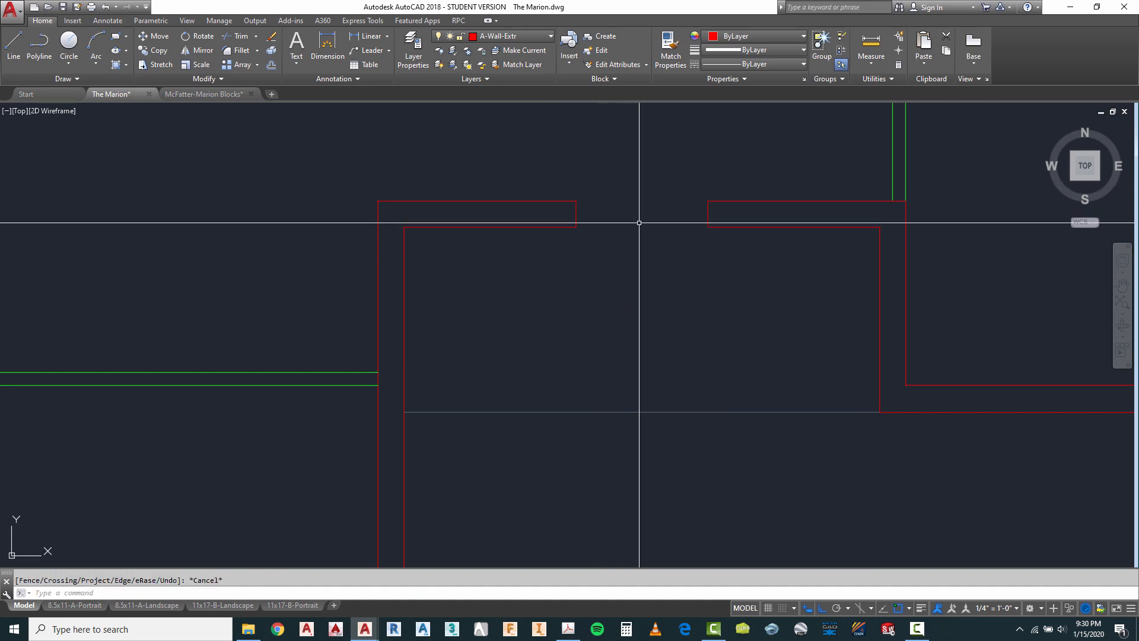
Move the laundry-to-garage door by its left jamb's outer midpoint to the midpoint of the front doorway's left wall end.
scroll(644, 217, "down", 5)
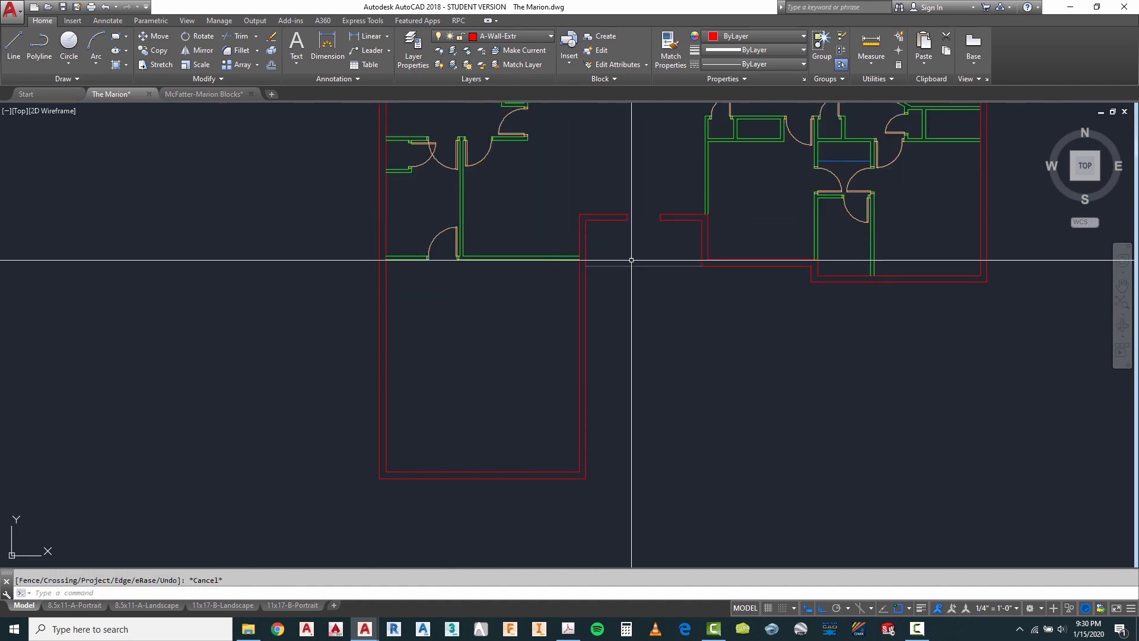
scroll(428, 257, "up", 4)
key("Escape")
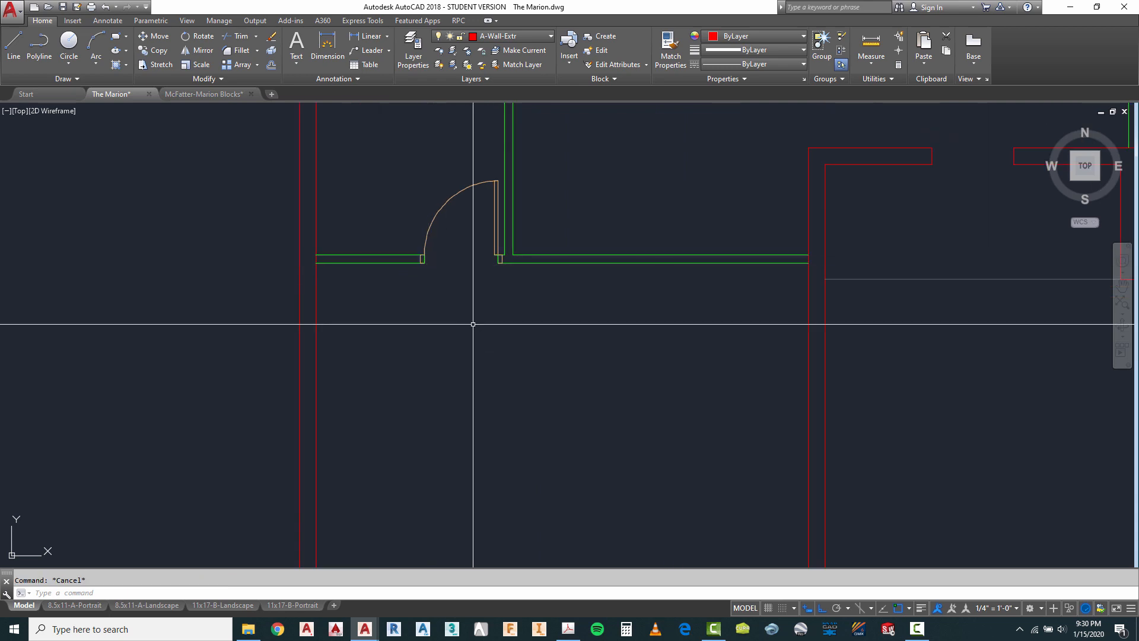
type("m")
key("Return")
left_click(436, 217)
scroll(424, 264, "up", 3)
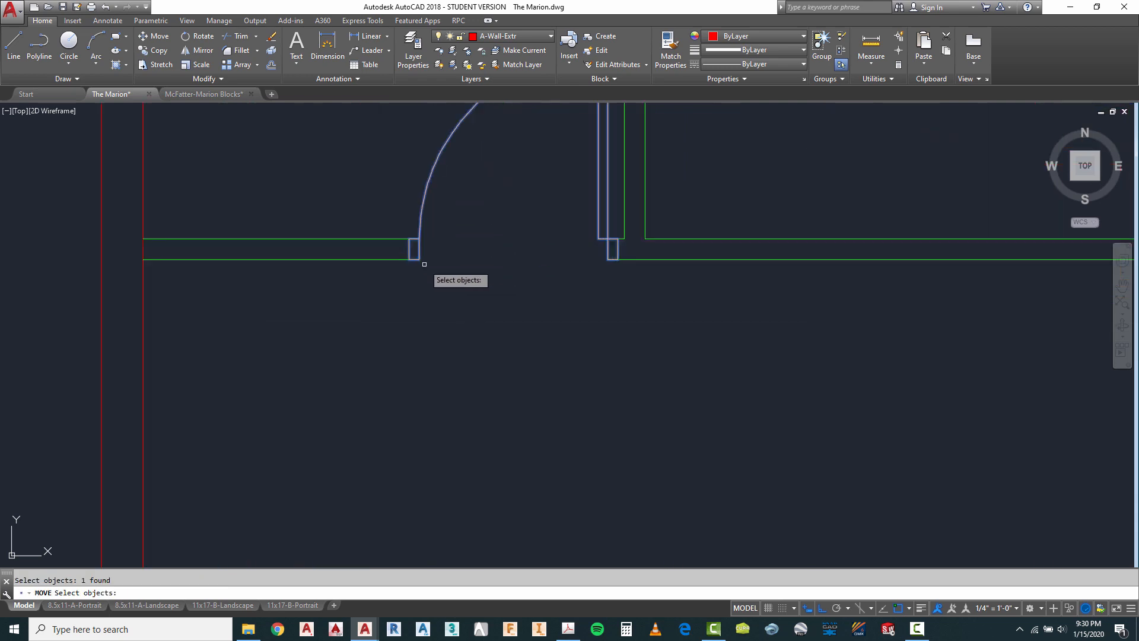
key("Return")
left_click(408, 248)
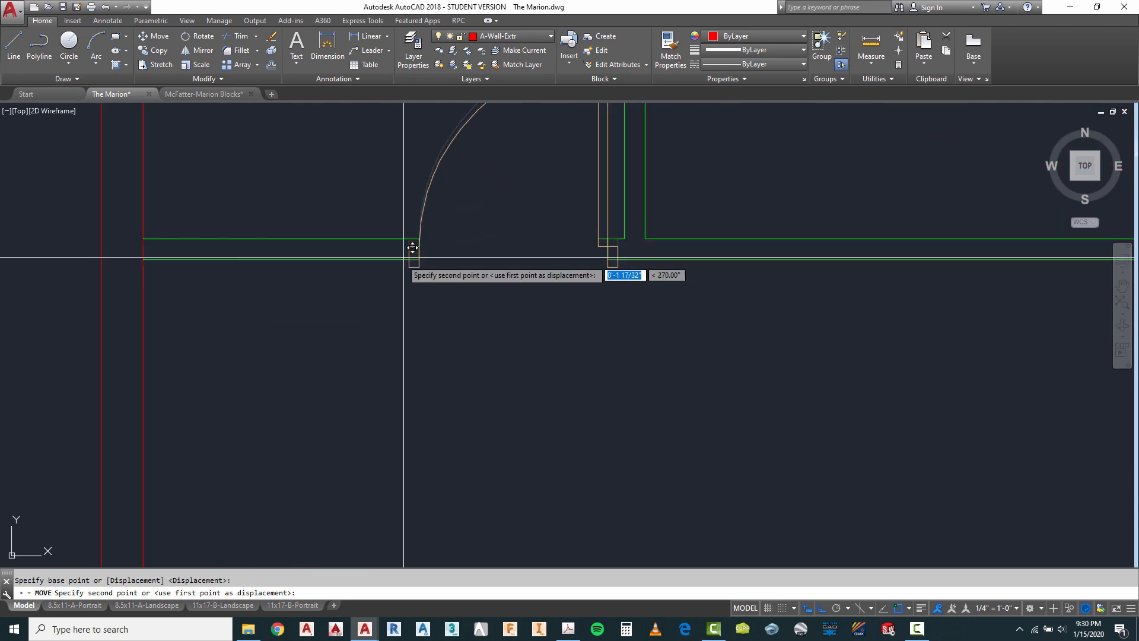
scroll(381, 274, "down", 3)
scroll(633, 237, "up", 5)
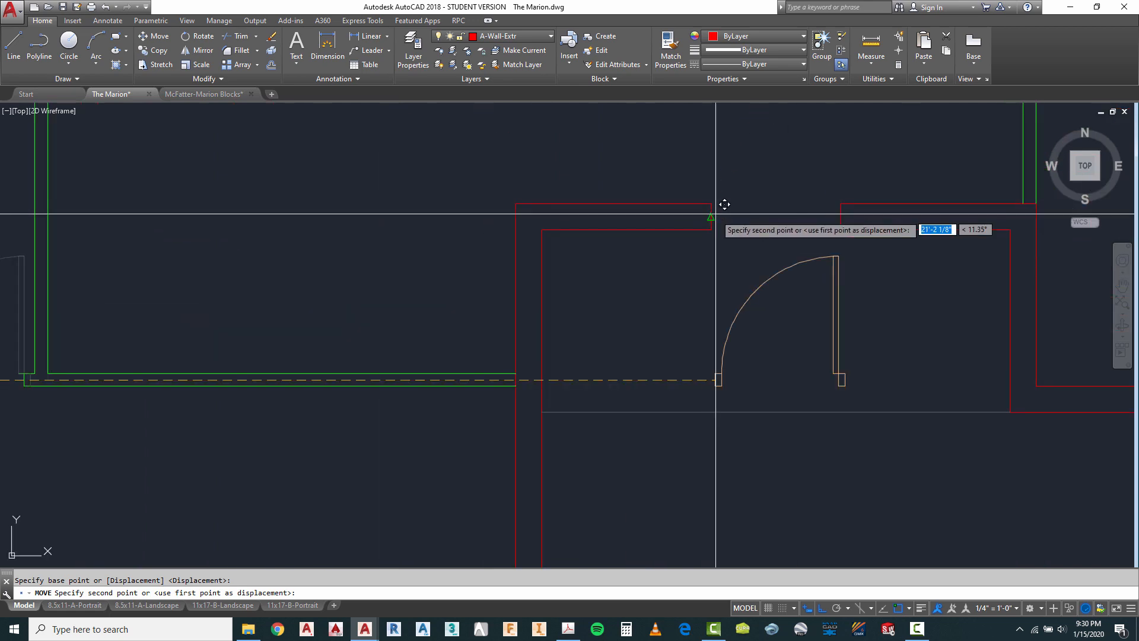
left_click(710, 217)
scroll(712, 238, "down", 4)
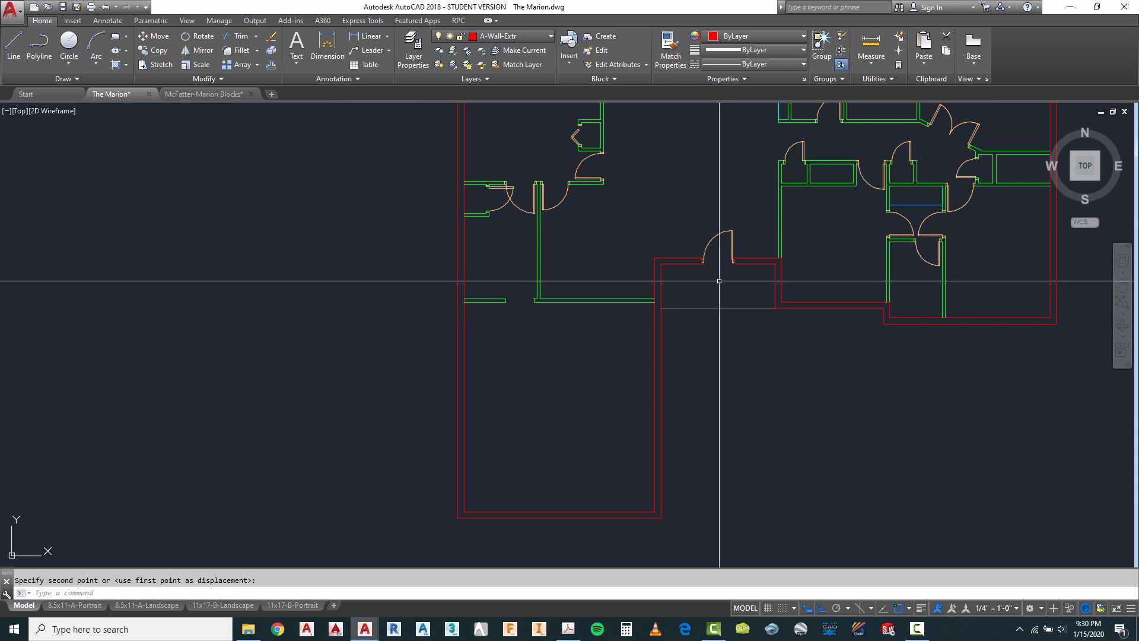
Check the front entry door and its sidelites in the Marion Red Lines PDF in Acrobat, and return to the AutoCAD drawing.
left_click(568, 629)
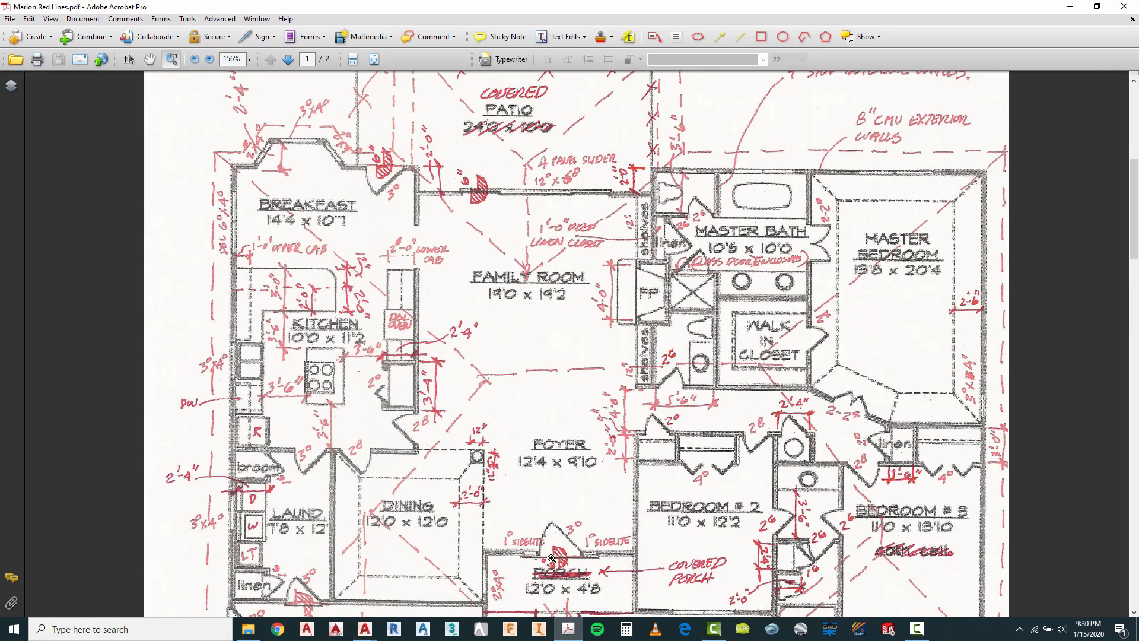
mouse_move(365, 633)
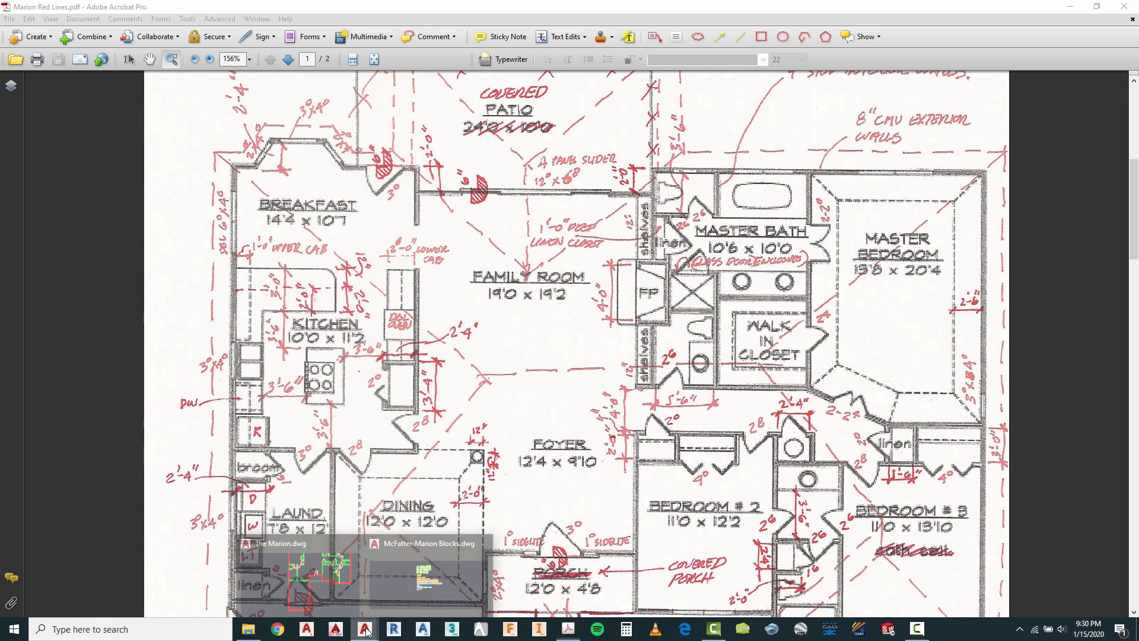
left_click(386, 571)
scroll(683, 312, "up", 4)
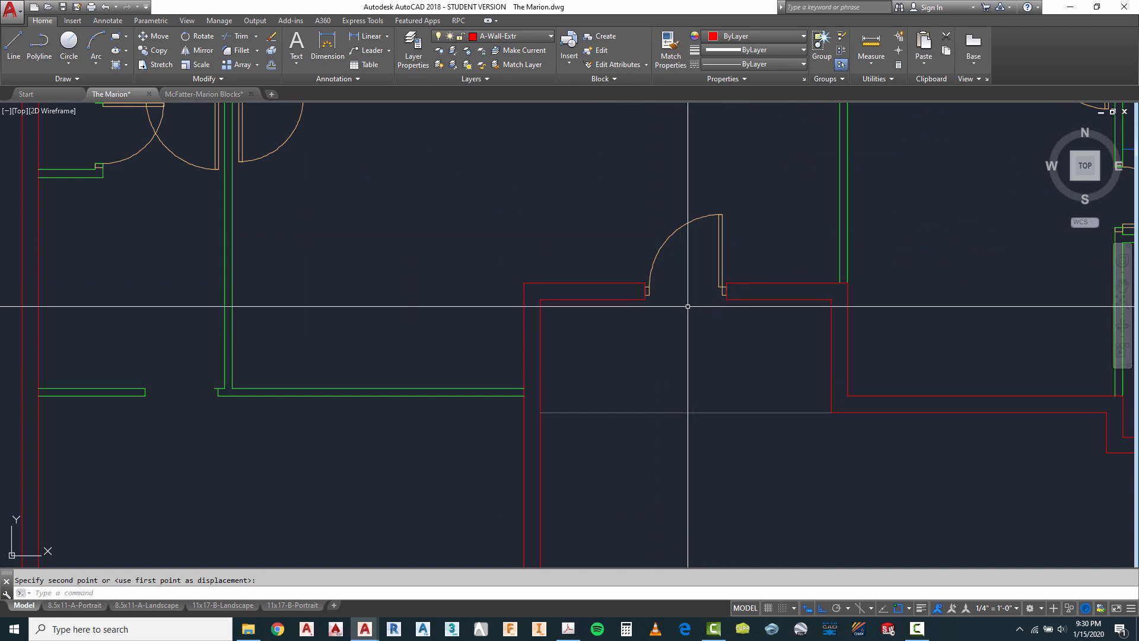
Mirror the front entry door across the exterior wall's centreline, erasing the source so it swings out toward the porch.
scroll(682, 306, "up", 2)
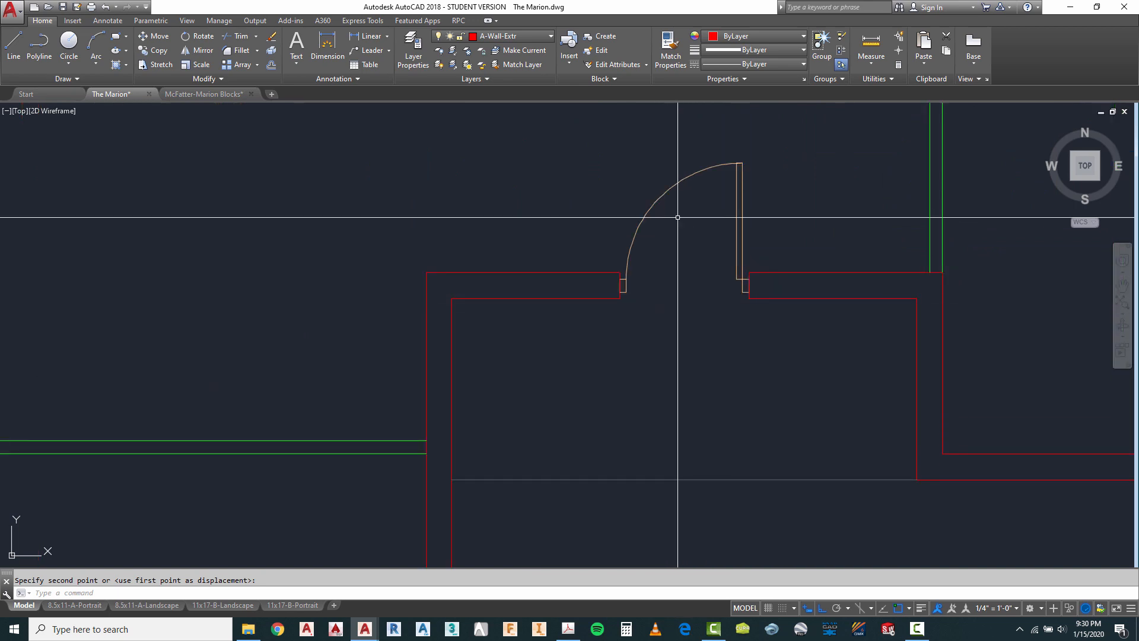
type("mi")
key("Return")
left_click(781, 197)
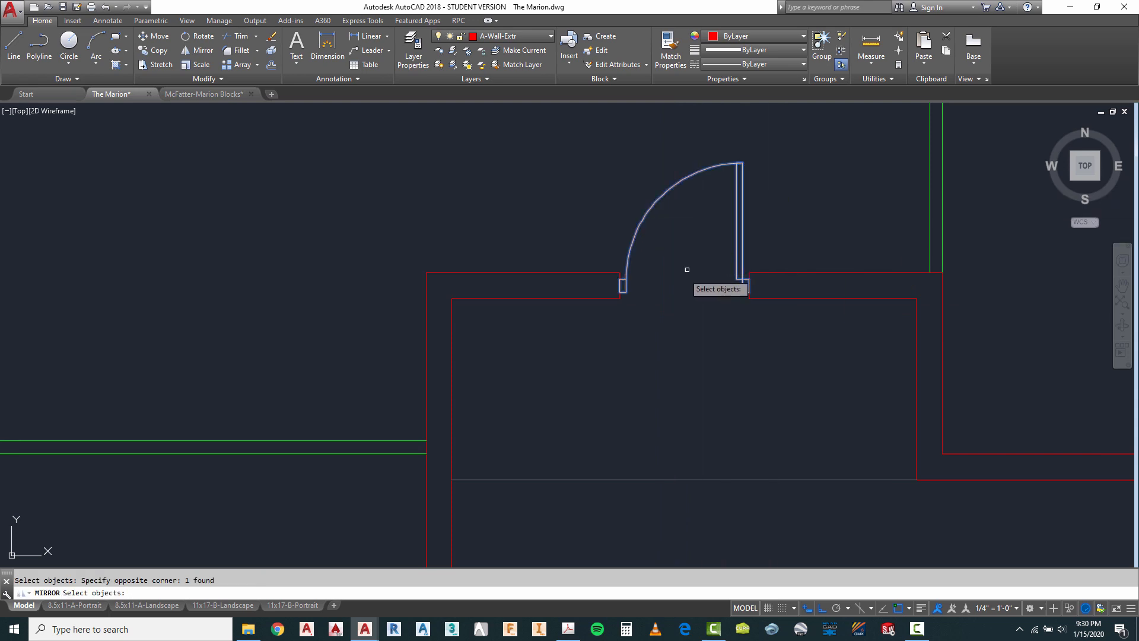
key("Return")
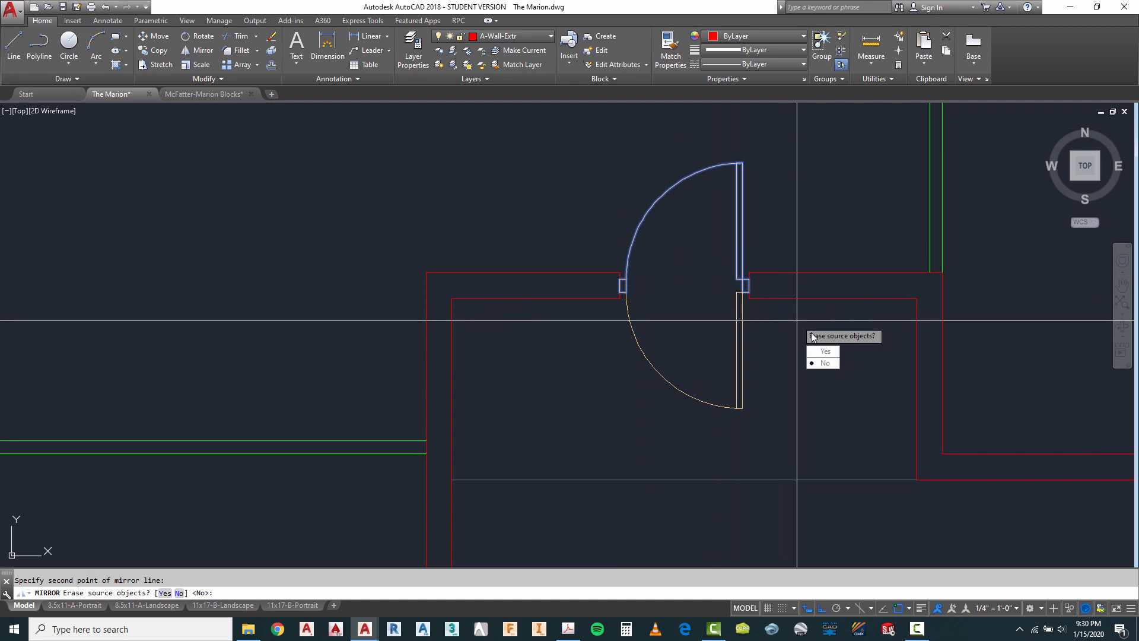
left_click(825, 352)
scroll(789, 315, "down", 8)
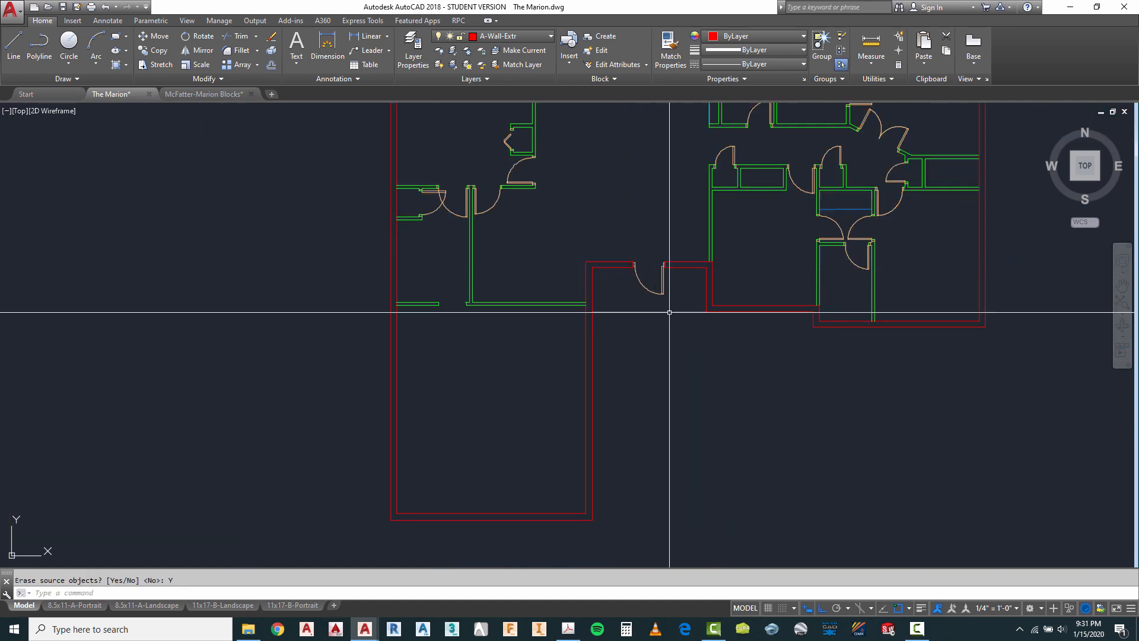
Look over the floor plan's exterior and interior walls for openings that still need doors.
scroll(656, 338, "down", 2)
scroll(522, 362, "up", 4)
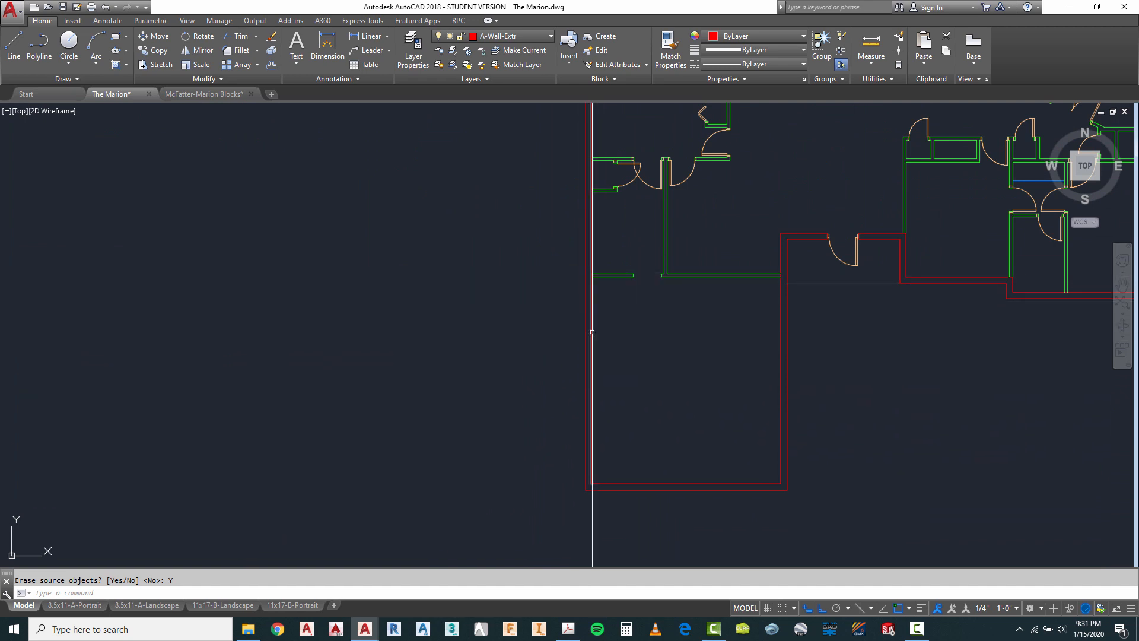
scroll(593, 332, "down", 3)
scroll(612, 318, "up", 5)
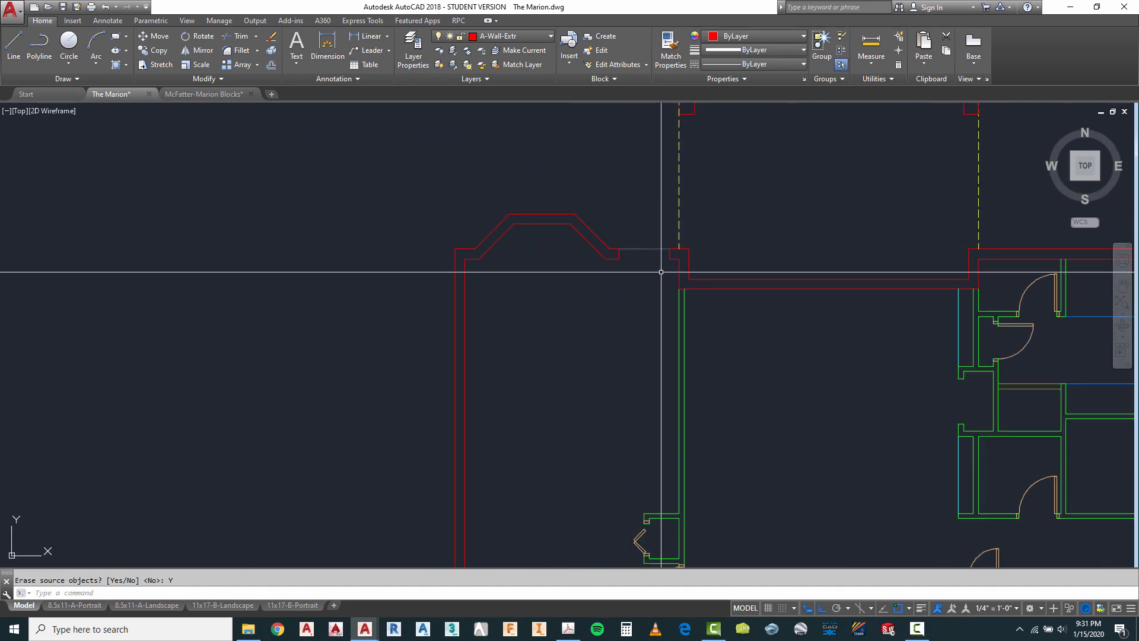
scroll(662, 272, "down", 4)
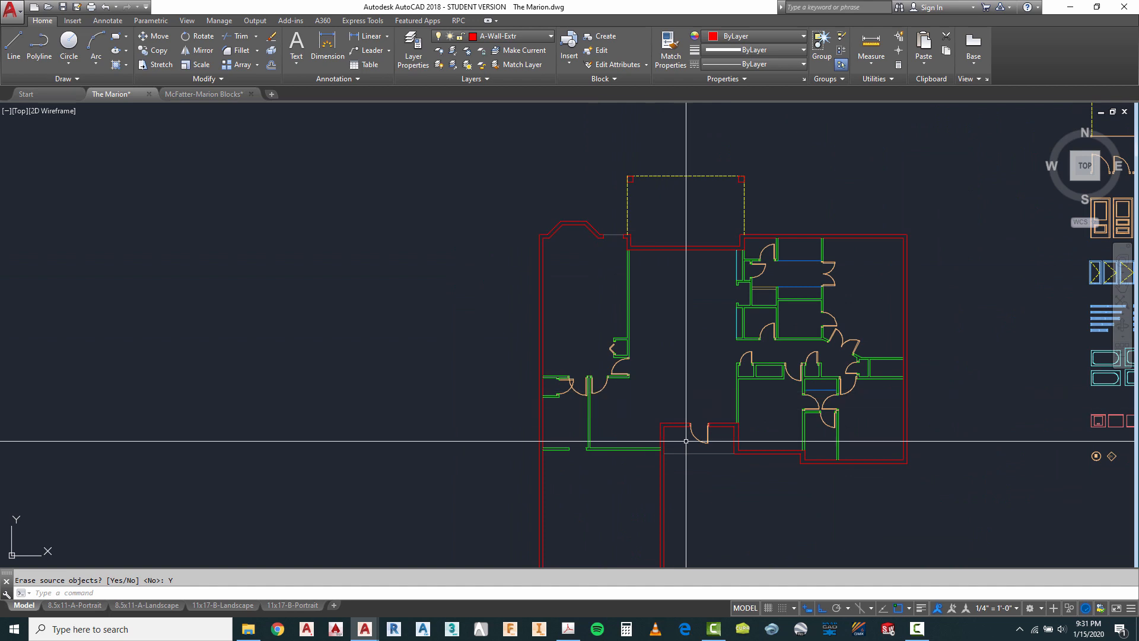
scroll(686, 441, "up", 3)
type("c")
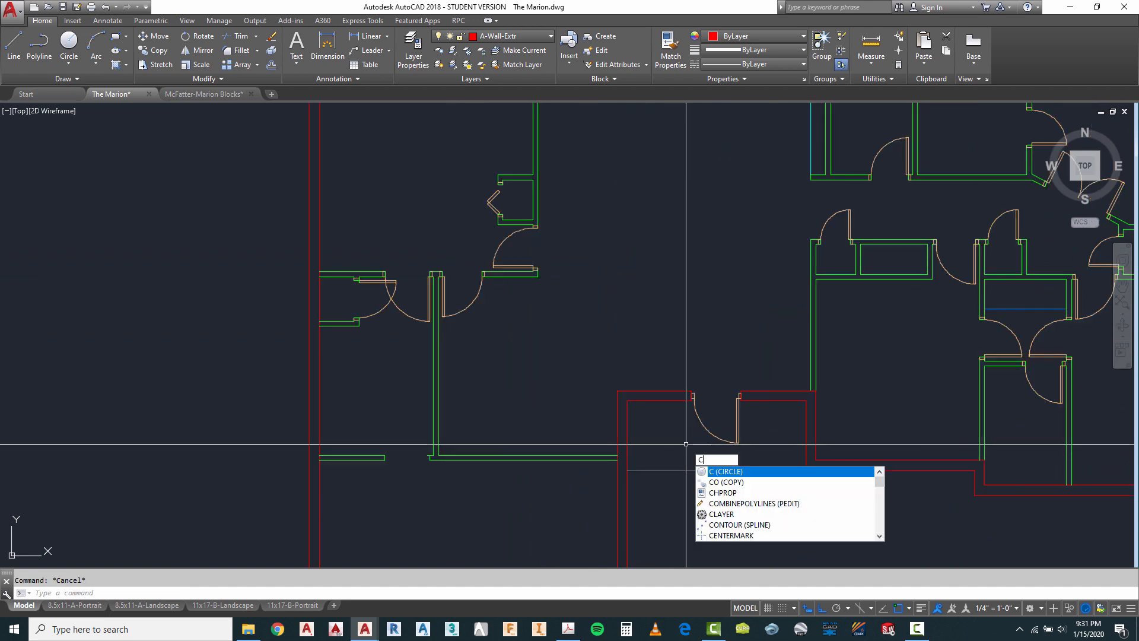
scroll(686, 444, "down", 3)
key("Escape")
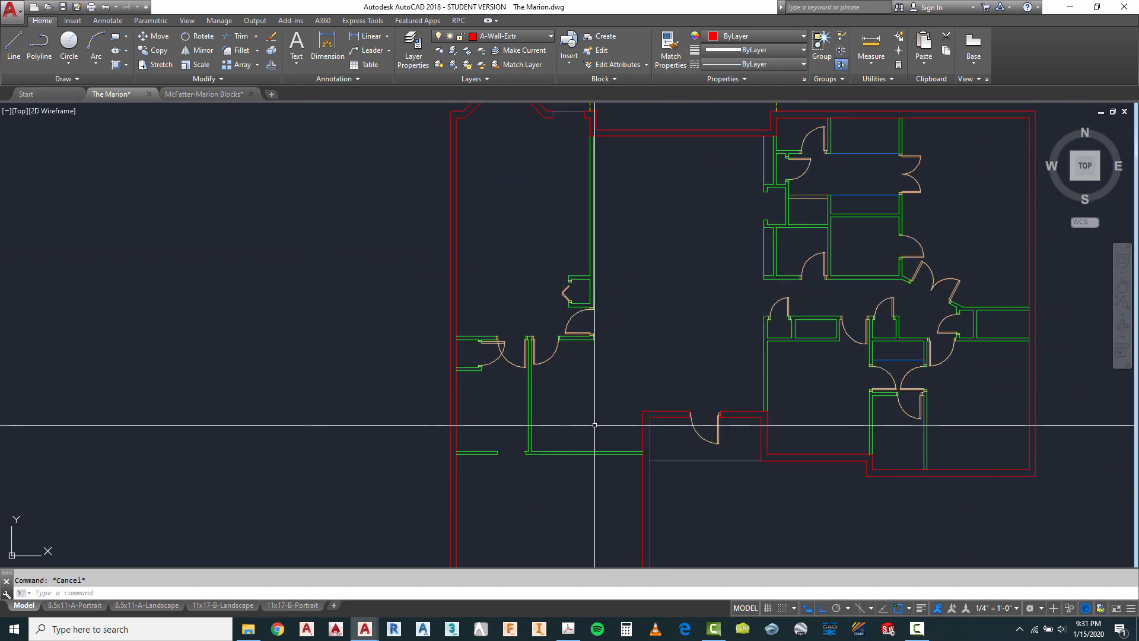
scroll(617, 343, "down", 2)
scroll(564, 229, "up", 4)
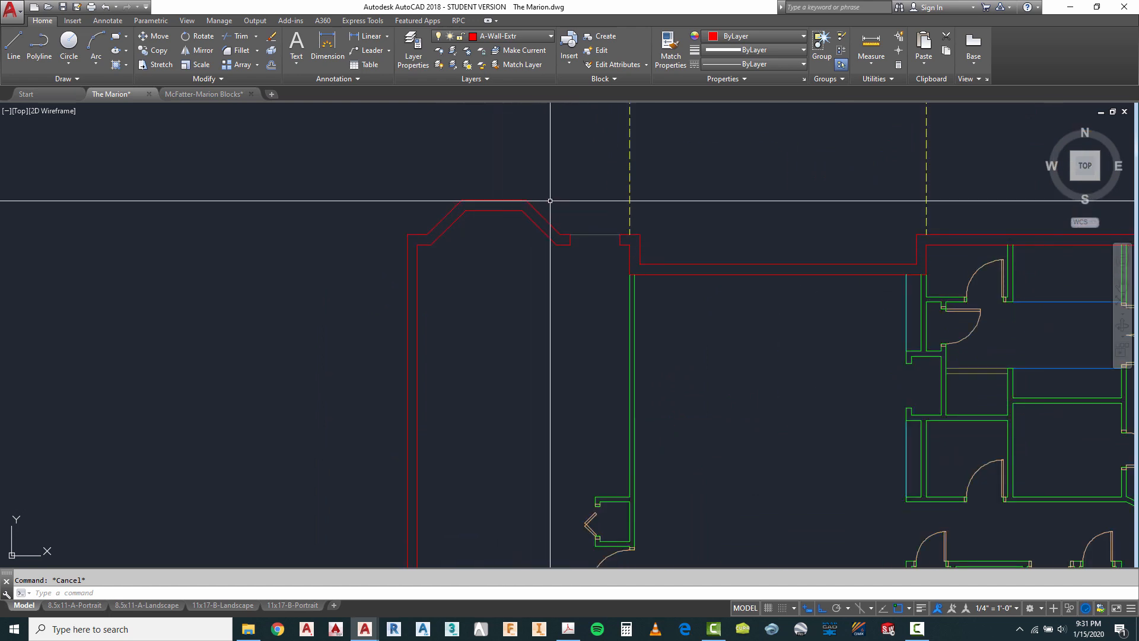
scroll(523, 195, "down", 6)
scroll(531, 386, "up", 6)
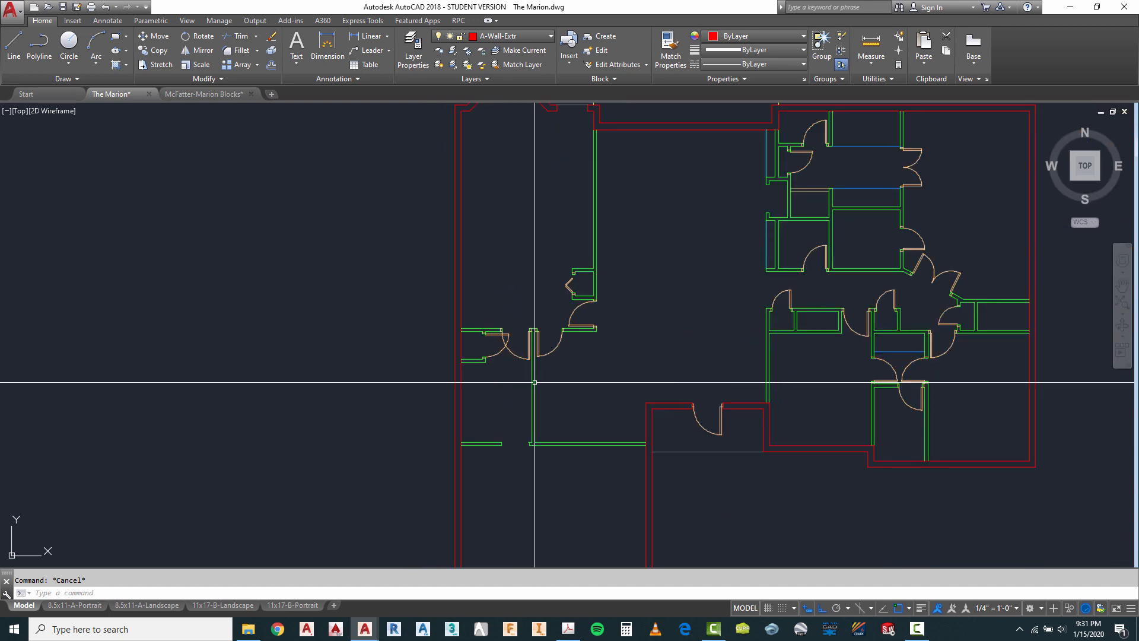
Try to copy the hallway door next to the closet into the exterior wall opening beside the bay.
type("o")
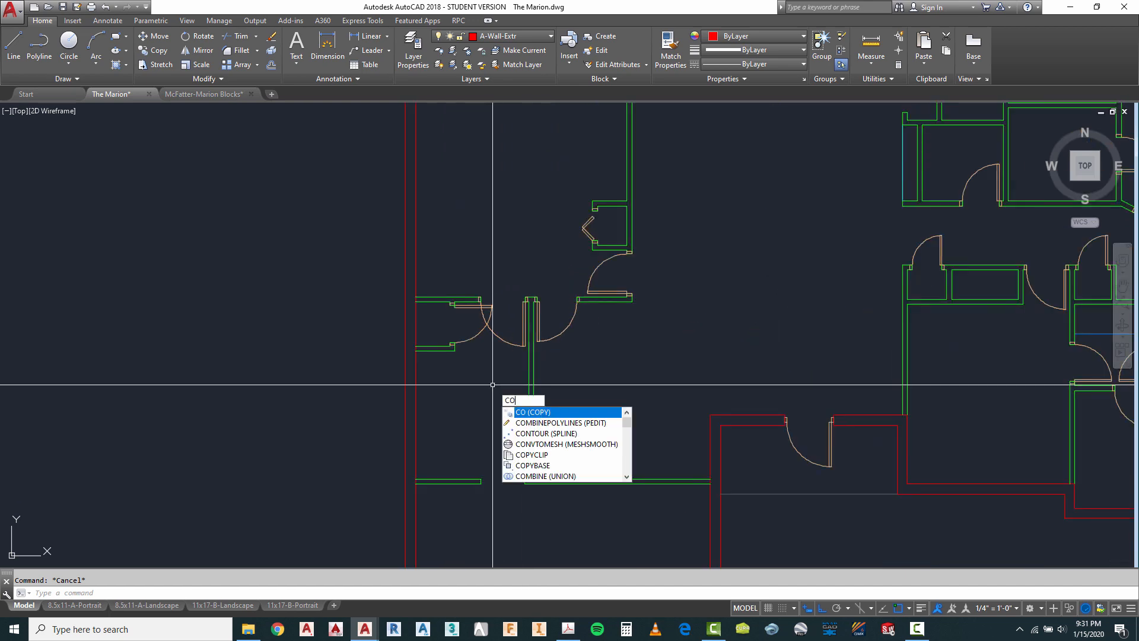
key("Return")
left_click(505, 339)
left_click(526, 287)
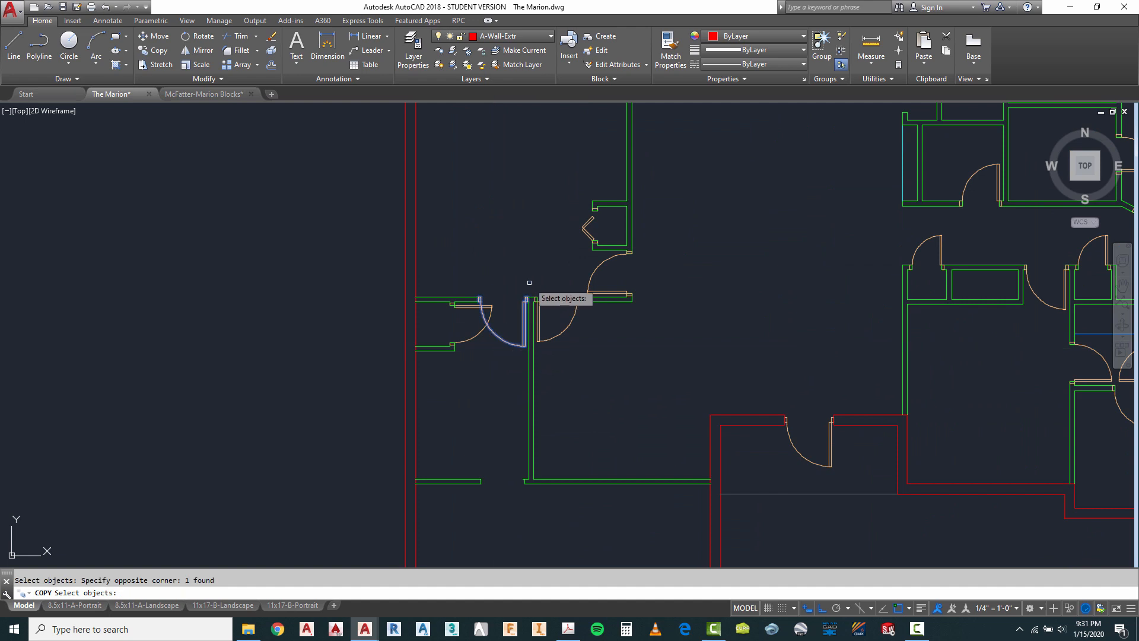
scroll(527, 287, "up", 4)
key("Return")
scroll(528, 330, "up", 2)
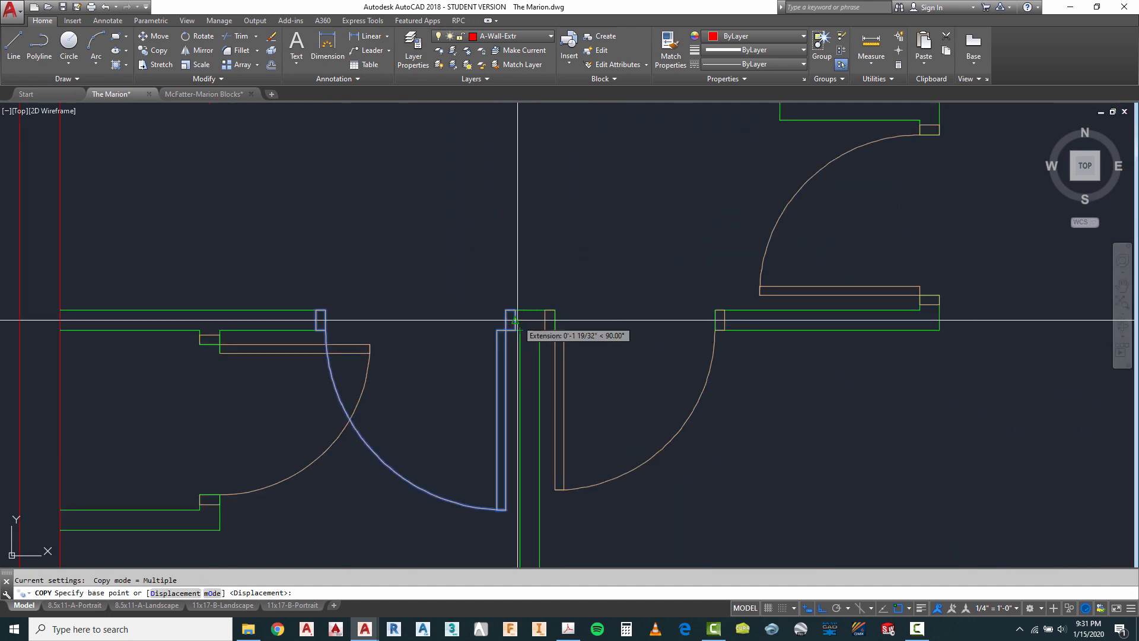
left_click(517, 321)
scroll(516, 420, "down", 5)
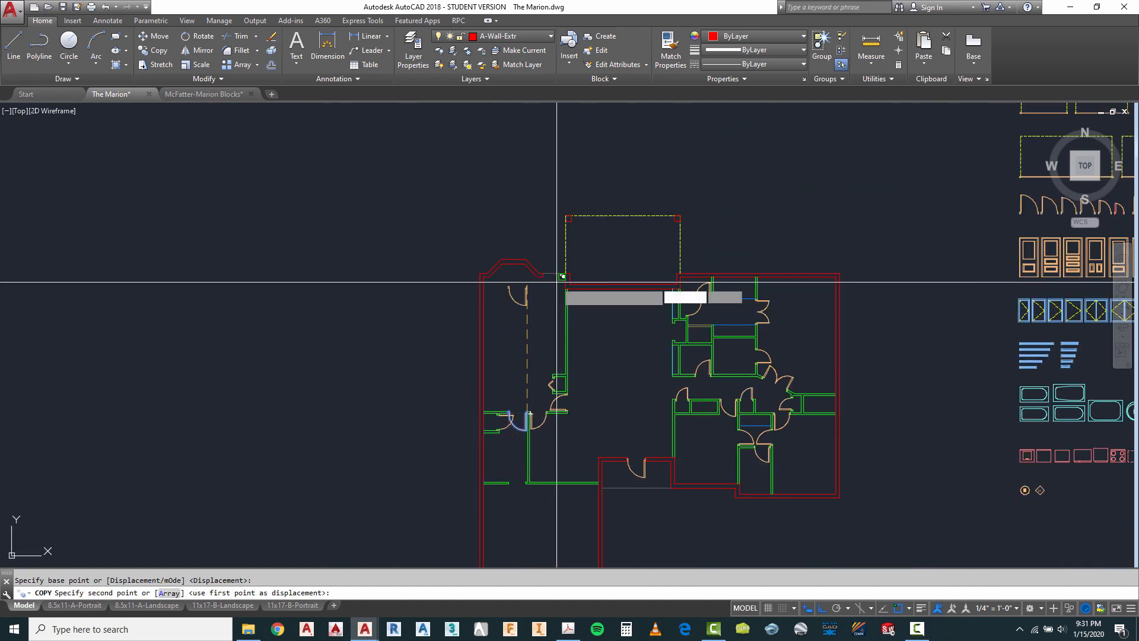
scroll(564, 274, "up", 5)
scroll(570, 262, "up", 4)
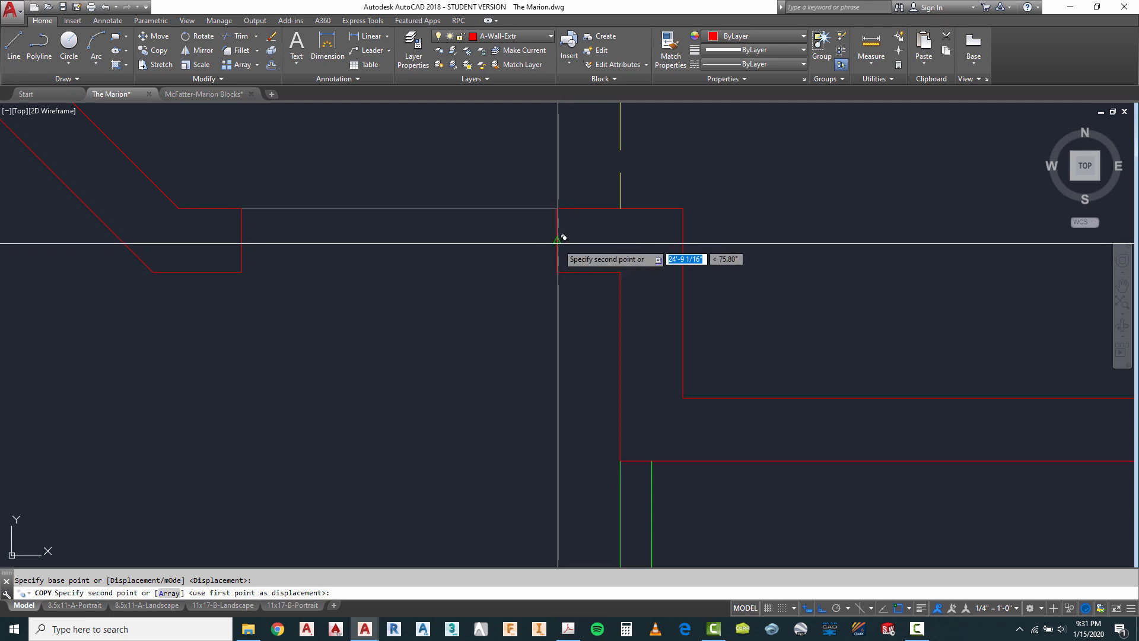
scroll(600, 178, "down", 8)
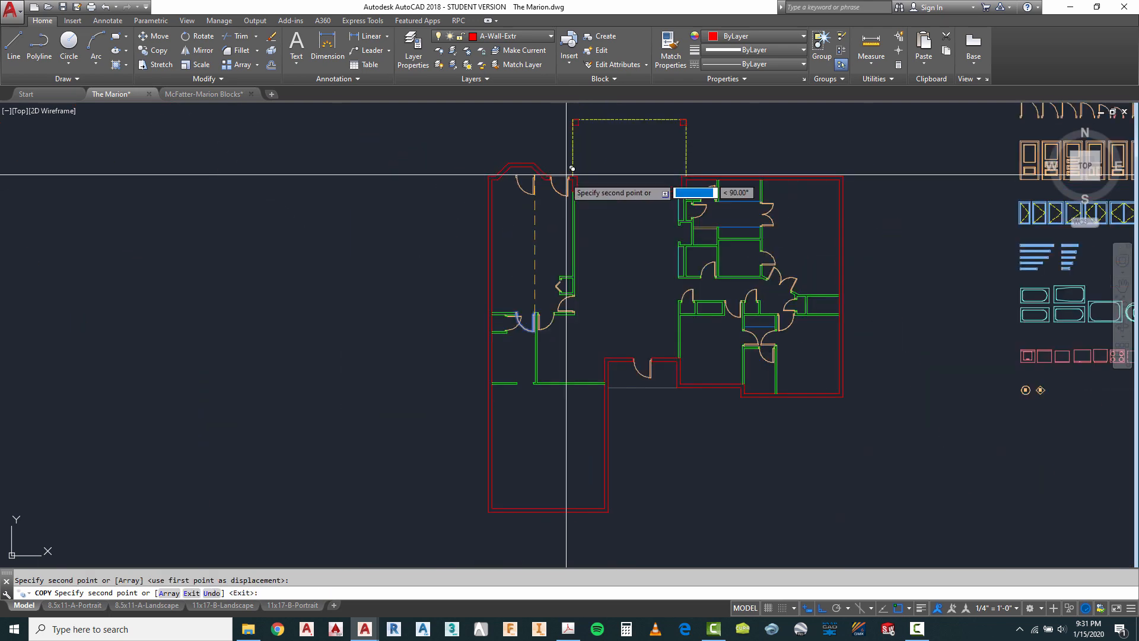
key("Escape")
key("Escape")
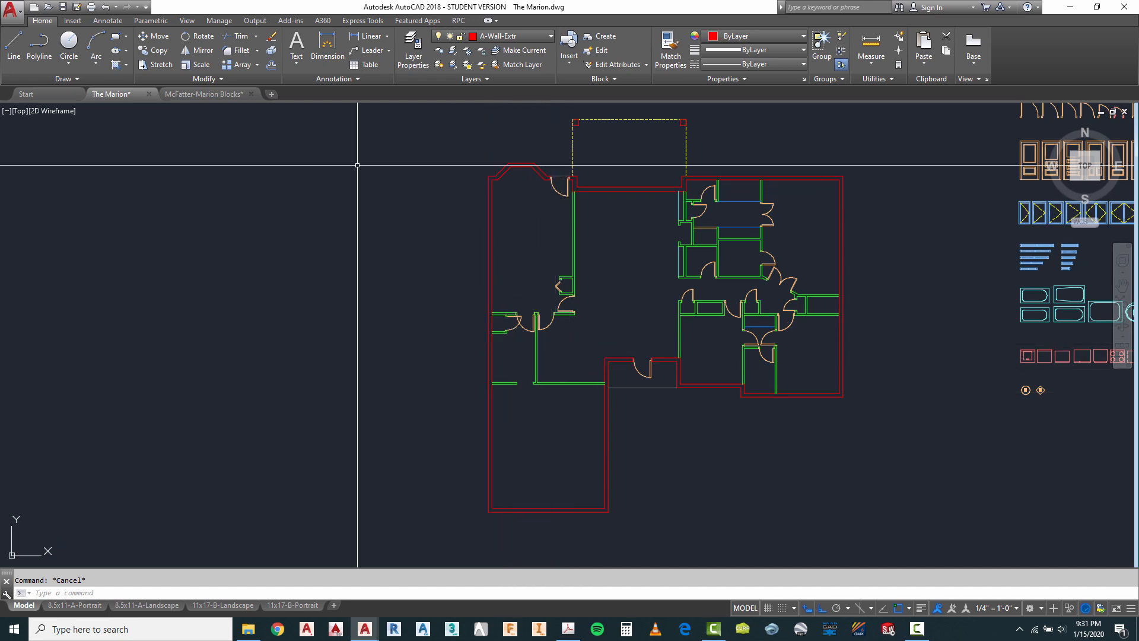
Undo the door copy beside the bay, and undo and redo the front entry door's mirror.
left_click(105, 7)
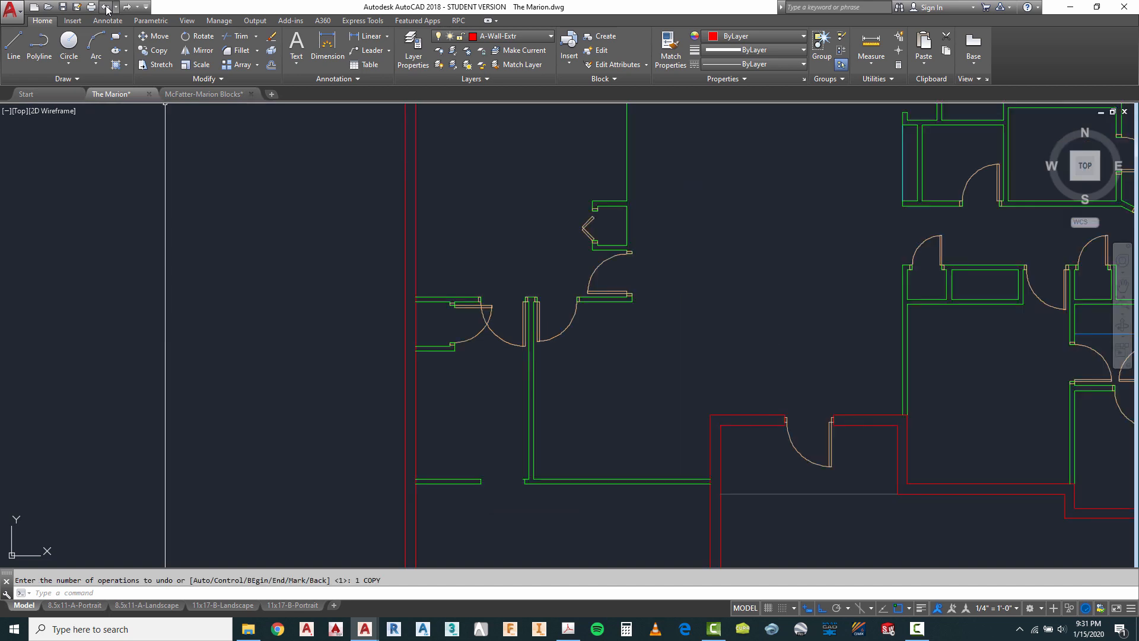
left_click(105, 7)
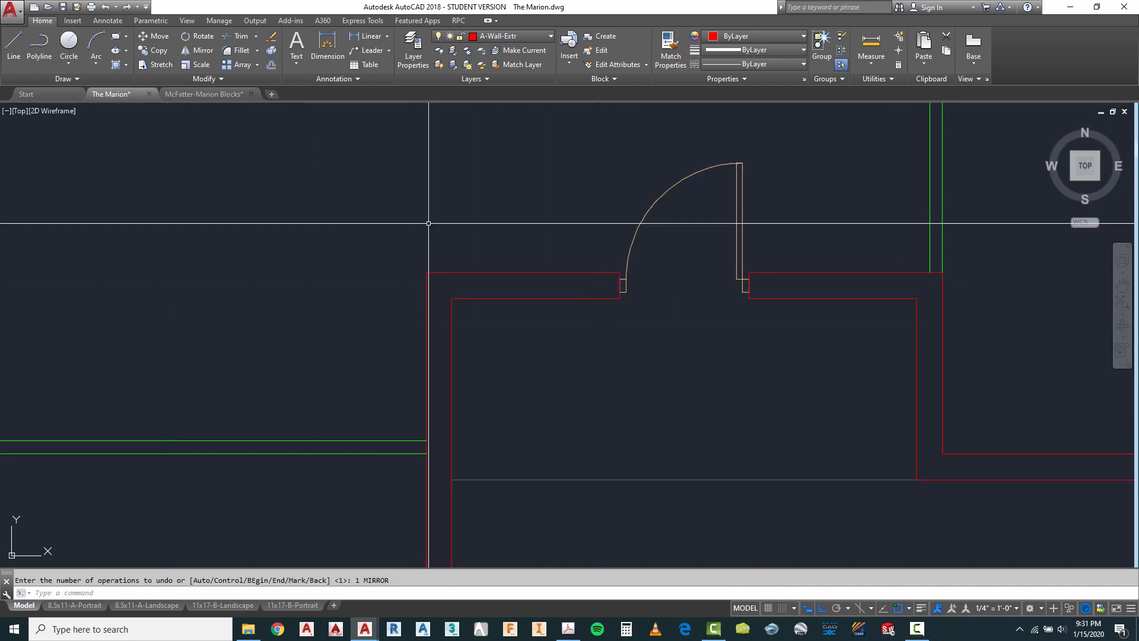
left_click(126, 7)
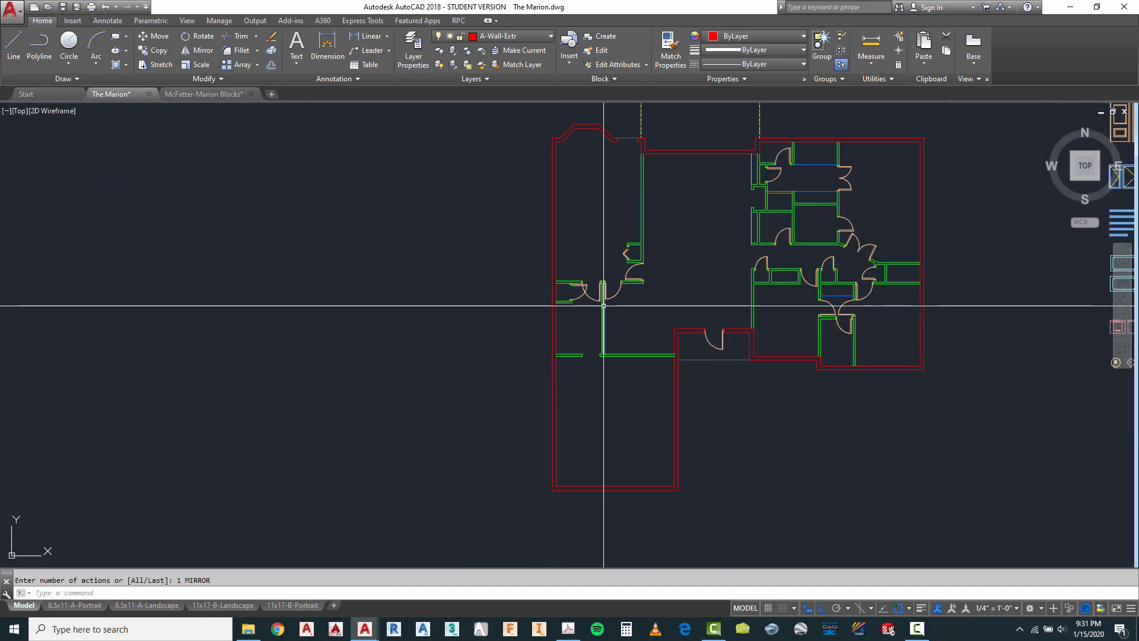
Copy the door next to the closet straight down into the opening in the interior wall below, aligned with its jamb.
scroll(602, 304, "up", 2)
key("Escape")
type("c")
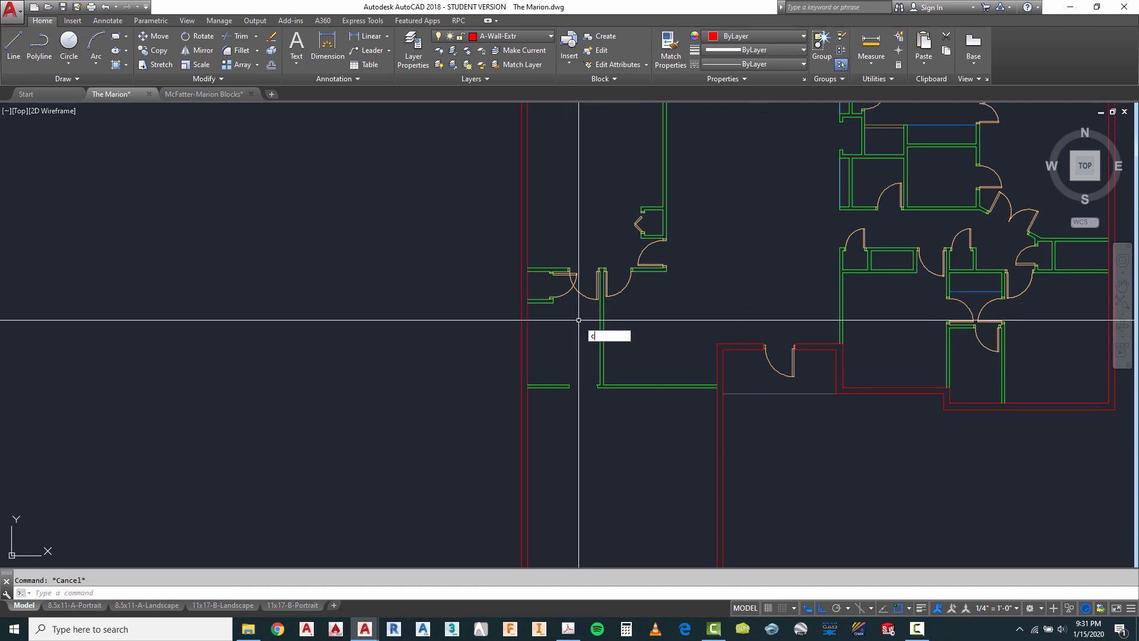
type("t o")
key("Return")
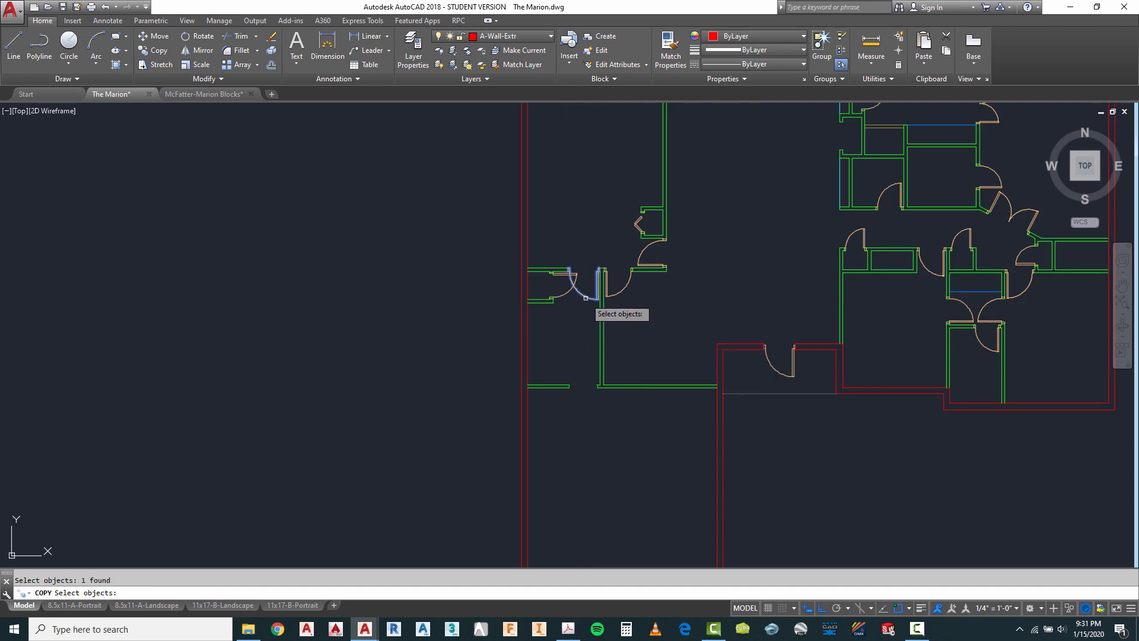
scroll(595, 278, "up", 4)
key("Return")
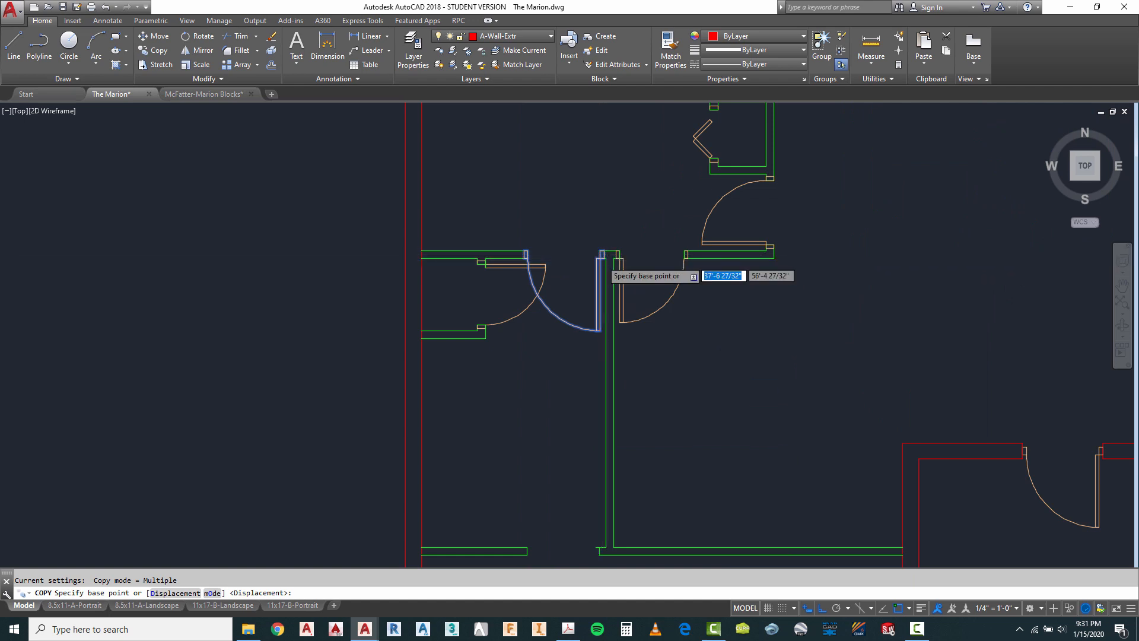
scroll(604, 255, "up", 2)
left_click(604, 257)
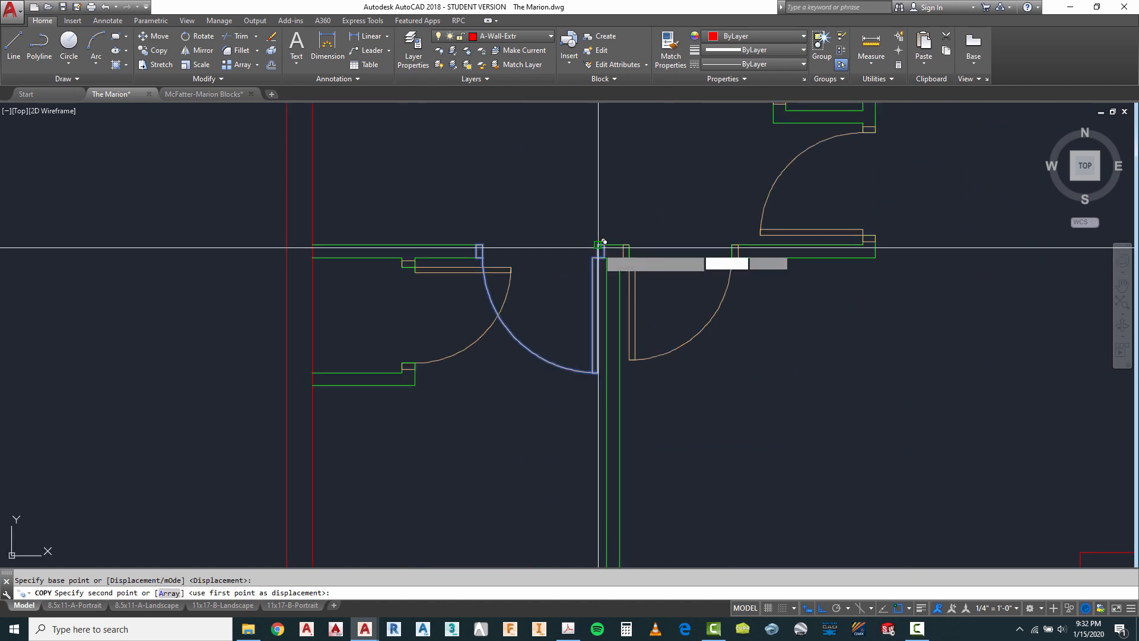
scroll(602, 257, "down", 4)
scroll(595, 435, "up", 2)
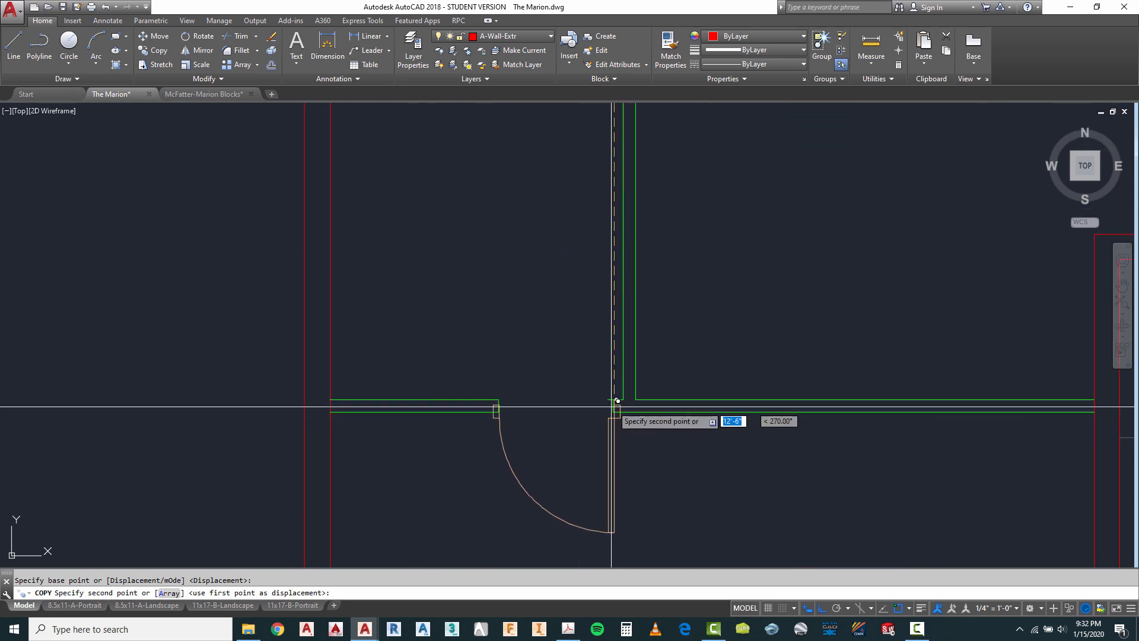
scroll(615, 452, "up", 6)
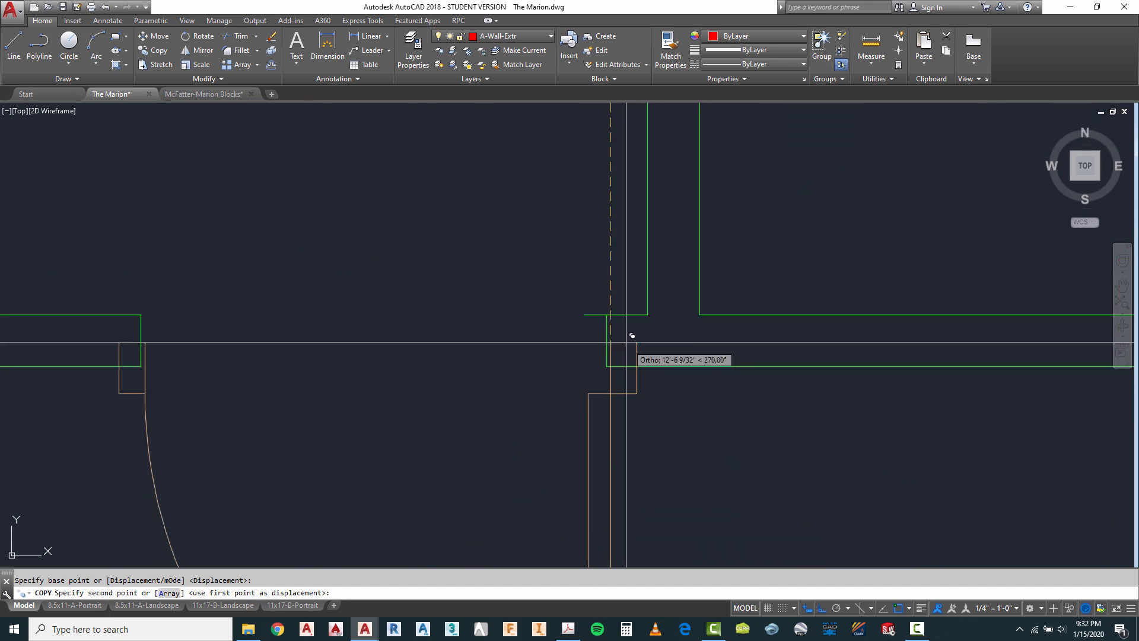
left_click(607, 315)
key("Escape")
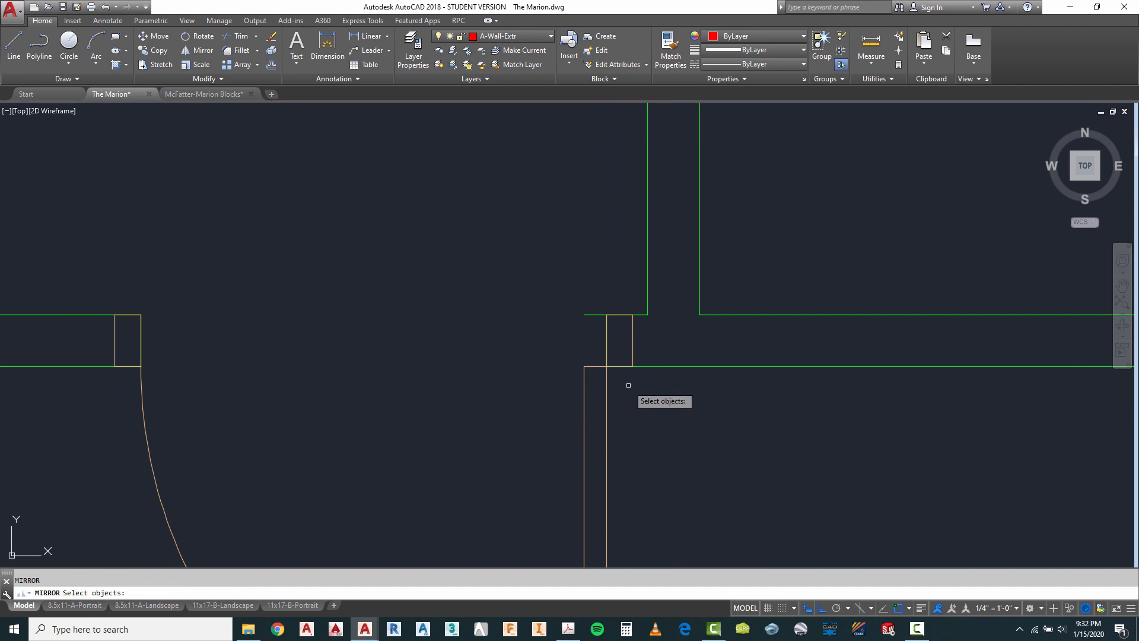
Mirror the copied door across the wall's horizontal centreline, erasing the source so it swings up into the room.
key("Return")
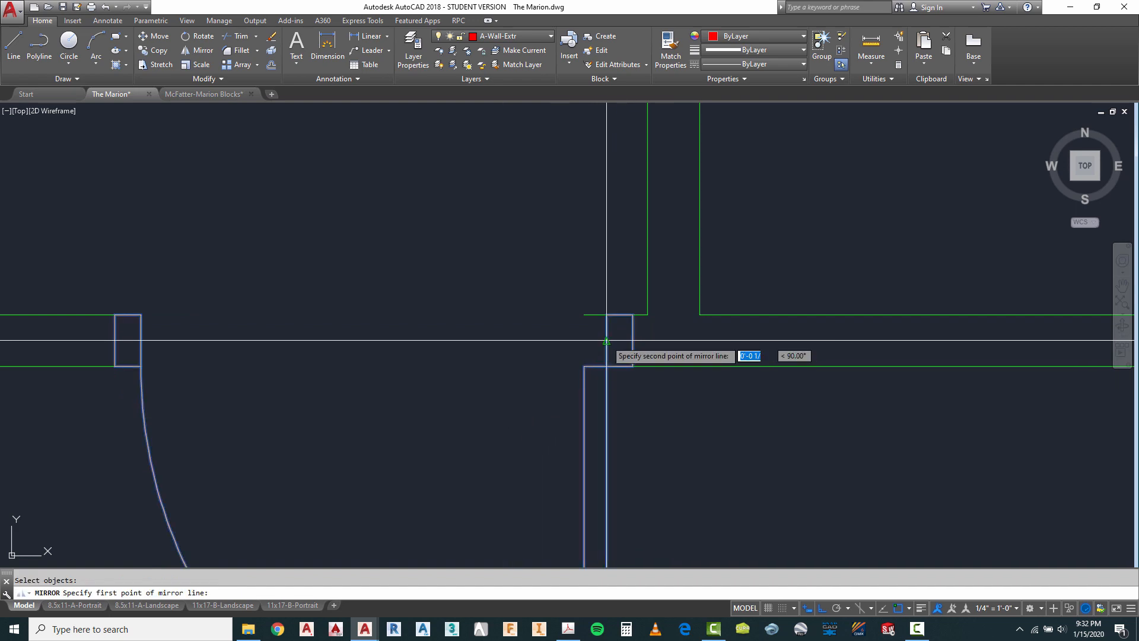
left_click(435, 341)
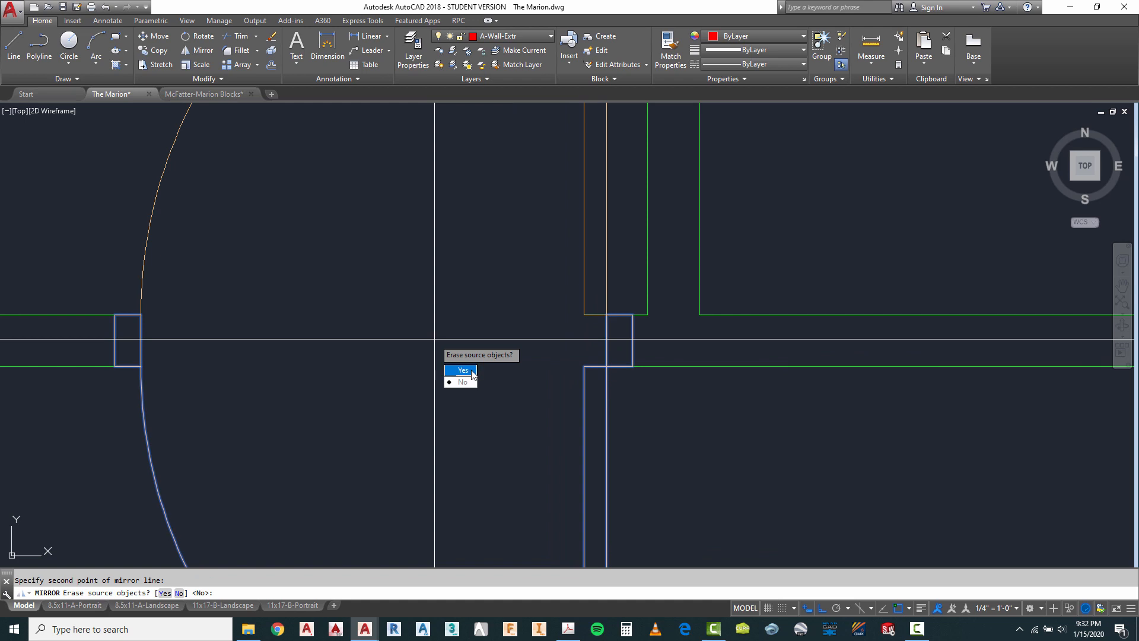
scroll(627, 302, "down", 2)
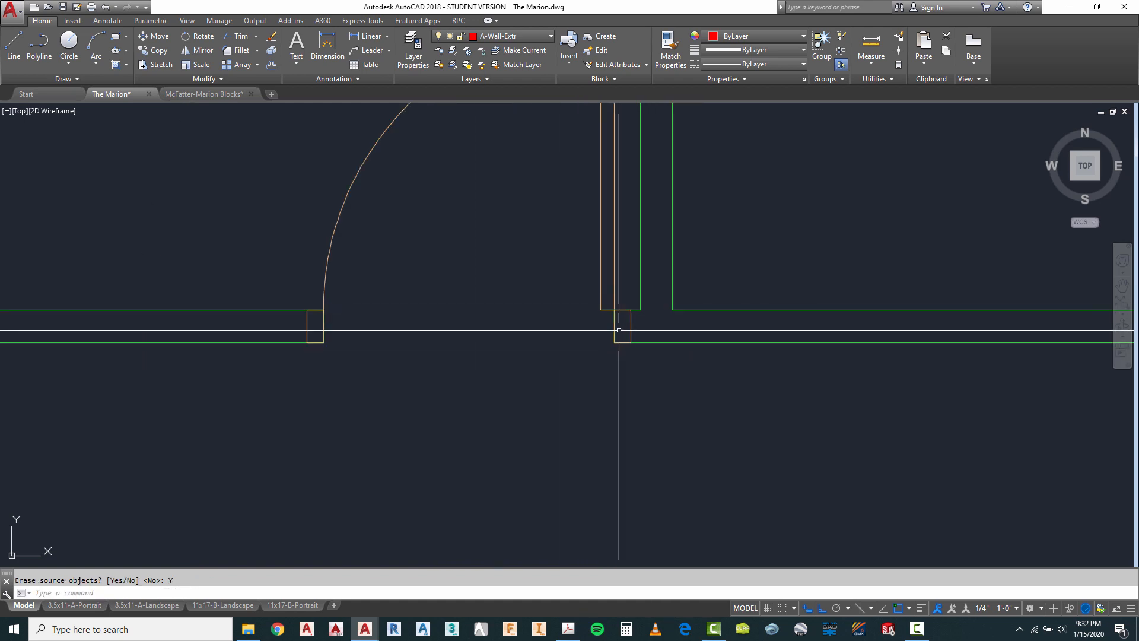
scroll(608, 328, "down", 3)
scroll(599, 327, "up", 3)
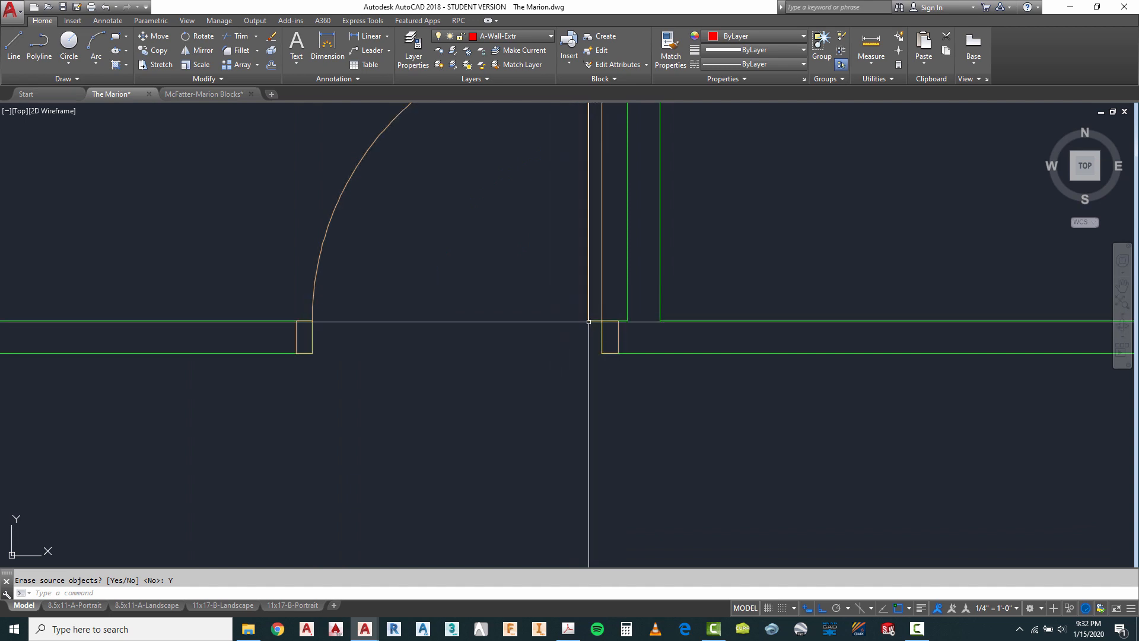
Isolate the A-Wall-Intr layer by selecting the green interior wall line beside the copied door.
left_click(453, 52)
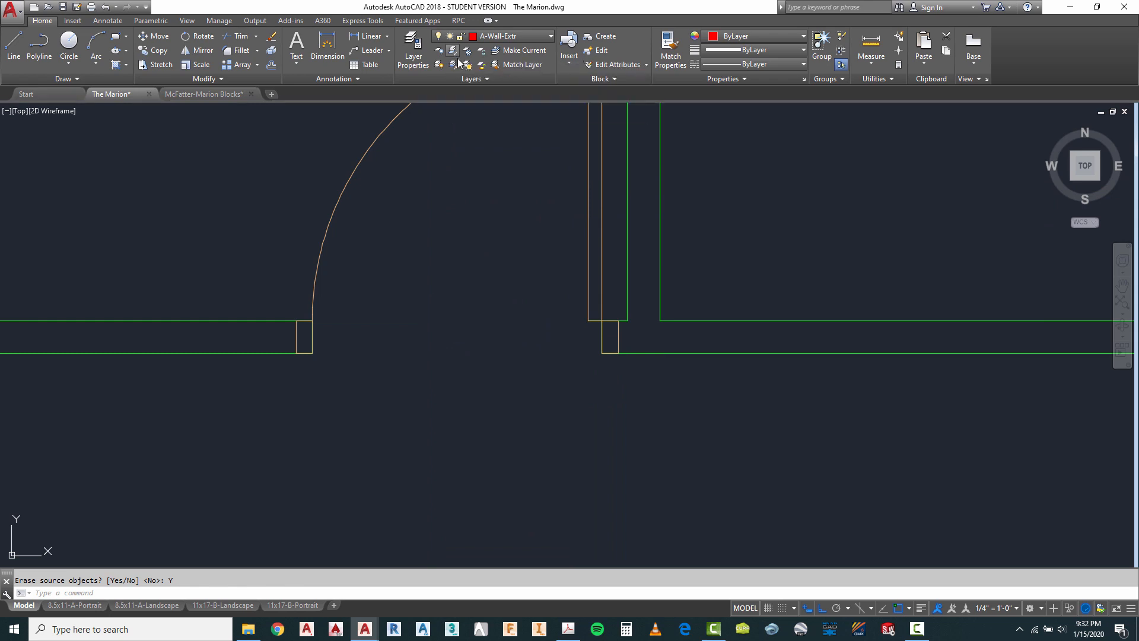
left_click(628, 274)
right_click(706, 258)
left_click(734, 265)
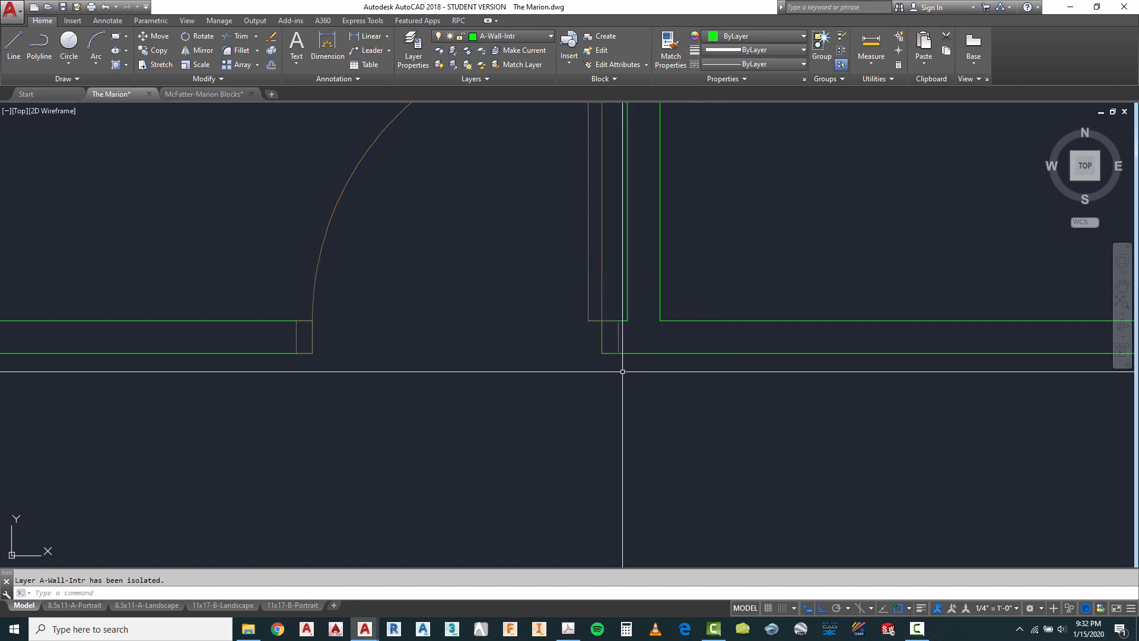
scroll(611, 344, "up", 1)
scroll(613, 312, "down", 1)
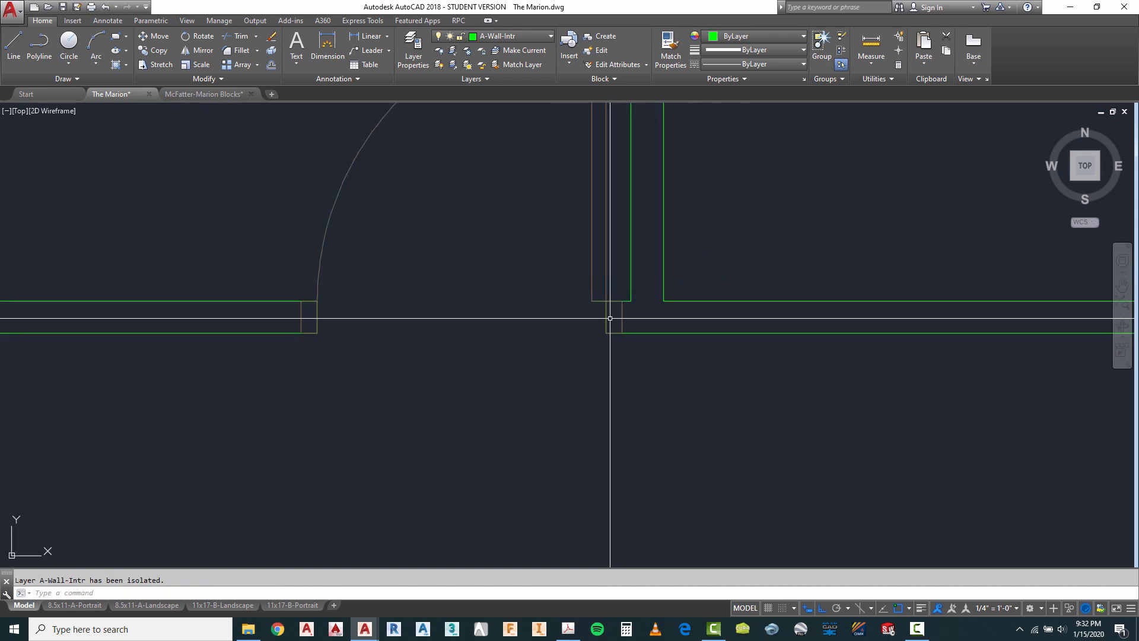
scroll(613, 314, "down", 2)
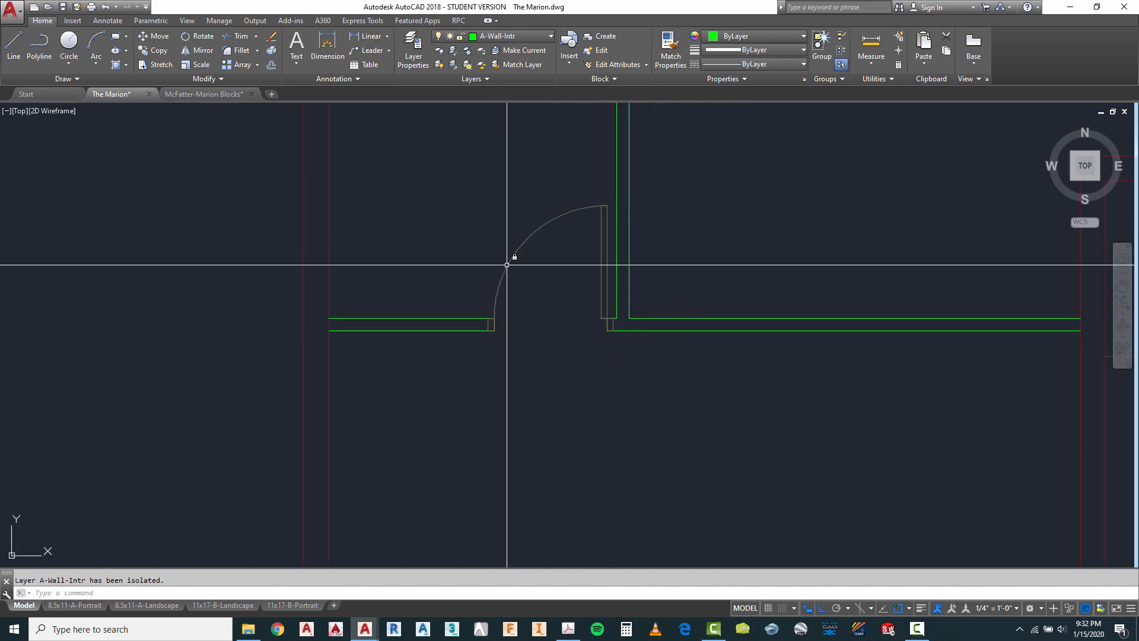
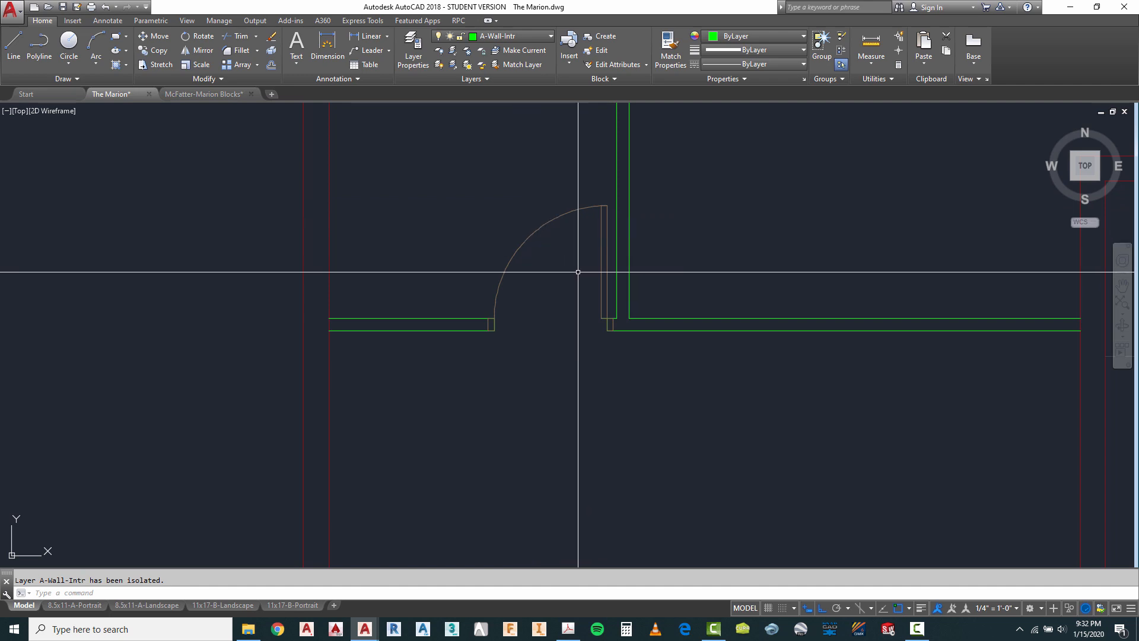
scroll(582, 267, "down", 5)
scroll(572, 265, "up", 5)
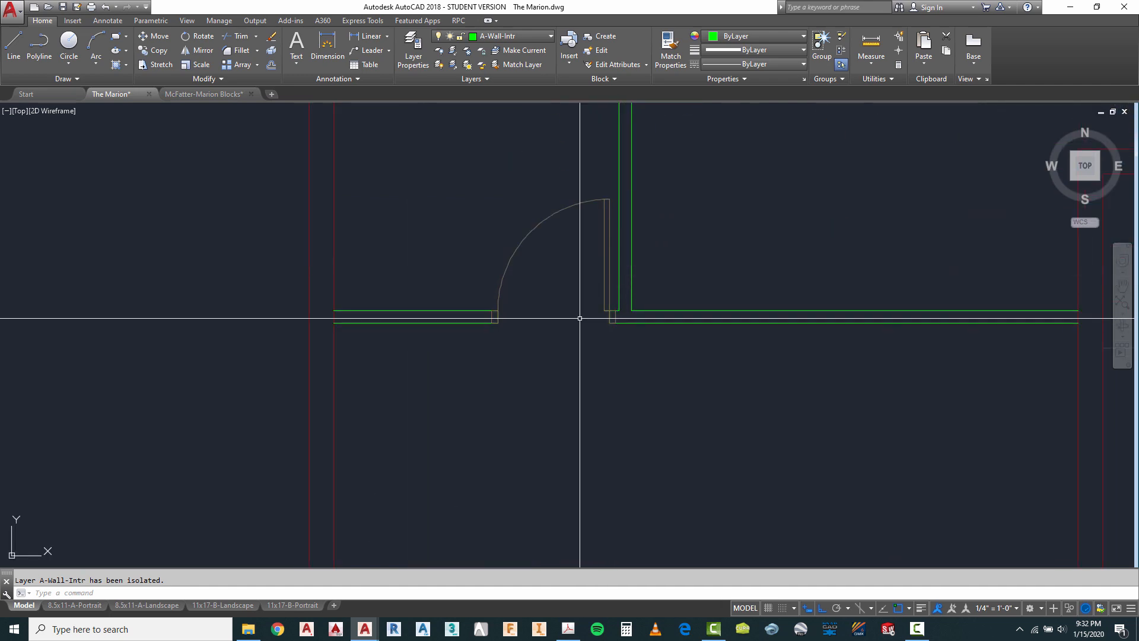
scroll(611, 324, "up", 3)
scroll(599, 299, "down", 3)
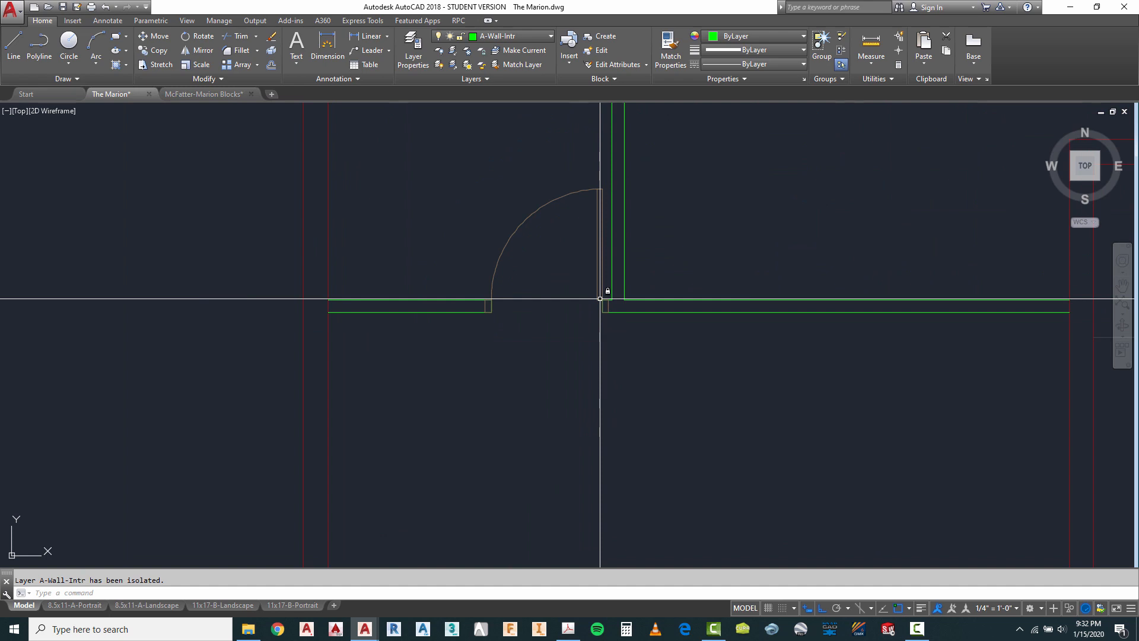
key("Escape")
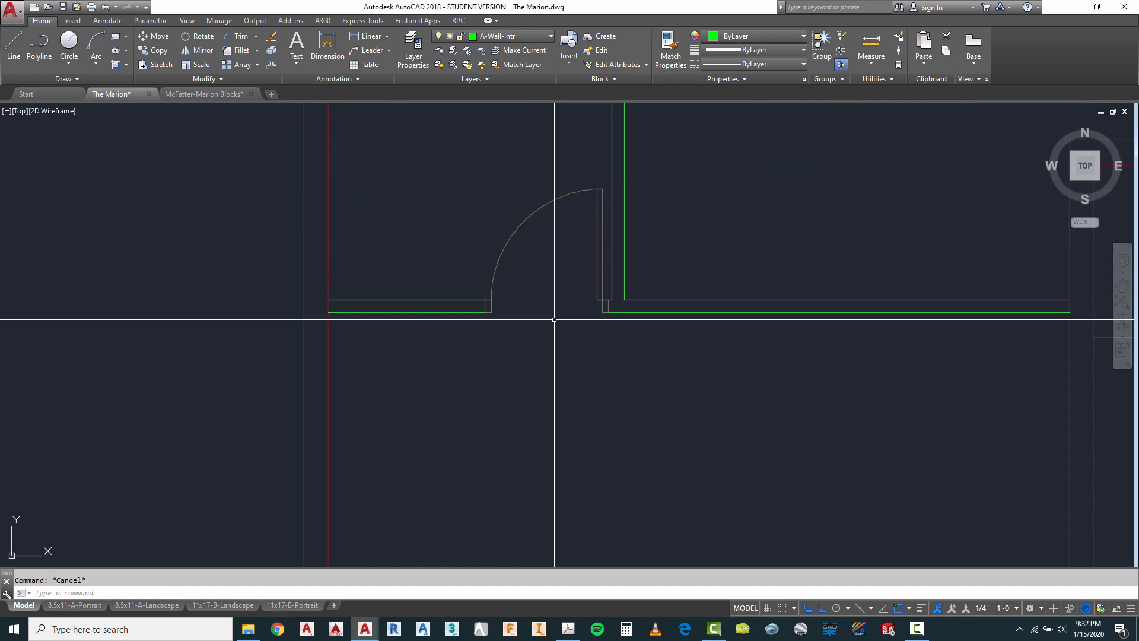
Change the Layer Isolate settings so non-isolated layers are turned Off instead of locked and faded, with Off for paper space viewports.
type("layis")
key("Return")
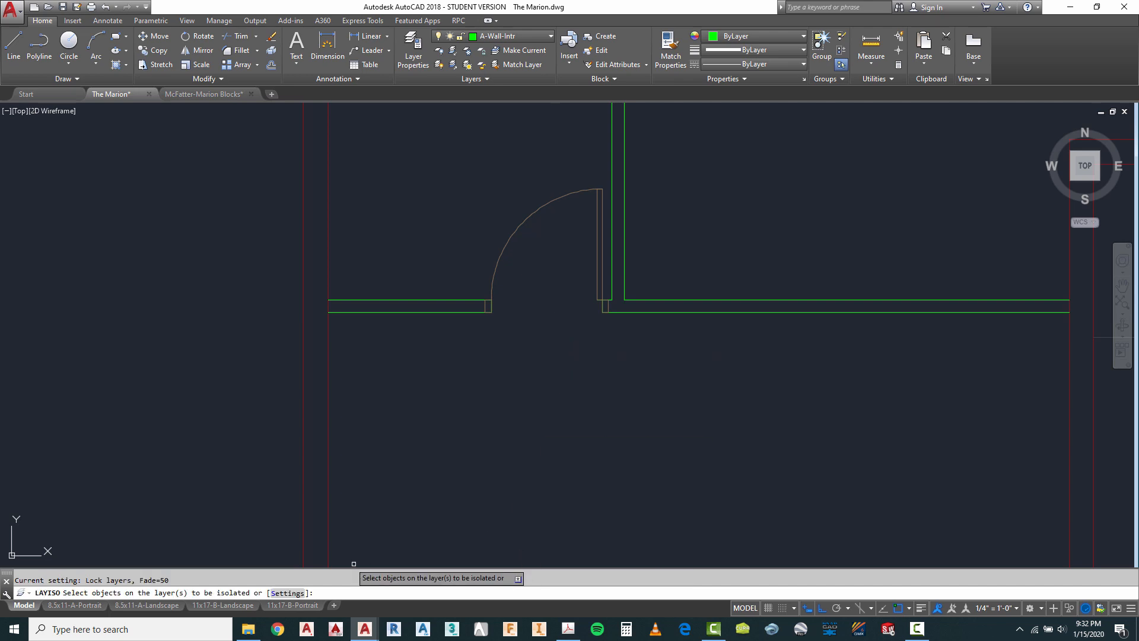
left_click(285, 592)
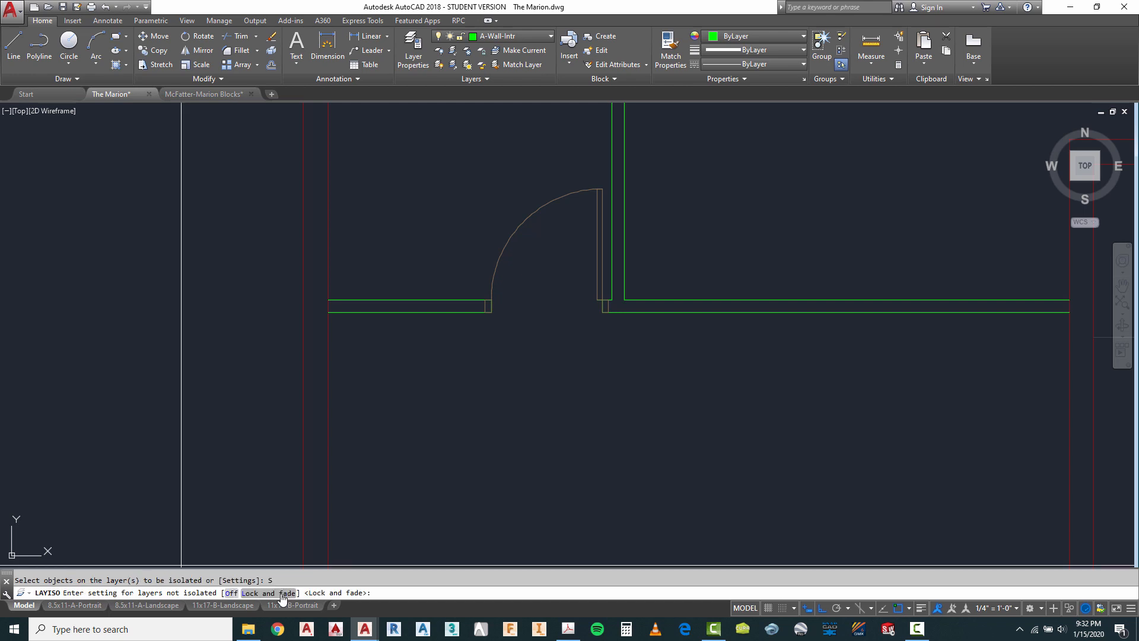
left_click(230, 593)
key("Return")
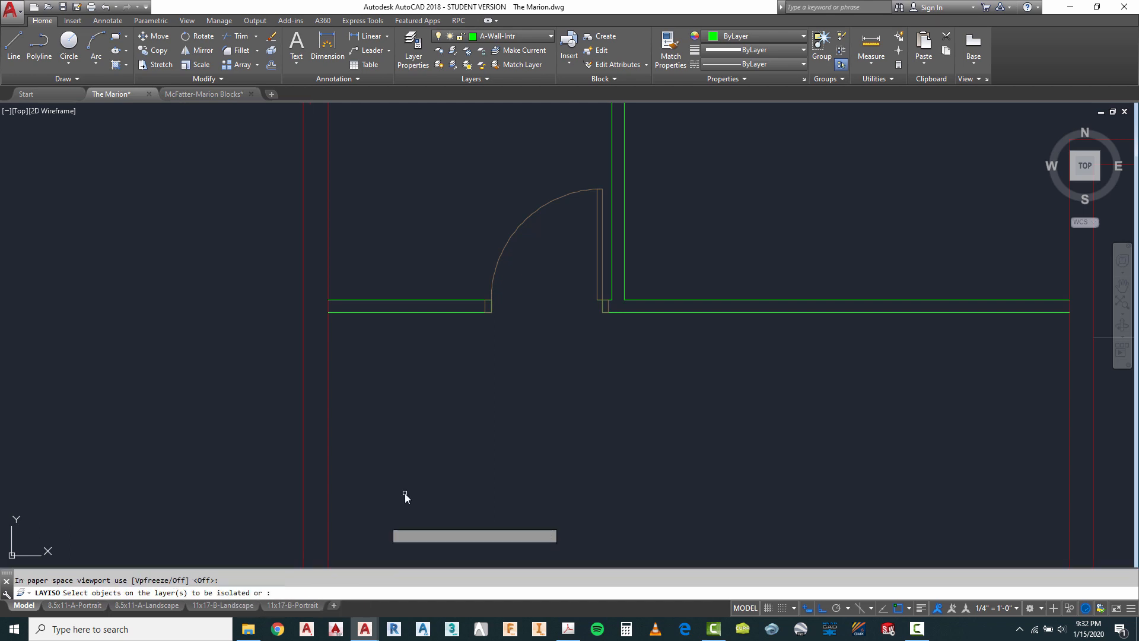
Restore the previously isolated layers and isolate A-Wall-Intr again using the green vertical wall line beside the copied door.
left_click(454, 65)
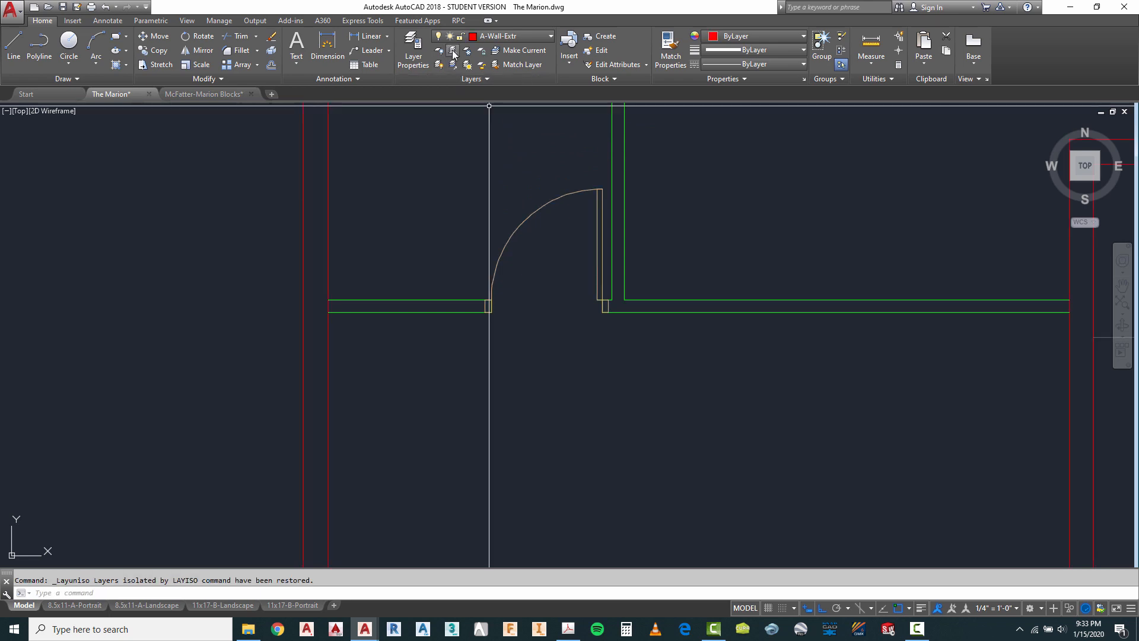
left_click(612, 146)
right_click(691, 173)
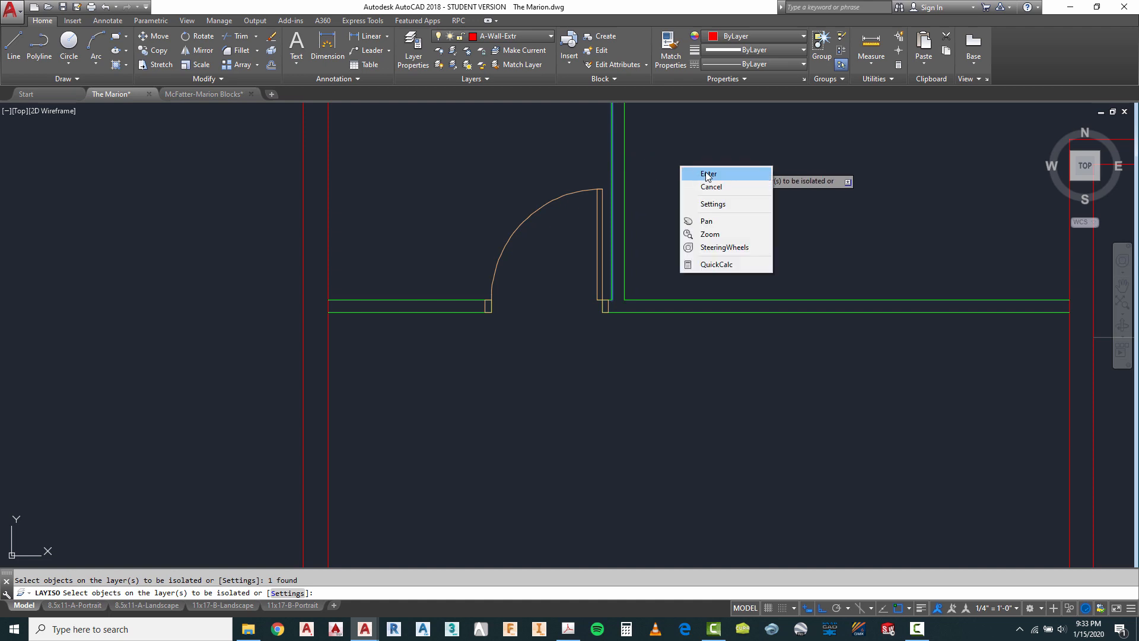
left_click(708, 176)
Trim the line overhanging the door jamb where the vertical wall meets the lower horizontal interior wall.
scroll(485, 276, "down", 5)
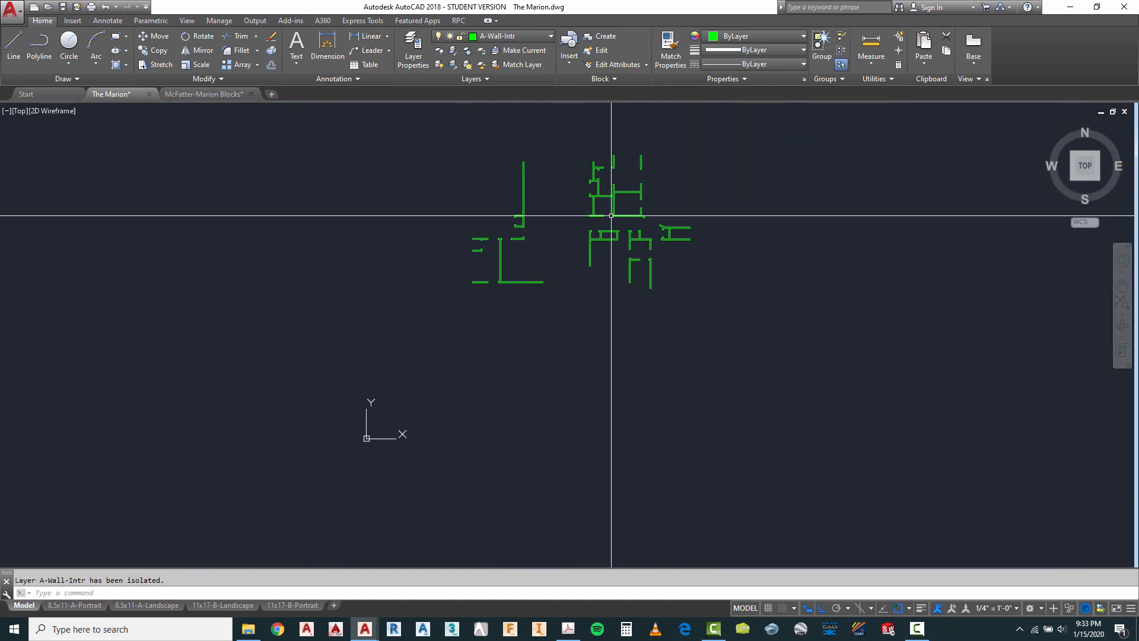
scroll(499, 285, "up", 6)
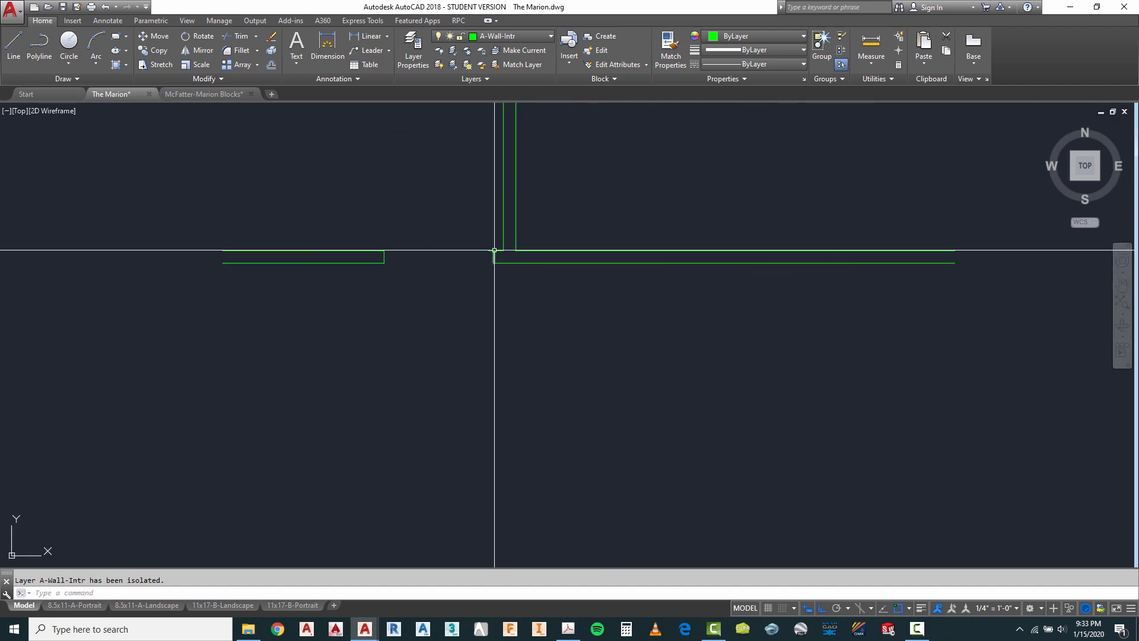
scroll(493, 252, "up", 2)
key("Escape")
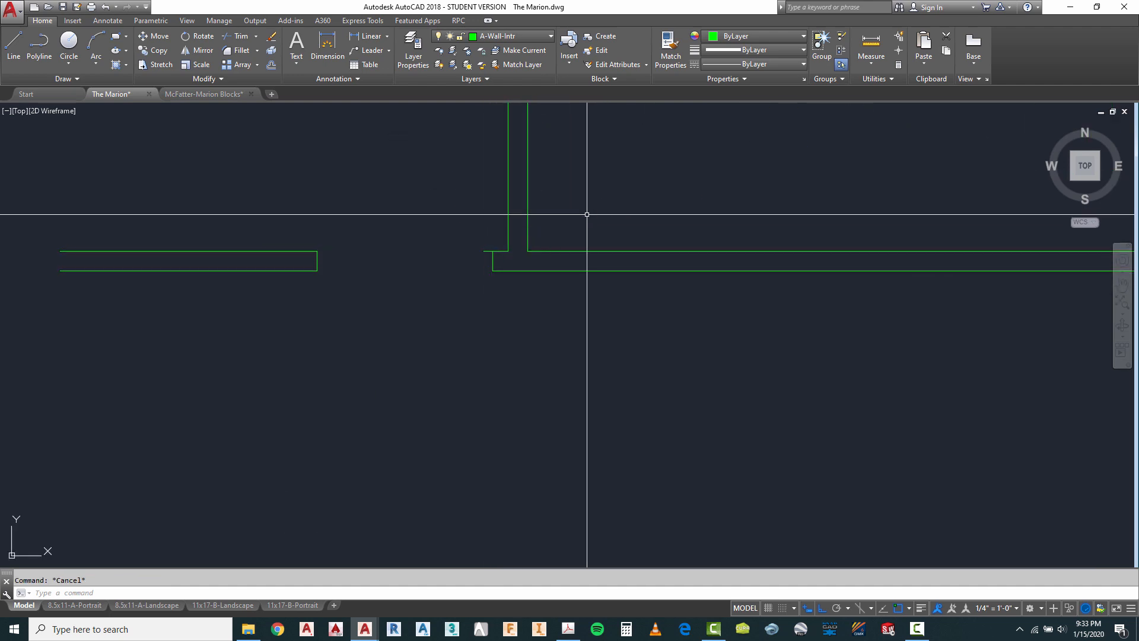
left_click(569, 205)
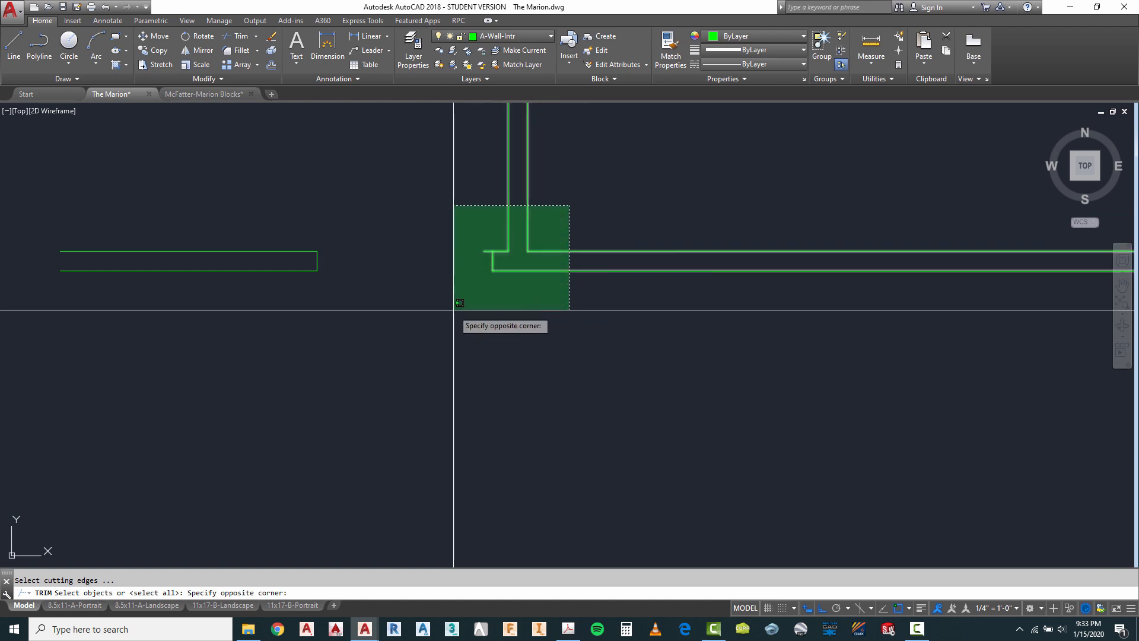
left_click(455, 308)
key("Return")
left_click(488, 256)
key("Escape")
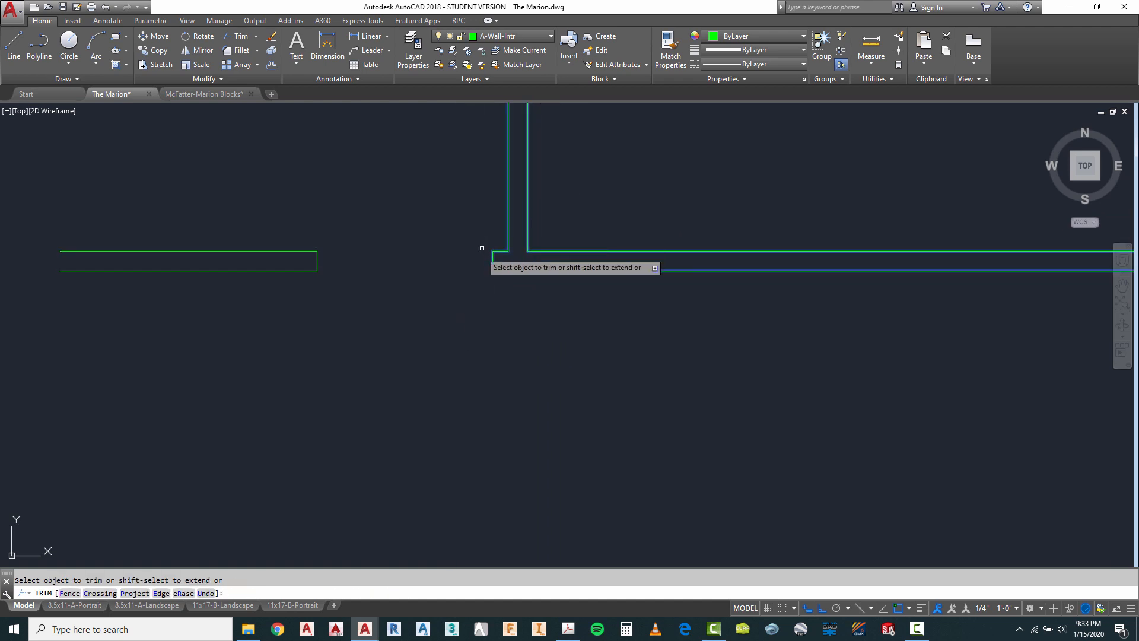
Trim both overhanging line ends beneath the T-shaped cap at the upper end of the same vertical wall.
scroll(483, 250, "down", 5)
scroll(451, 238, "up", 2)
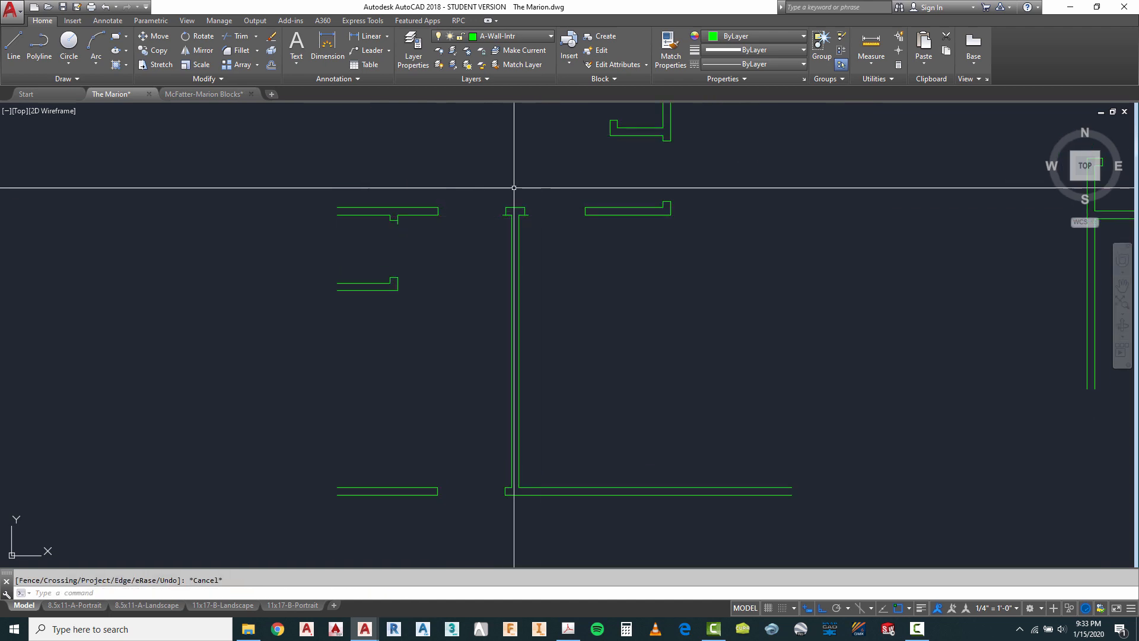
scroll(524, 225, "up", 3)
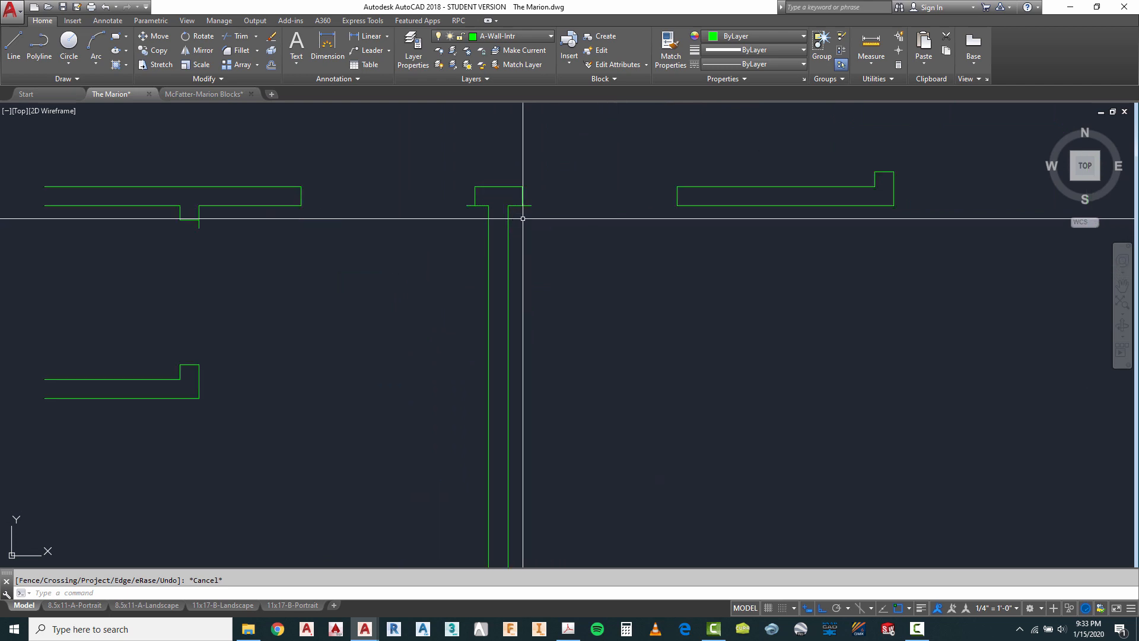
right_click(553, 170)
left_click(578, 179)
left_click(582, 164)
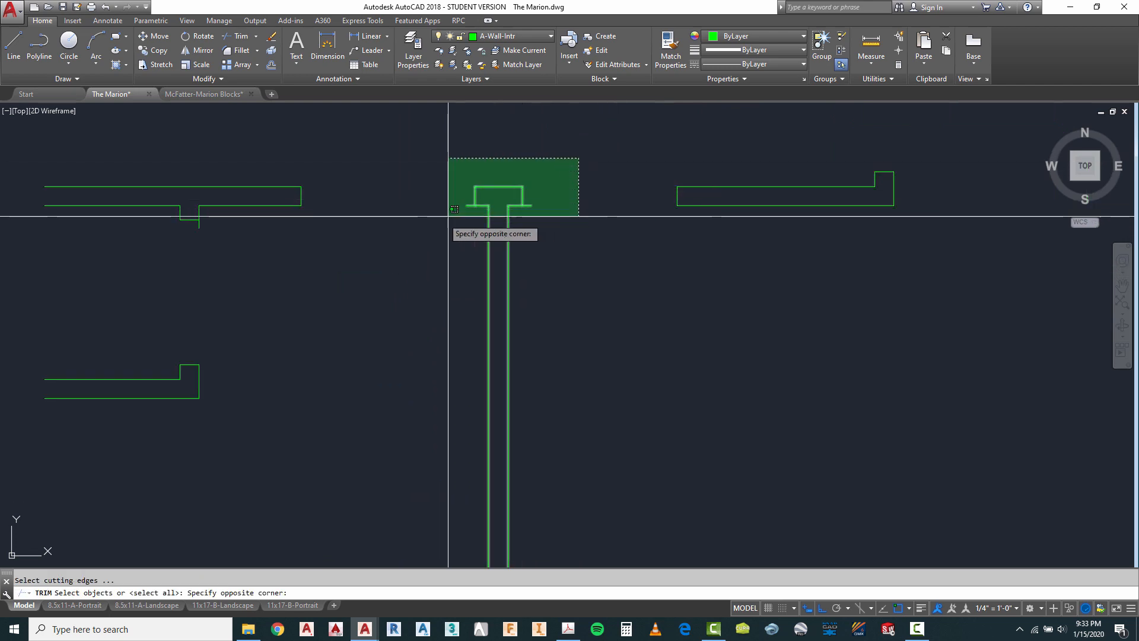
left_click(452, 218)
key("Return")
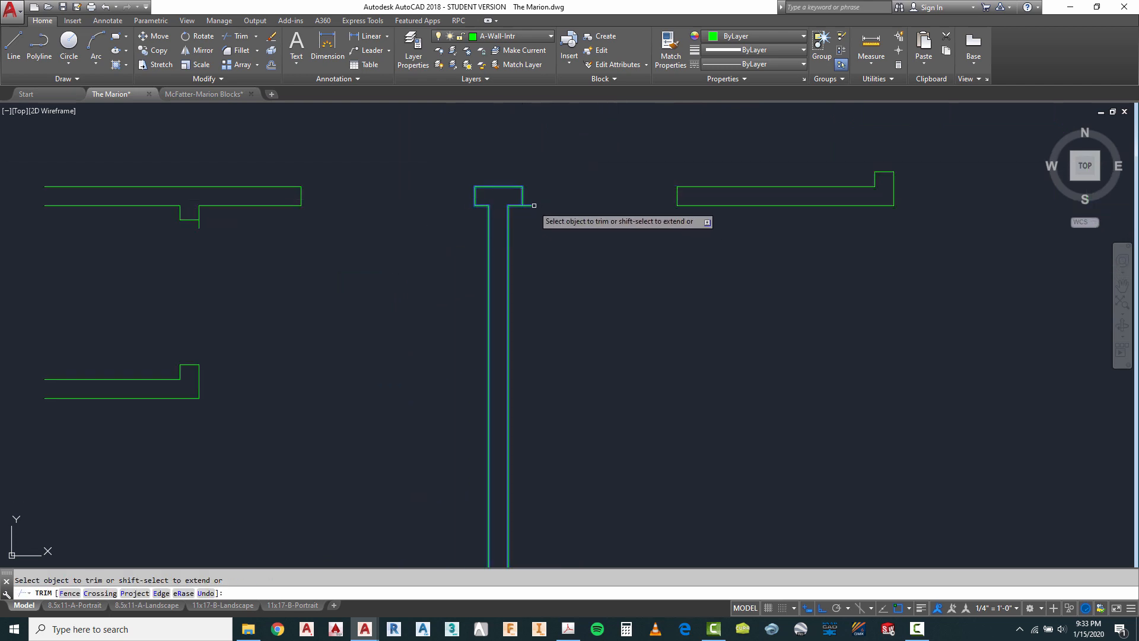
scroll(416, 256, "down", 5)
scroll(356, 238, "up", 5)
key("Escape")
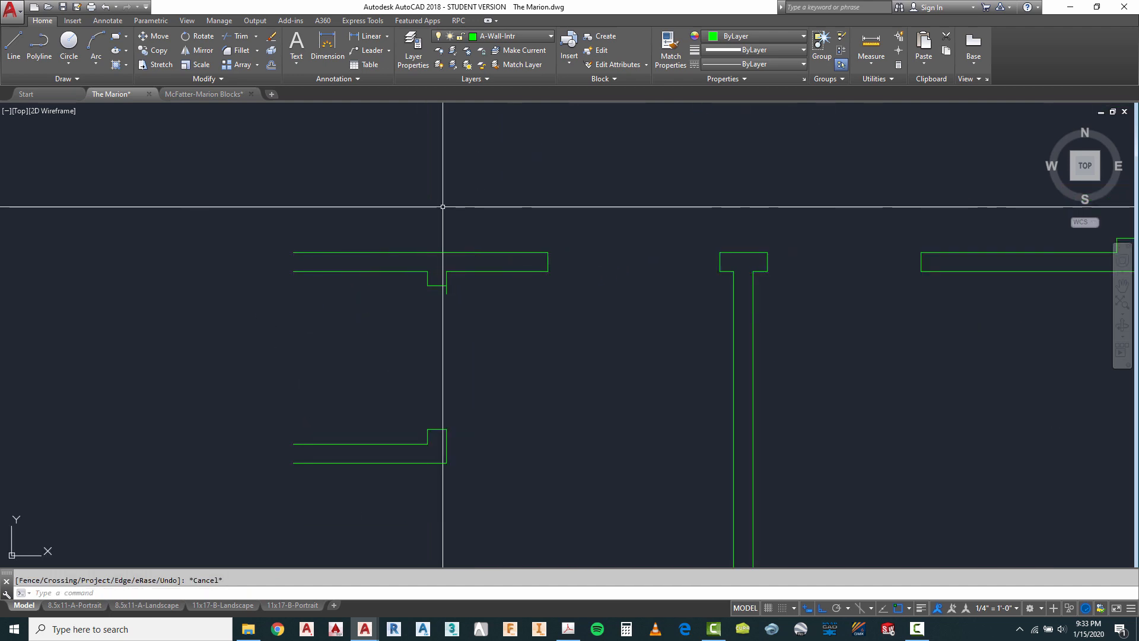
Trim the line overhanging the short stub below the horizontal wall just west of the T-shaped wall cap.
right_click(446, 204)
left_click(468, 212)
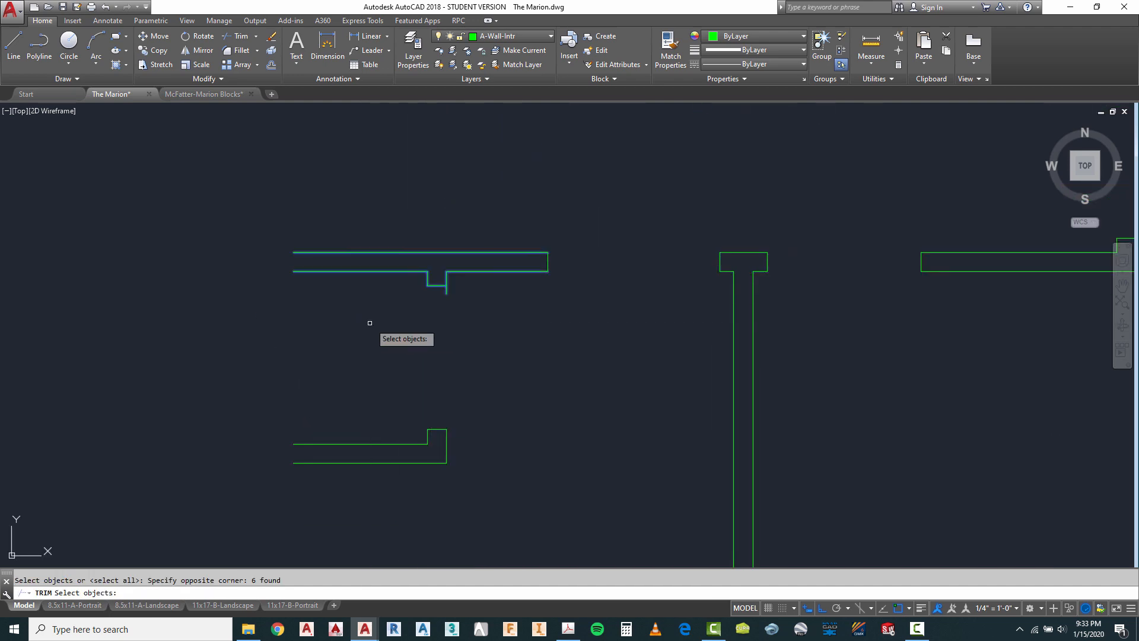
key("Return")
scroll(447, 289, "down", 5)
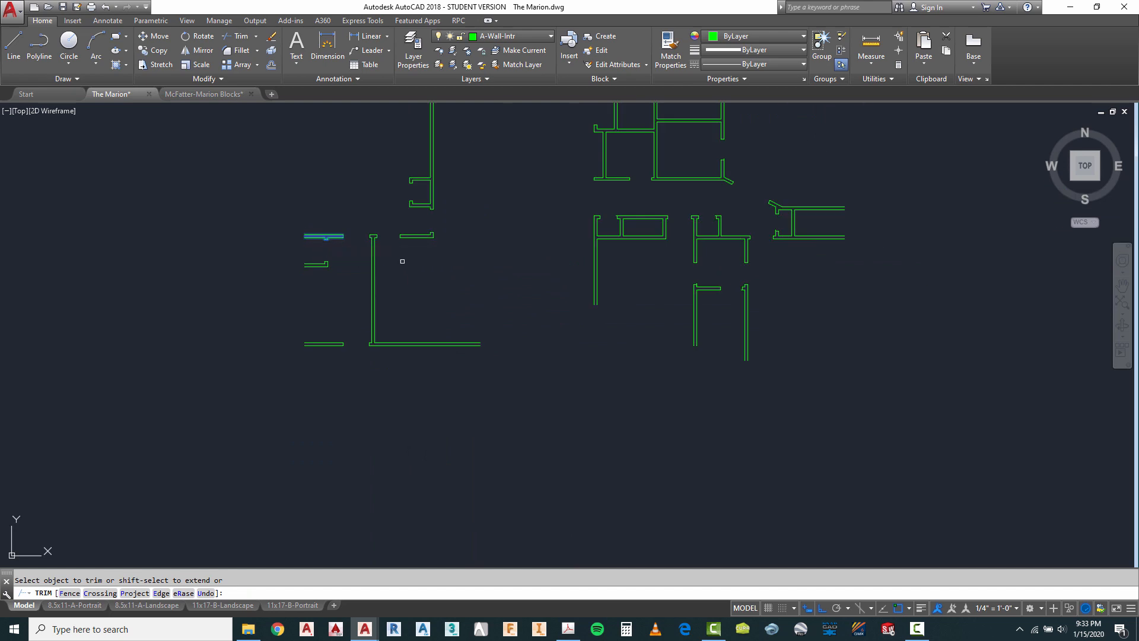
key("Escape")
Trim the overhanging line ends at all closet and door openings in the lower eastern wall group, using its walls as cutting edges.
scroll(729, 223, "up", 4)
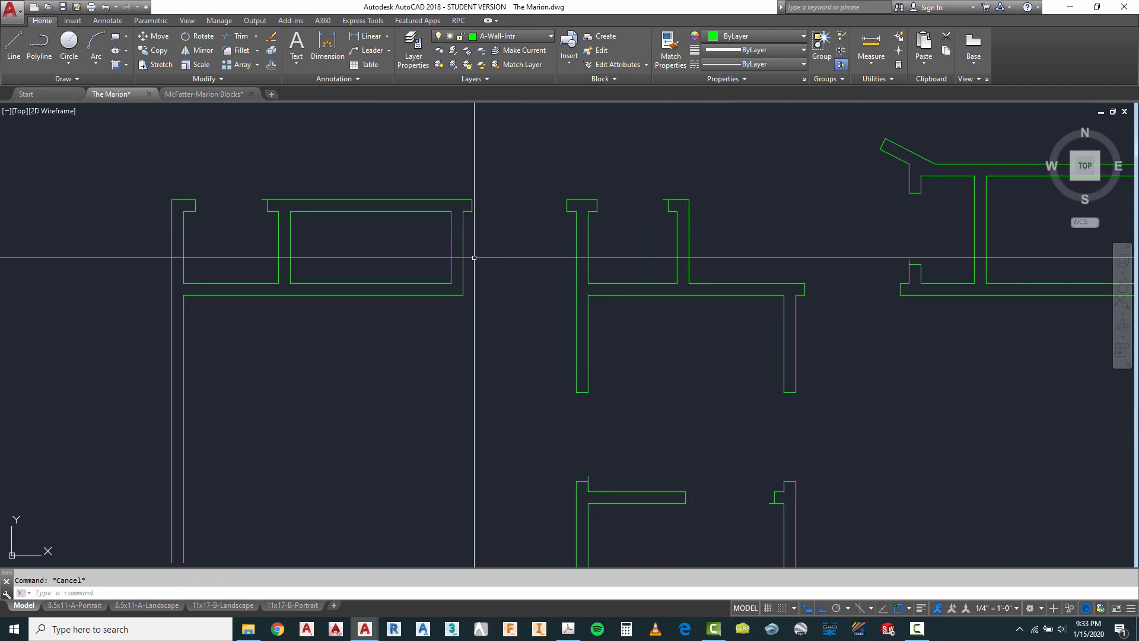
right_click(641, 183)
left_click(658, 186)
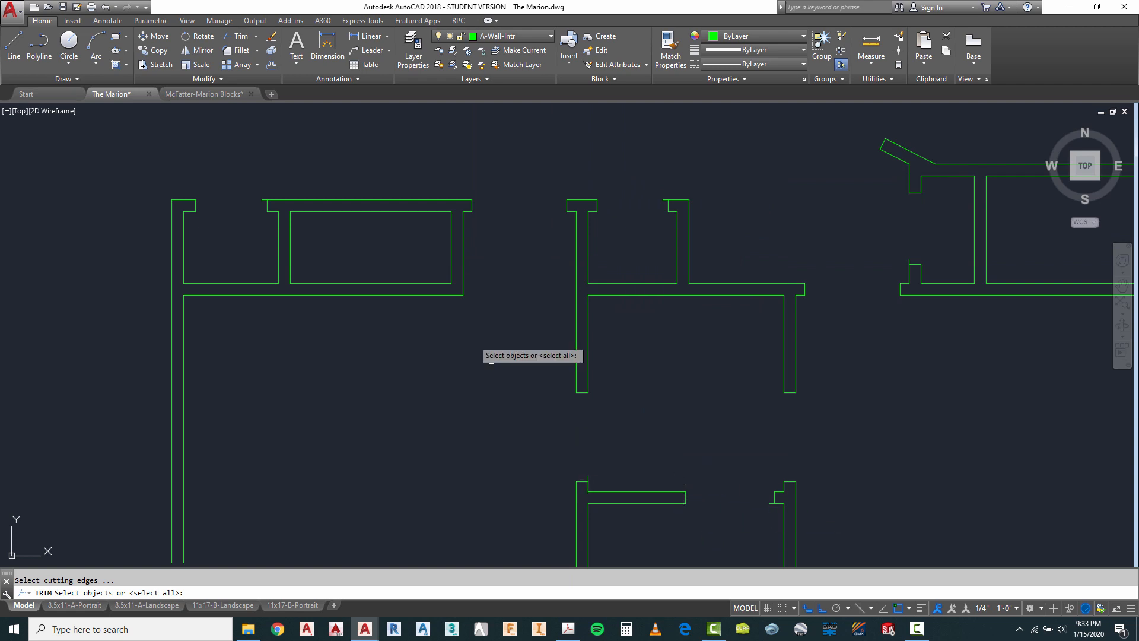
left_click(997, 147)
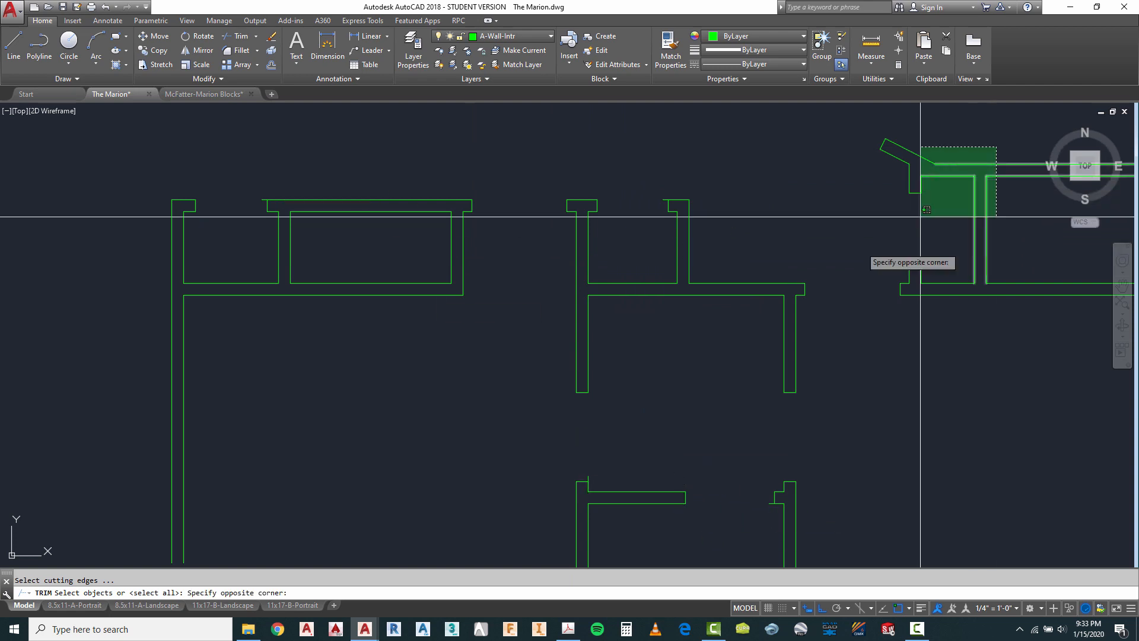
left_click(53, 538)
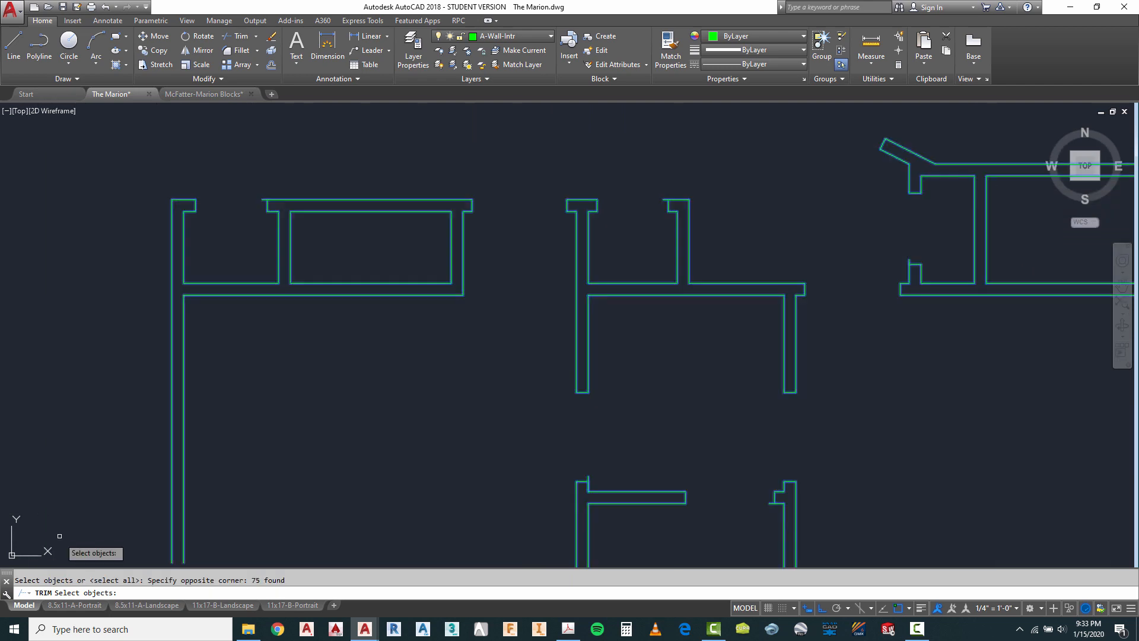
key("Return")
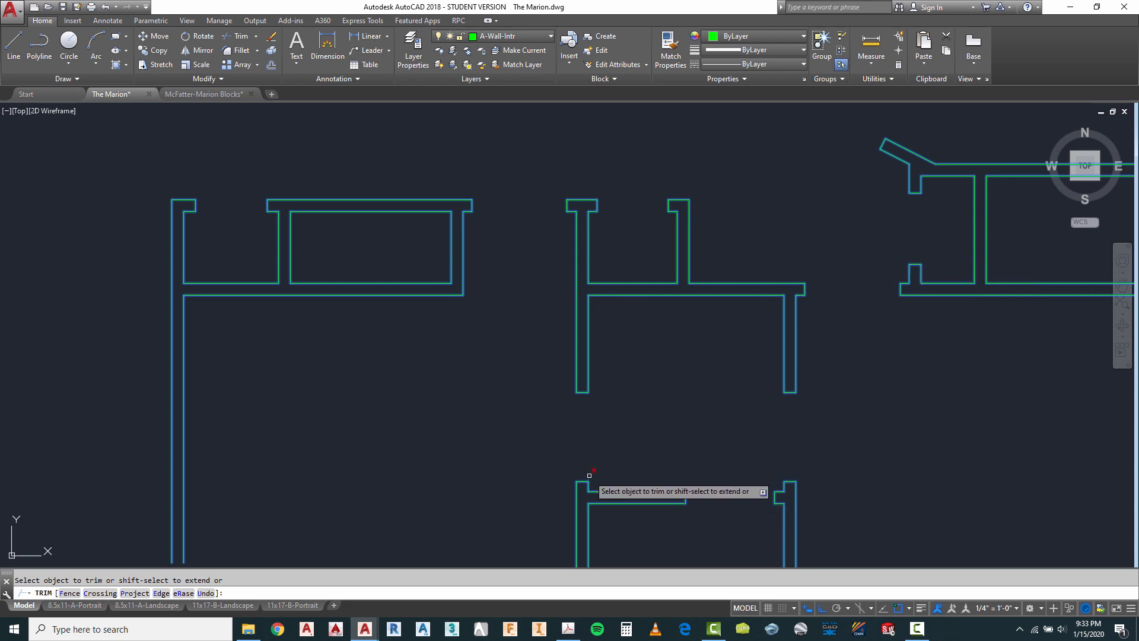
right_click(667, 408)
left_click(678, 409)
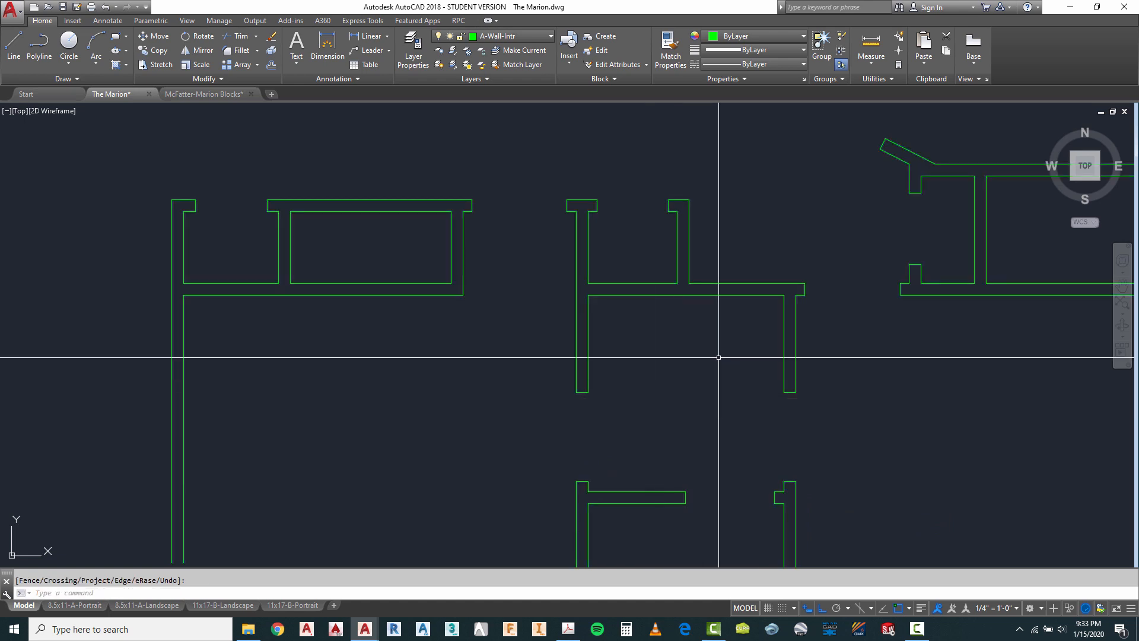
Trim the line overhanging the short stub beside the upper door opening in the upper eastern wall group, using that group's walls as cutting edges.
scroll(712, 341, "down", 3)
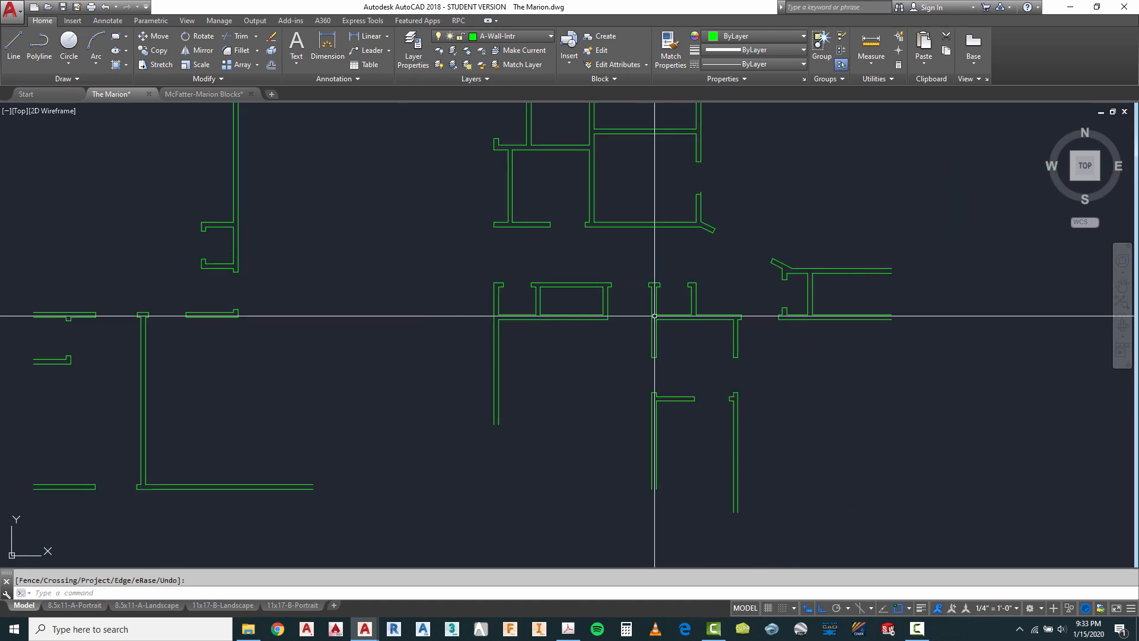
scroll(648, 170, "down", 2)
scroll(630, 202, "up", 2)
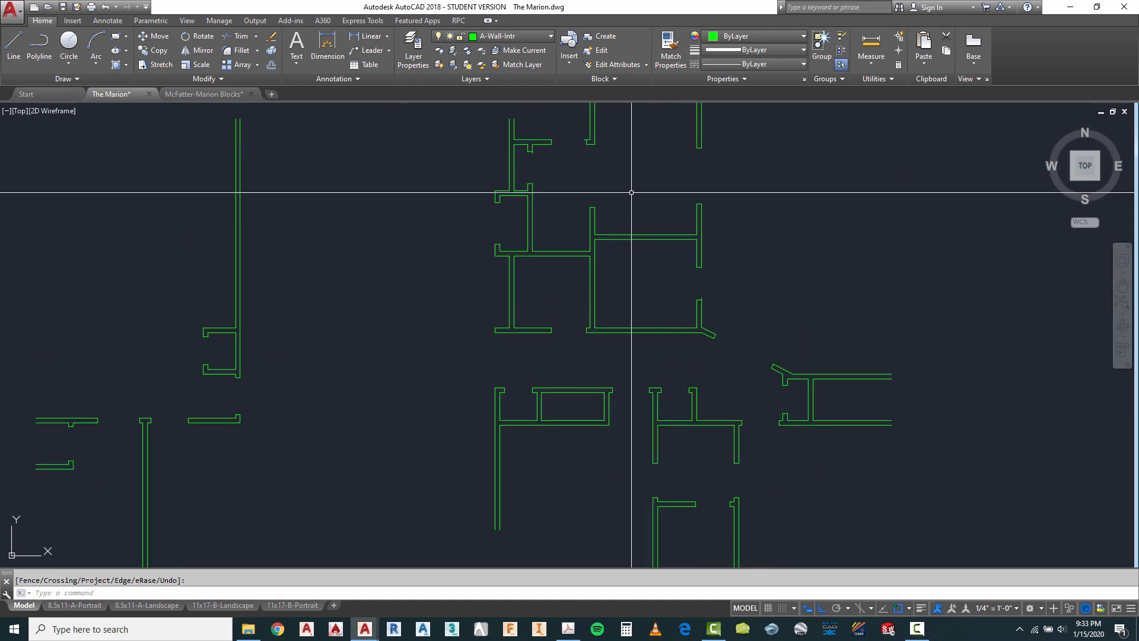
scroll(600, 153, "up", 2)
right_click(655, 187)
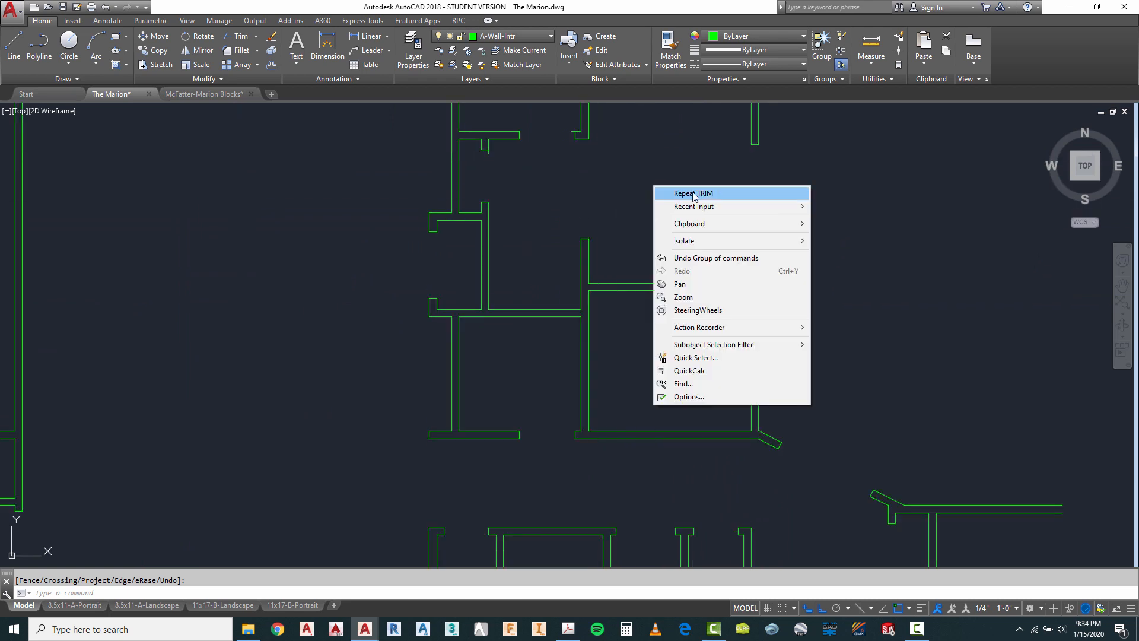
left_click(693, 194)
left_click(851, 115)
left_click(299, 474)
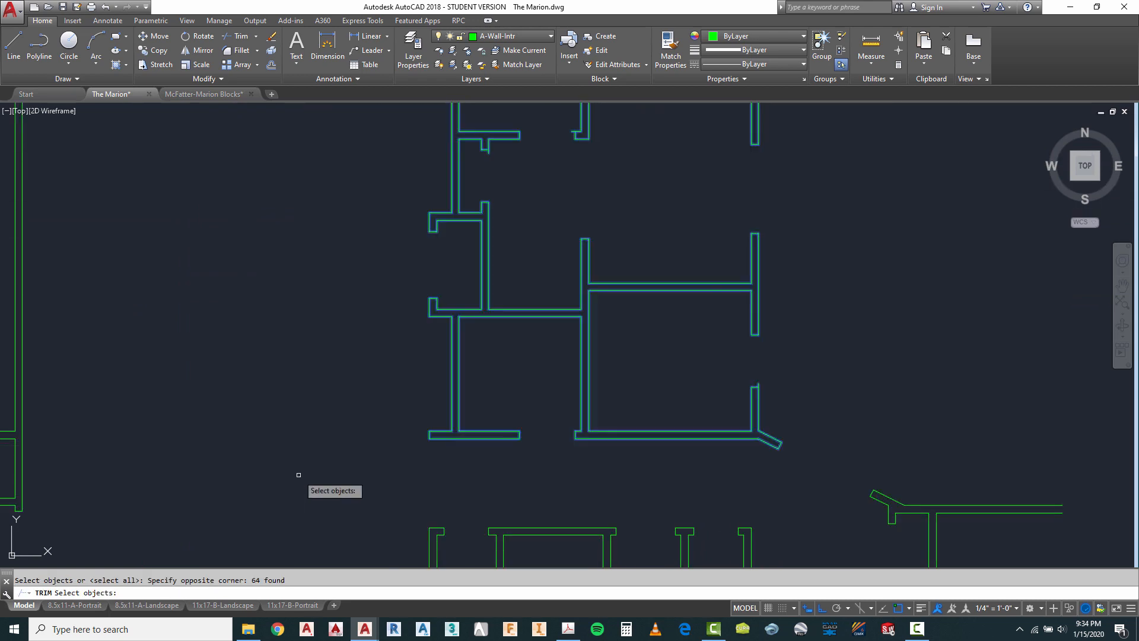
key("Return")
scroll(584, 166, "up", 4)
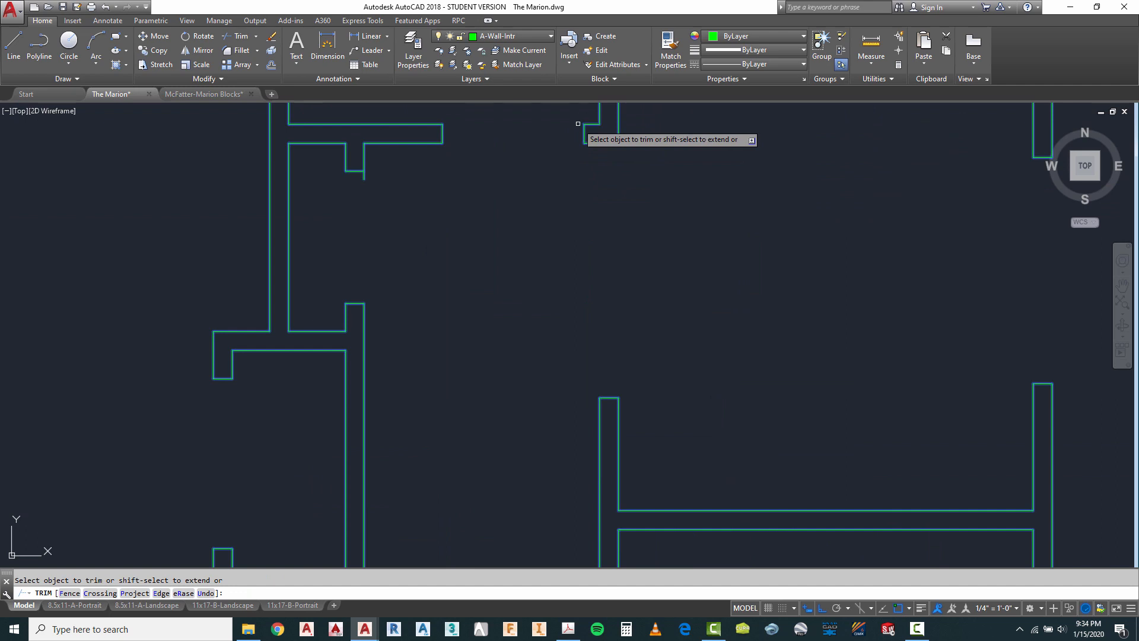
Trim the line overhanging the door jamb just north of the angled wall end in the same wall group.
scroll(580, 152, "down", 5)
scroll(696, 287, "up", 5)
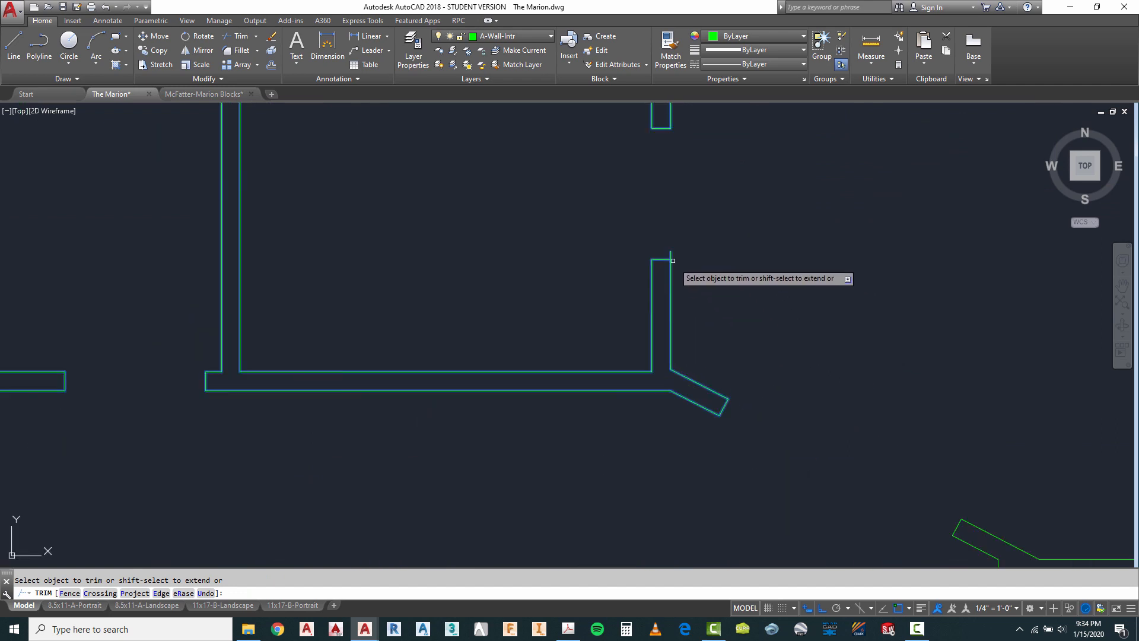
scroll(734, 291, "down", 3)
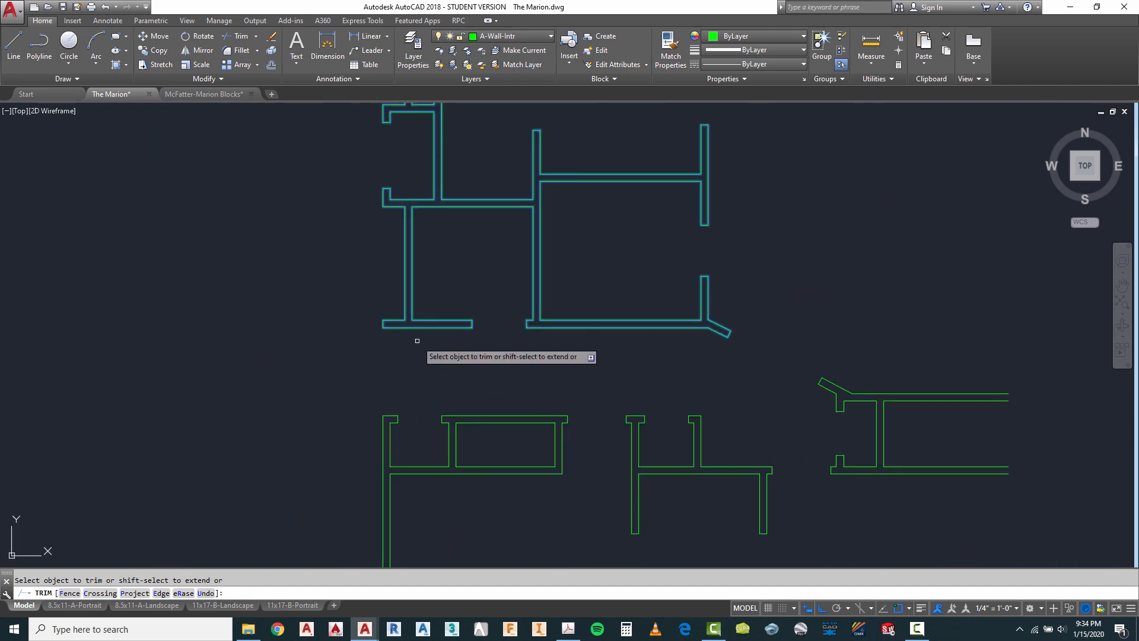
Trim the line overhanging the short stub beneath the uppermost horizontal wall of the same group and finish trimming.
scroll(417, 341, "down", 2)
scroll(690, 451, "down", 4)
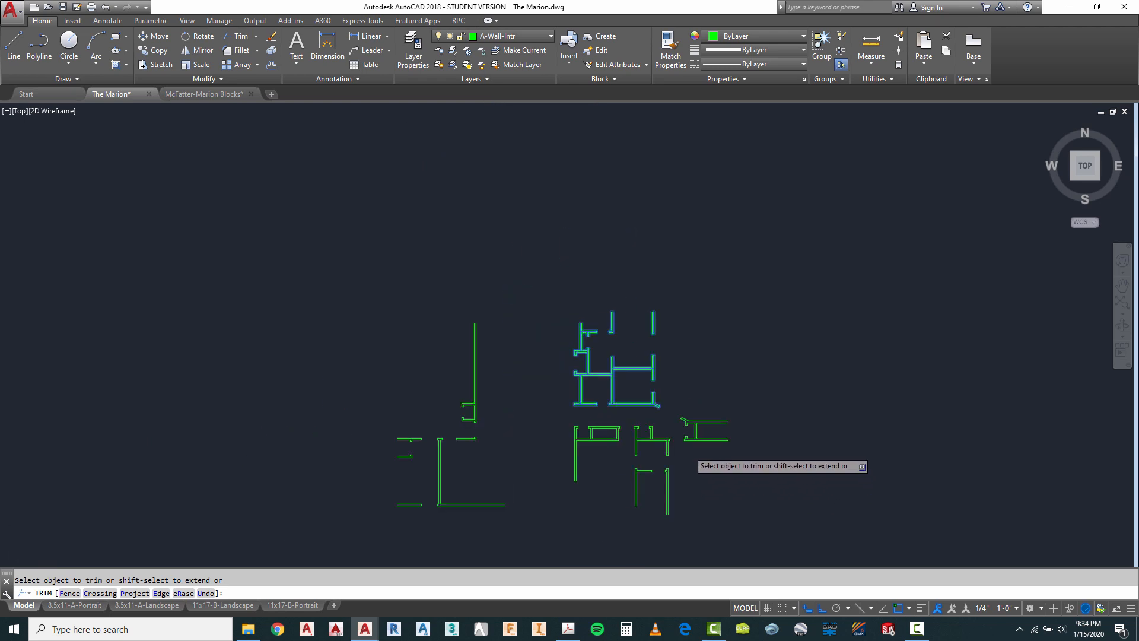
scroll(619, 330, "up", 4)
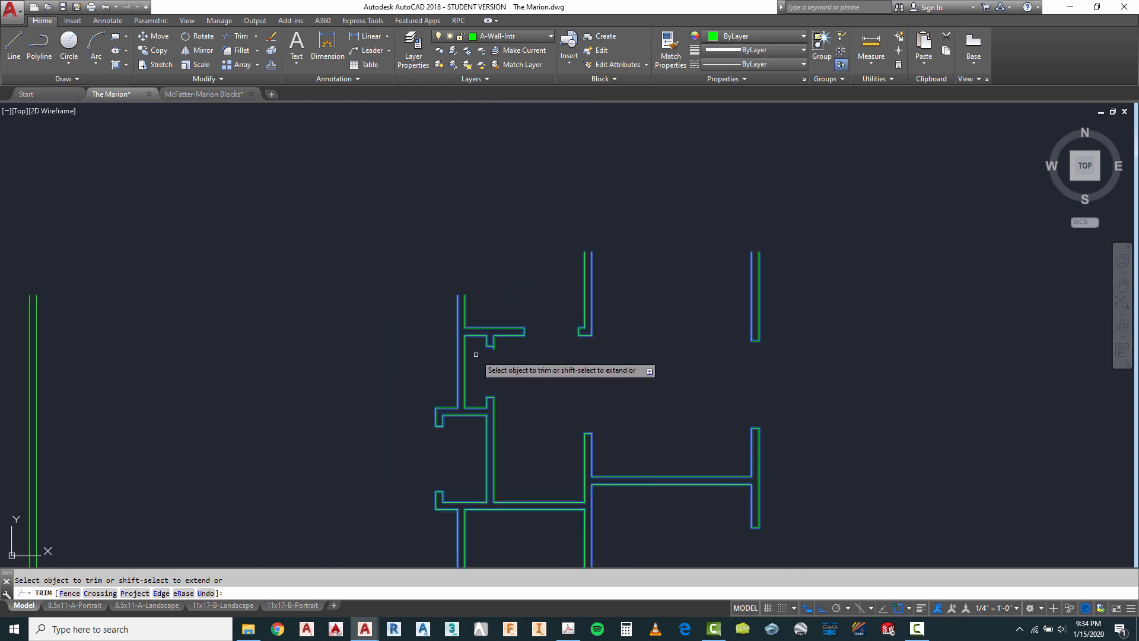
scroll(482, 355, "up", 4)
right_click(553, 363)
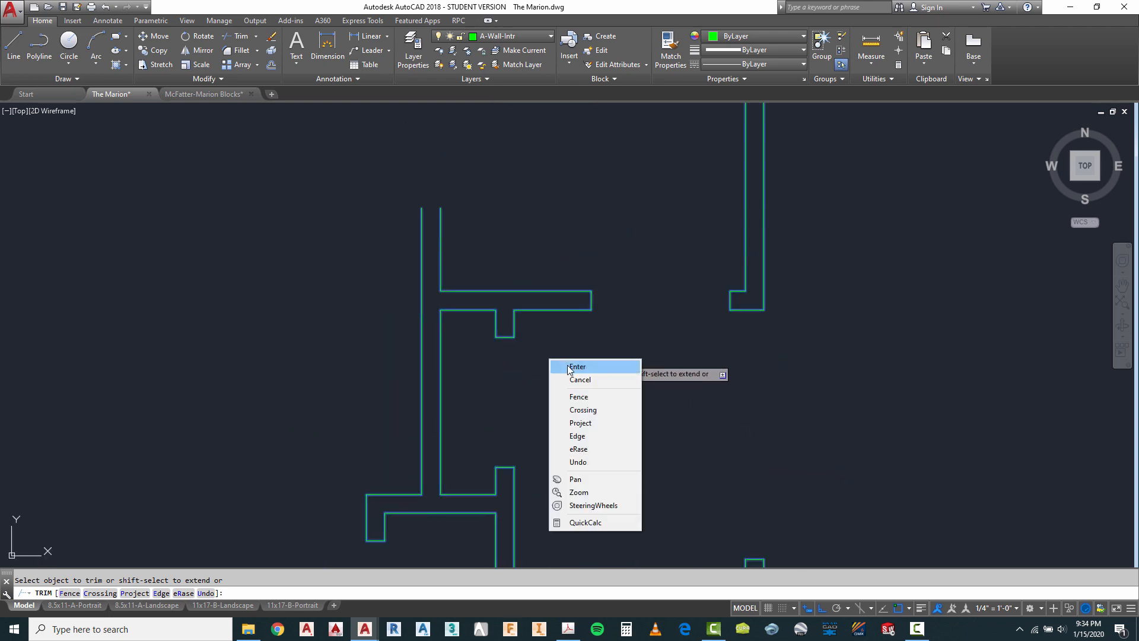
left_click(571, 364)
Unisolate the layers so the whole floor plan, including doors and exterior walls, is restored.
scroll(591, 275, "down", 3)
scroll(587, 386, "down", 2)
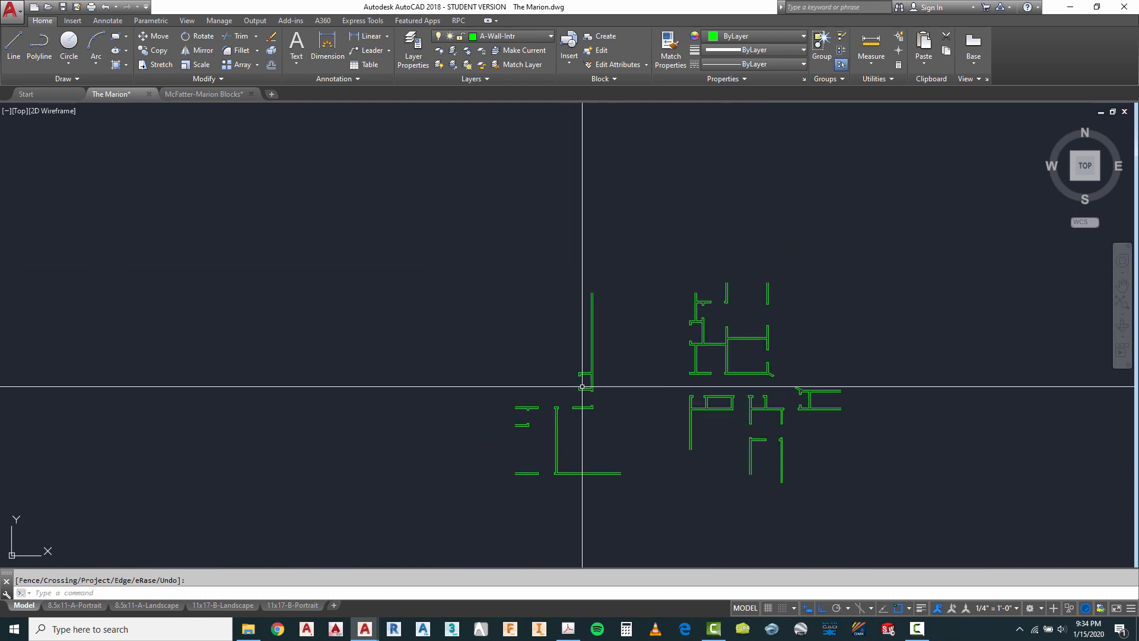
scroll(580, 382, "up", 4)
scroll(605, 376, "down", 4)
scroll(577, 374, "down", 2)
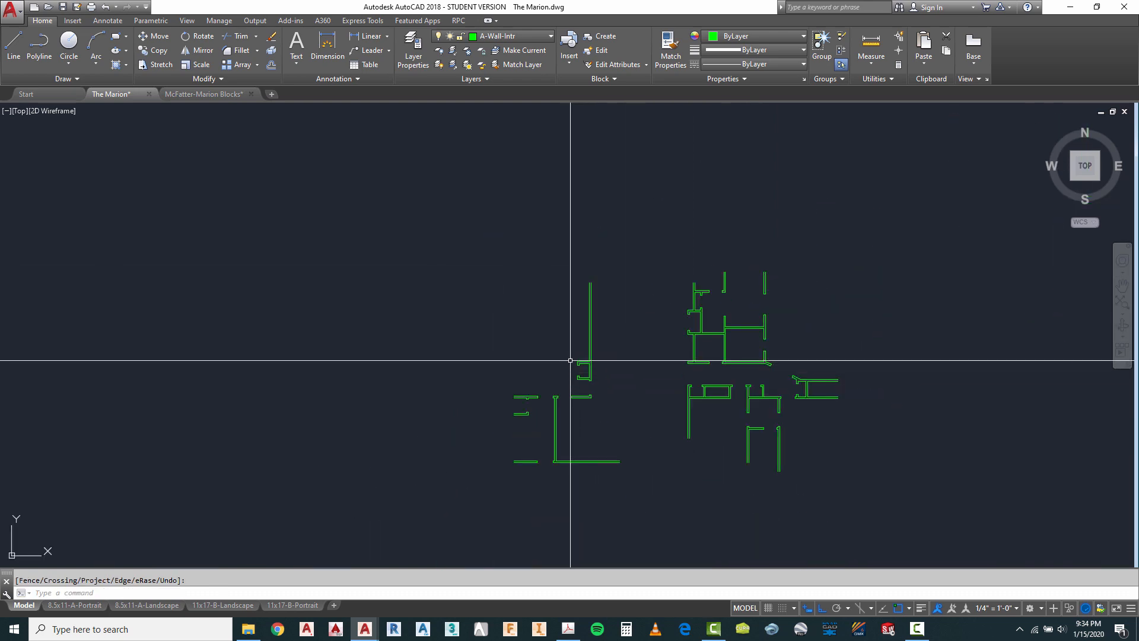
left_click(455, 65)
Copy the door in the laundry's south wall into the exterior opening east of the bay, placing its east jamb midpoint on the opening's east edge midpoint.
scroll(599, 246, "down", 3)
scroll(543, 344, "up", 5)
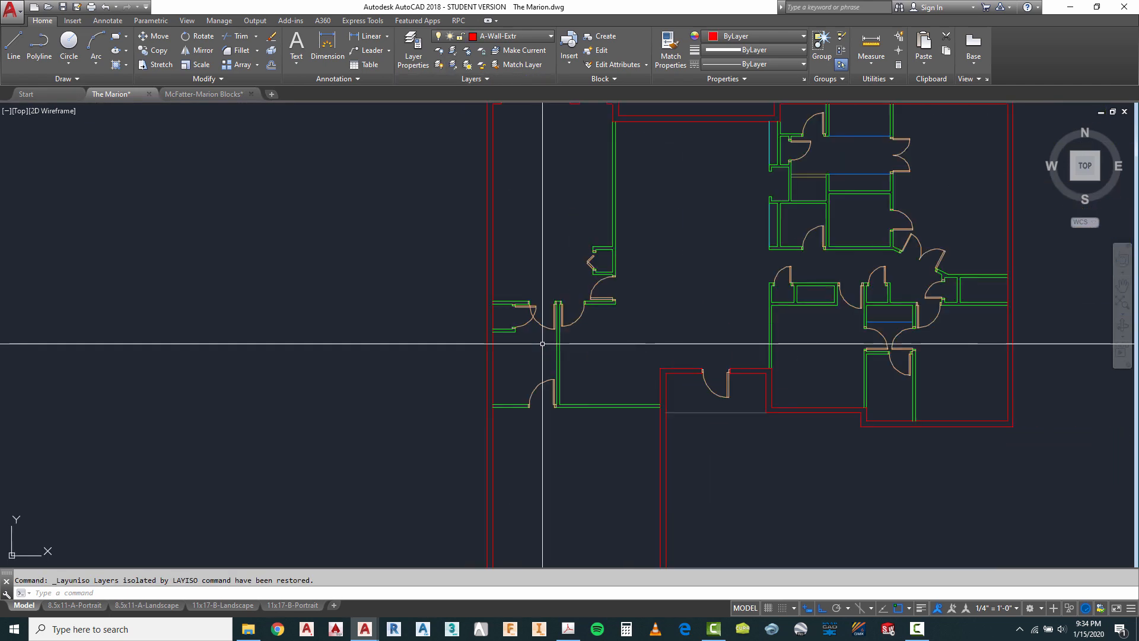
scroll(543, 343, "up", 2)
key("Escape")
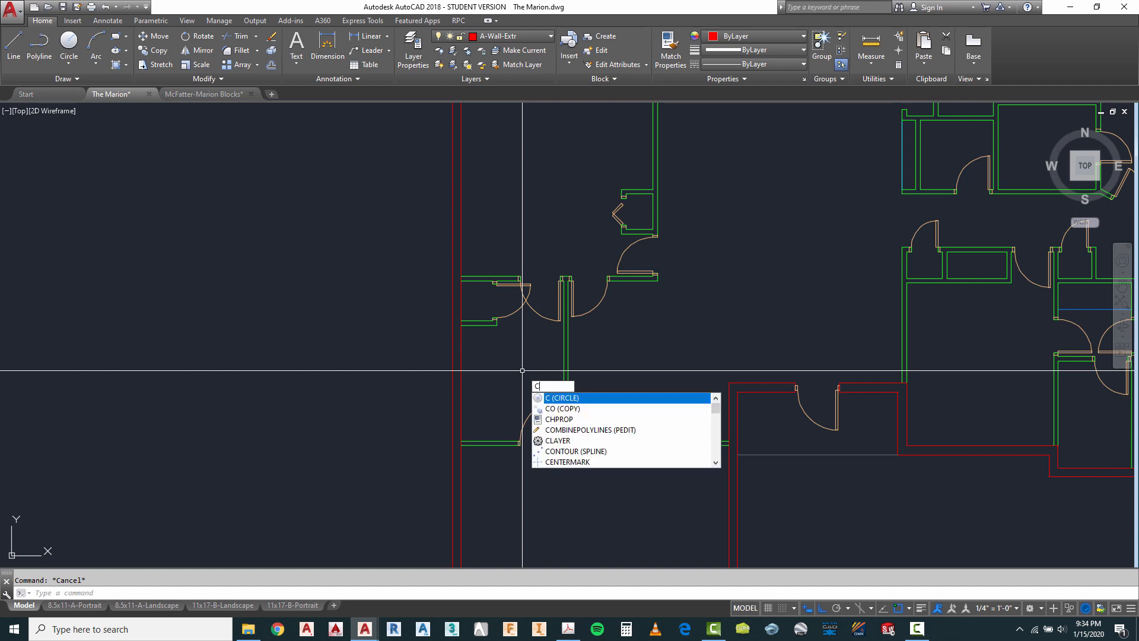
type("o")
key("Return")
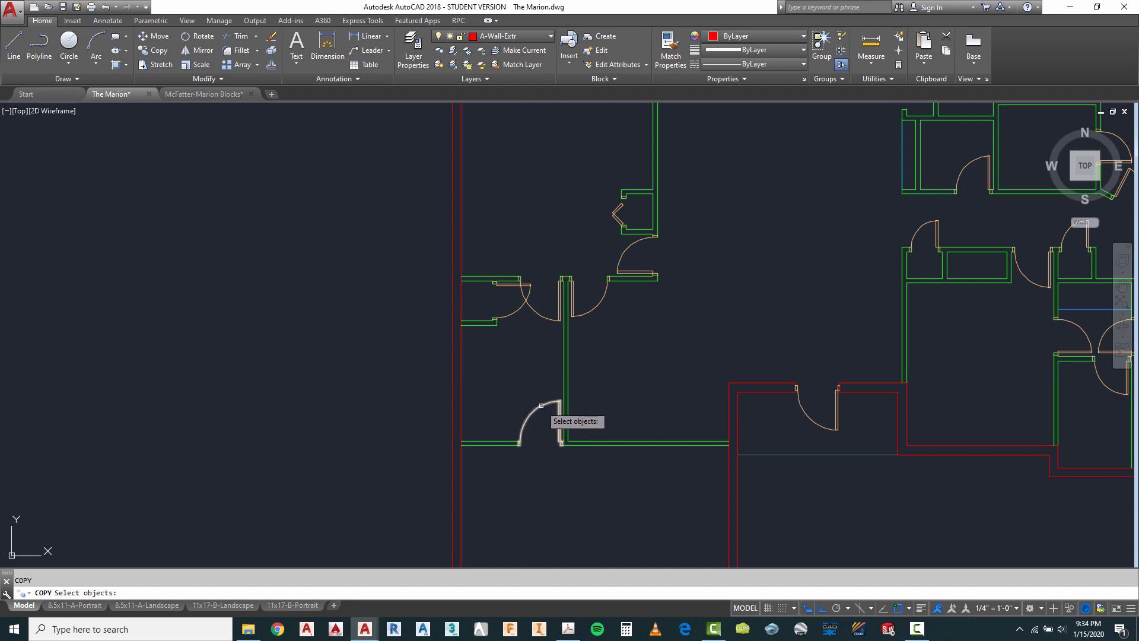
scroll(550, 442, "up", 5)
key("Return")
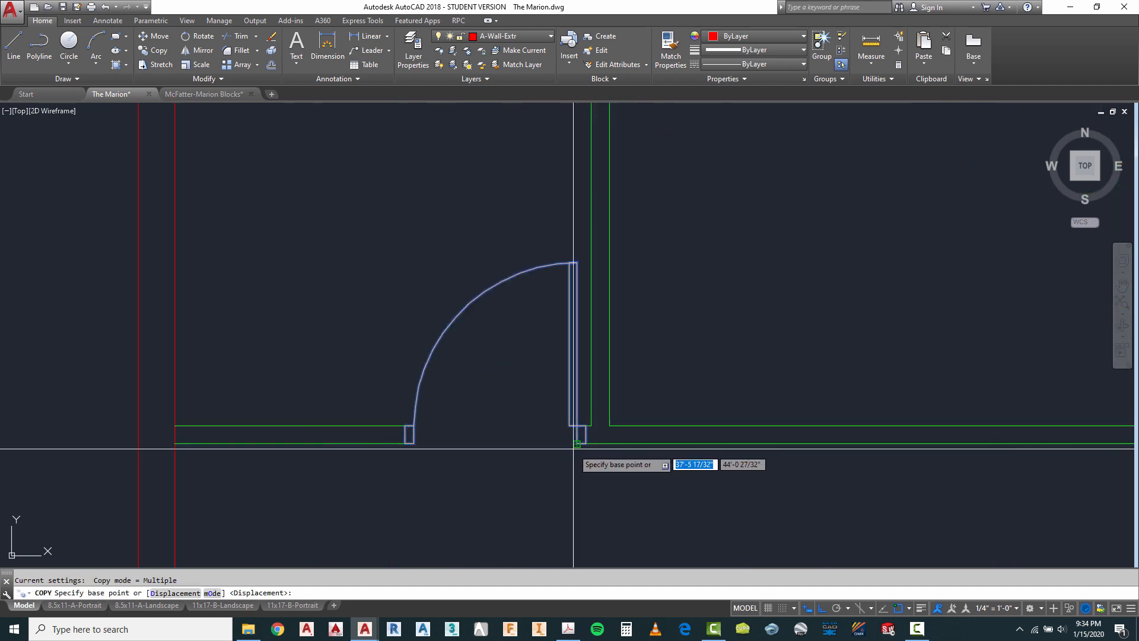
left_click(584, 436)
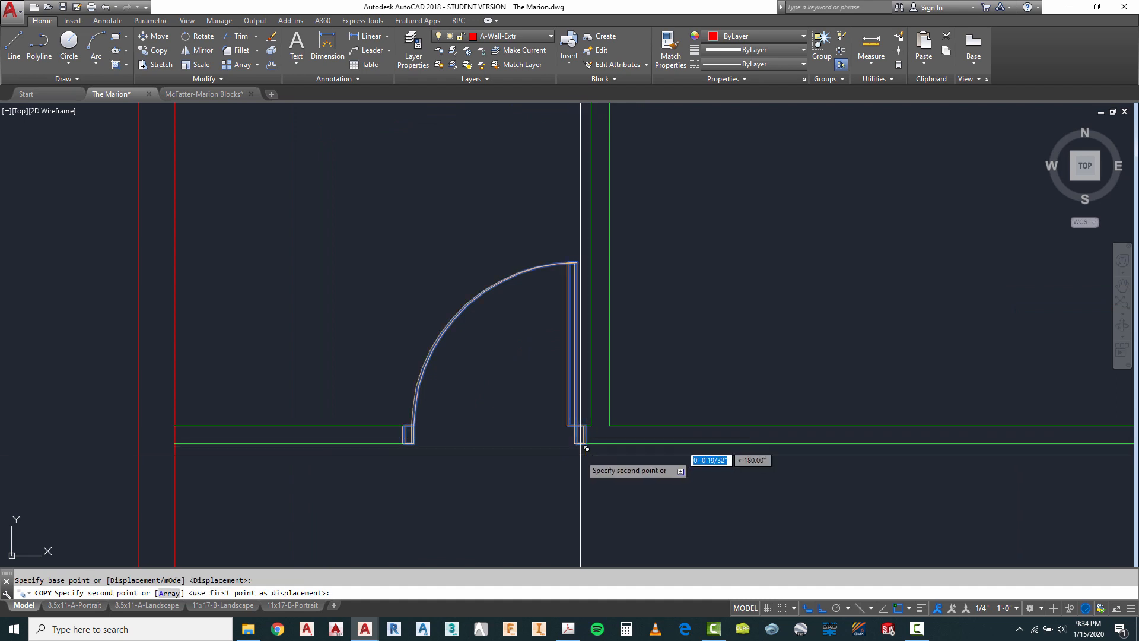
scroll(579, 474, "down", 6)
scroll(599, 320, "up", 5)
scroll(636, 350, "up", 5)
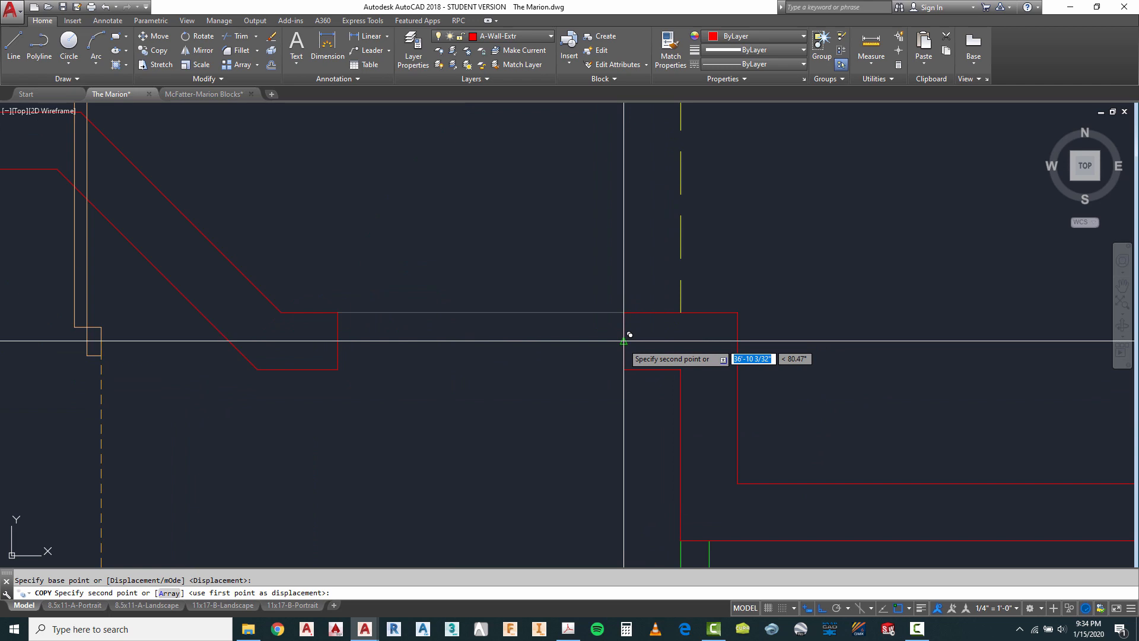
left_click(625, 340)
scroll(623, 332, "down", 6)
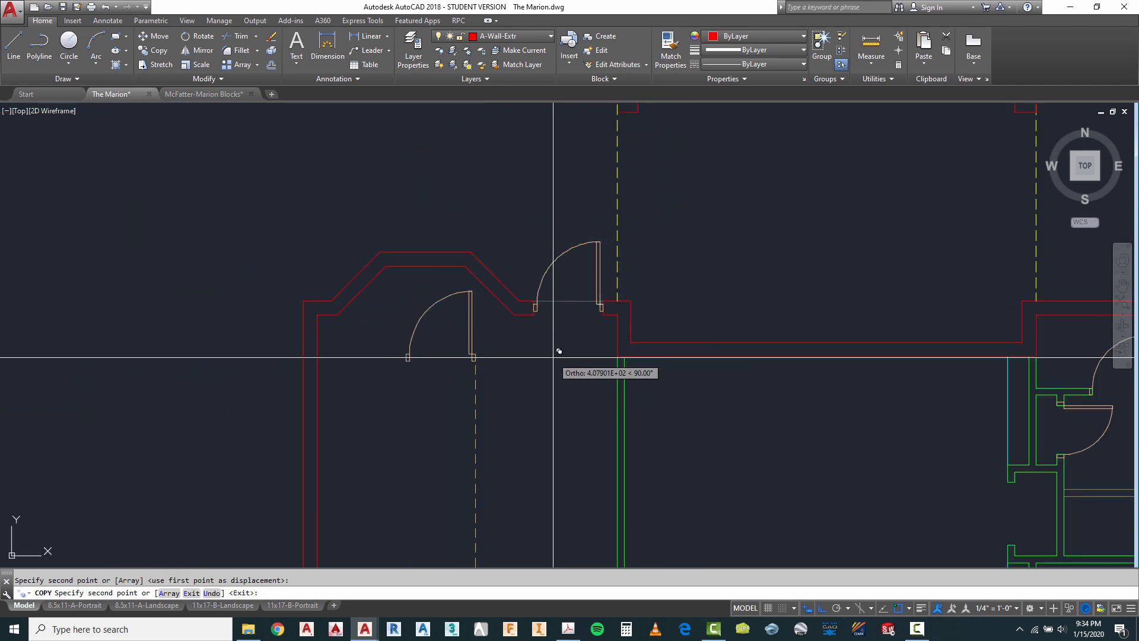
scroll(640, 229, "down", 4)
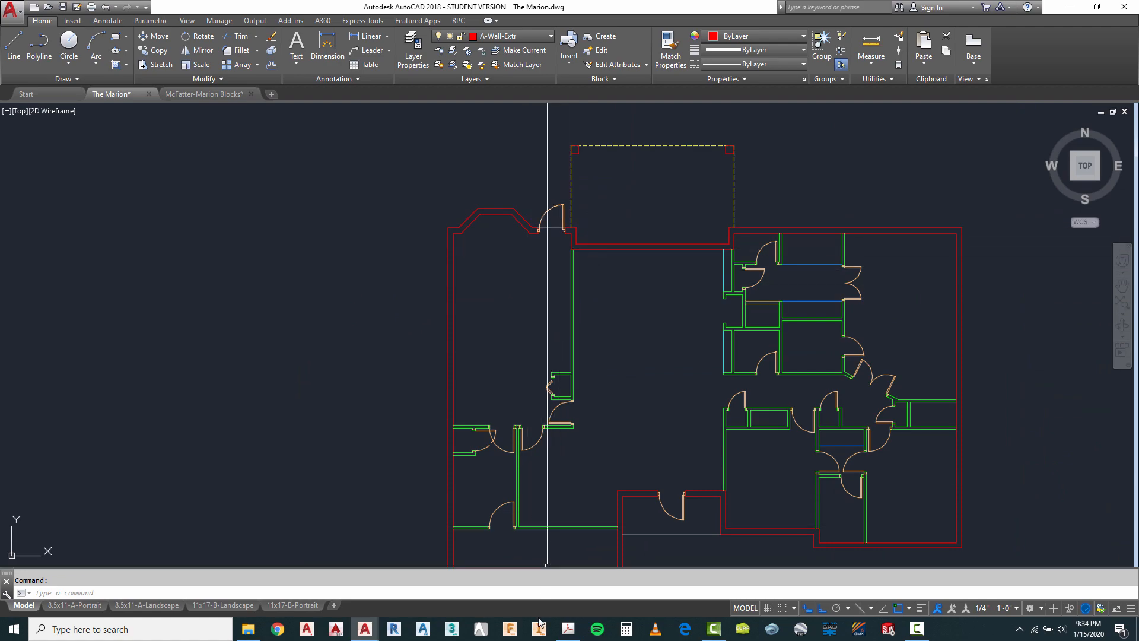
Switch to Marion Red Lines.pdf to check the marked-up floor plan, and return to The Marion.dwg in AutoCAD.
left_click(566, 631)
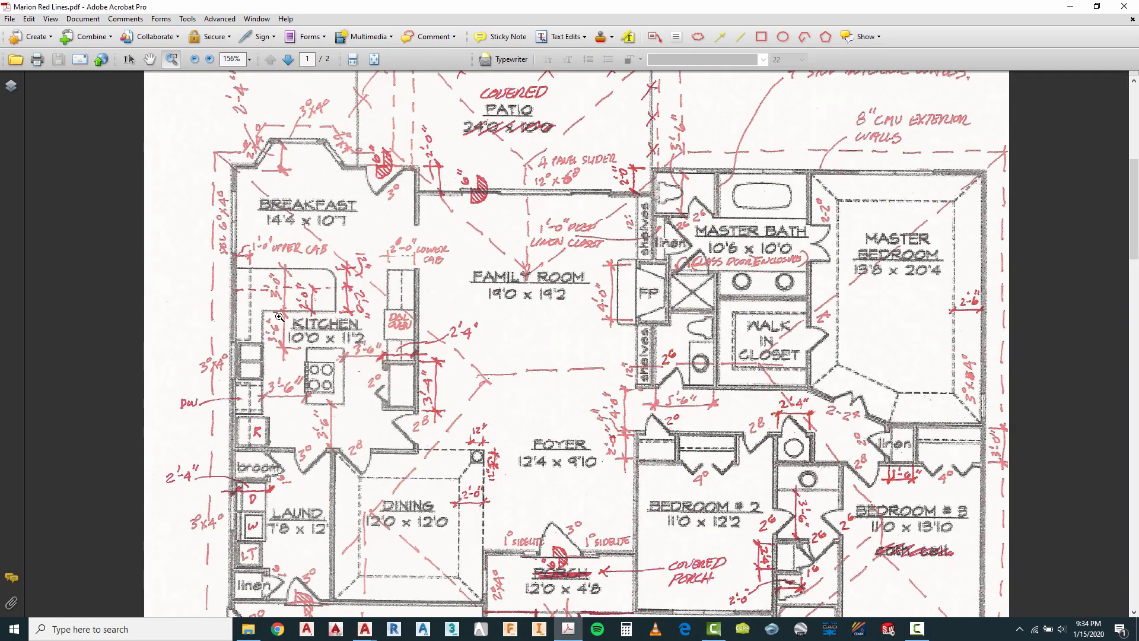
left_click(366, 630)
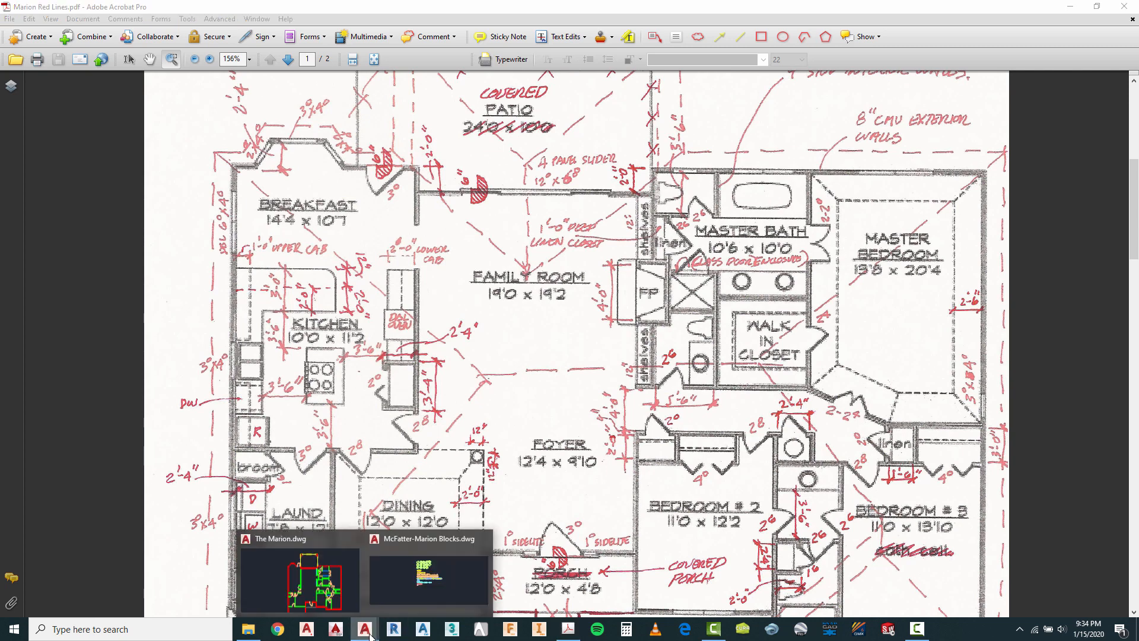
left_click(317, 592)
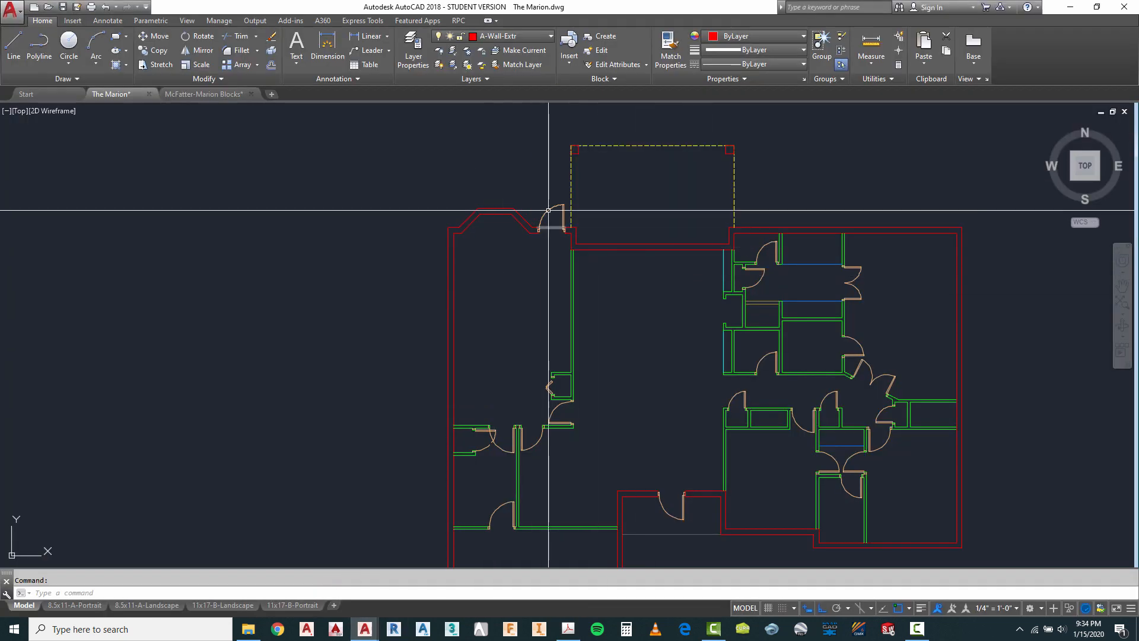
scroll(547, 215, "down", 2)
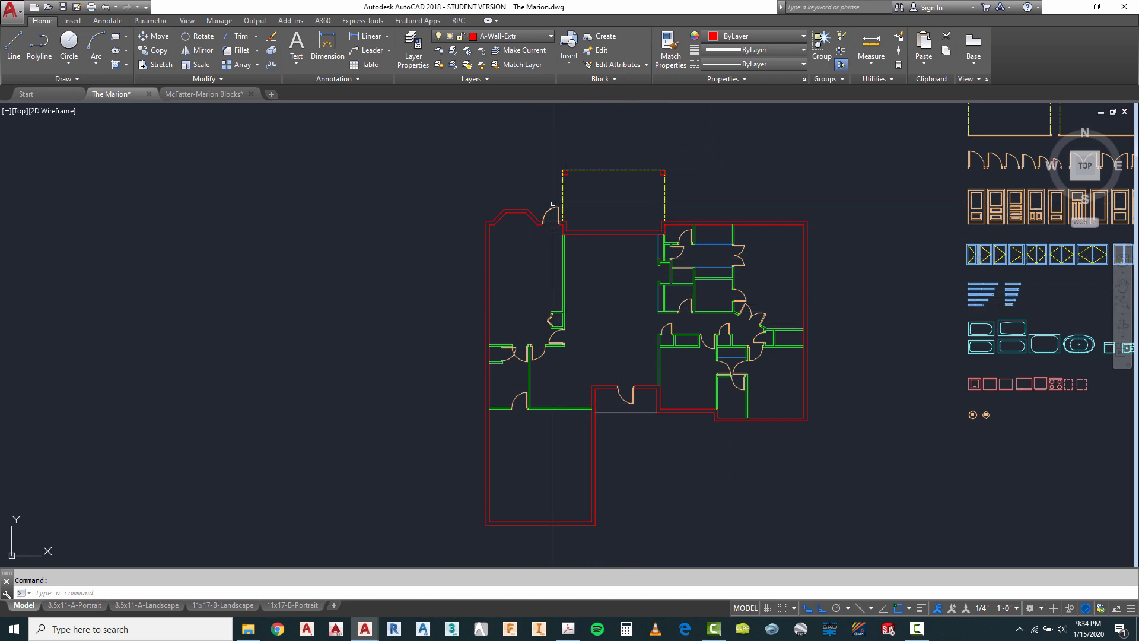
scroll(546, 203, "up", 3)
scroll(532, 215, "down", 2)
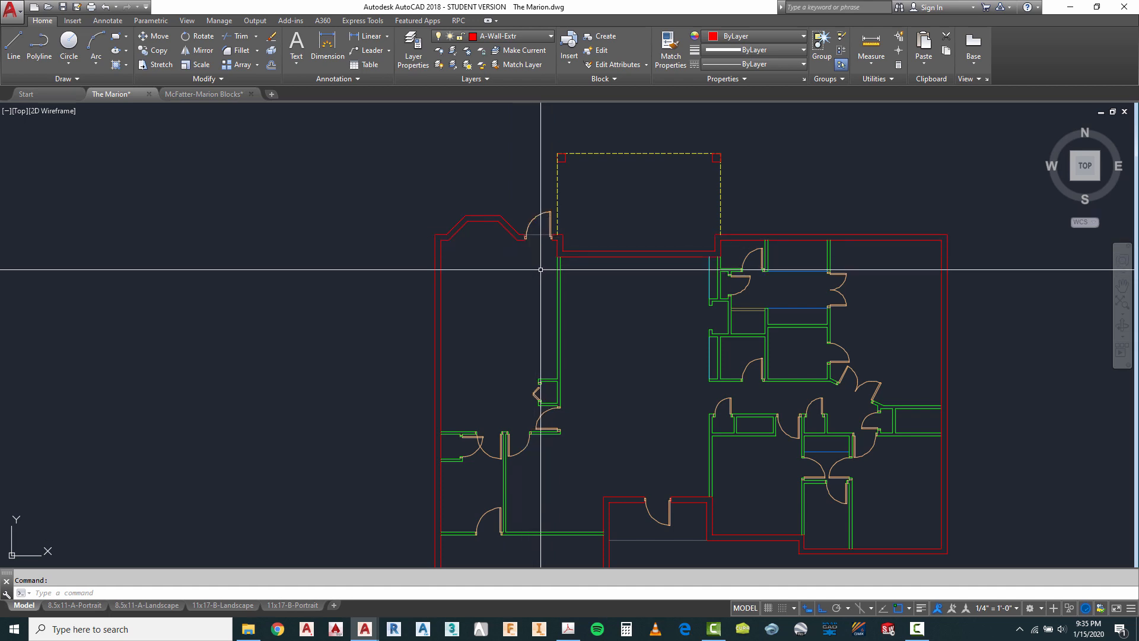
scroll(558, 231, "up", 2)
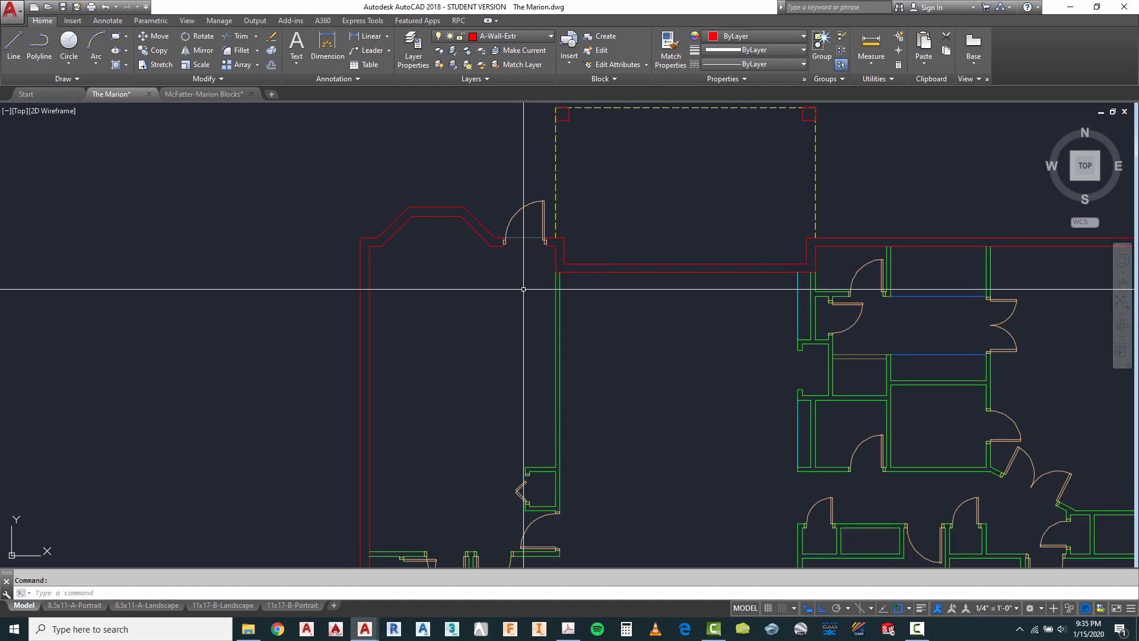
scroll(549, 181, "down", 2)
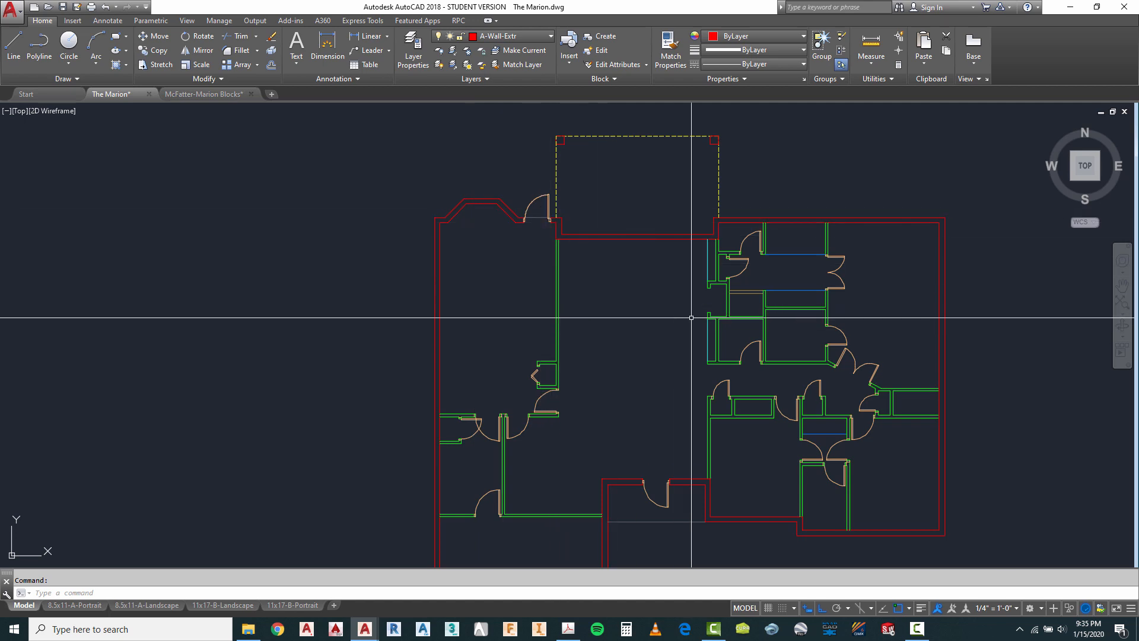
scroll(661, 177, "down", 2)
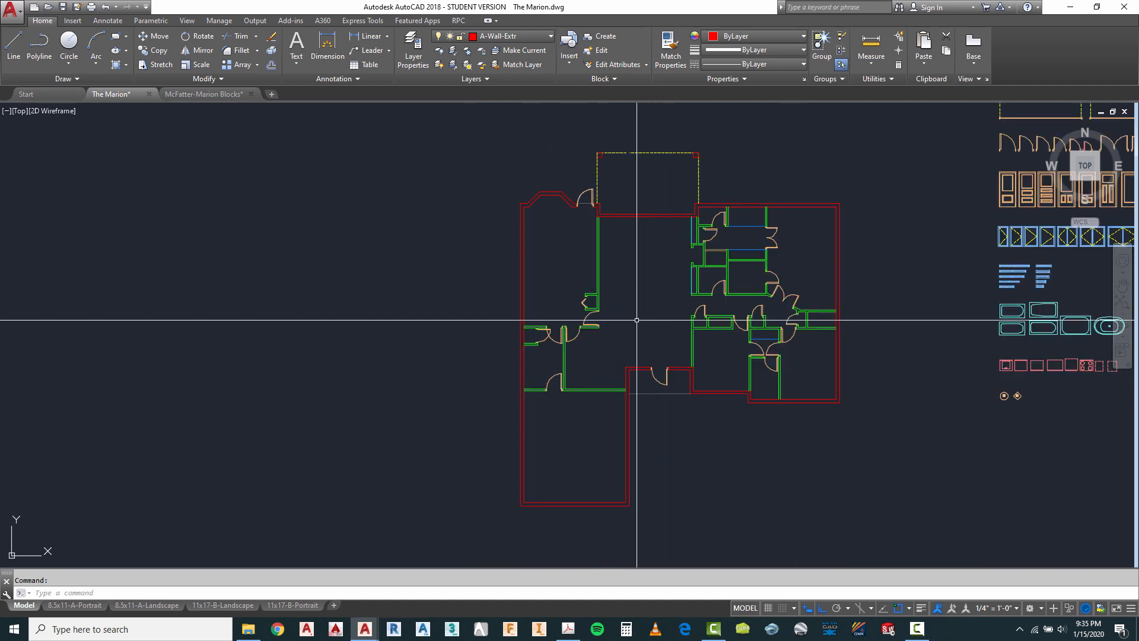
scroll(660, 350, "up", 2)
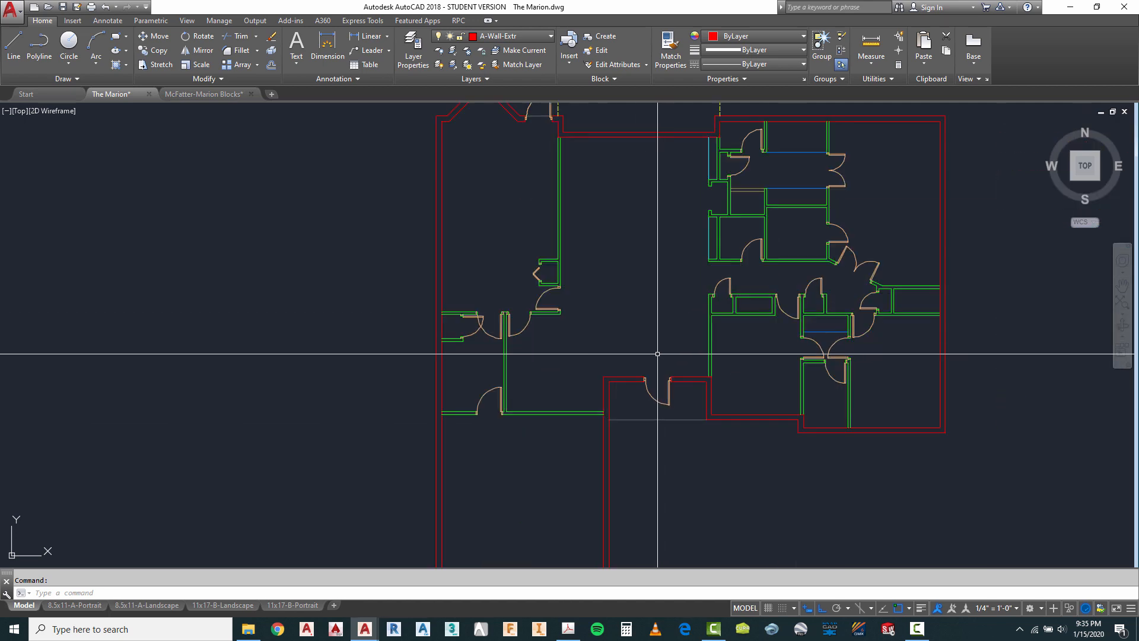
scroll(636, 275, "down", 2)
scroll(588, 346, "up", 2)
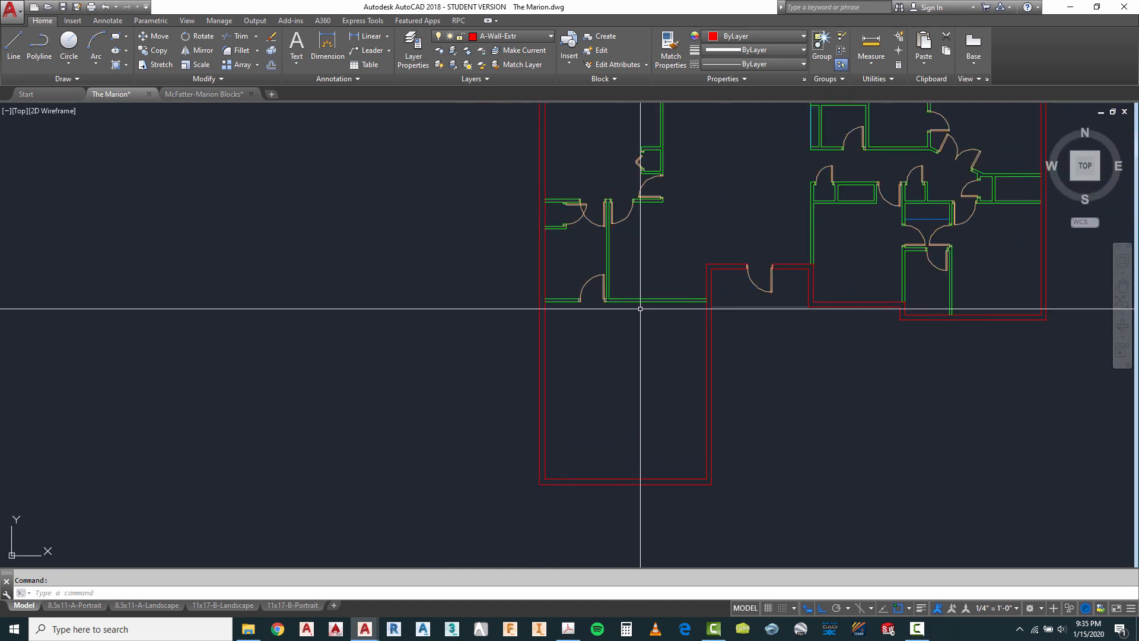
Copy the door in the laundry's south wall horizontally to the empty area west of the exterior wall.
key("Escape")
key("Return")
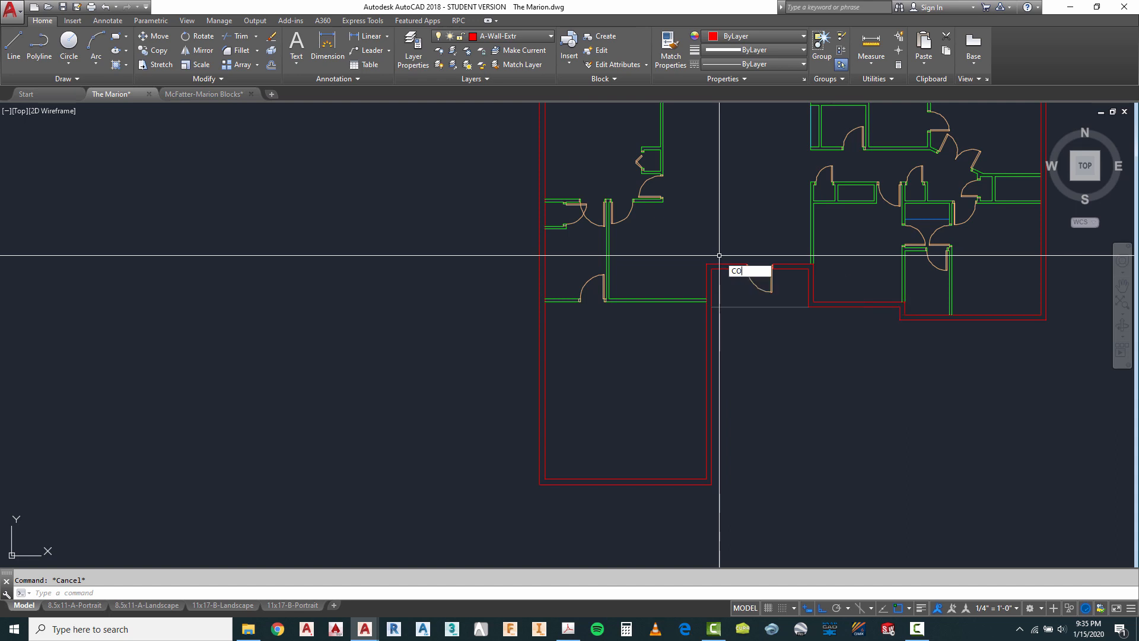
key("Return")
left_click(605, 354)
left_click(508, 363)
key("Escape")
scroll(540, 328, "up", 6)
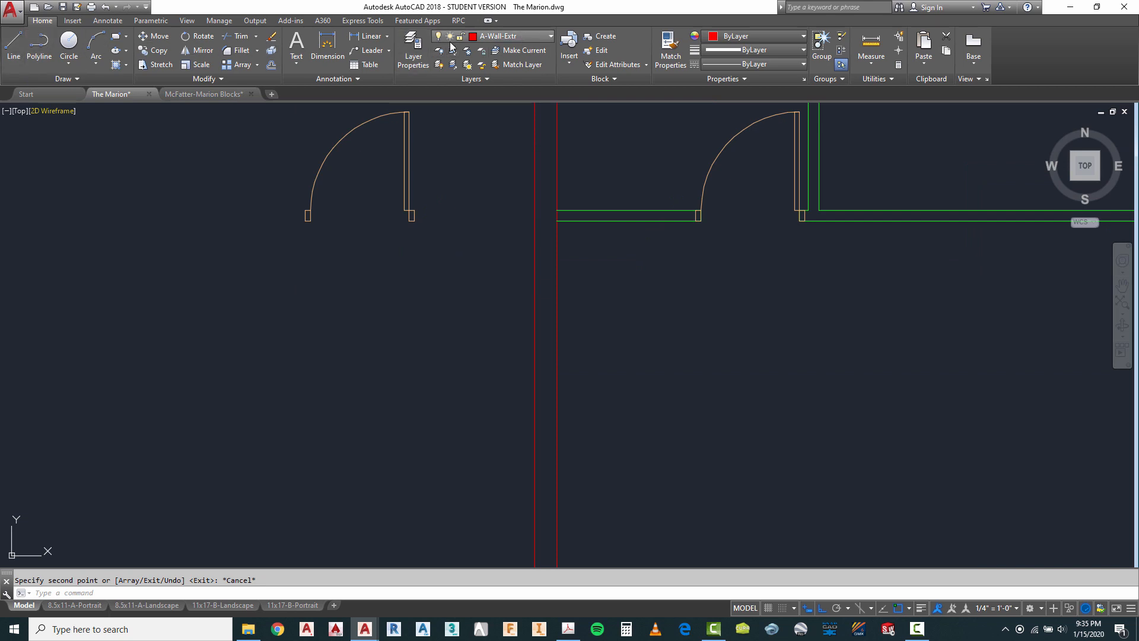
Draw a horizontal line across the west exterior wall, from inner to outer face, in line with the laundry south wall's lower edge.
left_click(13, 44)
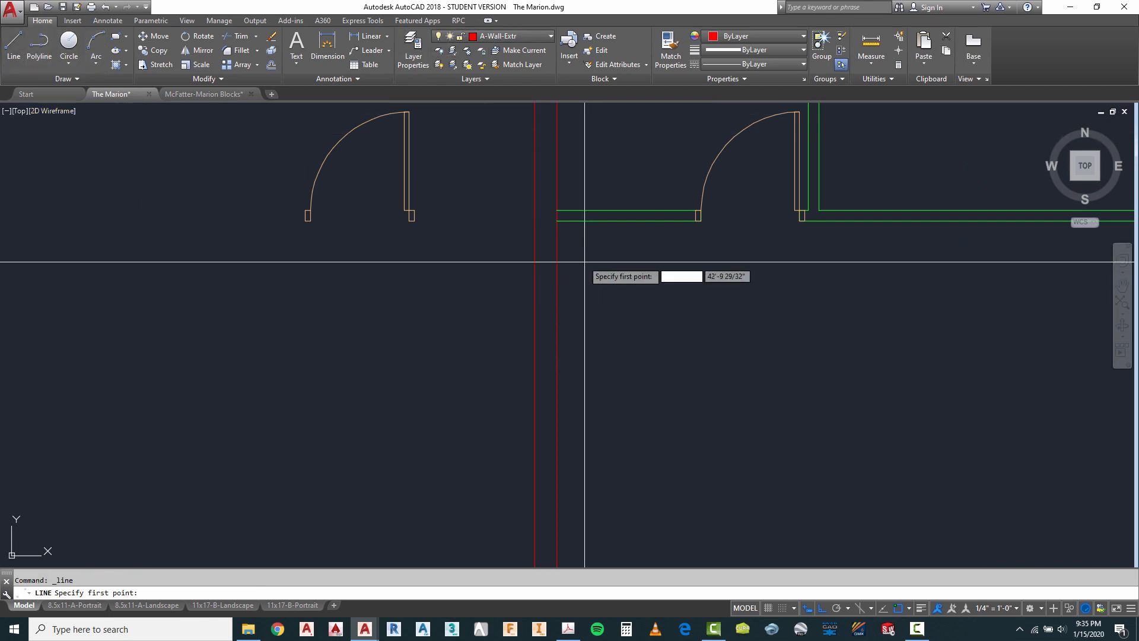
scroll(554, 229, "up", 4)
left_click(526, 192)
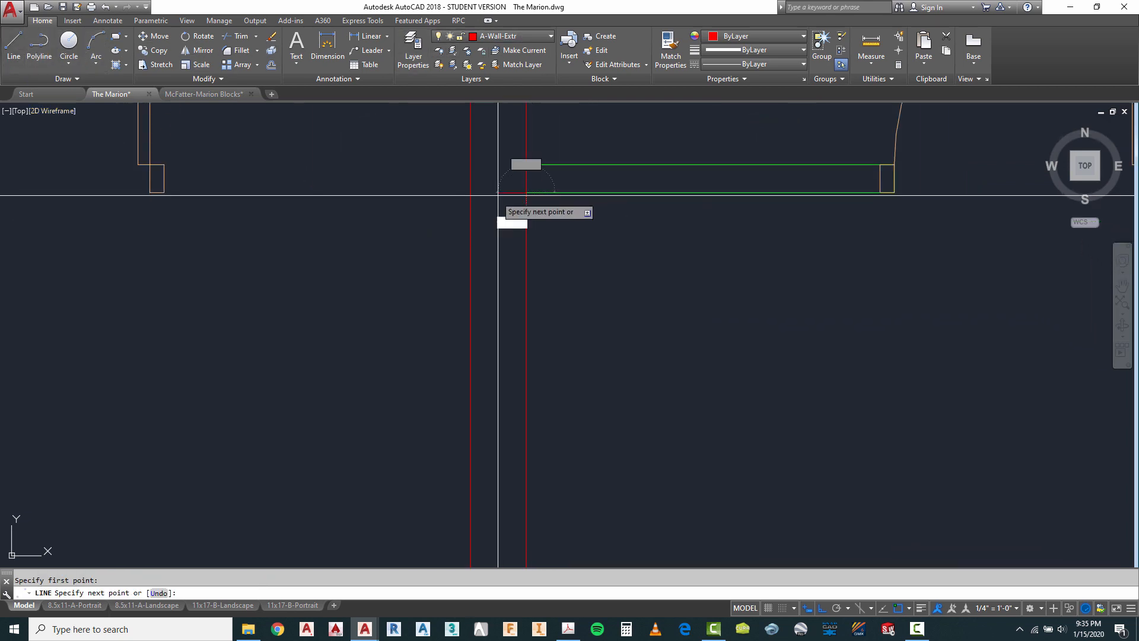
left_click(470, 192)
key("Escape")
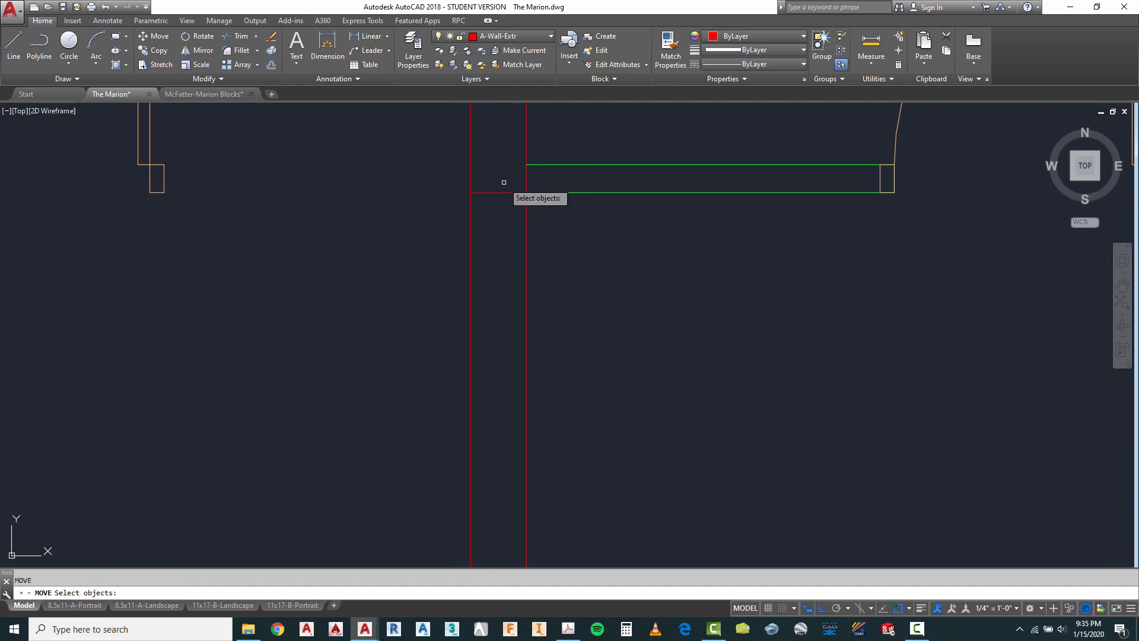
Move the short line across the west exterior wall 8 inches straight south.
key("Return")
left_click(581, 233)
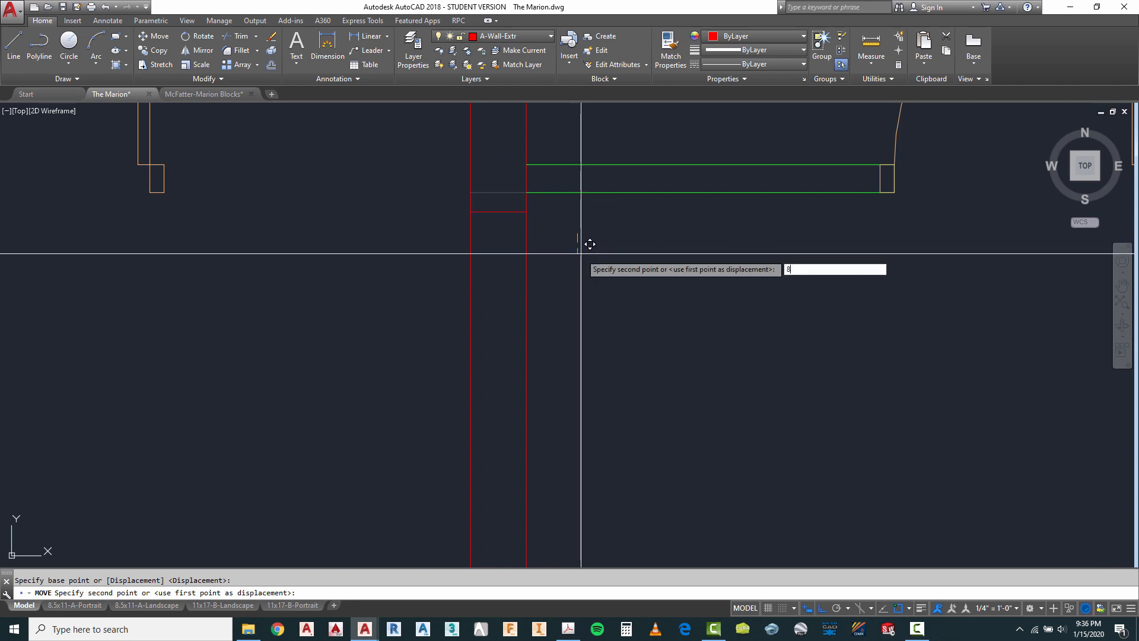
type("8")
key("Return")
scroll(569, 185, "down", 3)
key("Escape")
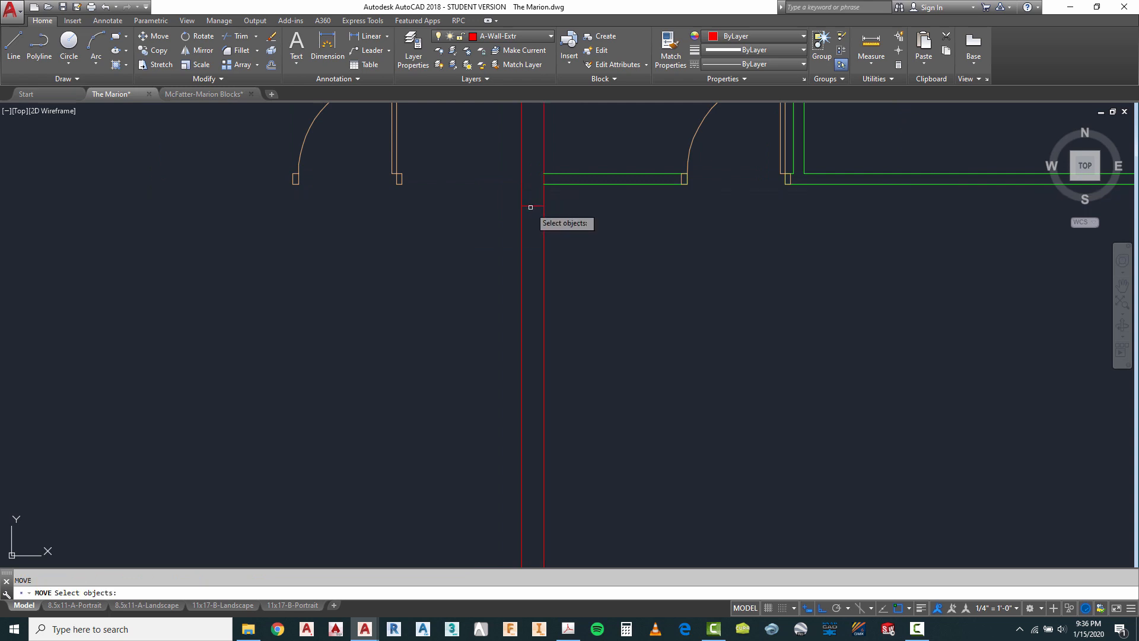
Move the same short line across the west exterior wall 4 inches back north.
key("Return")
left_click(603, 240)
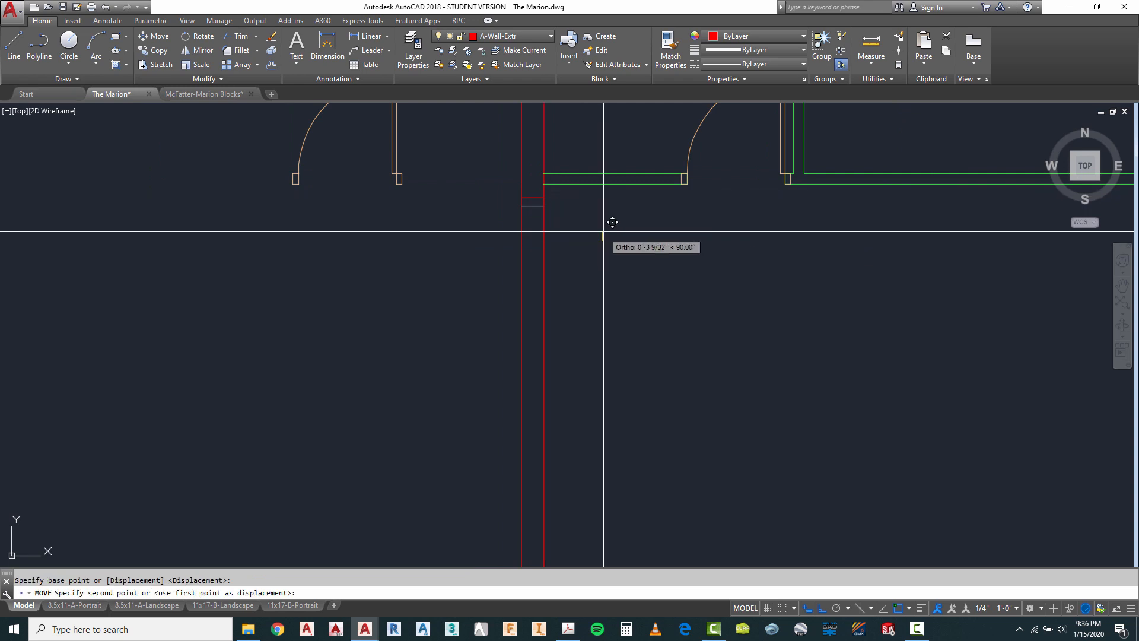
type("4")
key("Return")
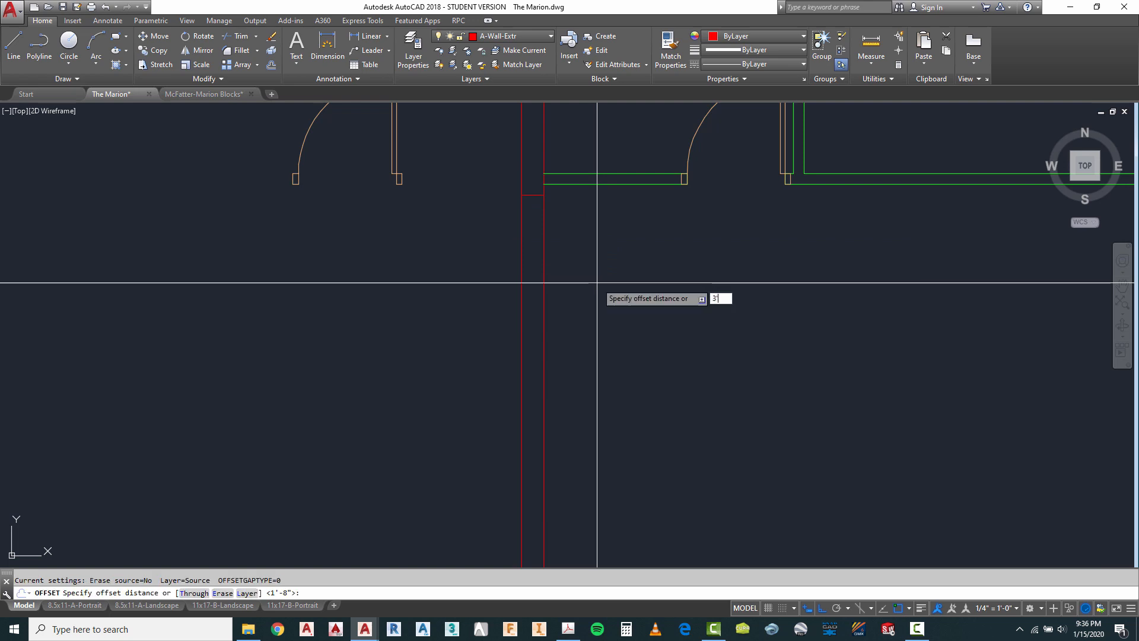
Offset the short line across the west exterior wall 3'-4" to the south.
key("Return")
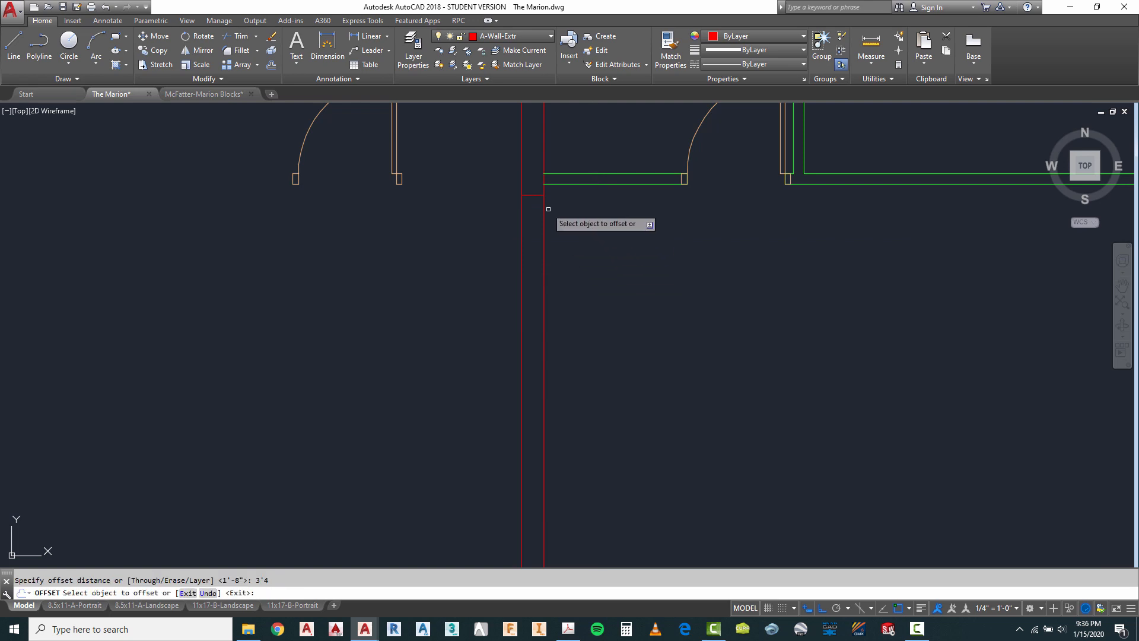
left_click(536, 195)
left_click(590, 242)
key("Escape")
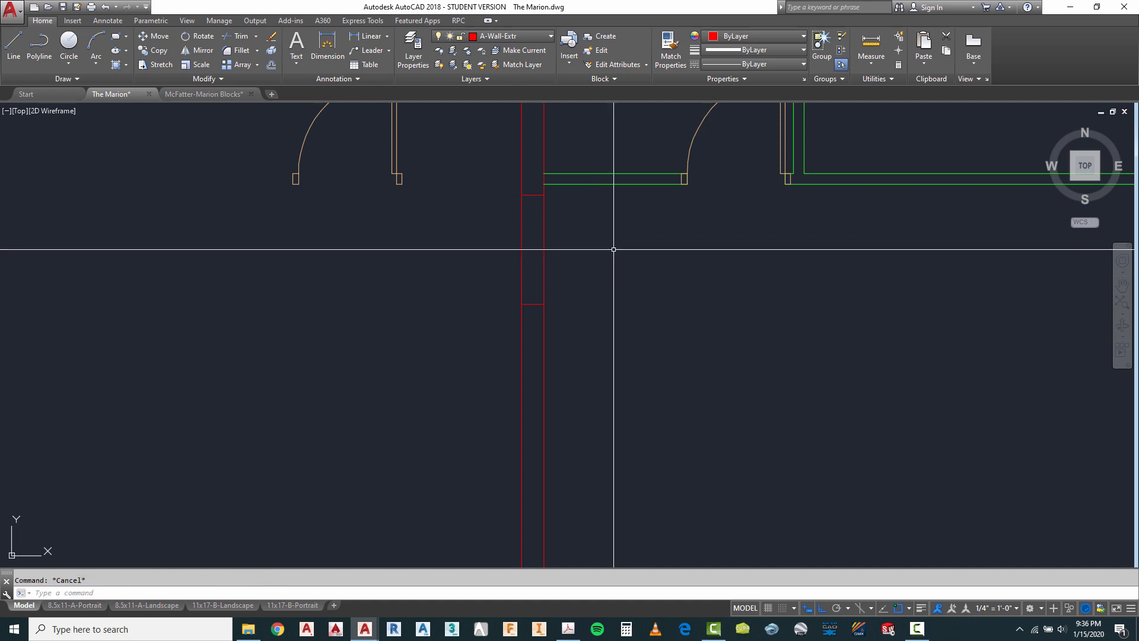
Trim both faces of the west exterior wall between the two short lines to open the doorway.
left_click(566, 165)
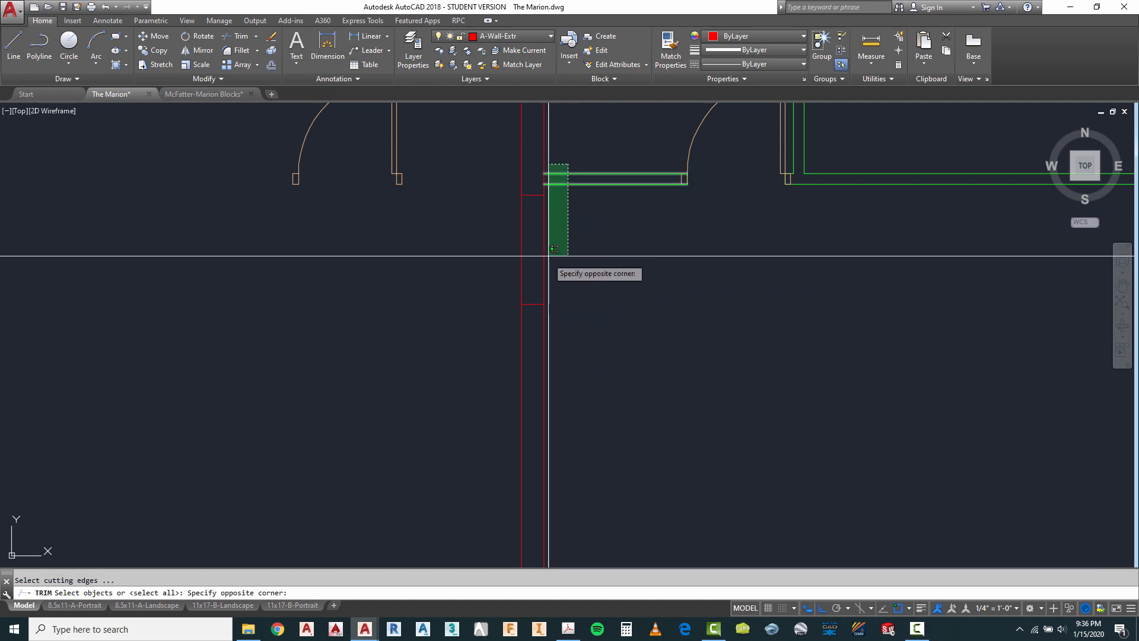
left_click(504, 305)
key("Return")
left_click(537, 243)
left_click(487, 256)
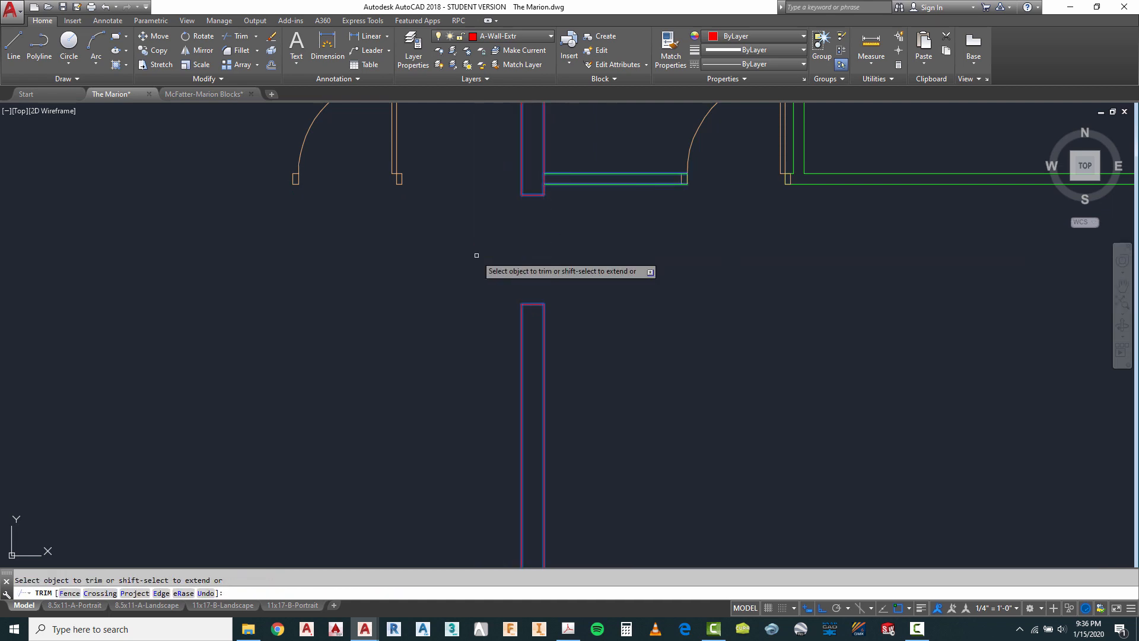
scroll(508, 275, "down", 2)
key("Escape")
Try to rotate the copied door west of the exterior wall about a point below it, and undo the rotation.
type("ro")
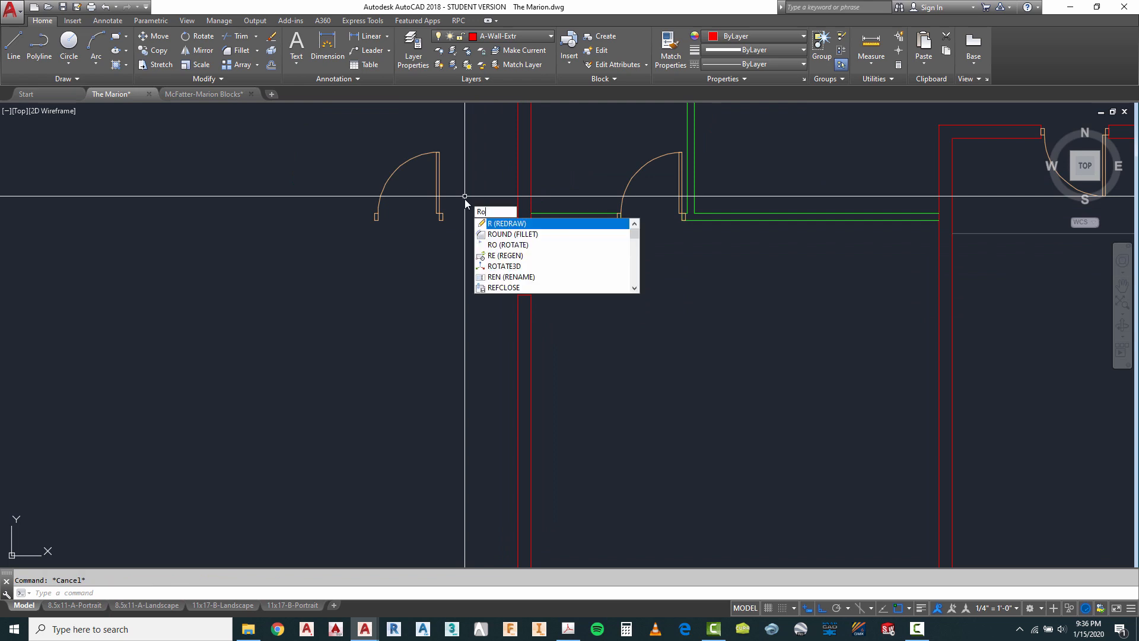
key("Return")
left_click(463, 201)
left_click(419, 222)
key("Return")
left_click(427, 236)
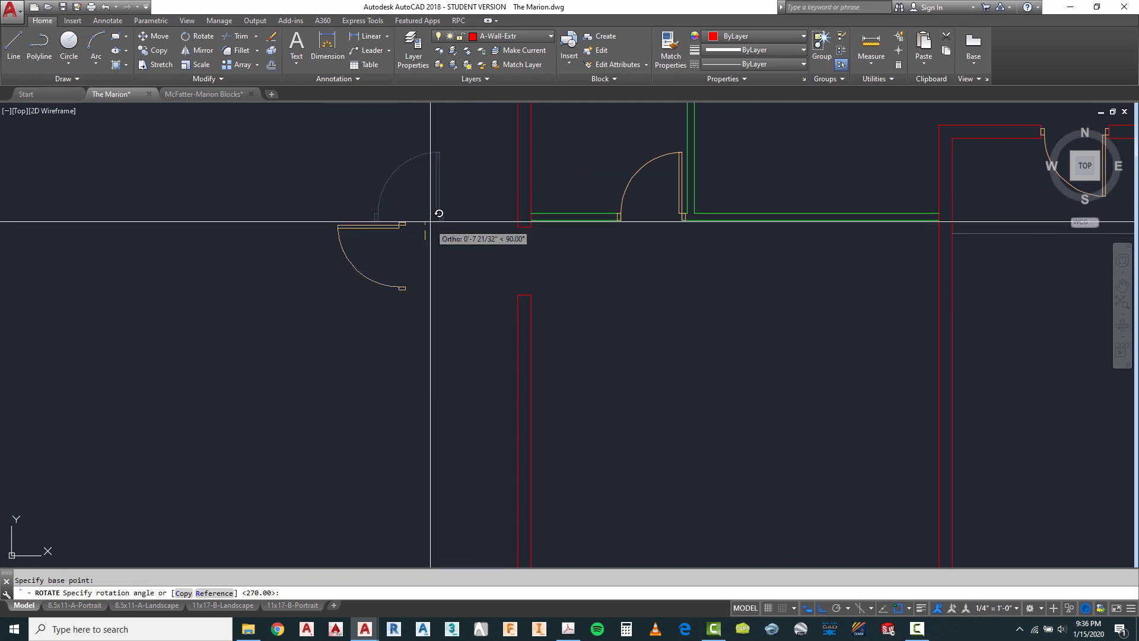
key("Escape")
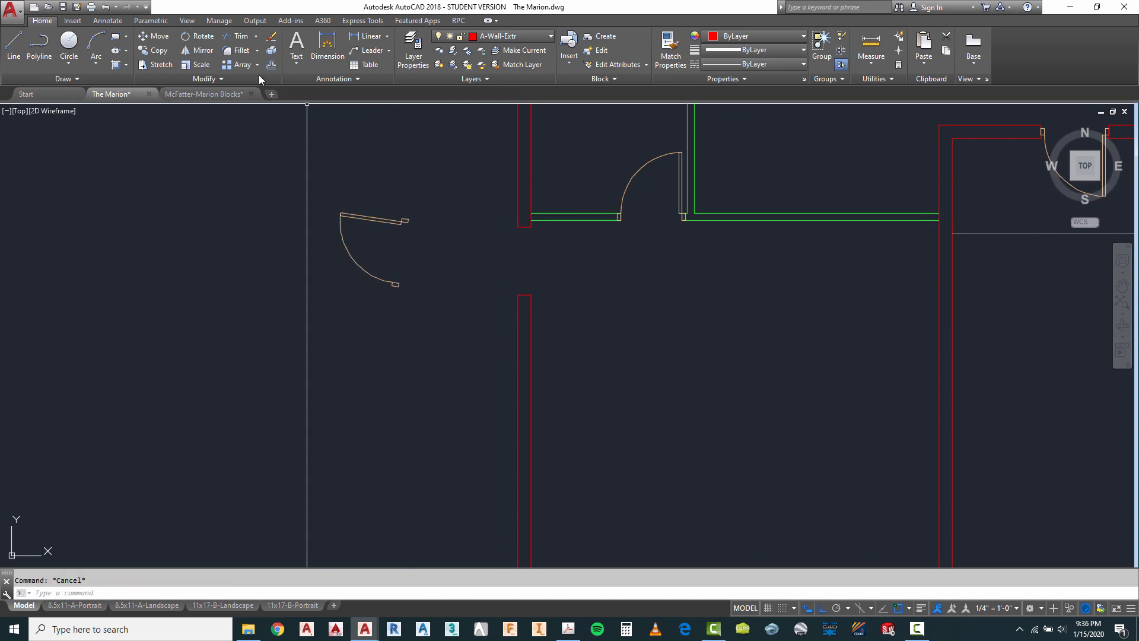
left_click(105, 7)
Rotate the copied door 90 degrees counterclockwise so its hinge is at the north end and its leaf points west.
key("Return")
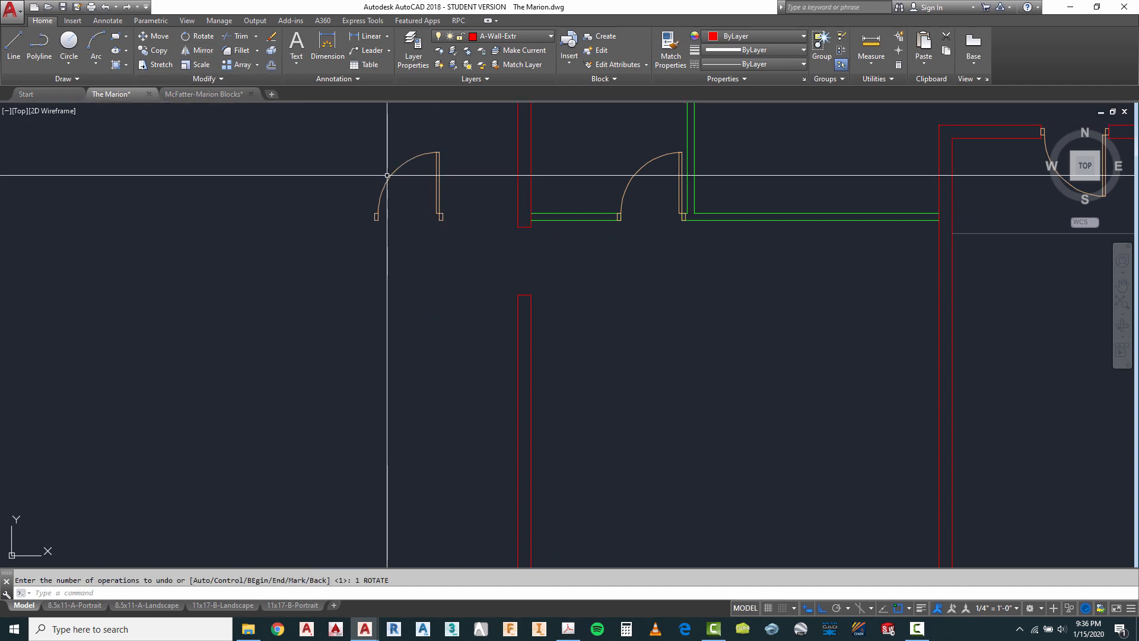
left_click(447, 204)
left_click(401, 246)
key("Return")
left_click(443, 270)
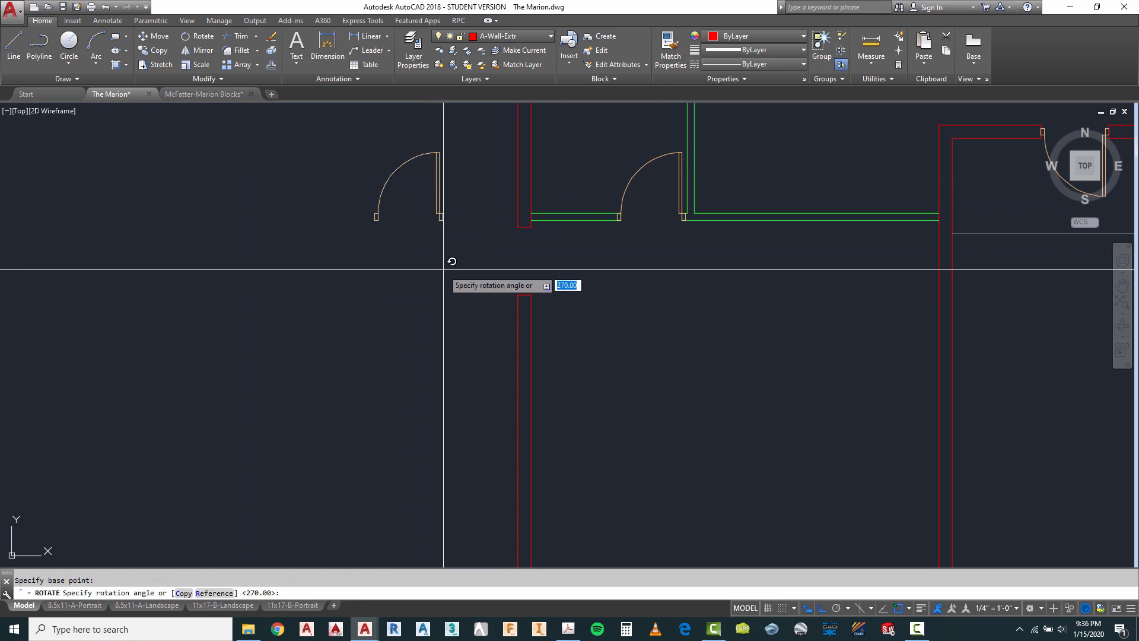
left_click(451, 167)
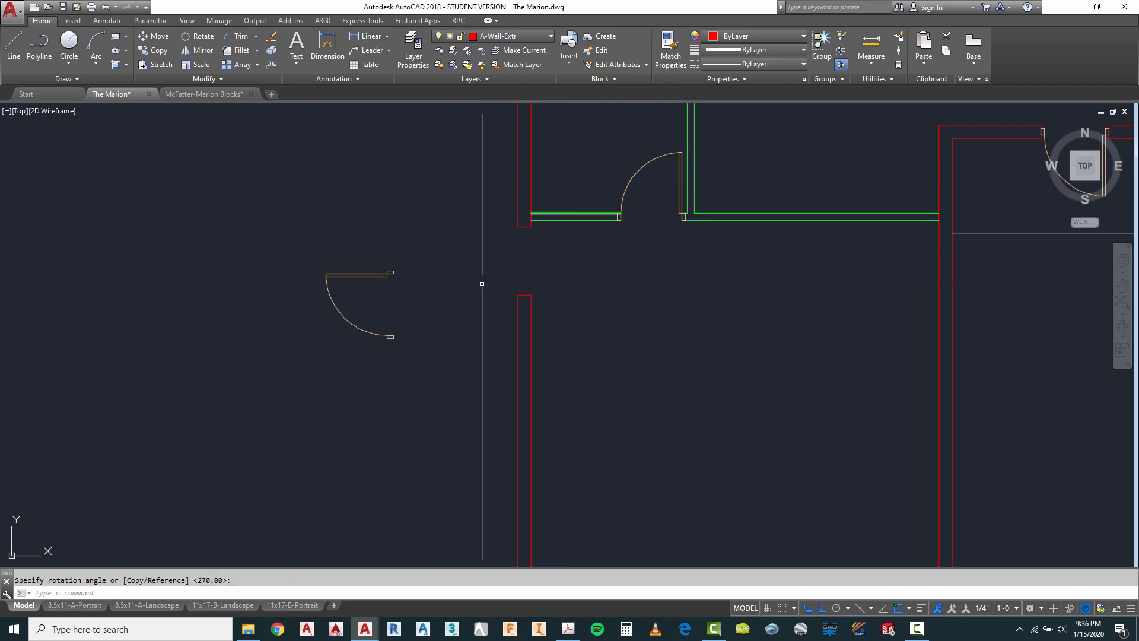
Move the rotated door into the west wall opening, placing its north jamb's top midpoint on the opening's north edge midpoint.
key("Escape")
type("M")
key("Return")
scroll(402, 289, "up", 4)
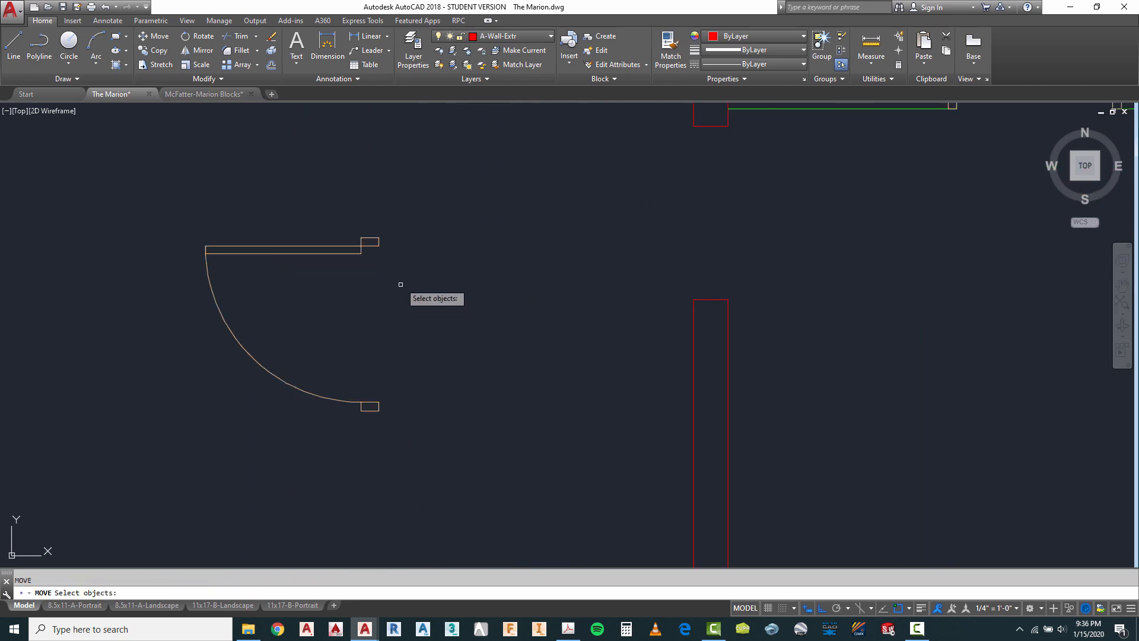
left_click(384, 227)
key("Return")
left_click(378, 238)
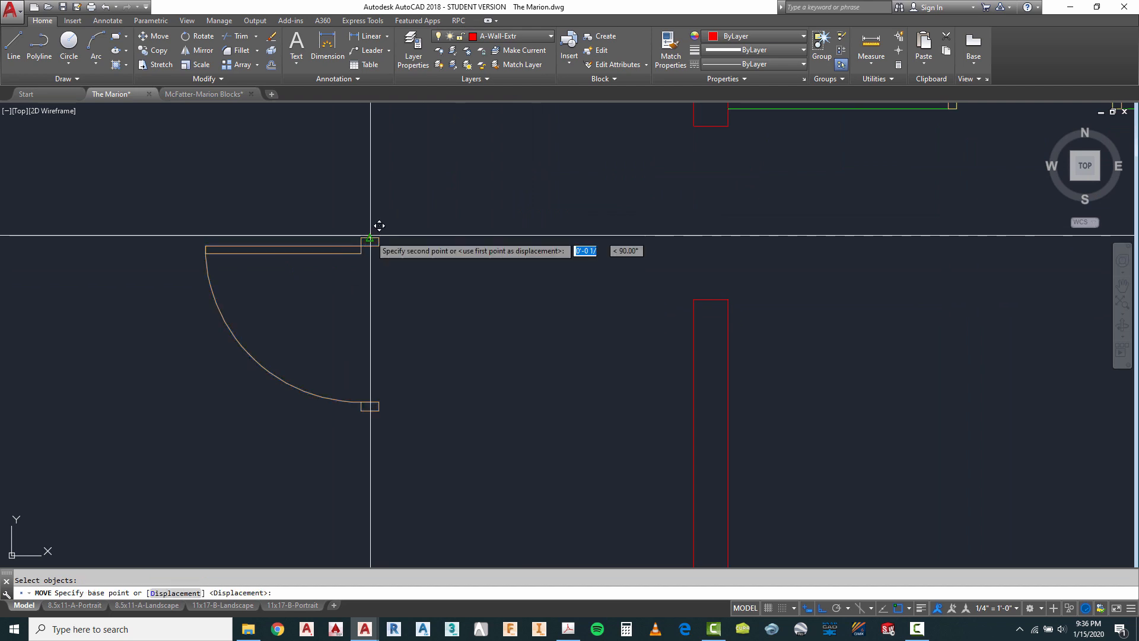
left_click(712, 126)
Draw a short vertical line across the garage's south exterior wall at its midpoint, from face to face.
scroll(619, 260, "down", 6)
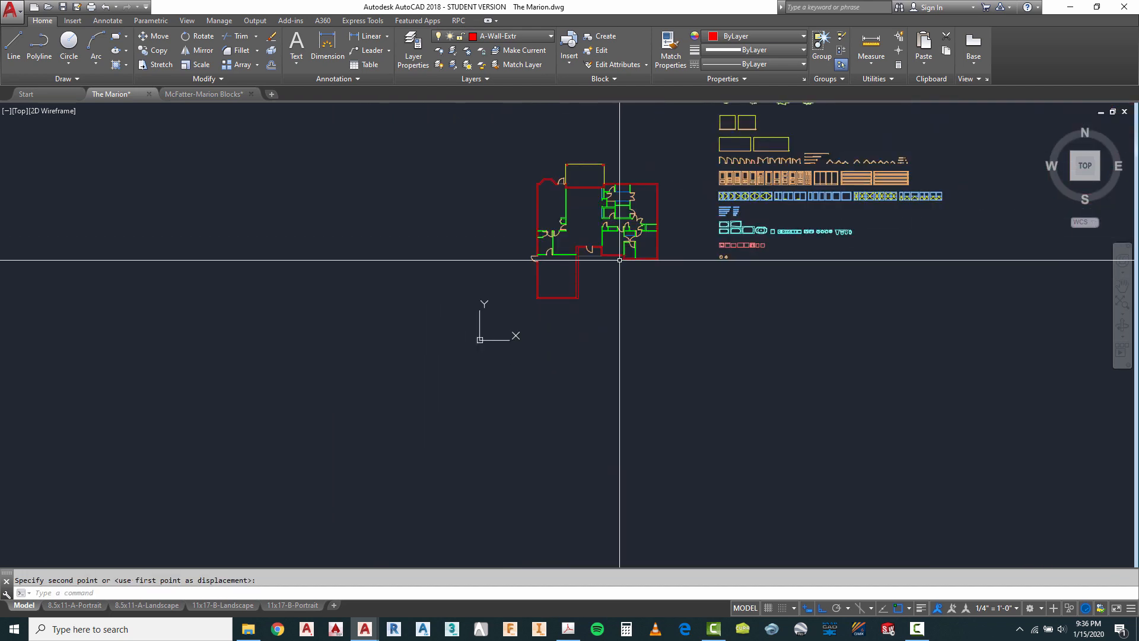
scroll(567, 203, "up", 4)
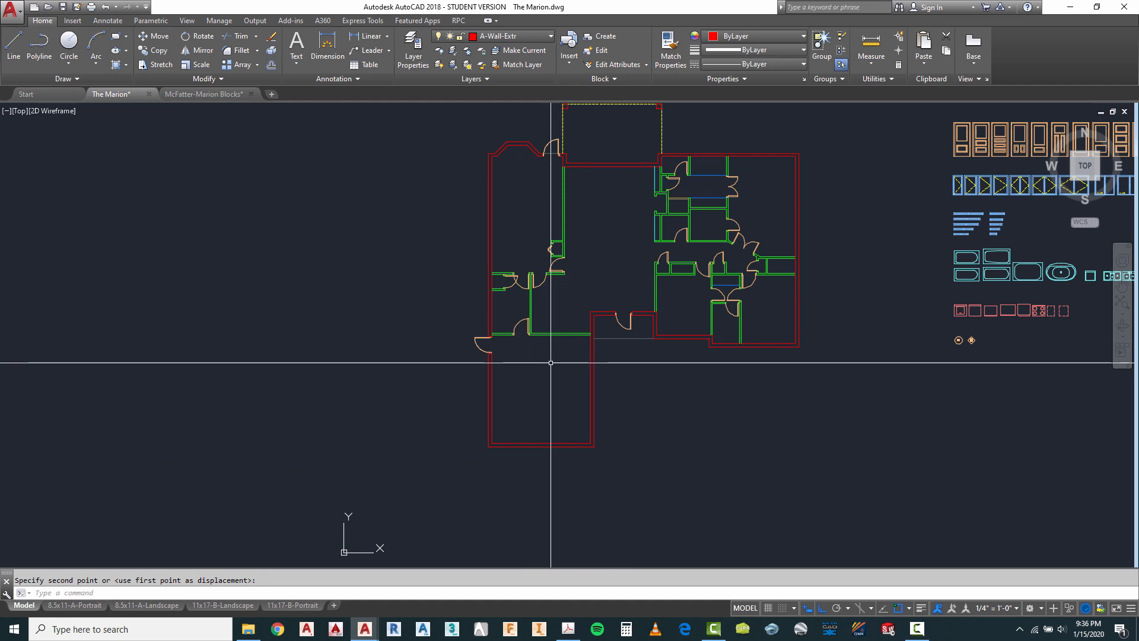
scroll(522, 458, "down", 2)
scroll(519, 469, "up", 4)
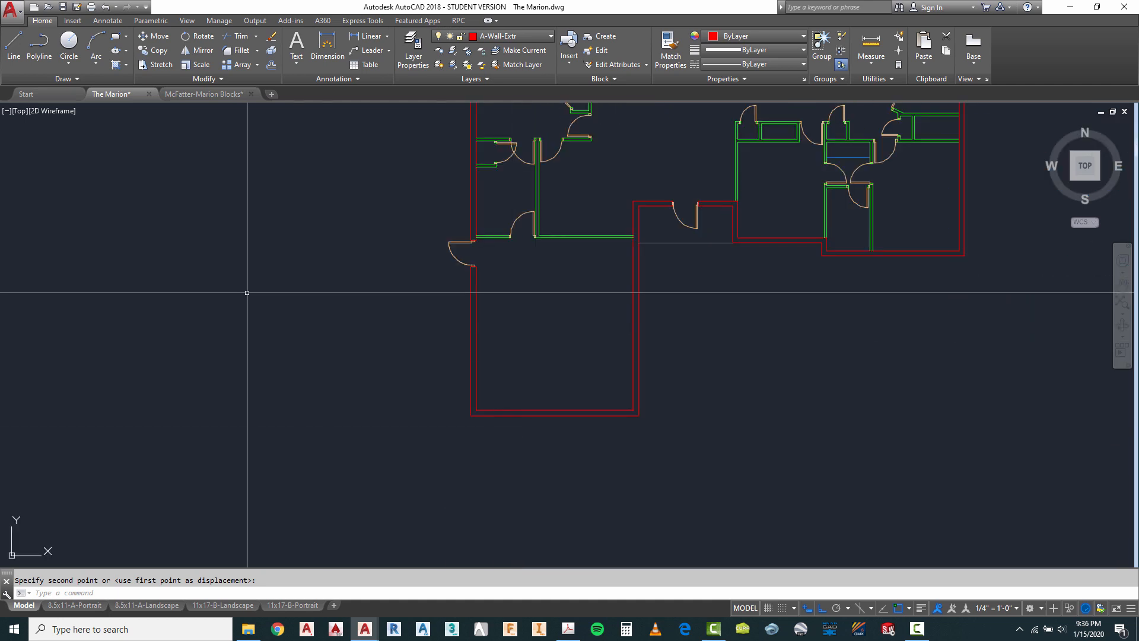
left_click(13, 42)
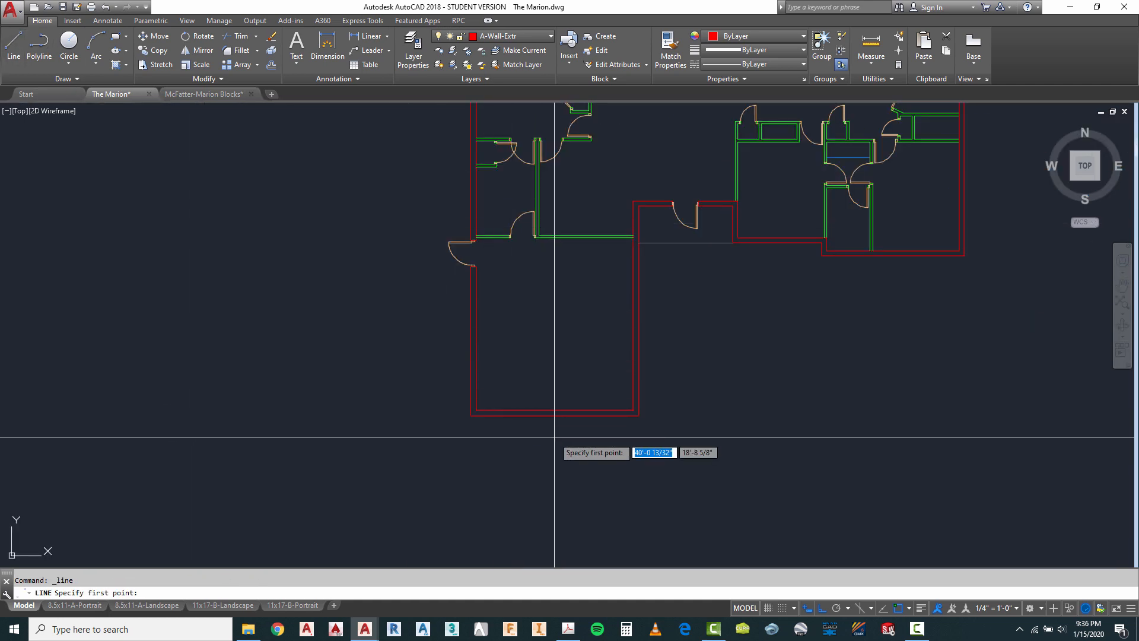
scroll(555, 440, "up", 4)
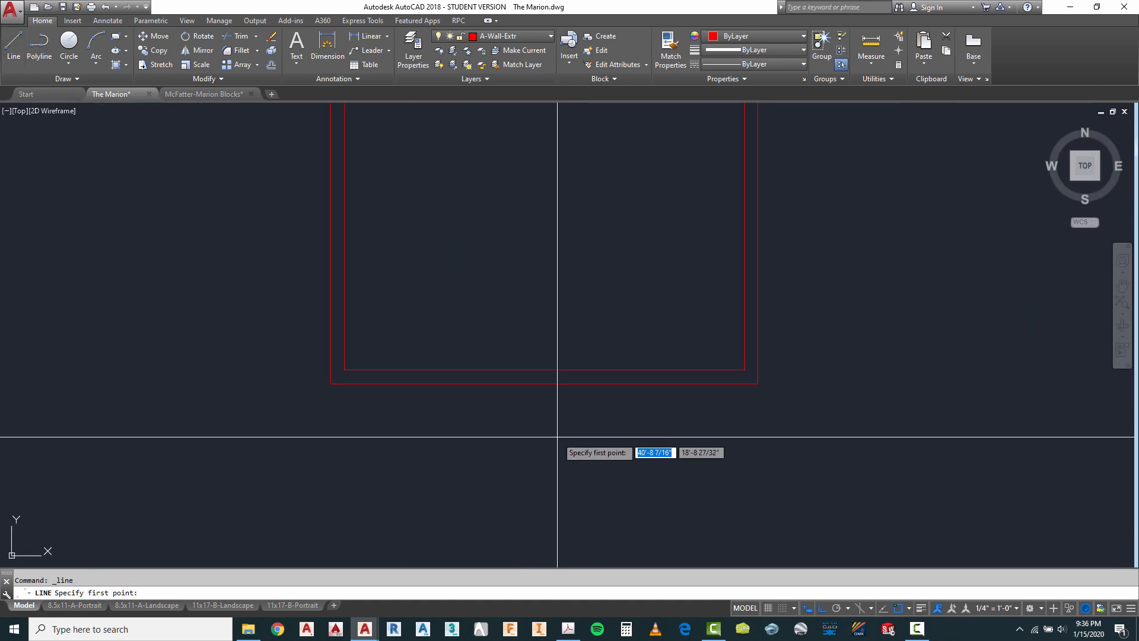
left_click(544, 379)
key("Escape")
Check how the new door's jambs fit the opening in the west exterior wall.
scroll(594, 370, "down", 4)
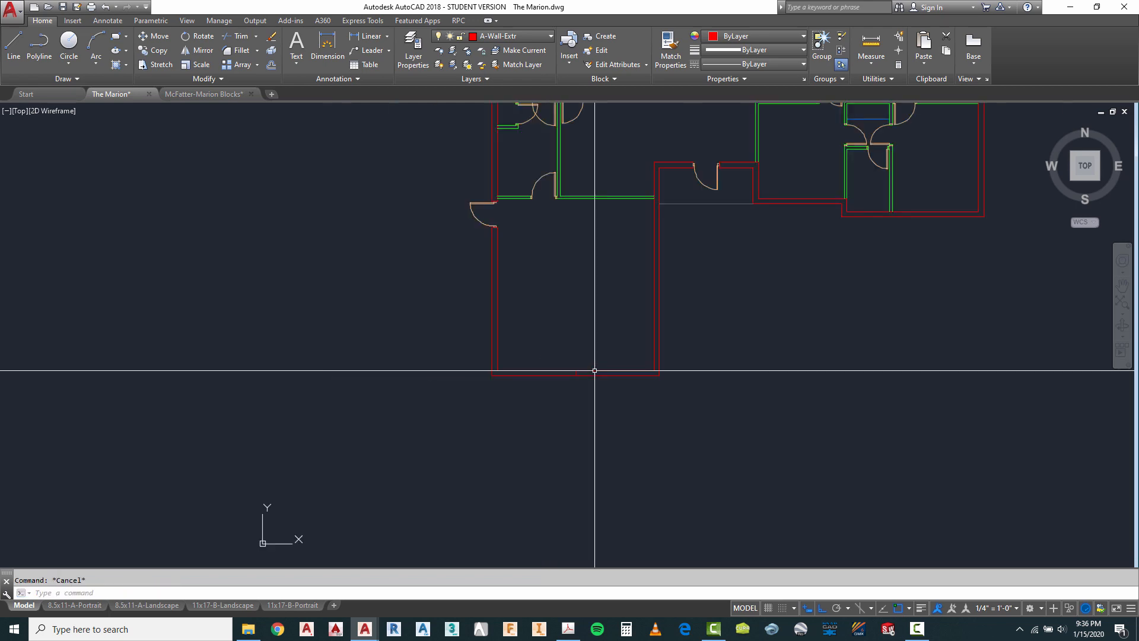
scroll(498, 204, "up", 4)
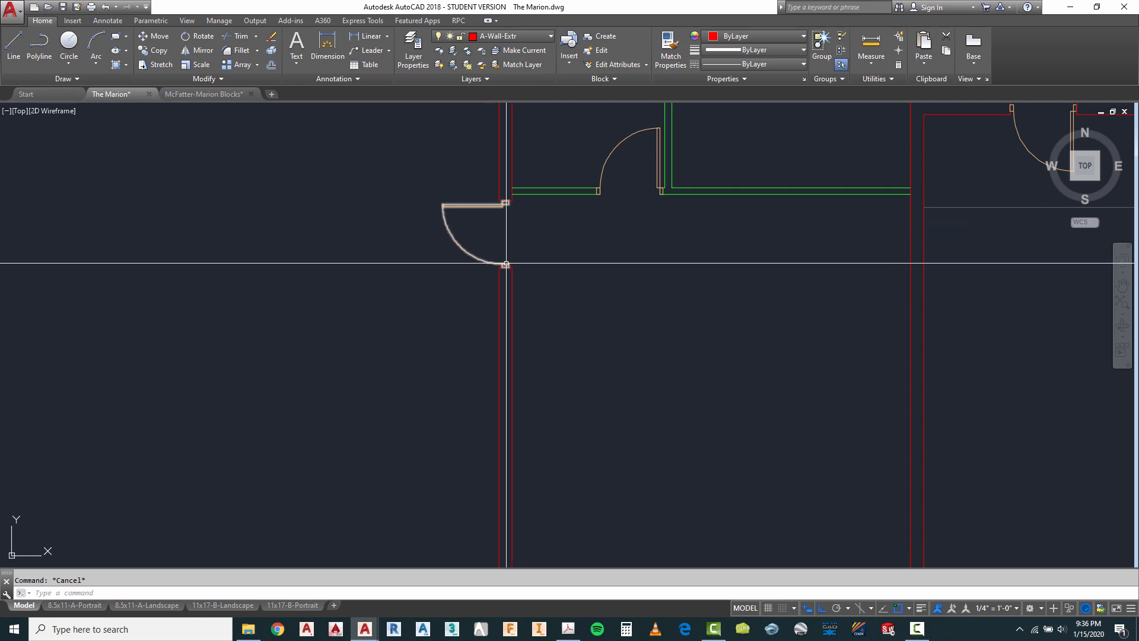
scroll(506, 264, "up", 5)
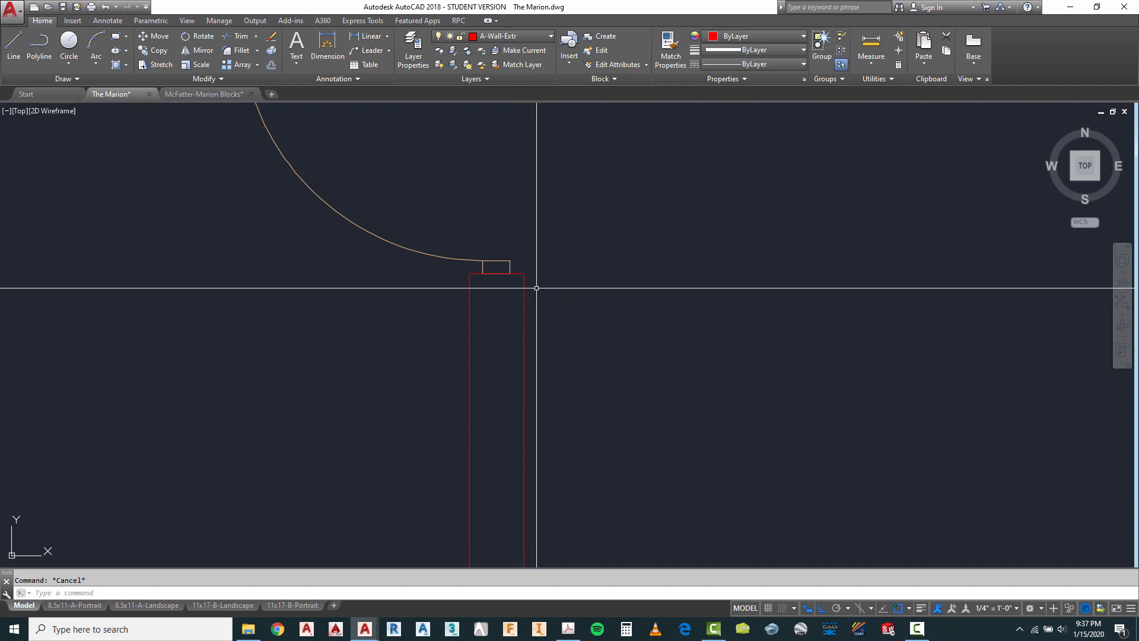
scroll(525, 286, "down", 5)
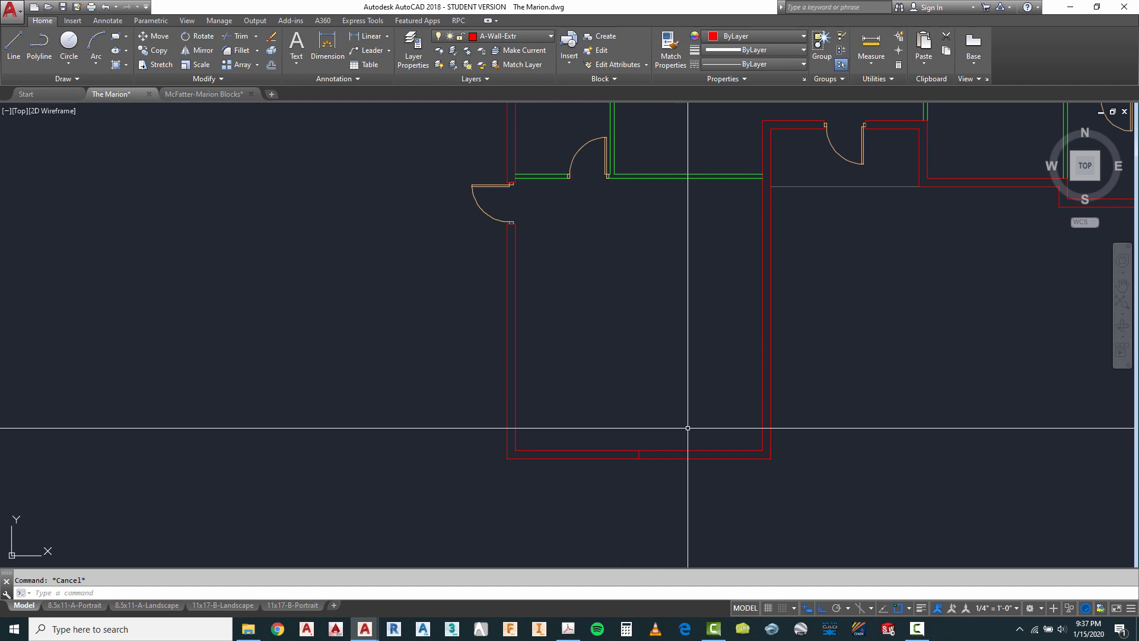
scroll(511, 184, "up", 4)
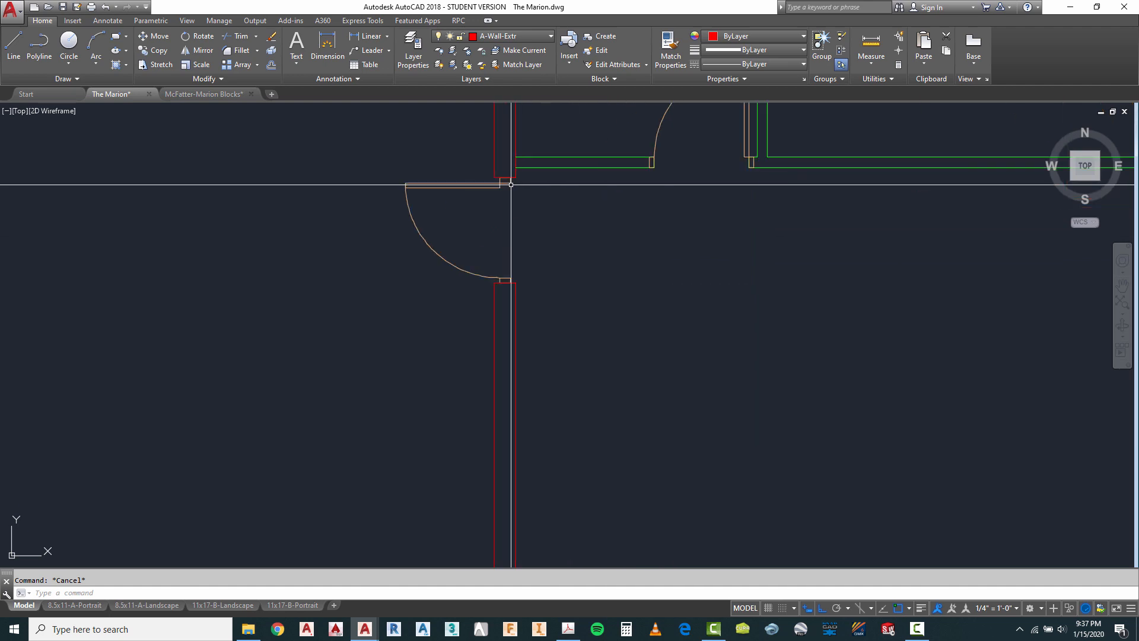
scroll(504, 185, "down", 6)
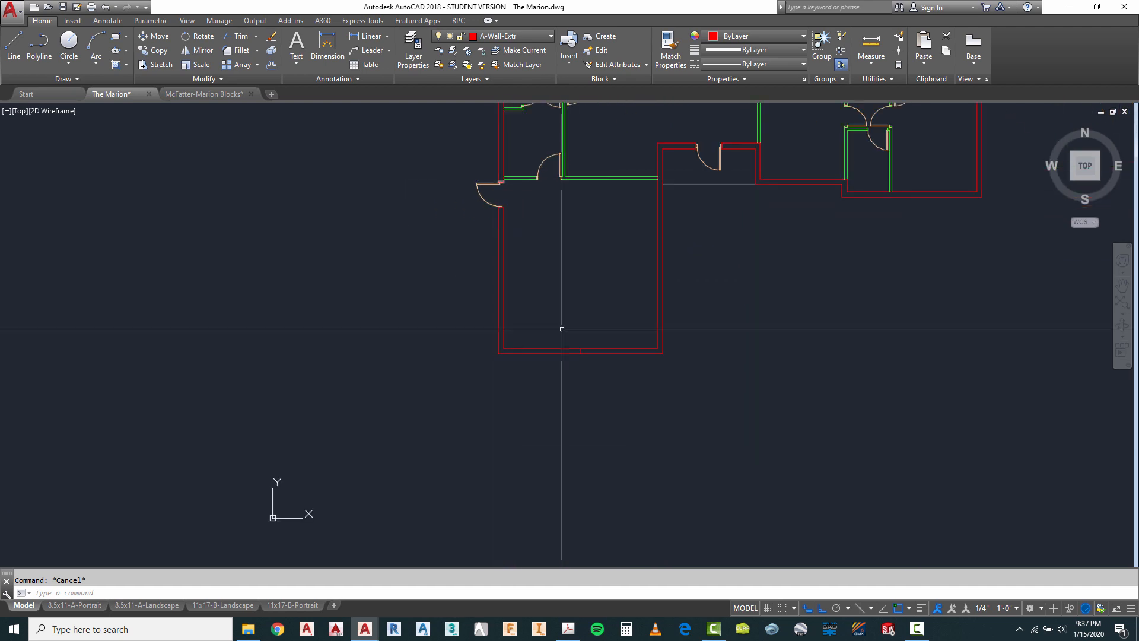
Offset the center line in the garage's south wall 8 feet to both the west and the east.
scroll(561, 345, "up", 5)
scroll(562, 346, "up", 2)
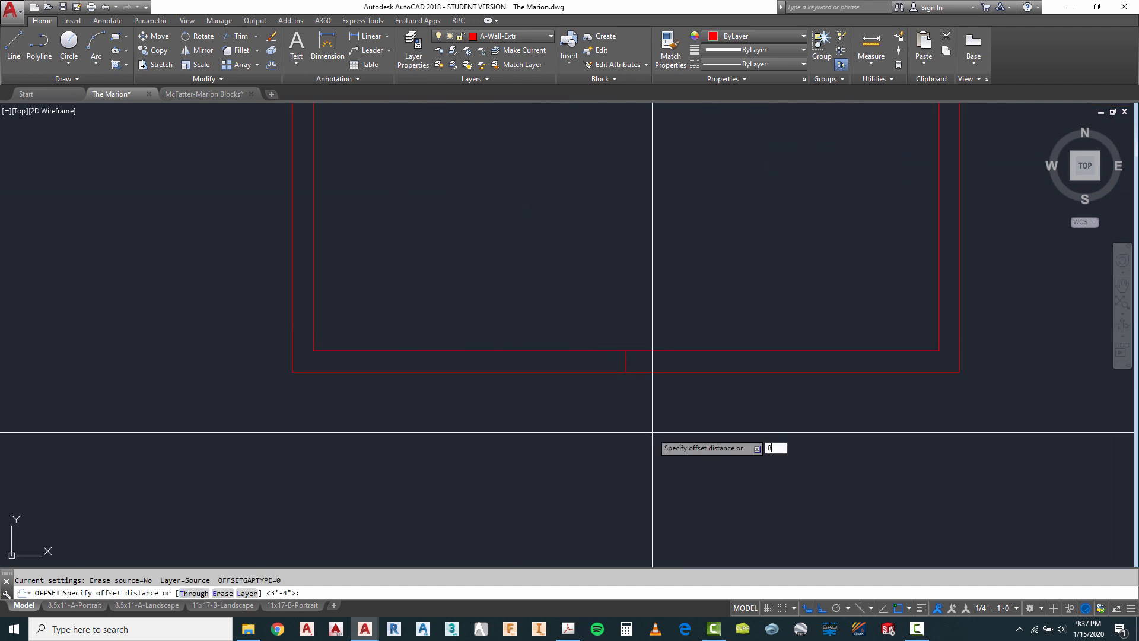
key("Return")
left_click(625, 363)
left_click(622, 367)
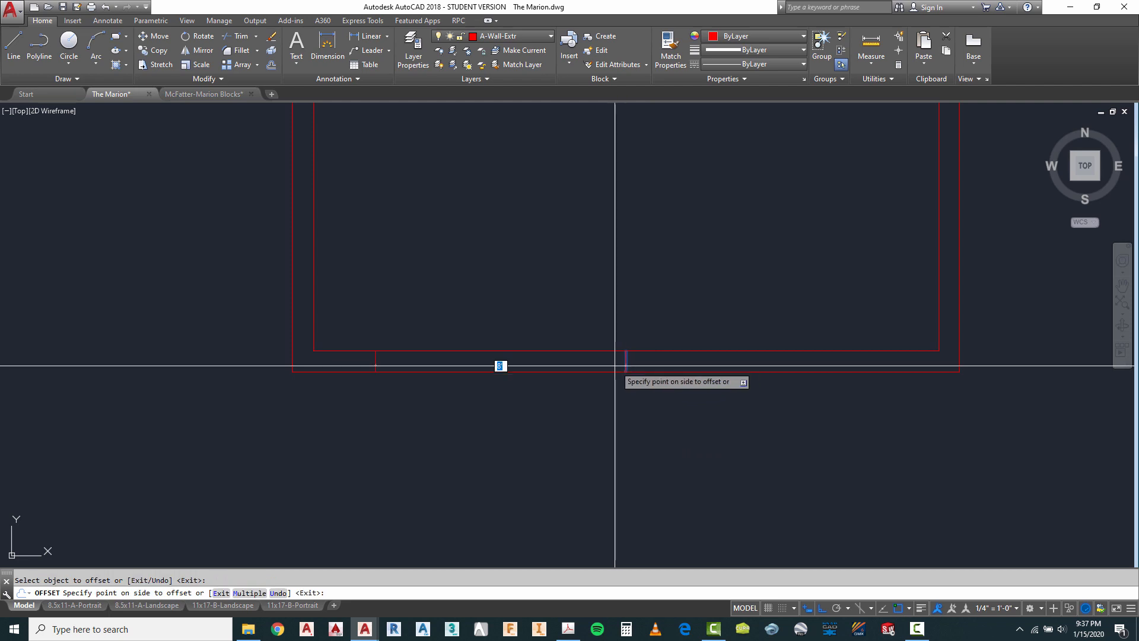
left_click(625, 363)
left_click(643, 361)
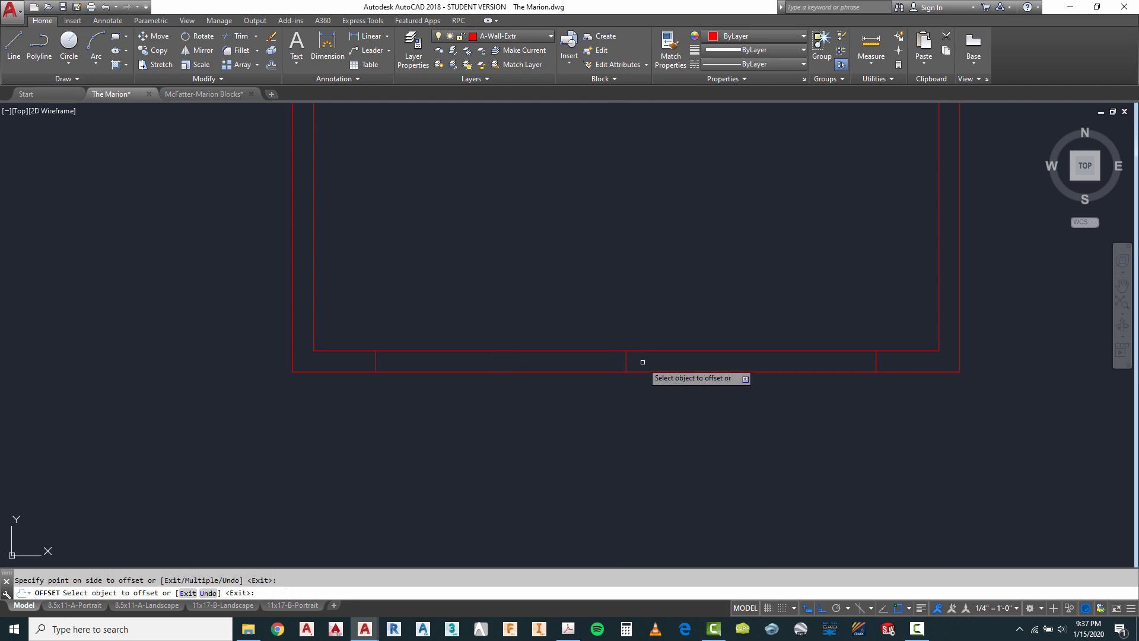
Erase the center line in the garage's south wall.
type("e")
key("Return")
left_click(607, 331)
left_click(648, 399)
key("Return")
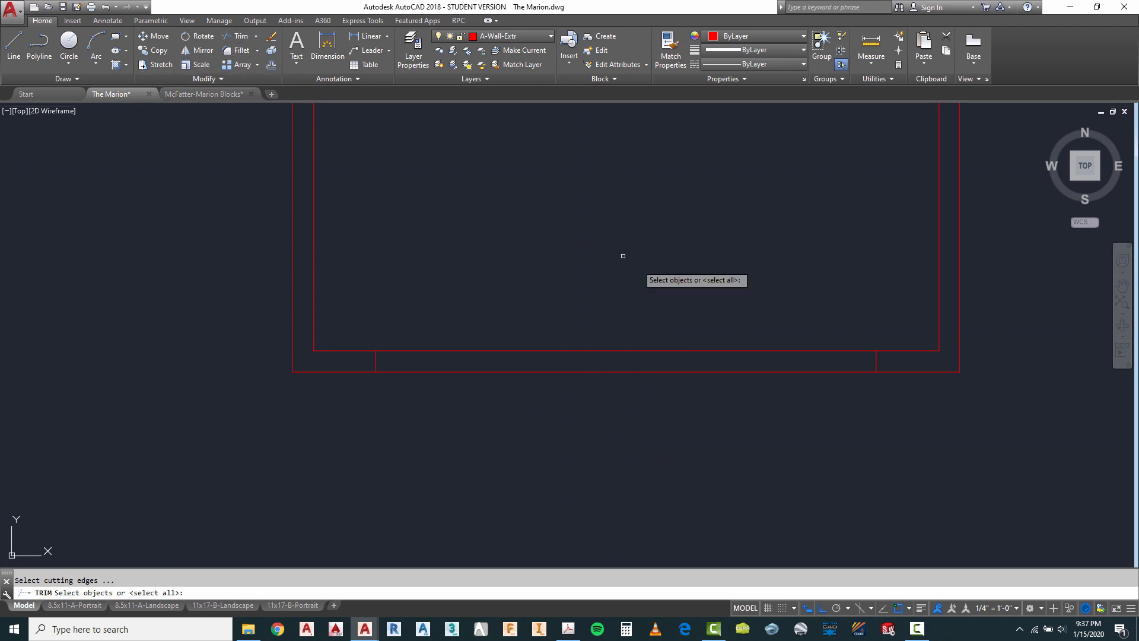
Trim both faces of the garage's south wall between the two offset lines to open the garage doorway.
left_click(889, 328)
left_click(415, 387)
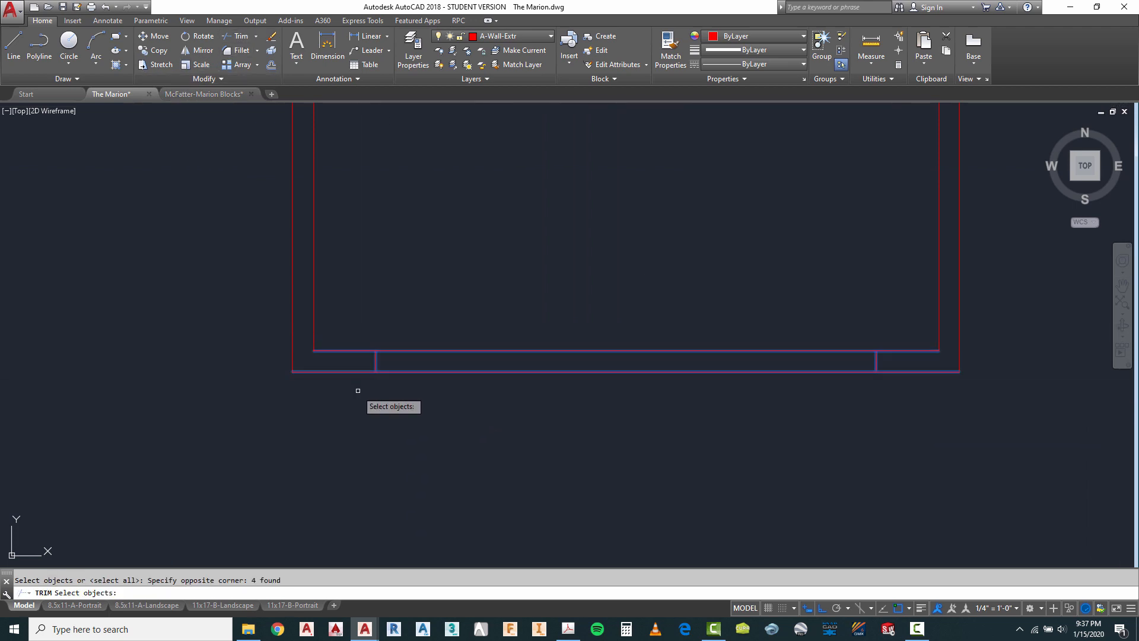
key("Return")
left_click(577, 427)
left_click(534, 310)
key("Escape")
Copy the first of the two wide garage door blocks from the block library to the inner west corner of the garage's south opening.
scroll(516, 333, "down", 8)
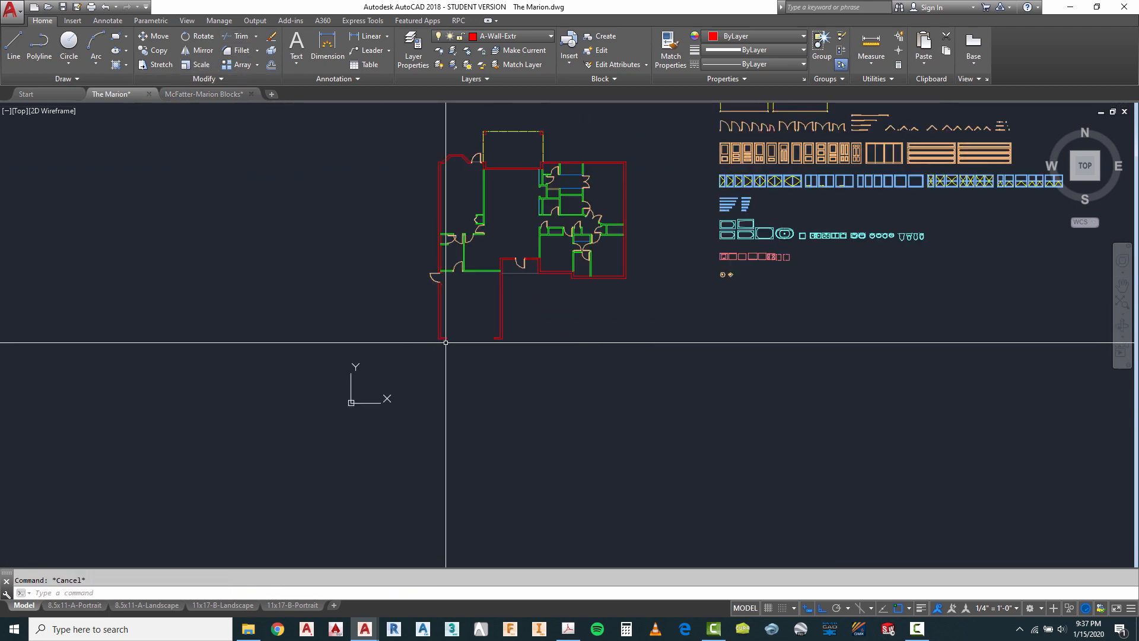
scroll(569, 421, "down", 4)
scroll(605, 318, "up", 8)
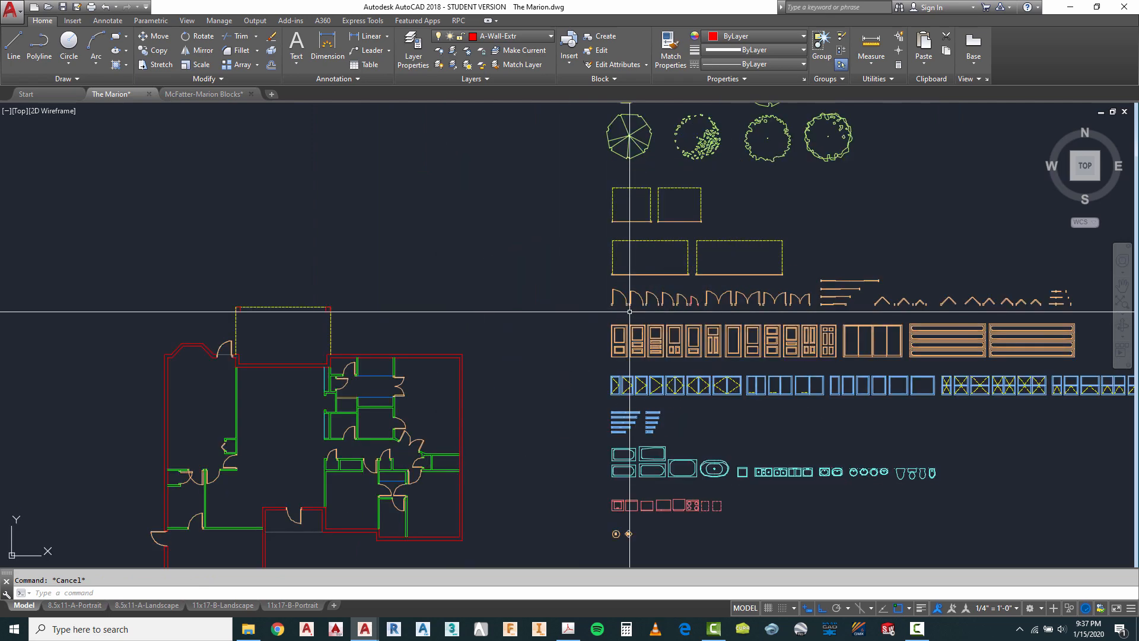
scroll(625, 252, "up", 4)
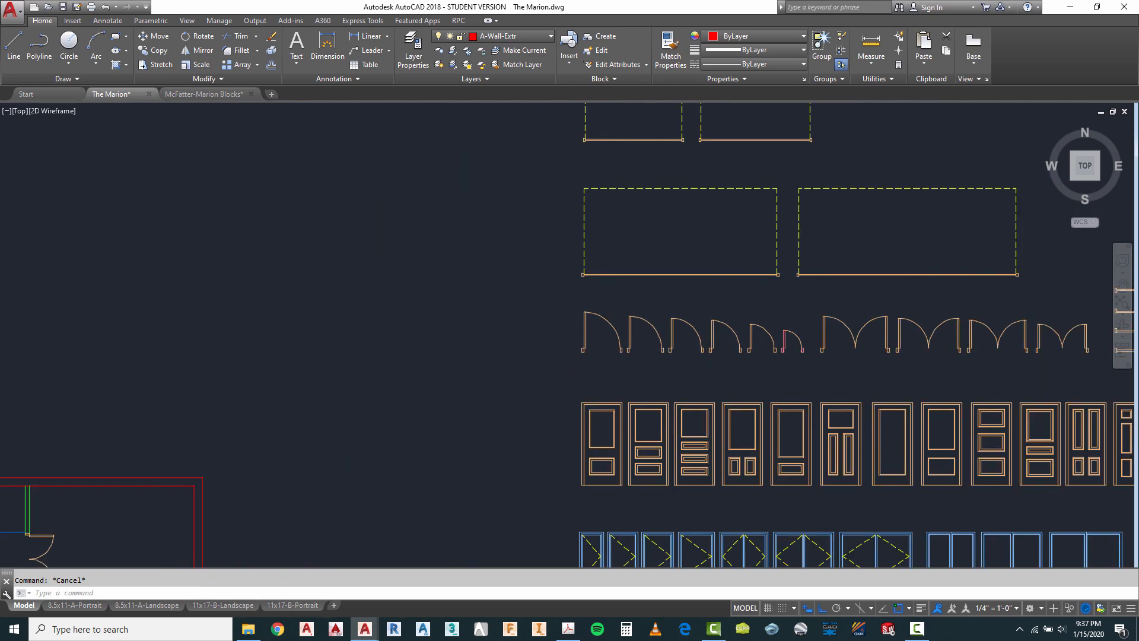
type("o")
key("Return")
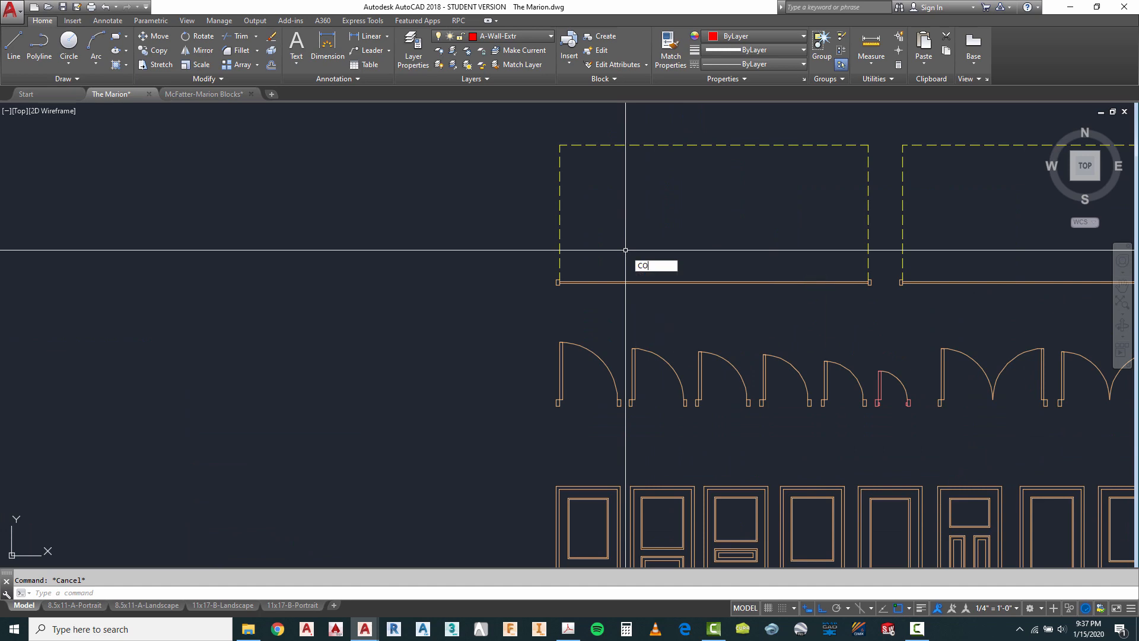
left_click(615, 265)
left_click(551, 292)
scroll(551, 292, "up", 5)
key("Return")
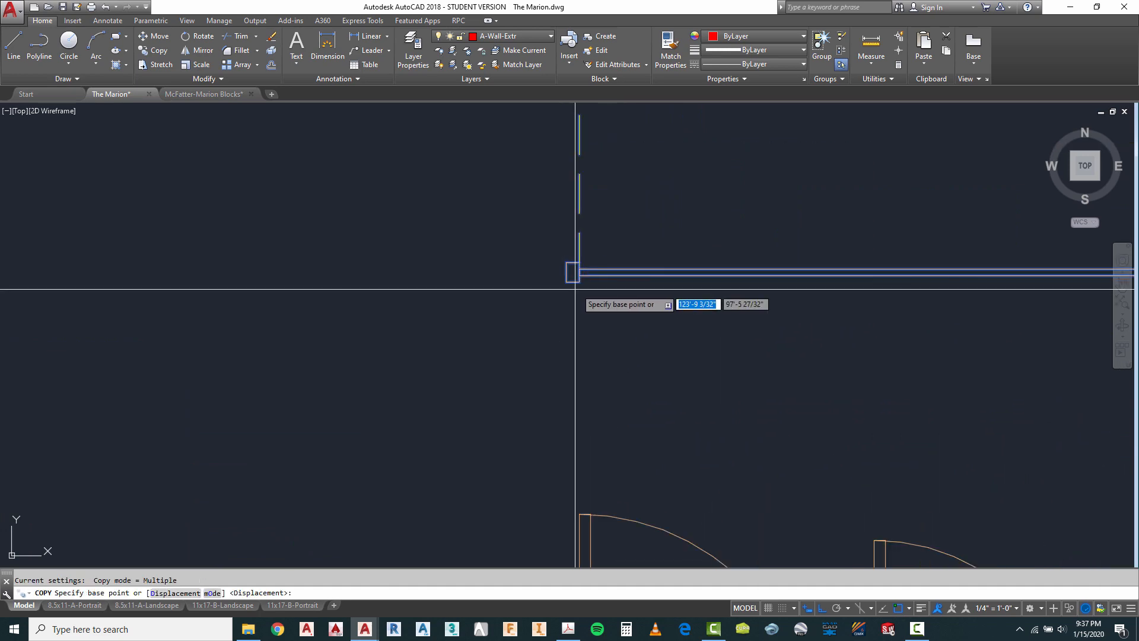
left_click(579, 281)
scroll(588, 359, "down", 10)
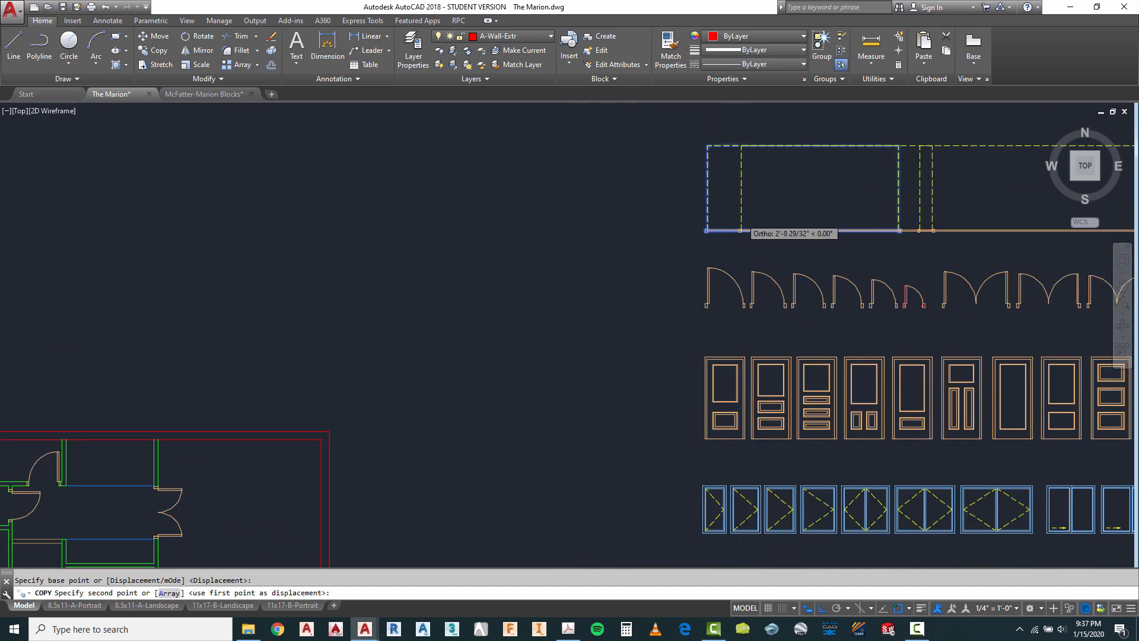
scroll(587, 359, "up", 10)
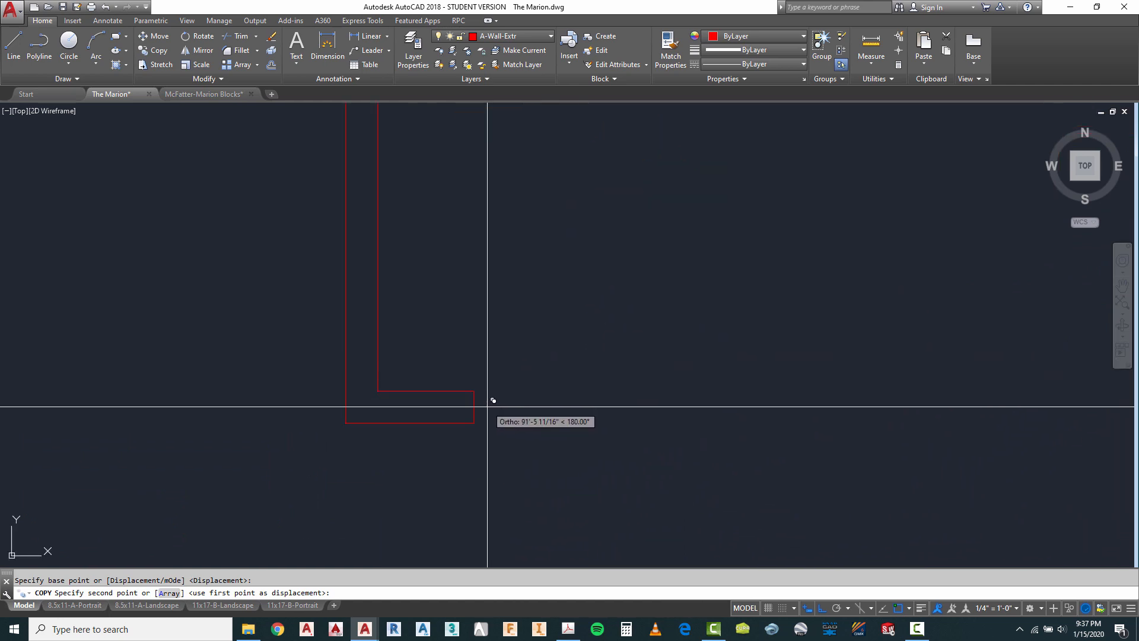
left_click(474, 390)
scroll(525, 380, "down", 5)
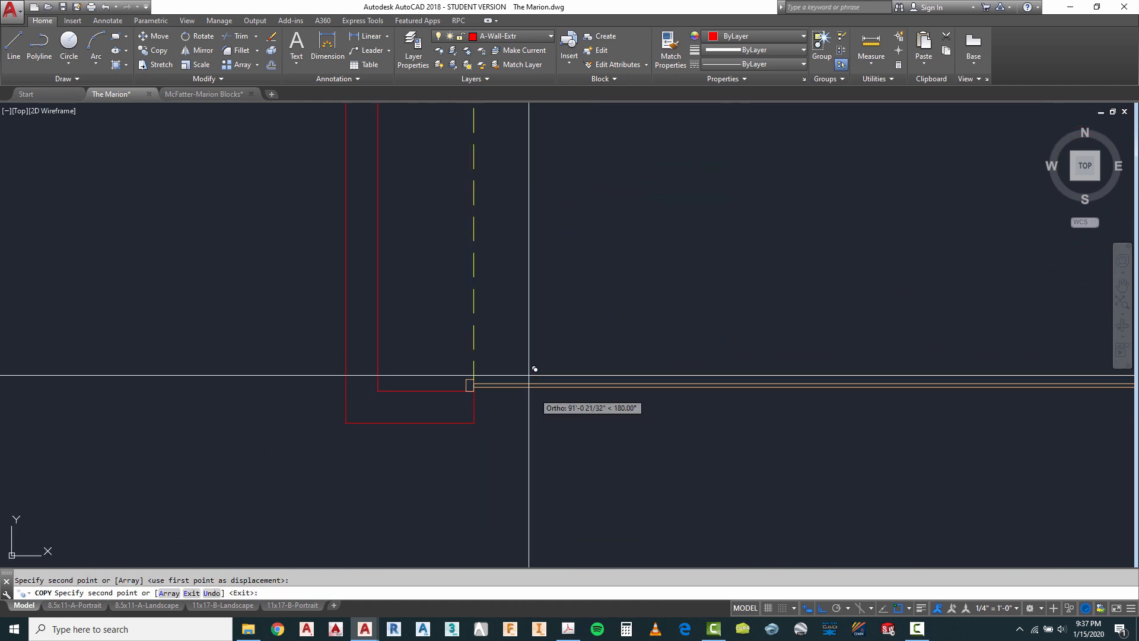
key("Escape")
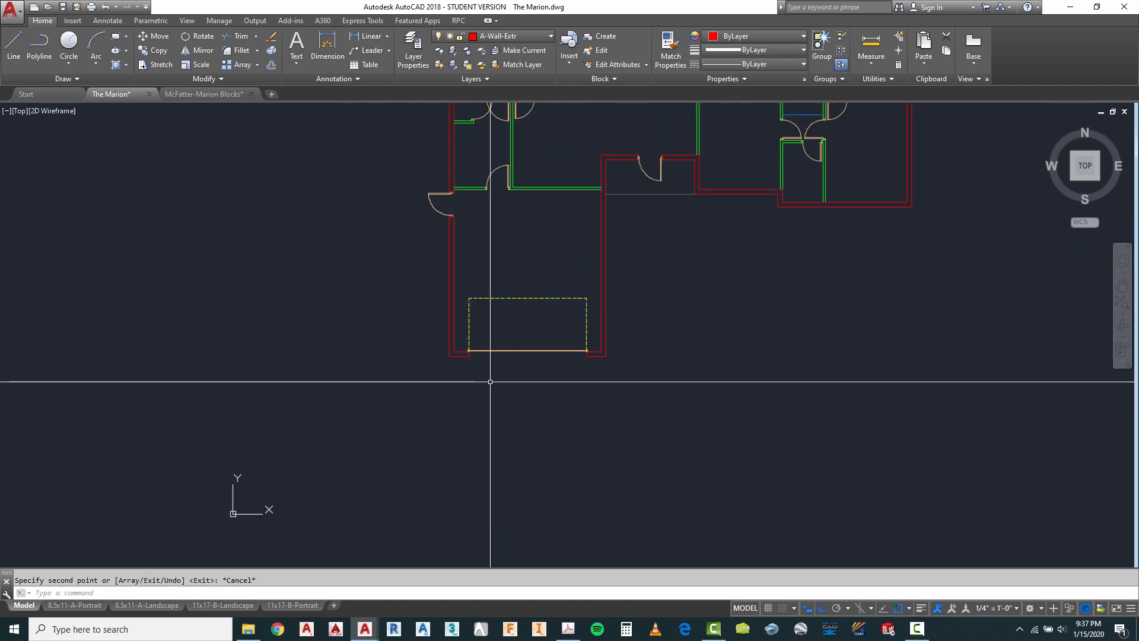
scroll(488, 381, "down", 2)
scroll(481, 362, "up", 4)
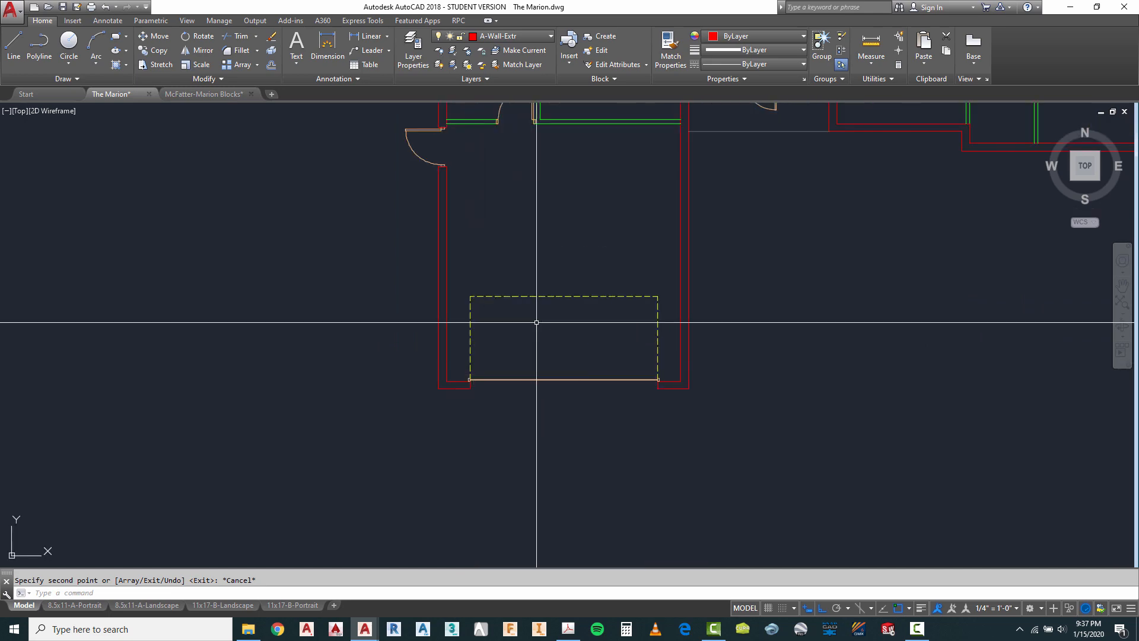
scroll(522, 379, "down", 2)
scroll(520, 384, "down", 4)
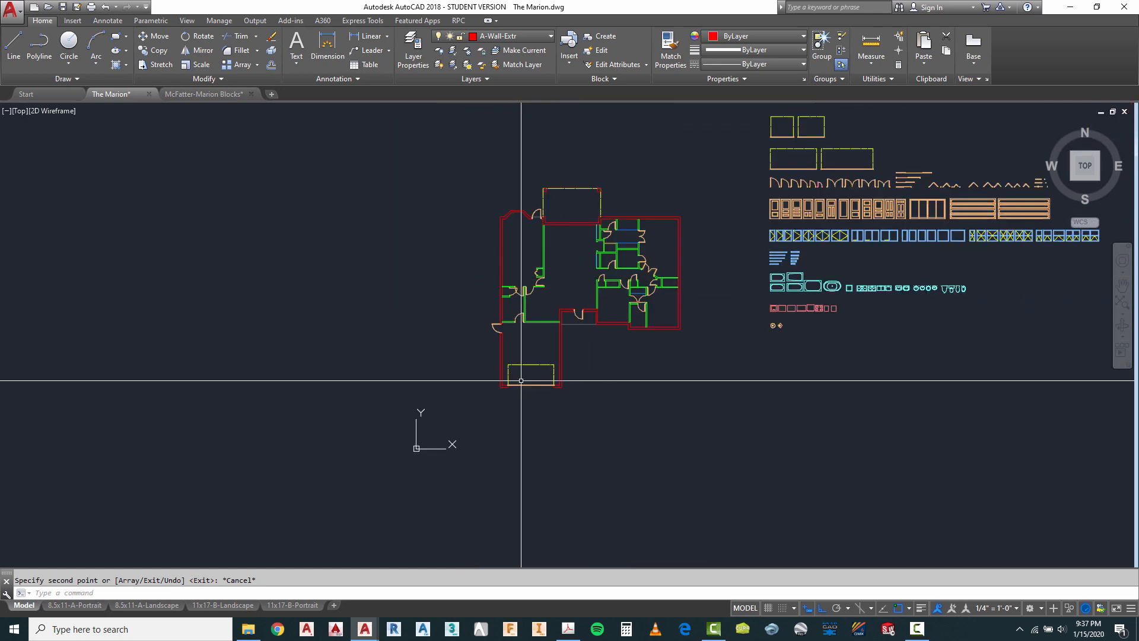
scroll(560, 208, "up", 2)
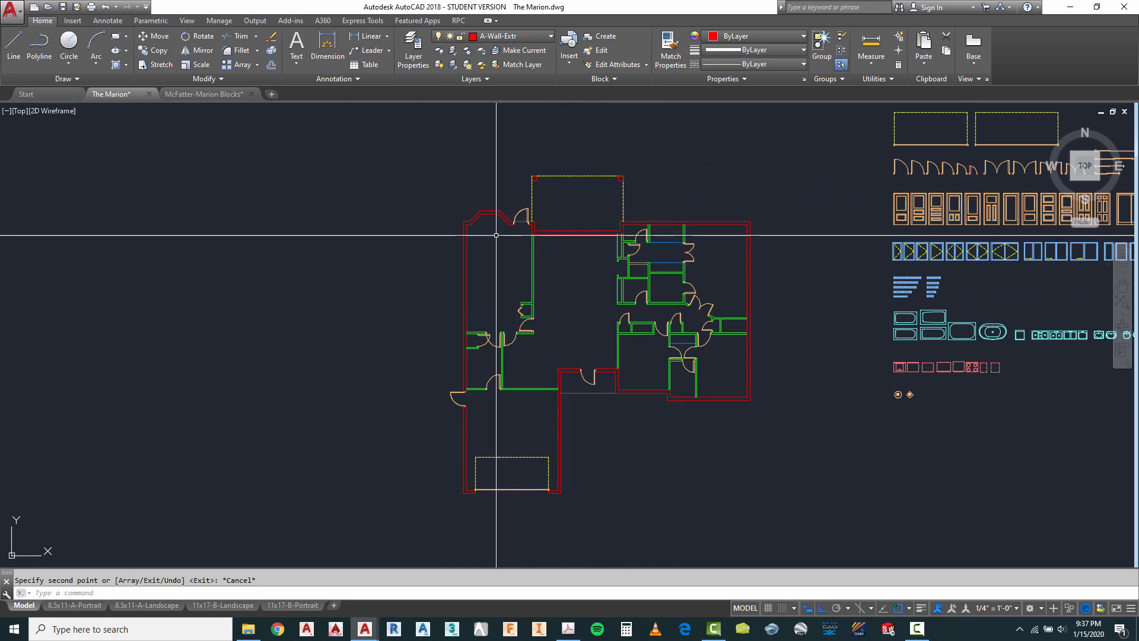
scroll(462, 208, "down", 2)
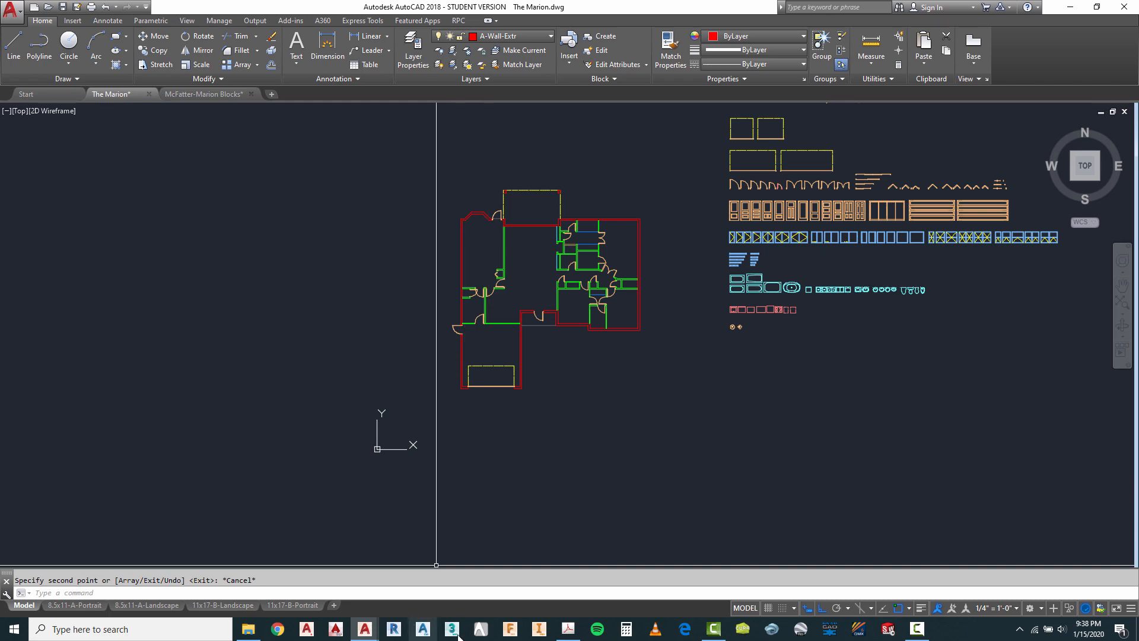
Switch to Adobe Acrobat Pro and review the exterior wall openings and their sizes in Marion Red Lines.pdf.
left_click(567, 629)
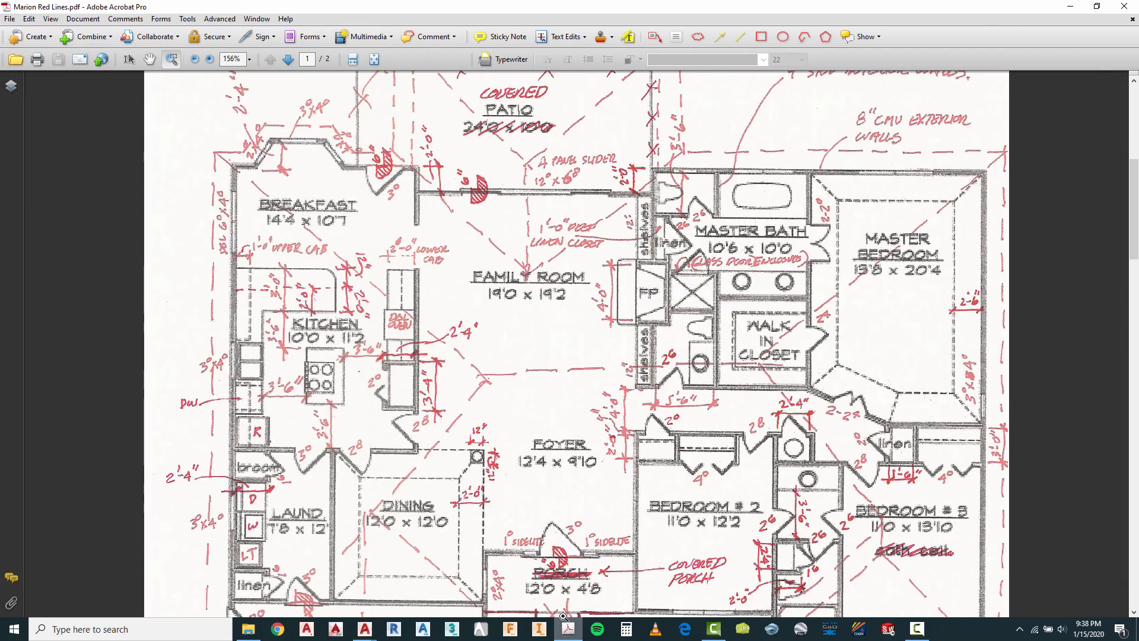
scroll(620, 295, "down", 3)
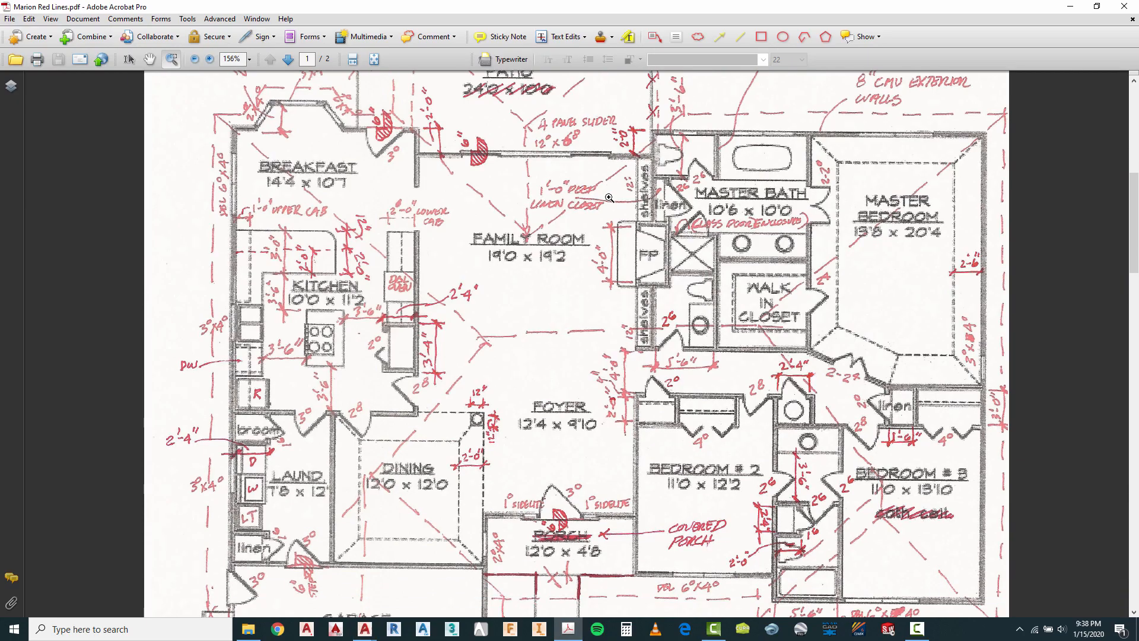
scroll(608, 211, "down", 2)
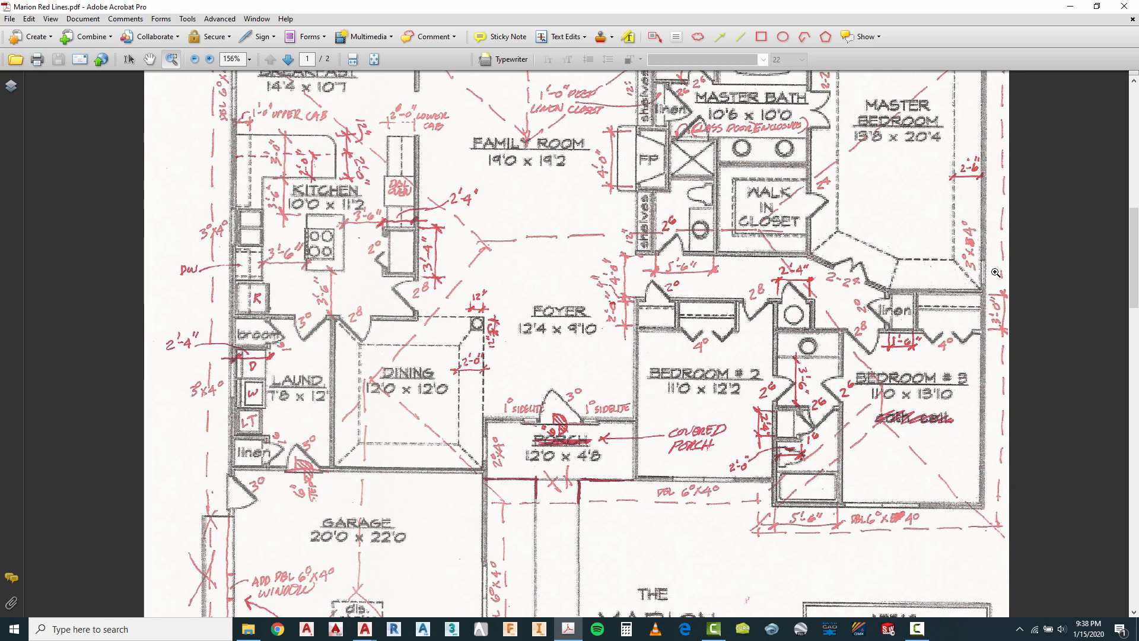
scroll(978, 285, "up", 5)
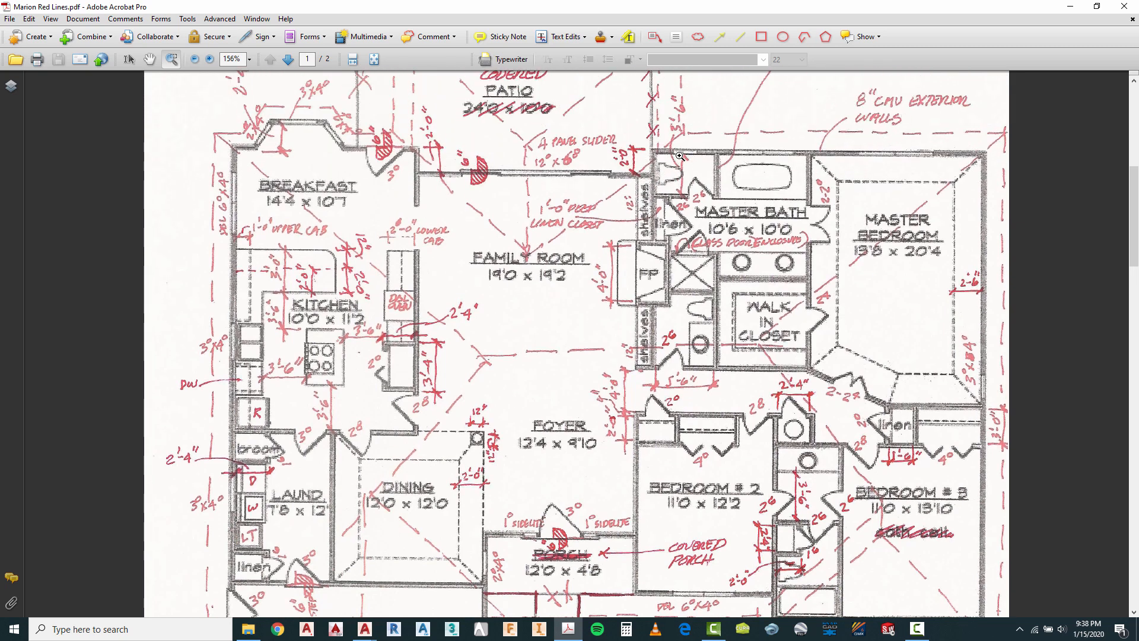
scroll(692, 147, "down", 1)
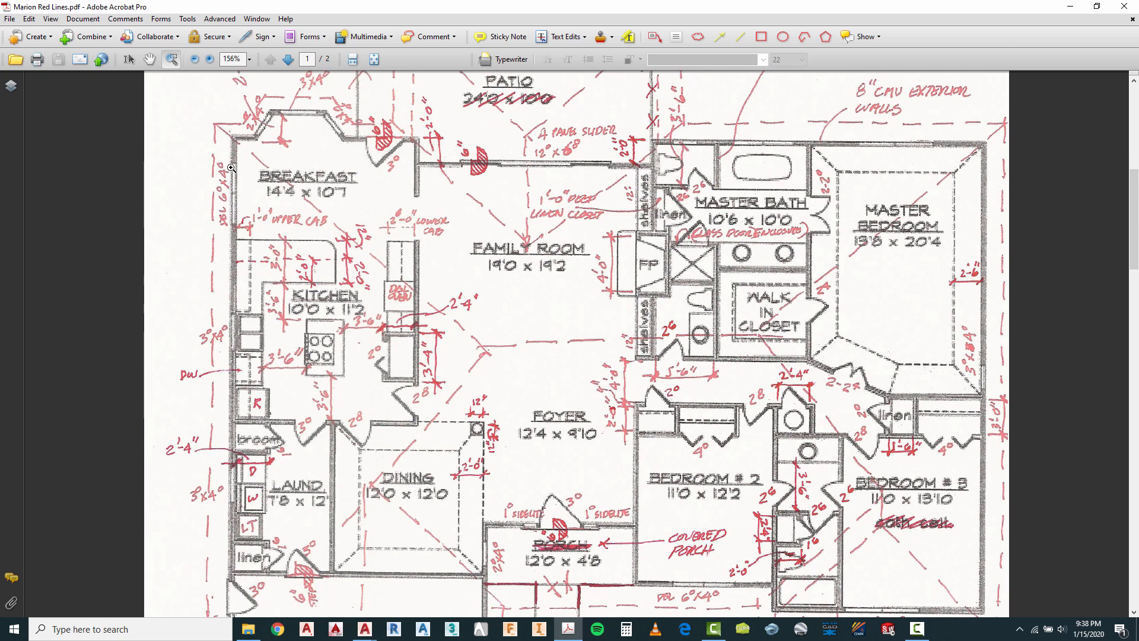
scroll(226, 237, "down", 4)
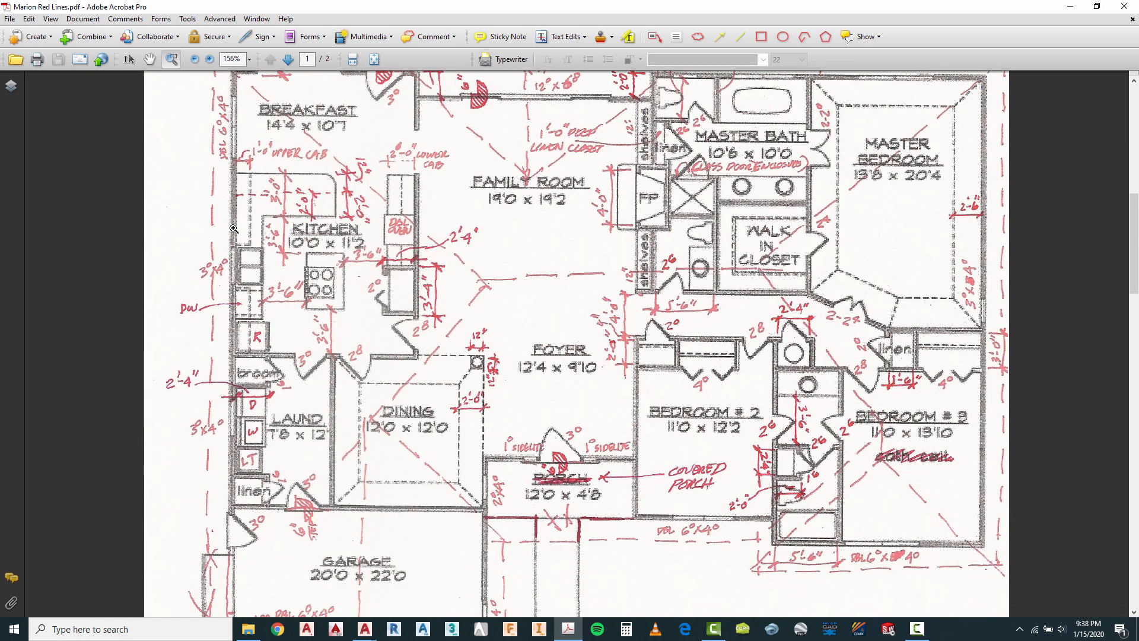
scroll(237, 238, "down", 2)
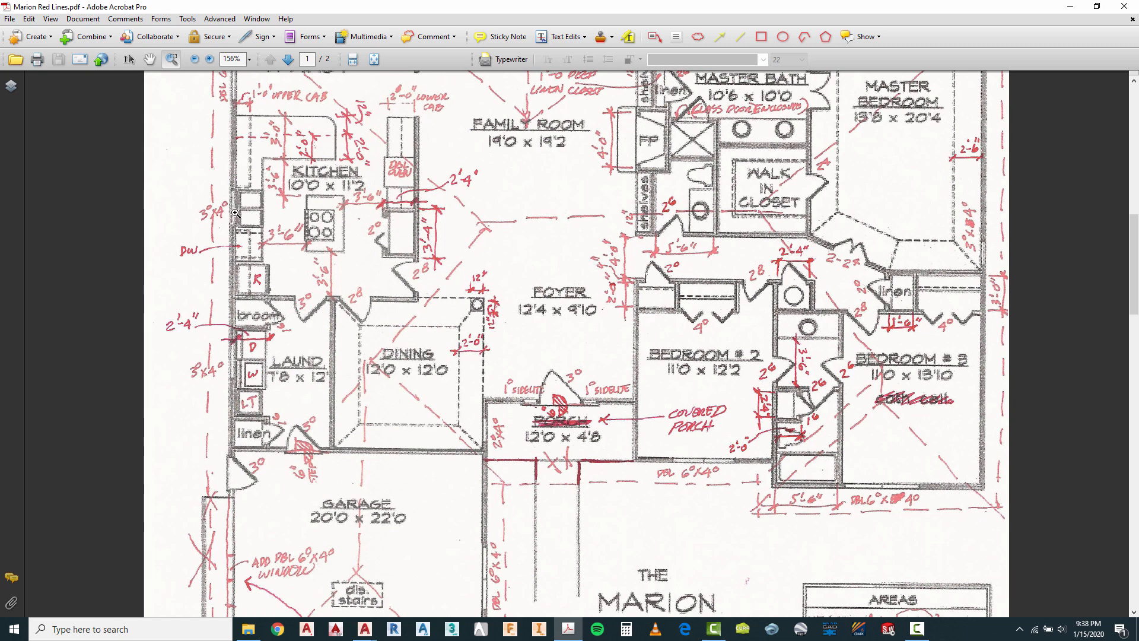
scroll(236, 213, "up", 6)
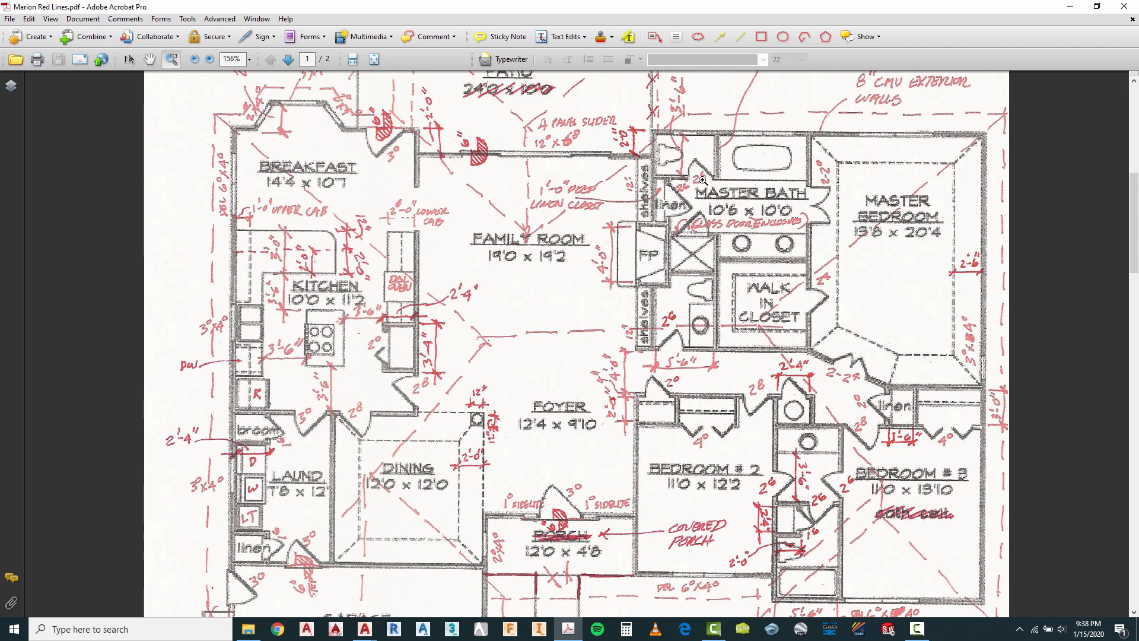
scroll(629, 190, "down", 5)
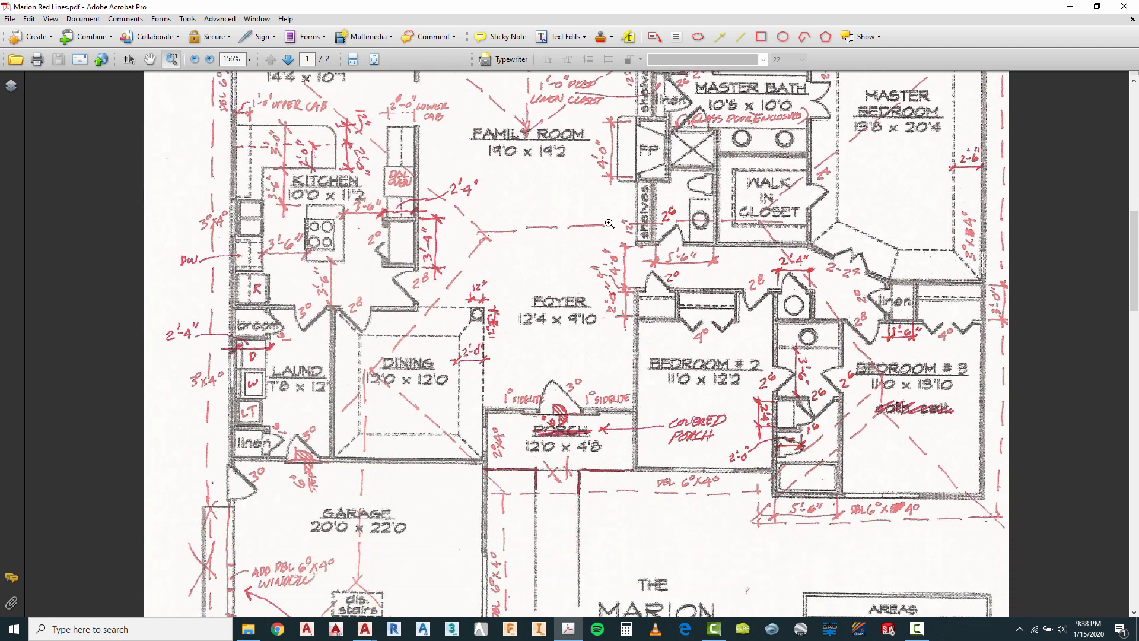
Switch back to The Marion.dwg in AutoCAD and draw a center line across the family room's north wall, midway between the room's side walls.
left_click(365, 632)
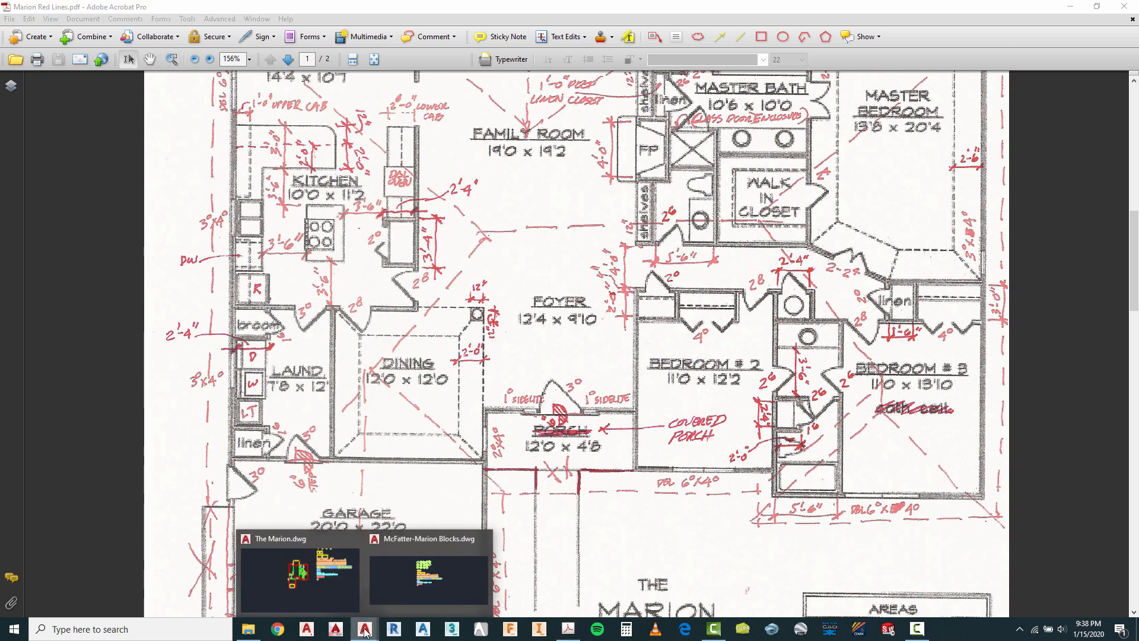
left_click(343, 584)
scroll(505, 221, "up", 5)
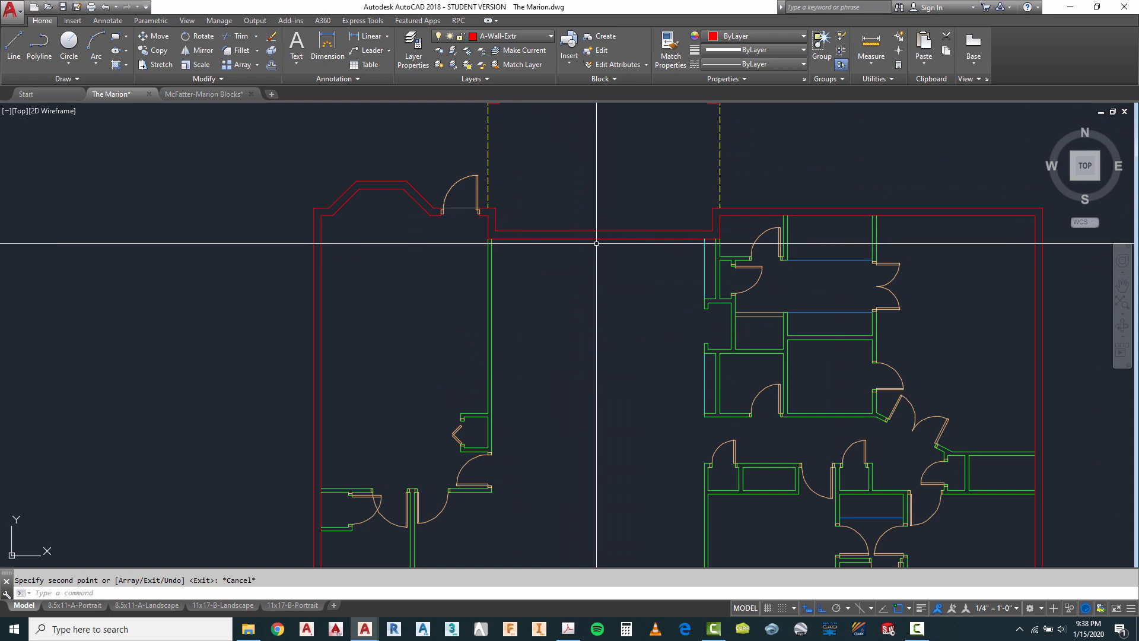
left_click(15, 46)
scroll(603, 240, "up", 2)
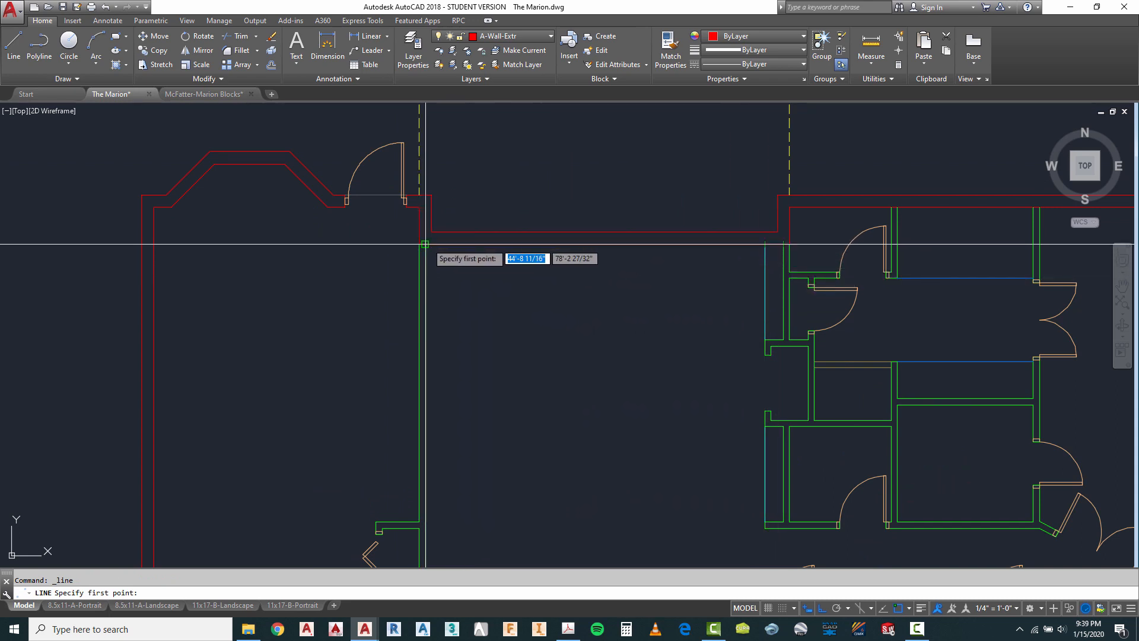
right_click(575, 183, "shift")
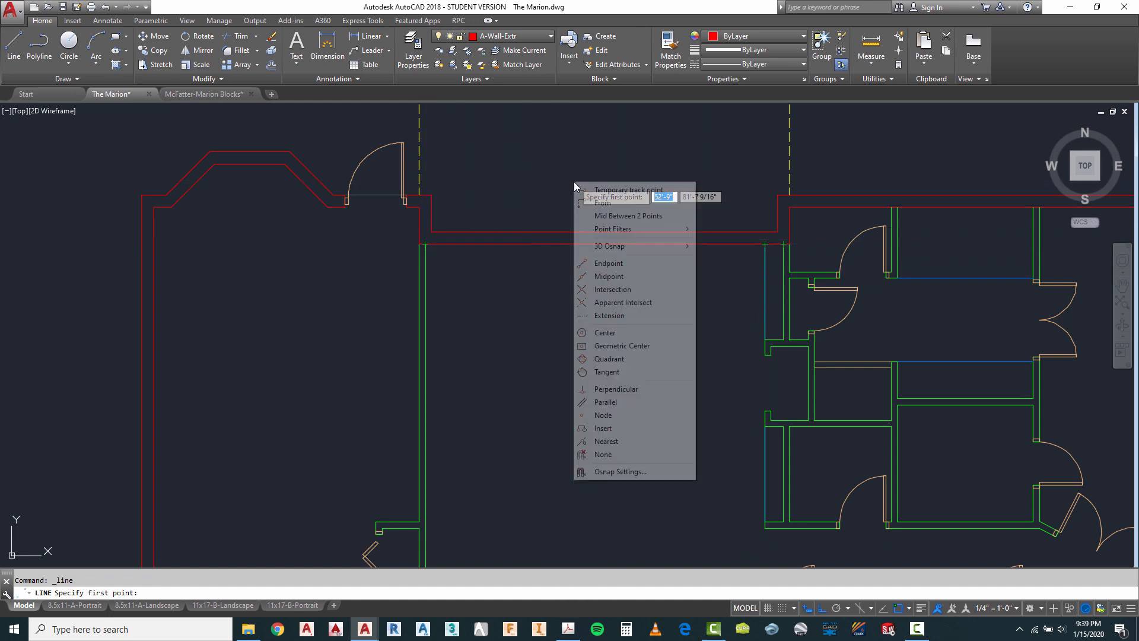
left_click(621, 216)
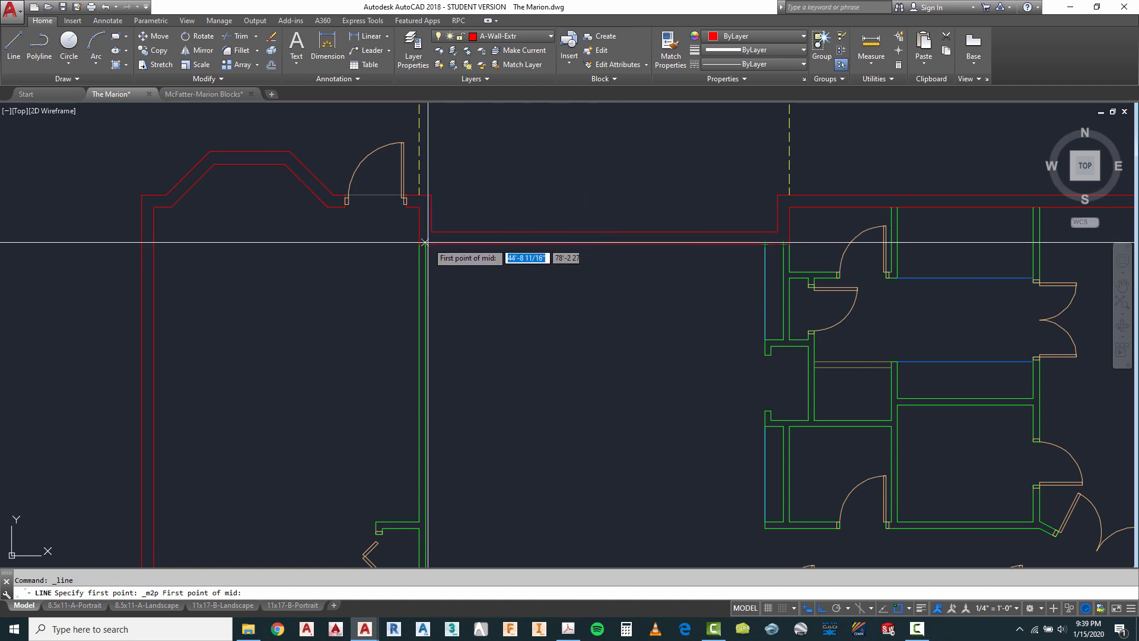
left_click(425, 242)
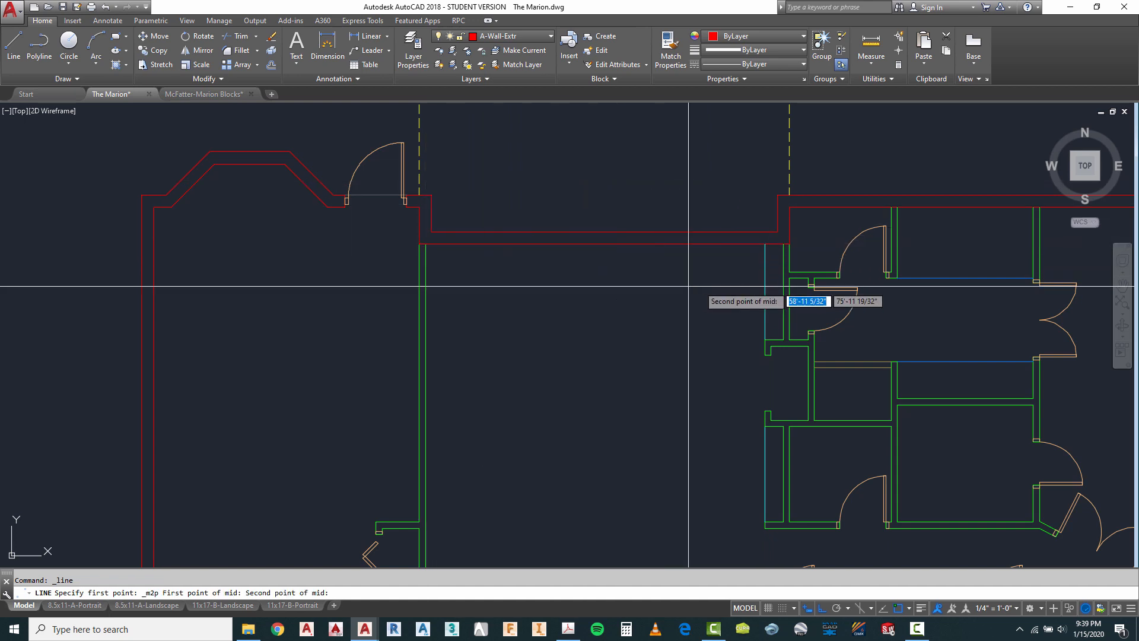
left_click(765, 243)
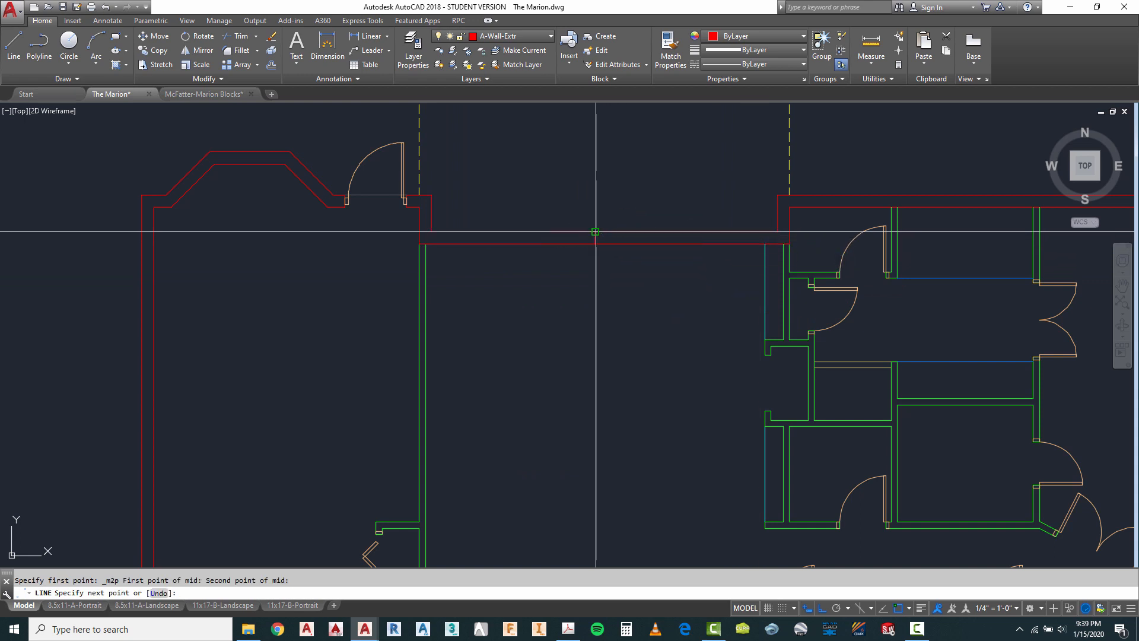
Offset the center line in the family room's north wall 6'2" to both the west and the east.
scroll(628, 274, "up", 4)
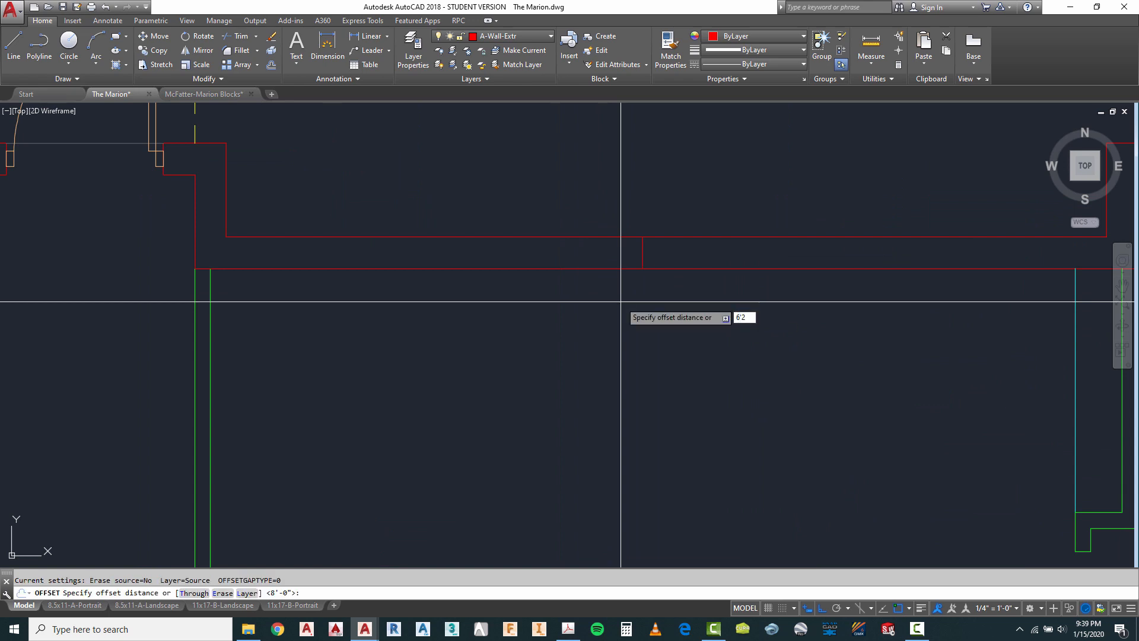
key("Return")
left_click(643, 258)
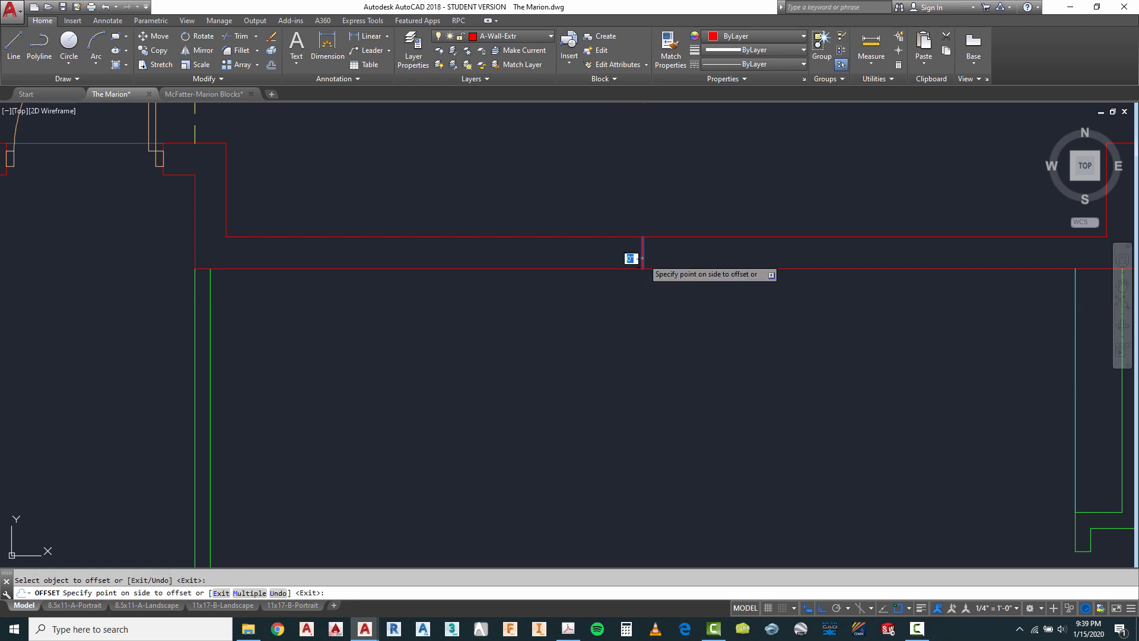
left_click(584, 252)
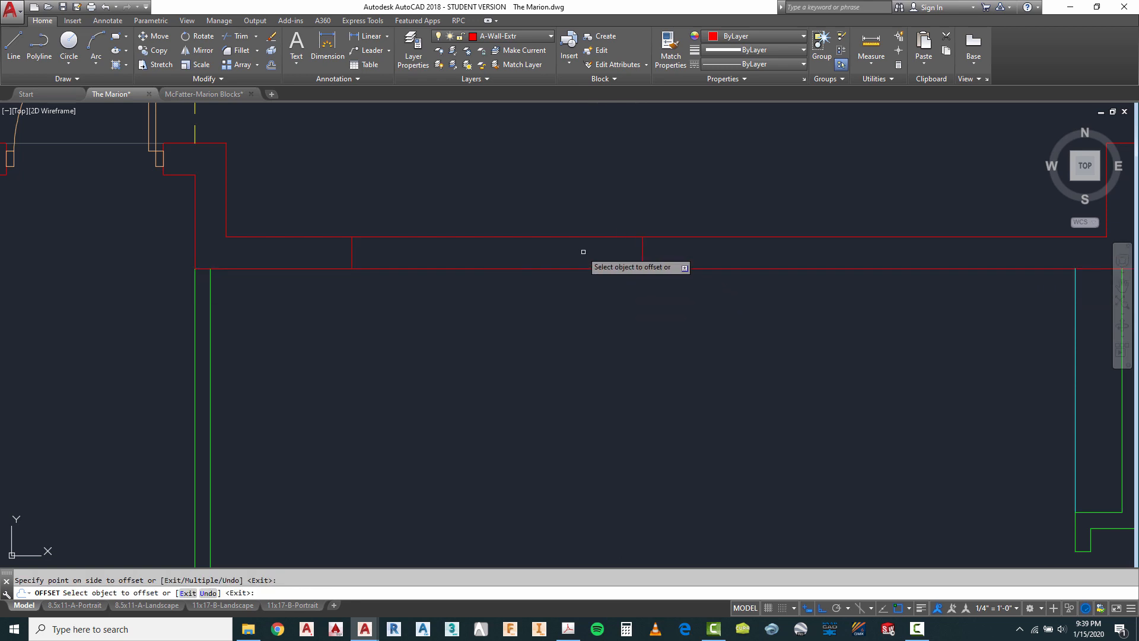
left_click(641, 253)
left_click(675, 254)
key("Escape")
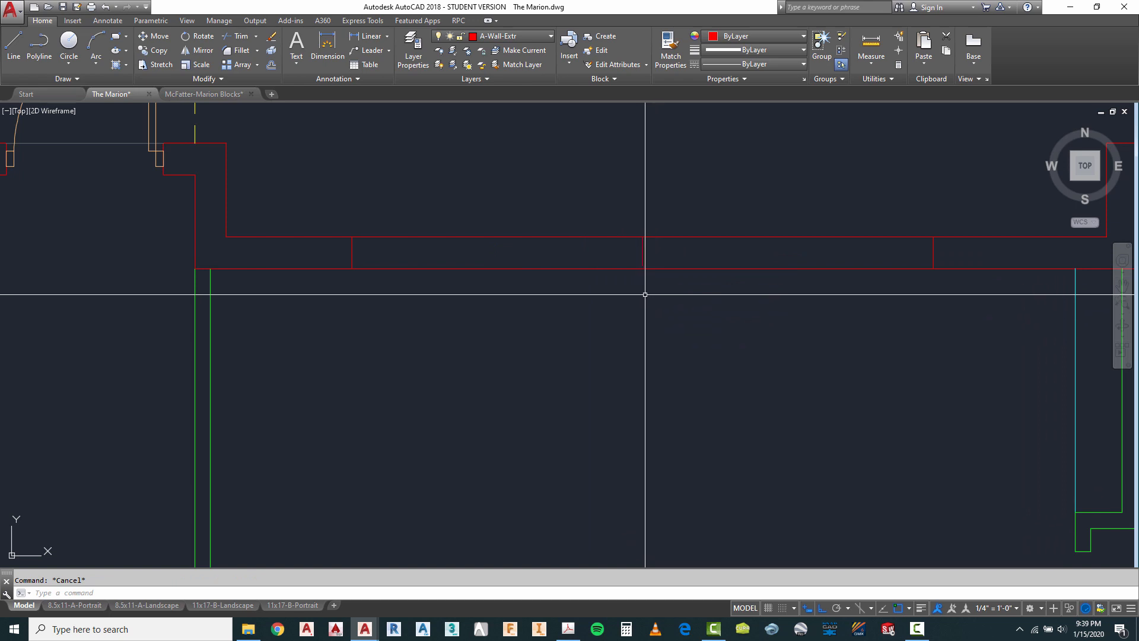
Erase the center line in the family room's north wall.
type("e")
key("Return")
left_click(684, 296)
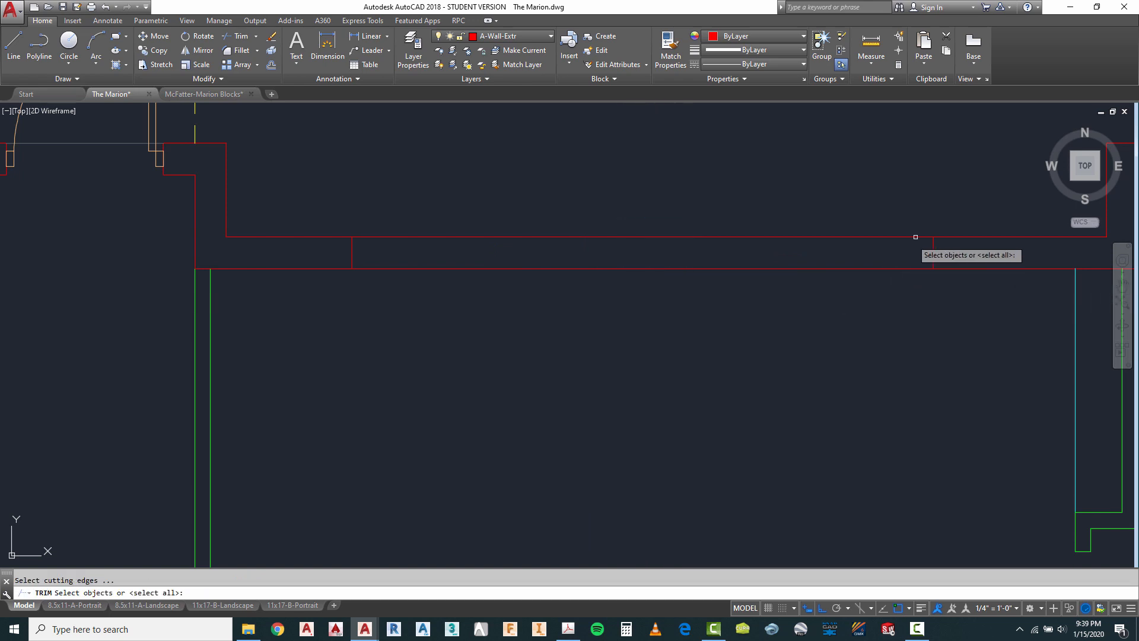
Trim both wall lines between the two offset lines to open the slider opening in the family room's north wall.
left_click(311, 264)
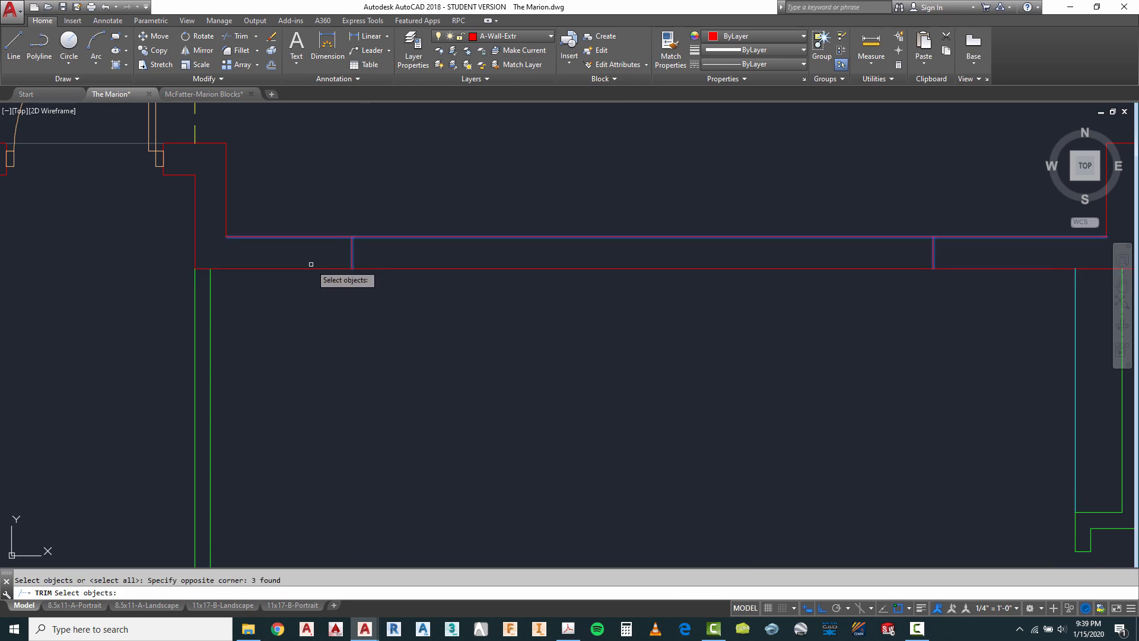
left_click(336, 242)
key("Return")
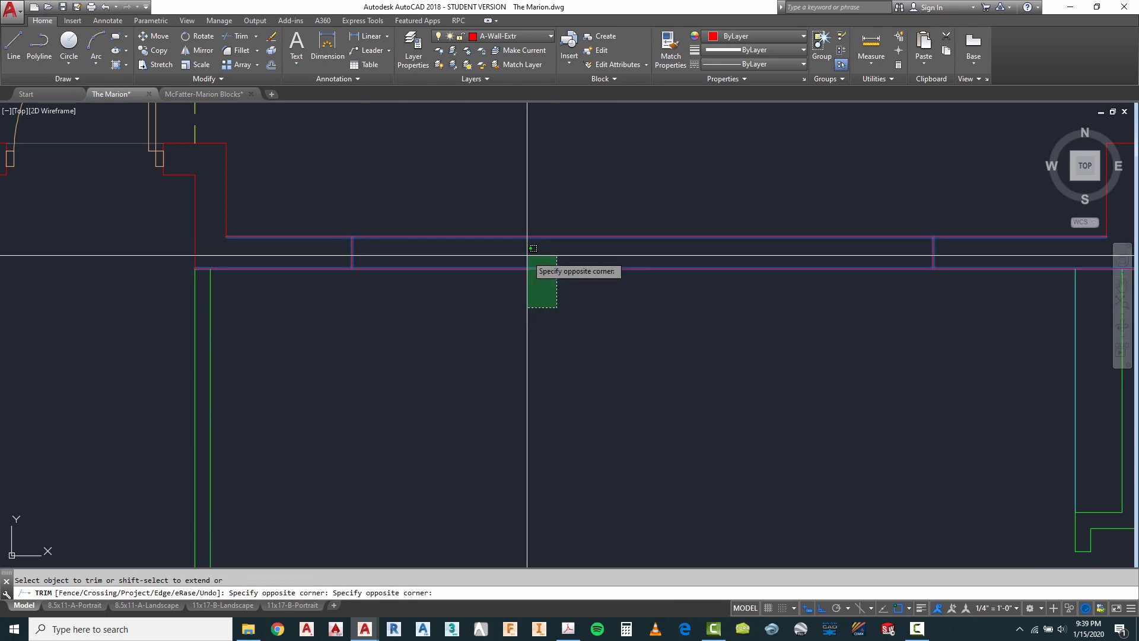
scroll(522, 249, "down", 5)
scroll(487, 216, "down", 4)
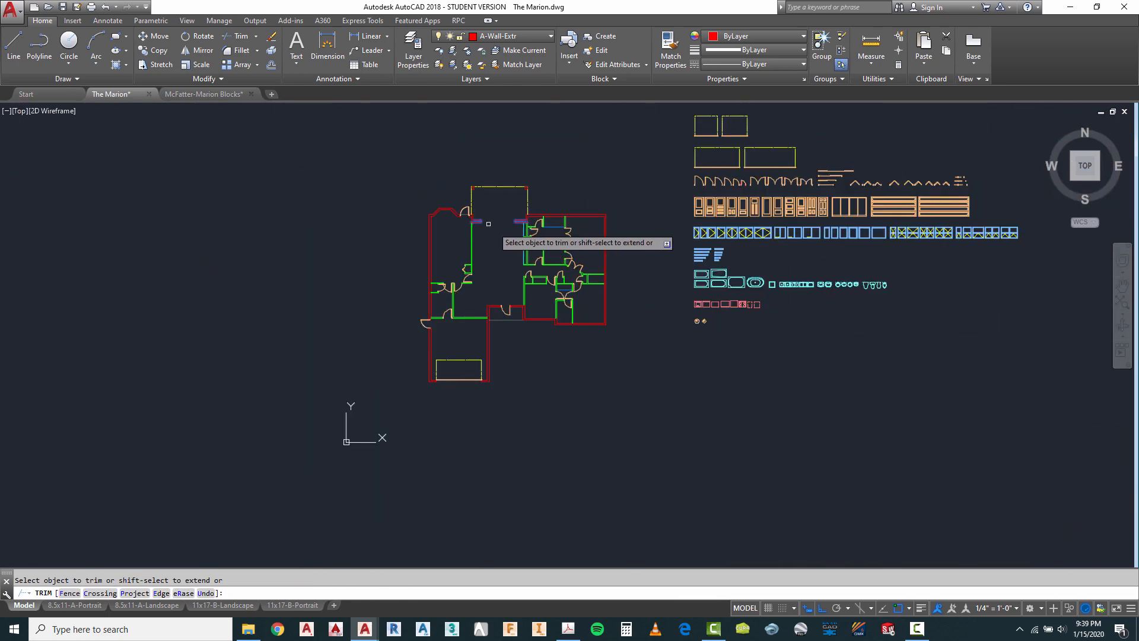
key("Escape")
Copy the 4-panel sliding door plan block from the block library into the opening in the family room's north wall.
scroll(852, 172, "up", 10)
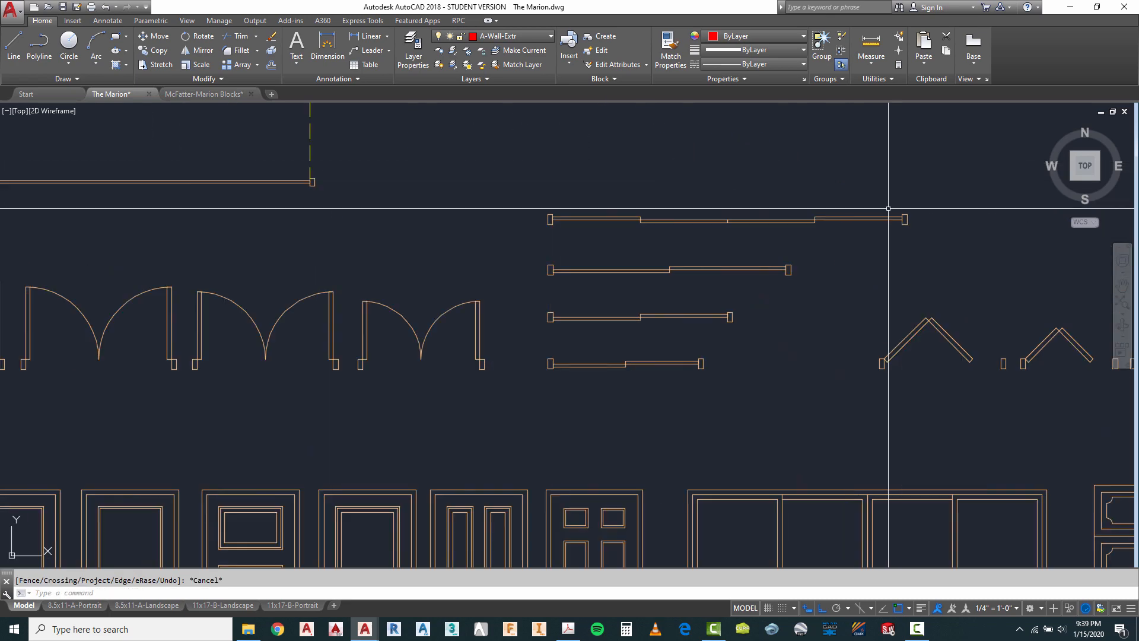
type("M")
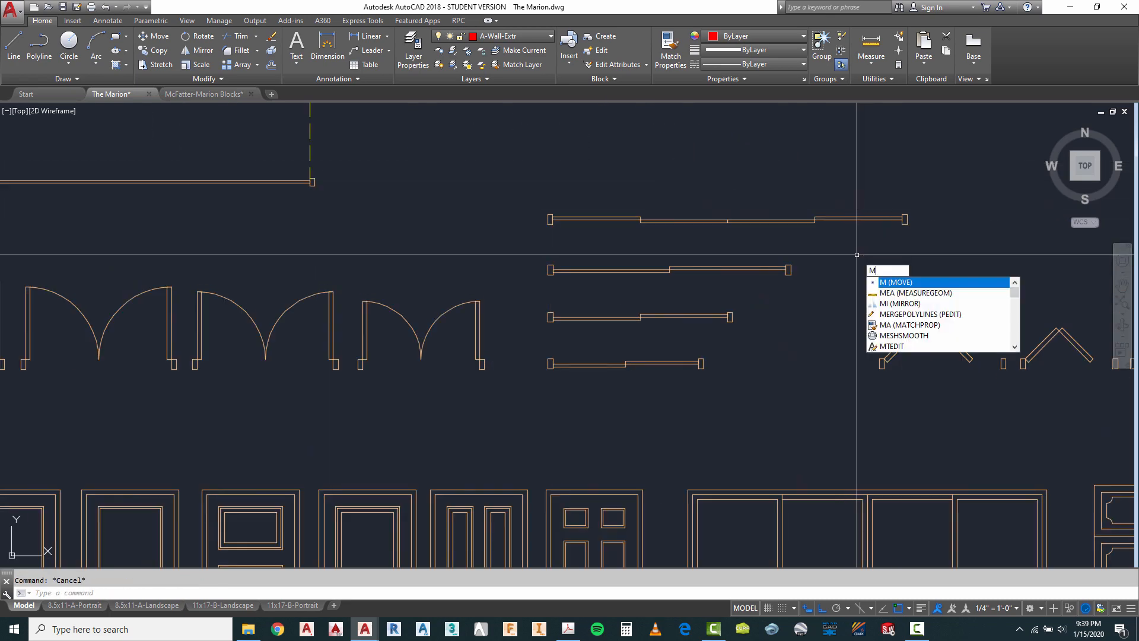
key("Escape")
type("co")
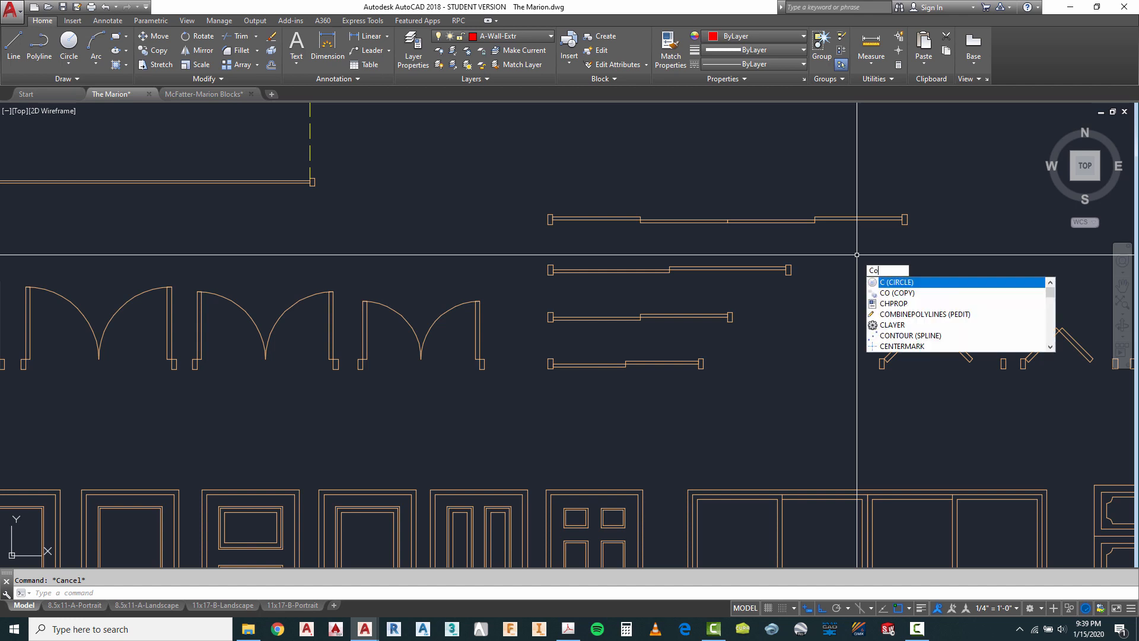
left_click(513, 188)
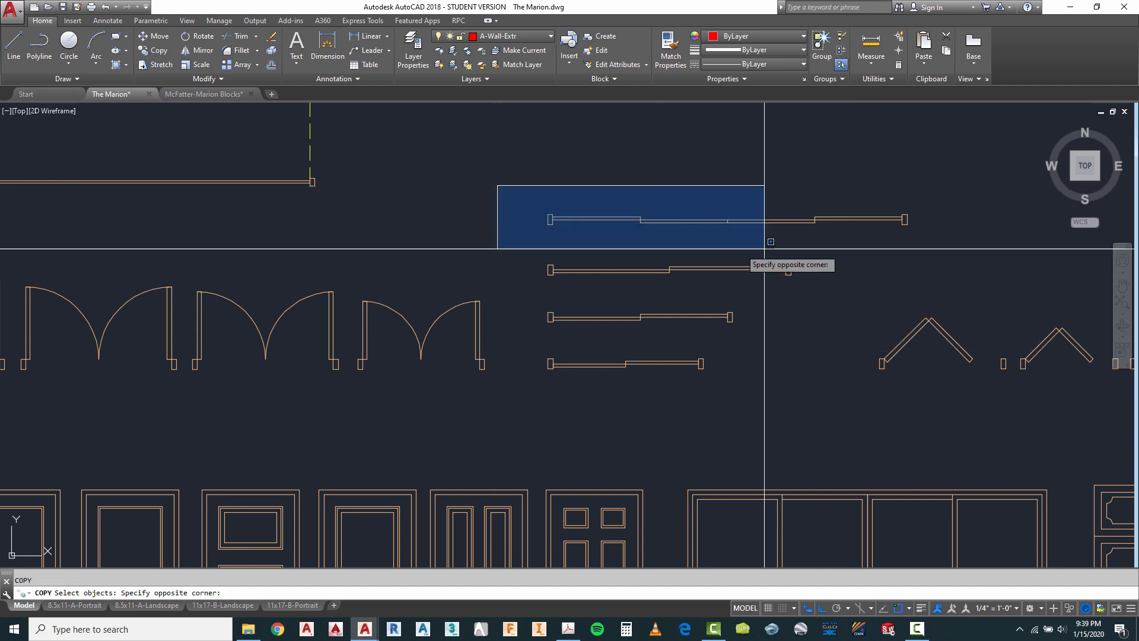
left_click(953, 252)
scroll(587, 229, "up", 4)
key("Return")
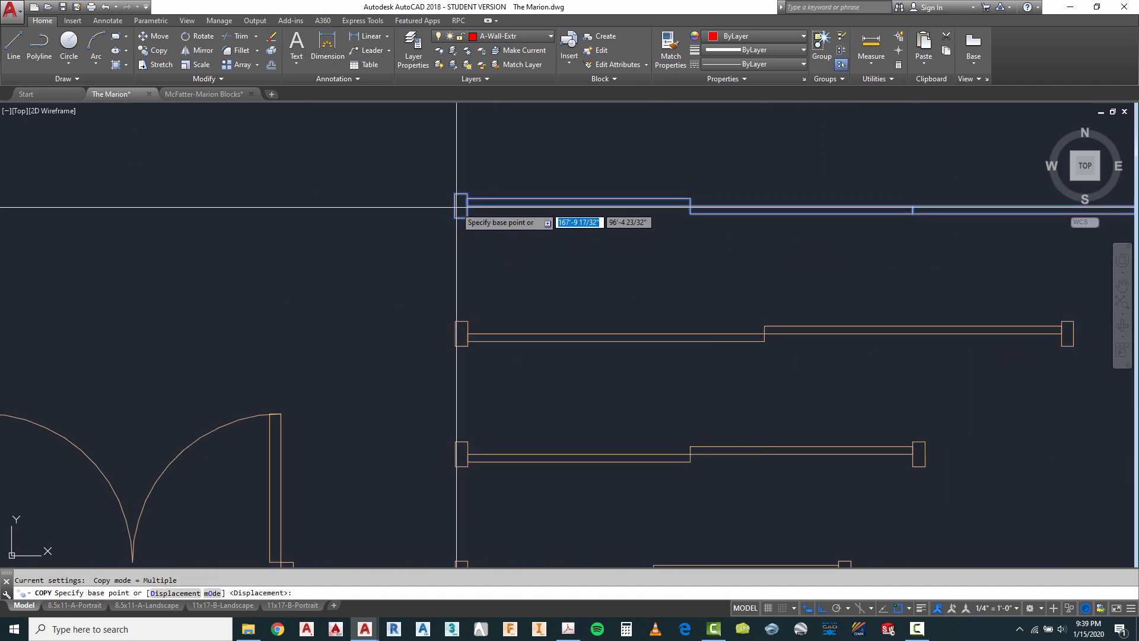
left_click(462, 225)
scroll(753, 236, "down", 5)
scroll(763, 230, "down", 3)
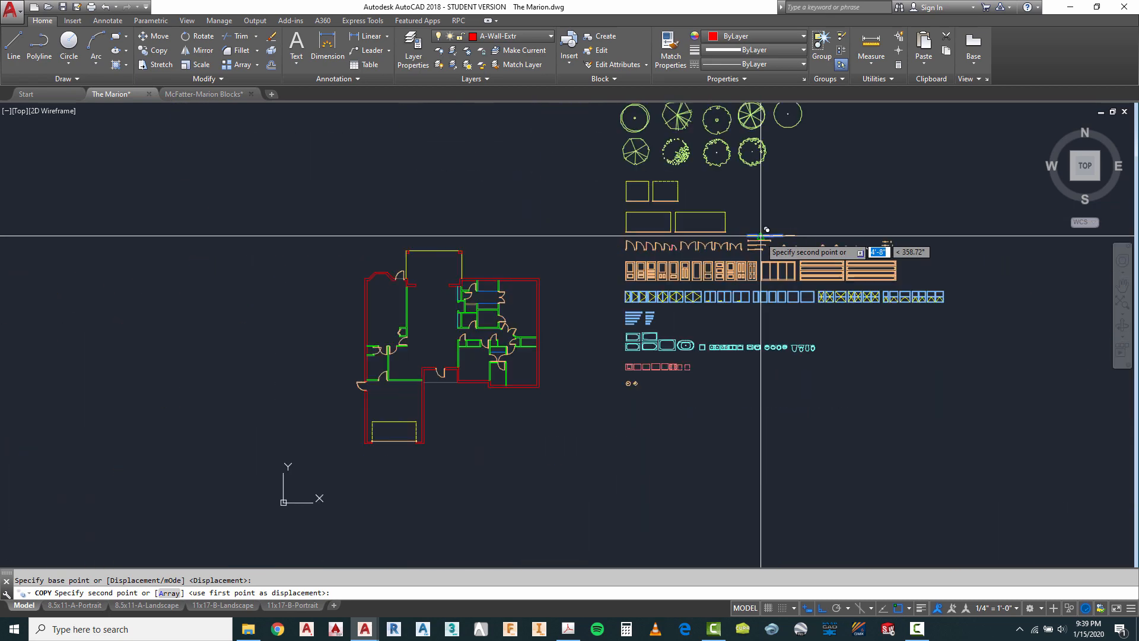
scroll(534, 285, "up", 5)
scroll(524, 268, "up", 4)
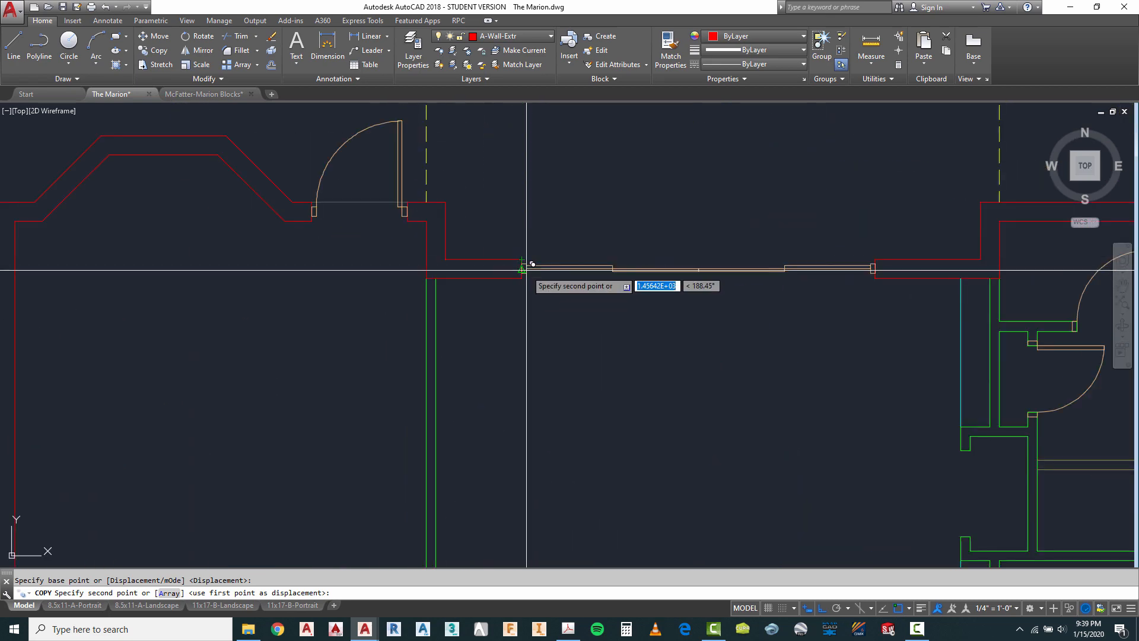
left_click(522, 269)
key("Escape")
Measure the overall length of the longest double window plan block in the block library.
scroll(605, 205, "down", 6)
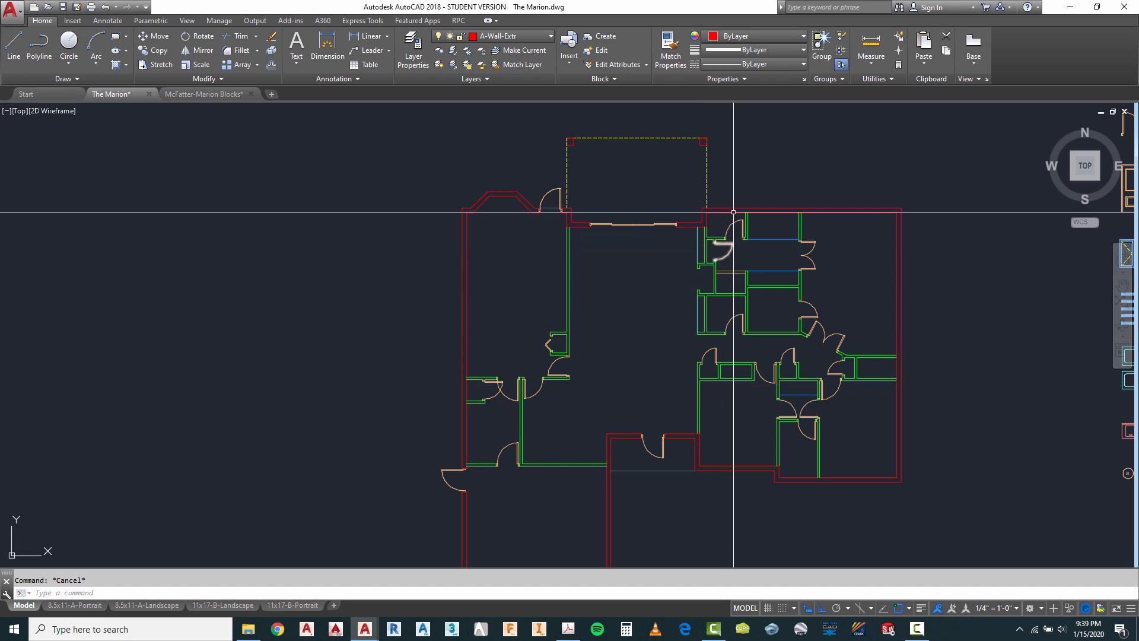
scroll(731, 216, "up", 3)
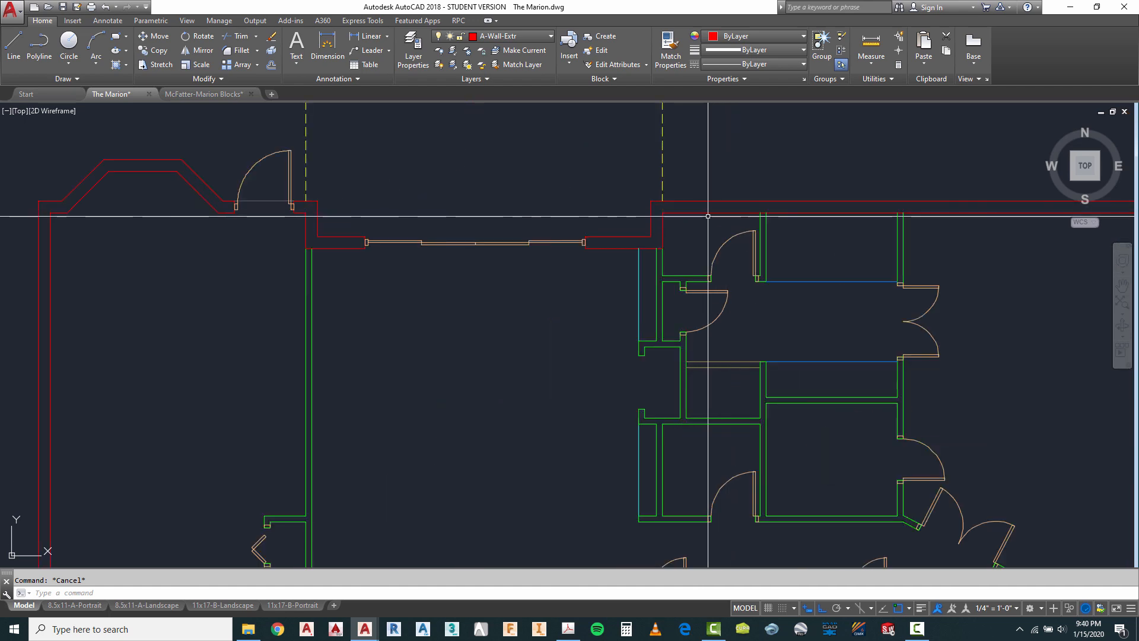
scroll(838, 210, "down", 3)
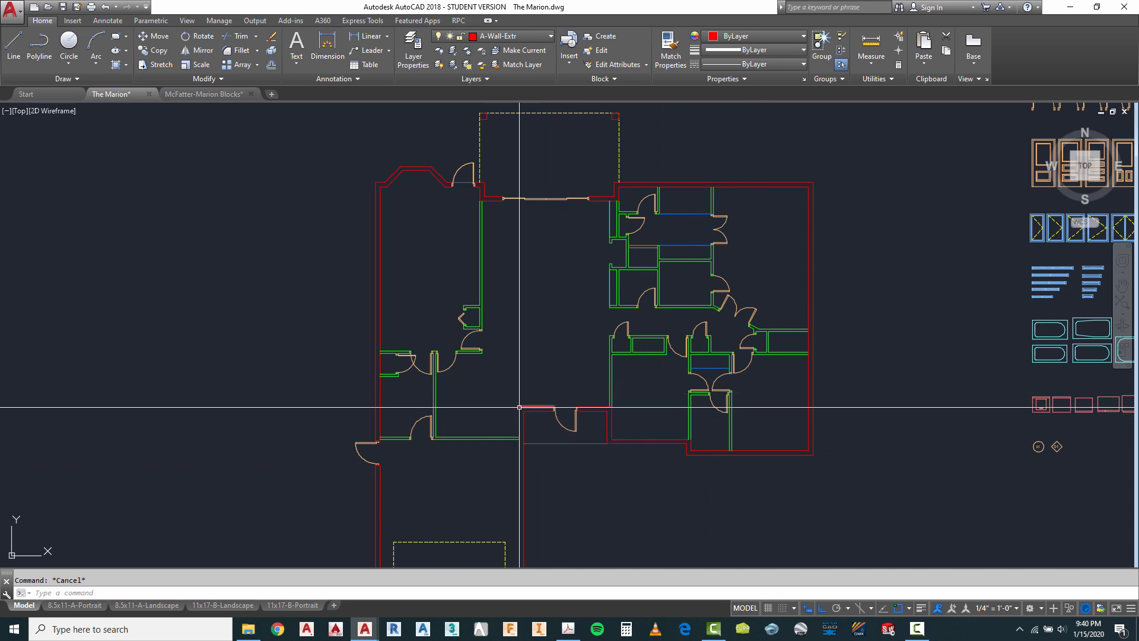
scroll(472, 332, "down", 2)
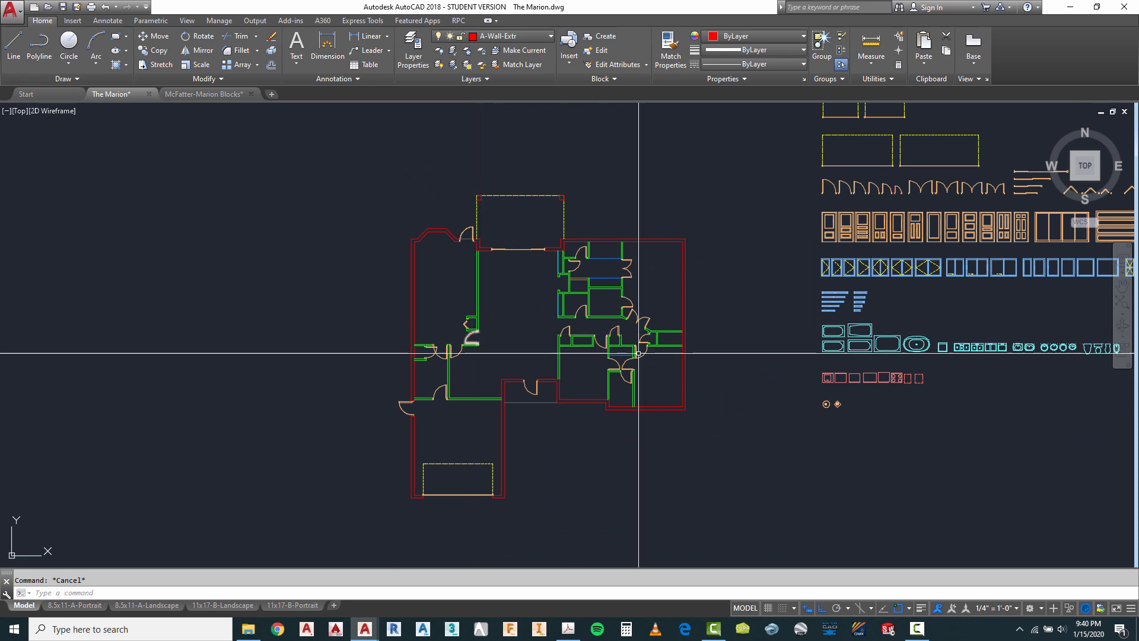
scroll(685, 297, "up", 5)
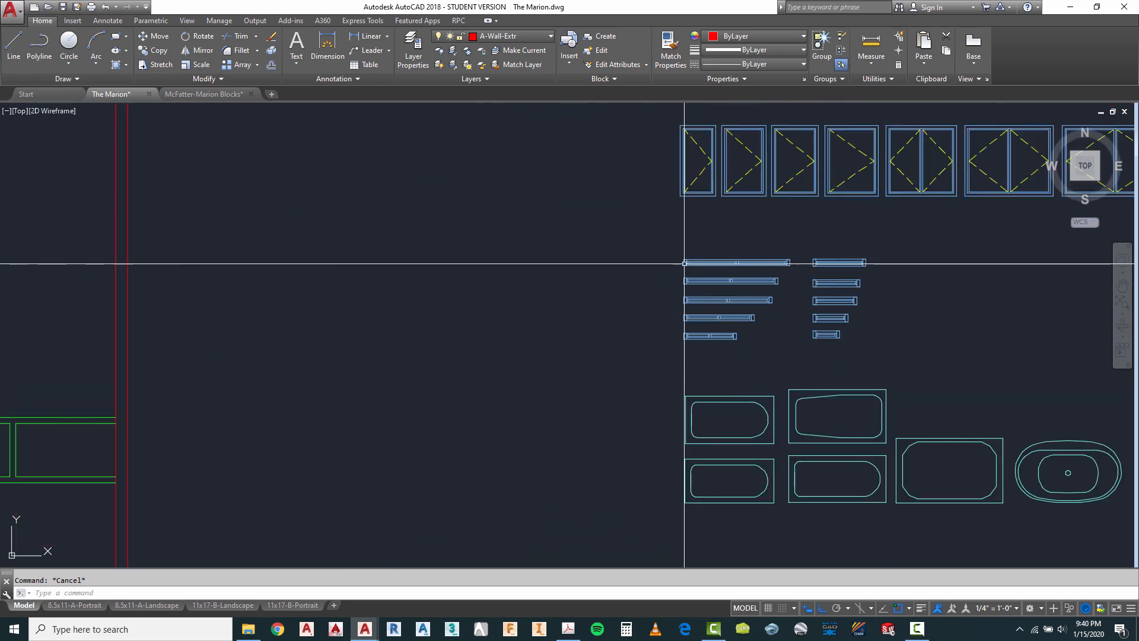
scroll(685, 263, "up", 2)
left_click(871, 47)
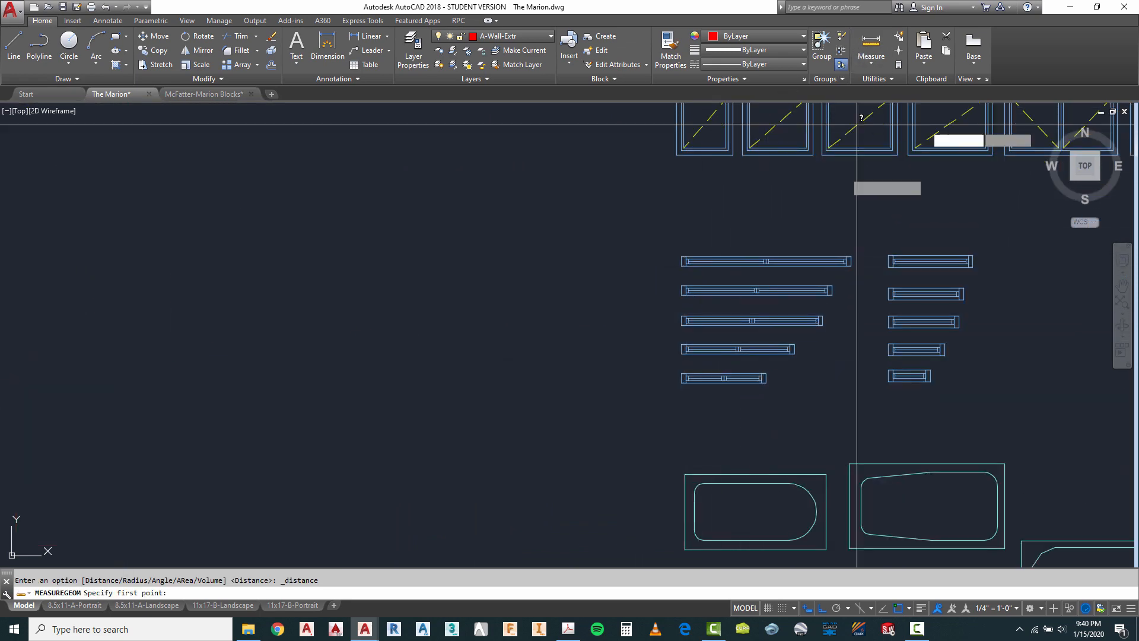
left_click(682, 265)
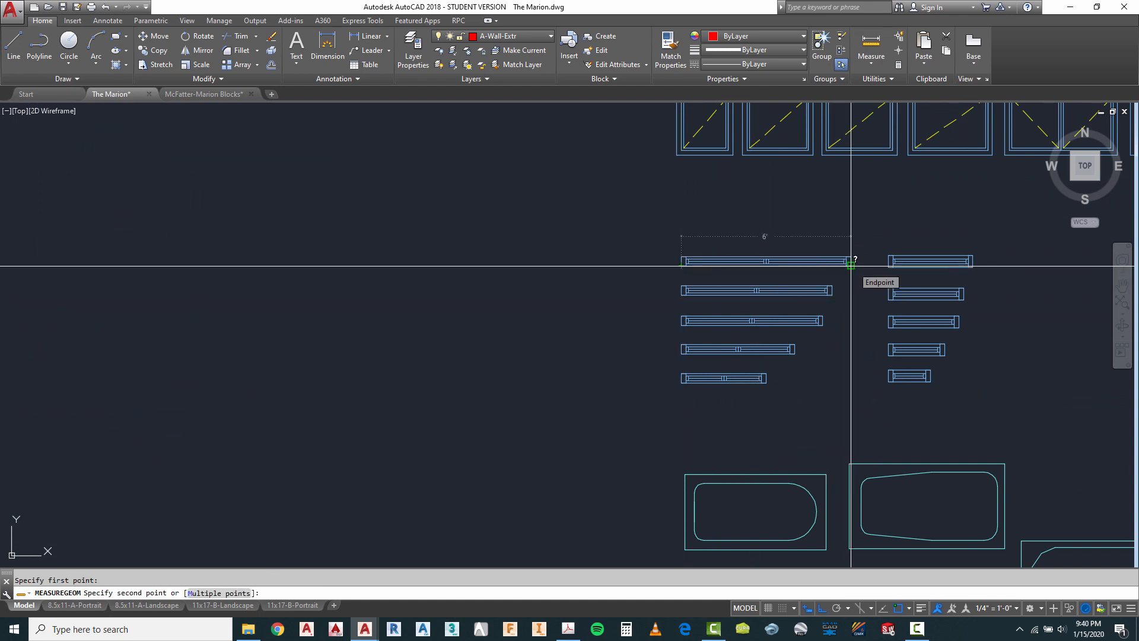
key("Escape")
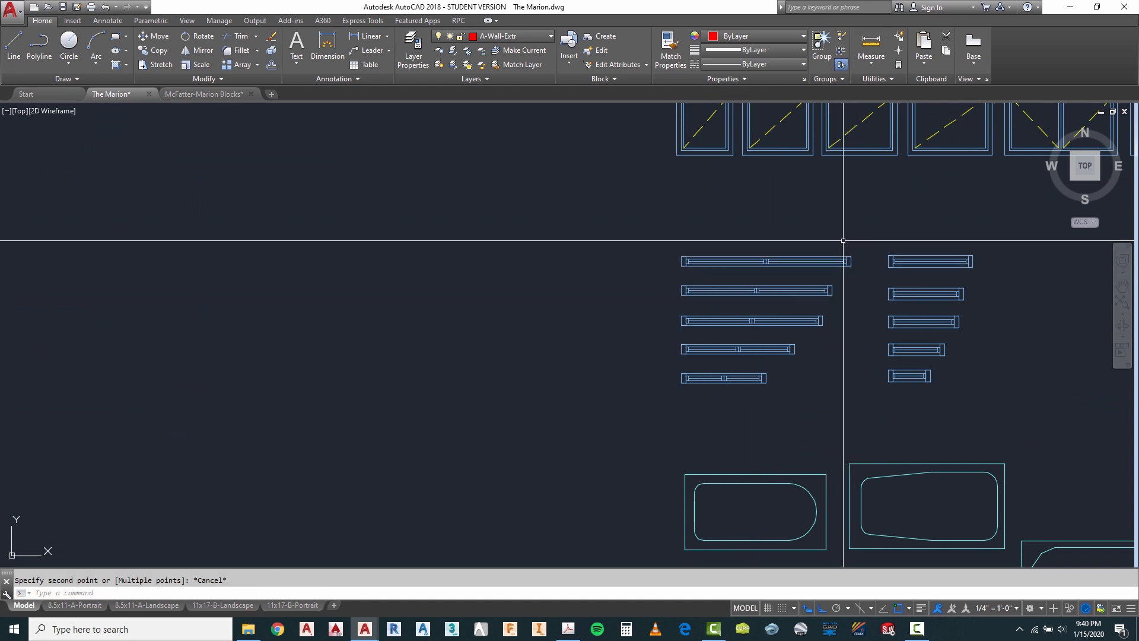
Draw a center line across the north exterior wall, midway between the interior side walls of the room west of the double doors.
scroll(775, 269, "down", 5)
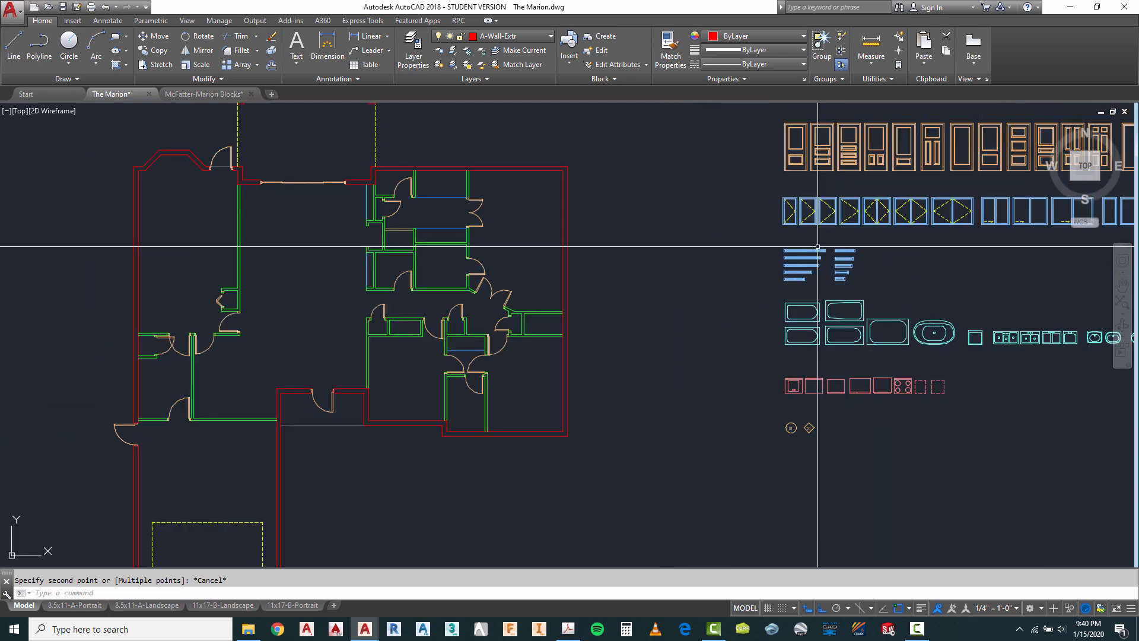
scroll(386, 130, "up", 5)
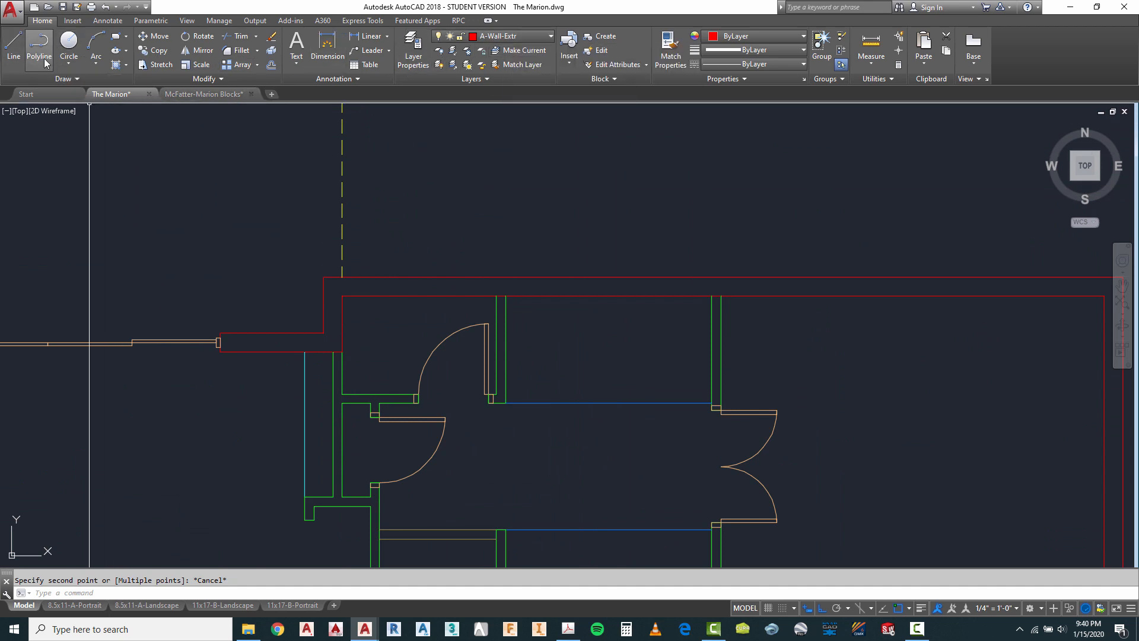
left_click(15, 45)
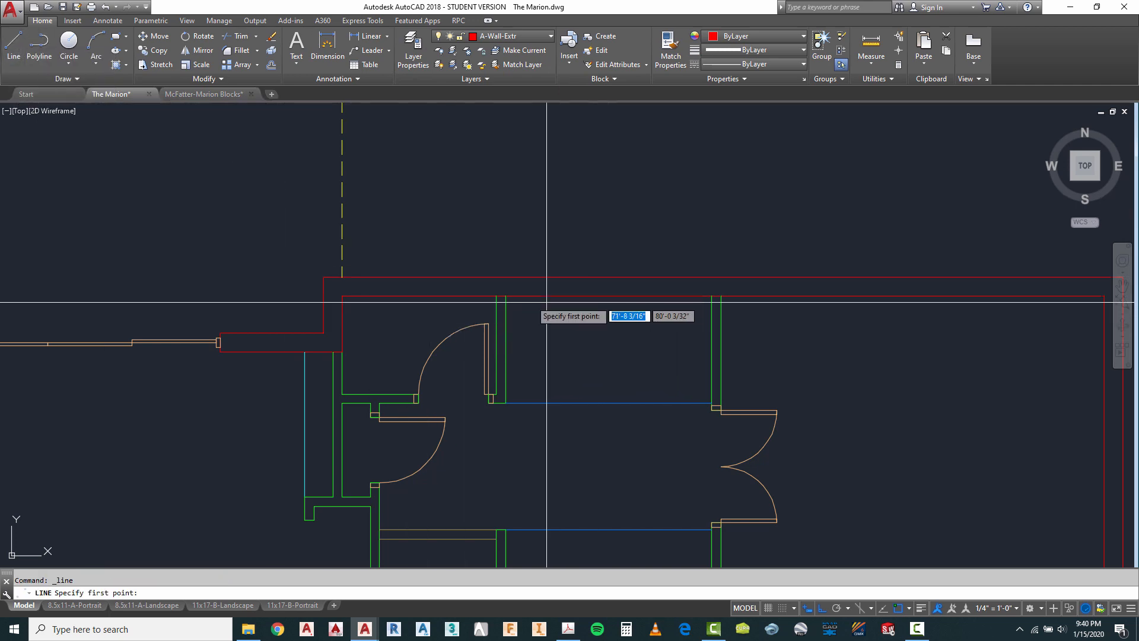
right_click(601, 341, "shift")
left_click(626, 75)
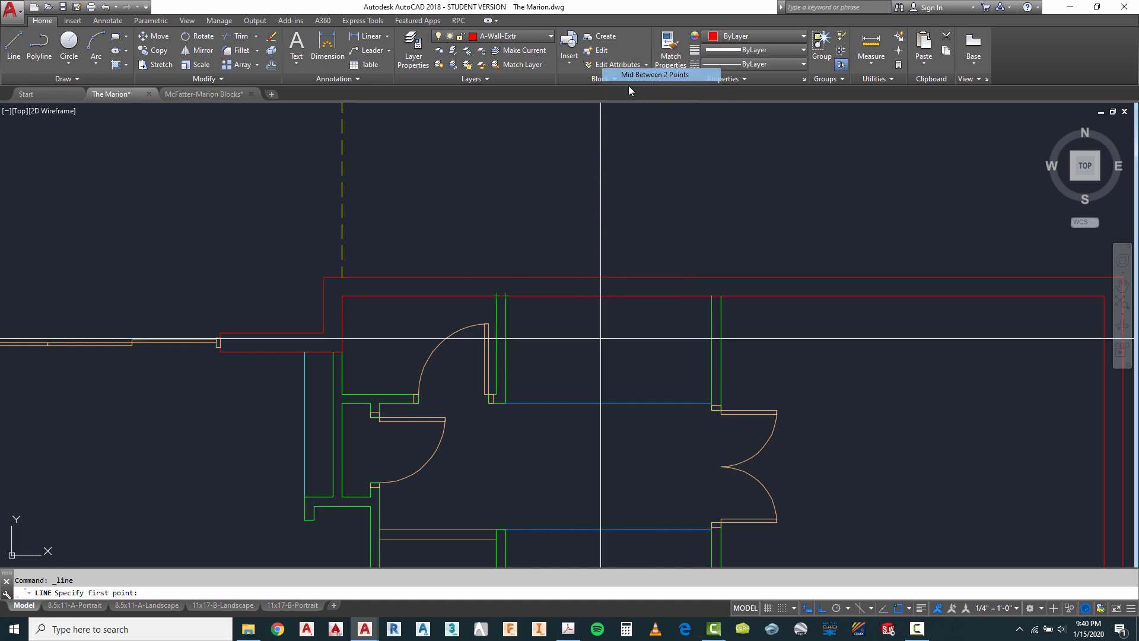
left_click(505, 295)
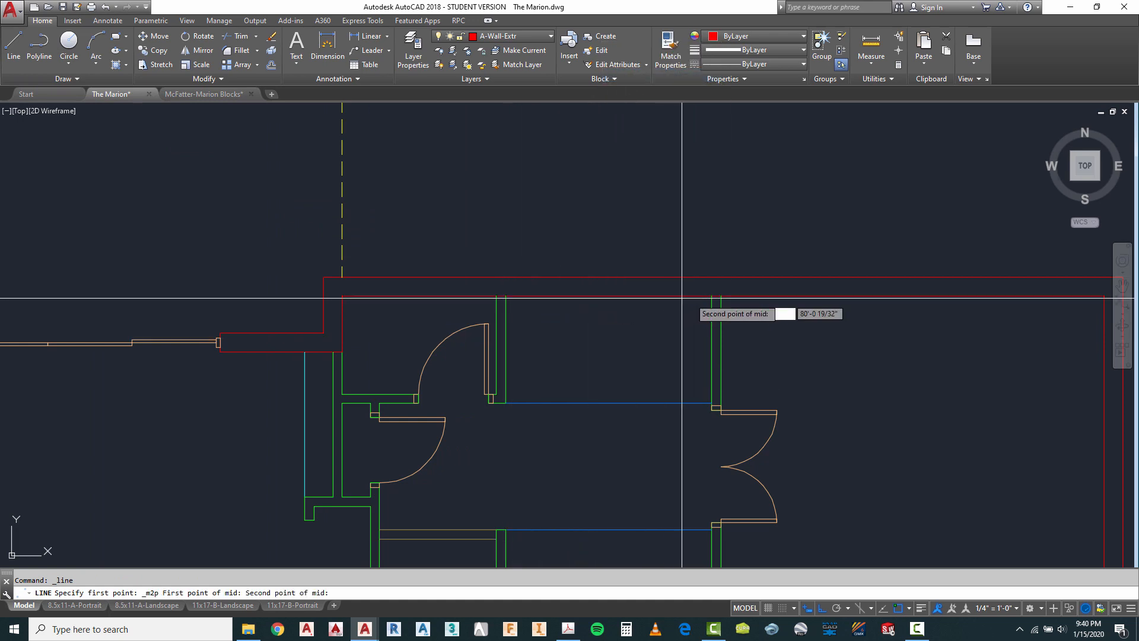
left_click(712, 295)
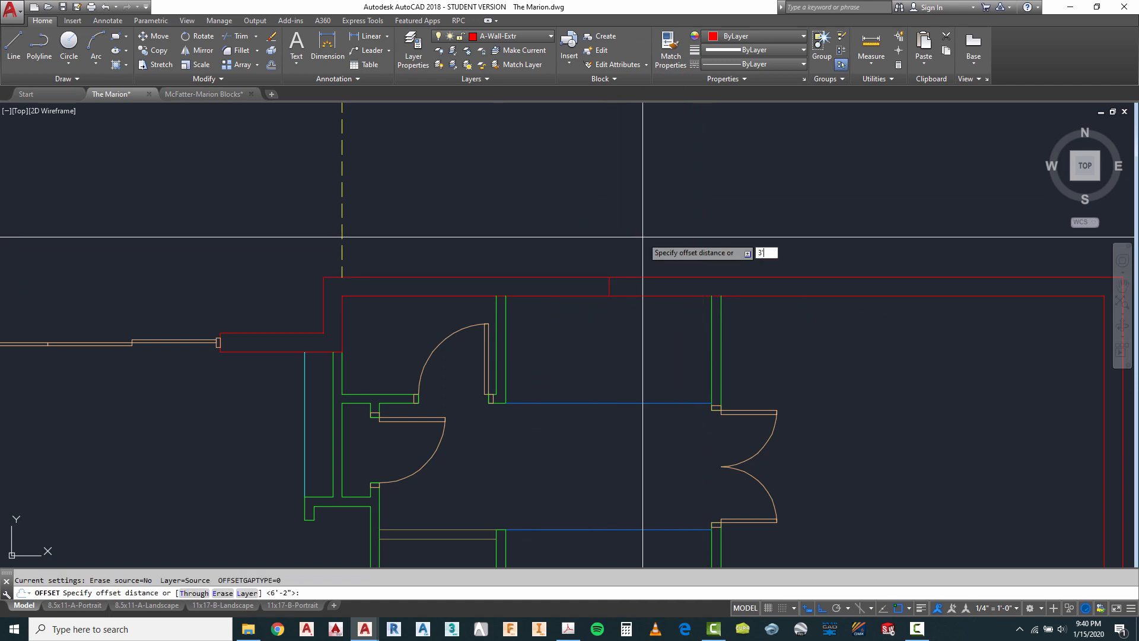
Offset the new center line in the north exterior wall 3' to both the west and the east.
key("Return")
left_click(608, 287)
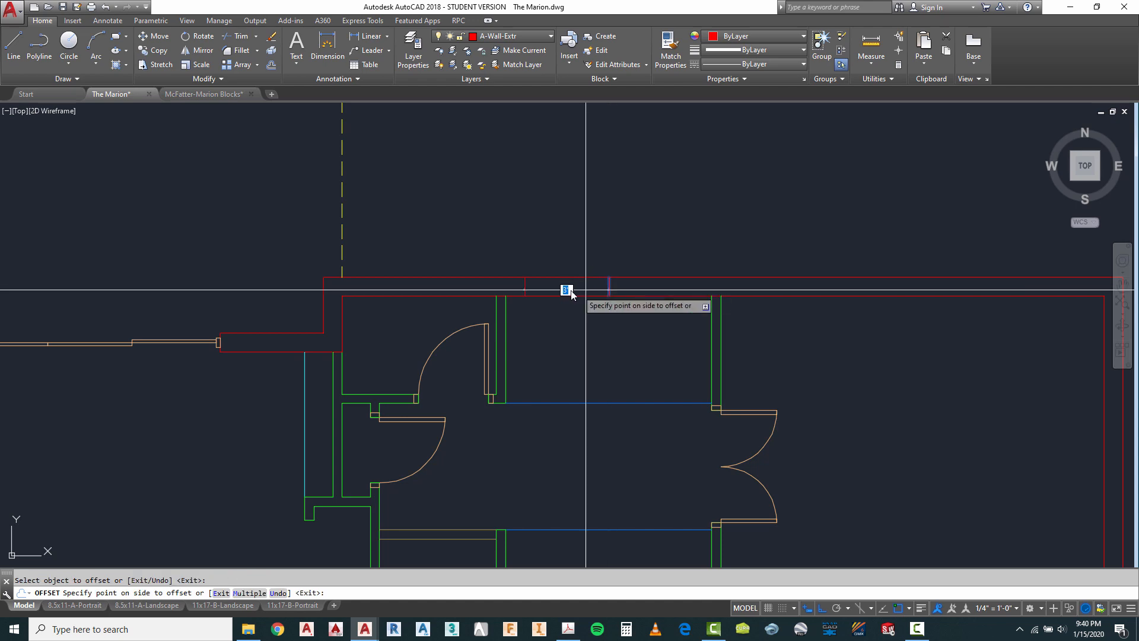
left_click(570, 292)
key("Escape")
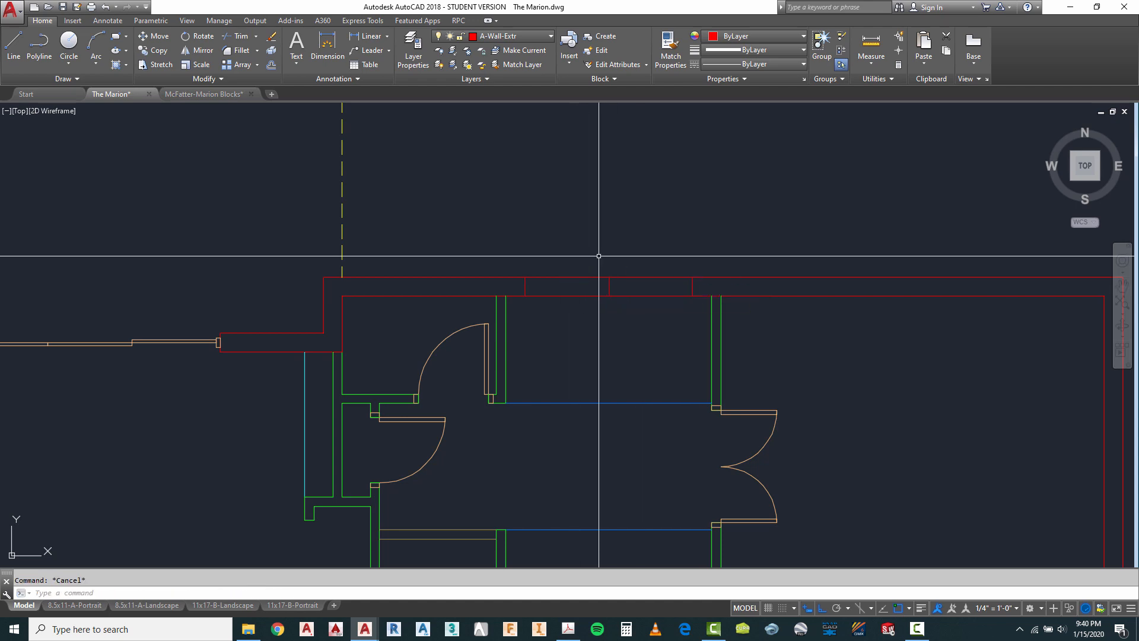
Erase the center line between the two window jamb lines in the north exterior wall.
left_click(599, 256)
left_click(622, 320)
key("Delete")
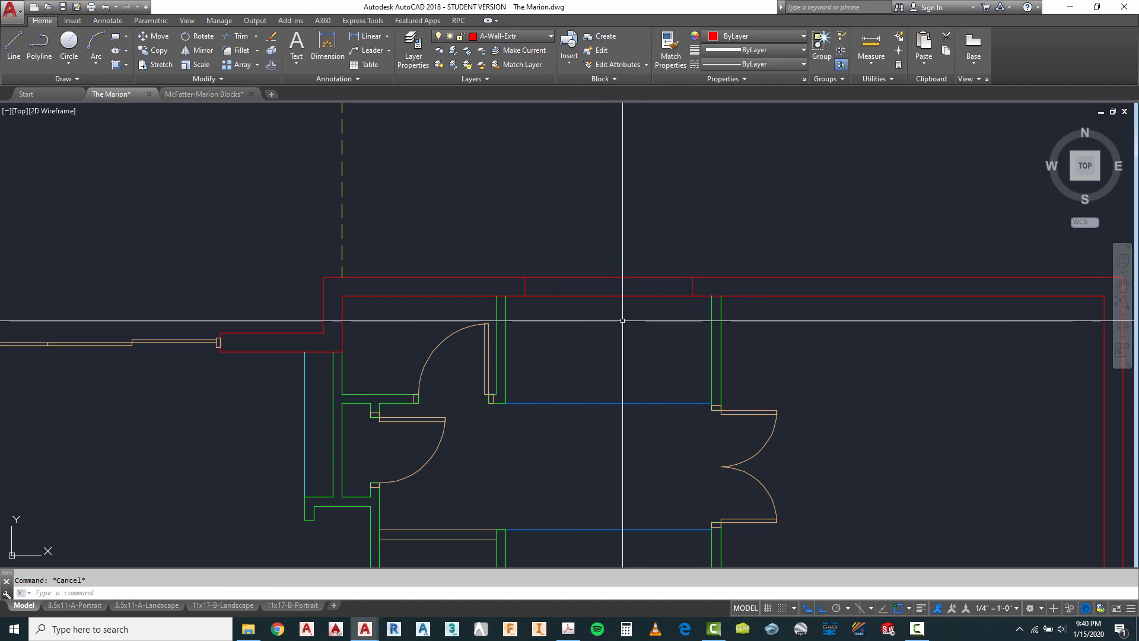
Trim both north exterior wall lines between the two jamb lines to cut the window opening.
type("tr")
key("Return")
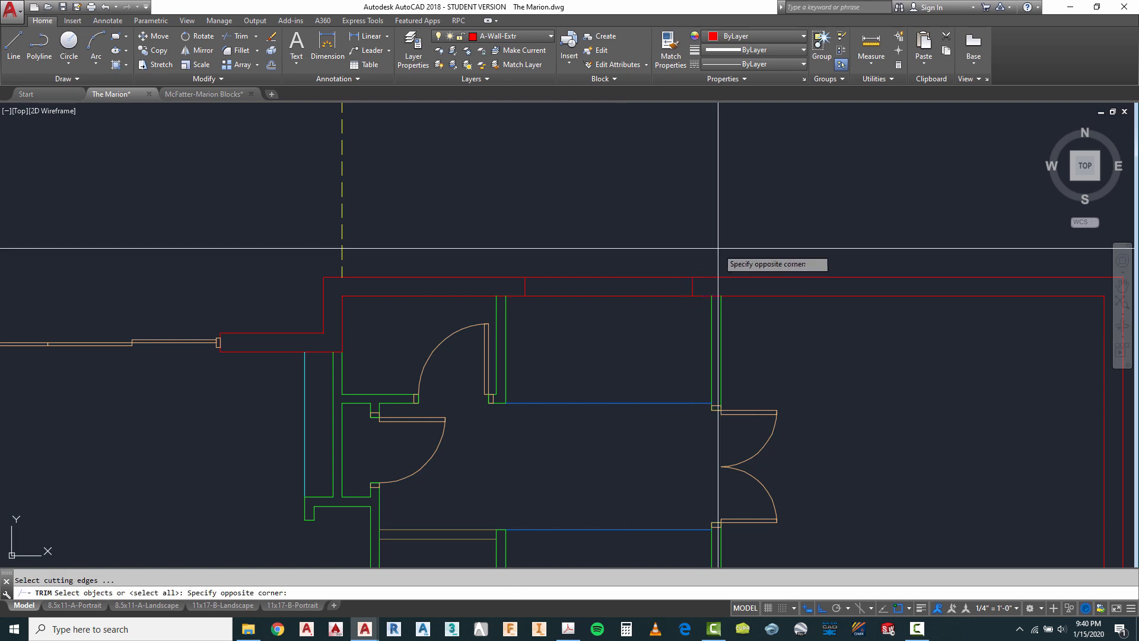
left_click(546, 318)
key("Return")
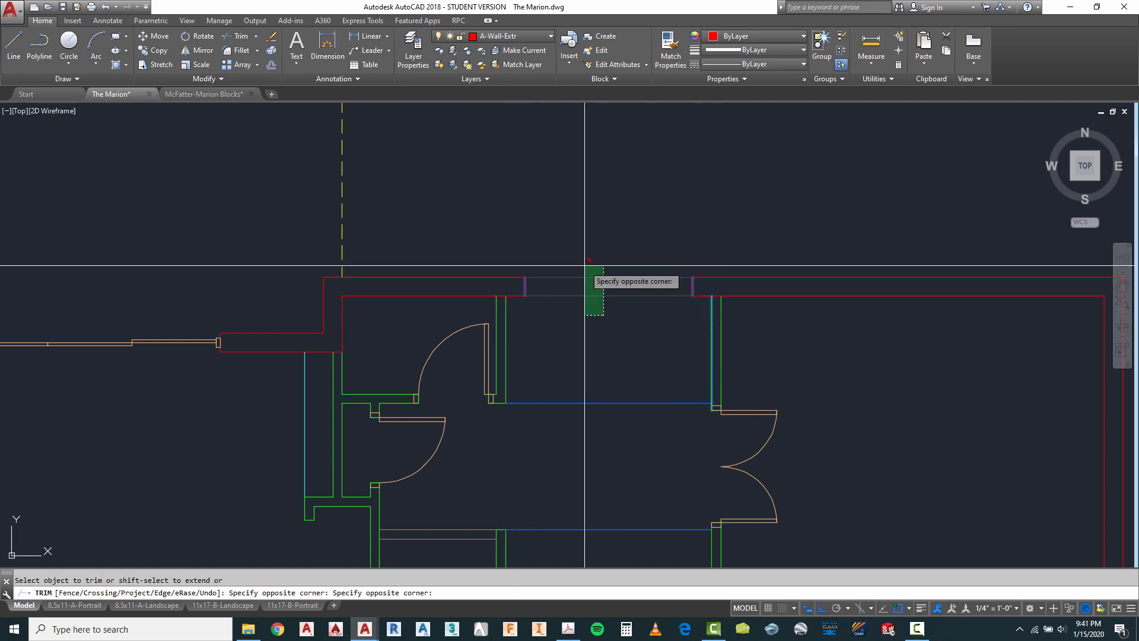
key("Escape")
Copy the longest double-window plan block by its west end midpoint into the new north exterior wall opening, snapped to the west jamb's midpoint.
scroll(592, 247, "down", 4)
scroll(411, 288, "up", 4)
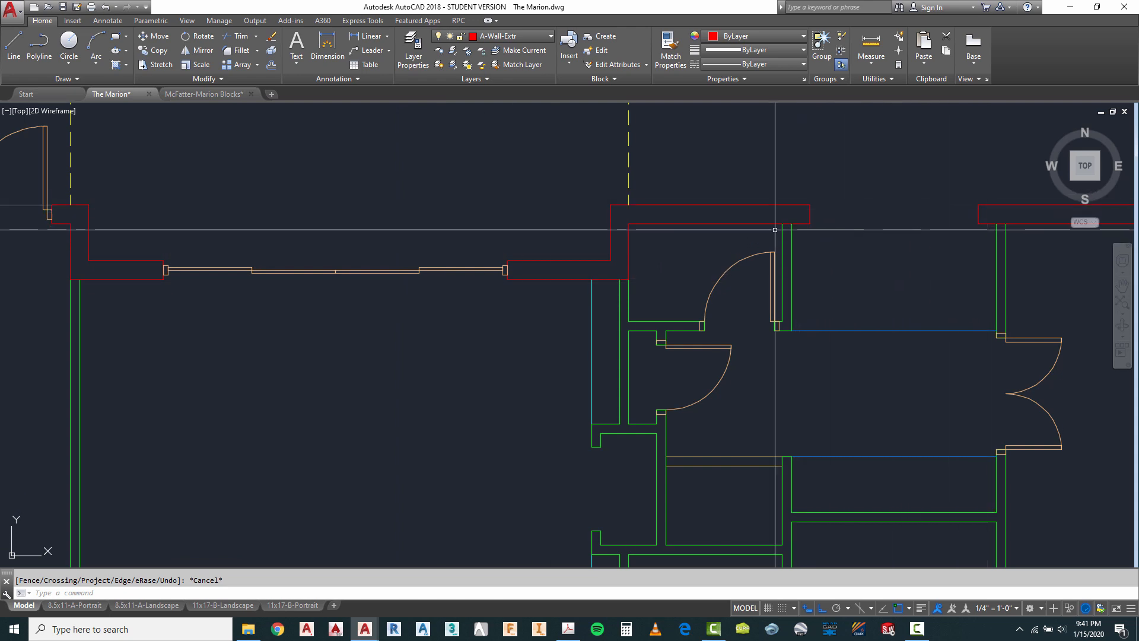
scroll(685, 218, "down", 2)
scroll(685, 217, "up", 2)
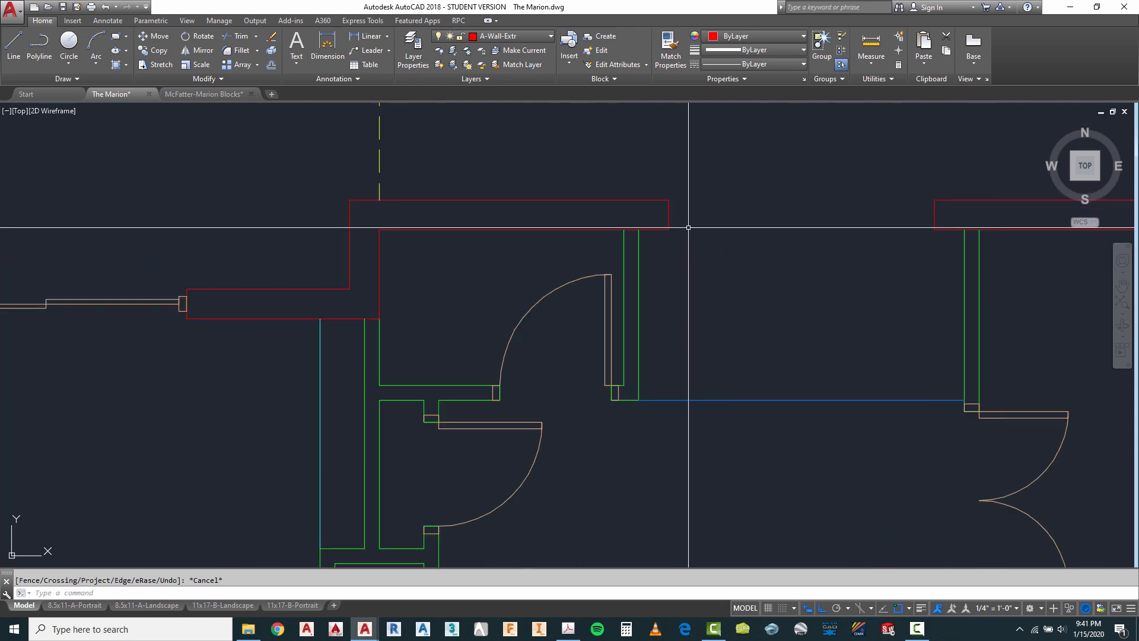
scroll(407, 172, "down", 5)
key("Escape")
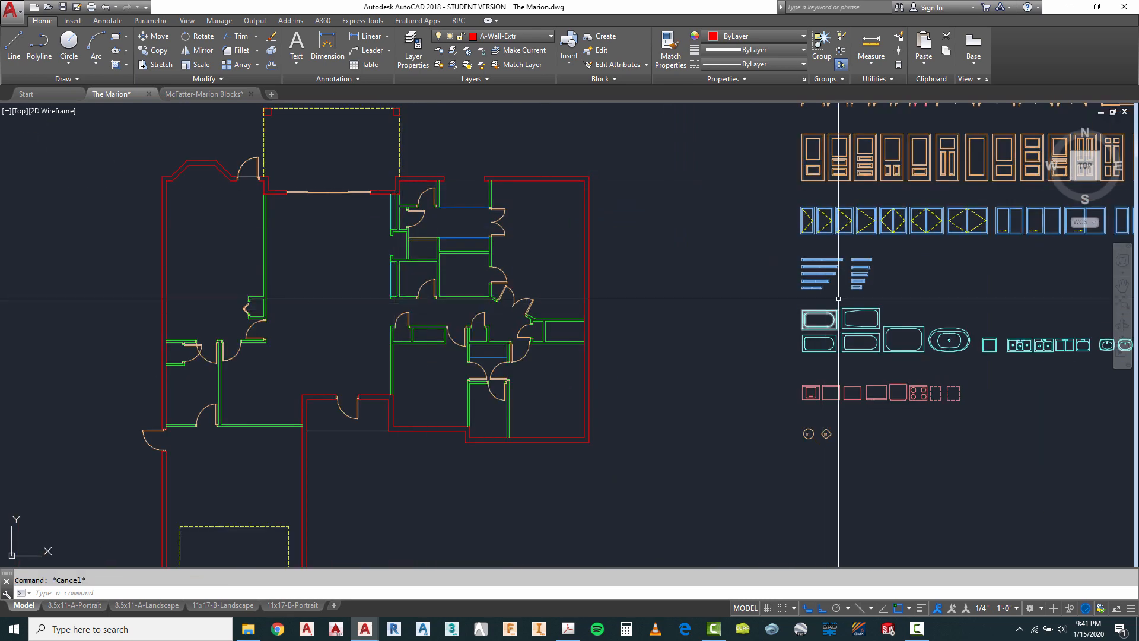
type("ct o")
key("Return")
scroll(828, 290, "up", 3)
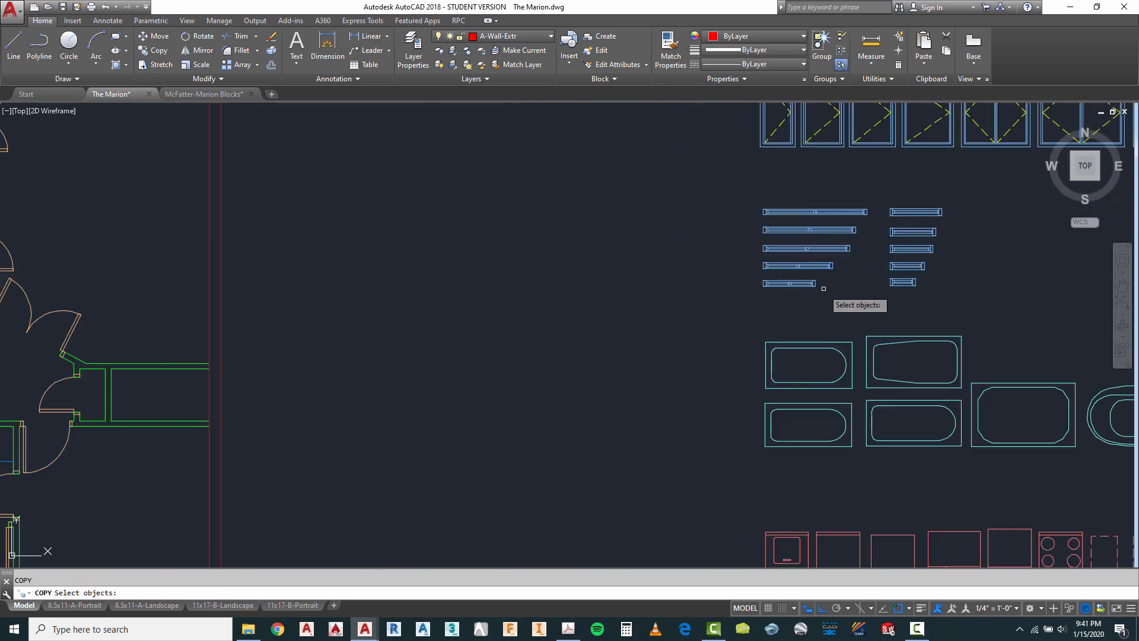
scroll(824, 213, "up", 6)
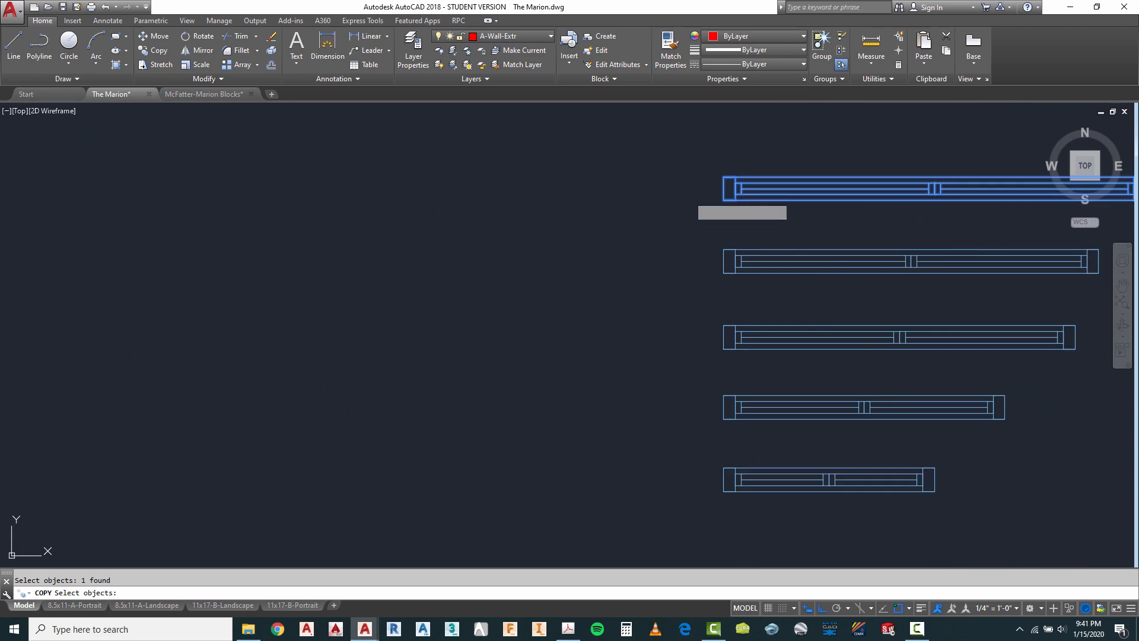
key("Return")
left_click(723, 189)
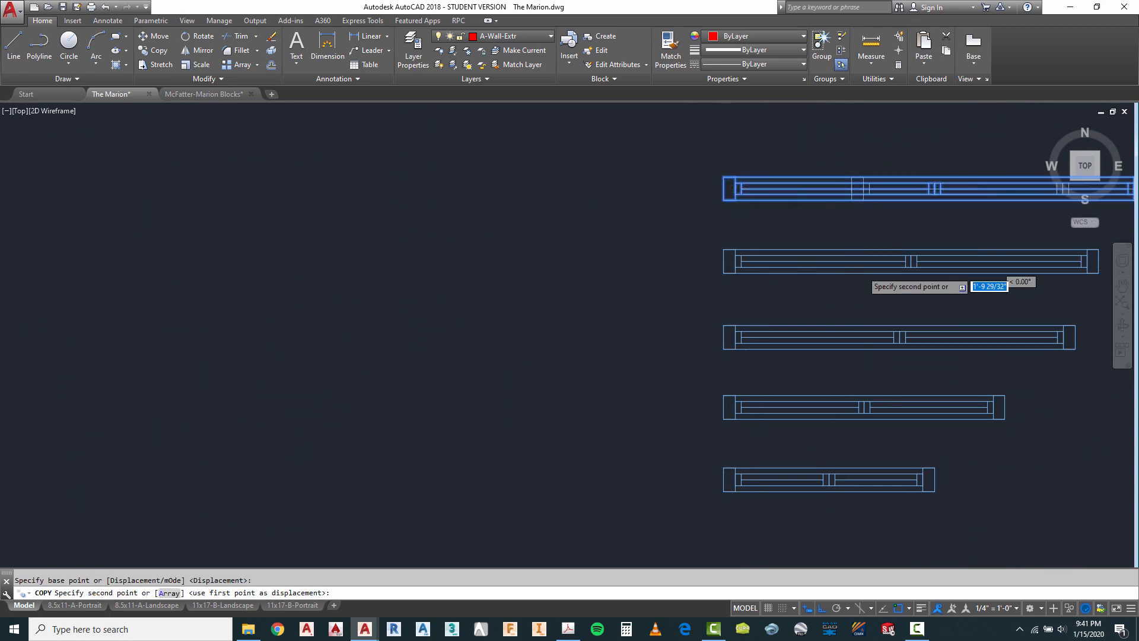
scroll(864, 254, "down", 6)
scroll(594, 212, "up", 6)
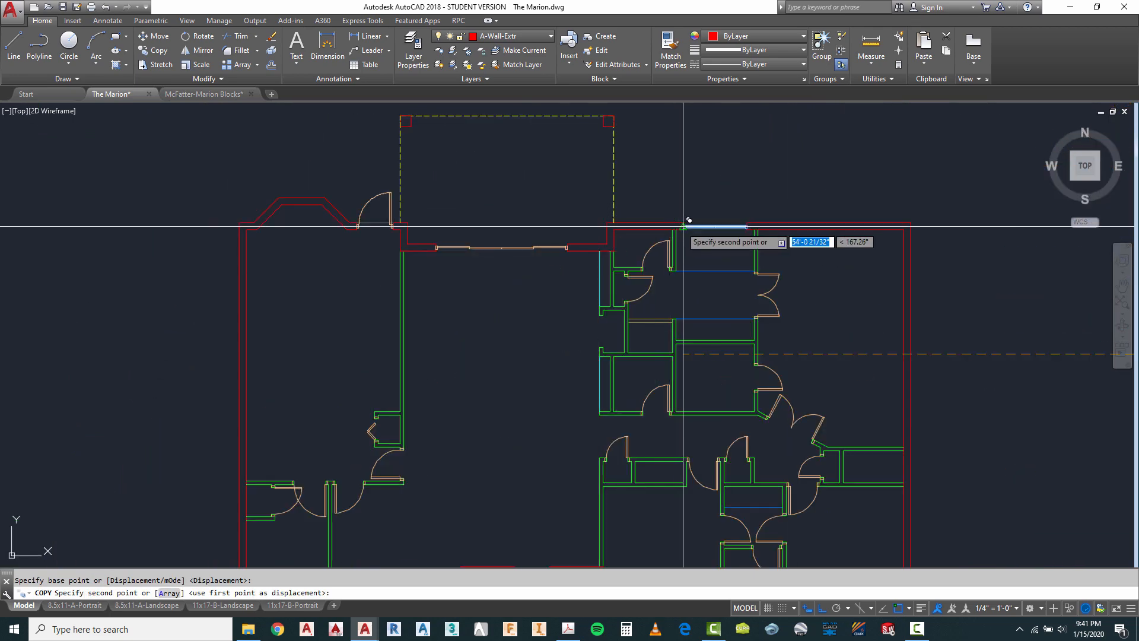
left_click(678, 222)
scroll(675, 222, "down", 5)
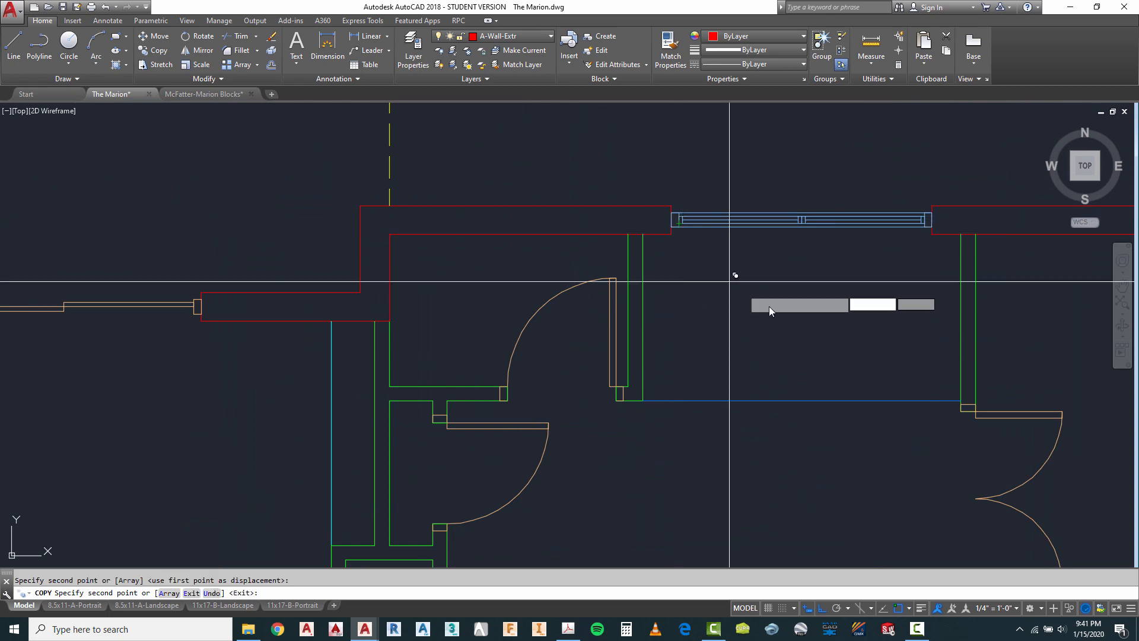
key("Escape")
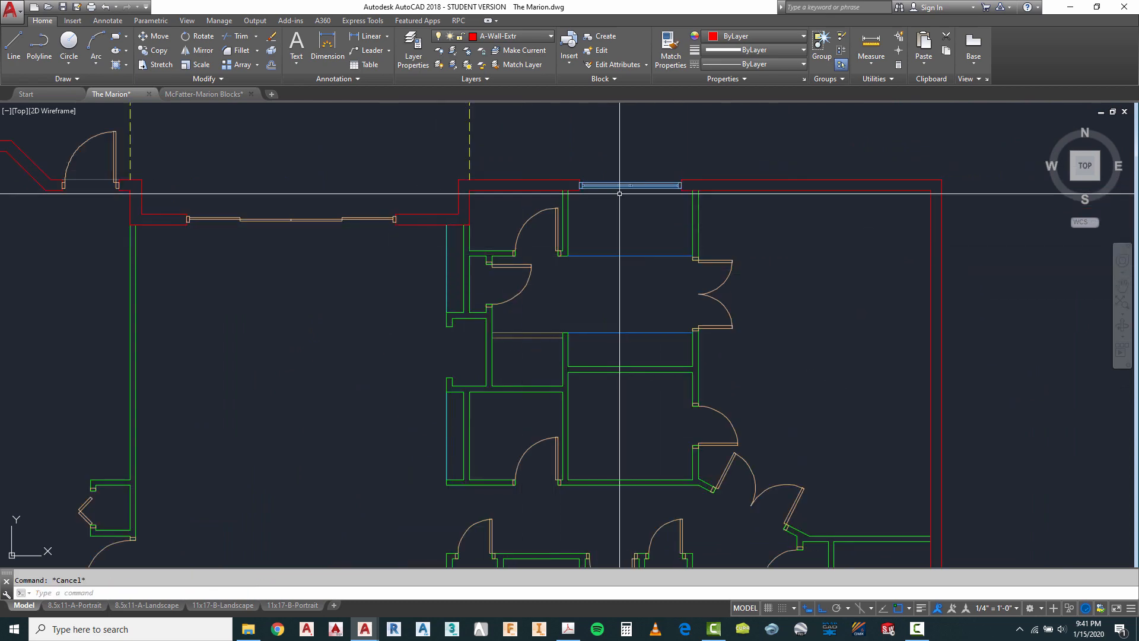
Copy the window and both jamb lines from their shared center to midway between the master bedroom's side walls along the north exterior wall.
scroll(619, 193, "down", 4)
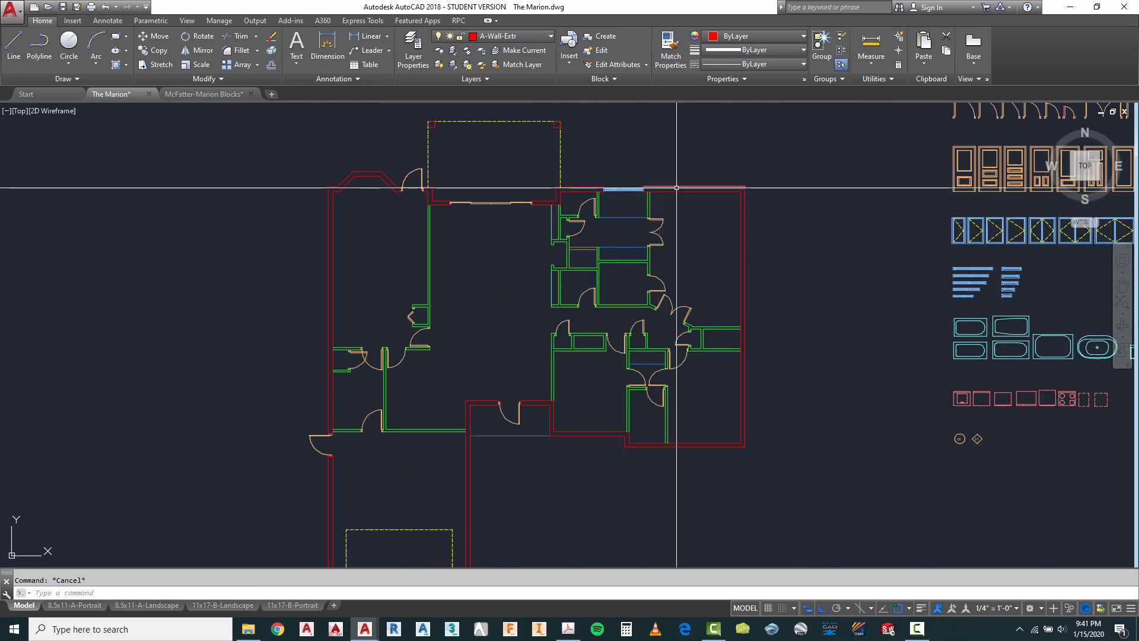
scroll(676, 188, "up", 6)
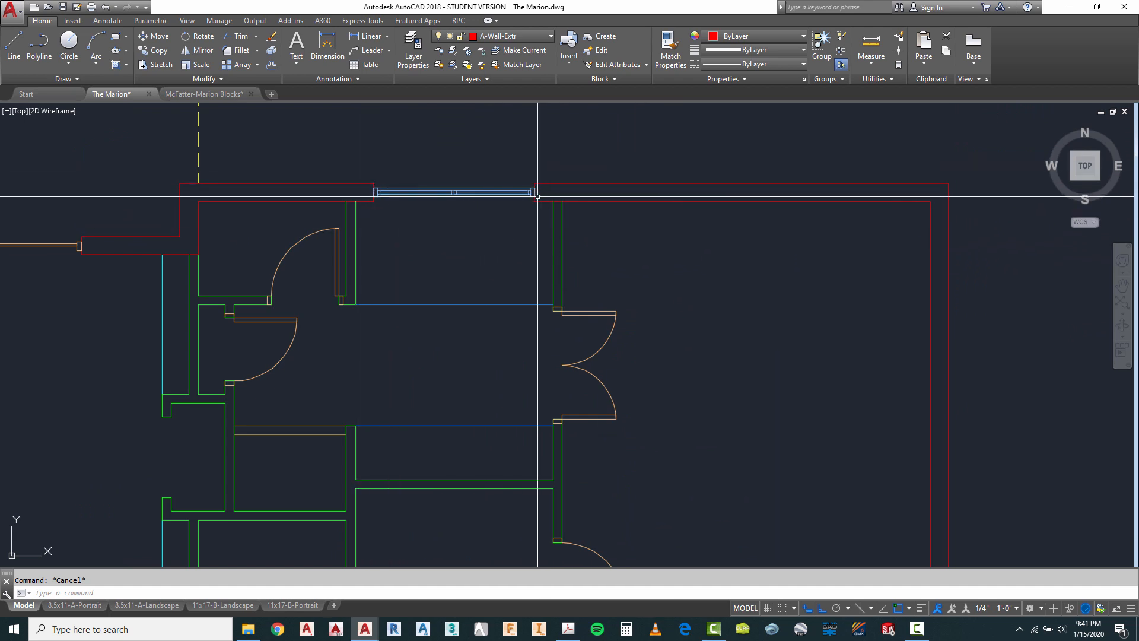
type("o")
key("Return")
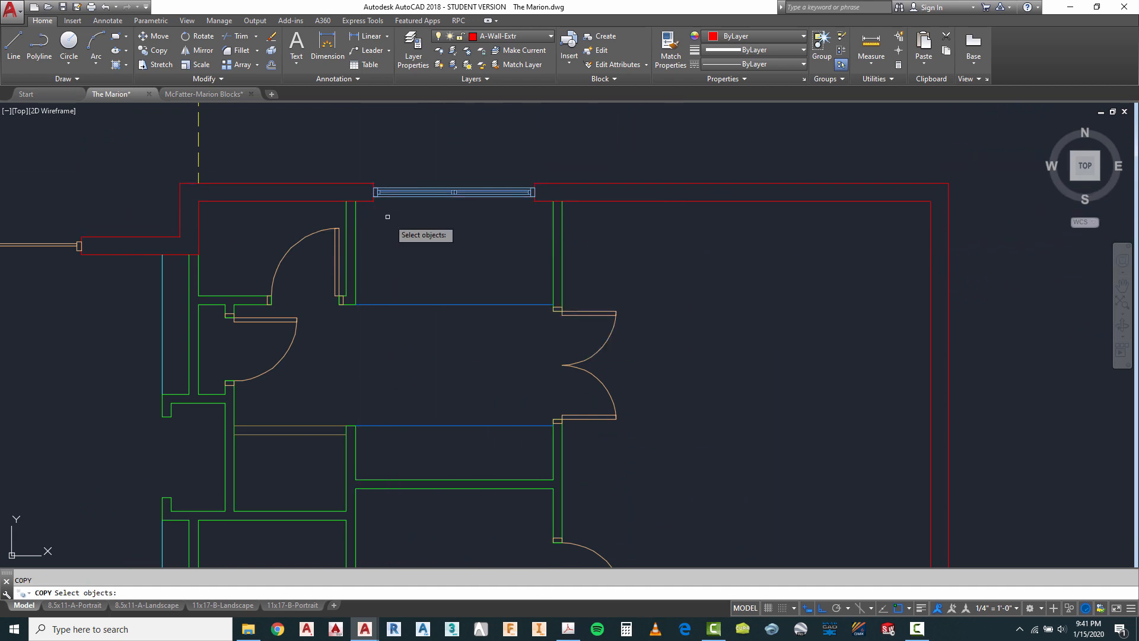
left_click(366, 177)
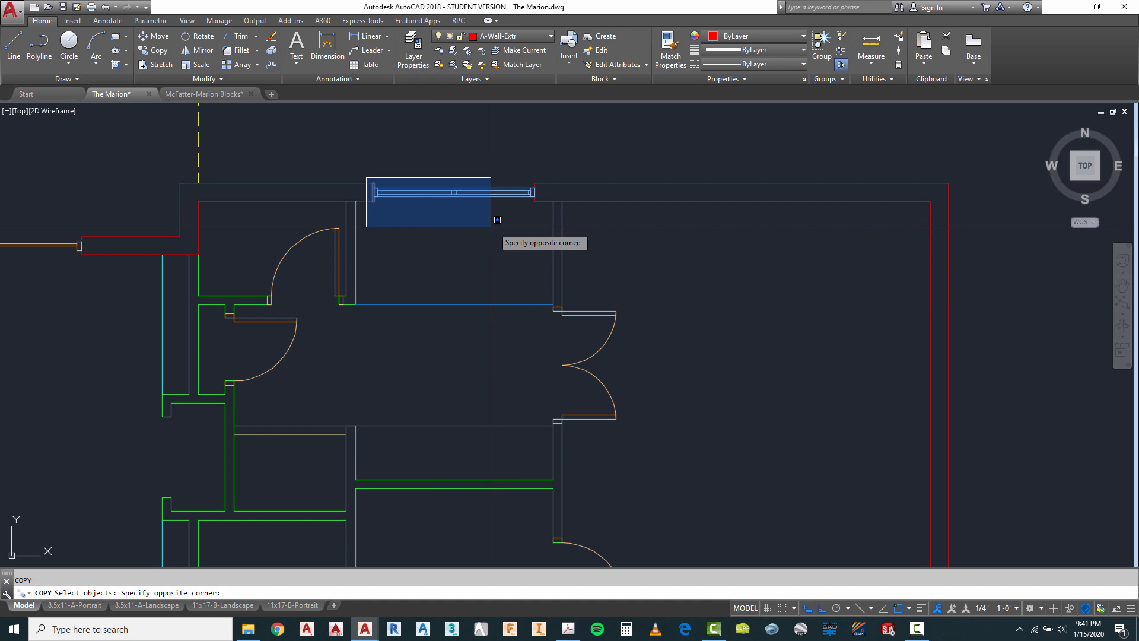
left_click(541, 221)
key("Return")
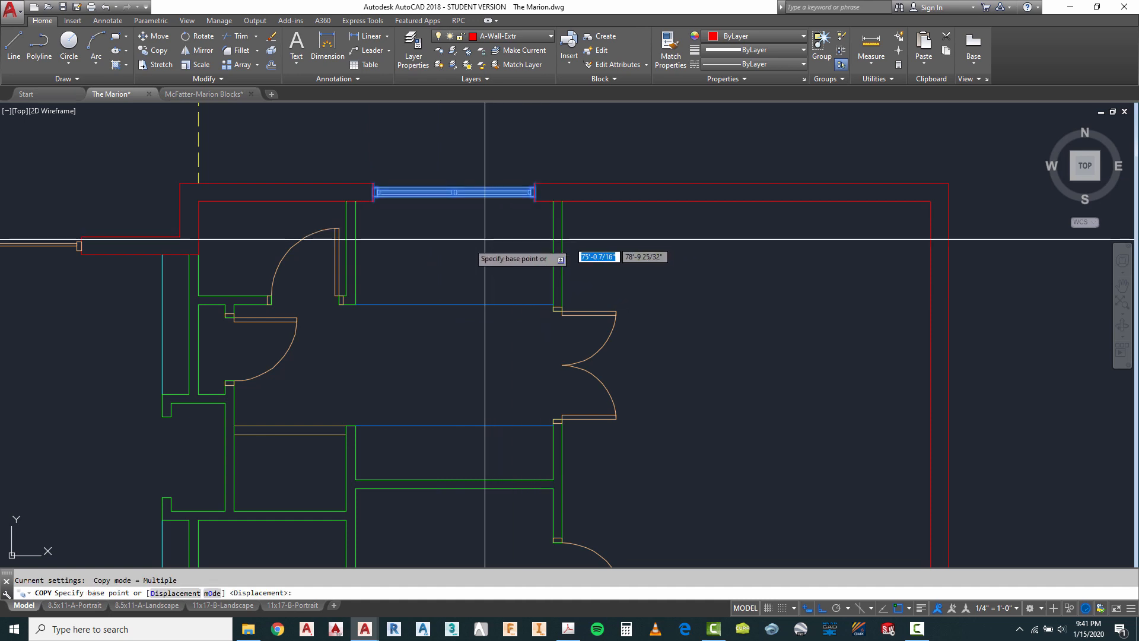
right_click(396, 224, "shift")
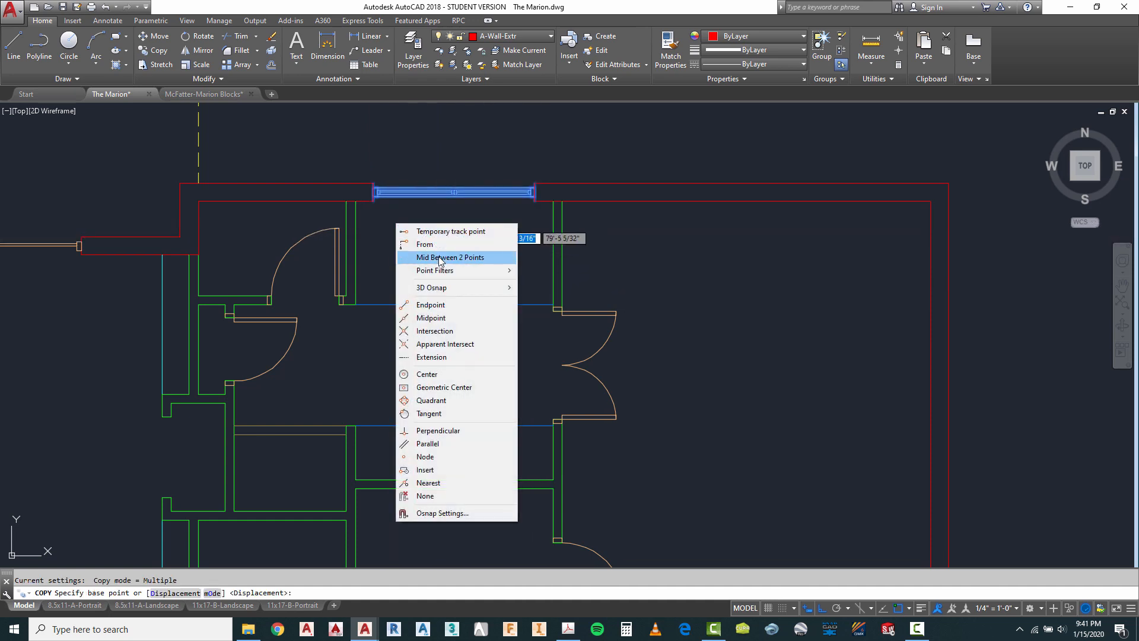
left_click(439, 257)
left_click(374, 192)
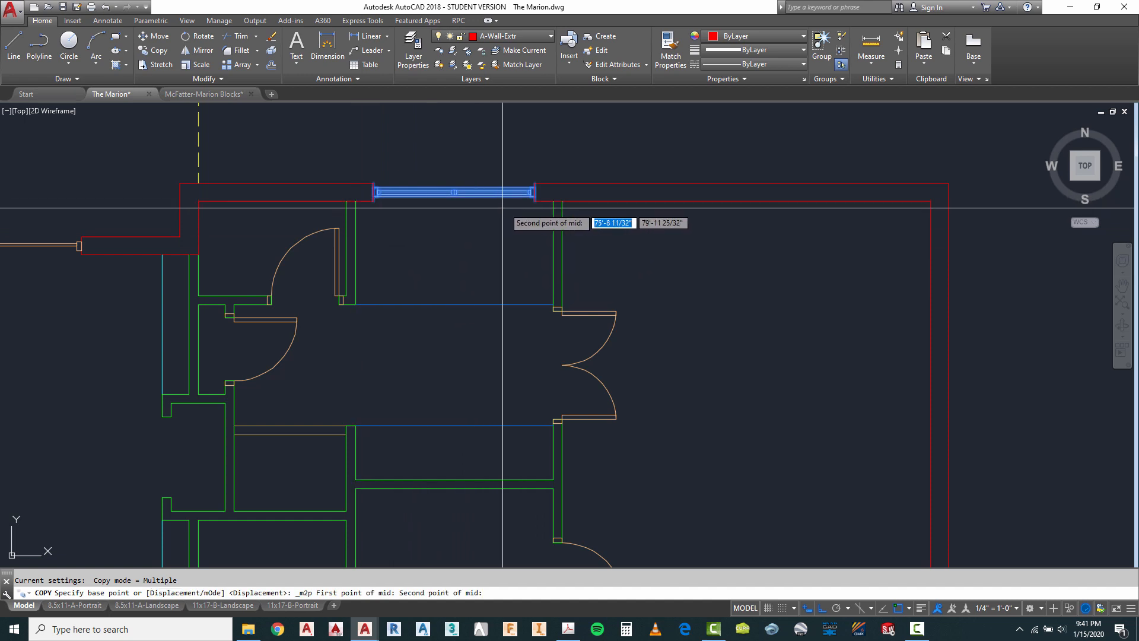
left_click(535, 191)
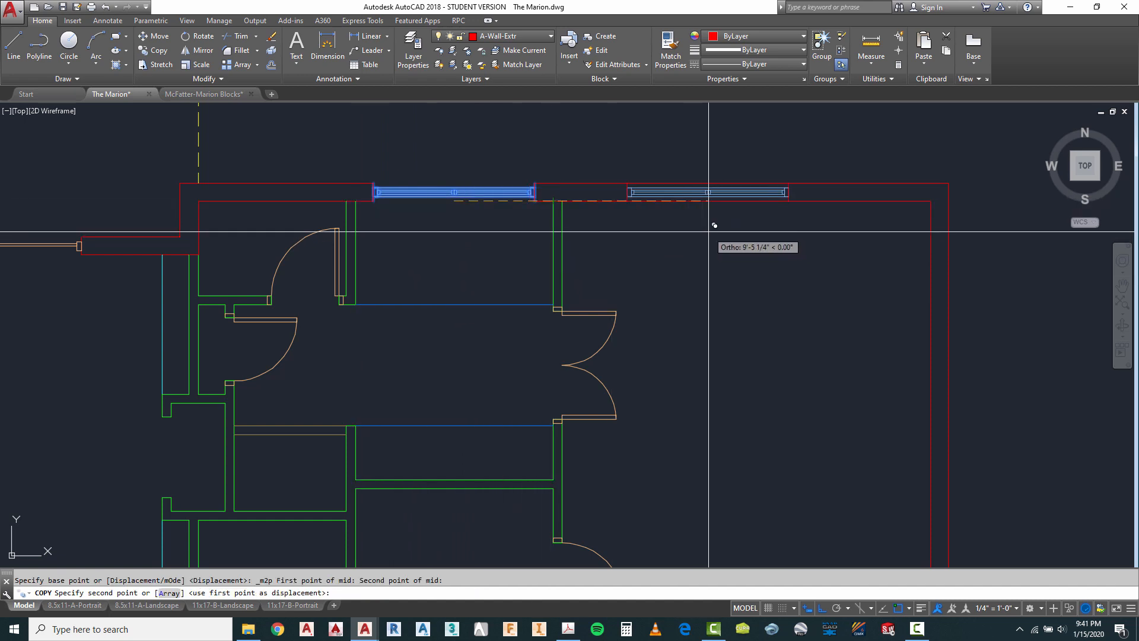
right_click(708, 232, "shift")
left_click(762, 266)
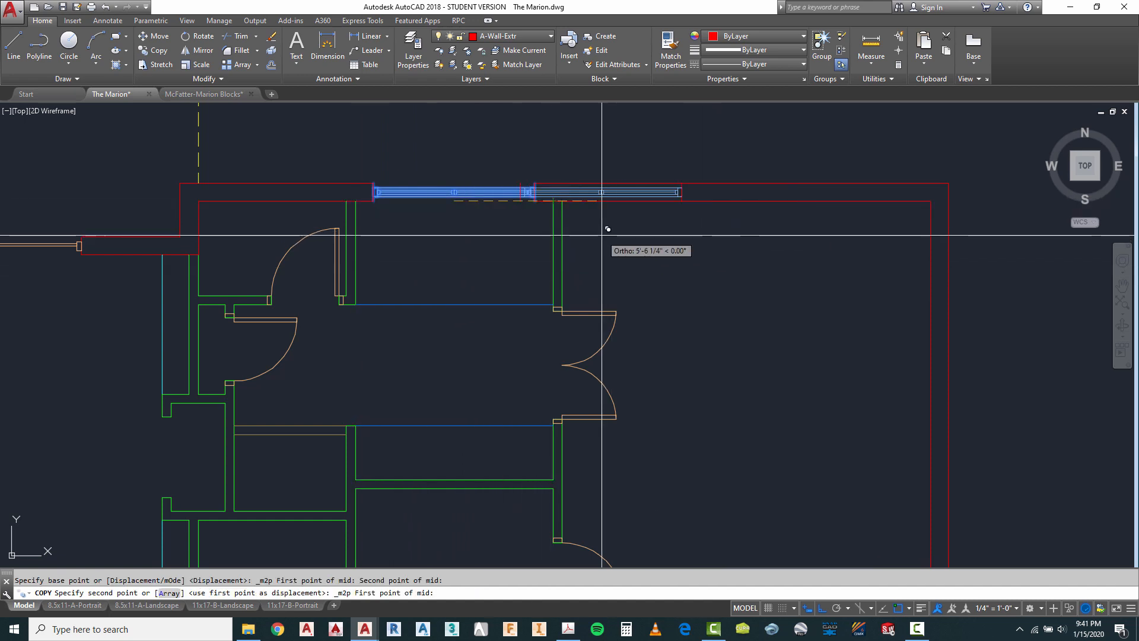
left_click(562, 201)
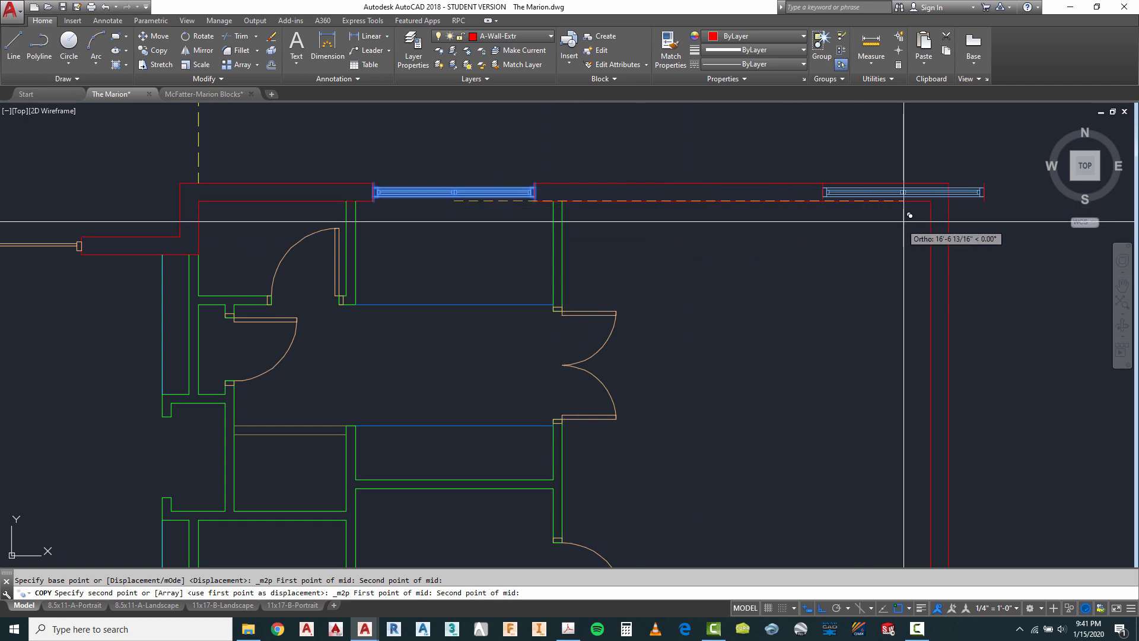
left_click(936, 195)
key("Escape")
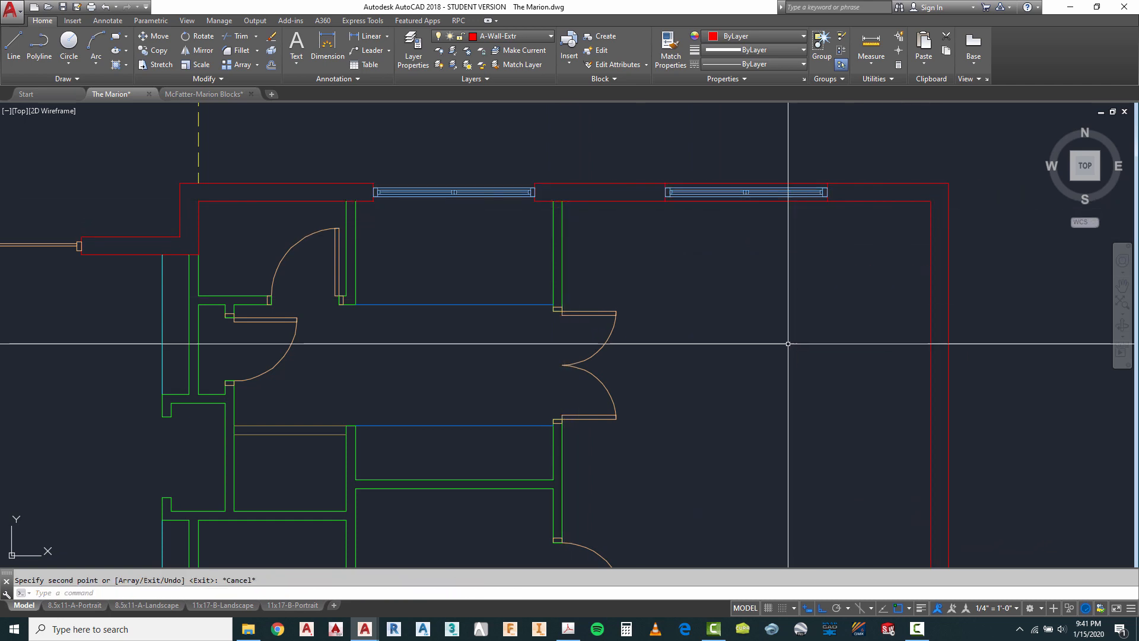
Trim both north exterior wall lines between the jambs of the copied master bedroom window.
scroll(789, 267, "up", 5)
scroll(768, 284, "down", 2)
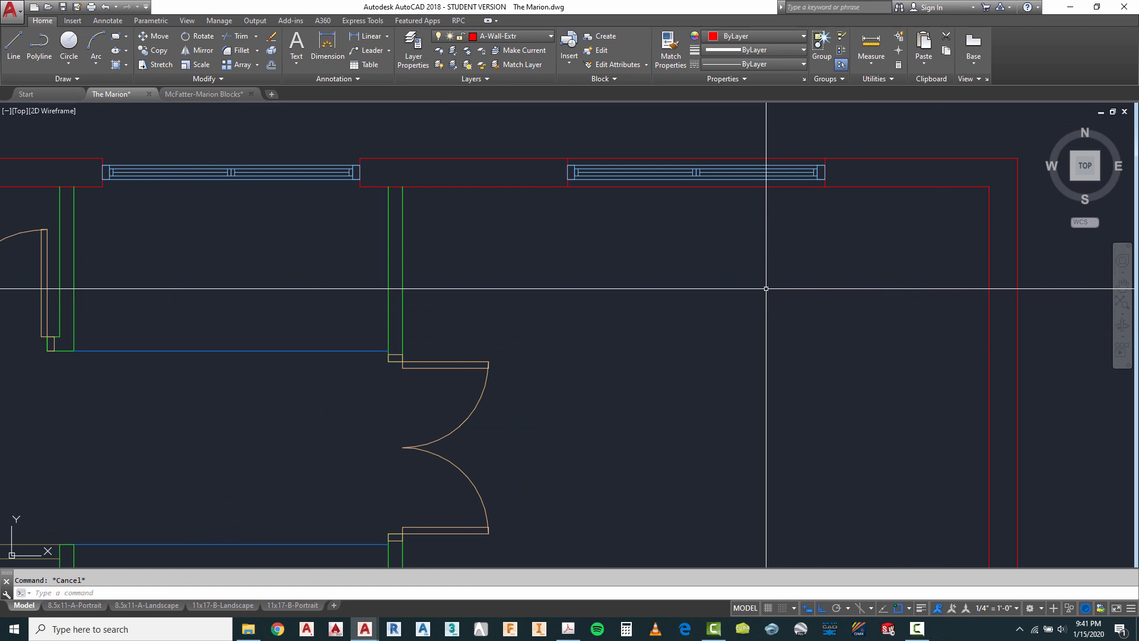
key("Return")
left_click(844, 138)
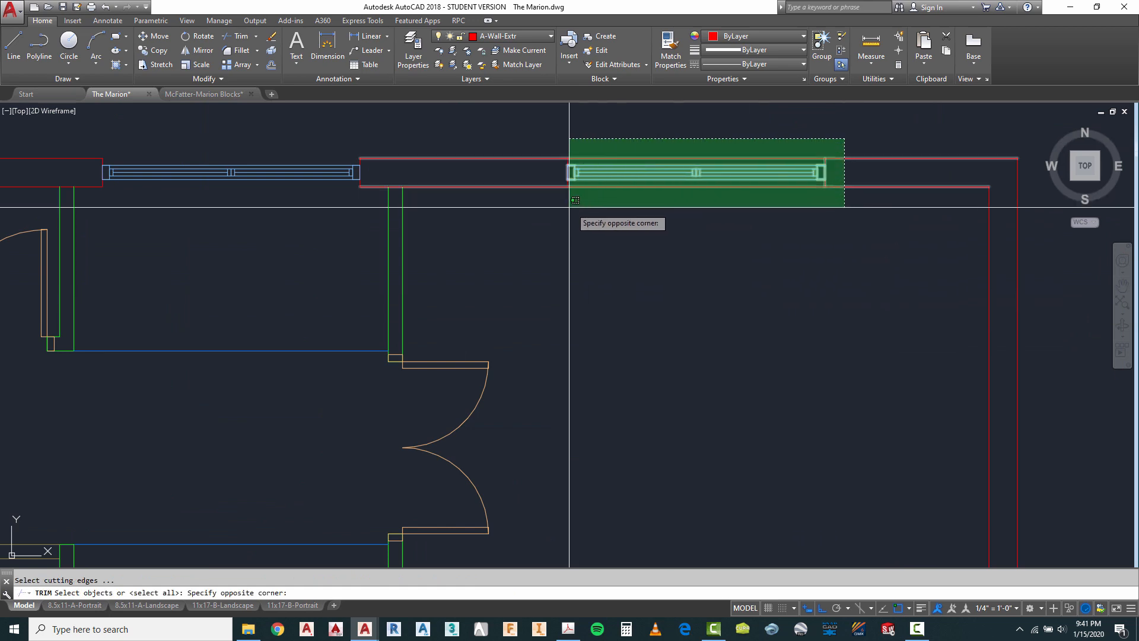
left_click(581, 203)
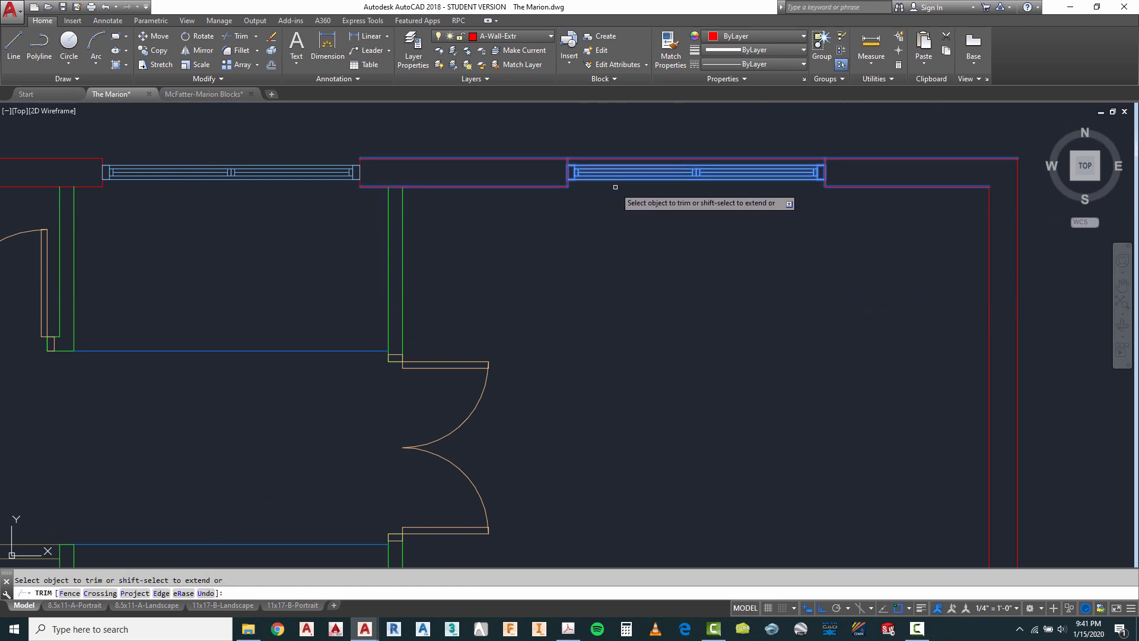
key("Escape")
Switch to the Marion Red Lines PDF in Adobe Acrobat, examine the exterior window sizes, and return to The Marion drawing in AutoCAD.
scroll(637, 206, "down", 6)
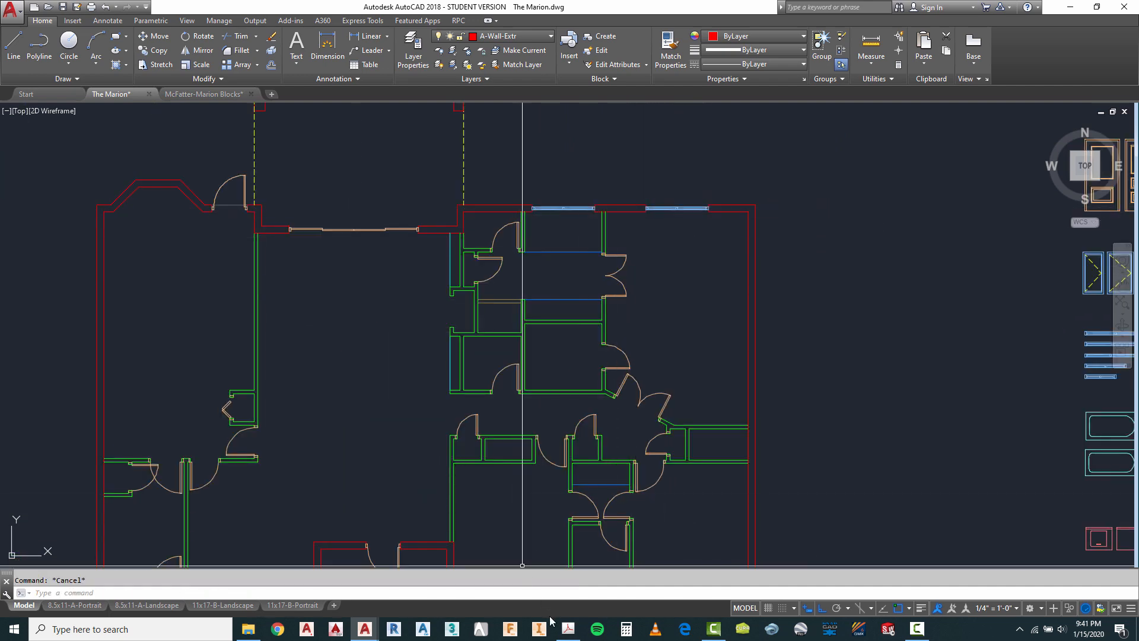
left_click(566, 631)
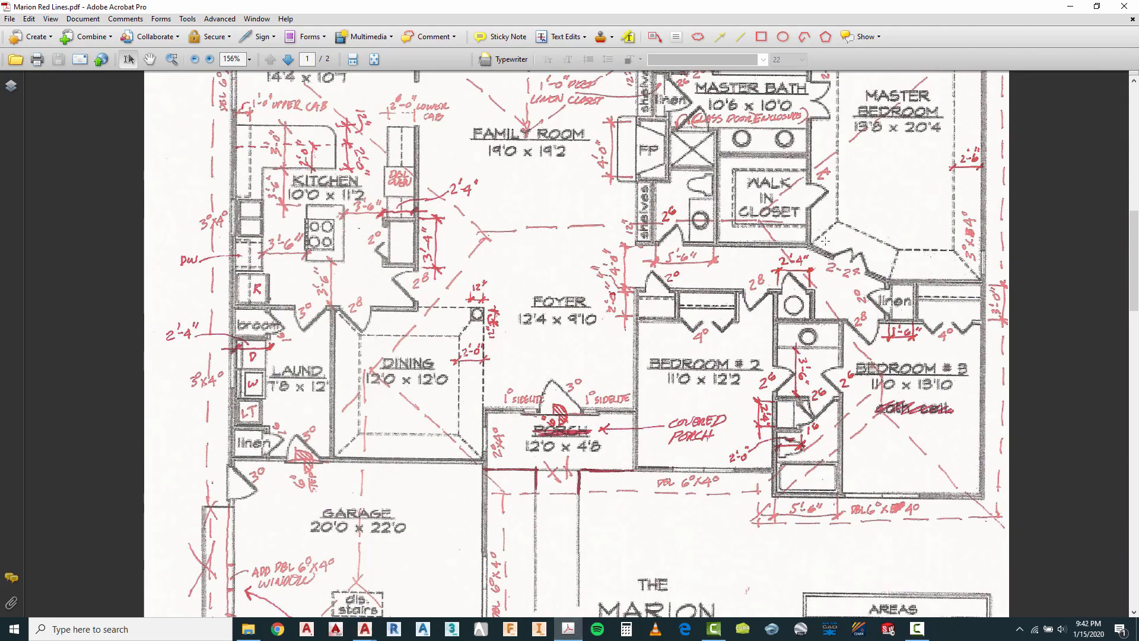
scroll(825, 240, "up", 3)
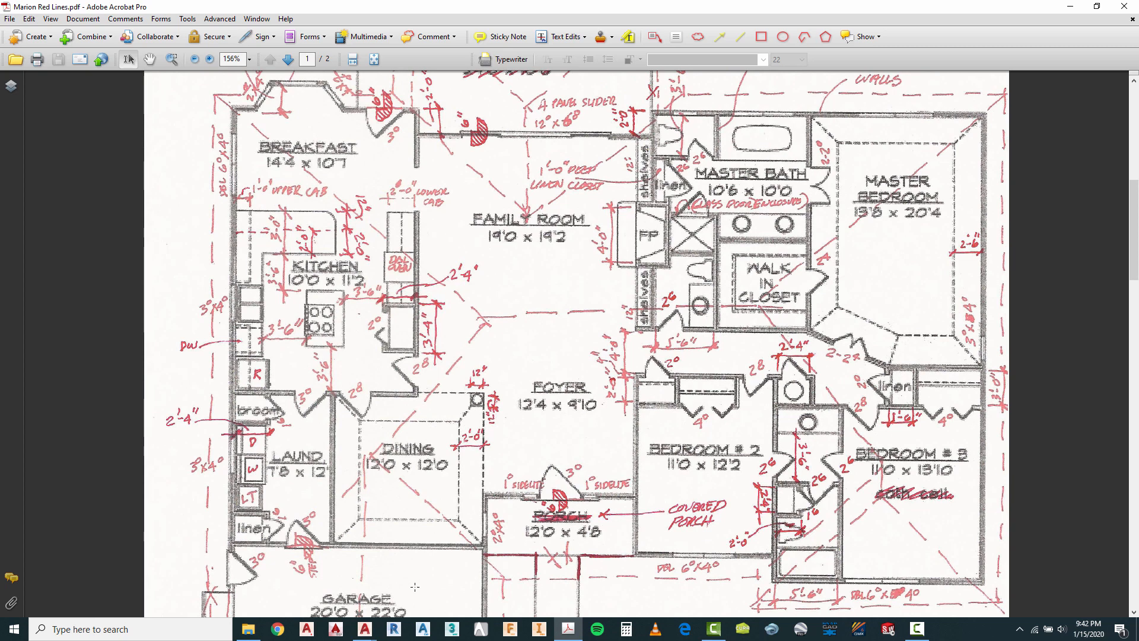
left_click(361, 632)
left_click(332, 598)
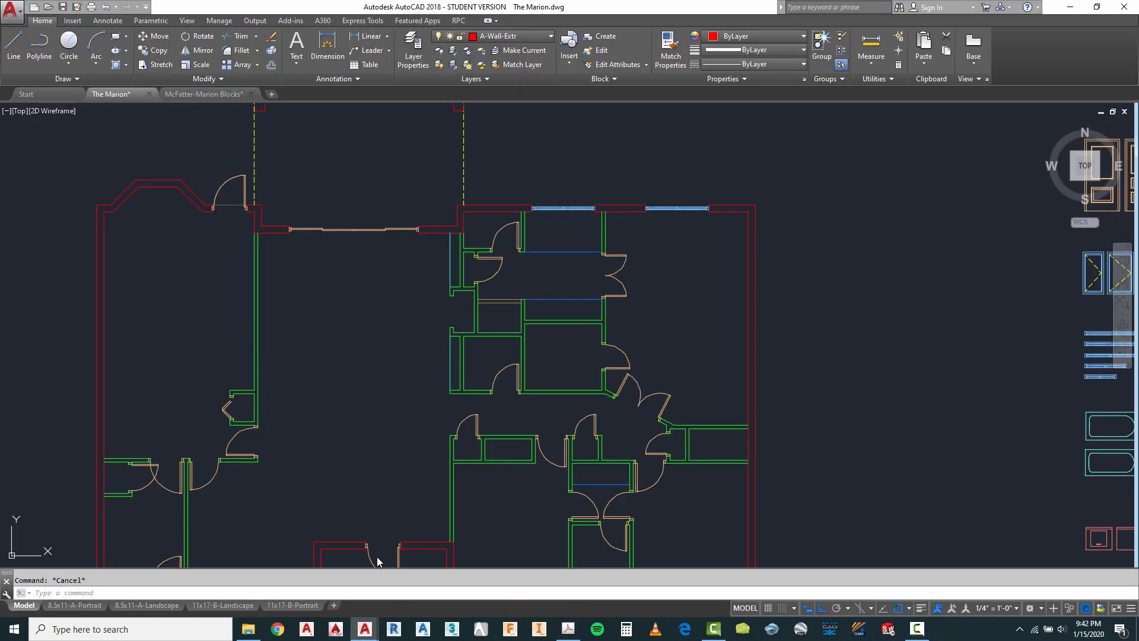
Draw a center line across the toilet room's north exterior wall from the midpoint of the inner wall line to the outer line.
scroll(508, 223, "down", 3)
scroll(509, 224, "up", 3)
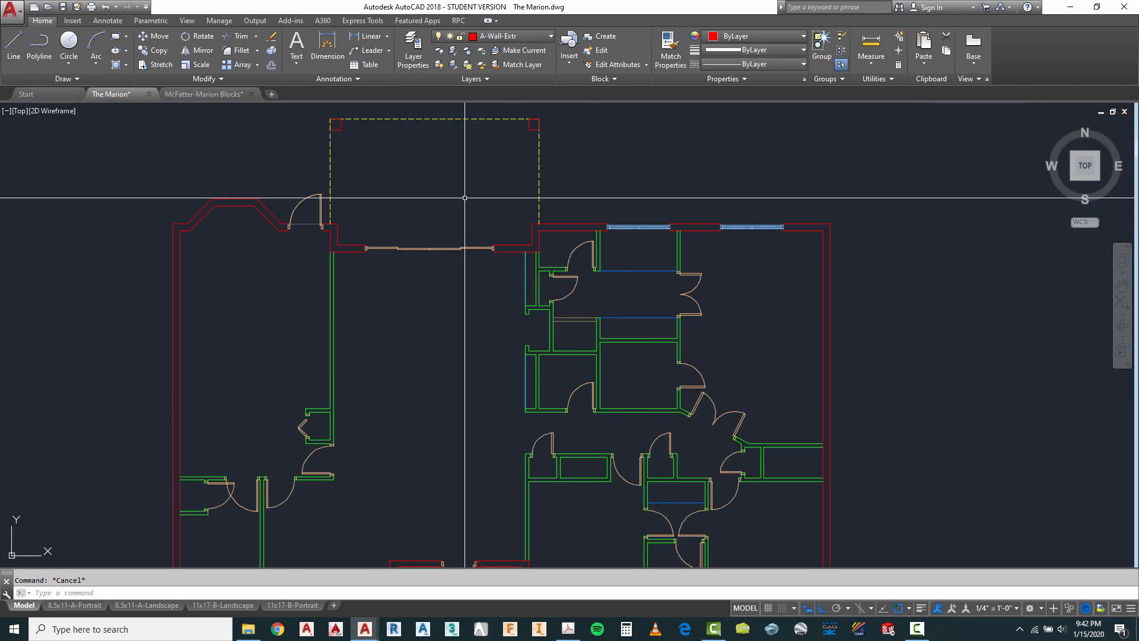
left_click(15, 51)
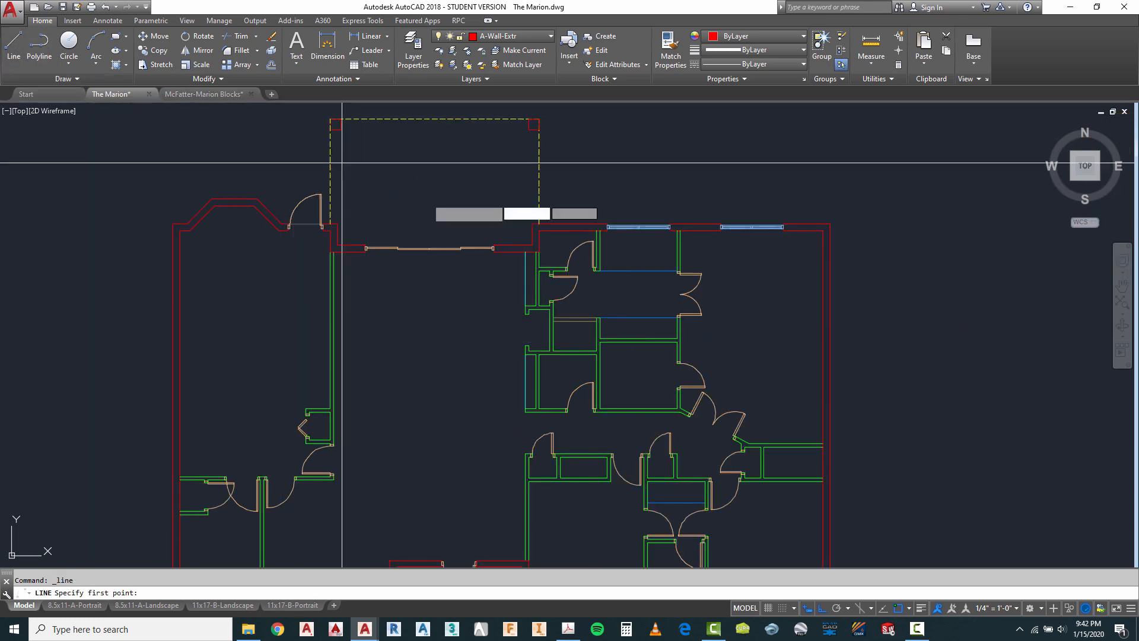
scroll(542, 247, "up", 4)
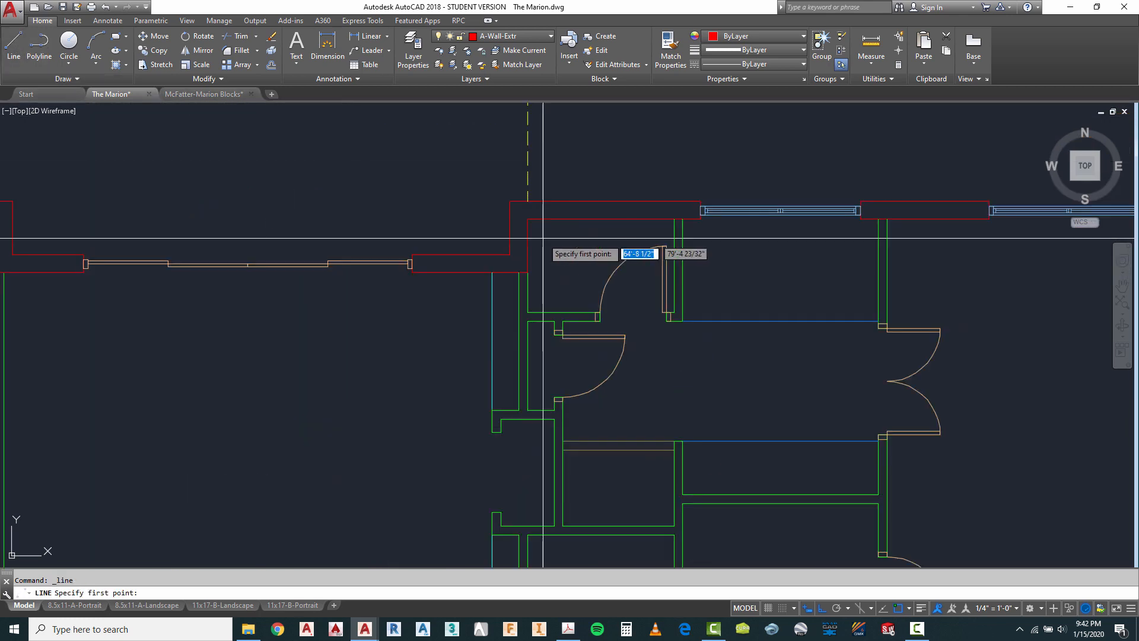
left_click(613, 220)
scroll(614, 223, "up", 4)
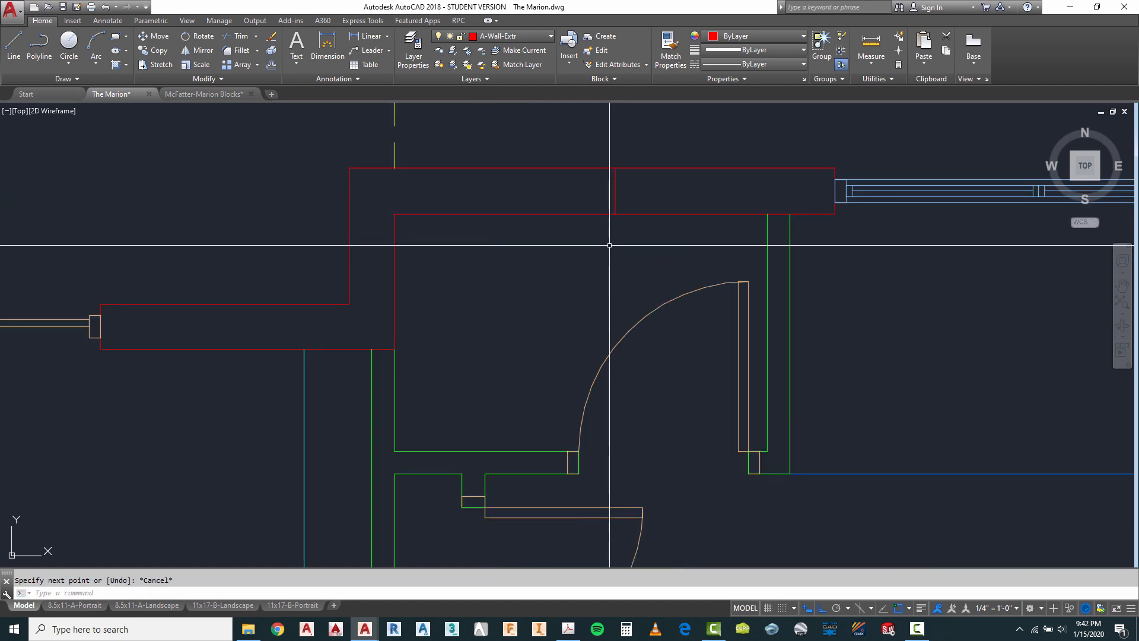
key("Escape")
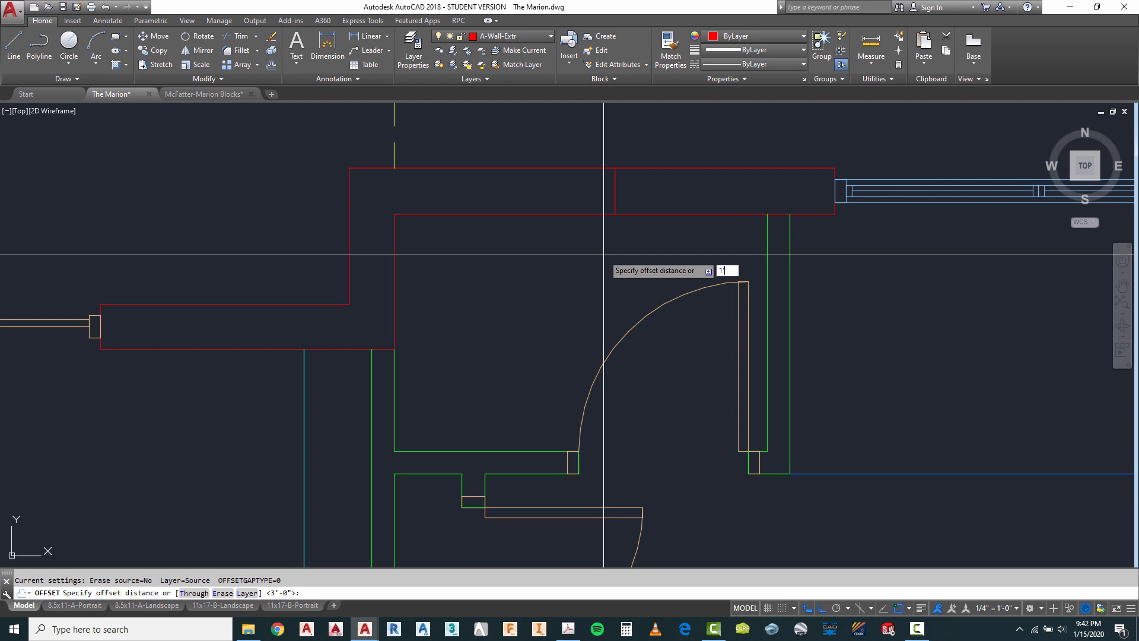
Offset the center line in the toilet room's north exterior wall 1'-6" to both sides as window jambs.
left_click(613, 204)
left_click(617, 198)
left_click(615, 198)
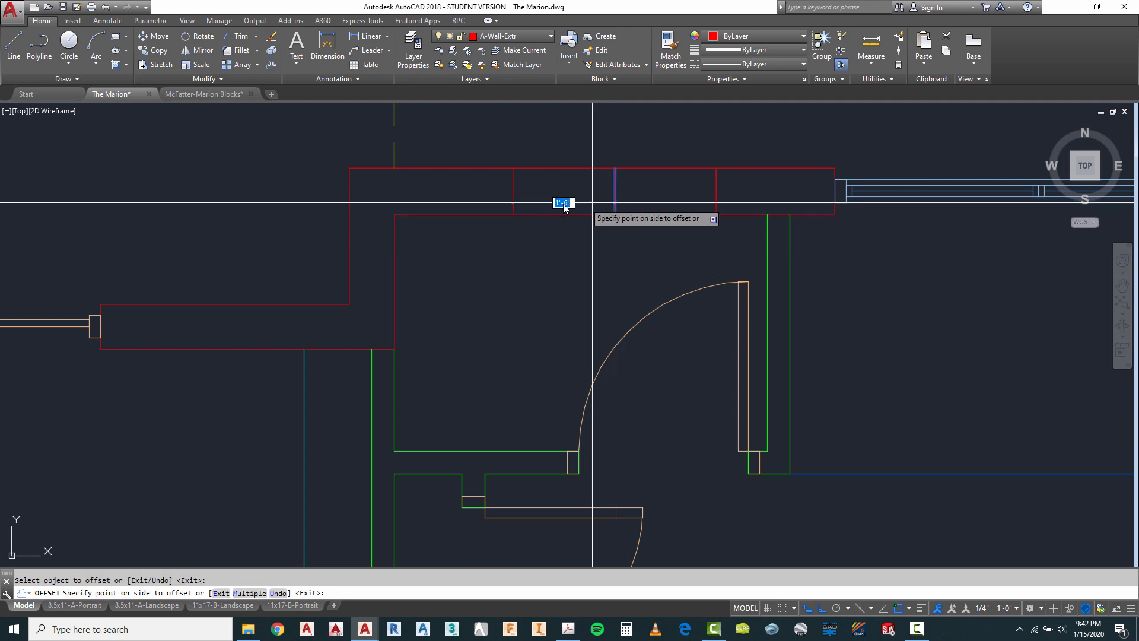
key("Escape")
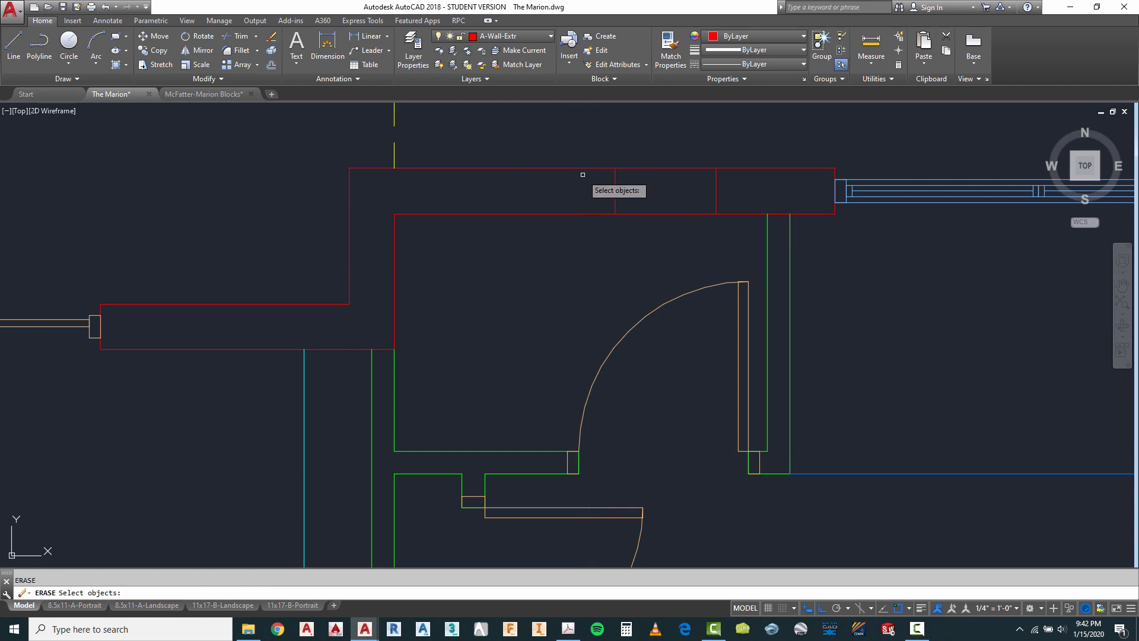
Offset the toilet room's window center line 1'-6" to the west again to replace the erased jamb line.
right_click(644, 181)
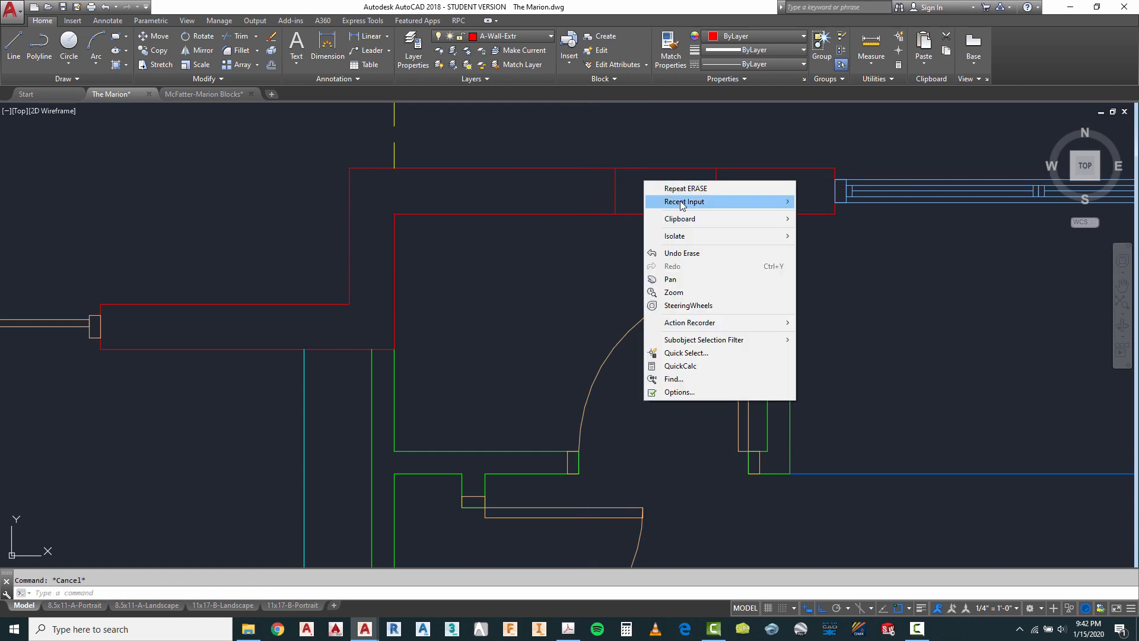
mouse_move(682, 202)
left_click(816, 217)
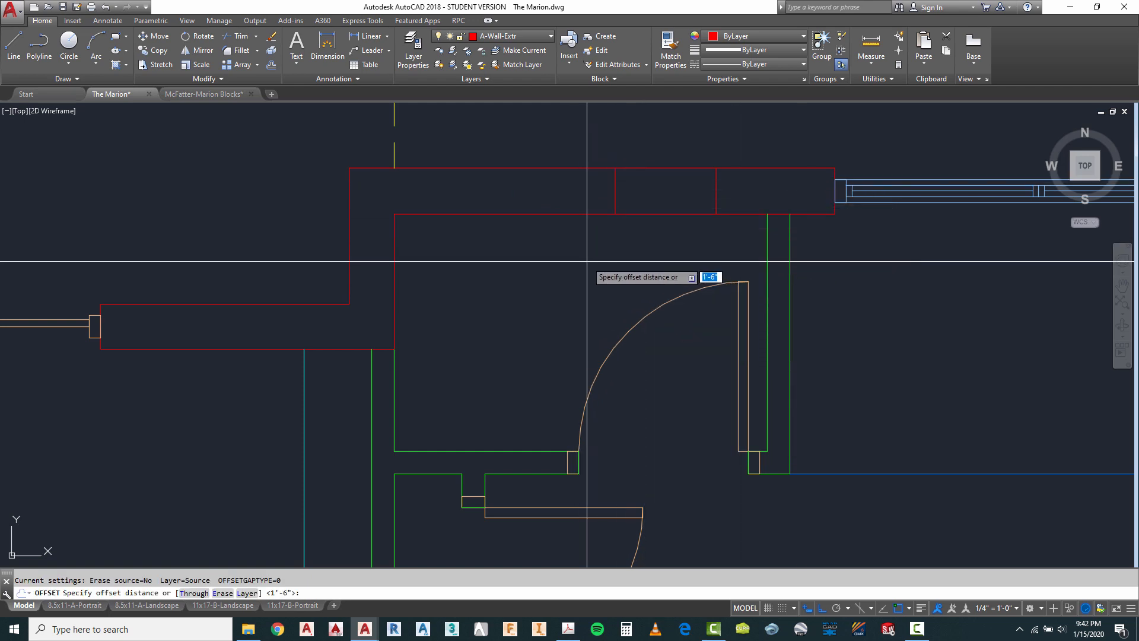
key("Return")
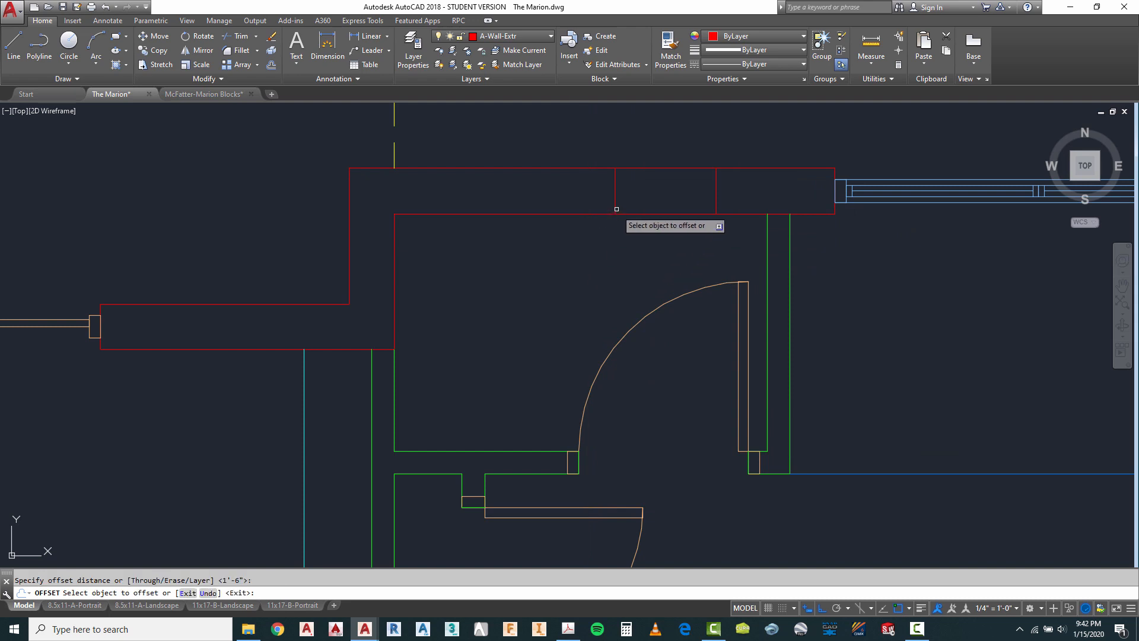
left_click(615, 204)
left_click(595, 214)
key("Escape")
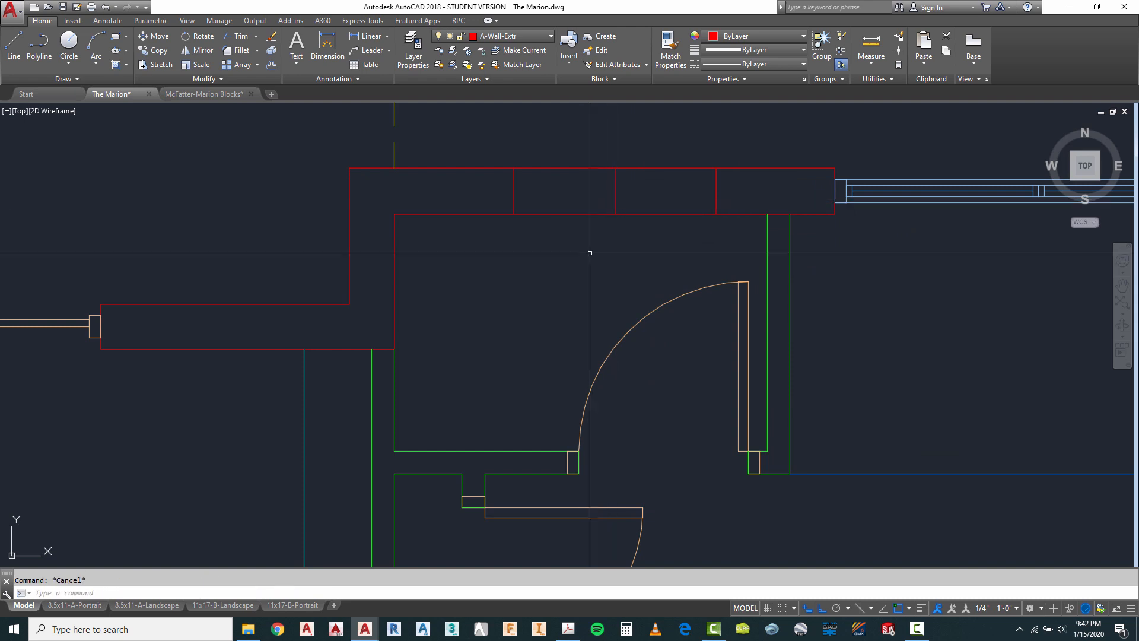
Erase the window center line and trim both exterior wall lines between the jambs in the toilet room's north wall.
left_click(648, 237)
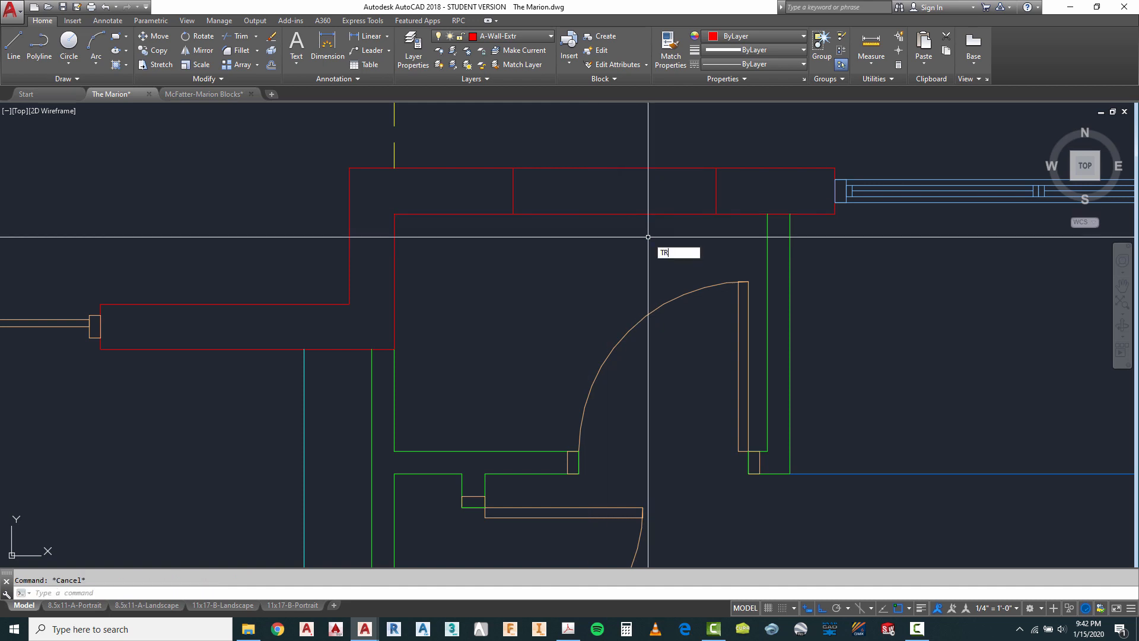
key("Return")
left_click(727, 138)
left_click(493, 242)
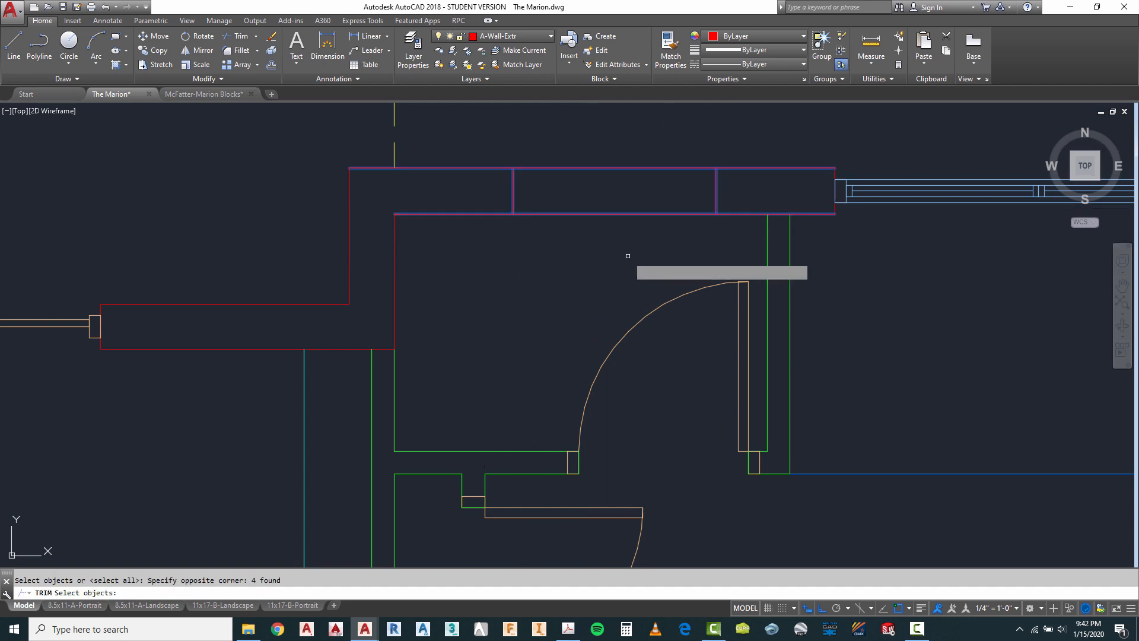
key("Return")
left_click(628, 256)
left_click(590, 178)
scroll(479, 186, "down", 5)
key("Escape")
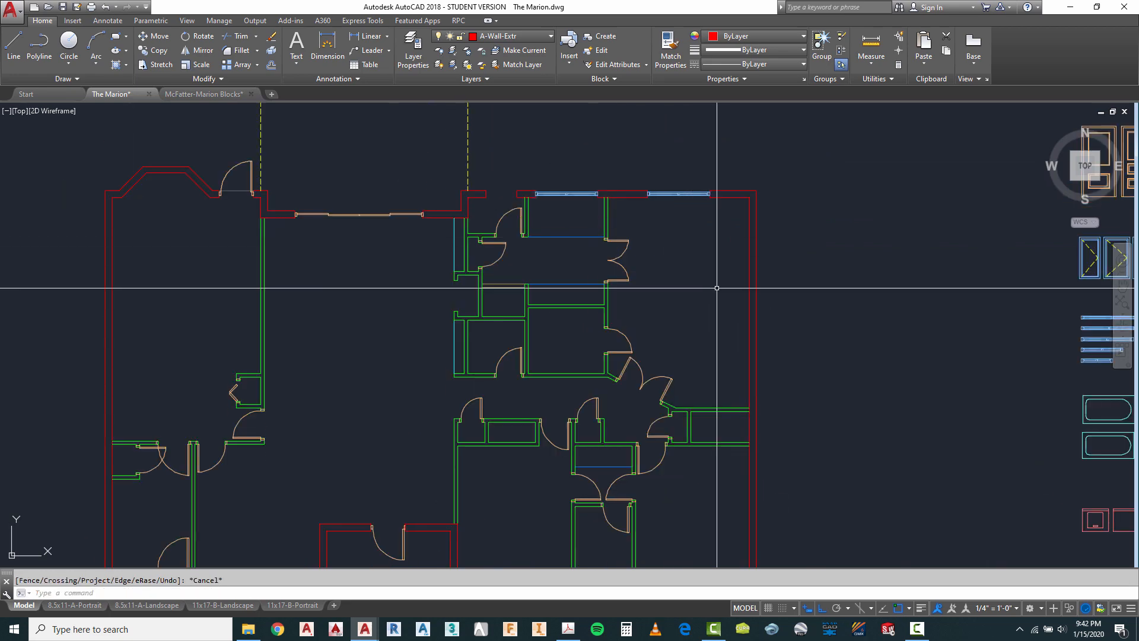
Measure the overall width of the third-largest single window block in the block library beside the plan.
key("Escape")
scroll(717, 287, "down", 2)
scroll(985, 310, "up", 3)
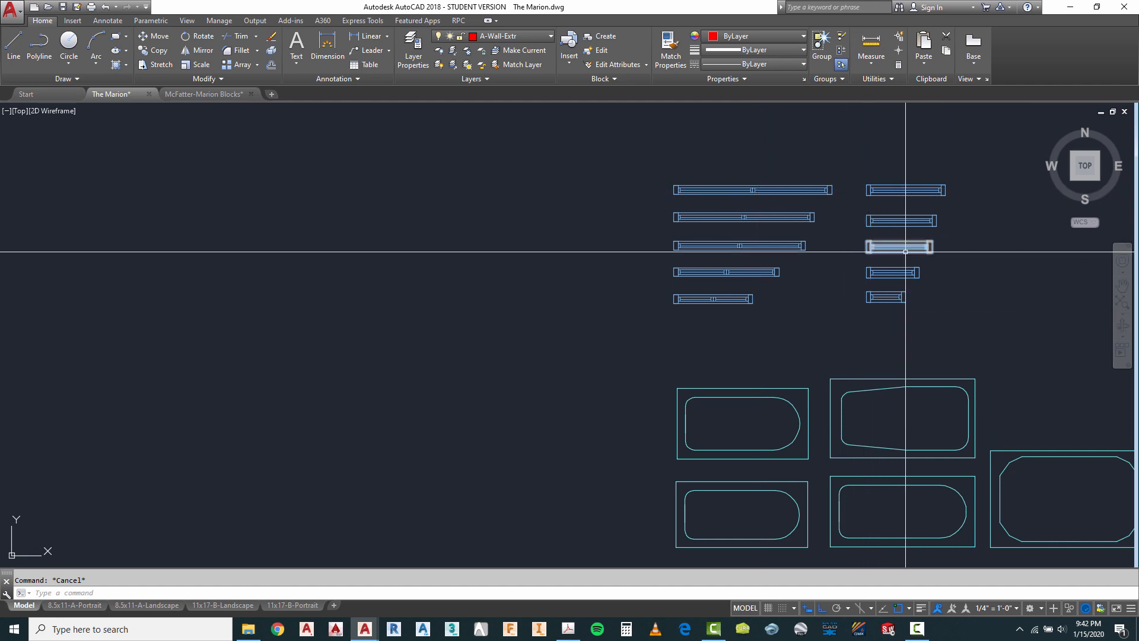
left_click(872, 63)
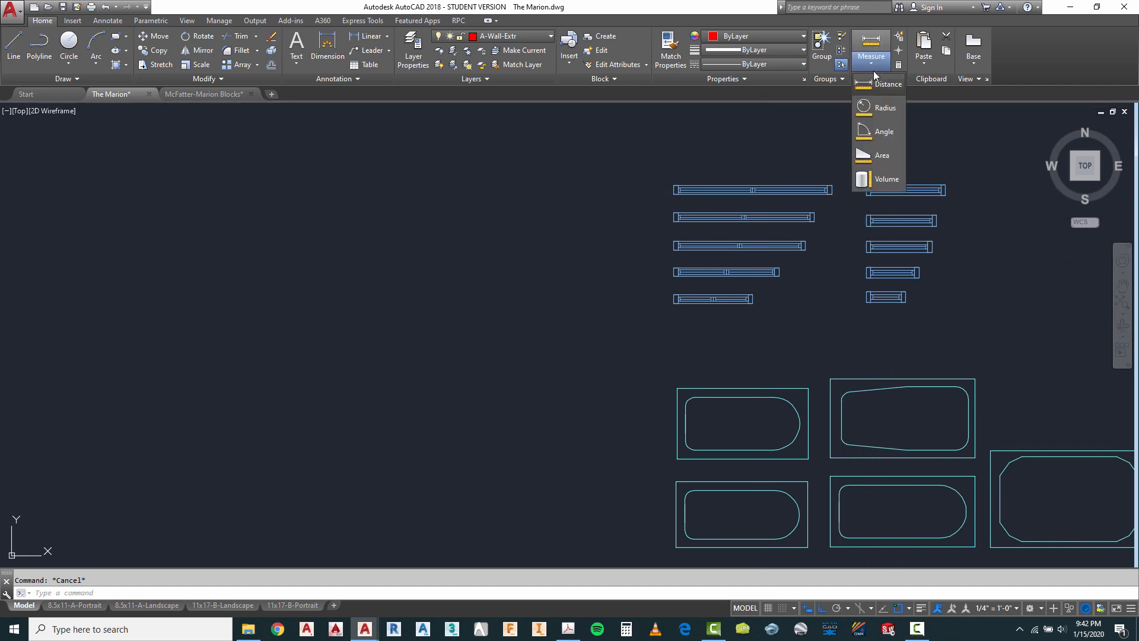
left_click(888, 86)
scroll(907, 271, "up", 5)
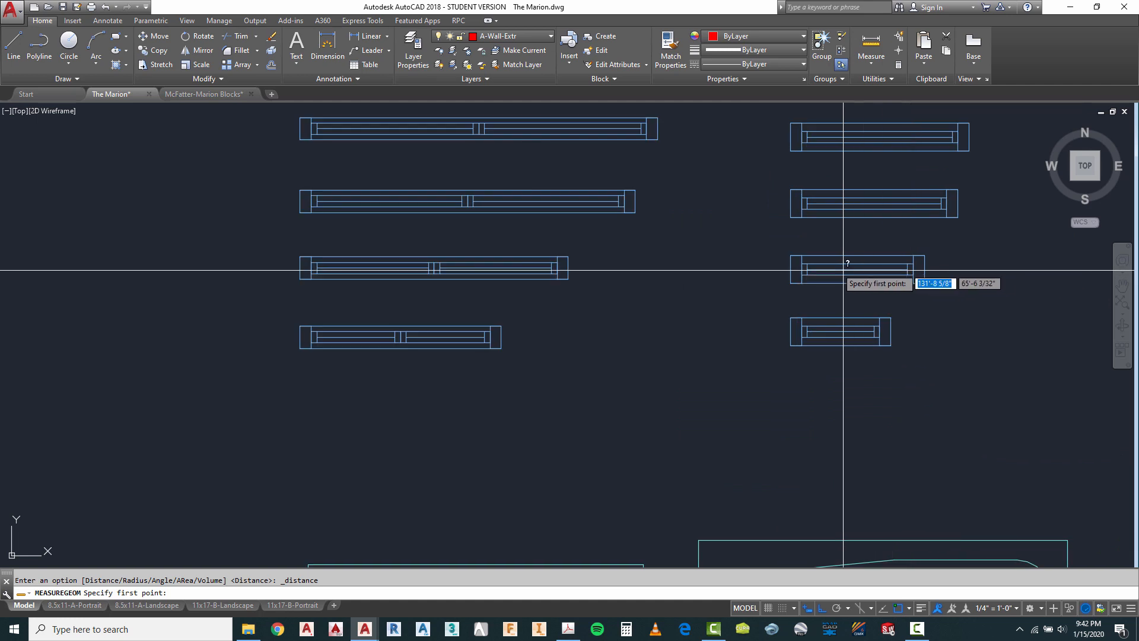
left_click(790, 217)
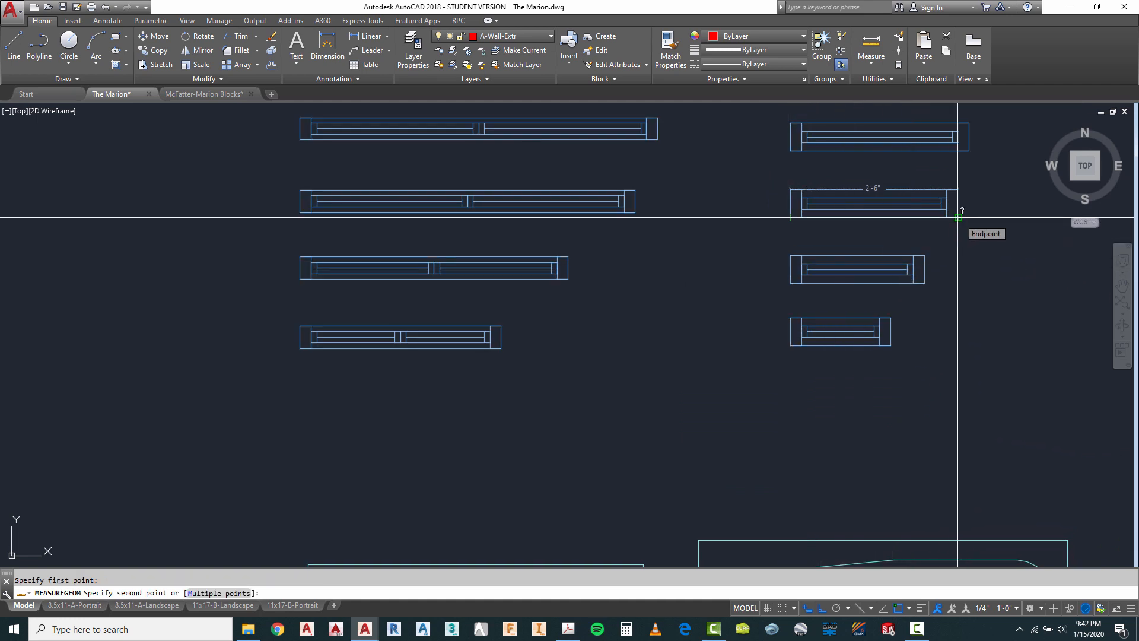
scroll(820, 306, "down", 4)
scroll(864, 267, "up", 5)
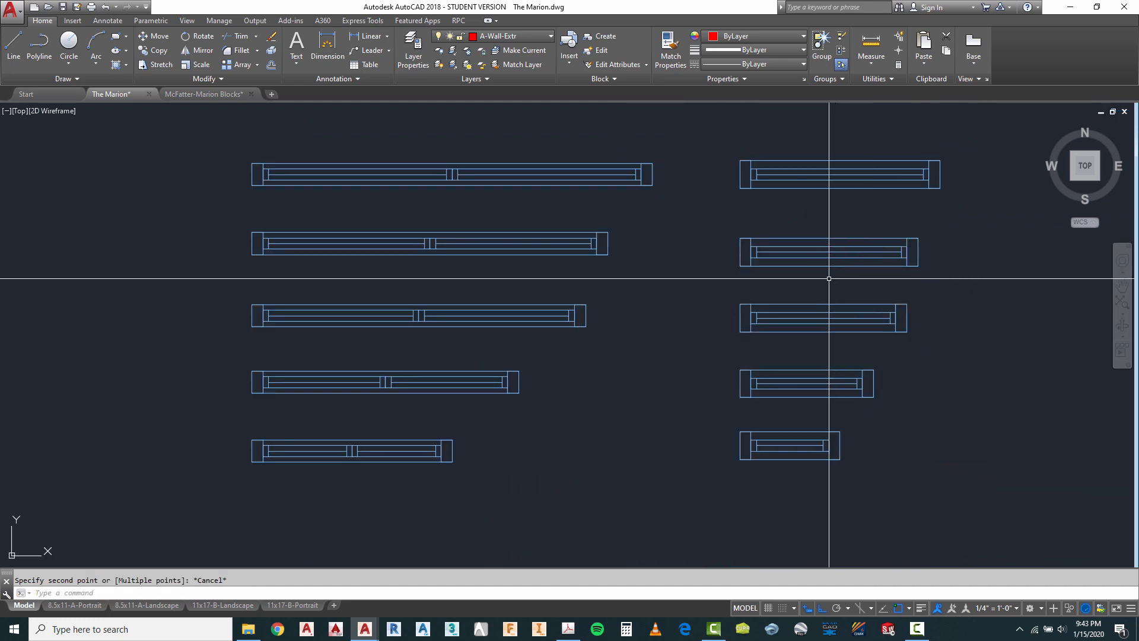
key("Escape")
Try to measure the width of the second-largest single window block.
right_click(780, 213)
left_click(810, 218)
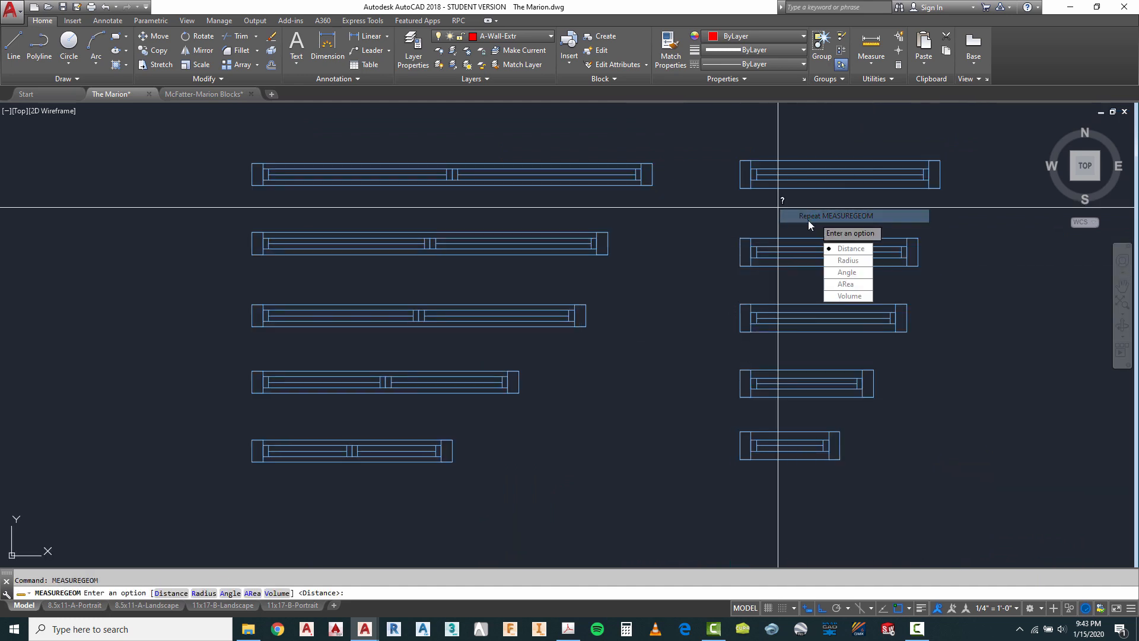
left_click(852, 249)
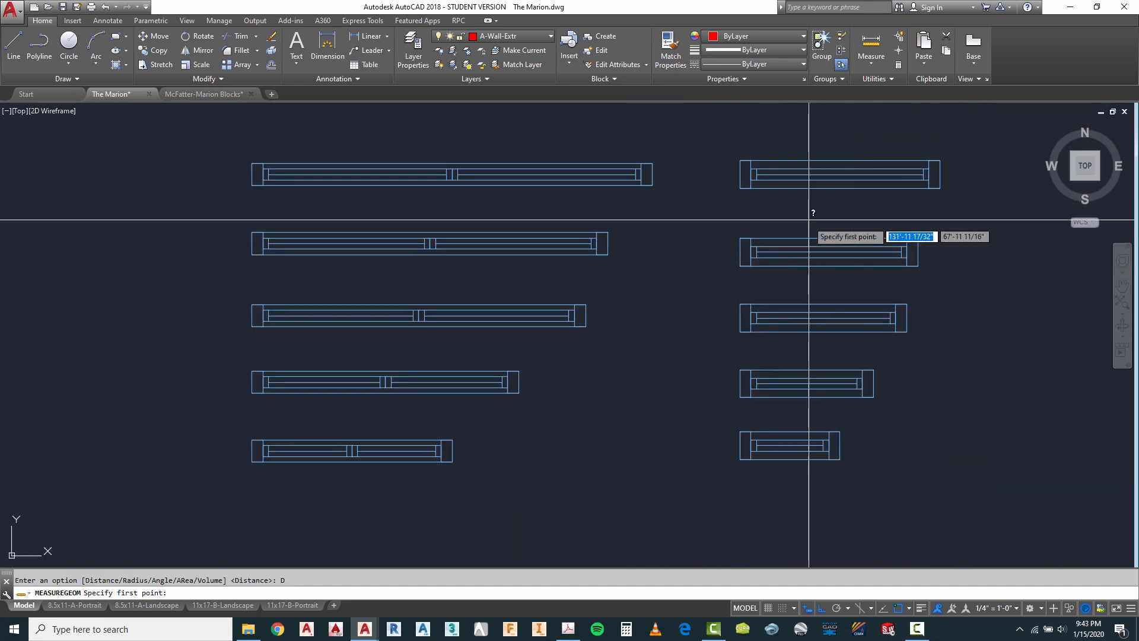
left_click(740, 265)
key("Escape")
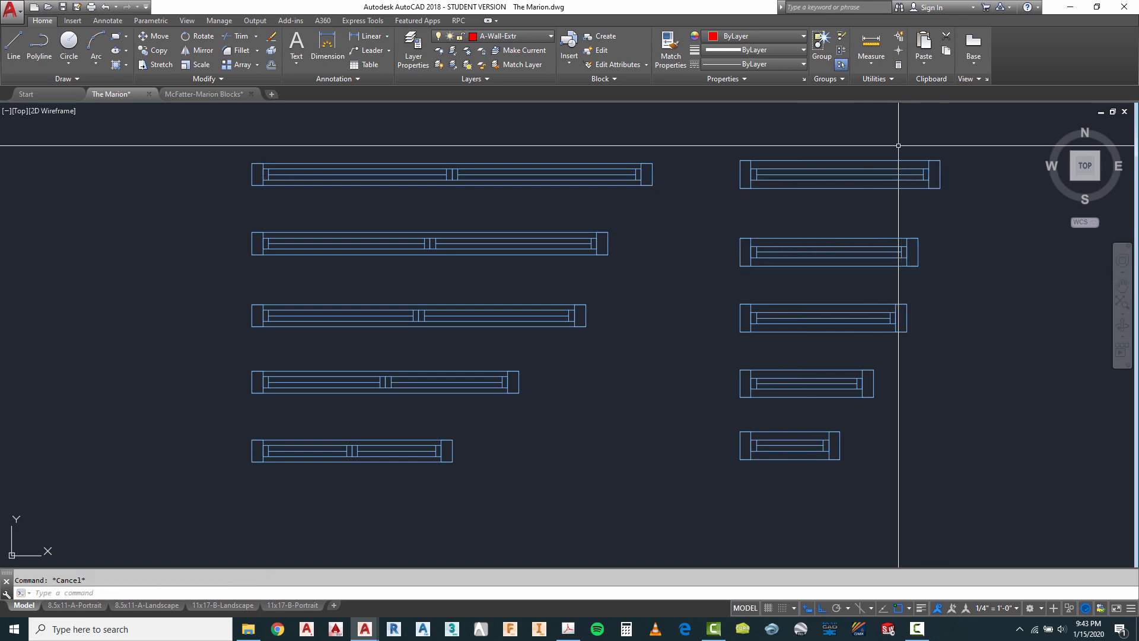
Copy the largest single window block from its west end midpoint to the west jamb's midpoint in the toilet room's north opening.
type("ct o")
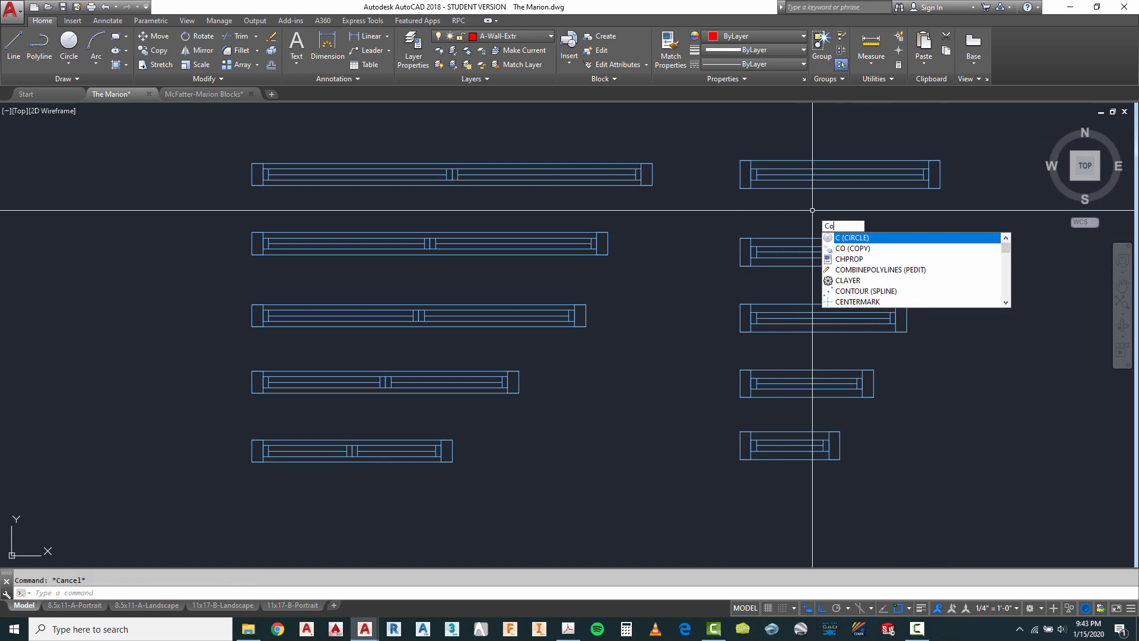
key("Return")
left_click(766, 214)
key("Return")
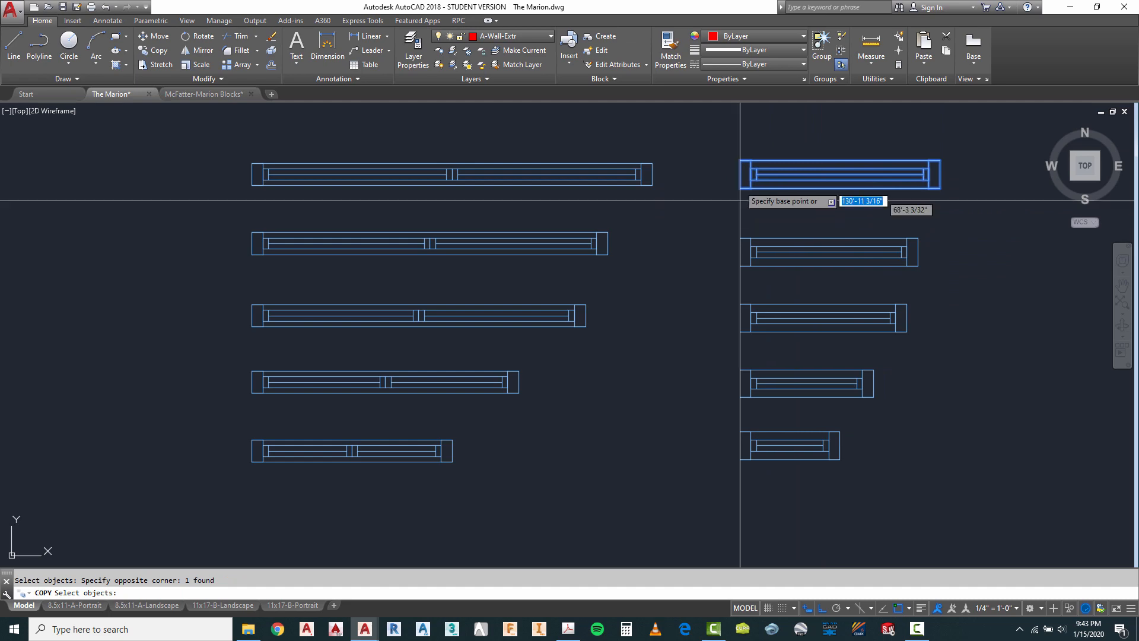
left_click(741, 170)
scroll(752, 172, "down", 5)
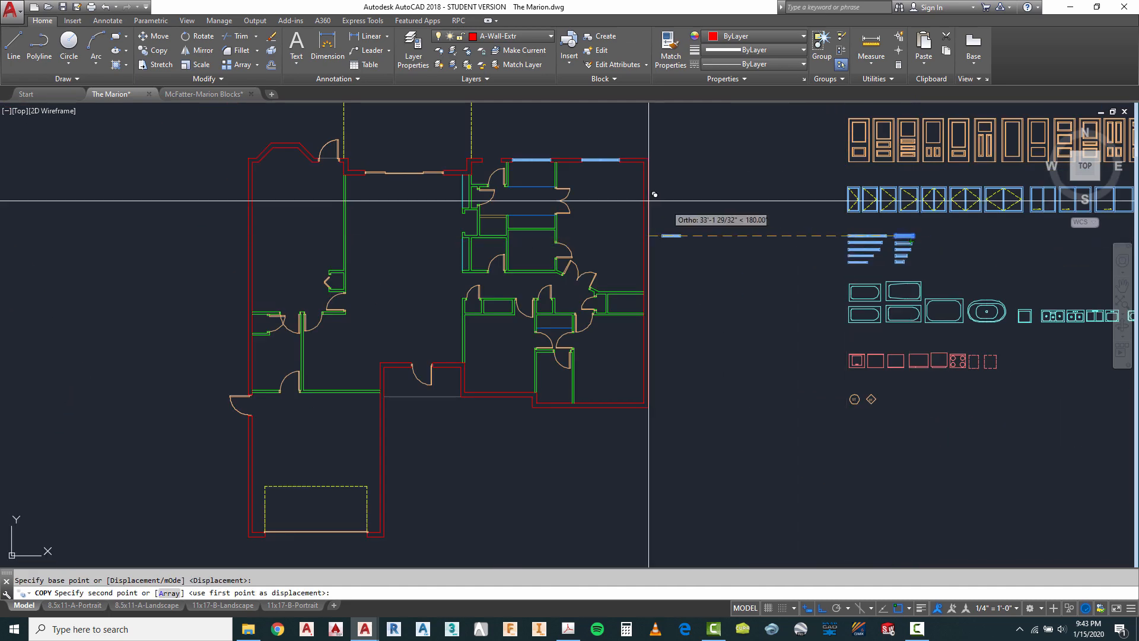
scroll(503, 173, "up", 6)
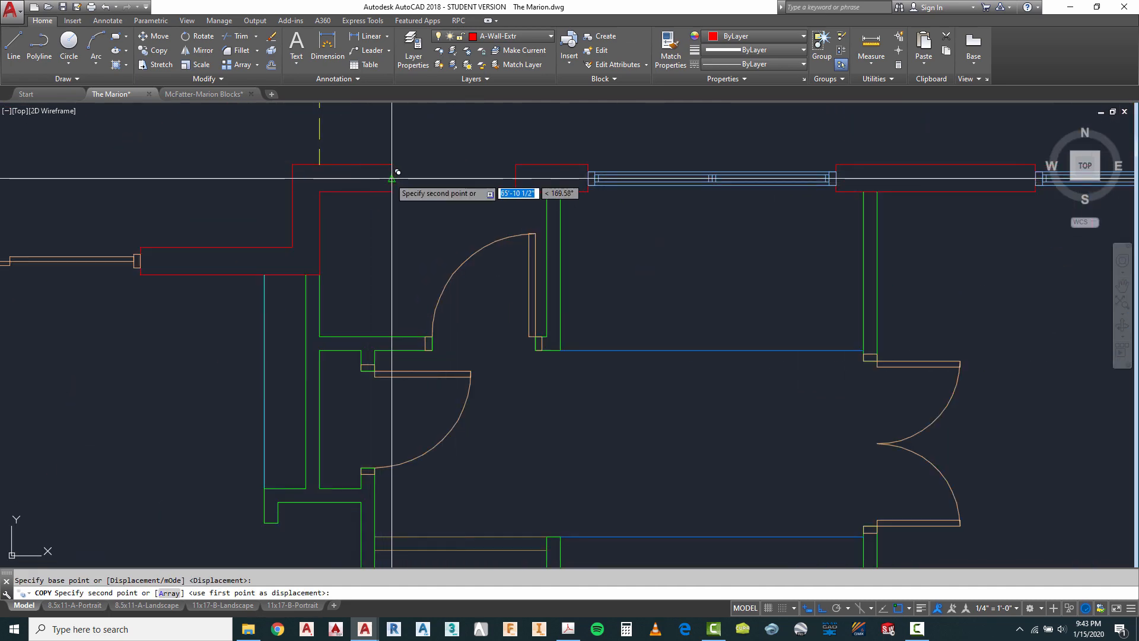
scroll(692, 190, "down", 6)
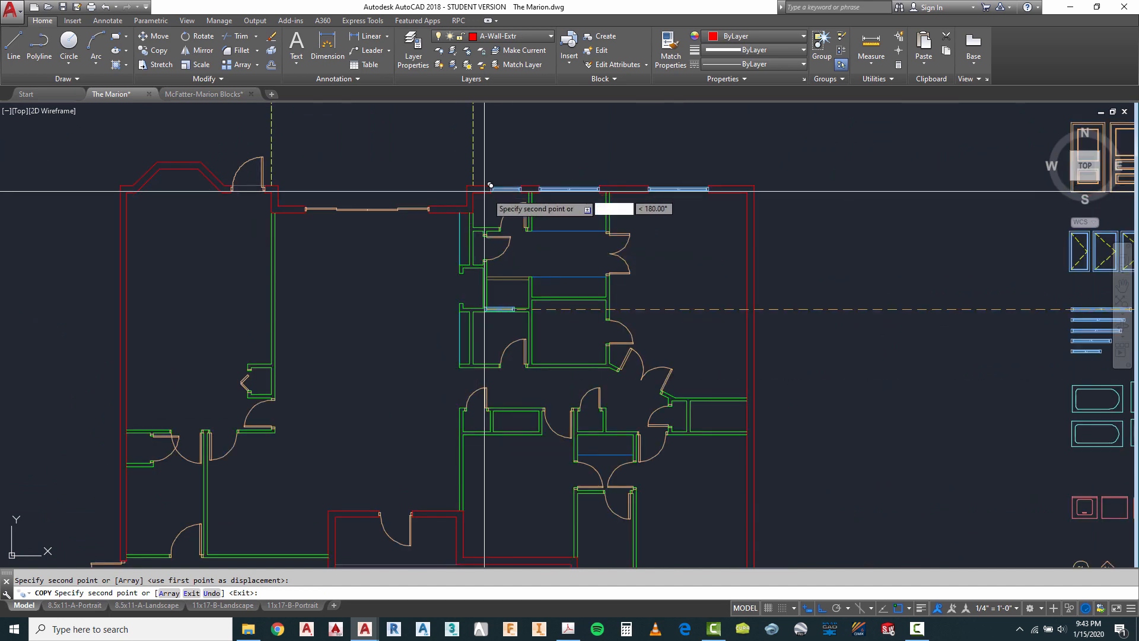
key("Escape")
Draw a line across the east exterior wall, level with the north face of the master bedroom's south wall.
scroll(805, 418, "up", 4)
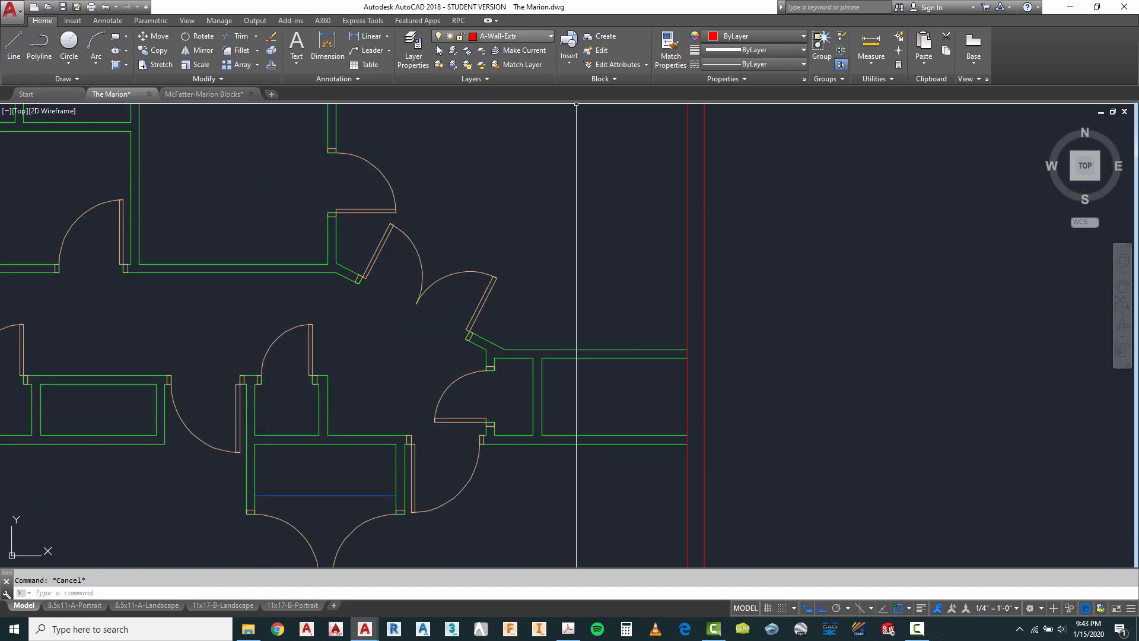
left_click(12, 42)
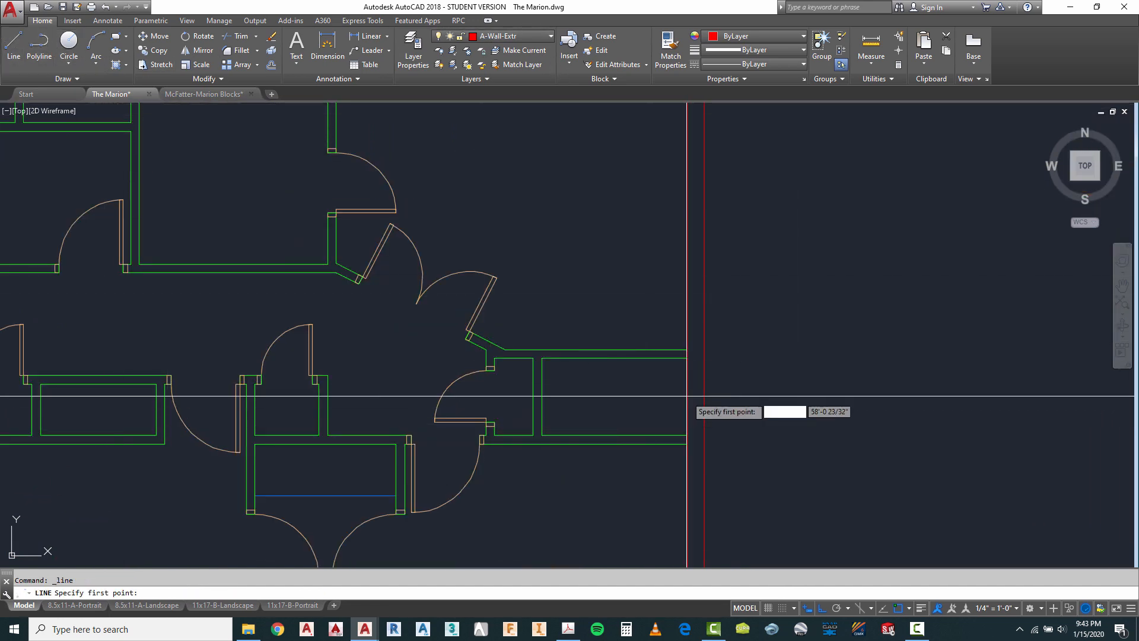
scroll(691, 356, "up", 4)
left_click(690, 329)
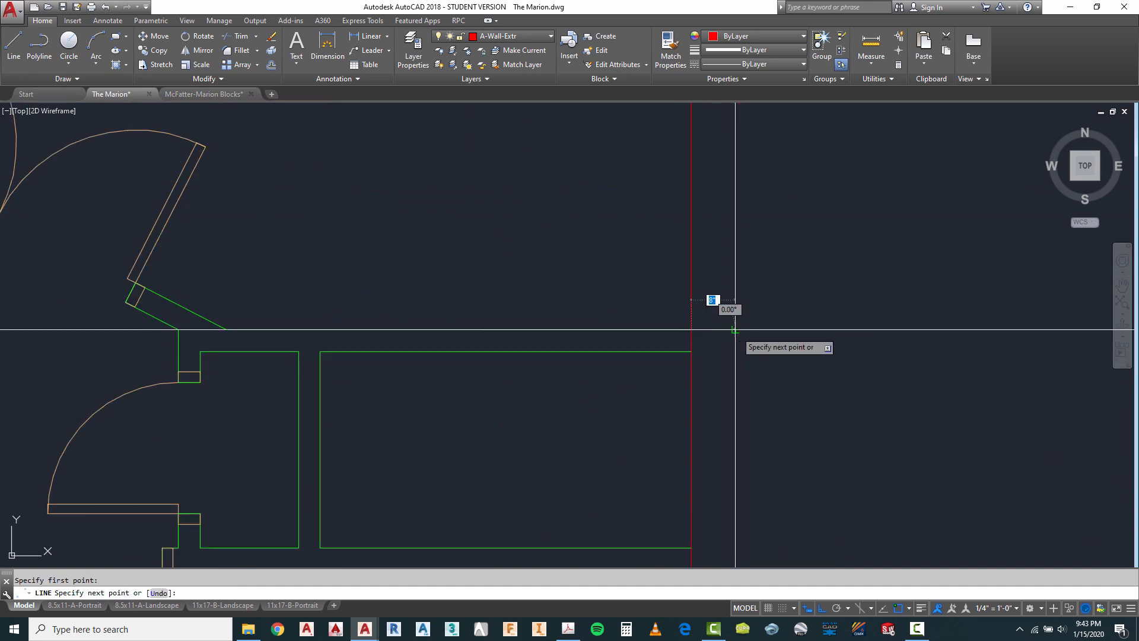
left_click(735, 329)
key("Escape")
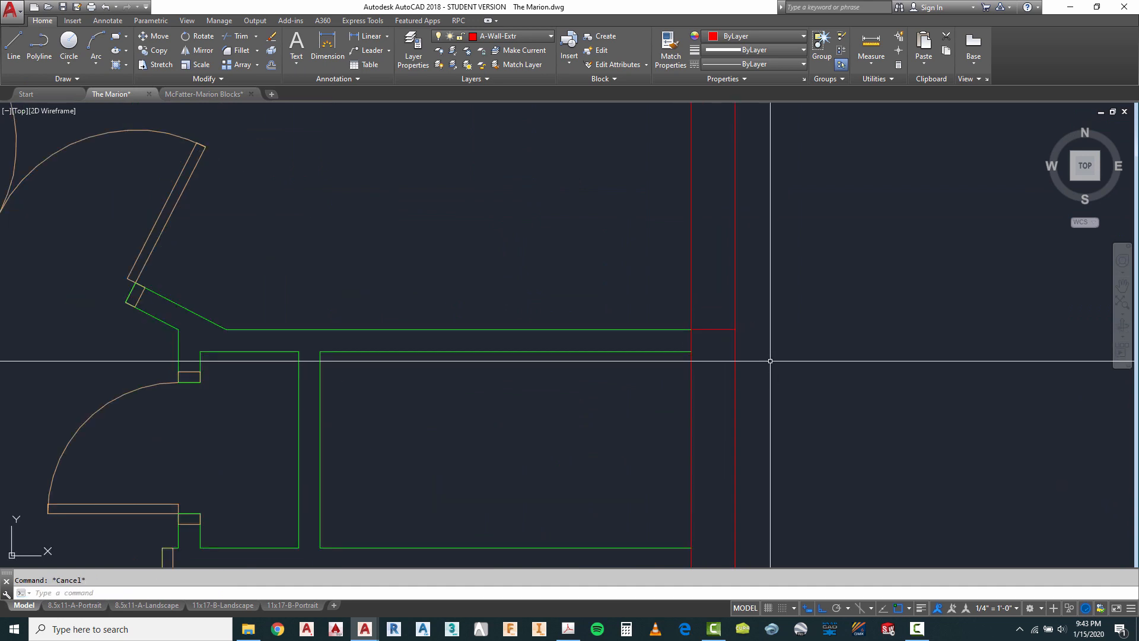
Move the new line across the east exterior wall 8" north.
left_click(714, 337)
key("Return")
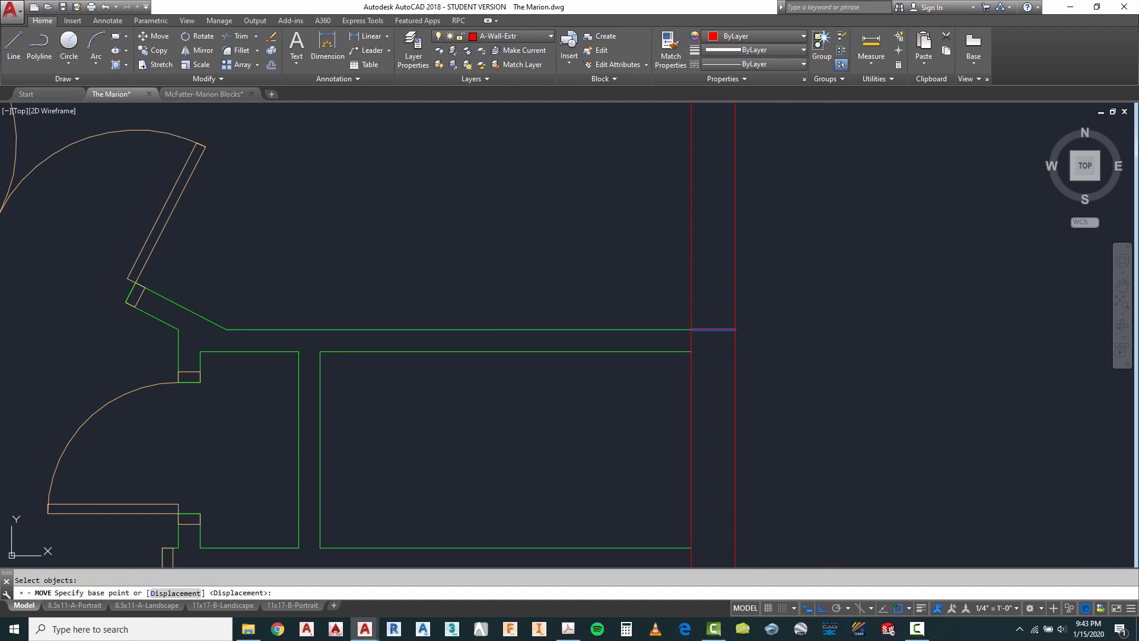
left_click(789, 358)
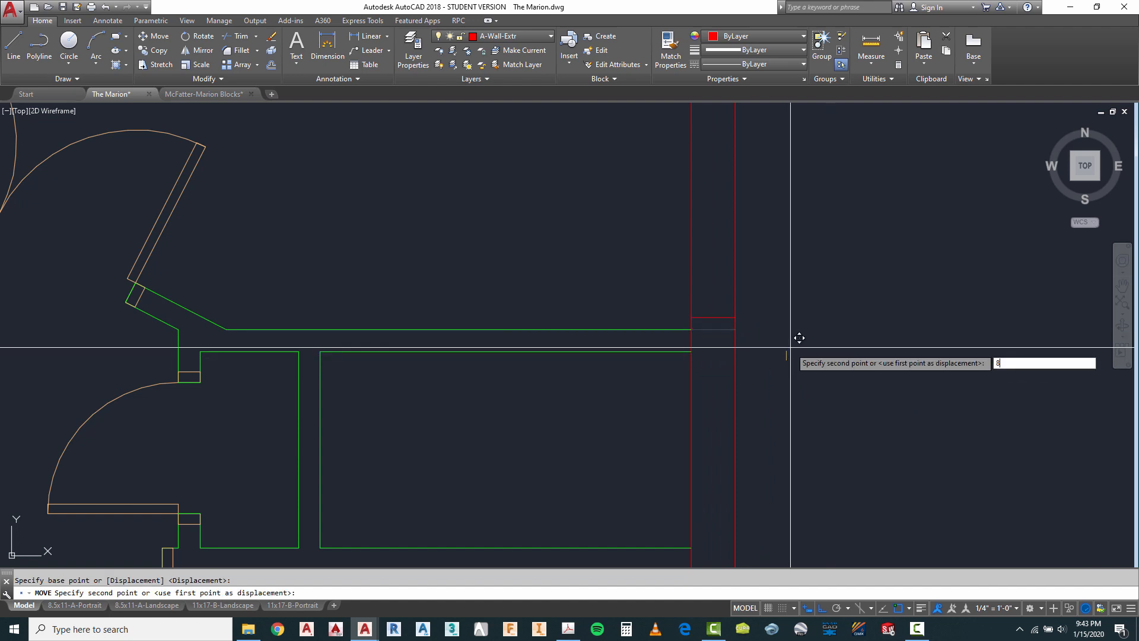
key("Escape")
Offset the jamb line in the east exterior wall 3' to the north.
scroll(664, 338, "down", 3)
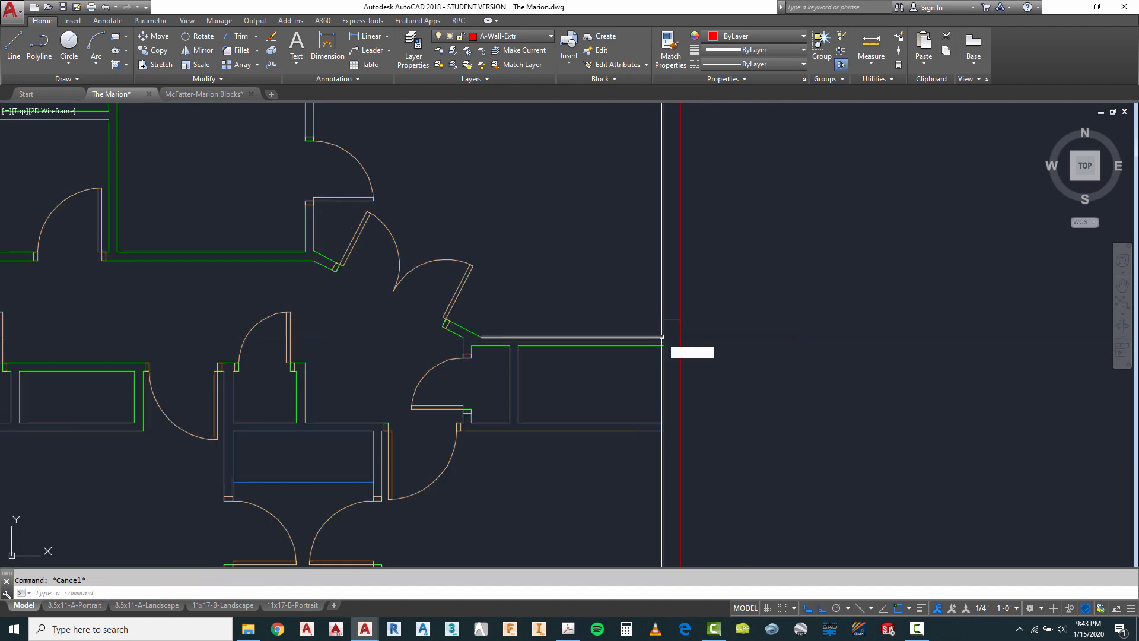
type("o")
key("Return")
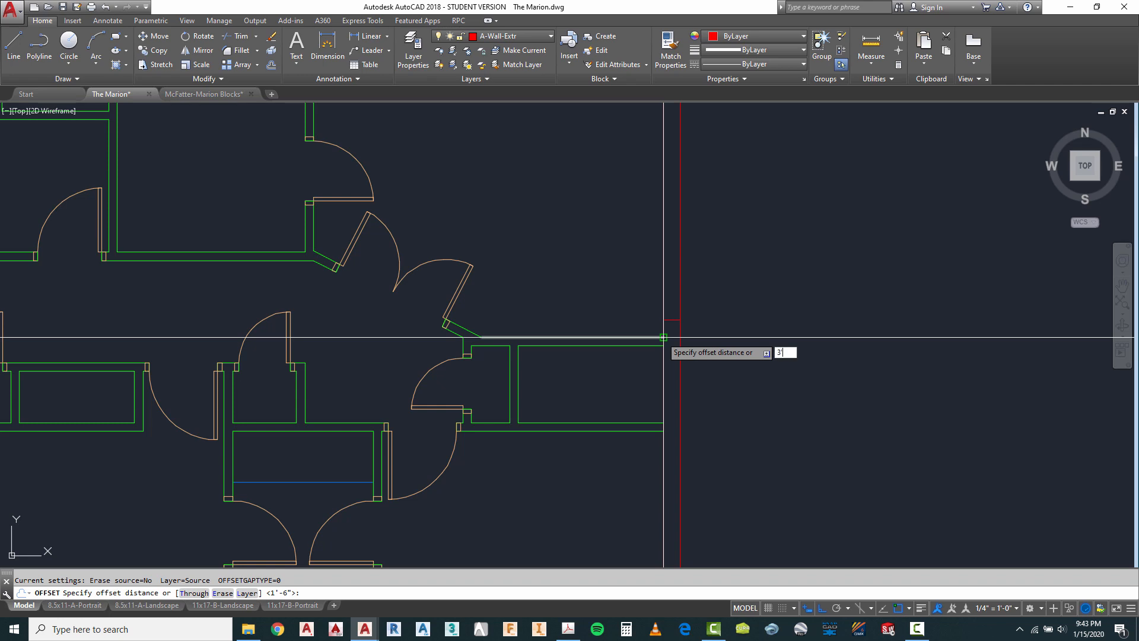
key("Return")
left_click(671, 321)
left_click(679, 280)
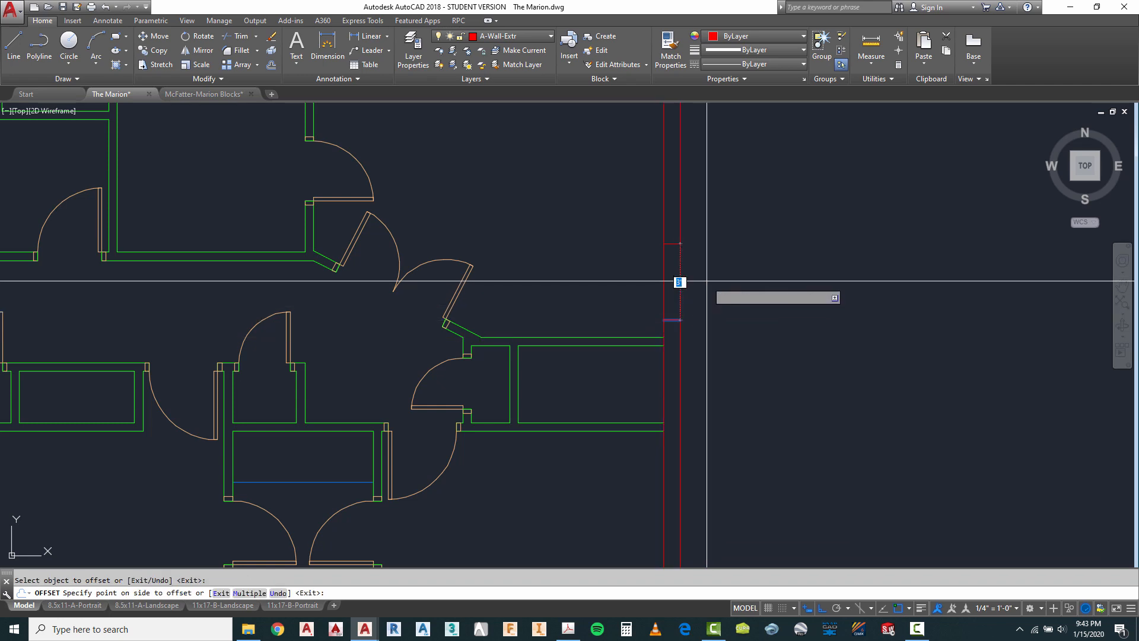
key("Escape")
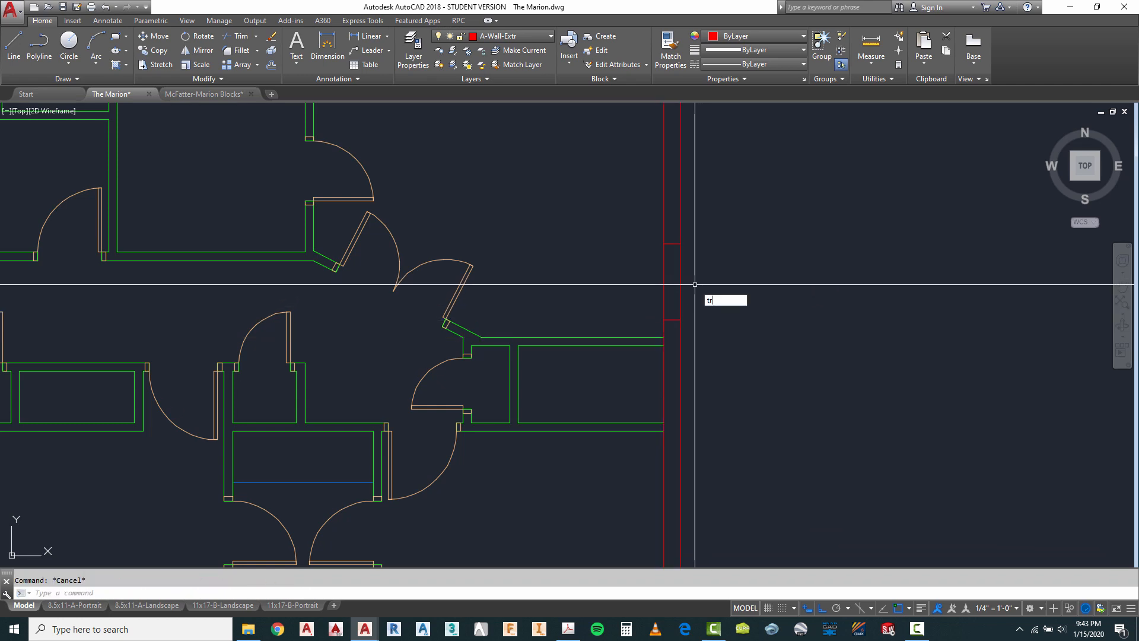
Trim both east exterior wall lines between the two jamb lines to open the master bedroom's side window.
left_click(706, 226)
left_click(624, 349)
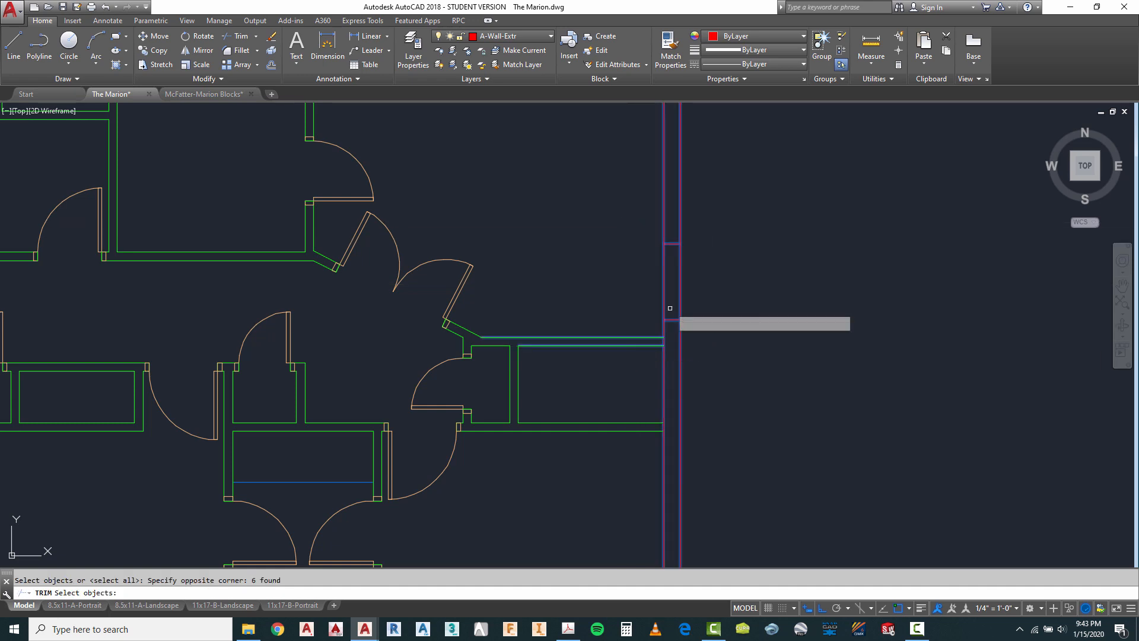
key("Return")
scroll(649, 295, "down", 5)
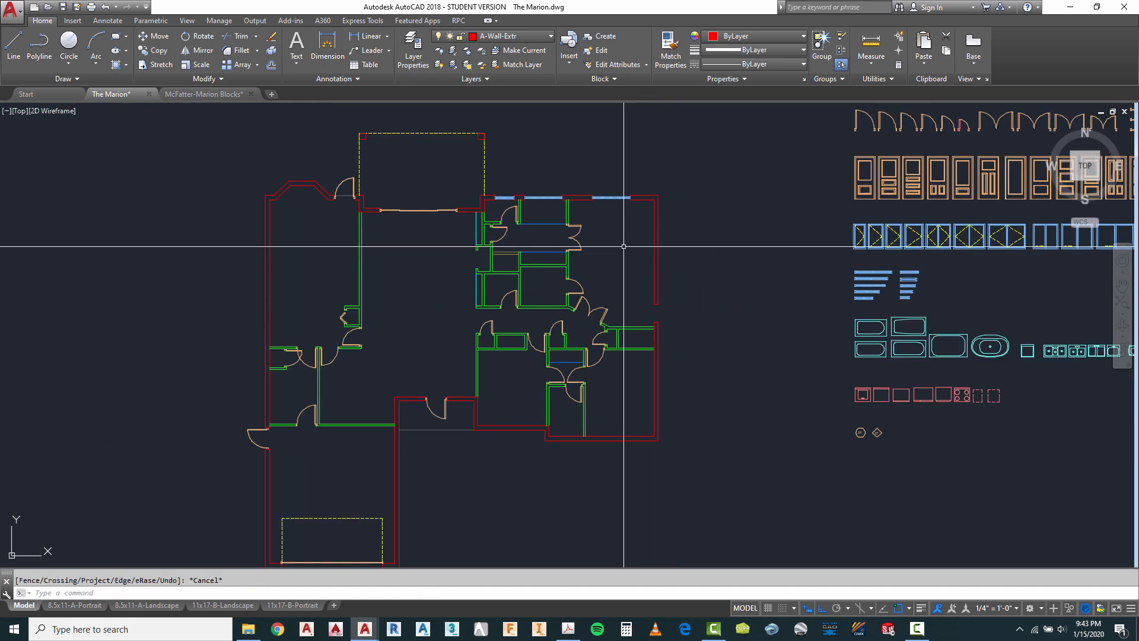
key("Escape")
key("Escape")
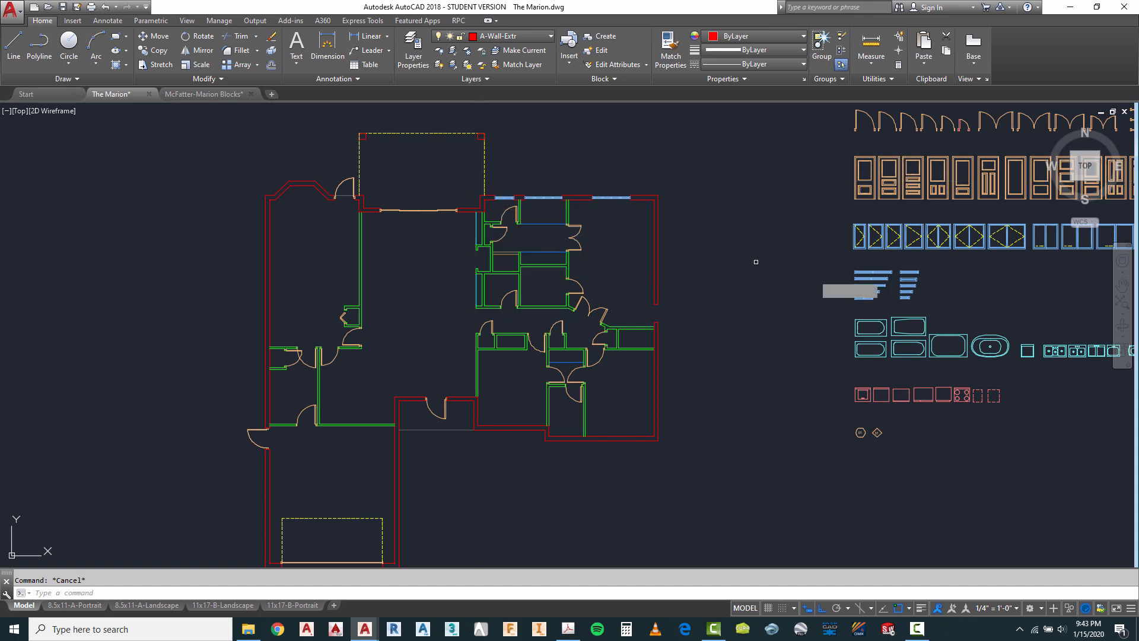
Copy the smallest window block in the north exterior wall into the master bedroom, near the new opening in the east exterior wall.
scroll(510, 200, "up", 4)
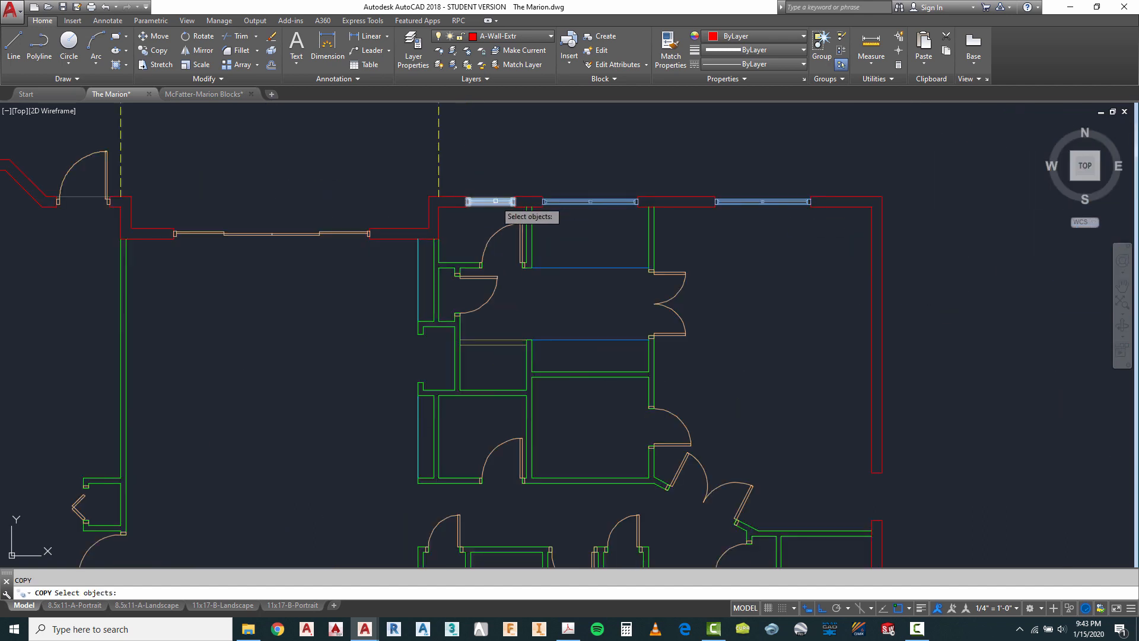
key("Return")
left_click(482, 230)
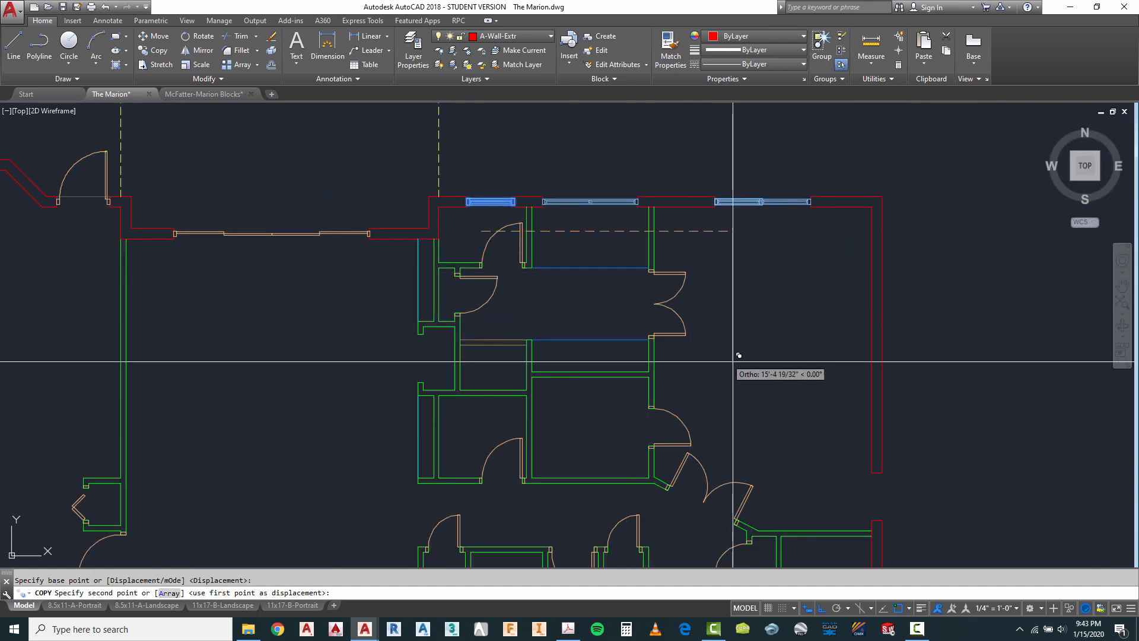
key("F8")
left_click(816, 460)
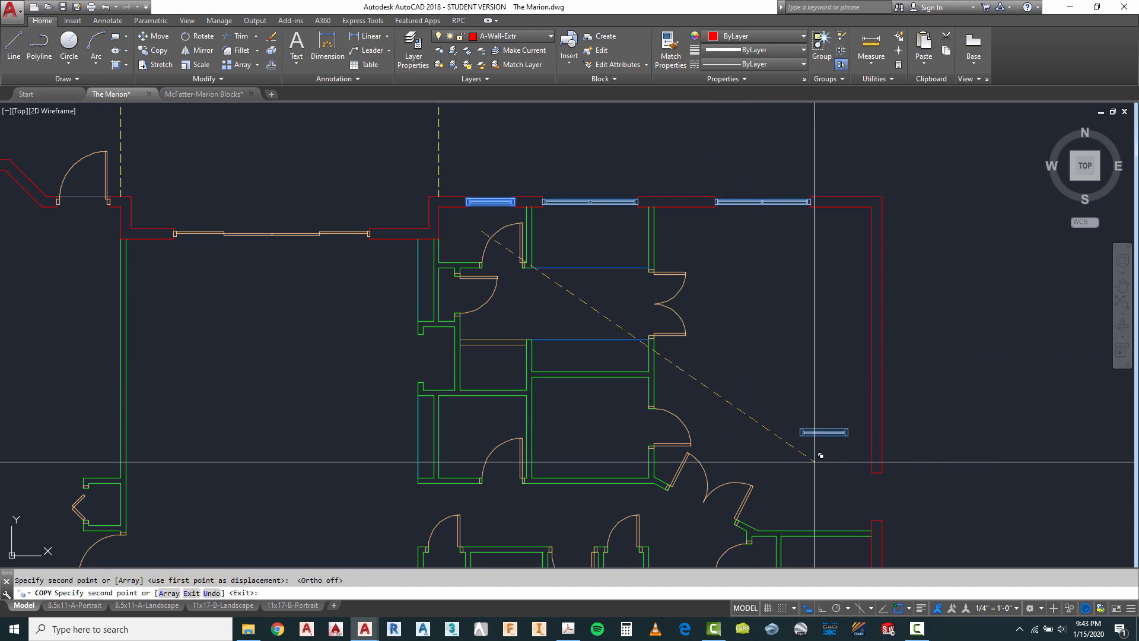
scroll(759, 291, "down", 4)
scroll(806, 386, "up", 2)
key("Escape")
Rotate the copied window block 90° clockwise so that it runs parallel to the east exterior wall.
scroll(805, 391, "up", 3)
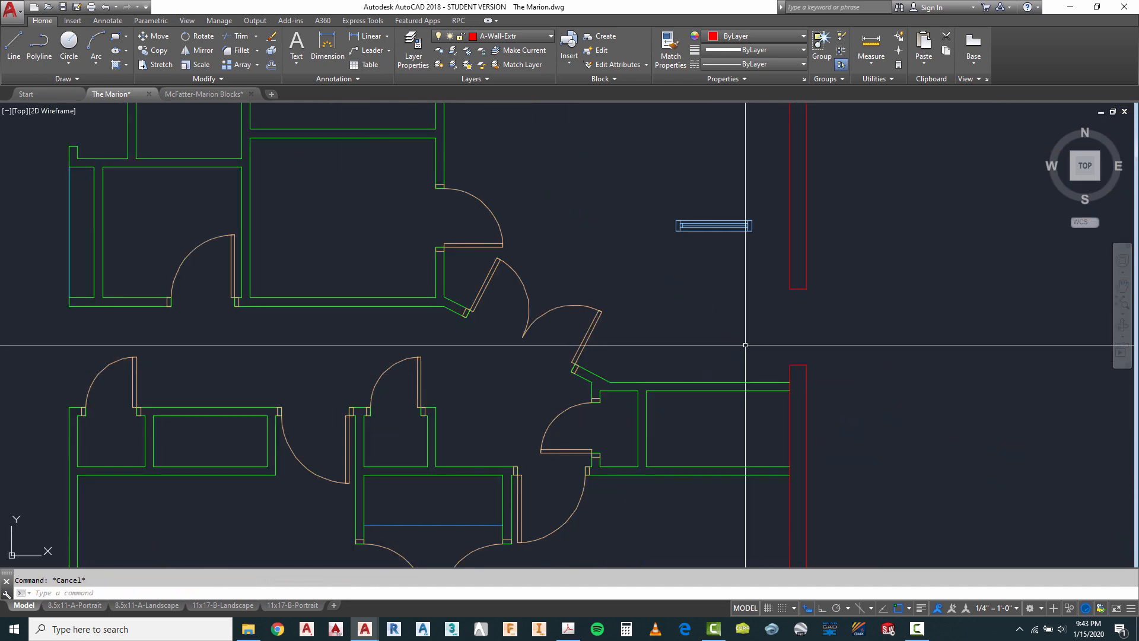
type("ro")
left_click(731, 188)
left_click(691, 249)
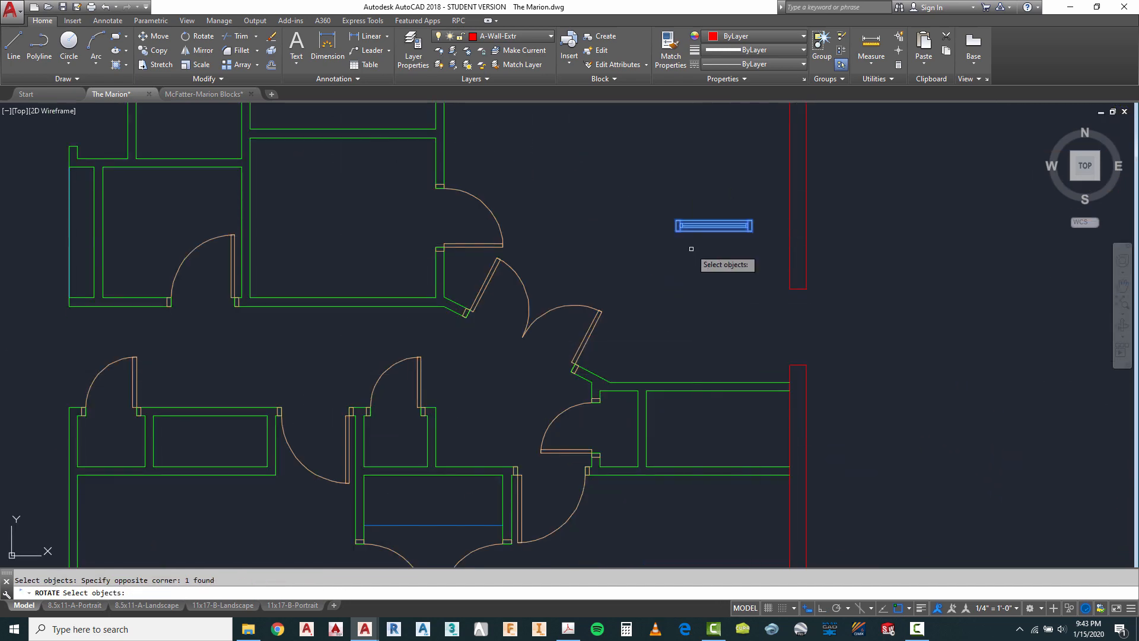
left_click(666, 260)
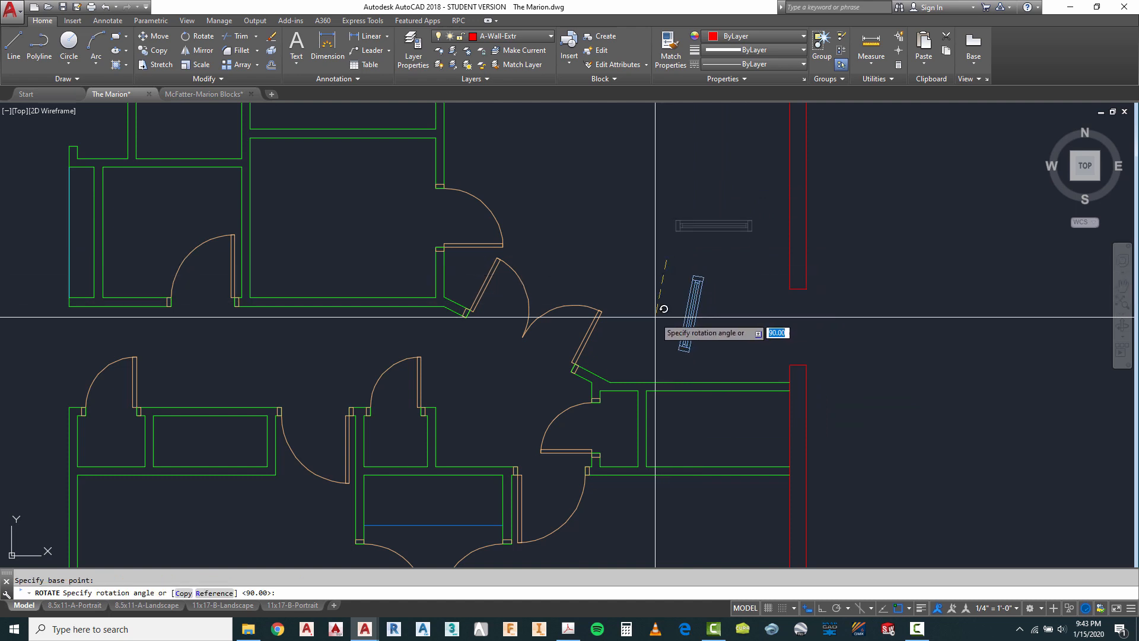
key("F8")
left_click(706, 330)
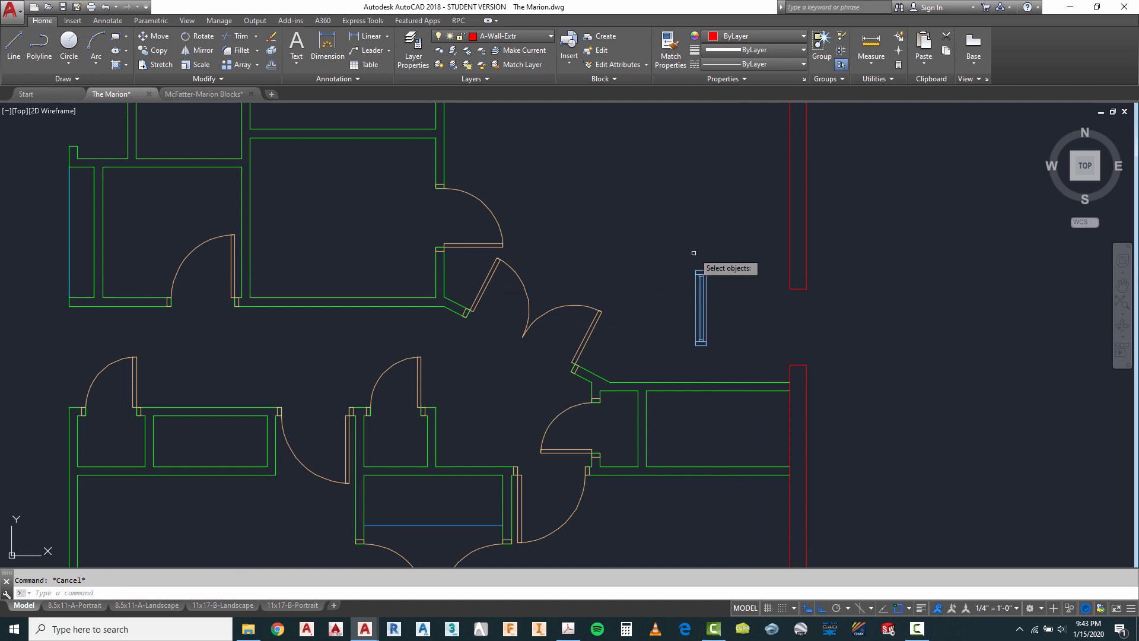
Move the rotated window by the midpoint of its north end to the midpoint of the north jamb in the east wall opening.
left_click(702, 275)
scroll(702, 274, "up", 2)
key("Return")
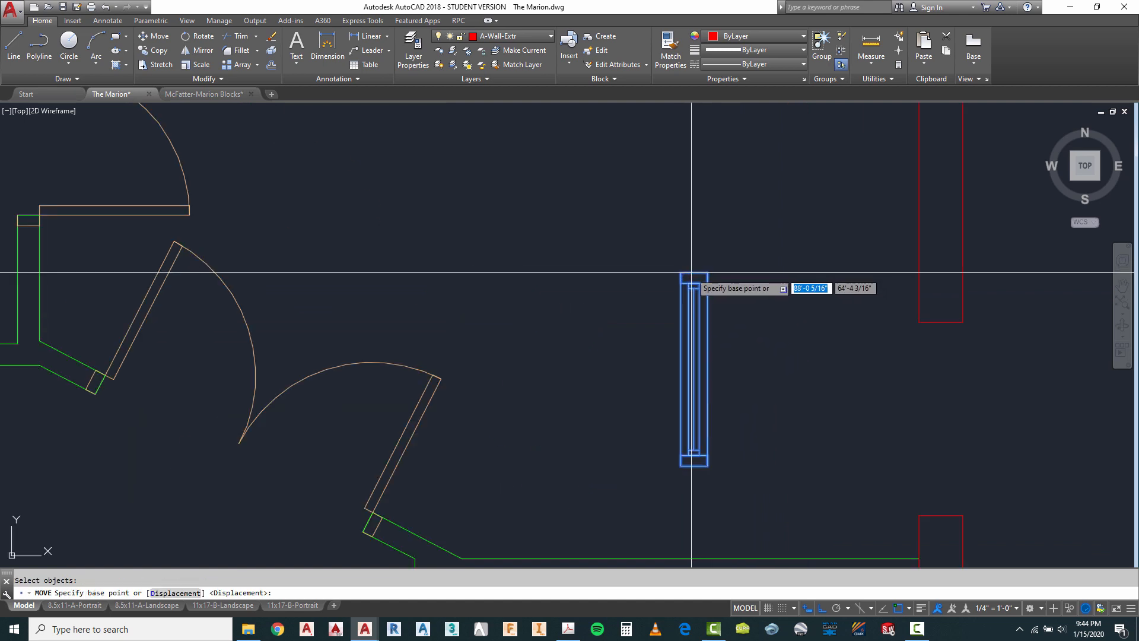
left_click(701, 270)
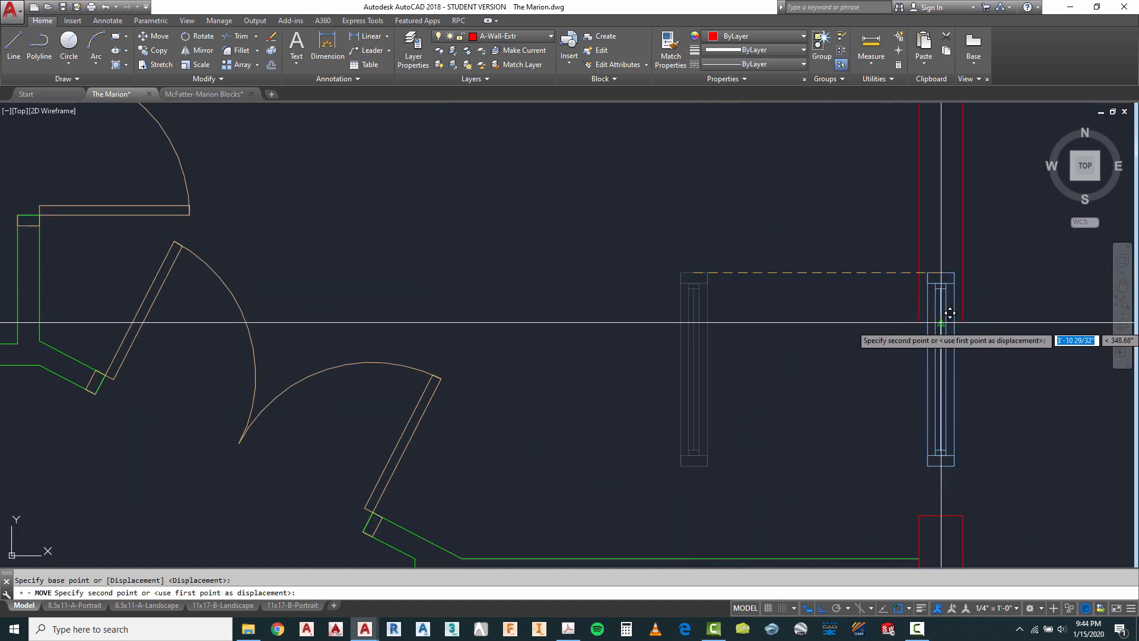
left_click(940, 322)
Draw a line across the southeast bedroom's south exterior wall, from the midpoint of its outer face to the inner face.
scroll(889, 249, "down", 5)
scroll(838, 187, "up", 1)
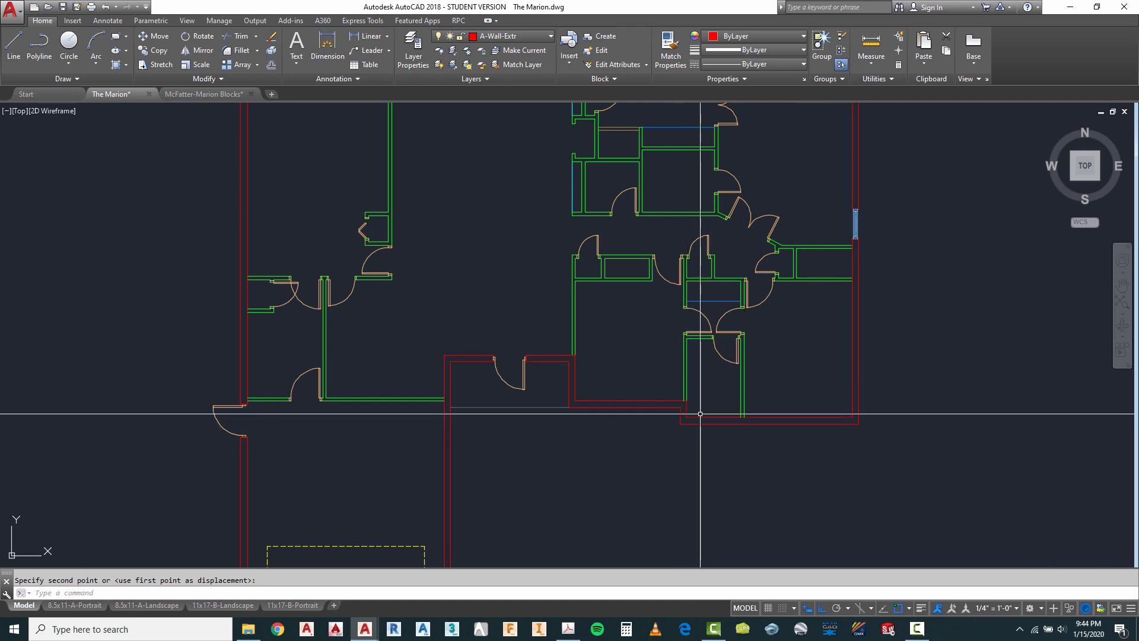
left_click(18, 42)
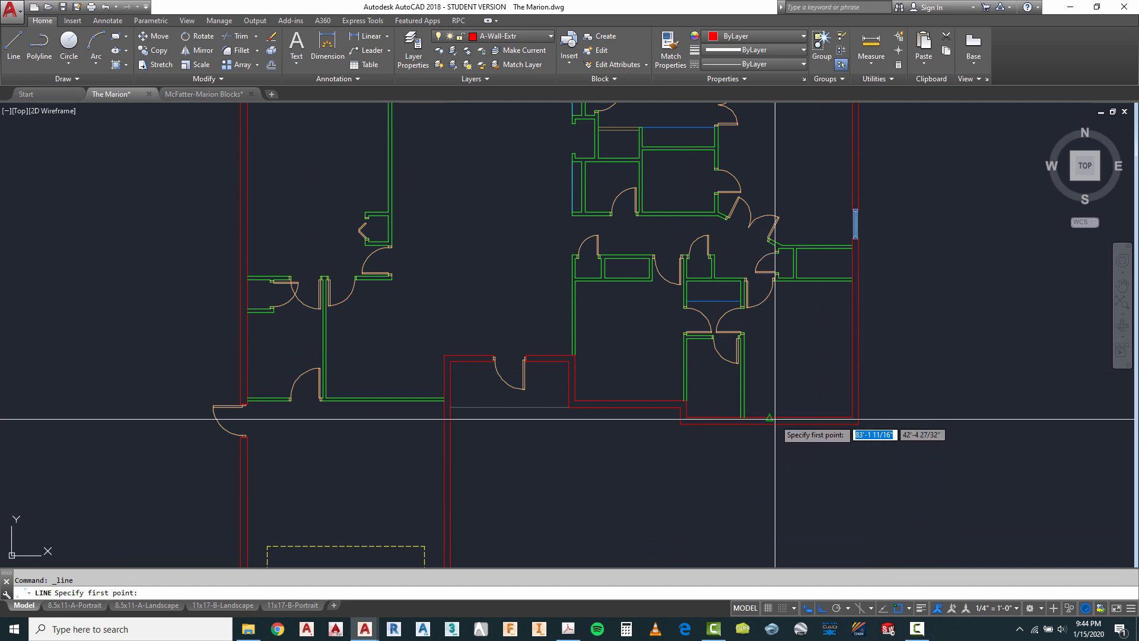
scroll(775, 419, "up", 4)
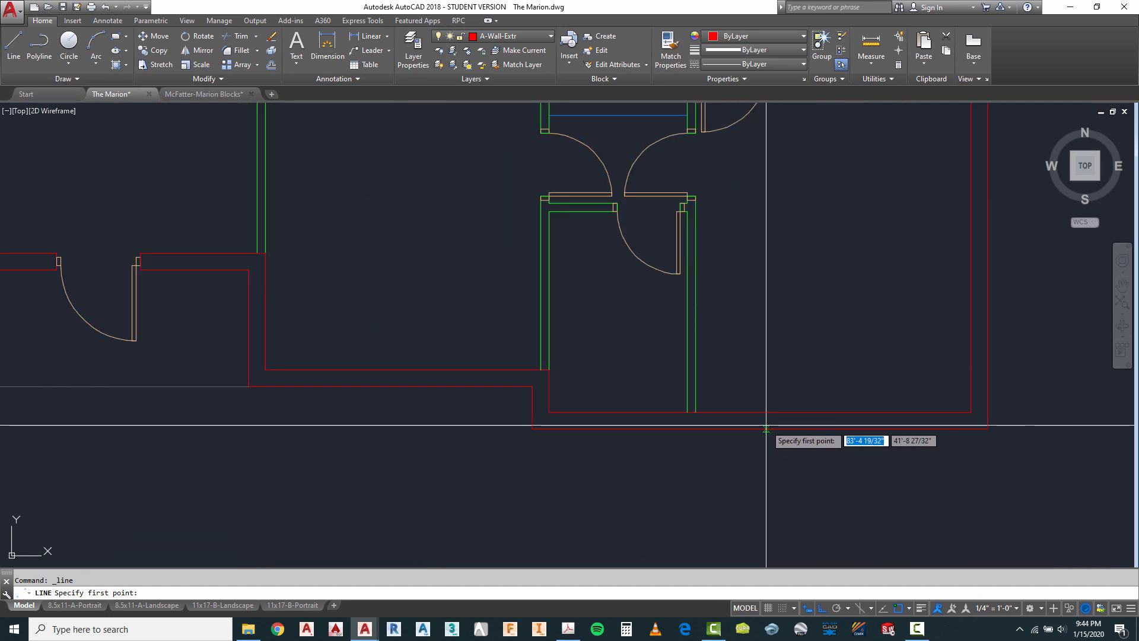
left_click(759, 427)
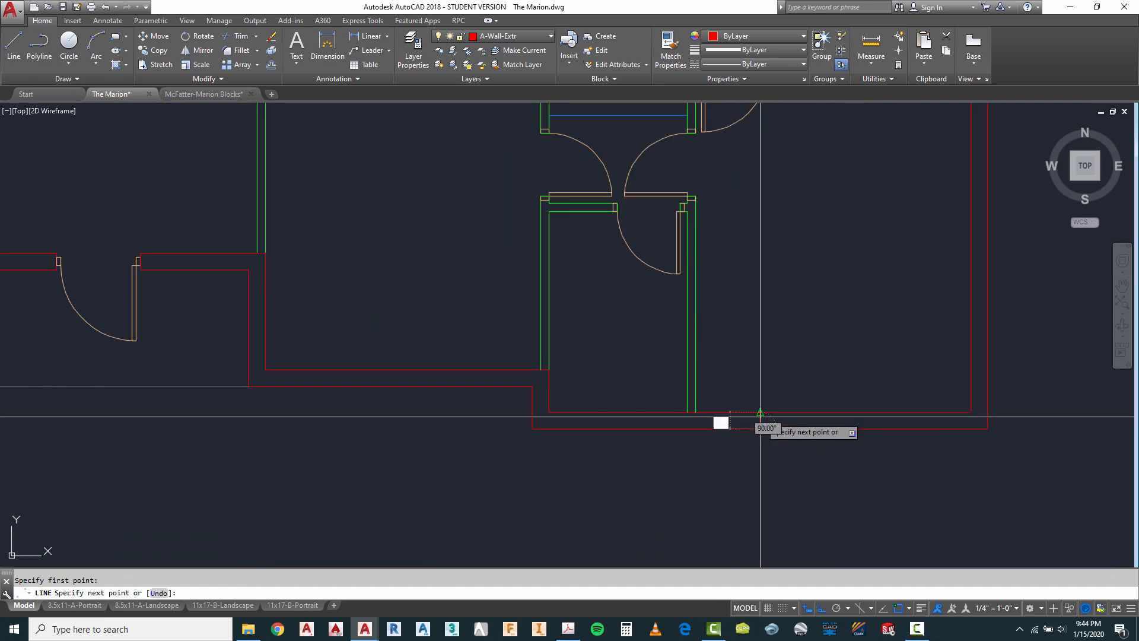
key("Escape")
Offset the line across the south exterior wall 3' to each side and erase the original centre line.
scroll(764, 436, "up", 4)
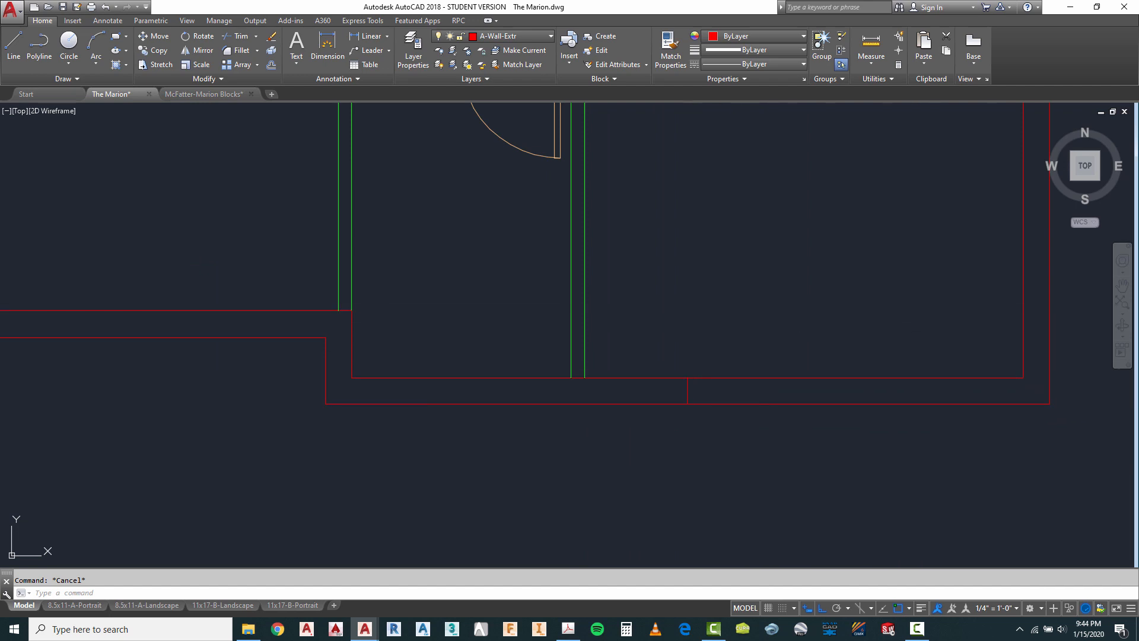
type("o")
key("Return")
key("Return")
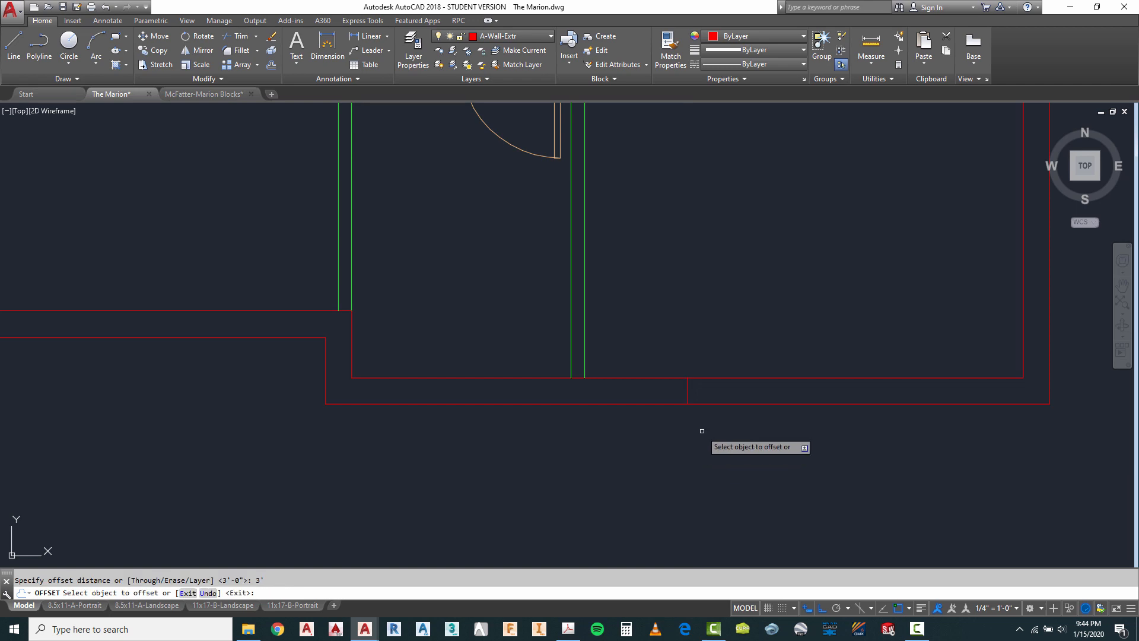
left_click(687, 392)
left_click(569, 399)
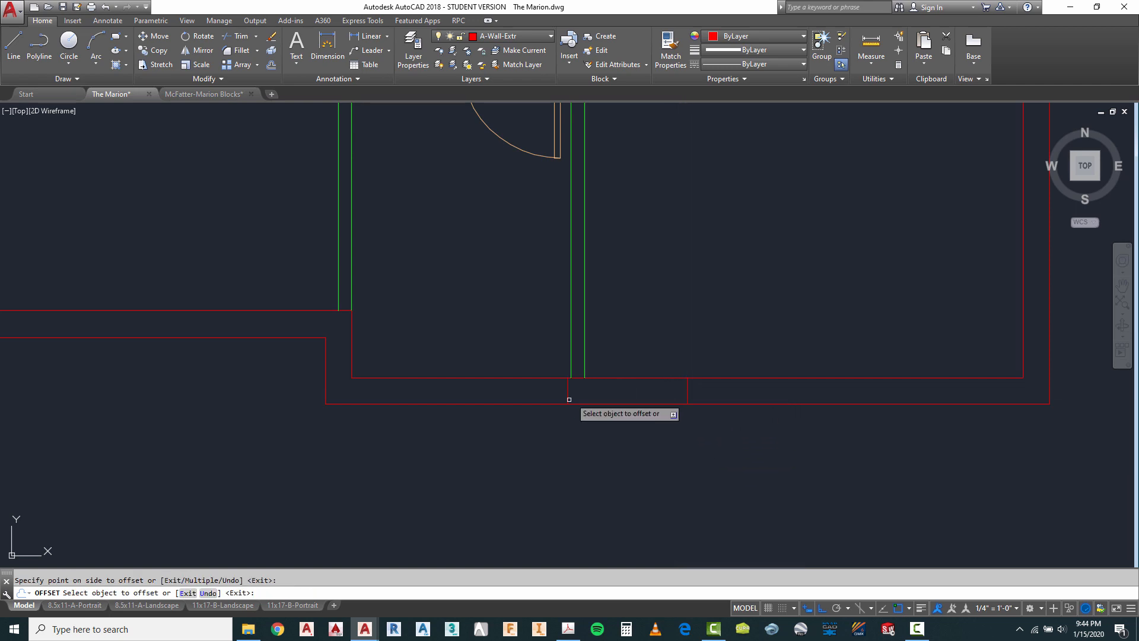
left_click(686, 394)
left_click(741, 396)
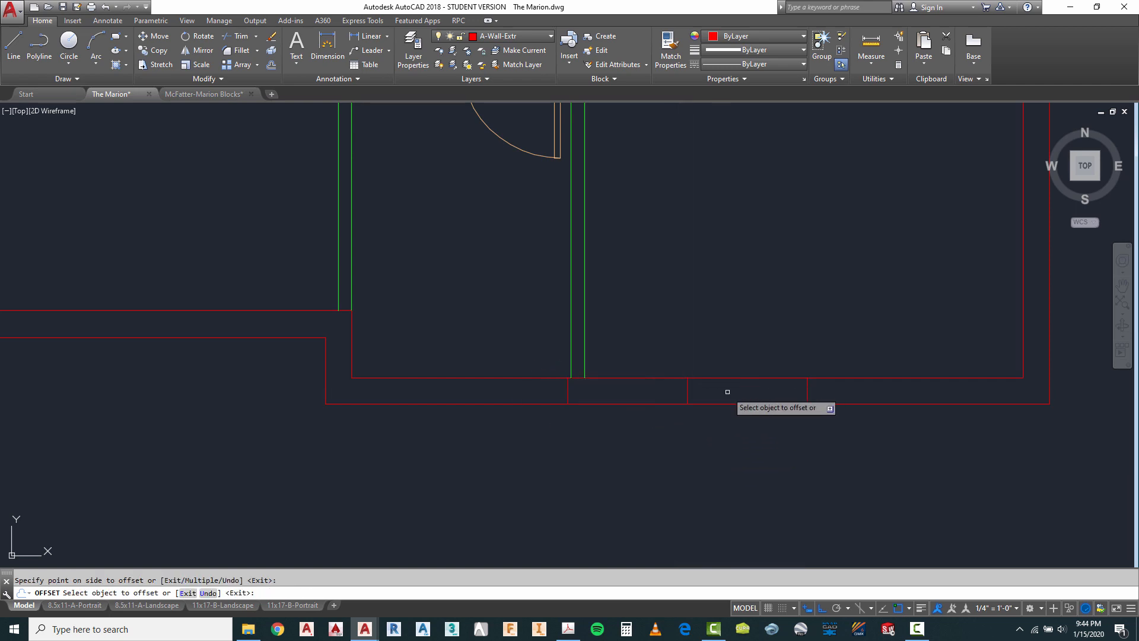
key("Escape")
left_click(683, 356)
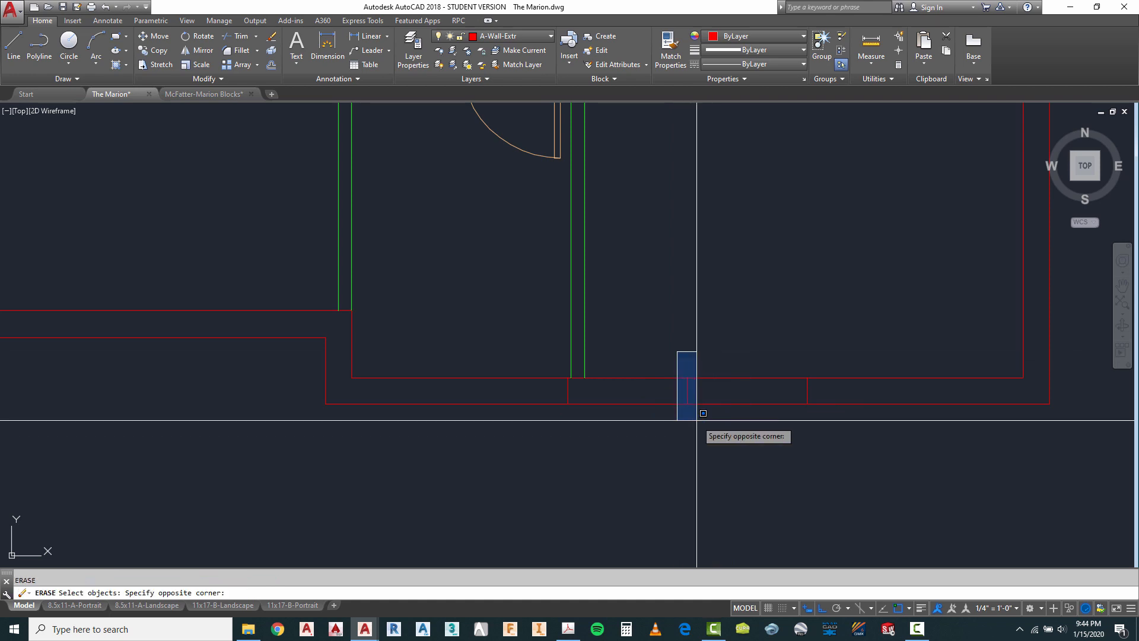
left_click(701, 427)
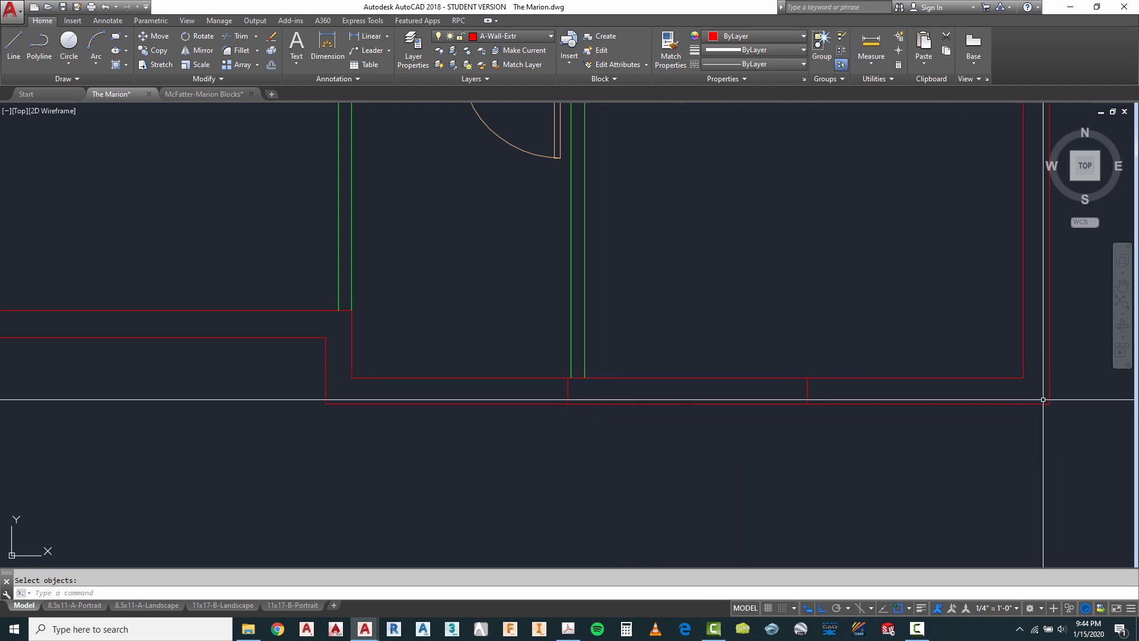
Stretch both jamb lines, without the interior wall, so they are centered between the interior wall's east face and the bedroom's southeast inside corner.
left_click(160, 64)
left_click(840, 358)
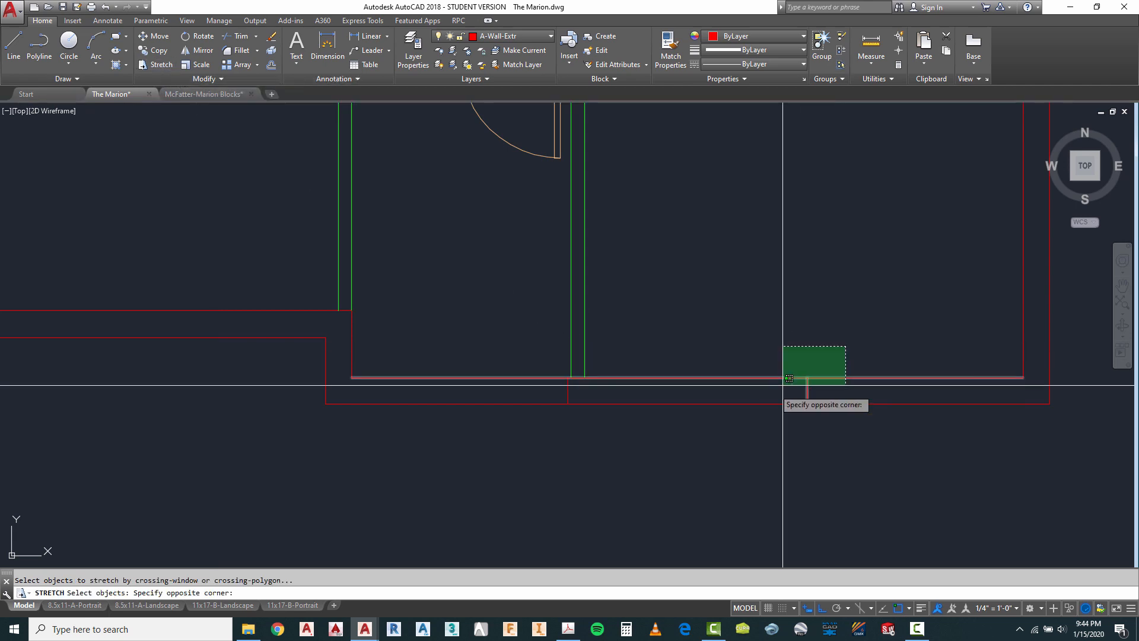
left_click(561, 420)
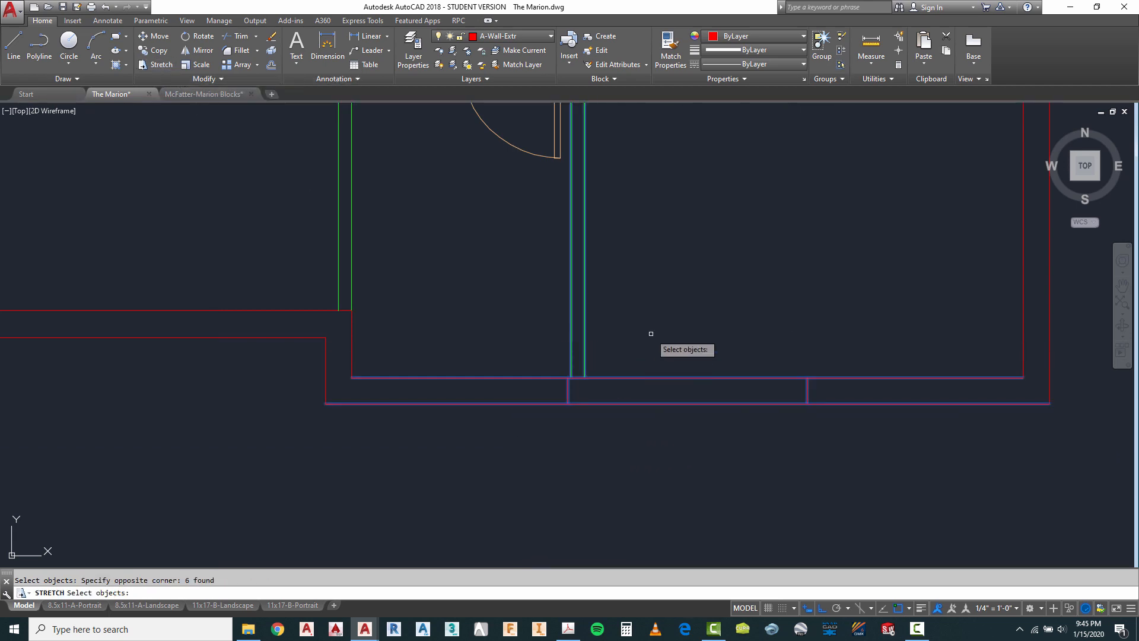
left_click(591, 308)
left_click(542, 337)
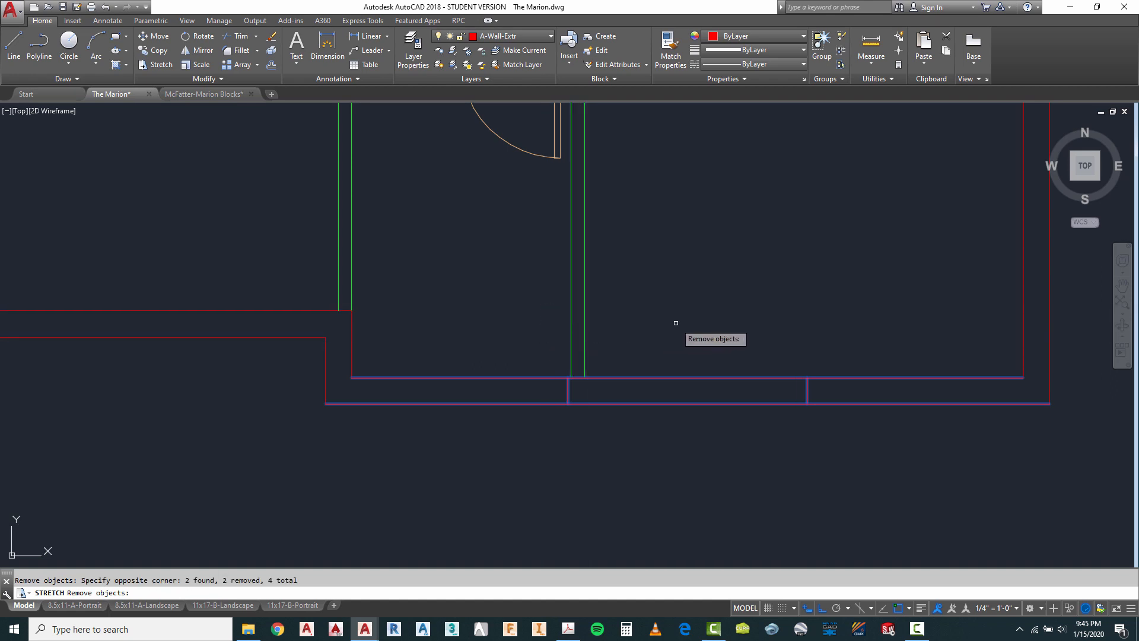
key("Return")
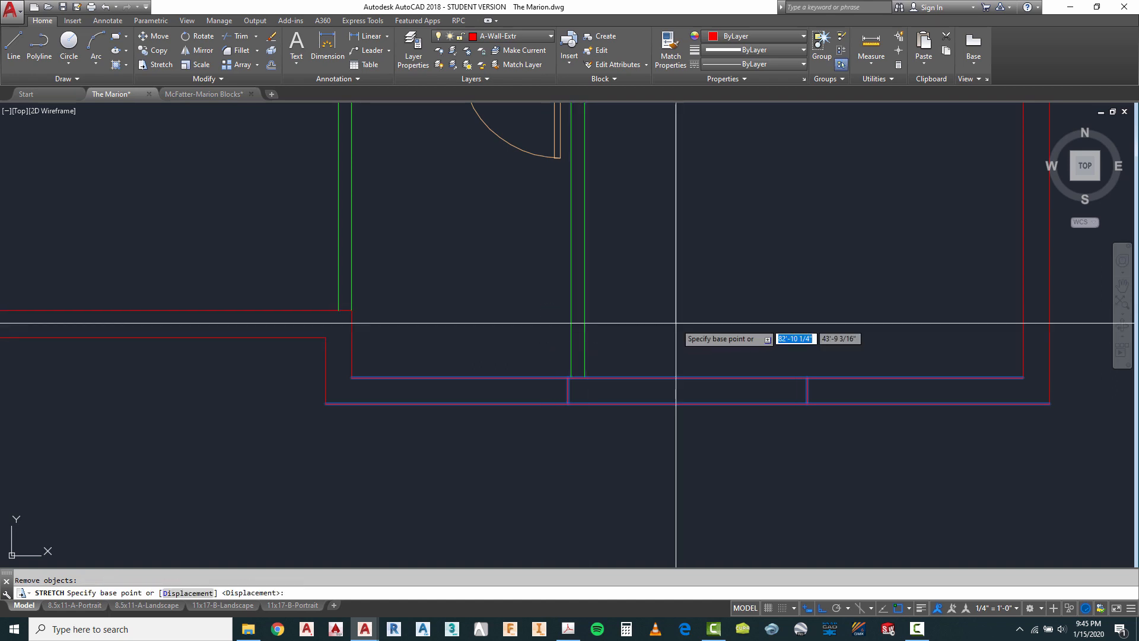
right_click(675, 324, "shift")
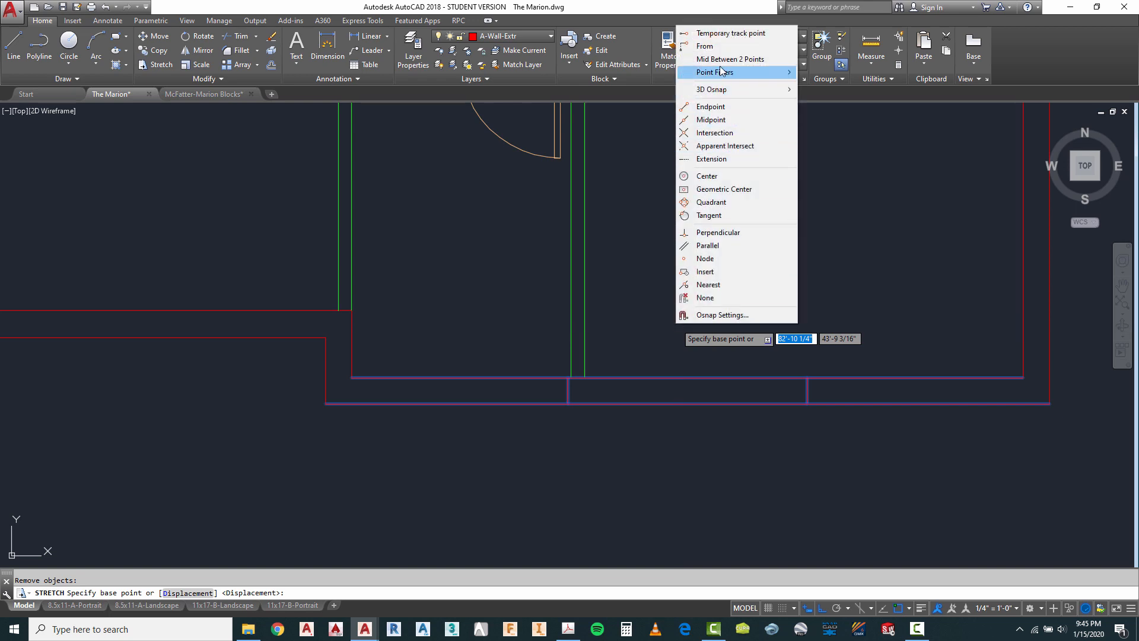
left_click(719, 60)
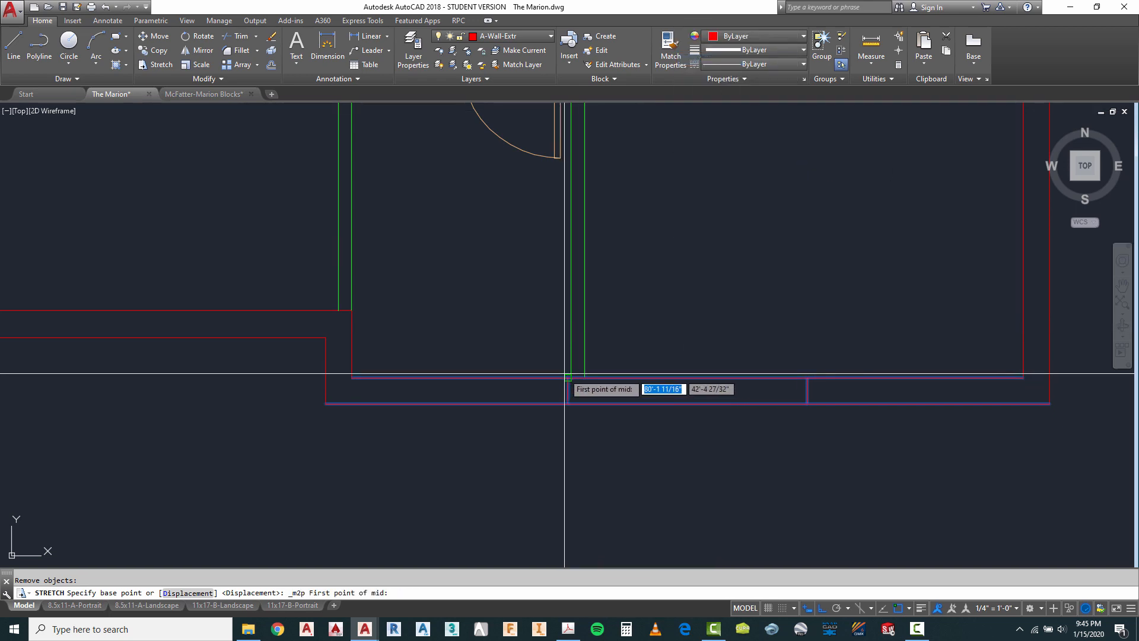
left_click(807, 377)
right_click(713, 289, "shift")
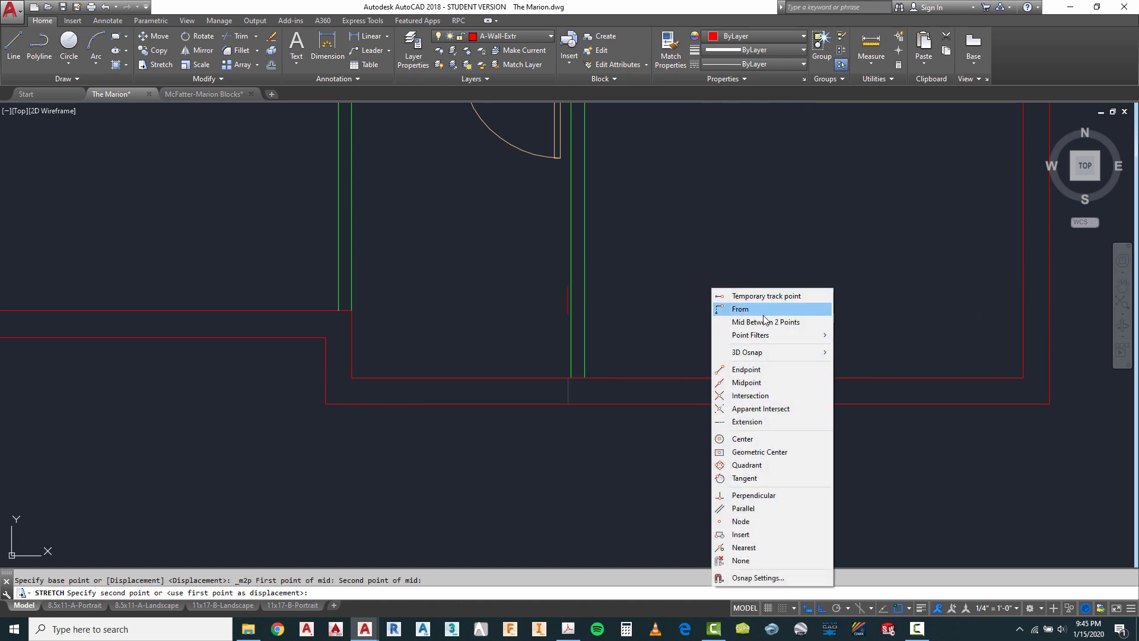
left_click(765, 325)
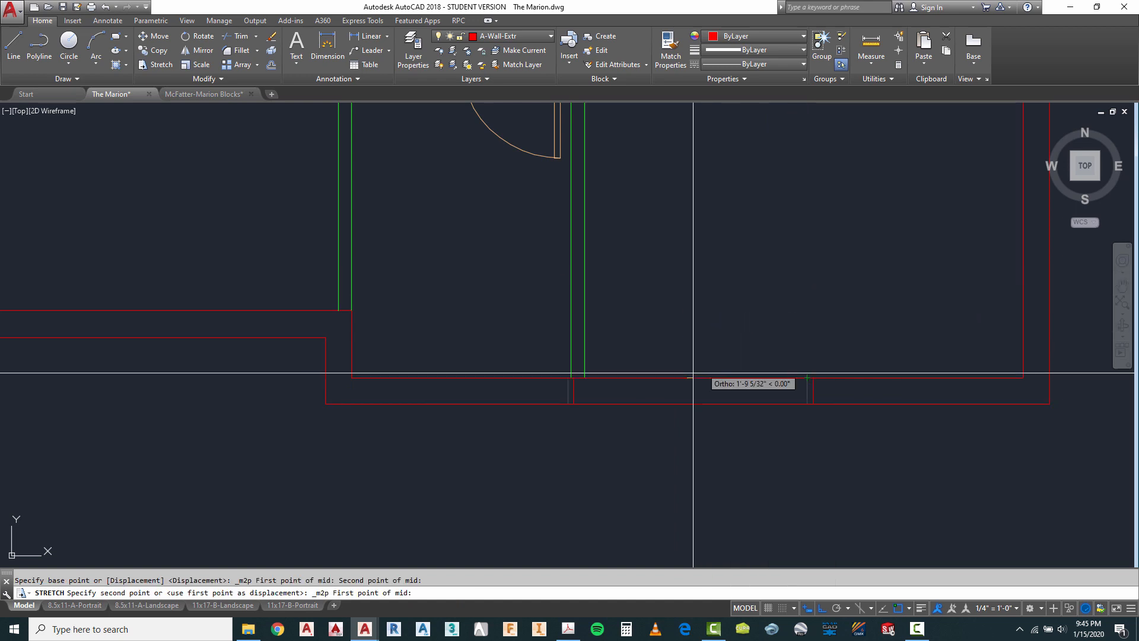
left_click(584, 377)
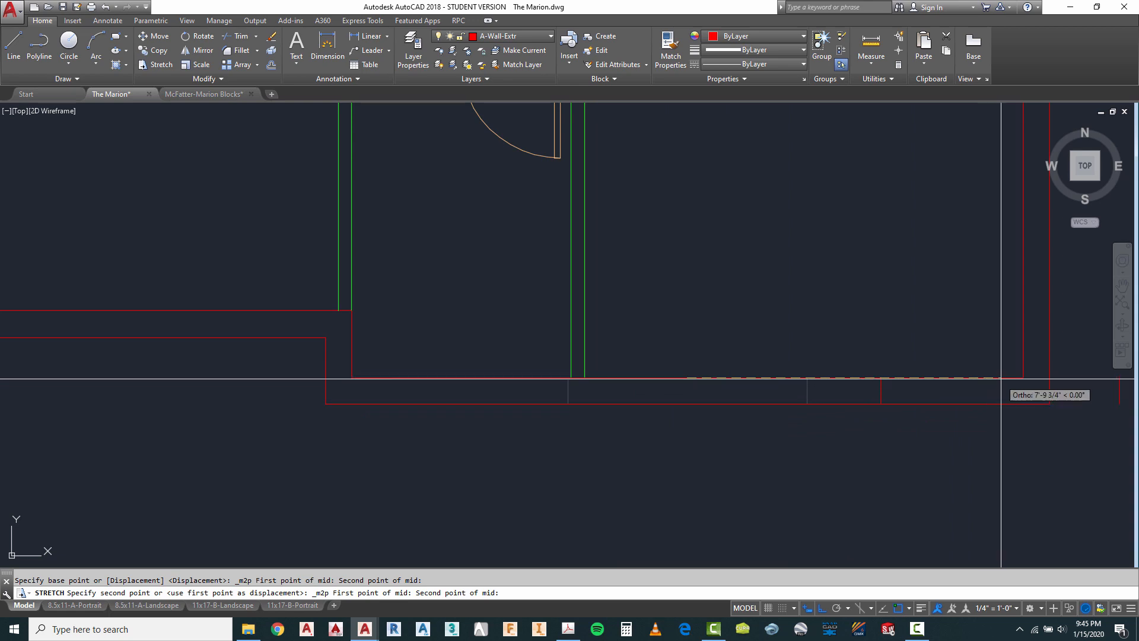
key("Escape")
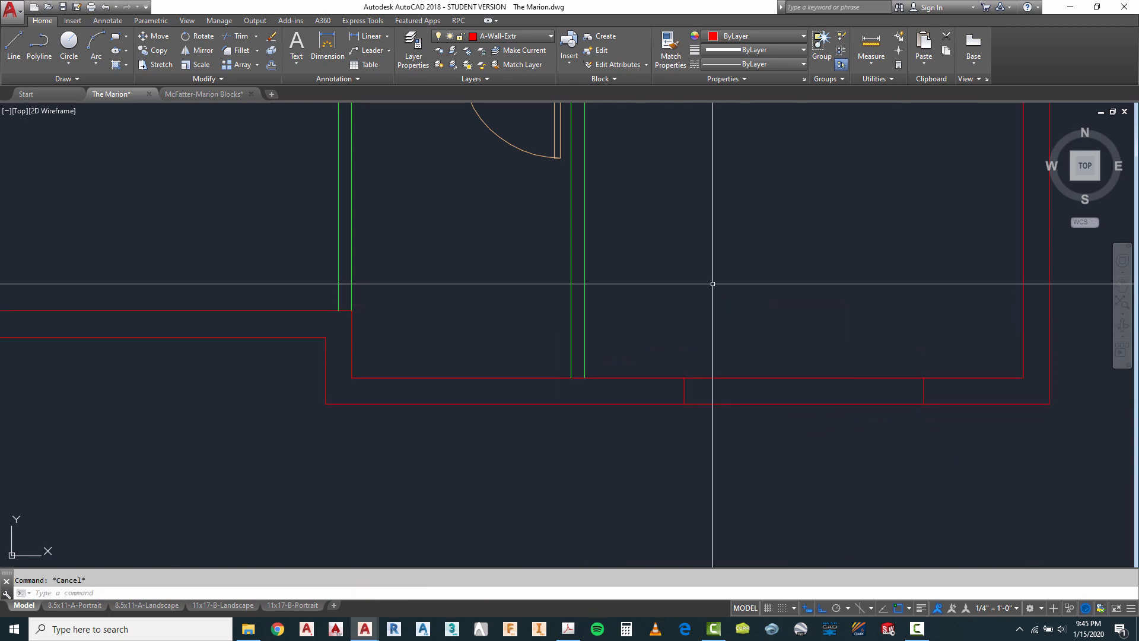
Trim the south exterior wall lines between the two jamb lines to open the southeast bedroom's window.
left_click(941, 359)
left_click(653, 437)
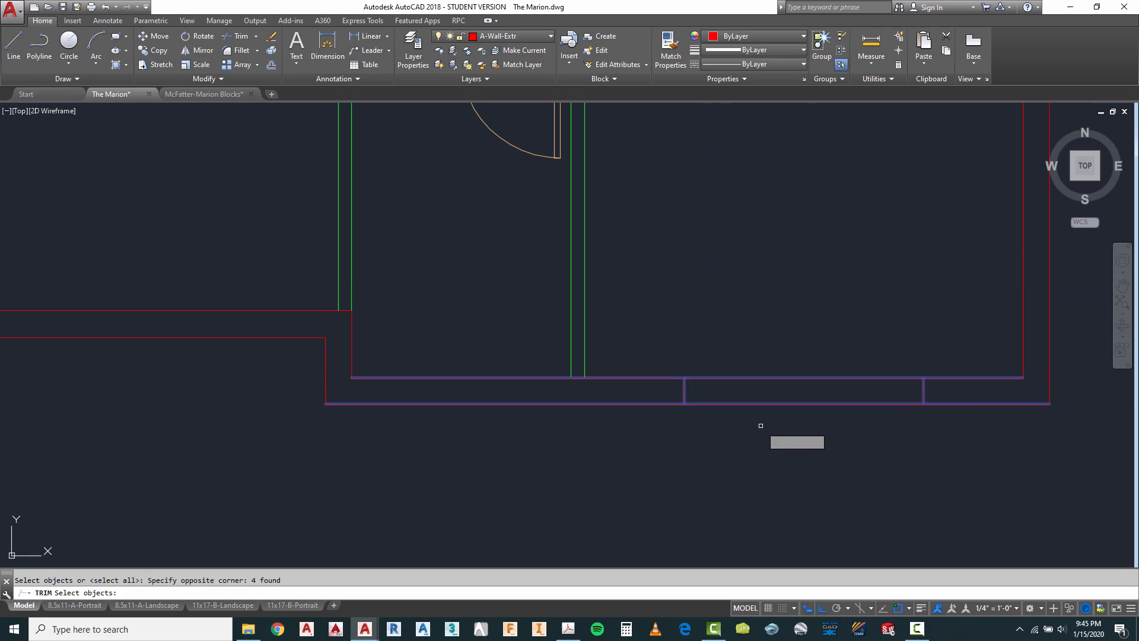
key("Return")
left_click(764, 426)
key("Escape")
Copy the double window from the master bedroom's north wall into the southeast bedroom's south opening, aligning its east end with the east jamb's midpoint.
scroll(611, 451, "down", 5)
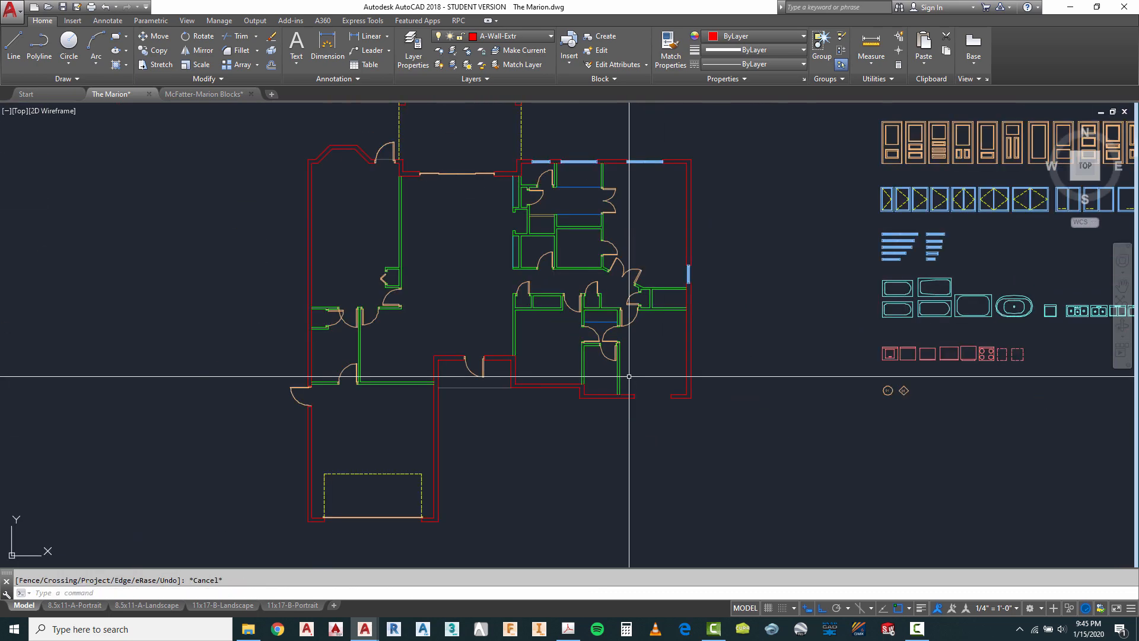
key("Escape")
scroll(600, 183, "up", 4)
type("c")
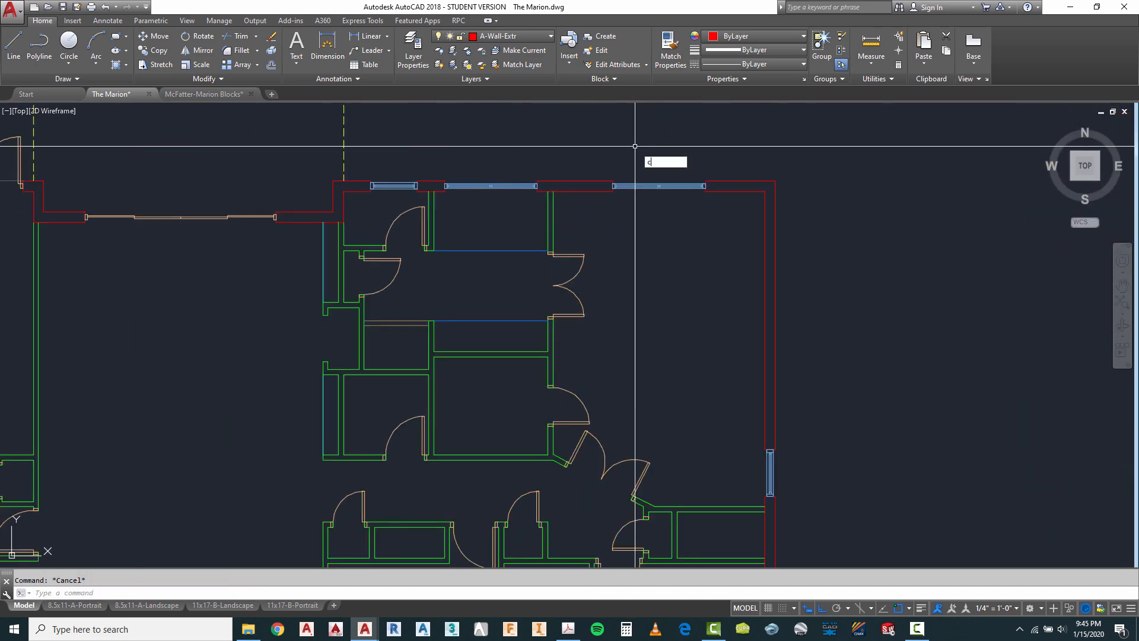
type("o")
key("Return")
scroll(635, 167, "up", 4)
left_click(692, 200)
left_click(669, 262)
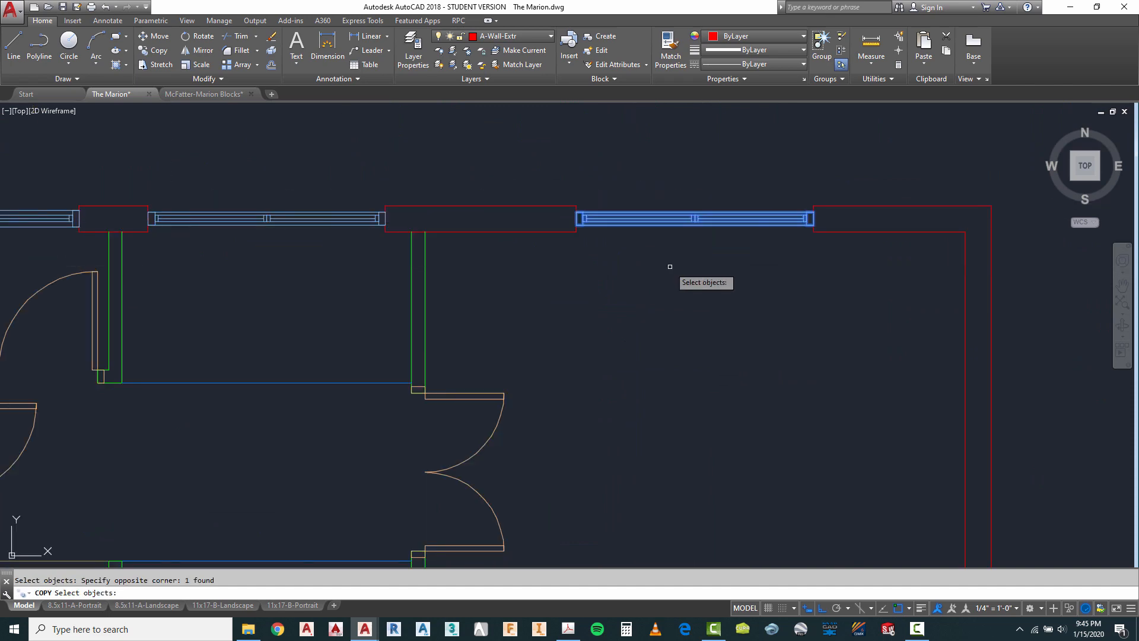
scroll(810, 225, "up", 4)
key("Return")
left_click(831, 204)
scroll(795, 178, "down", 6)
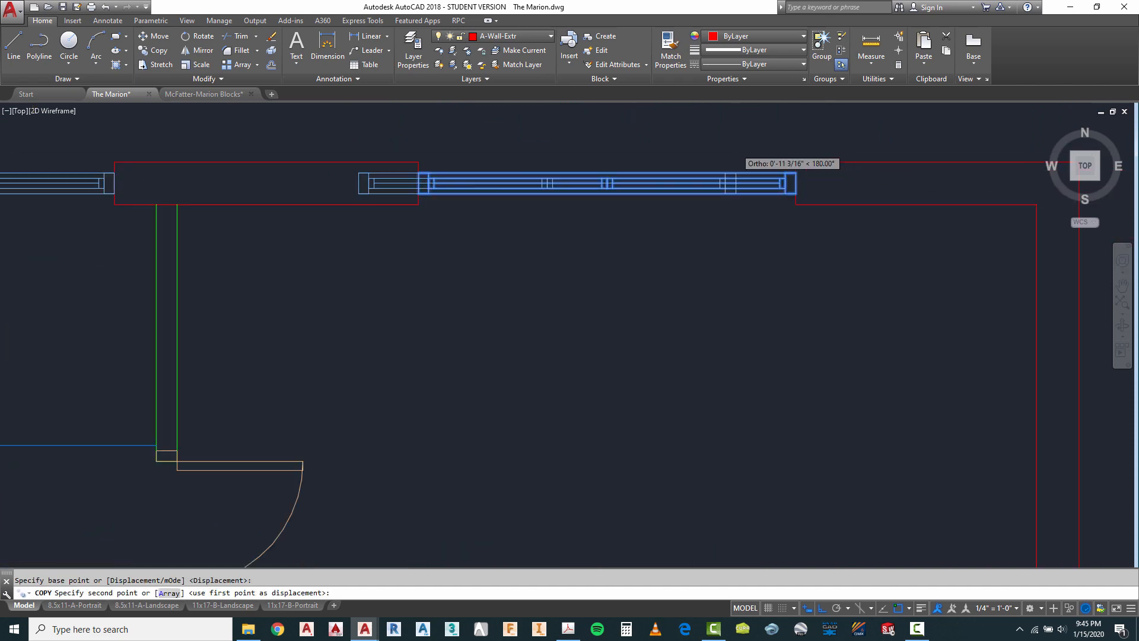
scroll(741, 332, "up", 4)
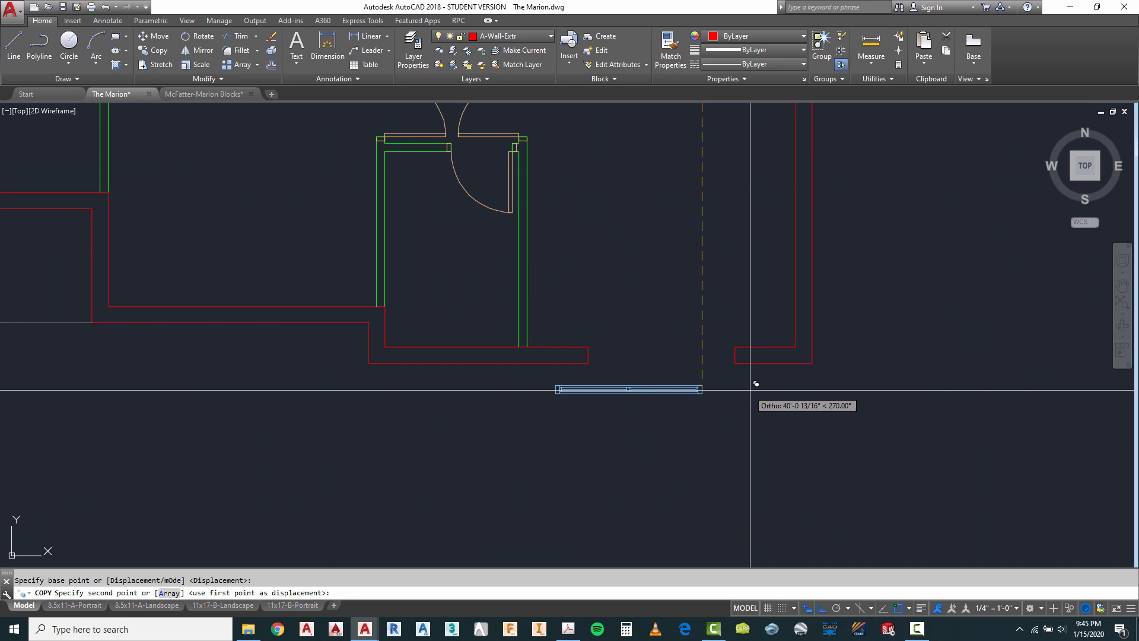
left_click(733, 355)
scroll(864, 383, "down", 4)
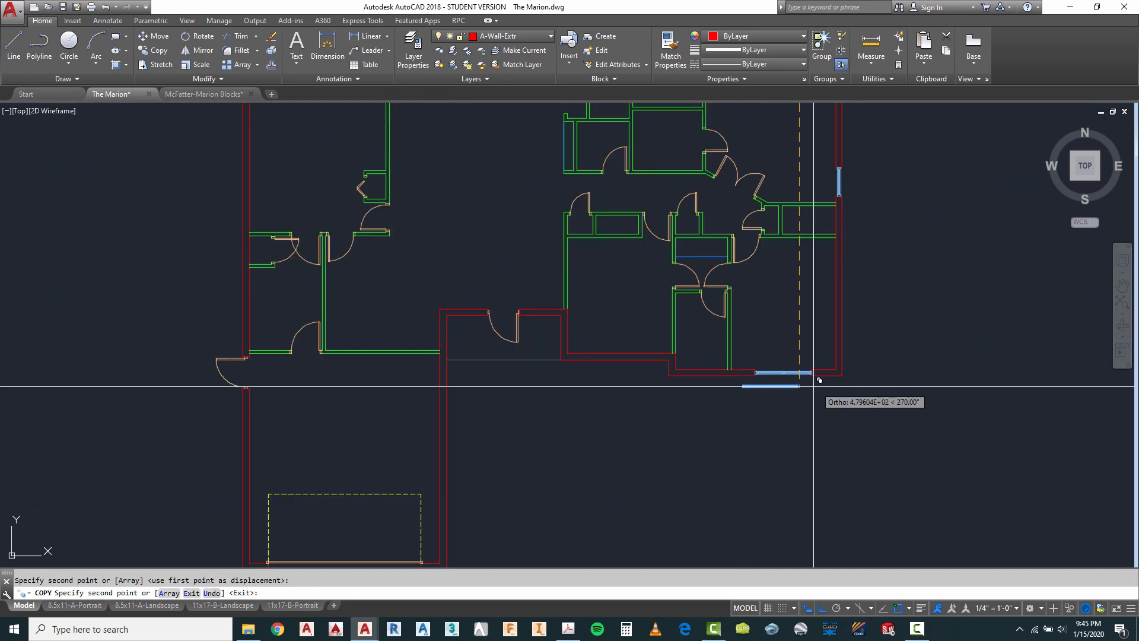
scroll(680, 386, "up", 2)
key("Escape")
key("Escape")
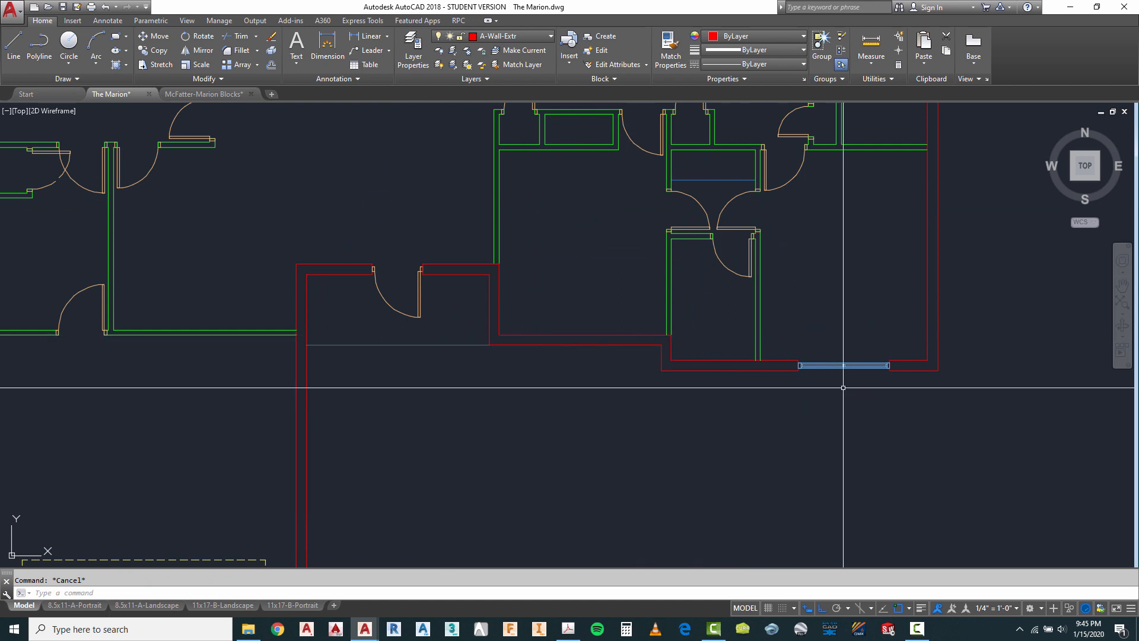
Copy the southeast bedroom's window with both jamb lines to Bedroom #2's south wall, centered midway between the room's inside corners.
scroll(839, 387, "up", 2)
type("o")
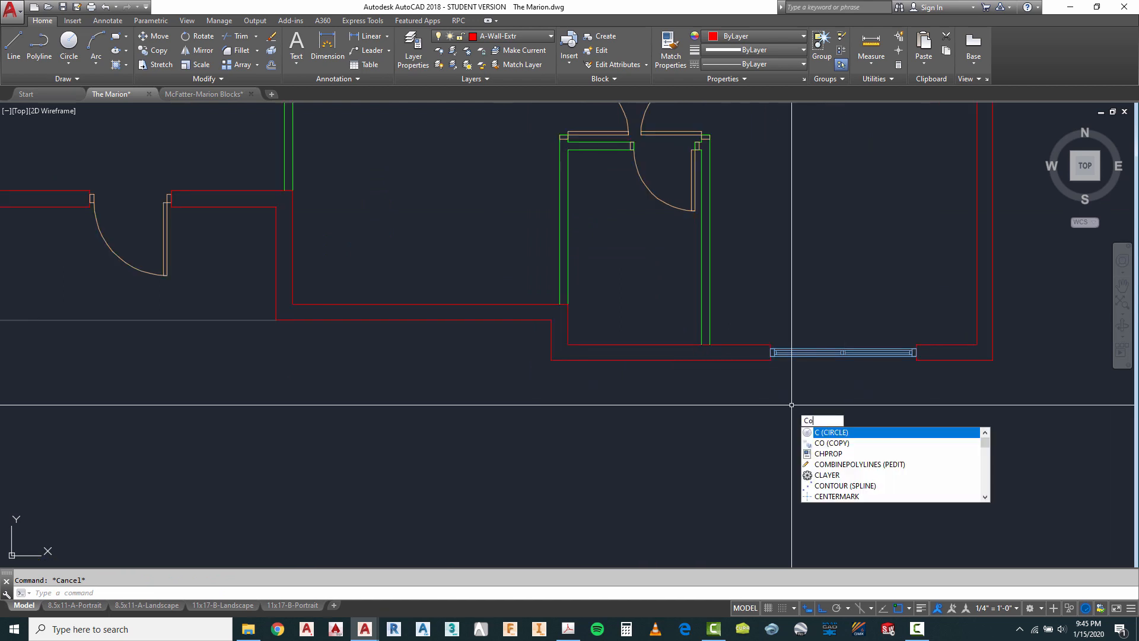
key("Return")
left_click(746, 311)
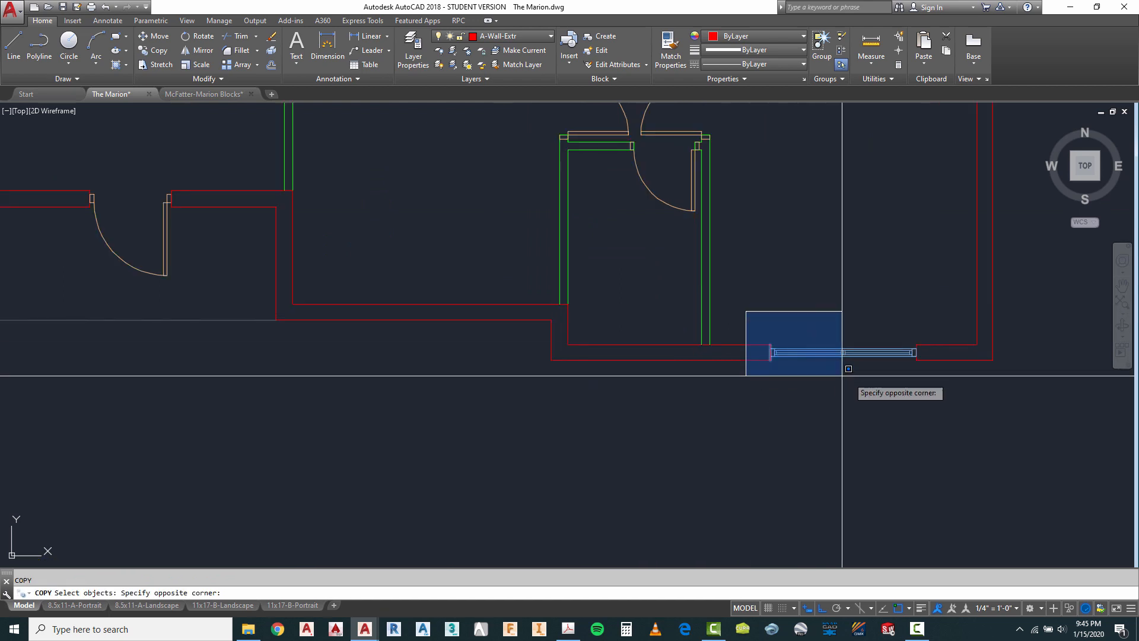
left_click(932, 377)
scroll(871, 340, "up", 1)
scroll(871, 340, "up", 2)
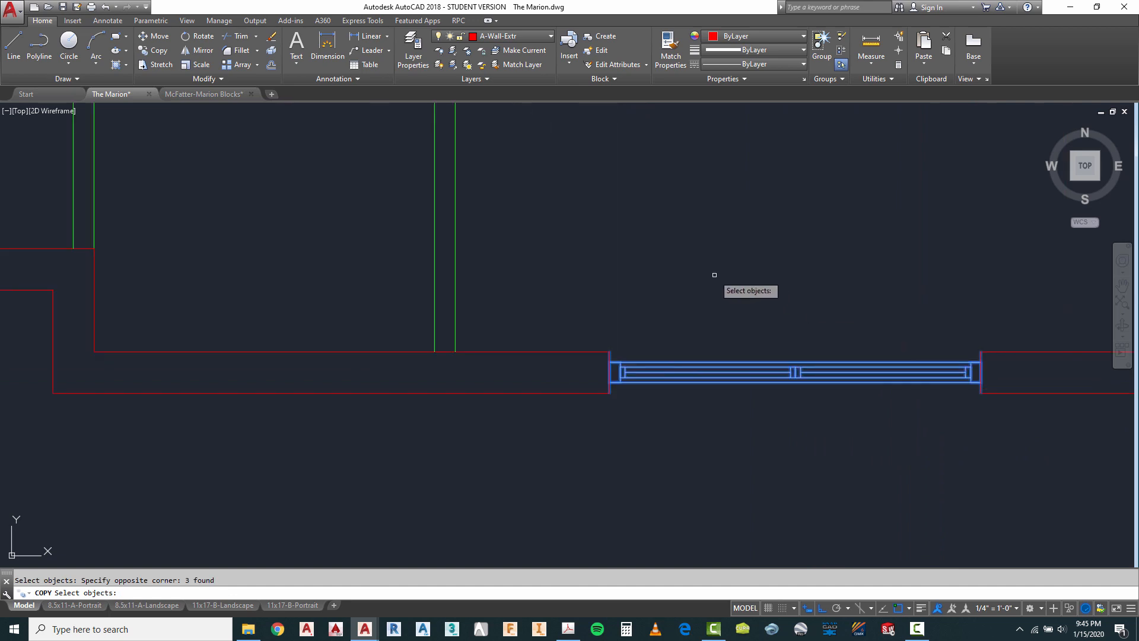
key("Return")
right_click(697, 289, "shift")
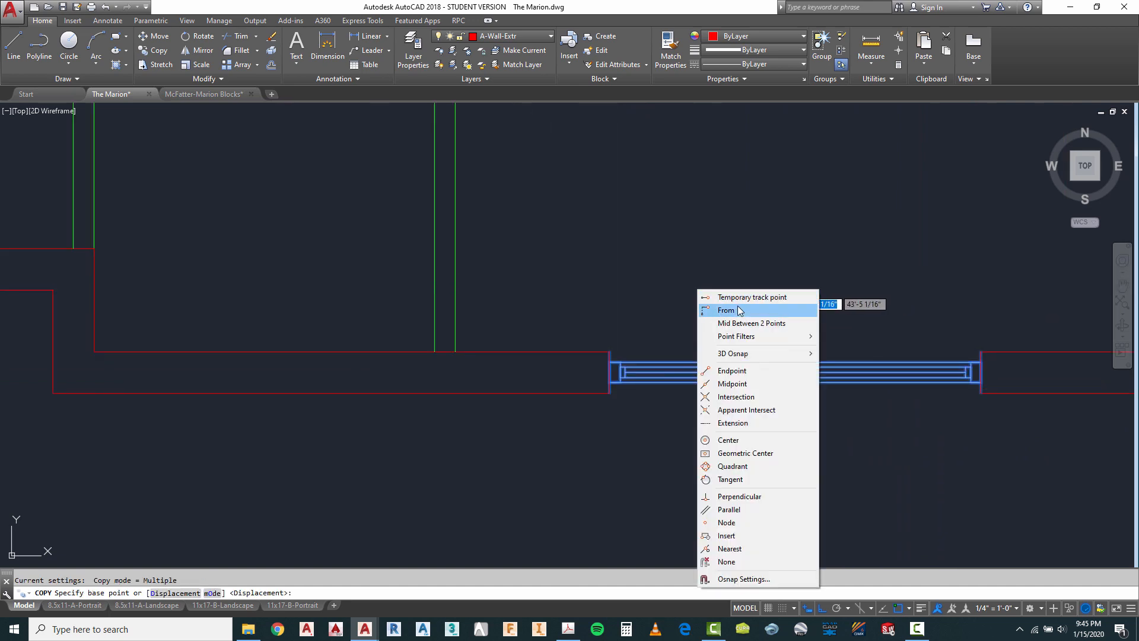
left_click(741, 324)
left_click(610, 363)
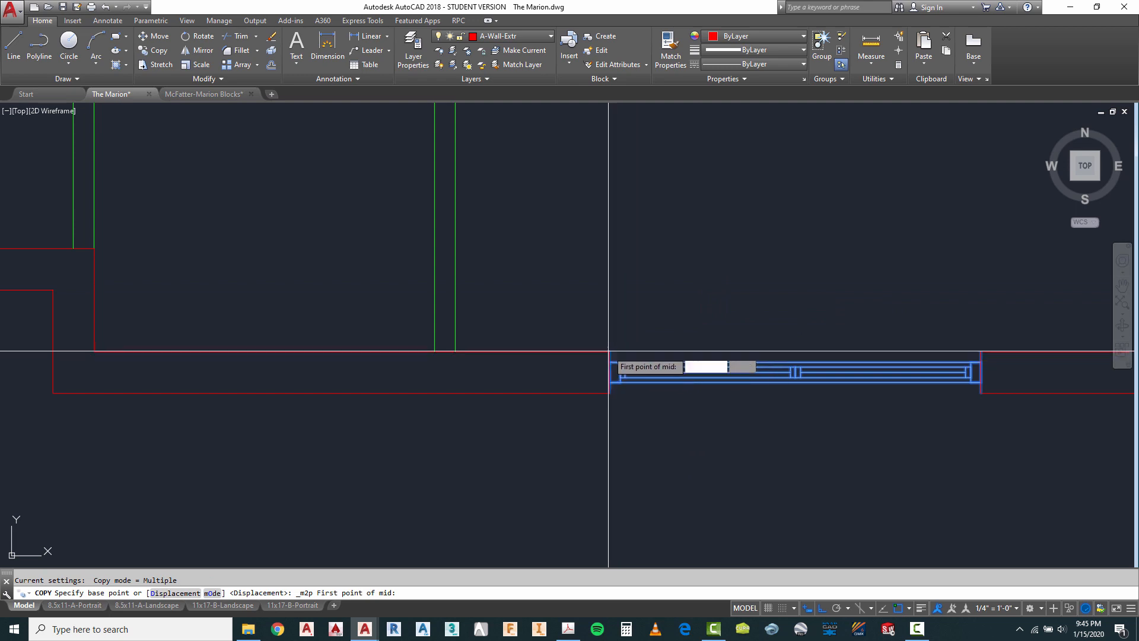
left_click(981, 352)
scroll(1052, 396, "down", 3)
scroll(695, 344, "up", 3)
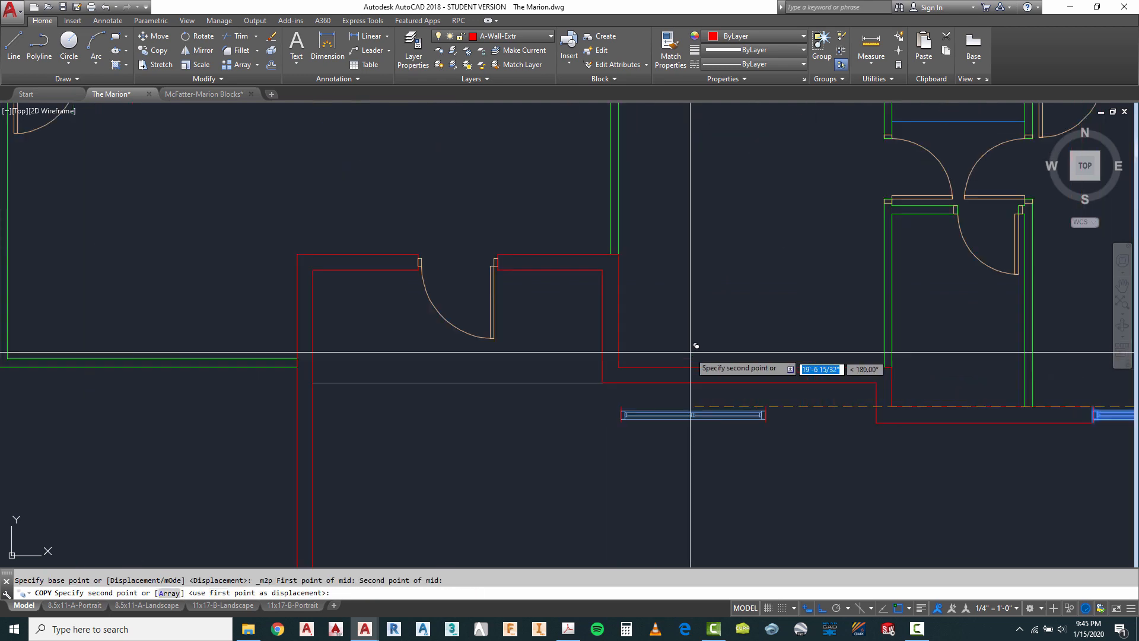
right_click(668, 331, "shift")
left_click(712, 58)
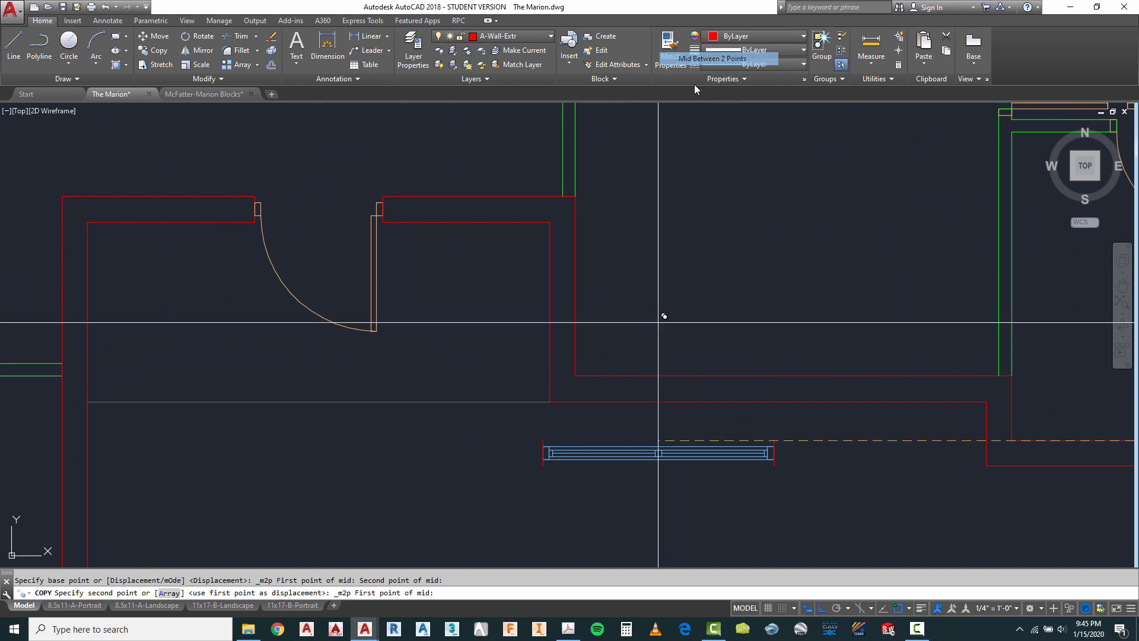
left_click(575, 375)
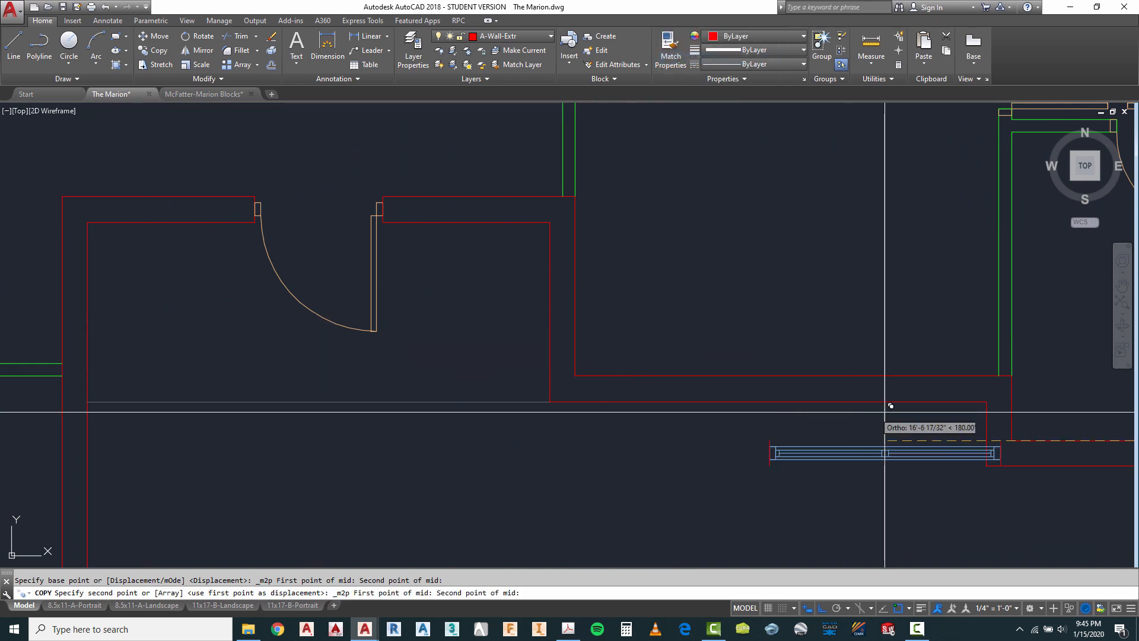
left_click(1010, 380)
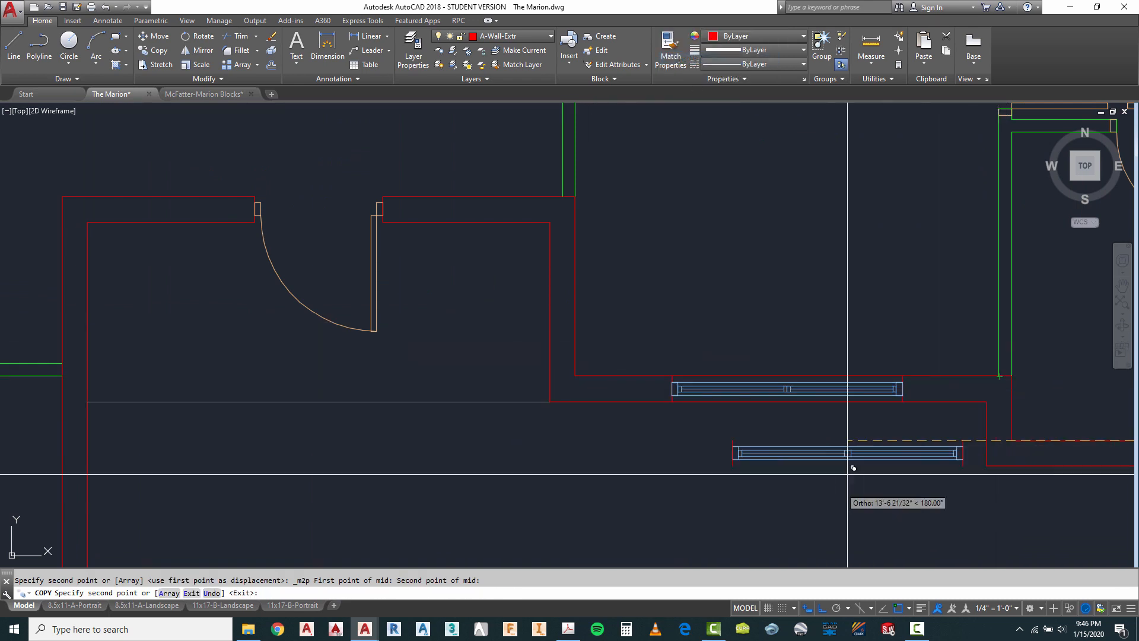
key("Escape")
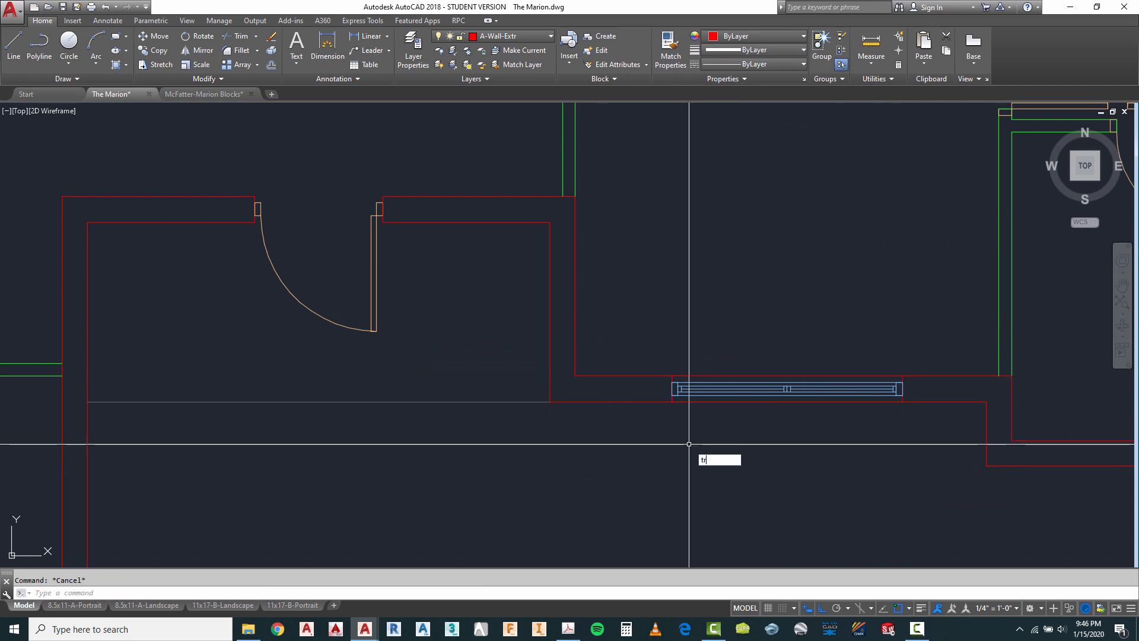
Trim the south exterior wall lines between the two jambs of Bedroom #2's window.
type("tr")
key("Return")
left_click(918, 332)
left_click(768, 403)
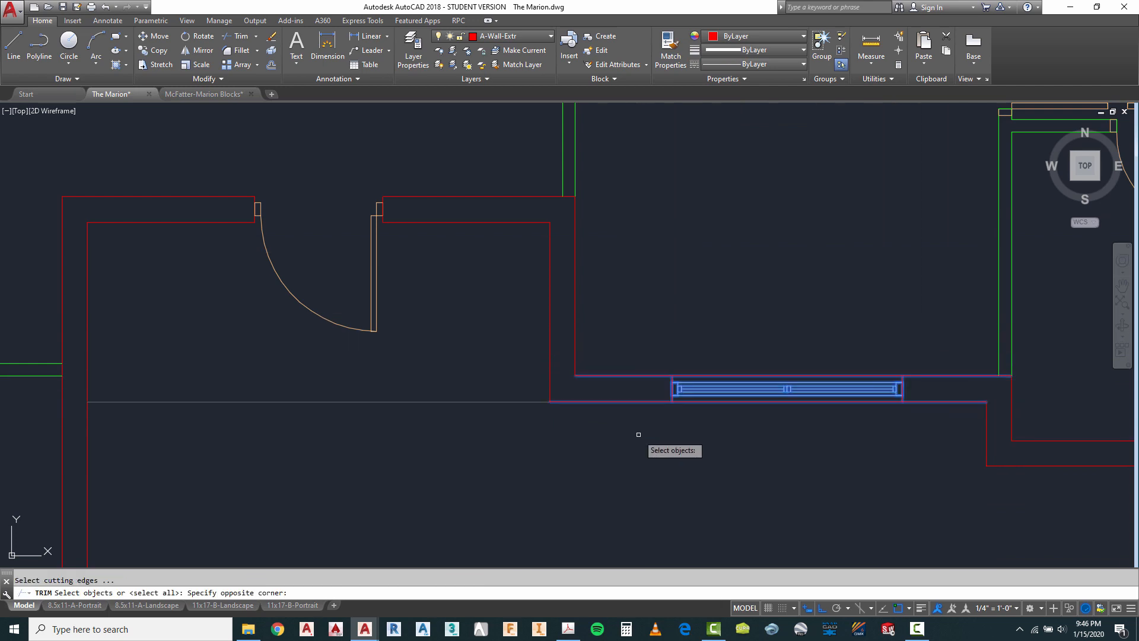
key("Return")
left_click(703, 401)
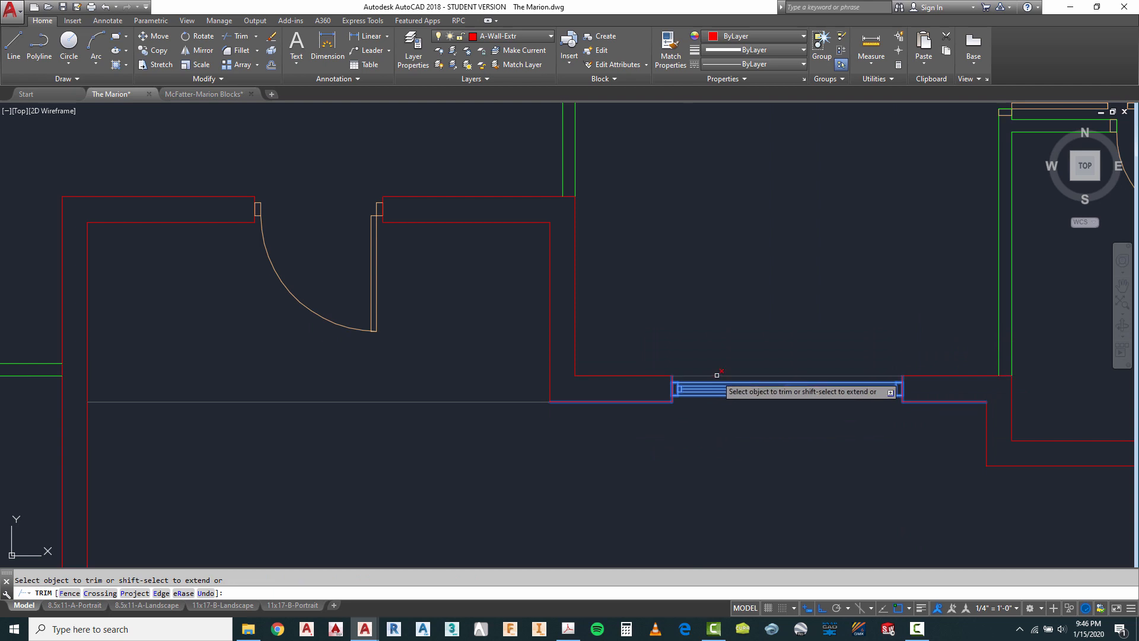
scroll(716, 375, "down", 5)
key("Escape")
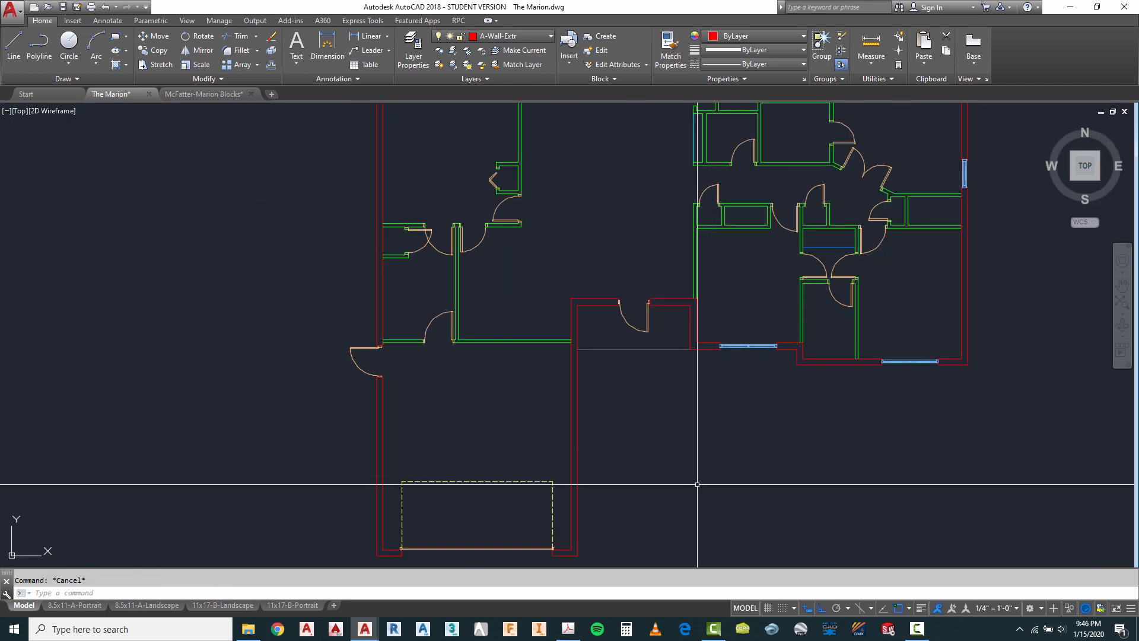
Examine the front porch area in the plan and check the window sizes around it in the Marion Red Lines PDF, returning to The Marion drawing.
scroll(611, 376, "up", 5)
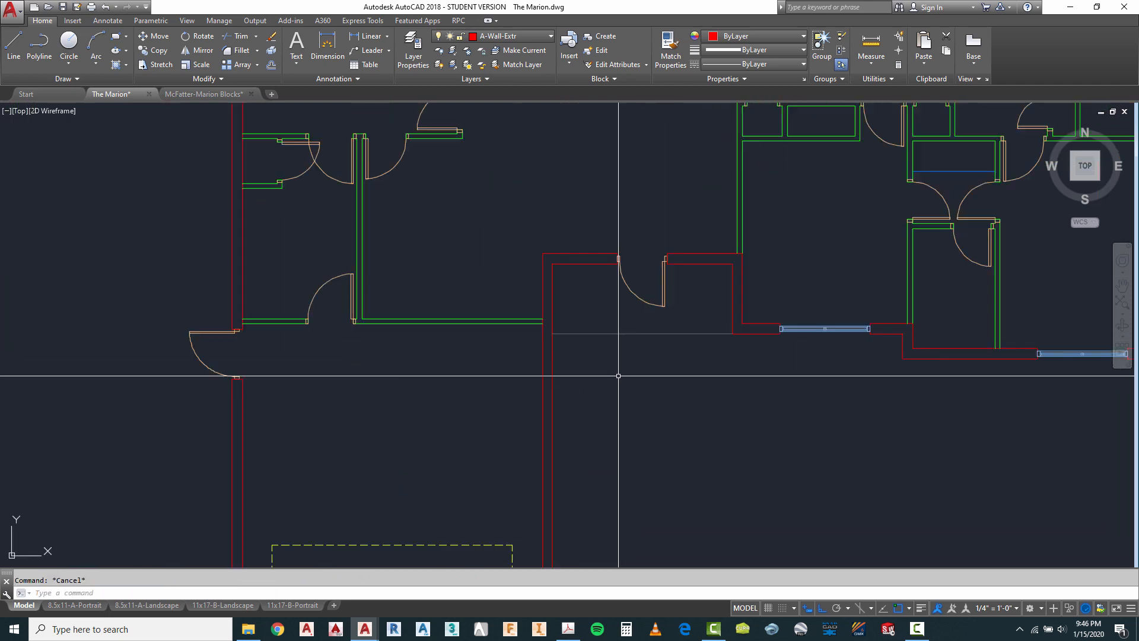
left_click(604, 309)
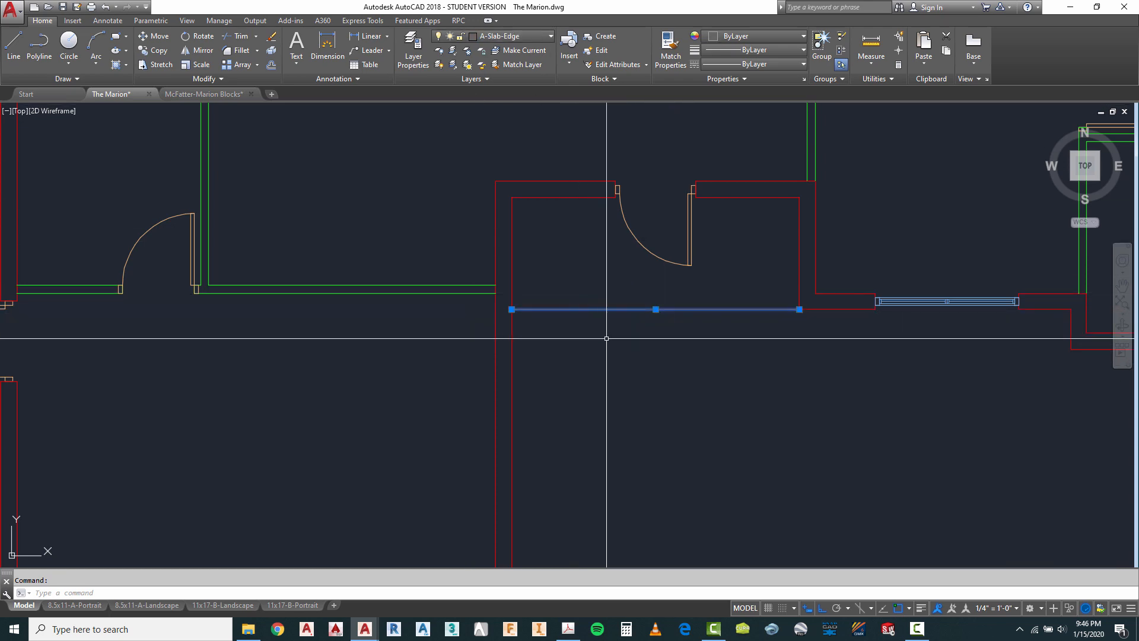
key("Escape")
scroll(690, 415, "down", 3)
scroll(688, 409, "down", 2)
scroll(681, 312, "up", 2)
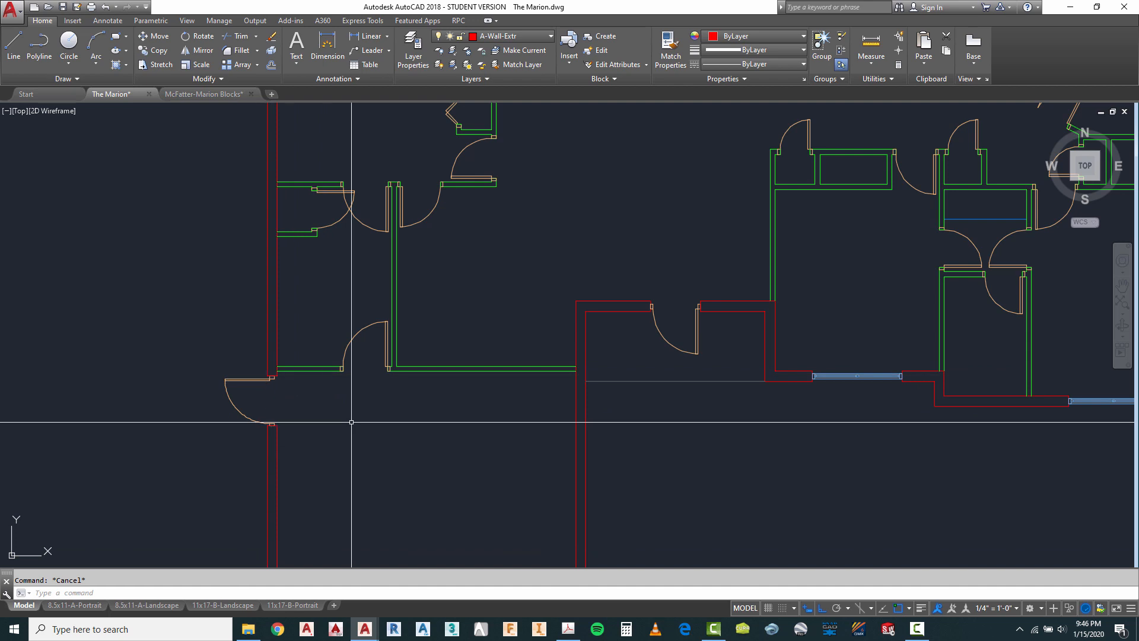
scroll(354, 406, "down", 2)
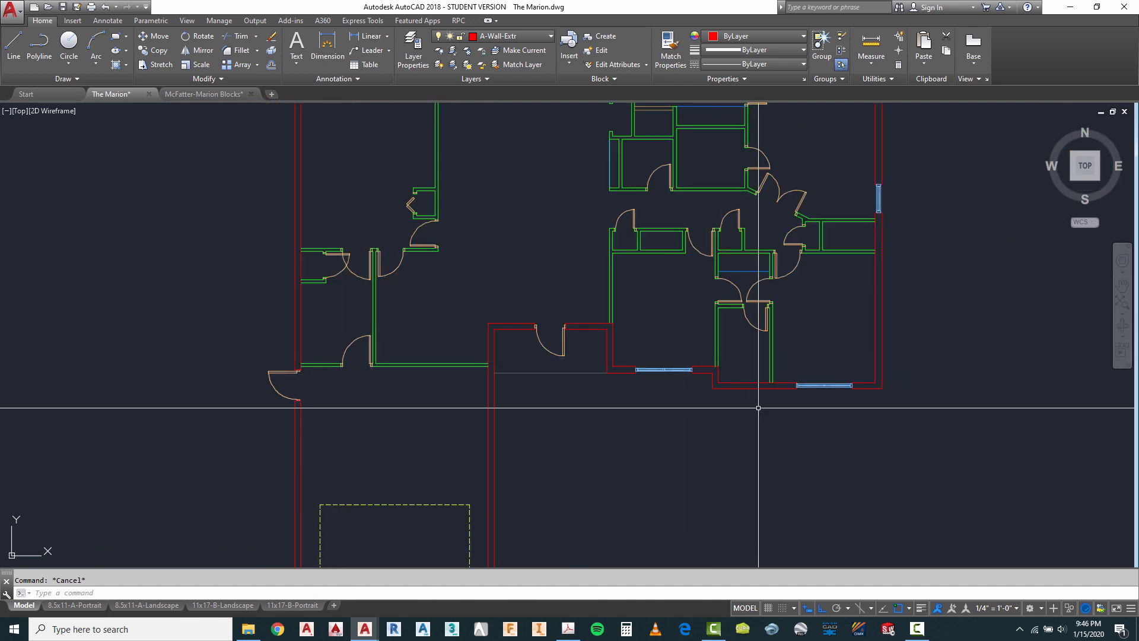
left_click(567, 628)
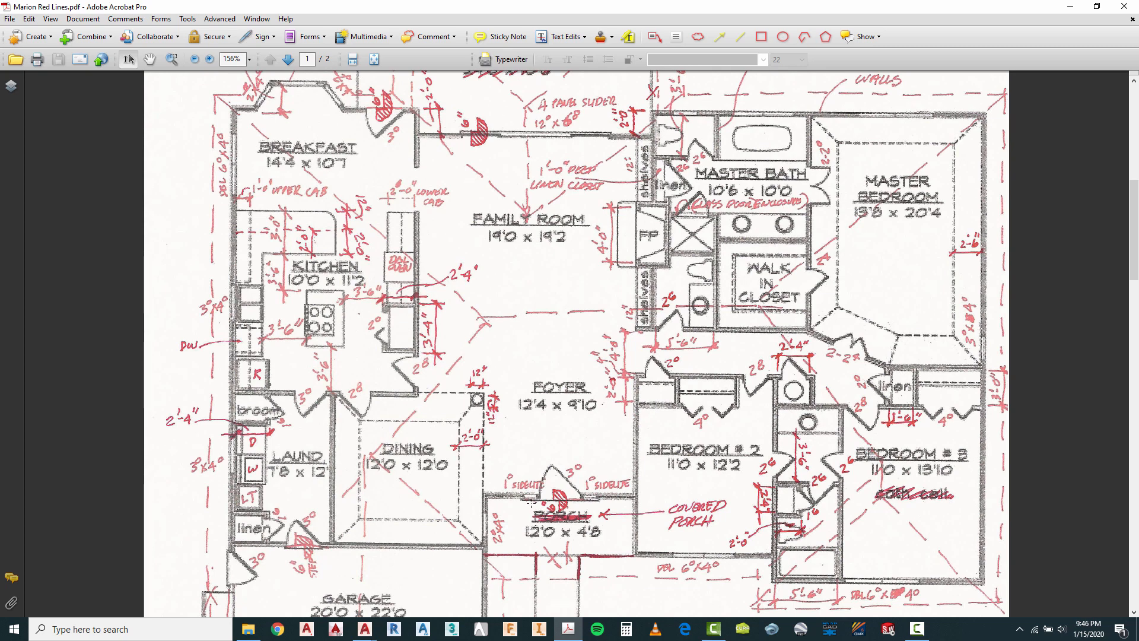
scroll(526, 521, "down", 1)
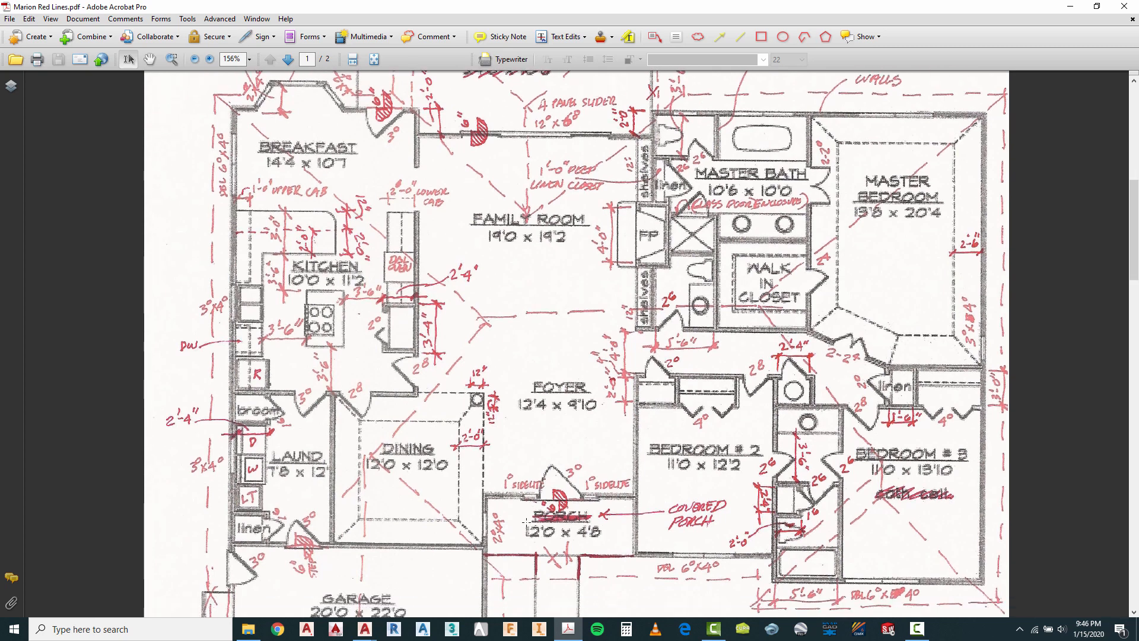
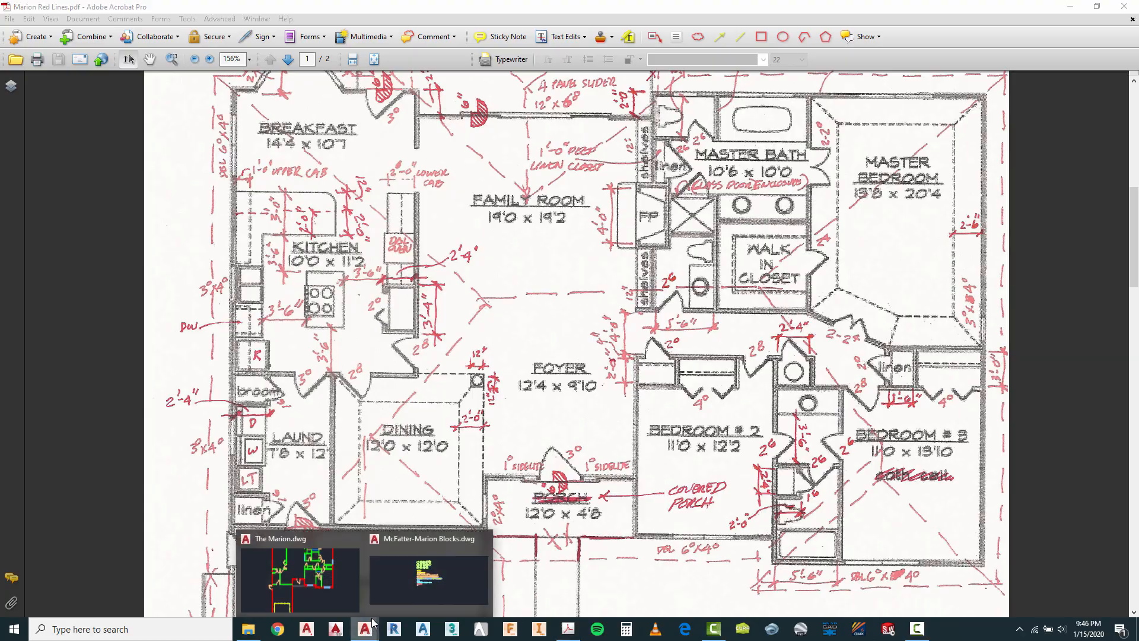
left_click(332, 593)
Measure the width of the smallest single window block beside the floor plan.
scroll(553, 360, "down", 3)
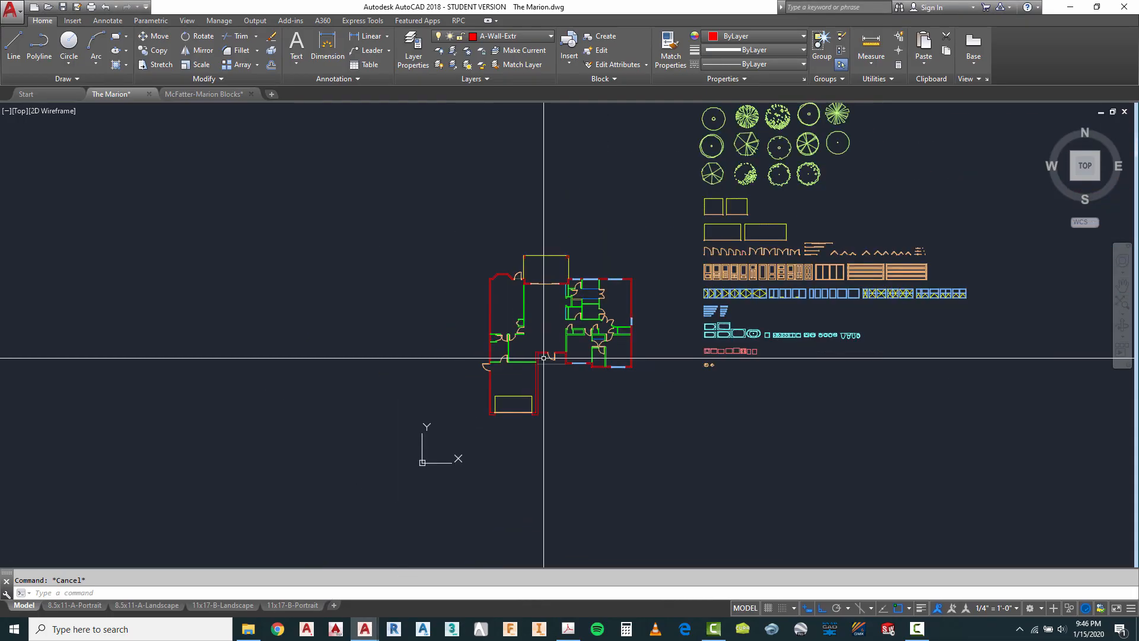
scroll(720, 368, "up", 8)
scroll(731, 297, "up", 2)
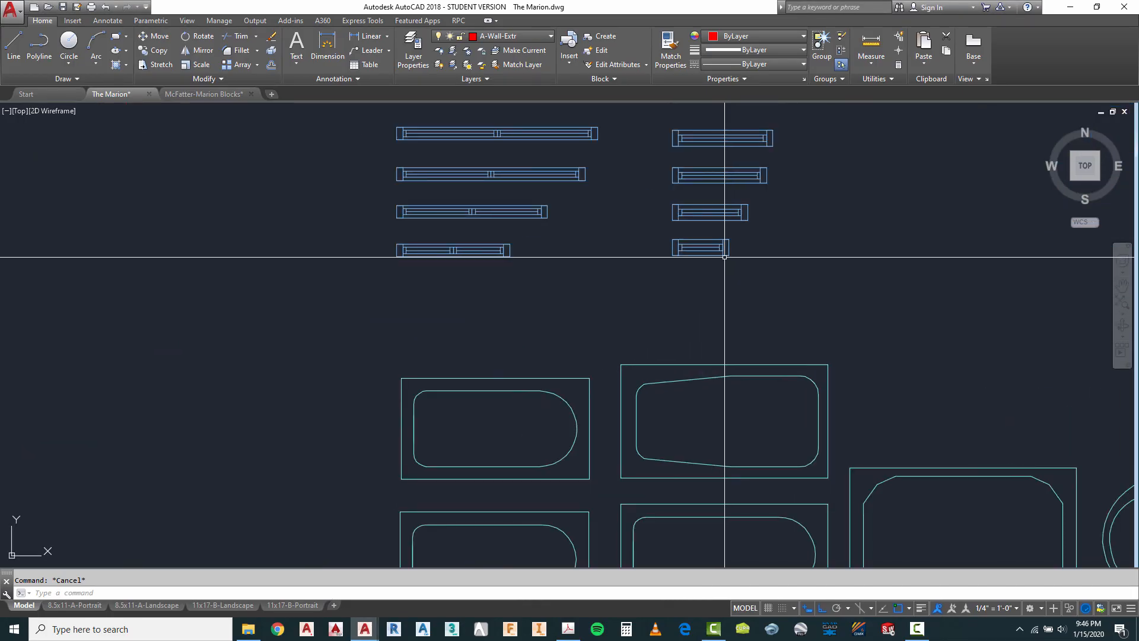
left_click(877, 42)
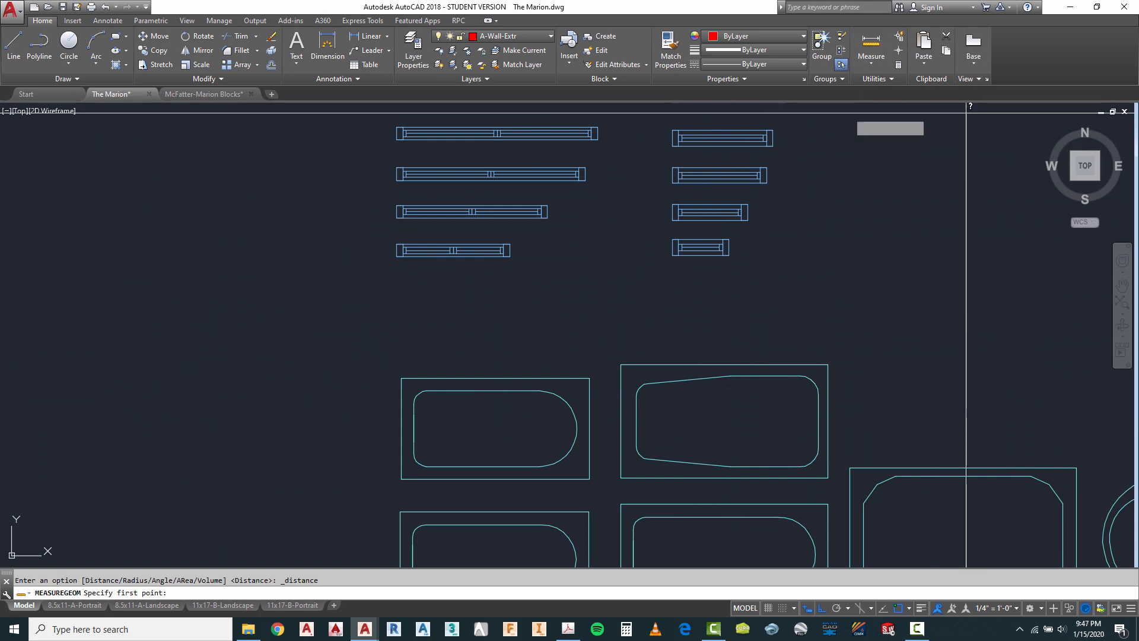
left_click(672, 255)
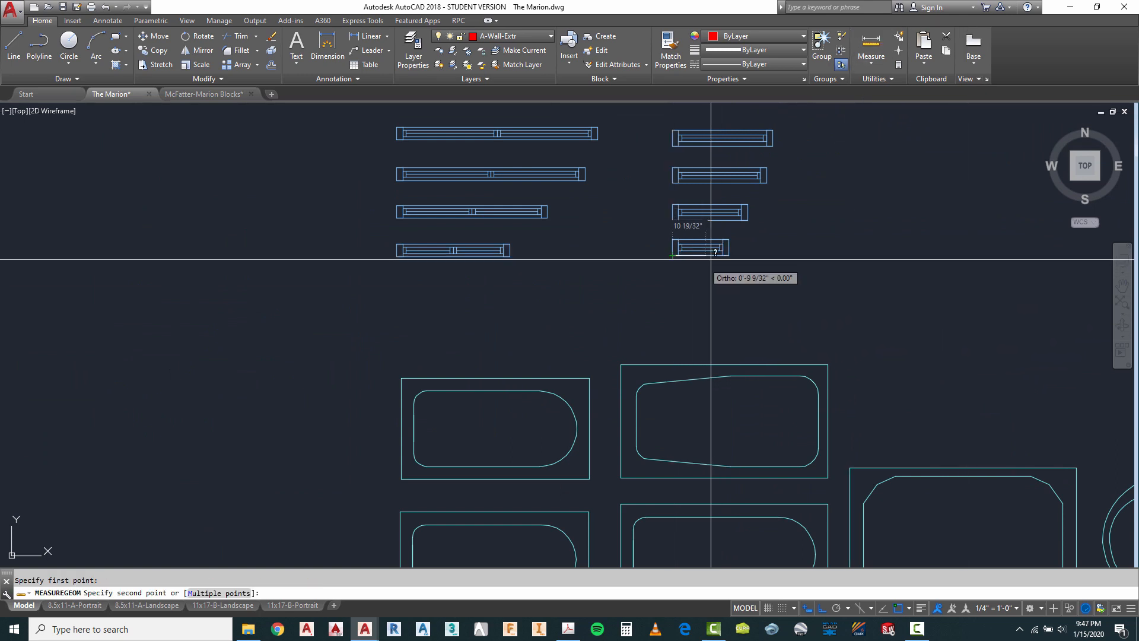
scroll(729, 255, "down", 2)
key("Escape")
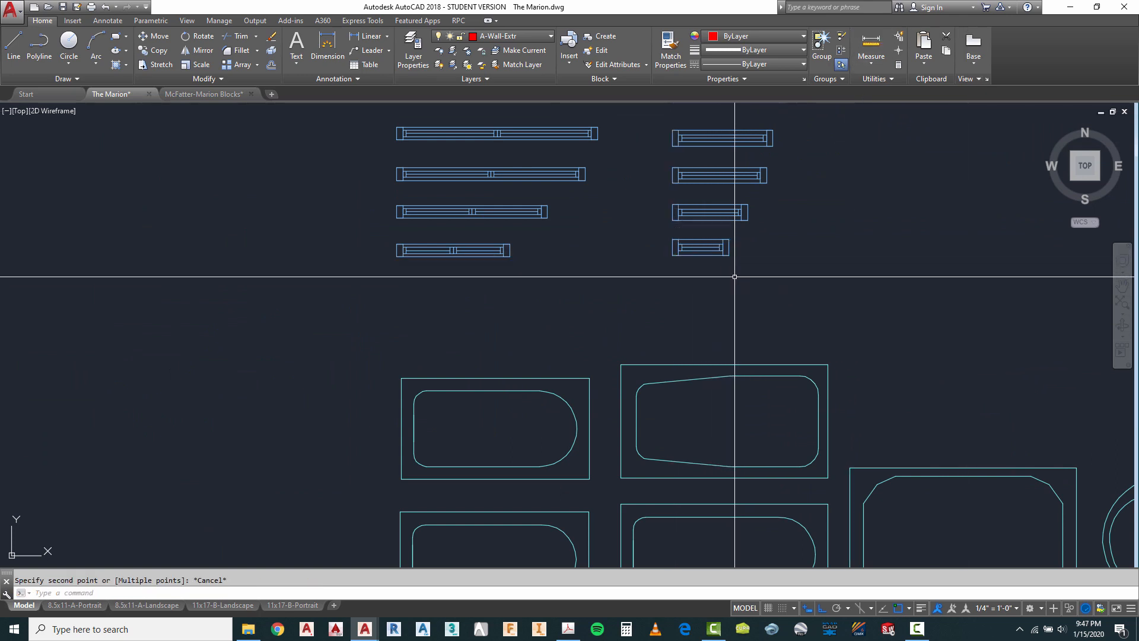
Check the sidelite sizes beside the front door in the Marion Red Lines PDF, returning to The Marion drawing.
left_click(568, 630)
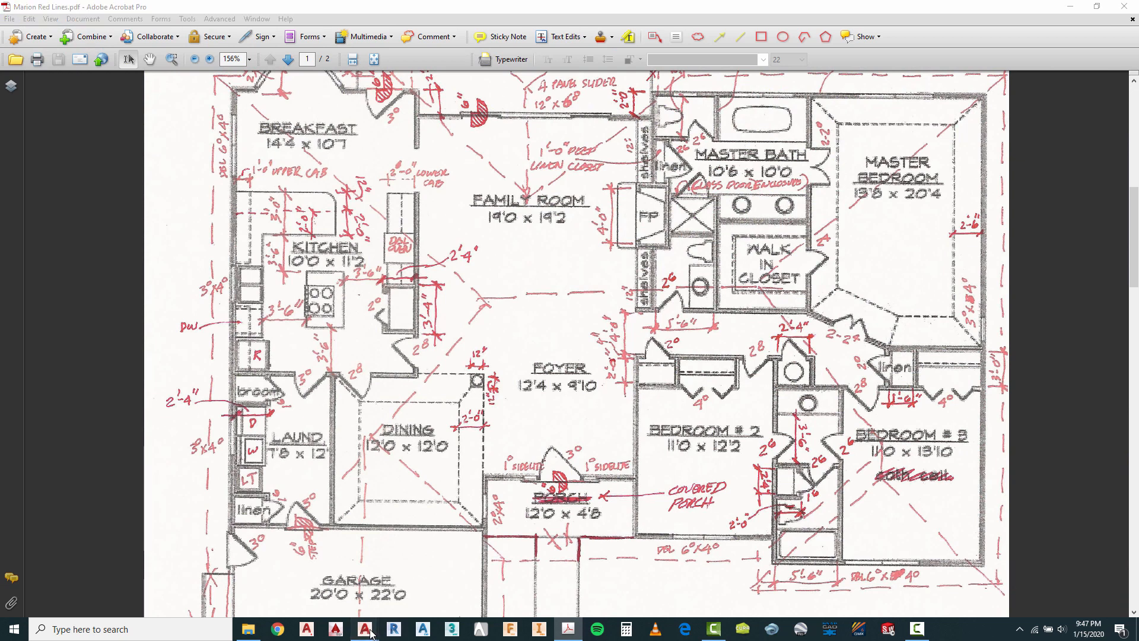
mouse_move(371, 633)
left_click(304, 567)
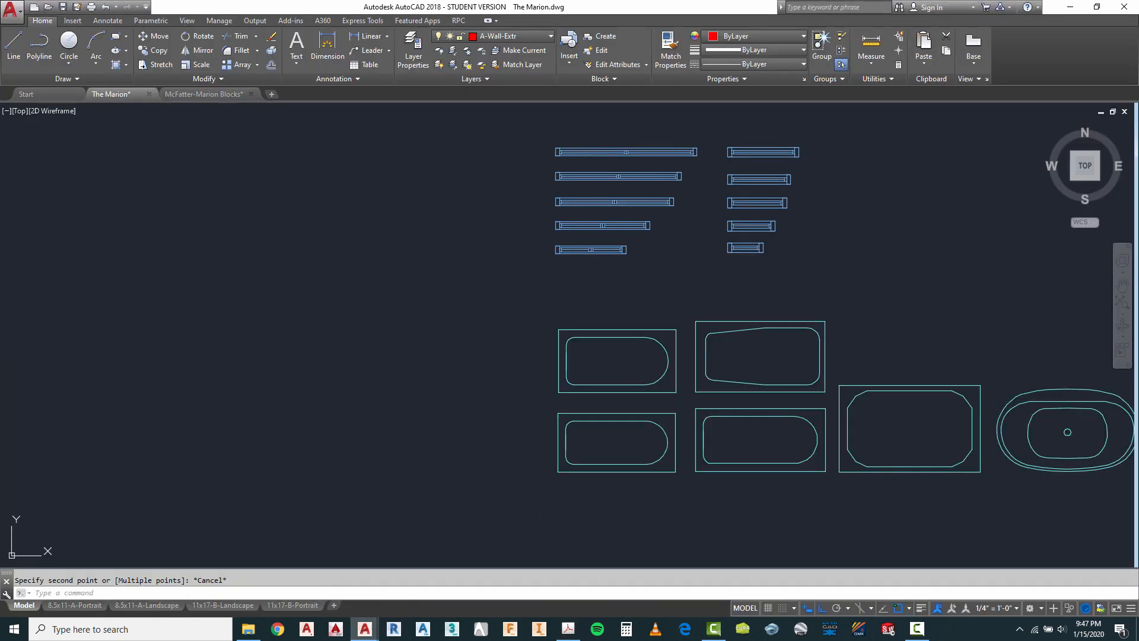
Copy the smallest single window block to the east side of the front door, its west edge meeting the door frame at mid-wall.
scroll(725, 278, "up", 3)
key("Escape")
type("c")
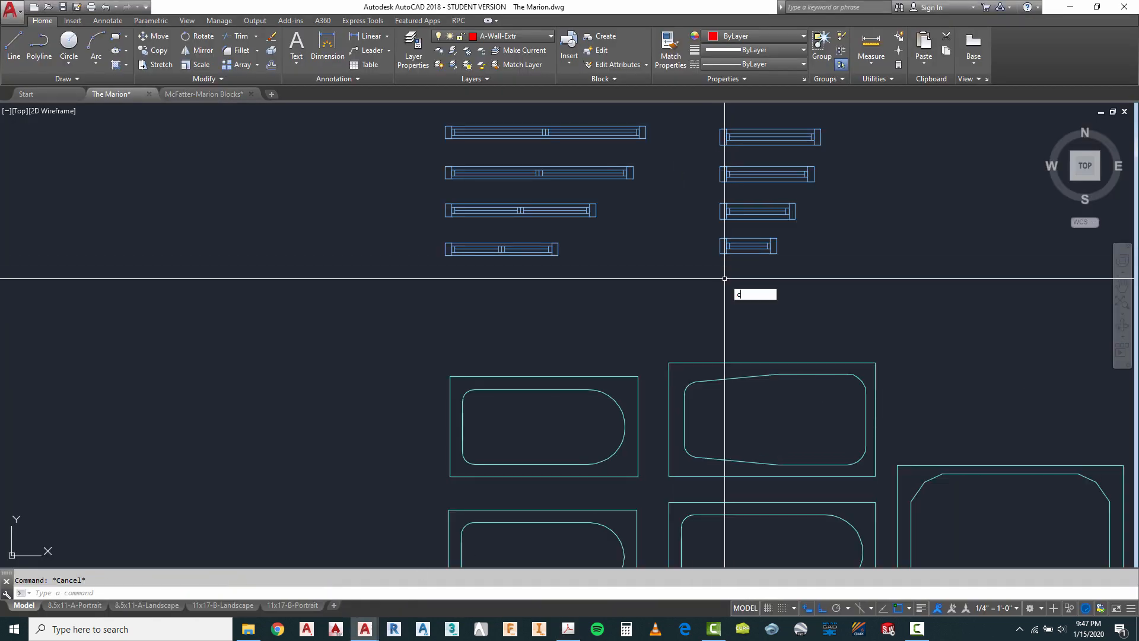
type("t o")
key("Return")
left_click(712, 232)
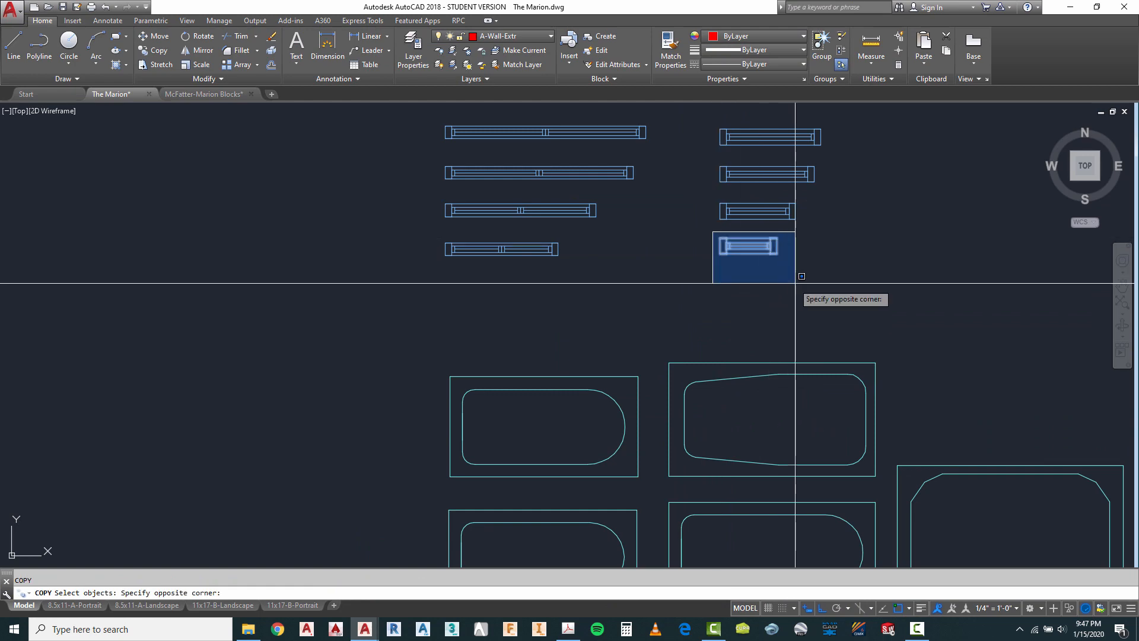
left_click(795, 283)
key("Return")
left_click(719, 243)
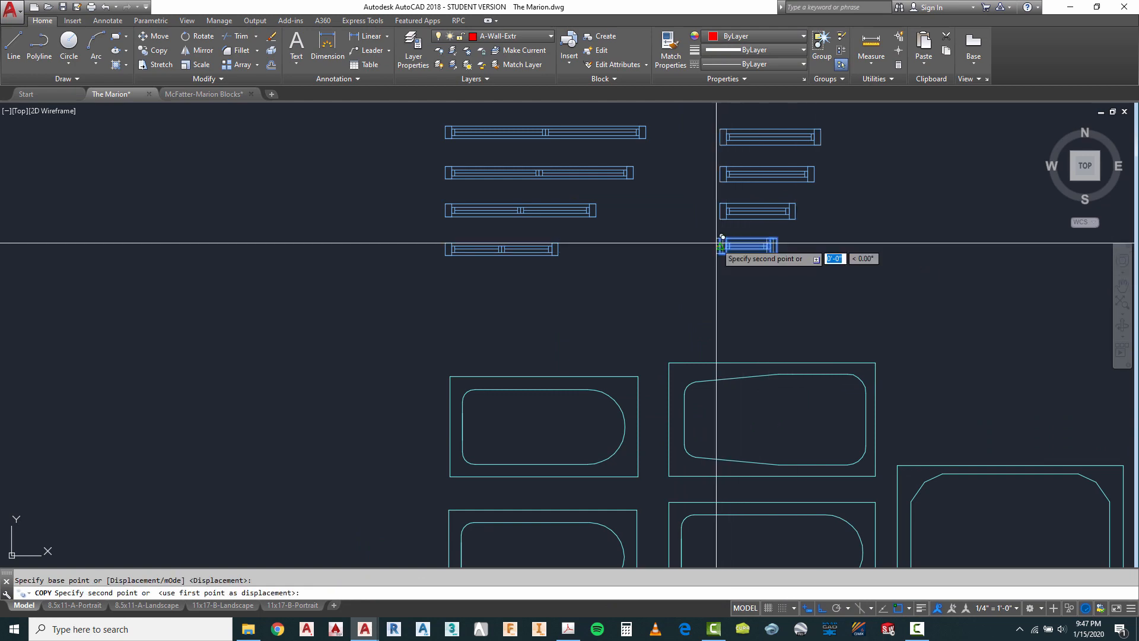
scroll(720, 244, "down", 5)
scroll(517, 420, "down", 2)
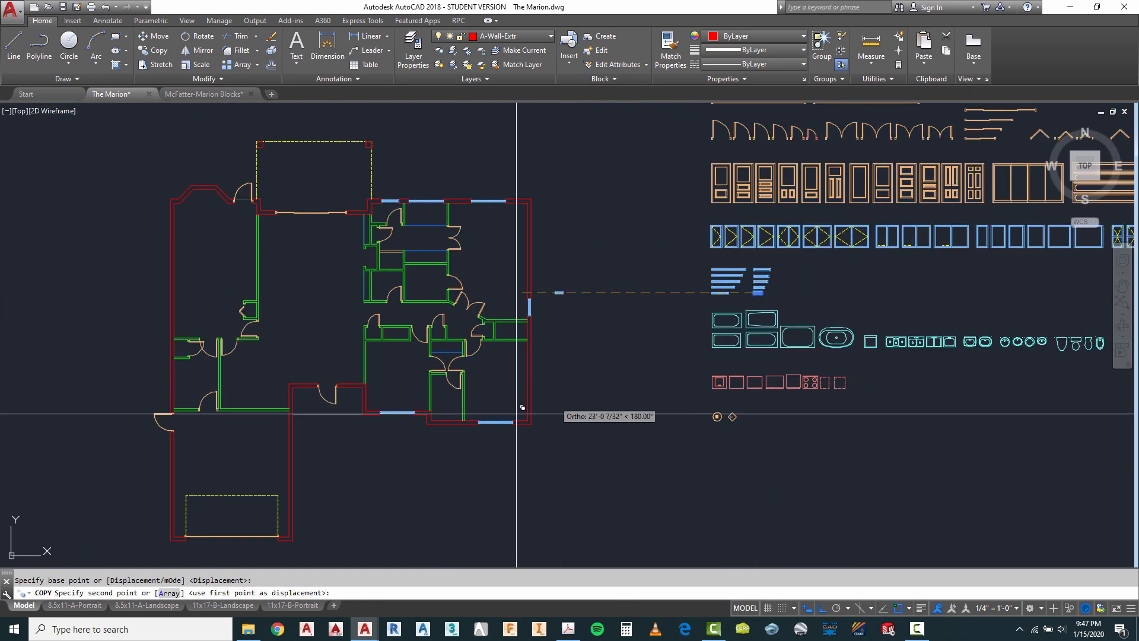
scroll(329, 392, "up", 6)
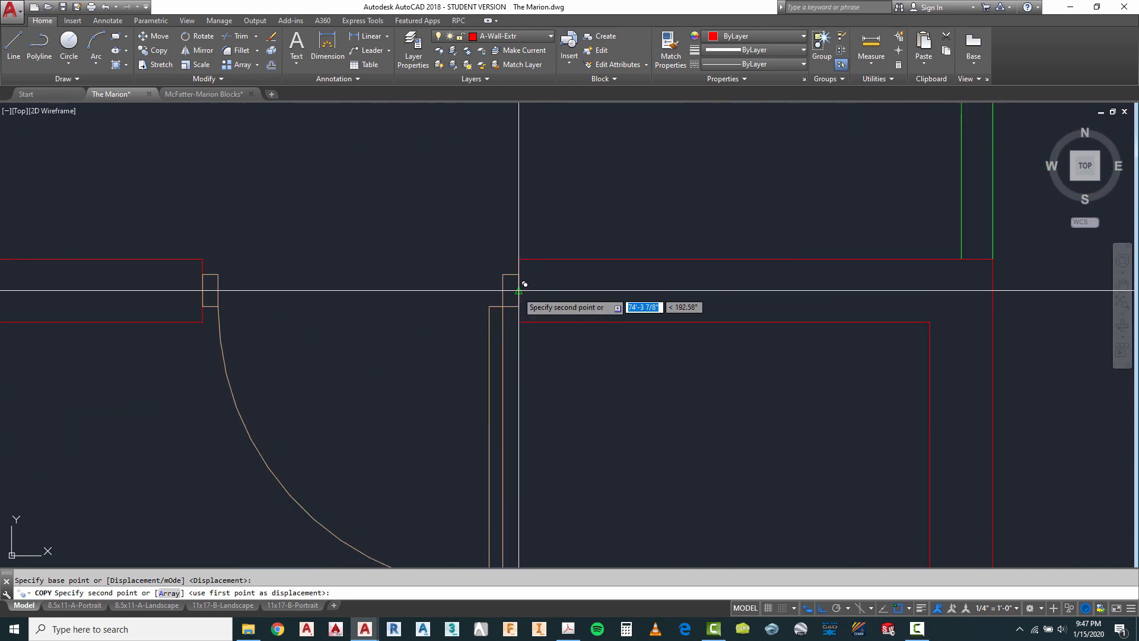
left_click(519, 291)
key("Escape")
Move the wall end line east of the front door to the far end of the new sidelite.
scroll(505, 206, "up", 3)
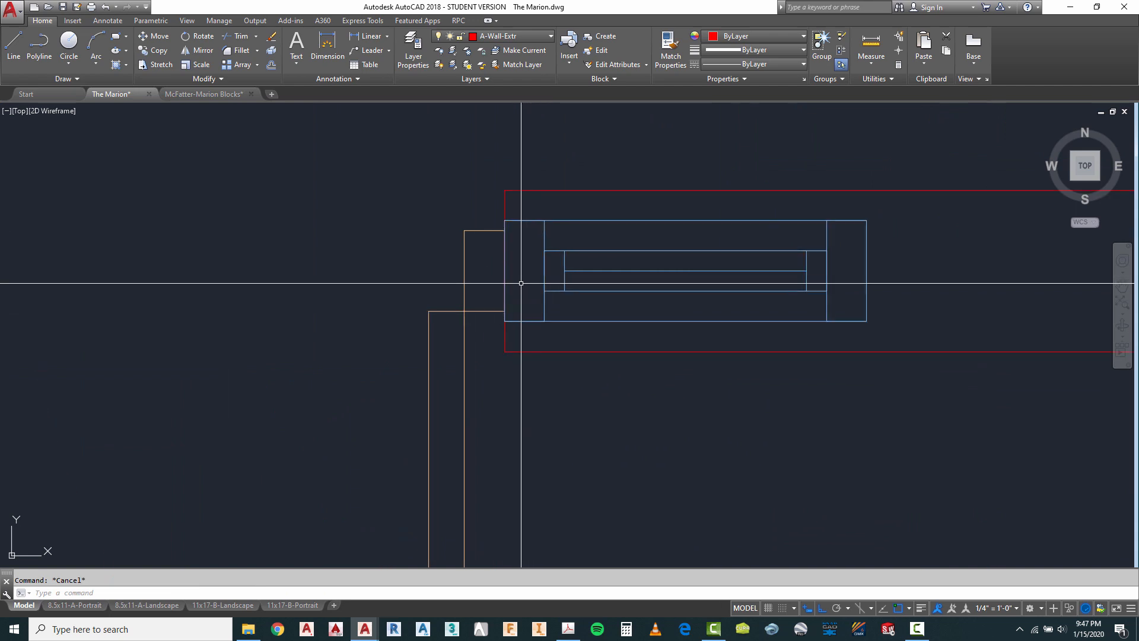
left_click(504, 205)
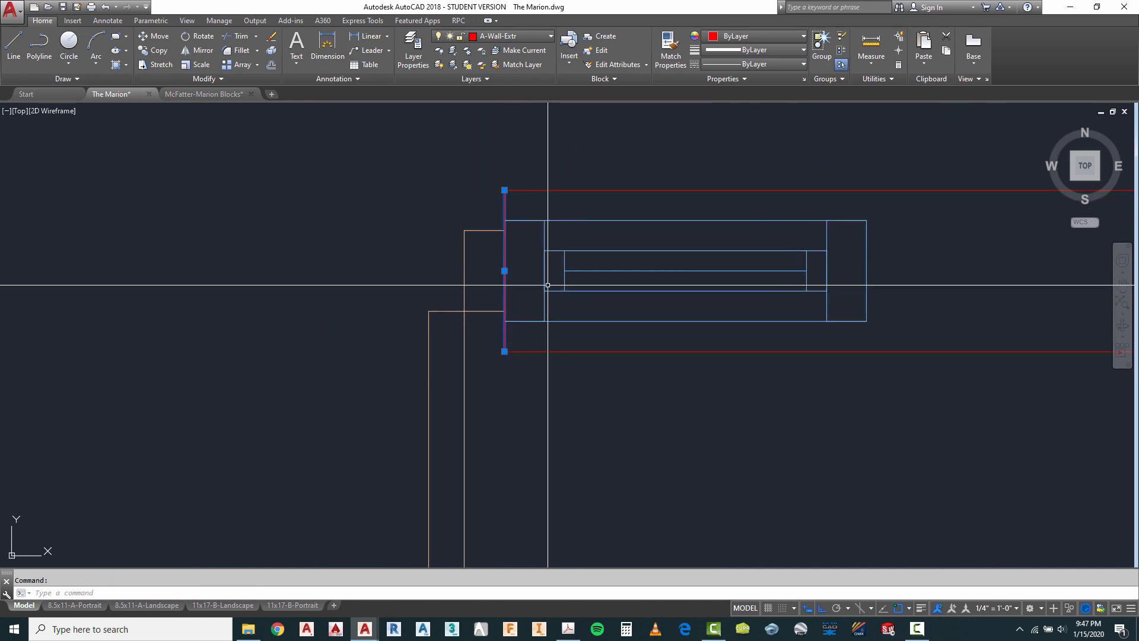
left_click(505, 270)
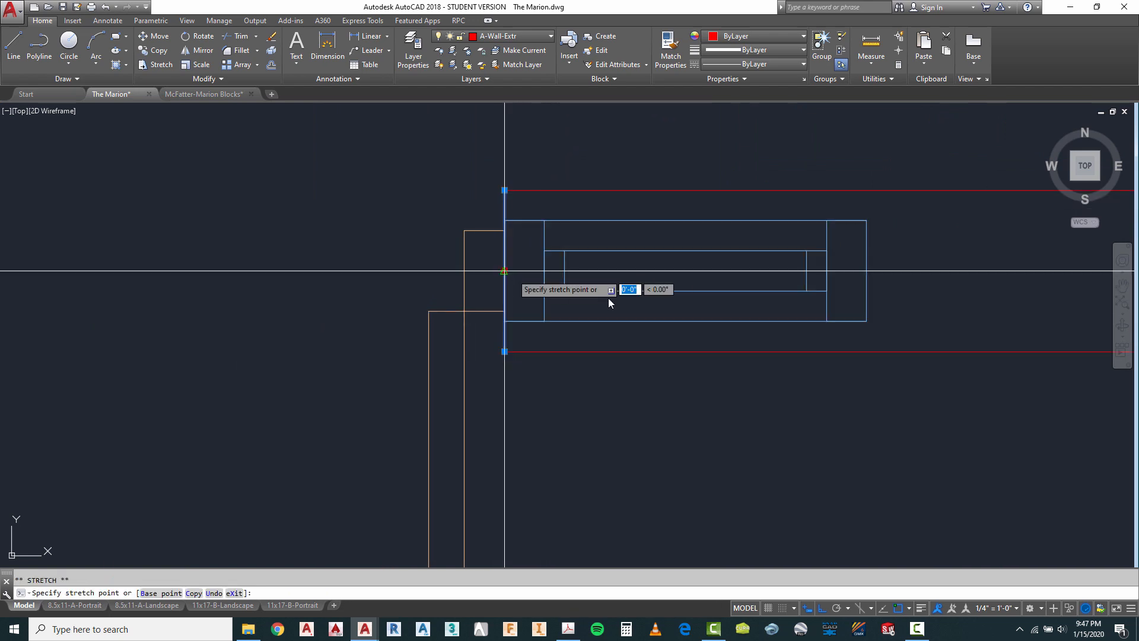
left_click(866, 271)
key("Escape")
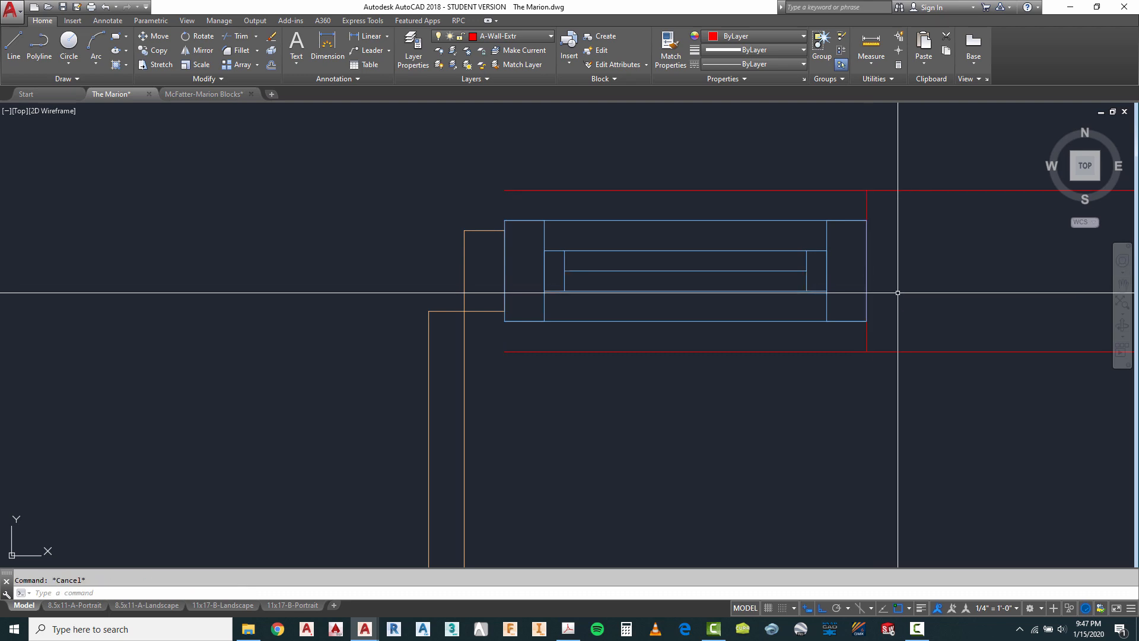
Trim both exterior wall lines back to the east sidelite's outer end line.
type("tr")
key("Return")
left_click(881, 175)
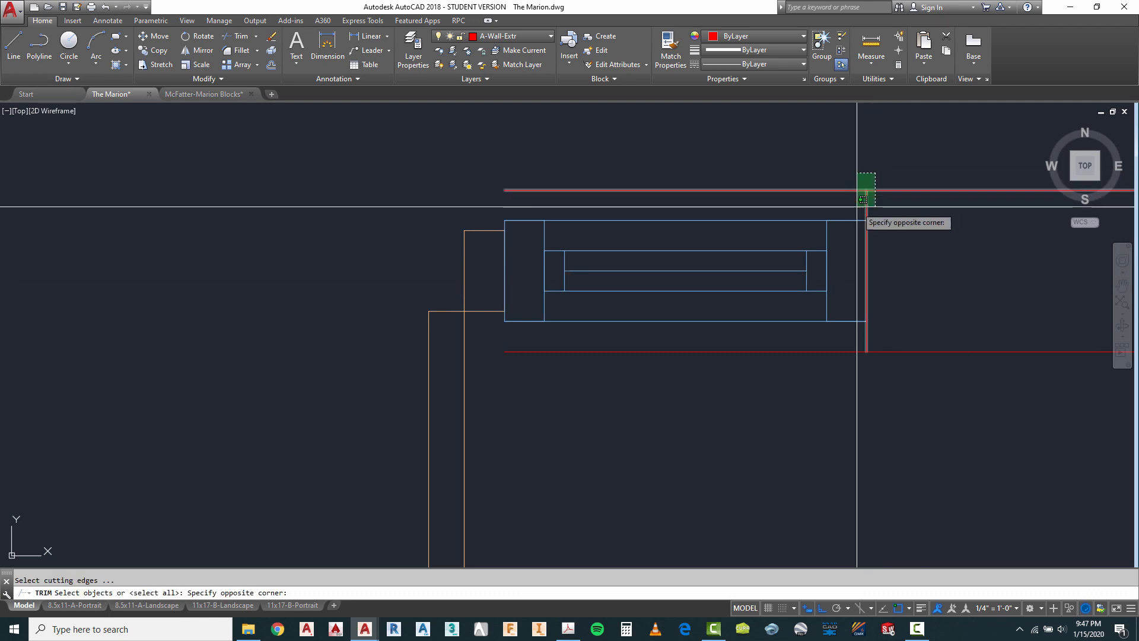
left_click(860, 204)
key("Return")
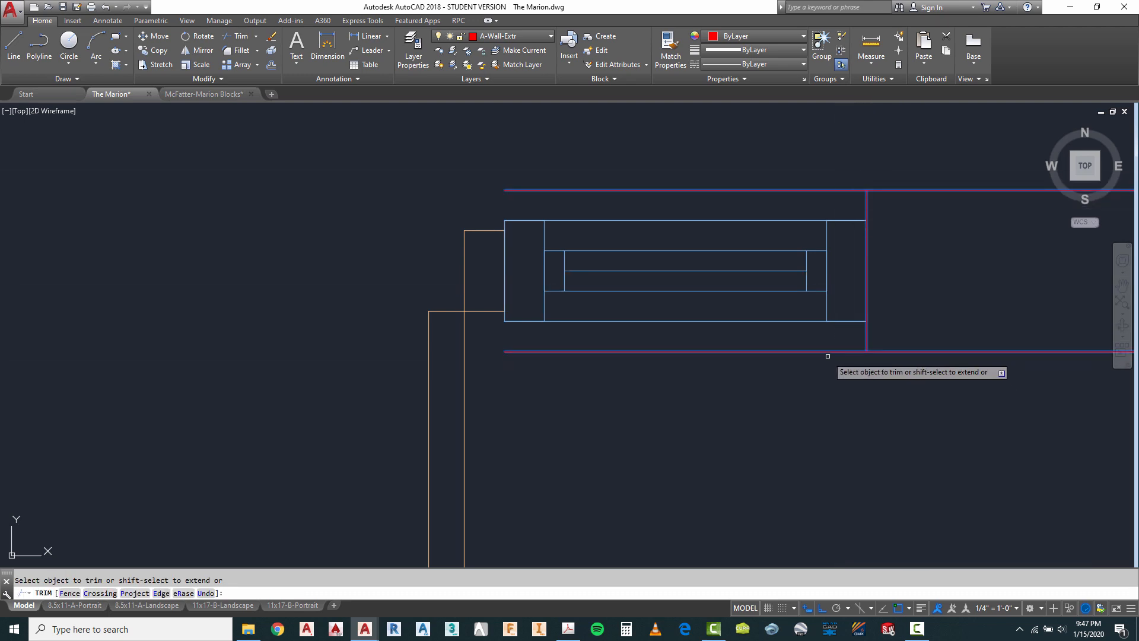
left_click(846, 190)
scroll(846, 205, "down", 5)
key("Escape")
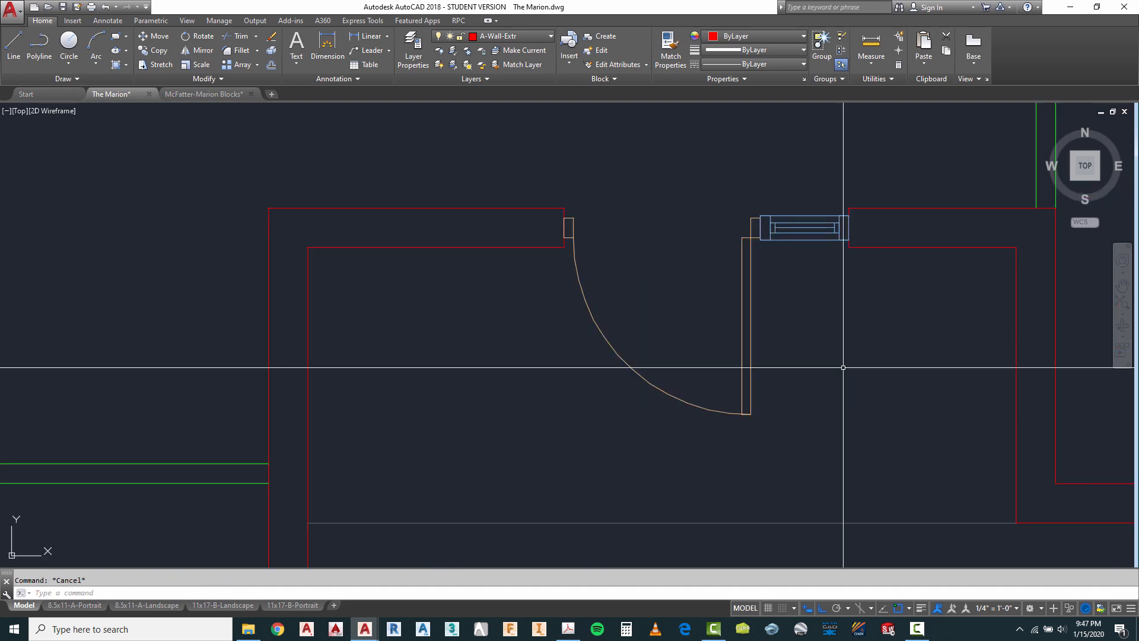
Mirror the east sidelite across the front door's midpoint to its west side, keeping the original.
type("MI")
key("Return")
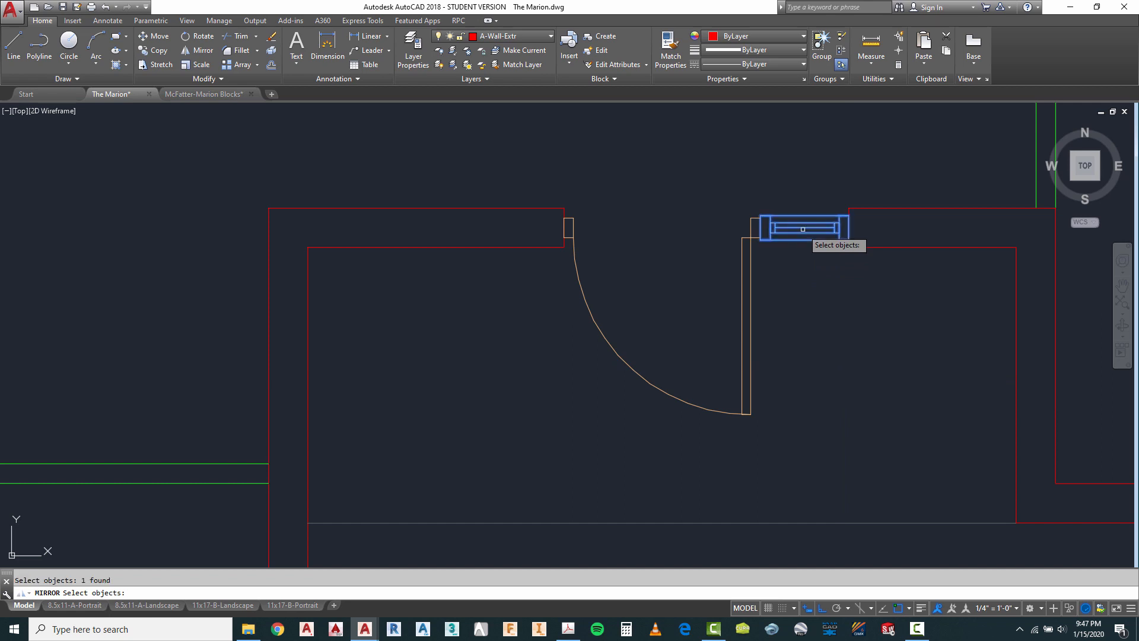
key("Return")
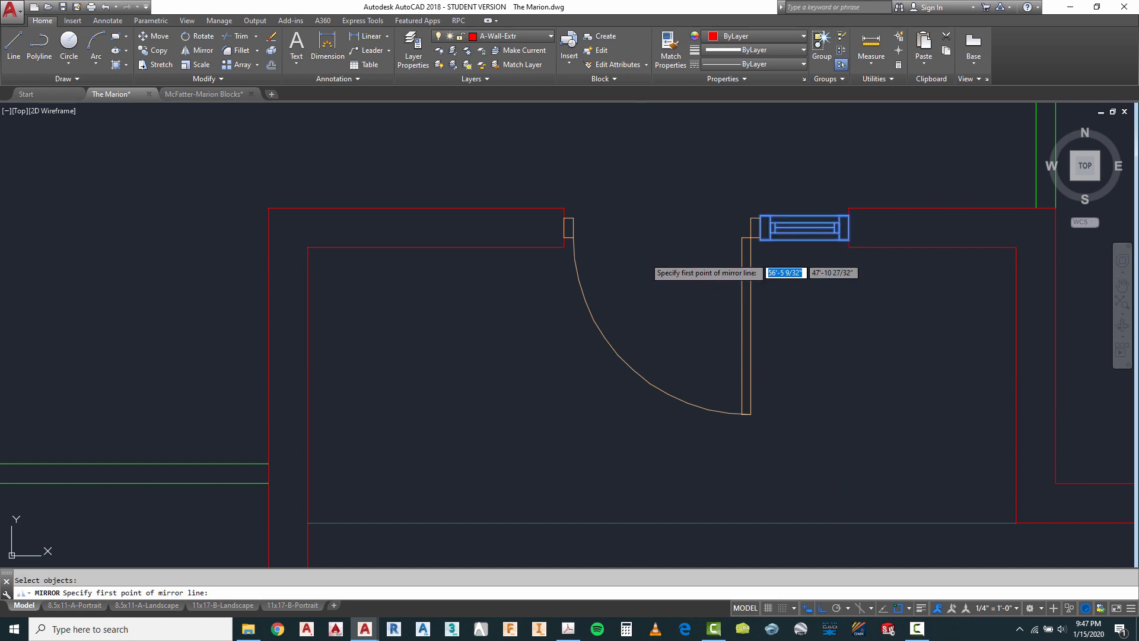
right_click(646, 259, "shift")
left_click(688, 292)
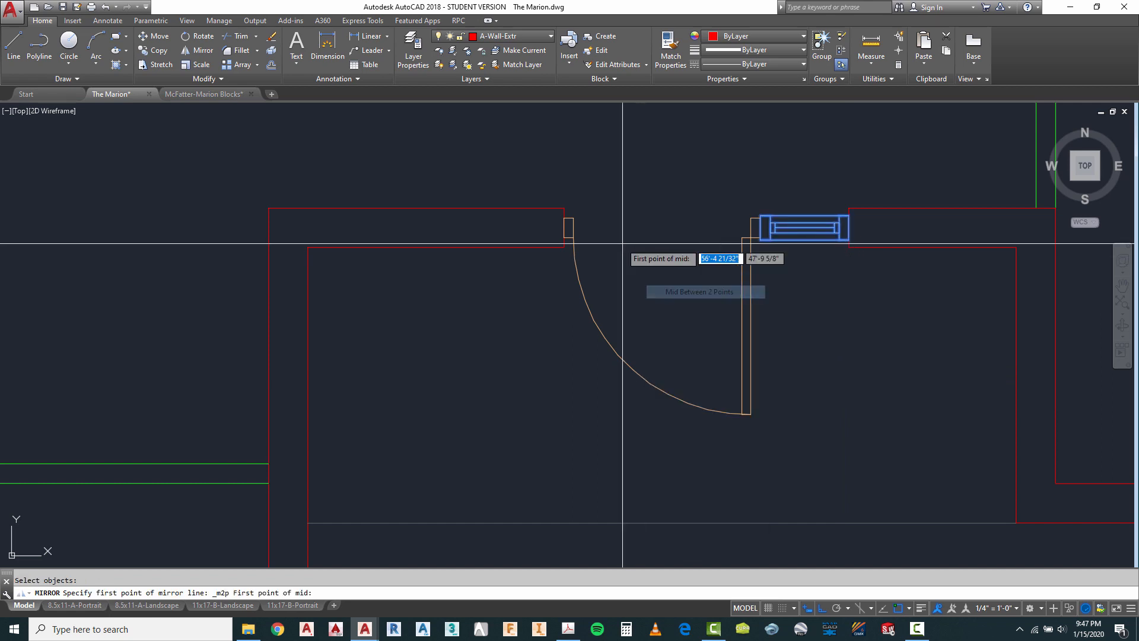
left_click(574, 219)
left_click(750, 219)
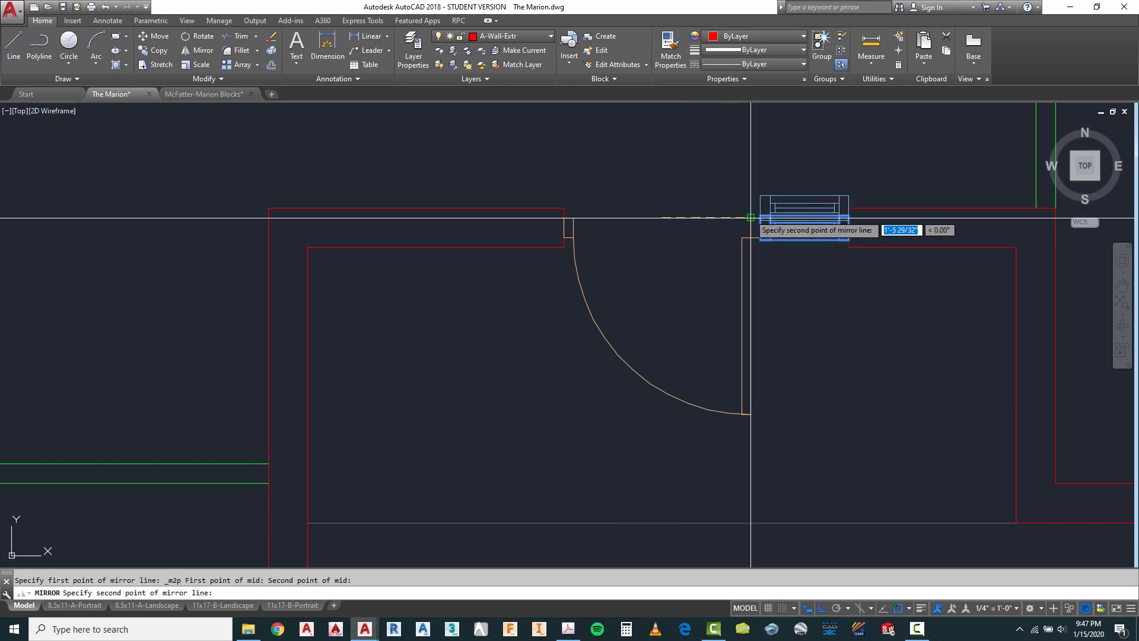
left_click(691, 136)
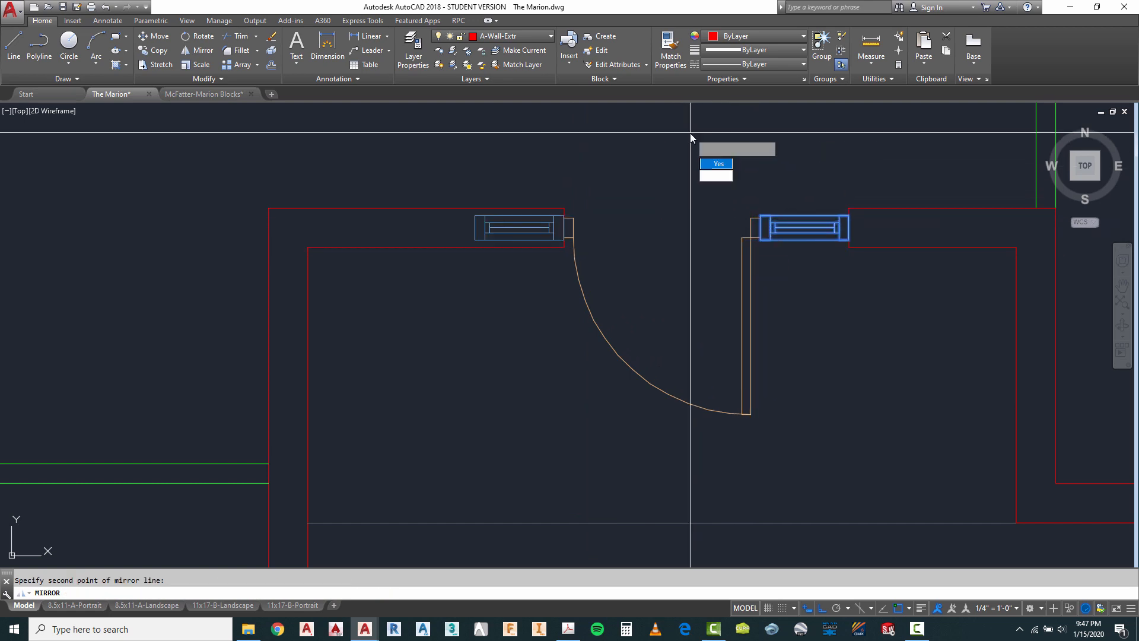
left_click(724, 176)
scroll(528, 190, "up", 4)
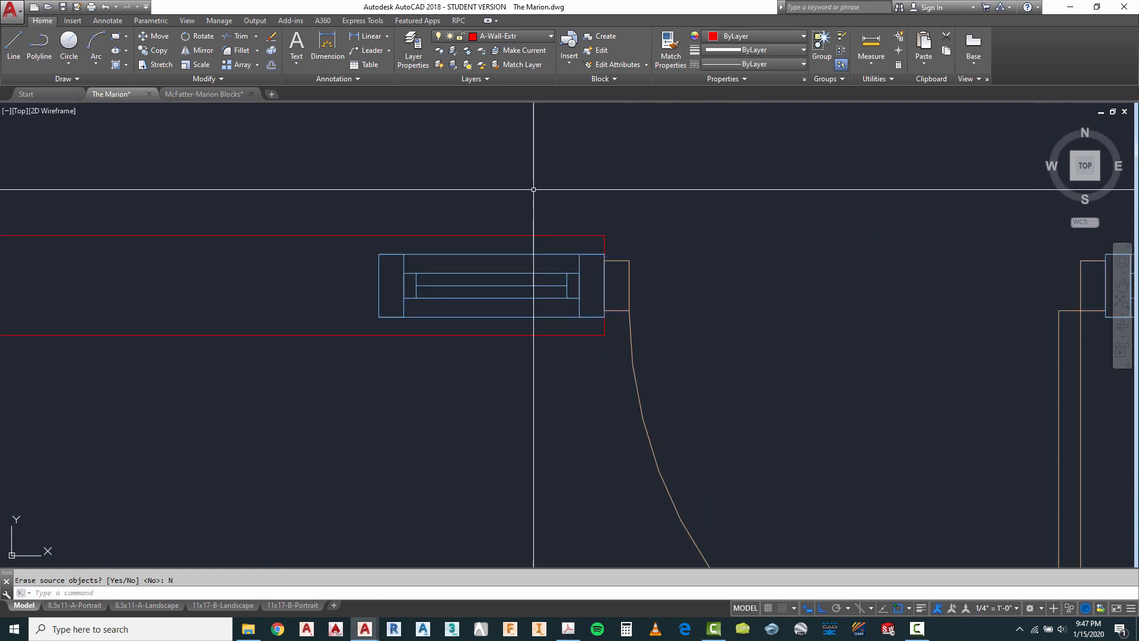
key("Escape")
type("co")
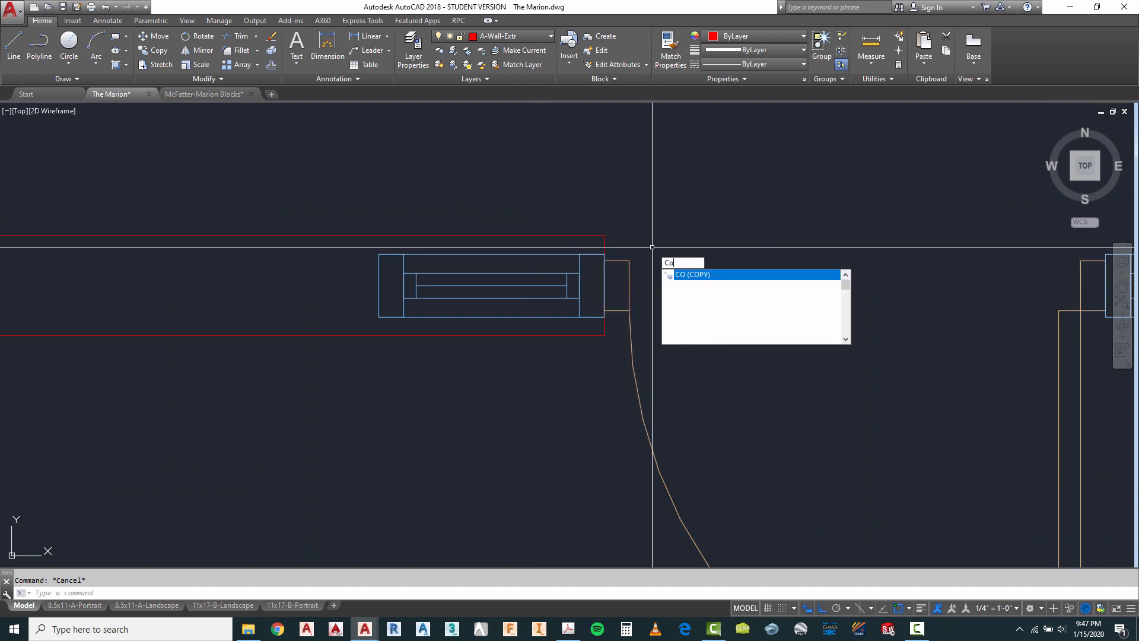
key("Escape")
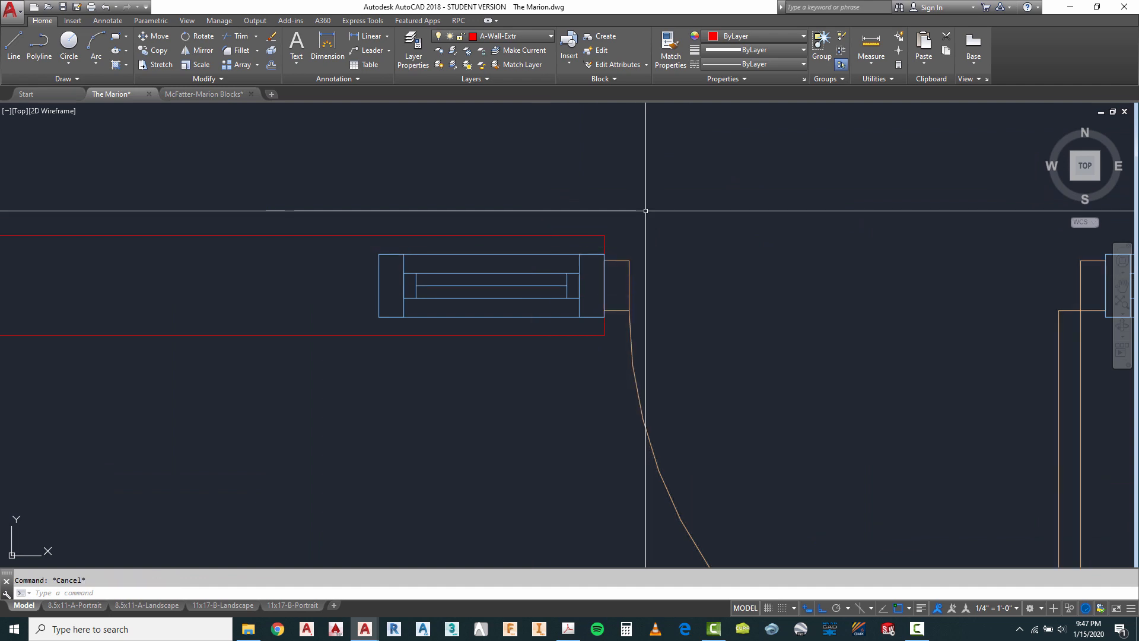
type("mo")
key("Return")
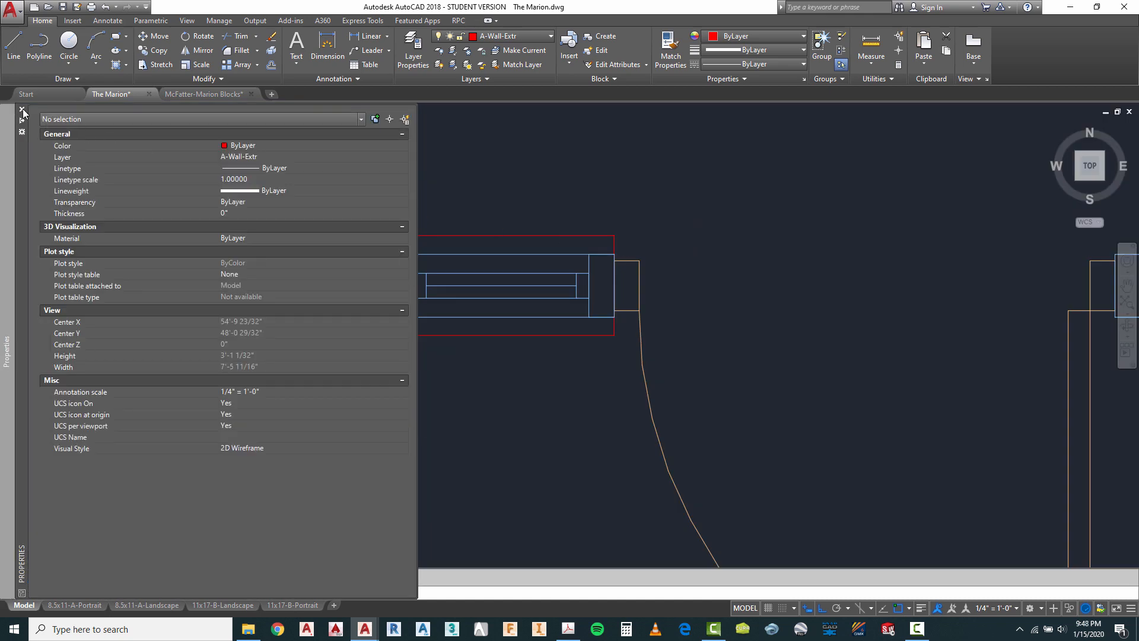
left_click(22, 110)
Move the wall end line west of the front door to the far end of the mirrored sidelite.
right_click(632, 236)
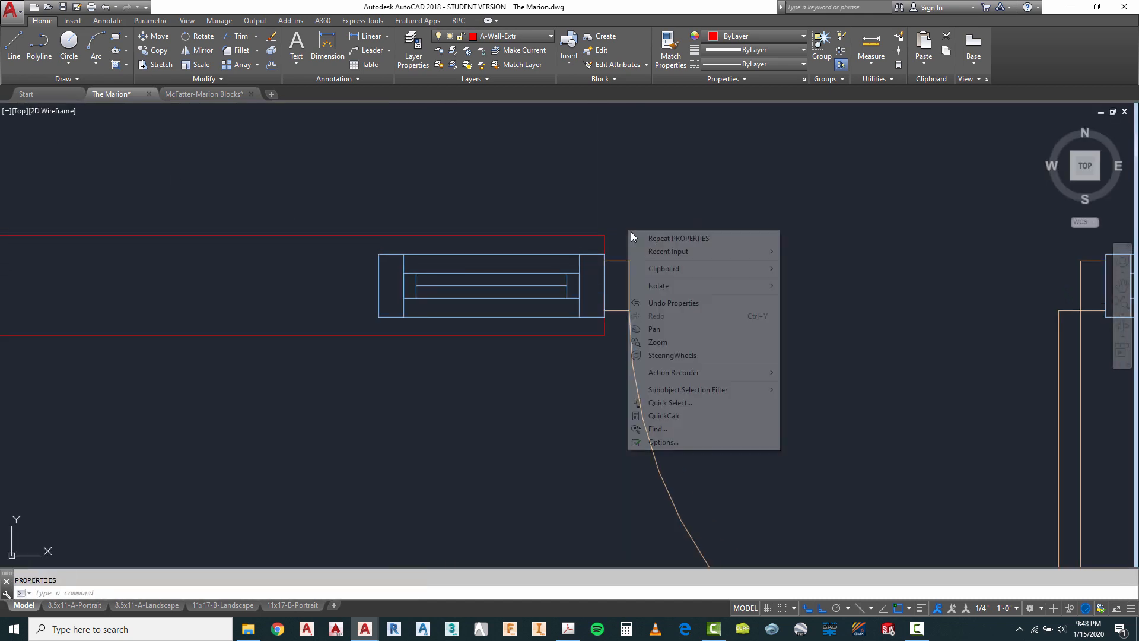
mouse_move(671, 252)
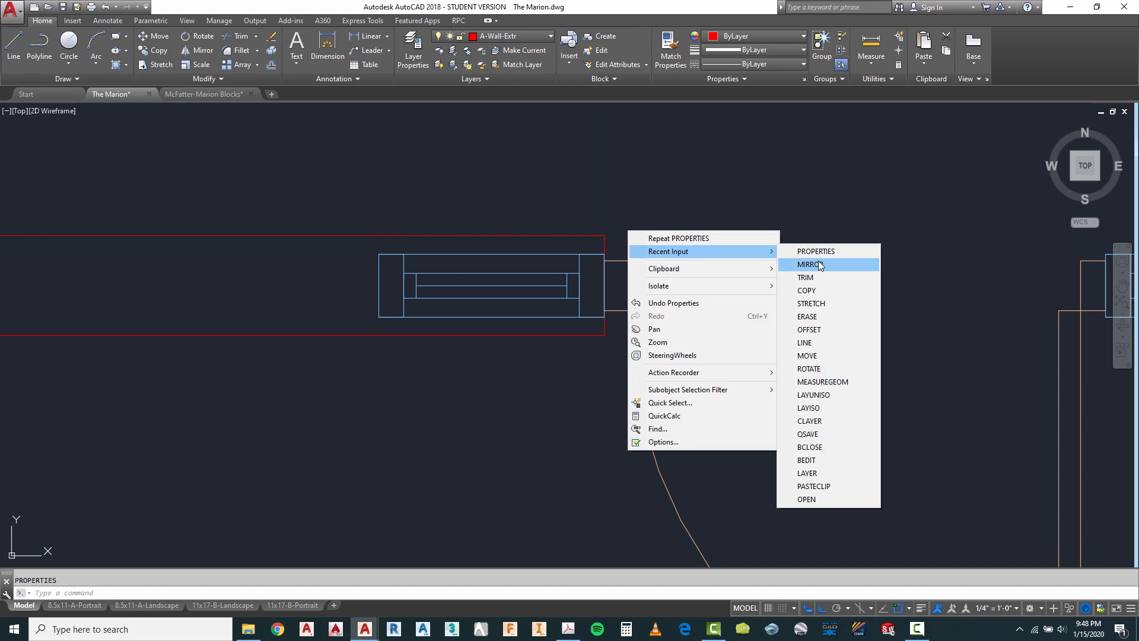
left_click(808, 356)
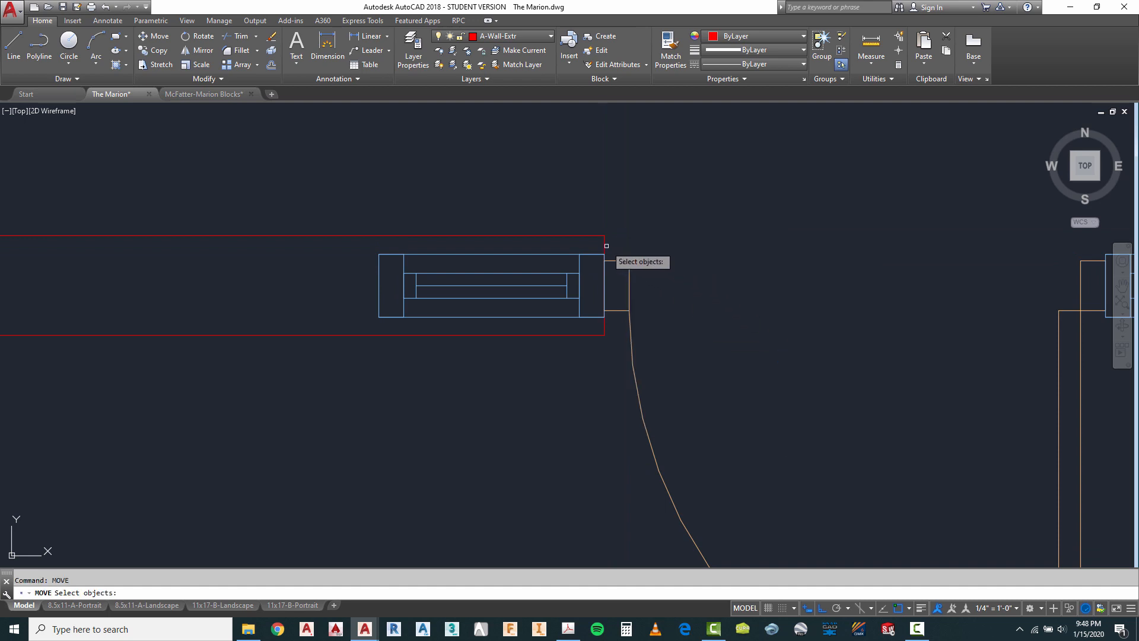
key("Return")
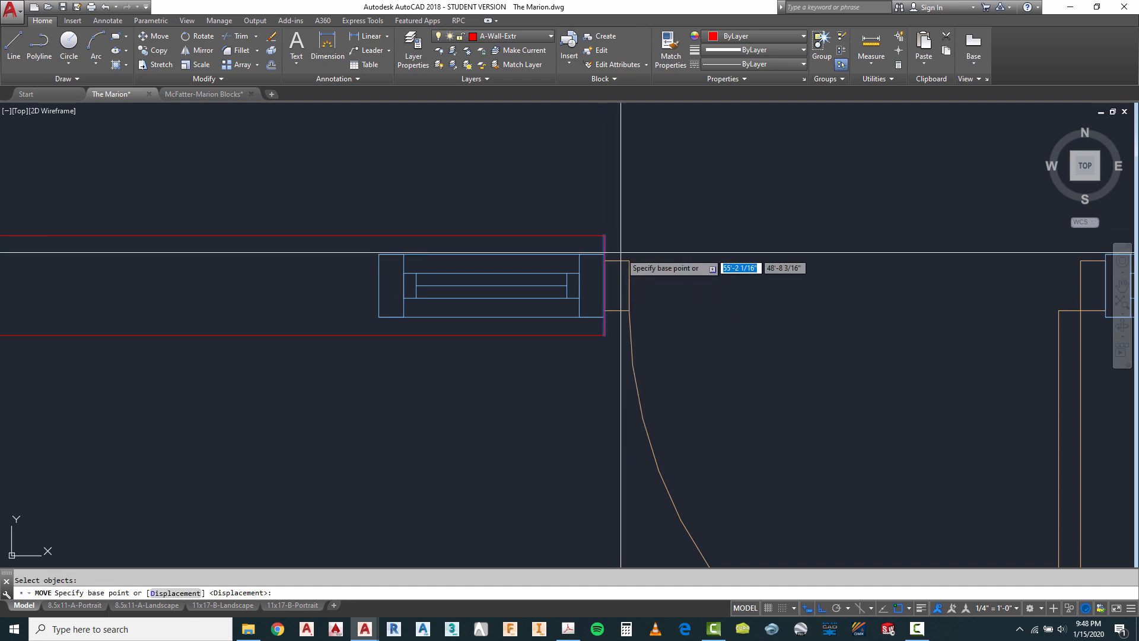
left_click(604, 286)
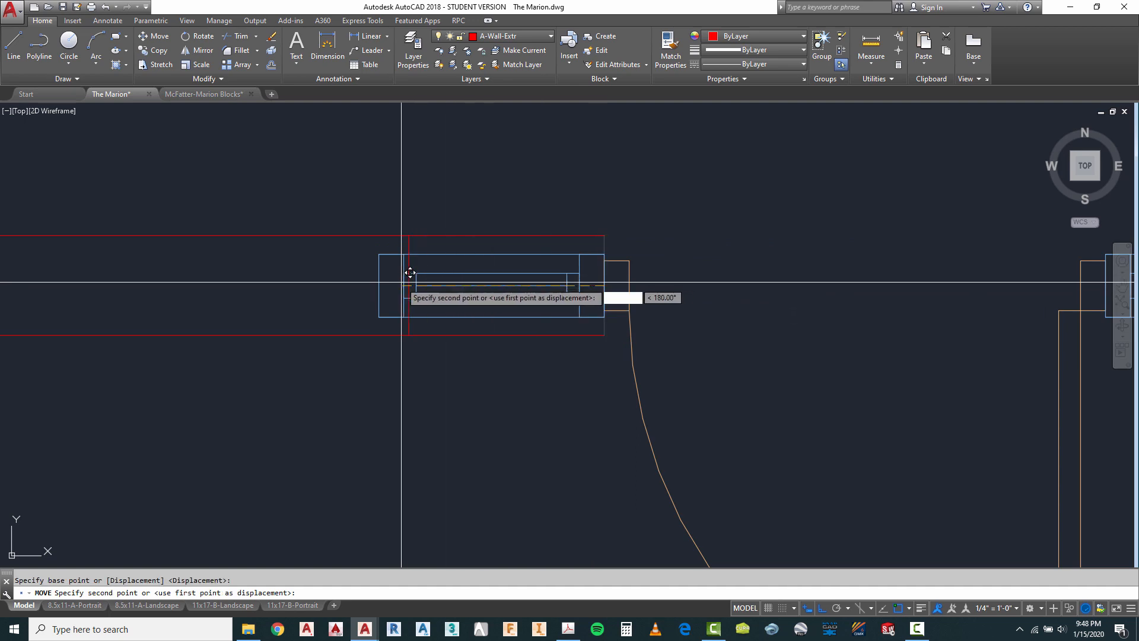
key("Escape")
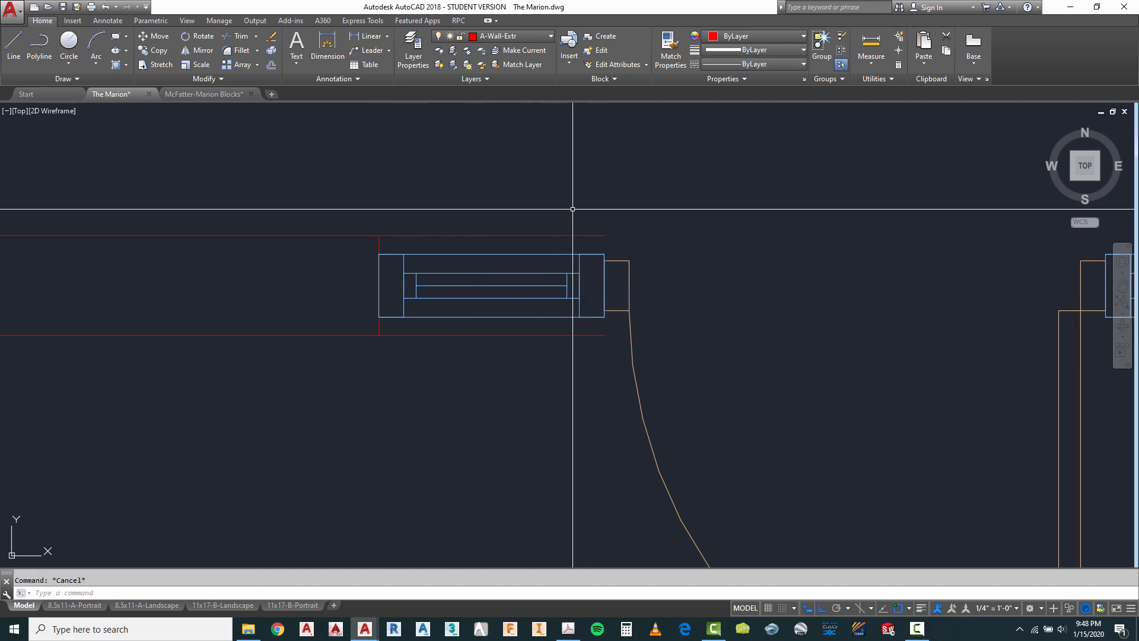
Trim both exterior wall lines back to the west sidelite's outer end line.
type("tr")
key("Return")
left_click(465, 207)
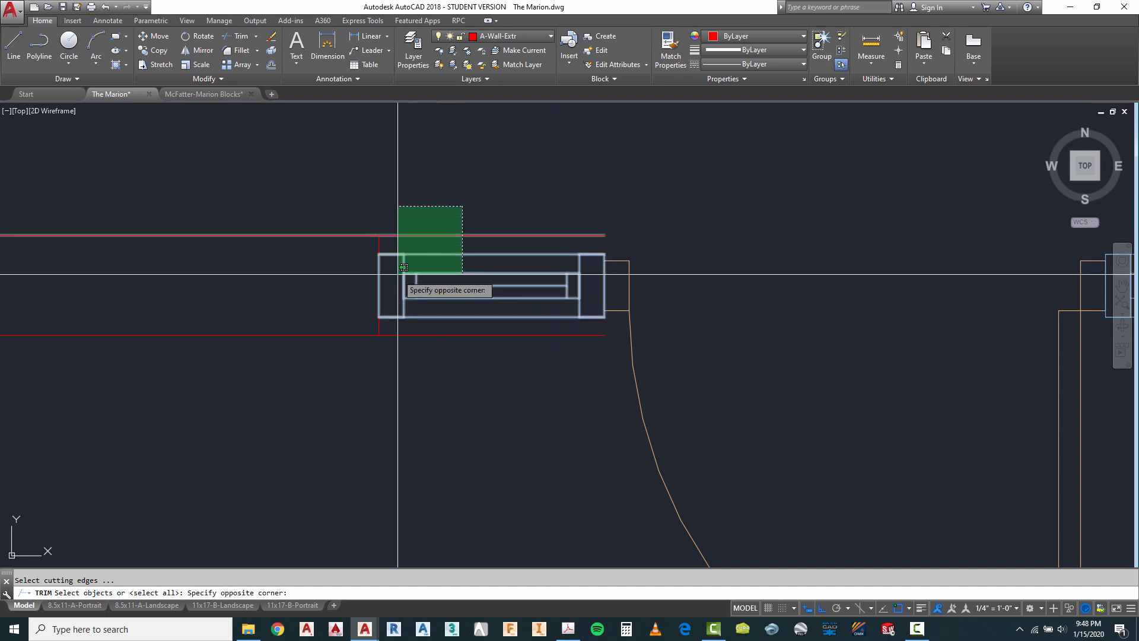
left_click(333, 342)
key("Return")
left_click(395, 335)
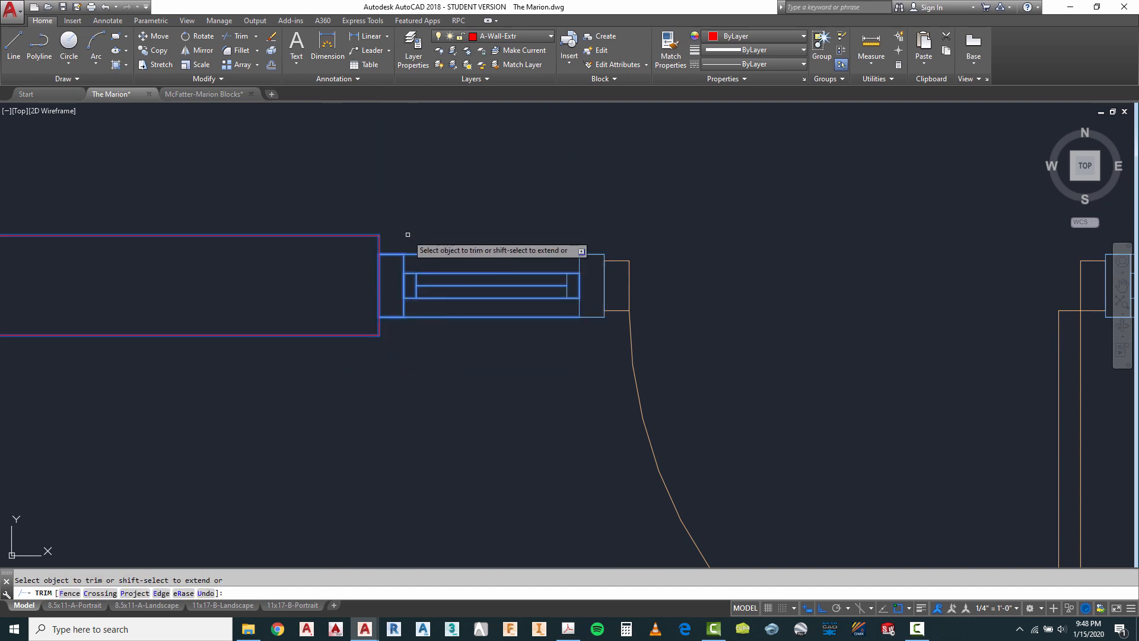
scroll(509, 181, "down", 4)
key("Escape")
Look over the porch and garage walls in the plan and check their window sizes in the Marion Red Lines PDF.
scroll(704, 222, "down", 3)
scroll(763, 310, "down", 2)
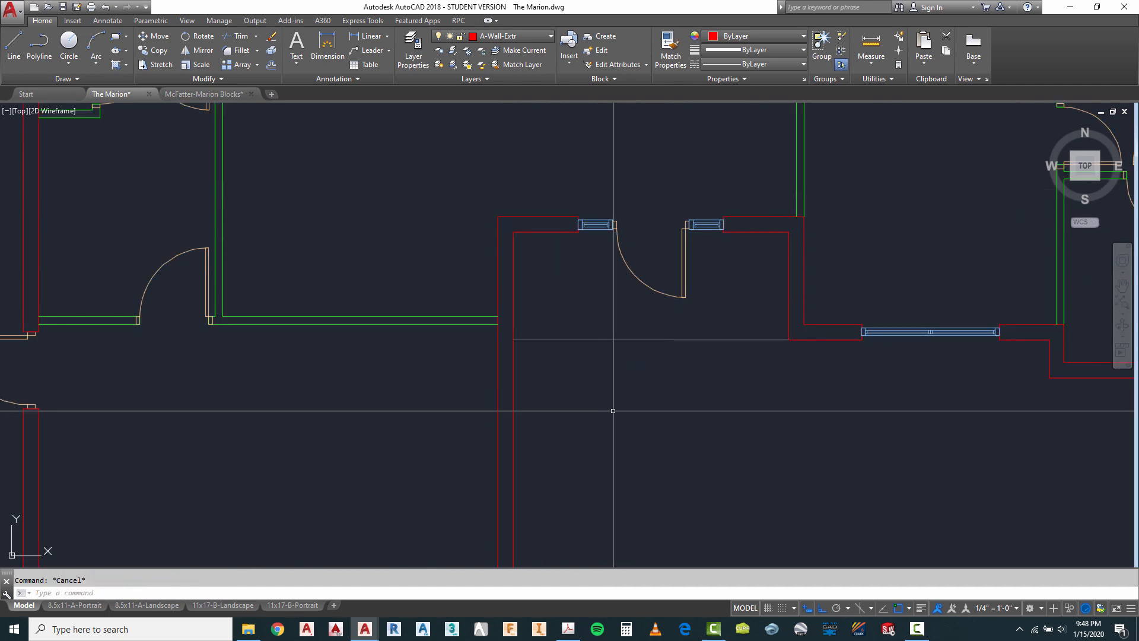
scroll(612, 263, "down", 2)
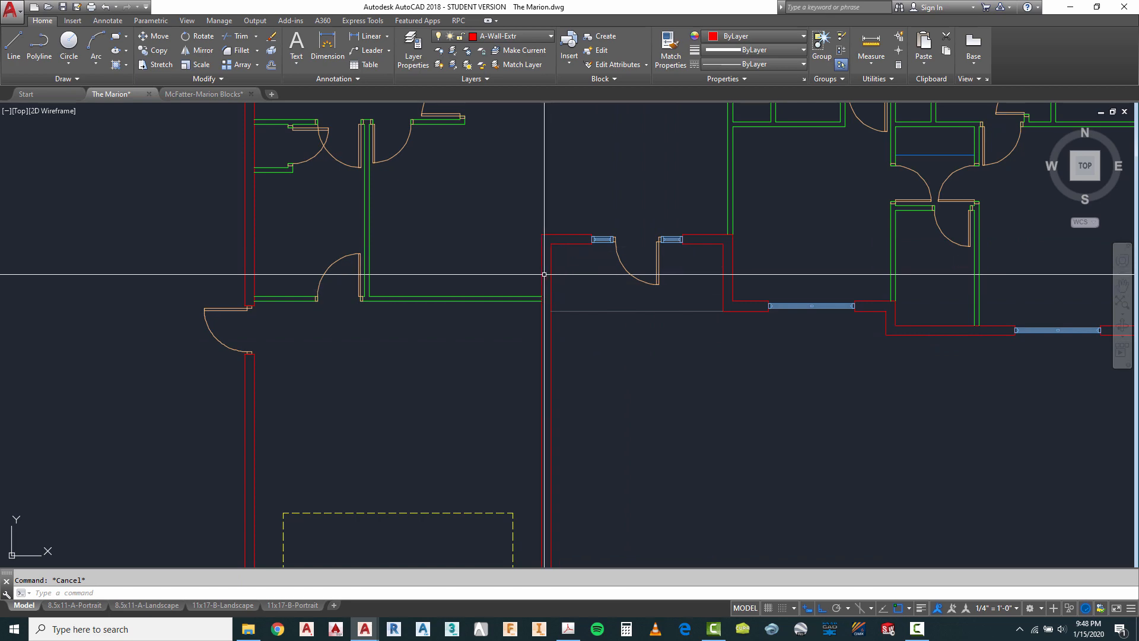
left_click(568, 629)
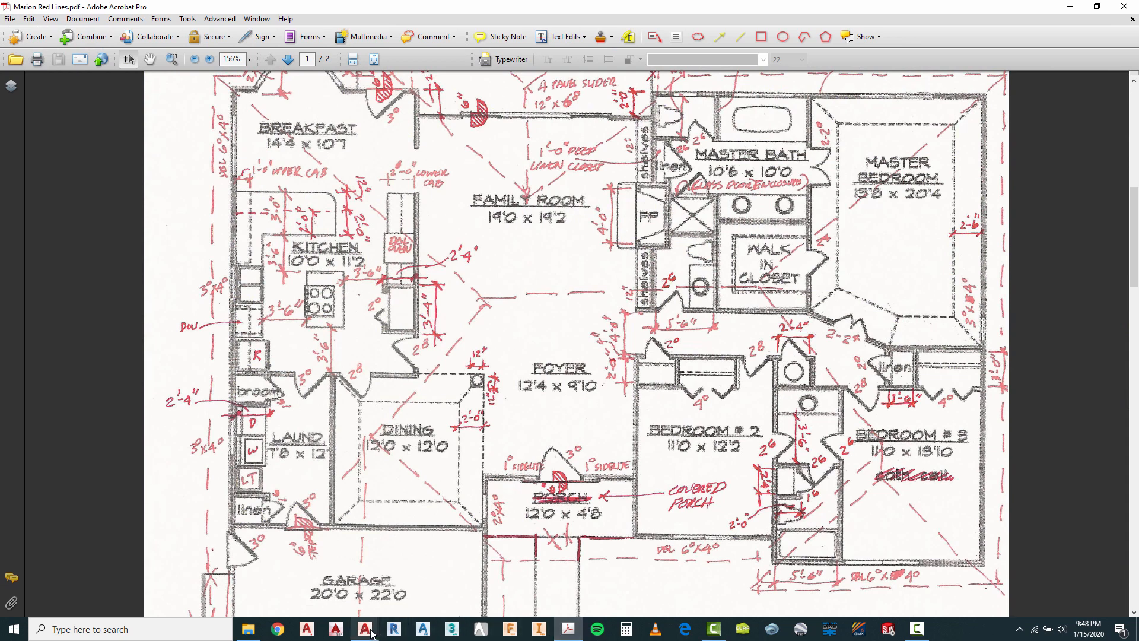
scroll(633, 285, "down", 2)
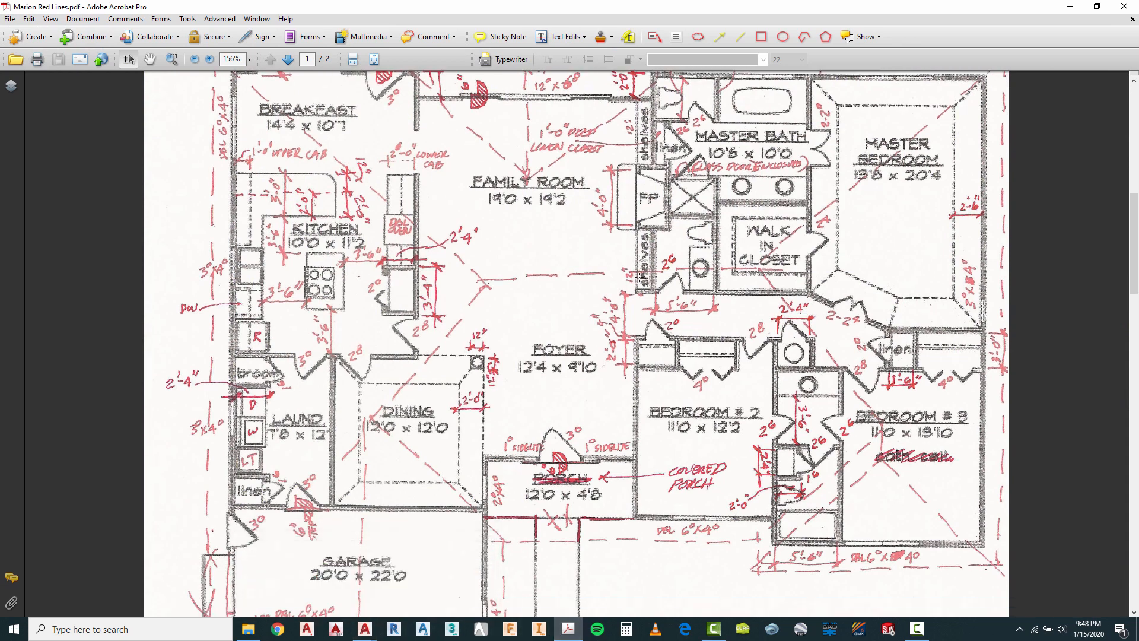
Check the garage wall windows in the Marion Red Lines PDF, switch back to AutoCAD and locate the porch's west wall.
scroll(633, 286, "down", 5)
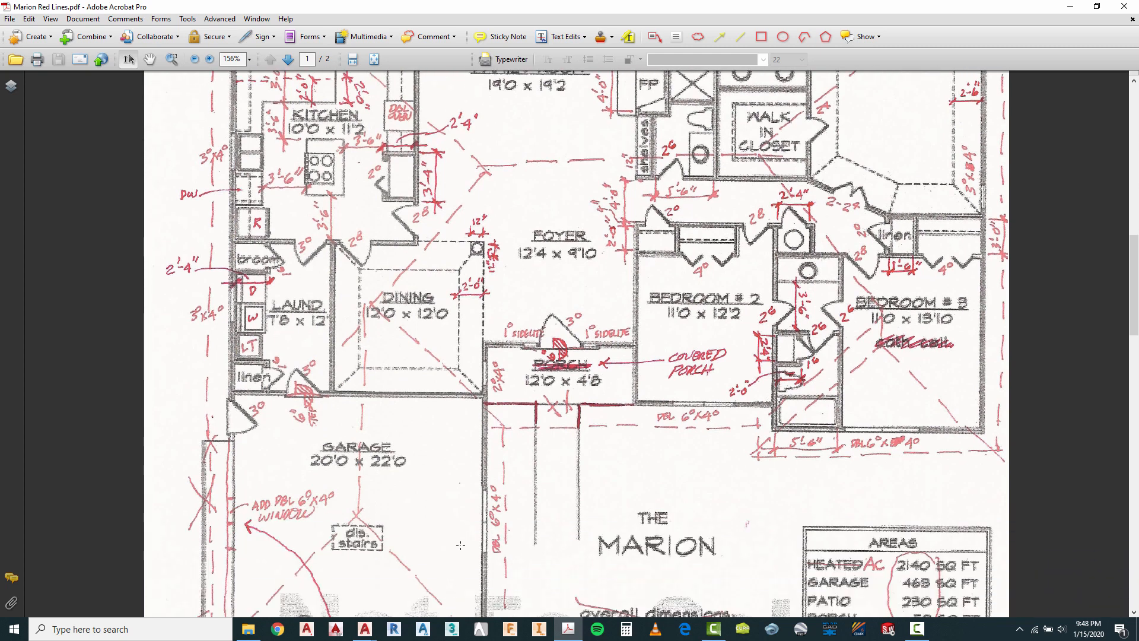
scroll(485, 546, "down", 6)
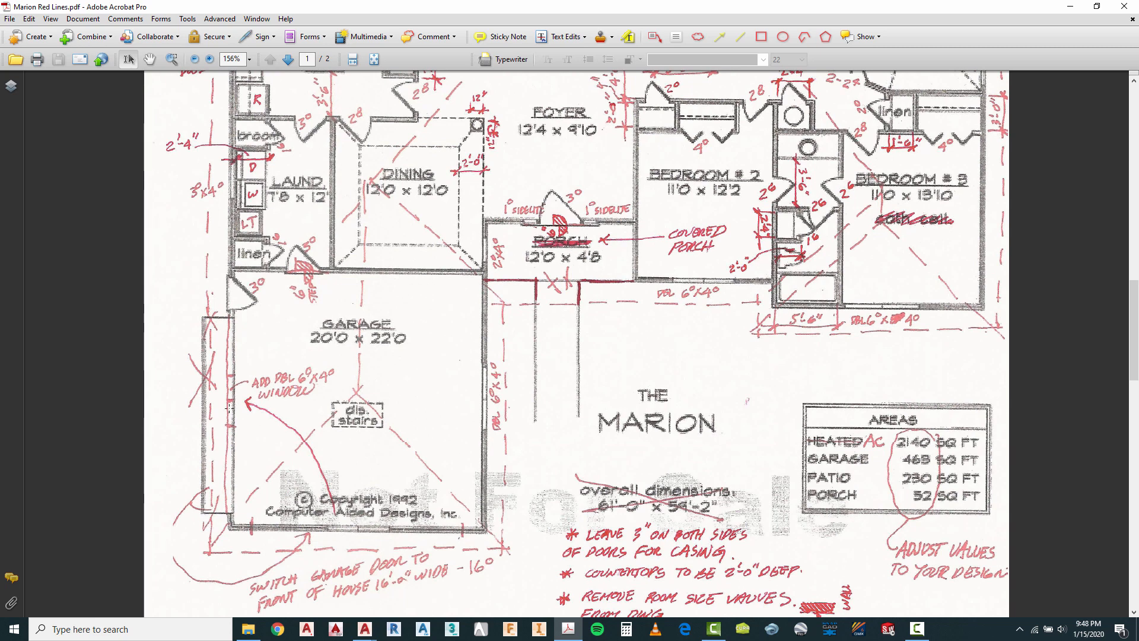
left_click(364, 630)
left_click(323, 598)
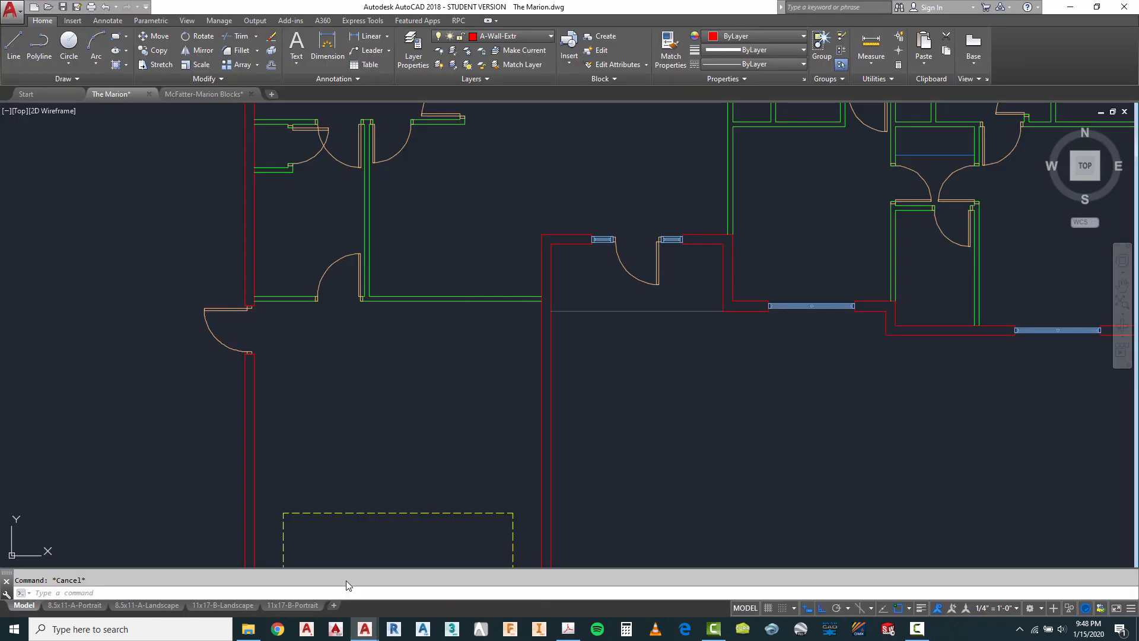
scroll(368, 332, "down", 5)
scroll(503, 318, "up", 5)
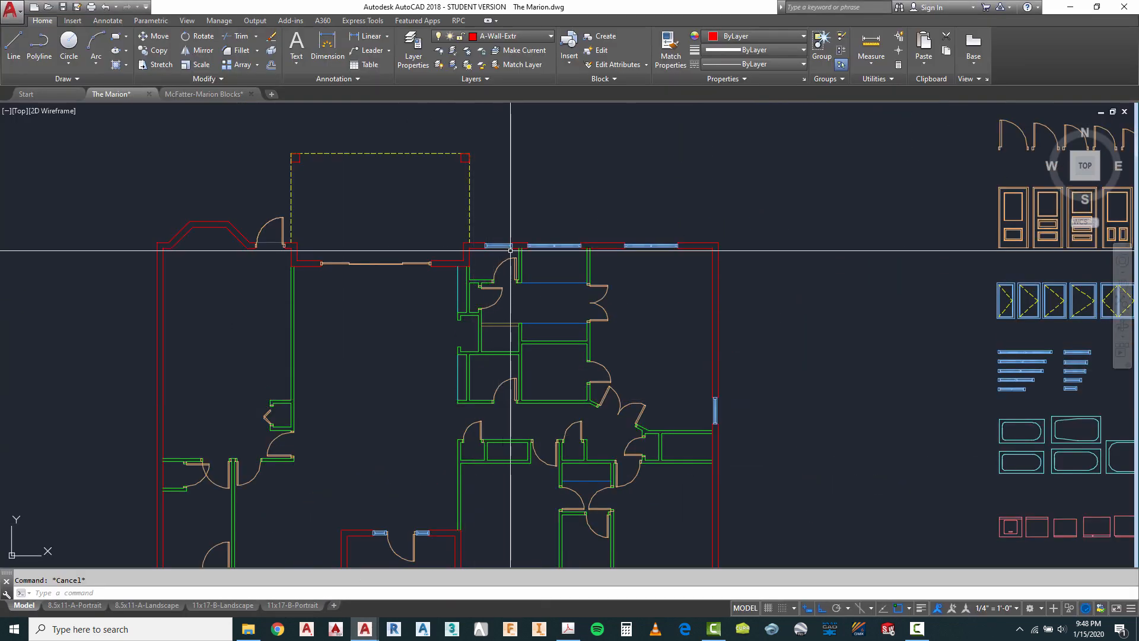
scroll(718, 359, "down", 4)
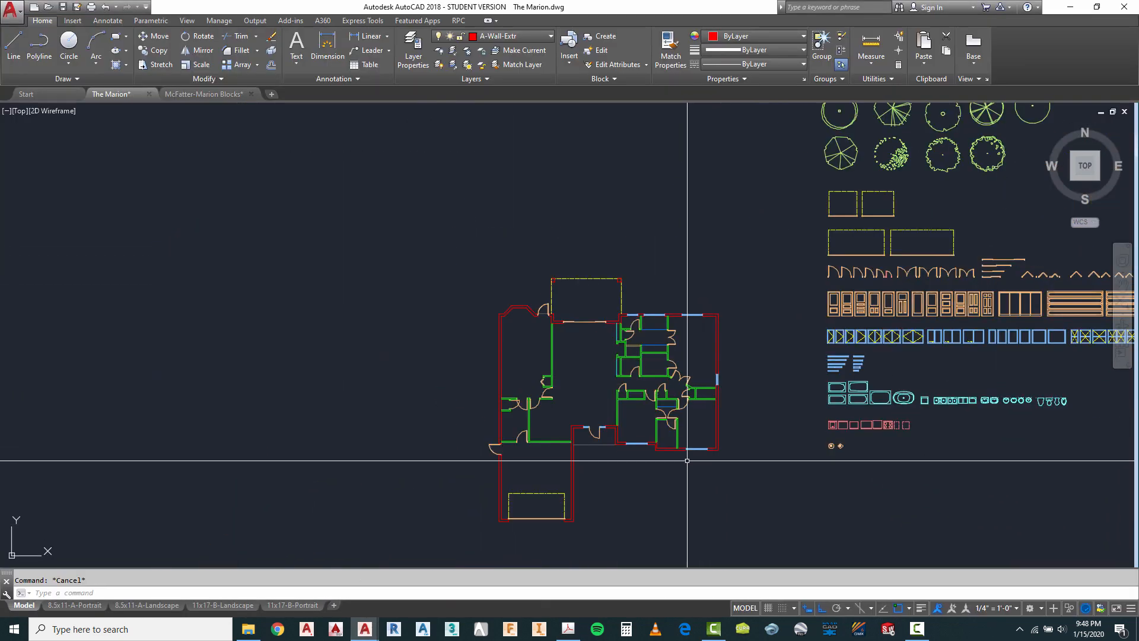
scroll(590, 422, "up", 6)
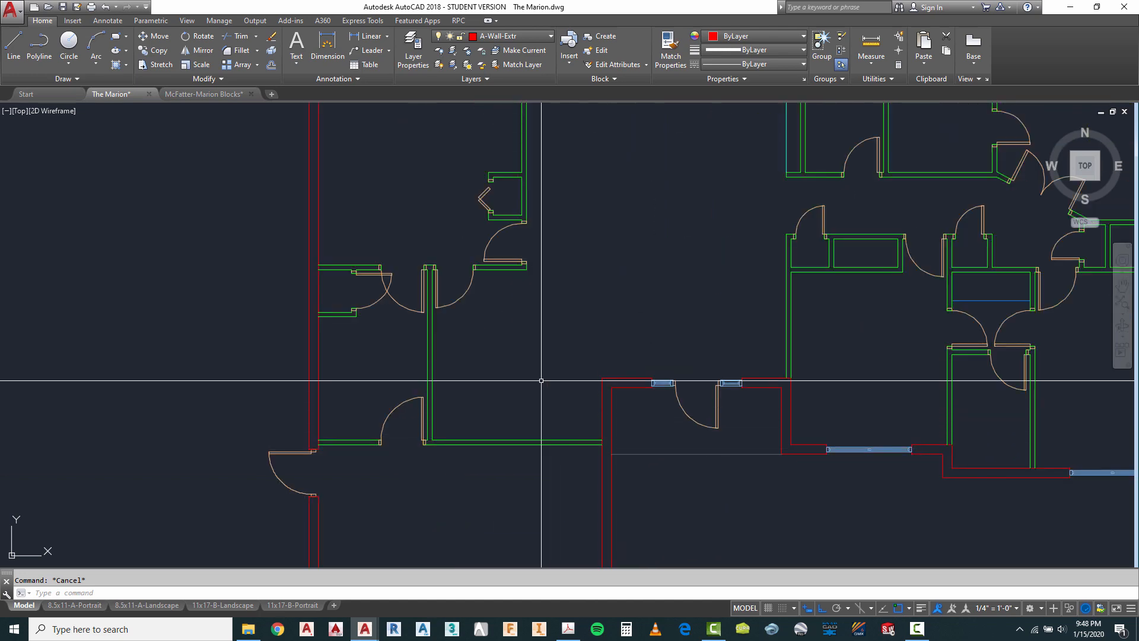
Draw a line across the porch's west wall at its inner corner and move it a short distance south.
left_click(18, 42)
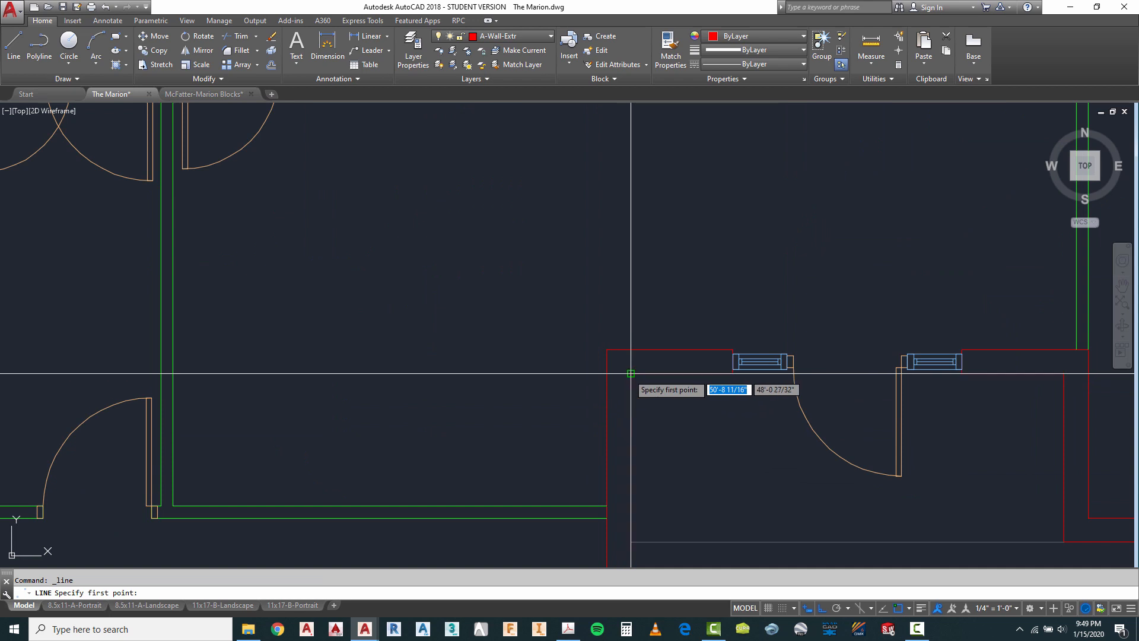
left_click(619, 380)
key("Escape")
key("Escape")
scroll(638, 401, "up", 4)
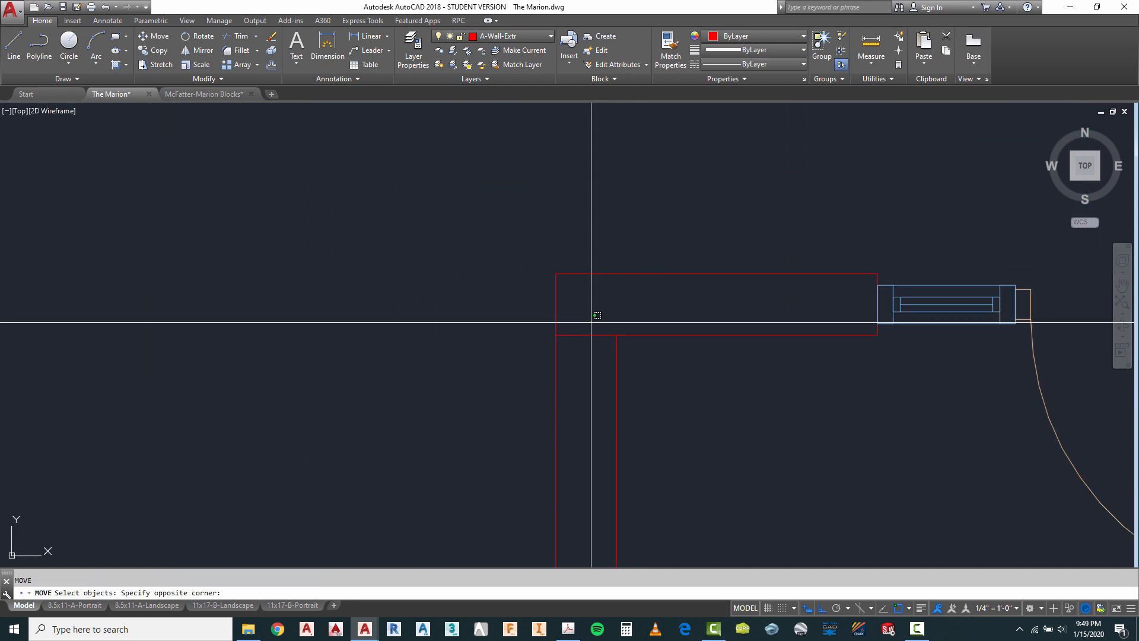
key("Return")
left_click(691, 378)
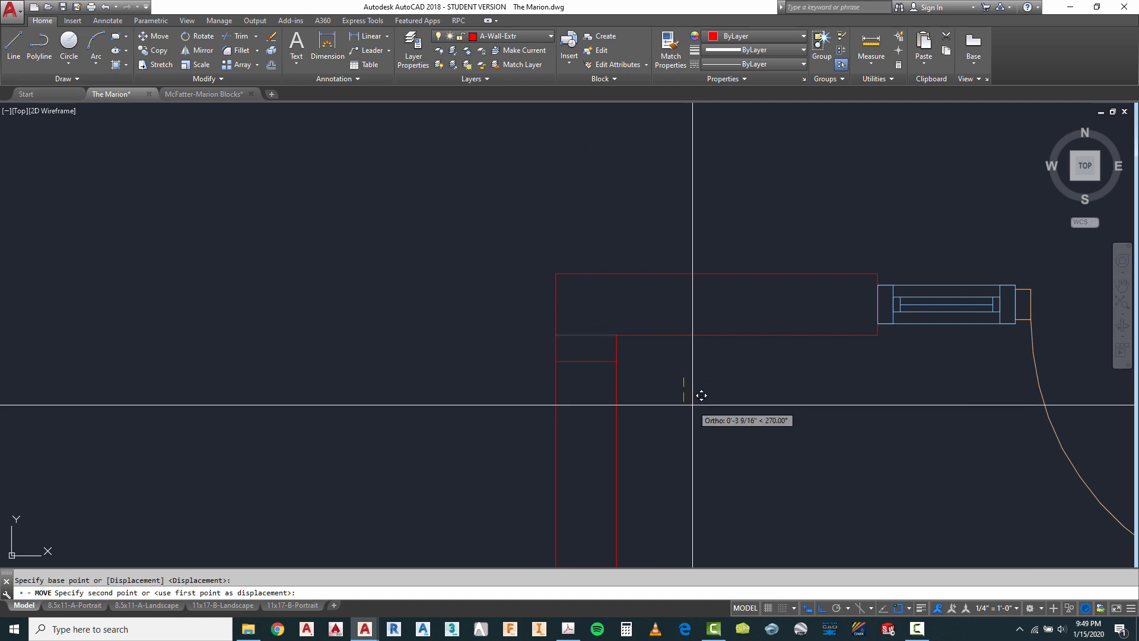
key("Return")
Offset the line across the porch's west wall 2'6" to the south to mark the other end of the window opening.
scroll(687, 400, "down", 4)
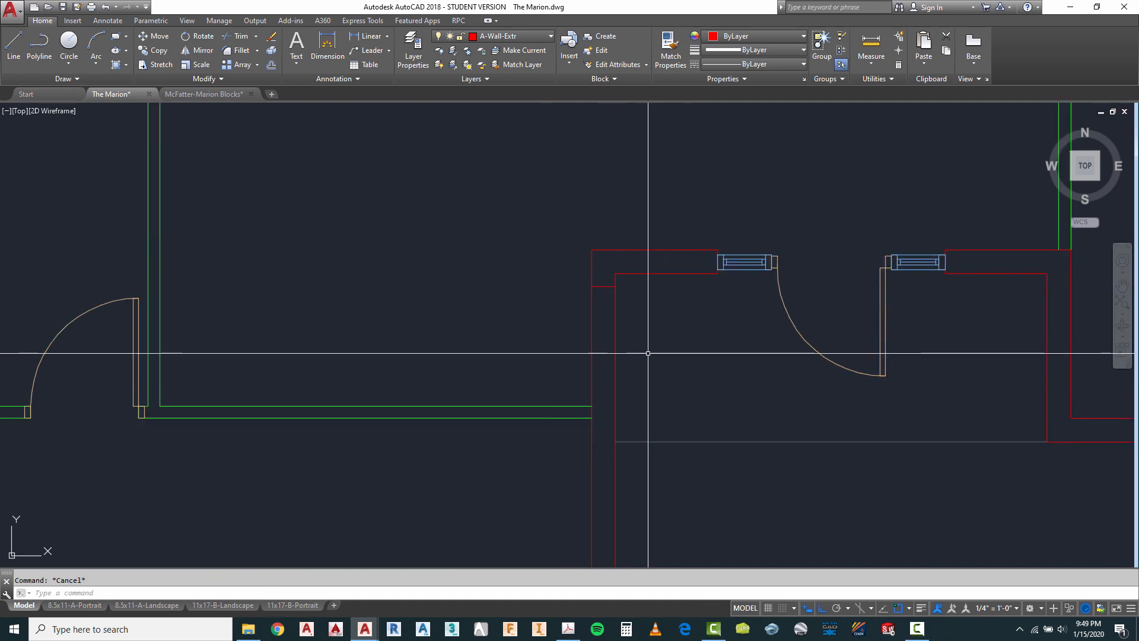
type("o")
key("Return")
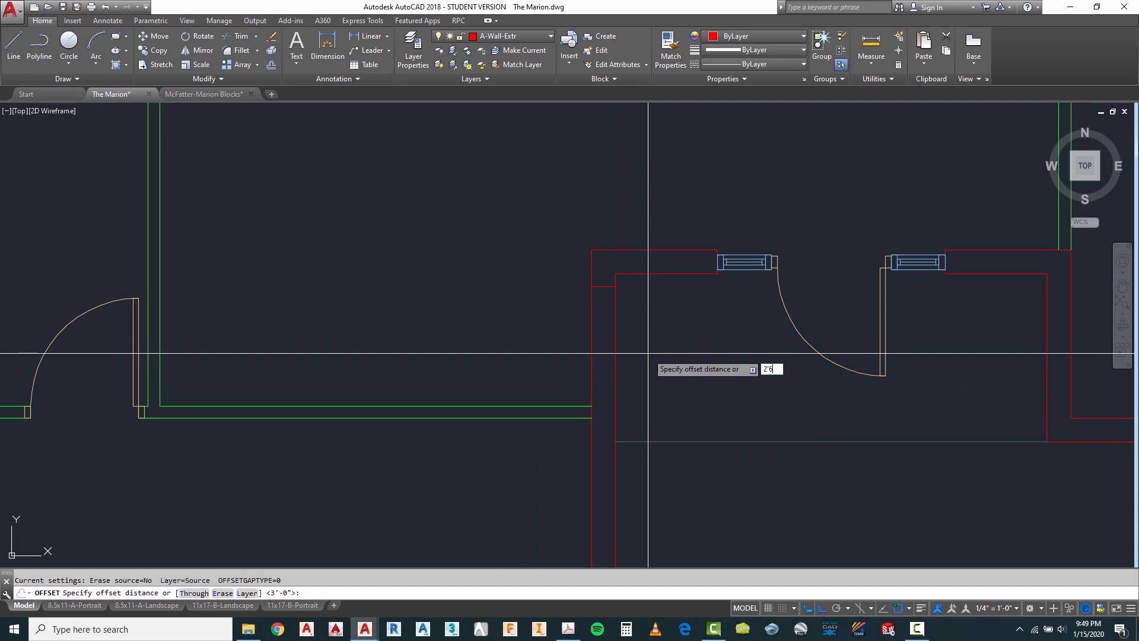
key("Return")
left_click(600, 285)
left_click(606, 329)
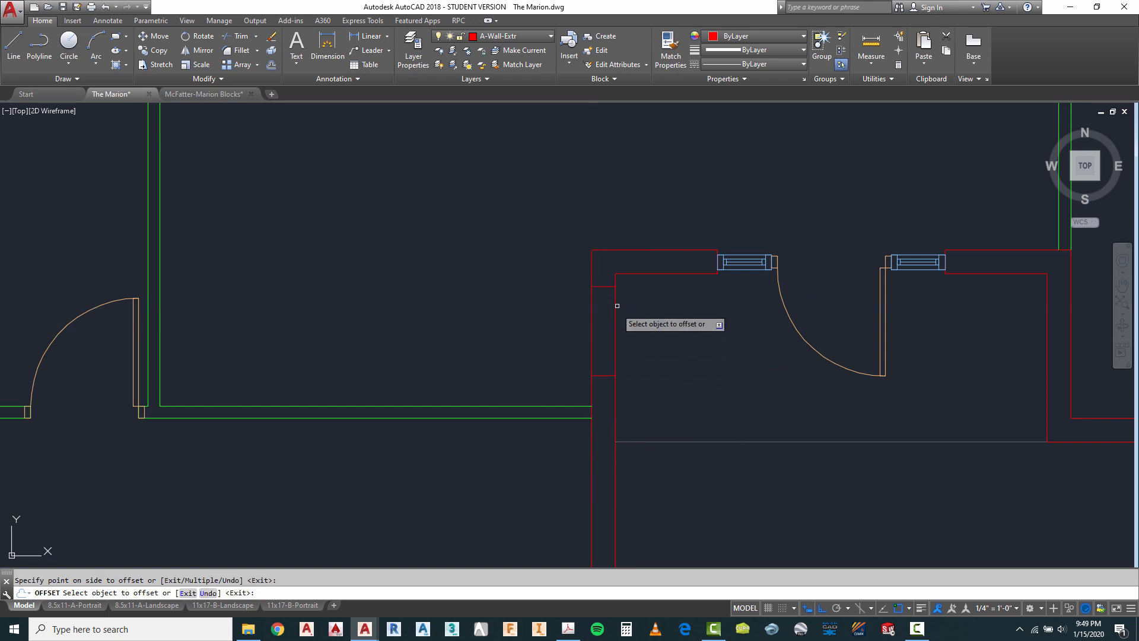
key("Escape")
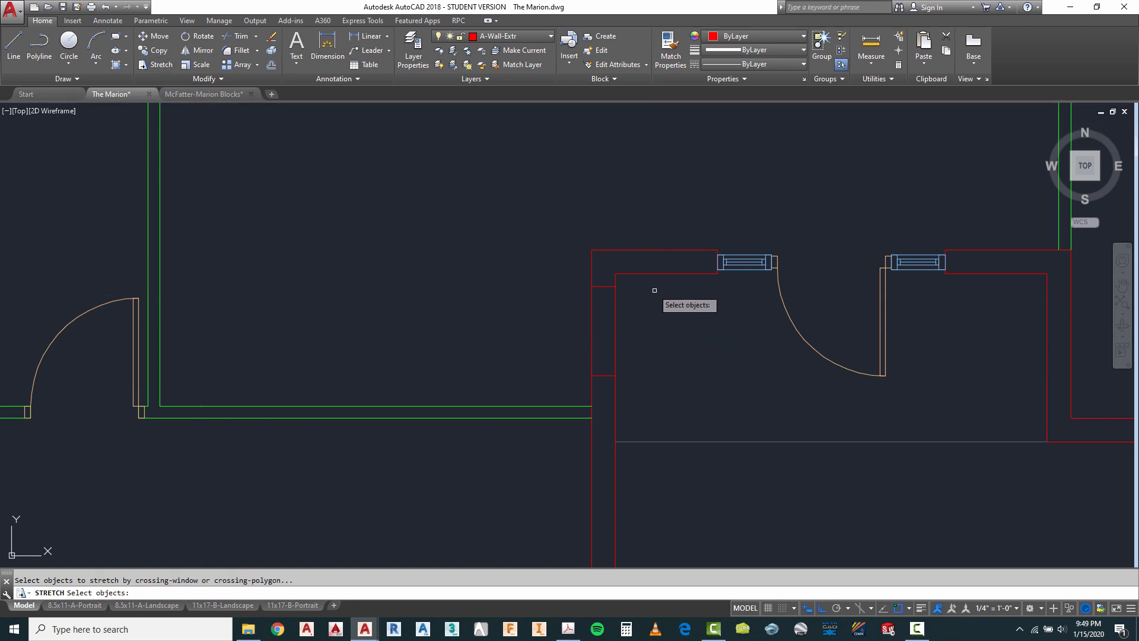
Stretch both opening lines in the porch's west wall 4" to the south.
left_click(565, 382)
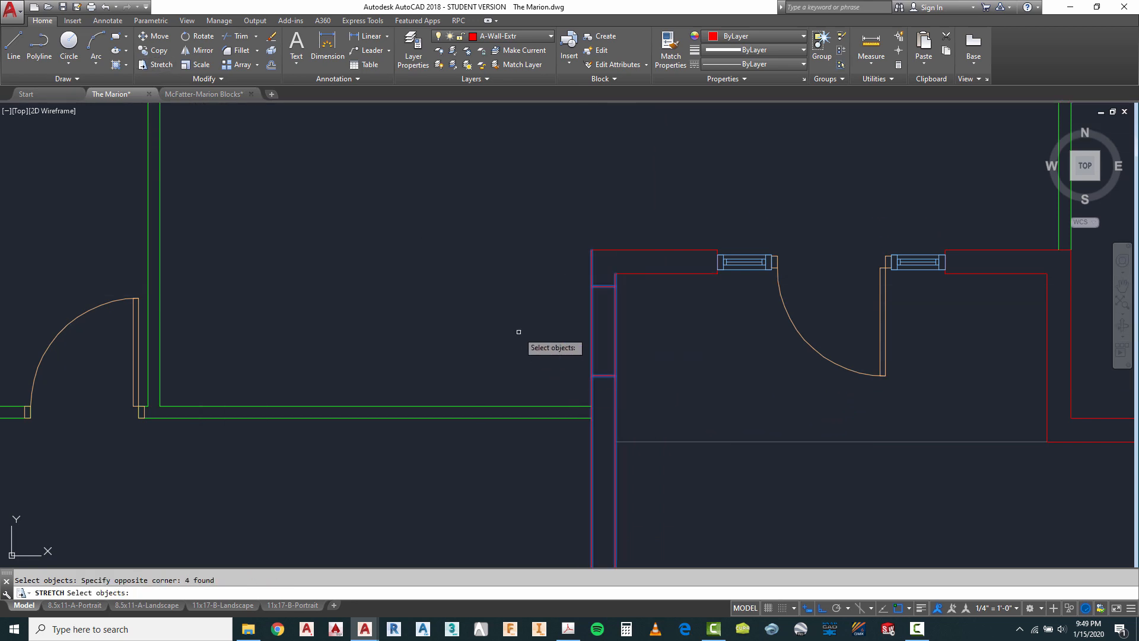
left_click(518, 308)
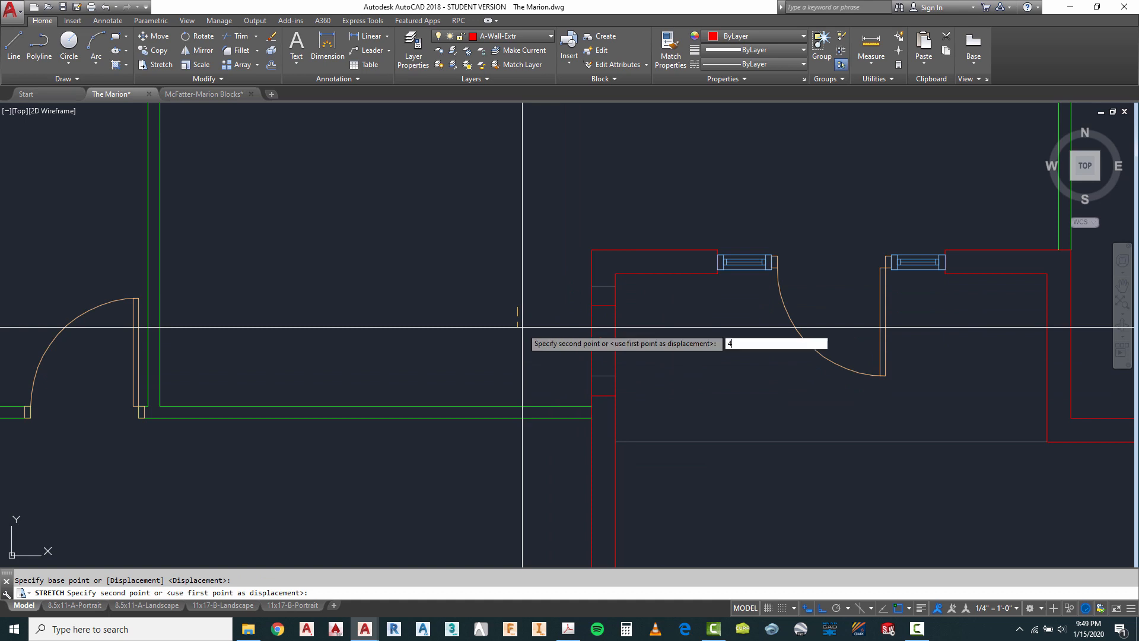
key("Return")
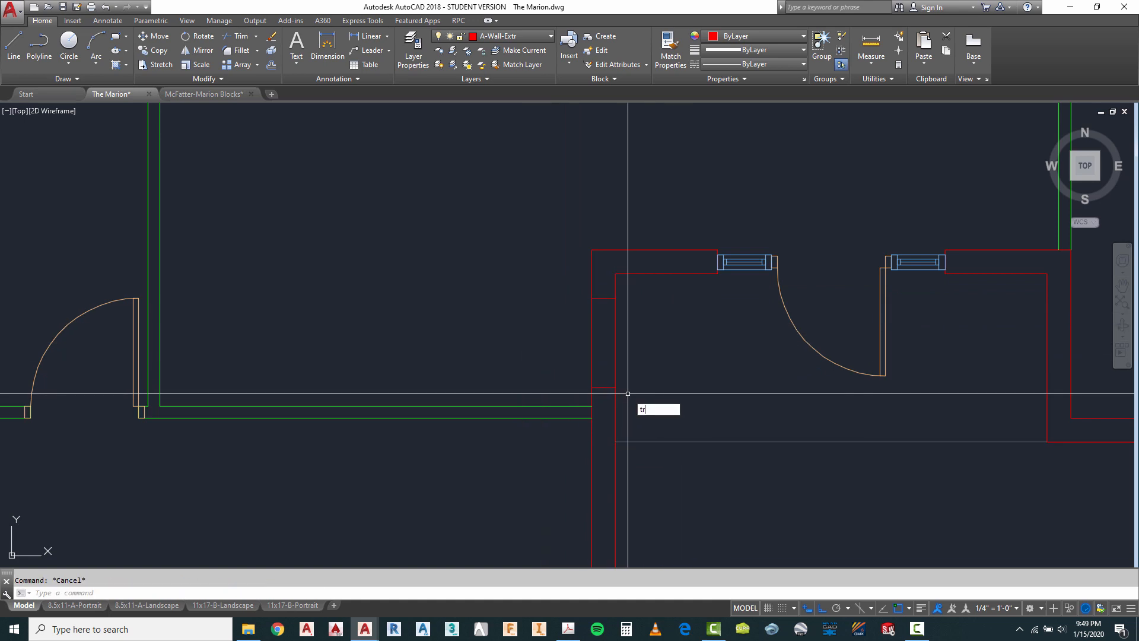
Trim both faces of the porch's west wall between the two opening lines.
left_click(630, 287)
left_click(568, 408)
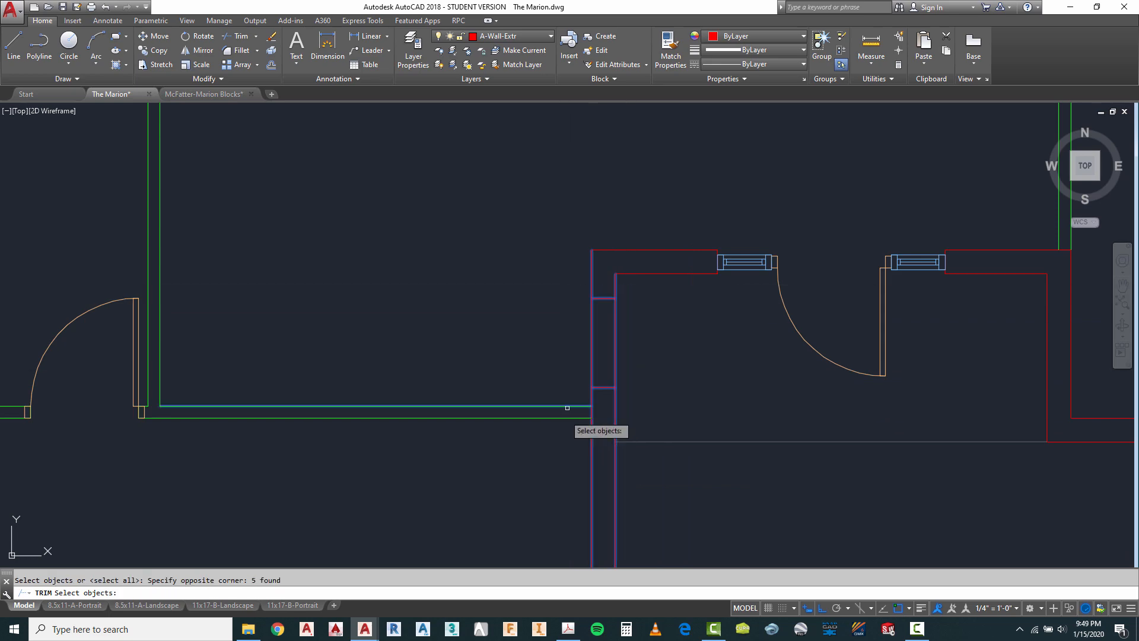
left_click(631, 337)
key("Escape")
Measure the length of the third-largest single window block in the block library beside the plan.
scroll(585, 331, "down", 10)
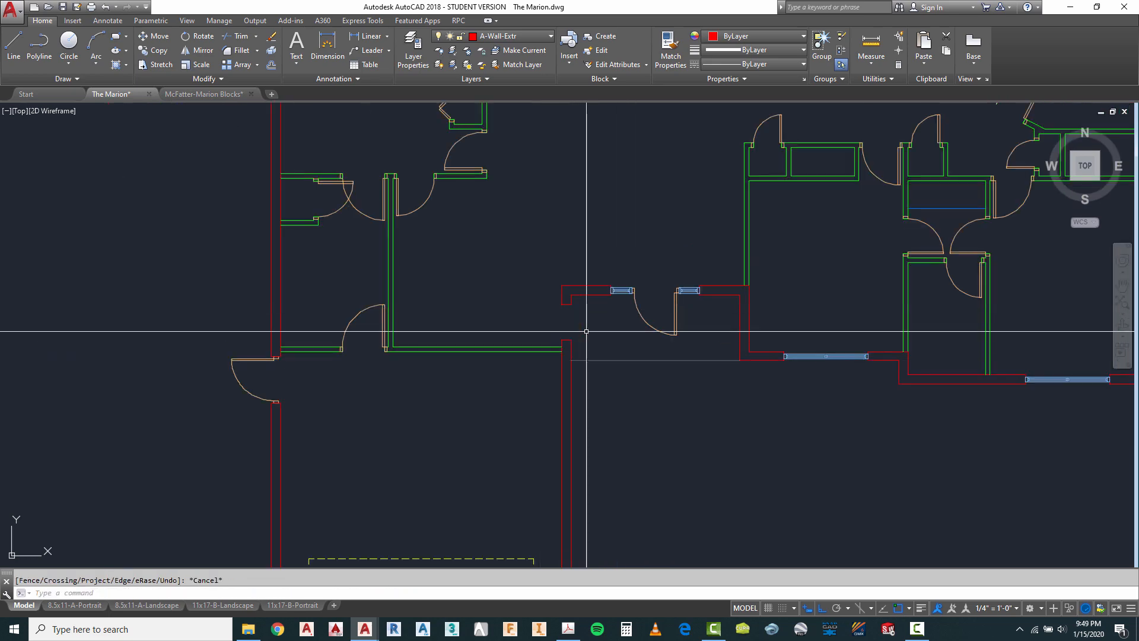
scroll(514, 357, "down", 2)
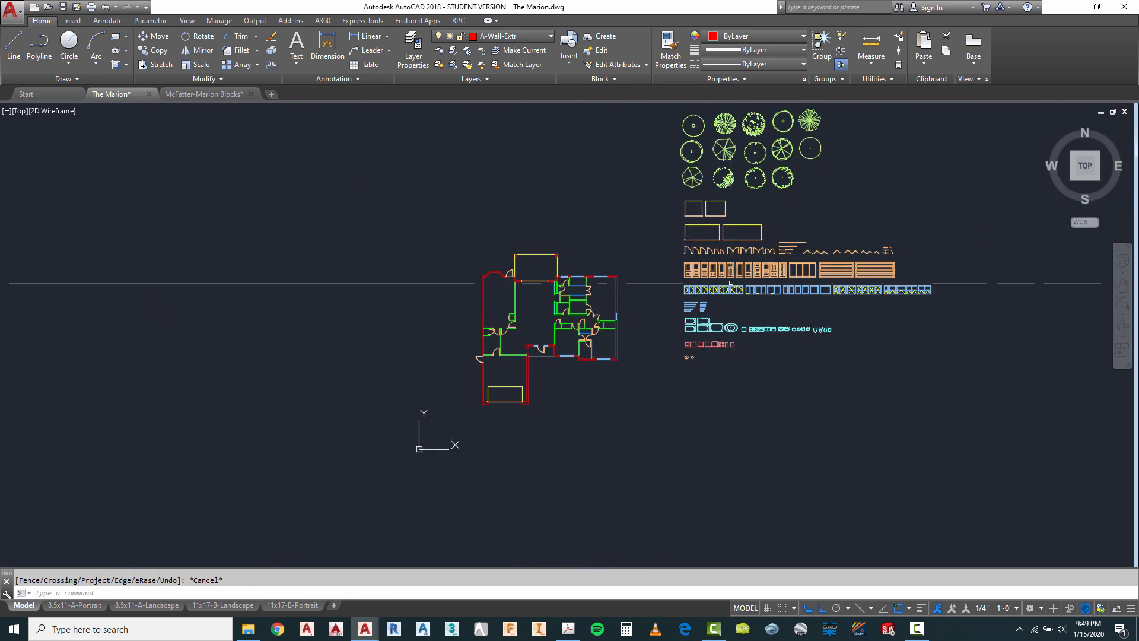
scroll(688, 314, "up", 8)
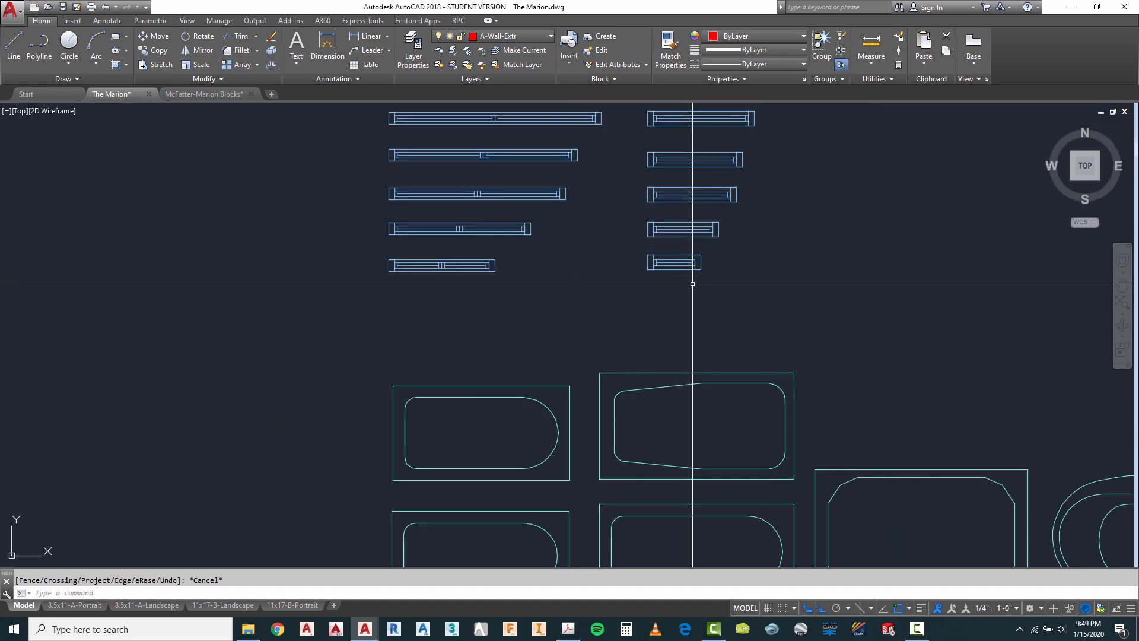
left_click(873, 51)
left_click(649, 201)
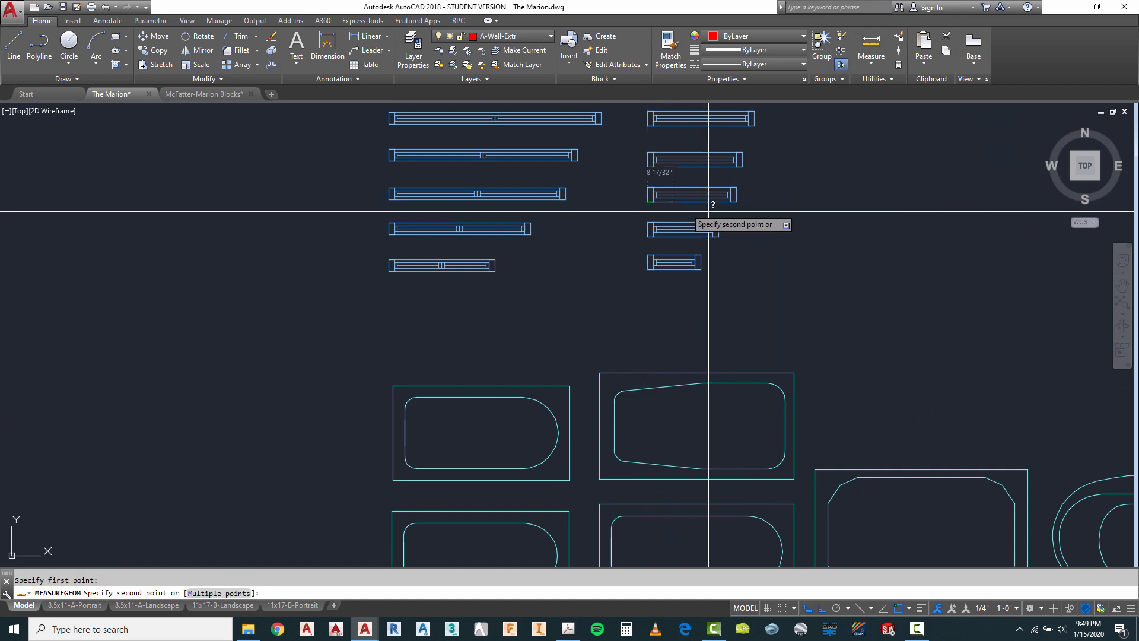
key("Escape")
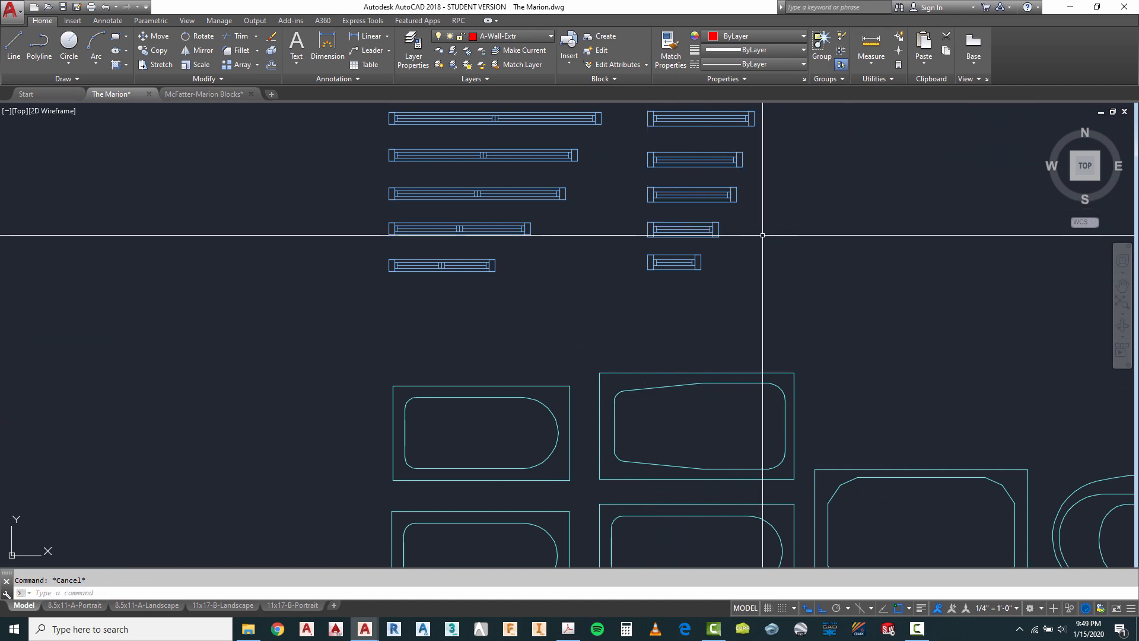
Copy the third-largest single window block from the block library to the space west of the new porch wall opening.
type("co")
key("Return")
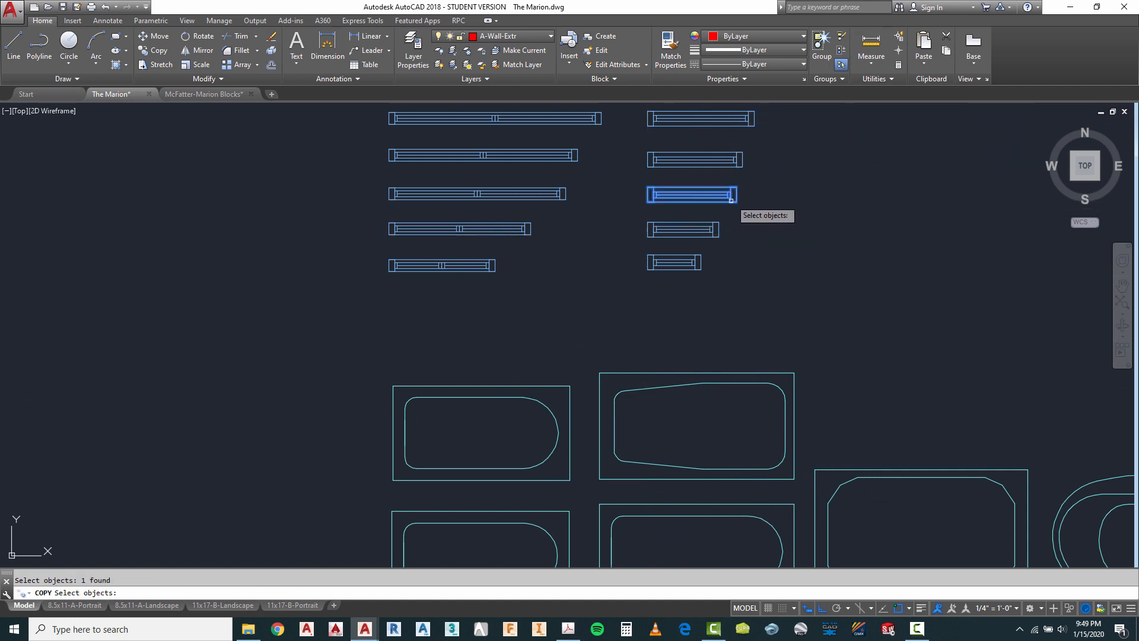
key("Return")
left_click(737, 191)
scroll(742, 202, "down", 4)
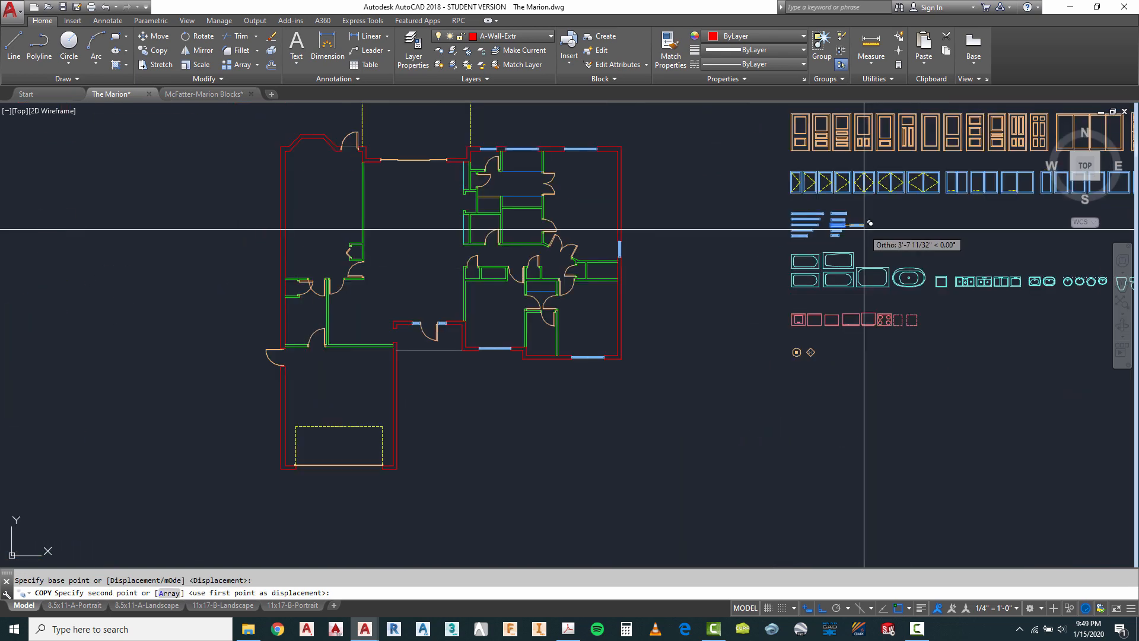
scroll(387, 341, "up", 6)
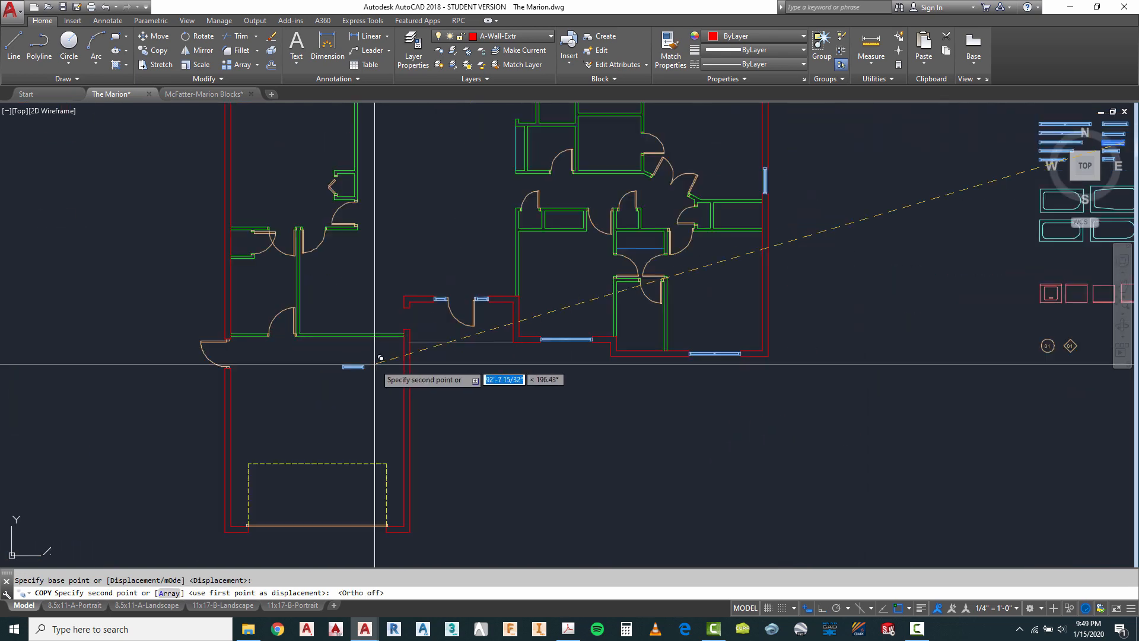
left_click(416, 238)
key("Escape")
Rotate the copied window block 90° so it runs parallel to the porch's west wall.
type("r")
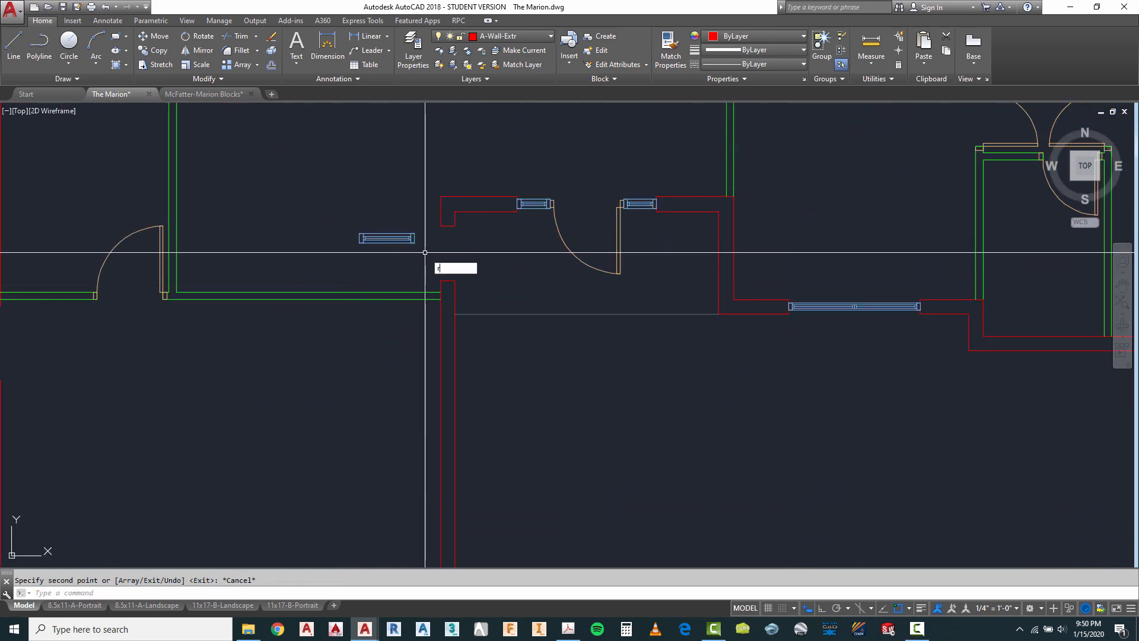
type("o")
key("Return")
left_click(410, 216)
left_click(364, 271)
key("Return")
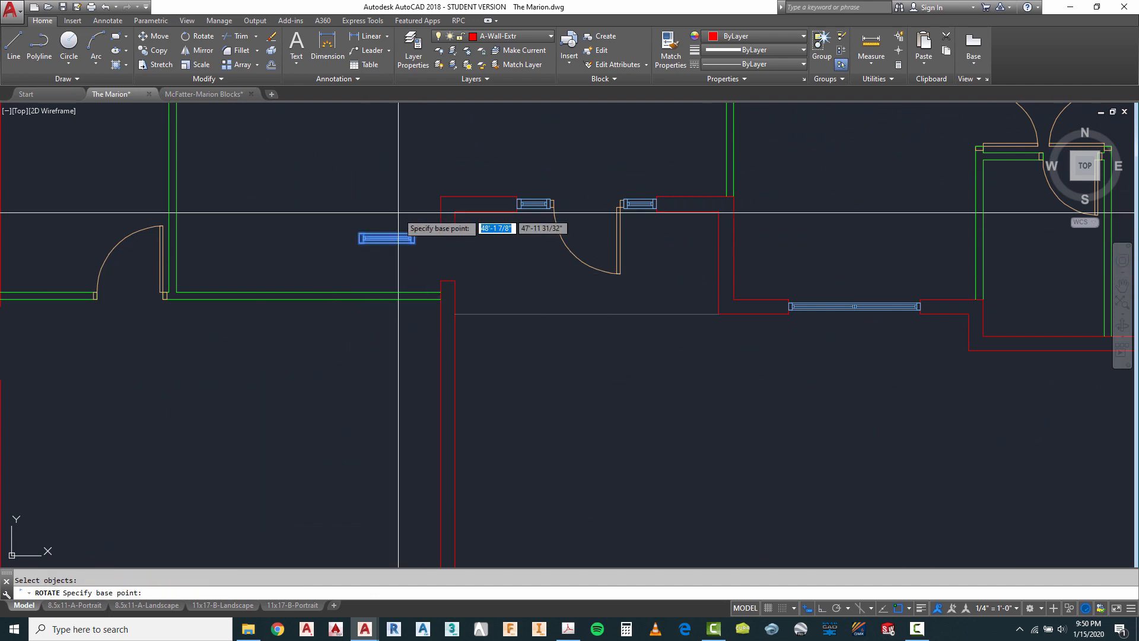
left_click(399, 214)
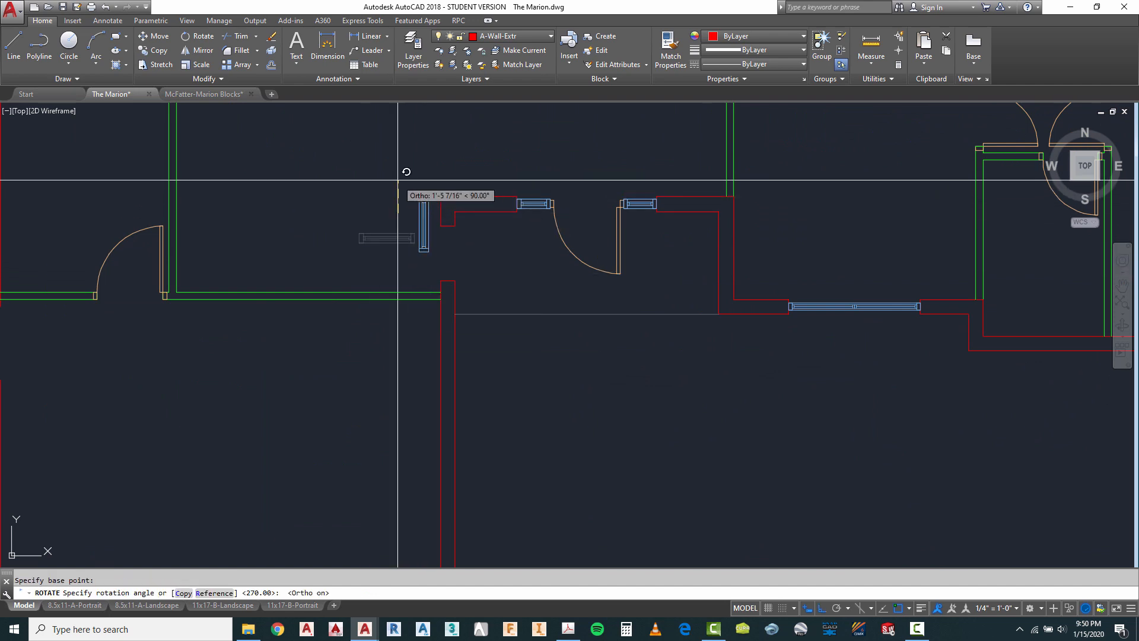
key("F8")
left_click(400, 187)
Move the rotated window block by its end midpoint to the midpoint of the north end line of the porch wall opening.
scroll(408, 188, "up", 2)
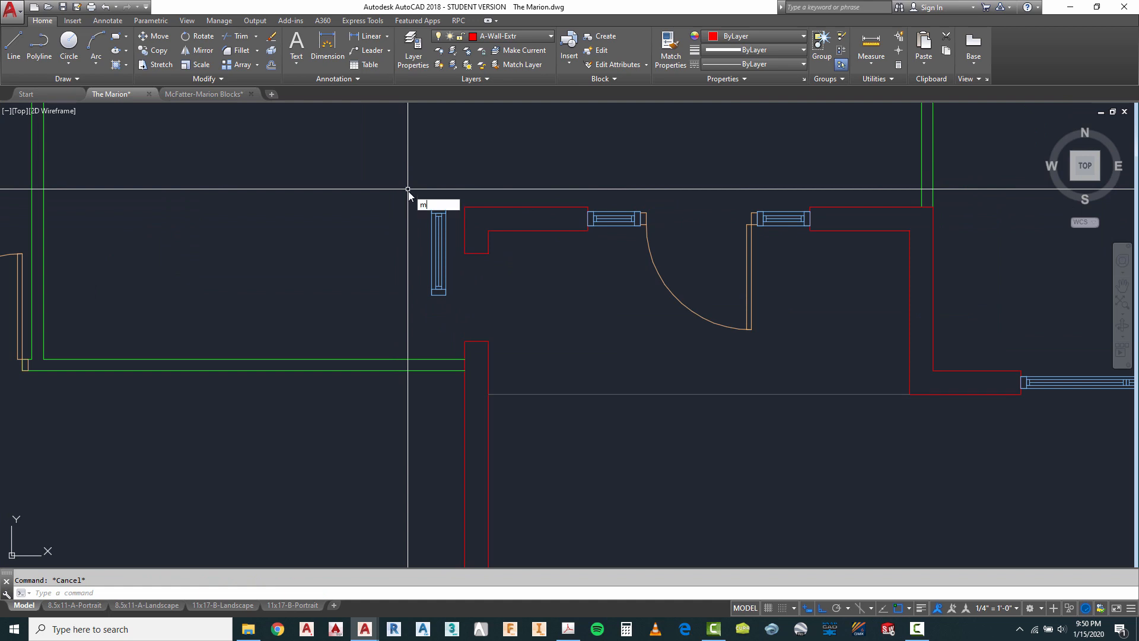
left_click(445, 201)
left_click(428, 216)
key("Return")
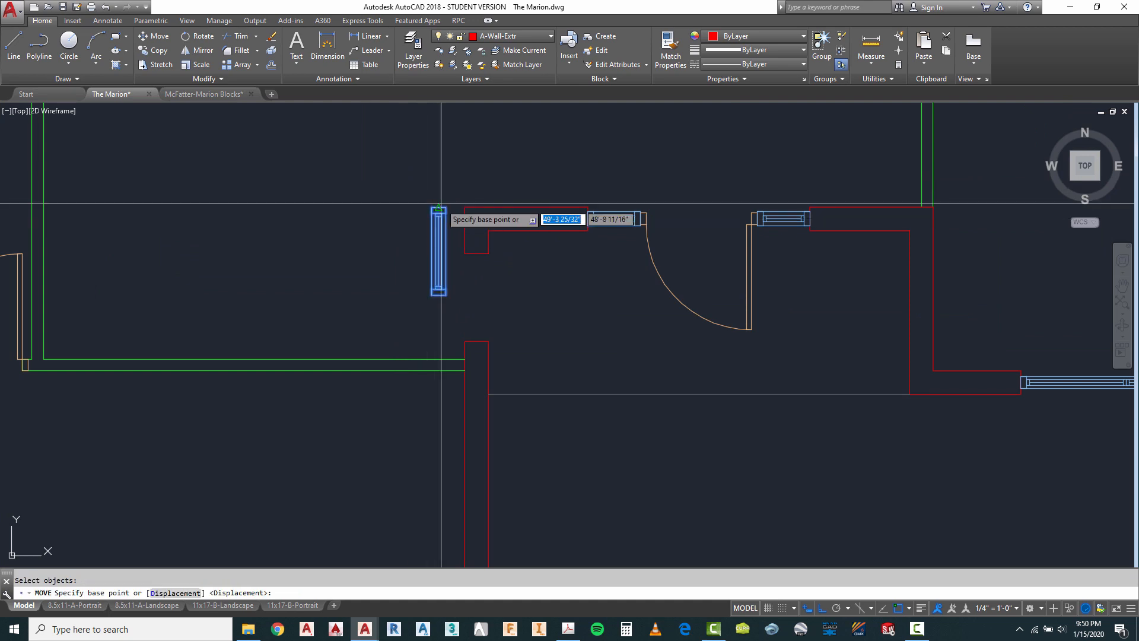
left_click(438, 208)
left_click(476, 250)
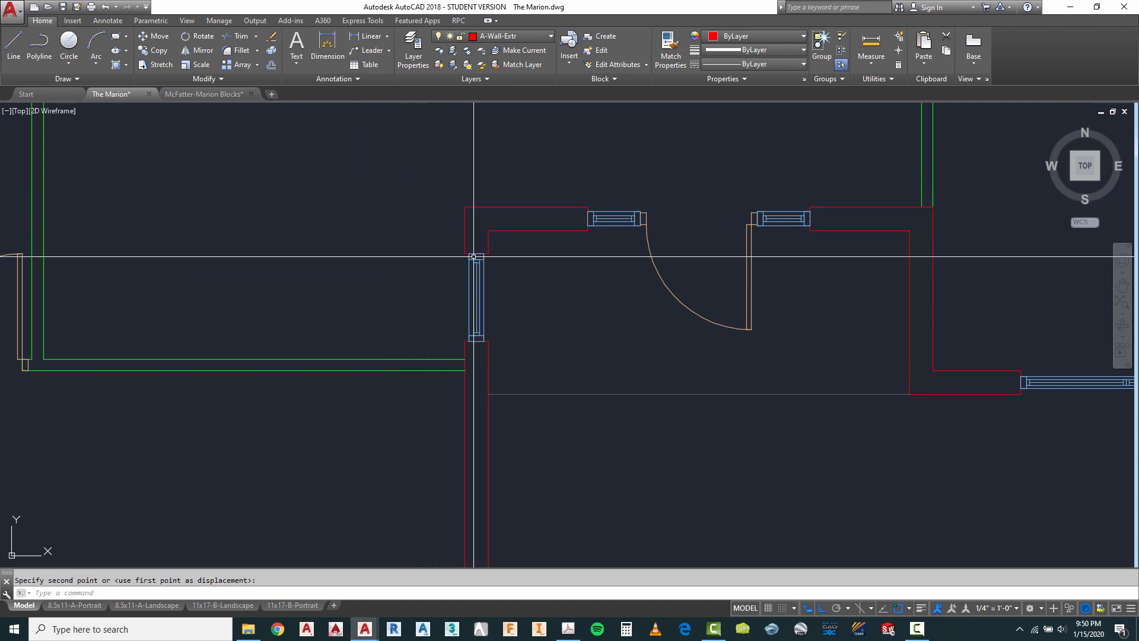
Start a line for the next window opening in the garage's exterior wall.
scroll(591, 348, "down", 3)
scroll(602, 210, "down", 2)
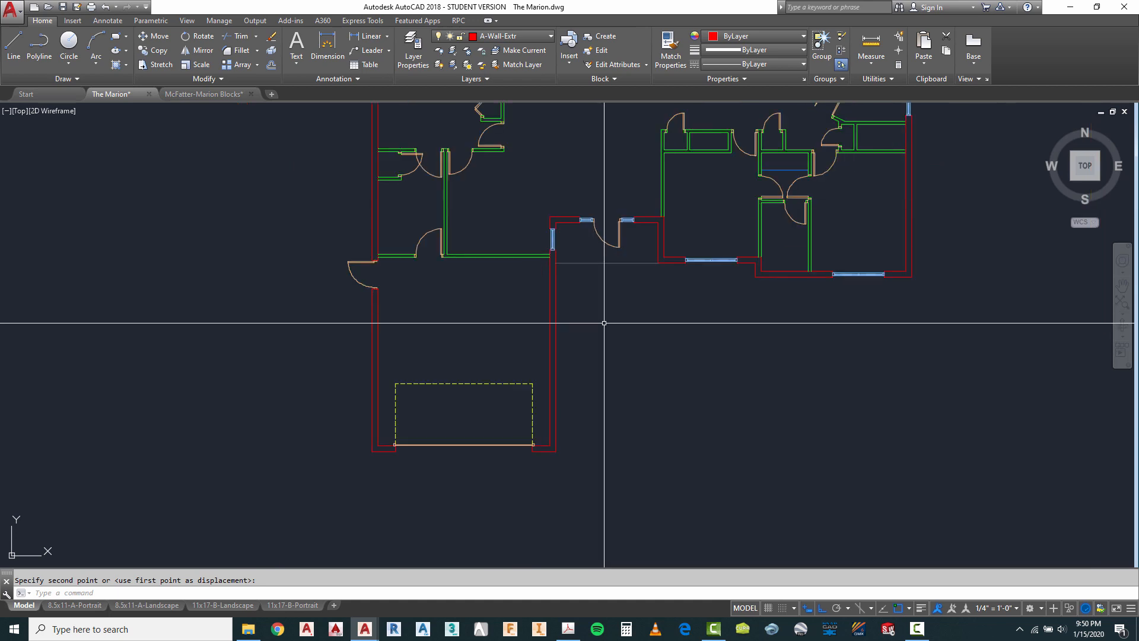
scroll(839, 290, "down", 2)
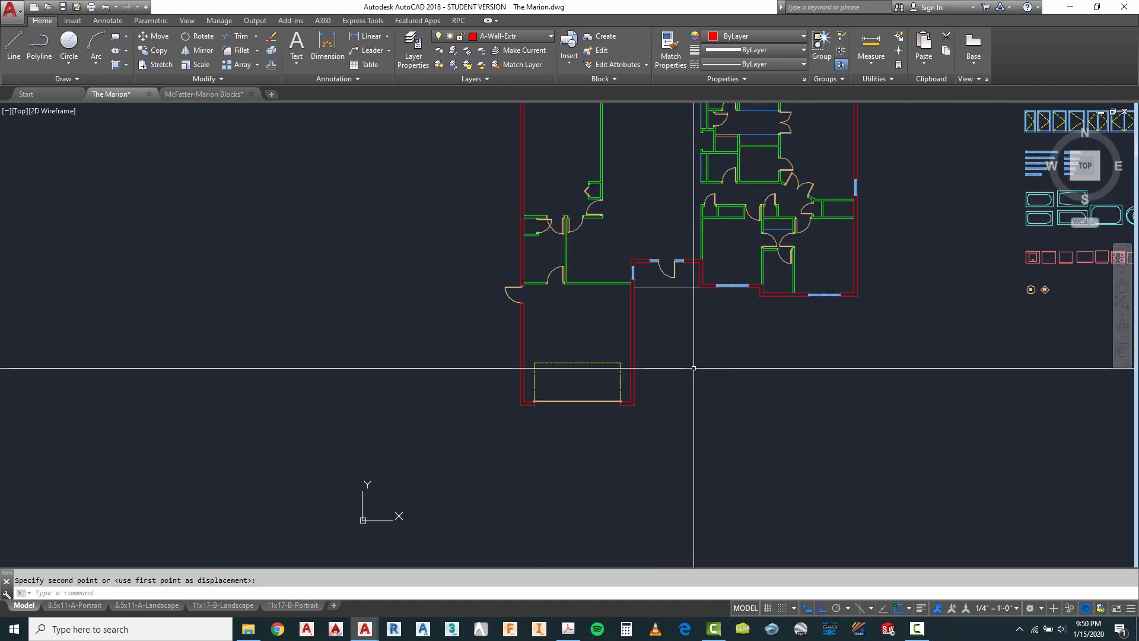
scroll(689, 370, "up", 2)
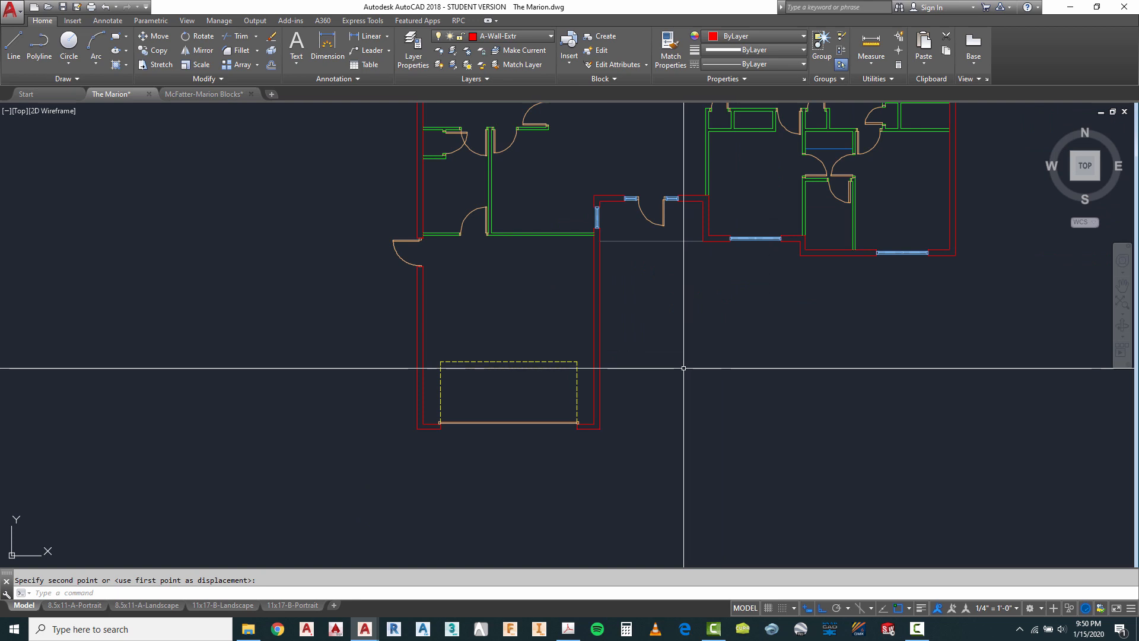
left_click(12, 48)
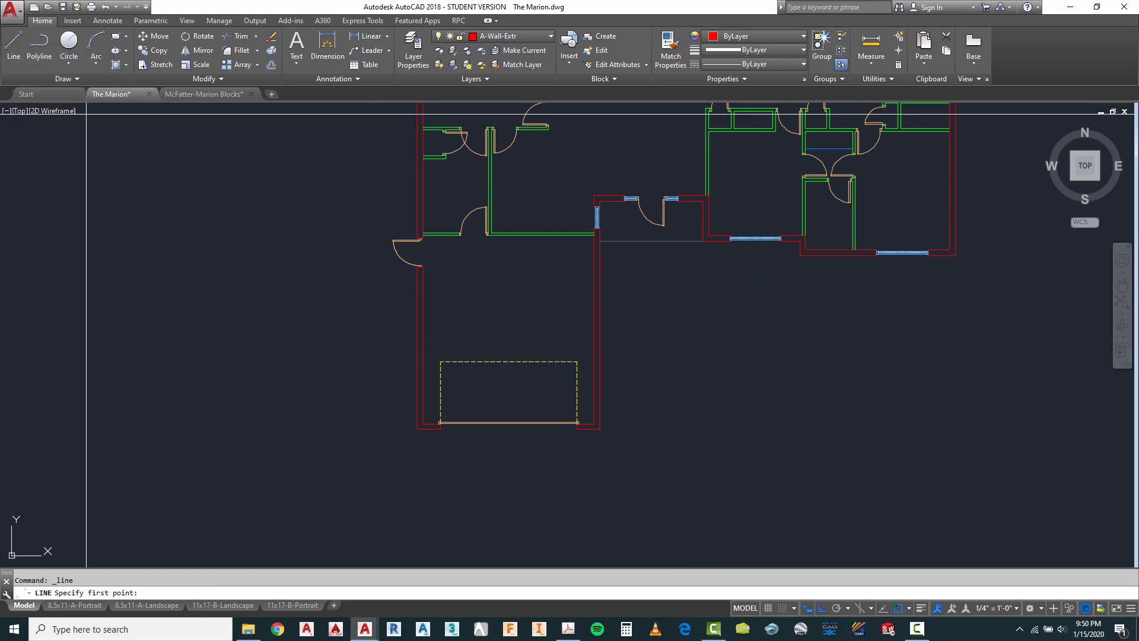
Draw a short line across the garage's east wall, starting midway between the two inside corners of that wall.
right_click(667, 297, "shift")
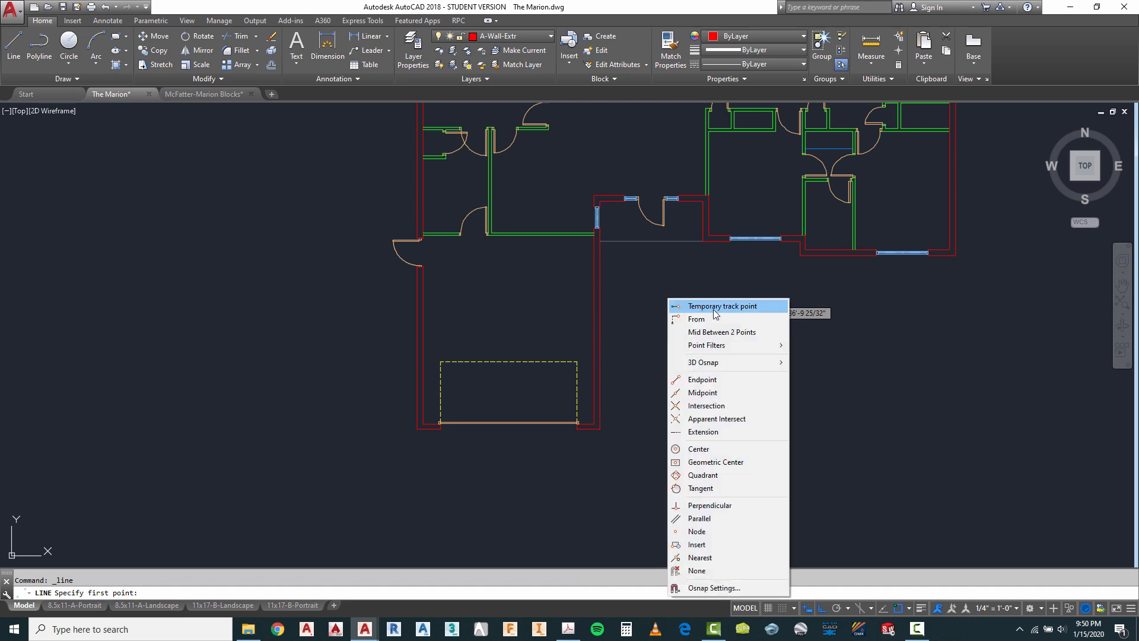
left_click(715, 333)
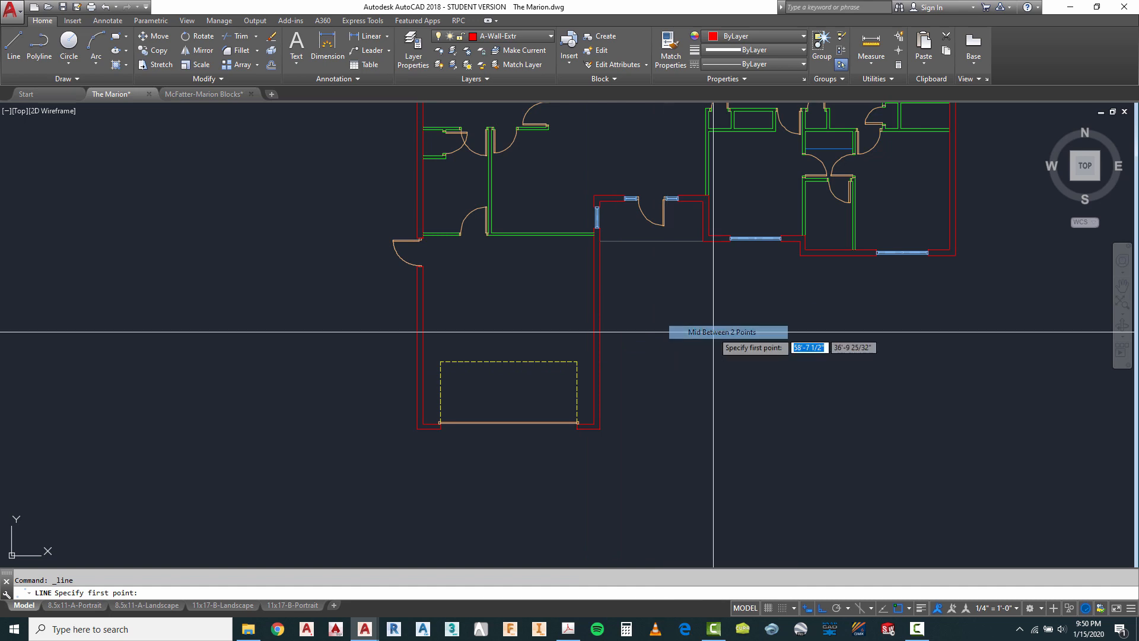
left_click(595, 234)
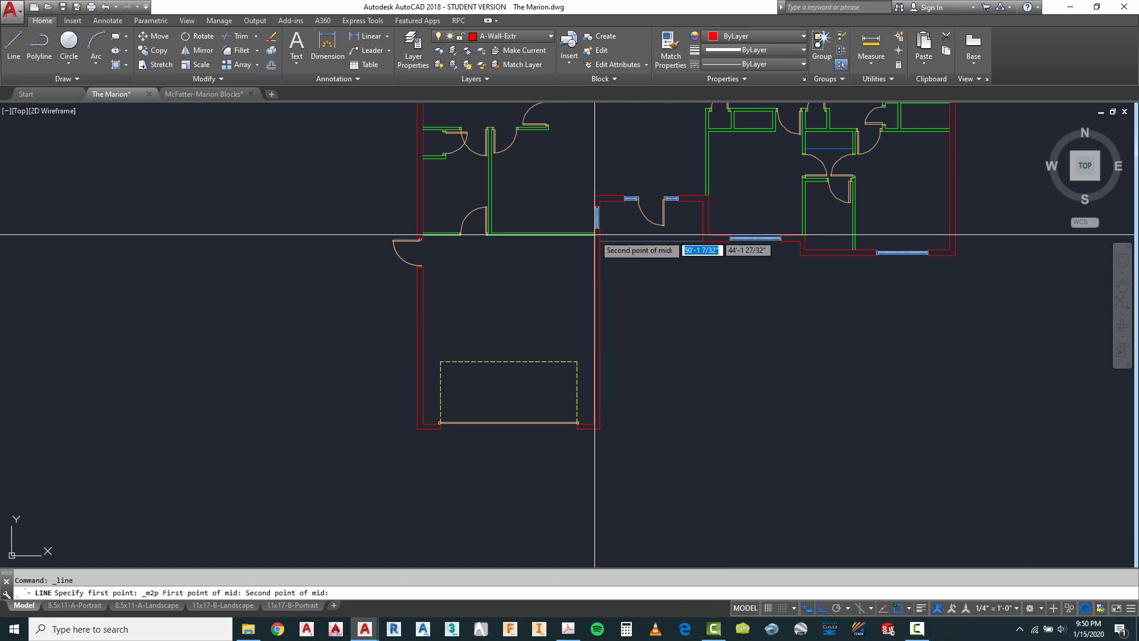
left_click(594, 424)
scroll(613, 340, "up", 4)
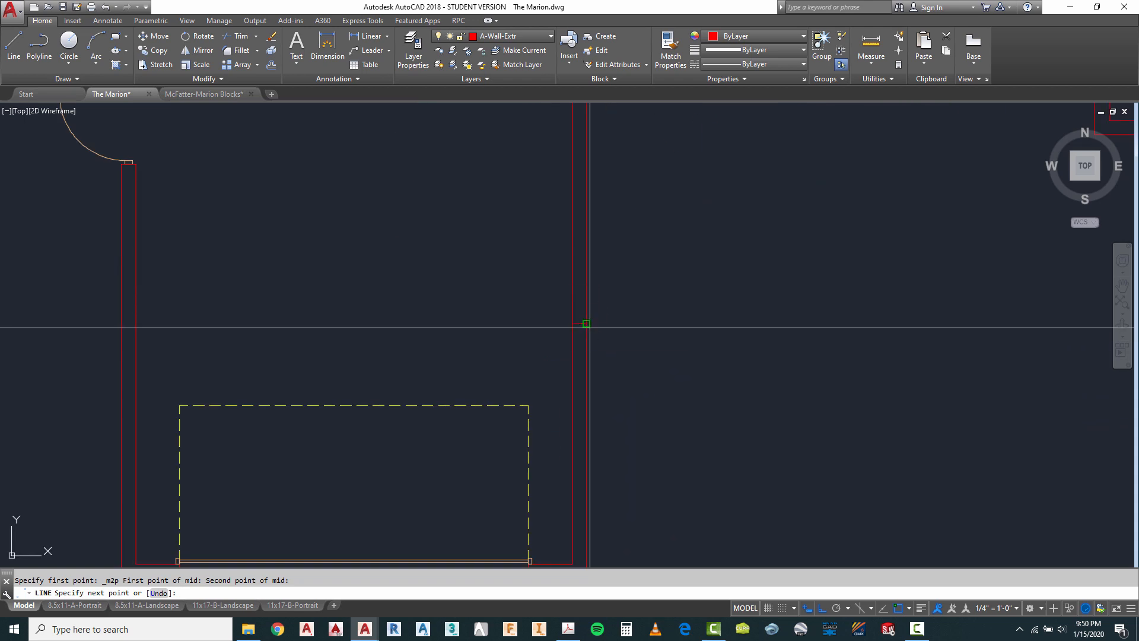
left_click(587, 323)
key("Escape")
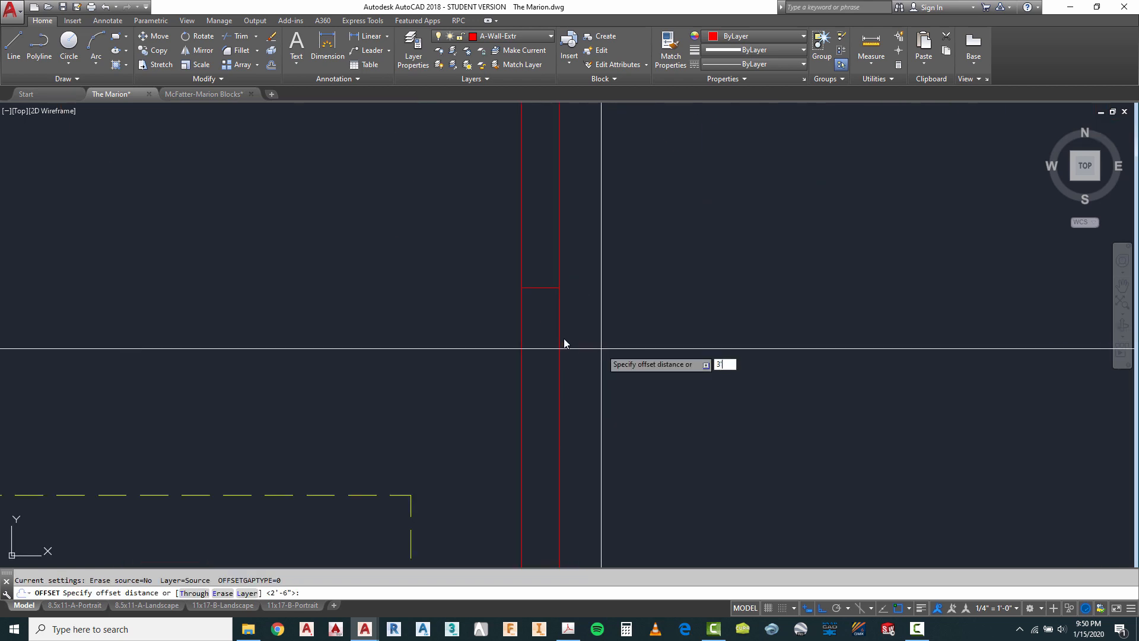
Offset the line across the garage's east wall 3' to both sides and erase the original centre line.
key("Return")
left_click(550, 287)
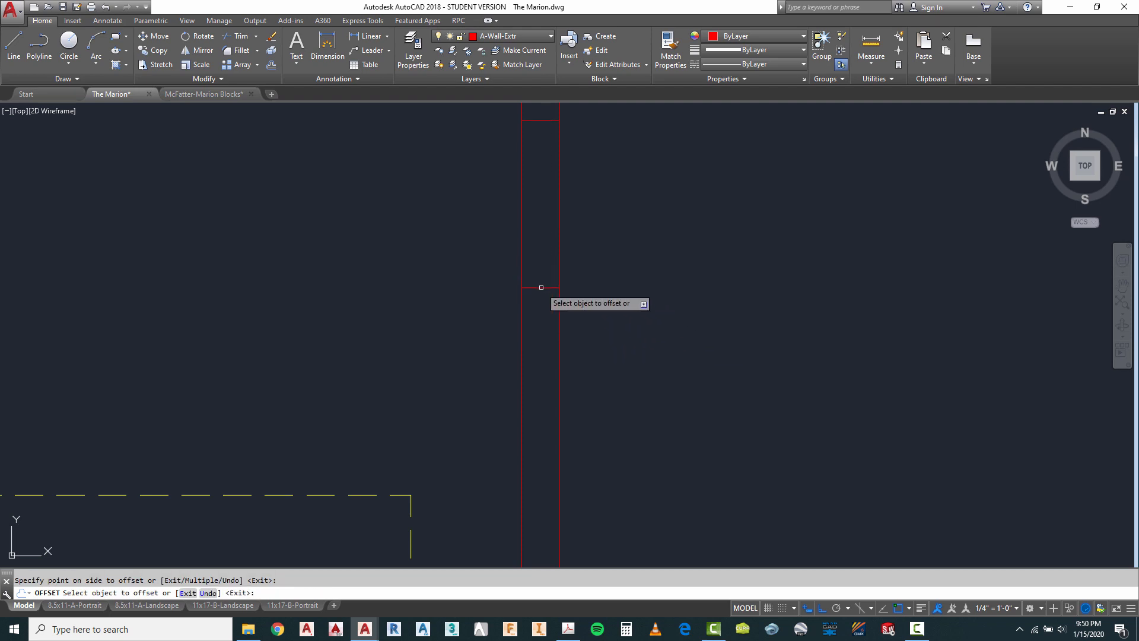
key("Escape")
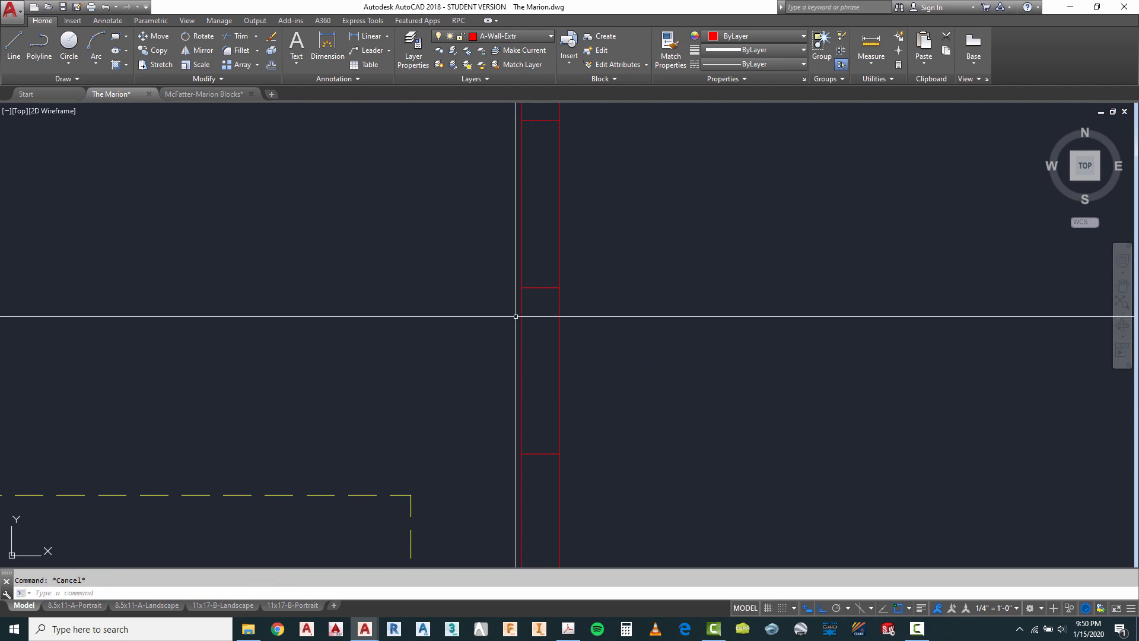
key("Escape")
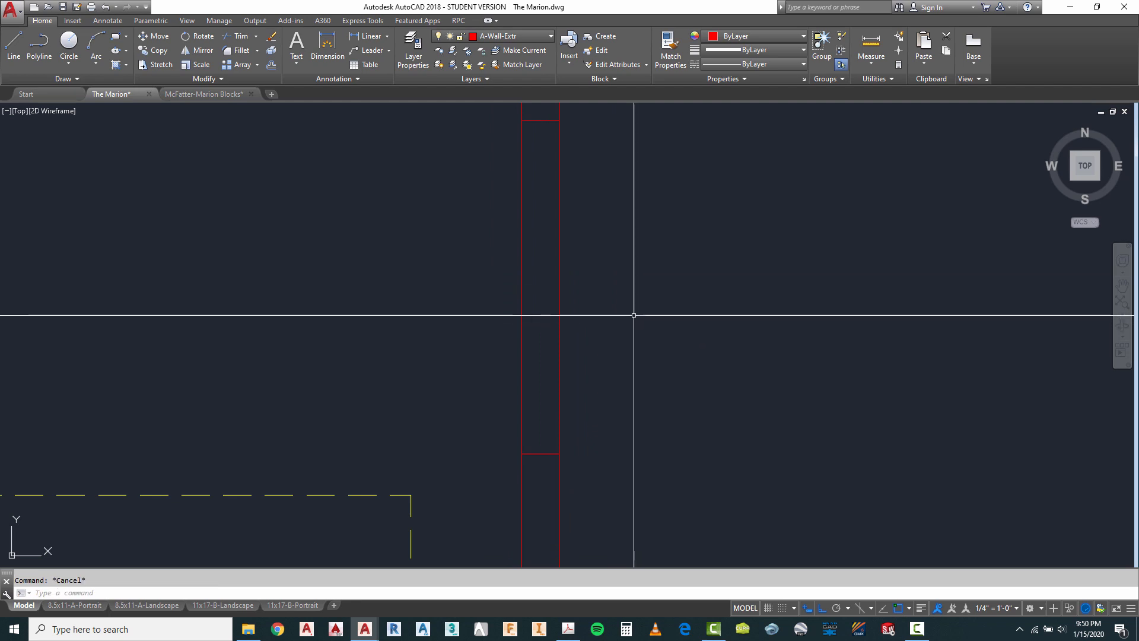
Trim the two lines of the garage's east wall between the offset jamb lines to create a window opening.
key("Return")
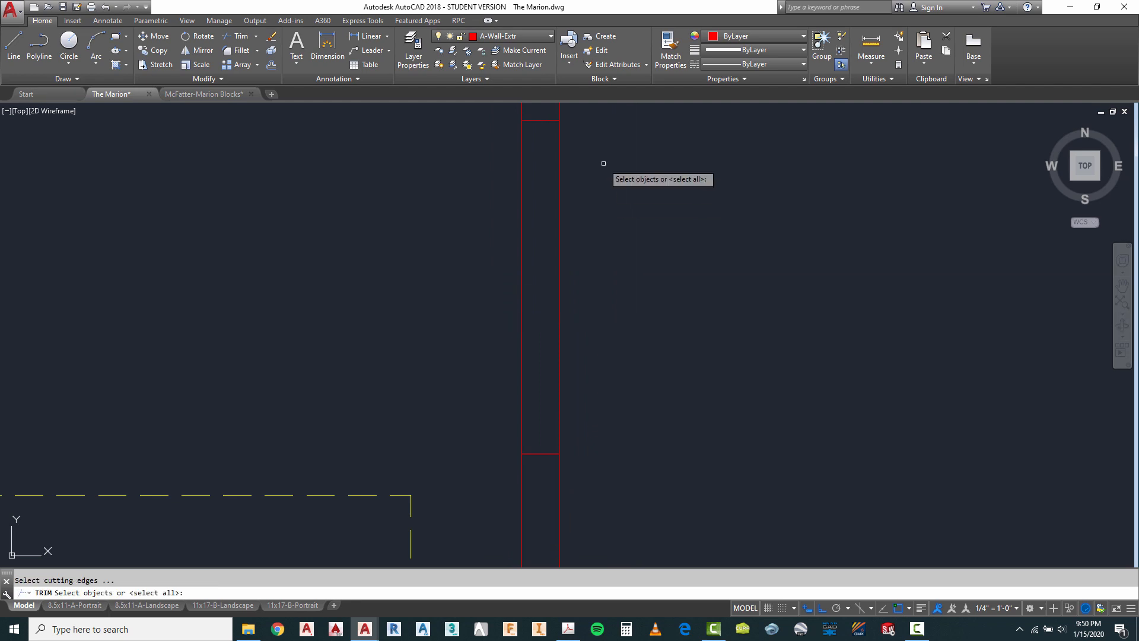
left_click(594, 109)
left_click(478, 477)
key("Return")
left_click(599, 290)
left_click(446, 336)
scroll(520, 381, "down", 2)
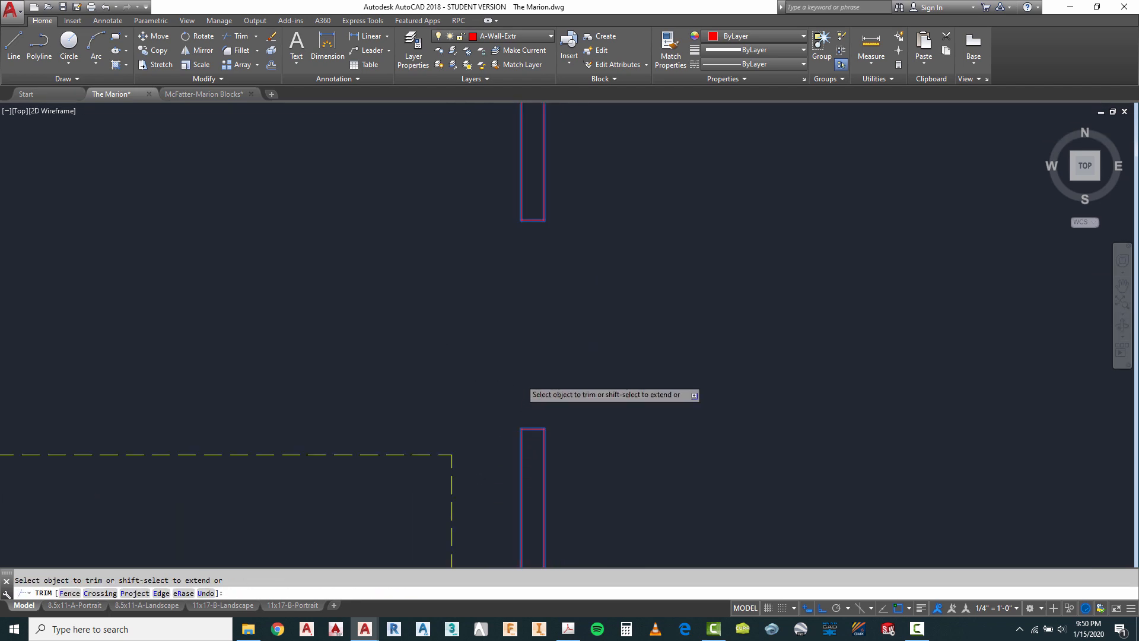
scroll(520, 376, "down", 5)
key("Escape")
Copy the window in the south wall of the plan's southeast room into the empty area of the garage.
type("co")
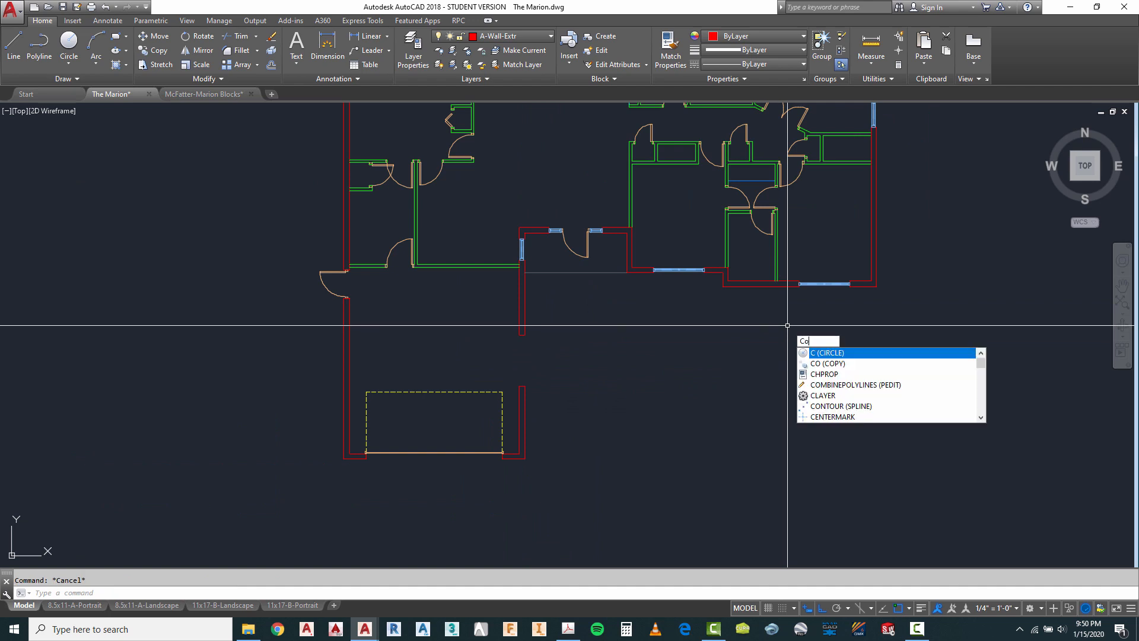
key("Return")
key("Return")
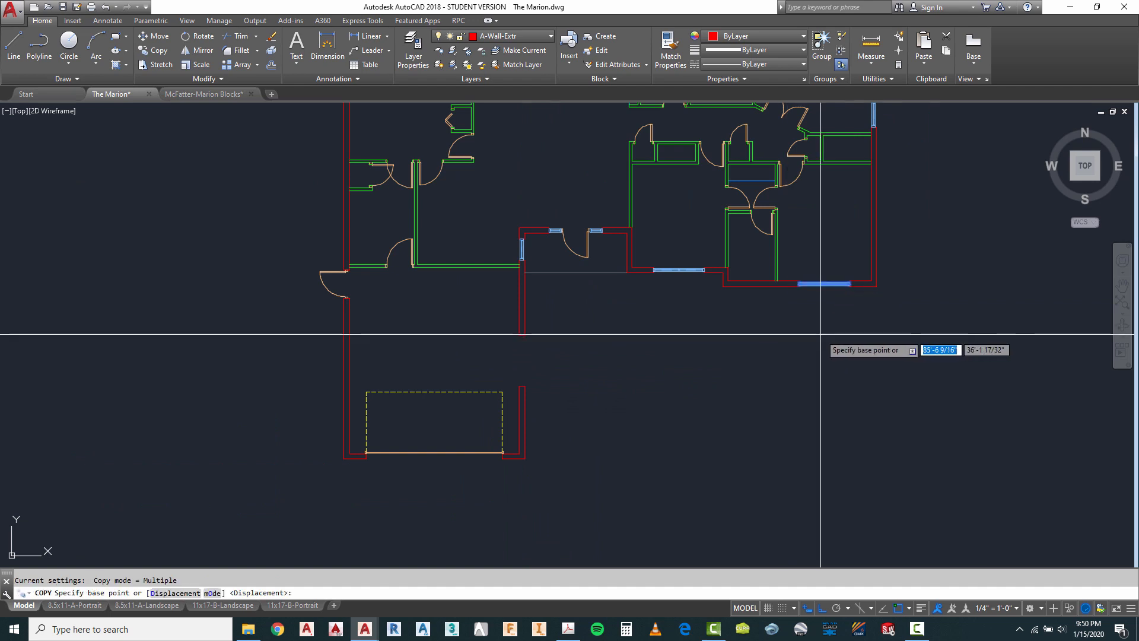
left_click(821, 334)
left_click(481, 355)
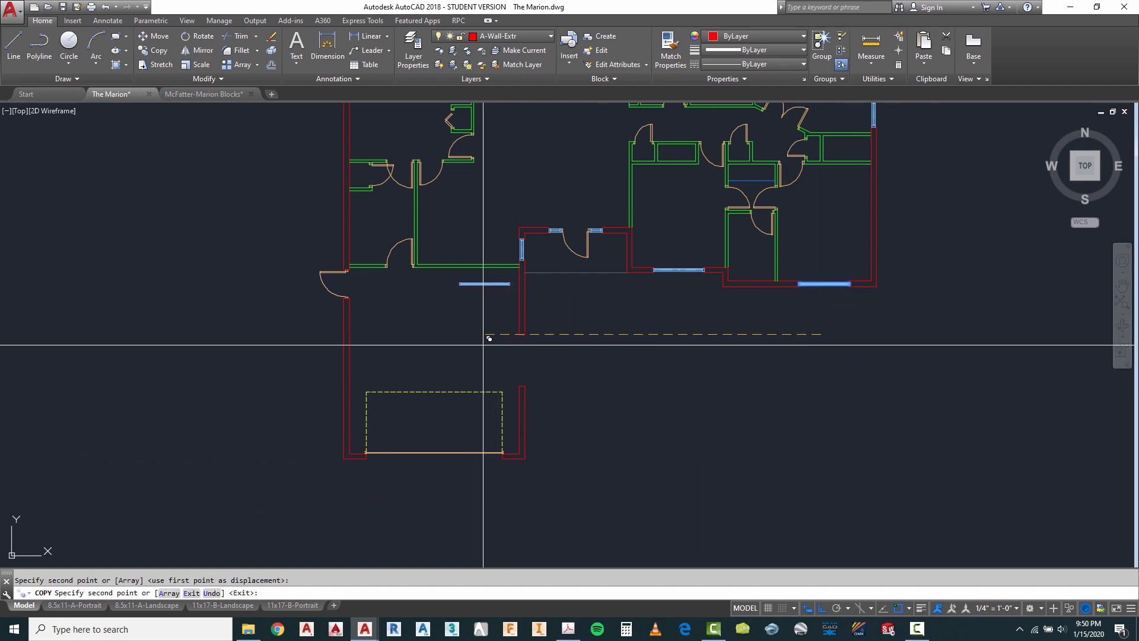
scroll(486, 287, "up", 4)
key("Escape")
key("Escape")
Rotate the copied window in the garage by 90 degrees so that it runs vertically.
key("Return")
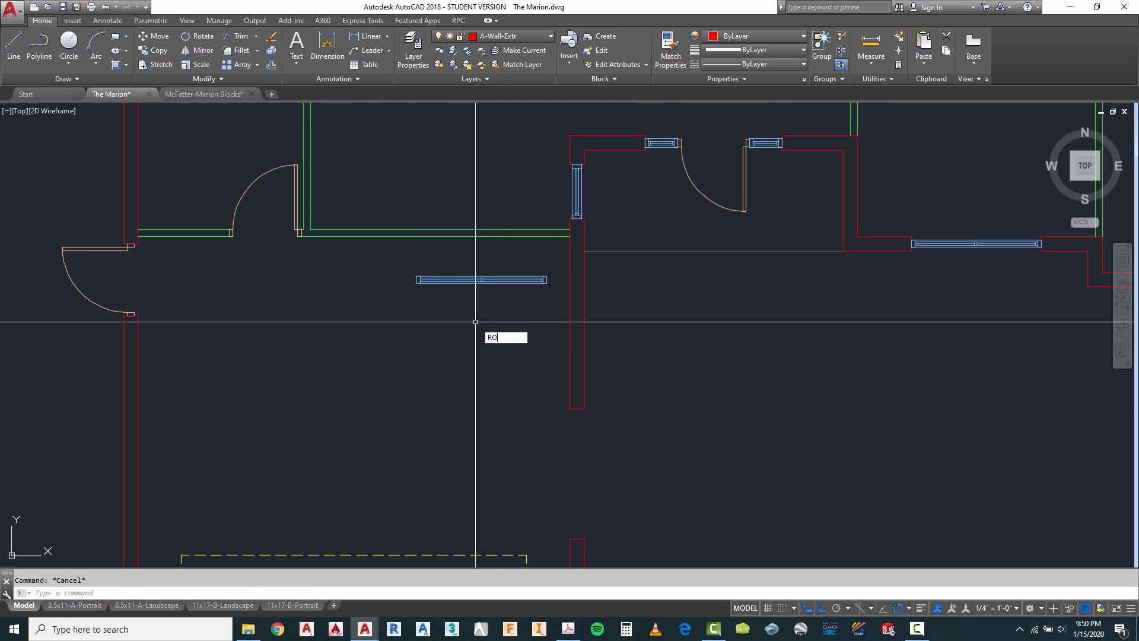
left_click(501, 265)
left_click(483, 307)
left_click(529, 383)
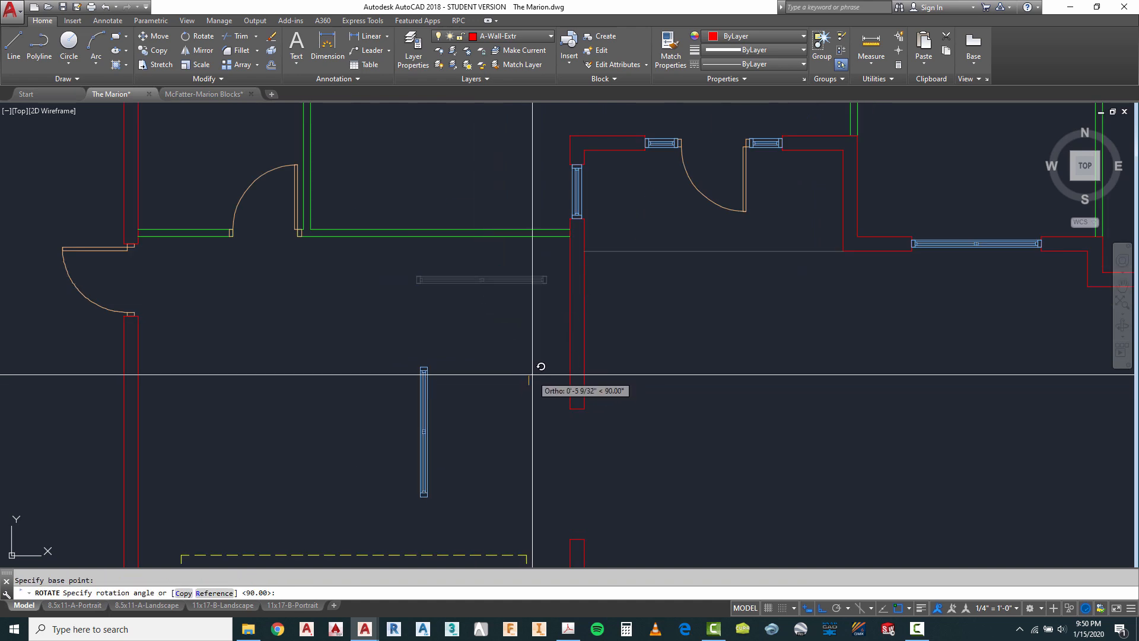
key("Escape")
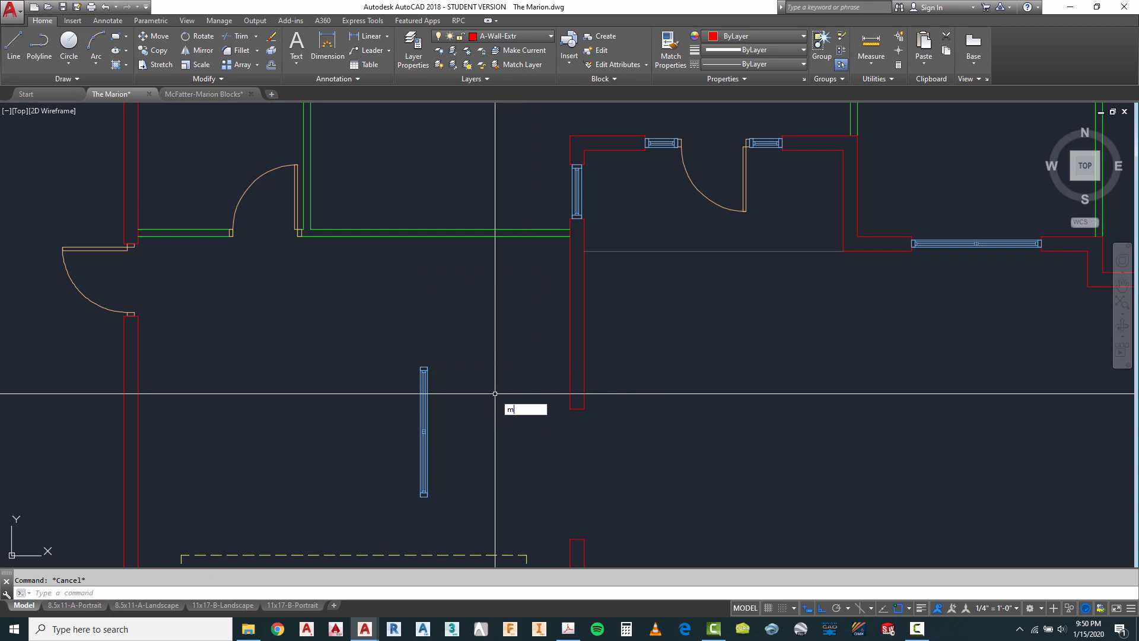
Move the rotated window into the east wall opening, placing its upper end midpoint on the midpoint of the upper jamb line.
left_click(407, 381)
scroll(408, 380, "up", 3)
key("Return")
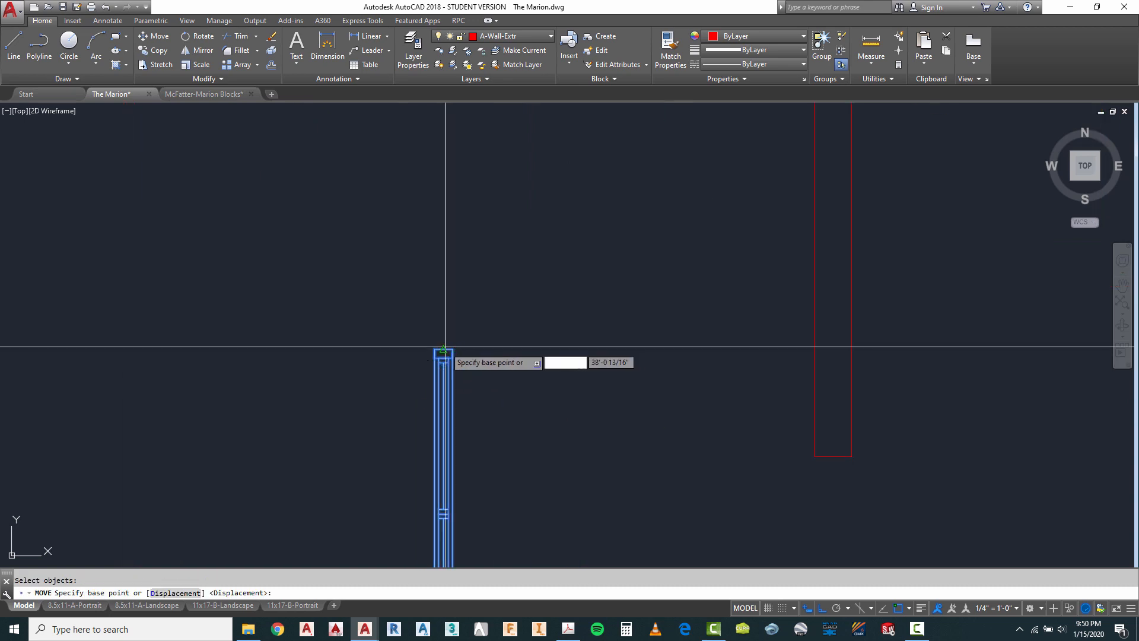
left_click(443, 350)
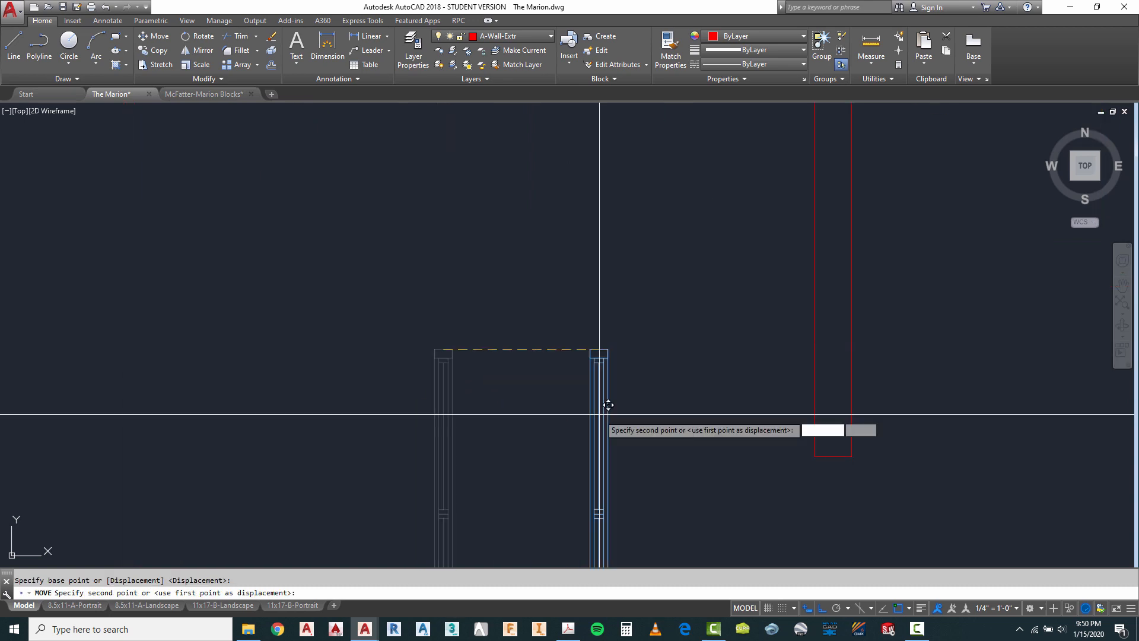
left_click(833, 456)
scroll(823, 415, "down", 6)
scroll(824, 319, "up", 2)
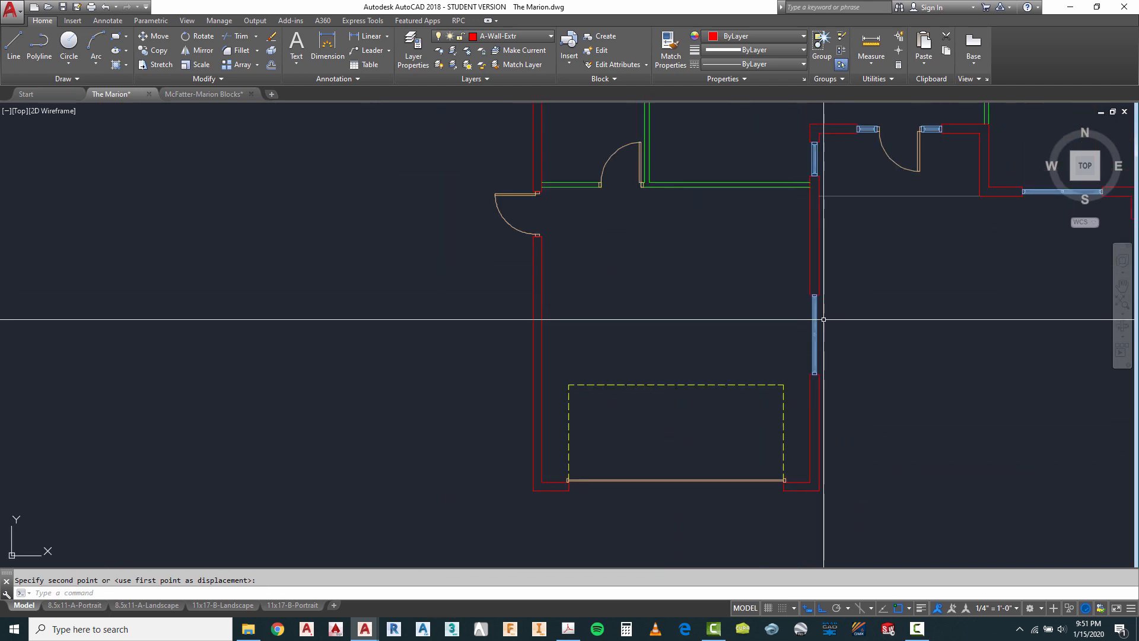
key("Escape")
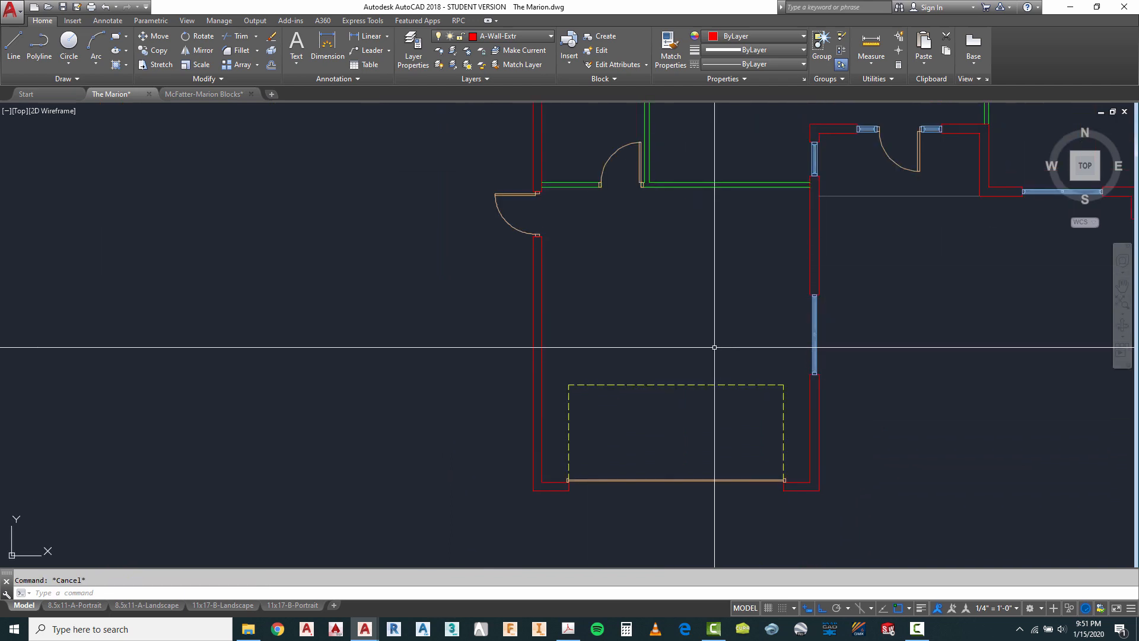
Copy the garage's east window with its jamb lines straight across into the west garage wall.
type("ct o")
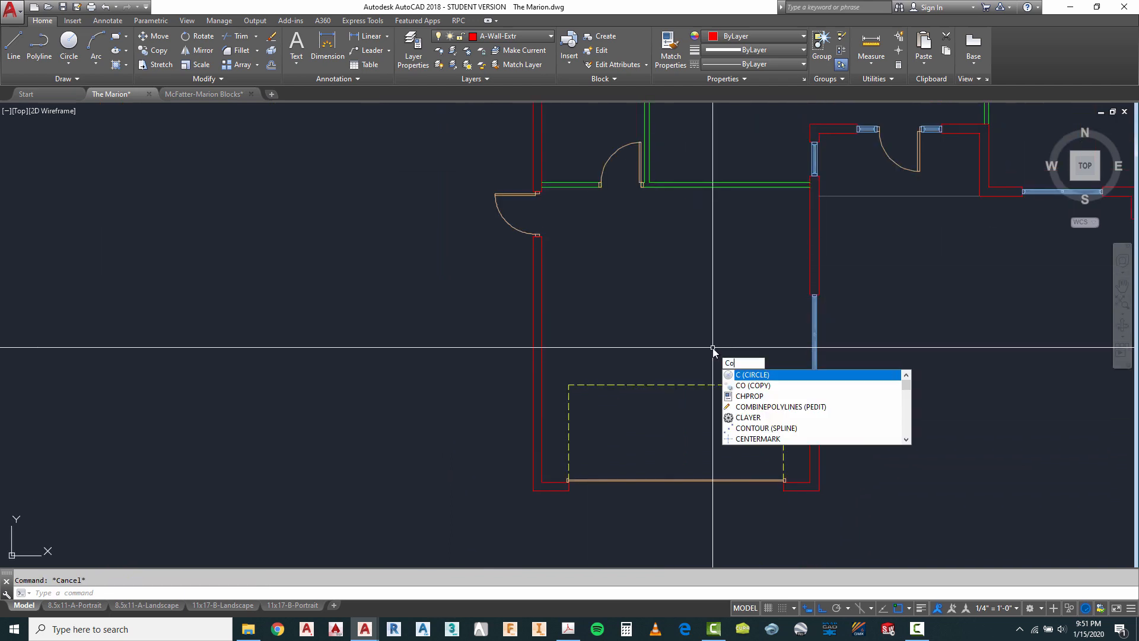
key("Return")
scroll(830, 348, "up", 4)
scroll(837, 304, "down", 4)
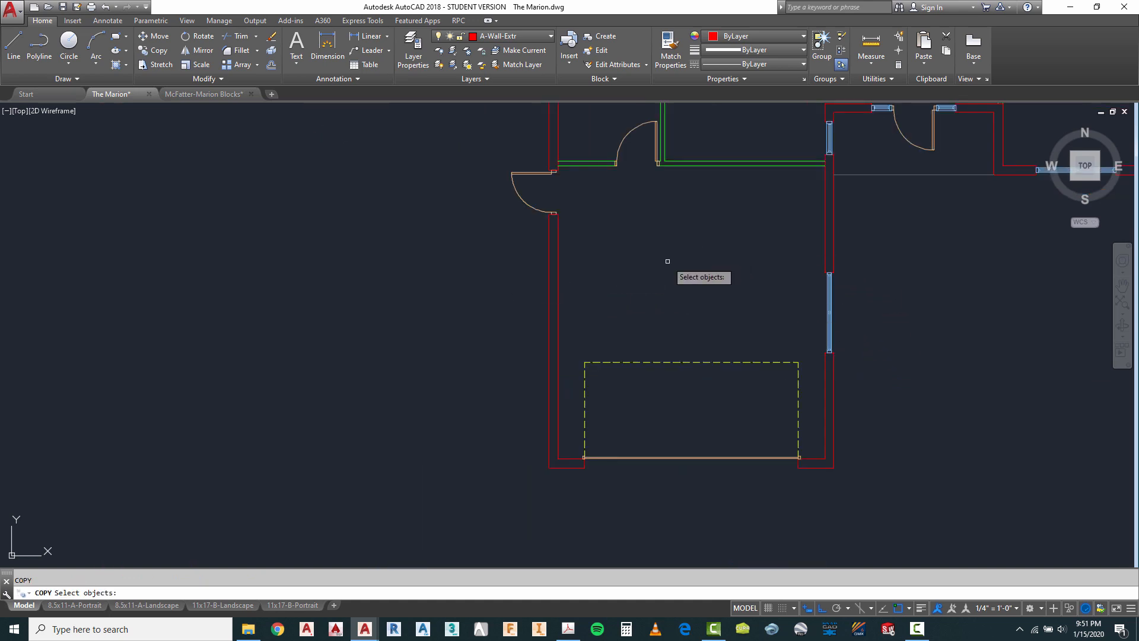
scroll(798, 278, "up", 2)
left_click(815, 255)
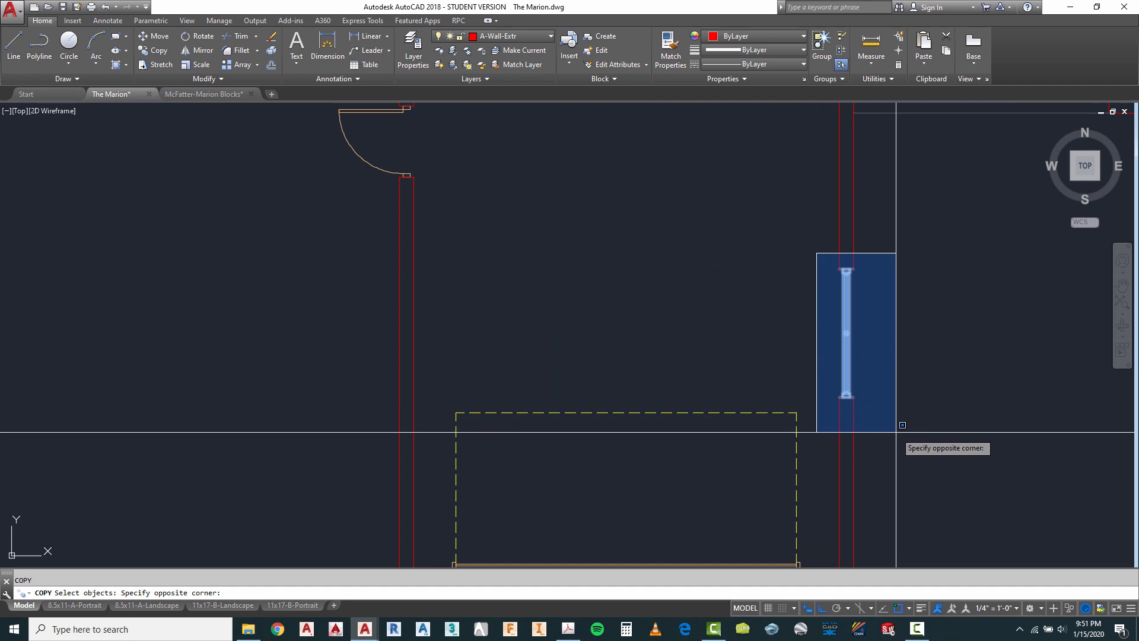
left_click(896, 432)
key("Return")
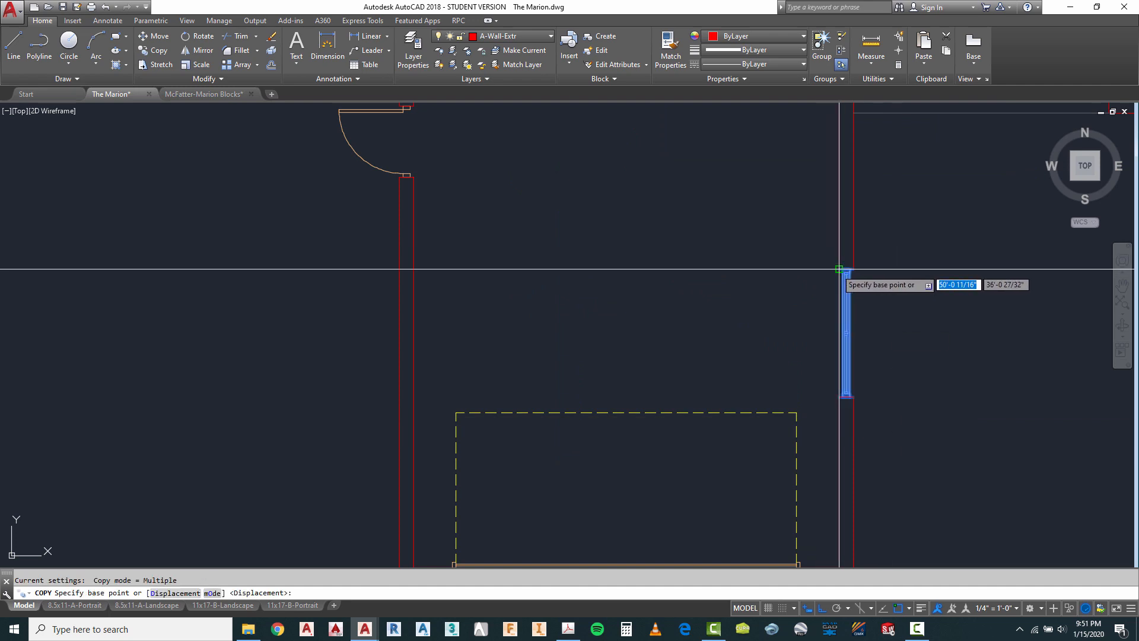
left_click(846, 269)
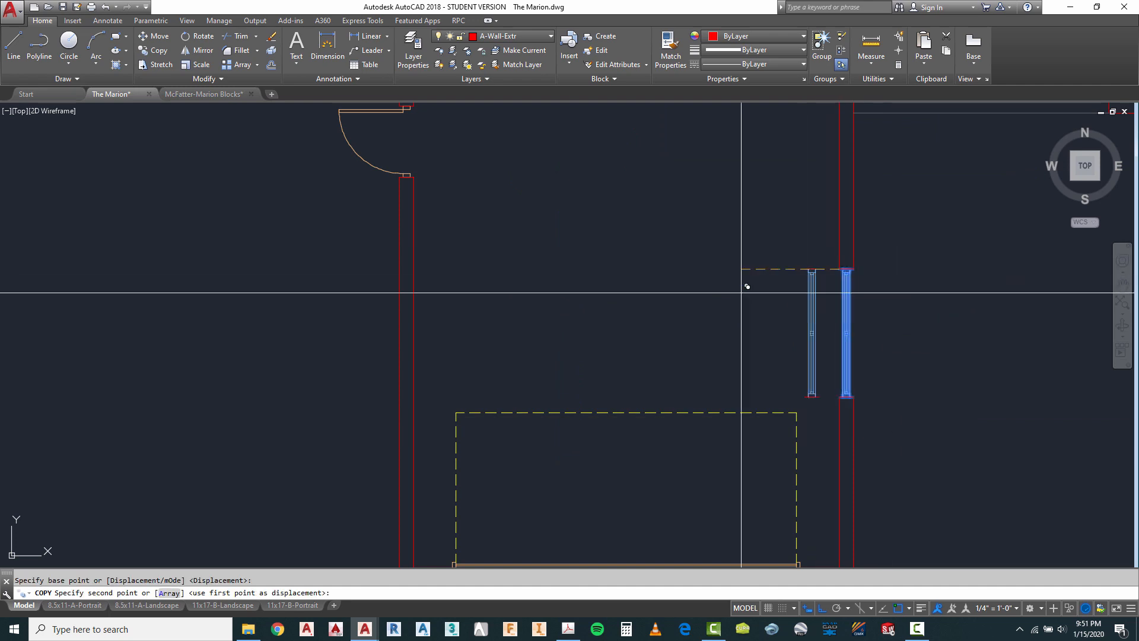
left_click(407, 269)
scroll(276, 316, "up", 2)
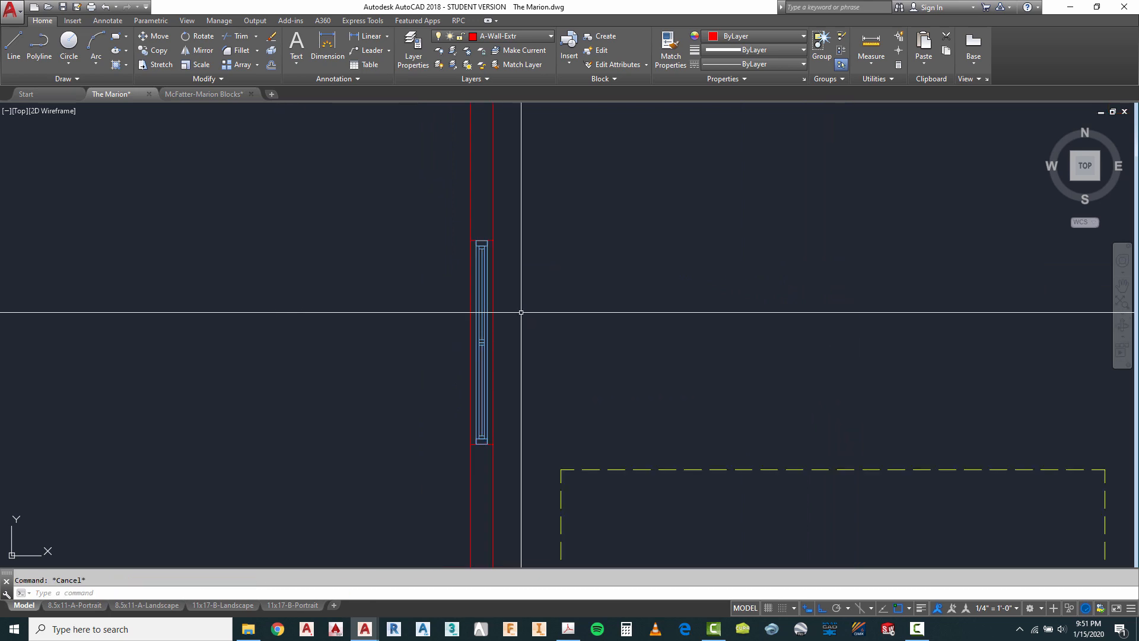
Trim the two lines of the garage's west wall between the jamb lines of the copied window.
type("tr")
key("Return")
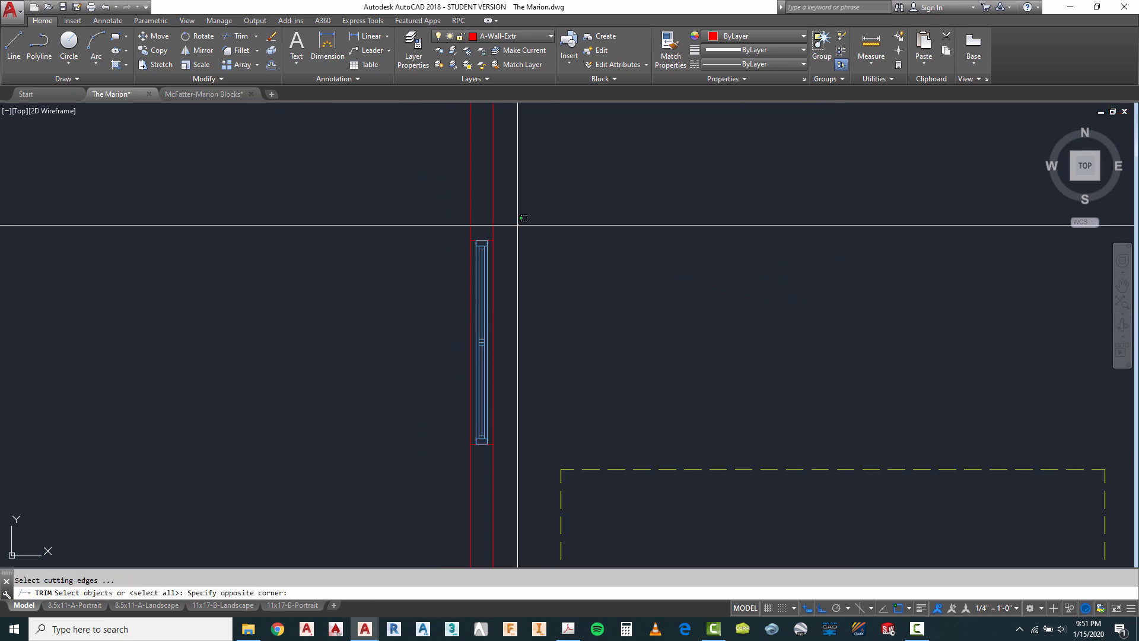
left_click(403, 471)
key("Return")
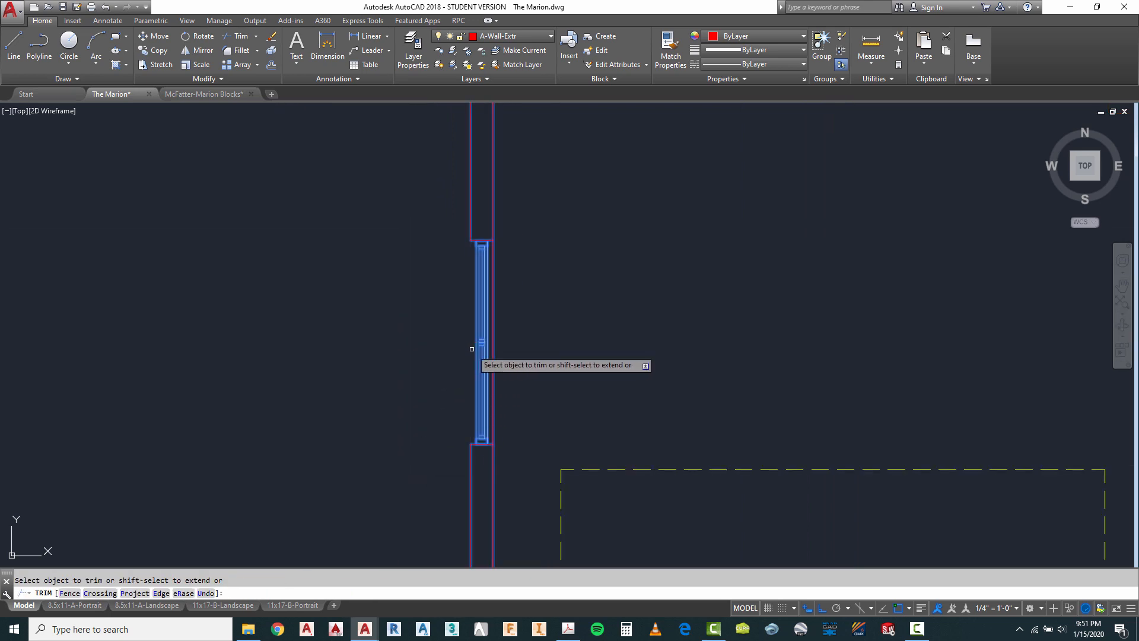
right_click(607, 362)
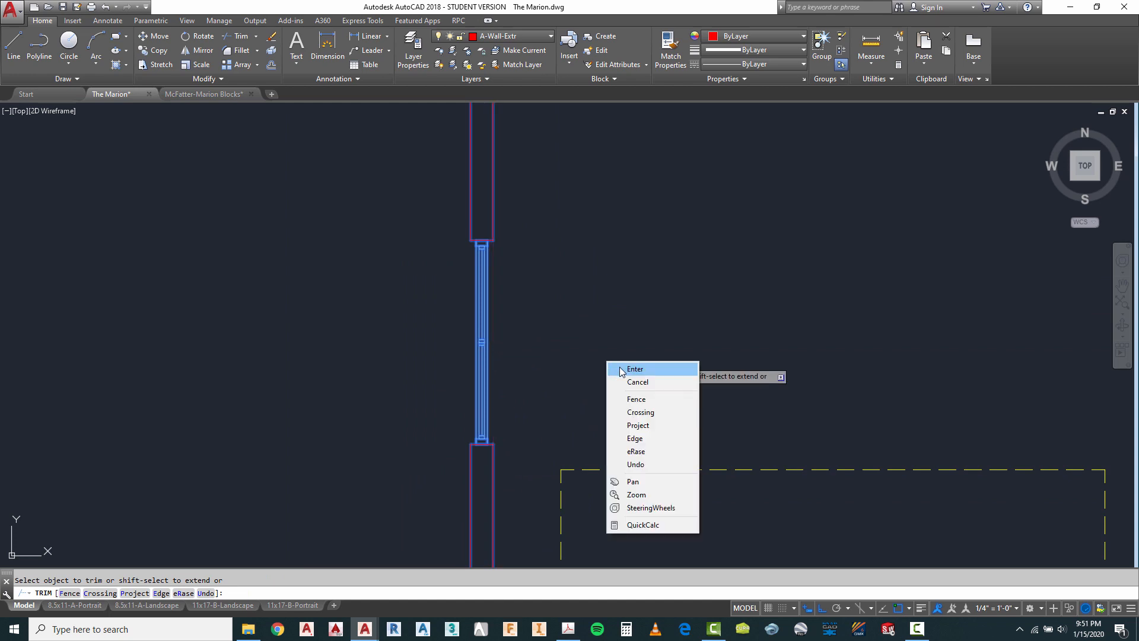
left_click(629, 369)
scroll(653, 376, "down", 5)
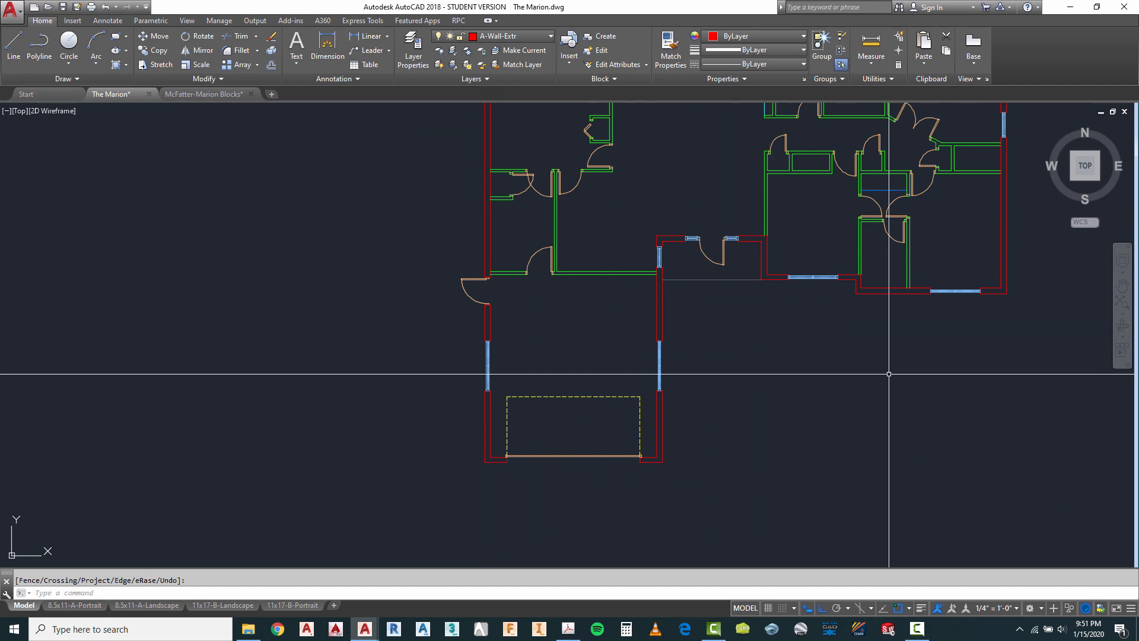
scroll(783, 395, "down", 2)
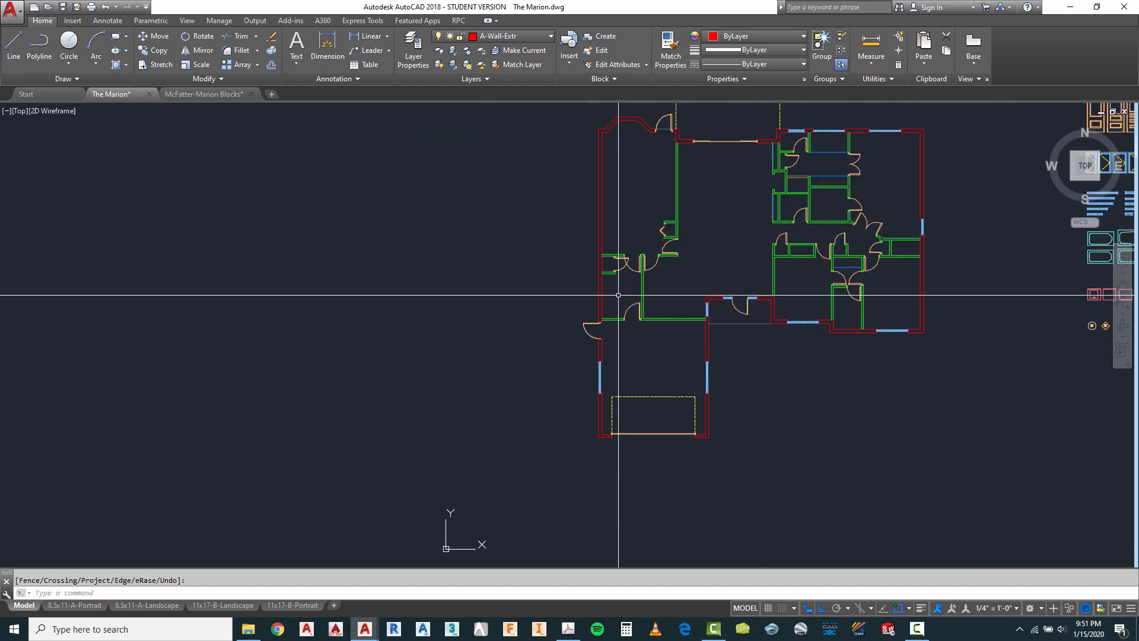
scroll(619, 295, "up", 3)
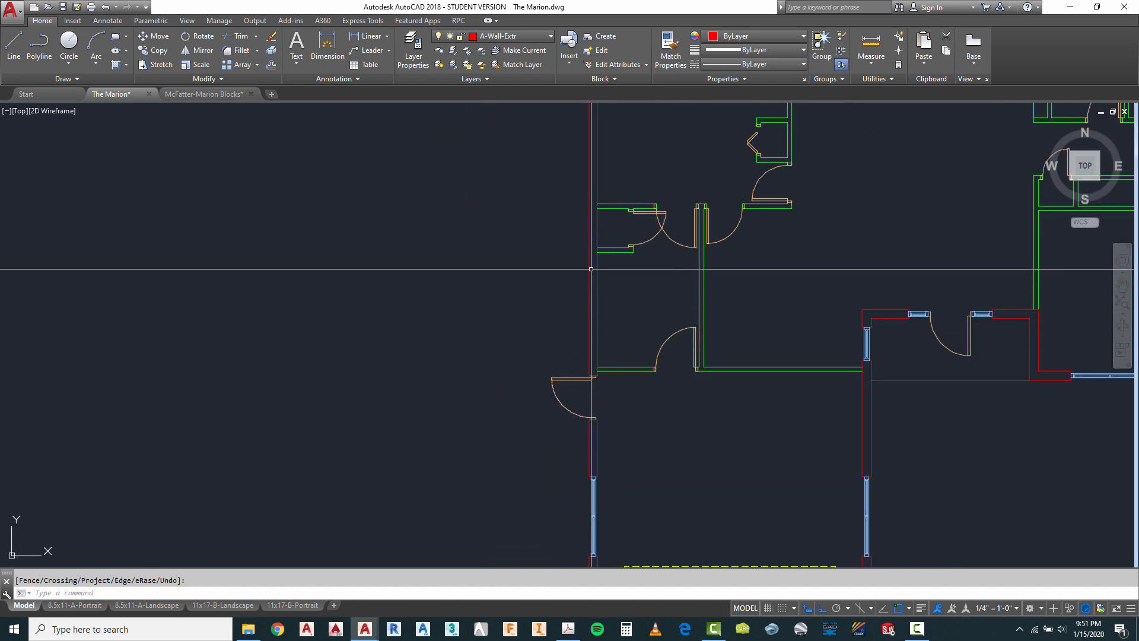
scroll(591, 324, "down", 2)
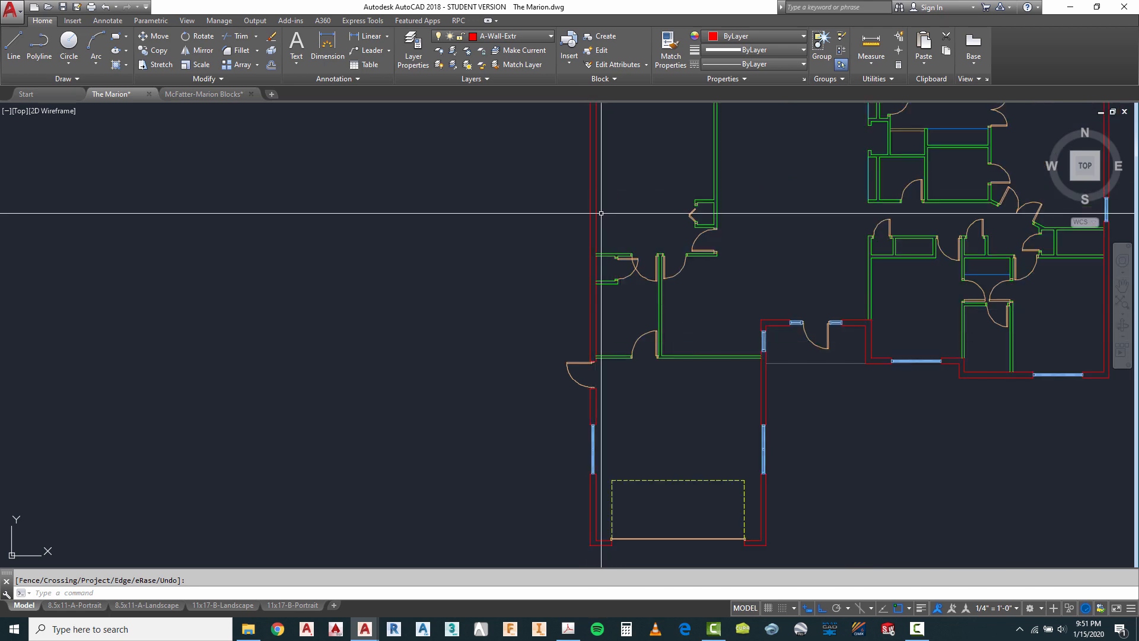
scroll(595, 197, "down", 2)
scroll(593, 184, "down", 2)
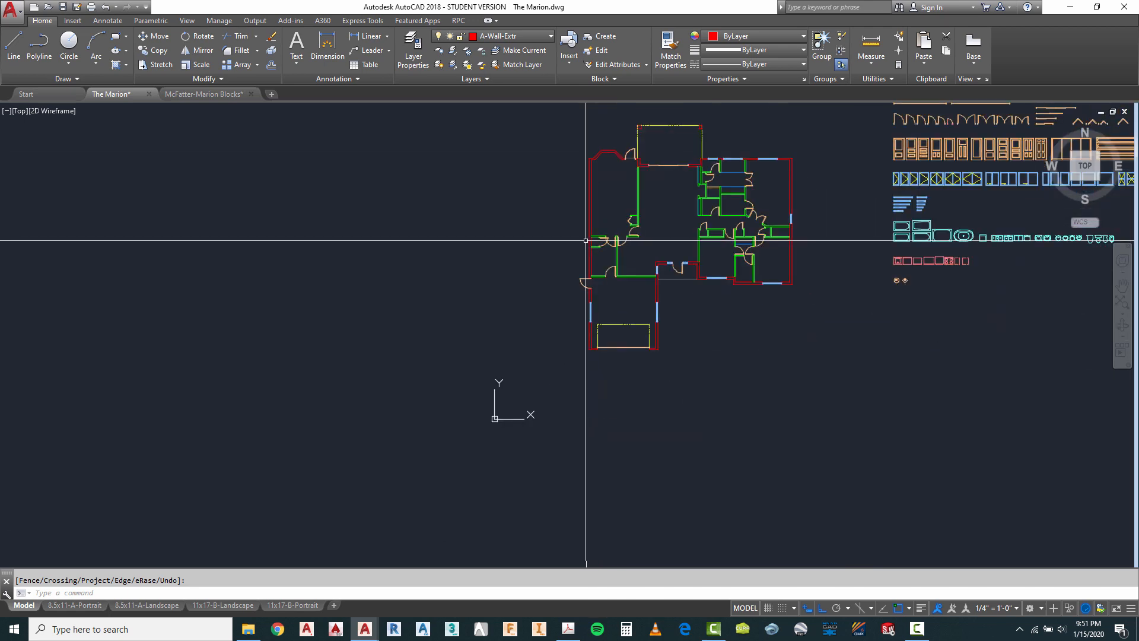
scroll(599, 189, "up", 2)
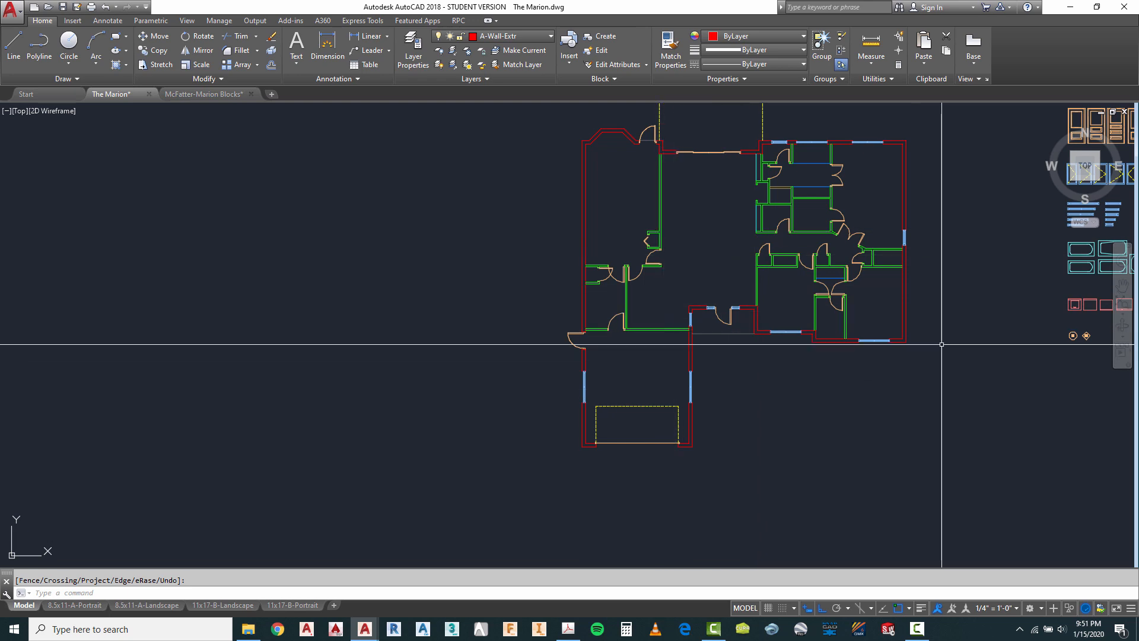
Copy the small east wall window with its jamb lines straight across into the west wall of the room just north of the garage.
scroll(943, 231, "up", 4)
key("Escape")
type("co")
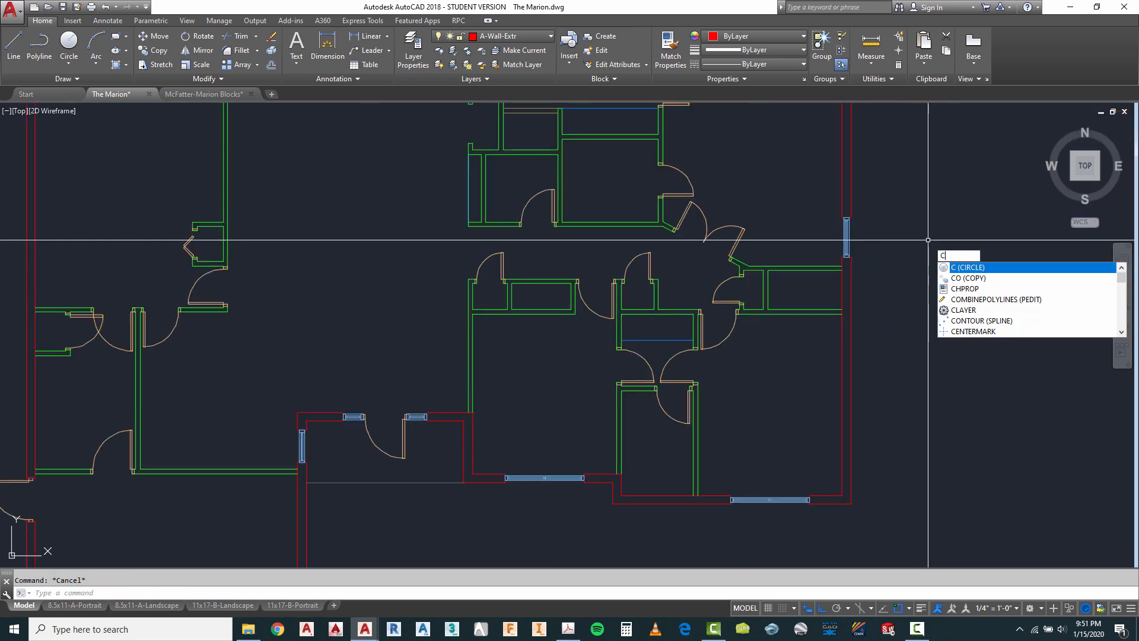
key("Return")
scroll(865, 218, "up", 4)
left_click(767, 198)
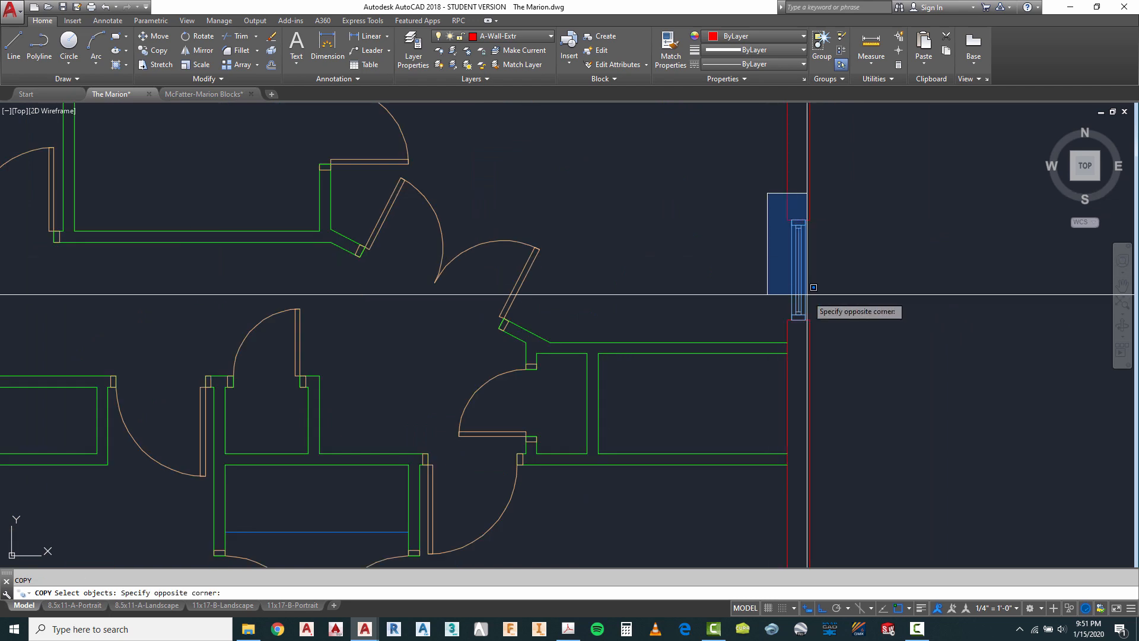
left_click(836, 338)
key("Return")
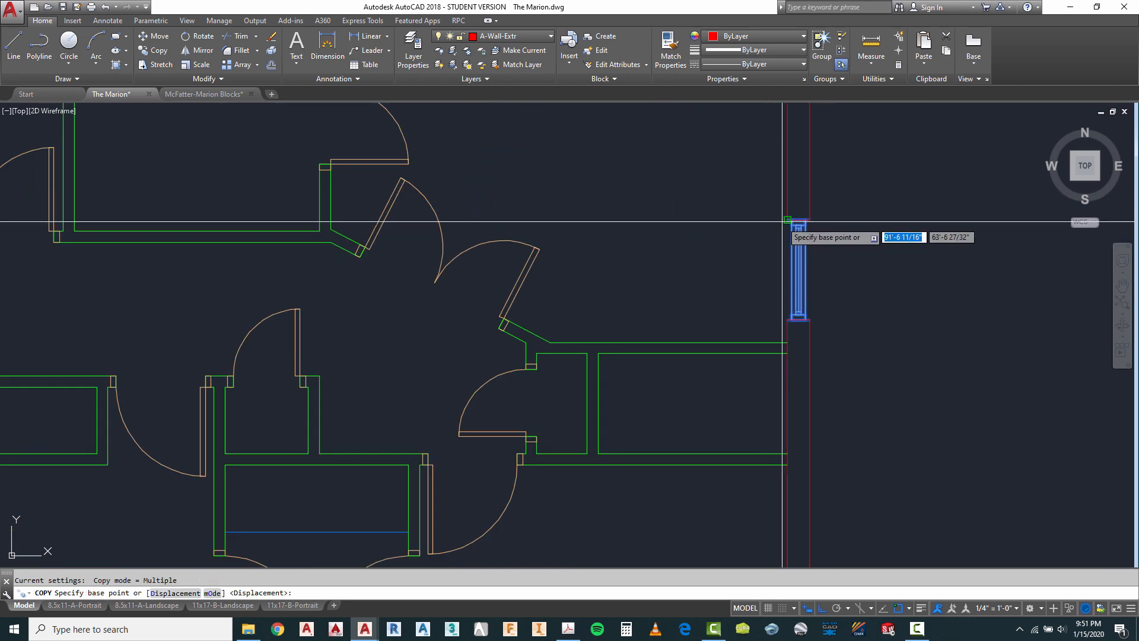
left_click(798, 224)
scroll(914, 212, "down", 5)
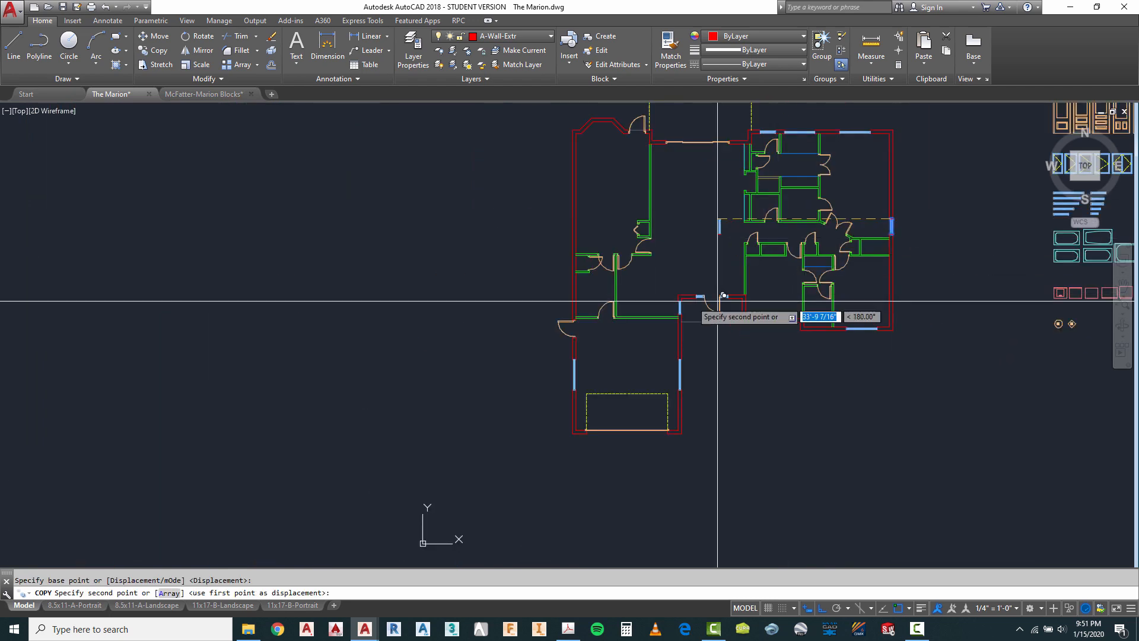
scroll(551, 301, "up", 6)
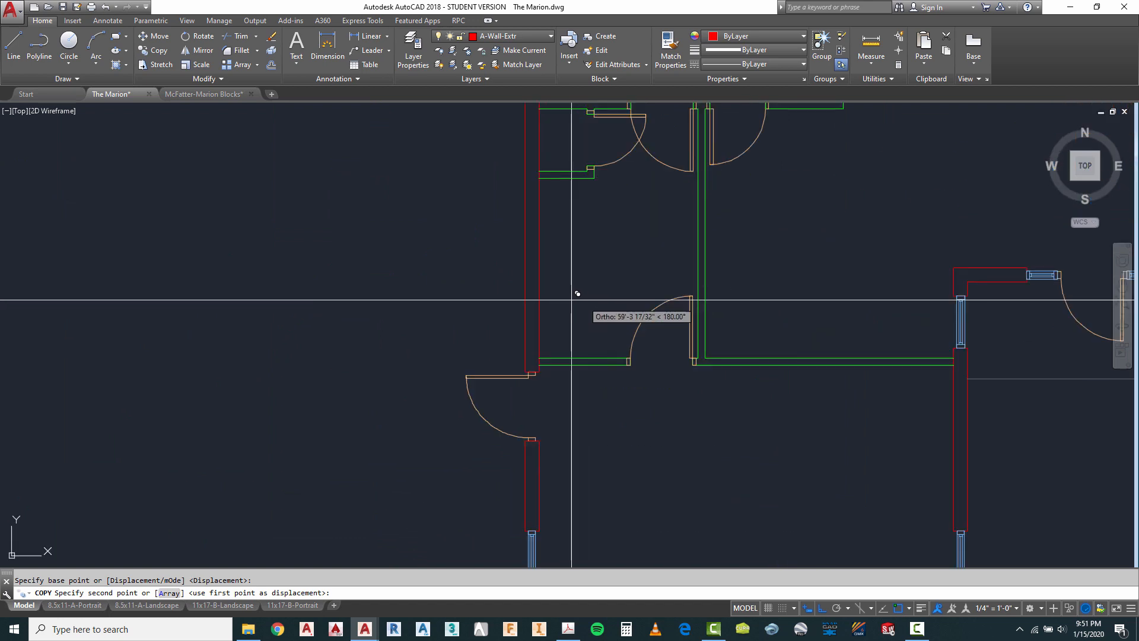
left_click(528, 248)
Place a second copy of the small window farther north in the west wall, beside the large northwest room, and end the copy.
scroll(617, 372, "down", 4)
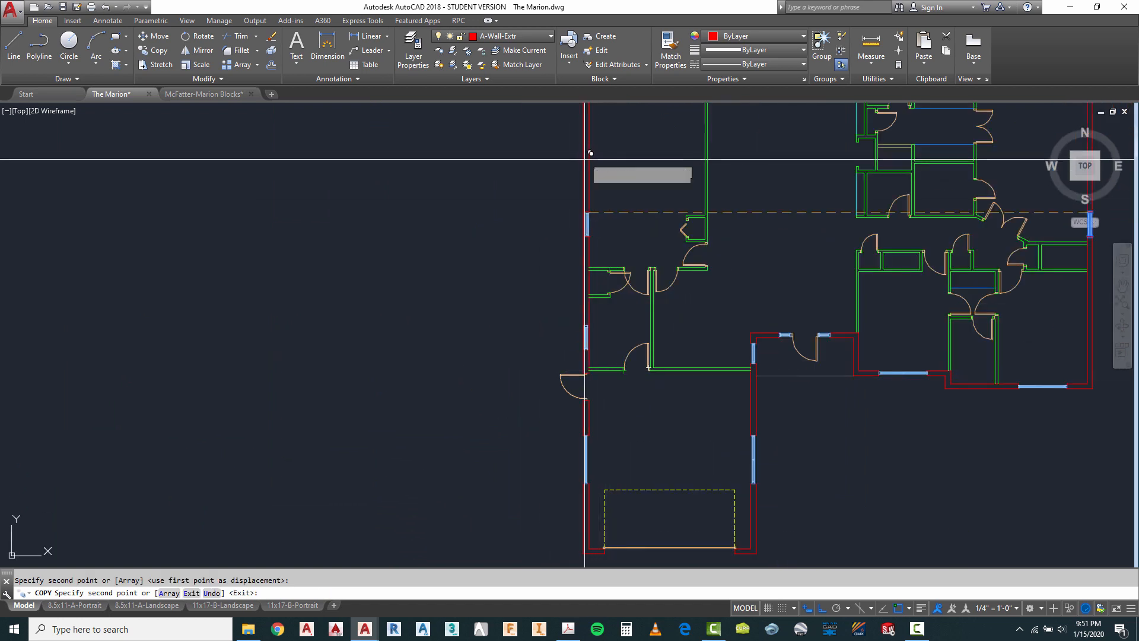
key("F8")
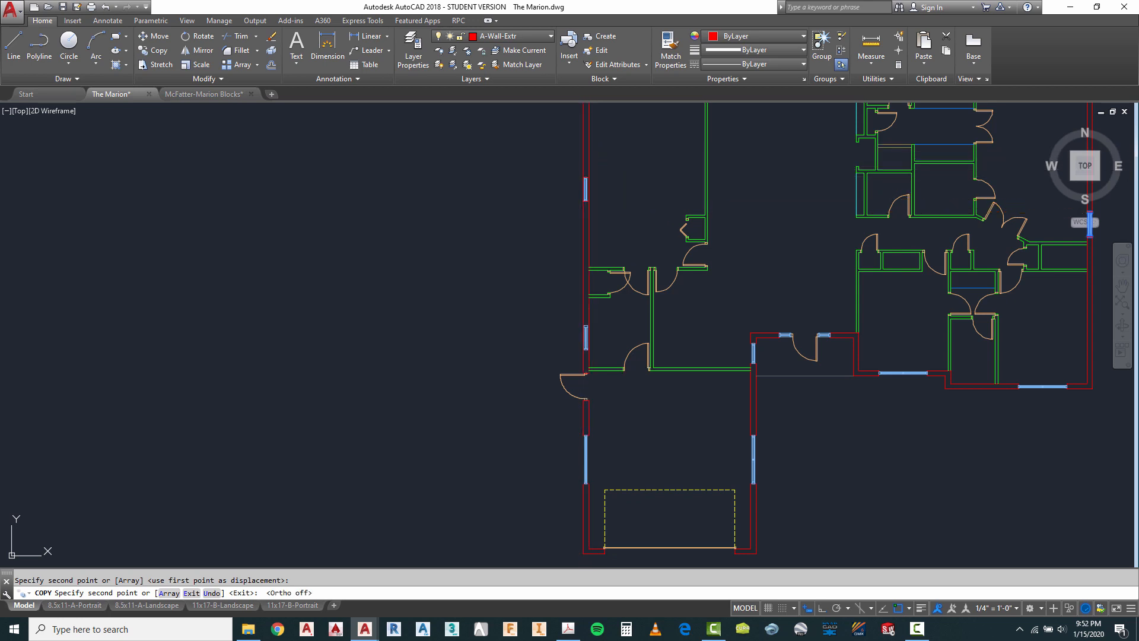
key("Escape")
Trim both west wall lines between the jamb lines of the northern small window.
scroll(585, 184, "up", 4)
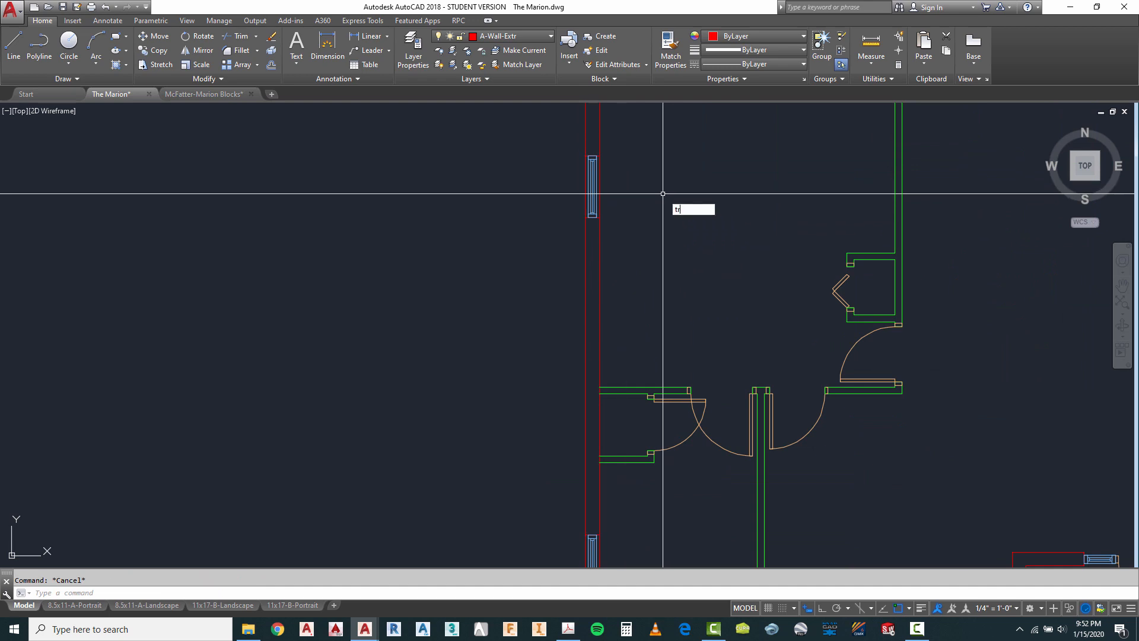
type("tr")
key("Return")
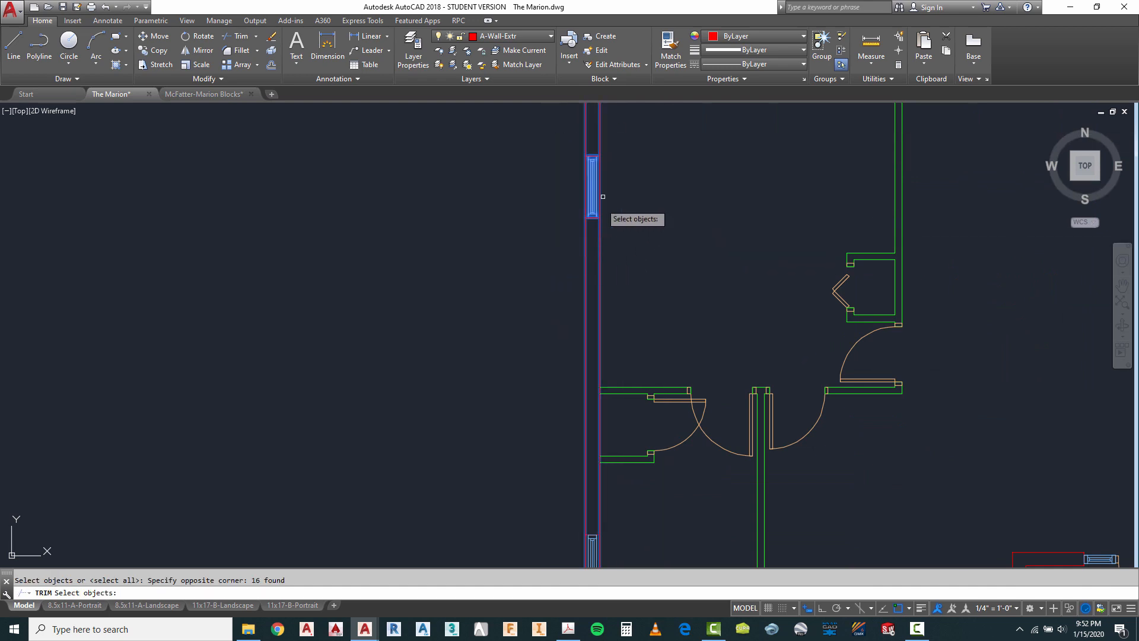
scroll(603, 196, "up", 4)
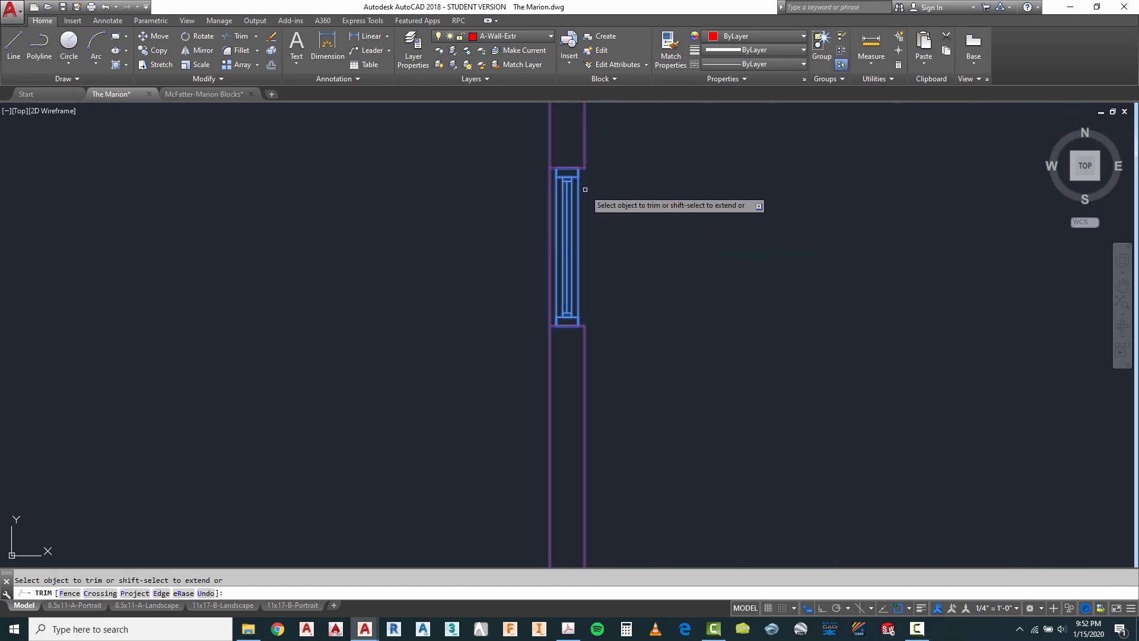
scroll(632, 172, "down", 5)
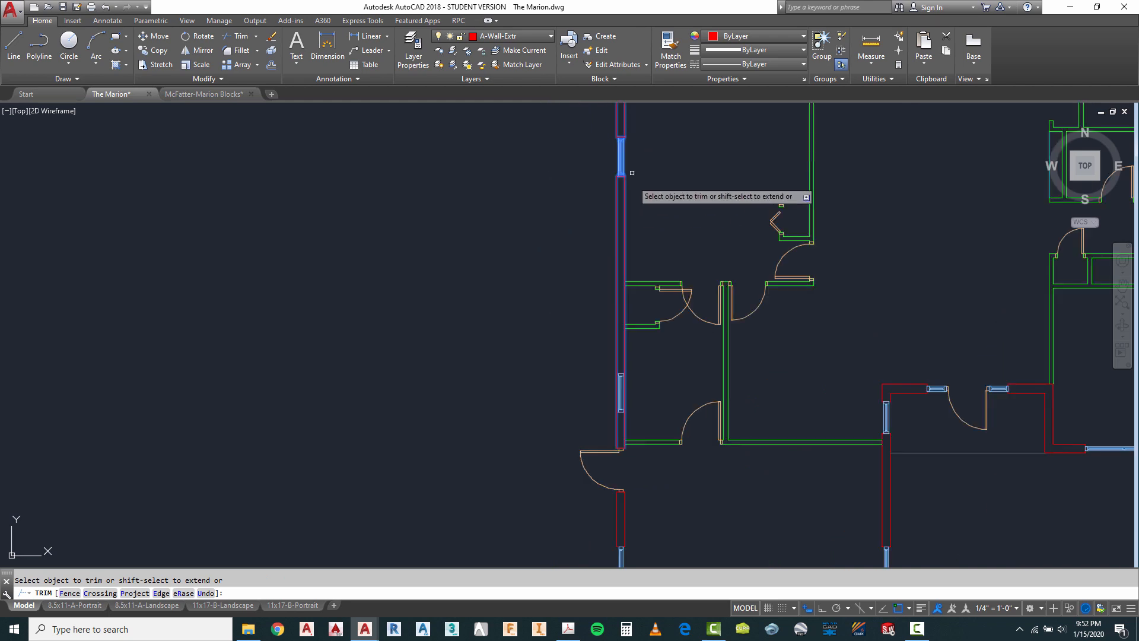
right_click(657, 241)
Trim both west wall lines between the jamb lines of the small window just north of the garage side door.
right_click(653, 241)
left_click(689, 252)
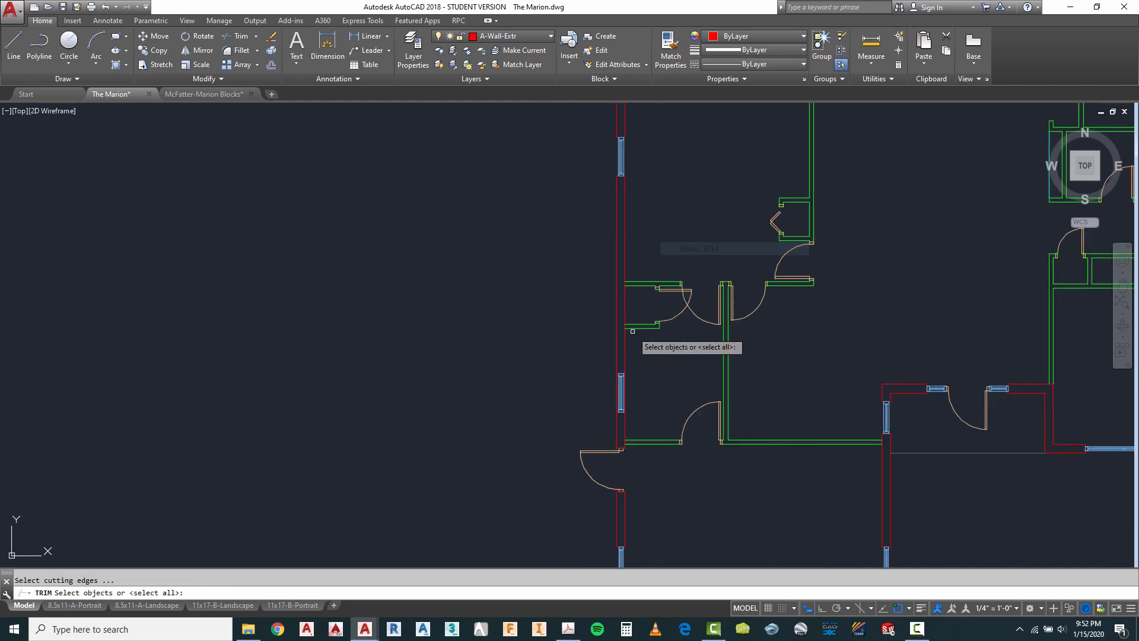
left_click(621, 393)
scroll(620, 392, "up", 3)
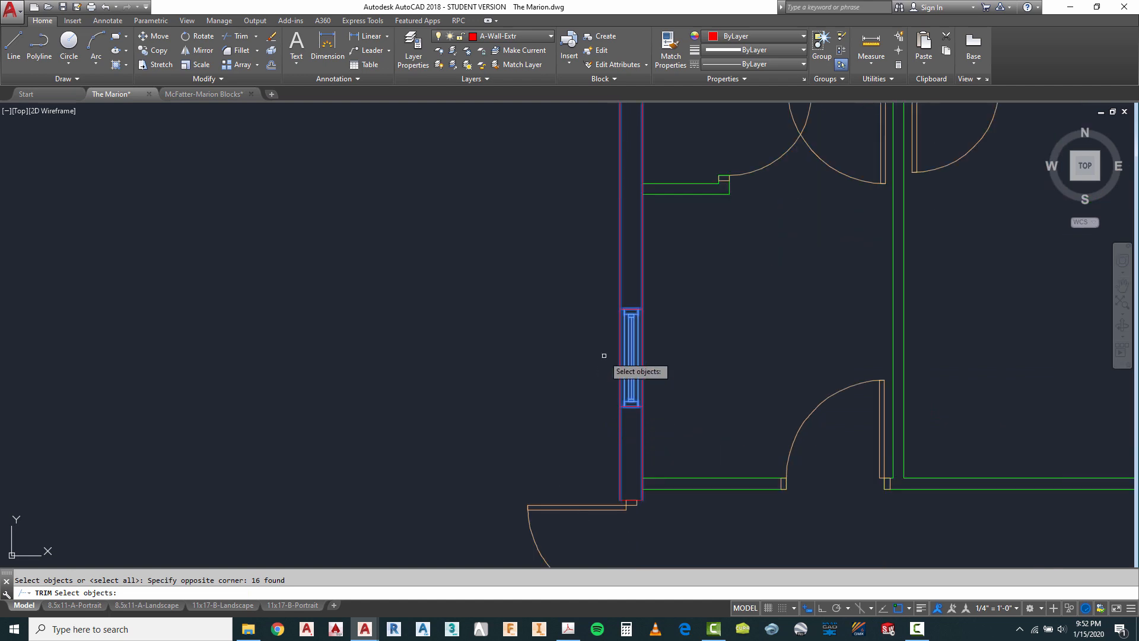
key("Return")
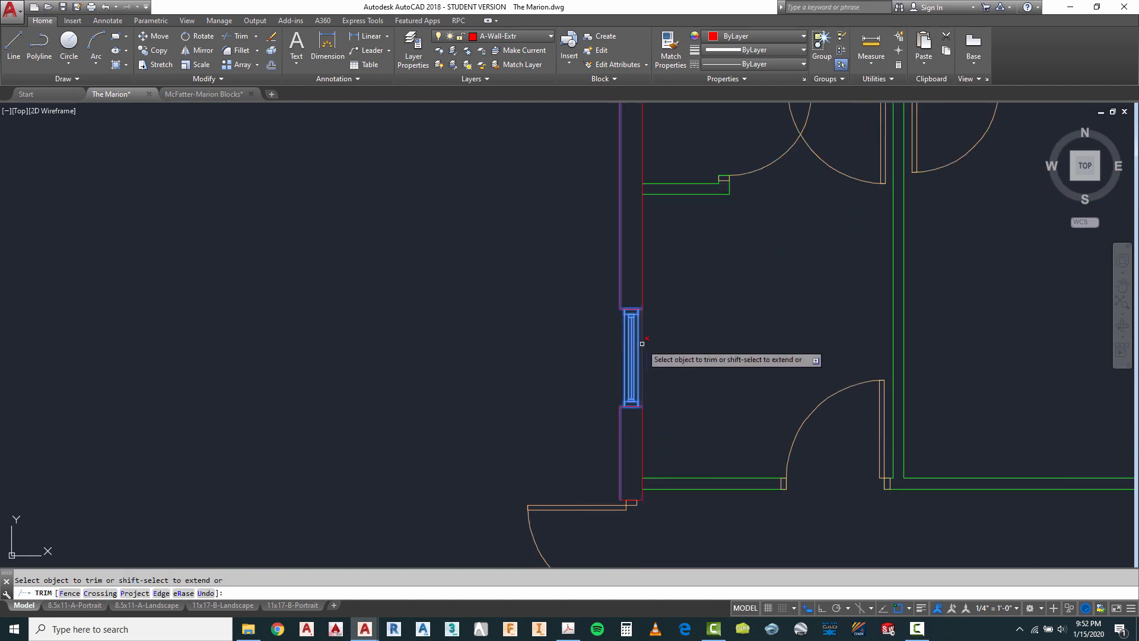
right_click(661, 350)
left_click(677, 357)
scroll(631, 389, "down", 5)
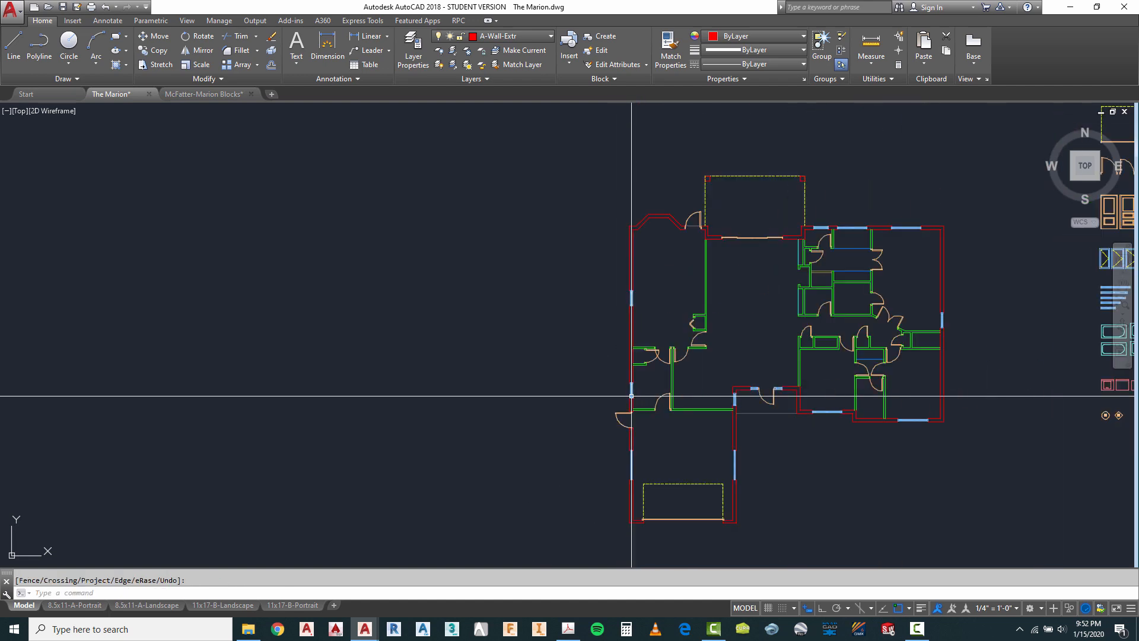
key("Escape")
Stretch the northern small window and its opening straight down the west wall by about 1'-7" with Ortho on.
scroll(639, 267, "up", 5)
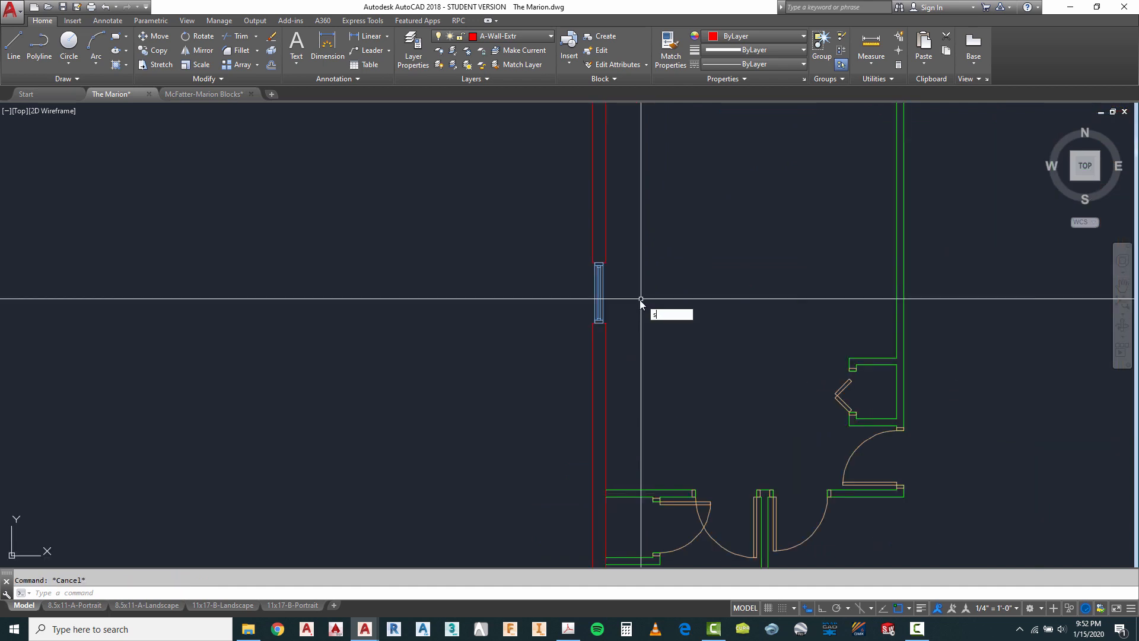
key("Return")
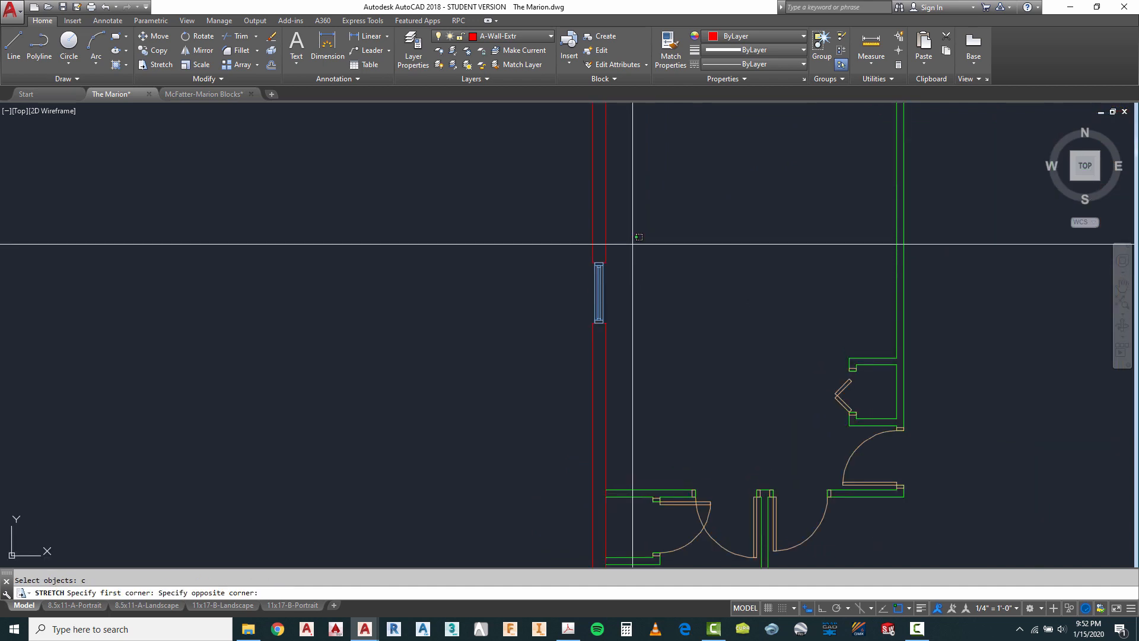
left_click(559, 343)
key("Return")
left_click(534, 319)
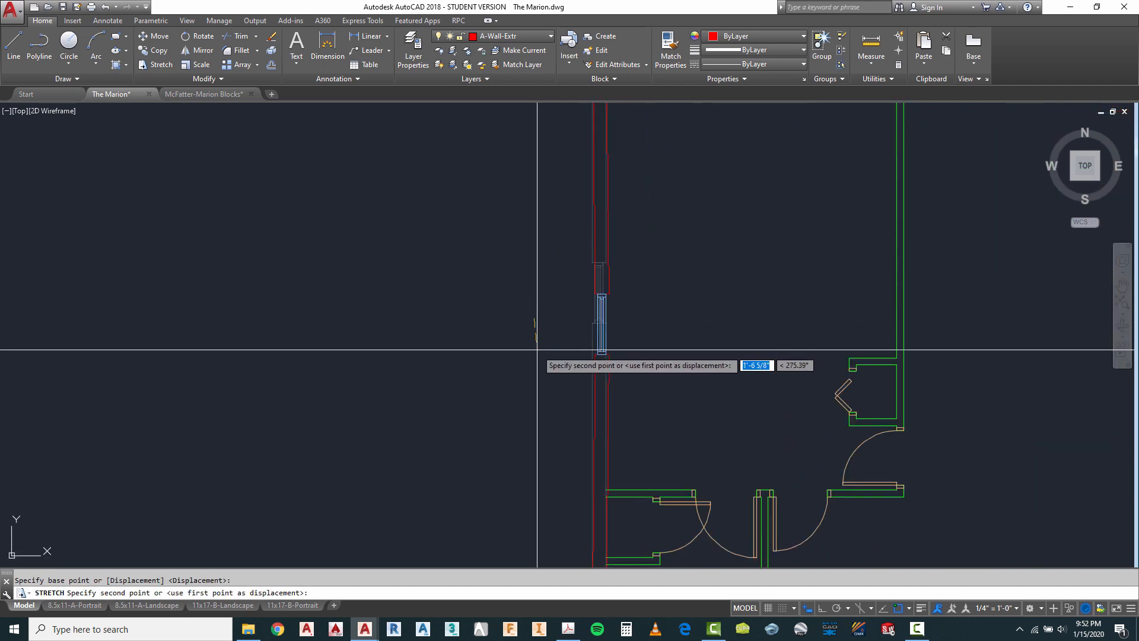
key("F8")
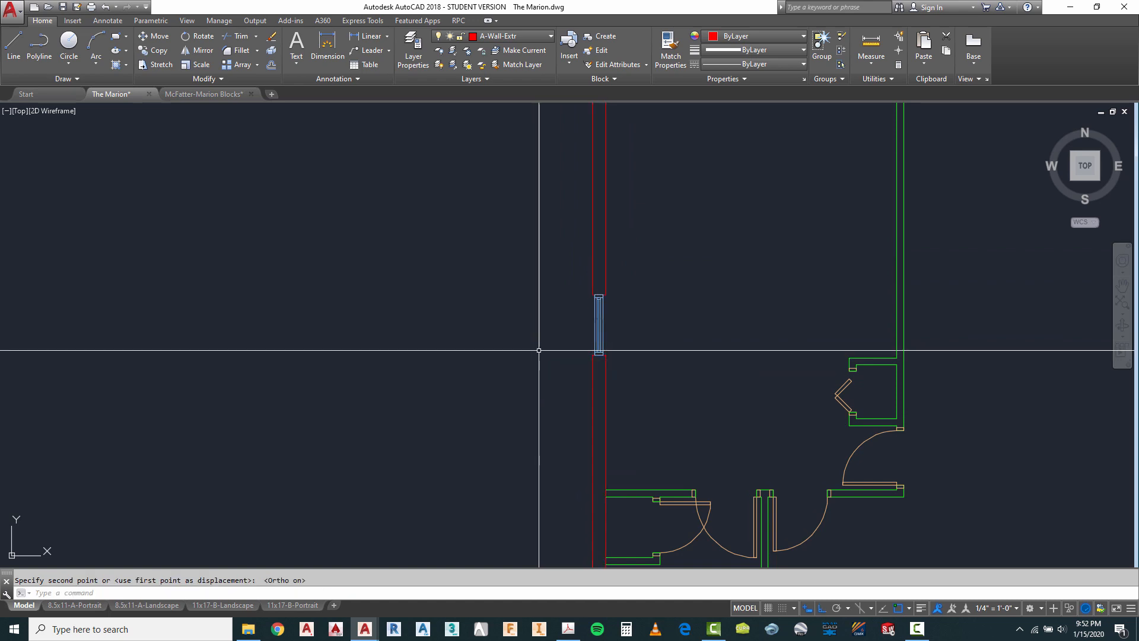
Copy the west garage window with its jamb lines straight up the west wall to just below the northwest corner.
scroll(539, 351, "down", 4)
scroll(540, 368, "down", 2)
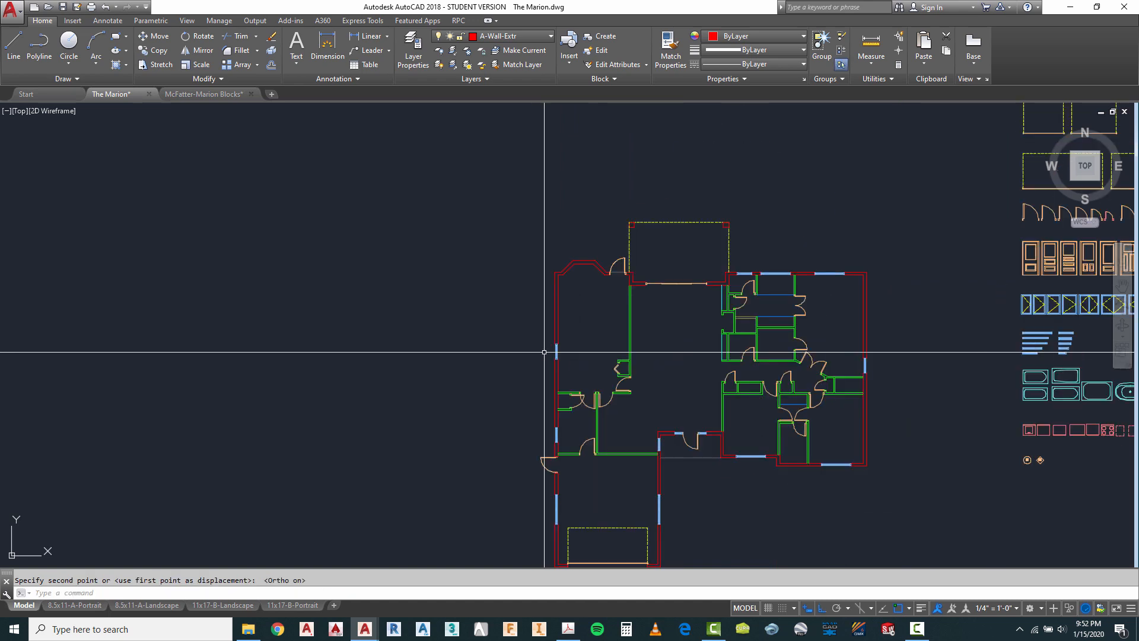
scroll(550, 527, "up", 5)
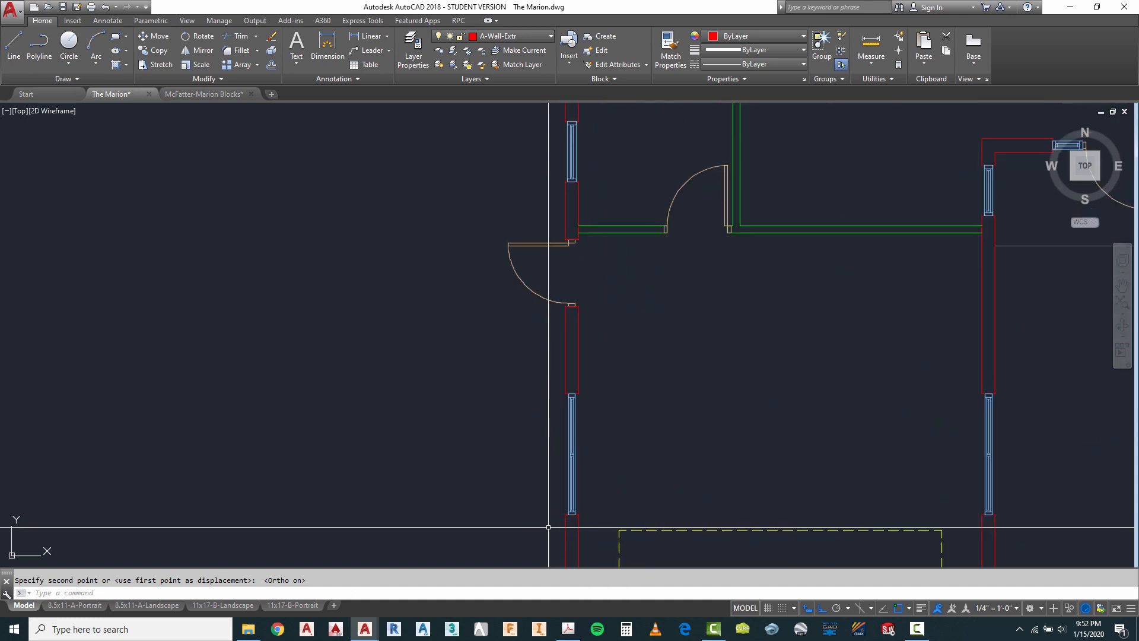
key("Escape")
type("ct o")
key("Return")
scroll(563, 377, "down", 2)
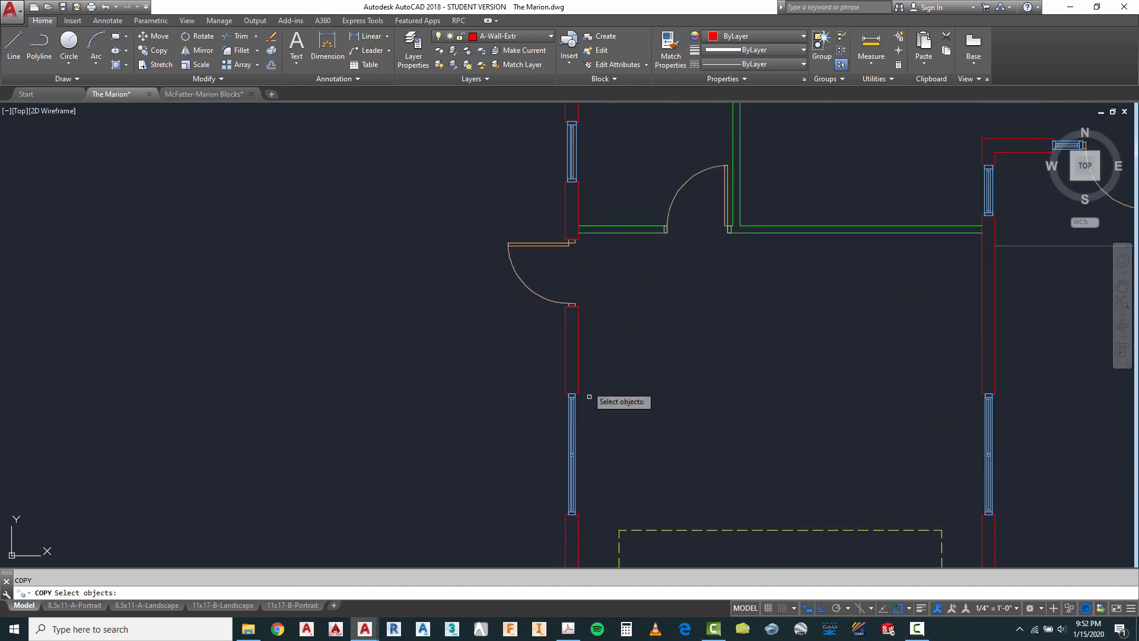
left_click(606, 480)
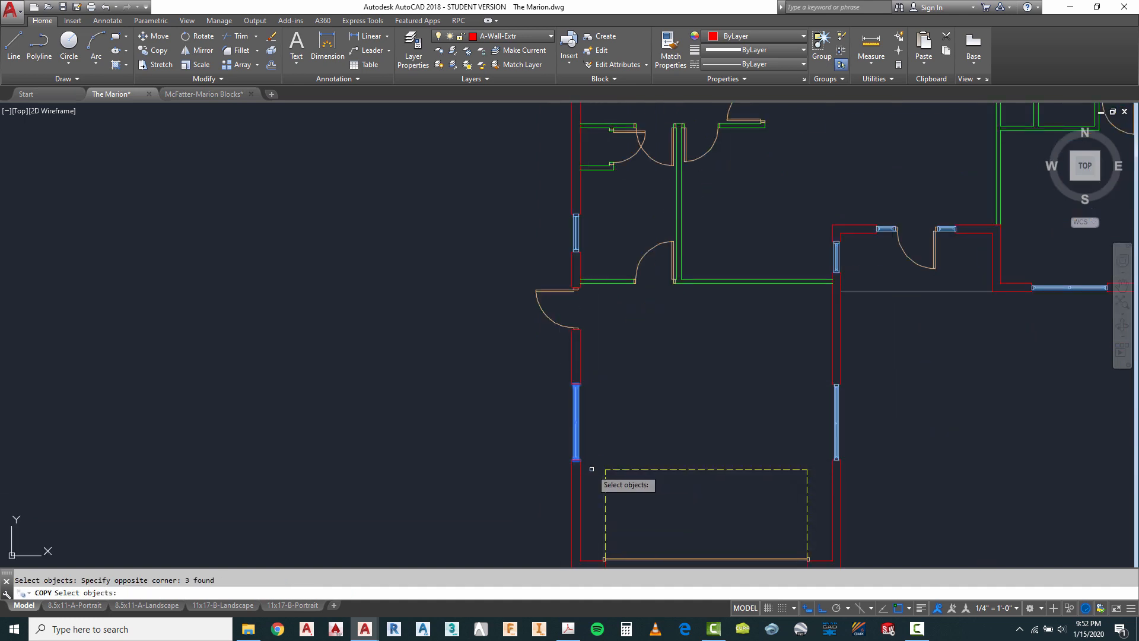
scroll(588, 483, "down", 3)
key("Return")
left_click(541, 463)
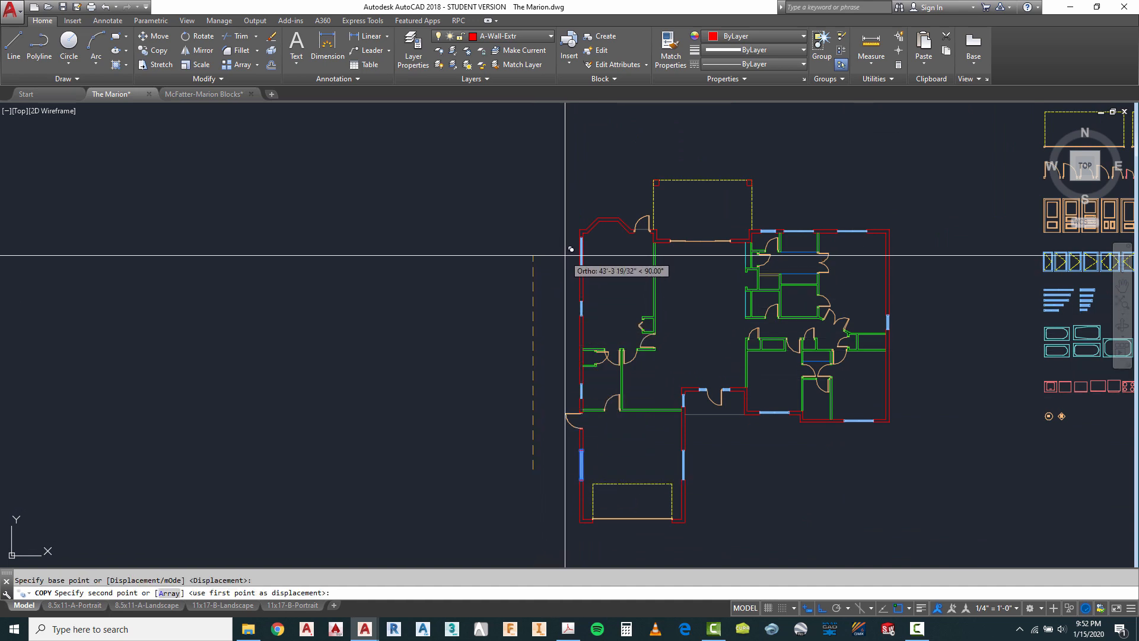
scroll(584, 238, "up", 10)
key("Escape")
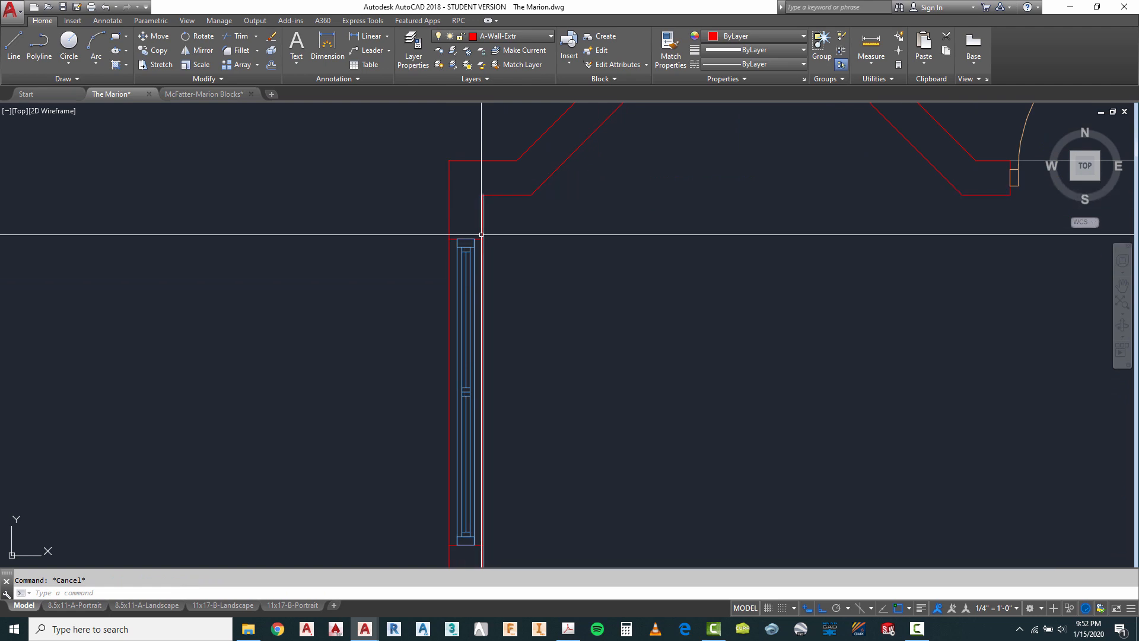
Measure the distance from the inside northwest corner to the copied large window's upper jamb line.
left_click(878, 51)
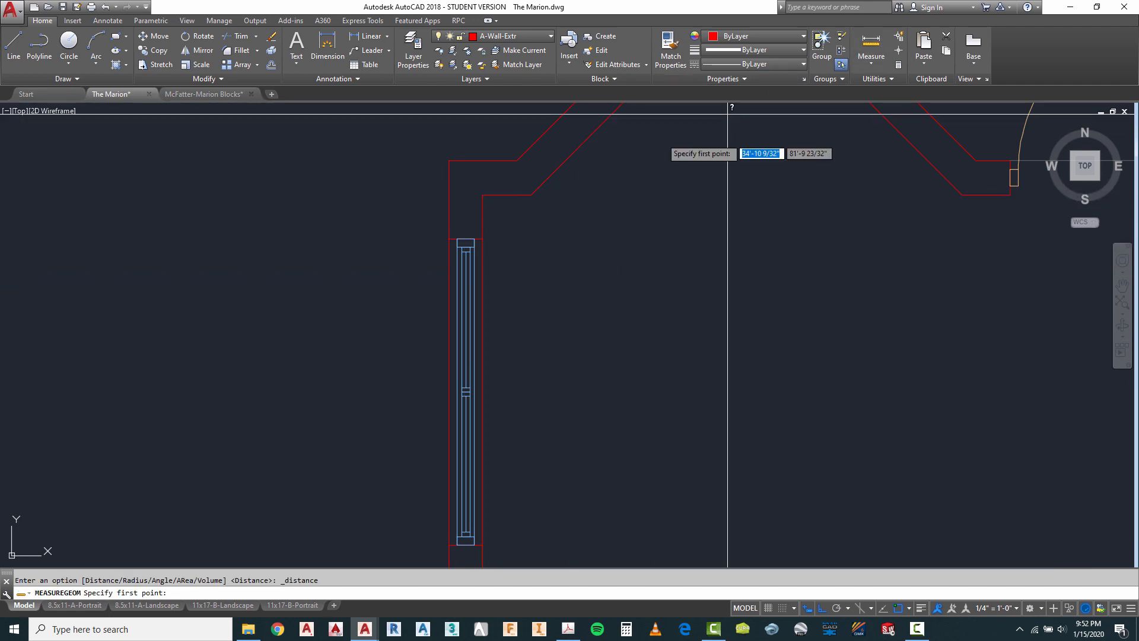
left_click(483, 194)
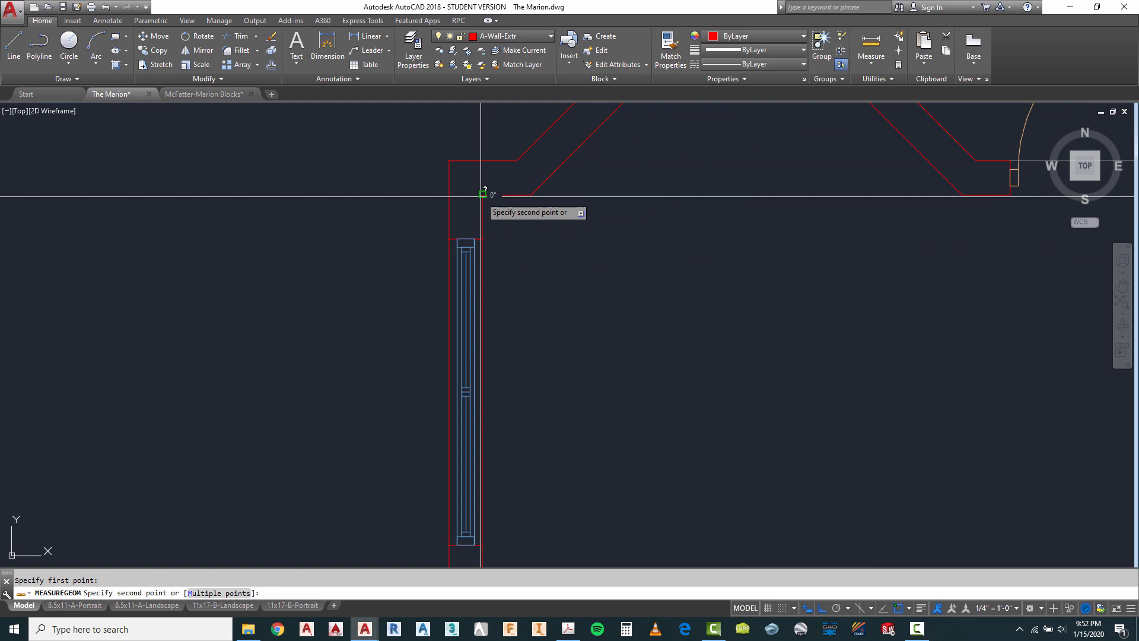
left_click(482, 238)
key("Escape")
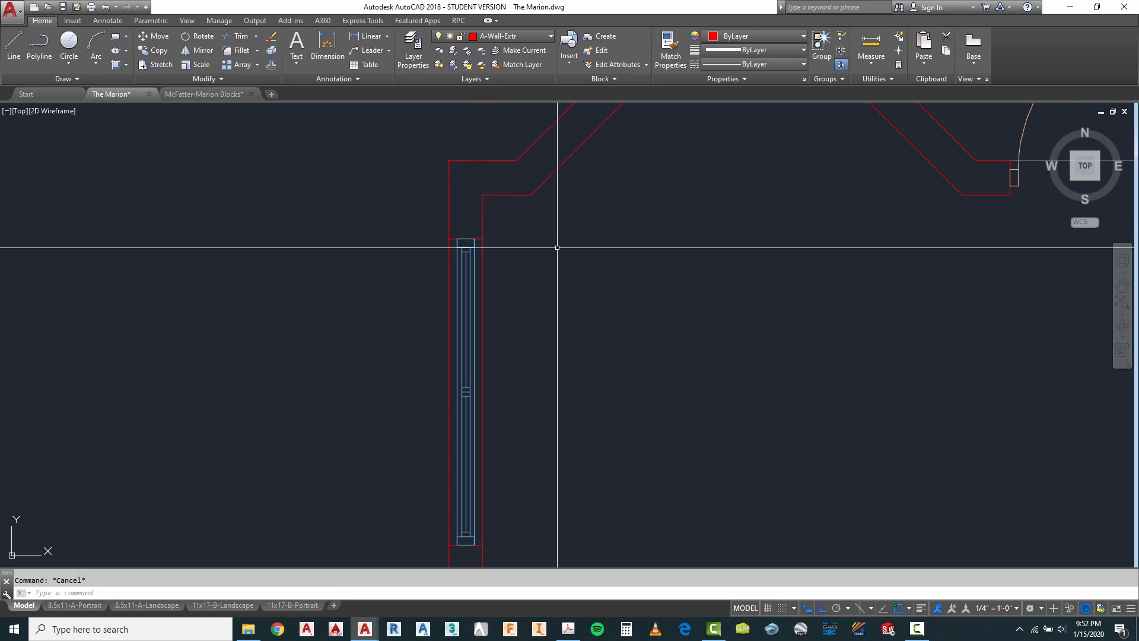
Stretch the copied large window and its jamb lines 1-19/32" straight down, away from the northwest corner.
type("s")
key("Return")
type("c")
key("Return")
left_click(506, 212)
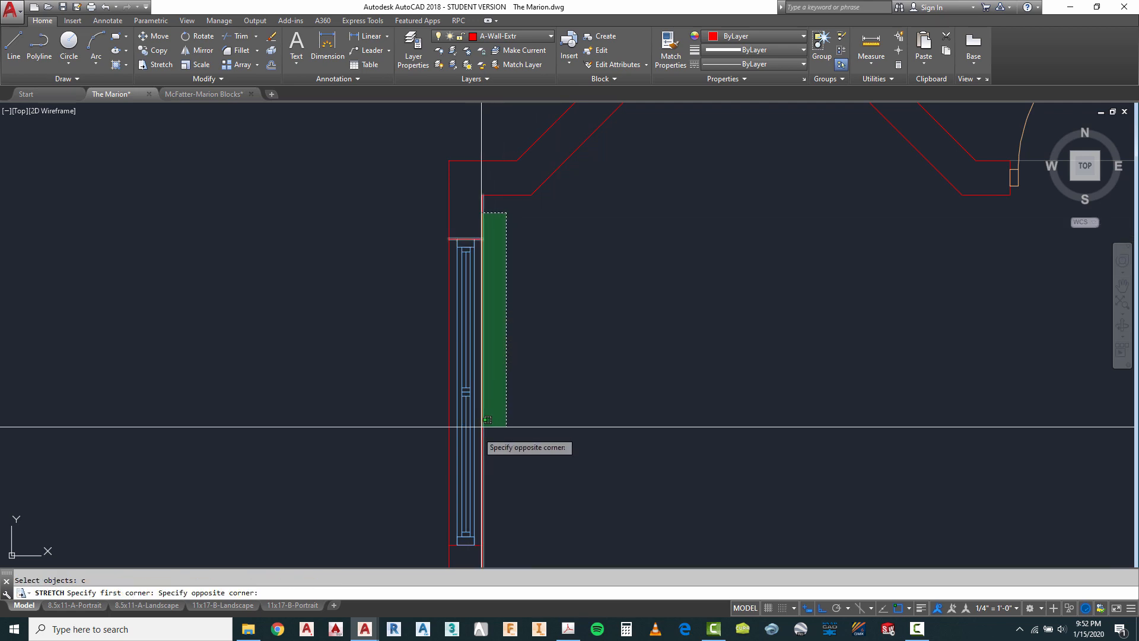
left_click(427, 547)
key("Return")
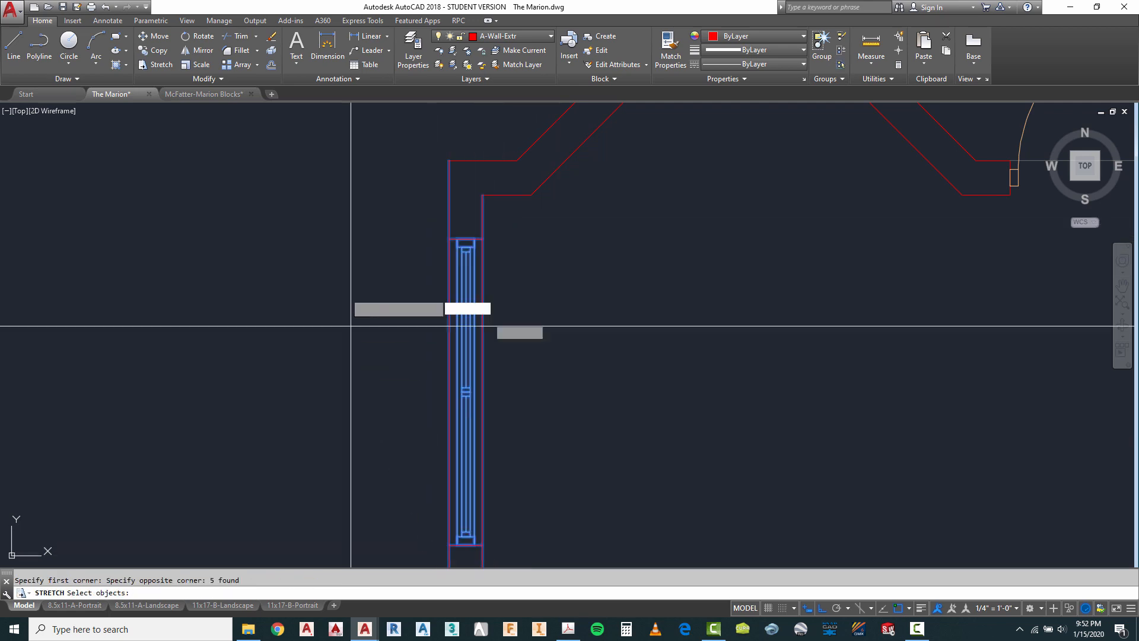
left_click(343, 275)
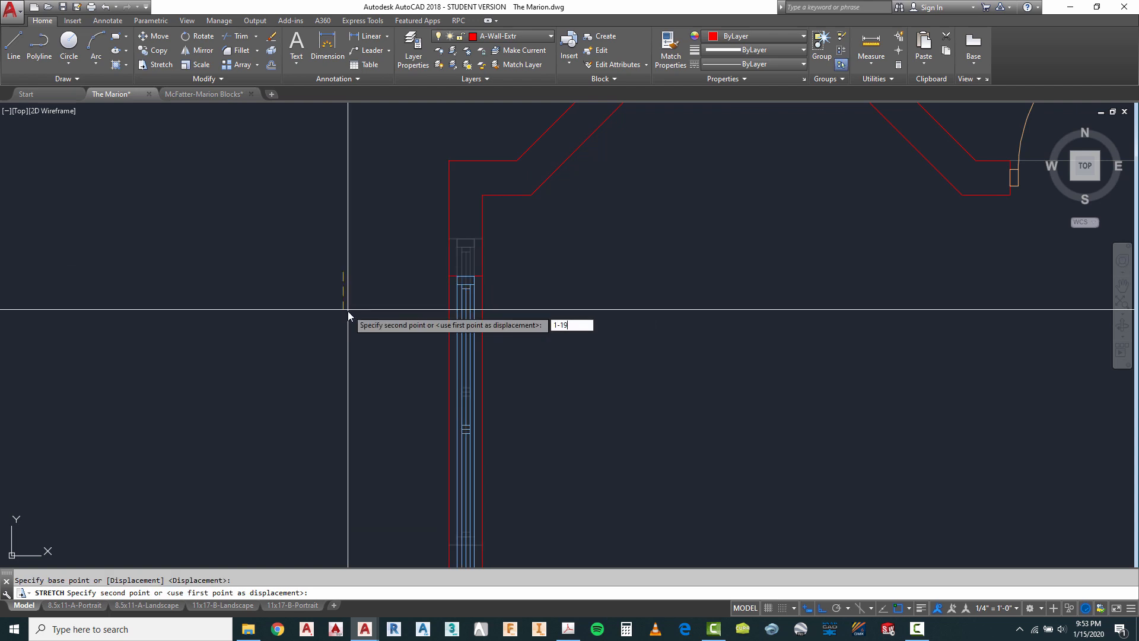
key("Return")
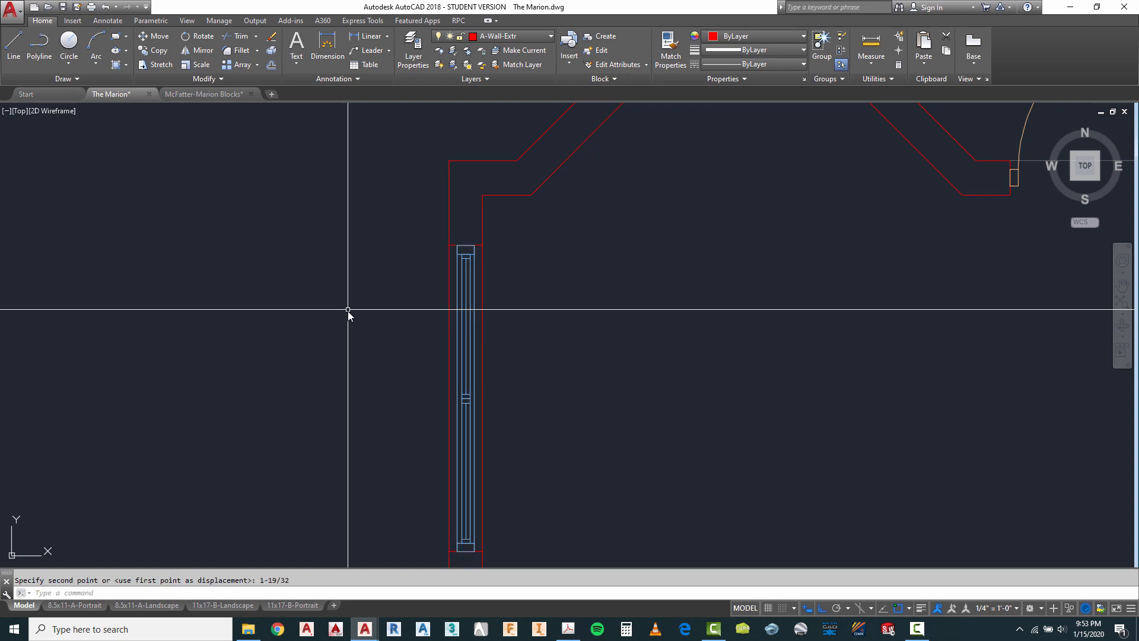
Recheck the spacing between the inside northwest corner and the shifted window's upper jamb line.
left_click(872, 53)
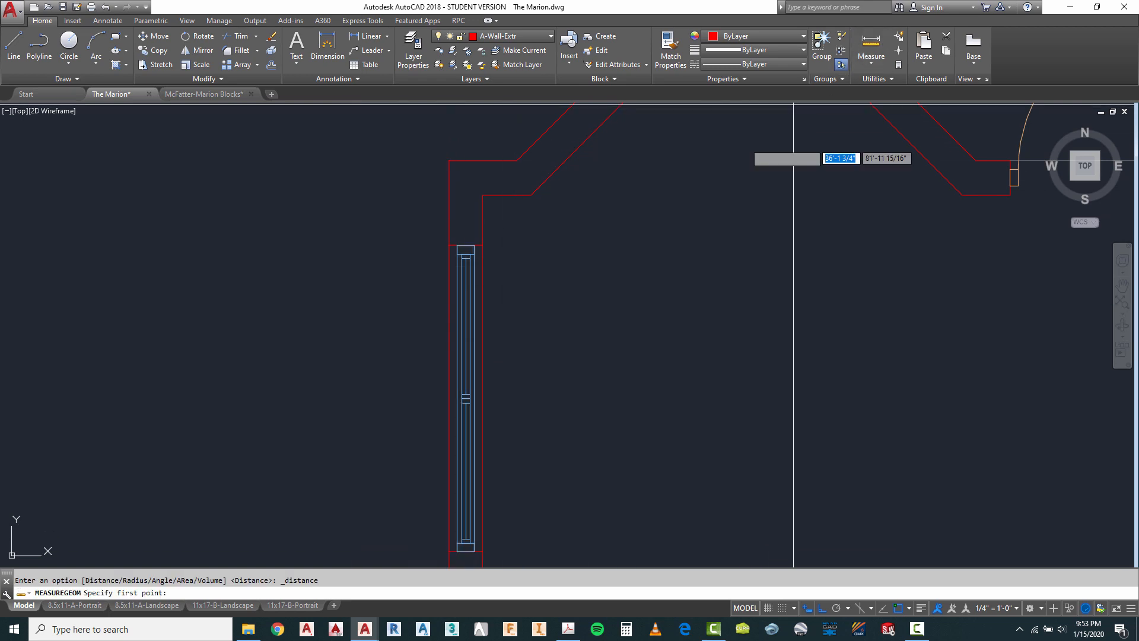
left_click(483, 195)
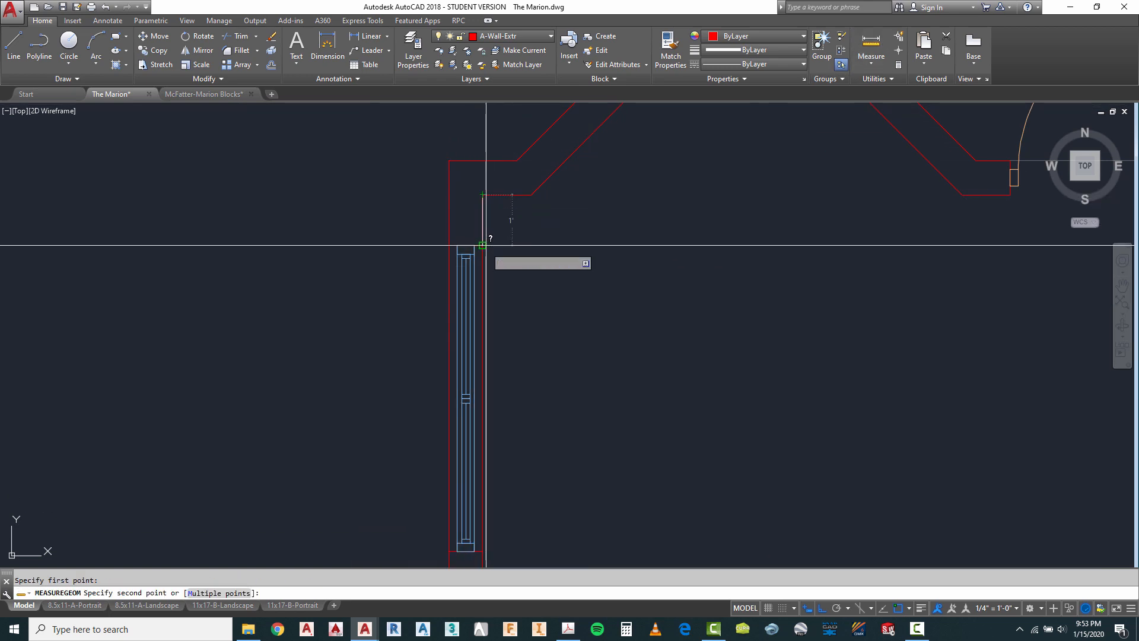
scroll(483, 245, "down", 6)
key("Escape")
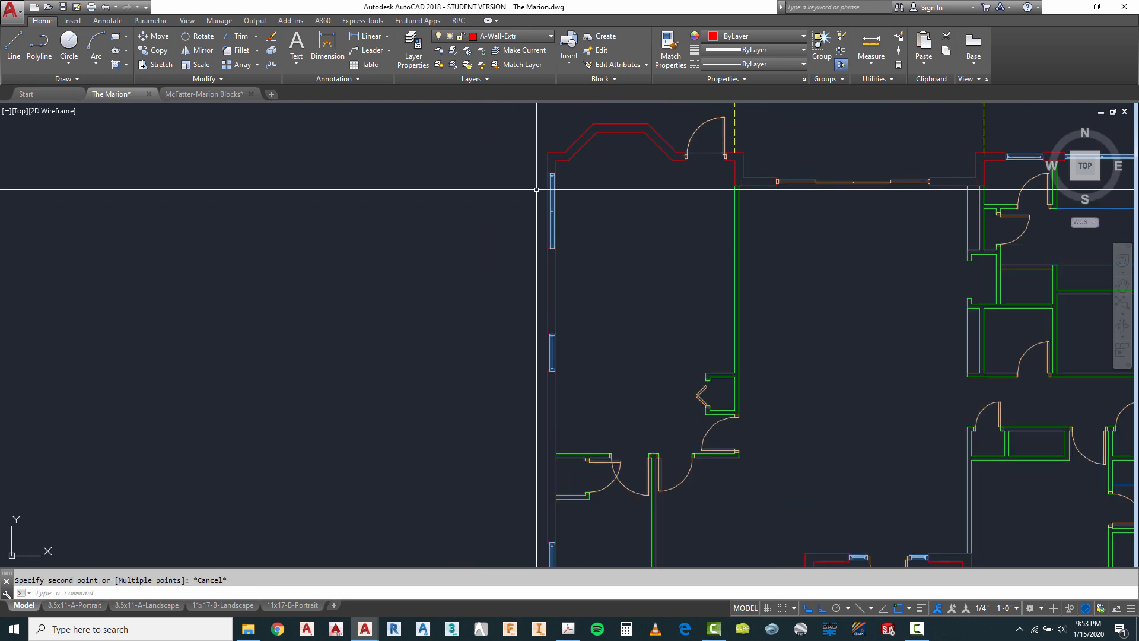
scroll(681, 241, "down", 4)
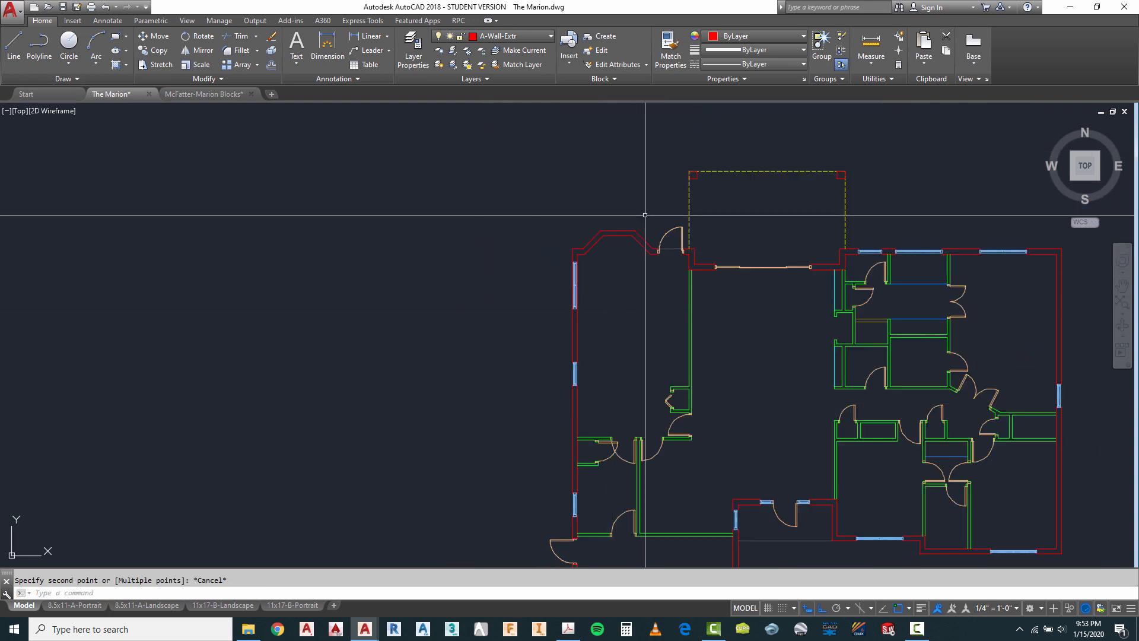
scroll(610, 237, "up", 7)
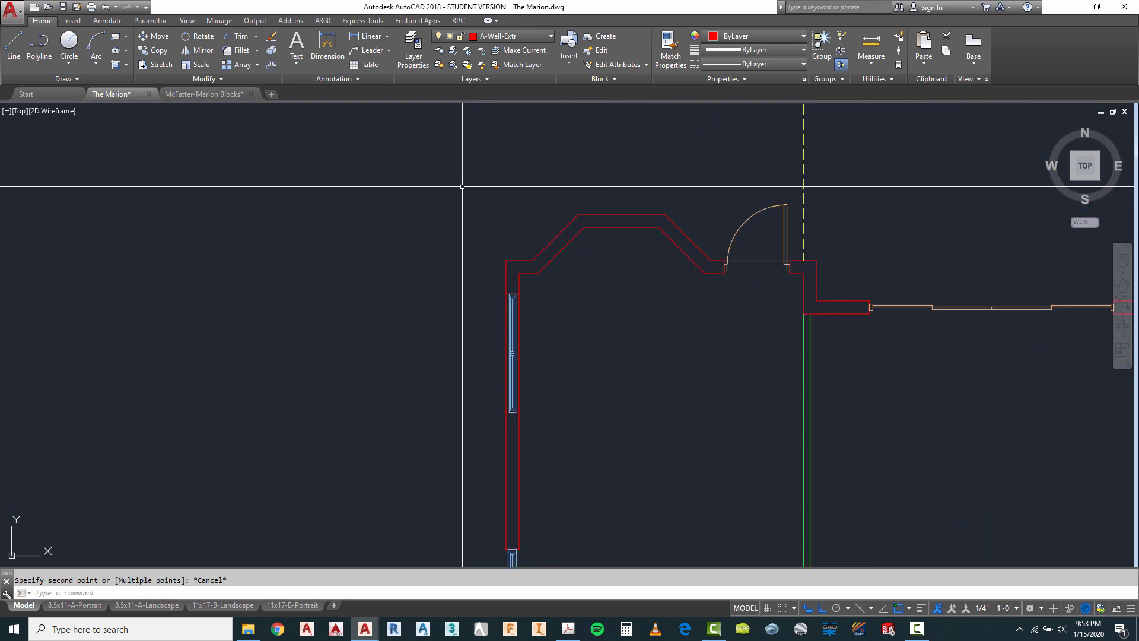
scroll(462, 186, "down", 4)
scroll(482, 205, "up", 2)
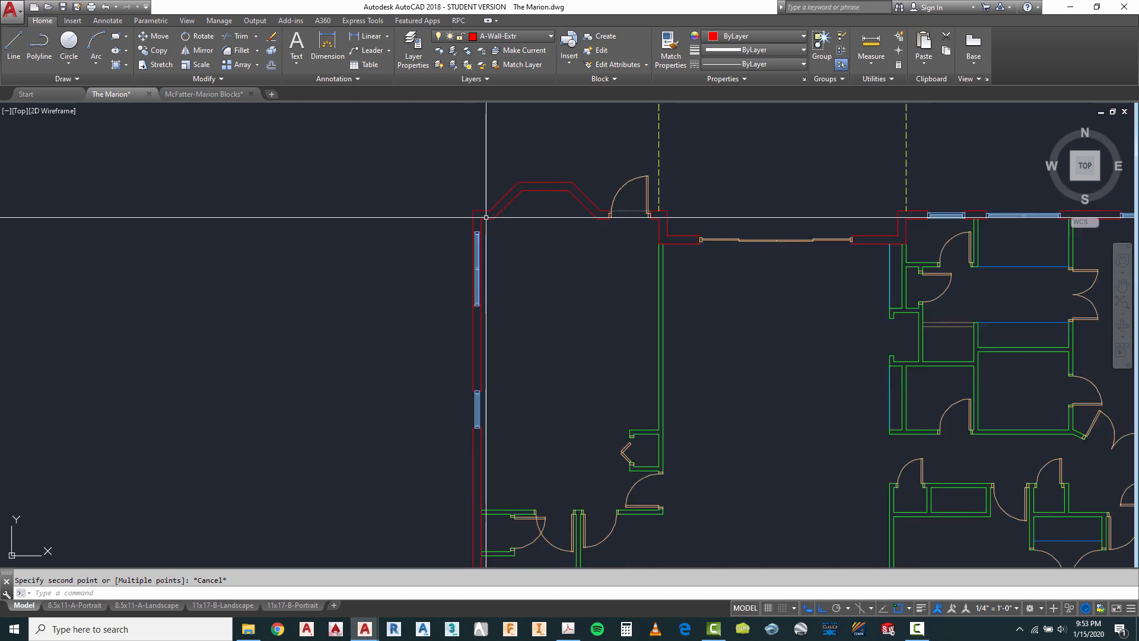
scroll(469, 374, "down", 2)
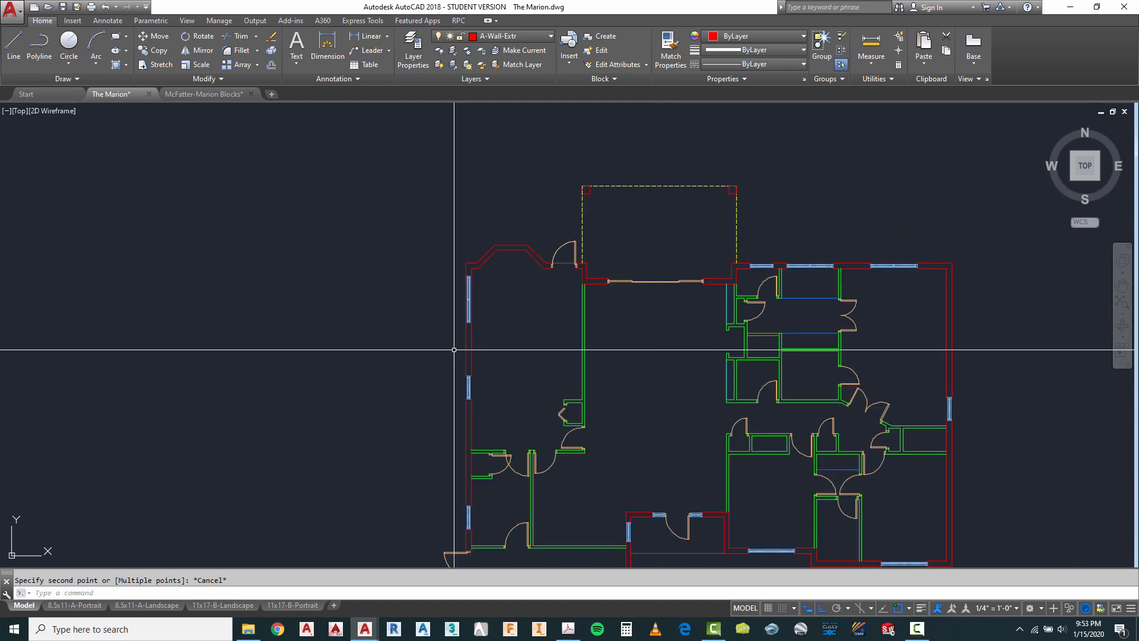
Begin copying the westernmost single window east of the porch with its jamb lines, basing it midway between their inside wall ends.
scroll(750, 293, "up", 4)
key("Escape")
type("c")
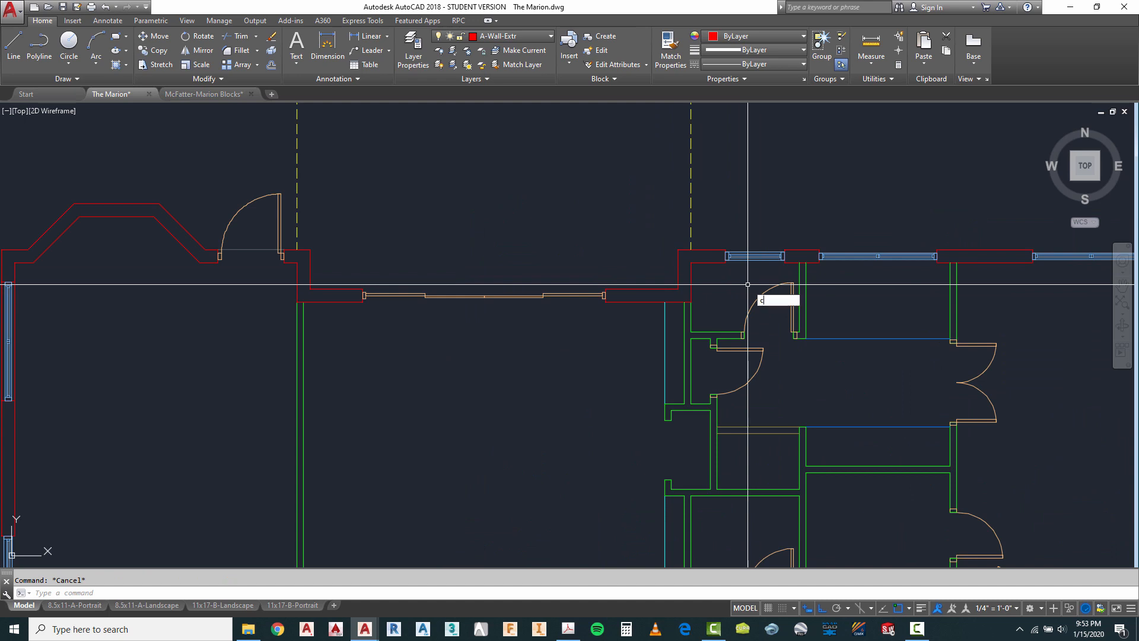
type("t o")
key("Return")
scroll(740, 261, "up", 2)
left_click(701, 235)
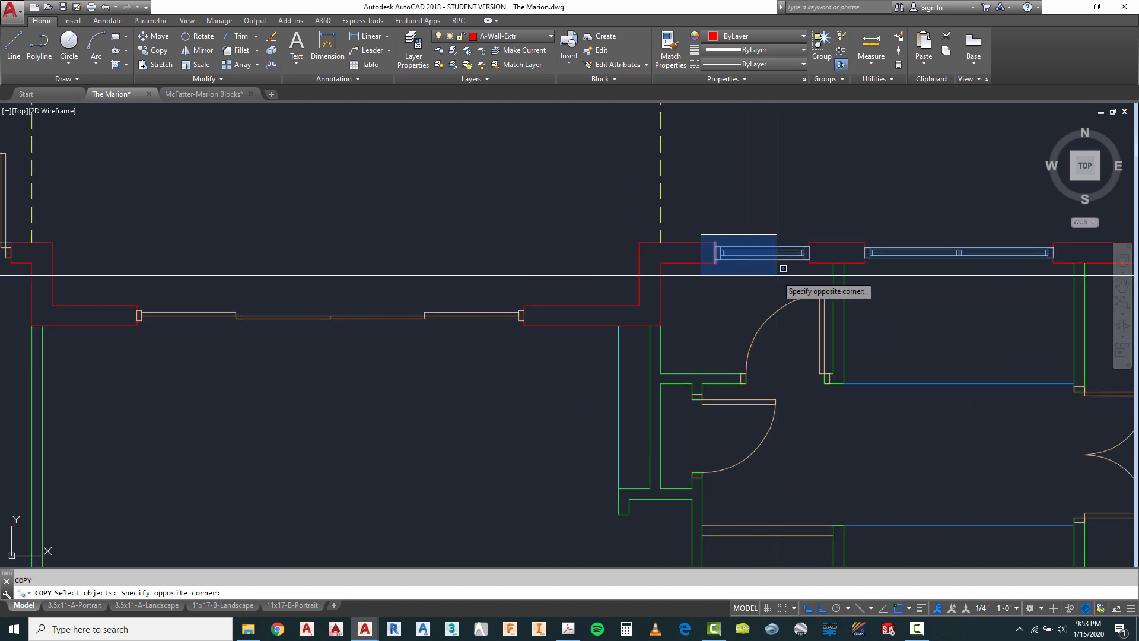
left_click(812, 274)
scroll(817, 263, "up", 4)
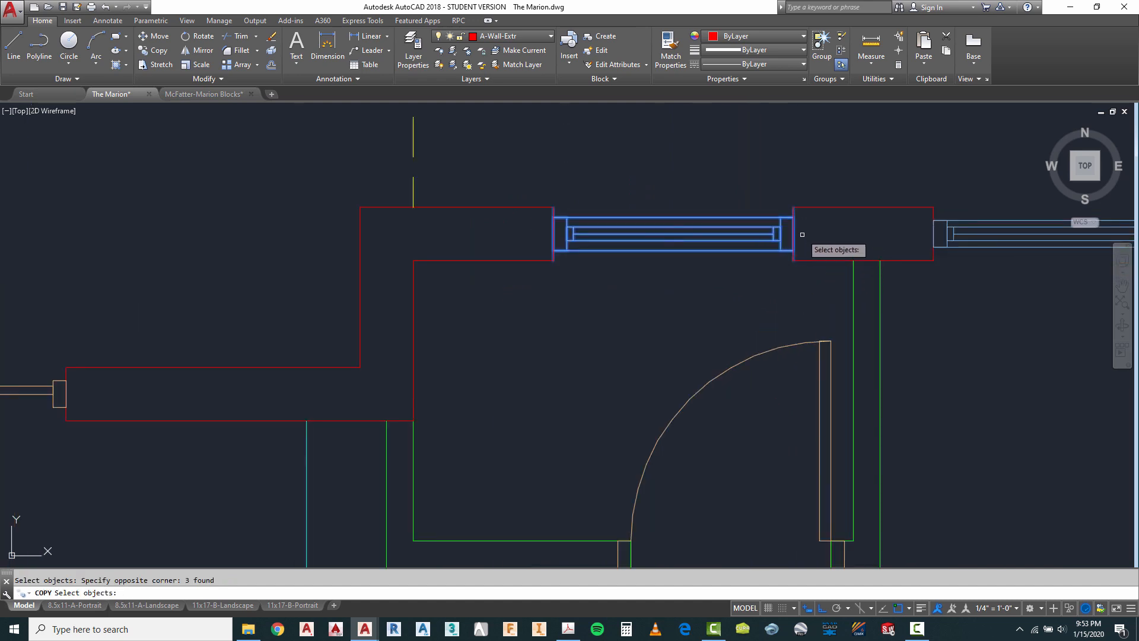
key("Return")
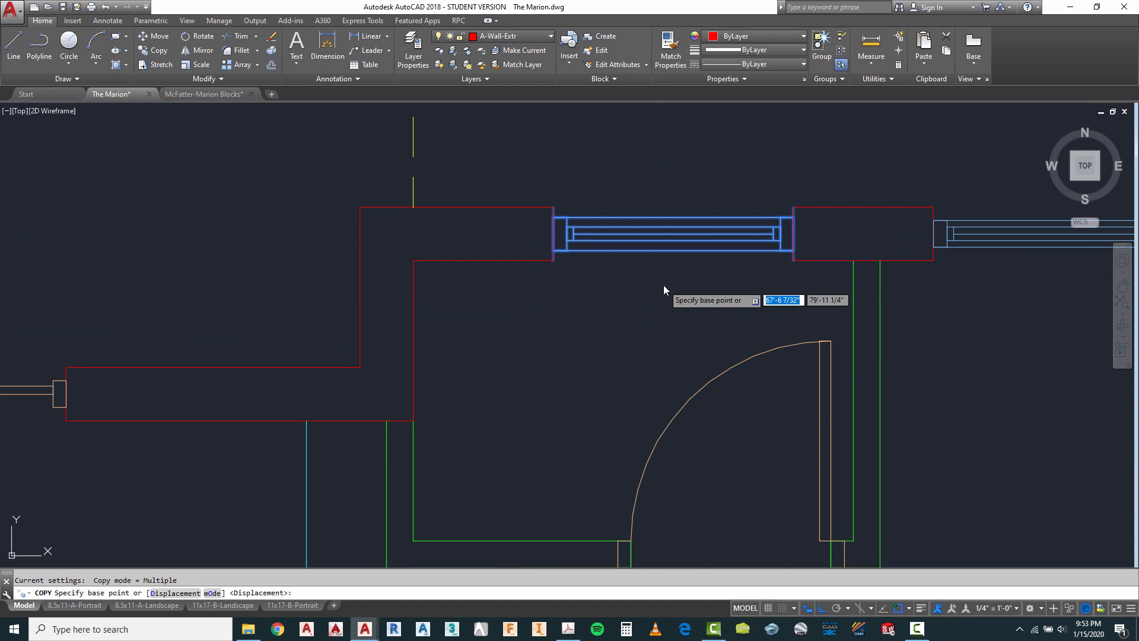
right_click(664, 289, "shift")
left_click(704, 321)
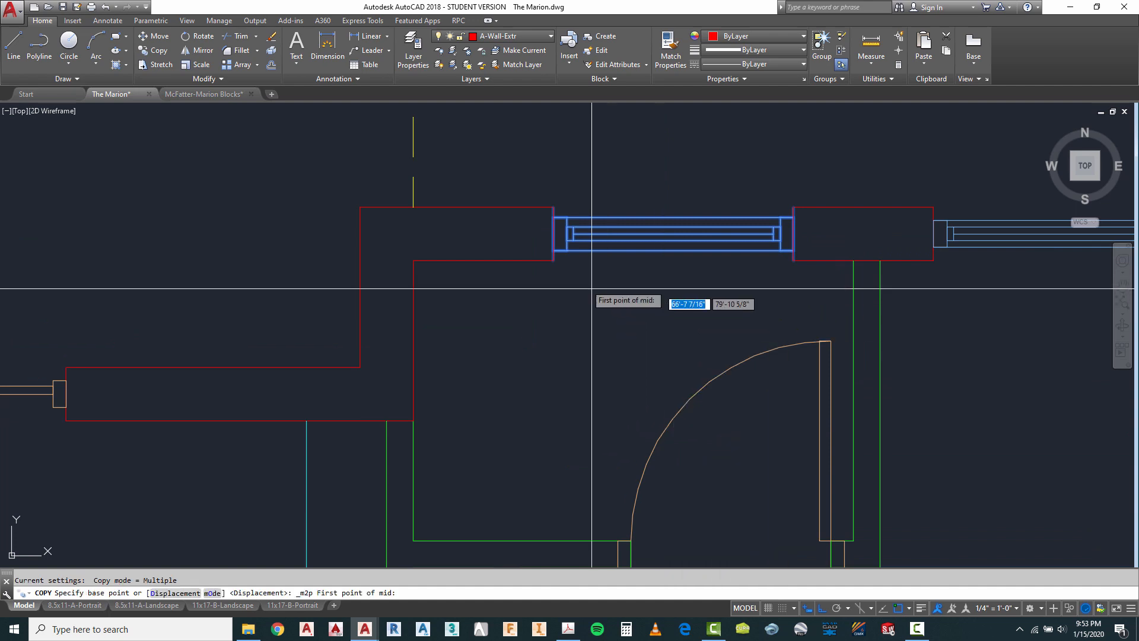
left_click(554, 260)
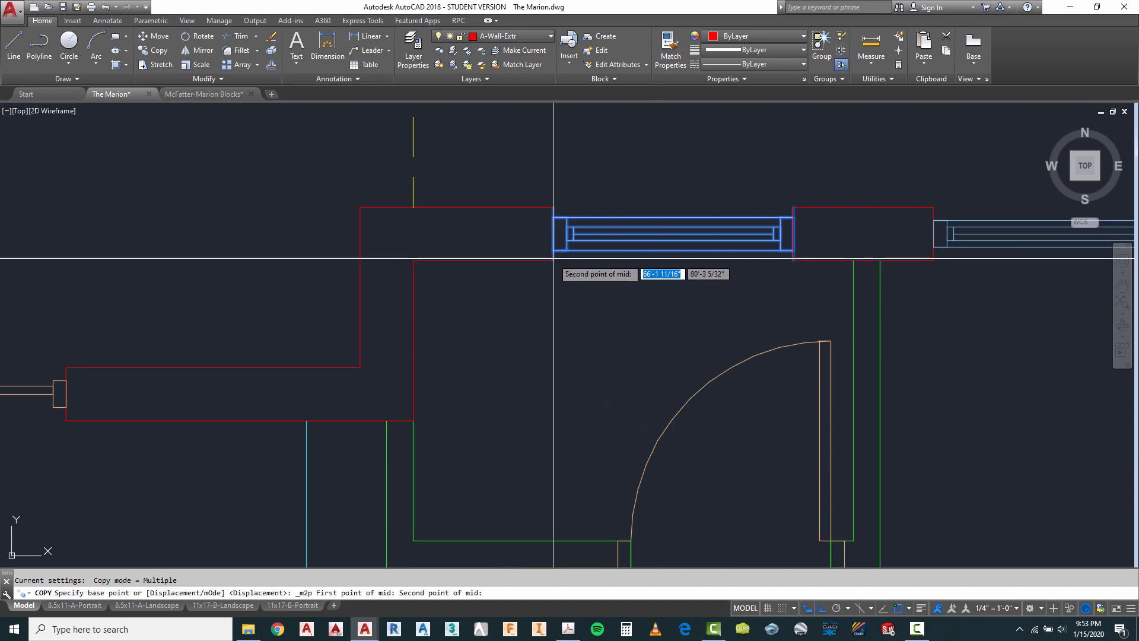
left_click(793, 259)
Turn Ortho off and place the window copy with its jamb lines centered in the flat front wall of the northwest bay.
scroll(940, 307, "down", 6)
scroll(208, 254, "up", 2)
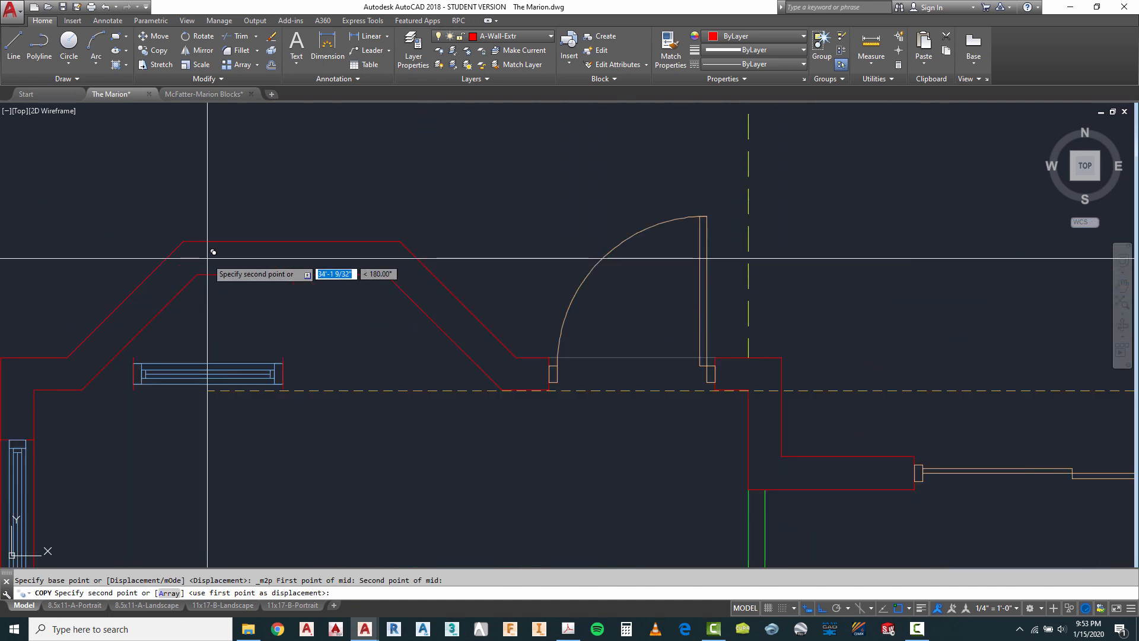
scroll(249, 308, "up", 2)
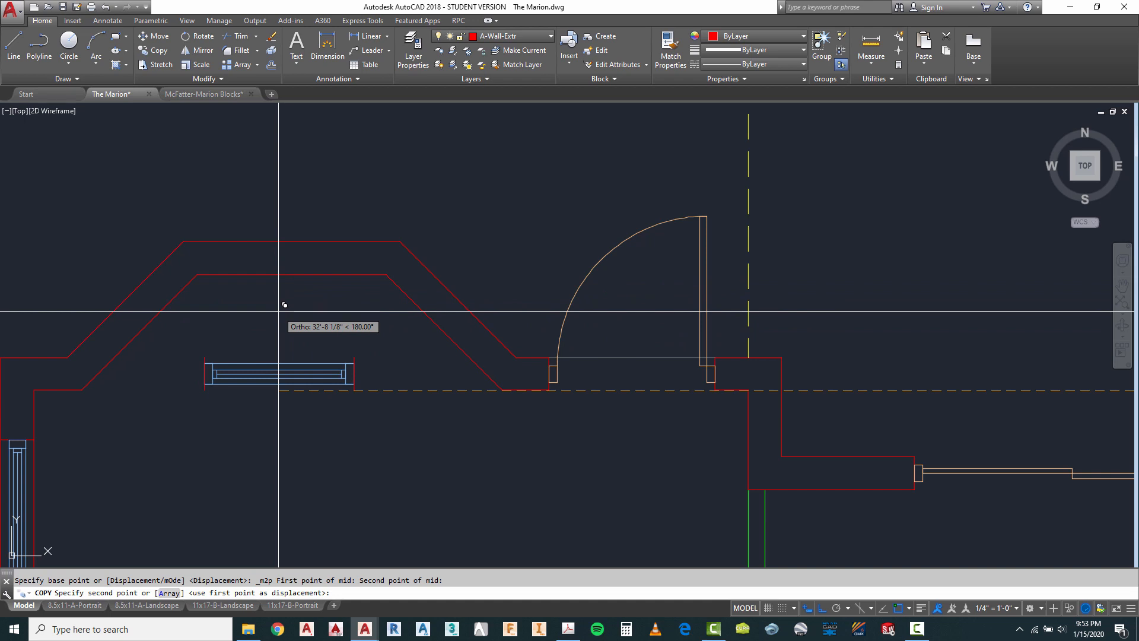
key("F8")
left_click(297, 267)
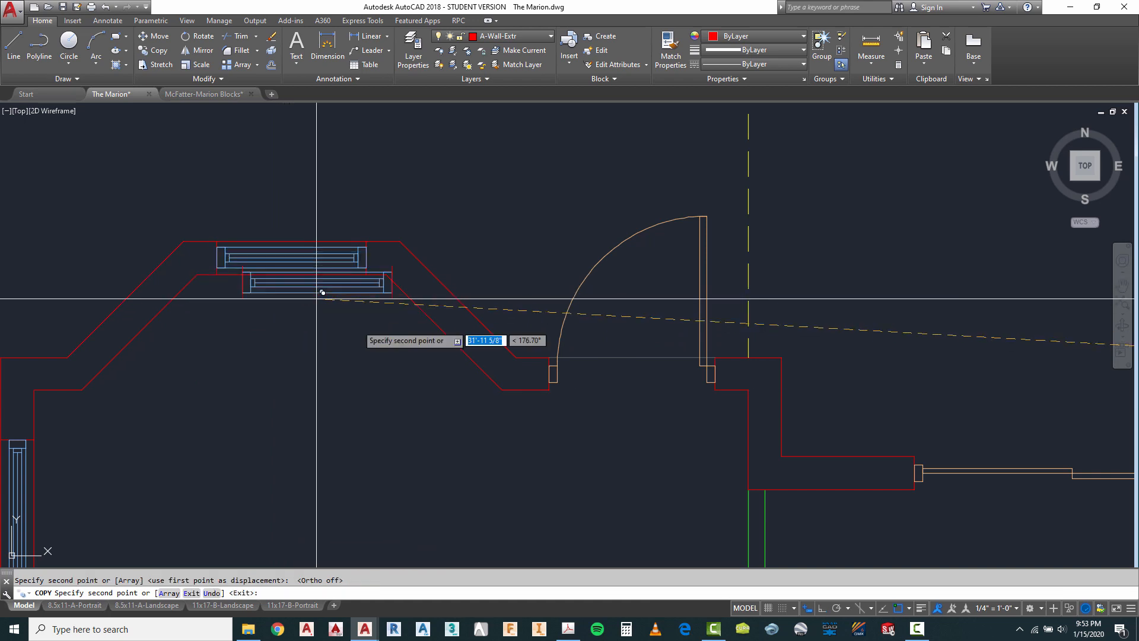
scroll(593, 332, "down", 3)
scroll(445, 350, "up", 3)
key("Escape")
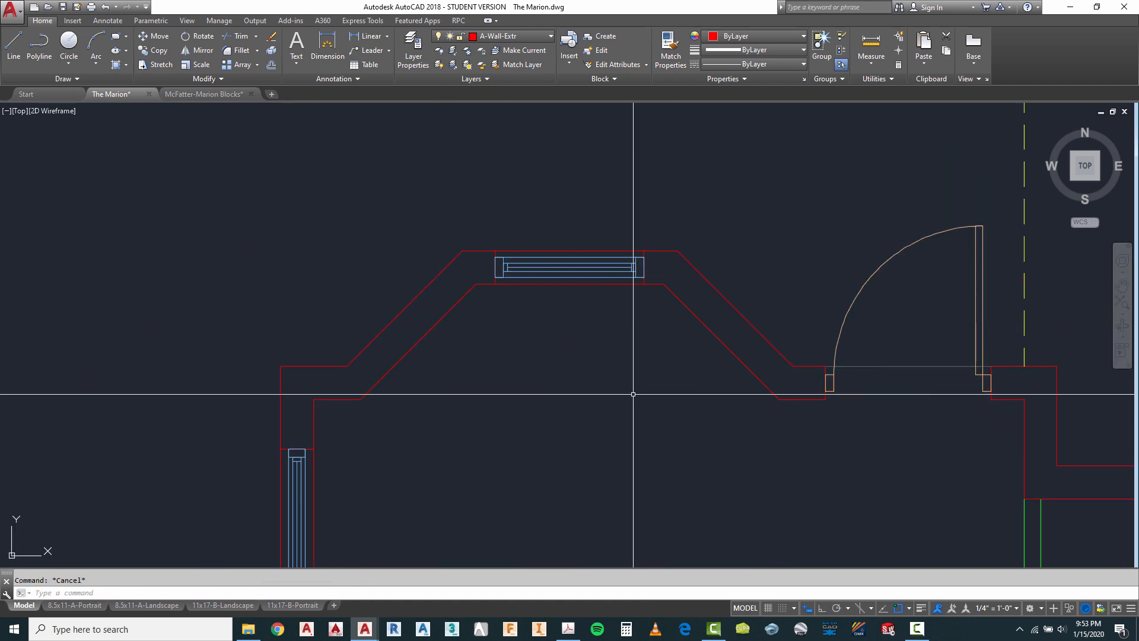
Trim the inner and outer wall lines between the jamb lines of the bay's front window.
left_click(686, 239)
left_click(511, 309)
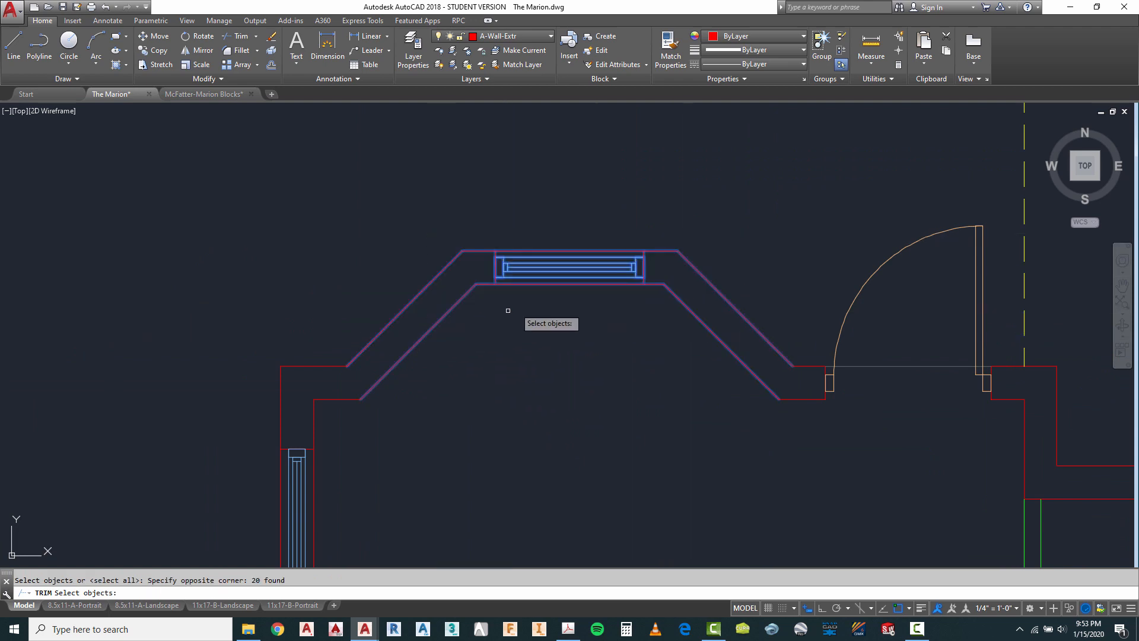
key("Return")
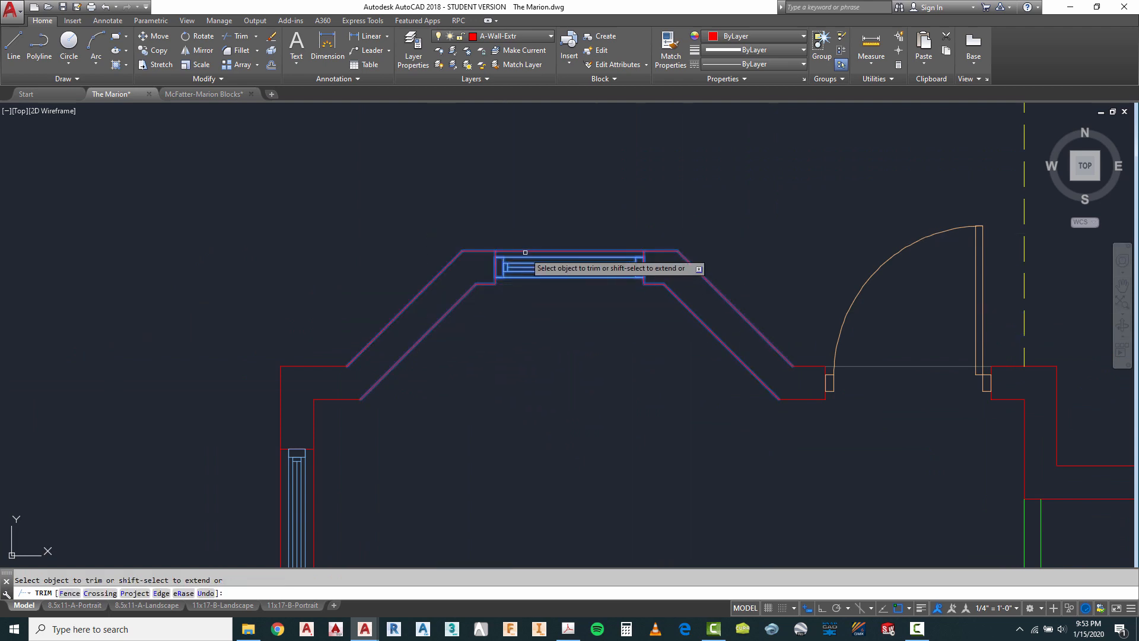
scroll(528, 243, "down", 3)
key("Escape")
scroll(537, 320, "up", 5)
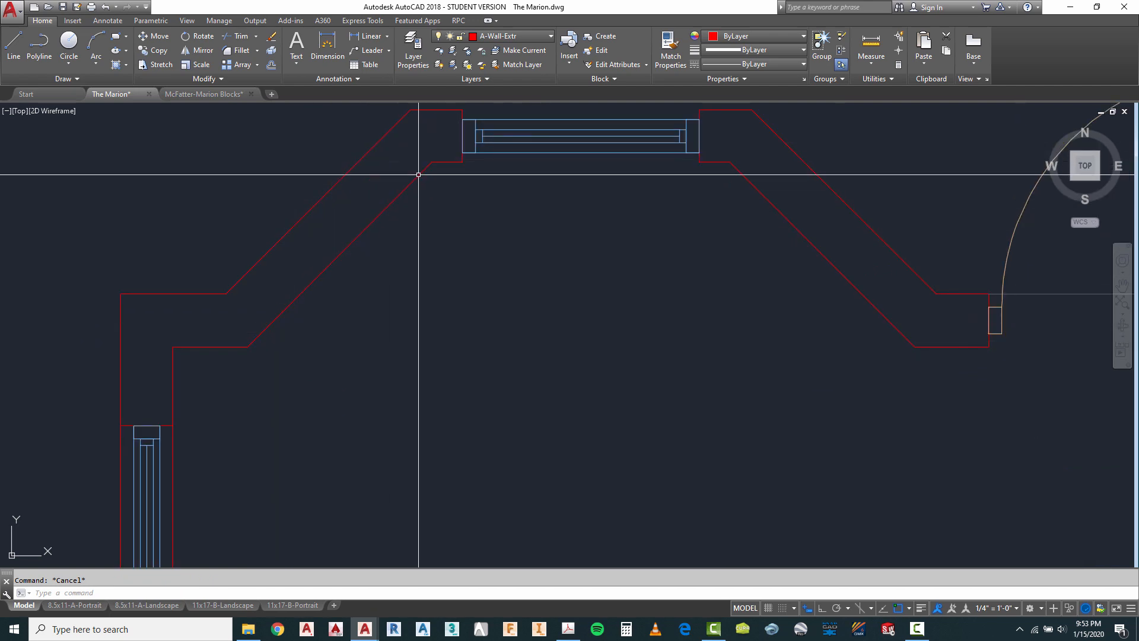
Copy the middle single window in the block library's shorter window column to just inside the northwest bay.
scroll(582, 237, "down", 3)
scroll(386, 206, "down", 3)
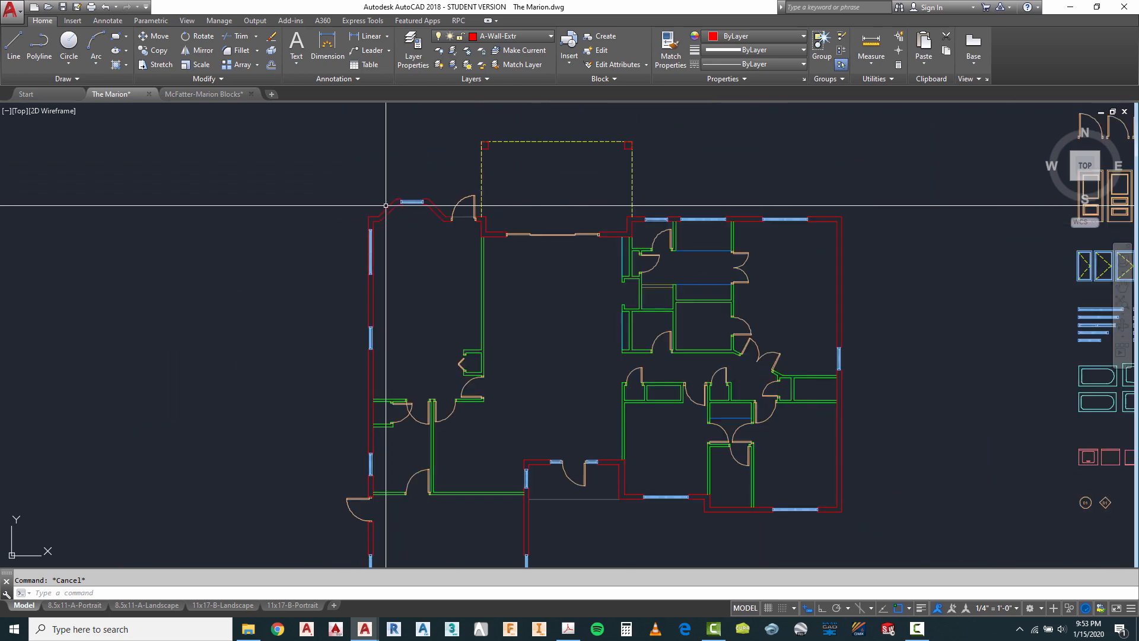
scroll(384, 211, "down", 2)
scroll(877, 301, "up", 4)
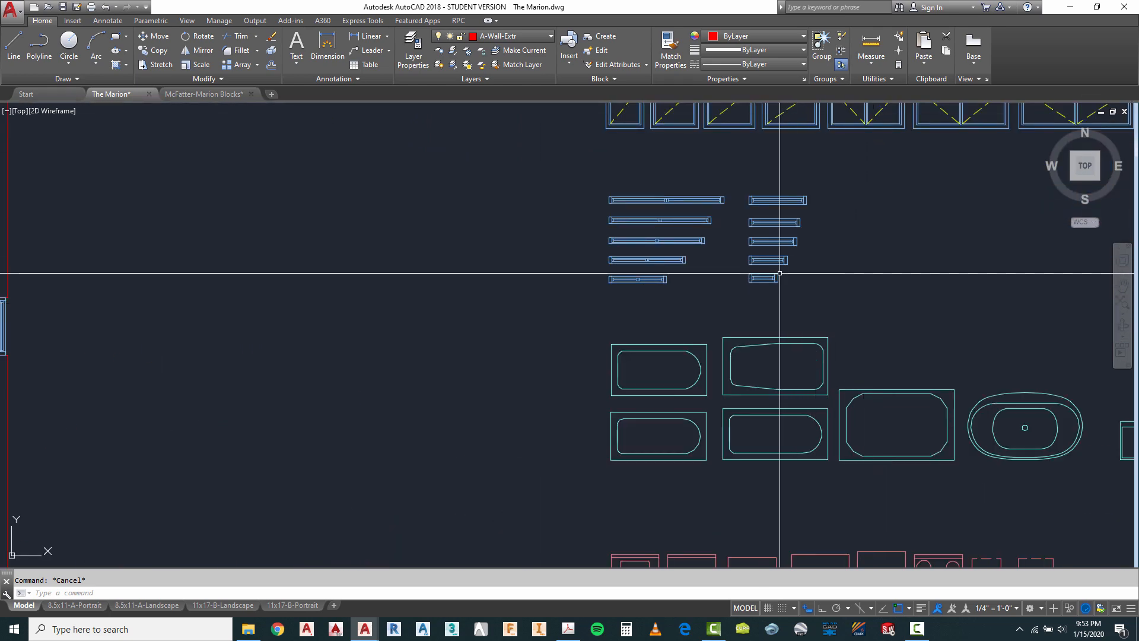
scroll(766, 257, "up", 2)
scroll(807, 263, "down", 1)
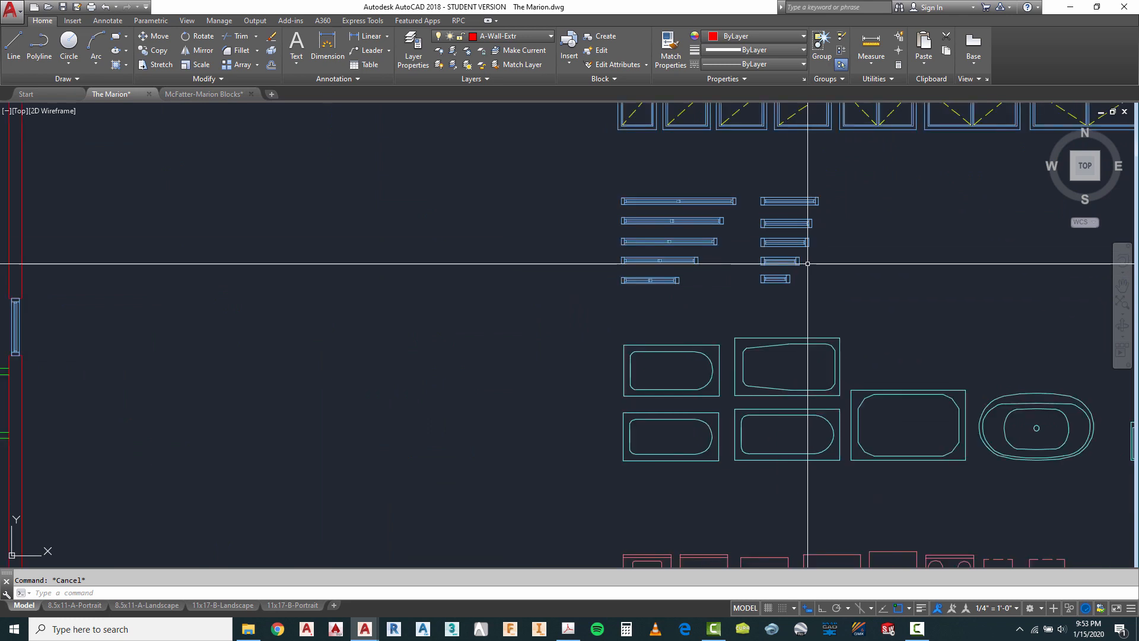
scroll(808, 263, "up", 4)
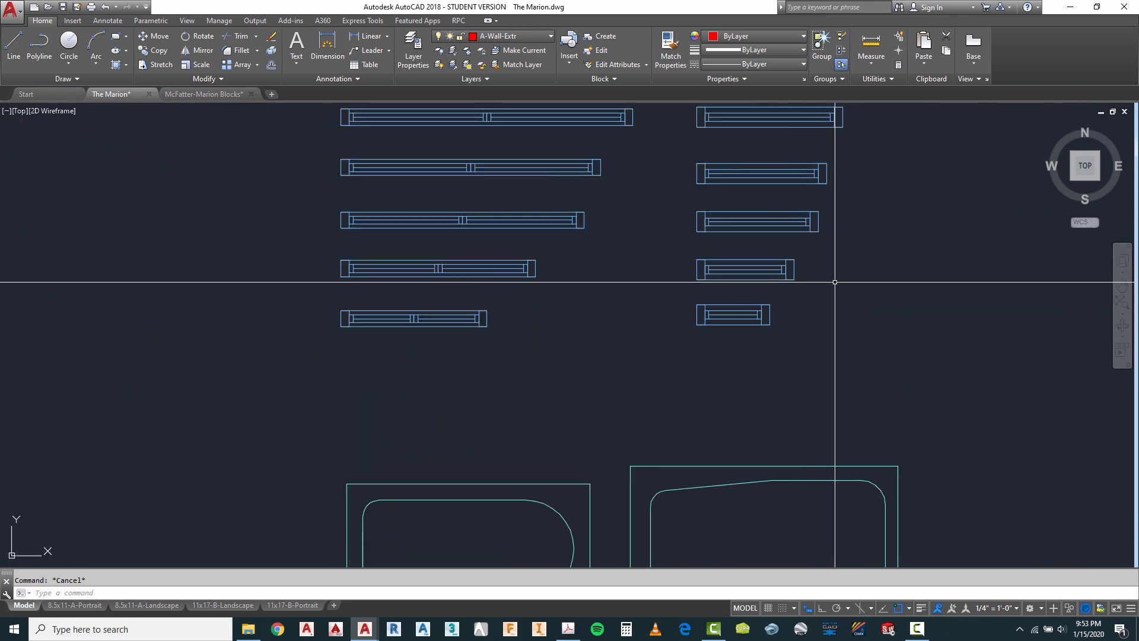
type("o")
key("Return")
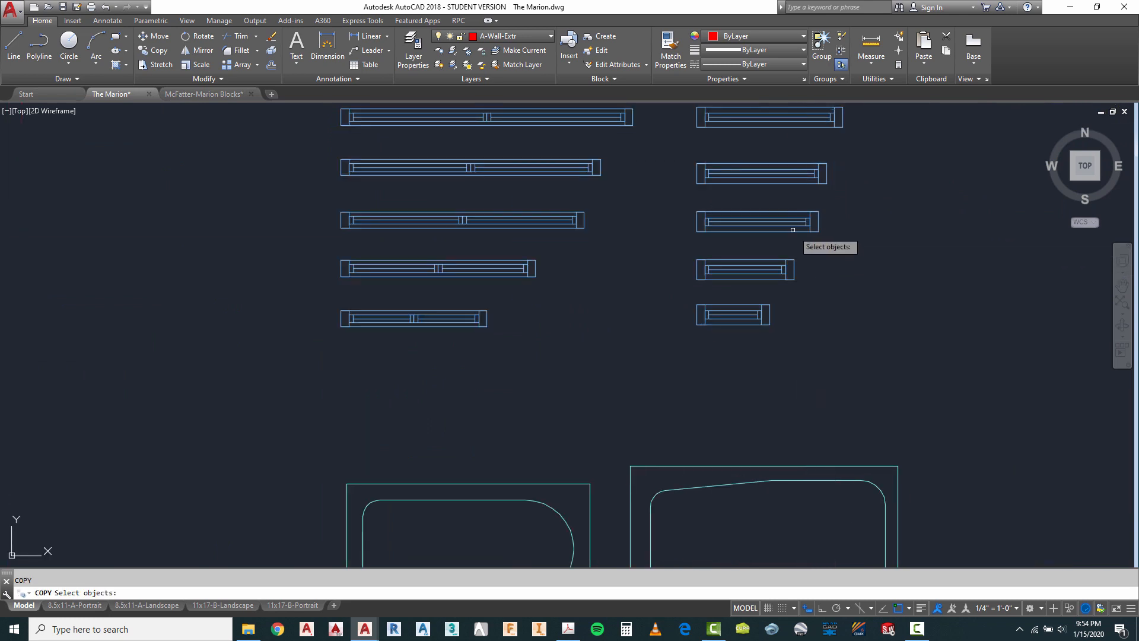
key("Return")
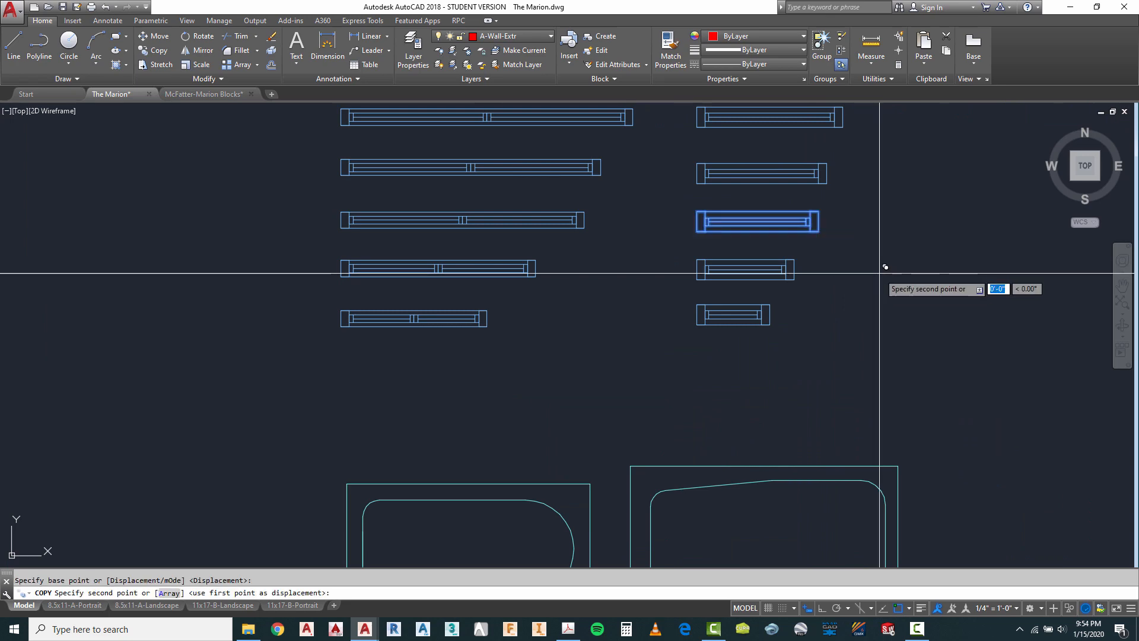
scroll(885, 267, "down", 6)
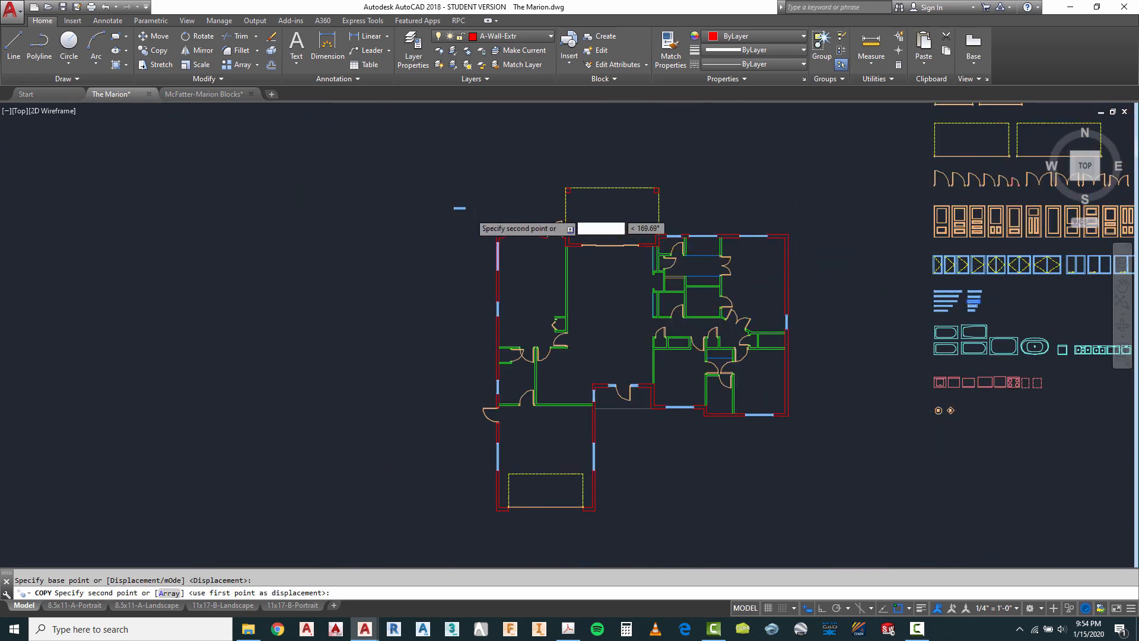
scroll(469, 214, "up", 8)
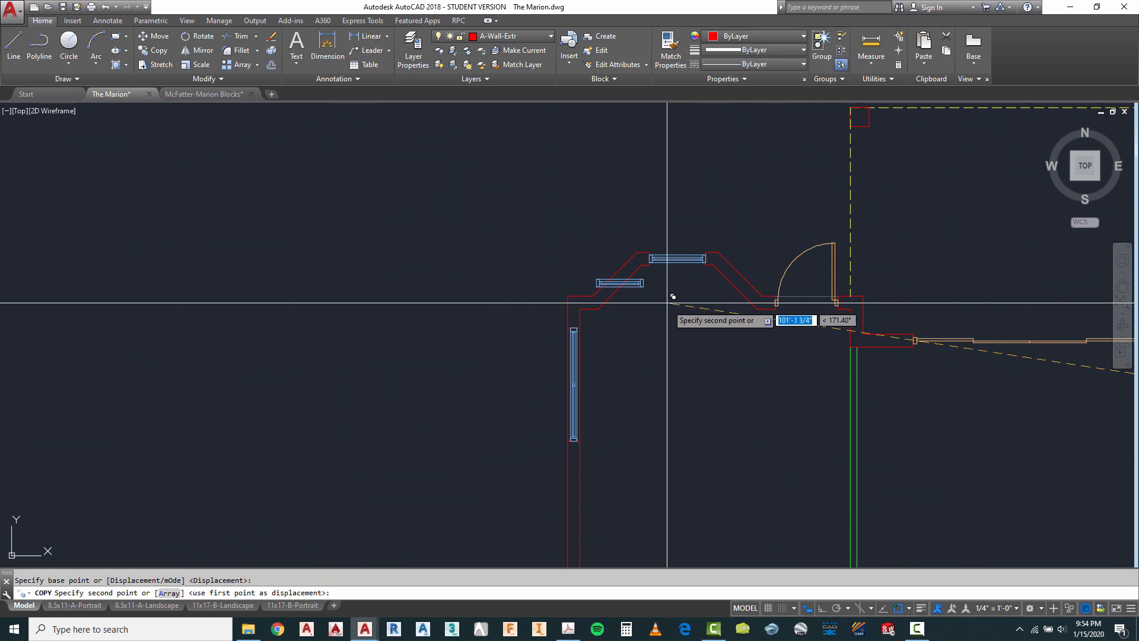
left_click(698, 318)
key("Escape")
scroll(652, 308, "up", 4)
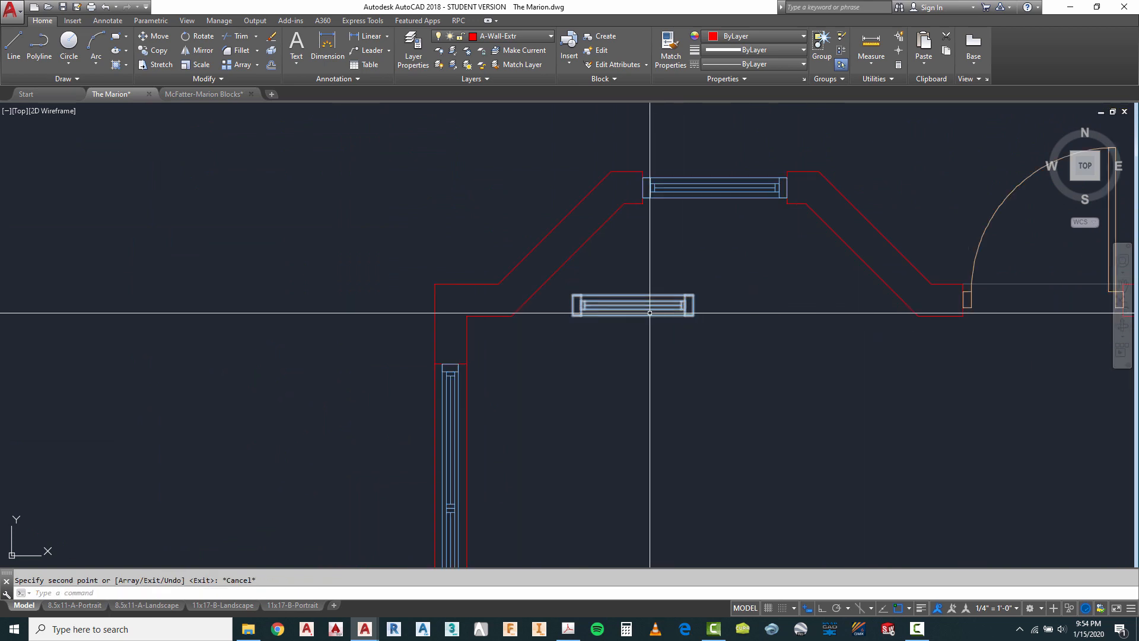
left_click(13, 43)
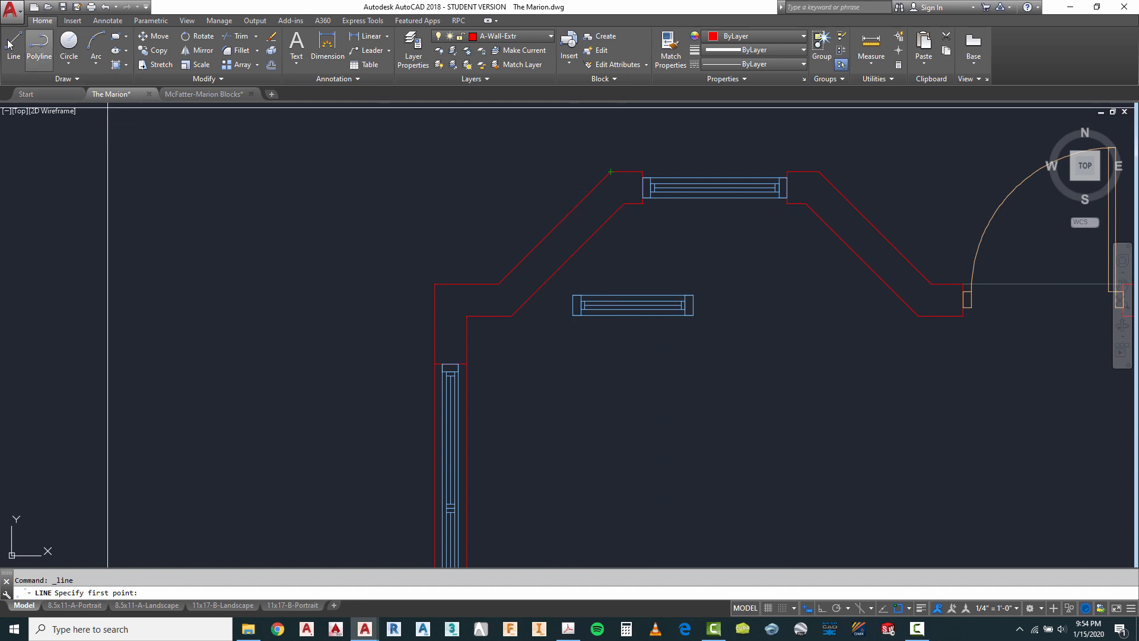
scroll(632, 208, "up", 4)
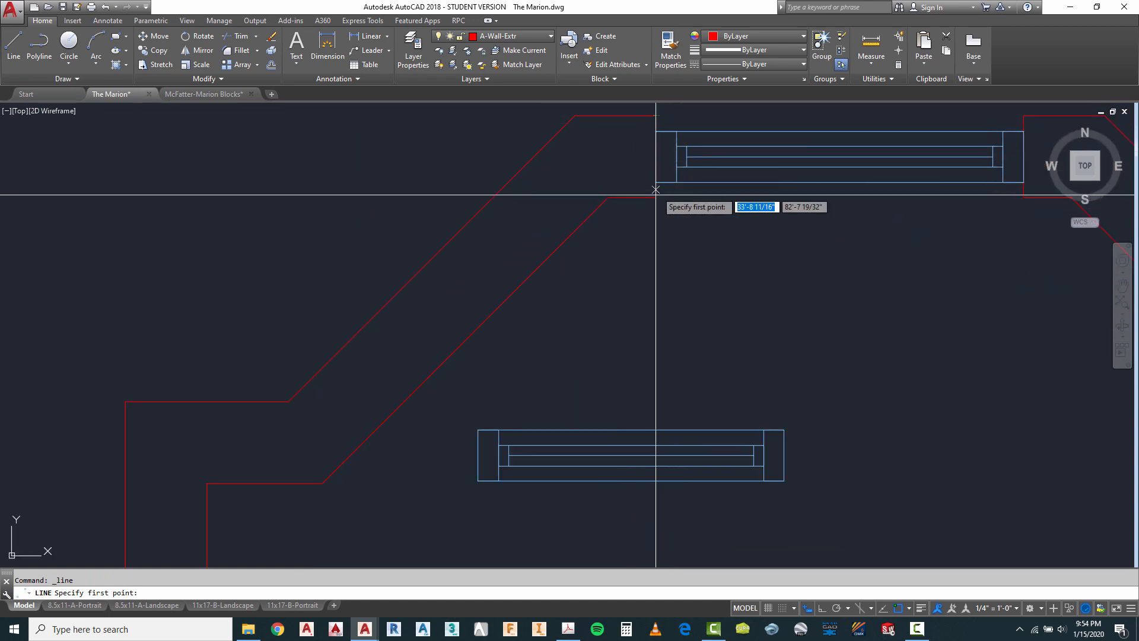
key("Escape")
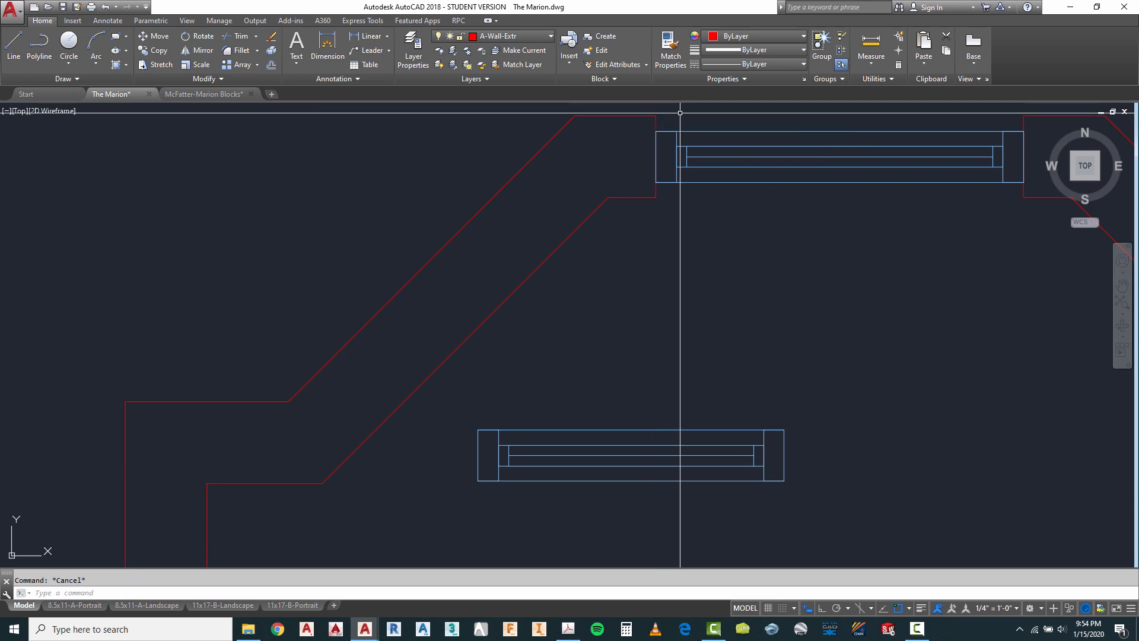
Mirror the front window's west jamb line across the bay's west corner onto the angled wall, keeping the original line.
type("mi")
key("Return")
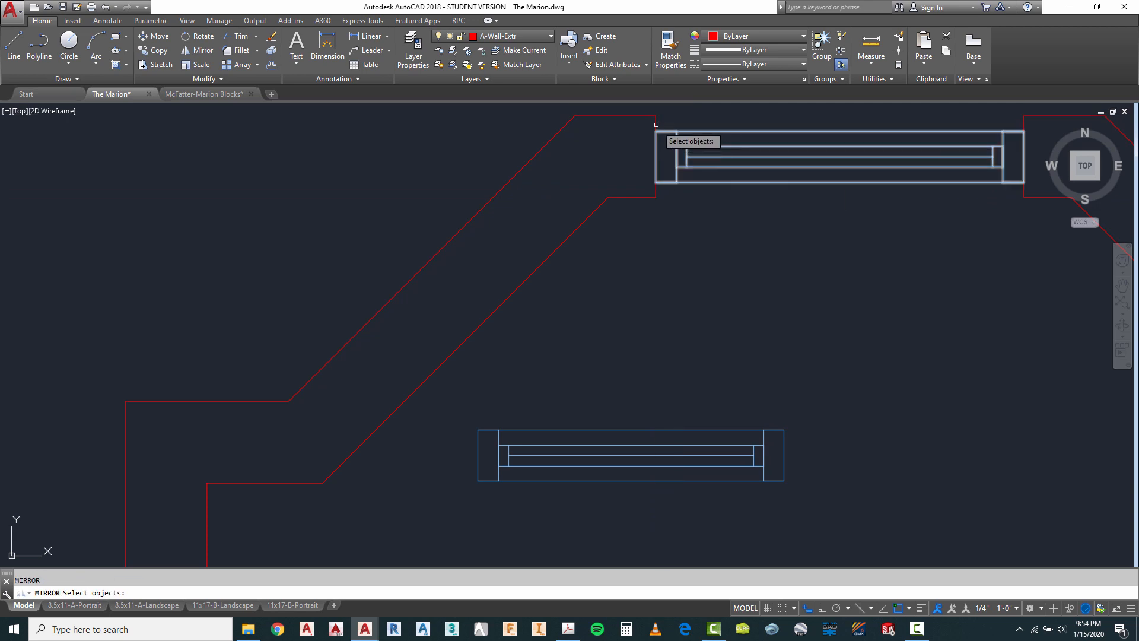
left_click(655, 124)
key("Return")
left_click(608, 197)
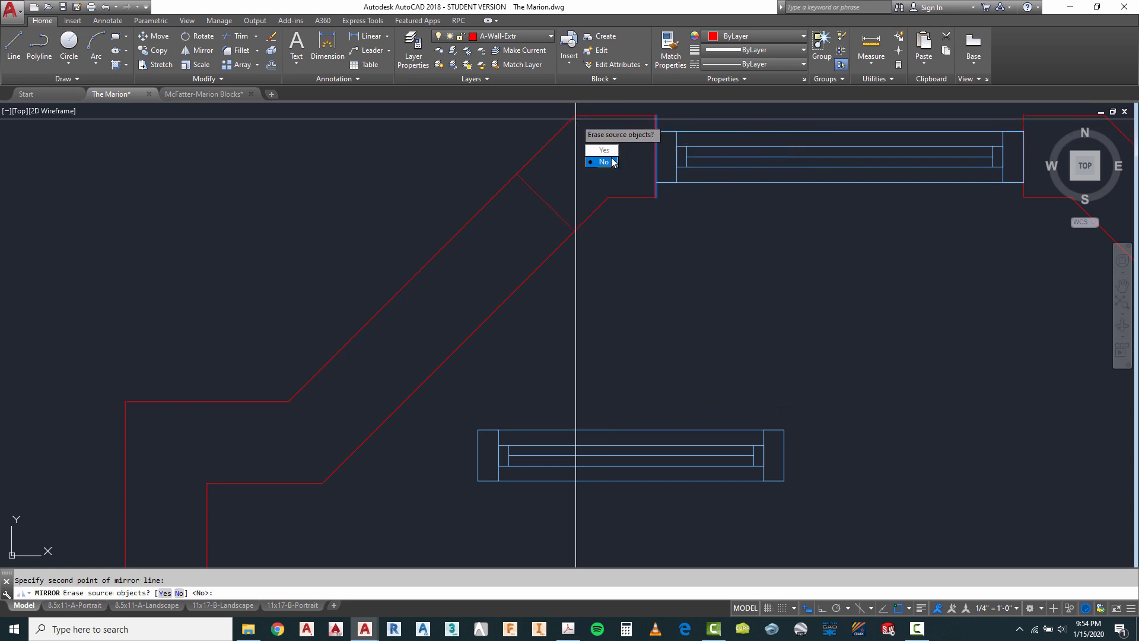
left_click(603, 162)
key("Escape")
Move the loose window by its lower-right corner to the inner end of the mirrored jamb line on the angled wall.
scroll(641, 178, "down", 2)
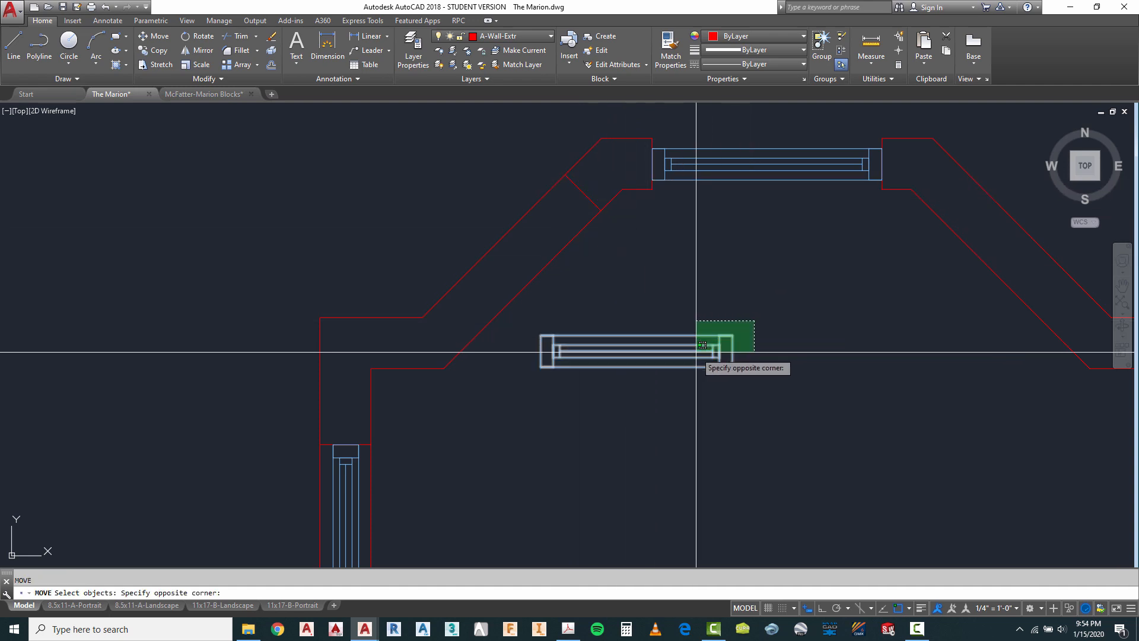
left_click(730, 364)
key("Return")
left_click(732, 366)
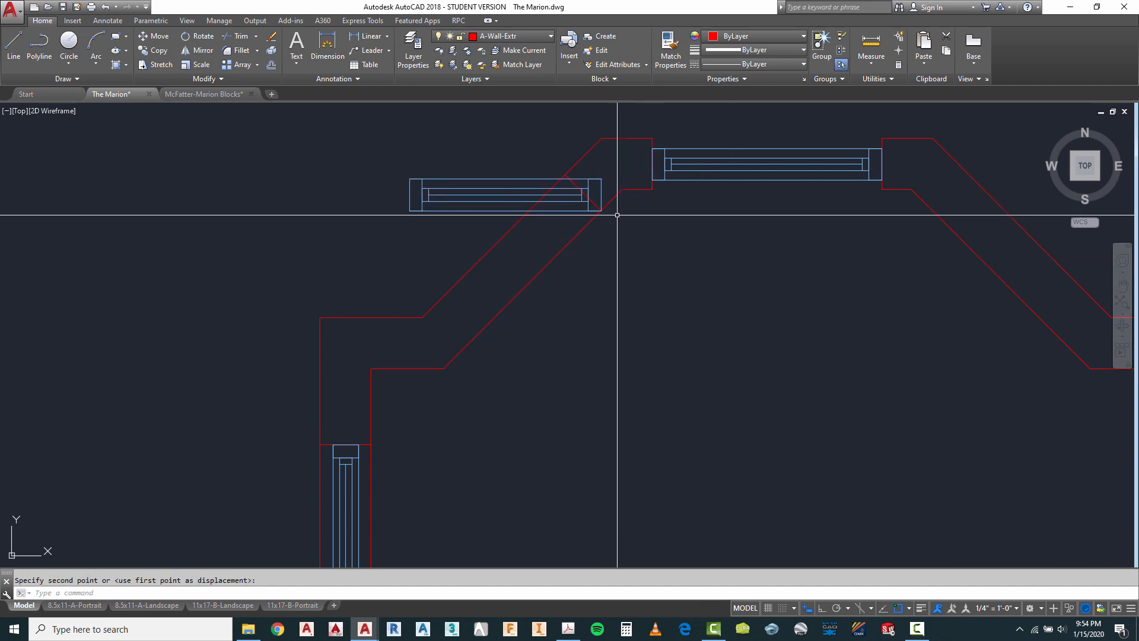
Rotate the loose window about its lower-right corner, using its bottom edge as reference, to align with the bay's inner angled wall line.
scroll(543, 175, "up", 2)
key("Escape")
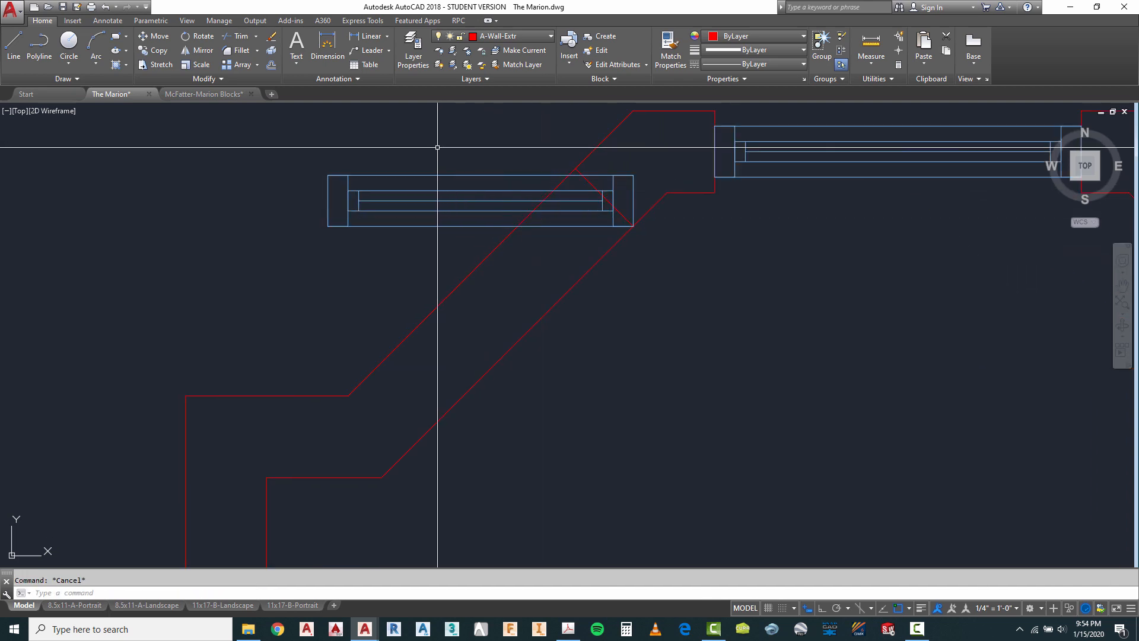
type("o")
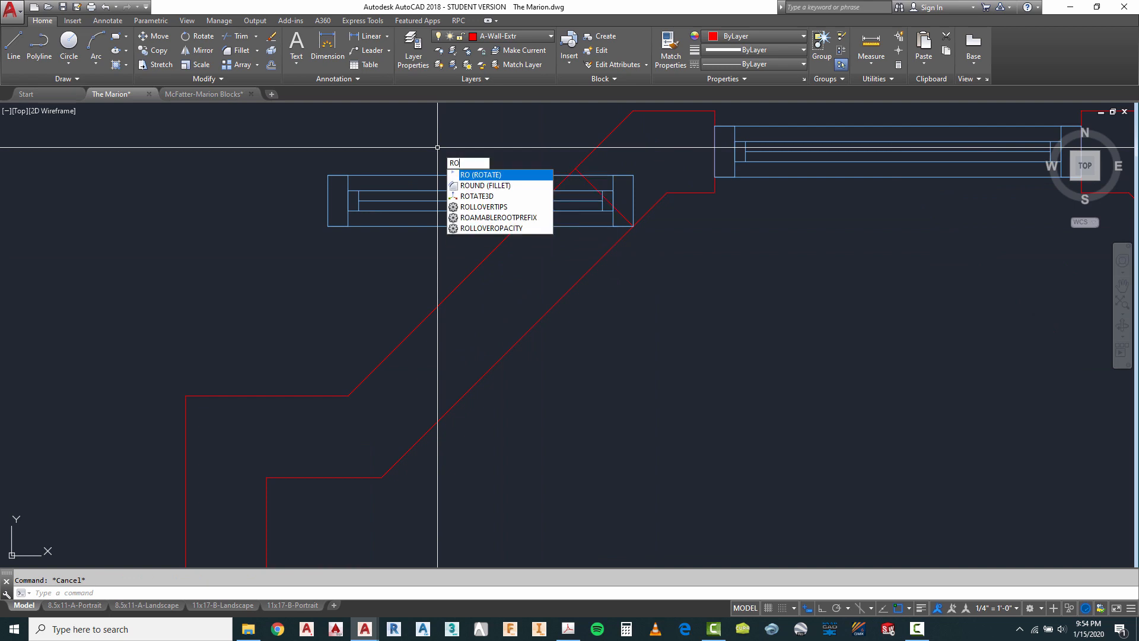
key("Return")
left_click(415, 188)
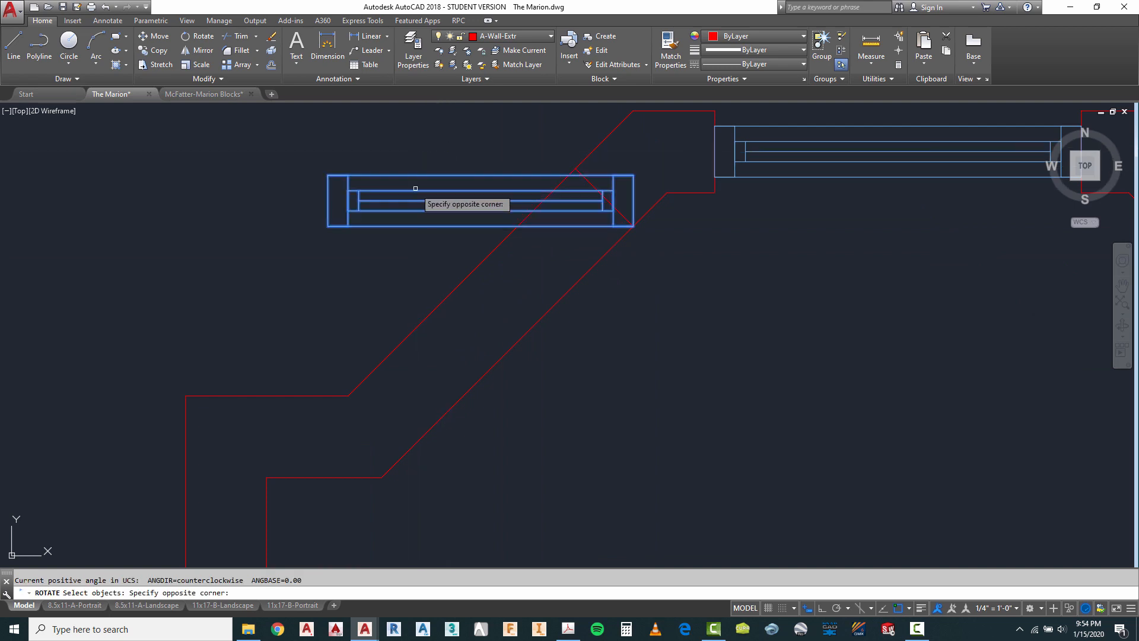
key("Return")
left_click(633, 226)
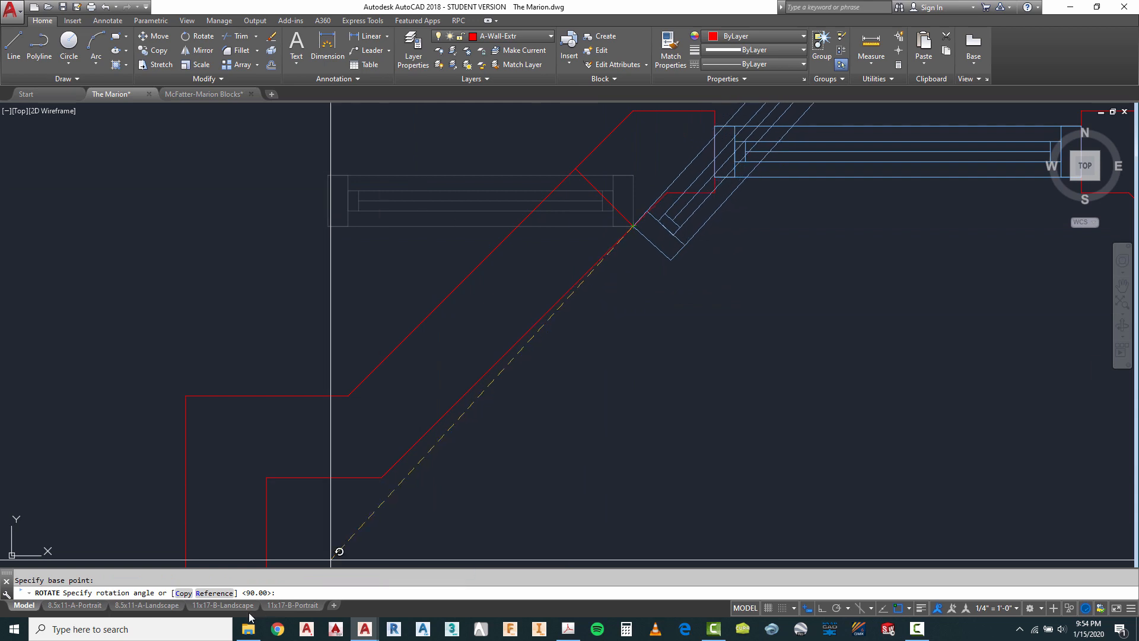
left_click(204, 594)
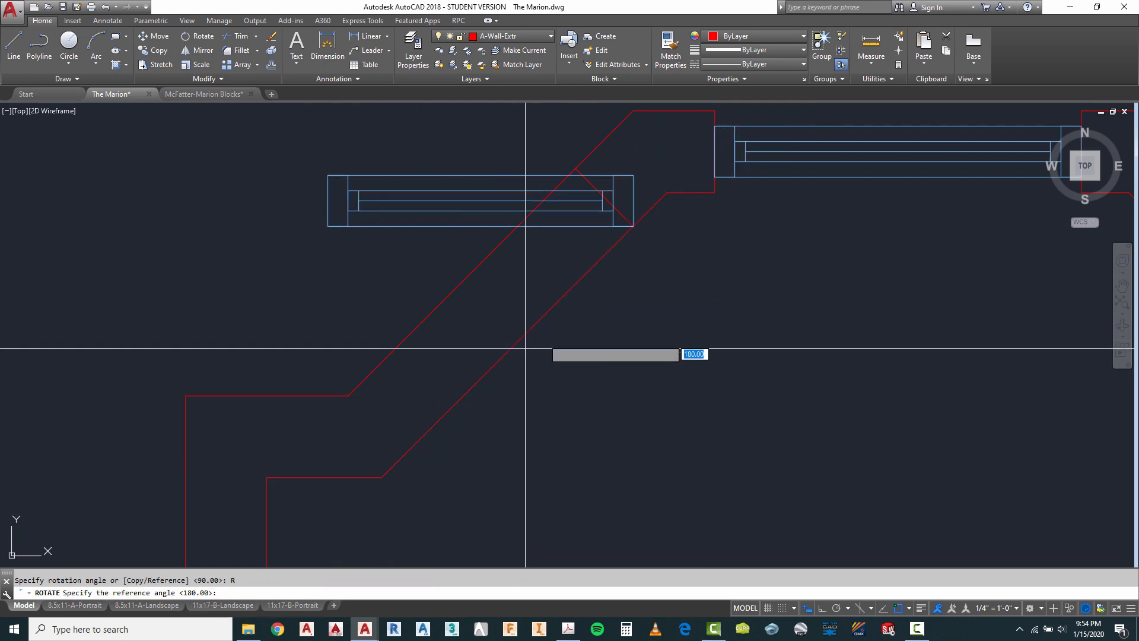
left_click(633, 226)
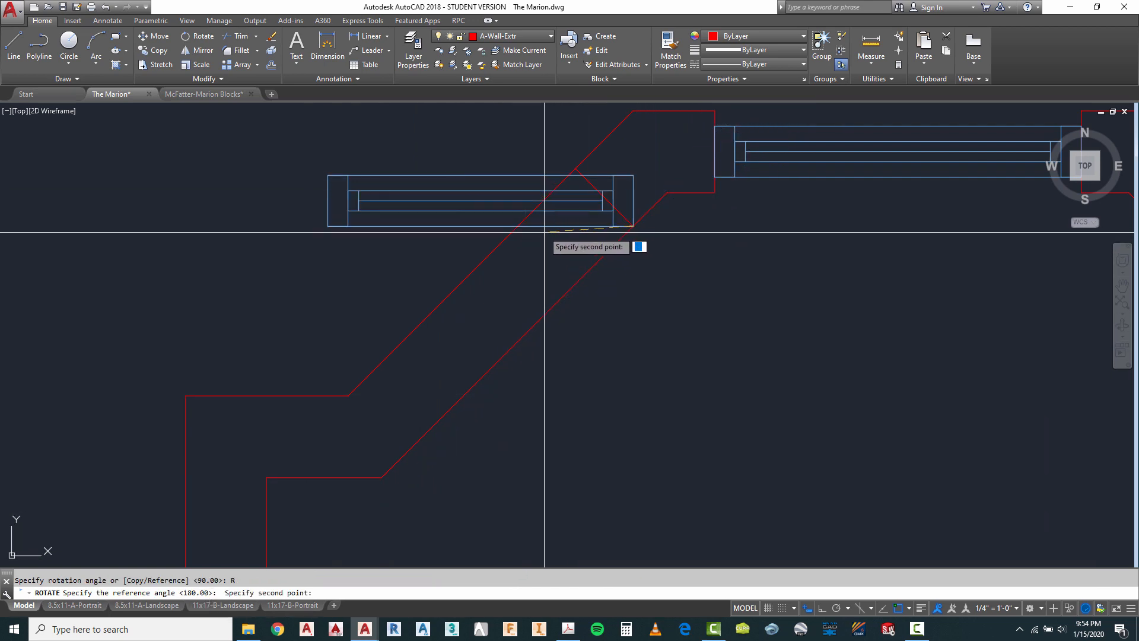
left_click(543, 233)
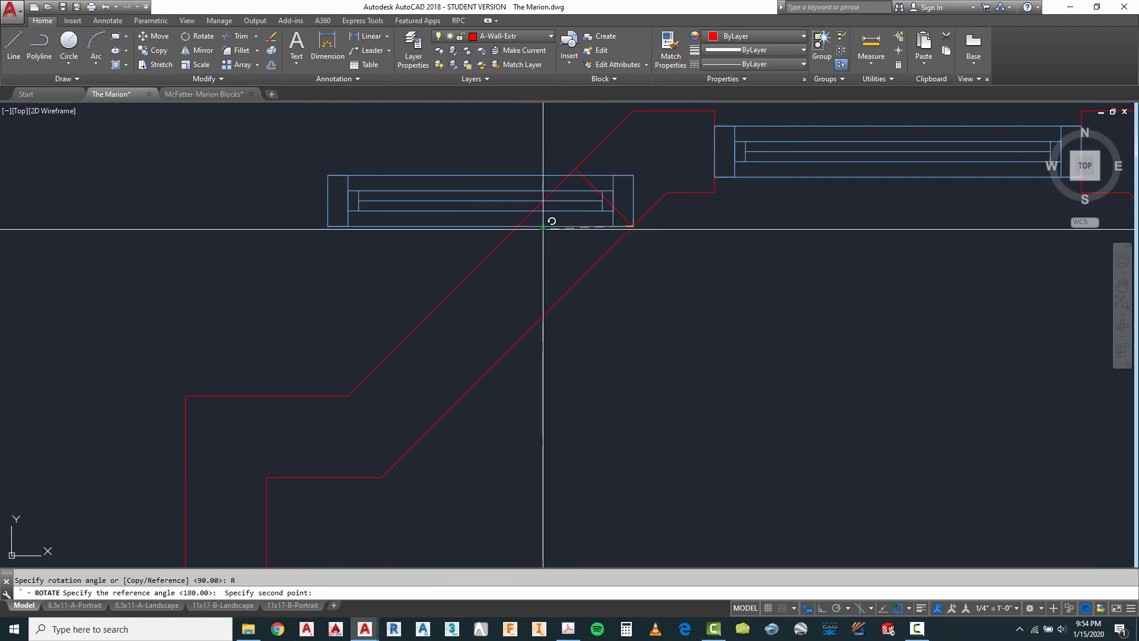
left_click(576, 283)
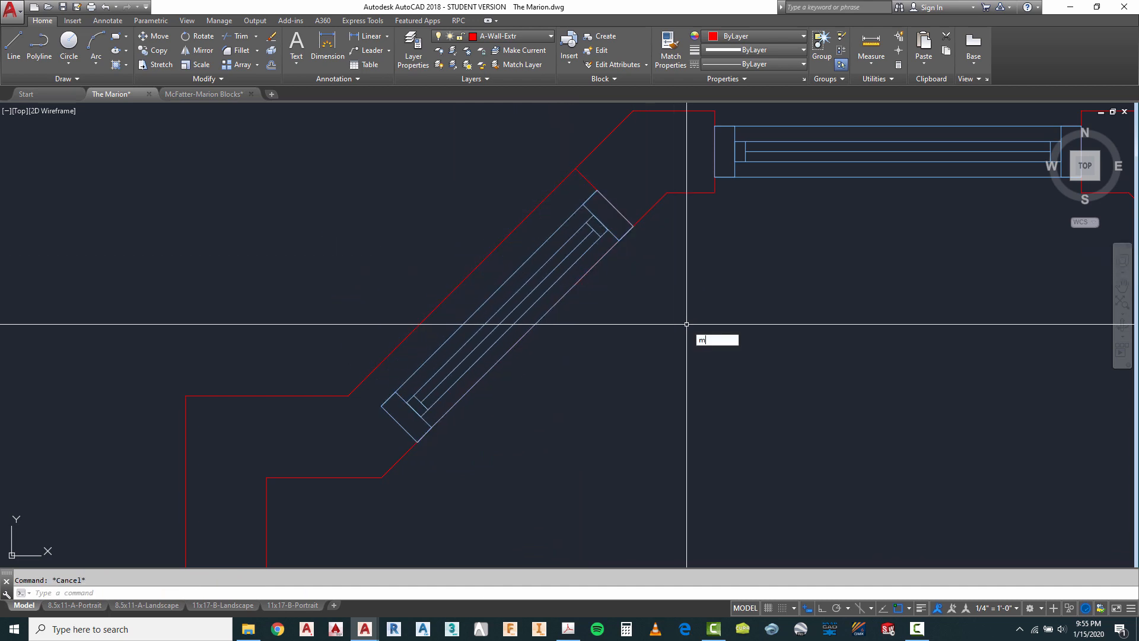
Move the angled window from the midpoint of its upper end to the midpoint of the jamb line, centring it within the wall.
left_click(603, 226)
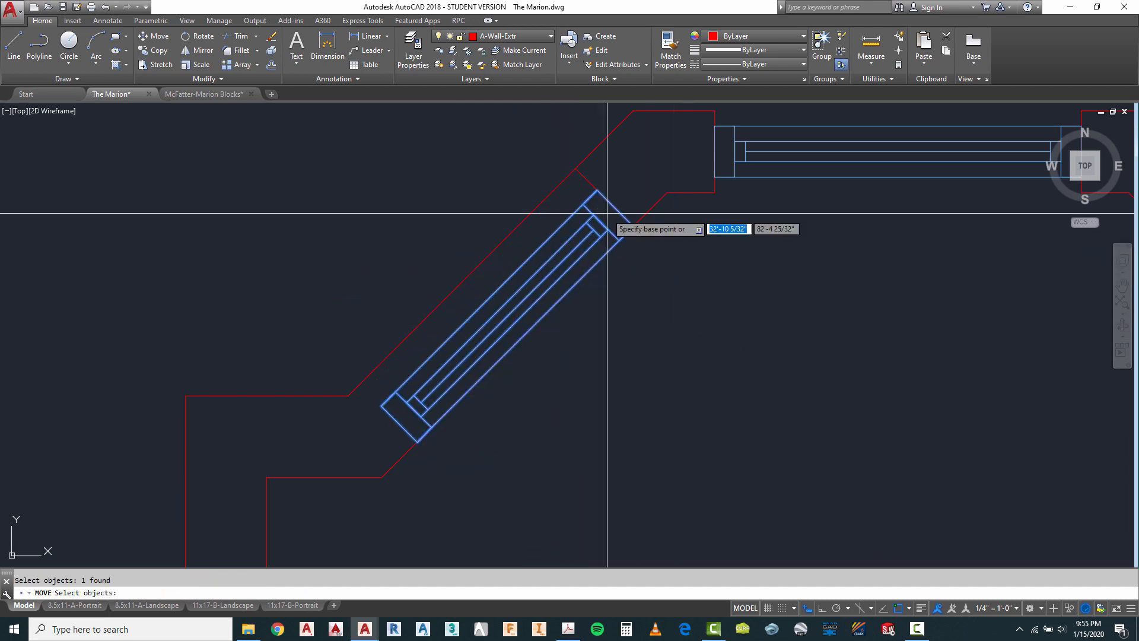
left_click(606, 209)
scroll(604, 193, "up", 3)
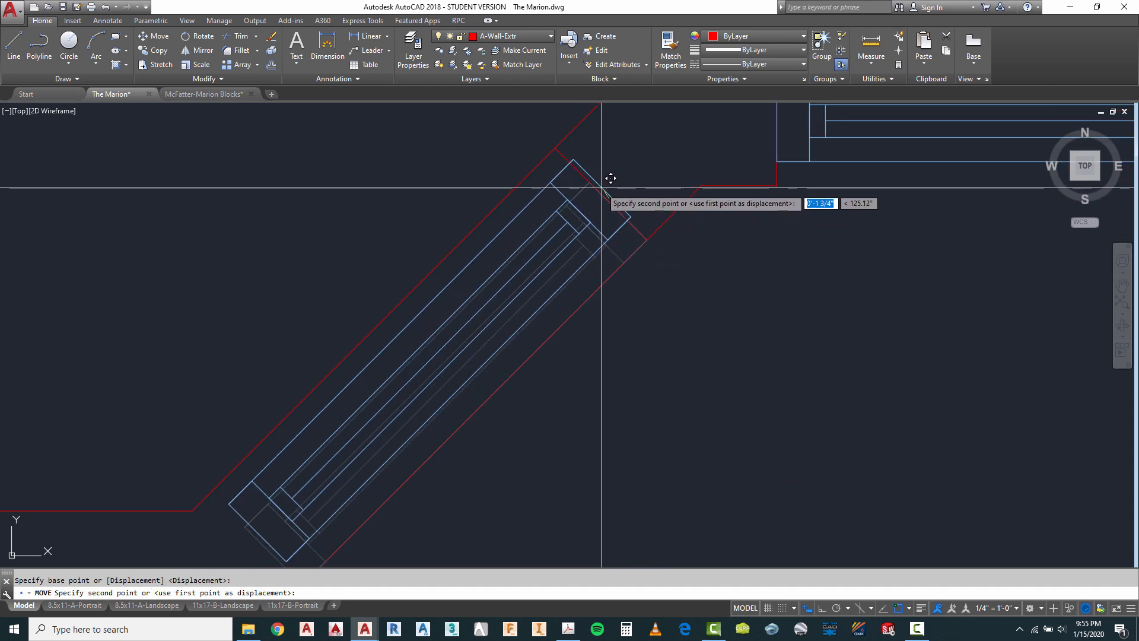
scroll(617, 234, "down", 5)
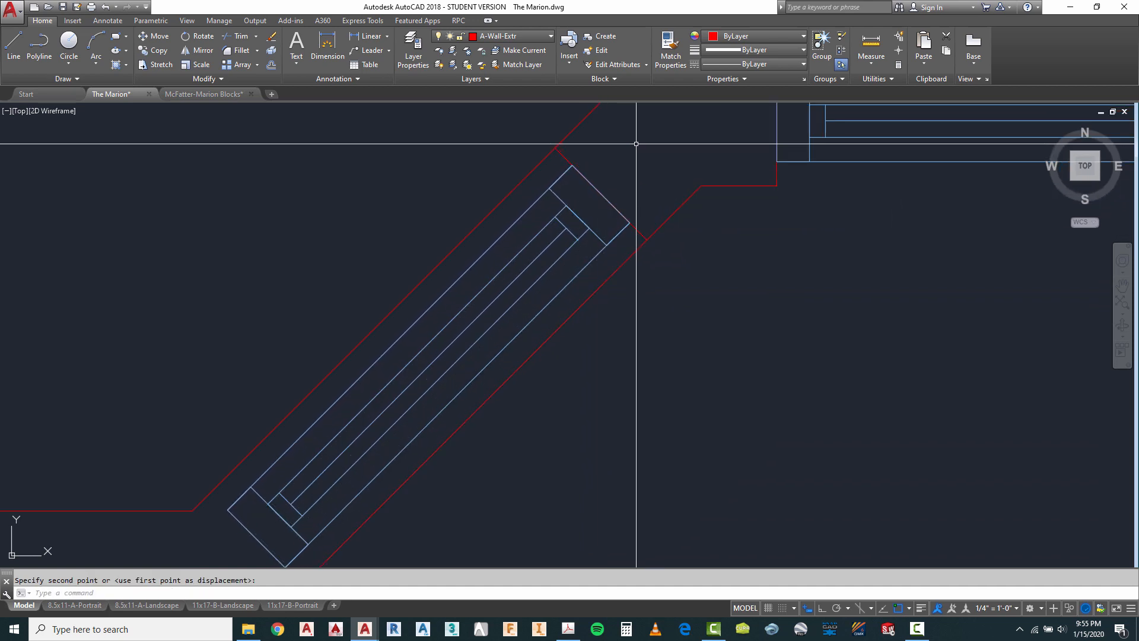
key("Escape")
Copy the jamb line from its midpoint to the midpoint of the angled window's lower end.
type("ct o")
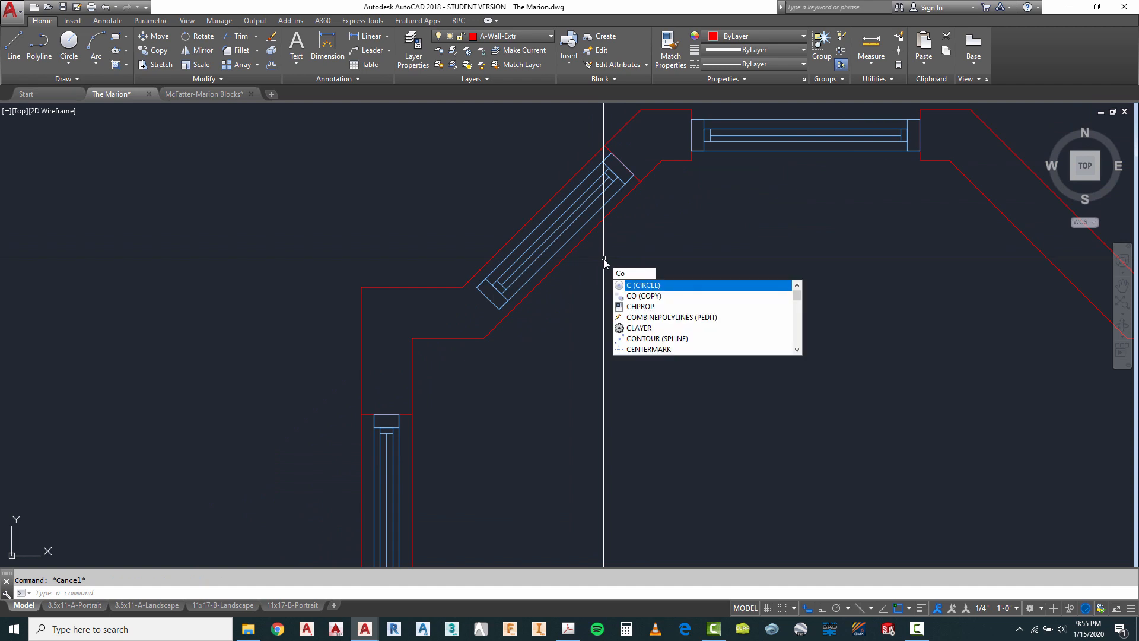
key("Return")
scroll(641, 155, "up", 2)
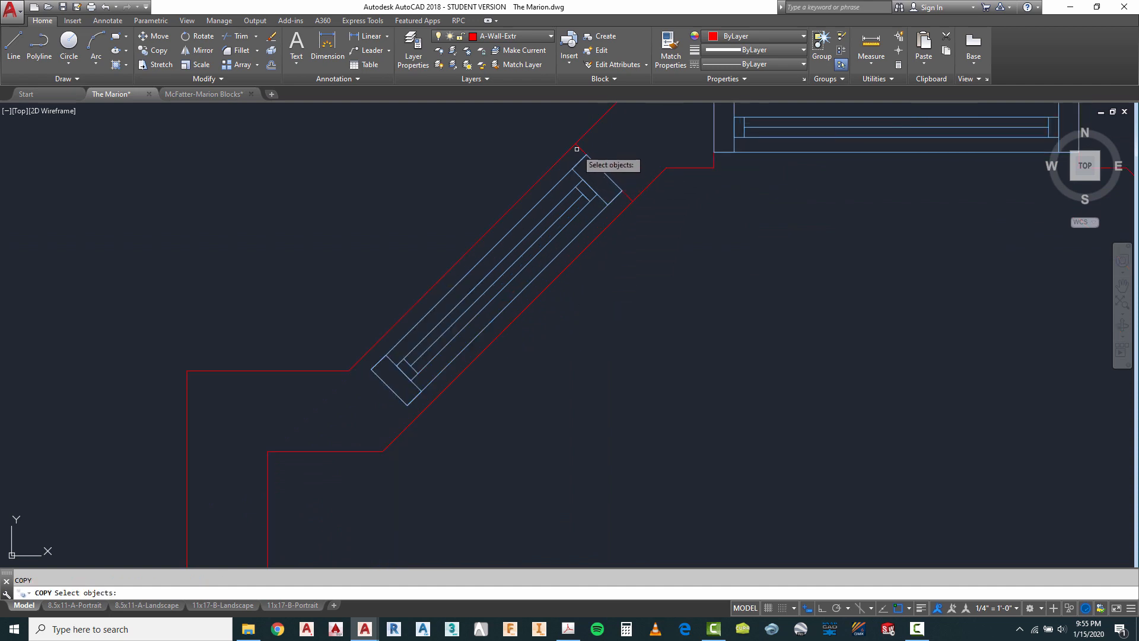
key("Return")
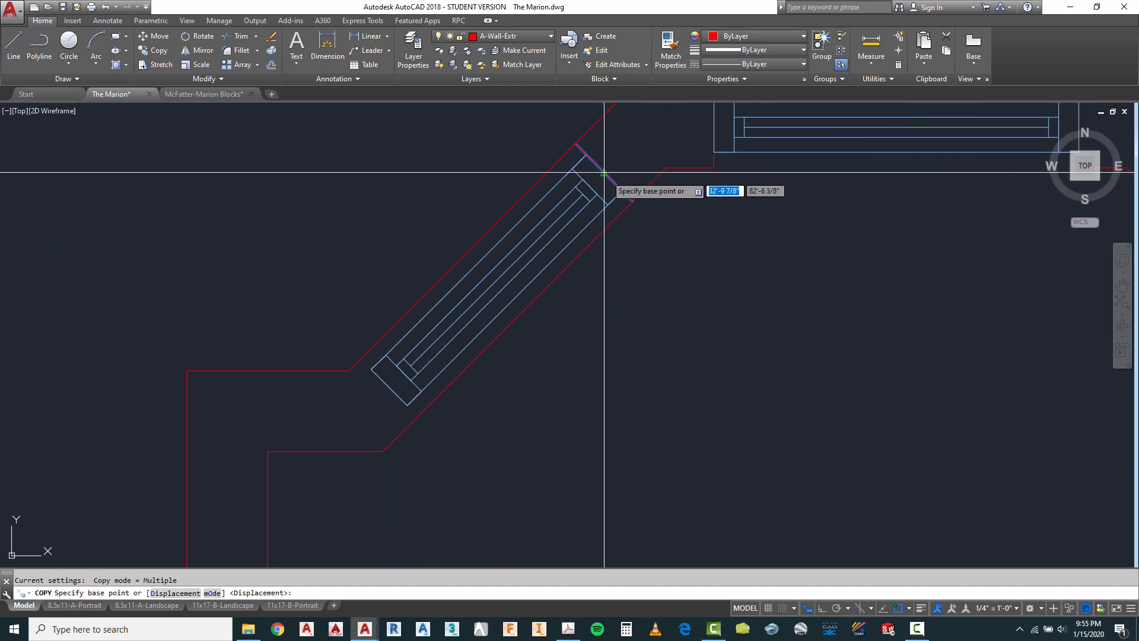
left_click(604, 174)
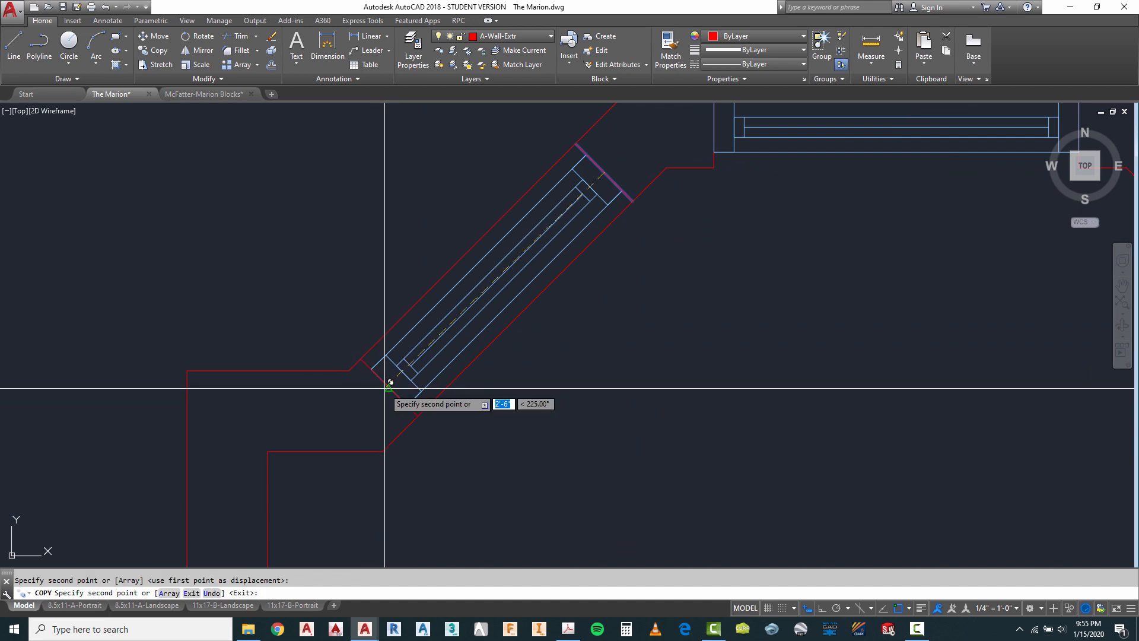
key("Escape")
Trim the inner and outer wall lines between the two jamb lines of the bay's west angled window.
scroll(416, 447, "up", 3)
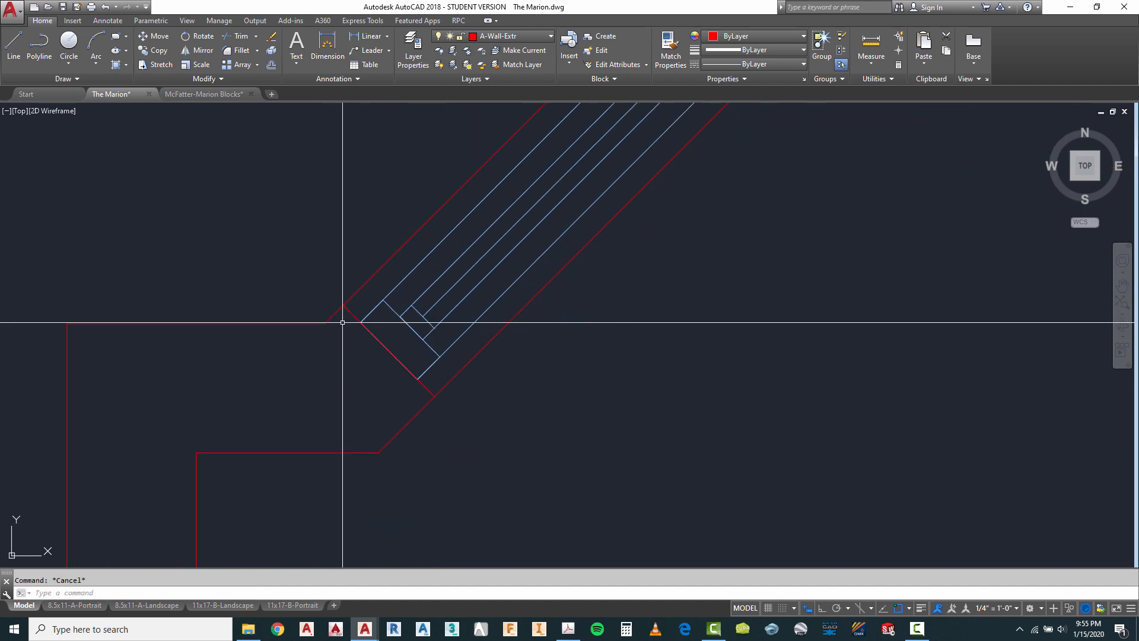
scroll(342, 322, "down", 4)
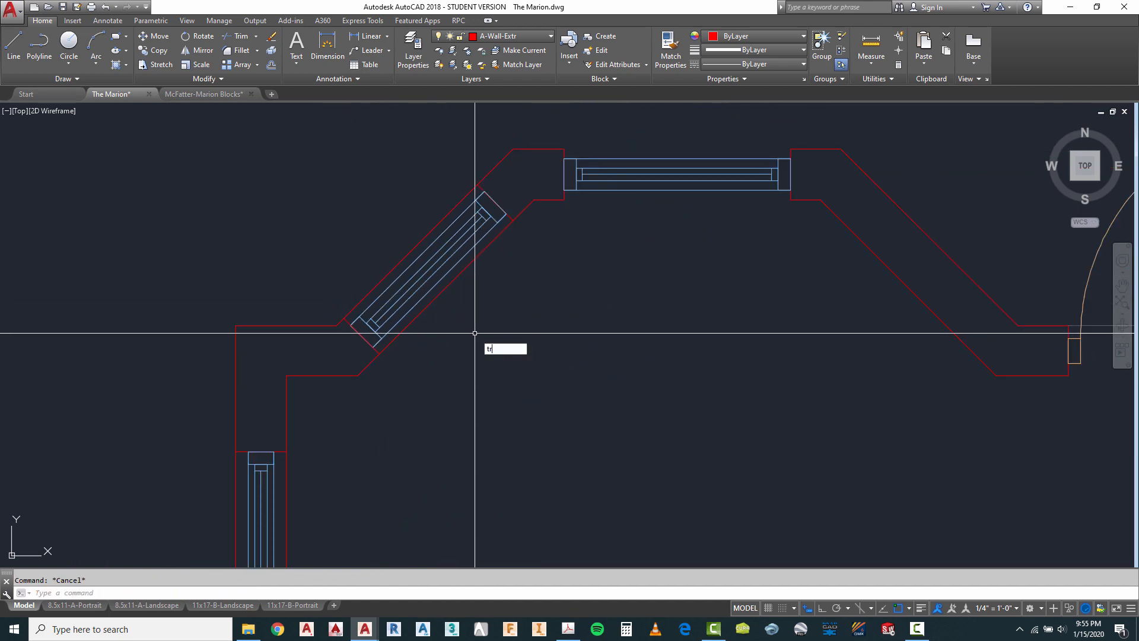
key("Return")
left_click(552, 133)
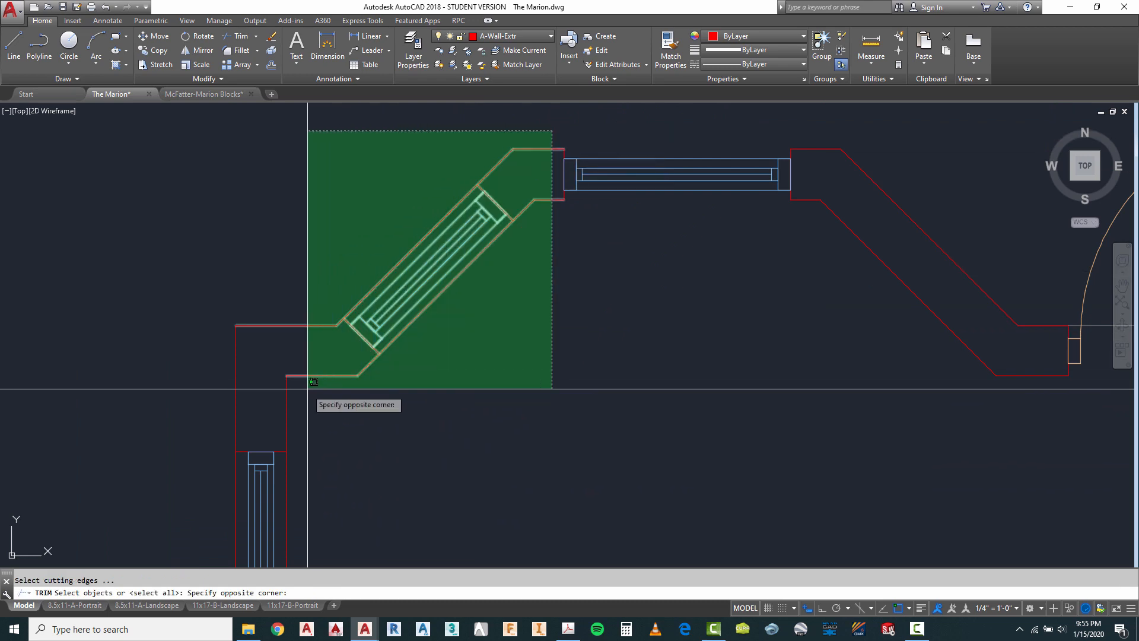
left_click(408, 323)
key("Return")
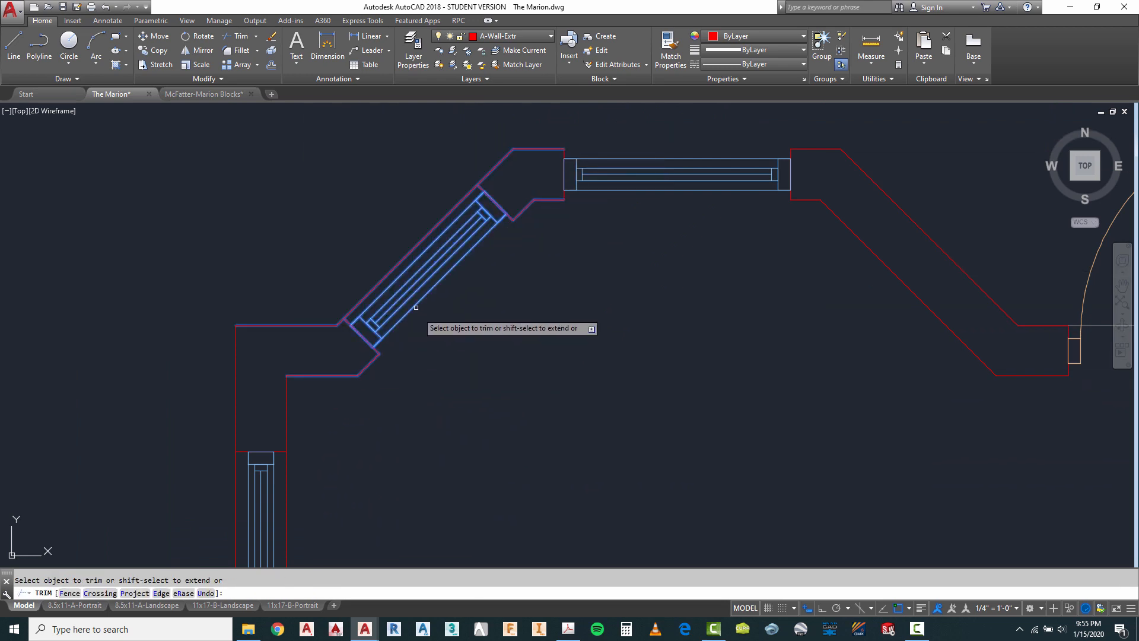
right_click(530, 306)
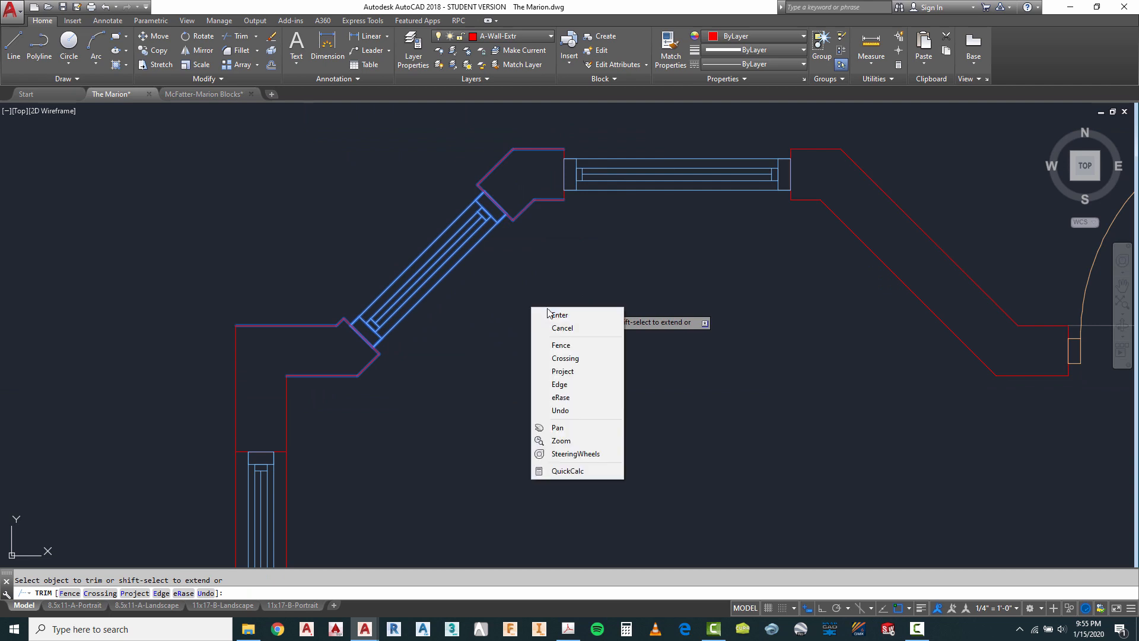
left_click(543, 314)
Erase the two diagonal wall lines on the east side of the northwest bay.
scroll(439, 280, "down", 3)
key("Escape")
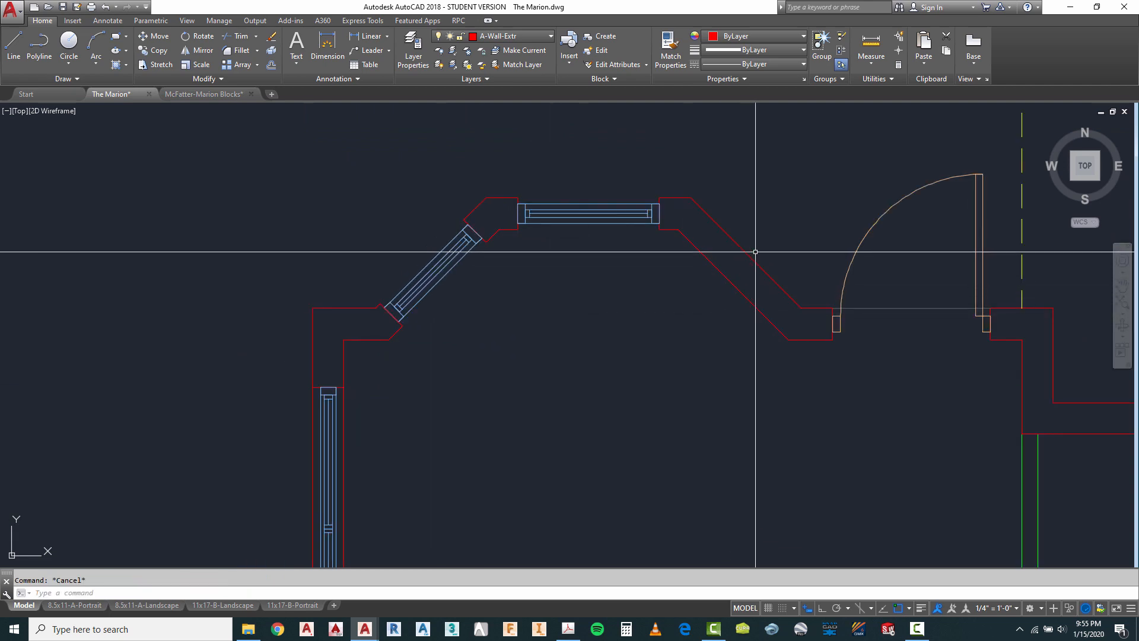
left_click(756, 246)
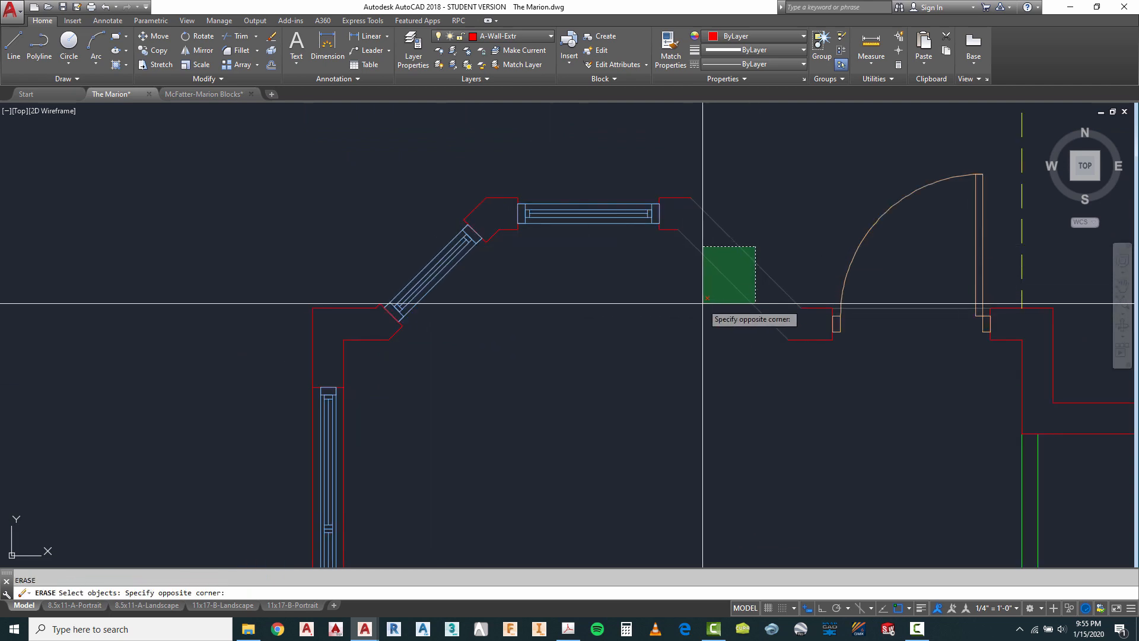
left_click(705, 306)
Mirror the west angled window with its jambs and wall stubs across a vertical line through the front window's midpoint, keeping the originals.
type("m")
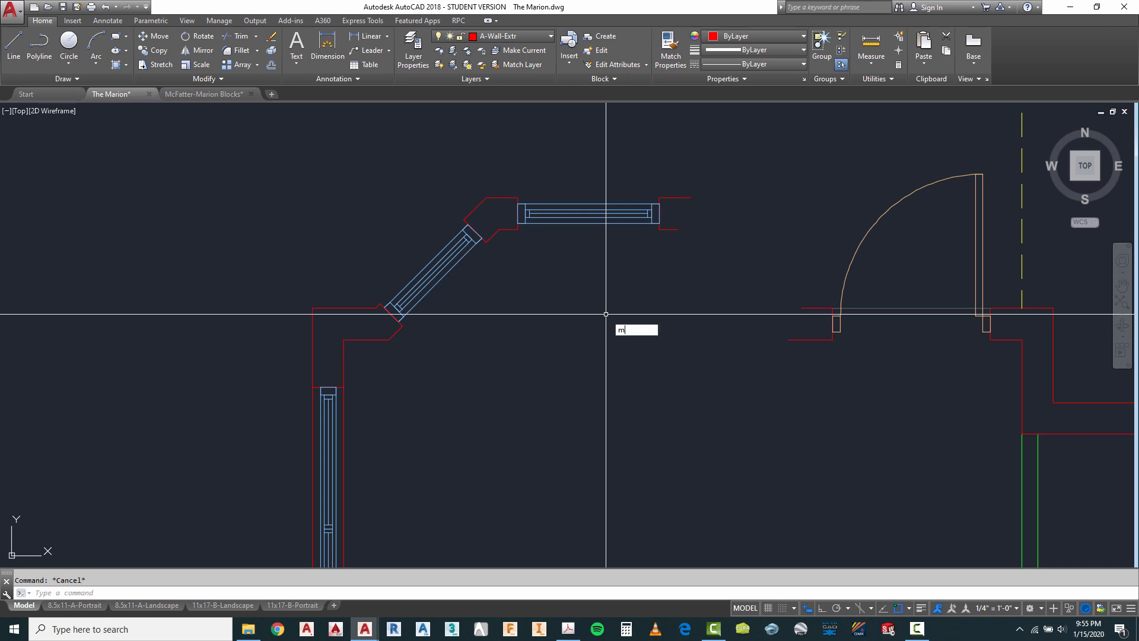
type("i")
key("Return")
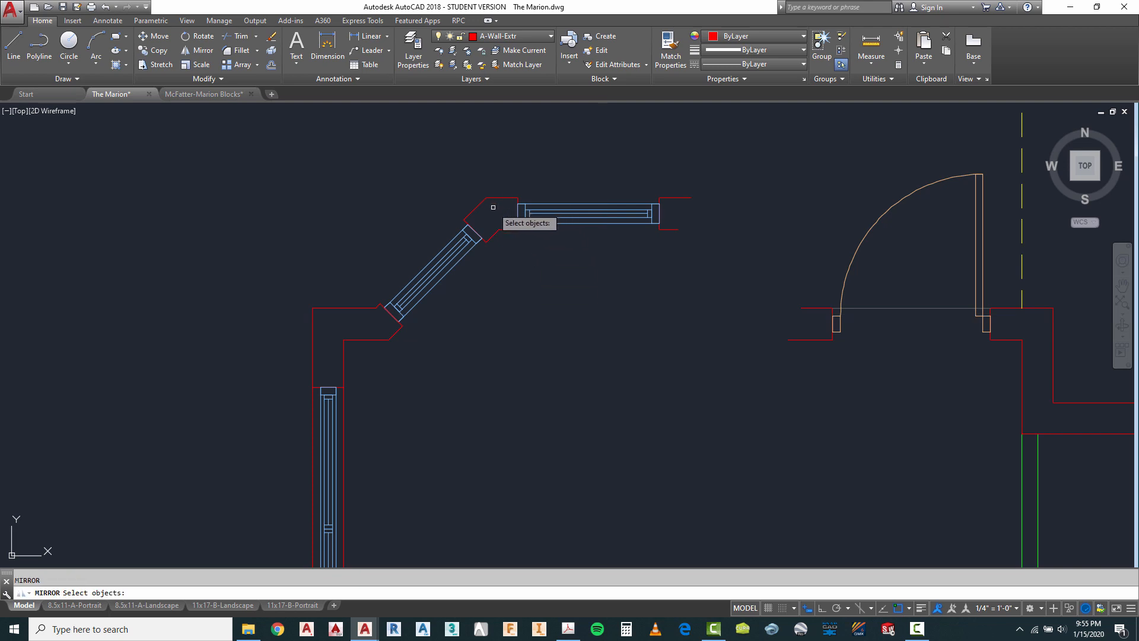
left_click(384, 321)
scroll(378, 314, "up", 4)
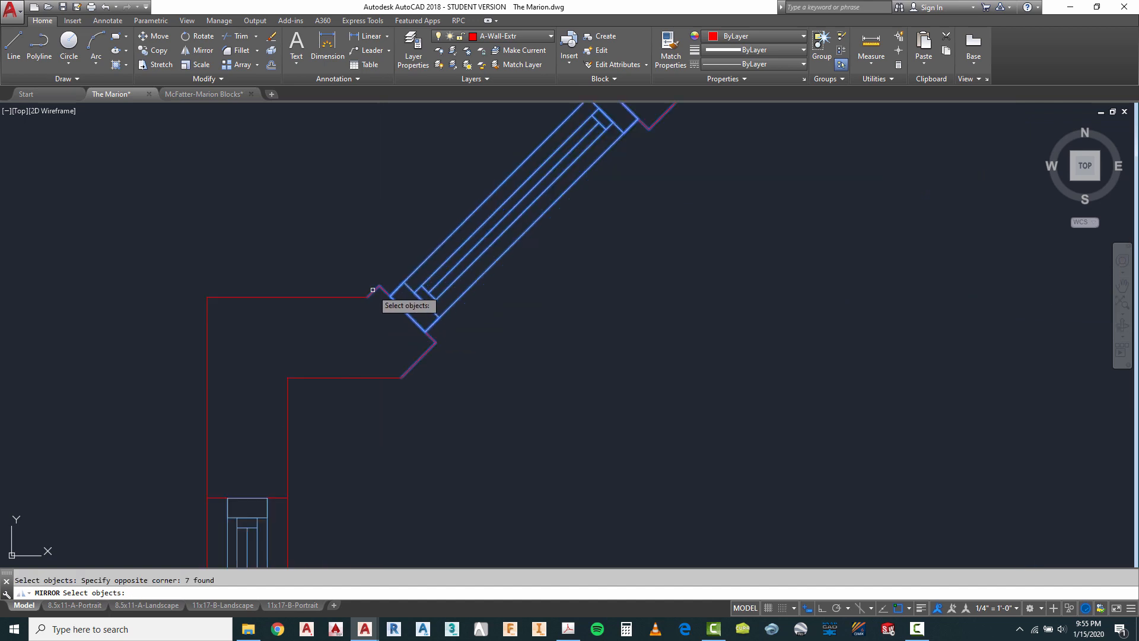
scroll(501, 342, "down", 3)
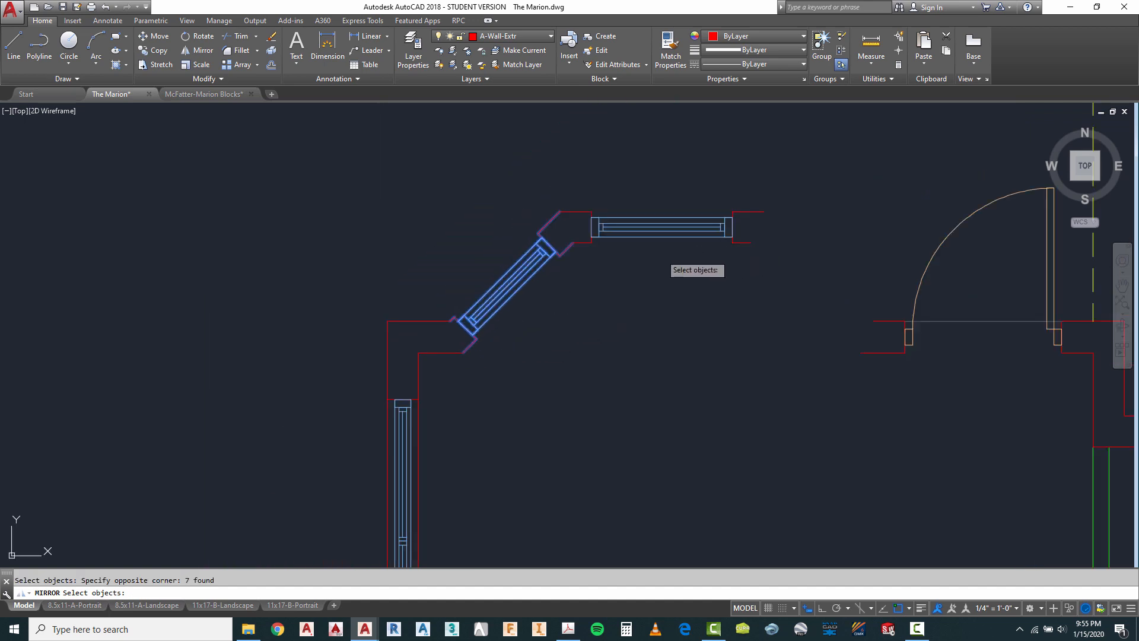
key("Return")
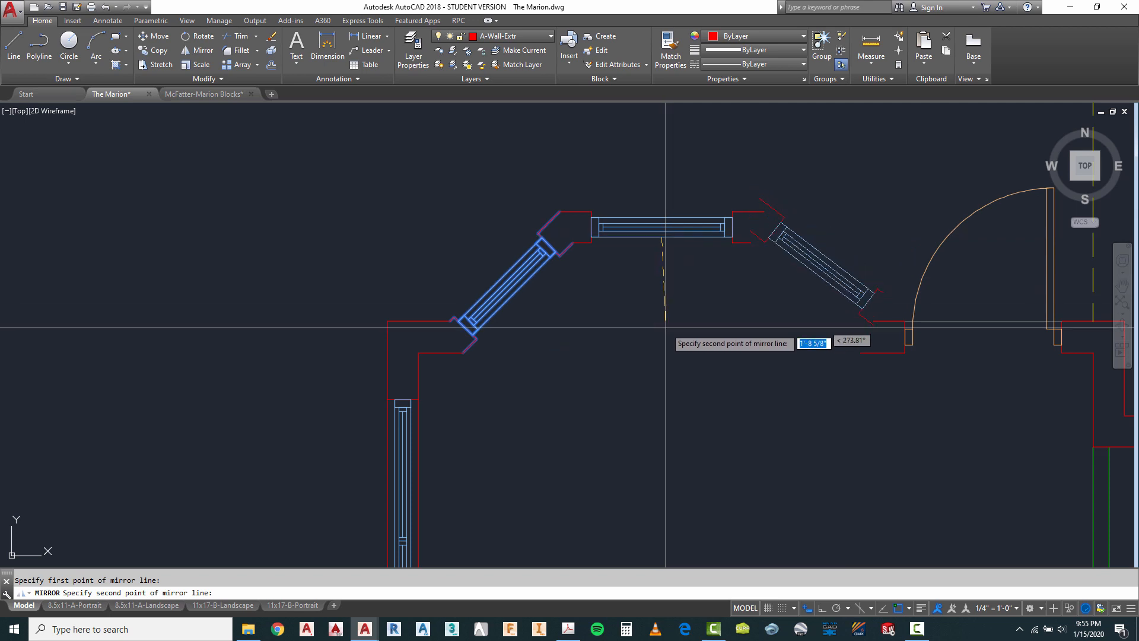
key("F8")
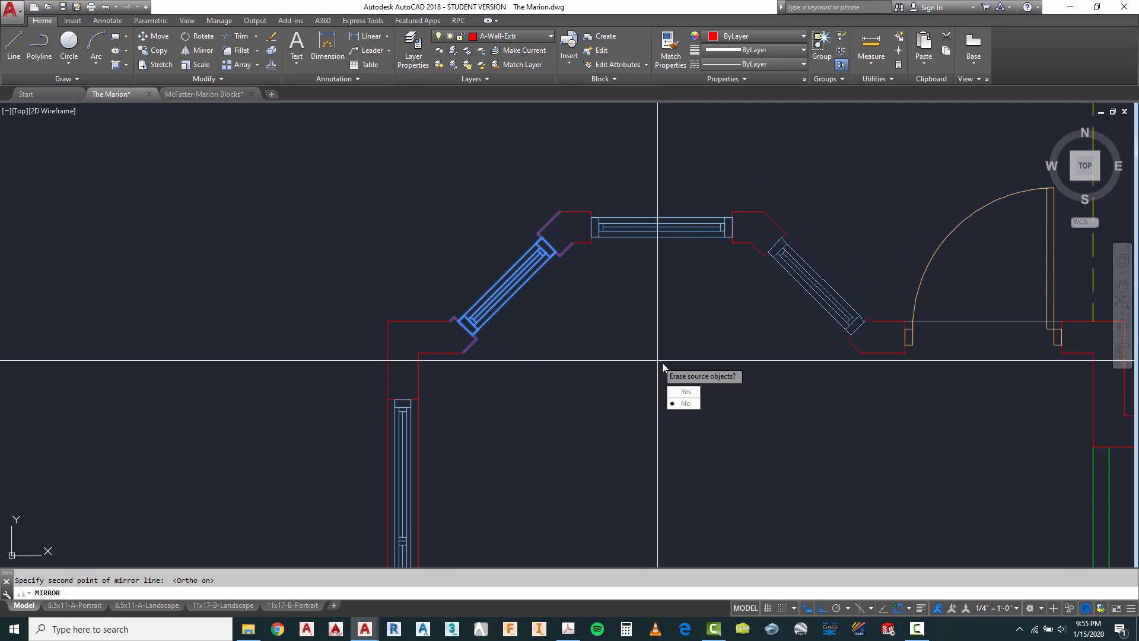
type("N")
key("Return")
Measure the length of the third window down in the window library's single-pane column.
scroll(617, 199, "down", 4)
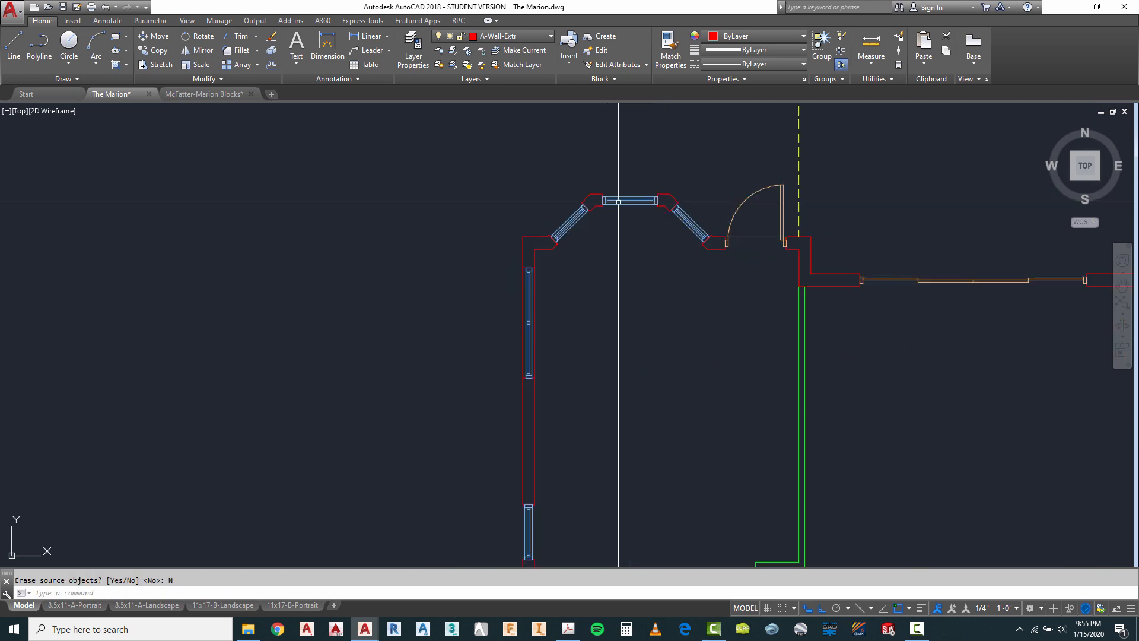
scroll(725, 261, "up", 6)
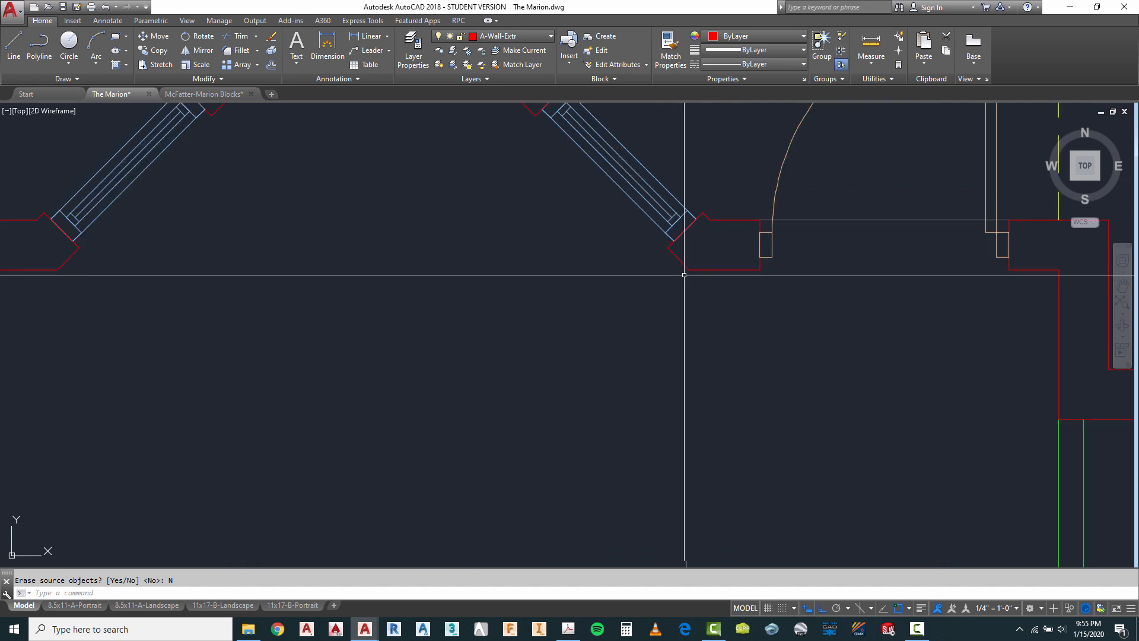
scroll(682, 247, "down", 2)
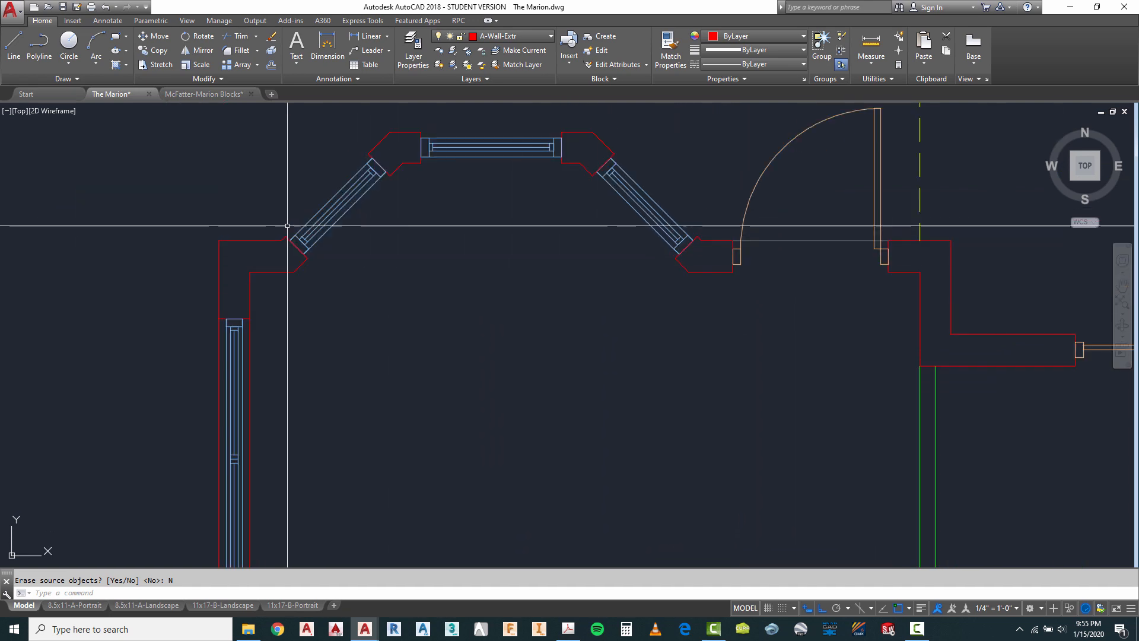
scroll(291, 225, "up", 2)
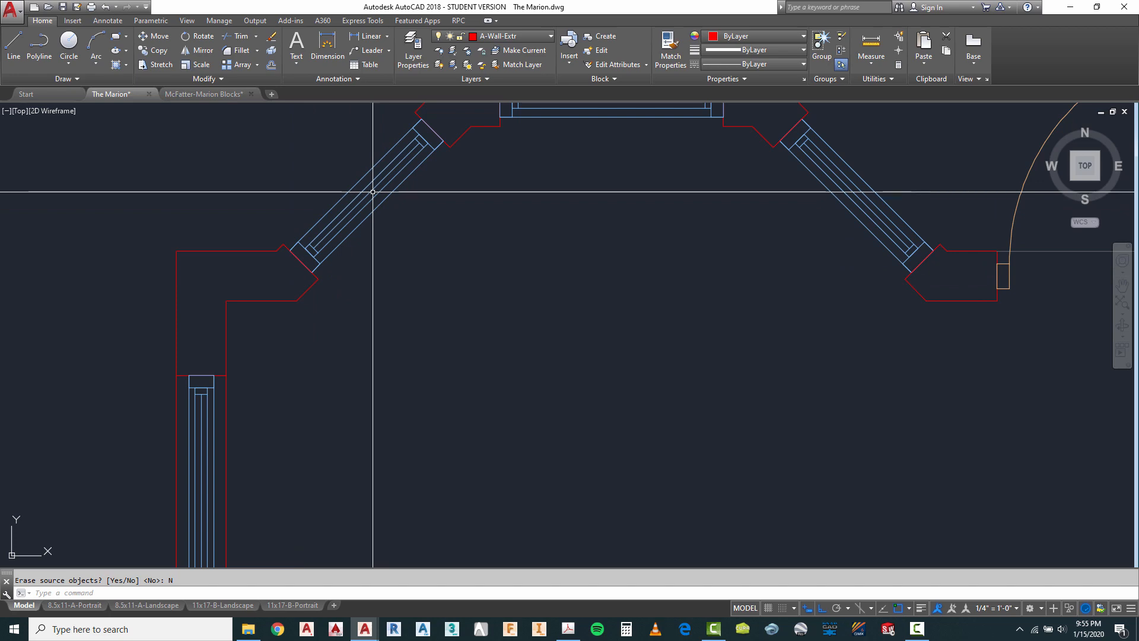
scroll(335, 191, "down", 3)
scroll(336, 184, "down", 6)
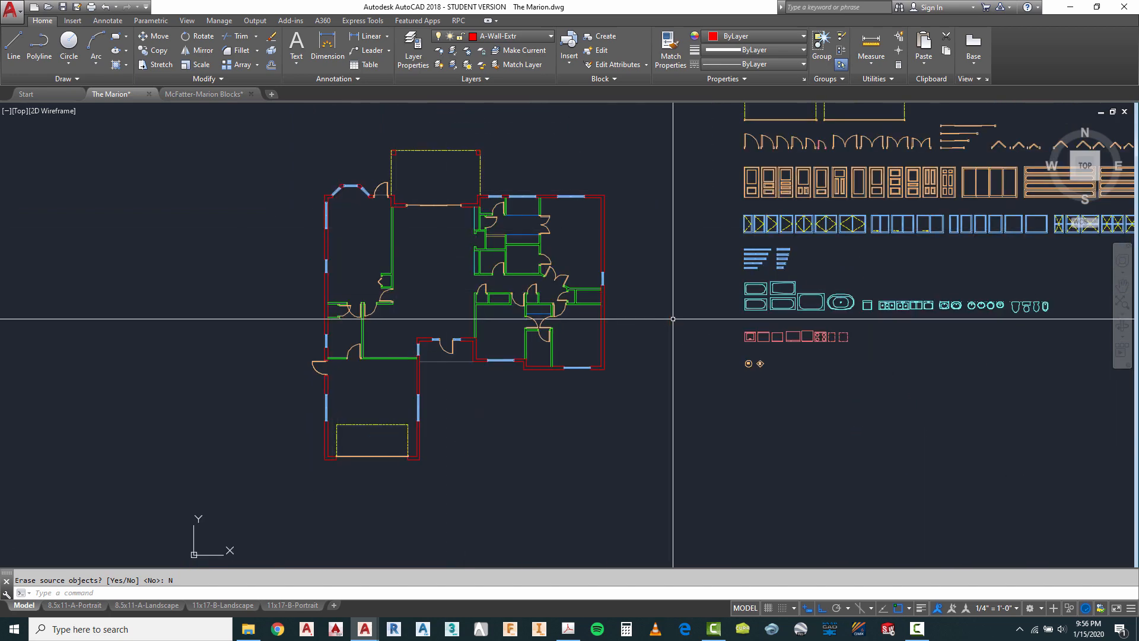
scroll(781, 266, "up", 2)
scroll(781, 266, "up", 5)
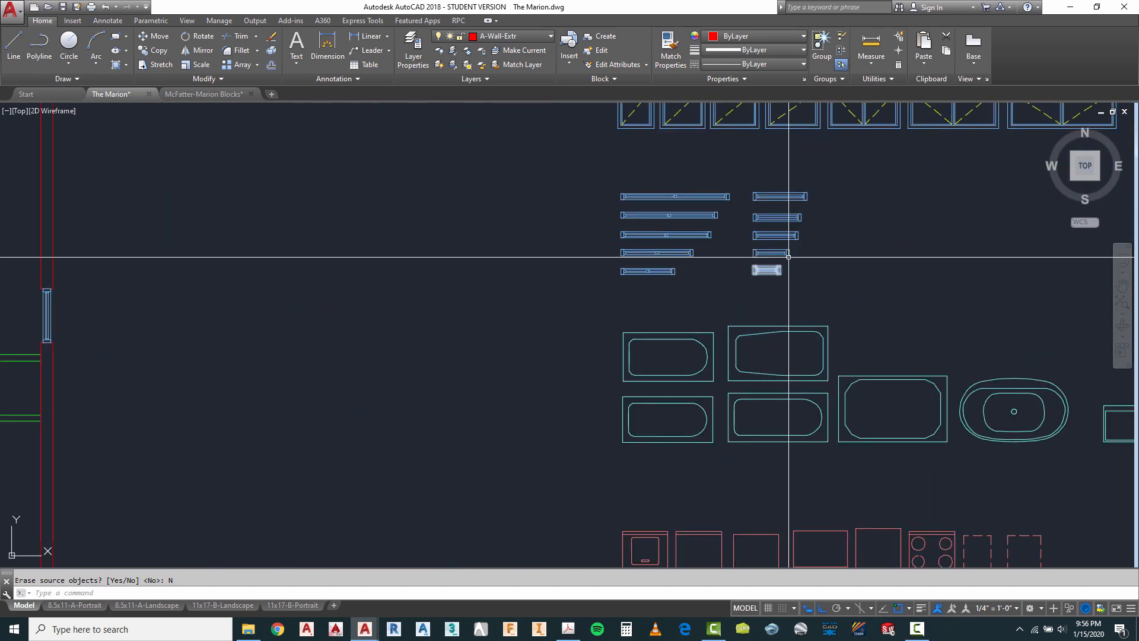
left_click(871, 45)
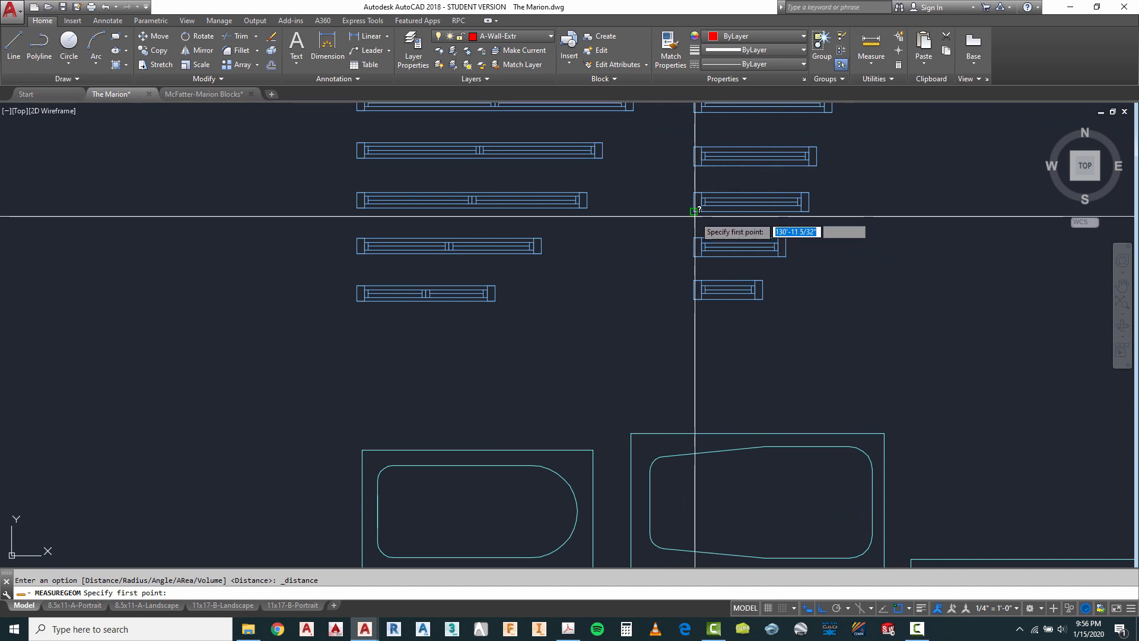
left_click(808, 202)
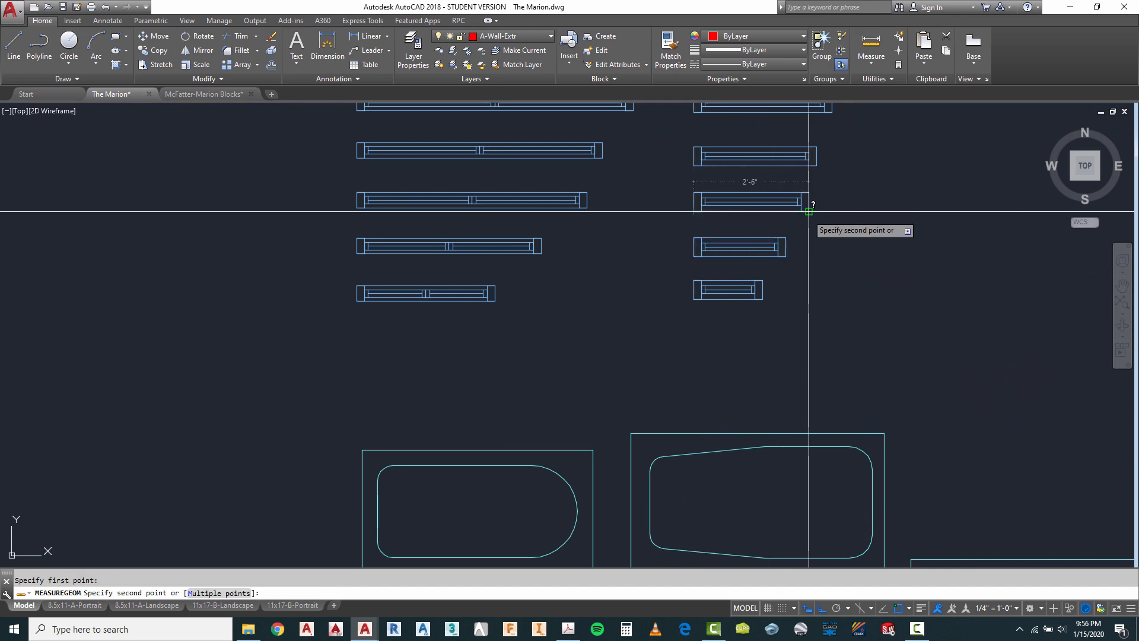
key("Escape")
Measure the length of the second-shortest single-pane window in the library.
left_click(871, 46)
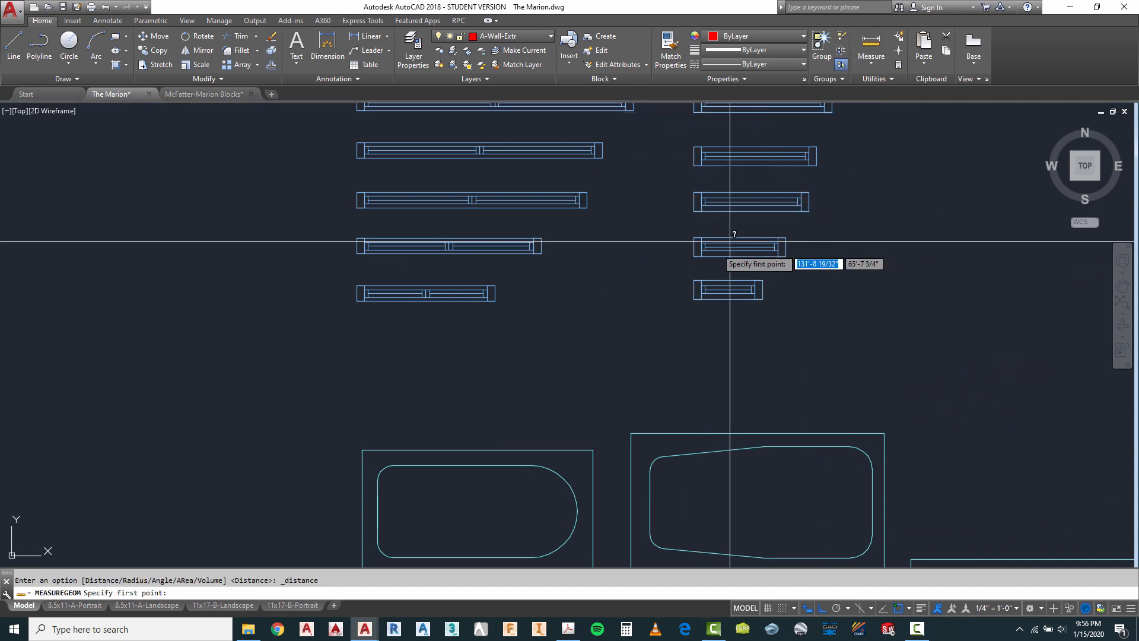
left_click(694, 256)
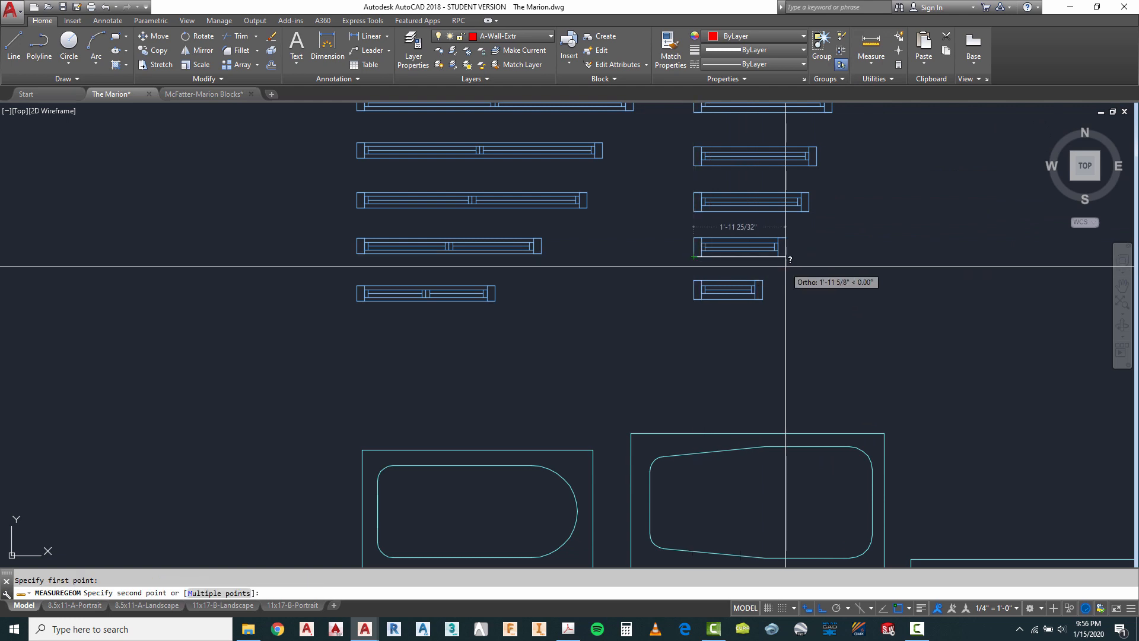
key("Escape")
Copy the second-shortest single-pane library window into the room just below the northwest bay.
scroll(921, 244, "down", 5)
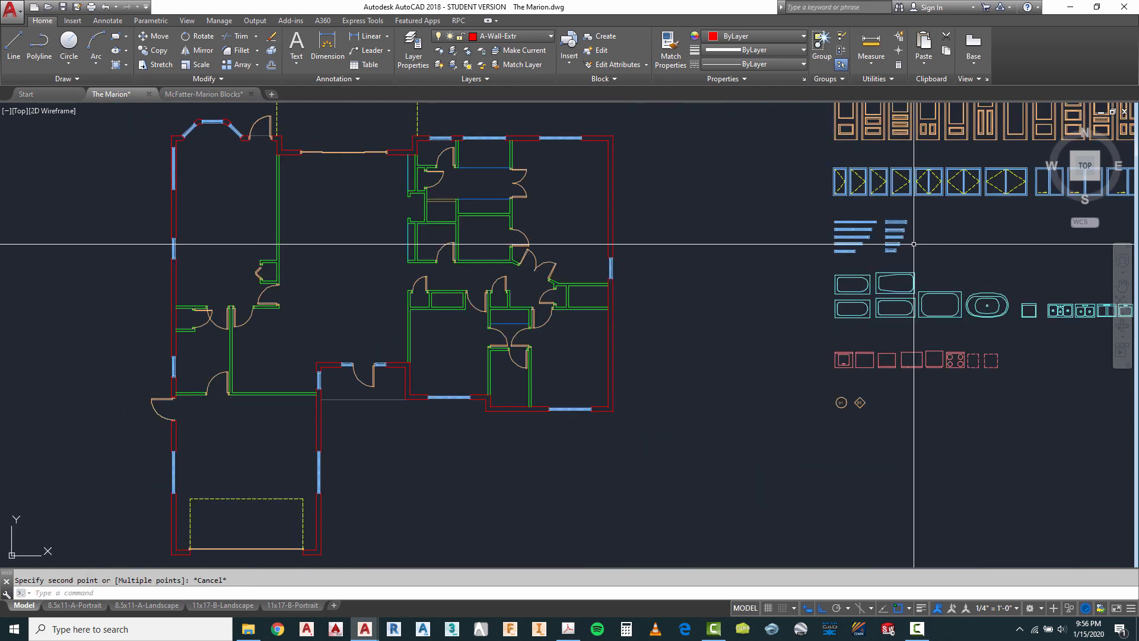
key("Escape")
type("ct o")
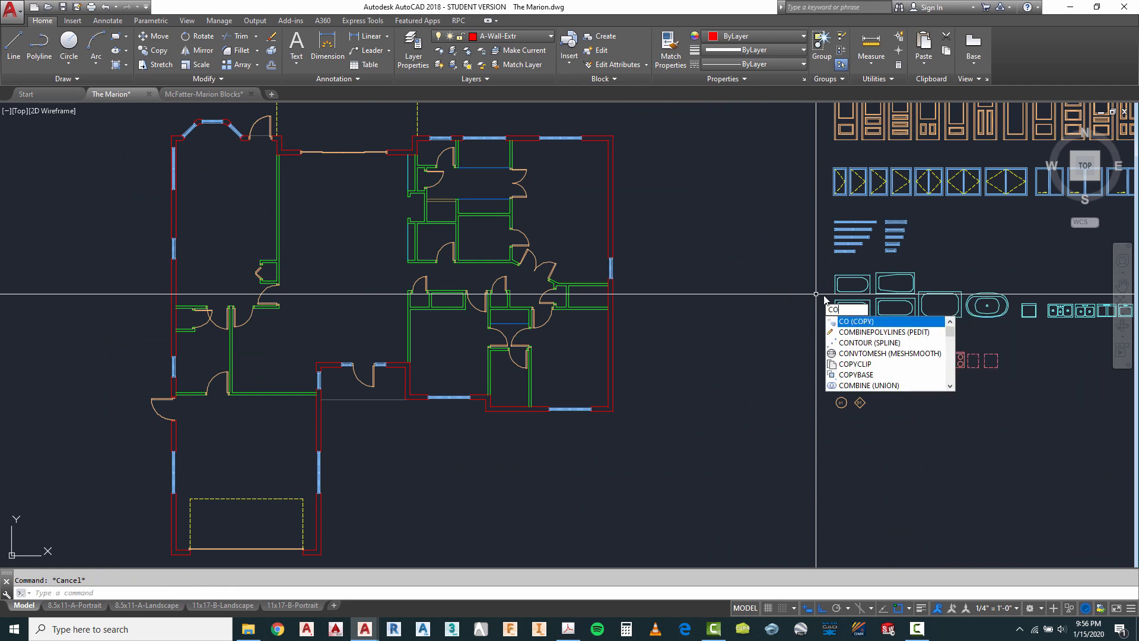
key("Return")
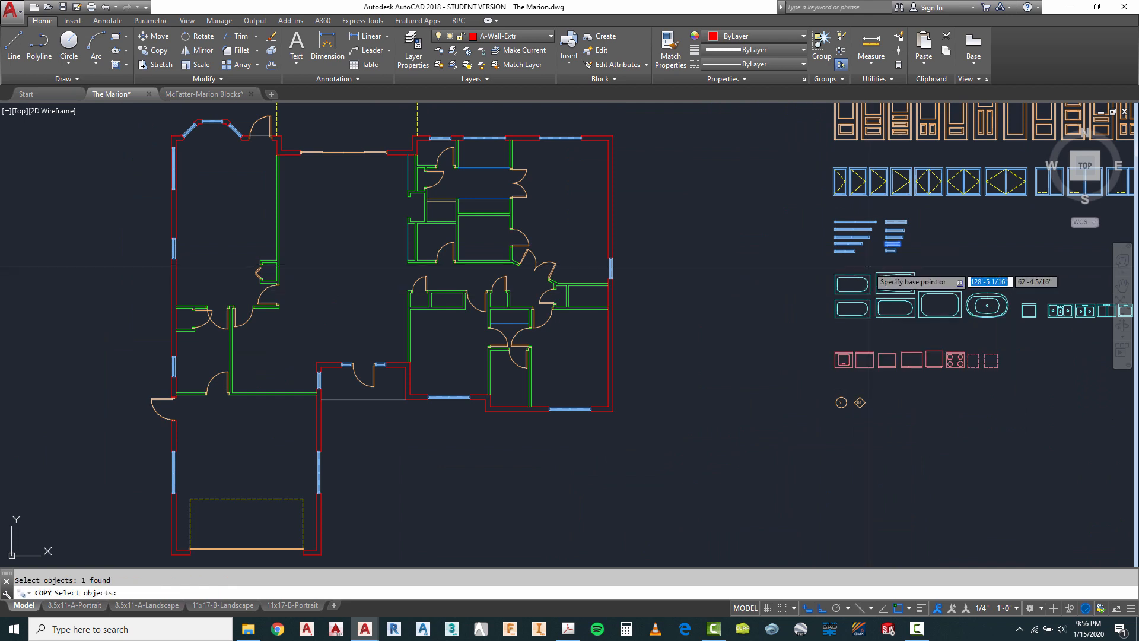
key("Return")
left_click(869, 266)
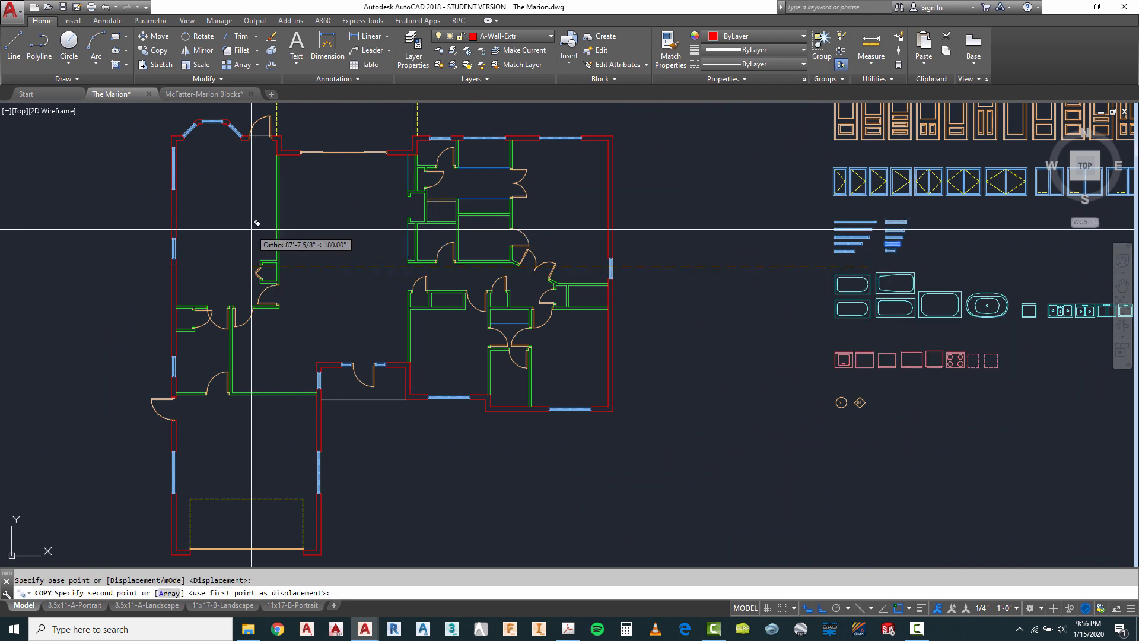
scroll(201, 142, "up", 2)
scroll(338, 307, "down", 3)
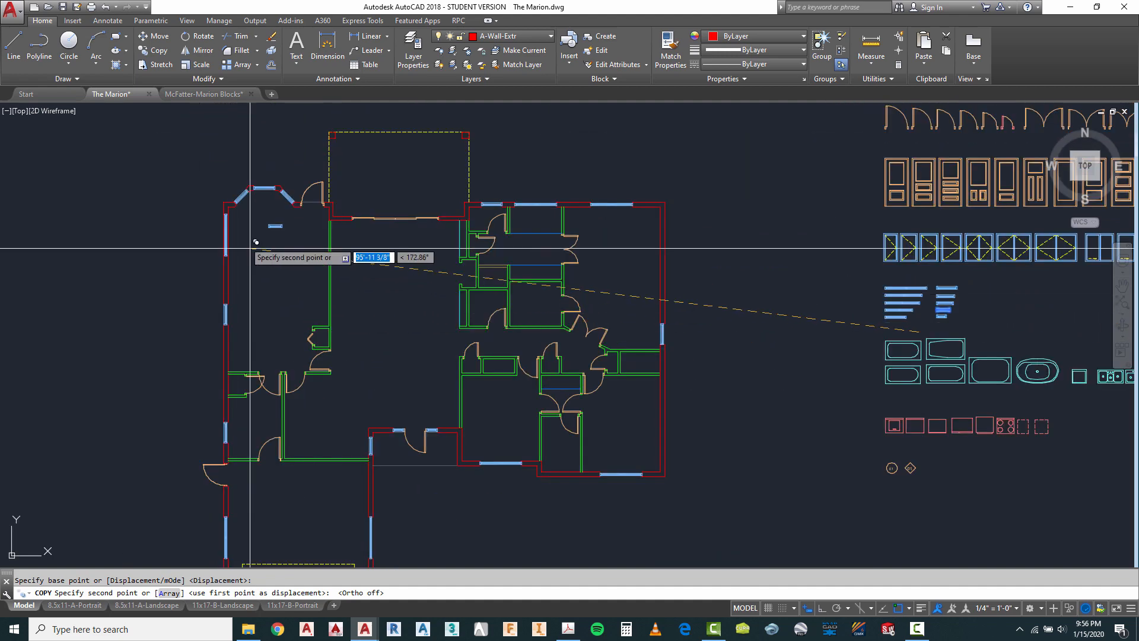
scroll(261, 237, "up", 6)
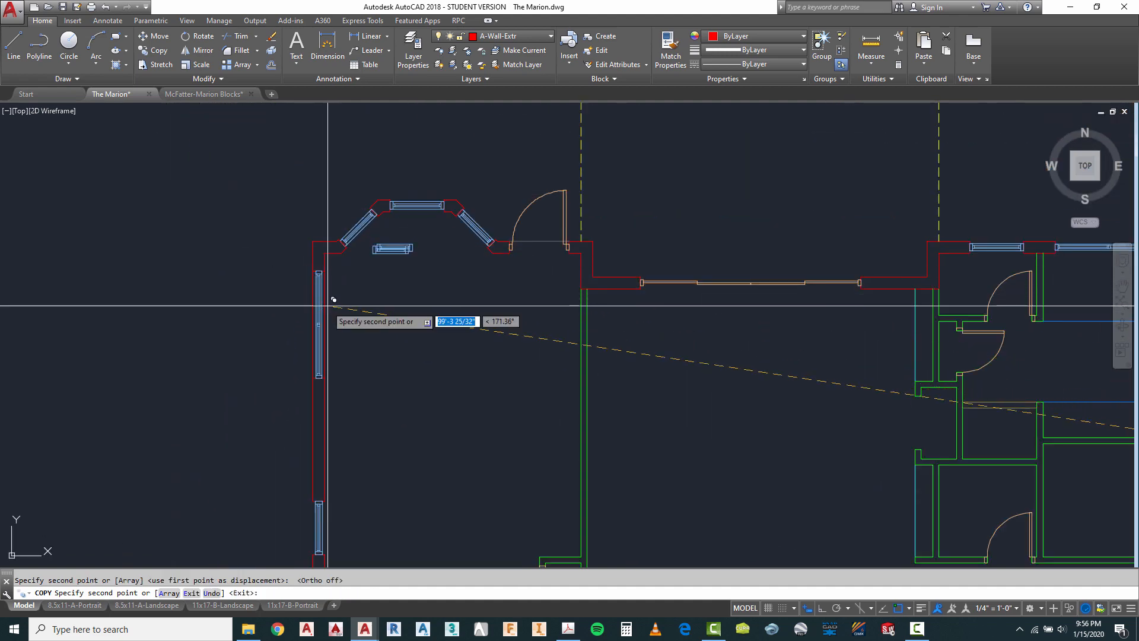
scroll(335, 238, "up", 4)
key("Escape")
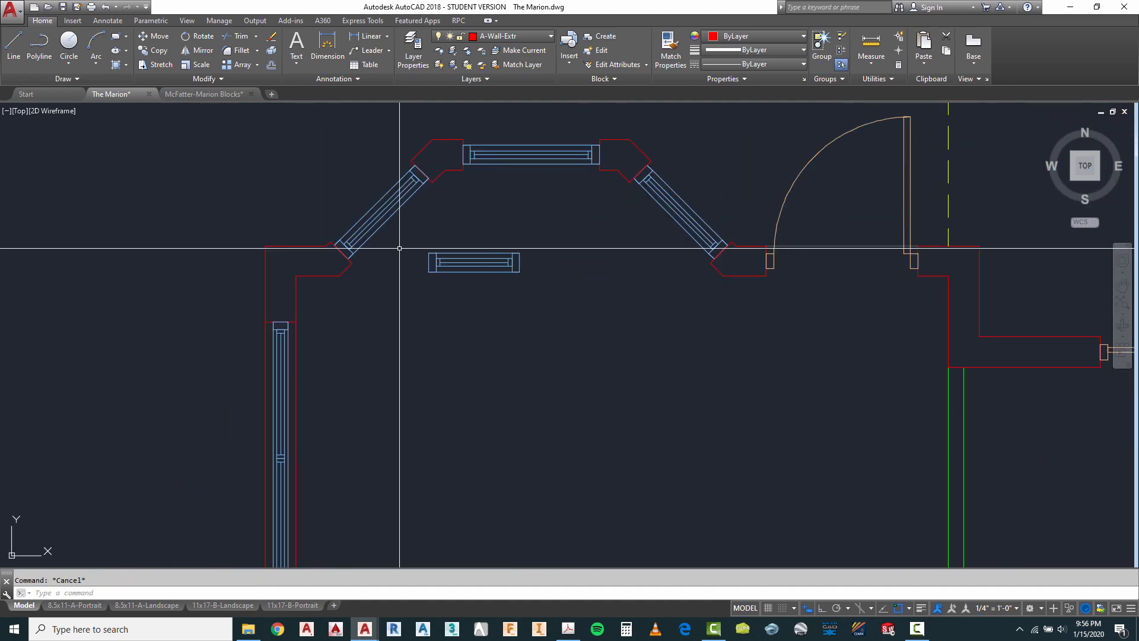
Erase the west angled window of the northwest bay.
type("e")
key("Return")
left_click(377, 222)
key("Return")
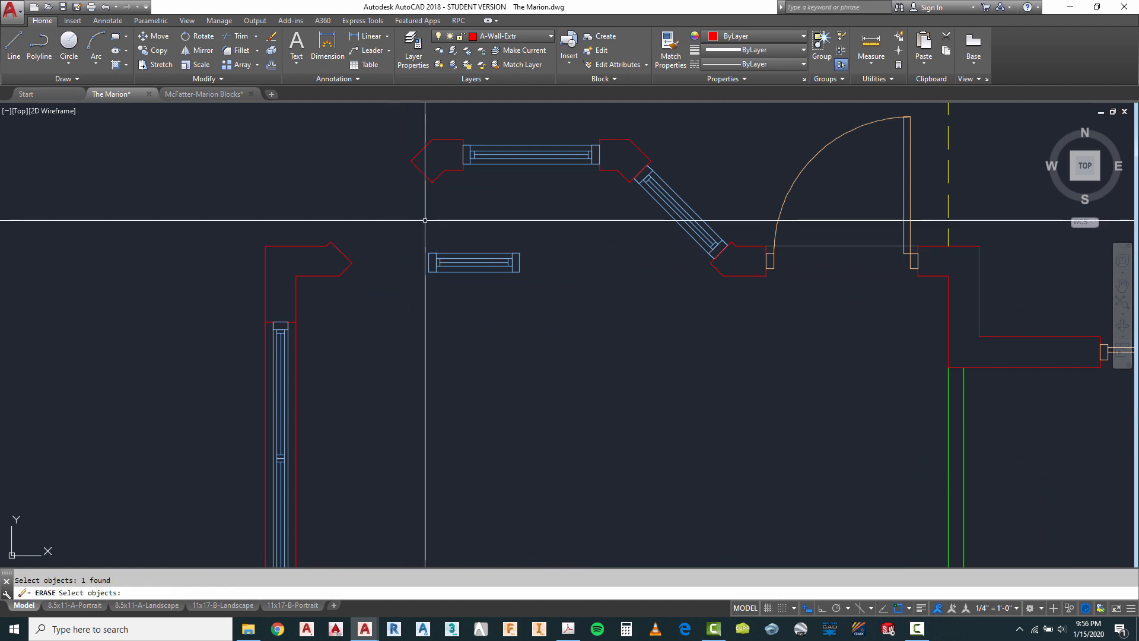
key("Escape")
Move the copied window from its lower-right corner to the inner end of the bay's upper west jamb line.
type("m")
key("Return")
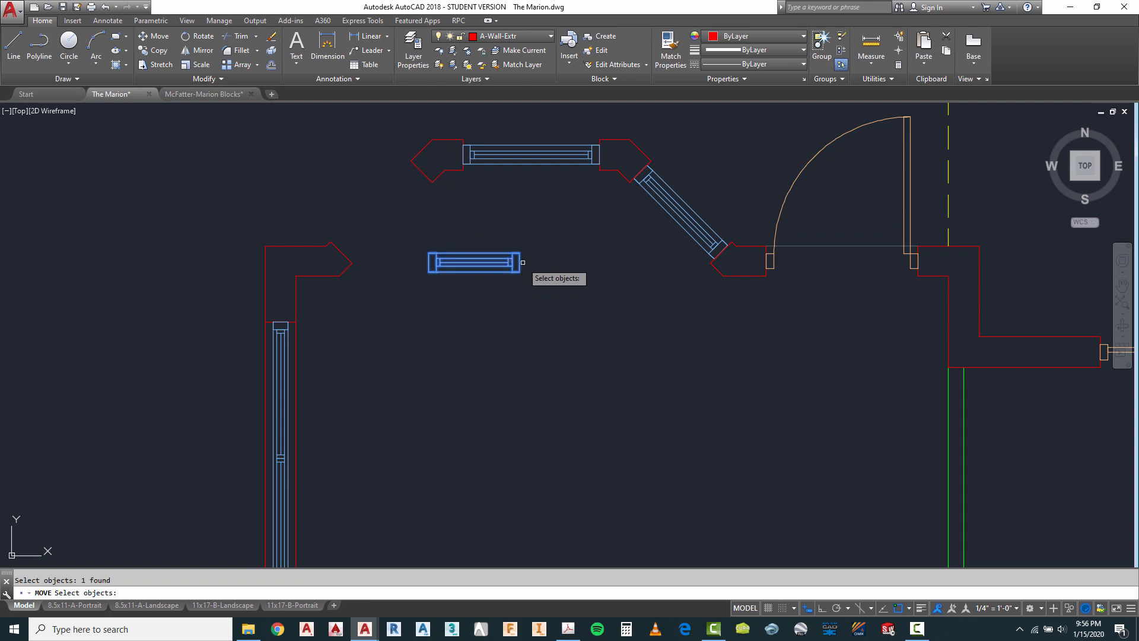
key("Return")
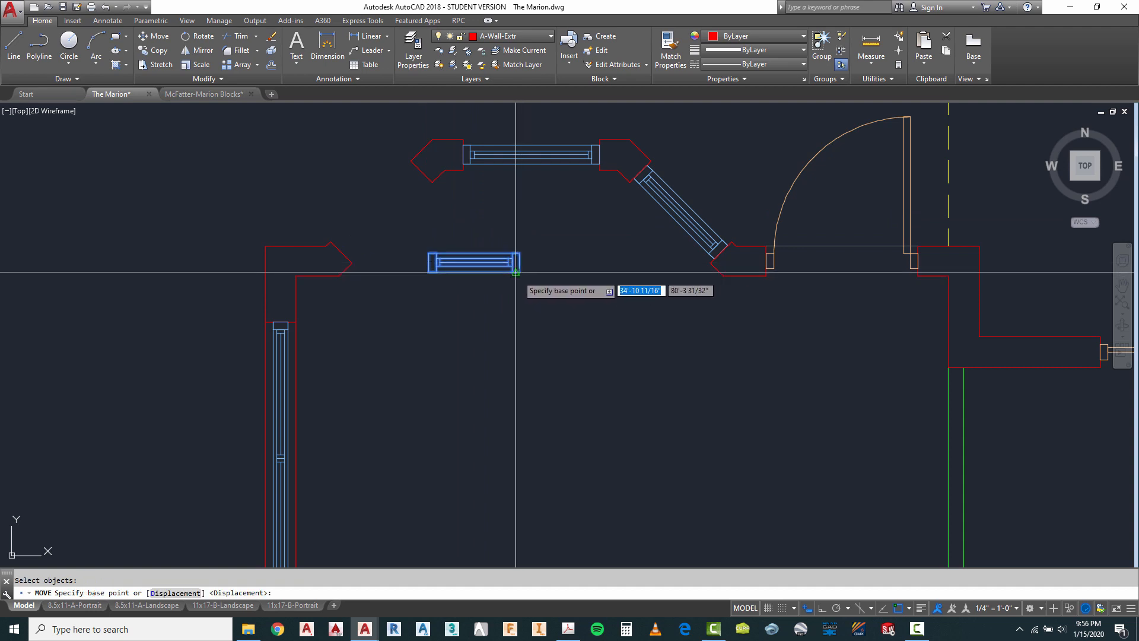
left_click(519, 272)
scroll(437, 168, "up", 5)
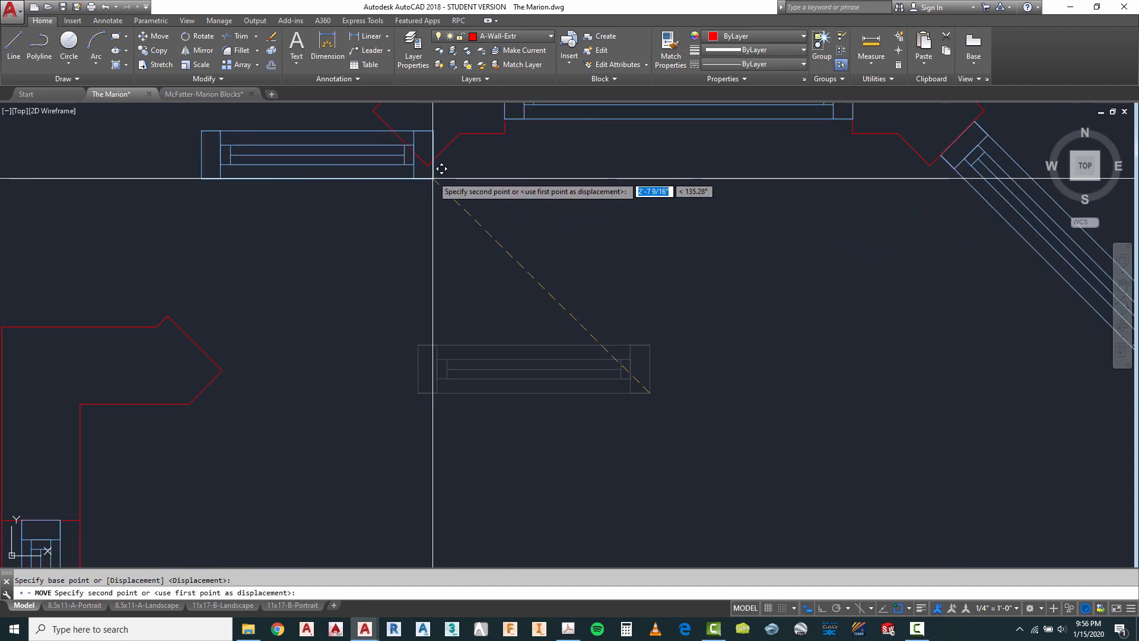
scroll(469, 224, "down", 5)
key("Escape")
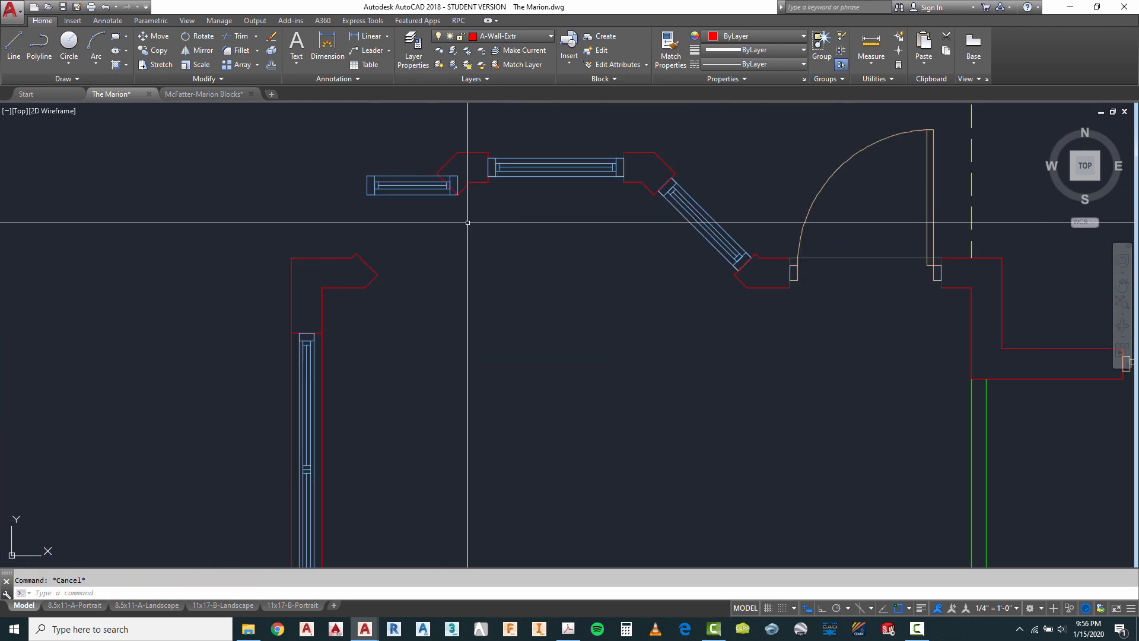
Rotate the copied window about its lower-right corner, using its bottom edge as reference, to align with the inner end of the lower west jamb.
type("Ro")
key("Return")
left_click(402, 158)
left_click(396, 205)
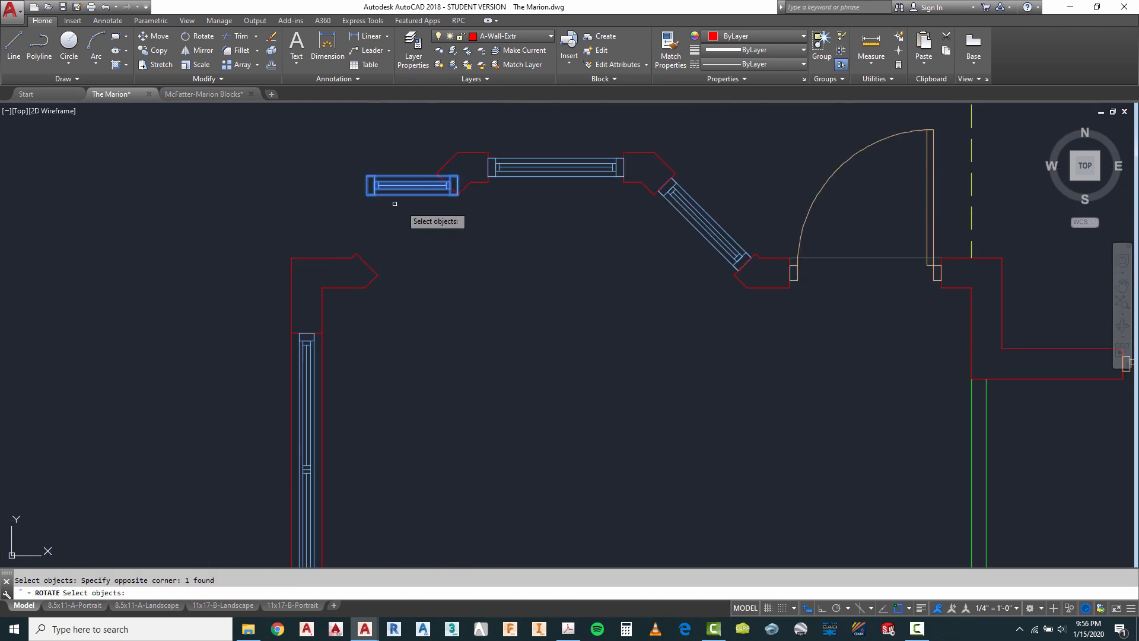
key("Return")
left_click(458, 186)
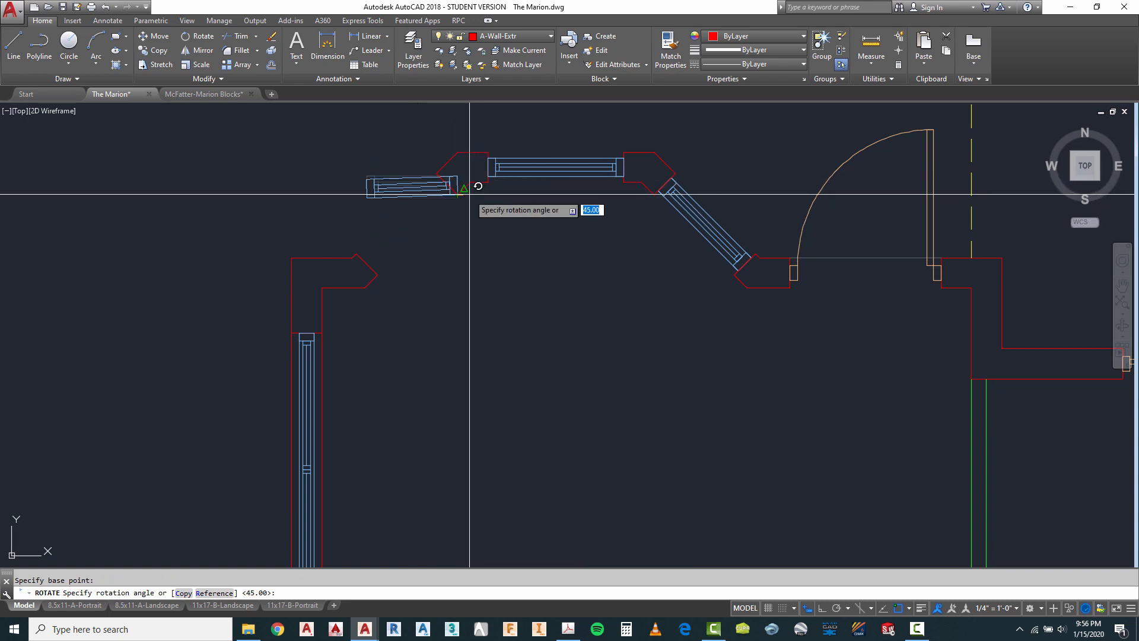
scroll(468, 196, "up", 2)
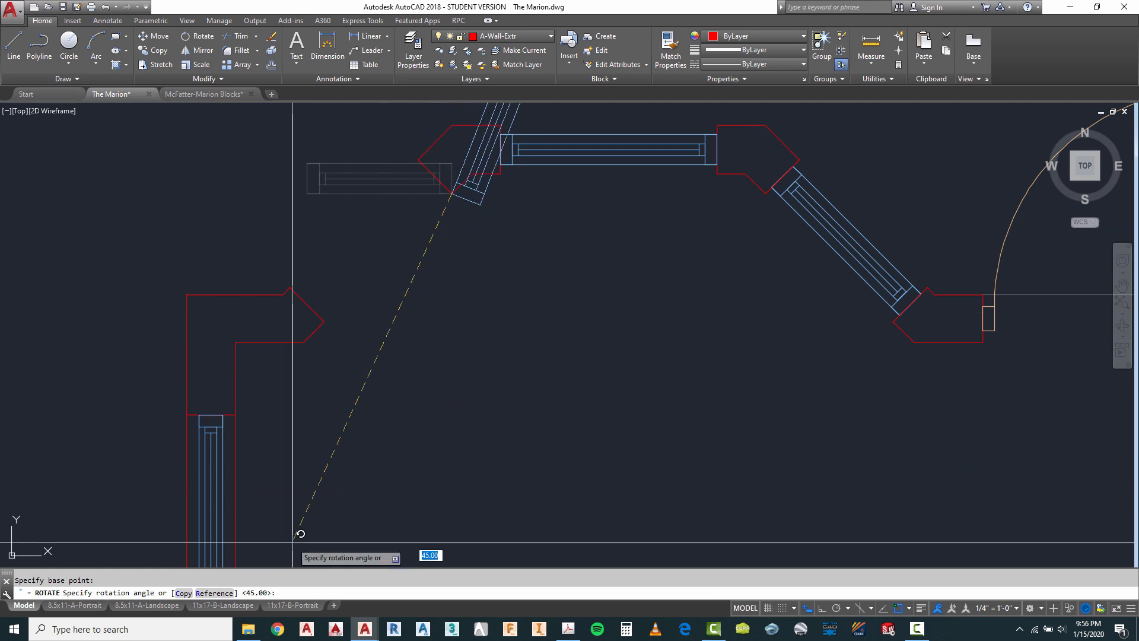
left_click(214, 593)
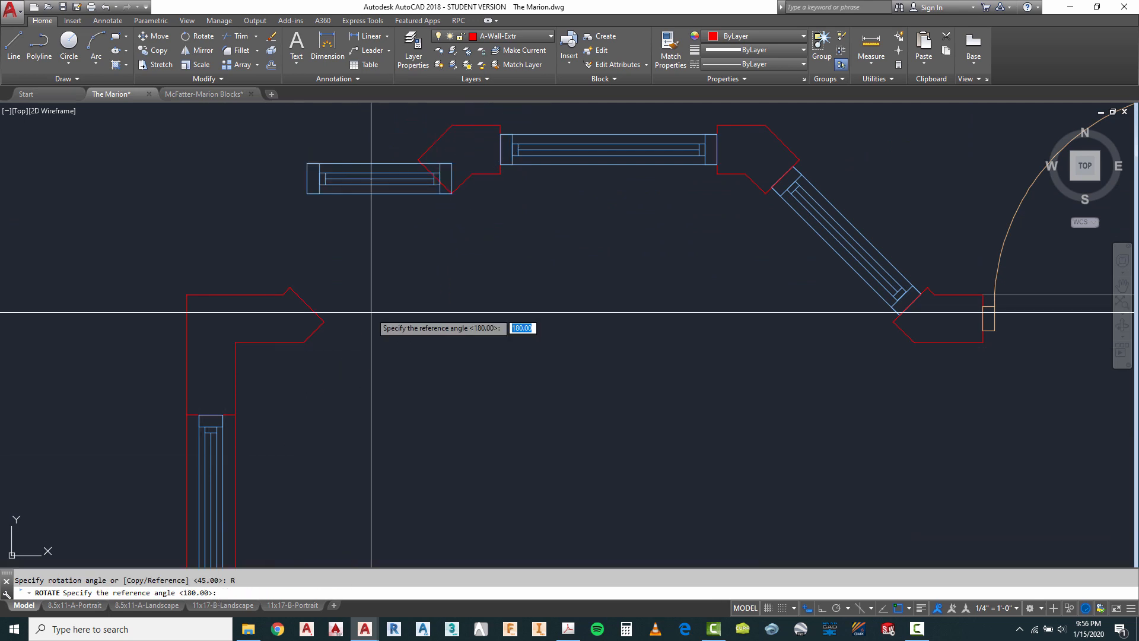
left_click(448, 197)
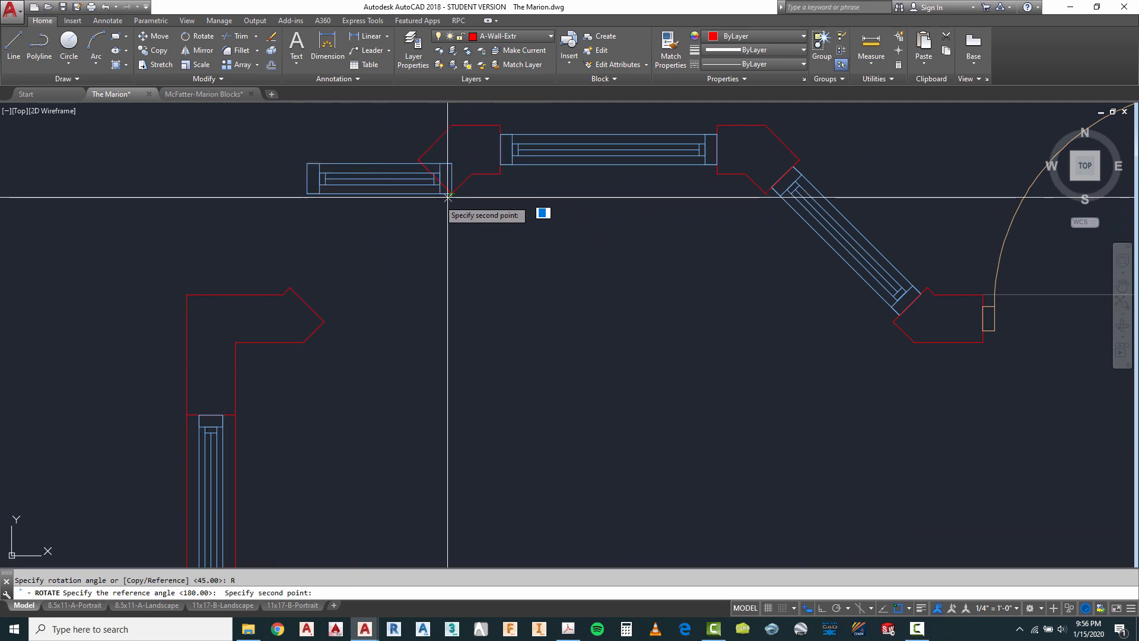
left_click(388, 192)
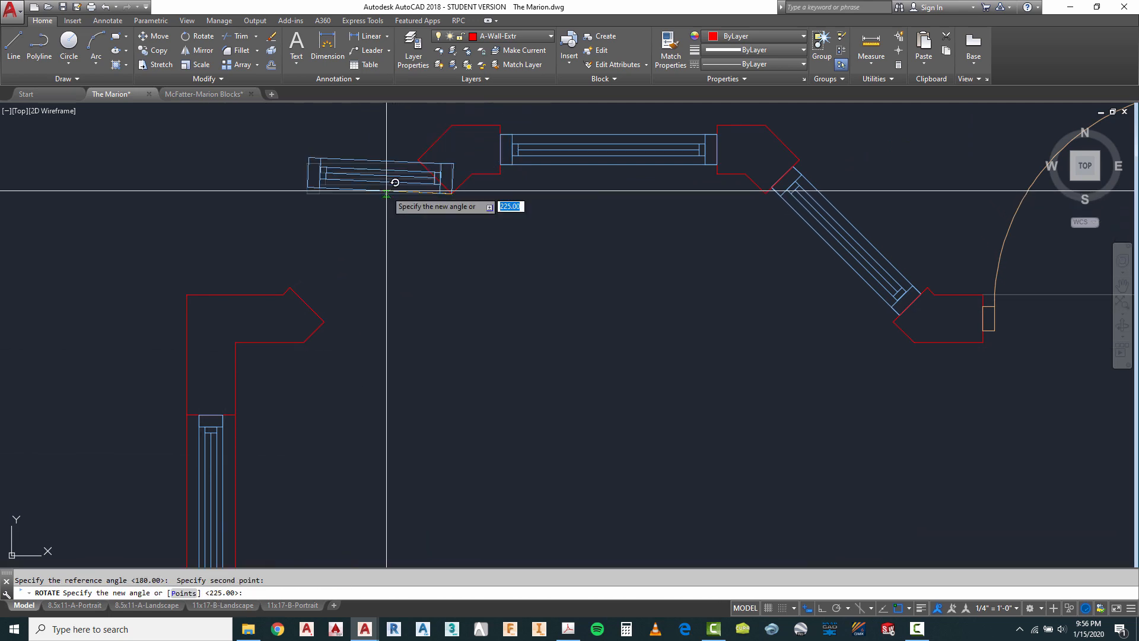
left_click(330, 318)
key("Escape")
Move the angled window from the midpoint of its upper end to the midpoint of the upper west jamb line.
type("m")
key("Return")
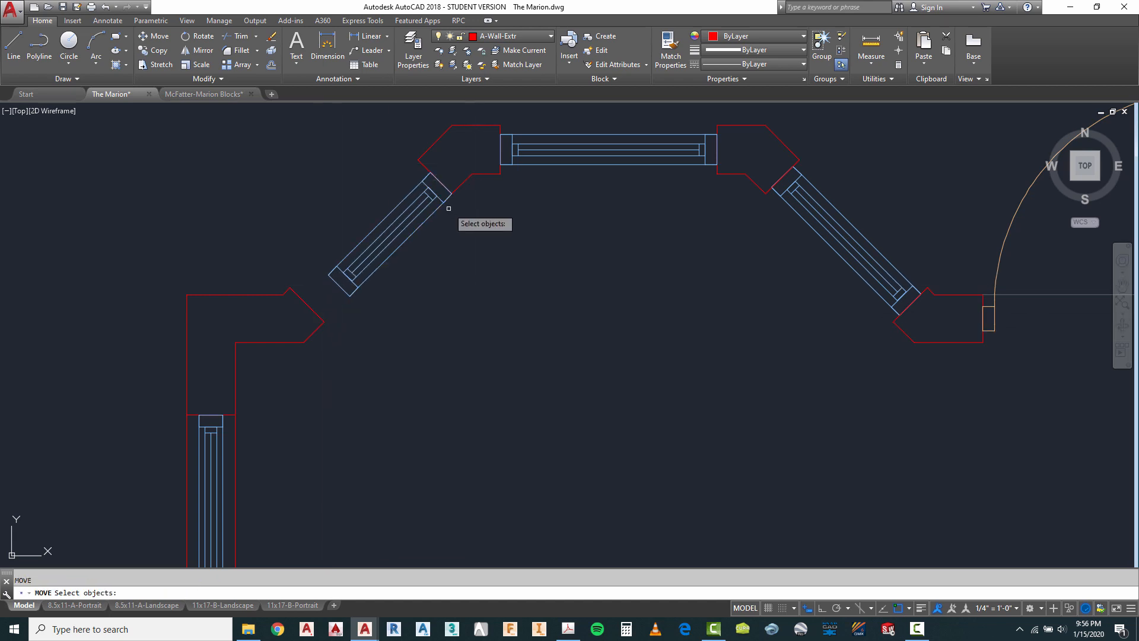
left_click(442, 200)
scroll(434, 179, "up", 4)
key("Return")
left_click(452, 192)
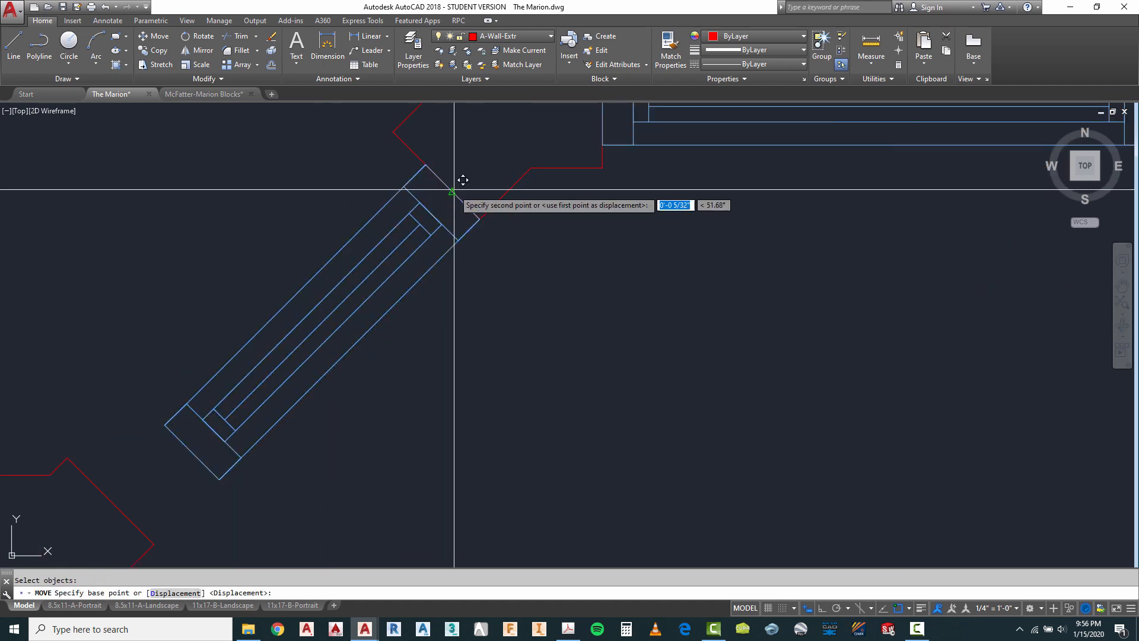
scroll(435, 172, "down", 4)
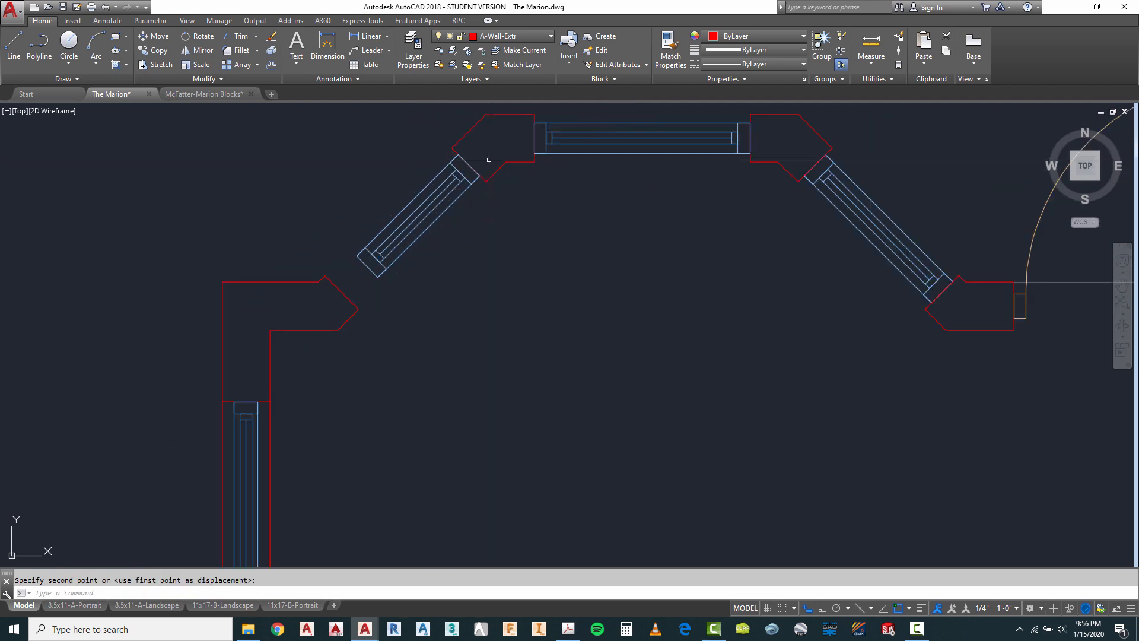
key("Escape")
Move the lower west jamb line from its midpoint to the midpoint of the angled window's lower end.
key("Return")
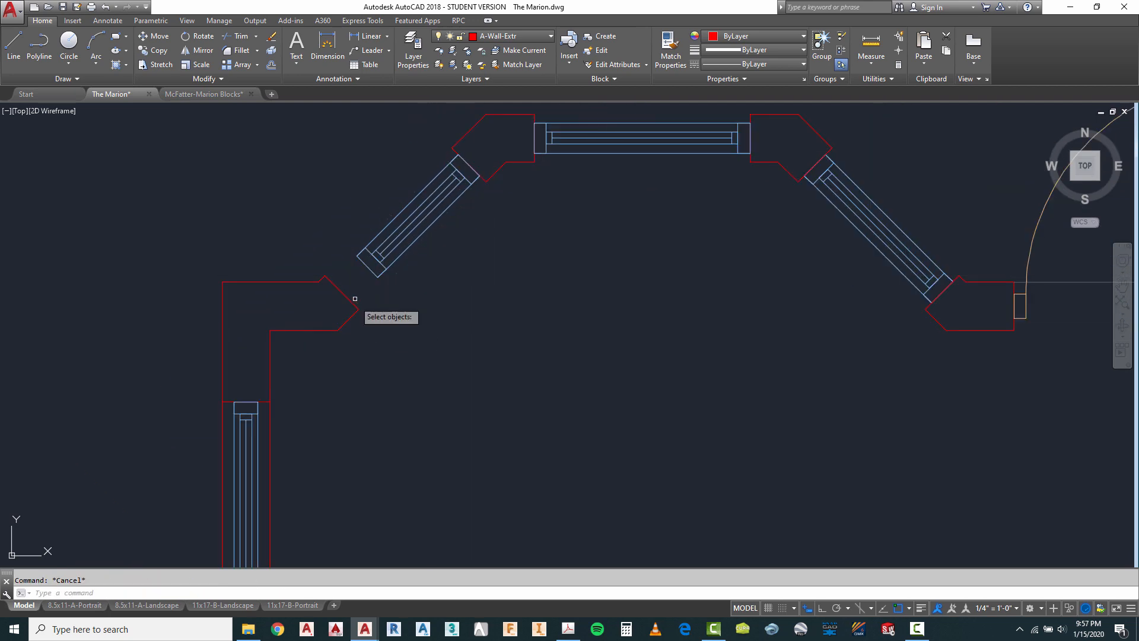
key("Return")
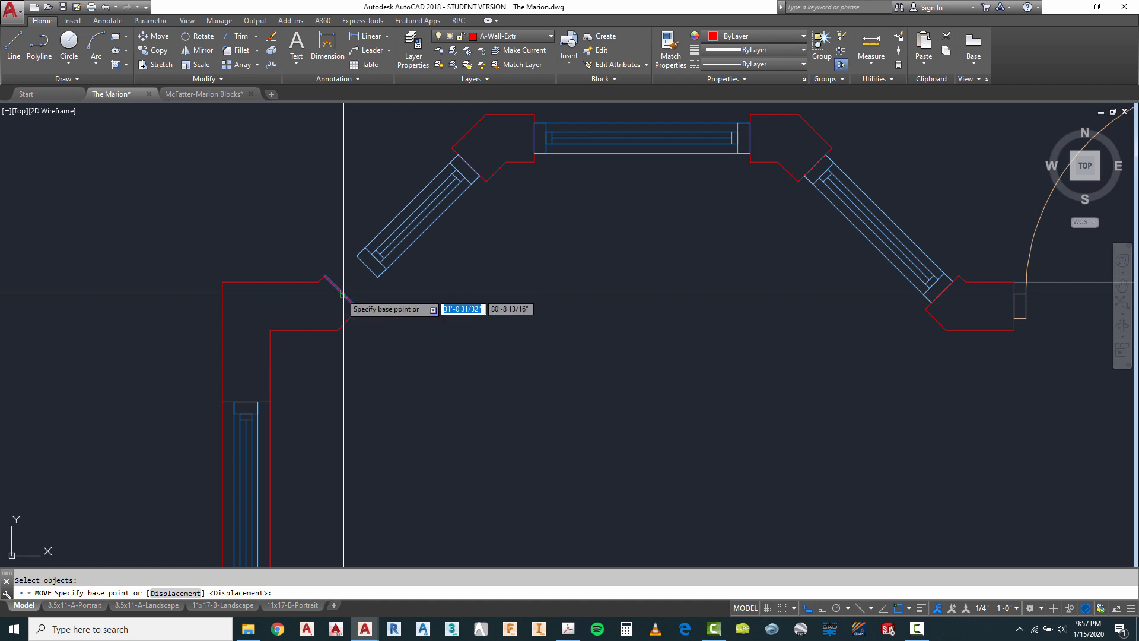
left_click(337, 288)
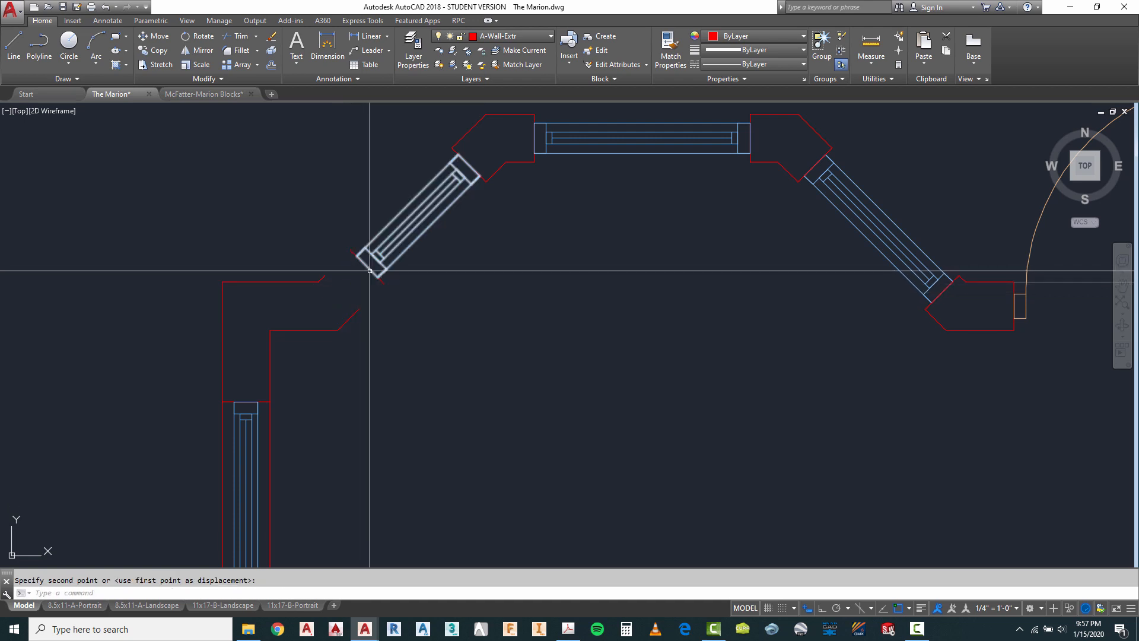
left_click(369, 271)
Fillet the wall stubs at the west angled window's lower end with the outer and inner angled wall lines.
type("f")
key("Return")
left_click(321, 277)
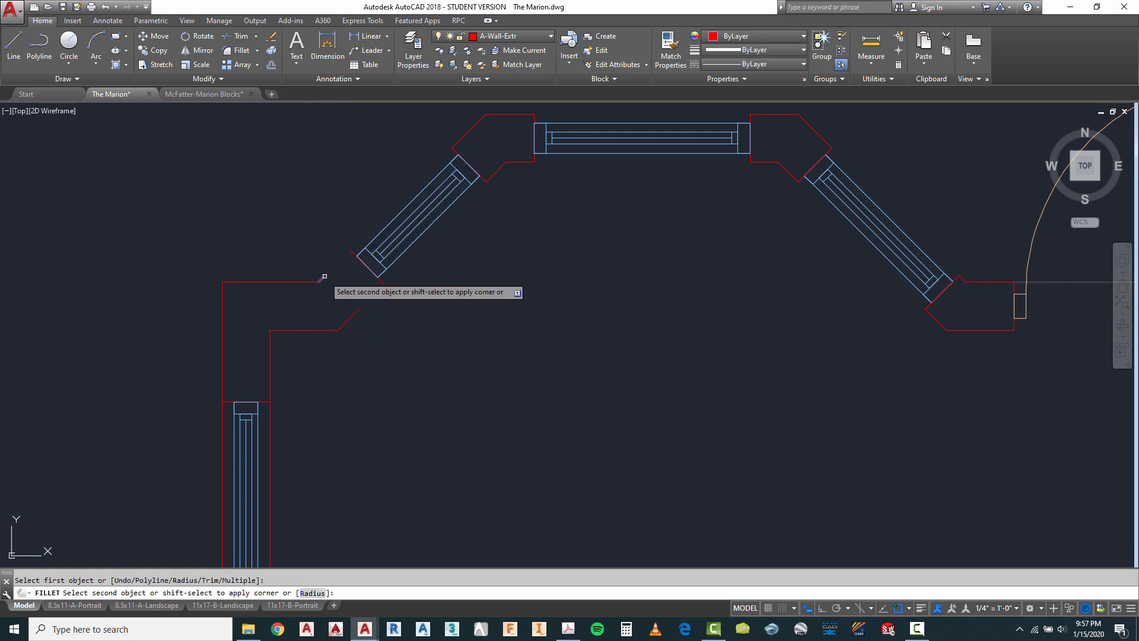
left_click(352, 251)
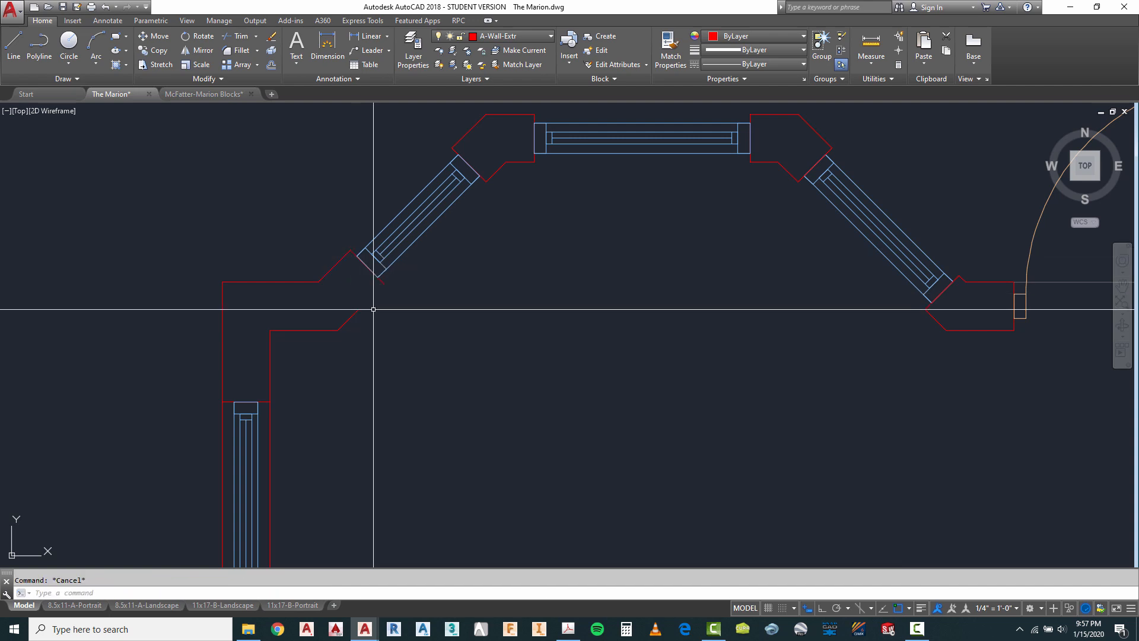
key("Return")
left_click(353, 312)
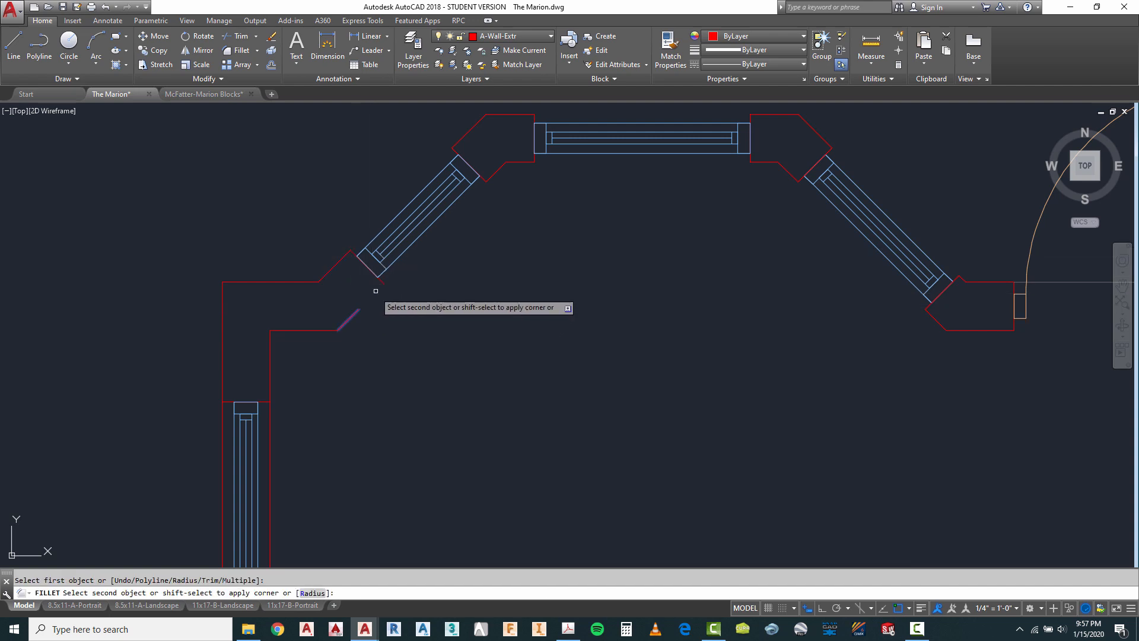
left_click(380, 283)
key("Escape")
Erase the bay's east angled window together with its jambs and angled wall segments.
scroll(576, 363, "down", 2)
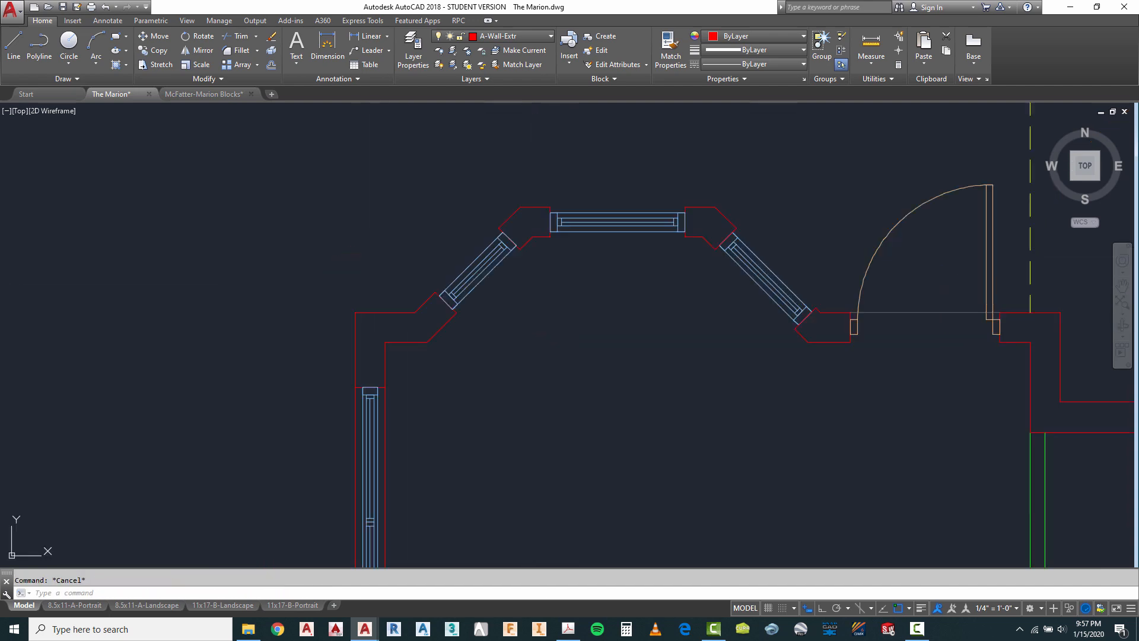
left_click(769, 227)
left_click(709, 269)
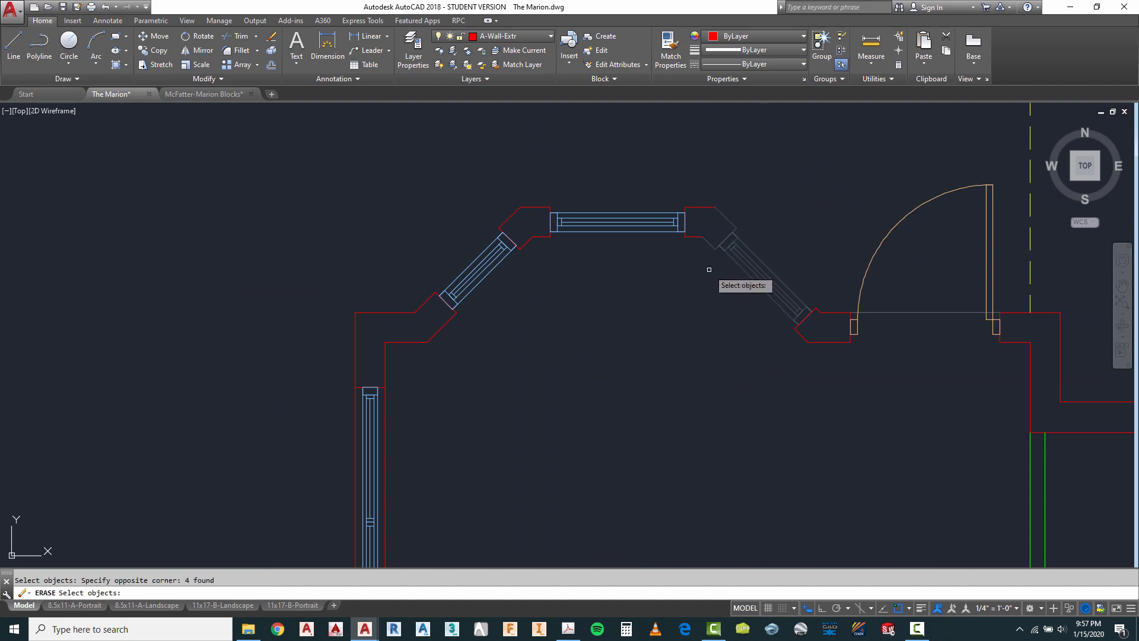
scroll(807, 318, "up", 3)
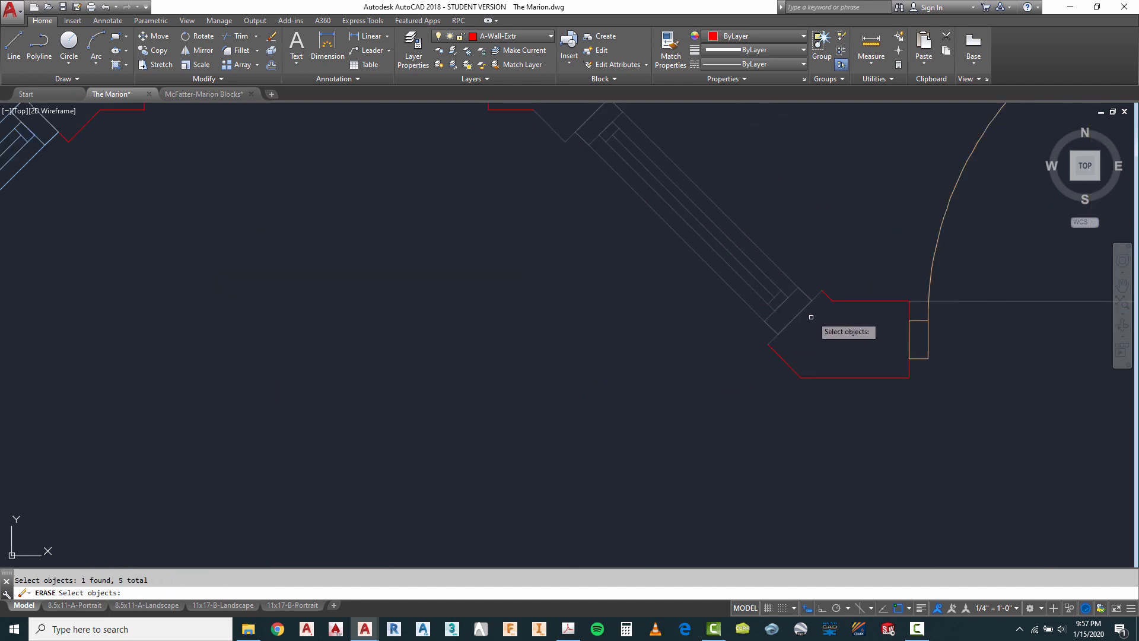
scroll(776, 349, "down", 4)
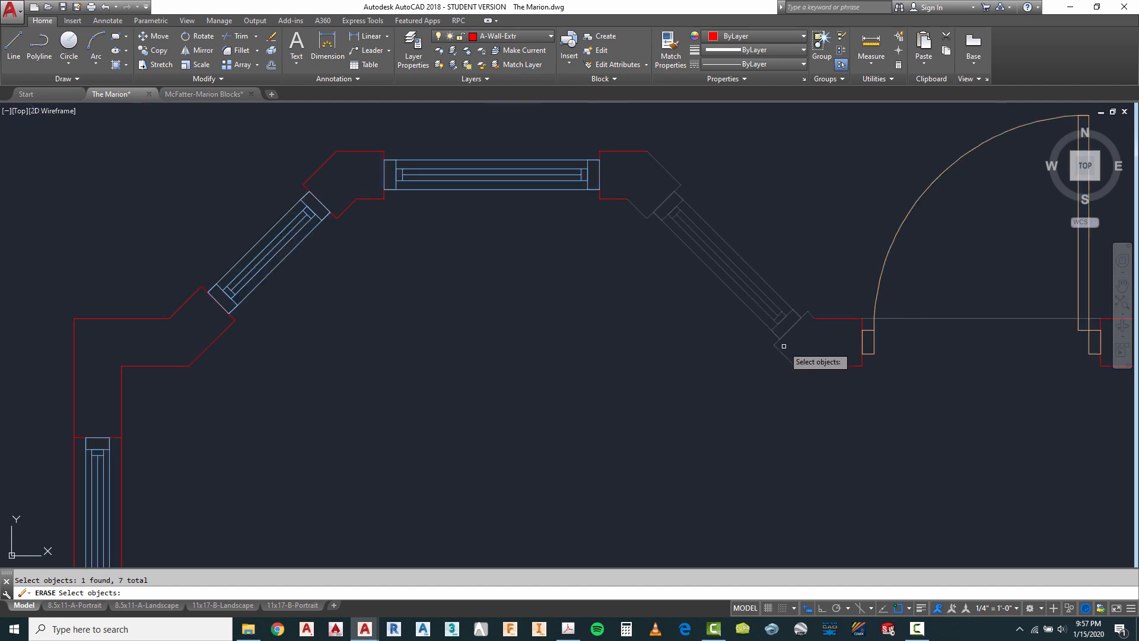
key("Escape")
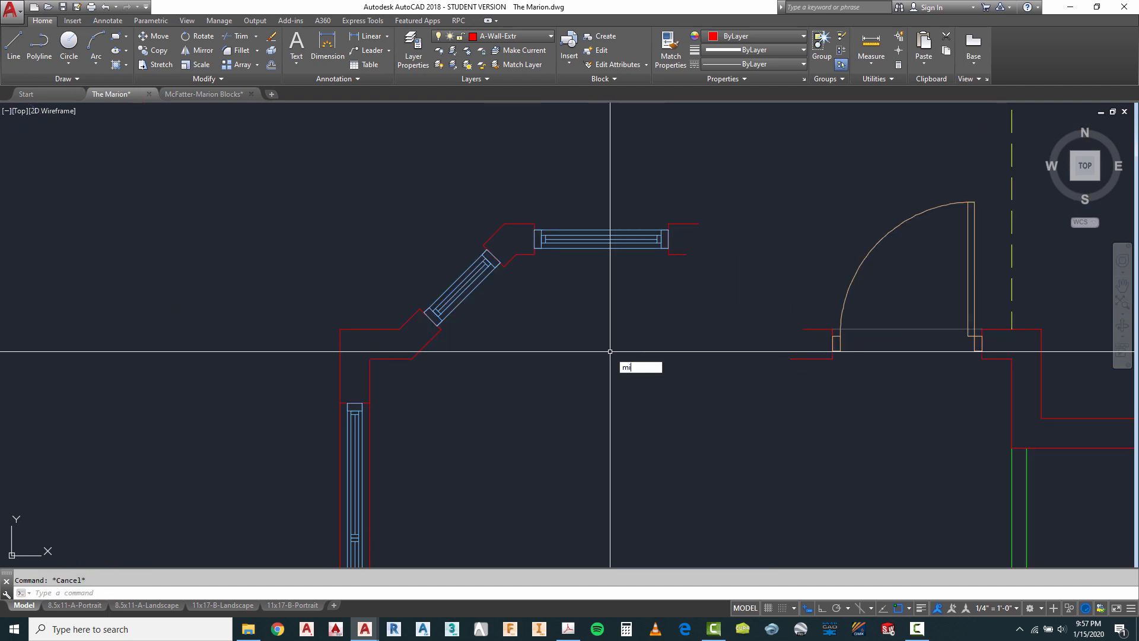
Mirror the west angled window, jambs and angled wall segments about the vertical line through the north window's midpoint, keeping the originals.
type("mi")
key("Return")
left_click(501, 238)
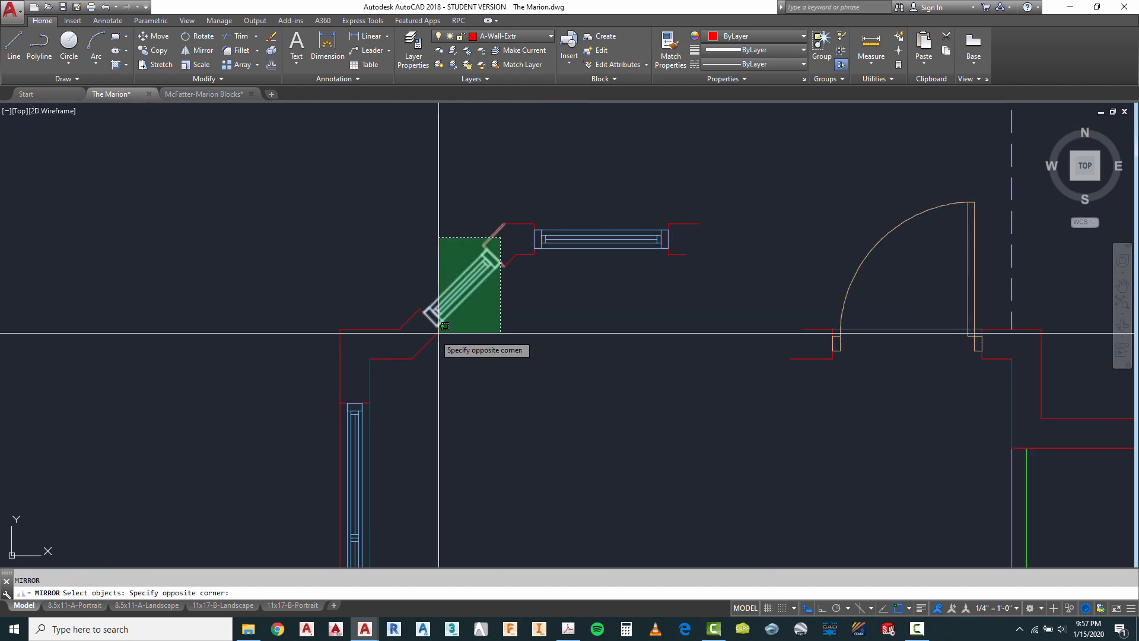
left_click(414, 342)
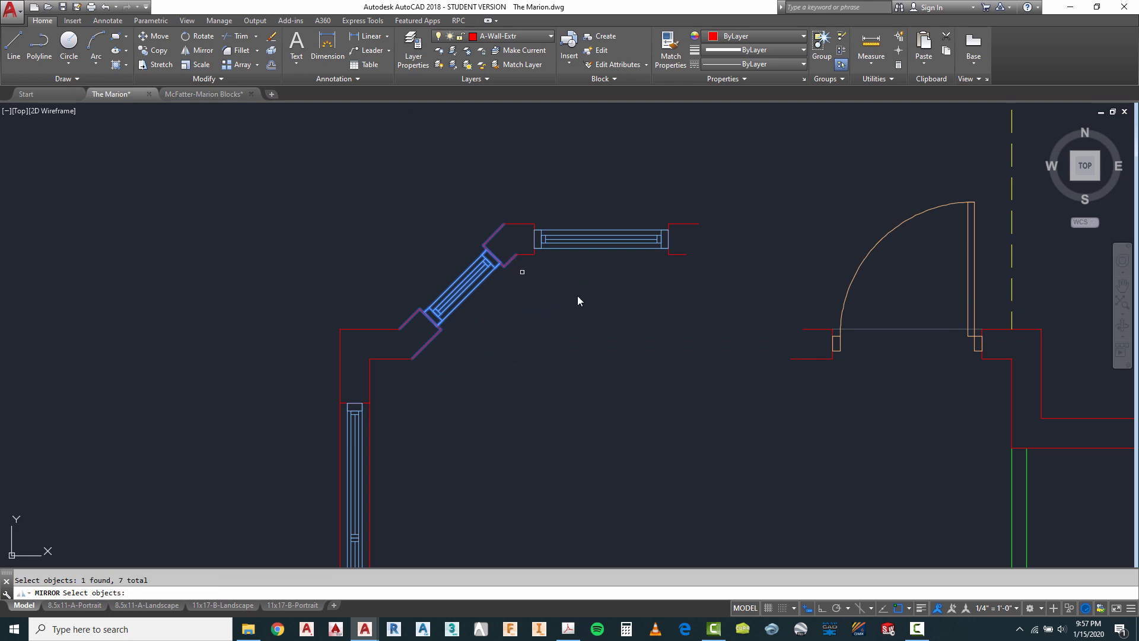
key("Return")
left_click(601, 248)
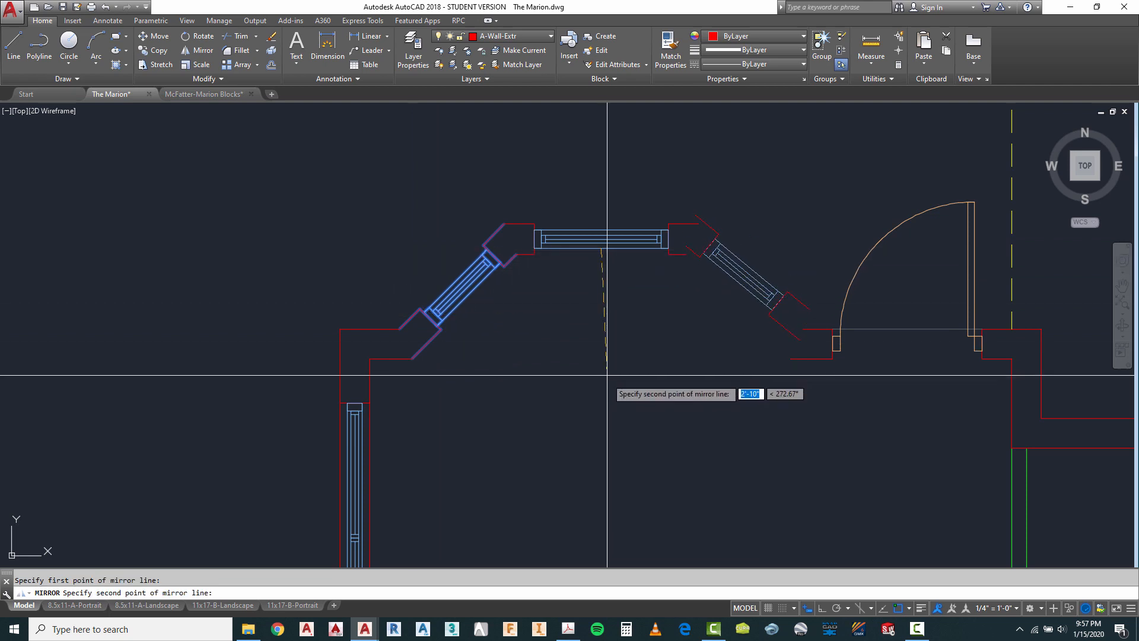
key("F8")
left_click(603, 431)
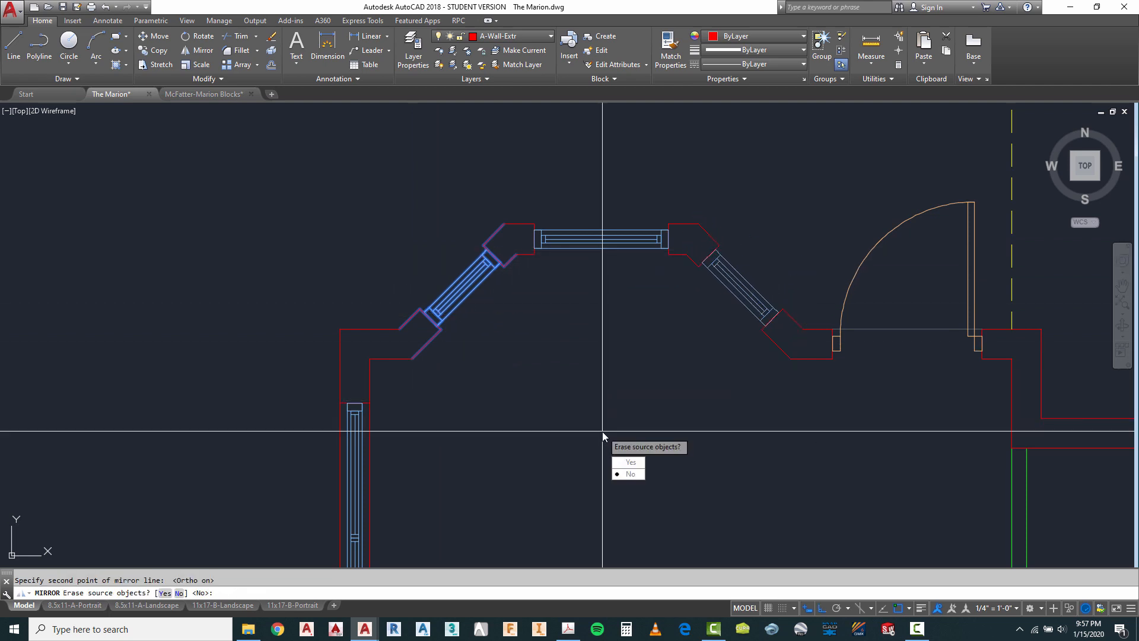
left_click(632, 478)
scroll(590, 407, "down", 6)
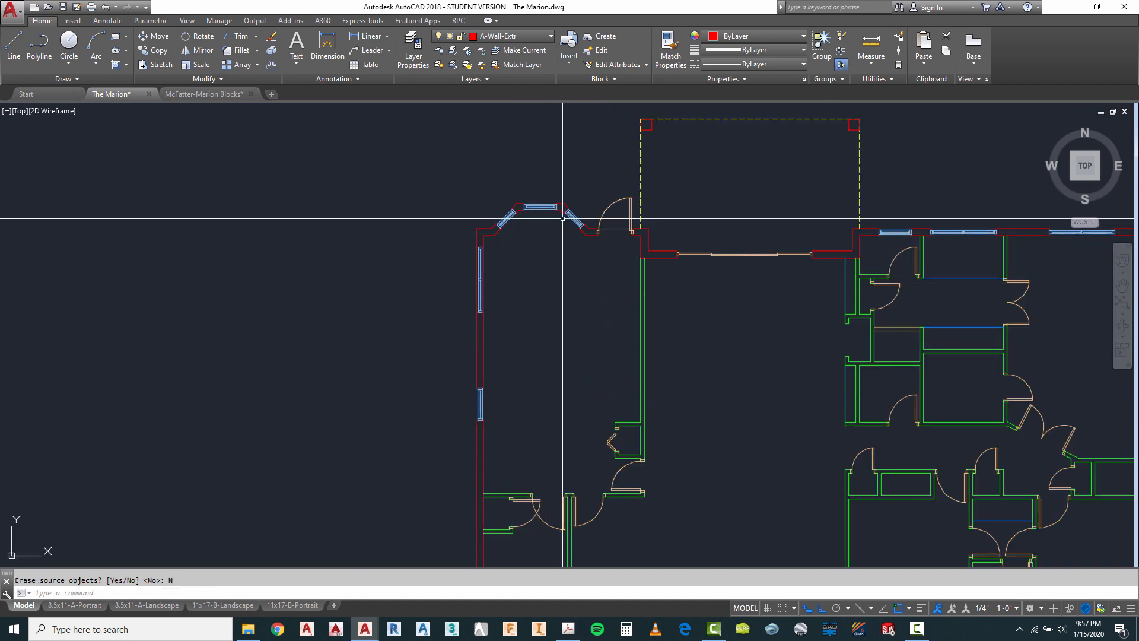
scroll(560, 217, "down", 2)
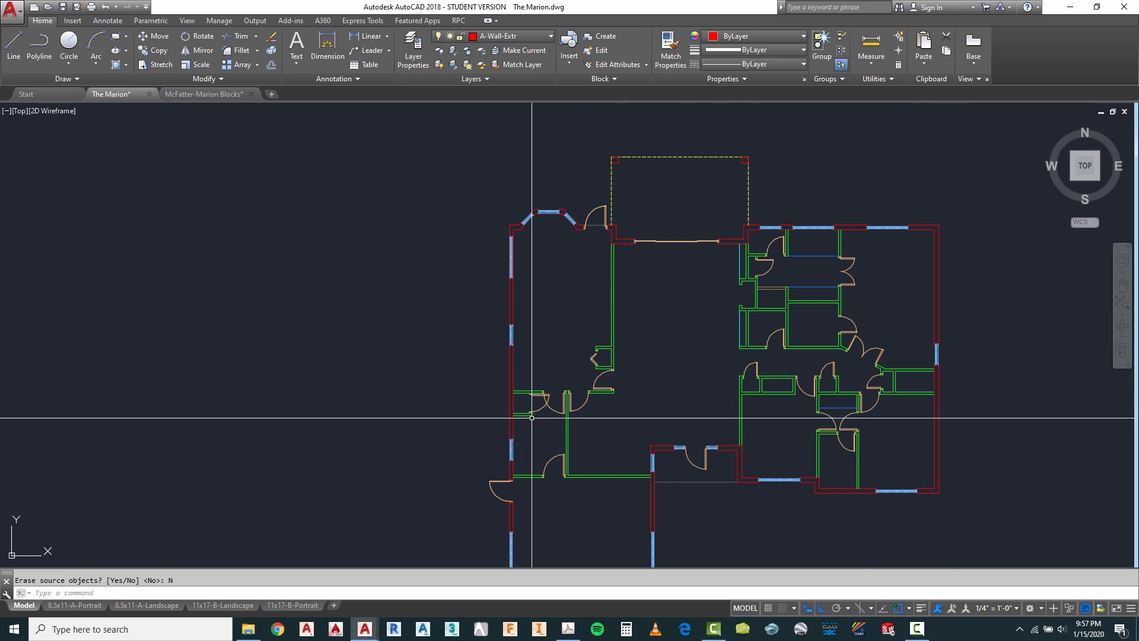
scroll(535, 205, "up", 6)
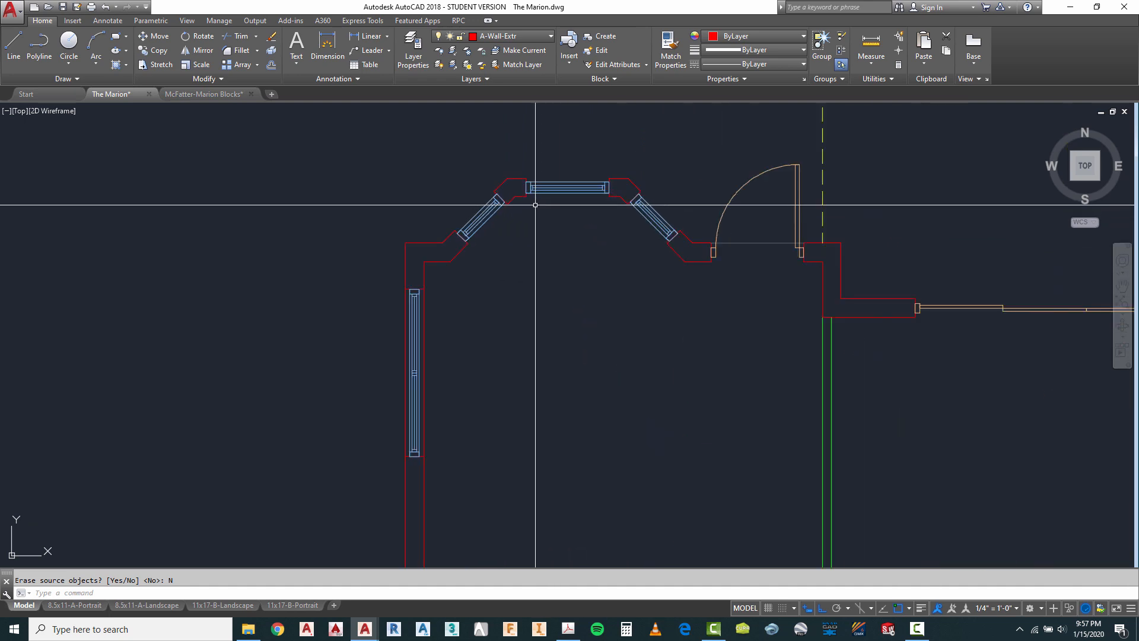
scroll(536, 205, "up", 4)
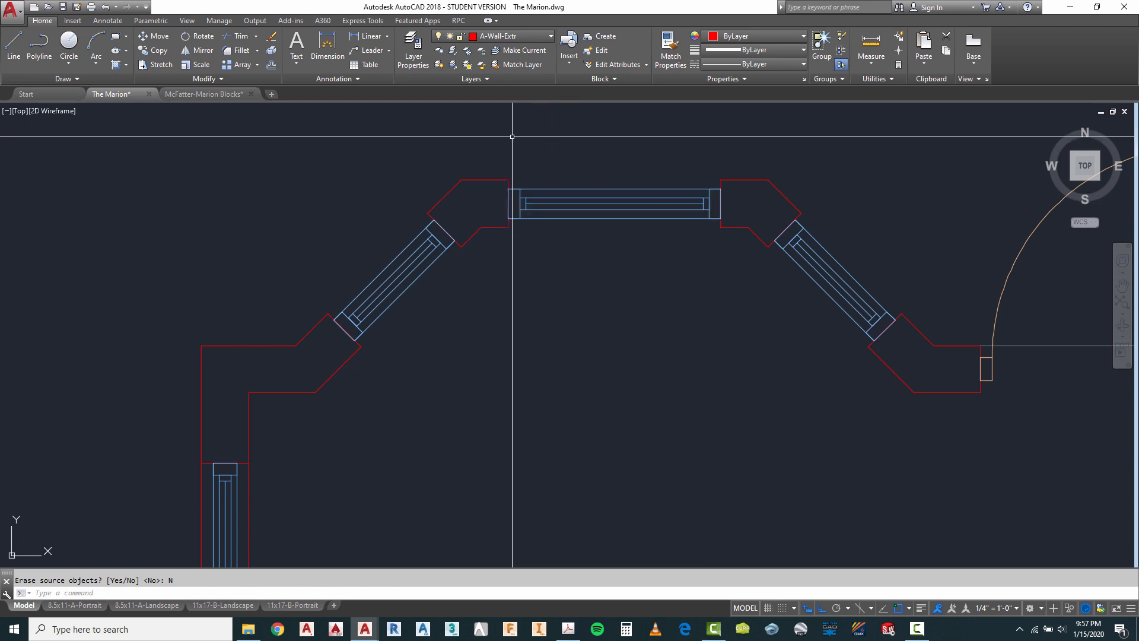
Widen the layer list's name column and create a new layer named A-Wall-Sill.
left_click(406, 52)
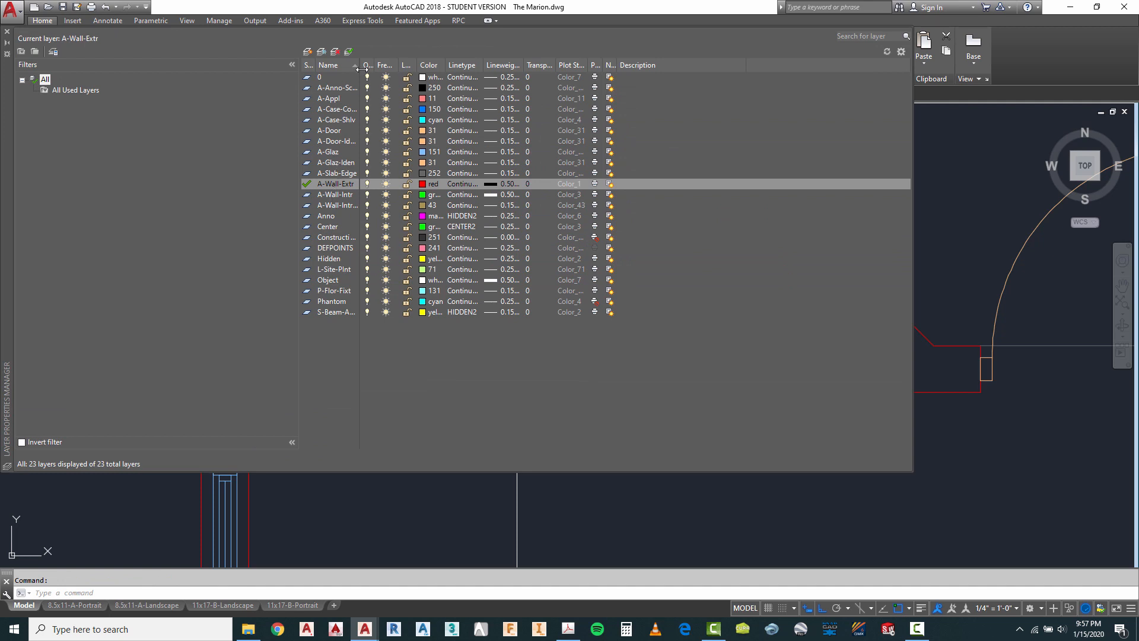
left_click_drag(361, 66, 435, 65)
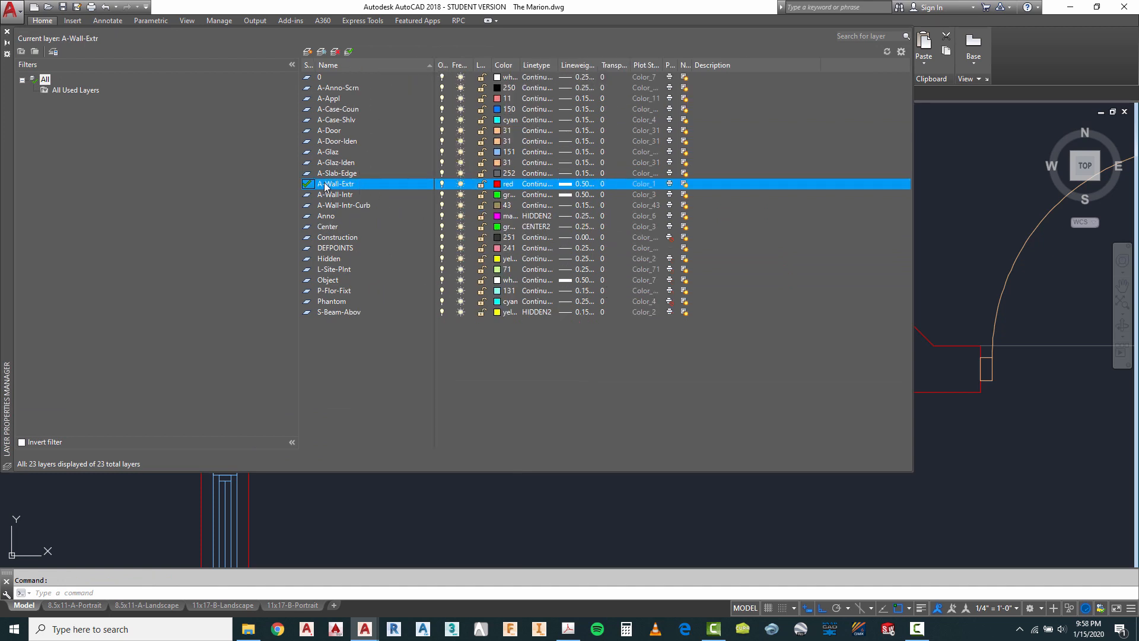
left_click(308, 52)
type("A-Wall-Sill")
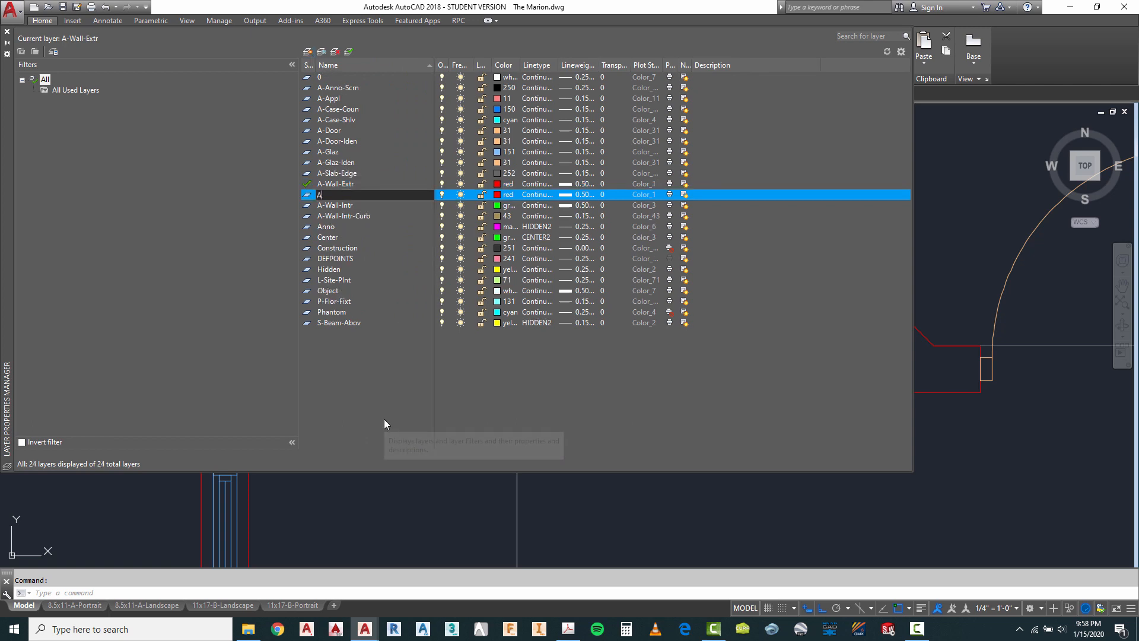
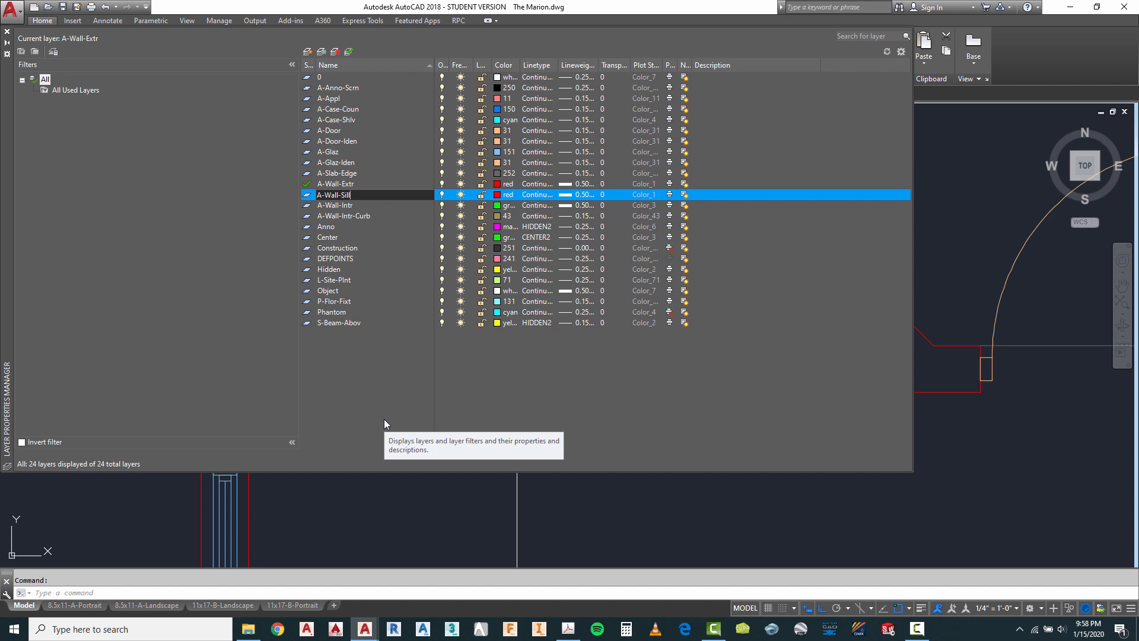
Set the A-Wall-Sill layer's color to 43 and lineweight to 0.15 mm, and make it the current layer.
left_click(504, 194)
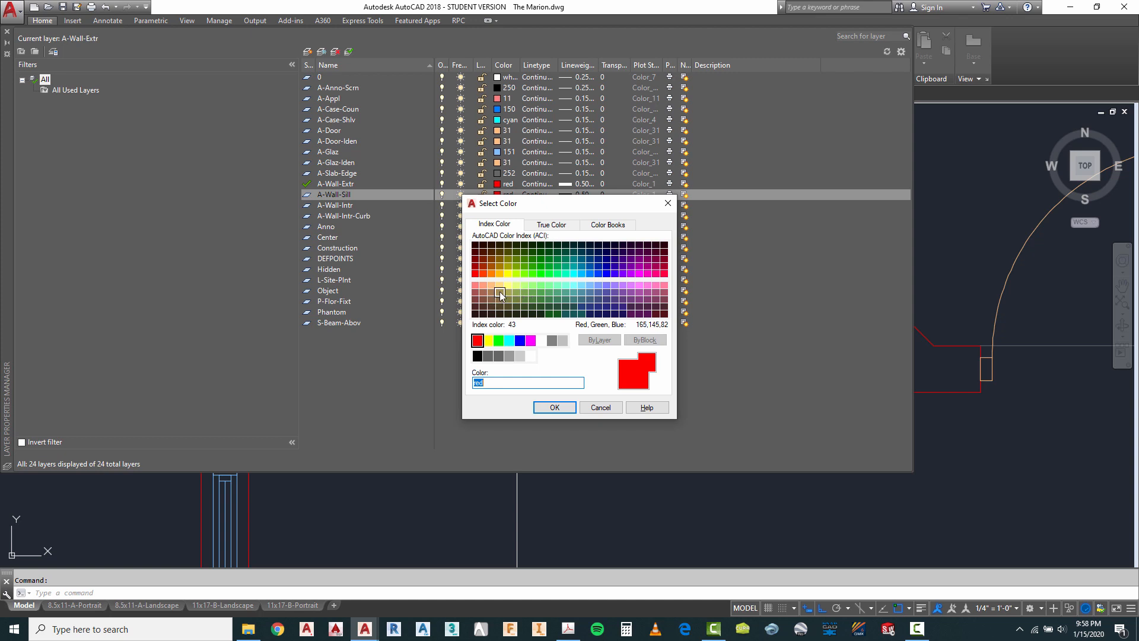
left_click(554, 408)
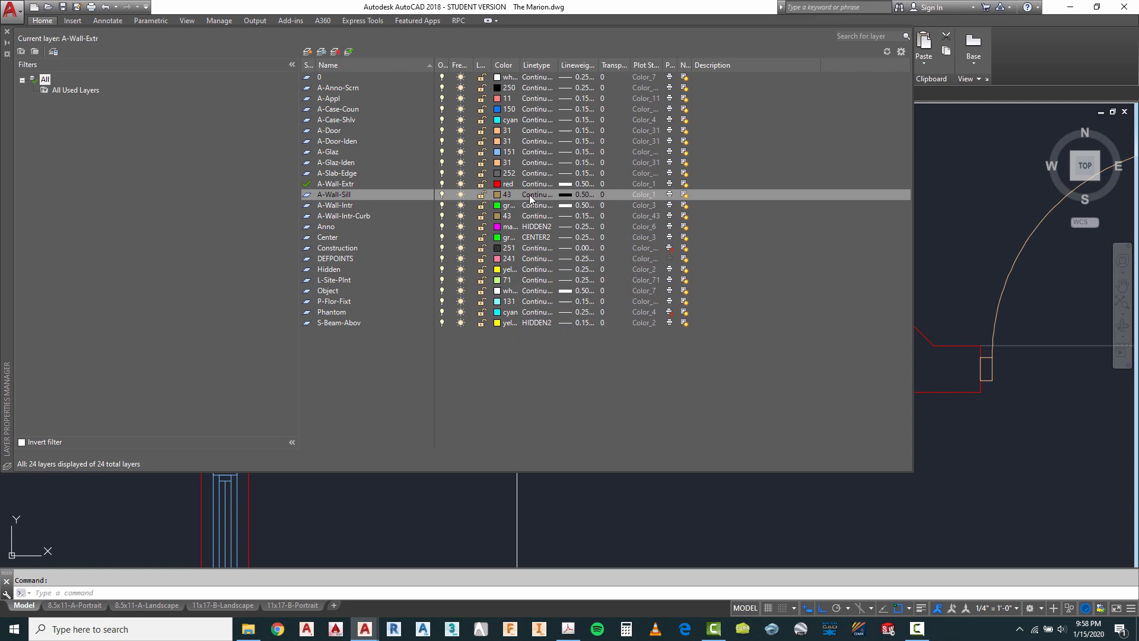
left_click(581, 195)
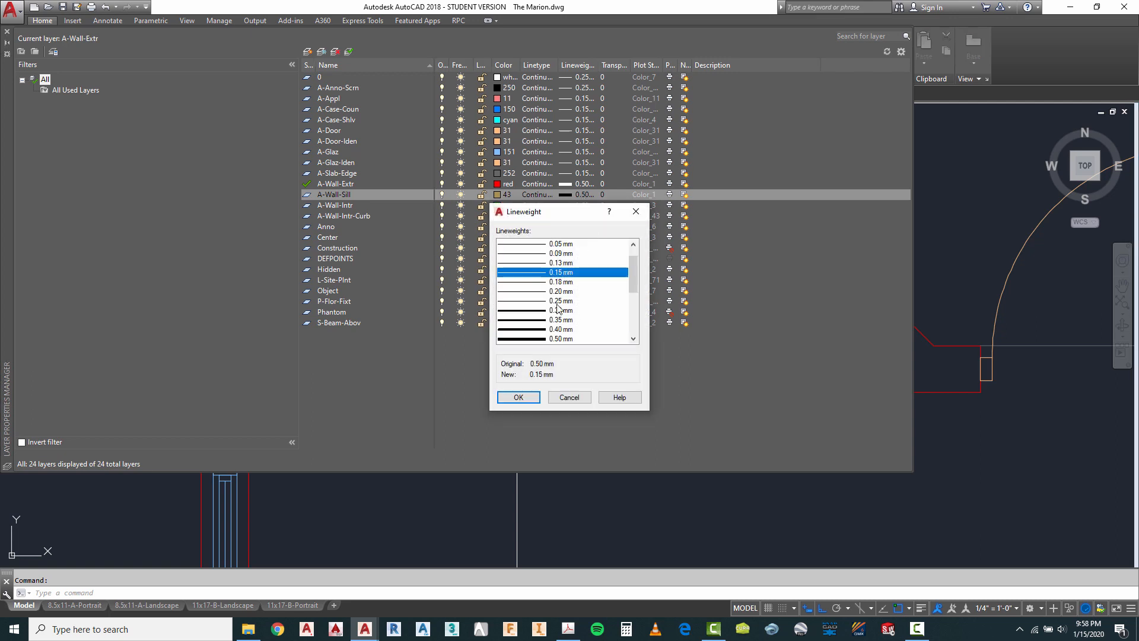
left_click(534, 398)
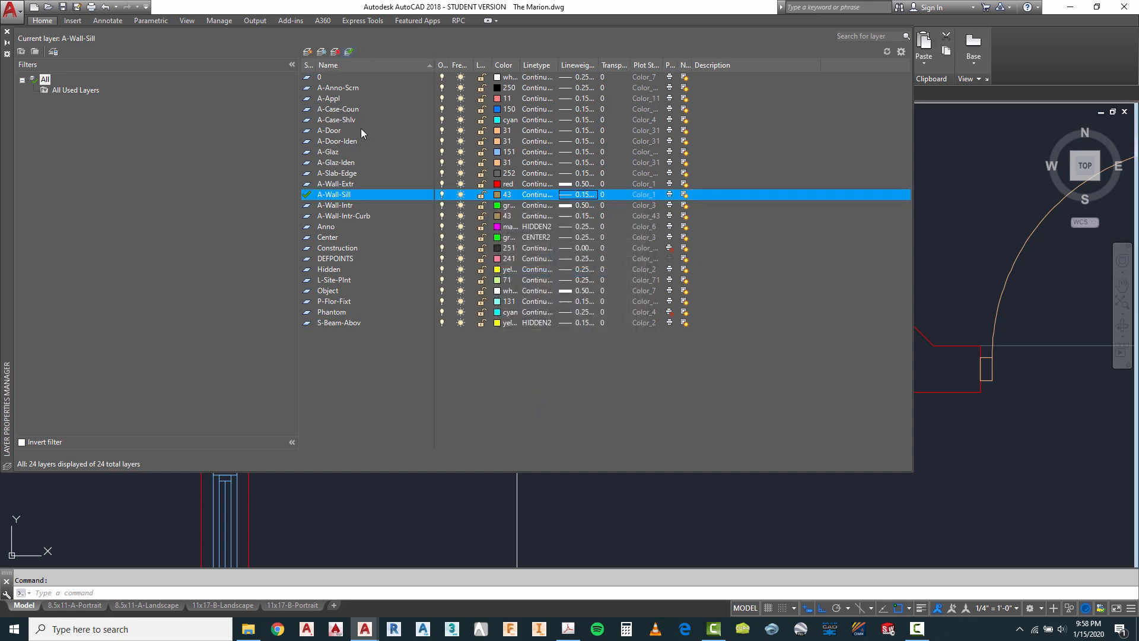
left_click(7, 32)
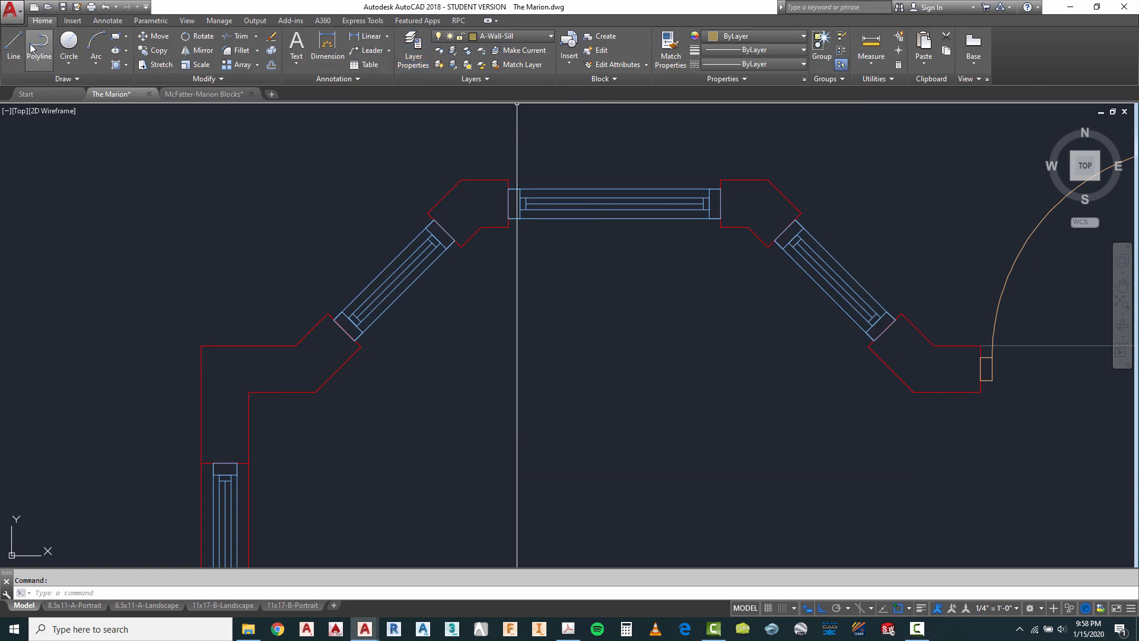
Draw sill lines between the wall corners along the outer and inner faces of the bay's north window opening.
left_click(13, 44)
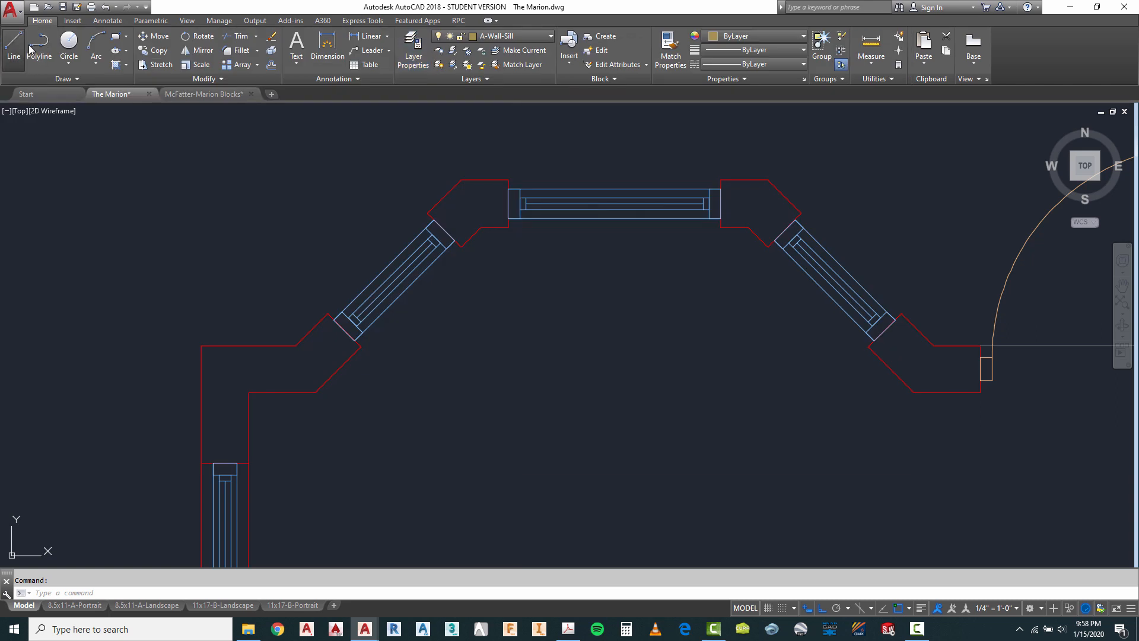
left_click(509, 180)
left_click(721, 179)
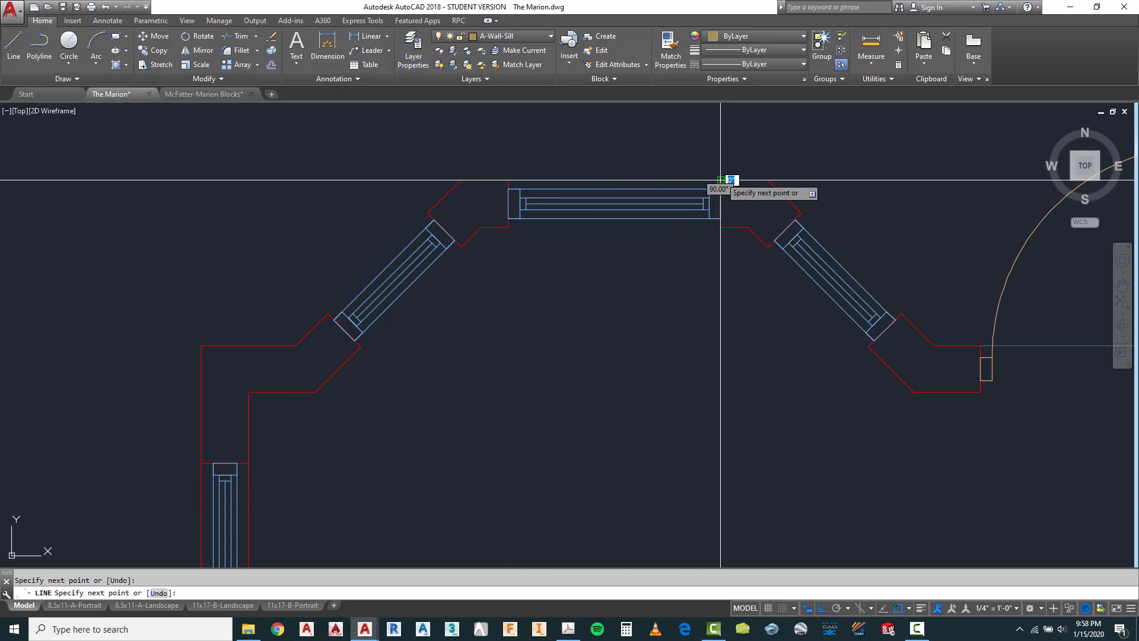
key("Return")
key("Return")
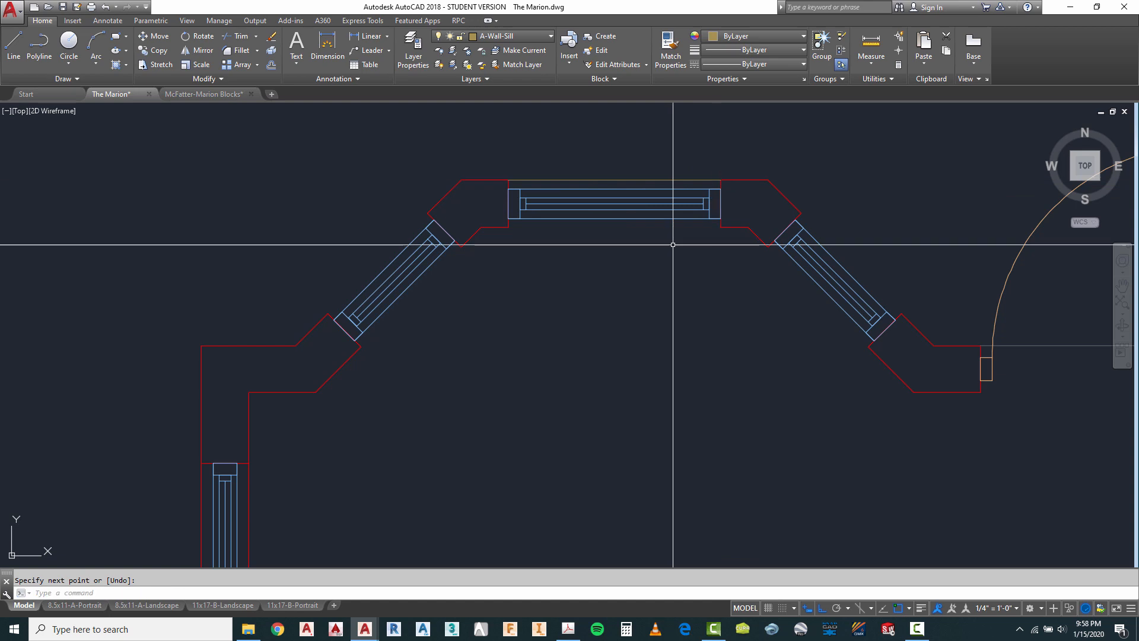
left_click(508, 226)
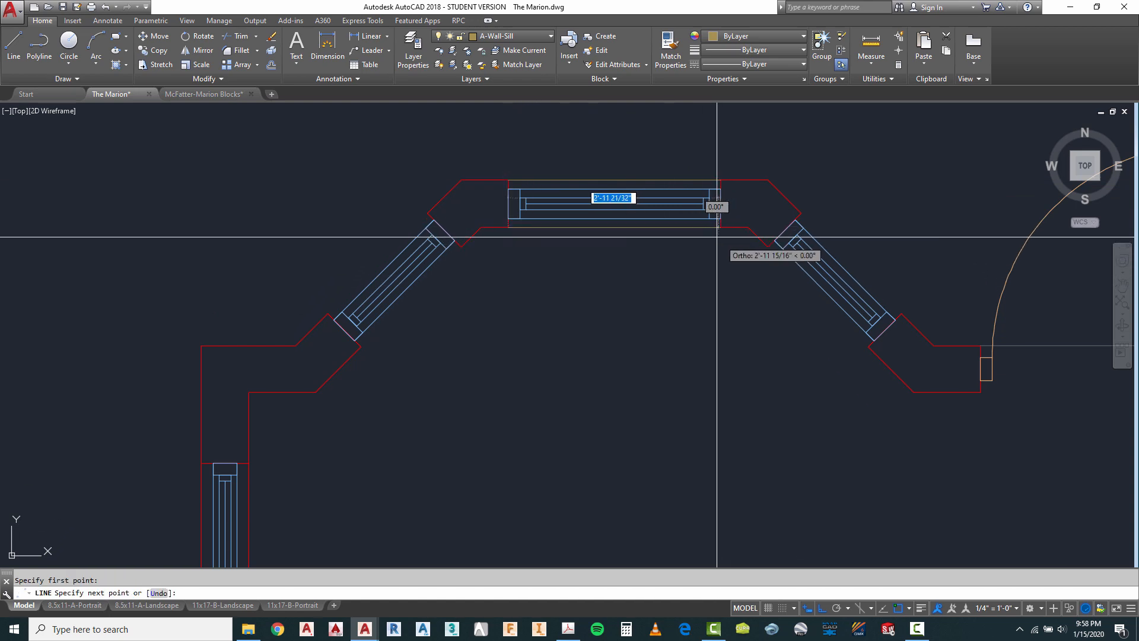
left_click(721, 227)
key("Return")
Draw sill lines between the wall ends along the outer and inner faces of the bay's east angled window opening.
key("Return")
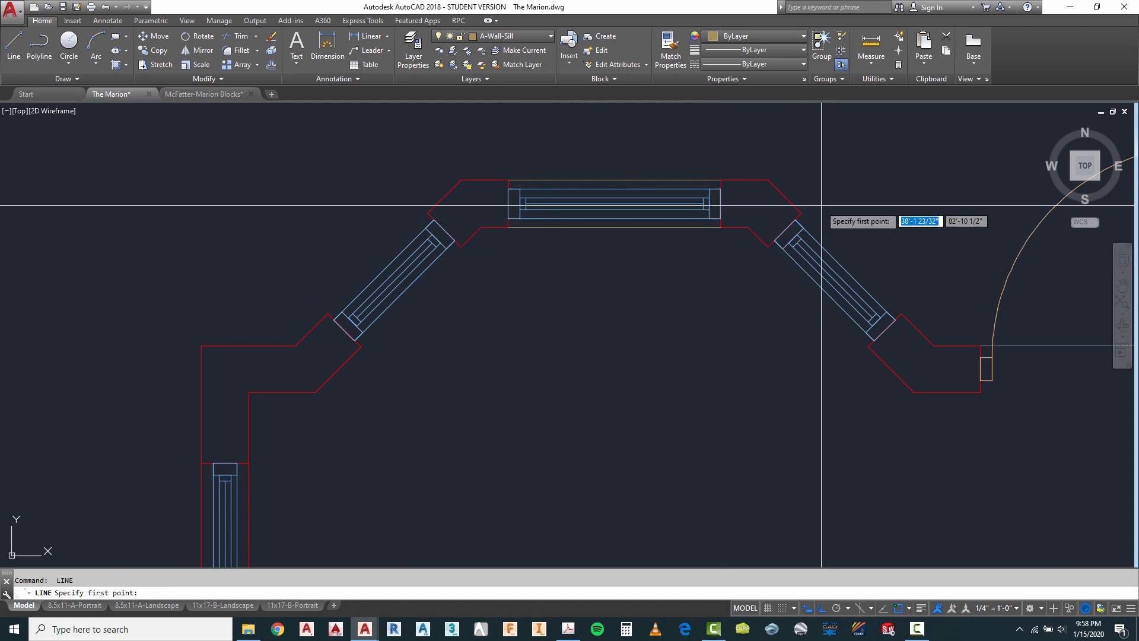
left_click(800, 214)
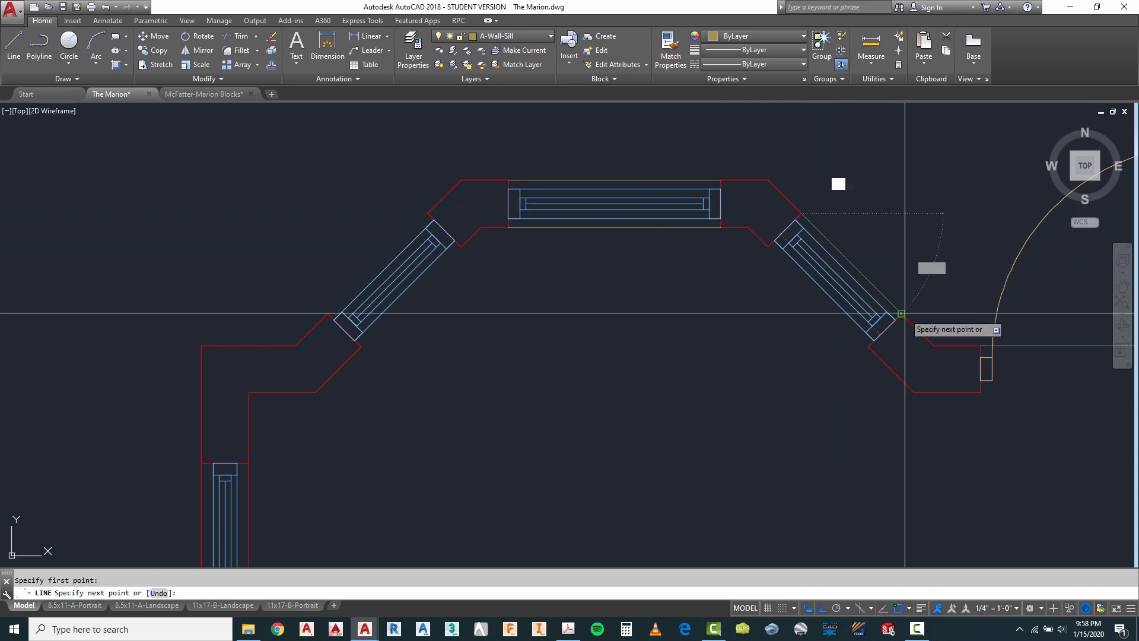
left_click(895, 316)
key("Return")
key("Return")
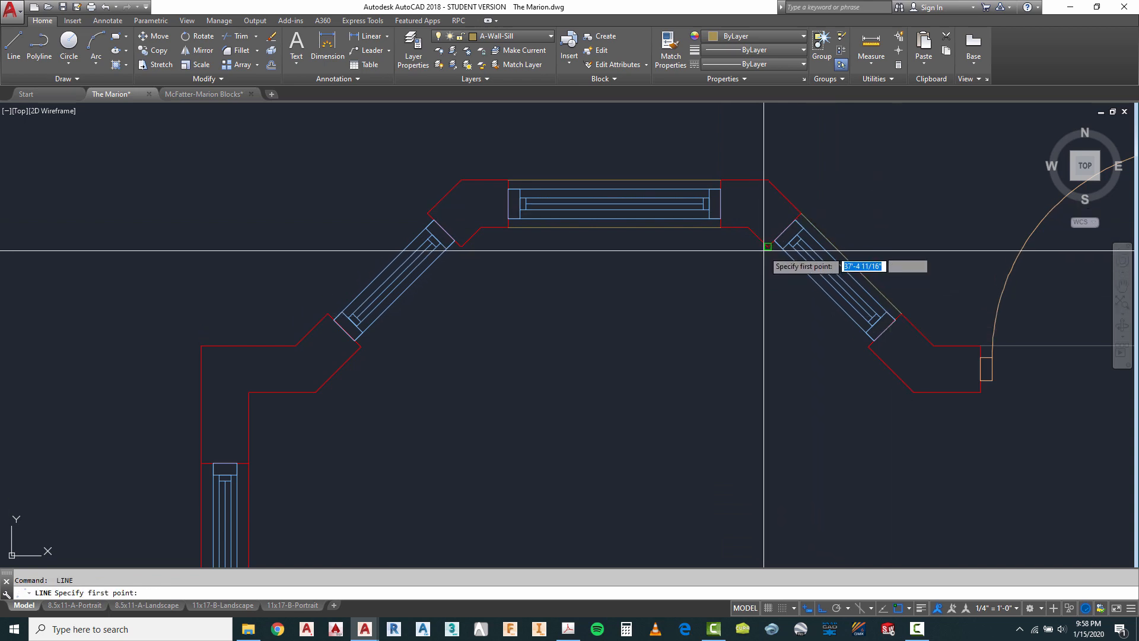
left_click(768, 246)
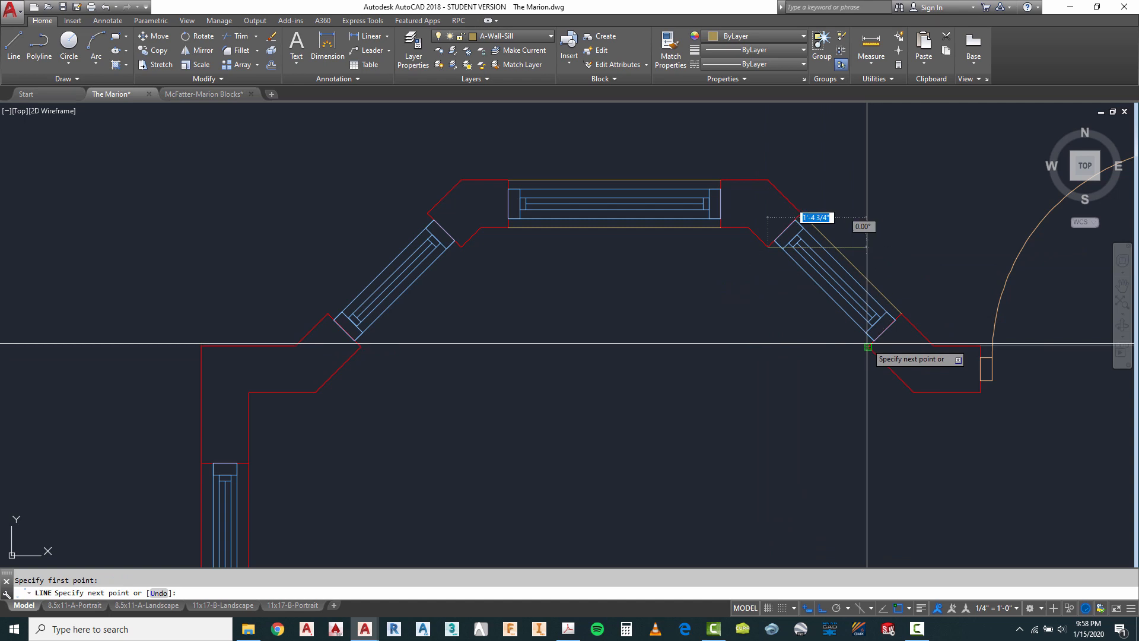
key("Return")
Draw sill lines between the wall ends along the outer and inner faces of the bay's west angled window opening.
scroll(478, 185, "down", 3)
scroll(371, 215, "up", 3)
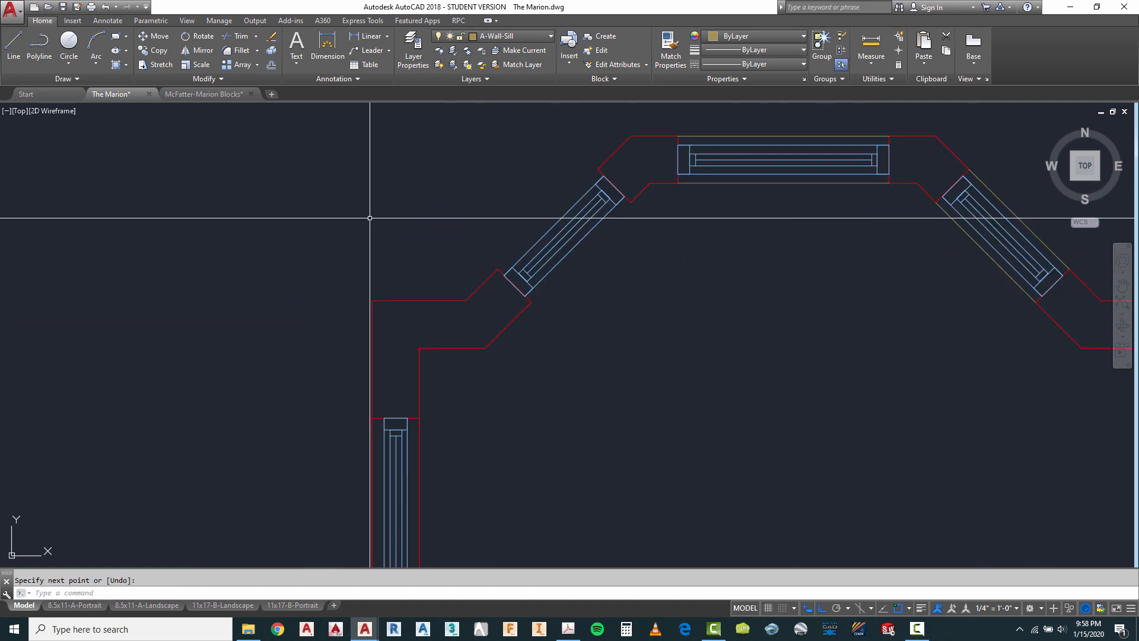
key("Return")
left_click(503, 270)
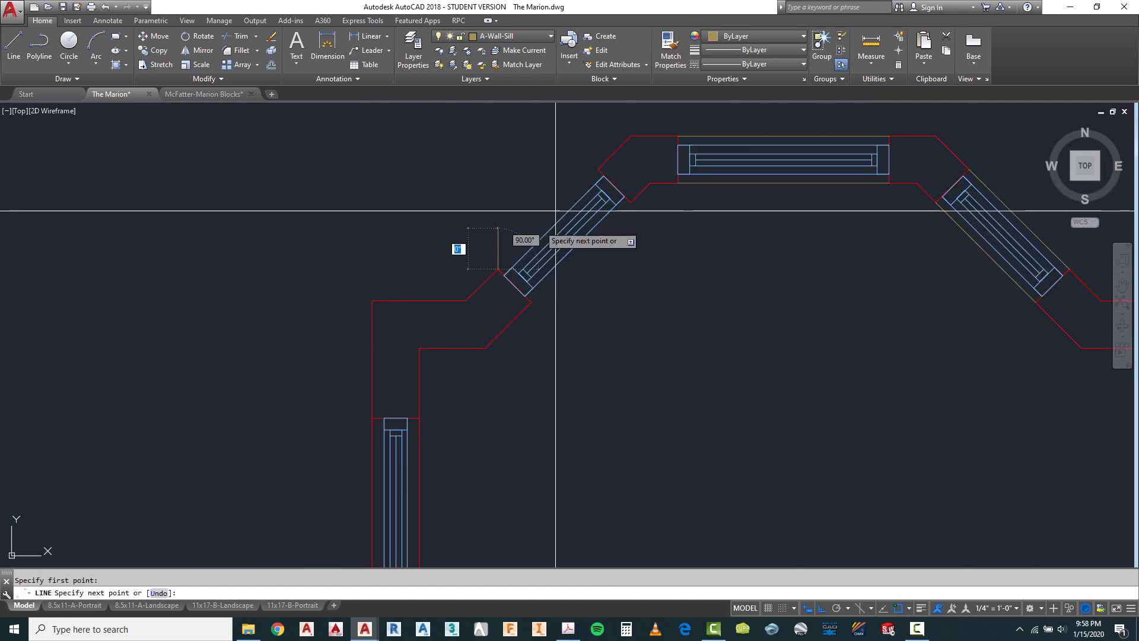
key("Return")
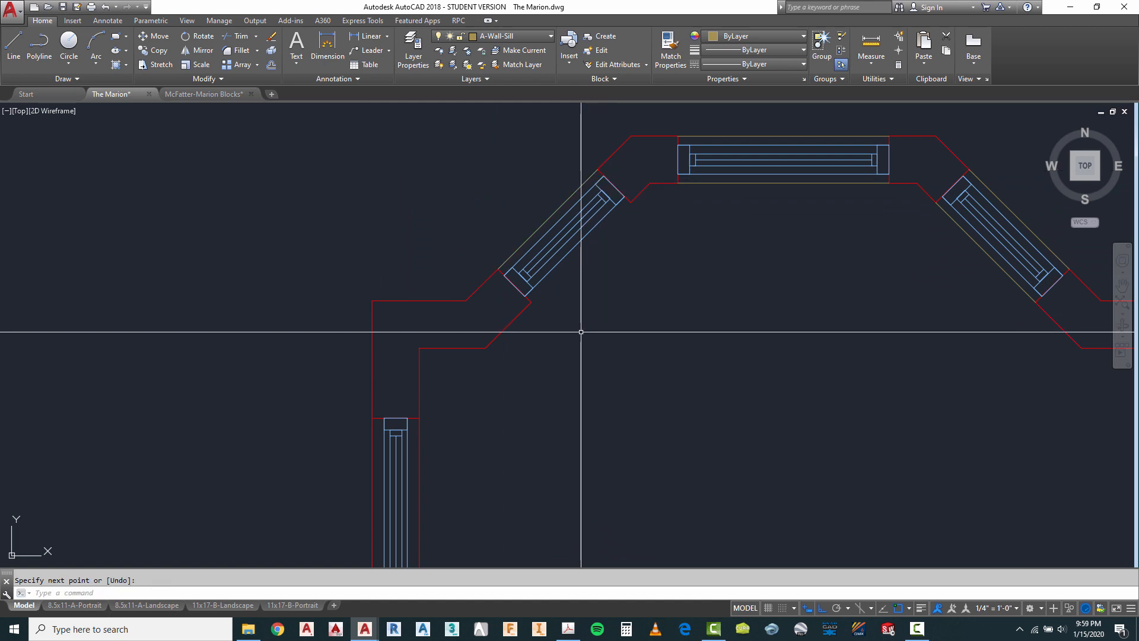
key("Return")
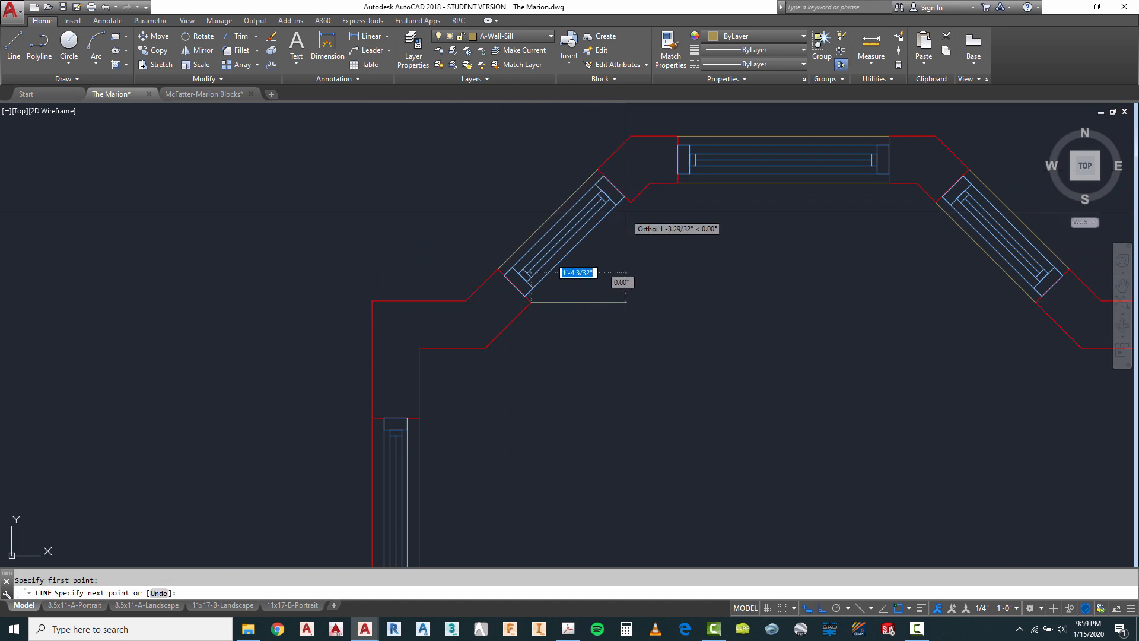
key("Return")
Draw sill lines along the outer and inner faces of the small window opening in the northeast wing's north wall.
scroll(496, 163, "down", 4)
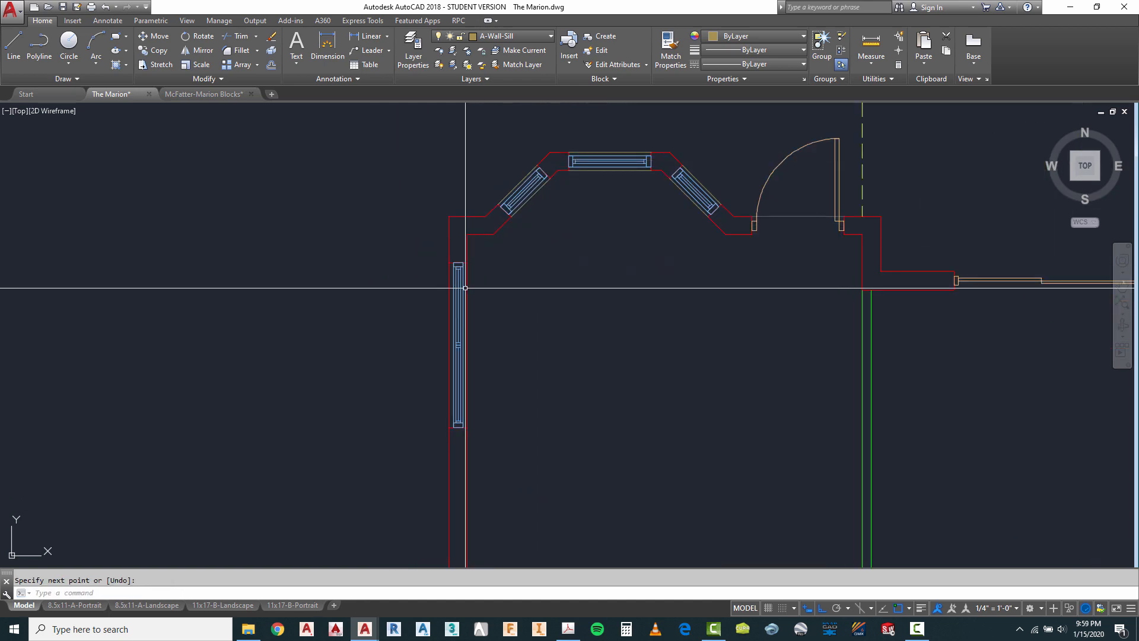
scroll(439, 295, "up", 2)
scroll(428, 191, "down", 2)
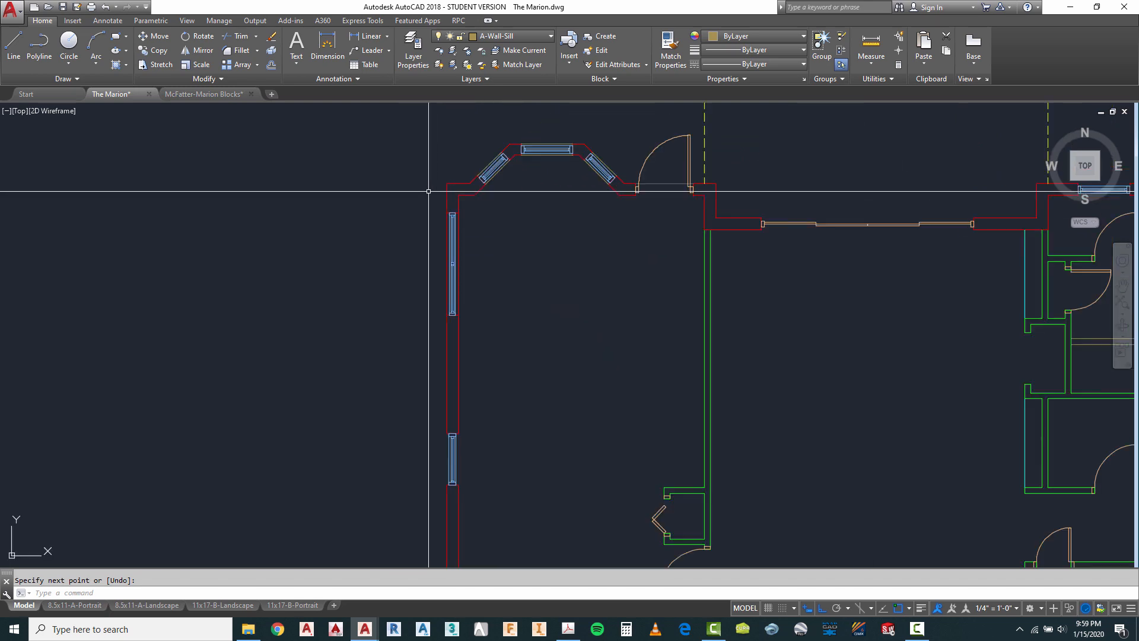
scroll(408, 227, "down", 2)
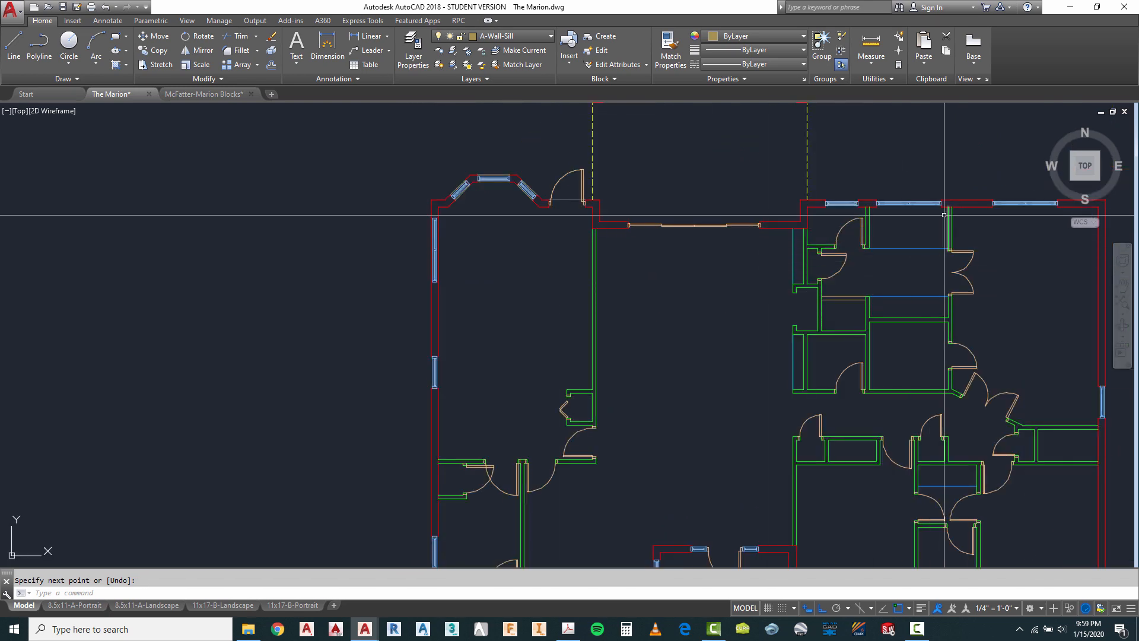
scroll(943, 215, "up", 4)
key("Return")
key("Return")
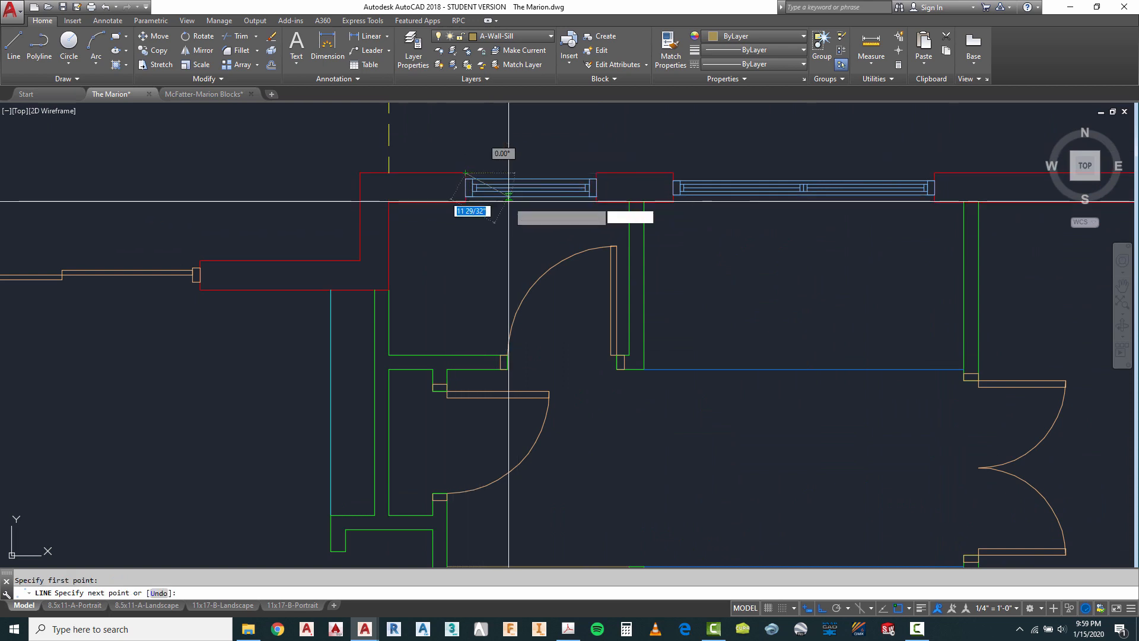
scroll(498, 189, "up", 6)
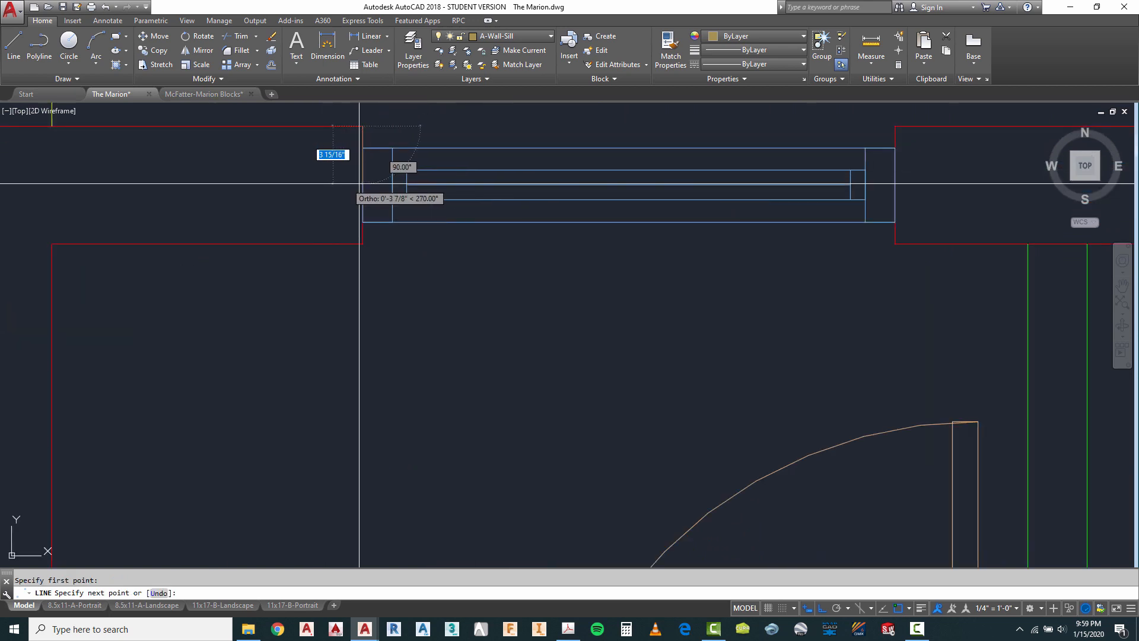
left_click(895, 126)
key("Return")
key("Return")
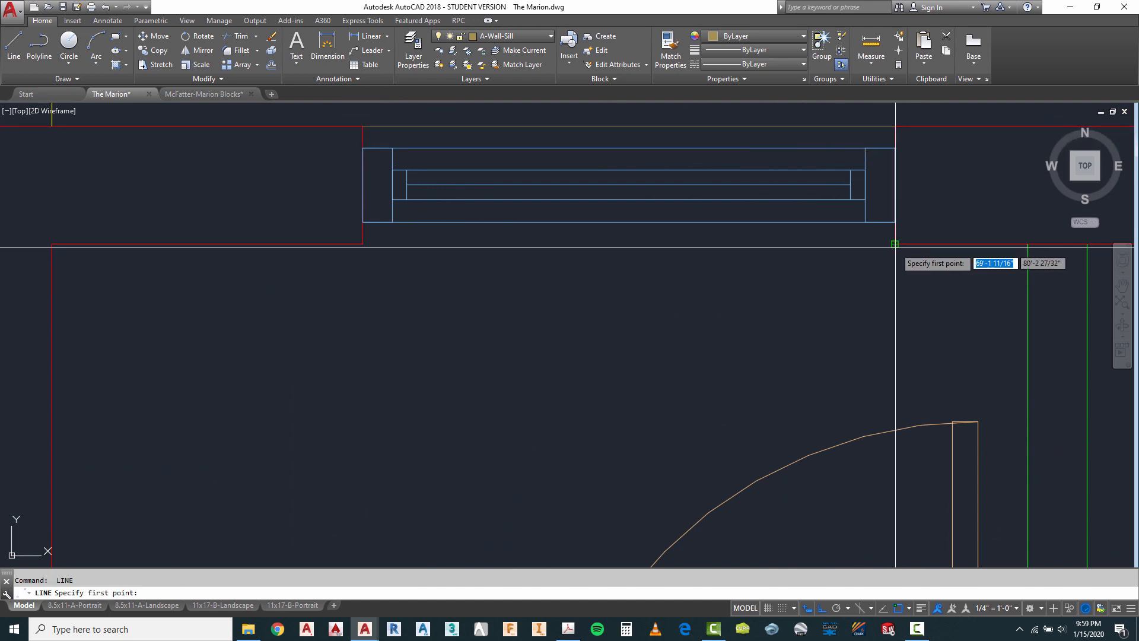
left_click(895, 244)
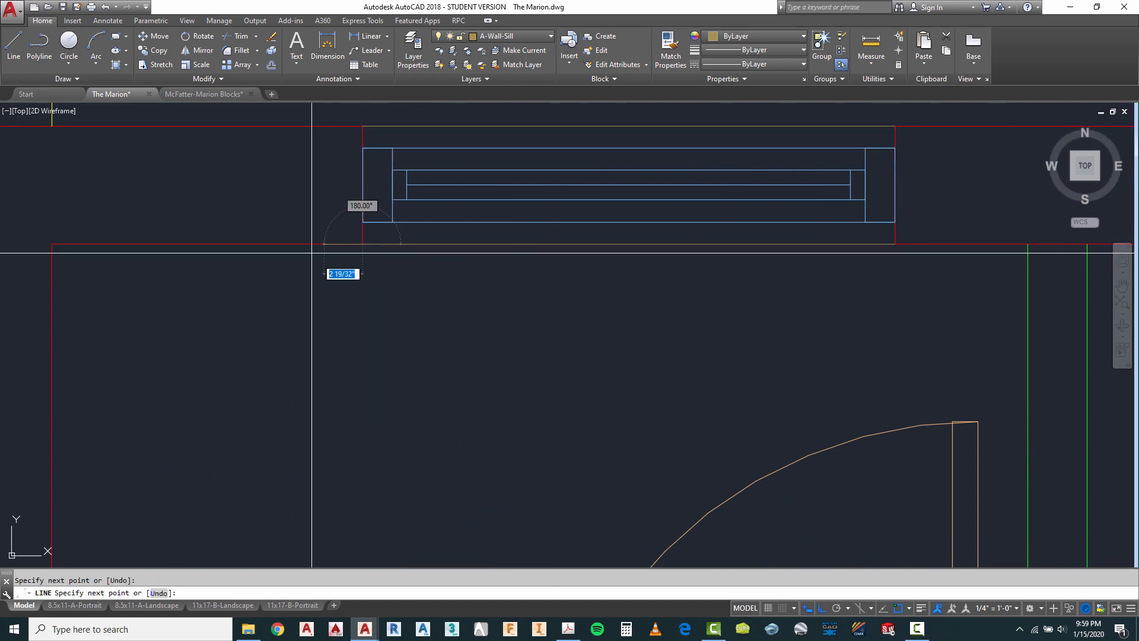
scroll(312, 252, "down", 5)
scroll(309, 216, "up", 3)
key("Return")
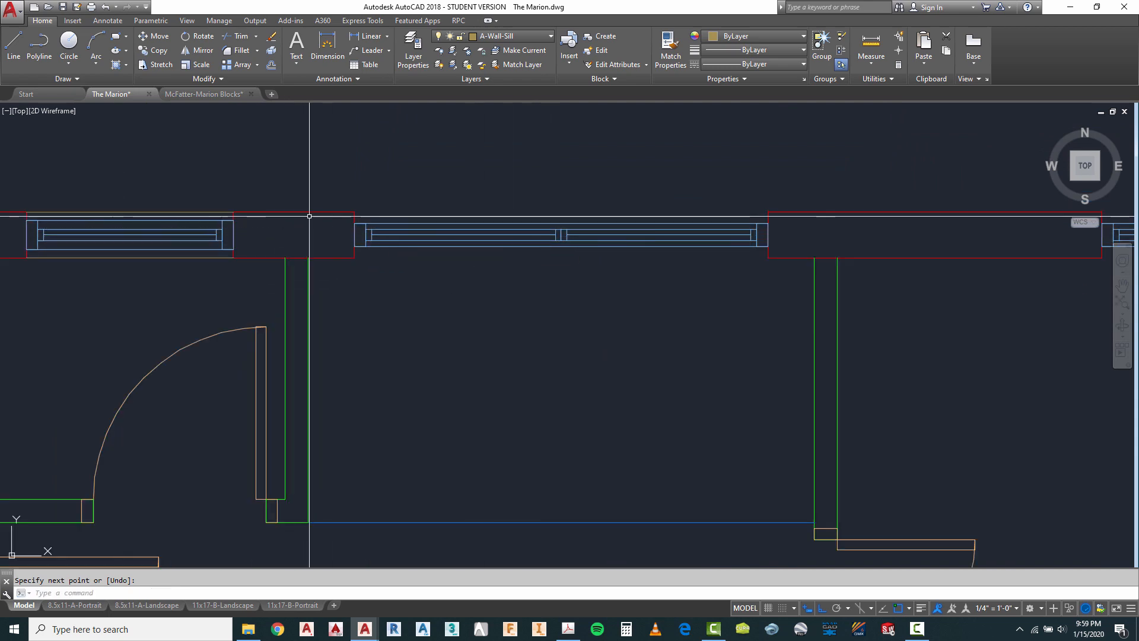
Draw sill lines along the outer and inner faces of the north wall's middle double window opening.
key("Return")
left_click(352, 211)
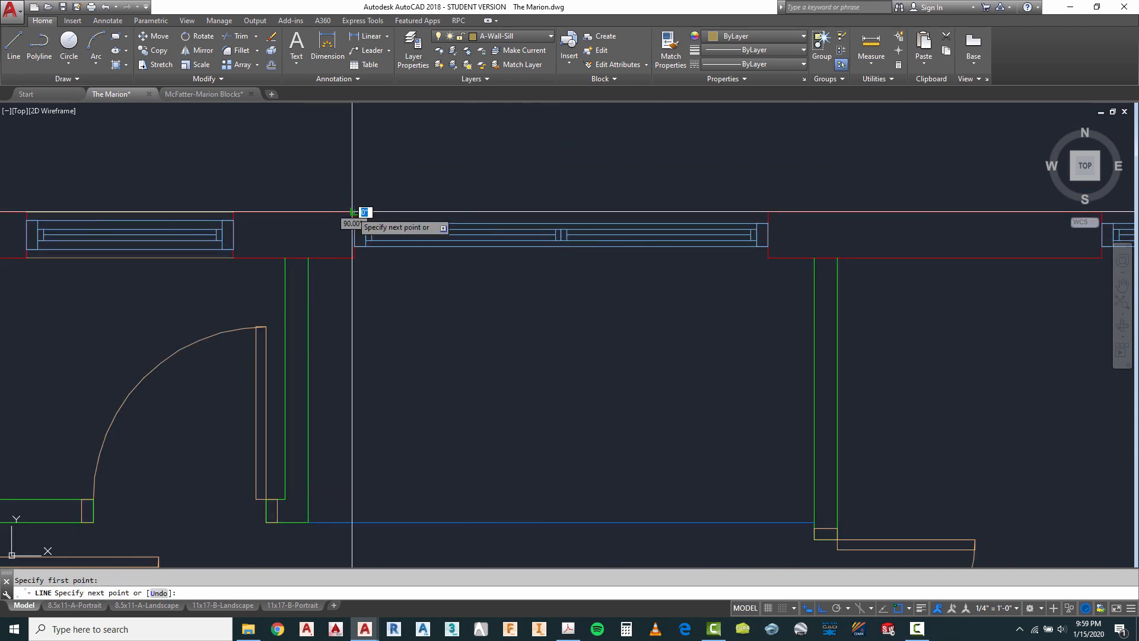
left_click(768, 212)
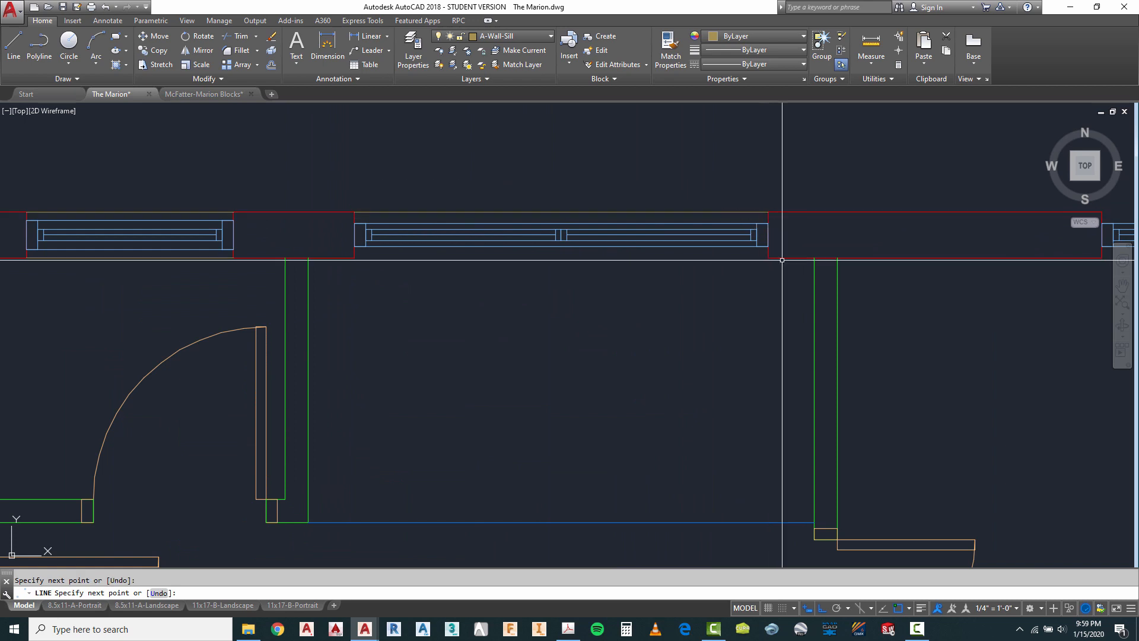
left_click(768, 258)
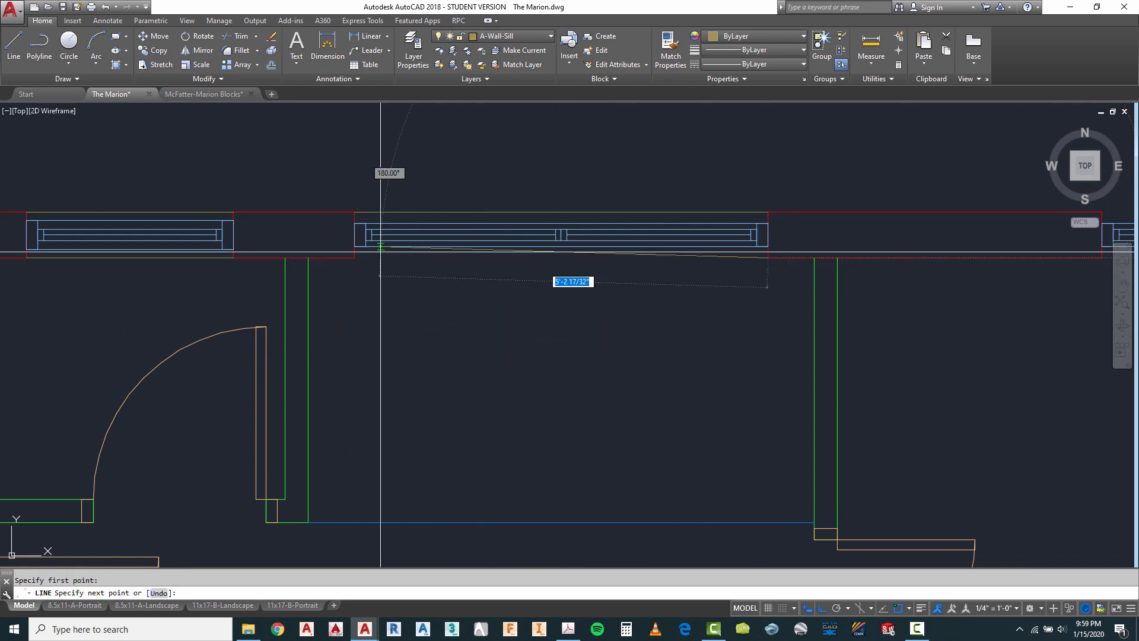
scroll(248, 203, "down", 4)
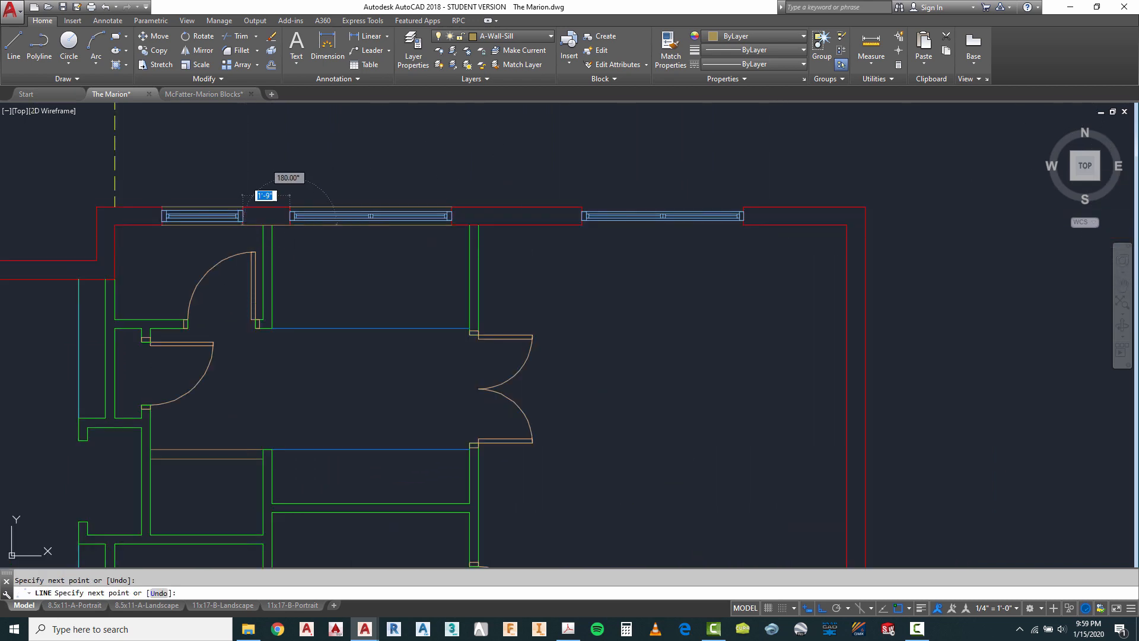
key("Return")
Draw sill lines along the outer and inner faces of the north wall's easternmost double window opening.
key("Return")
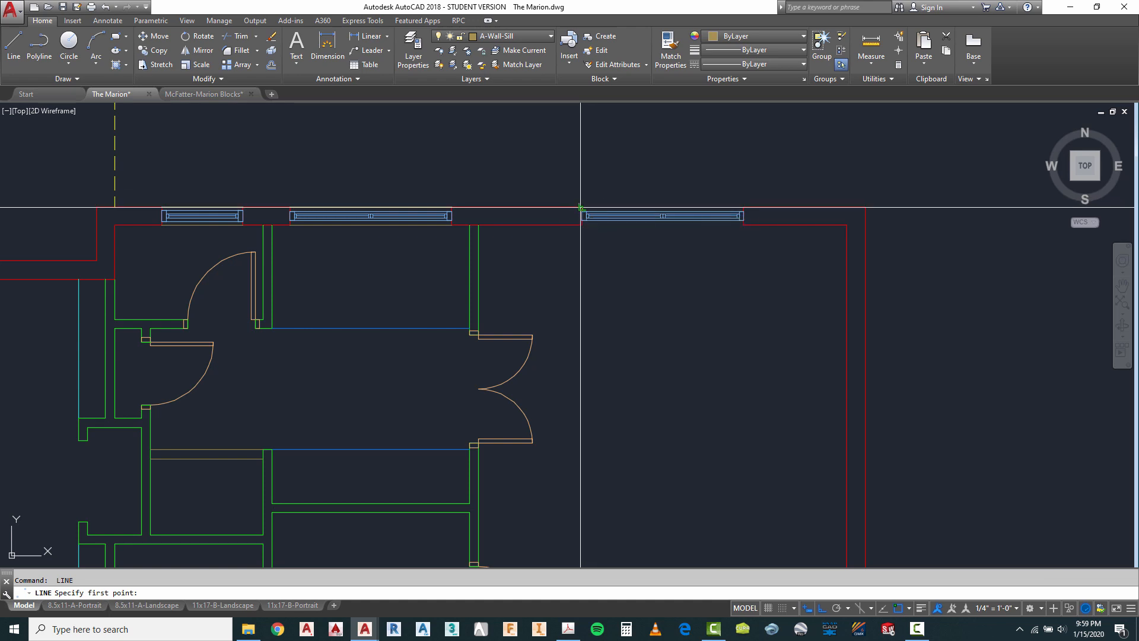
left_click(581, 207)
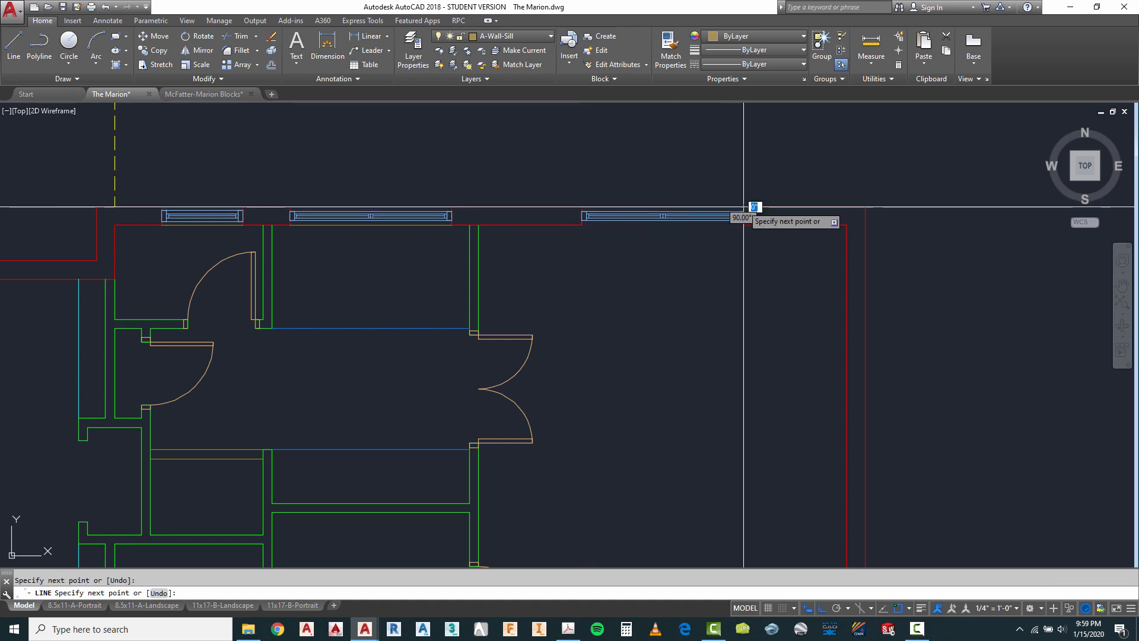
key("Return")
key("Return")
left_click(582, 225)
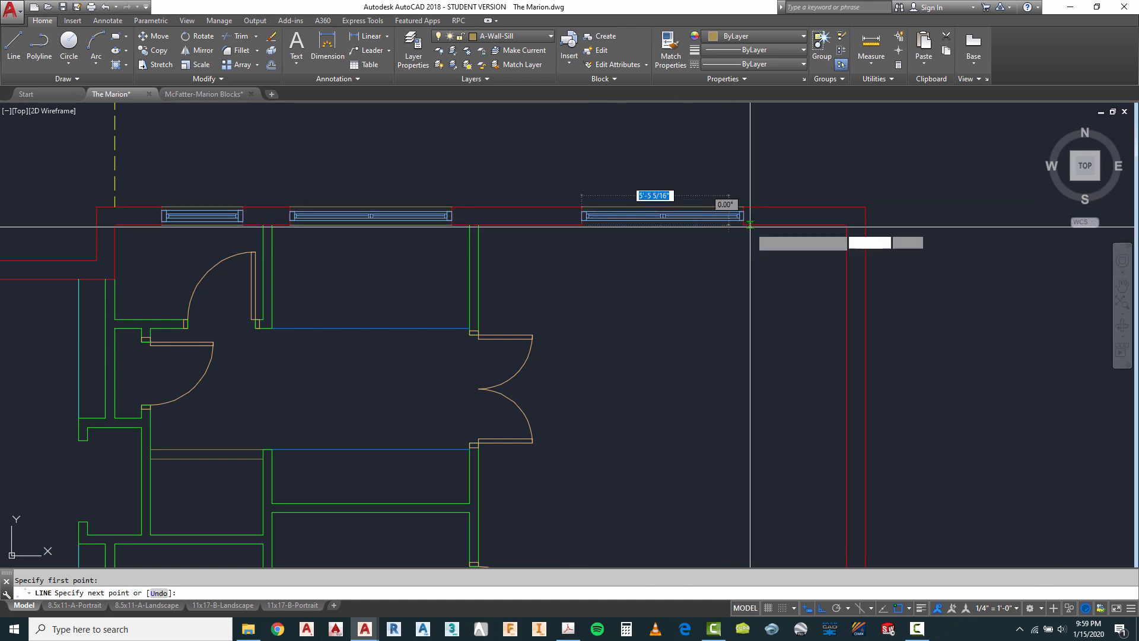
key("Return")
Draw vertical sill lines along the inner and outer faces of the window opening in the east exterior wall.
scroll(630, 136, "down", 4)
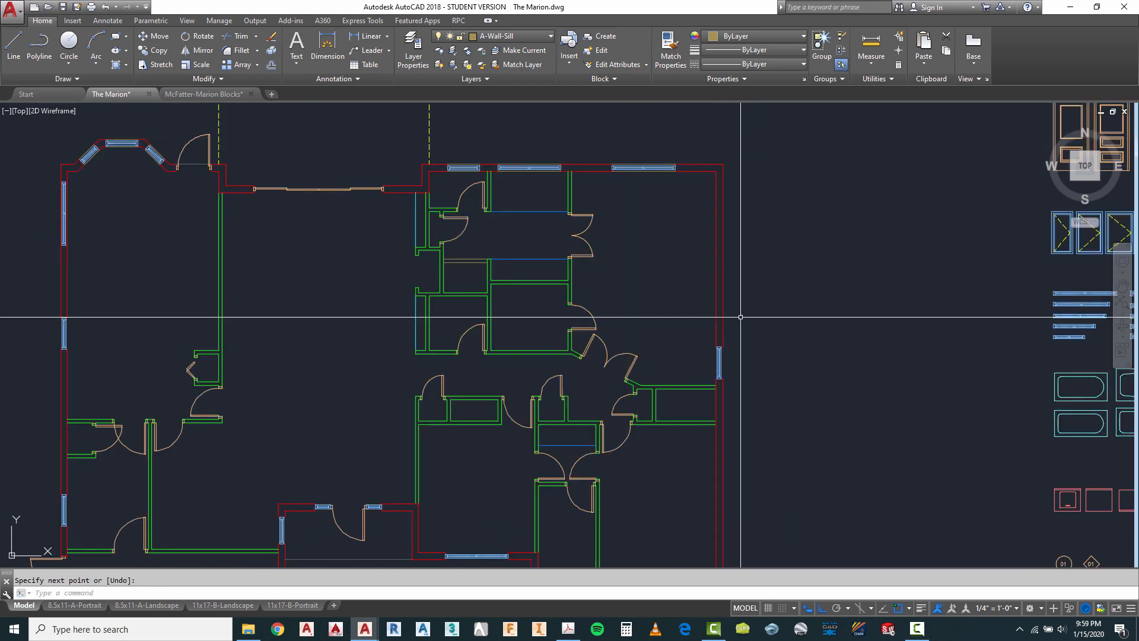
scroll(715, 347, "up", 6)
key("Return")
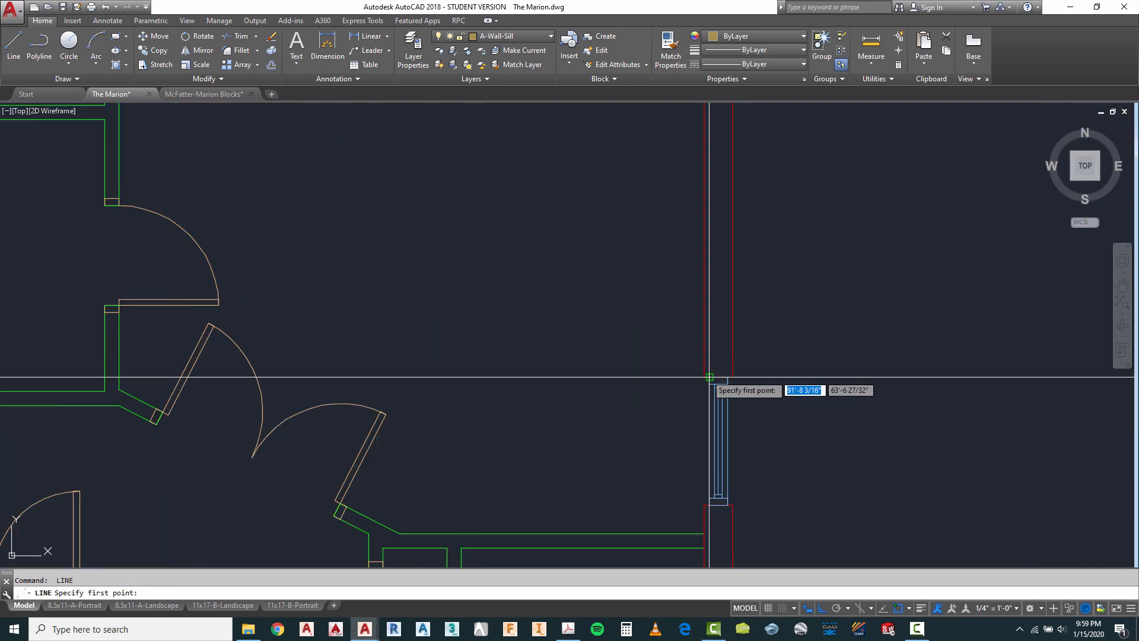
left_click(704, 377)
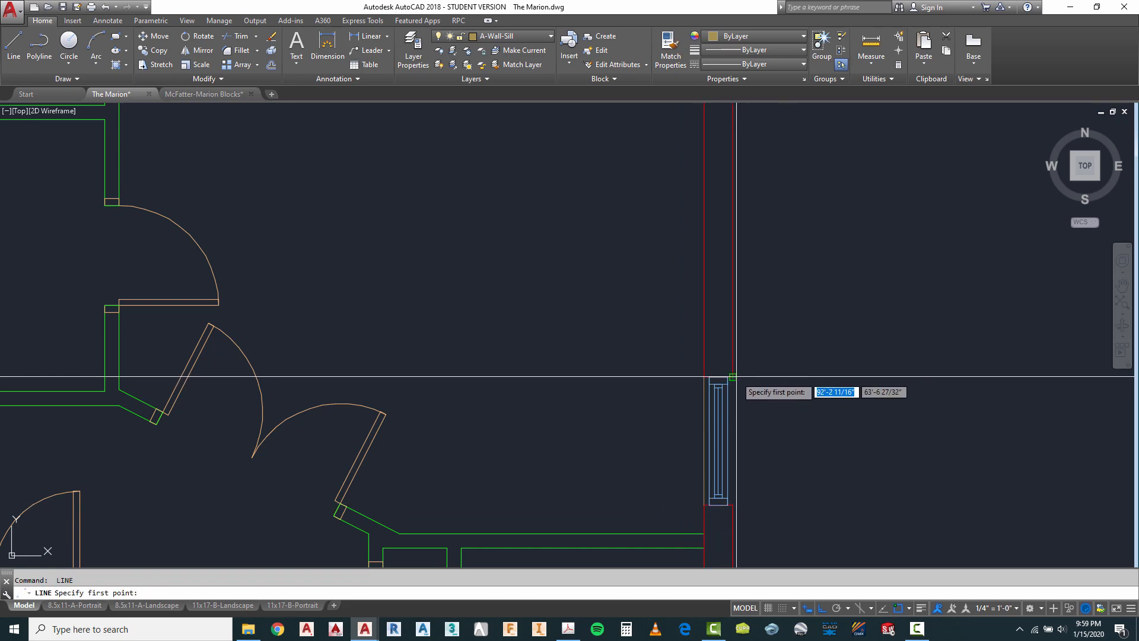
left_click(704, 505)
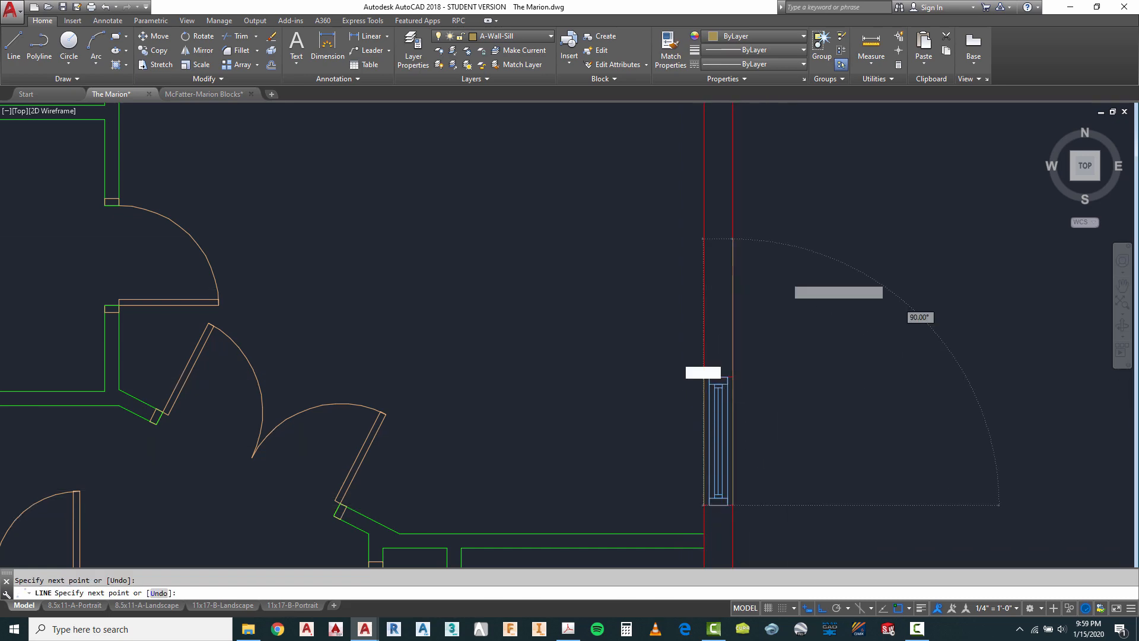
scroll(775, 237, "down", 5)
scroll(716, 346, "up", 3)
key("Return")
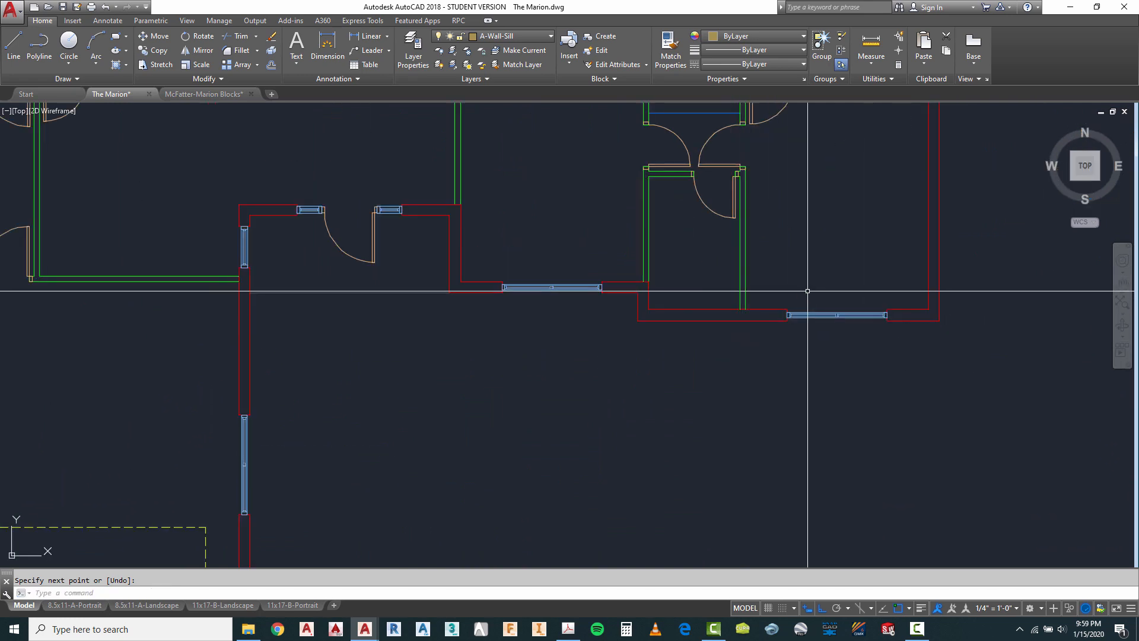
Draw sill lines along the inner and outer faces of the double window opening in the southeast room's south wall.
left_click(787, 309)
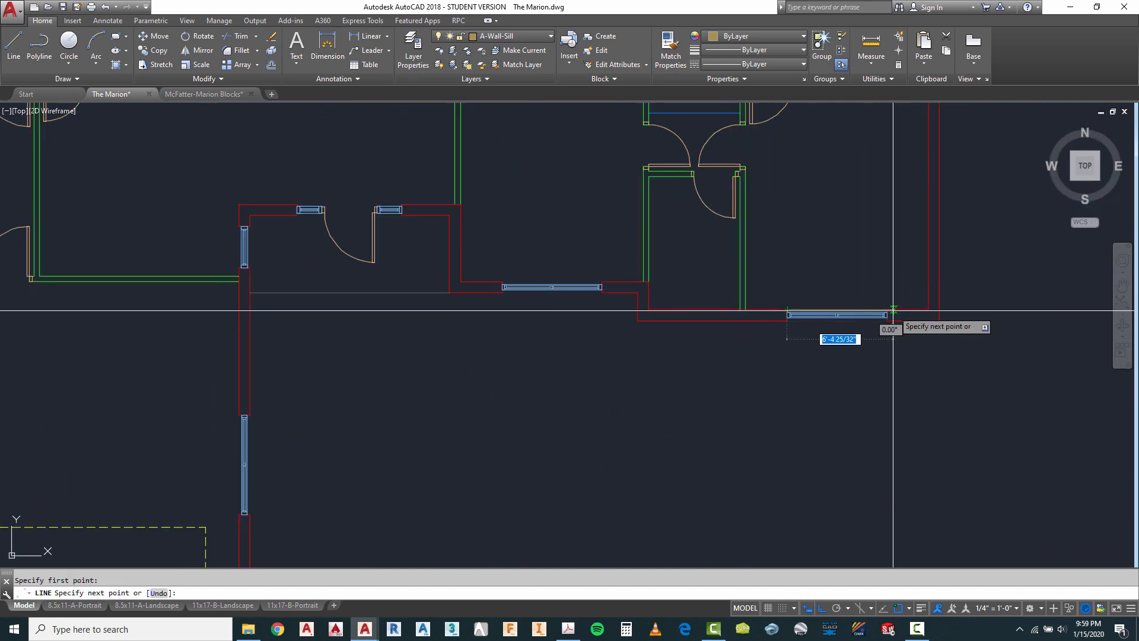
left_click(887, 309)
scroll(889, 319, "up", 4)
key("Return")
key("Return")
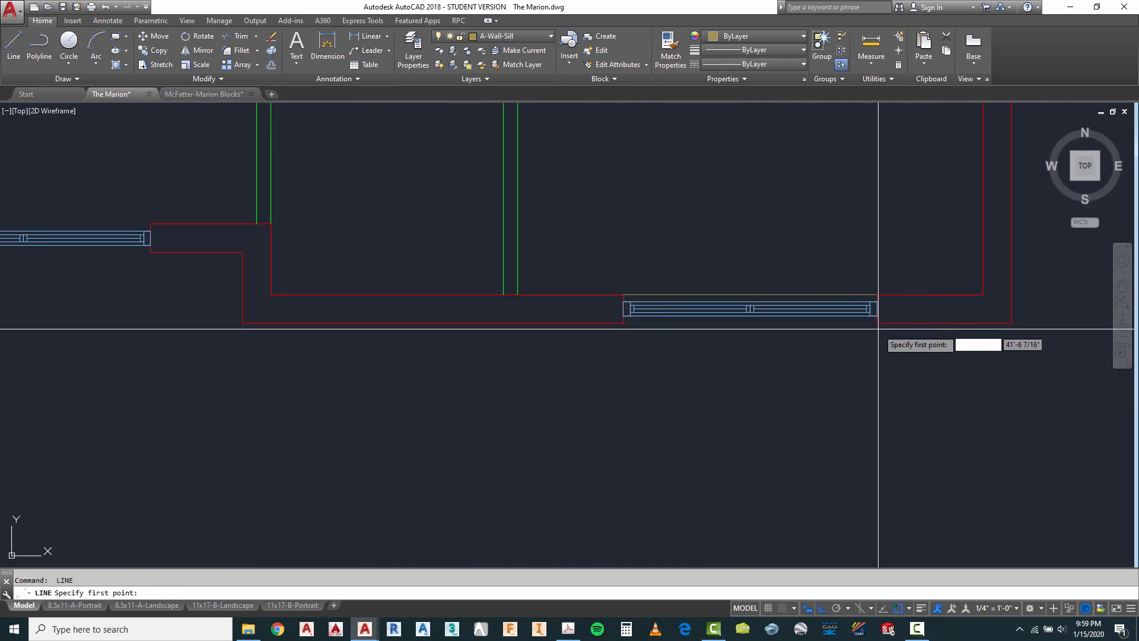
left_click(623, 323)
scroll(625, 325, "down", 4)
key("Return")
Draw sill lines along the inner and outer faces of the south-wall double window opening just east of the entry.
key("Return")
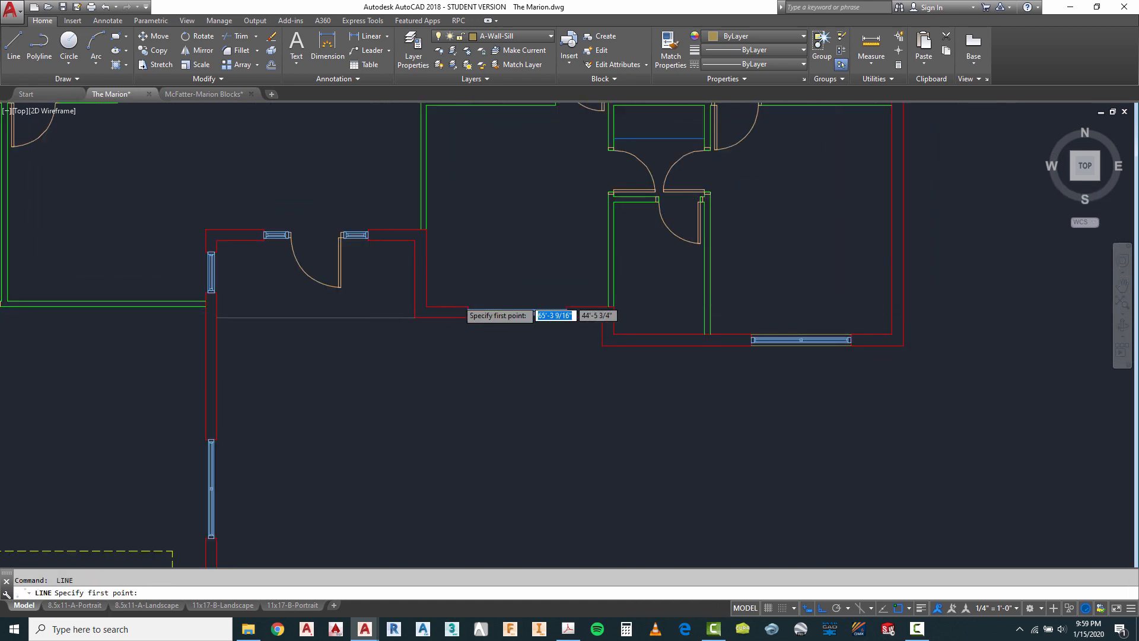
scroll(473, 310, "up", 4)
left_click(478, 318)
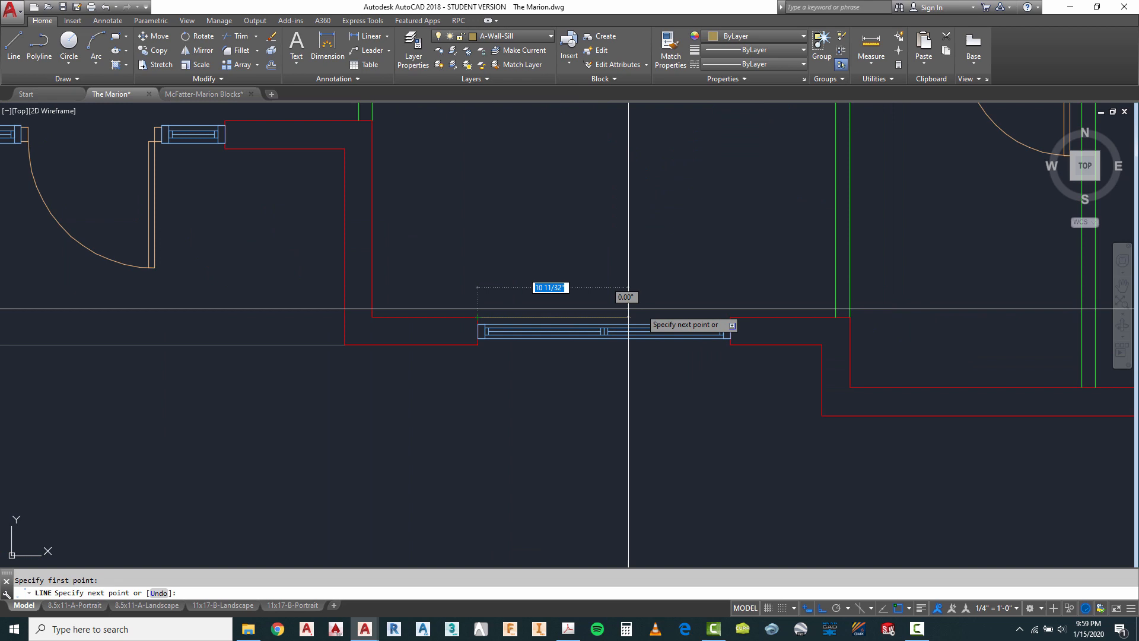
left_click(734, 318)
key("Return")
key("Return")
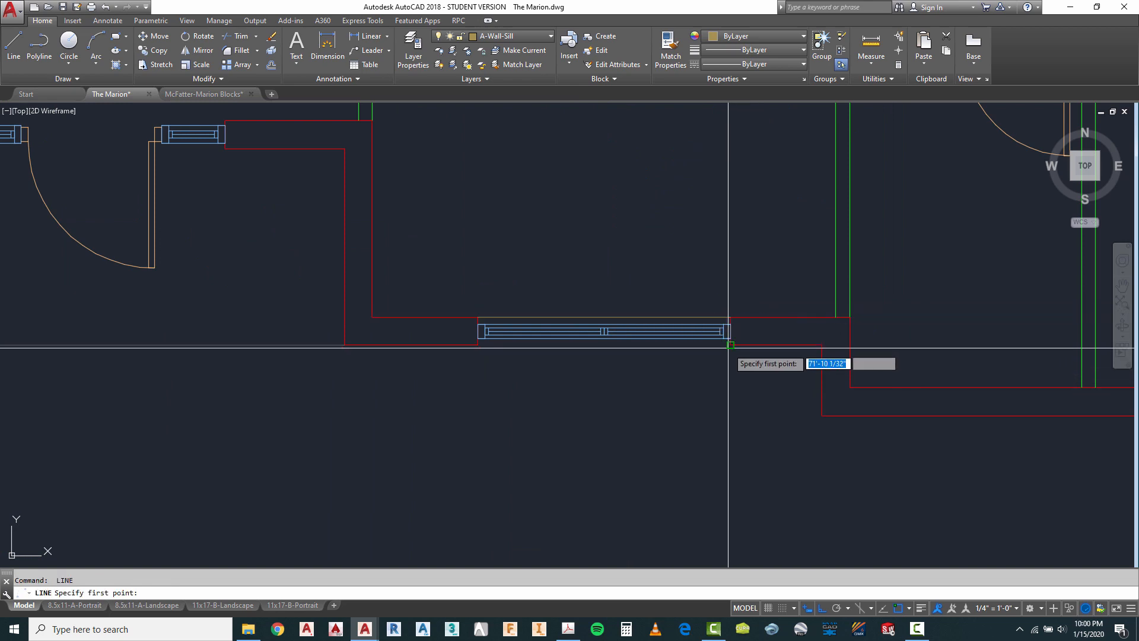
left_click(730, 345)
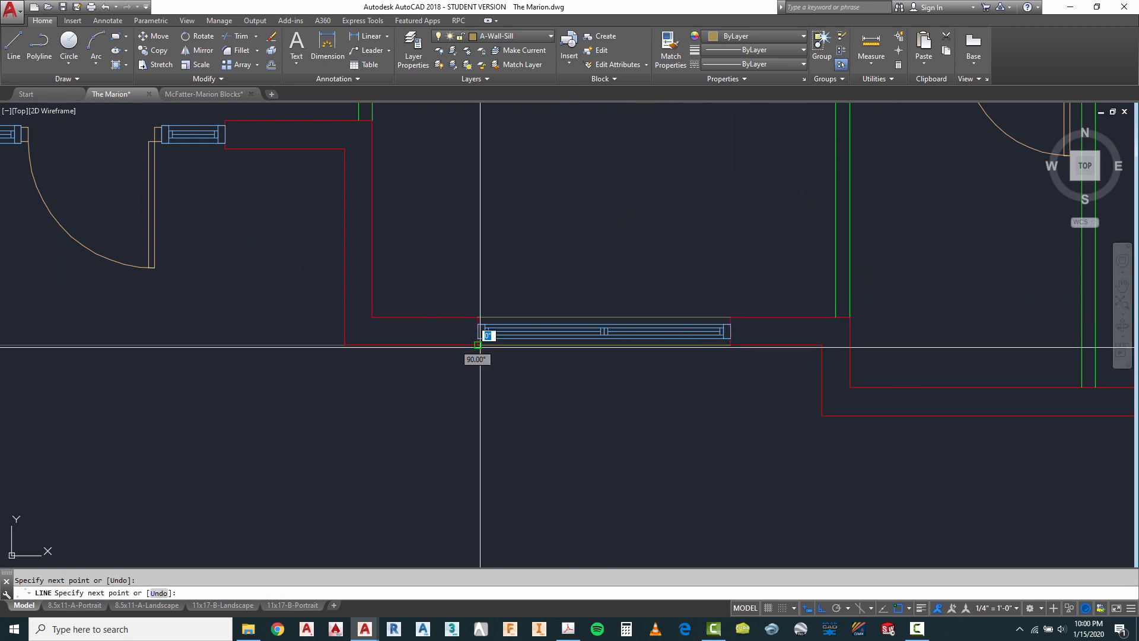
Draw vertical sill lines along both wall faces of the window opening in the entry porch's west wall.
scroll(843, 289, "down", 4)
scroll(843, 289, "down", 2)
scroll(601, 257, "up", 5)
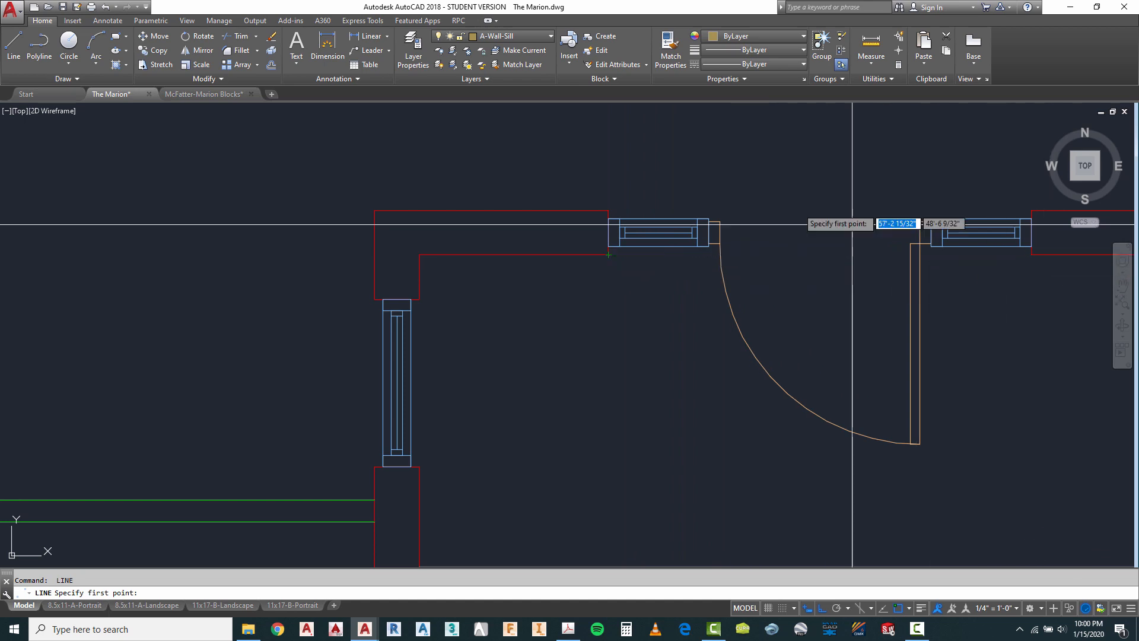
scroll(757, 202, "down", 3)
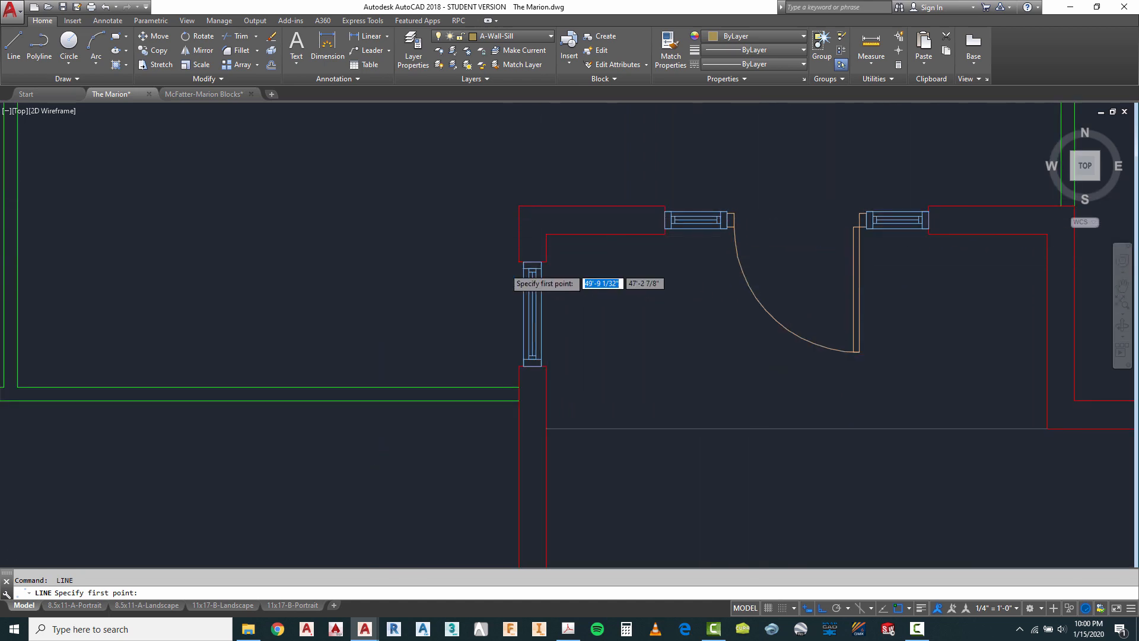
scroll(532, 249, "up", 4)
left_click(535, 252)
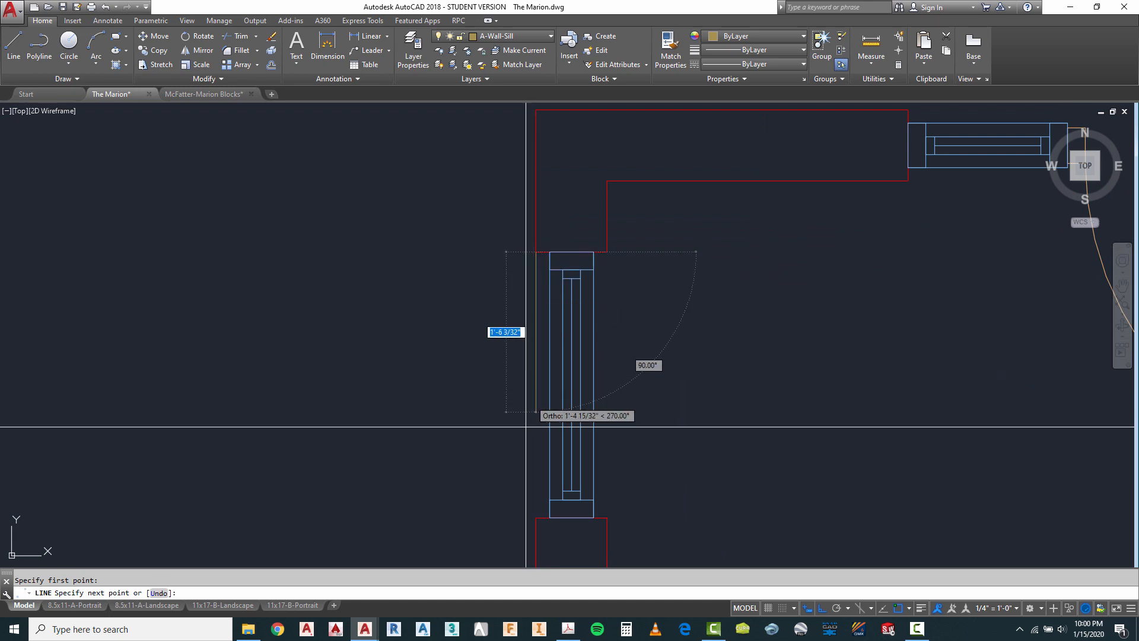
left_click(558, 517)
key("Return")
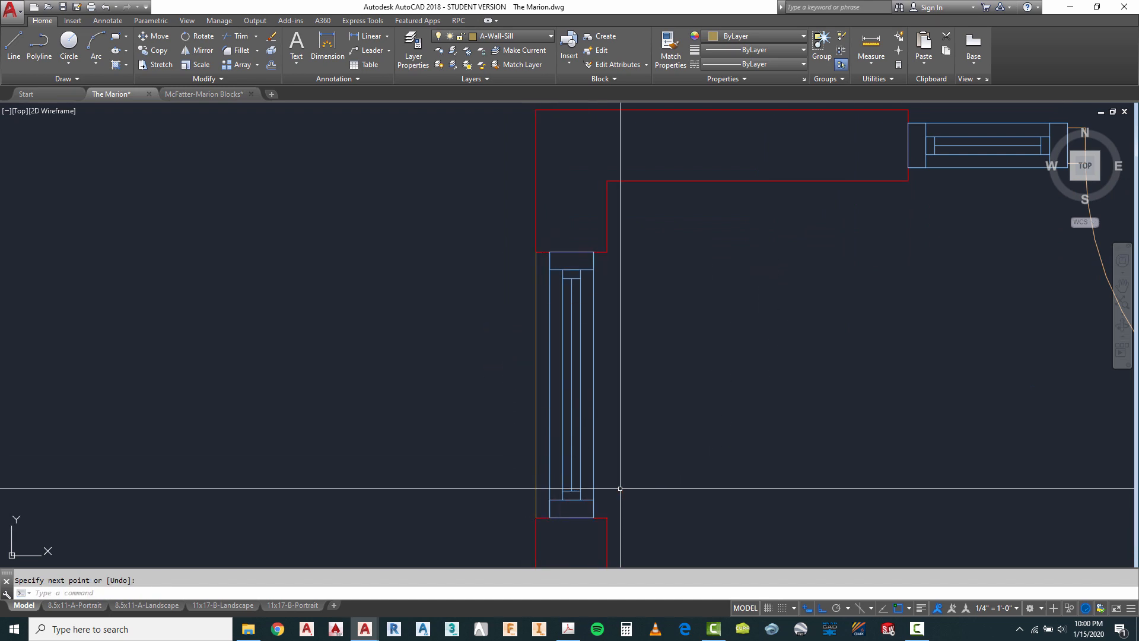
key("Return")
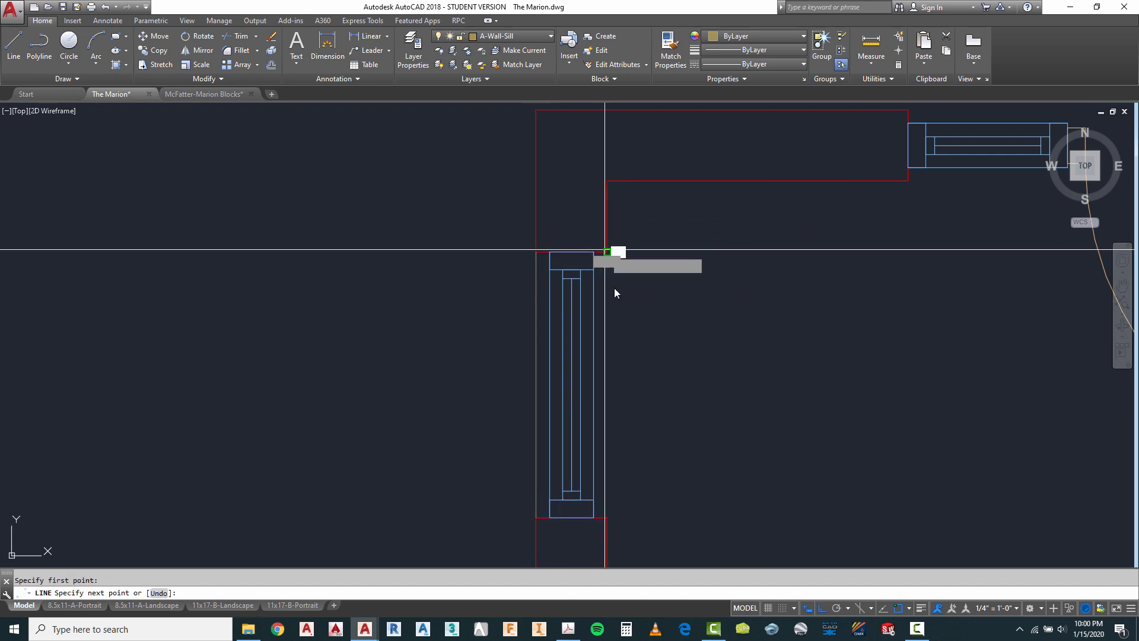
left_click(605, 251)
scroll(600, 313, "down", 8)
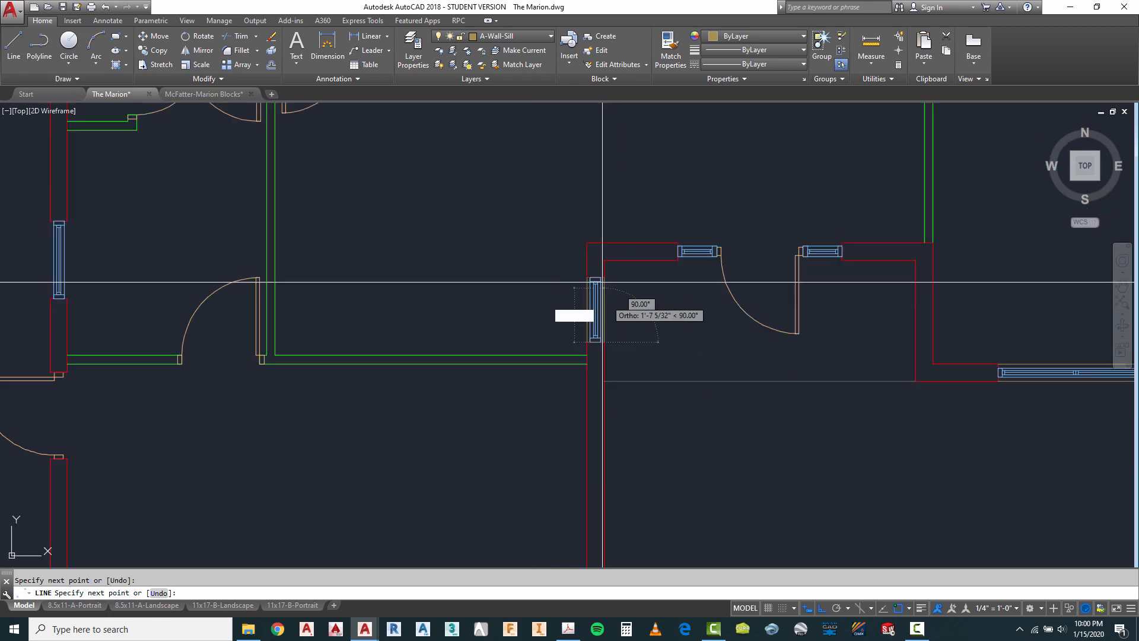
Draw vertical sill lines along both wall faces of the double window opening in the garage's east wall.
scroll(580, 381, "up", 5)
key("Return")
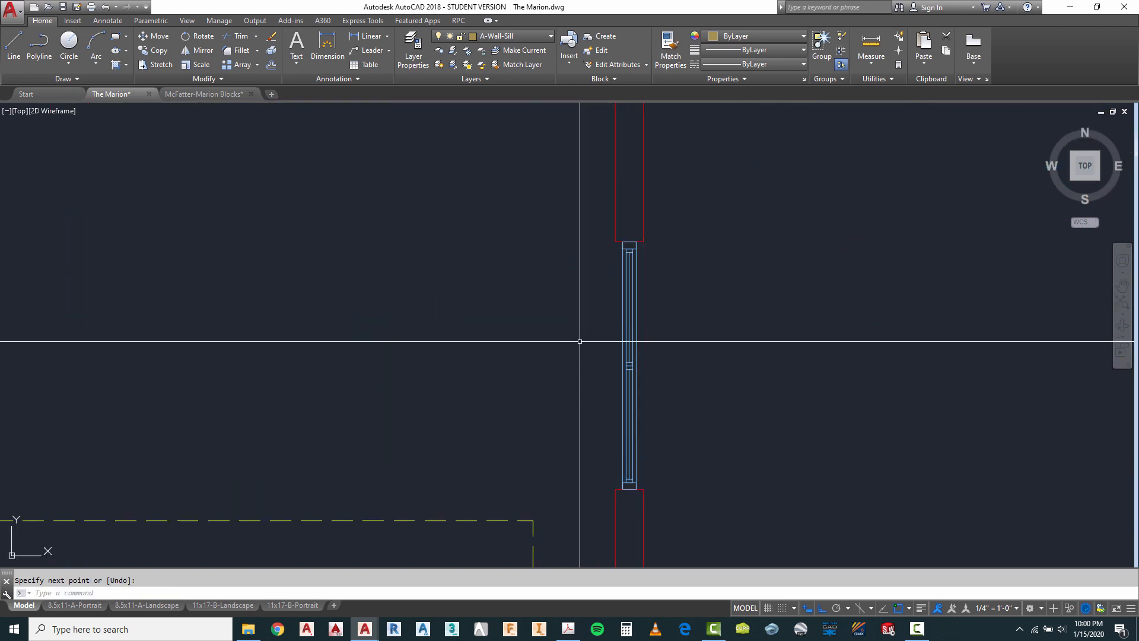
key("Return")
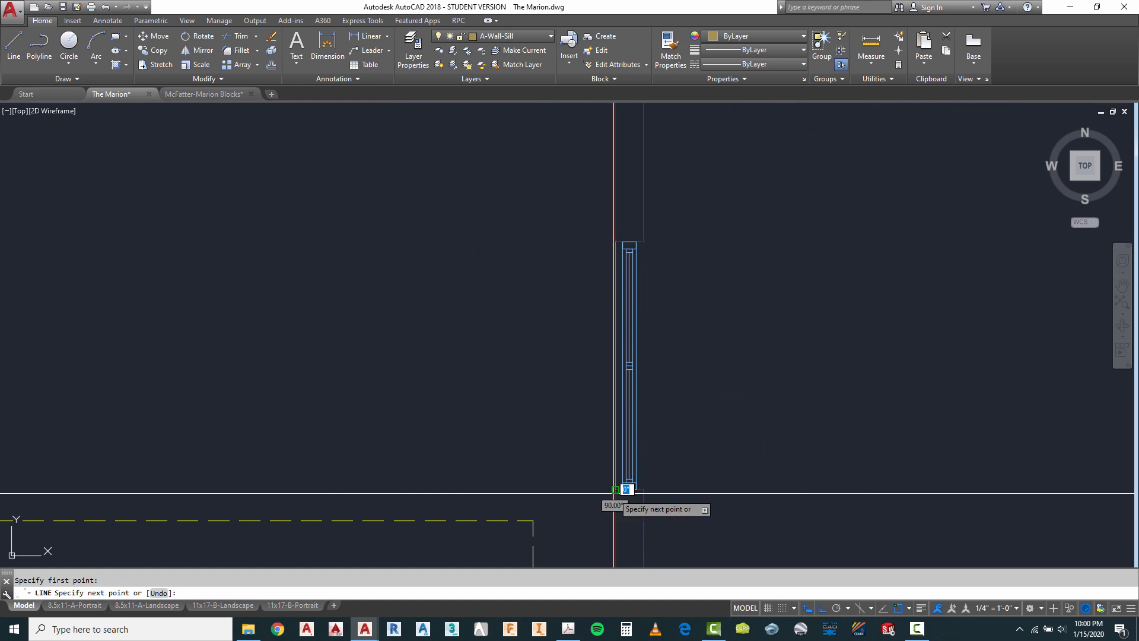
key("Return")
key("Return")
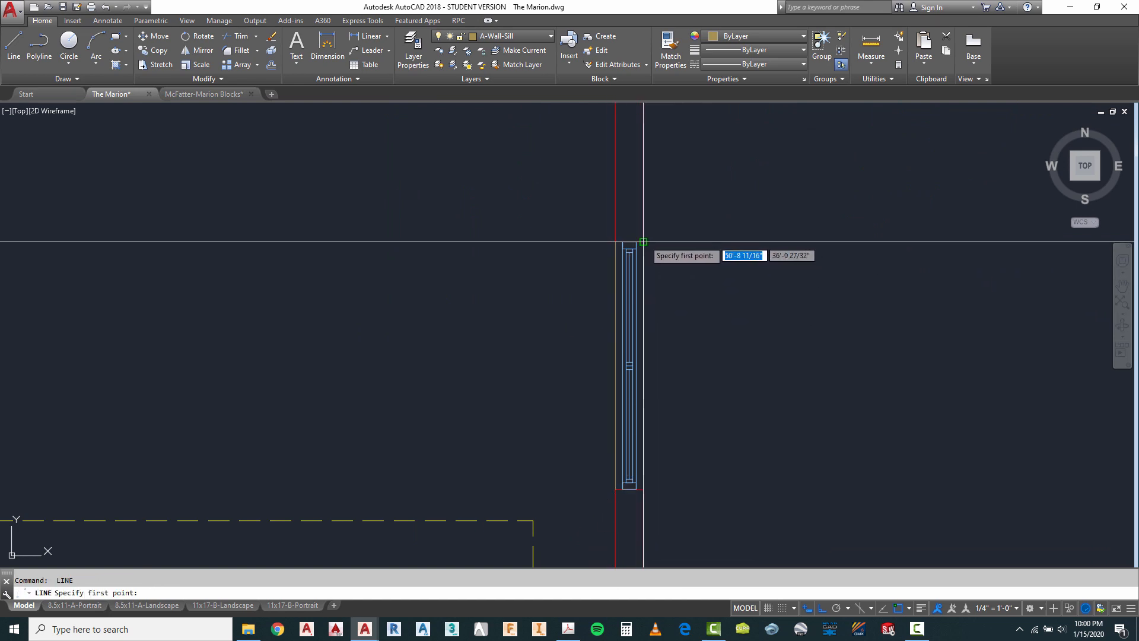
left_click(643, 242)
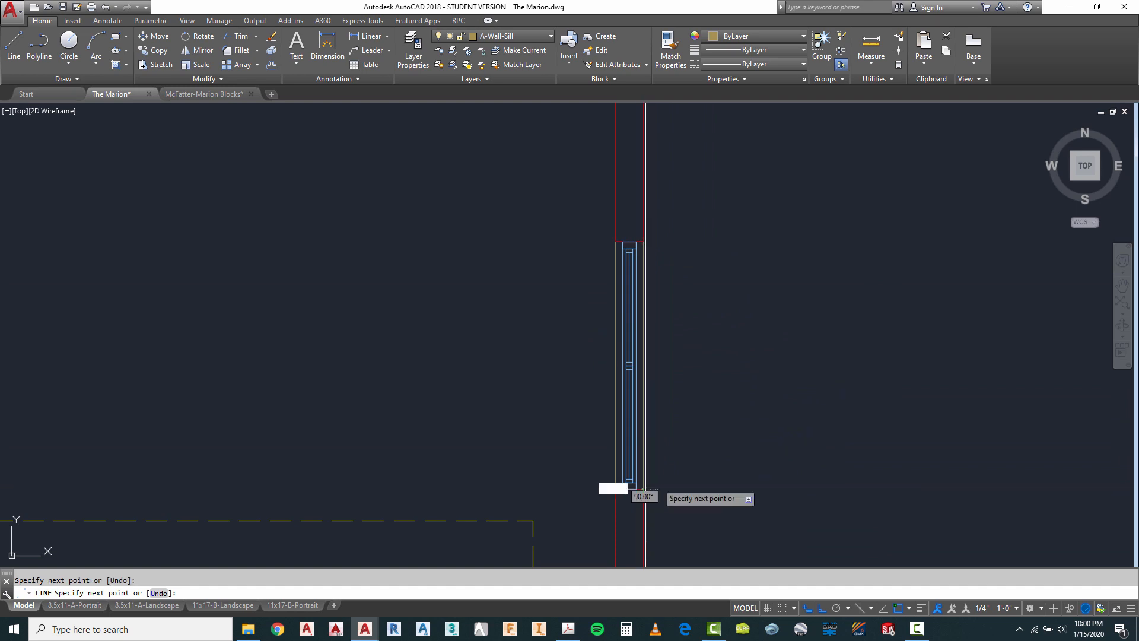
key("Return")
Draw vertical sill lines along both wall faces of the double window opening in the garage's west wall.
key("Return")
scroll(839, 394, "down", 5)
scroll(569, 415, "up", 4)
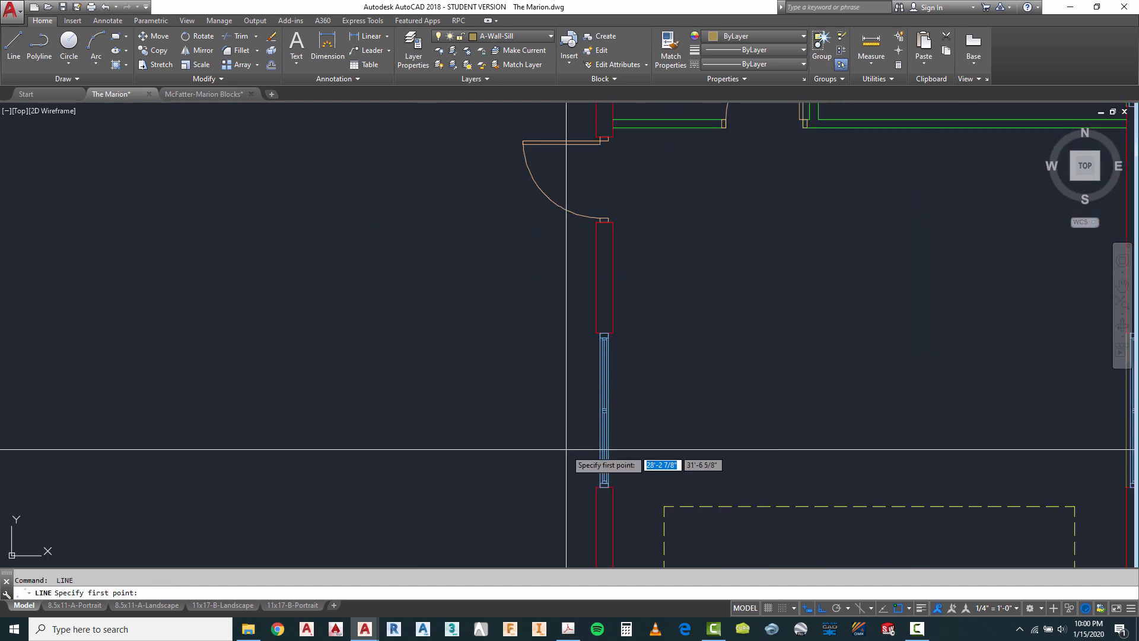
left_click(612, 334)
scroll(587, 500, "down", 2)
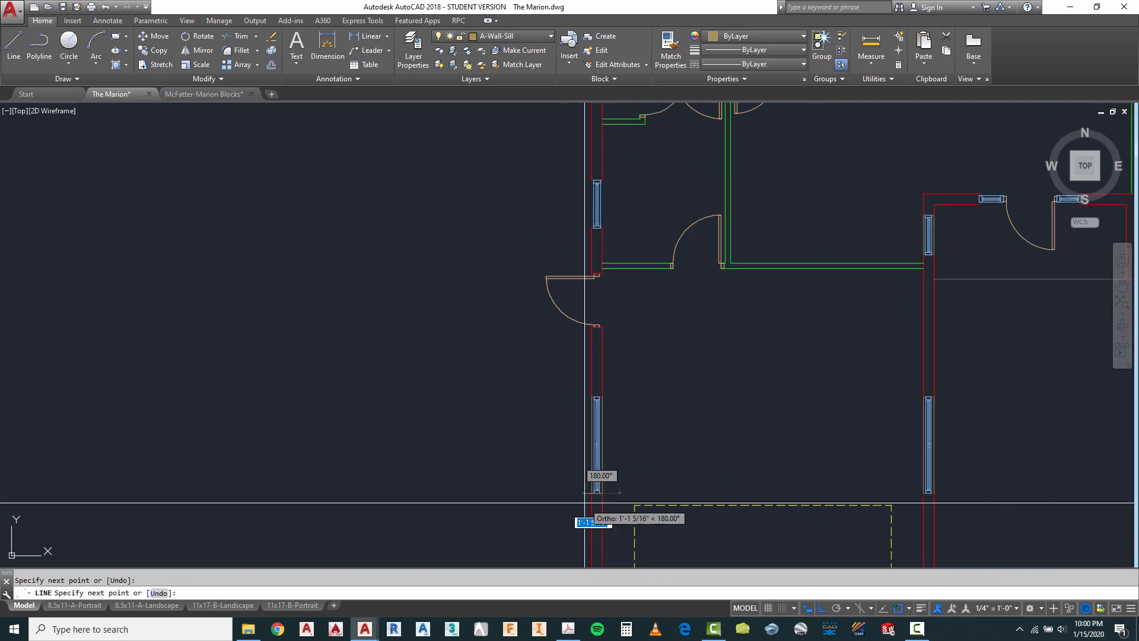
scroll(570, 143, "up", 4)
key("Return")
Draw sill lines along the outer and inner faces of the west-wall window opening just north of the exterior side door.
key("Return")
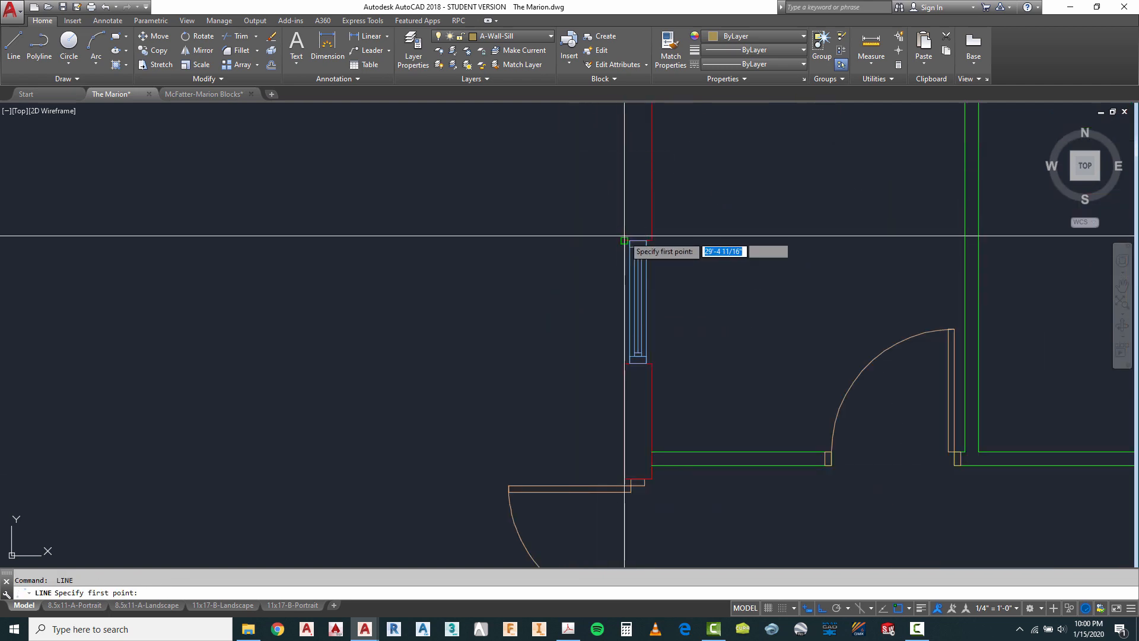
left_click(623, 241)
left_click(624, 363)
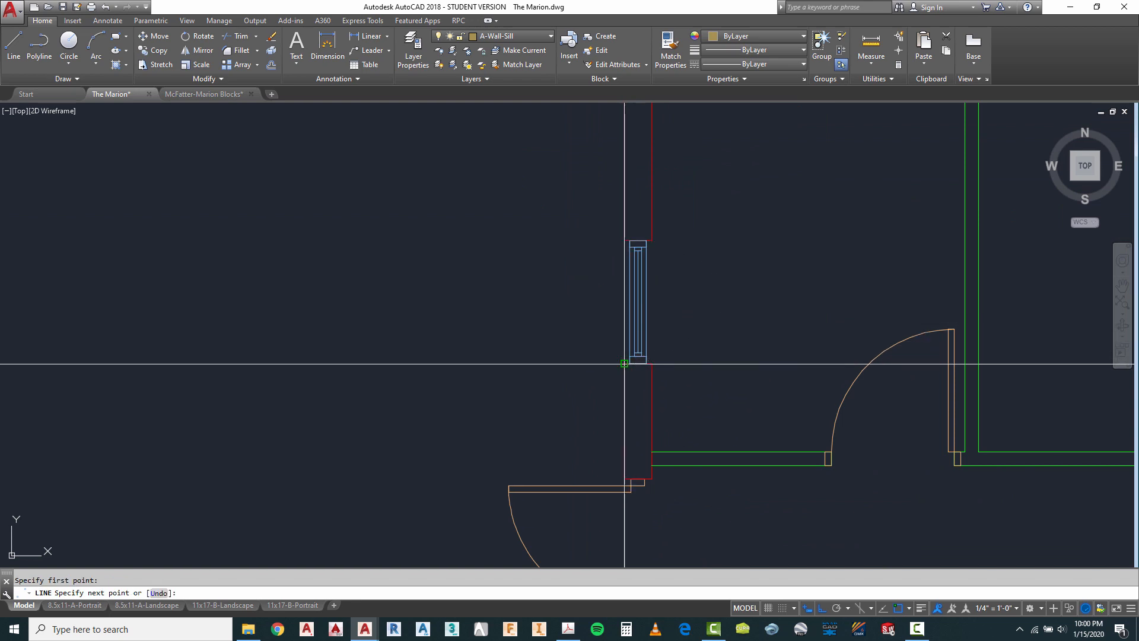
key("Return")
key("Return")
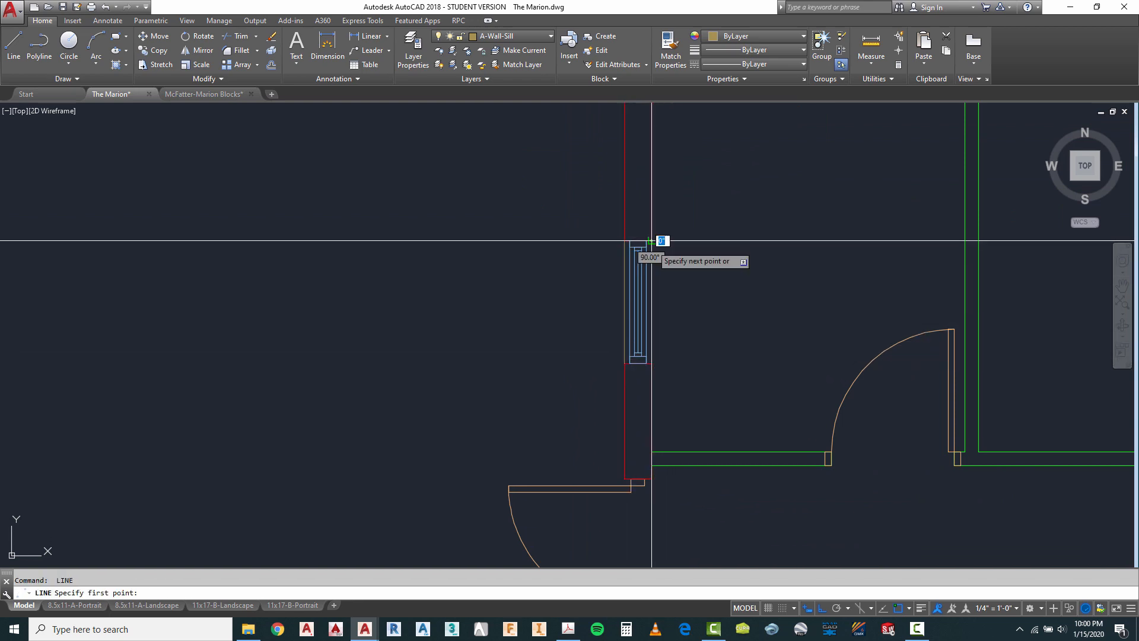
left_click(651, 363)
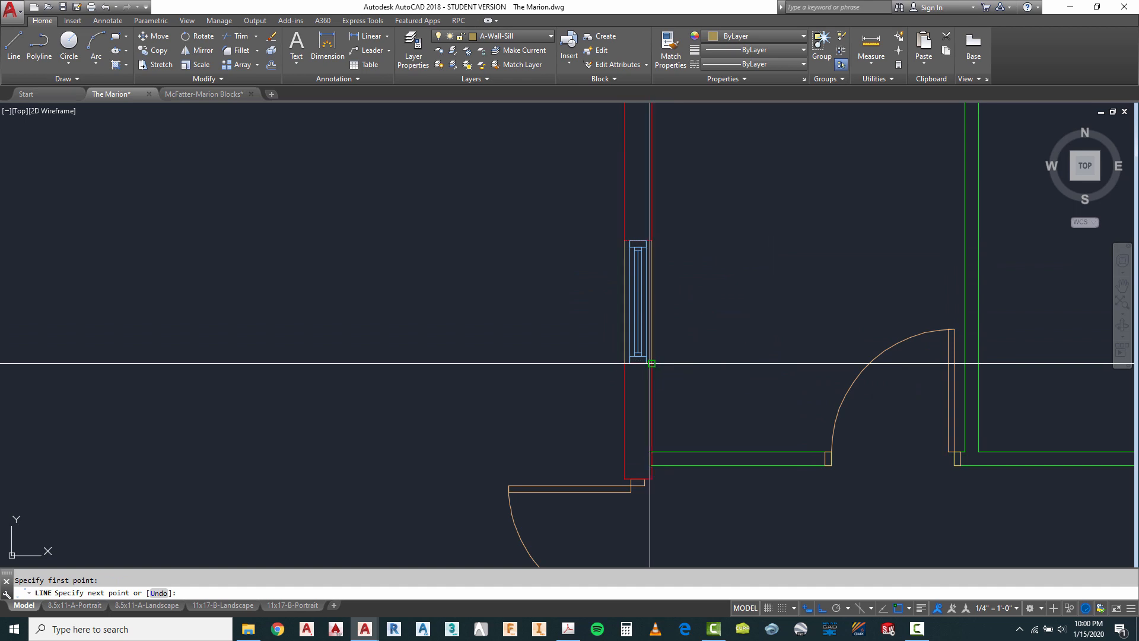
left_click(650, 363)
scroll(596, 476, "down", 2)
key("Return")
Draw sill lines along the outer and inner faces of the single window opening in the northwest room's west wall.
key("Return")
scroll(594, 115, "up", 1)
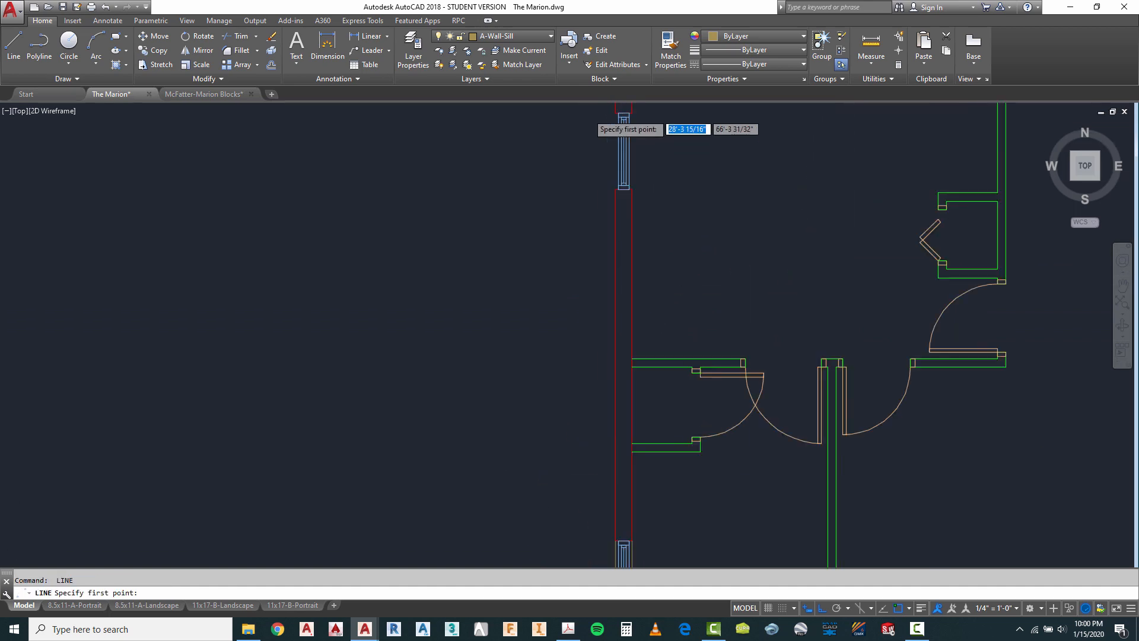
scroll(592, 114, "up", 3)
left_click(659, 135)
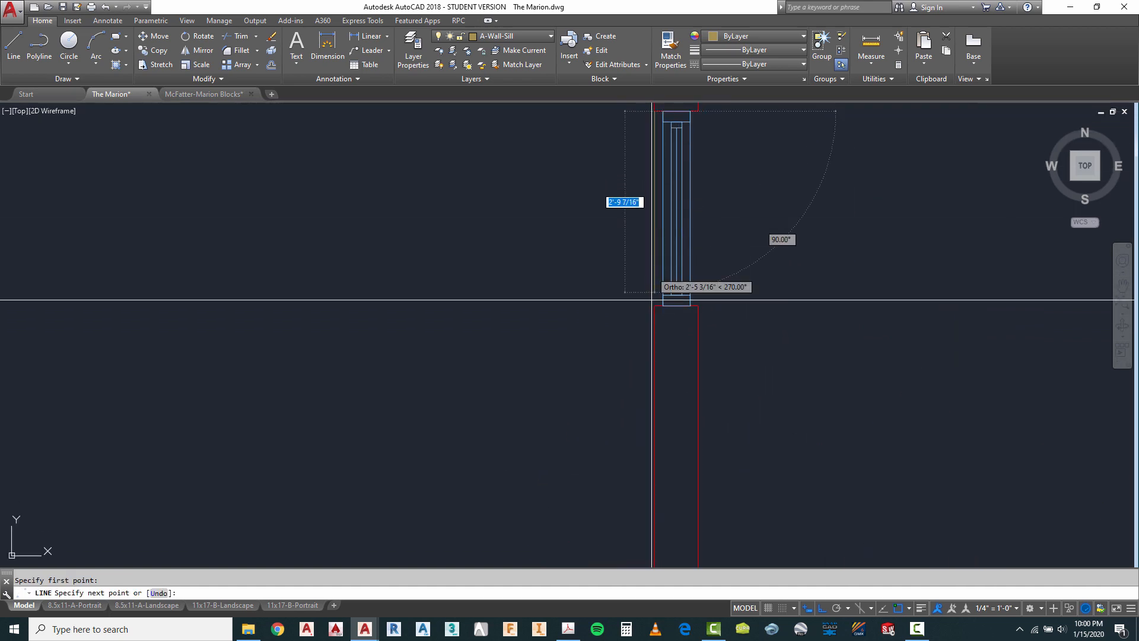
left_click(663, 305)
key("Return")
key("Return")
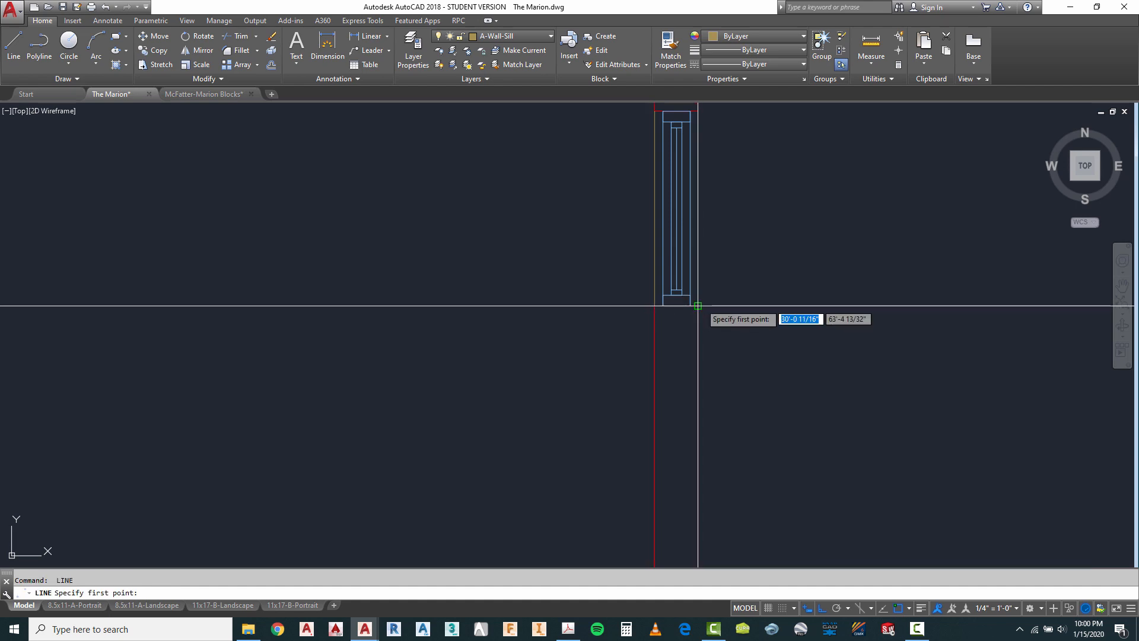
left_click(699, 306)
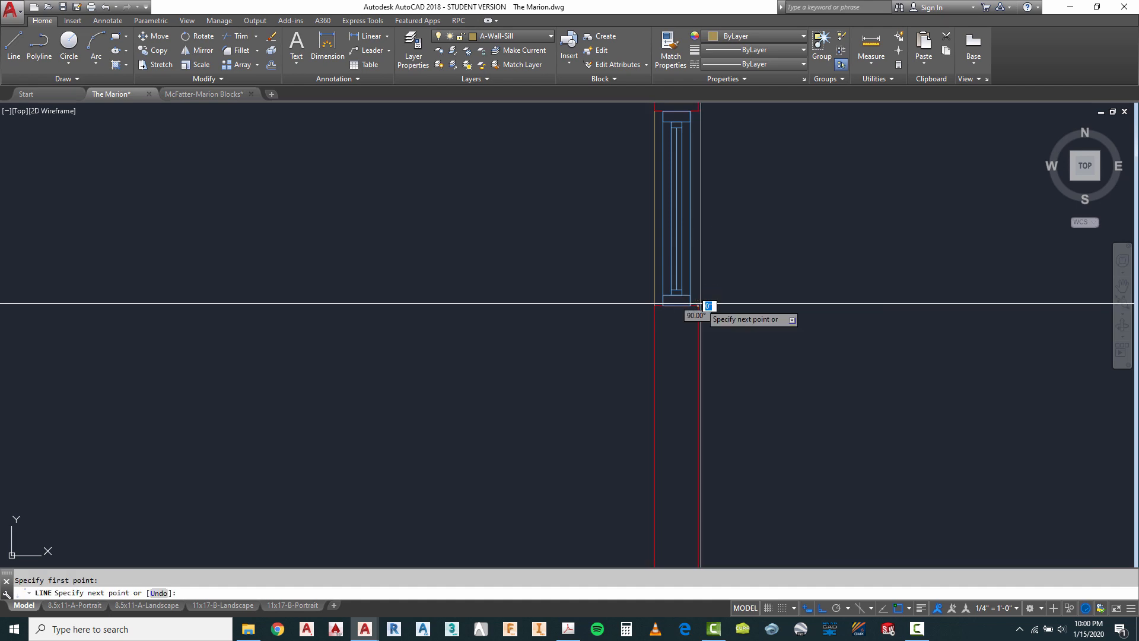
left_click(698, 111)
key("Return")
Trim both exterior wall lines out of the double window opening at the north end of the west wall.
key("Return")
scroll(652, 422, "down", 4)
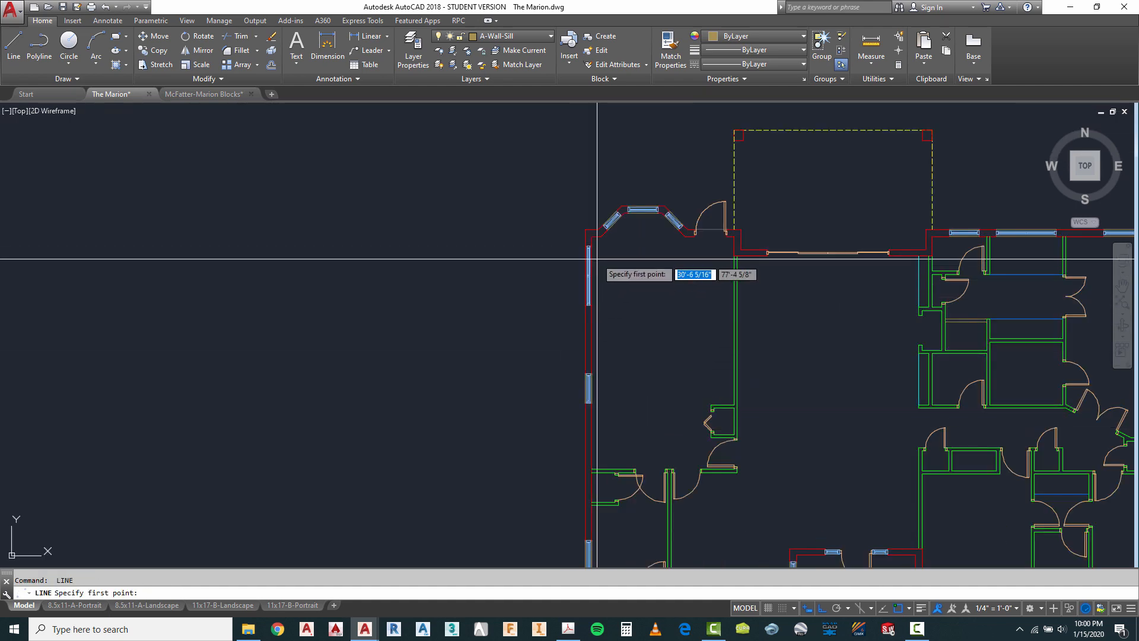
scroll(597, 259, "up", 4)
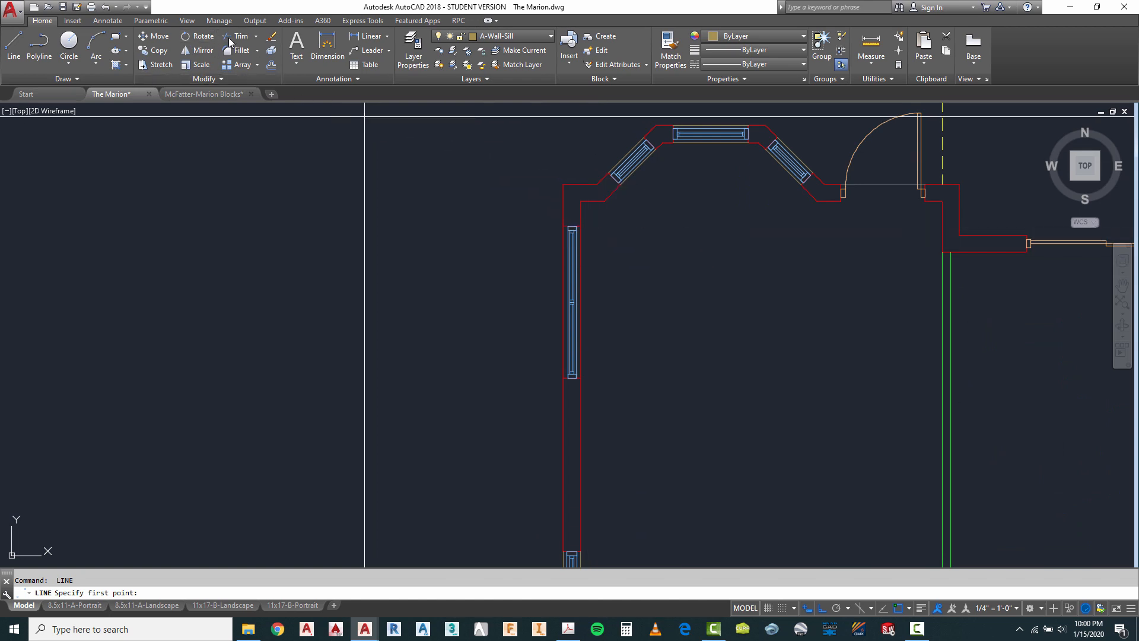
left_click(600, 209)
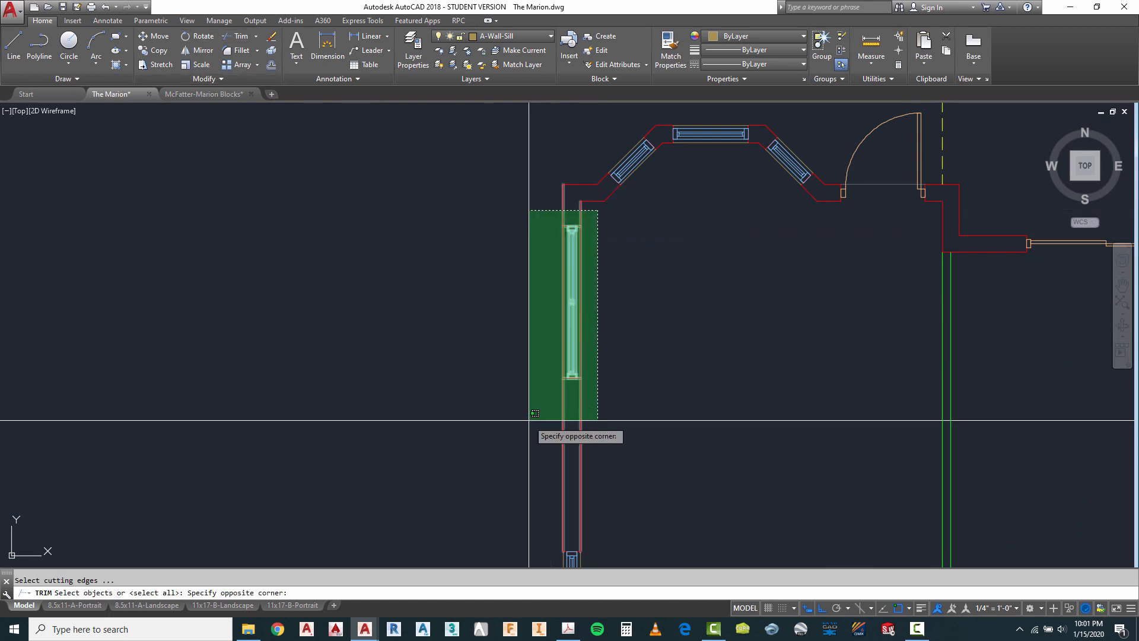
left_click(529, 419)
key("Return")
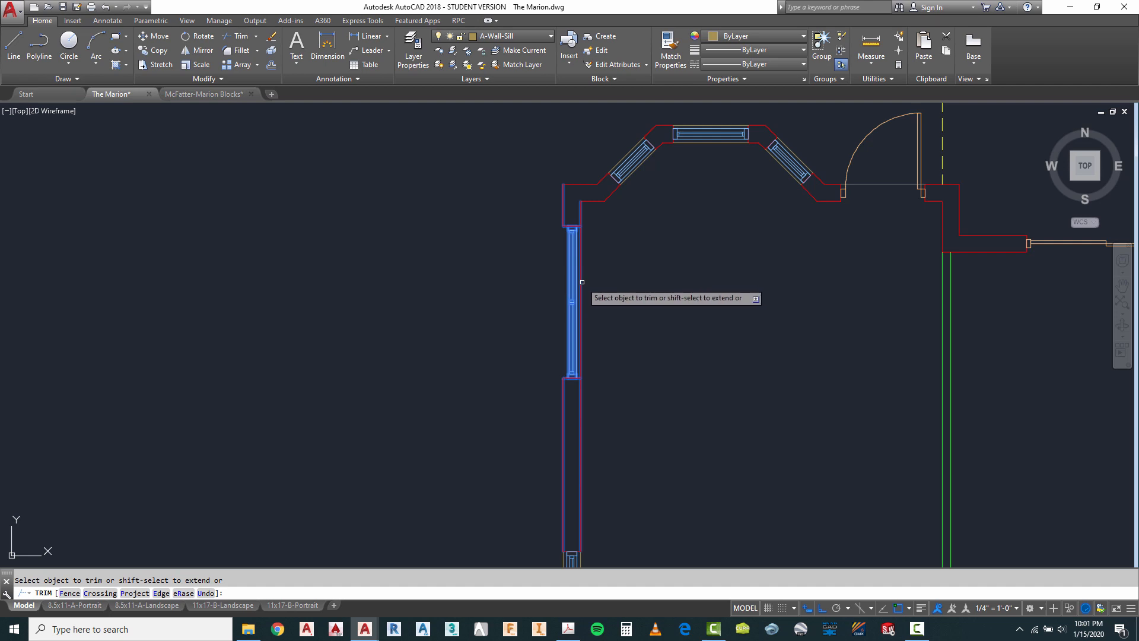
key("Escape")
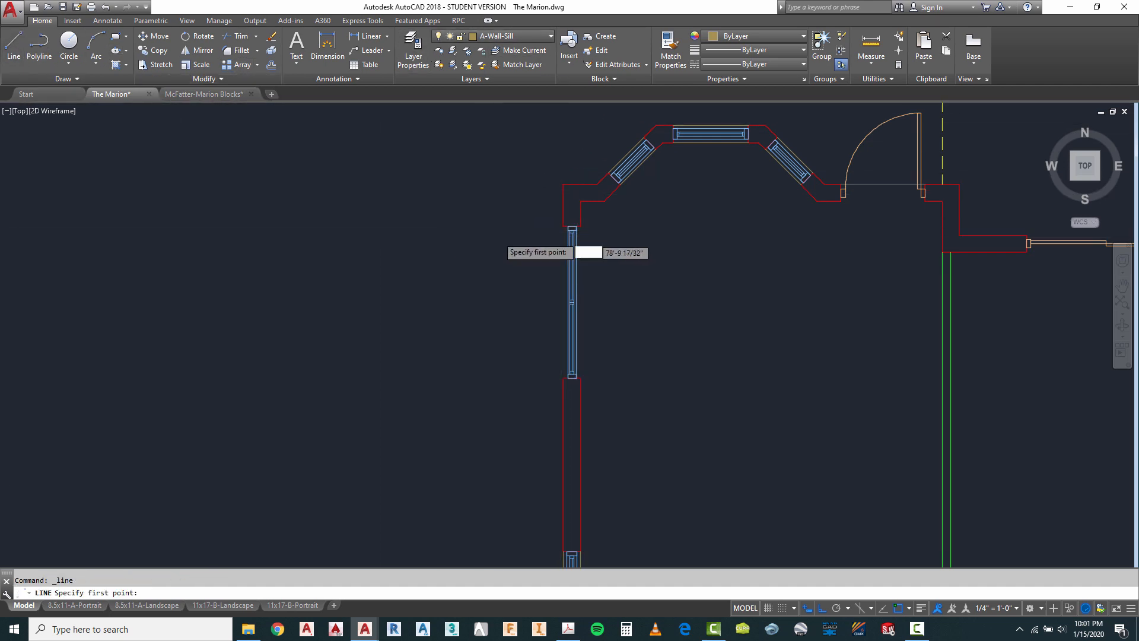
Draw sill lines along the outer and inner faces of the double window opening at the north end of the west wall.
scroll(567, 243, "up", 2)
left_click(601, 220)
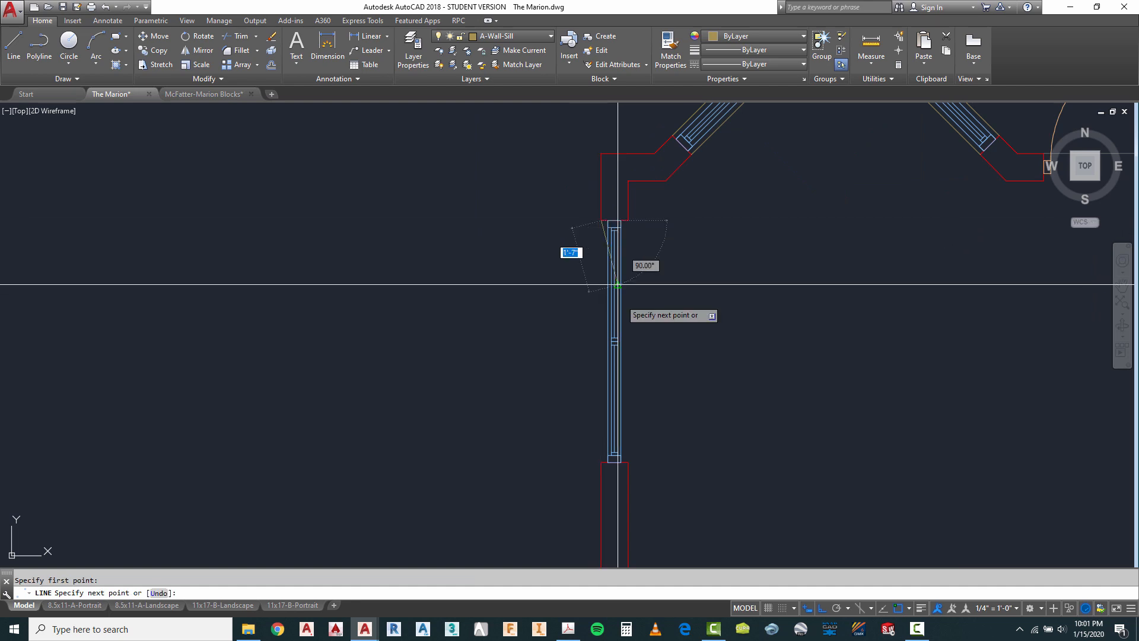
key("space")
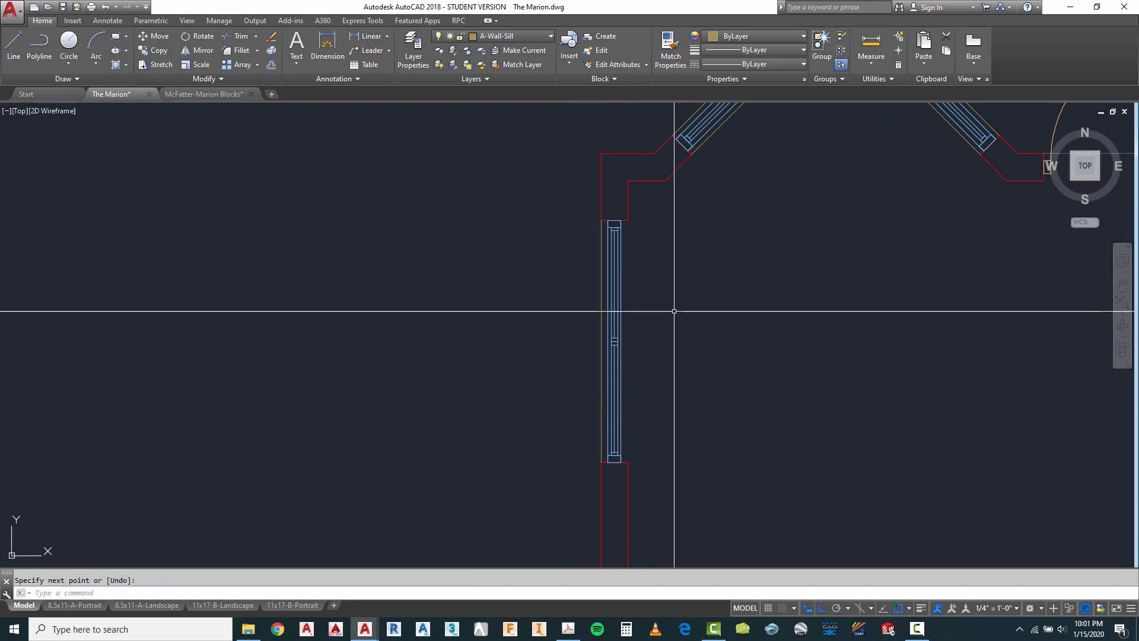
key("space")
left_click(627, 220)
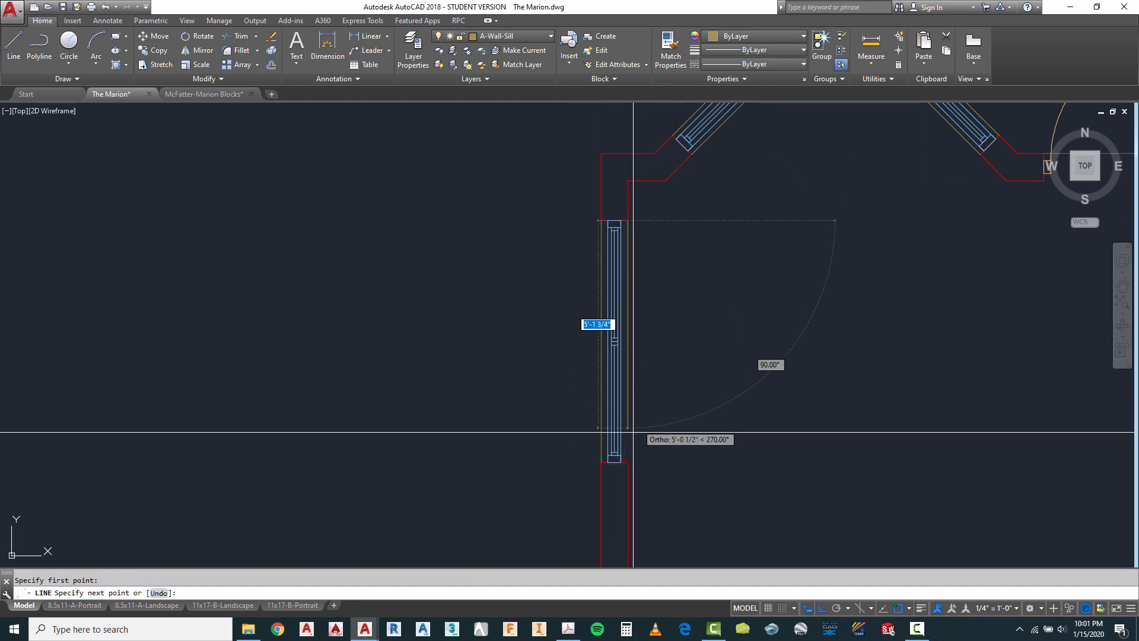
key("space")
Make A-Slab-Edge the current layer and draw a line along the outer wall face across the west wall's exterior side door opening.
key("space")
scroll(534, 213, "down", 6)
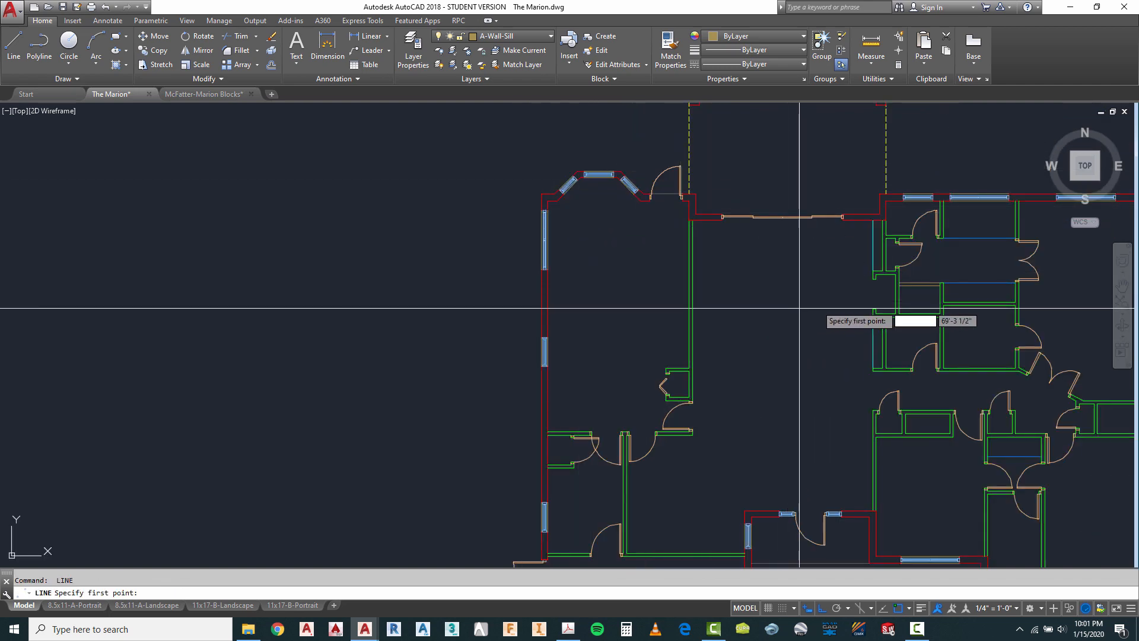
scroll(537, 197, "down", 2)
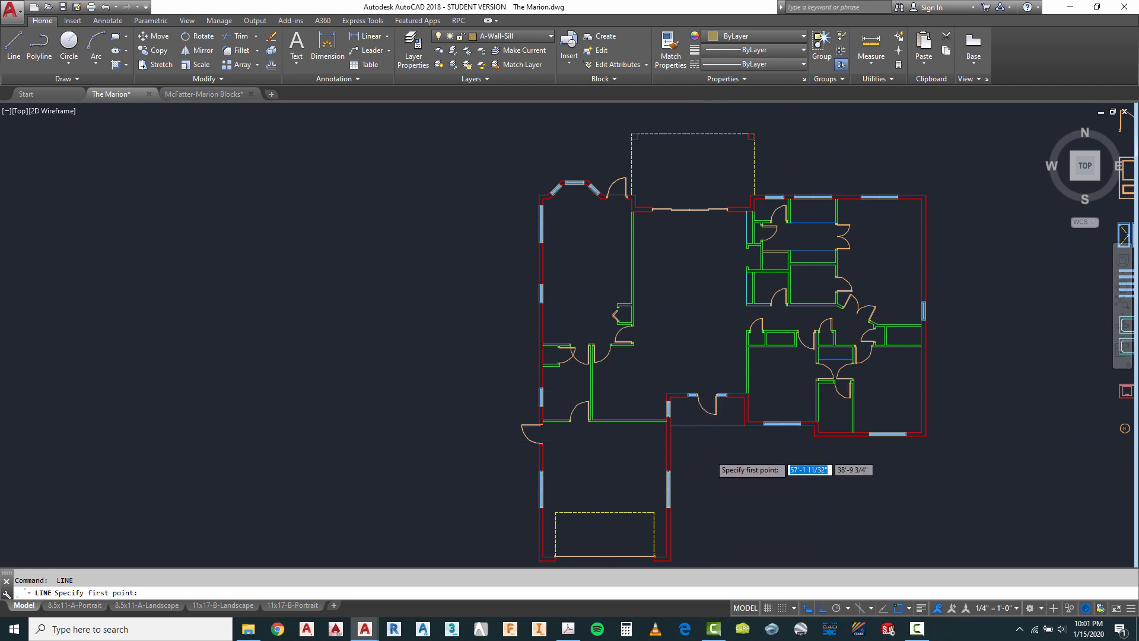
scroll(710, 454, "up", 5)
scroll(711, 454, "down", 2)
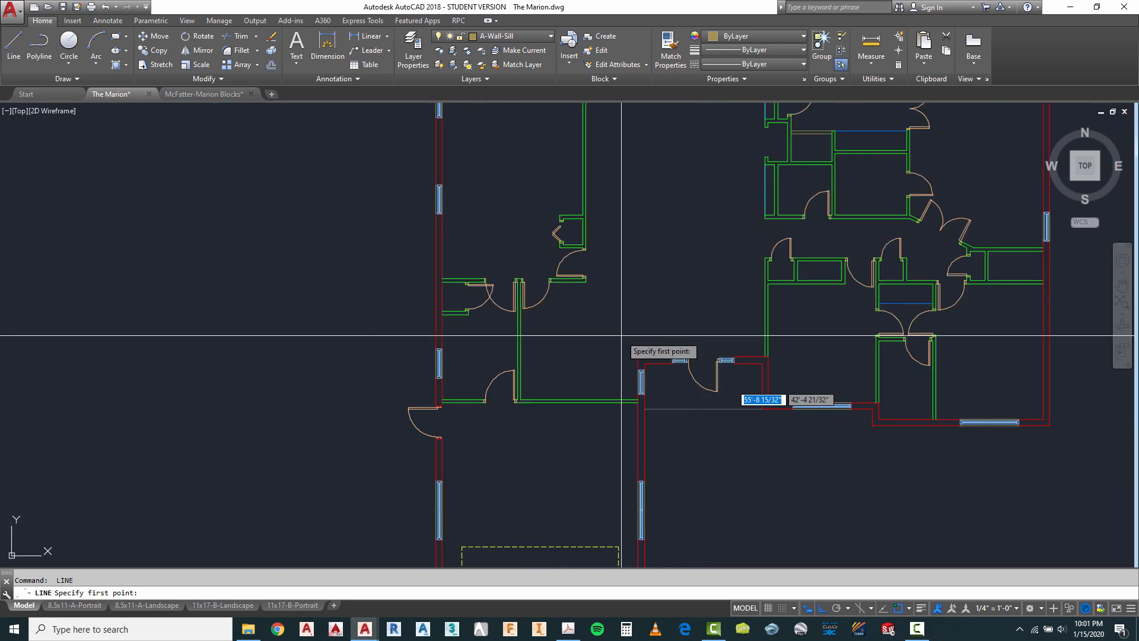
left_click(524, 41)
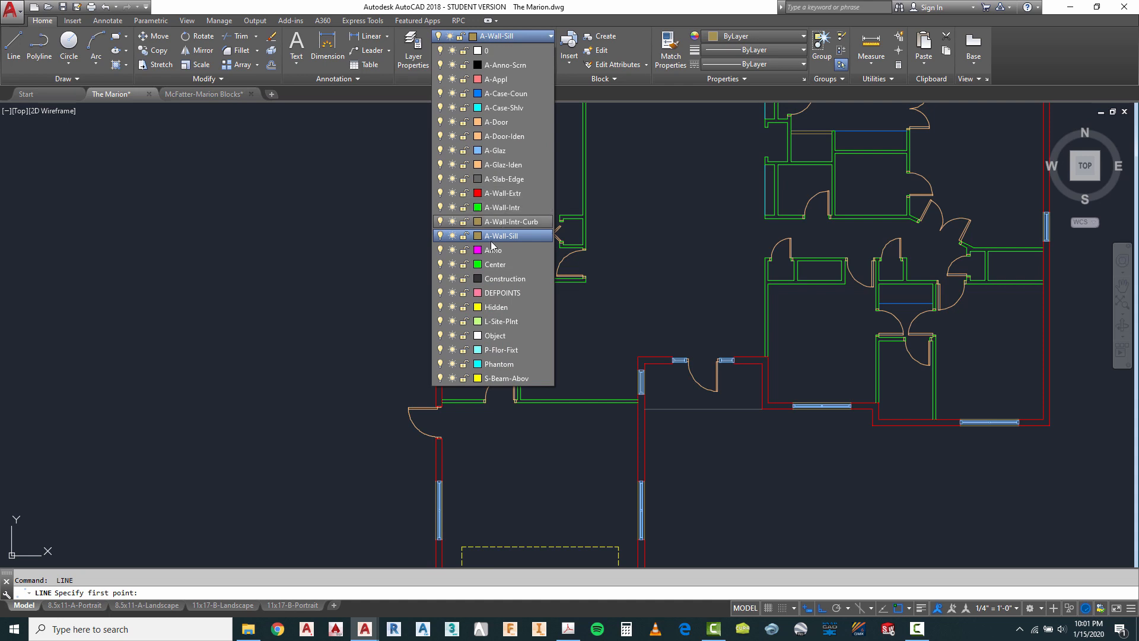
left_click(499, 180)
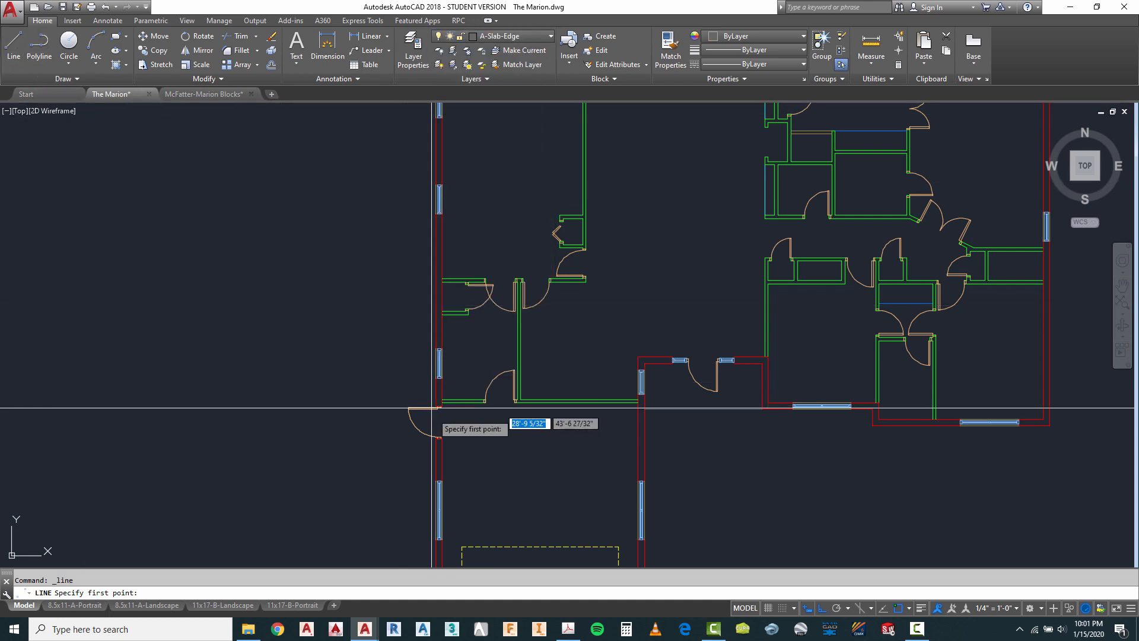
scroll(442, 407, "up", 5)
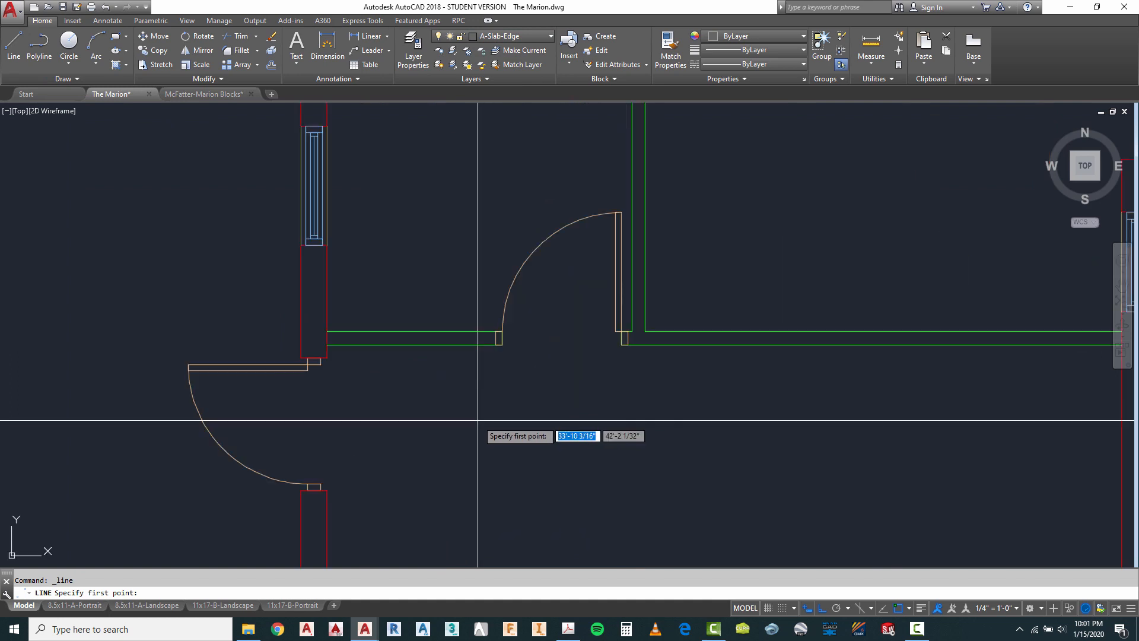
left_click(301, 358)
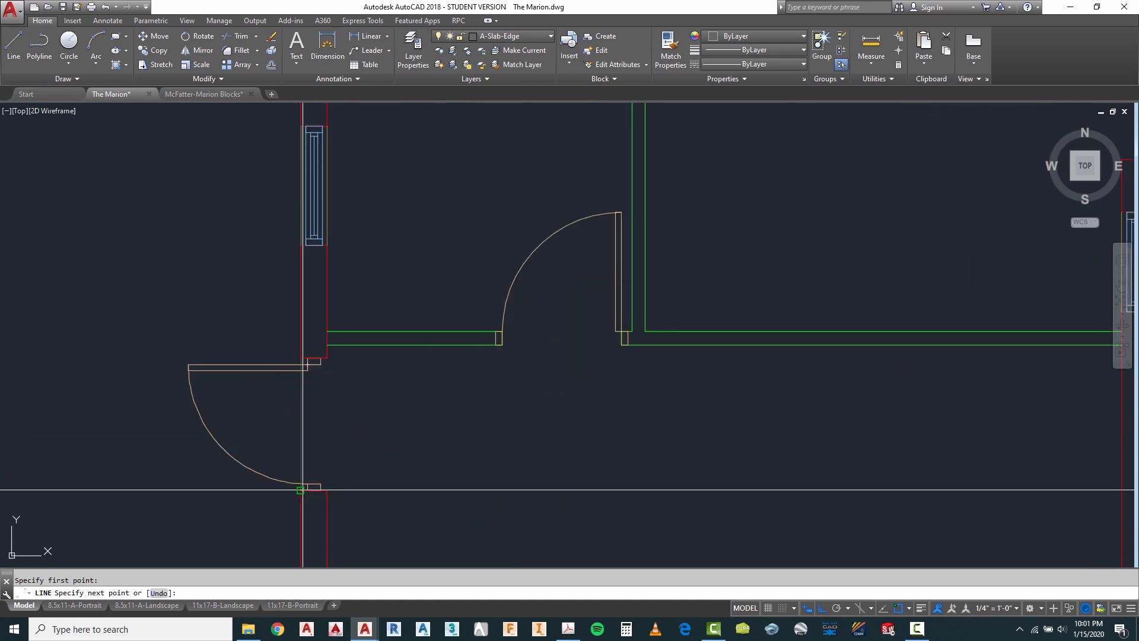
key("Escape")
Draw a slab-edge line along the outer wall face across the sliding door opening in the north wall.
scroll(376, 468, "down", 8)
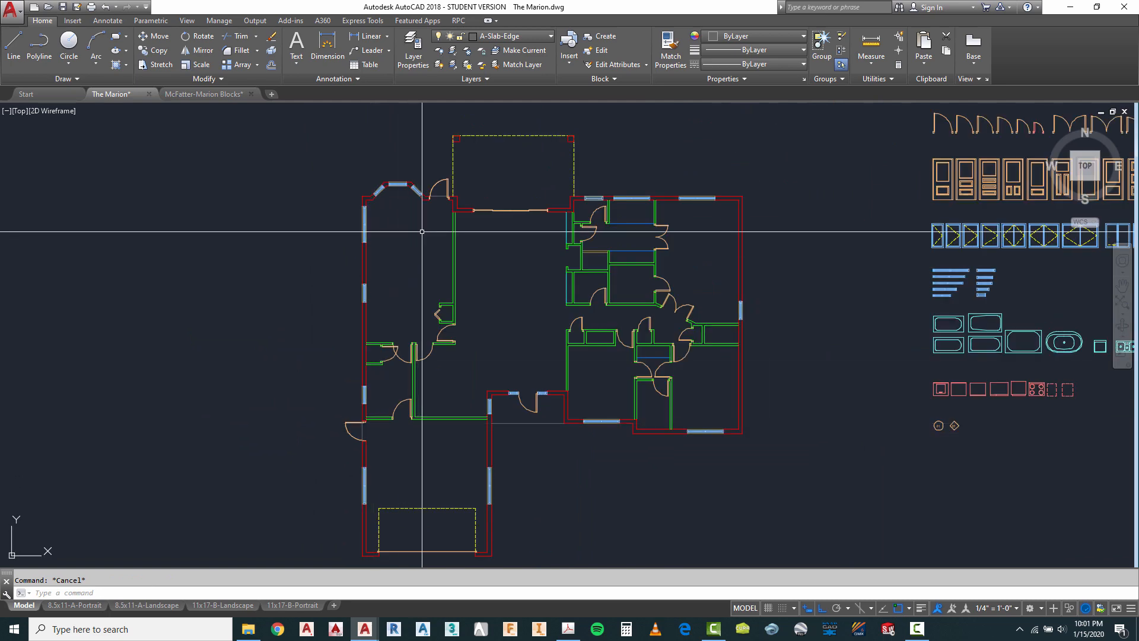
scroll(435, 199, "up", 10)
scroll(372, 178, "down", 3)
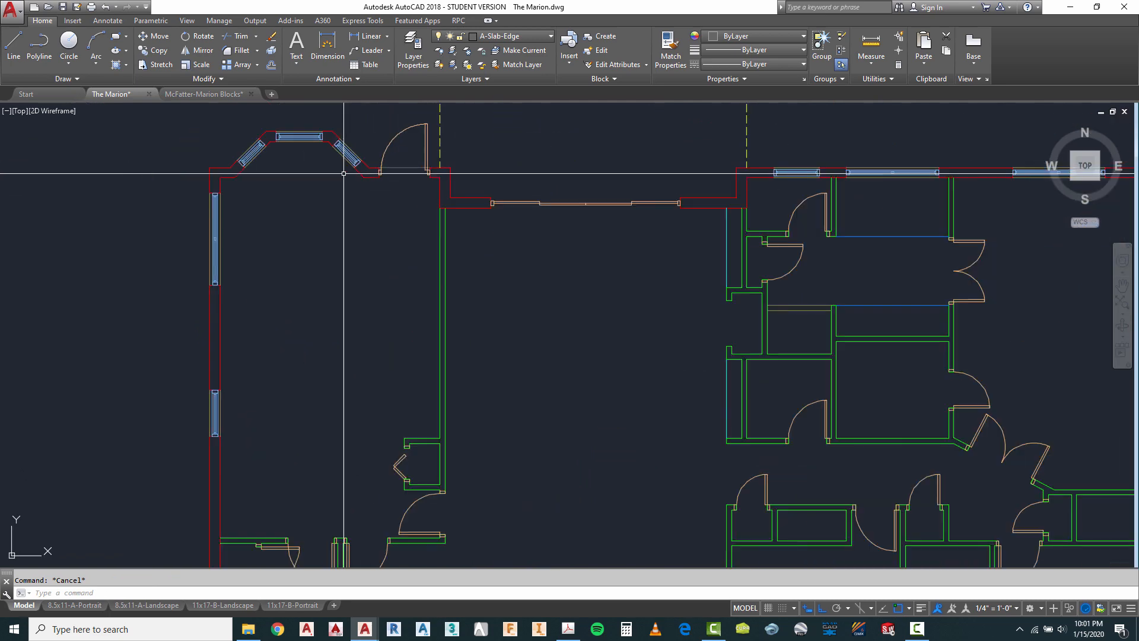
right_click(525, 185)
left_click(555, 190)
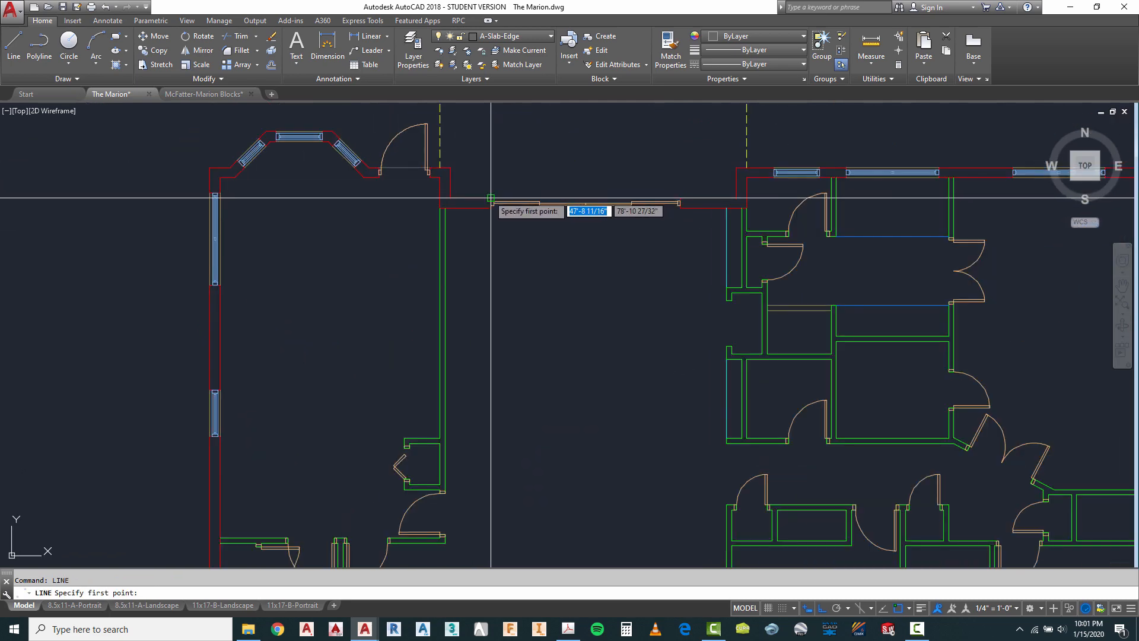
left_click(490, 197)
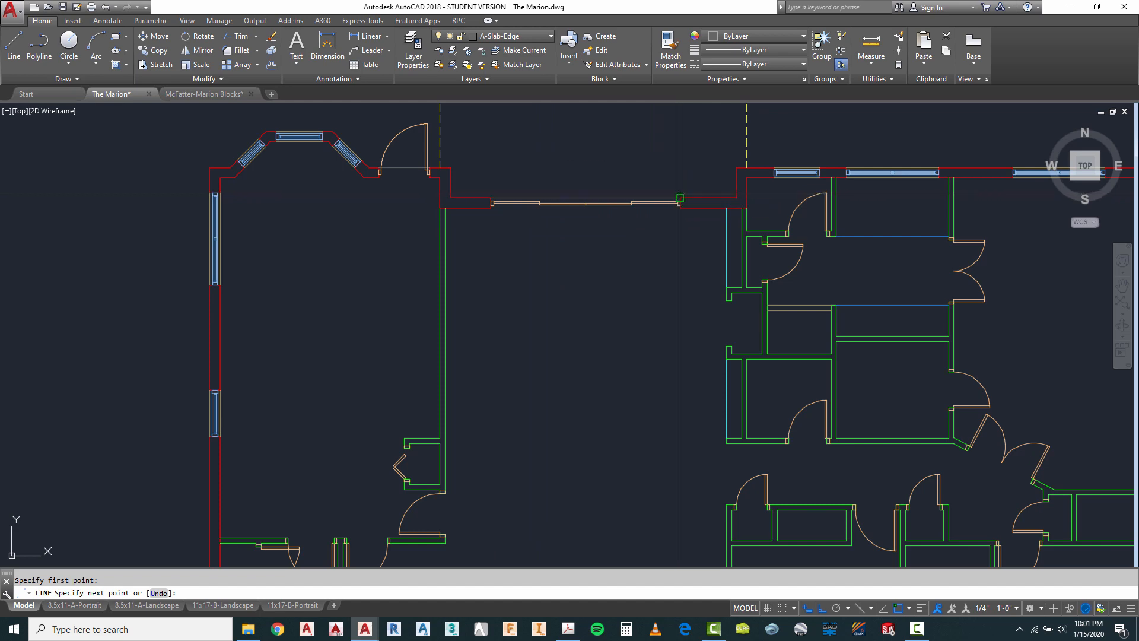
key("Escape")
Draw a slab-edge line along the porch-side wall face across the front entry, spanning the door and both sidelights.
scroll(552, 137, "down", 4)
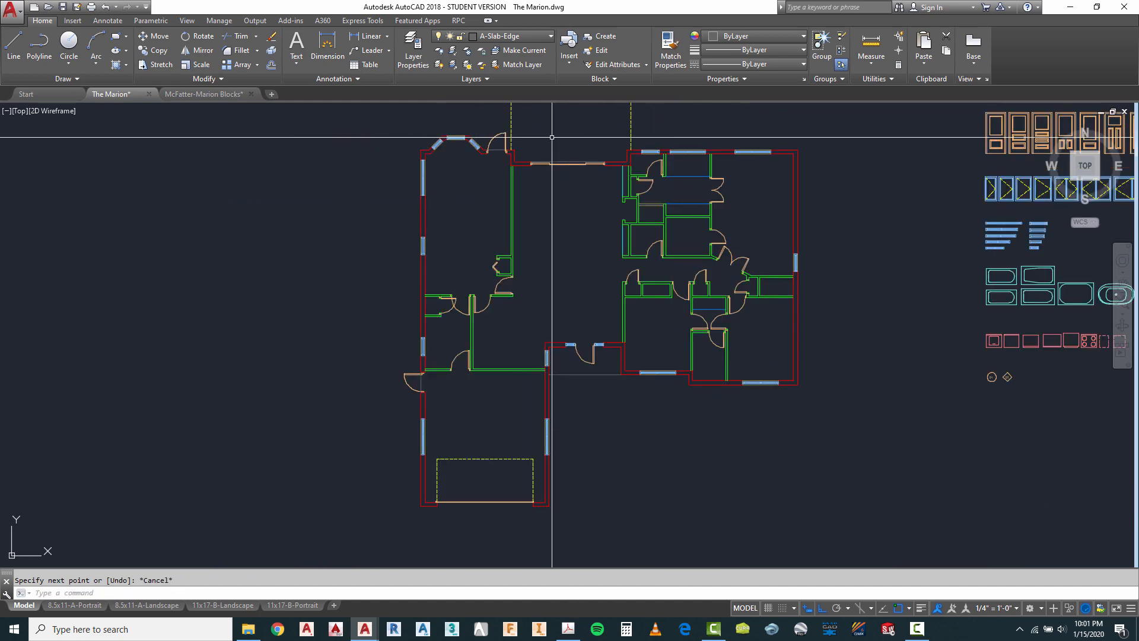
scroll(601, 372, "up", 6)
right_click(527, 295)
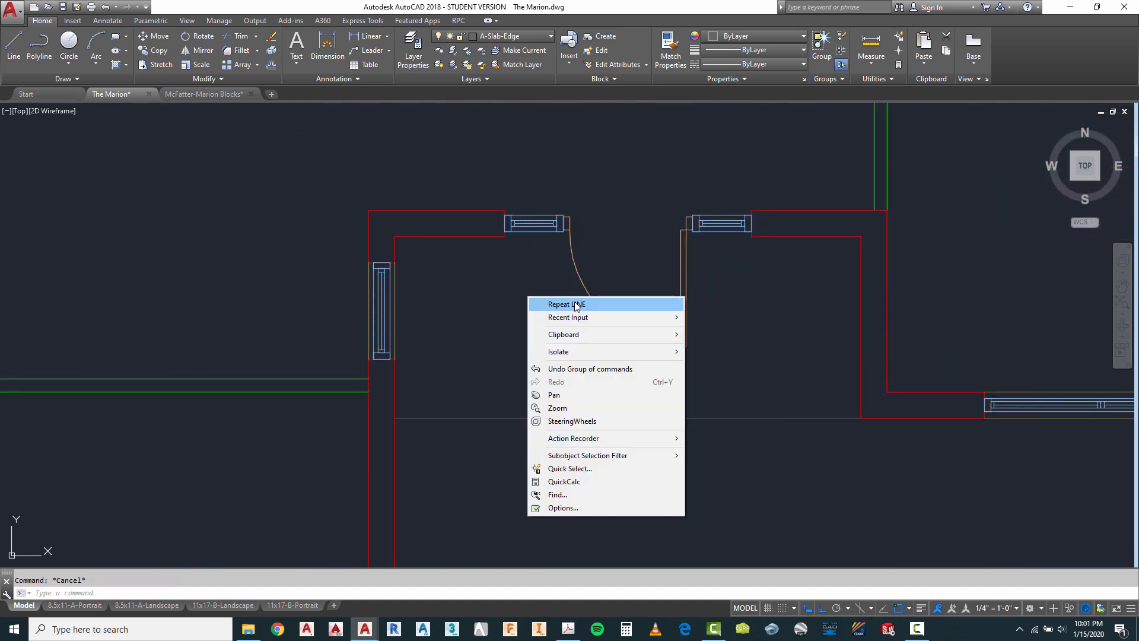
left_click(574, 304)
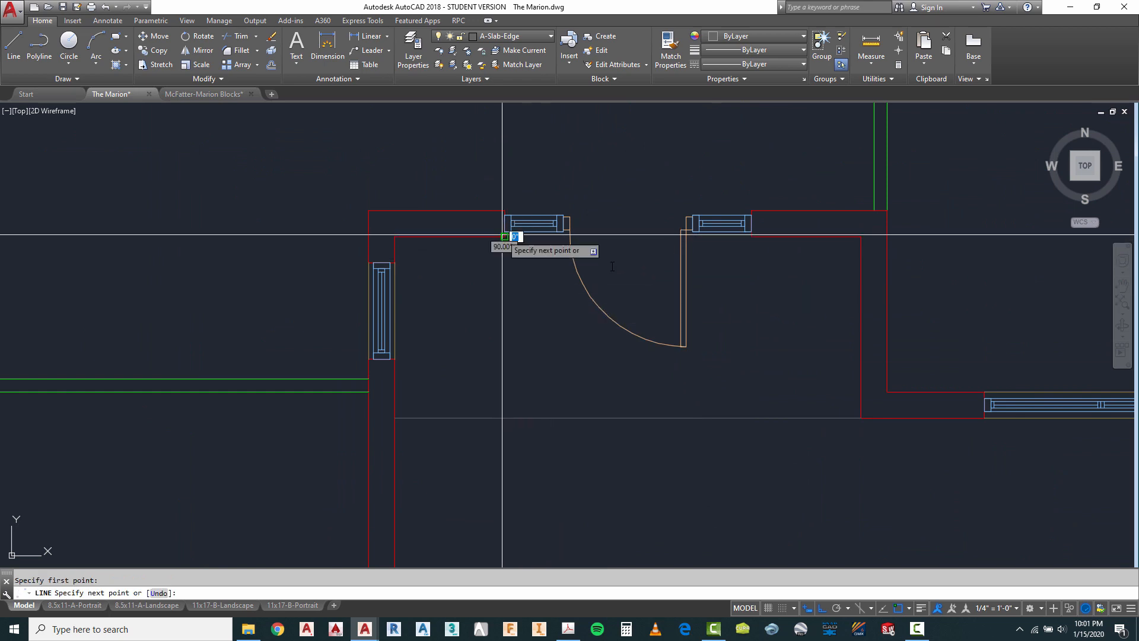
left_click(504, 236)
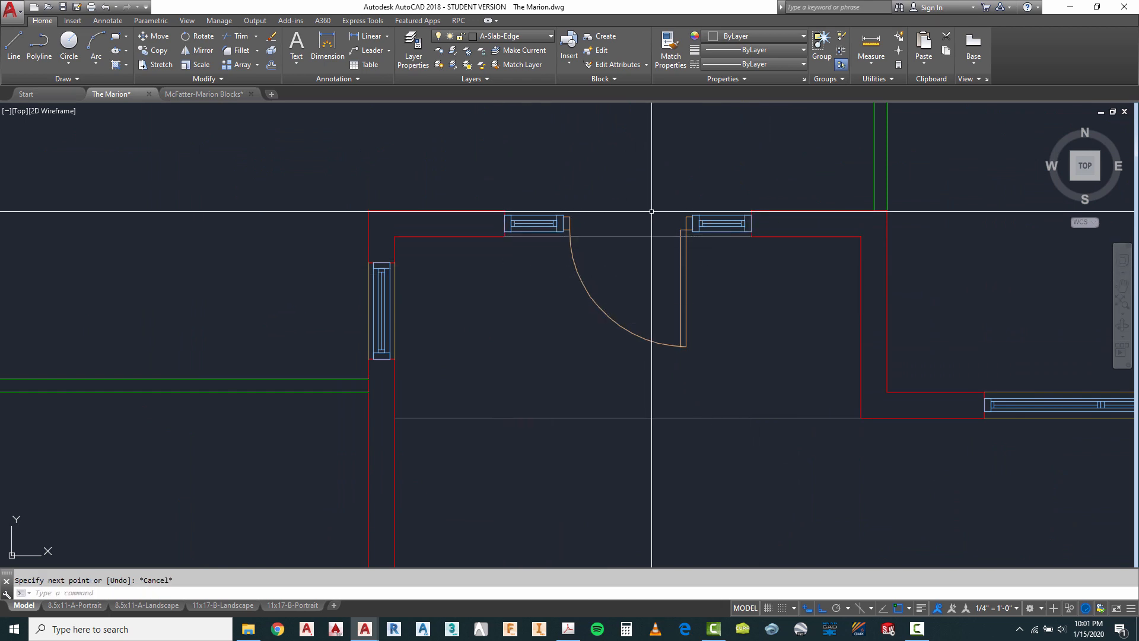
Draw a slab-edge line along the garage-side wall face across the door opening between the house and the garage.
scroll(572, 255, "down", 4)
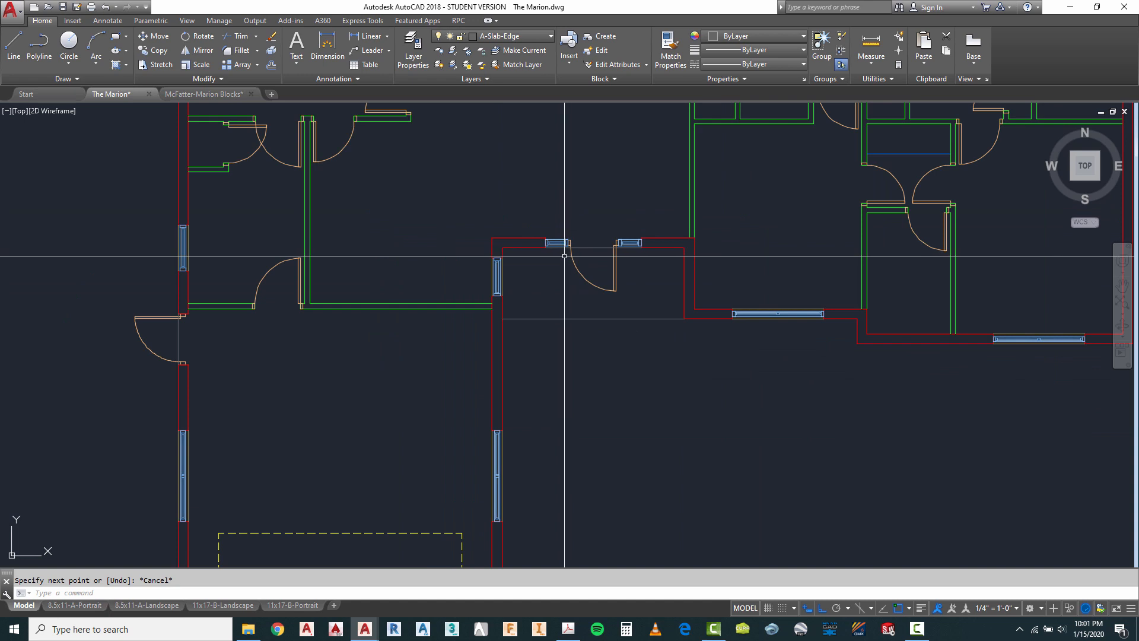
scroll(381, 305, "down", 2)
scroll(373, 302, "up", 5)
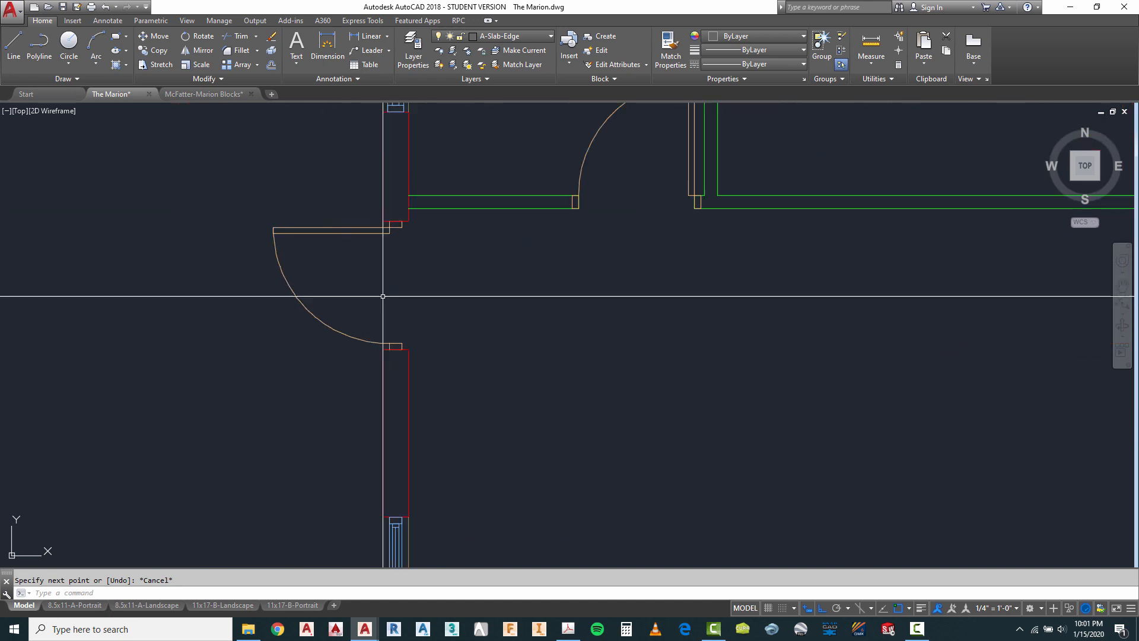
scroll(391, 333, "down", 3)
scroll(451, 326, "up", 4)
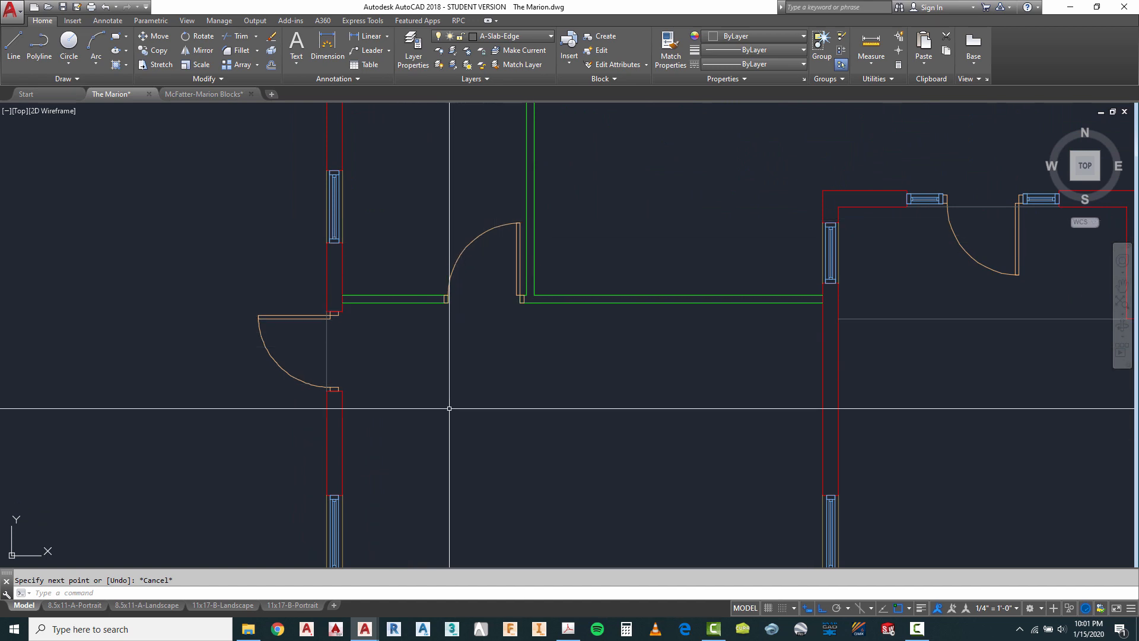
left_click(12, 44)
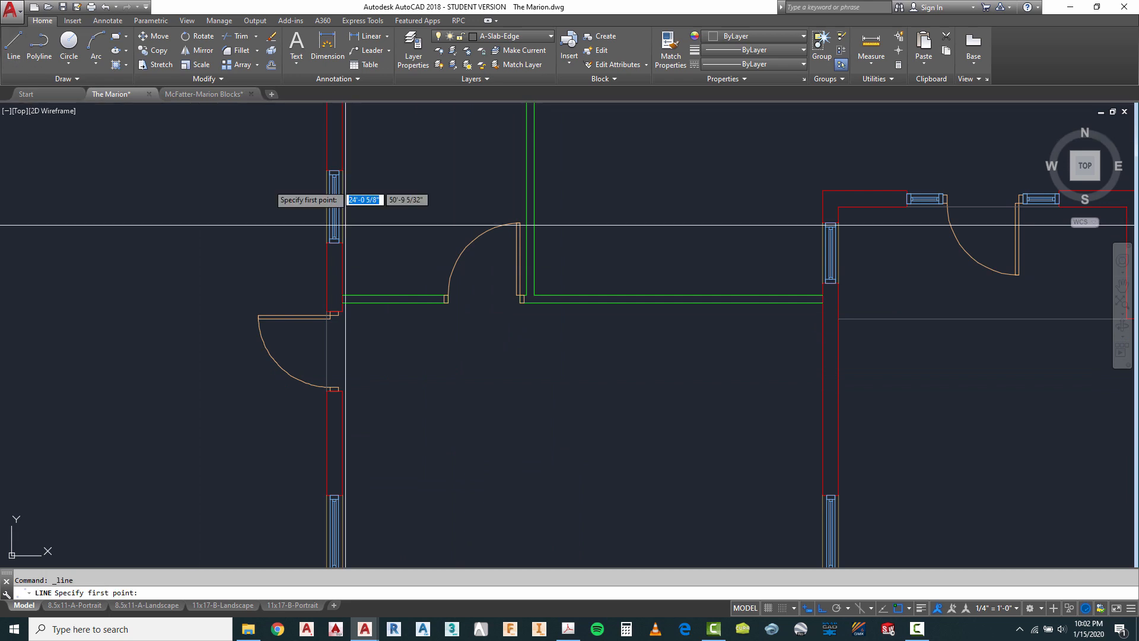
left_click(452, 306)
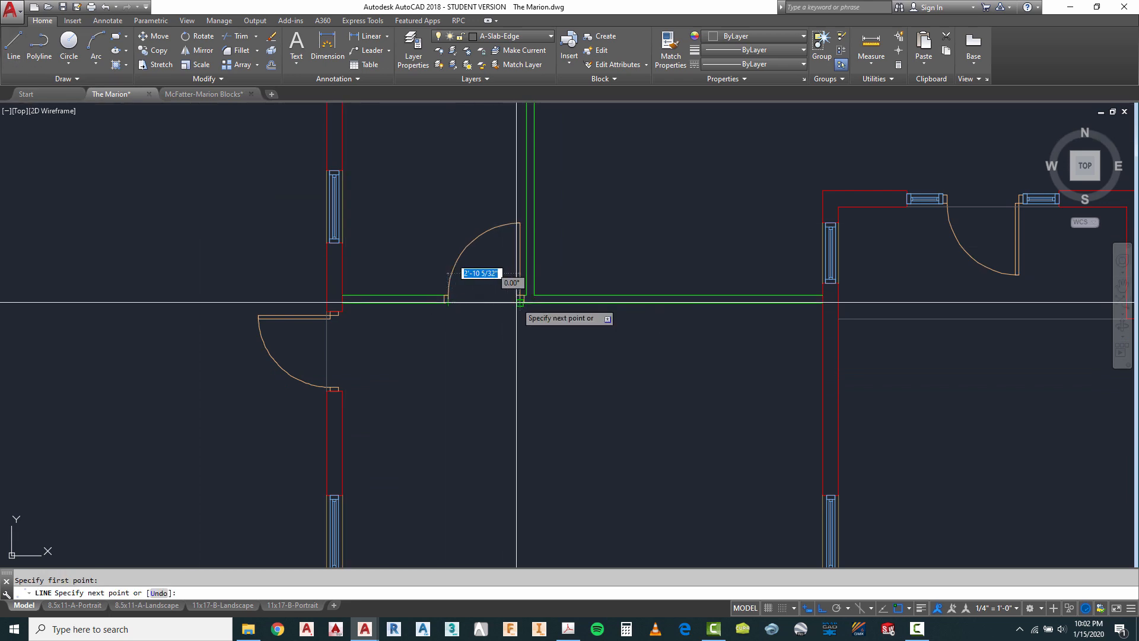
key("Escape")
Examine the floor plan's garage, entry and interior door openings for missing lines.
scroll(519, 368, "down", 8)
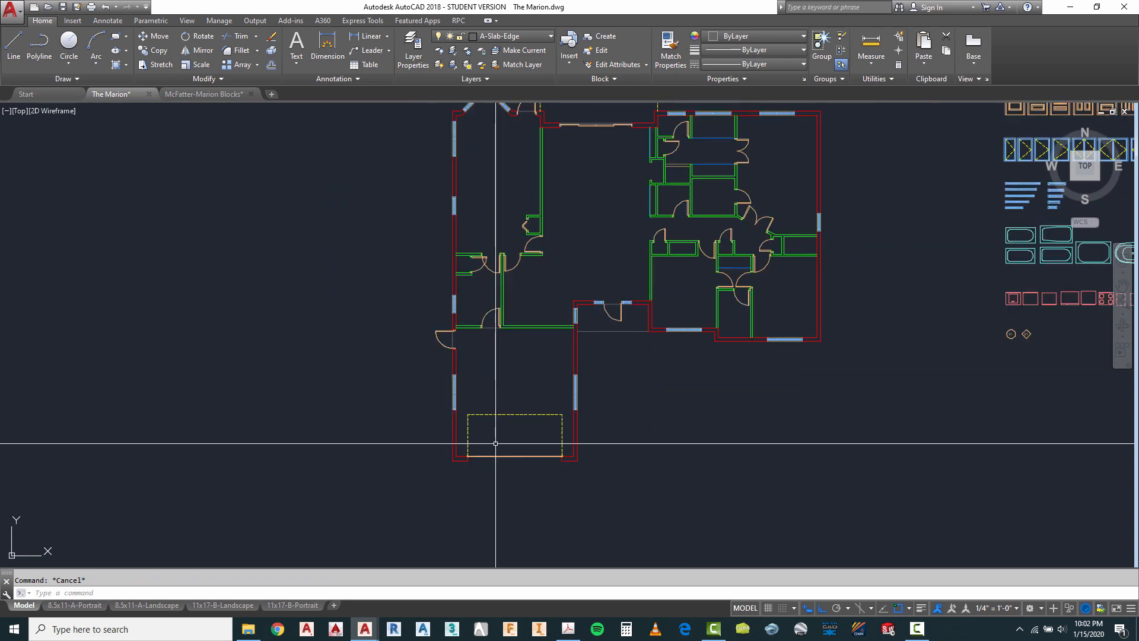
scroll(496, 443, "down", 2)
scroll(631, 359, "up", 2)
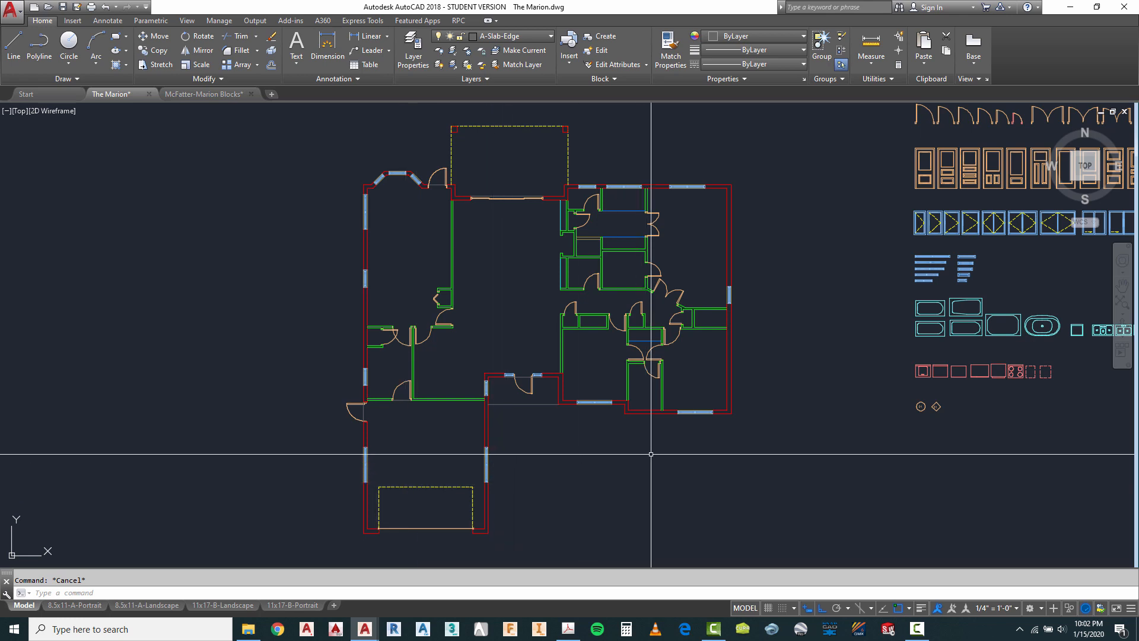
scroll(592, 337, "up", 6)
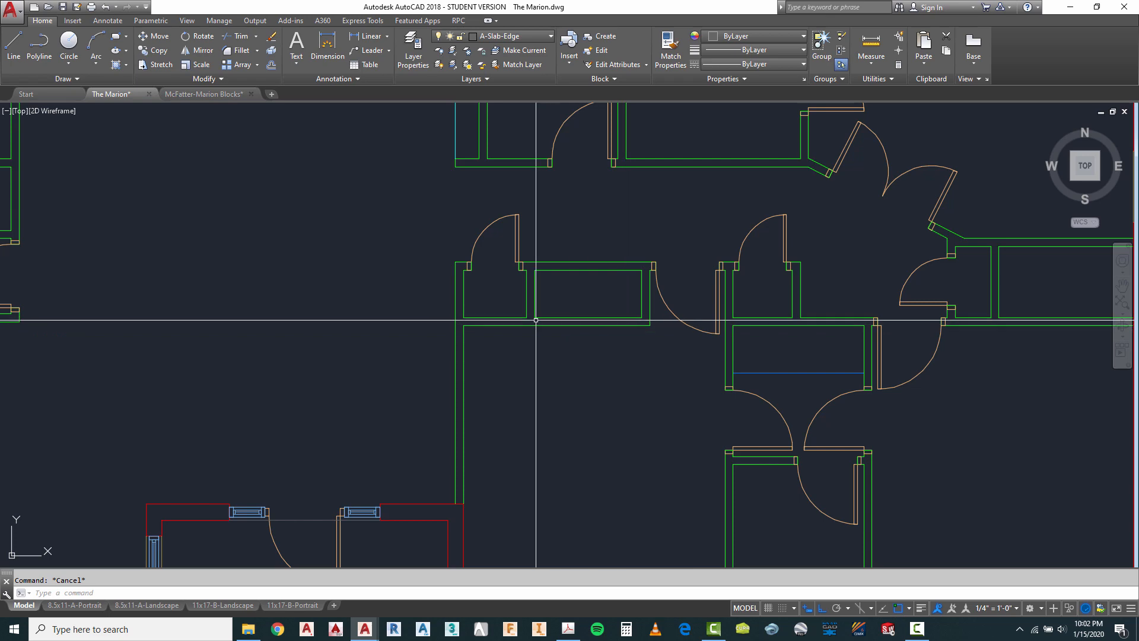
scroll(456, 268, "down", 4)
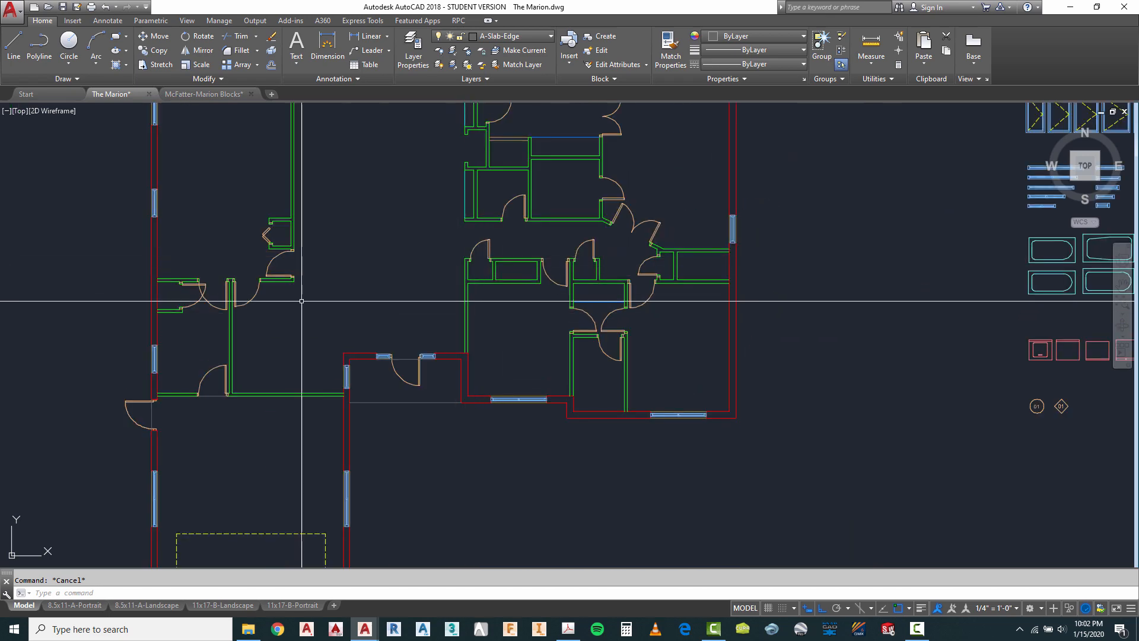
scroll(261, 238, "down", 4)
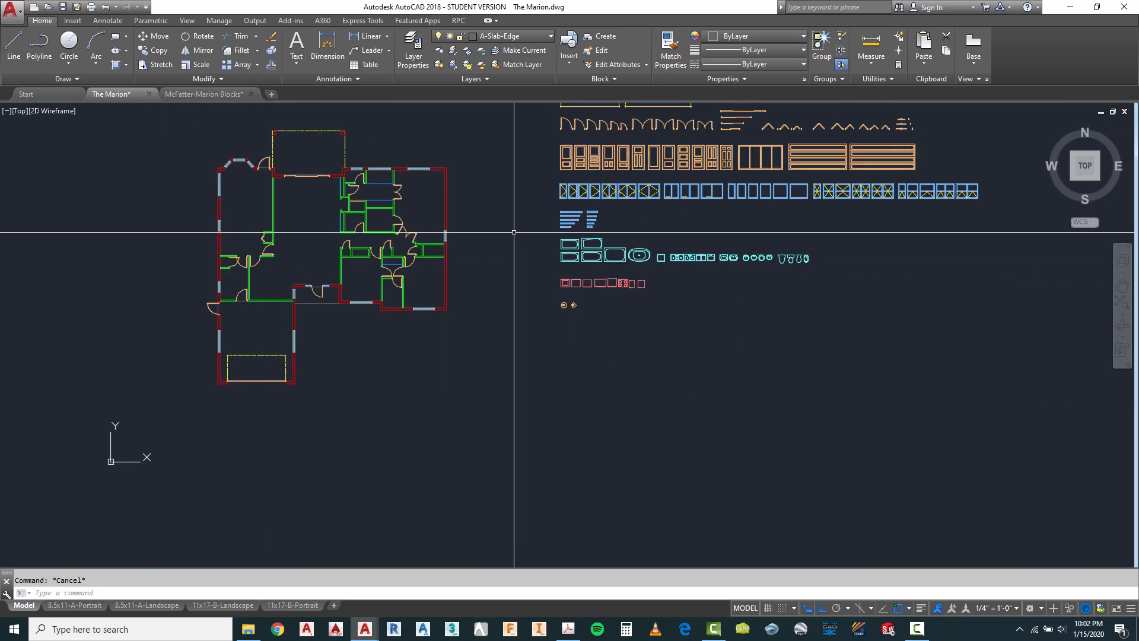
Examine the bifold door blocks in the block library beside the plan, selecting the largest pair of separate left and right leaves.
scroll(715, 125, "up", 4)
scroll(693, 332, "down", 2)
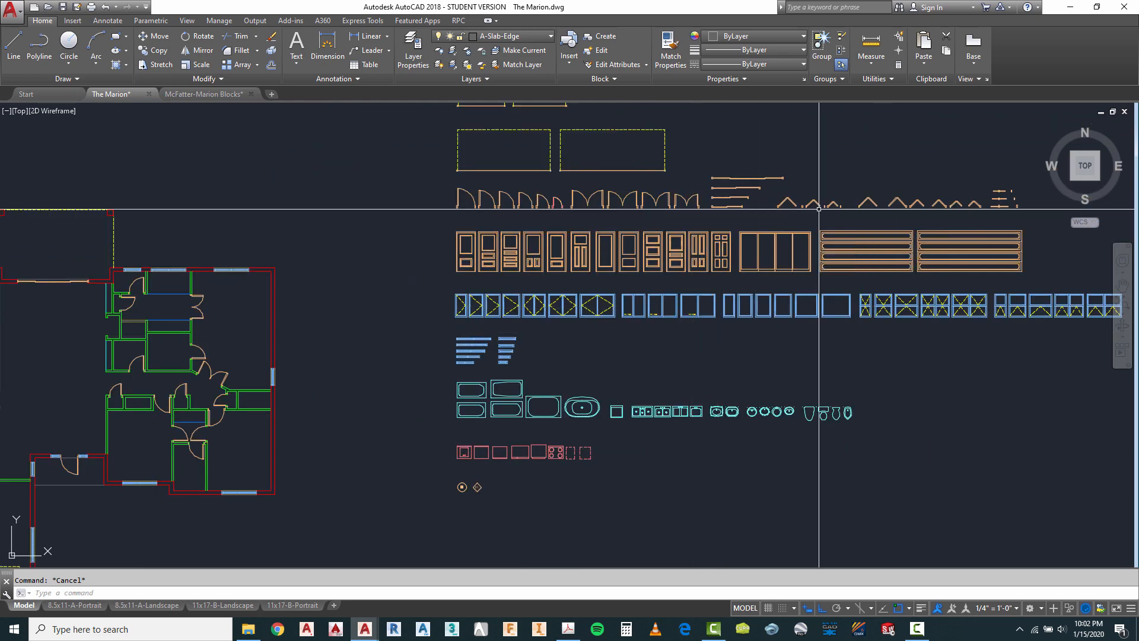
scroll(902, 210, "up", 4)
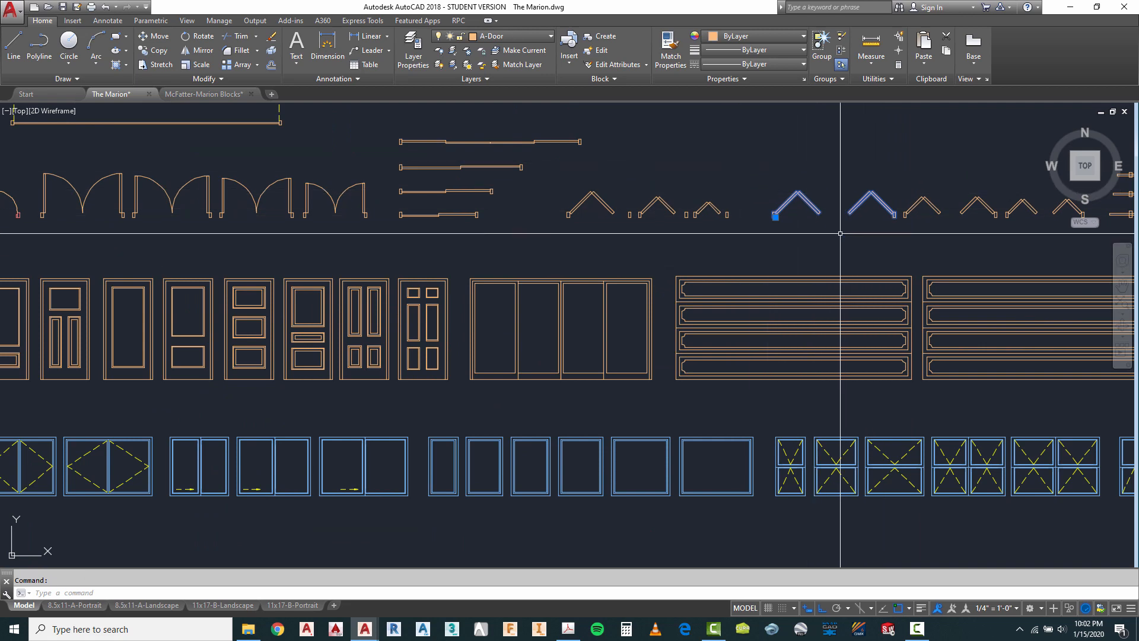
scroll(674, 155, "down", 2)
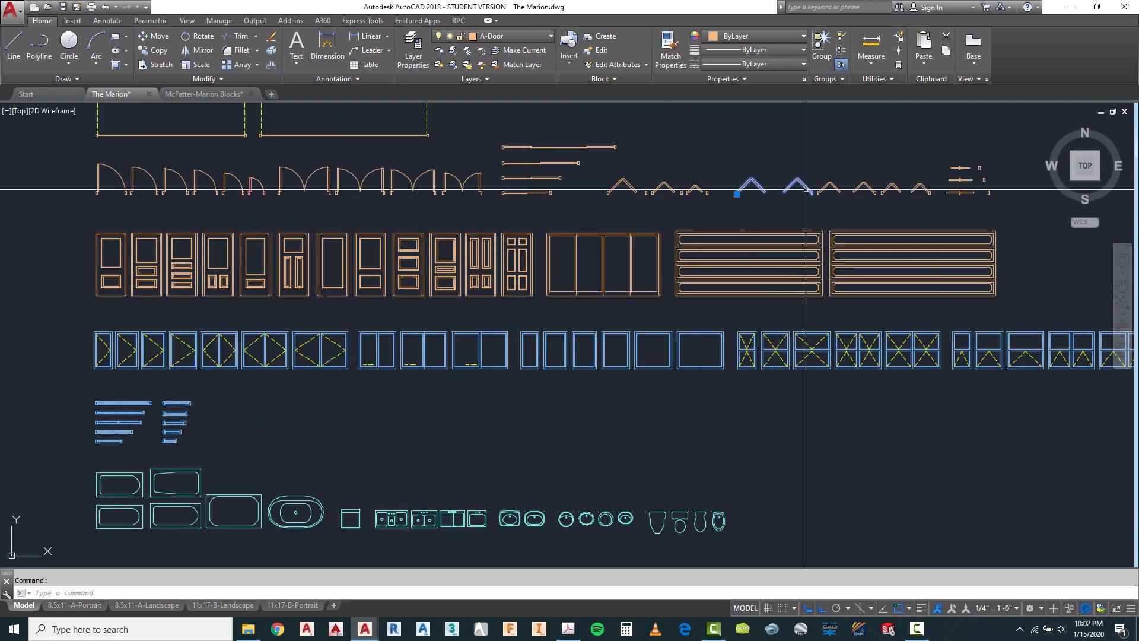
scroll(911, 189, "up", 2)
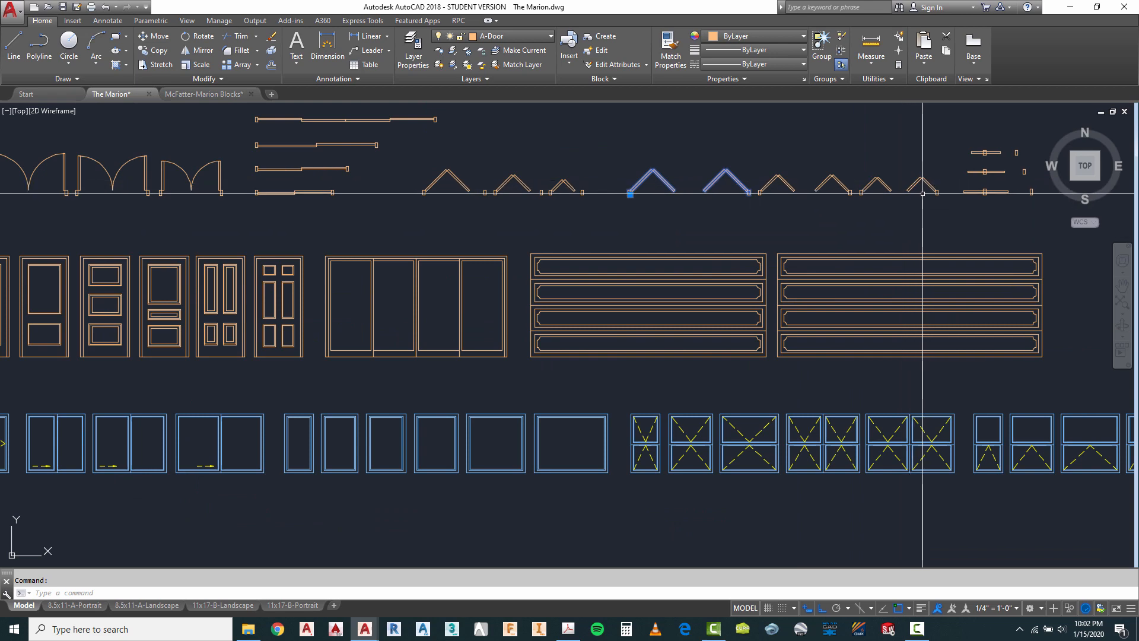
scroll(958, 202, "up", 2)
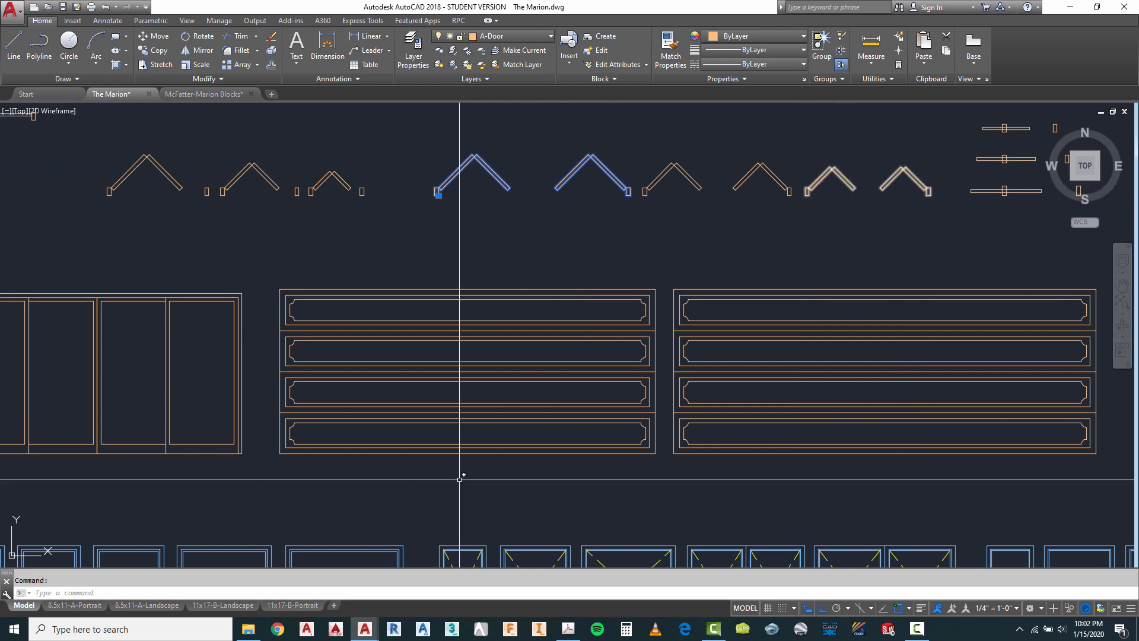
Launch AutoCAD Architecture 2018 and return to an overview of the floor plan and block library in The Marion drawing.
left_click(308, 629)
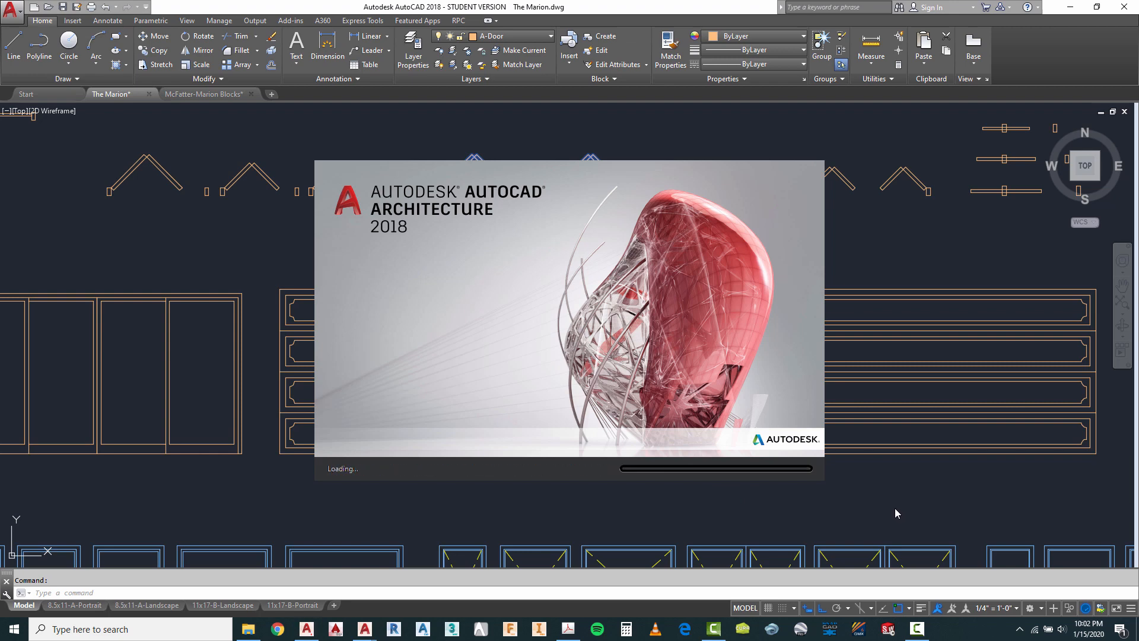
scroll(760, 338, "down", 5)
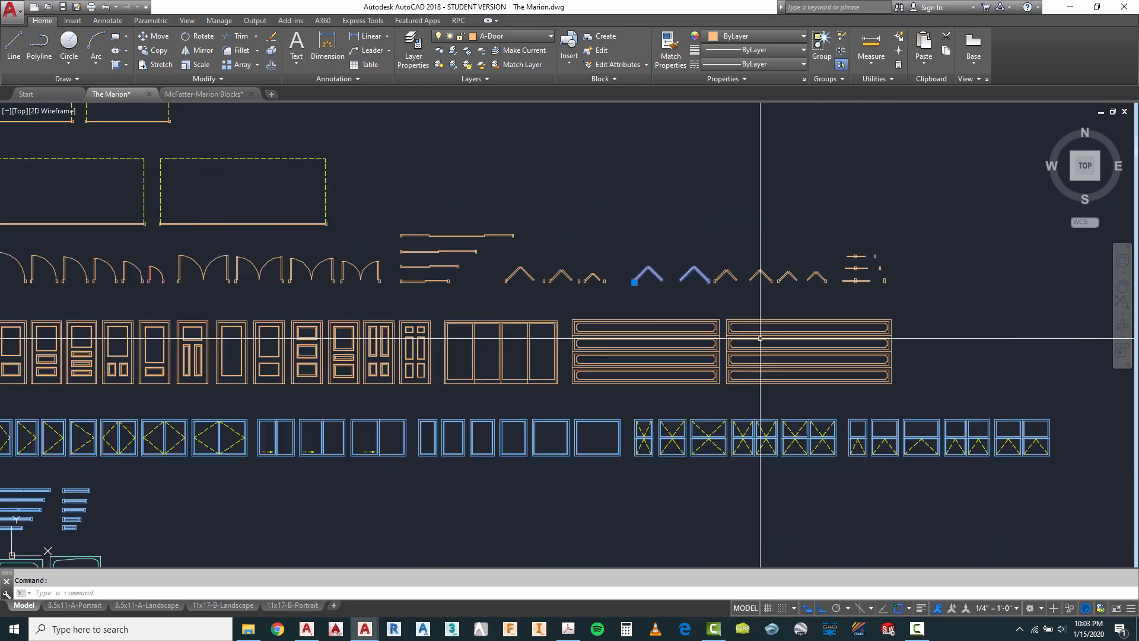
scroll(760, 339, "down", 4)
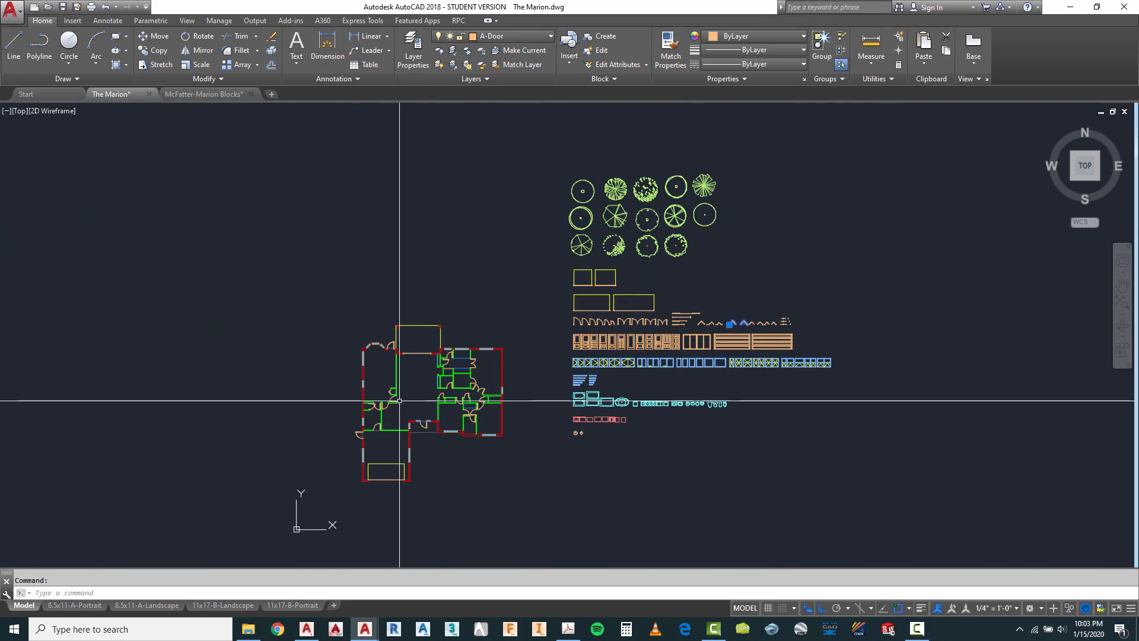
scroll(399, 401, "up", 4)
scroll(547, 449, "up", 2)
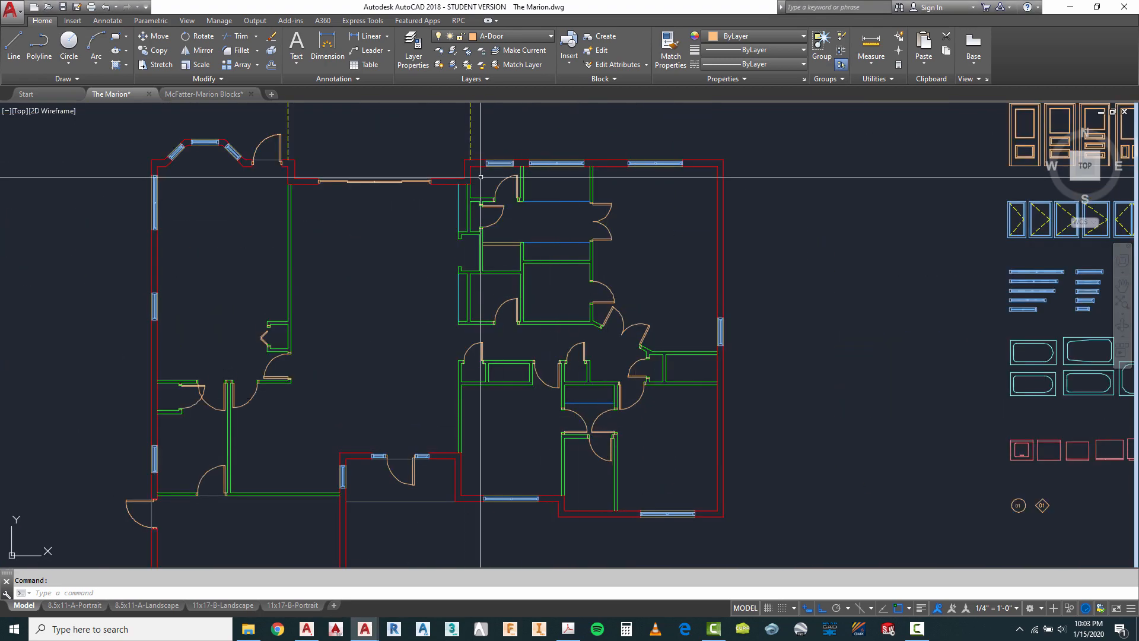
scroll(346, 293, "down", 2)
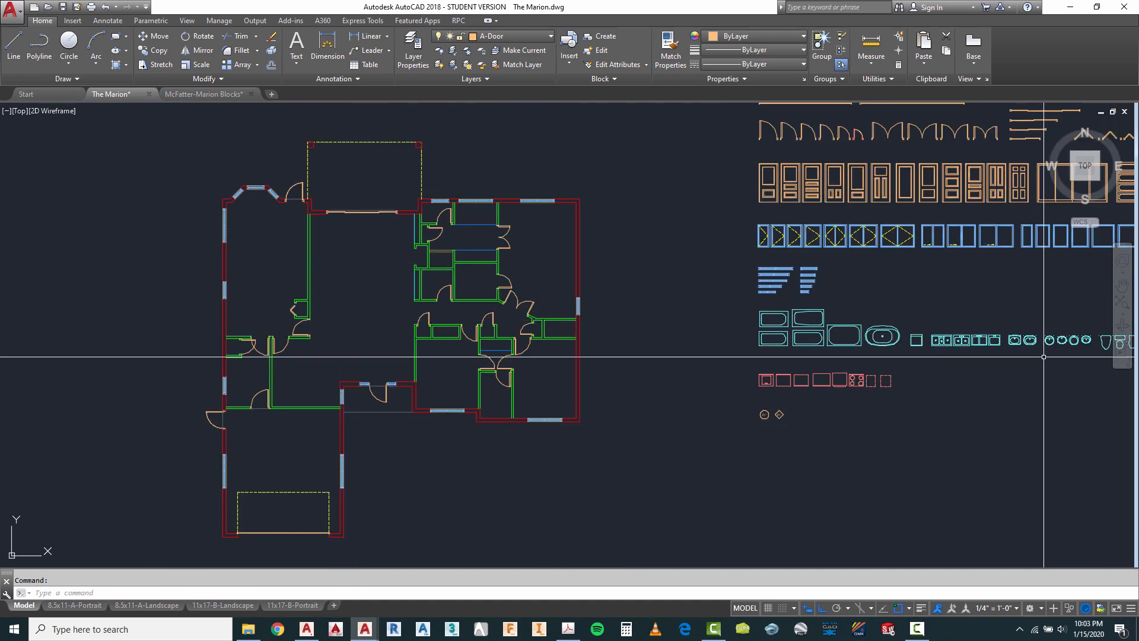
Check which layer the countertop line in the master bathroom uses and examine the counters across the plan.
scroll(917, 362, "up", 2)
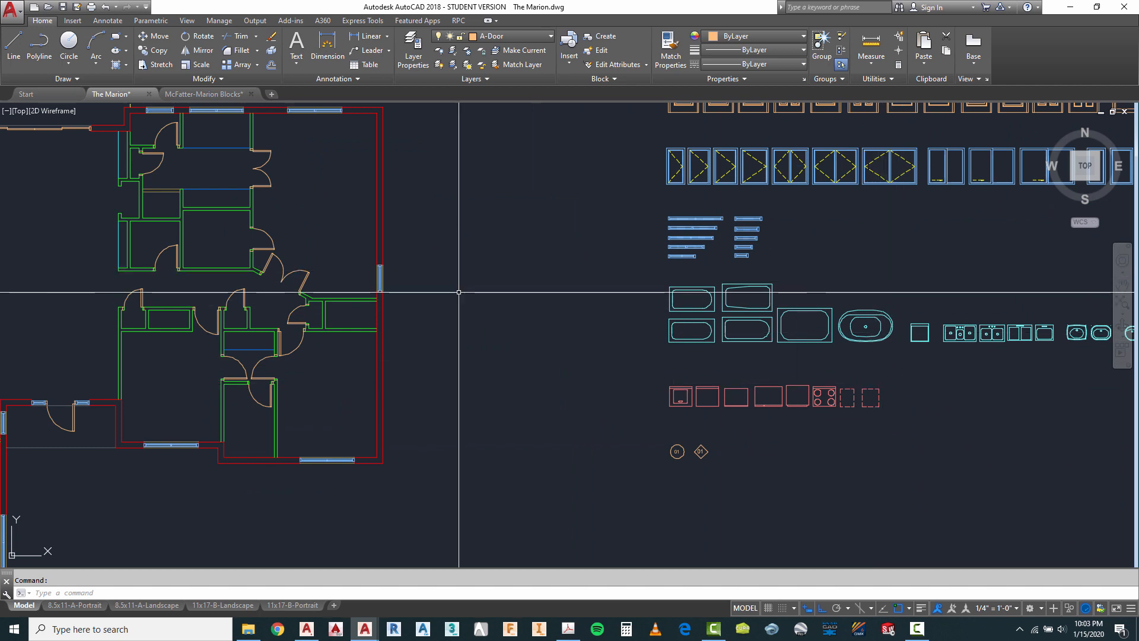
left_click(199, 188)
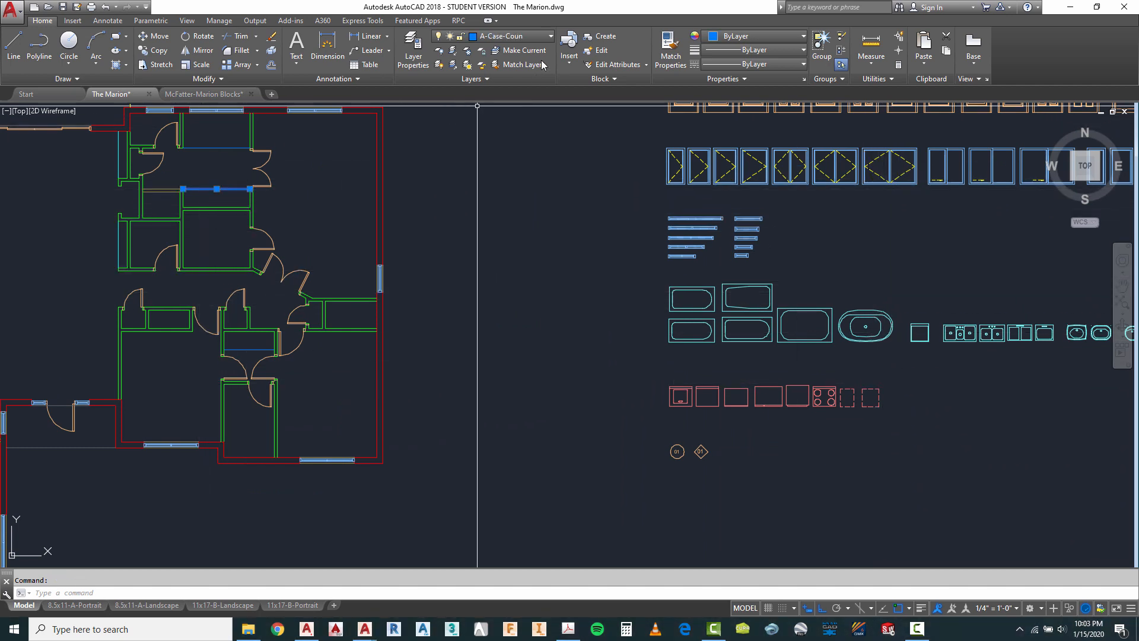
key("Escape")
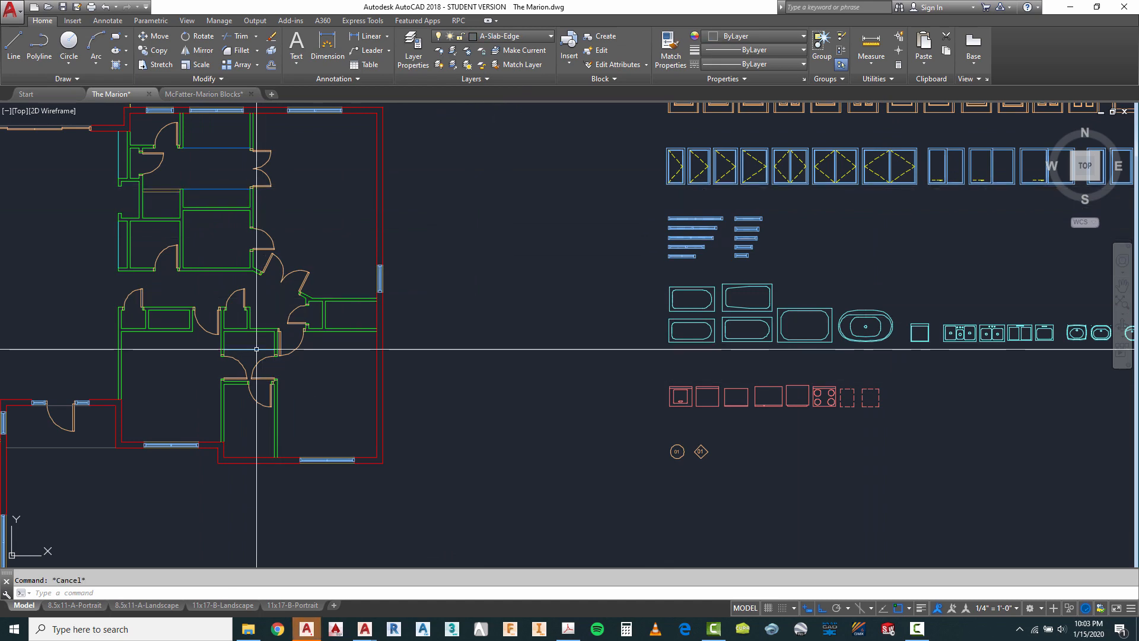
scroll(251, 303, "down", 4)
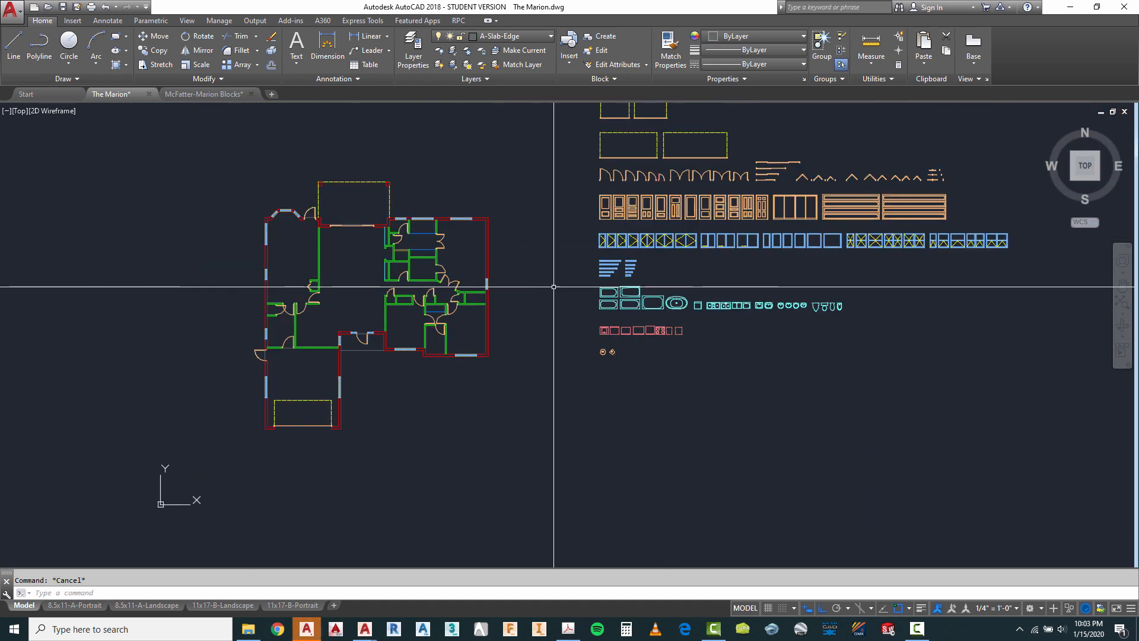
scroll(251, 303, "up", 2)
scroll(540, 197, "up", 2)
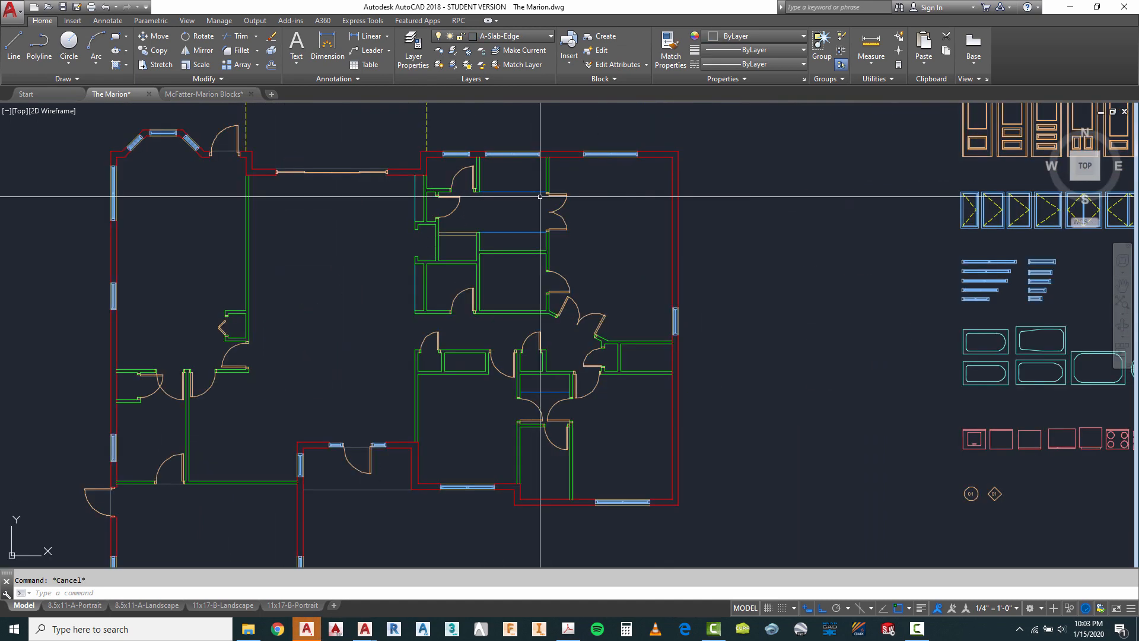
scroll(353, 226, "down", 2)
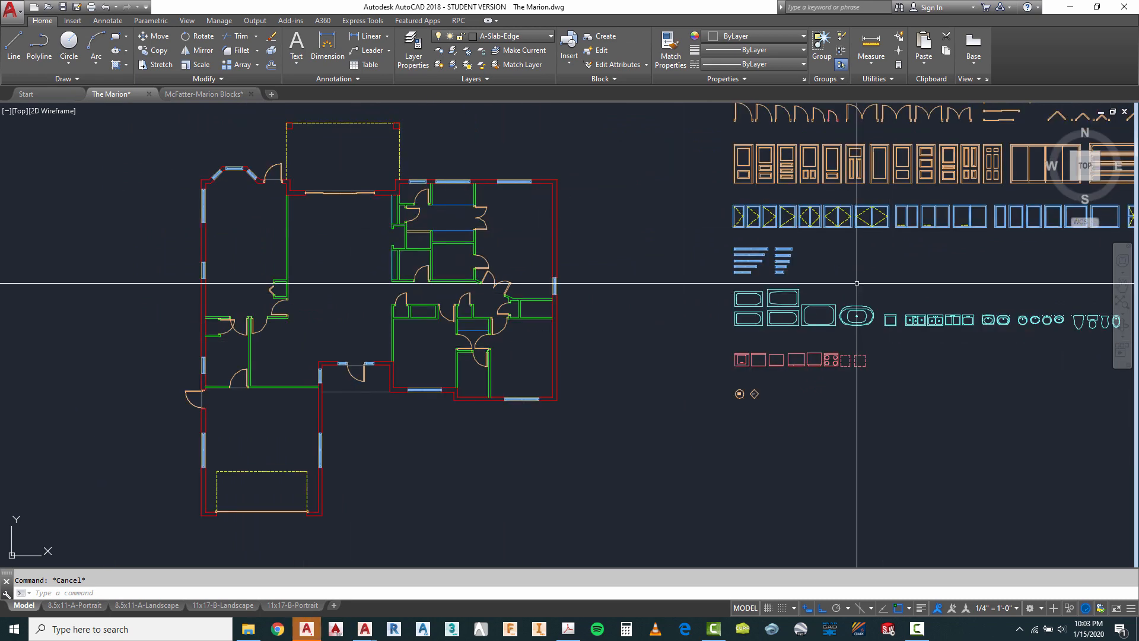
Copy the oval bathtub from the block library into the bathroom alcove below the window, with Ortho off.
type("o")
key("Return")
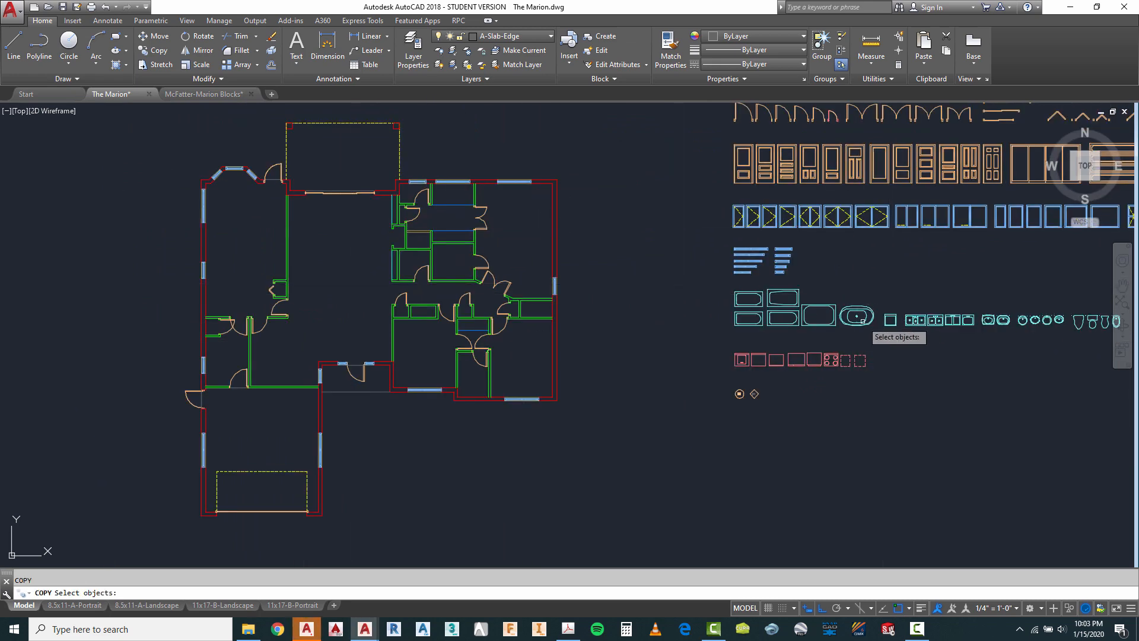
scroll(858, 320, "up", 4)
key("Return")
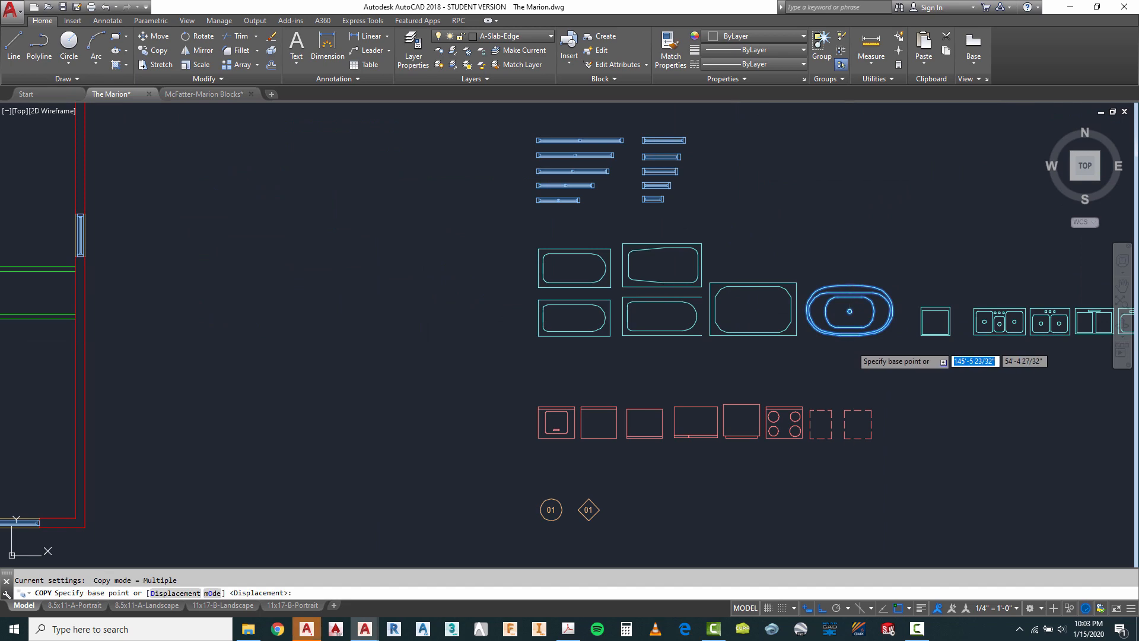
left_click(848, 309)
scroll(925, 385, "down", 2)
scroll(918, 372, "down", 3)
scroll(620, 309, "up", 4)
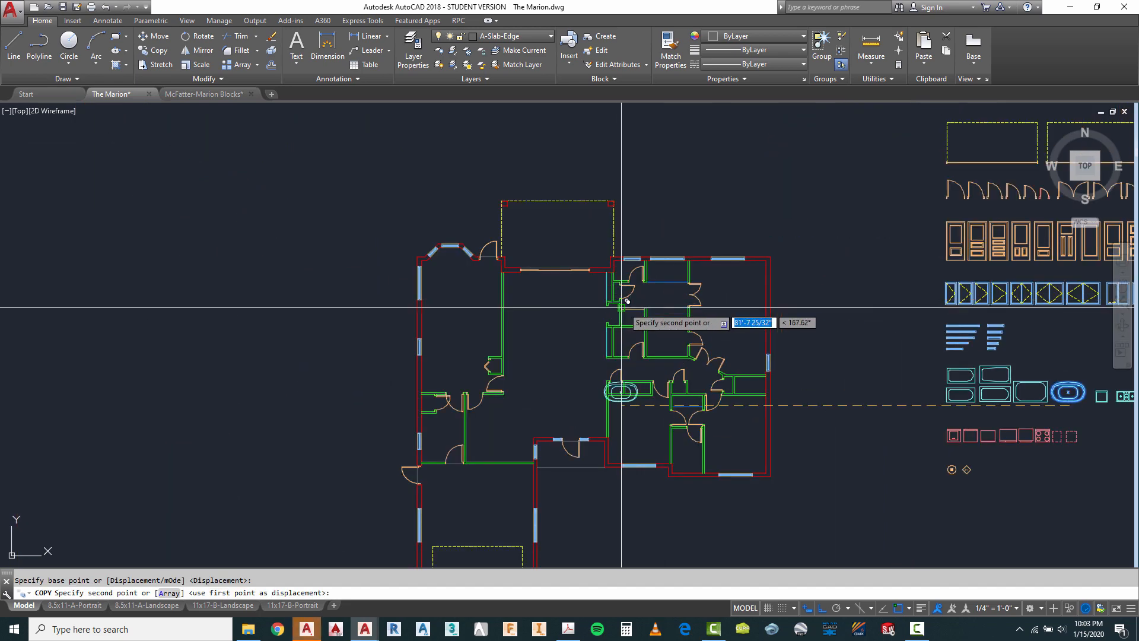
scroll(666, 256, "up", 8)
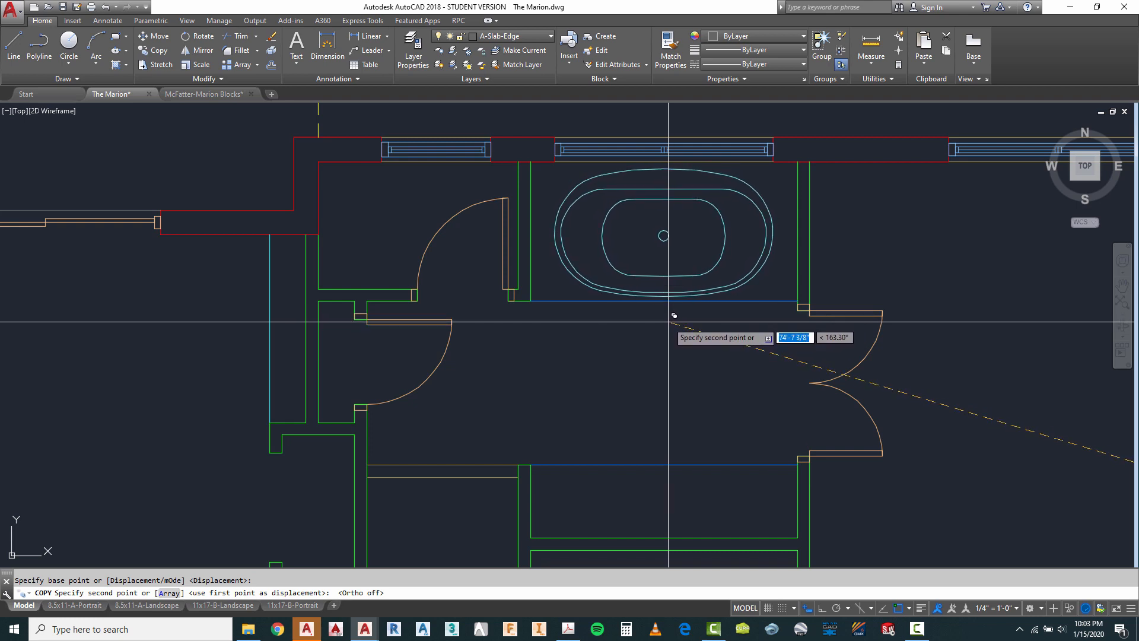
scroll(667, 295, "down", 4)
key("Escape")
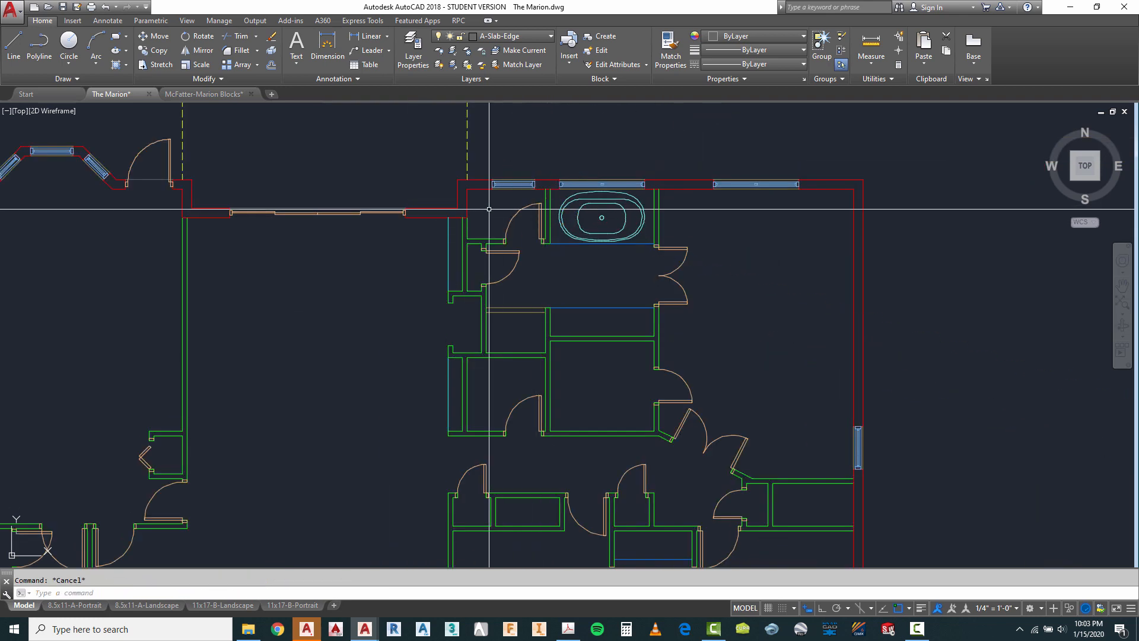
Copy the first toilet block from the library into the small toilet room beside the bathtub alcove.
scroll(649, 254, "down", 5)
scroll(883, 312, "up", 5)
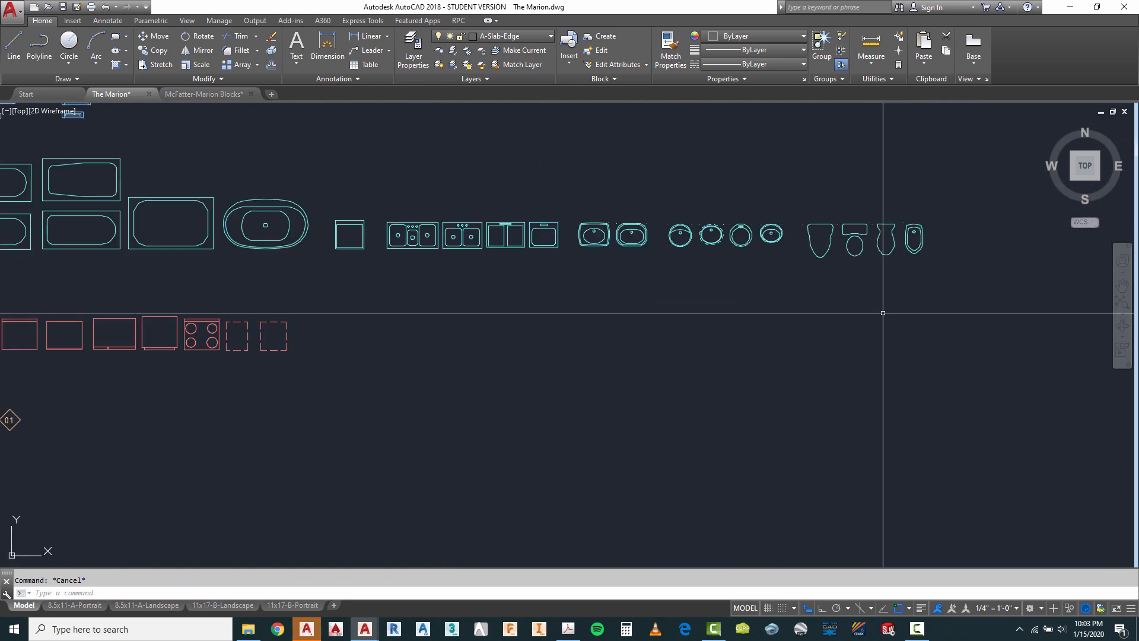
type("o")
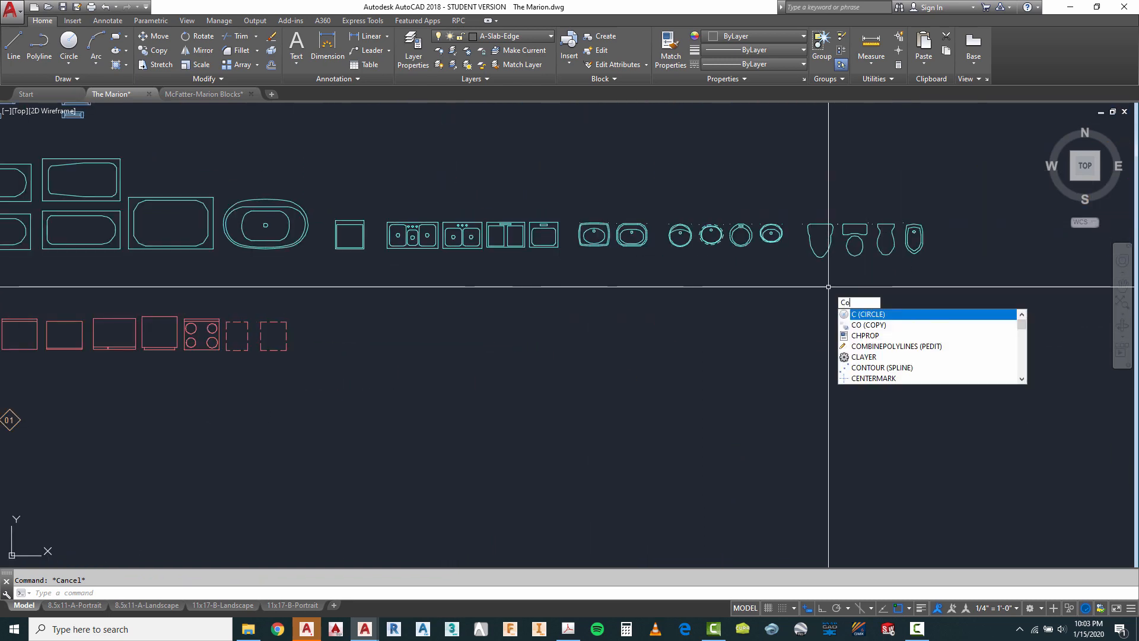
key("Return")
key("Return")
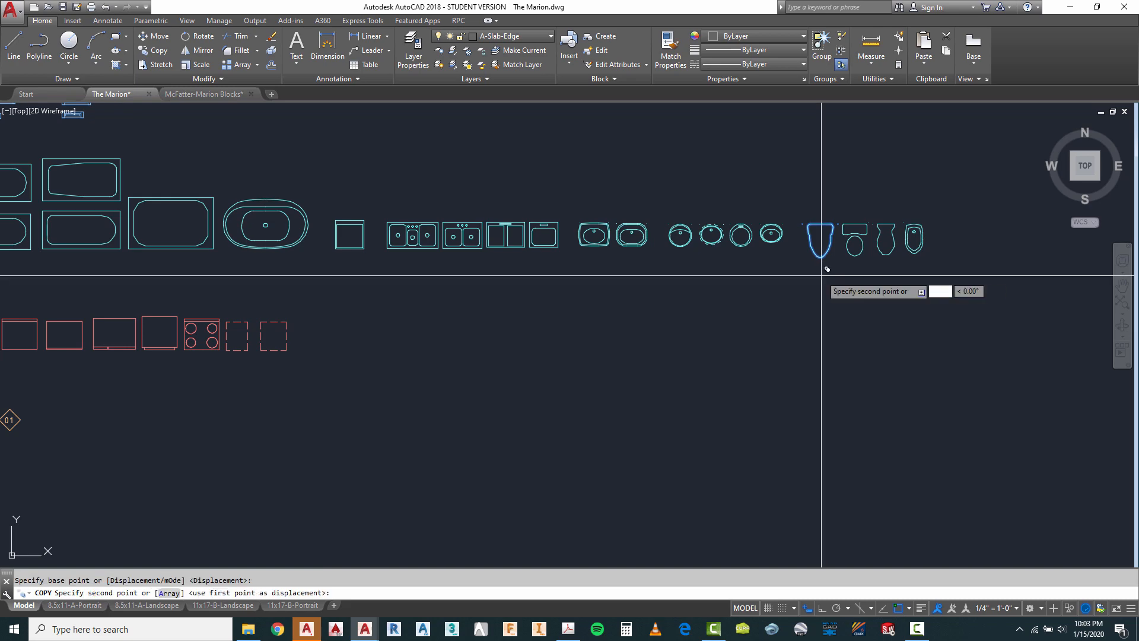
left_click(819, 277)
scroll(949, 313, "down", 5)
scroll(267, 173, "up", 4)
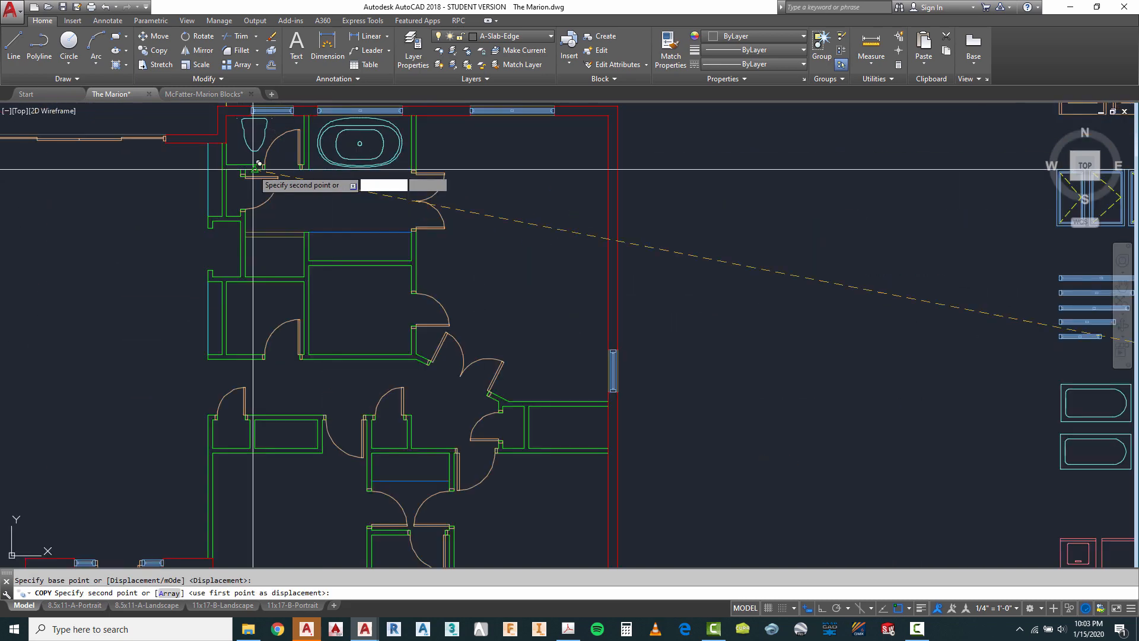
scroll(309, 273, "down", 3)
scroll(310, 245, "up", 4)
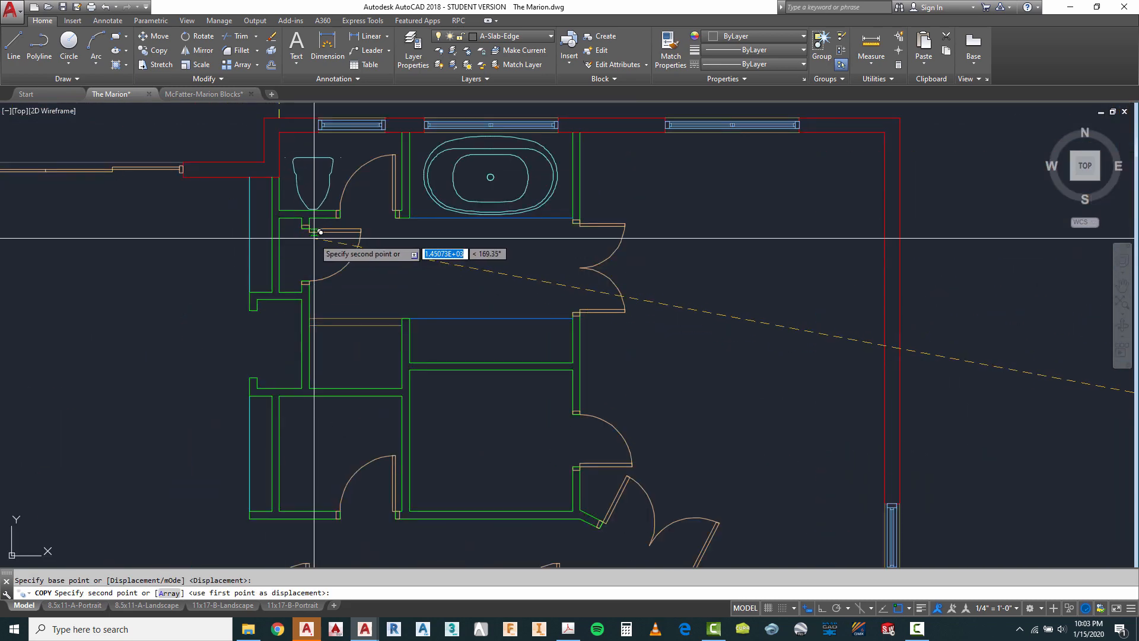
key("Escape")
Copy the placed toilet down into the second bathroom, next to its upper wall.
type("c")
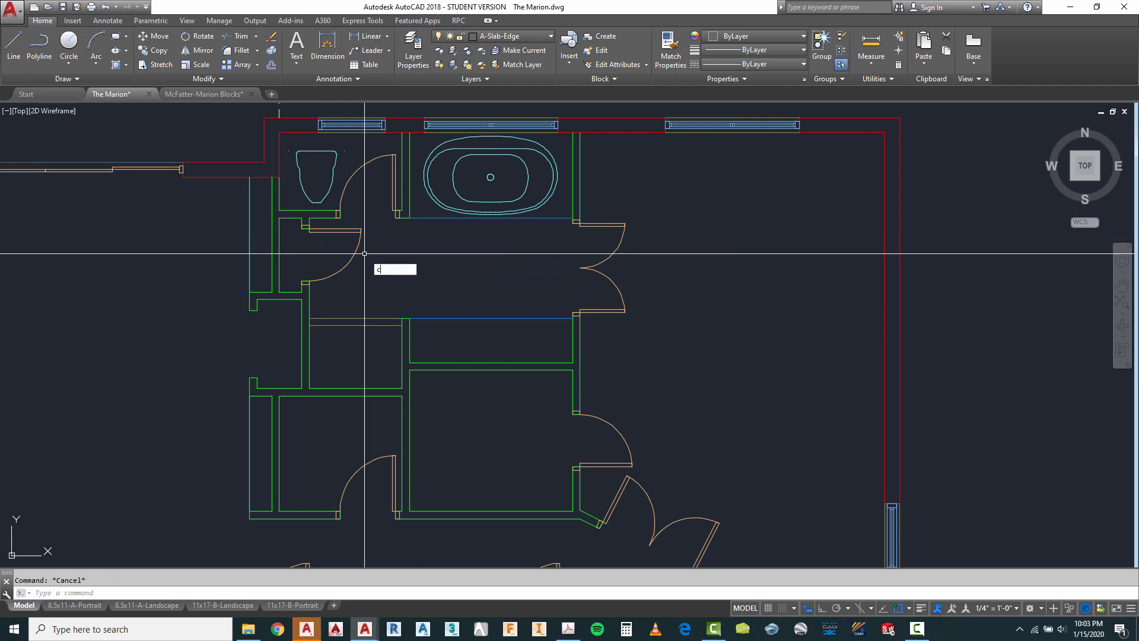
type("t o")
key("Return")
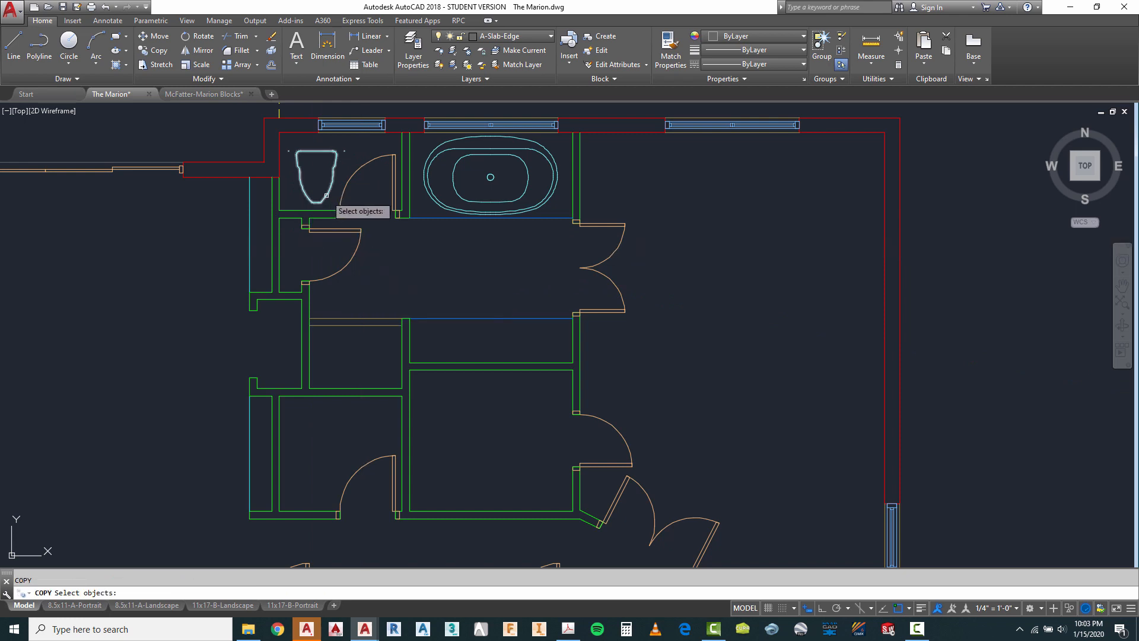
key("Return")
left_click(375, 213)
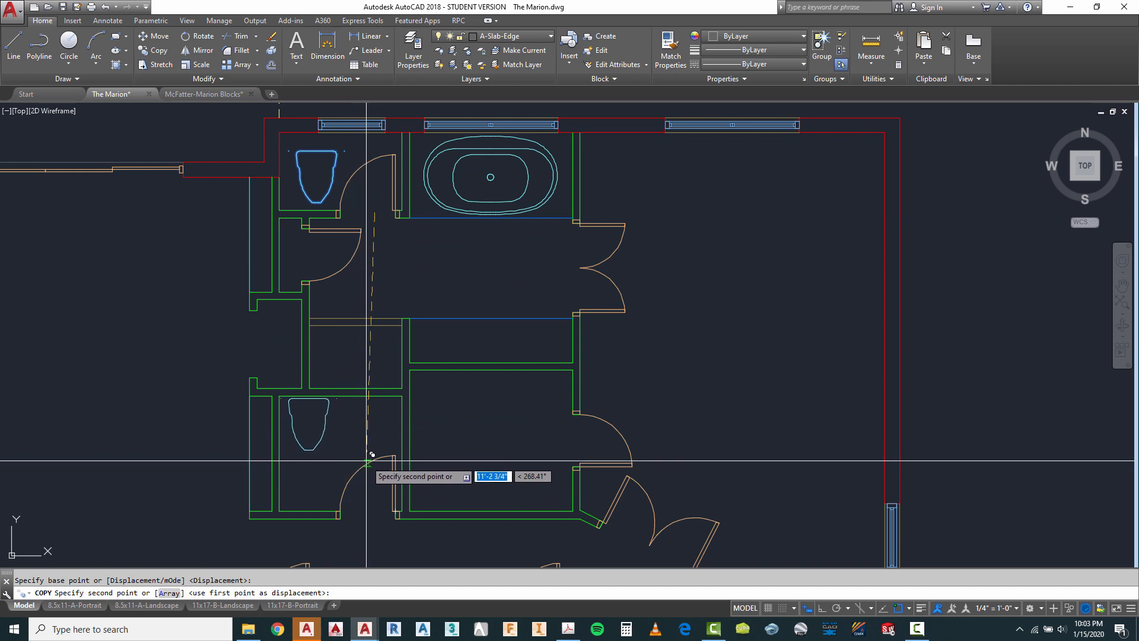
scroll(366, 455, "down", 3)
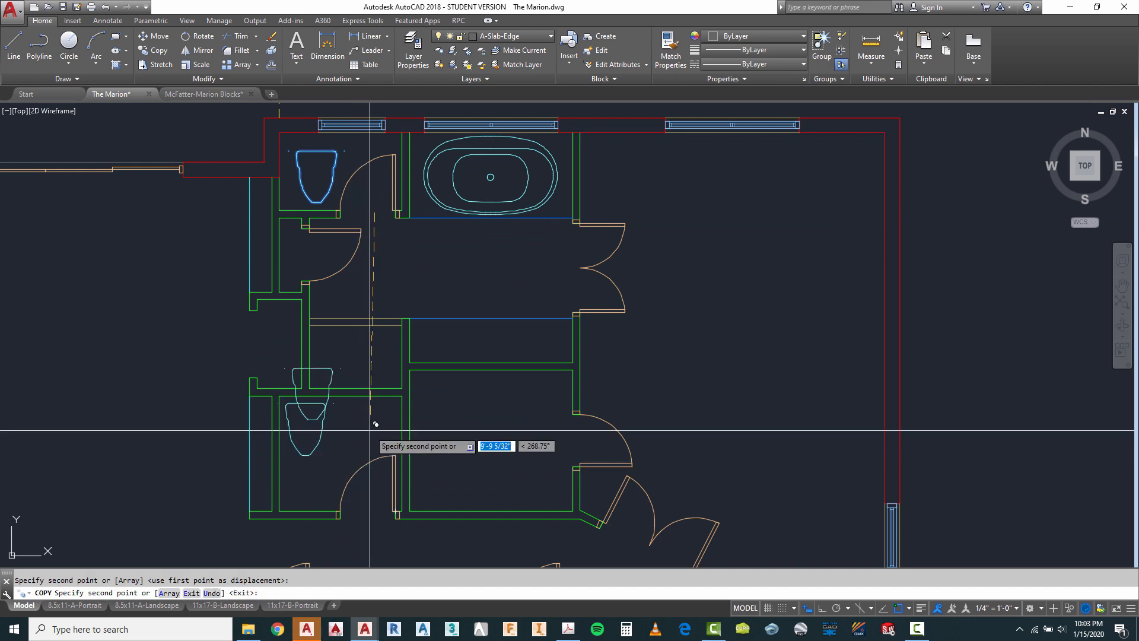
scroll(399, 427, "up", 5)
key("Escape")
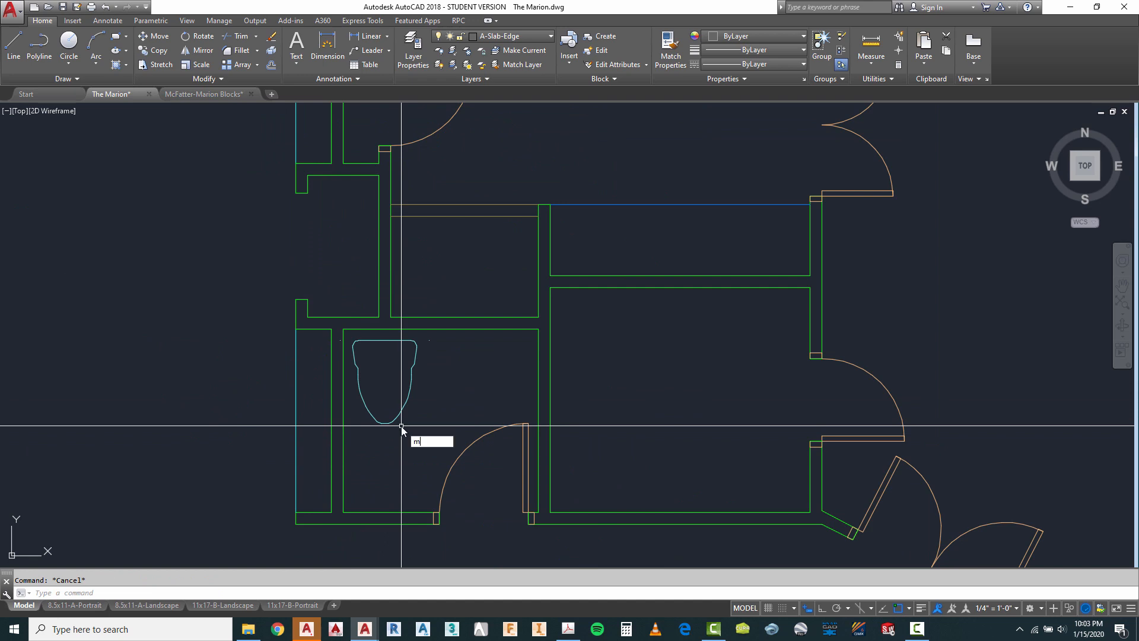
Move the second bathroom's toilet up so its tank sits close against the upper wall.
left_click(420, 400)
left_click(356, 427)
key("Return")
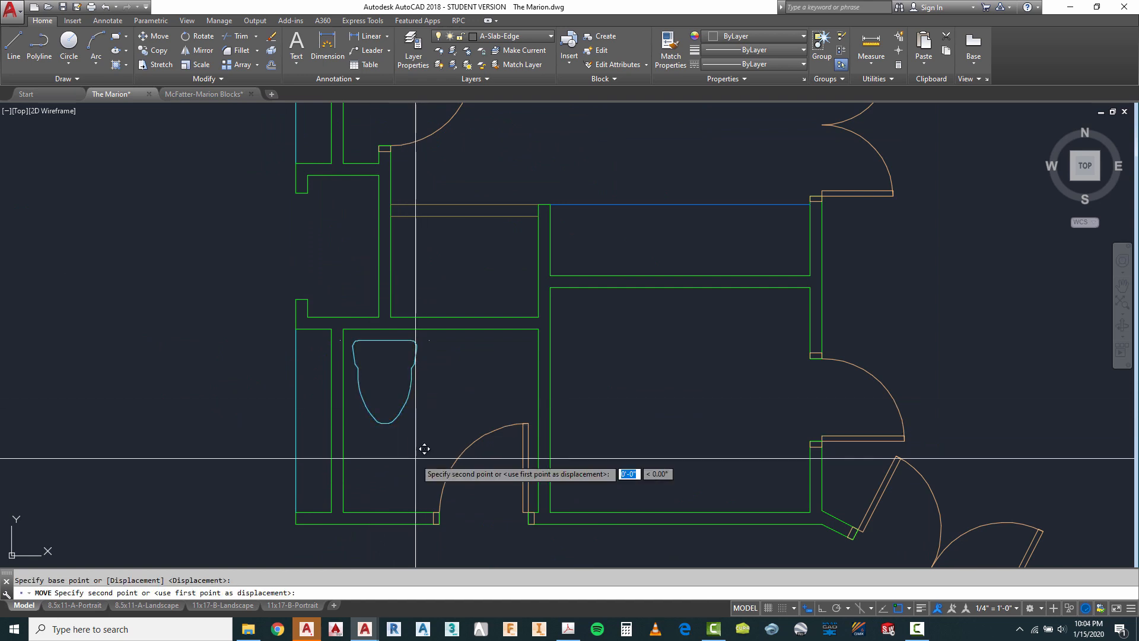
left_click(414, 457)
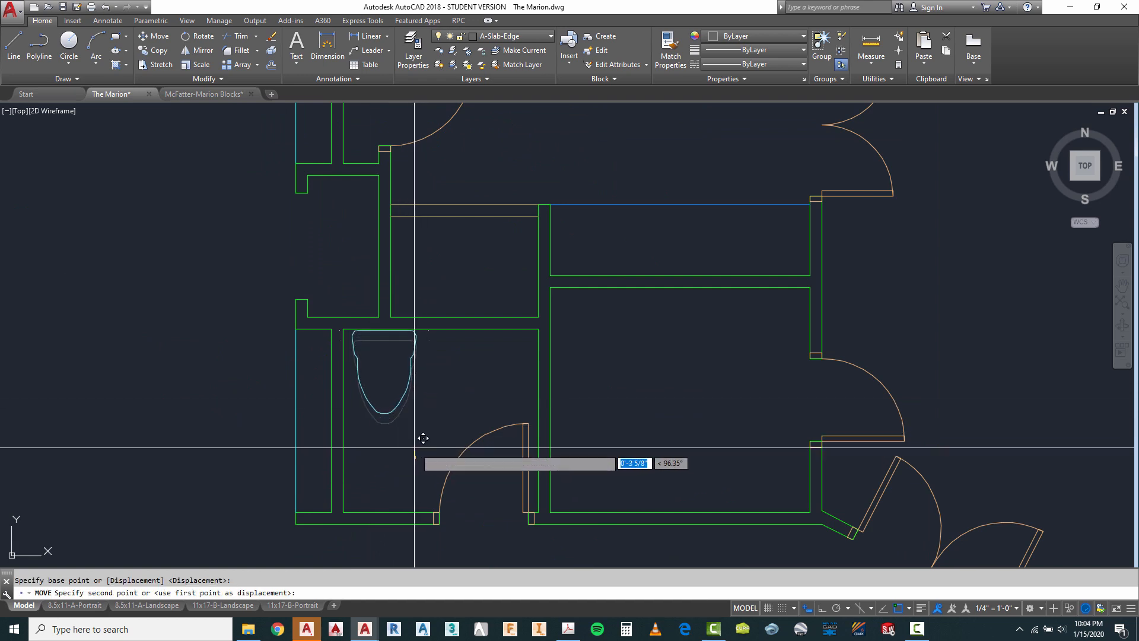
left_click(414, 449)
key("Escape")
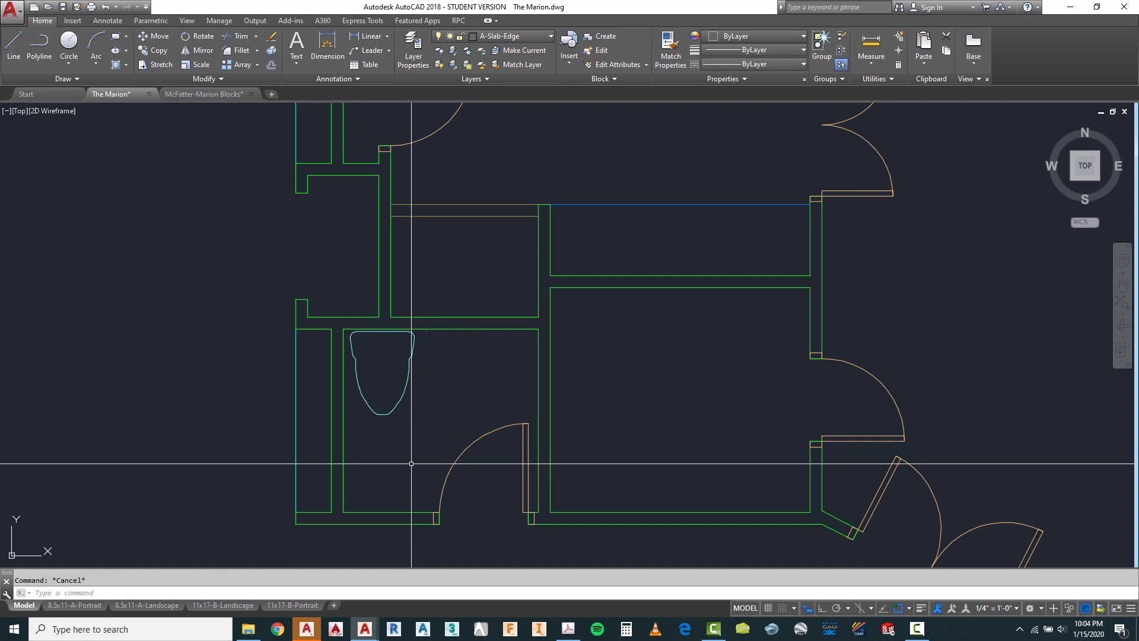
Examine the sink and fixture blocks in the library and the remaining free space in the second bathroom.
scroll(452, 336, "down", 2)
scroll(433, 366, "up", 2)
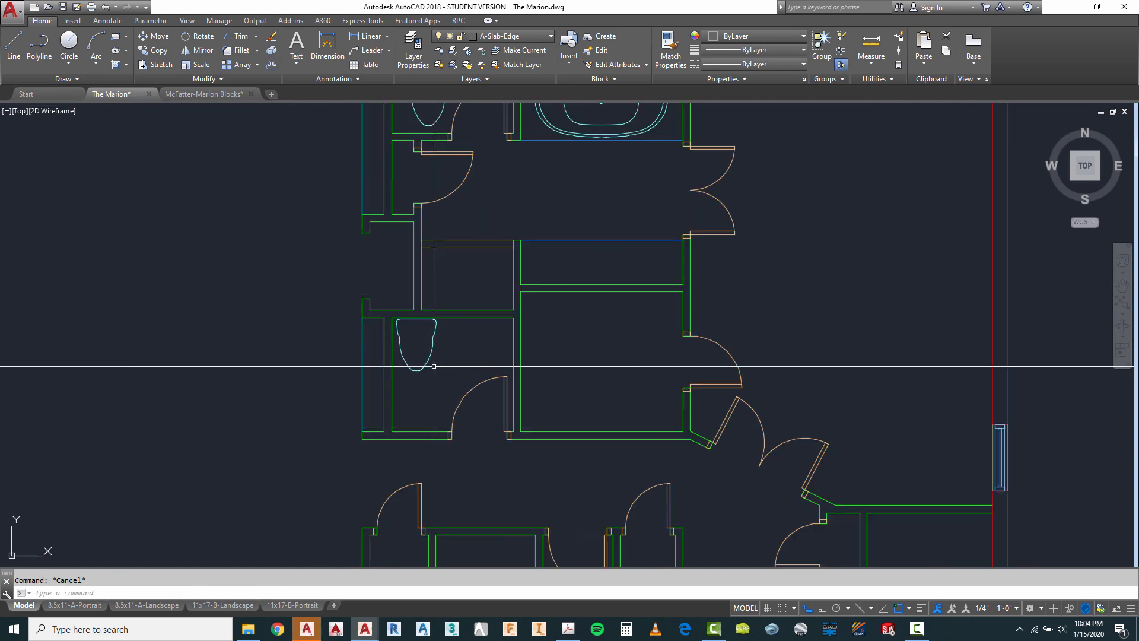
scroll(430, 367, "down", 5)
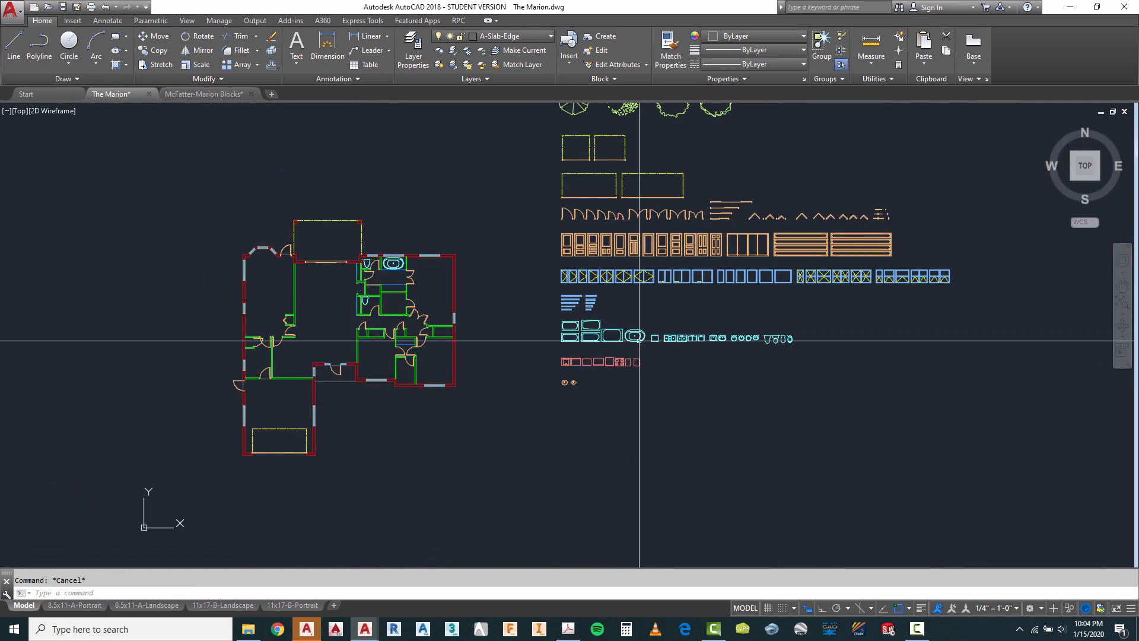
scroll(639, 340, "up", 6)
scroll(752, 314, "down", 4)
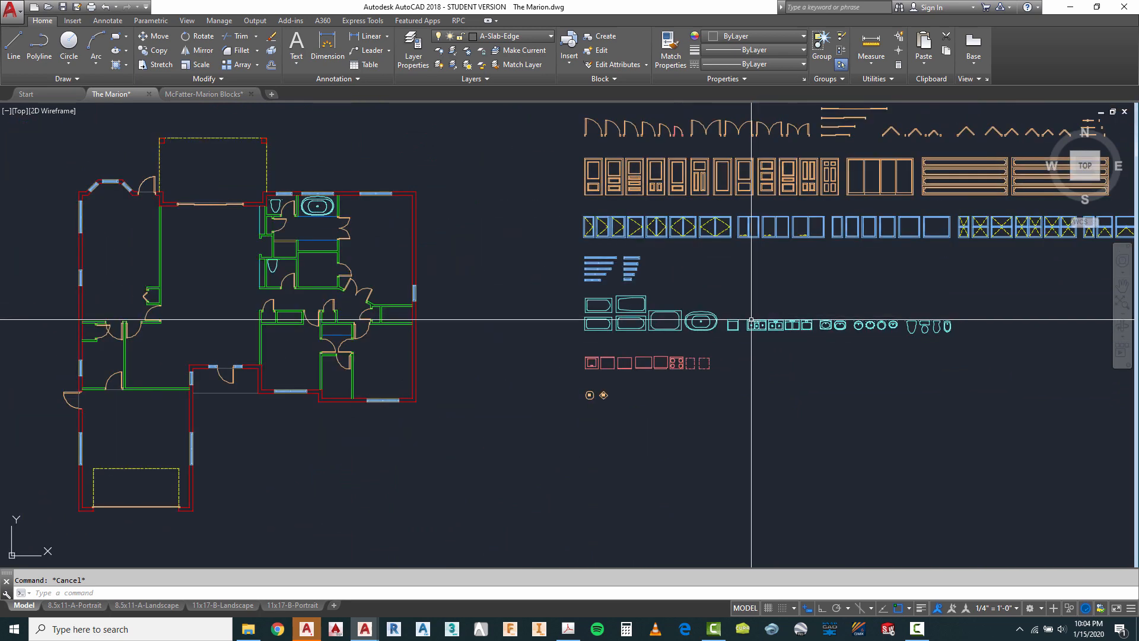
scroll(762, 332, "up", 5)
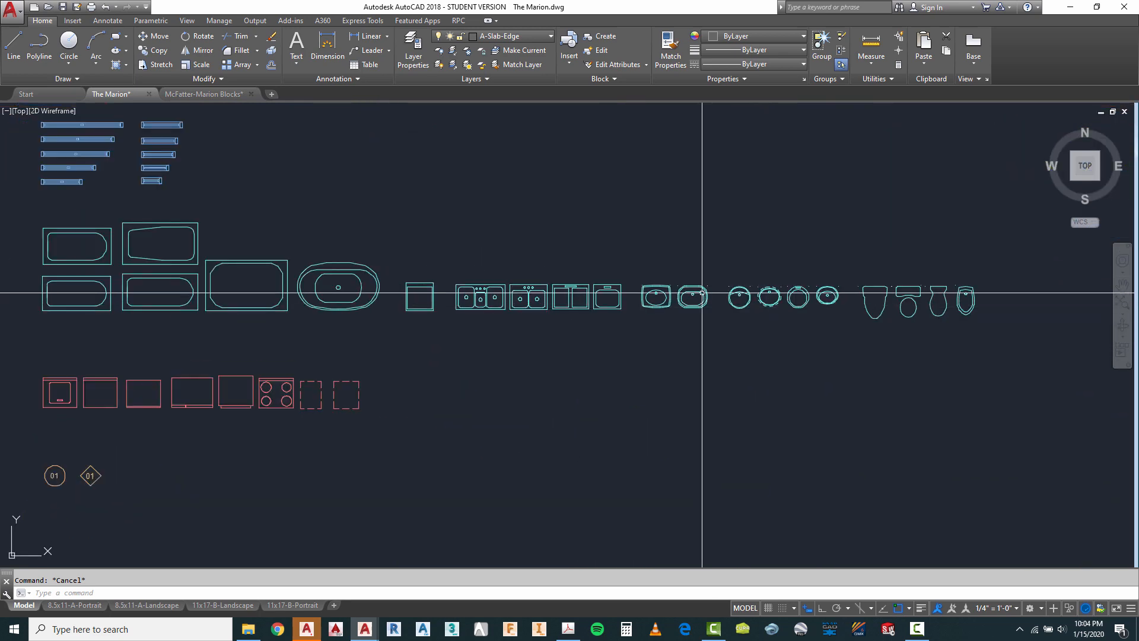
scroll(656, 297, "down", 7)
scroll(439, 271, "up", 2)
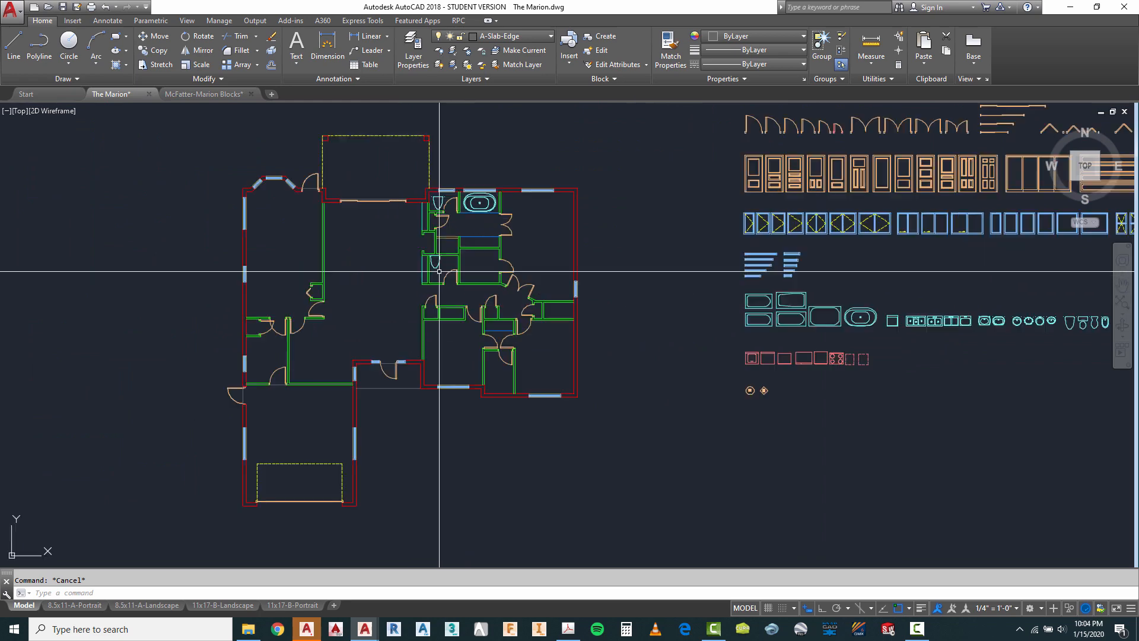
scroll(440, 272, "up", 4)
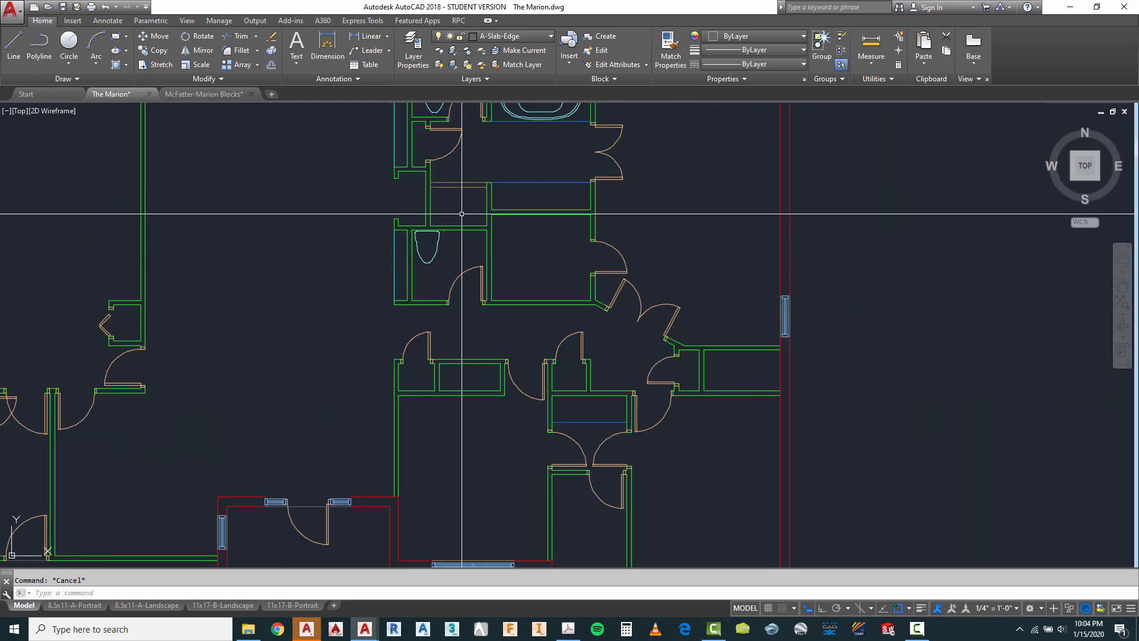
On layer A-Case-Coun, draw the second bathroom's countertop outline beside the toilet, 2' down from the upper wall and across to the right wall.
left_click(507, 36)
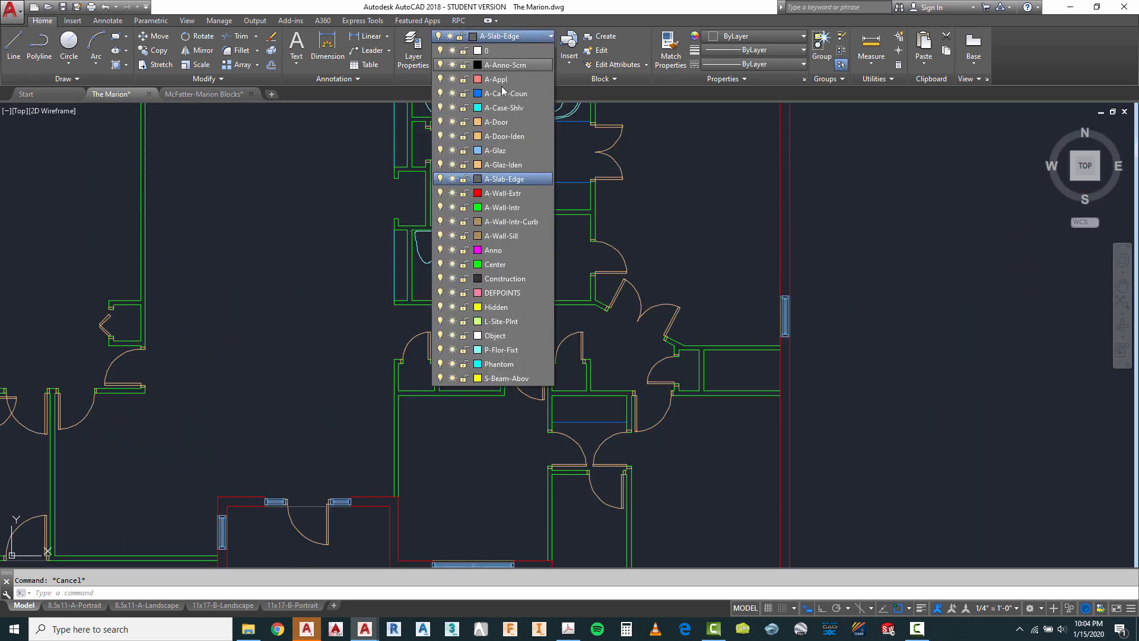
left_click(495, 93)
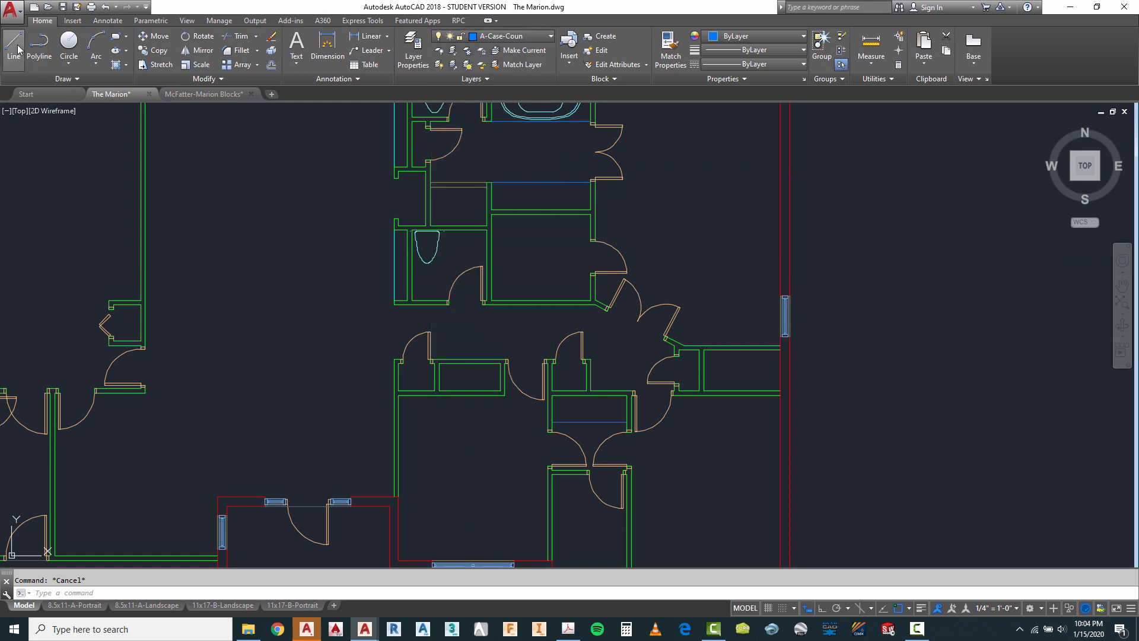
left_click(18, 49)
scroll(427, 391, "up", 2)
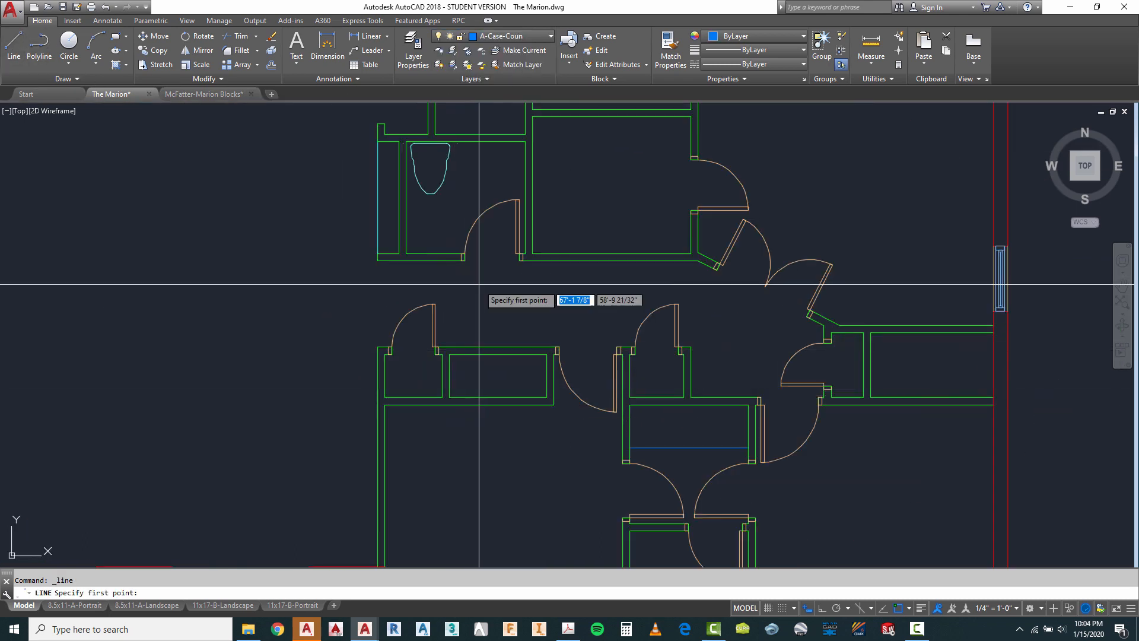
scroll(454, 142, "up", 3)
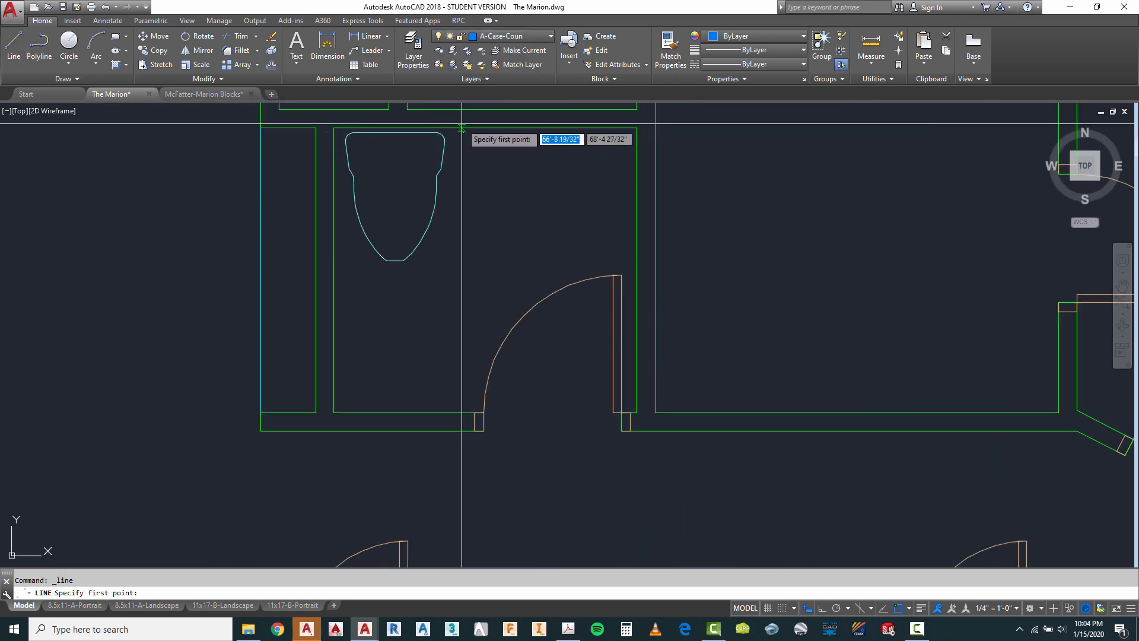
left_click(462, 127)
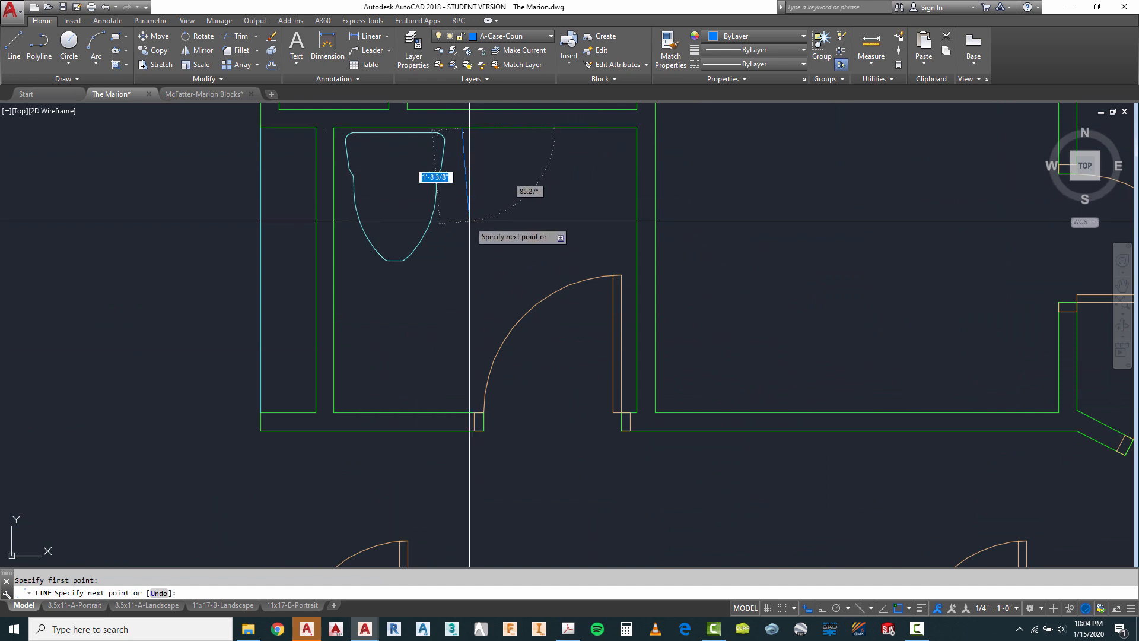
key("F8")
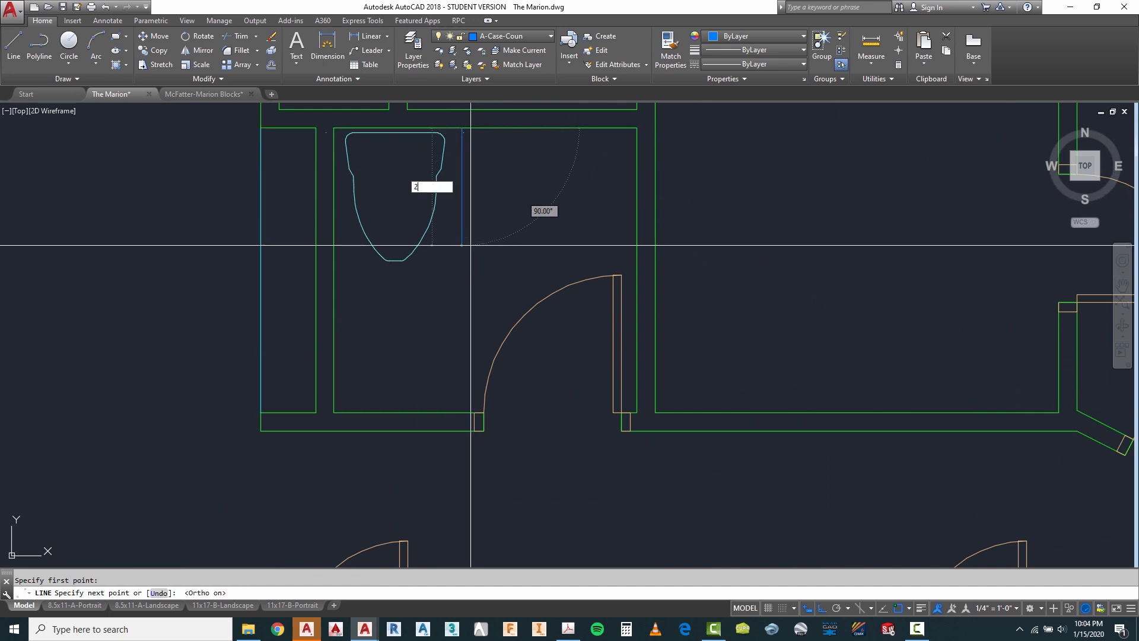
key("Return")
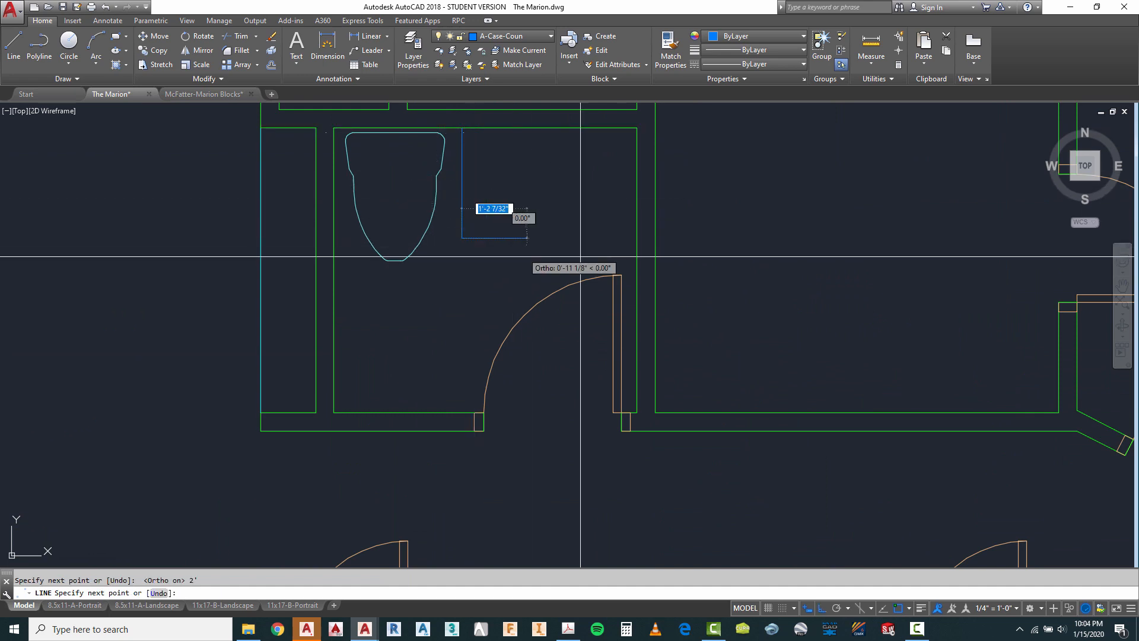
left_click(637, 238)
key("Escape")
Copy the small oval sink block from the library onto the second bathroom's new countertop, centred across its width.
scroll(415, 229, "down", 6)
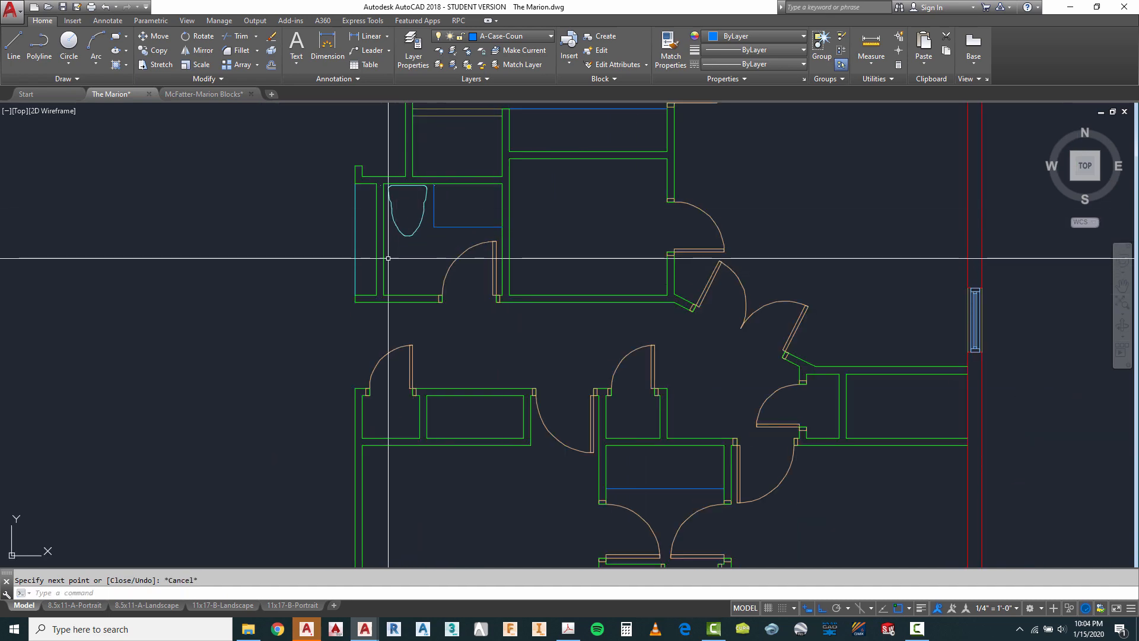
scroll(361, 239, "down", 2)
scroll(397, 235, "up", 4)
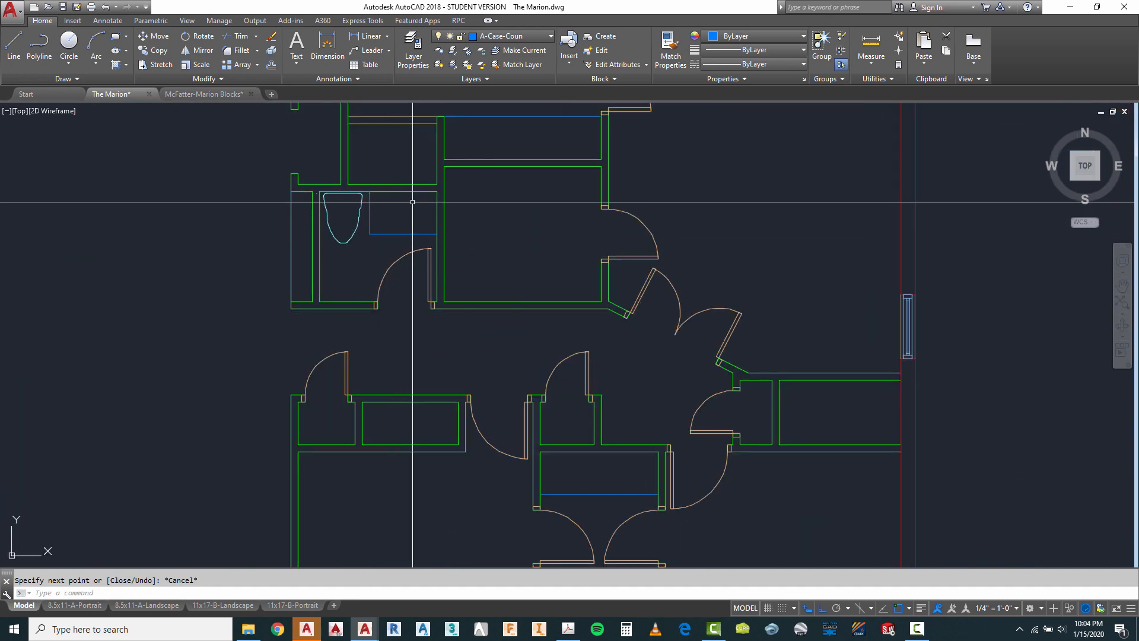
scroll(360, 233, "down", 2)
scroll(457, 264, "down", 5)
scroll(936, 311, "up", 5)
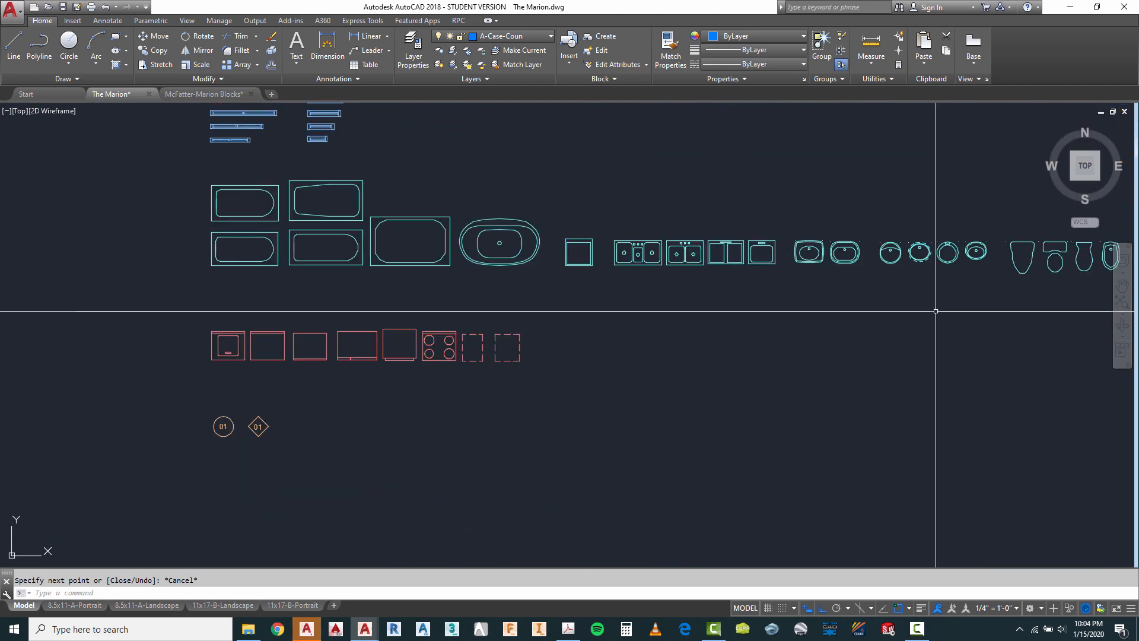
type("ct o")
key("Return")
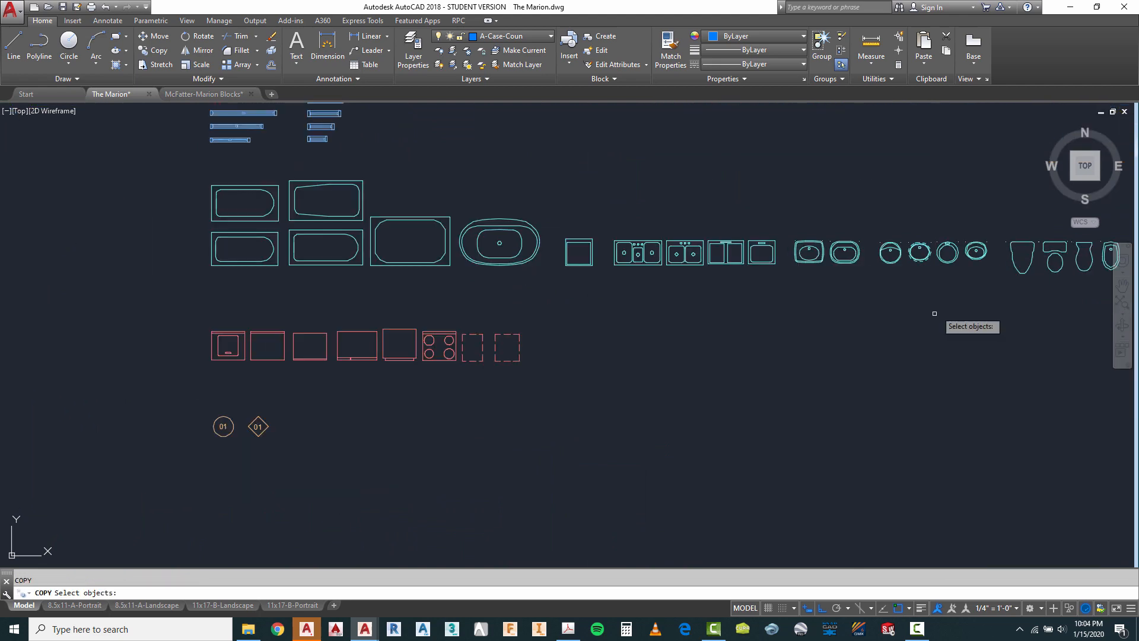
scroll(967, 264, "up", 2)
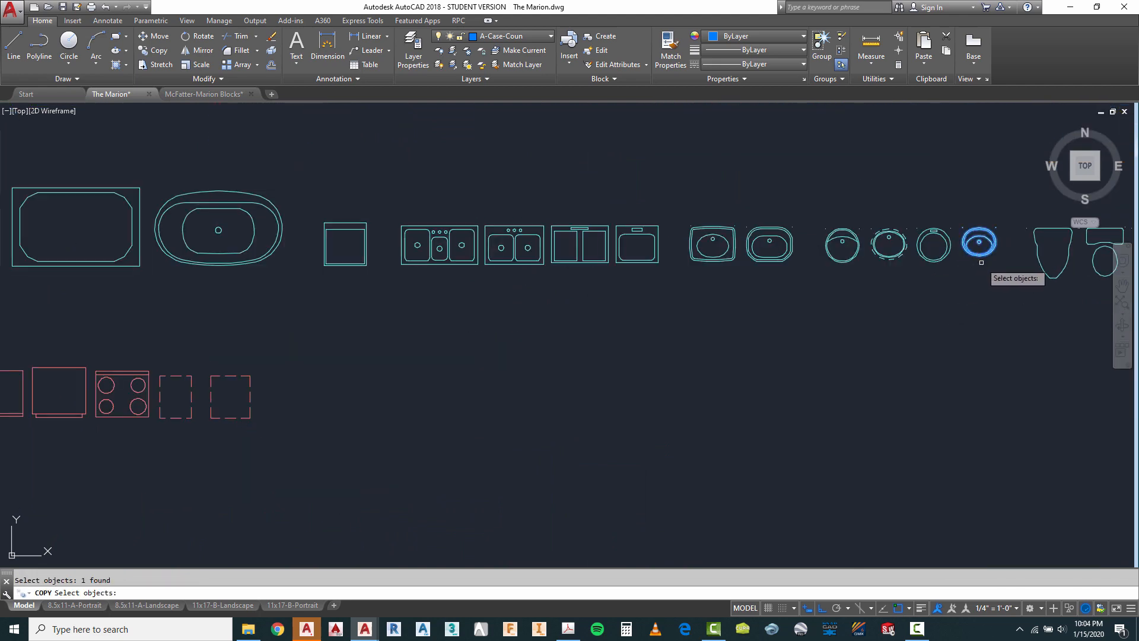
key("Return")
left_click(979, 242)
scroll(979, 244, "down", 5)
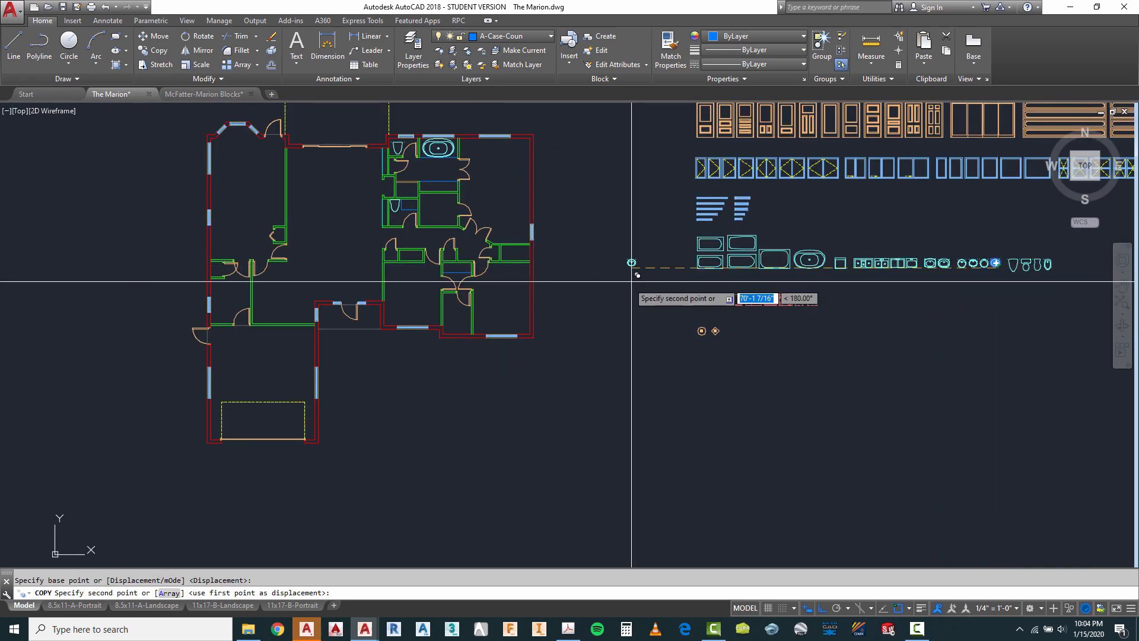
scroll(389, 237, "up", 5)
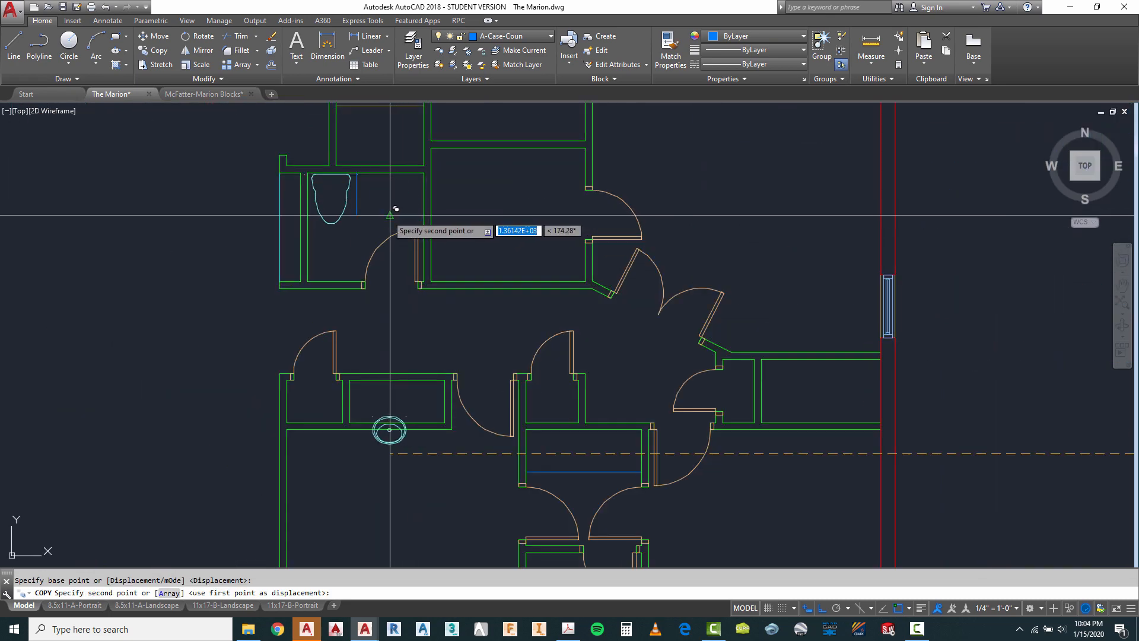
left_click(390, 215)
scroll(517, 333, "down", 4)
scroll(457, 267, "up", 8)
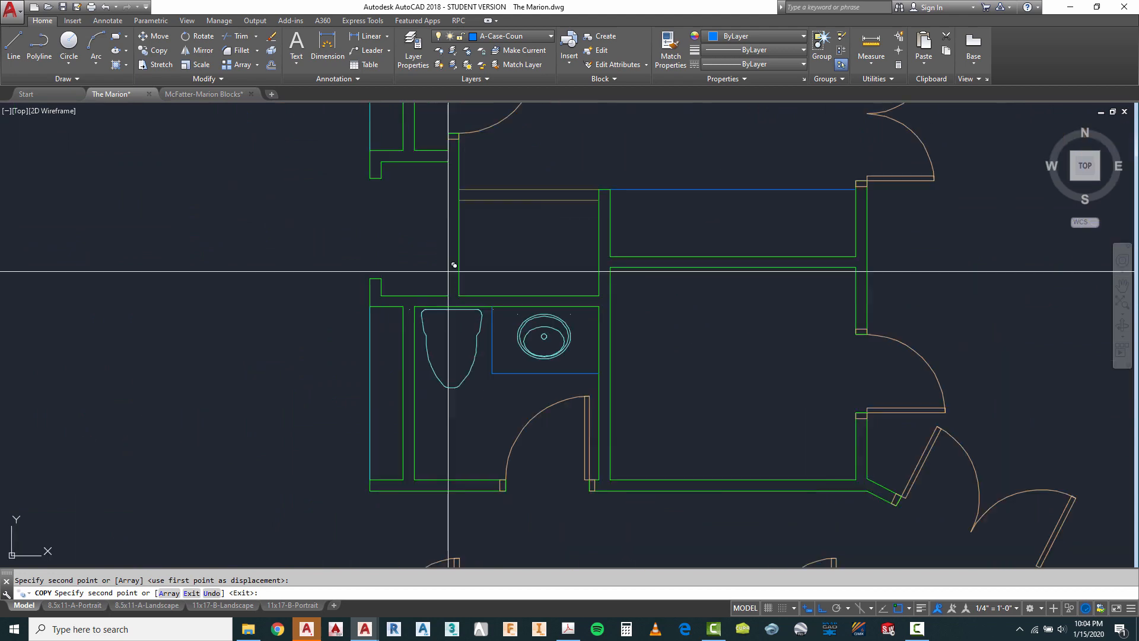
key("Escape")
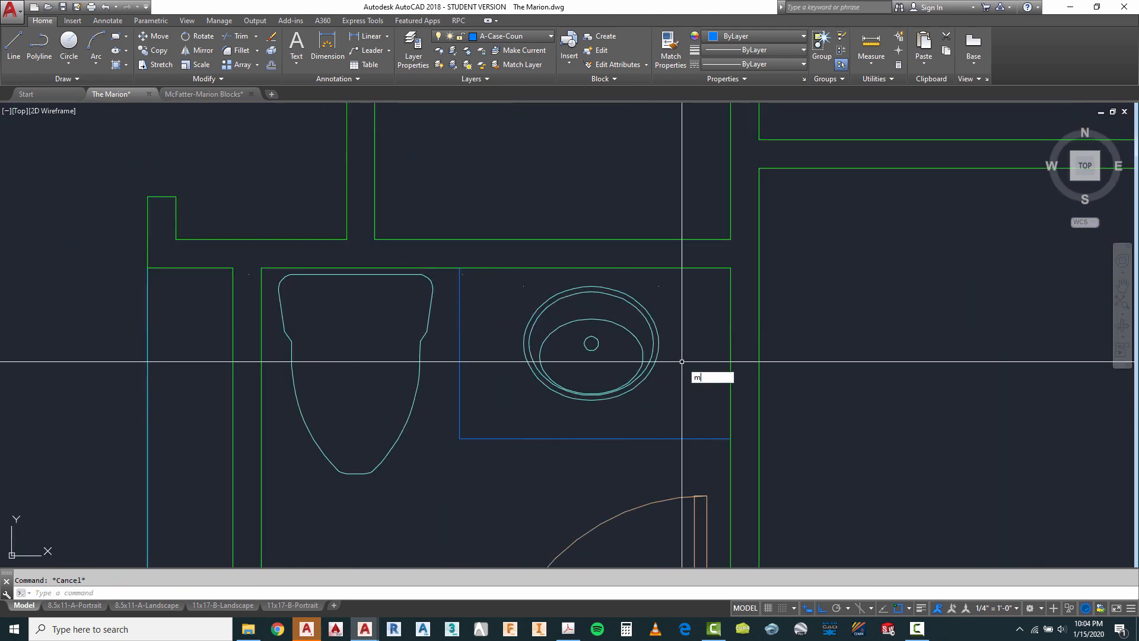
Move the second bathroom's sink straight down slightly, toward the front edge of the countertop.
left_click(665, 345)
key("Return")
left_click(685, 358)
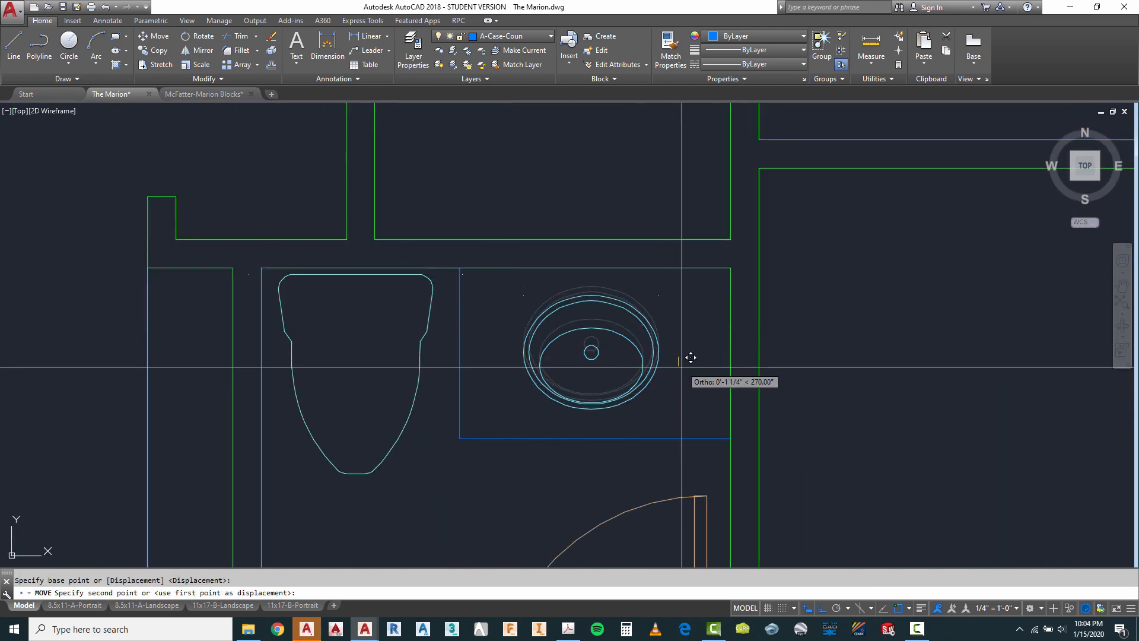
left_click(682, 376)
Copy the second bathroom's sink into the room directly to its right, below the master bathroom's long countertop.
scroll(574, 305, "down", 6)
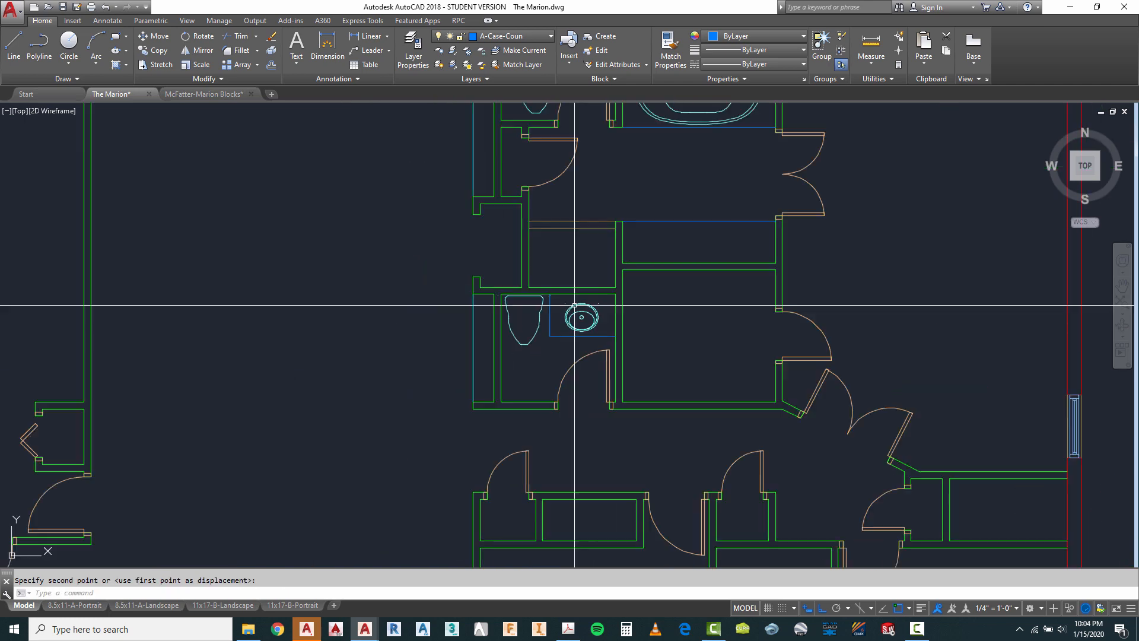
scroll(564, 349, "down", 2)
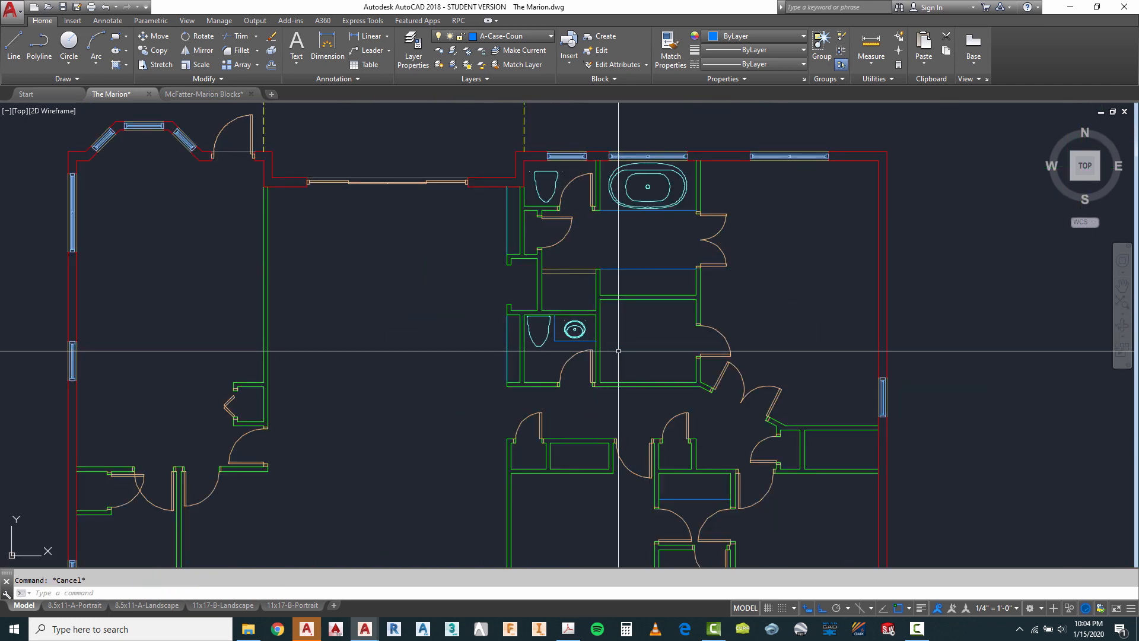
type("o")
key("Return")
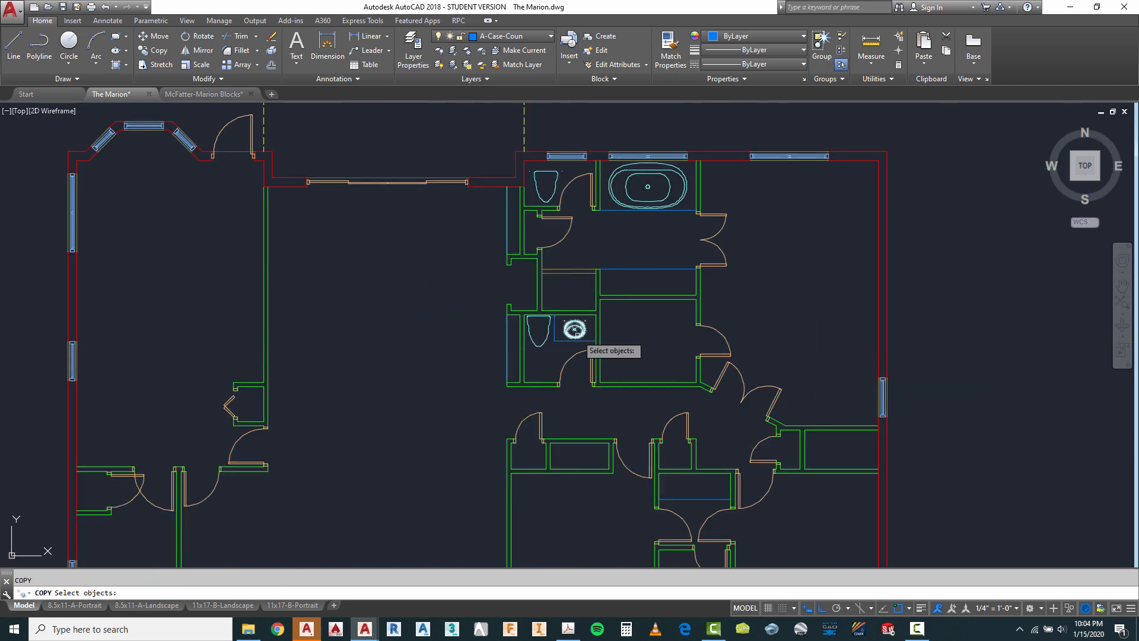
key("Return")
left_click(575, 329)
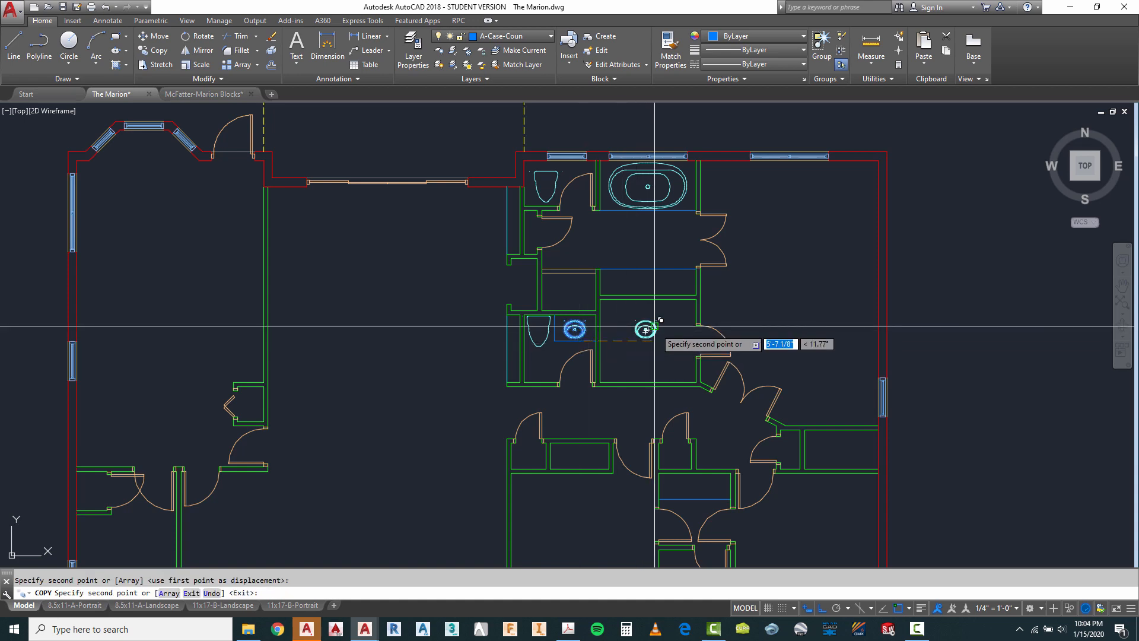
left_click(655, 326)
key("Escape")
Rotate the copied sink 180° so that its front faces the upper side of the plan.
scroll(654, 326, "up", 5)
type("ro")
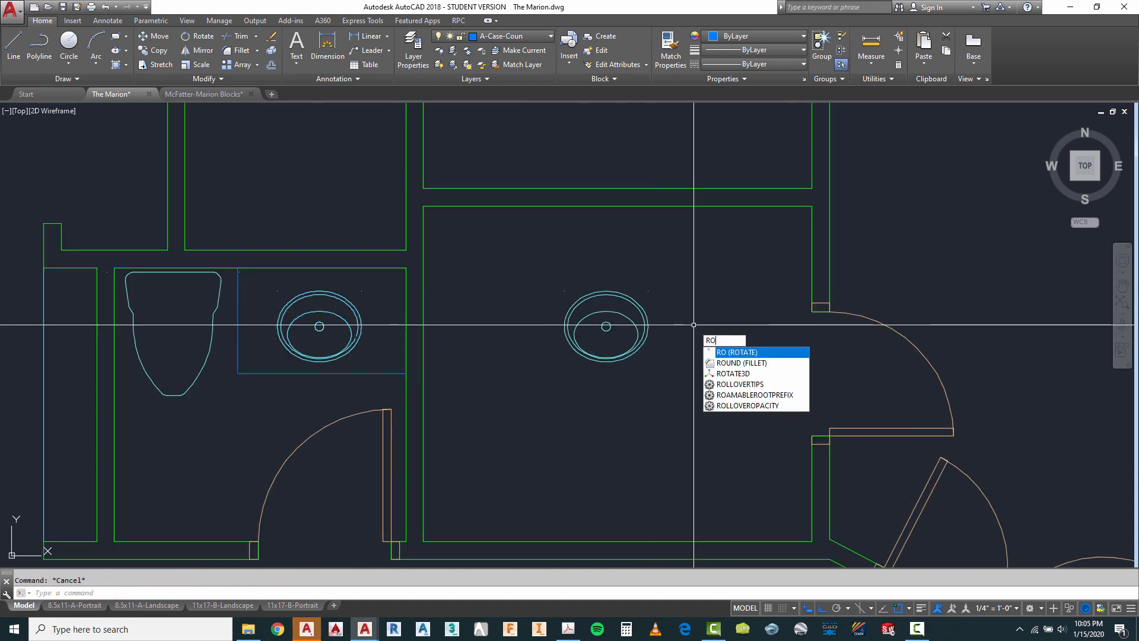
key("Return")
left_click(652, 292)
left_click(604, 317)
left_click(647, 279)
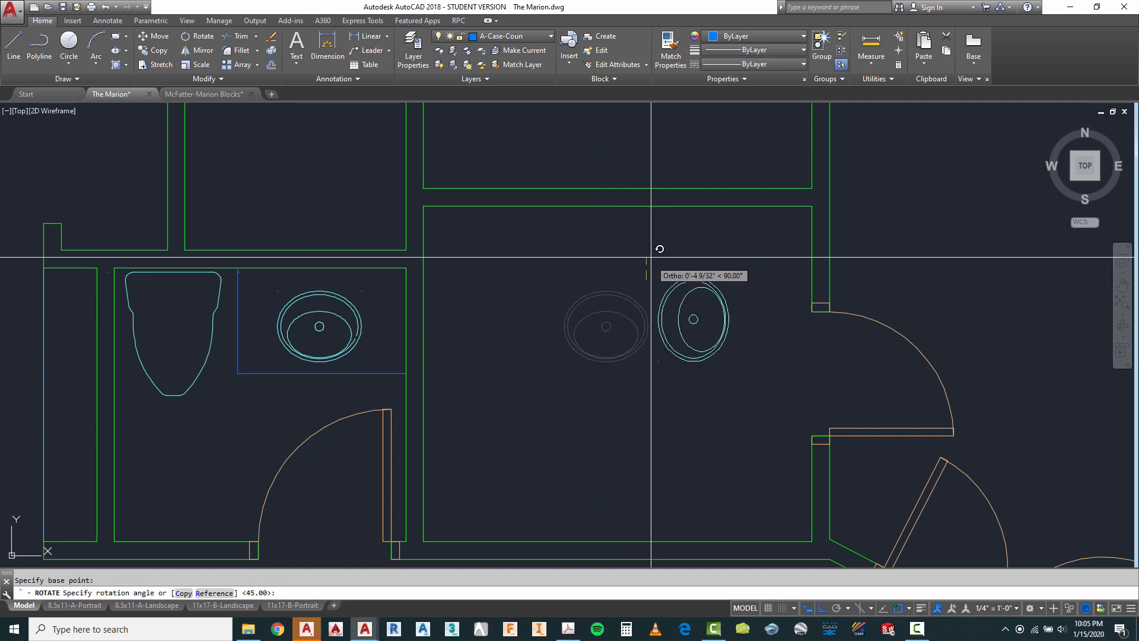
key("Escape")
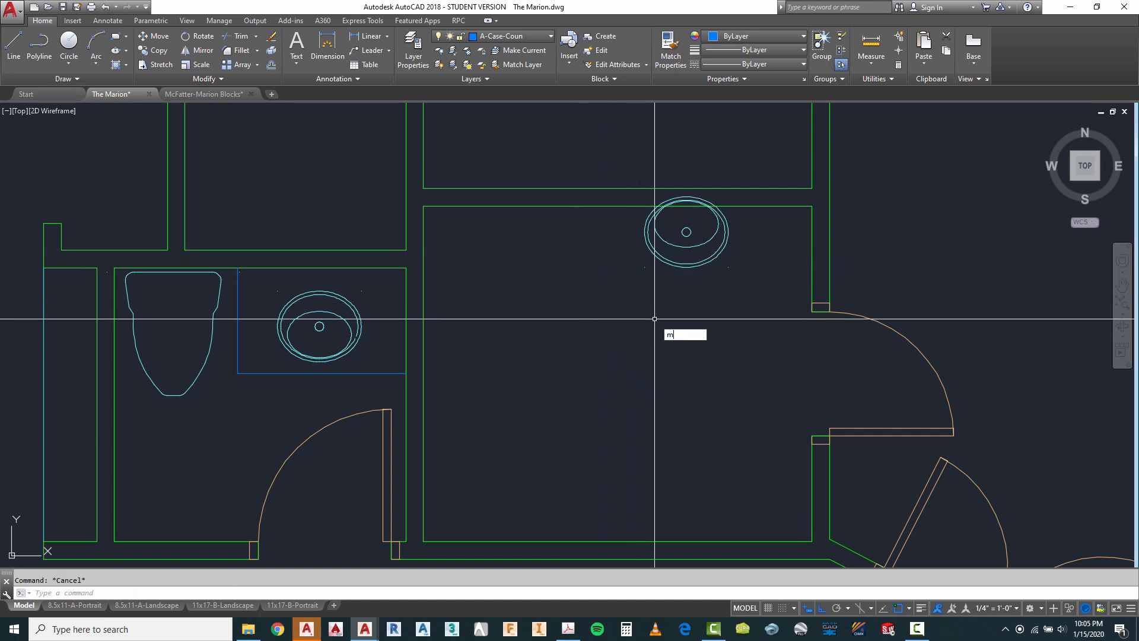
Move the rotated sink straight up over the wall onto the master bathroom's long countertop.
type("m")
key("Return")
scroll(679, 356, "down", 2)
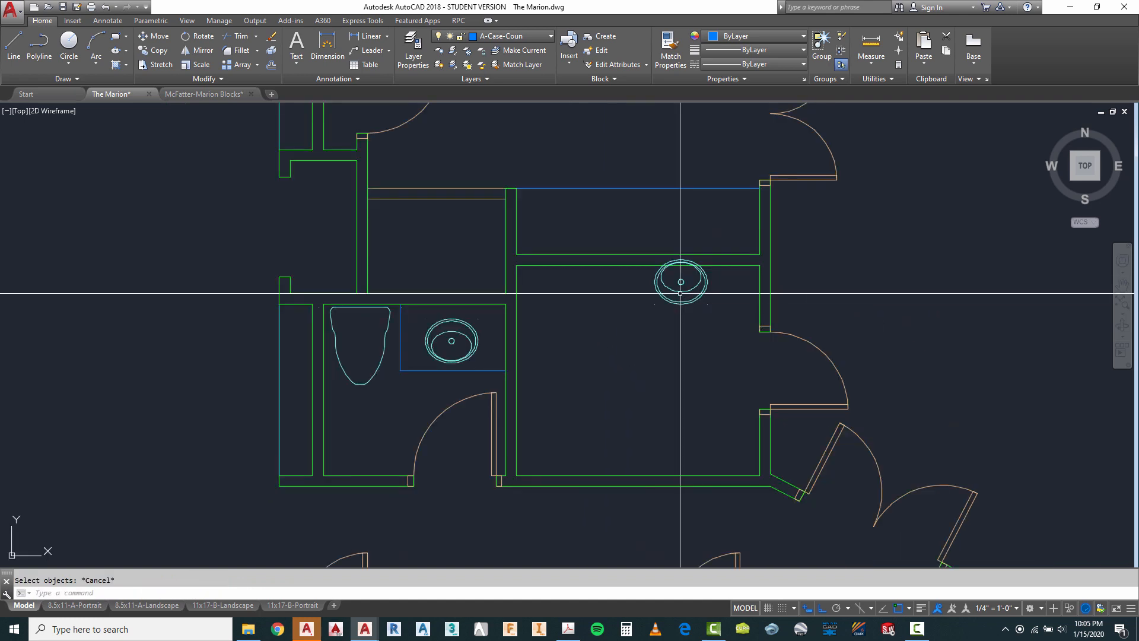
key("Escape")
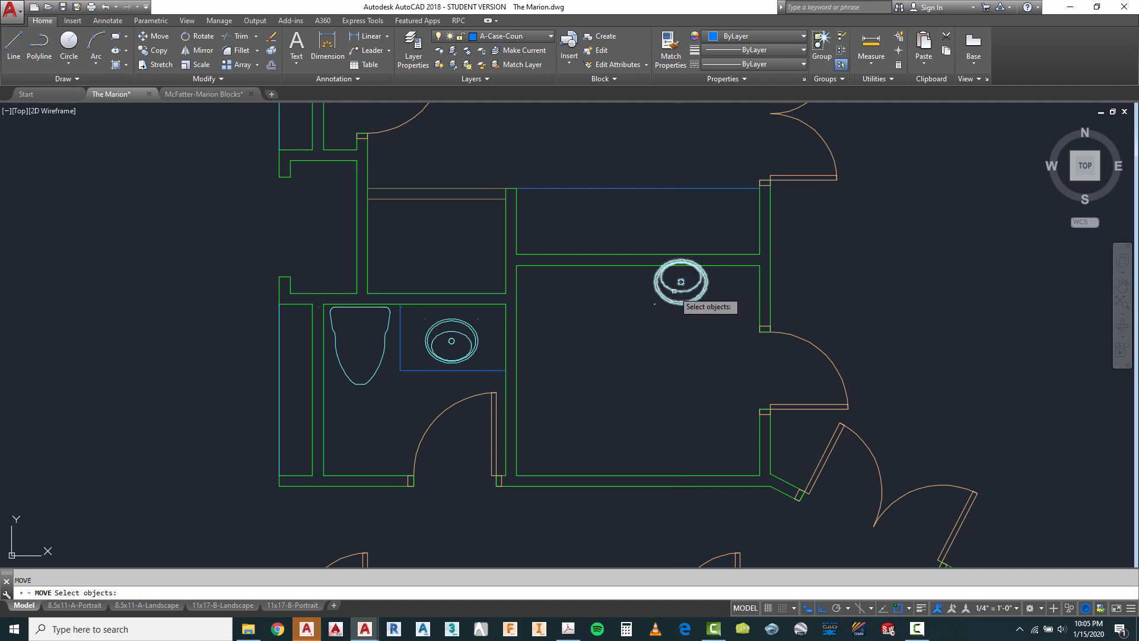
key("Return")
left_click(627, 400)
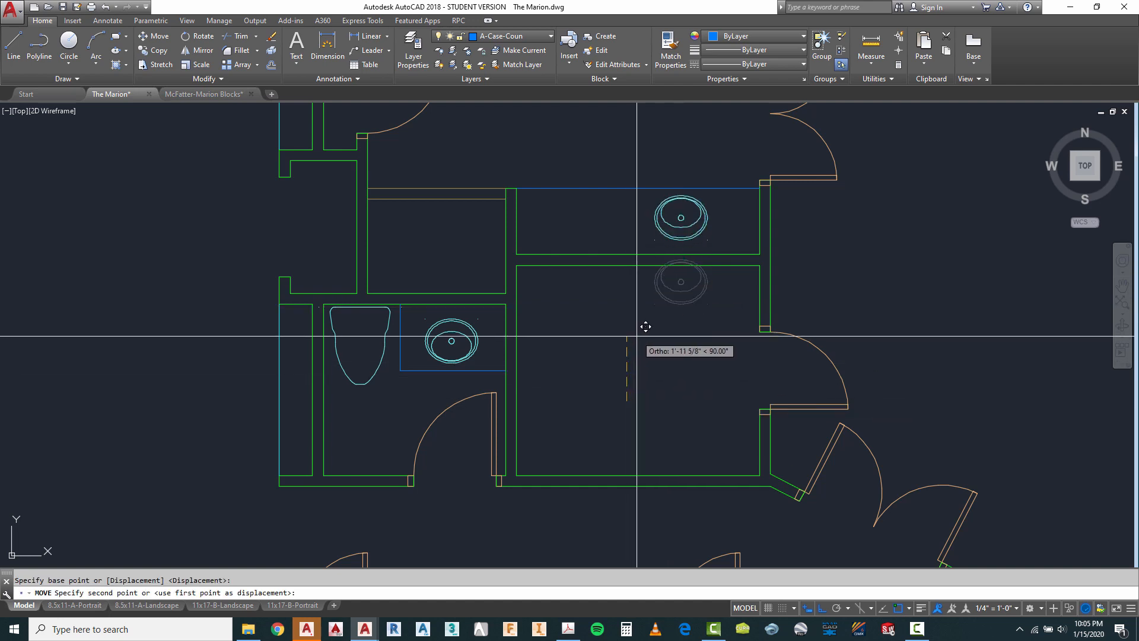
key("Escape")
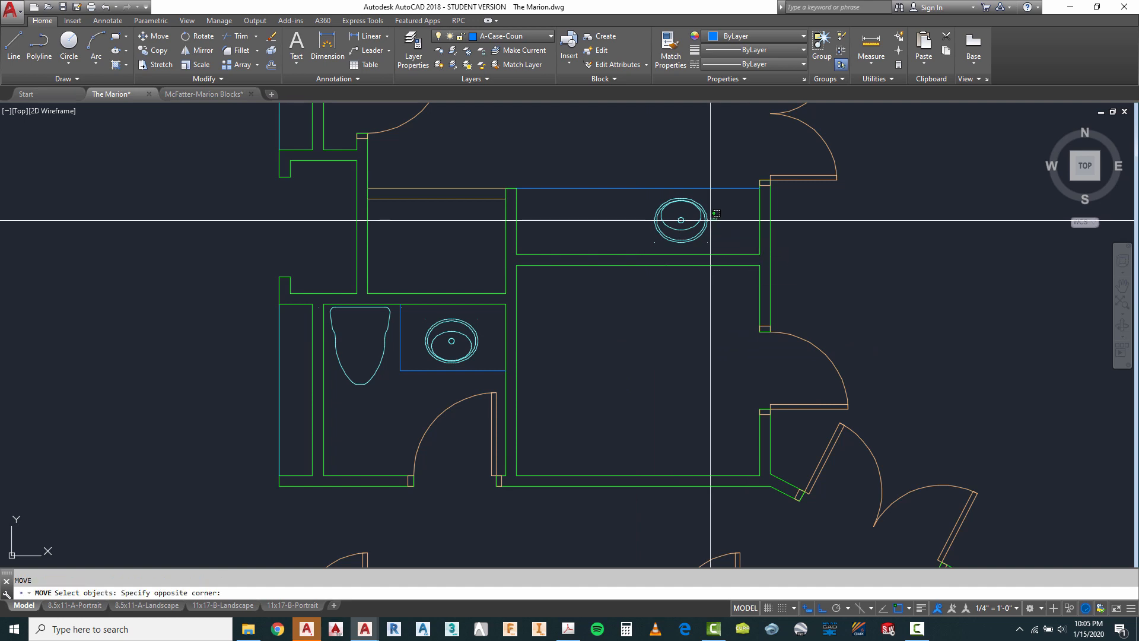
Shift the sink on the long countertop slightly right, toward the end wall.
left_click(674, 330)
key("Return")
left_click(666, 327)
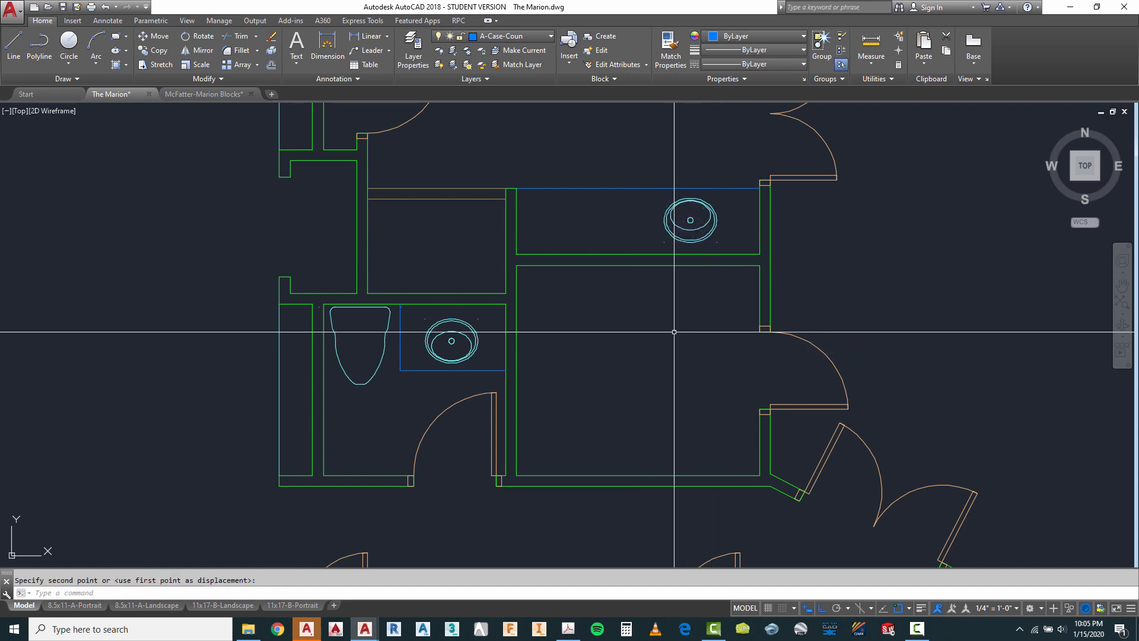
type("co")
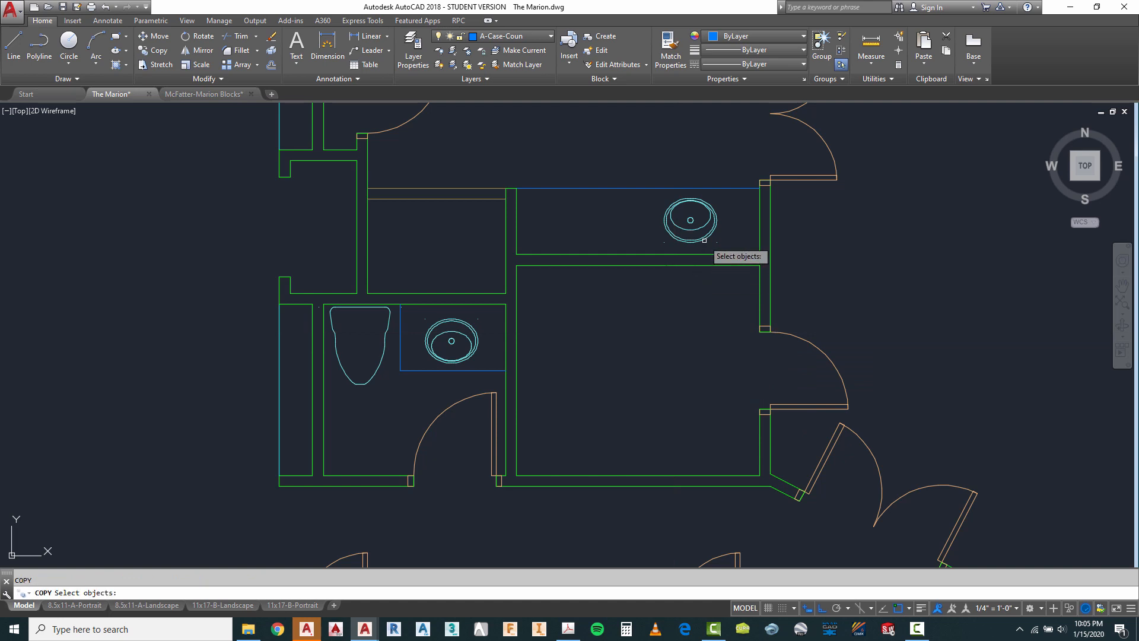
key("Return")
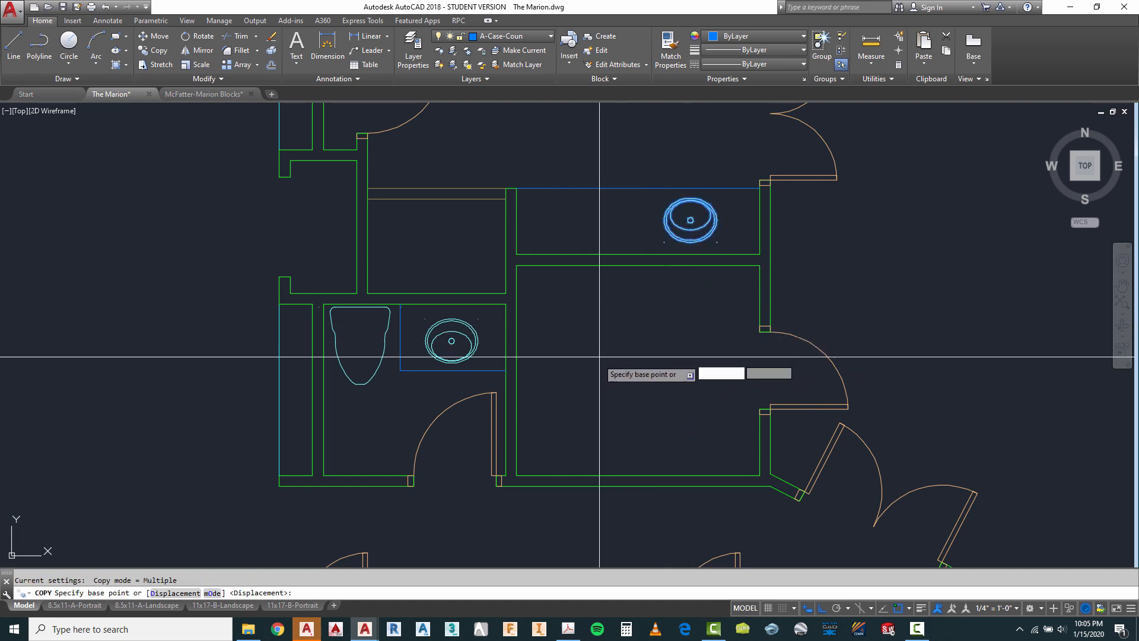
key("Escape")
Copy the sink horizontally to the left end of the long countertop to make a double vanity.
right_click(683, 319)
left_click(722, 326)
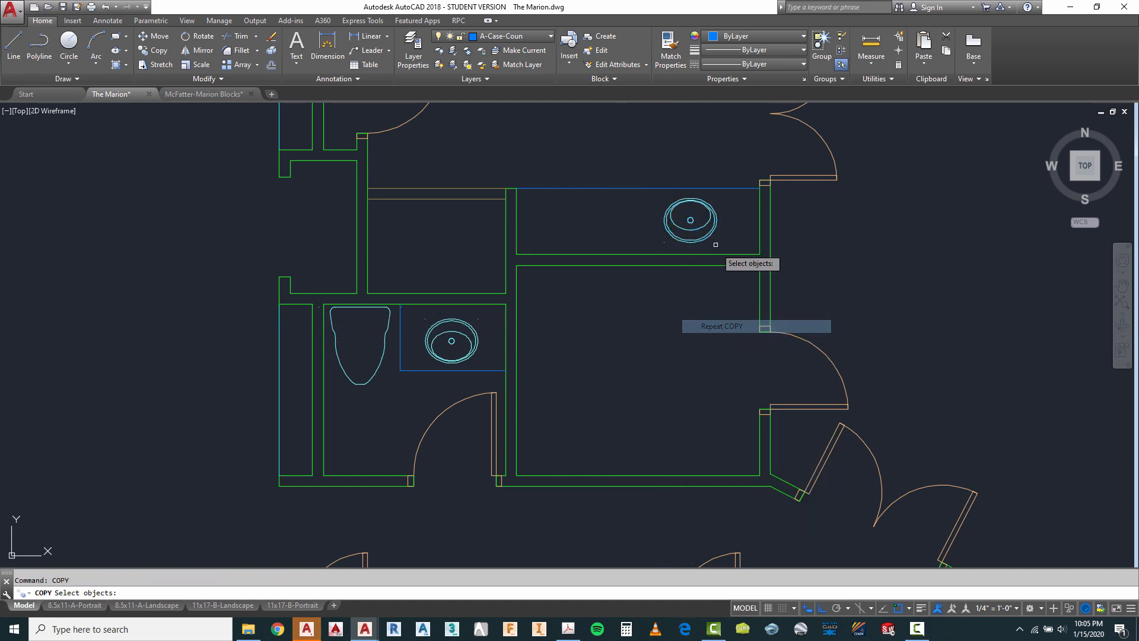
left_click(724, 237)
key("Return")
left_click(715, 317)
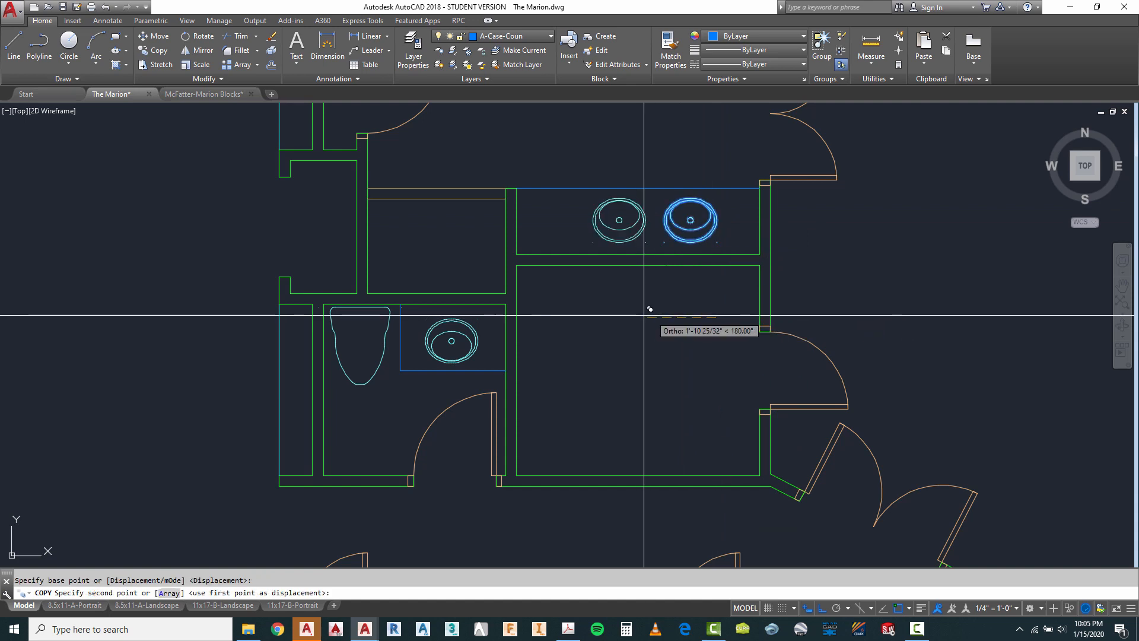
left_click(601, 308)
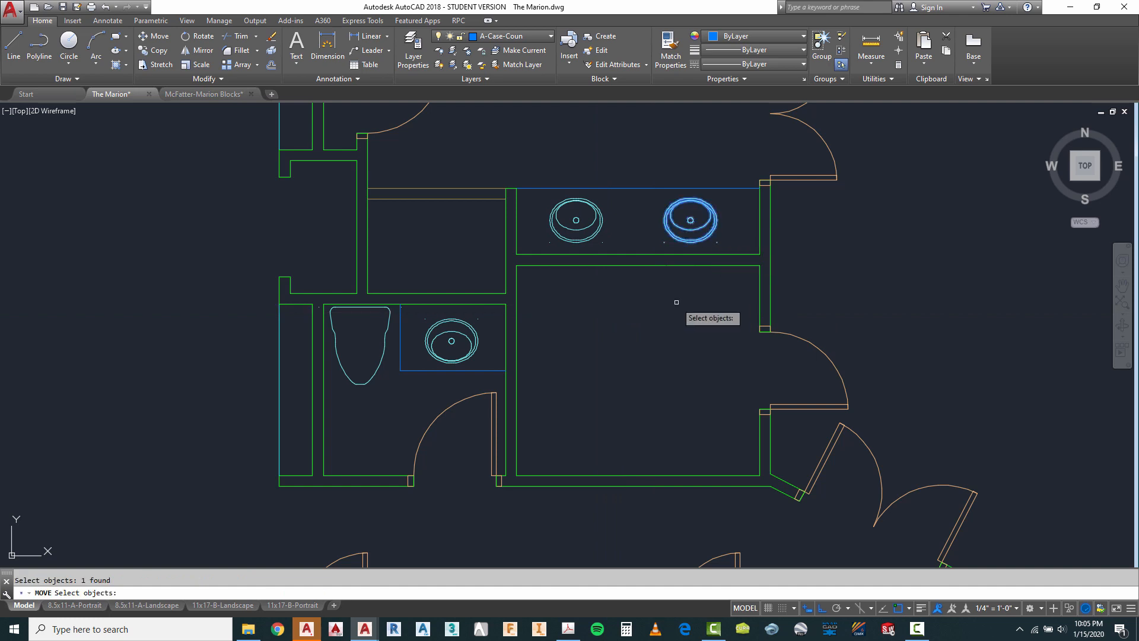
Nudge the double vanity's right sink a little further right to balance its spacing with the left sink.
key("Return")
left_click(671, 310)
key("Escape")
scroll(680, 311, "down", 5)
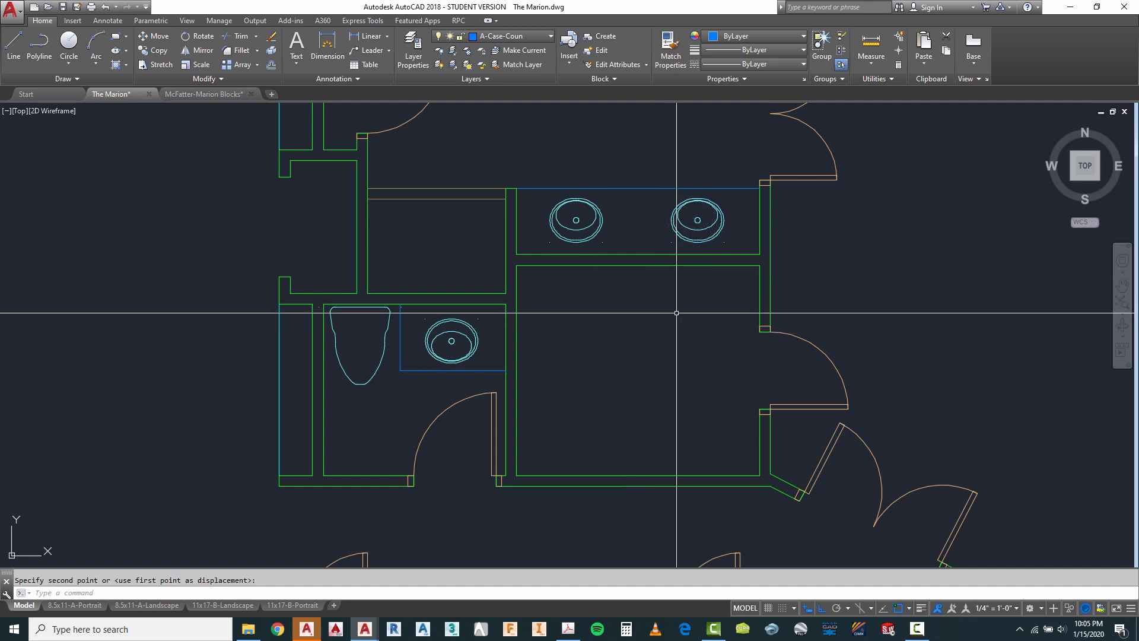
Consult the Marion Red Lines PDF for the bathroom between bedrooms 2 and 3, and return to The Marion drawing.
scroll(519, 250, "down", 2)
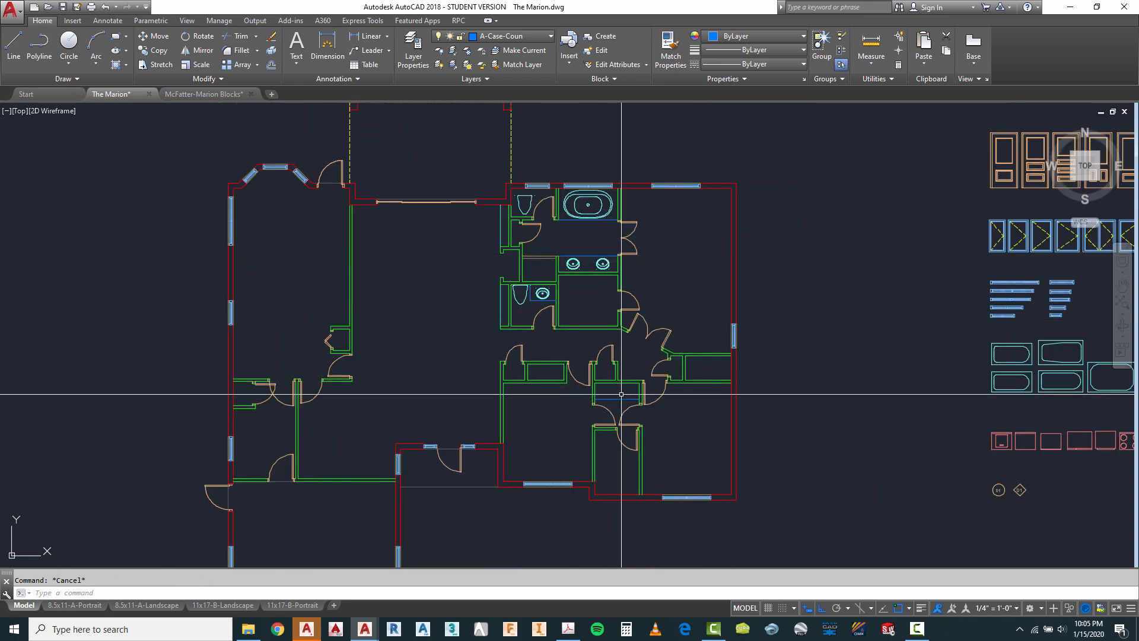
left_click(568, 630)
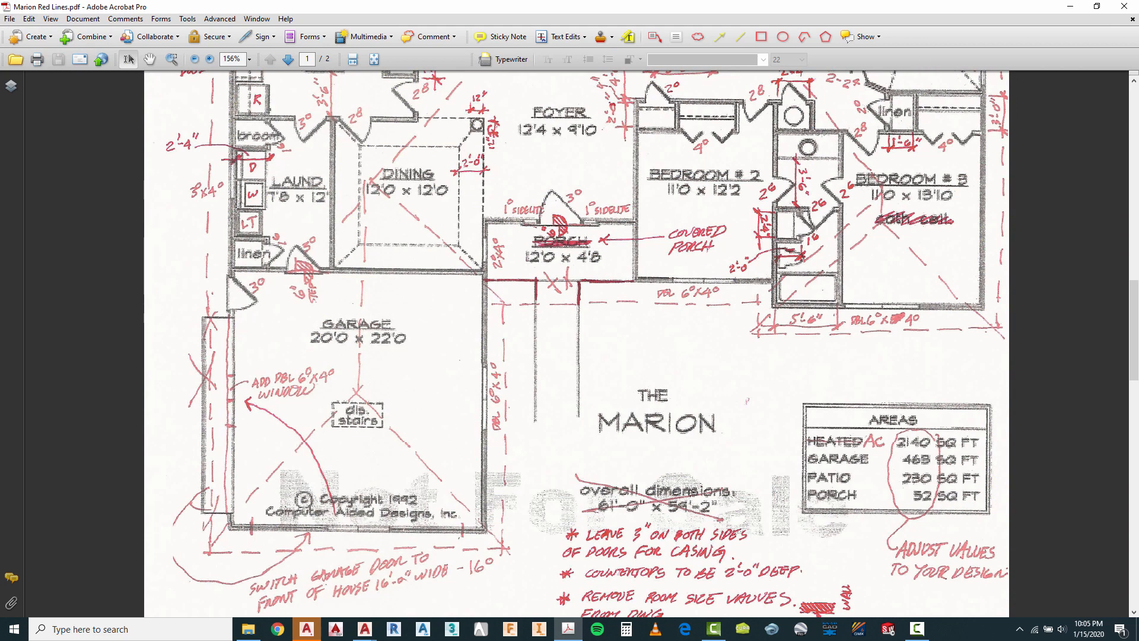
mouse_move(375, 634)
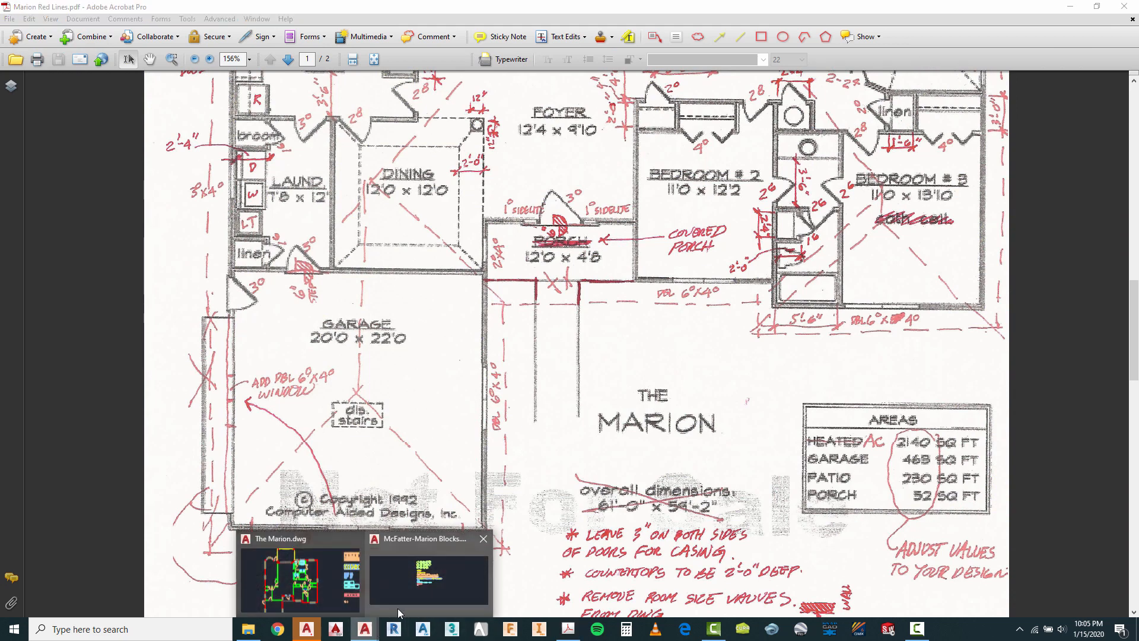
left_click(304, 587)
Copy the sink from the small bathroom's countertop to the countertop of the bathroom between bedrooms 2 and 3.
scroll(569, 289, "up", 4)
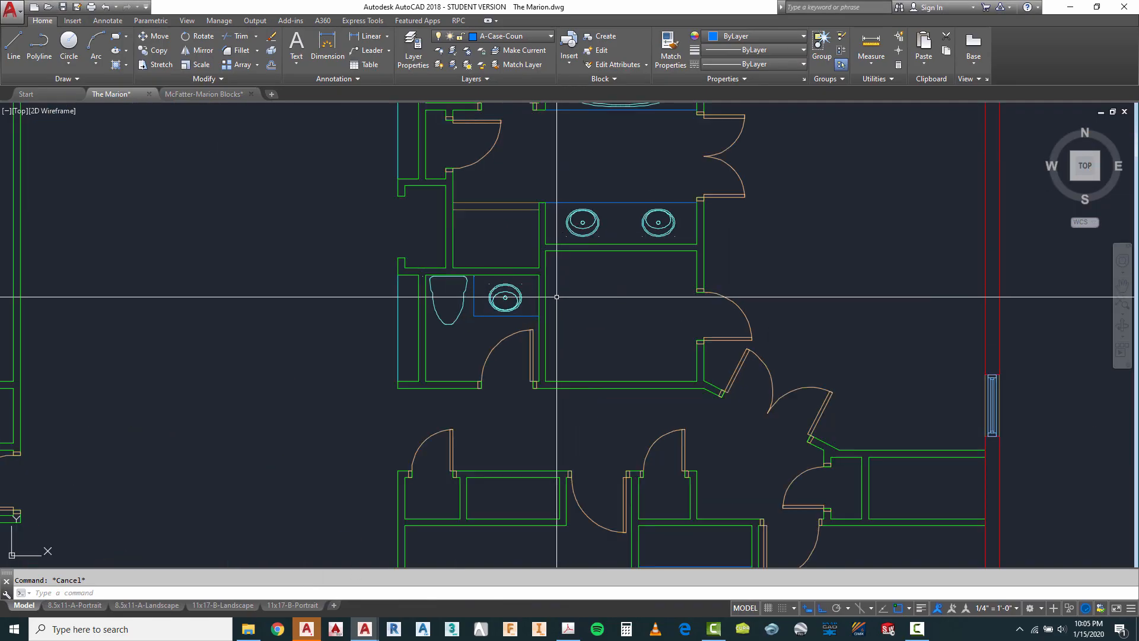
type("co")
key("Return")
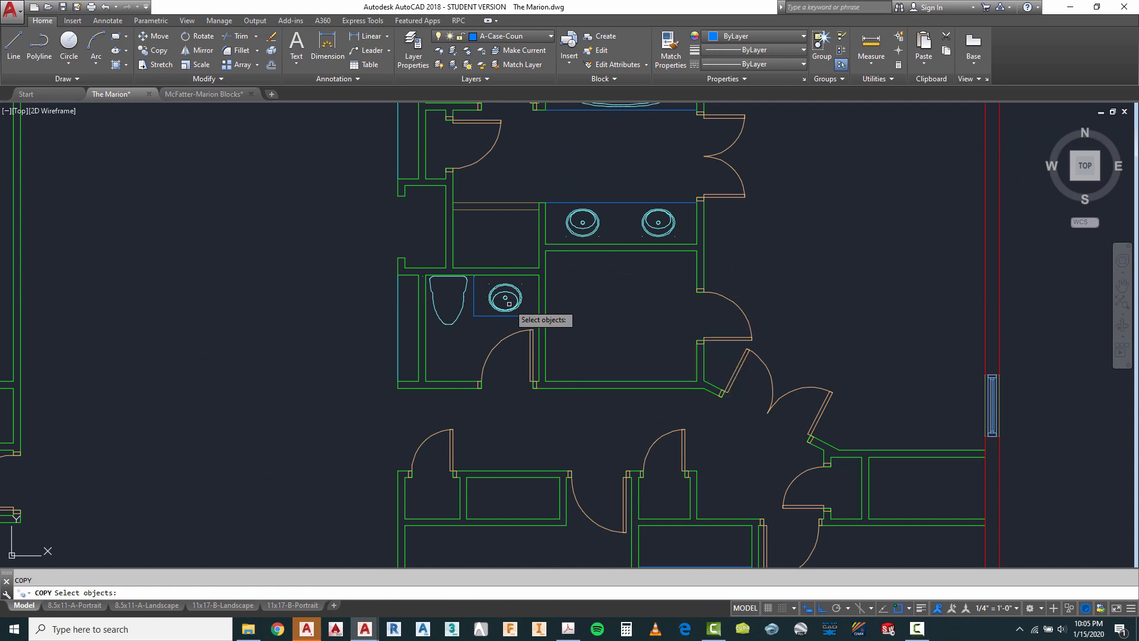
key("Return")
left_click(506, 300)
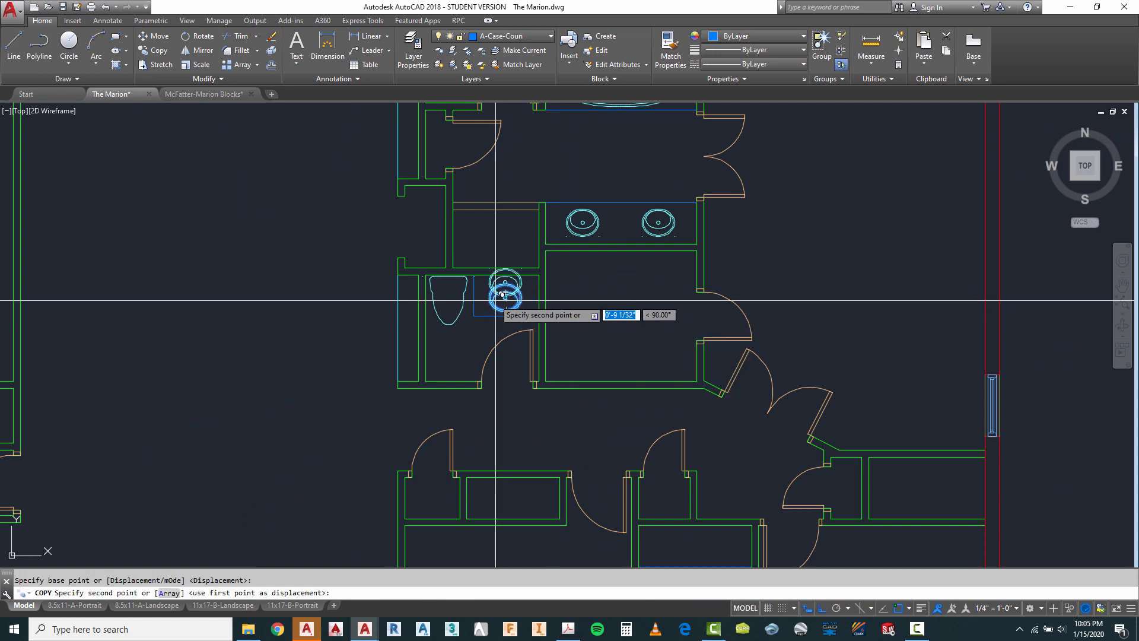
scroll(499, 300, "down", 2)
scroll(638, 498, "up", 2)
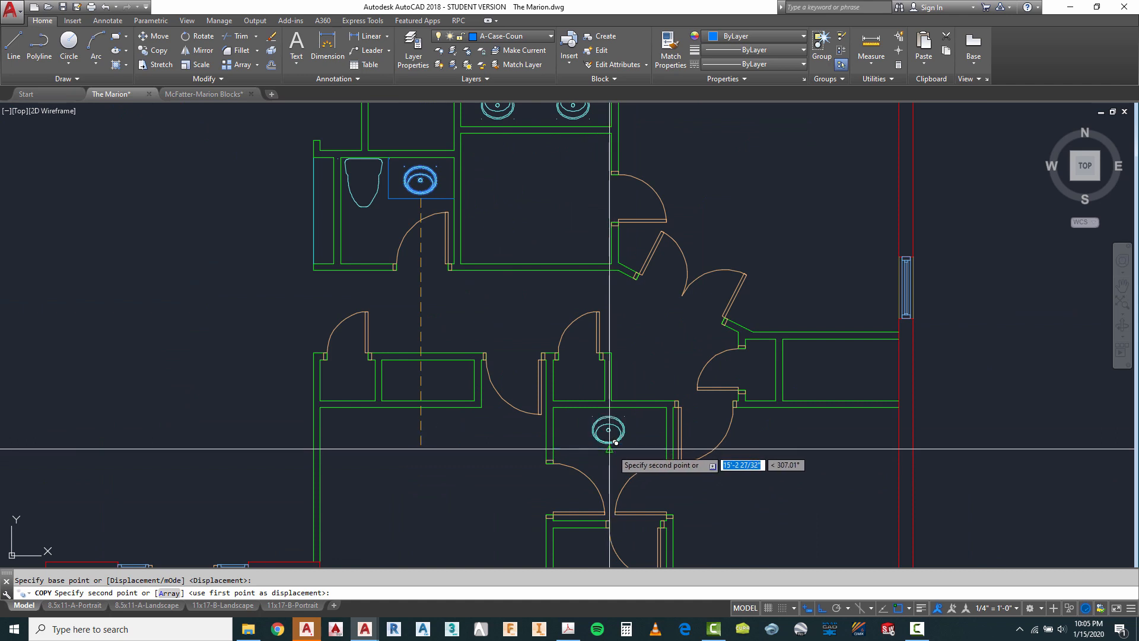
left_click(610, 428)
key("Escape")
Rotate the toilet in the master bathroom's toilet compartment 90° counterclockwise so its tank faces the left wall.
scroll(747, 505, "down", 4)
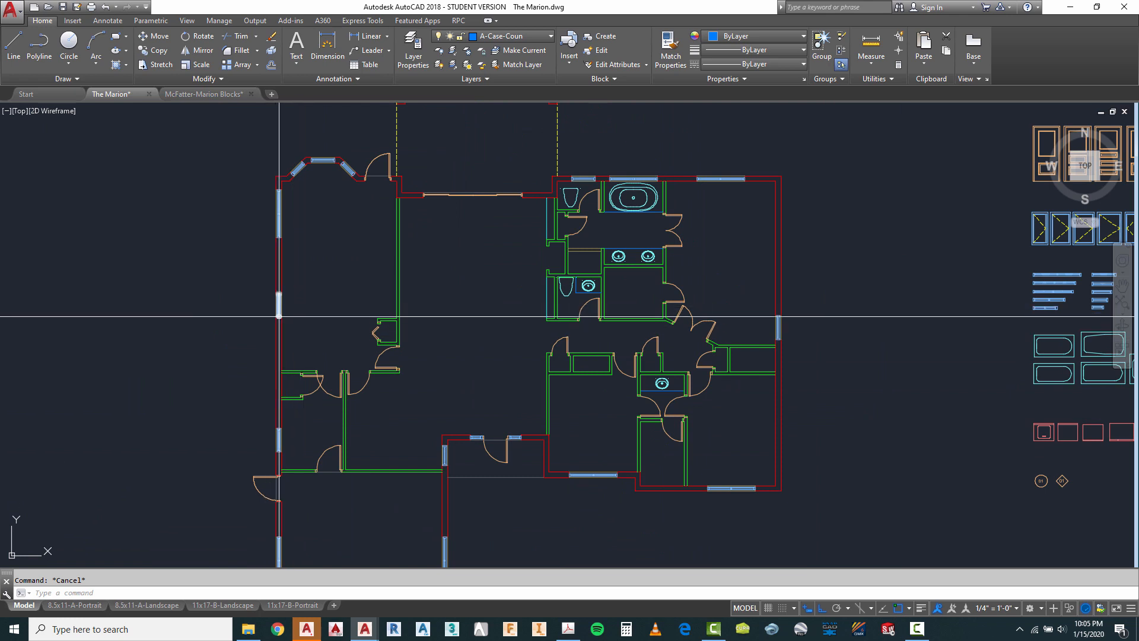
scroll(590, 219, "up", 2)
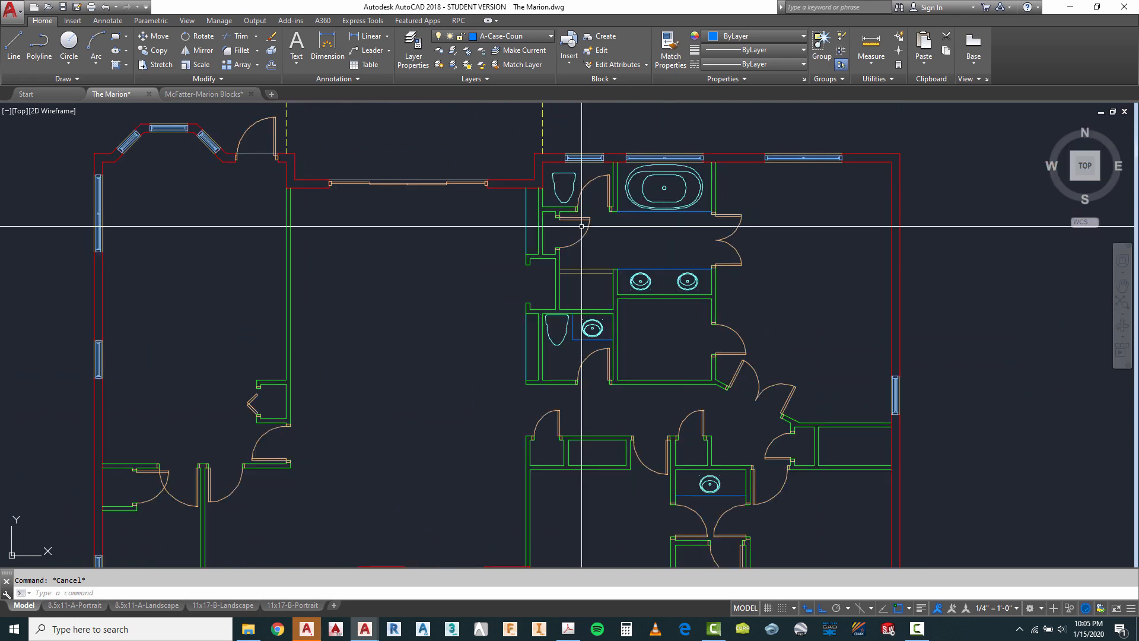
scroll(601, 269, "down", 2)
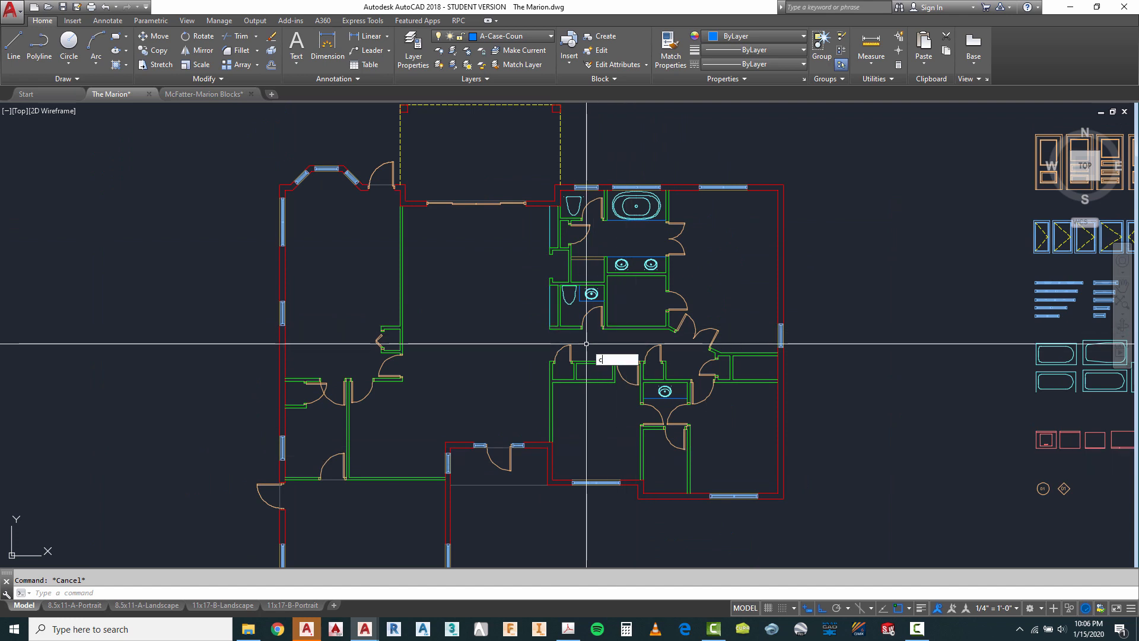
scroll(572, 208, "up", 6)
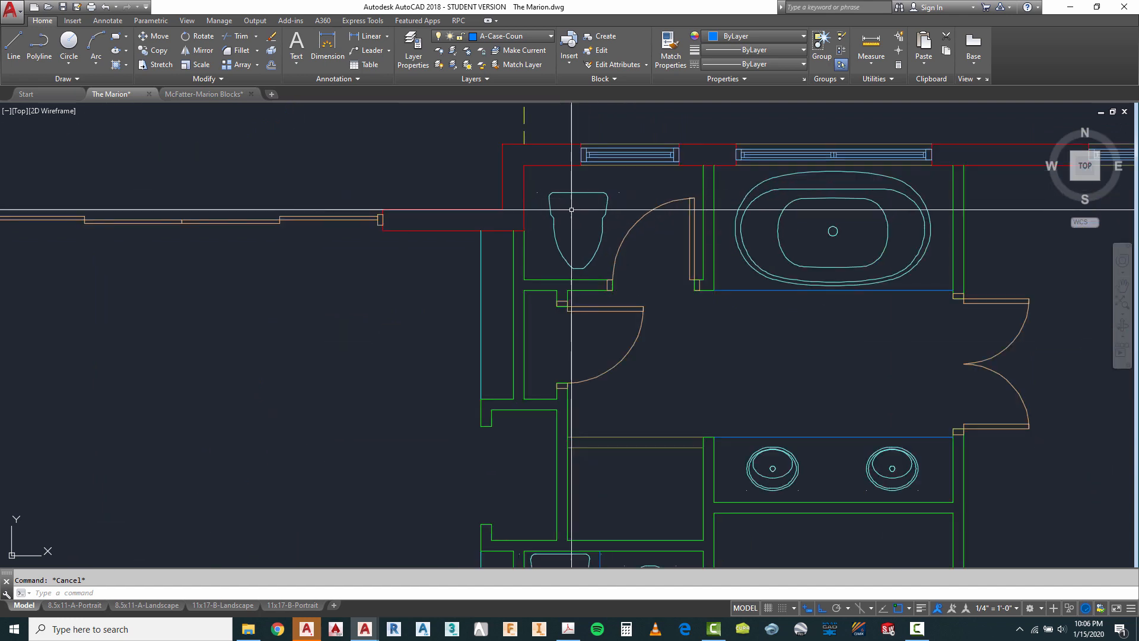
key("Return")
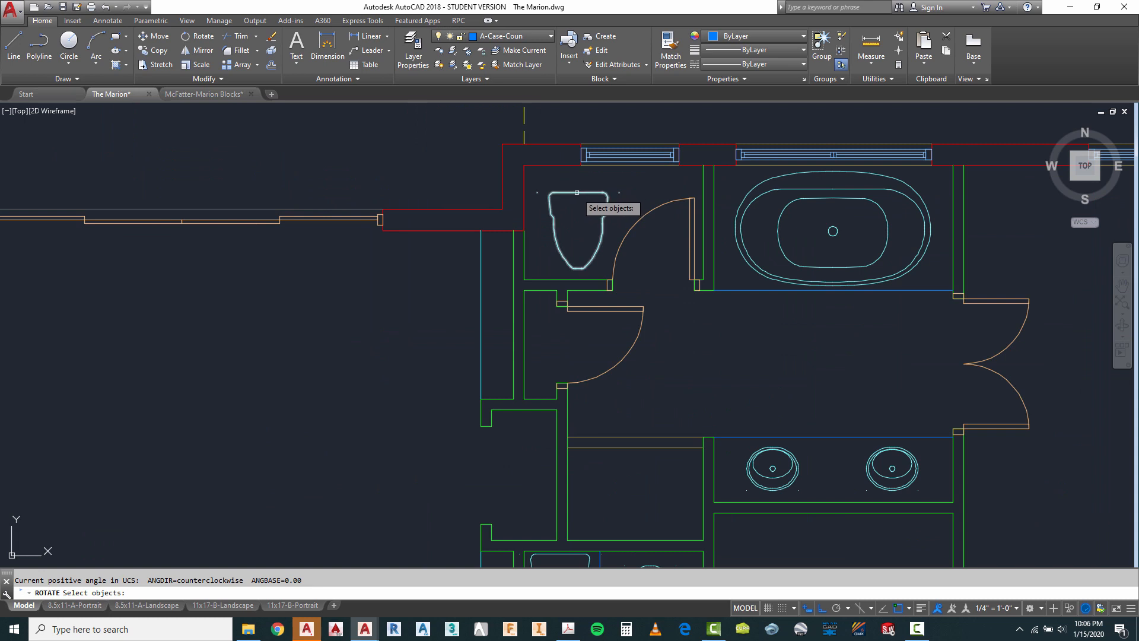
key("Return")
left_click(579, 216)
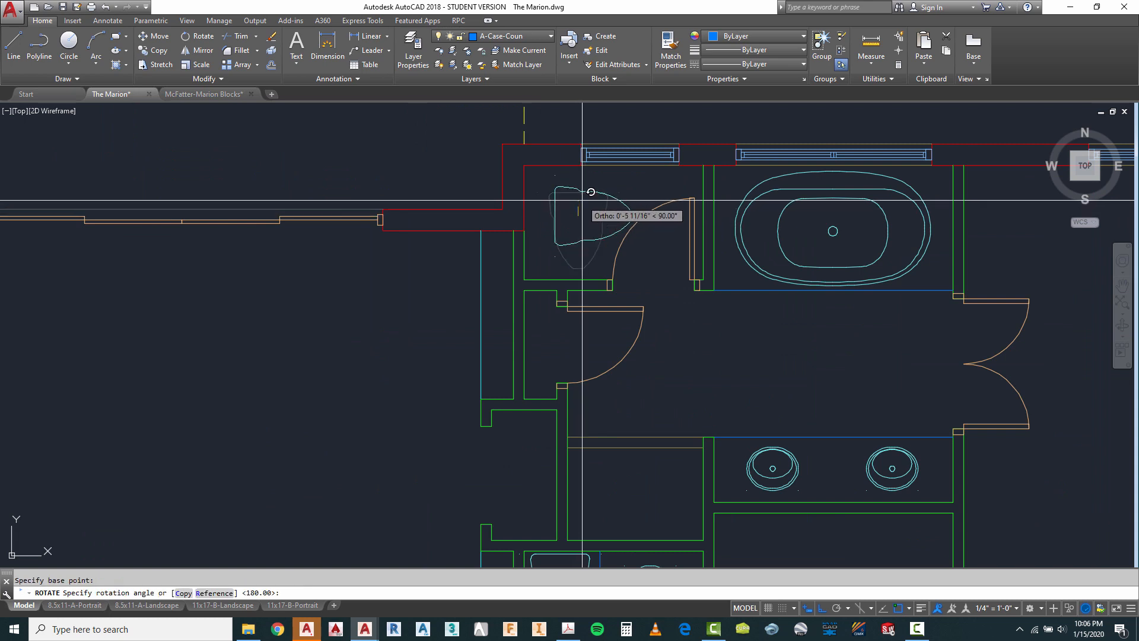
key("Escape")
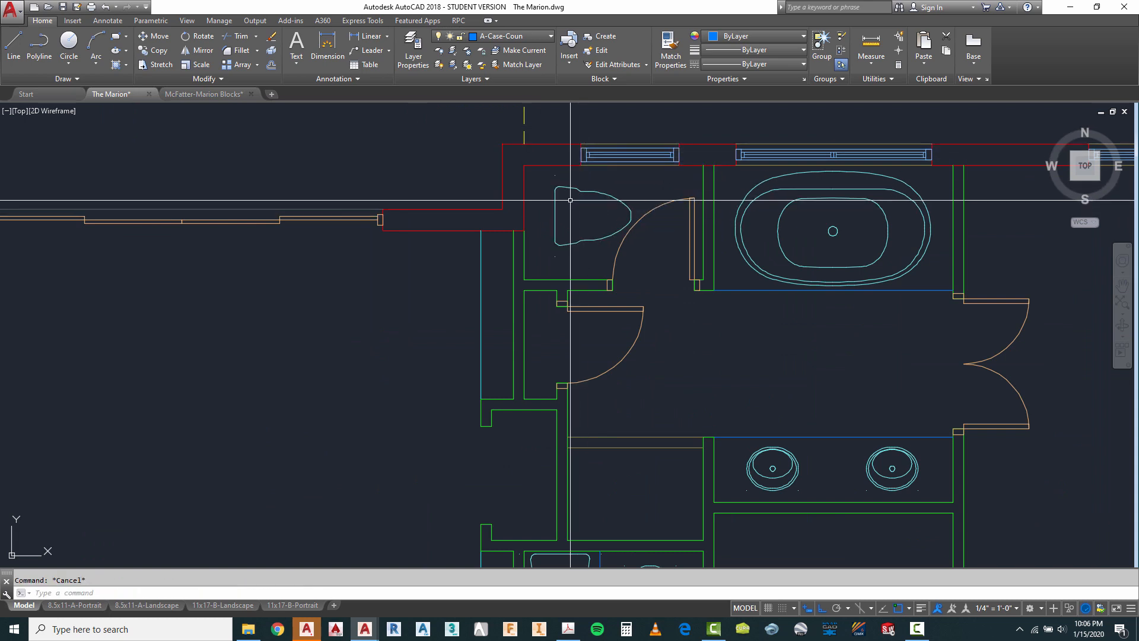
Move the rotated master toilet horizontally so its tank sits close to the compartment's left wall.
type("m")
key("Return")
left_click(552, 232)
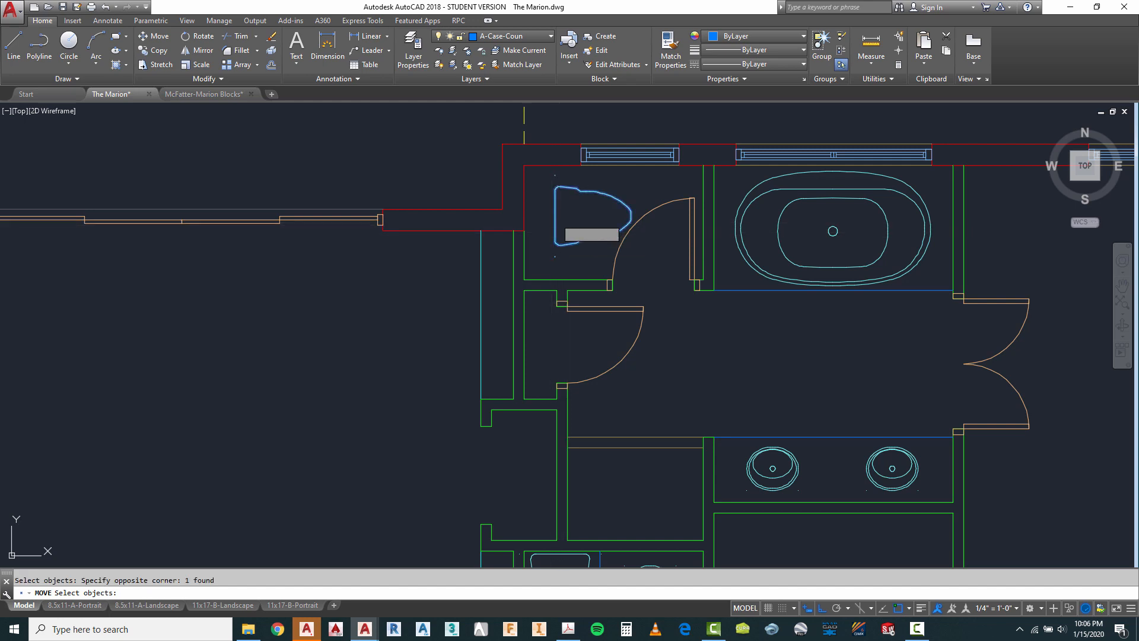
key("Return")
scroll(552, 217, "up", 4)
left_click(557, 210)
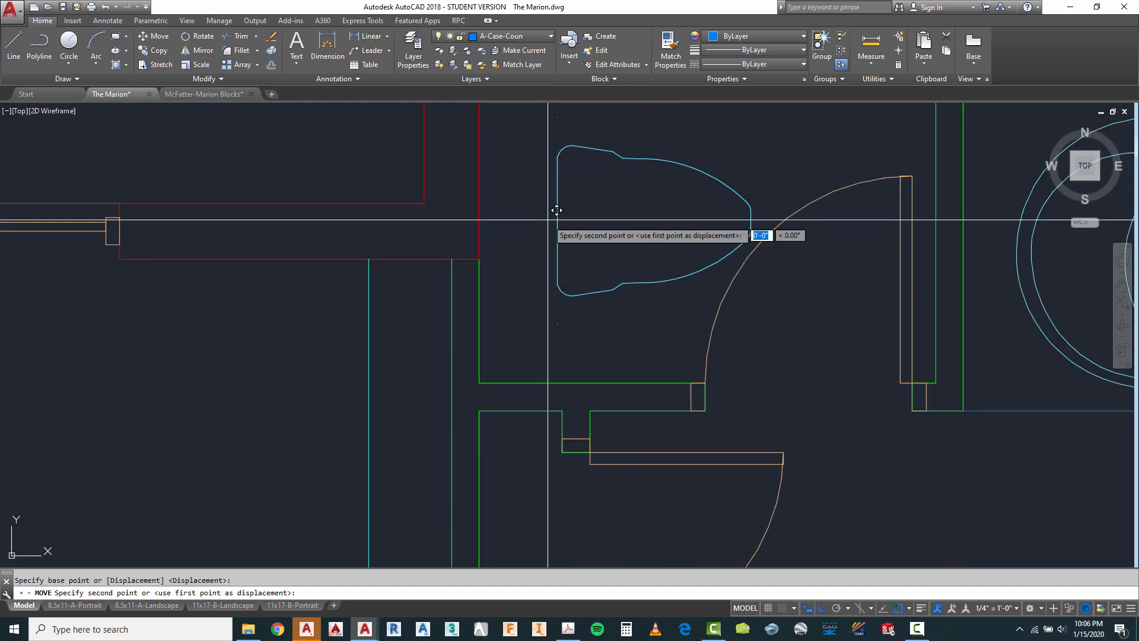
key("Escape")
scroll(596, 241, "down", 4)
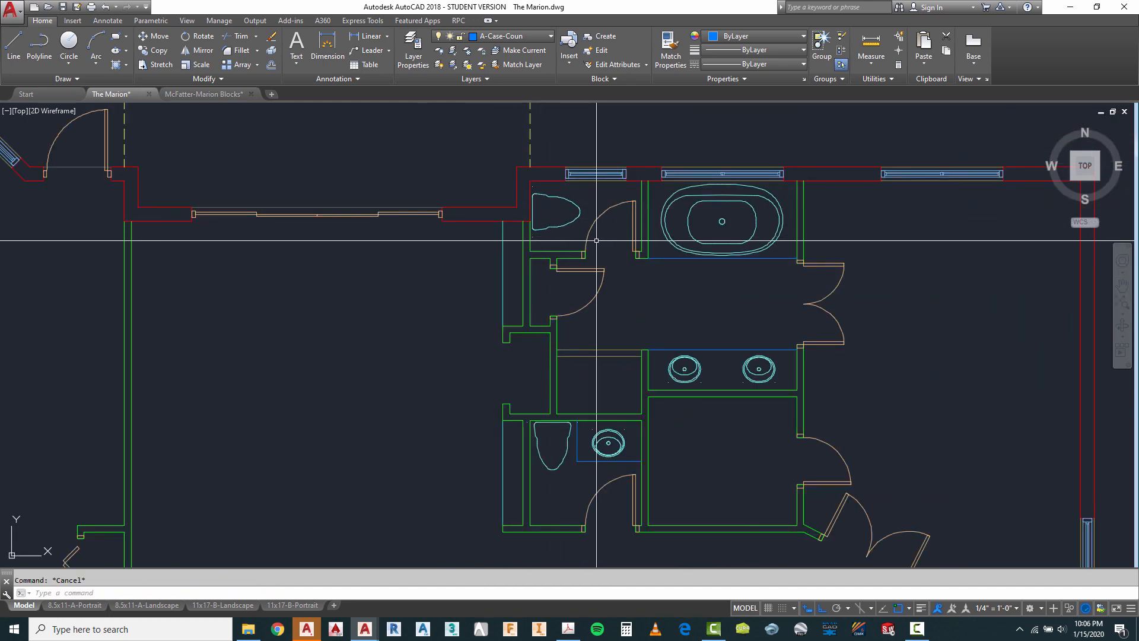
Nudge the master toilet vertically to center it between the compartment's upper and lower walls.
scroll(587, 231, "up", 1)
scroll(522, 178, "down", 2)
scroll(552, 185, "up", 4)
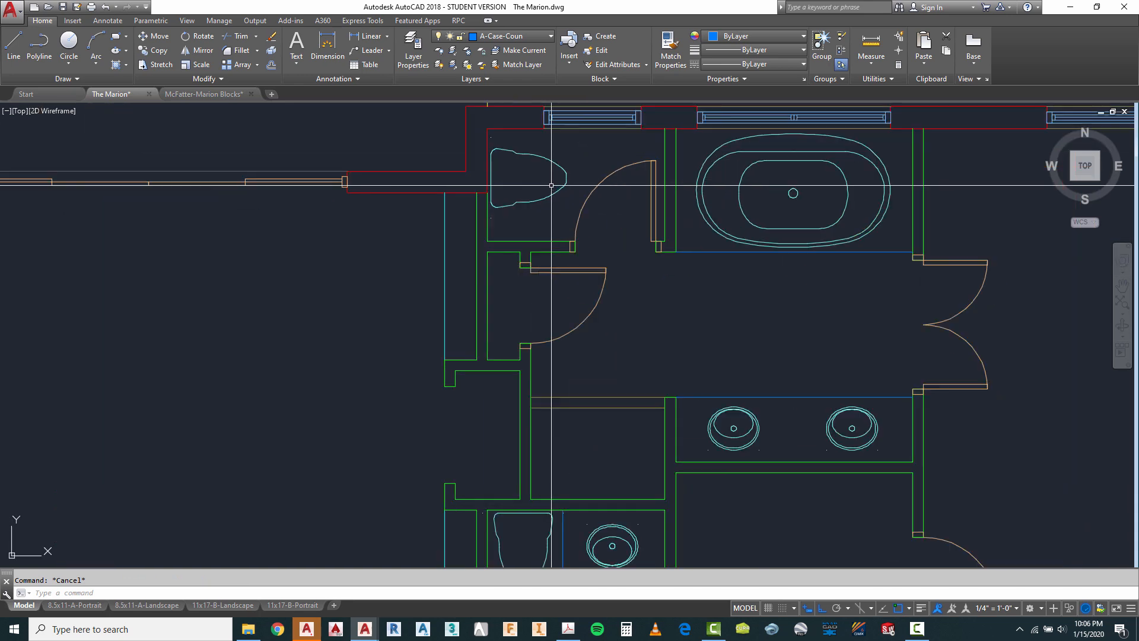
scroll(551, 185, "up", 2)
key("Return")
left_click(532, 192)
left_click(514, 239)
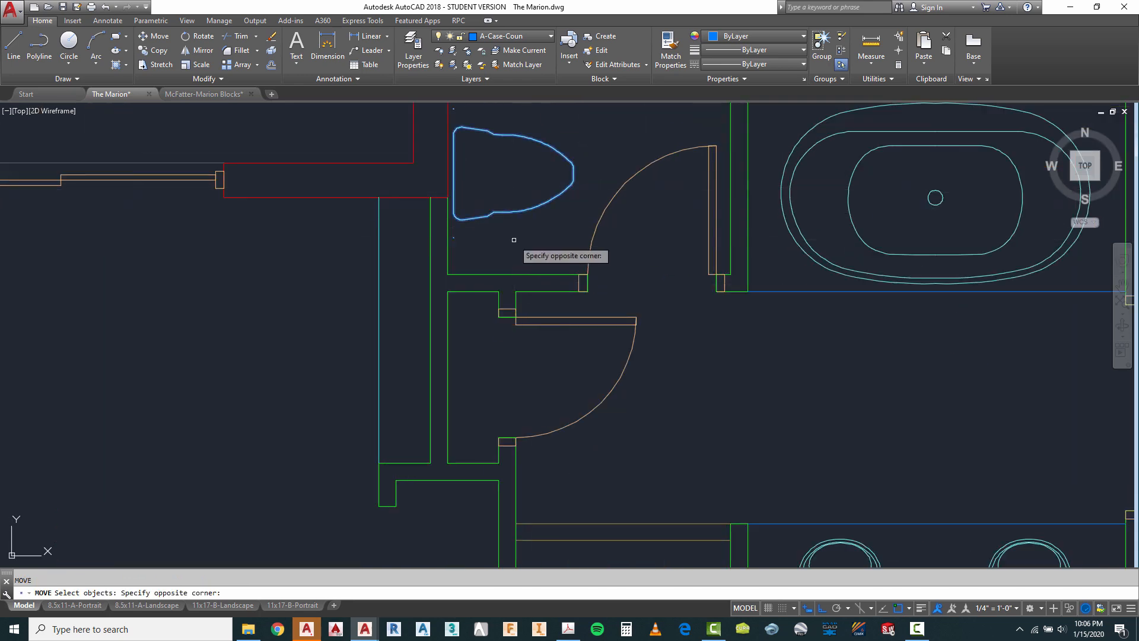
key("Return")
left_click(514, 241)
left_click(513, 229)
Copy the master toilet, with Ortho off, against the left wall of the compartment in the bathroom between bedrooms 2 and 3.
scroll(516, 219, "down", 6)
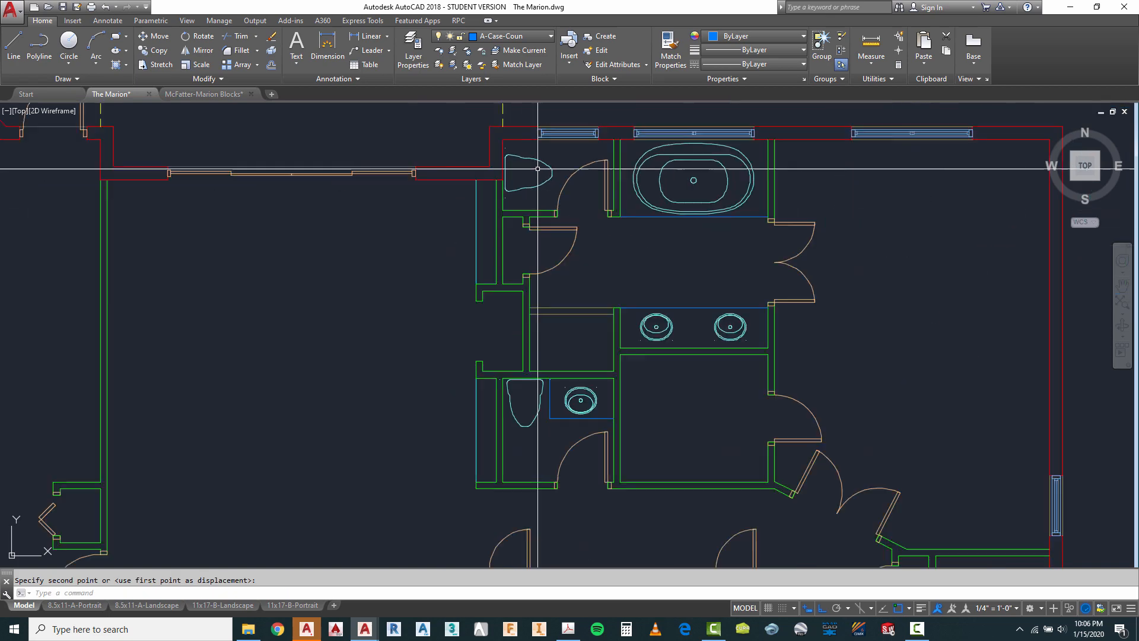
type("o")
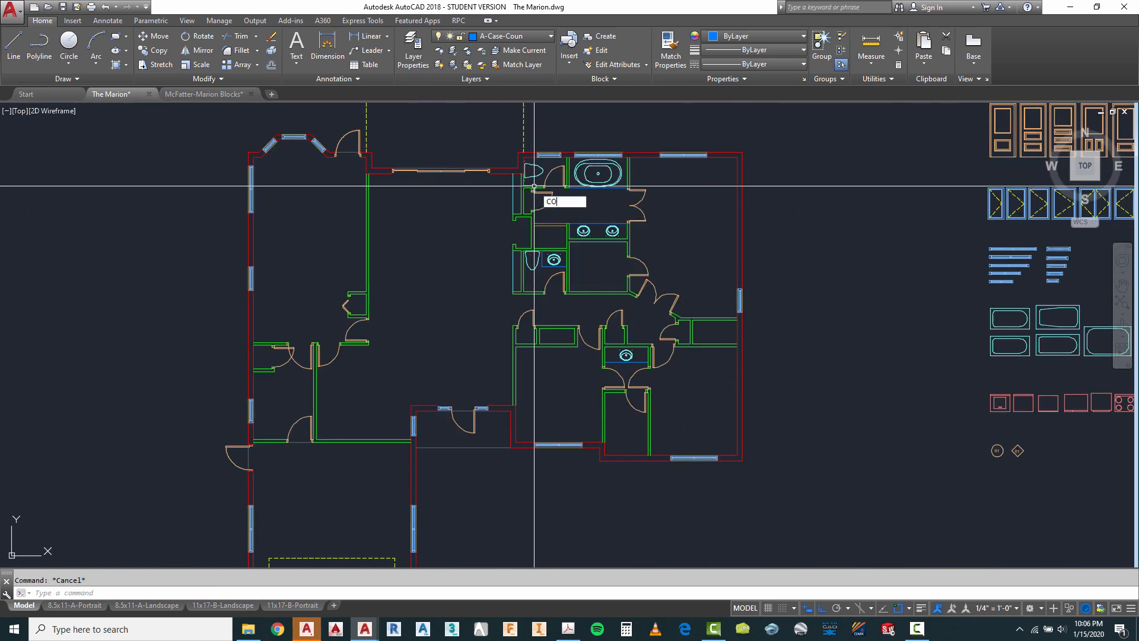
key("Return")
key("Return")
left_click(507, 154)
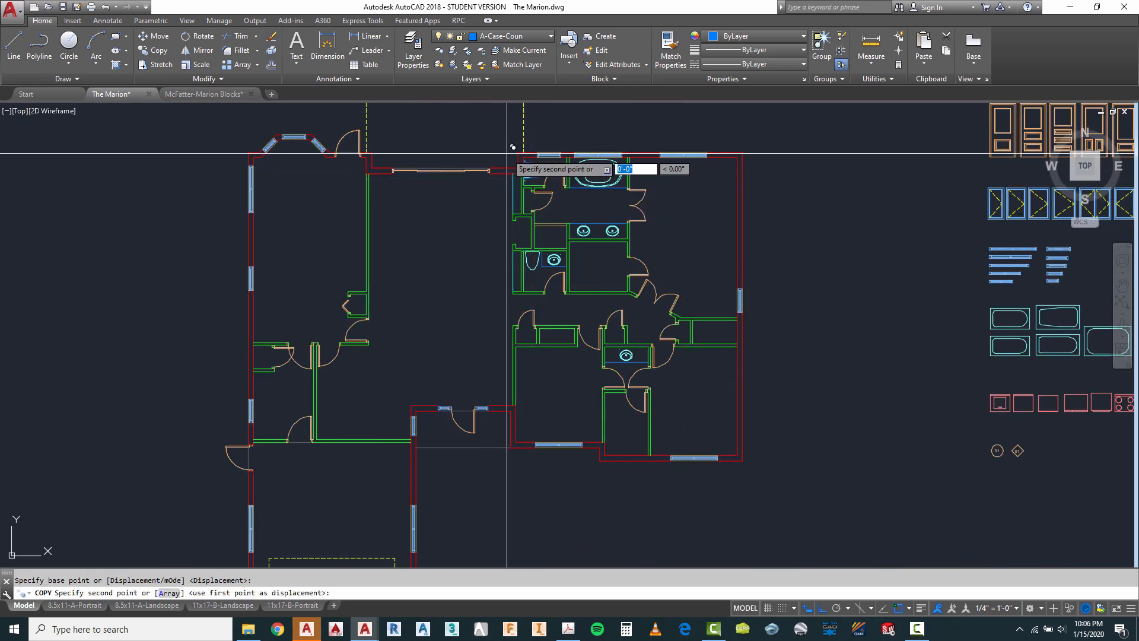
key("F8")
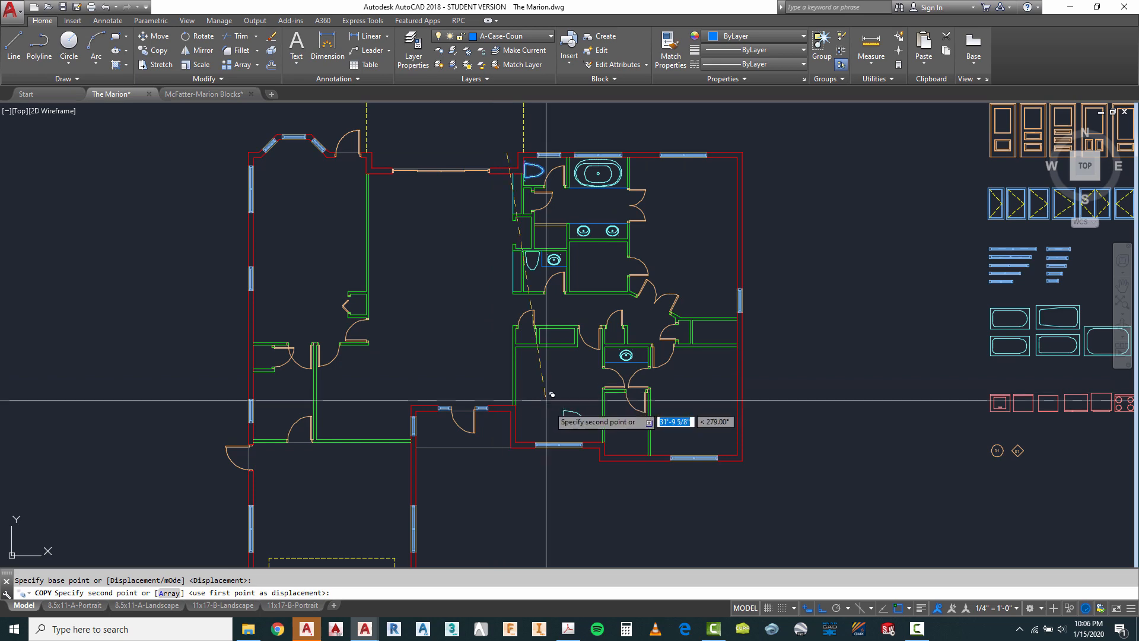
scroll(572, 398, "up", 2)
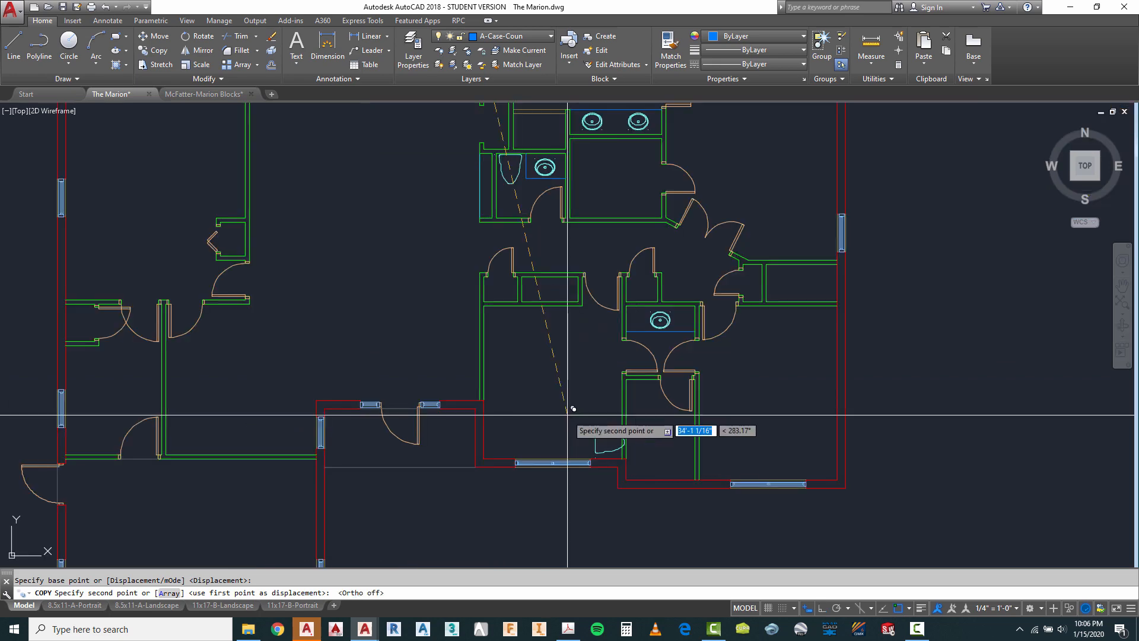
scroll(607, 393, "down", 1)
left_click(606, 391)
key("Escape")
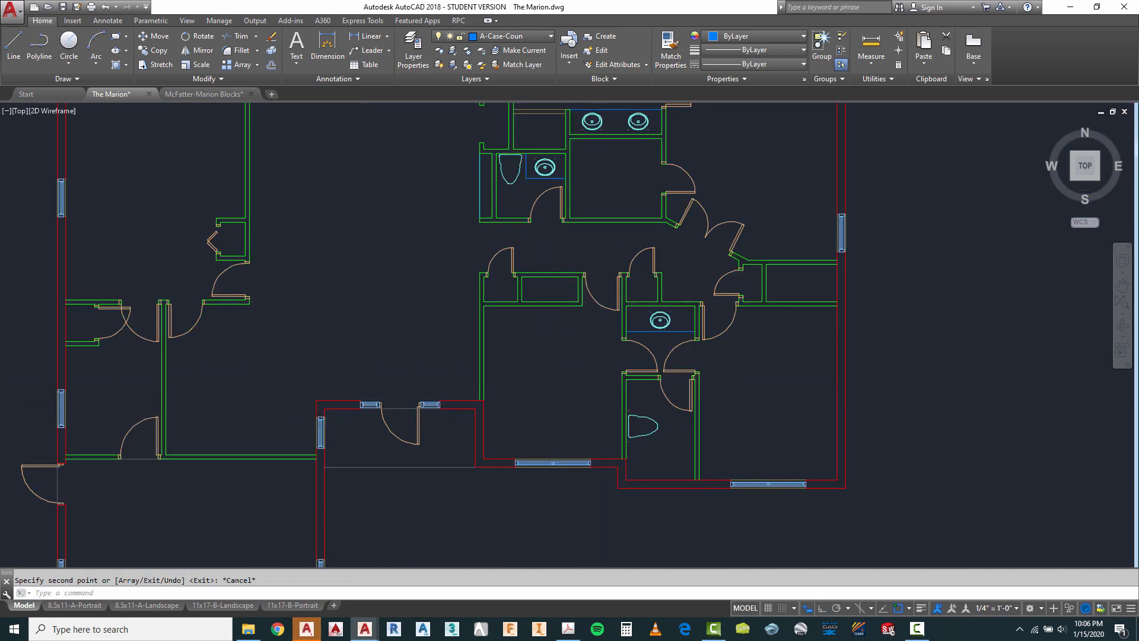
Measure the length of the lower bathtub block in the second column of the fixture library.
scroll(617, 386, "down", 3)
scroll(605, 337, "up", 2)
scroll(613, 338, "up", 1)
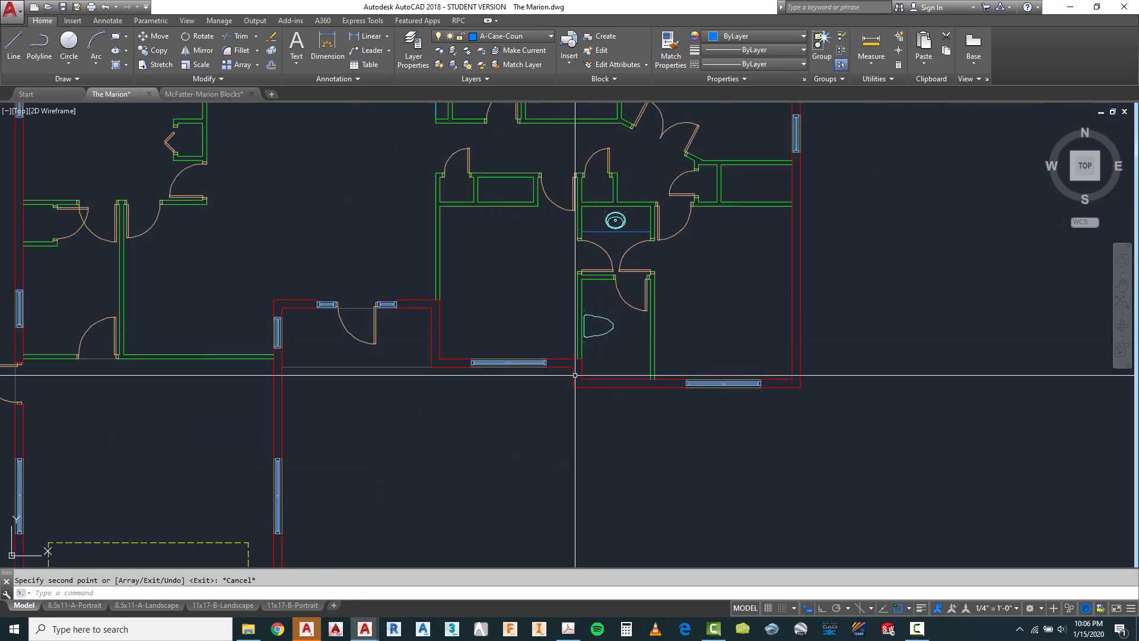
scroll(546, 376, "down", 1)
scroll(534, 365, "down", 2)
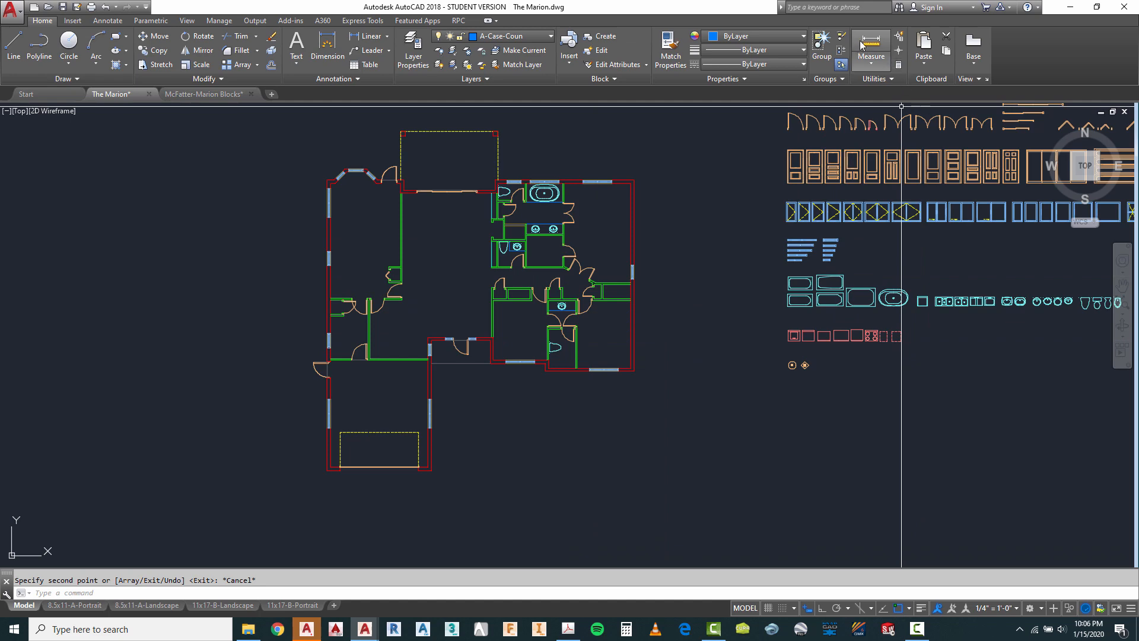
left_click(868, 57)
scroll(822, 305, "up", 6)
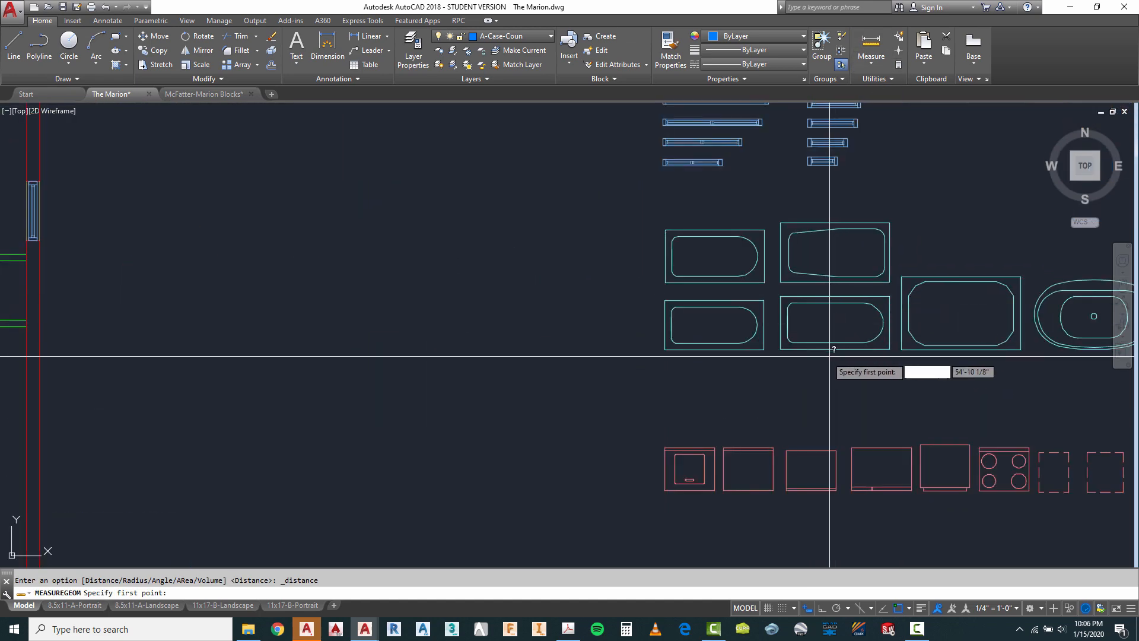
left_click(781, 349)
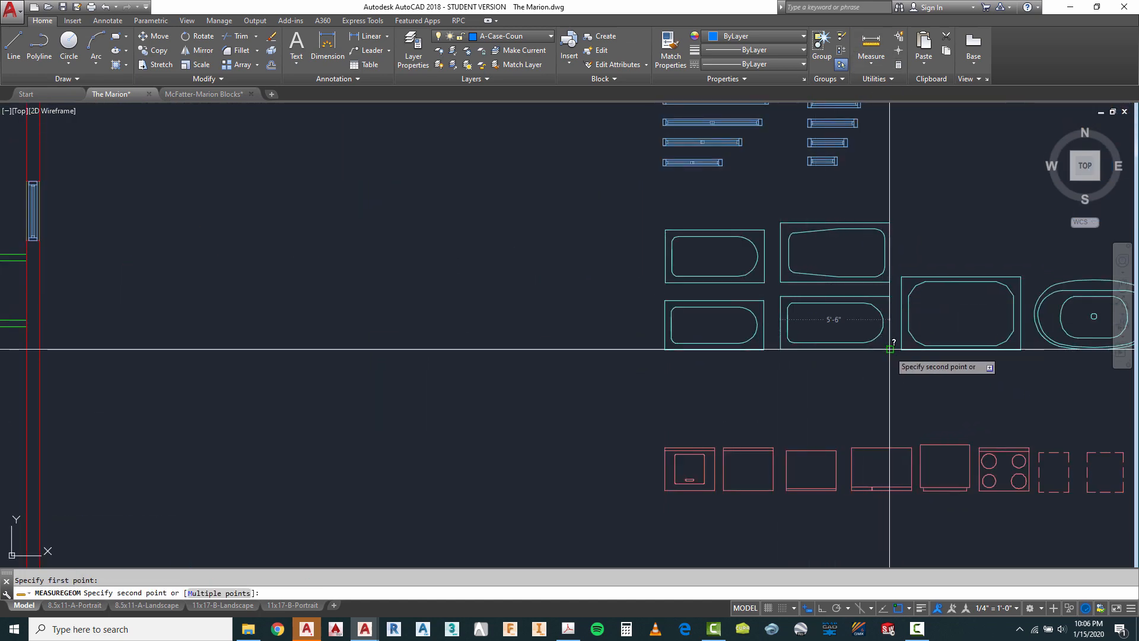
key("Escape")
Copy the measured bathtub block from the library to just below the exterior wall of the bathroom between bedrooms 2 and 3.
type("Co")
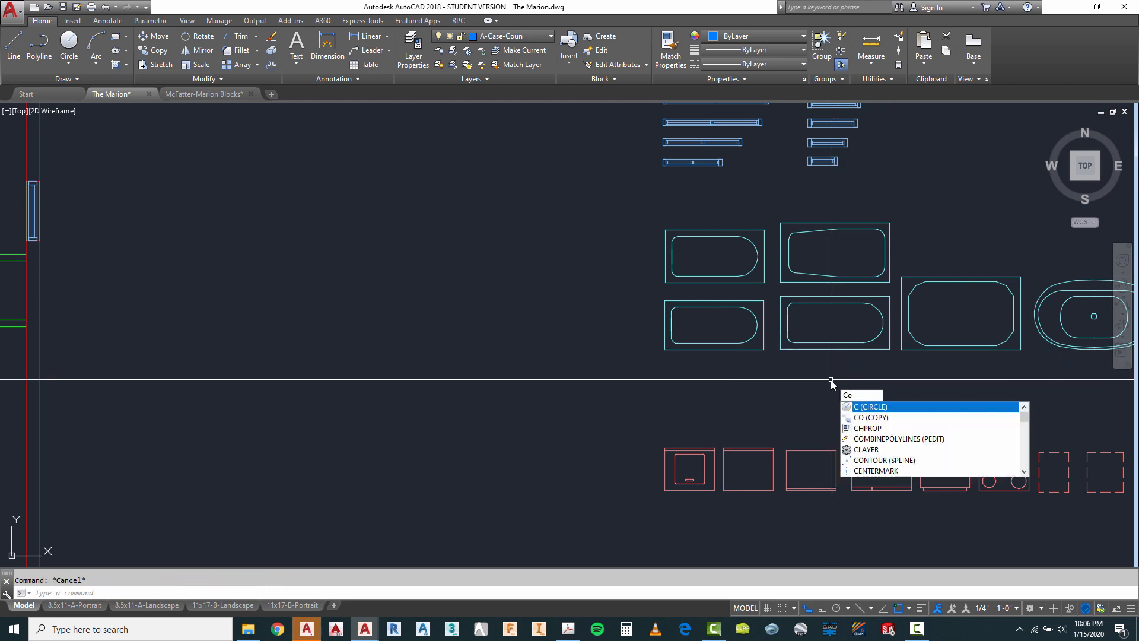
key("Return")
left_click(816, 348)
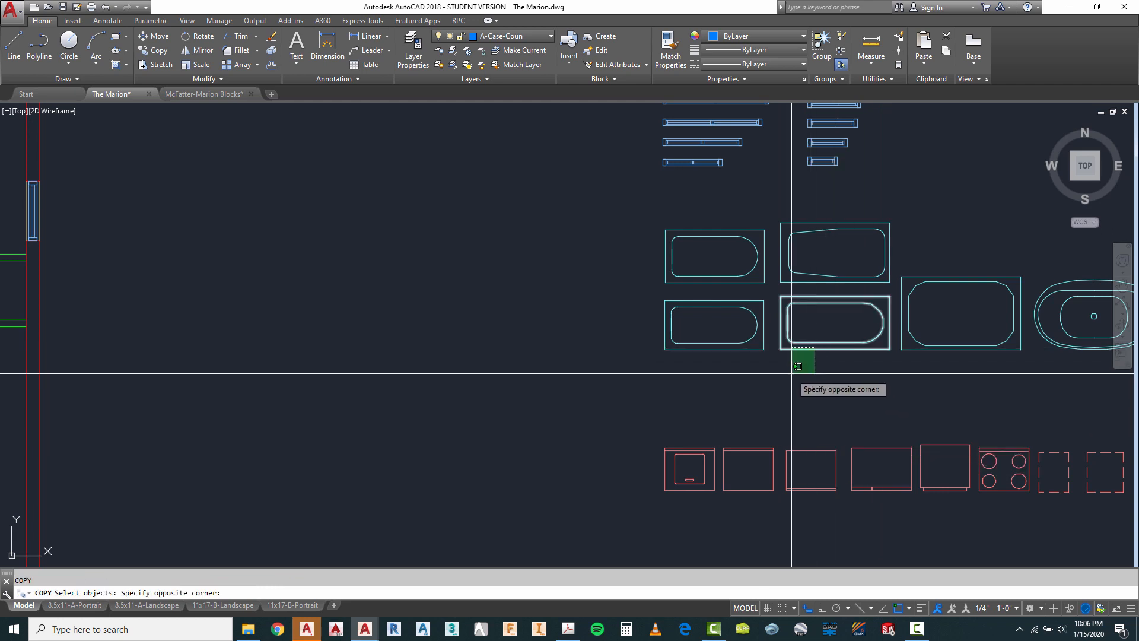
key("Return")
left_click(785, 368)
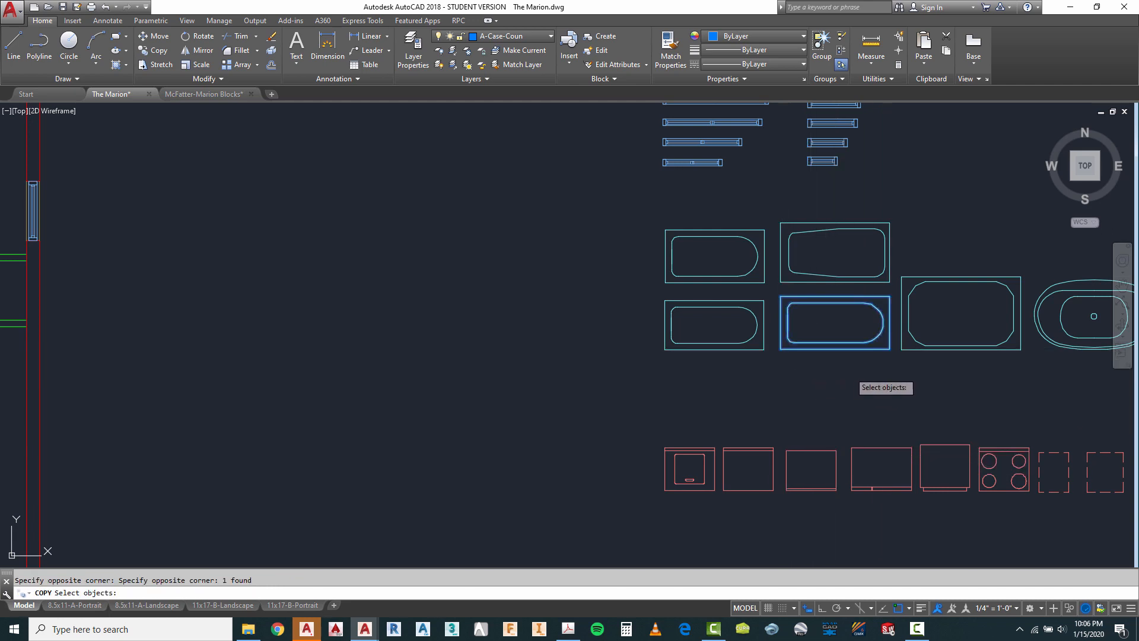
key("Return")
left_click(785, 344)
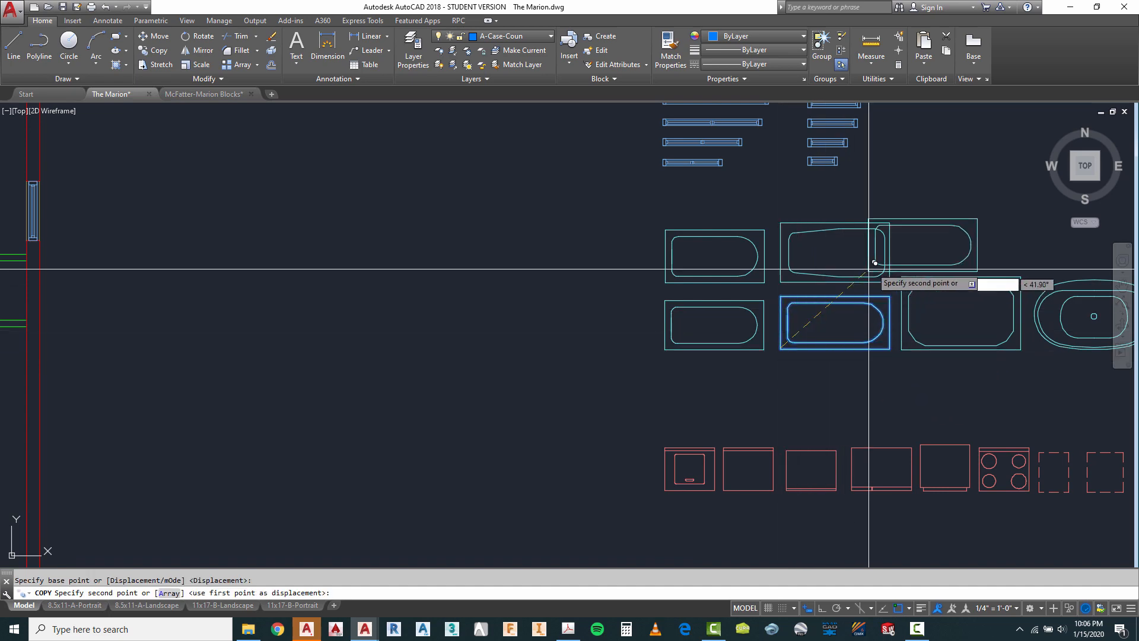
scroll(875, 262, "down", 5)
scroll(588, 356, "up", 5)
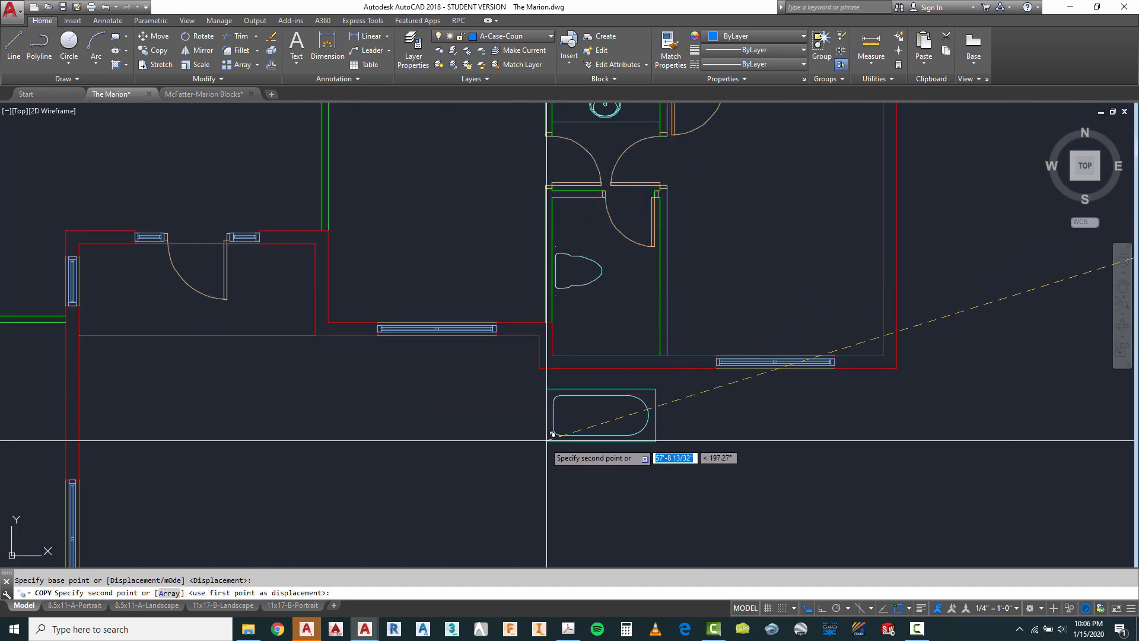
left_click(547, 440)
key("Escape")
Rotate the copied bathtub about its center below the exterior wall.
type("r")
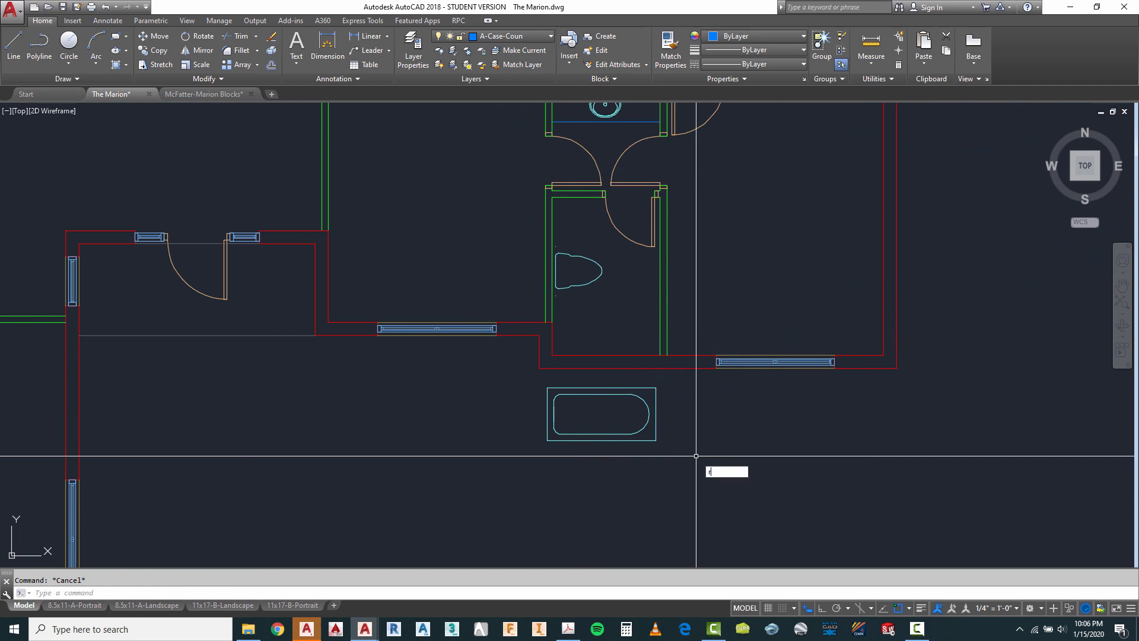
type("o")
key("Return")
left_click(677, 428)
left_click(604, 414)
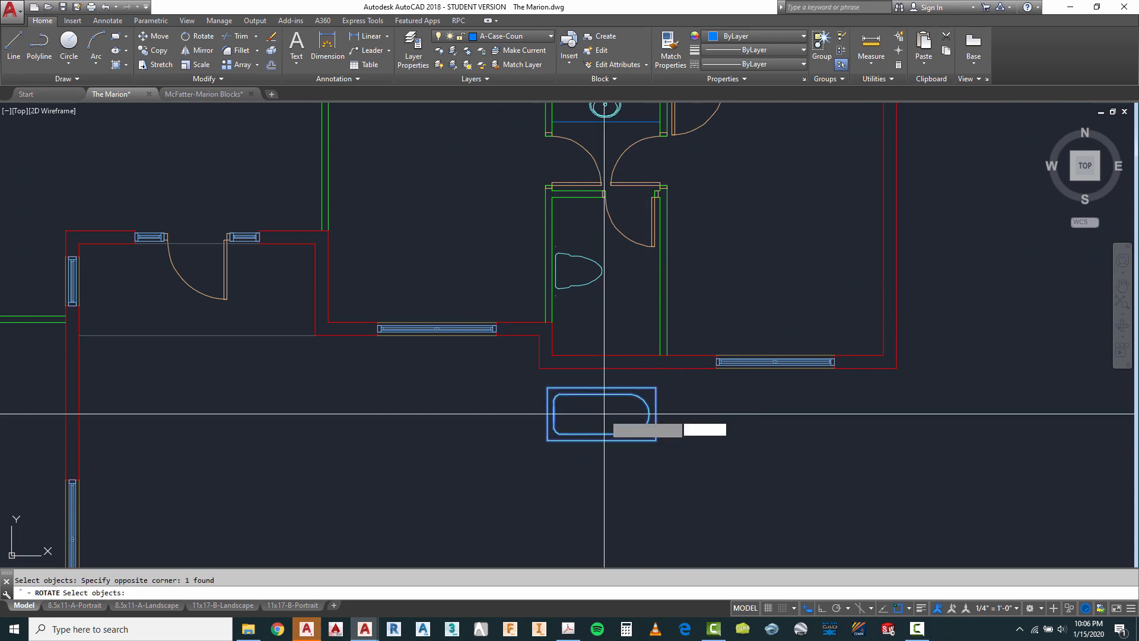
key("Return")
left_click(604, 413)
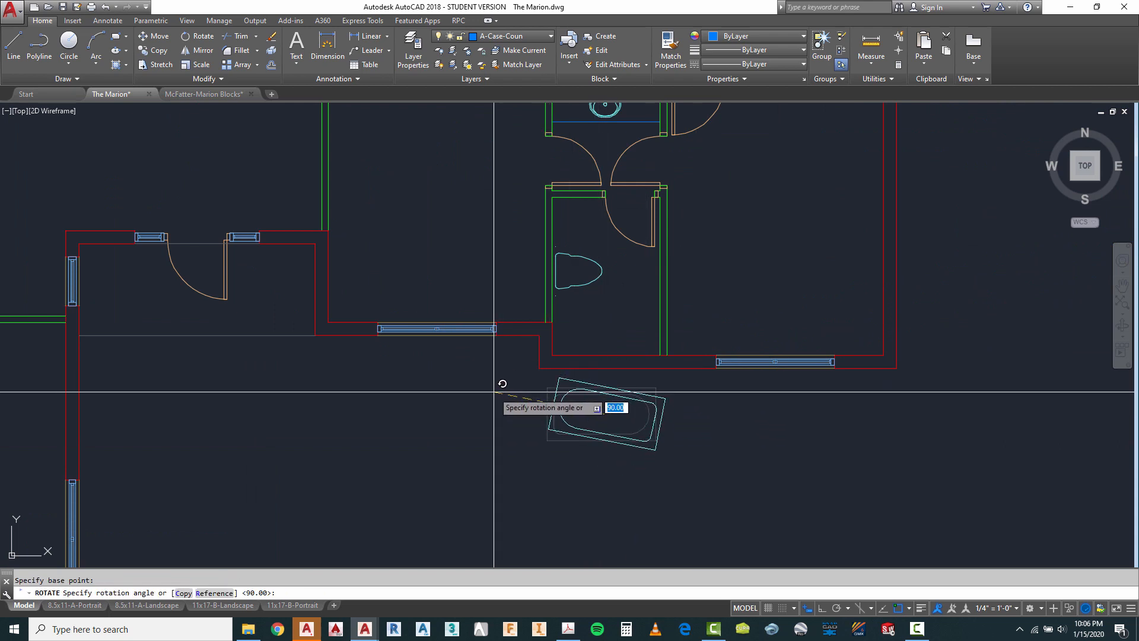
Cancel the rotation and move the bathtub by its lower-left corner into the bathroom's lower-left inside corner below the toilet.
key("Escape")
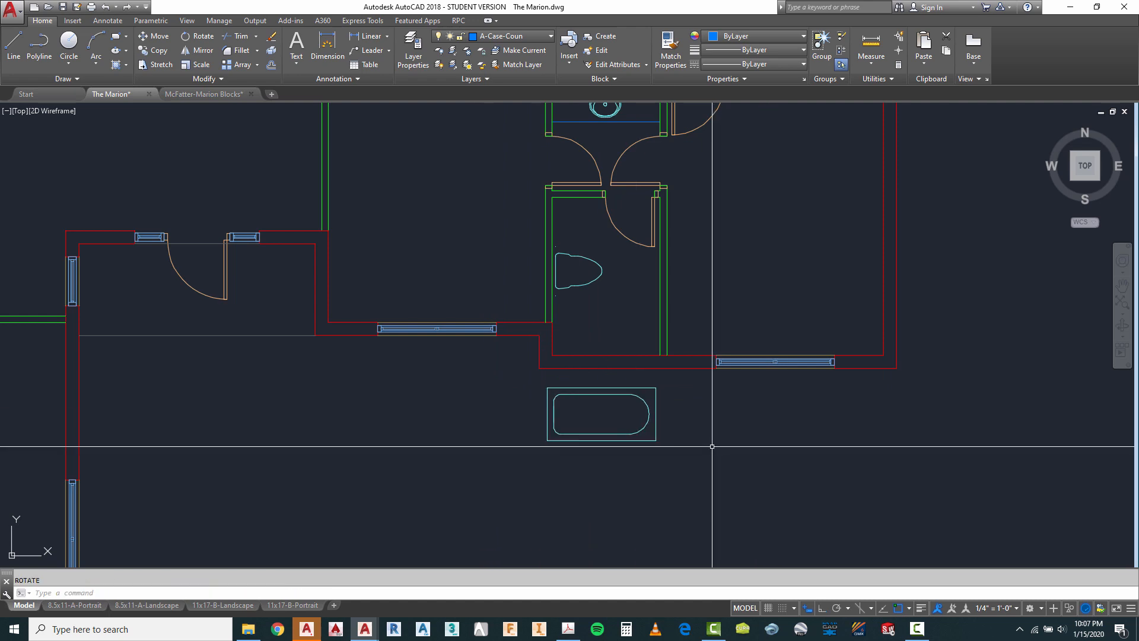
type("m")
key("Return")
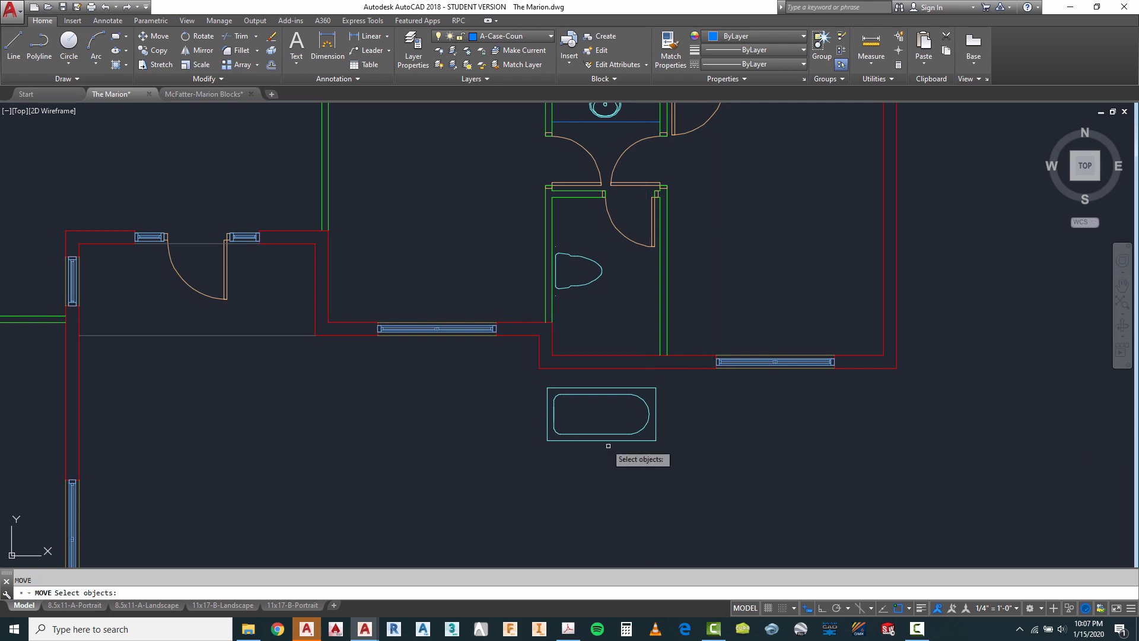
left_click(552, 439)
key("Return")
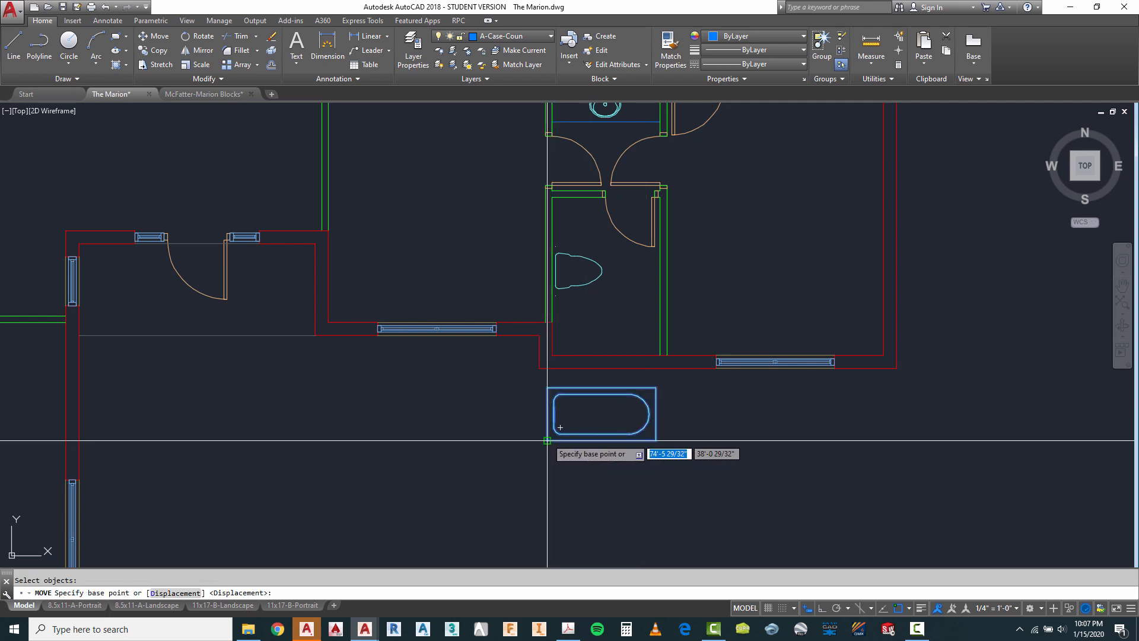
left_click(547, 440)
key("Escape")
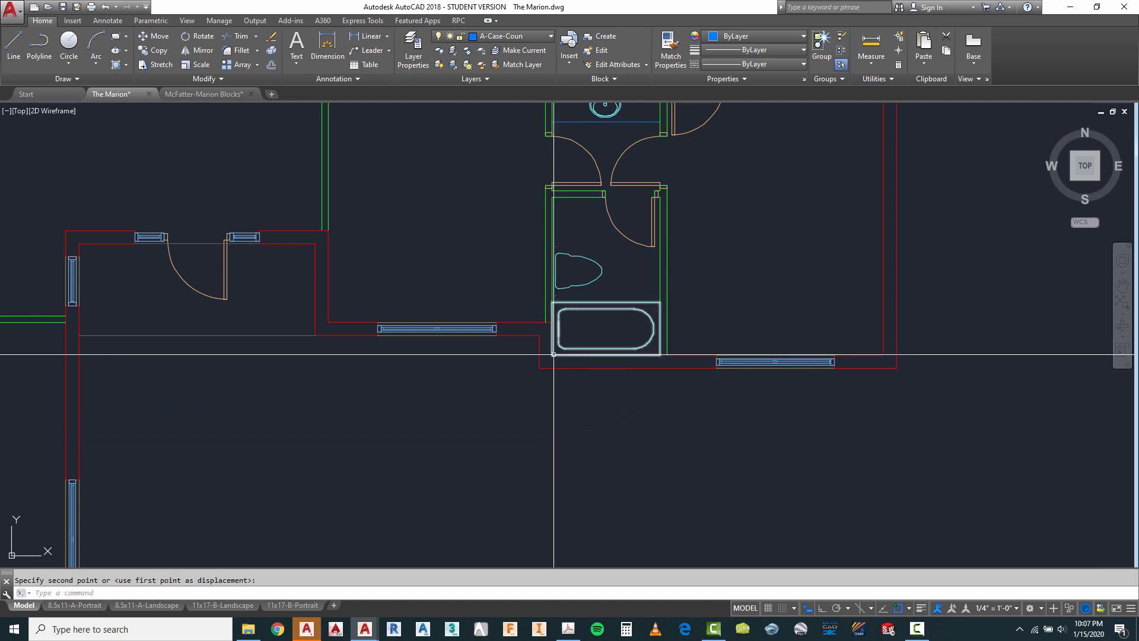
scroll(581, 242, "up", 2)
scroll(587, 226, "down", 4)
scroll(543, 252, "up", 4)
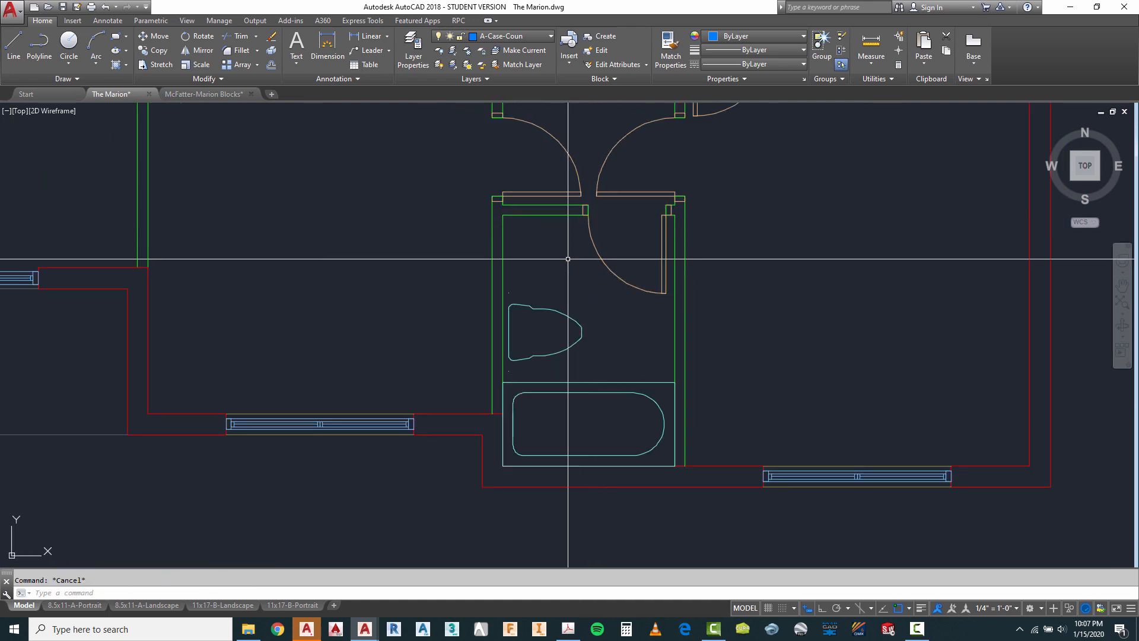
Draw a rectangle about 2'-0" by 2'-6" from the bathroom's upper-left inside corner, above the toilet.
scroll(521, 246, "down", 4)
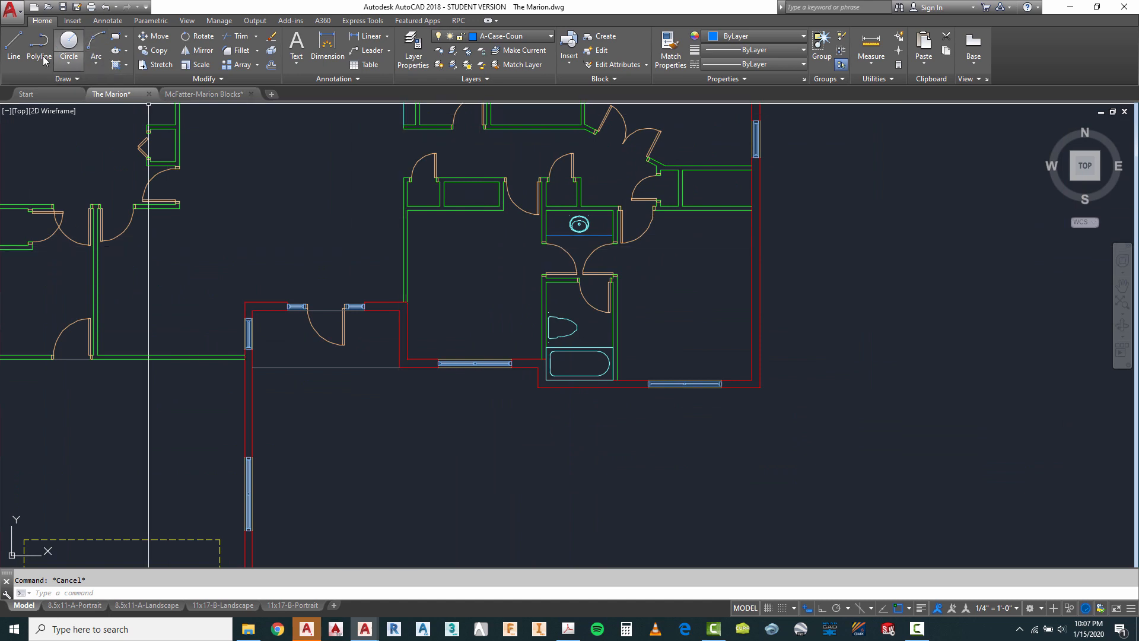
left_click(116, 40)
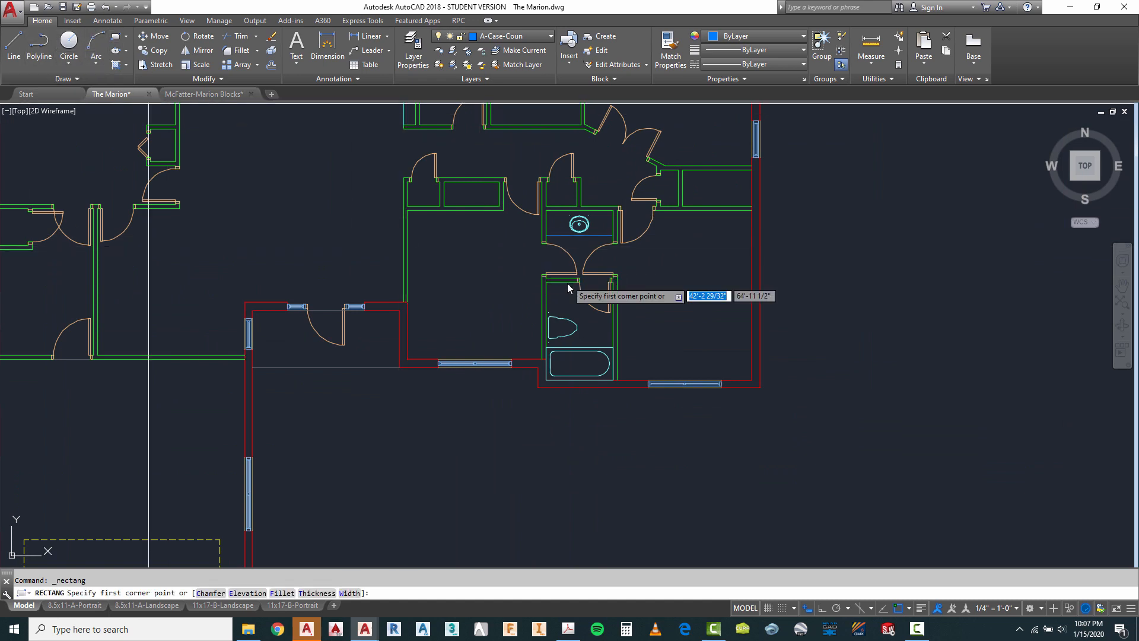
scroll(555, 290, "up", 5)
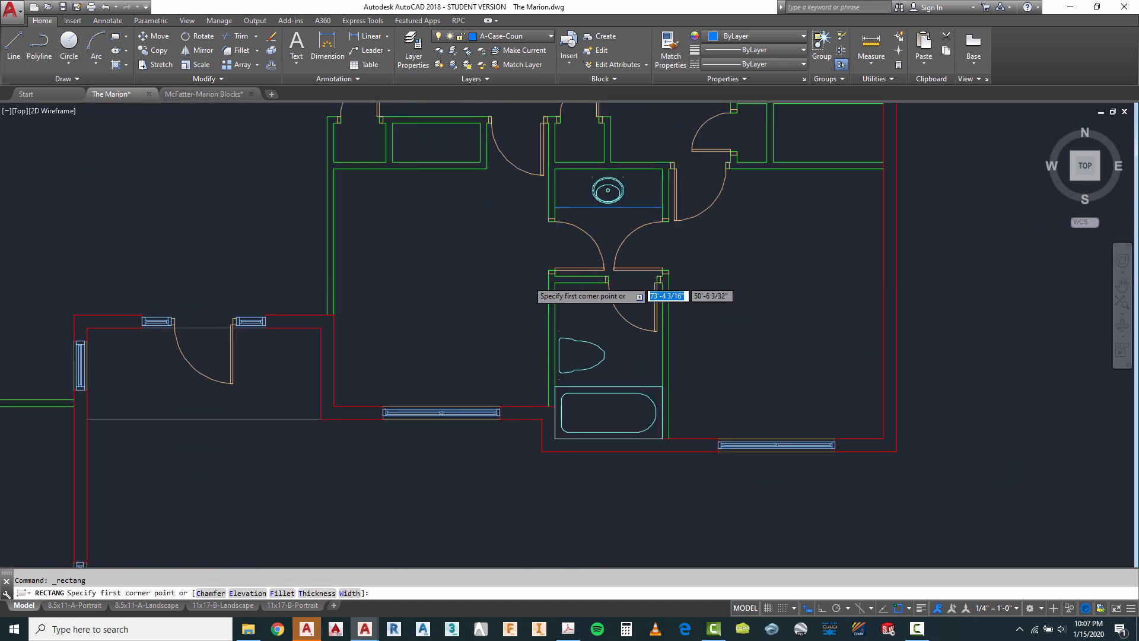
left_click(570, 284)
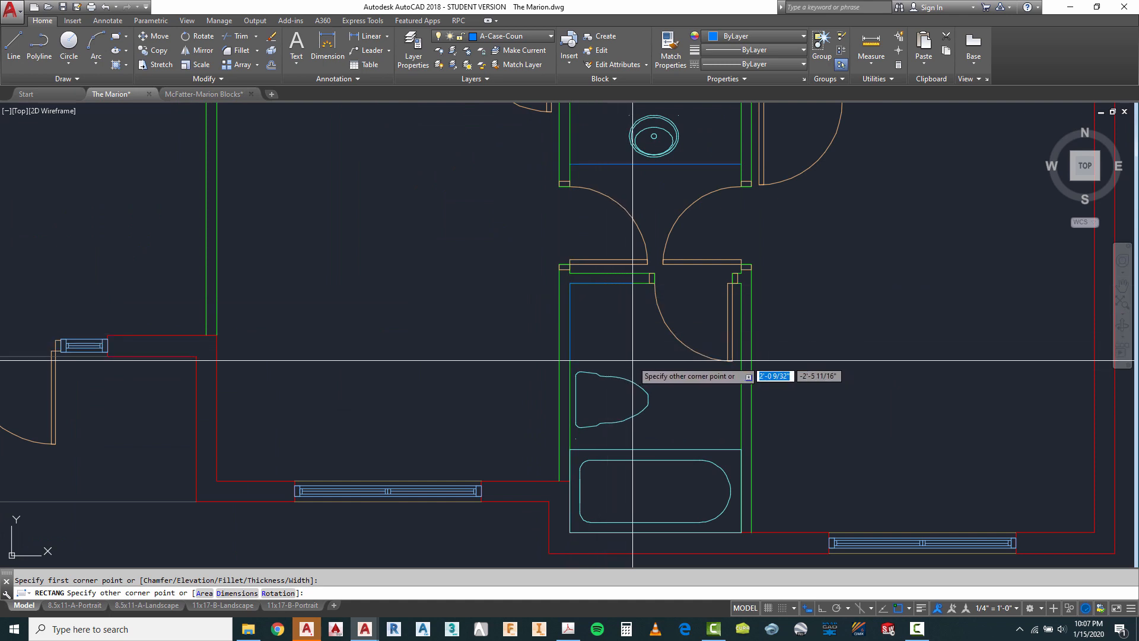
left_click(634, 360)
scroll(629, 332, "down", 3)
key("Escape")
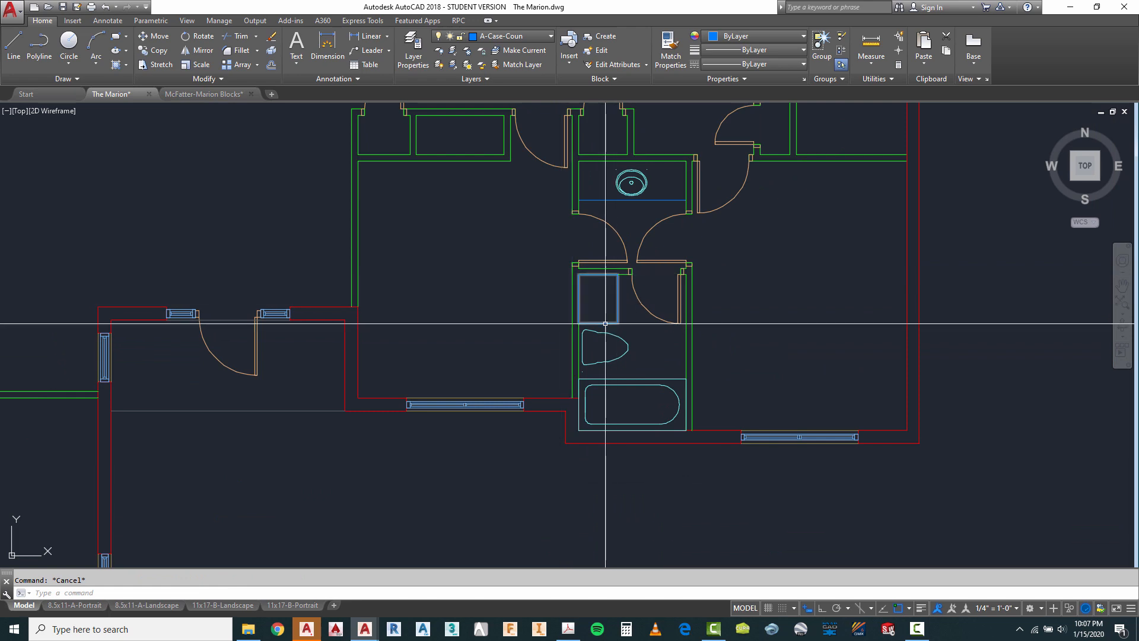
scroll(673, 388, "down", 2)
scroll(610, 330, "up", 2)
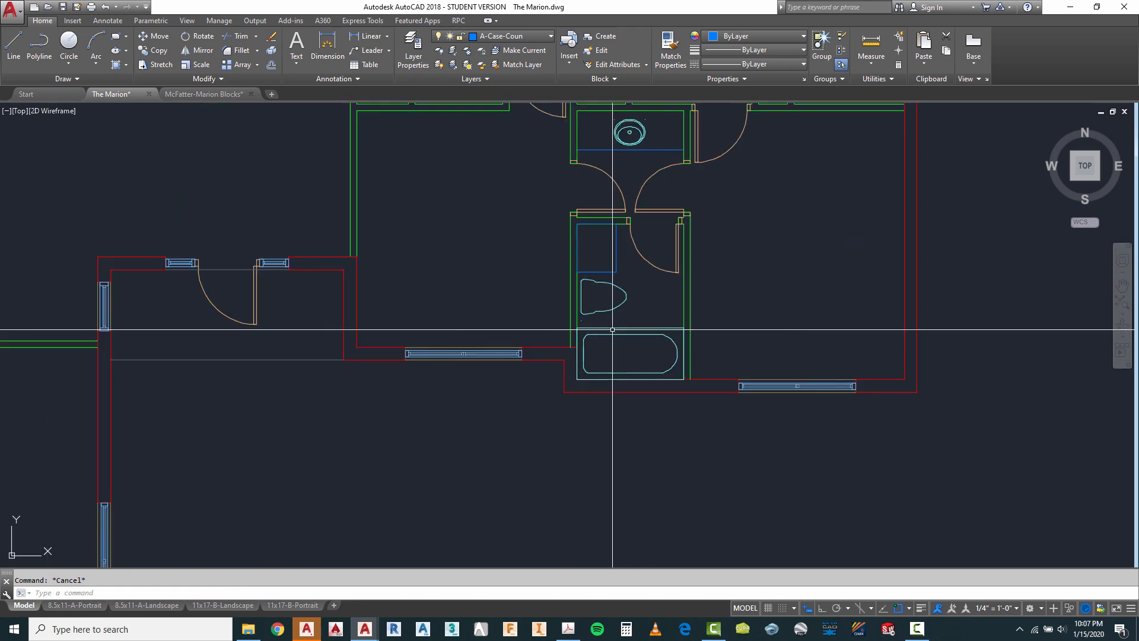
scroll(621, 345, "down", 2)
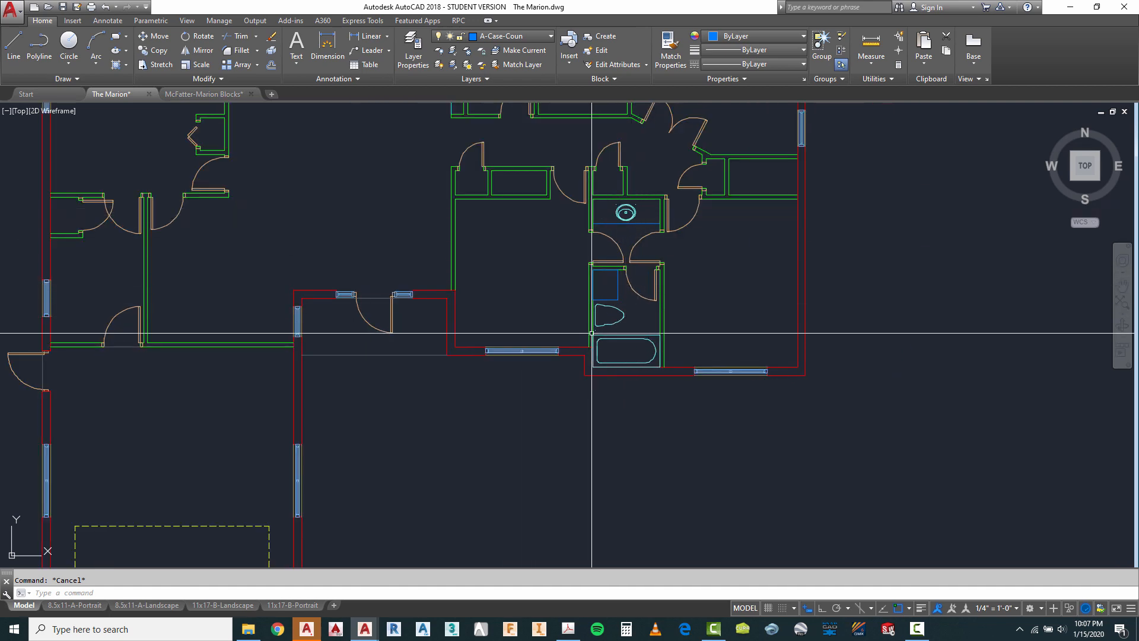
scroll(691, 365, "down", 2)
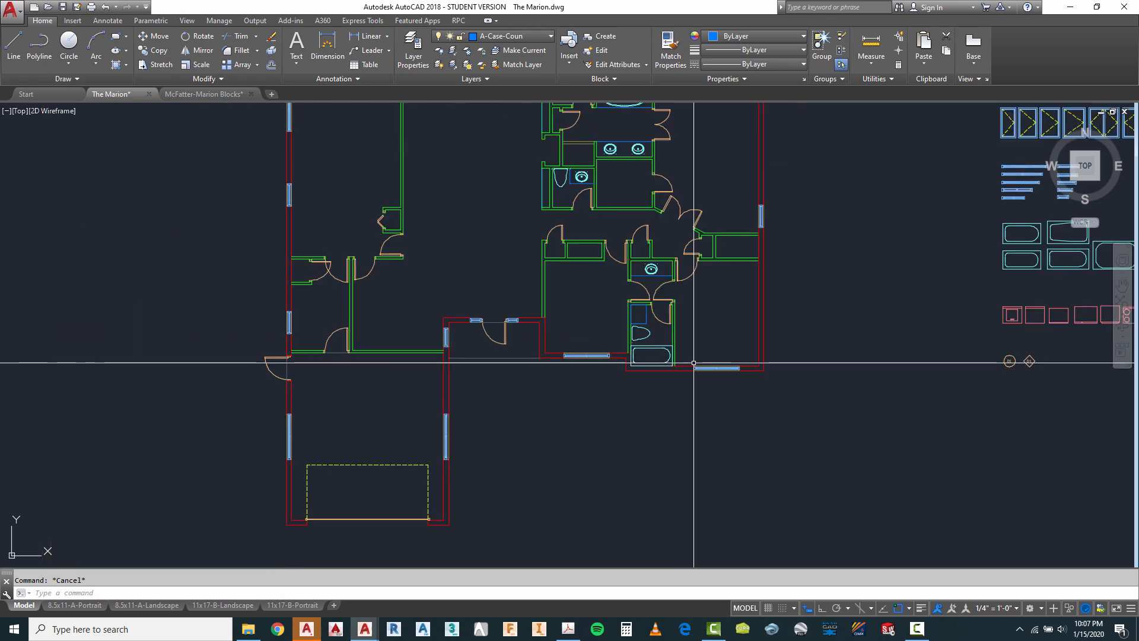
scroll(693, 362, "down", 2)
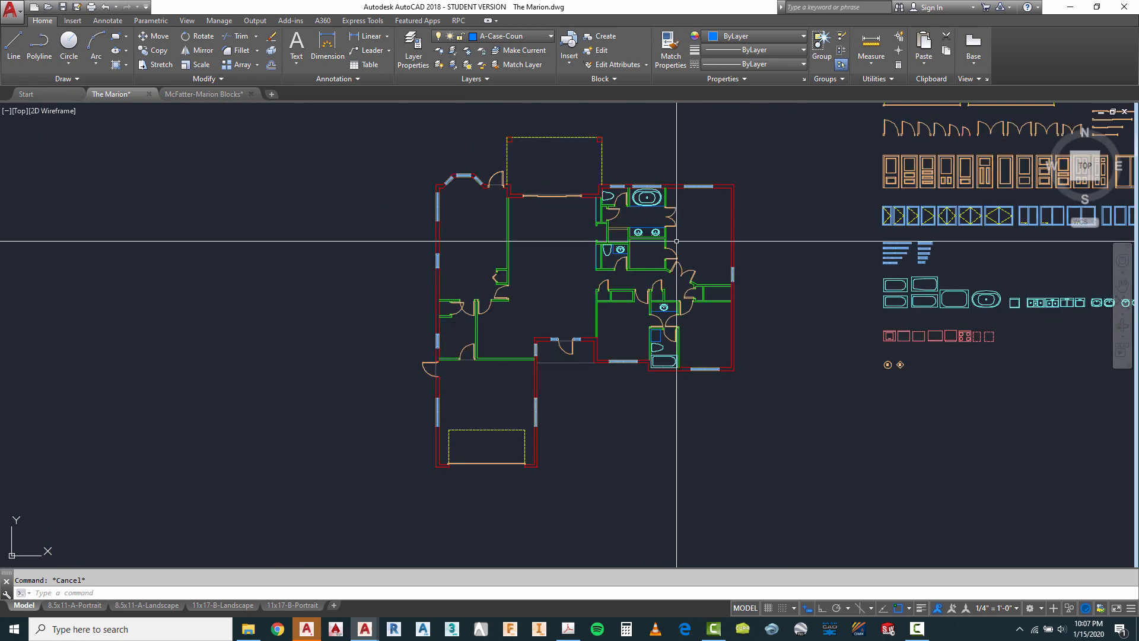
scroll(638, 173, "up", 2)
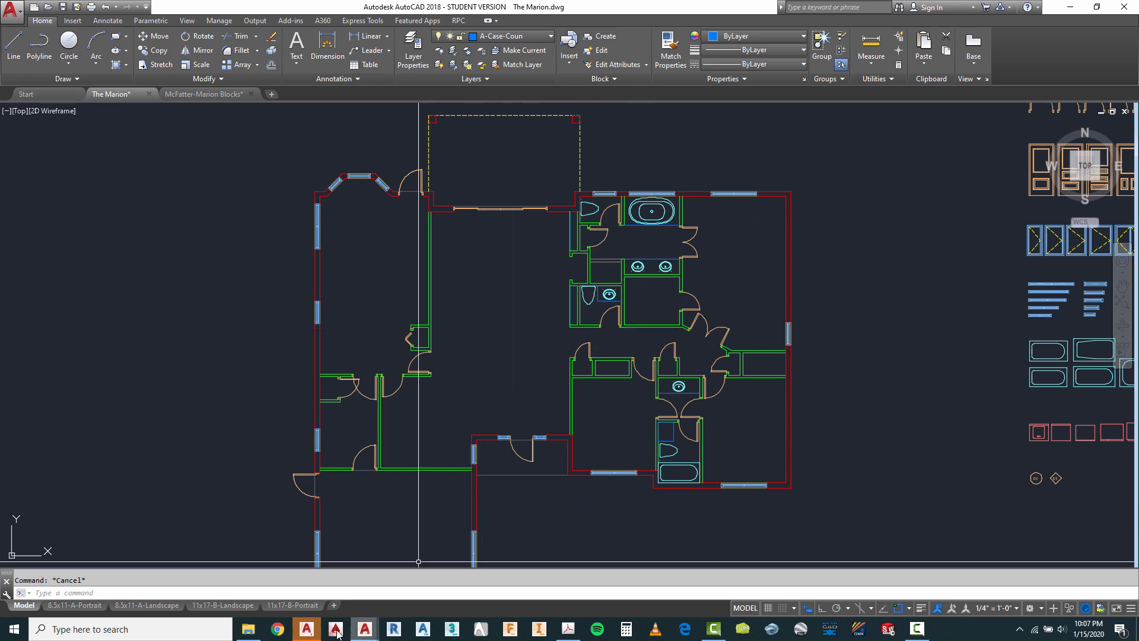
Switch to AutoCAD Architecture and start a new drawing from the Aec Model (Imperial Ctb).dwt template.
mouse_move(336, 632)
left_click(344, 596)
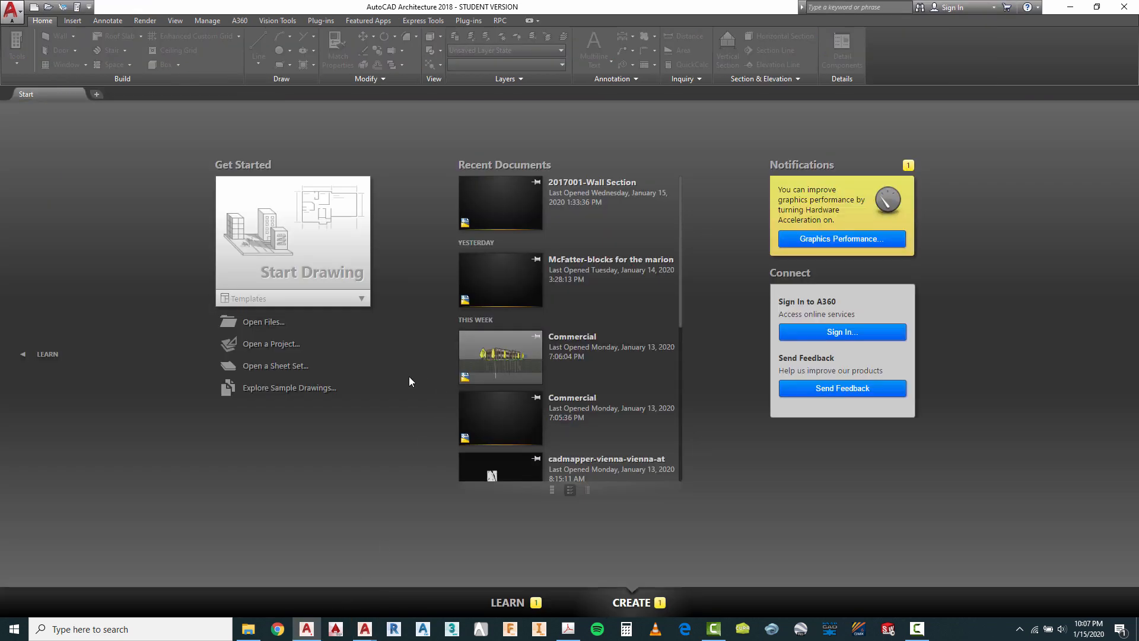
left_click(253, 324)
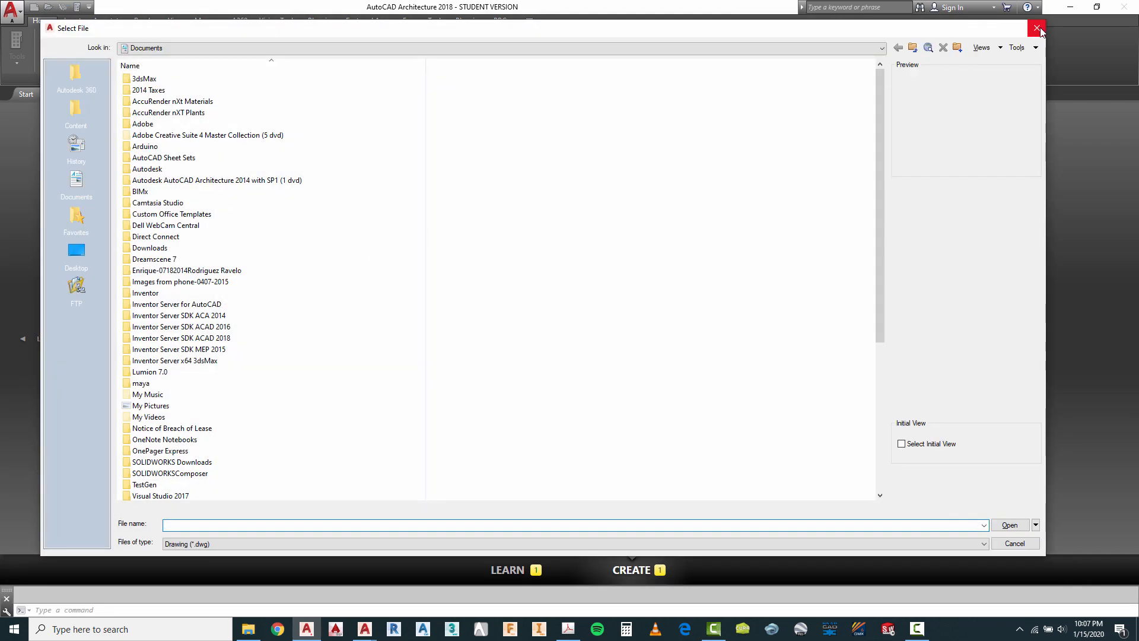
left_click(1037, 29)
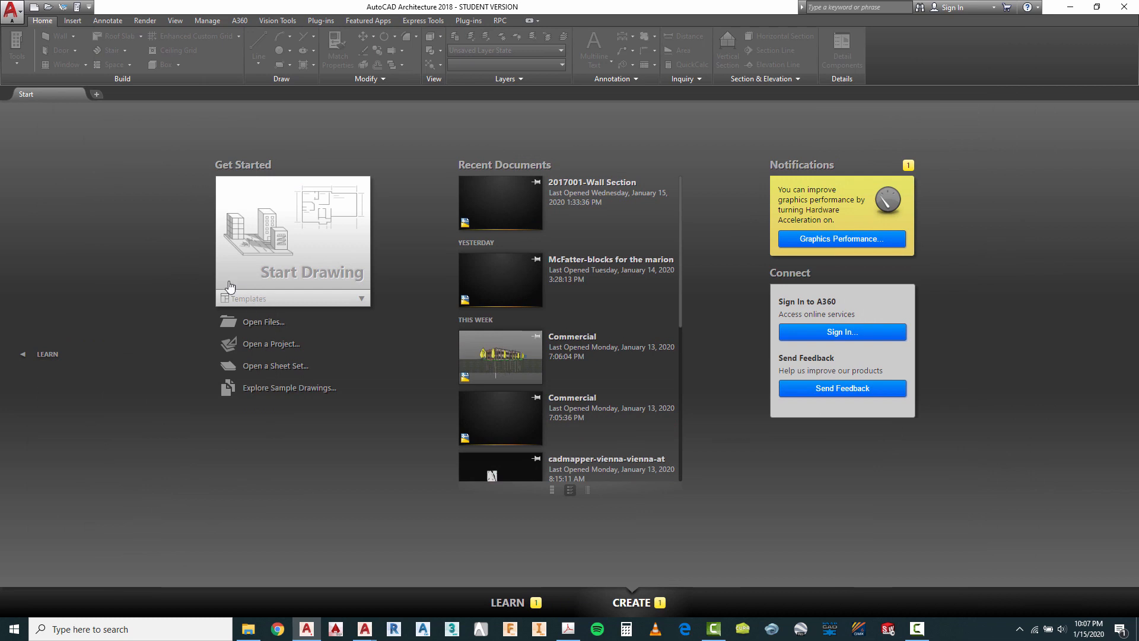
left_click(287, 299)
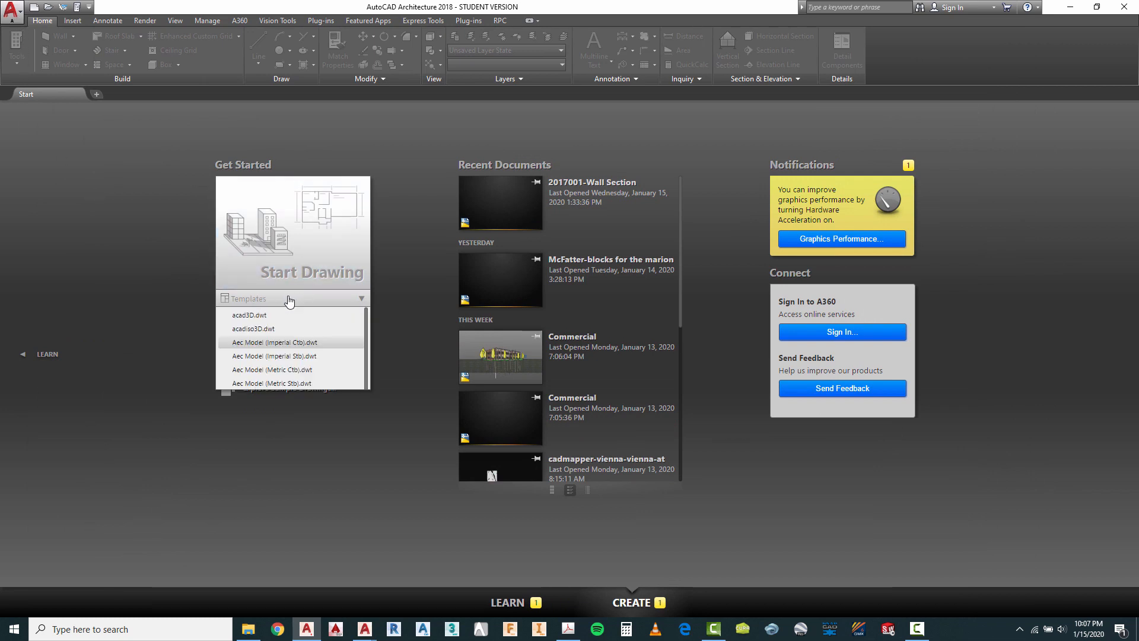
left_click(277, 345)
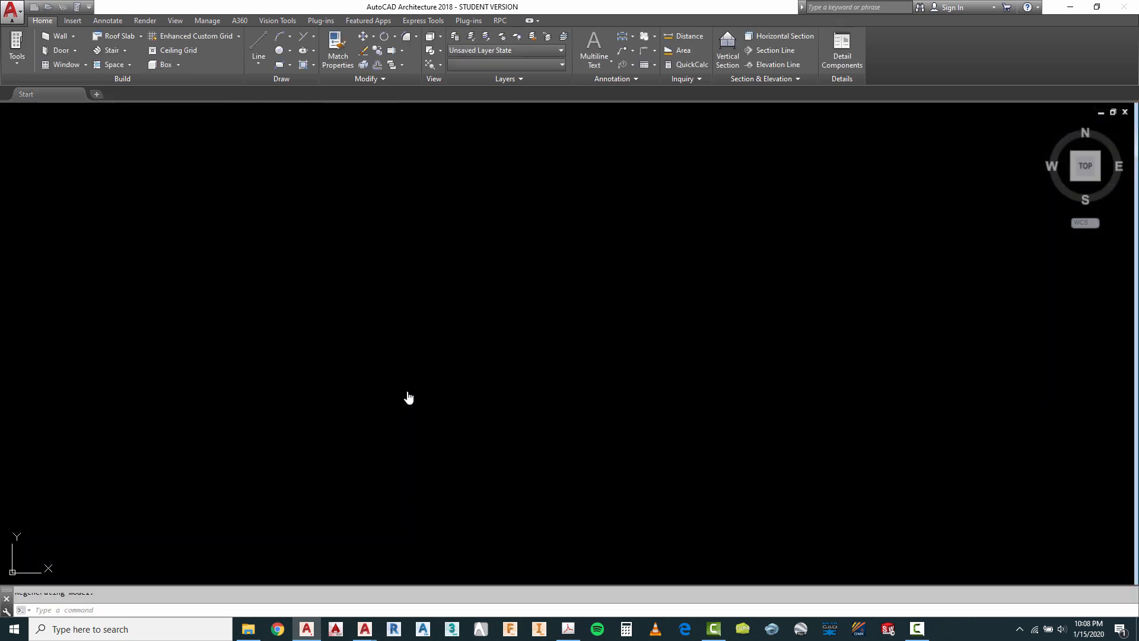
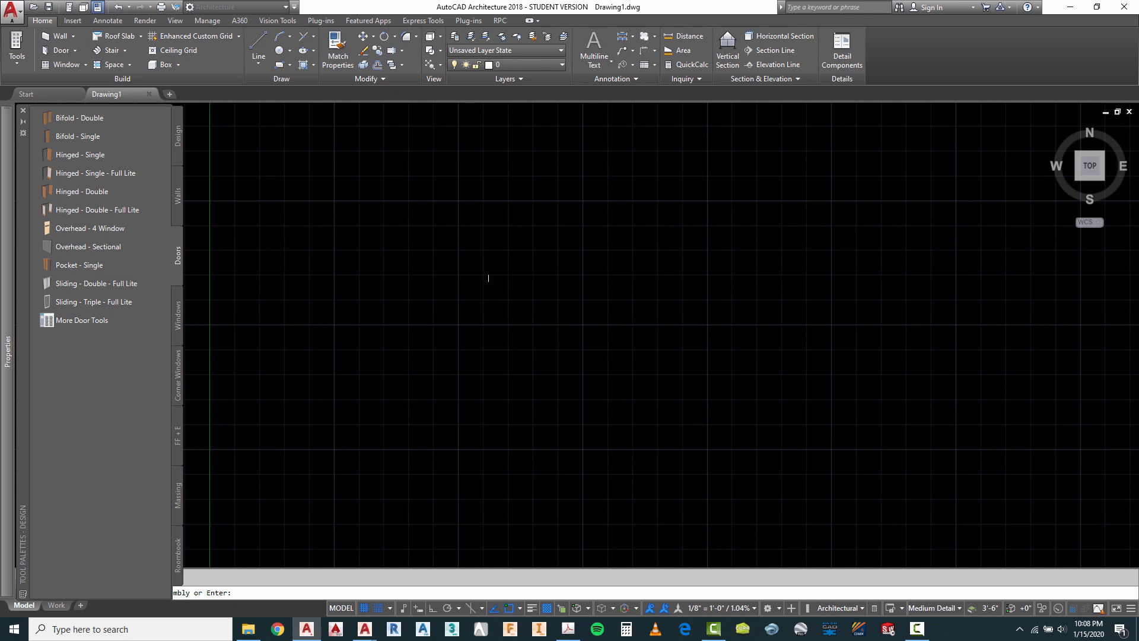
Place a freestanding Bifold - Double door in empty space, aligned horizontally with Ortho on.
scroll(537, 264, "down", 2)
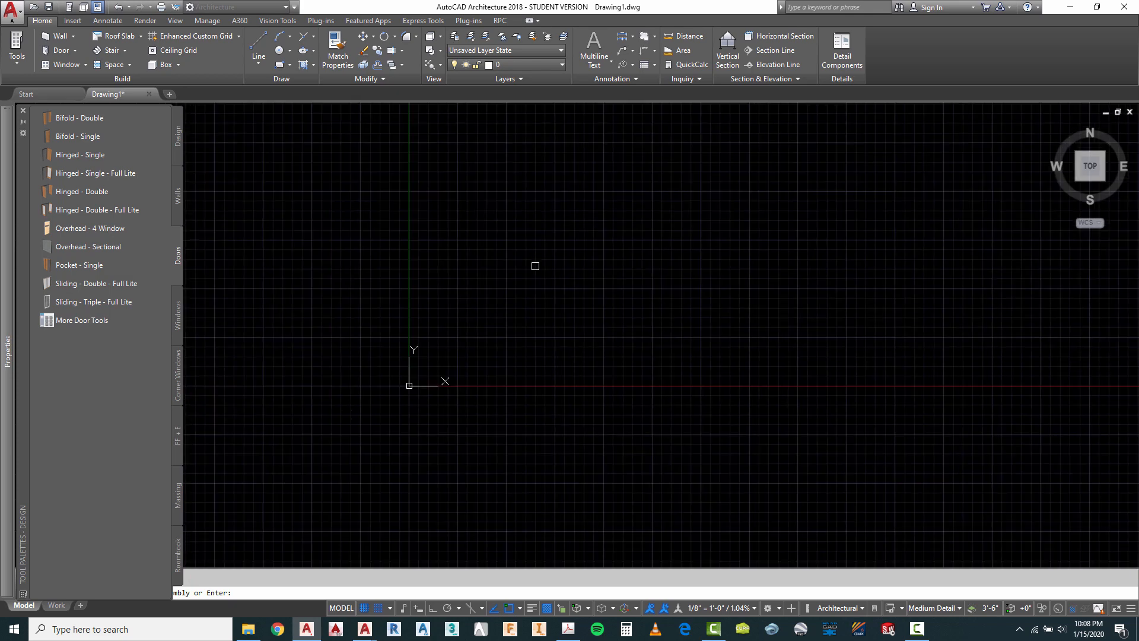
scroll(535, 266, "up", 5)
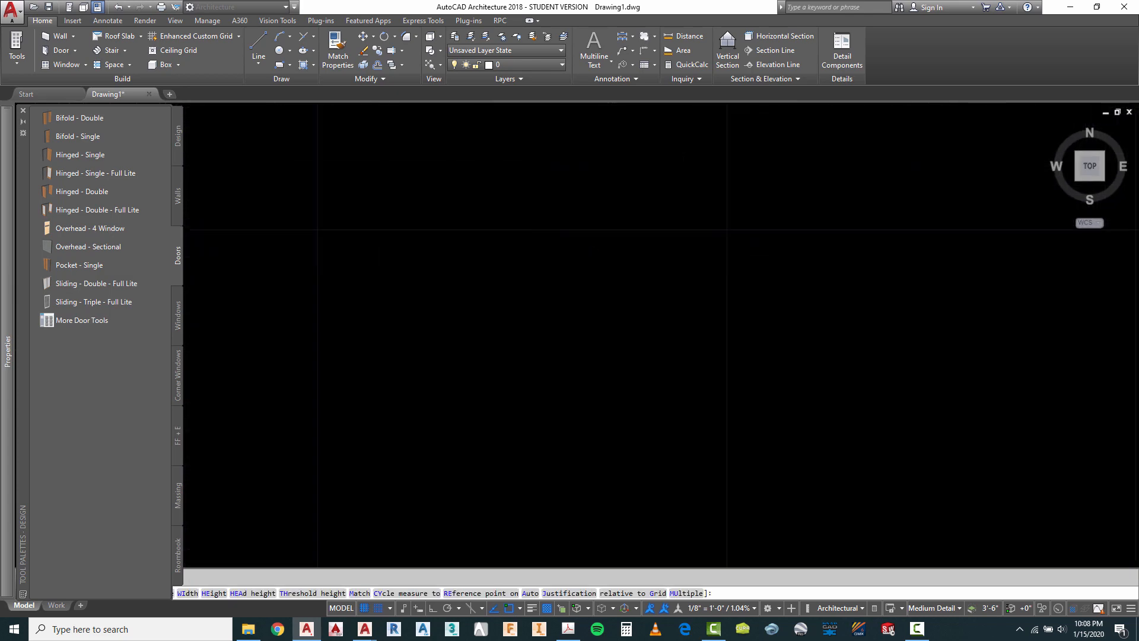
left_click(566, 286)
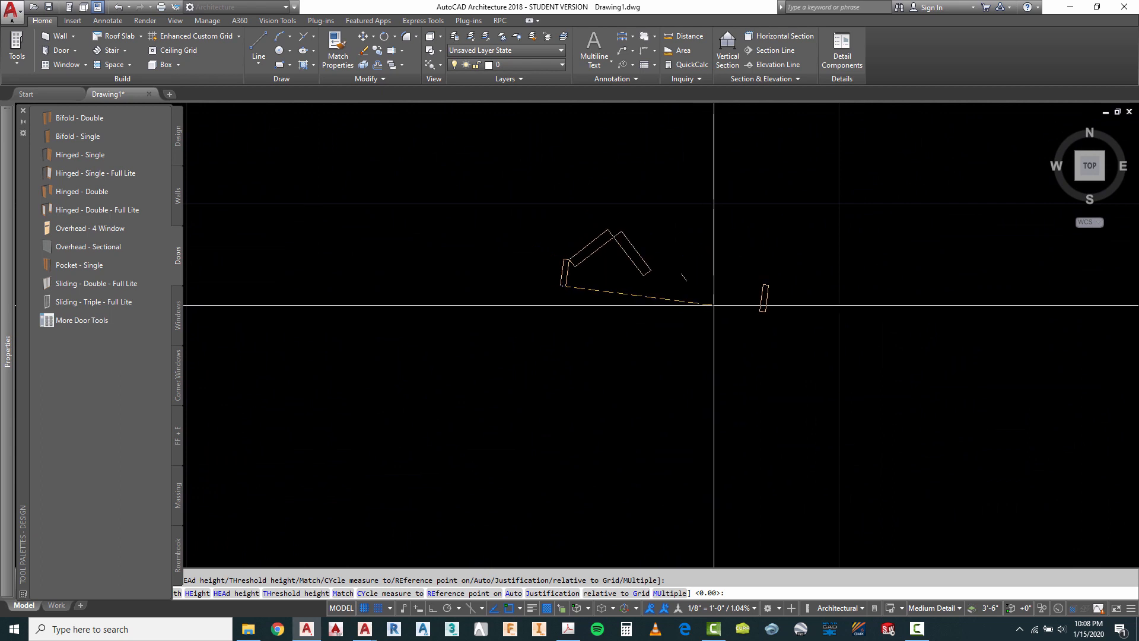
key("F8")
left_click(758, 305)
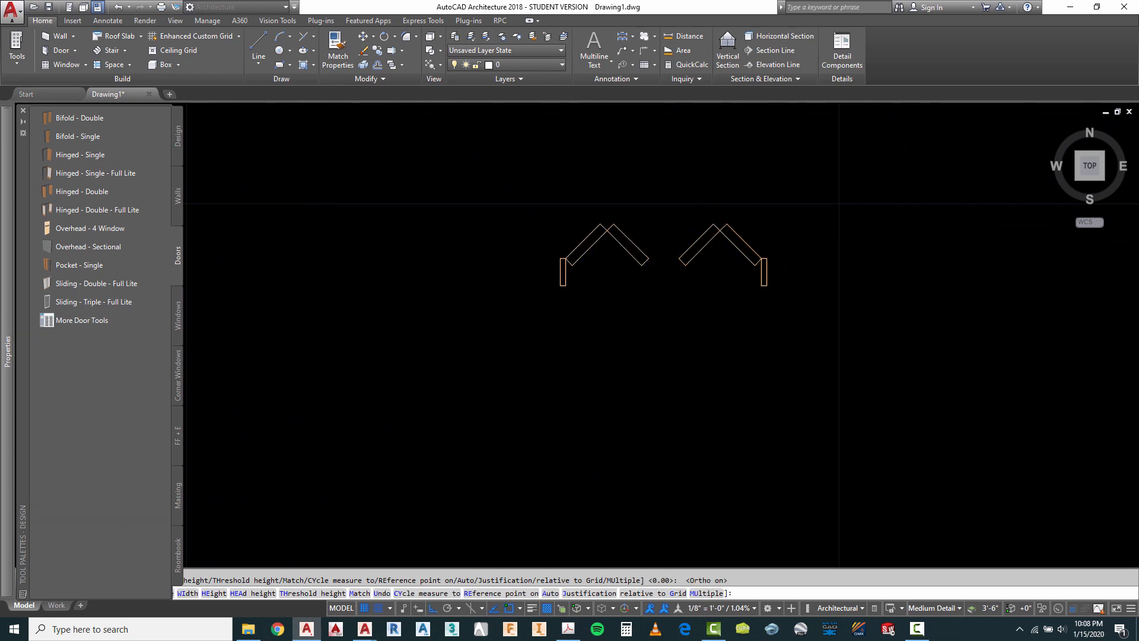
key("Escape")
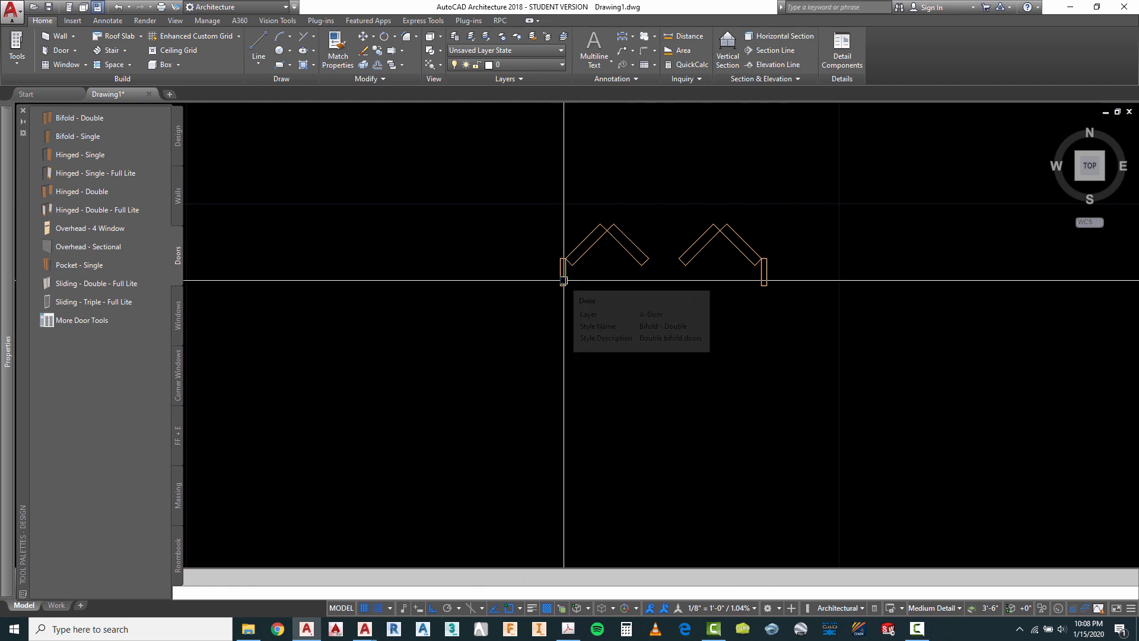
Set the bifold door's width to 4'-0", edit its height, and deselect the door.
left_click(563, 280)
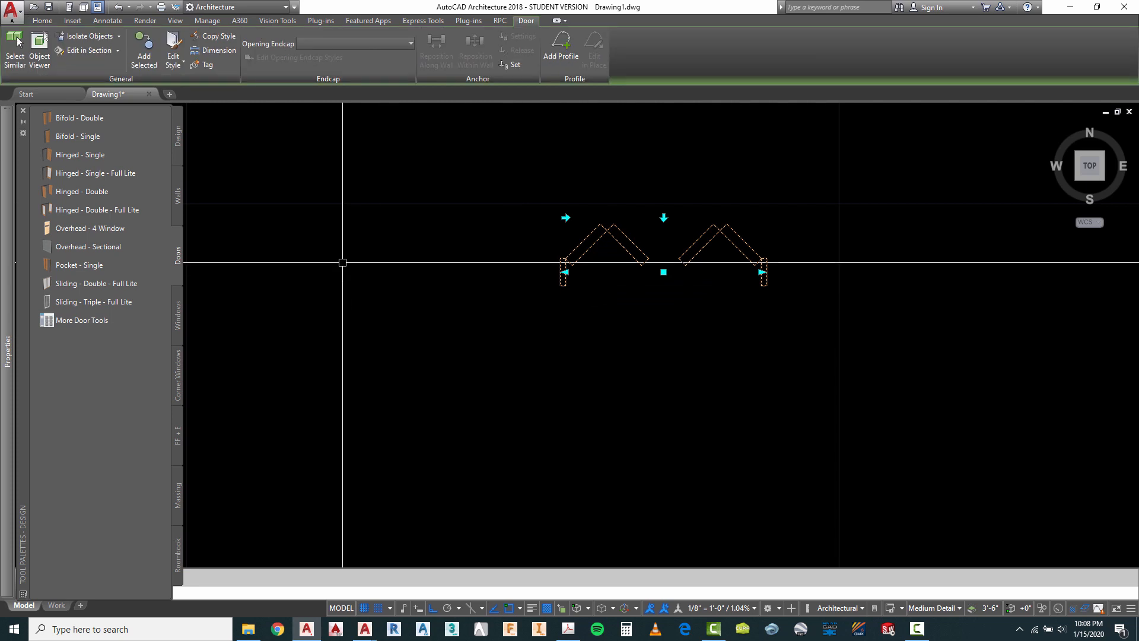
mouse_move(10, 274)
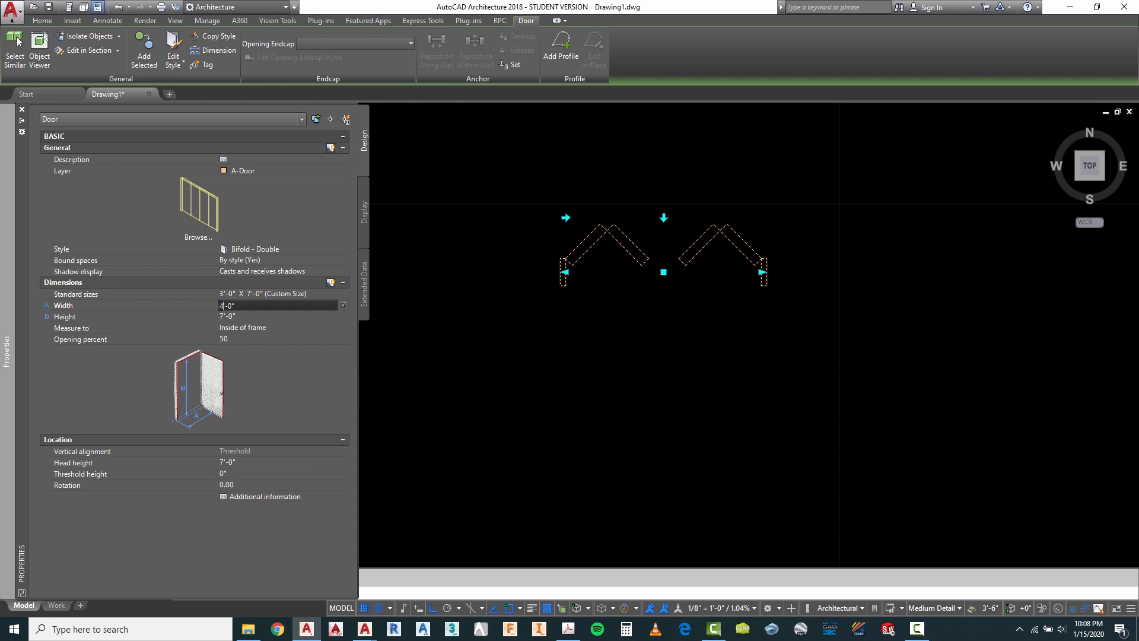
left_click(225, 317)
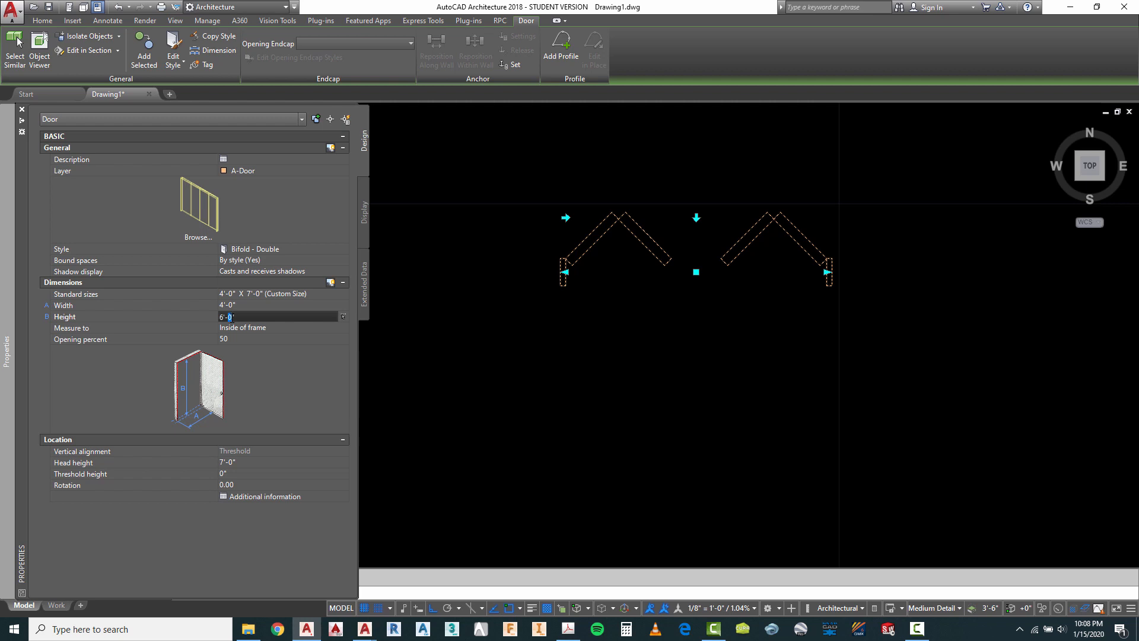
left_click(455, 324)
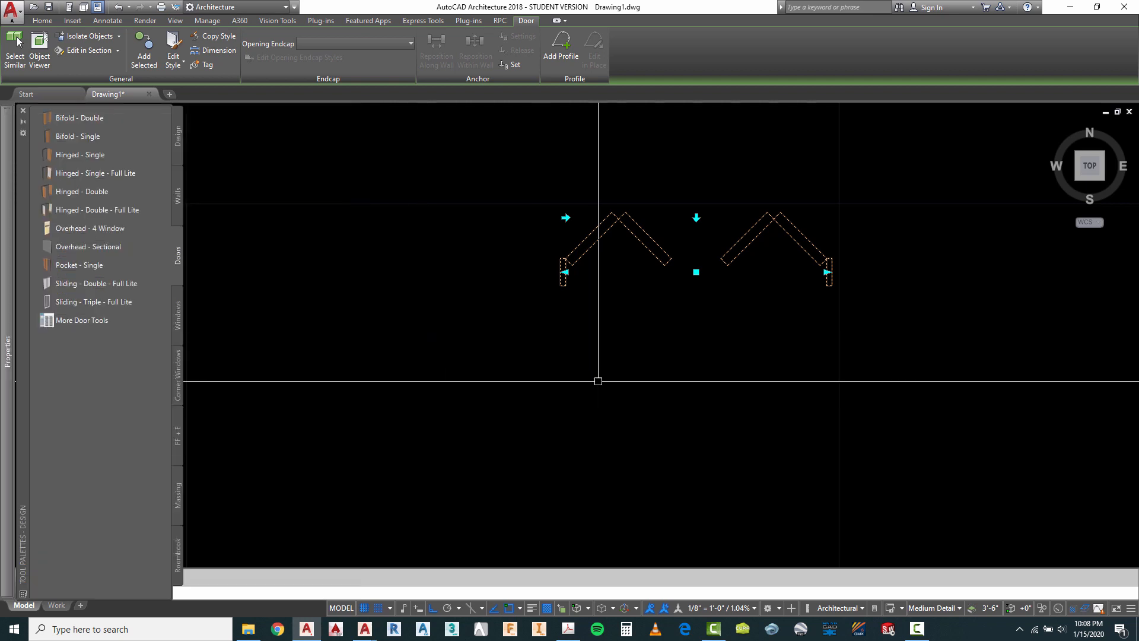
key("Escape")
Set the Bifold - Double door style's frame width to 2" and edit its frame depth.
scroll(579, 286, "up", 5)
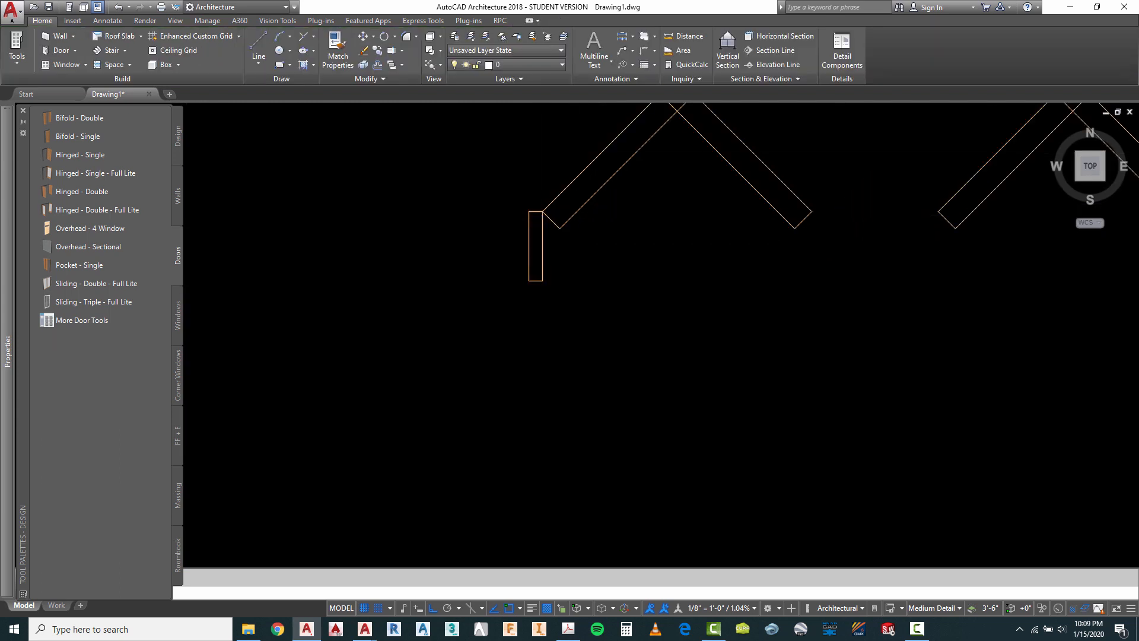
scroll(532, 249, "down", 2)
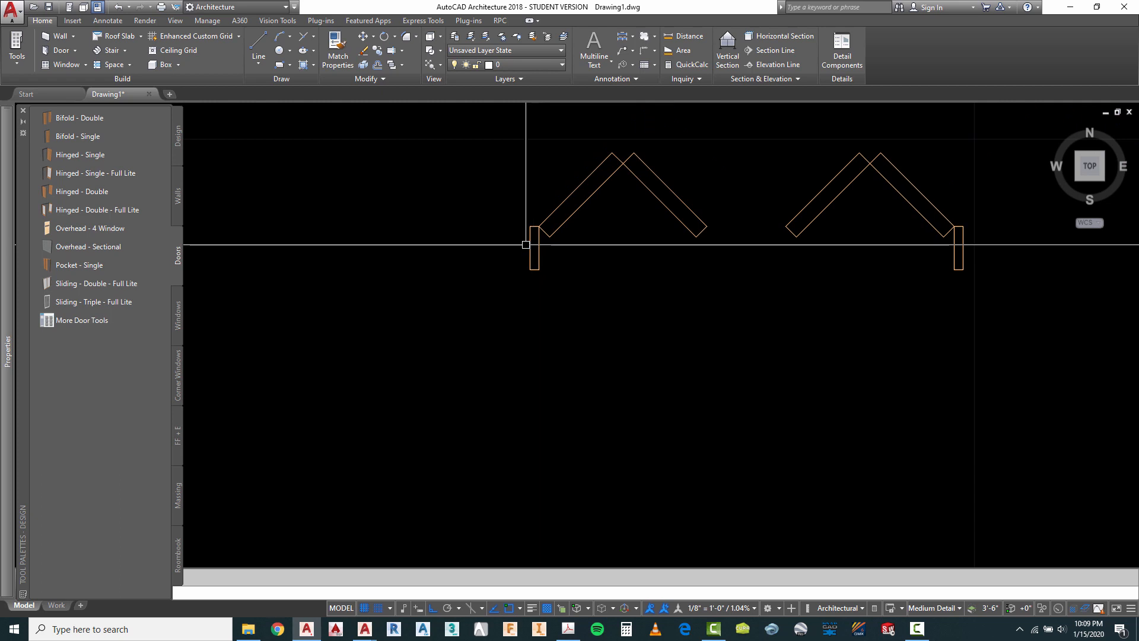
left_click(539, 235)
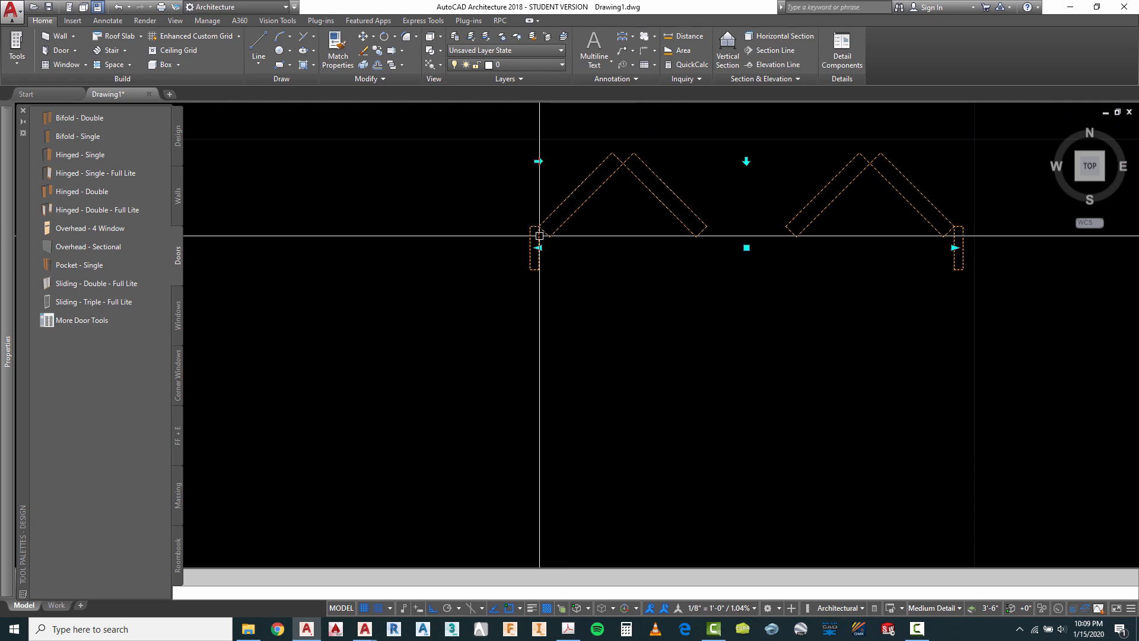
right_click(655, 267)
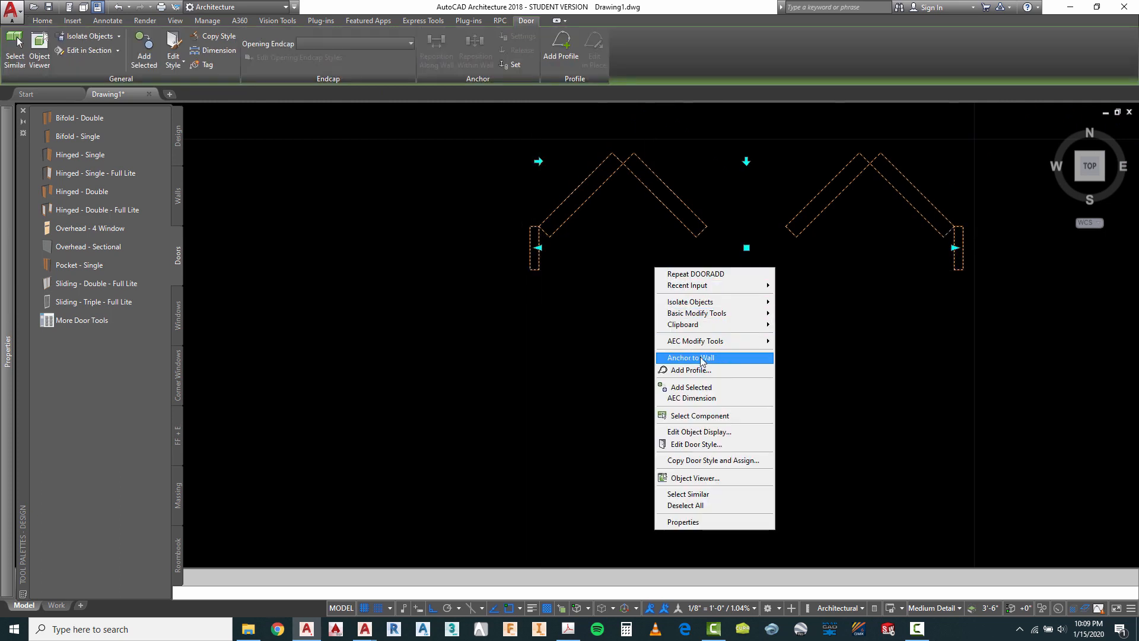
left_click(696, 444)
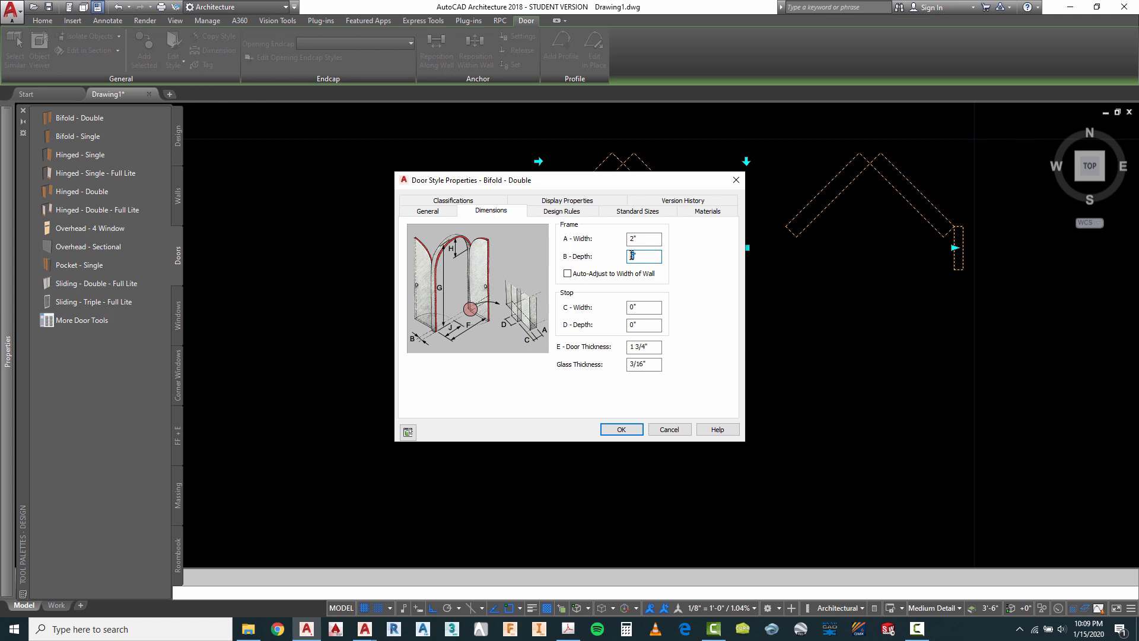
left_click(621, 429)
key("Escape")
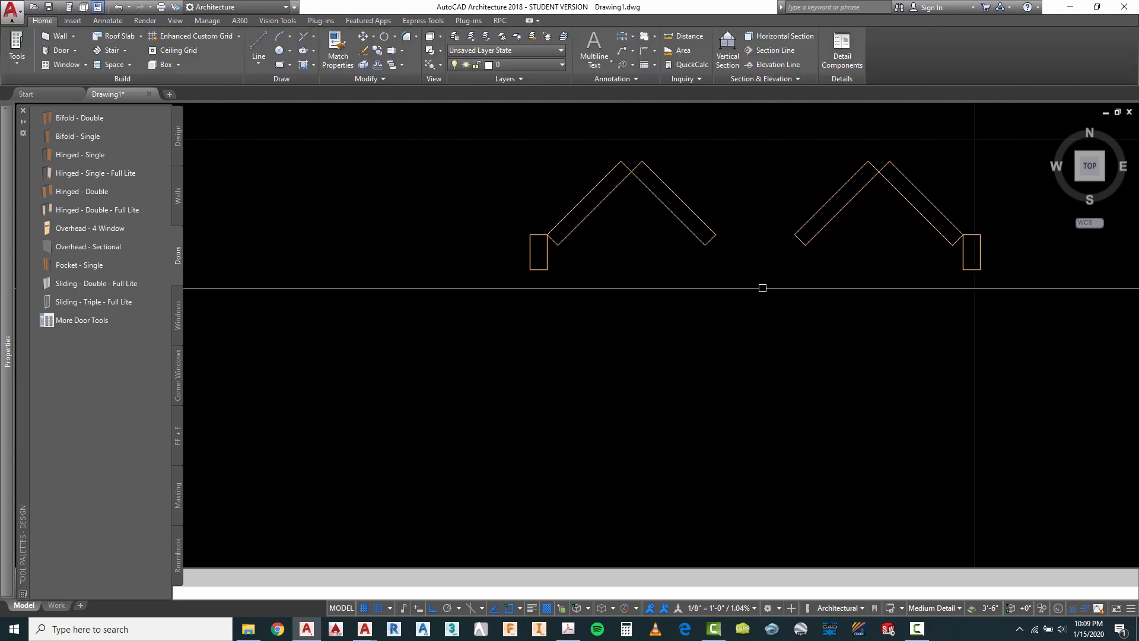
Copy the bifold double door to the clipboard.
scroll(742, 267, "down", 4)
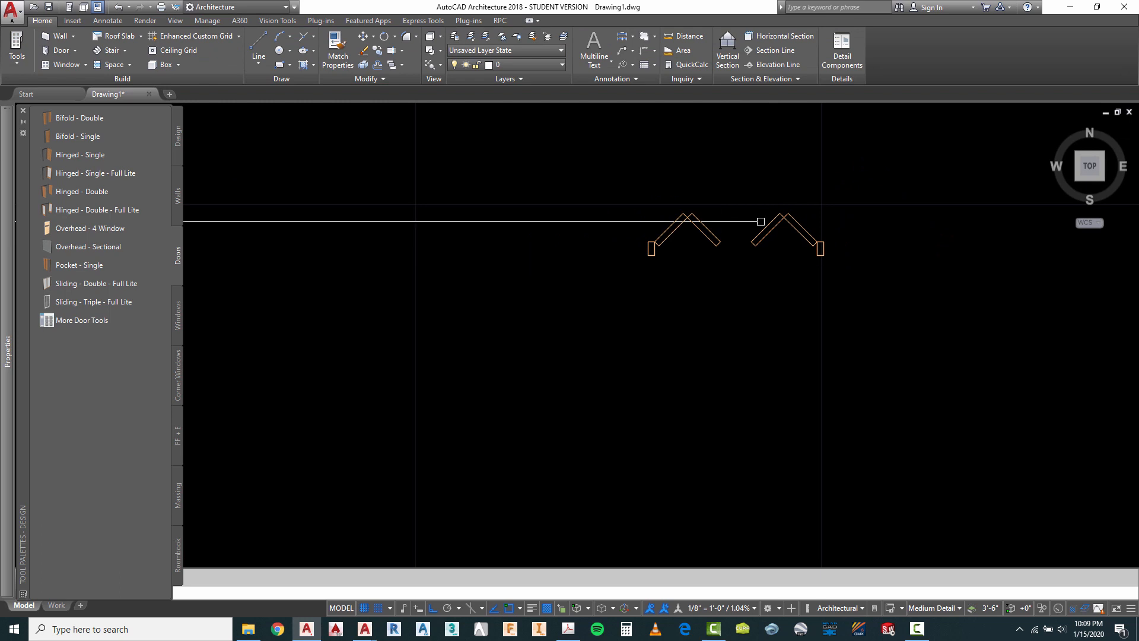
left_click(765, 236)
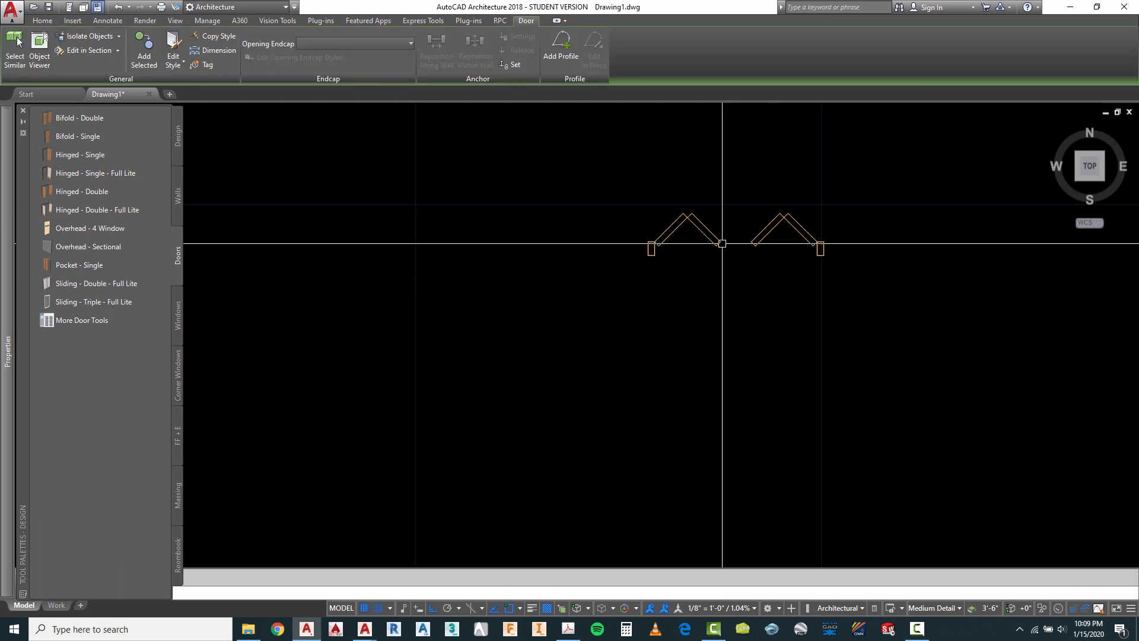
key("Escape")
right_click(718, 149)
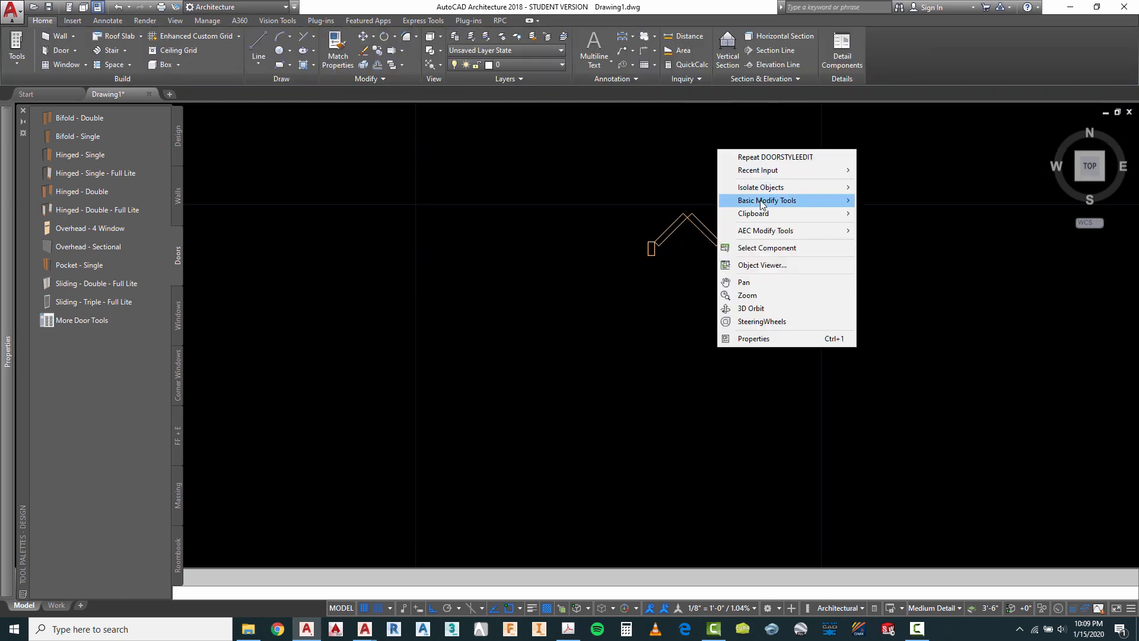
mouse_move(760, 213)
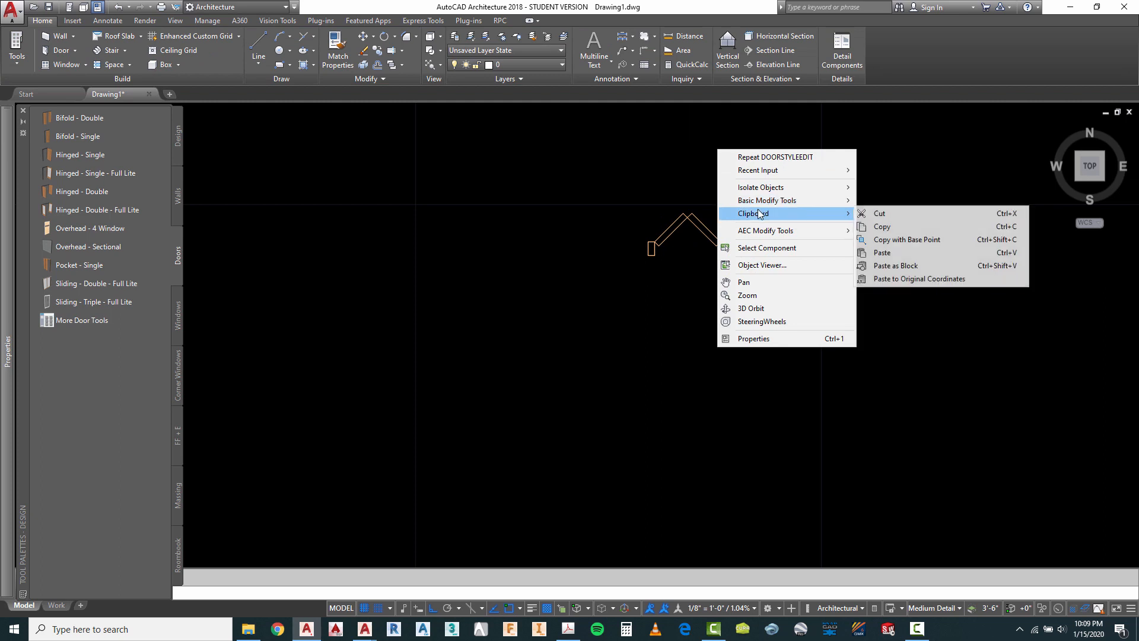
left_click(889, 230)
left_click(847, 183)
left_click(615, 265)
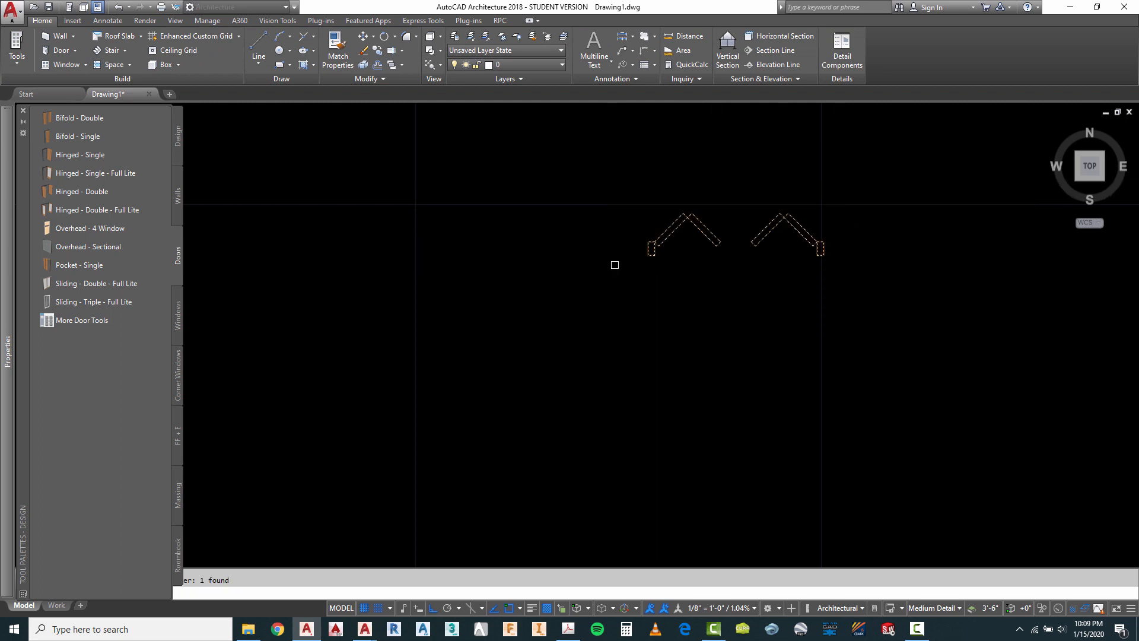
key("Return")
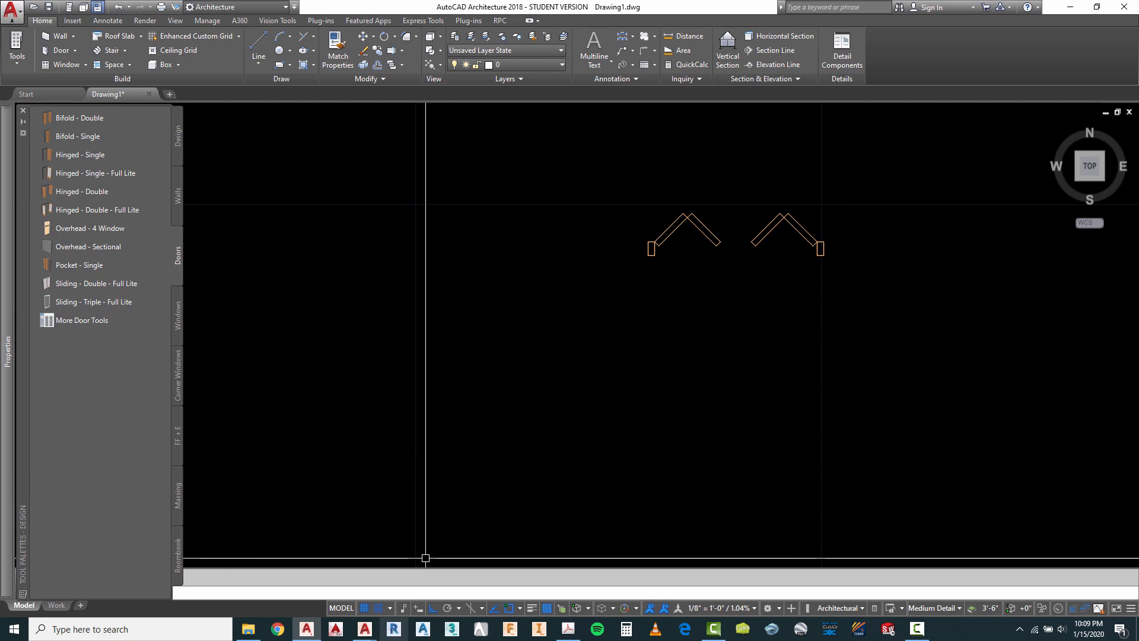
Switch to The Marion.dwg in AutoCAD and paste the copied bifold door in empty space east of the house plan.
mouse_move(363, 629)
left_click(299, 587)
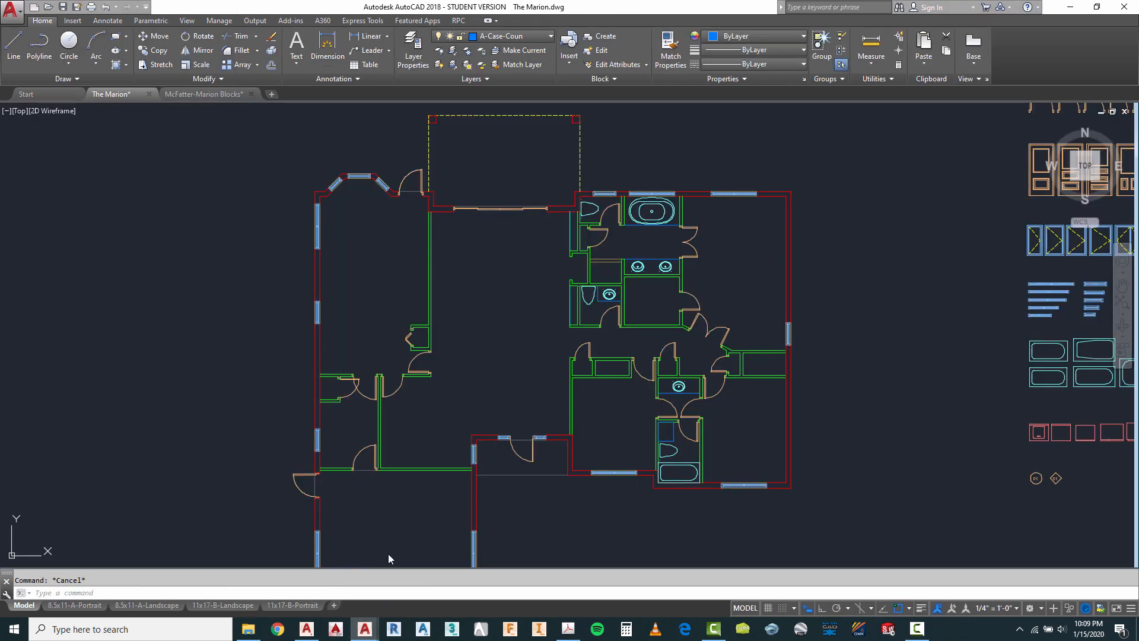
right_click(844, 283)
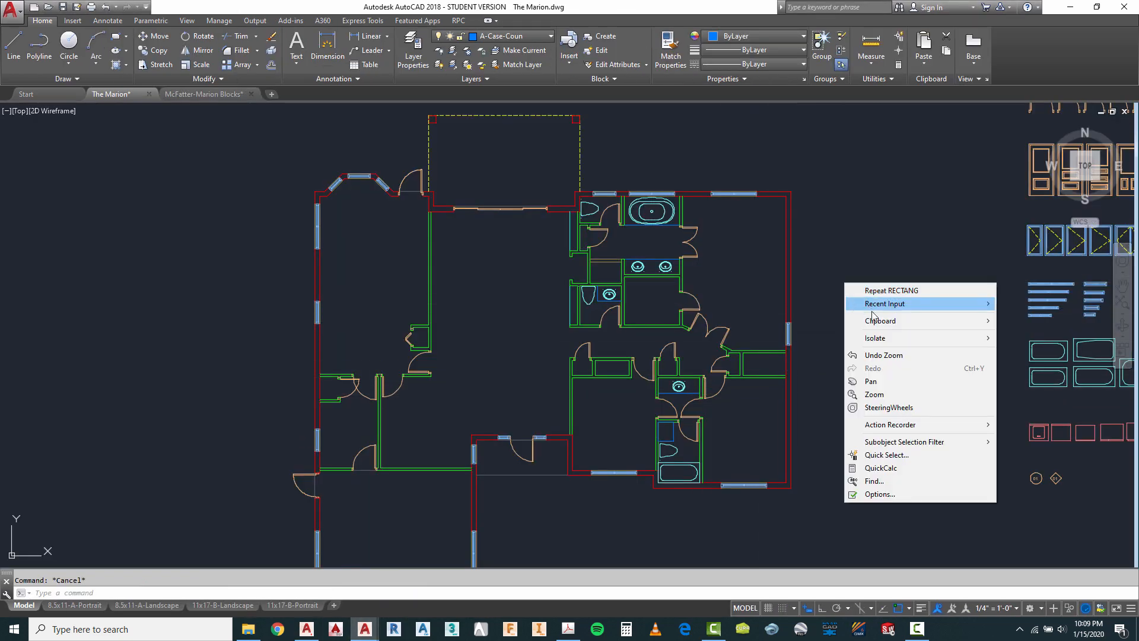
mouse_move(881, 326)
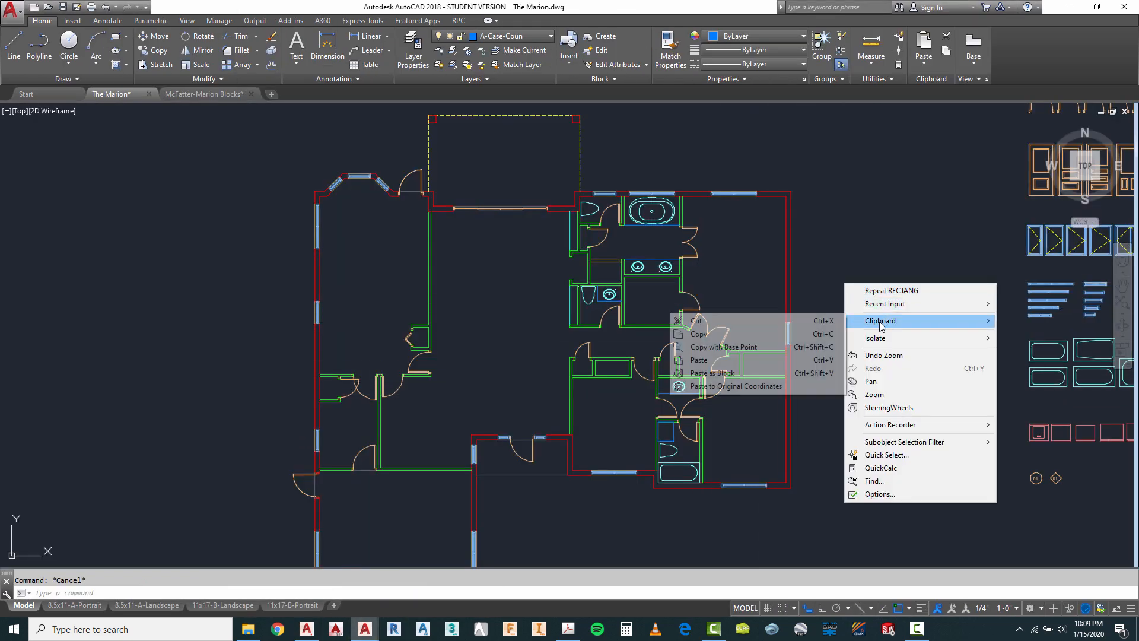
left_click(703, 360)
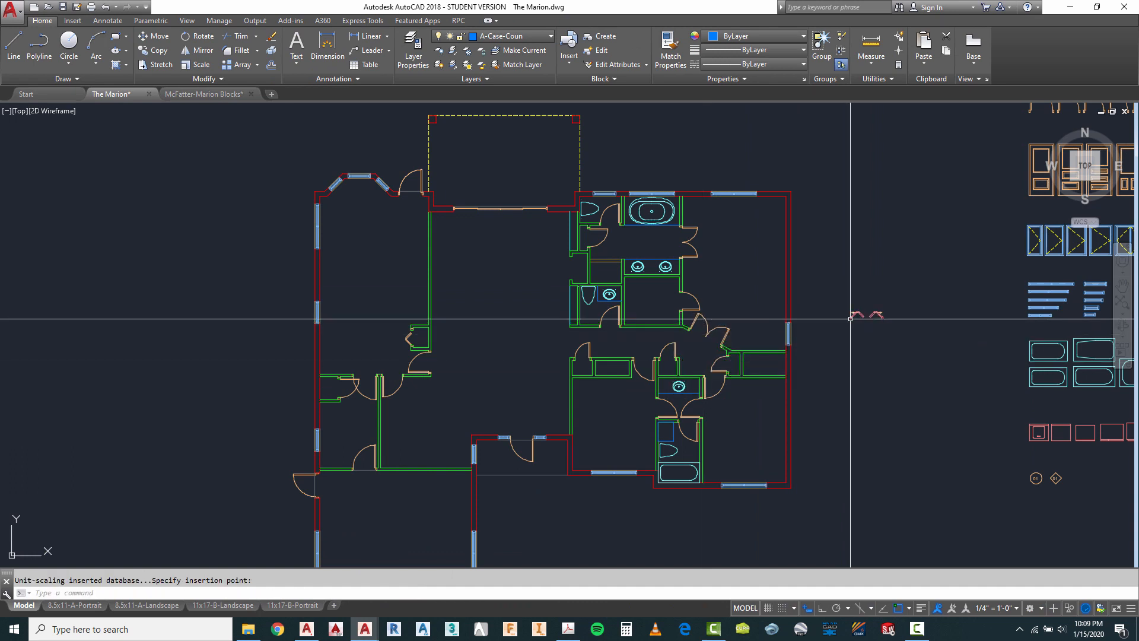
scroll(872, 329, "up", 5)
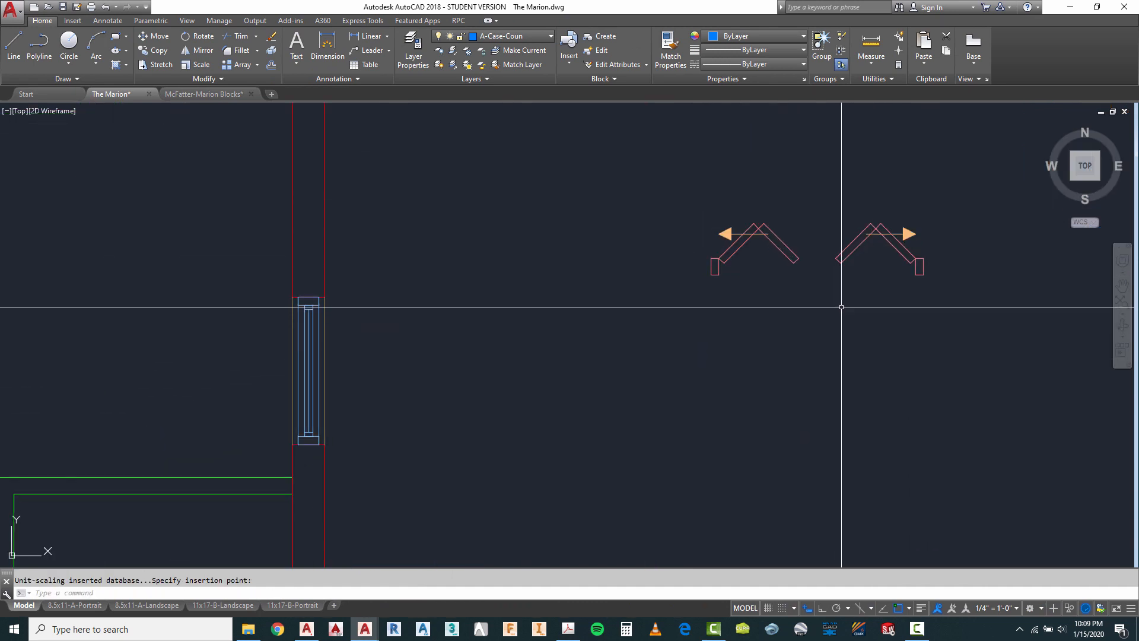
scroll(821, 289, "down", 5)
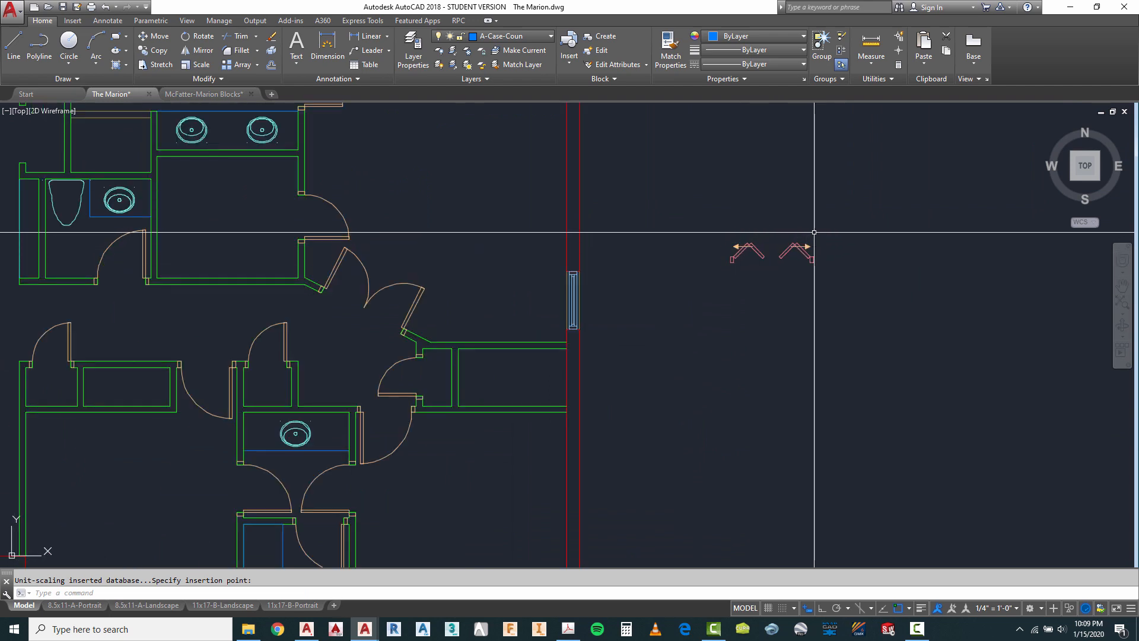
key("Escape")
type("e")
key("Return")
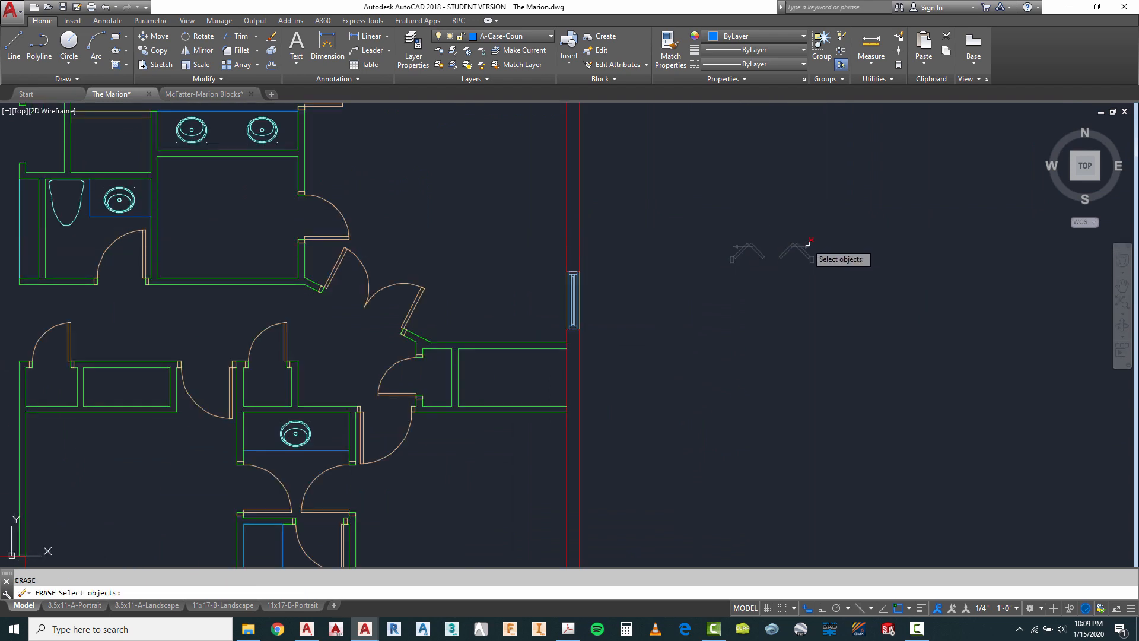
scroll(808, 243, "up", 2)
scroll(687, 244, "down", 4)
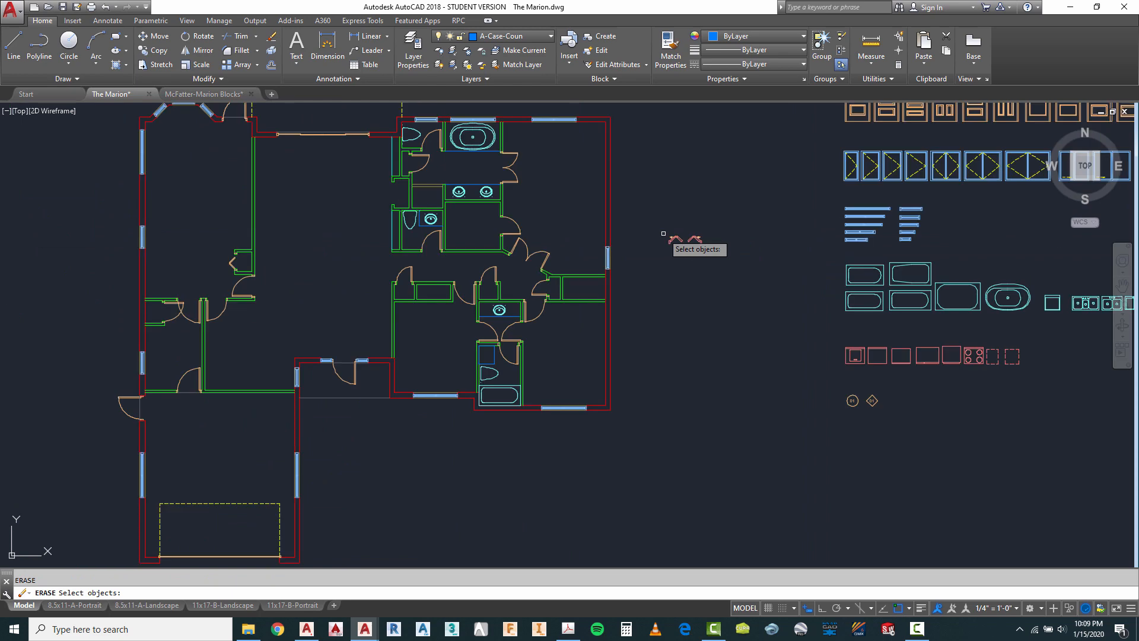
scroll(733, 256, "up", 1)
scroll(698, 243, "down", 2)
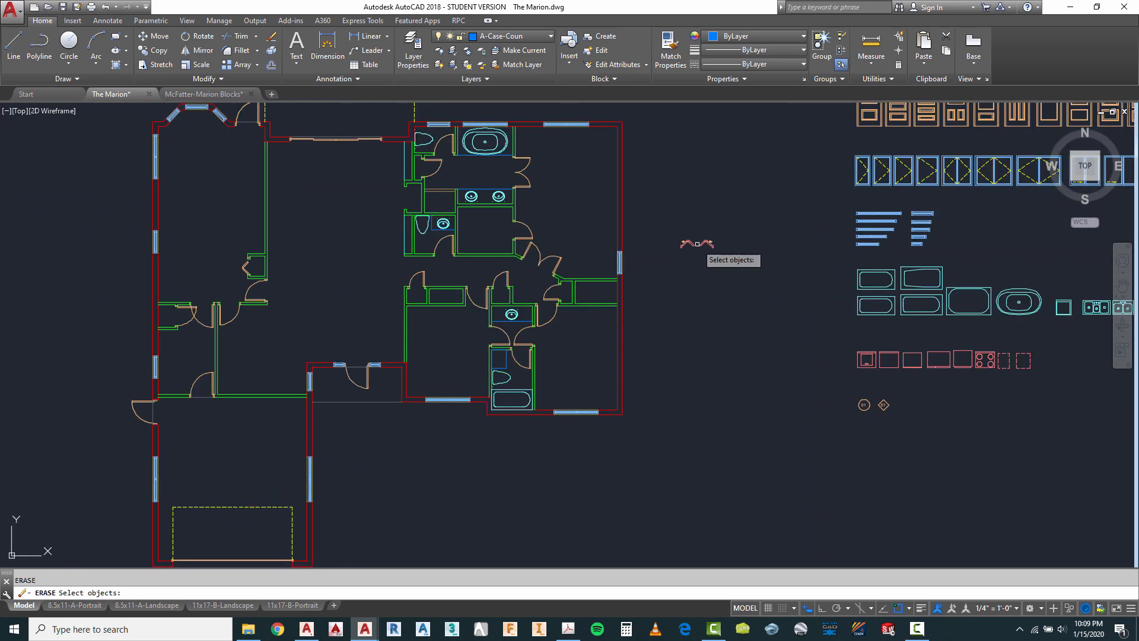
scroll(698, 244, "up", 8)
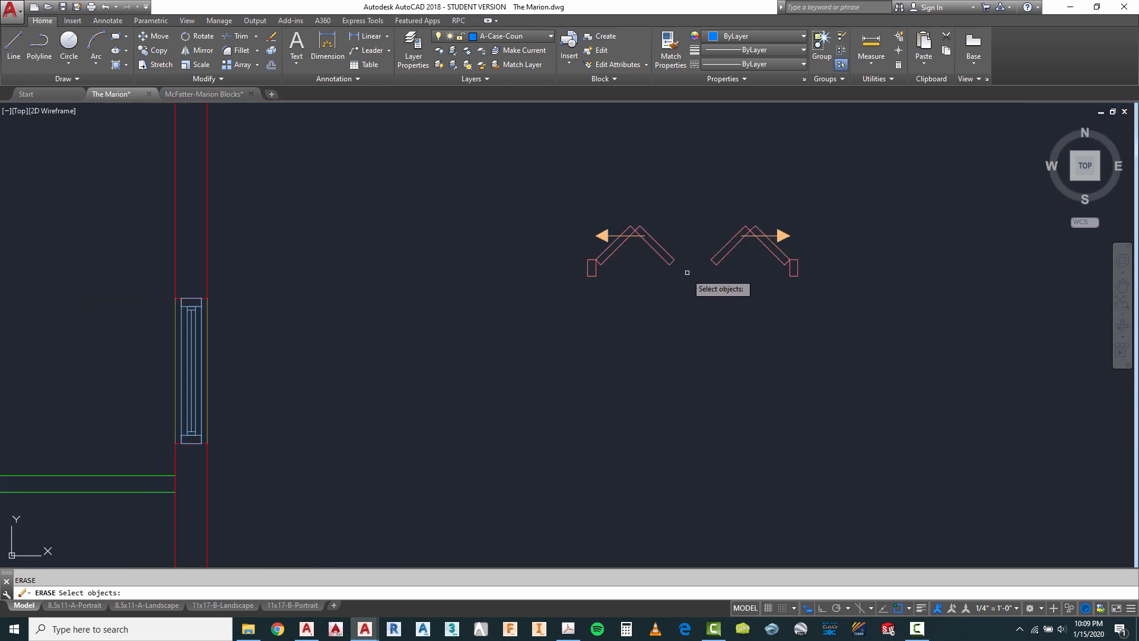
key("Escape")
Explode the pasted bifold door twice to break it down into individual linework.
scroll(763, 285, "down", 2)
scroll(667, 277, "up", 2)
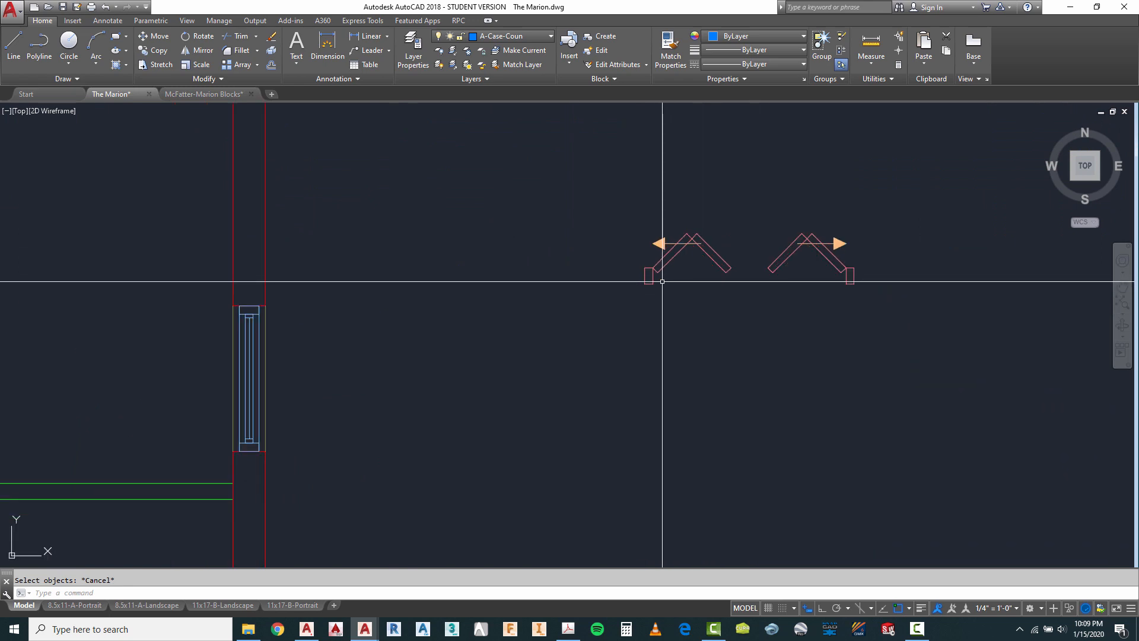
key("Escape")
type("ex")
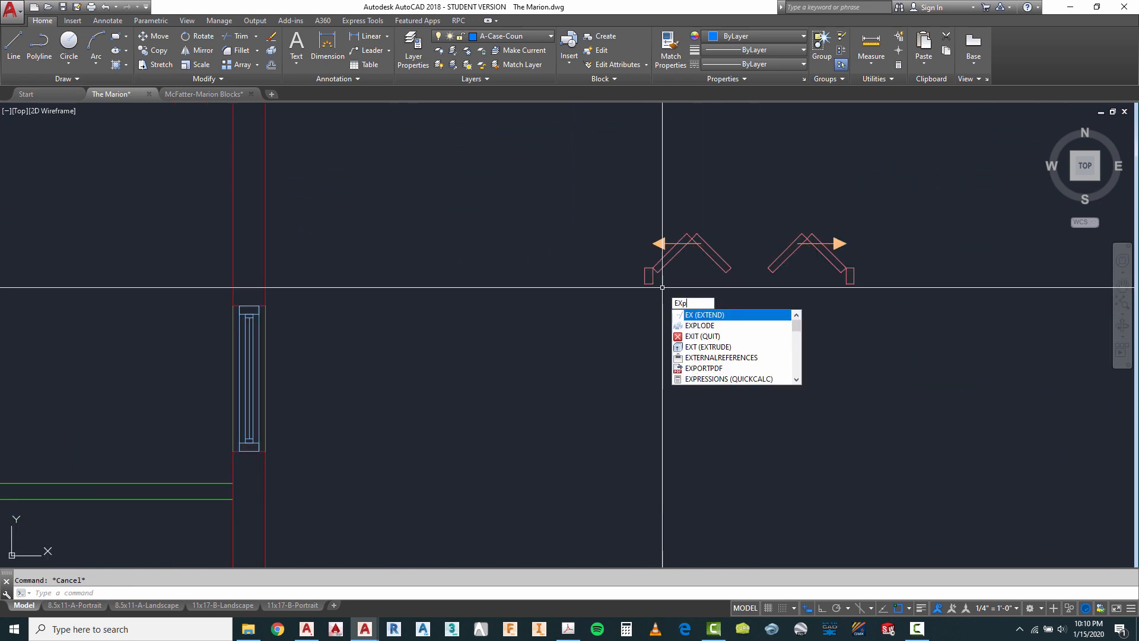
type("pl")
key("Return")
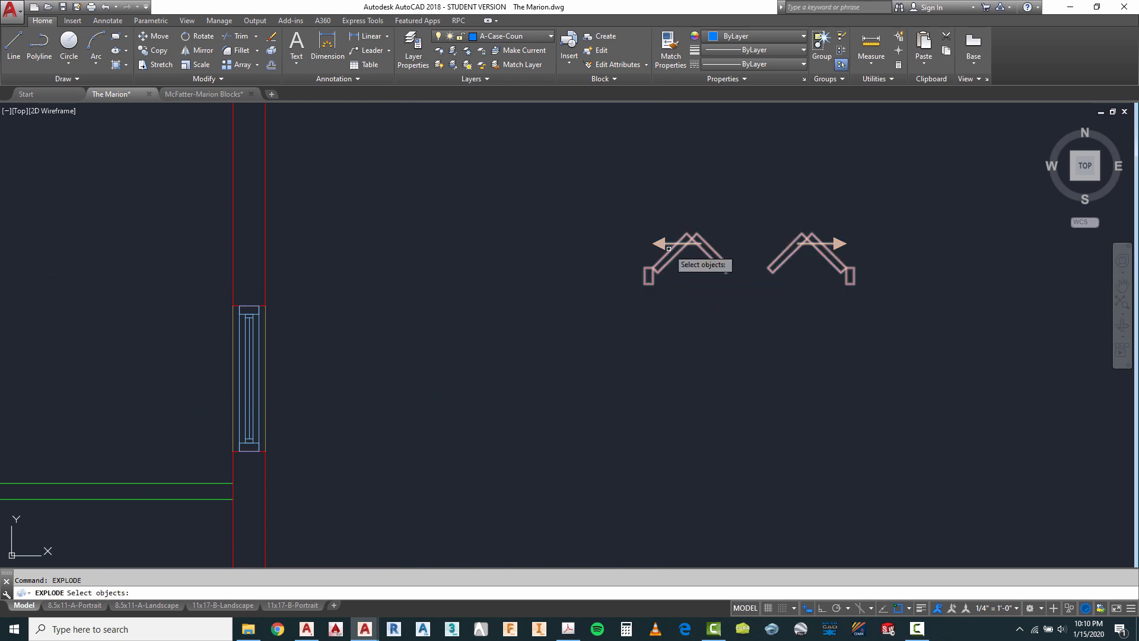
key("Escape")
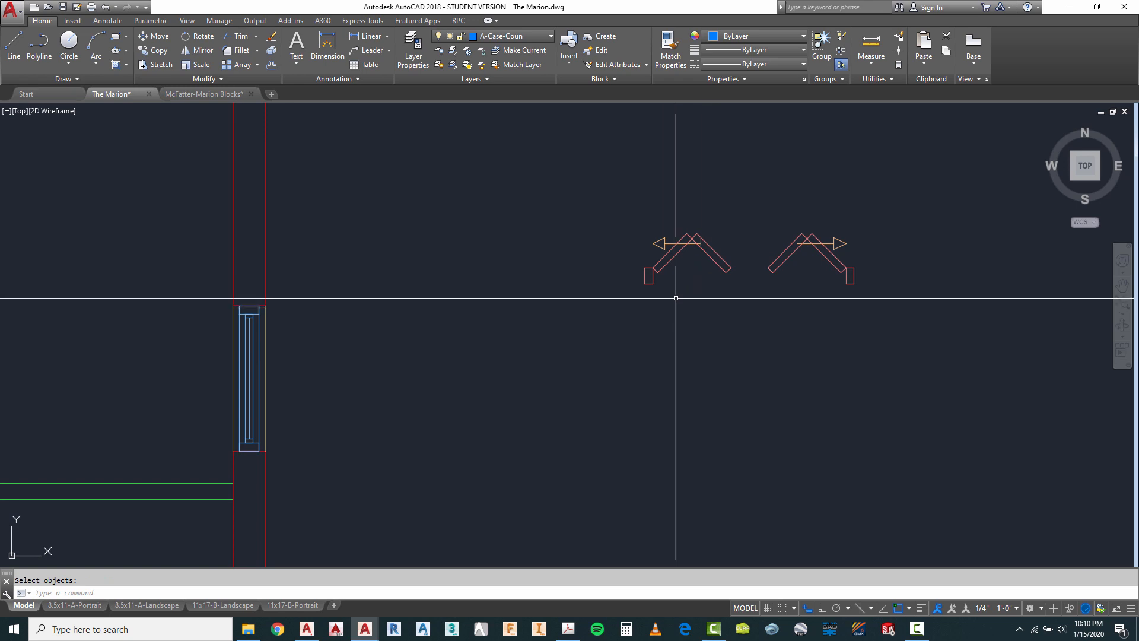
right_click(678, 254)
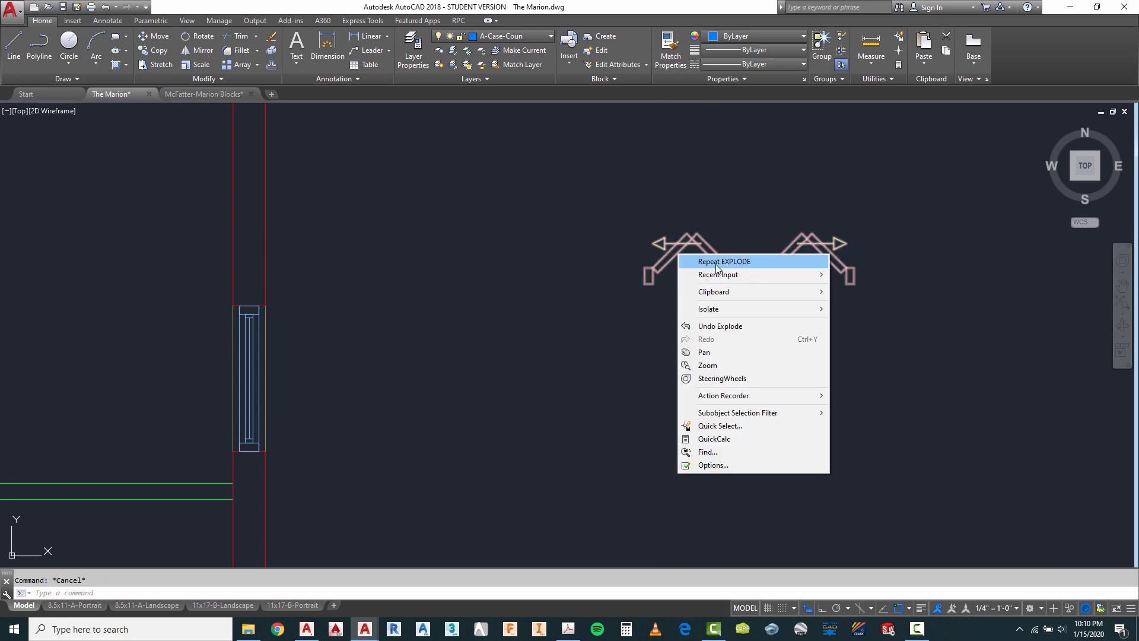
left_click(710, 263)
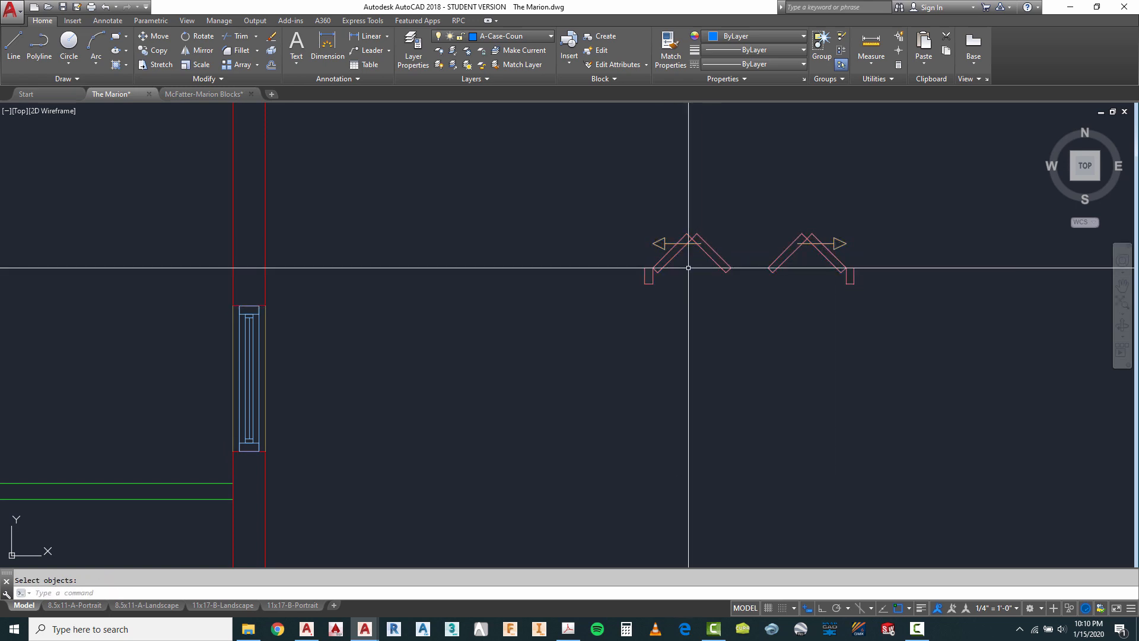
Delete the two direction arrows, with their lines, from the exploded bifold door.
left_click(665, 231)
left_click(647, 252)
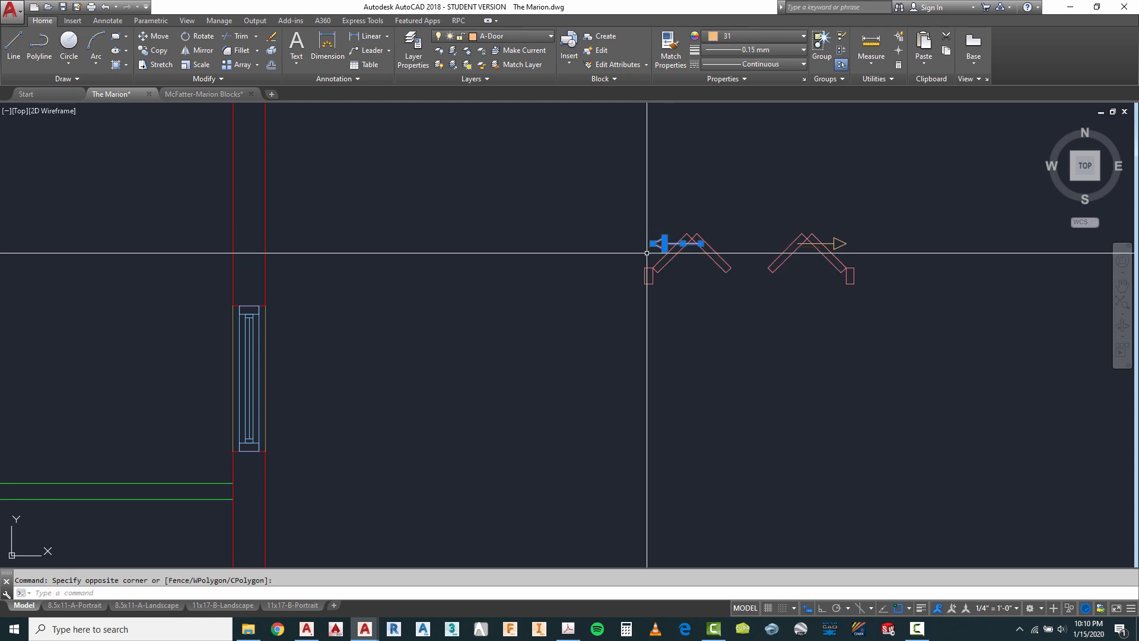
key("Delete")
scroll(848, 252, "up", 4)
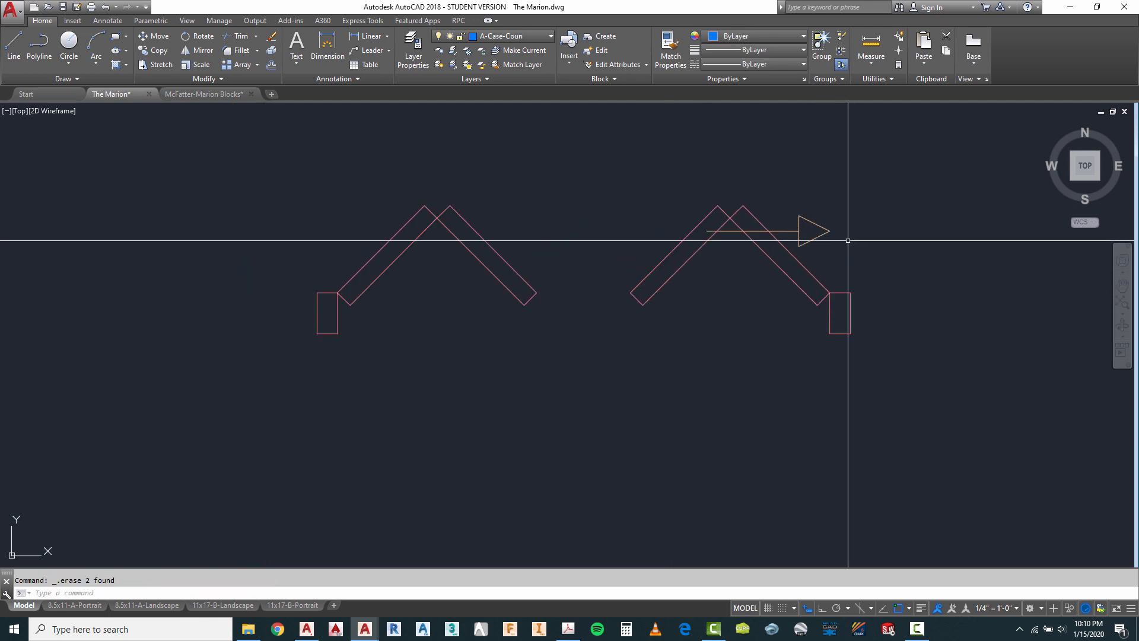
left_click(845, 203)
left_click(802, 252)
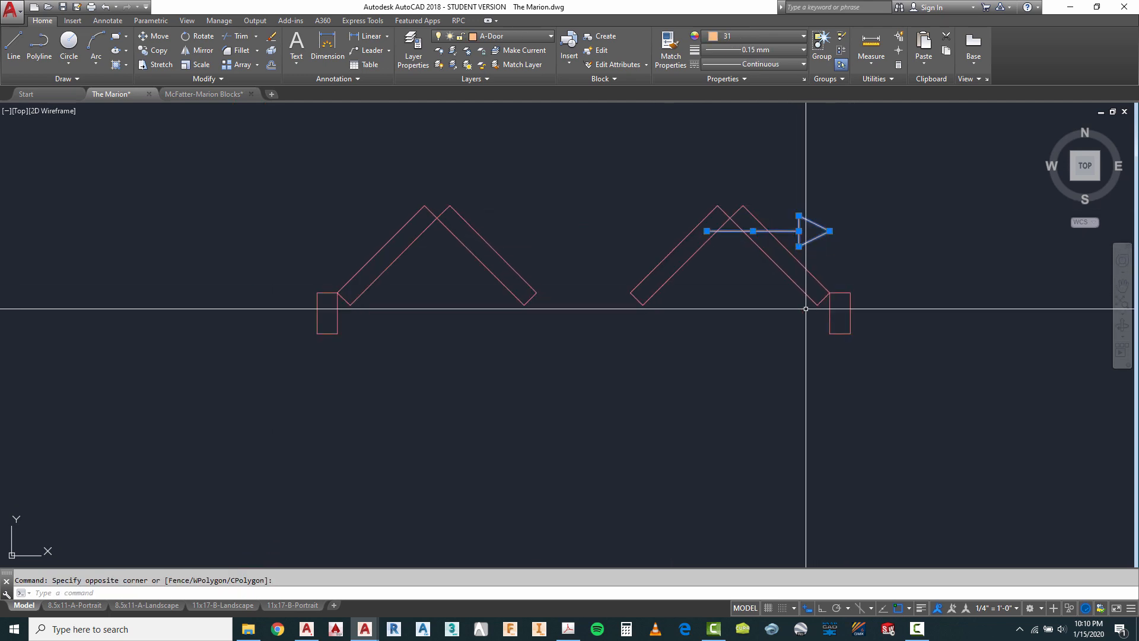
key("Delete")
Set the color, lineweight and linetype of all the exploded bifold door linework to ByLayer.
scroll(841, 297, "down", 4)
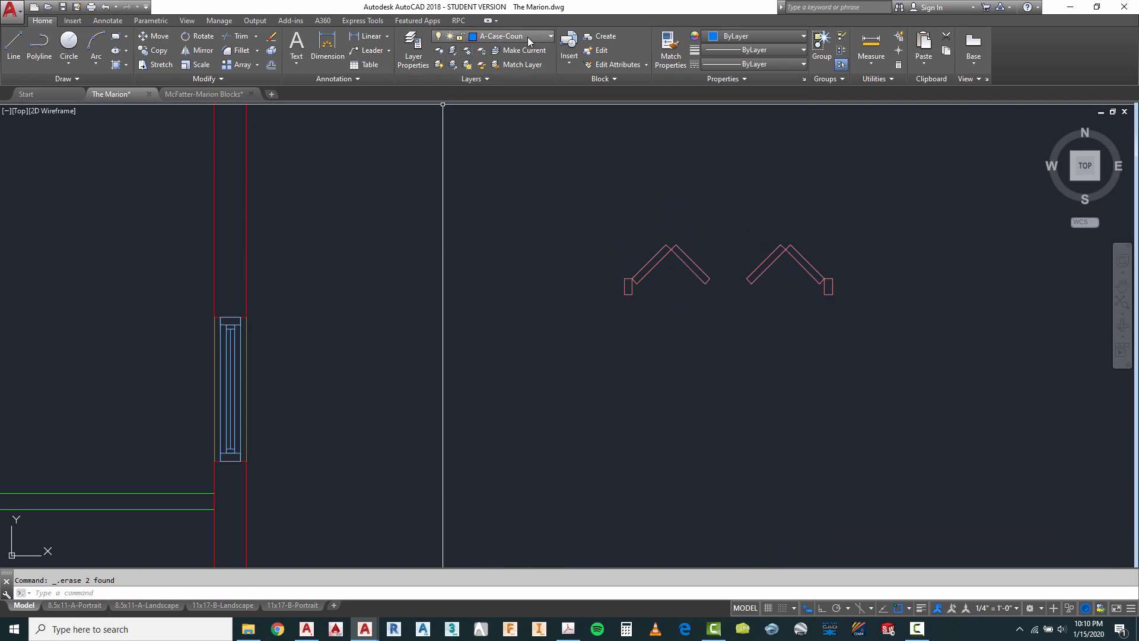
left_click(870, 224)
left_click(561, 327)
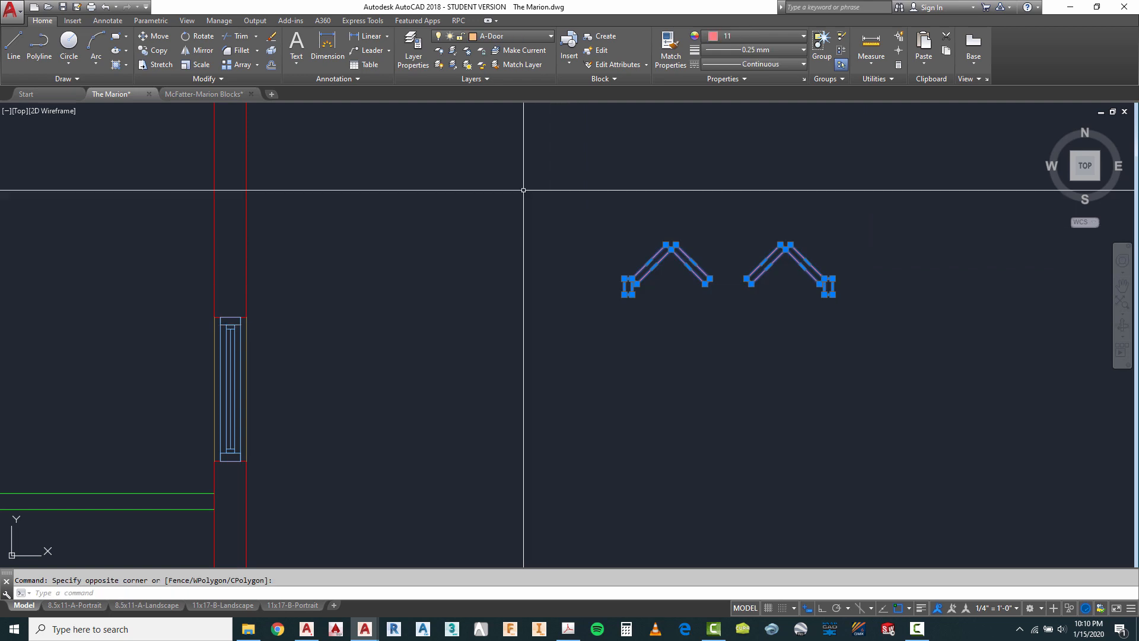
left_click(769, 36)
left_click(749, 52)
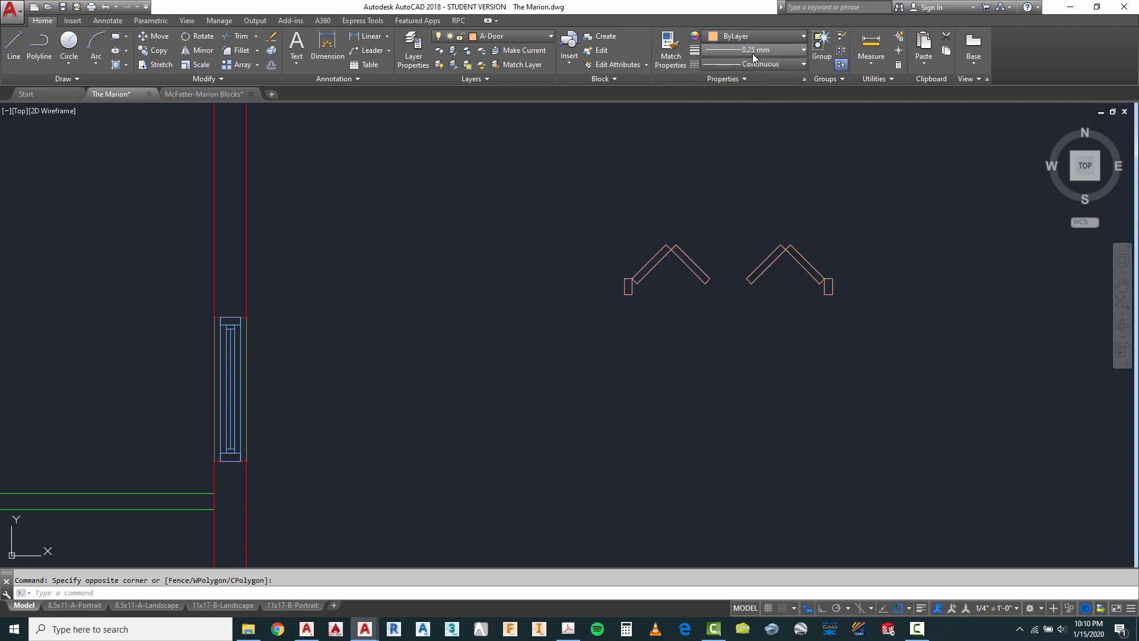
left_click(776, 50)
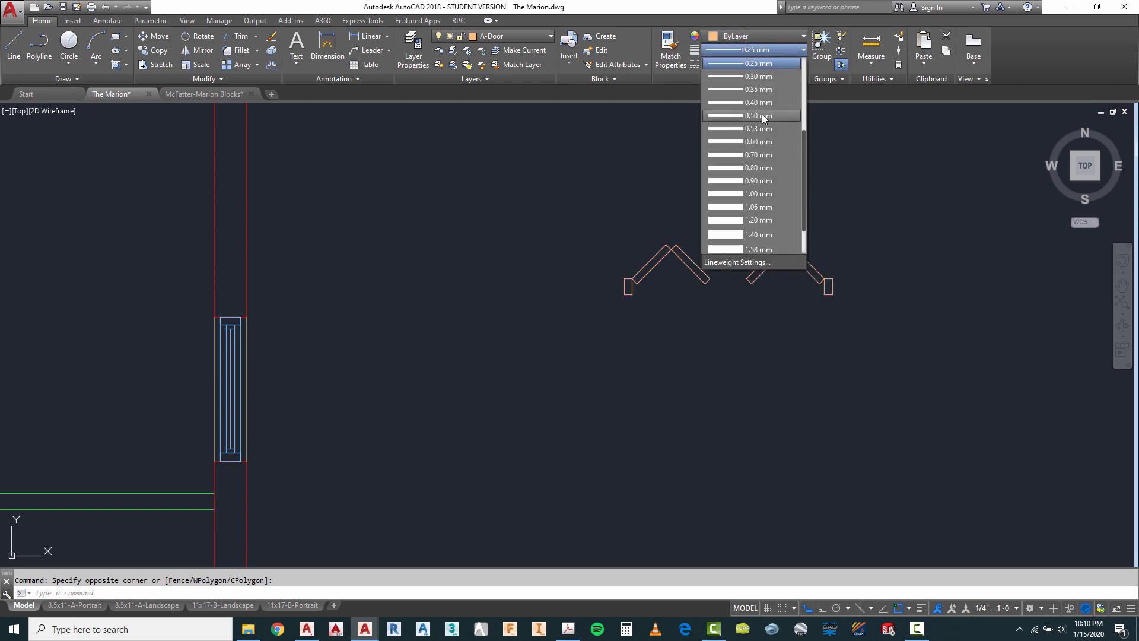
scroll(764, 118, "up", 3)
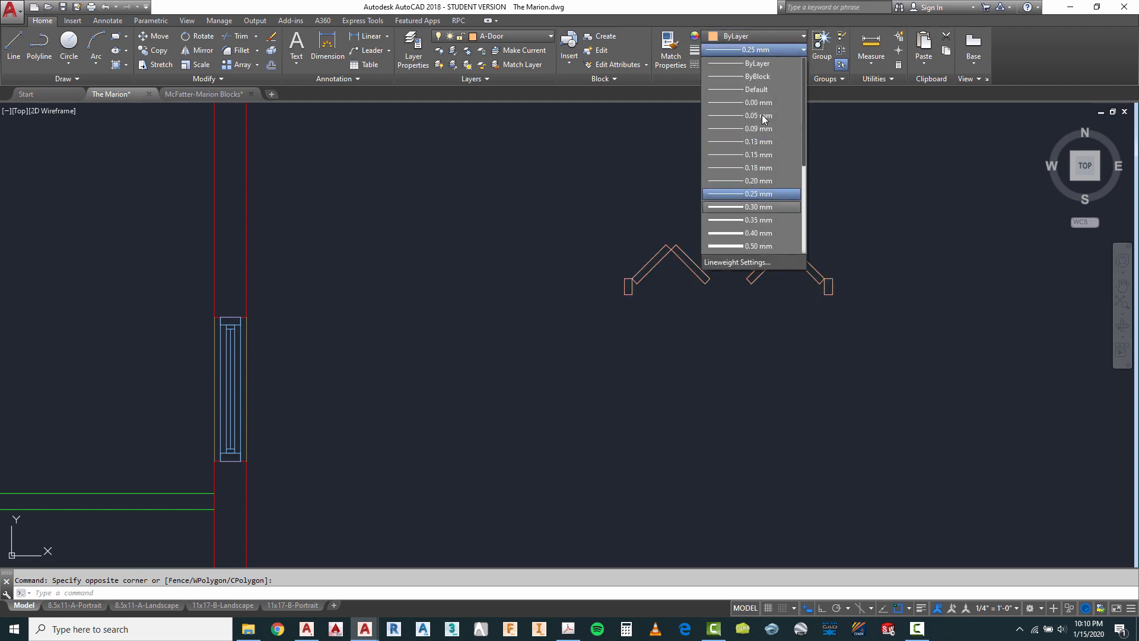
left_click(758, 63)
left_click(764, 64)
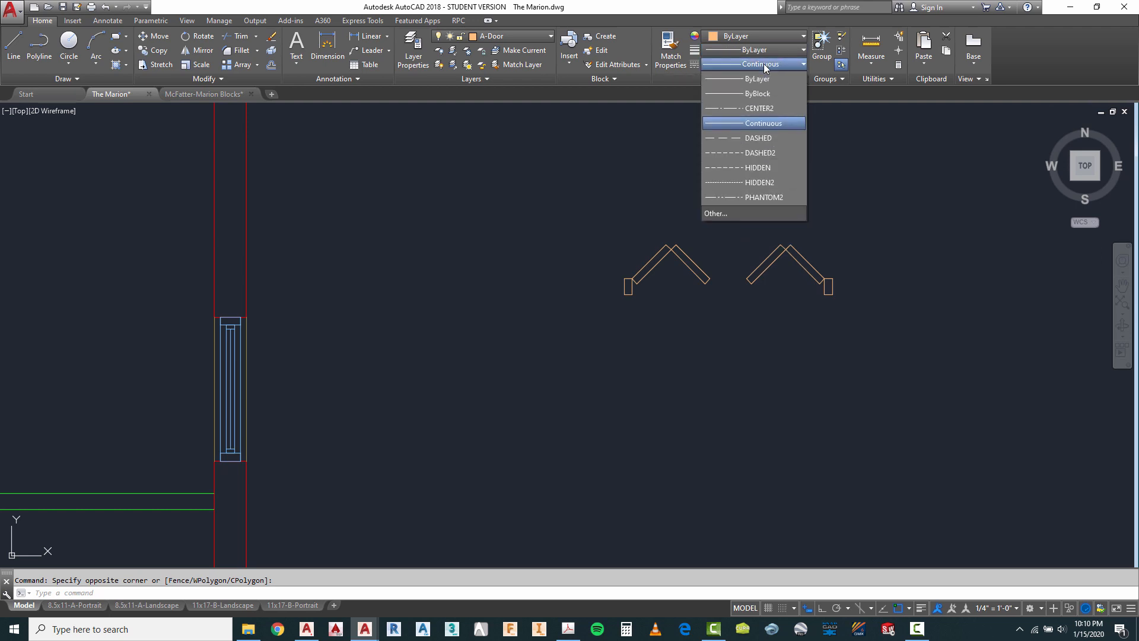
left_click(758, 80)
key("Escape")
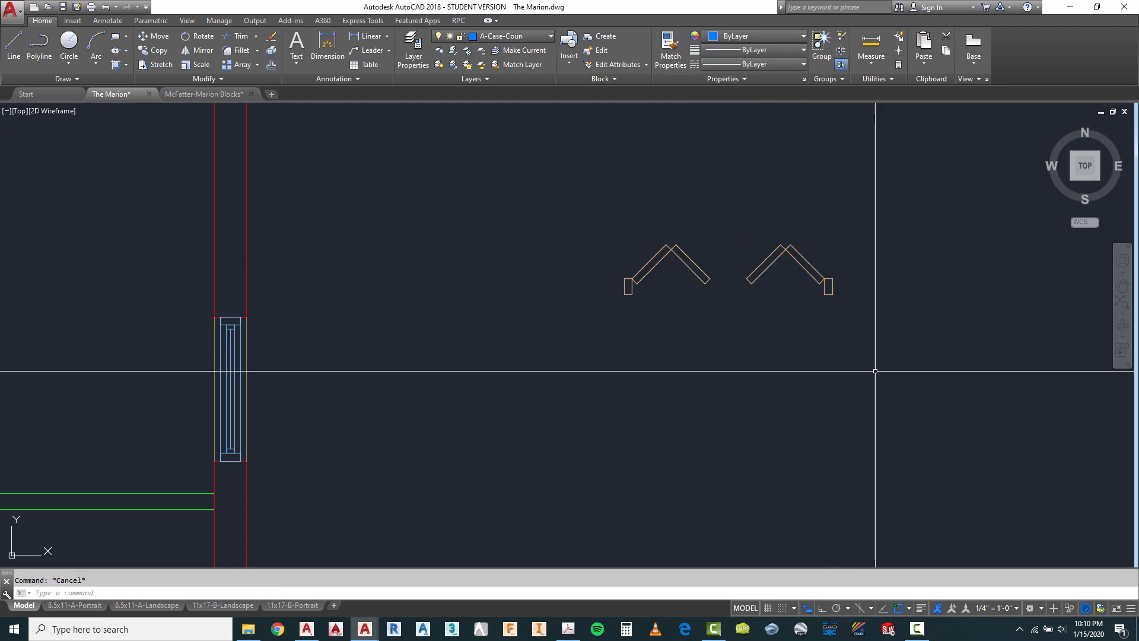
scroll(719, 217, "down", 8)
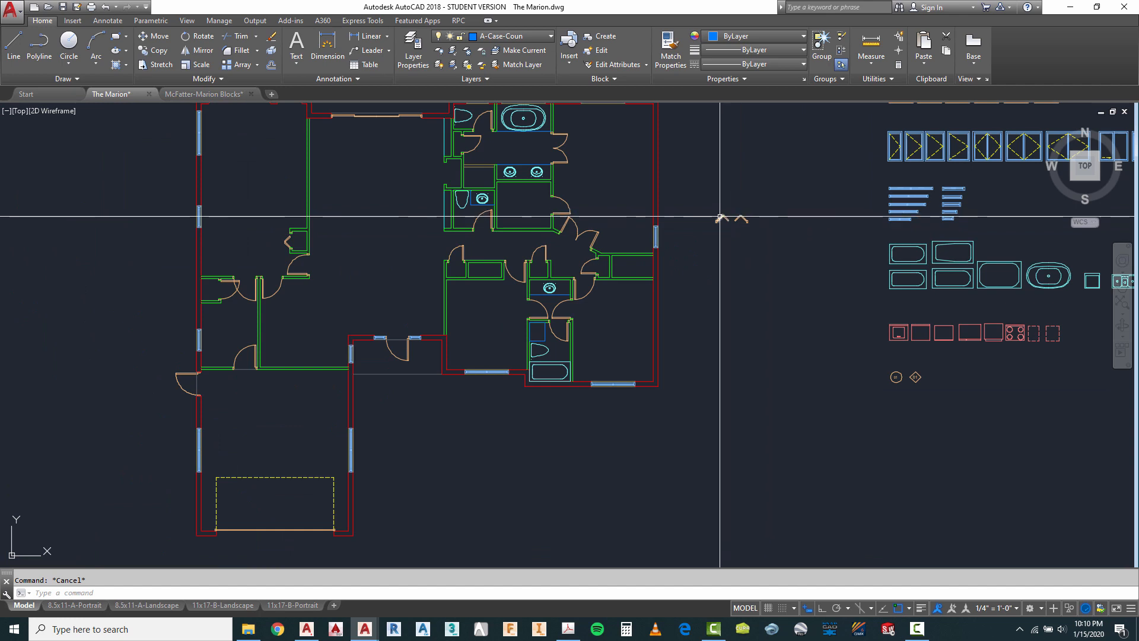
scroll(730, 205, "up", 4)
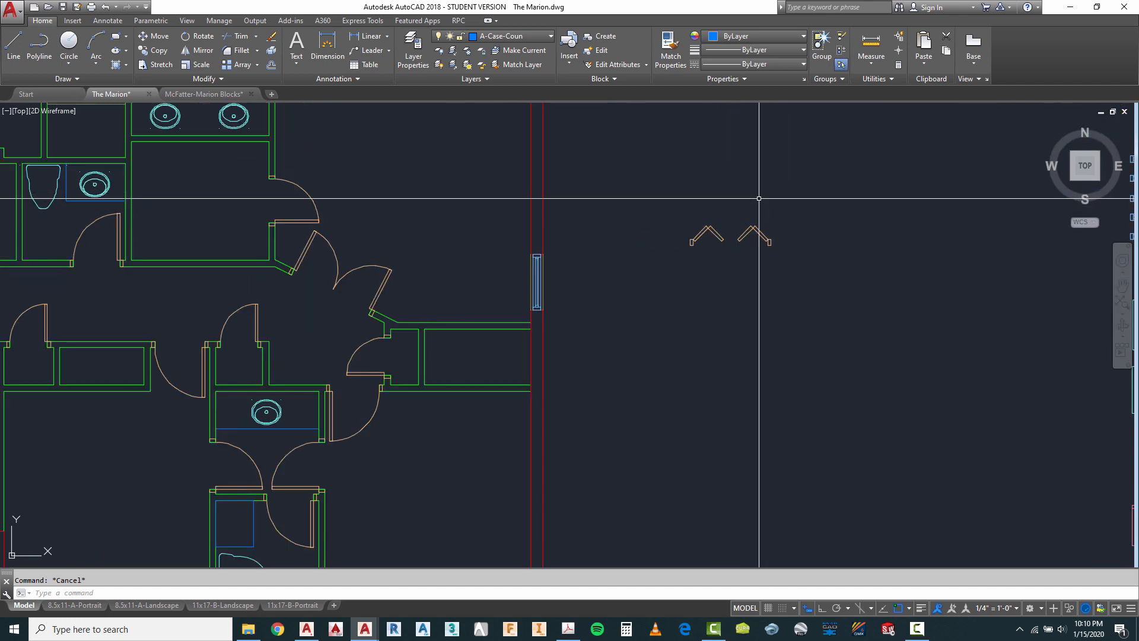
right_click(768, 183)
mouse_move(843, 222)
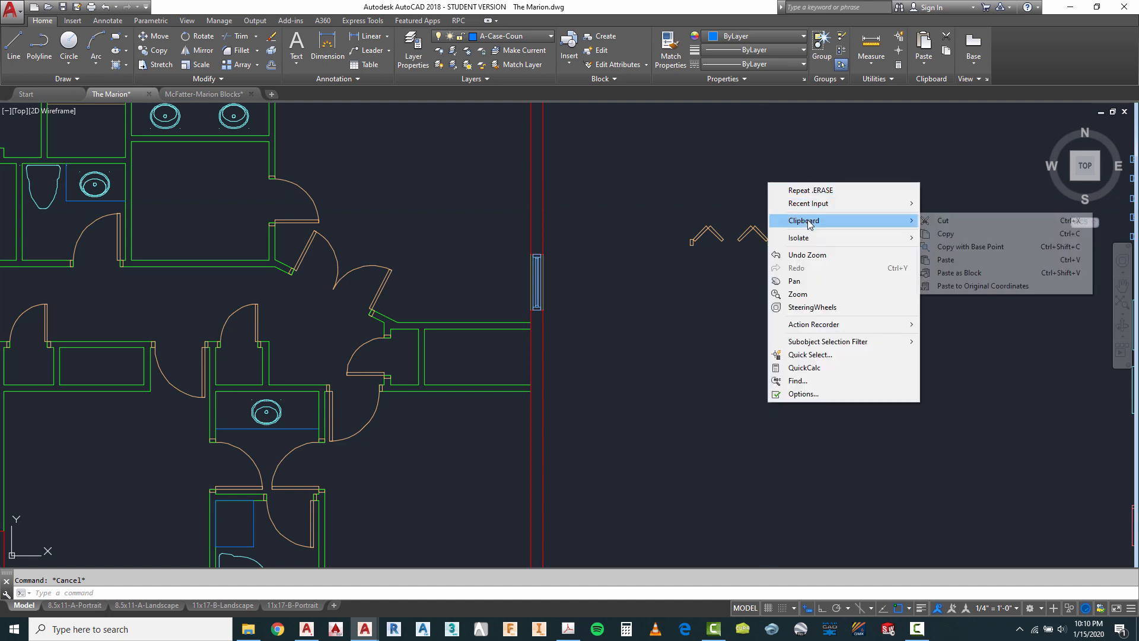
left_click(946, 239)
left_click(813, 198)
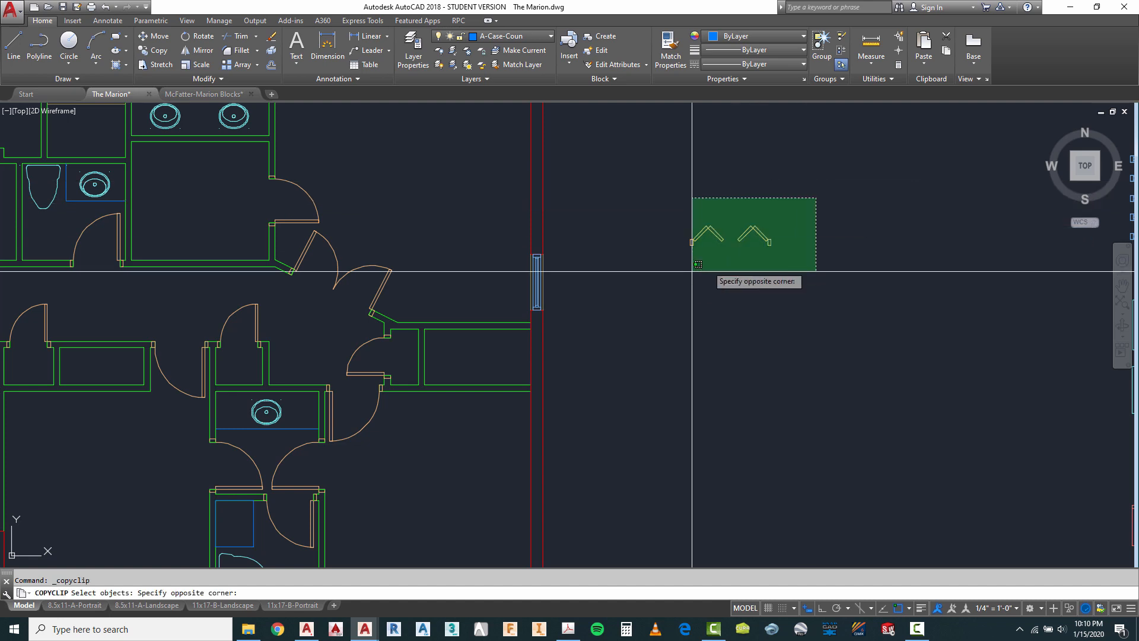
left_click(692, 264)
key("Escape")
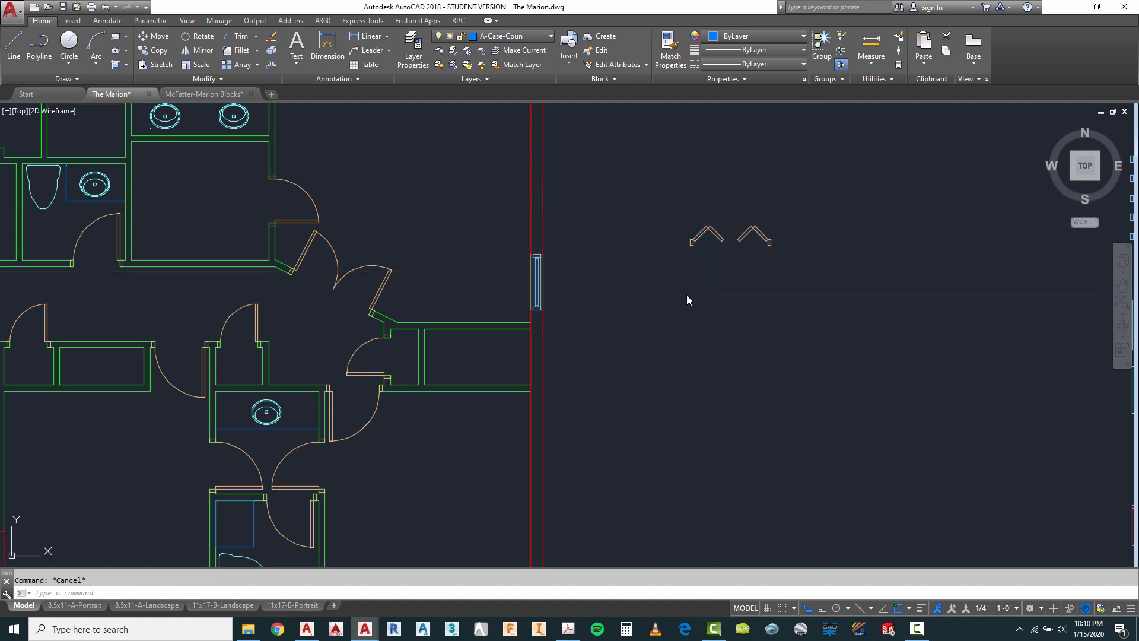
right_click(686, 297)
mouse_move(771, 333)
left_click(870, 386)
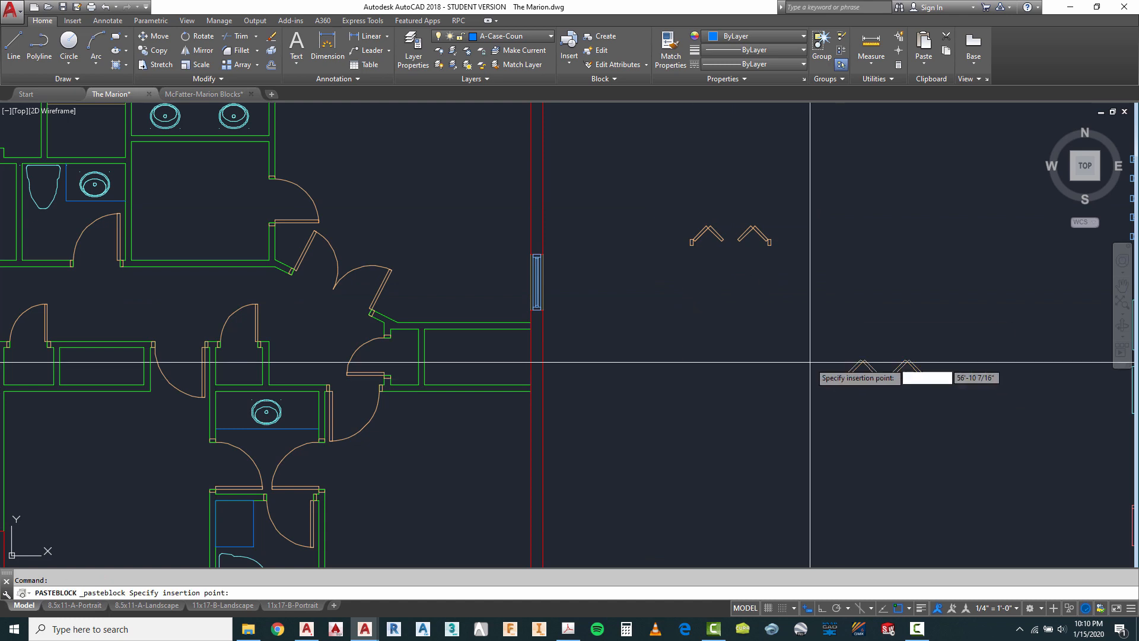
key("Escape")
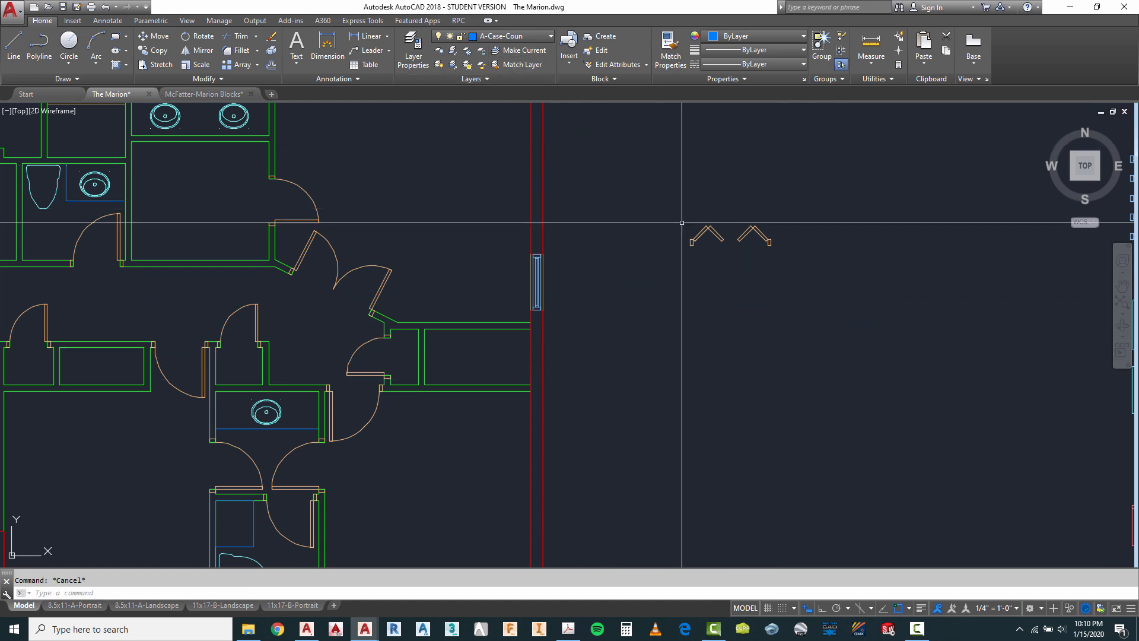
Make A-Door the current layer and copy all the bifold door linework to the clipboard.
left_click(517, 38)
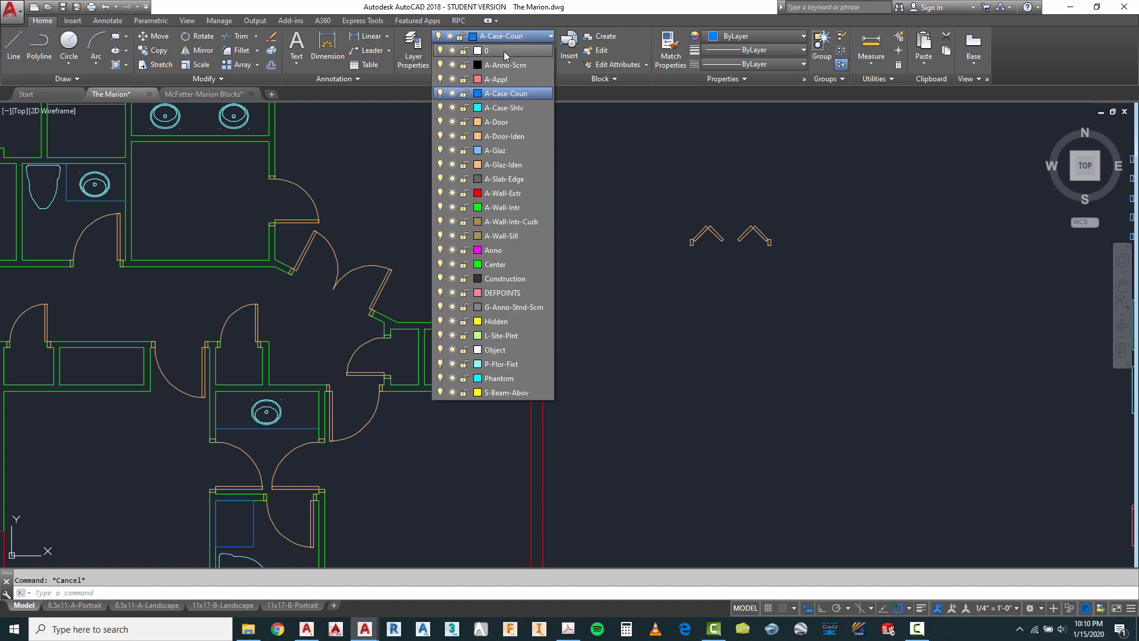
left_click(500, 124)
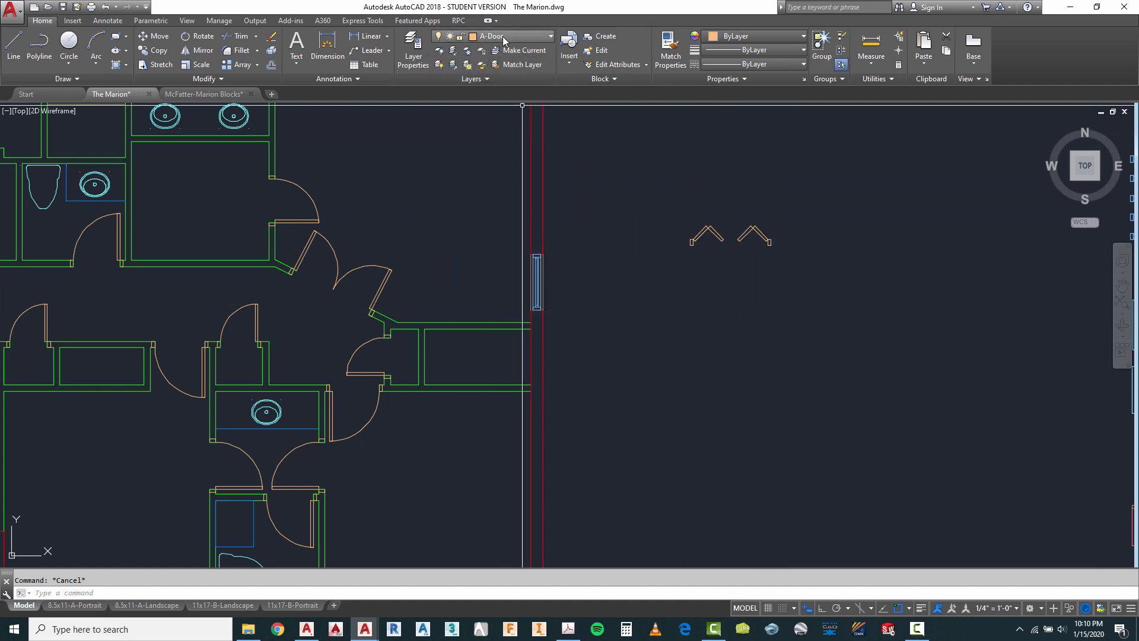
right_click(803, 197)
mouse_move(836, 239)
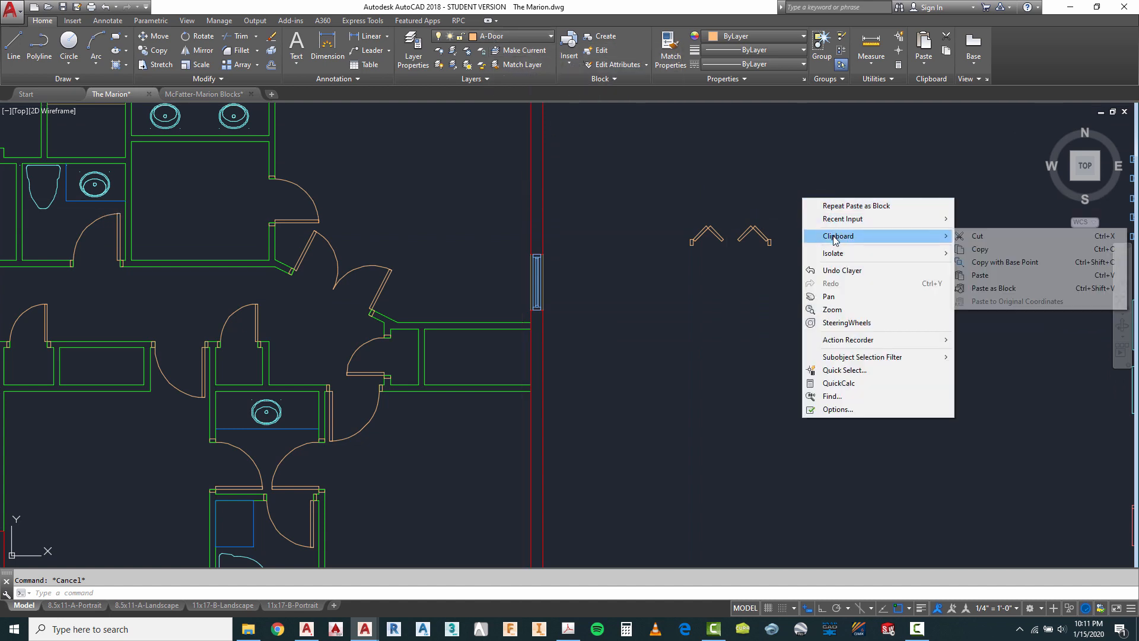
left_click(982, 249)
left_click(799, 202)
left_click(669, 255)
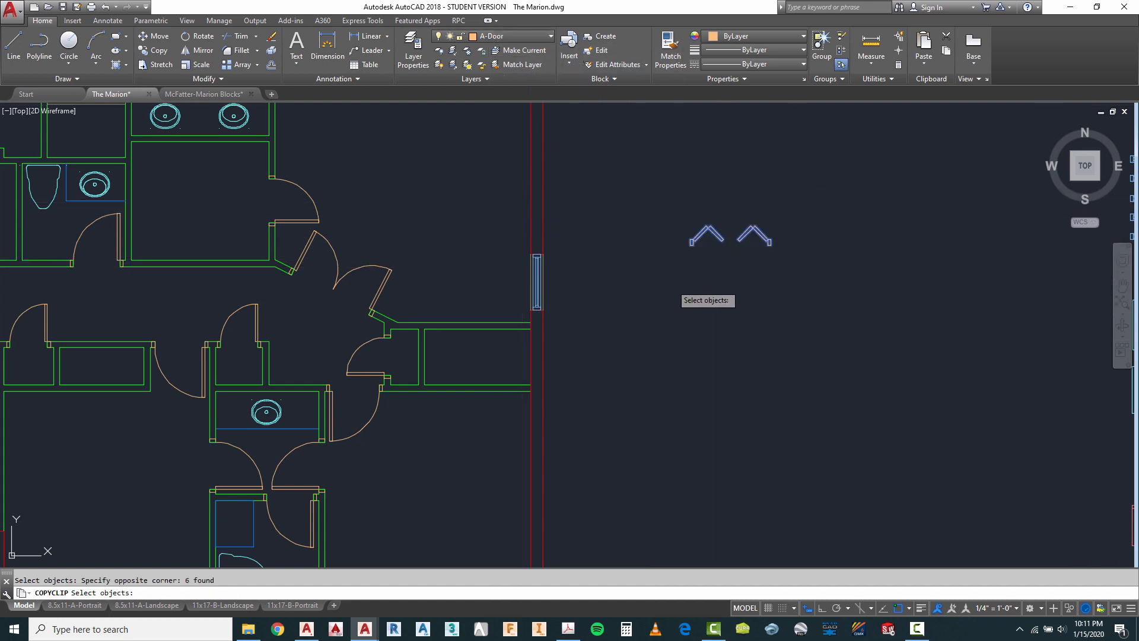
key("Return")
key("Escape")
Paste the copied bifold door as a block just east of the exterior wall, southwest of the original linework.
right_click(705, 300)
mouse_move(741, 344)
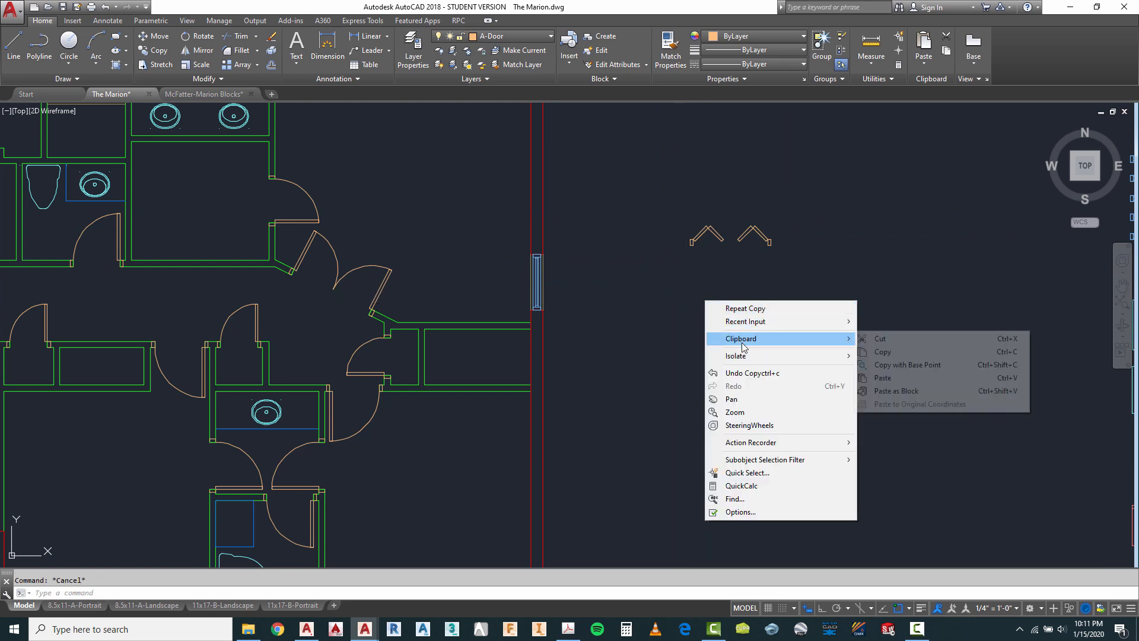
left_click(896, 390)
left_click(590, 381)
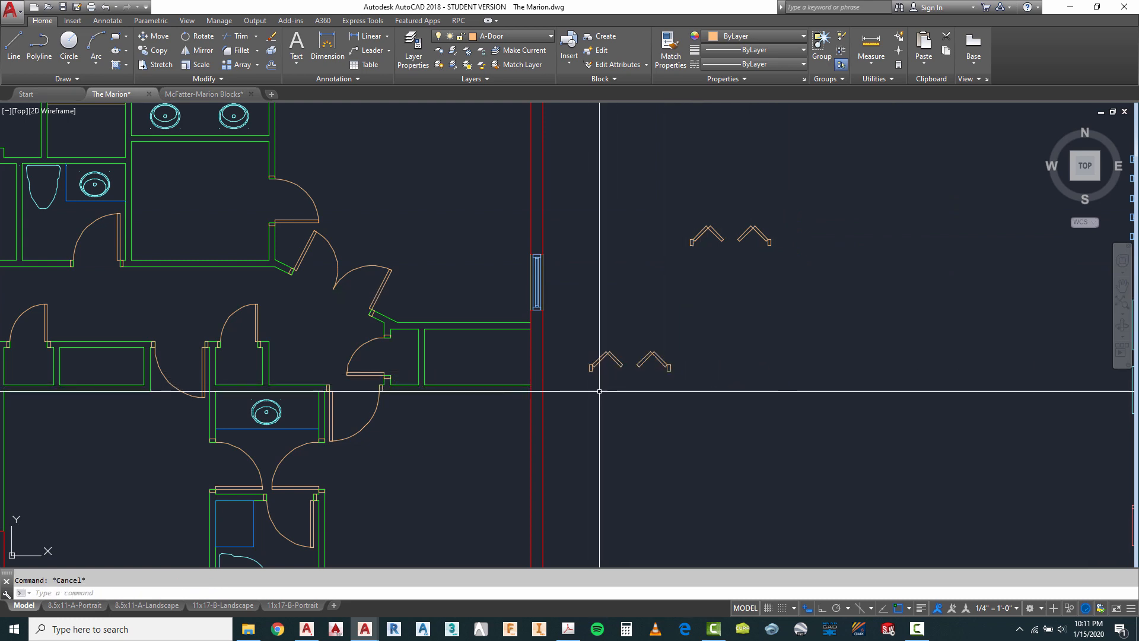
scroll(595, 367, "up", 4)
left_click(595, 346)
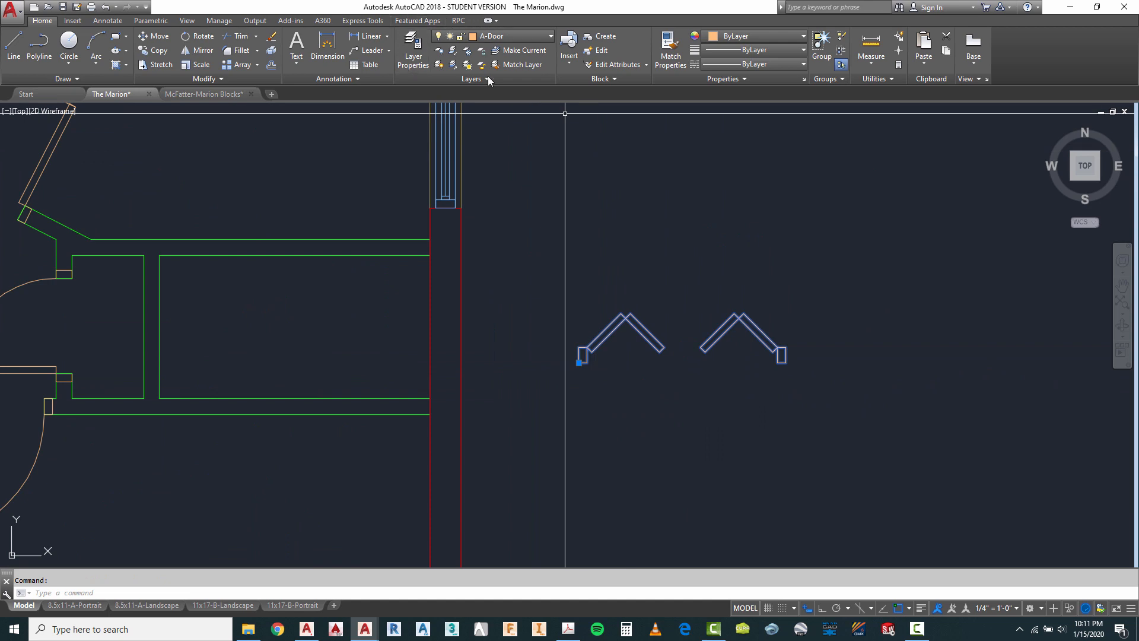
scroll(765, 206, "down", 4)
scroll(697, 294, "up", 2)
key("Escape")
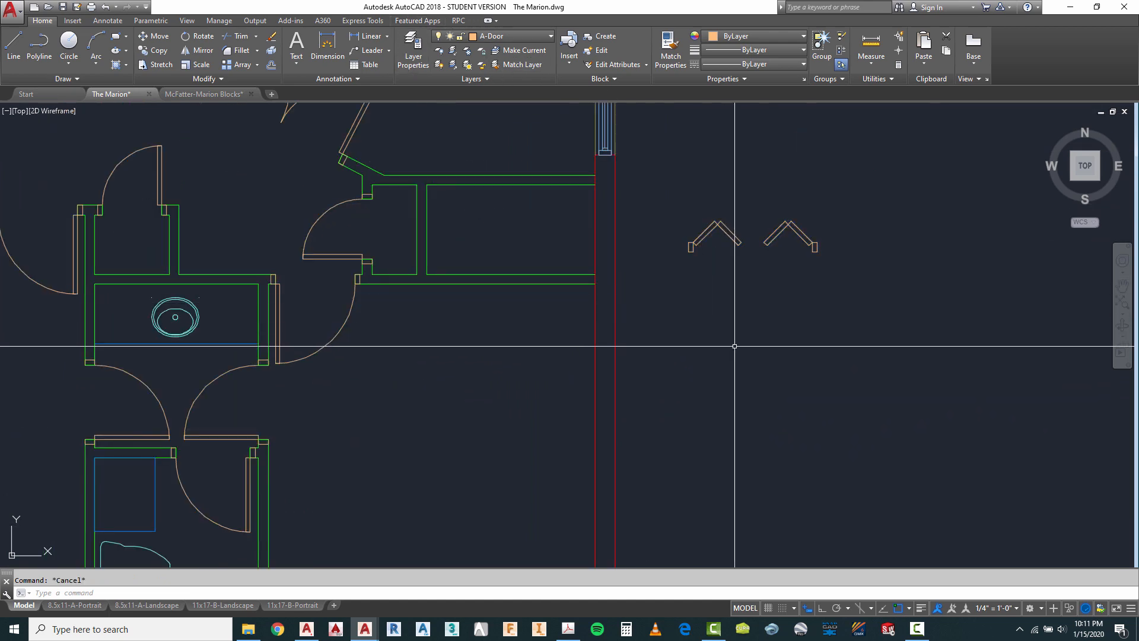
Rotate the pasted bifold door block 180° with Ortho on so its panels point south.
type("ro")
key("Return")
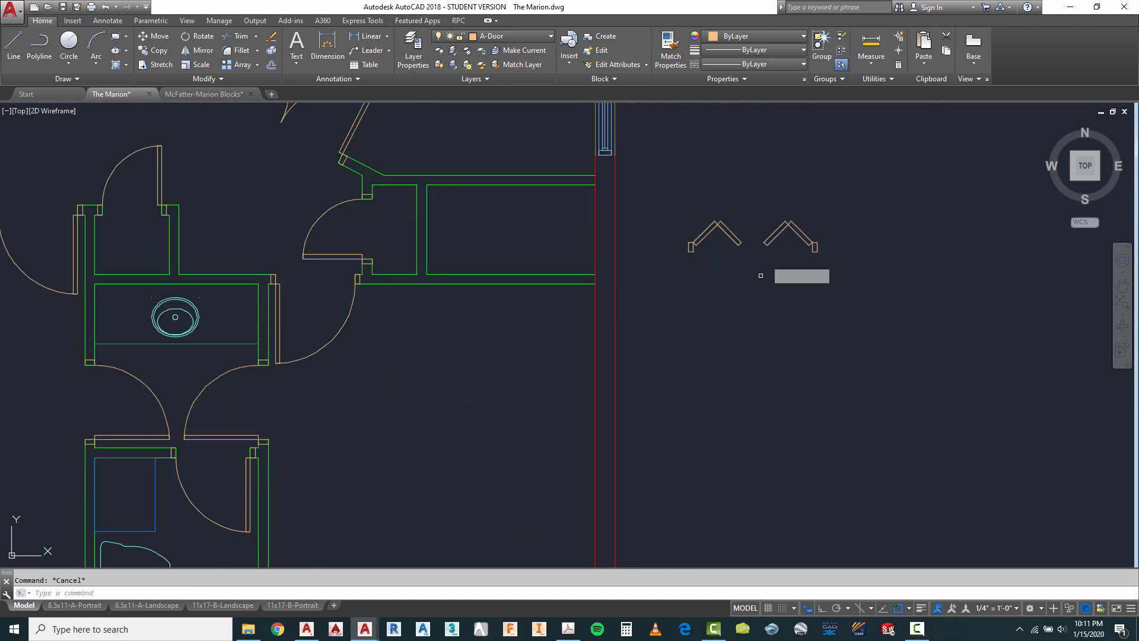
left_click(774, 269)
left_click(720, 208)
key("Return")
left_click(748, 296)
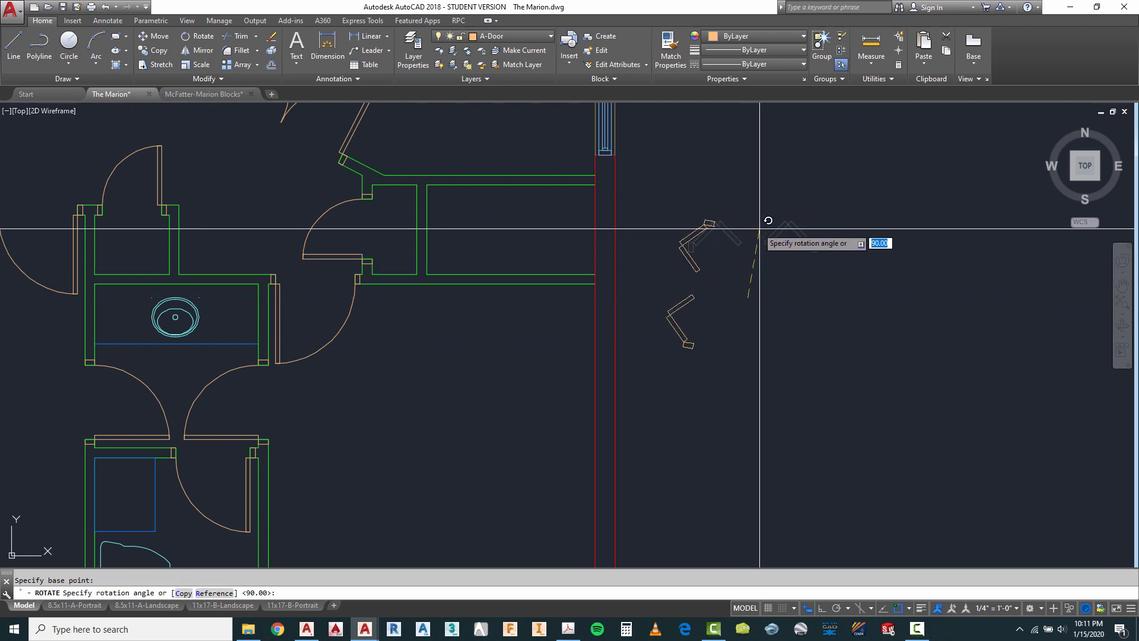
key("F8")
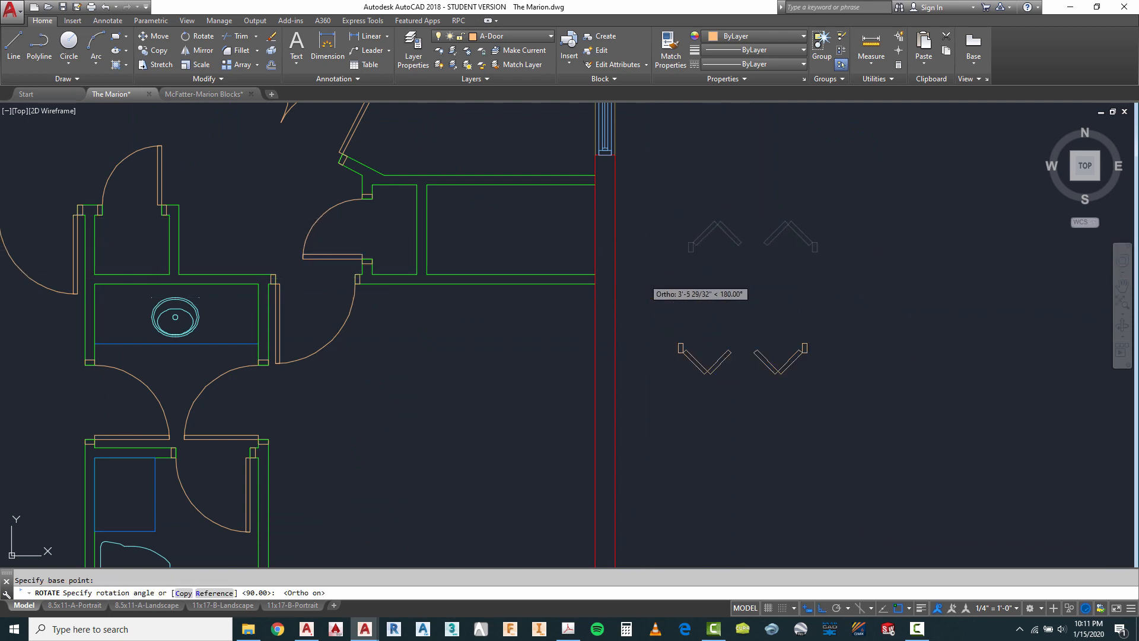
left_click(644, 279)
key("Escape")
Move the bifold door block by its west jamb's lower outer corner onto the south wall of the southeast bedroom closet.
type("m")
key("Return")
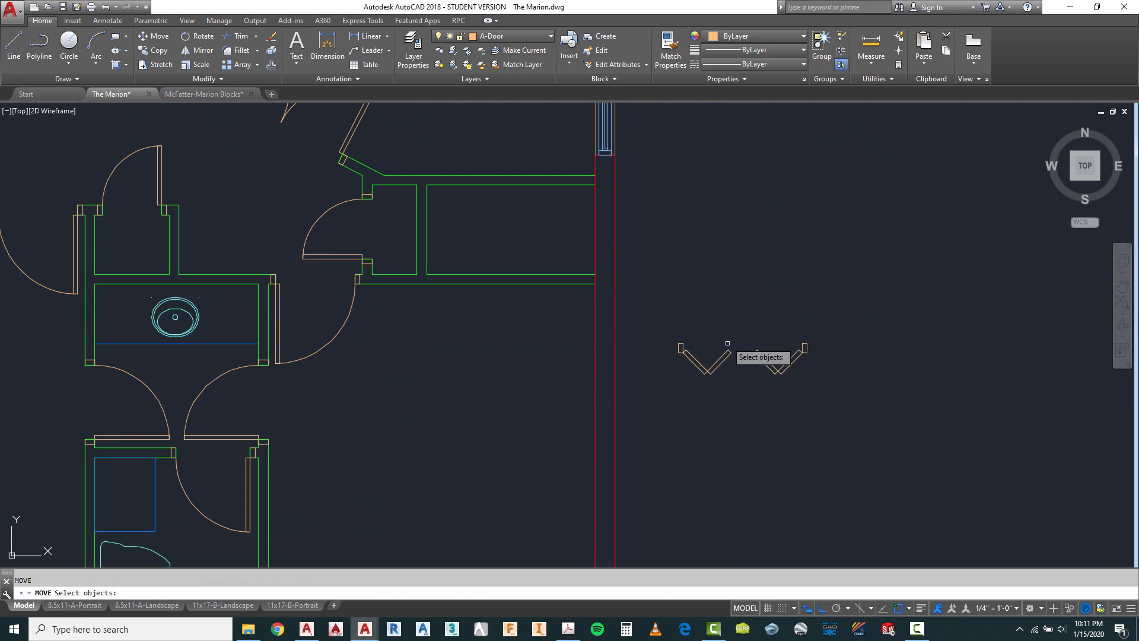
left_click(729, 333)
left_click(666, 377)
scroll(675, 356, "up", 4)
key("Return")
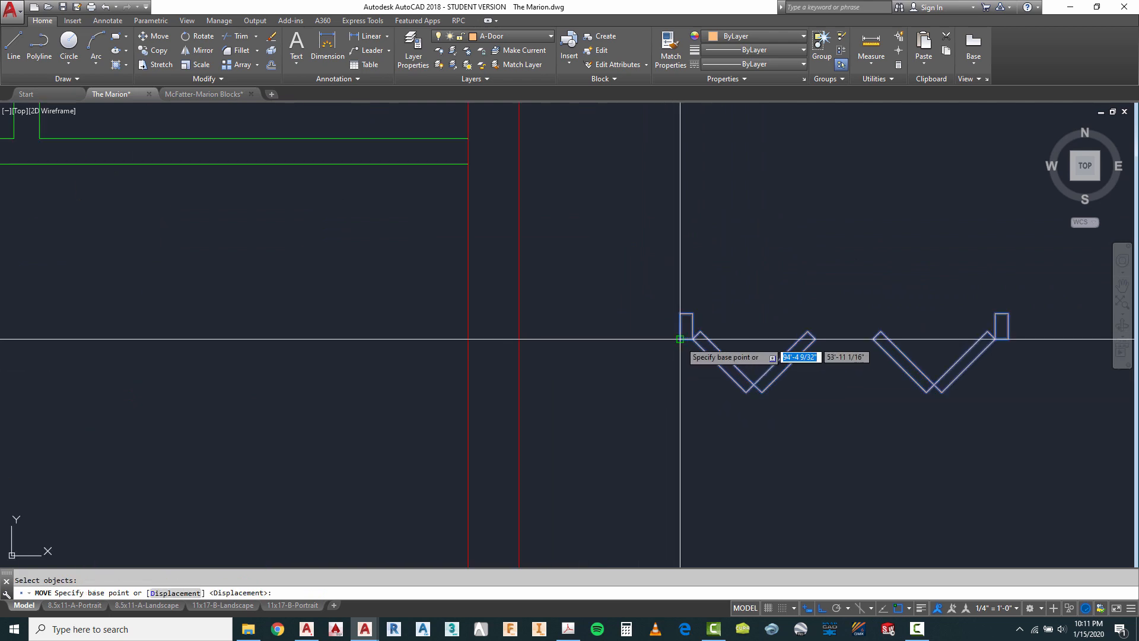
left_click(681, 338)
scroll(735, 332, "down", 4)
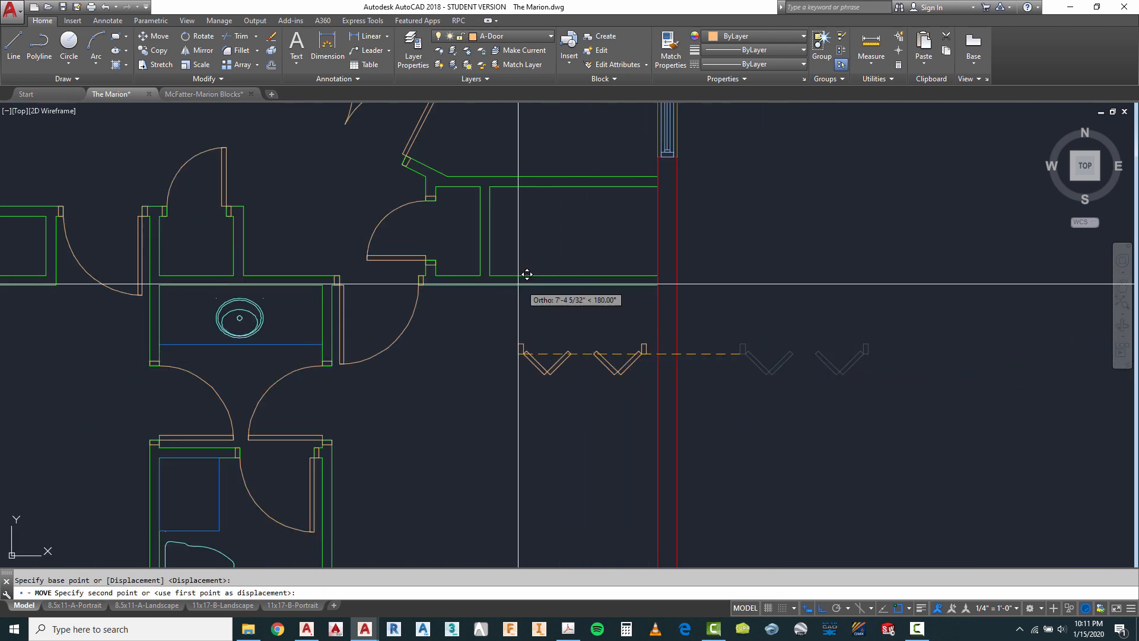
left_click(505, 285)
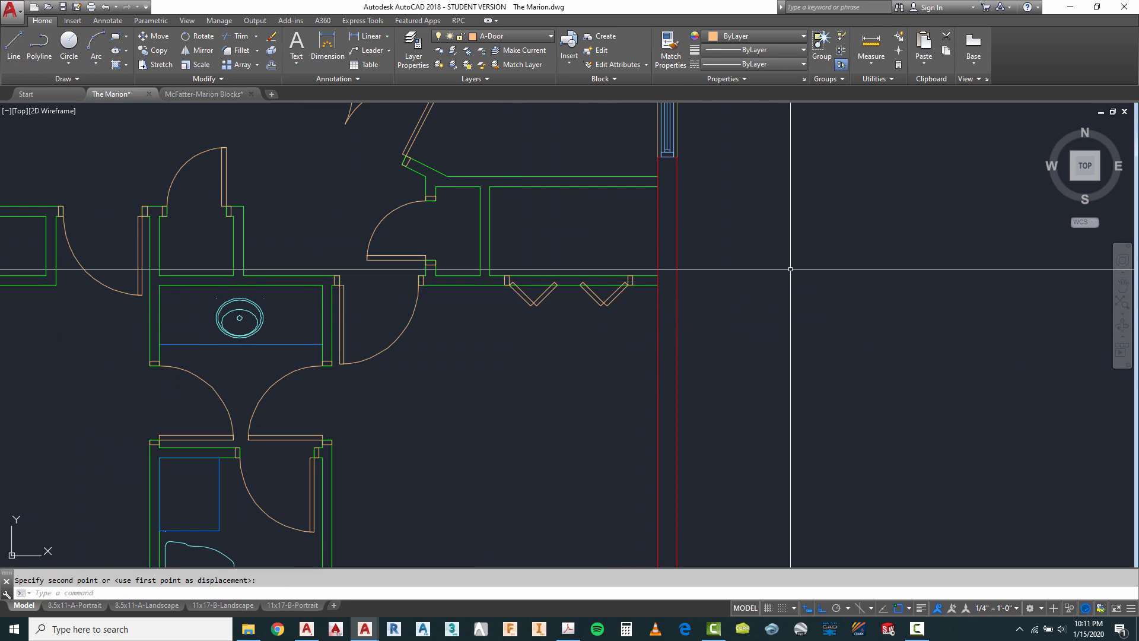
Copy the bifold door block by its west jamb onto the south wall of the closet in the next bedroom to the west.
scroll(534, 296, "down", 3)
scroll(474, 277, "up", 3)
scroll(475, 278, "down", 3)
key("Escape")
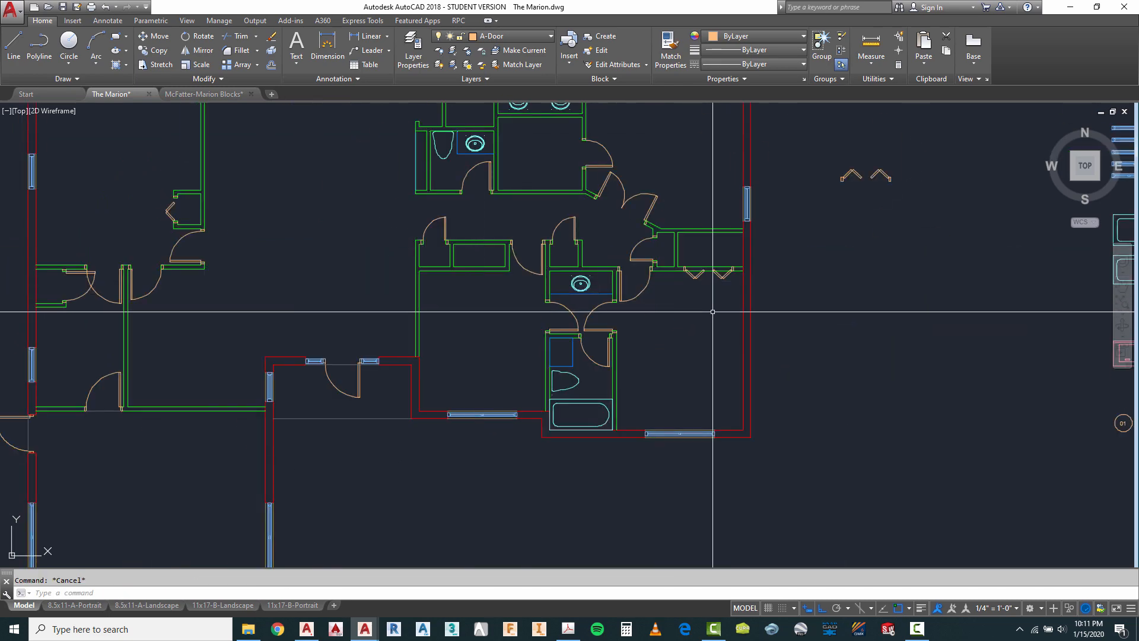
type("co")
key("Return")
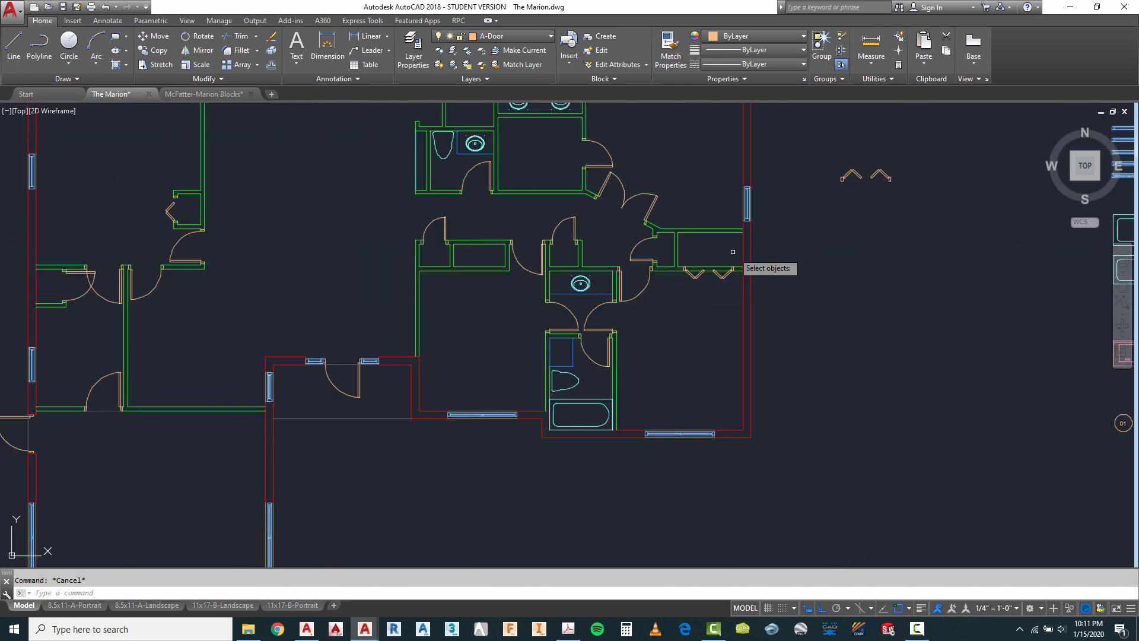
left_click(722, 274)
scroll(722, 275, "up", 4)
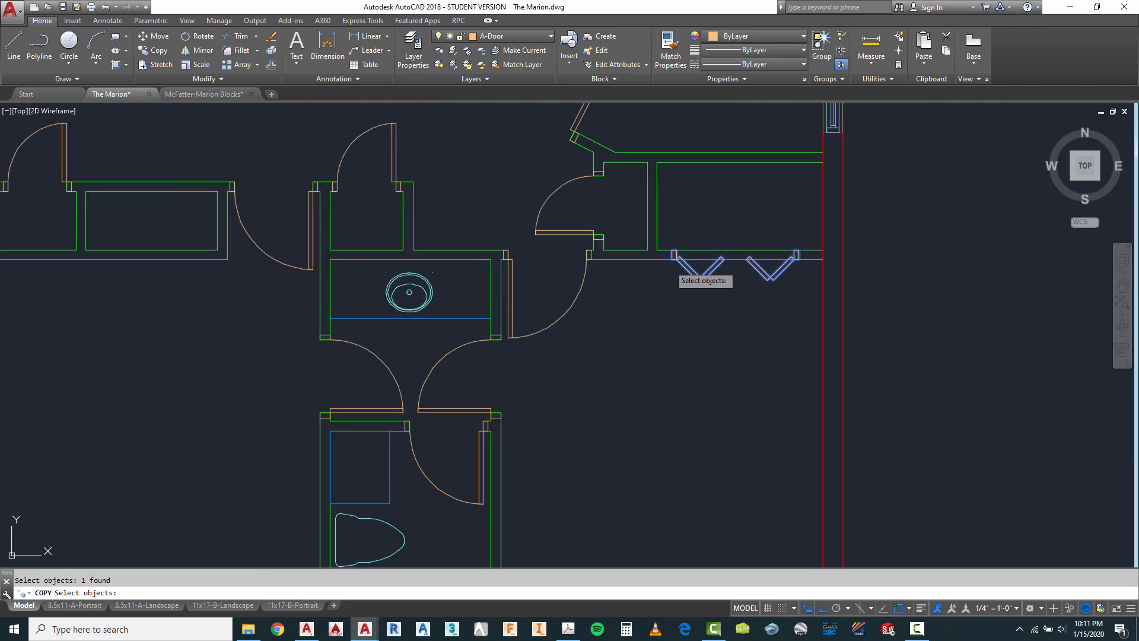
key("Return")
left_click(676, 254)
scroll(676, 255, "down", 3)
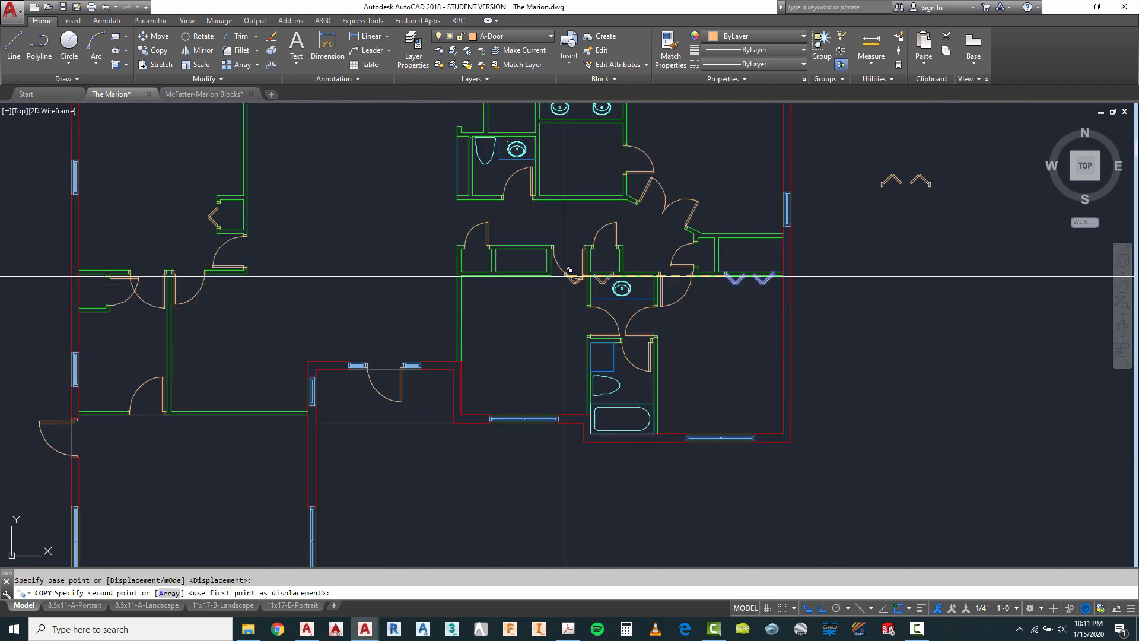
scroll(497, 279, "up", 3)
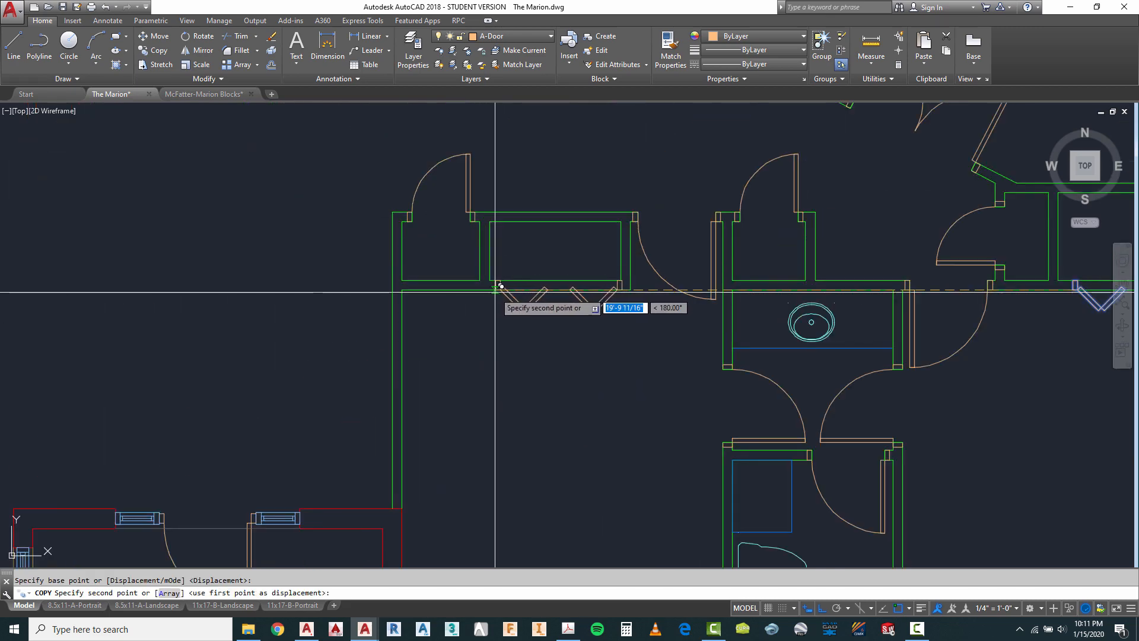
key("Escape")
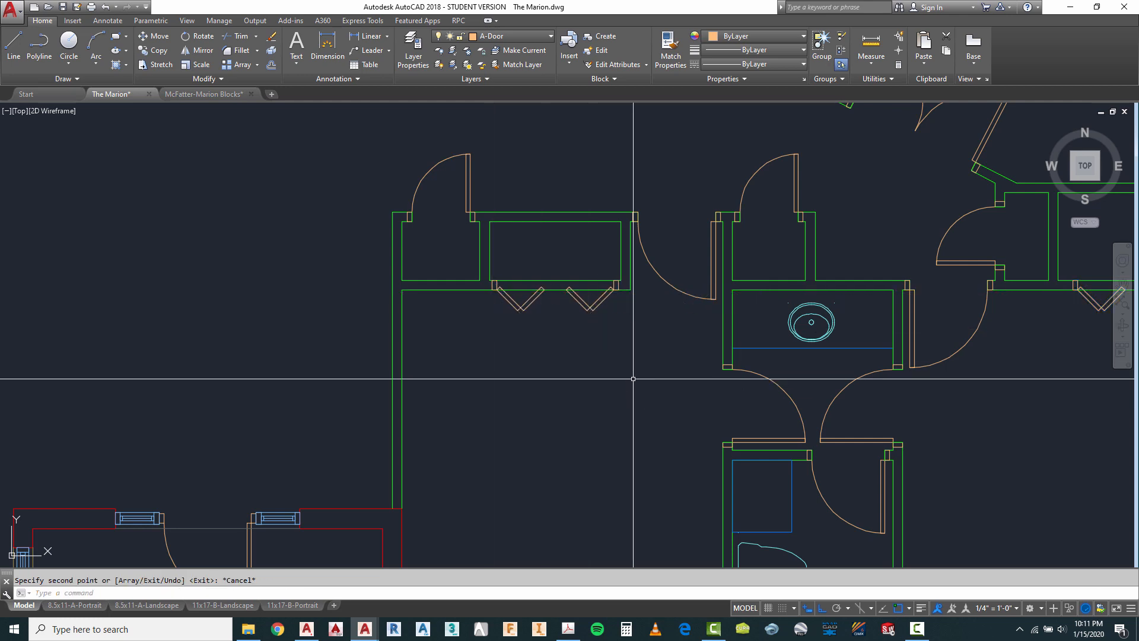
On layer A-Wall-Intr, draw wall-end lines along the inner faces of both bifold door jambs at the west bedroom's closet.
scroll(572, 275, "up", 3)
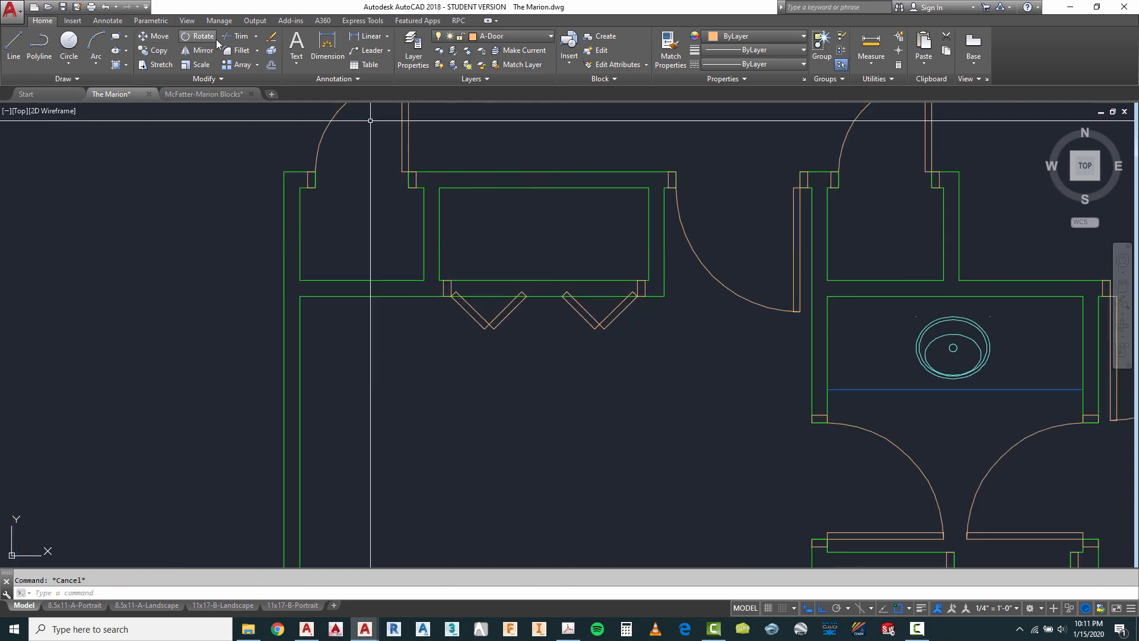
scroll(438, 285, "up", 4)
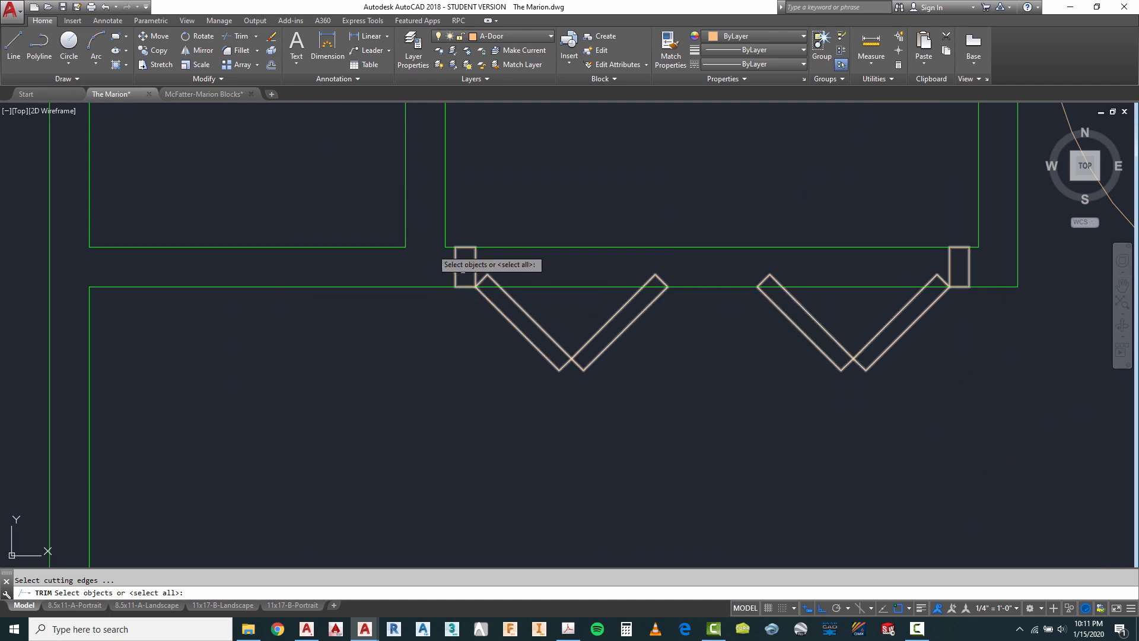
key("Escape")
left_click(507, 35)
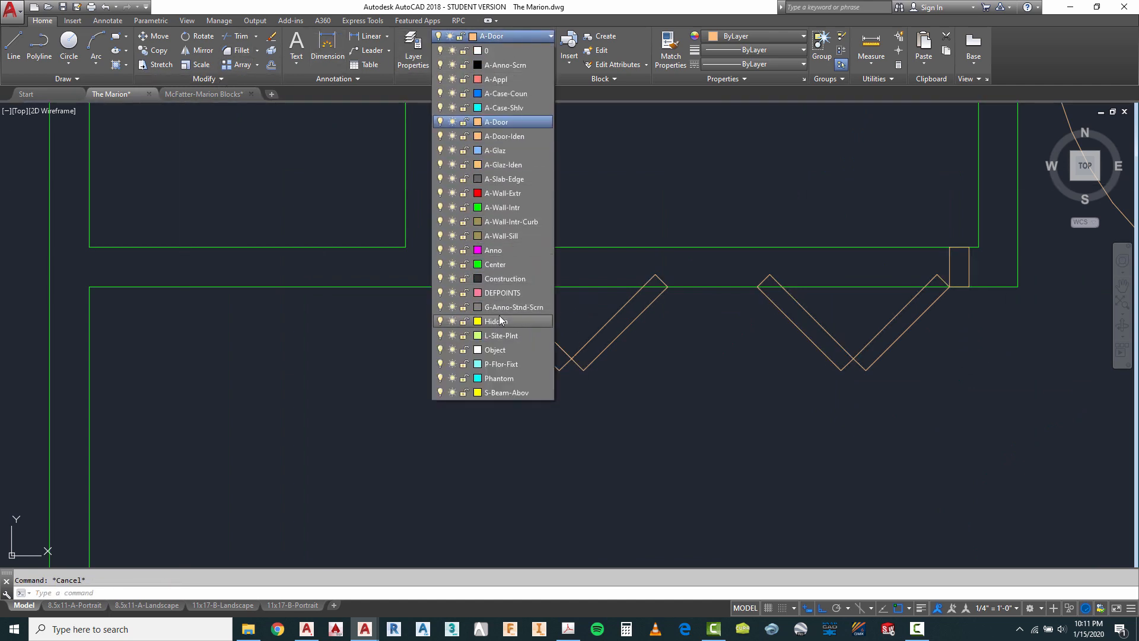
left_click(502, 207)
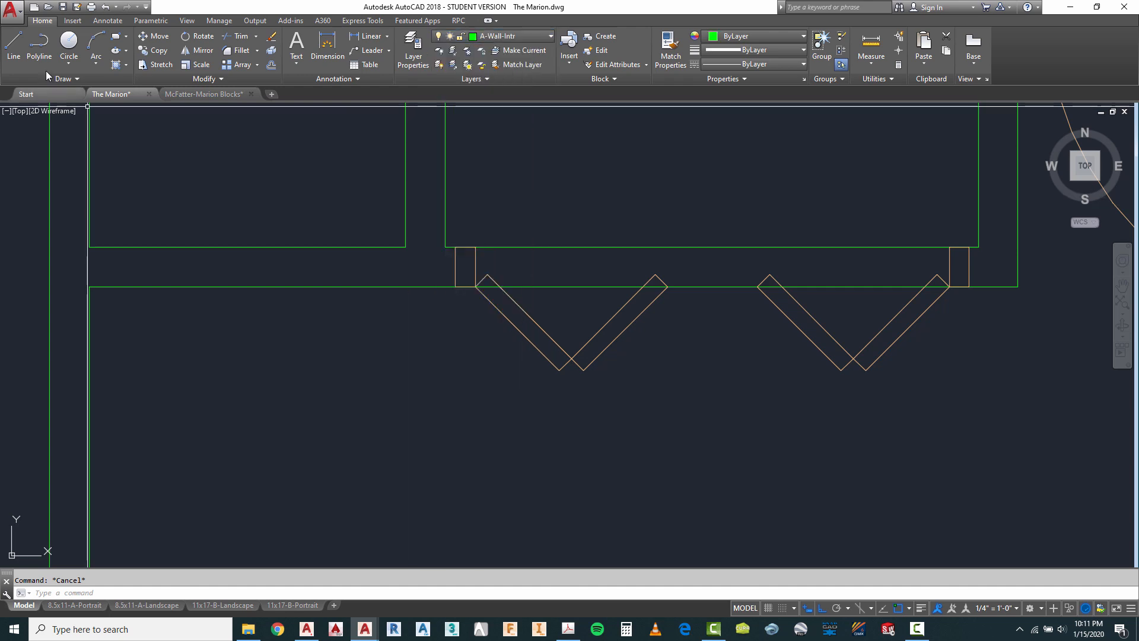
left_click(14, 47)
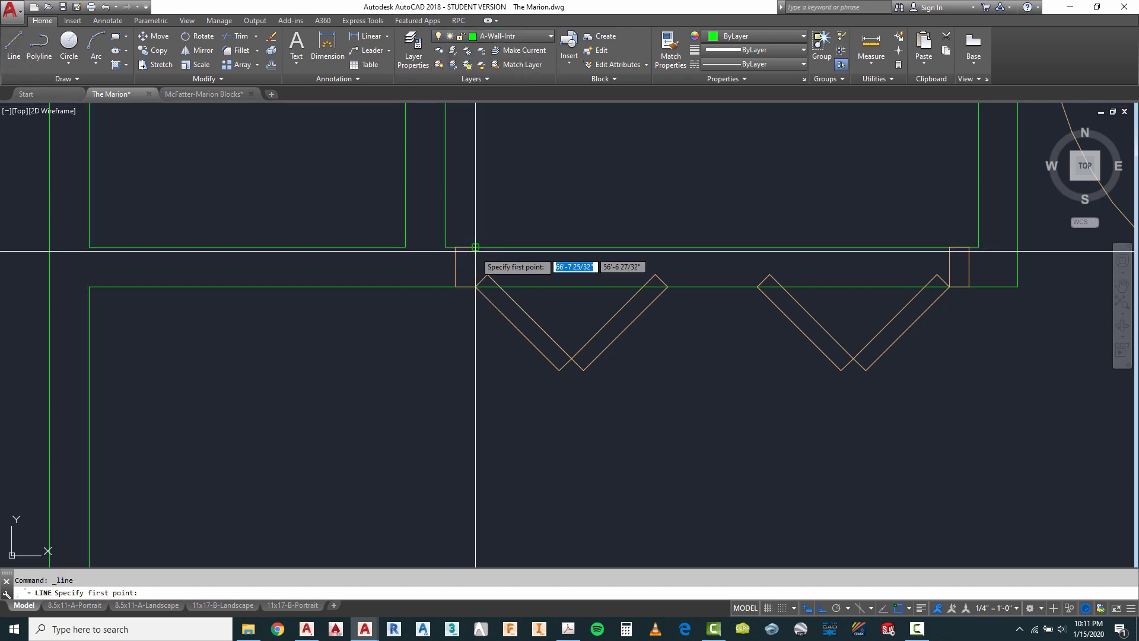
left_click(479, 287)
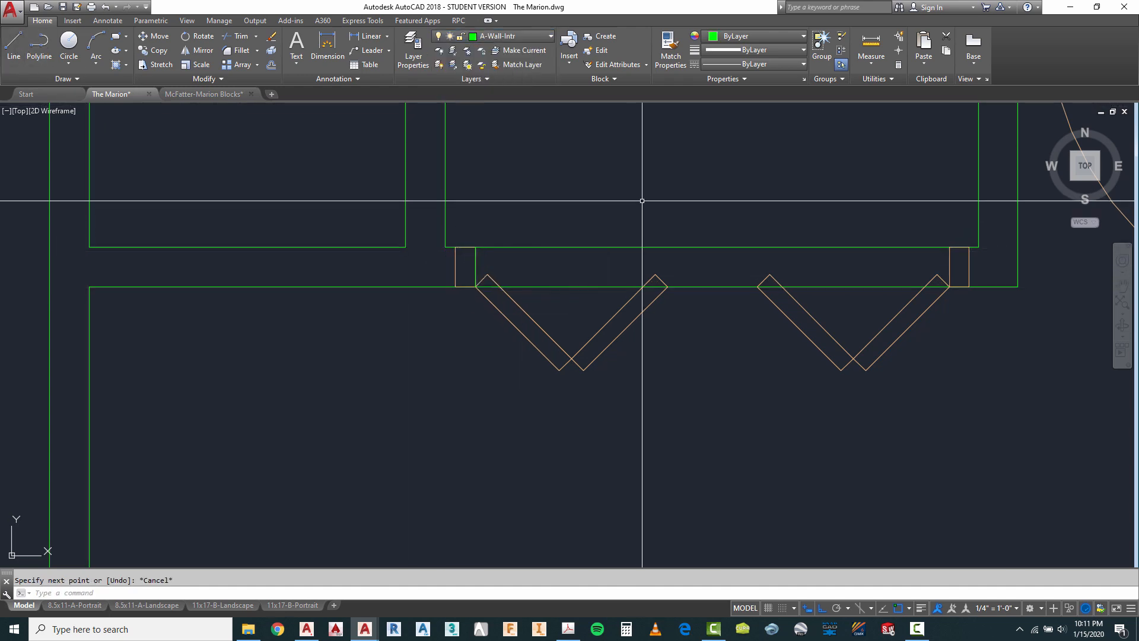
key("Return")
key("Return")
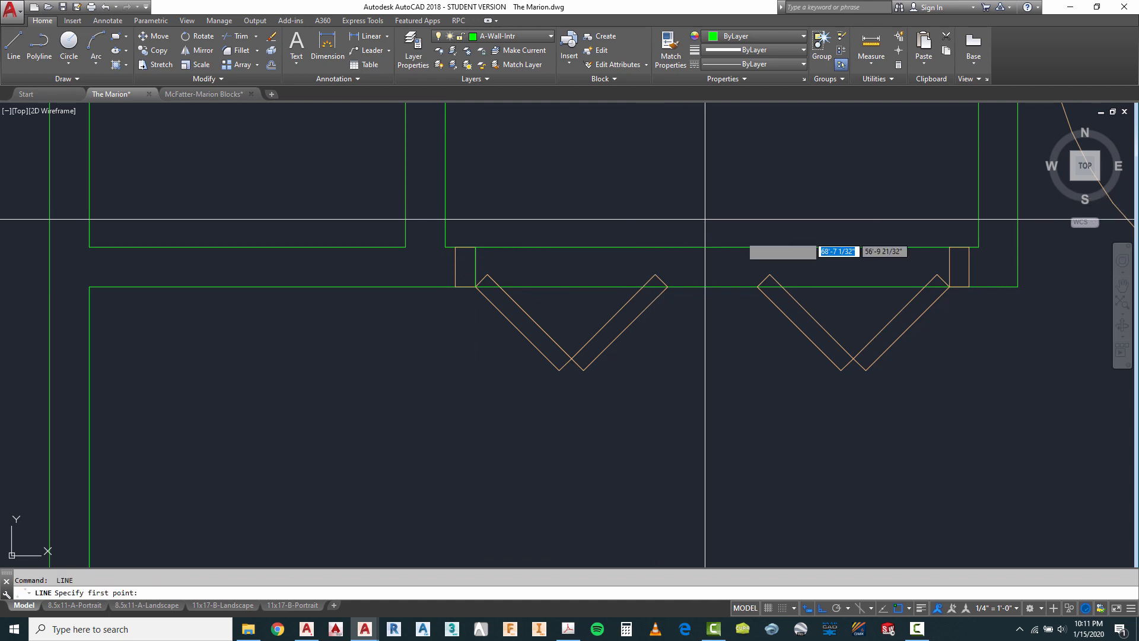
left_click(951, 248)
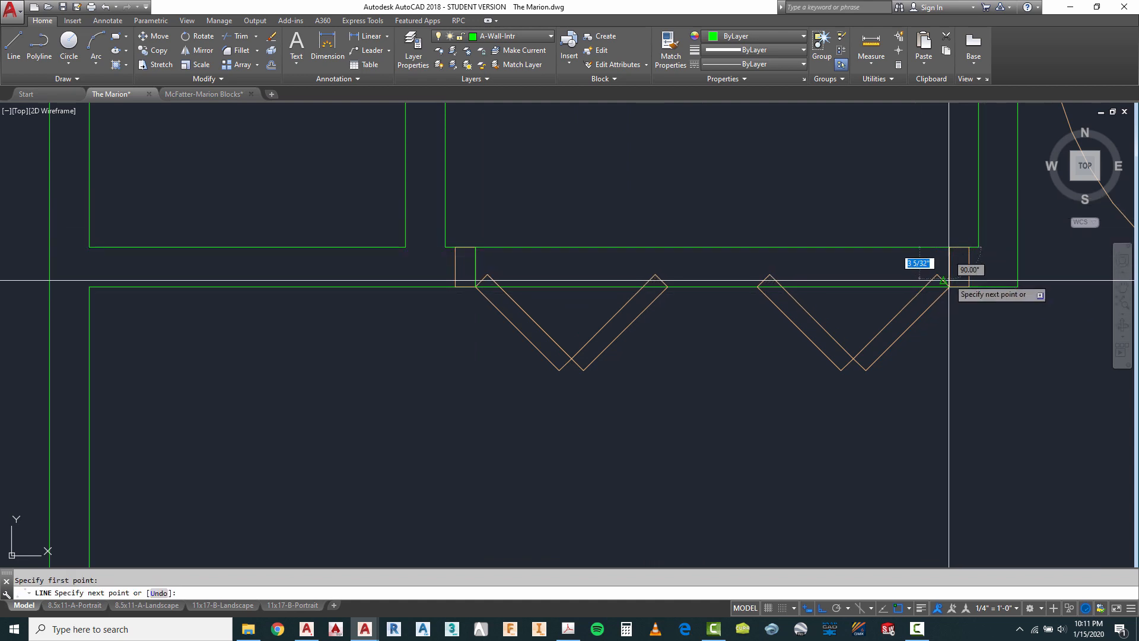
left_click(950, 287)
key("Escape")
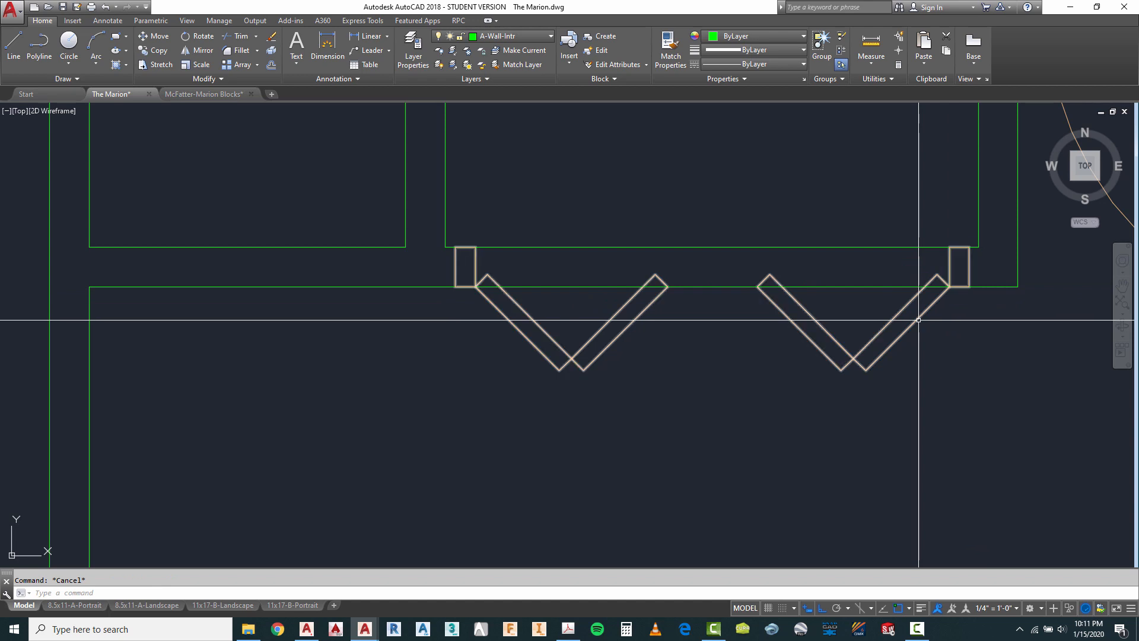
Hide the bifold door block at the west bedroom's closet to expose the wall lines beneath it.
left_click(865, 308)
right_click(865, 310)
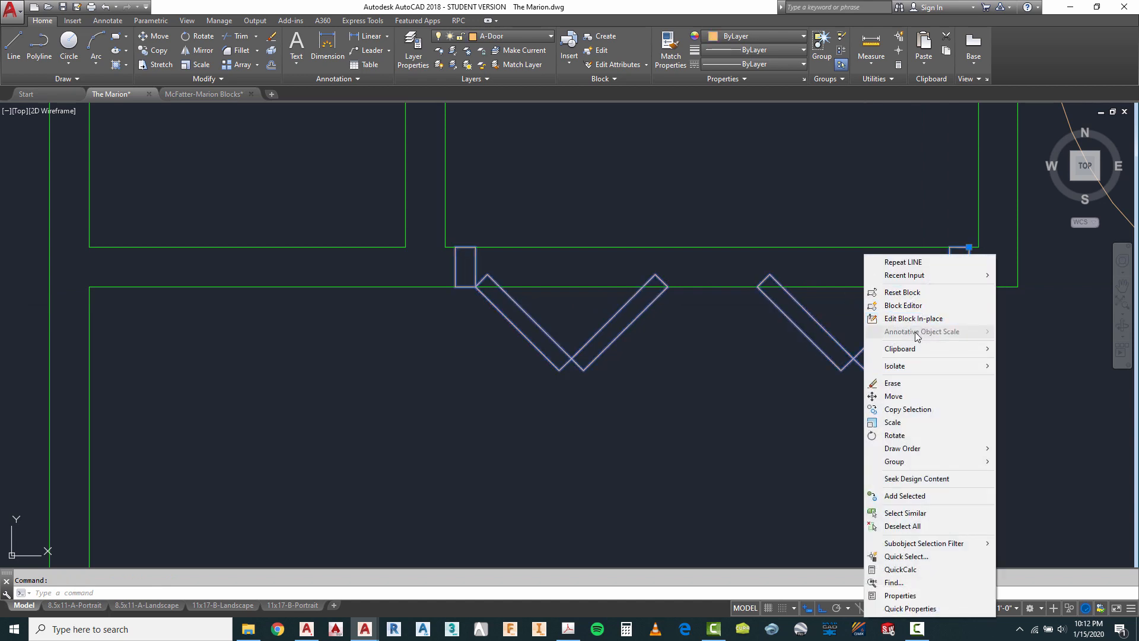
mouse_move(914, 356)
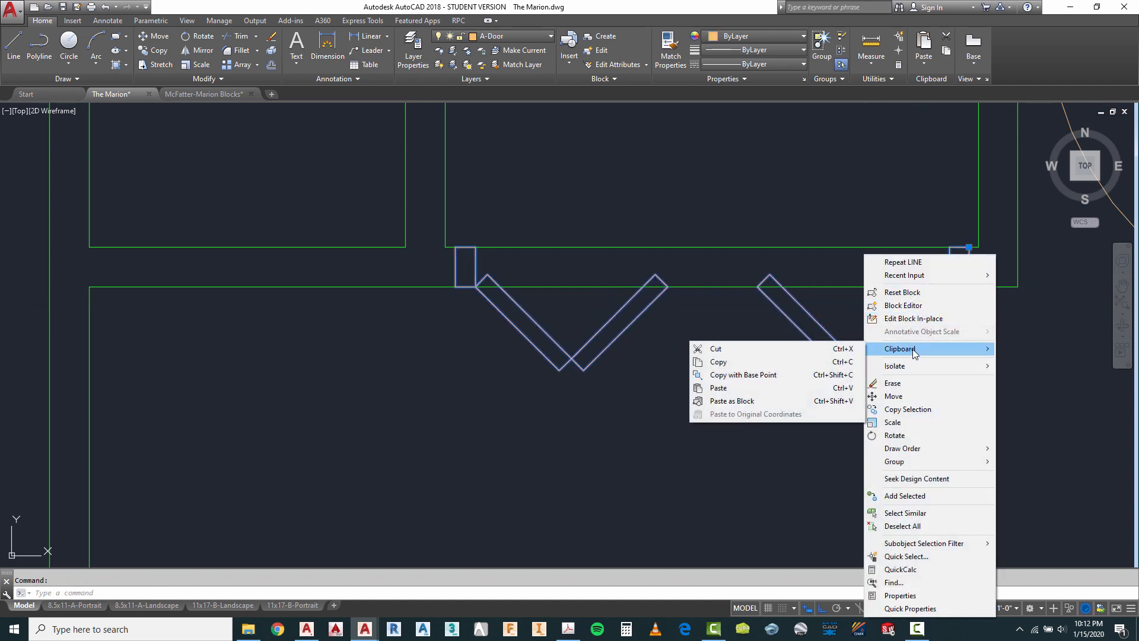
left_click(1022, 379)
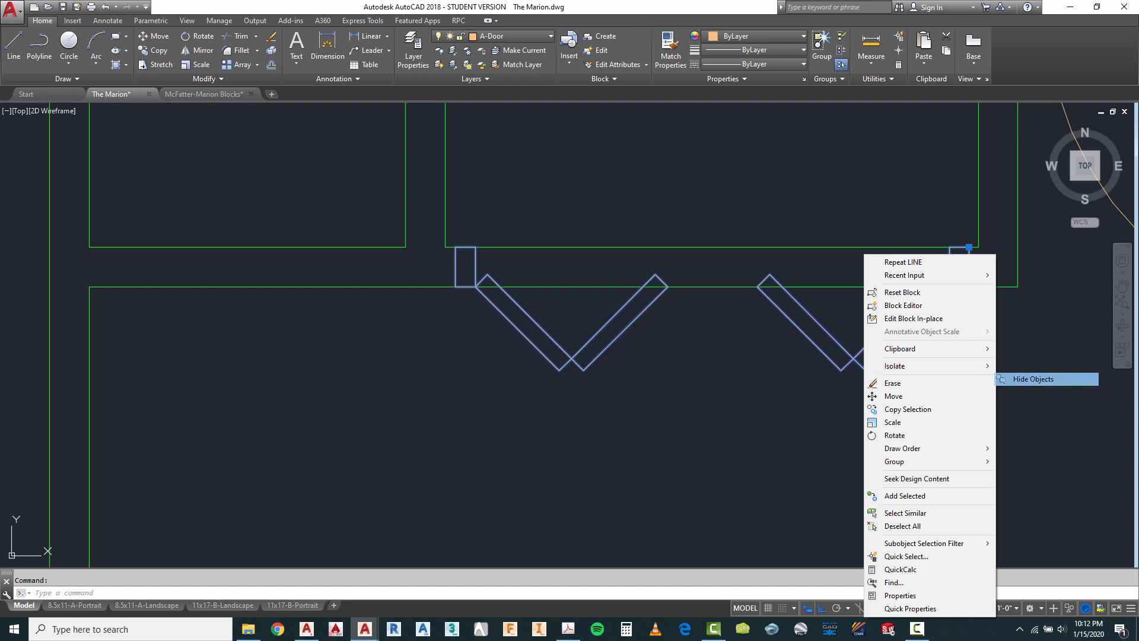
Trim both closet wall lines between the two jamb lines to open the west bedroom's bifold doorway.
key("Escape")
type("tr")
key("Return")
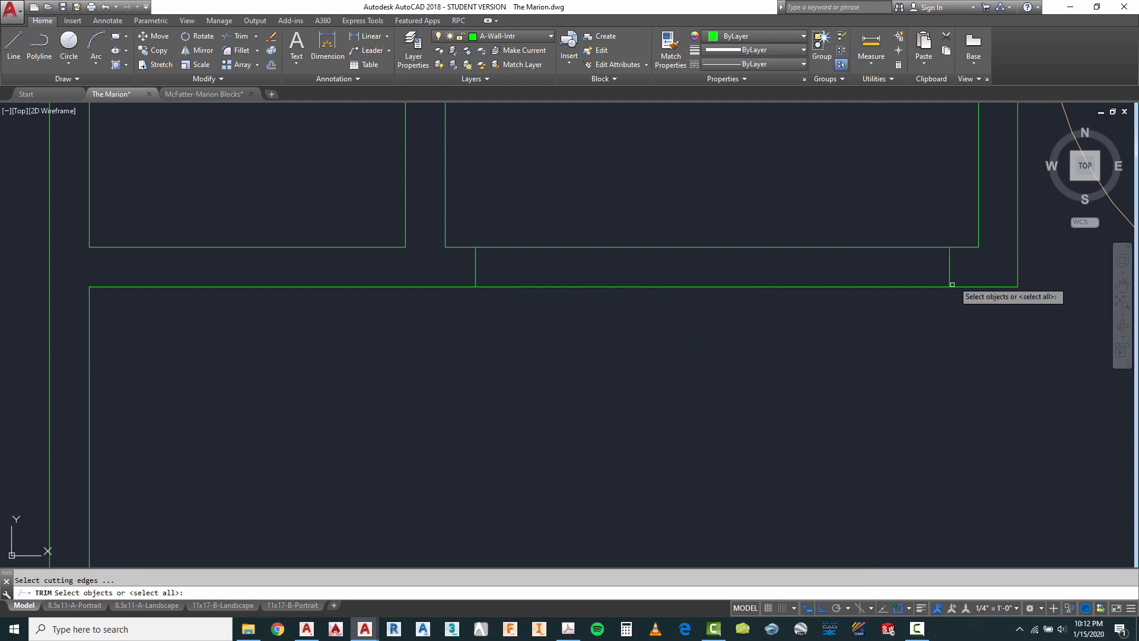
left_click(956, 230)
left_click(469, 319)
key("Return")
scroll(547, 274, "down", 5)
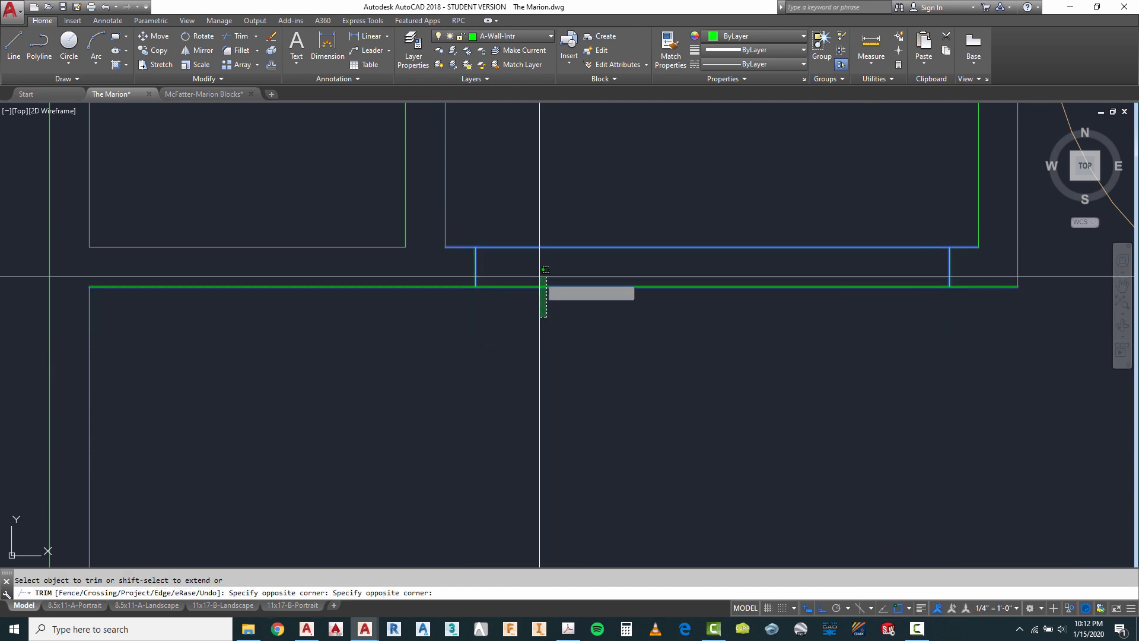
key("Escape")
Draw wall-end lines along the inner faces of both bifold door jambs at the southeast bedroom's closet.
scroll(805, 249, "up", 6)
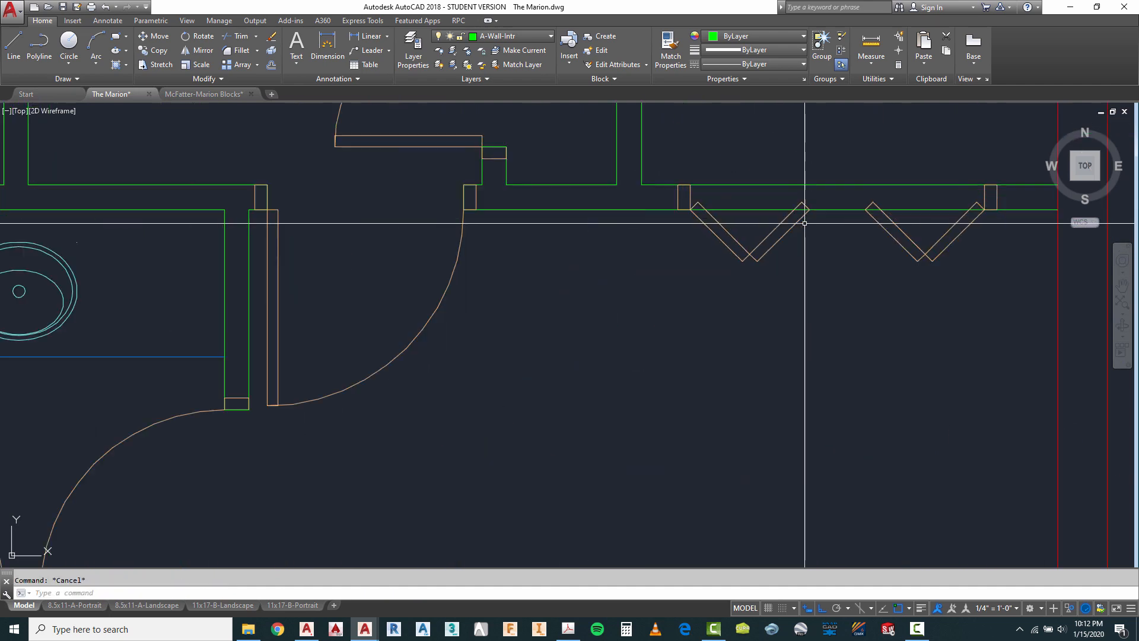
left_click(798, 229)
right_click(831, 254)
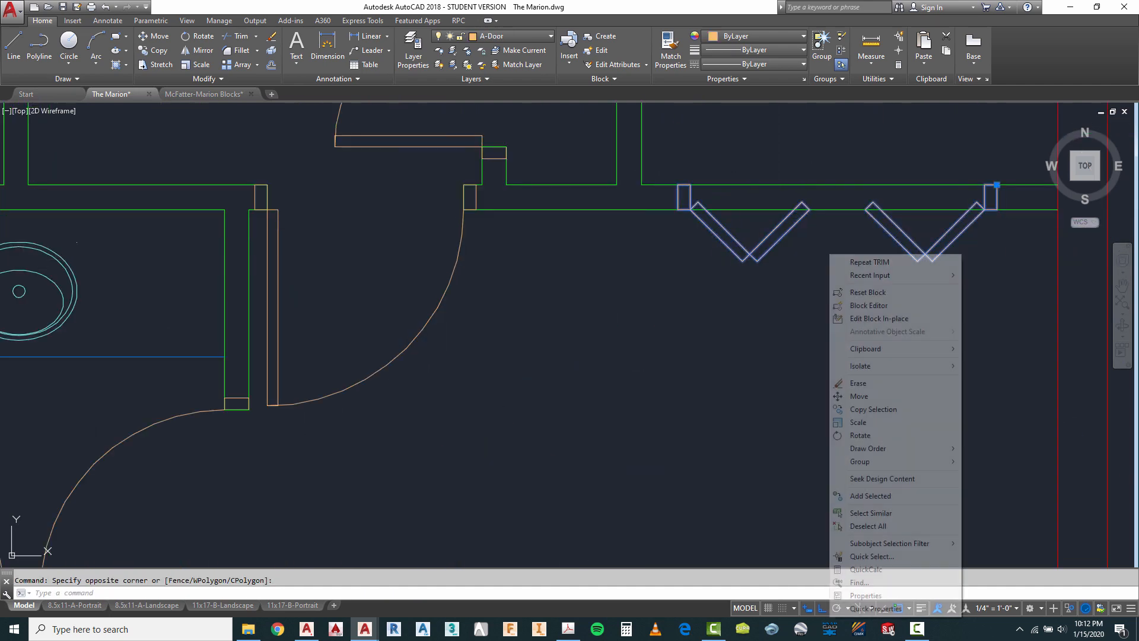
key("Escape")
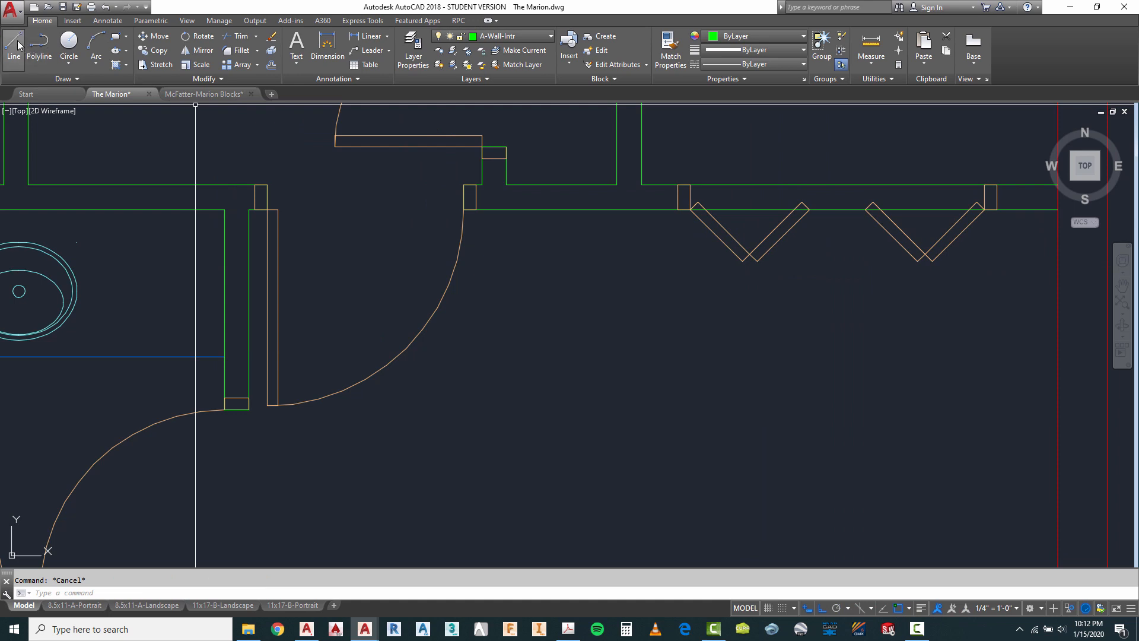
left_click(18, 42)
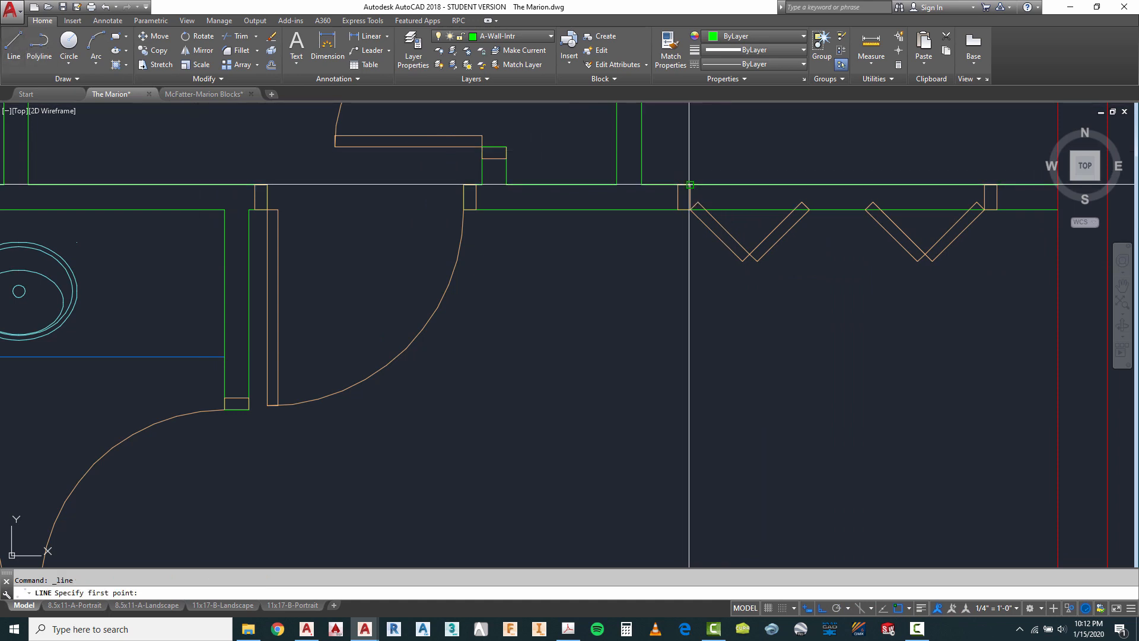
left_click(689, 185)
key("Escape")
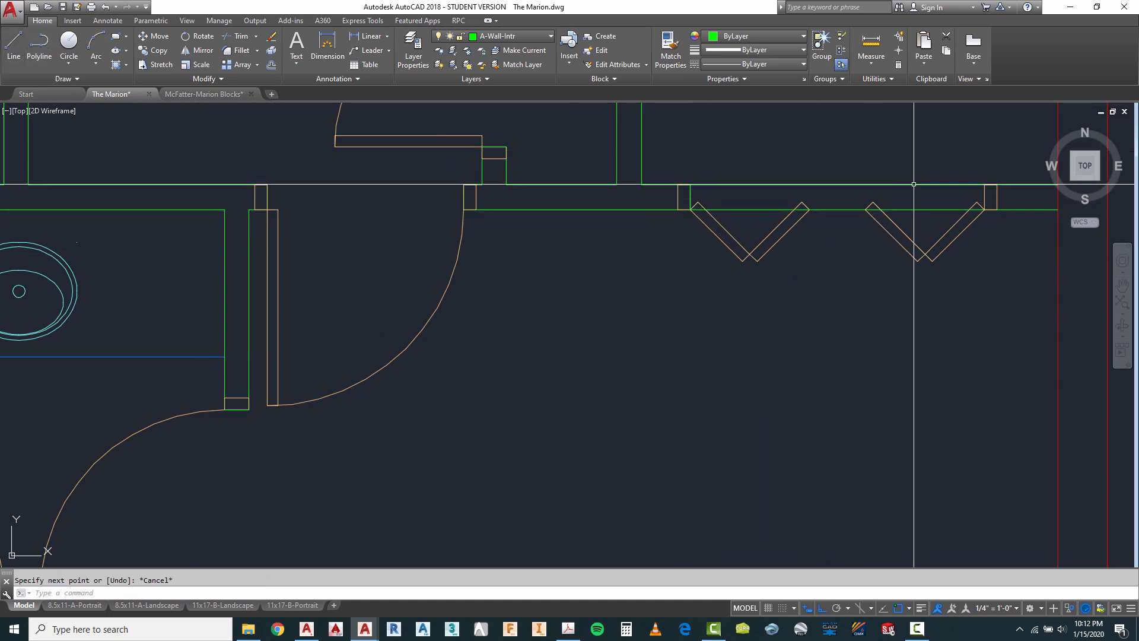
key("space")
left_click(985, 186)
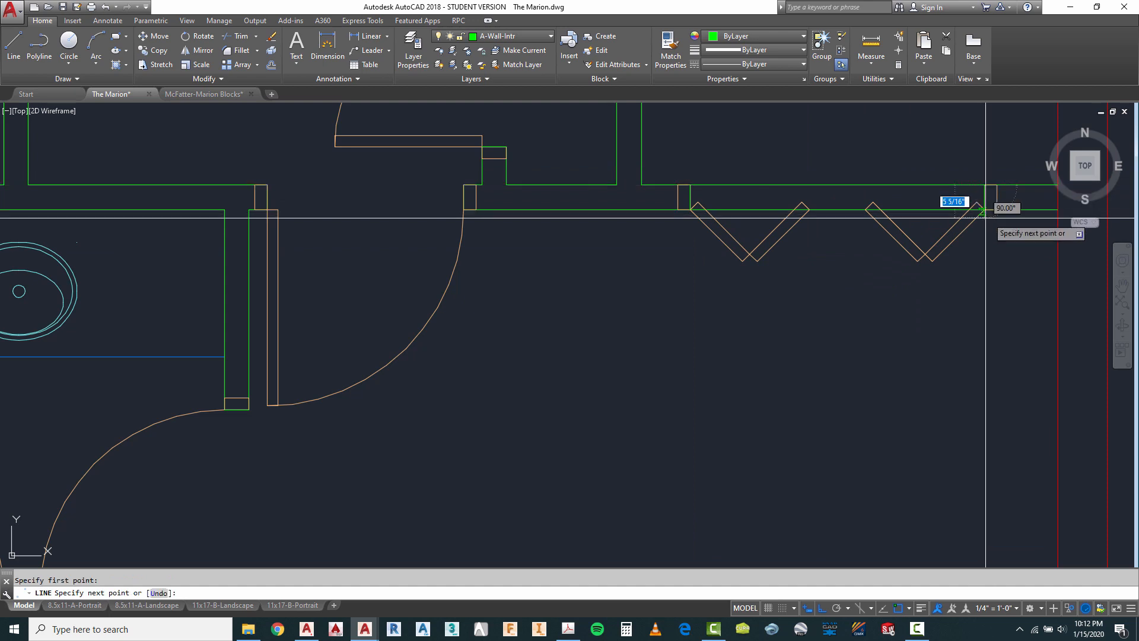
Hide the bifold door block at the southeast bedroom's closet.
left_click(956, 241)
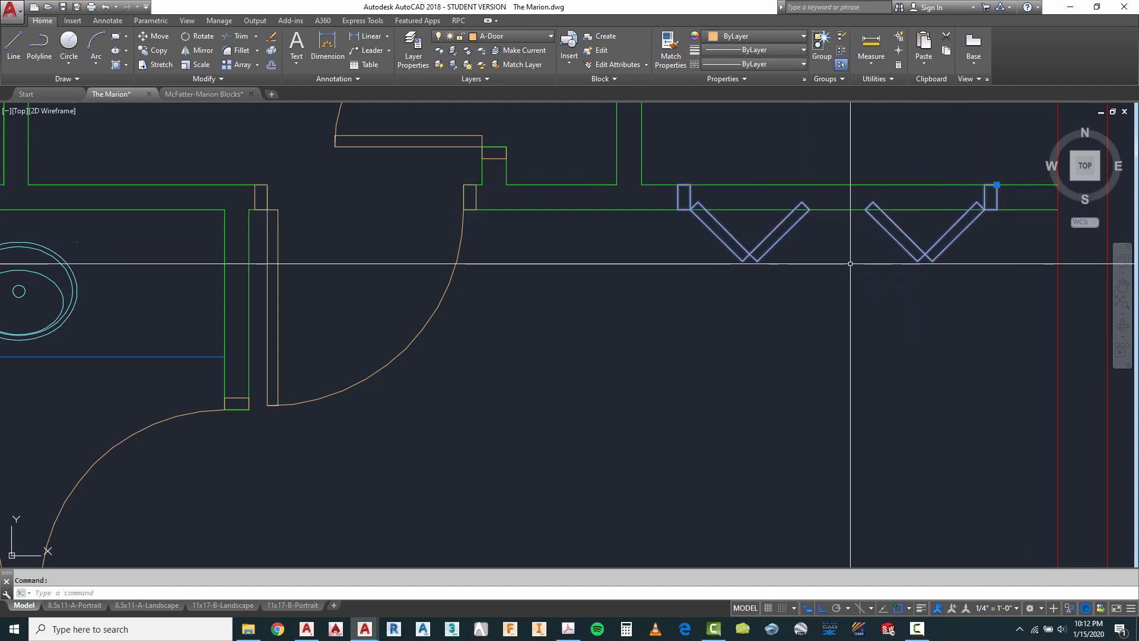
right_click(825, 279)
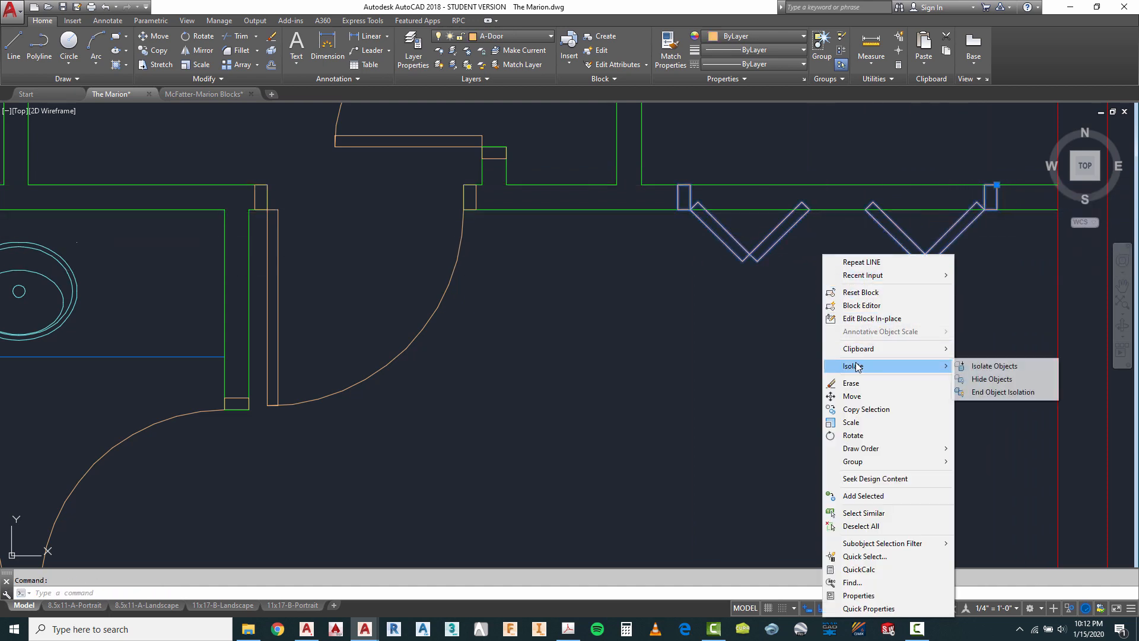
left_click(973, 379)
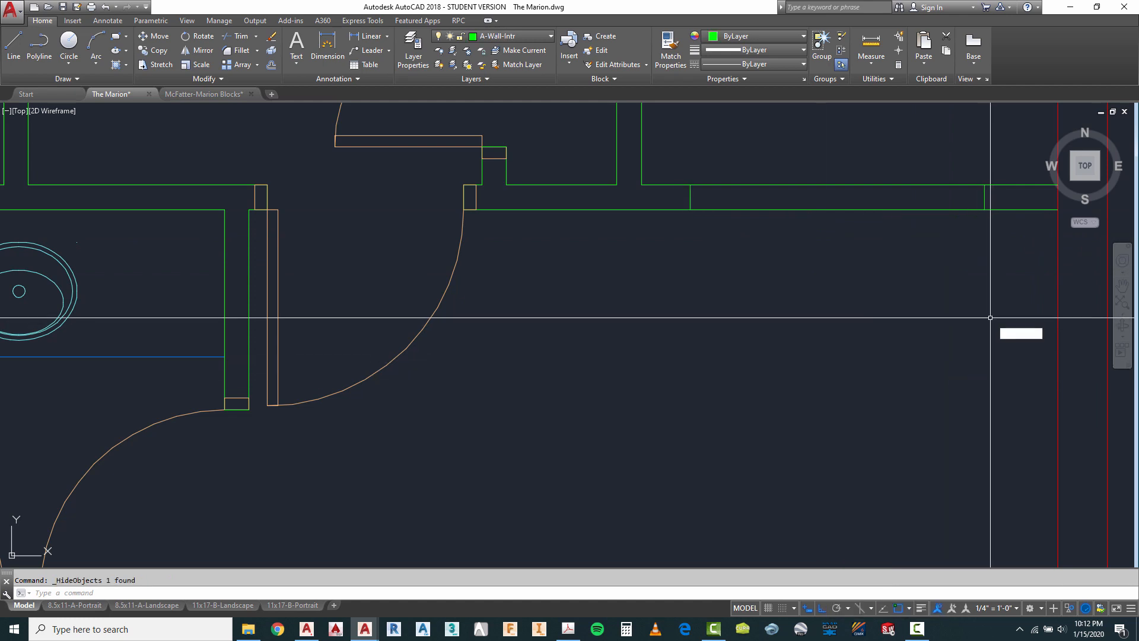
Trim both wall lines between the jamb lines to open the southeast bedroom closet's bifold doorway.
type("TR")
key("Return")
left_click(662, 234)
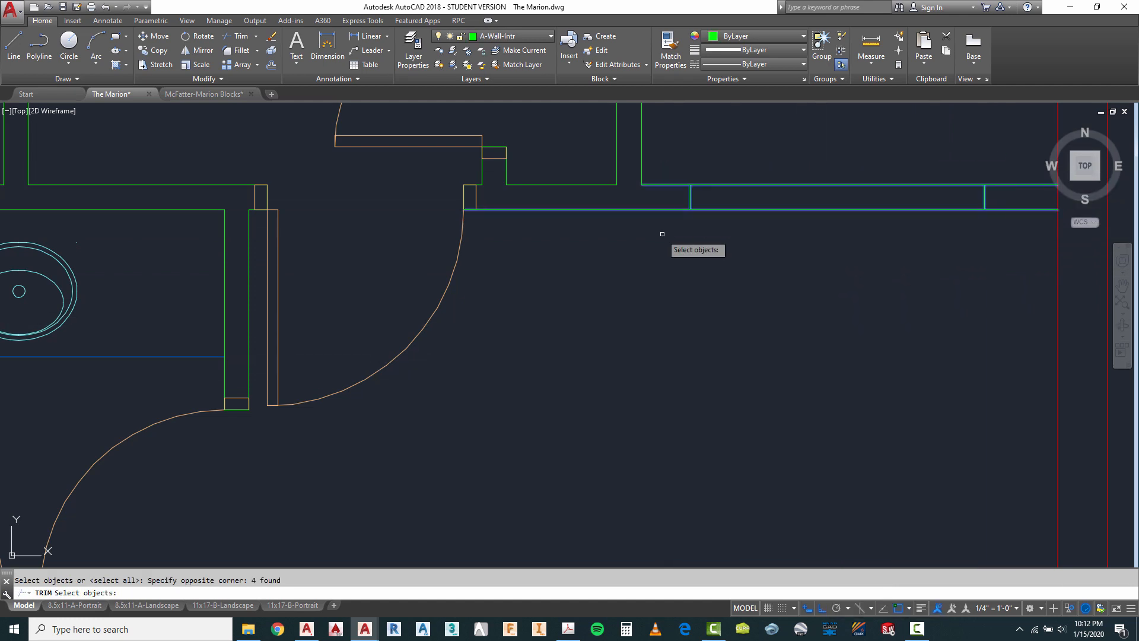
key("Return")
left_click(776, 237)
left_click(751, 160)
key("Escape")
key("Escape")
End object isolation to bring back the hidden bifold doors, and check the opening at the west bedroom's closet.
right_click(641, 256)
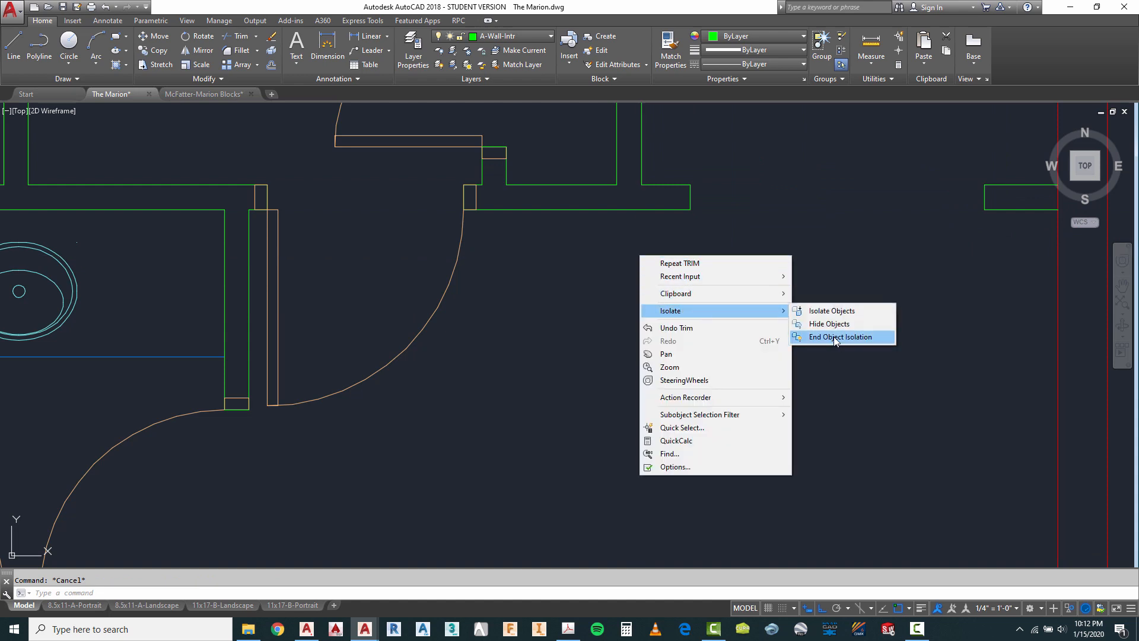
left_click(835, 337)
scroll(865, 178, "down", 5)
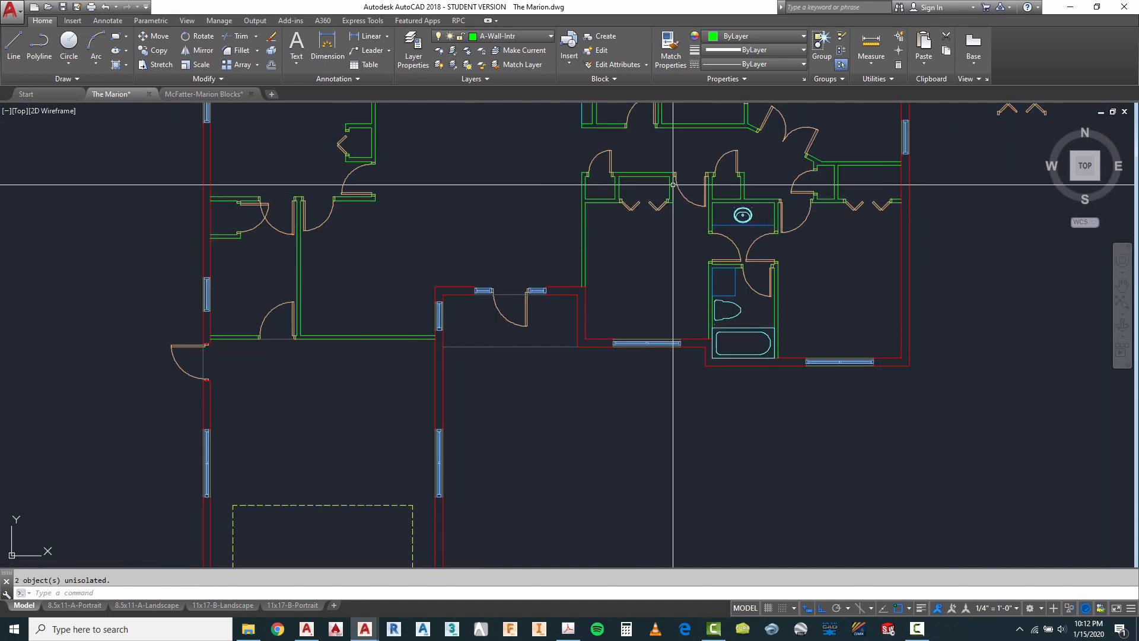
scroll(673, 184, "up", 2)
scroll(665, 229, "up", 2)
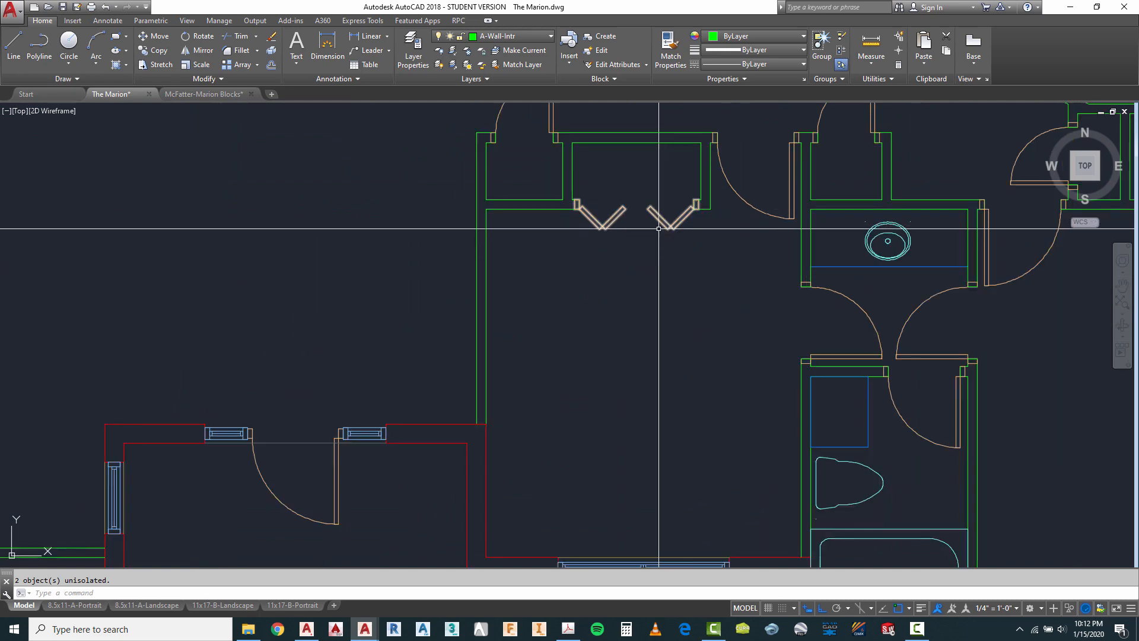
scroll(659, 228, "down", 4)
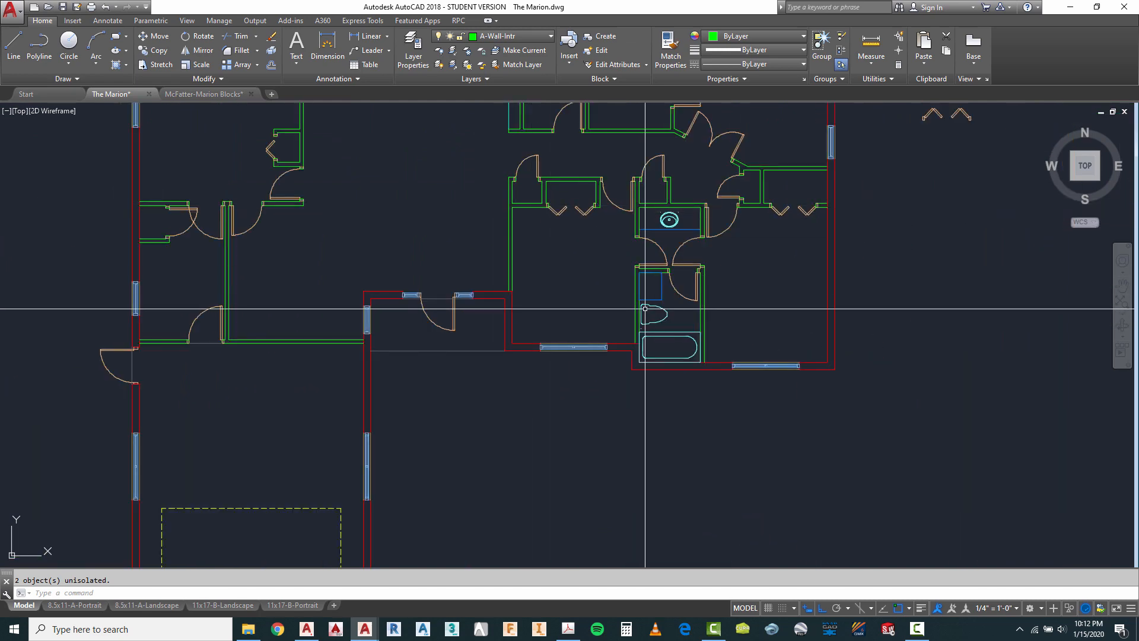
Erase the leftover original bifold door linework outside the house, east of the exterior wall.
scroll(645, 308, "down", 2)
scroll(646, 309, "down", 2)
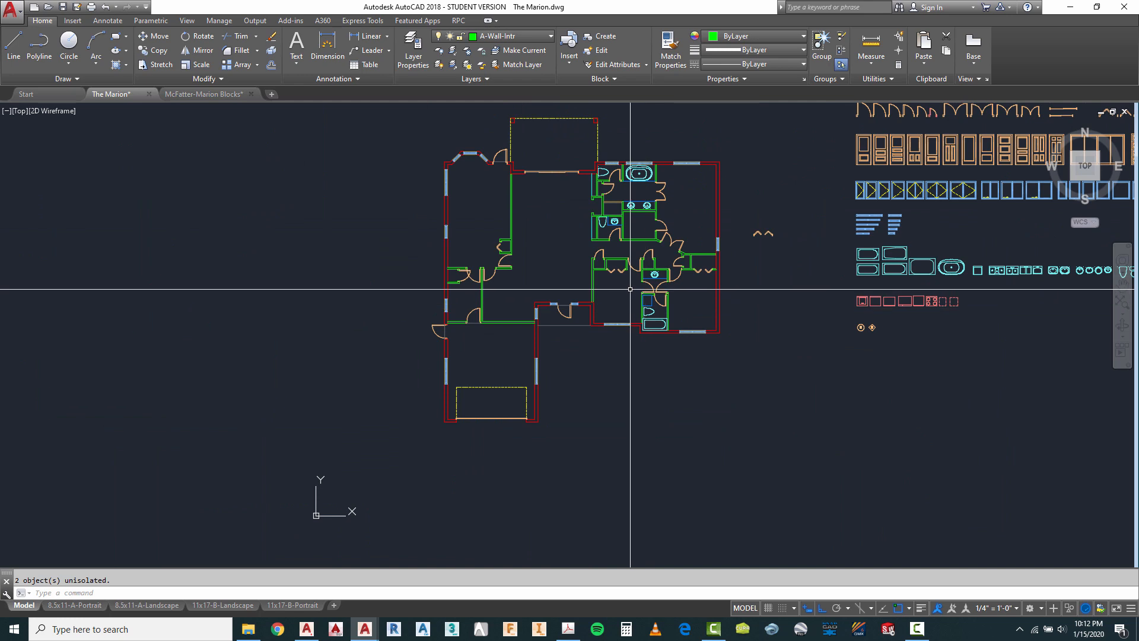
left_click(775, 219)
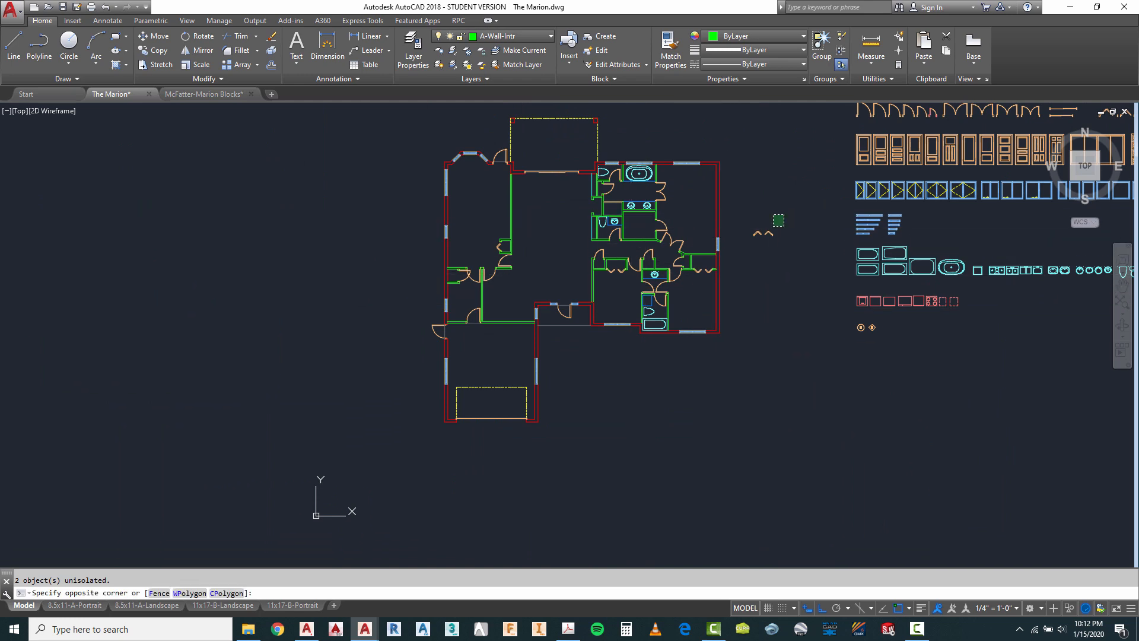
left_click(739, 251)
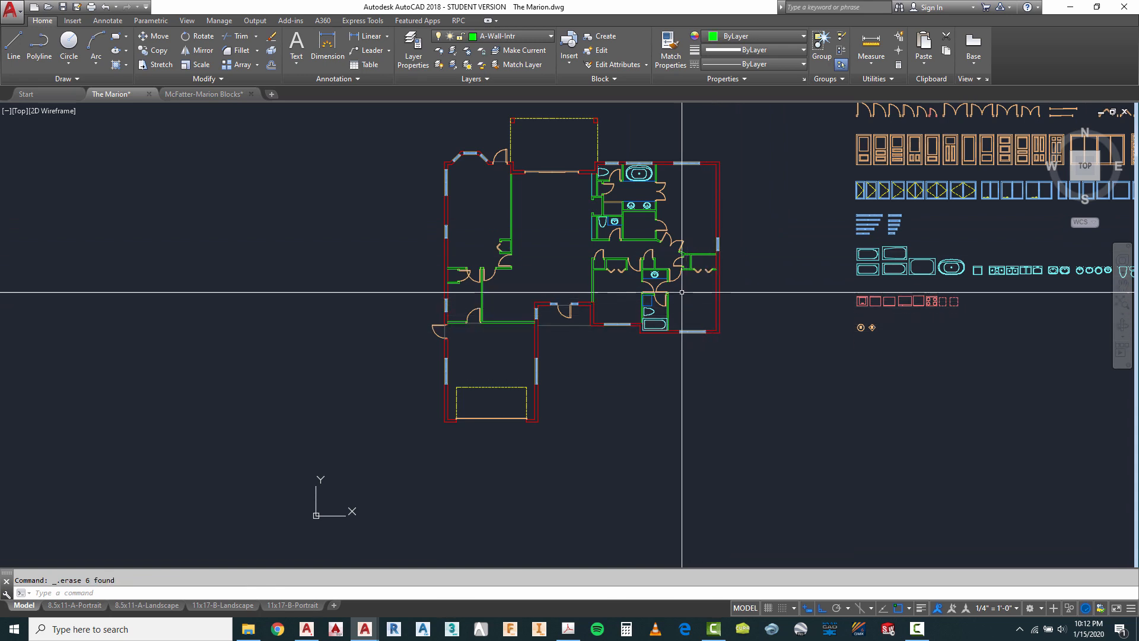
Review the bedroom closets in the plan, and switch to Marion Red Lines.pdf in Adobe Acrobat Pro to compare against the redlines.
scroll(682, 292, "up", 4)
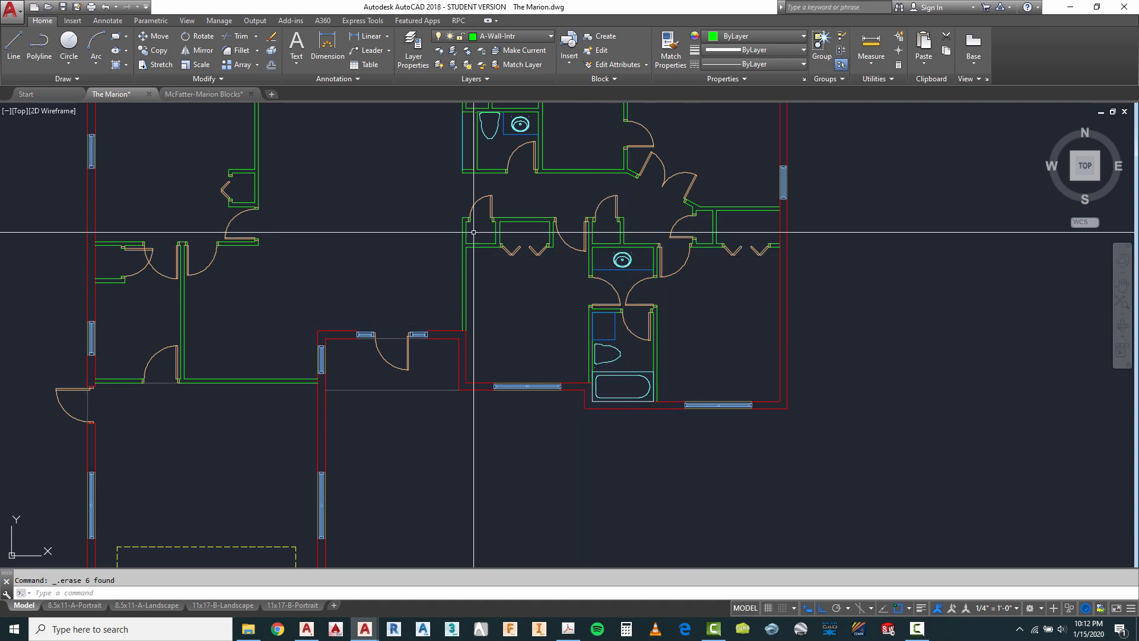
scroll(582, 230, "down", 3)
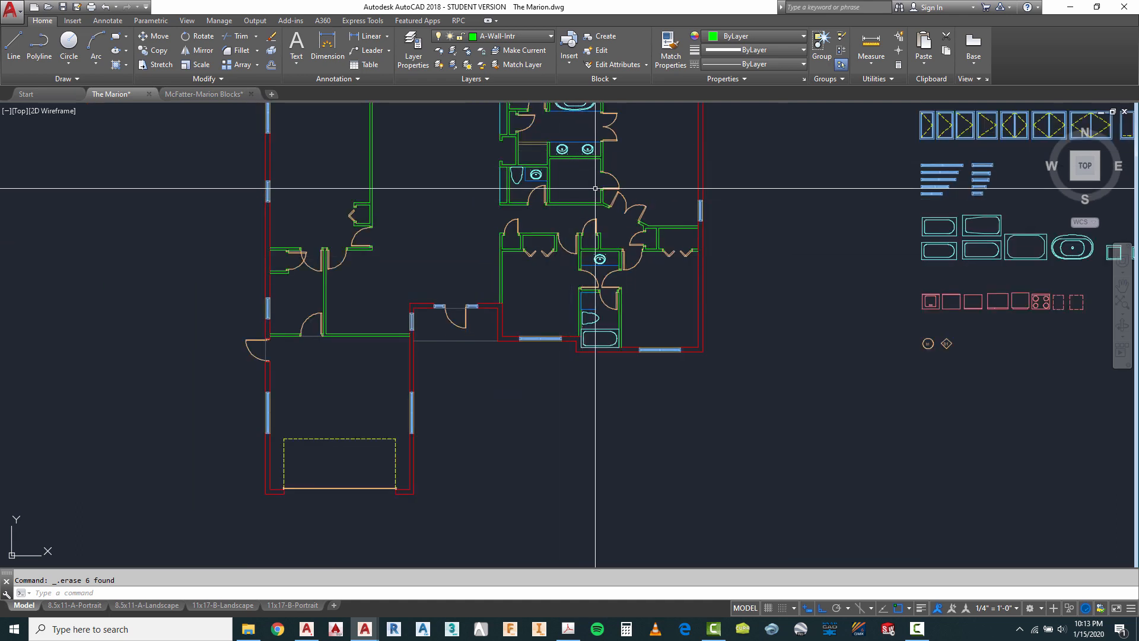
scroll(670, 242, "up", 2)
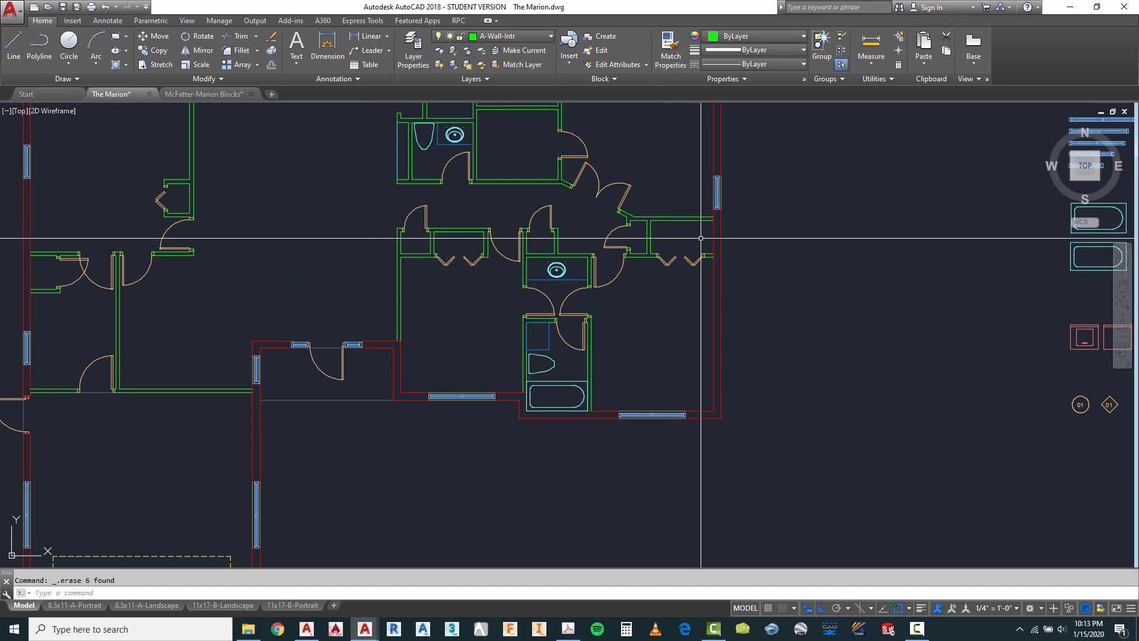
left_click(568, 631)
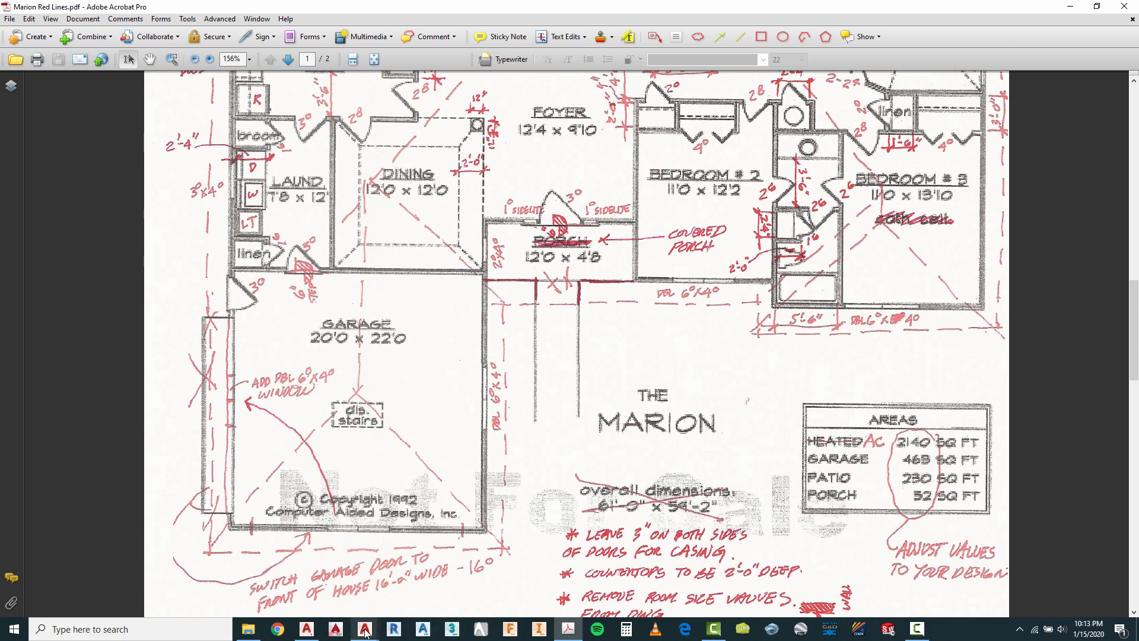
Switch back to The Marion.dwg in AutoCAD and review the floor plan for what the redlines still require.
mouse_move(364, 629)
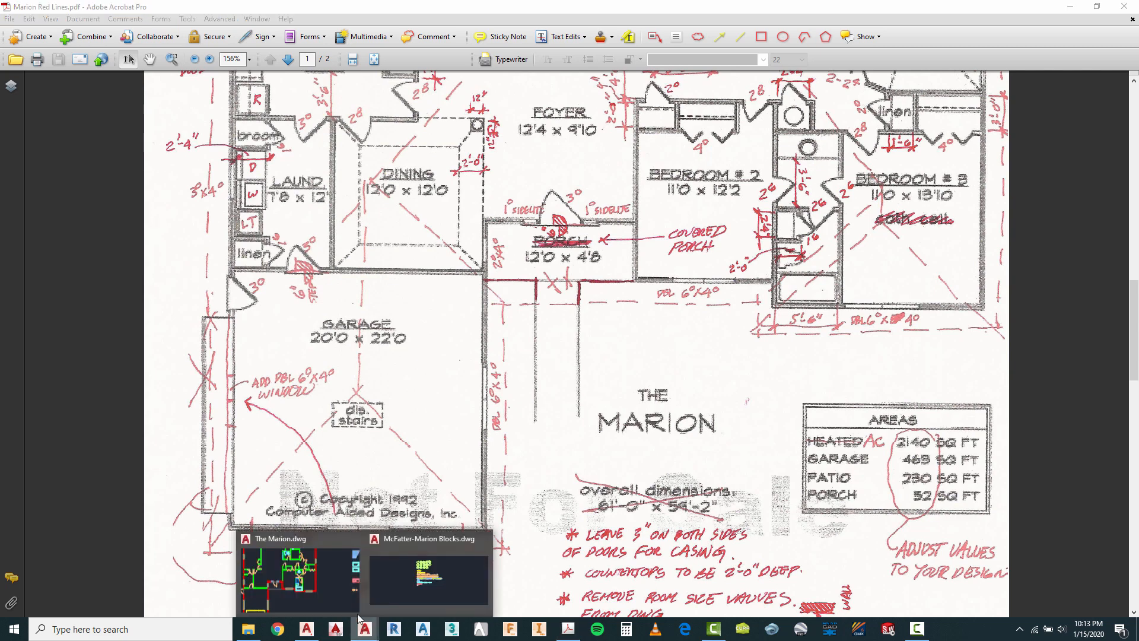
left_click(326, 584)
scroll(688, 238, "down", 3)
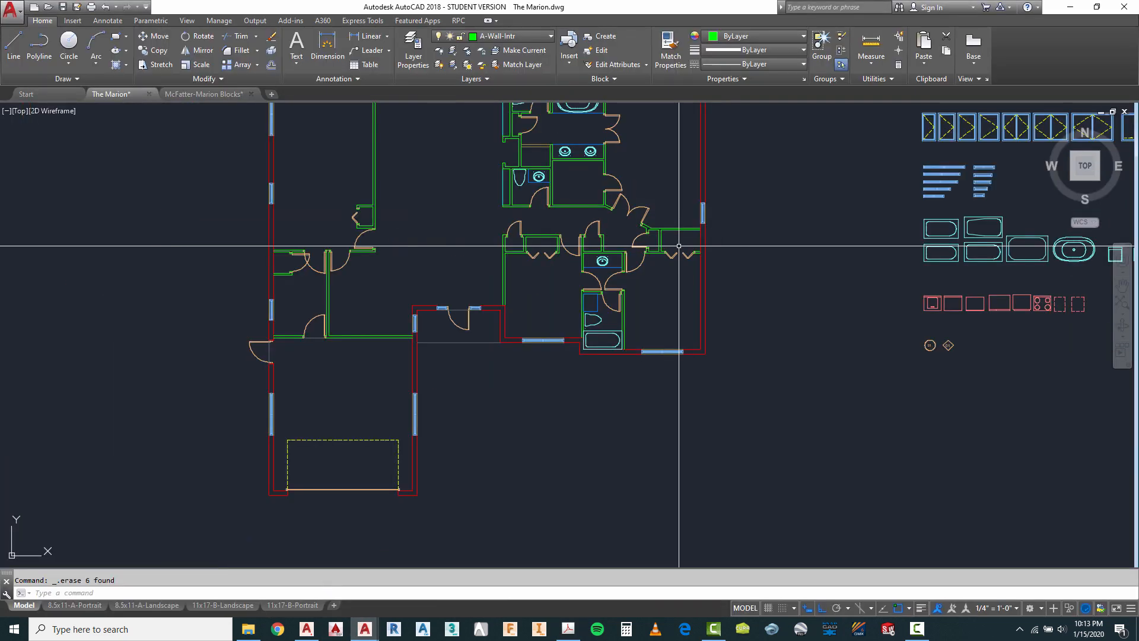
scroll(516, 241, "down", 2)
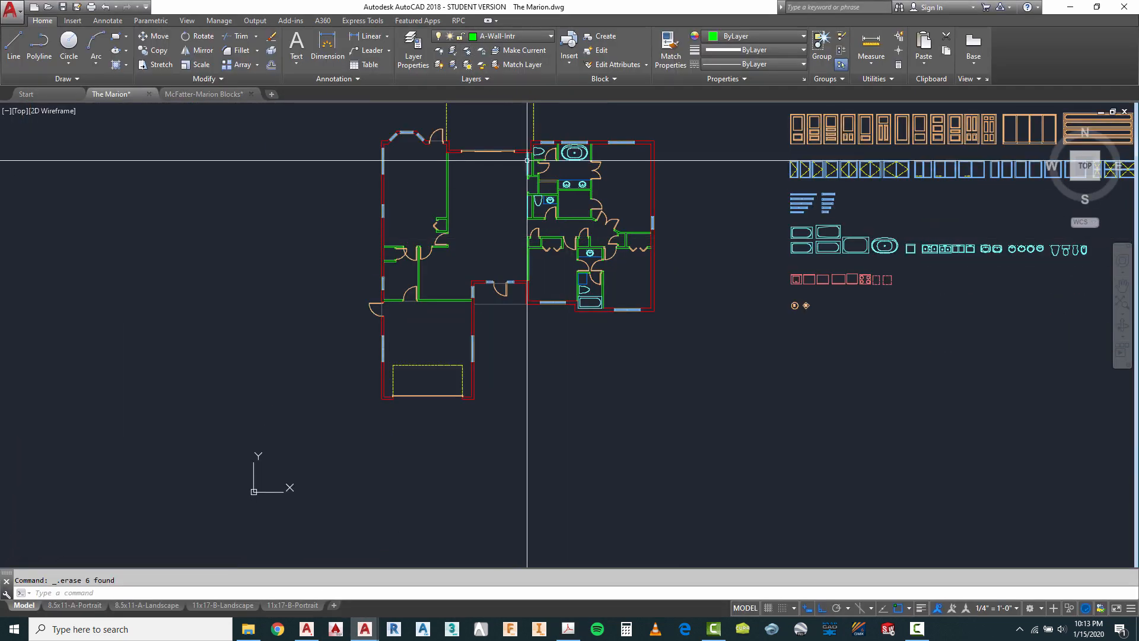
scroll(528, 159, "up", 4)
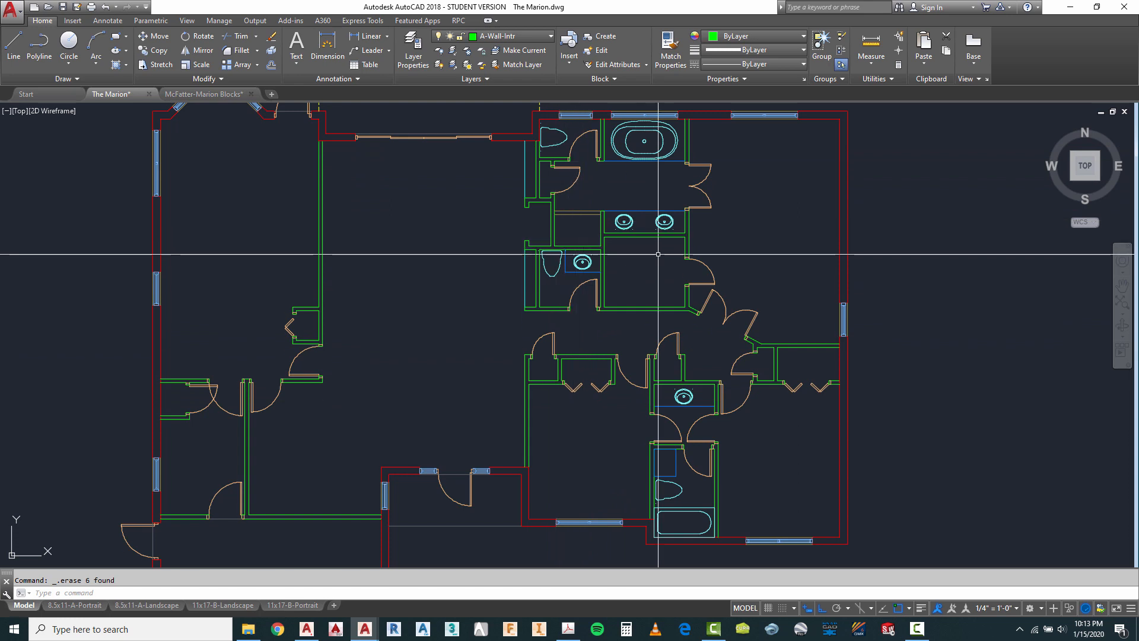
scroll(665, 261, "down", 2)
scroll(667, 266, "up", 2)
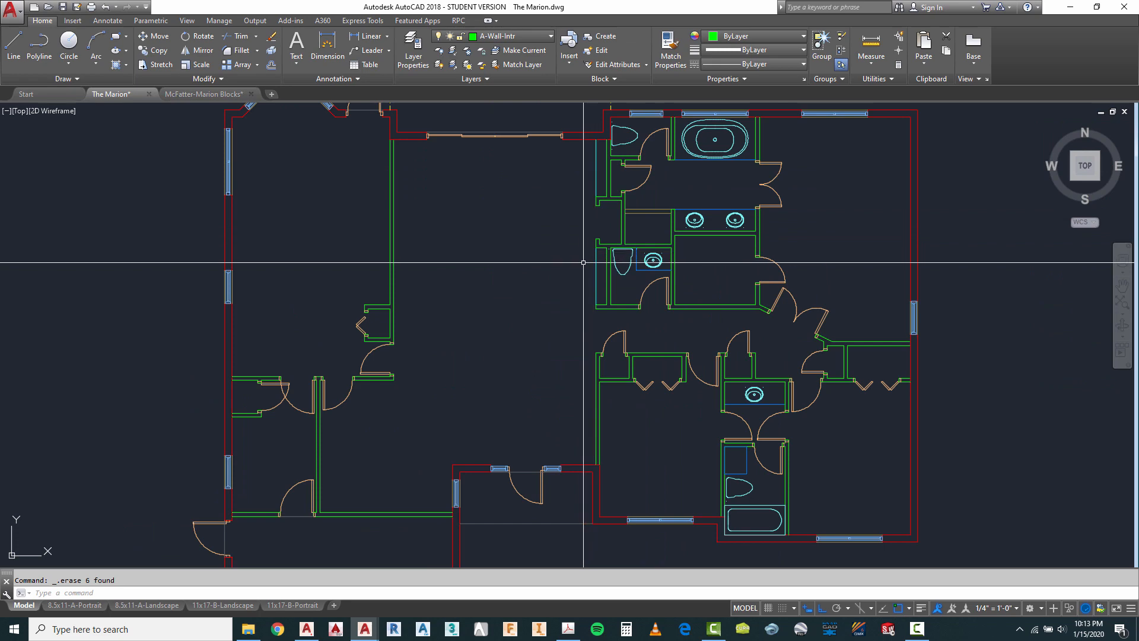
scroll(649, 274, "down", 2)
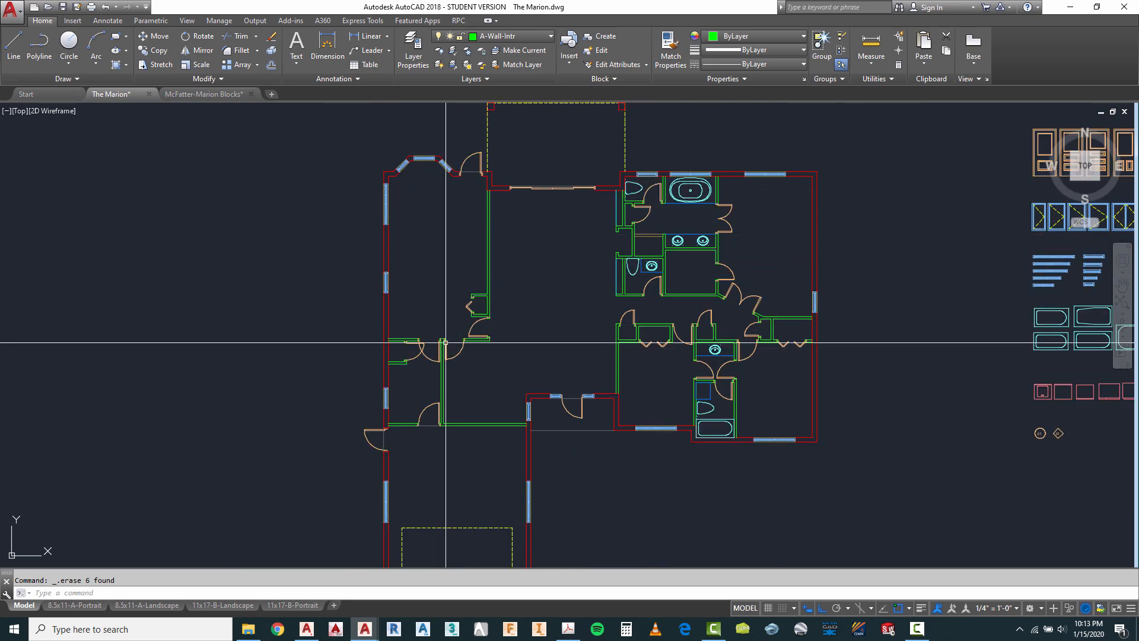
scroll(382, 228, "down", 2)
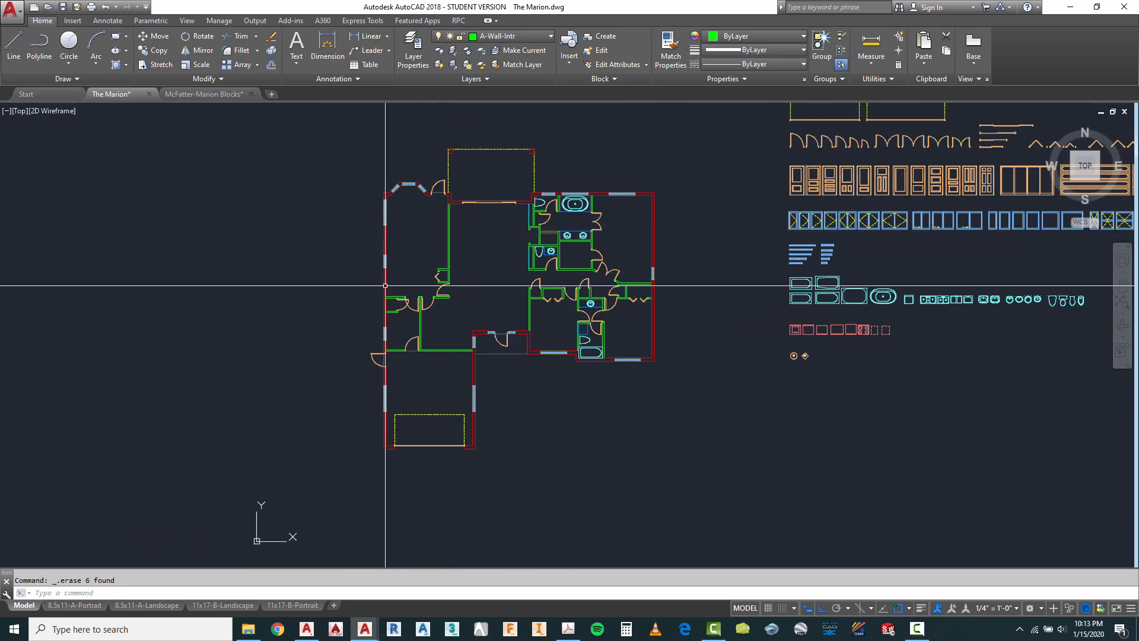
scroll(393, 361, "up", 2)
scroll(392, 361, "up", 2)
scroll(374, 262, "down", 4)
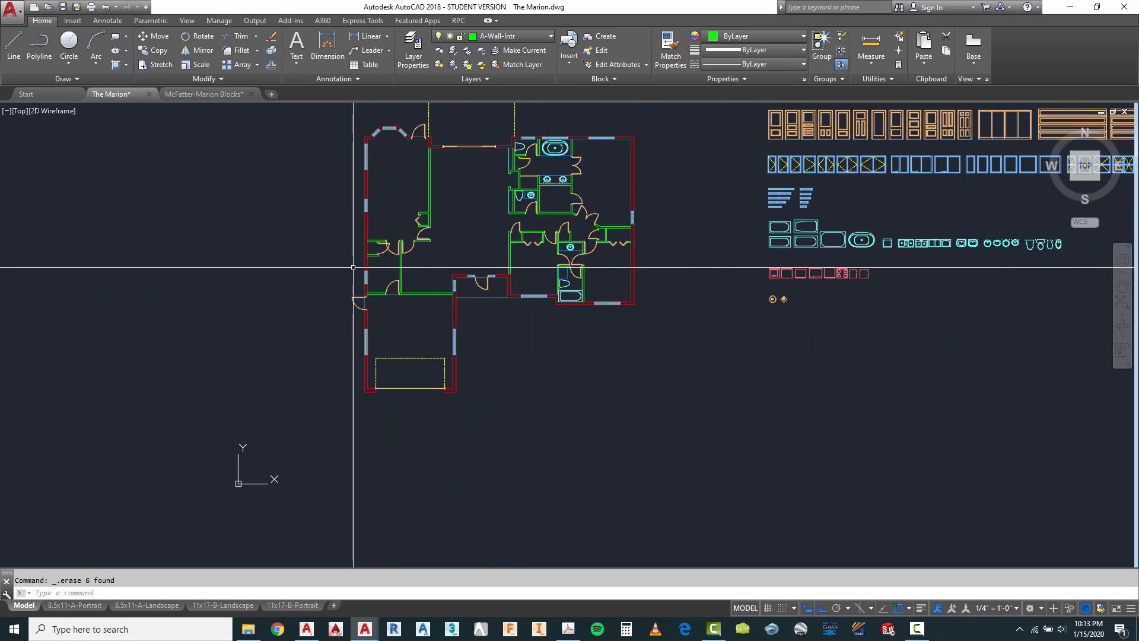
Inspect the washer and dryer symbols in the row of appliance blocks east of the house plan.
scroll(822, 281, "up", 3)
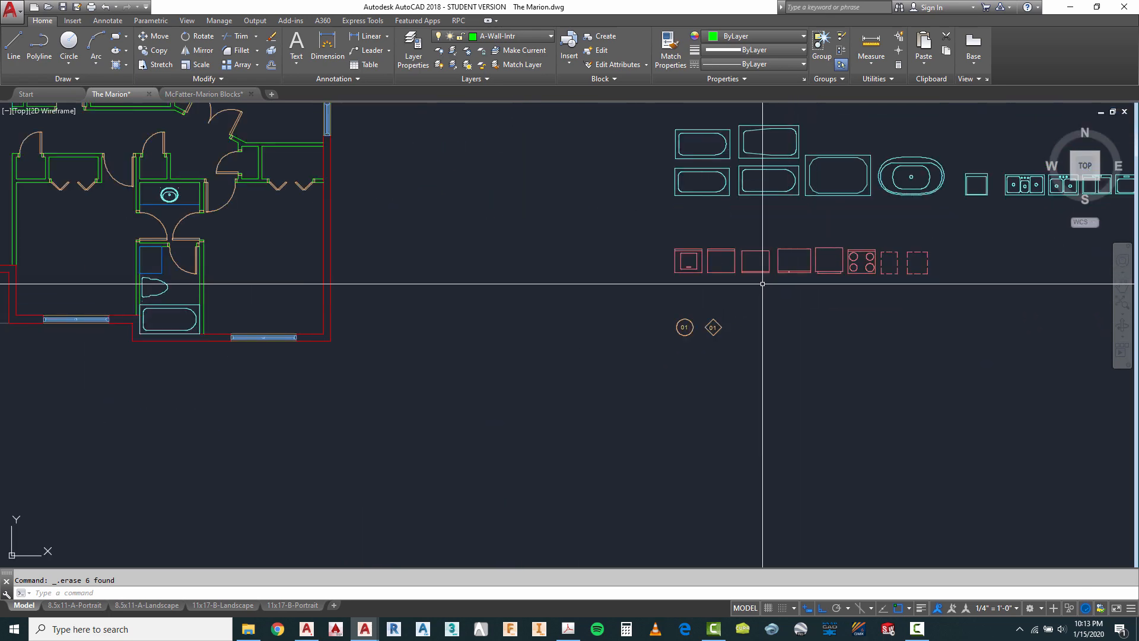
scroll(756, 278, "up", 3)
key("Escape")
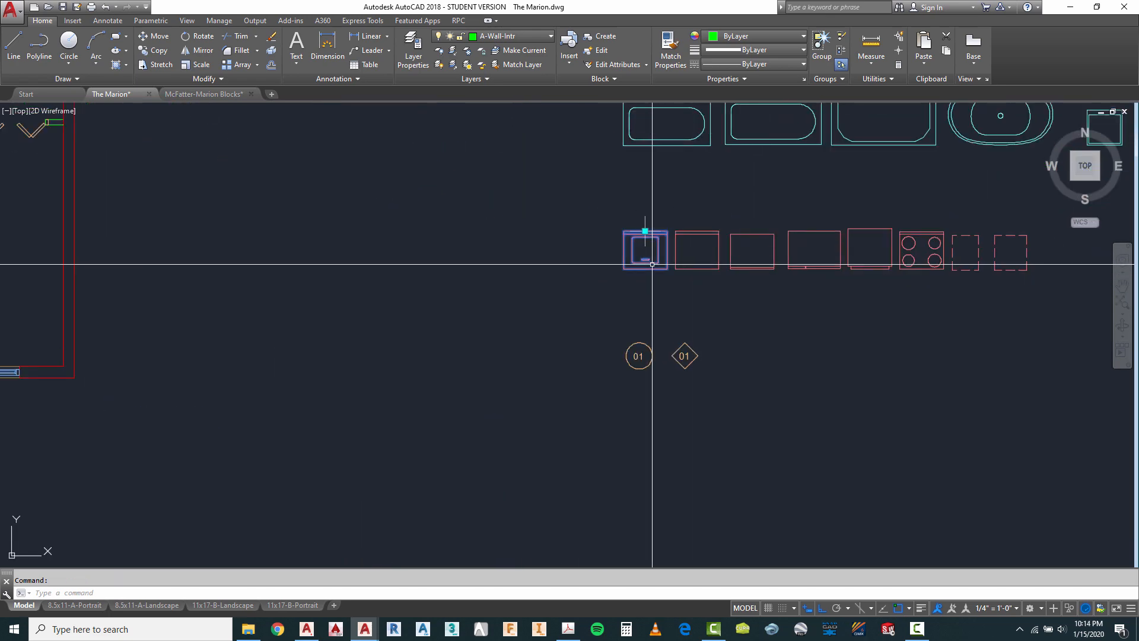
key("Escape")
scroll(661, 315, "down", 5)
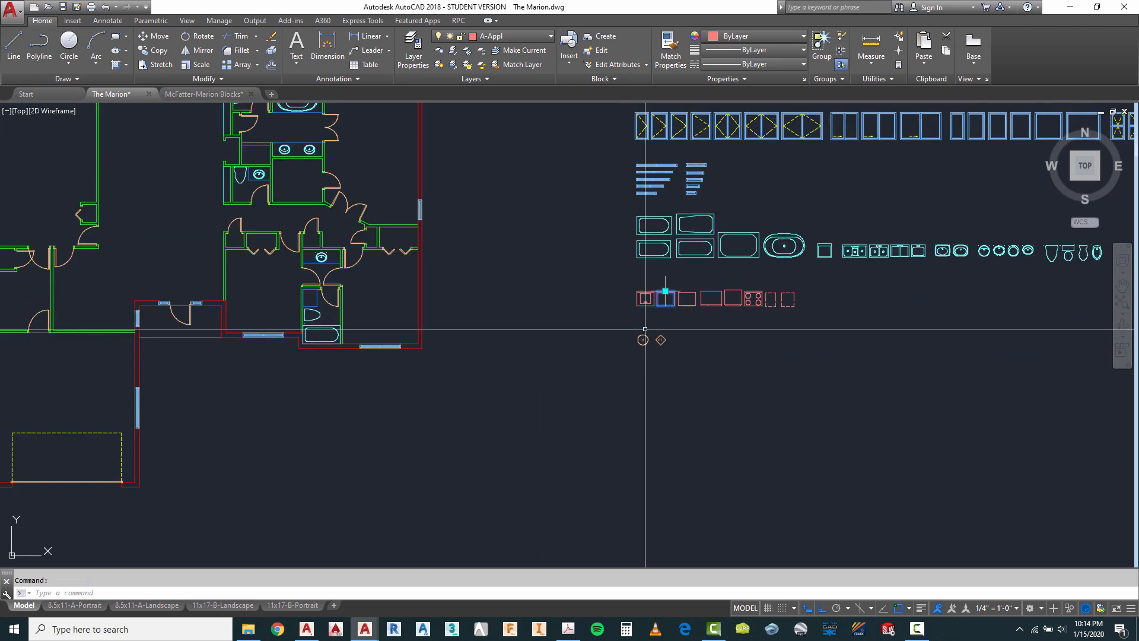
scroll(855, 260, "up", 4)
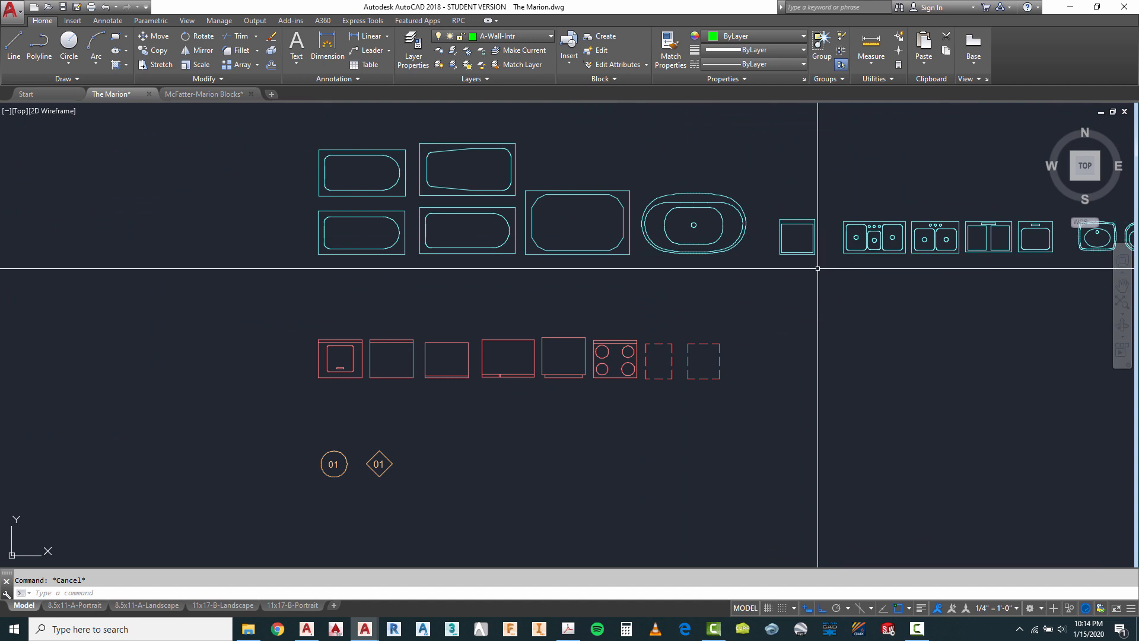
Copy the washer, dryer and laundry tub blocks from the block library to the laundry room area of the plan.
type("o")
key("Return")
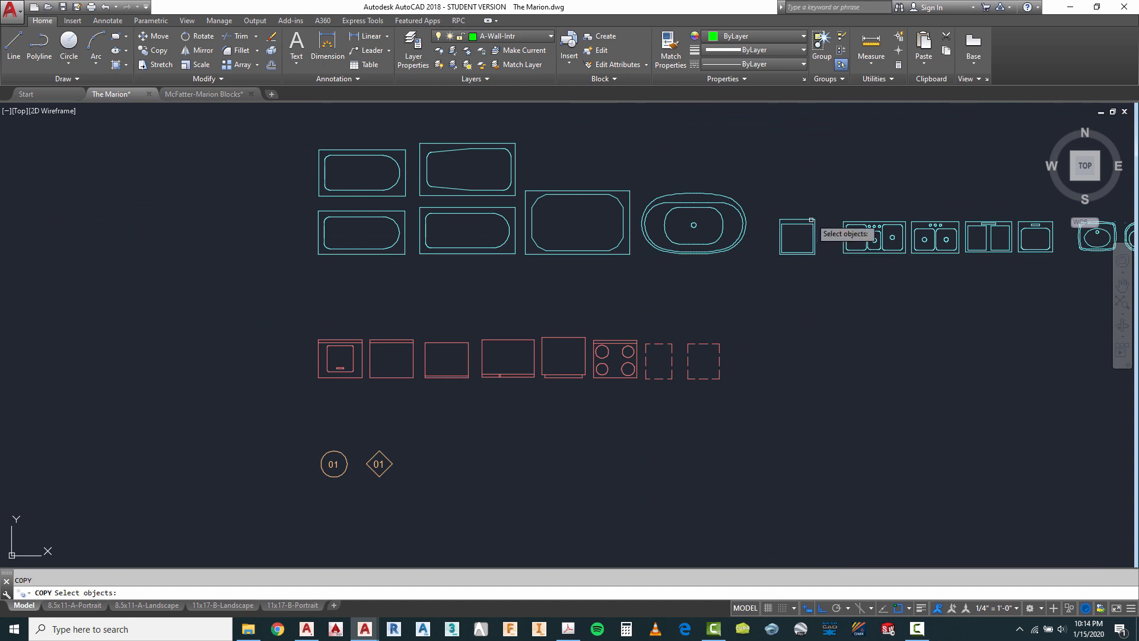
left_click(811, 215)
left_click(789, 235)
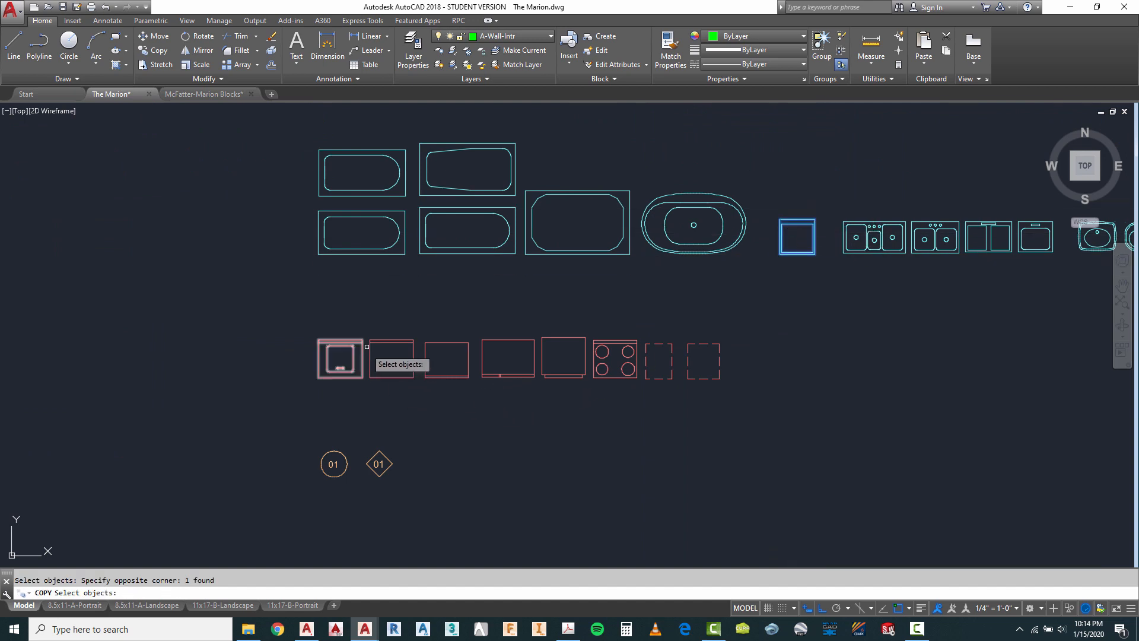
left_click(306, 363)
key("Return")
left_click(407, 400)
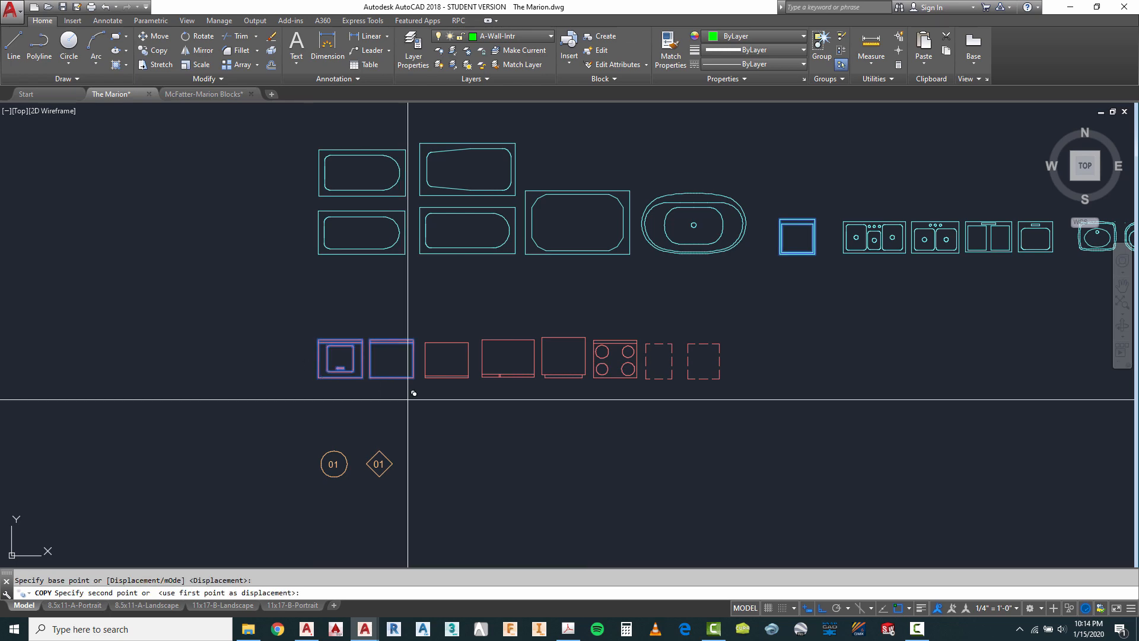
scroll(749, 386, "down", 8)
scroll(420, 388, "up", 4)
scroll(420, 381, "up", 3)
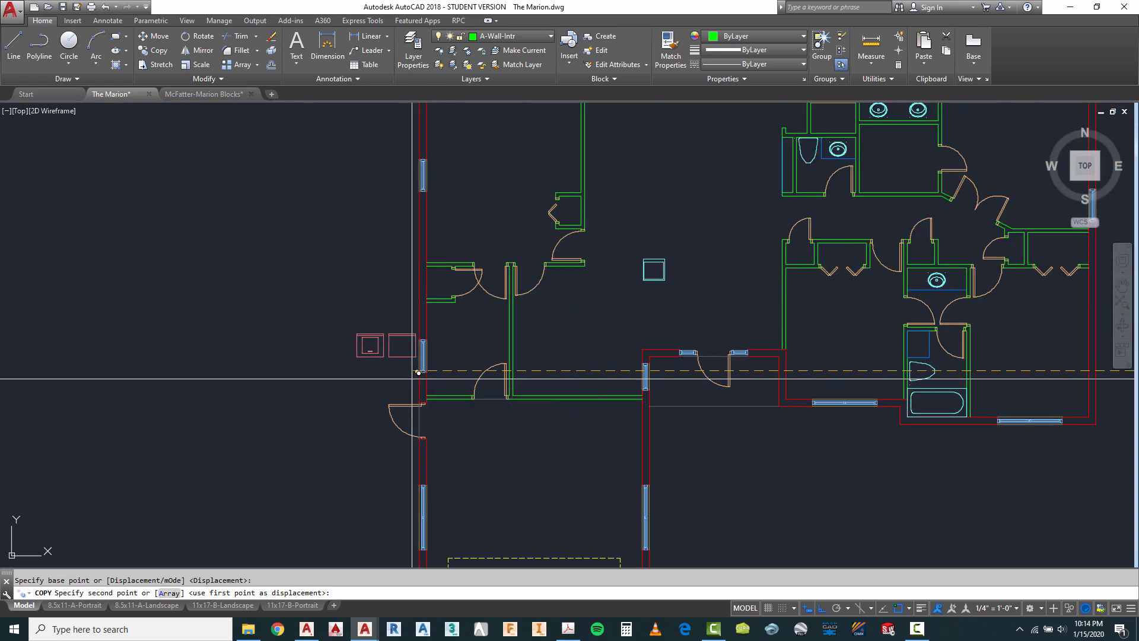
left_click(364, 352)
key("Escape")
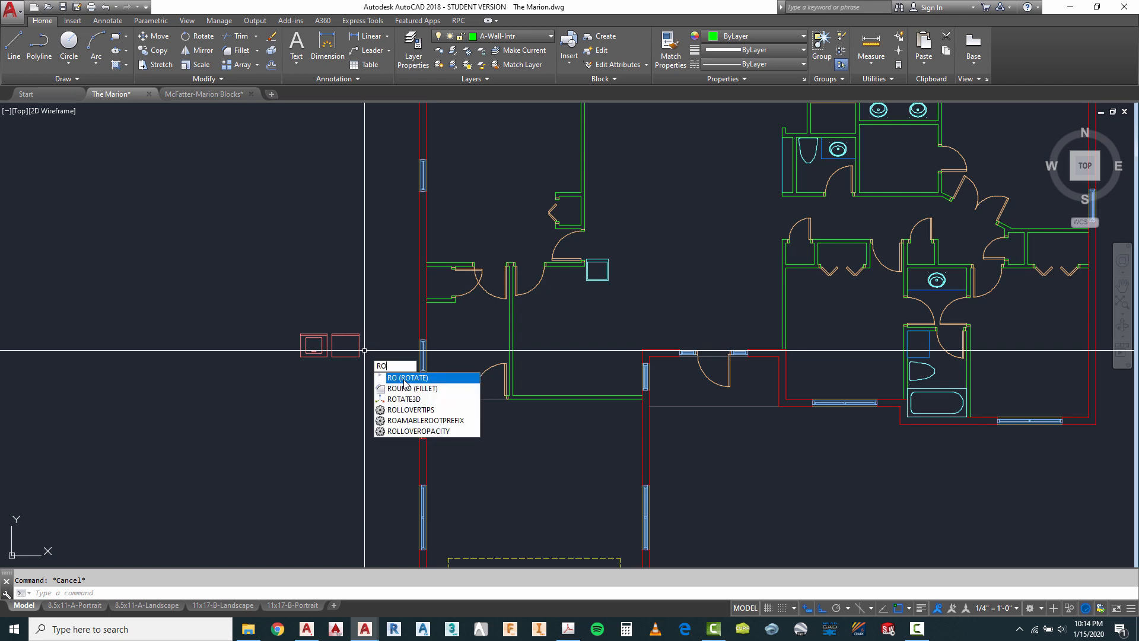
Rotate the copied washer, dryer and laundry tub together by 90 degrees.
key("Return")
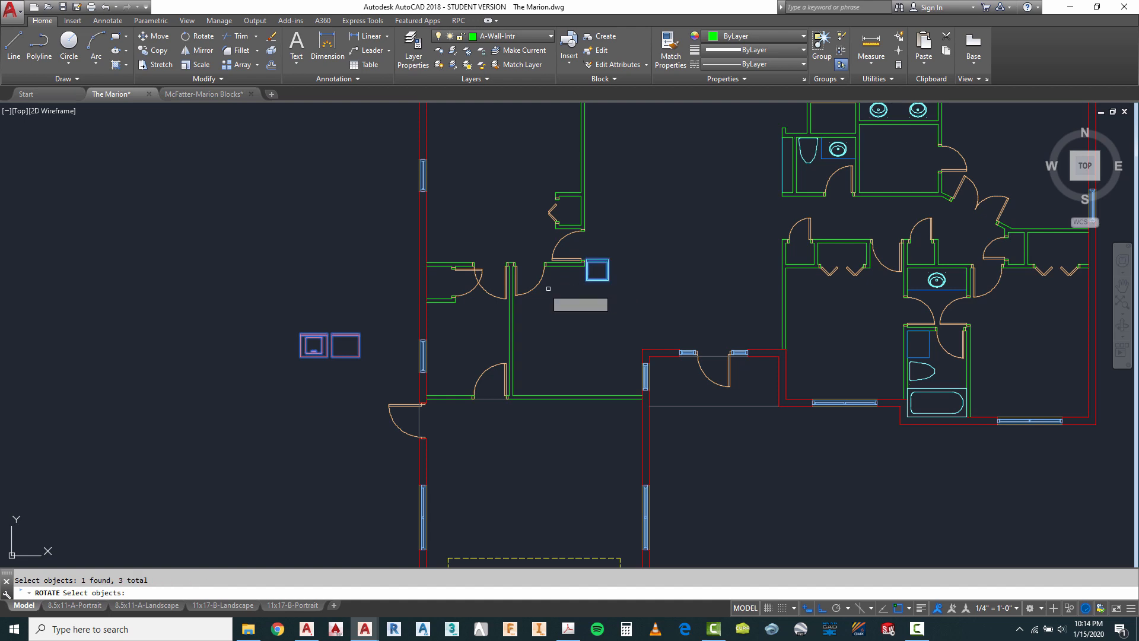
key("Return")
left_click(440, 280)
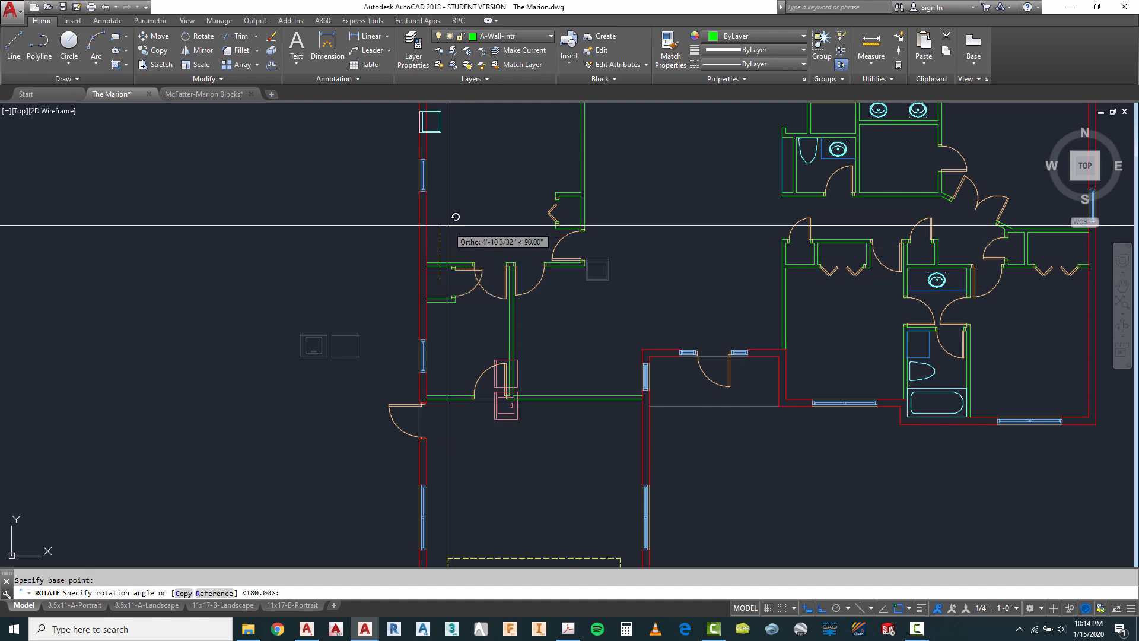
key("Escape")
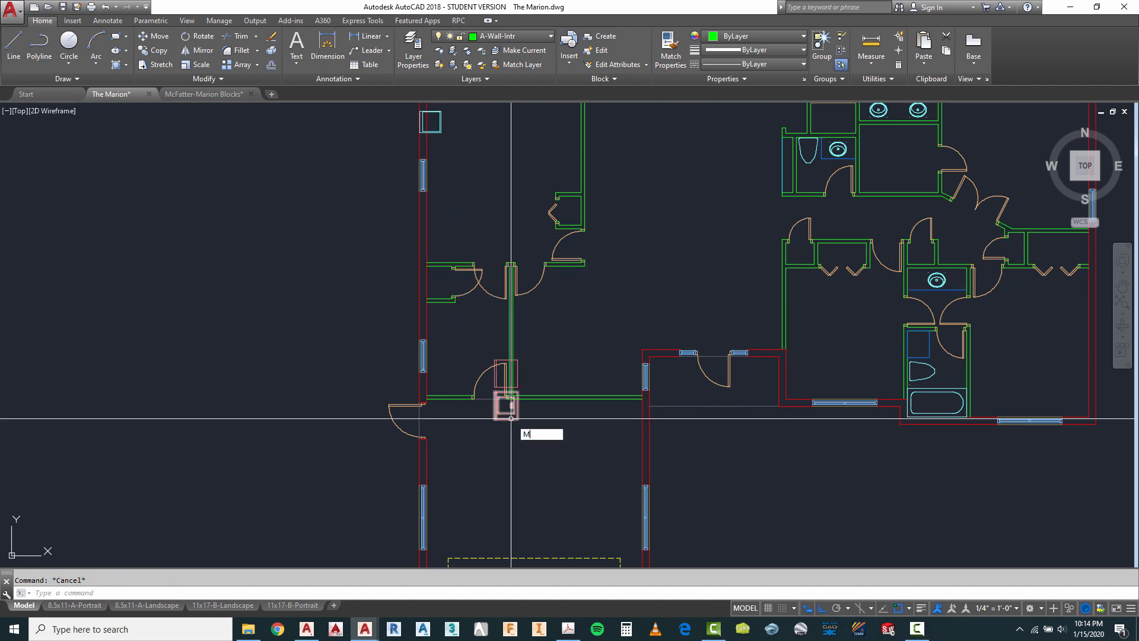
Move the rotated washer and dryer into the laundry room, with their backs along the west exterior wall.
key("Return")
scroll(501, 422, "up", 4)
left_click(496, 330)
left_click(485, 357)
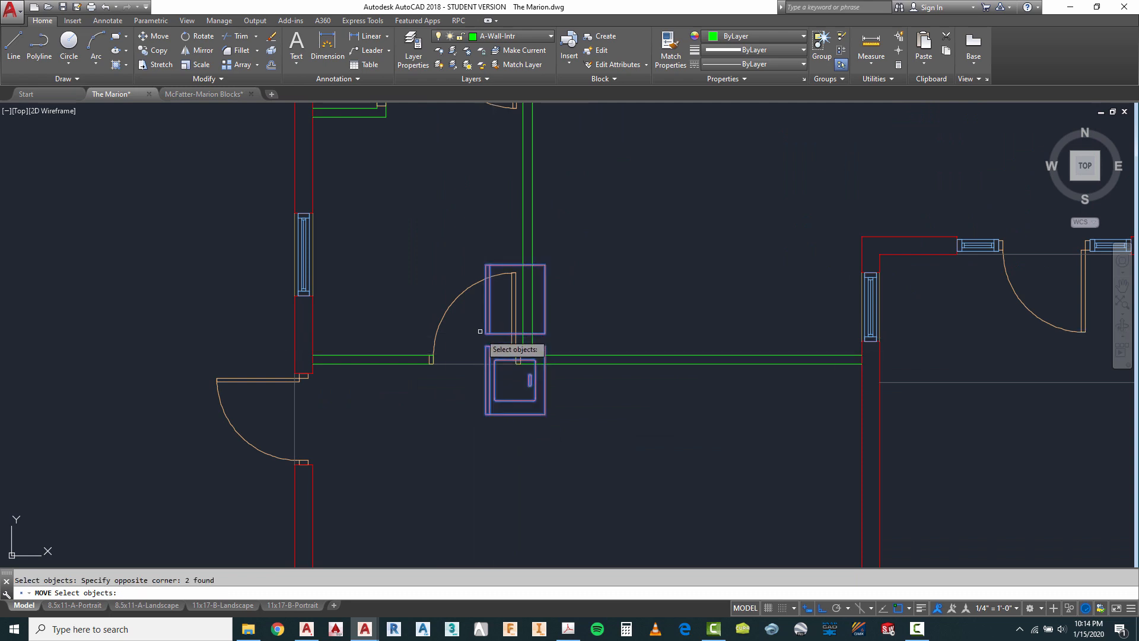
key("Return")
scroll(484, 295, "up", 2)
left_click(478, 300)
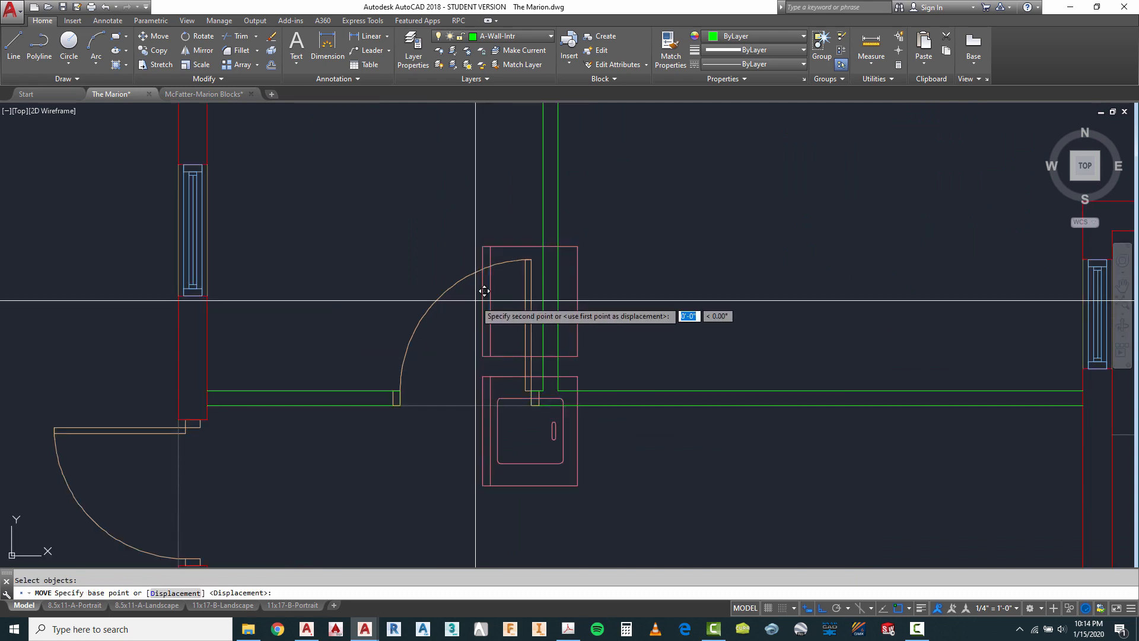
scroll(586, 397, "down", 4)
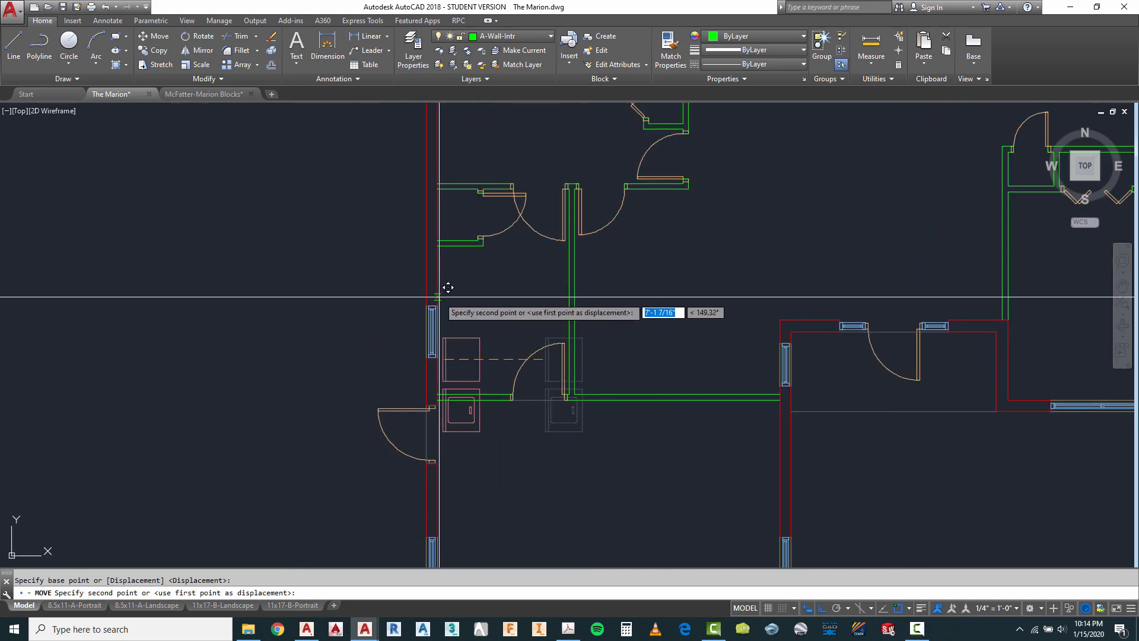
left_click(442, 308)
scroll(484, 346, "up", 5)
key("Escape")
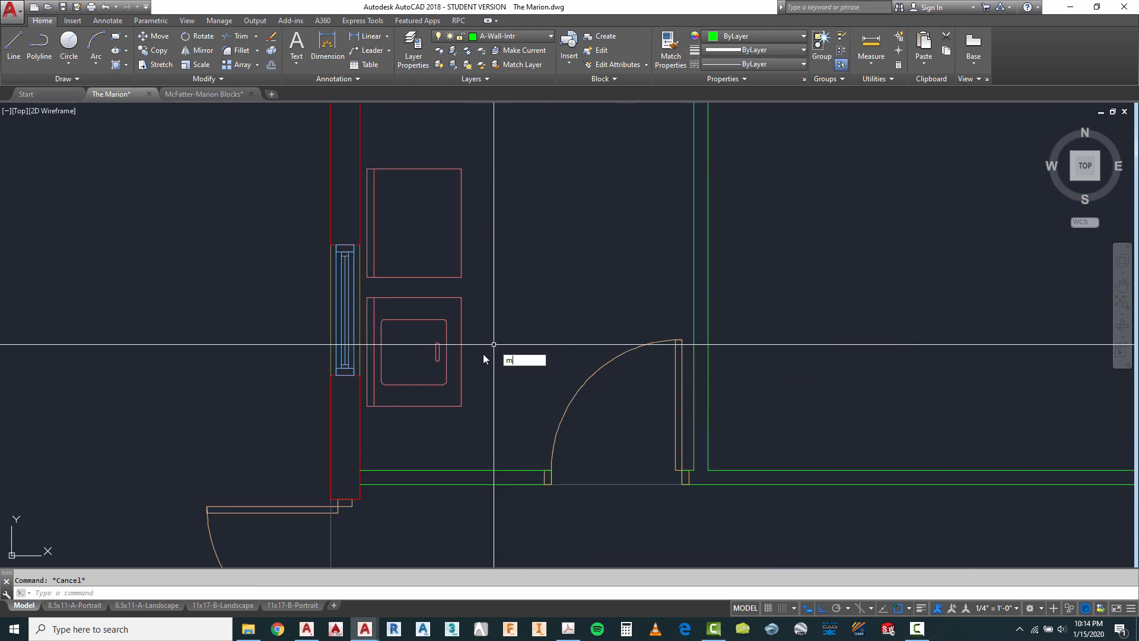
Move the washer and dryer north along the exterior wall, close to the broom closet wall.
left_click(474, 284)
left_click(440, 330)
scroll(456, 348, "down", 4)
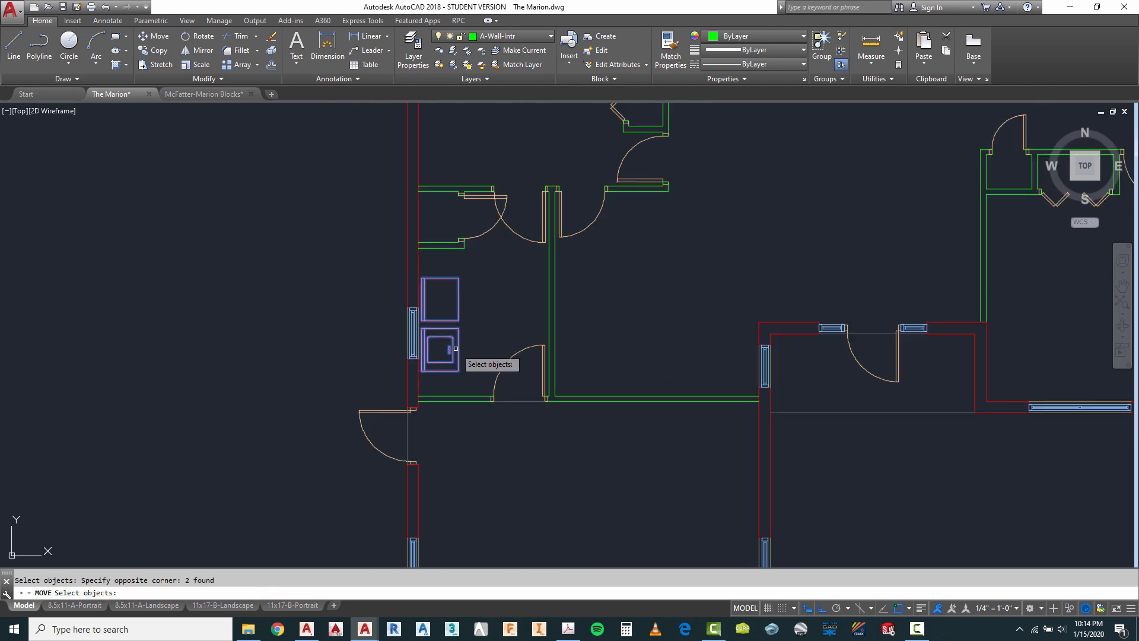
key("Return")
left_click(480, 329)
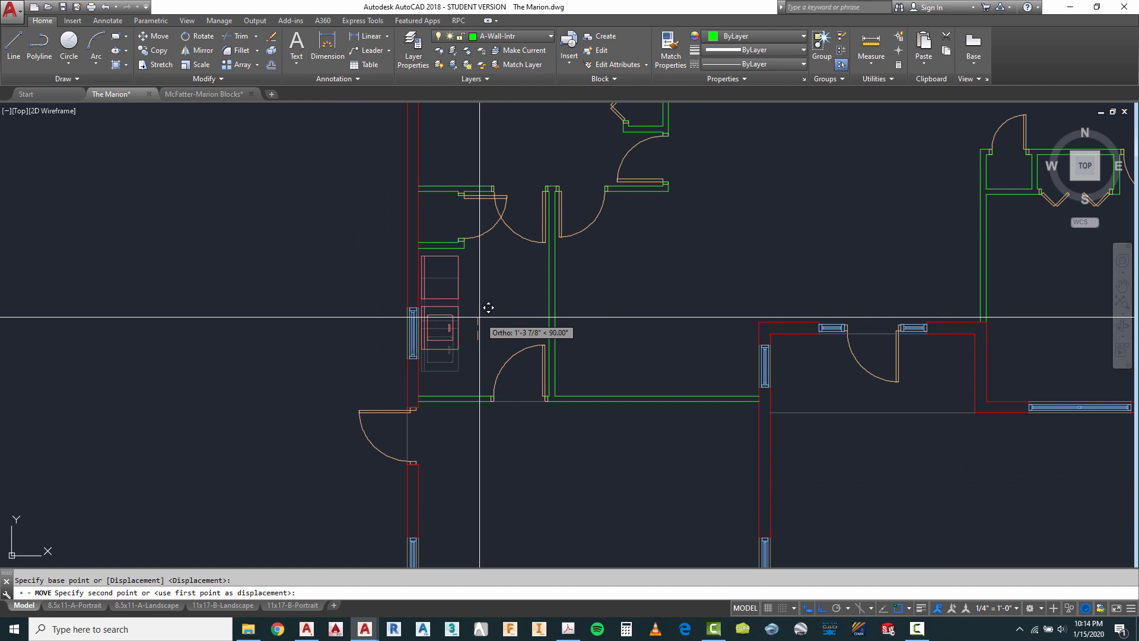
key("Escape")
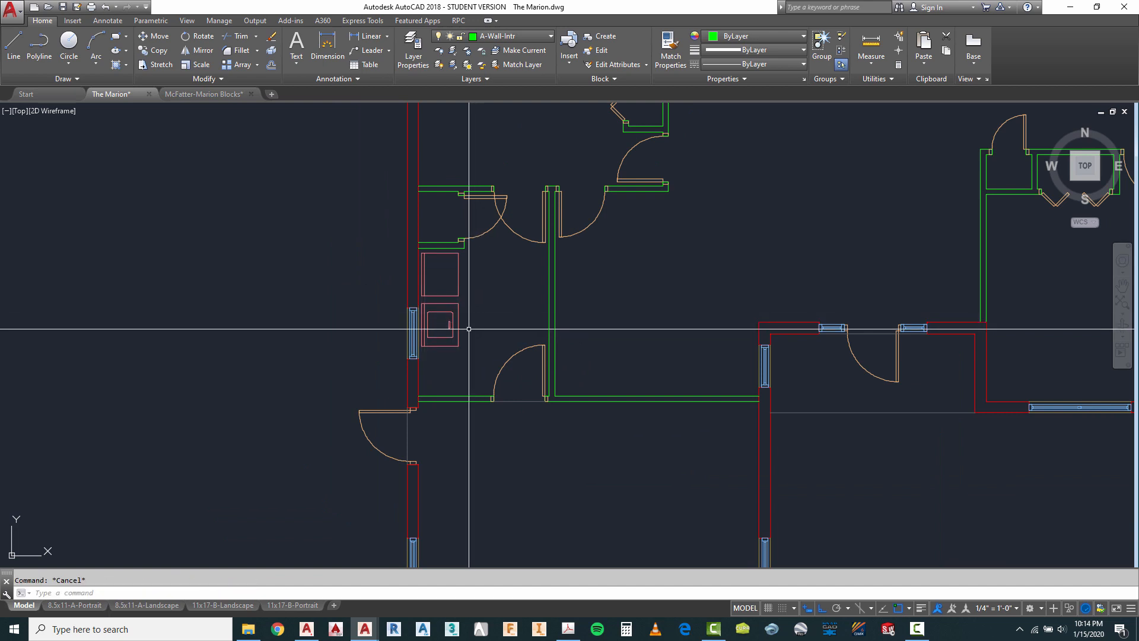
Move the washer slightly north to narrow the gap between it and the dryer.
type("m")
key("Return")
scroll(460, 333, "up", 2)
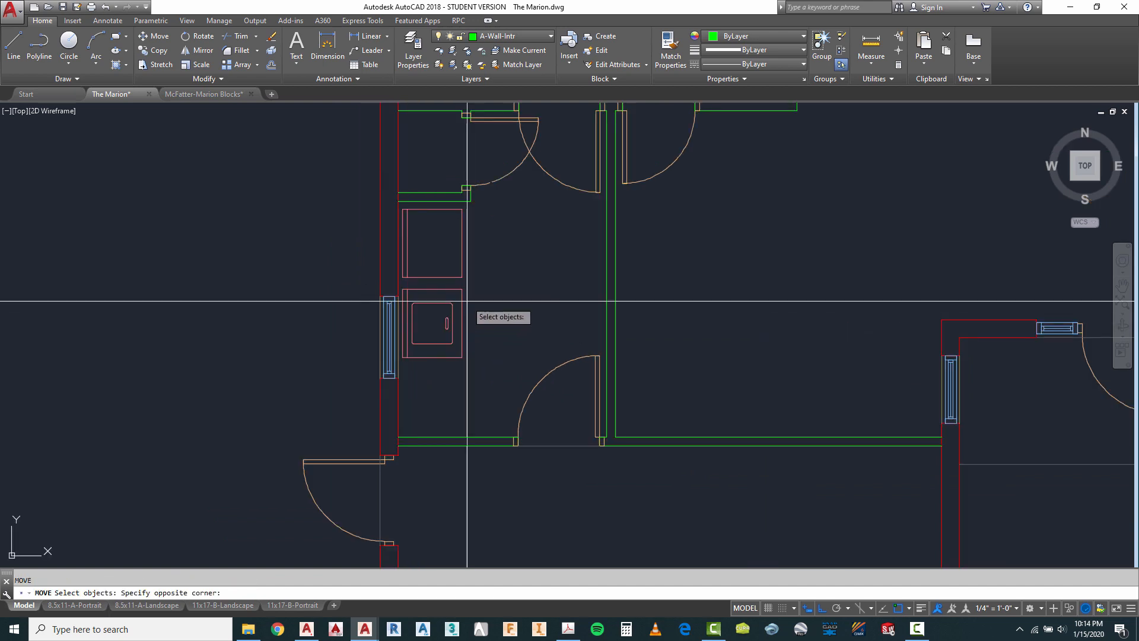
left_click(502, 323)
key("Return")
left_click(503, 353)
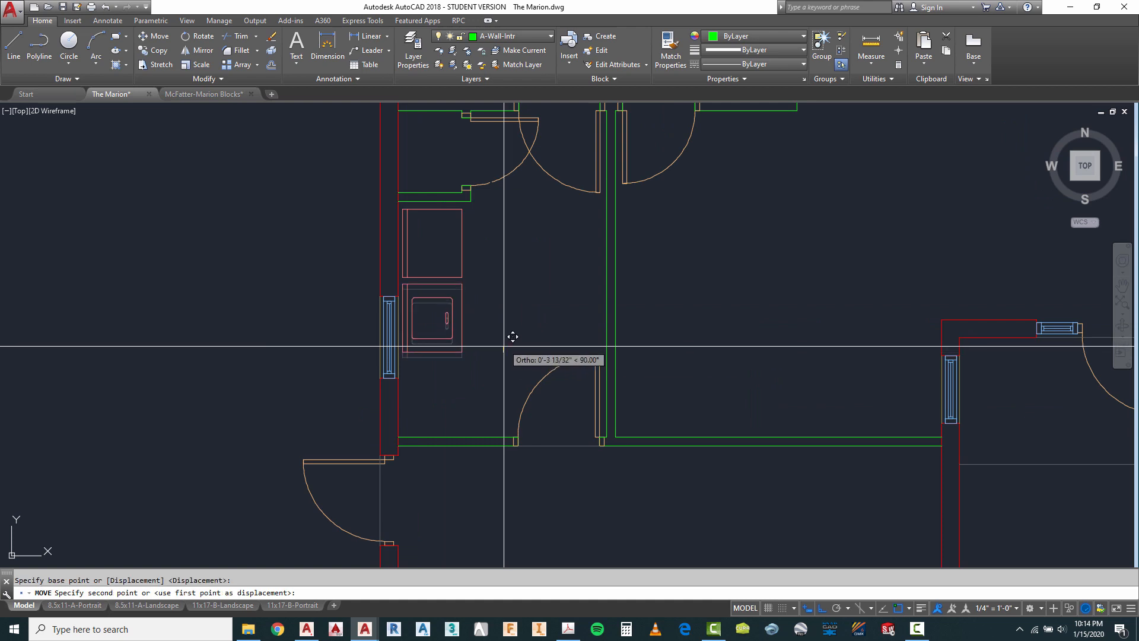
scroll(503, 346, "down", 6)
key("Escape")
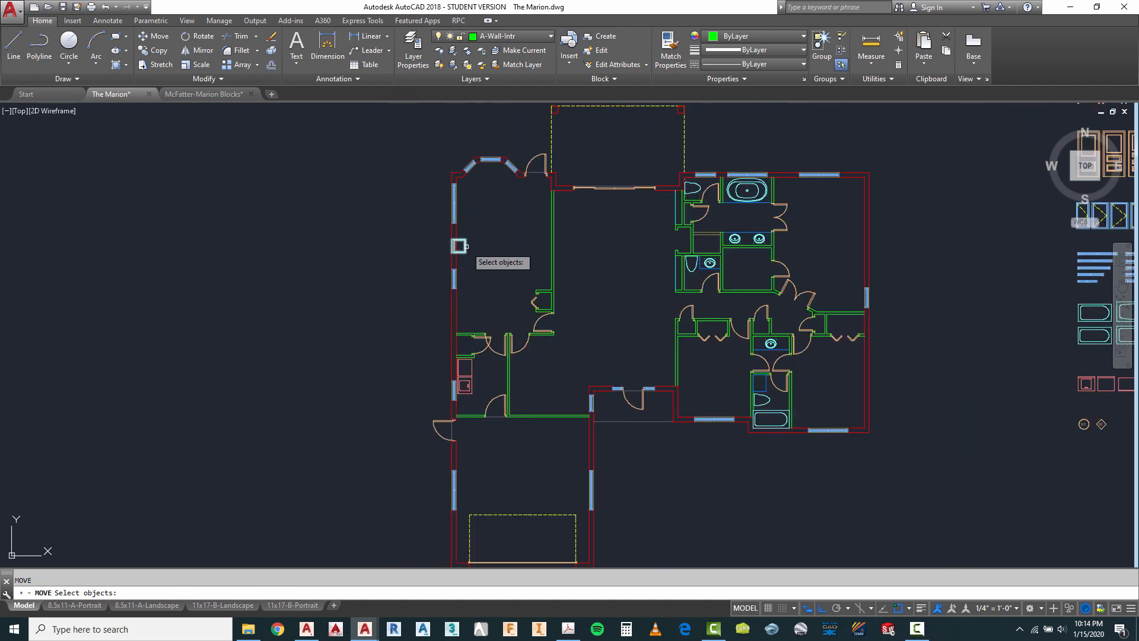
Move the laundry tub into the laundry room, against the west exterior wall just south of the washer.
scroll(458, 245, "up", 5)
key("Return")
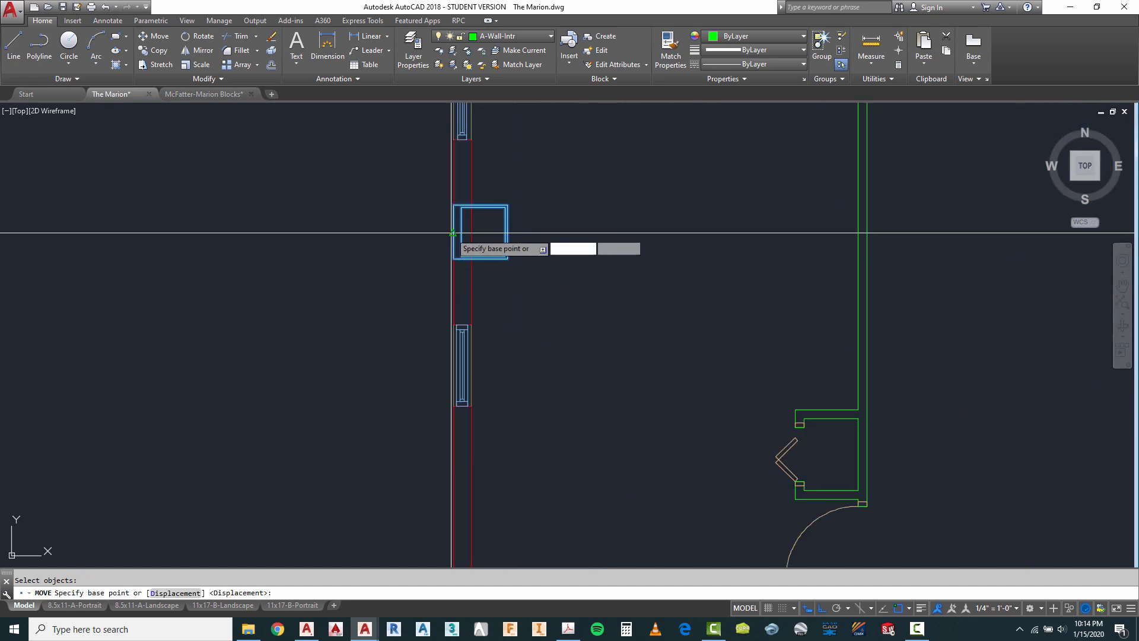
left_click(461, 224)
scroll(463, 223, "down", 5)
scroll(488, 402, "up", 5)
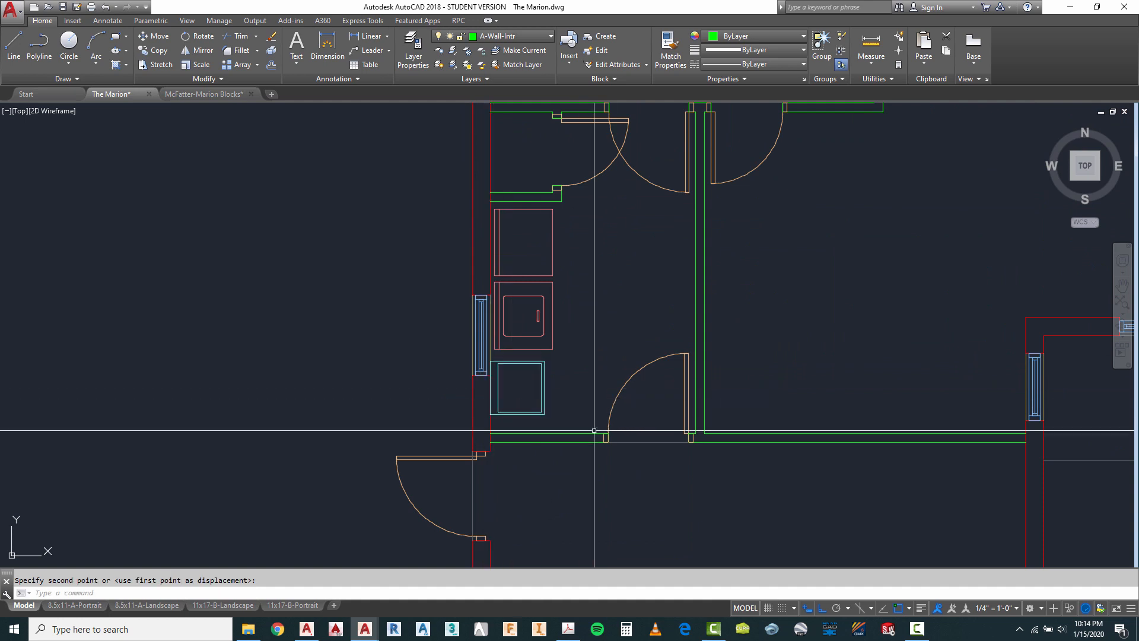
key("Escape")
Shift the dryer, washer and laundry tub together slightly south along the exterior wall, away from the broom closet.
scroll(511, 350, "down", 3)
scroll(536, 357, "up", 3)
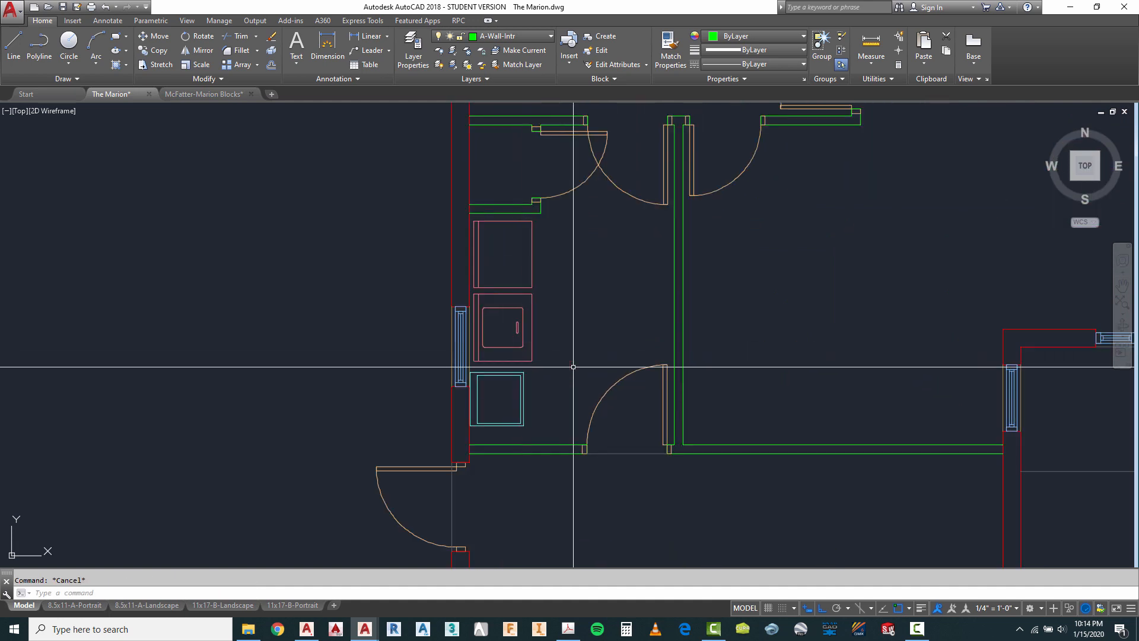
left_click(552, 276)
key("Return")
left_click(564, 362)
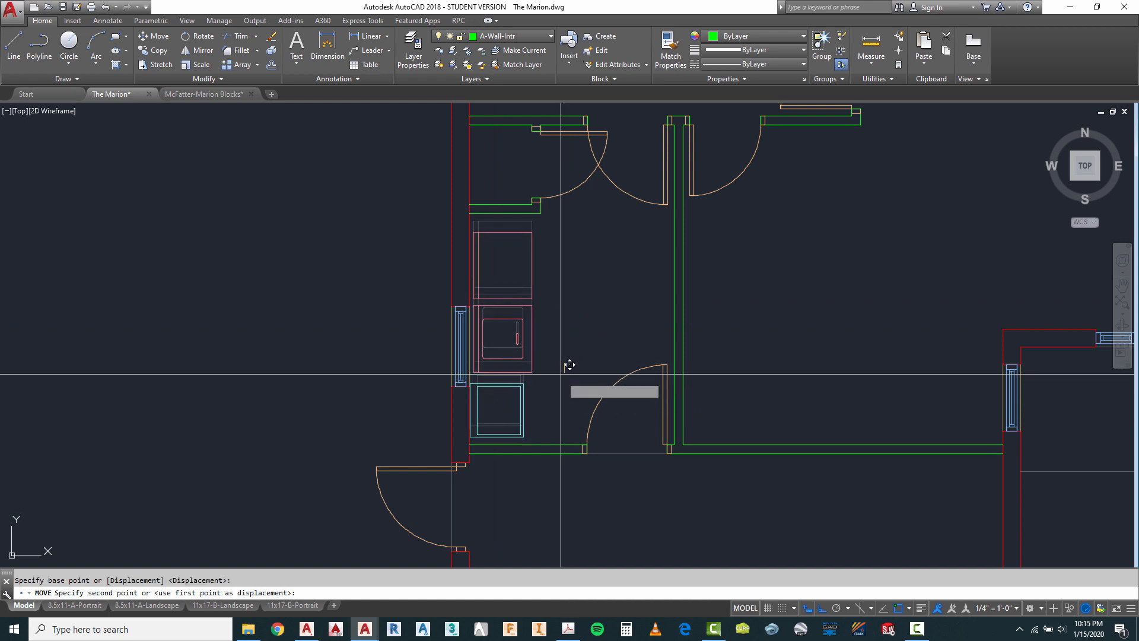
key("Escape")
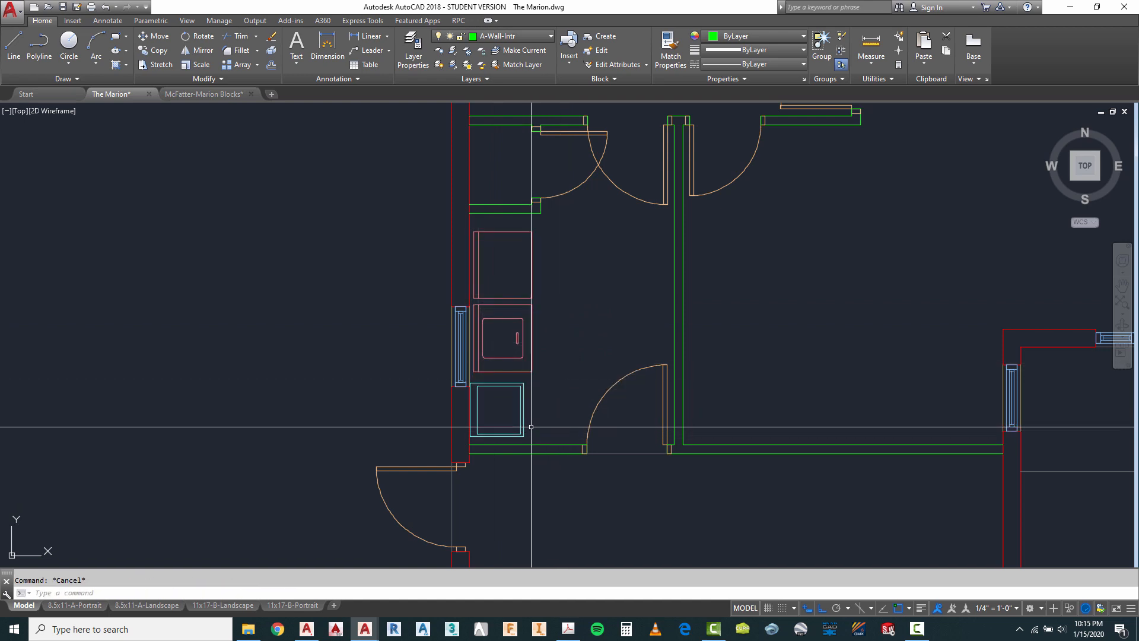
Move the washer and dryer together slightly south along the exterior wall, closer to the laundry tub.
left_click(544, 285)
left_click(568, 328)
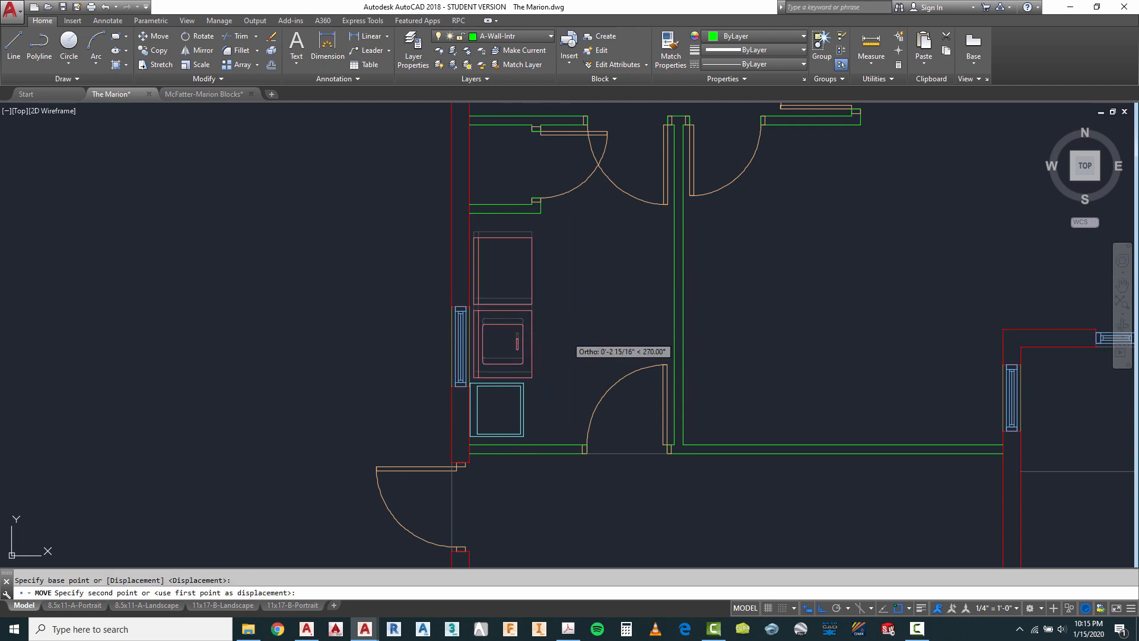
left_click(568, 336)
key("Escape")
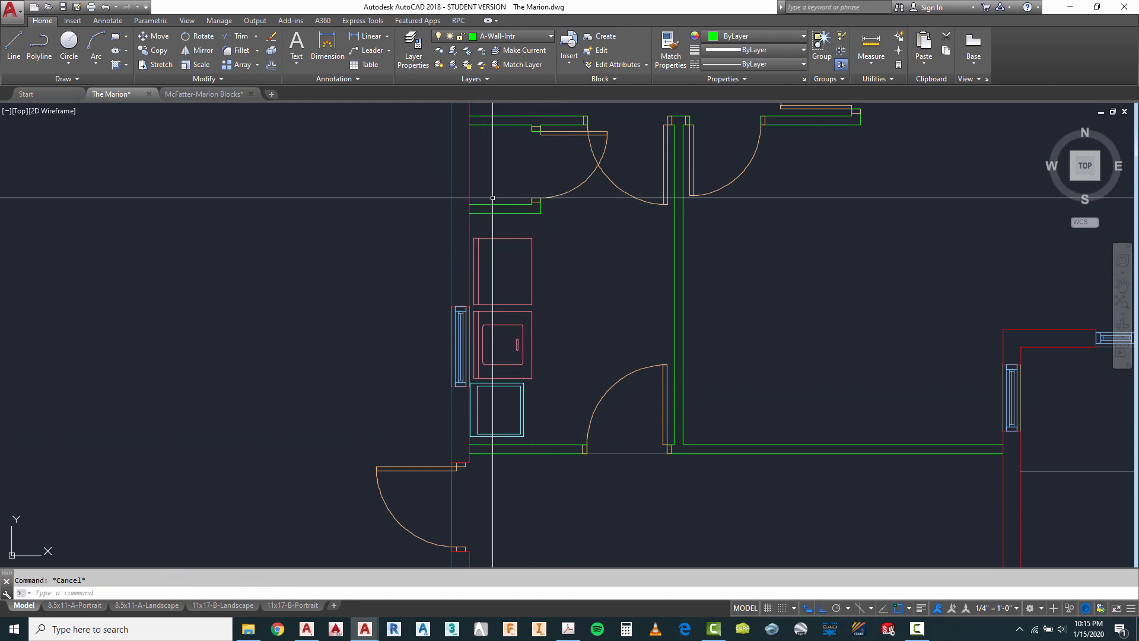
Stretch the broom closet's south wall 8 inches south toward the laundry appliances.
scroll(525, 199, "up", 2)
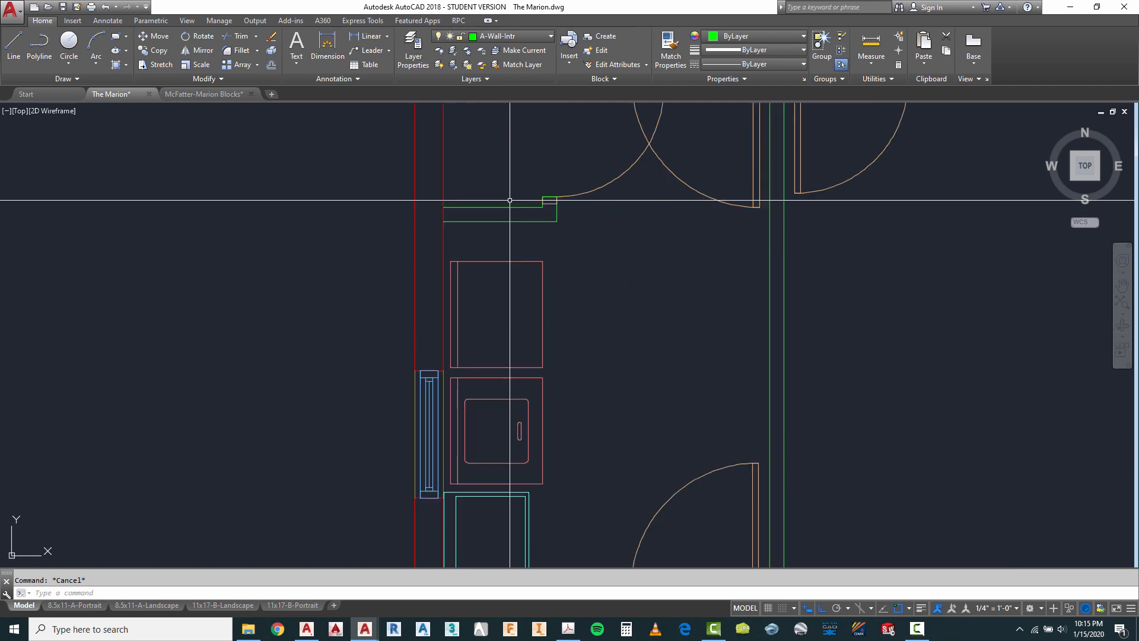
scroll(521, 270, "down", 4)
scroll(549, 270, "up", 4)
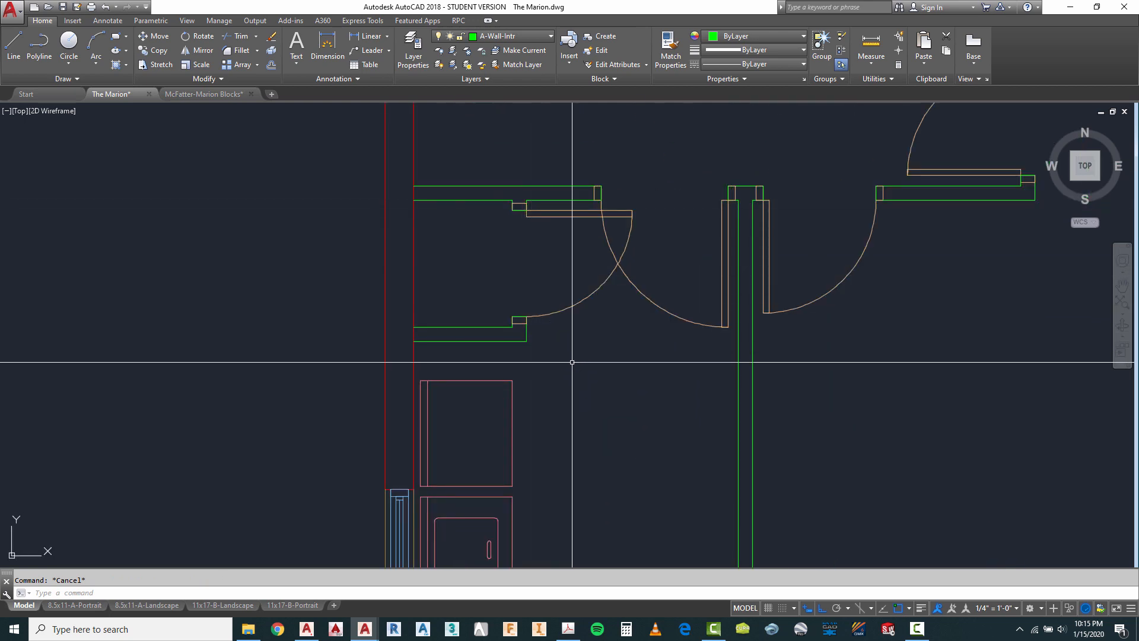
type("s")
key("Return")
type("c")
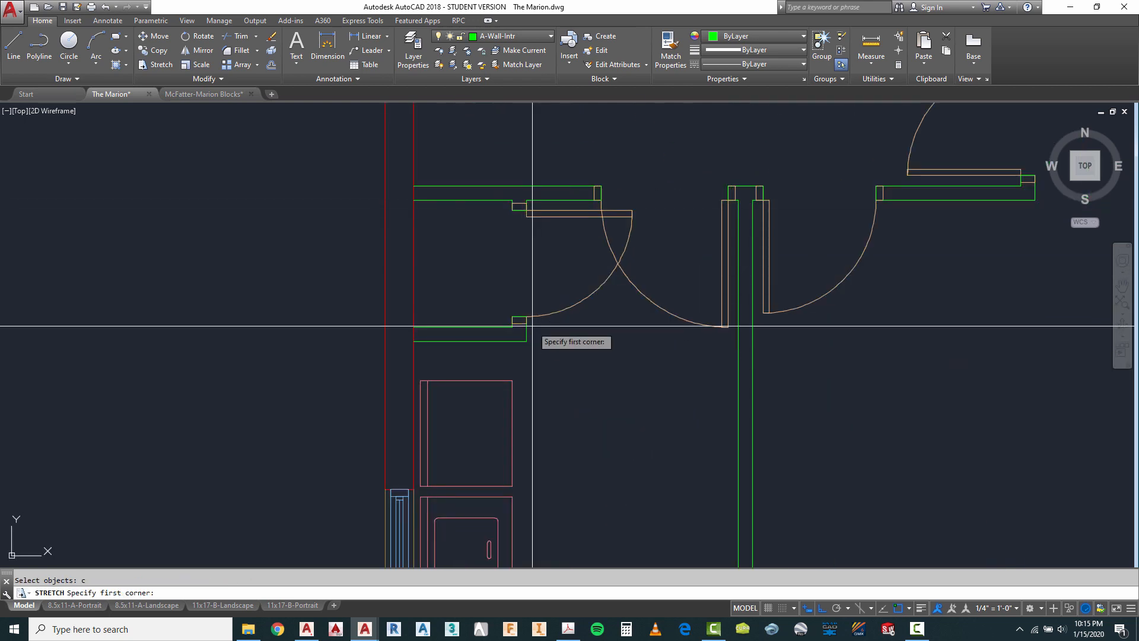
key("Return")
left_click(532, 326)
left_click(348, 355)
key("Return")
left_click(329, 332)
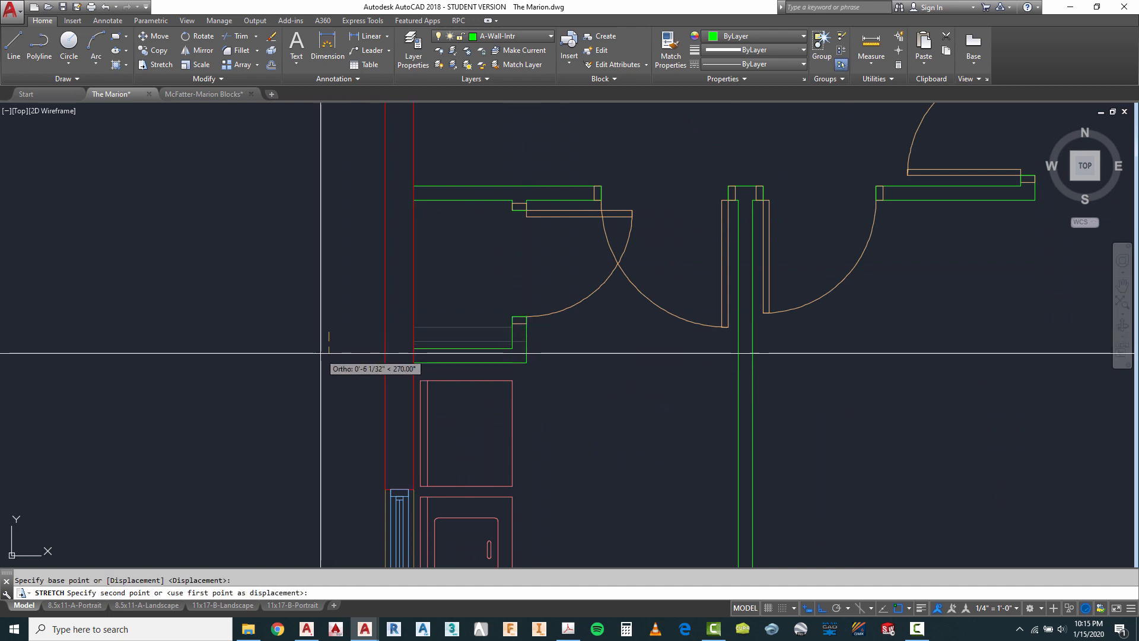
type("8")
key("Return")
scroll(432, 255, "down", 3)
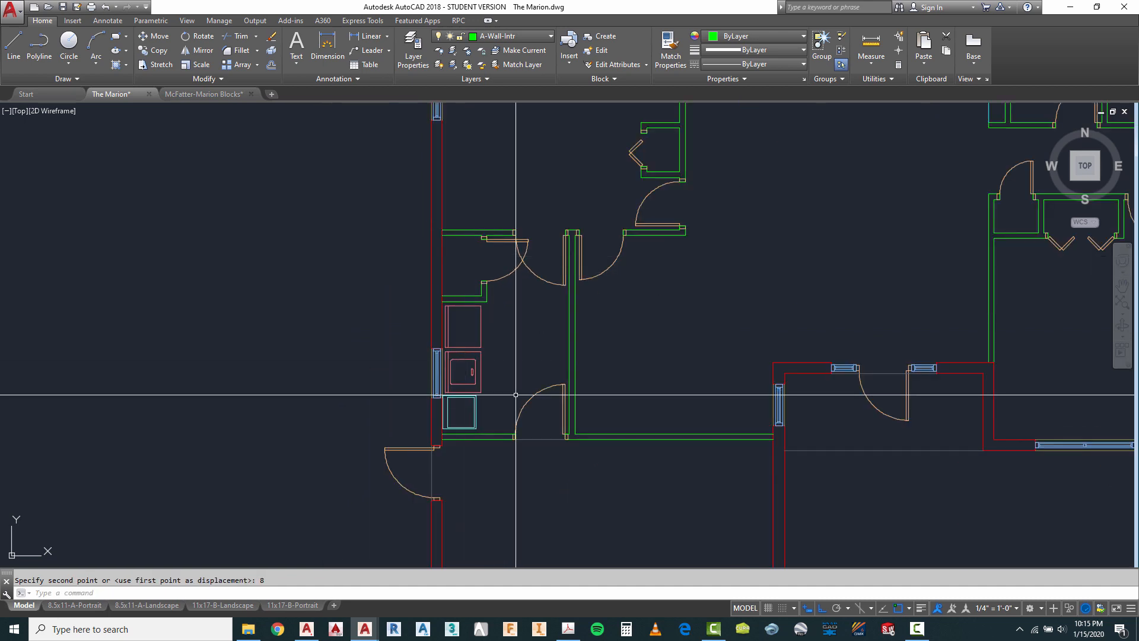
Stretch the laundry room window opening north along the west exterior wall, clear of the laundry tub.
scroll(467, 377, "up", 2)
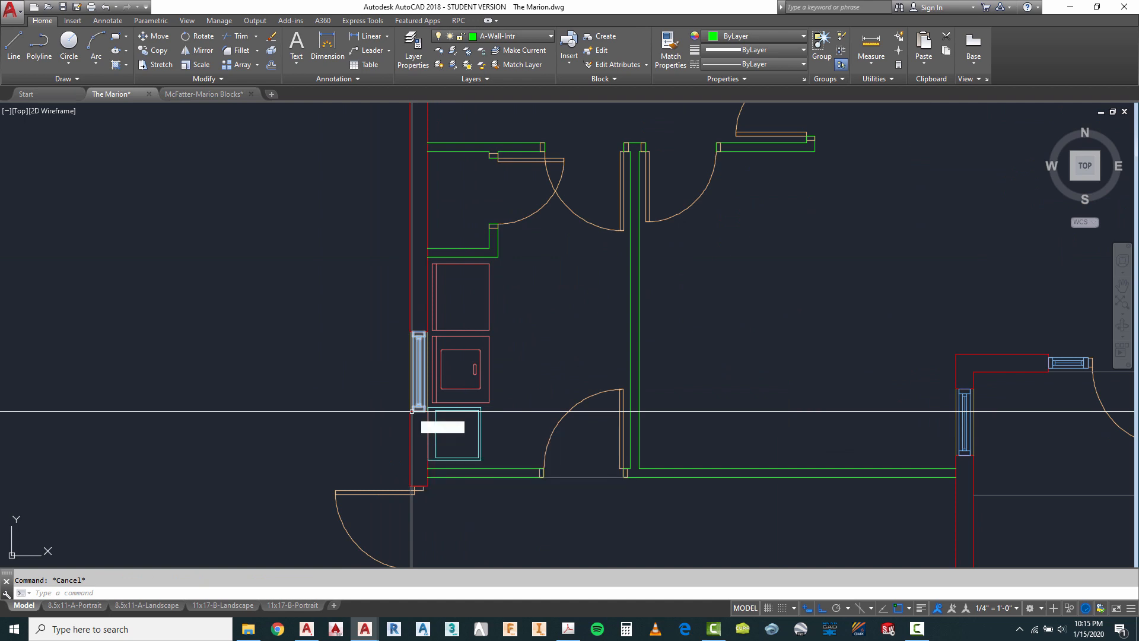
key("Return")
scroll(419, 398, "up", 5)
type("c")
key("Return")
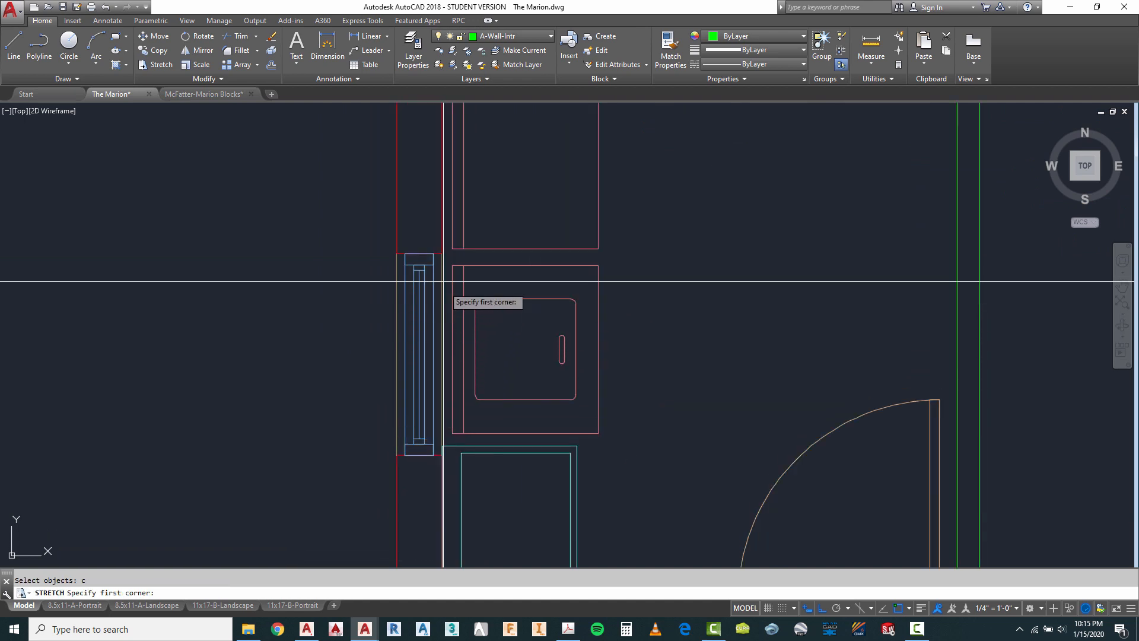
left_click(444, 241)
scroll(413, 318, "down", 2)
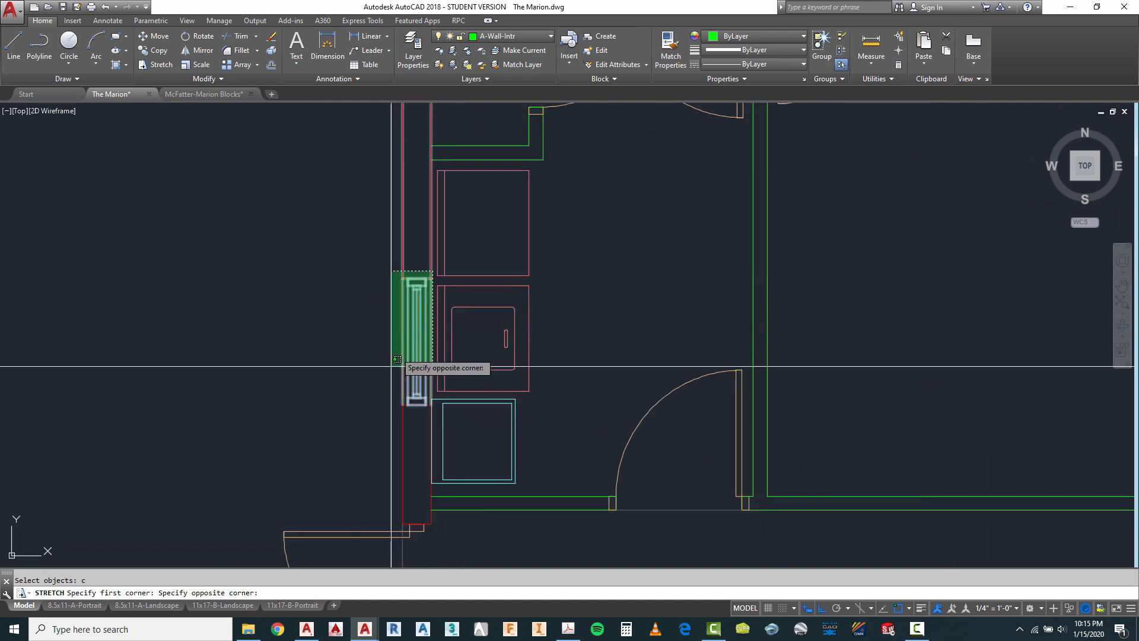
left_click(378, 411)
key("Return")
left_click(360, 379)
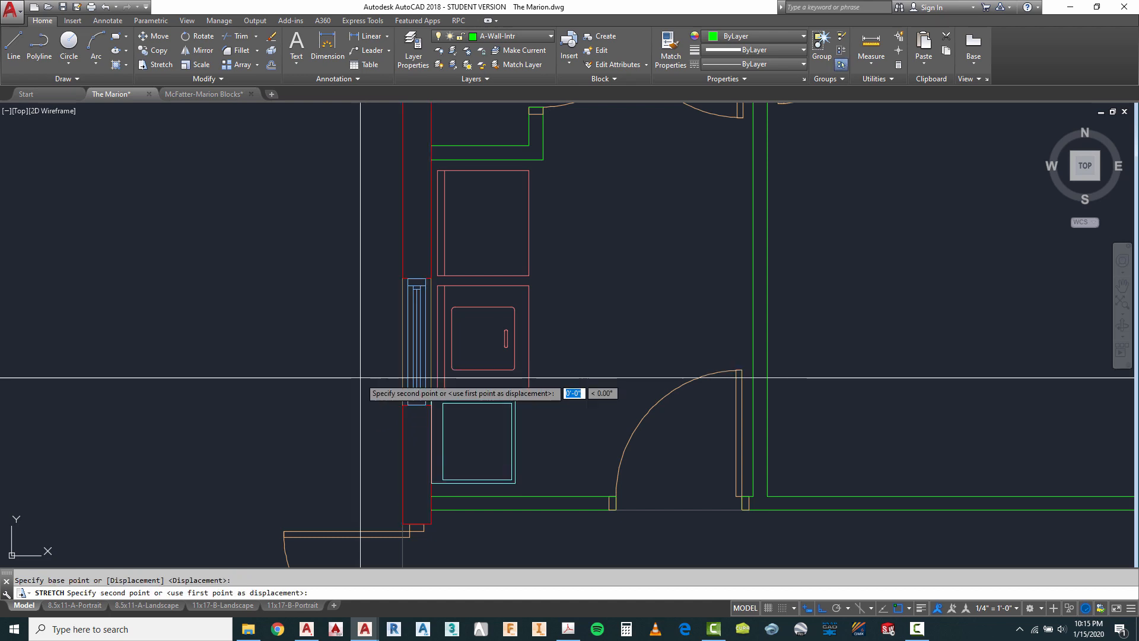
left_click(374, 321)
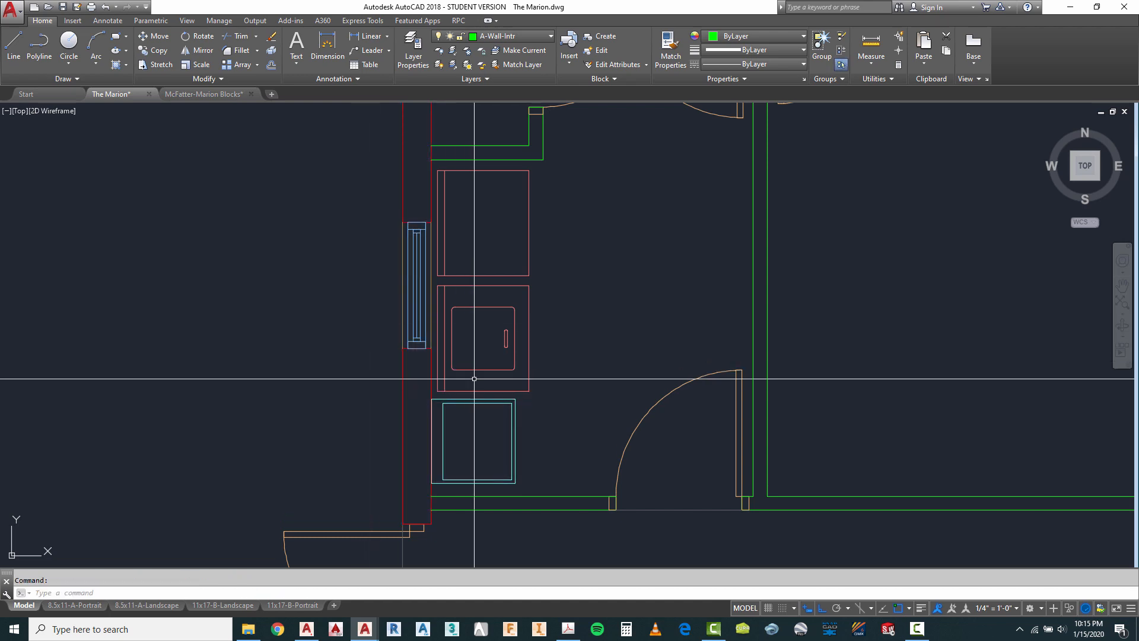
Examine the laundry room layout around the appliances and the window in relation to the surrounding floor plan.
scroll(477, 377, "down", 2)
scroll(474, 395, "down", 2)
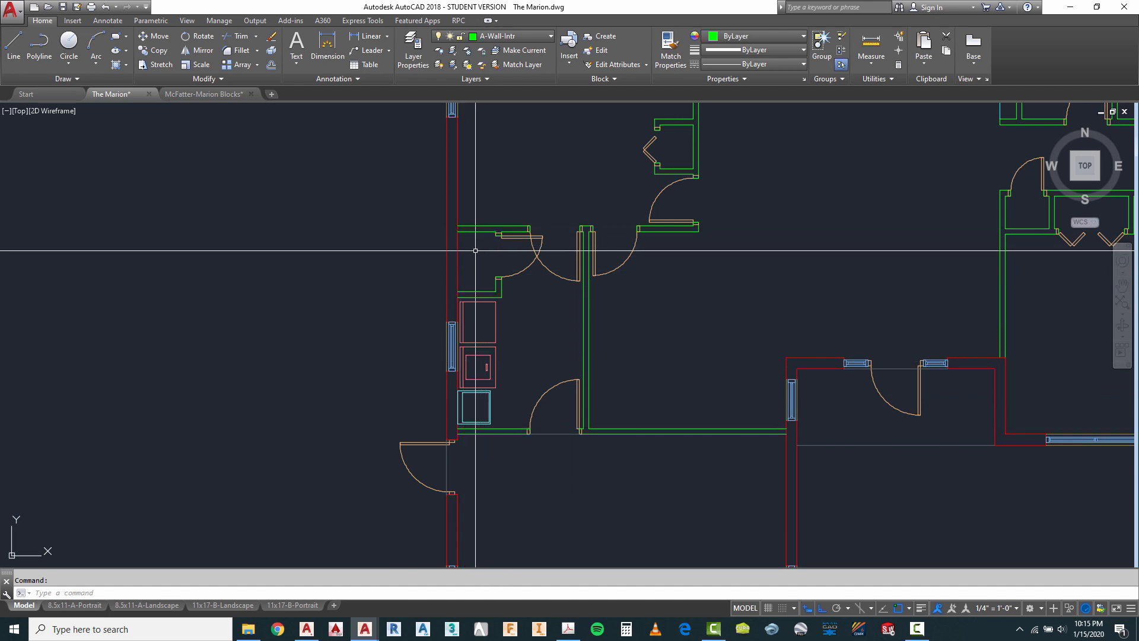
scroll(356, 293, "down", 2)
scroll(418, 318, "up", 2)
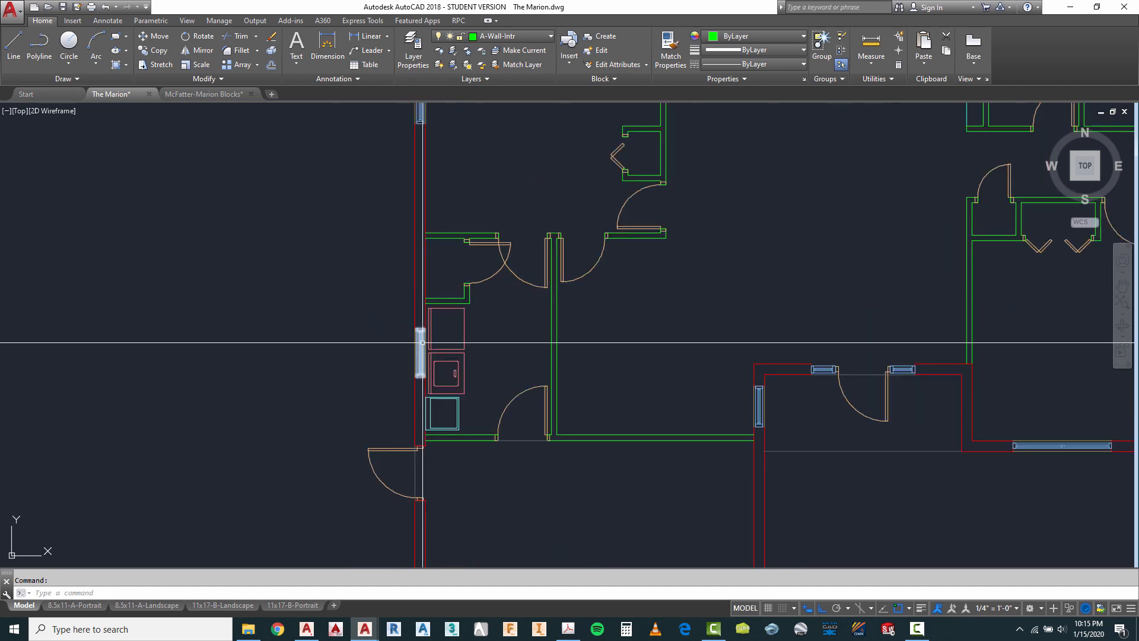
scroll(419, 318, "up", 2)
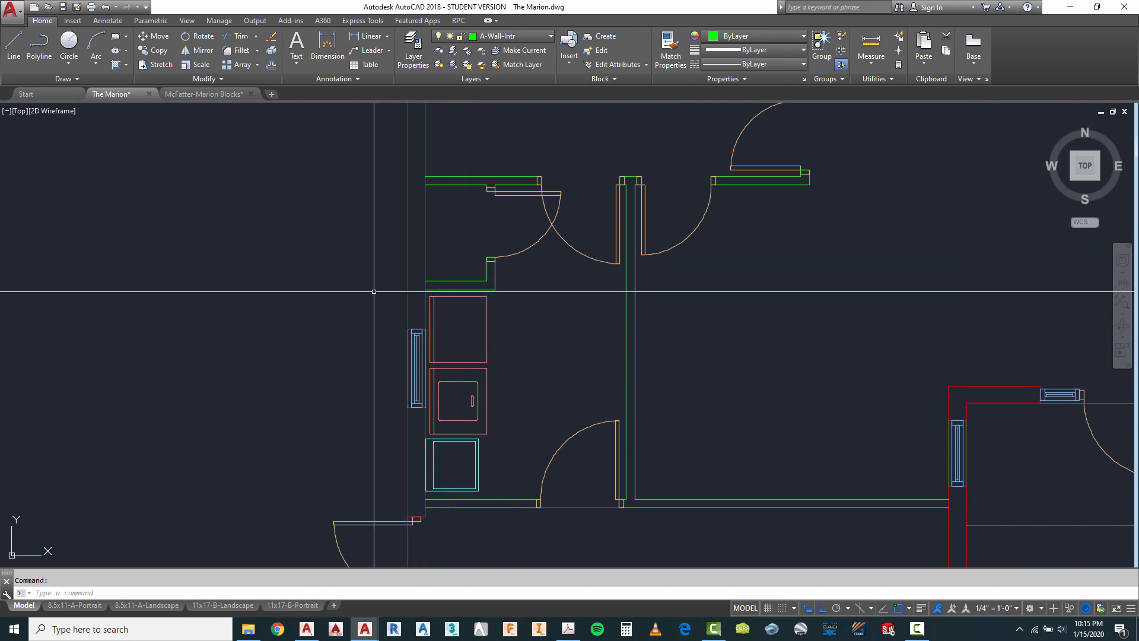
scroll(339, 319, "down", 4)
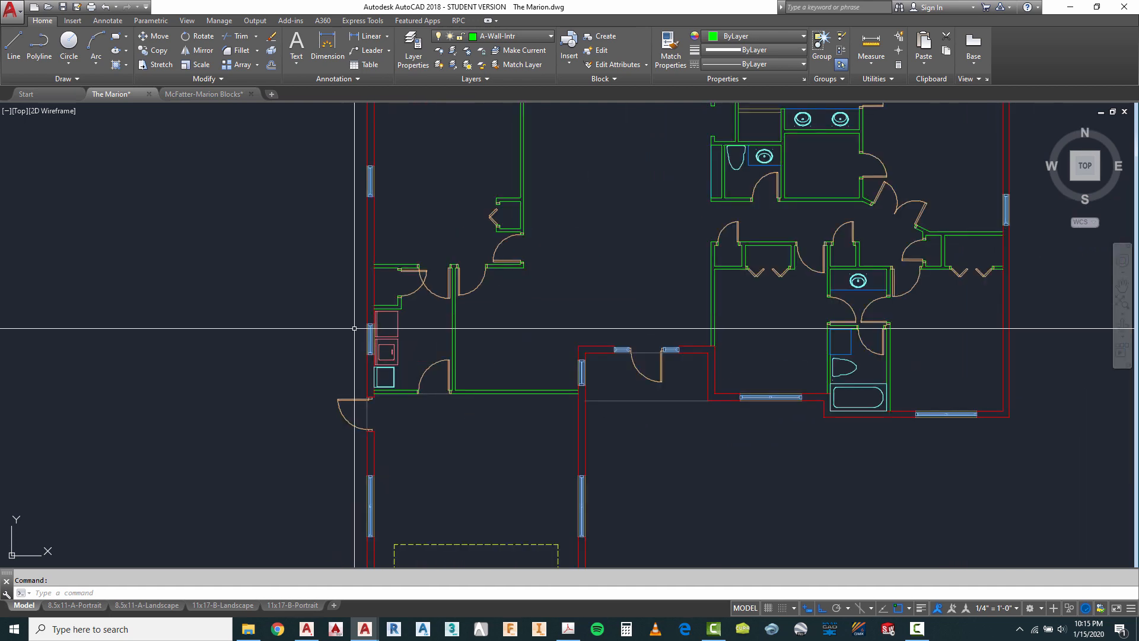
scroll(350, 314, "up", 2)
scroll(349, 313, "down", 2)
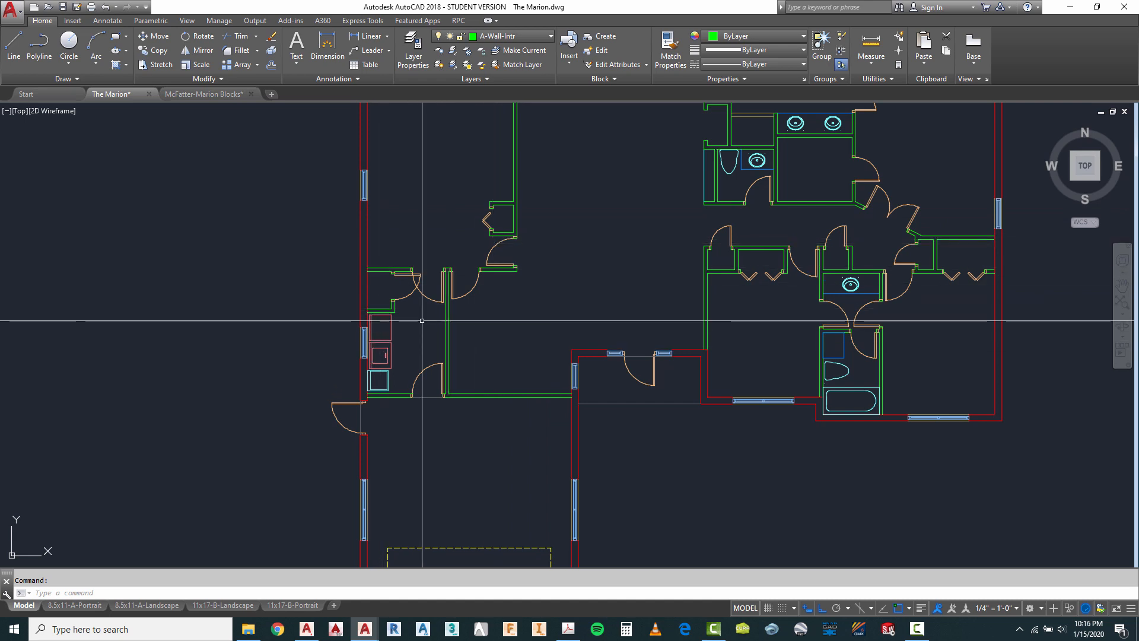
scroll(423, 321, "down", 3)
Make A-Case-Shlv the current layer and draw a north-south shelf line across the broom closet between its walls' midpoints.
key("Escape")
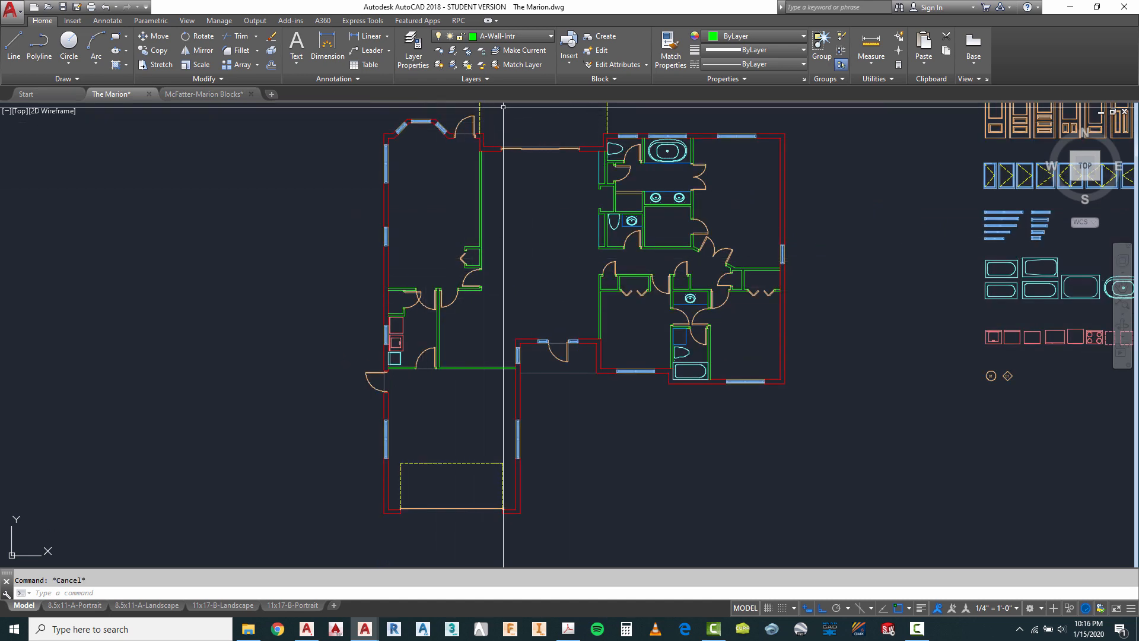
left_click(599, 173)
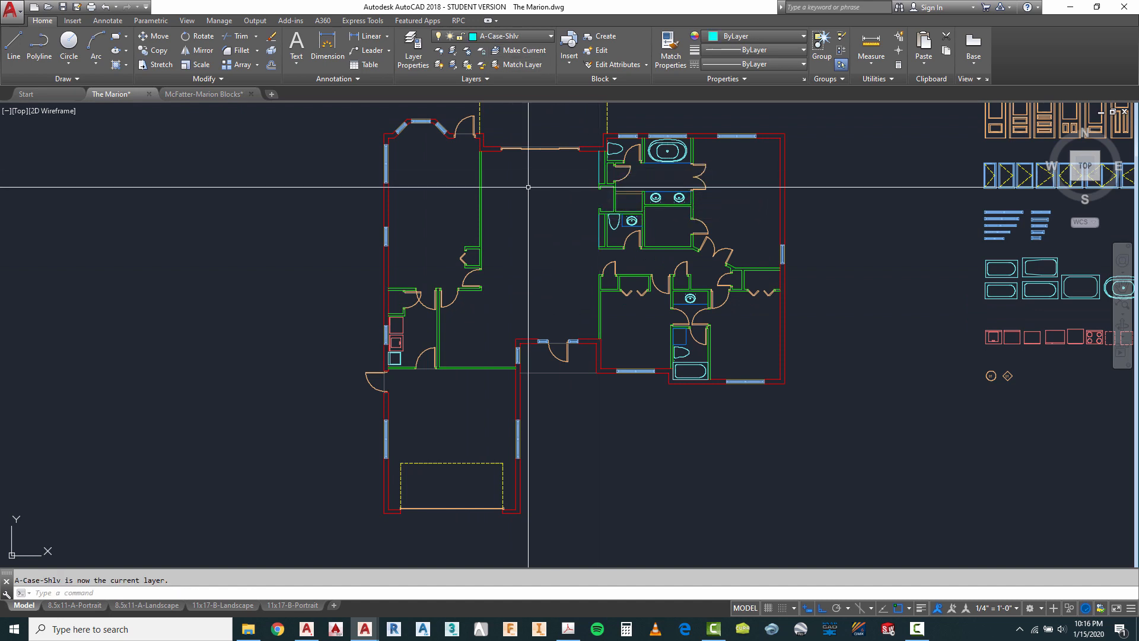
left_click(14, 40)
scroll(419, 326, "up", 4)
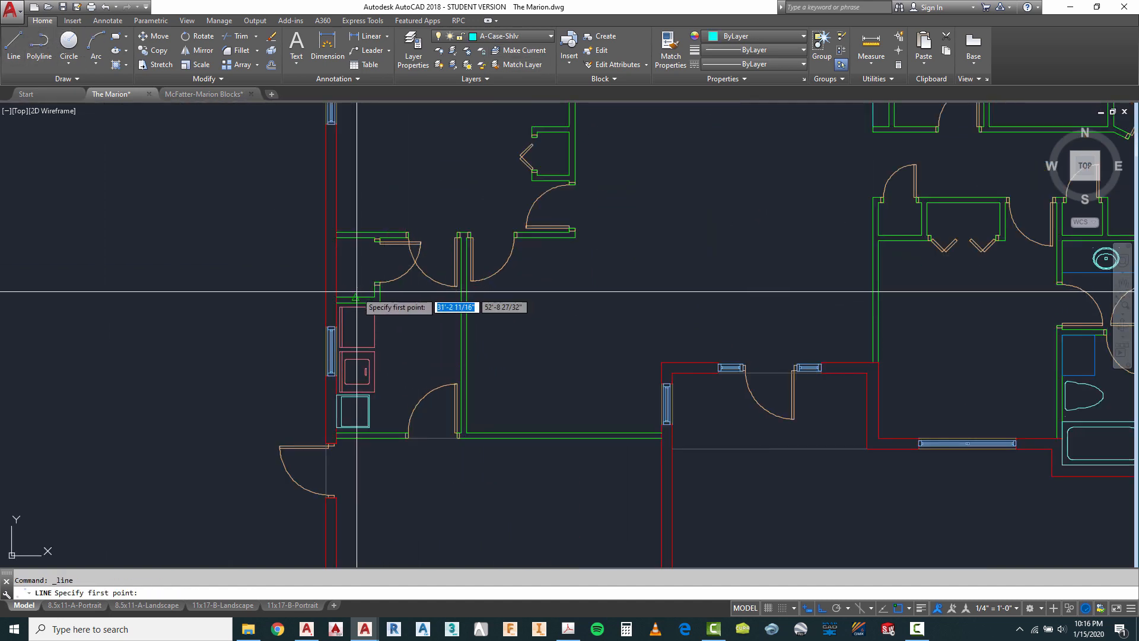
left_click(356, 295)
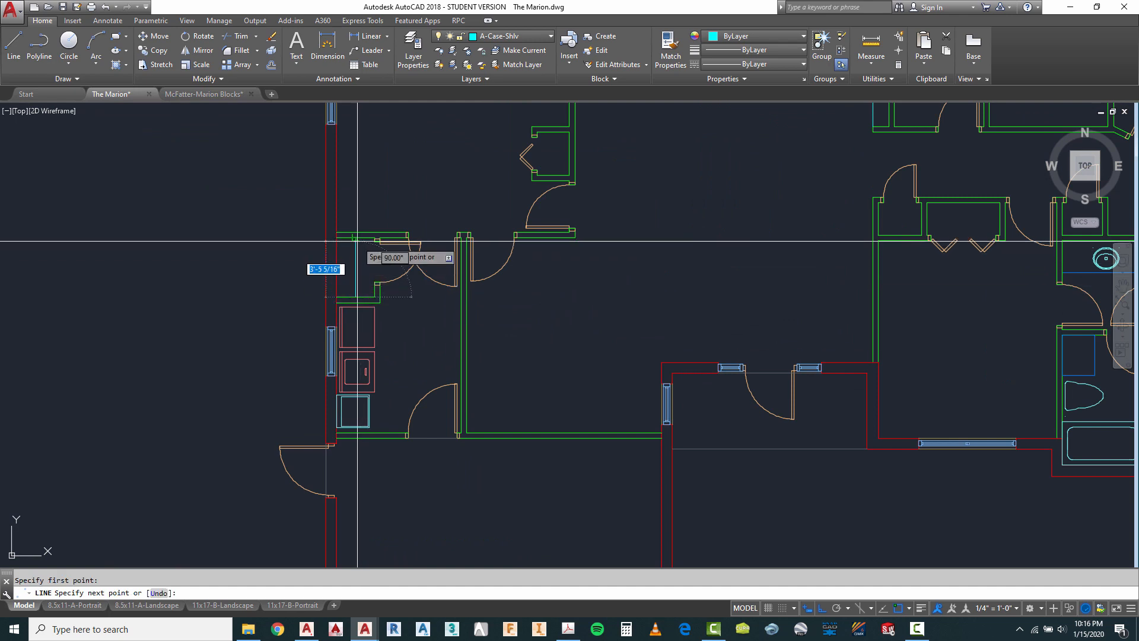
key("Escape")
Draw a north-south shelf line across the small closet with the single bifold door, starting at its north wall's midpoint.
scroll(508, 305, "down", 4)
scroll(470, 305, "up", 2)
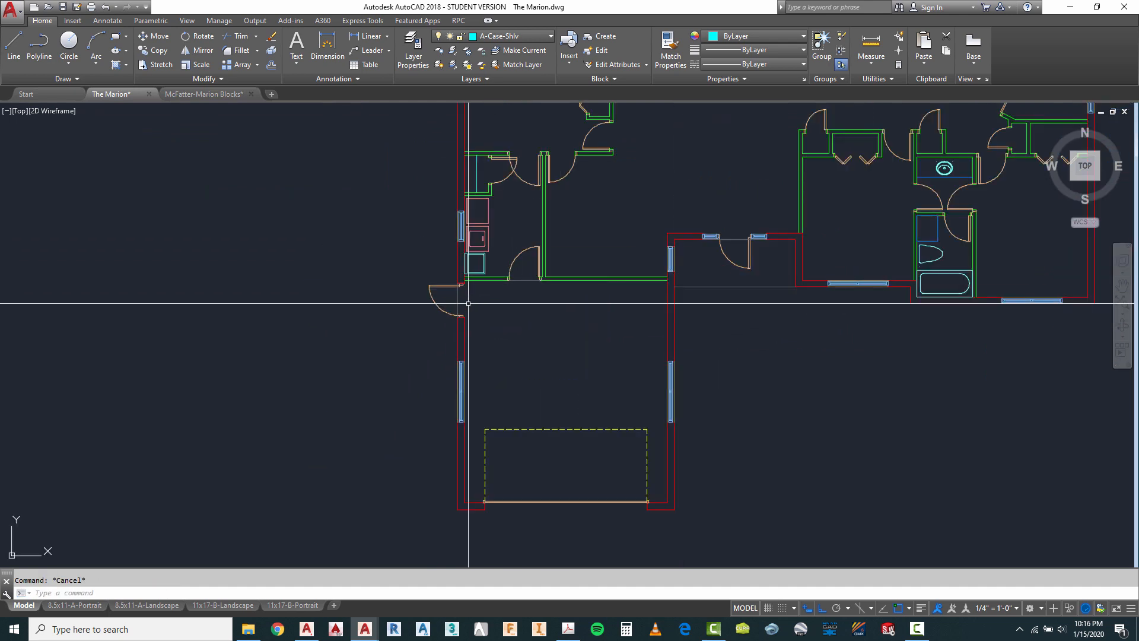
scroll(373, 318, "down", 2)
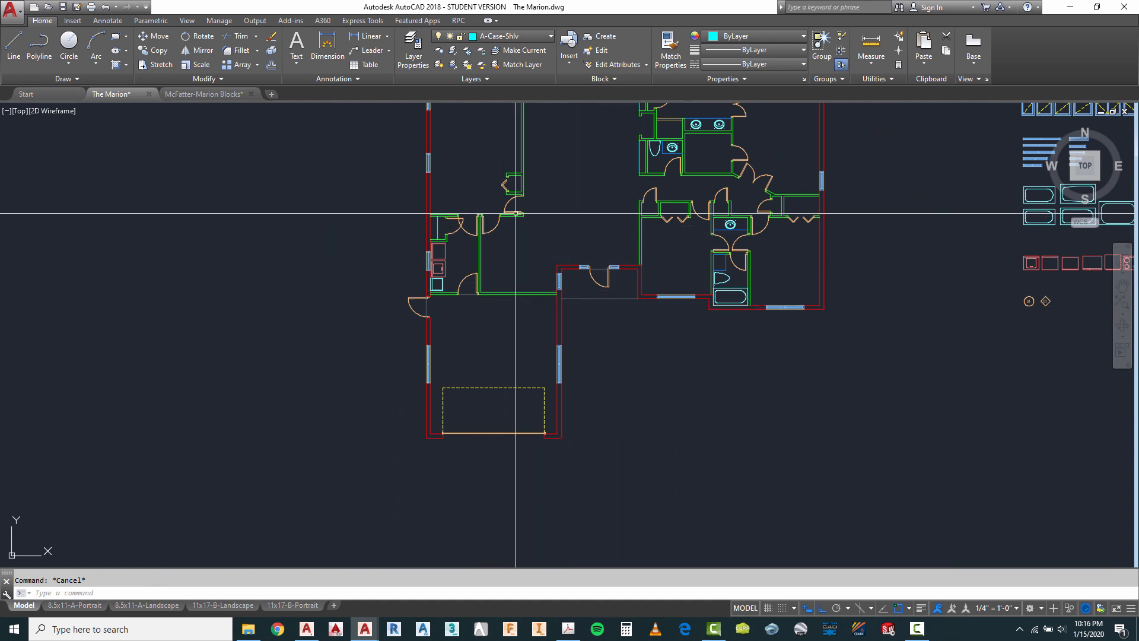
scroll(505, 181, "up", 4)
left_click(15, 45)
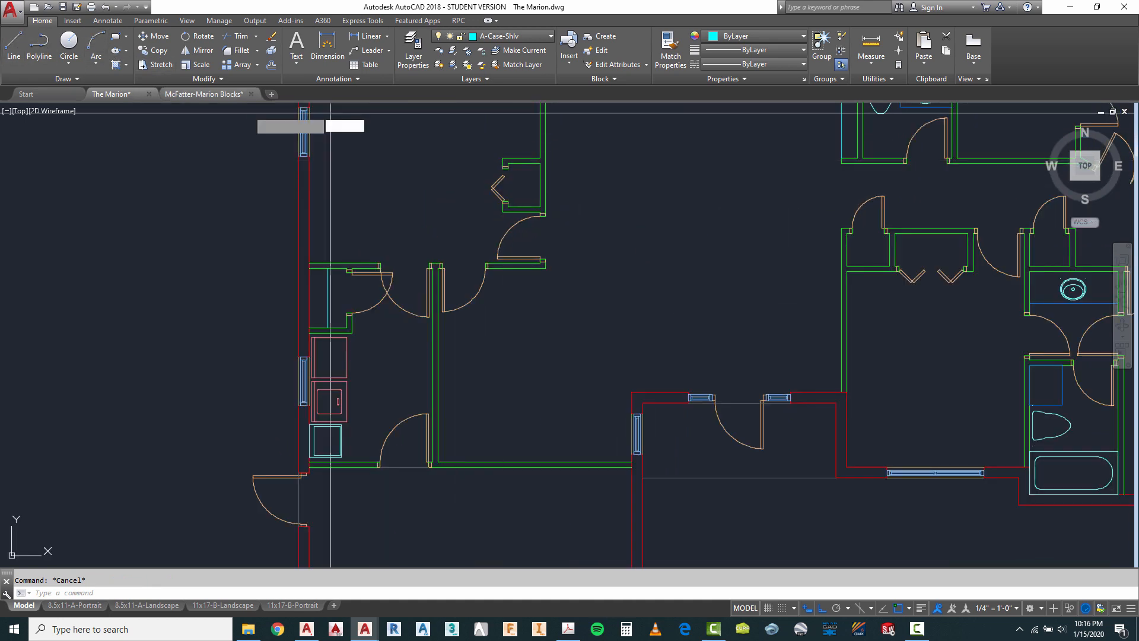
scroll(522, 178, "up", 2)
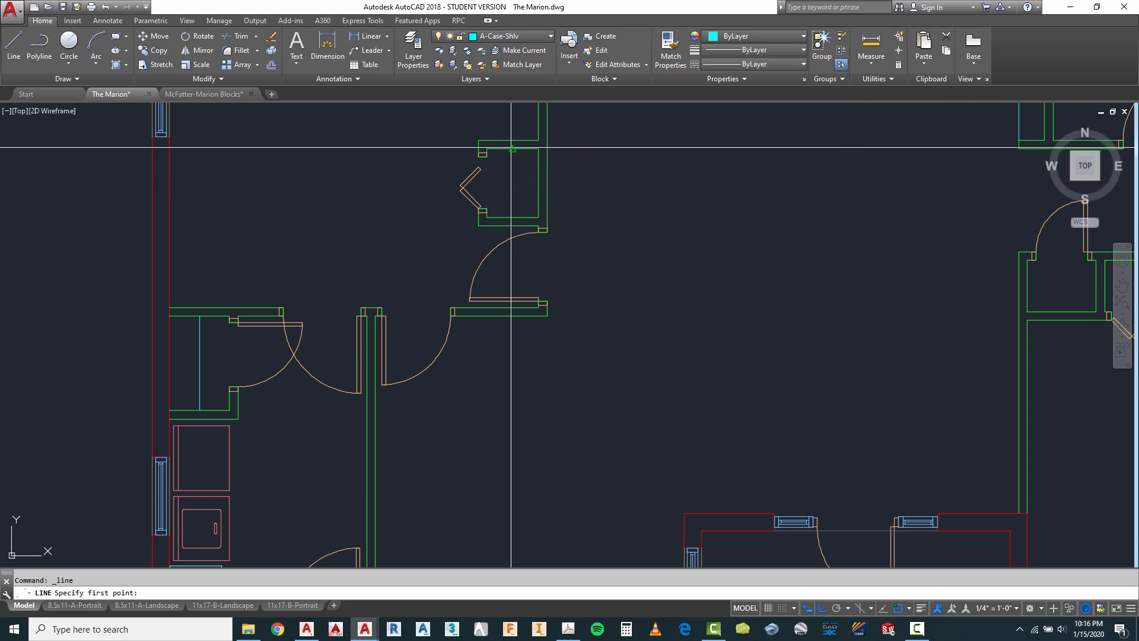
left_click(513, 149)
key("Escape")
scroll(513, 218, "down", 8)
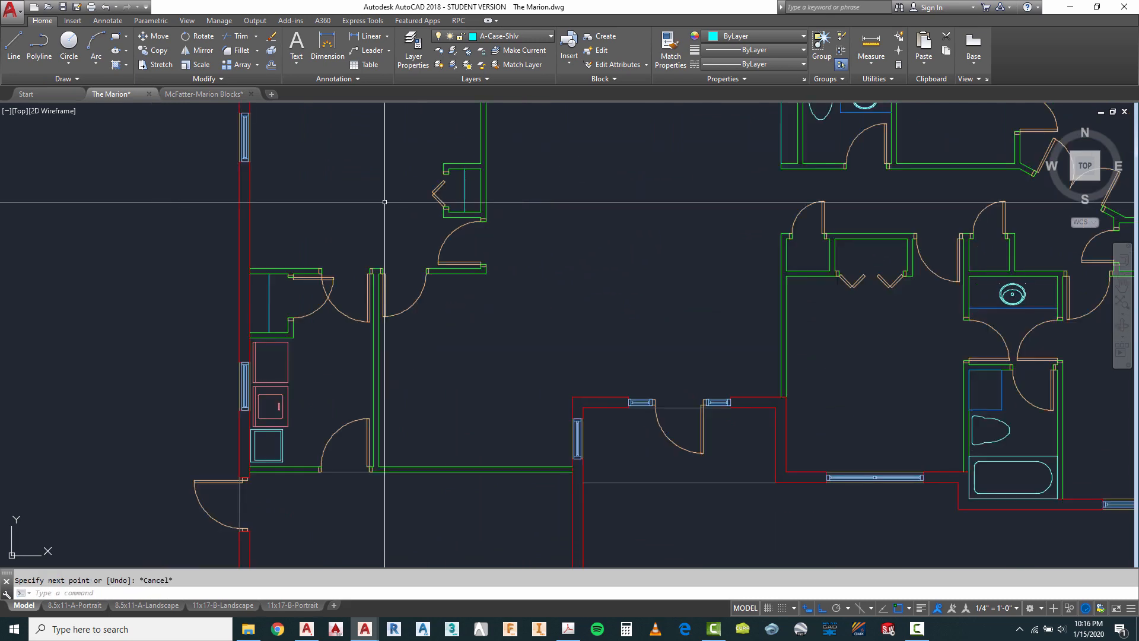
Create a new layer named A-Shlf-Abov based on the A-Case-Shlv layer's properties.
scroll(558, 178, "up", 2)
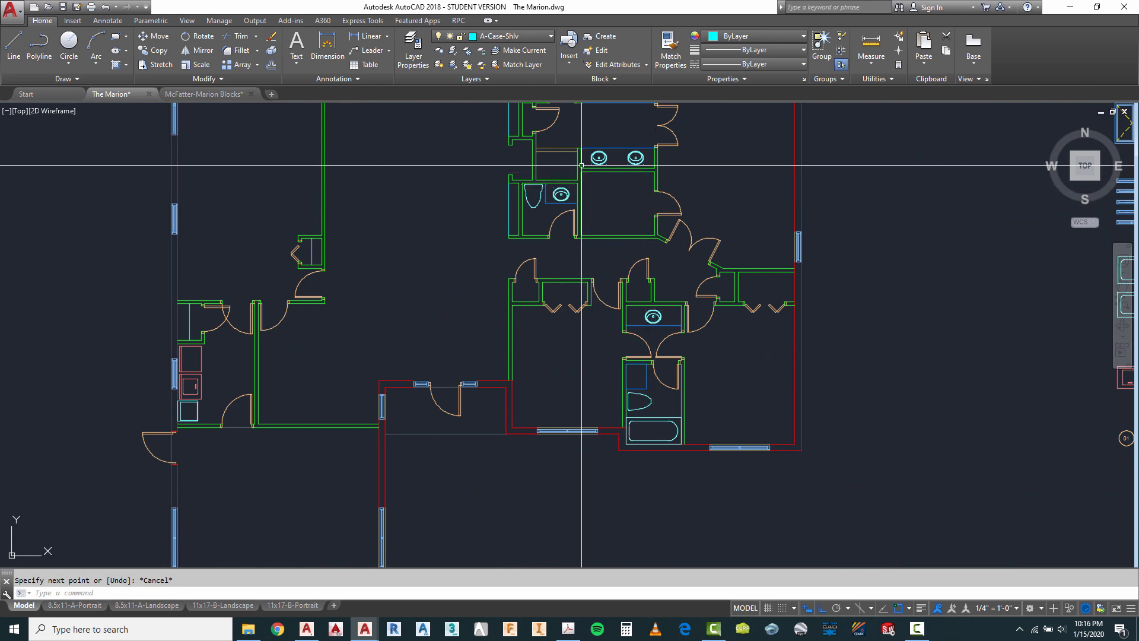
left_click(416, 46)
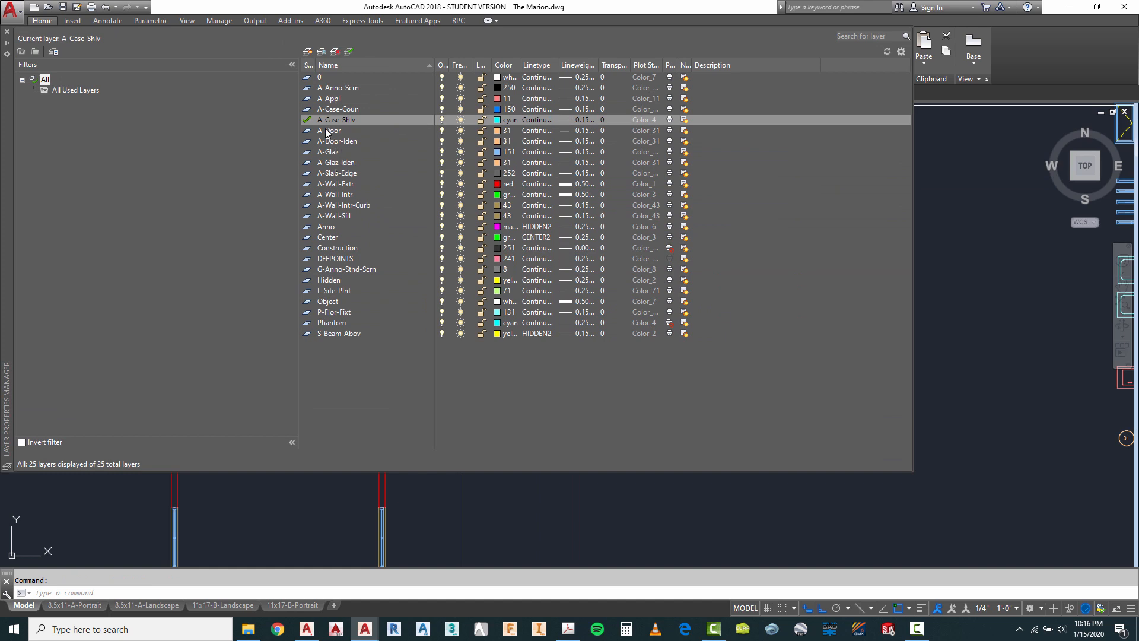
left_click(307, 52)
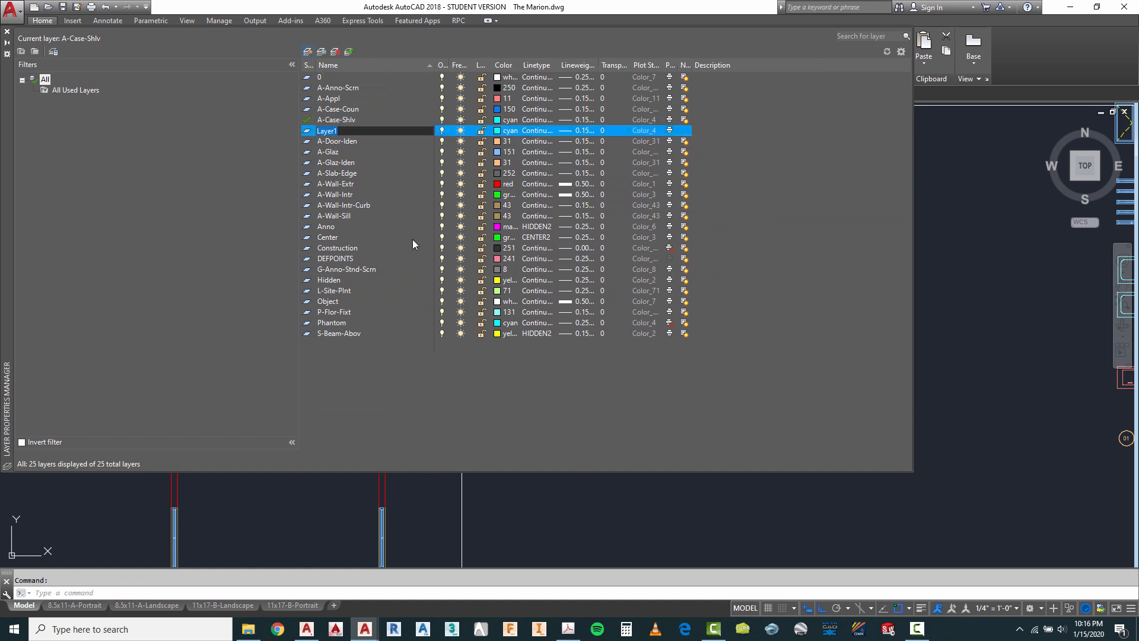
type("A-S")
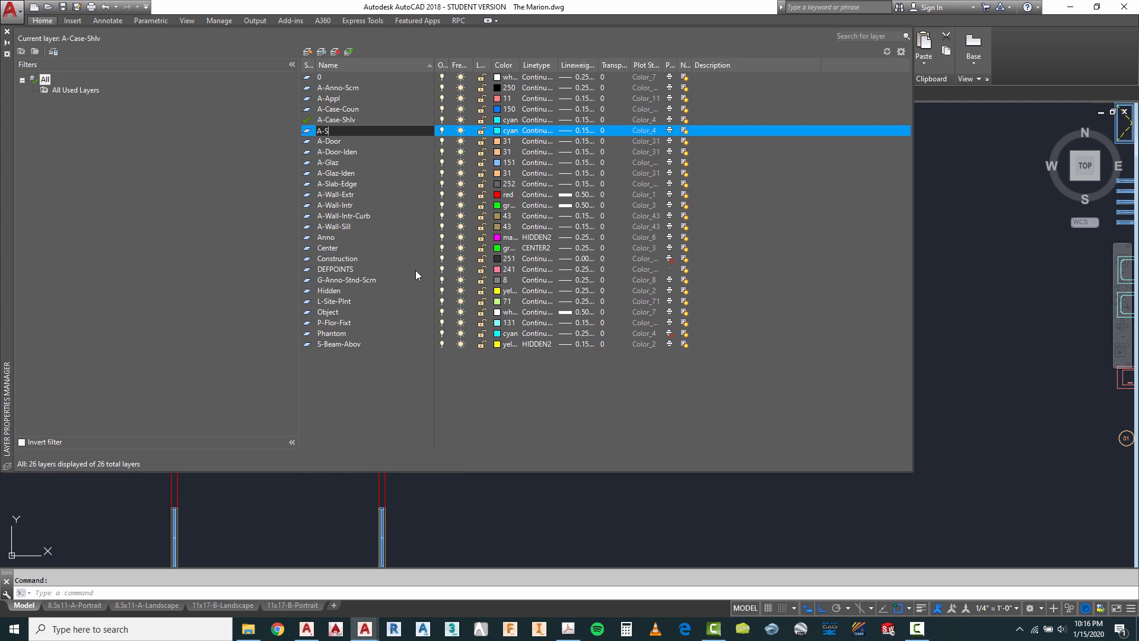
type("he")
key("BackSpace")
key("BackSpace")
type("Wire")
Assign the HIDDEN2 linetype to the A-Shlf-Abov layer and make it the current layer.
left_click(535, 134)
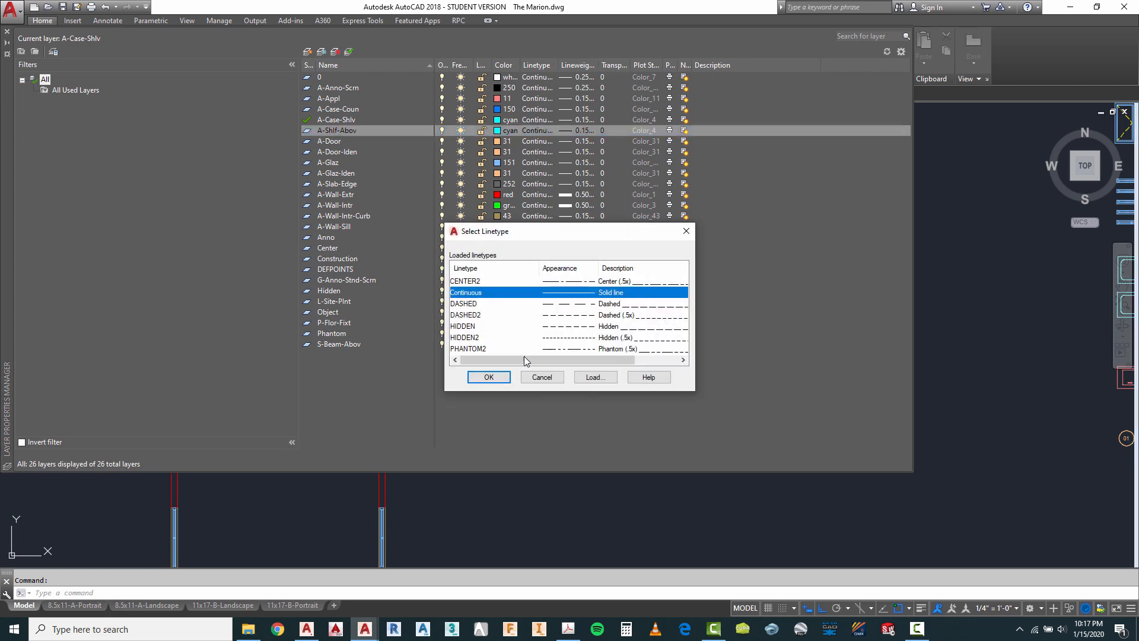
left_click(472, 337)
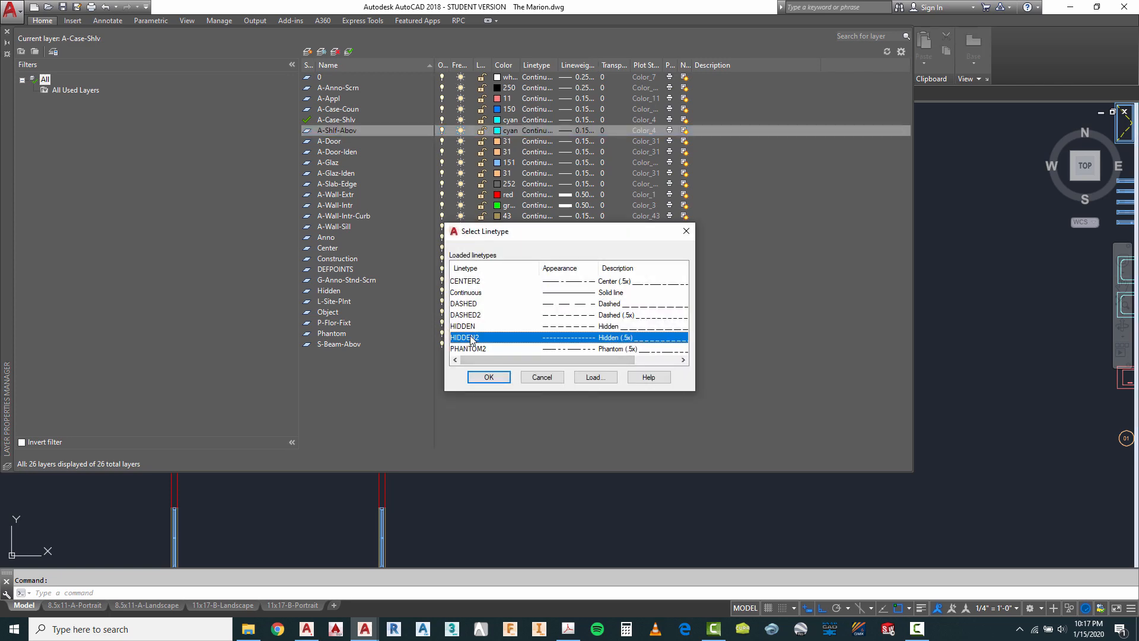
left_click(489, 377)
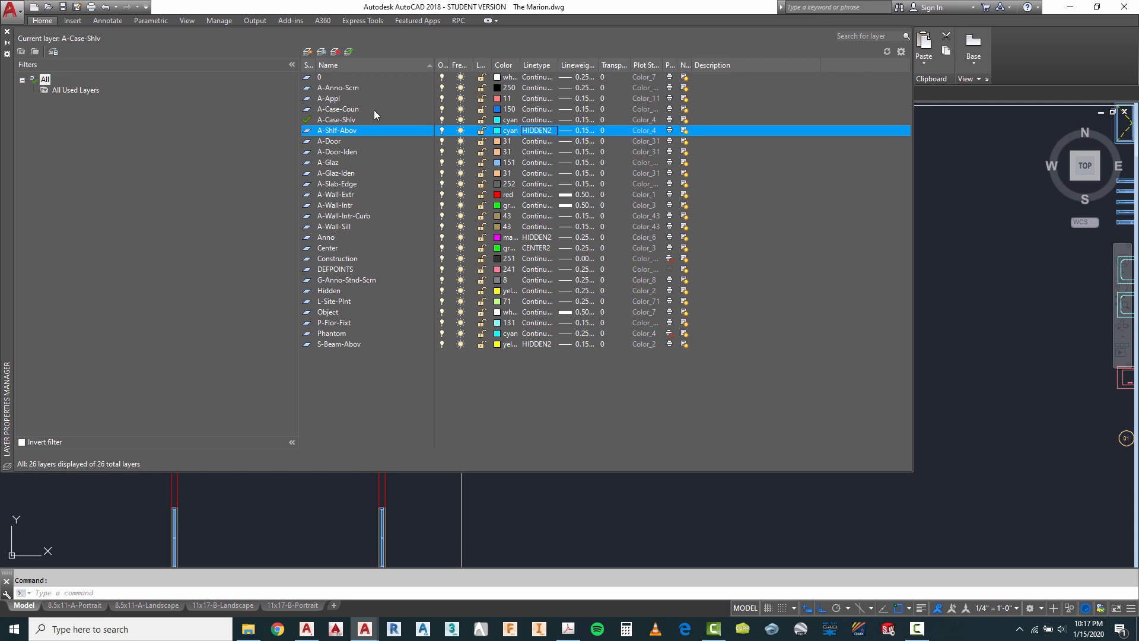
left_click(7, 33)
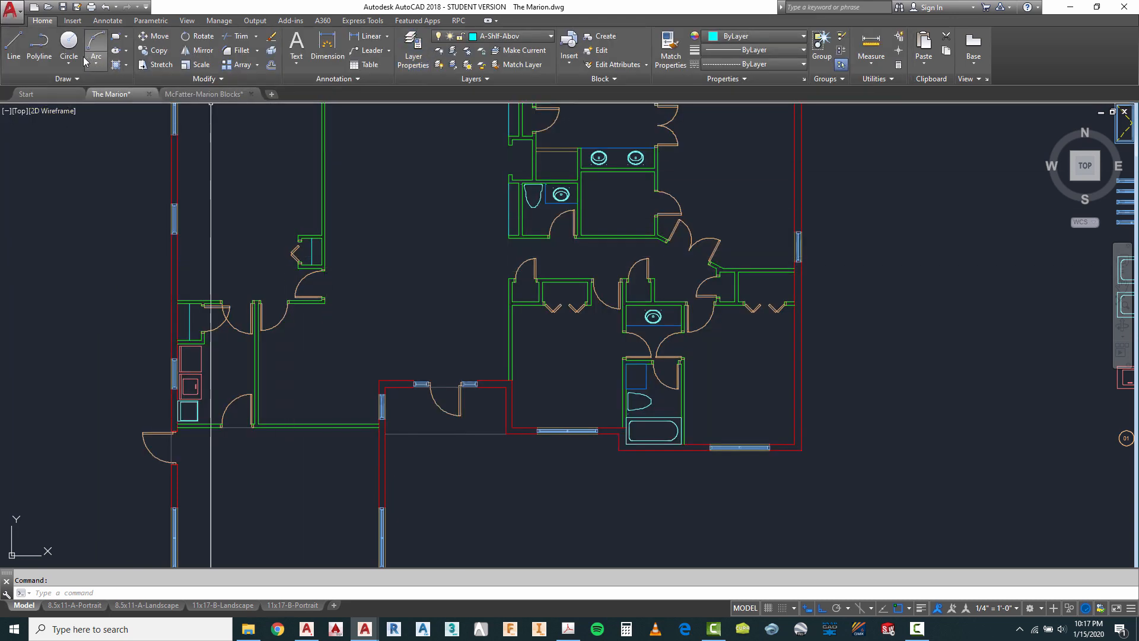
Trace a polyline along the north, west and south inner walls of the walk-in closet below the double vanity.
left_click(36, 54)
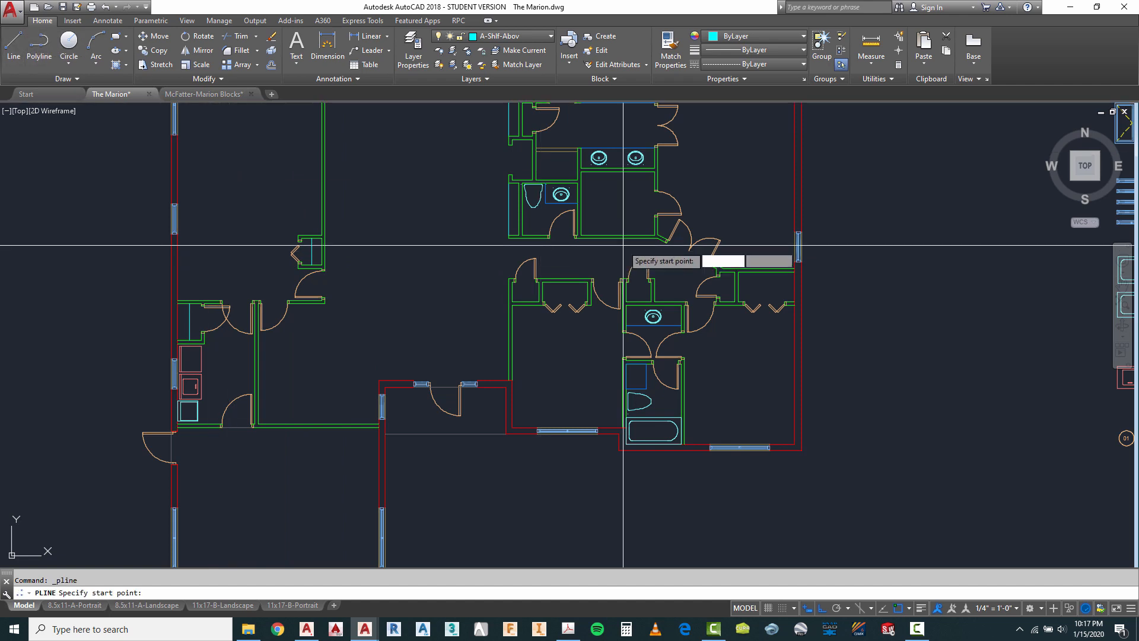
scroll(655, 174, "up", 5)
left_click(651, 177)
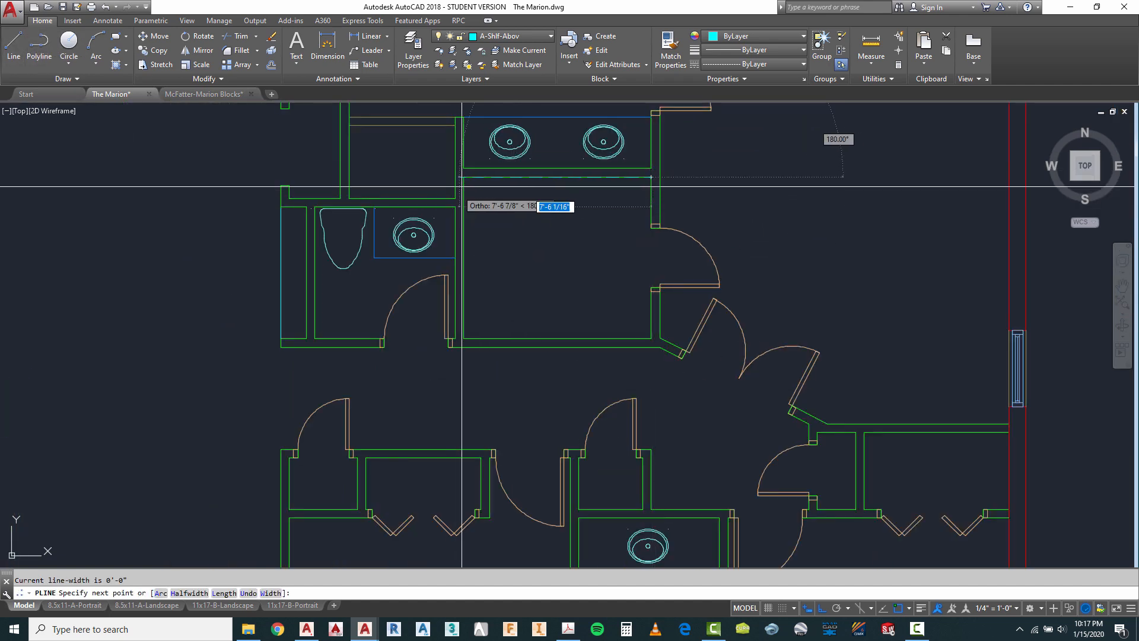
left_click(463, 338)
left_click(651, 338)
key("Escape")
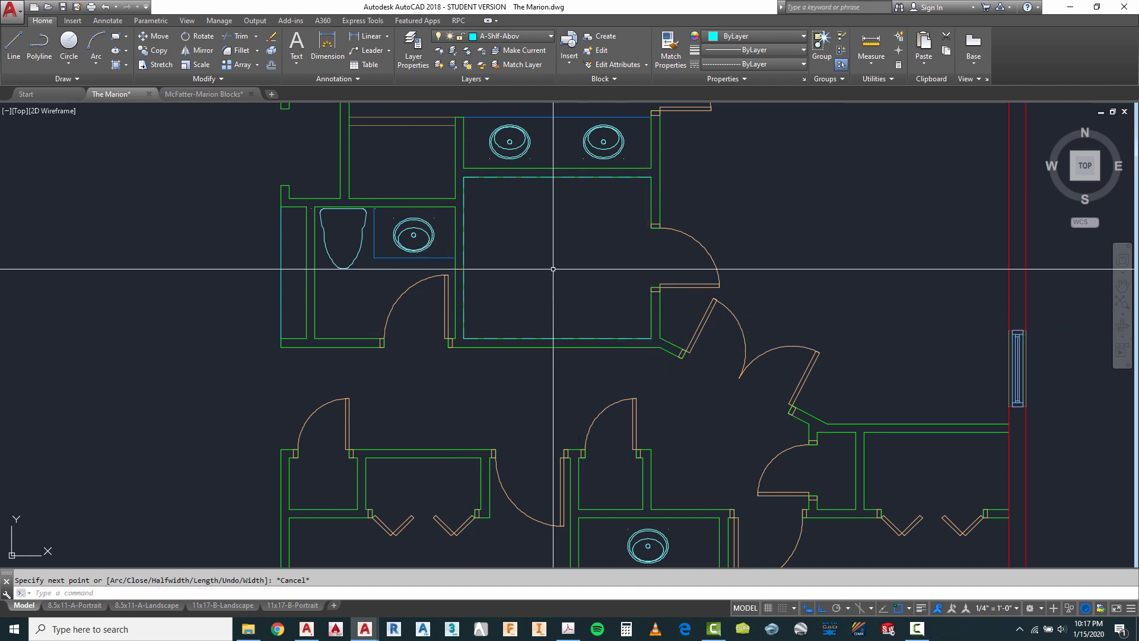
Offset the walk-in closet polyline 1' toward the inside of the closet.
type("o")
key("Return")
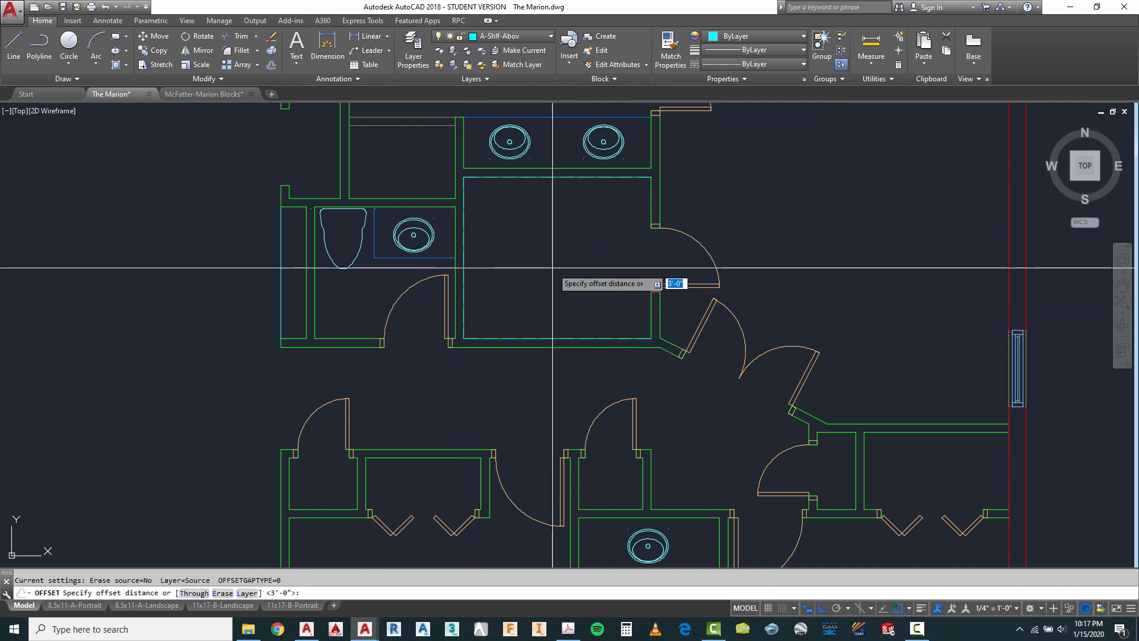
key("Return")
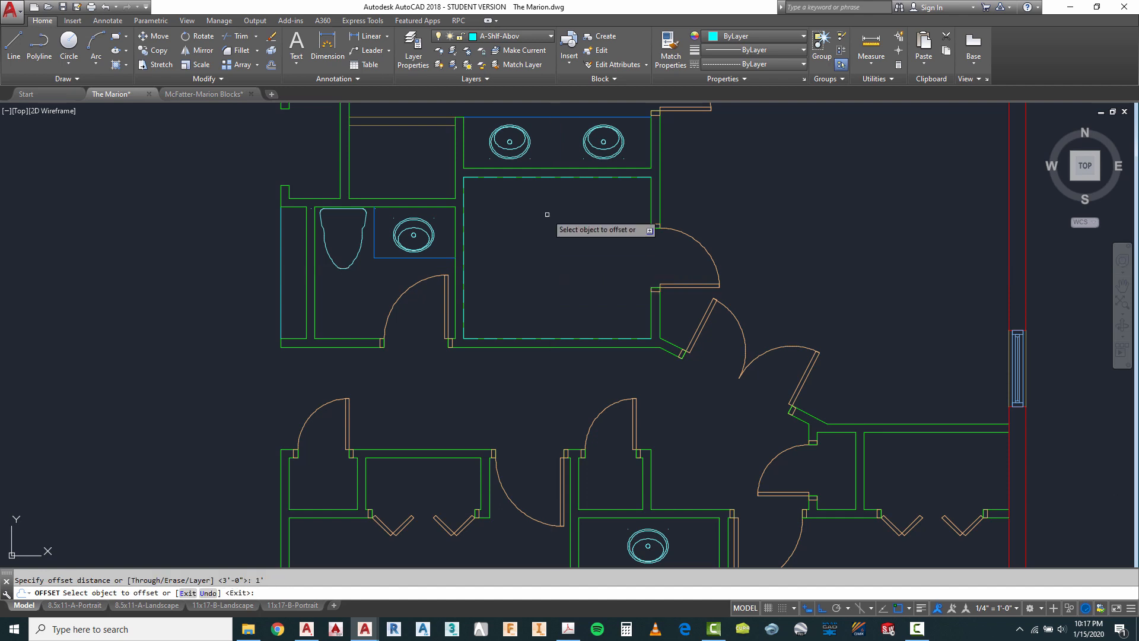
left_click(531, 178)
left_click(531, 210)
key("Escape")
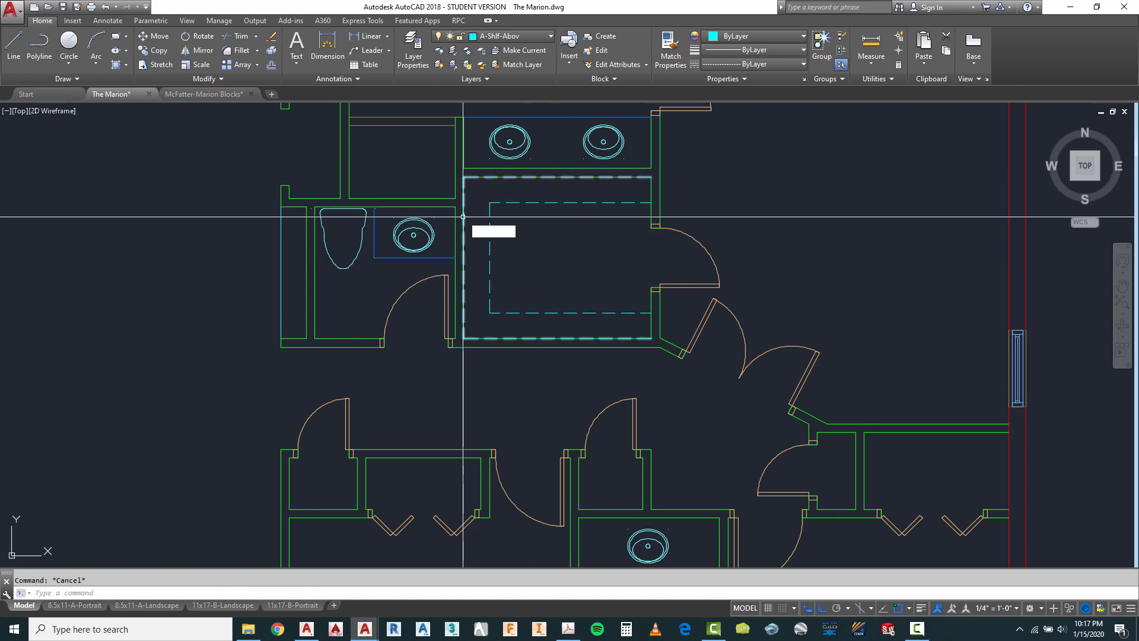
Erase the original polyline lying on the walk-in closet's walls, keeping the offset shelf line.
type("e")
key("Return")
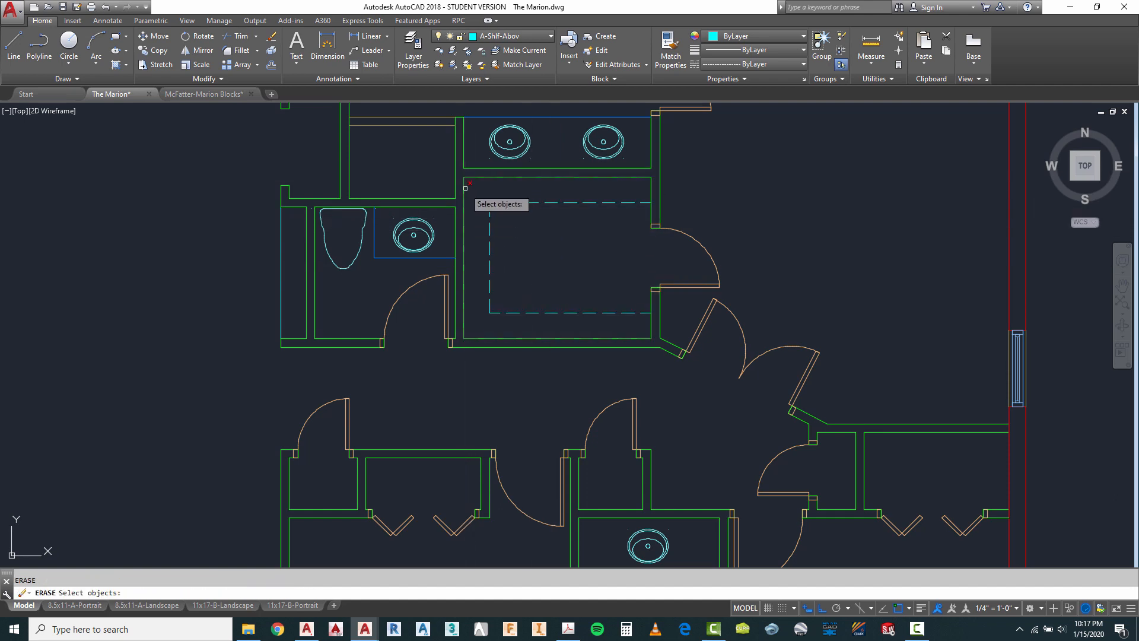
key("Escape")
scroll(474, 184, "up", 4)
type("e")
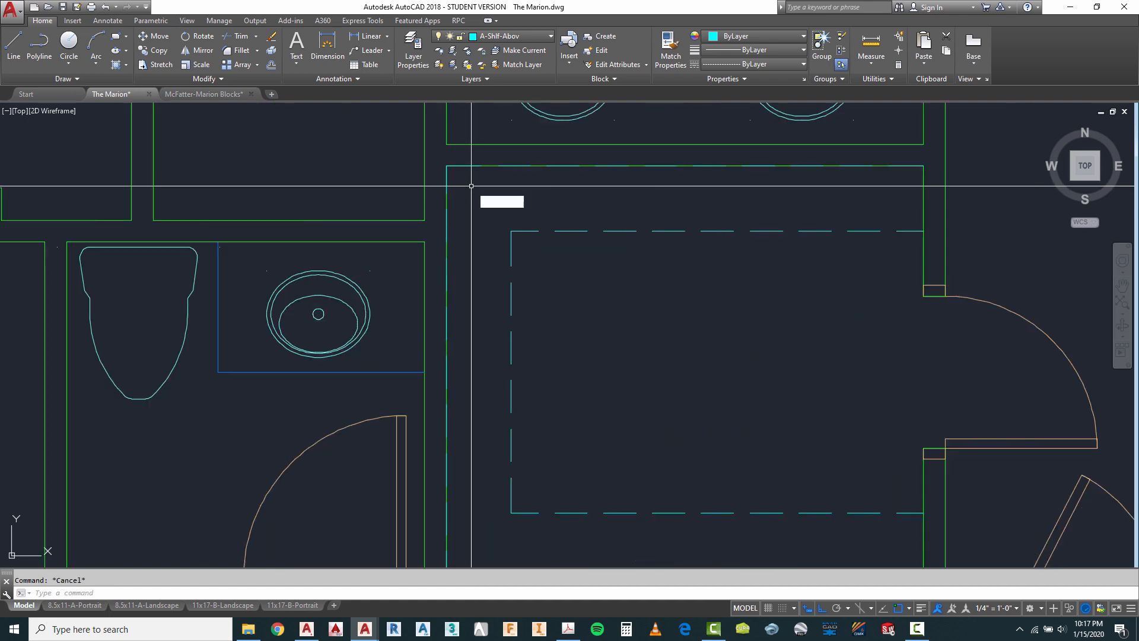
key("Return")
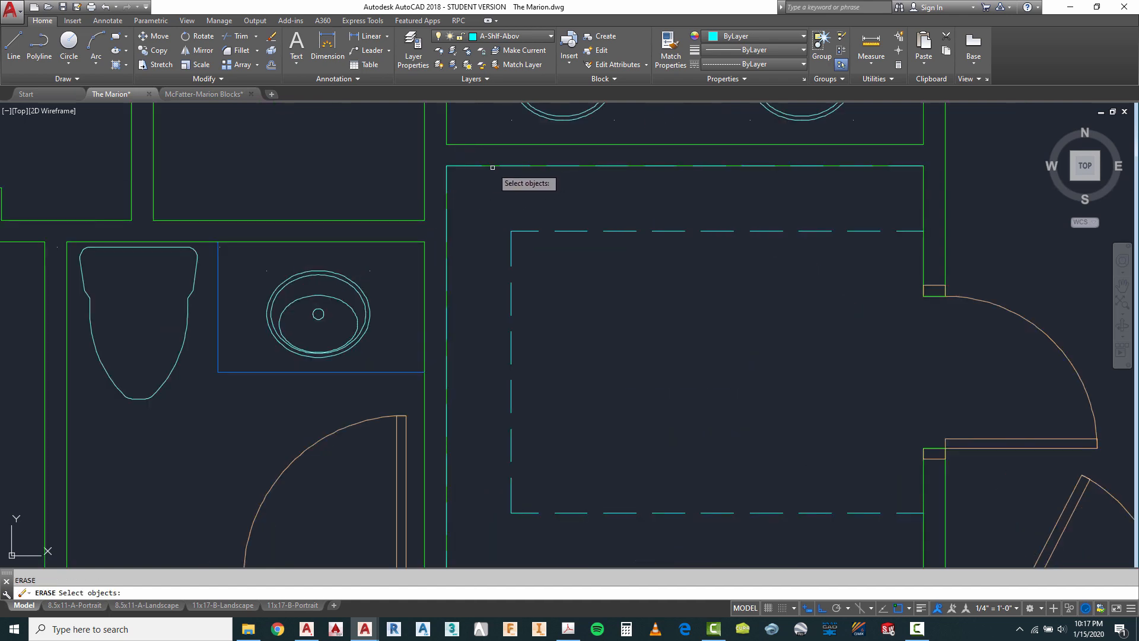
key("Return")
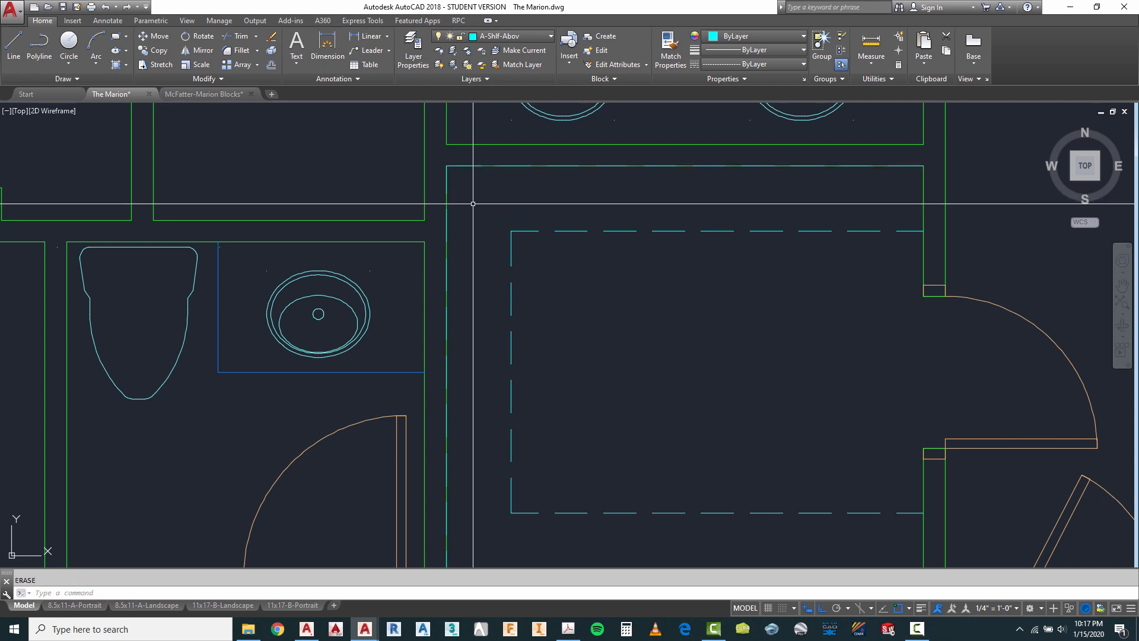
left_click(449, 171)
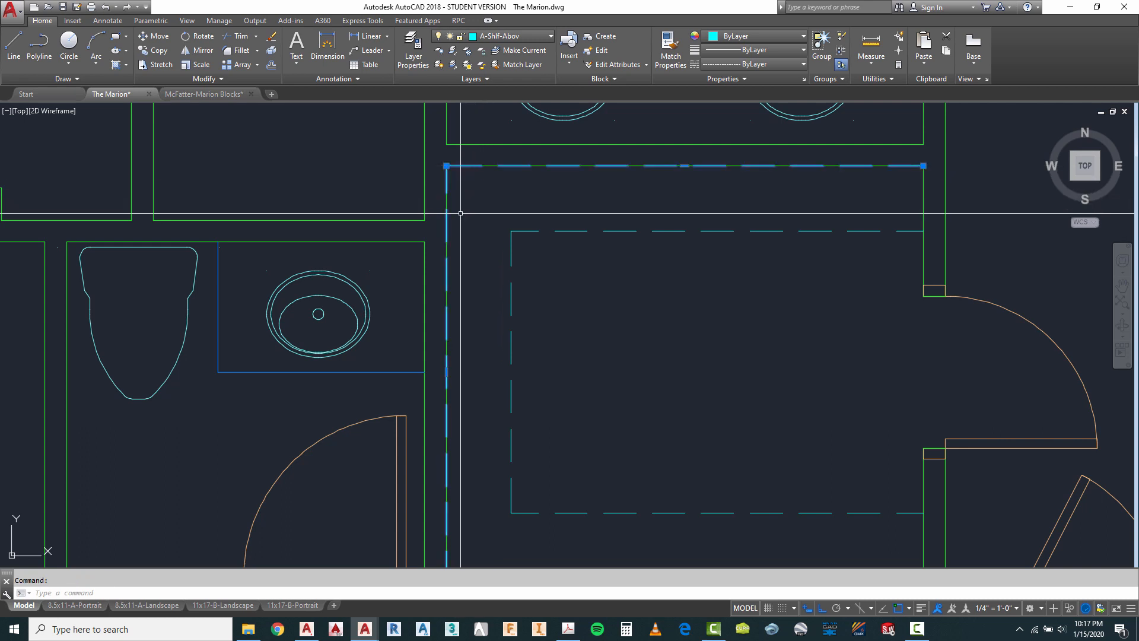
key("Delete")
scroll(534, 255, "down", 5)
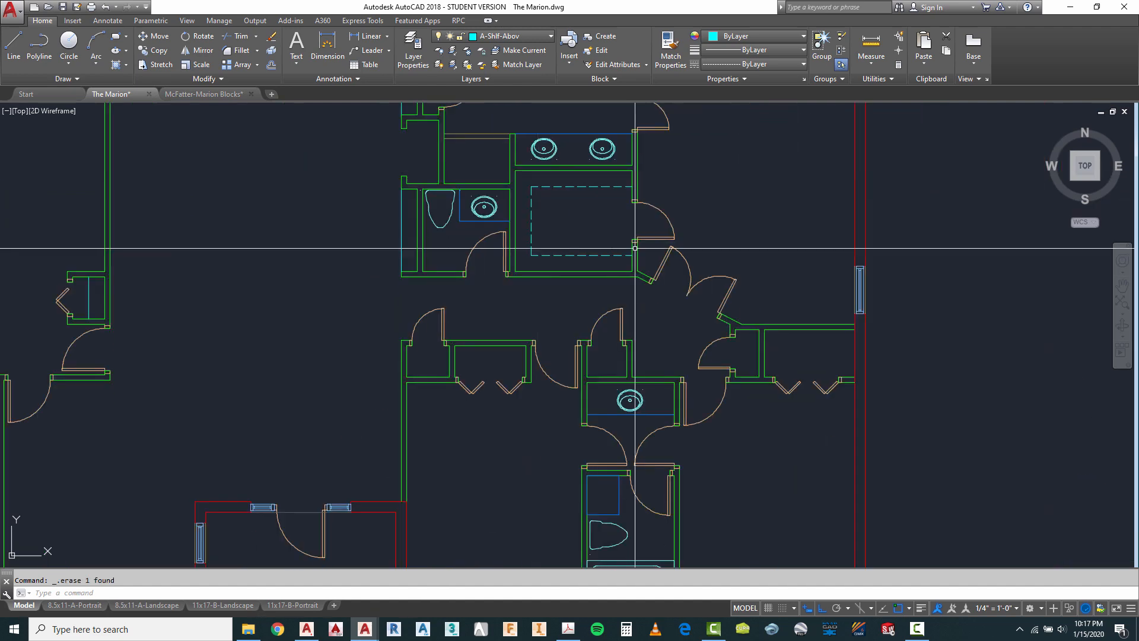
Draw a north-south shelf line just inside the door of the master bathroom's small west closet, from wall to wall.
scroll(617, 327, "down", 2)
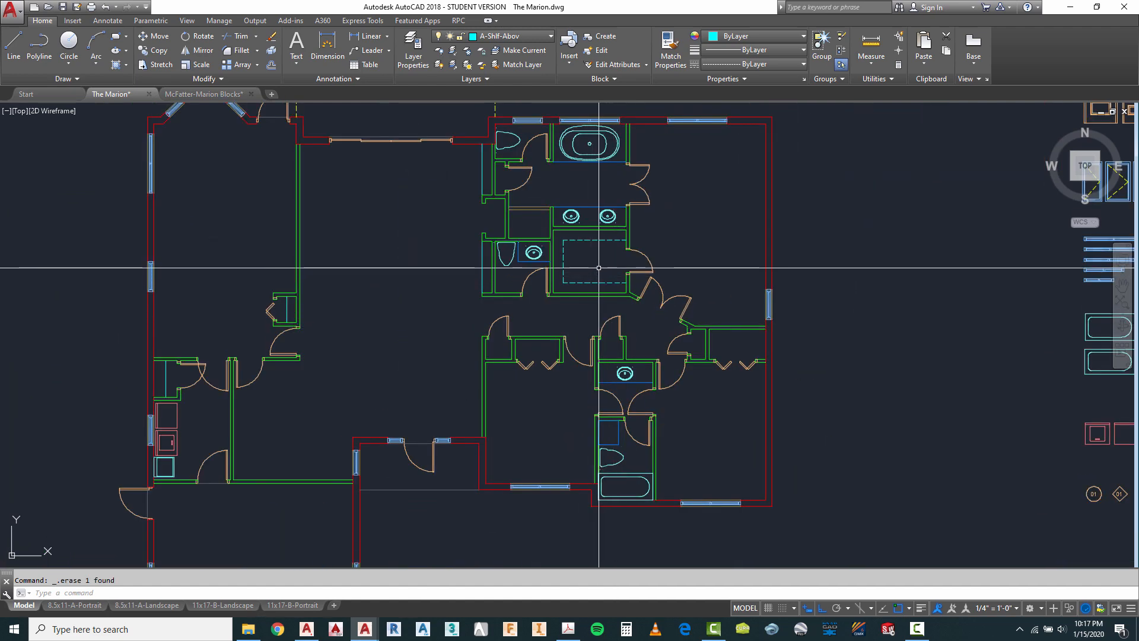
scroll(593, 259, "up", 3)
scroll(592, 303, "down", 3)
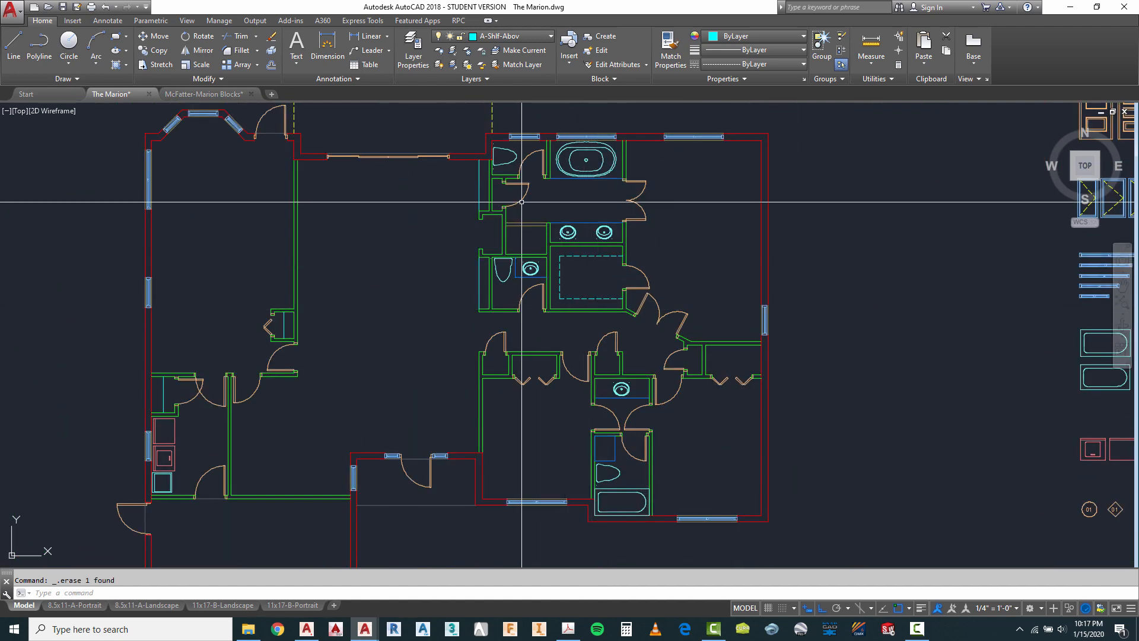
scroll(512, 192, "up", 3)
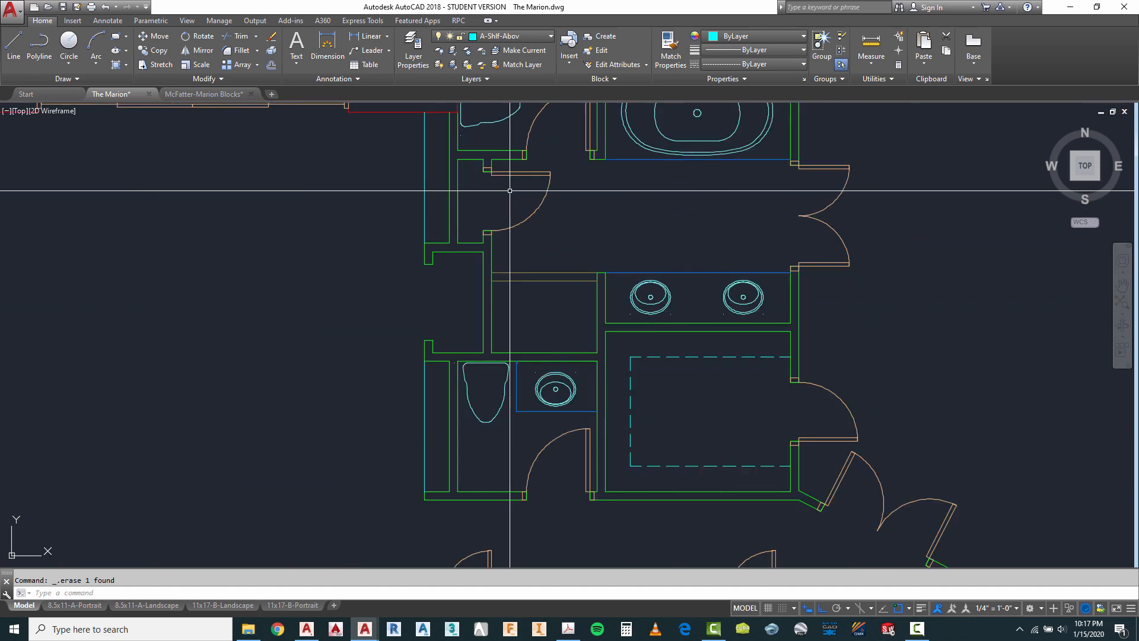
left_click(24, 47)
scroll(457, 166, "up", 3)
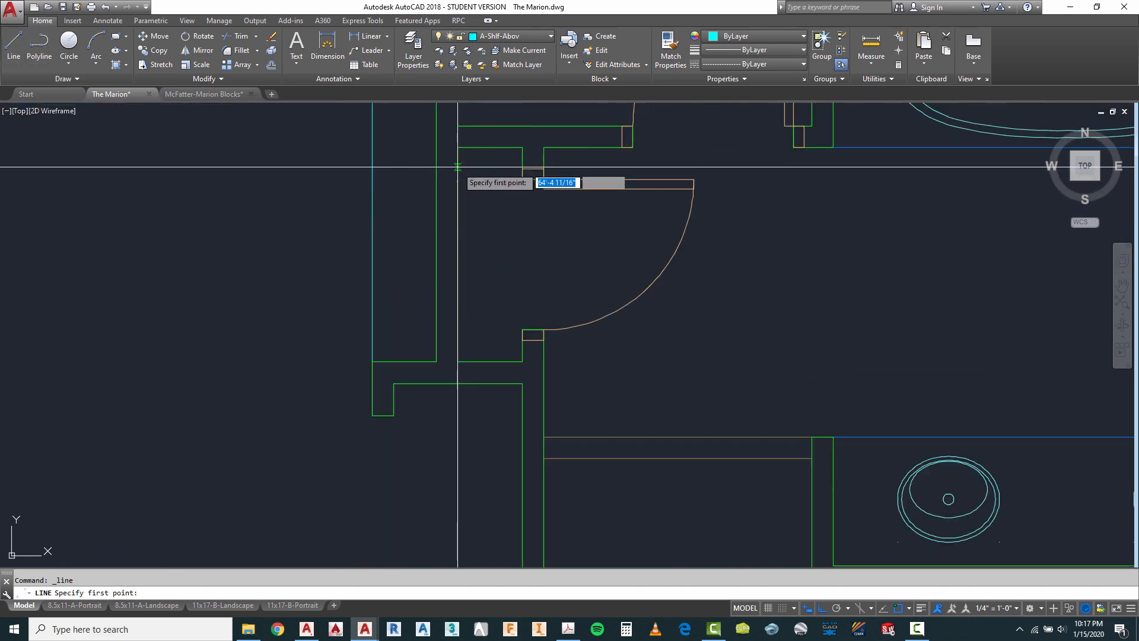
left_click(510, 147)
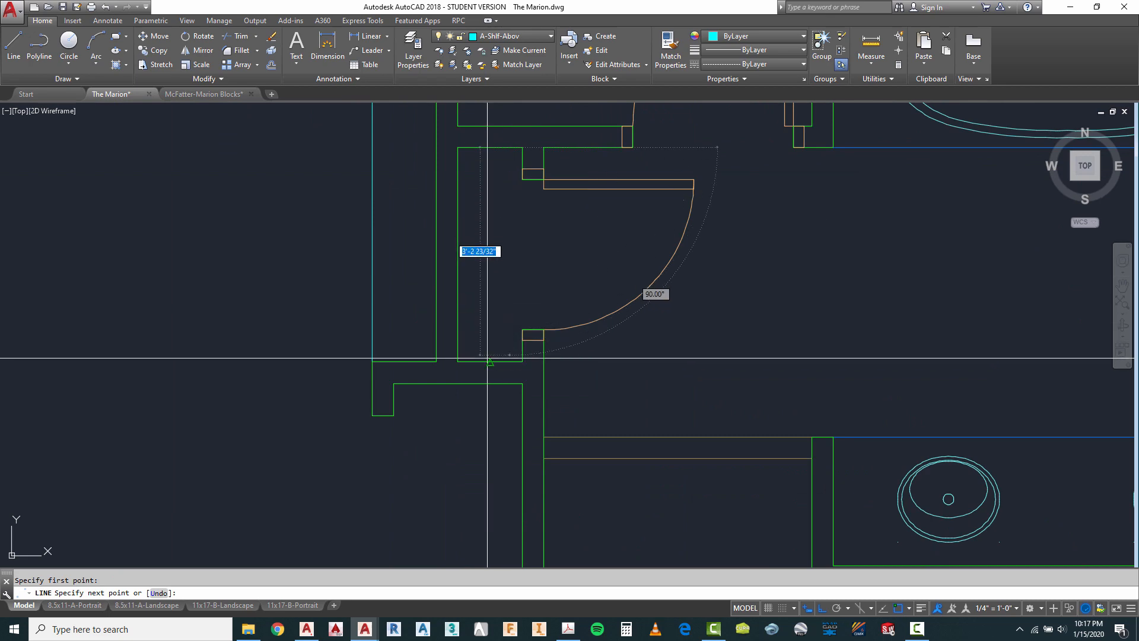
key("Escape")
scroll(527, 217, "down", 3)
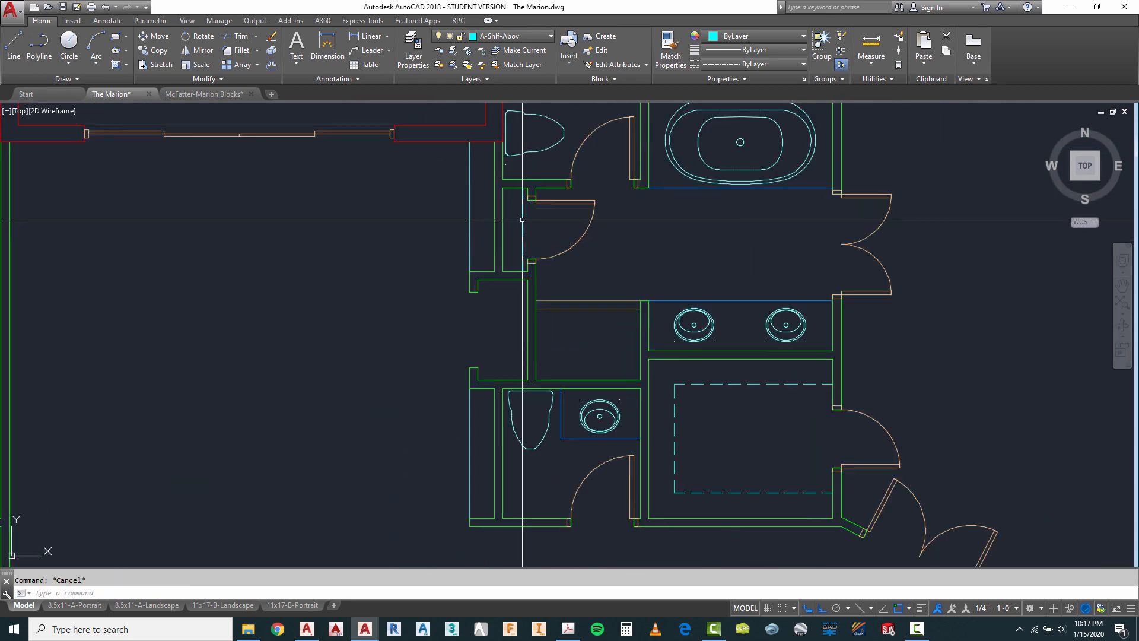
Move the shelf line in the master bathroom's small closet to the A-Case-Shlv layer and clear the selection.
left_click(526, 225)
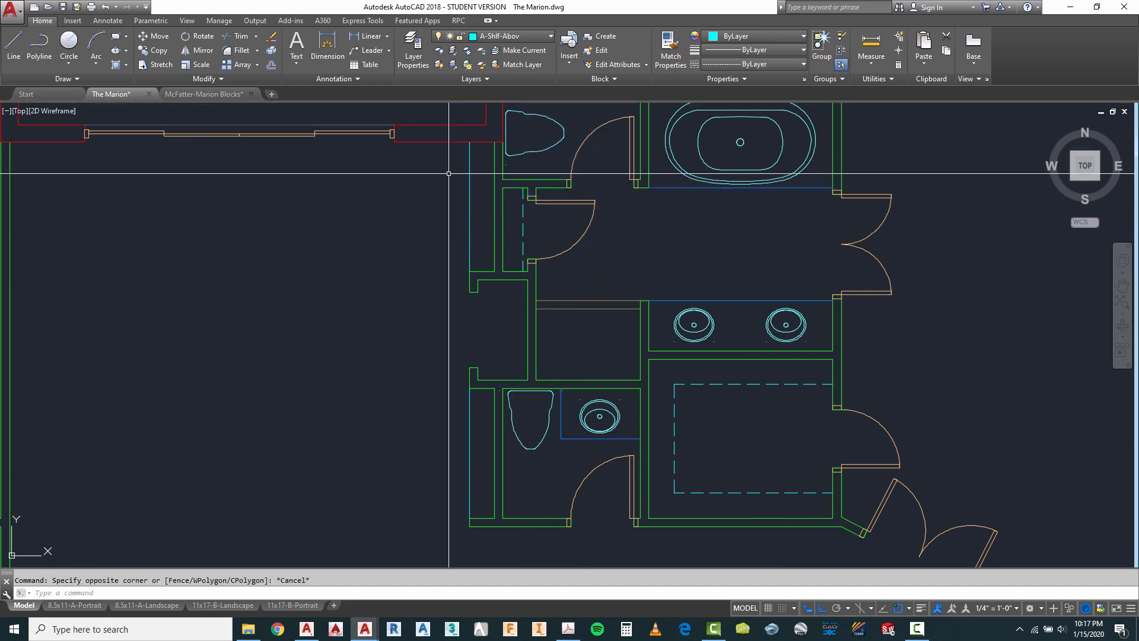
left_click(519, 227)
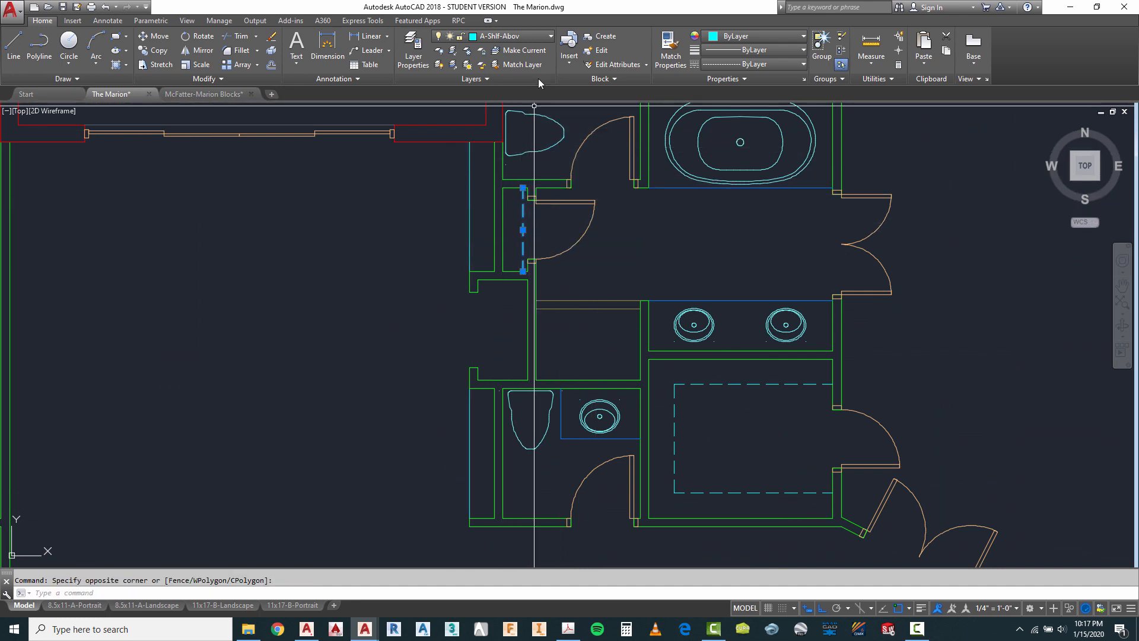
left_click(514, 37)
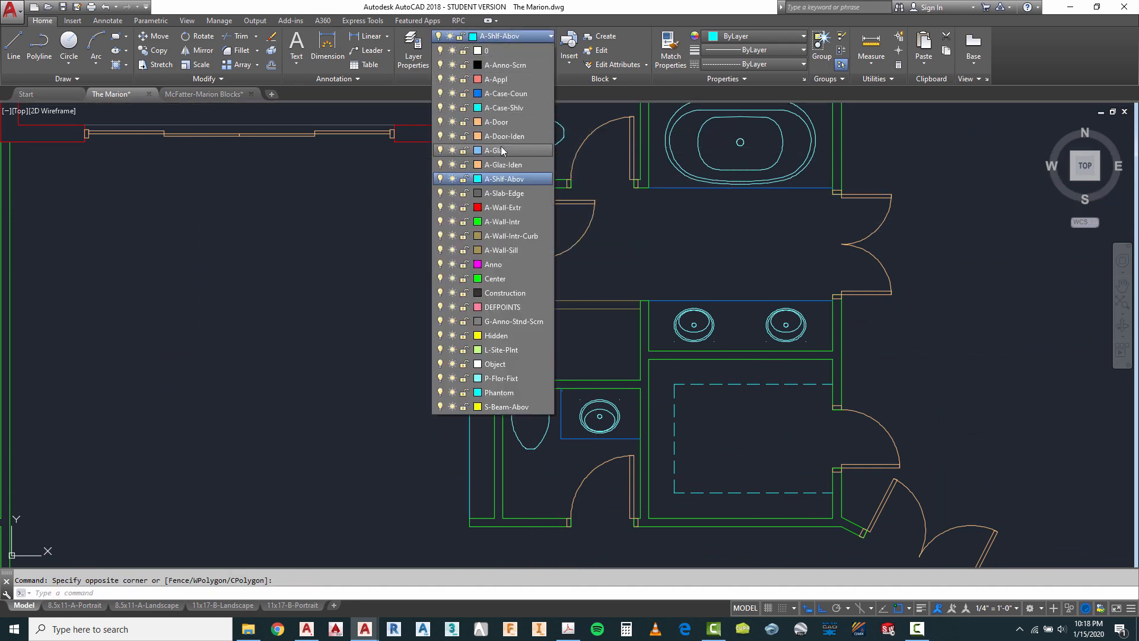
key("Escape")
key("Escape")
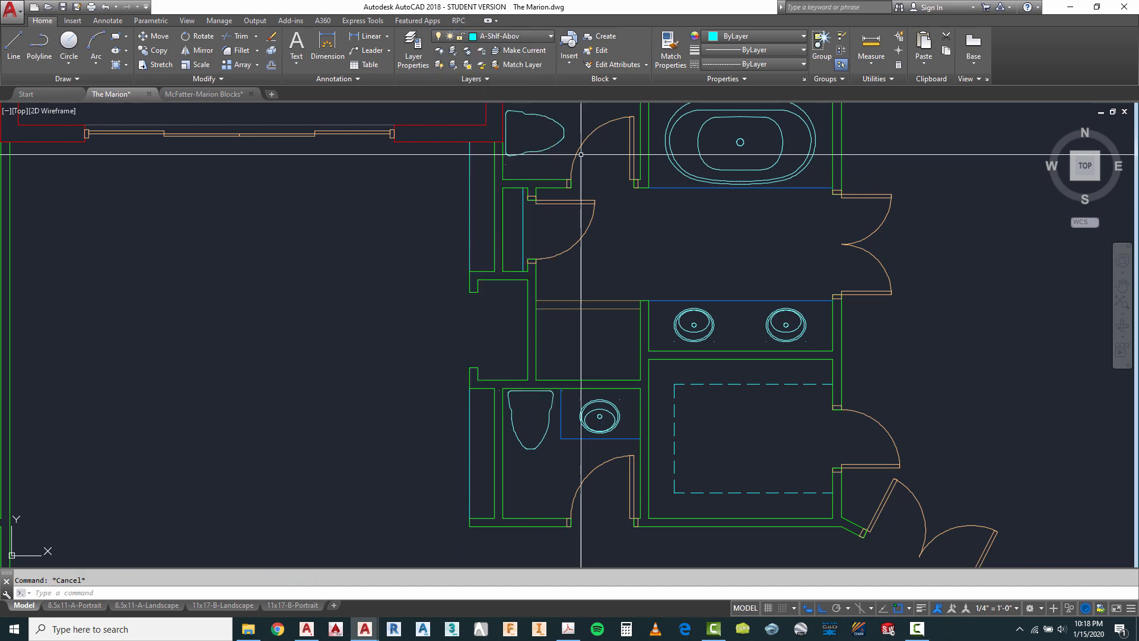
Draw an east-west overhead shelf line across the middle bedroom's bifold-door closet between its side walls' midpoints.
scroll(579, 178, "down", 4)
scroll(636, 335, "up", 2)
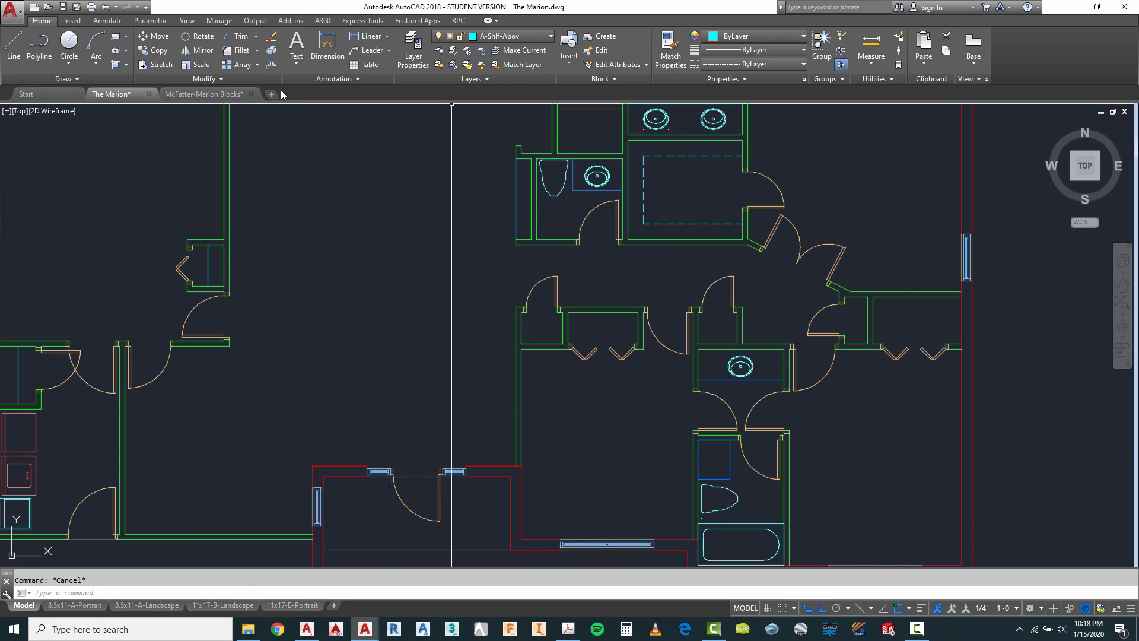
left_click(14, 48)
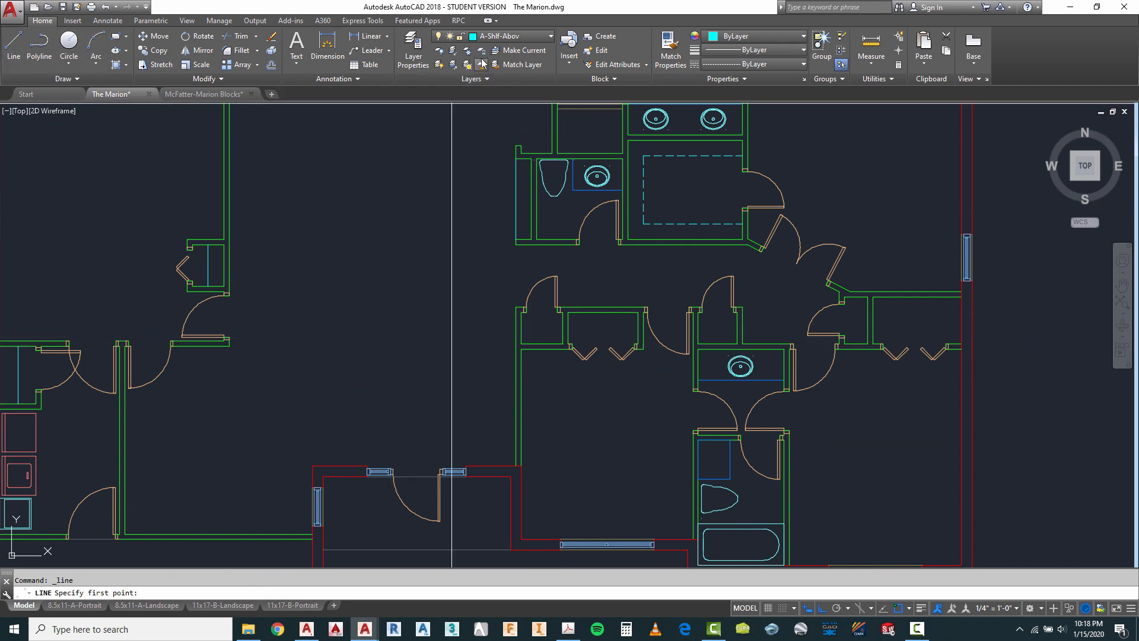
scroll(560, 324, "up", 2)
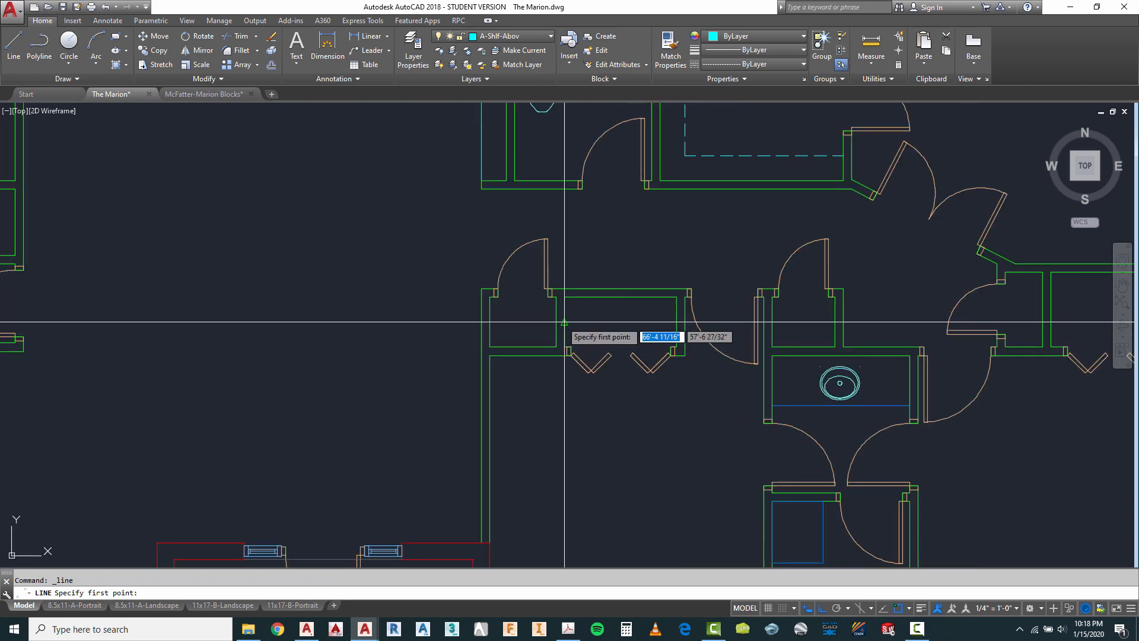
left_click(564, 292)
scroll(677, 324, "down", 4)
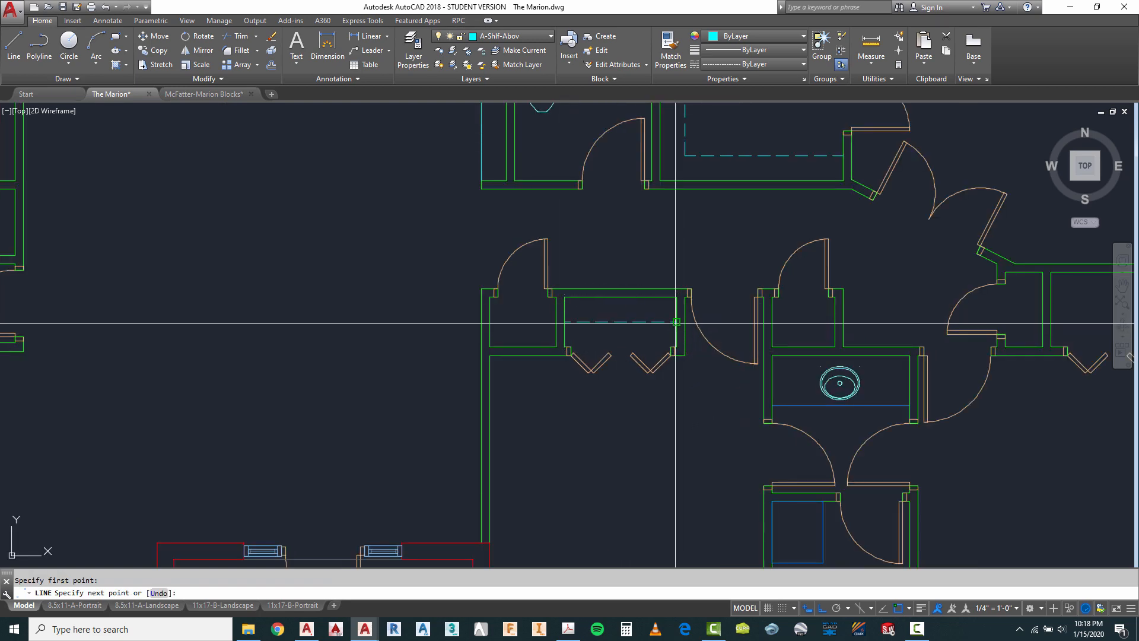
key("Escape")
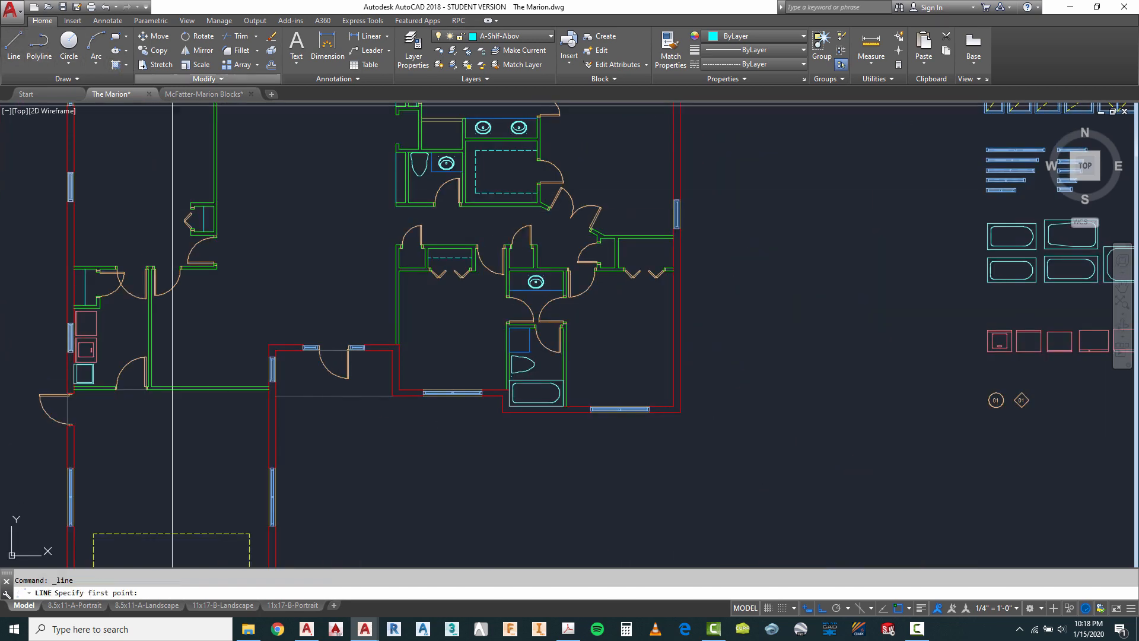
Draw an east-west overhead shelf line across the east bedroom's bifold-door closet, from its west wall's midpoint to the exterior wall.
scroll(624, 256, "up", 4)
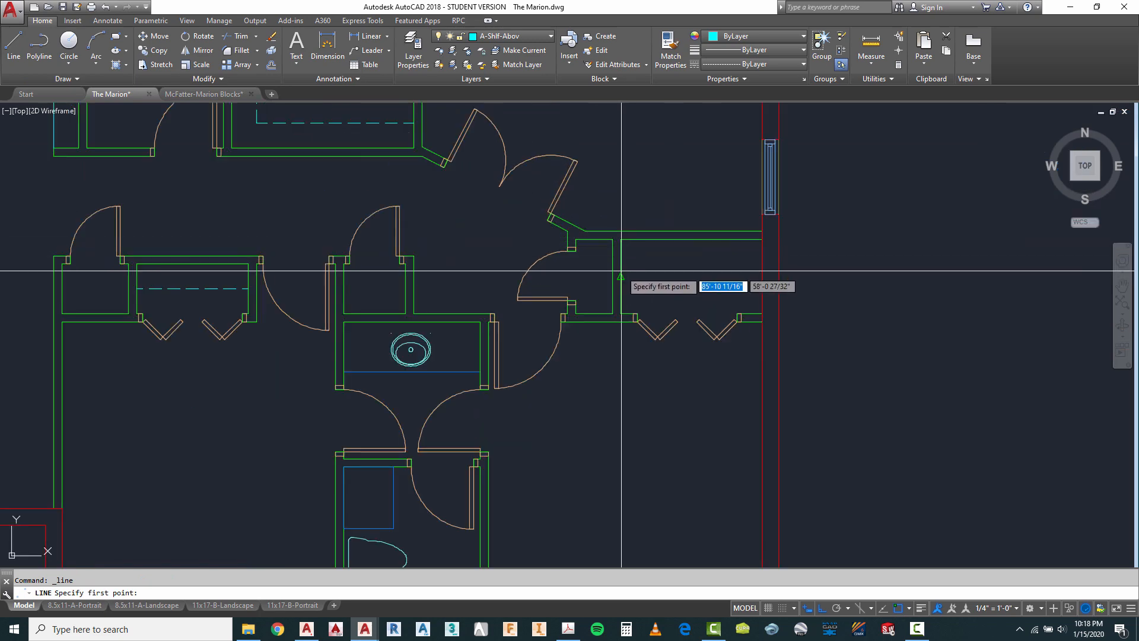
left_click(621, 276)
left_click(762, 276)
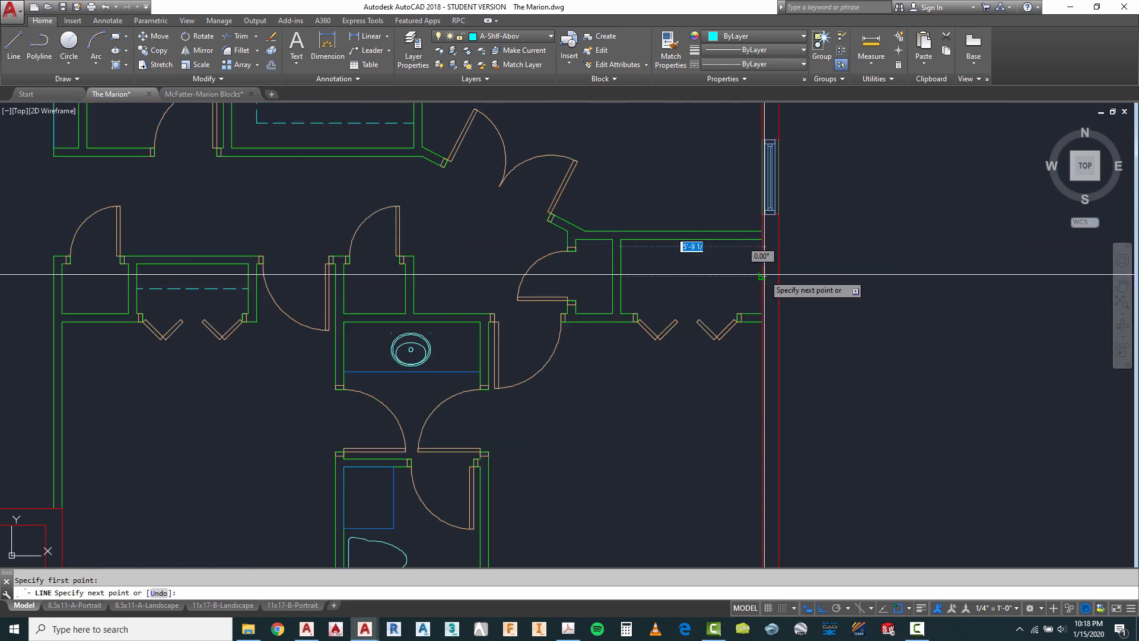
key("Escape")
scroll(755, 218, "down", 2)
scroll(644, 243, "up", 2)
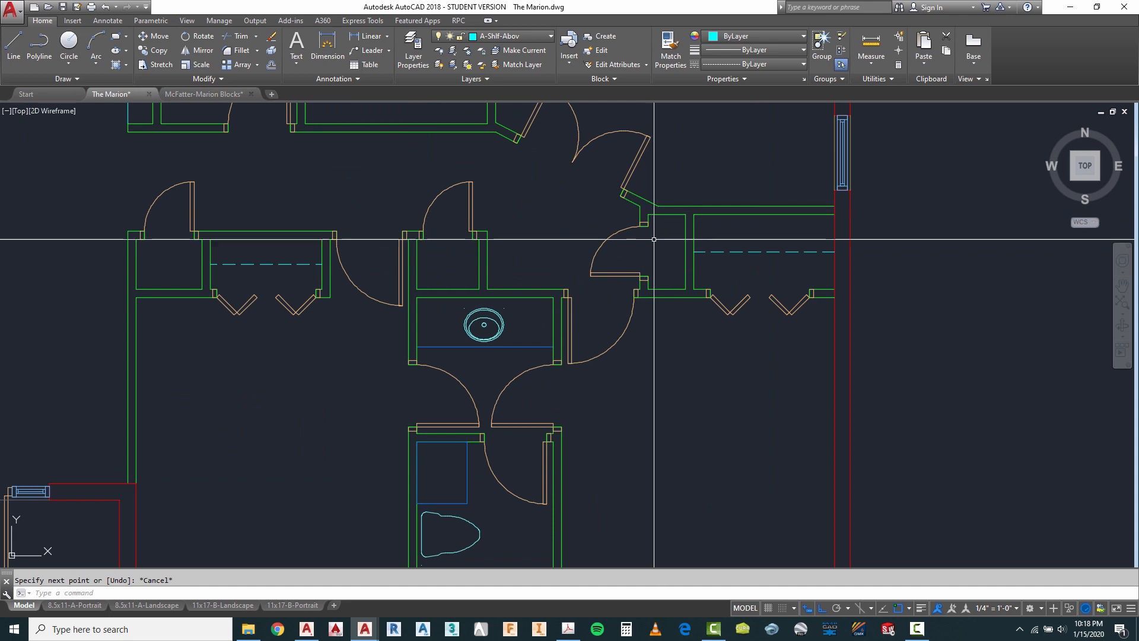
Make A-Case-Shlv the current layer and draw a north-south shelf line across the small closet beside the east bedroom's closet.
left_click(499, 37)
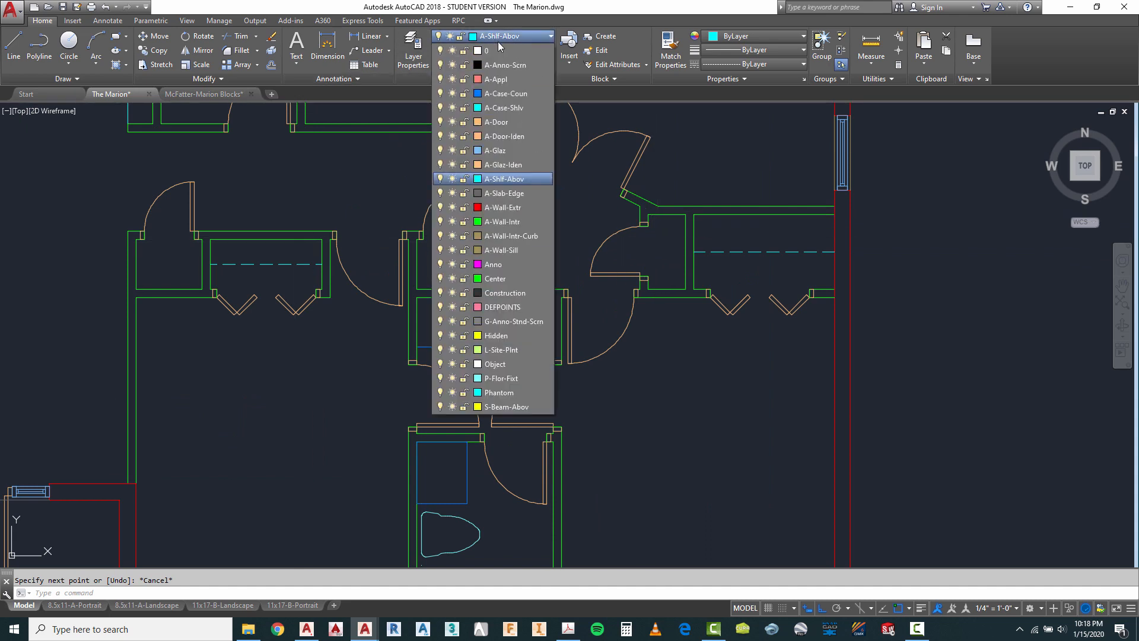
left_click(504, 94)
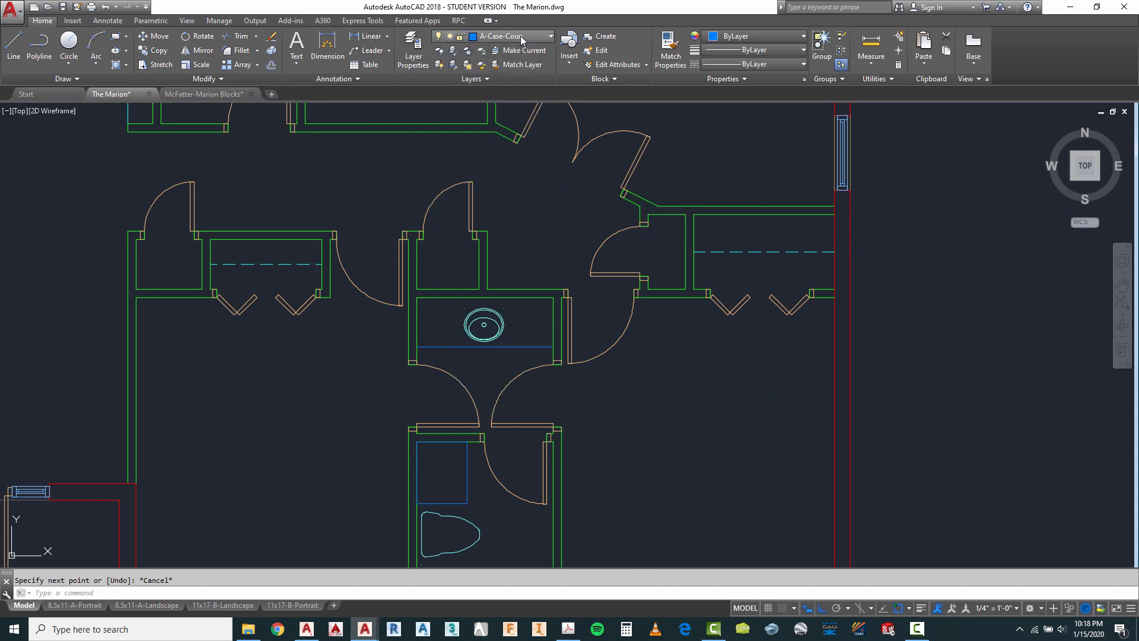
left_click(521, 35)
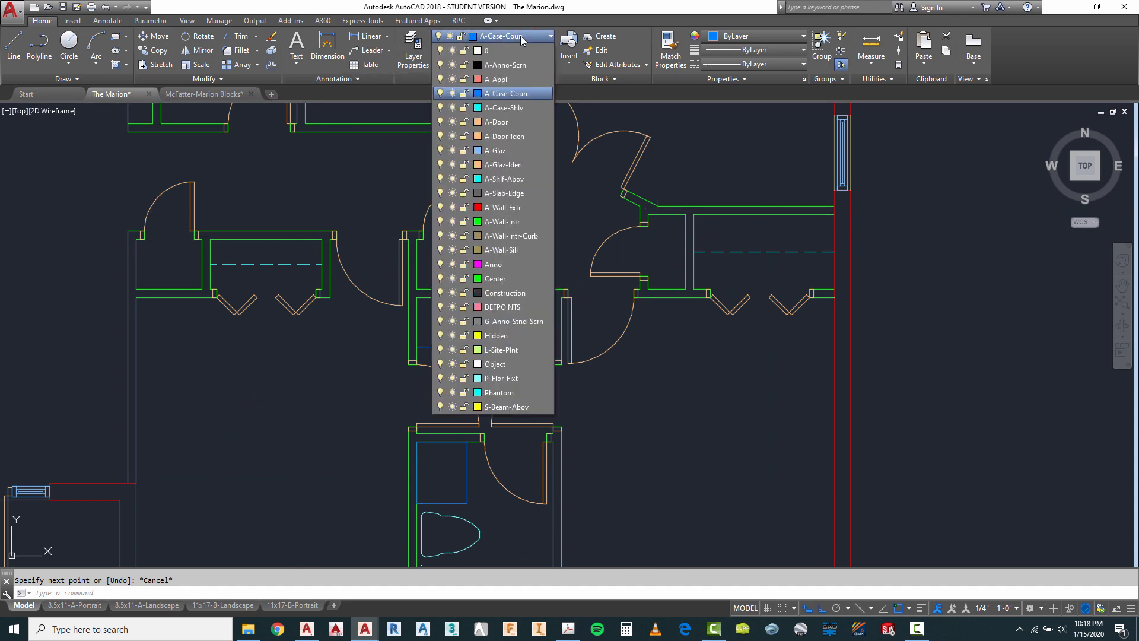
left_click(503, 108)
left_click(14, 47)
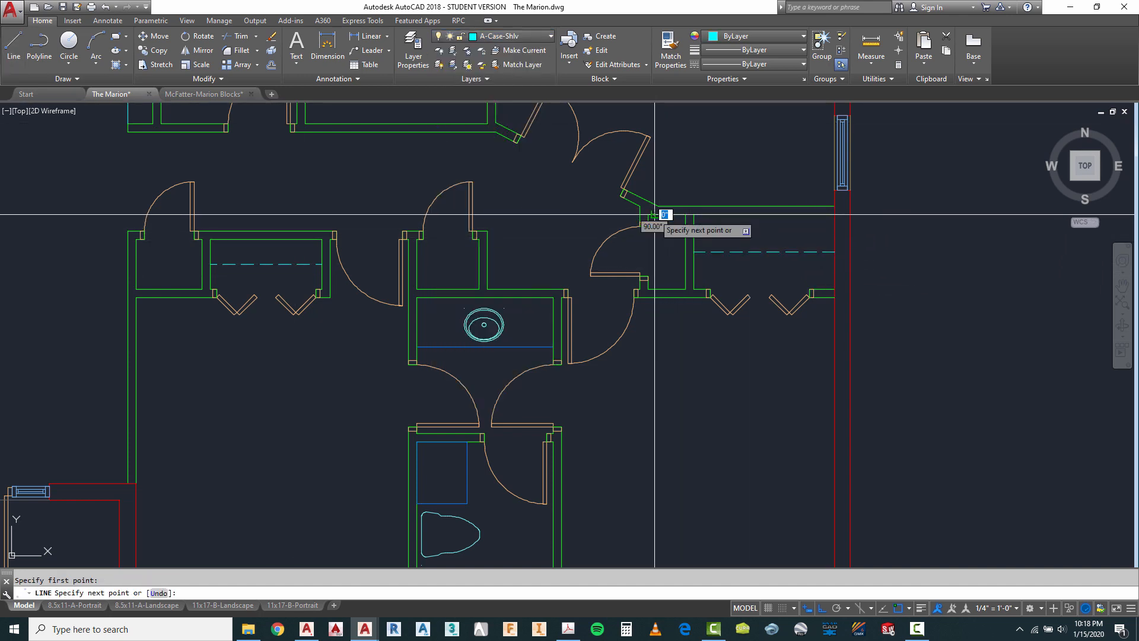
key("Escape")
scroll(693, 247, "down", 2)
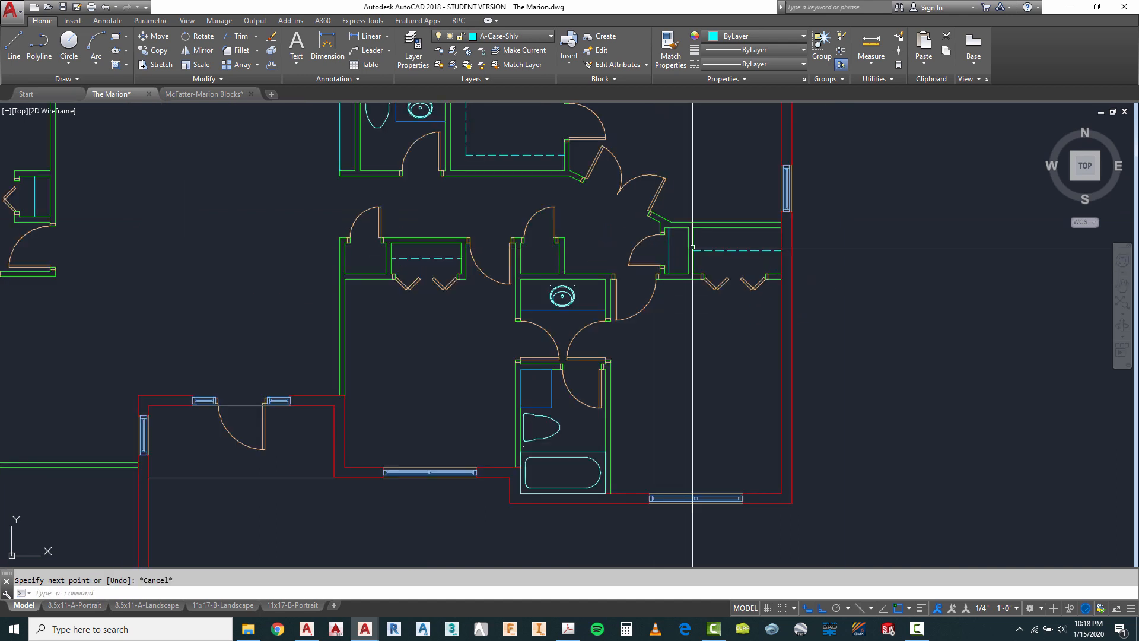
Draw an east-west shelf line across the small closet directly west of the middle bedroom's bifold-door closet.
scroll(548, 261, "up", 2)
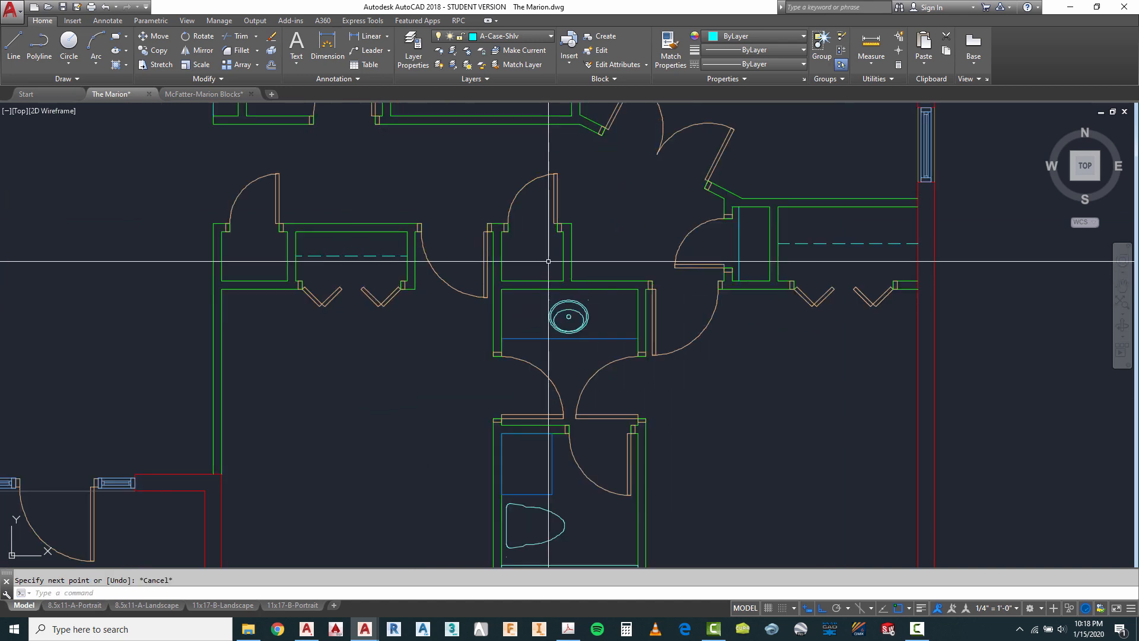
scroll(579, 247, "down", 3)
scroll(423, 247, "up", 3)
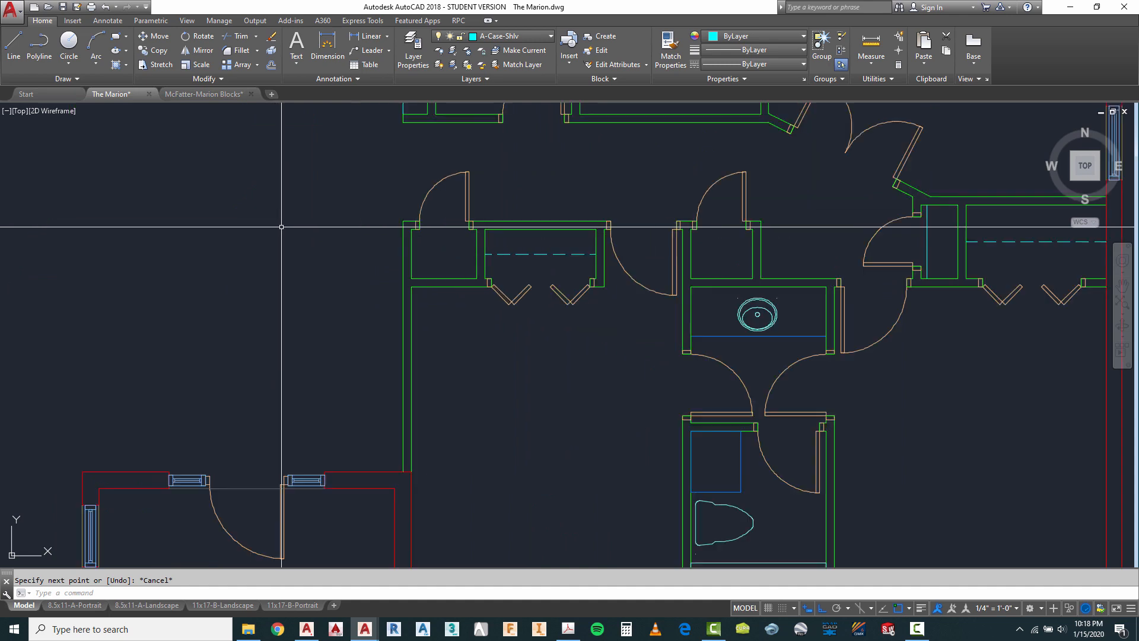
left_click(13, 44)
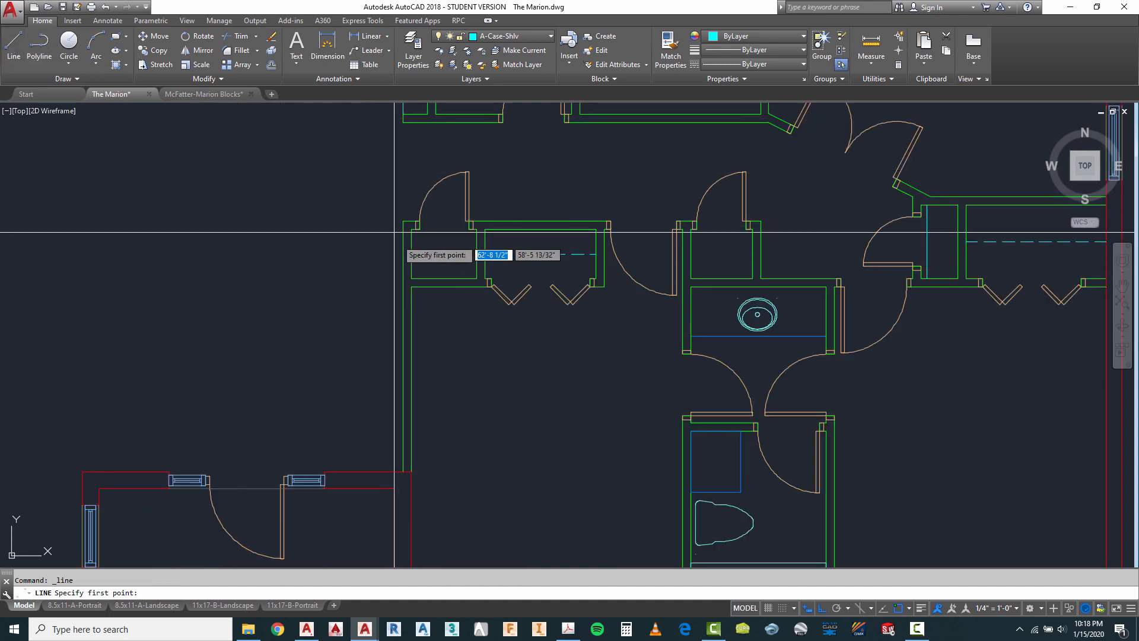
left_click(411, 243)
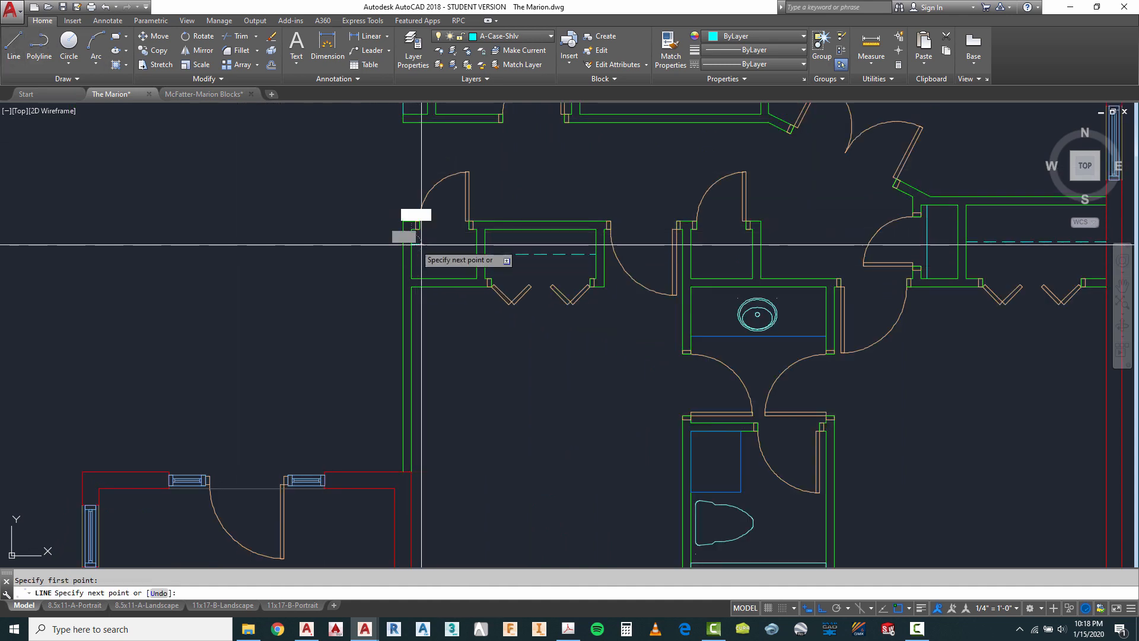
left_click(477, 242)
key("Escape")
Examine the whole floor plan, from the bedrooms and bathrooms to the laundry and kitchen, for missing shelves and counters.
scroll(477, 241, "down", 6)
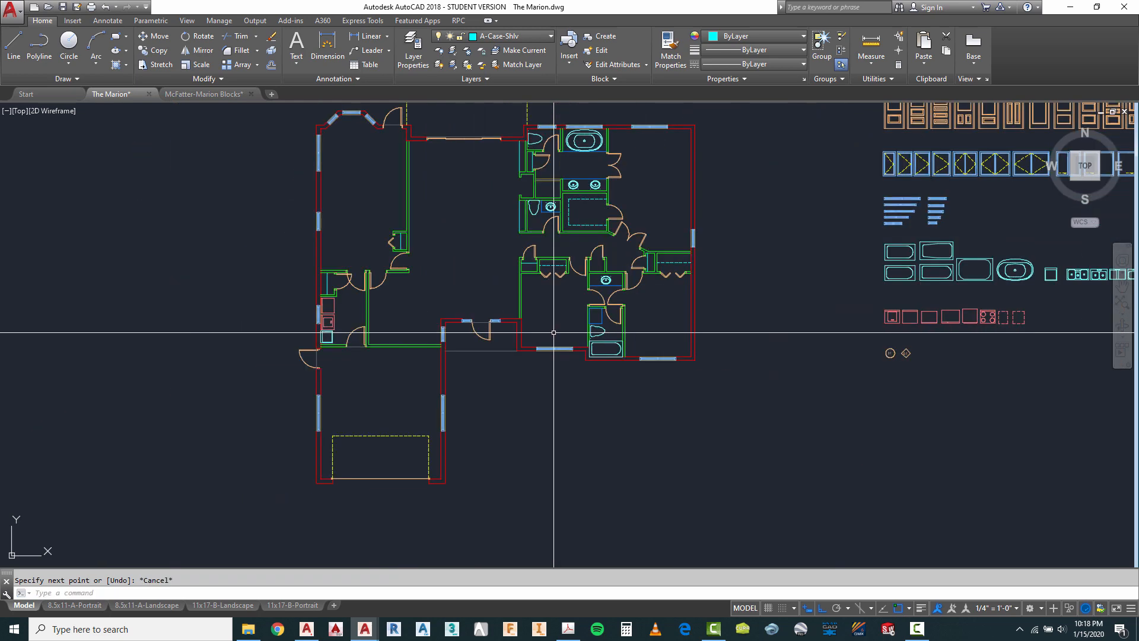
scroll(540, 302, "up", 2)
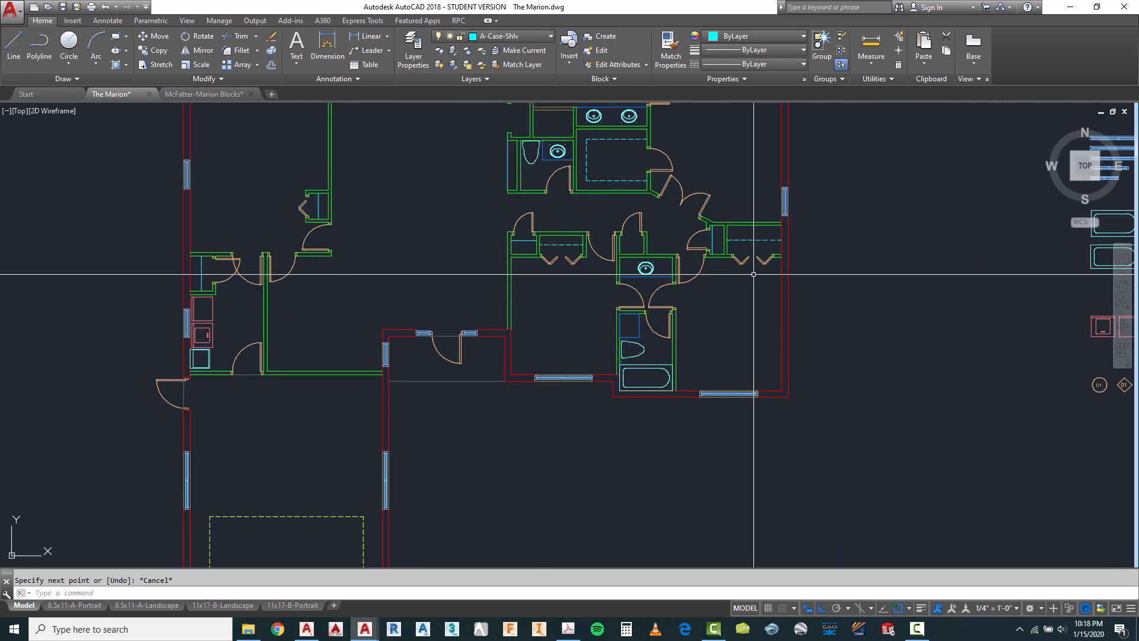
scroll(623, 306, "down", 2)
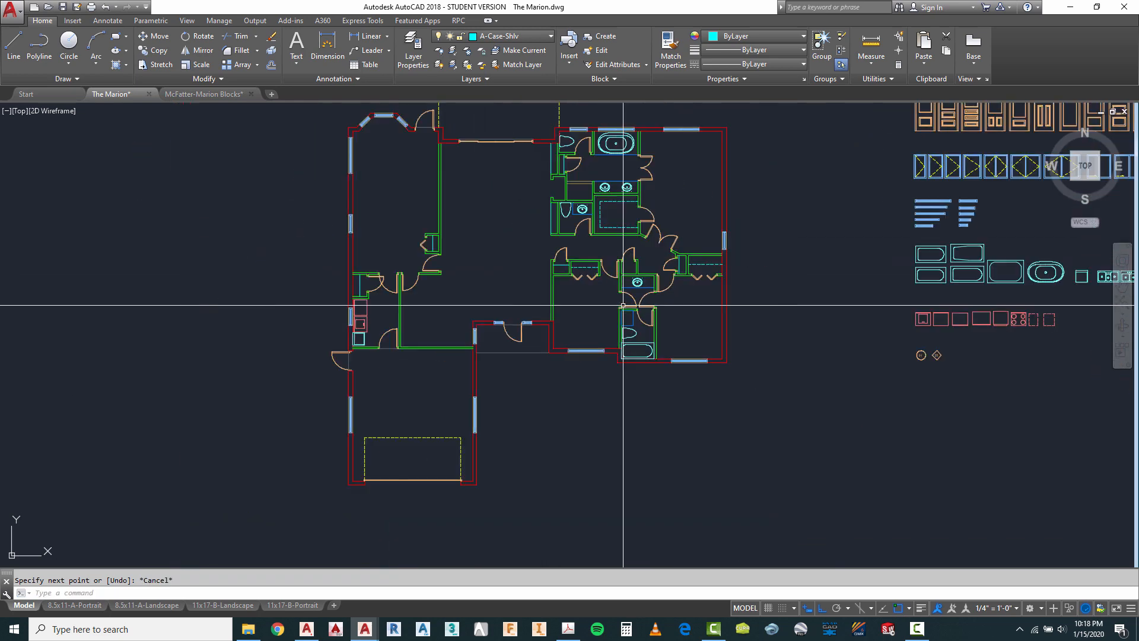
scroll(589, 137, "up", 4)
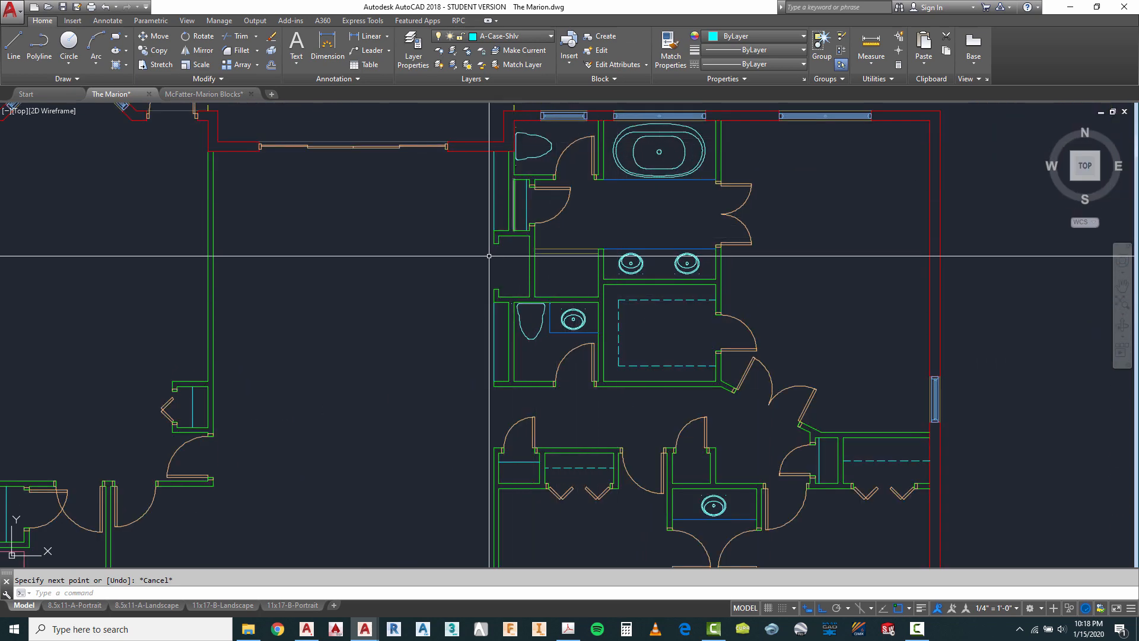
scroll(646, 234, "down", 2)
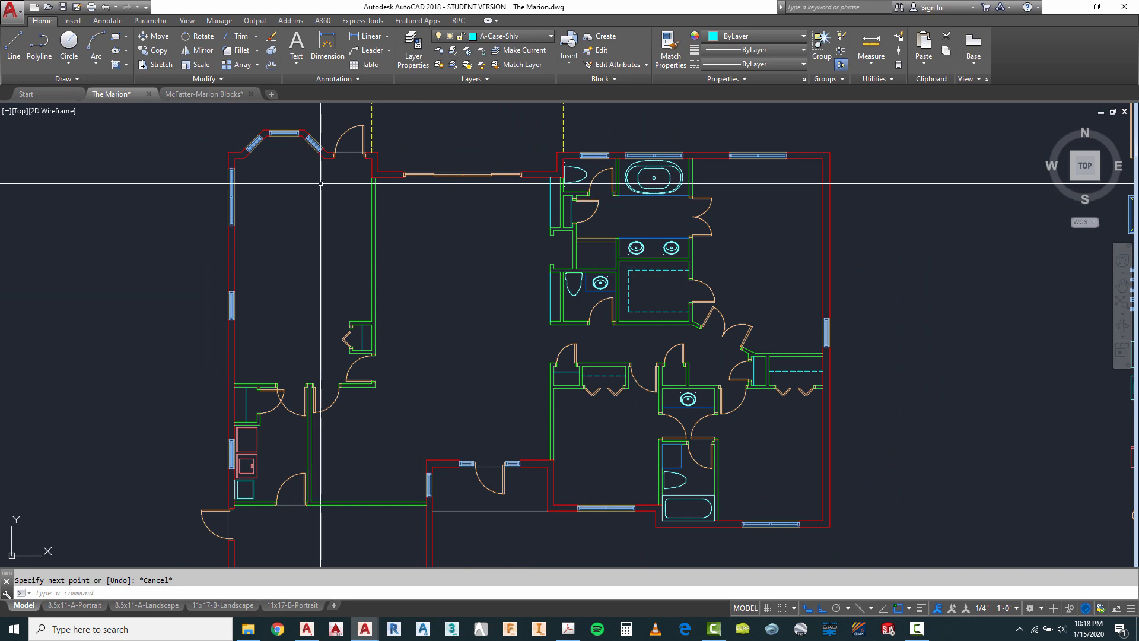
scroll(537, 303, "down", 2)
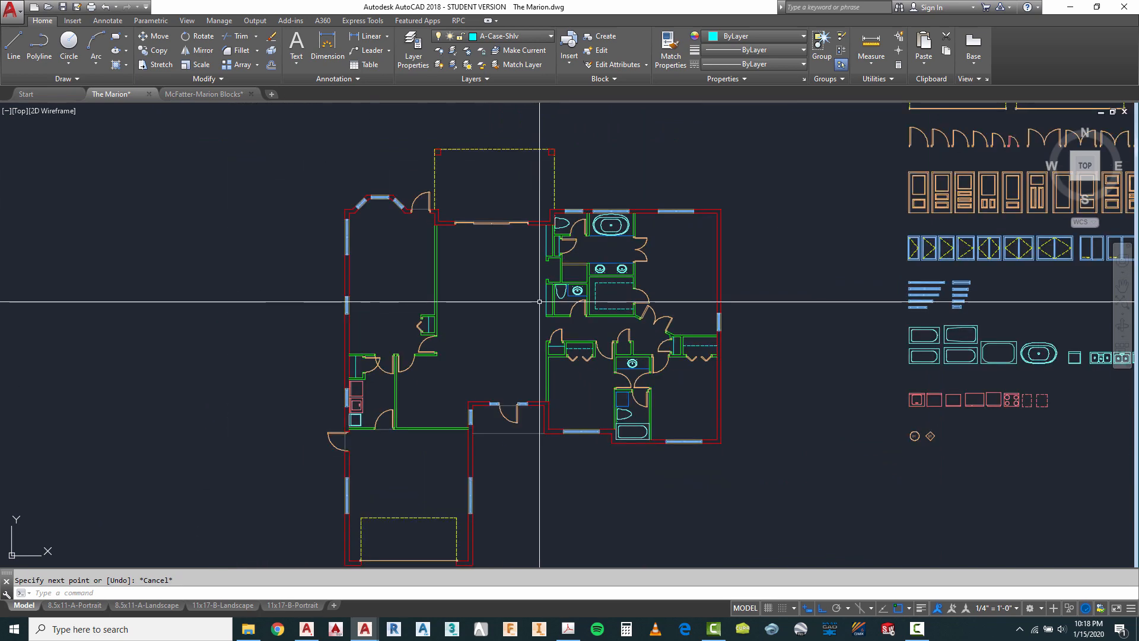
scroll(365, 452, "up", 2)
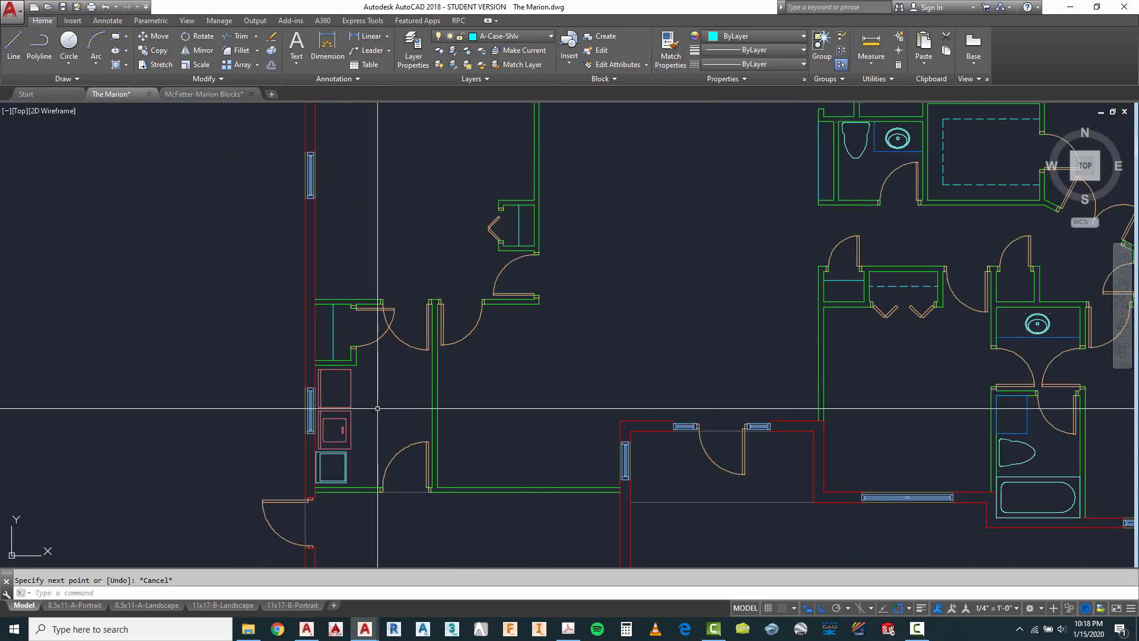
scroll(382, 407, "down", 2)
scroll(368, 295, "up", 2)
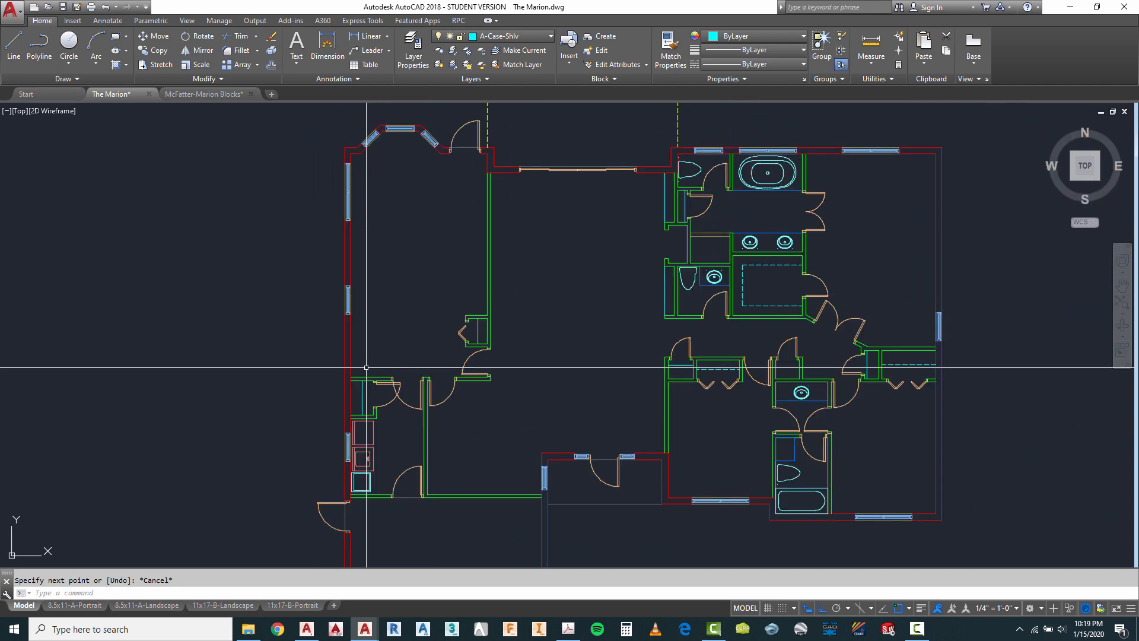
Make A-Case-Coun the current layer and draw a counter line about 14'-5" north along the kitchen's west exterior wall from the laundry closet wall.
left_click(518, 35)
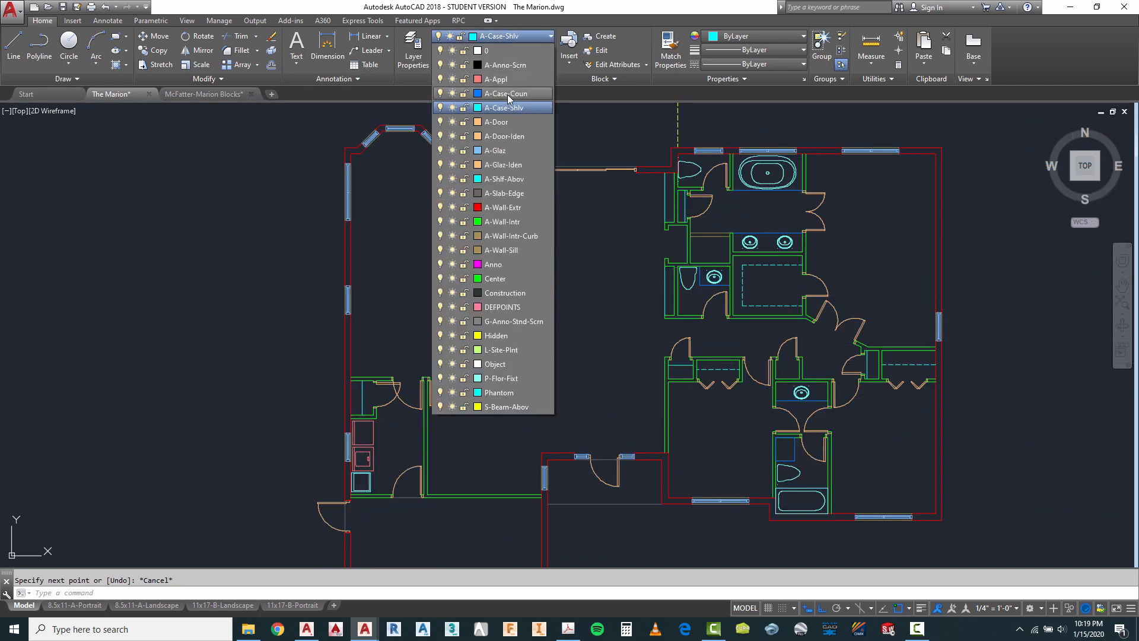
left_click(508, 95)
scroll(331, 330, "up", 5)
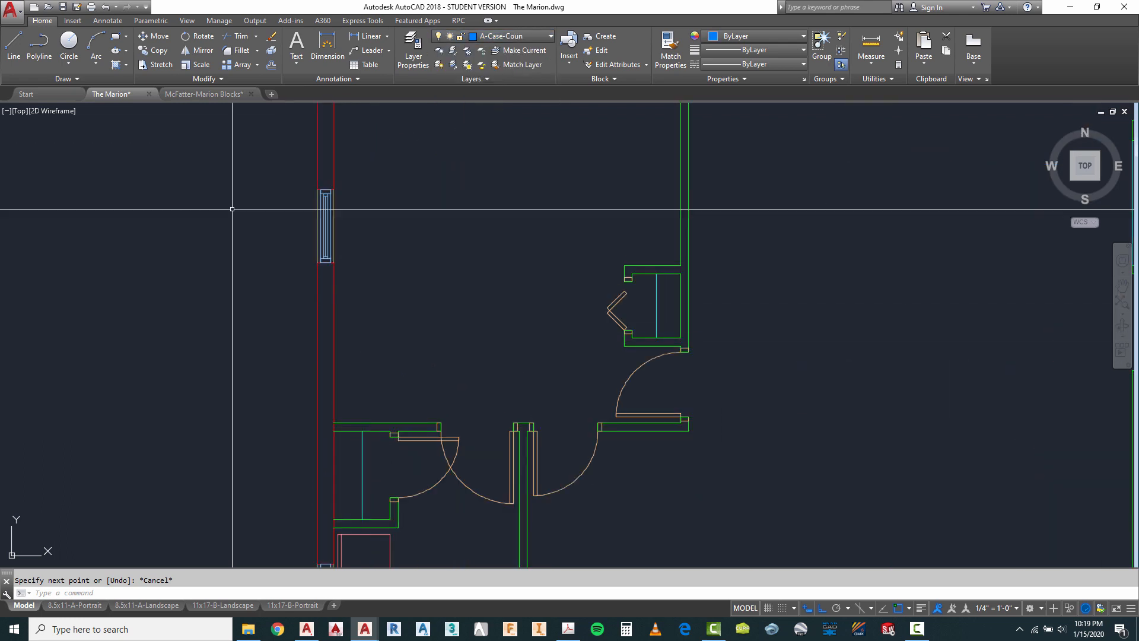
left_click(11, 47)
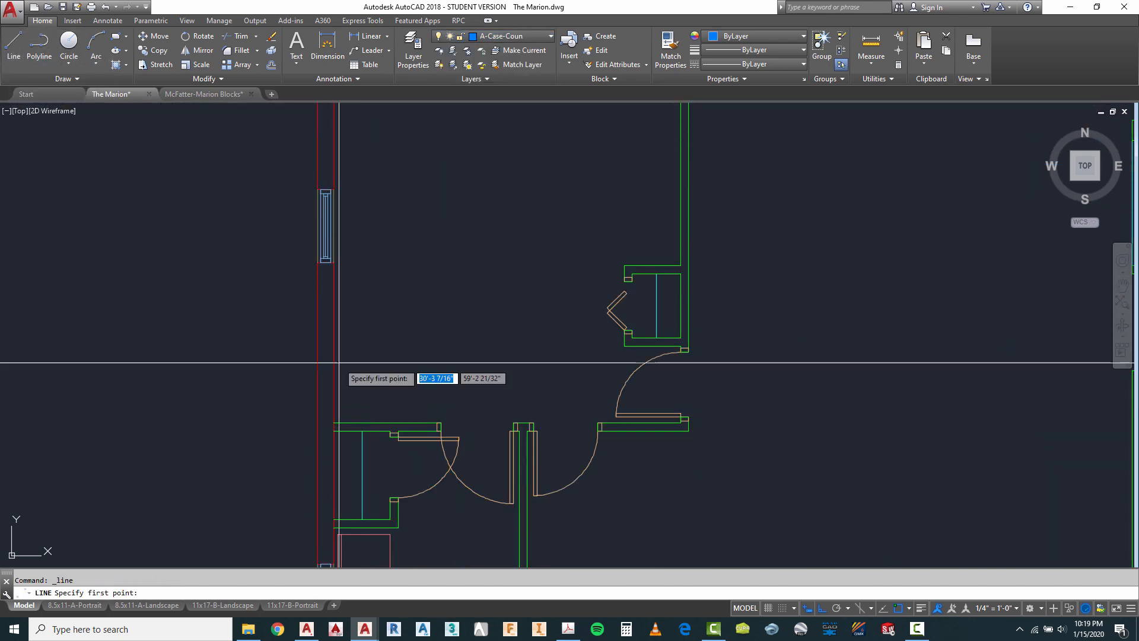
left_click(334, 422)
scroll(399, 312, "down", 4)
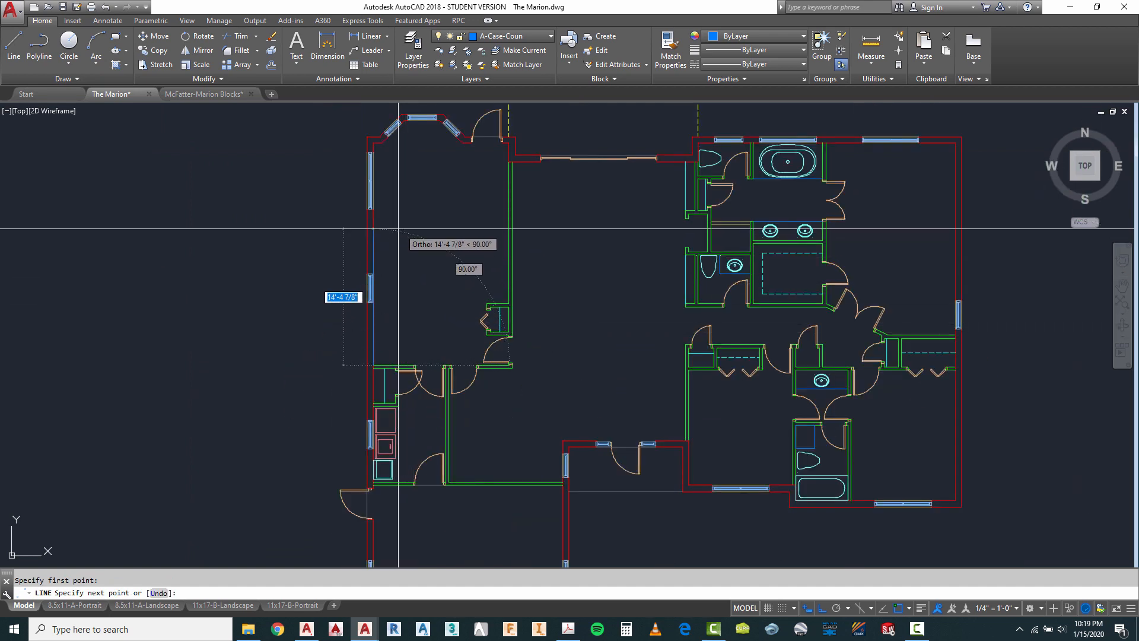
key("Escape")
Move the new counter line 2' east, away from the kitchen's exterior wall.
type("m")
key("Return")
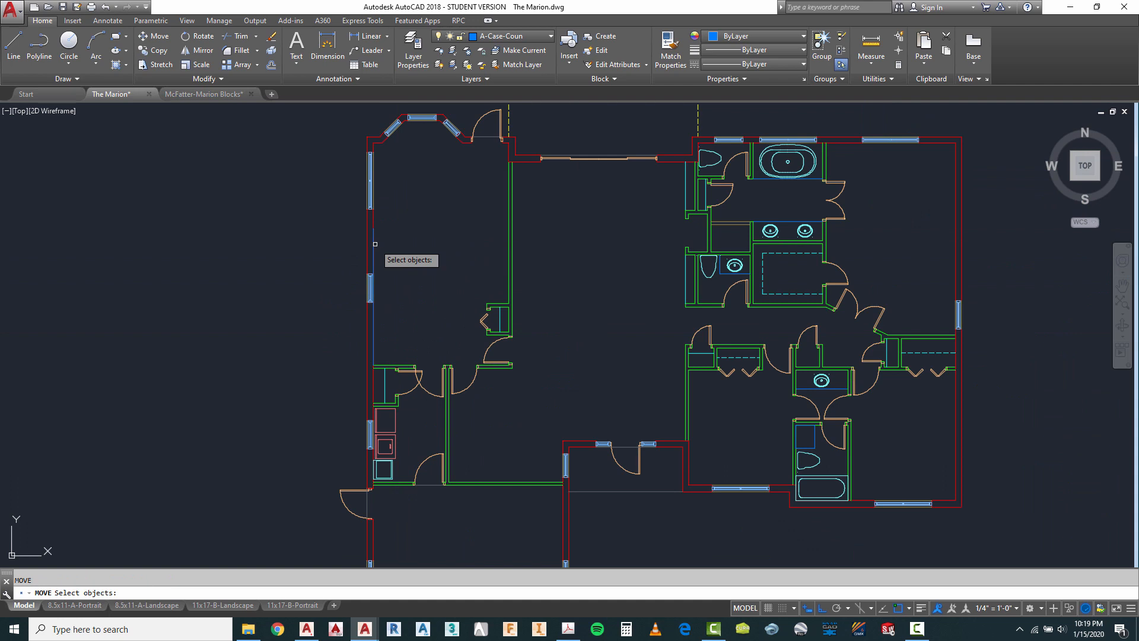
key("Return")
left_click(414, 264)
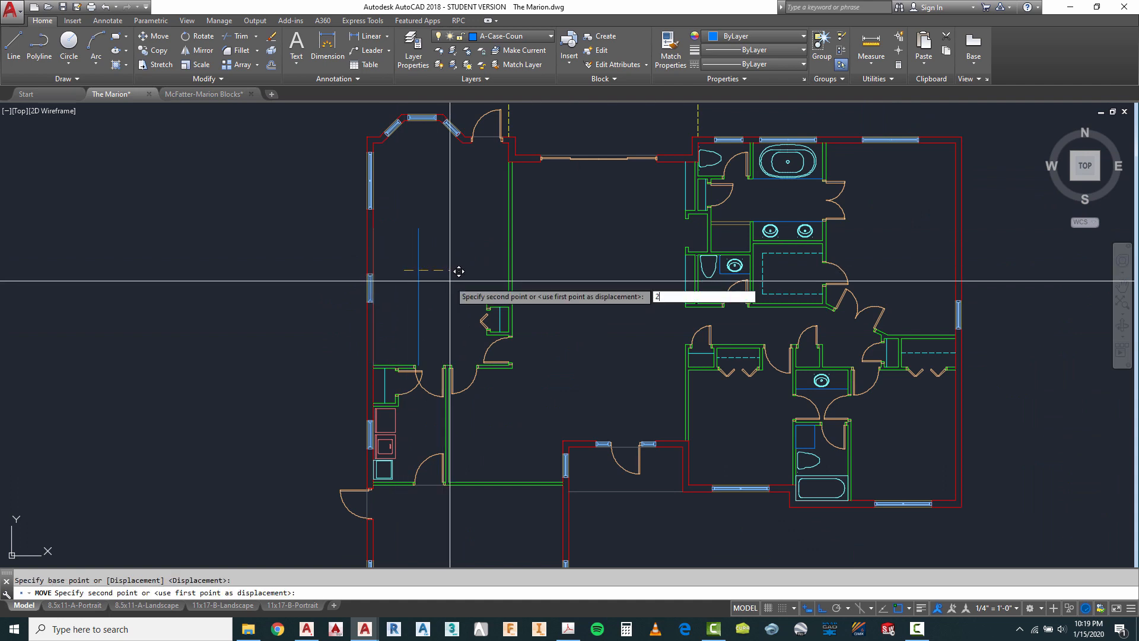
key("Return")
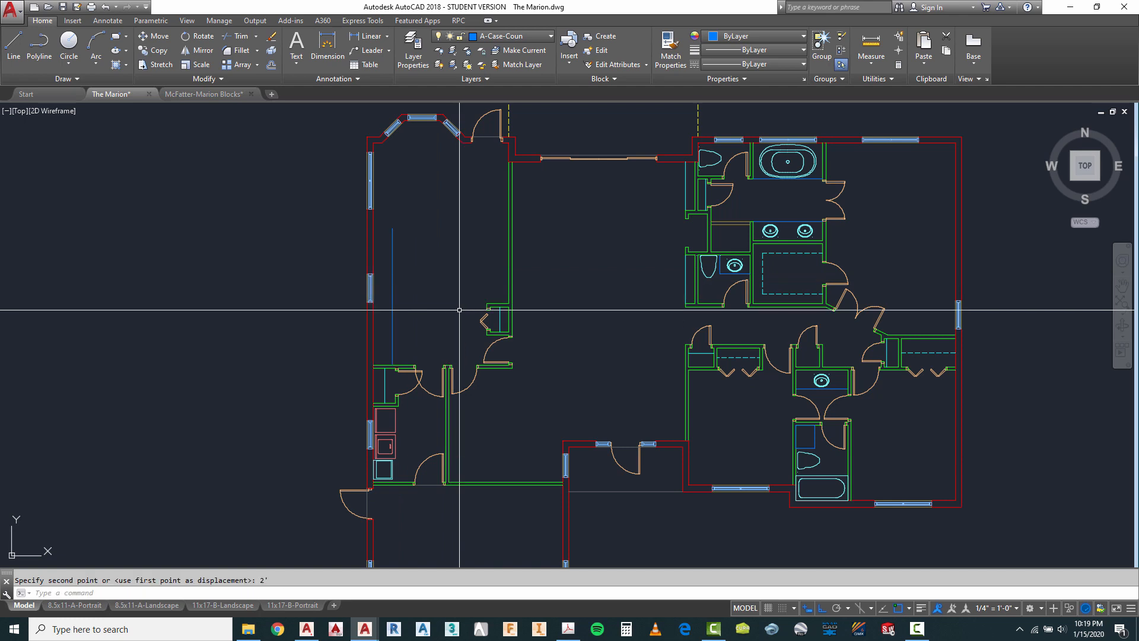
Draw a horizontal counter line eastward into the kitchen from the north end of the vertical counter line.
left_click(13, 43)
scroll(395, 229, "up", 4)
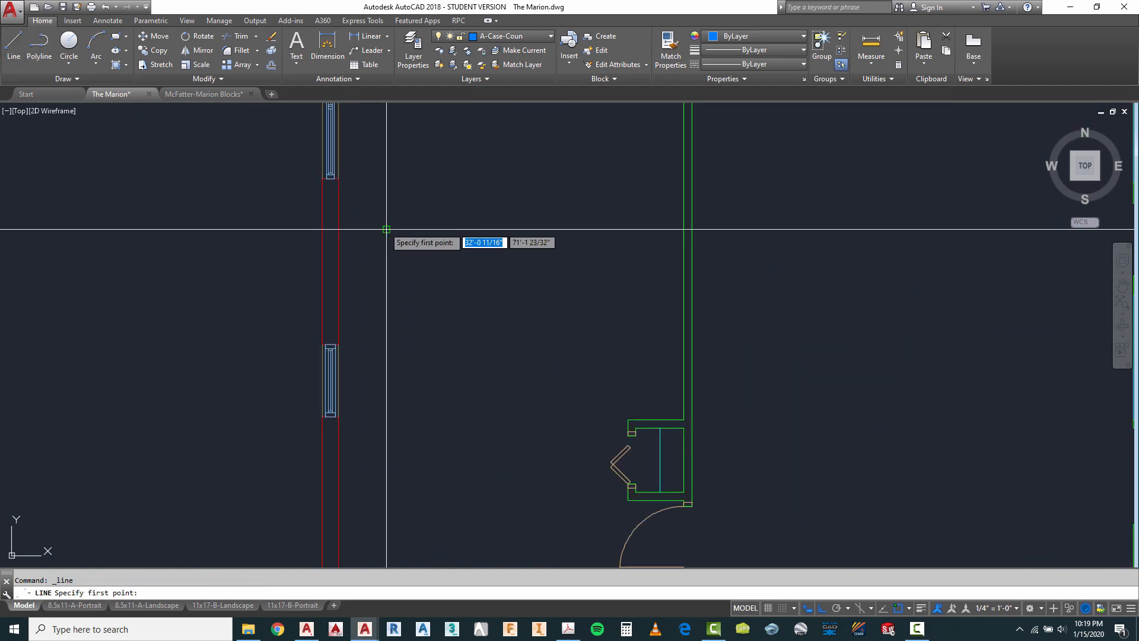
key("Escape")
right_click(422, 251)
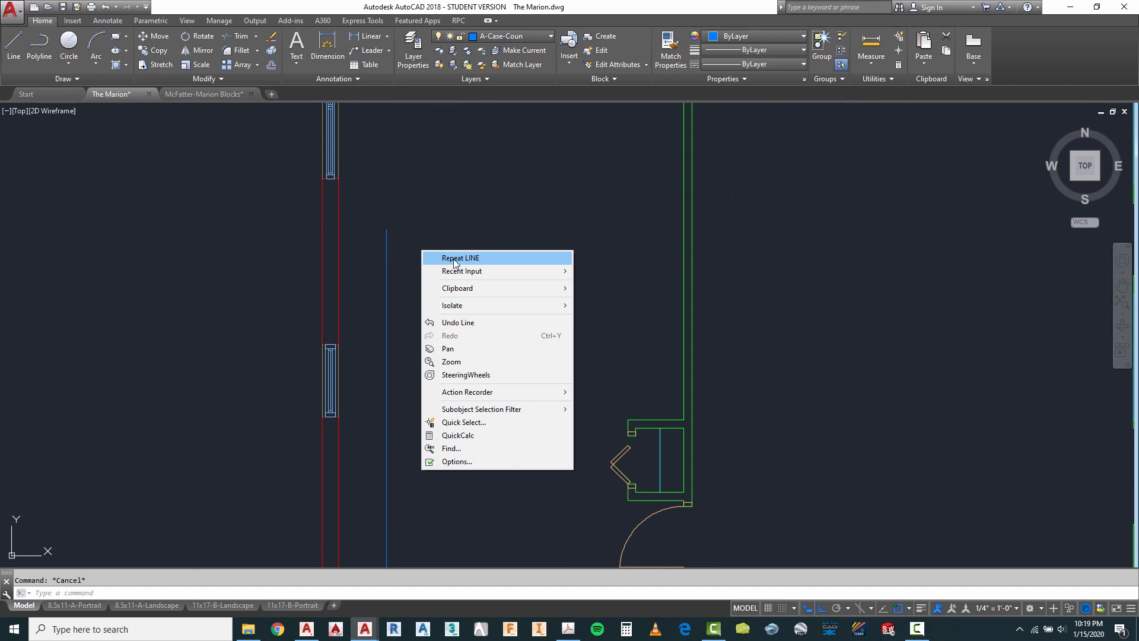
left_click(454, 260)
left_click(387, 229)
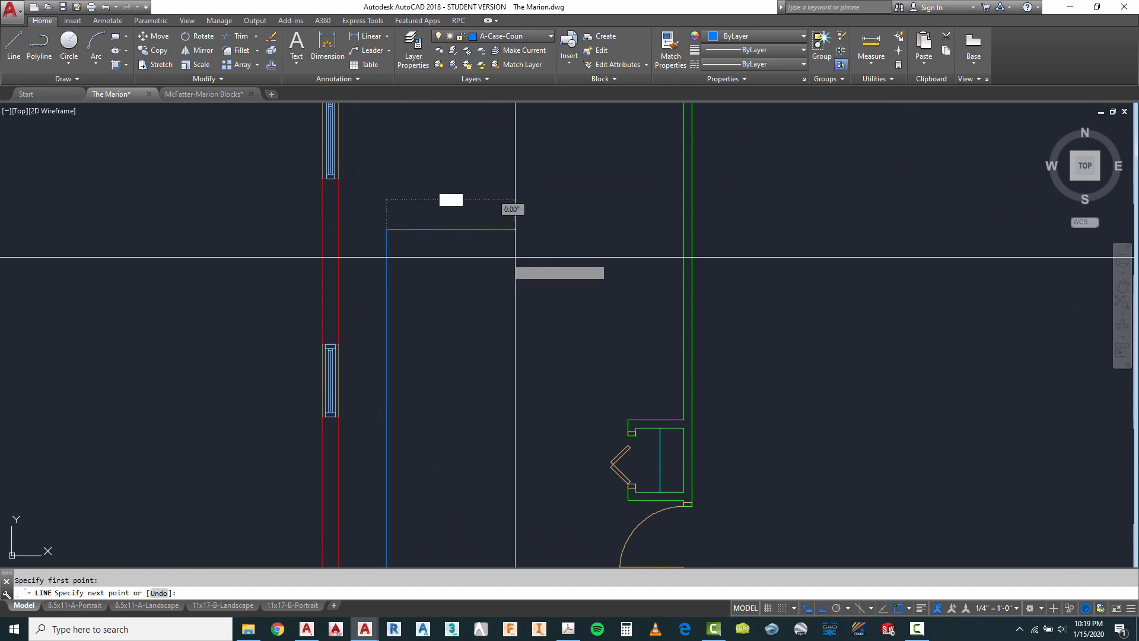
left_click(551, 234)
key("Escape")
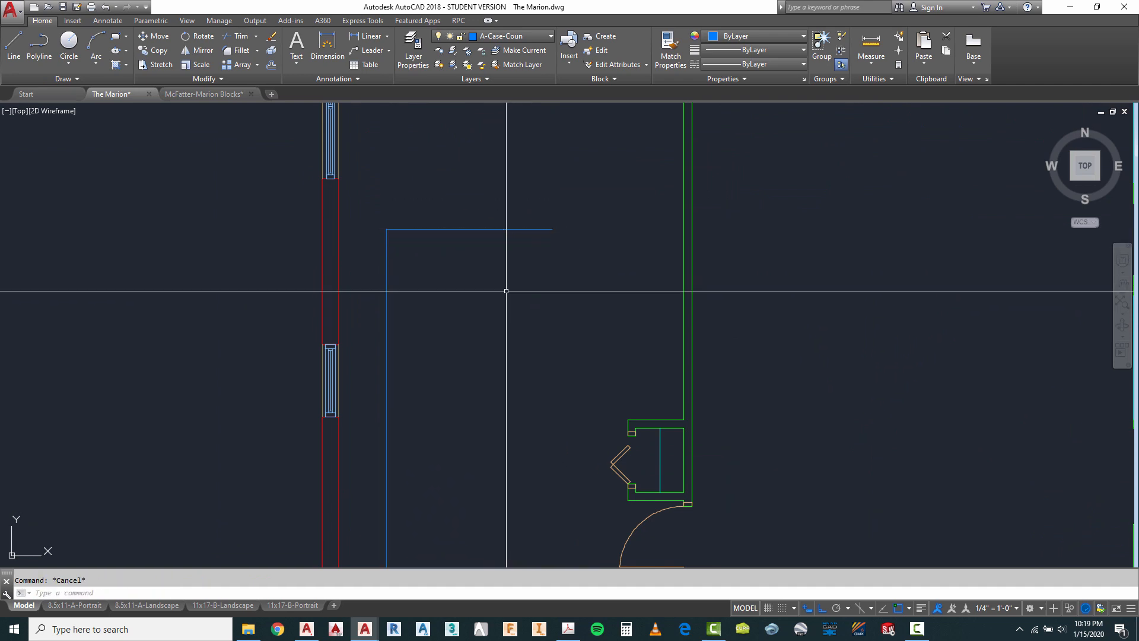
Offset the horizontal counter line 3' to the north for the other edge of the peninsula.
key("Return")
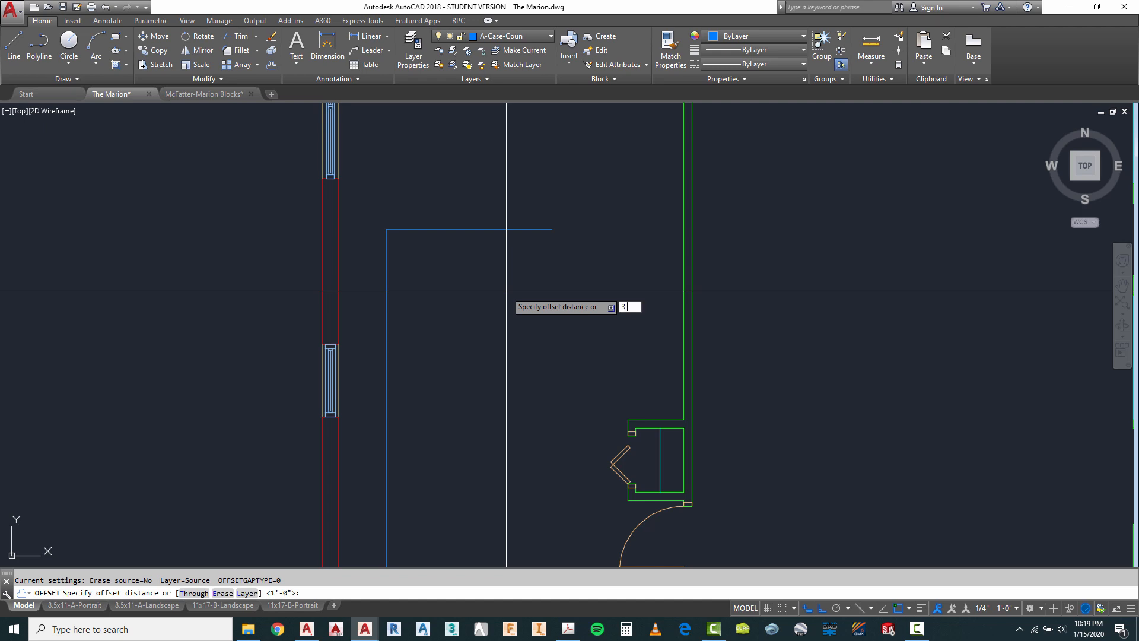
key("Return")
left_click(472, 229)
left_click(473, 210)
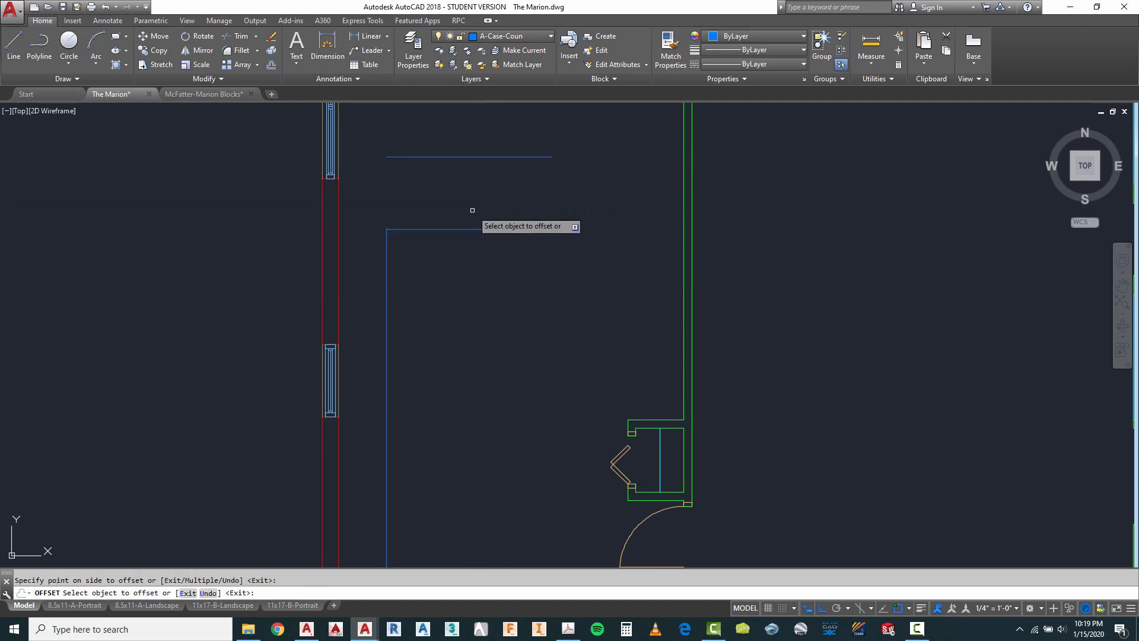
key("Escape")
Stretch both horizontal peninsula lines and the north end of the vertical counter line southward together.
type("s")
key("Return")
type("c")
key("Return")
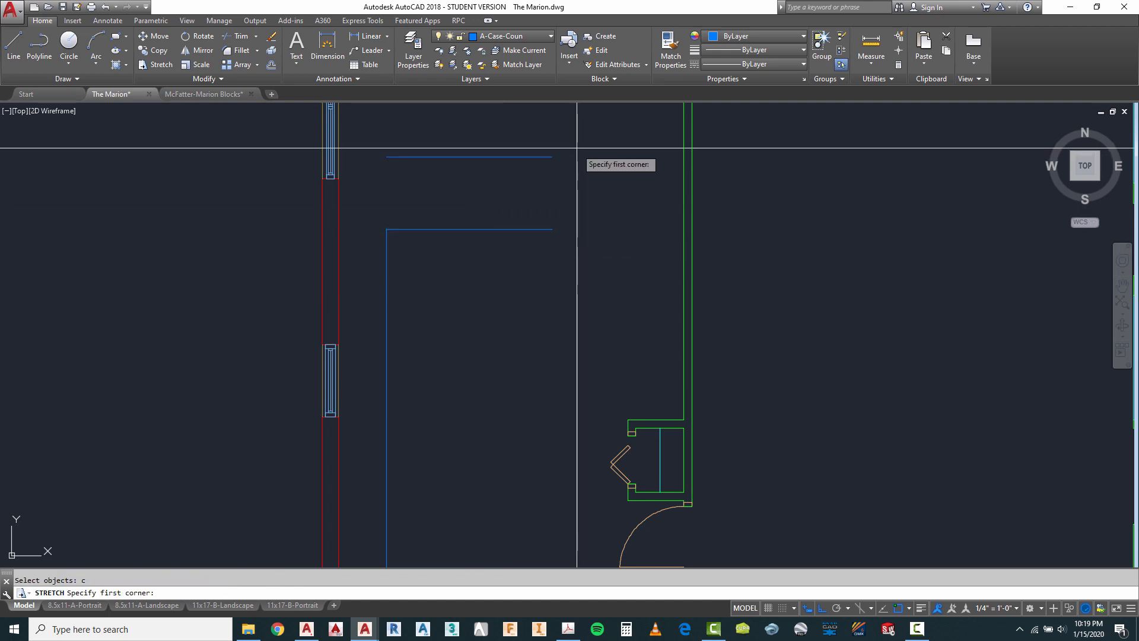
left_click(577, 148)
left_click(377, 246)
key("Return")
left_click(449, 273)
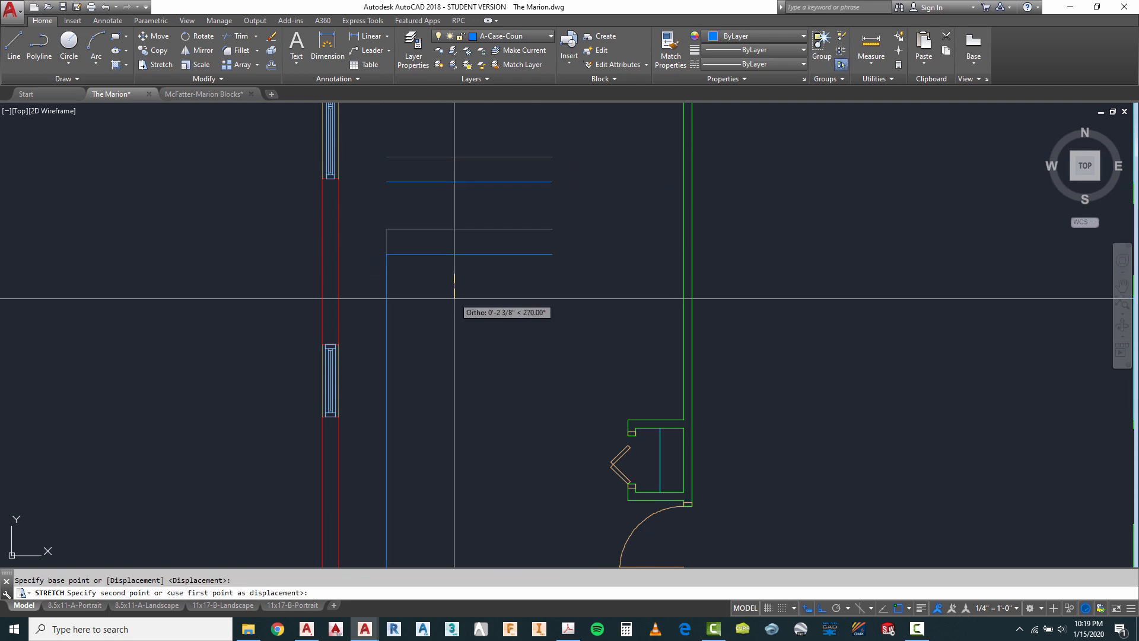
scroll(518, 261, "down", 2)
key("Escape")
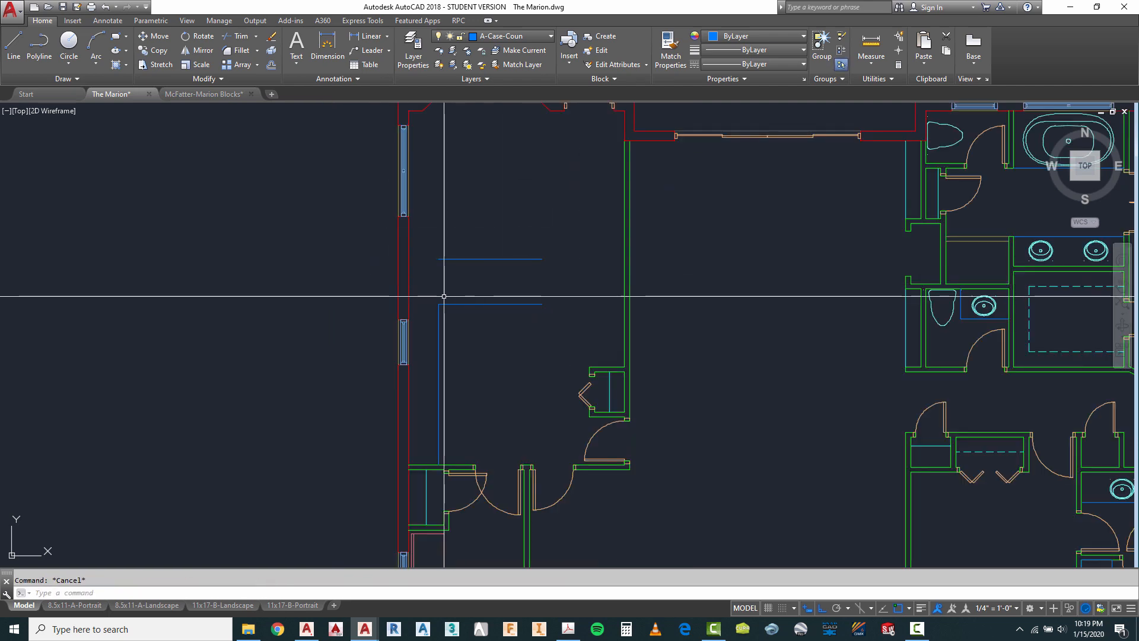
Extend the peninsula's north edge line westward to the inside face of the kitchen's exterior wall.
type("ex")
key("Return")
left_click(422, 245)
left_click(404, 253)
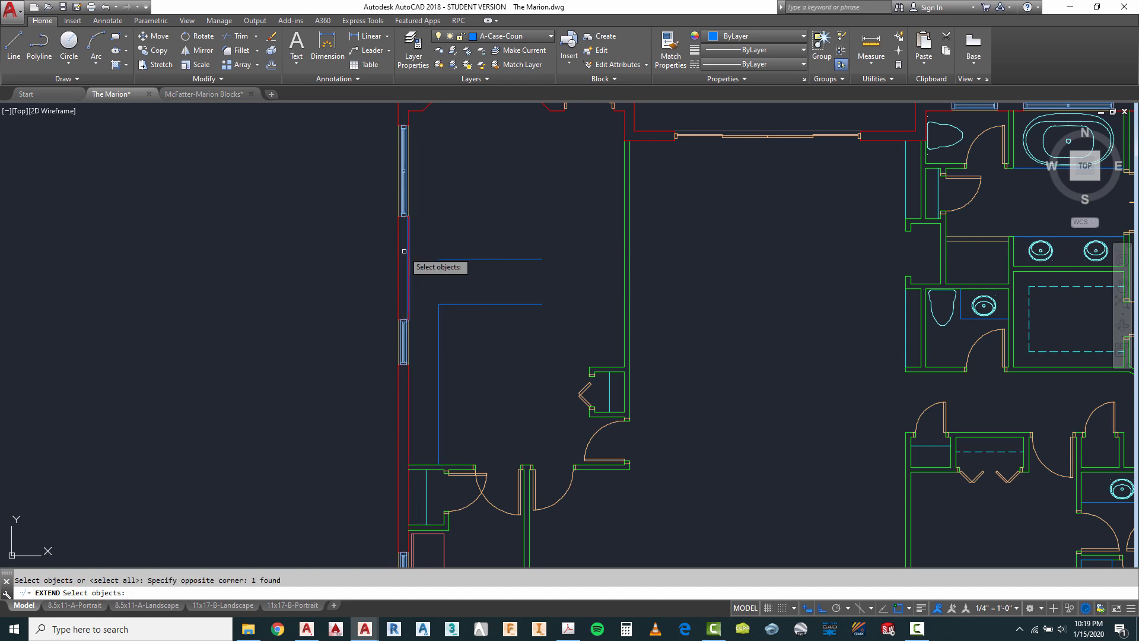
key("Return")
left_click(458, 259)
scroll(478, 224, "down", 2)
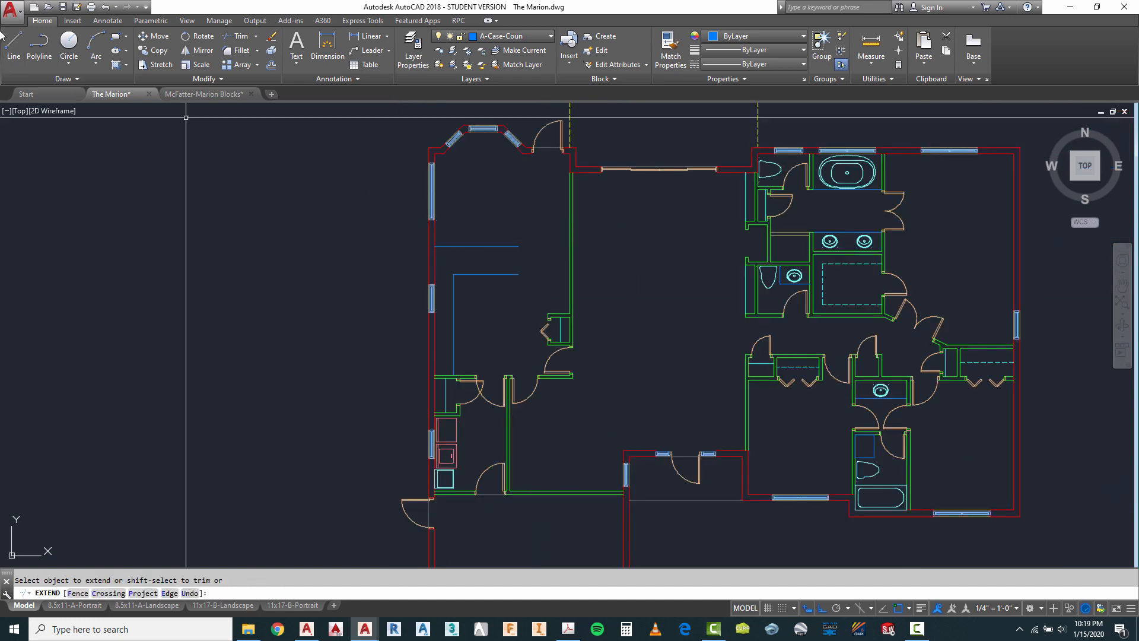
key("Escape")
Draw a vertical line closing the peninsula's east end between its two horizontal edges.
left_click(12, 45)
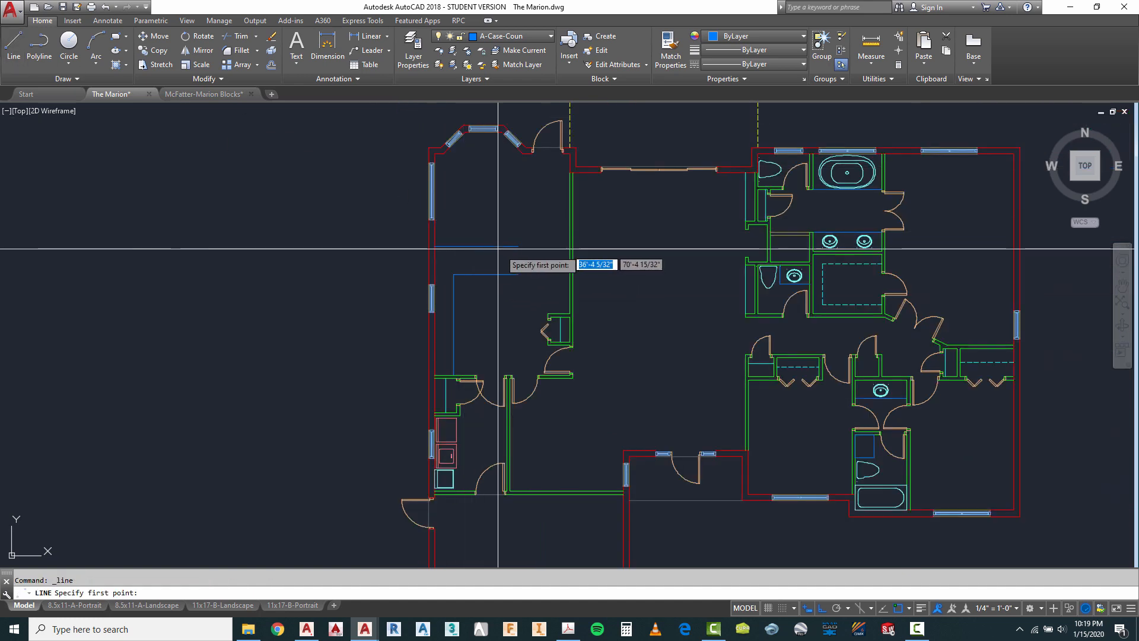
left_click(518, 246)
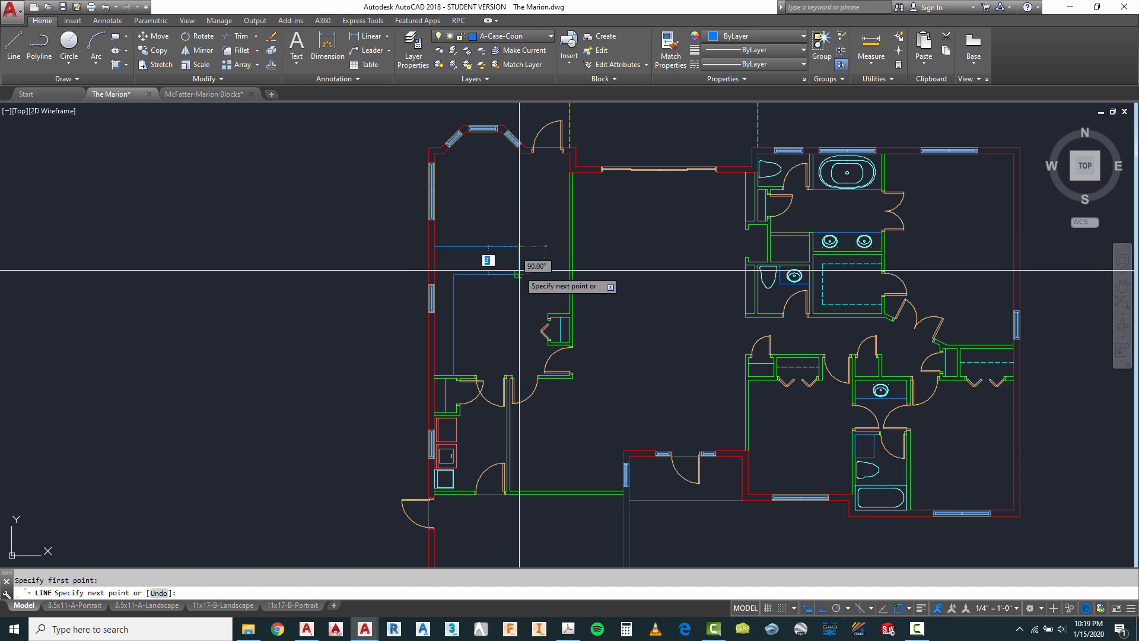
scroll(527, 274, "up", 2)
key("Escape")
Stretch the peninsula's east end westward to shorten the counter.
type("s")
key("space")
type("c")
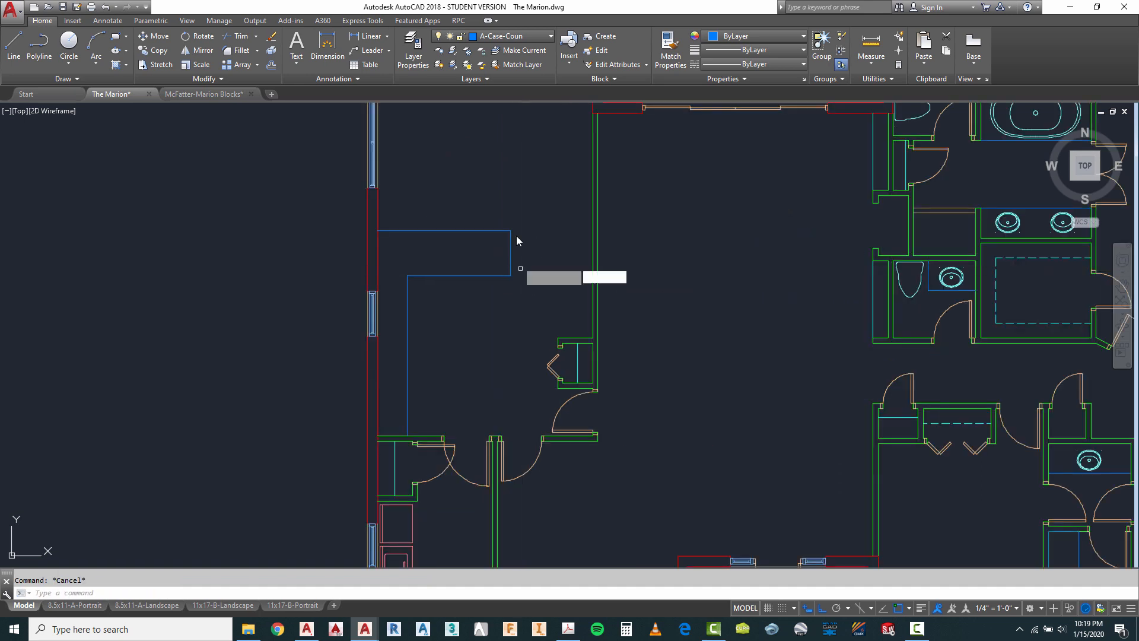
key("space")
left_click(522, 218)
left_click(493, 309)
key("space")
left_click(499, 309)
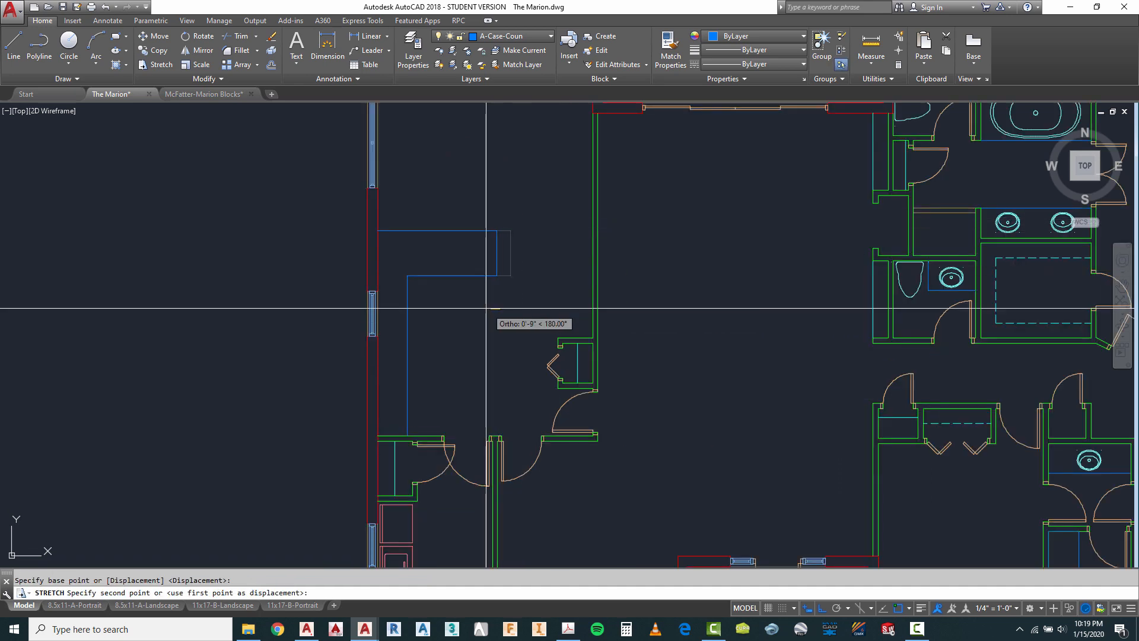
left_click(483, 309)
key("Escape")
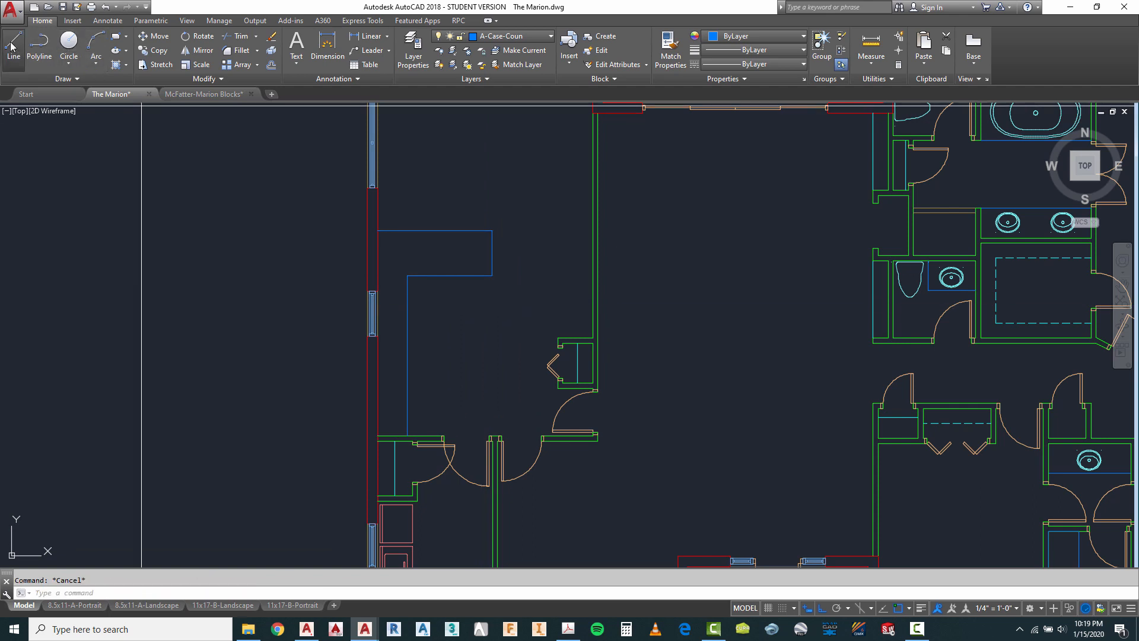
Draw a vertical line along the kitchen's east wall from the small closet's north face up to the peninsula's north edge level.
scroll(557, 344, "up", 2)
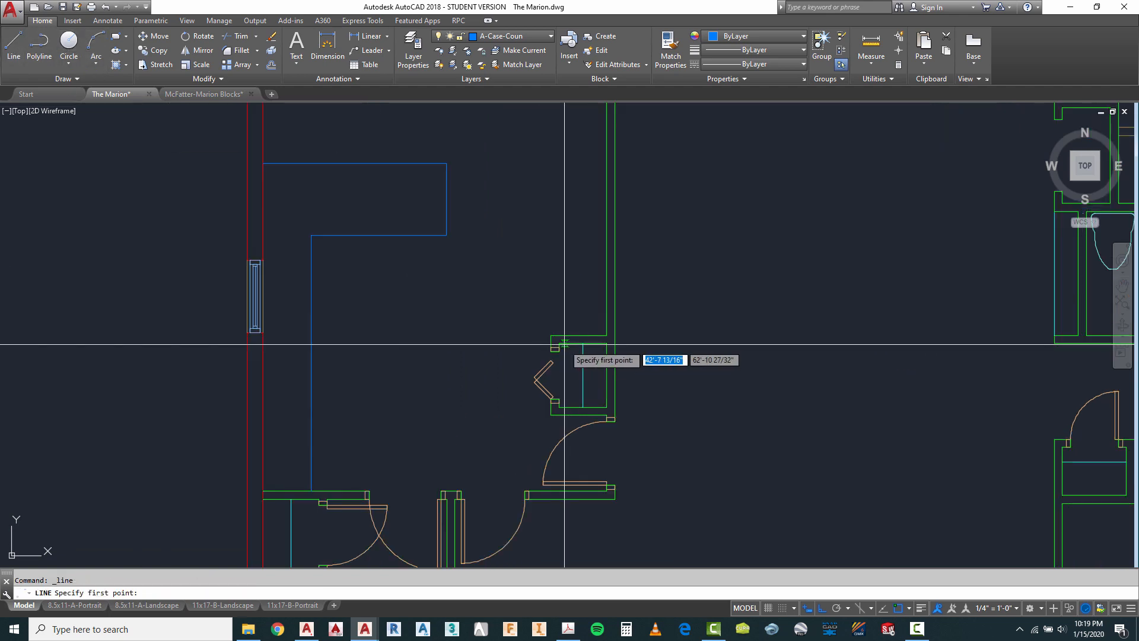
left_click(607, 335)
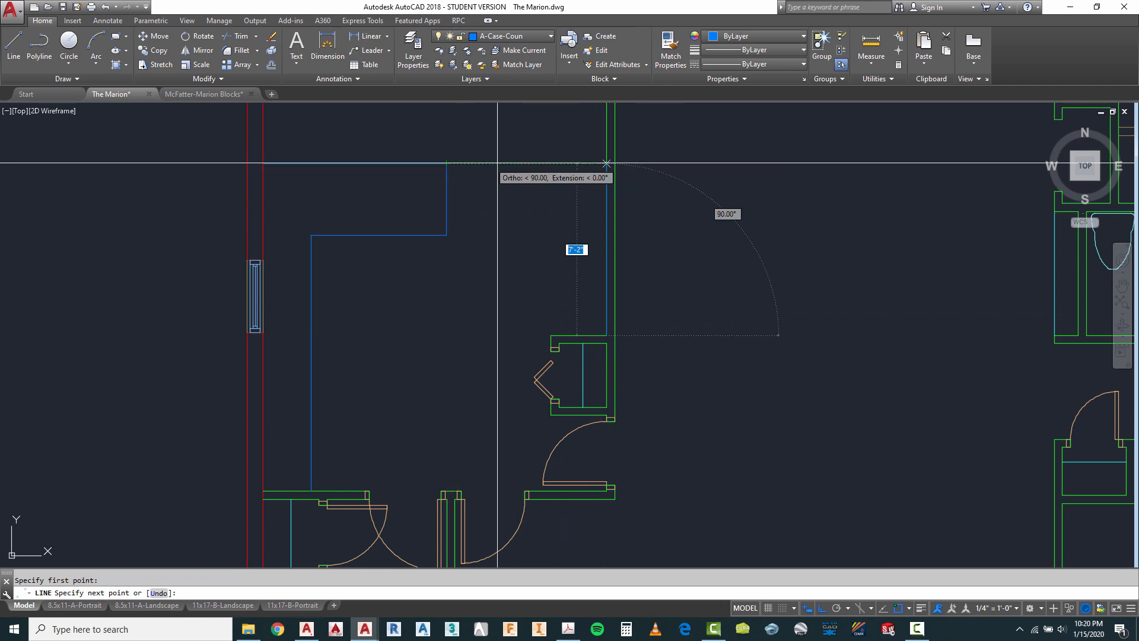
key("Escape")
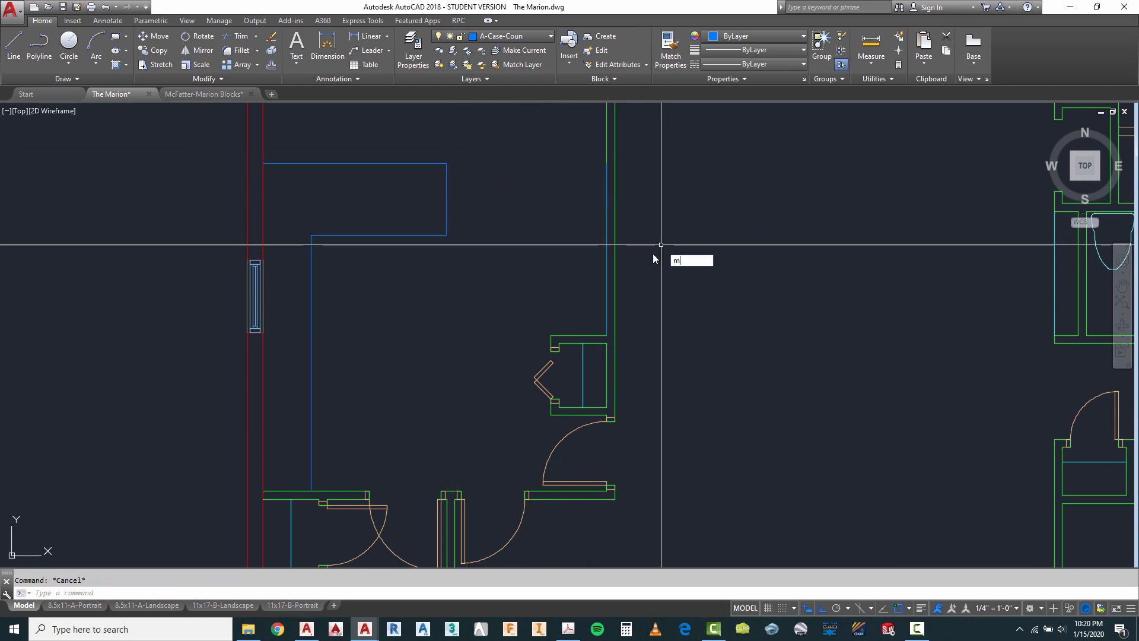
Move the new east-wall line 2' west and close the counter's north end with a horizontal line to the wall.
key("Return")
key("Return")
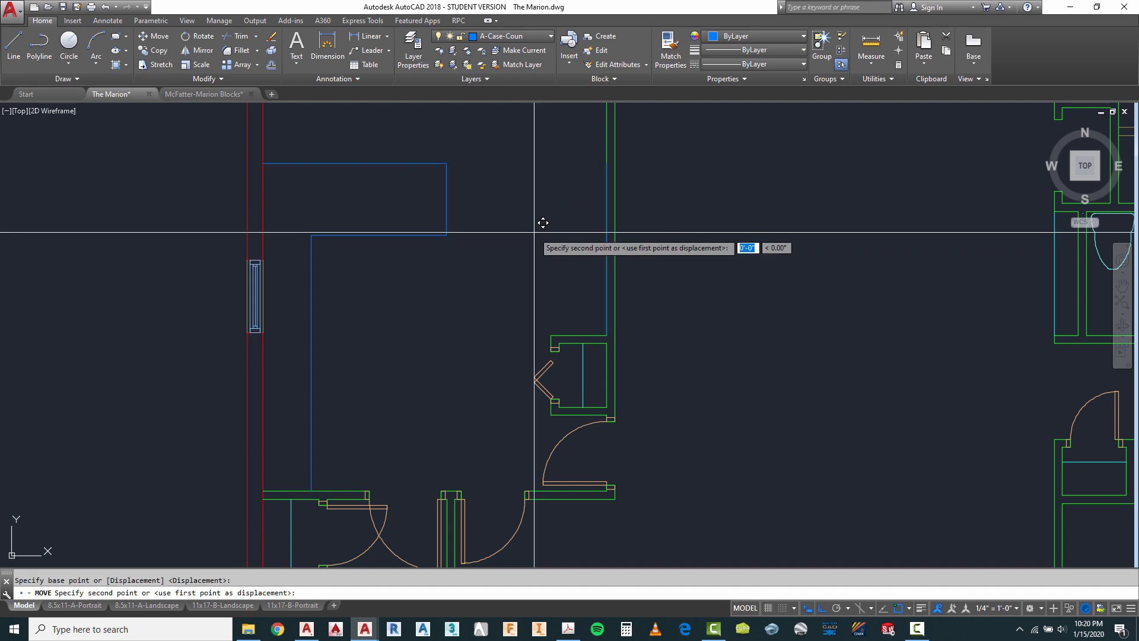
left_click(534, 231)
type("2")
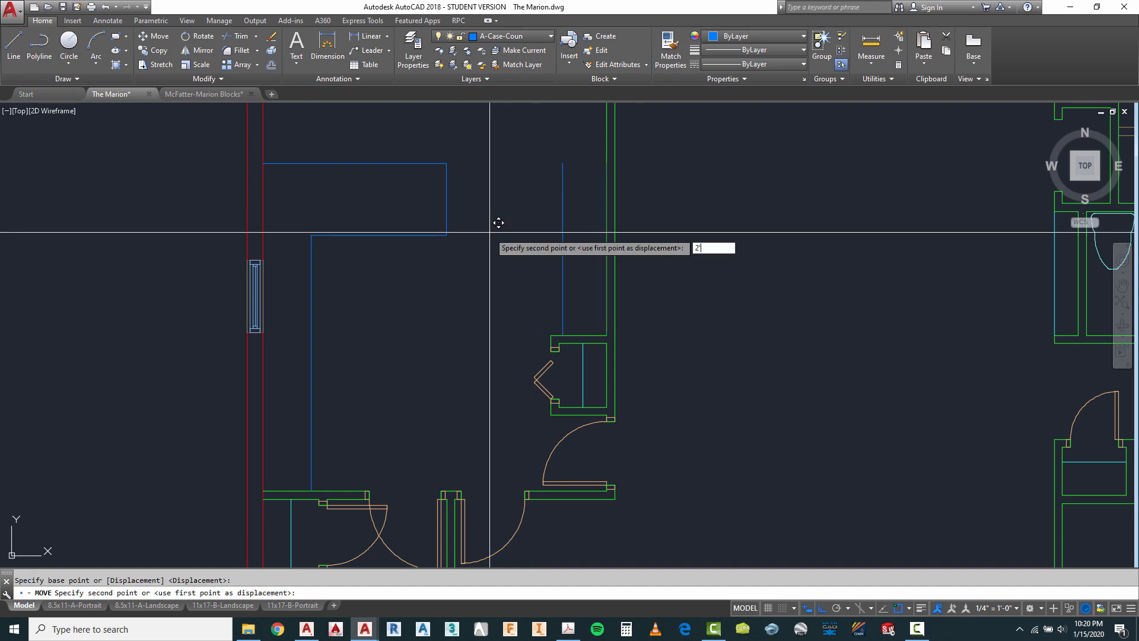
type("'")
key("Return")
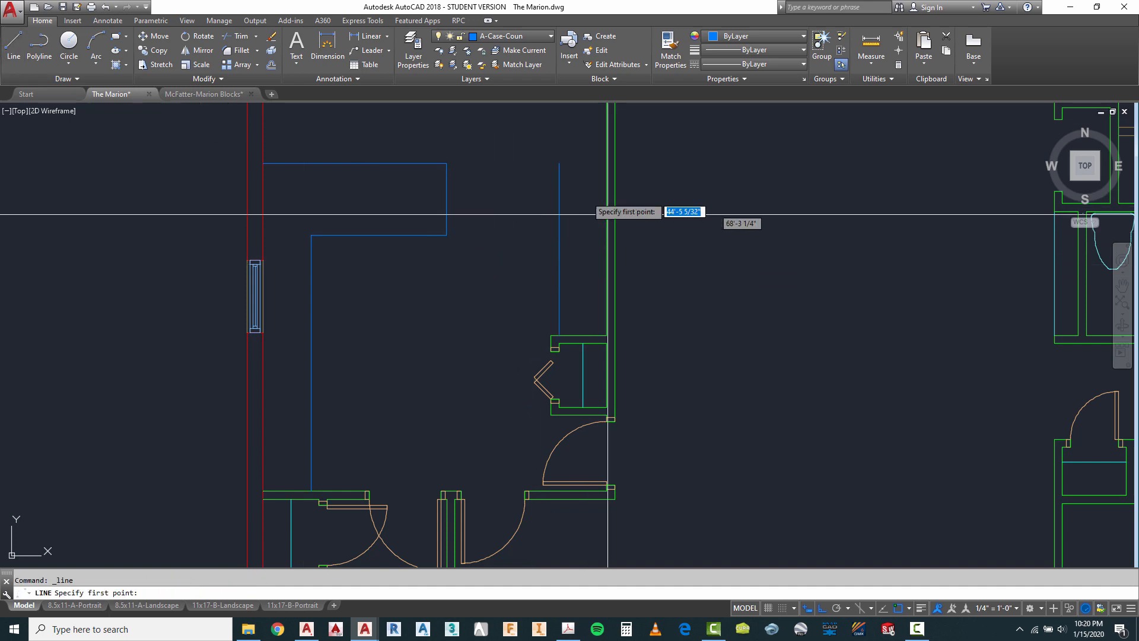
left_click(559, 164)
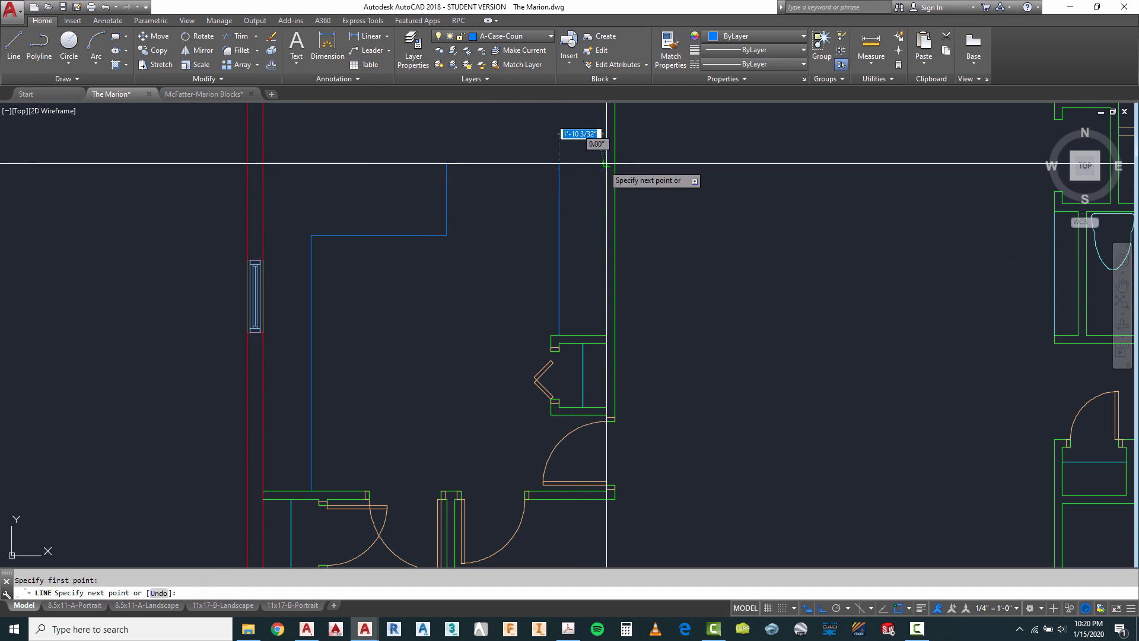
key("Escape")
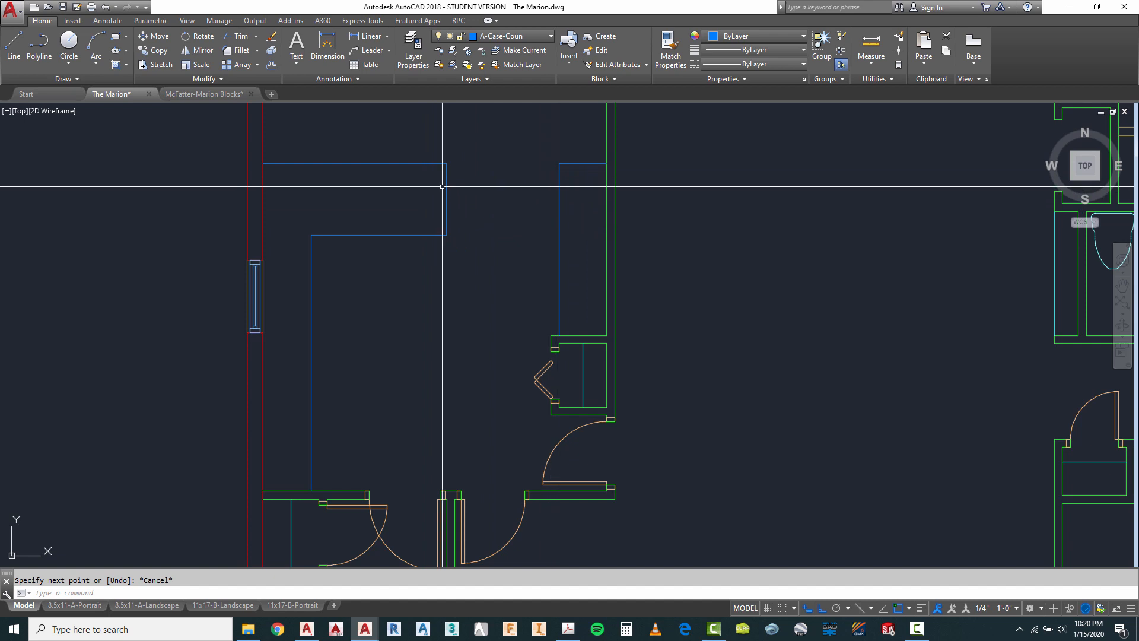
Check the kitchen counter and island clearances on the Marion Red Lines PDF, and return to The Marion drawing.
scroll(537, 179, "down", 4)
scroll(386, 243, "up", 2)
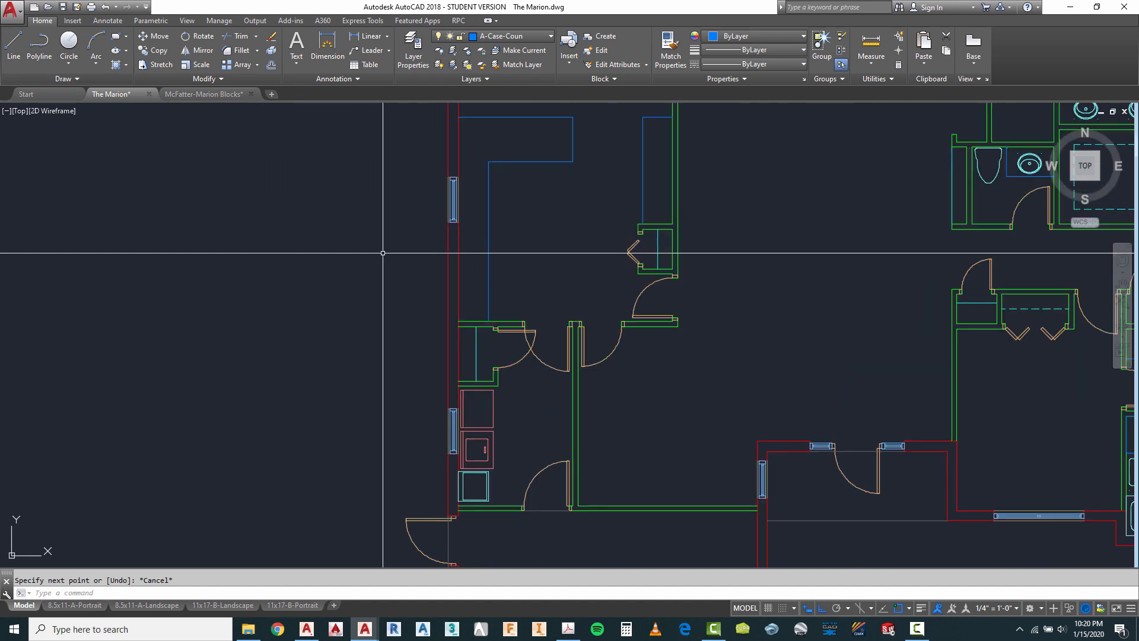
scroll(378, 282, "down", 2)
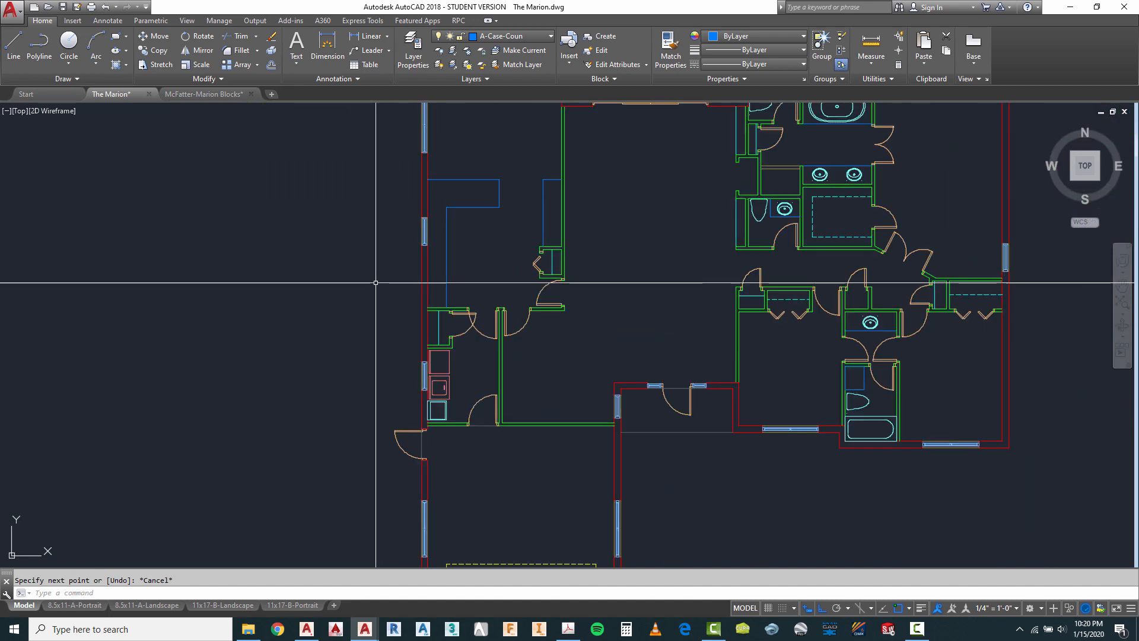
left_click(570, 632)
scroll(575, 344, "down", 1)
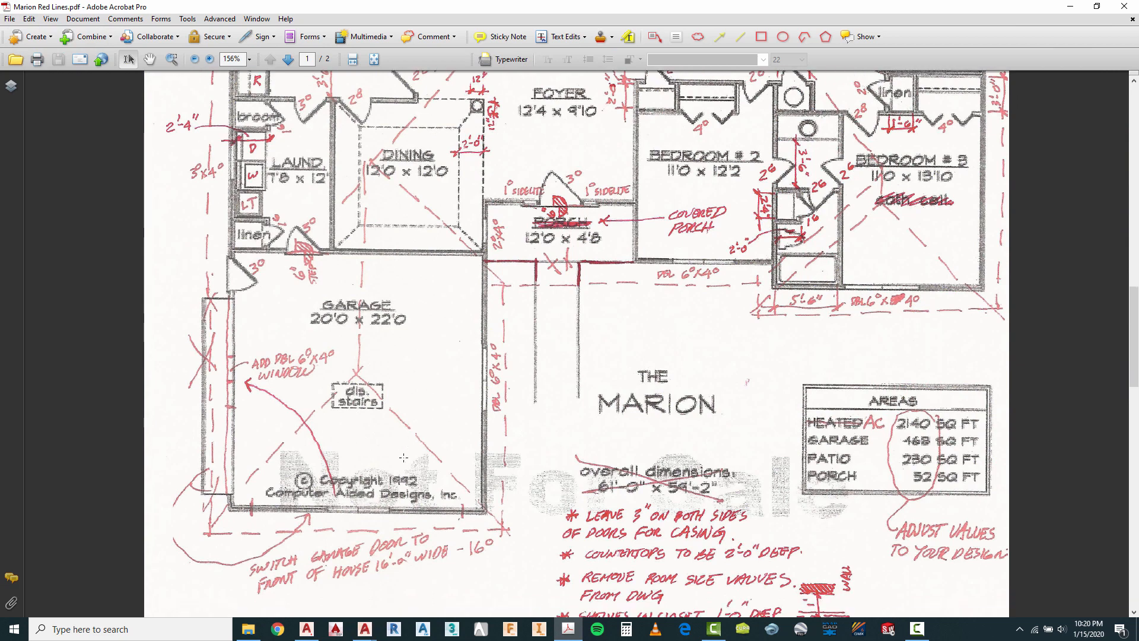
scroll(575, 344, "up", 8)
scroll(339, 336, "up", 2)
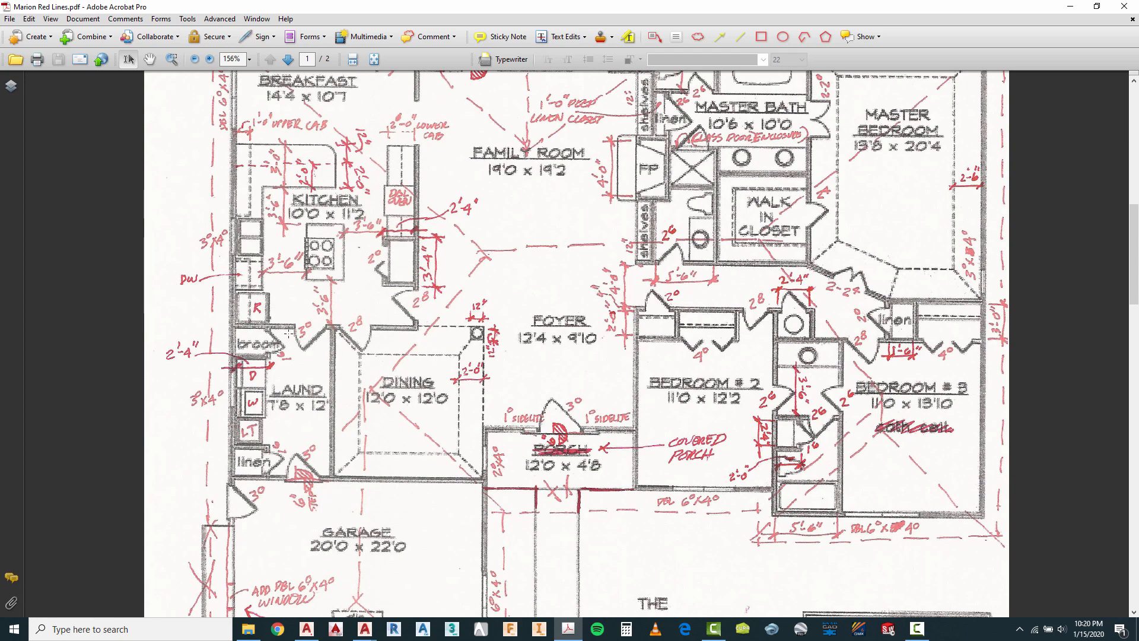
mouse_move(366, 634)
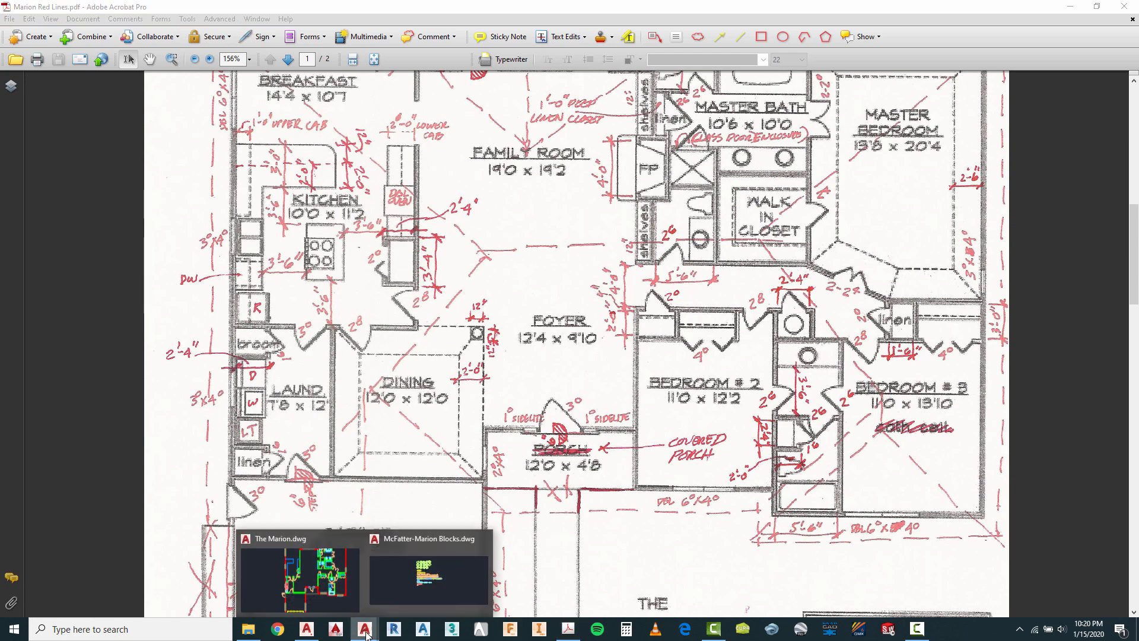
left_click(333, 598)
scroll(630, 313, "down", 4)
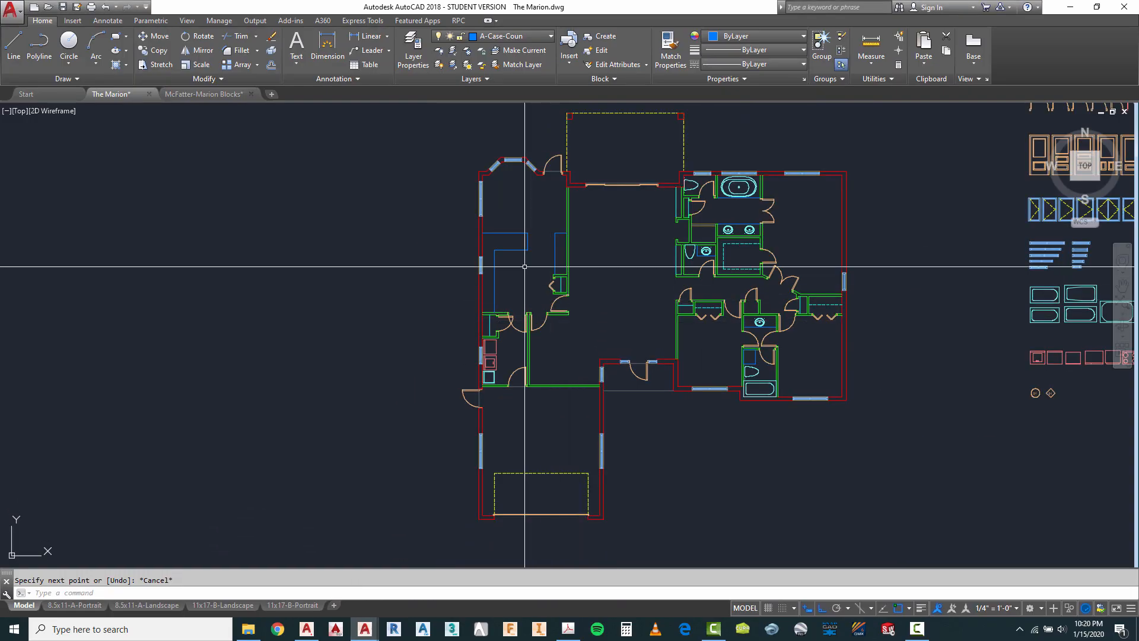
scroll(516, 276, "up", 4)
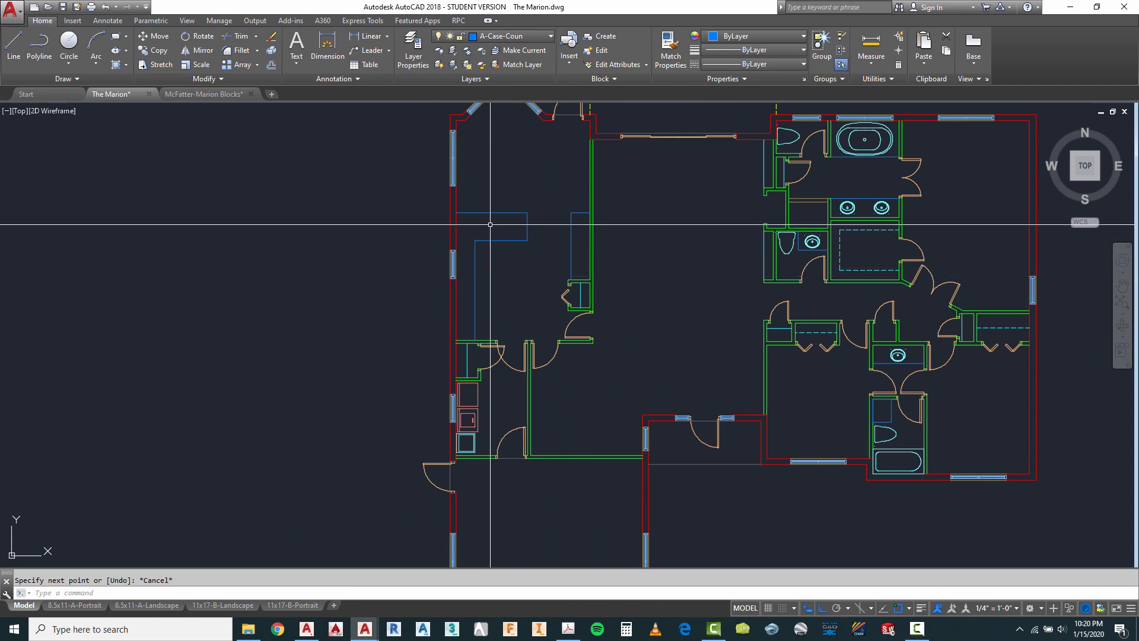
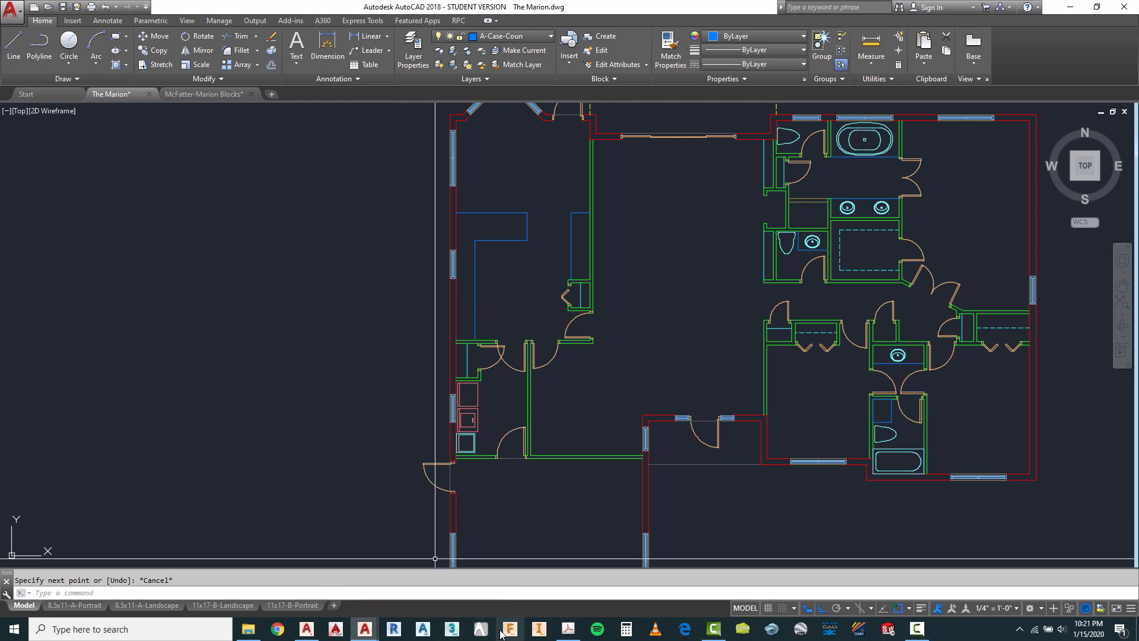
left_click(568, 630)
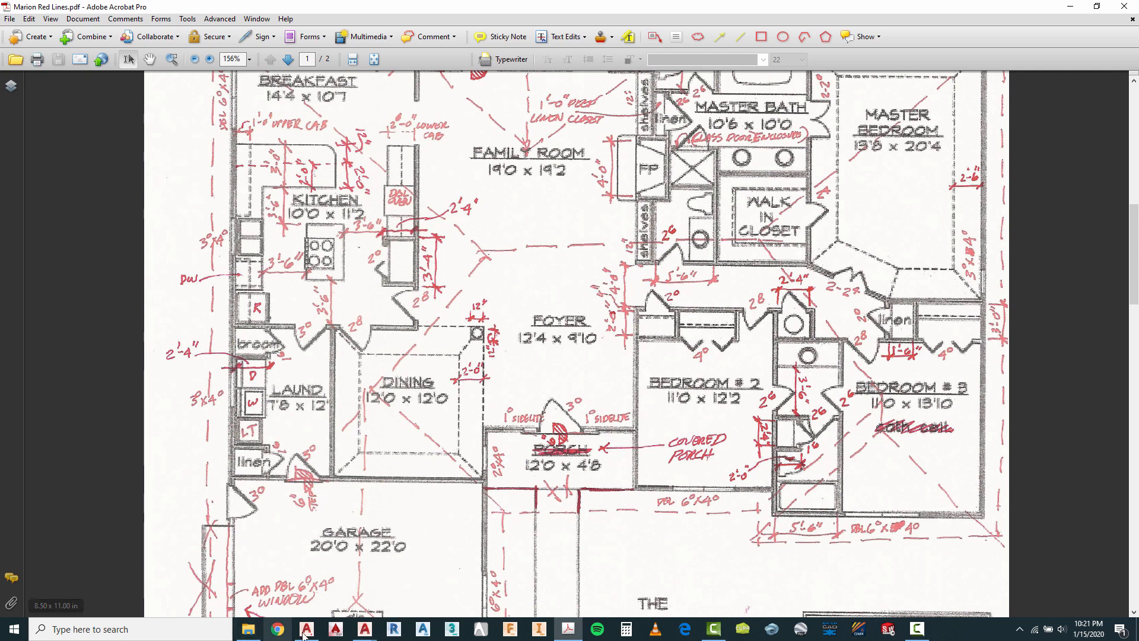
mouse_move(363, 630)
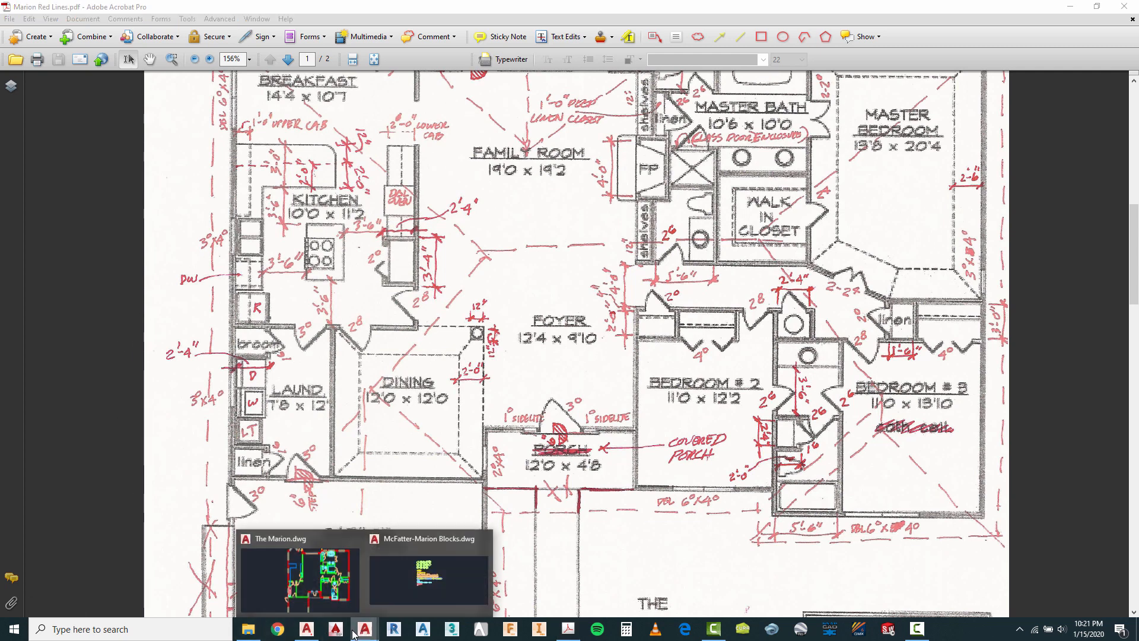
left_click(332, 590)
Draw a horizontal line eastward along the kitchen's south wall, starting at the south end of the west counter's front edge.
scroll(540, 344, "up", 2)
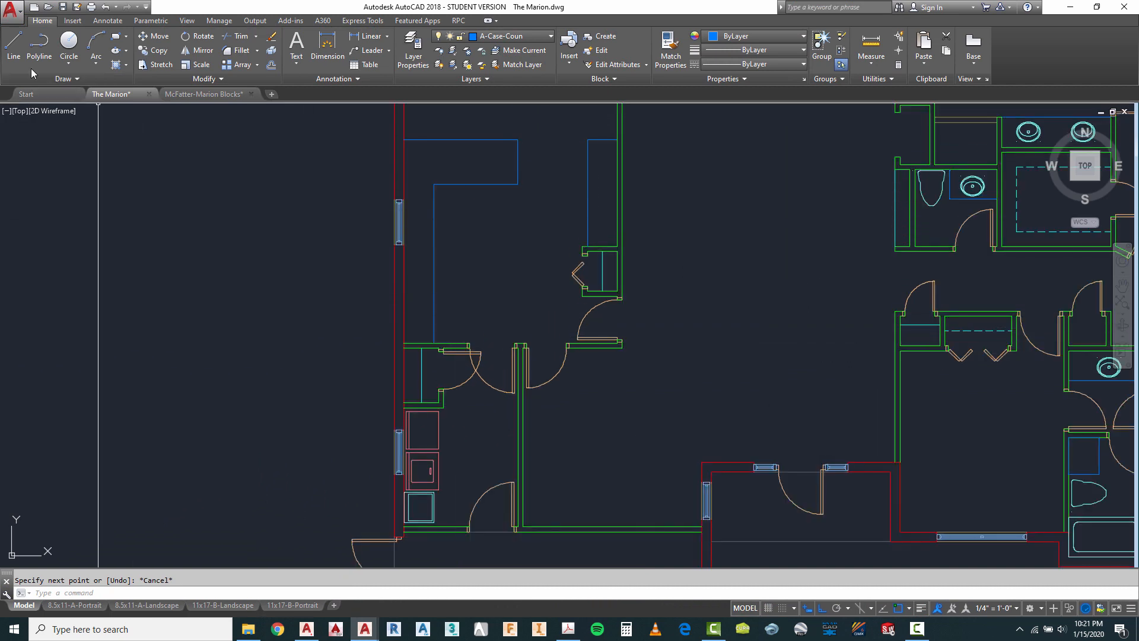
left_click(18, 46)
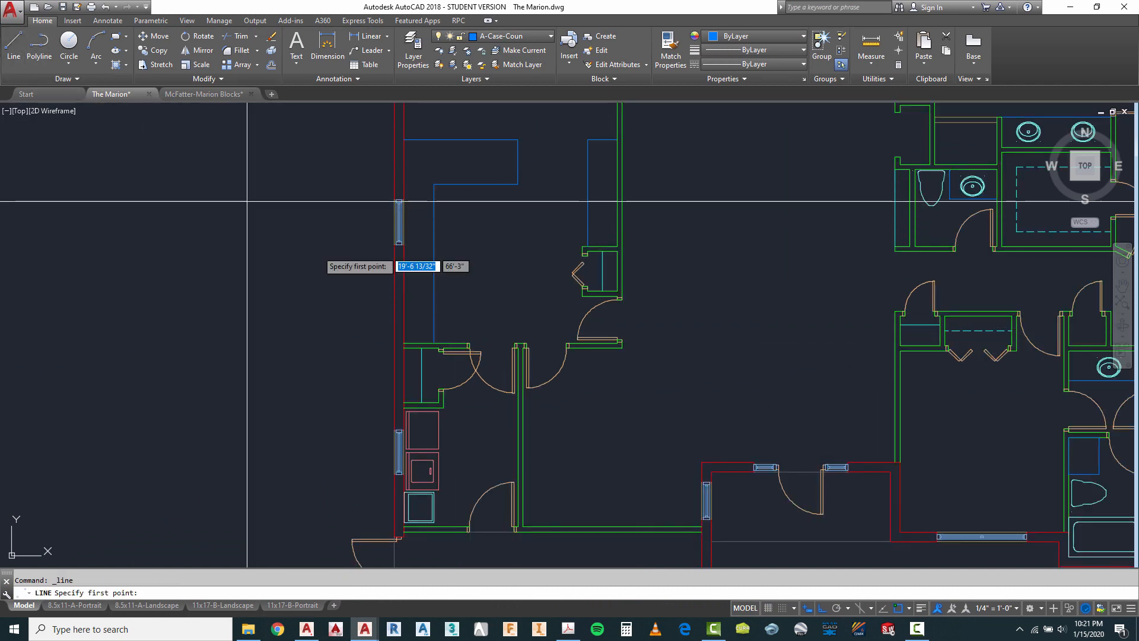
left_click(434, 343)
key("Escape")
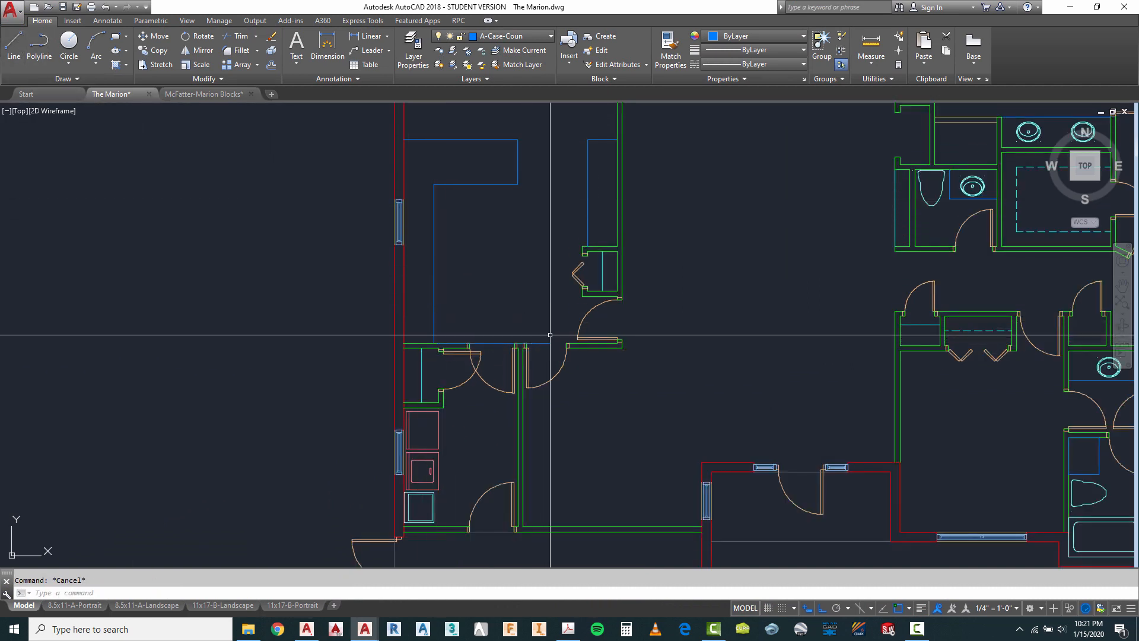
Move the horizontal line 3'6" north from the kitchen's south wall to mark the island's south edge.
key("Return")
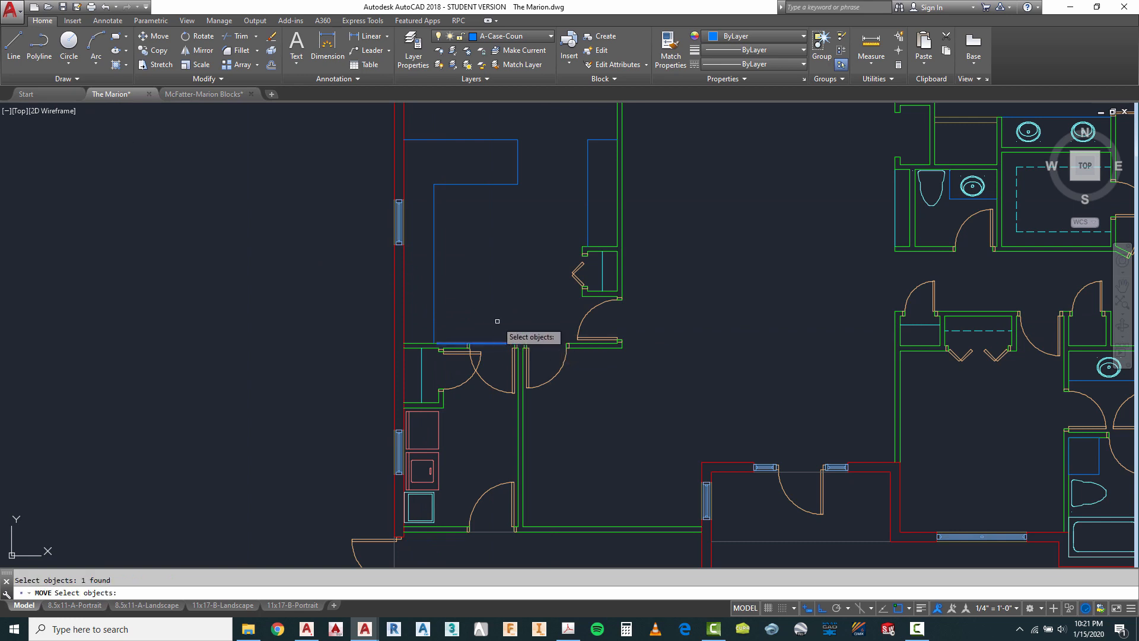
key("Return")
left_click(504, 320)
type("3")
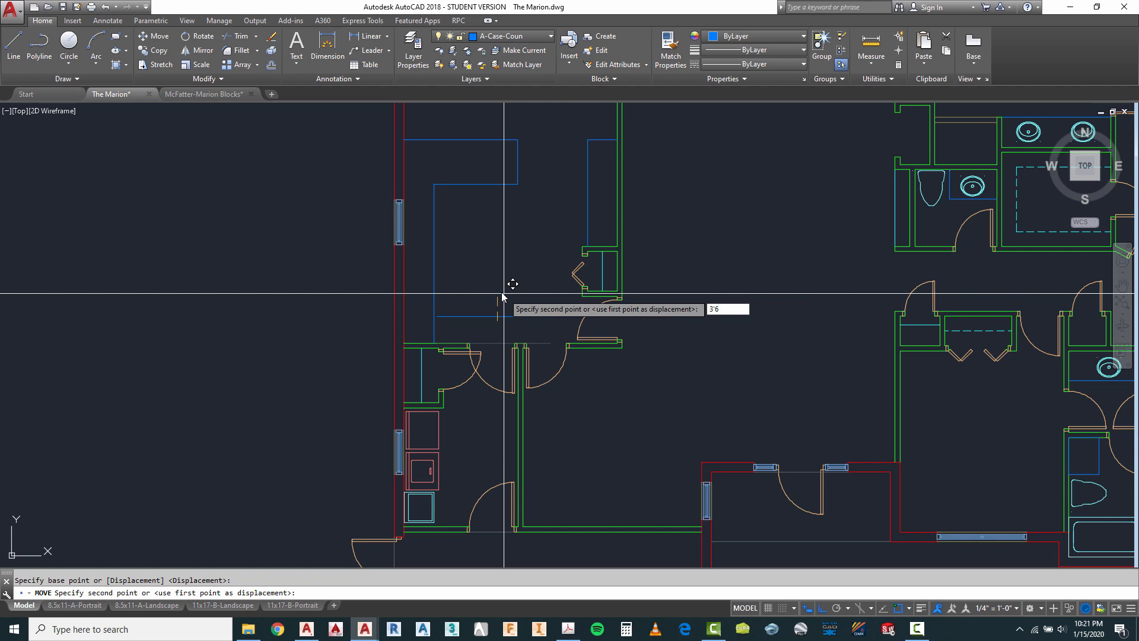
type("'6")
key("Return")
key("Escape")
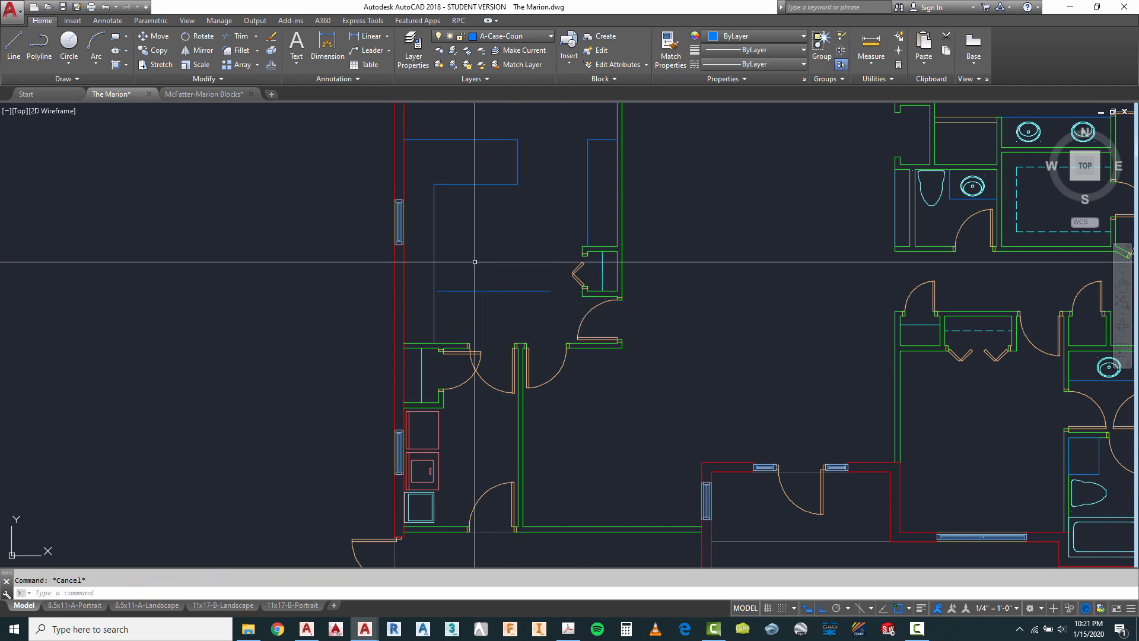
Offset the west face of the small kitchen closet 3'6" westward to mark the island's east edge.
key("Return")
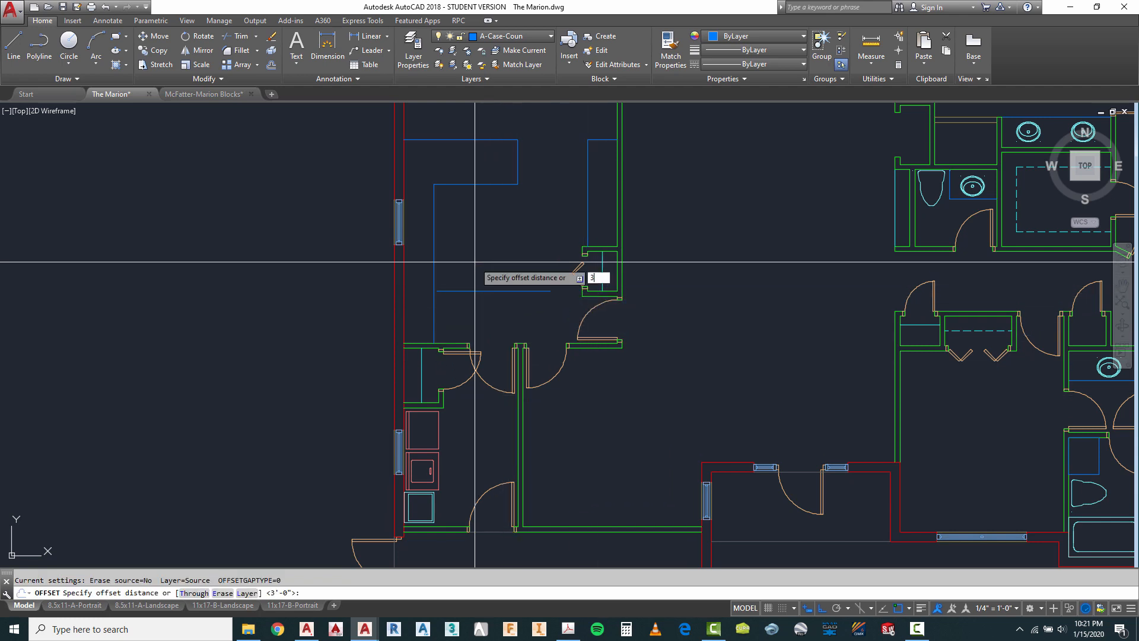
key("Return")
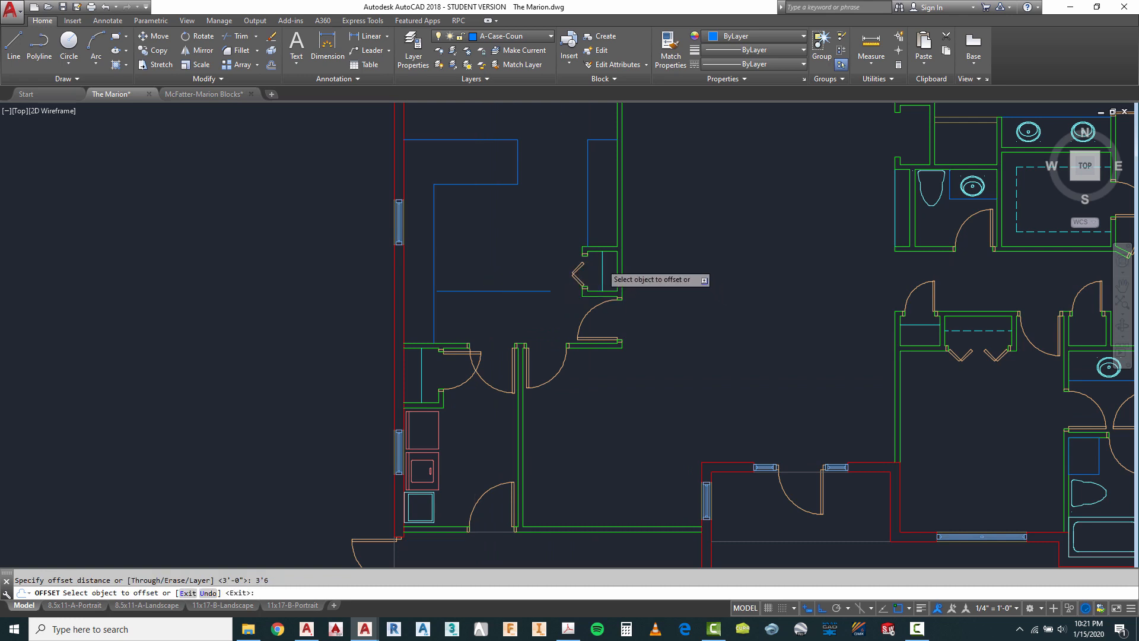
scroll(602, 264, "up", 4)
left_click(554, 226)
left_click(483, 226)
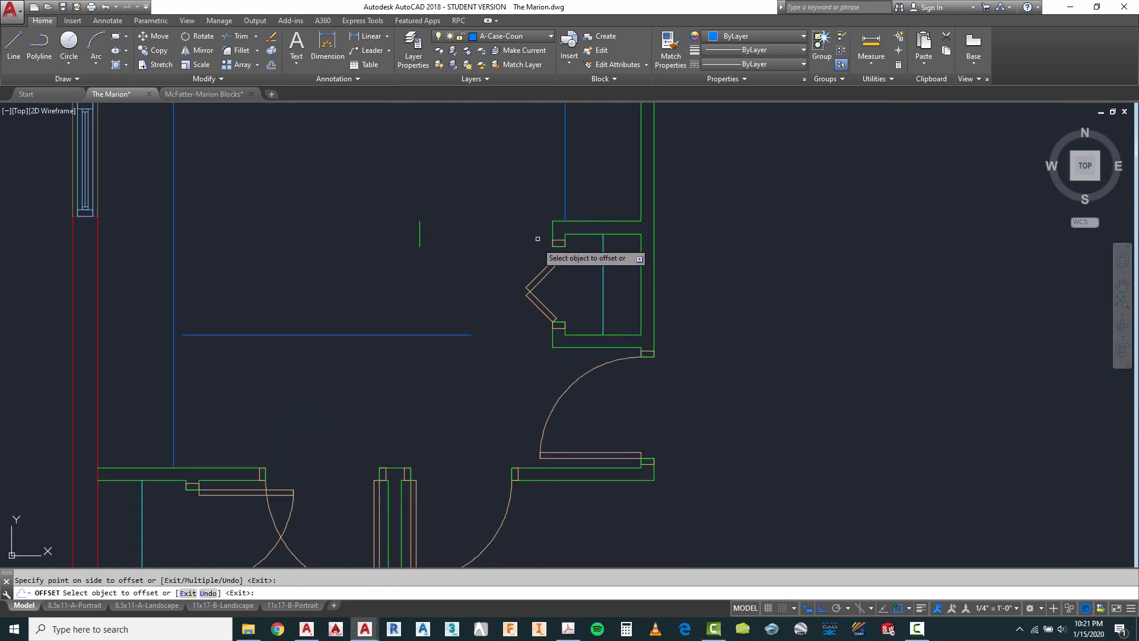
Offset the west counter's front edge 3'6" eastward and the peninsula's south edge 3'6" southward for the island's other two sides.
scroll(480, 286, "down", 2)
left_click(290, 267)
left_click(409, 229)
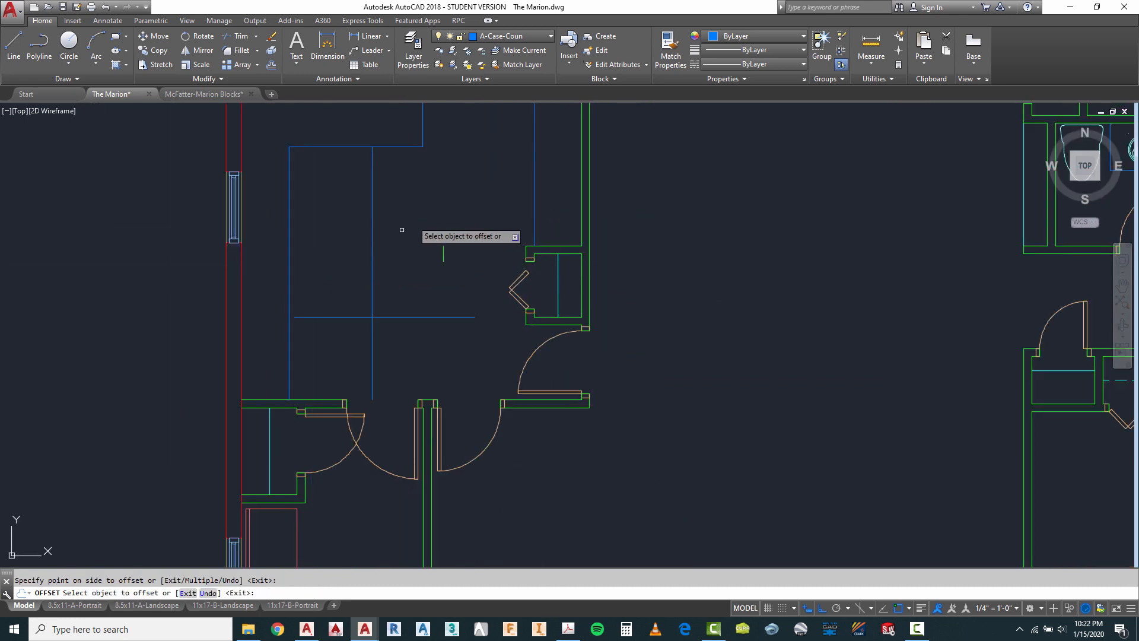
left_click(406, 148)
left_click(455, 236)
key("Escape")
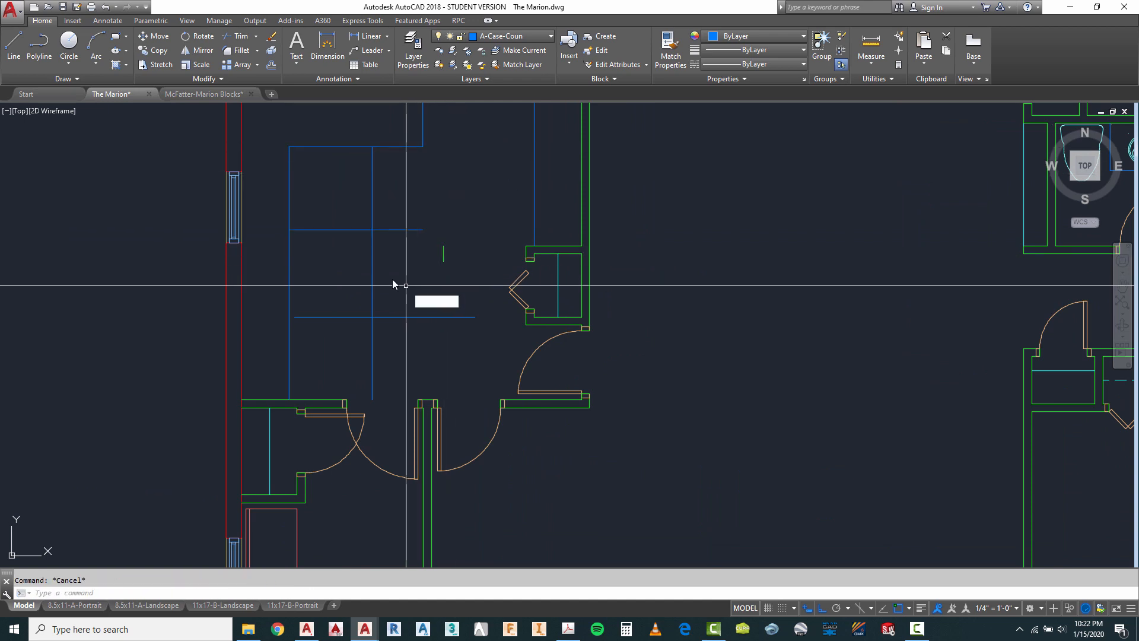
Fillet the island's northwest and northeast corners so its north edge meets both vertical sides squarely.
type("f")
key("Return")
left_click(370, 260)
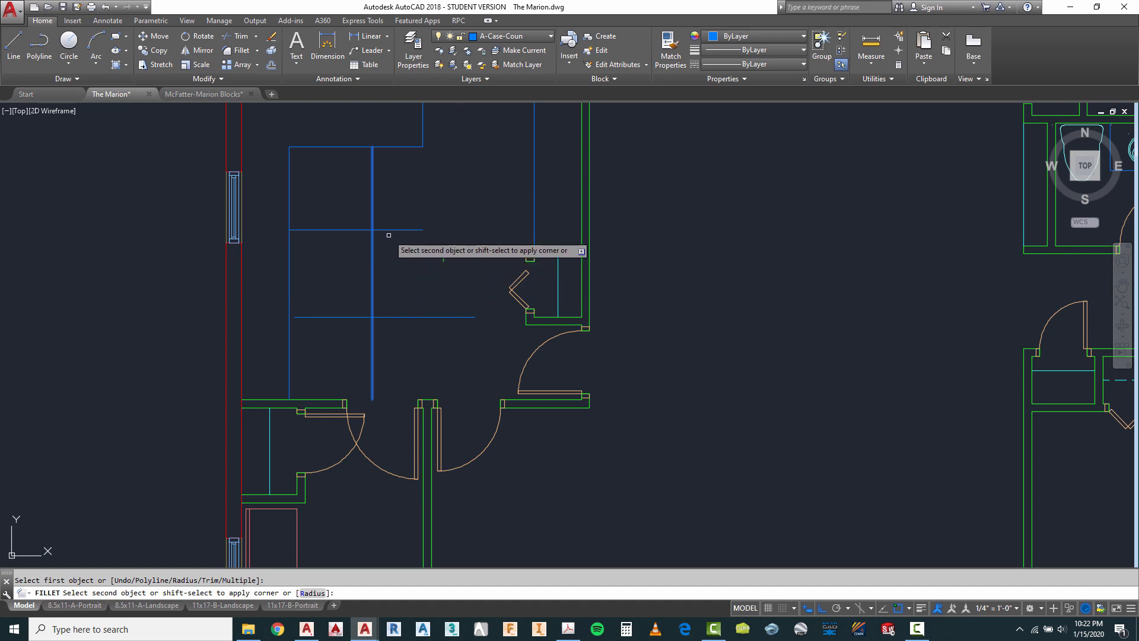
left_click(388, 229)
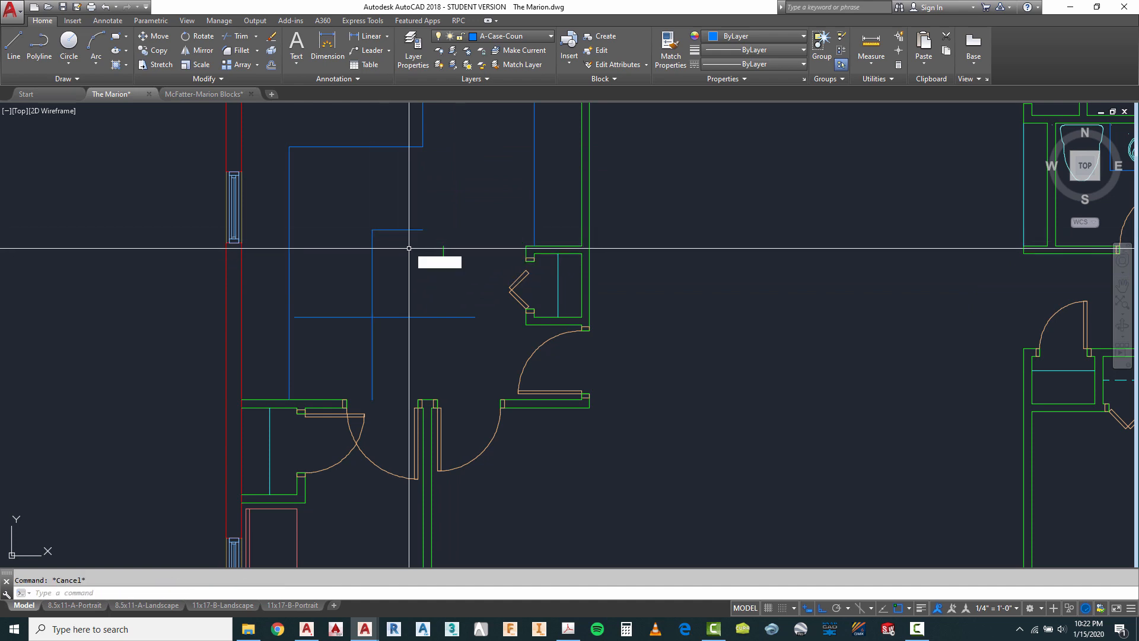
key("Return")
left_click(415, 229)
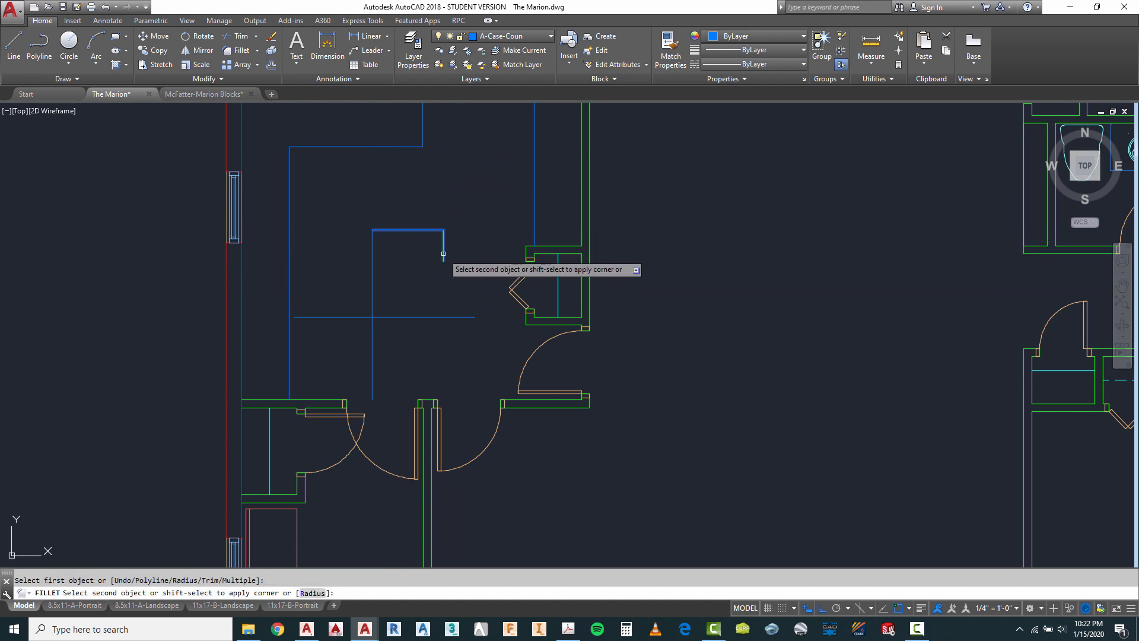
left_click(443, 246)
key("Escape")
Fillet the island's southeast and southwest corners to close the rectangular outline.
key("Return")
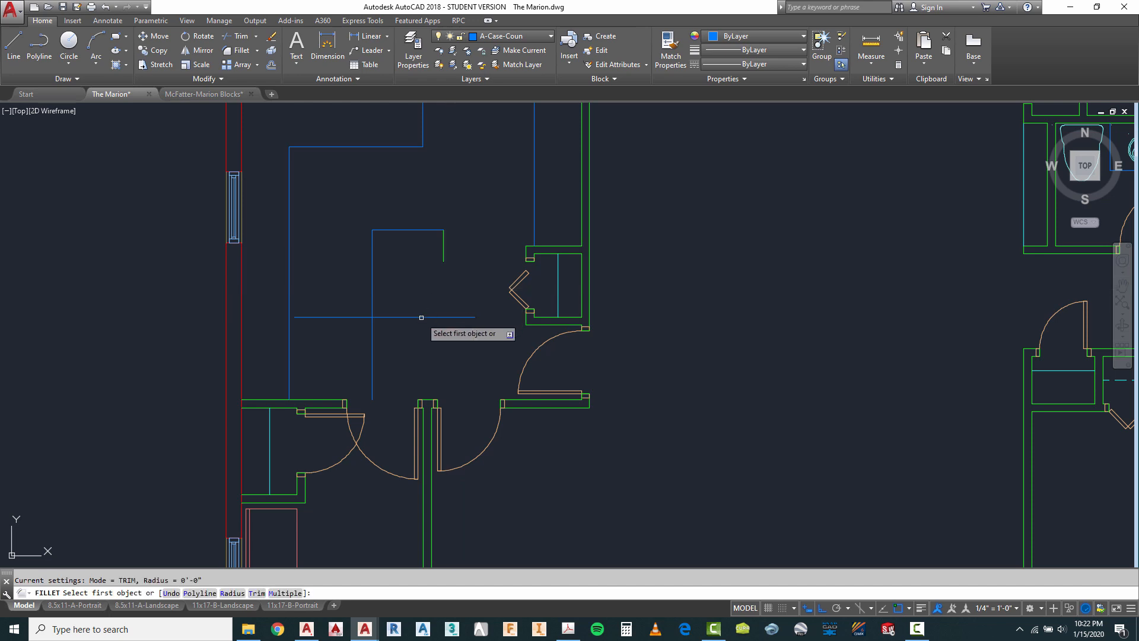
left_click(419, 317)
left_click(444, 258)
key("Return")
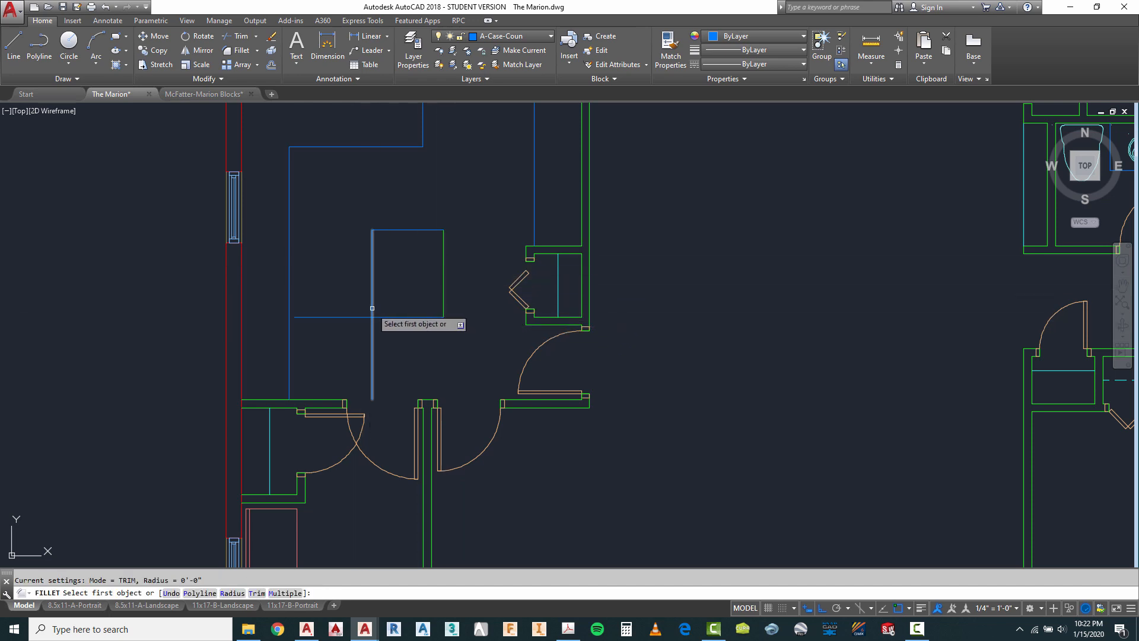
left_click(372, 308)
scroll(379, 321, "down", 4)
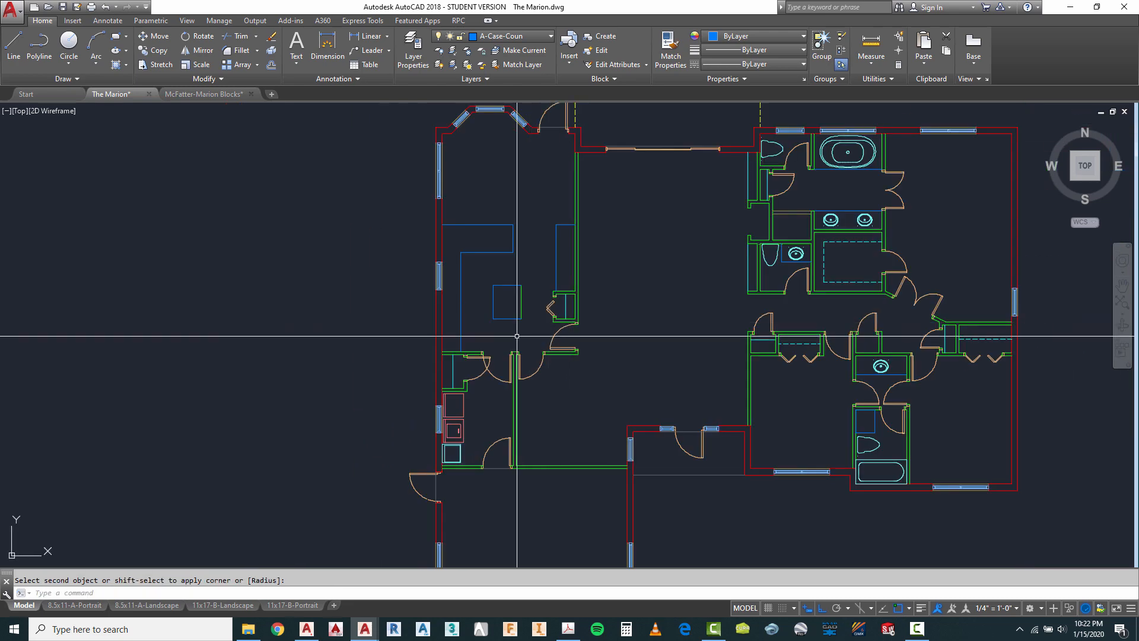
Move the kitchen island's east edge onto the A-Case-Coun layer.
scroll(517, 335, "up", 4)
left_click(534, 209)
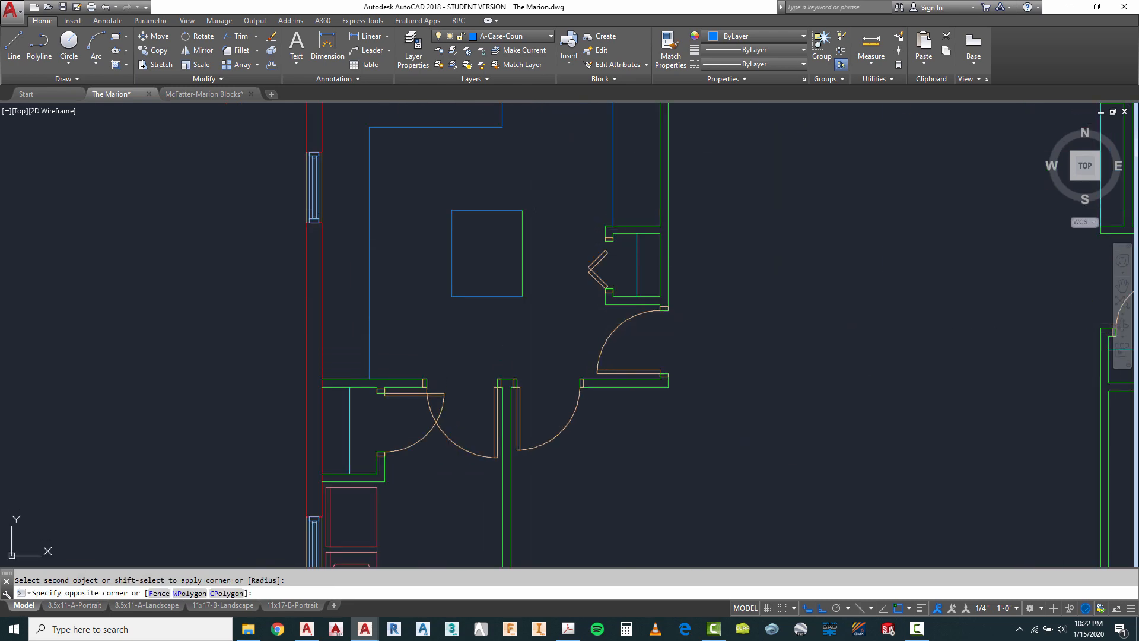
left_click(509, 262)
left_click(527, 37)
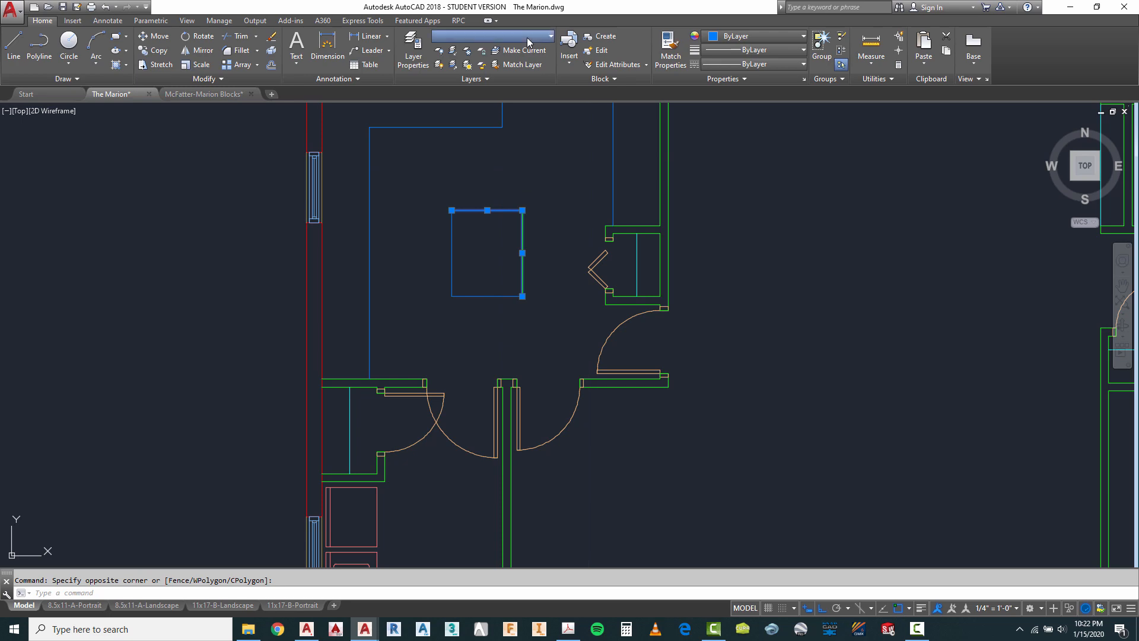
left_click(505, 94)
Measure the distance from the kitchen's north wall down to the peninsula's north edge.
scroll(547, 243, "down", 4)
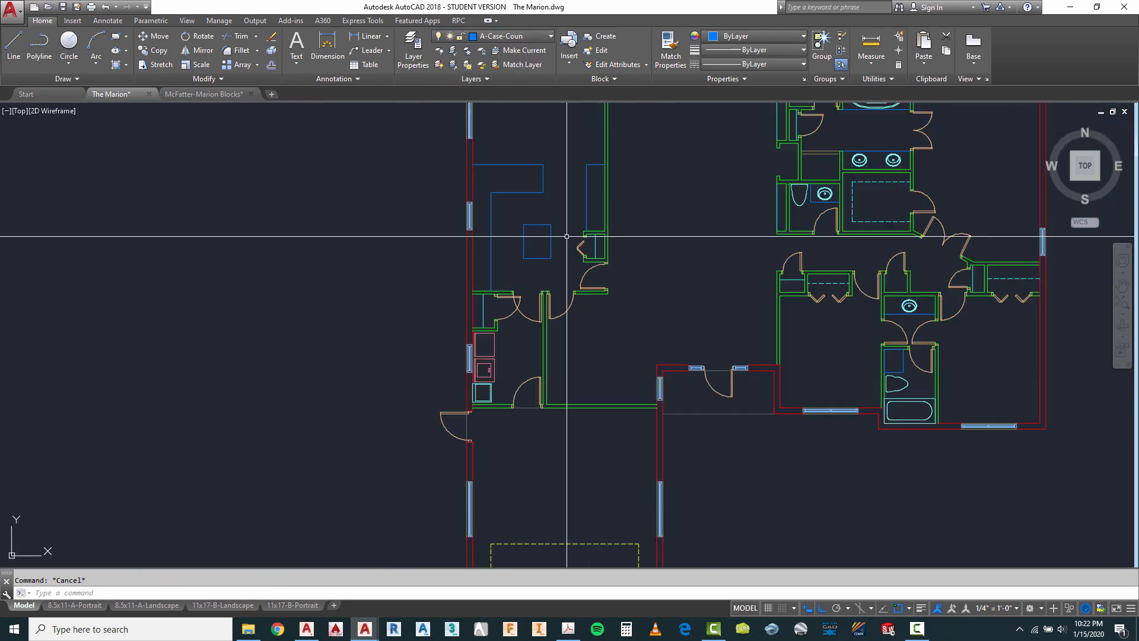
scroll(509, 258, "down", 2)
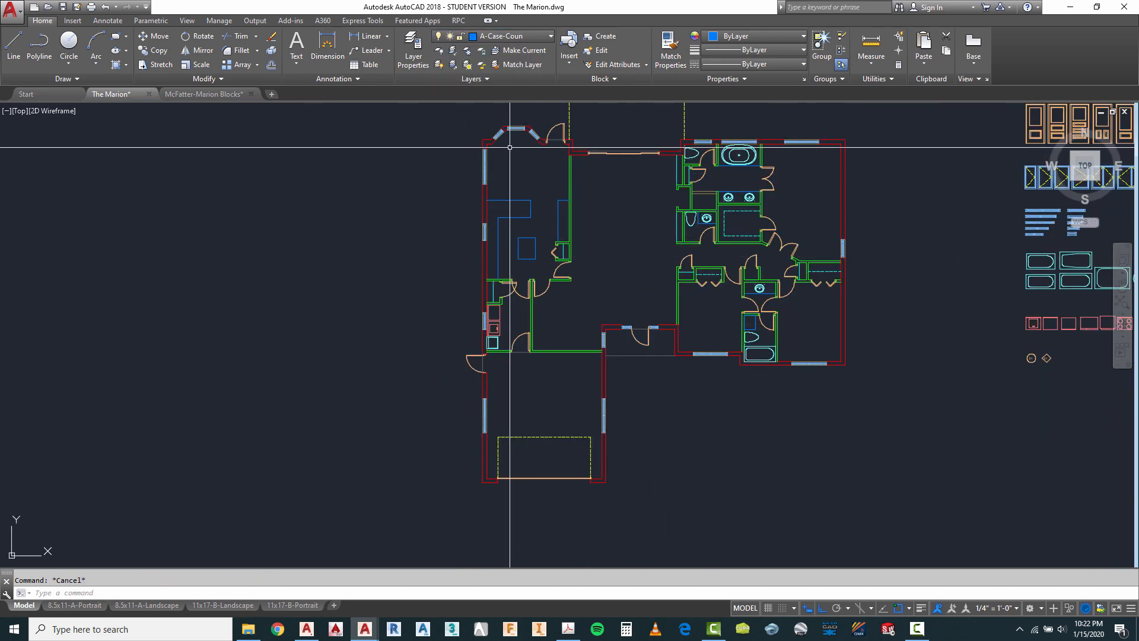
scroll(510, 147, "up", 4)
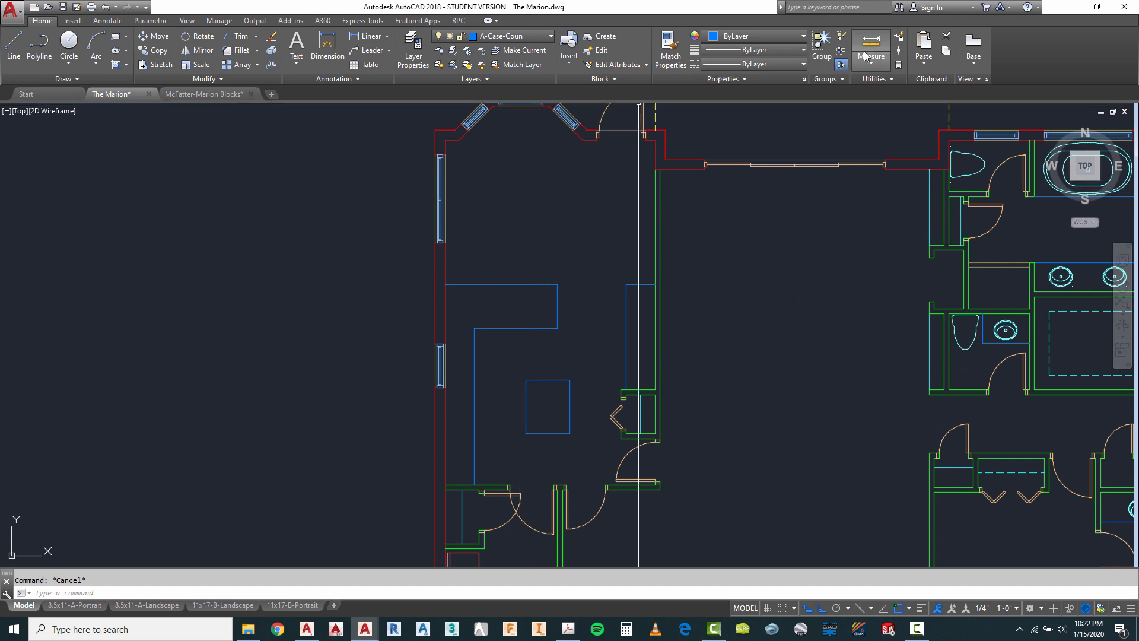
left_click(459, 140)
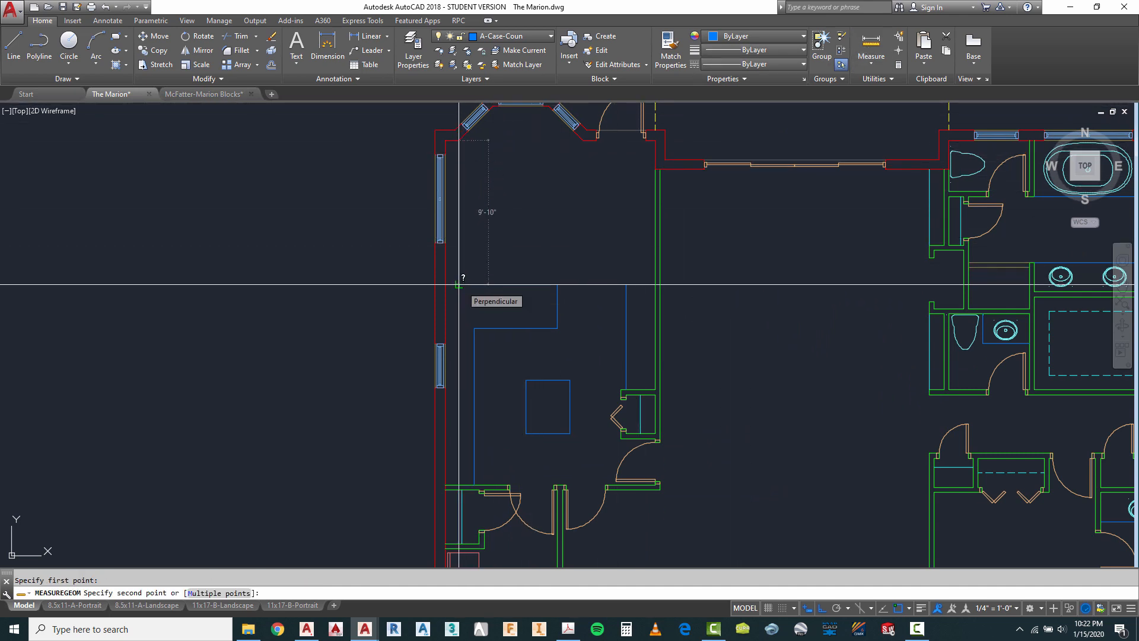
key("Escape")
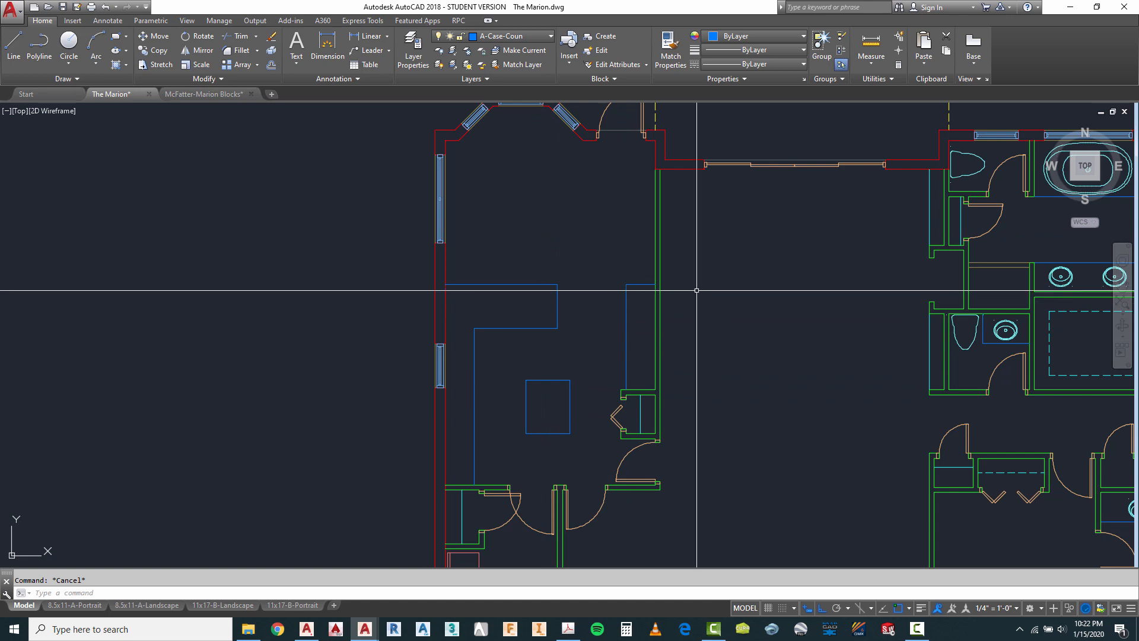
type("s")
key("Return")
type("c")
key("Return")
left_click(636, 268)
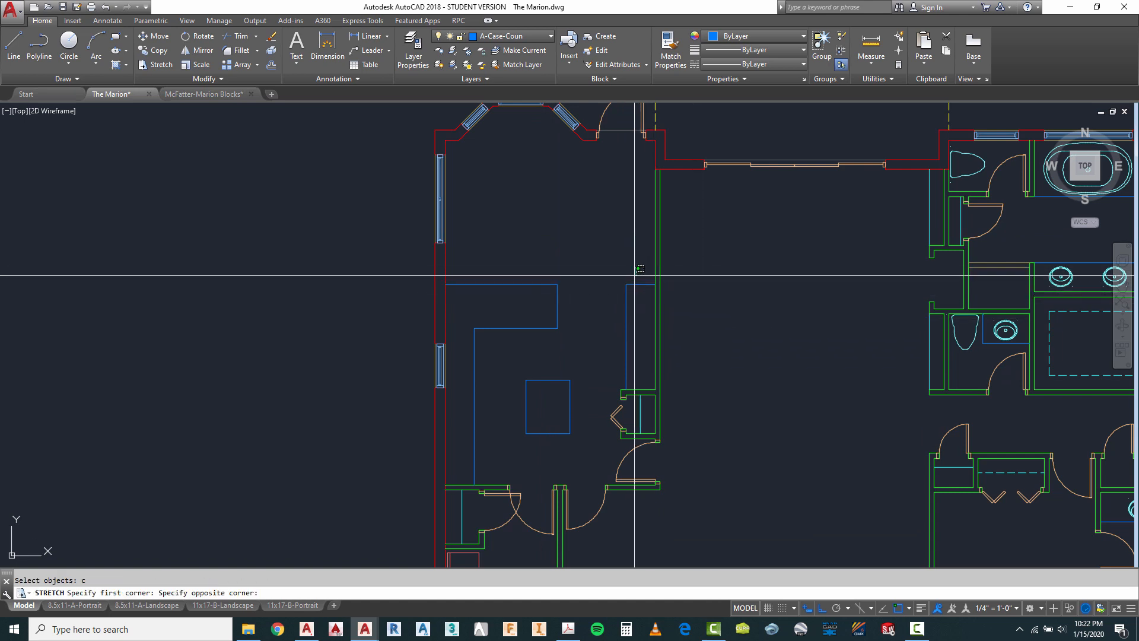
left_click(388, 332)
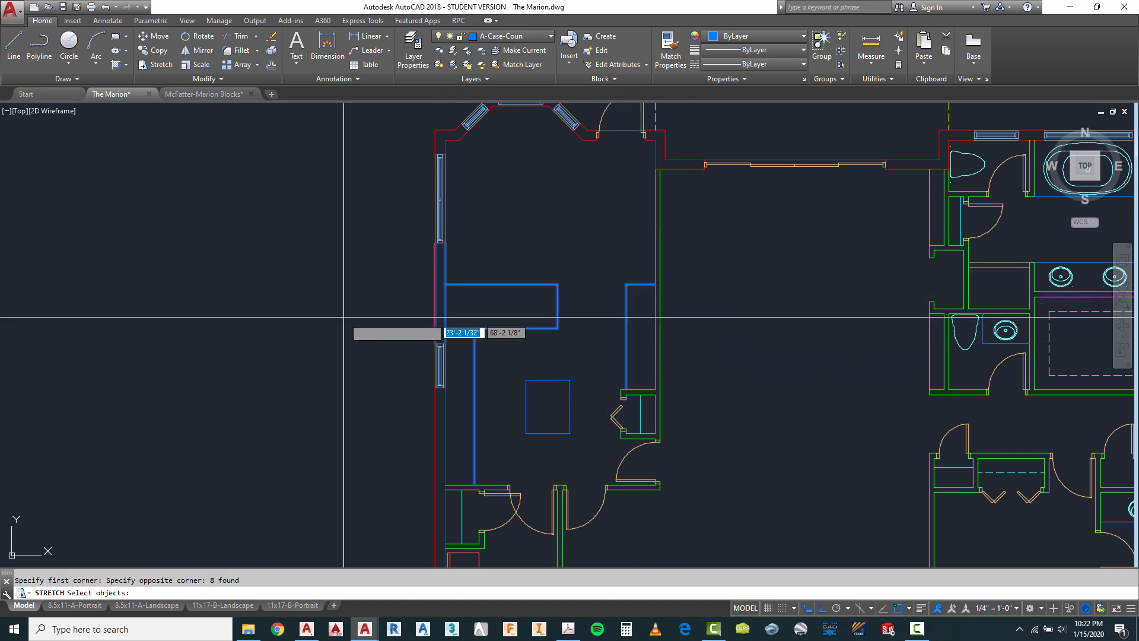
key("Return")
key("Escape")
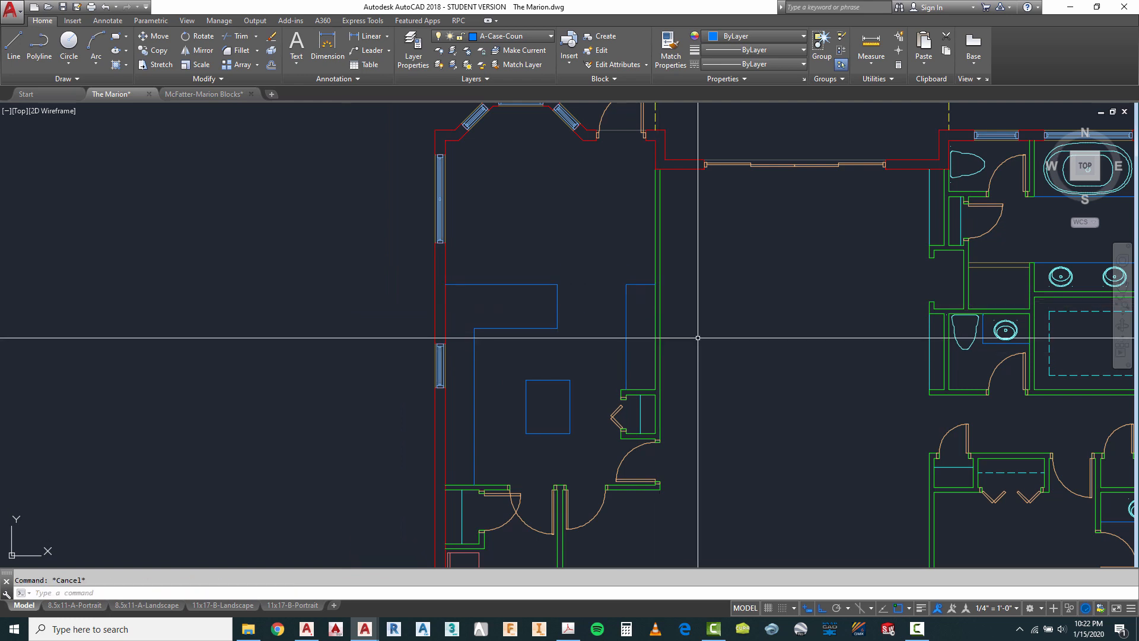
type("s")
key("Return")
type("c")
key("Return")
left_click(672, 263)
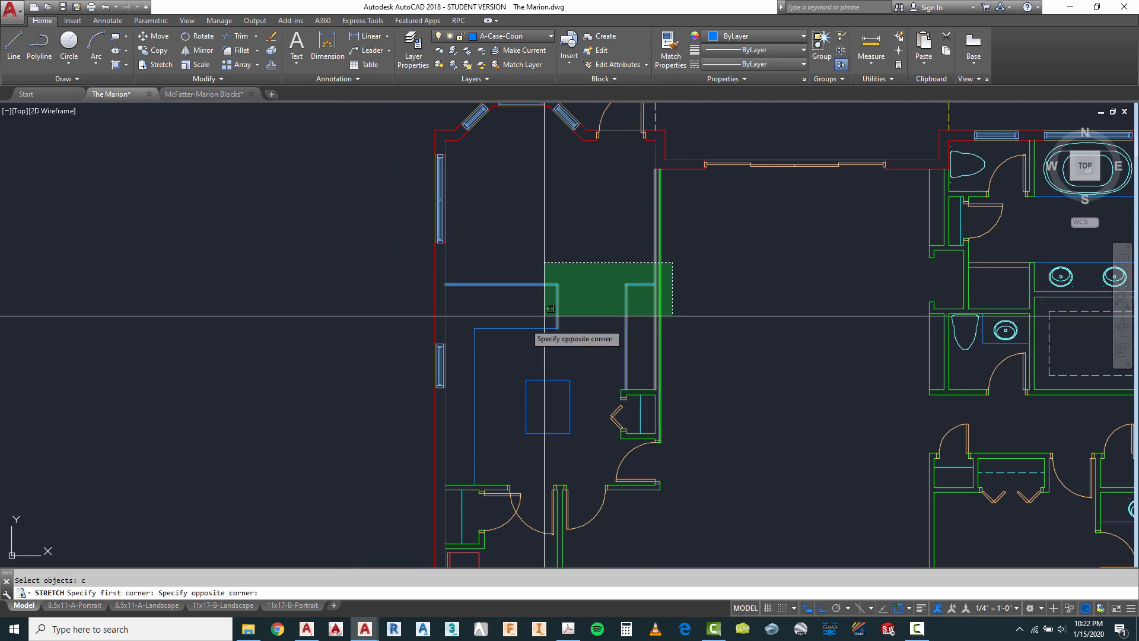
left_click(369, 330)
key("Return")
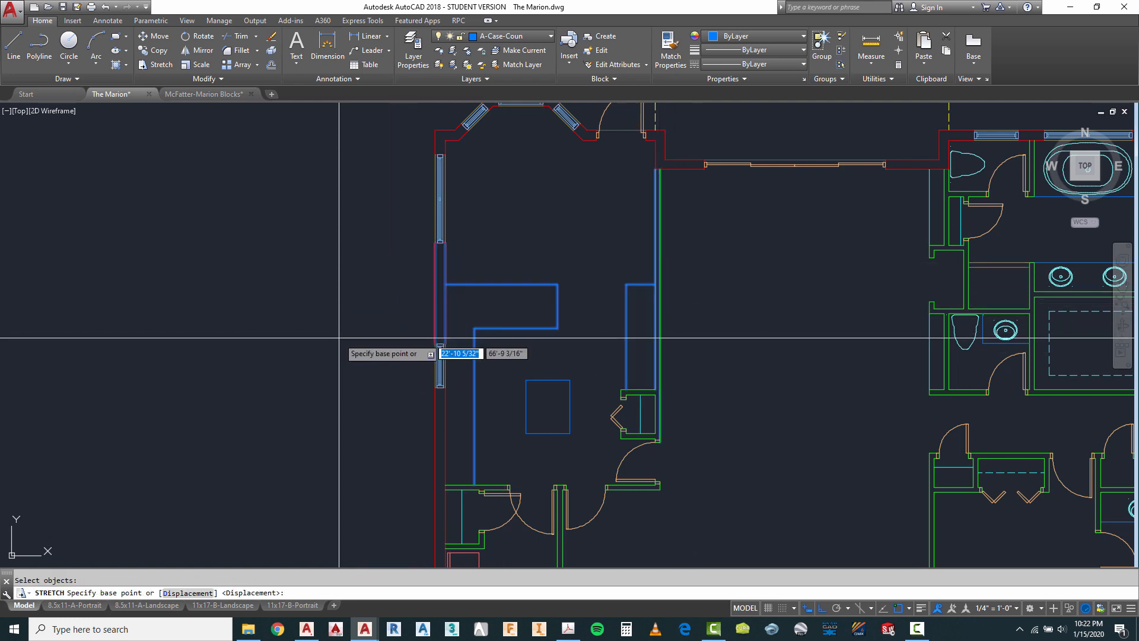
left_click(344, 339)
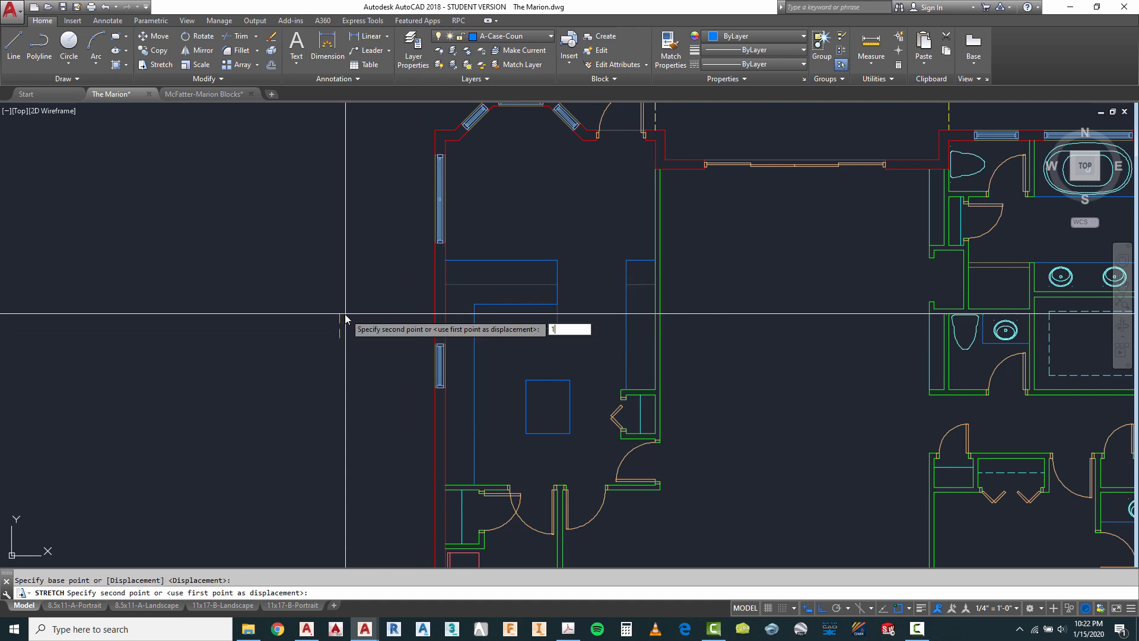
key("Escape")
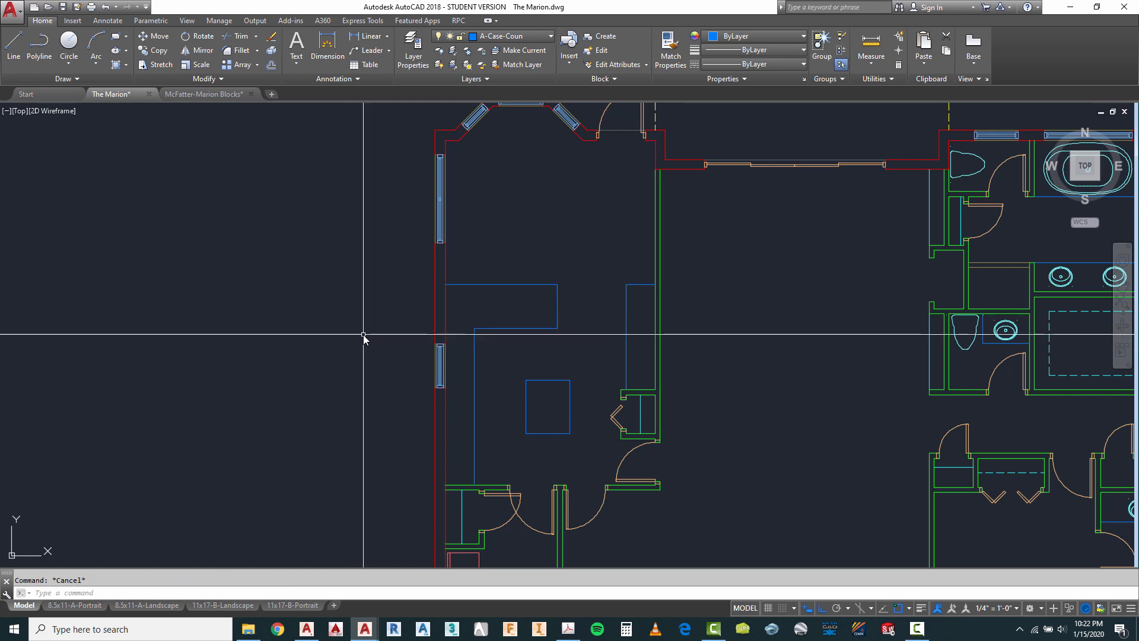
Stretch the peninsula and the north end of the east counter 10" northward together.
key("Return")
type("c")
key("Return")
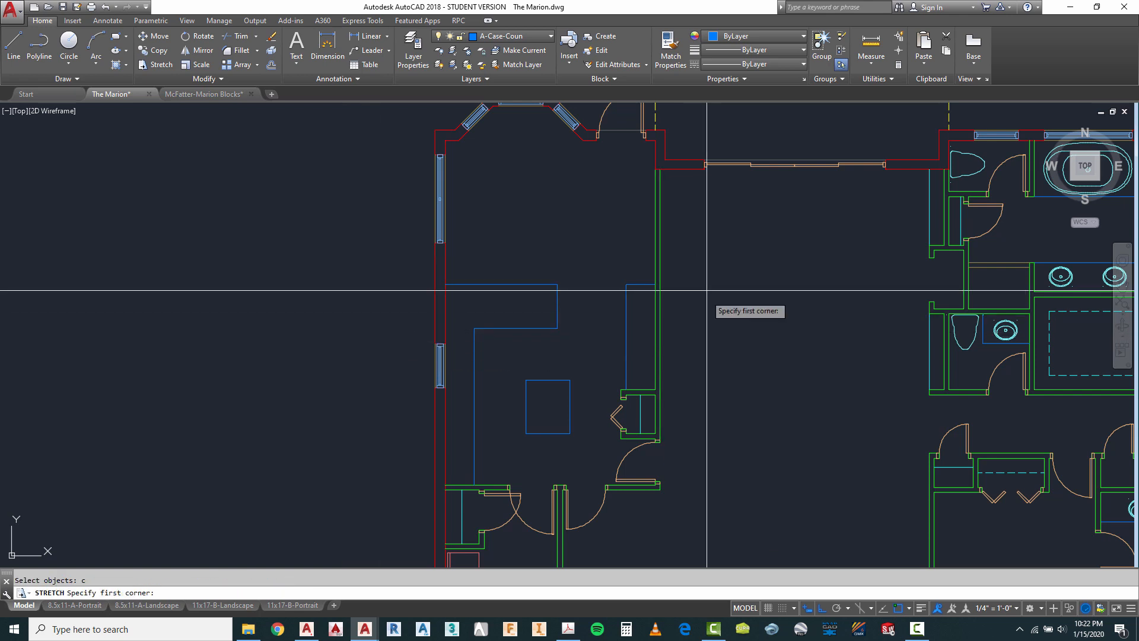
left_click(711, 259)
left_click(403, 336)
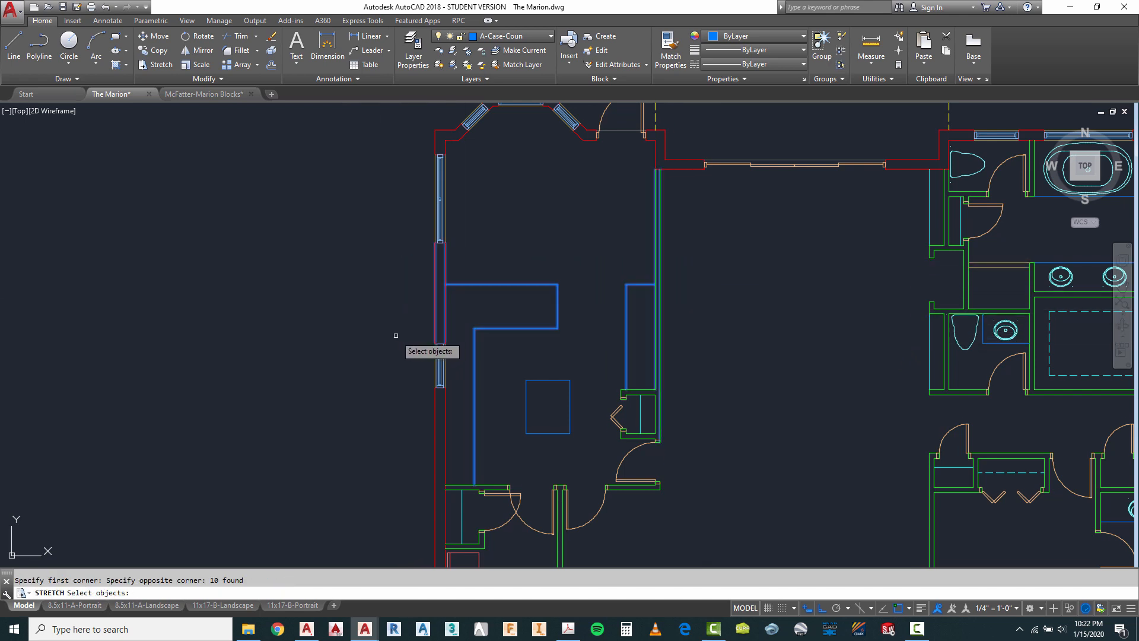
key("Return")
left_click(365, 331)
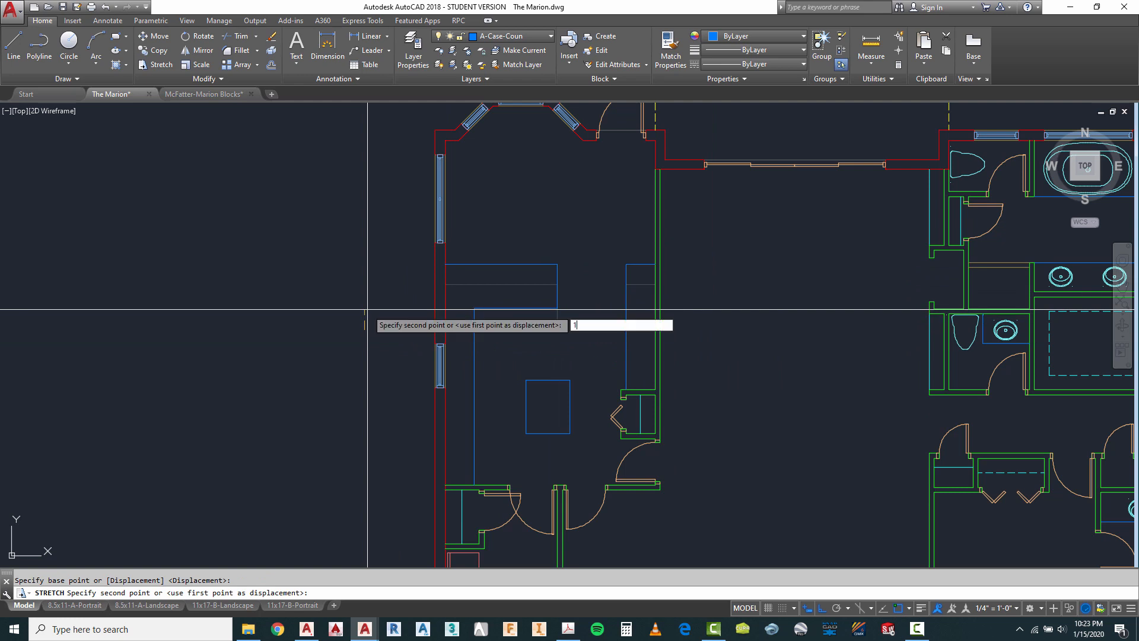
key("Return")
Stretch the kitchen island's north edge 10" northward.
scroll(596, 316, "down", 2)
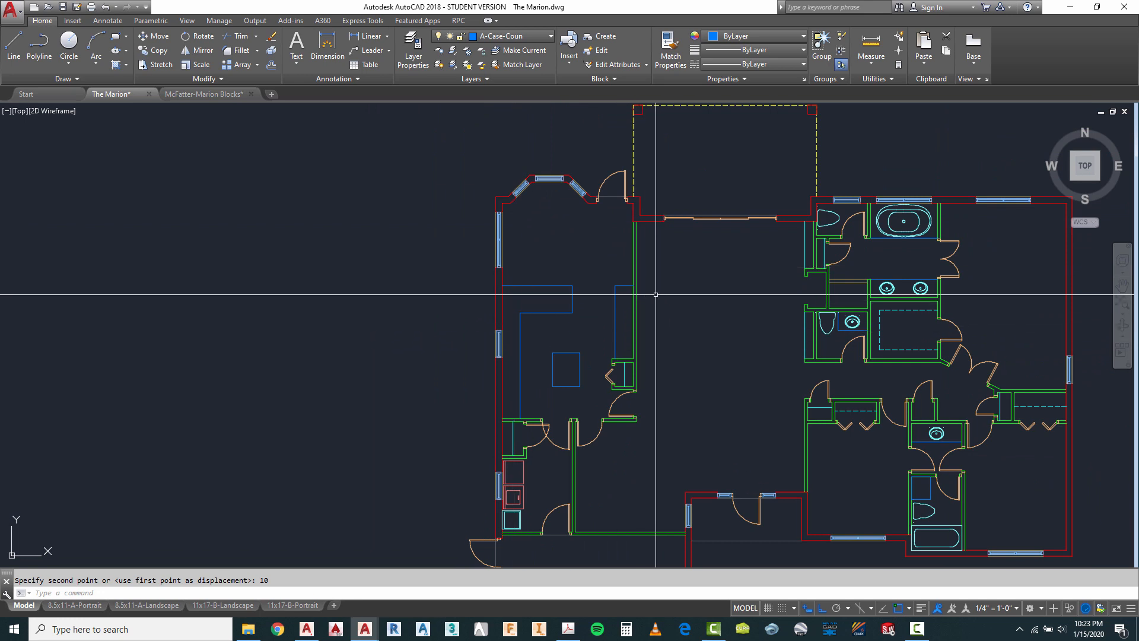
scroll(579, 315, "up", 2)
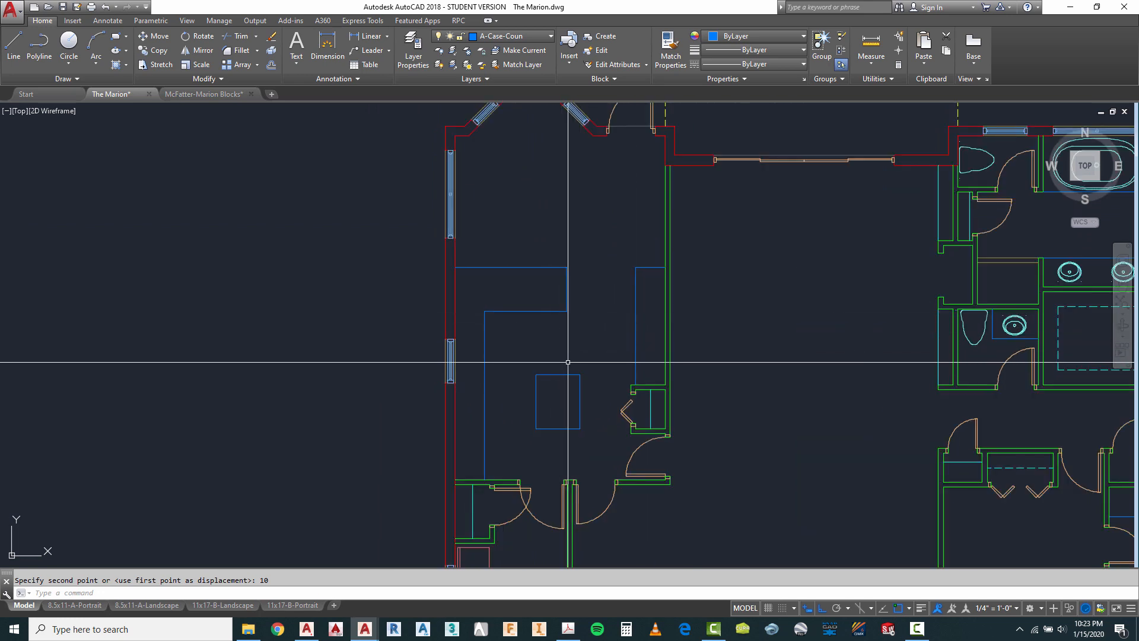
type("s")
key("Return")
left_click(595, 363)
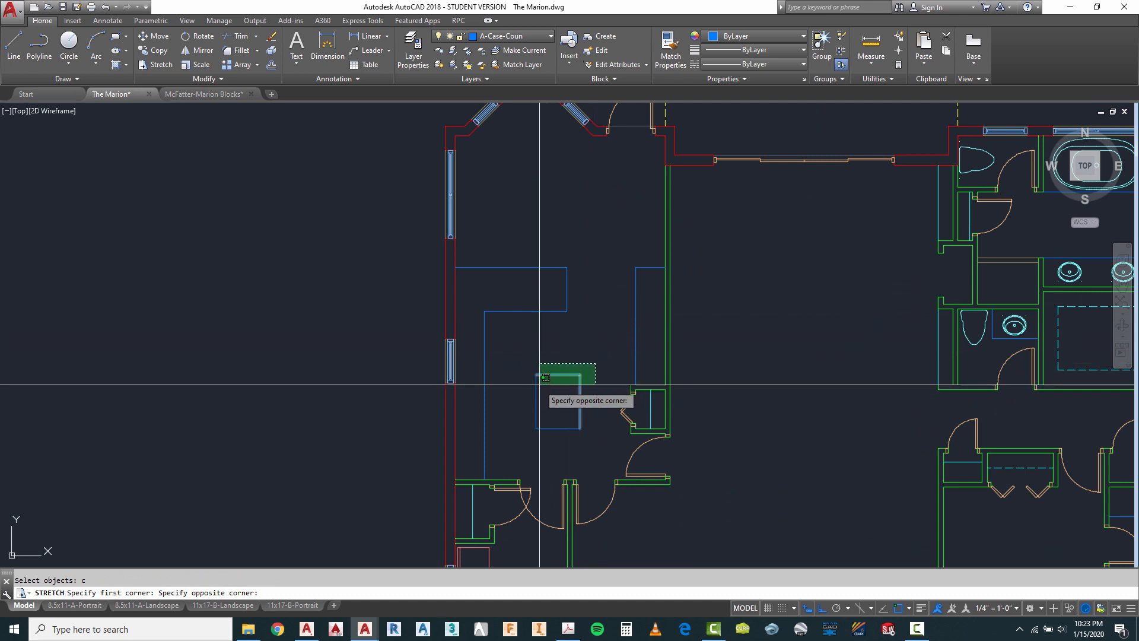
left_click(536, 392)
key("Return")
left_click(524, 382)
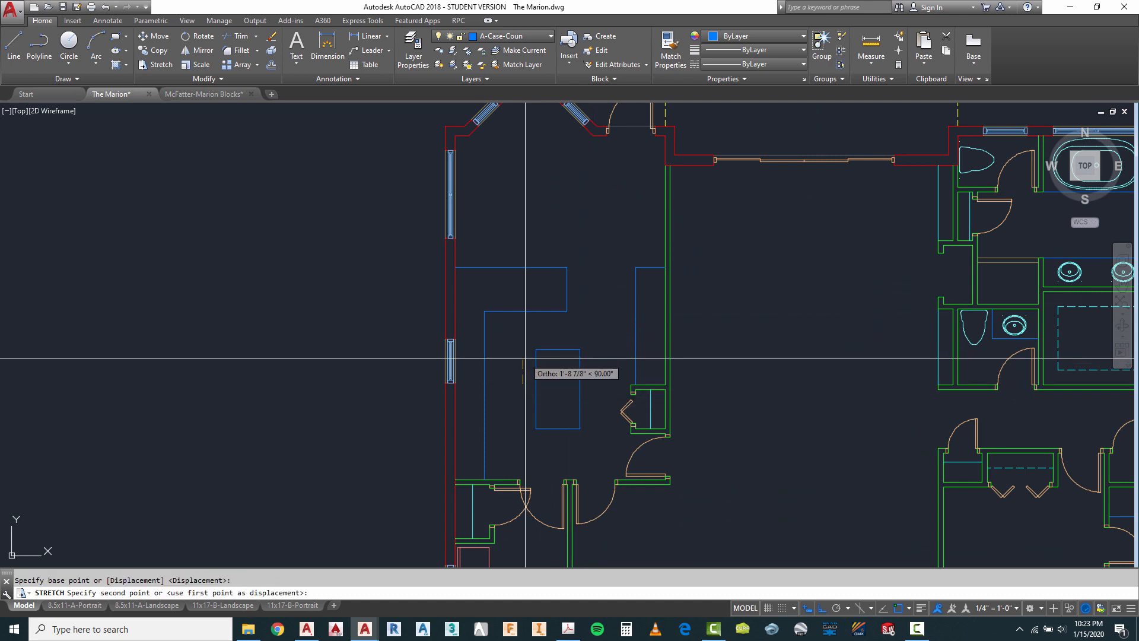
type("10")
key("Return")
Recheck the clearance between the kitchen's north wall and the peninsula's north edge by measuring it.
scroll(525, 359, "down", 2)
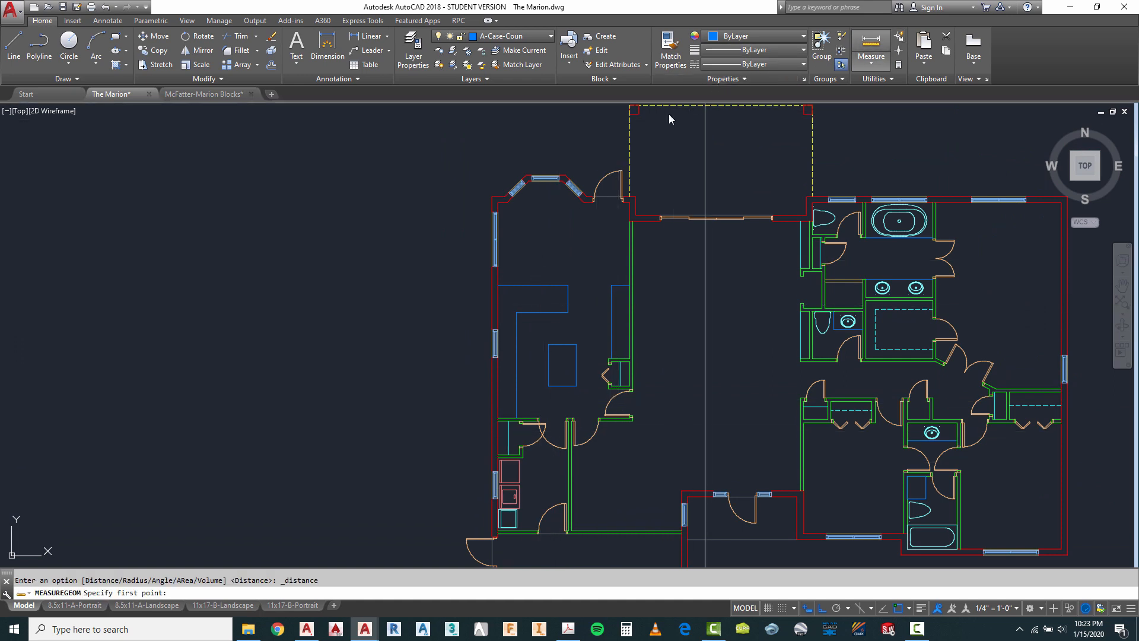
scroll(498, 204, "up", 5)
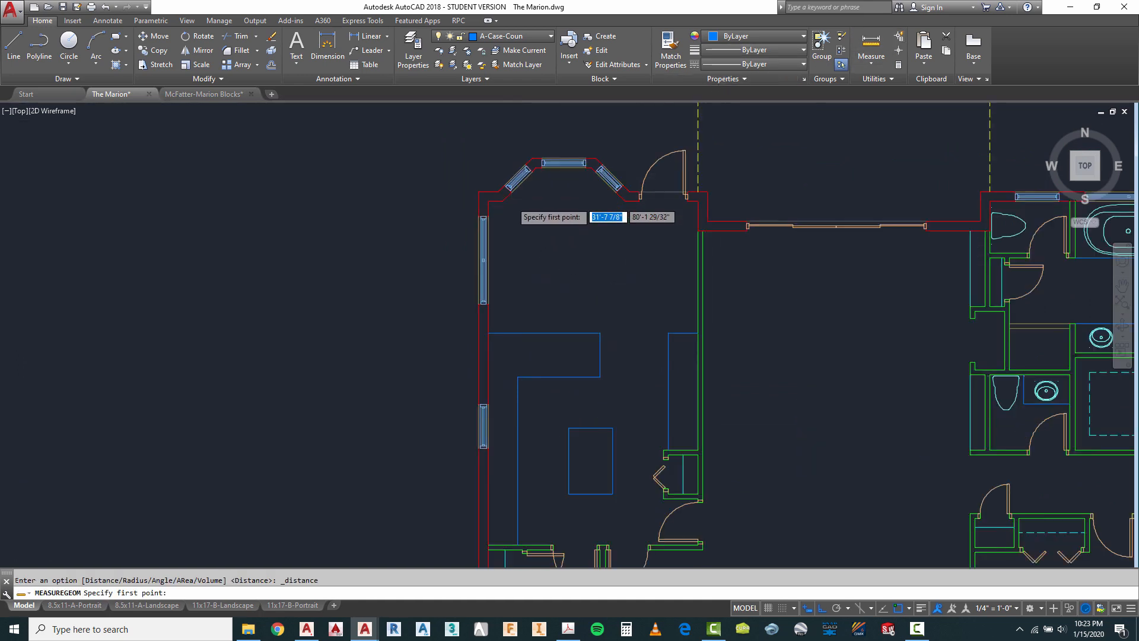
left_click(494, 202)
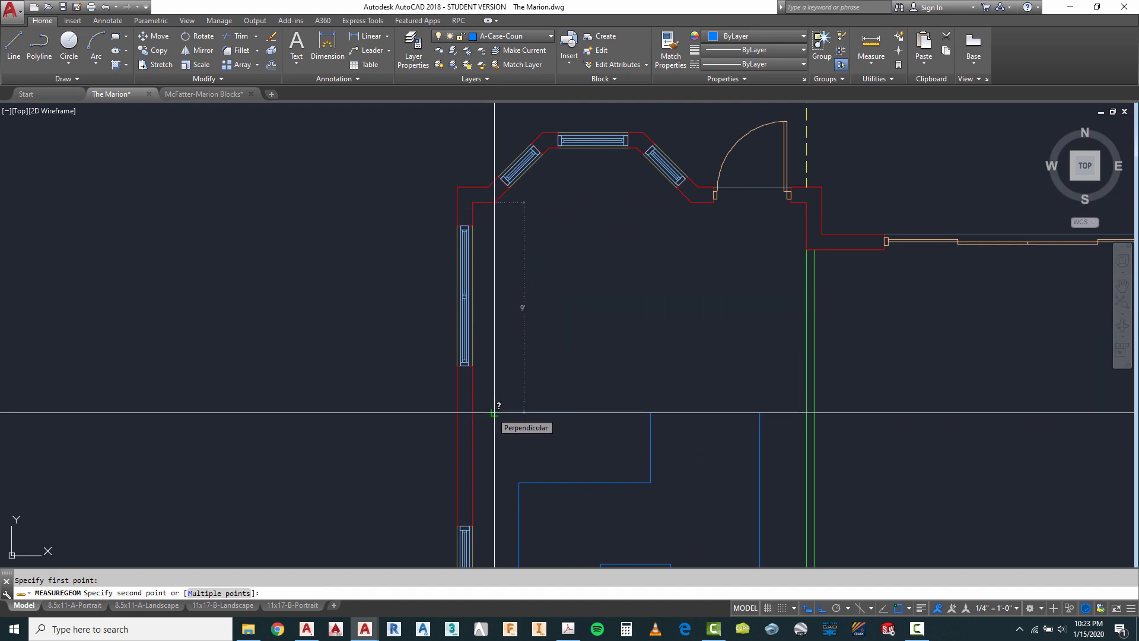
key("Escape")
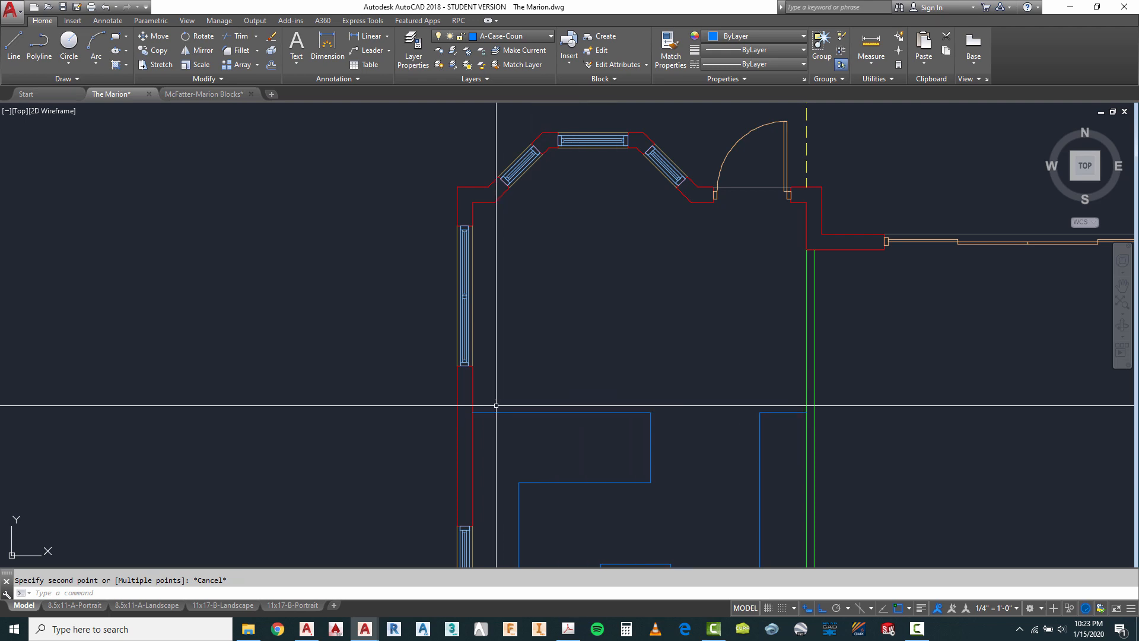
scroll(586, 227, "down", 1)
scroll(586, 227, "down", 3)
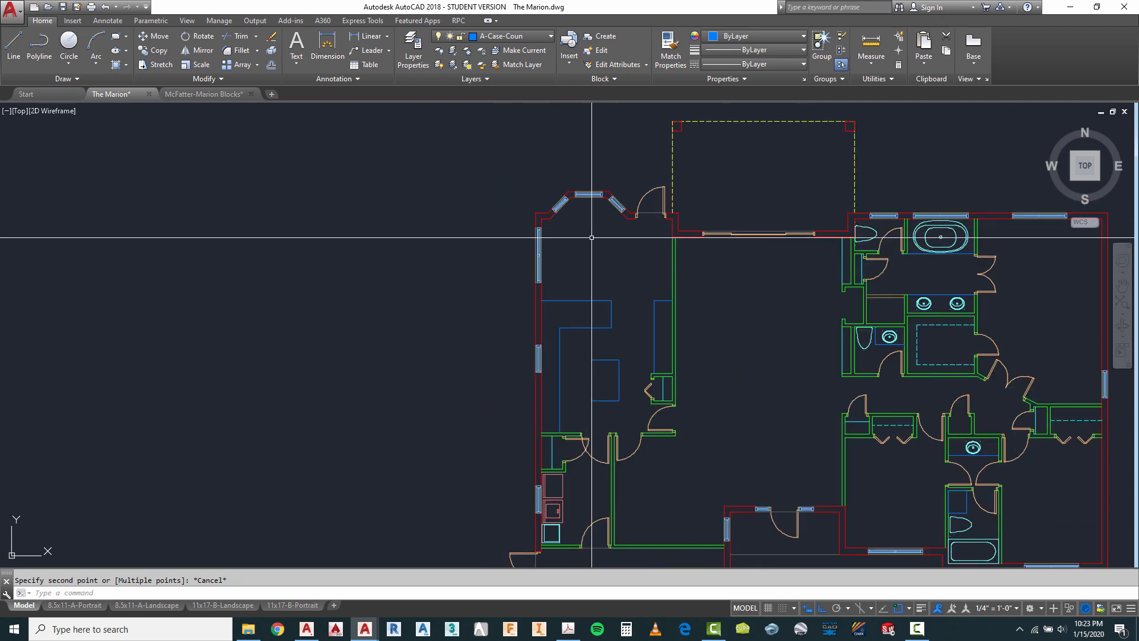
scroll(580, 234, "up", 3)
scroll(575, 212, "down", 4)
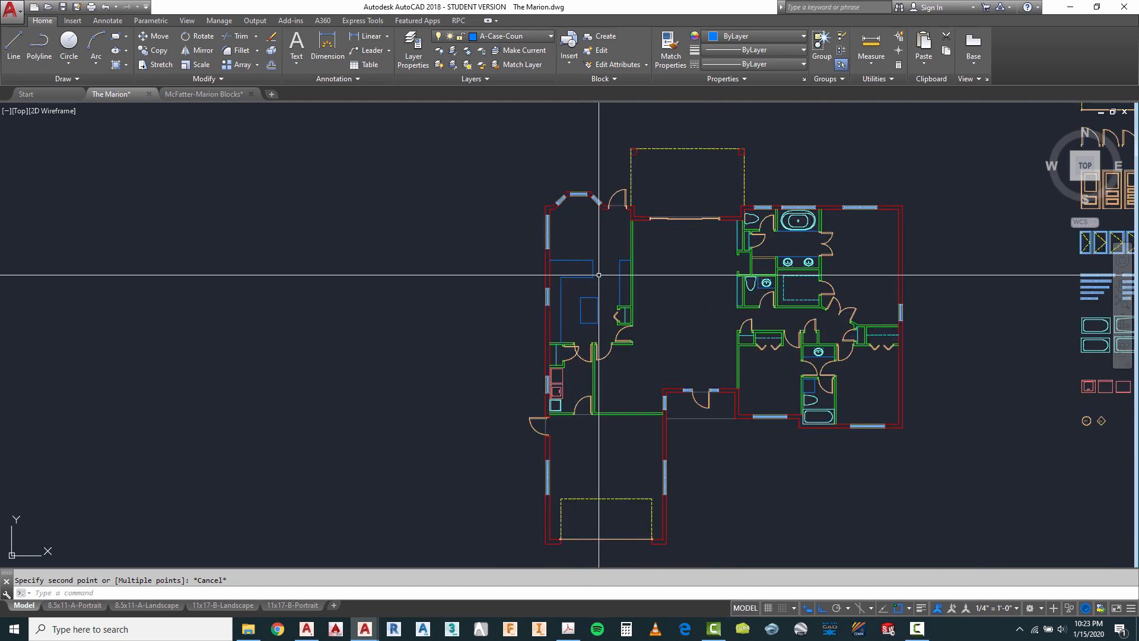
scroll(595, 310, "up", 4)
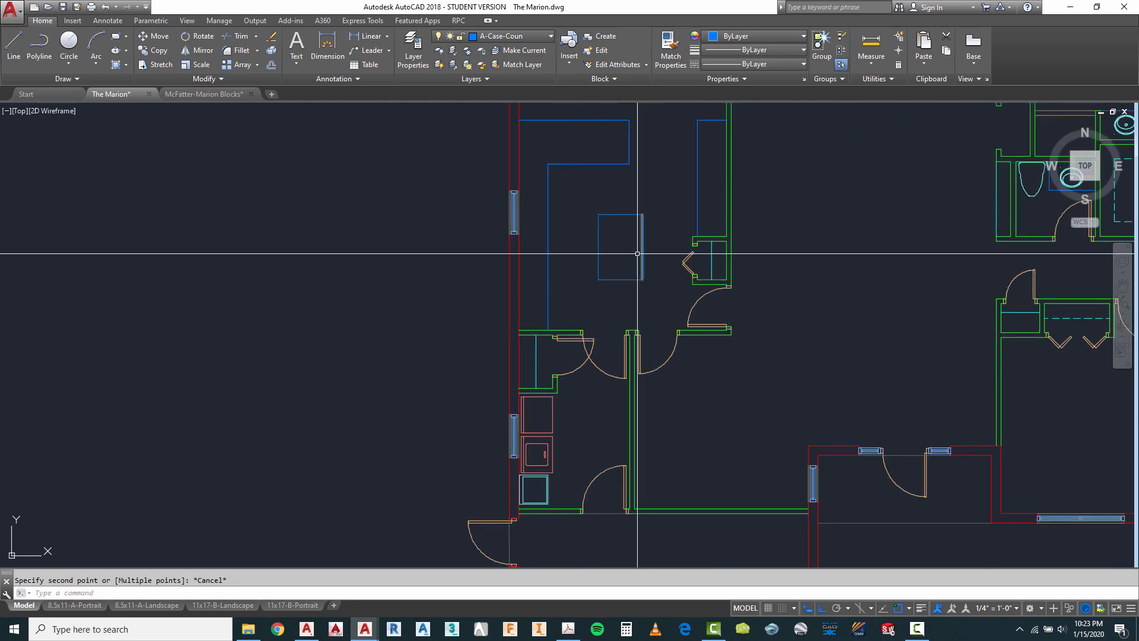
scroll(582, 237, "down", 2)
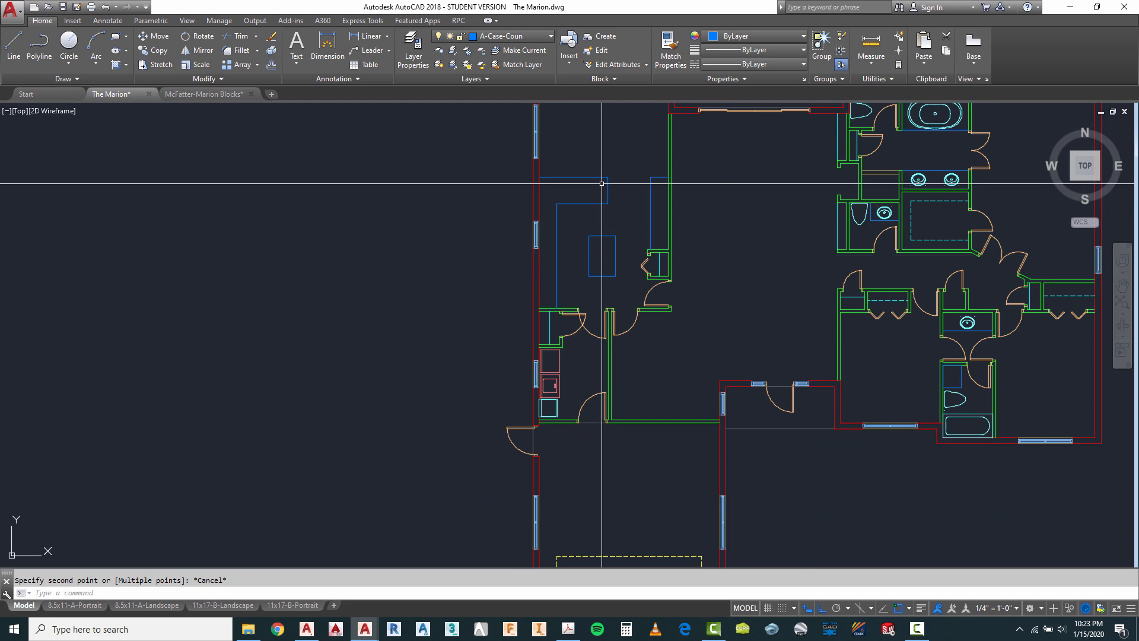
scroll(602, 183, "up", 3)
Copy the refrigerator, range, two dashed appliances and the plain square front-panel appliance from the block library to outside the kitchen's west wall.
scroll(442, 181, "down", 5)
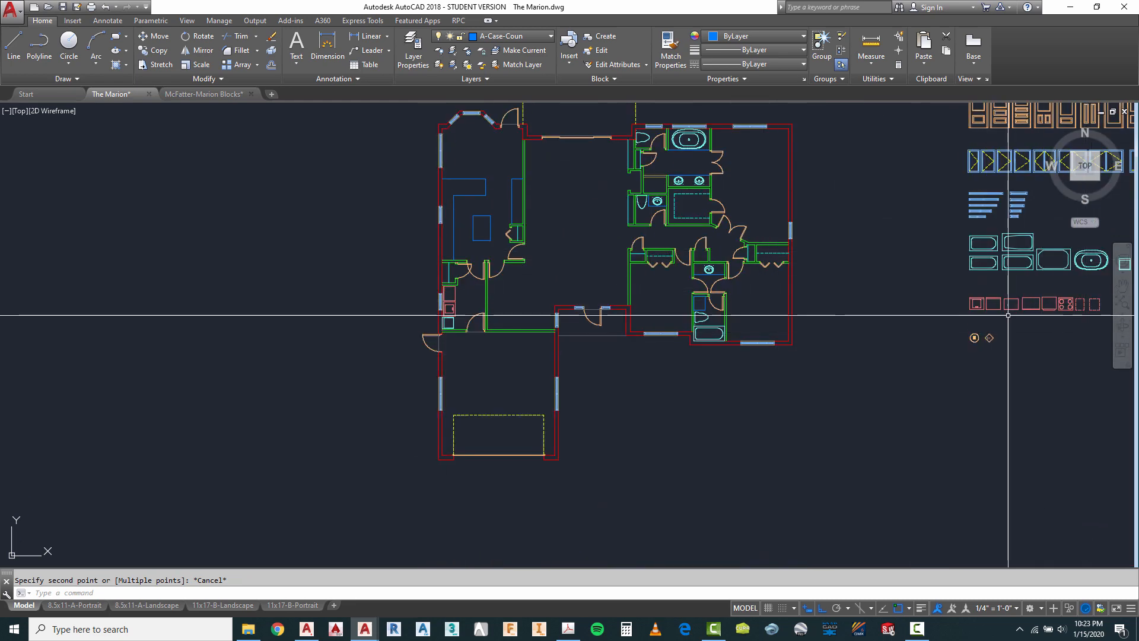
scroll(1062, 309, "down", 2)
scroll(960, 306, "up", 6)
key("Escape")
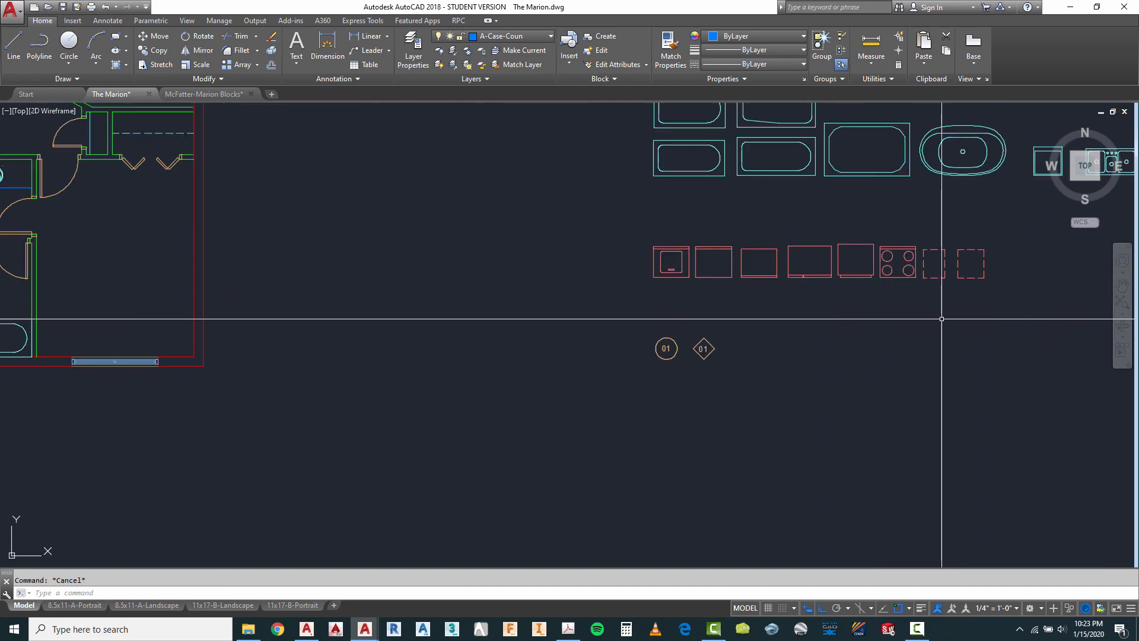
type("ct o")
key("Return")
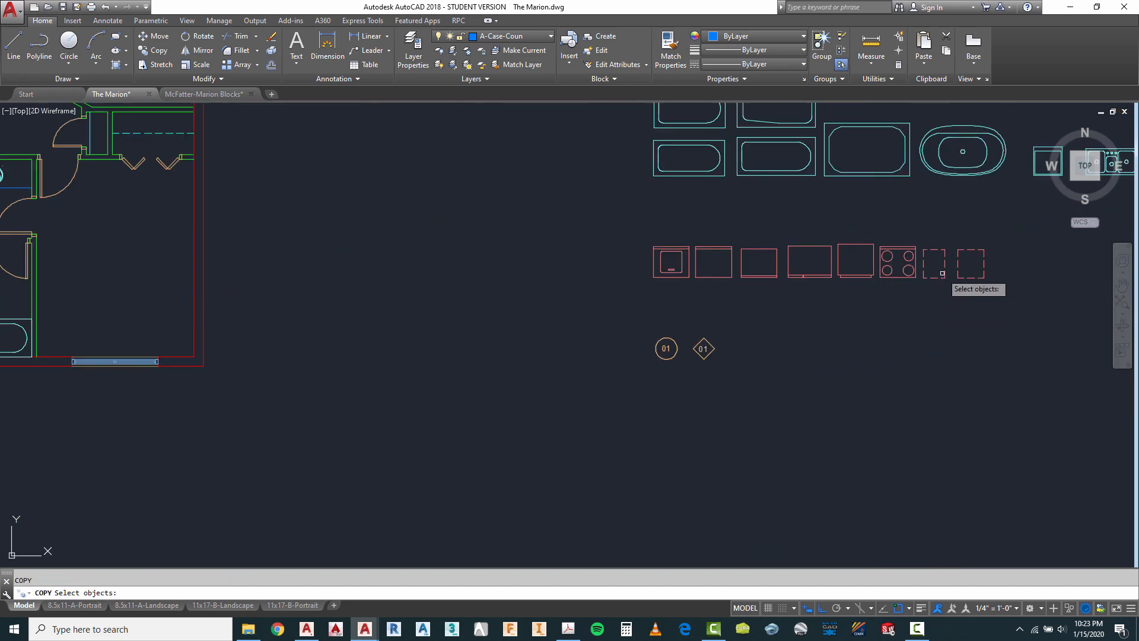
left_click(968, 239)
left_click(923, 295)
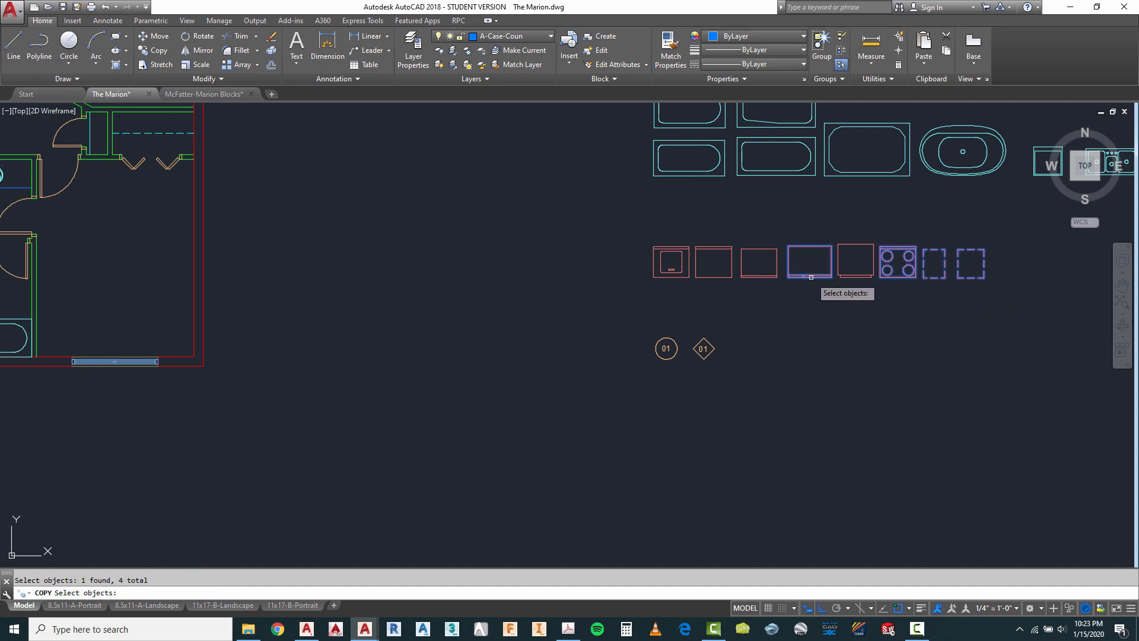
scroll(803, 295, "up", 4)
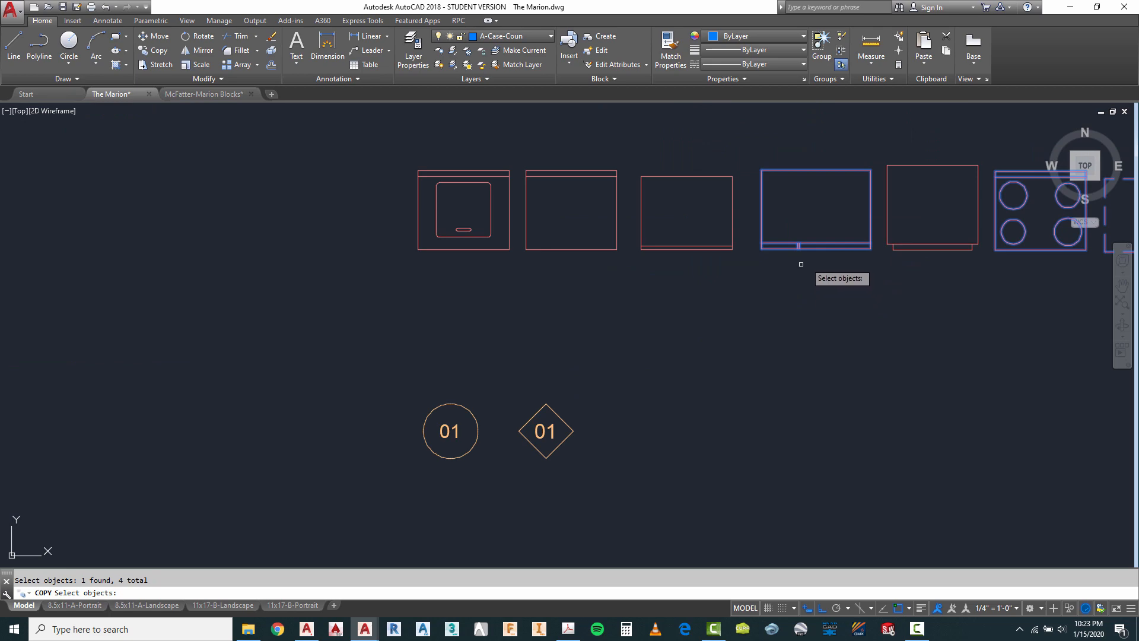
scroll(801, 264, "down", 4)
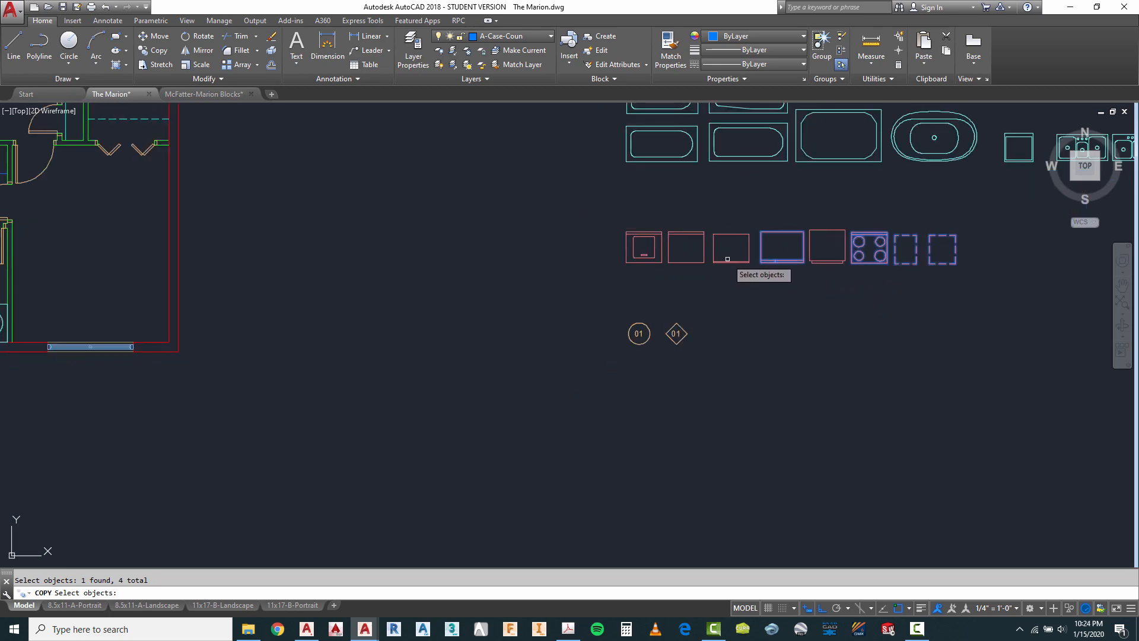
key("Return")
left_click(827, 310)
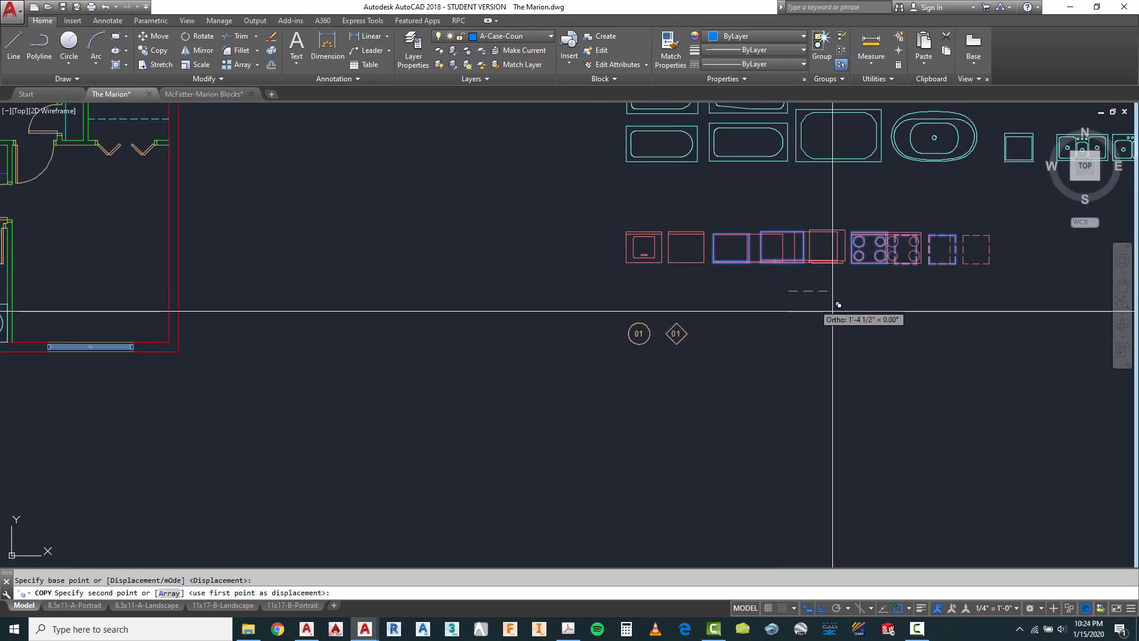
scroll(900, 328, "down", 6)
scroll(558, 301, "up", 4)
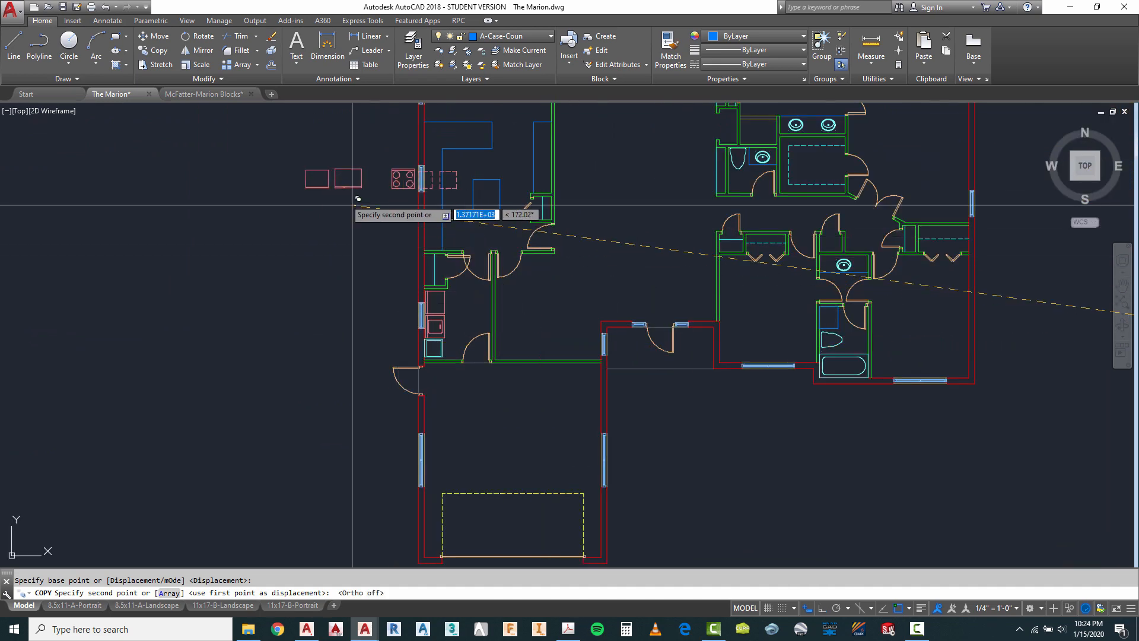
left_click(300, 184)
scroll(533, 274, "down", 2)
key("Escape")
Rotate the copied refrigerator 90° counterclockwise so its doors face east.
scroll(379, 229, "up", 4)
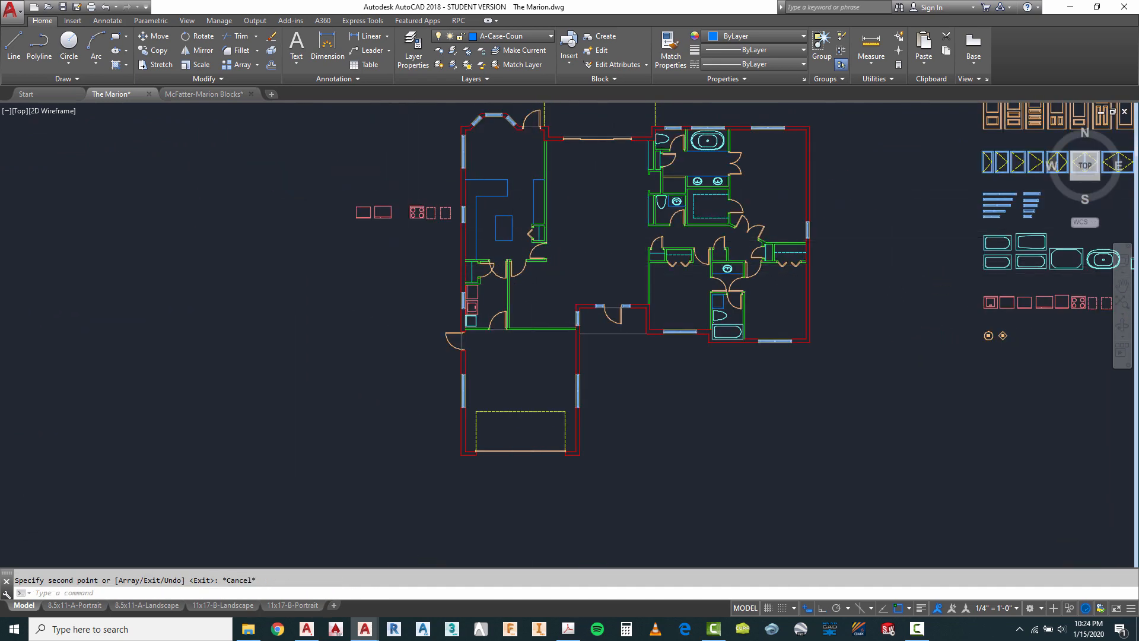
type("ro")
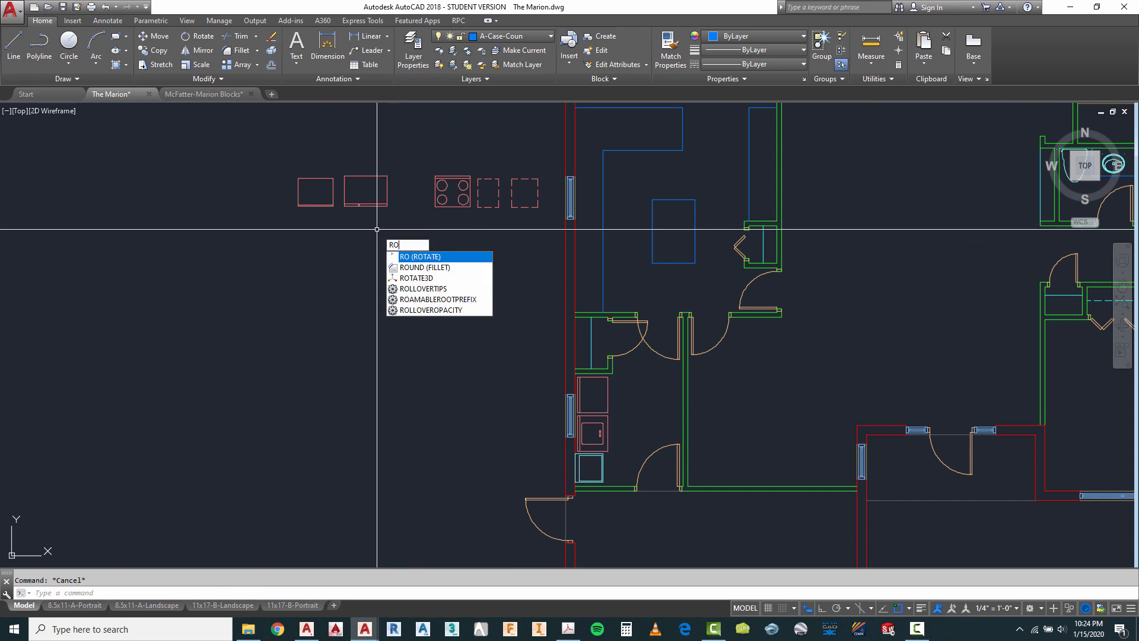
key("Return")
left_click(392, 171)
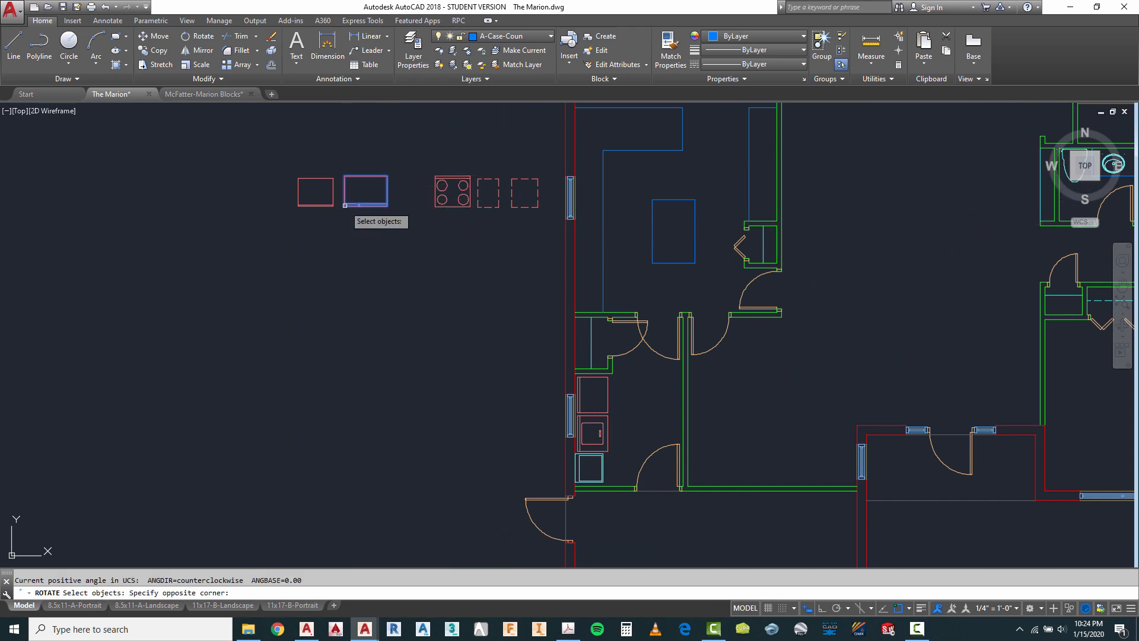
left_click(395, 232)
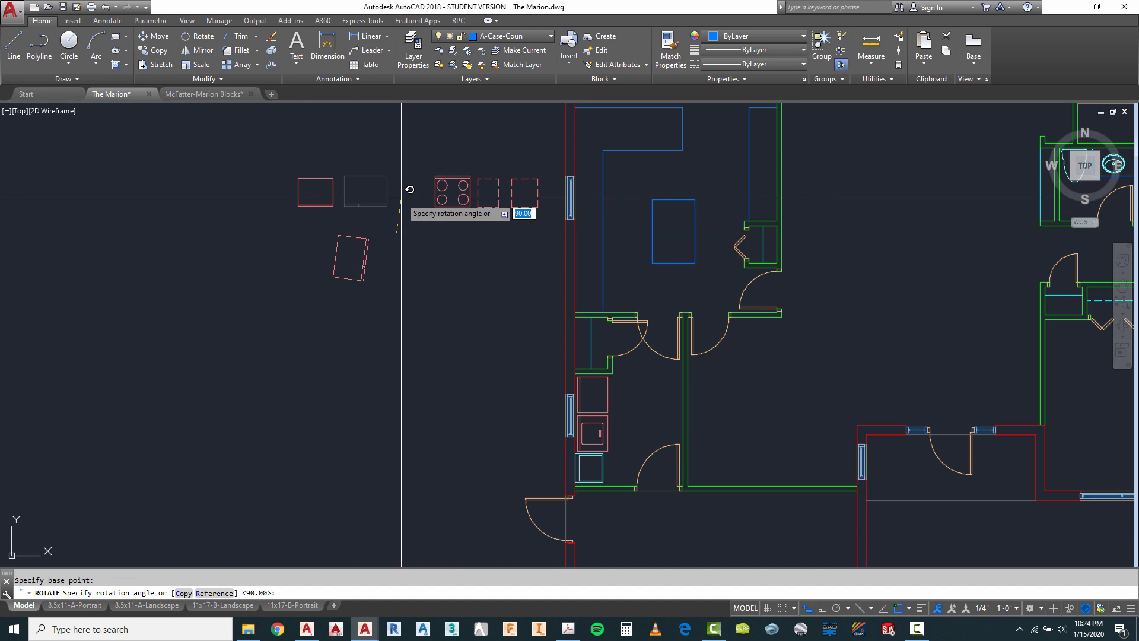
key("Return")
key("Escape")
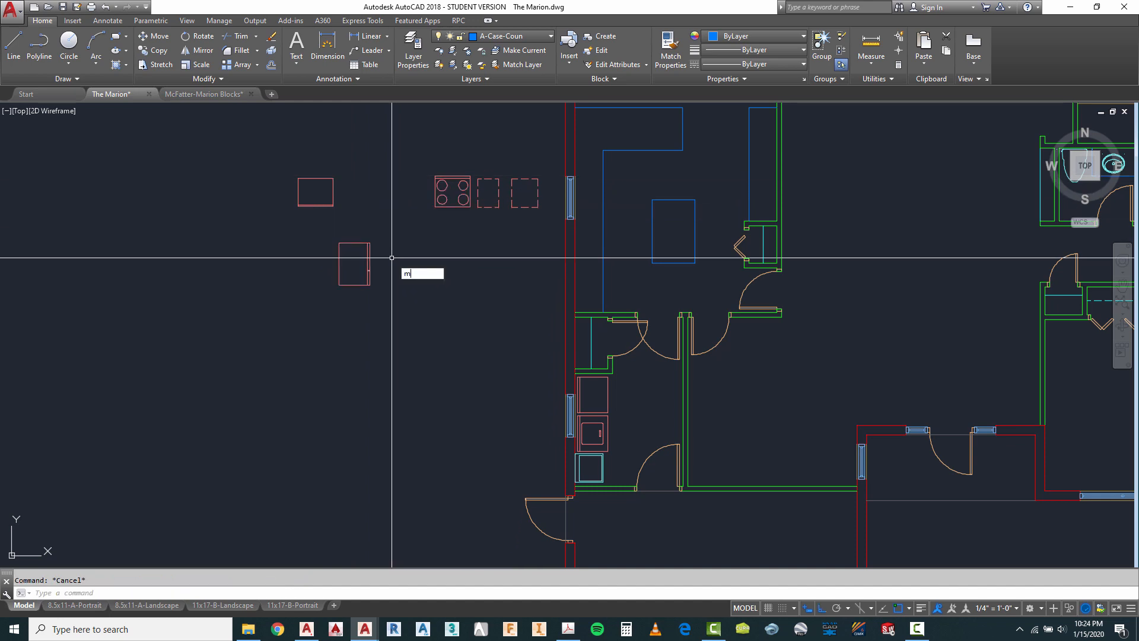
Move the refrigerator into the kitchen's southwest corner, against the west exterior wall and the south interior wall.
type("m")
key("Return")
left_click(388, 255)
left_click(358, 270)
scroll(353, 274, "up", 4)
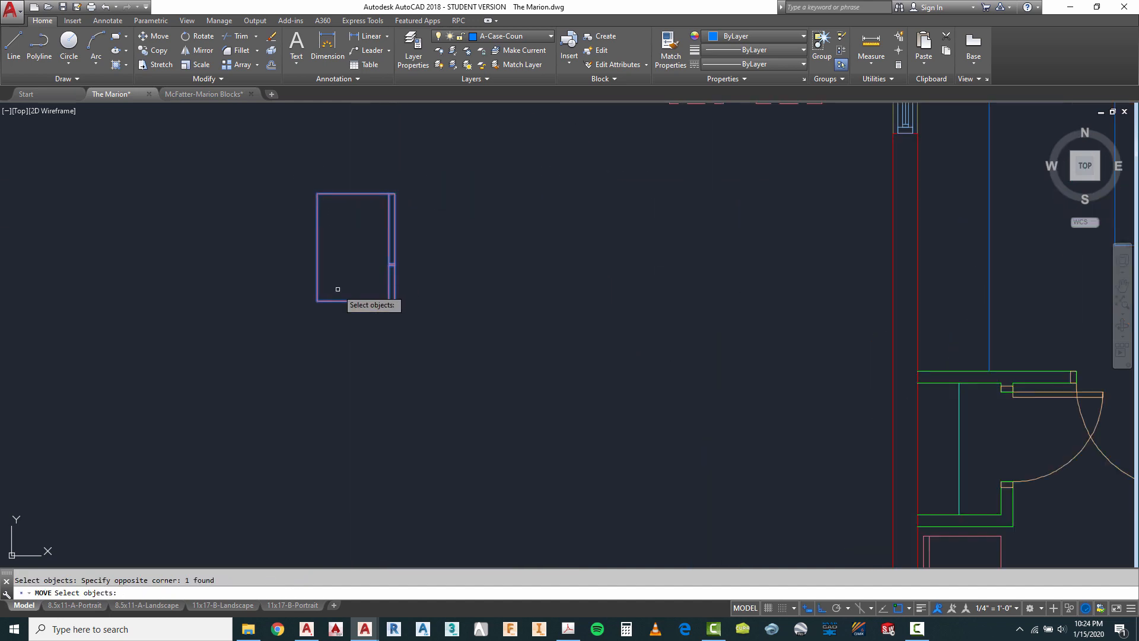
key("Return")
left_click(321, 297)
scroll(320, 297, "down", 2)
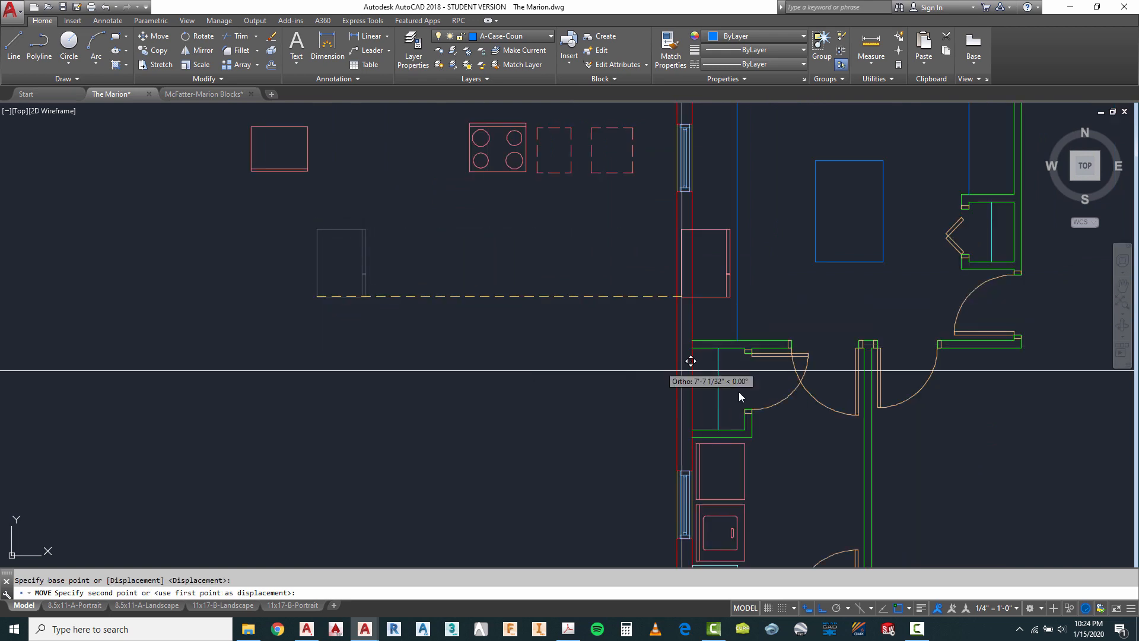
scroll(736, 308, "up", 4)
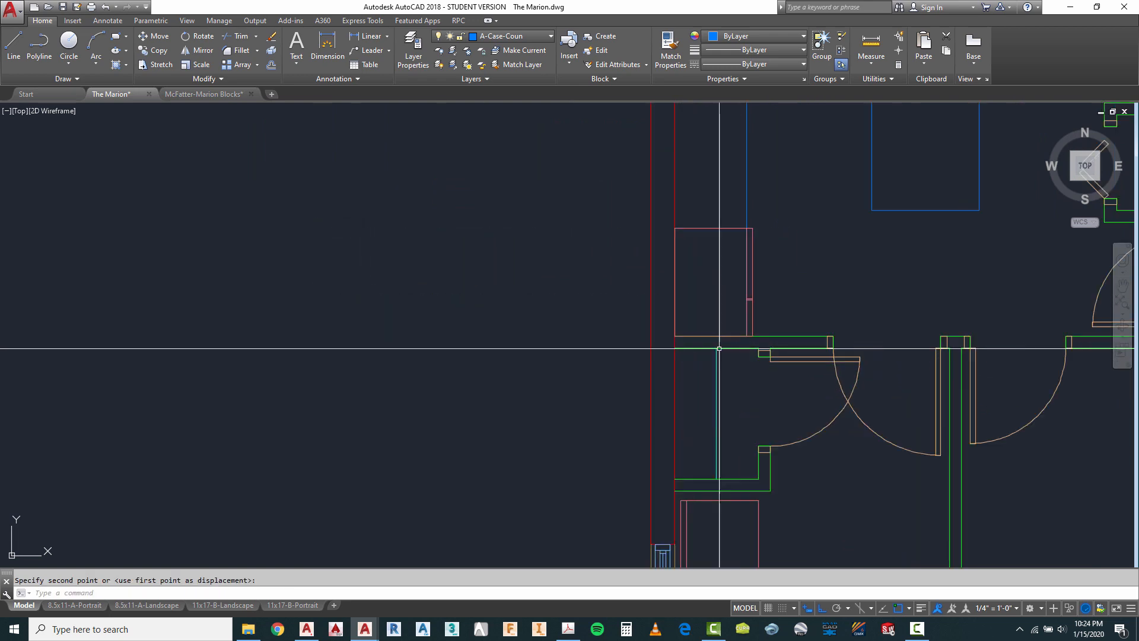
Shift the refrigerator about 2 1/4" diagonally northeast, leaving a small gap to the west and south walls.
key("Escape")
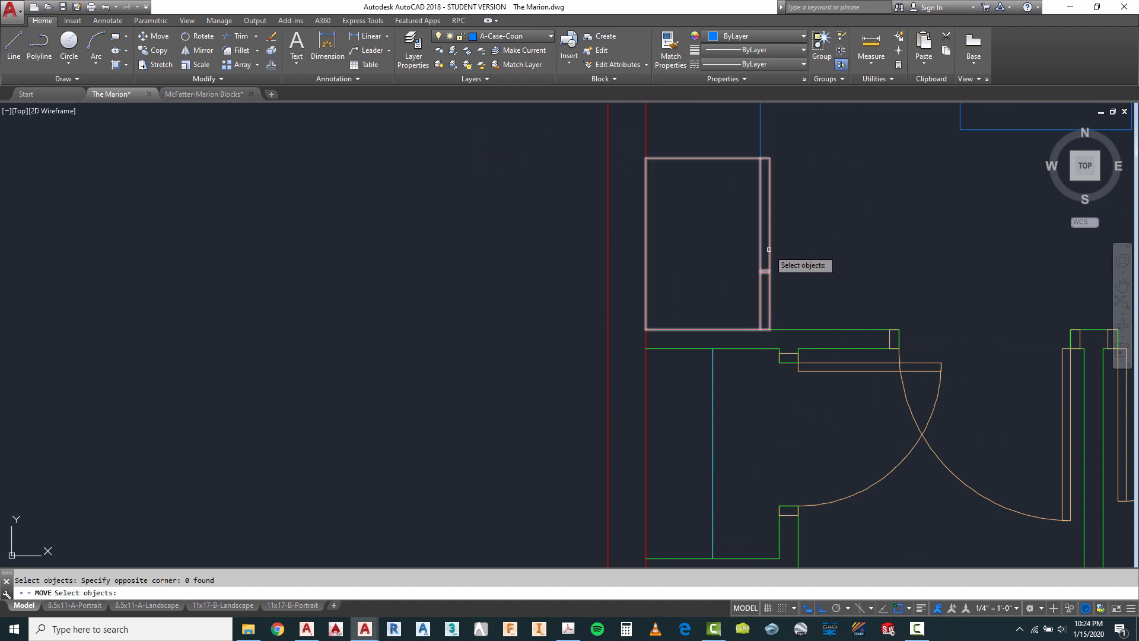
key("Return")
left_click(799, 244)
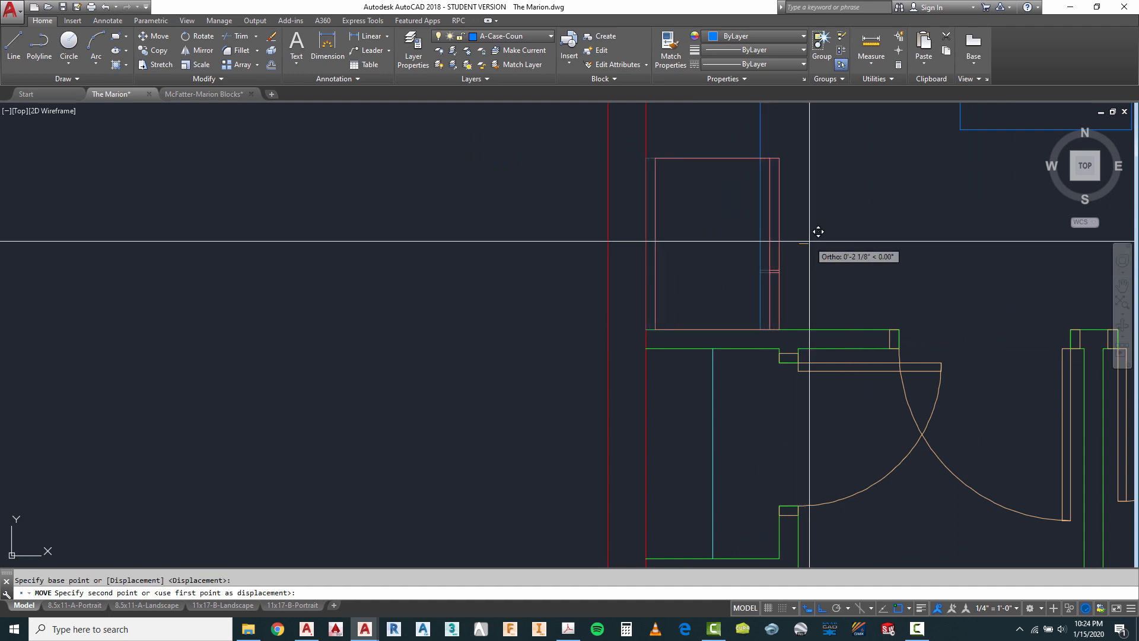
key("F8")
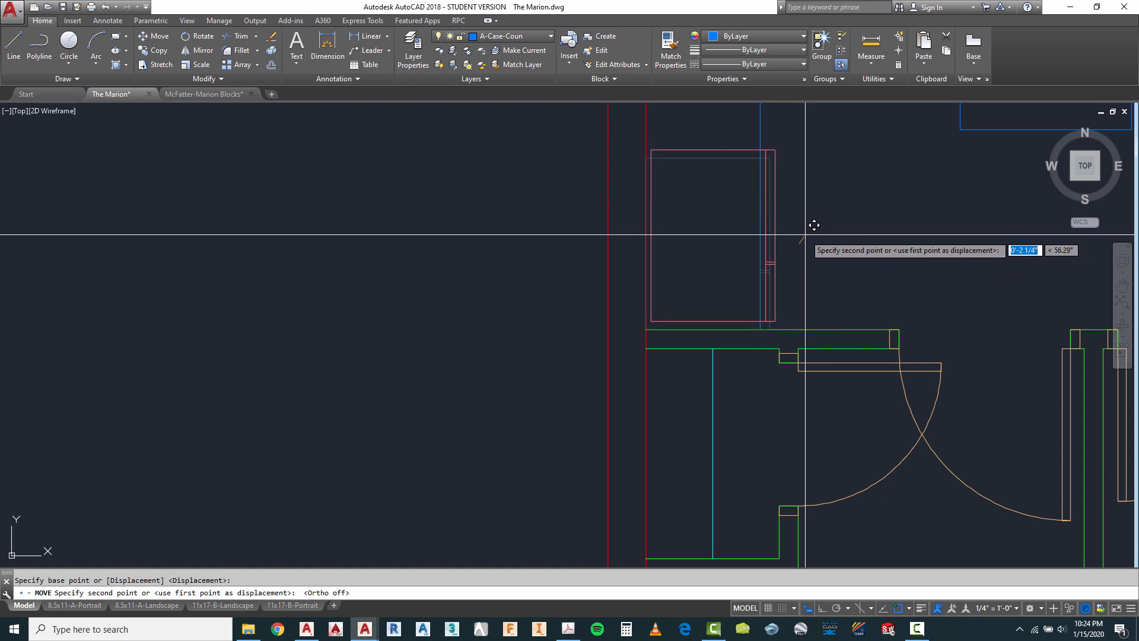
left_click(805, 235)
scroll(626, 305, "down", 2)
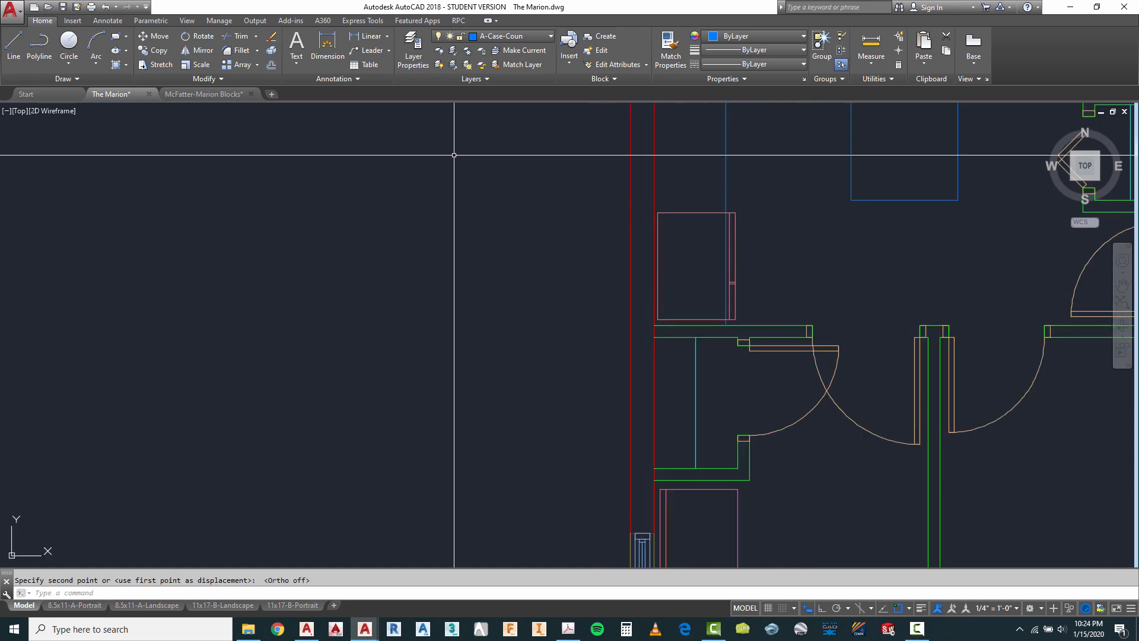
Draw the counter's end line just north of the refrigerator, from the counter's front edge to the west wall.
key("Escape")
type("l")
key("Return")
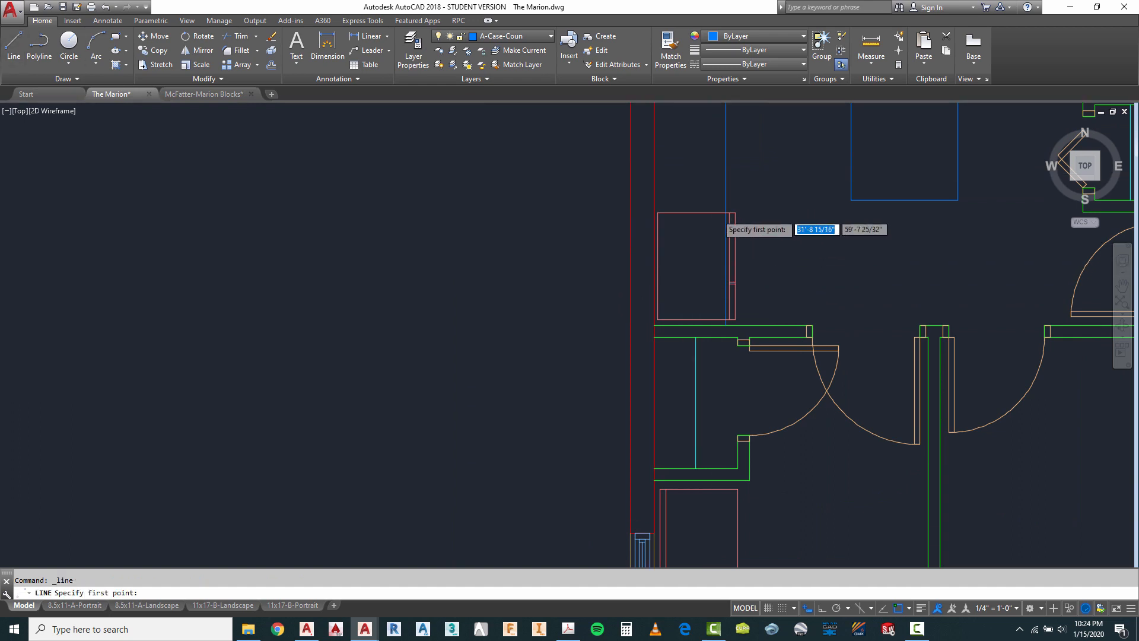
scroll(738, 210, "up", 5)
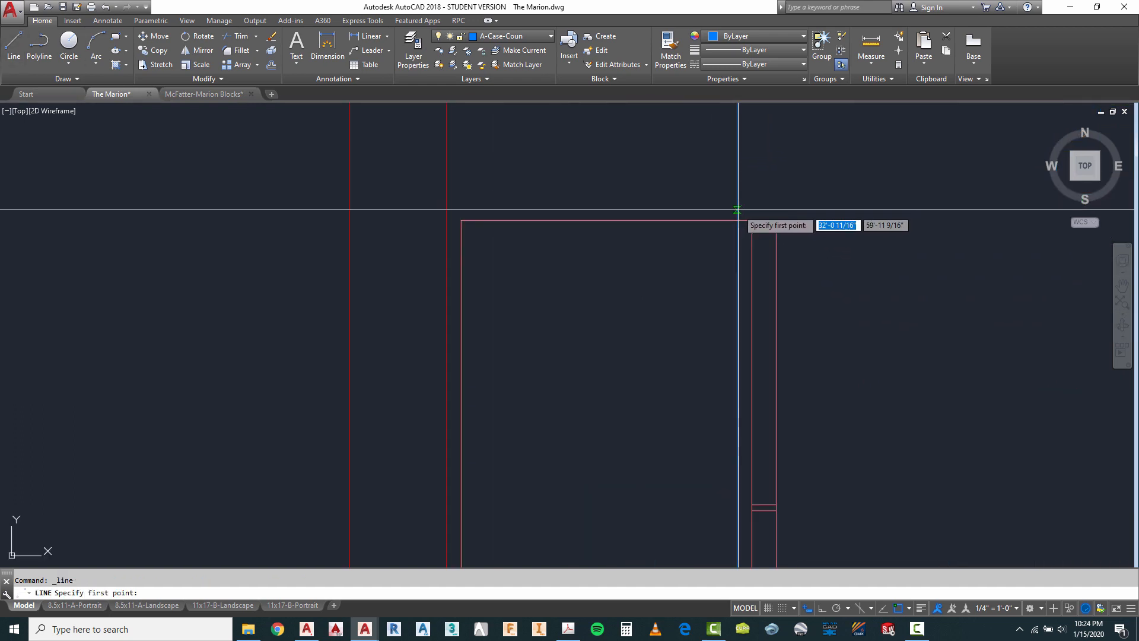
left_click(738, 208)
left_click(446, 209)
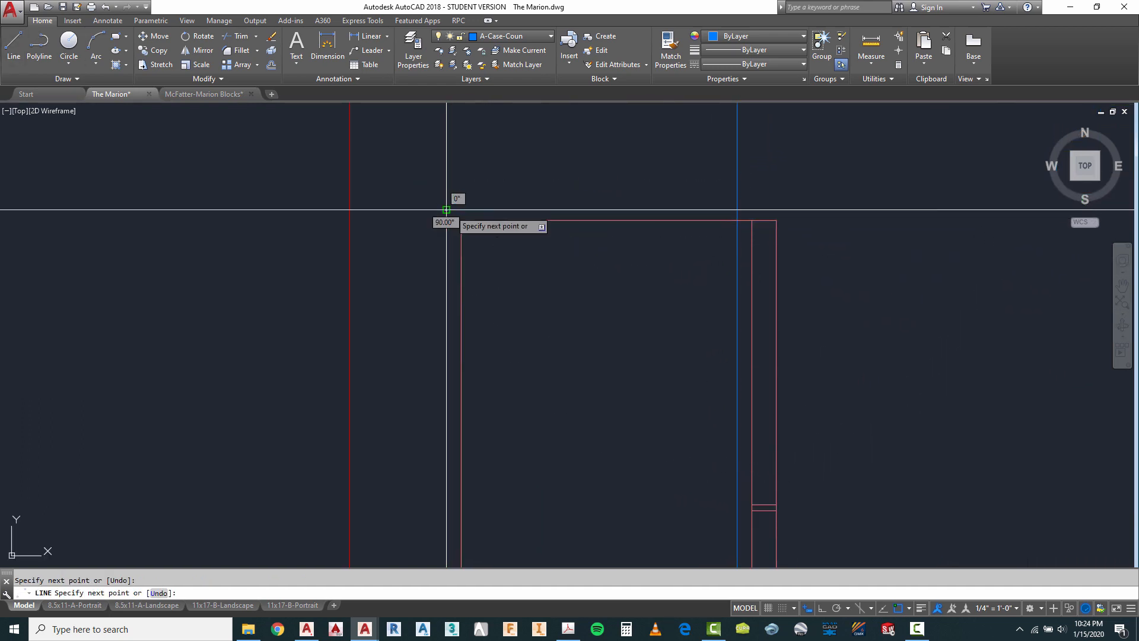
key("Escape")
Trim the counter's front edge where it runs through the refrigerator, using the new end line as the cutting edge.
type("tr")
key("Return")
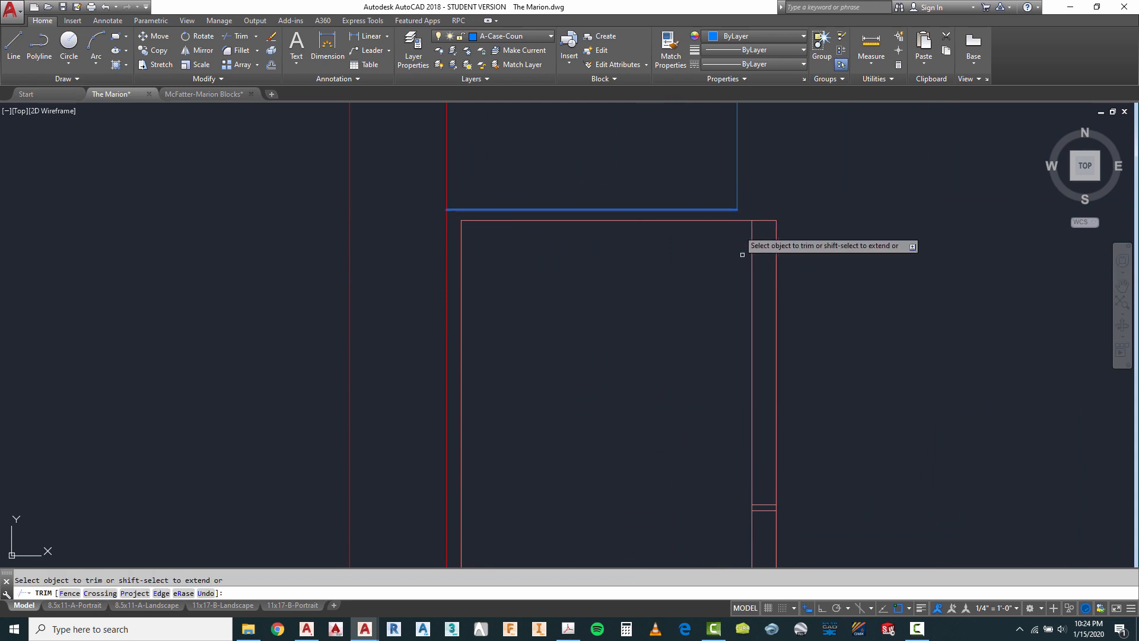
key("Escape")
Copy the double-bowl sink with two equal bowls from the block library into the kitchen, between the west counter and the island.
scroll(712, 279, "down", 5)
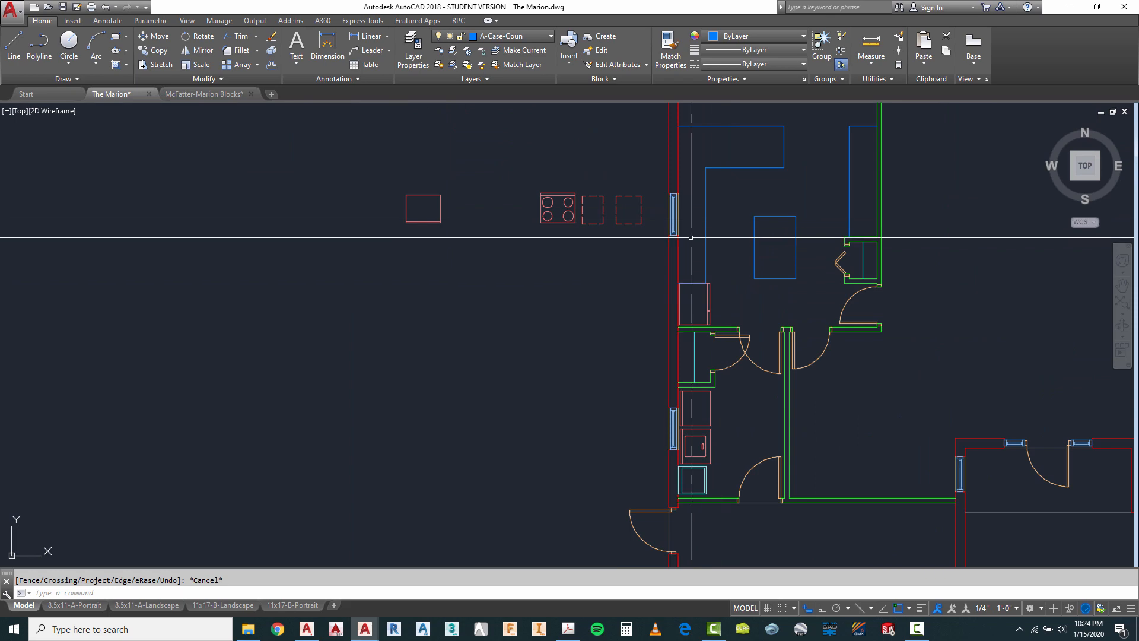
scroll(588, 230, "down", 1)
scroll(588, 230, "down", 3)
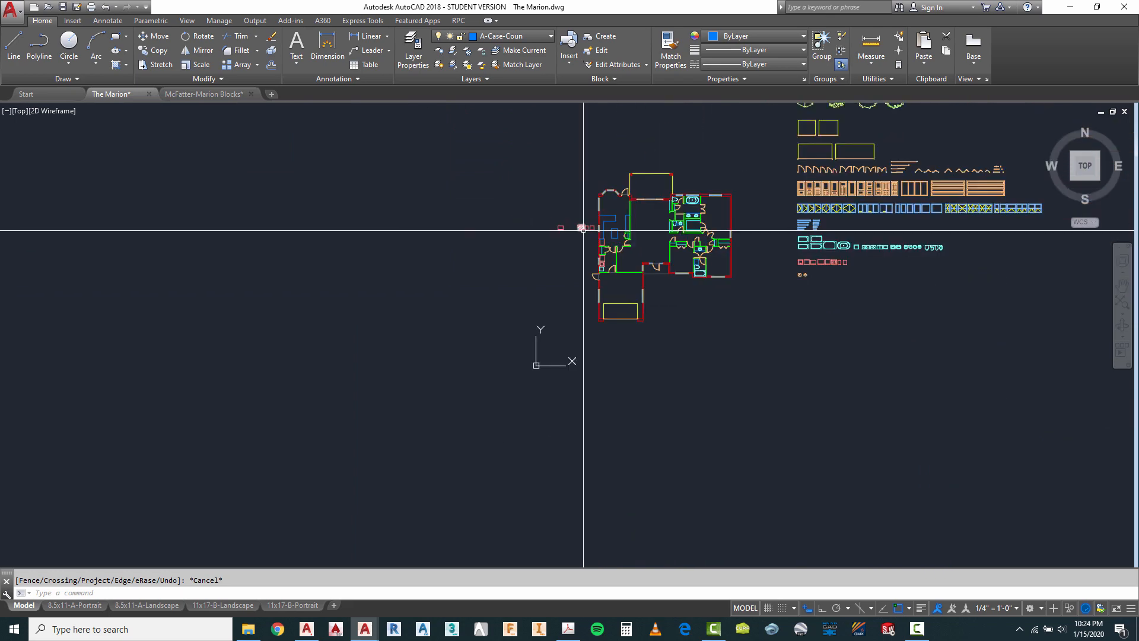
scroll(667, 238, "down", 1)
scroll(762, 228, "up", 7)
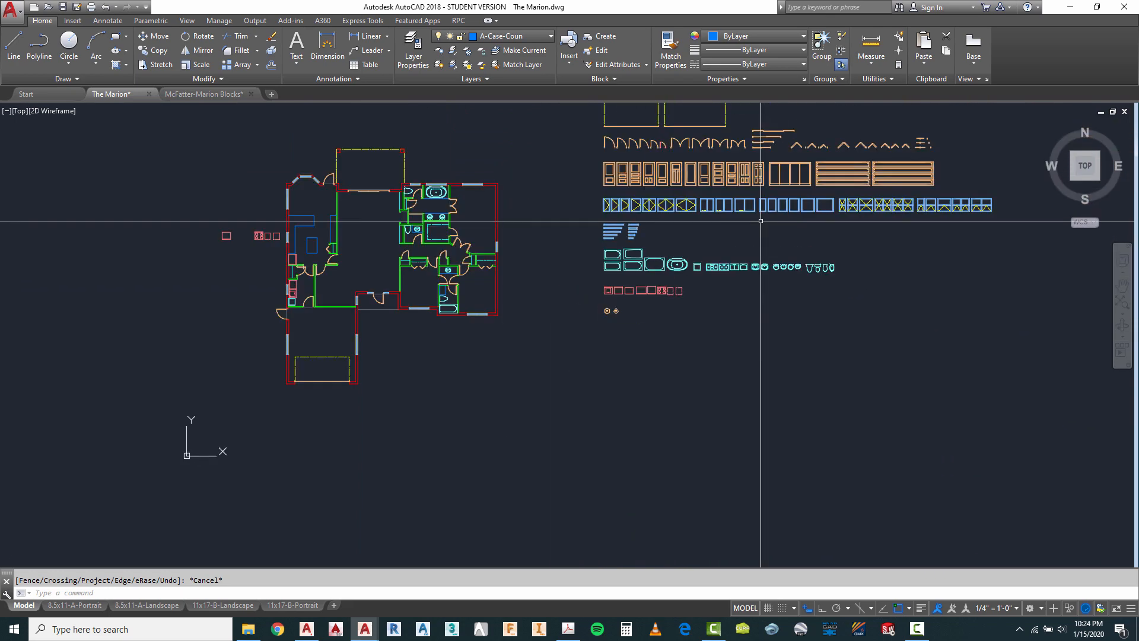
scroll(661, 371, "up", 4)
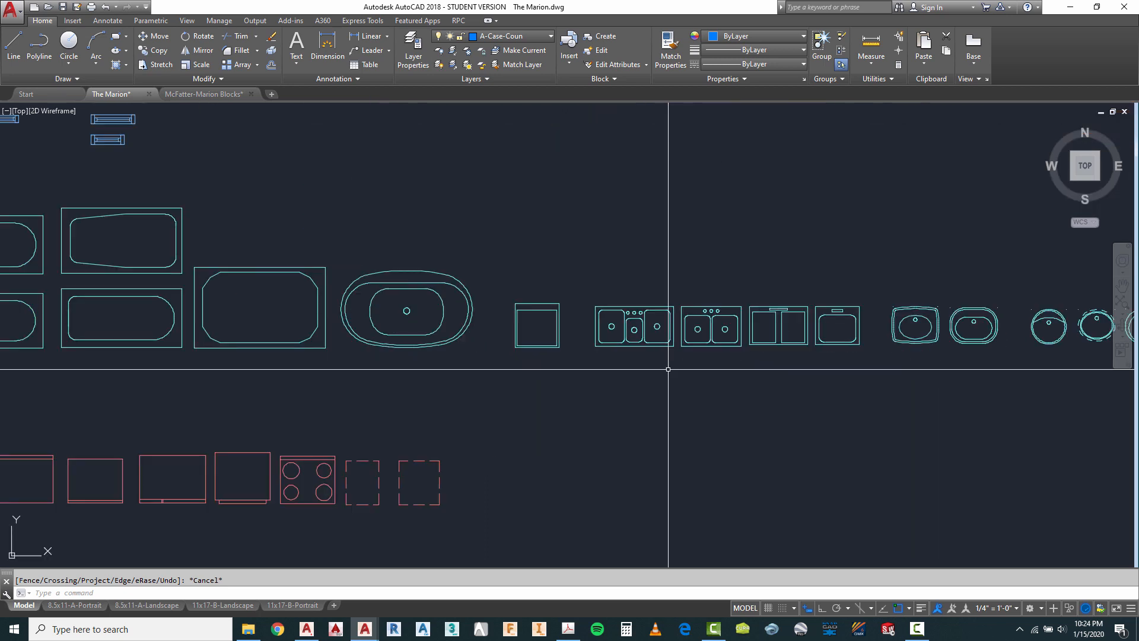
type("co")
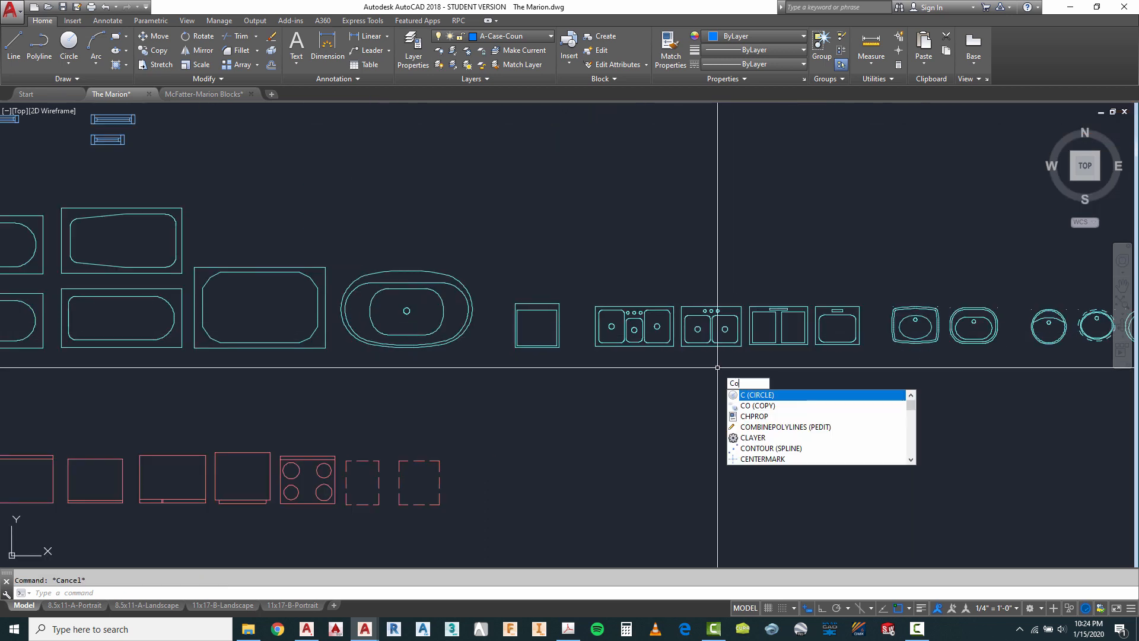
key("Return")
left_click(725, 343)
left_click(721, 362)
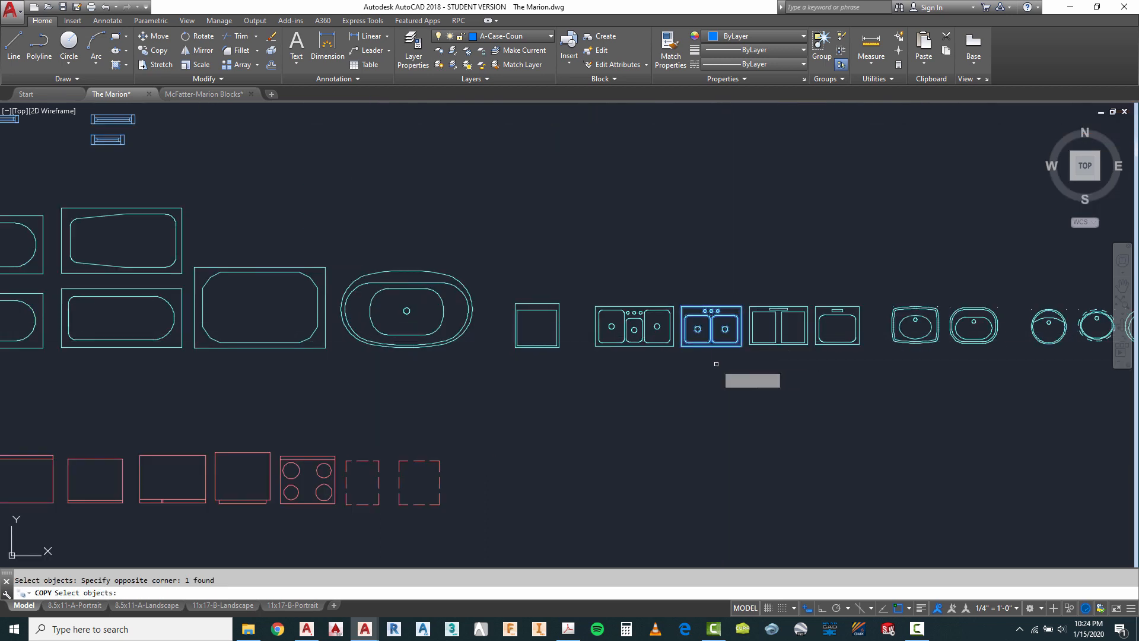
key("Return")
left_click(723, 363)
scroll(899, 382, "down", 6)
scroll(899, 382, "down", 2)
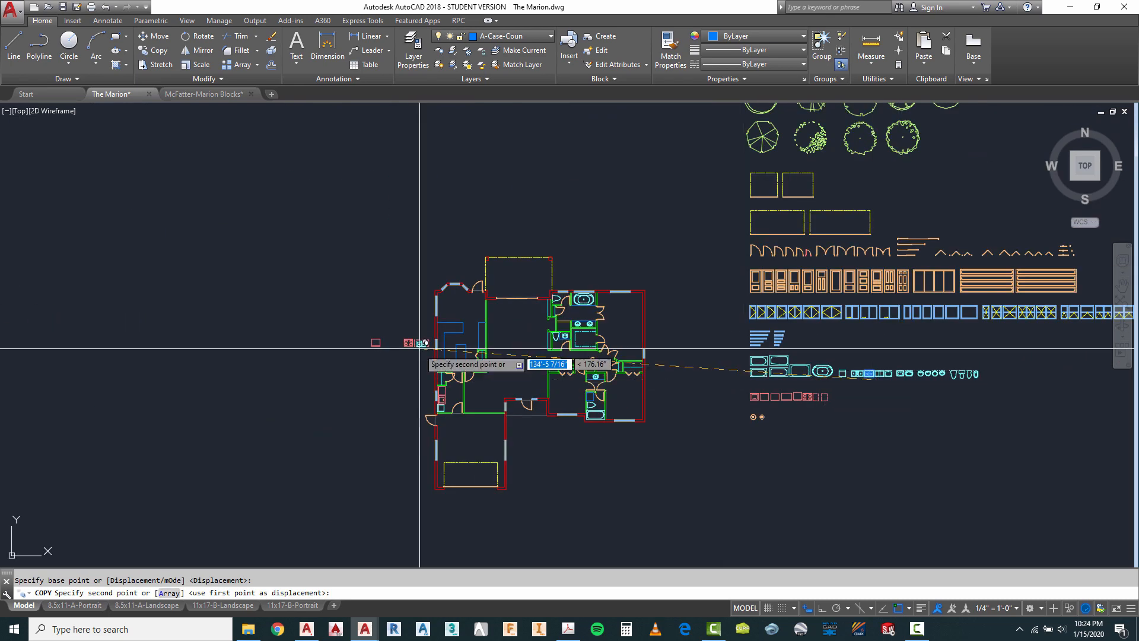
scroll(416, 351, "up", 8)
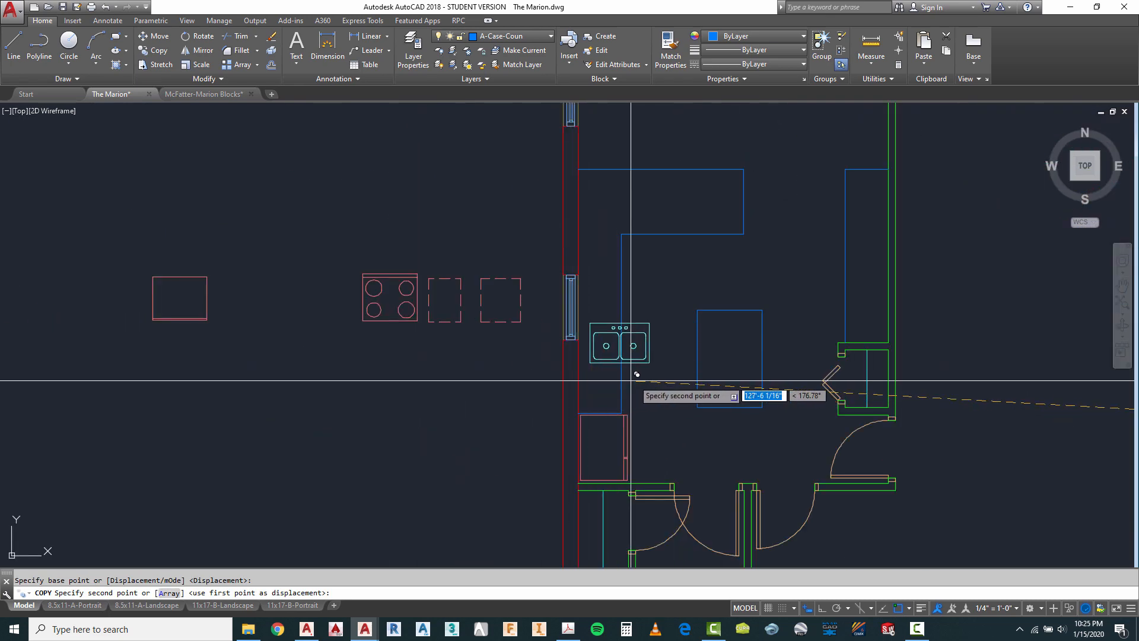
left_click(672, 379)
key("Escape")
Rotate the copied double-bowl sink 90° counterclockwise so its faucet side faces the west wall.
type("Ro")
key("Return")
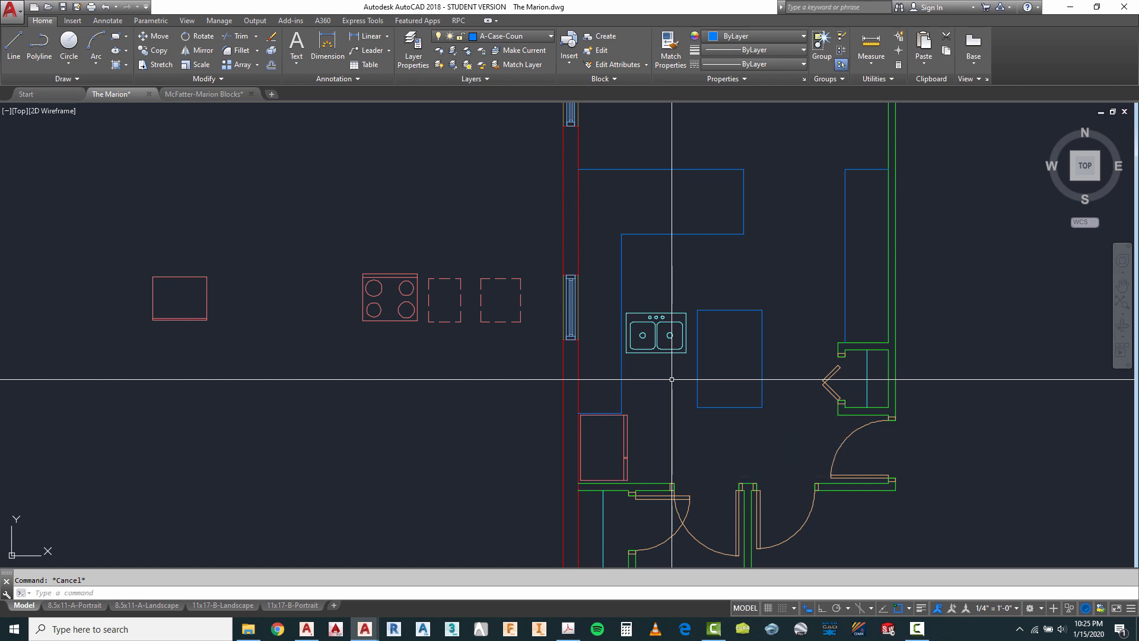
left_click(651, 364)
left_click(640, 331)
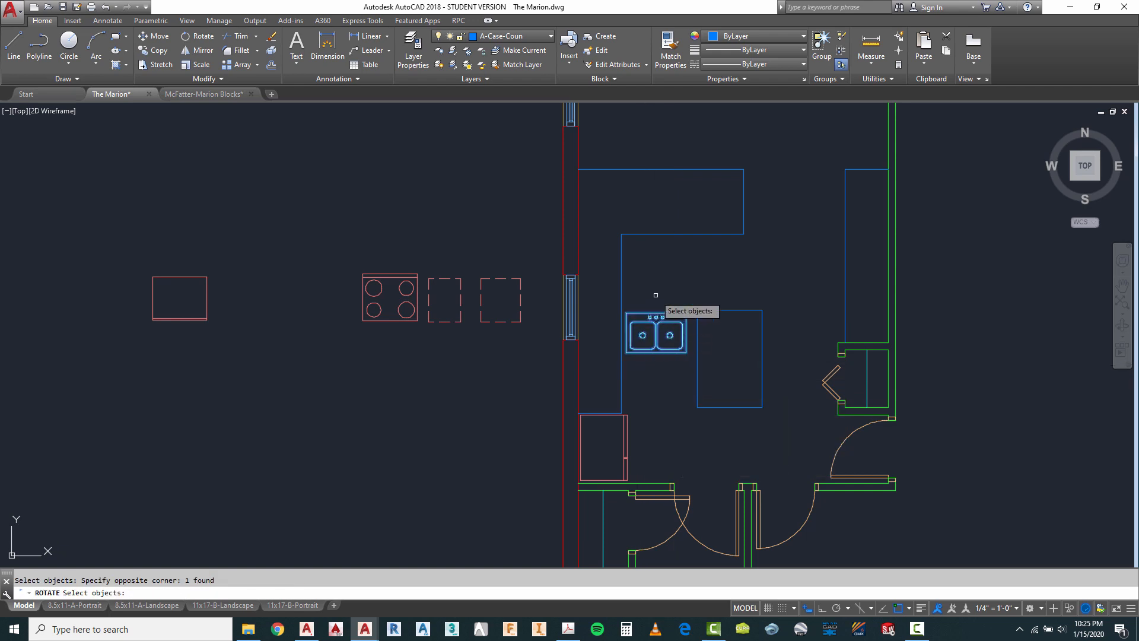
left_click(663, 256)
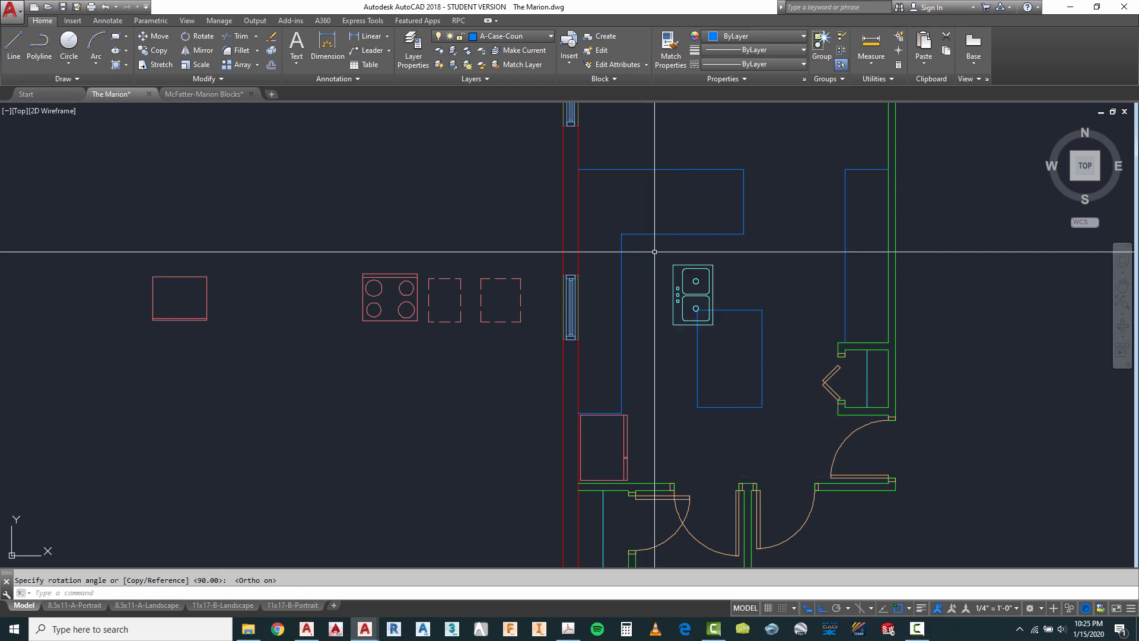
Move the double-bowl sink onto the west counter beside the window, with its front edge just inside the counter's front edge.
key("Escape")
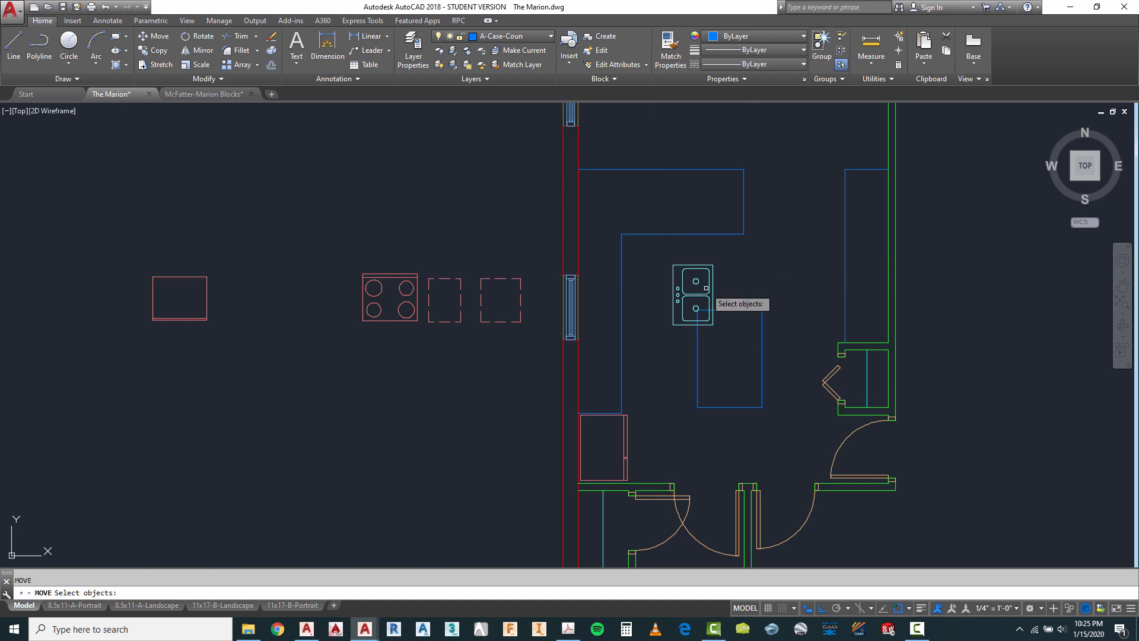
scroll(710, 307, "up", 6)
key("Return")
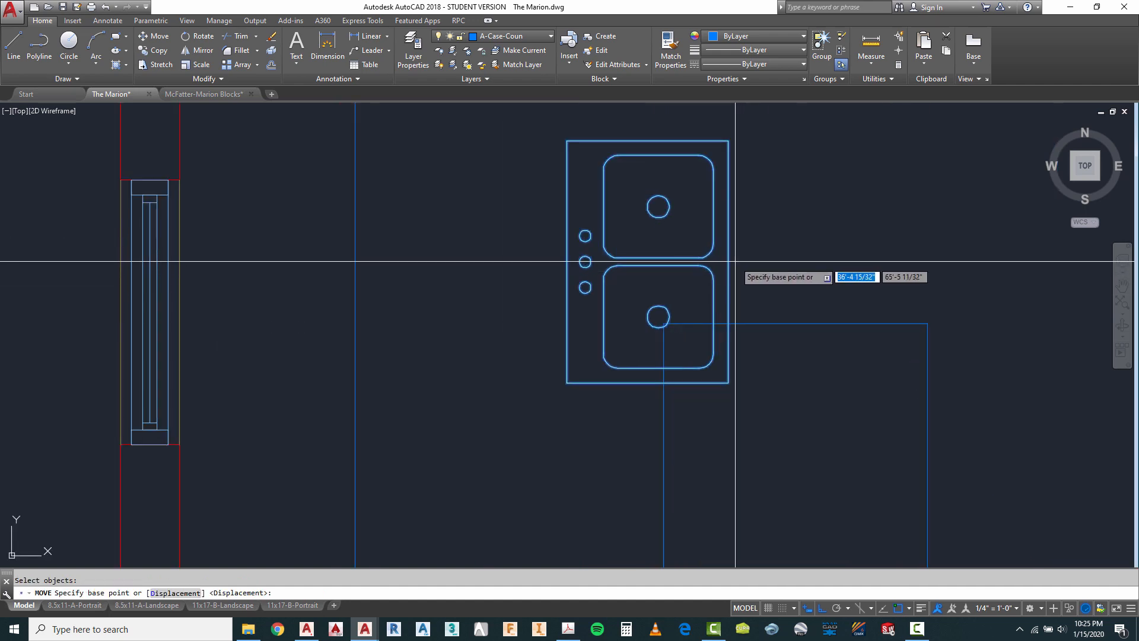
left_click(731, 261)
left_click(361, 367)
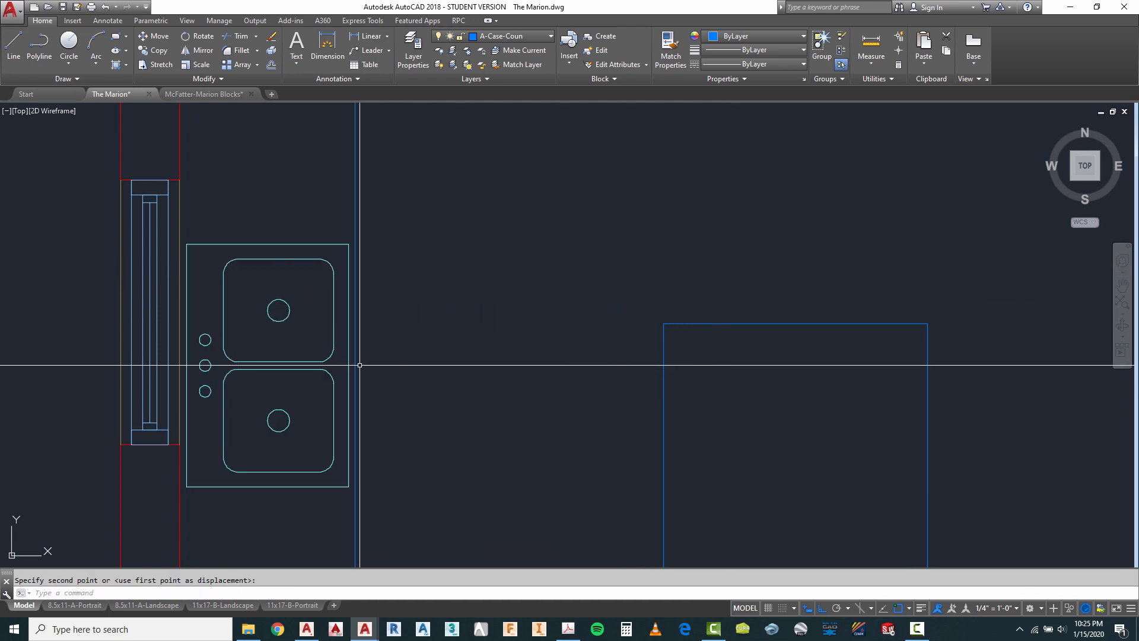
scroll(508, 302, "down", 4)
key("Escape")
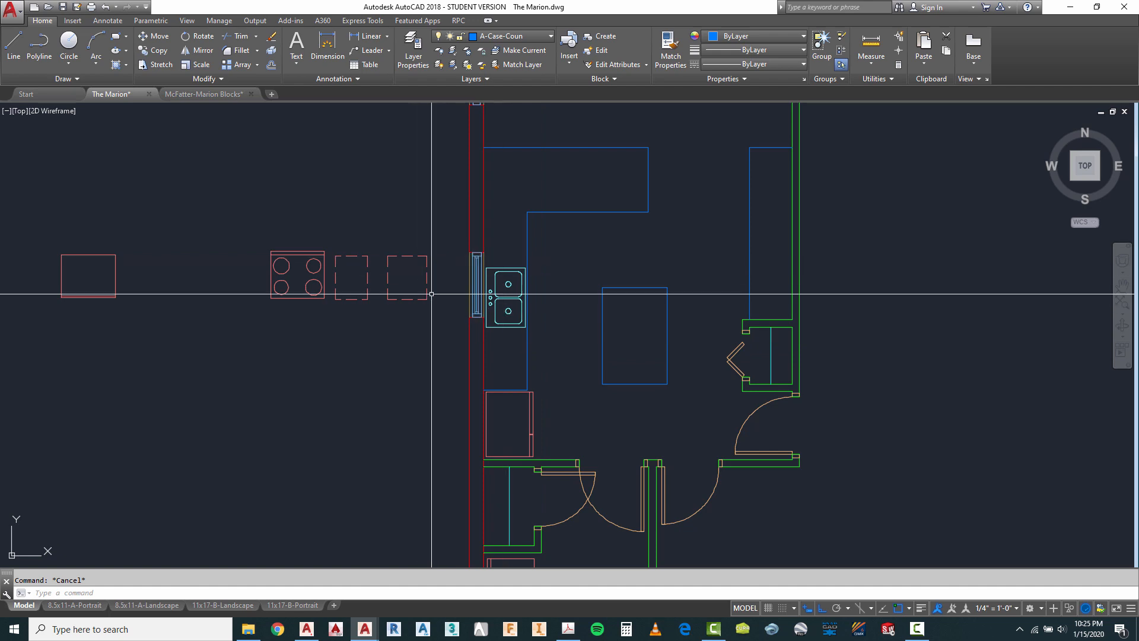
Rotate the two dashed under-counter appliance blocks west of the house together by 90° counterclockwise.
scroll(453, 279, "up", 4)
scroll(478, 246, "down", 4)
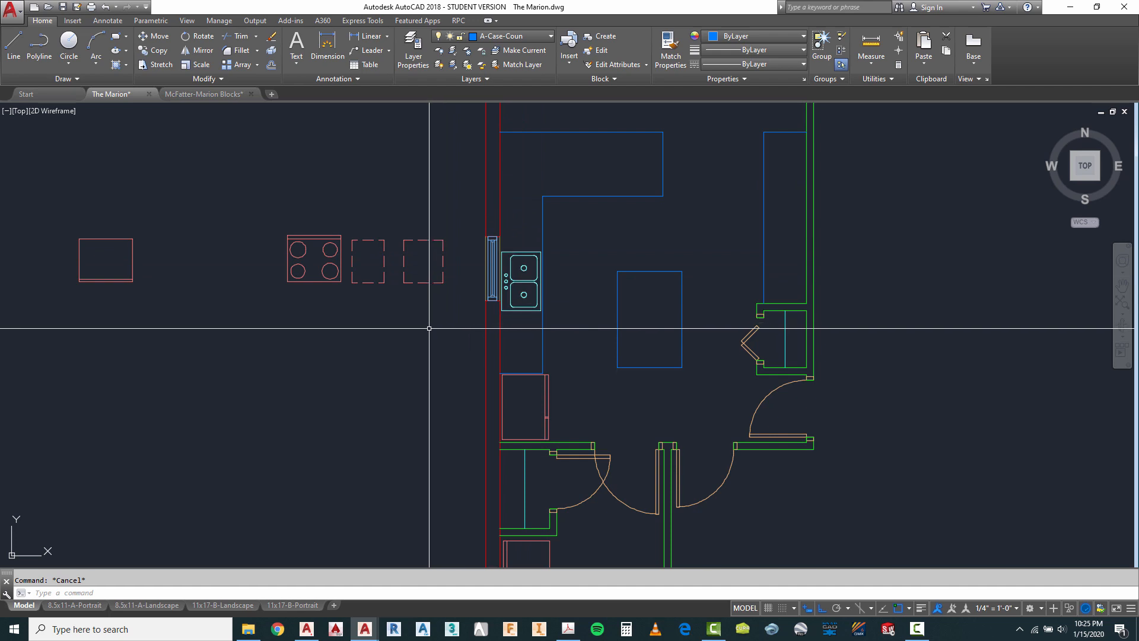
type("o")
key("Return")
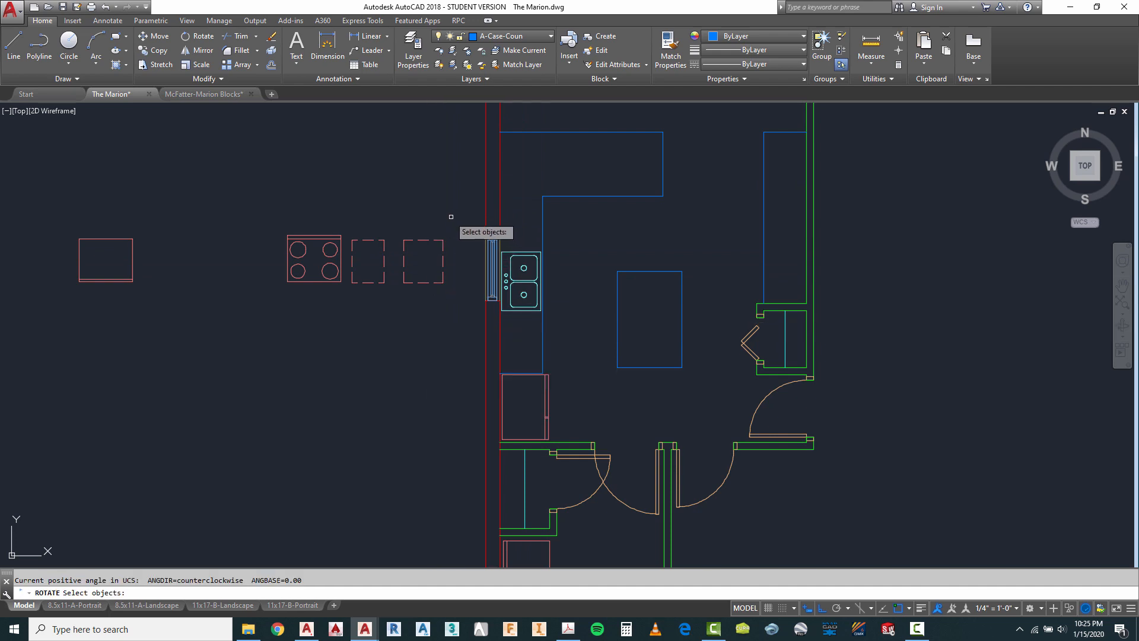
left_click(457, 217)
left_click(383, 295)
key("Return")
left_click(393, 298)
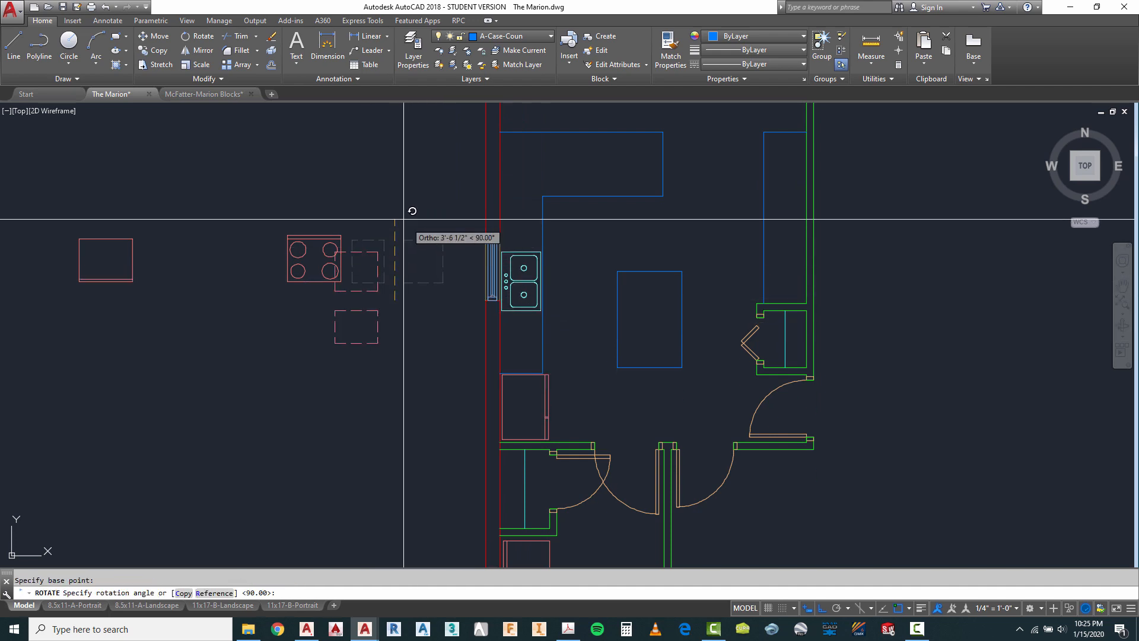
Move the larger dashed appliance block onto the west counter just south of the sink, aligned with the counter's front edge.
scroll(379, 298, "up", 2)
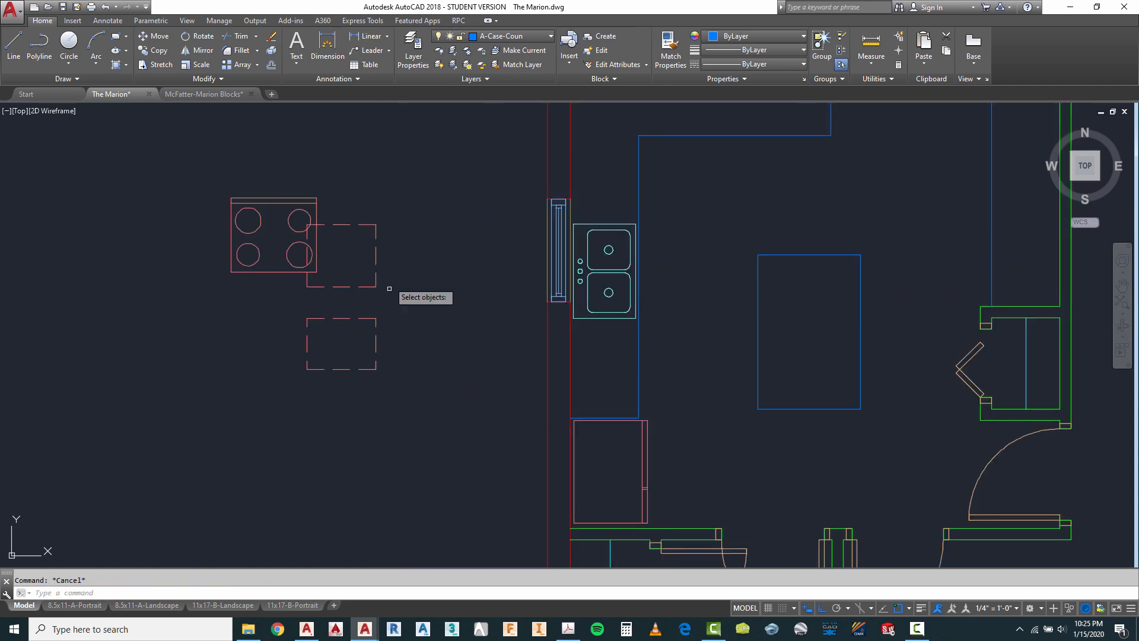
left_click(388, 252)
key("Return")
left_click(380, 256)
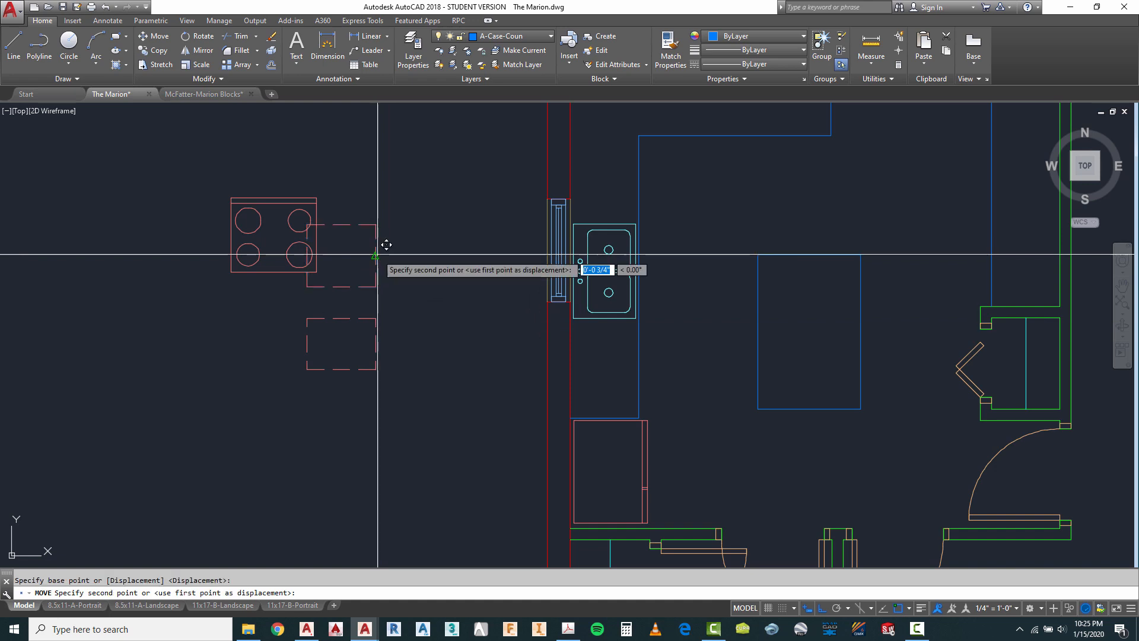
left_click(640, 354)
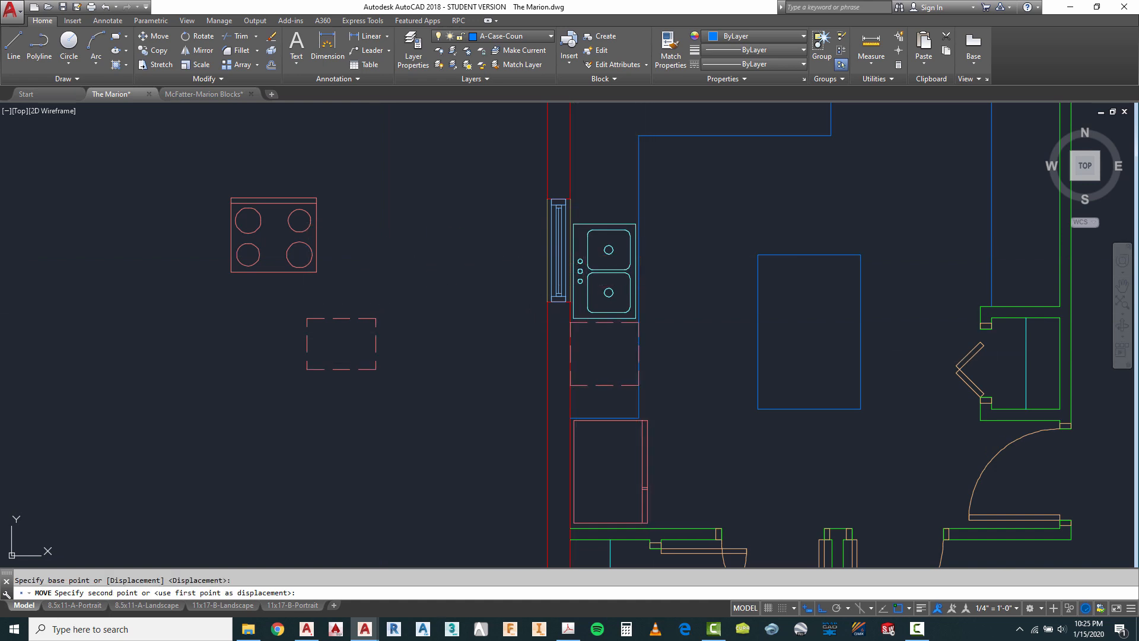
Move the remaining dashed appliance block onto the west counter just north of the sink, aligned with the counter's front edge.
right_click(447, 324)
left_click(474, 331)
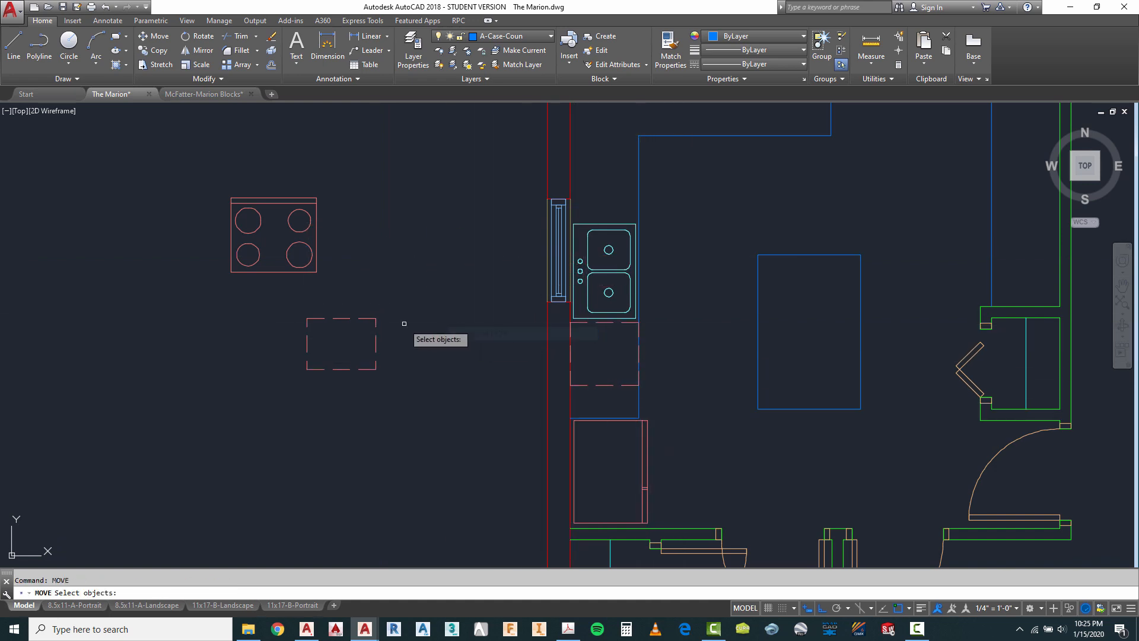
left_click(407, 323)
left_click(364, 336)
key("Return")
left_click(376, 343)
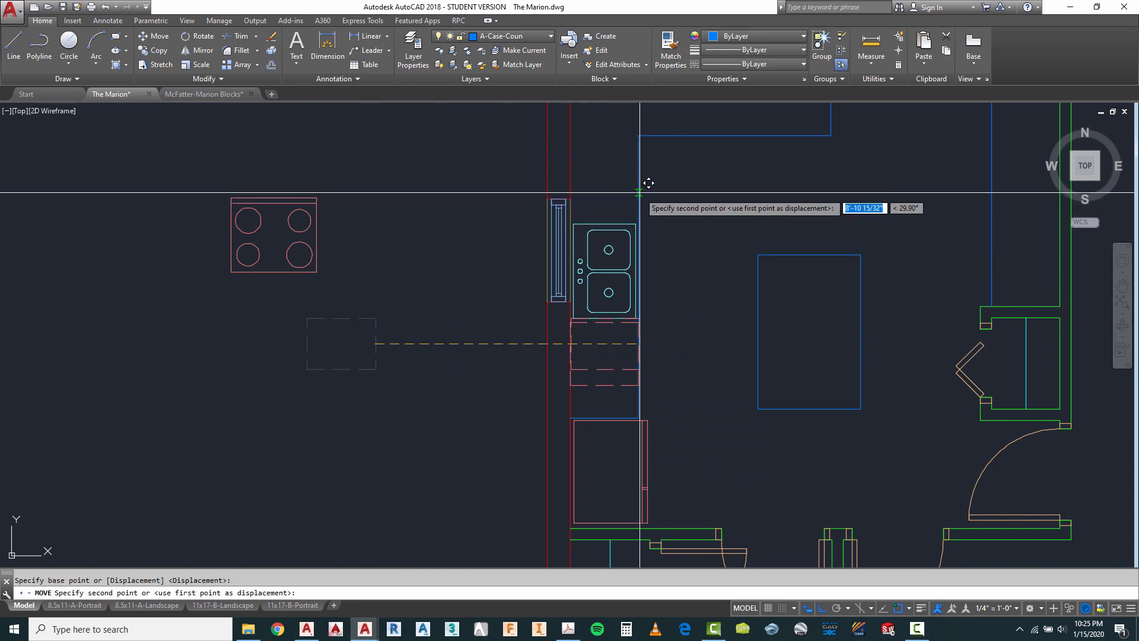
key("Escape")
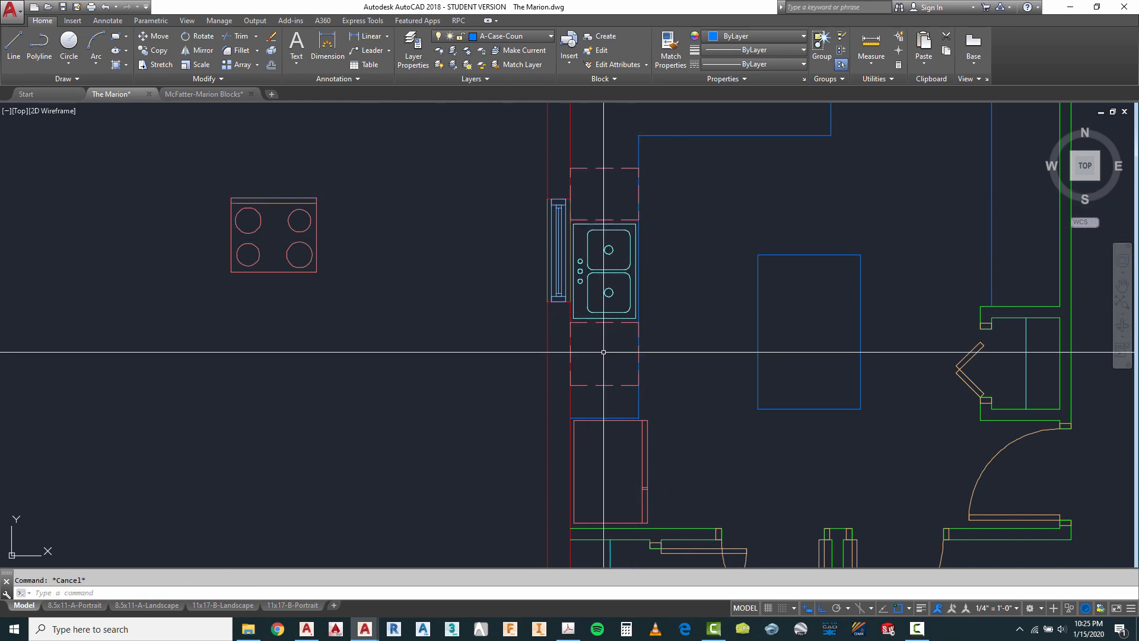
Stretch the kitchen window and its west wall opening south to centre them on the sink, excluding the dashed appliance block from the selection.
scroll(653, 344, "down", 2)
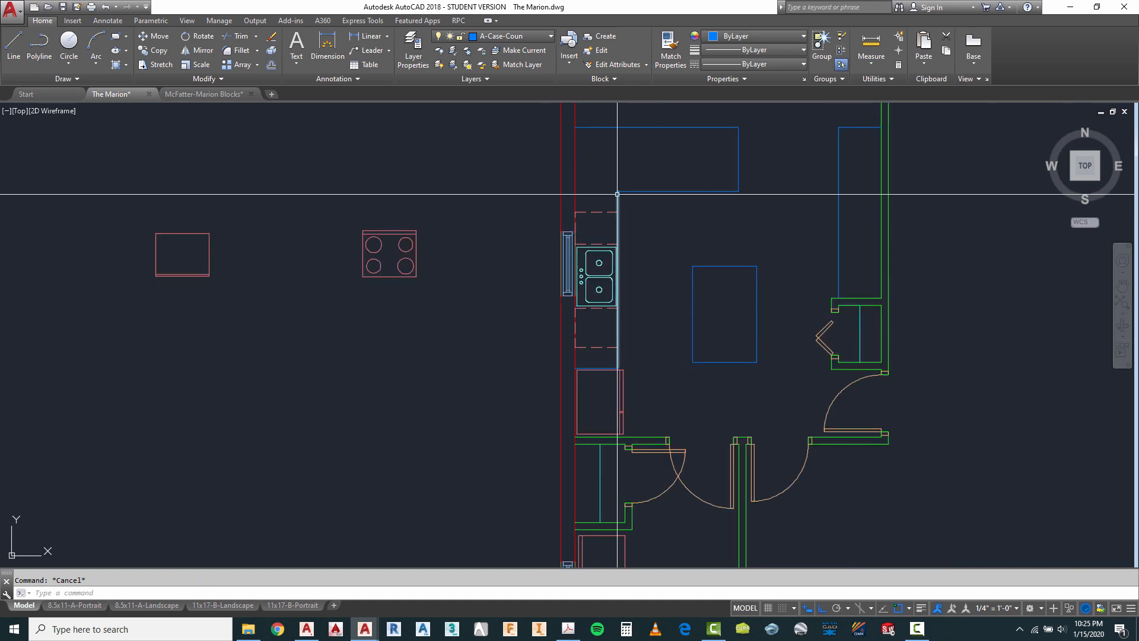
scroll(561, 244, "up", 2)
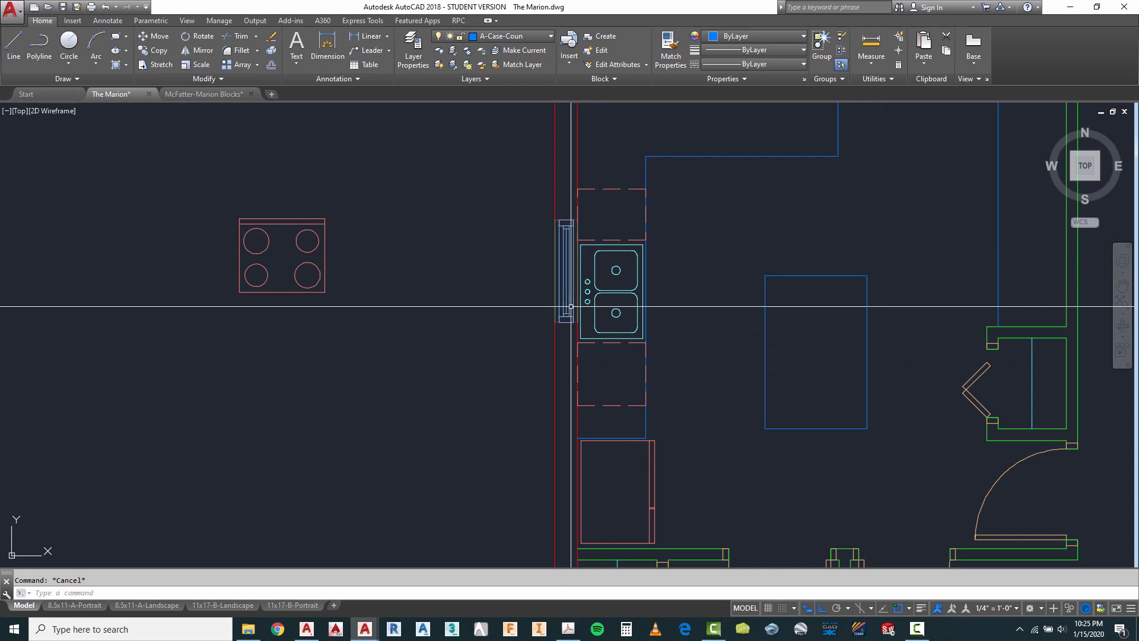
scroll(566, 214, "up", 2)
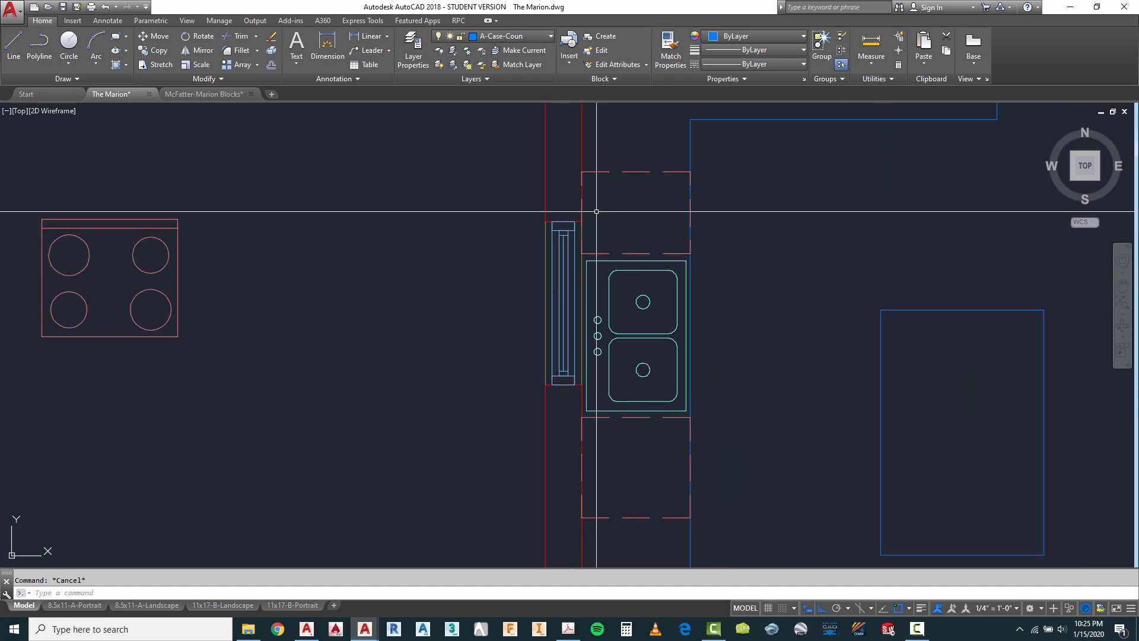
type("s")
key("Return")
type("c")
key("Return")
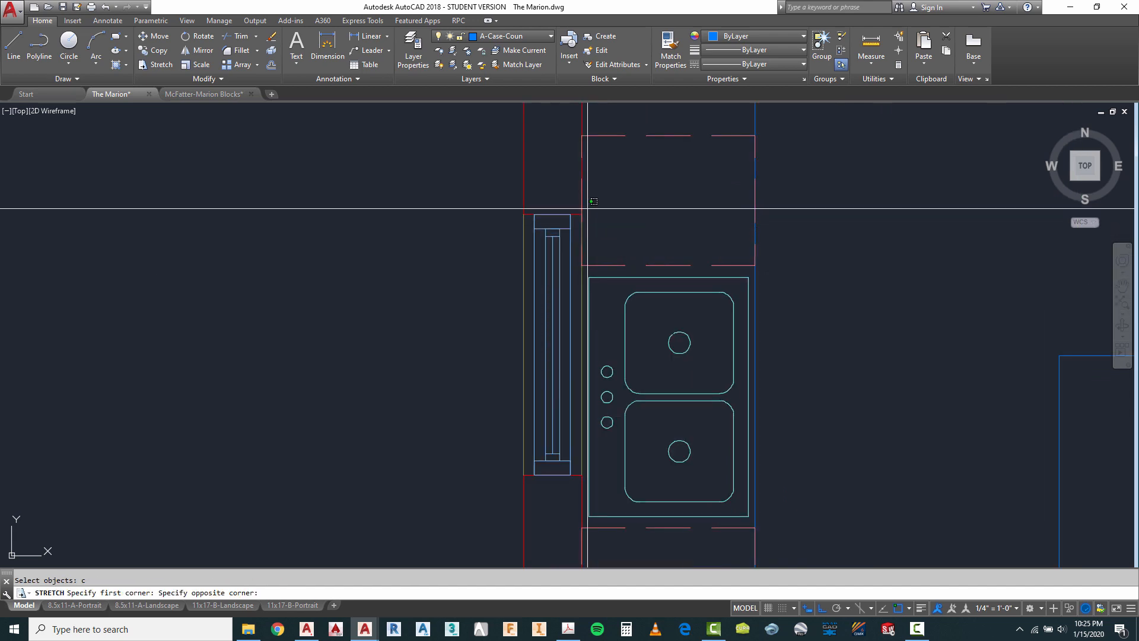
left_click(587, 207)
left_click(523, 377)
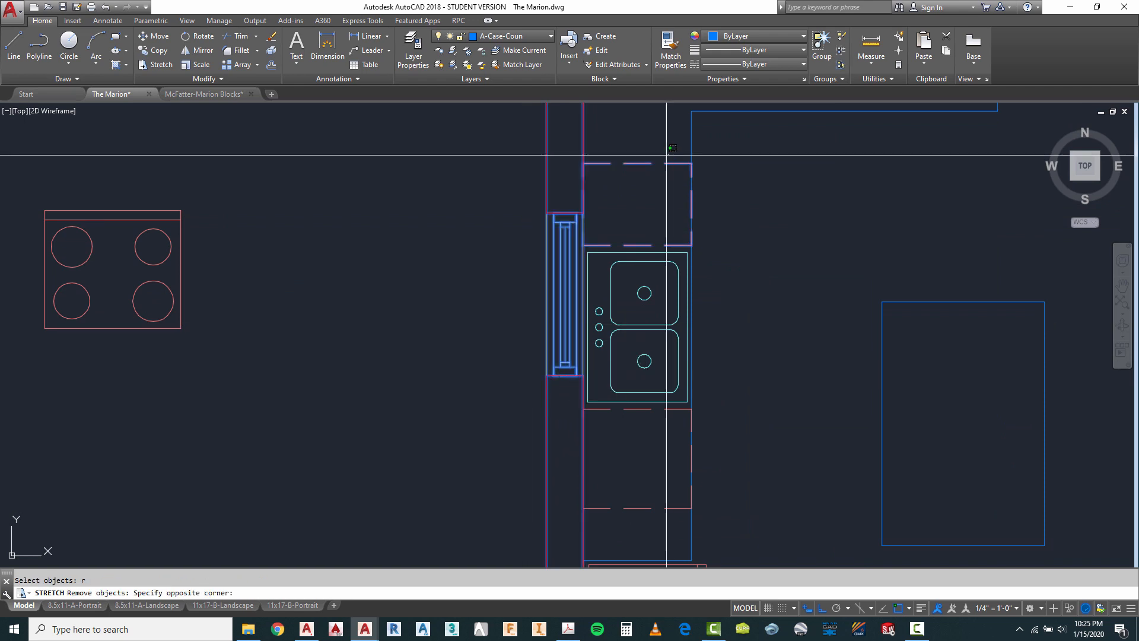
left_click(673, 156)
left_click(593, 297)
scroll(591, 310, "up", 2)
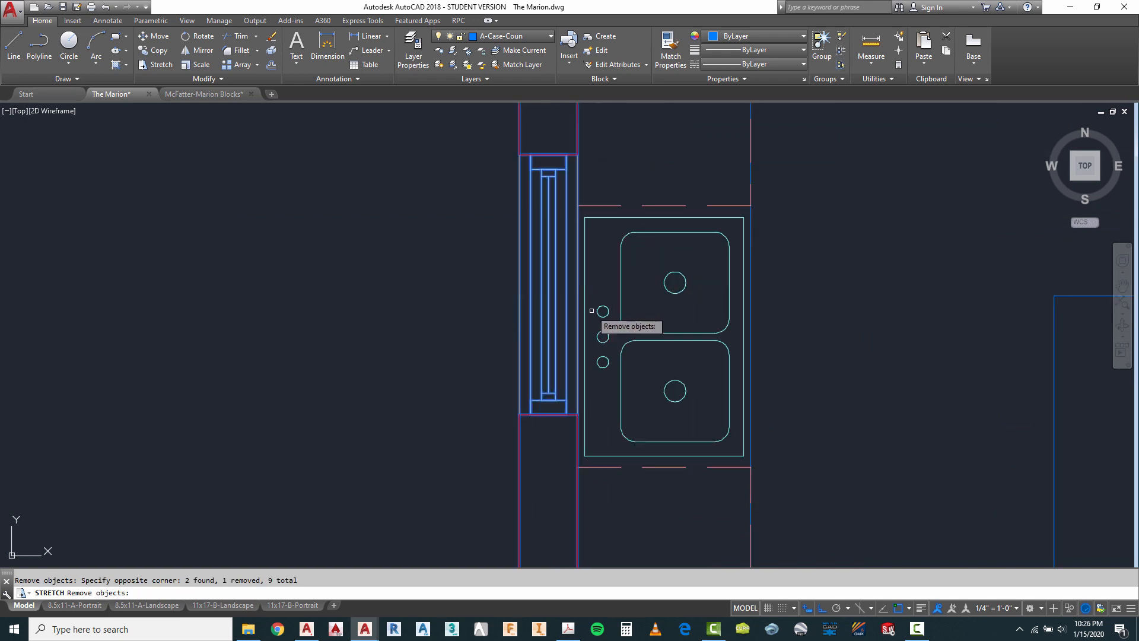
left_click(611, 432)
left_click(596, 460)
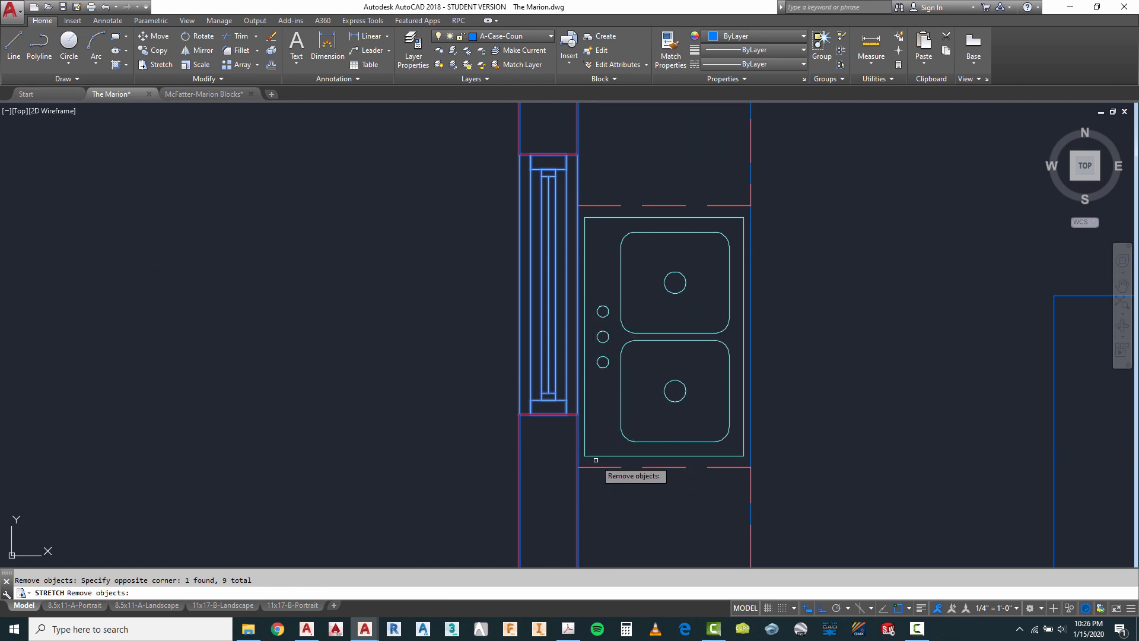
key("Return")
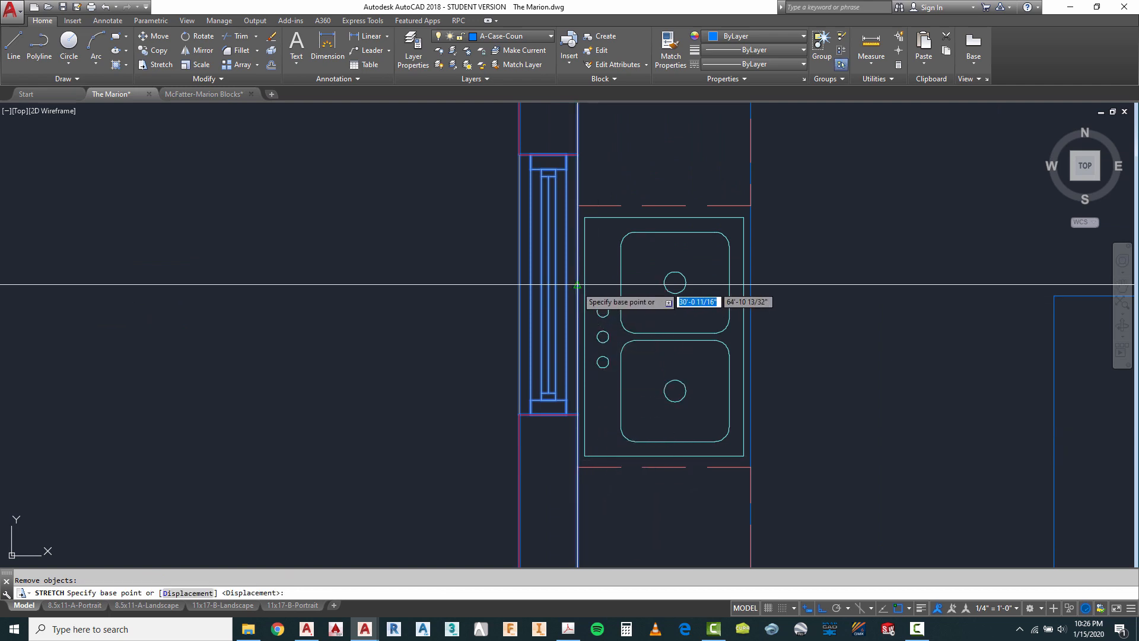
left_click(577, 284)
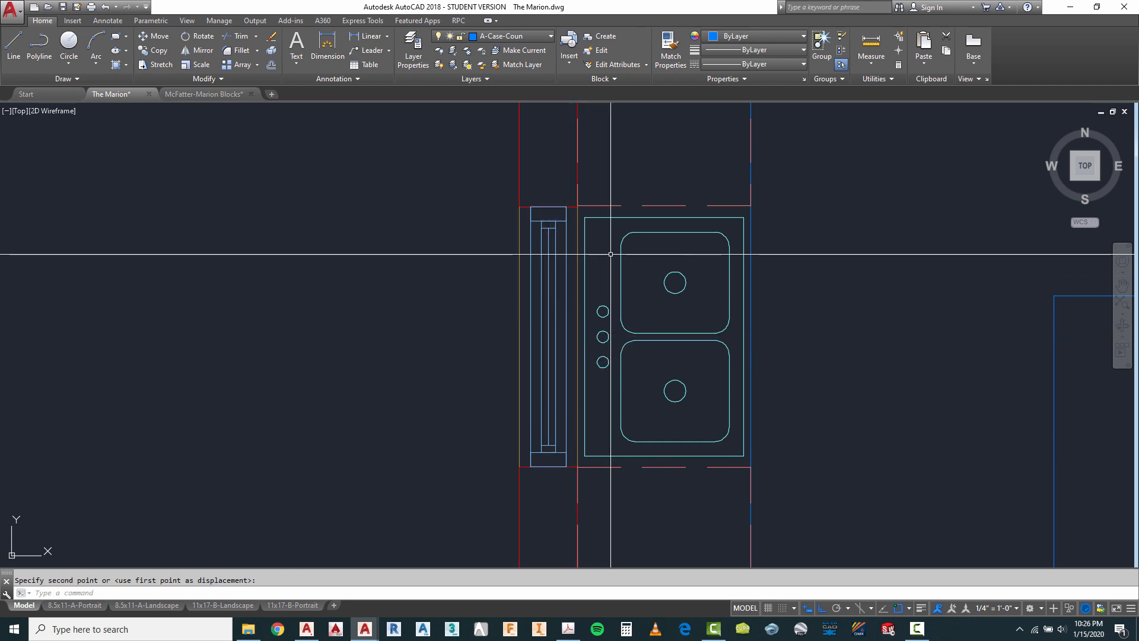
scroll(611, 252, "down", 4)
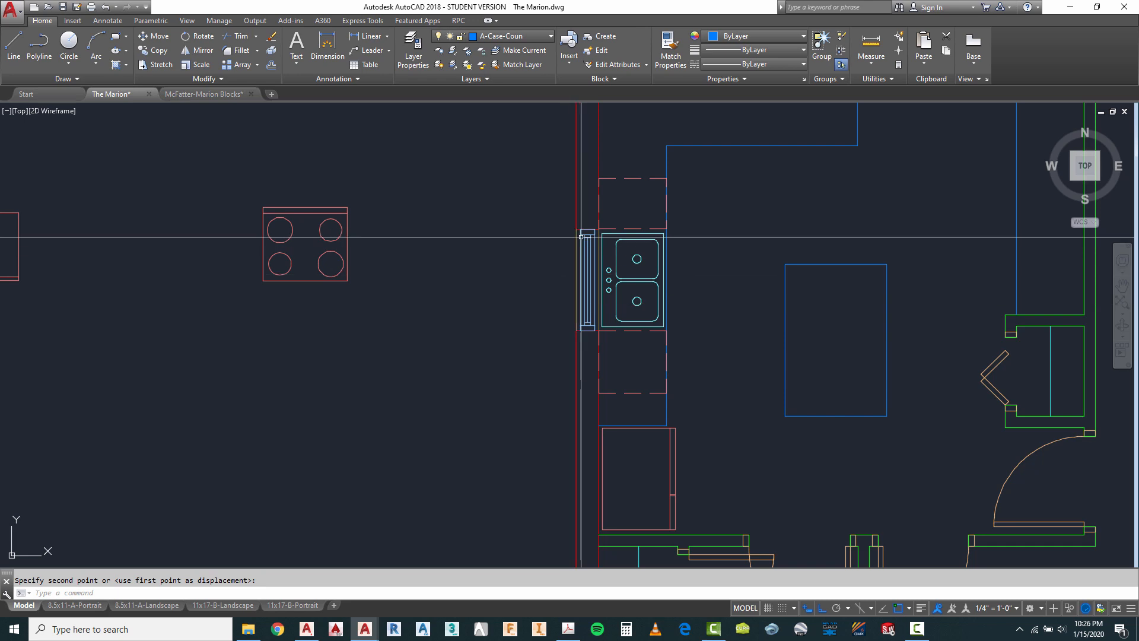
scroll(574, 308, "down", 2)
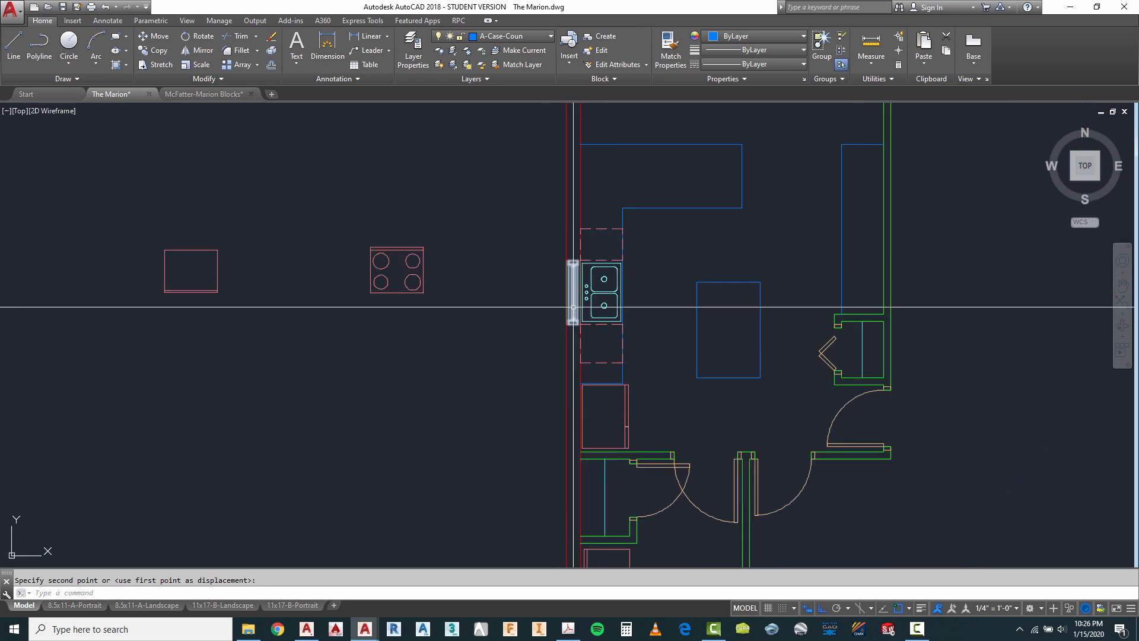
Rotate the four-burner range 270° so its back edge faces east.
type("r")
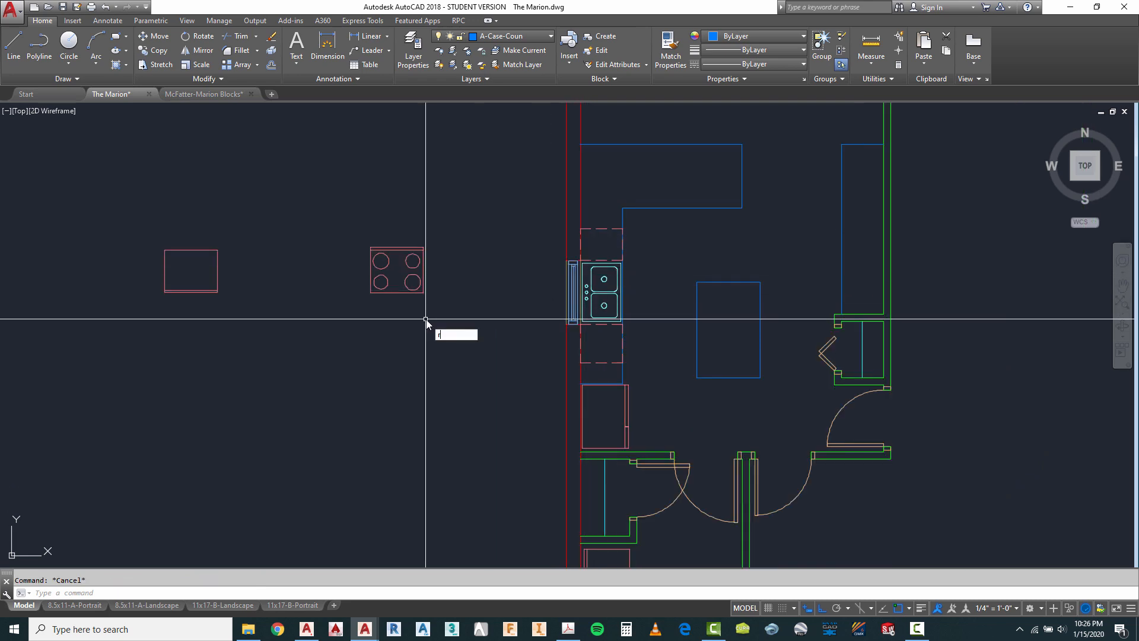
type("o")
key("Return")
left_click(430, 240)
left_click(397, 270)
key("Return")
left_click(432, 294)
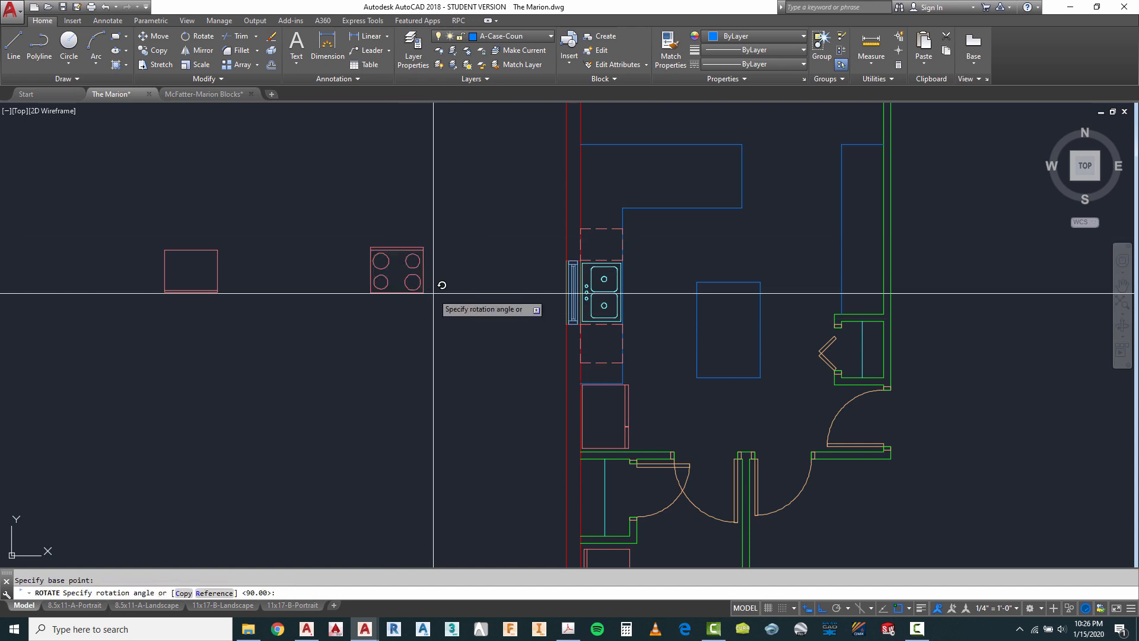
left_click(434, 308)
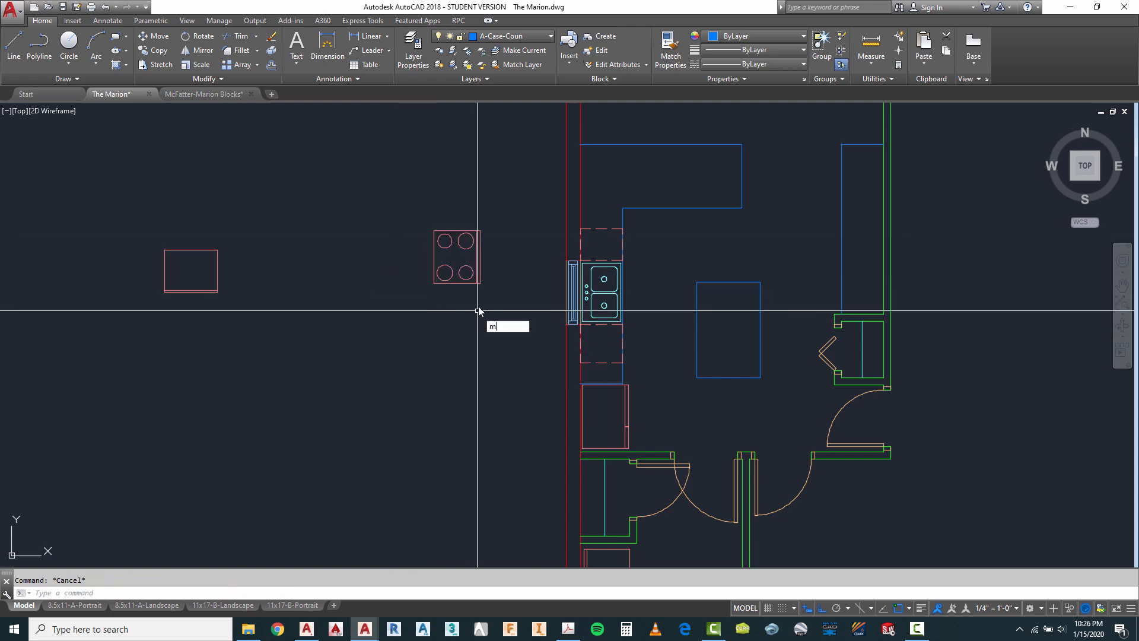
Move the range by its front edge midpoint onto the midpoint of the kitchen island's west edge.
left_click(495, 254)
left_click(451, 263)
key("Return")
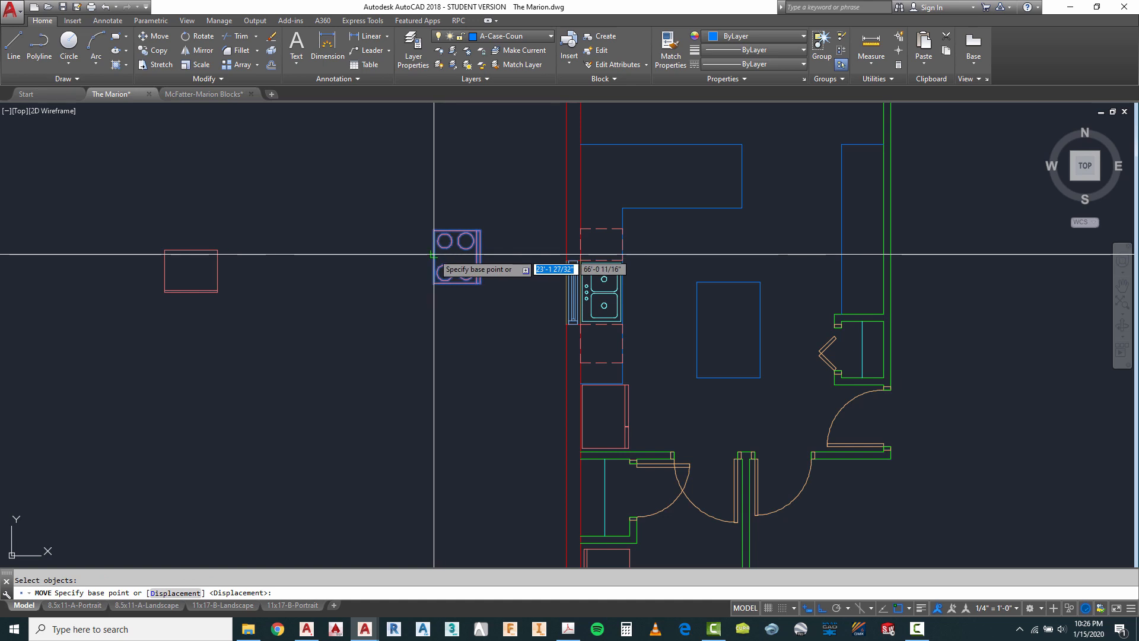
left_click(433, 255)
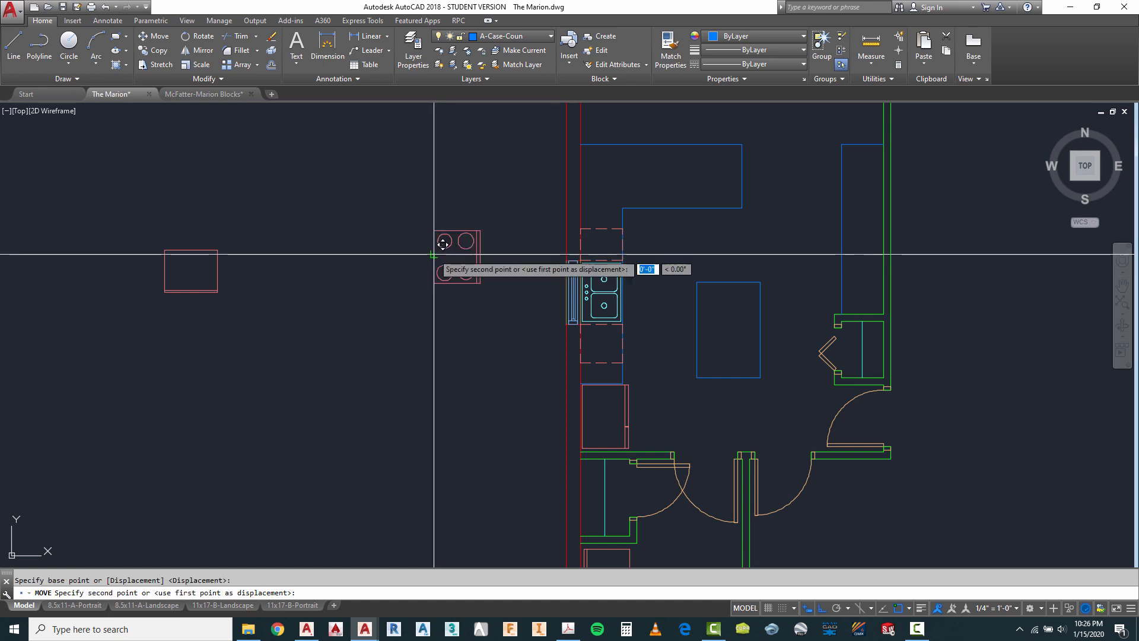
left_click(698, 330)
scroll(387, 249, "down", 2)
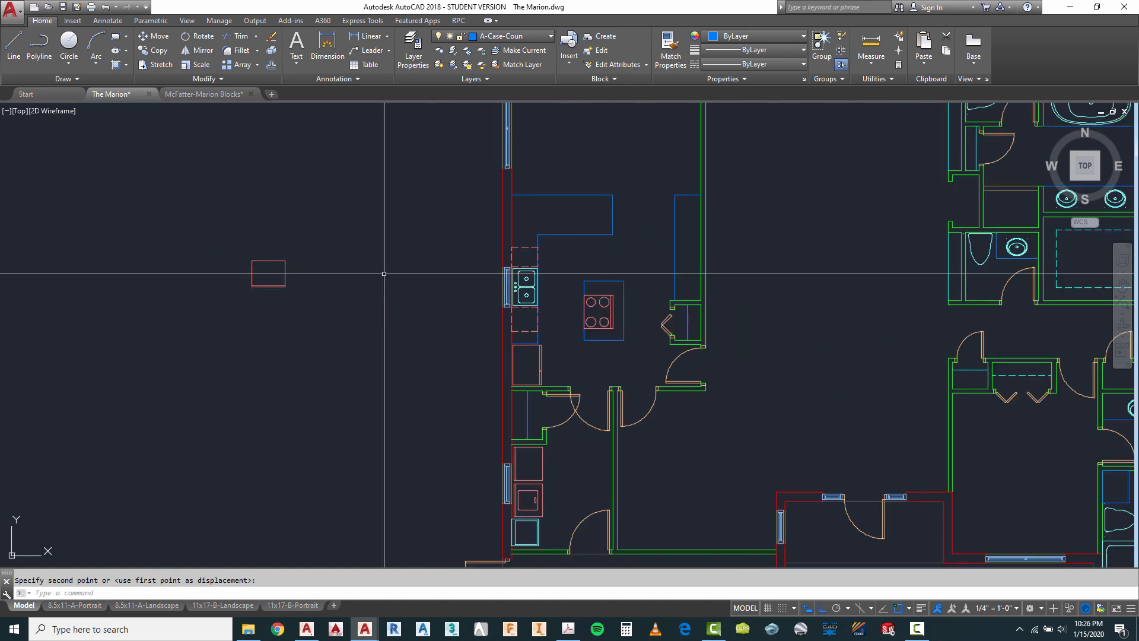
Rotate the remaining rectangular appliance outside the plan 270° so its front strip faces west.
key("Escape")
type("ro")
key("Return")
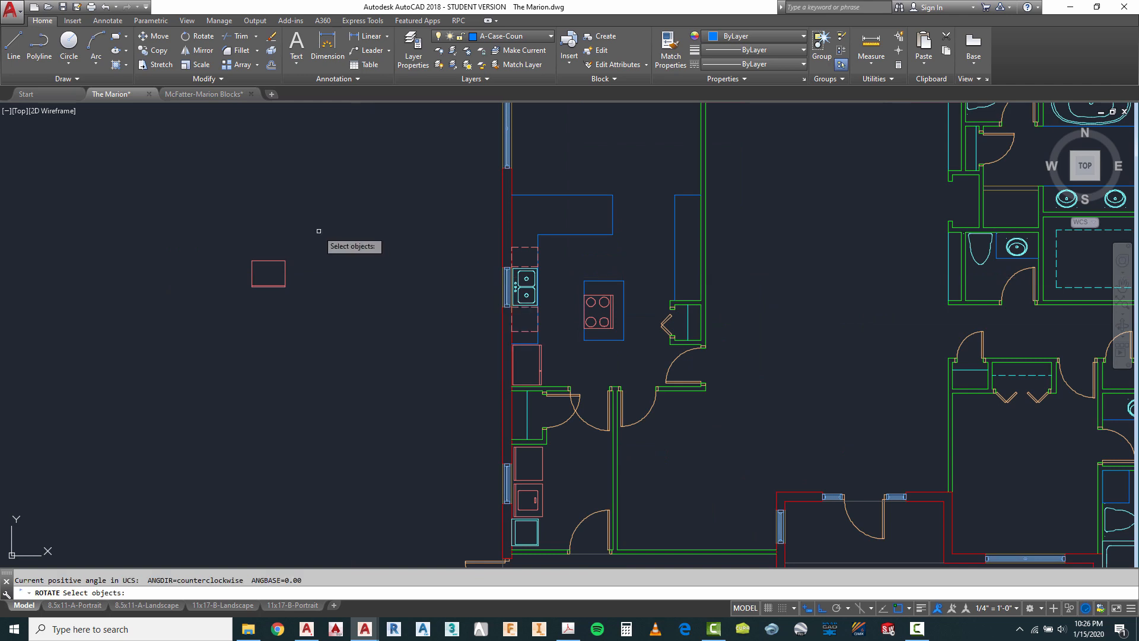
left_click(318, 232)
left_click(257, 278)
key("Return")
left_click(367, 302)
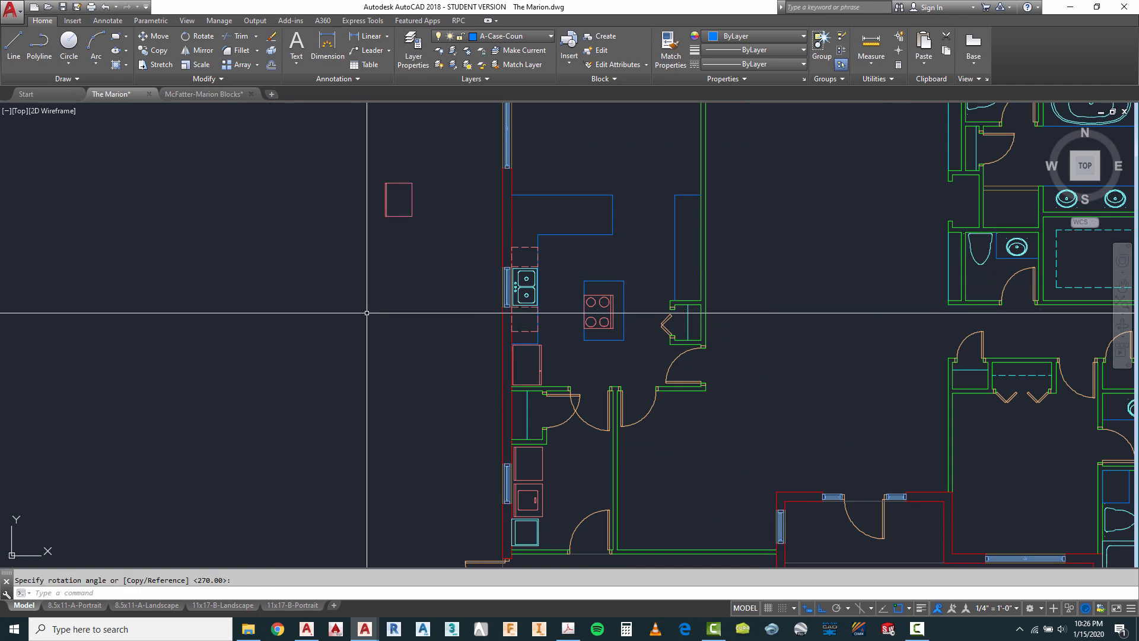
Move the rotated rectangular appliance into the narrow counter along the kitchen's east wall.
key("Return")
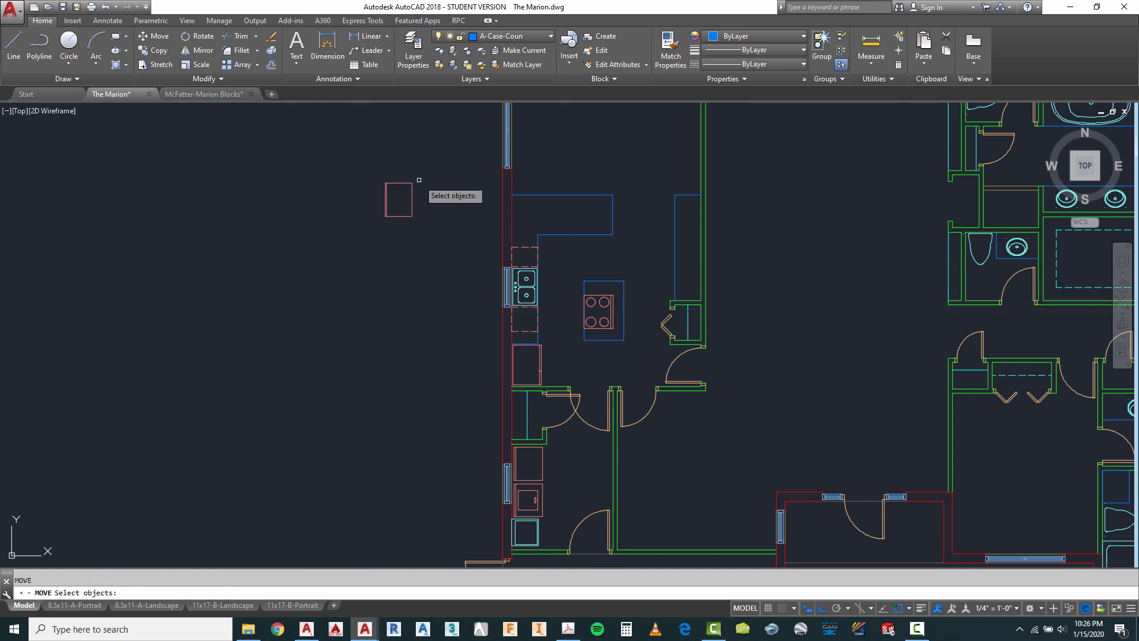
left_click(418, 178)
left_click(381, 209)
scroll(389, 202, "up", 3)
key("Return")
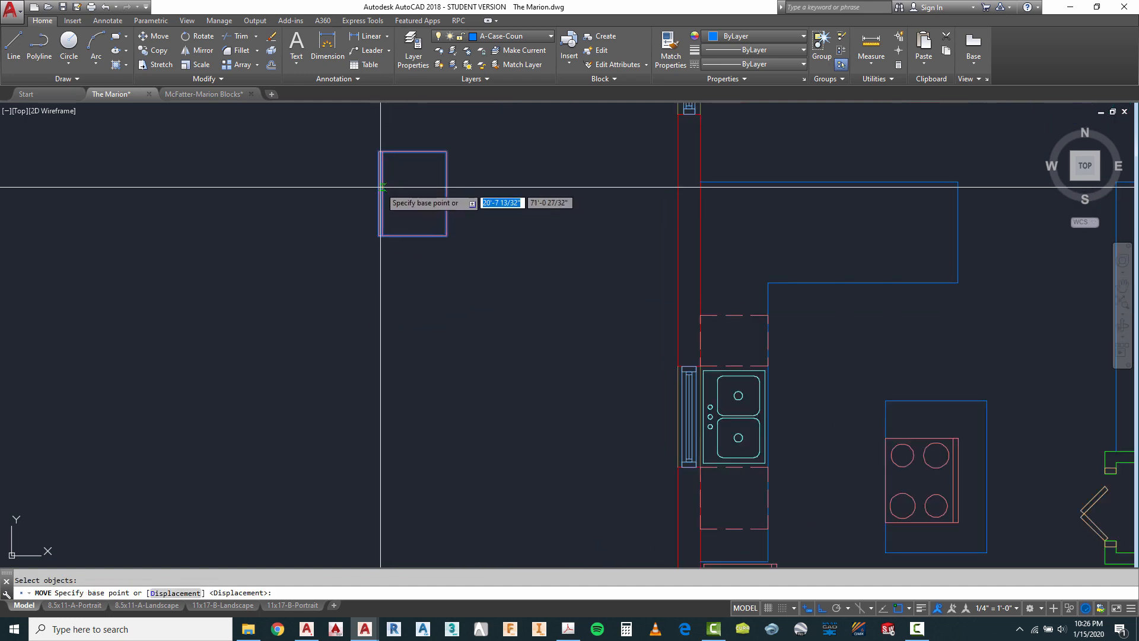
left_click(351, 191)
scroll(349, 194, "down", 4)
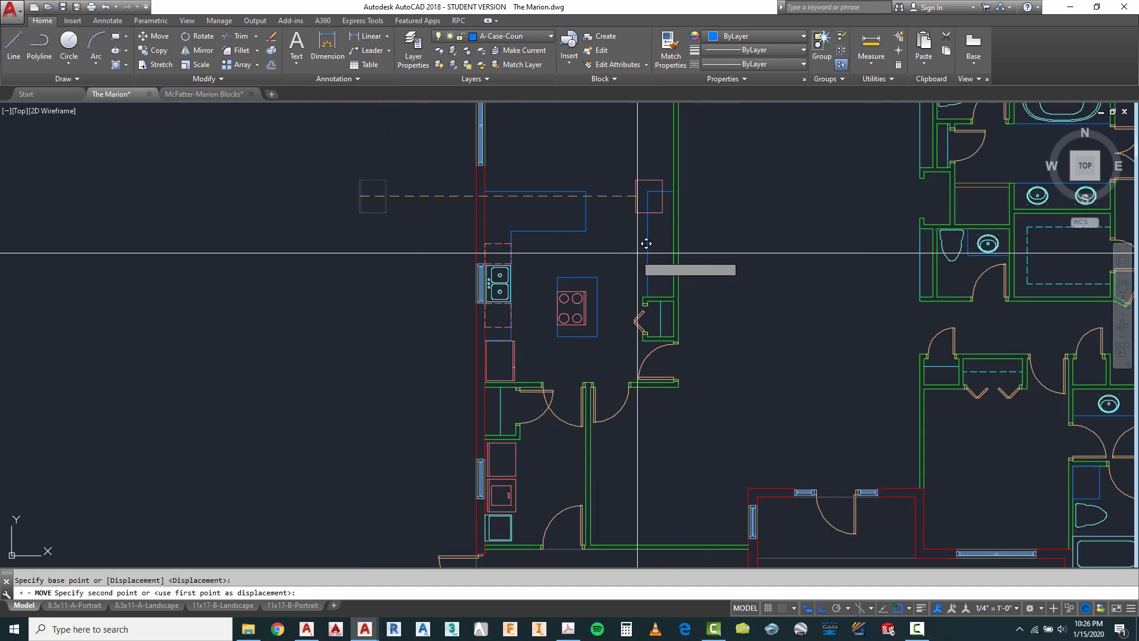
key("Escape")
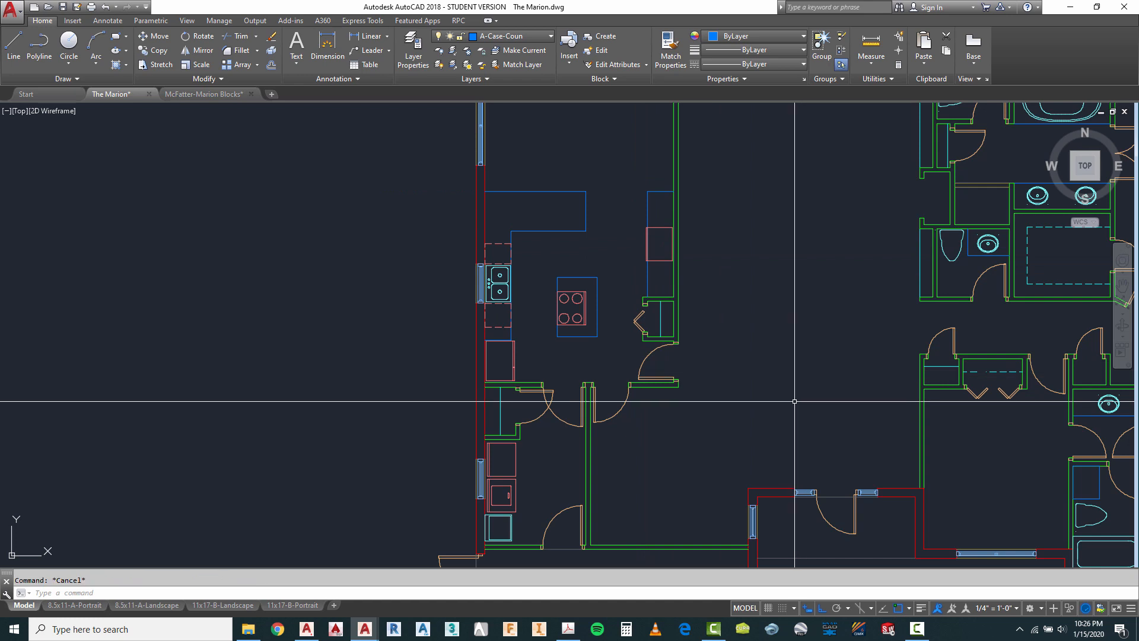
scroll(674, 247, "up", 6)
scroll(667, 260, "down", 2)
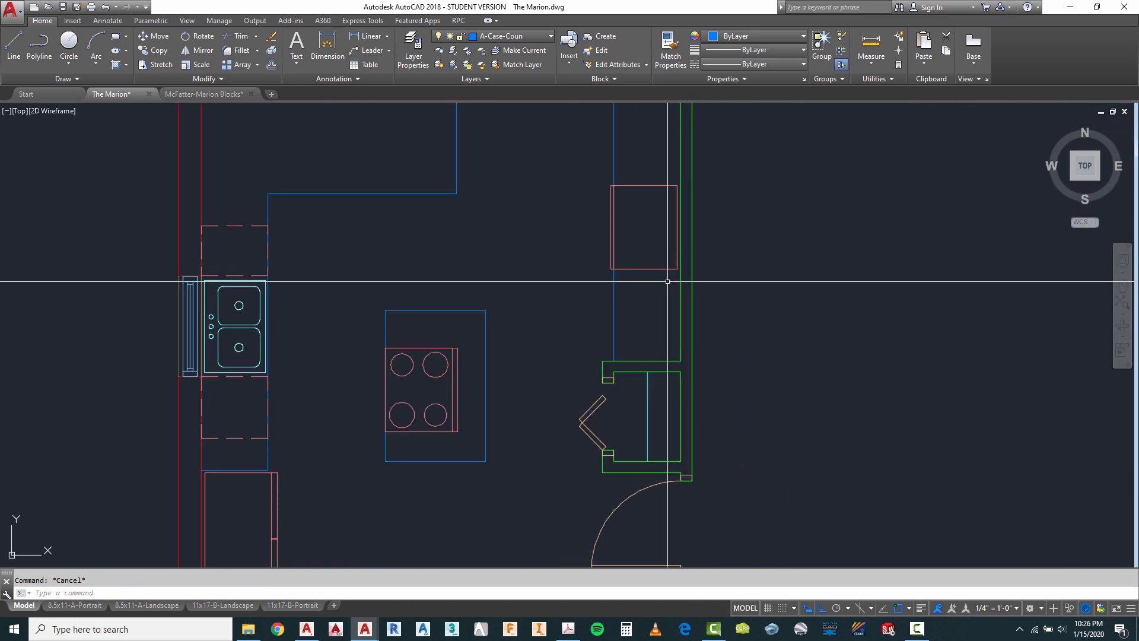
scroll(628, 191, "up", 2)
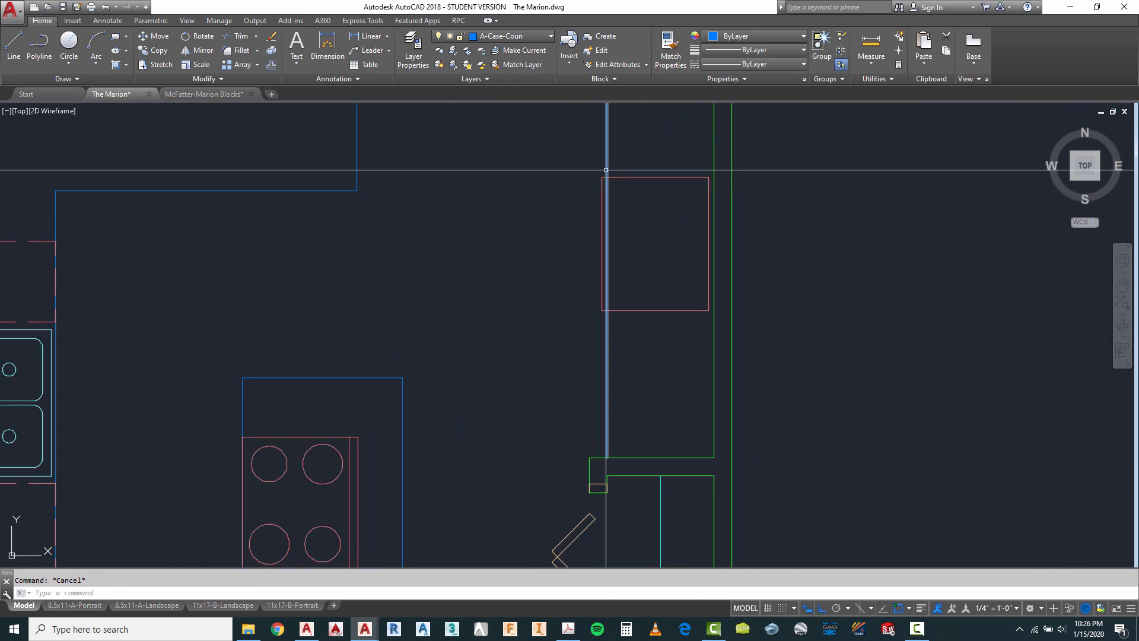
scroll(611, 303, "down", 2)
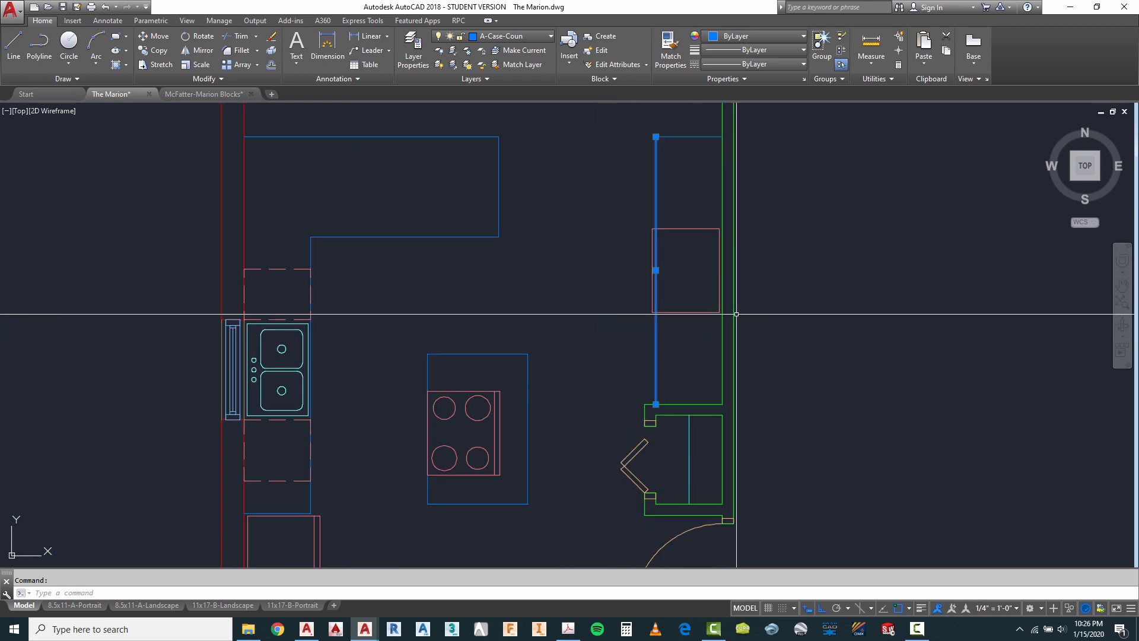
scroll(350, 314, "down", 2)
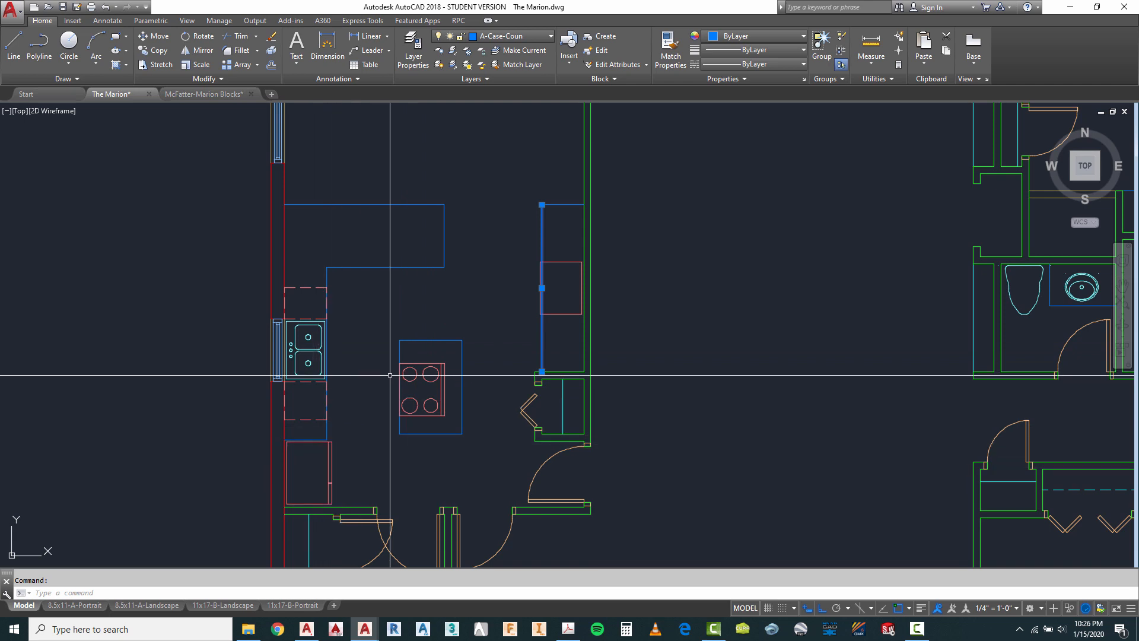
Draw a horizontal line about 2' long just above the east-wall appliance, from the counter's front edge to the wall.
scroll(552, 277, "up", 4)
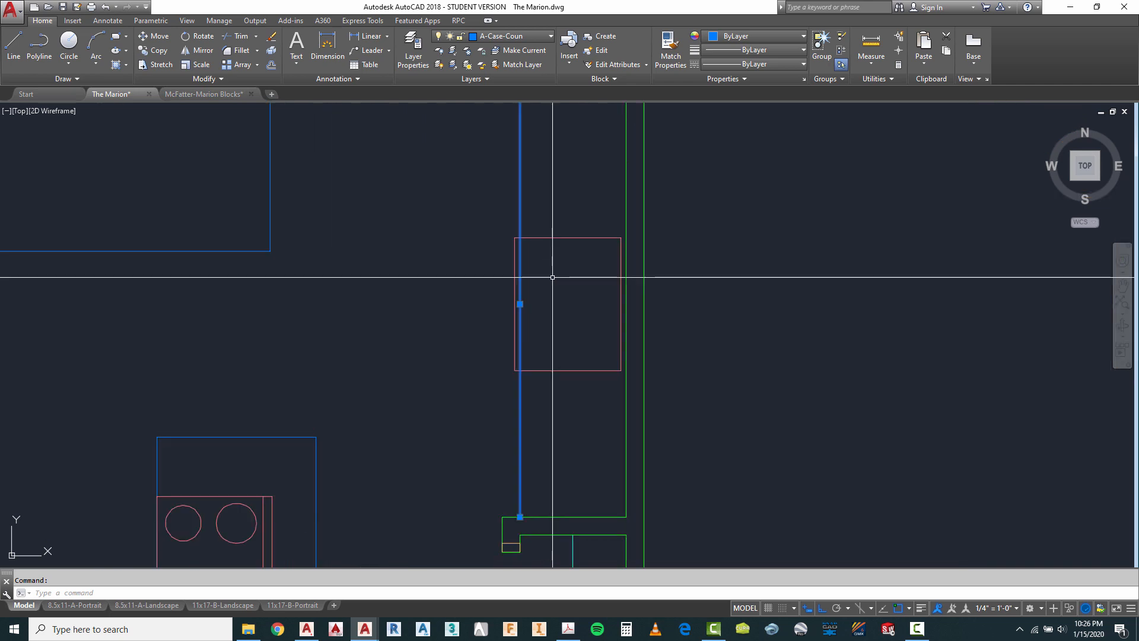
key("Escape")
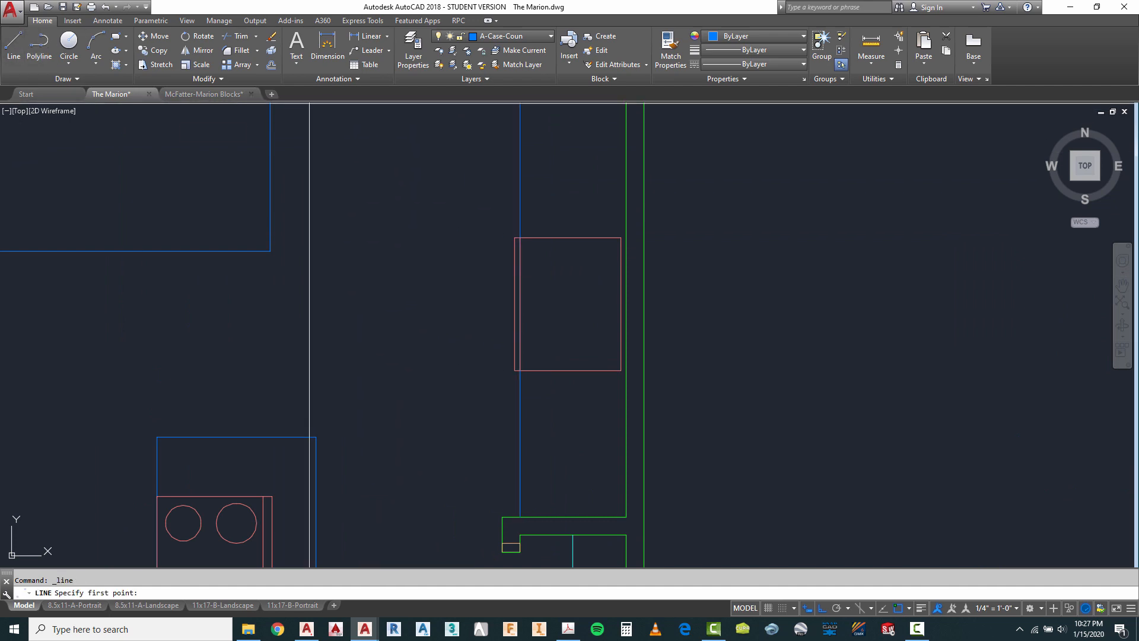
scroll(521, 240, "up", 4)
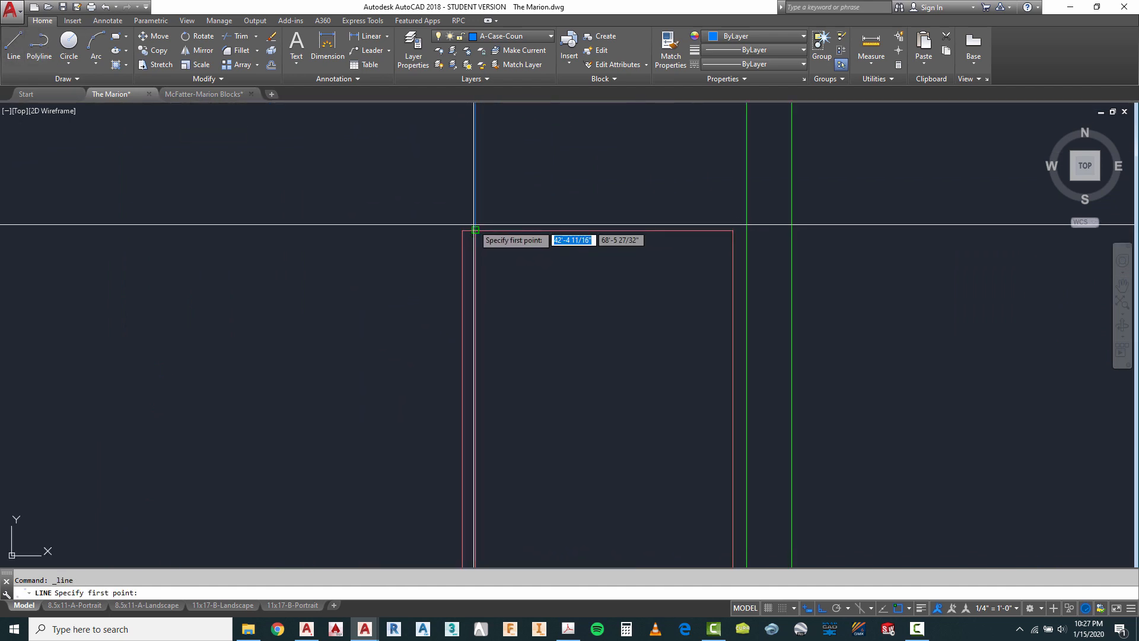
left_click(475, 224)
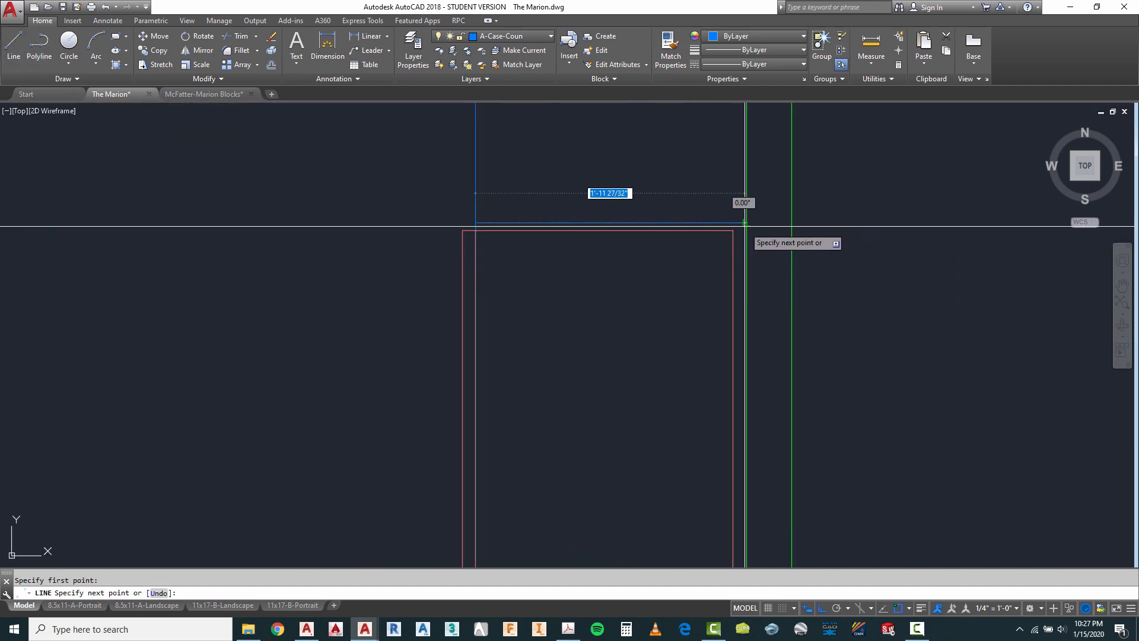
key("Escape")
Draw a matching horizontal line just below the east-wall appliance, from the counter's front edge to the wall.
right_click(530, 174)
left_click(550, 183)
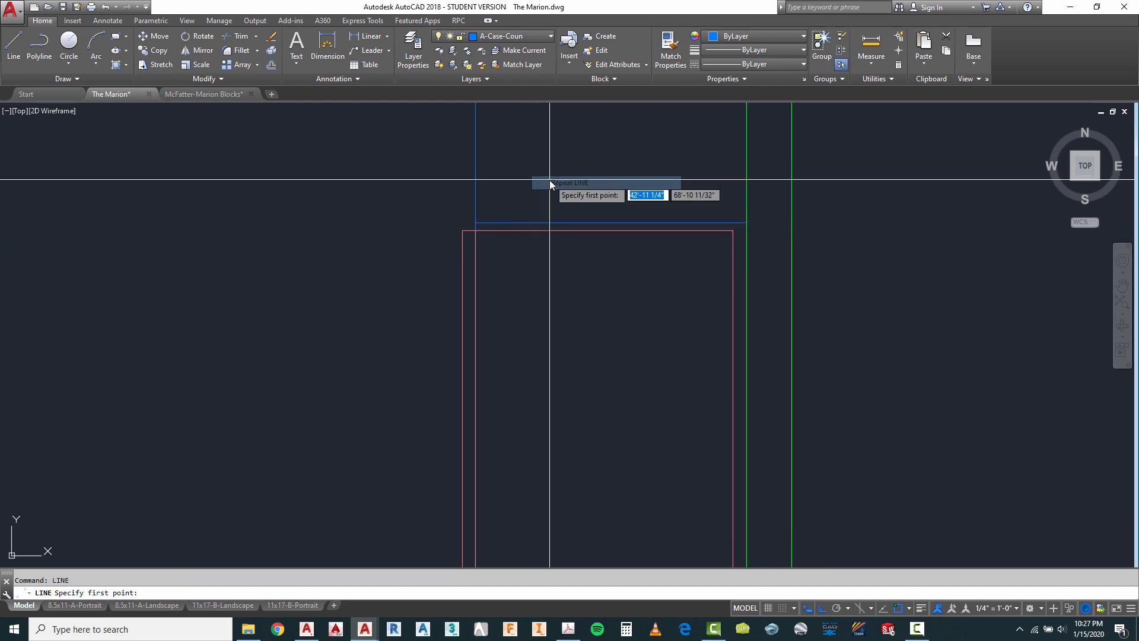
scroll(551, 183, "down", 4)
scroll(534, 318, "up", 4)
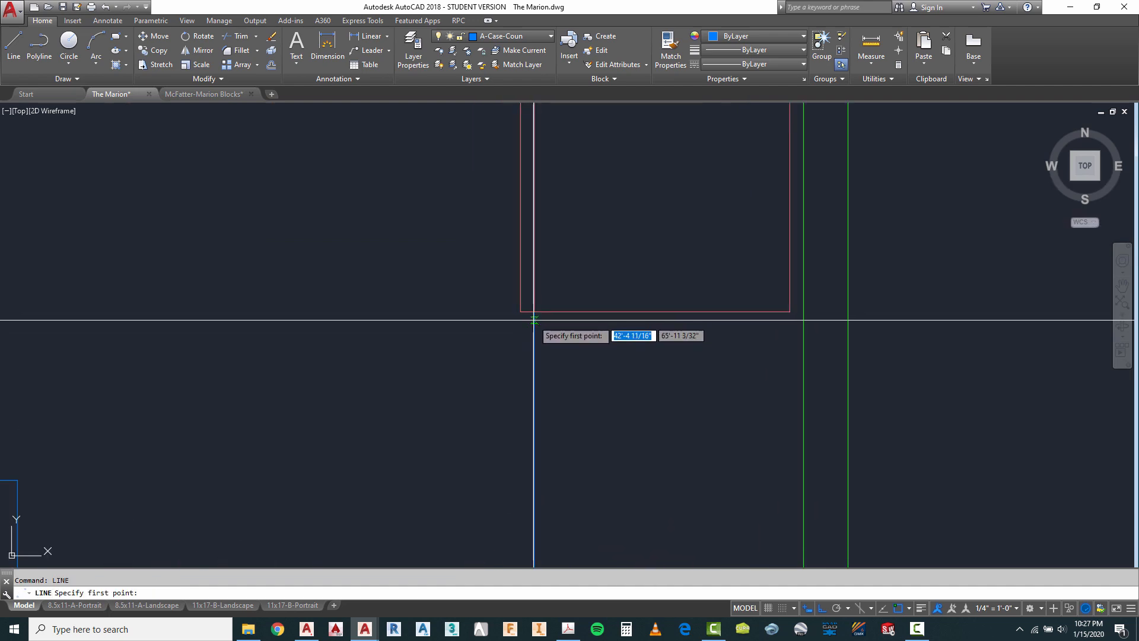
left_click(534, 321)
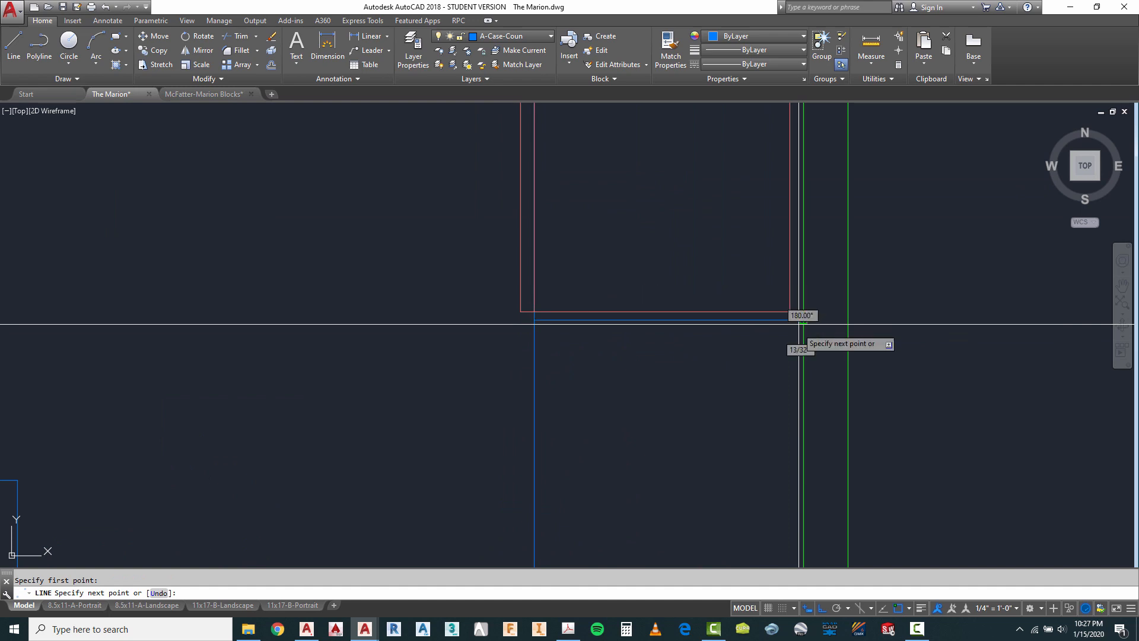
left_click(799, 324)
key("Escape")
Trim the east counter's front edge between the two new lines so the counter breaks at the appliance.
type("TR")
key("Return")
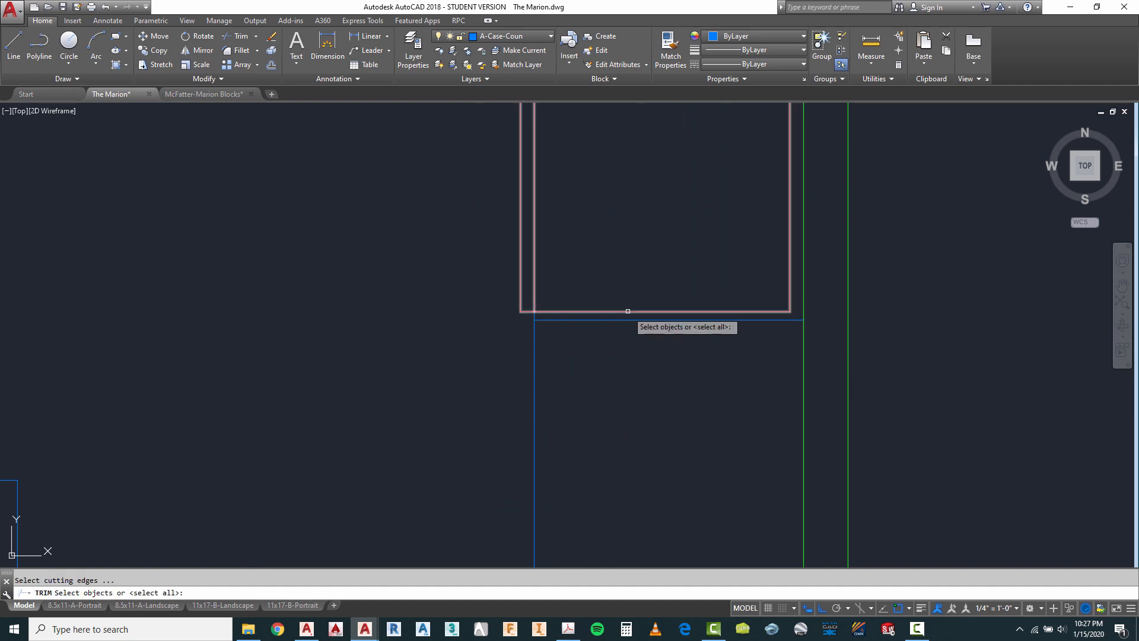
scroll(586, 344, "down", 4)
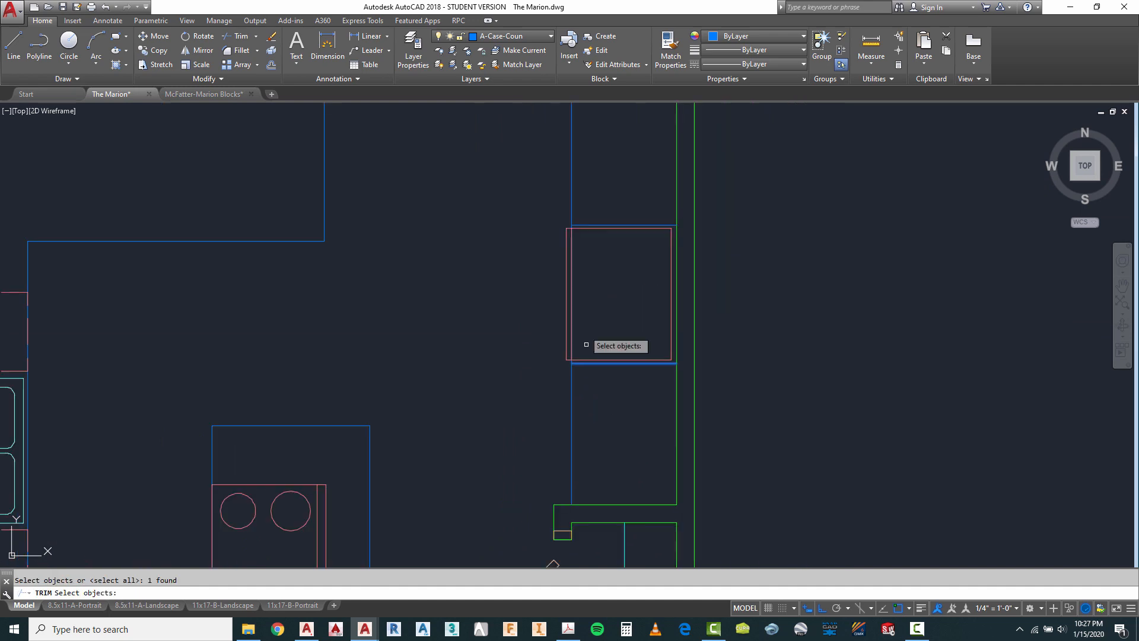
left_click(583, 222)
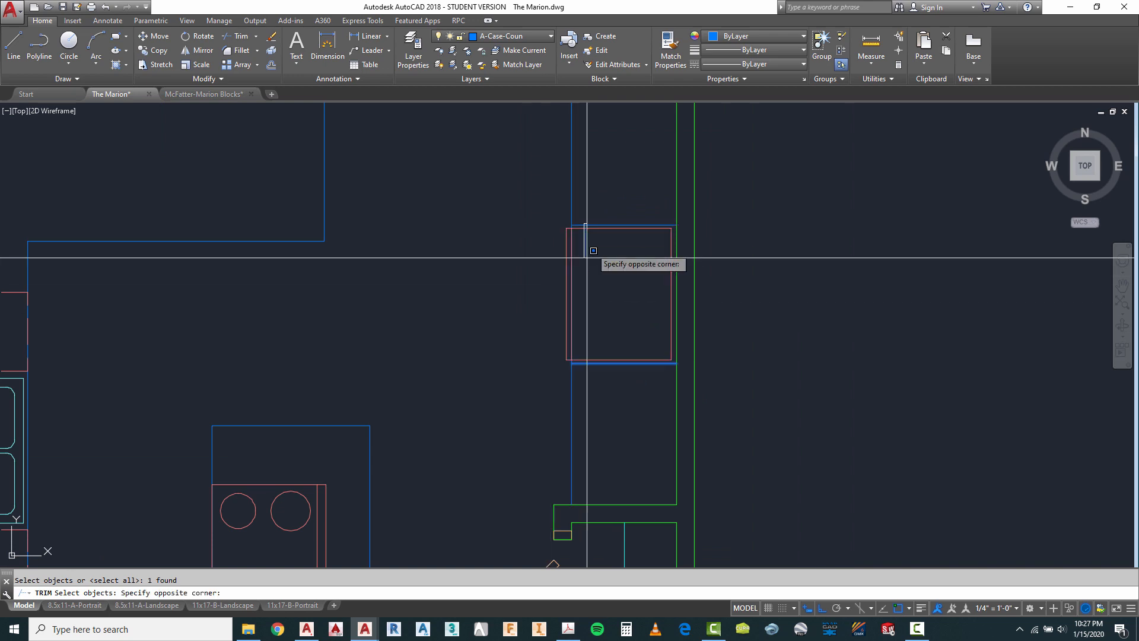
left_click(537, 308)
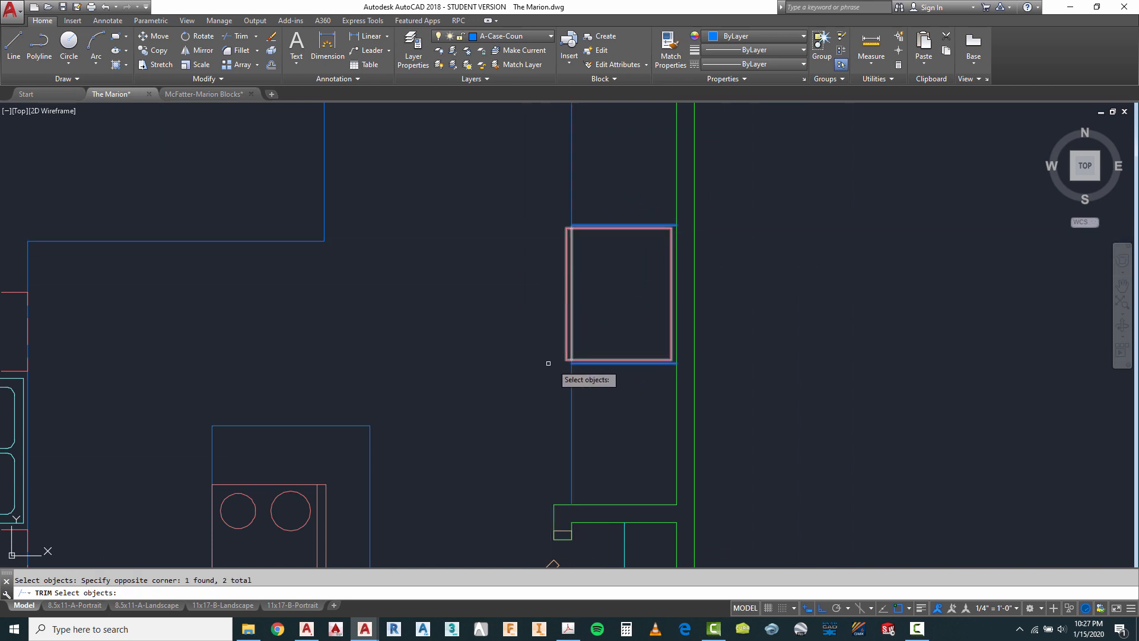
scroll(560, 363, "up", 4)
key("Return")
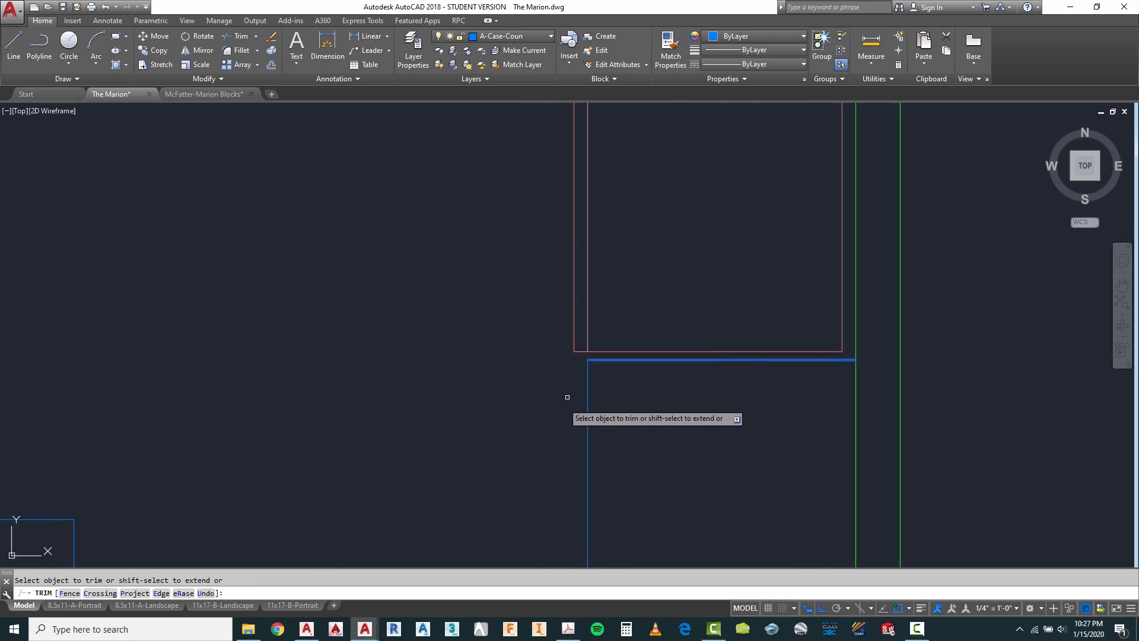
scroll(677, 308, "down", 6)
key("Escape")
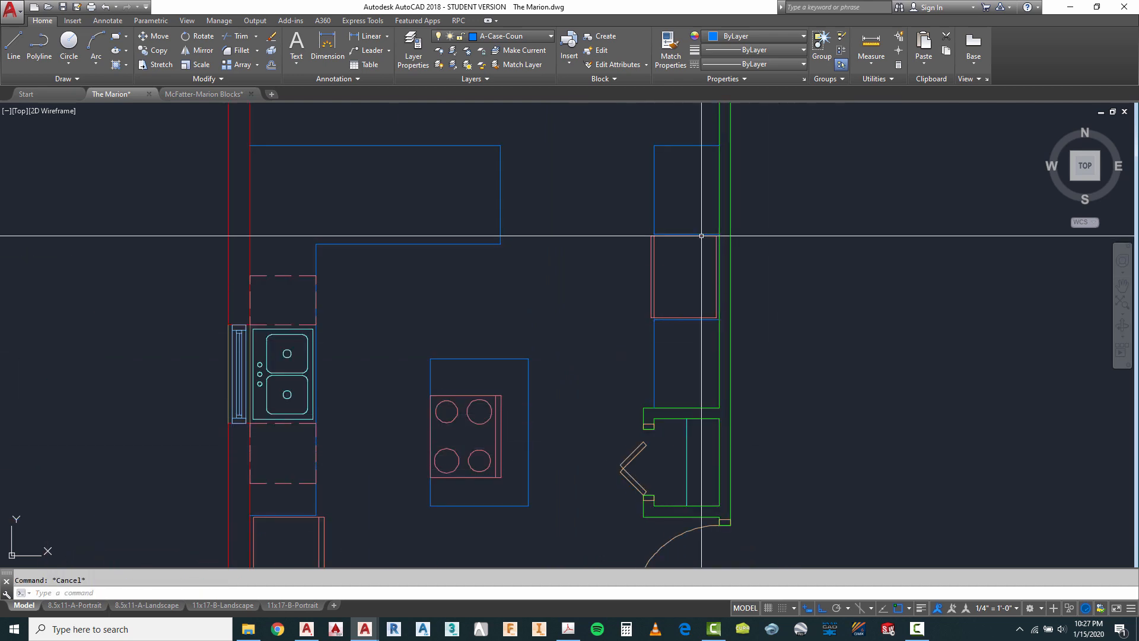
Create a new layer named A-Case-Hidd.
scroll(702, 281, "down", 2)
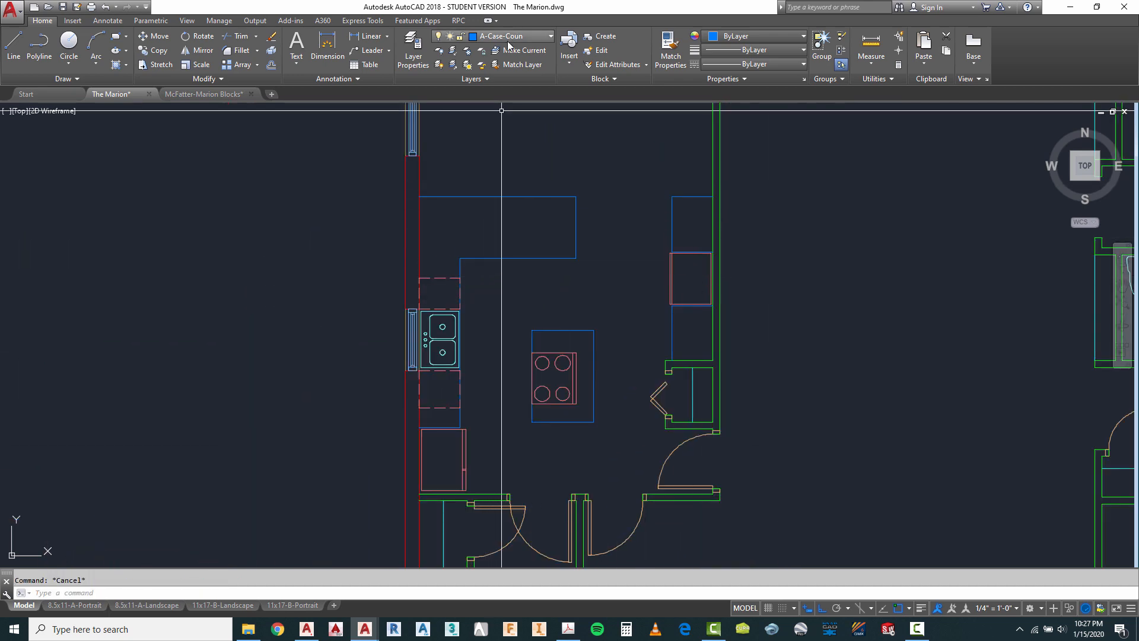
left_click(410, 47)
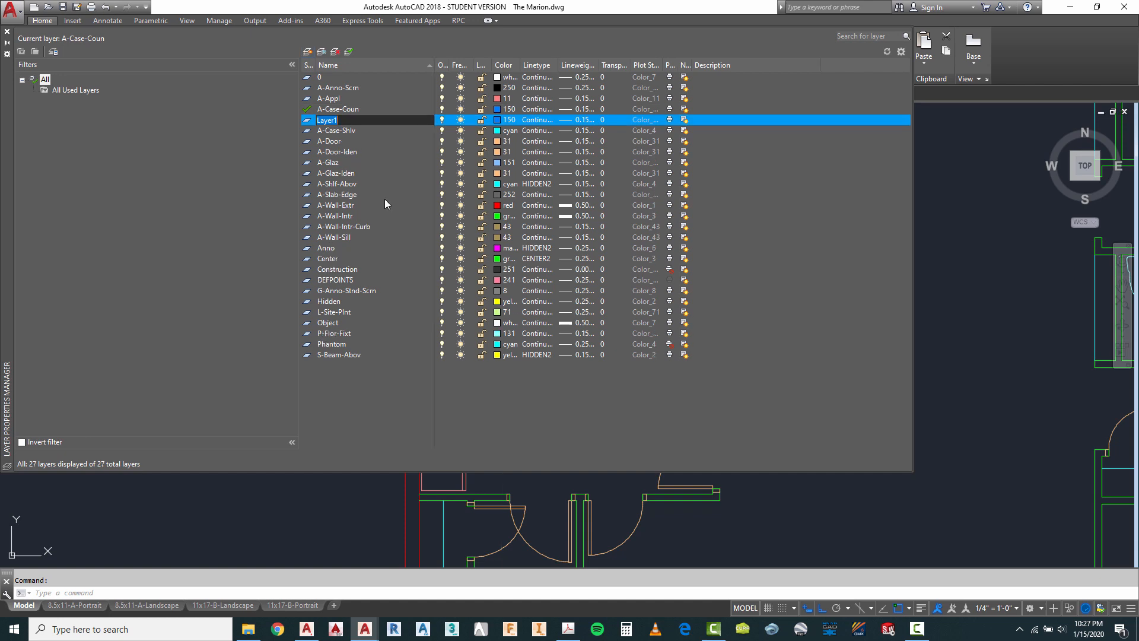
type("A-Case-Hidd")
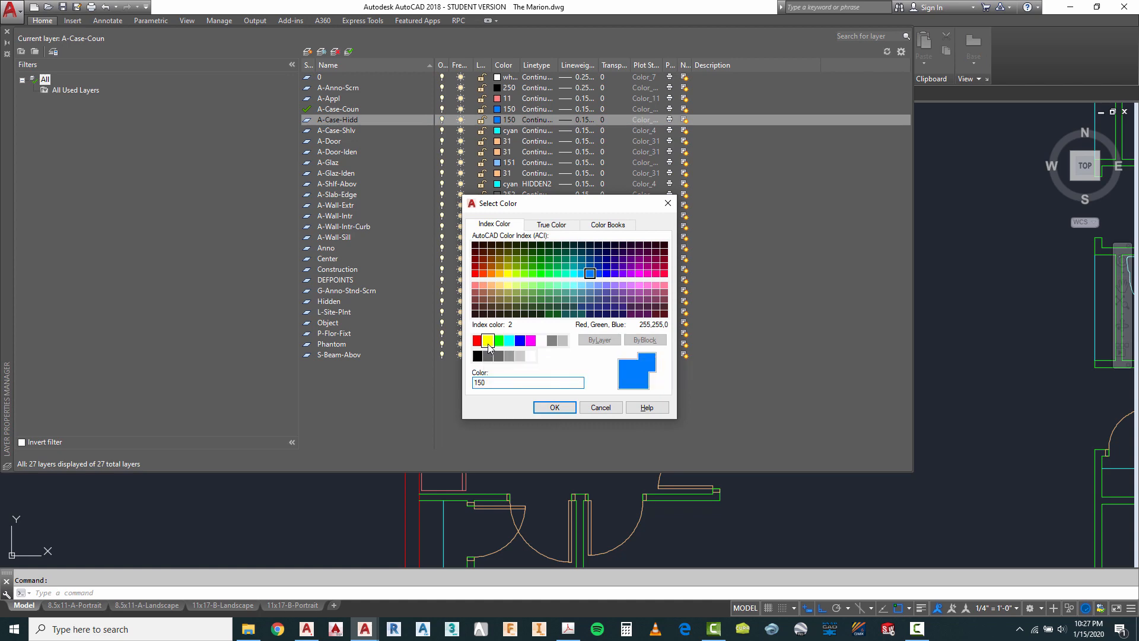
Give the A-Case-Hidd layer the color yellow and the HIDDEN2 linetype, and make it the current layer.
left_click(555, 408)
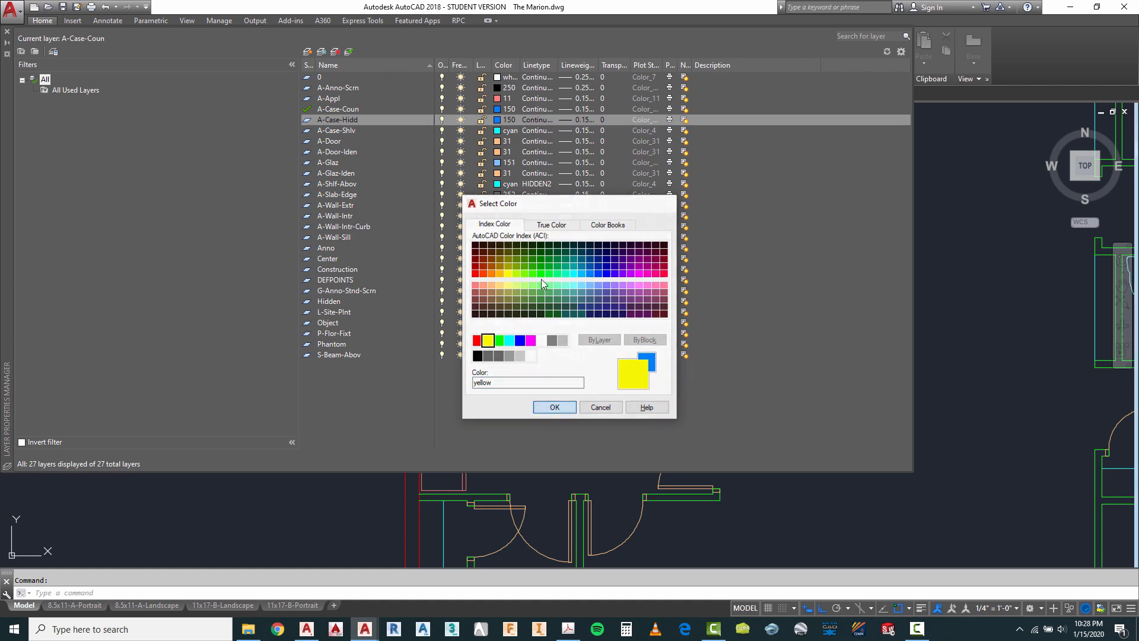
left_click(536, 121)
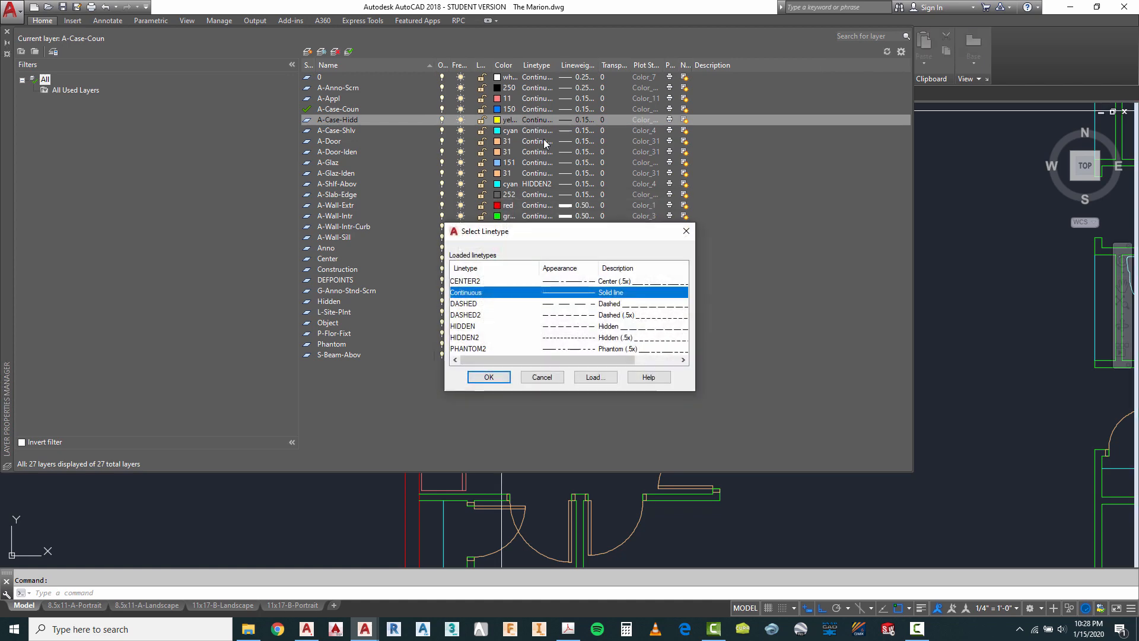
left_click(480, 339)
left_click(490, 378)
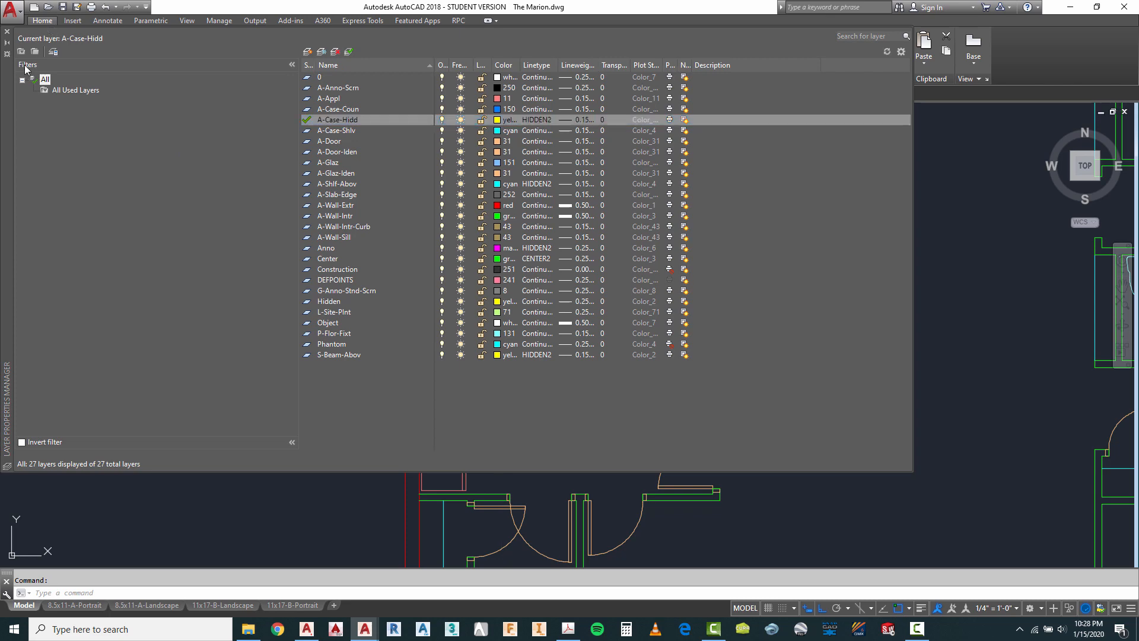
Draw a vertical hidden line from the midpoint of the sink counter's south edge up to the peninsula's north edge.
left_click(7, 32)
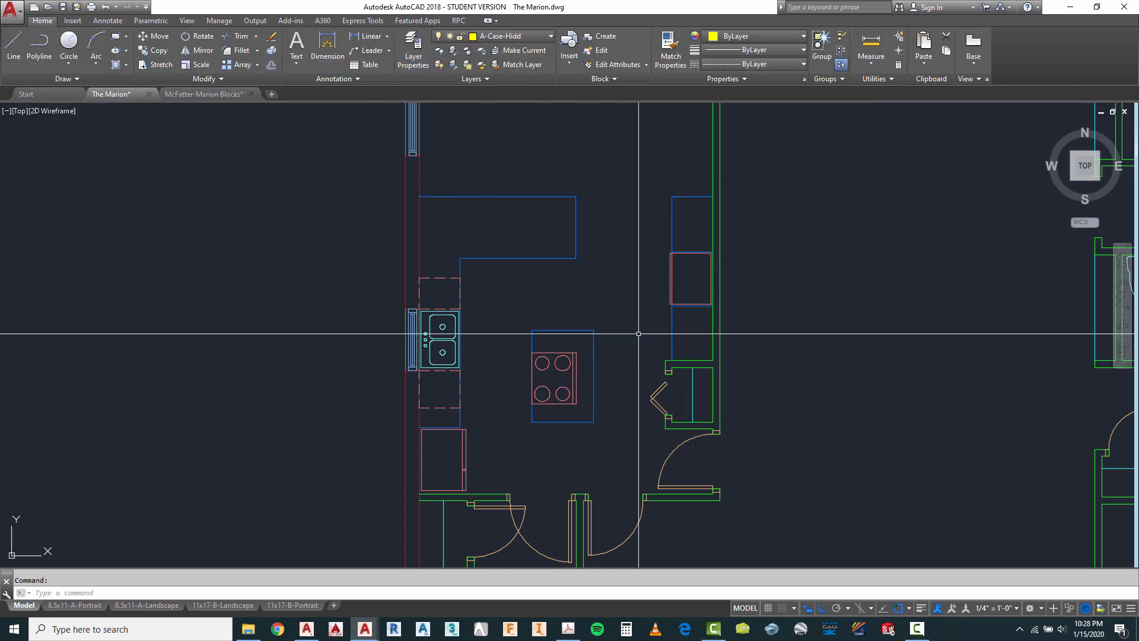
scroll(558, 291, "down", 4)
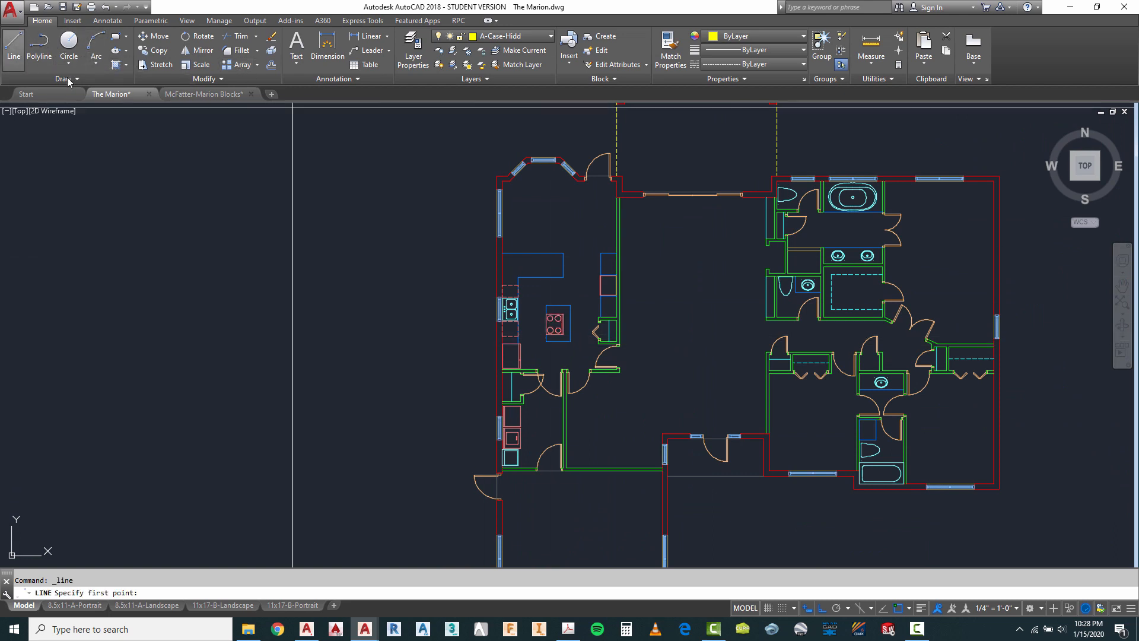
scroll(509, 292, "up", 3)
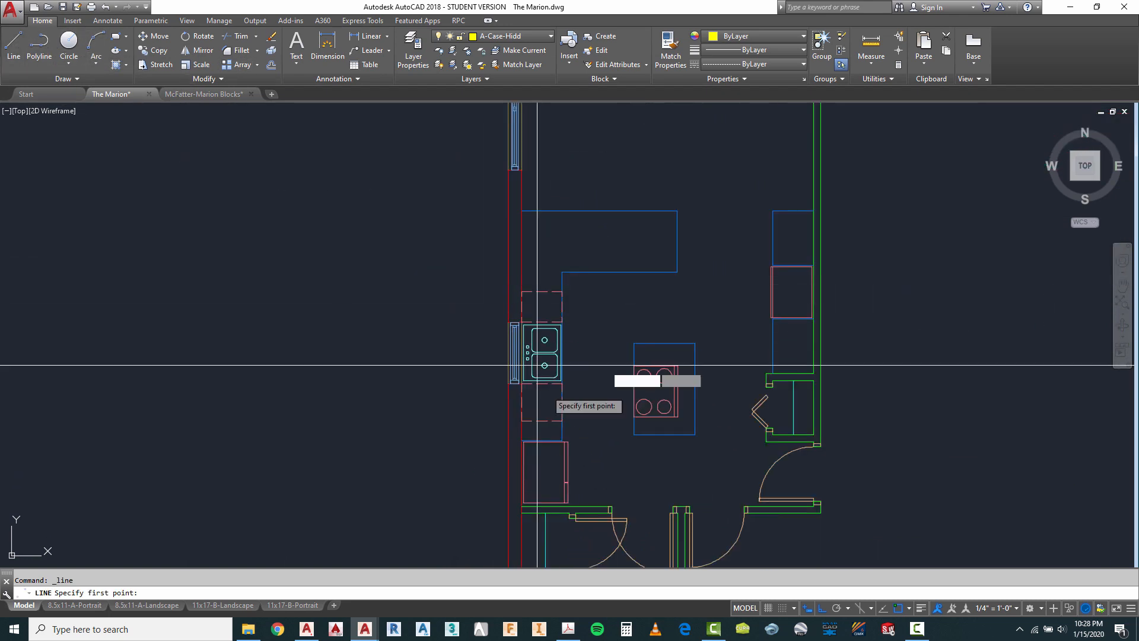
scroll(544, 488, "up", 4)
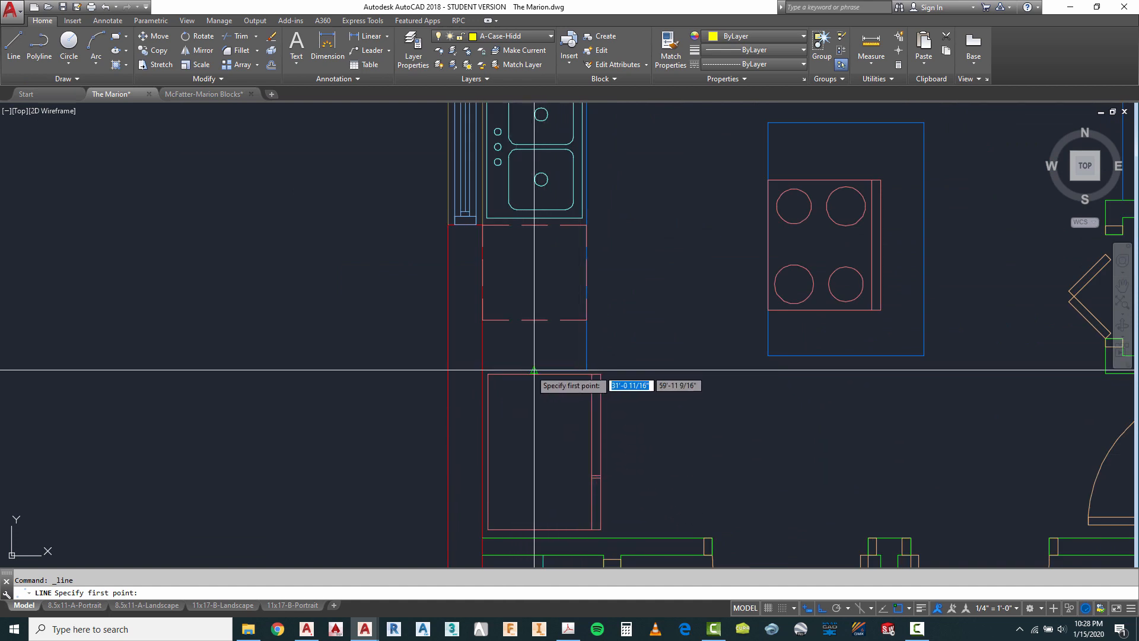
left_click(531, 369)
scroll(534, 439, "down", 3)
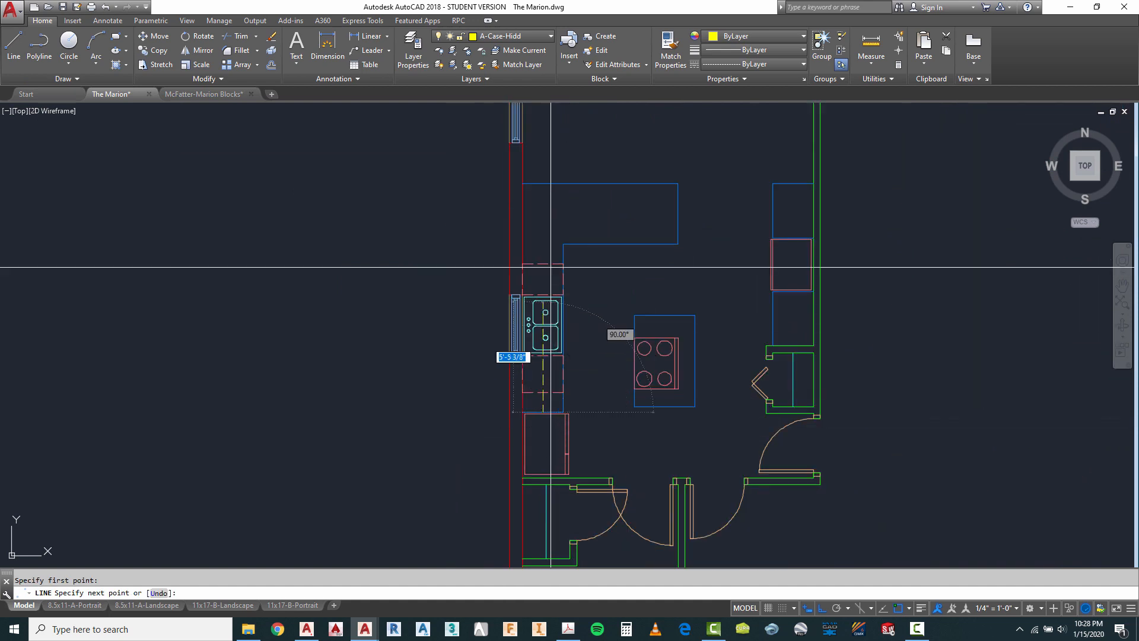
left_click(541, 189)
key("Return")
Stretch the south end of the vertical hidden line past the refrigerator to the kitchen's south wall.
scroll(540, 443, "up", 3)
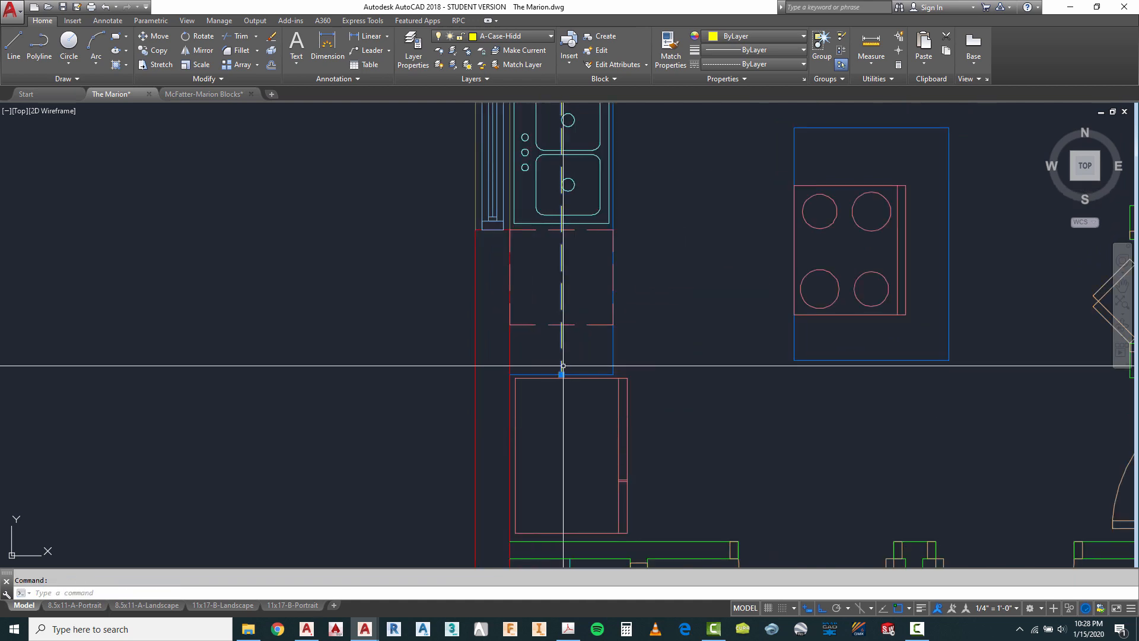
left_click(562, 373)
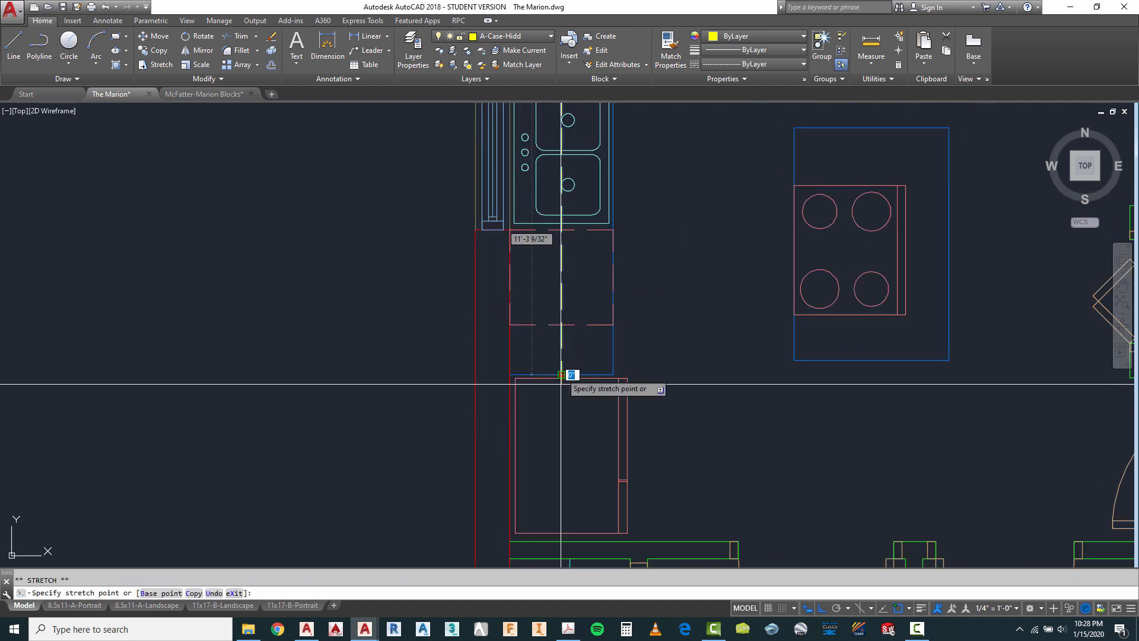
left_click(559, 541)
key("Escape")
scroll(516, 407, "down", 4)
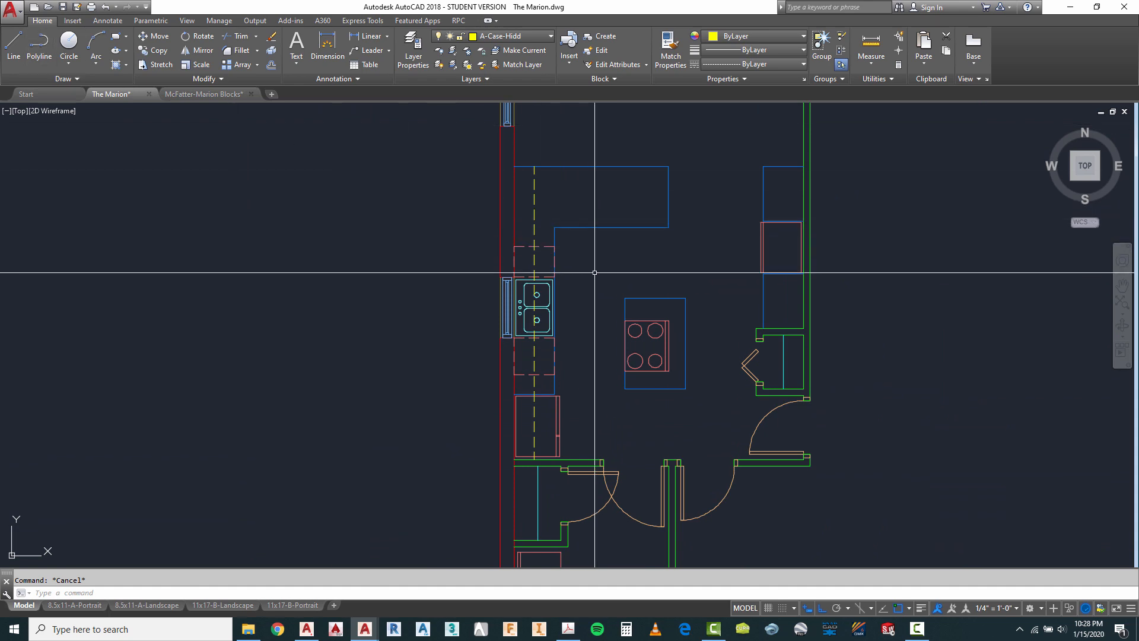
Offset the peninsula counter's south edge 2' north into the peninsula.
key("Return")
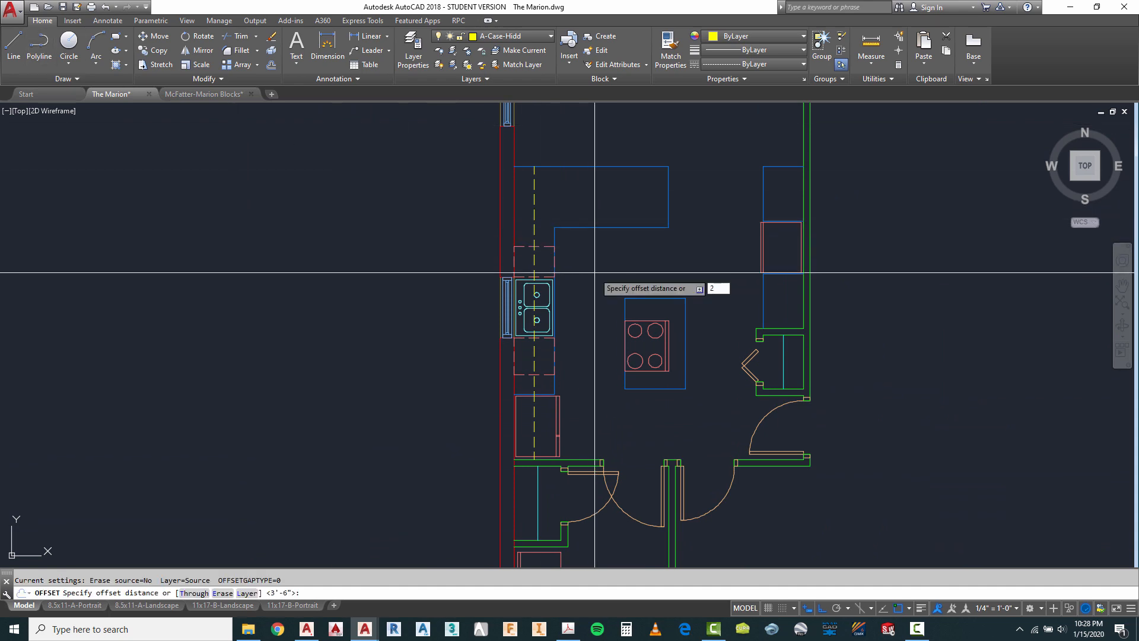
key("Return")
left_click(598, 229)
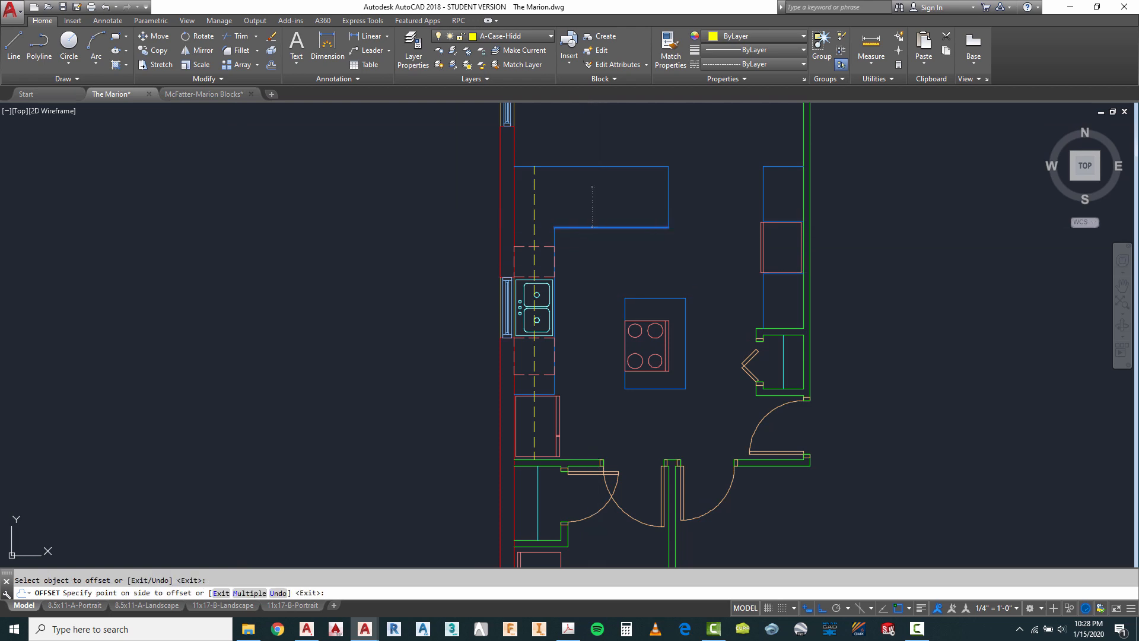
left_click(657, 181)
key("Return")
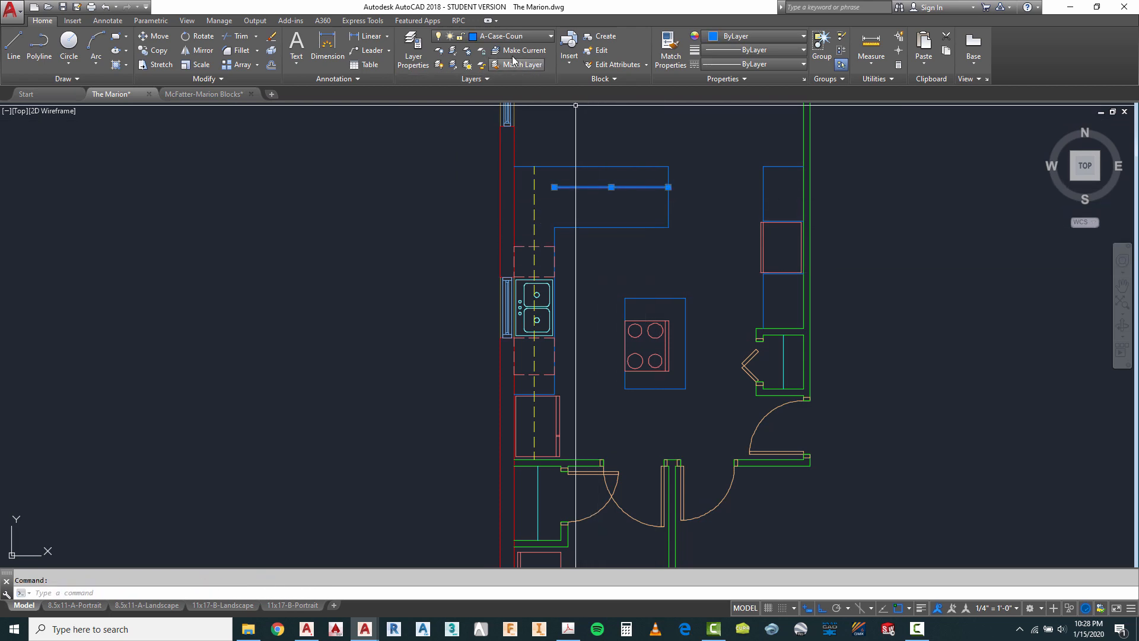
Put the offset peninsula line on the A-Case-Hidd layer and extend it to the west wall.
left_click(512, 34)
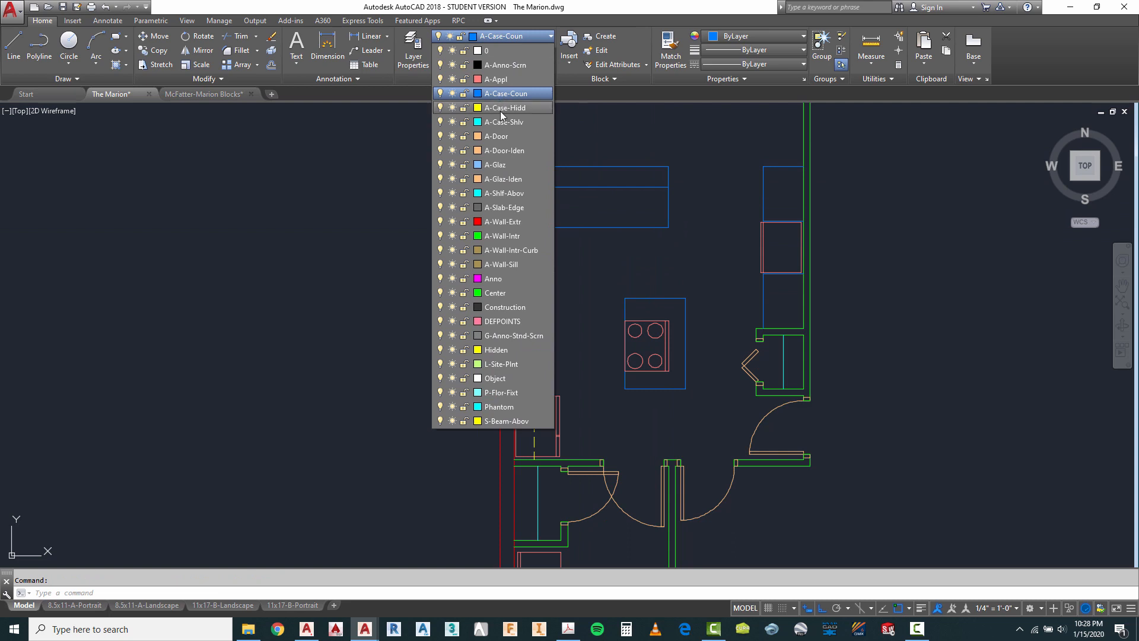
left_click(505, 108)
key("Escape")
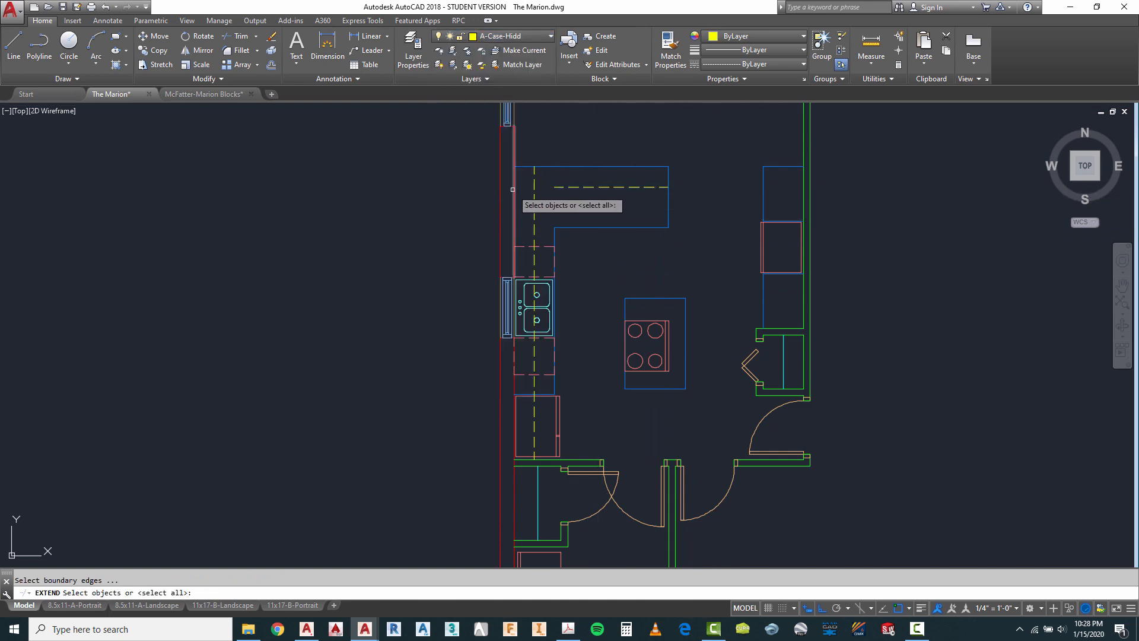
key("Escape")
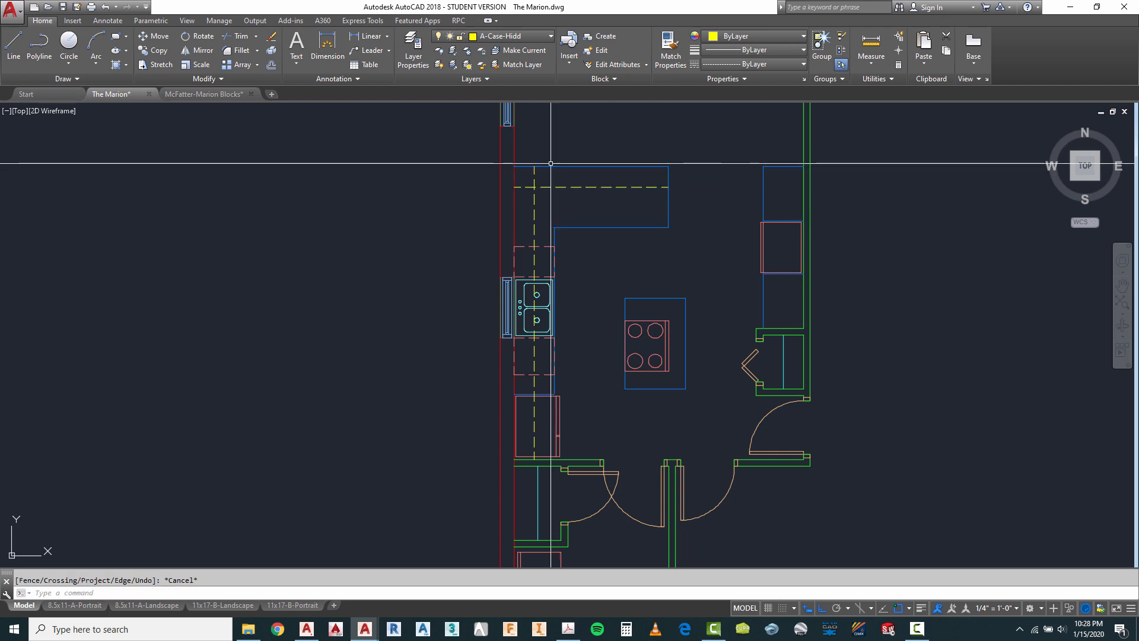
Draw a short horizontal hidden line just south of the sink, from the west wall to the vertical hidden line.
scroll(513, 306, "up", 4)
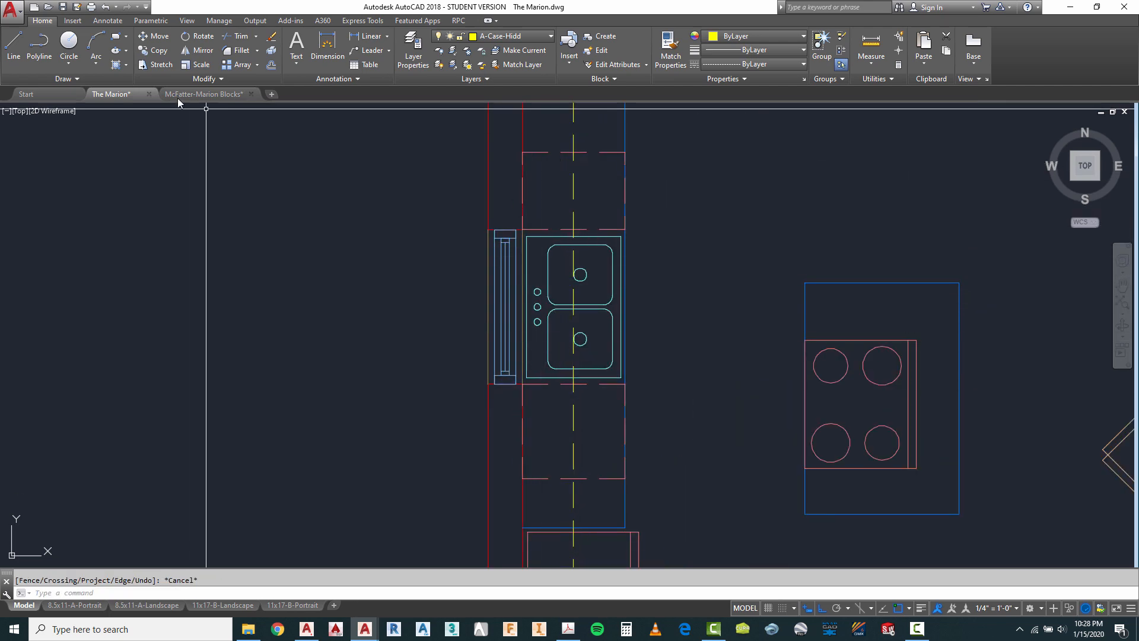
left_click(14, 45)
scroll(560, 419, "up", 4)
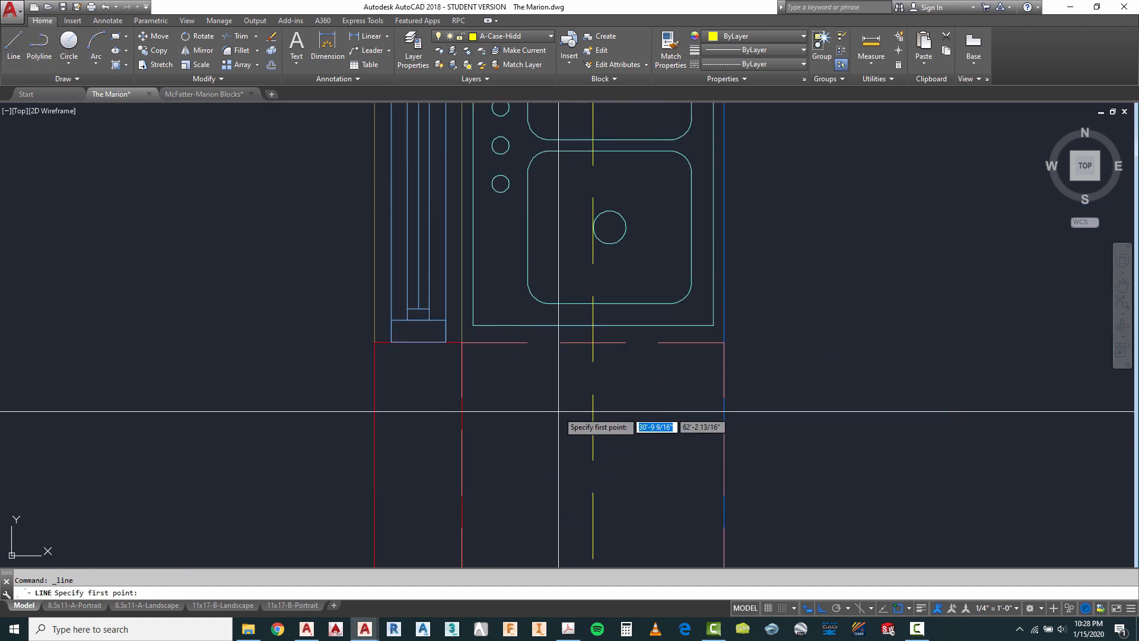
left_click(462, 343)
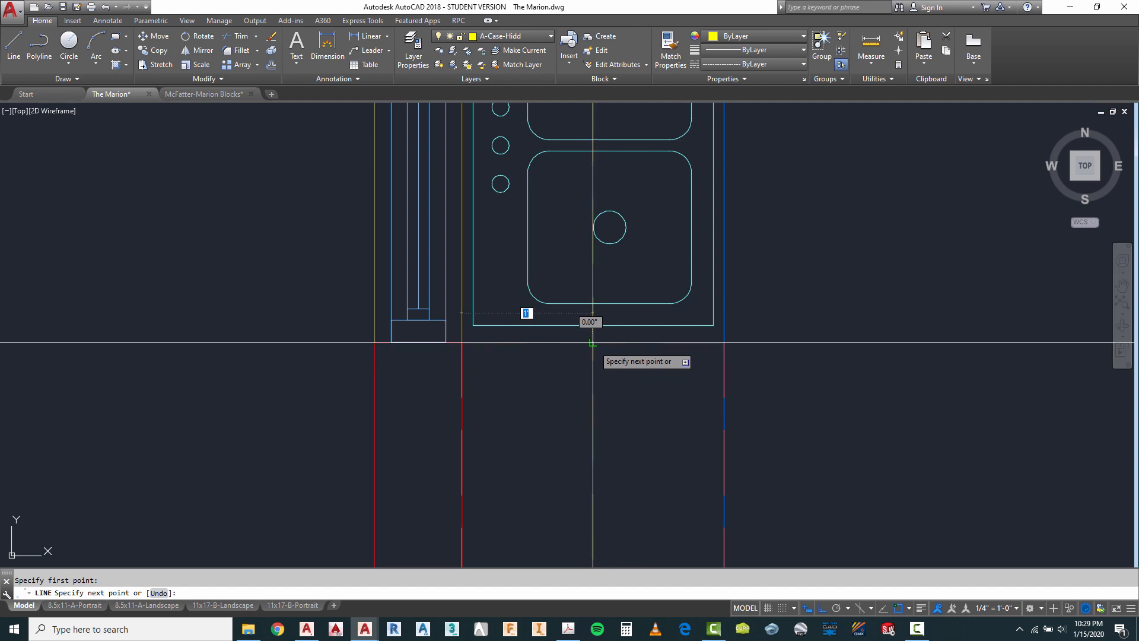
scroll(588, 341, "down", 4)
key("Escape")
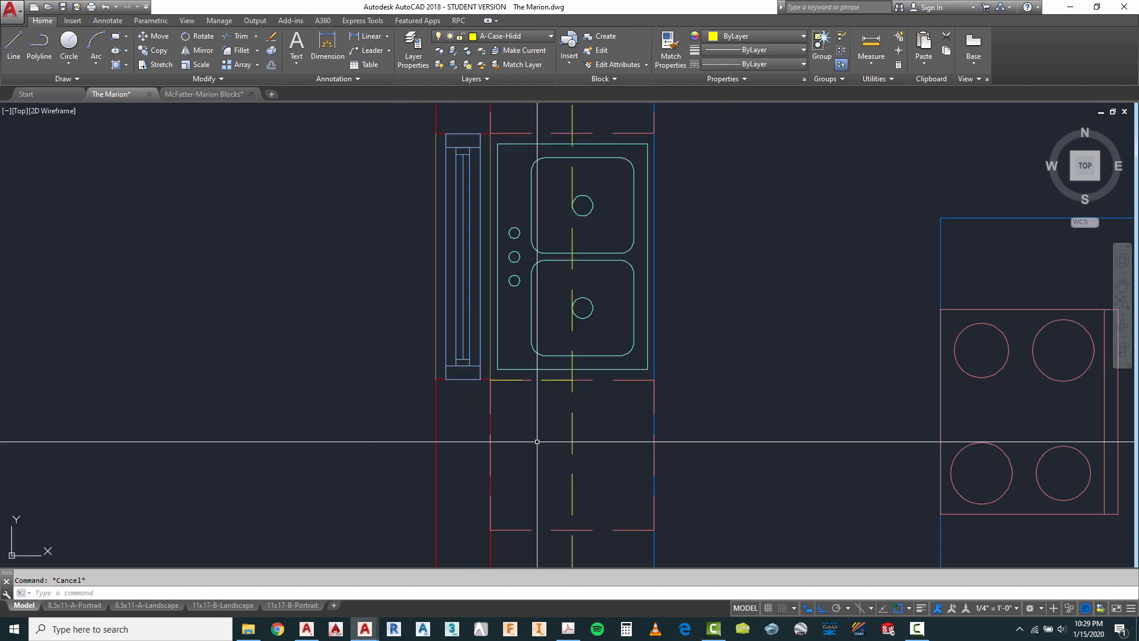
Draw a matching horizontal hidden line just north of the sink, from the west wall to the vertical hidden line.
right_click(522, 114)
left_click(568, 121)
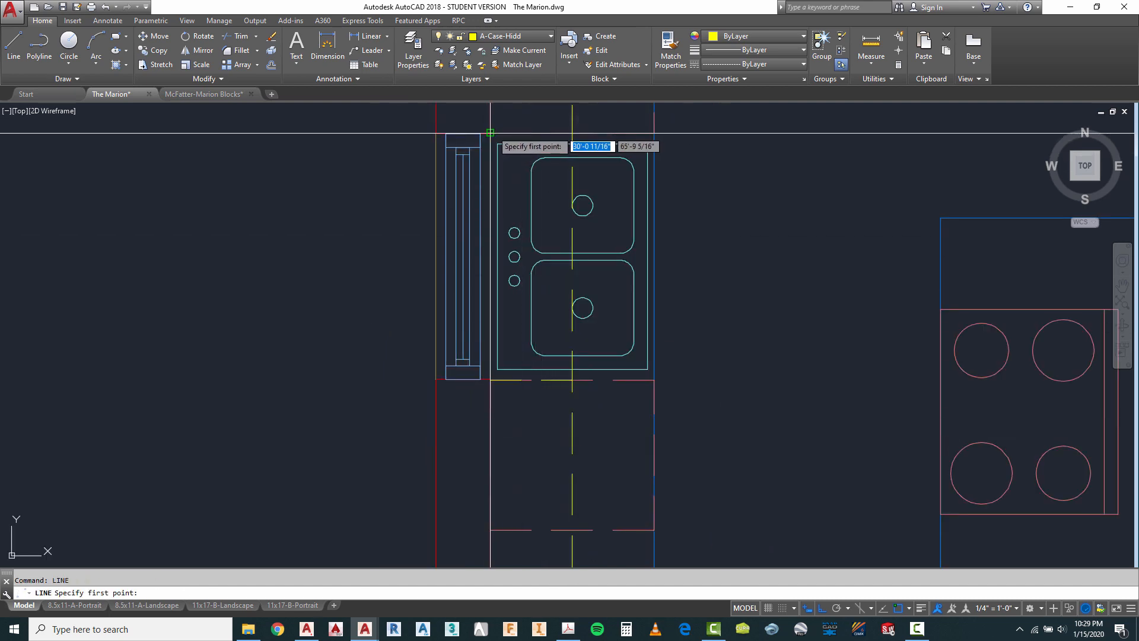
left_click(571, 132)
scroll(568, 205, "down", 2)
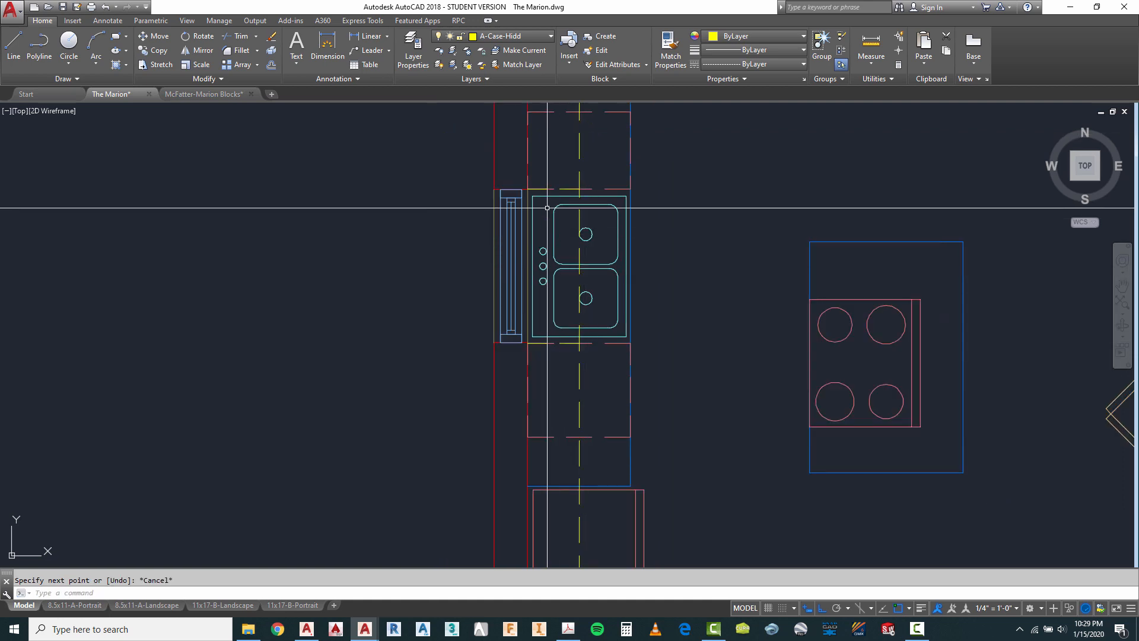
Try to move the short hidden line north of the sink 3 inches north.
scroll(545, 208, "up", 4)
key("Escape")
key("Return")
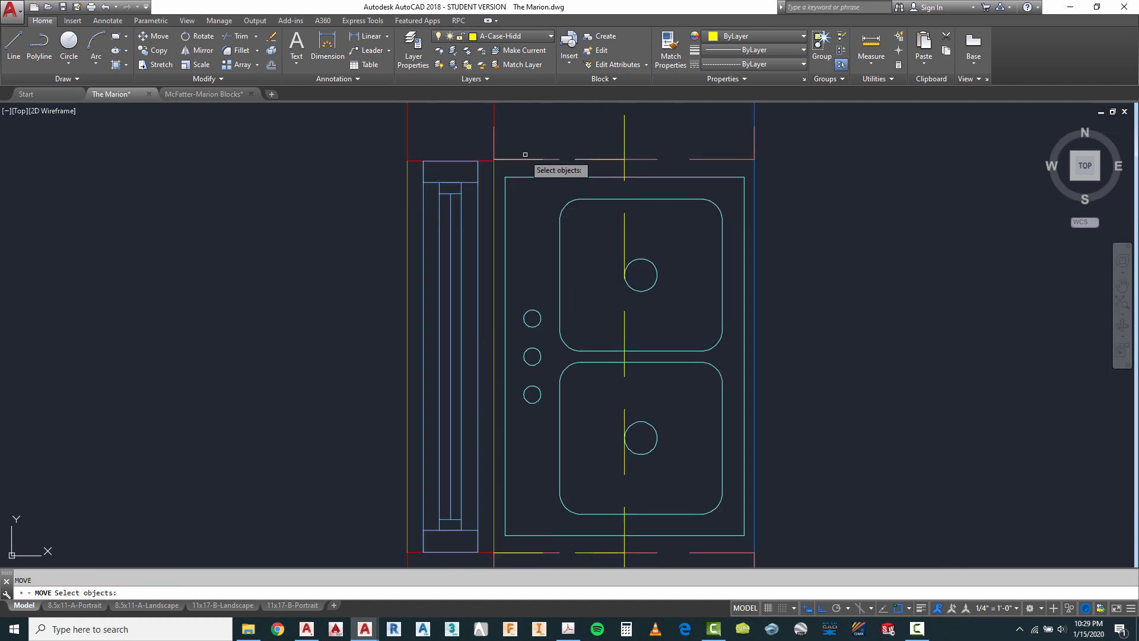
left_click(534, 159)
key("Return")
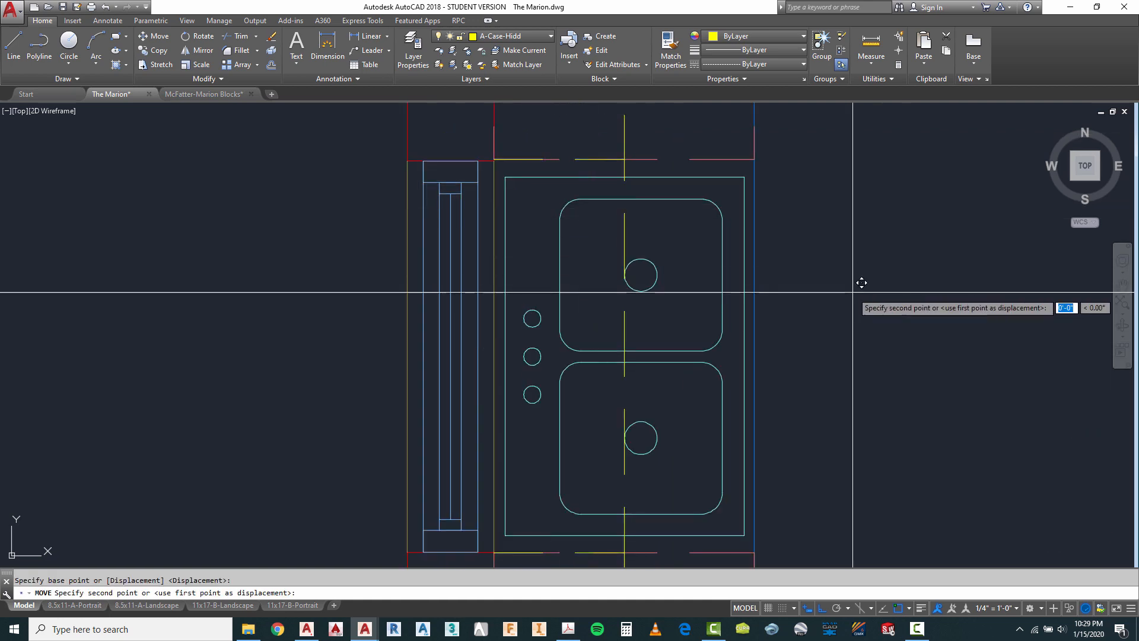
left_click(857, 283)
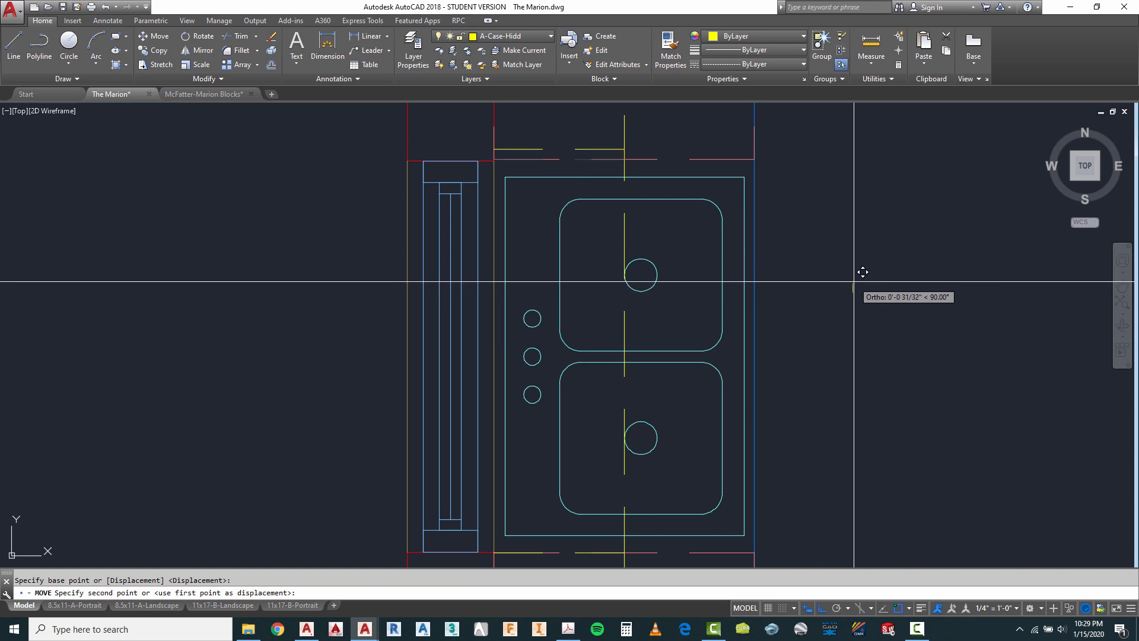
type("3")
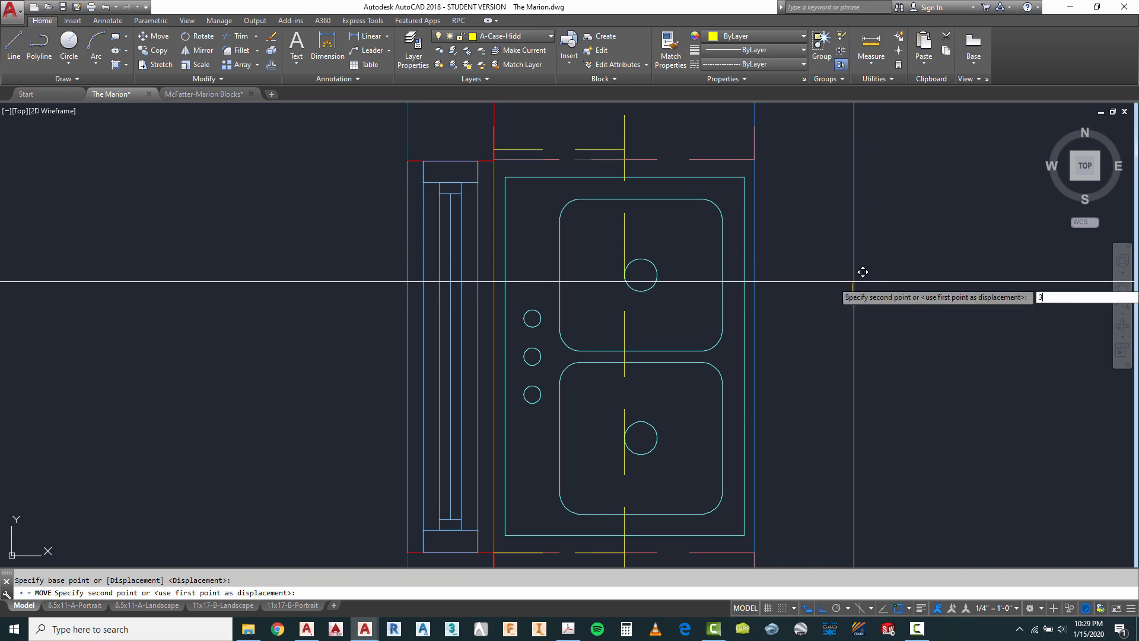
scroll(712, 255, "down", 2)
key("Escape")
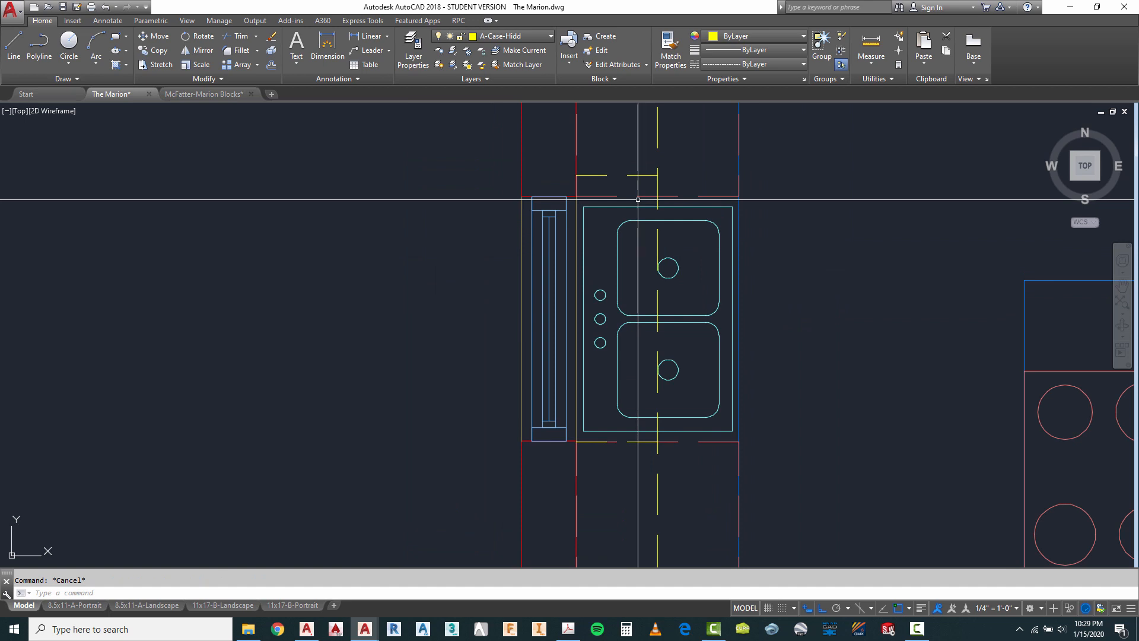
scroll(638, 200, "up", 2)
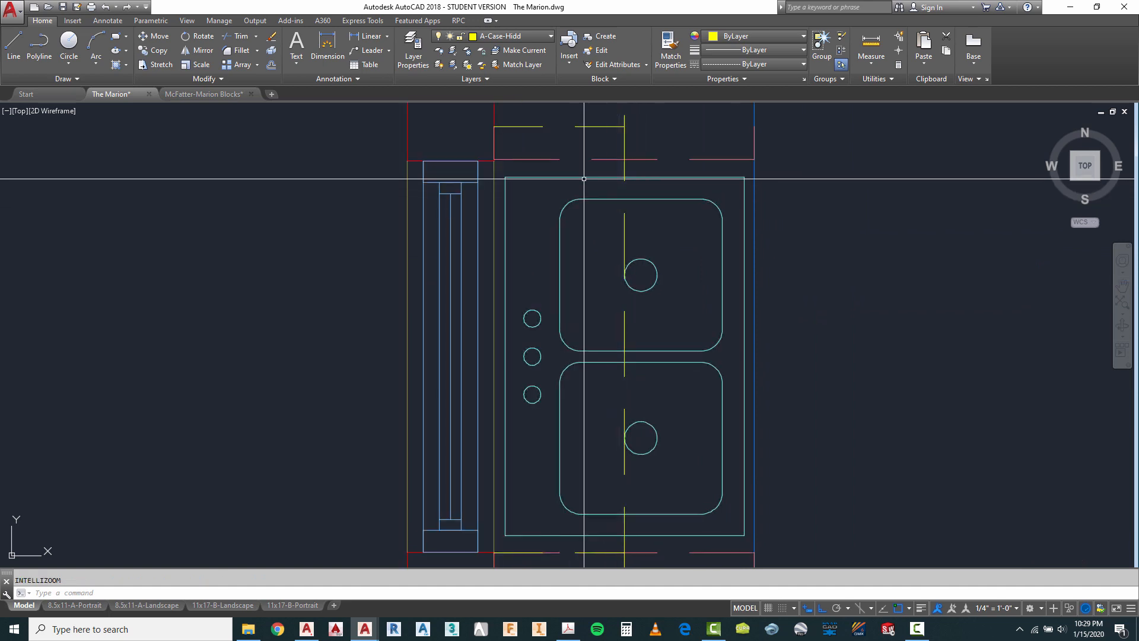
key("Return")
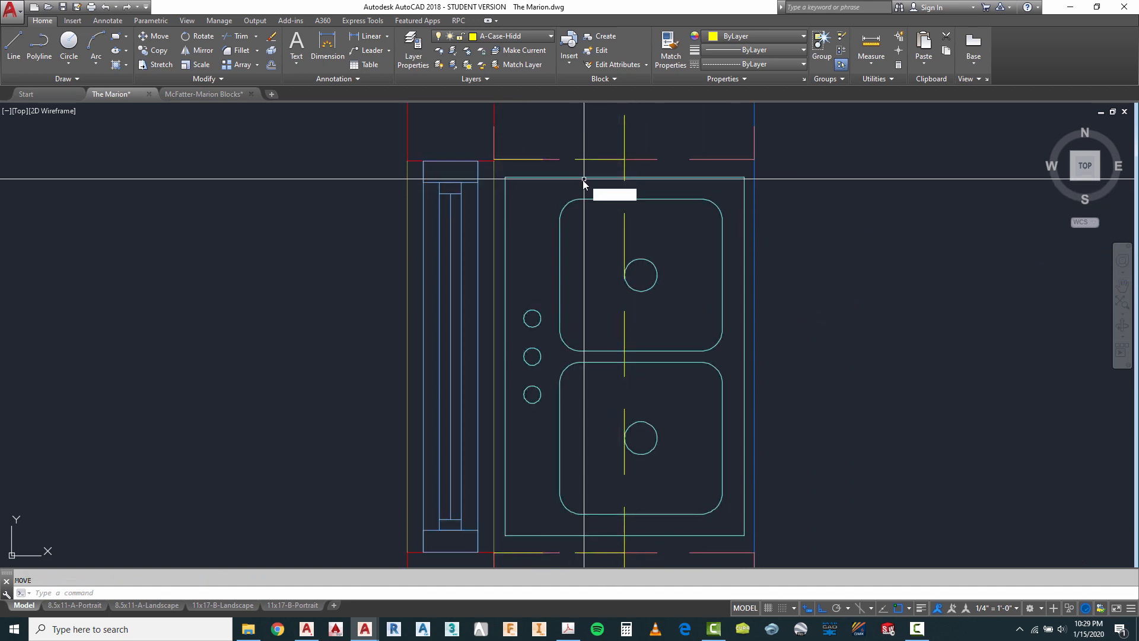
Move the short hidden line on the sink's north side 2 inches north.
key("Return")
left_click(539, 159)
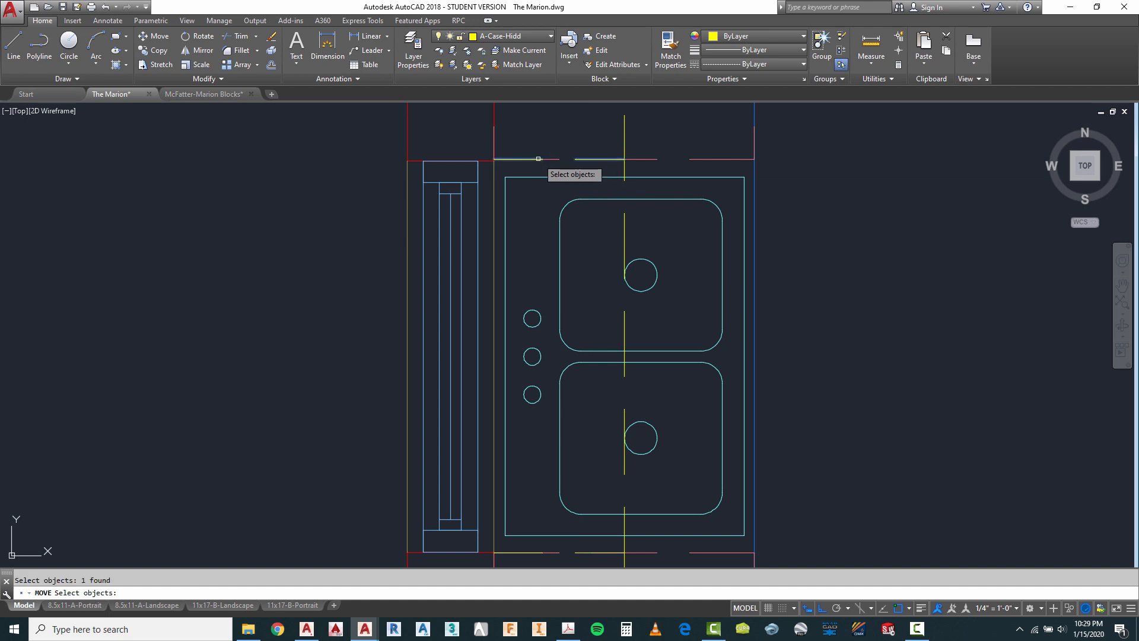
key("Return")
left_click(808, 241)
type("2")
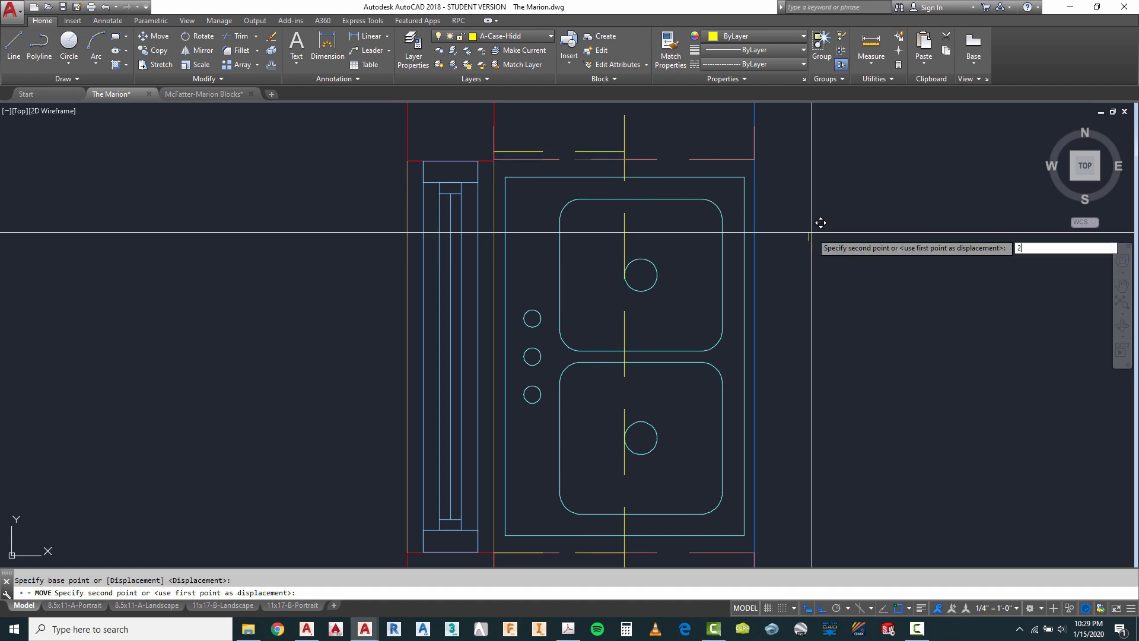
key("Return")
Move the short hidden line on the sink's south side 2 inches south.
right_click(803, 231)
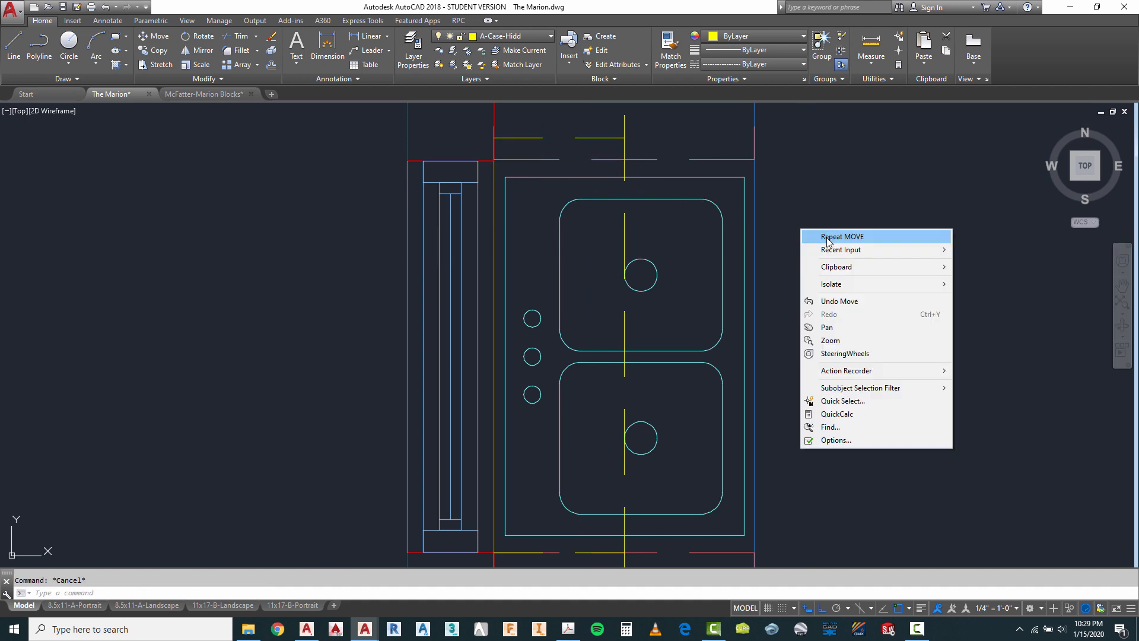
left_click(842, 237)
left_click(608, 551)
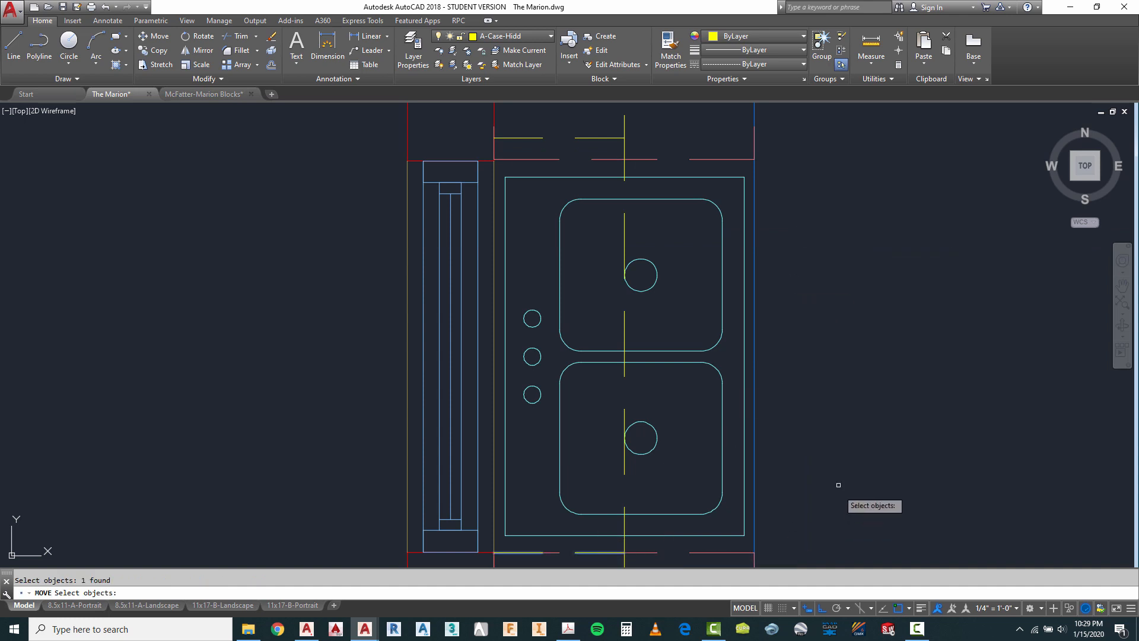
scroll(793, 303, "down", 4)
key("Return")
left_click(822, 389)
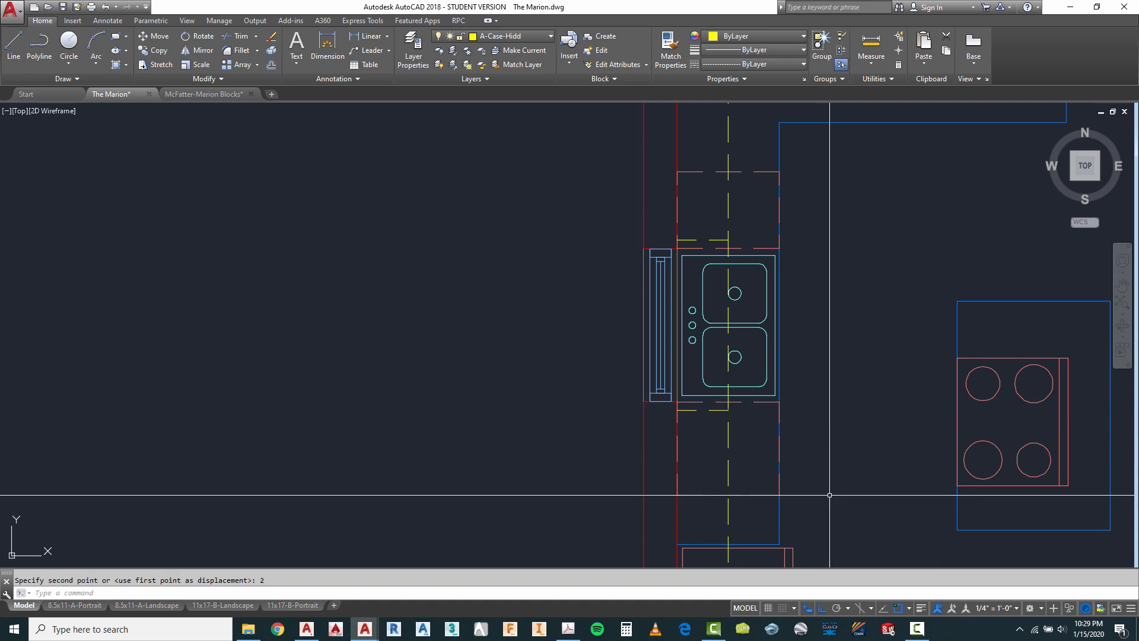
key("Escape")
Trim the vertical hidden line between the two short horizontal lines so it breaks across the sink and window.
type("tr")
key("Return")
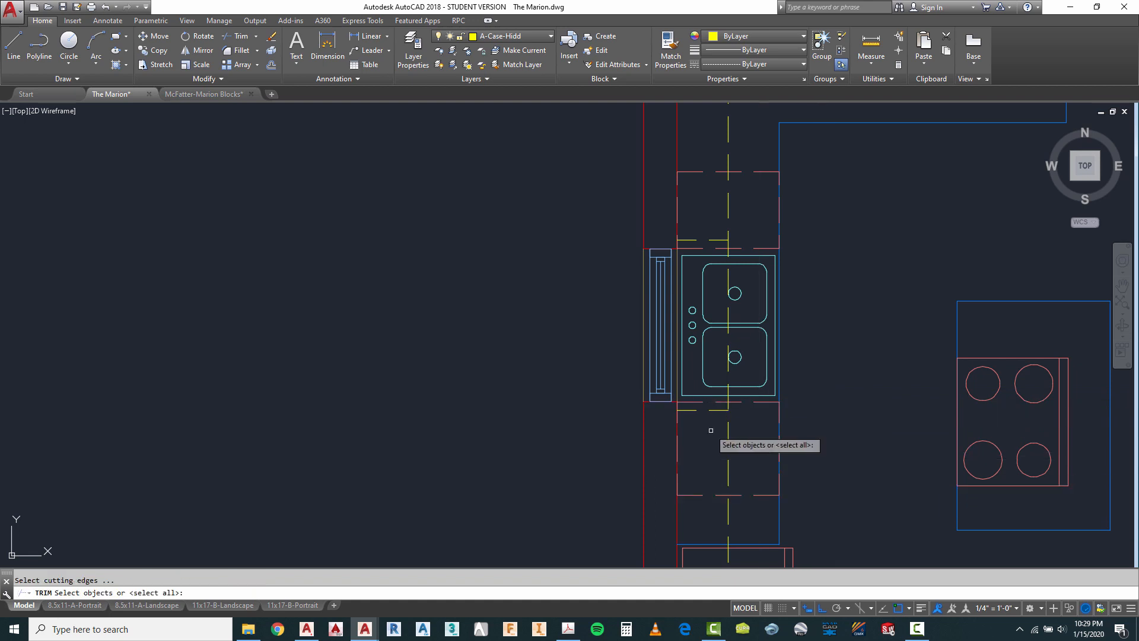
left_click(714, 410)
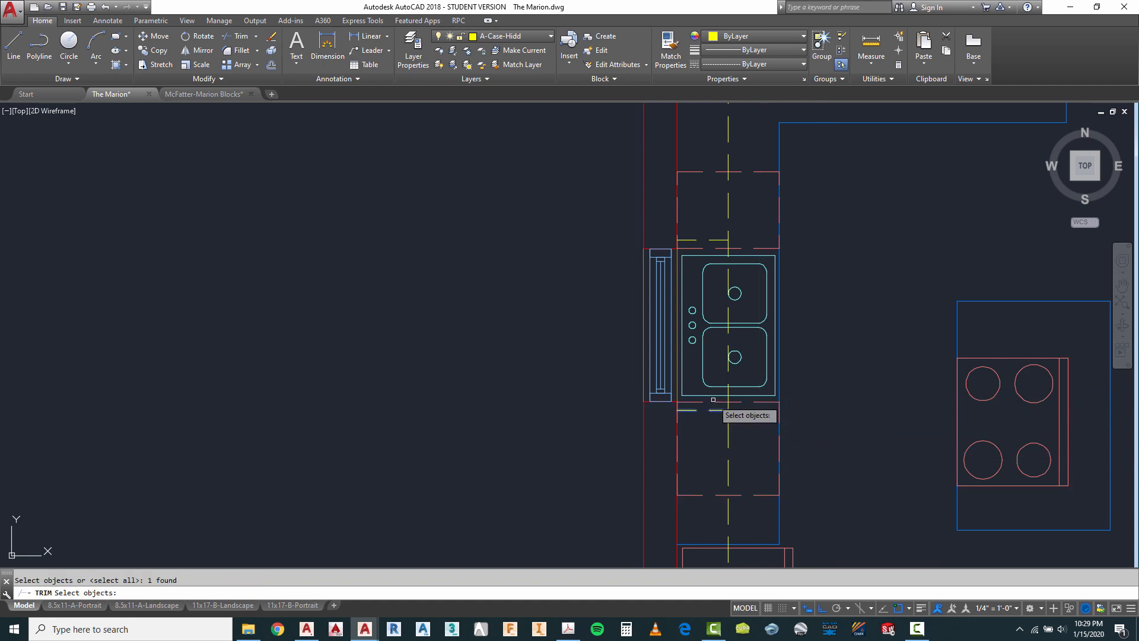
left_click(730, 245)
key("Return")
key("Escape")
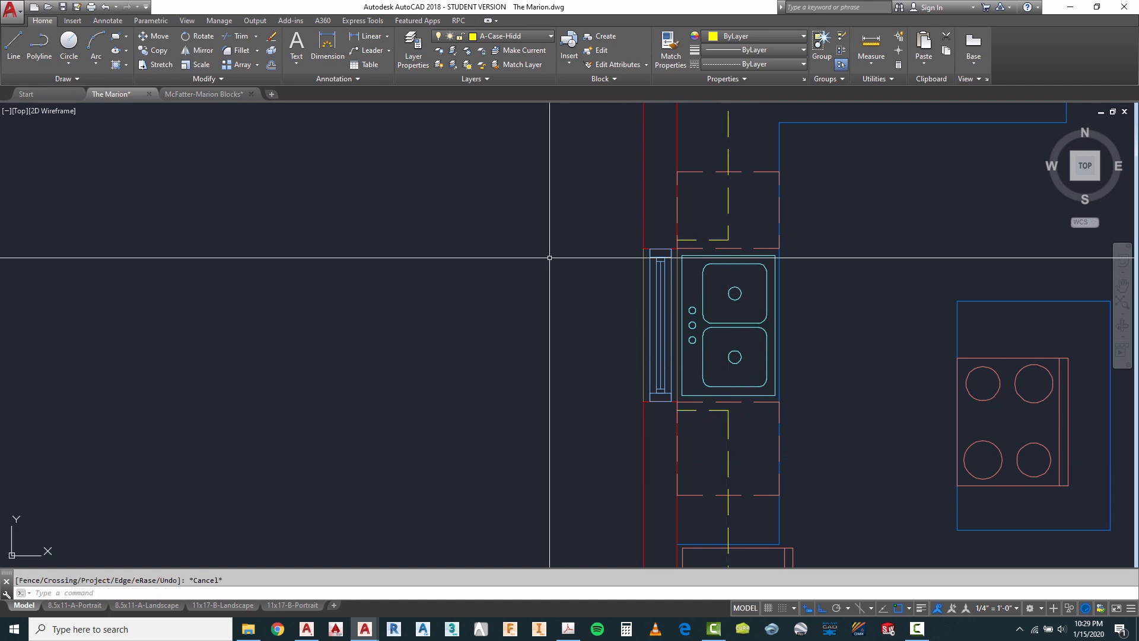
Fillet the northeast outer corner of the L-shaped kitchen counter with an 8-inch radius.
scroll(534, 254, "down", 4)
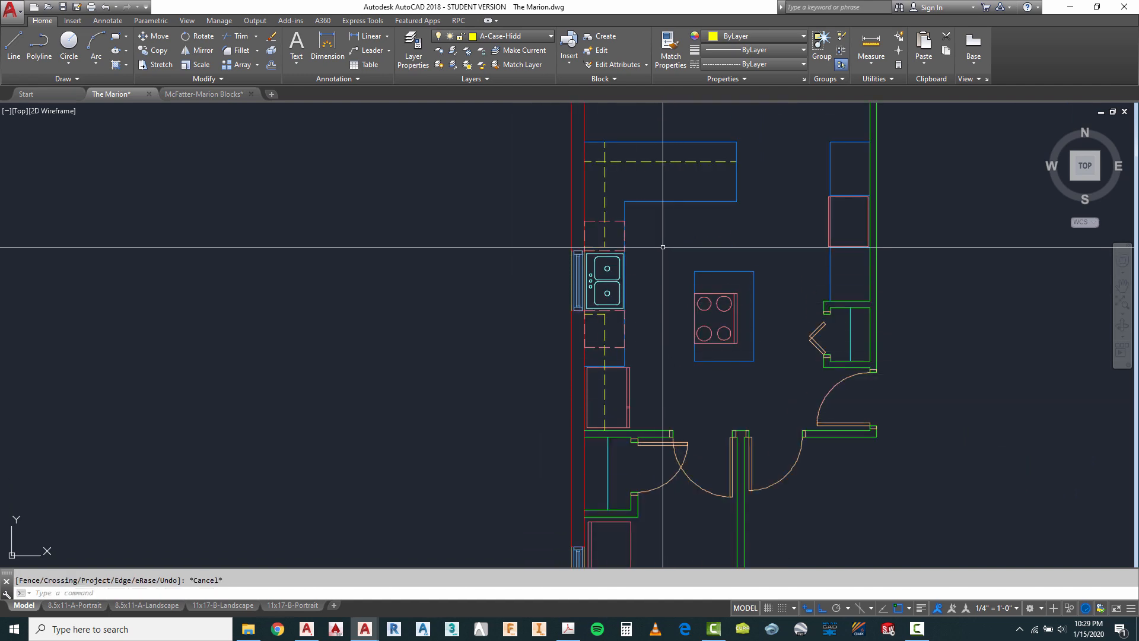
scroll(466, 234, "down", 2)
scroll(653, 177, "up", 4)
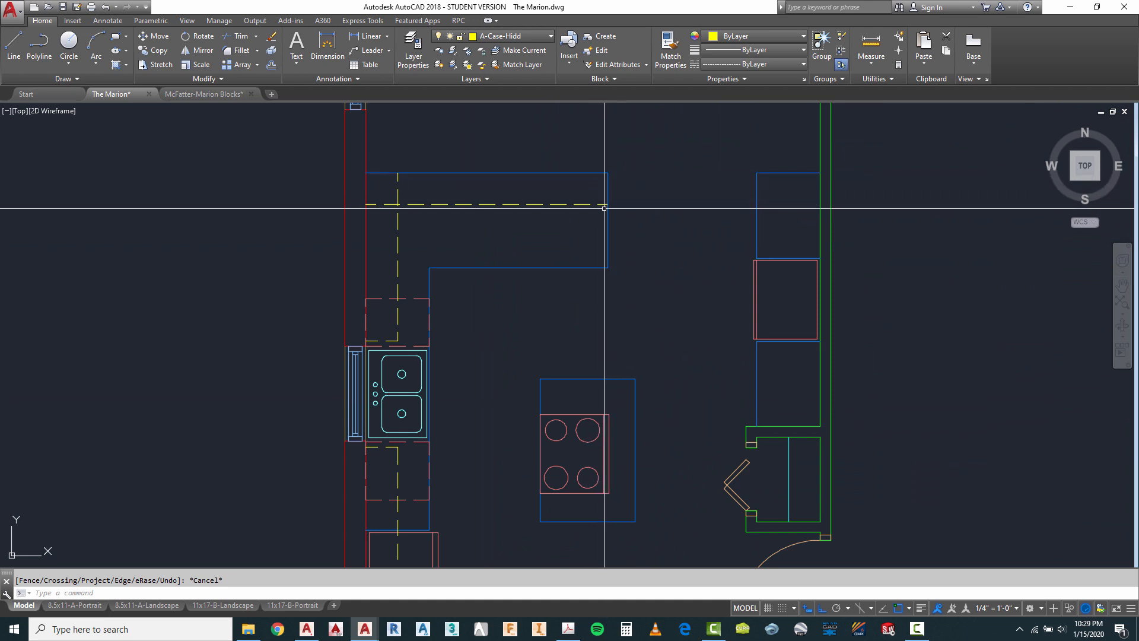
left_click(253, 53)
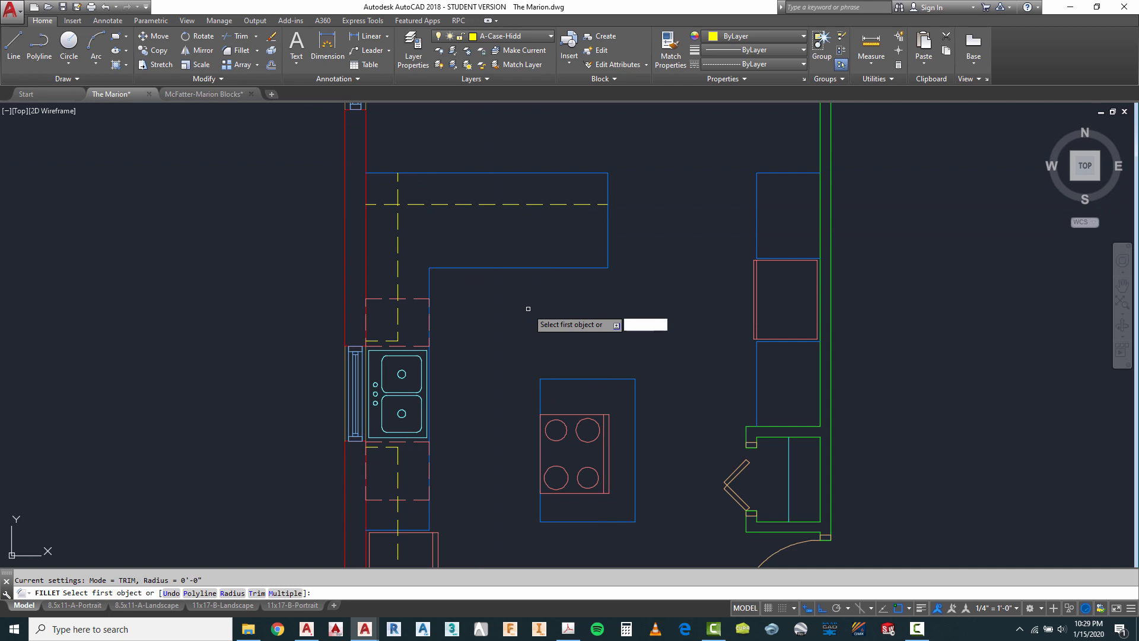
type("r")
key("Return")
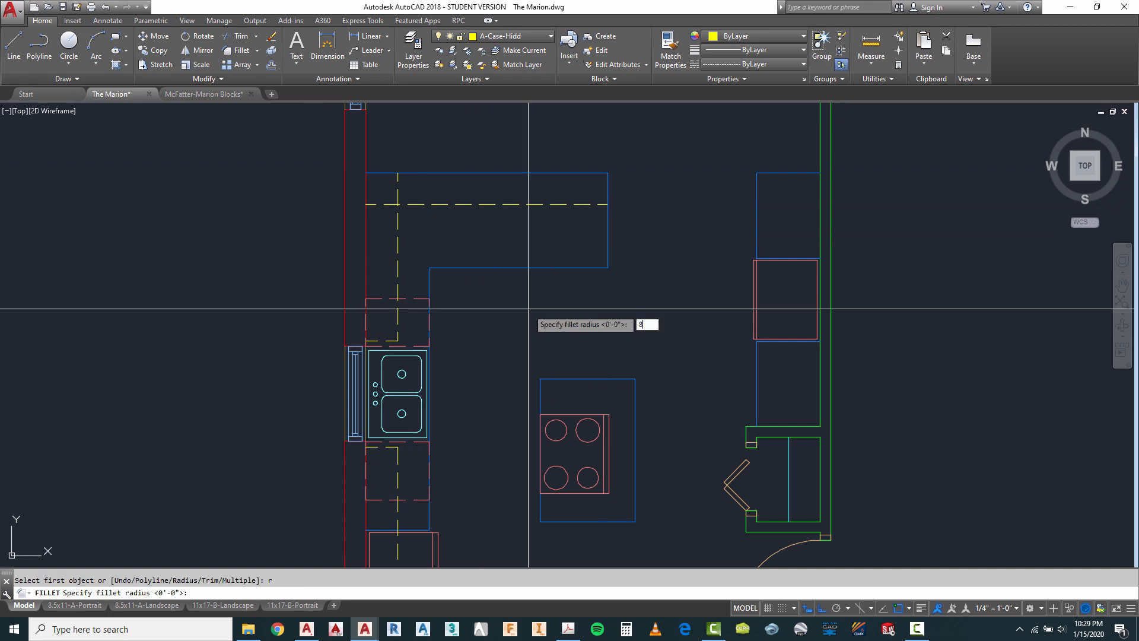
type("8")
key("Return")
left_click(586, 173)
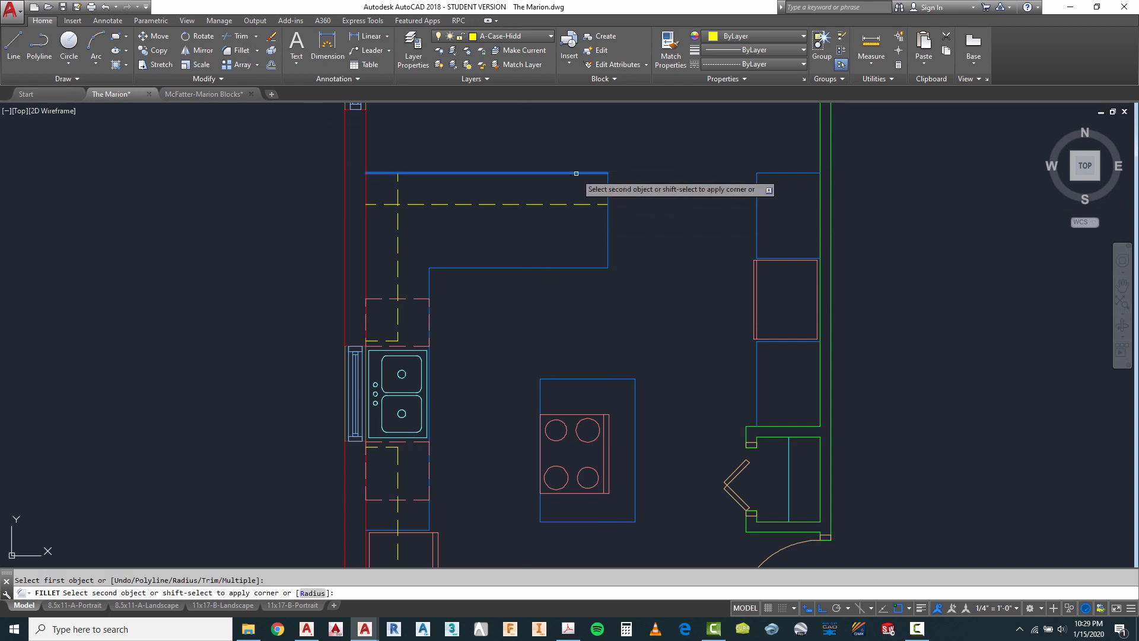
left_click(607, 202)
key("Escape")
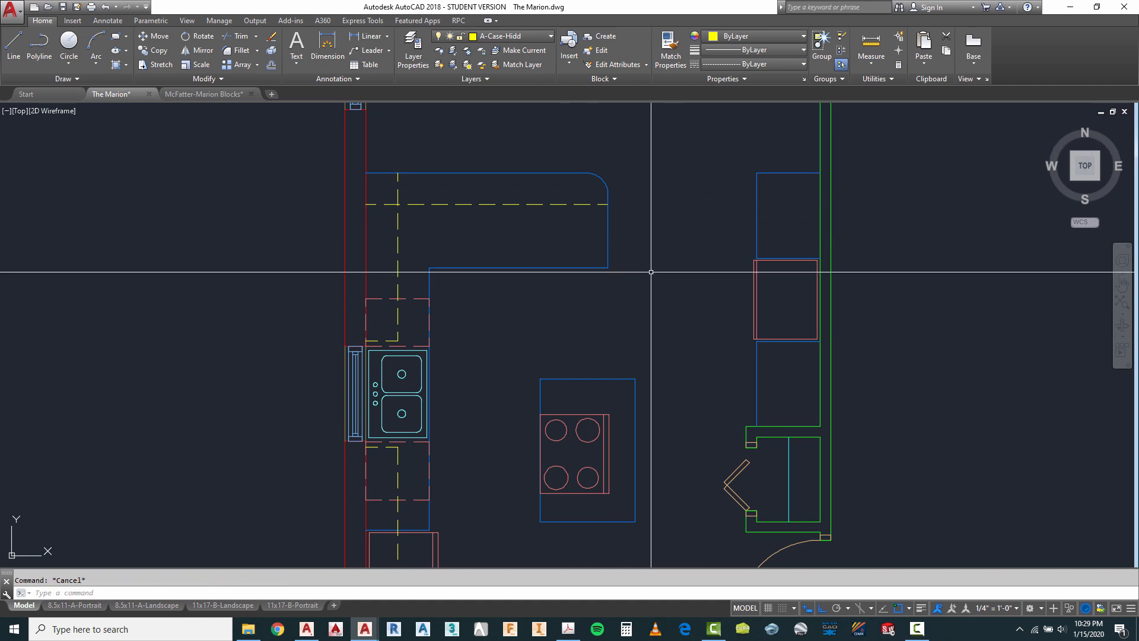
Draw a vertical hidden line through the middle of the east counter and oven, from the counter's north edge to the closet wall.
scroll(558, 249, "down", 2)
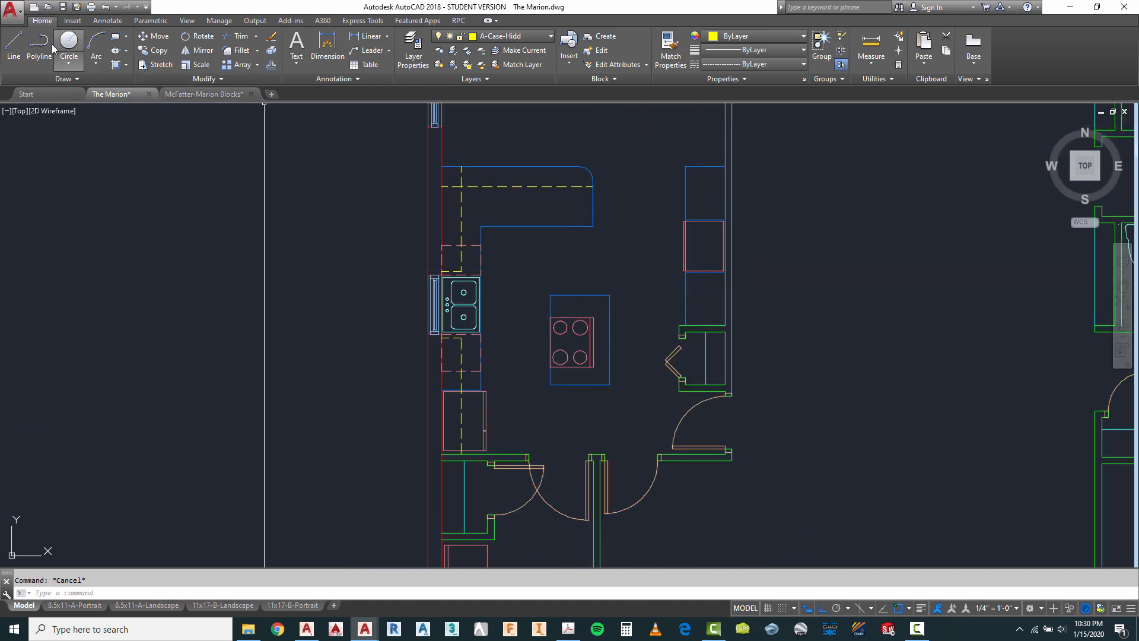
left_click(14, 45)
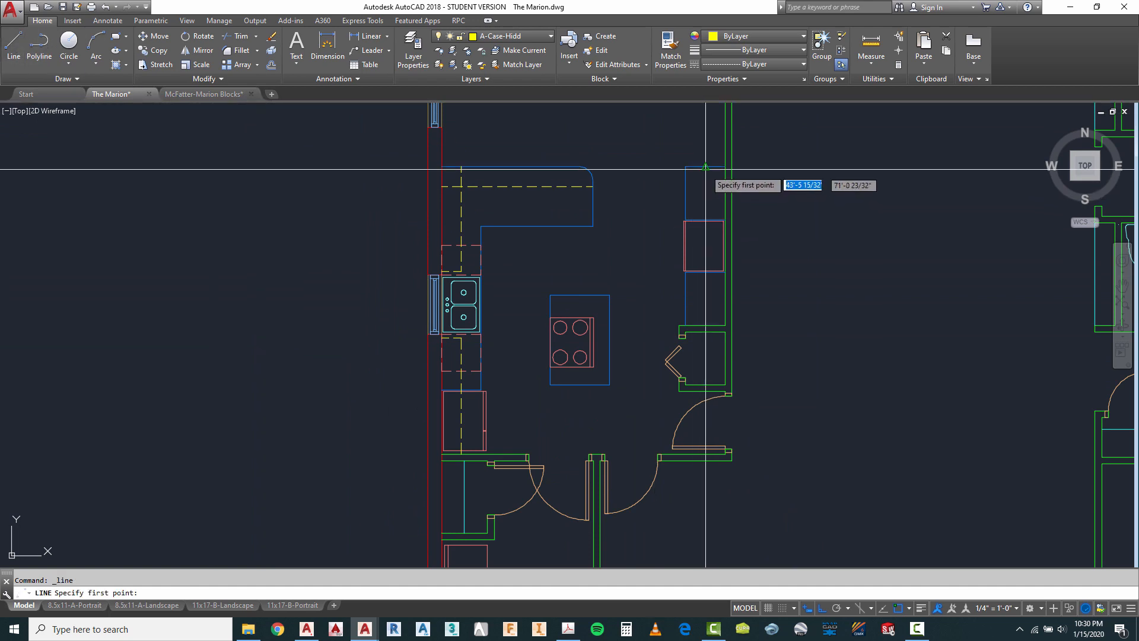
left_click(676, 166)
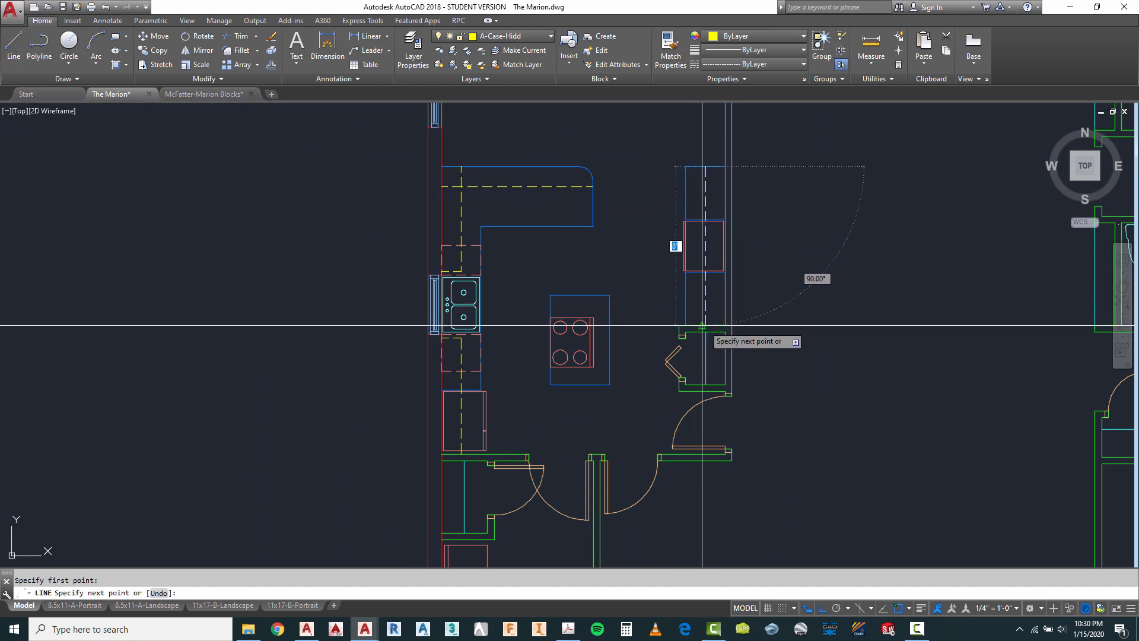
key("Escape")
Review the overall floor plan, switch to the Marion Red Lines PDF in Adobe Acrobat and examine the kitchen, dining and foyer markups.
scroll(552, 219, "down", 3)
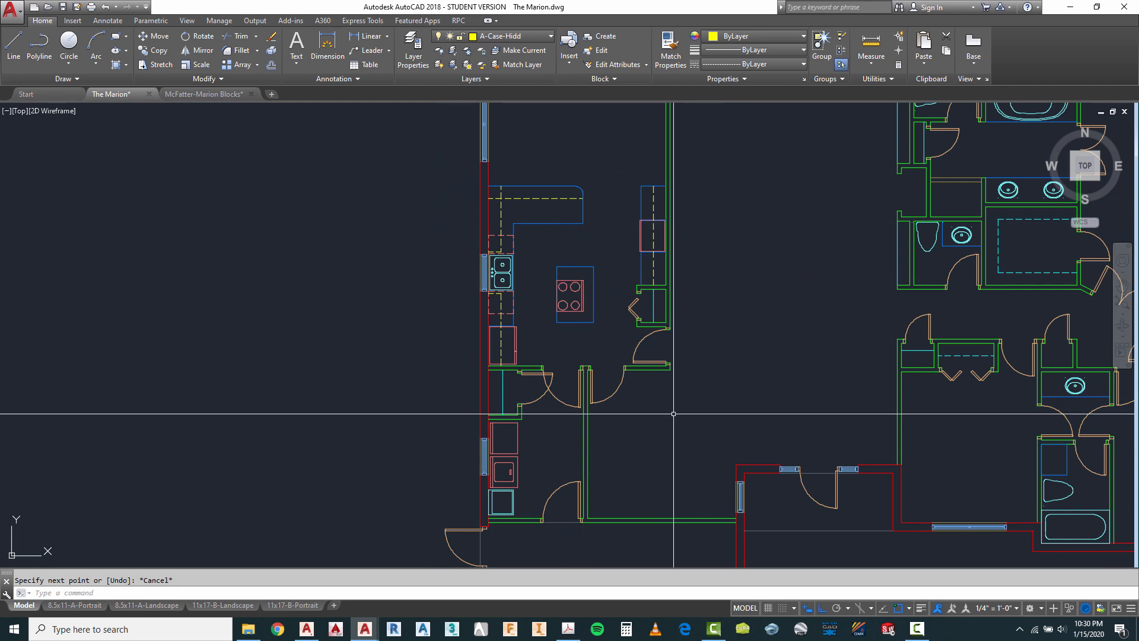
scroll(668, 386, "down", 2)
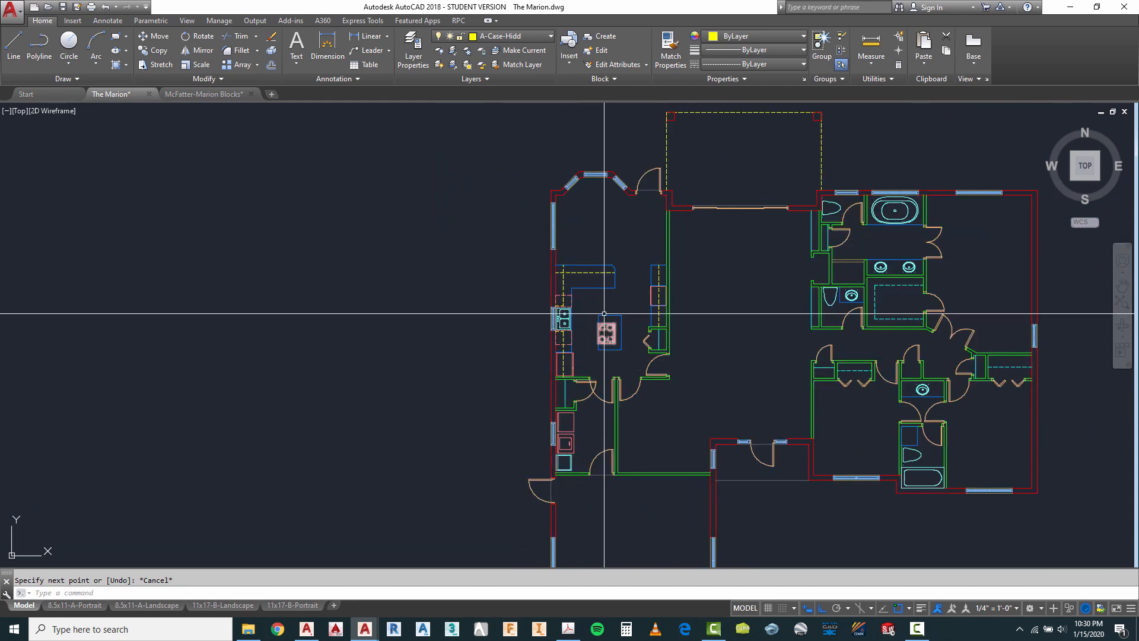
scroll(621, 175, "up", 2)
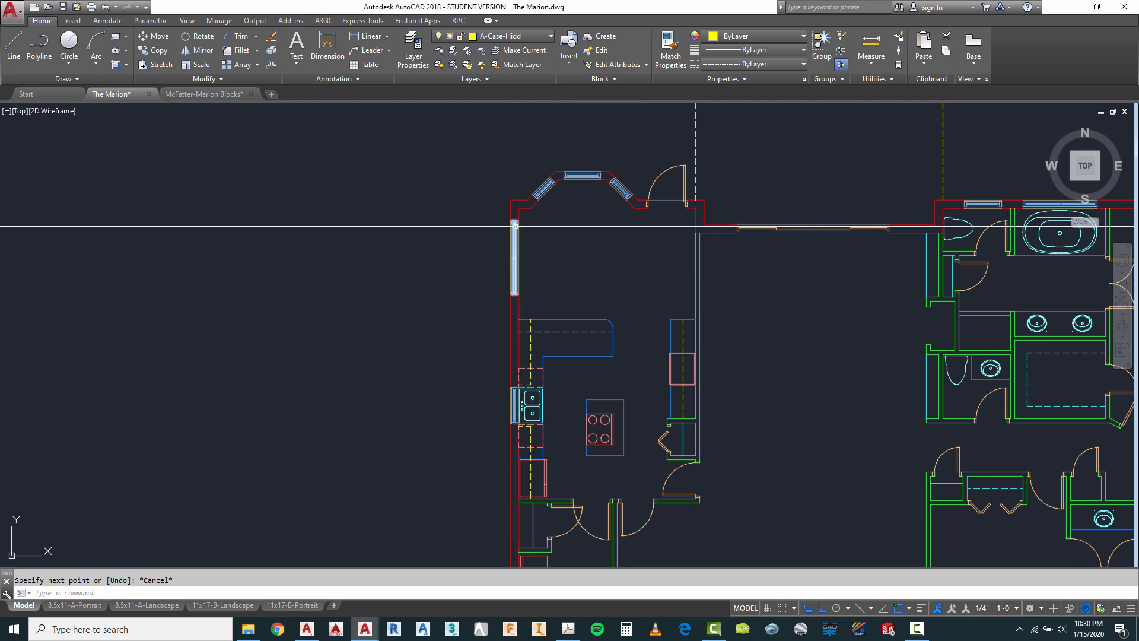
scroll(452, 141, "down", 2)
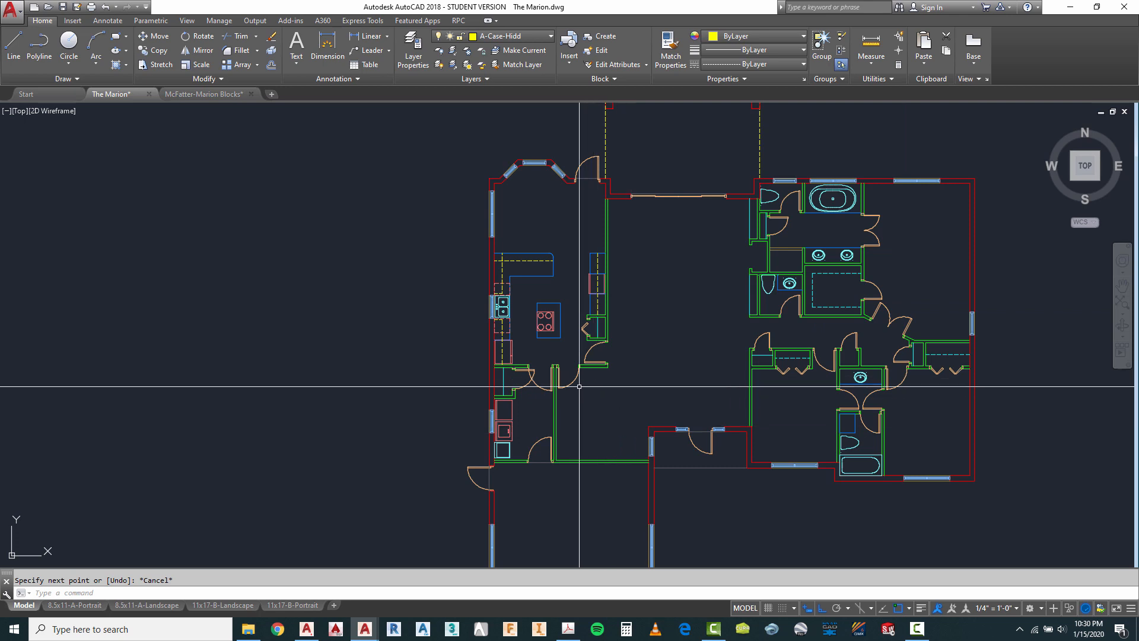
scroll(563, 277, "down", 2)
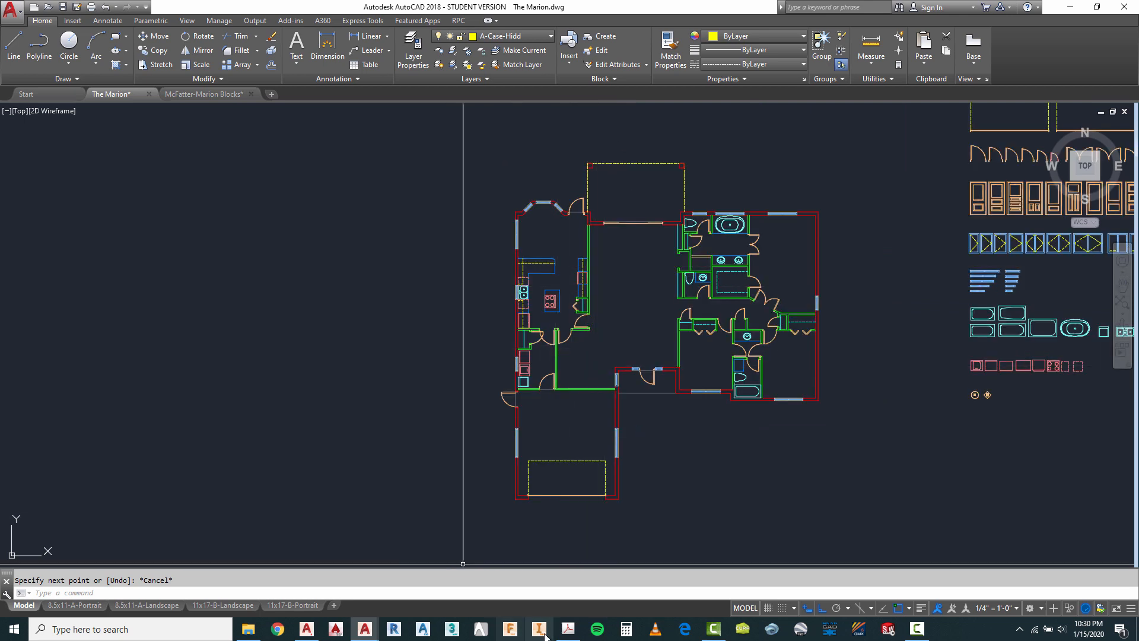
left_click(568, 629)
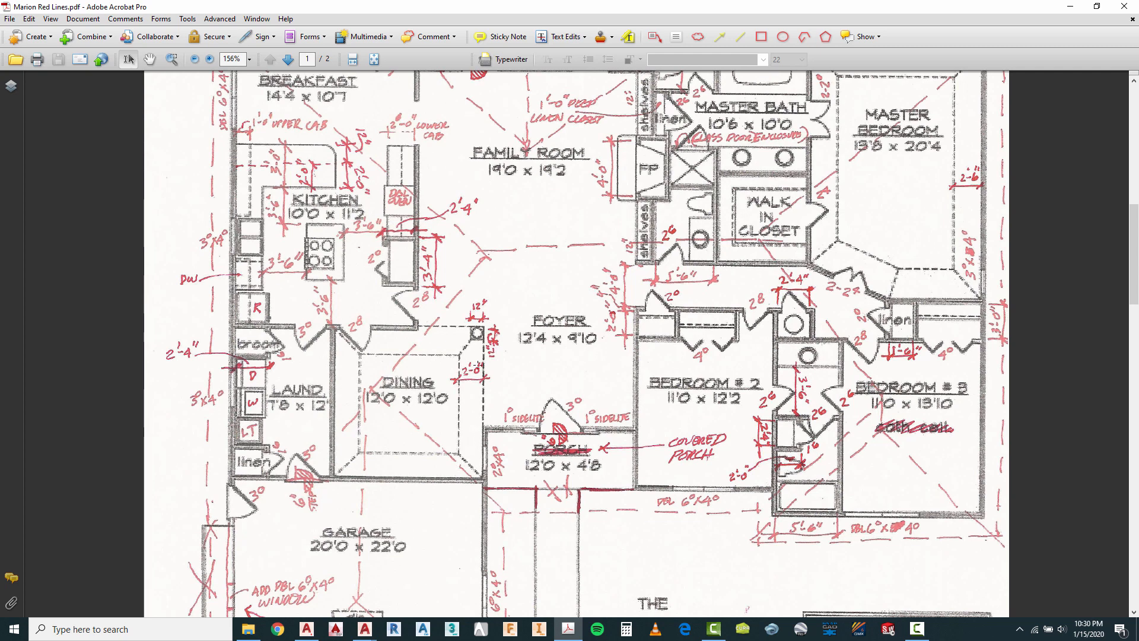
scroll(333, 418, "up", 3)
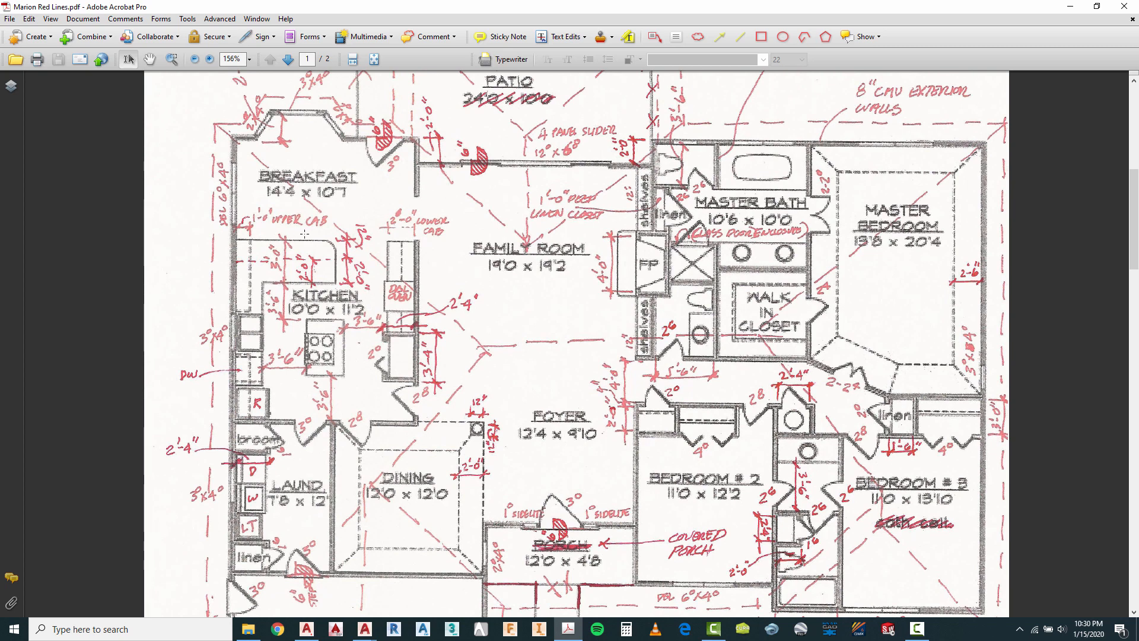
scroll(231, 291, "down", 1)
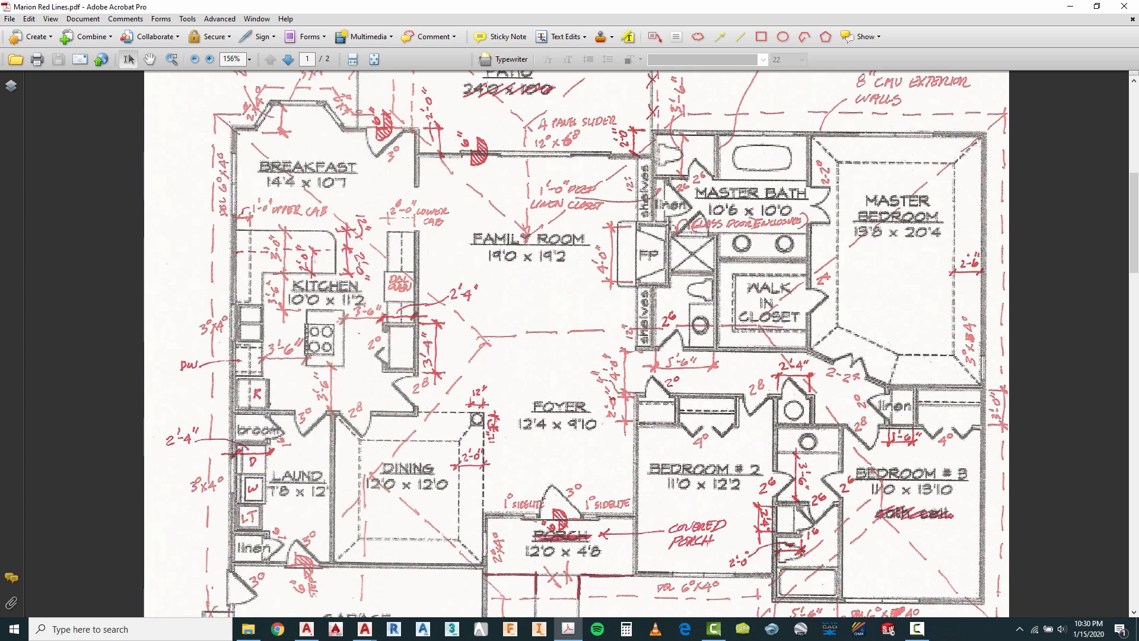
scroll(796, 288, "down", 1)
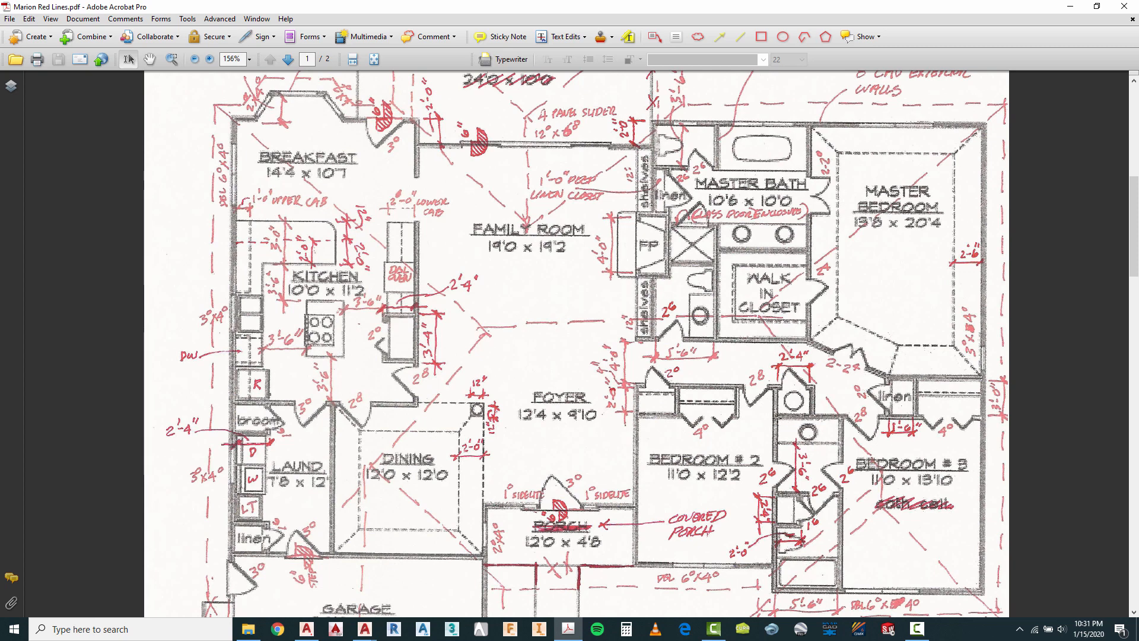
scroll(714, 363, "down", 3)
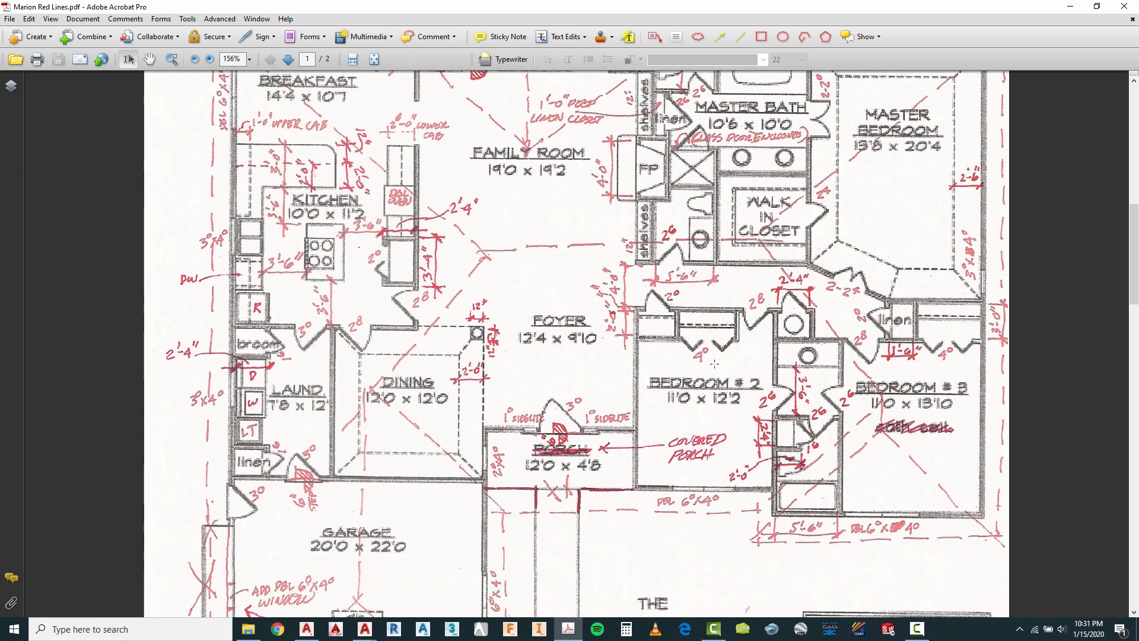
Switch back to The Marion drawing in AutoCAD, create the layer A-Clng-Abov based on A-Case-Hidd and make it current.
left_click(365, 630)
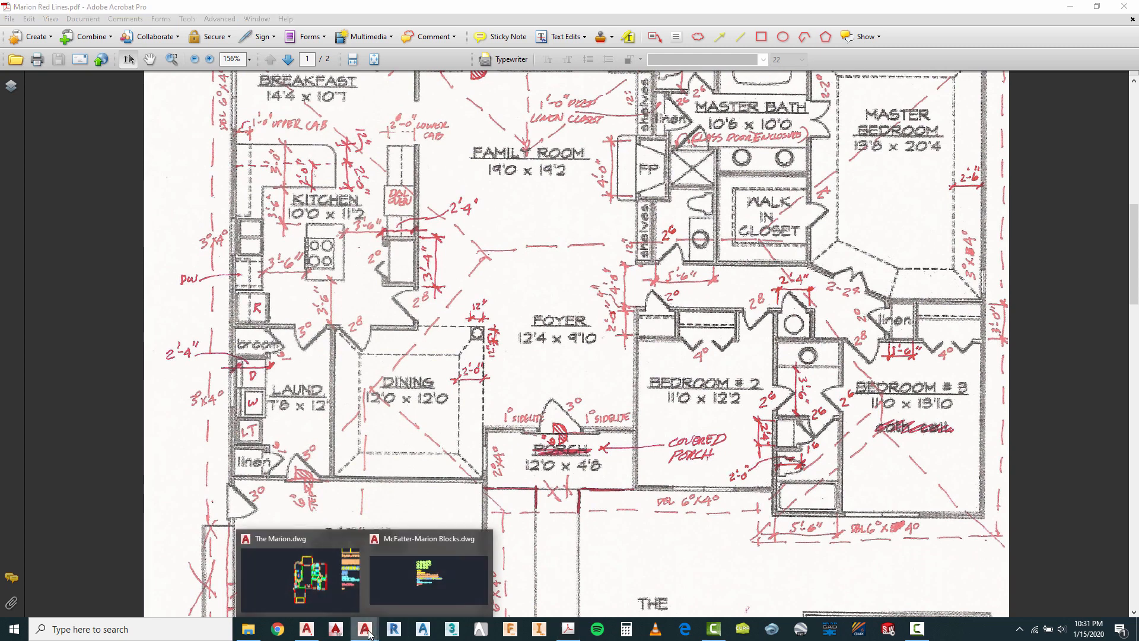
left_click(297, 585)
scroll(674, 247, "down", 2)
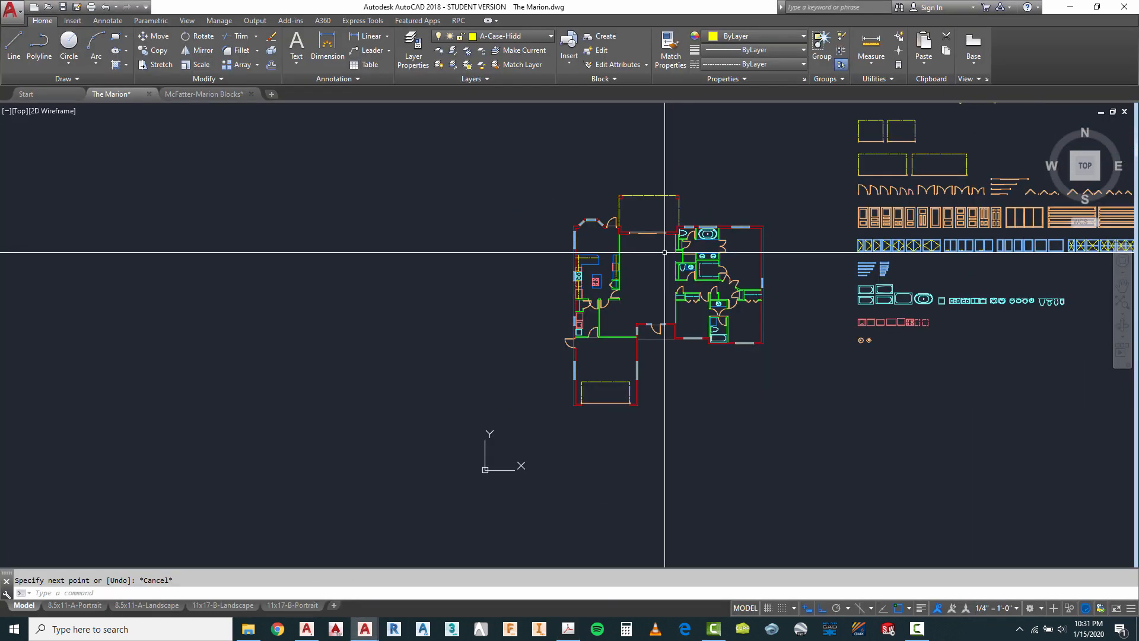
scroll(658, 241, "up", 4)
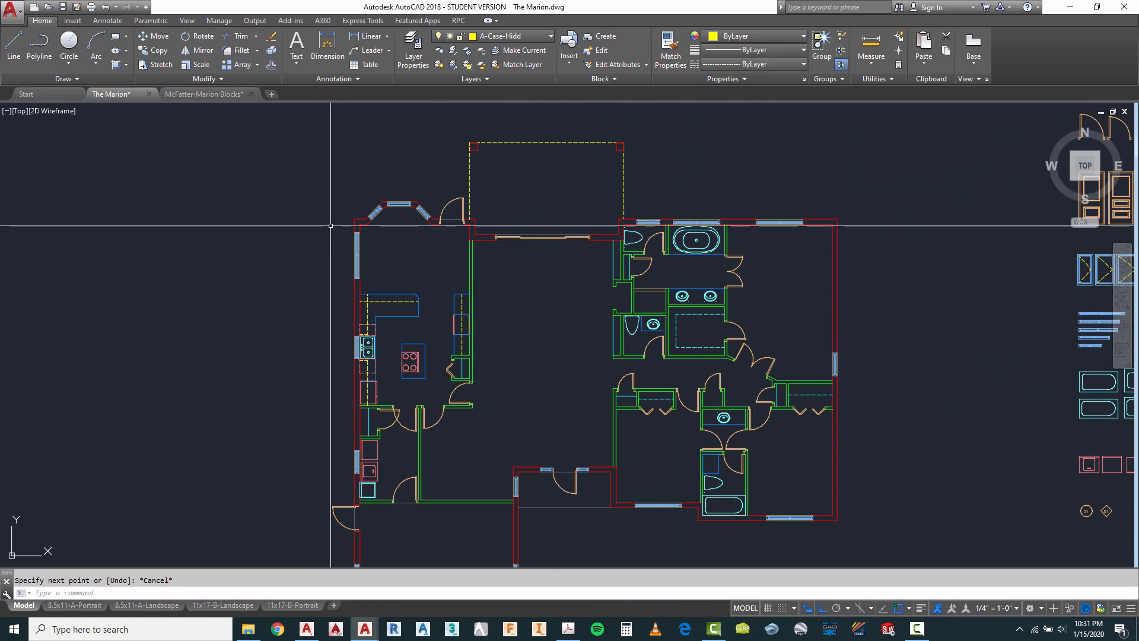
left_click(417, 59)
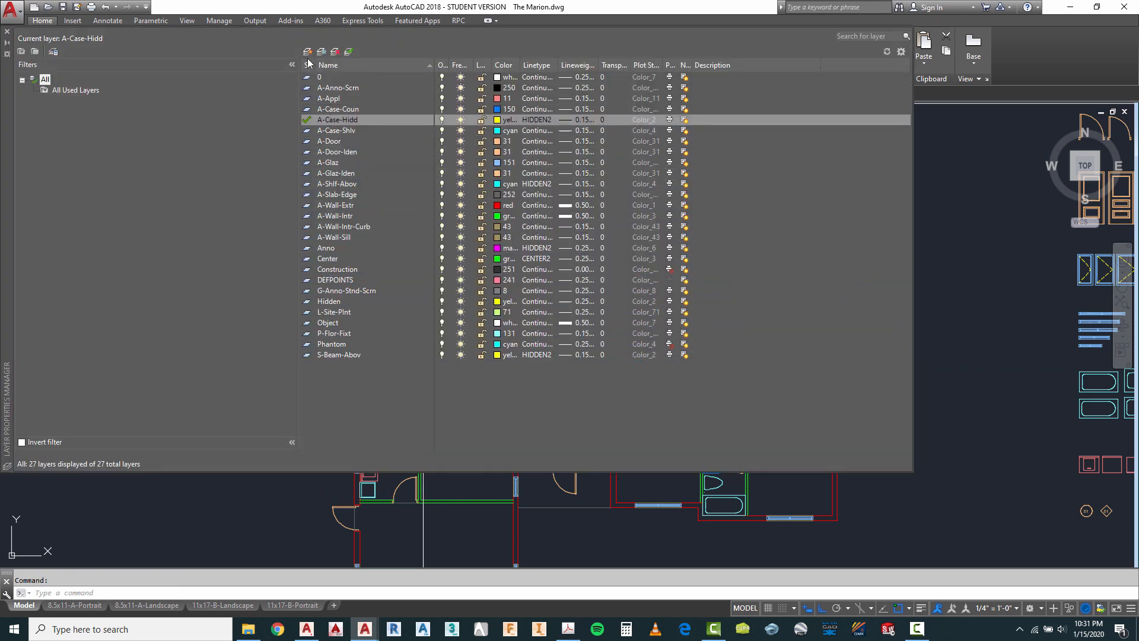
key("alt+n")
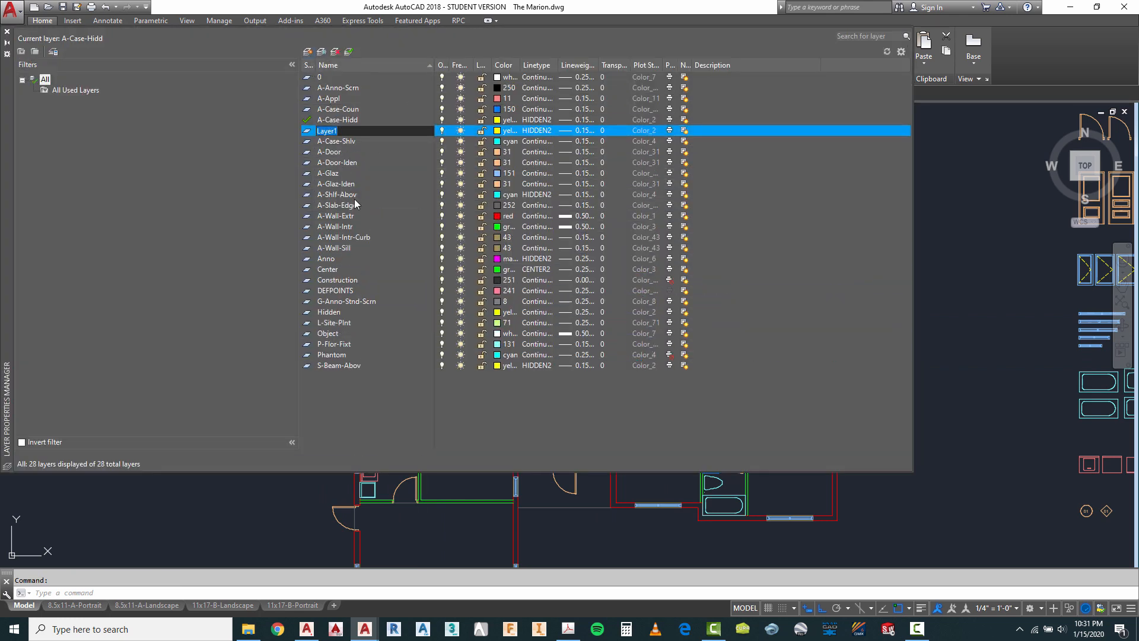
type("A-Clng-Abov")
left_click(349, 52)
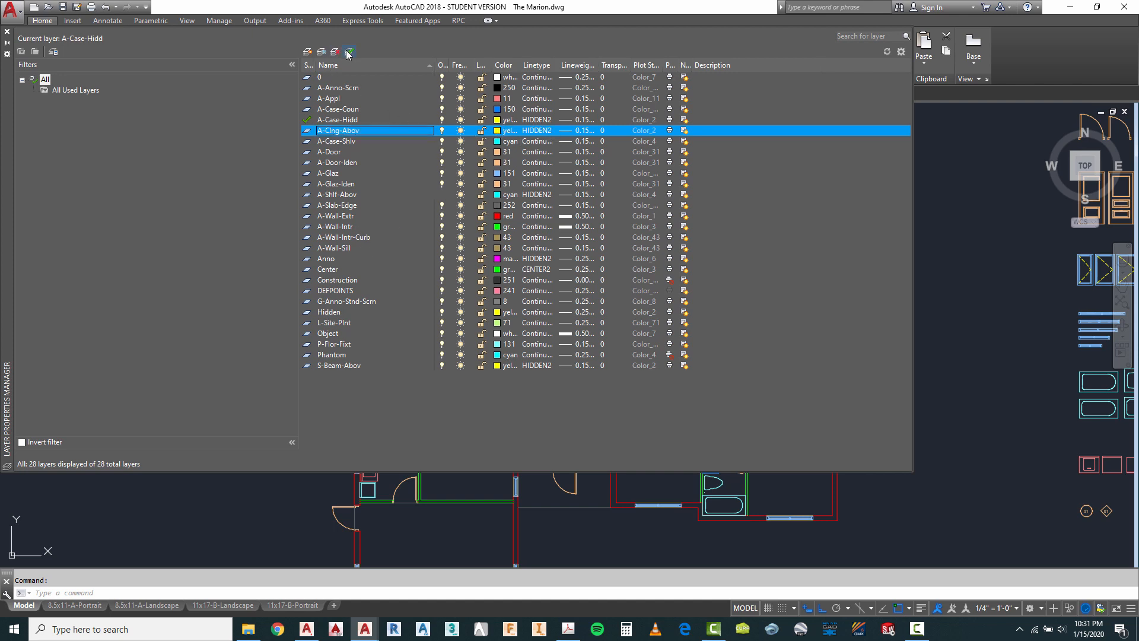
left_click(7, 32)
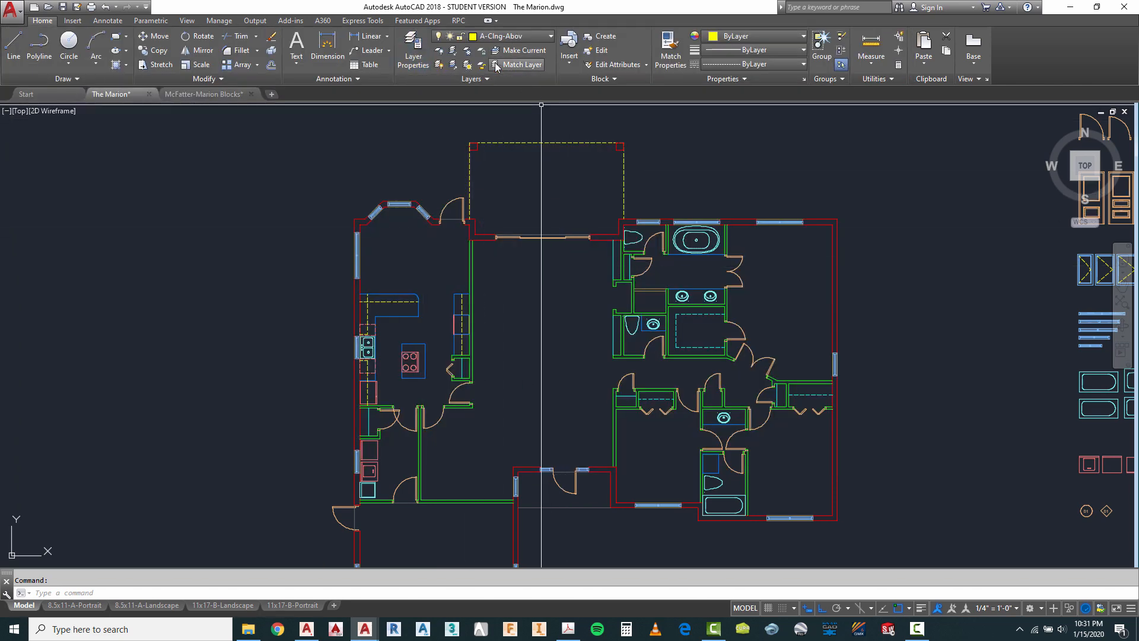
Draw a horizontal ceiling line about 5'-2" long running east from the south corner of the wall end north of the dining room.
scroll(457, 520, "up", 4)
left_click(13, 45)
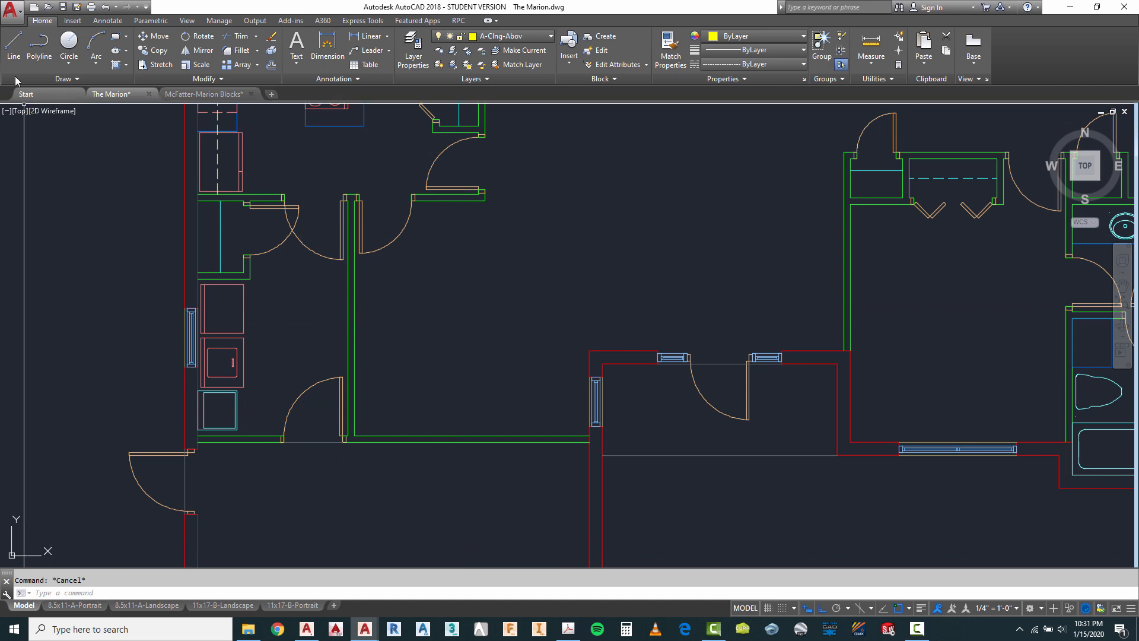
left_click(485, 200)
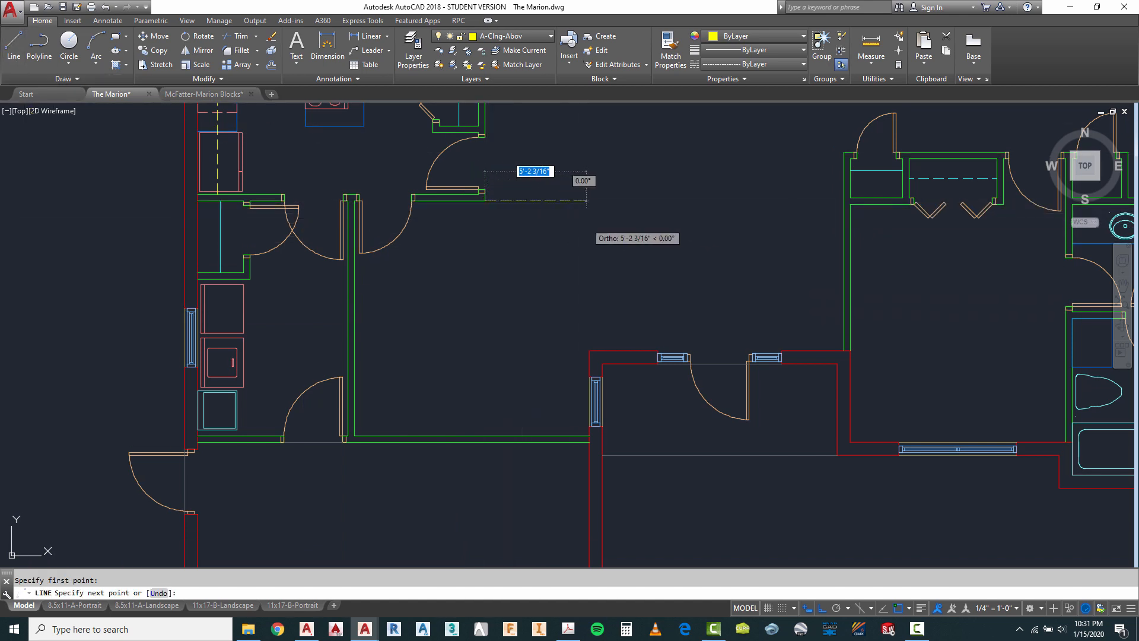
left_click(587, 201)
key("Escape")
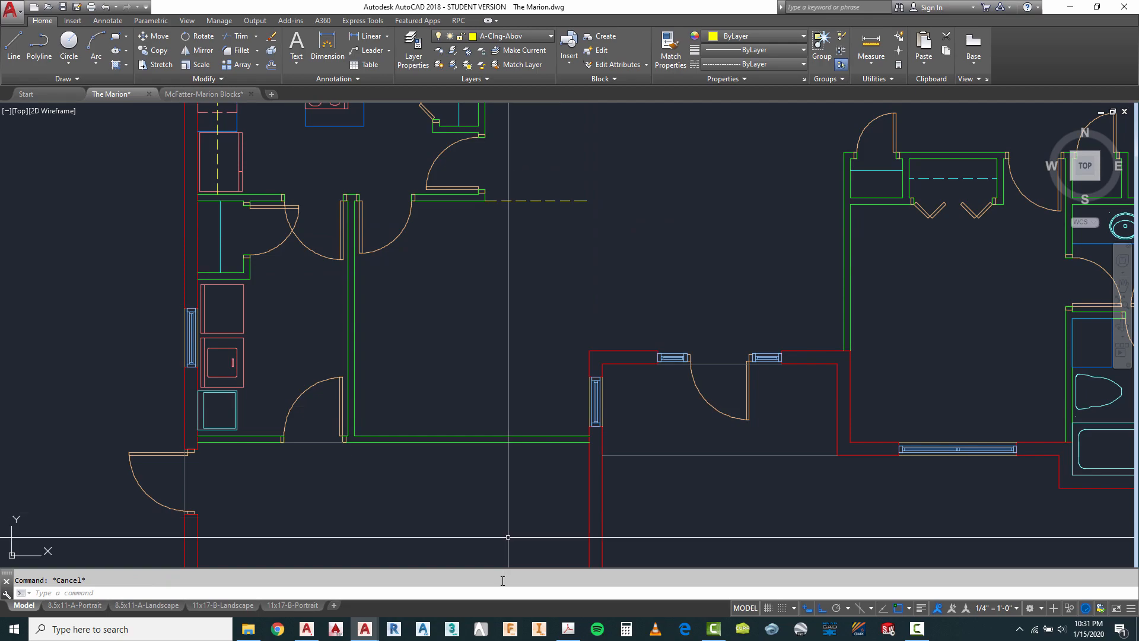
Check the dining room in the Marion Red Lines PDF and, back in The Marion drawing, move the new ceiling line 4 inches north.
left_click(563, 631)
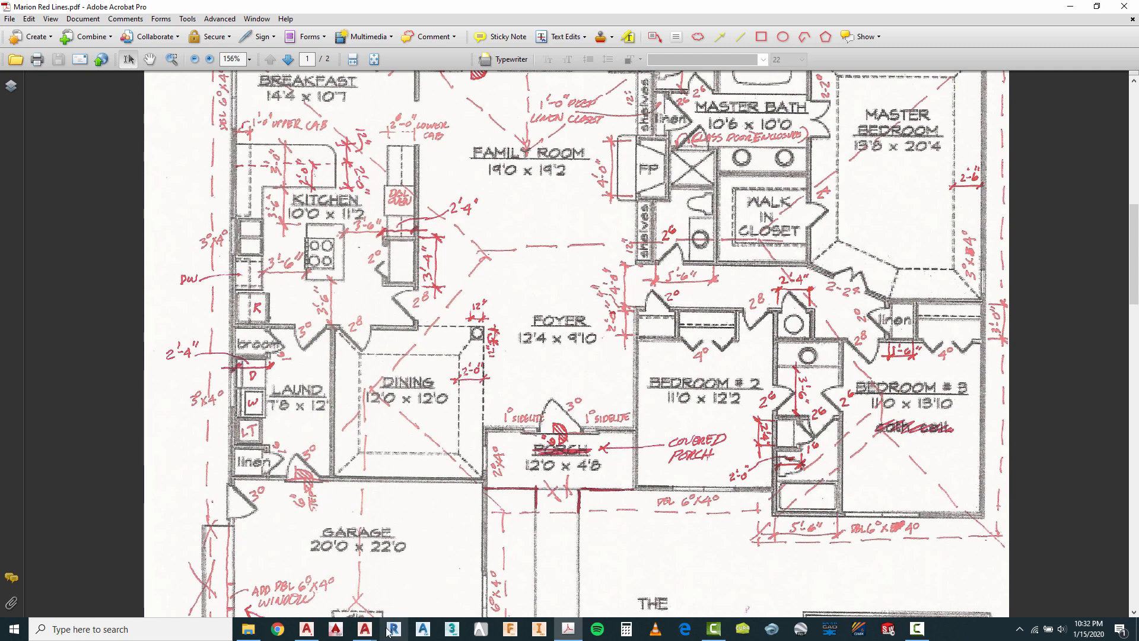
left_click(365, 629)
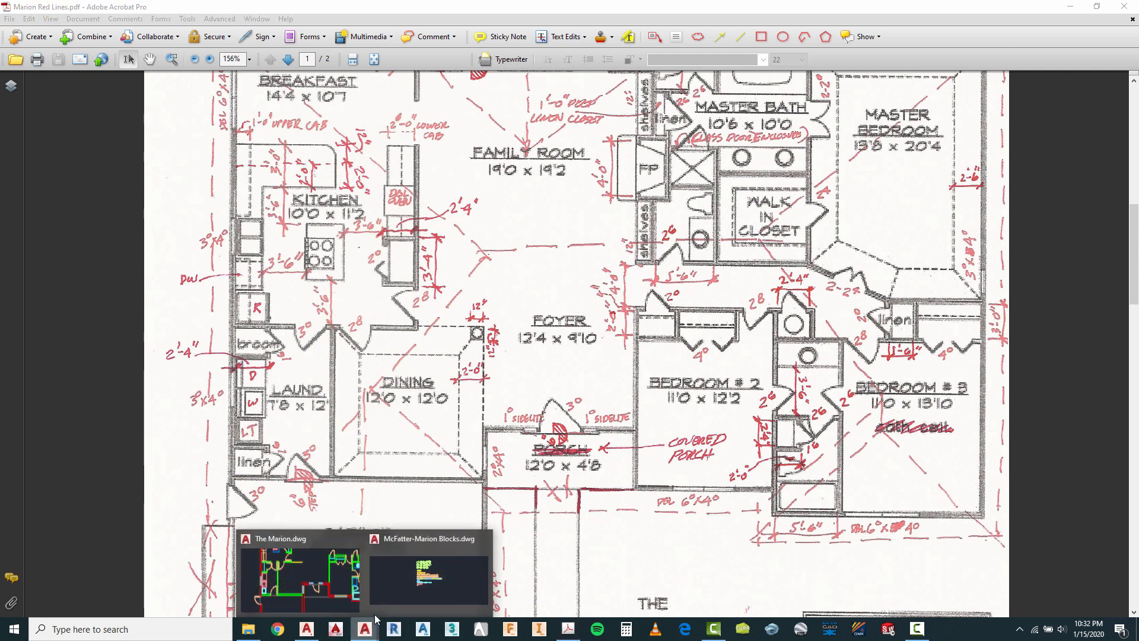
left_click(339, 593)
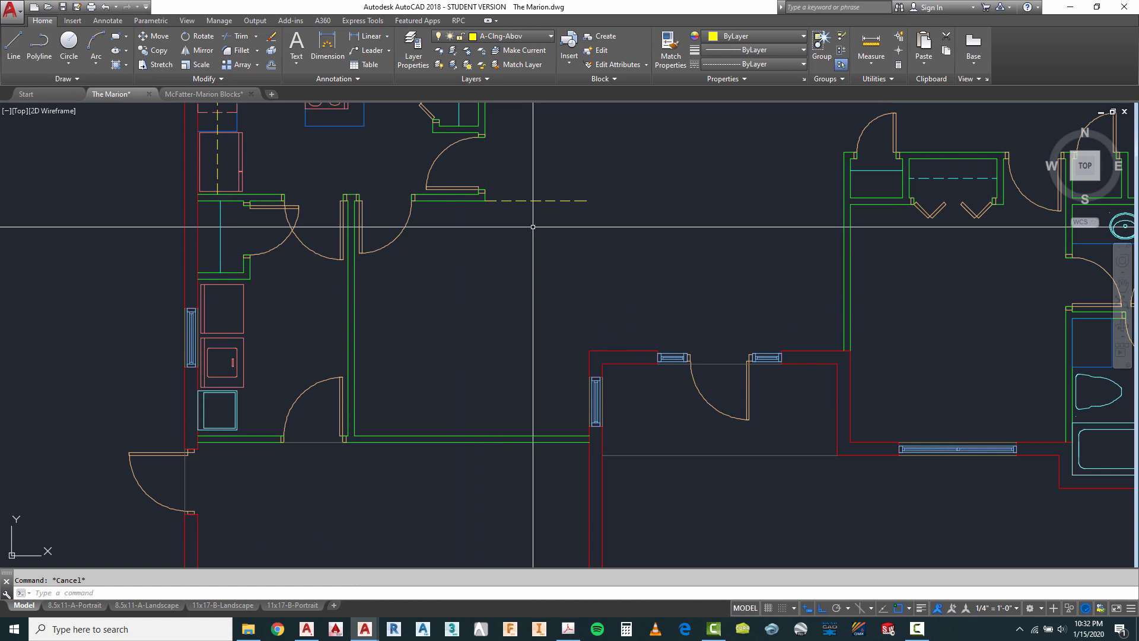
key("Return")
left_click(533, 205)
left_click(522, 185)
key("Return")
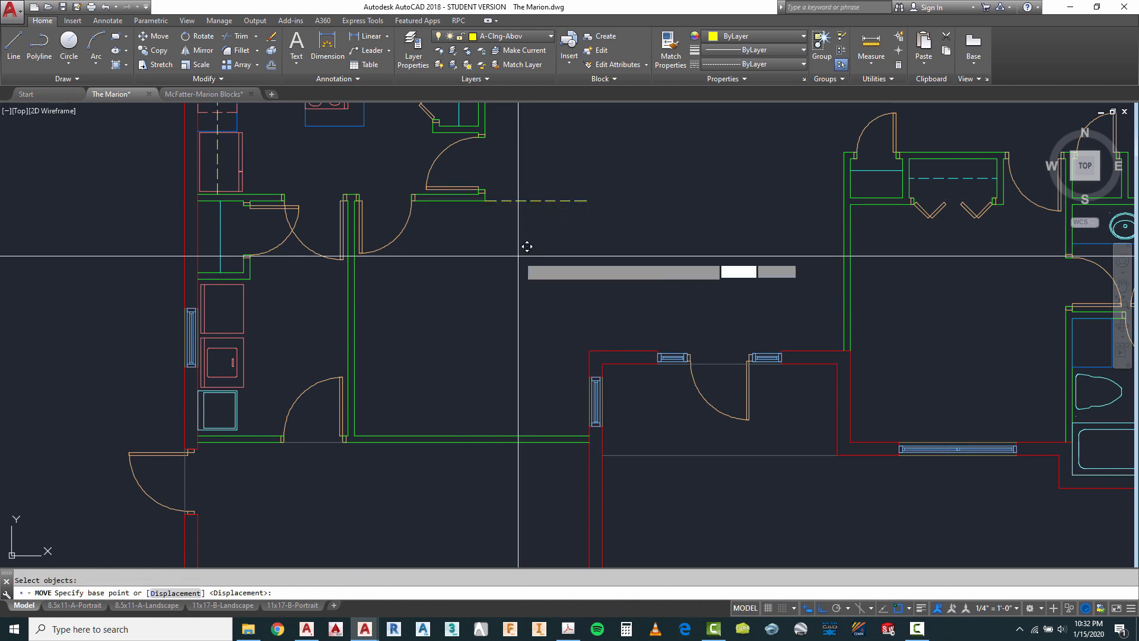
left_click(520, 255)
type("4")
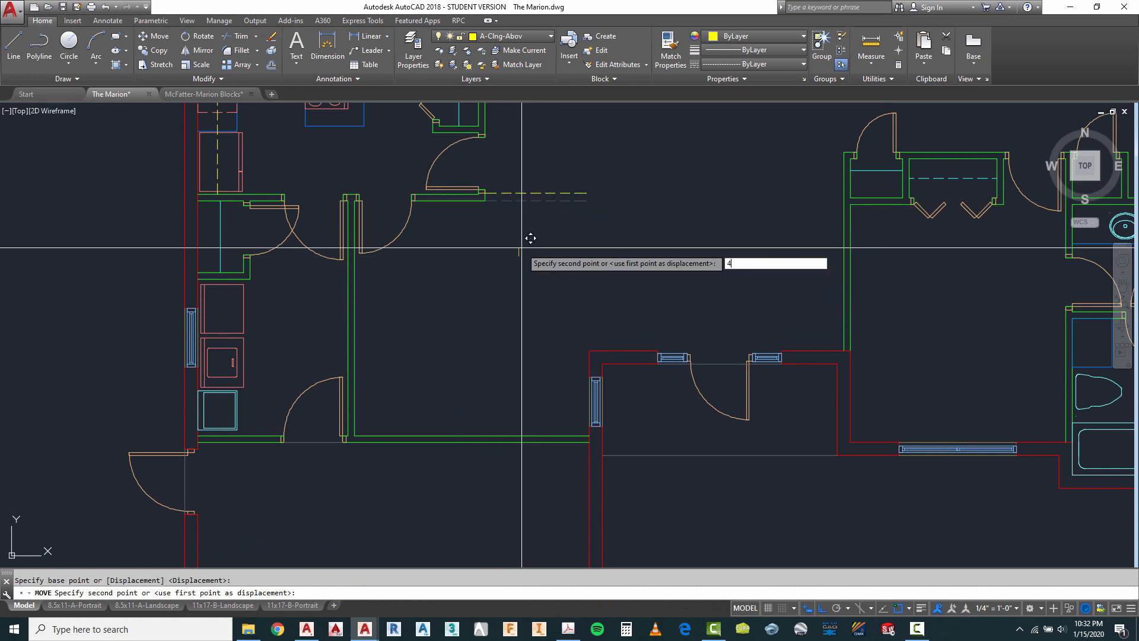
key("Return")
Draw a vertical ceiling line north from the exterior wall corner on the dining room's east side toward the horizontal ceiling line.
left_click(14, 42)
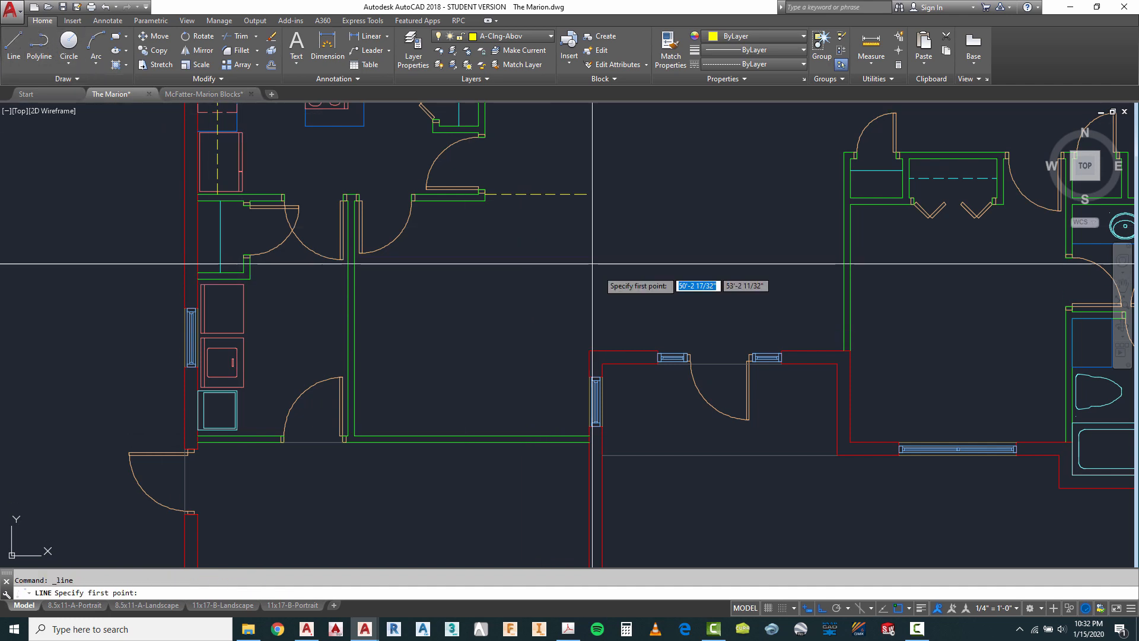
left_click(590, 351)
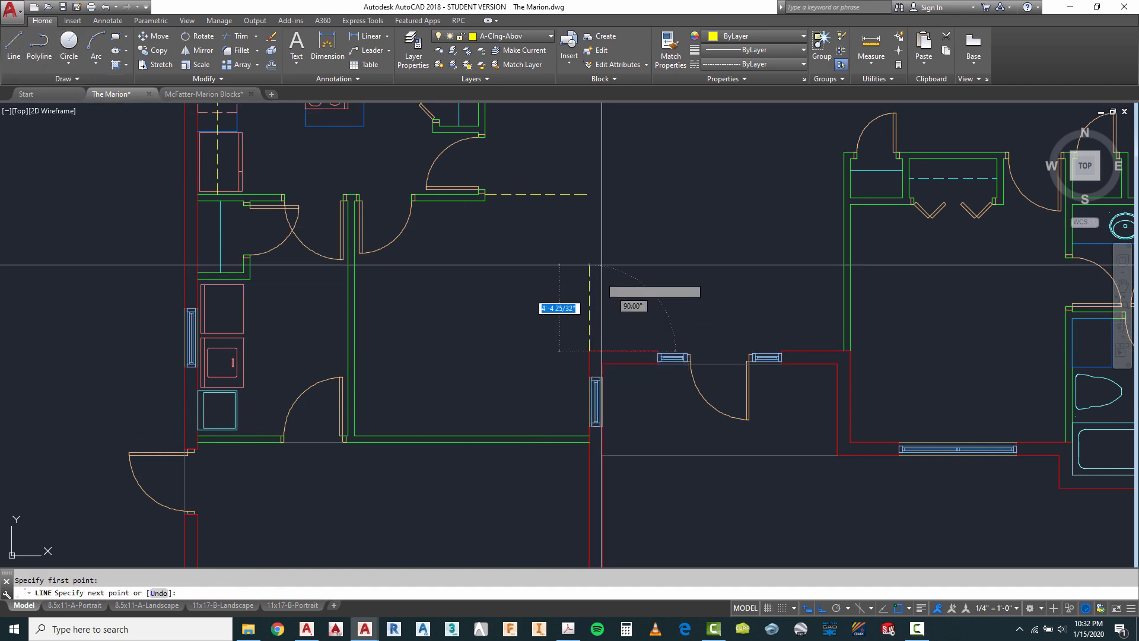
left_click(605, 214)
key("Escape")
Try to fillet the horizontal and vertical ceiling lines with the 8-inch radius, and erase the rounded corner arc.
type("f")
key("Return")
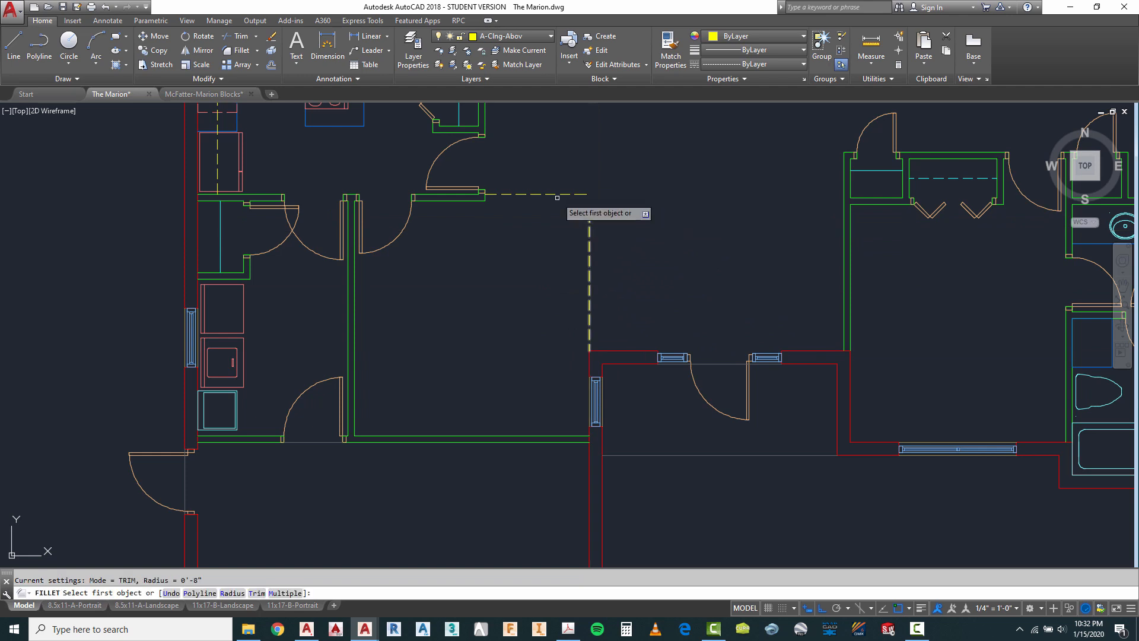
left_click(557, 194)
left_click(586, 224)
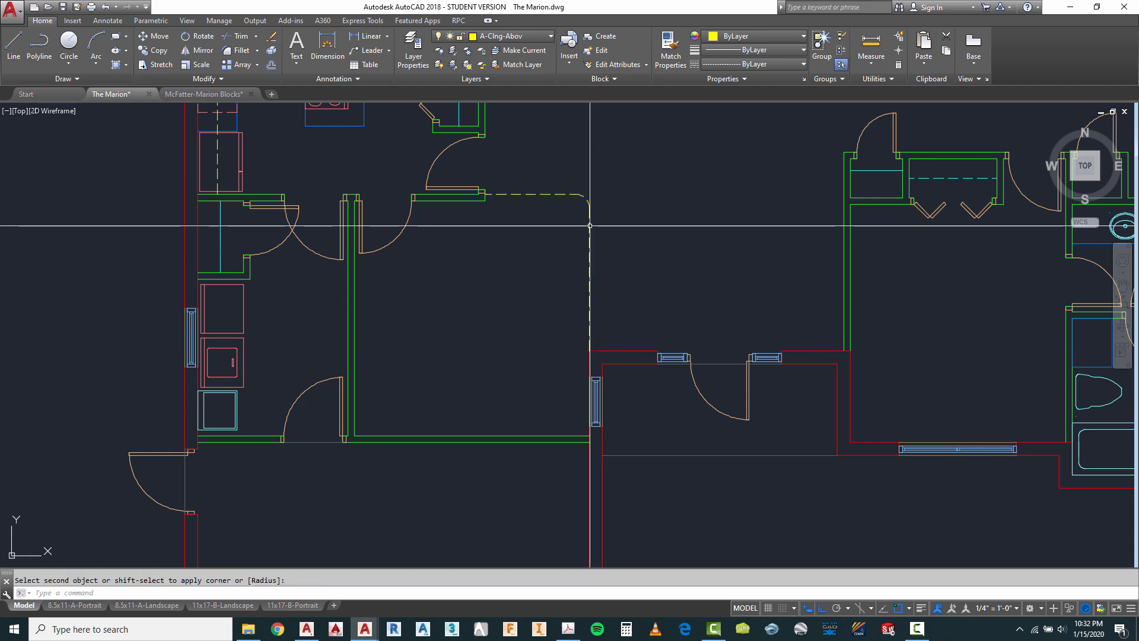
key("Escape")
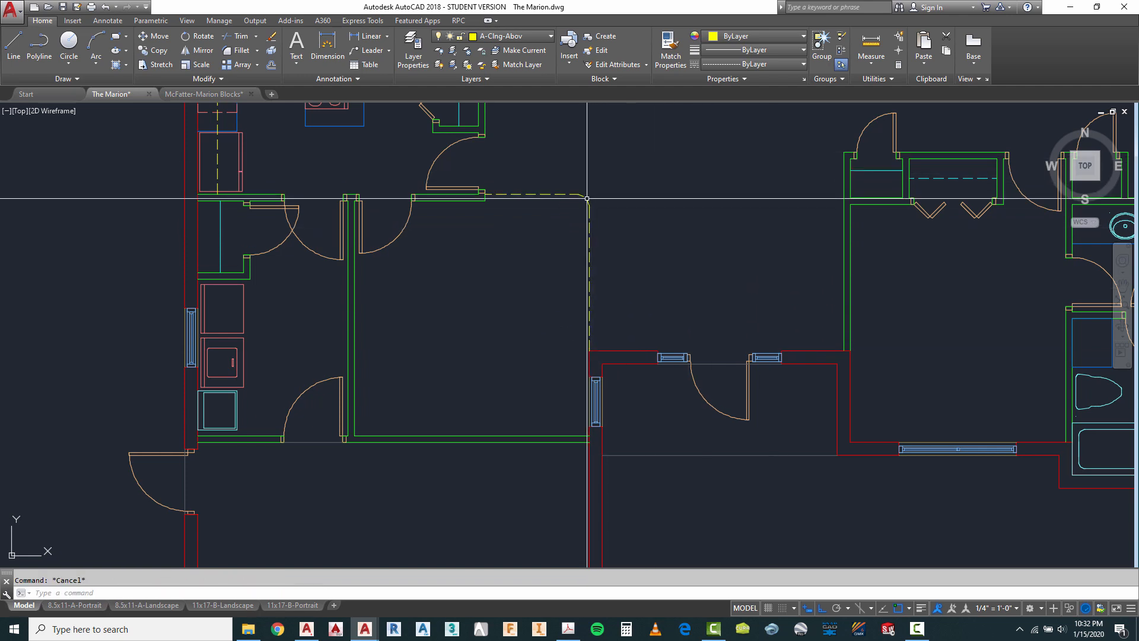
scroll(588, 293, "down", 4)
scroll(521, 247, "up", 4)
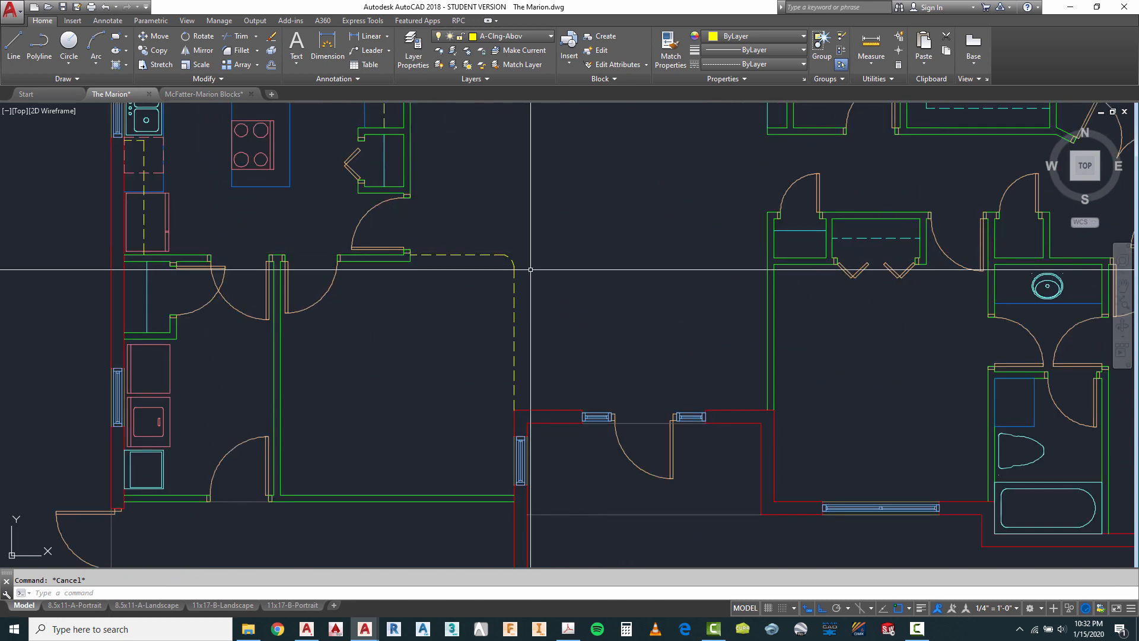
type("e")
key("Return")
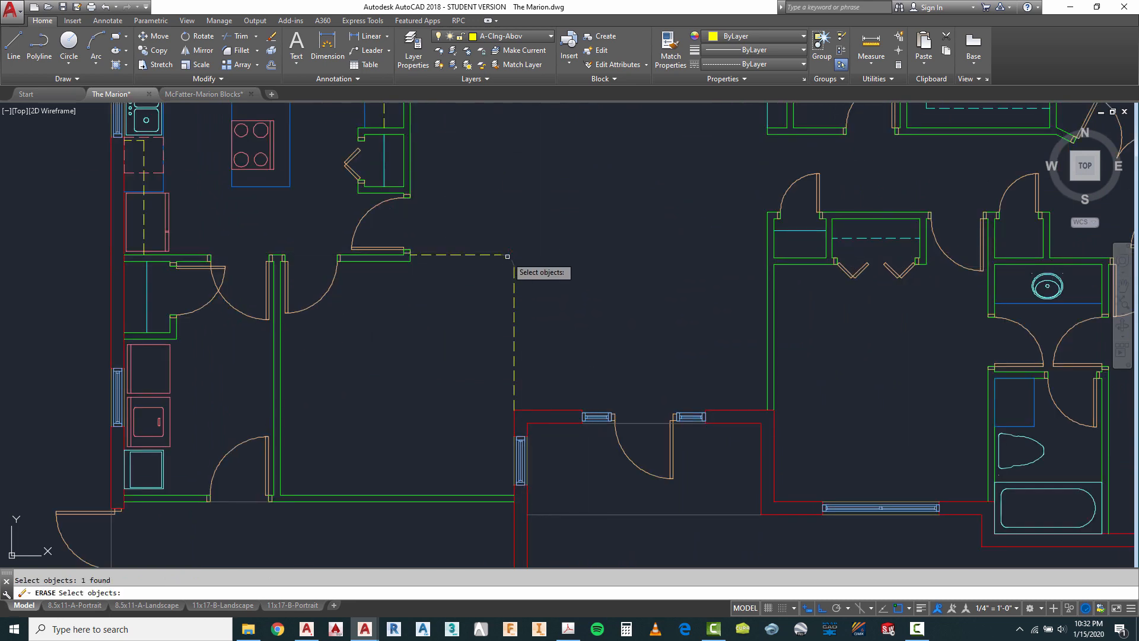
key("Return")
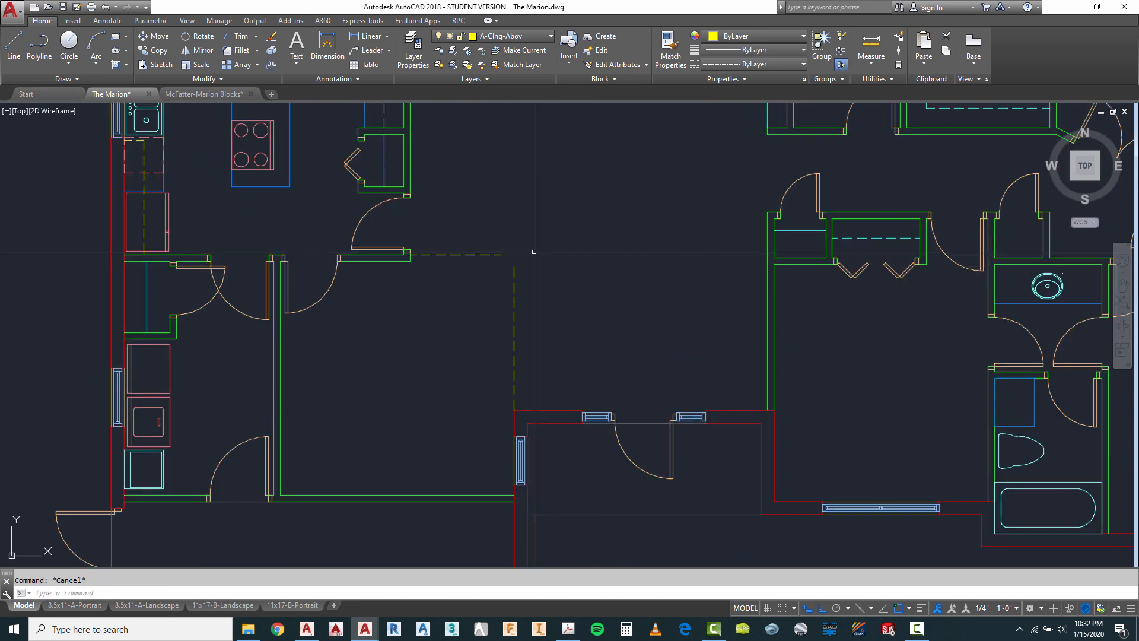
Set the fillet radius to 0 and join the horizontal and vertical ceiling lines into a square corner.
left_click(237, 50)
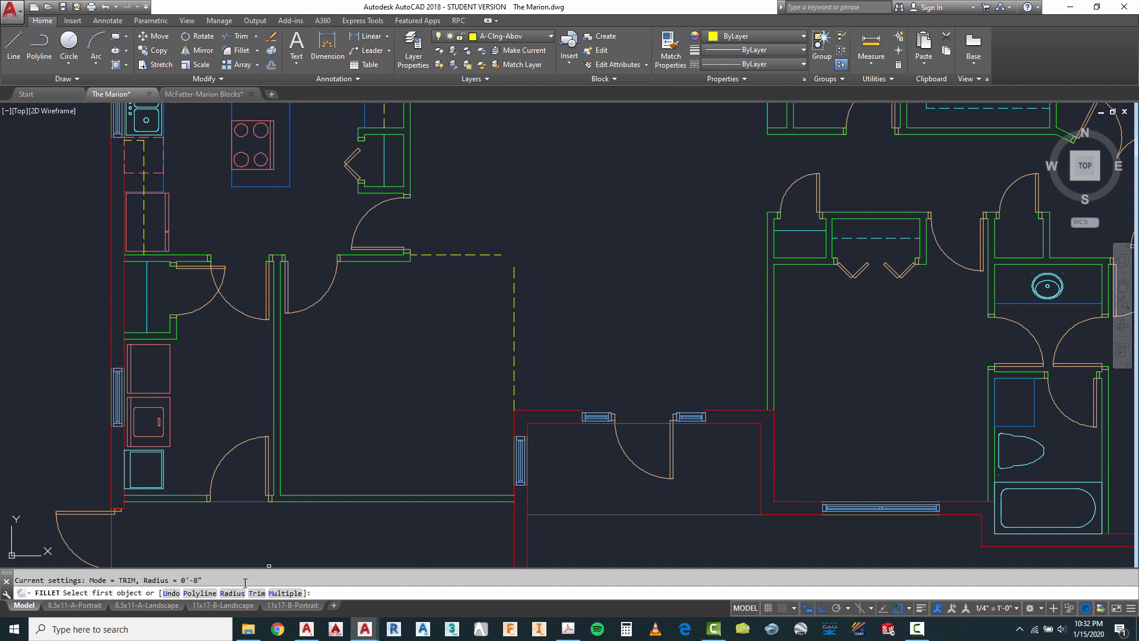
left_click(231, 593)
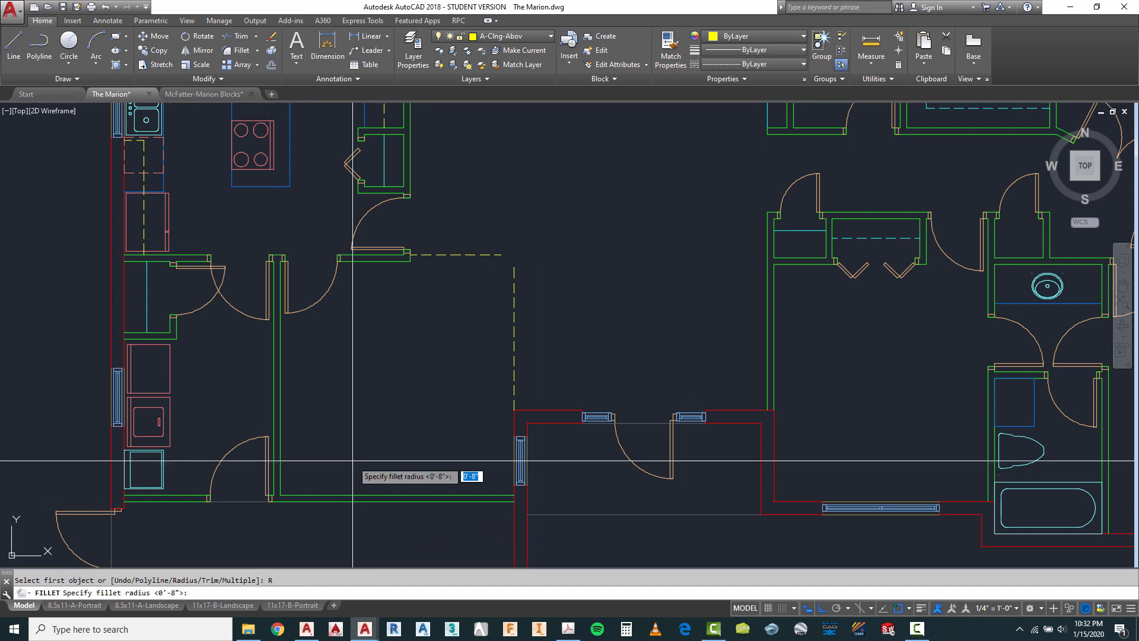
type("0")
key("Return")
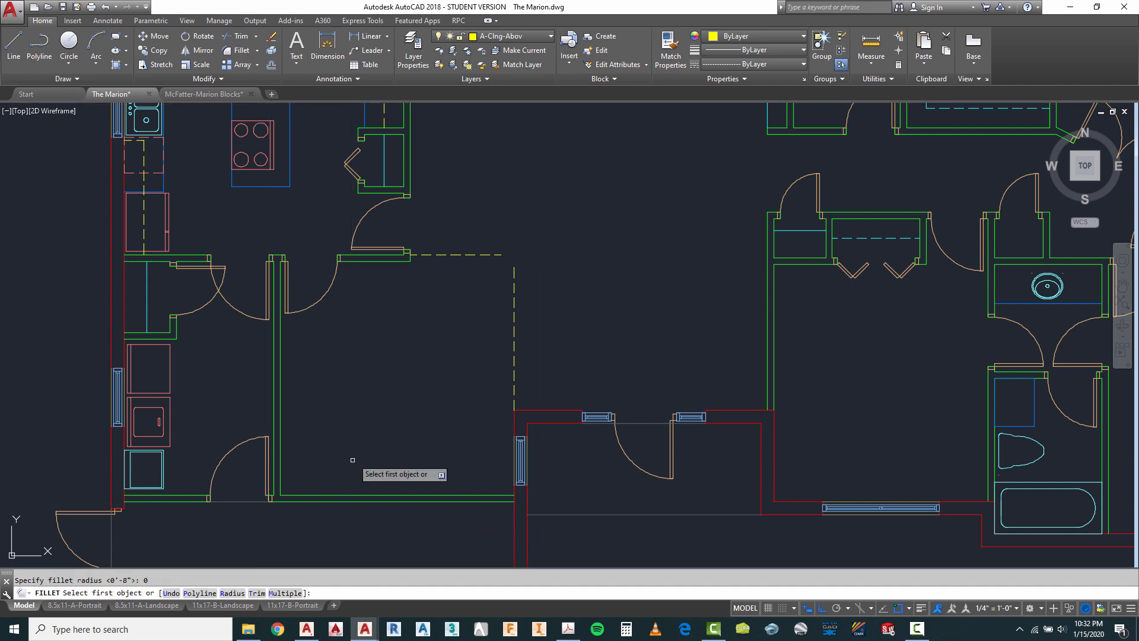
left_click(473, 255)
left_click(513, 283)
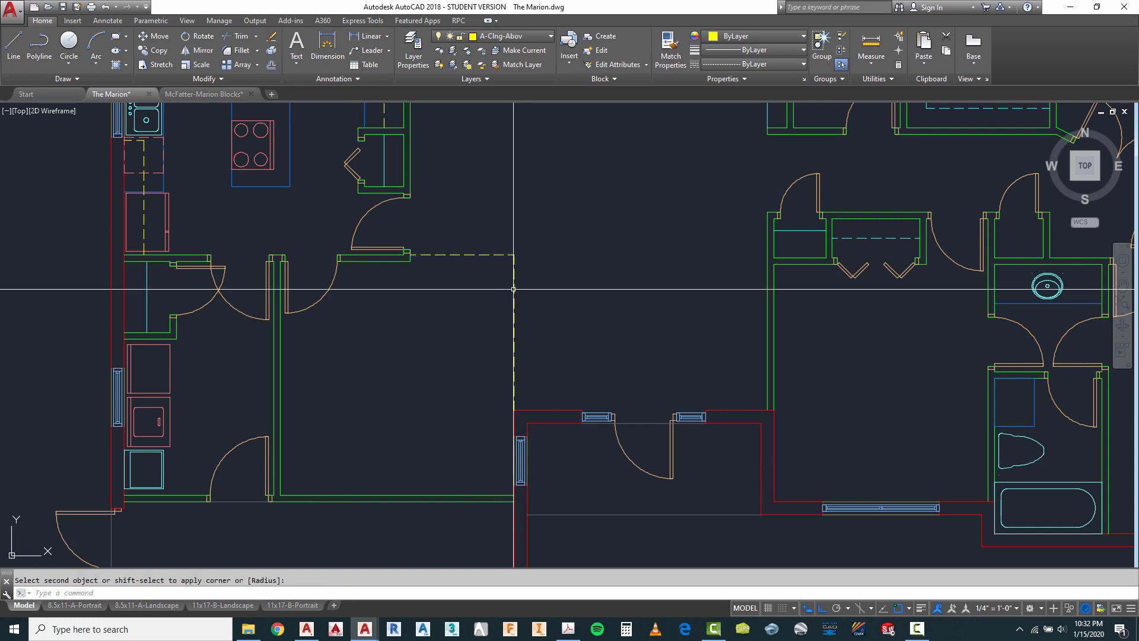
key("Escape")
Offset the inner face of the dining room's west wall 2' east into the room.
key("Return")
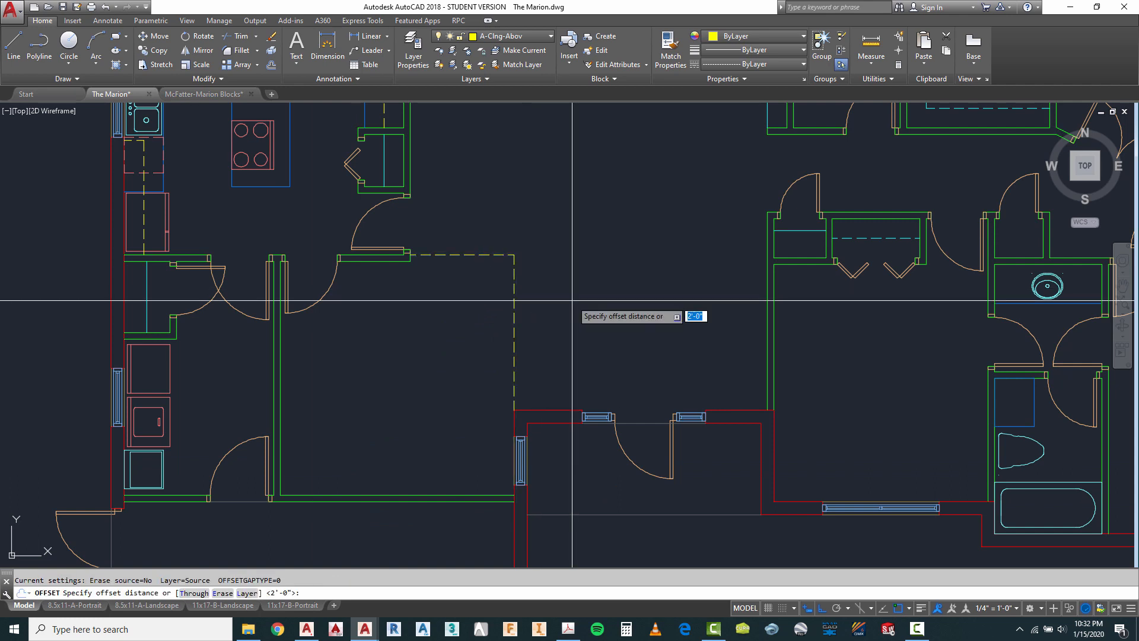
type("2")
scroll(578, 297, "down", 2)
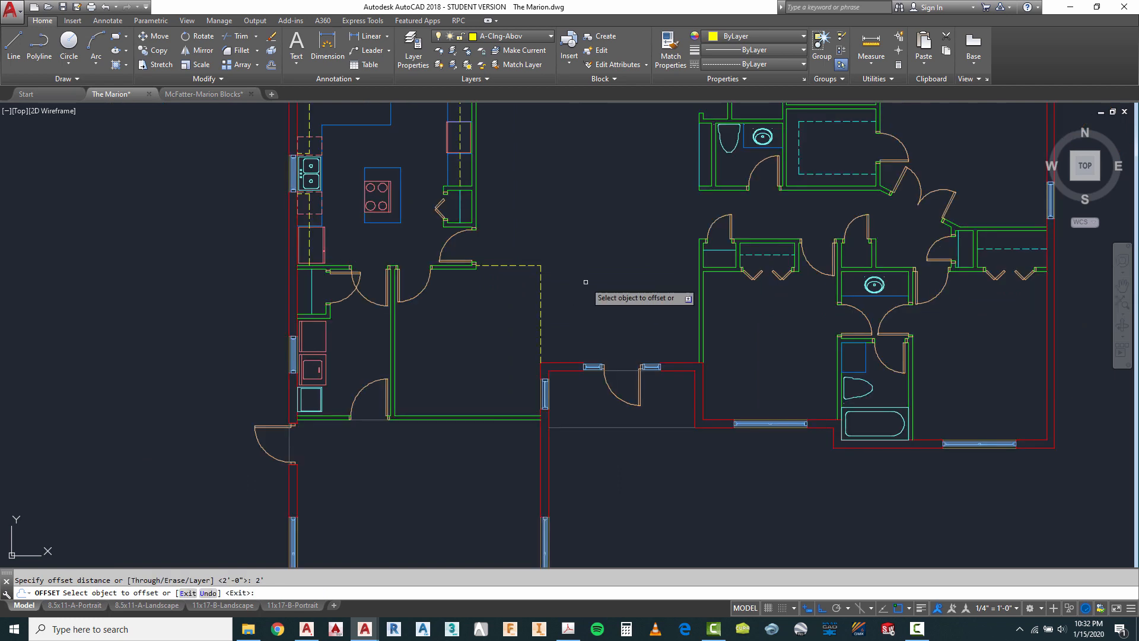
key("Return")
scroll(487, 283, "up", 3)
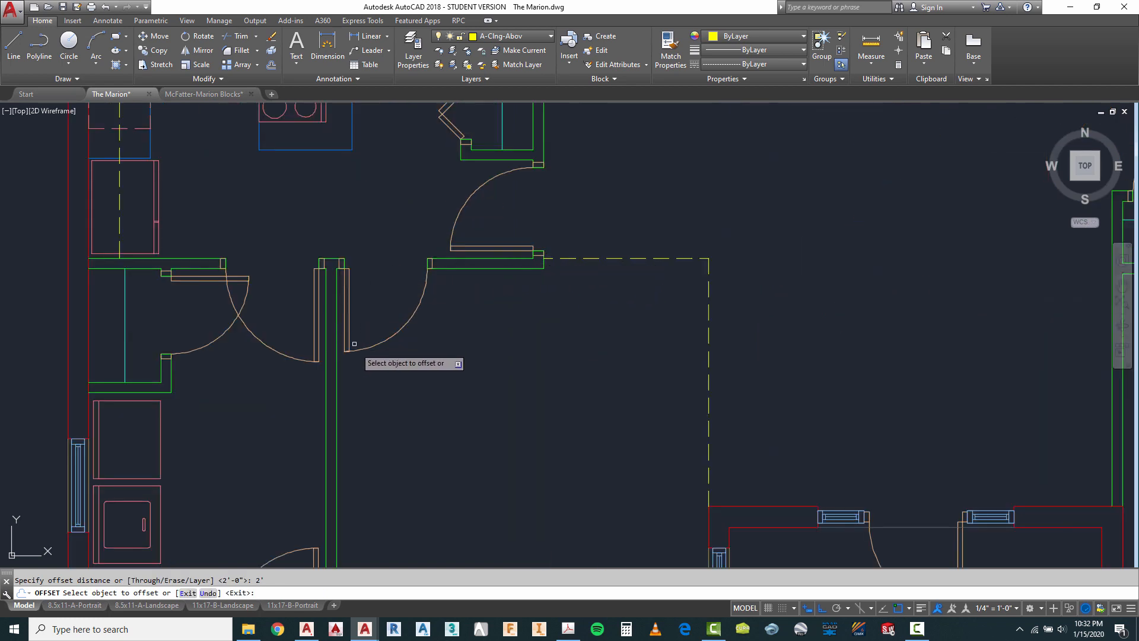
scroll(415, 291, "down", 1)
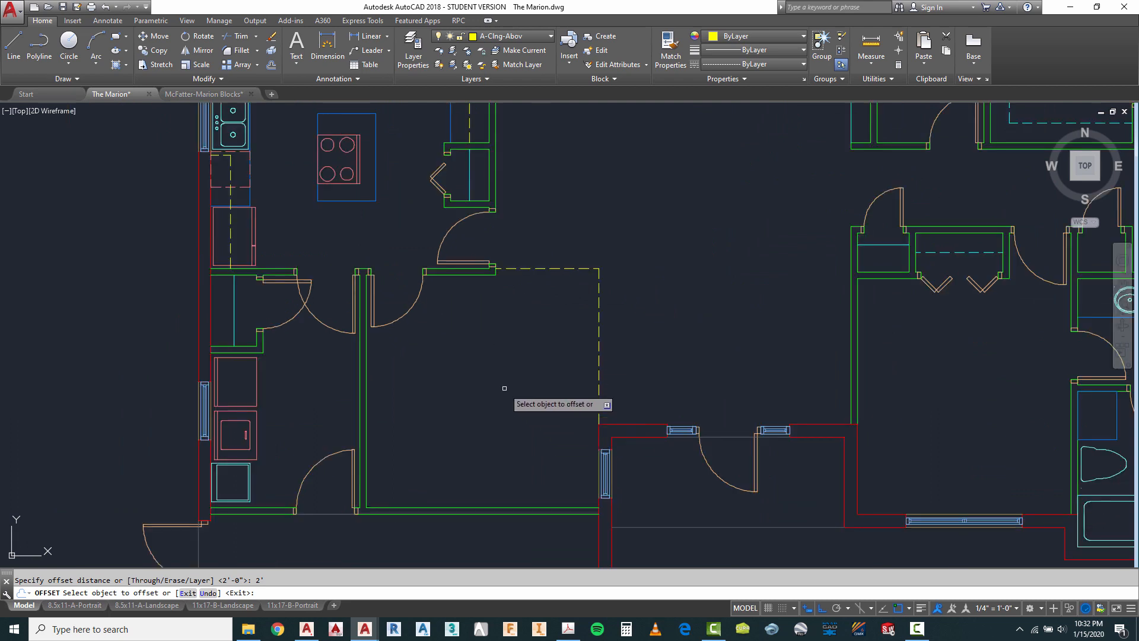
left_click(366, 353)
left_click(420, 363)
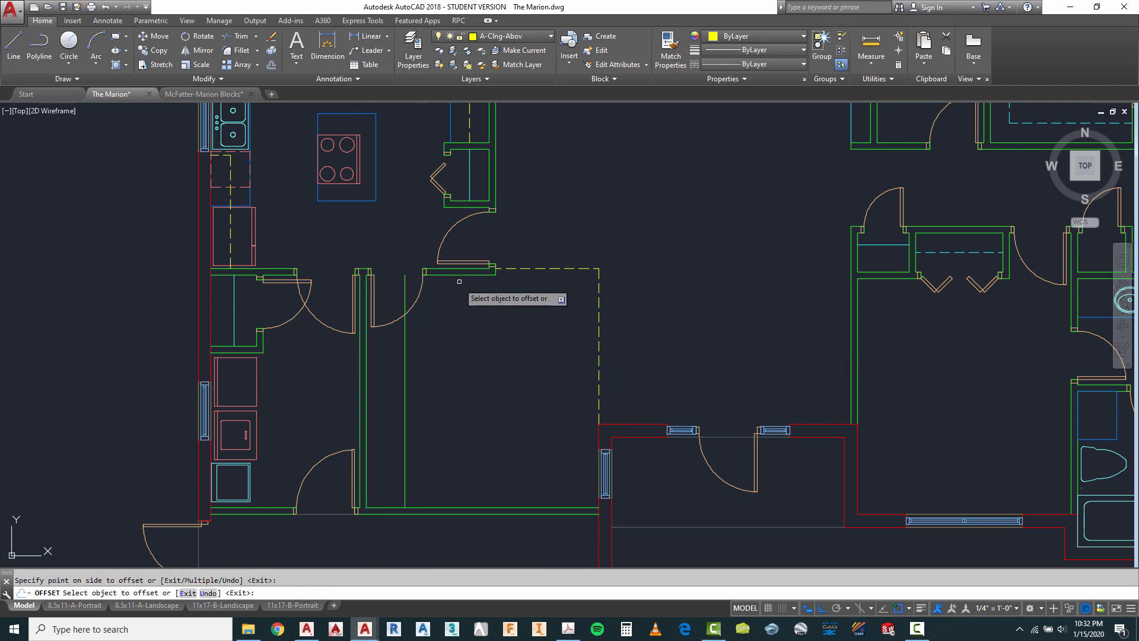
Offset the north and east ceiling lines and the south wall's inner face 2' into the dining room.
left_click(513, 269)
left_click(517, 316)
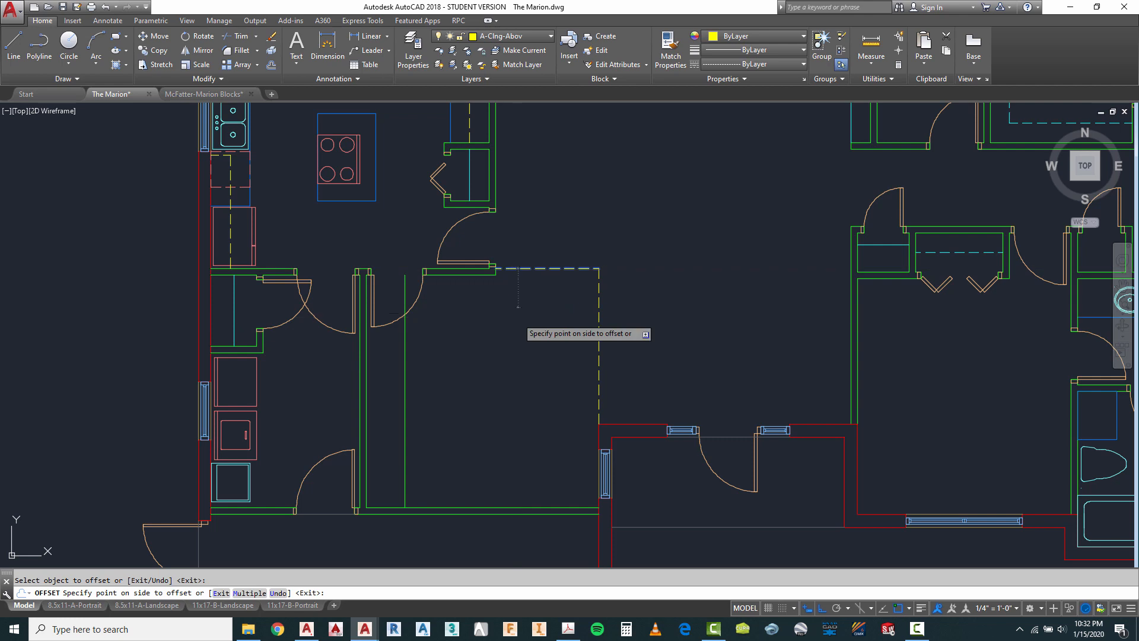
left_click(600, 350)
left_click(579, 365)
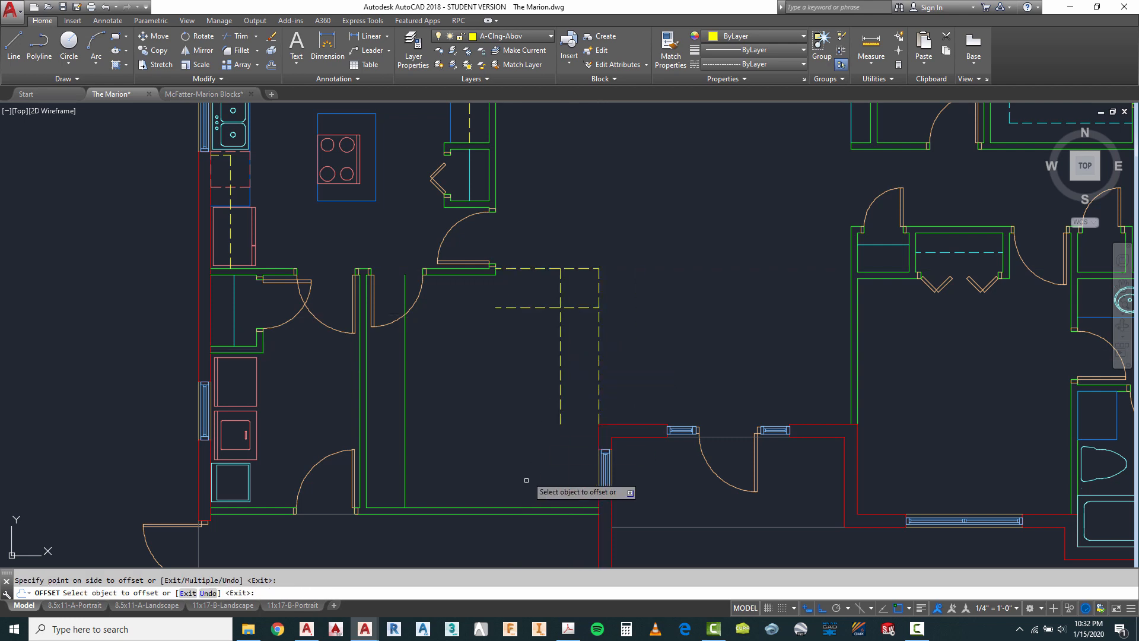
left_click(503, 508)
left_click(450, 458)
key("Escape")
Fillet the four offset lines with zero radius into a closed inner ceiling rectangle in the dining room.
type("f")
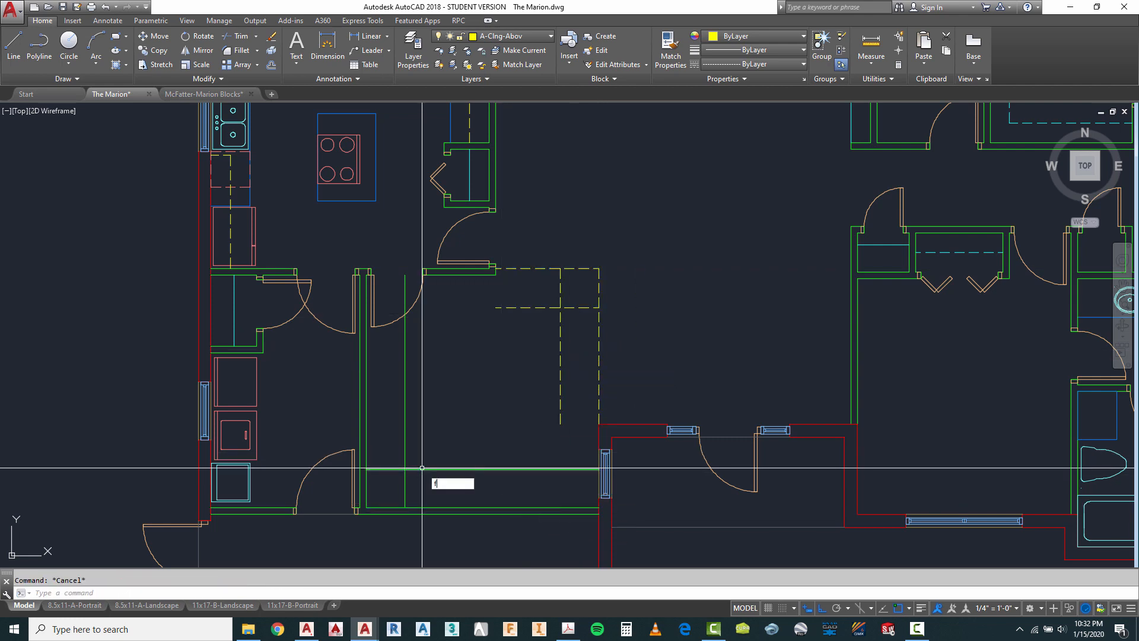
key("Return")
left_click(406, 414)
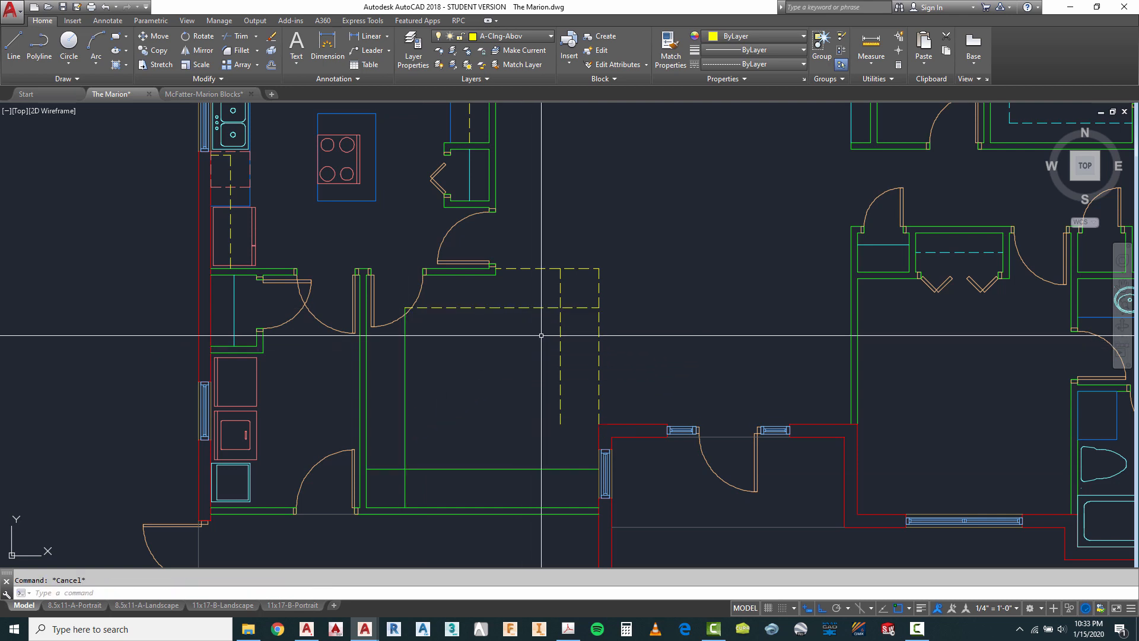
left_click(543, 308)
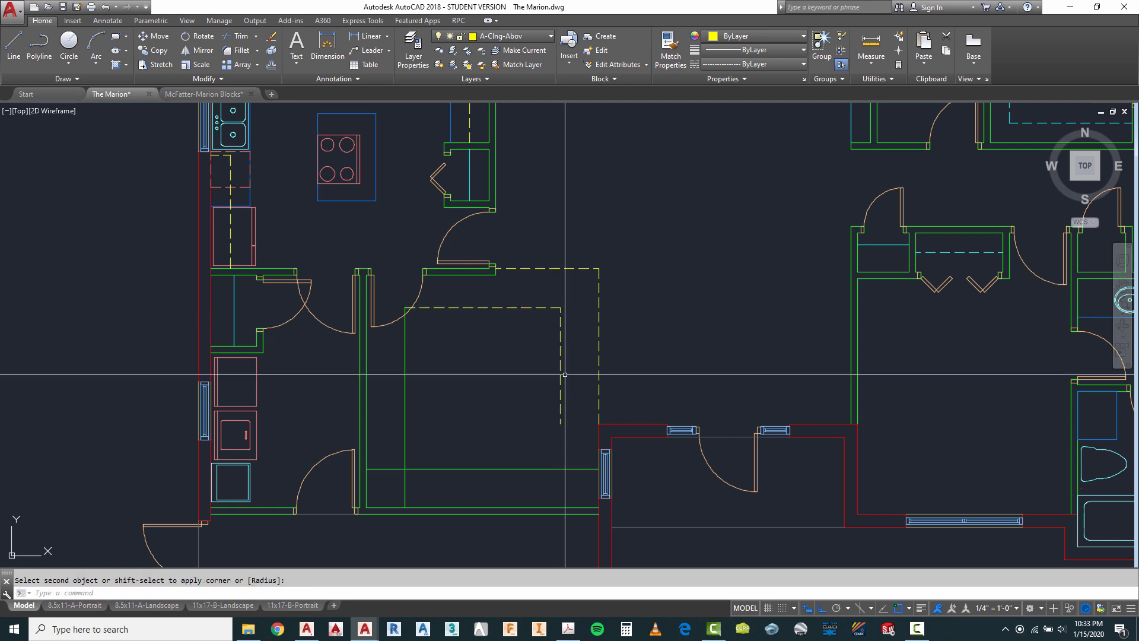
key("Escape")
key("Return")
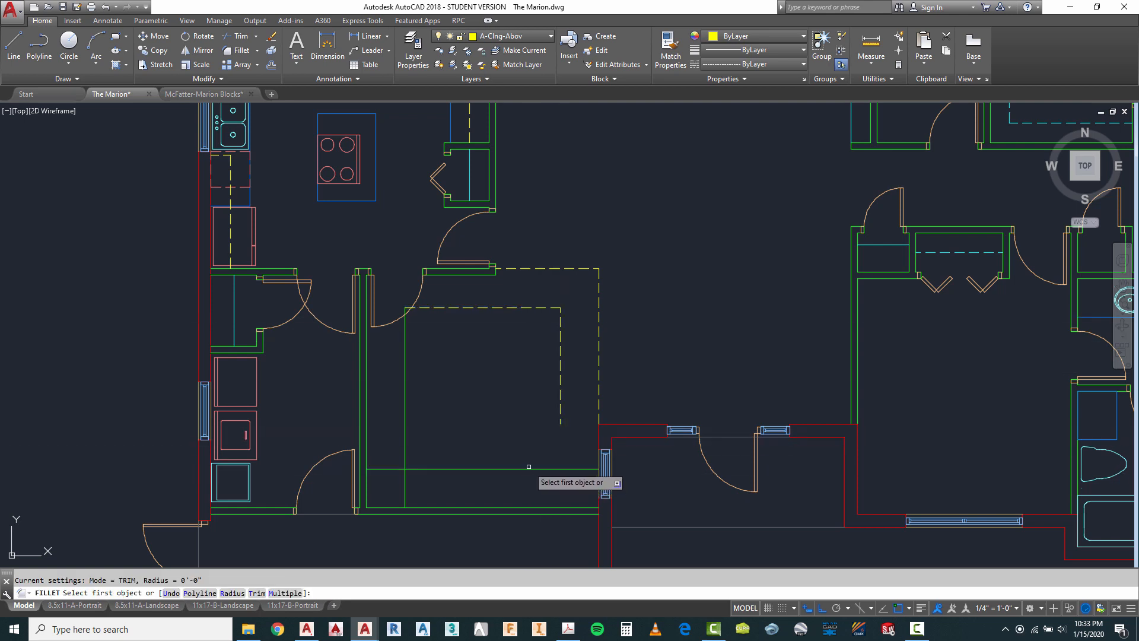
left_click(528, 468)
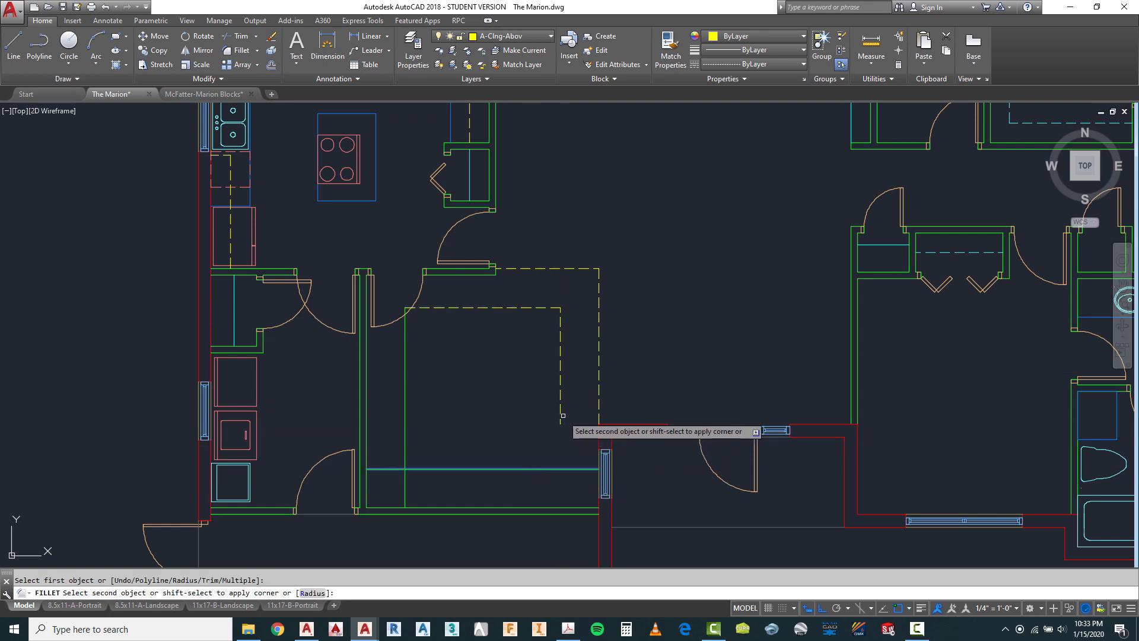
left_click(414, 468)
key("Escape")
Move the inner ceiling rectangle's west and south lines to the layer A-Clng-Abov.
left_click(425, 449)
left_click(395, 483)
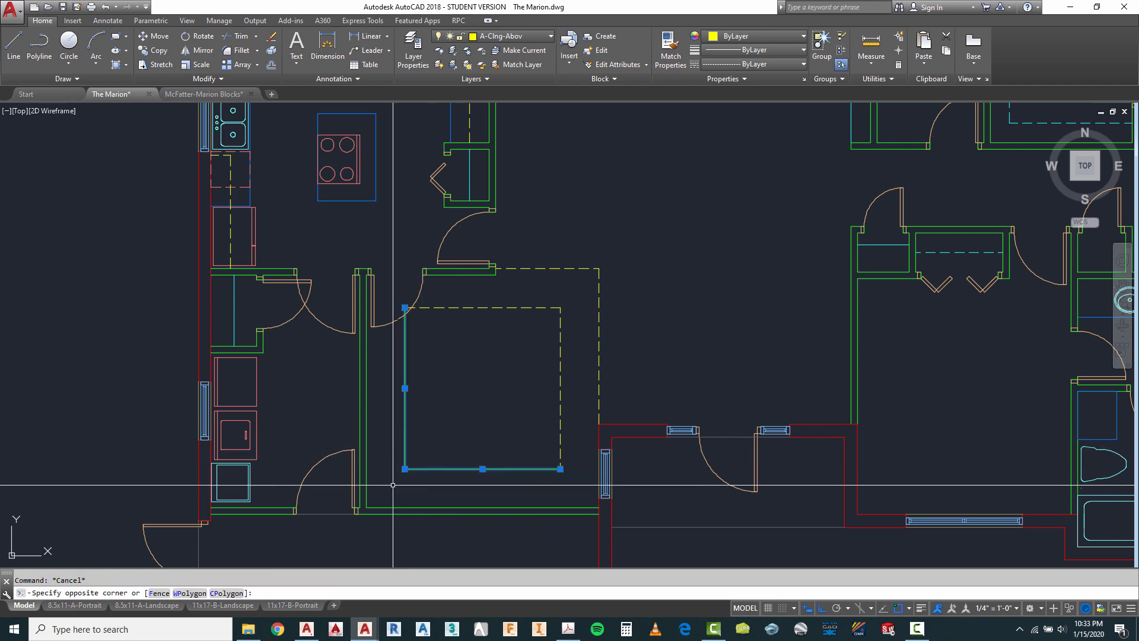
left_click(492, 36)
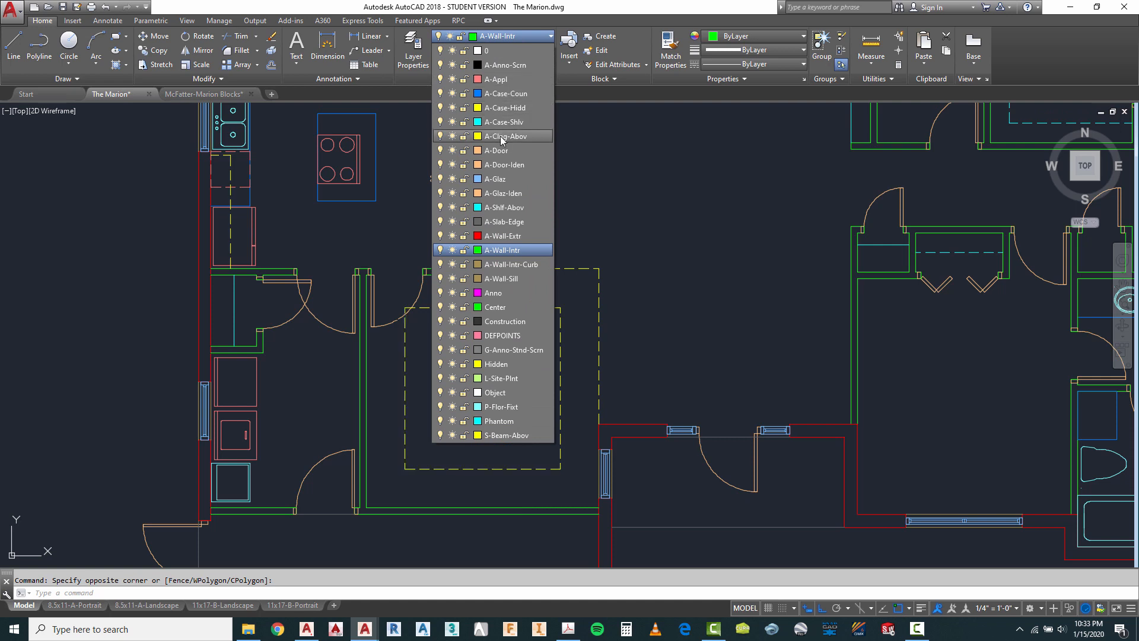
left_click(502, 136)
key("Escape")
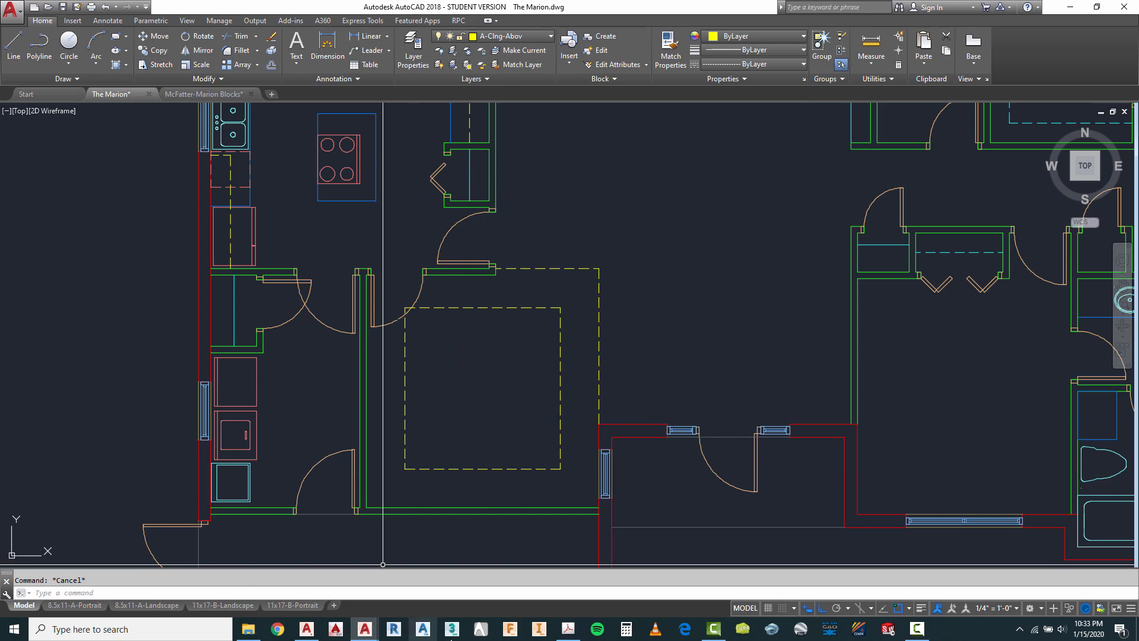
Check the dining room in the Marion Red Lines PDF and, back in The Marion drawing, draw a diagonal joining the southwest room and inner ceiling corners.
left_click(582, 632)
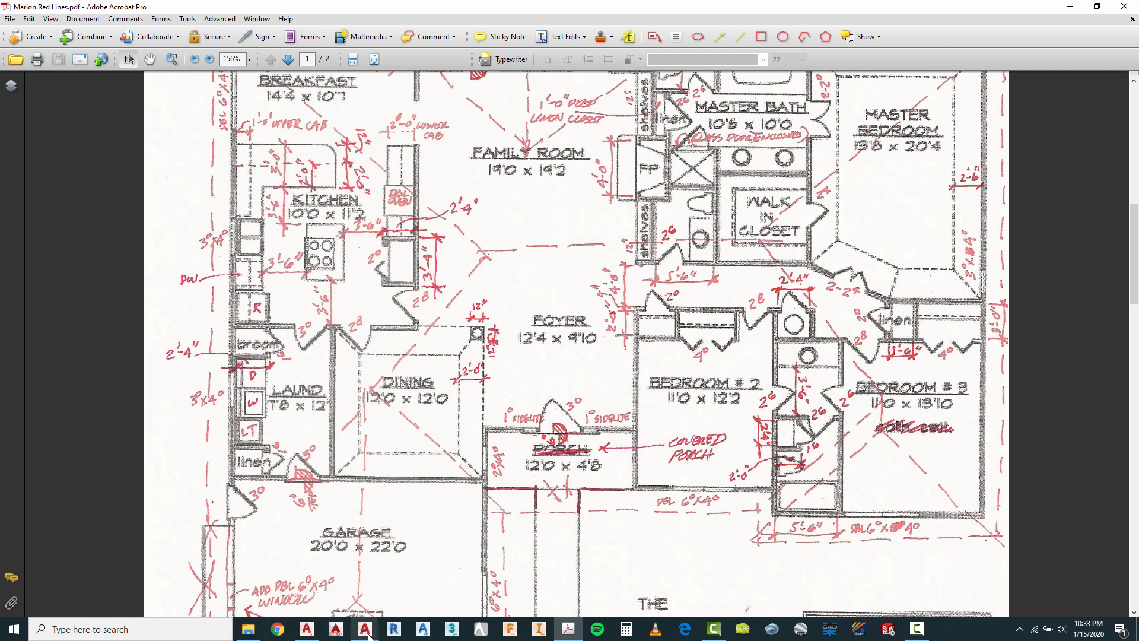
left_click(300, 573)
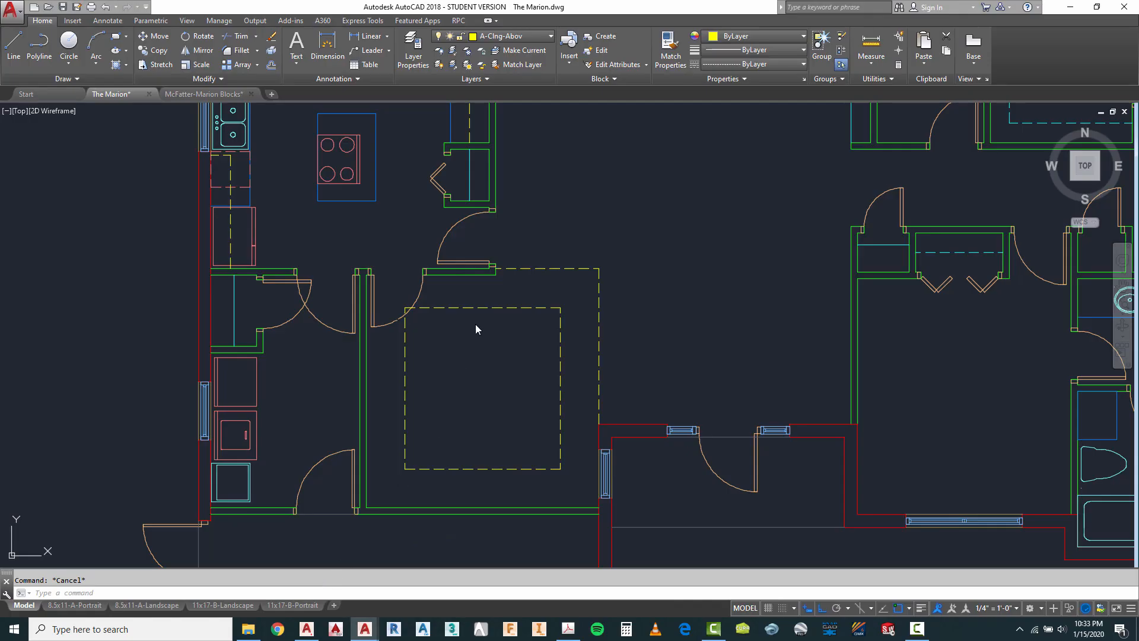
left_click(14, 44)
left_click(366, 508)
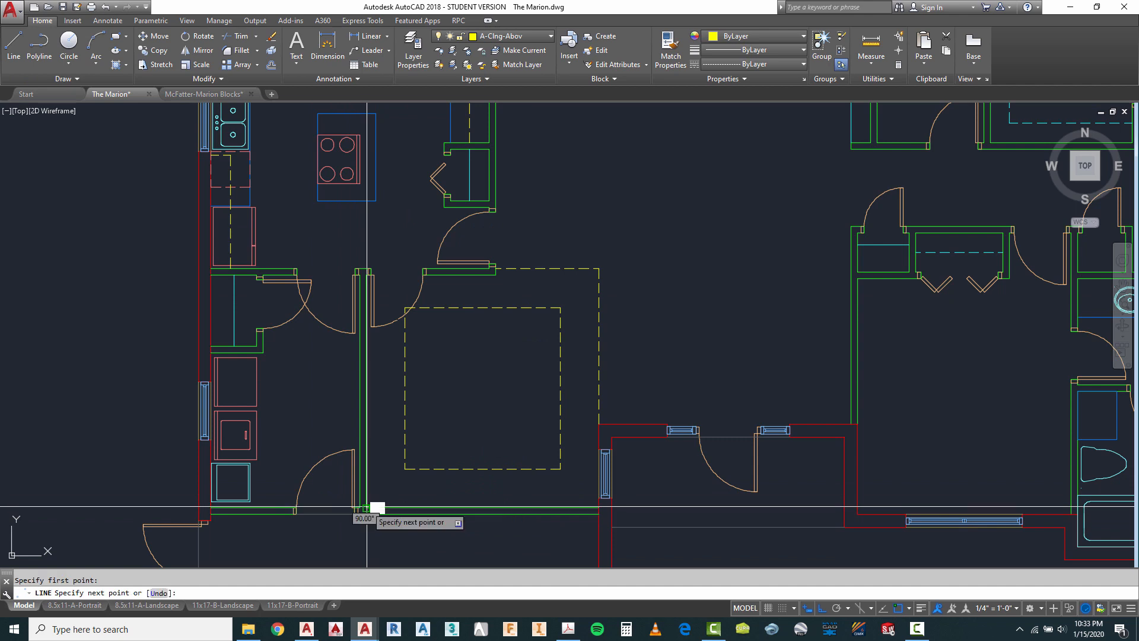
left_click(405, 468)
key("Escape")
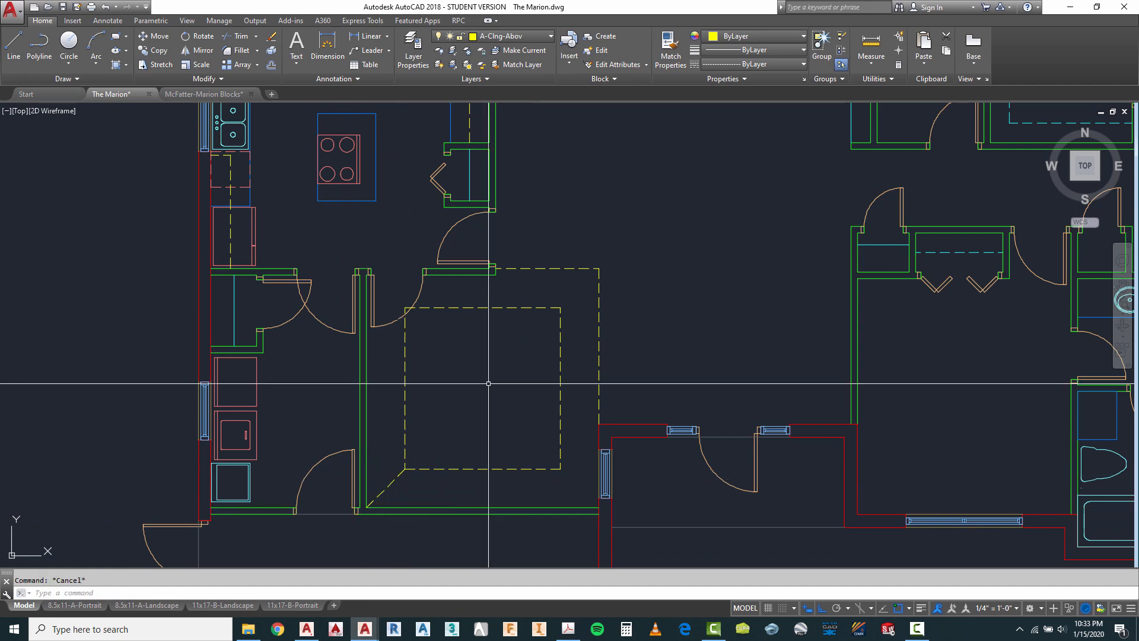
Draw a diagonal ceiling line from the dining room's southeast corner to the inner ceiling rectangle's southeast corner.
right_click(490, 386)
left_click(513, 392)
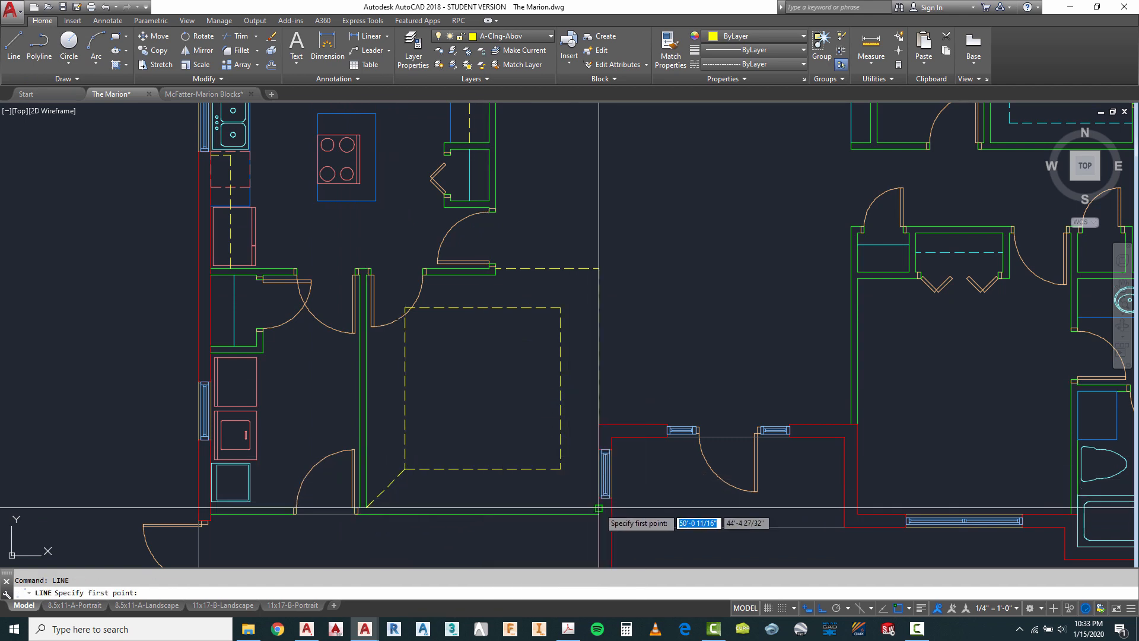
left_click(599, 511)
key("Escape")
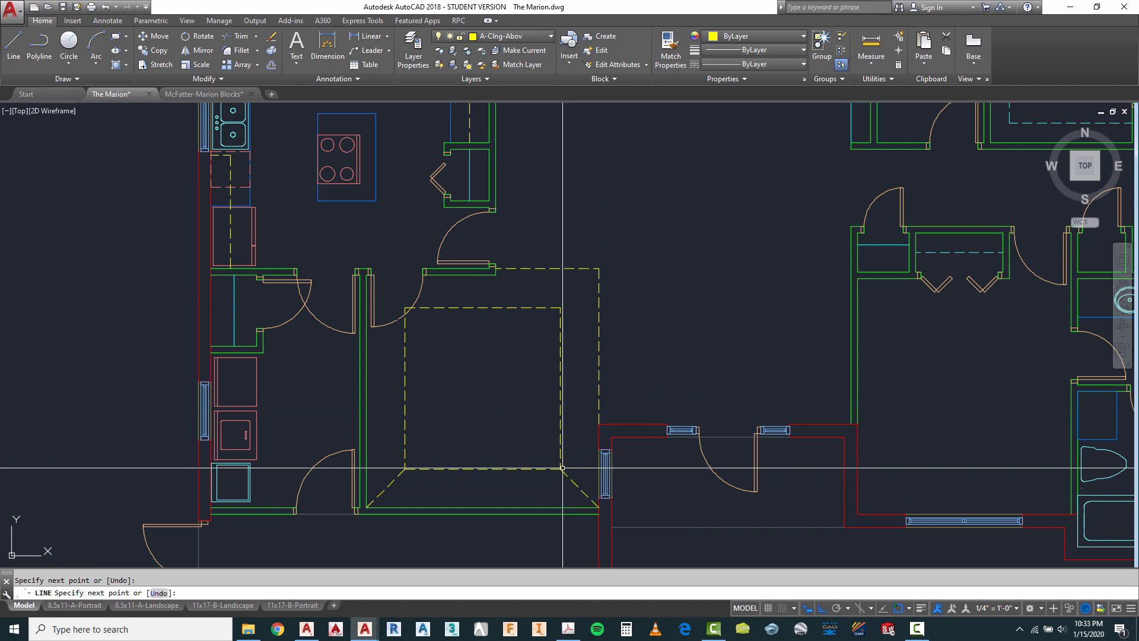
Draw a diagonal ceiling line from the dining room's northwest corner to the inner ceiling rectangle's northwest corner.
scroll(401, 278, "up", 4)
right_click(401, 277)
left_click(421, 287)
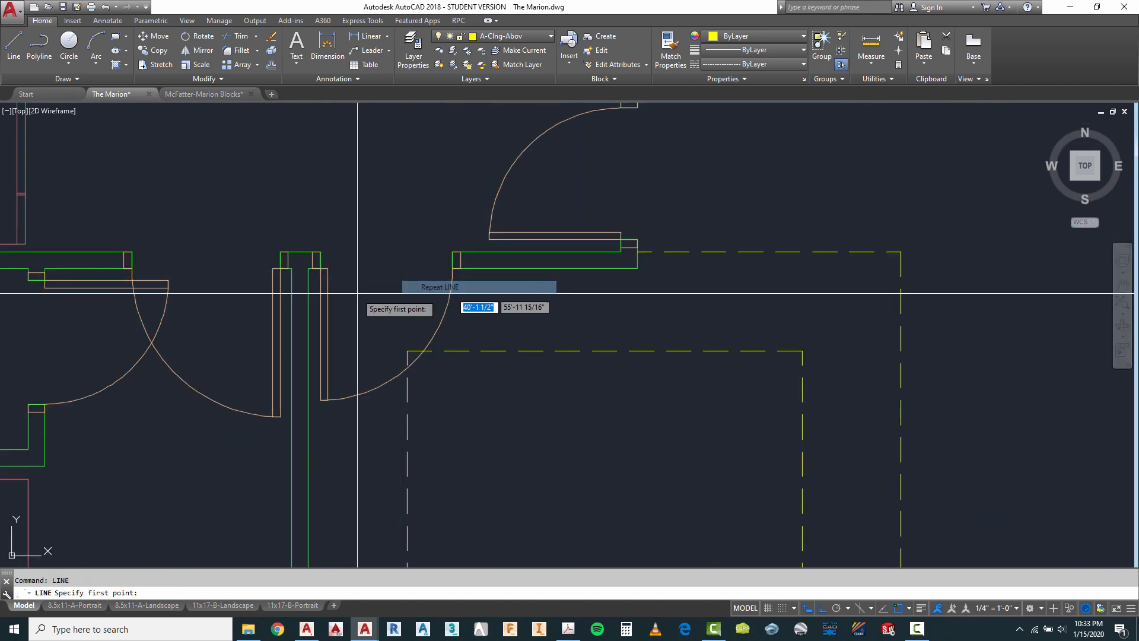
left_click(308, 268)
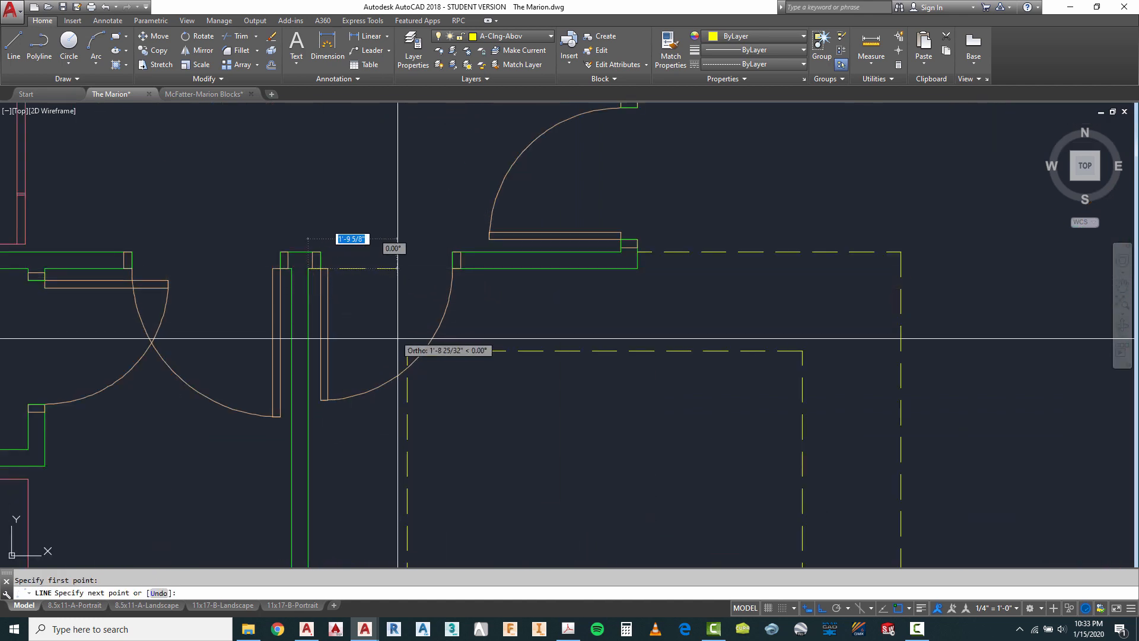
scroll(362, 258, "down", 2)
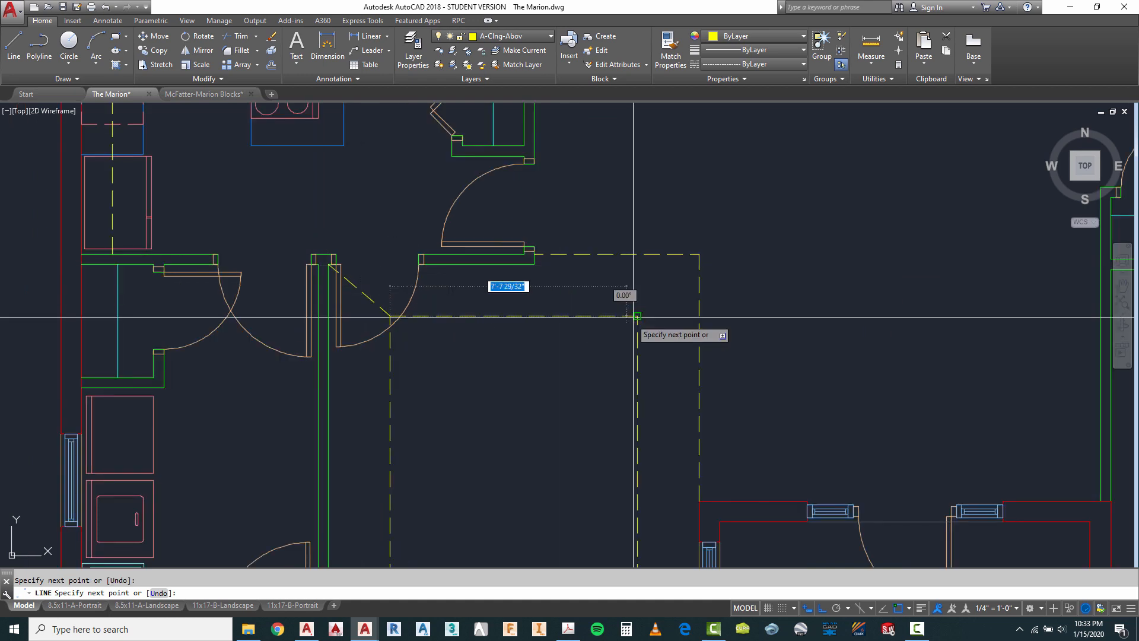
key("Escape")
Draw a diagonal ceiling line from the inner ceiling rectangle's northeast corner to the outer ceiling outline's northeast corner.
right_click(647, 303)
left_click(681, 312)
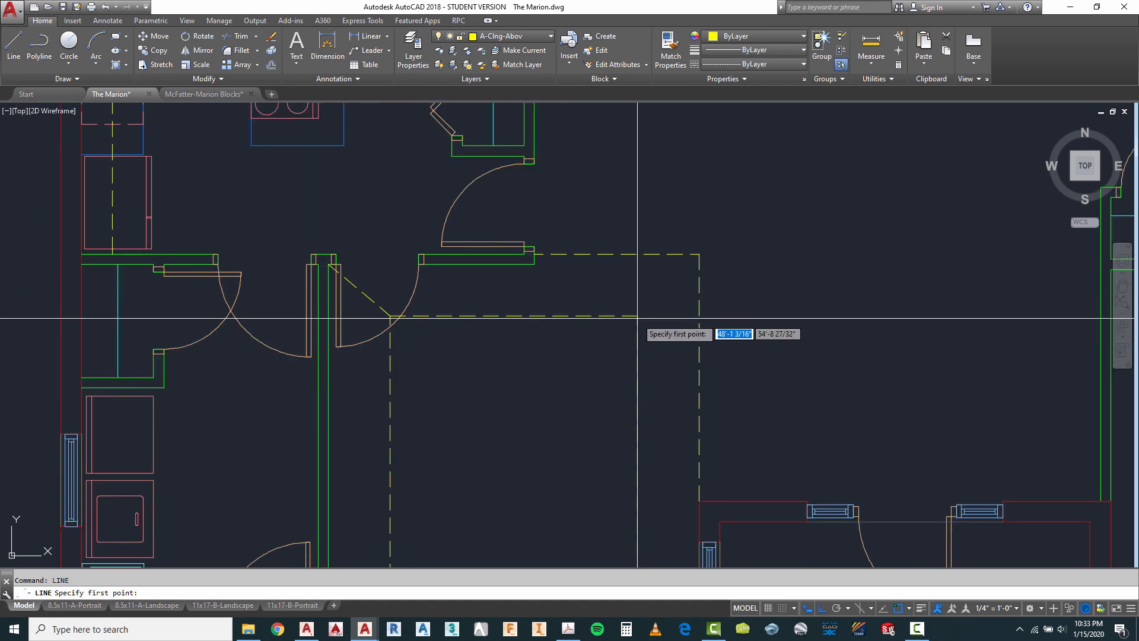
left_click(637, 315)
key("Escape")
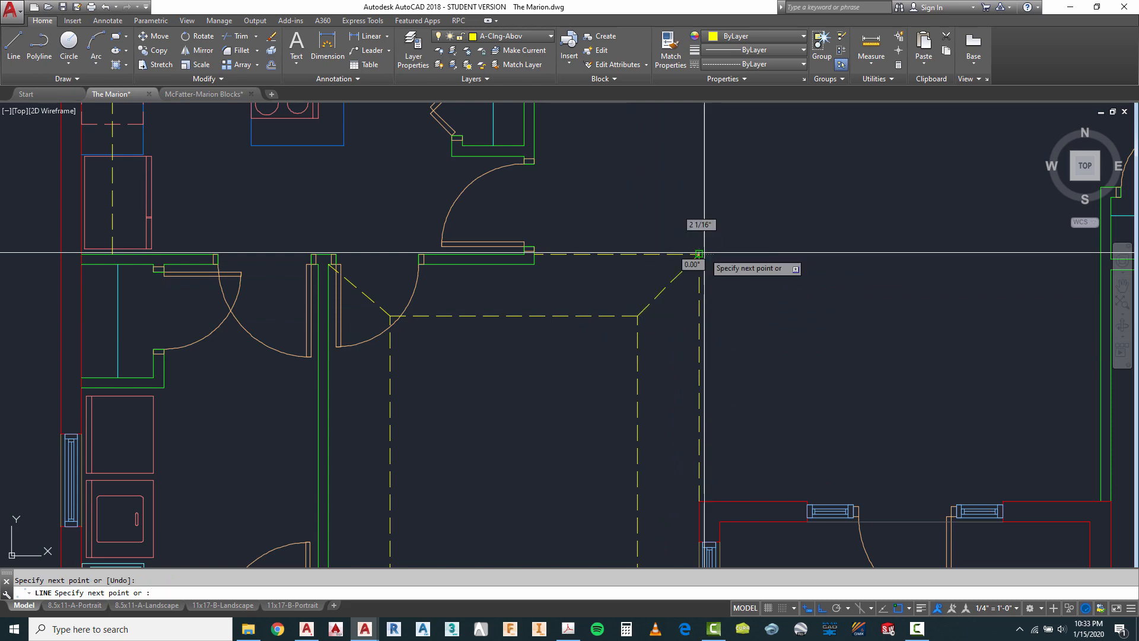
Offset the northeast bedroom's west, north and east wall lines 2'-6" into the room.
scroll(688, 256, "down", 3)
scroll(414, 333, "down", 2)
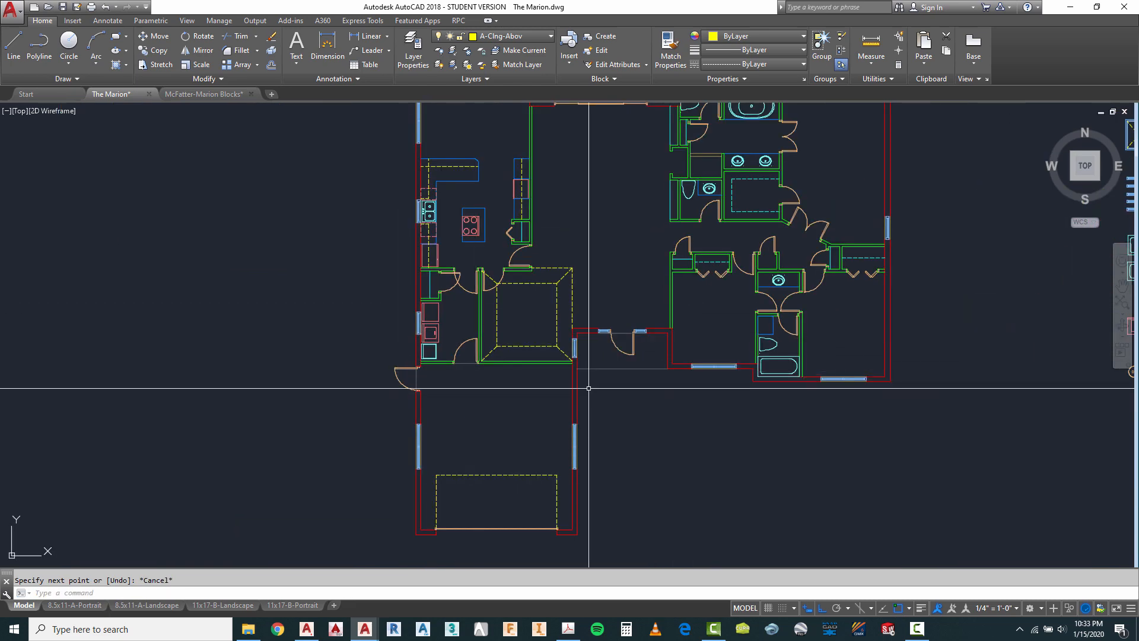
scroll(469, 387, "down", 2)
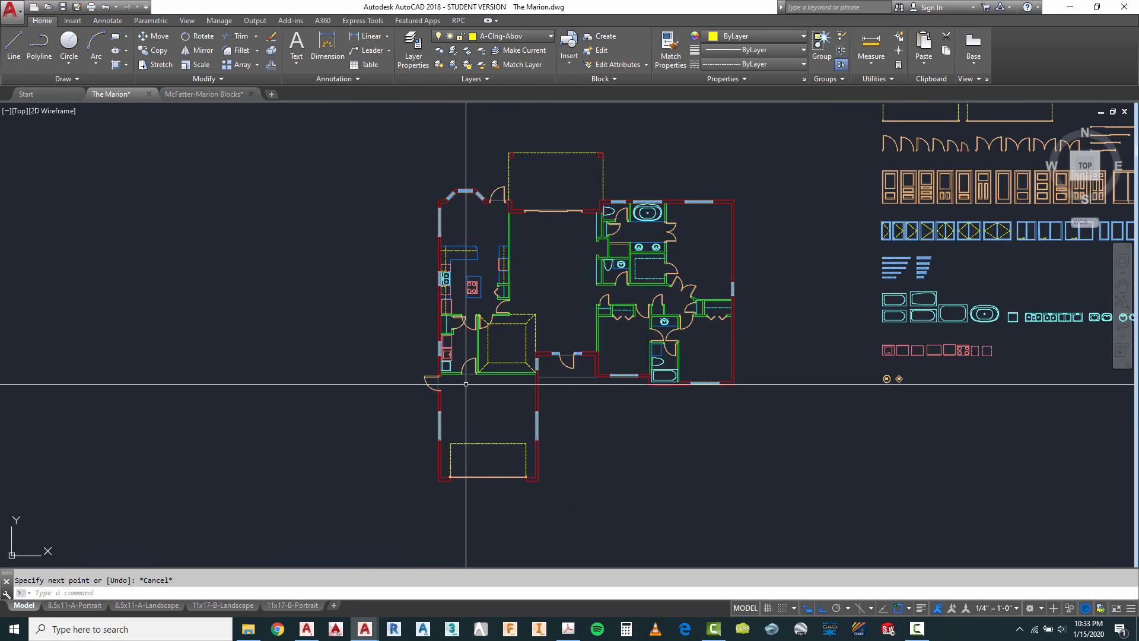
scroll(605, 242, "up", 4)
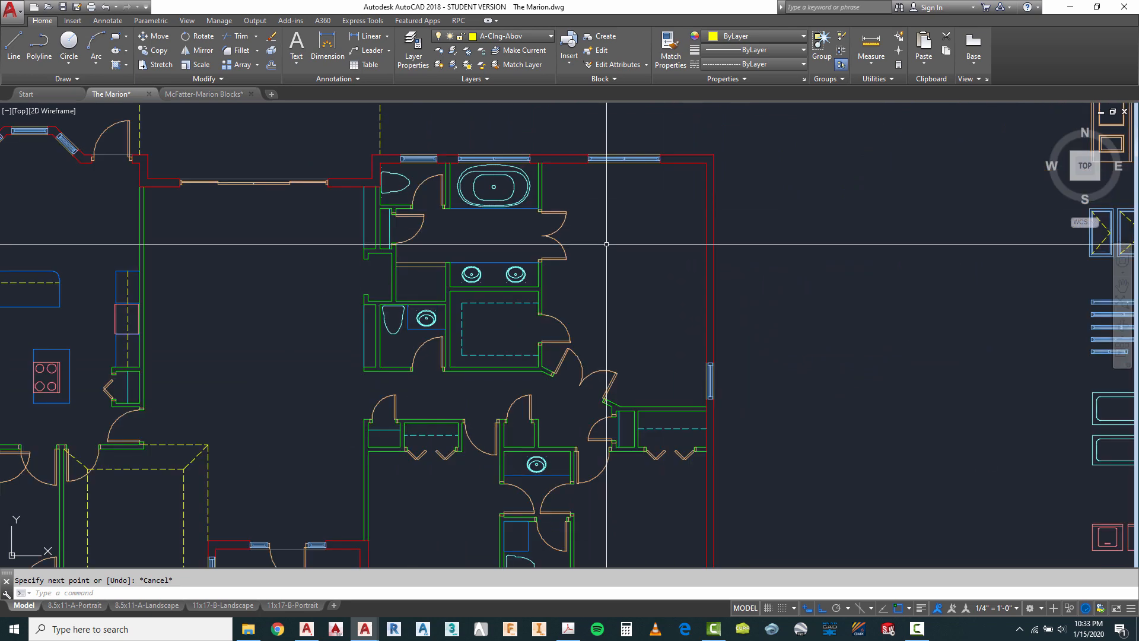
key("Escape")
key("Return")
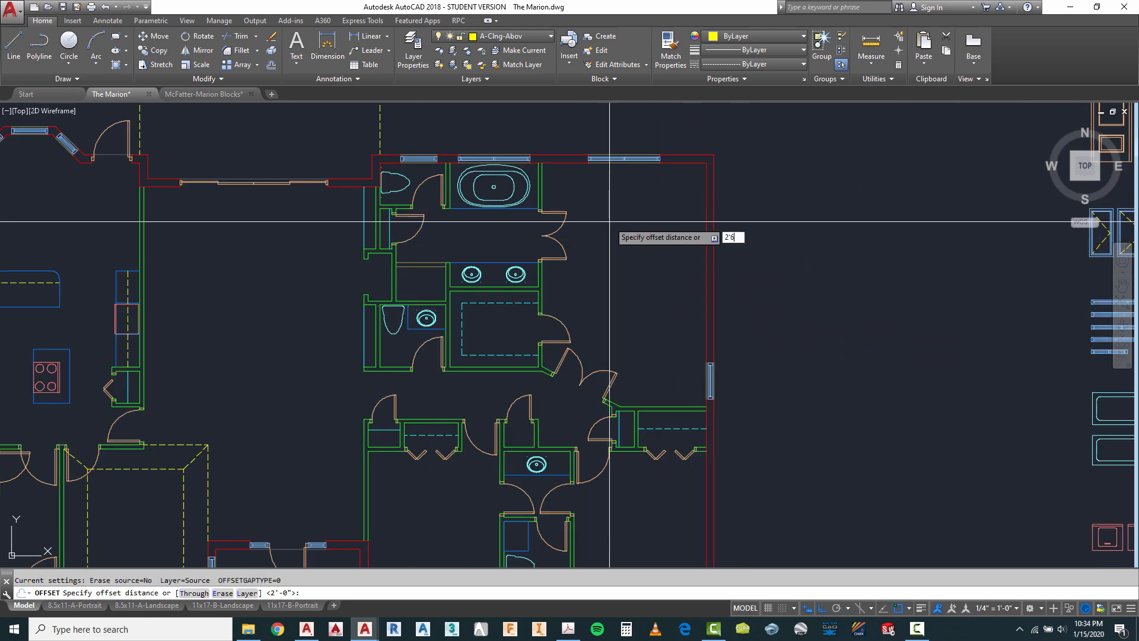
type("2'6")
key("Return")
left_click(541, 192)
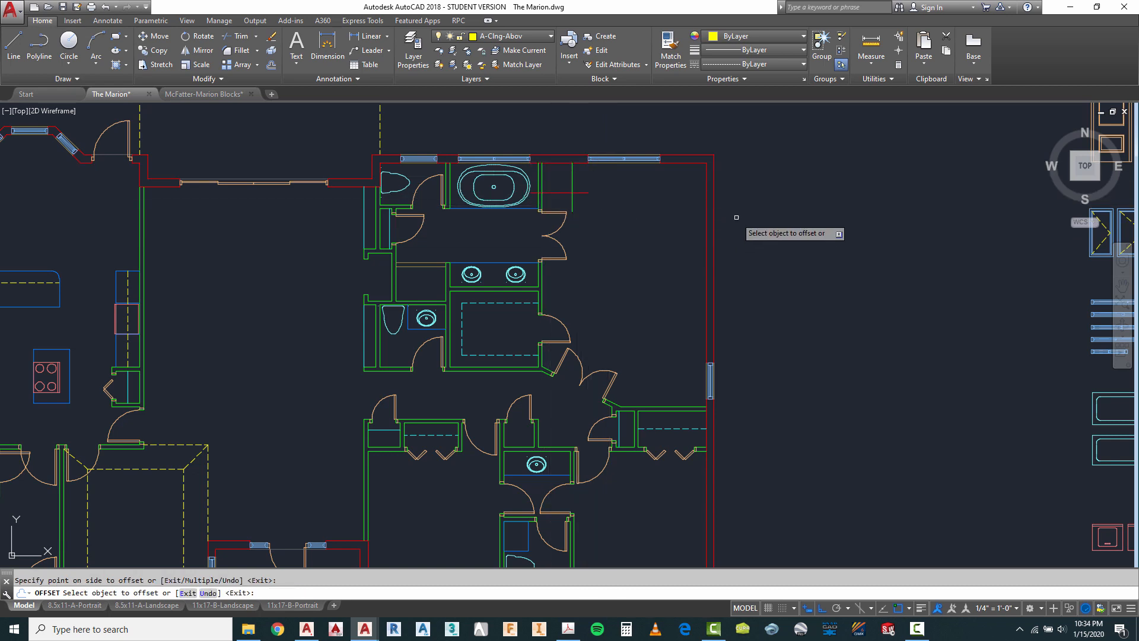
left_click(708, 214)
left_click(677, 253)
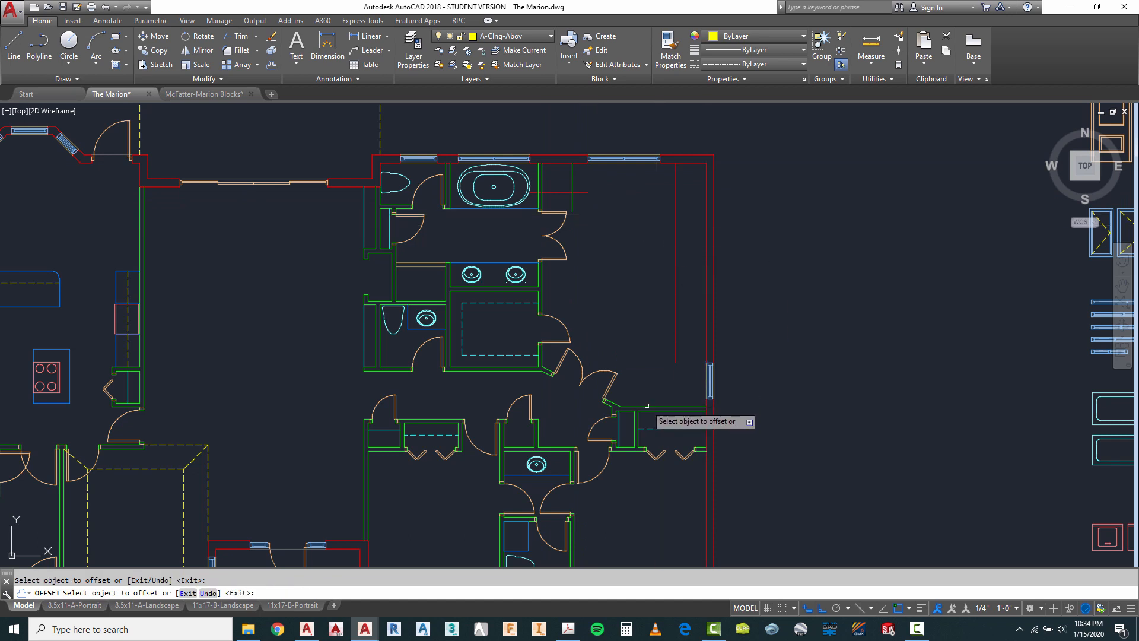
Offset the northeast bedroom's south wall line and the short angled wall line beside its door 2'-6" into the room.
left_click(647, 407)
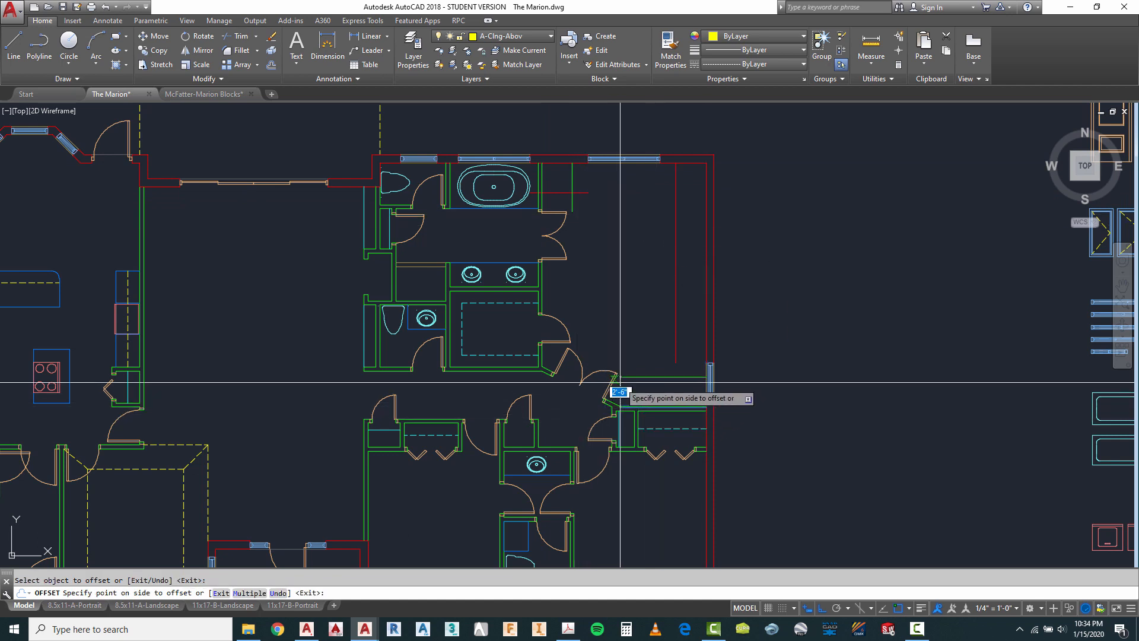
left_click(615, 418)
scroll(608, 414, "up", 4)
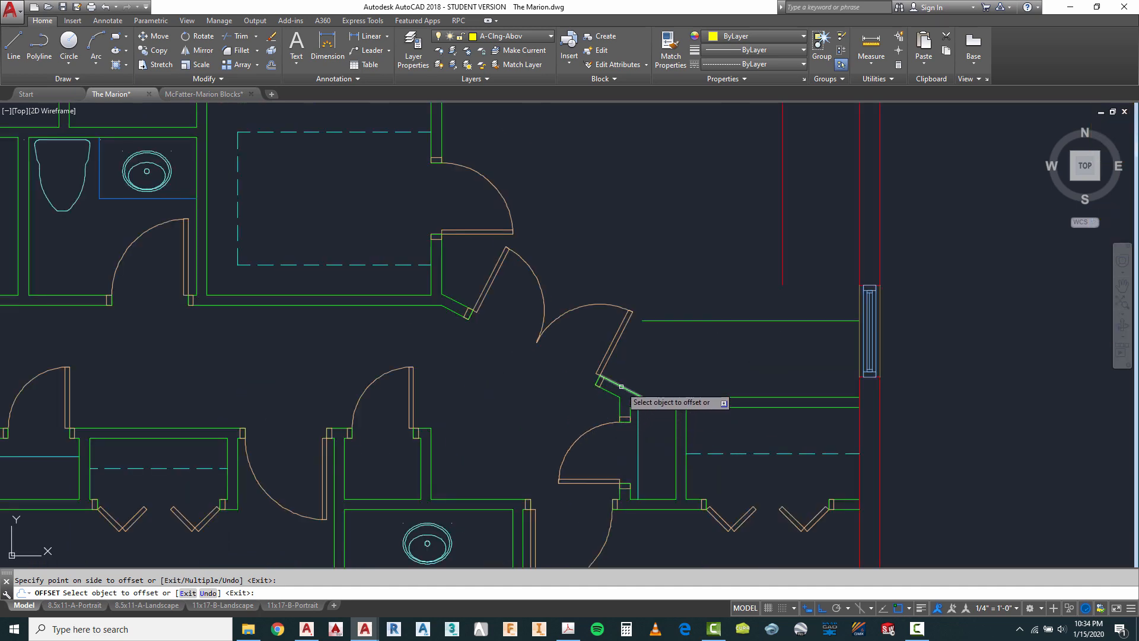
left_click(584, 437)
scroll(582, 433, "down", 5)
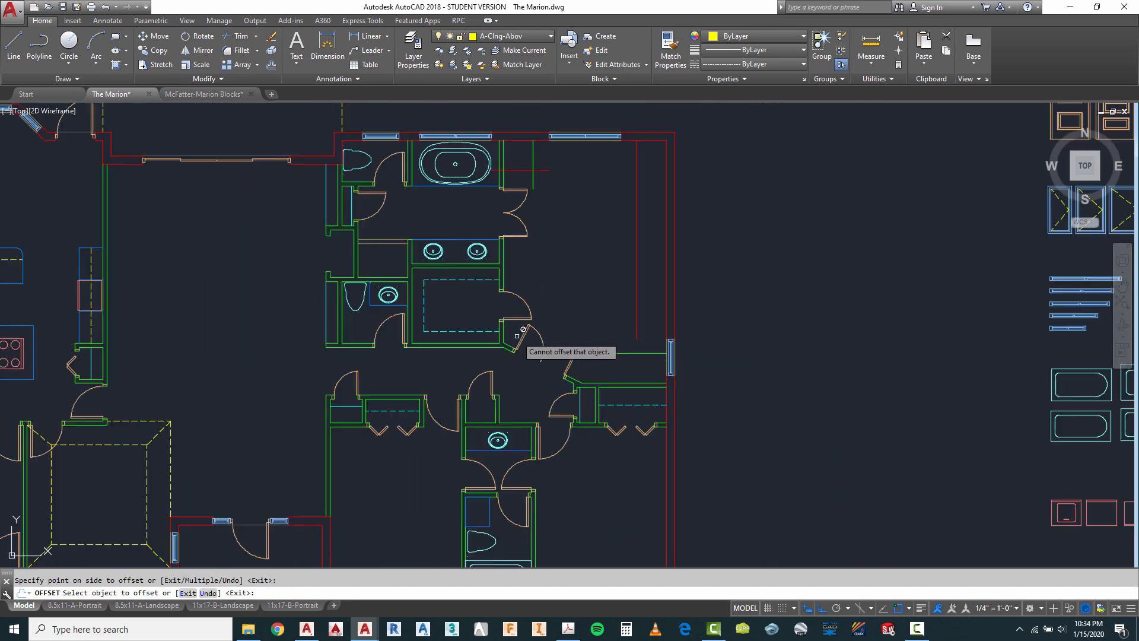
key("Escape")
Fillet the bedroom's offset north line with the west and east offset lines into sharp corners.
type("f")
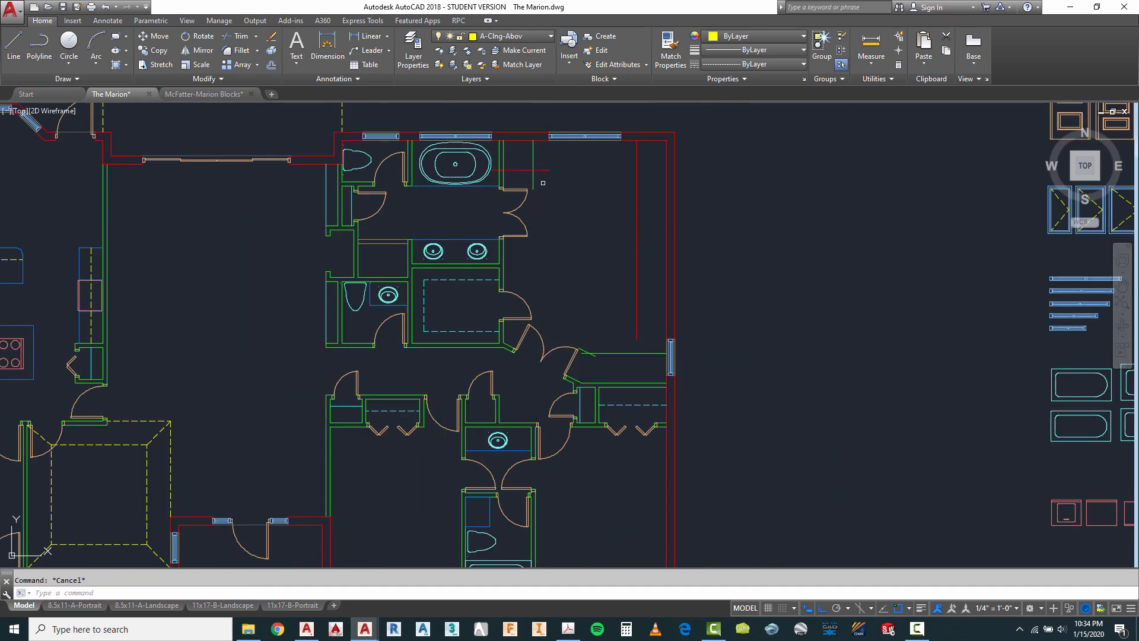
key("Return")
left_click(532, 180)
left_click(545, 170)
key("Return")
left_click(543, 170)
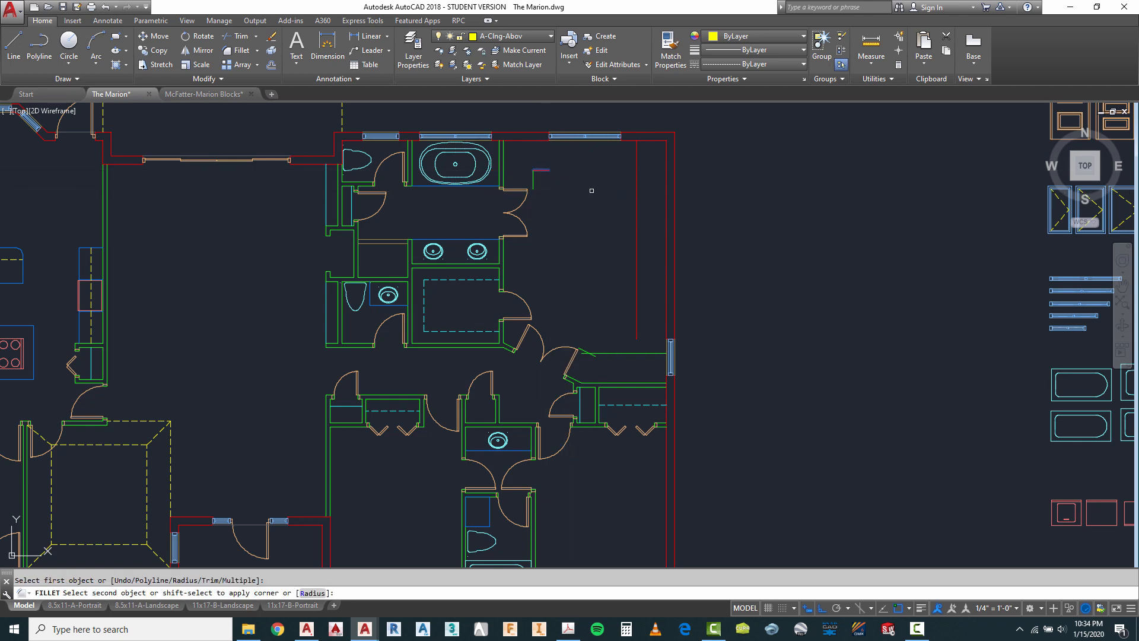
left_click(637, 213)
key("Return")
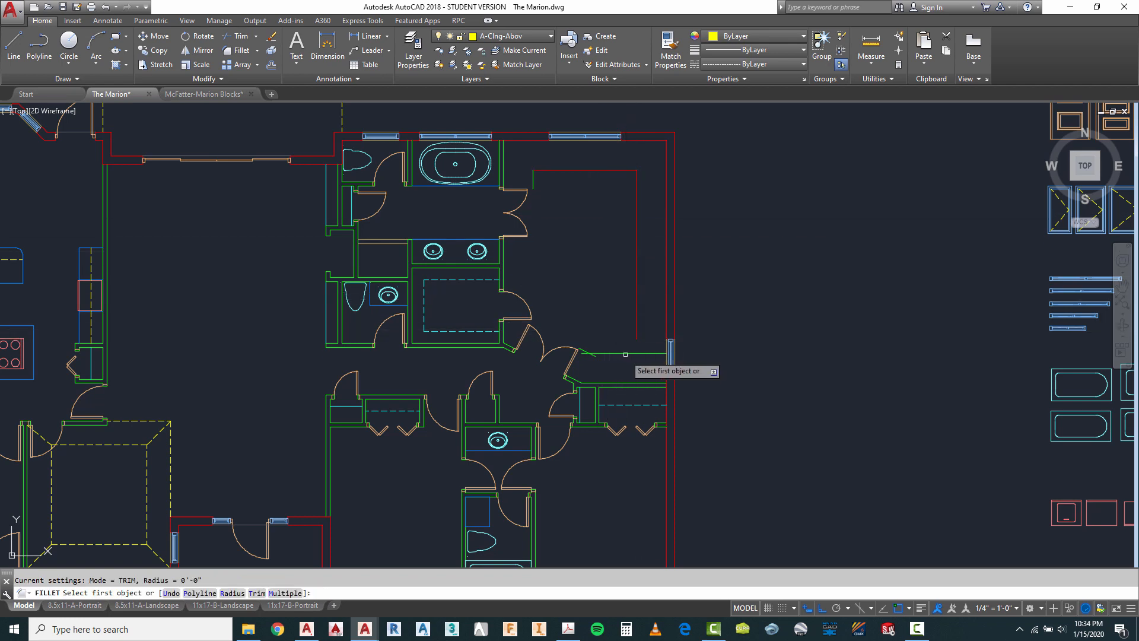
Fillet the offset south line with the east and angled lines, and the angled line with the west line, closing the bedroom's ceiling outline.
left_click(617, 353)
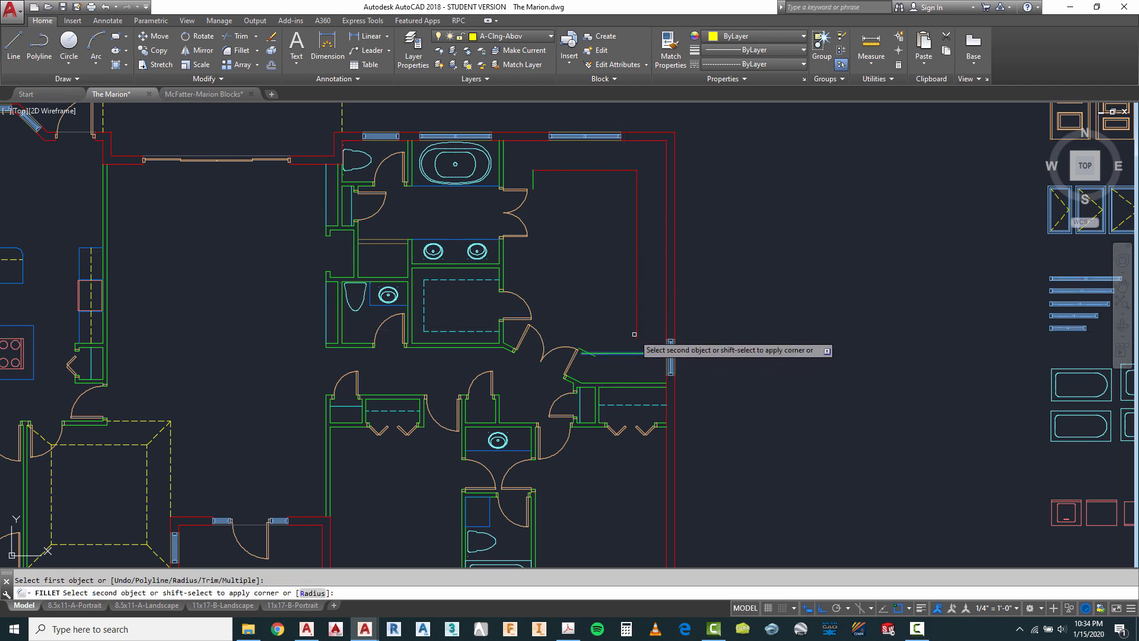
scroll(589, 355, "up", 3)
key("Escape")
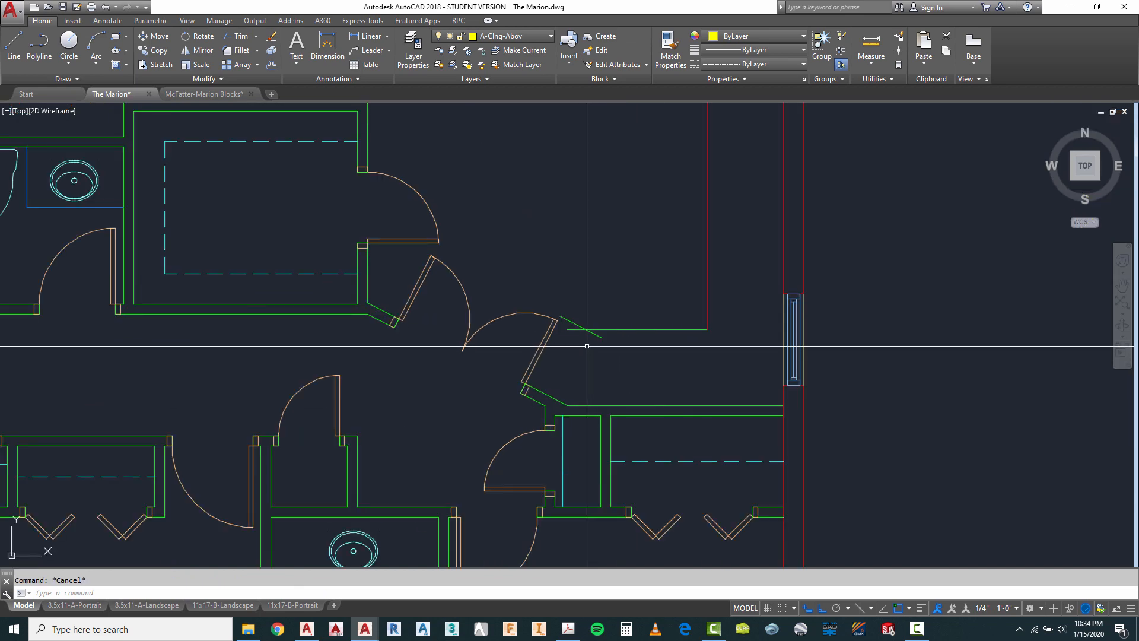
key("Return")
left_click(583, 328)
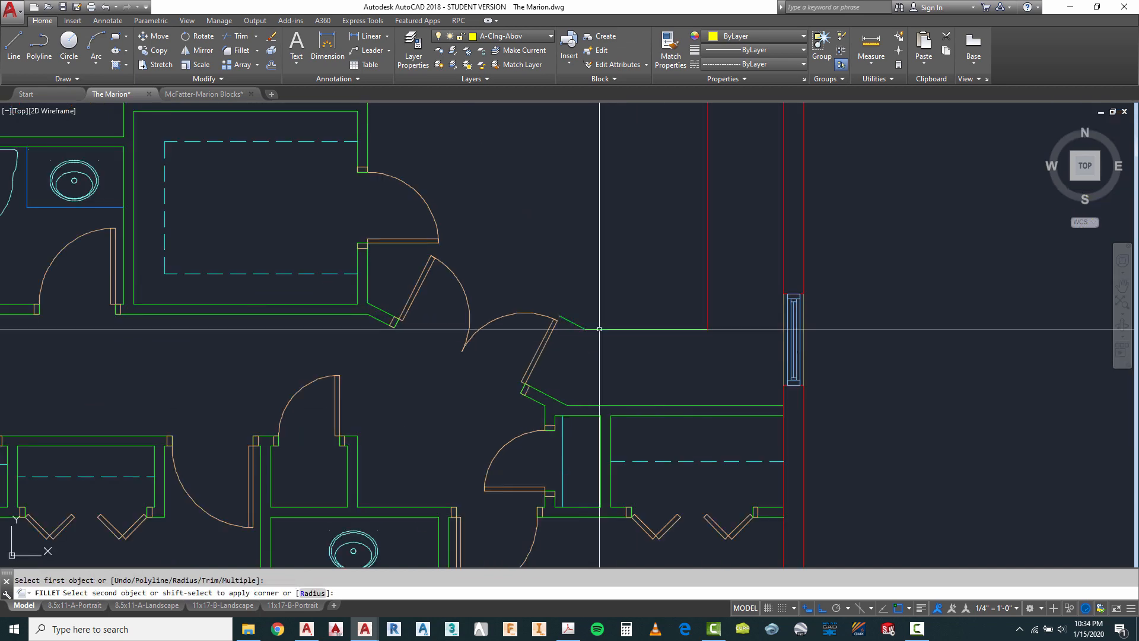
scroll(600, 328, "down", 4)
key("Escape")
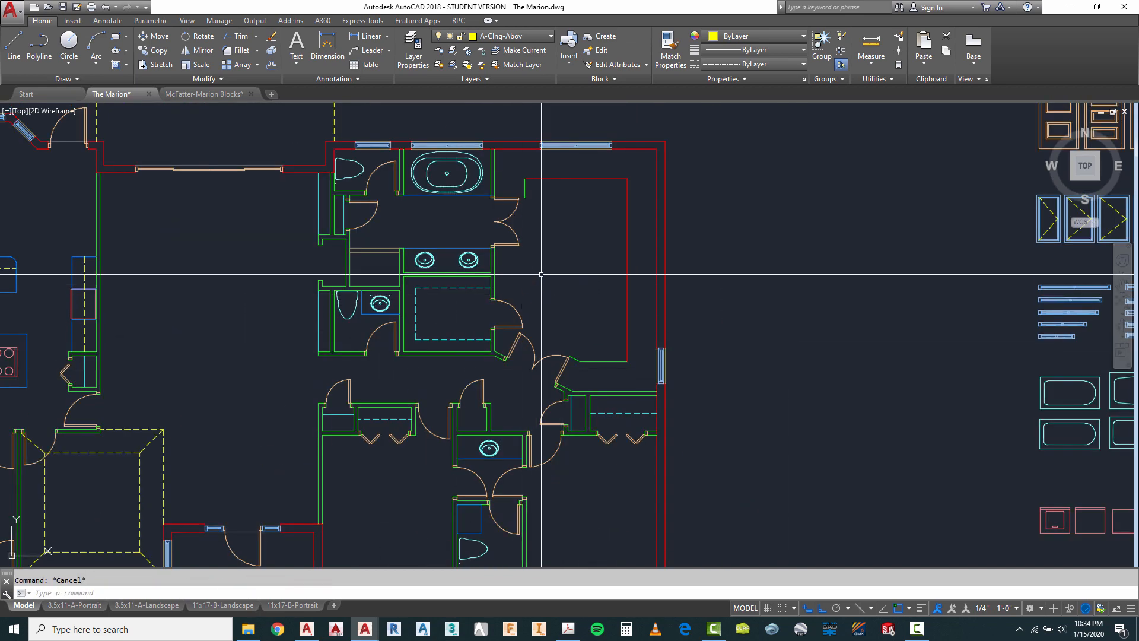
key("Return")
left_click(524, 196)
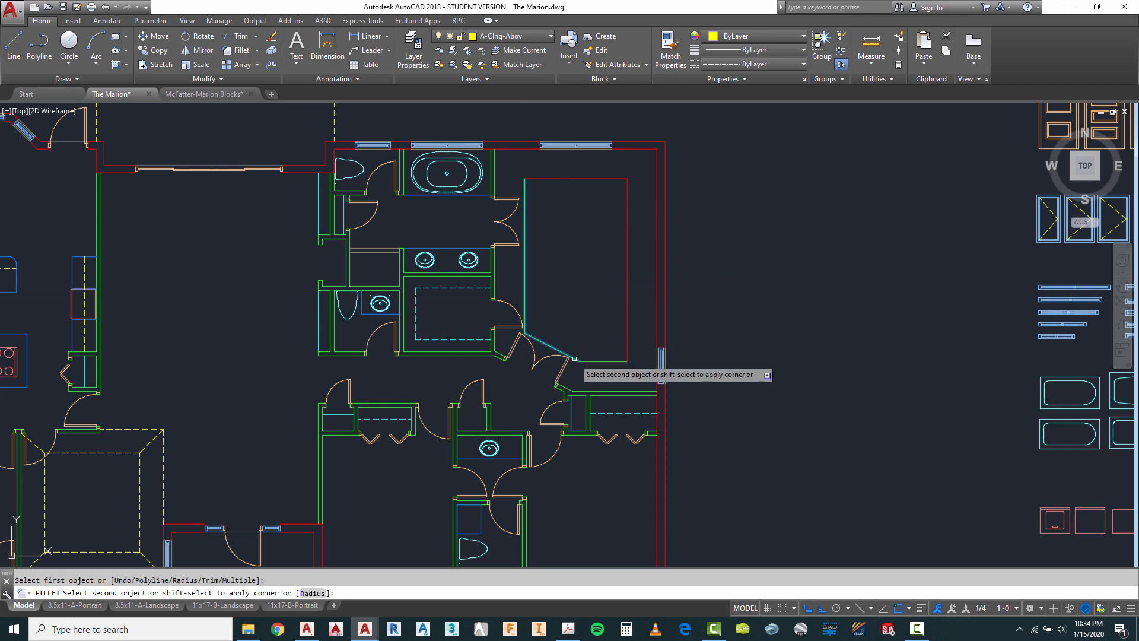
key("Escape")
Move all five lines of the bedroom's inner ceiling outline to the layer A-Clng-Abov.
left_click(631, 177)
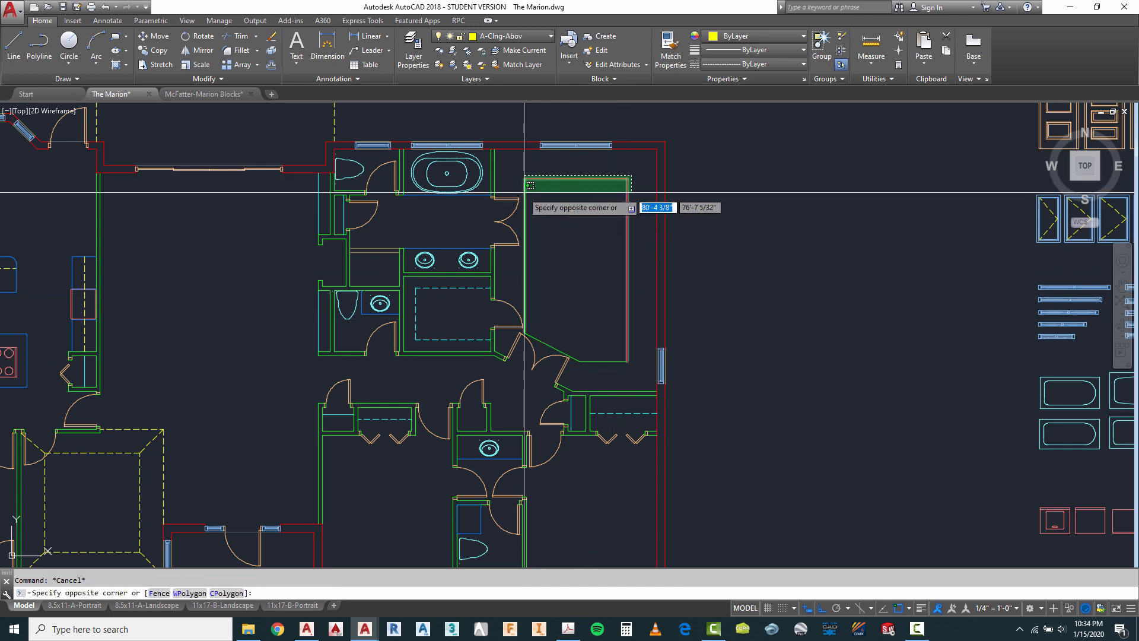
left_click(524, 193)
left_click(542, 343)
left_click(543, 343)
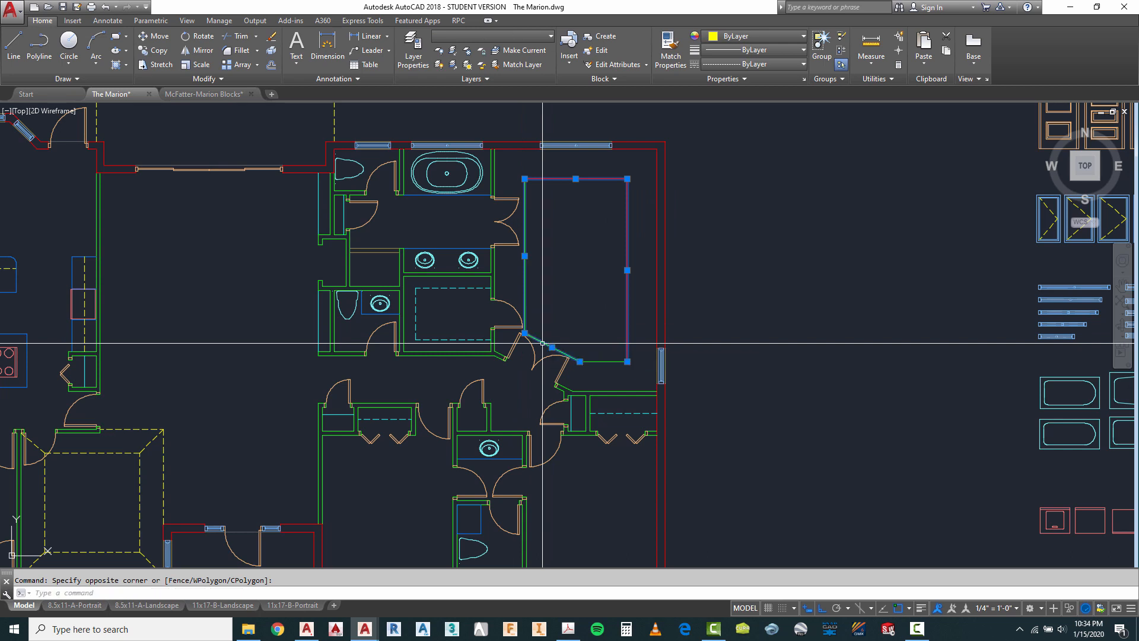
left_click(597, 354)
left_click(589, 366)
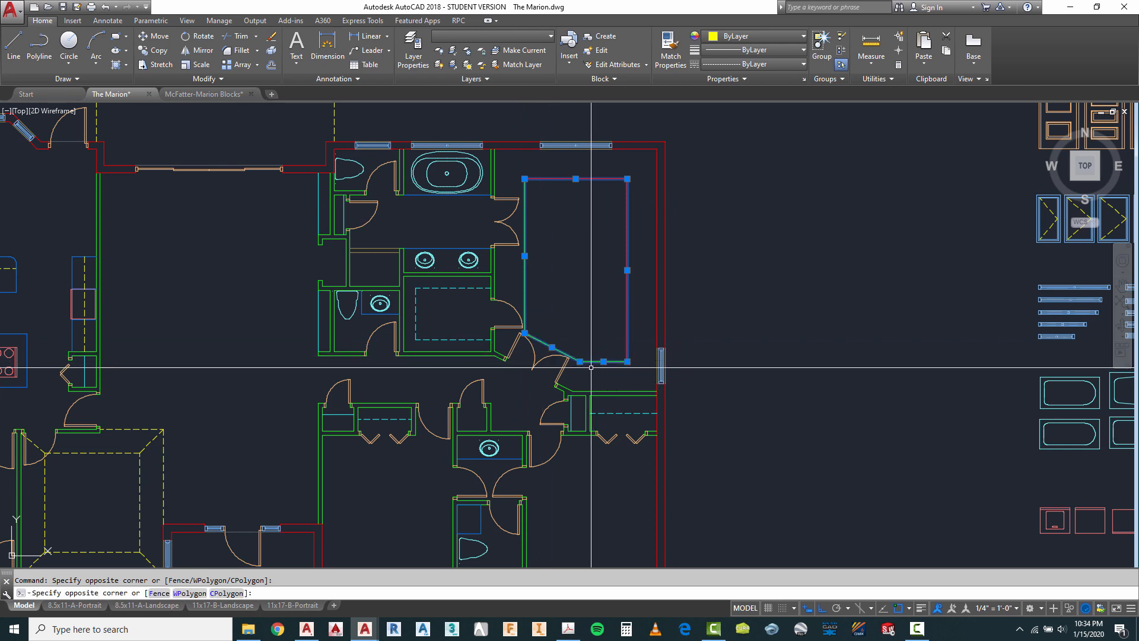
left_click(499, 38)
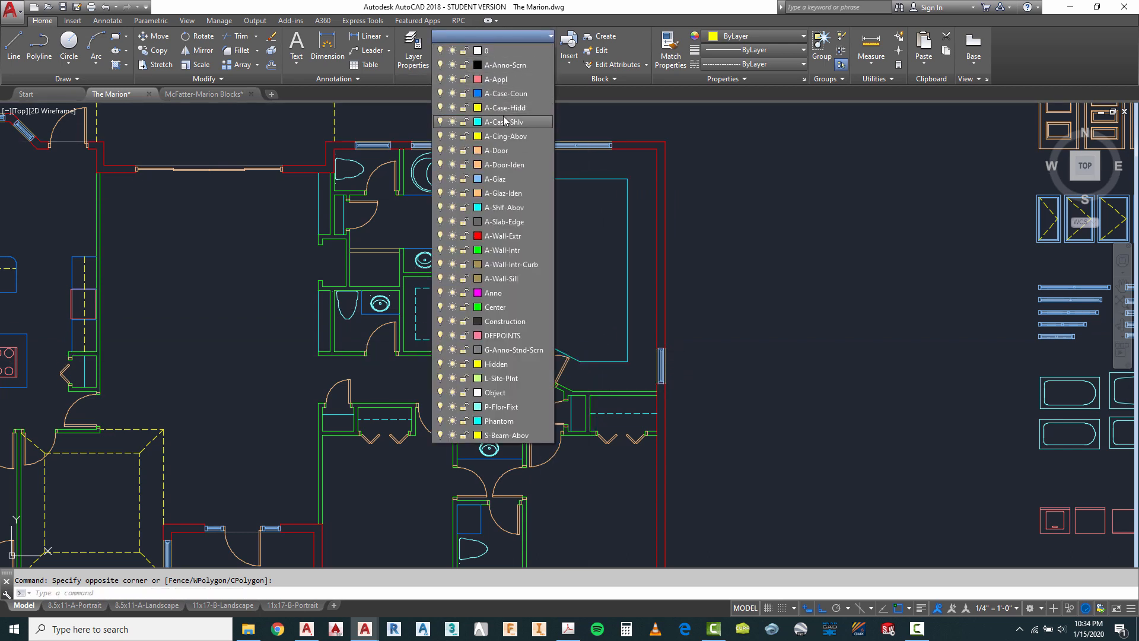
left_click(502, 136)
key("Escape")
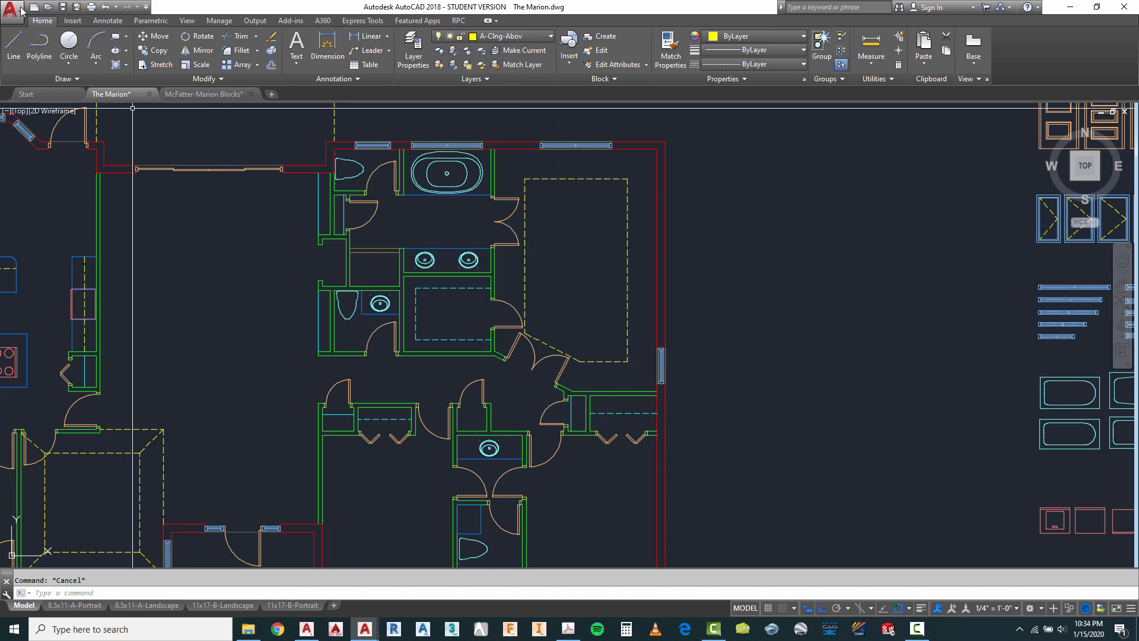
Draw diagonal ceiling lines joining the bedroom's northwest and northeast corners to the matching corners of the inner ceiling outline.
left_click(12, 48)
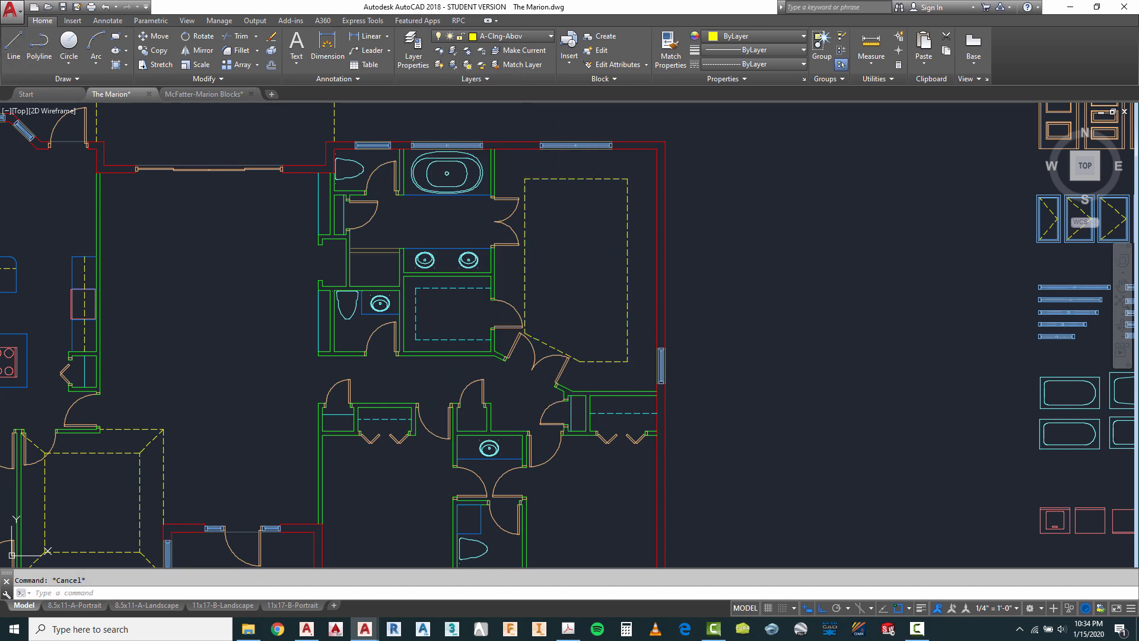
left_click(495, 149)
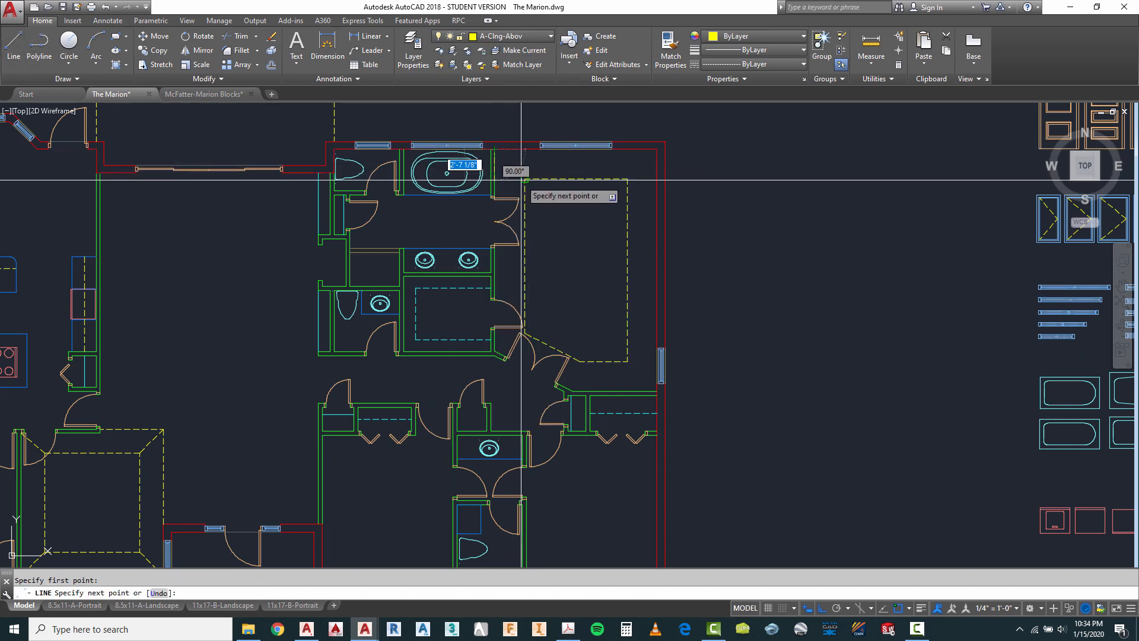
key("Escape")
right_click(571, 174)
left_click(606, 184)
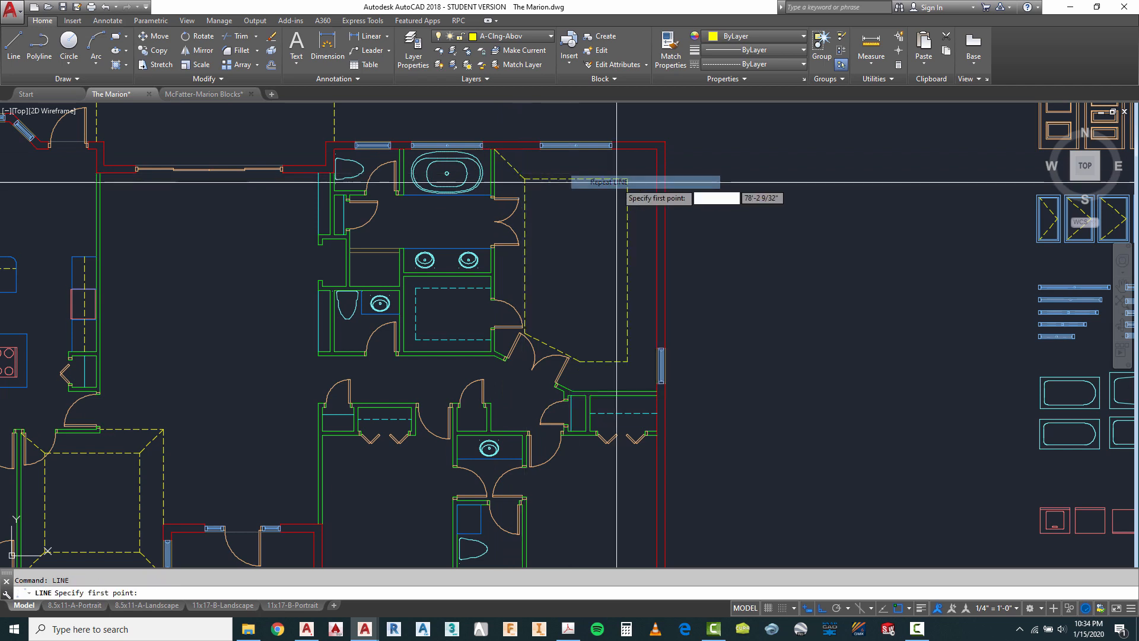
left_click(627, 179)
left_click(657, 149)
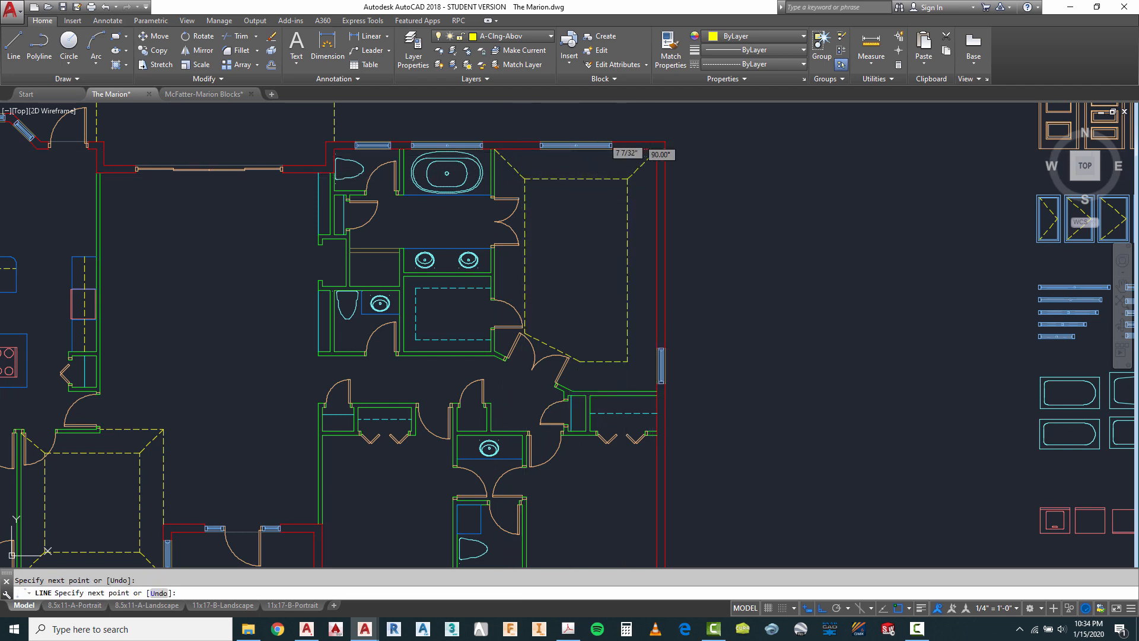
key("Escape")
Draw a diagonal ceiling line from the bedroom's southeast corner to the inner ceiling outline's southeast corner.
right_click(709, 191)
left_click(739, 199)
scroll(700, 374, "up", 6)
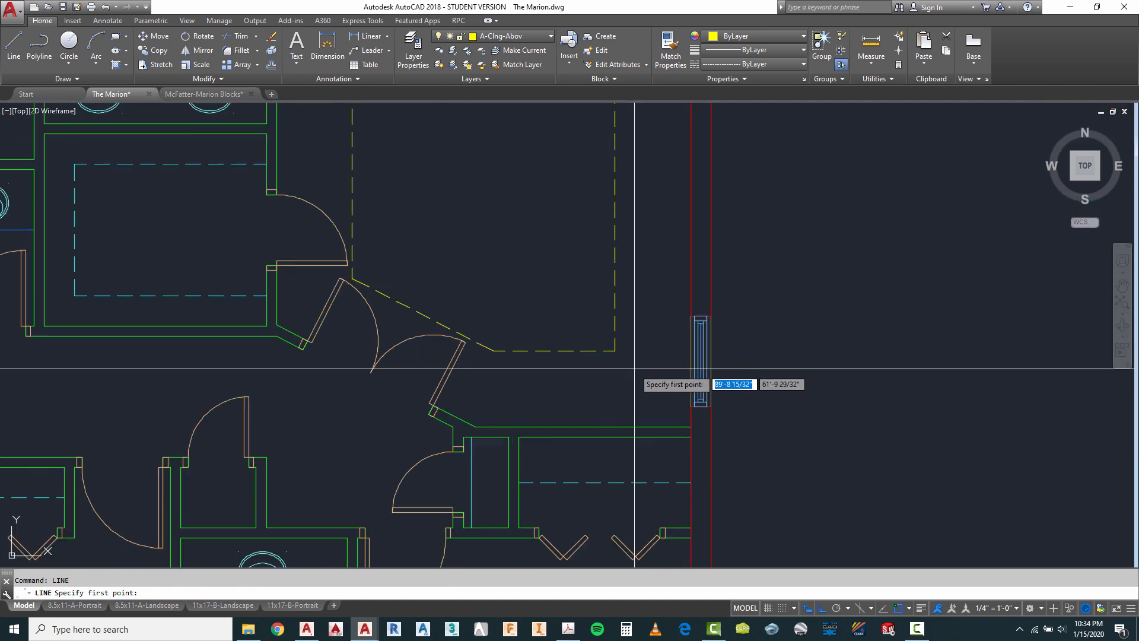
left_click(722, 460)
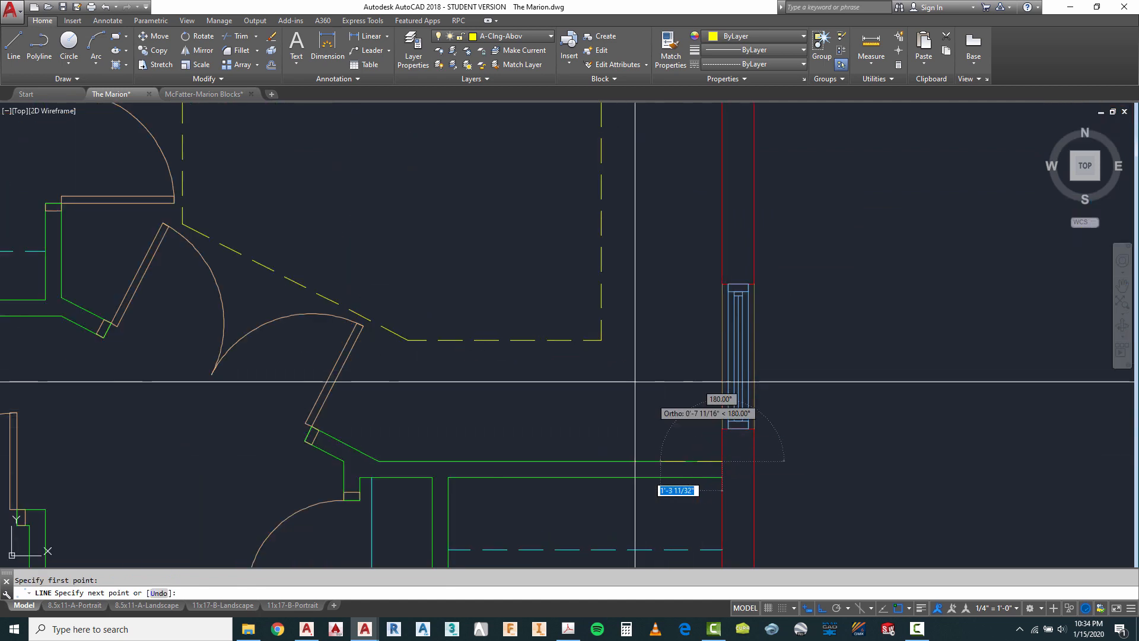
left_click(601, 340)
key("Escape")
Draw a ceiling line from where the bedroom's south wall meets the angled wall to the matching inner outline corner.
right_click(485, 383)
left_click(510, 391)
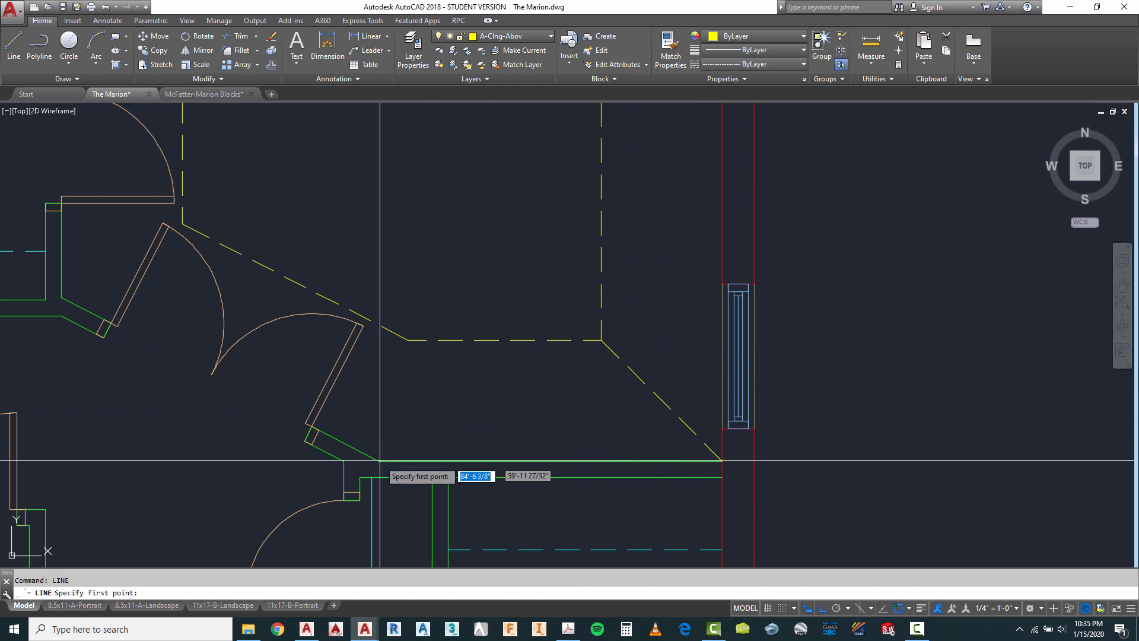
left_click(379, 461)
left_click(408, 340)
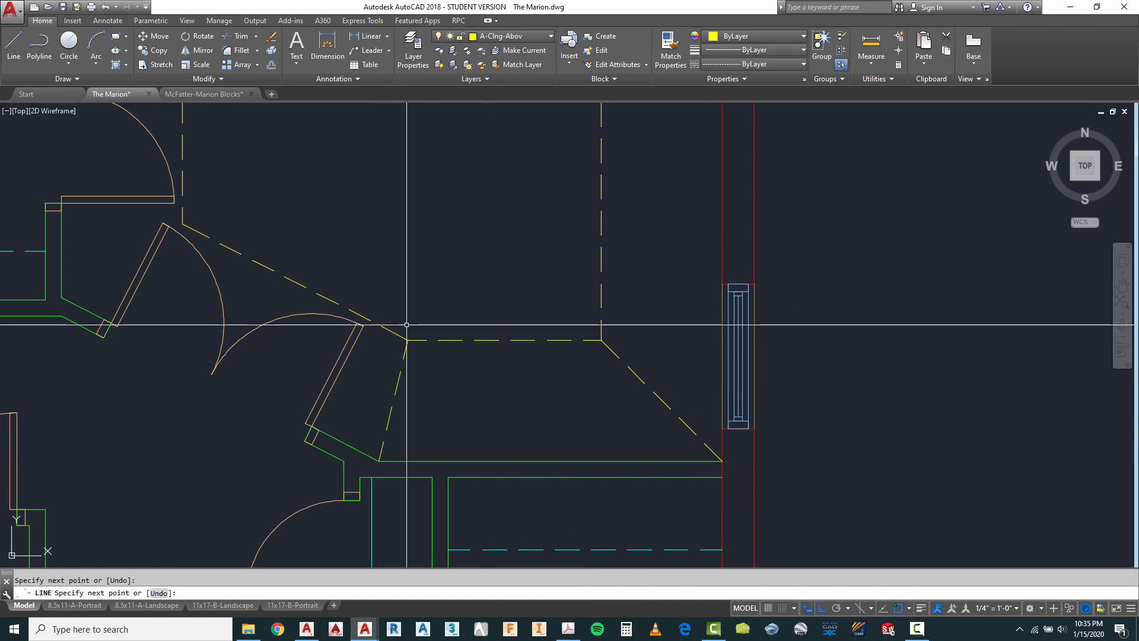
Draw a ceiling line from where the bedroom's west wall meets the angled wall to the matching inner outline corner.
key("Escape")
right_click(408, 248)
left_click(434, 256)
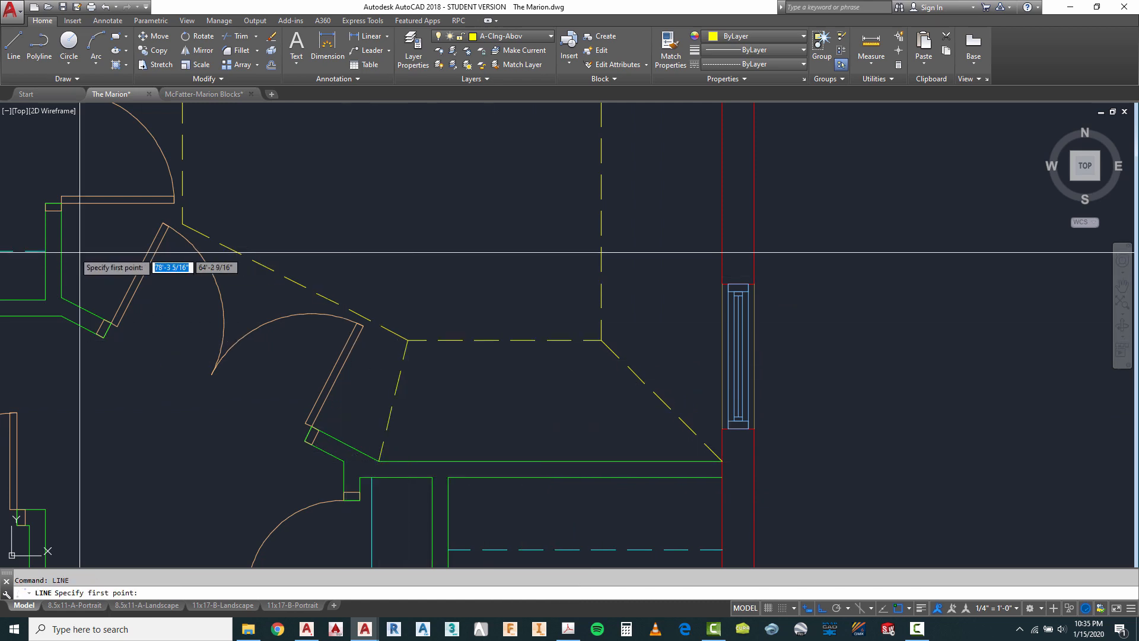
left_click(62, 297)
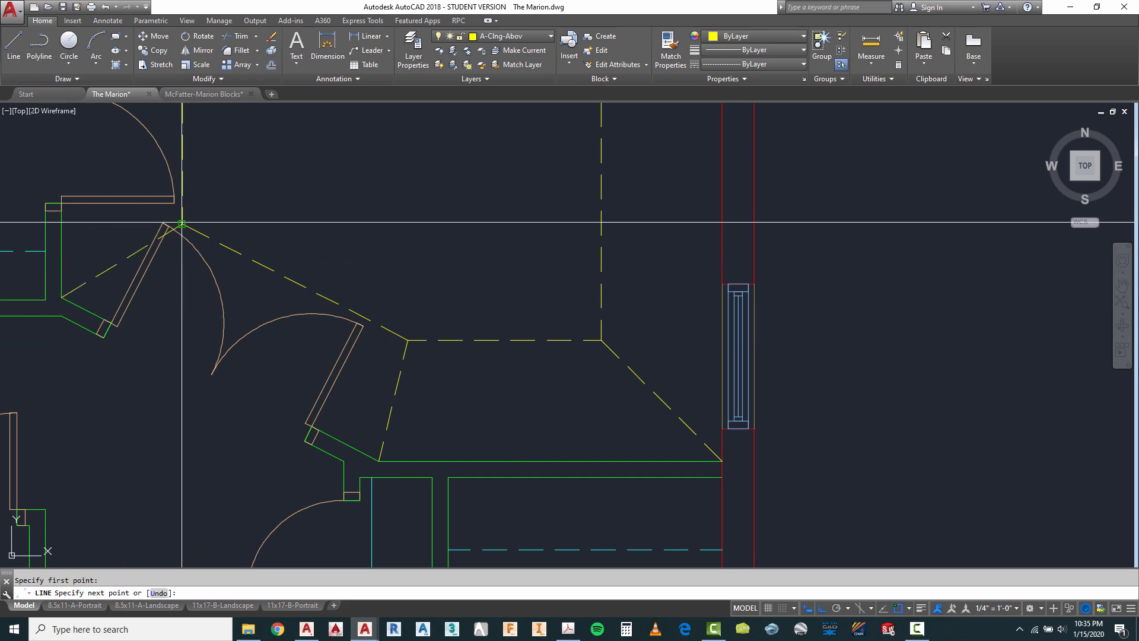
key("Escape")
scroll(499, 407, "down", 5)
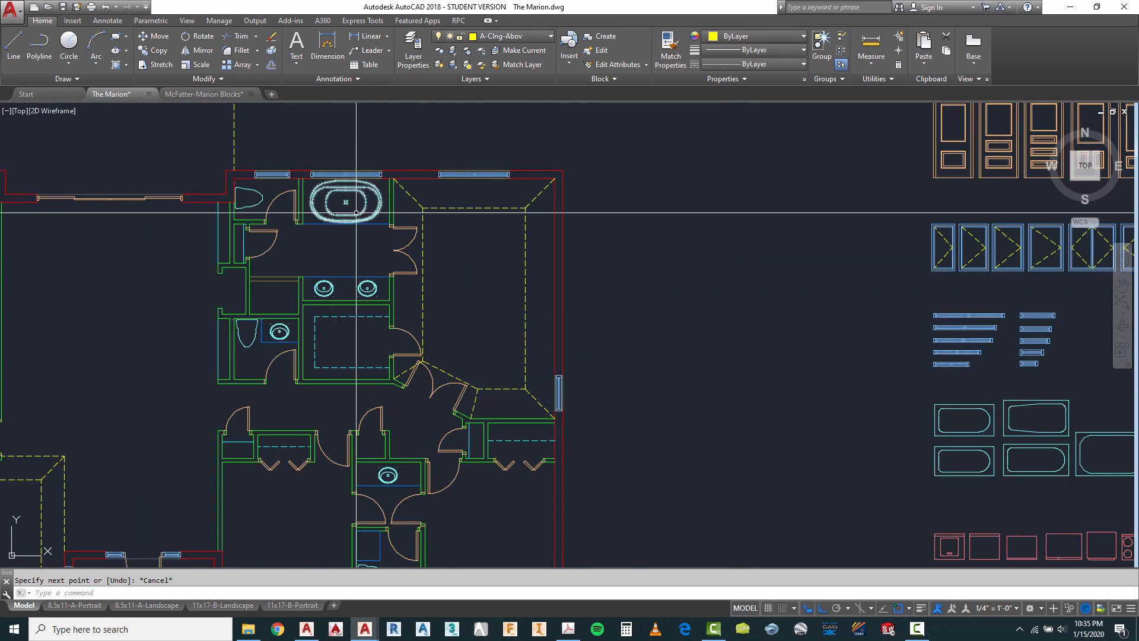
scroll(525, 217, "down", 2)
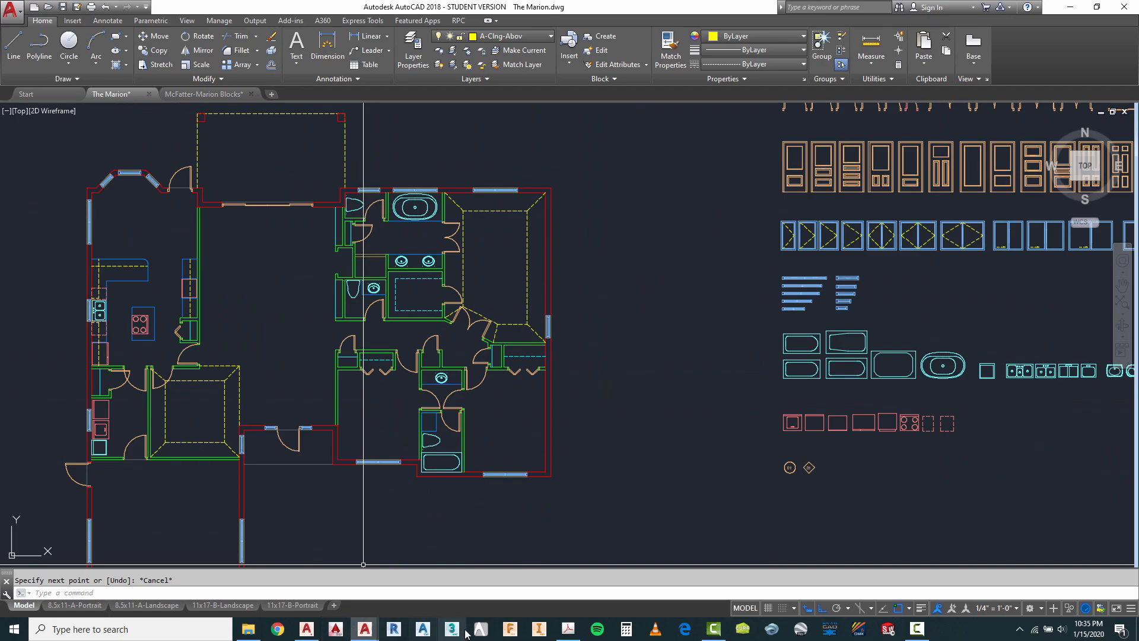
Review the full first page of Marion Red Lines.pdf in Acrobat, then check the floor plan in AutoCAD for missing items.
left_click(568, 629)
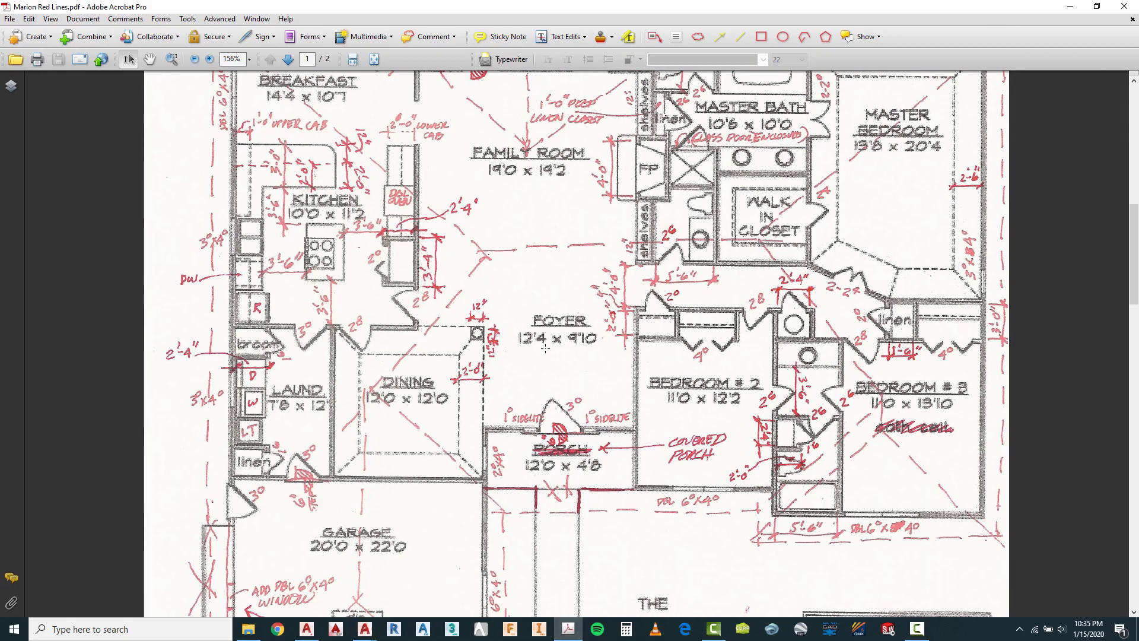
scroll(545, 348, "down", 1)
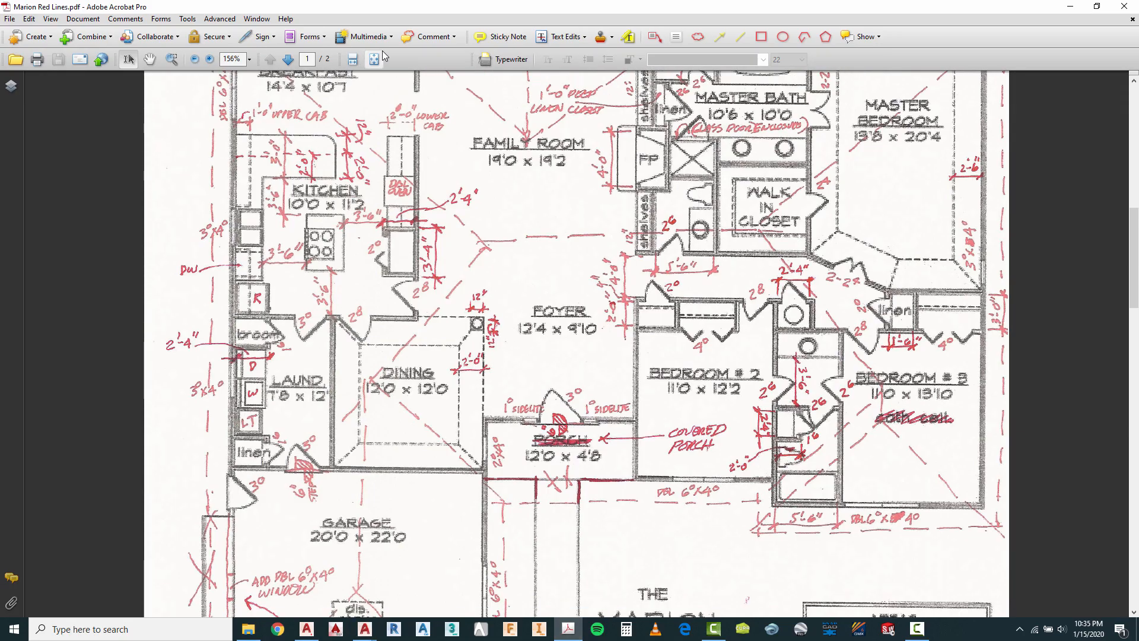
left_click(374, 59)
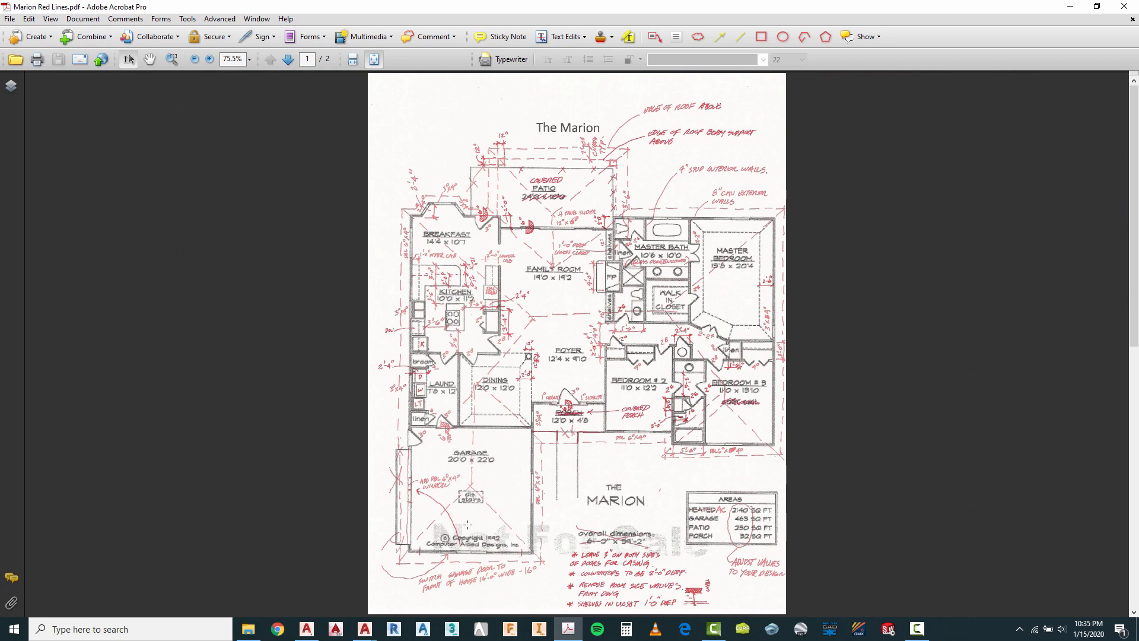
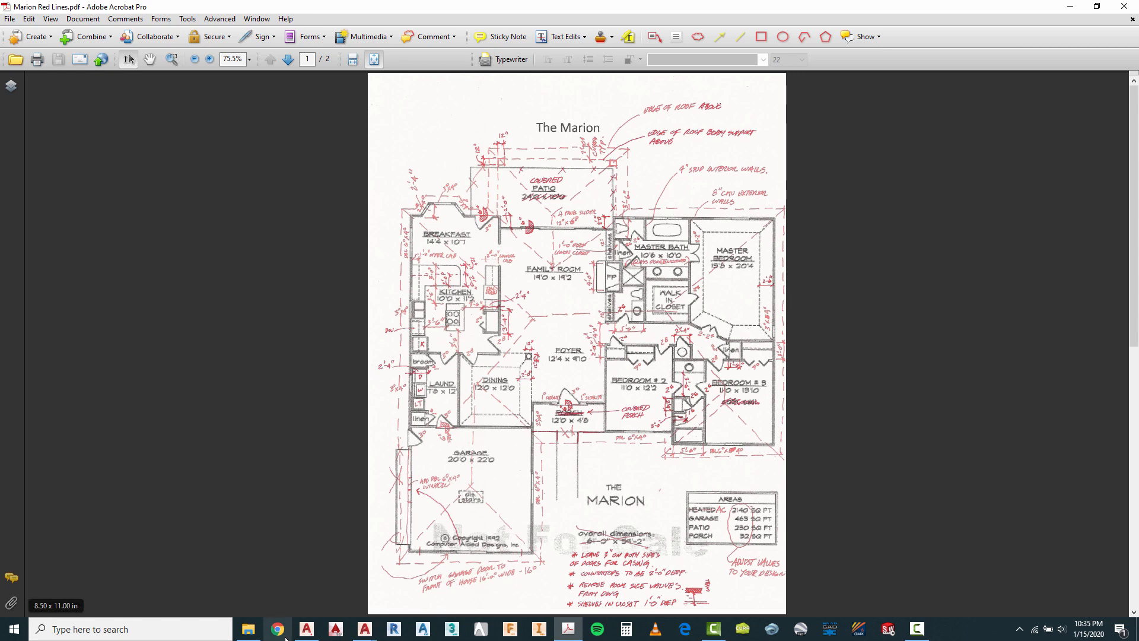
mouse_move(365, 636)
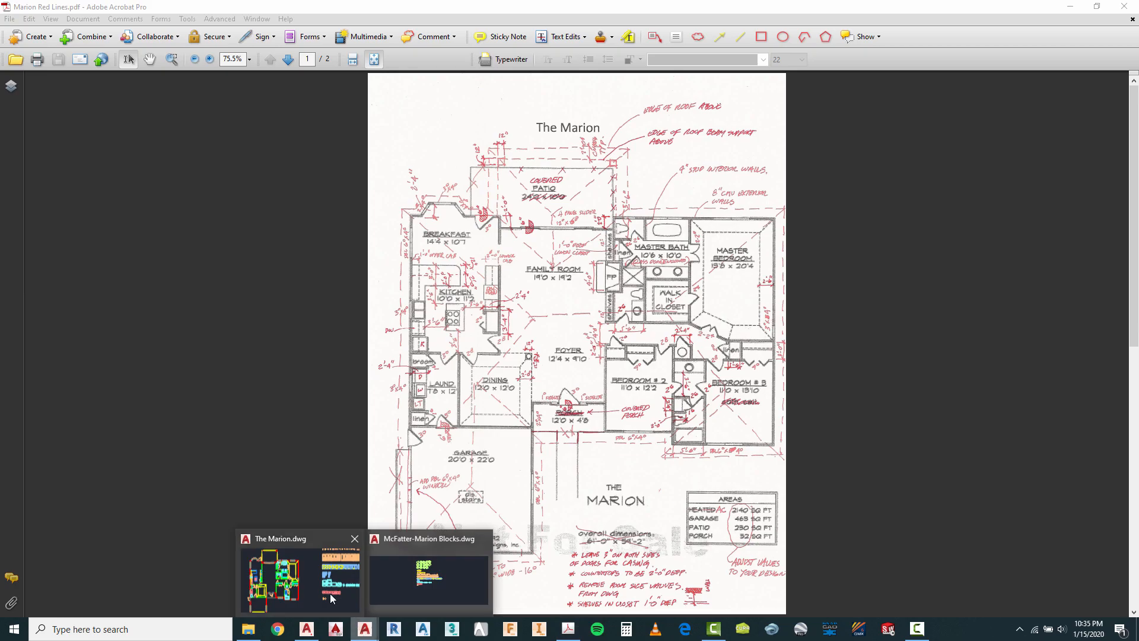
left_click(297, 582)
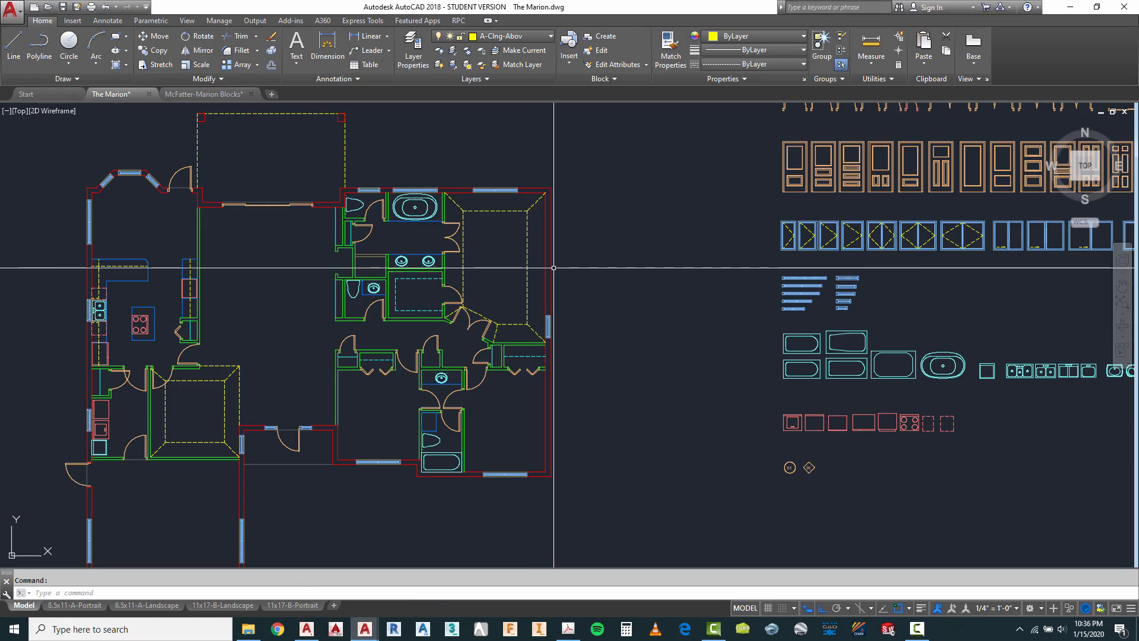
scroll(656, 300, "down", 4)
scroll(640, 332, "up", 2)
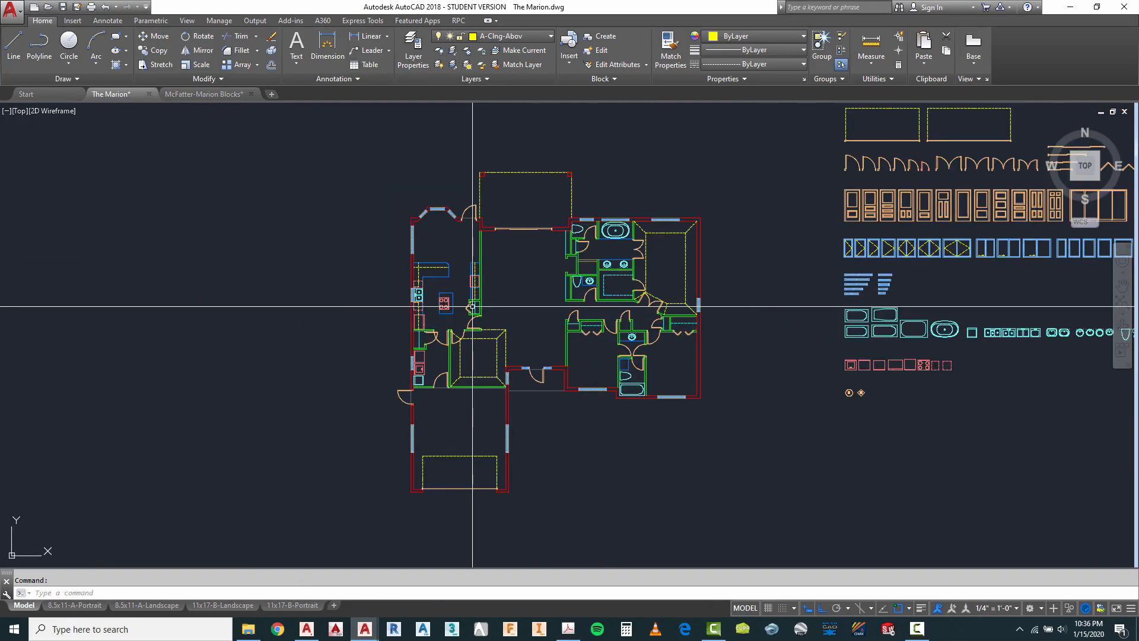
scroll(640, 340, "up", 5)
scroll(639, 340, "down", 1)
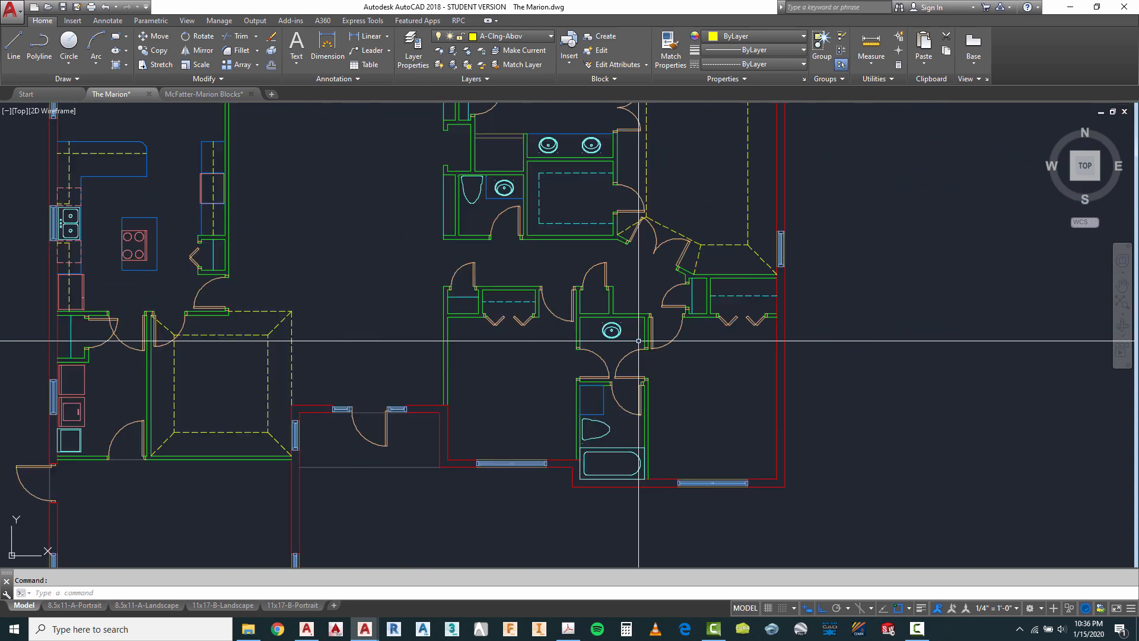
scroll(629, 341, "down", 3)
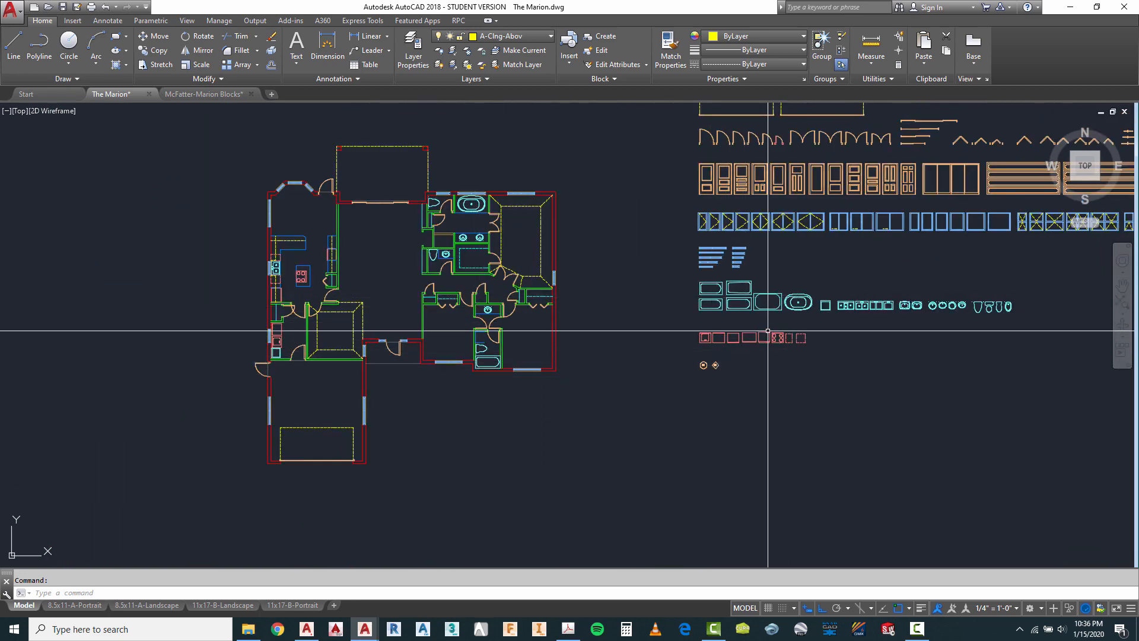
Make A-Appl the current layer and draw a circle of 10" radius in the small closet north of the hall bath vanity.
left_click(513, 37)
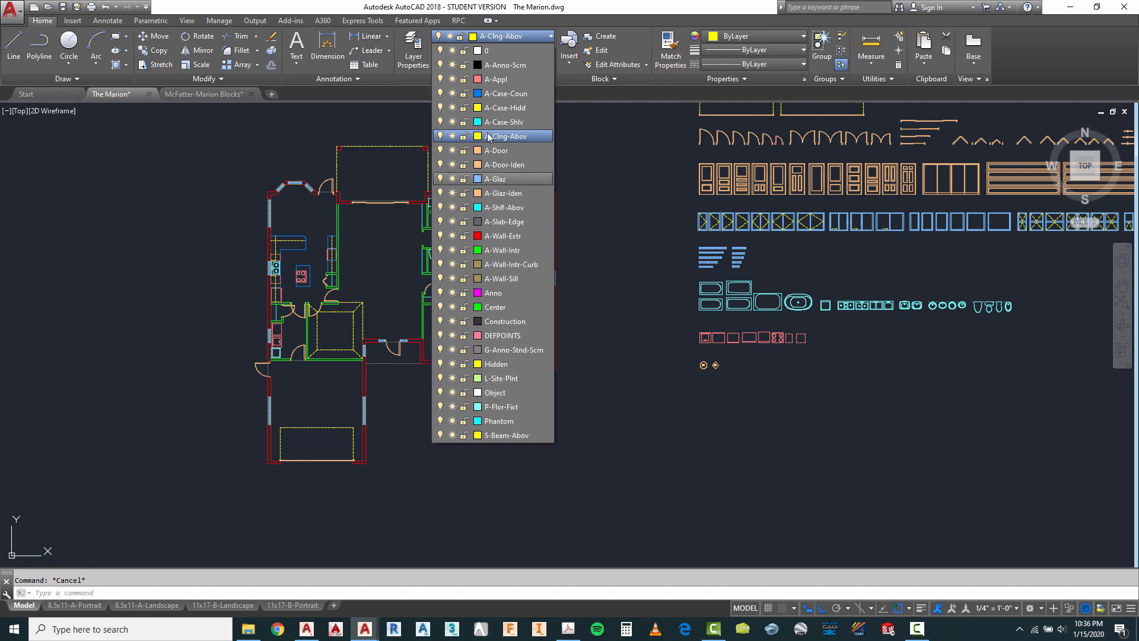
left_click(490, 80)
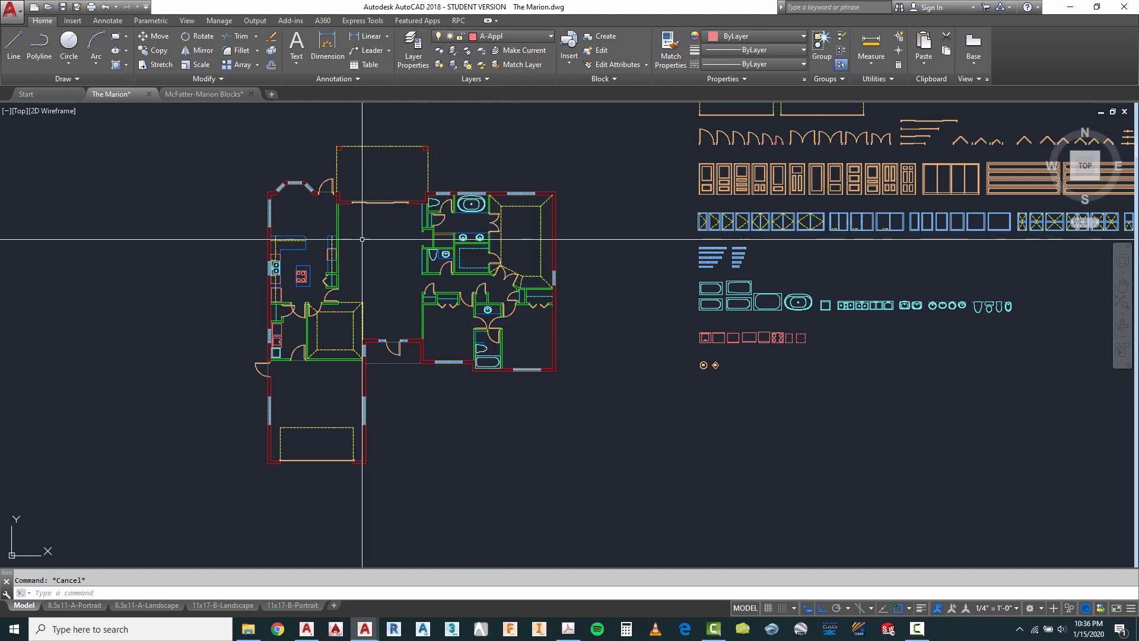
left_click(67, 41)
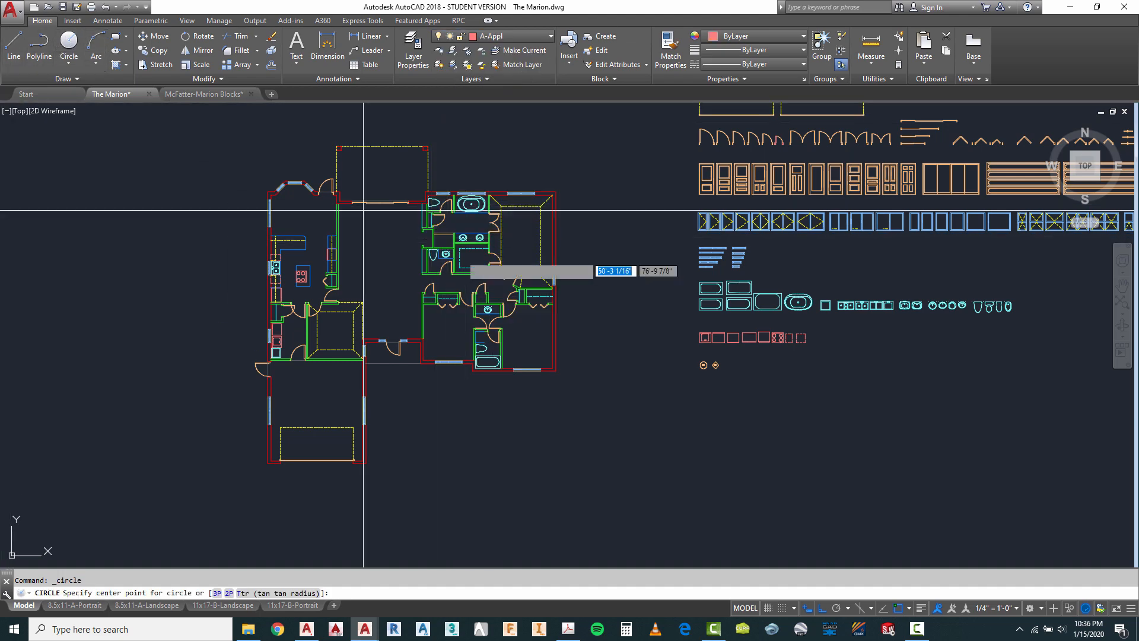
scroll(486, 316, "up", 4)
scroll(485, 302, "up", 3)
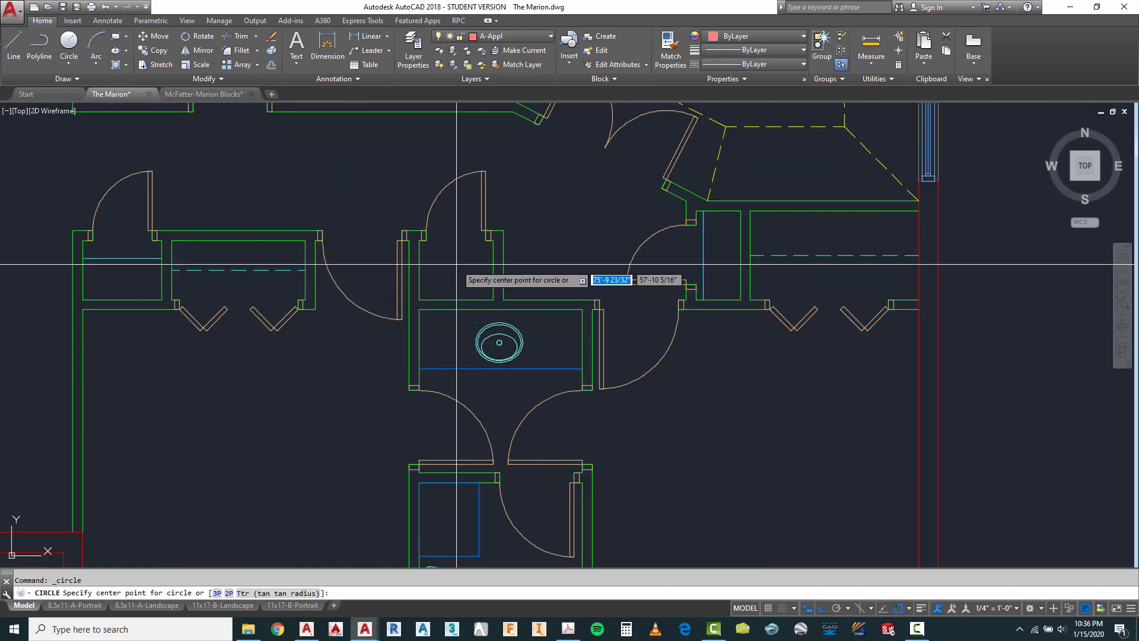
left_click(455, 269)
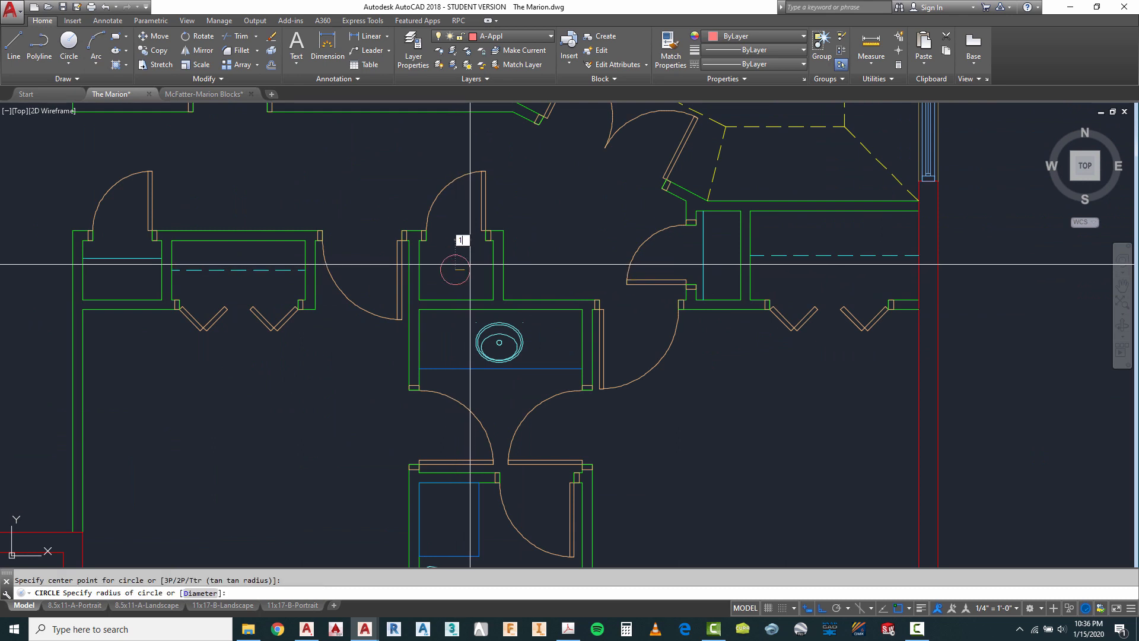
key("Return")
key("Escape")
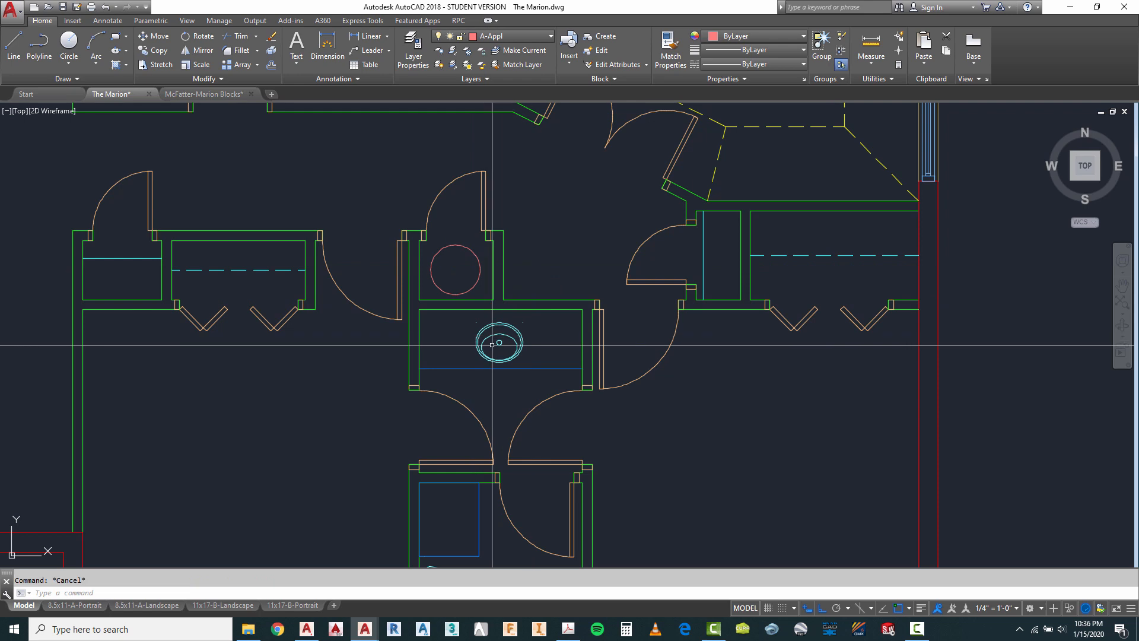
Move the appliance circle freely, with Ortho off, to center it in the small closet.
type("m")
key("Return")
scroll(440, 289, "up", 1)
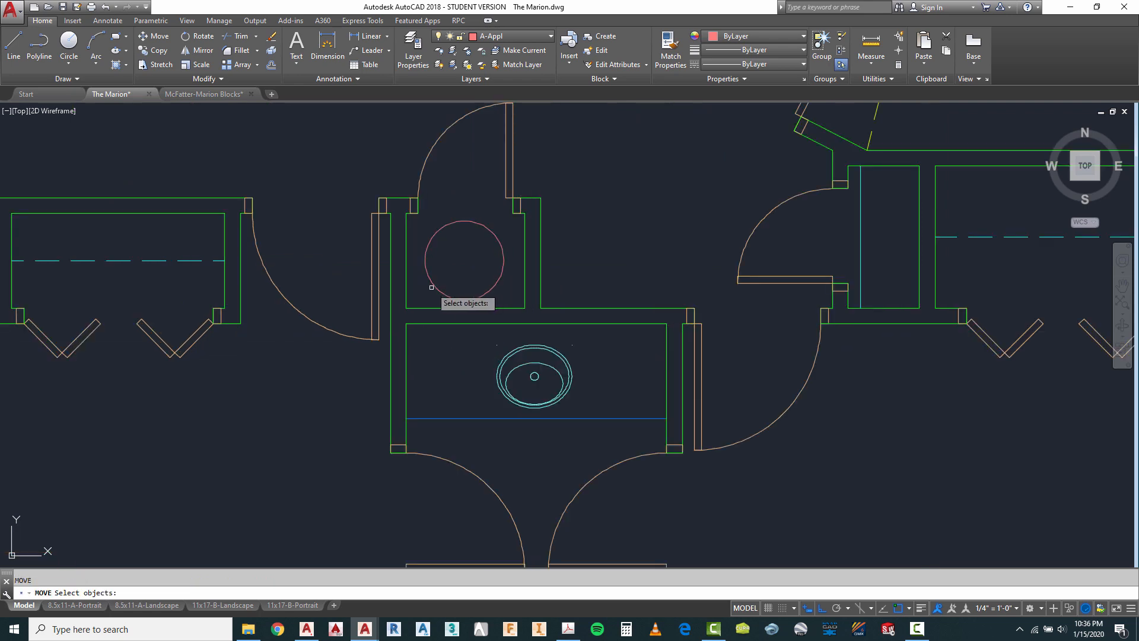
key("Return")
left_click(465, 259)
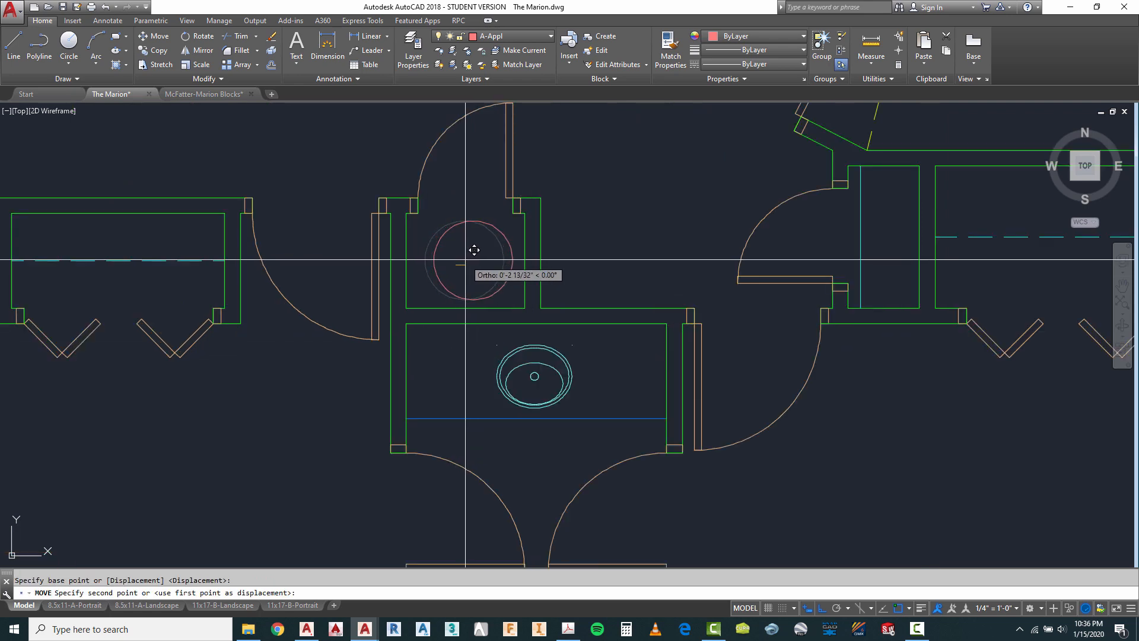
key("F8")
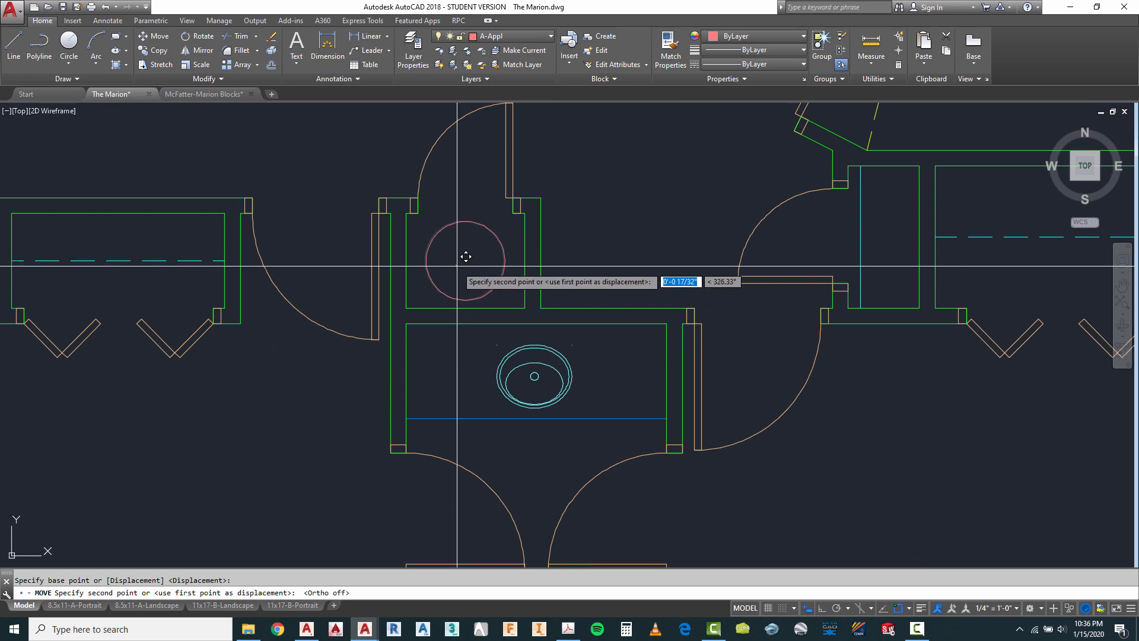
scroll(451, 261, "down", 1)
key("Escape")
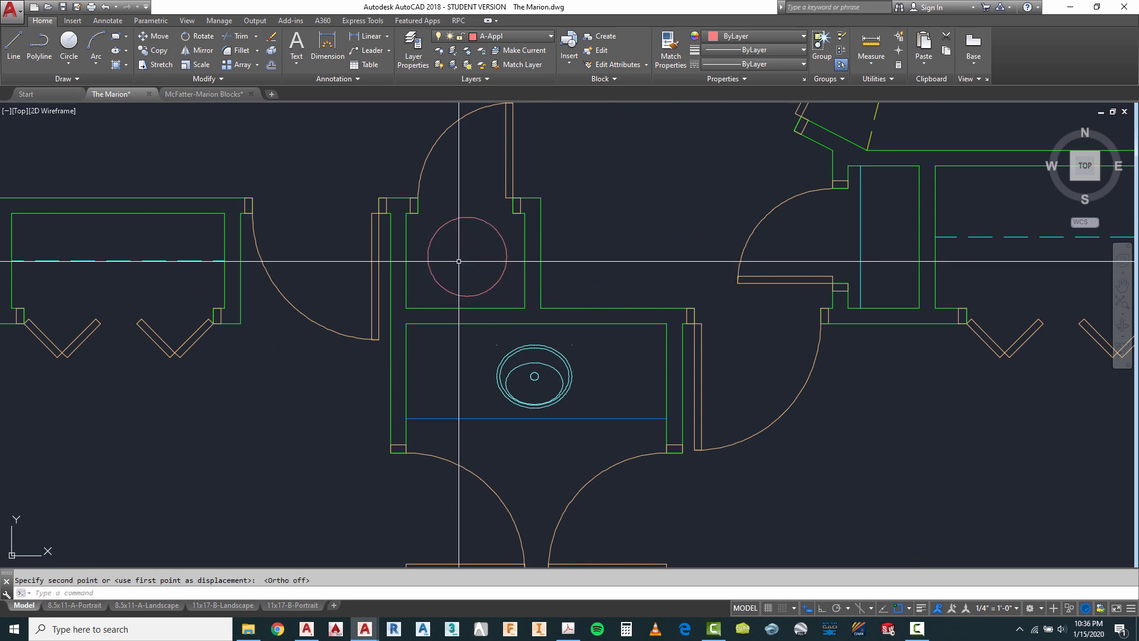
Make the layer of the master bath fixtures, P-Flor-Fixt, the current layer by matching an existing object.
scroll(605, 303, "down", 3)
scroll(606, 302, "down", 3)
scroll(593, 328, "down", 2)
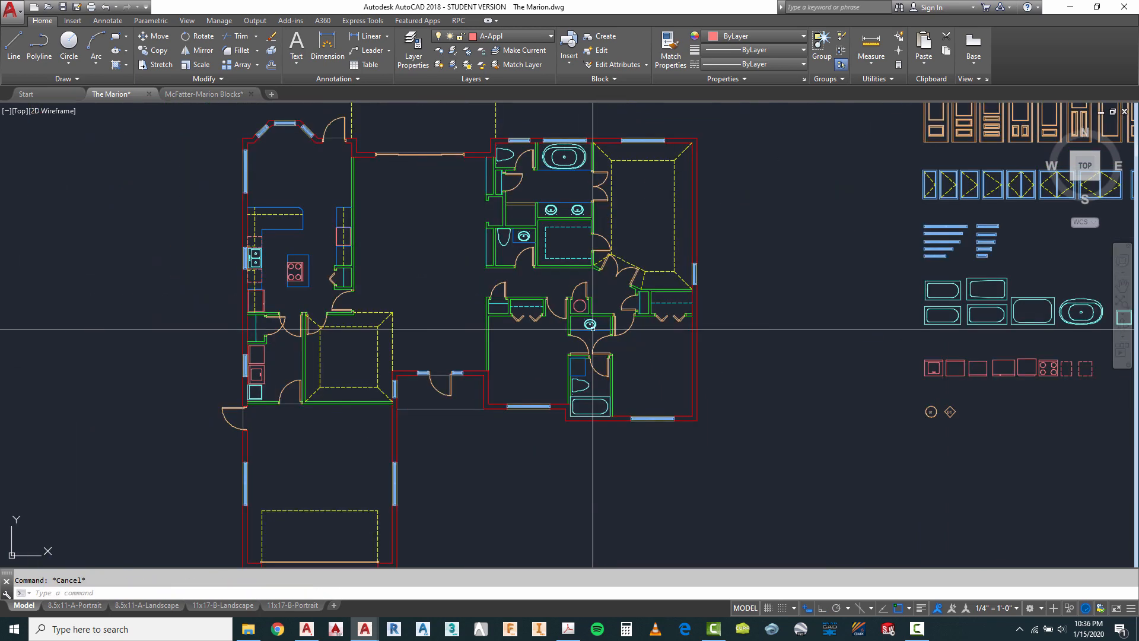
scroll(482, 214, "up", 4)
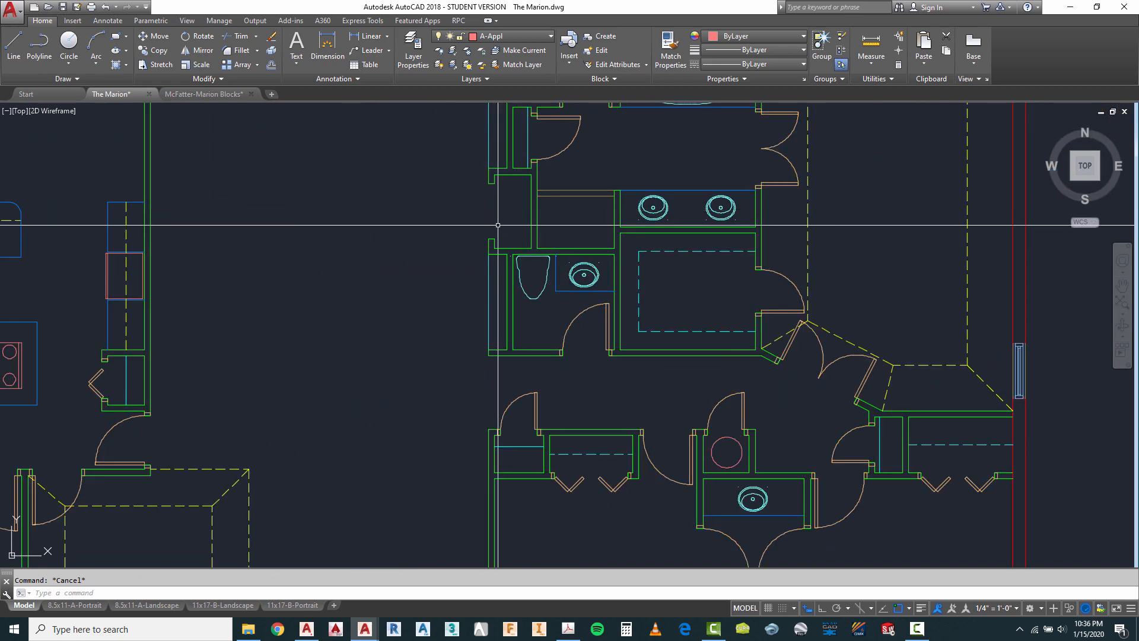
scroll(611, 172, "up", 2)
left_click(587, 191)
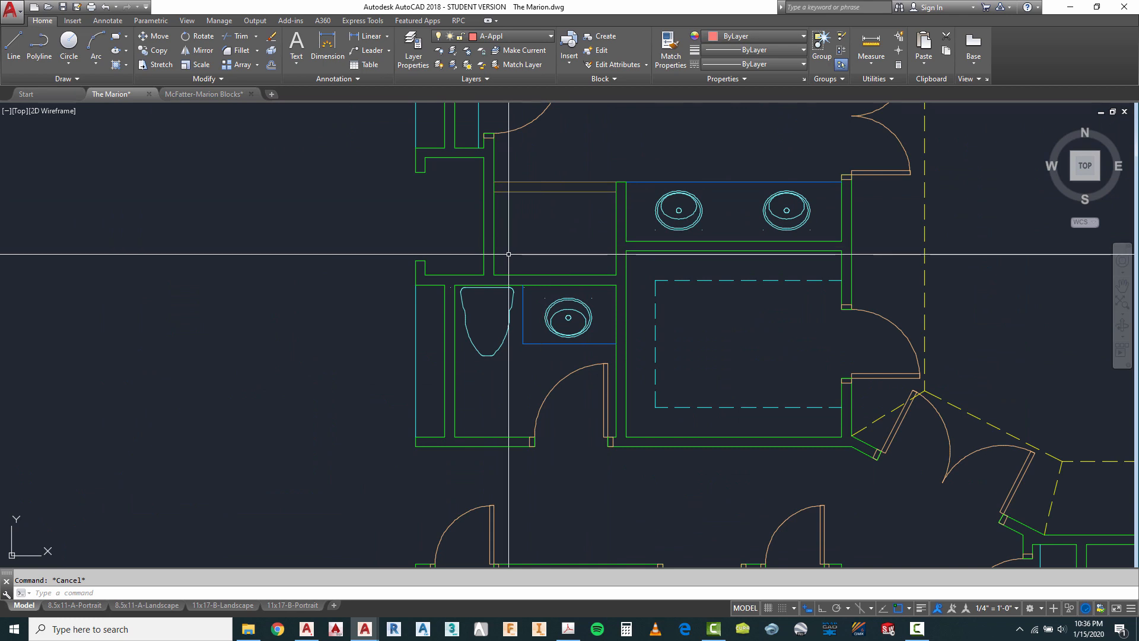
scroll(546, 237, "down", 2)
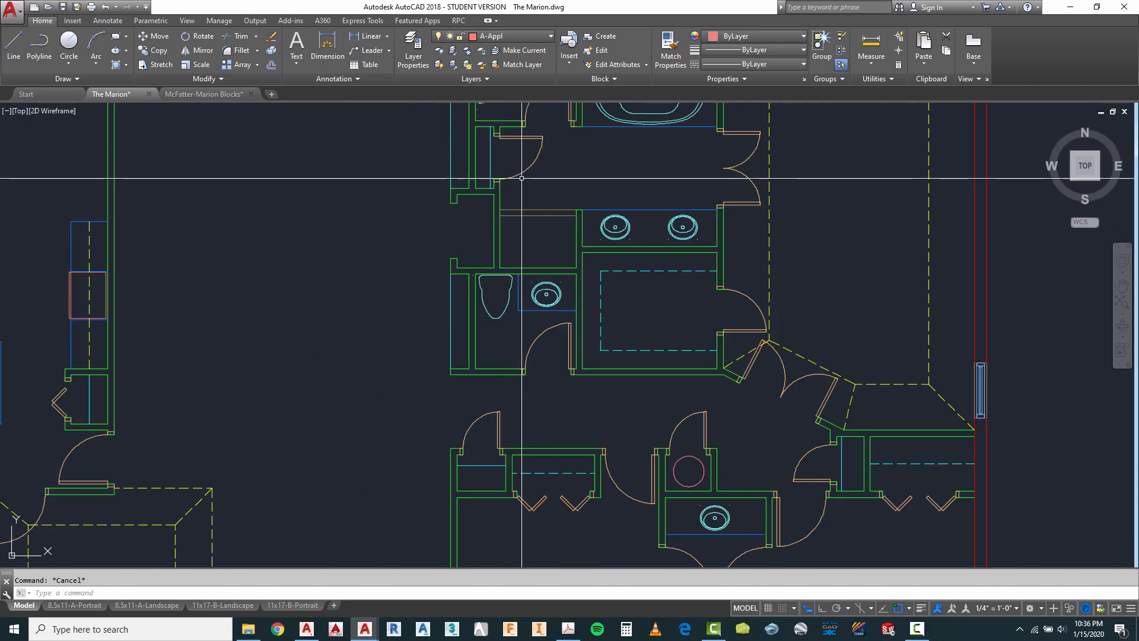
left_click(509, 50)
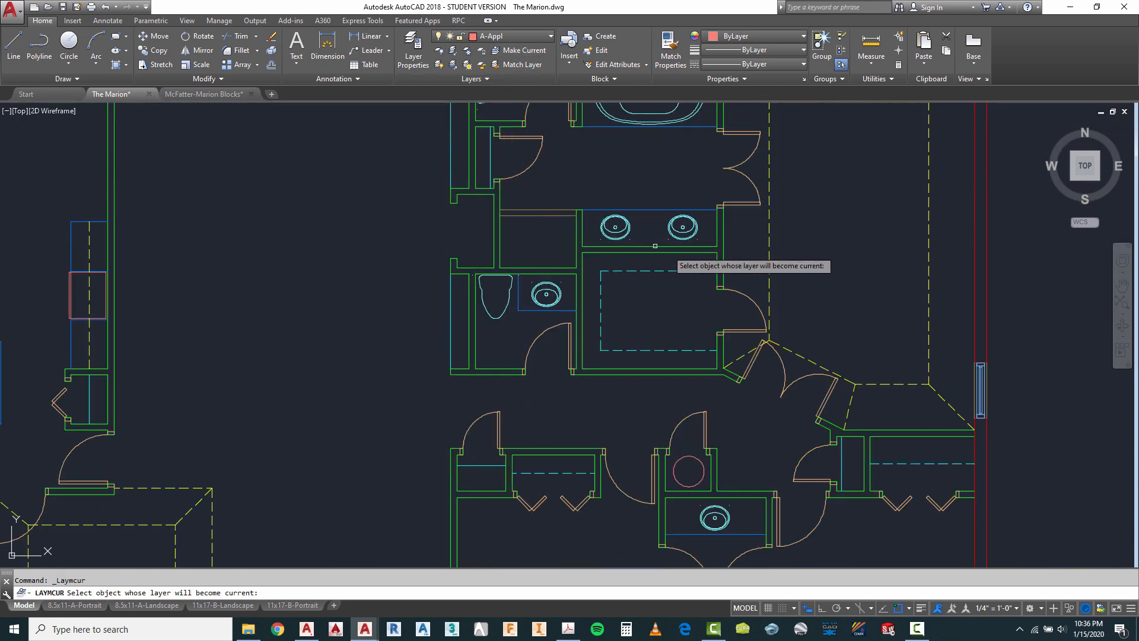
left_click(626, 236)
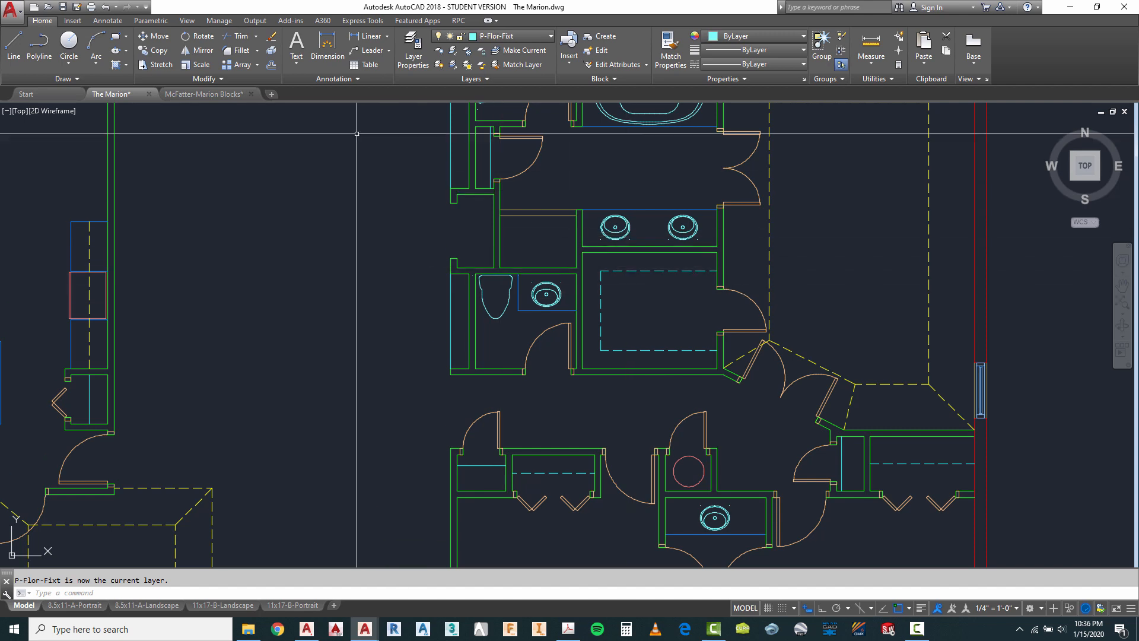
Draw a small drain circle at the center of the master bath shower.
left_click(69, 41)
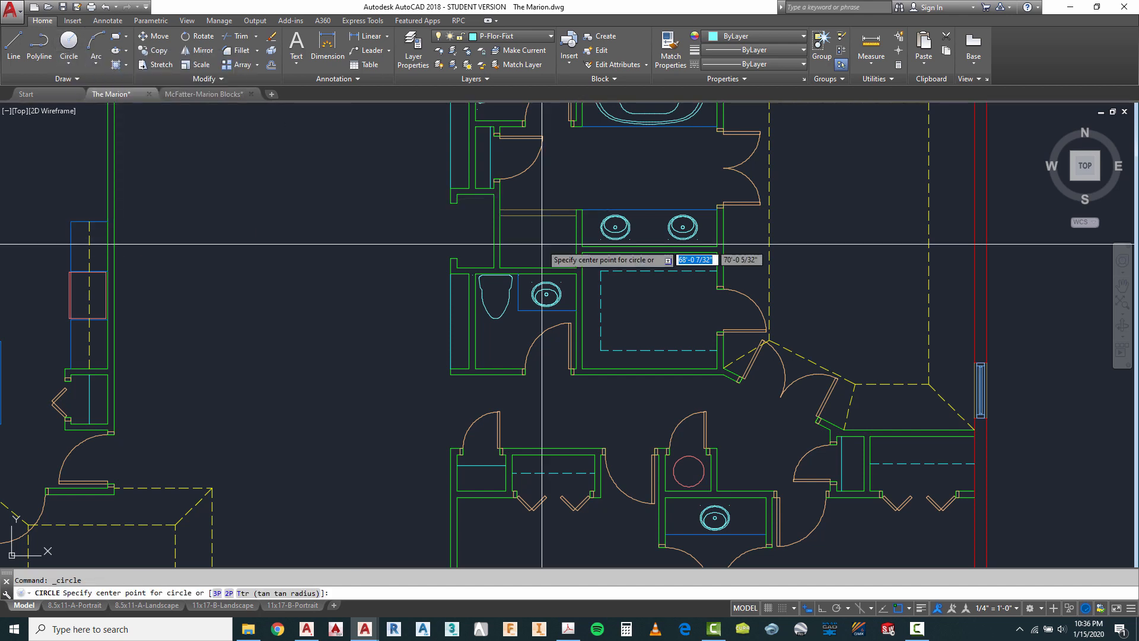
scroll(538, 230, "up", 2)
scroll(538, 230, "up", 2)
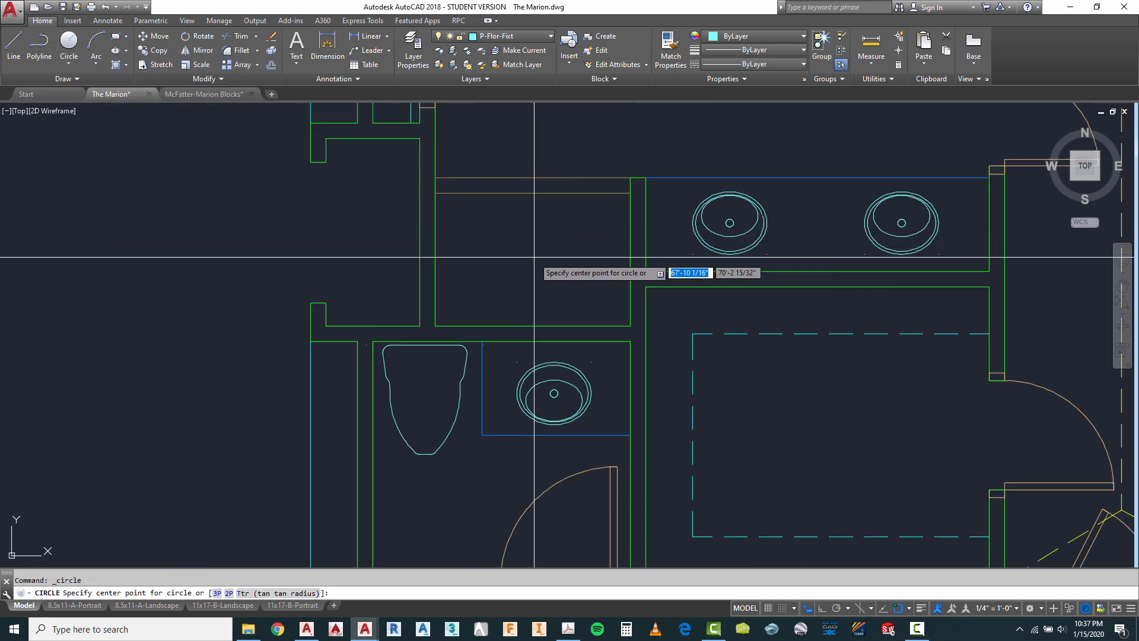
left_click(533, 257)
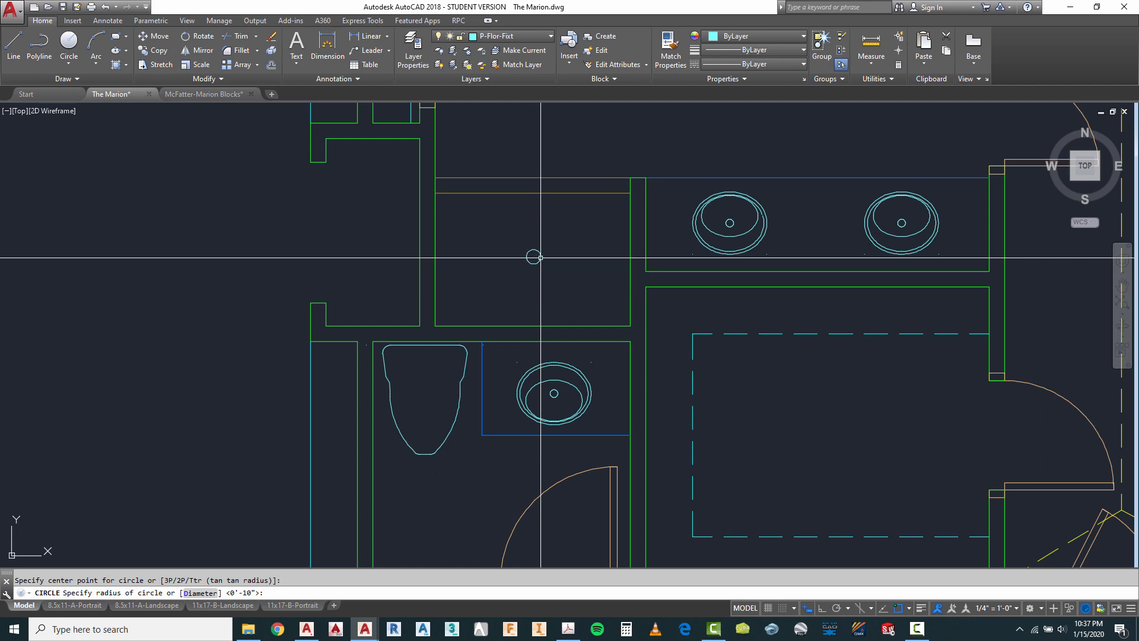
left_click(541, 258)
Draw slope lines from the two north inside corners of the master bath shower to the drain circle.
left_click(13, 41)
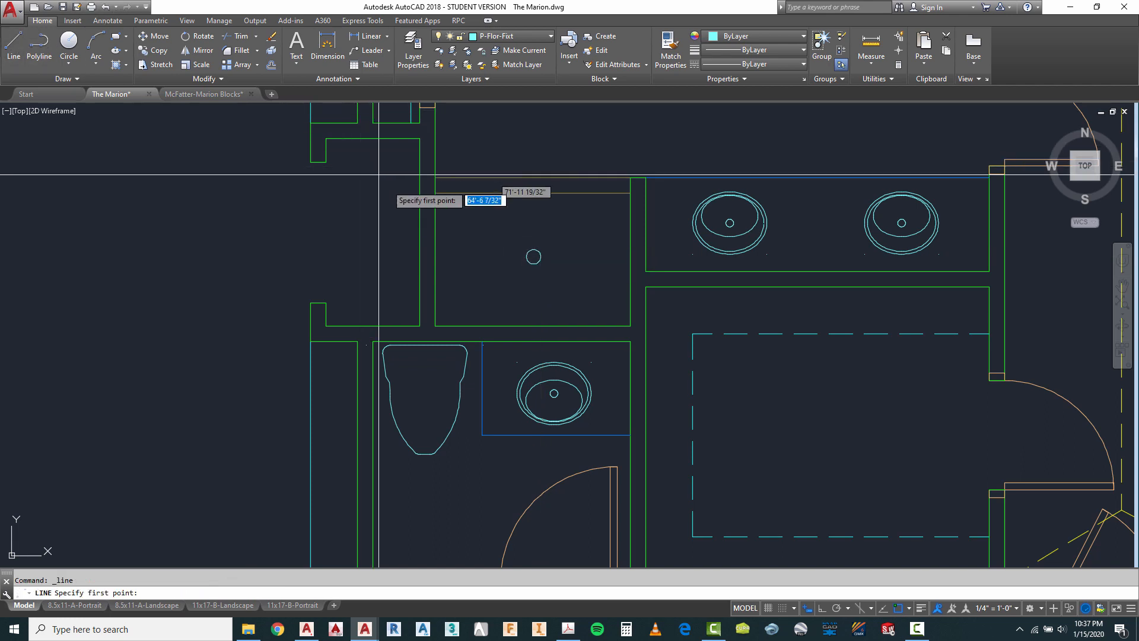
left_click(436, 193)
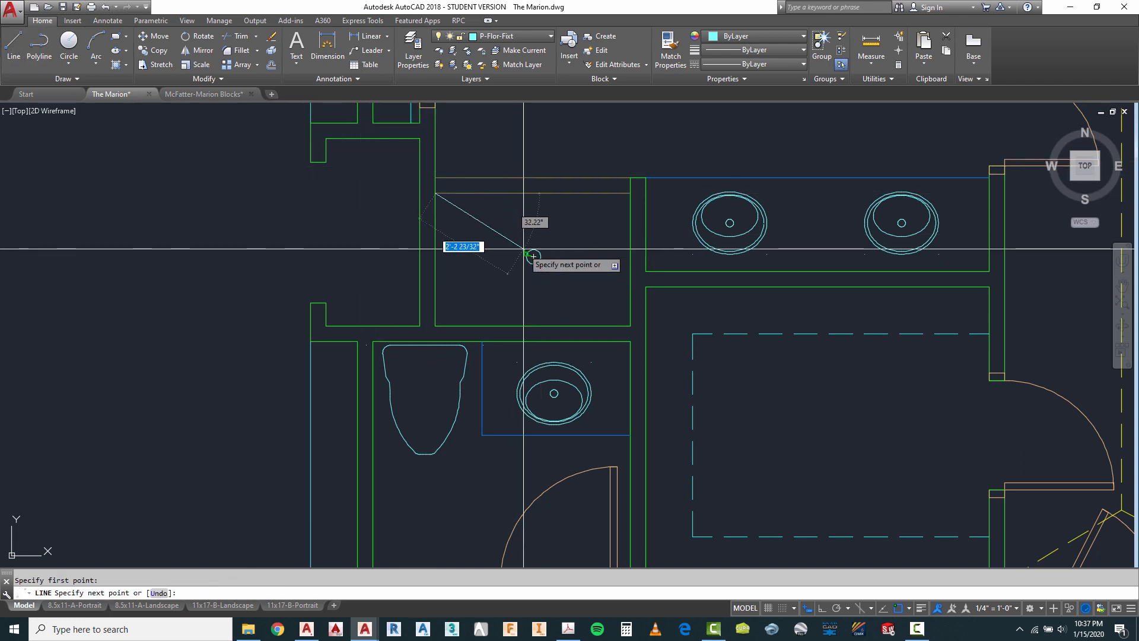
left_click(525, 250)
key("Escape")
right_click(528, 220)
left_click(580, 229)
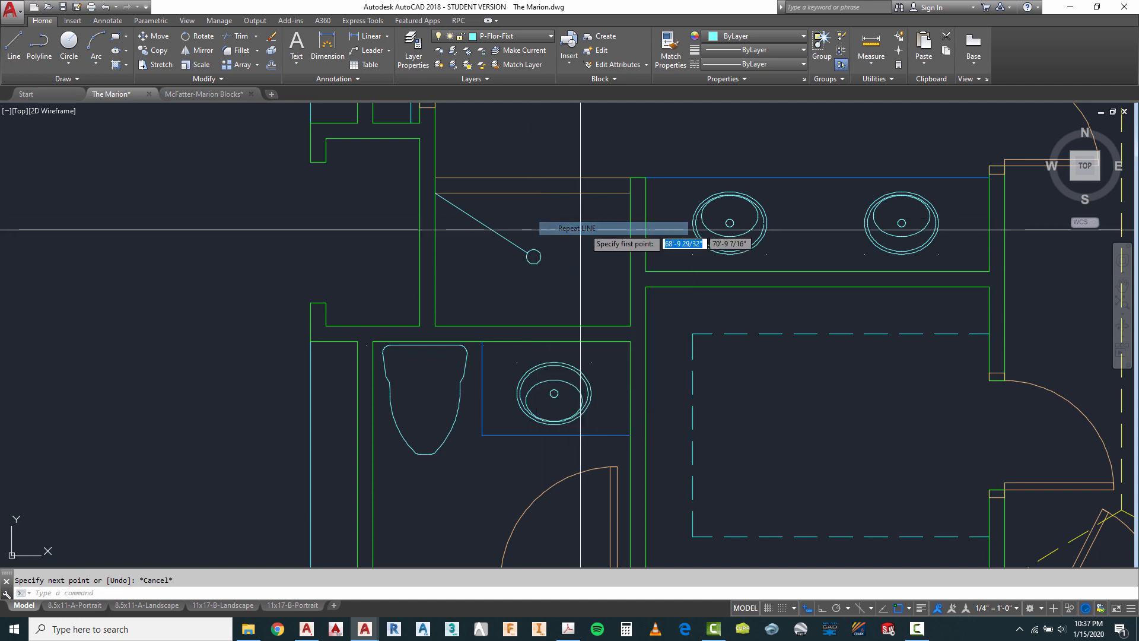
left_click(630, 193)
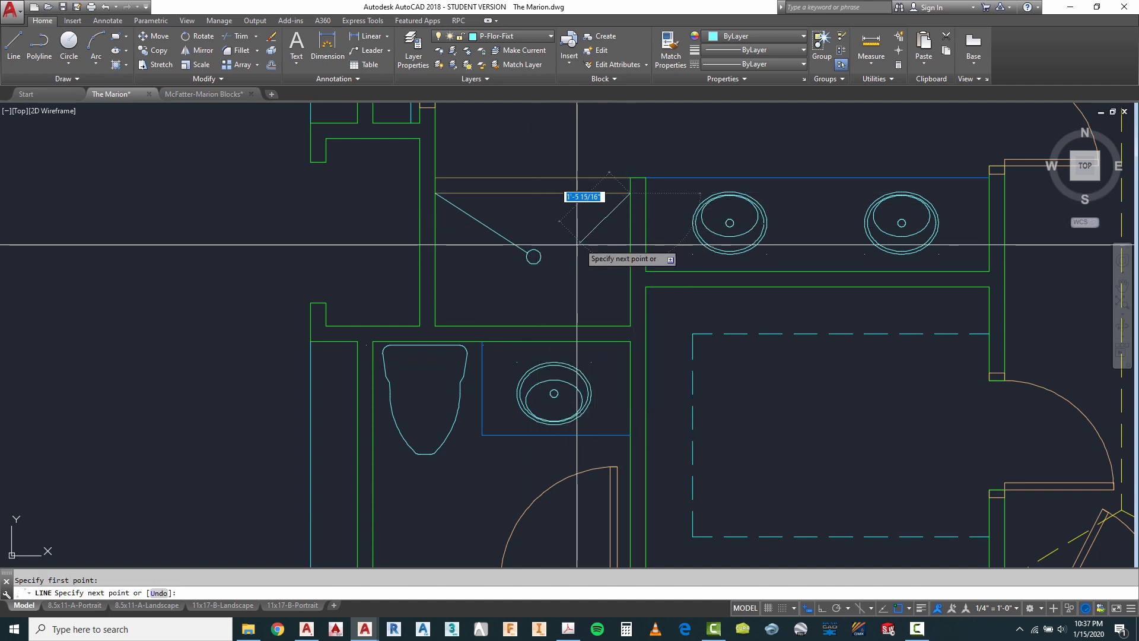
left_click(543, 252)
key("Escape")
Draw slope lines between the shower's two south corners and the drain circle.
right_click(560, 254)
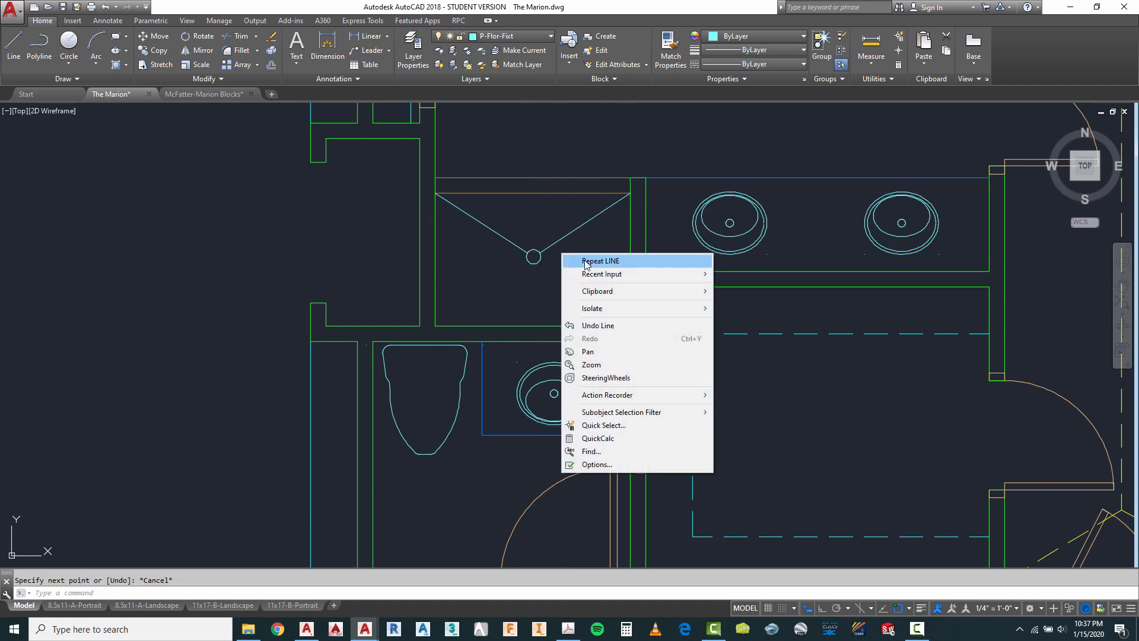
left_click(583, 261)
left_click(436, 326)
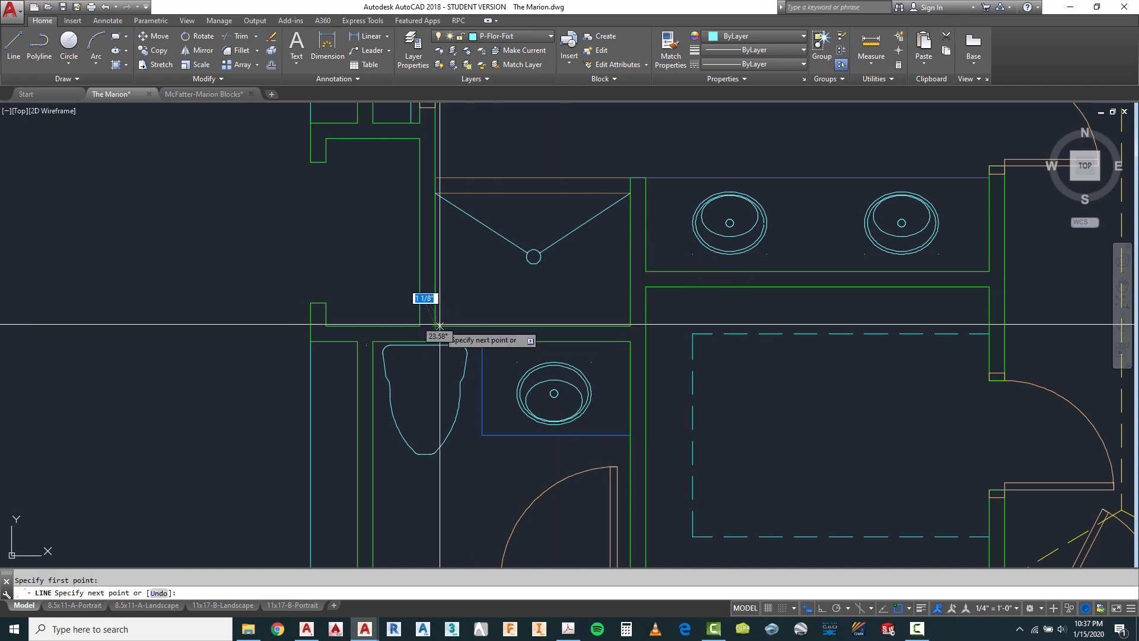
left_click(534, 256)
key("Escape")
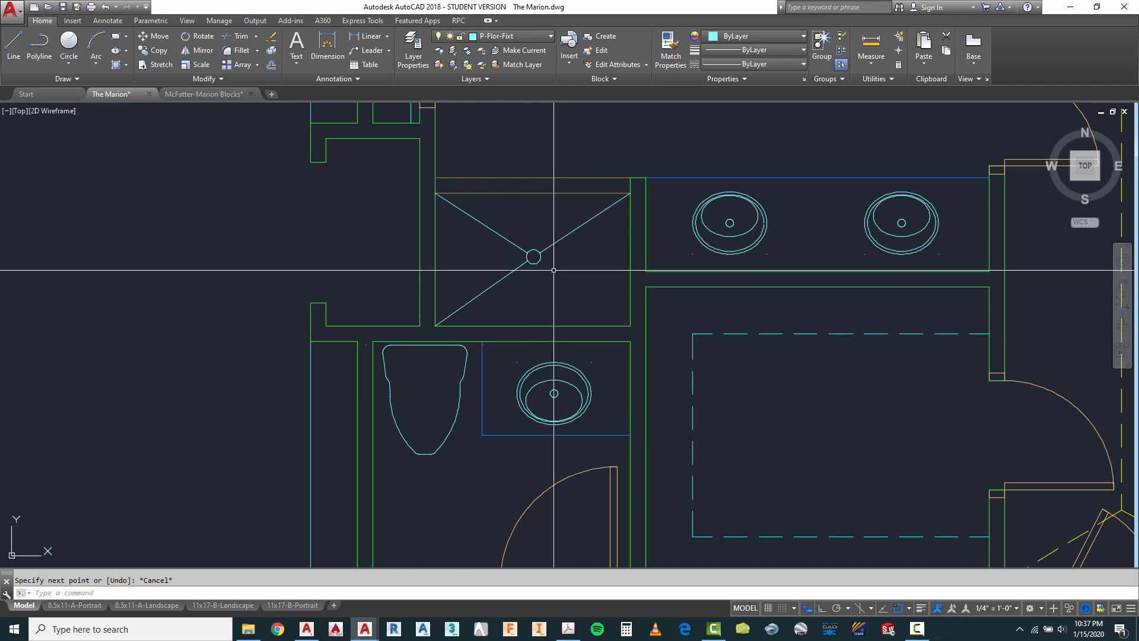
right_click(555, 270)
left_click(578, 277)
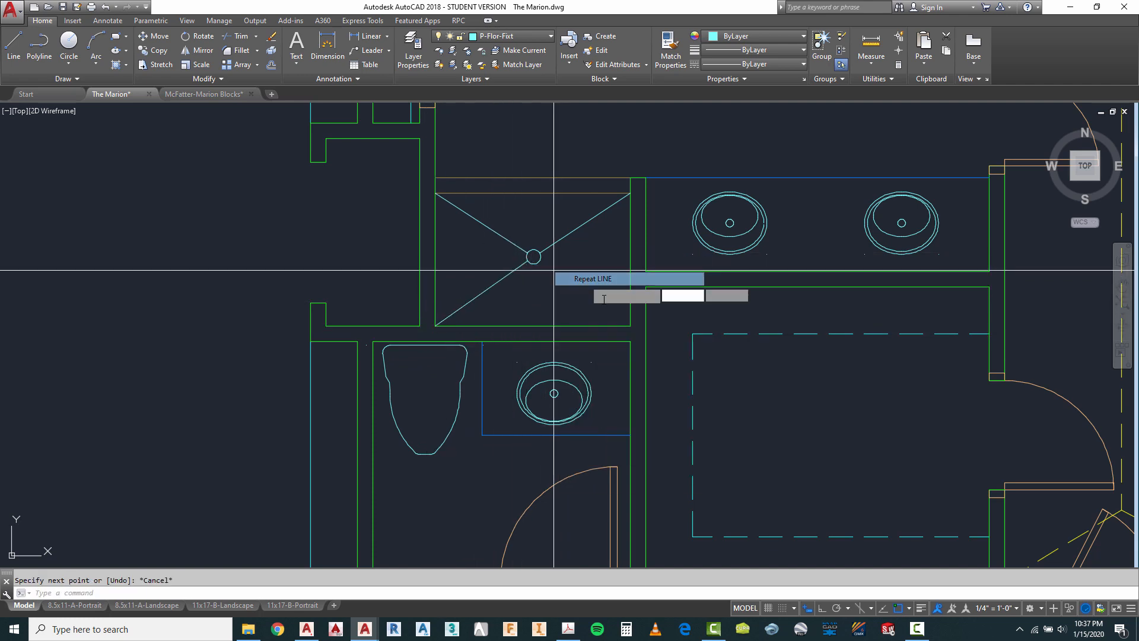
left_click(630, 325)
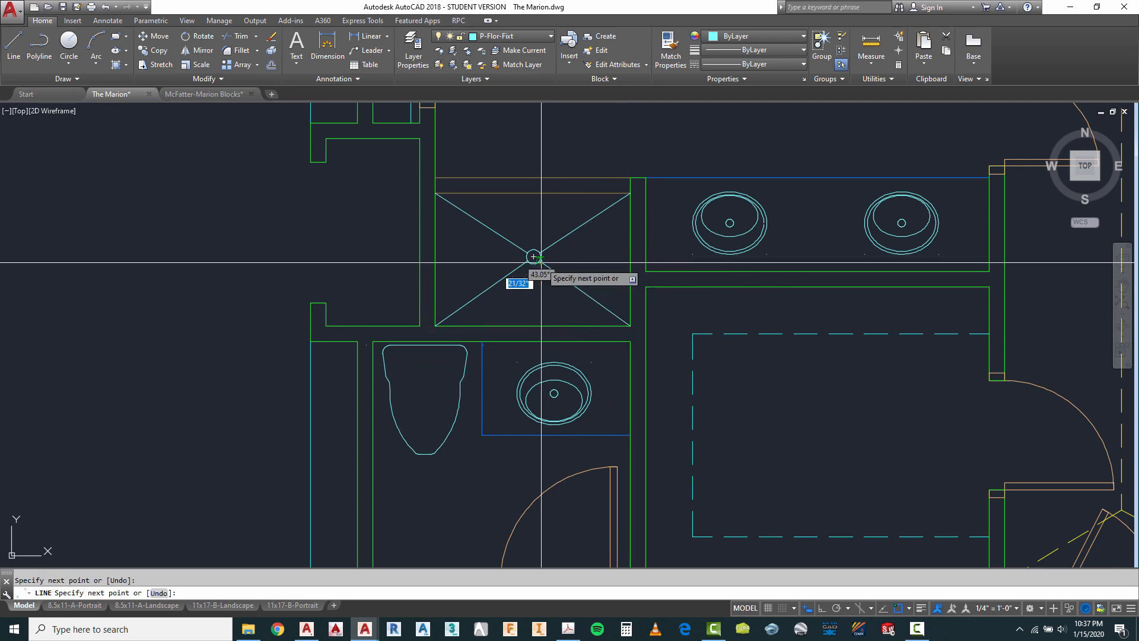
key("Escape")
Copy the master bath linen closet door into the open floor area north of the vanity.
scroll(534, 255, "down", 6)
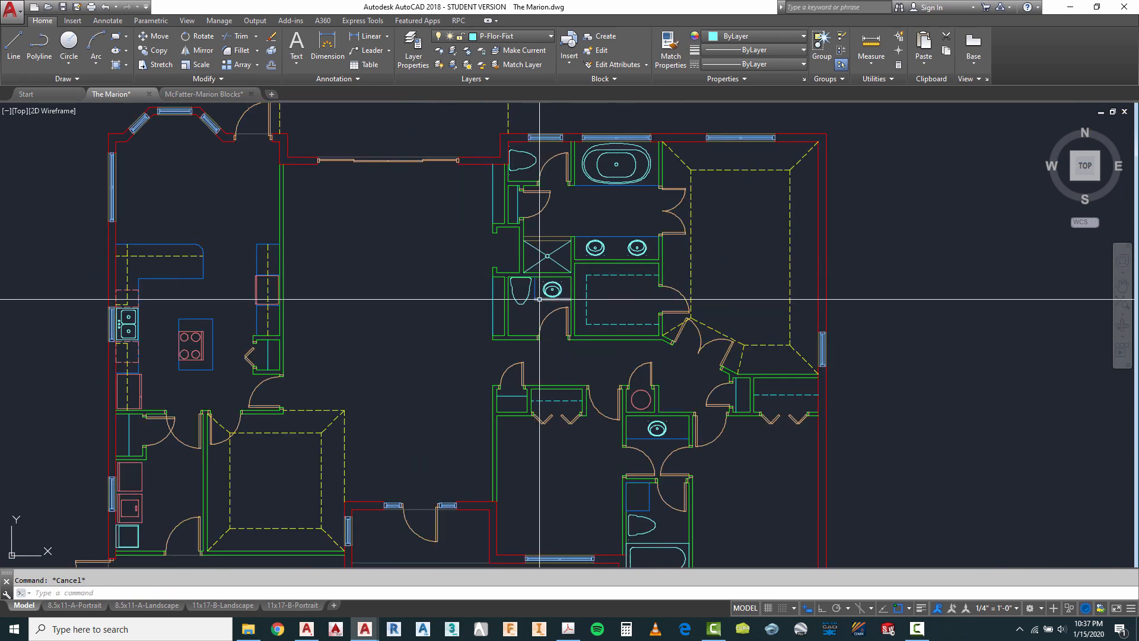
scroll(532, 297, "up", 2)
scroll(531, 290, "up", 2)
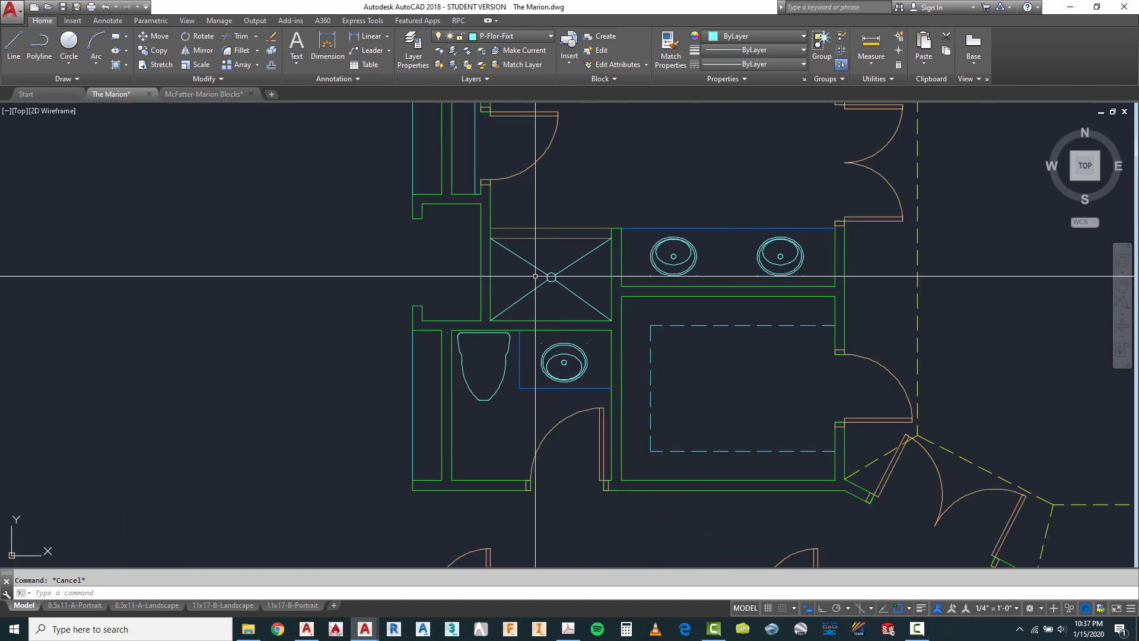
scroll(501, 262, "down", 2)
scroll(492, 214, "up", 1)
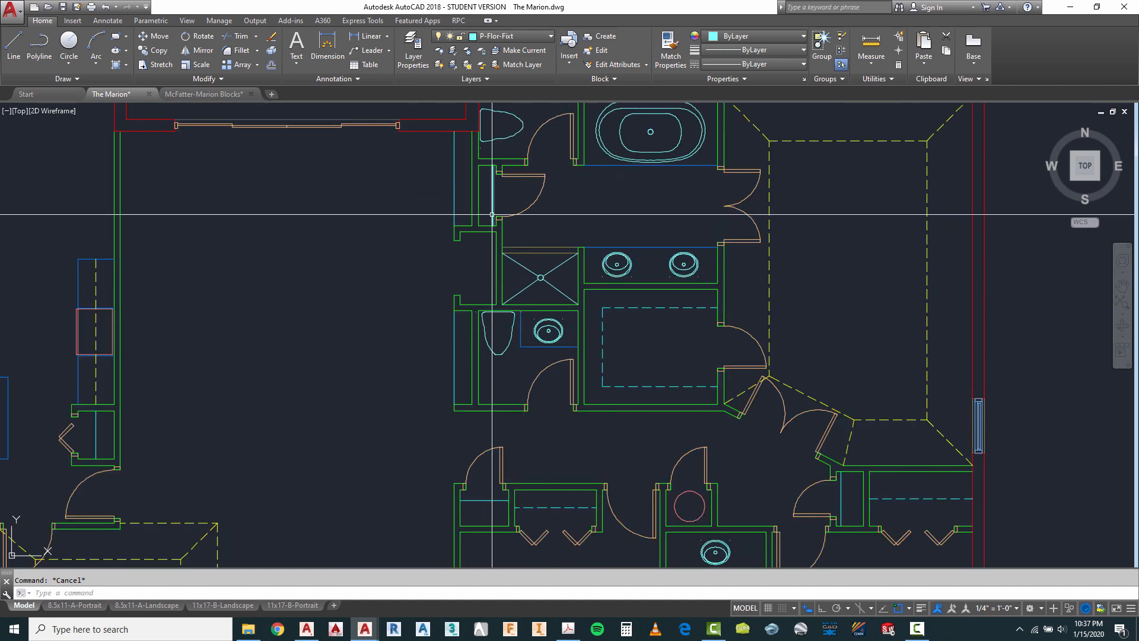
left_click(521, 212)
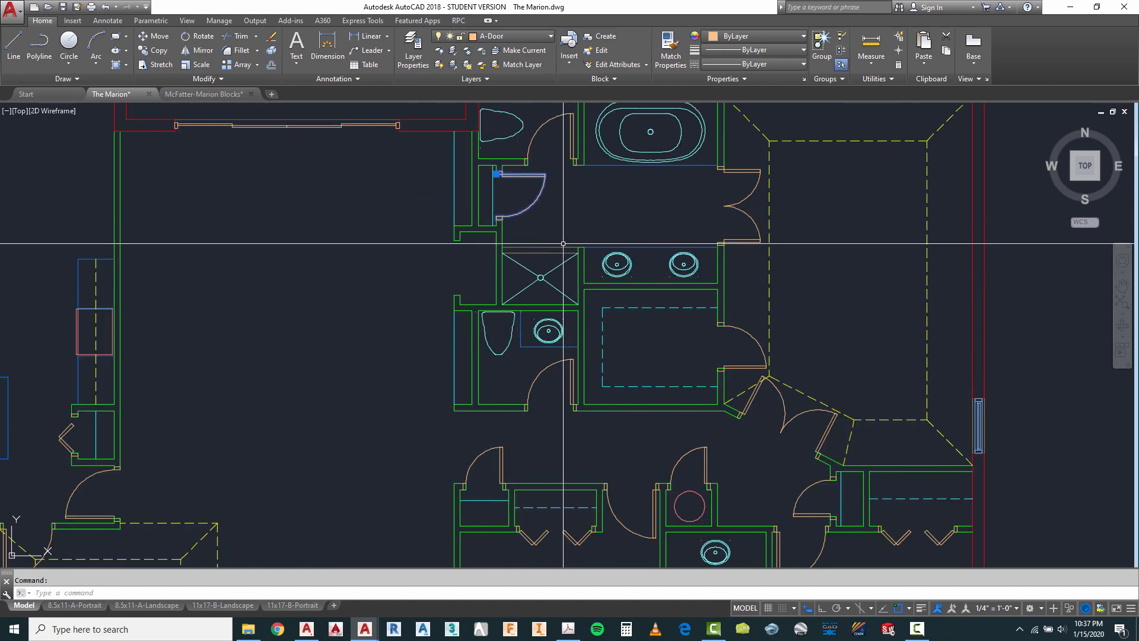
key("Escape")
type("ct o")
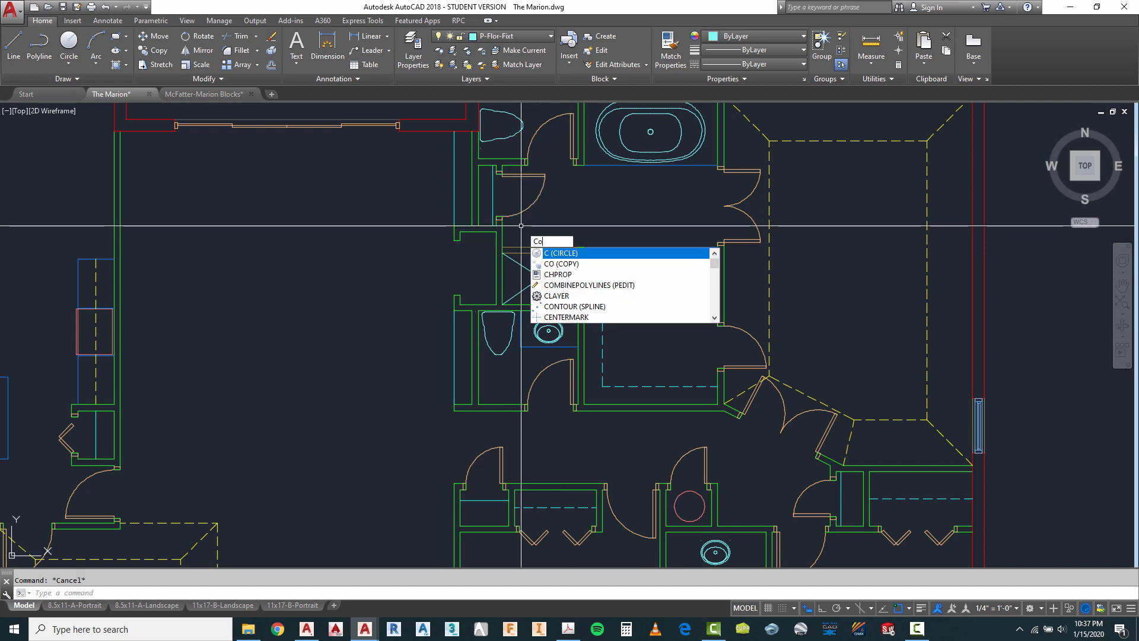
key("Return")
key("Return")
left_click(551, 218)
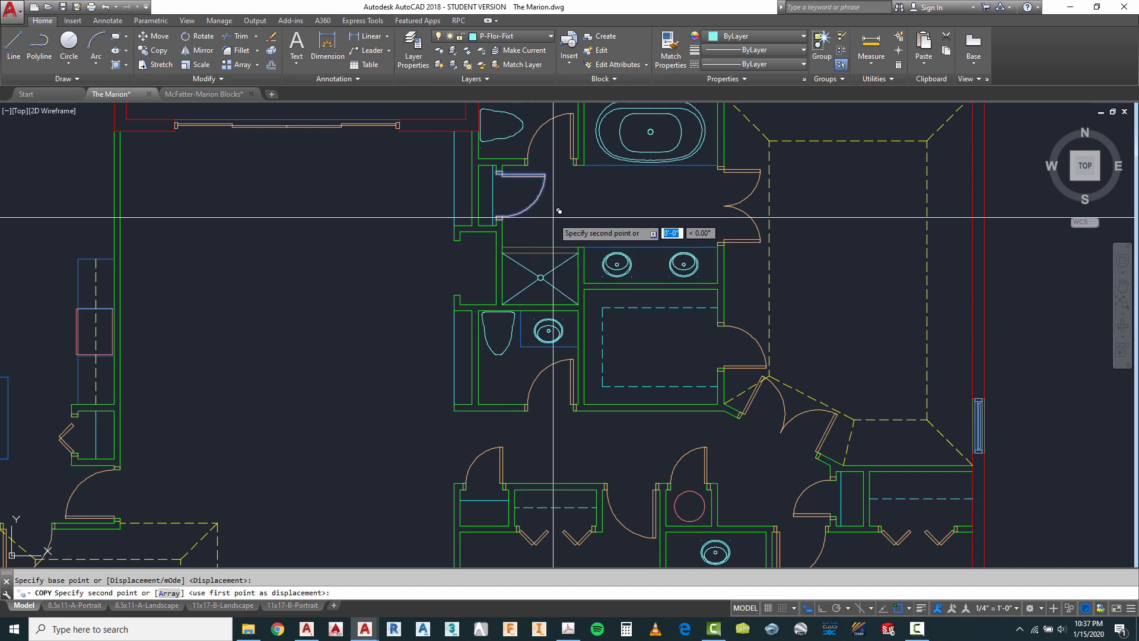
left_click(647, 232)
key("Escape")
Rotate the copied door a quarter turn counterclockwise with Ortho on, so its jambs line up horizontally.
scroll(626, 212, "up", 4)
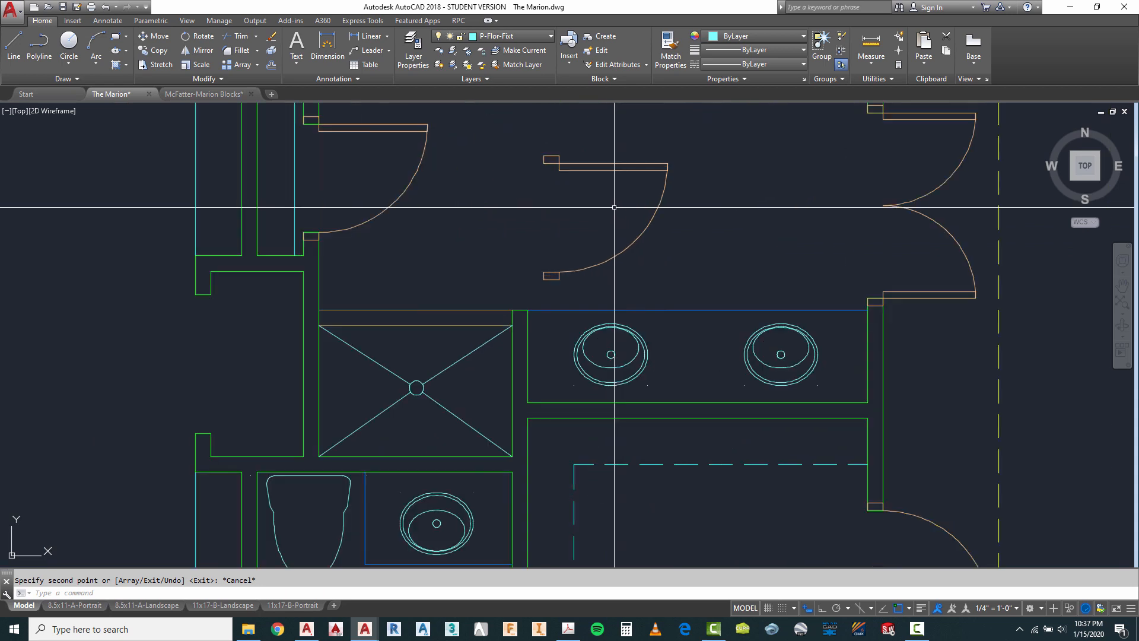
type("ro")
key("Return")
left_click(572, 155)
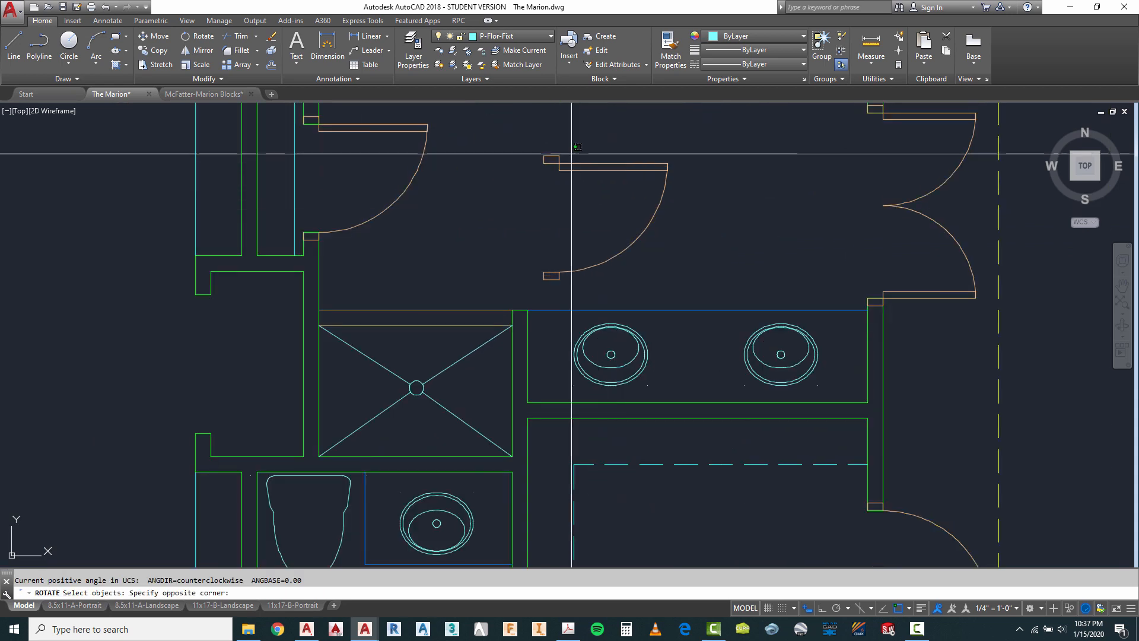
left_click(561, 206)
key("Return")
left_click(570, 202)
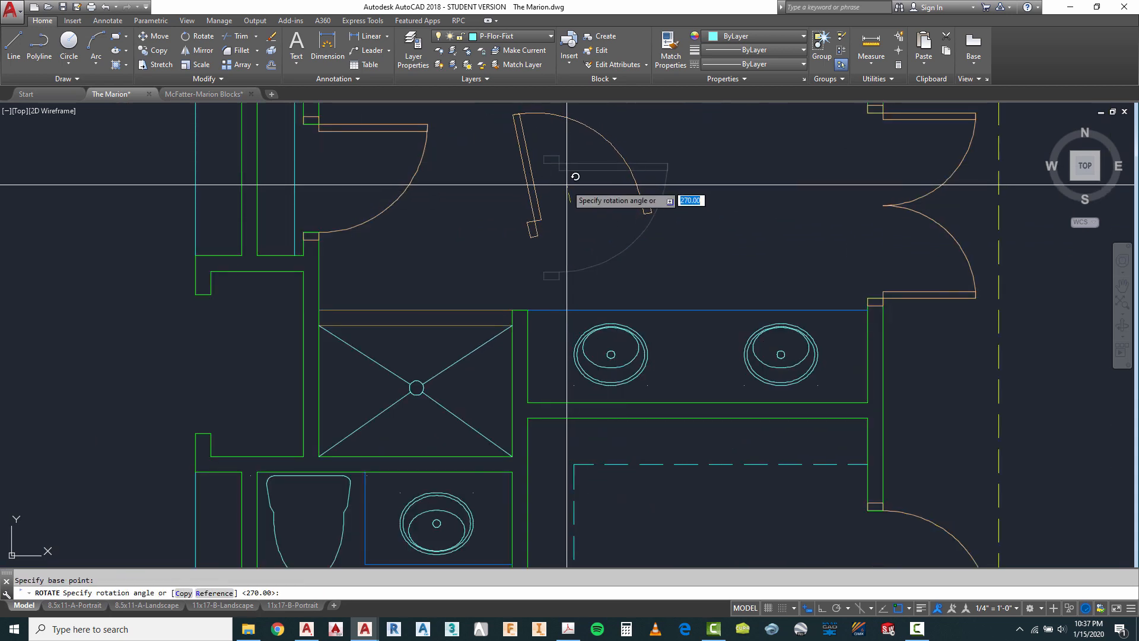
left_click(572, 183)
scroll(573, 254, "down", 2)
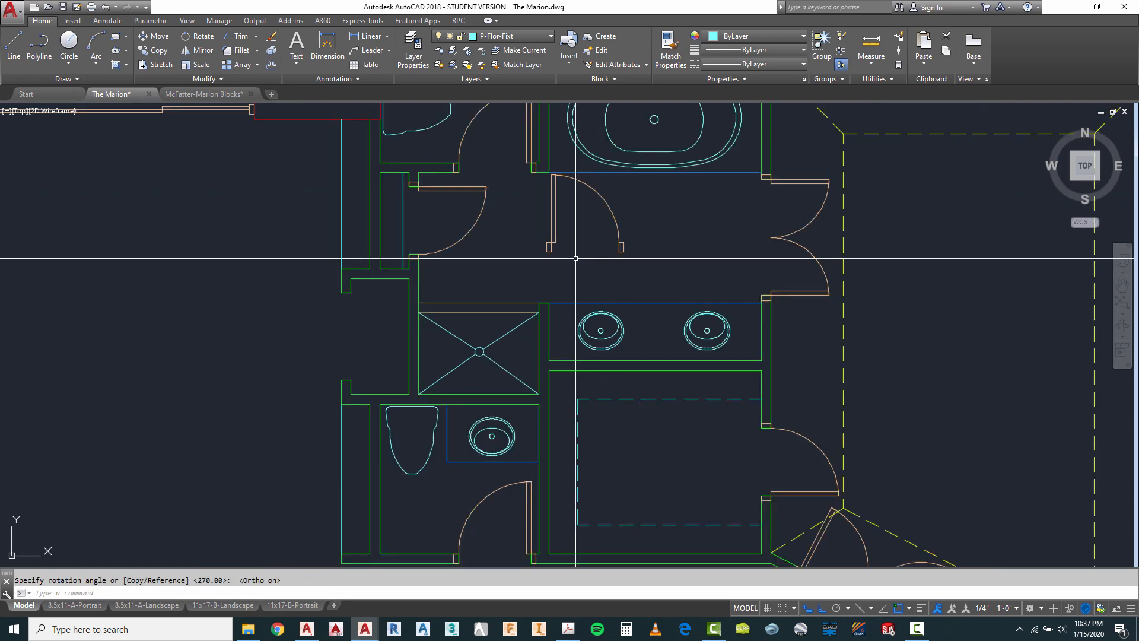
scroll(572, 254, "up", 4)
scroll(555, 237, "down", 4)
key("Escape")
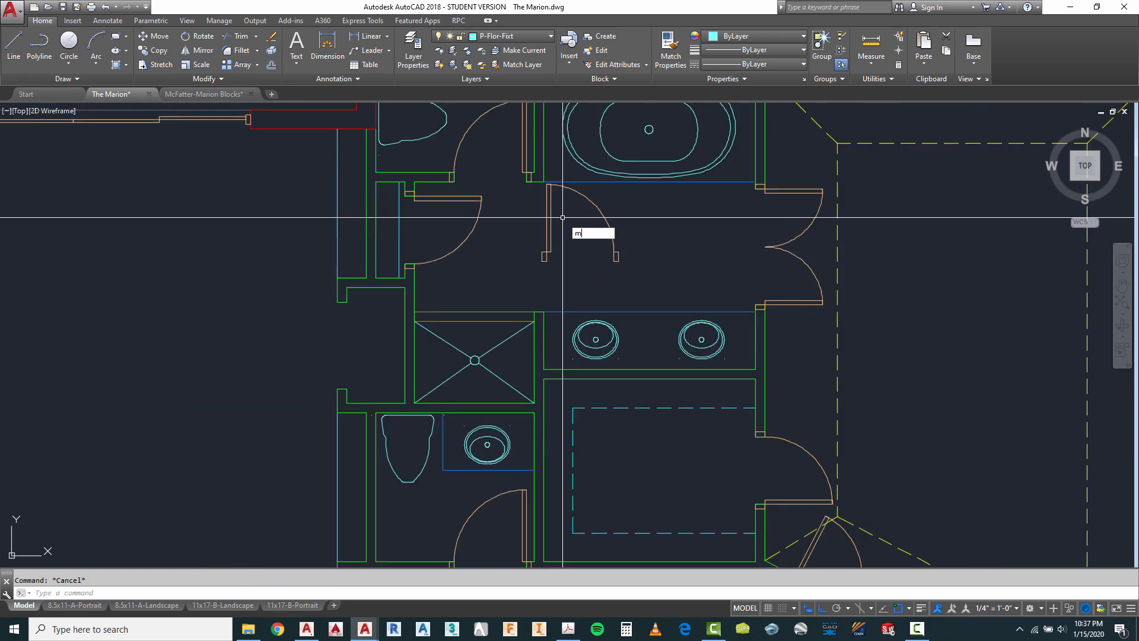
Move the rotated door straight south, closer to the vanity and shower entry.
type("m")
key("Return")
left_click(548, 235)
key("Return")
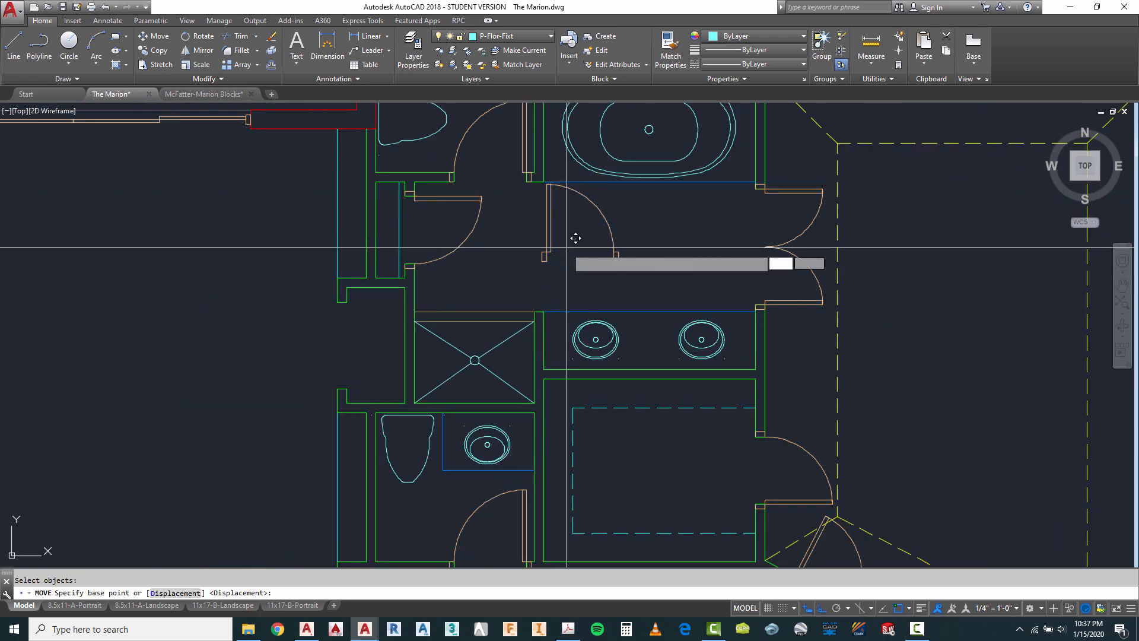
left_click(566, 250)
left_click(557, 273)
scroll(535, 296, "up", 4)
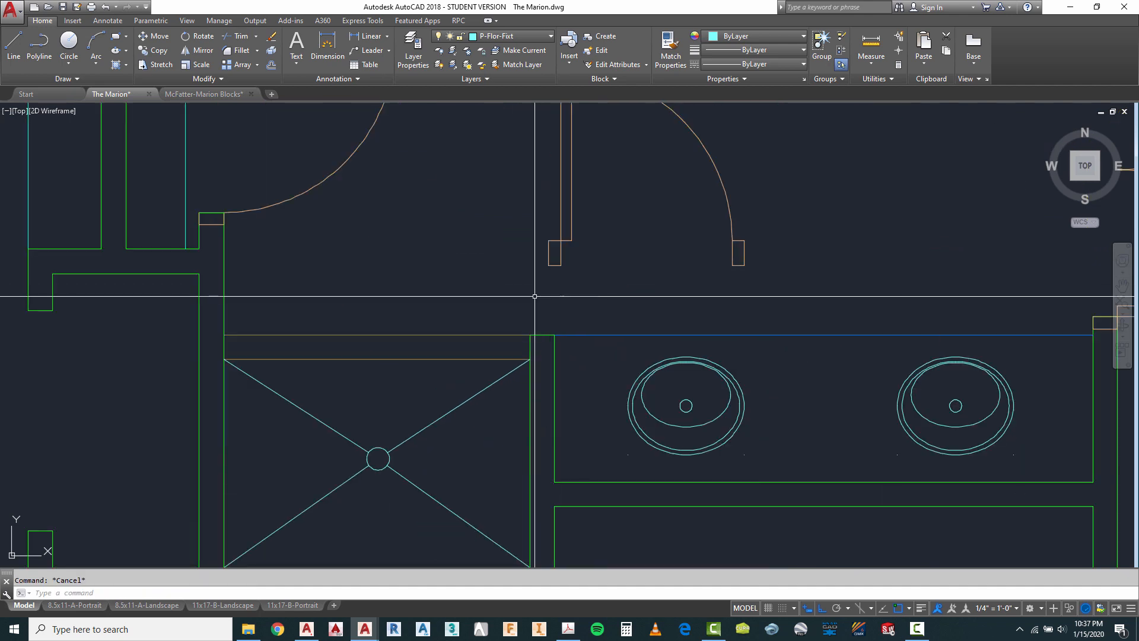
Move the rotated door by its hinge-side jamb into the shower's north curb opening.
scroll(561, 294, "down", 2)
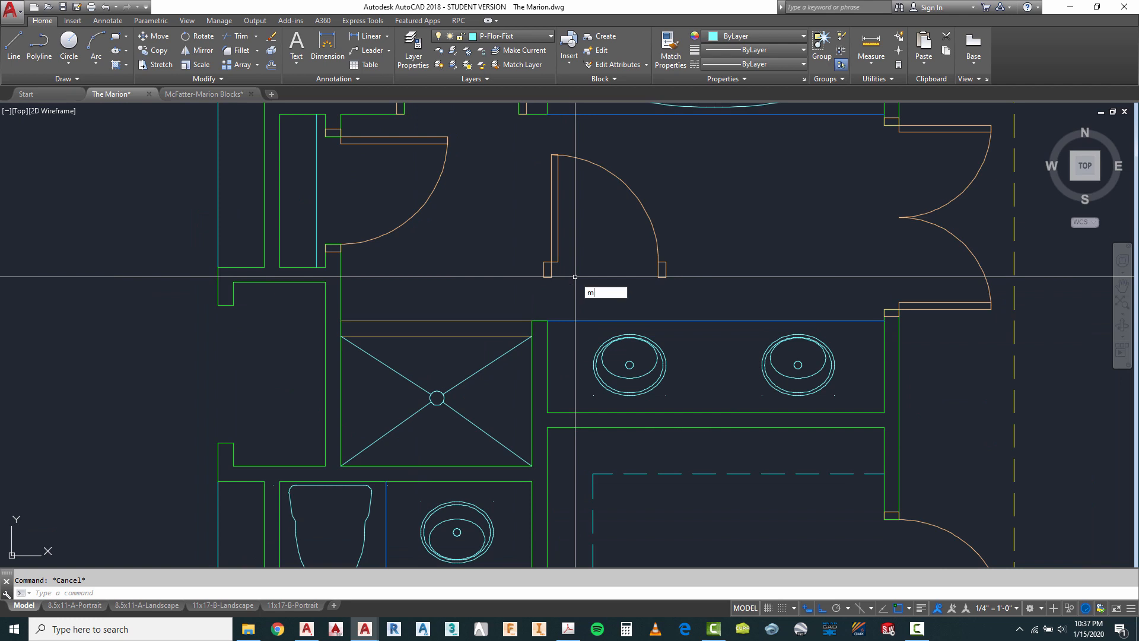
key("Return")
left_click(551, 261)
key("Return")
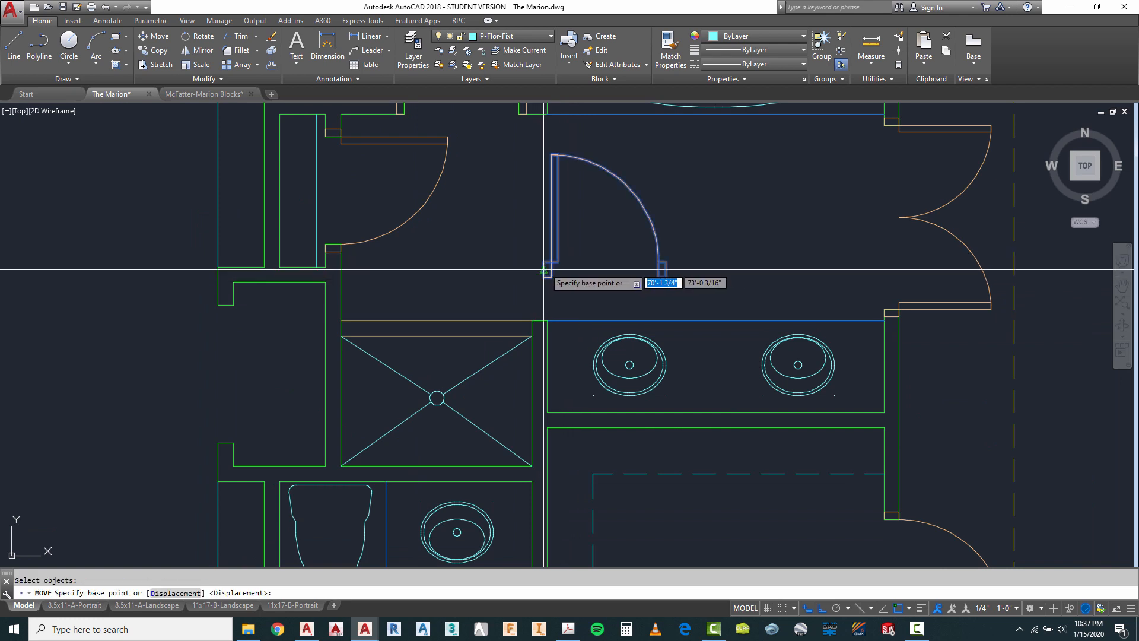
left_click(545, 270)
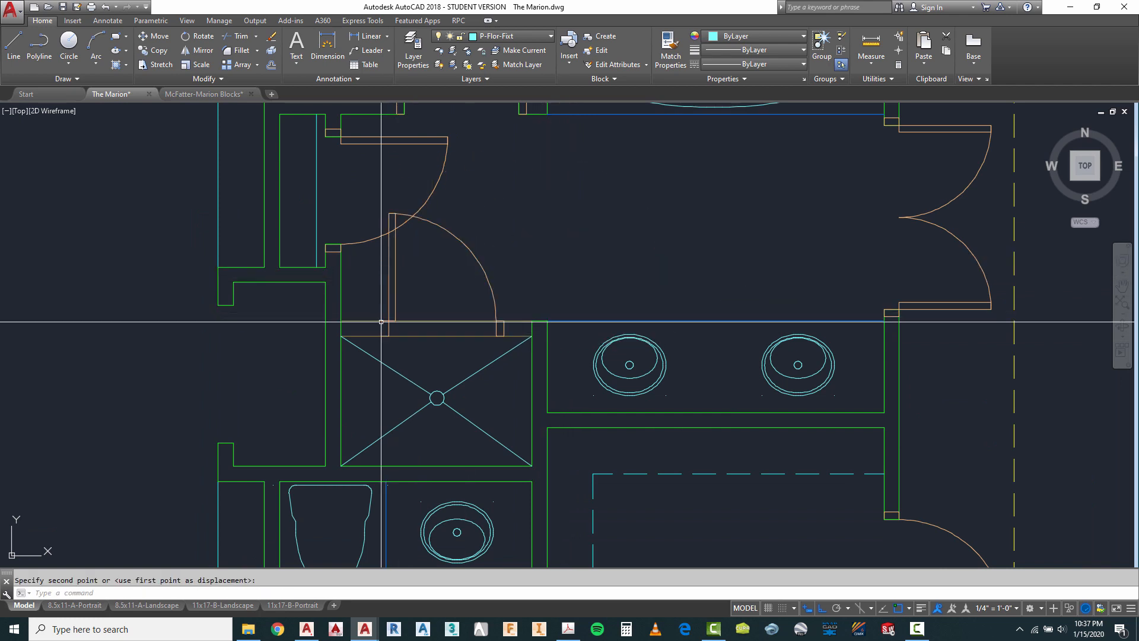
scroll(411, 338, "up", 1)
scroll(462, 354, "down", 1)
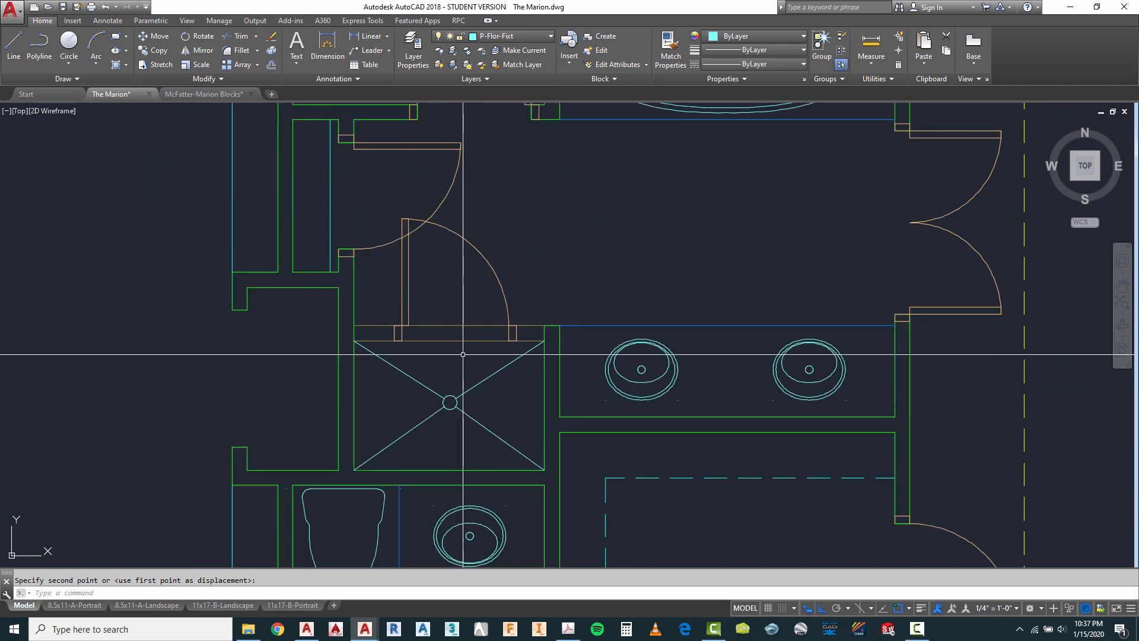
Explode the shower door block into separate objects.
key("Escape")
type("expl")
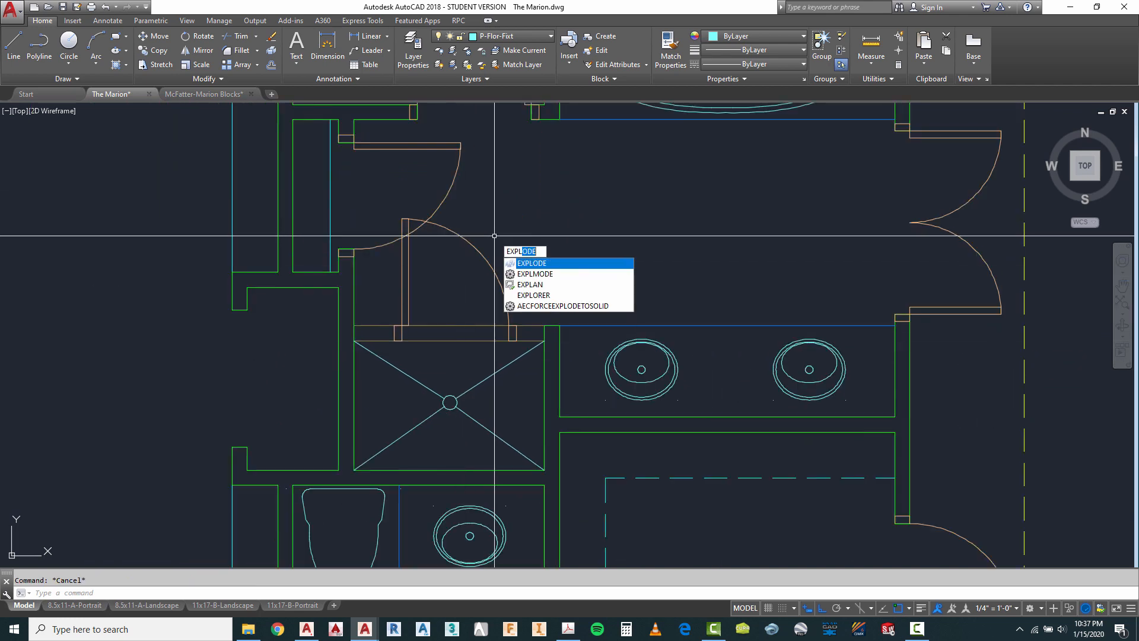
key("Return")
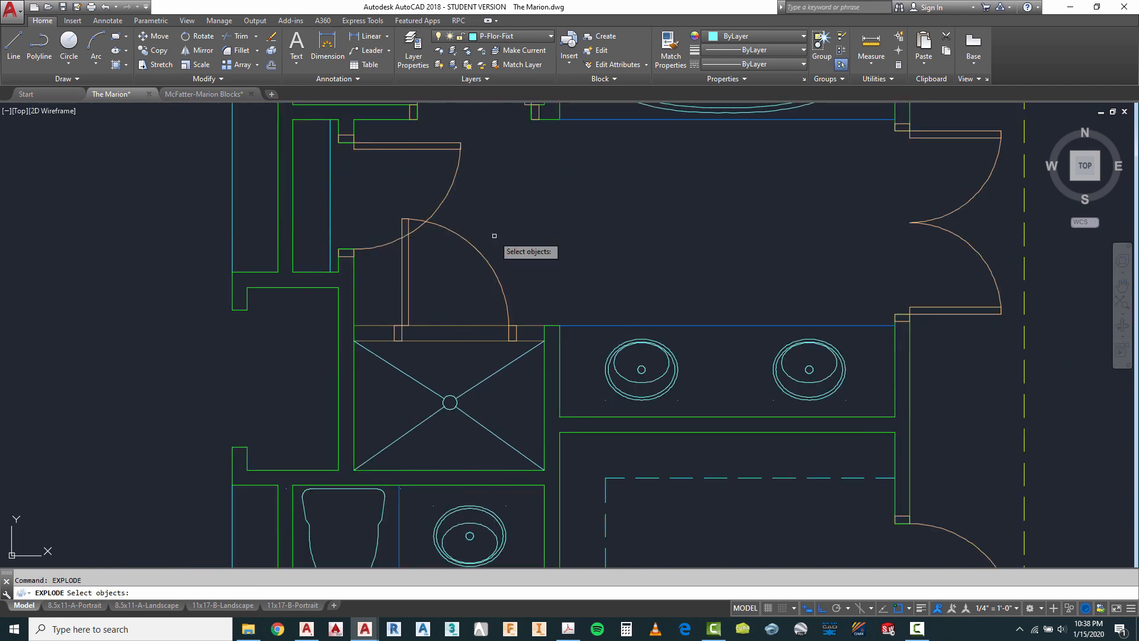
left_click(480, 232)
left_click(453, 261)
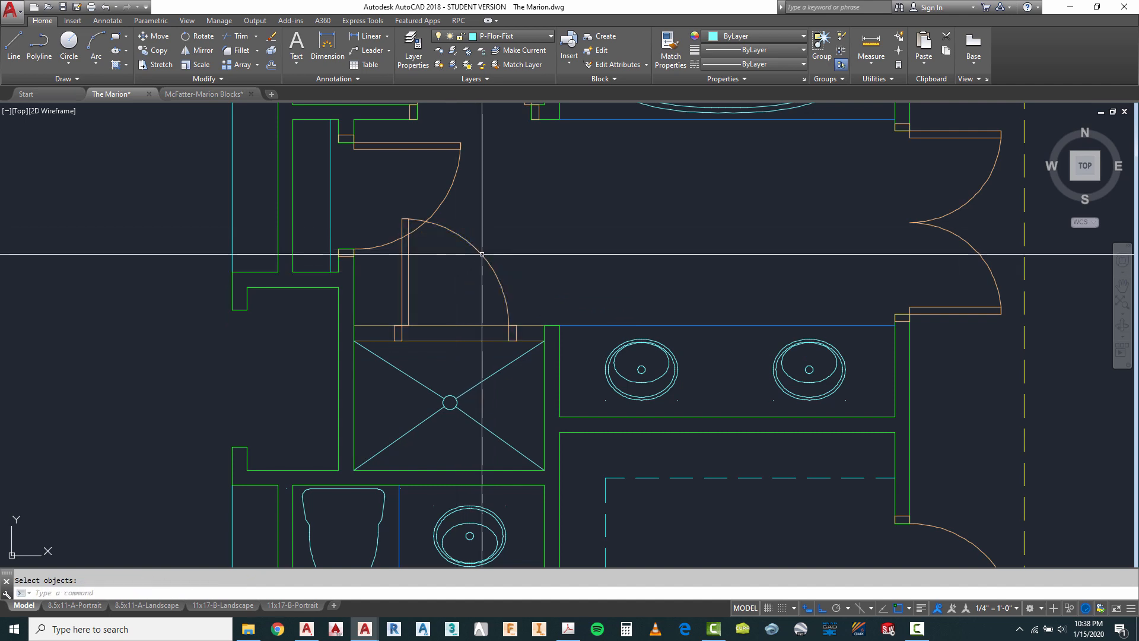
key("Escape")
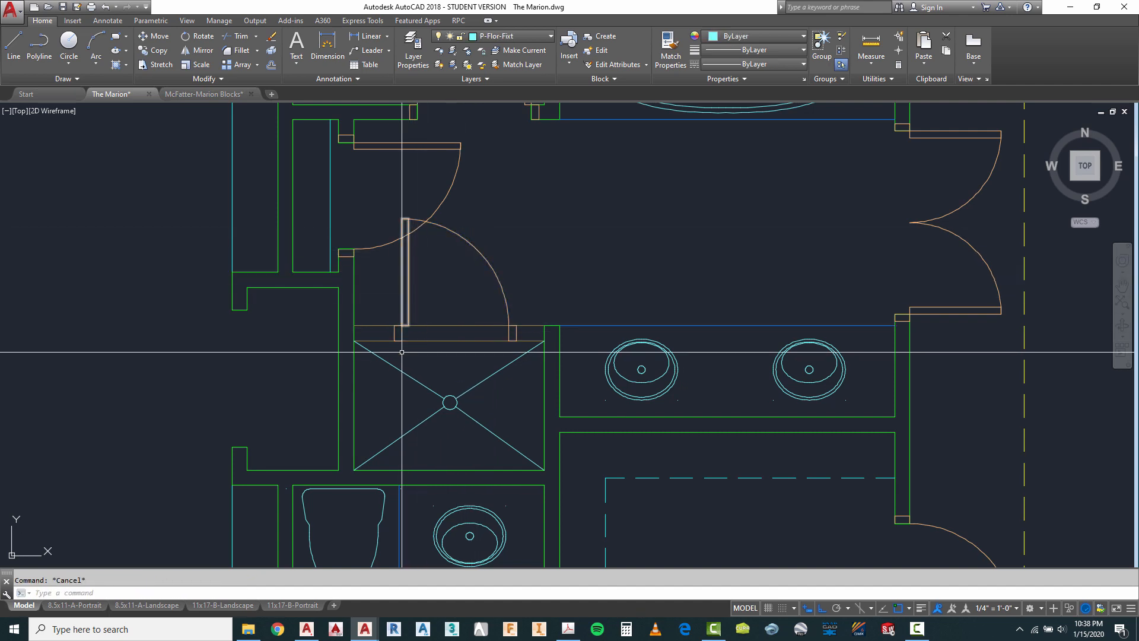
Erase both door jambs from the shower curb, keeping the door panel and swing arc.
scroll(391, 342, "up", 4)
type("e")
key("Return")
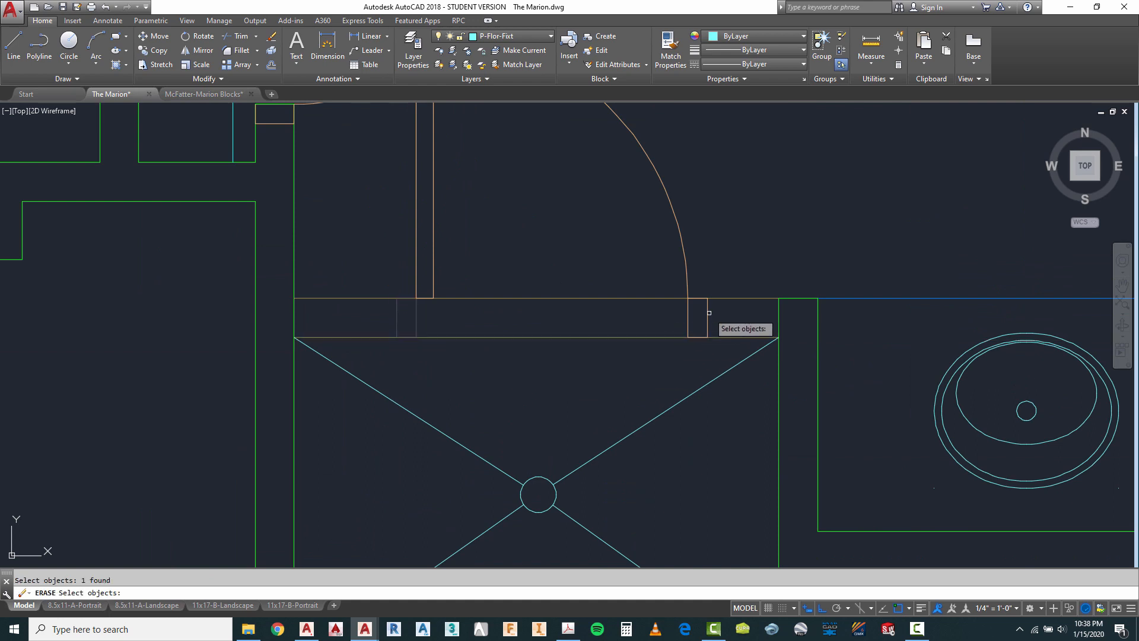
key("Return")
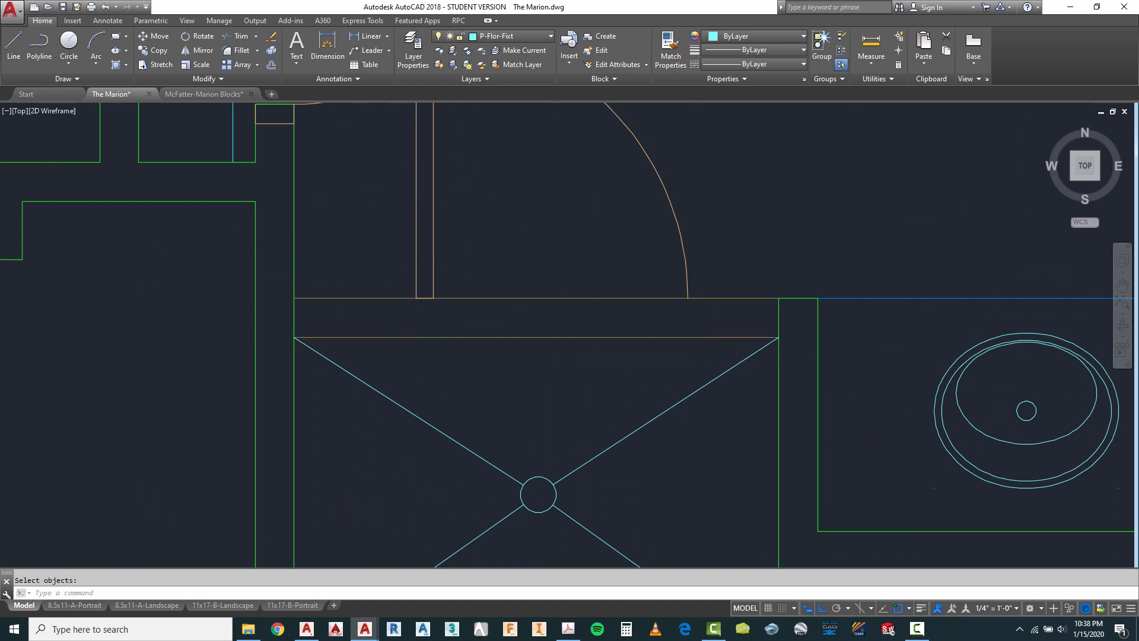
Stretch the west edge of the shower door panel 1 inch east to make the panel thinner.
scroll(472, 318, "down", 2)
key("Escape")
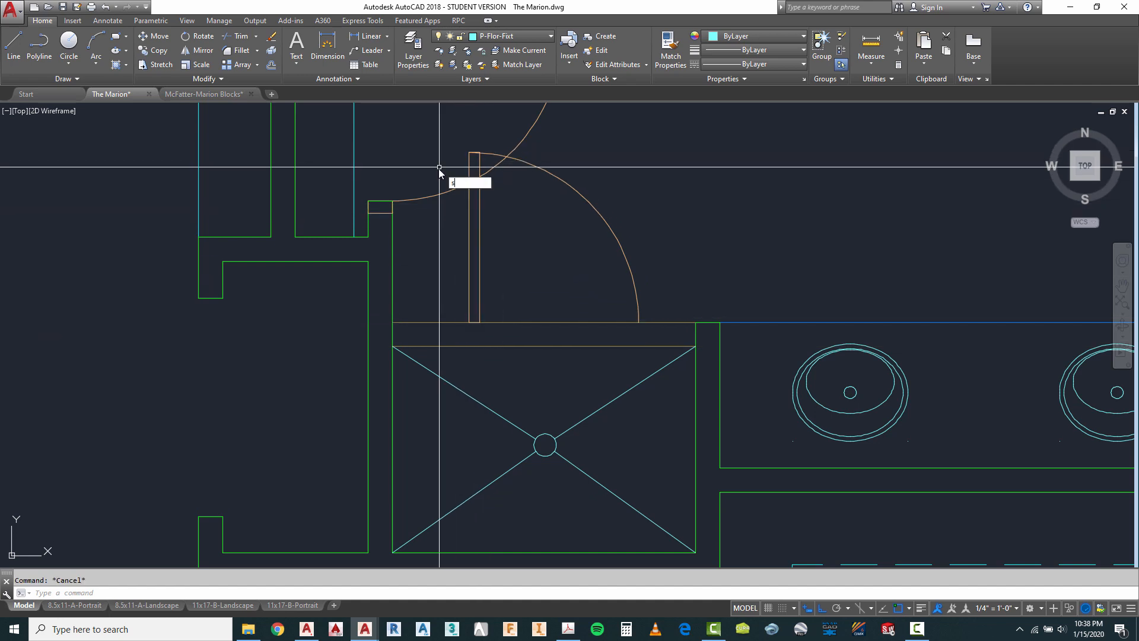
key("Return")
type("ct objects:")
key("Return")
left_click(472, 137)
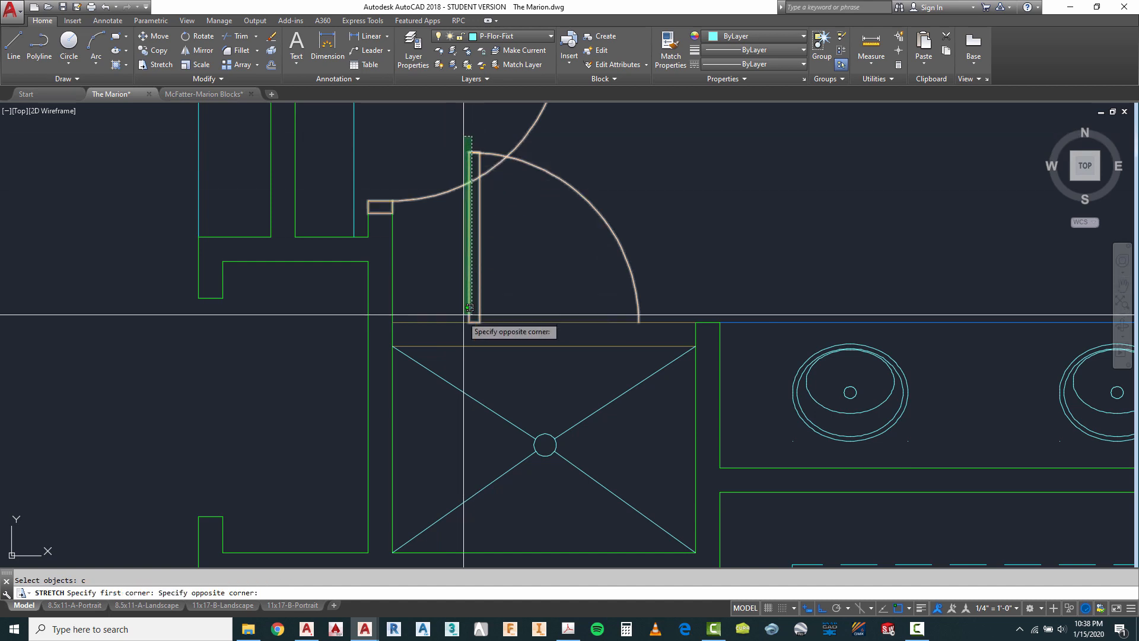
left_click(466, 315)
key("Return")
left_click(439, 251)
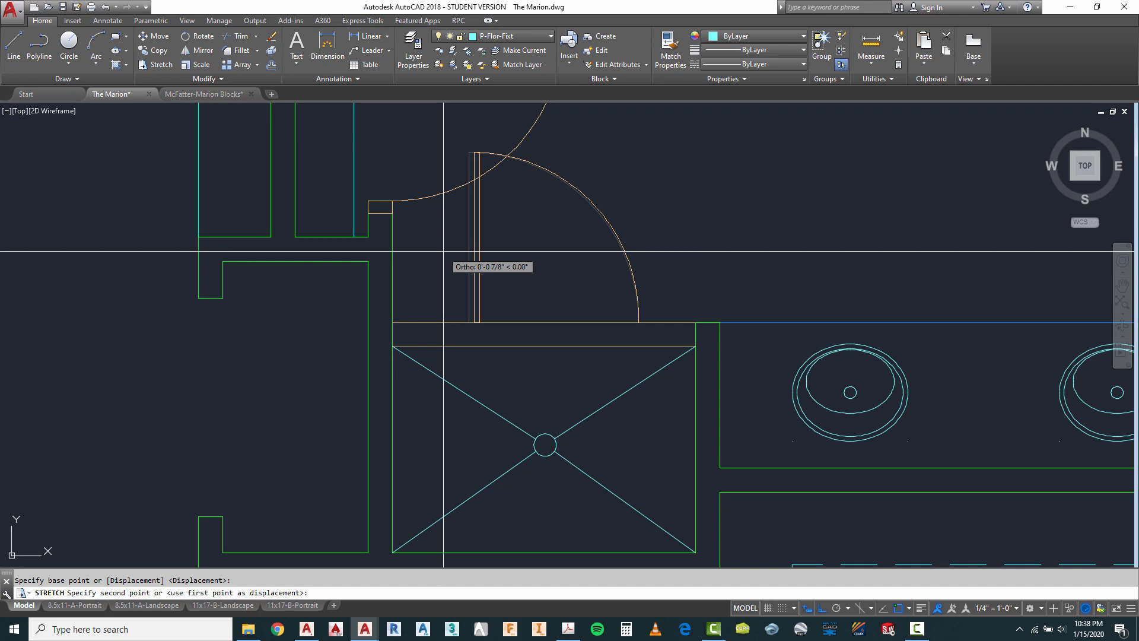
type("1")
key("Return")
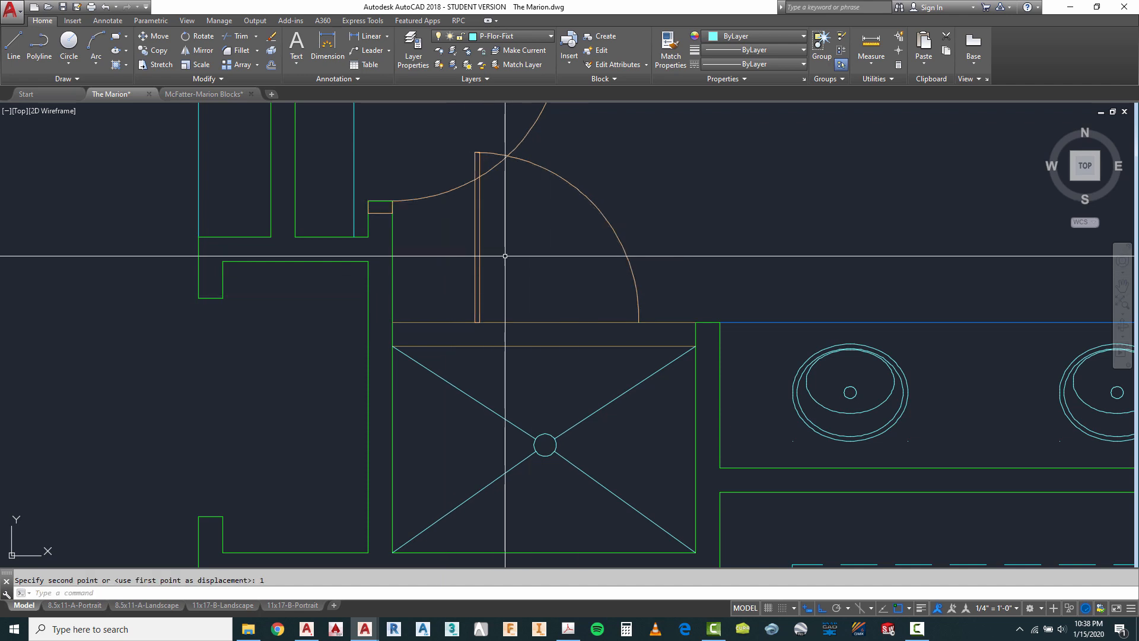
Move the shower door panel and its swing arc 2 inches south into the shower curb.
scroll(505, 255, "down", 1)
scroll(510, 258, "up", 1)
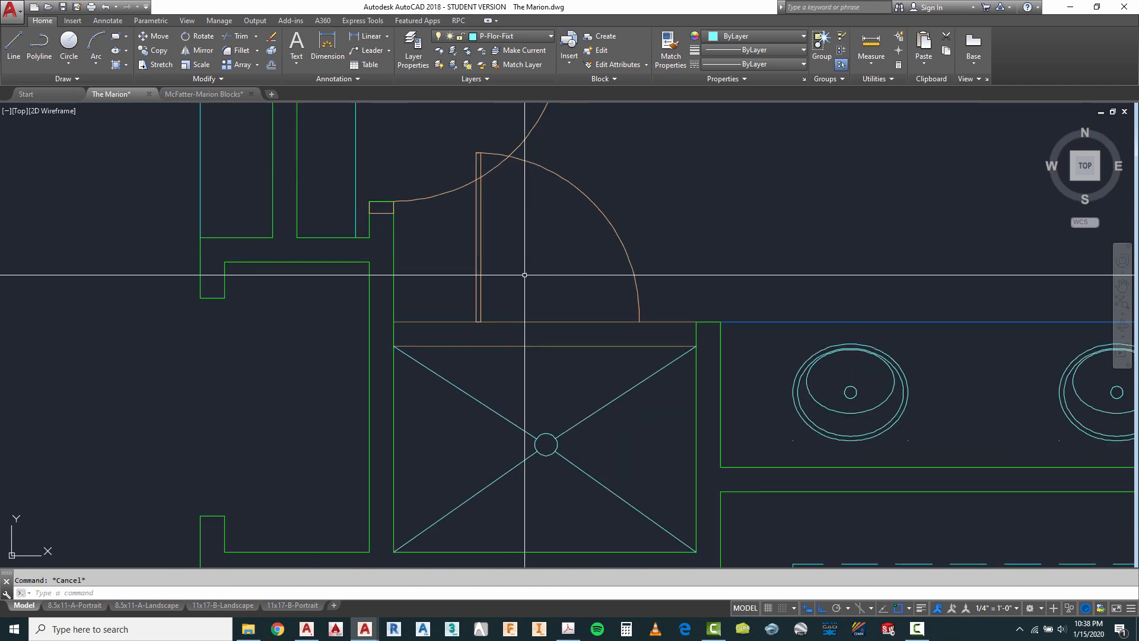
type("m")
key("Return")
left_click(452, 139)
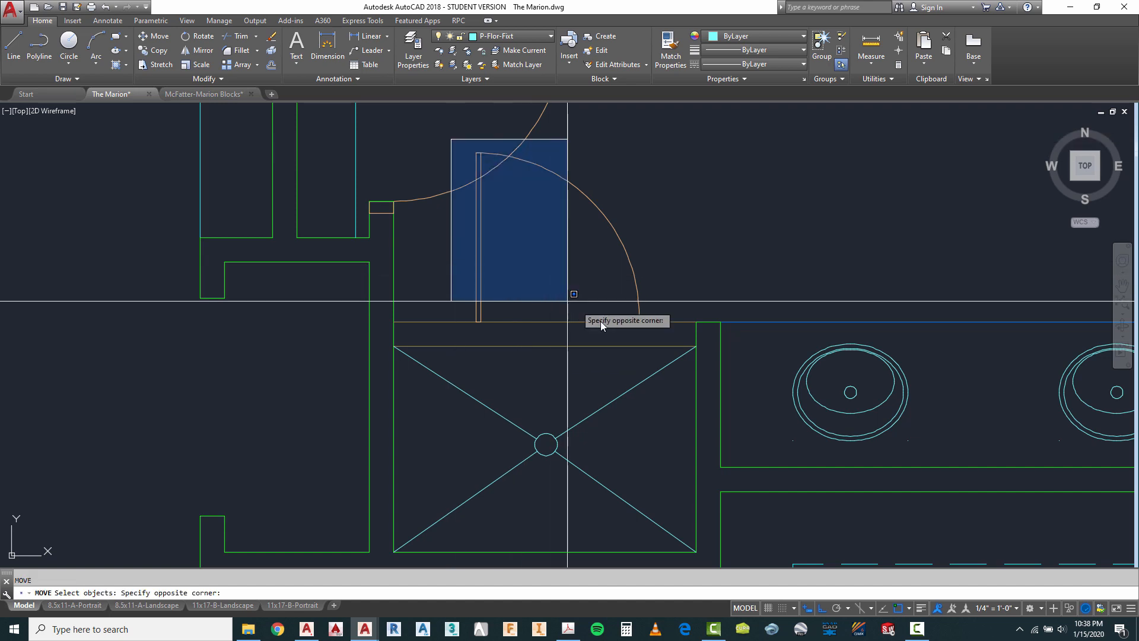
left_click(654, 330)
key("Return")
left_click(659, 260)
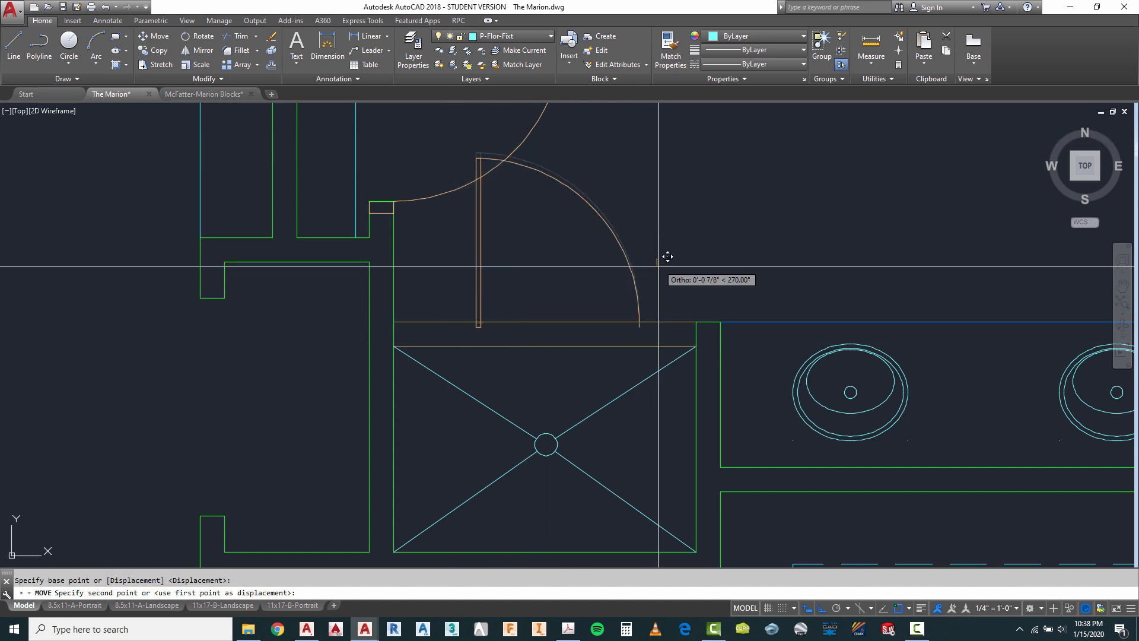
type("2")
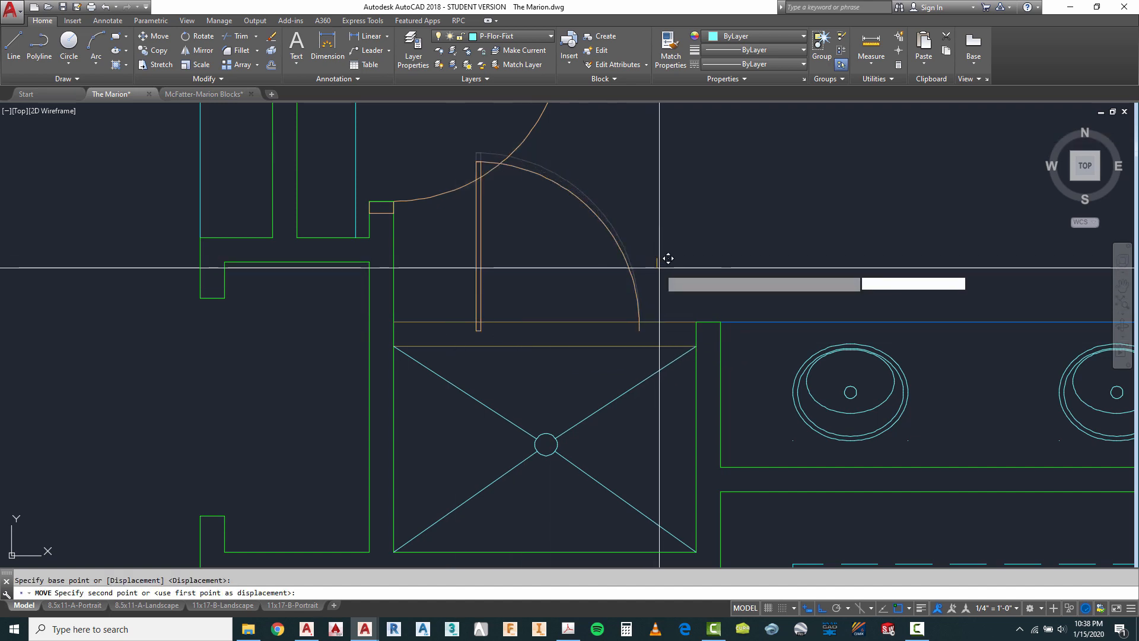
key("Return")
scroll(682, 237, "down", 2)
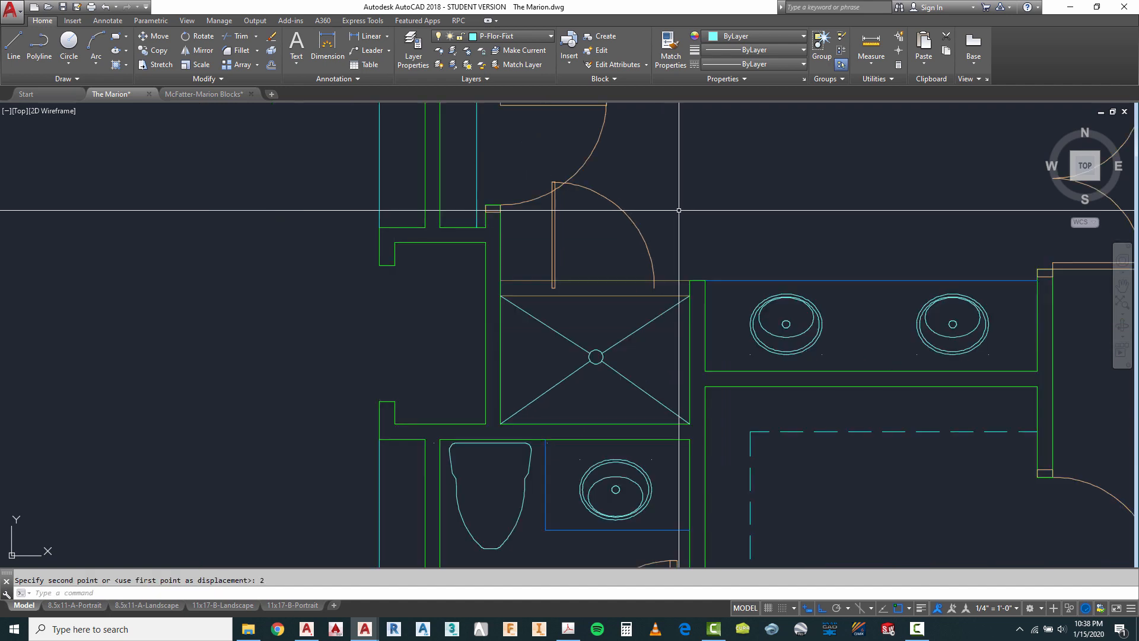
Make A-Door the current layer and create a new layer from it named A-Door-Shwr.
scroll(569, 308, "up", 4)
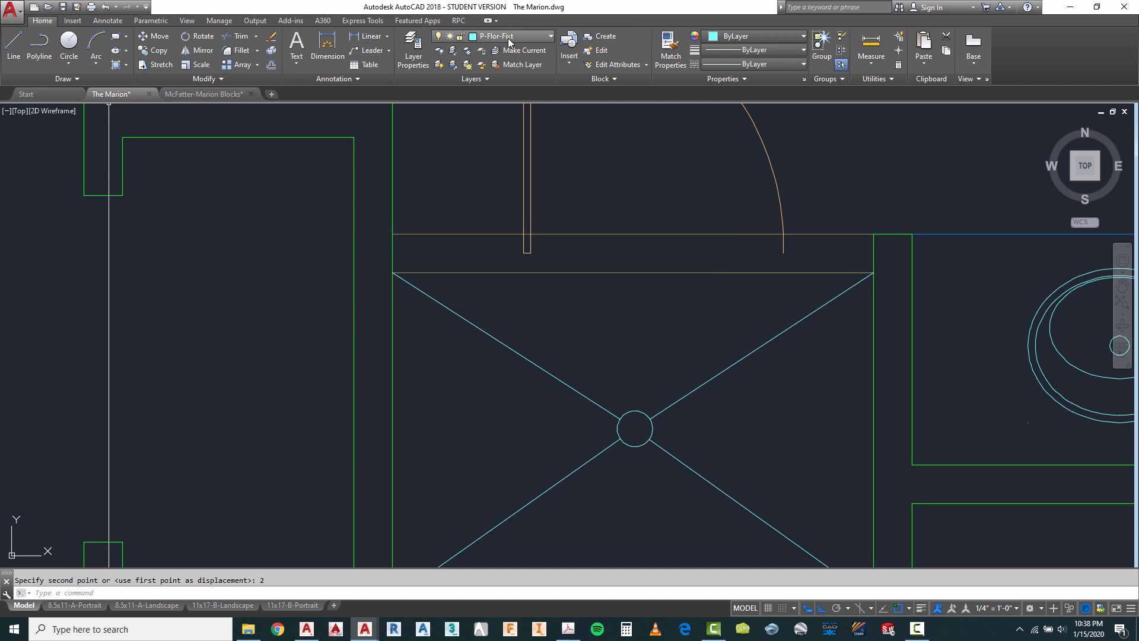
left_click(550, 38)
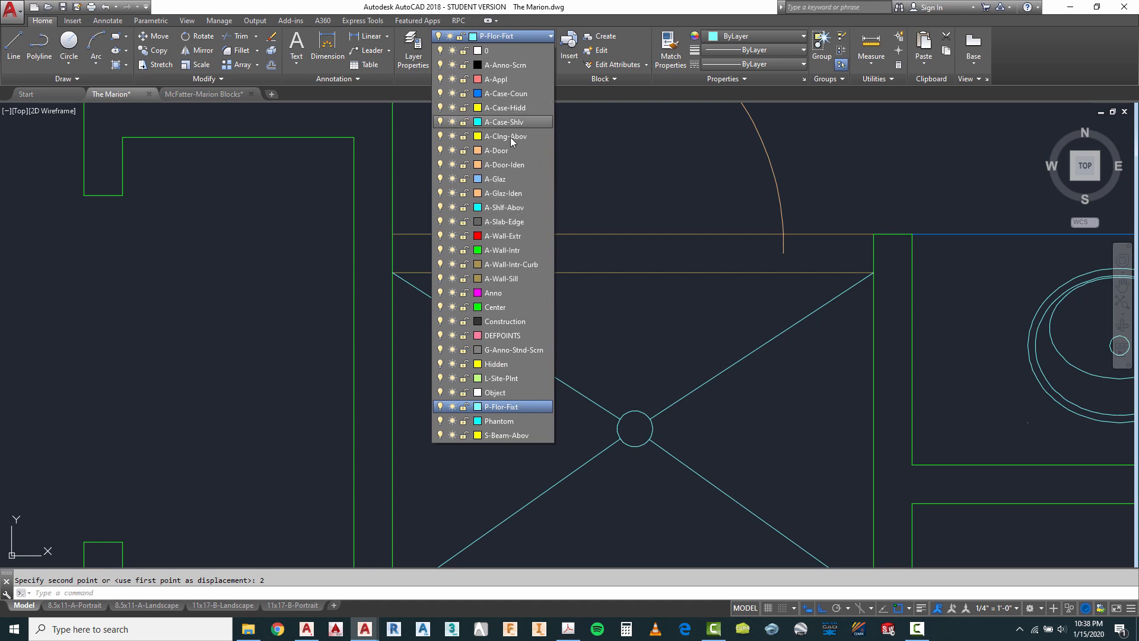
left_click(497, 153)
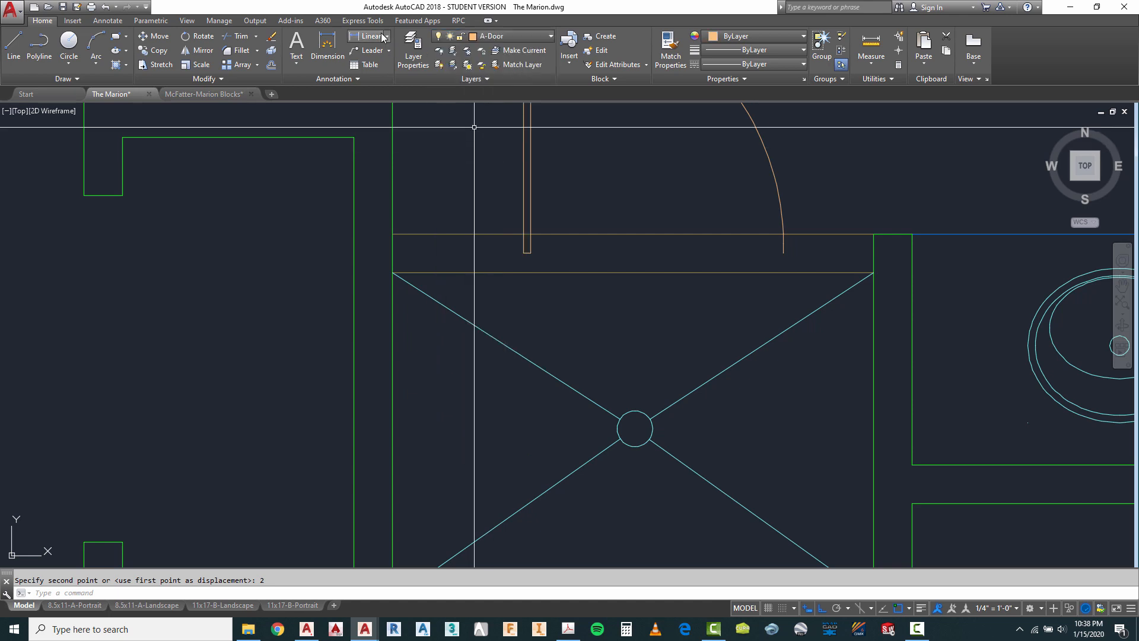
left_click(410, 47)
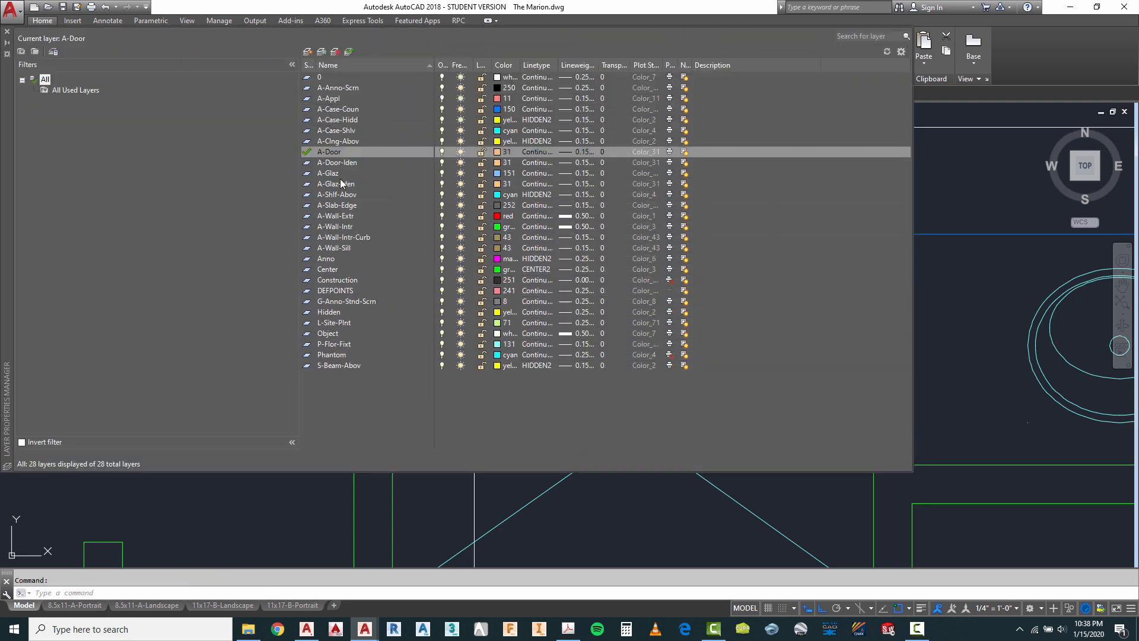
key("alt+n")
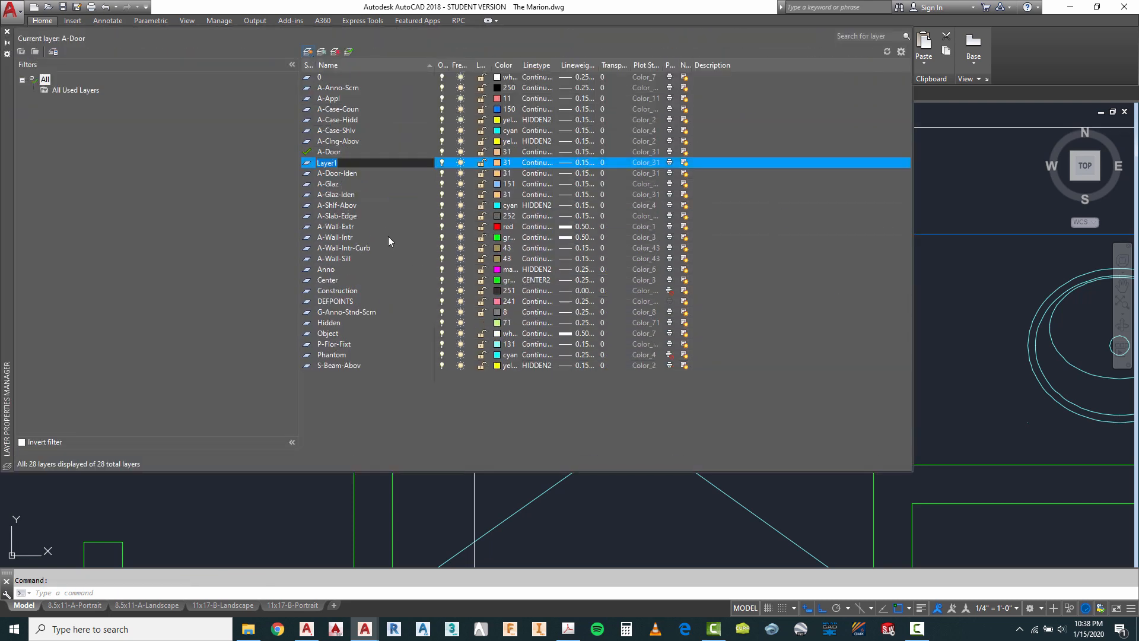
type("A-")
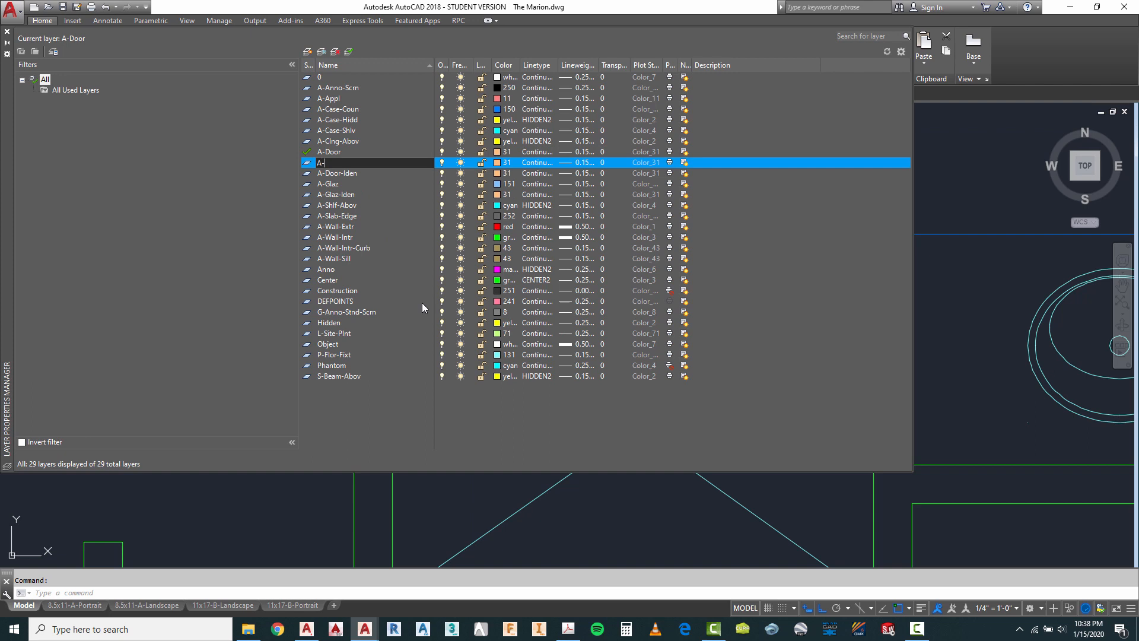
type("Door-Shwr")
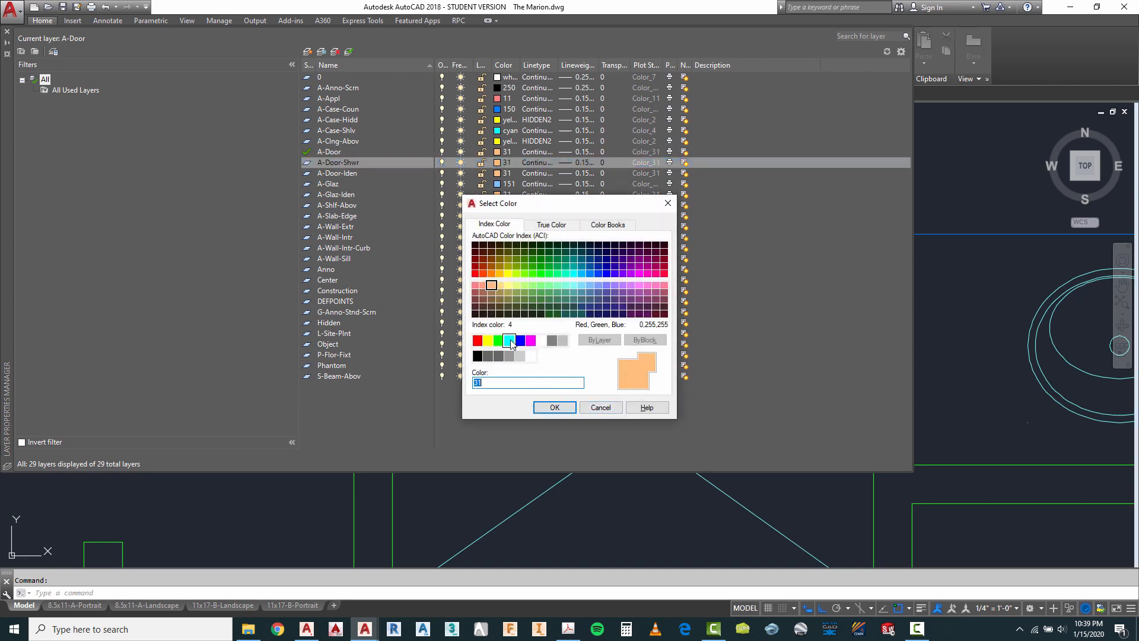
Set the A-Door-Shwr layer's color to cyan and make it the current layer.
left_click(511, 343)
left_click(549, 407)
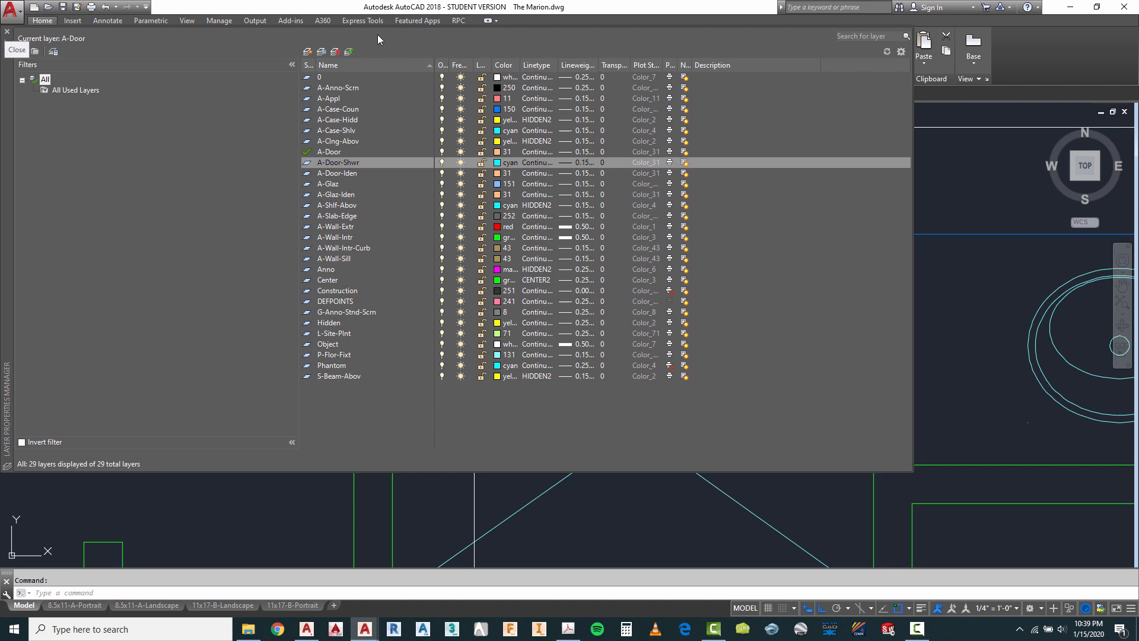
left_click(7, 32)
Draw a thin rectangle along the curb from the door panel's southwest corner to the shower's west wall.
left_click(13, 45)
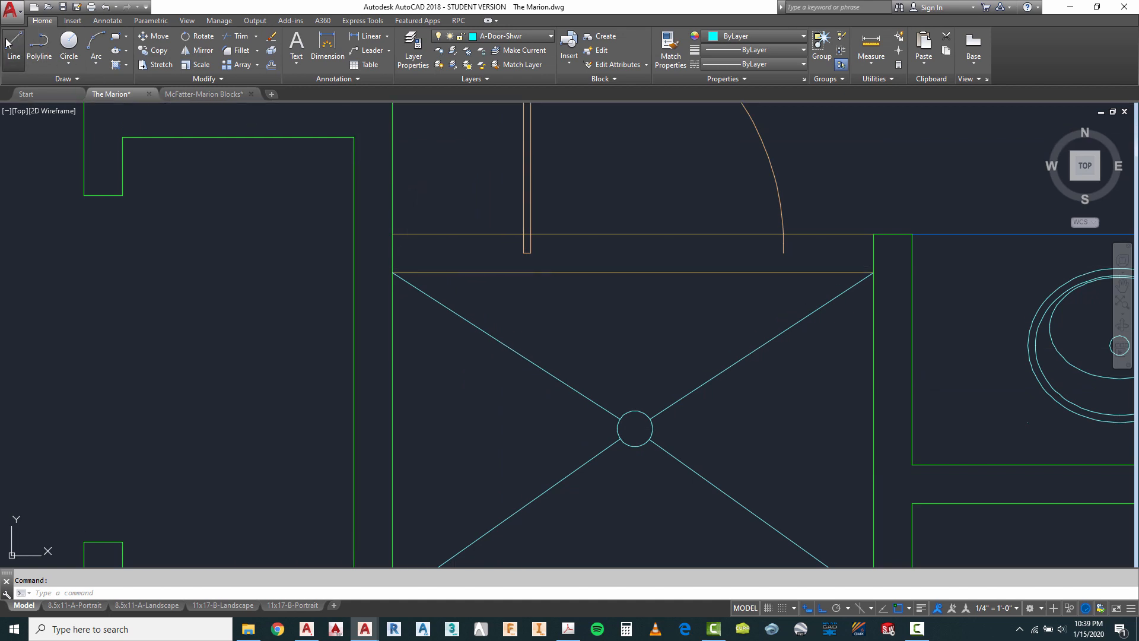
scroll(550, 283, "up", 2)
key("Escape")
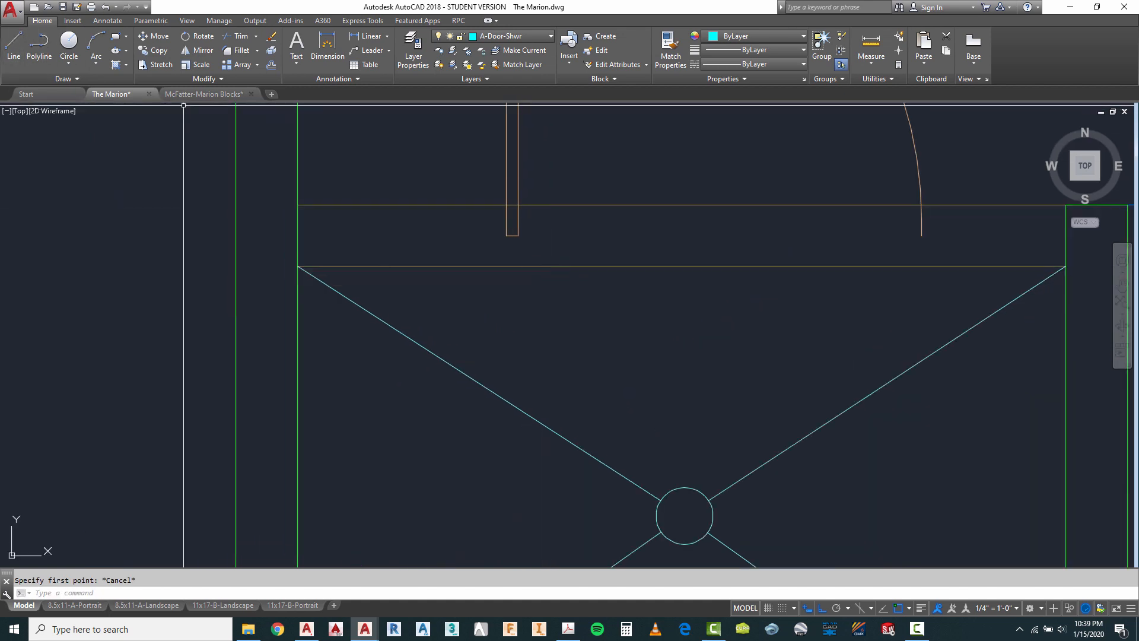
left_click(116, 35)
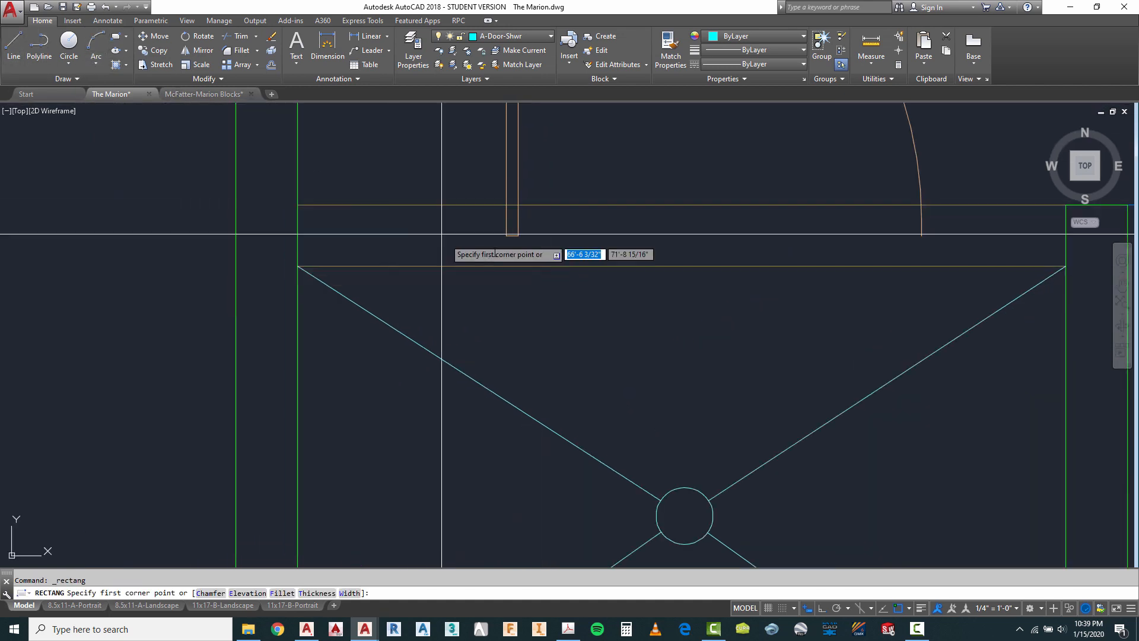
left_click(506, 236)
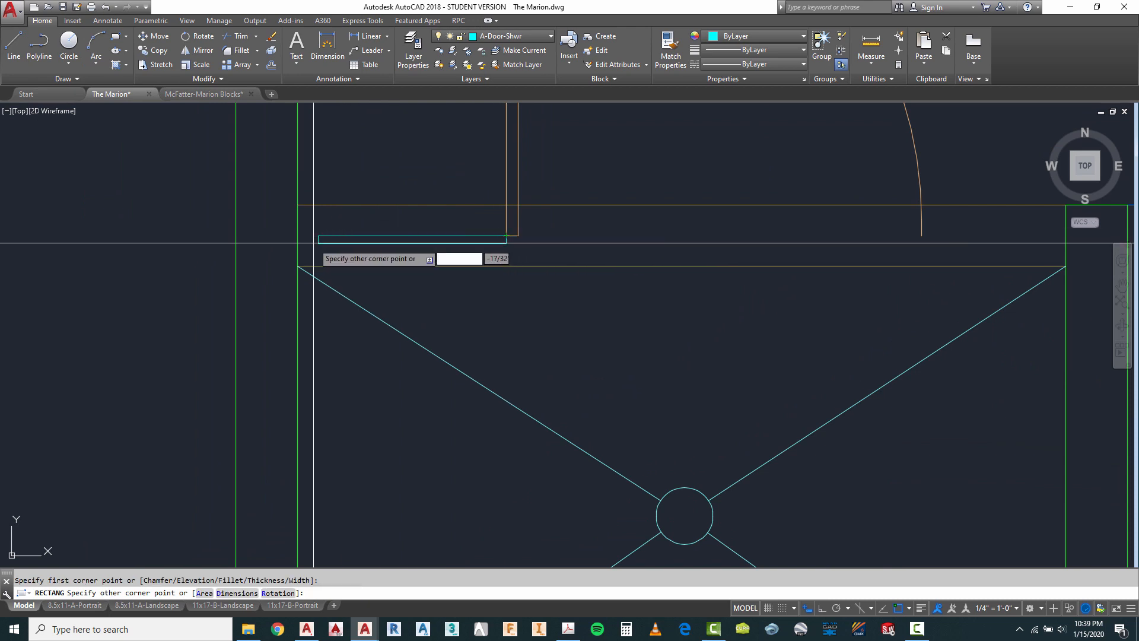
left_click(297, 244)
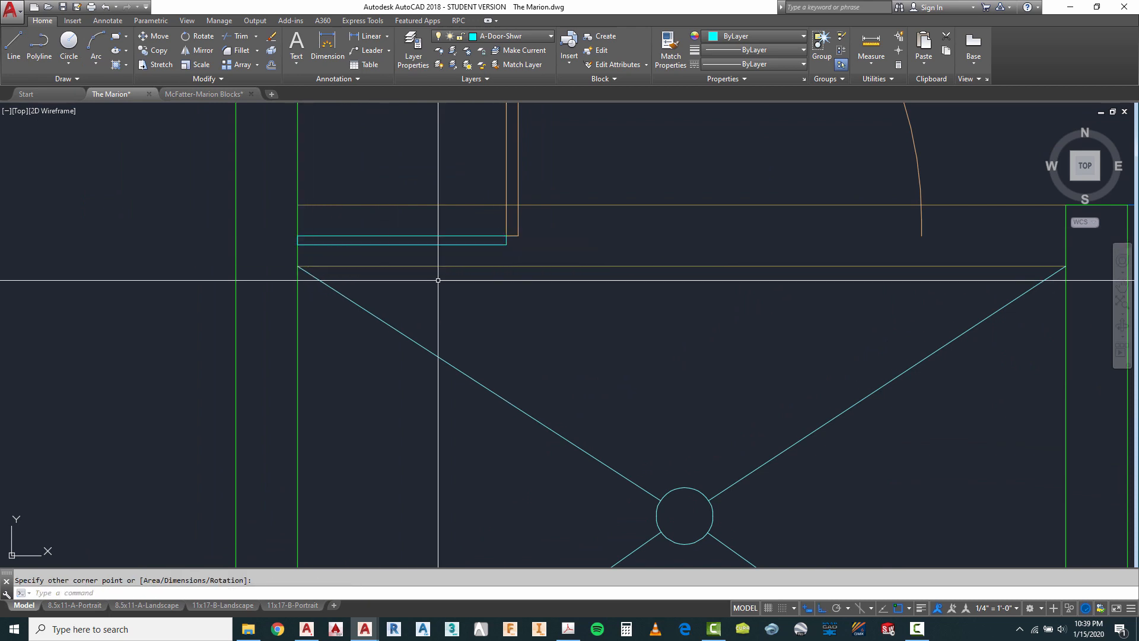
right_click(627, 227)
left_click(652, 235)
key("Escape")
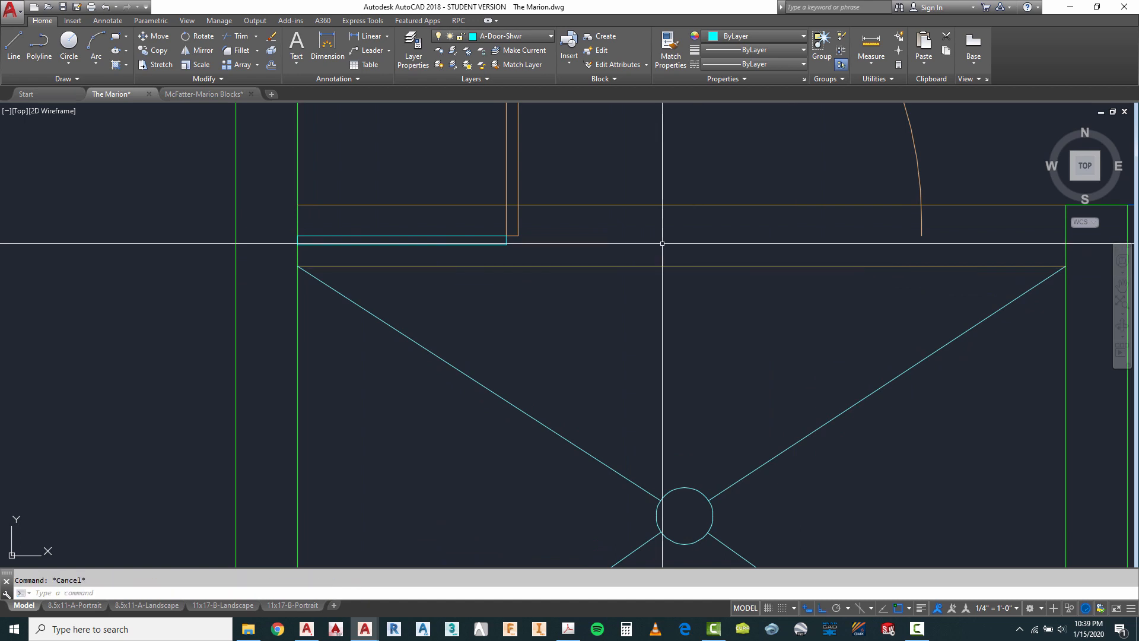
Copy the thin curb rectangle from its northwest corner to the lower end of the door swing arc.
type("ct o")
key("Return")
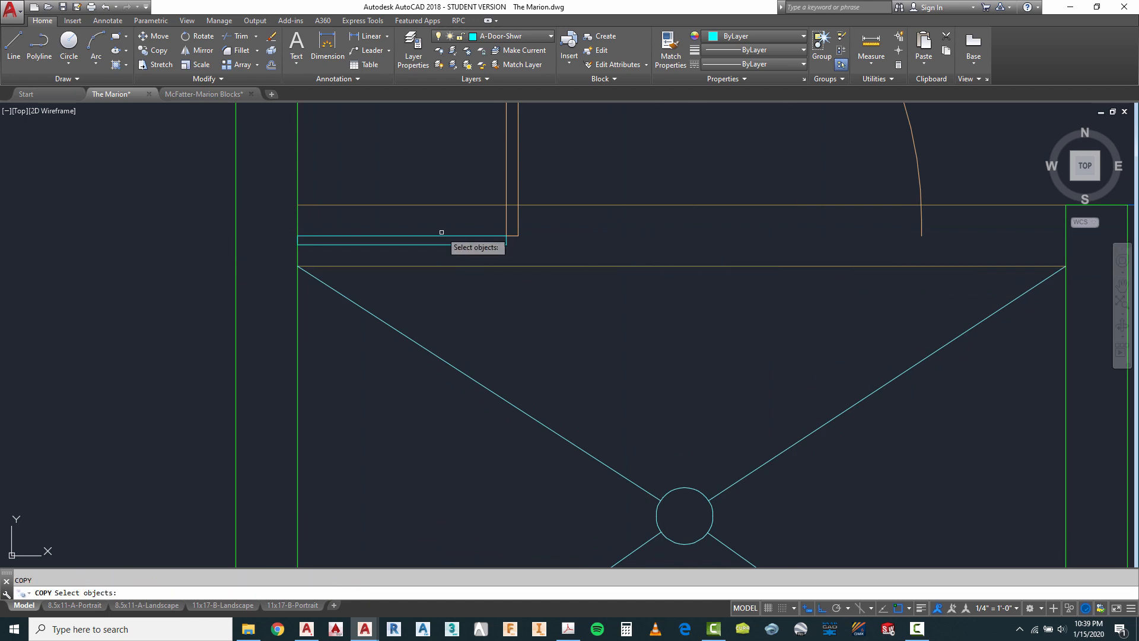
left_click(439, 234)
key("Return")
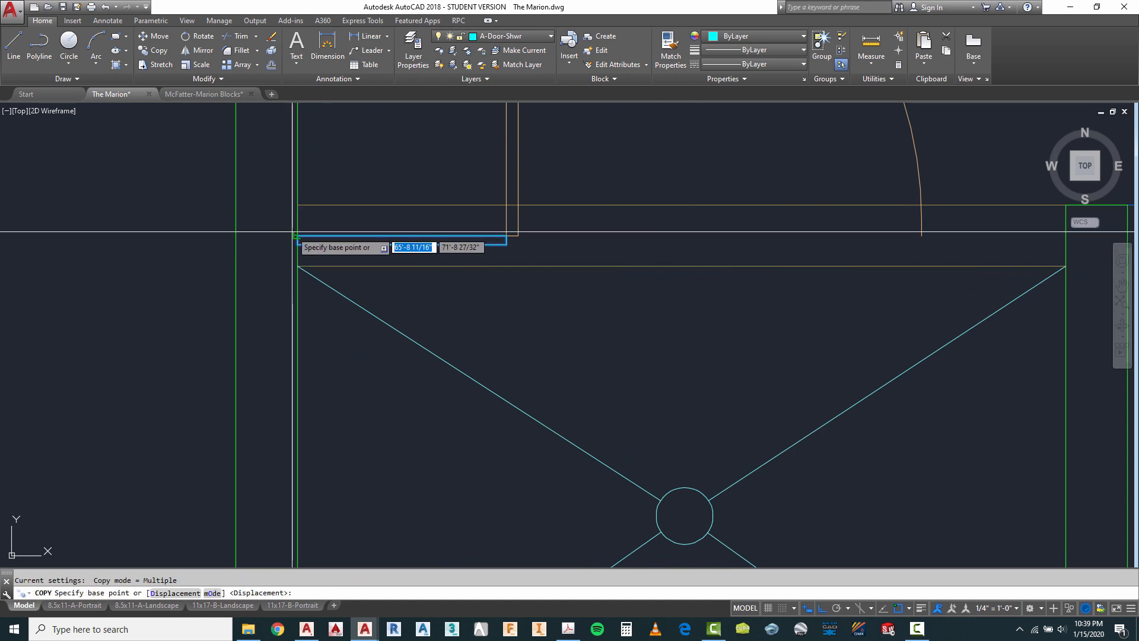
left_click(294, 234)
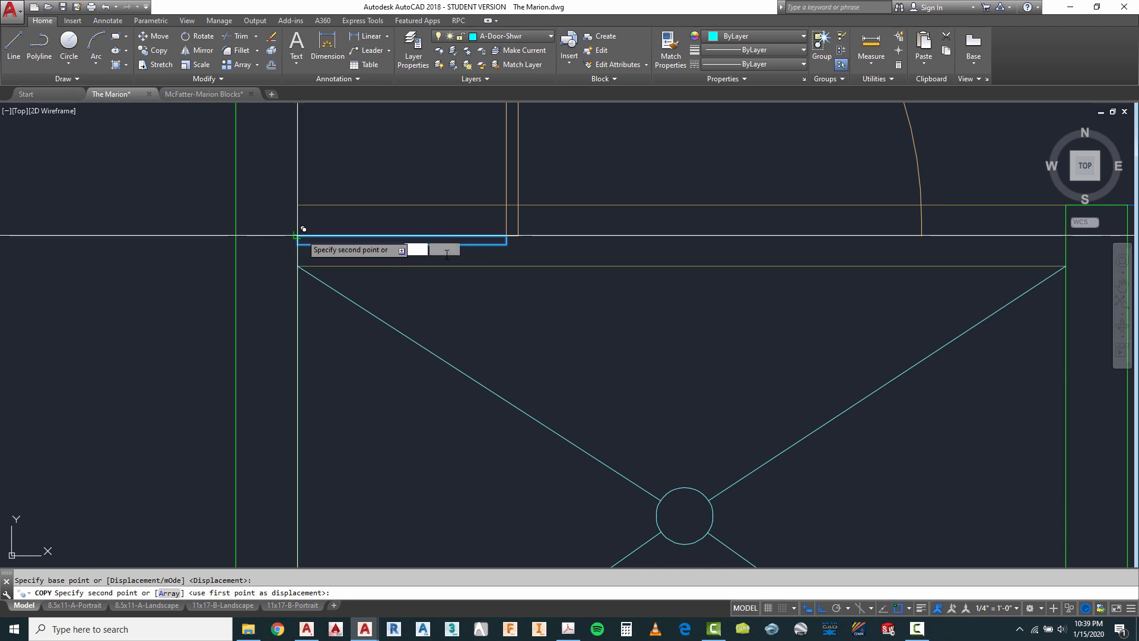
left_click(922, 235)
scroll(543, 243, "down", 4)
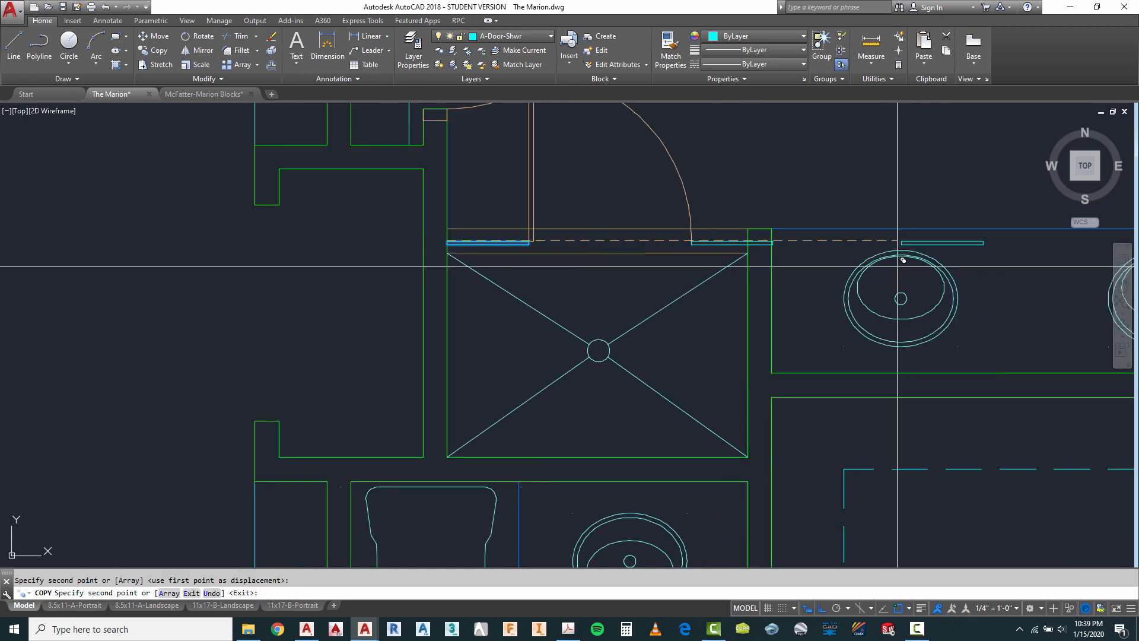
key("Escape")
Stretch the copied rectangle's east end back to the inner face of the shower's east wall.
scroll(821, 261, "up", 4)
type("s")
key("Return")
scroll(716, 264, "up", 3)
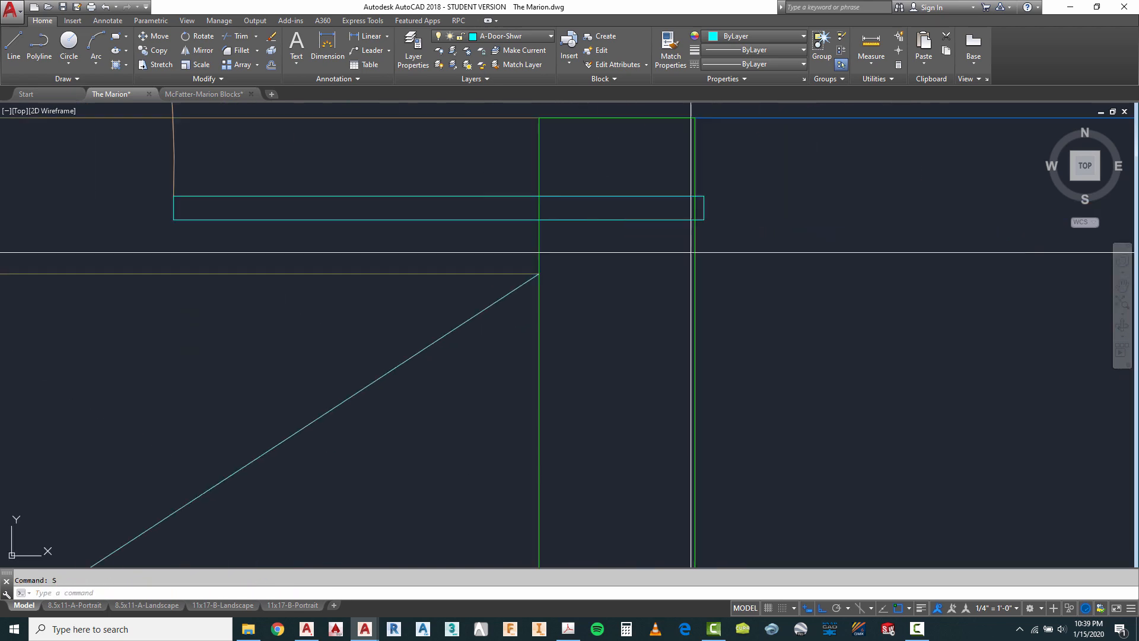
type("c")
key("Return")
left_click(704, 185)
left_click(706, 219)
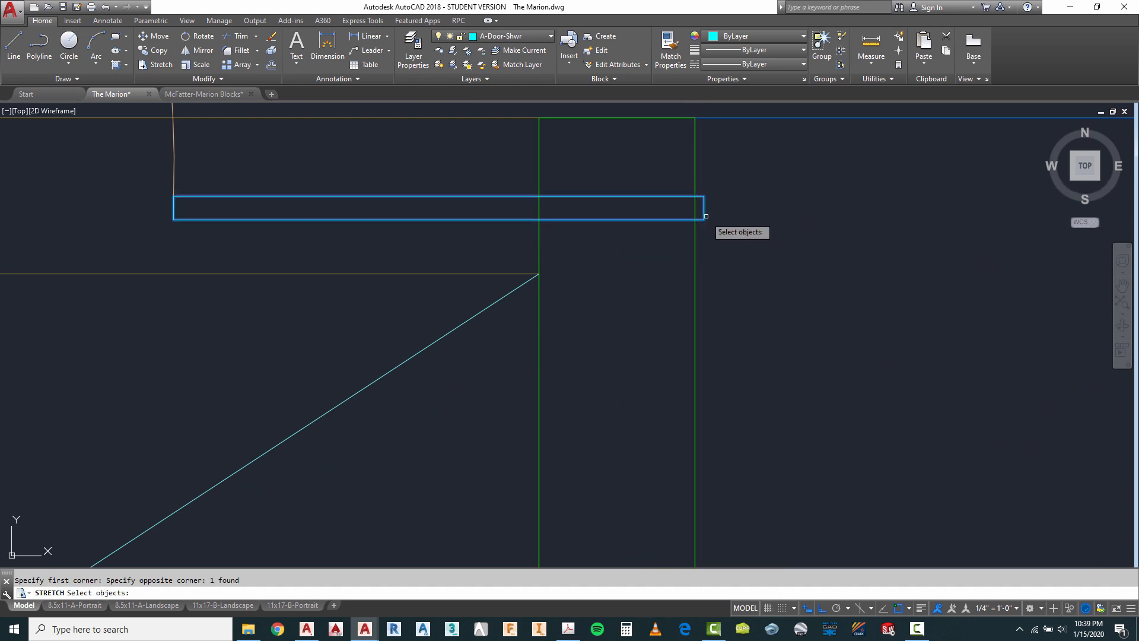
key("Return")
left_click(704, 207)
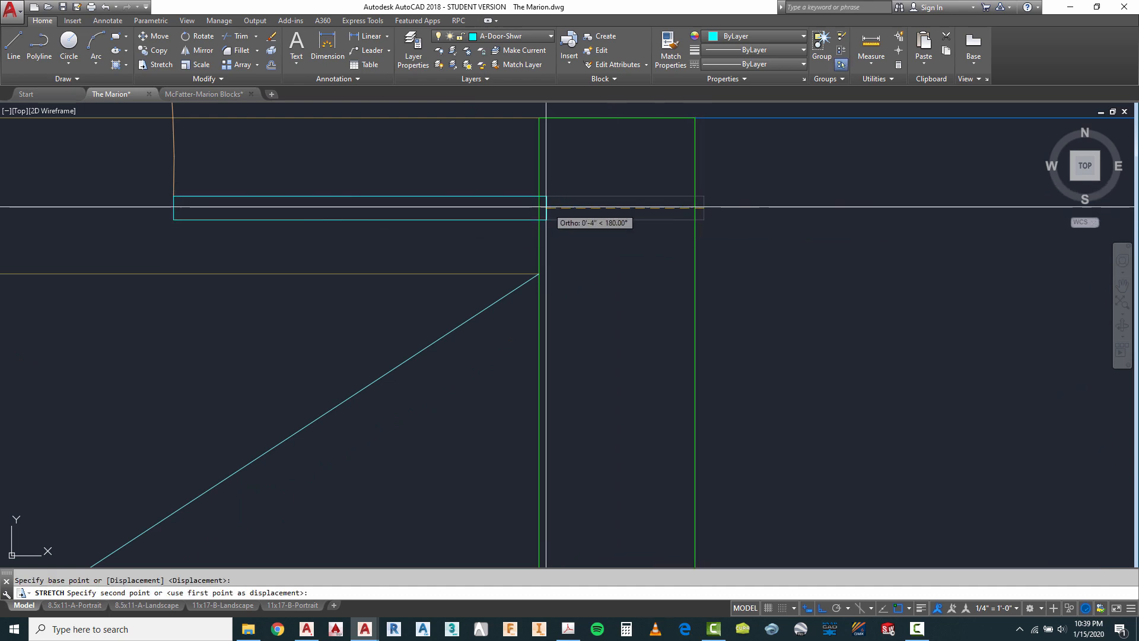
left_click(540, 212)
scroll(779, 255, "down", 3)
scroll(540, 285, "up", 2)
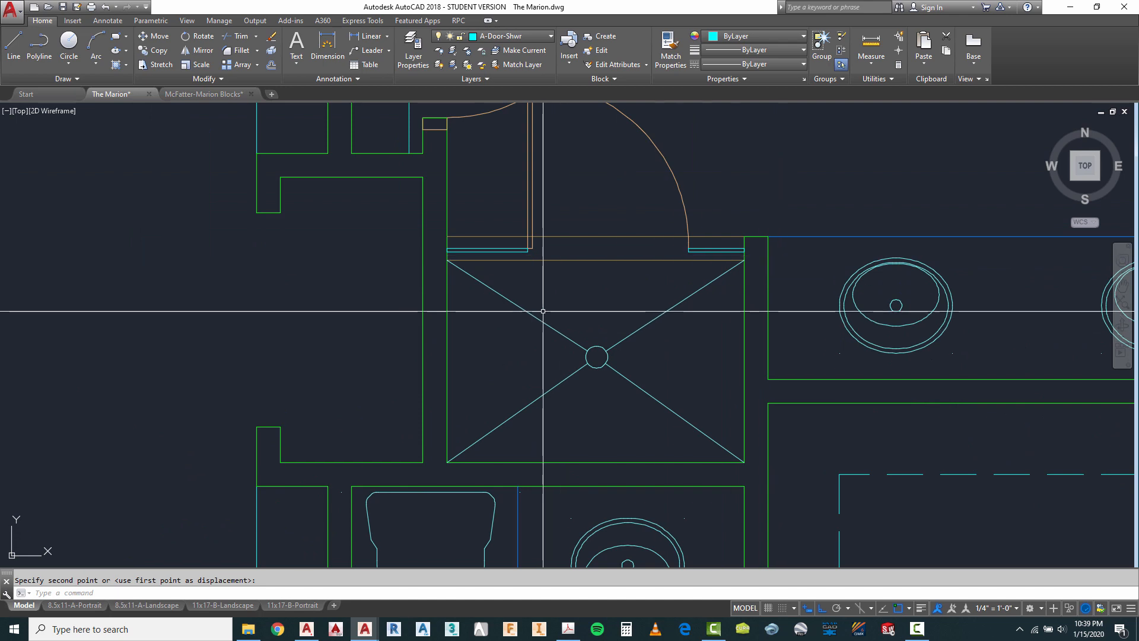
Move the shower door, its swing arc and both side panels 0.5 inch north on the curb.
key("Escape")
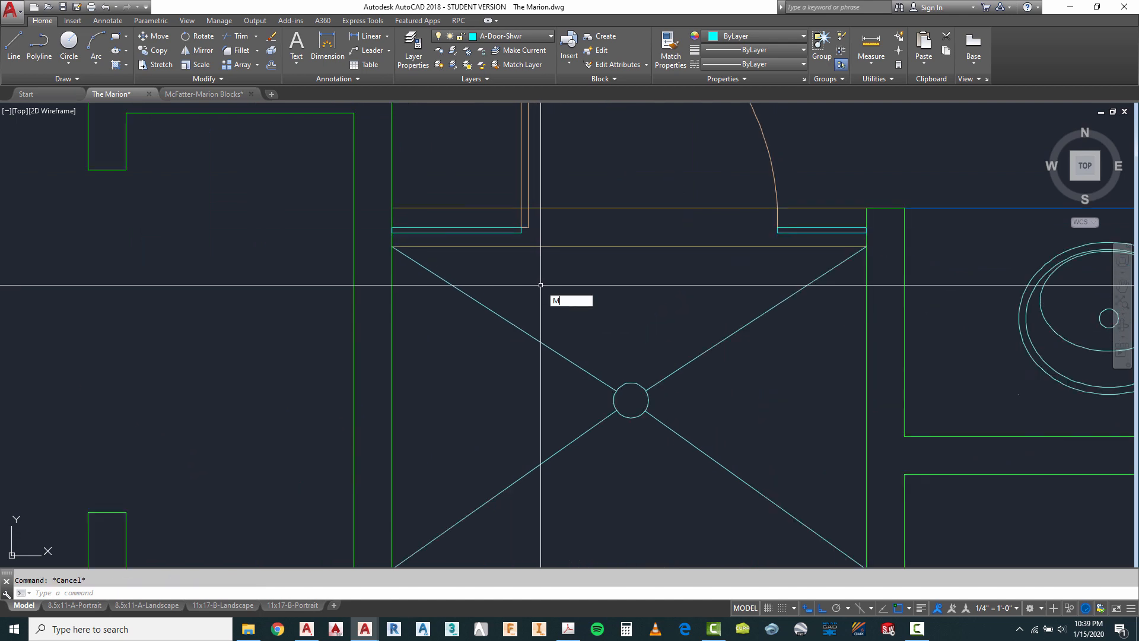
type("M")
key("Return")
left_click(797, 219)
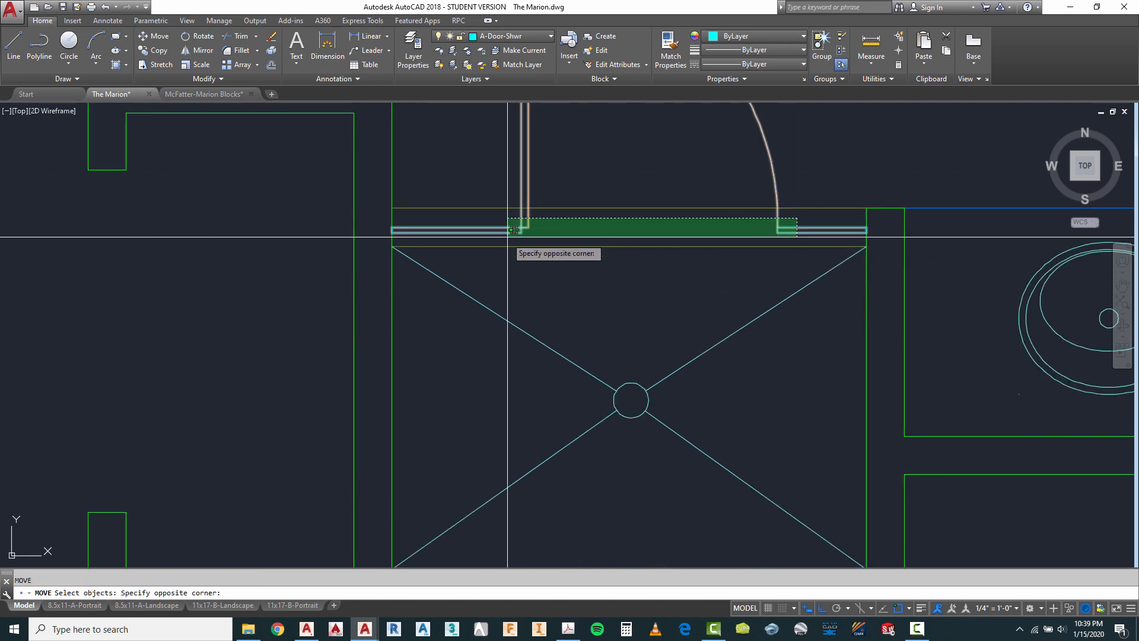
left_click(514, 229)
scroll(605, 237, "up", 2)
key("Return")
left_click(615, 225)
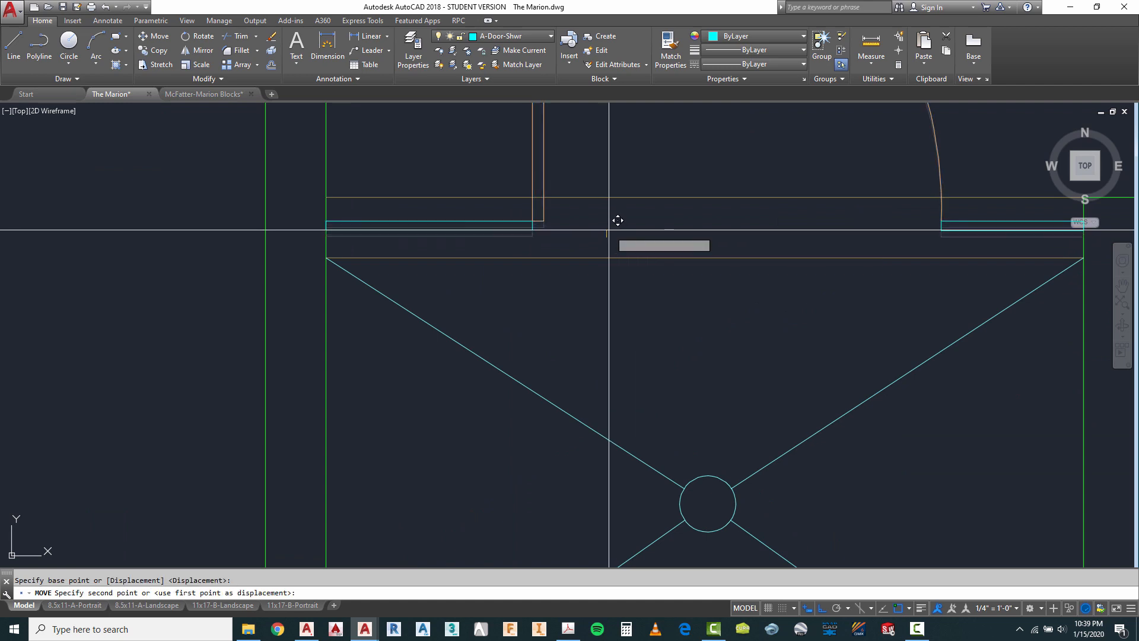
type(".5")
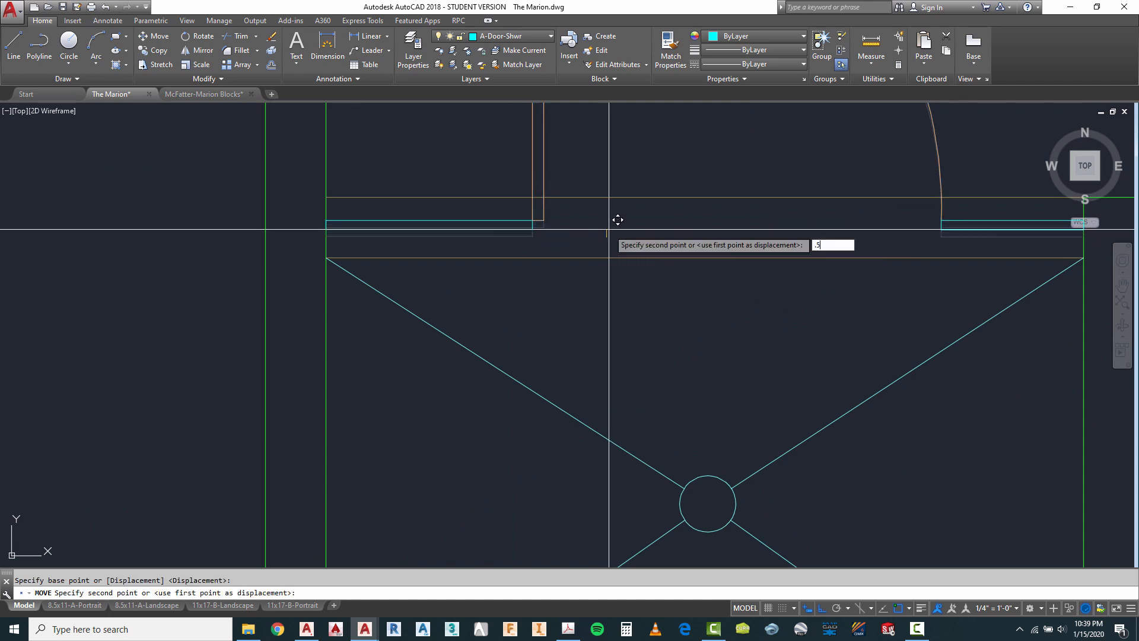
key("Return")
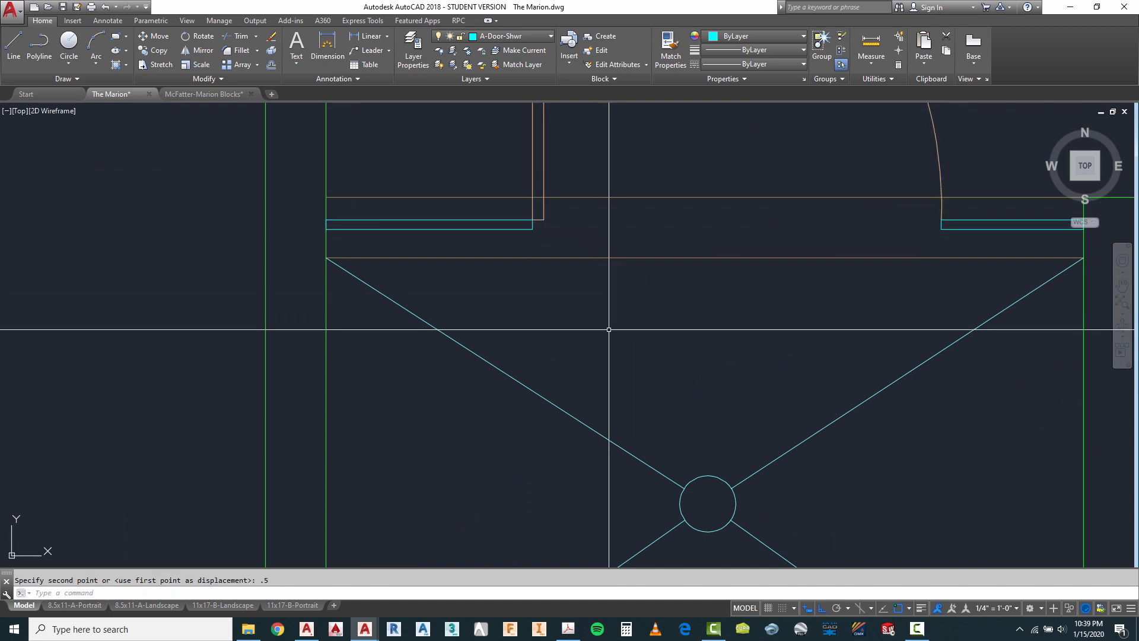
Reassign the shower's swing arc and door panel to the A-Door-Shwr layer.
scroll(607, 331, "down", 2)
key("Escape")
left_click(742, 196)
left_click(710, 219)
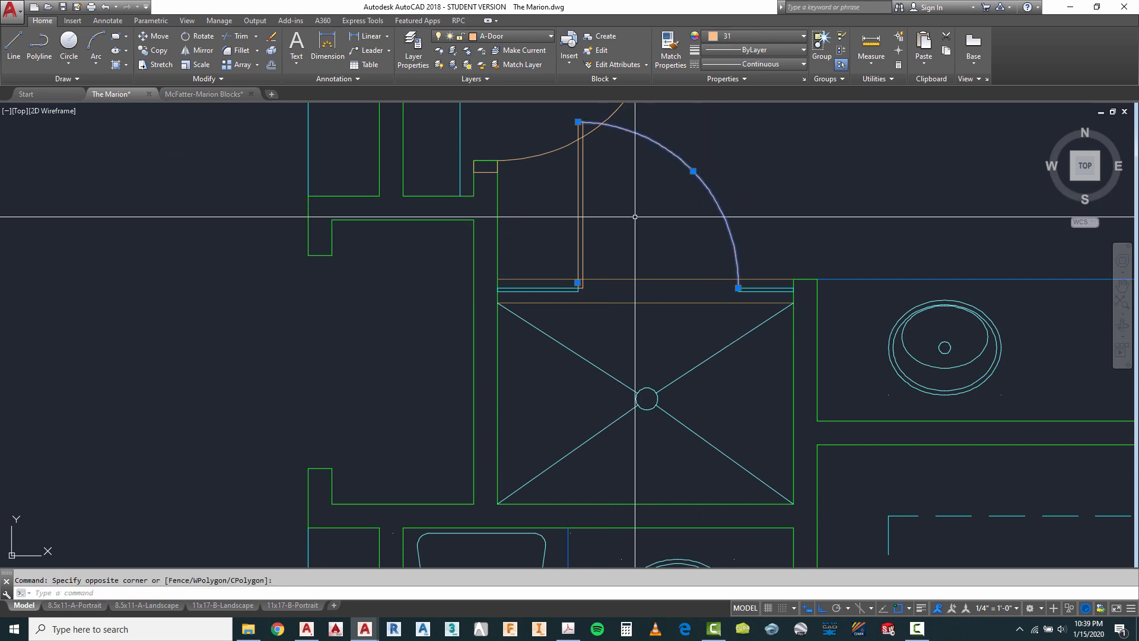
left_click(627, 208)
left_click(578, 219)
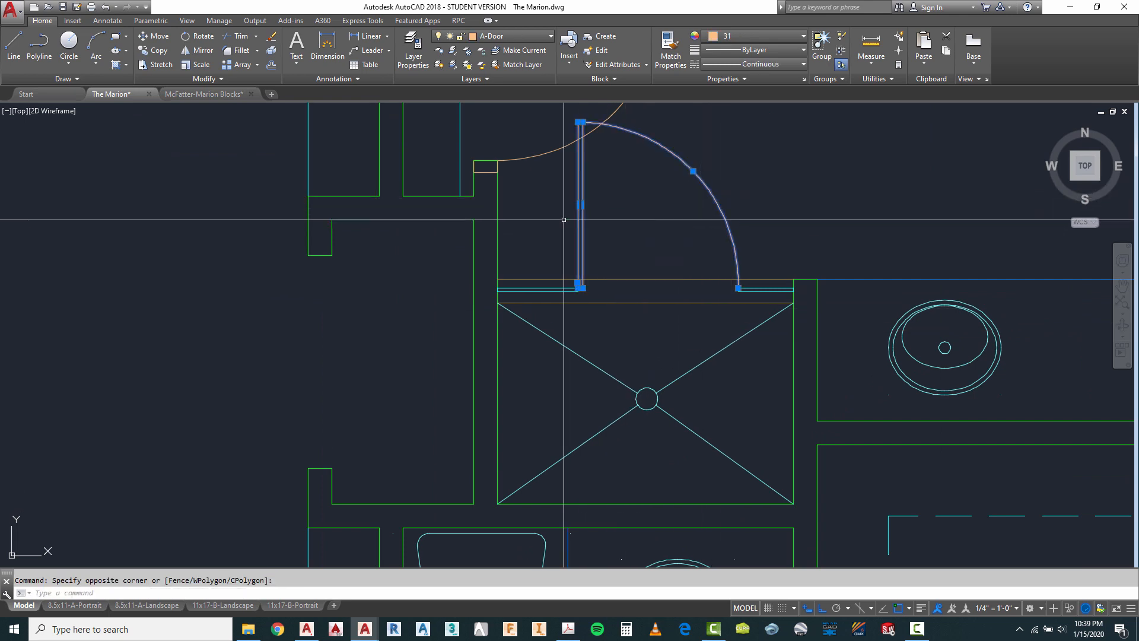
left_click(504, 36)
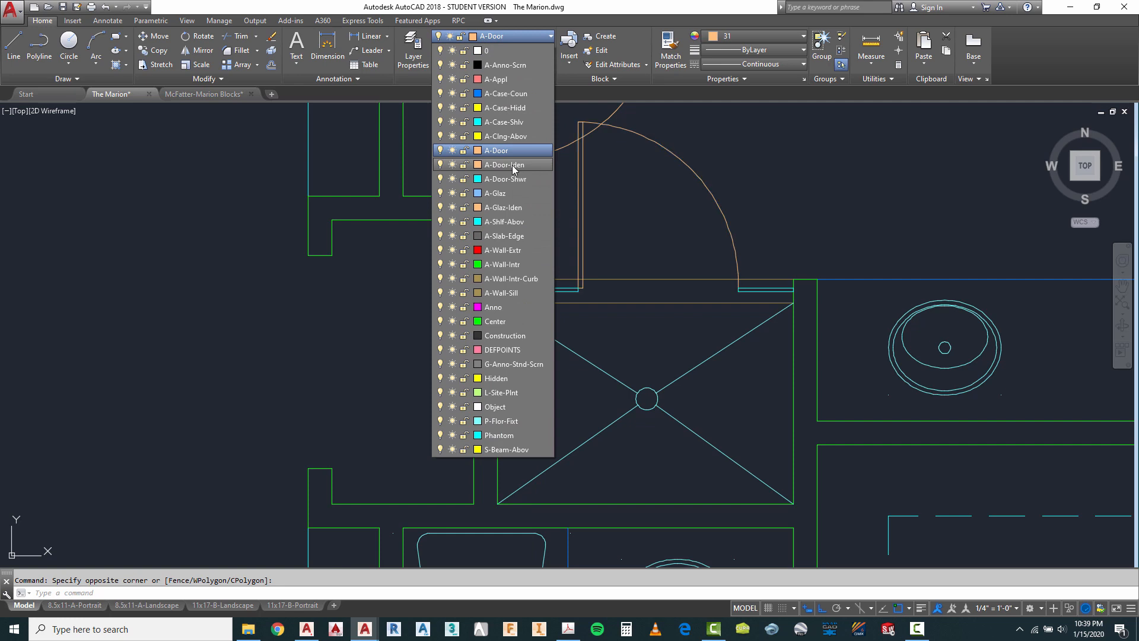
left_click(512, 178)
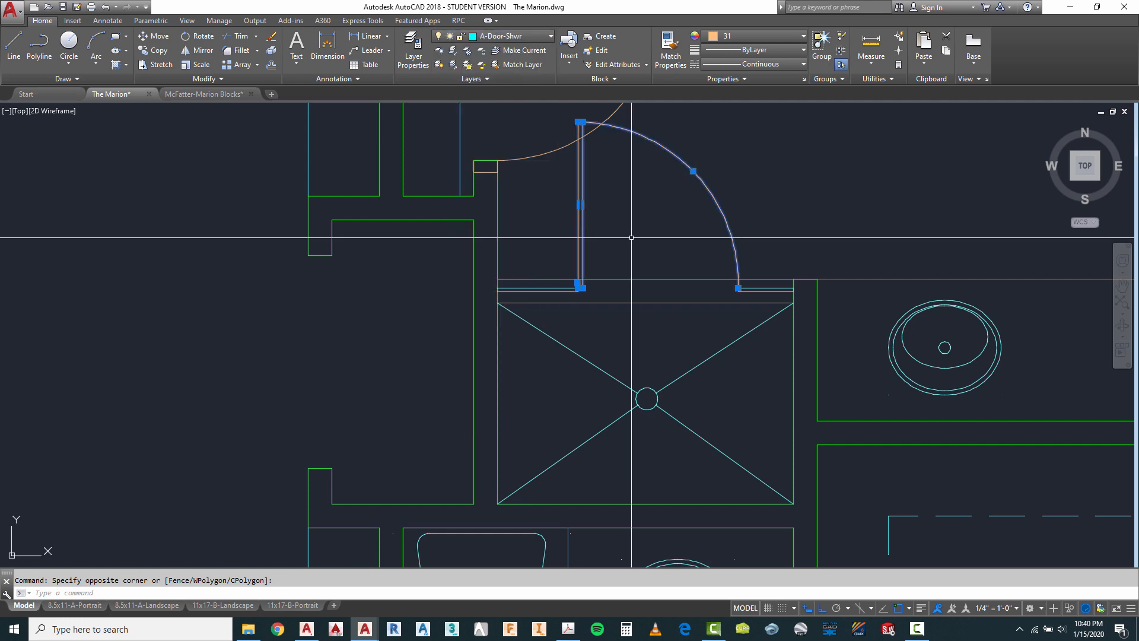
Set the color of the shower's door panel and swing arc to ByLayer.
key("Escape")
left_click(738, 207)
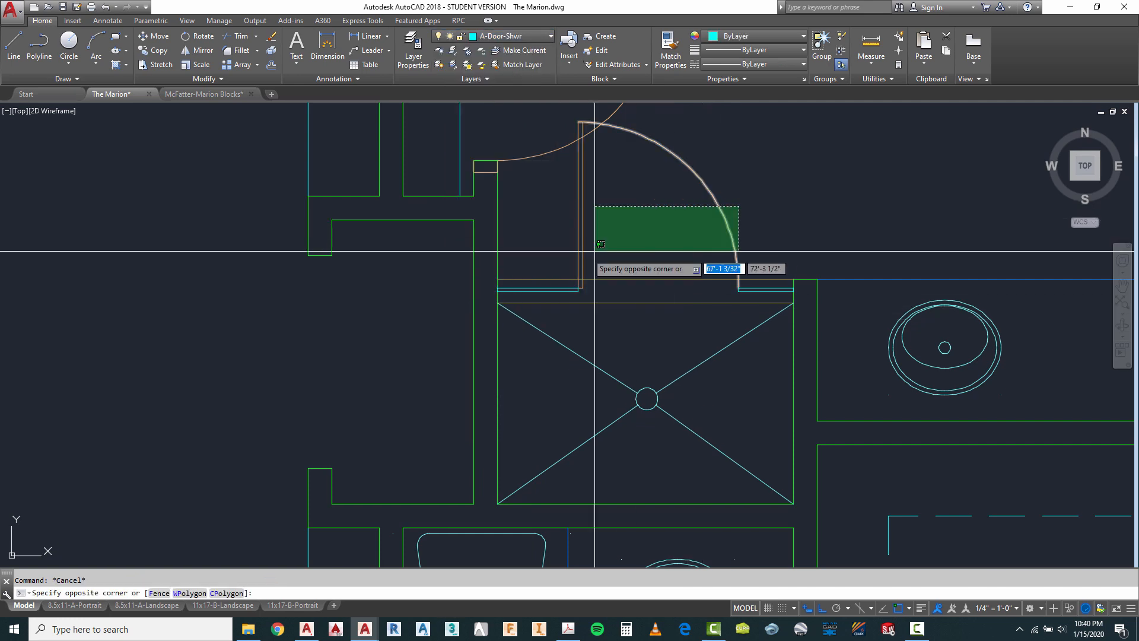
left_click(540, 250)
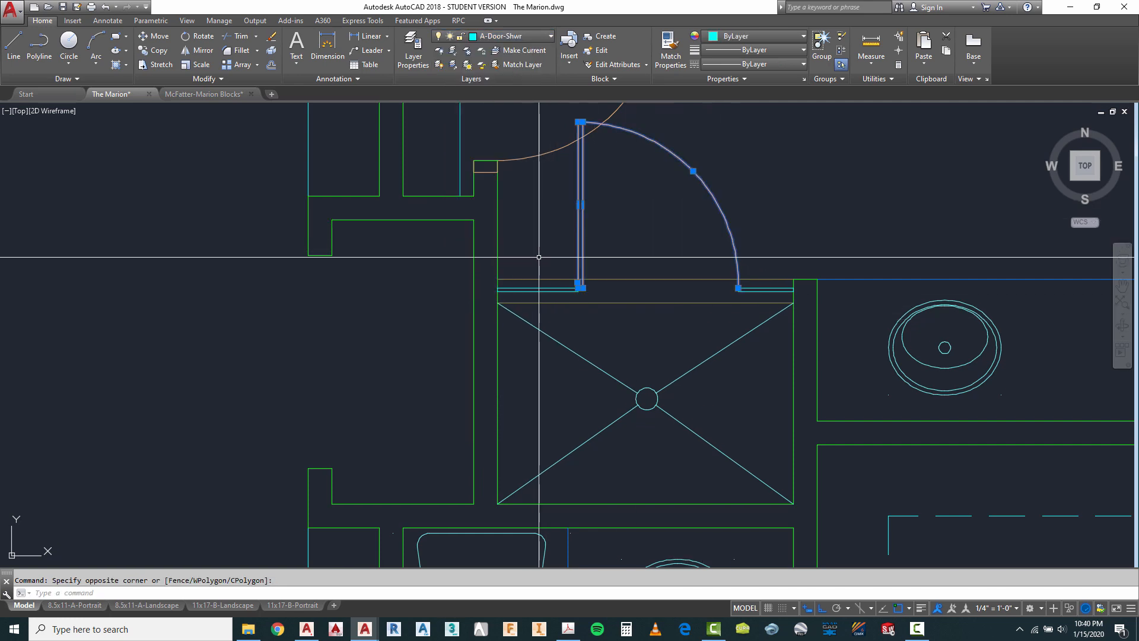
left_click(776, 37)
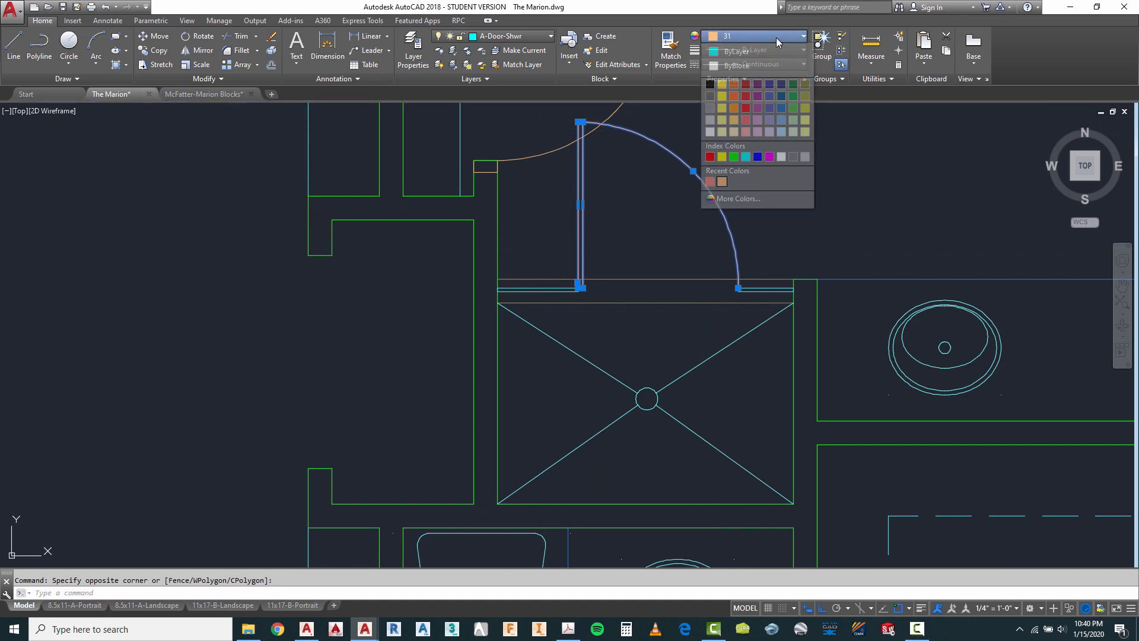
left_click(745, 50)
key("Escape")
scroll(593, 281, "down", 4)
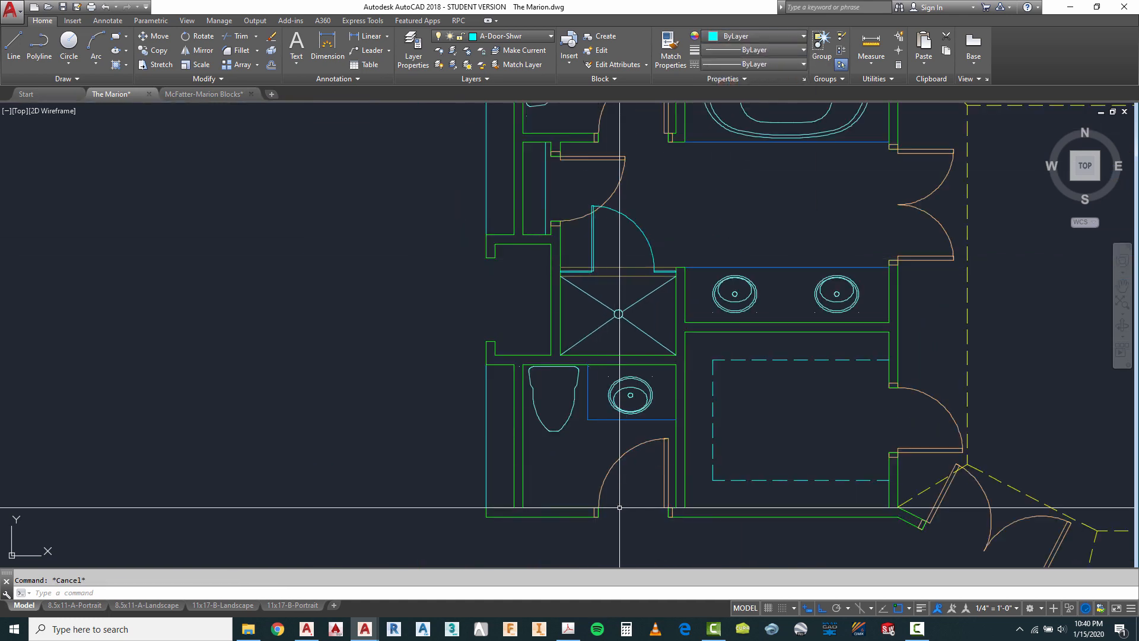
Switch to Marion Red Lines.pdf in Acrobat, examine the fireplace markup beside the master bath shower, and return to the AutoCAD drawing.
scroll(638, 206, "down", 2)
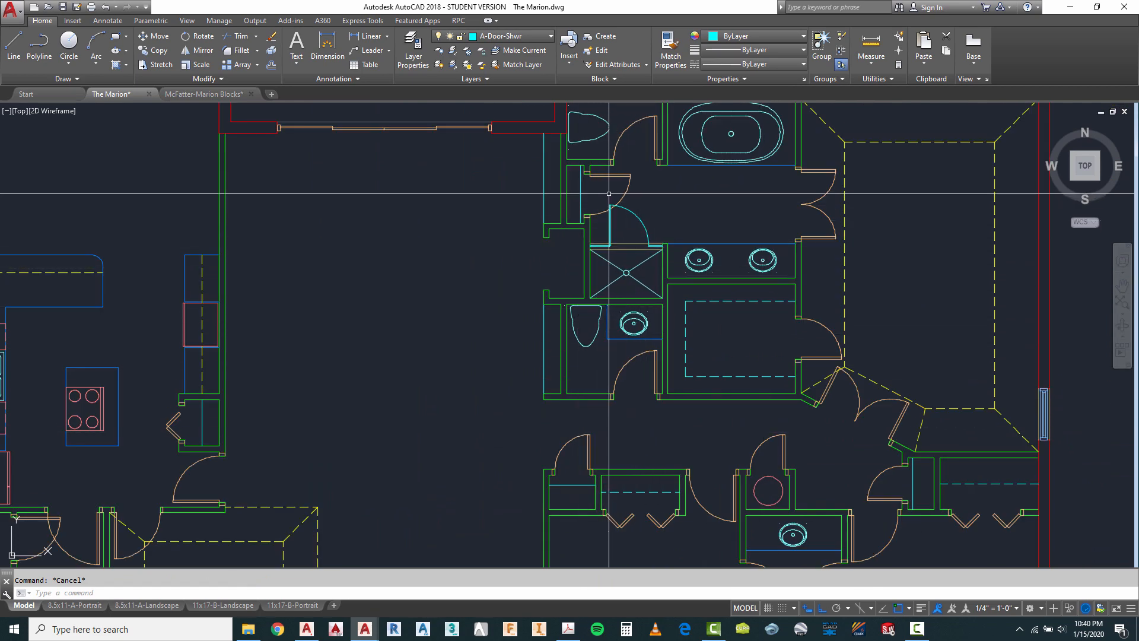
scroll(606, 205, "down", 2)
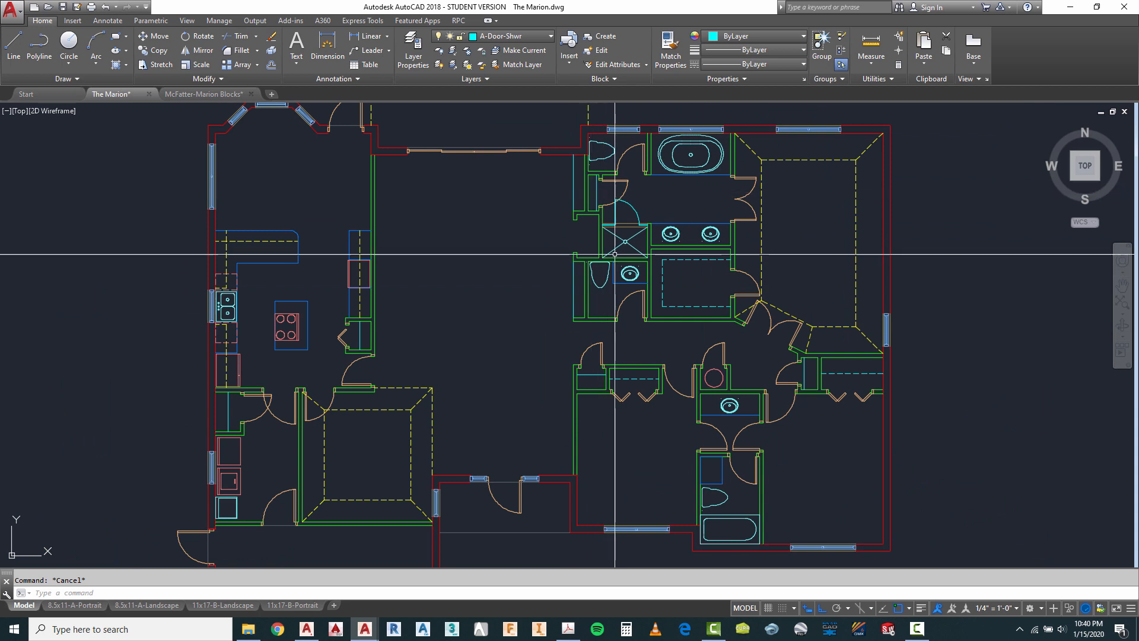
scroll(545, 242, "up", 2)
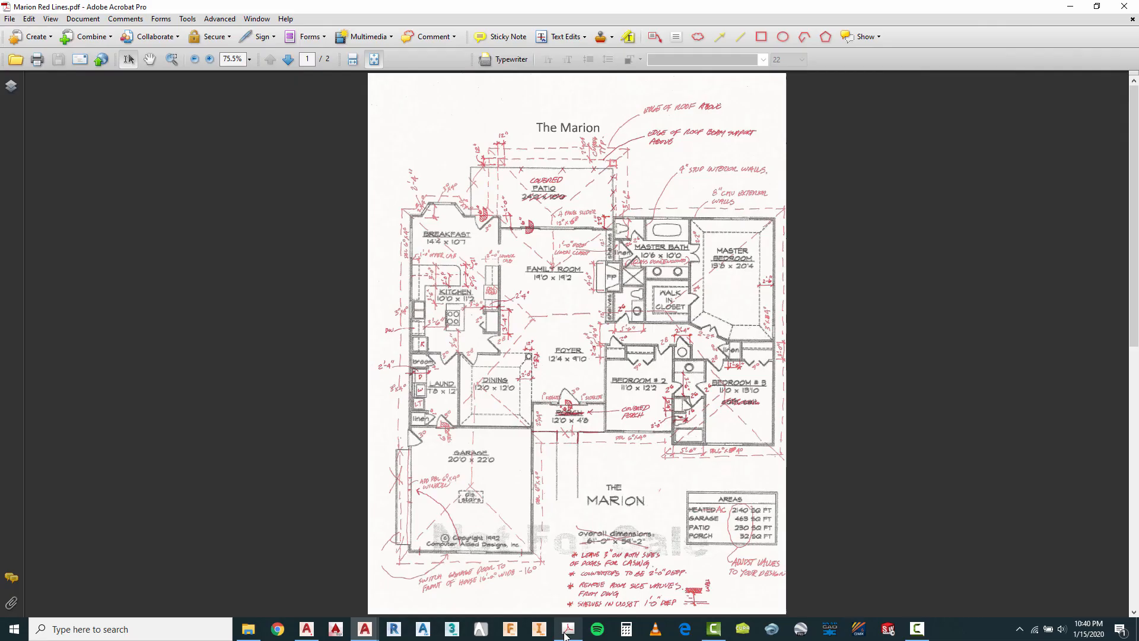
left_click(567, 629)
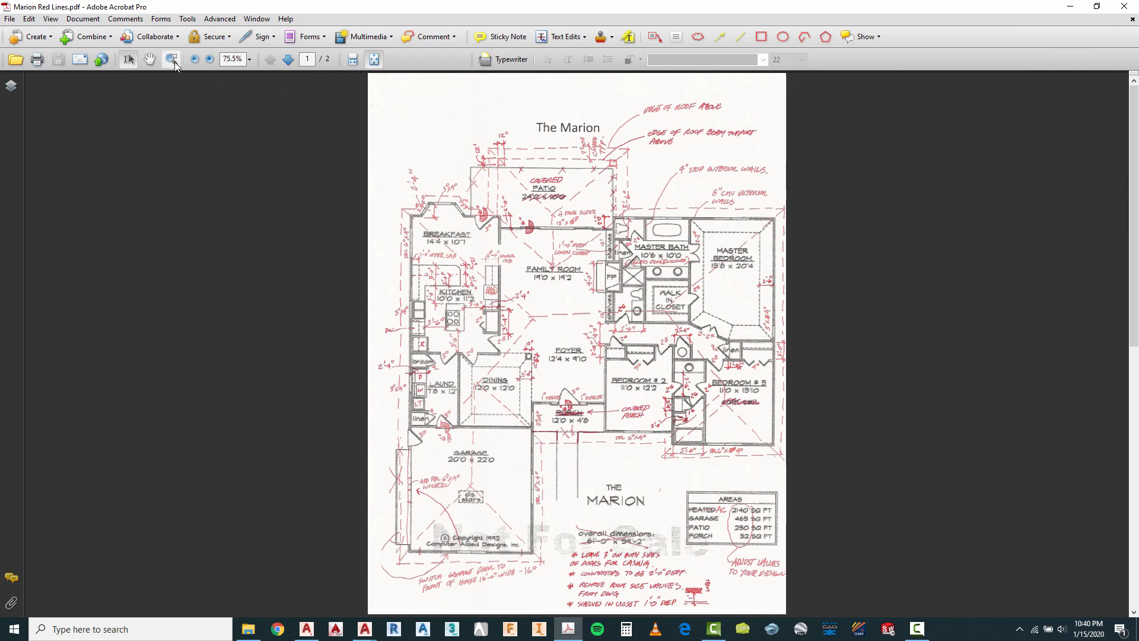
left_click_drag(577, 252, 666, 328)
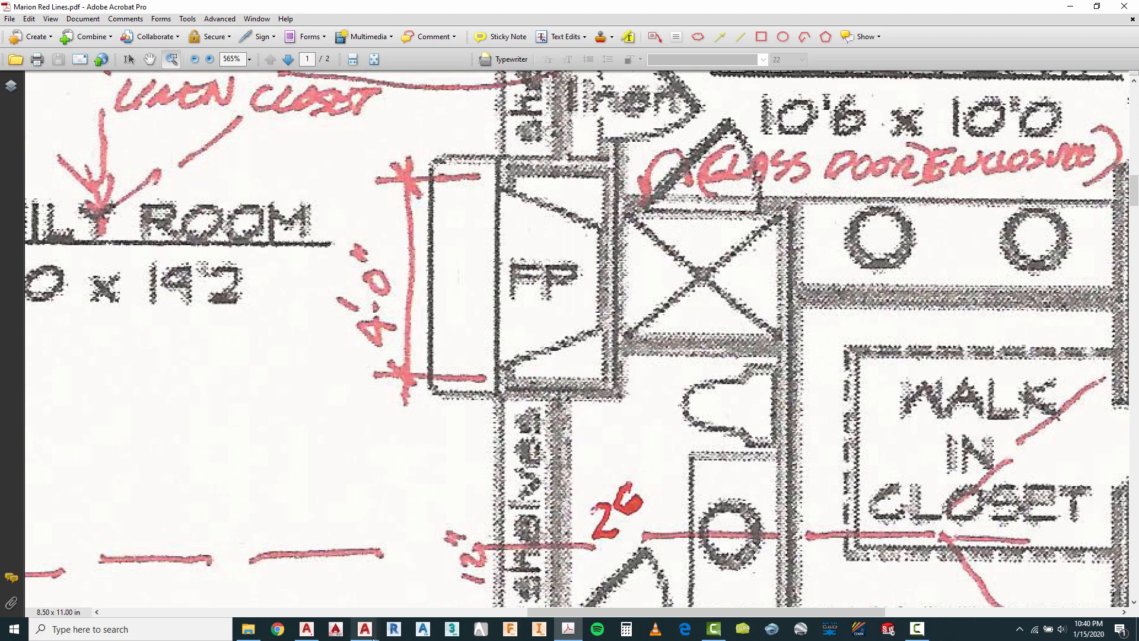
mouse_move(366, 635)
left_click(324, 593)
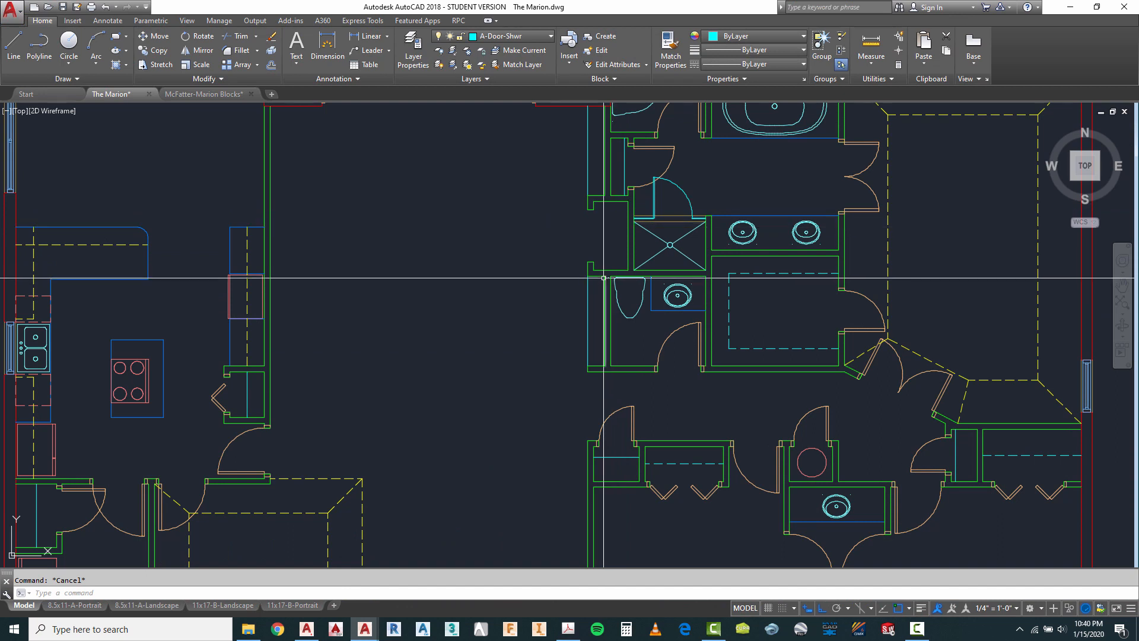
Create a new layer named A-Fire.
left_click(413, 51)
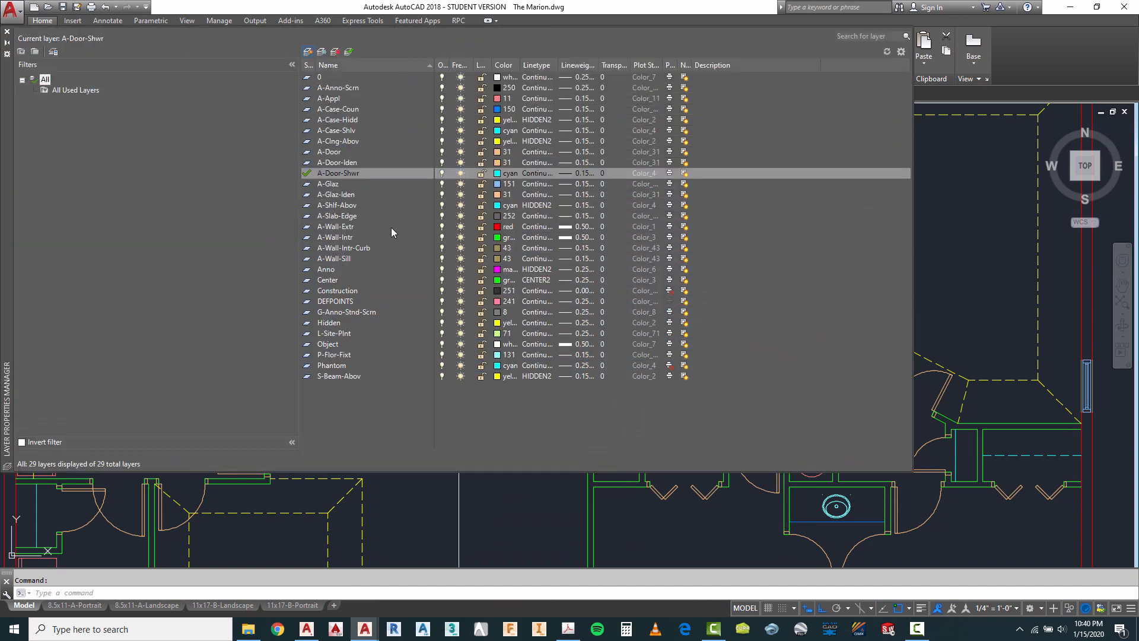
key("alt+n")
type("A-F")
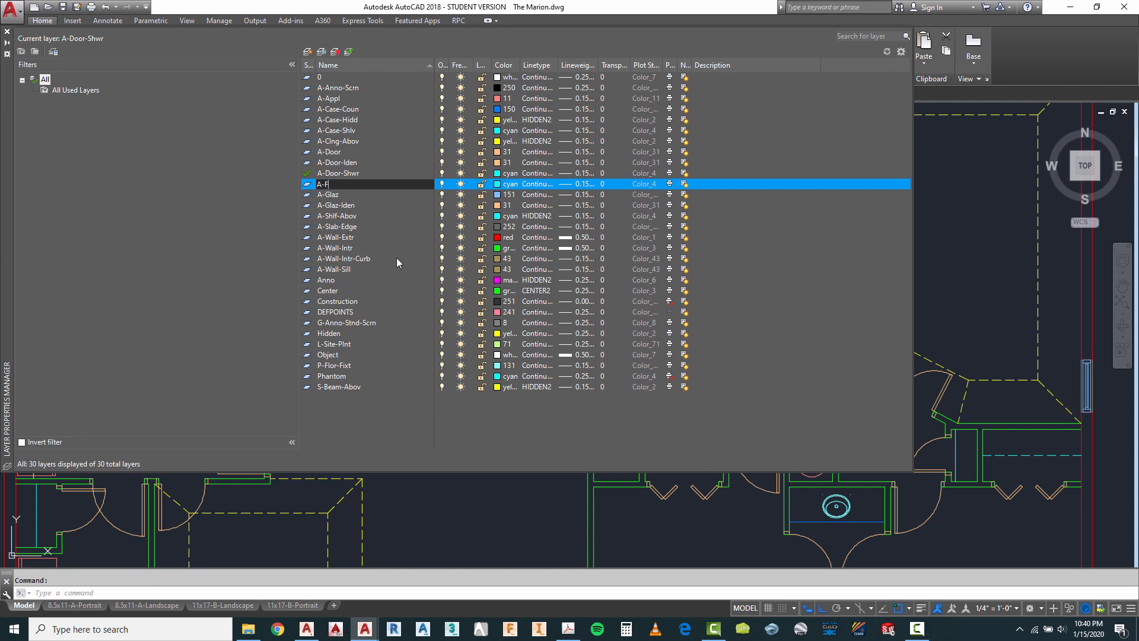
type("ire")
key("Return")
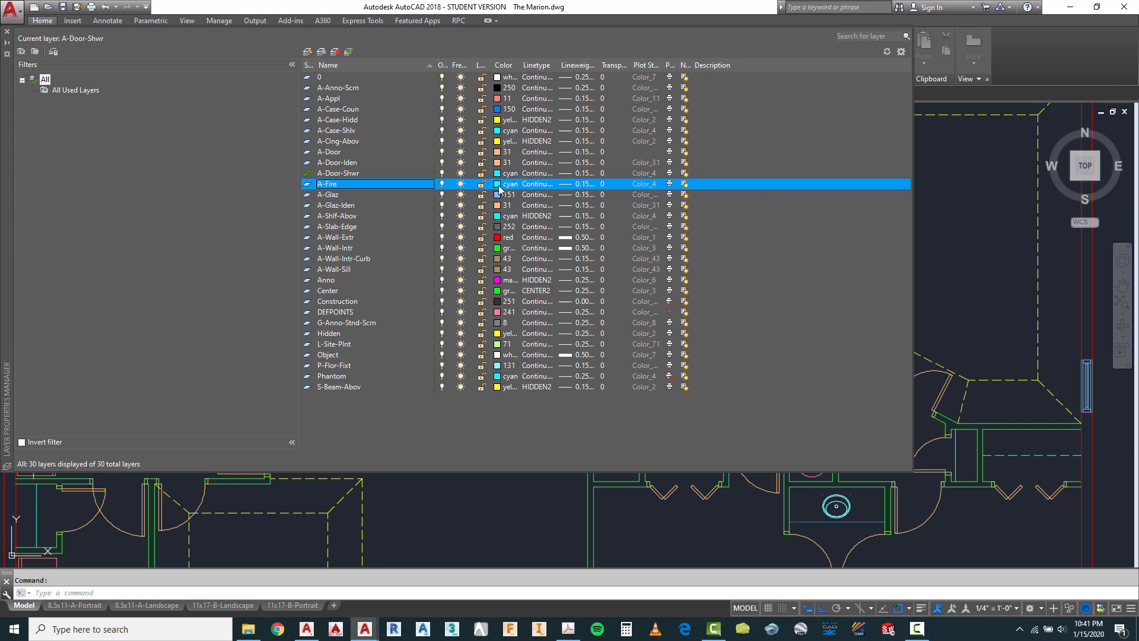
Give the A-Fire layer color 44 and a 0.15 mm lineweight, and make it the current layer.
left_click(498, 186)
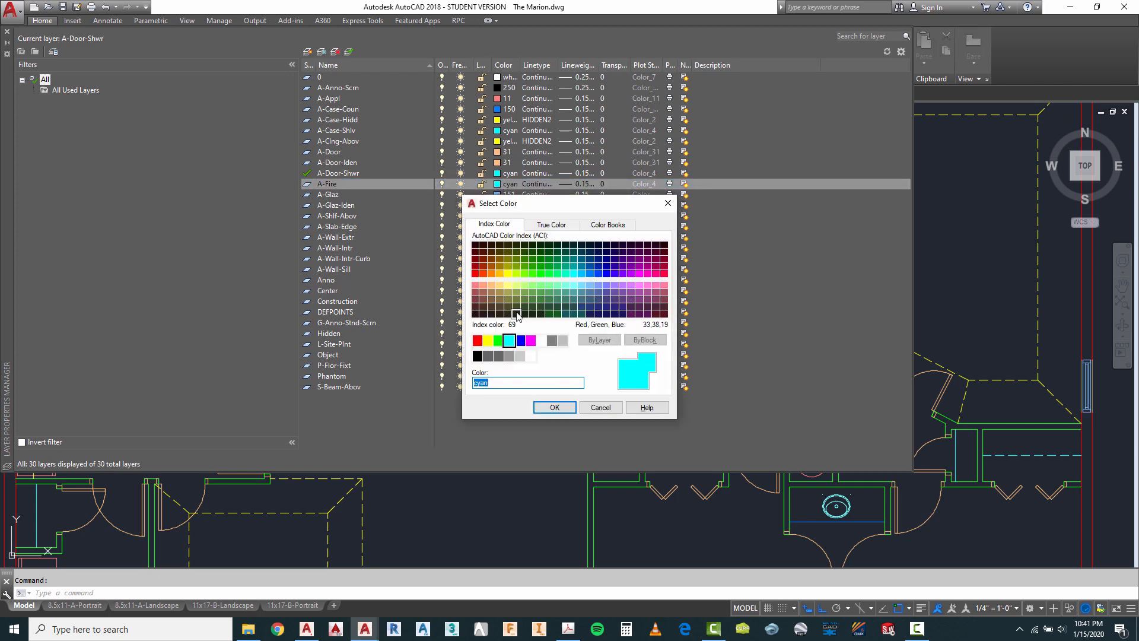
left_click(502, 264)
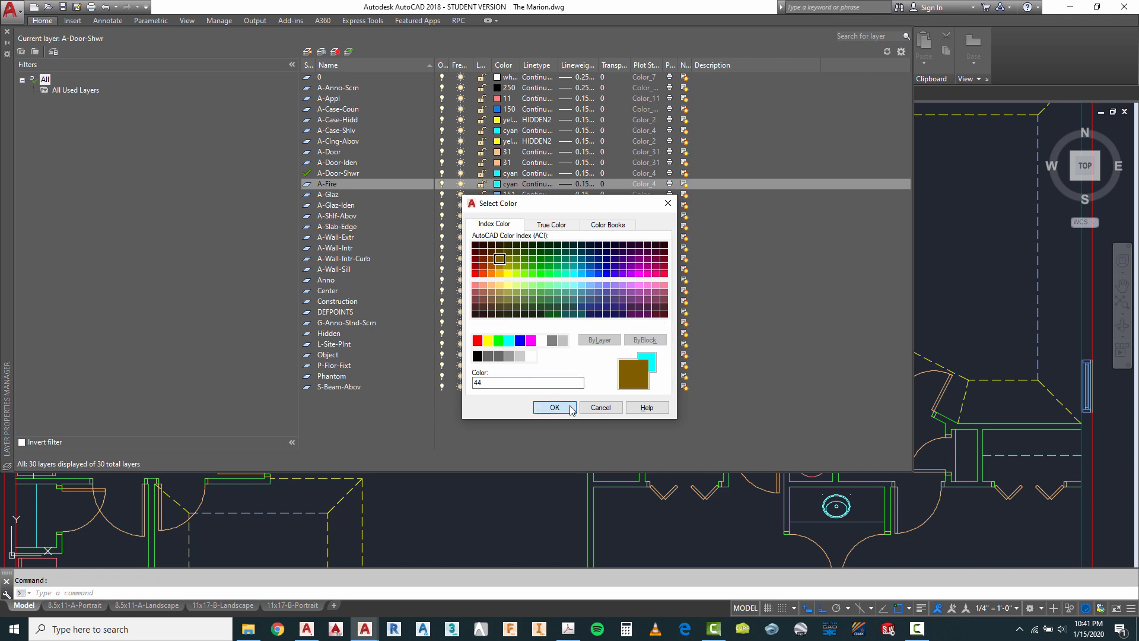
left_click(571, 408)
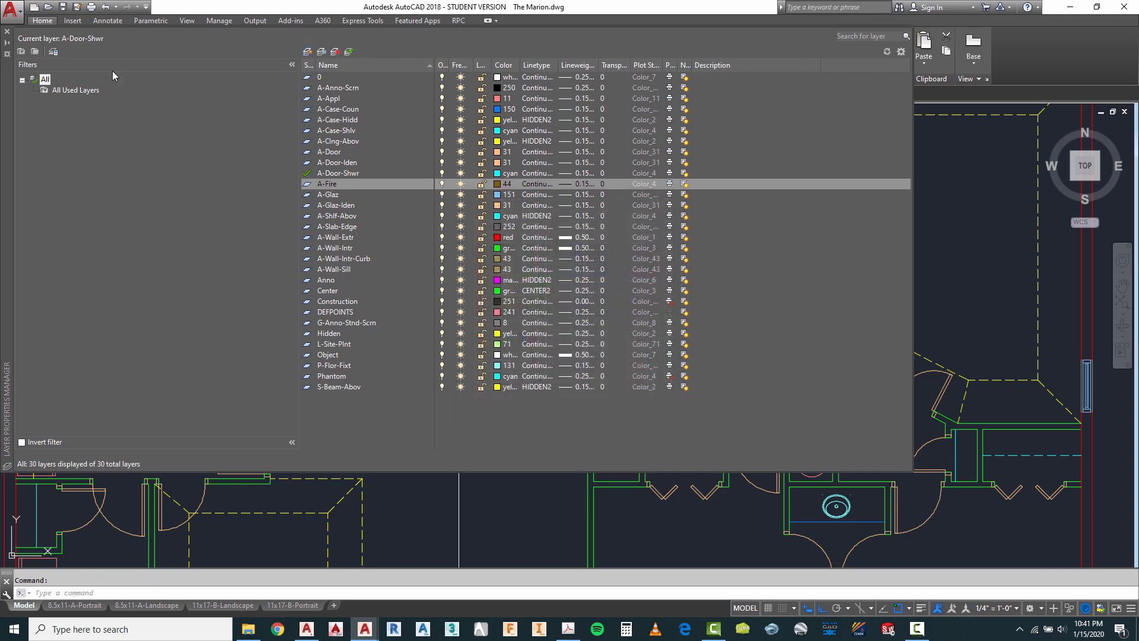
left_click(586, 187)
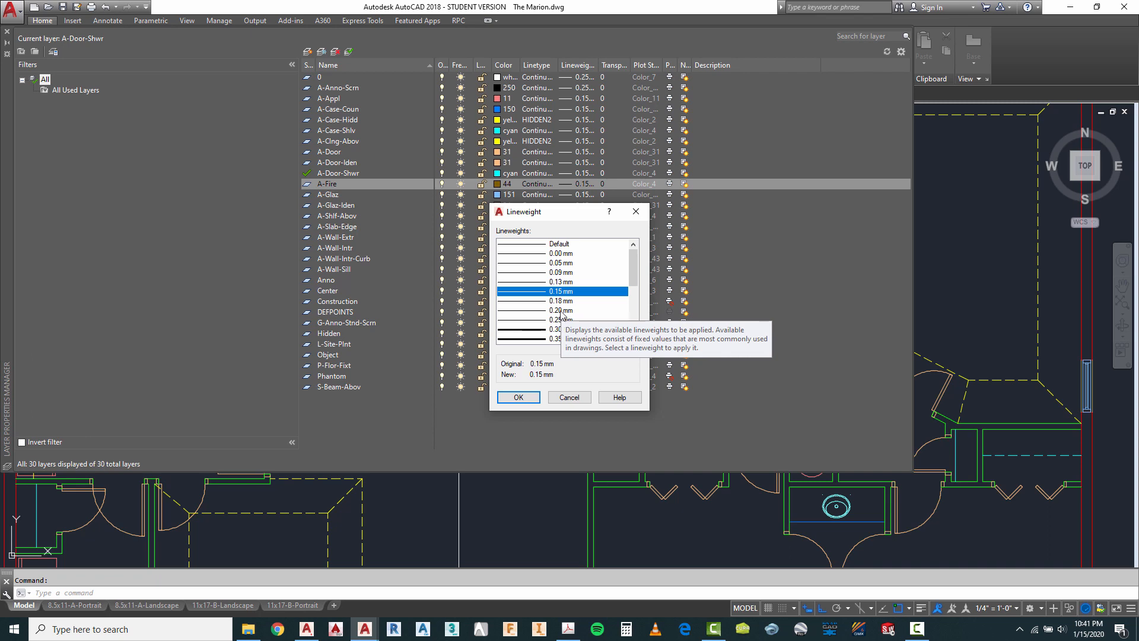
left_click(519, 398)
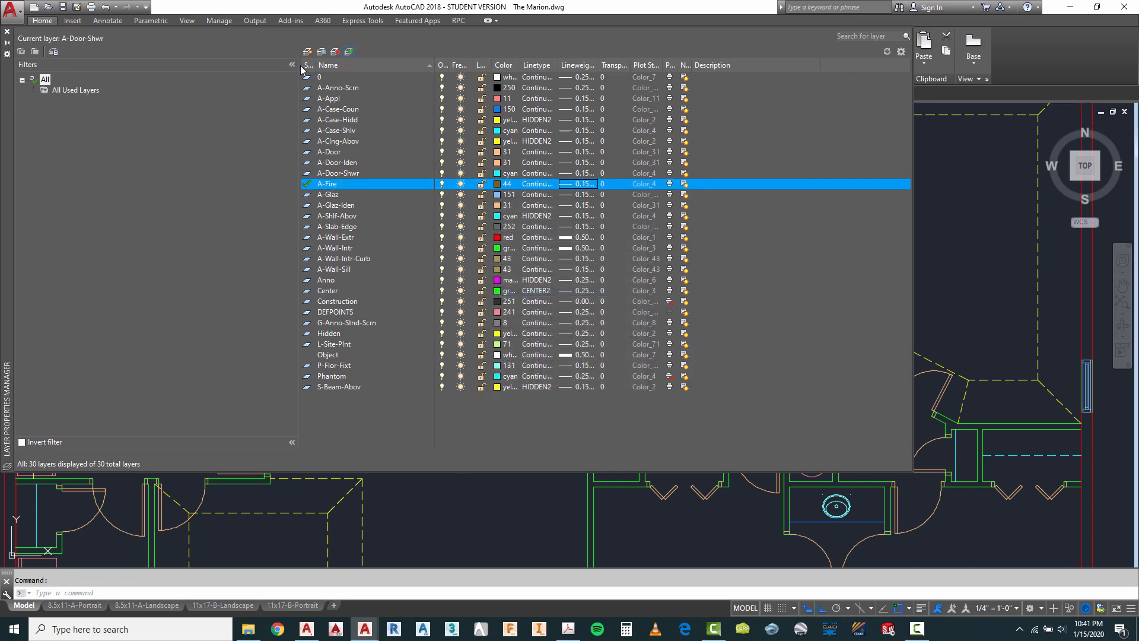
left_click(7, 33)
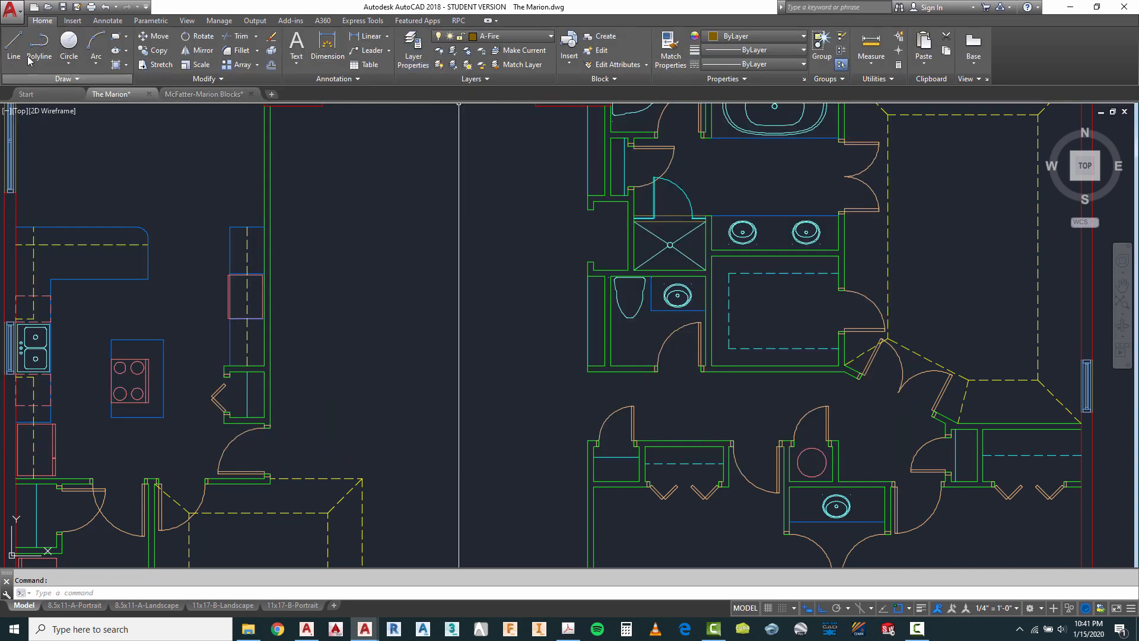
Draw a horizontal line from the midpoint of the fireplace recess's back wall west past the opening.
left_click(14, 45)
scroll(688, 255, "up", 2)
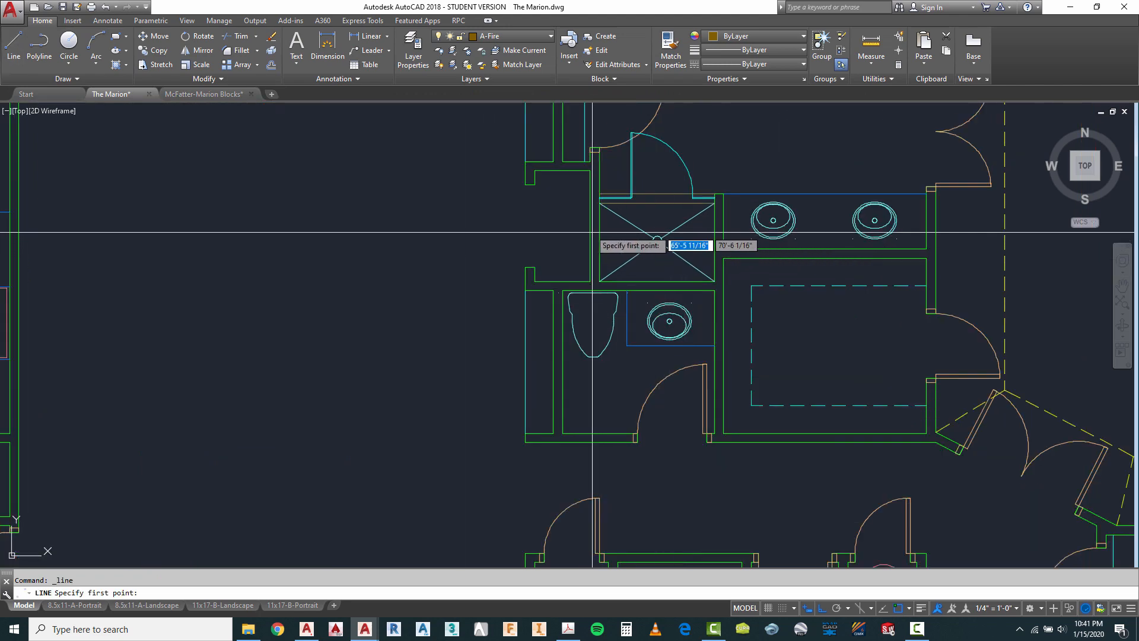
left_click(590, 224)
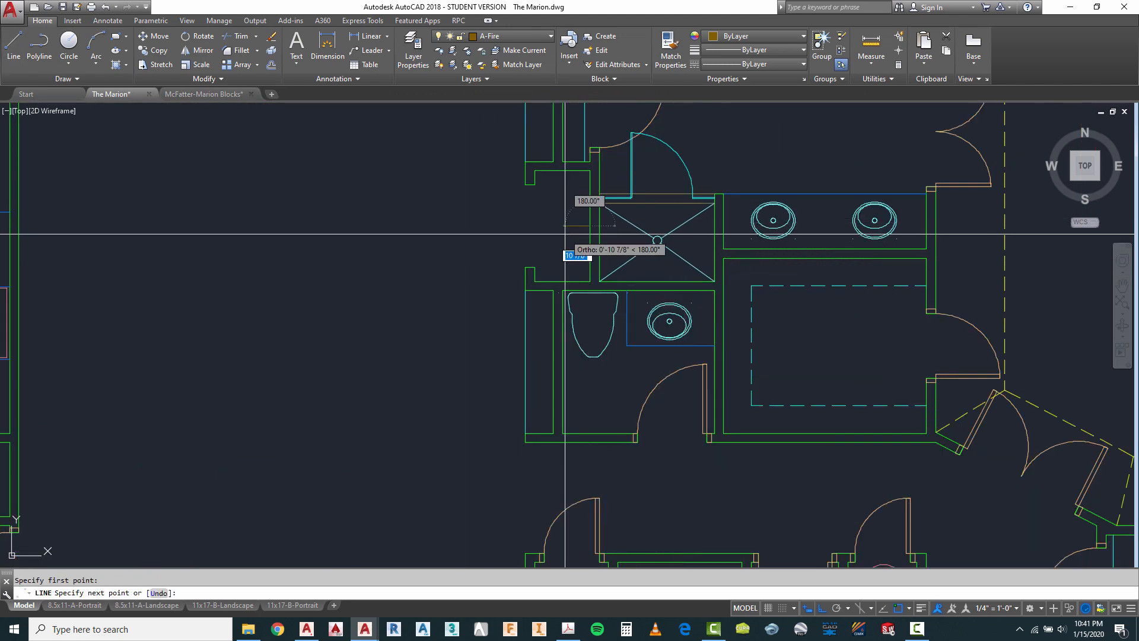
scroll(586, 225, "up", 4)
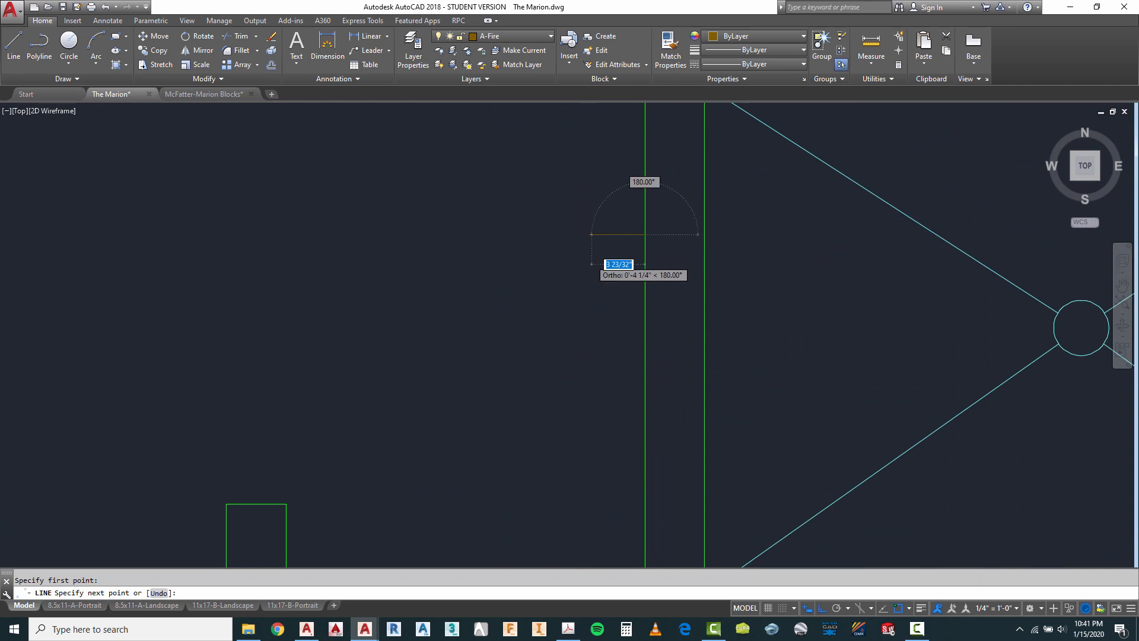
scroll(589, 230, "down", 3)
left_click(280, 249)
key("Escape")
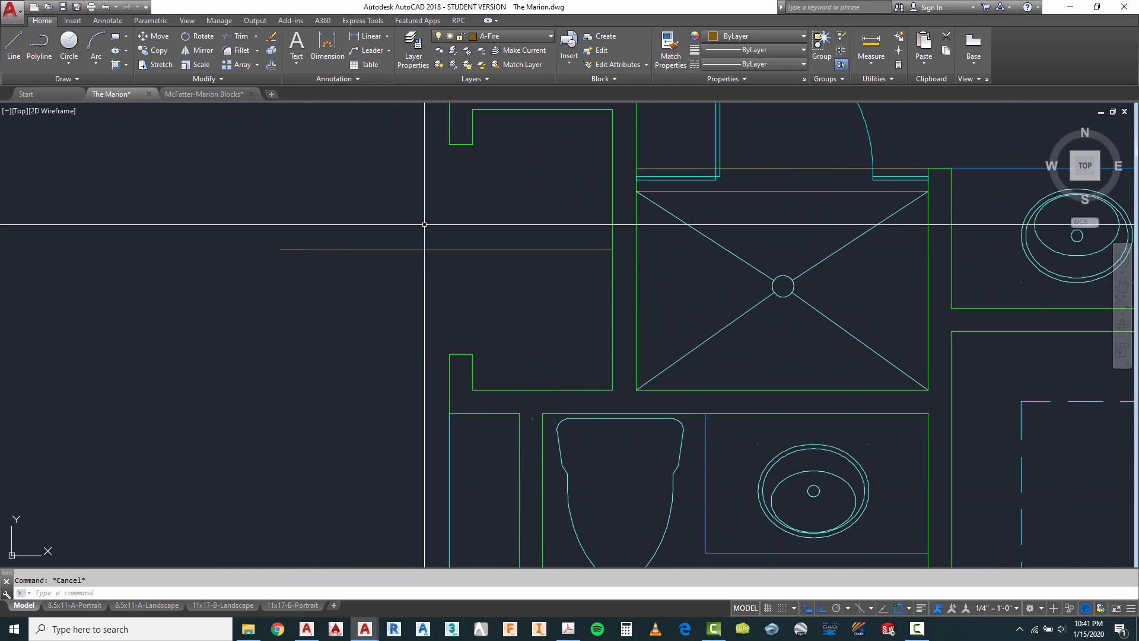
Draw a 2' vertical line across the horizontal guide line inside the fireplace recess.
scroll(538, 238, "down", 2)
scroll(534, 178, "up", 2)
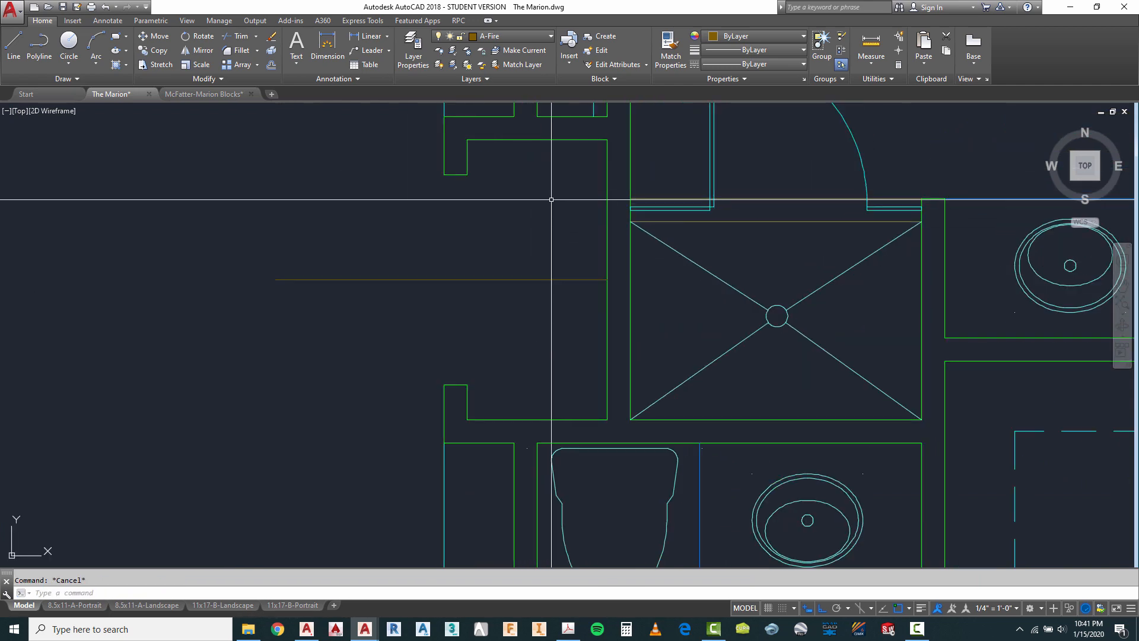
left_click(8, 42)
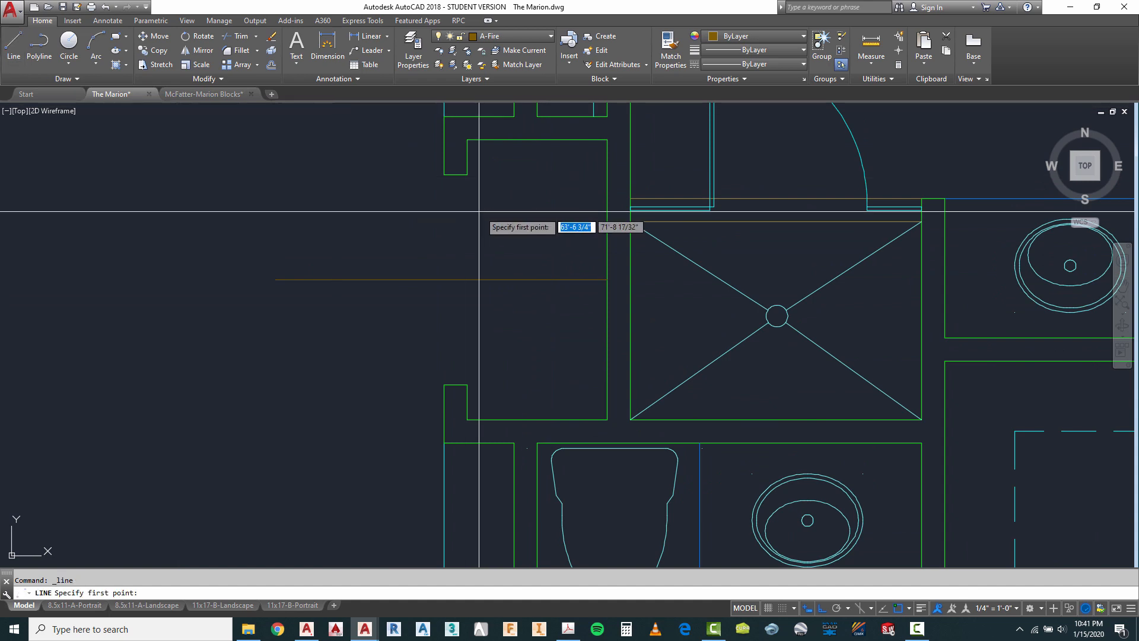
left_click(542, 237)
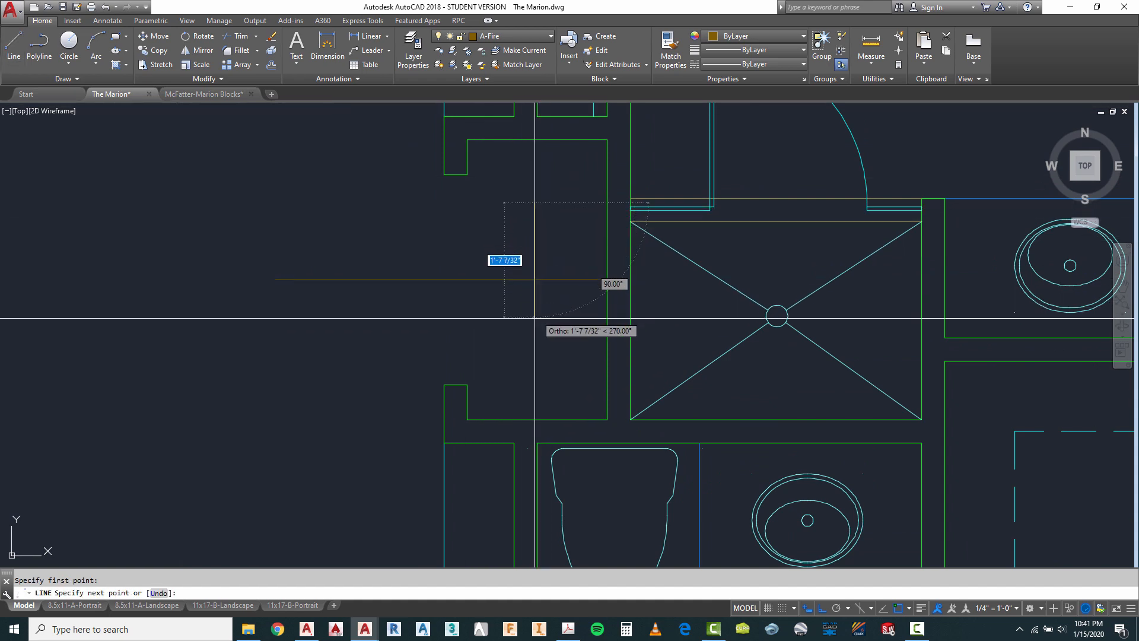
type("2")
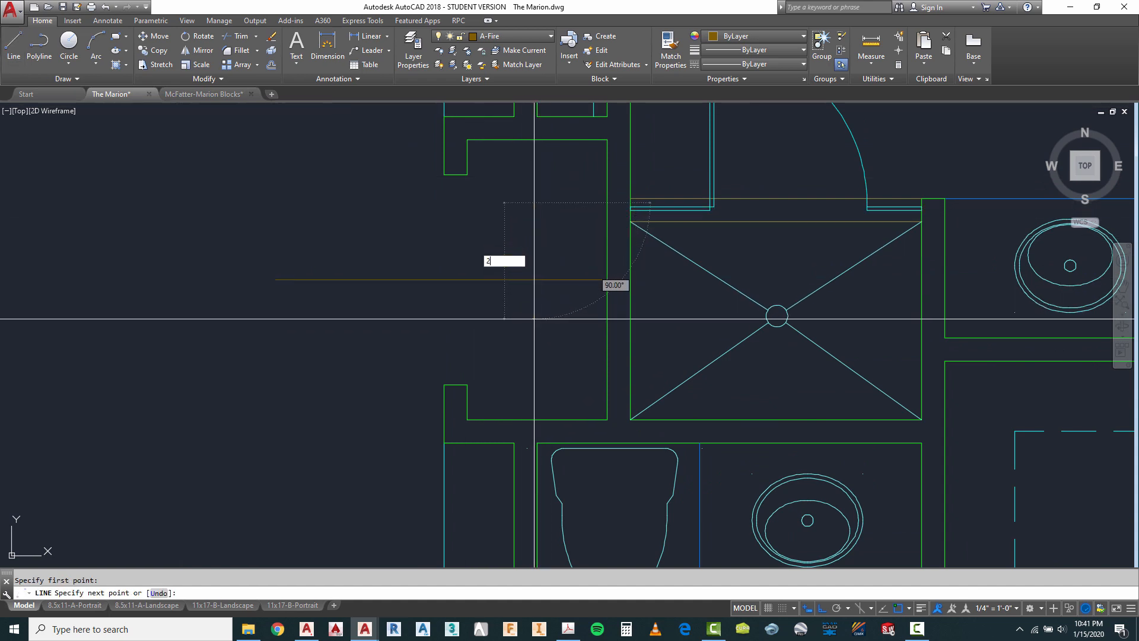
type("'")
key("Return")
key("Escape")
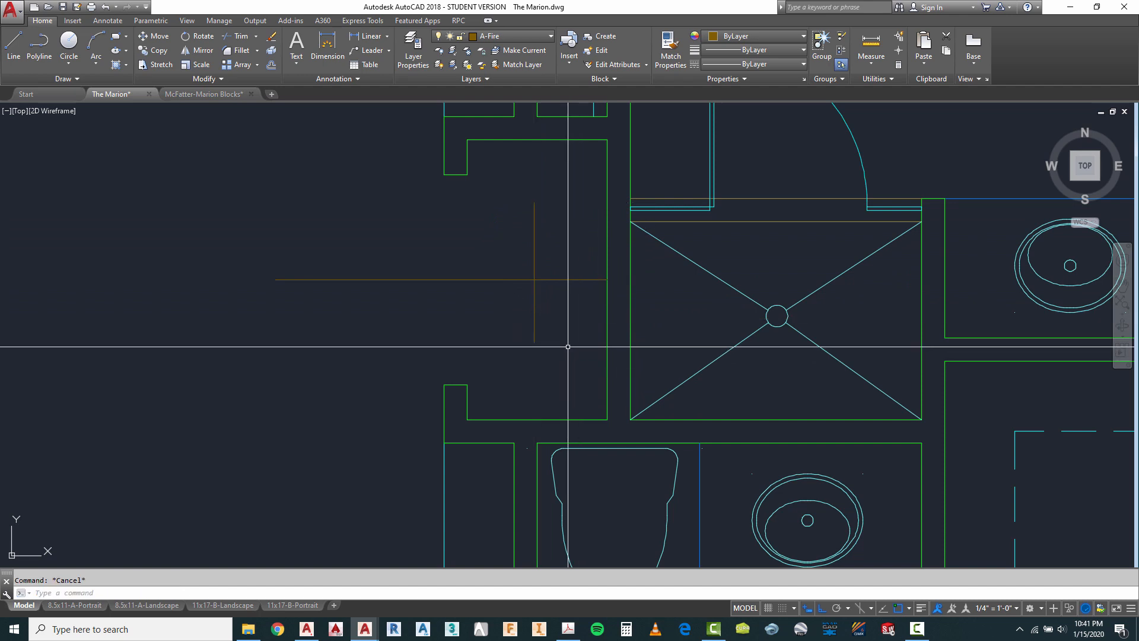
Move the 2' vertical line by its midpoint onto the midpoint of the recess's back wall.
key("Return")
left_click_drag(555, 255, 527, 272)
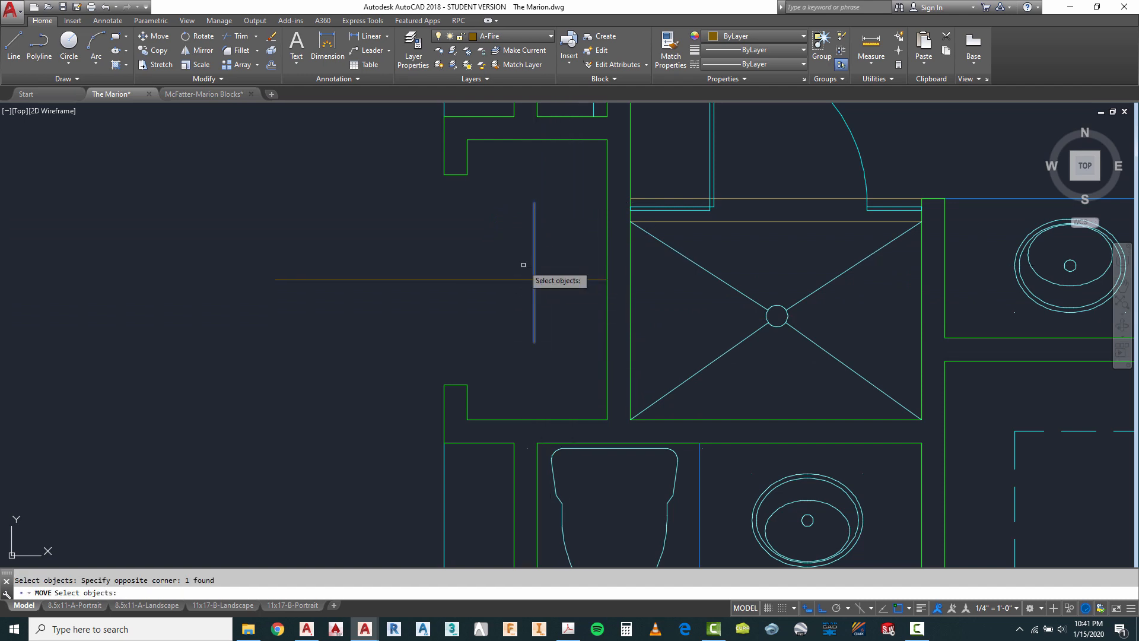
key("Return")
left_click(534, 273)
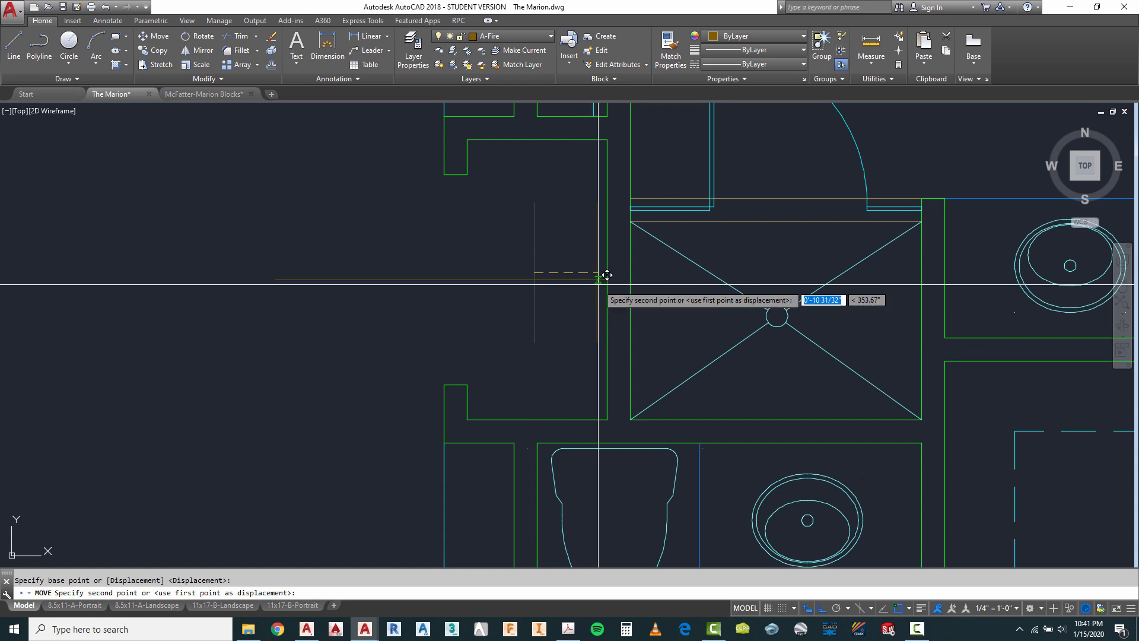
key("Escape")
scroll(590, 297, "up", 2)
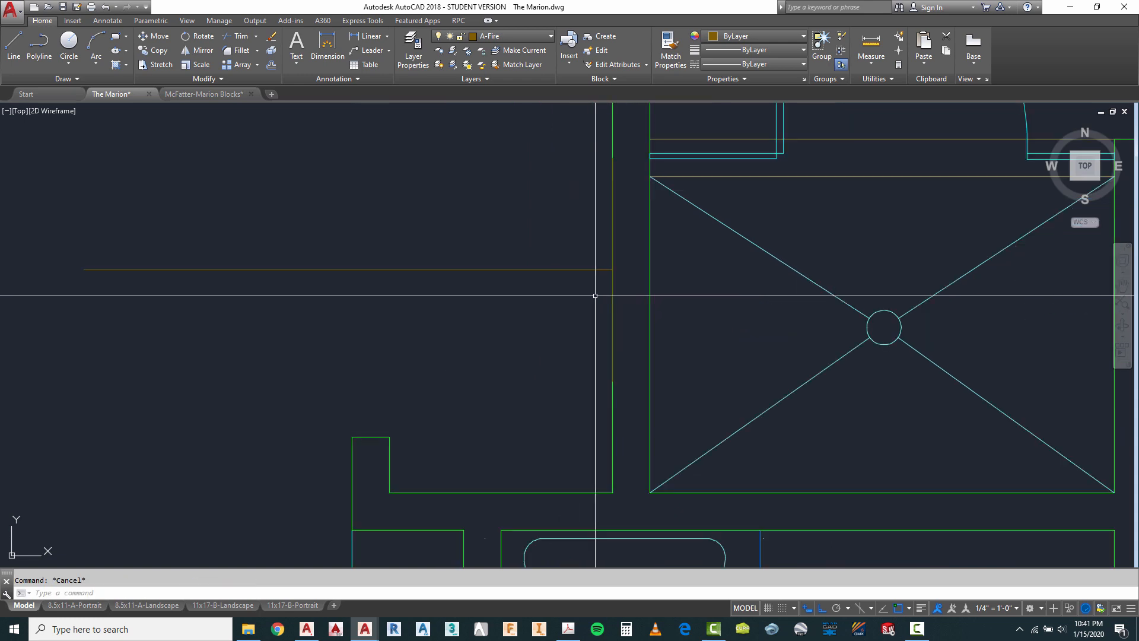
Move the same vertical line 3" west, away from the recess's back wall.
key("Return")
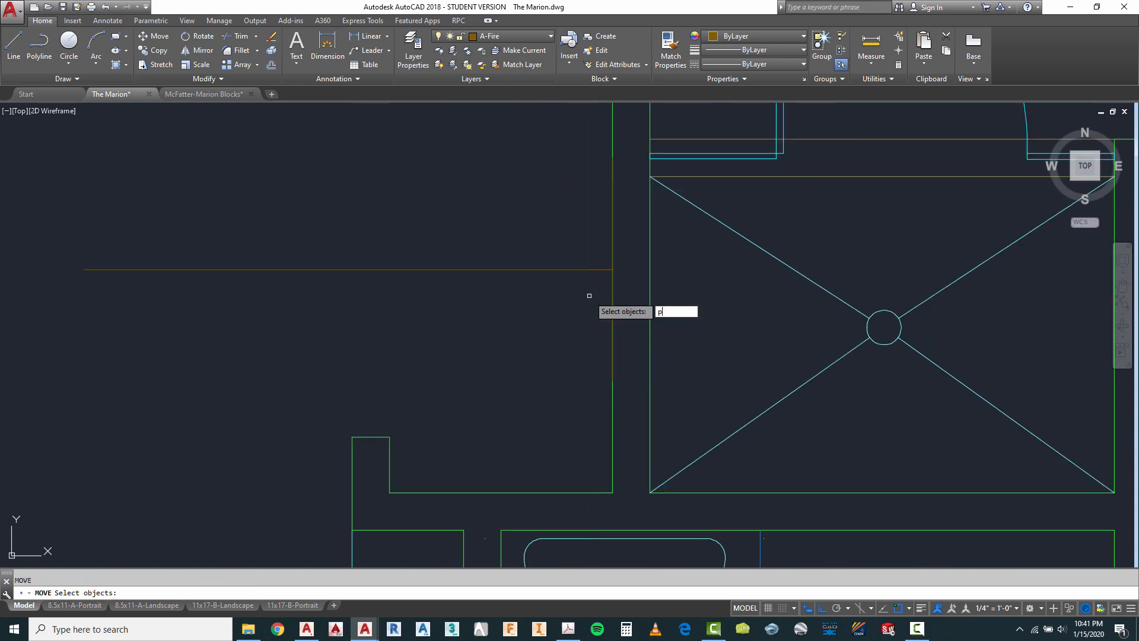
type("p")
key("Return")
key("Return")
left_click(569, 311)
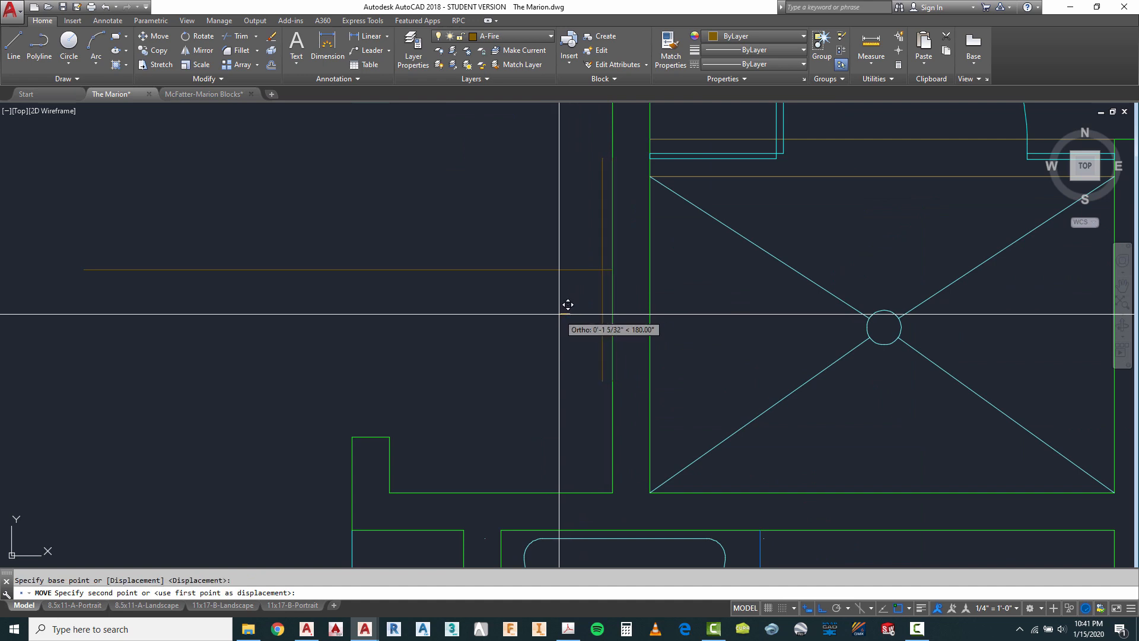
type("3")
key("Return")
scroll(566, 321, "down", 4)
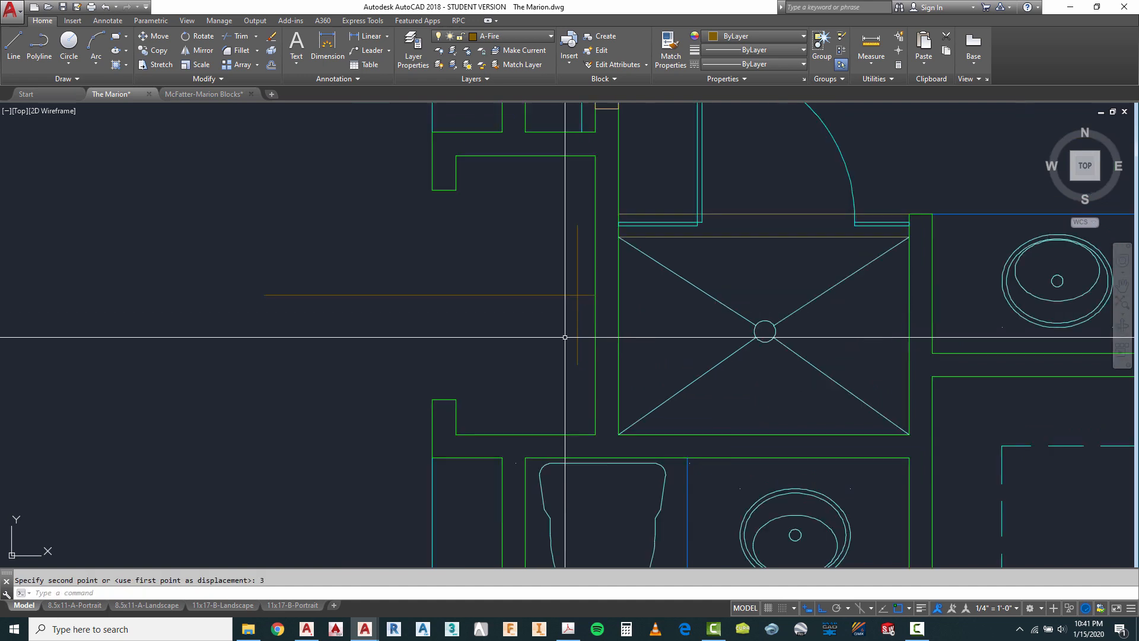
Draw the two angled firebox sides from the inner corners of the recess opening to the ends of the 2' line.
left_click(14, 44)
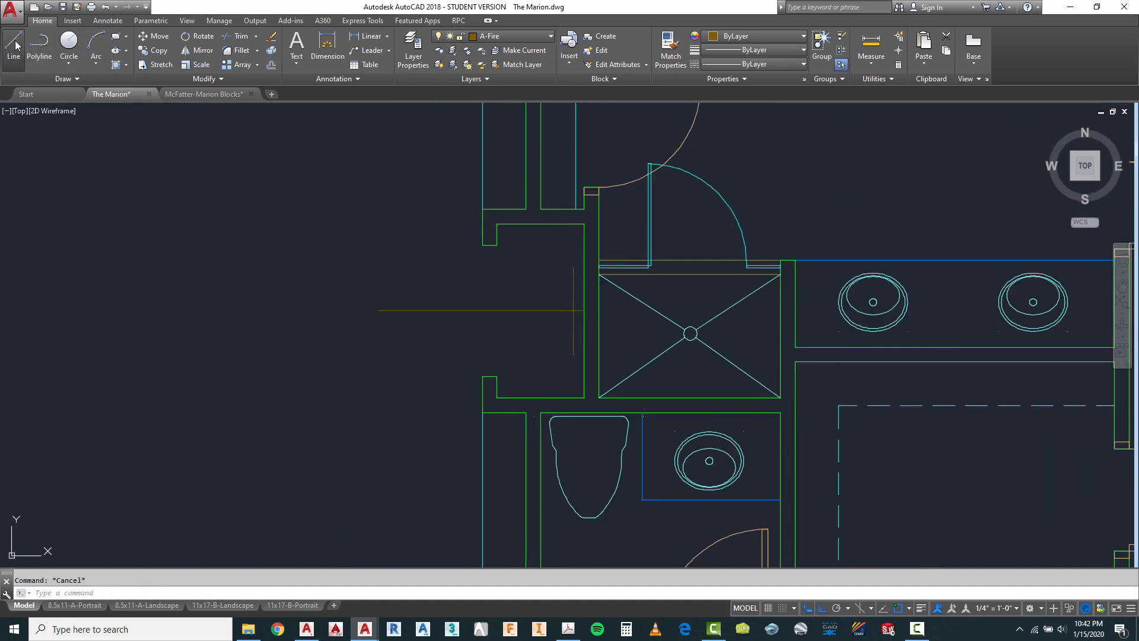
left_click(497, 245)
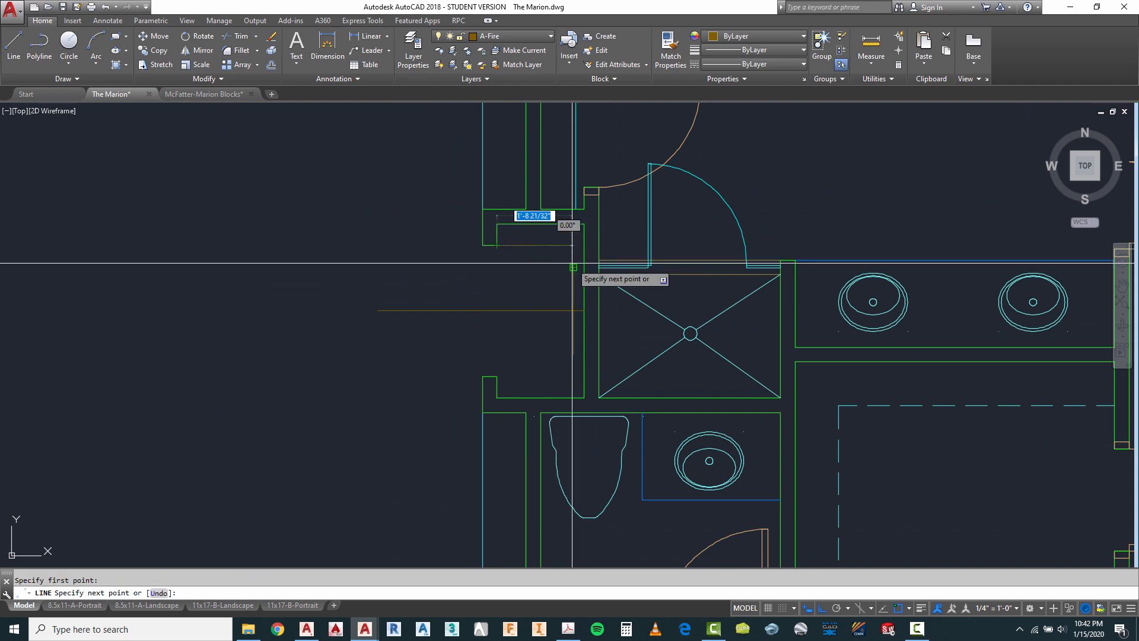
left_click(574, 266)
right_click(517, 280)
left_click(546, 284)
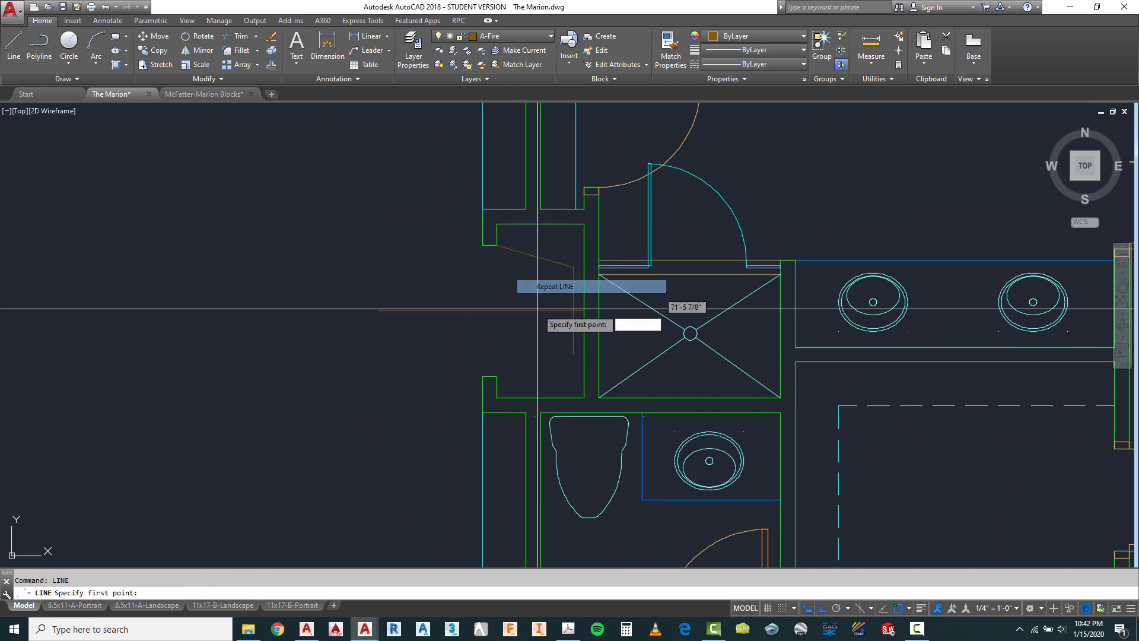
left_click(497, 376)
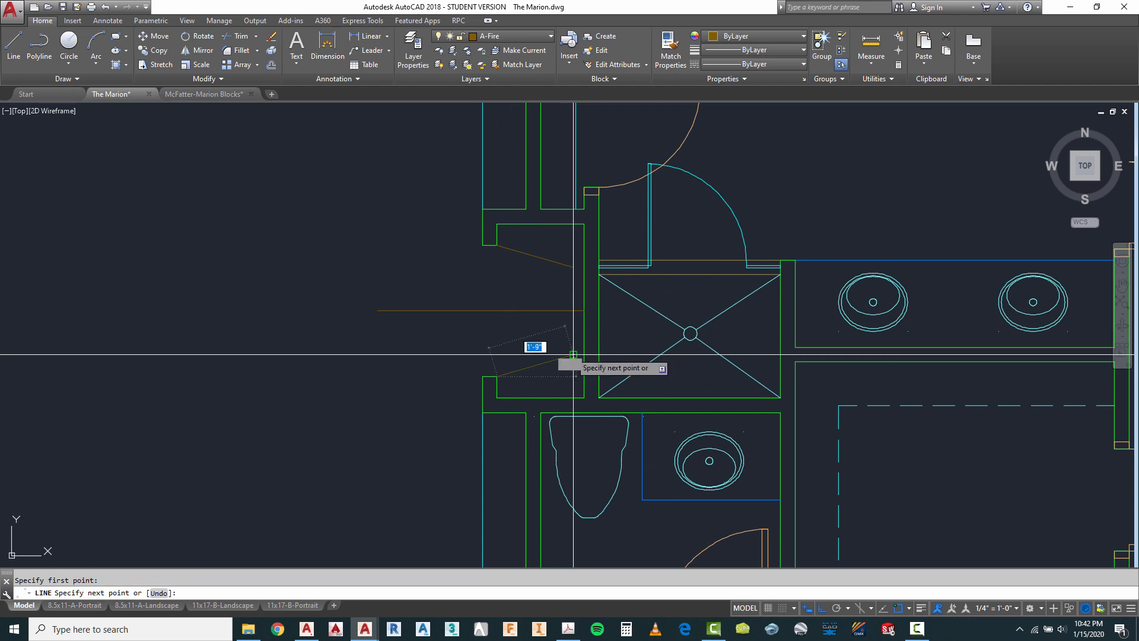
left_click(573, 355)
key("Escape")
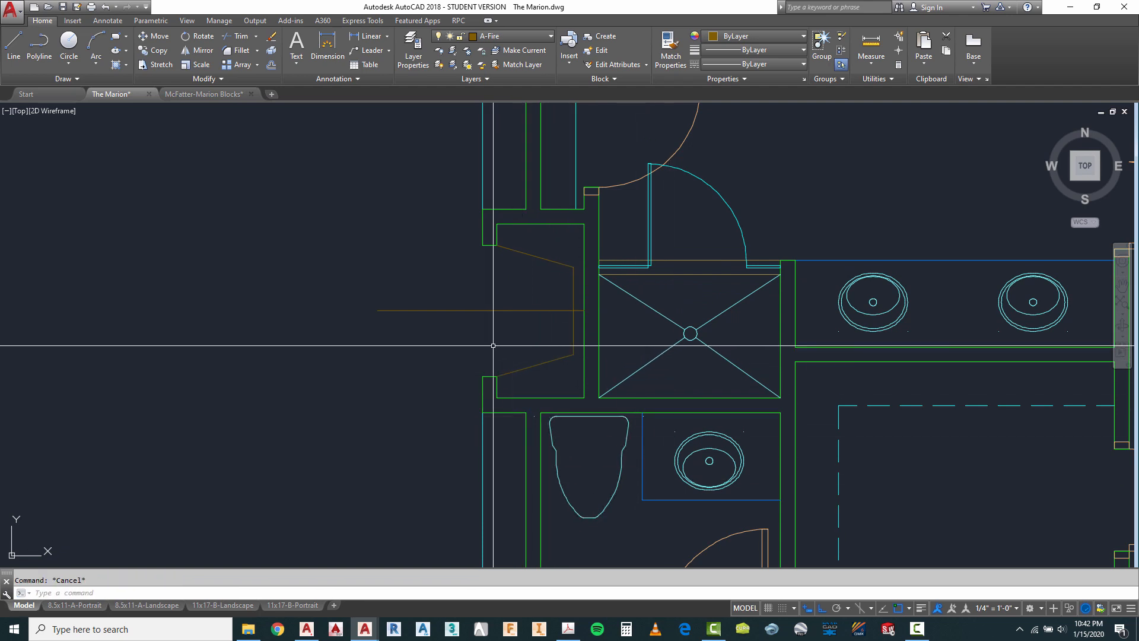
Erase the horizontal guide line running through the fireplace recess.
type("e")
key("Return")
left_click(503, 331)
left_click(476, 288)
right_click(473, 285)
scroll(519, 260, "down", 5)
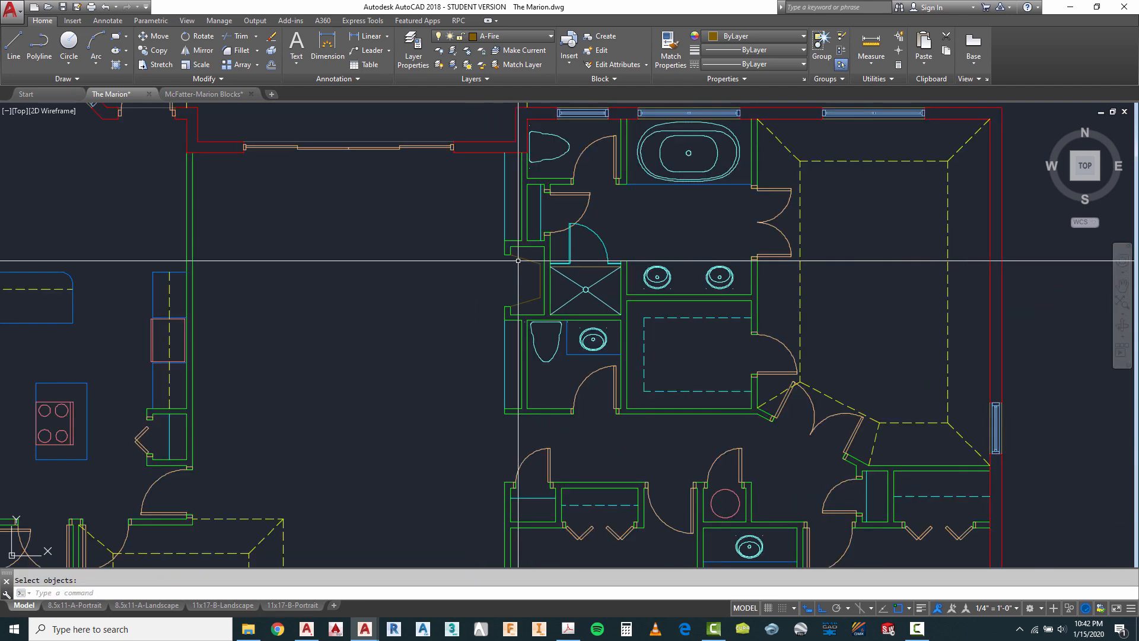
scroll(413, 217, "up", 2)
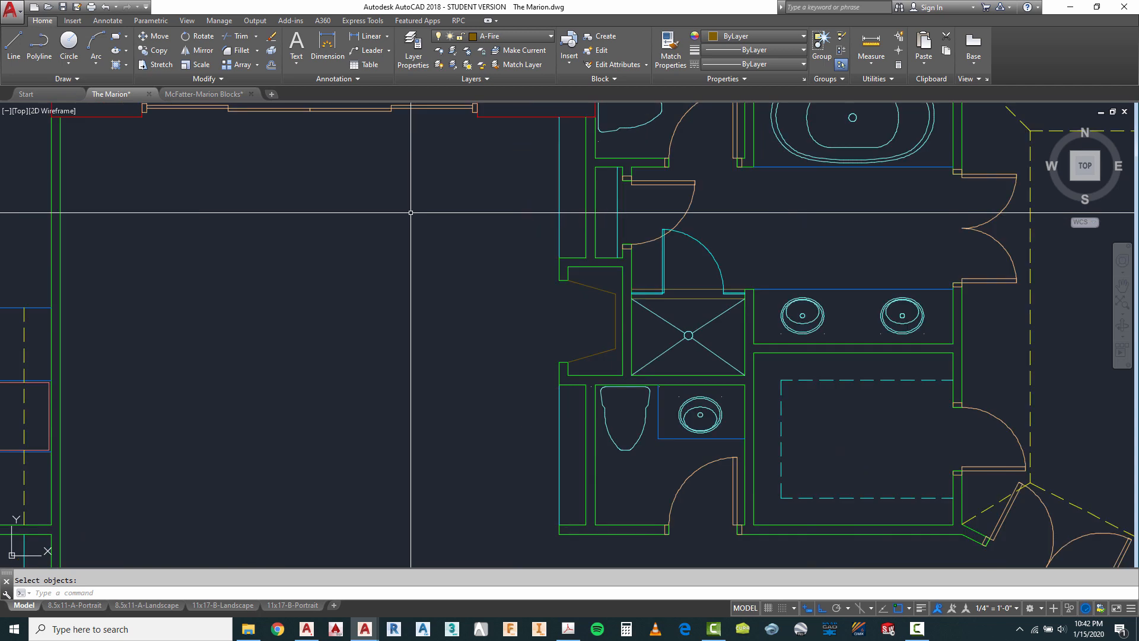
Create a new layer named A-Fire-Hrth.
left_click(413, 46)
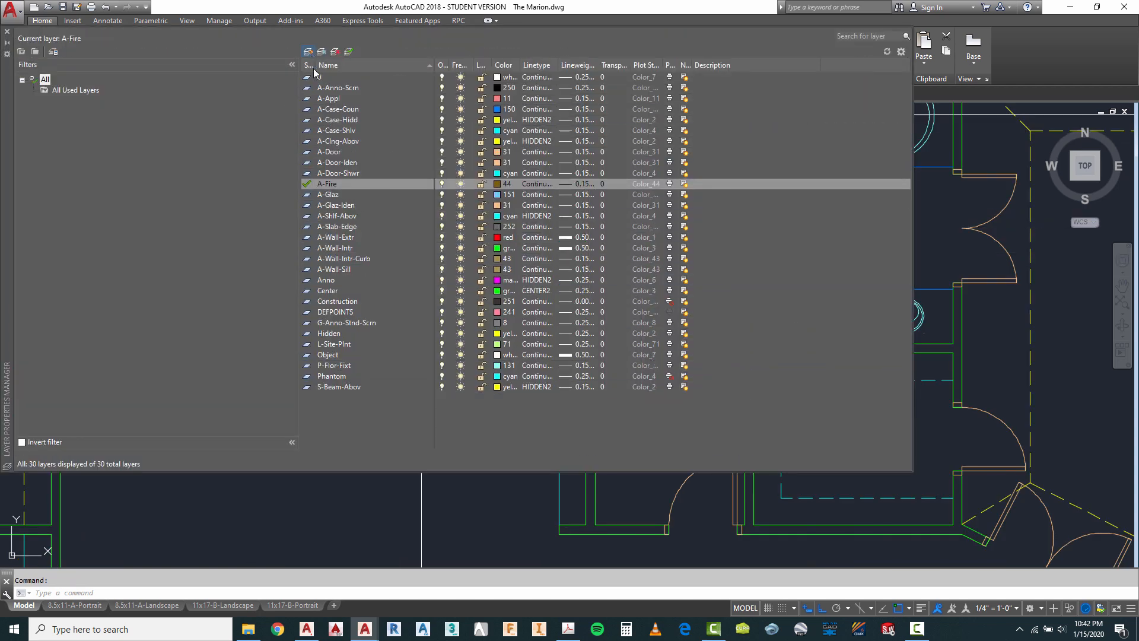
left_click(307, 52)
type("A")
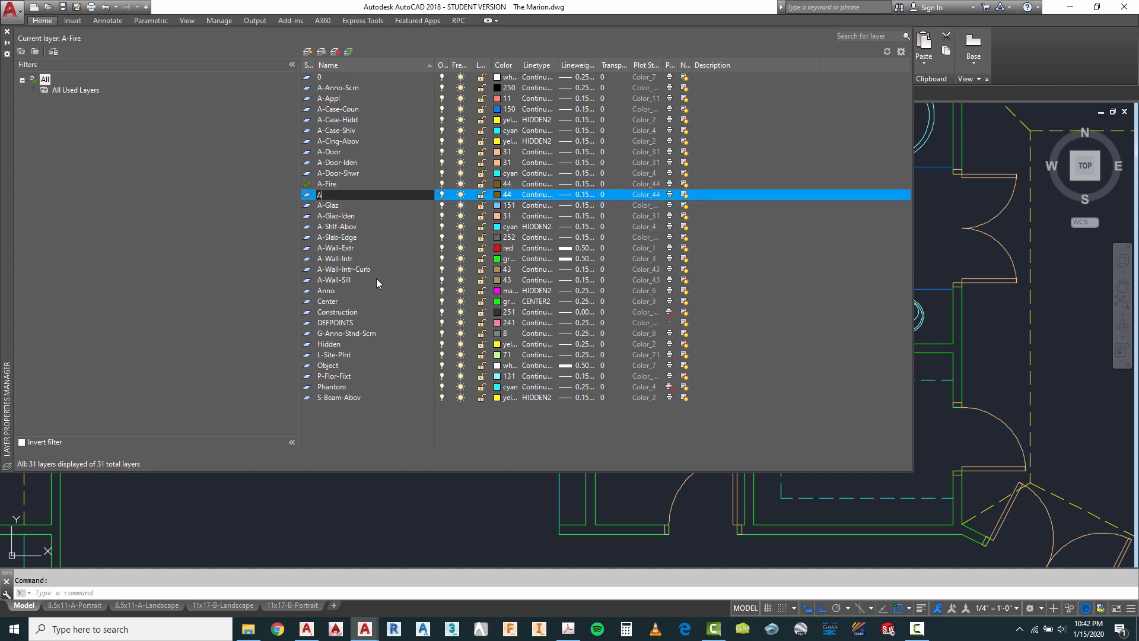
type("-Fire")
type("-Hrth")
Give the A-Fire-Hrth layer color 81 and make it the current layer.
left_click(497, 195)
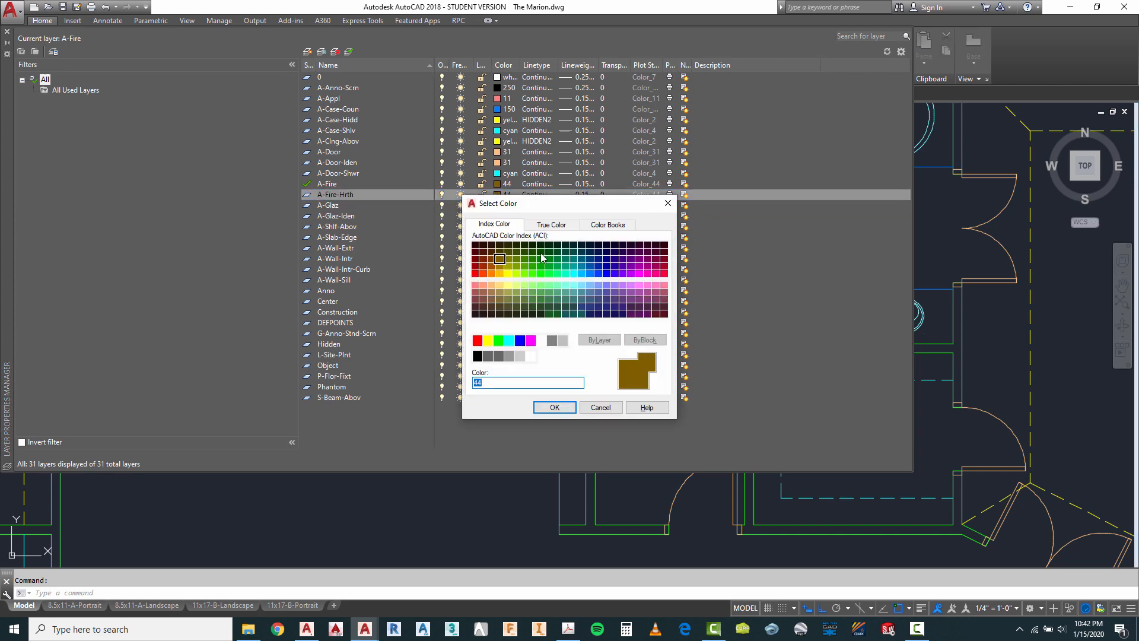
left_click(531, 286)
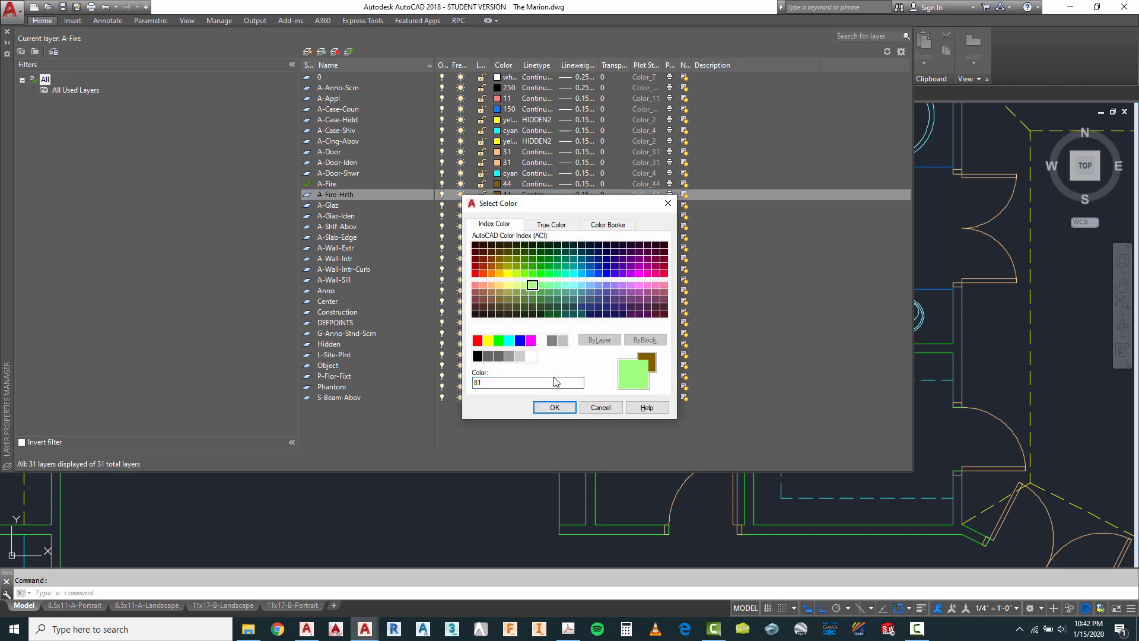
left_click(559, 408)
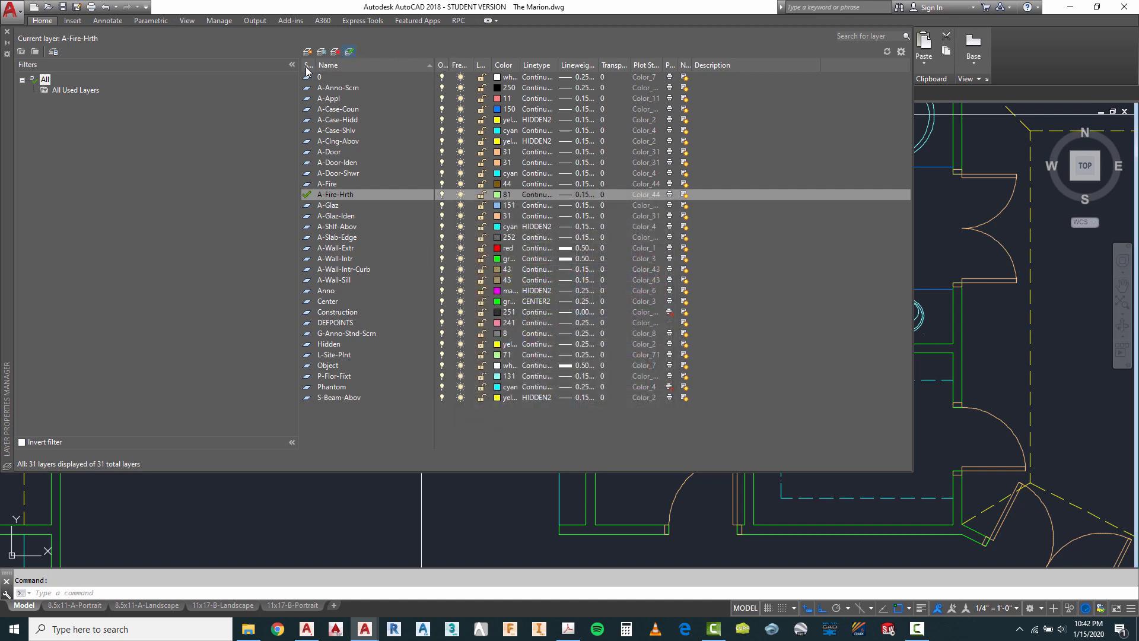
left_click(6, 30)
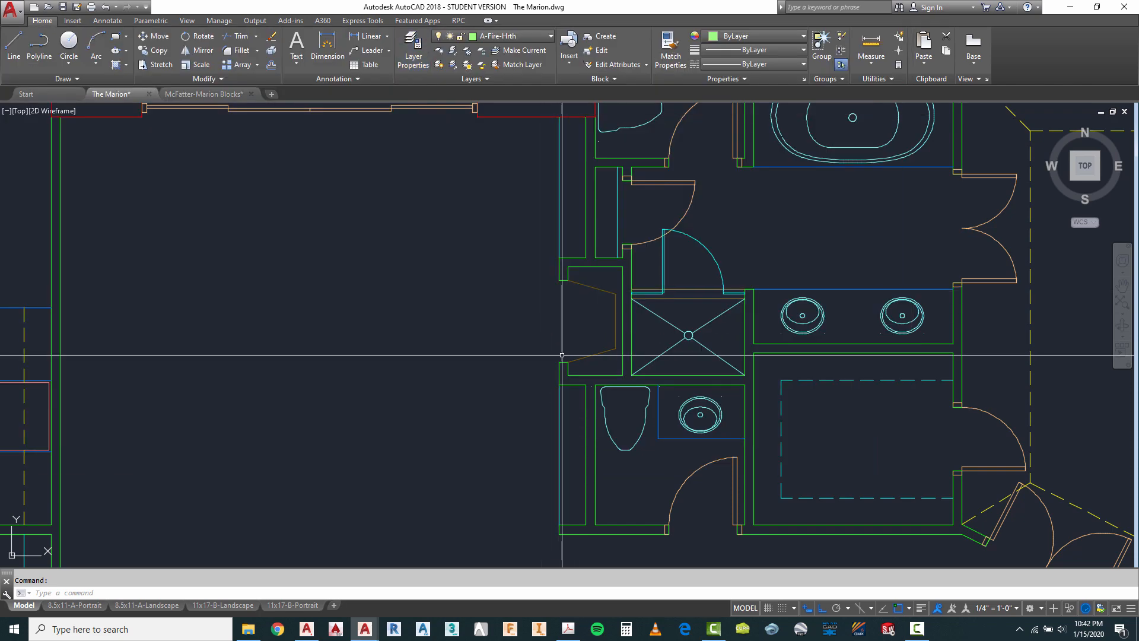
Draw the hearth's north edge 12" west from the midpoint of the wall face north of the fireplace opening.
left_click(12, 44)
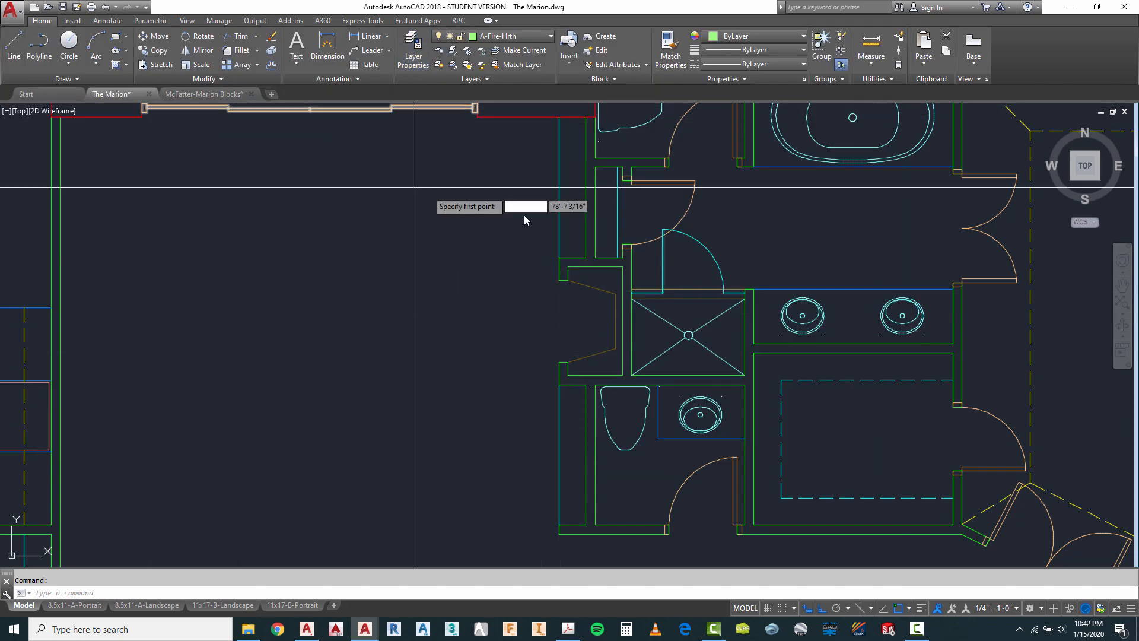
scroll(538, 278, "up", 2)
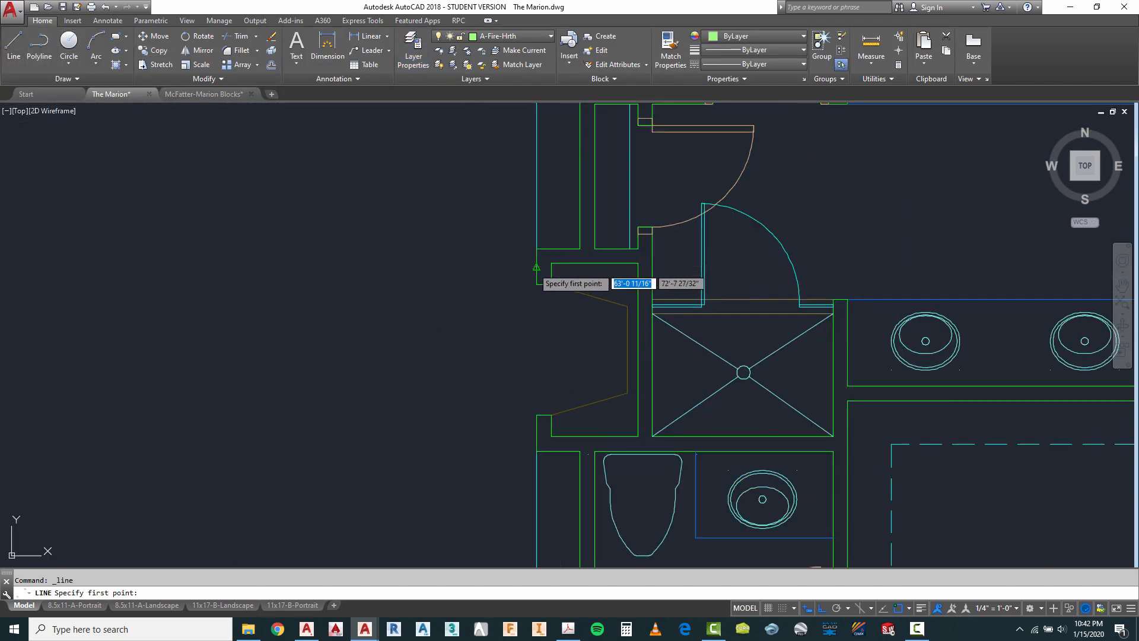
left_click(537, 267)
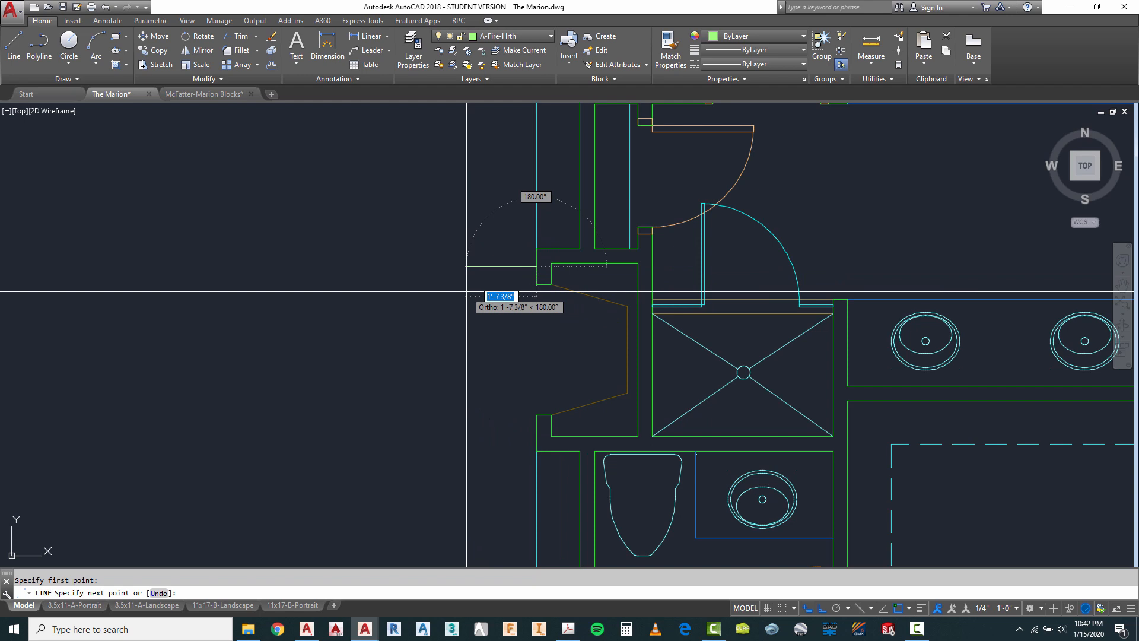
type("12")
key("Return")
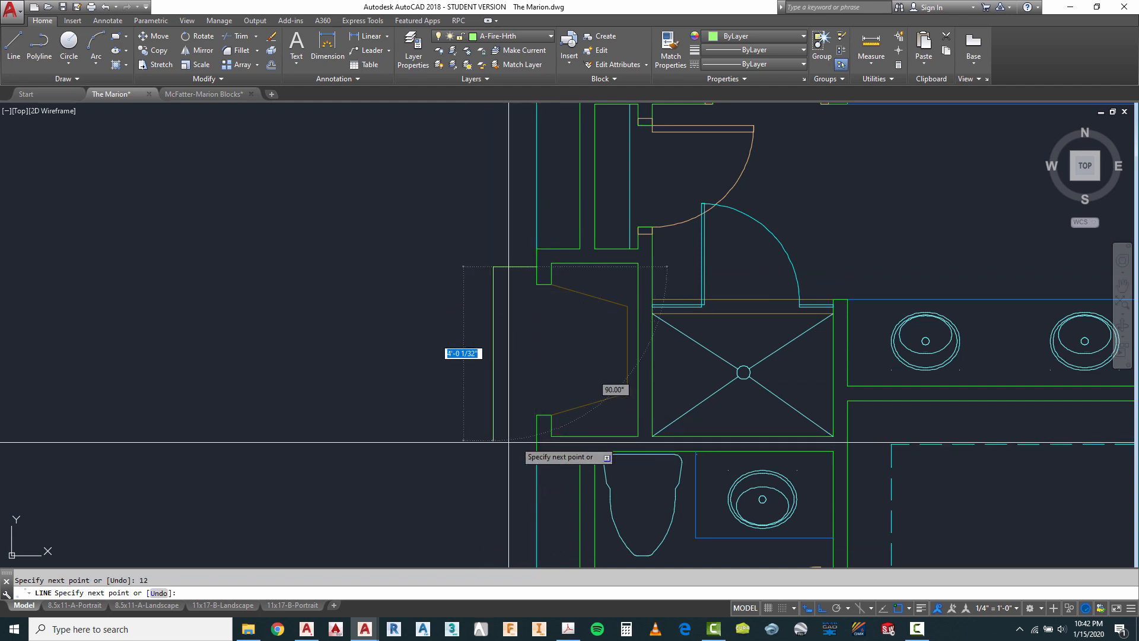
key("BackSpace")
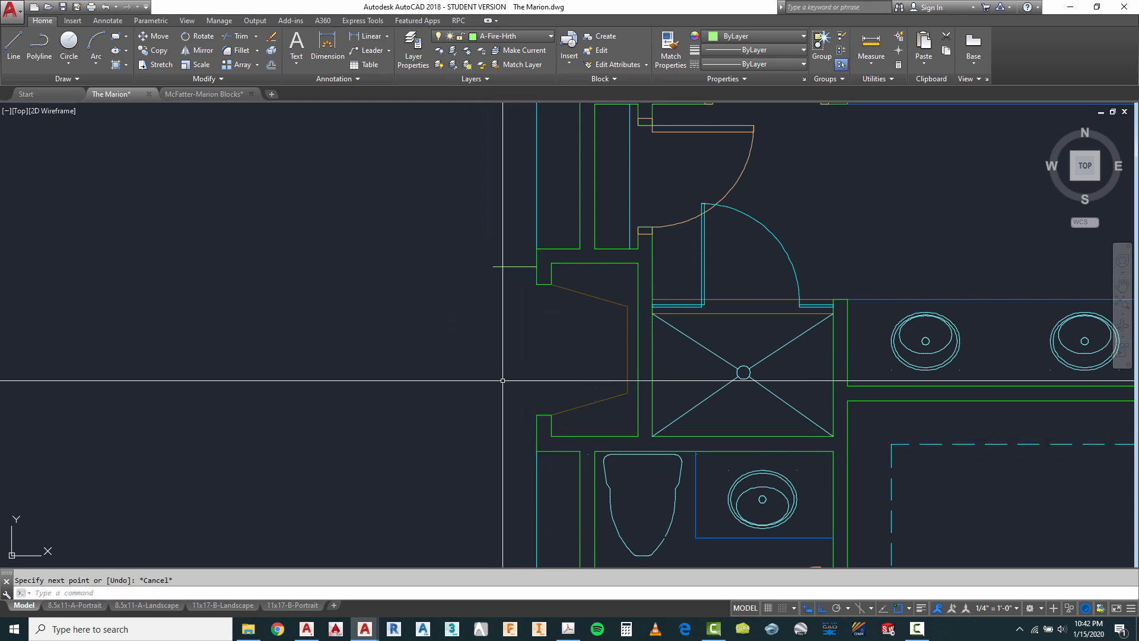
key("Escape")
right_click(507, 339)
left_click(538, 347)
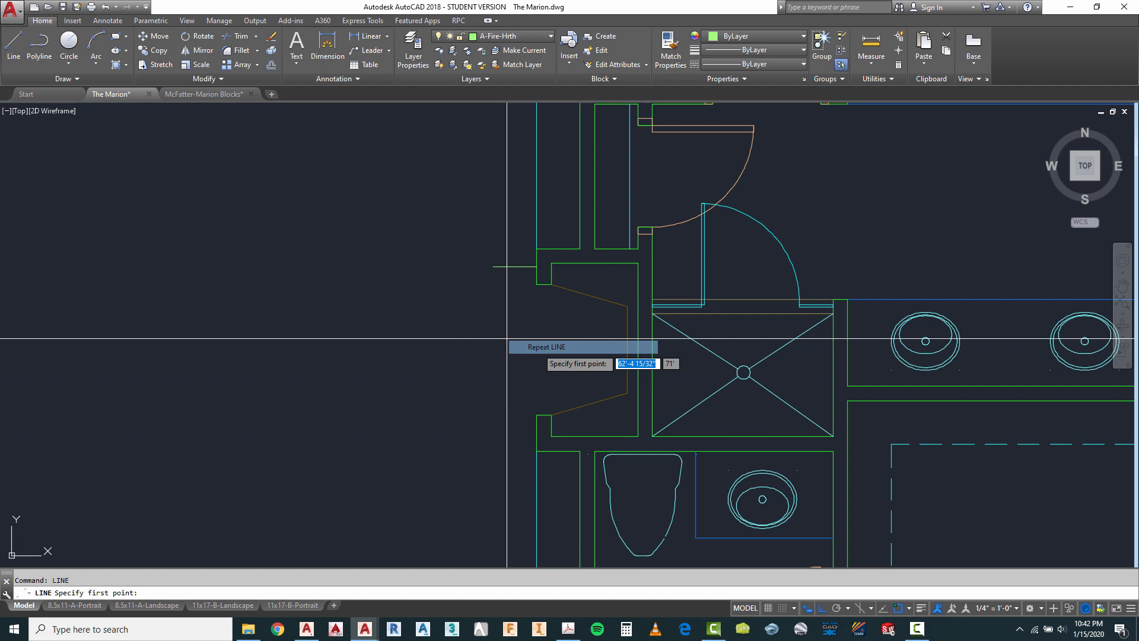
left_click(538, 432)
type("12")
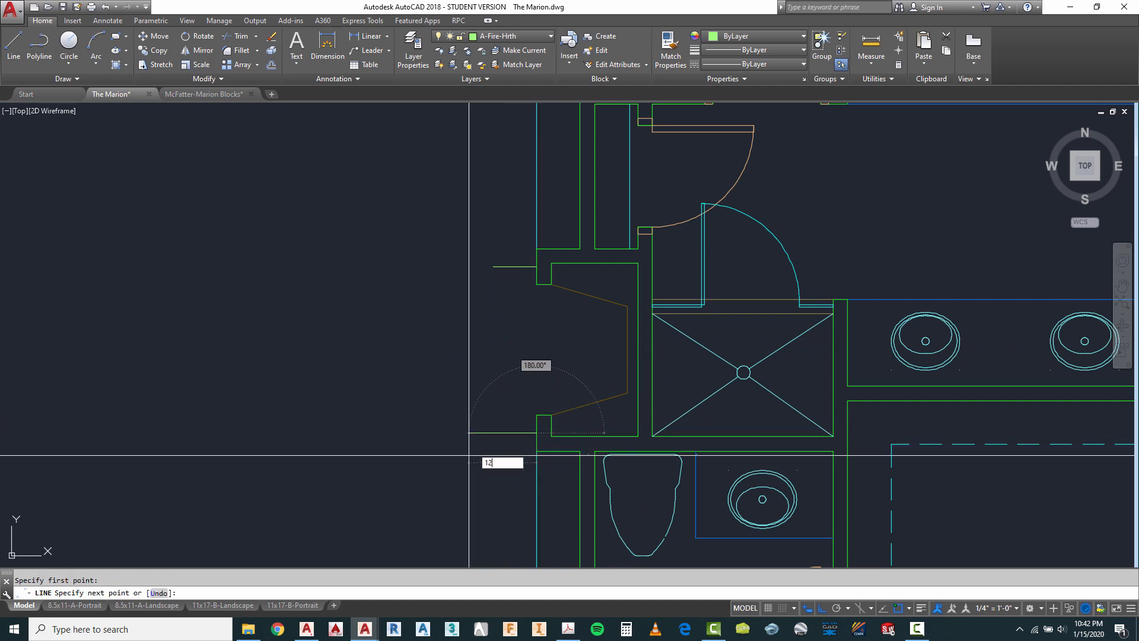
key("Escape")
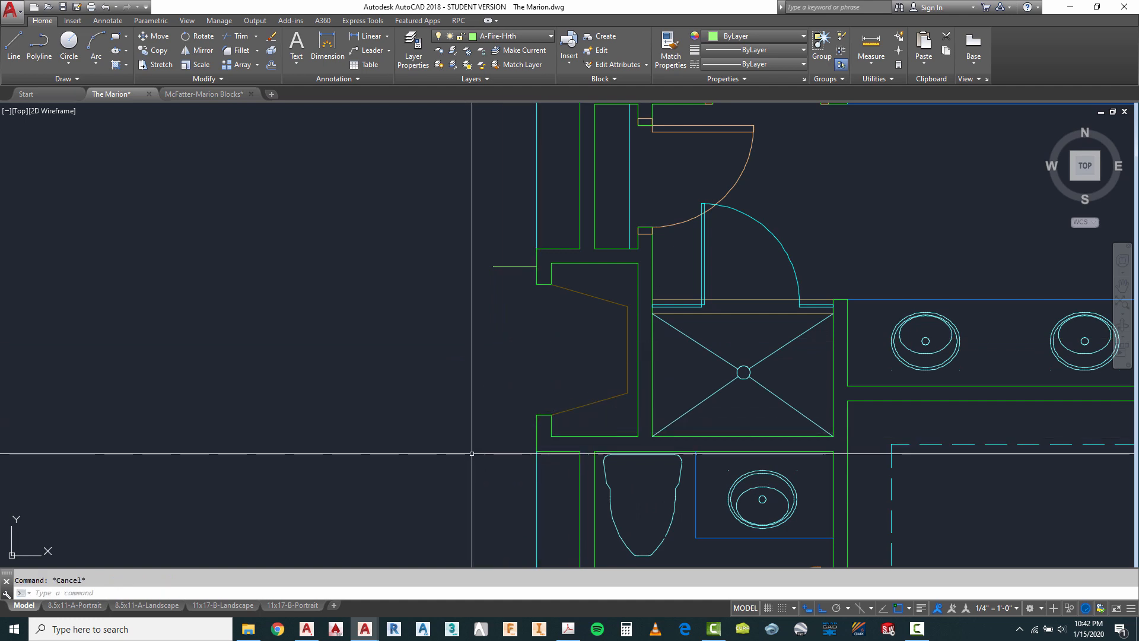
Draw the hearth's south edge 12" west from the midpoint of the wall face south of the opening, and join it to the north edge.
left_click(14, 44)
left_click(538, 432)
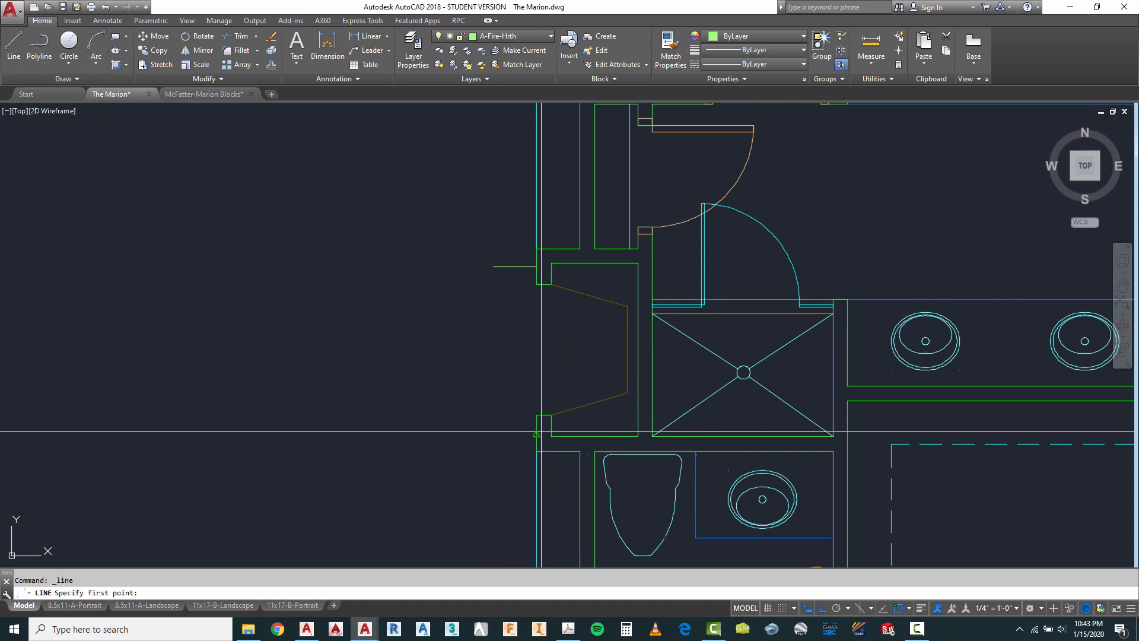
type("12")
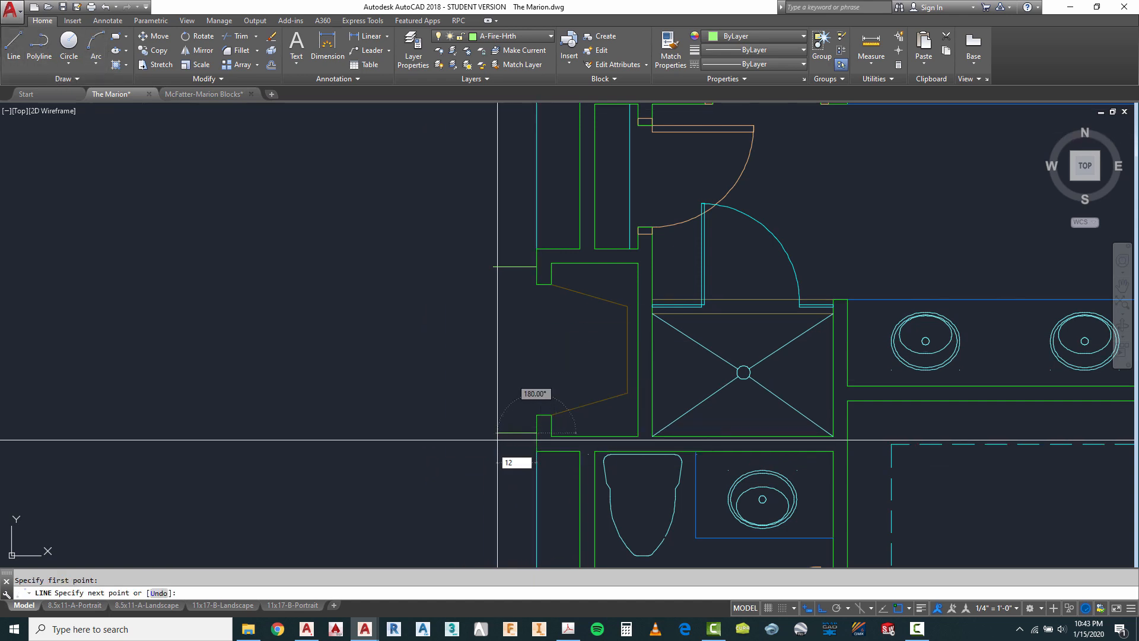
key("Return")
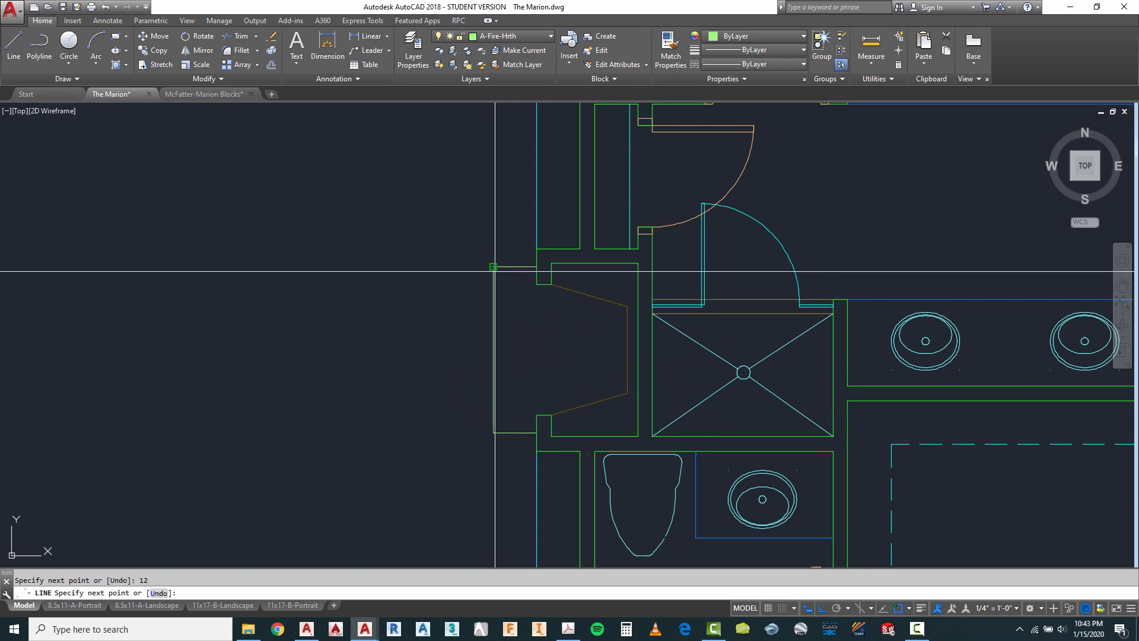
left_click(495, 271)
key("Escape")
Stretch the hearth's north edge 4" north.
scroll(546, 257, "down", 3)
scroll(513, 275, "up", 2)
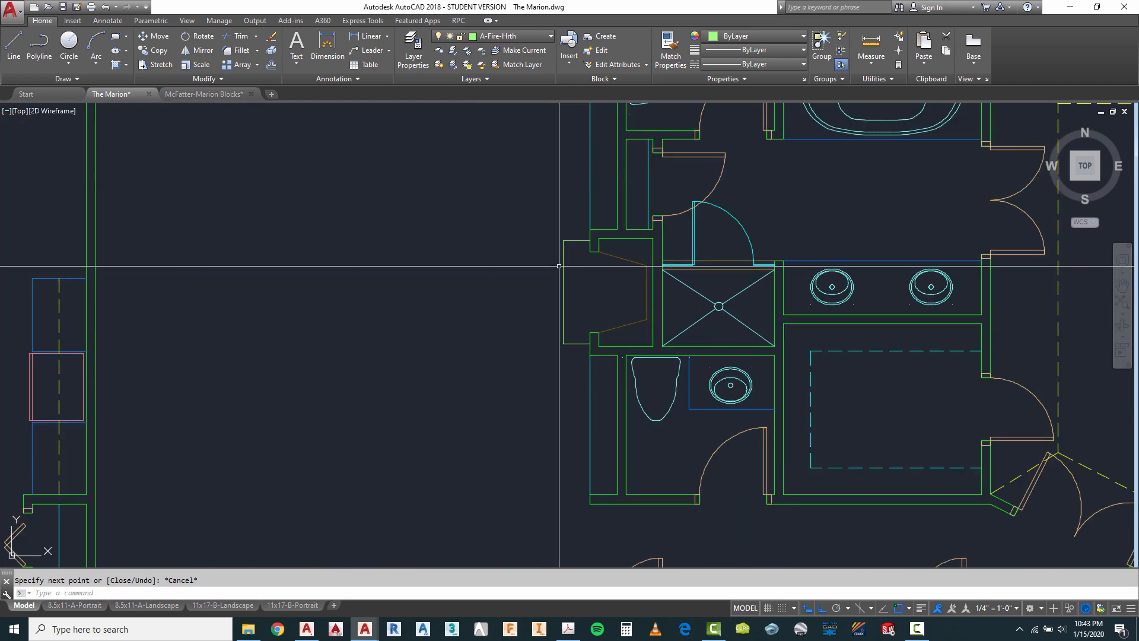
scroll(559, 266, "up", 6)
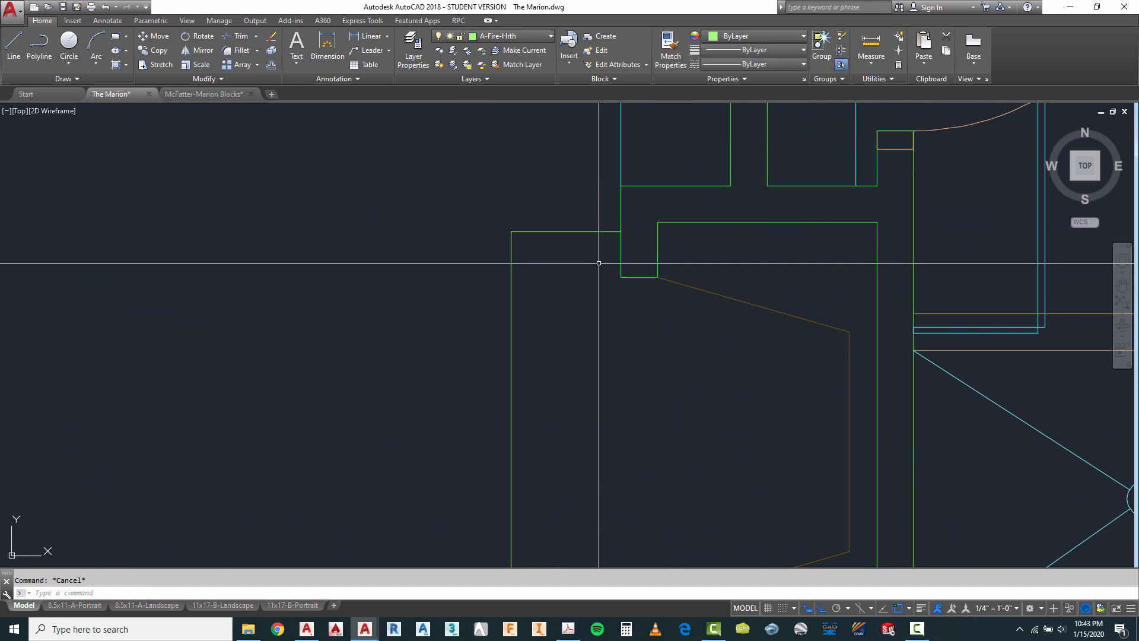
type("s")
key("Return")
left_click(626, 224)
left_click(484, 246)
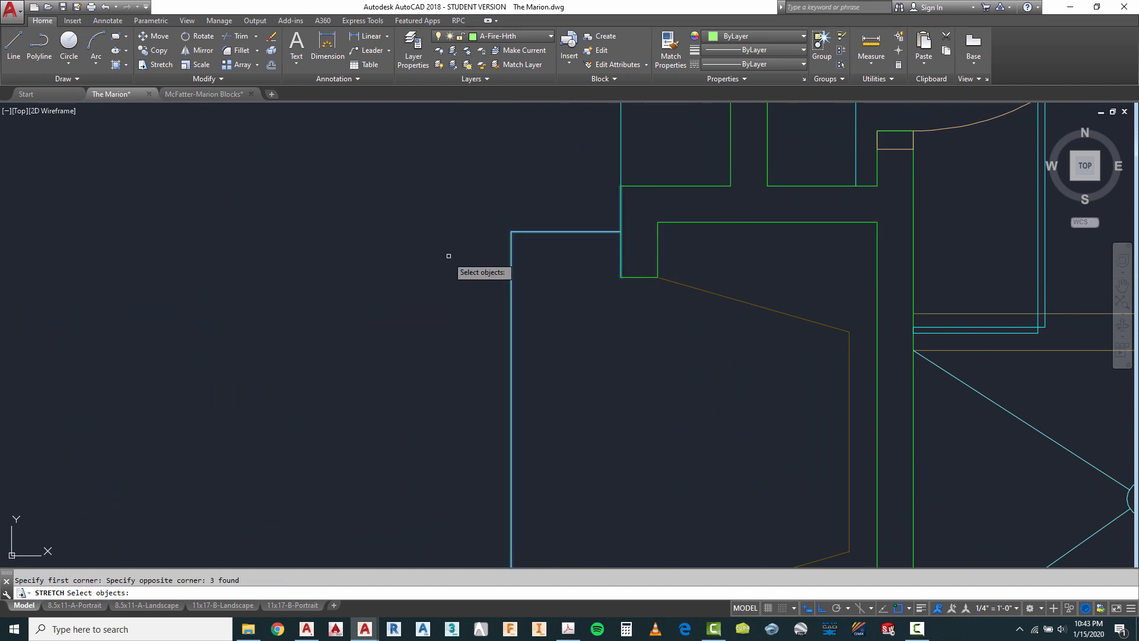
key("Return")
left_click(431, 291)
type("4")
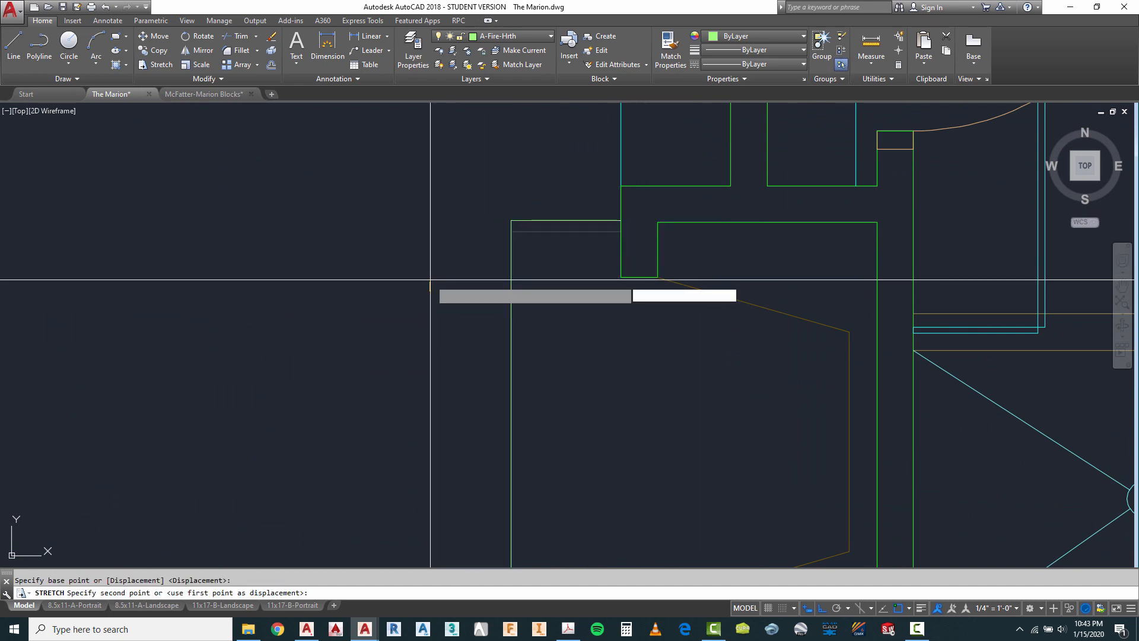
key("Return")
Undo the 4" stretch of the hearth's north edge.
scroll(451, 178, "down", 3)
scroll(511, 181, "up", 6)
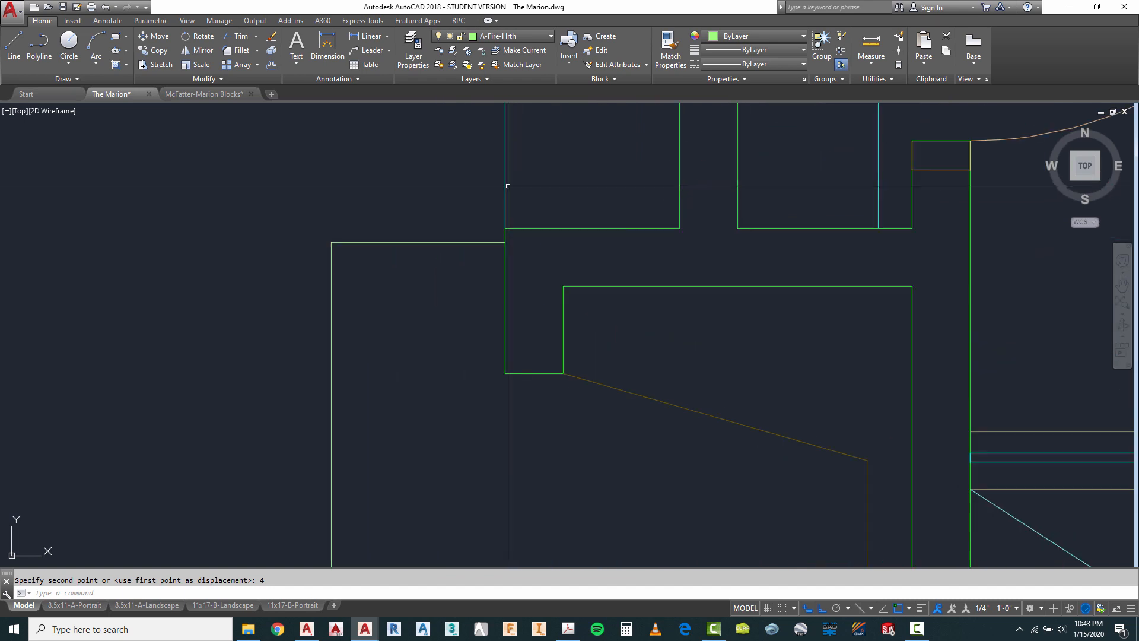
key("Escape")
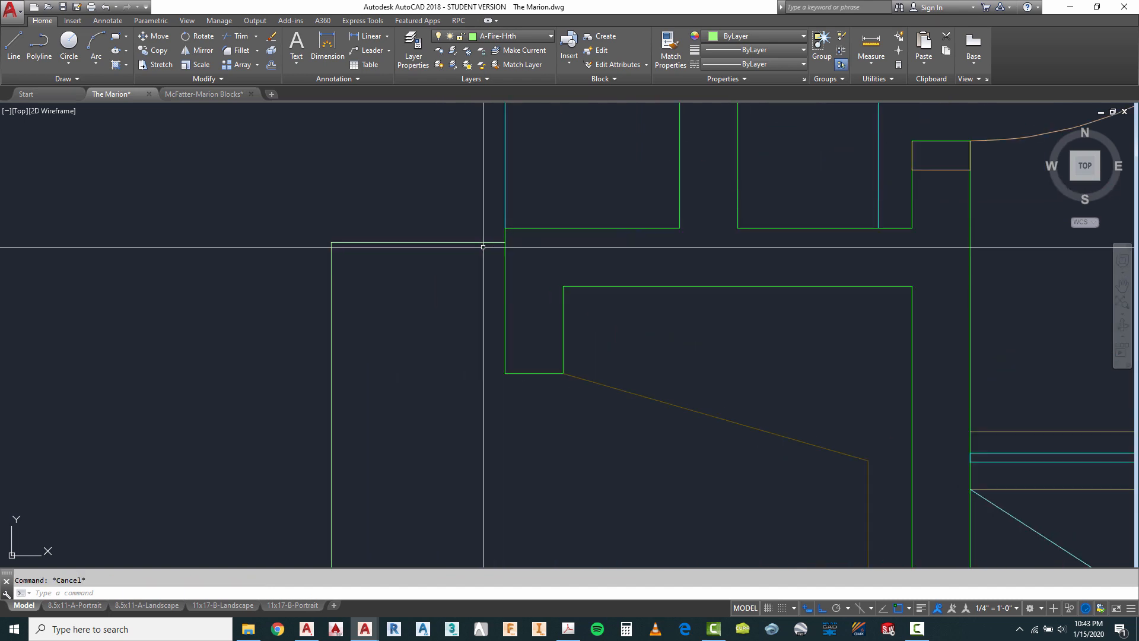
left_click(108, 8)
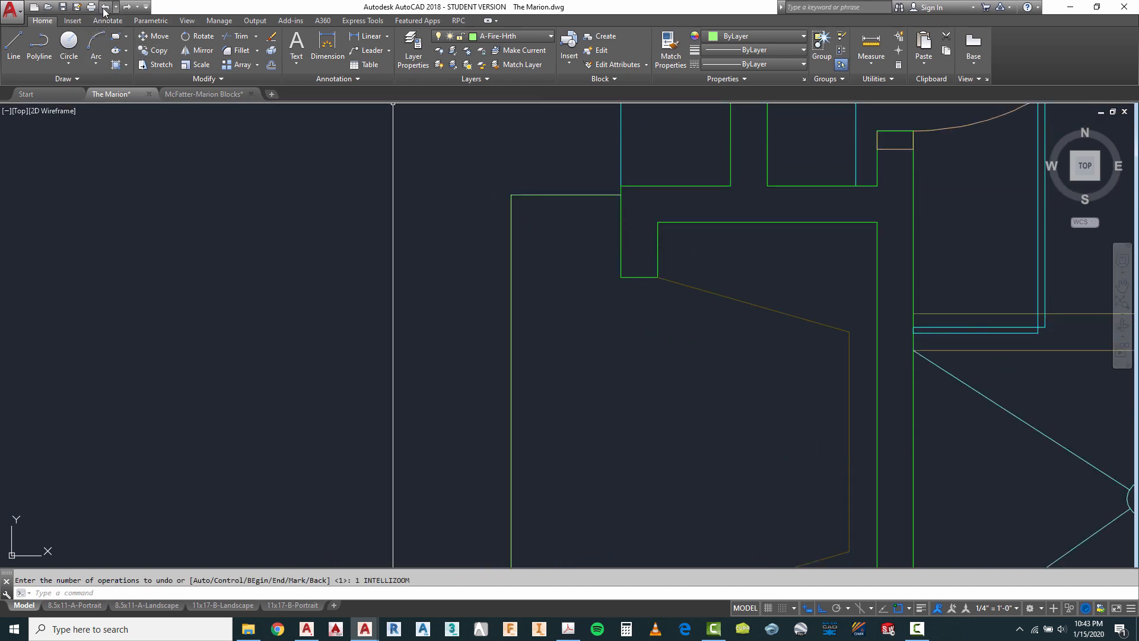
key("Escape")
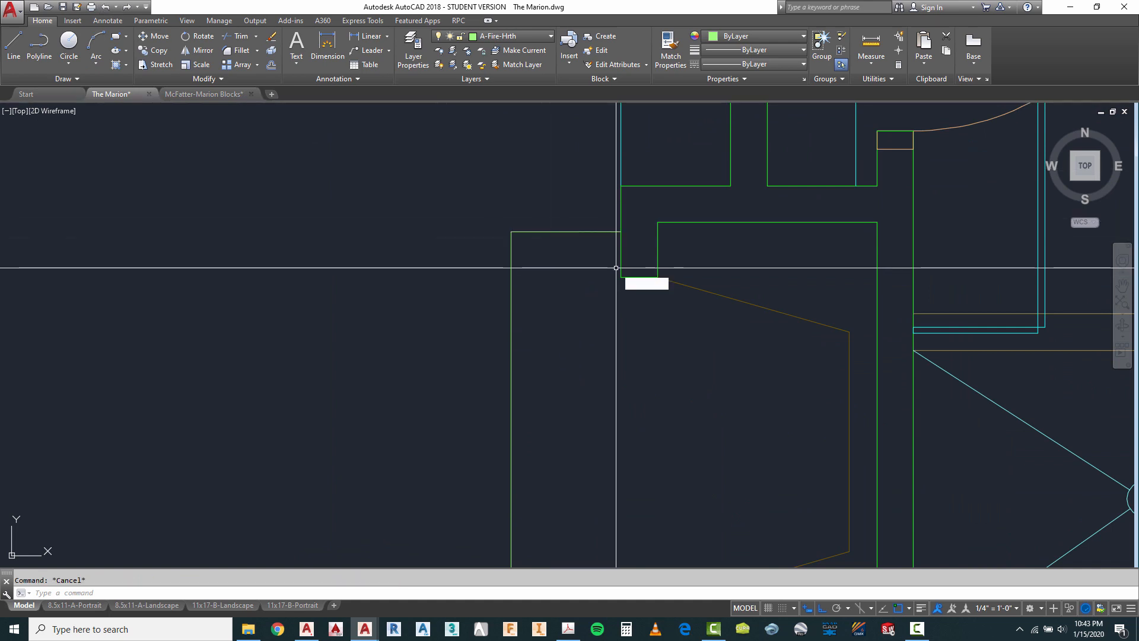
Stretch the hearth's north edge 2" north.
type("s")
key("Return")
type("c")
key("Return")
left_click(632, 219)
left_click(467, 237)
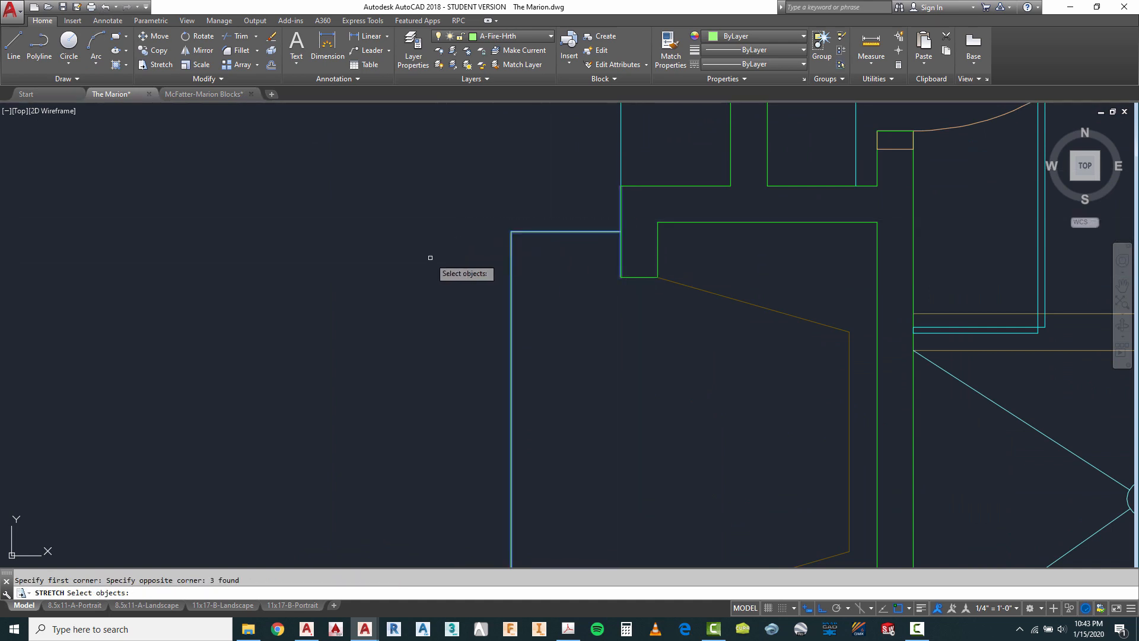
key("Return")
left_click(425, 270)
type("2")
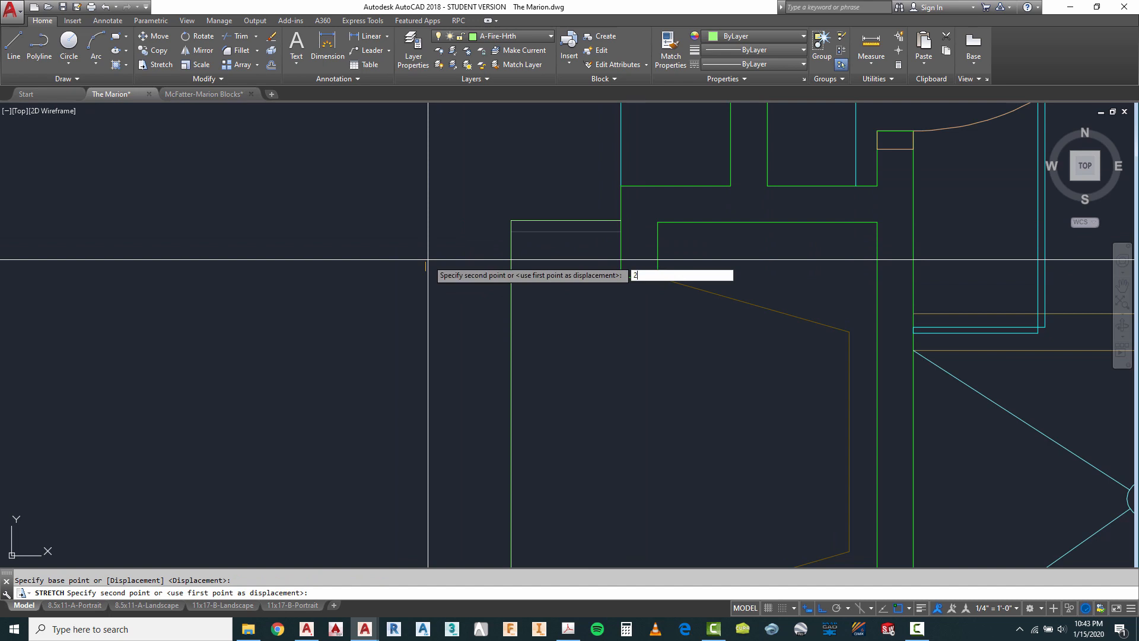
key("Return")
Stretch the hearth's south edge 2" south.
scroll(522, 293, "down", 3)
scroll(520, 360, "up", 3)
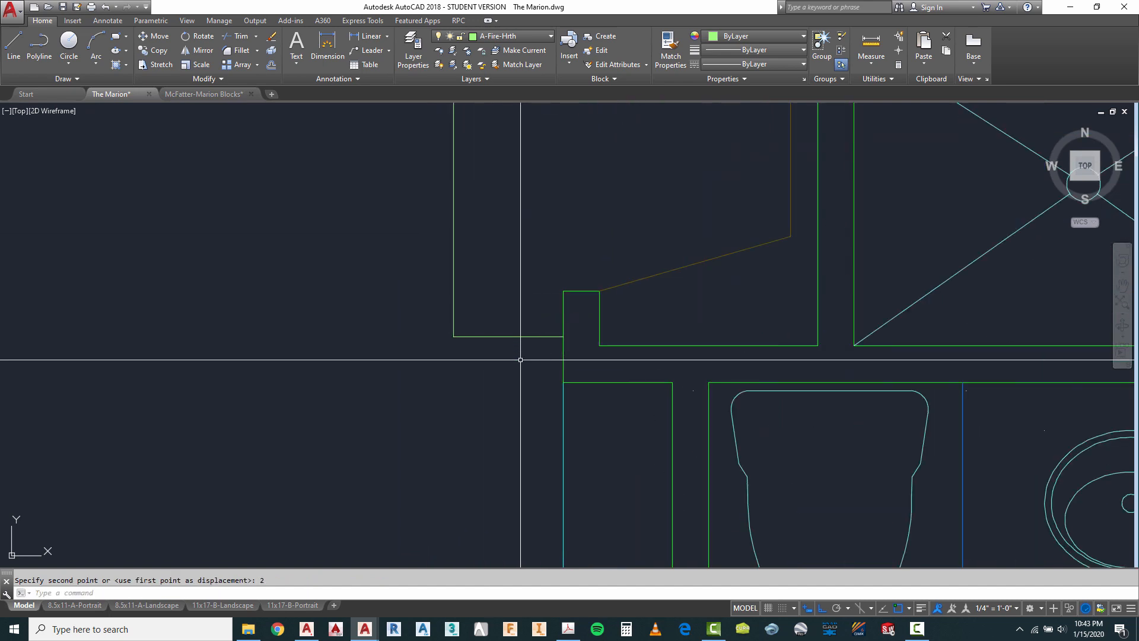
key("Return")
left_click(565, 323)
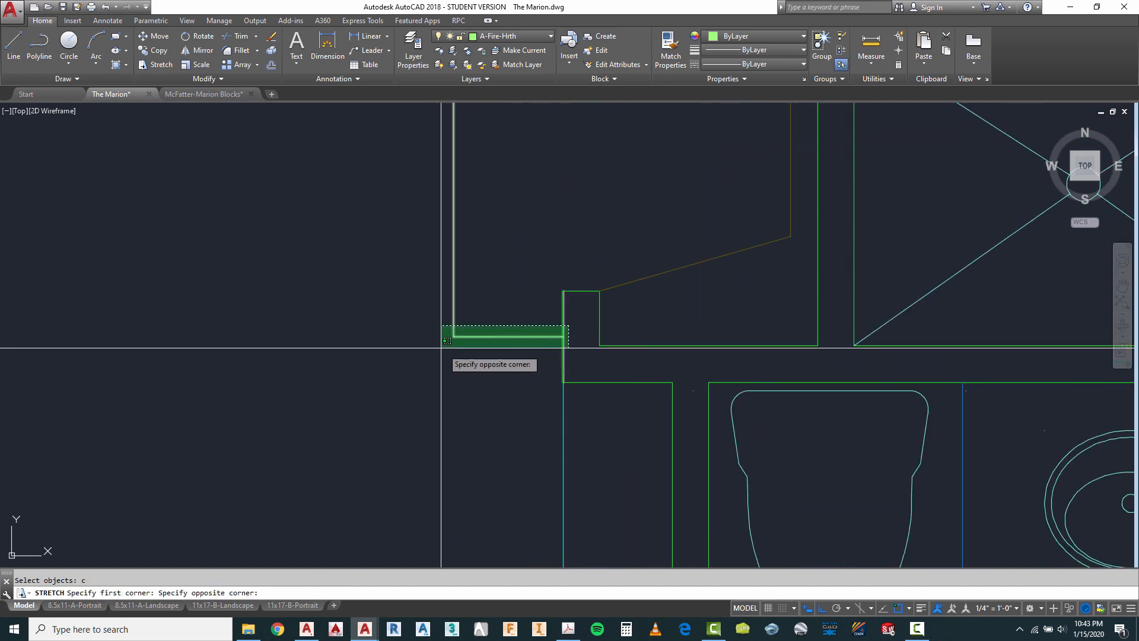
left_click(430, 346)
key("Return")
left_click(430, 347)
type("2")
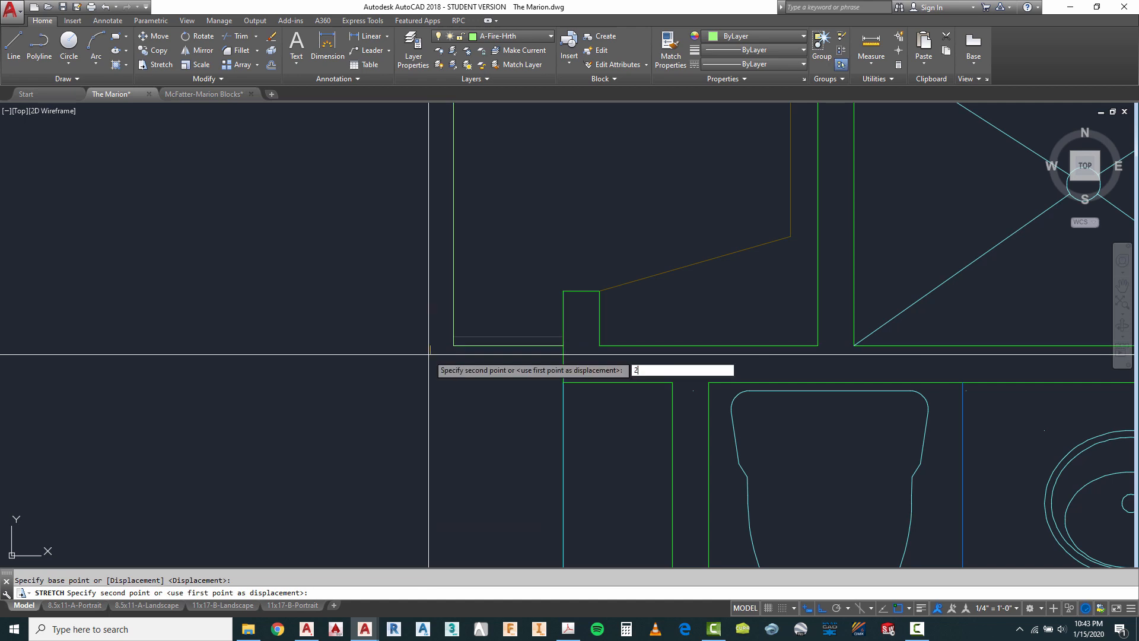
key("Escape")
Stretch the hearth's west edge 6" west to deepen the hearth.
scroll(469, 344, "down", 4)
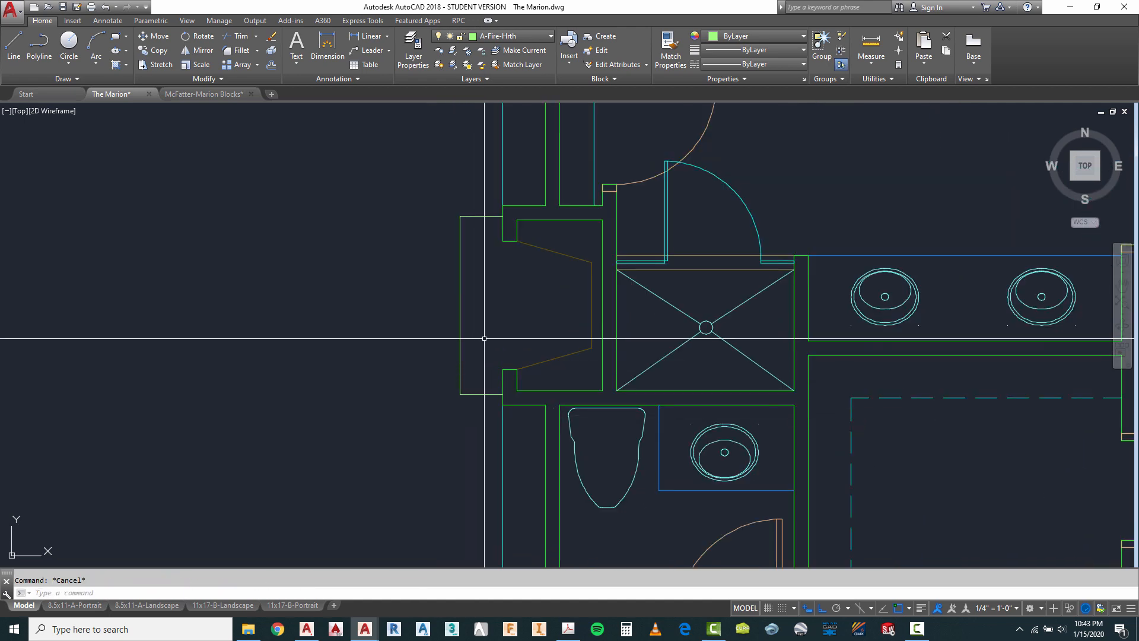
type("s")
key("Return")
left_click(472, 191)
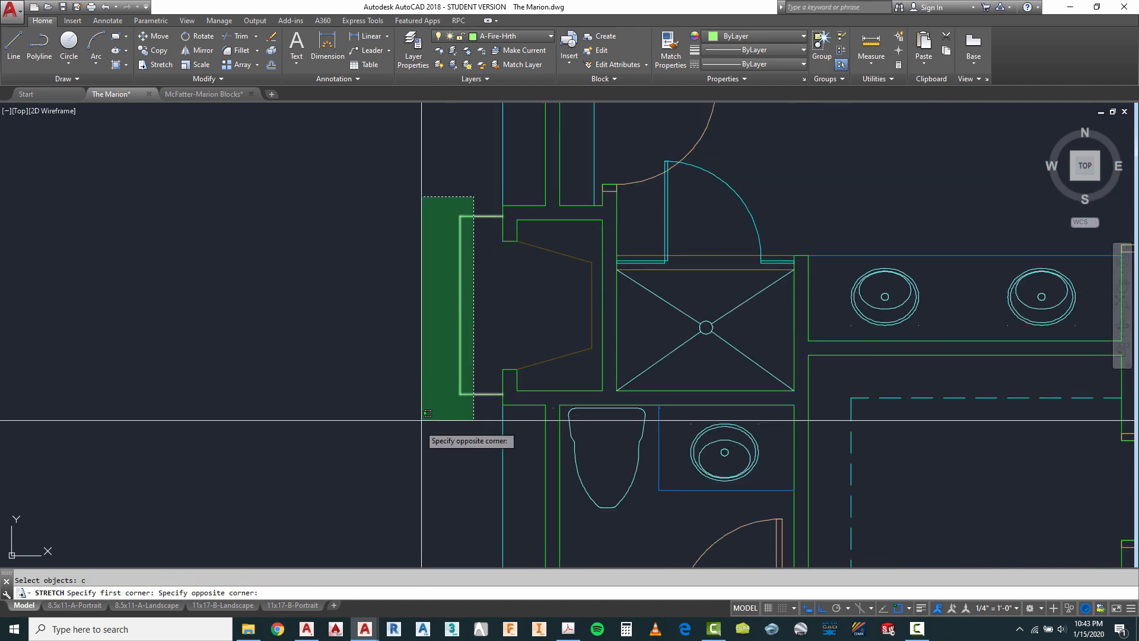
left_click(414, 445)
key("Return")
left_click(414, 444)
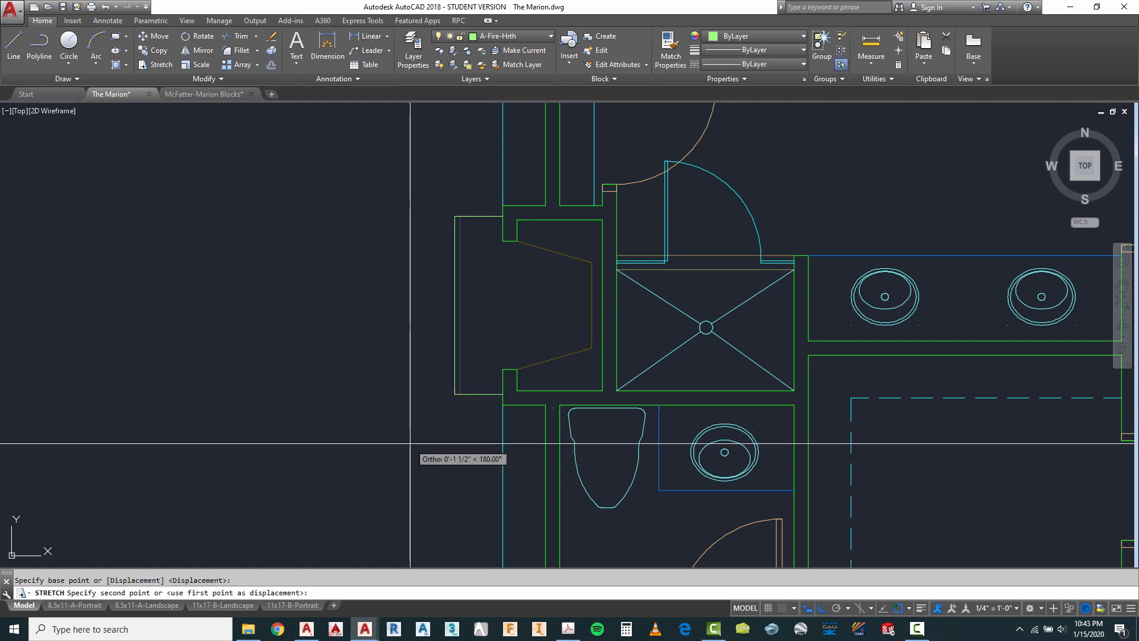
type("6")
key("Return")
Create a new layer named A-Clmn-Intr.
scroll(592, 415, "down", 3)
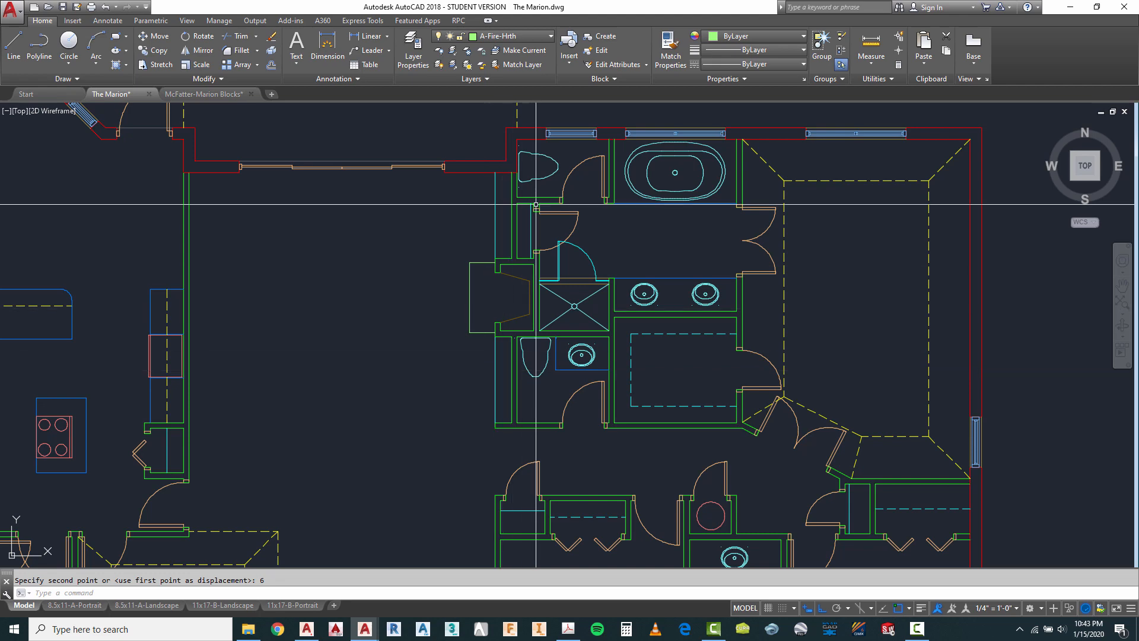
scroll(744, 228, "down", 4)
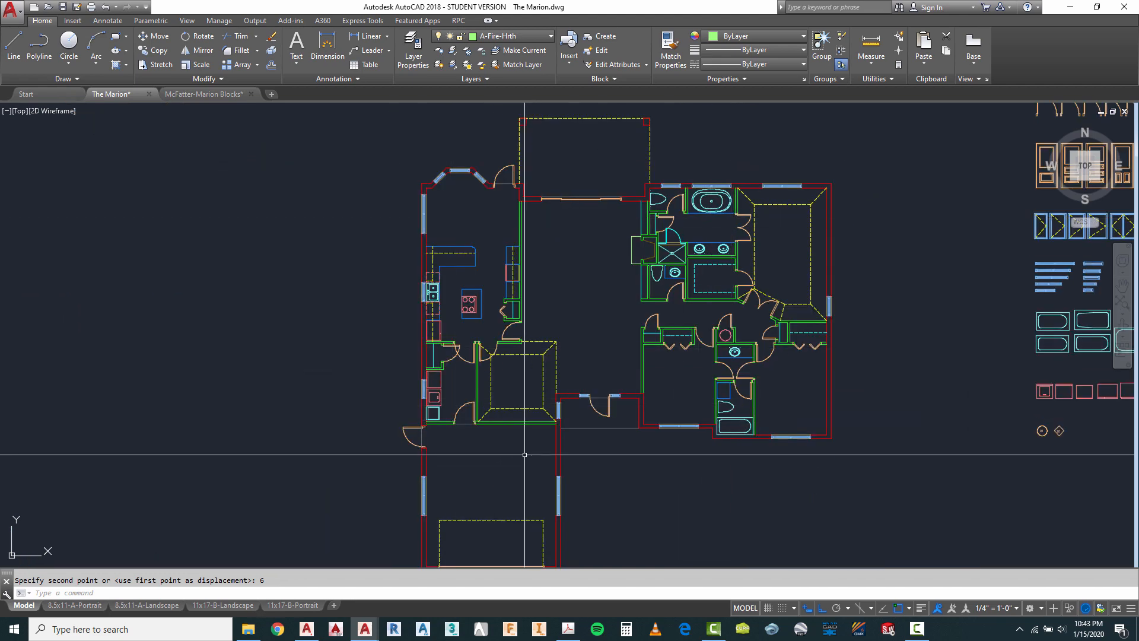
scroll(536, 338, "down", 2)
scroll(543, 344, "up", 4)
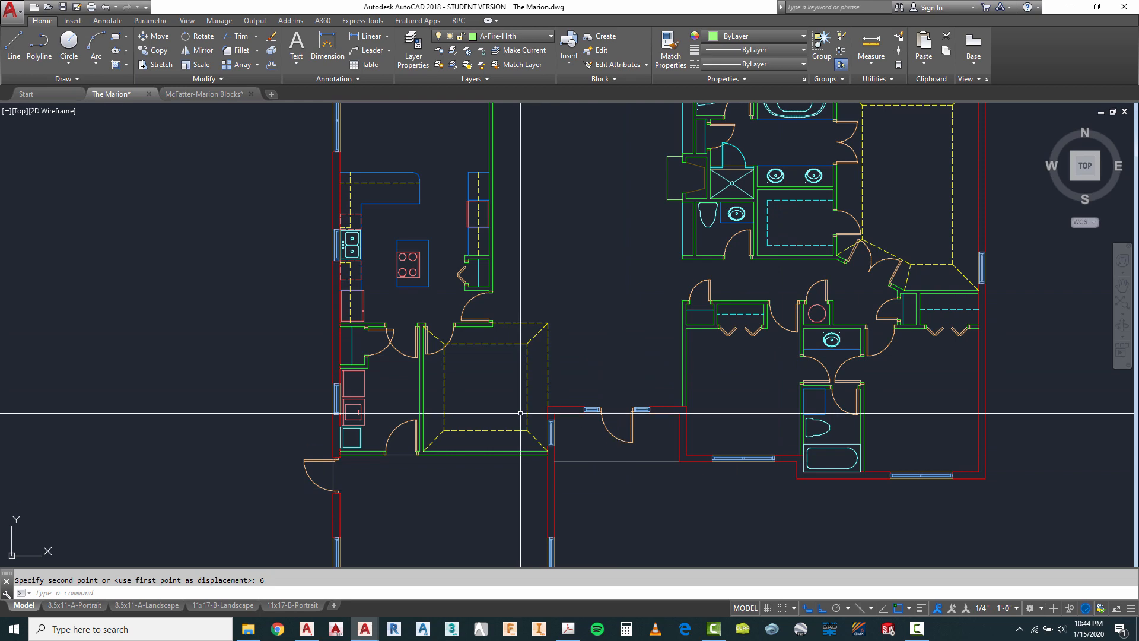
scroll(527, 318, "up", 4)
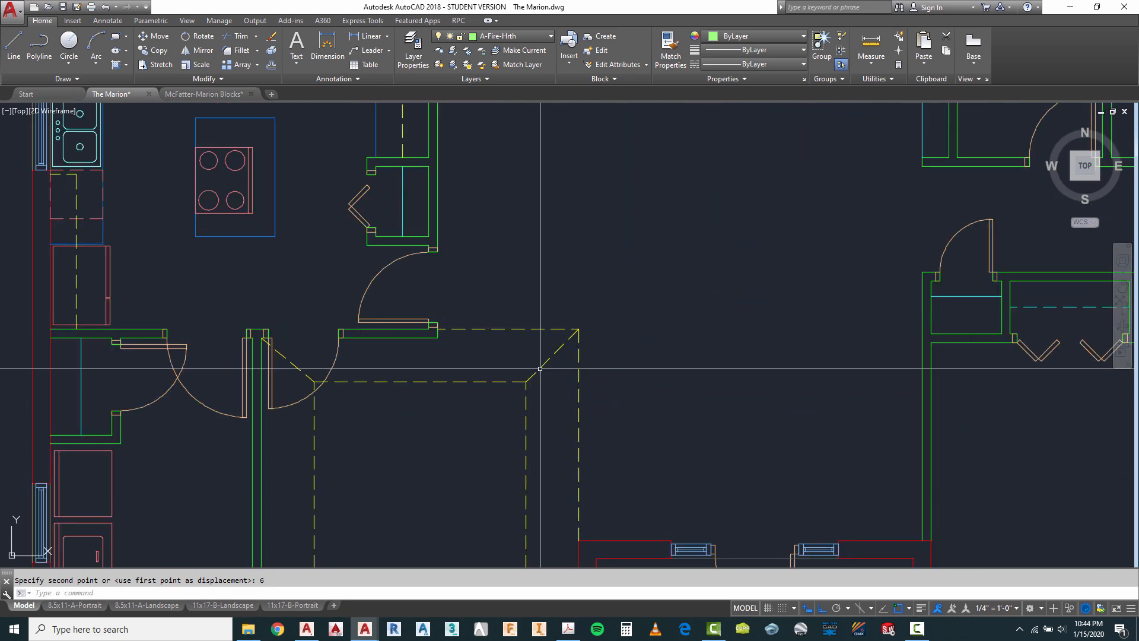
left_click(415, 49)
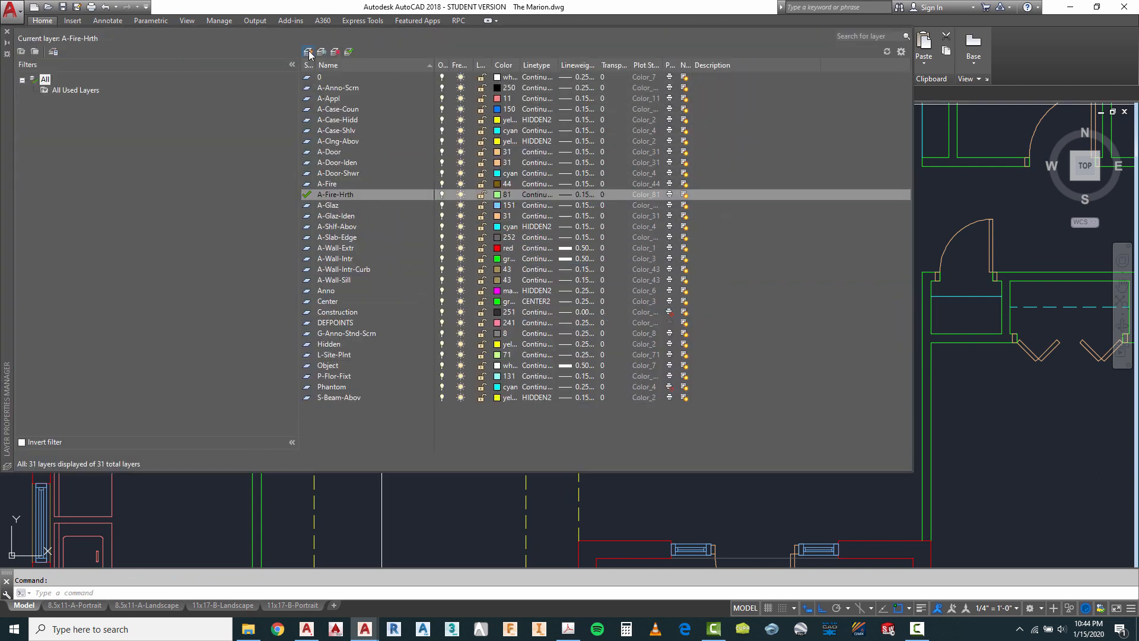
key("alt+n")
type("A")
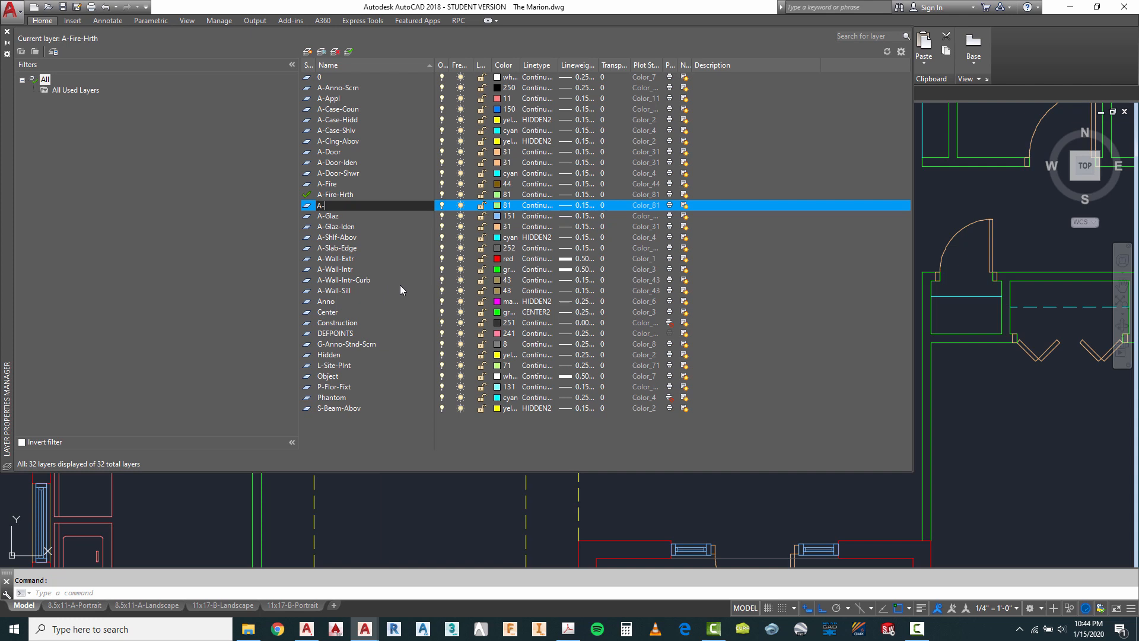
type("-C")
key("BackSpace")
key("BackSpace")
type("lmn-In")
key("Return")
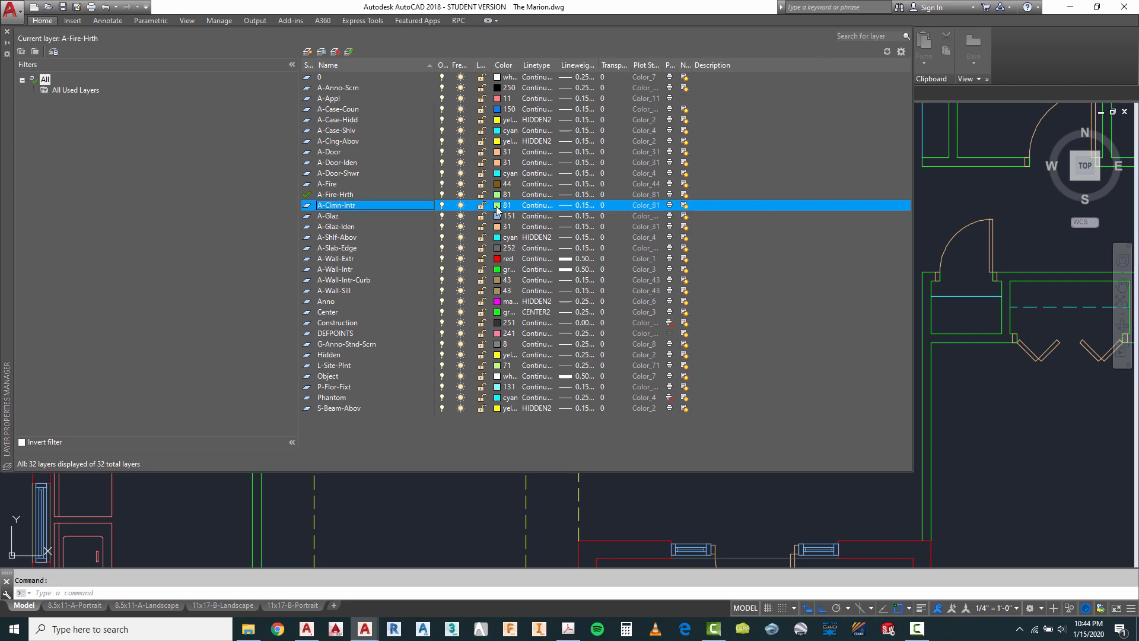
Give the A-Clmn-Intr layer color green and a 0.25 mm lineweight, and make it the current layer.
left_click(496, 207)
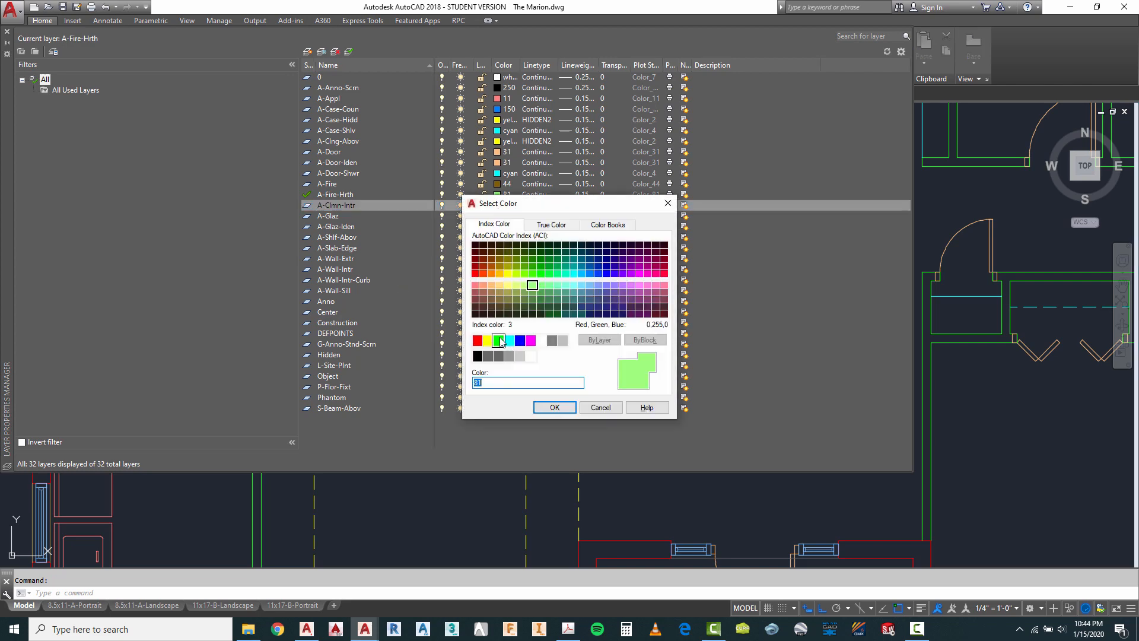
left_click(499, 340)
left_click(558, 408)
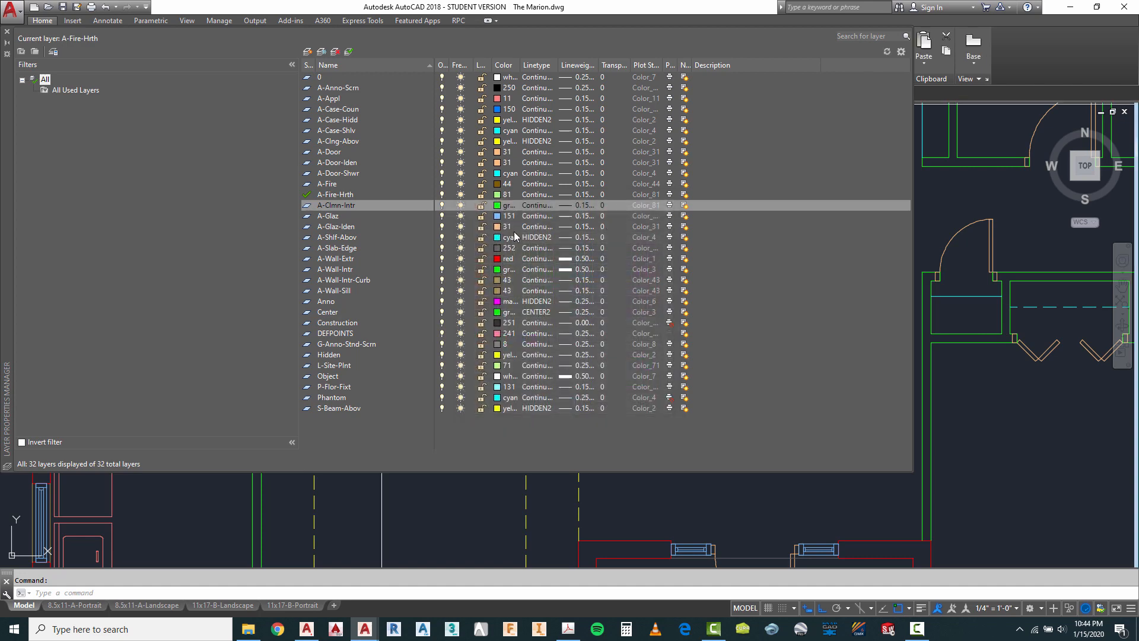
left_click(585, 205)
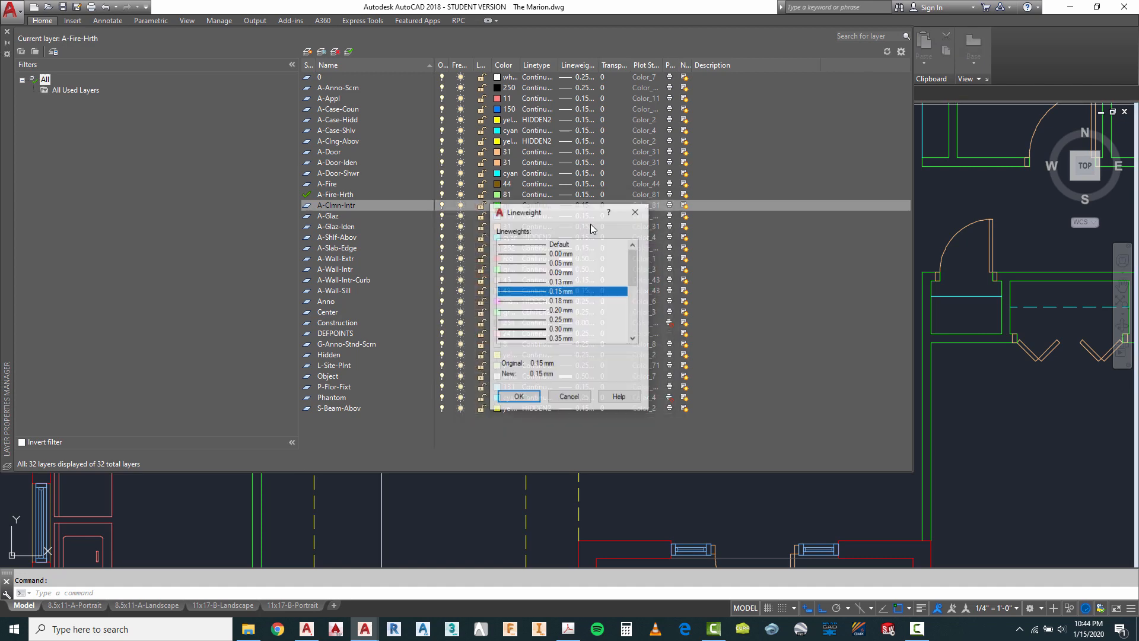
left_click(561, 320)
left_click(519, 397)
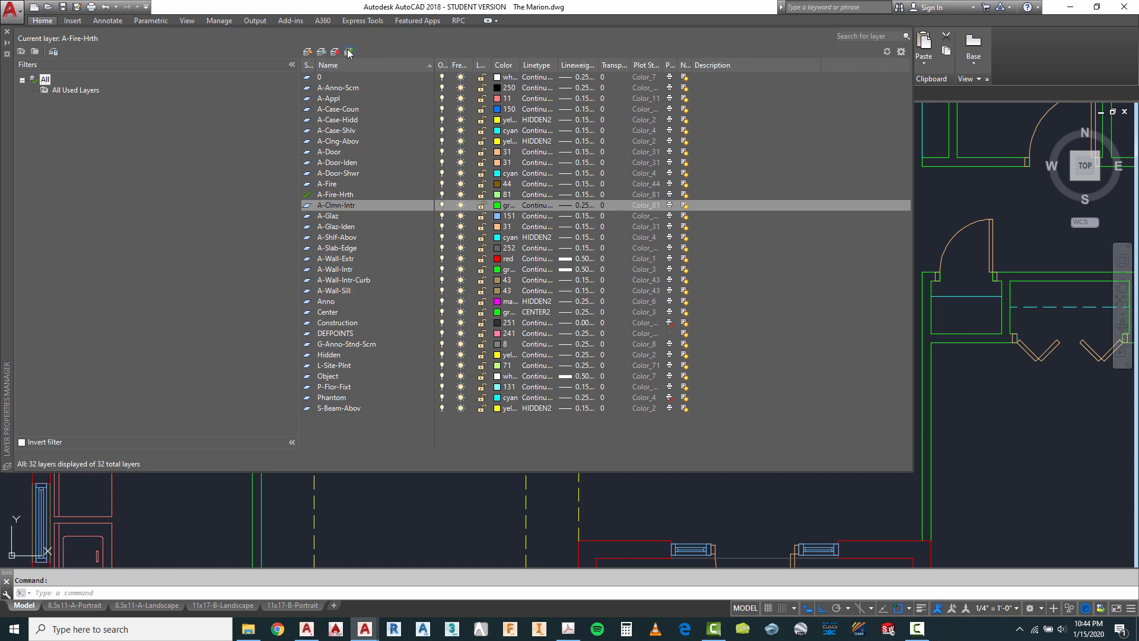
left_click(8, 31)
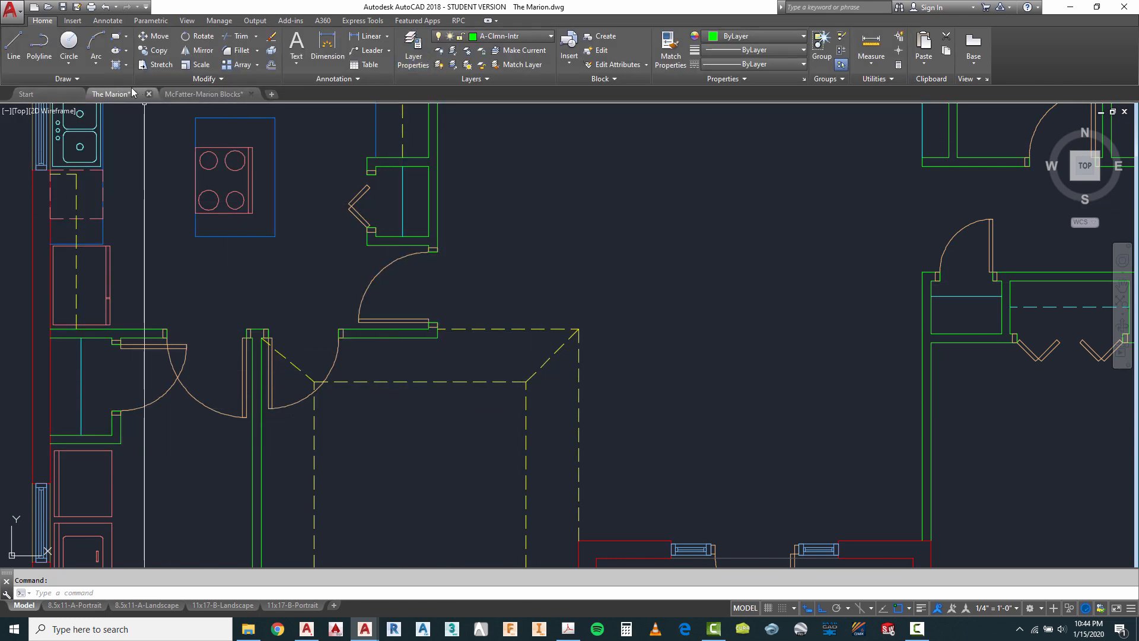
Draw a 12" by 12" column rectangle in the open area north of the dashed tray ceiling's northeast corner.
left_click(115, 40)
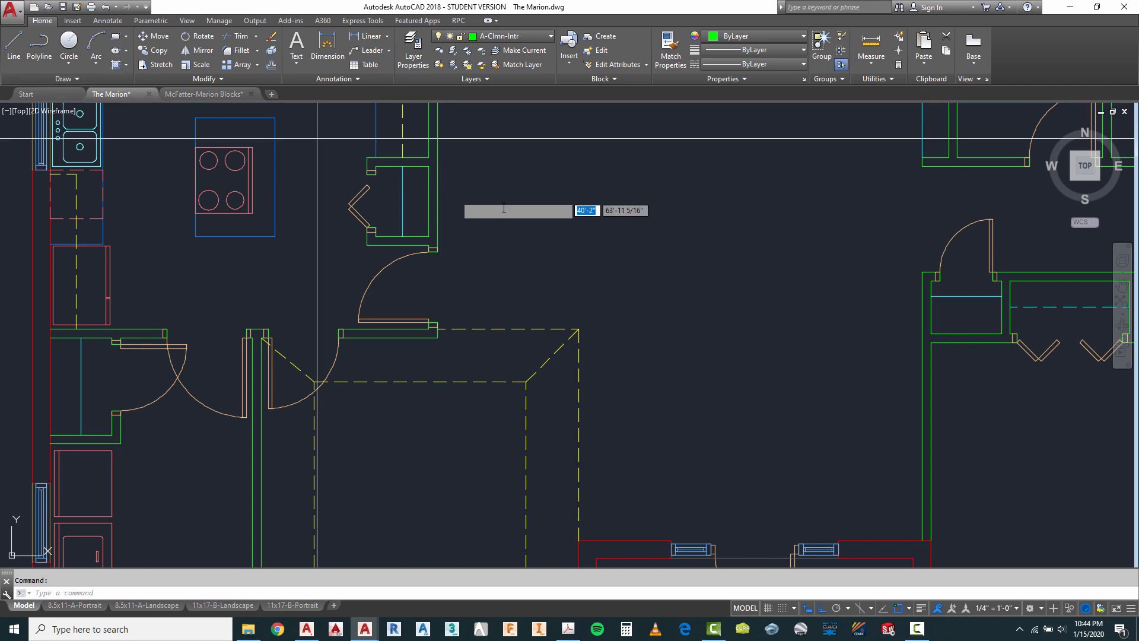
left_click(549, 224)
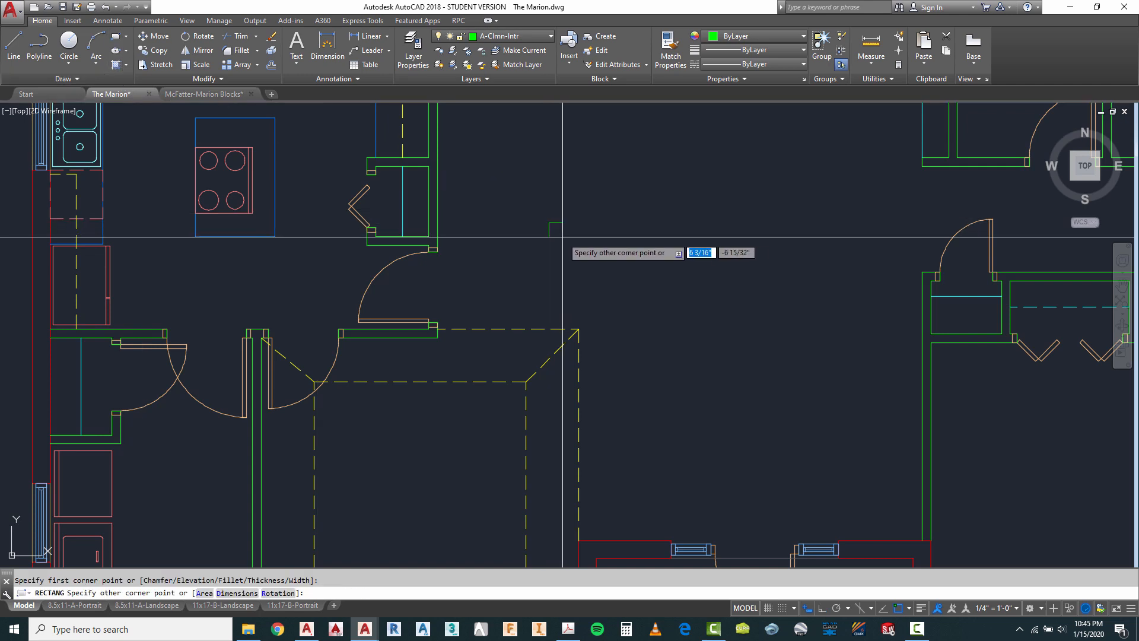
type("@12")
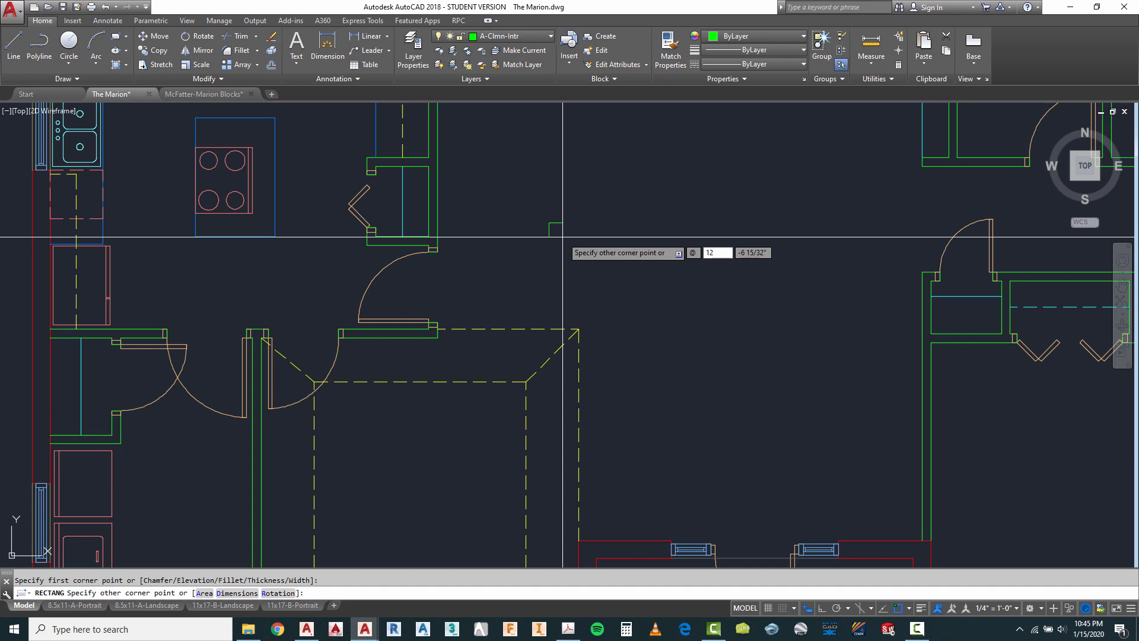
type(",12")
key("Return")
key("Escape")
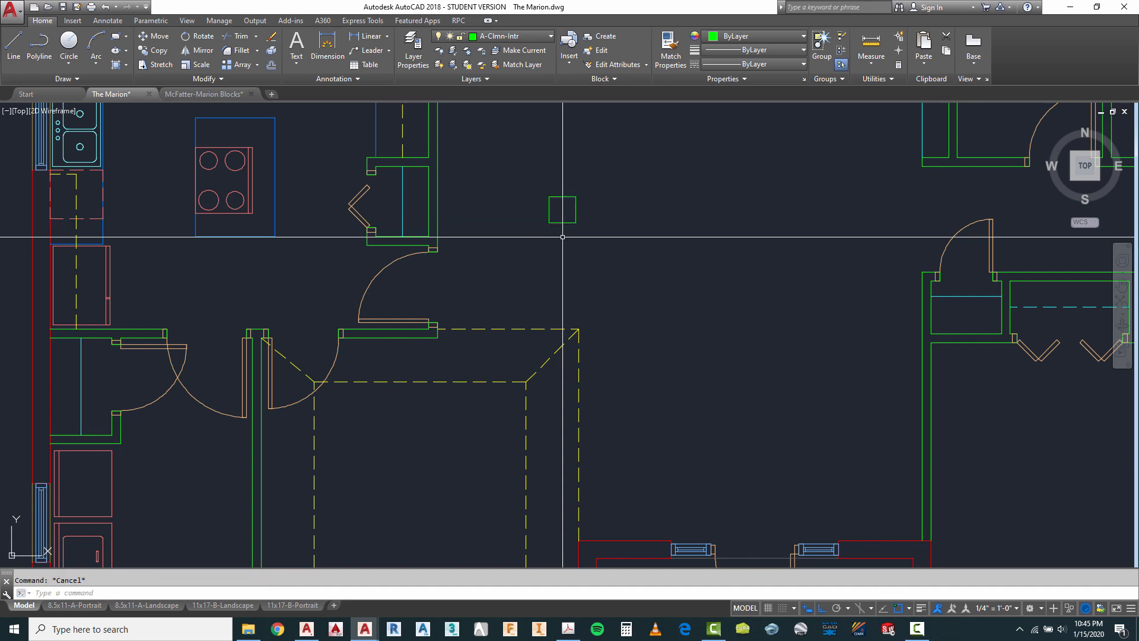
Move the column square from its northeast corner to the dashed tray ceiling's northeast corner.
type("m")
key("Return")
left_click(585, 188)
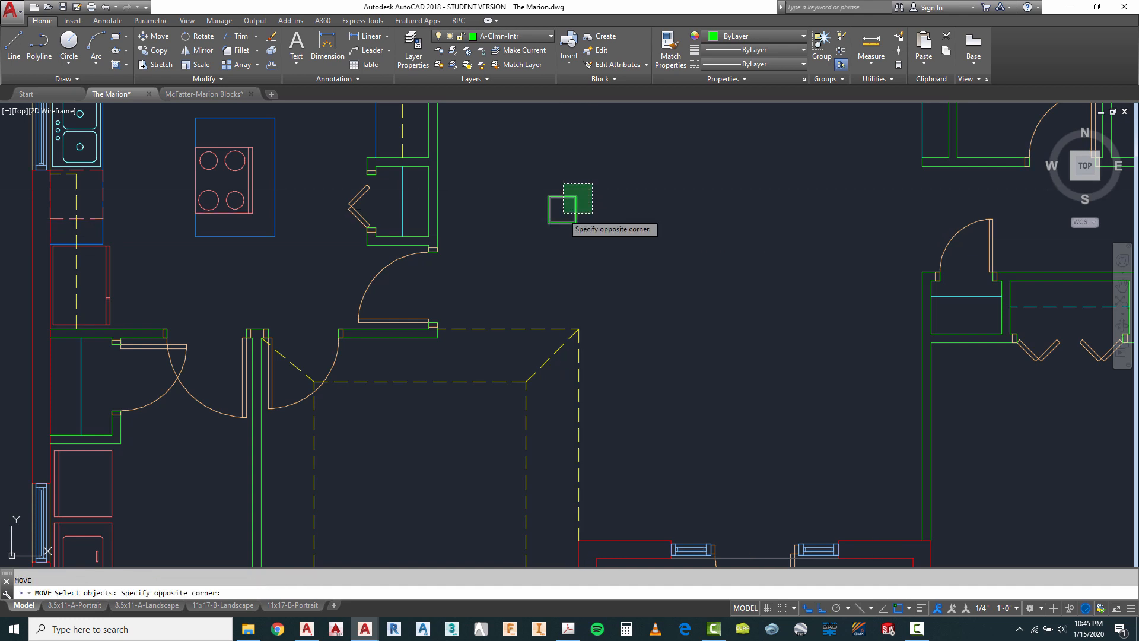
left_click(561, 216)
key("Return")
left_click(576, 196)
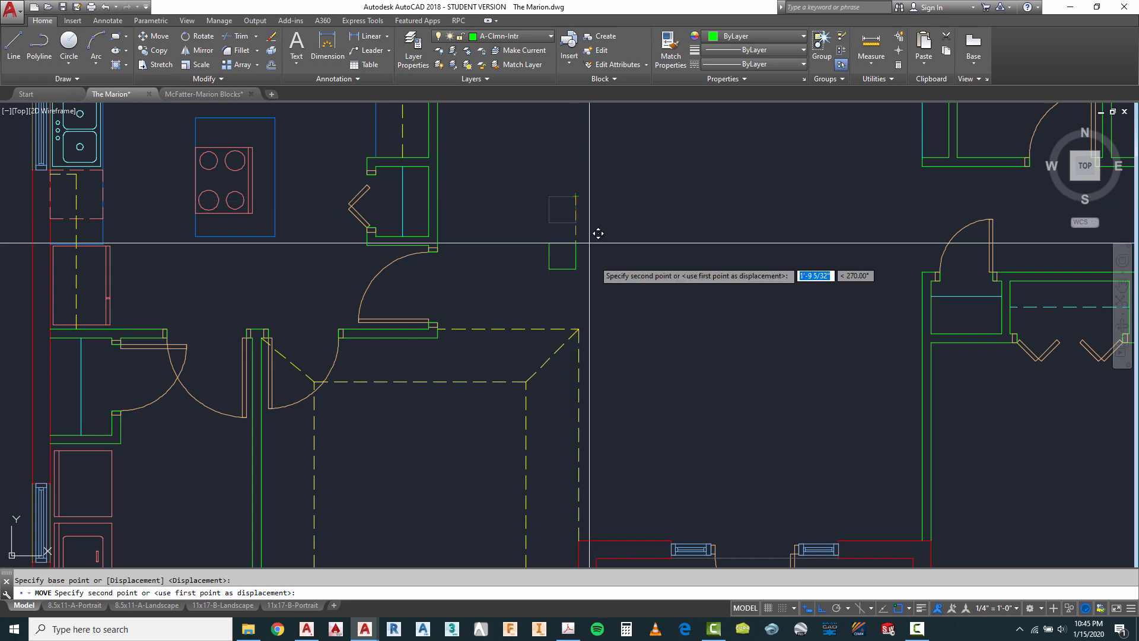
left_click(577, 331)
key("Escape")
scroll(577, 331, "down", 3)
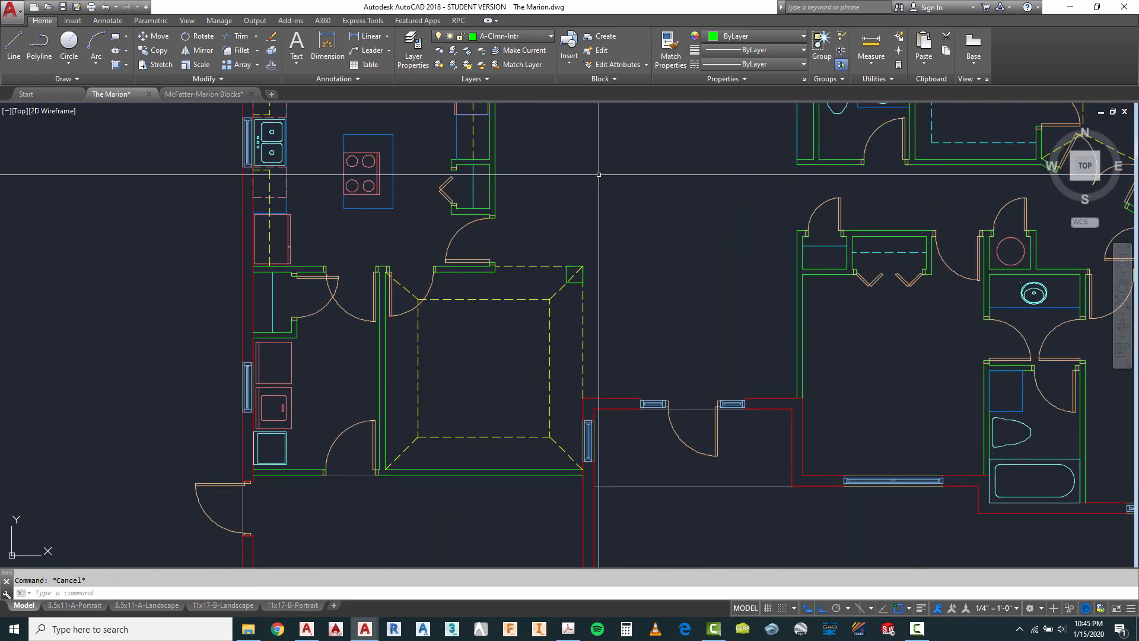
scroll(584, 338, "up", 3)
Draw a circle with a 4" radius centred in the column square, using the midpoint between two opposite corners as its centre.
left_click(68, 46)
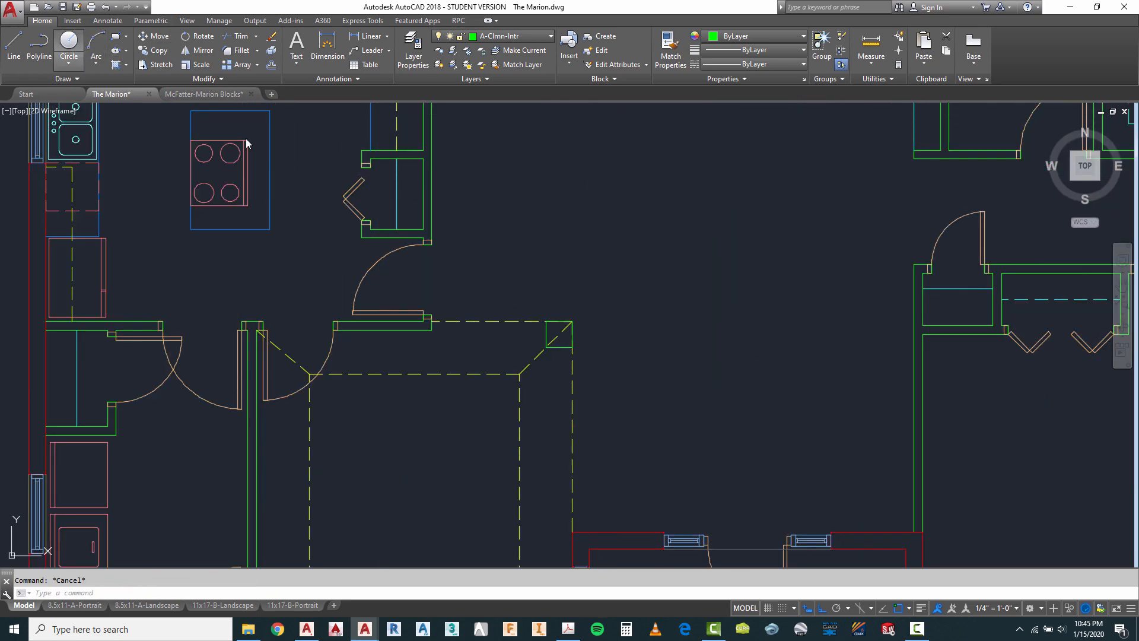
scroll(532, 309, "up", 2)
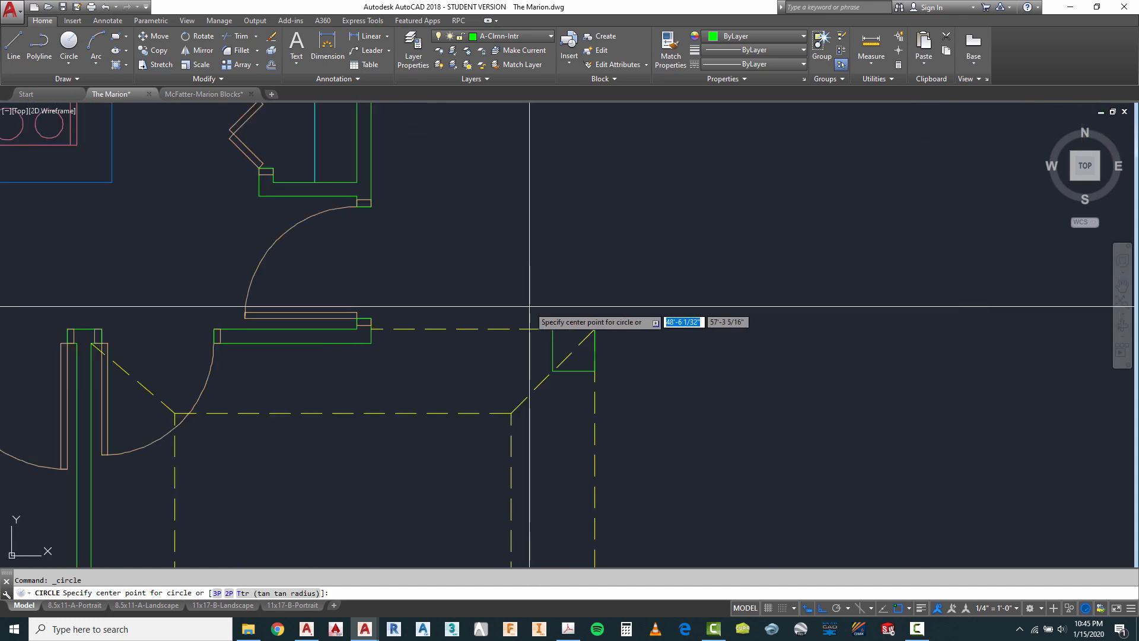
right_click(565, 275, "shift")
left_click(609, 308)
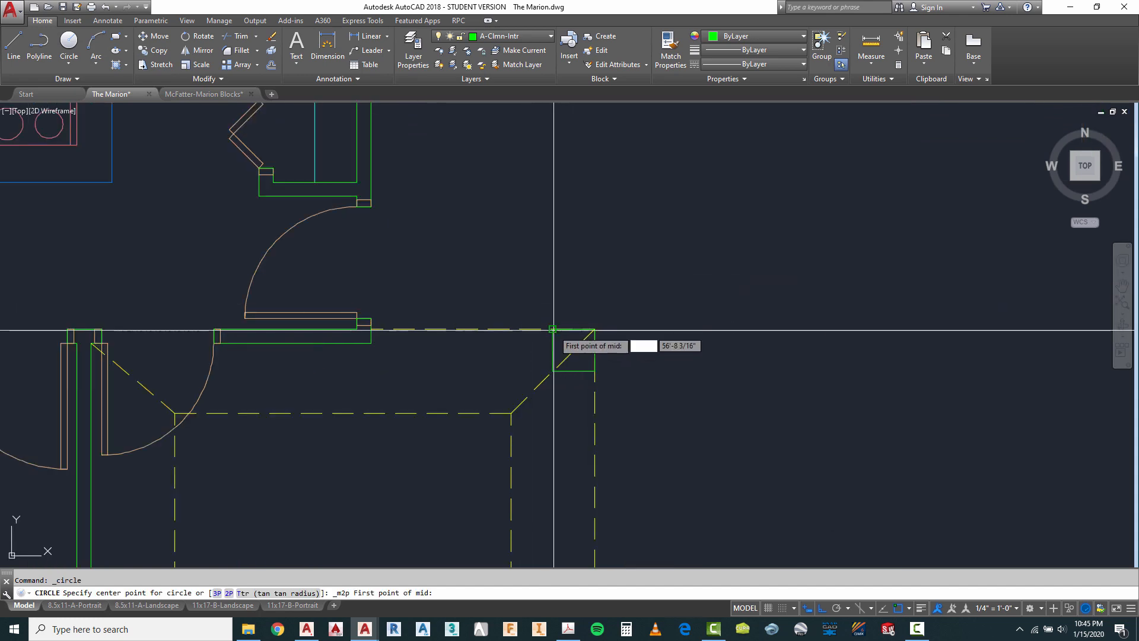
left_click(552, 330)
left_click(595, 371)
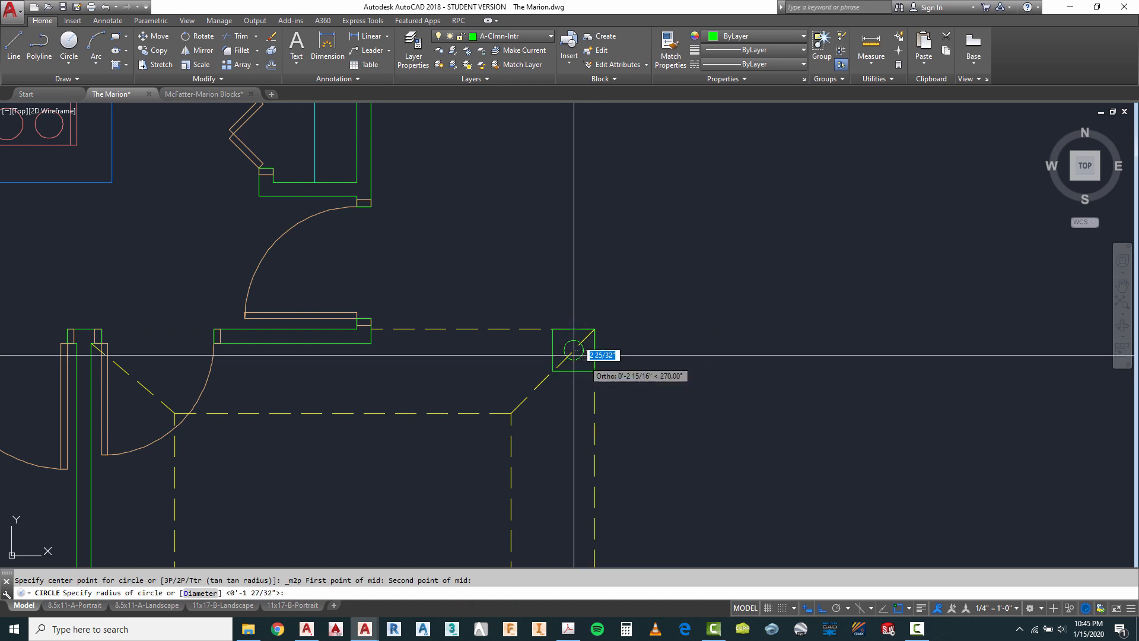
scroll(553, 351, "up", 5)
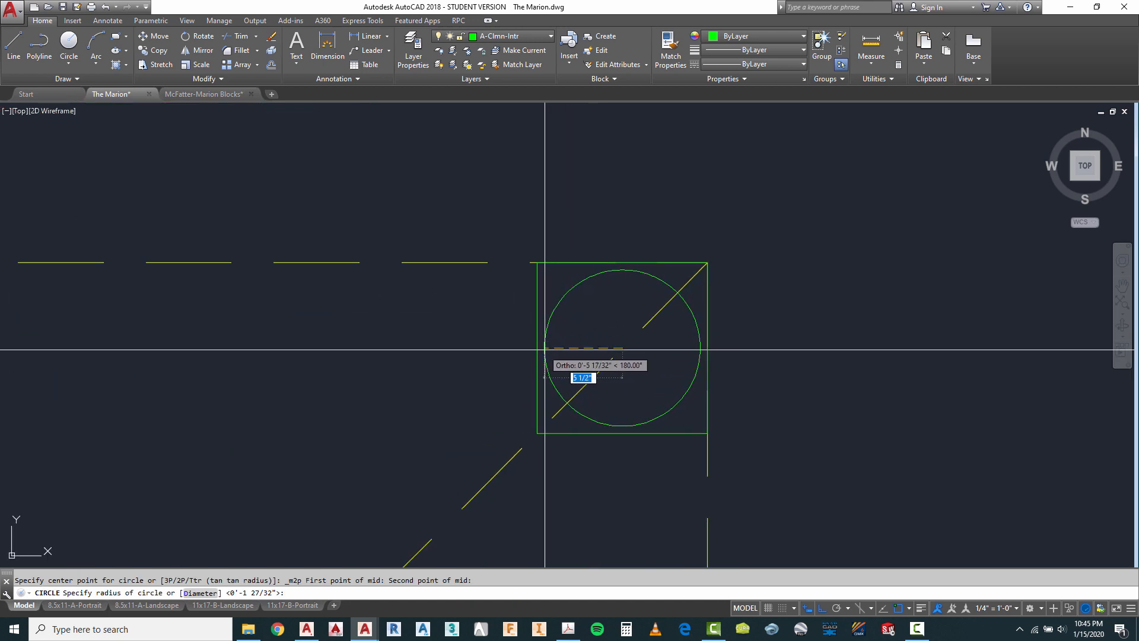
type("5")
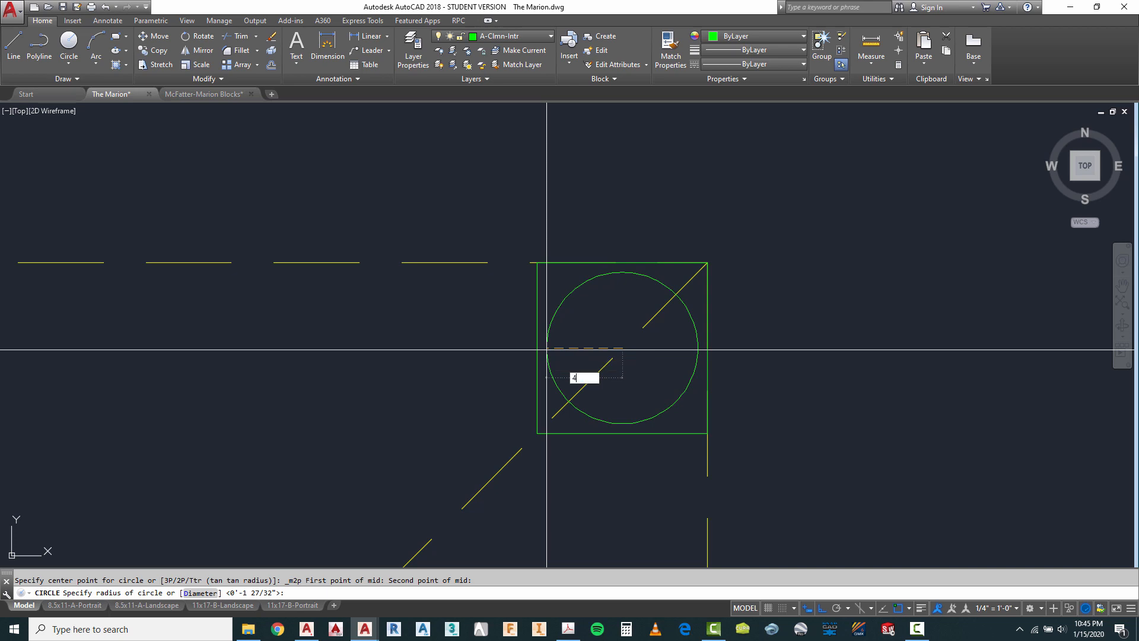
key("Return")
scroll(554, 242, "down", 4)
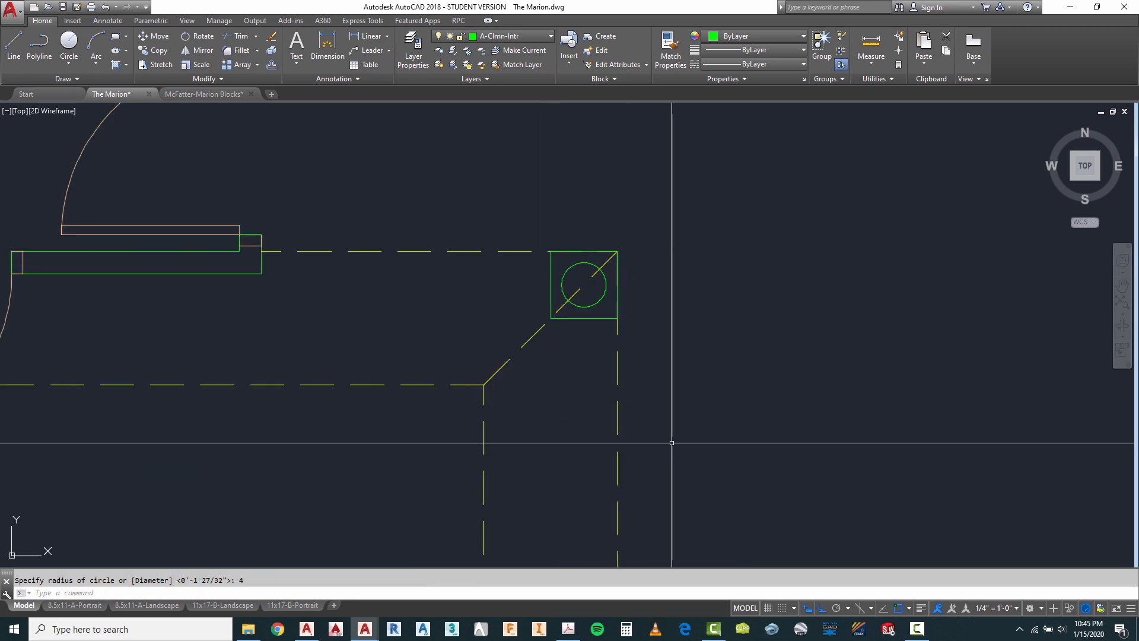
scroll(611, 273, "up", 2)
key("Escape")
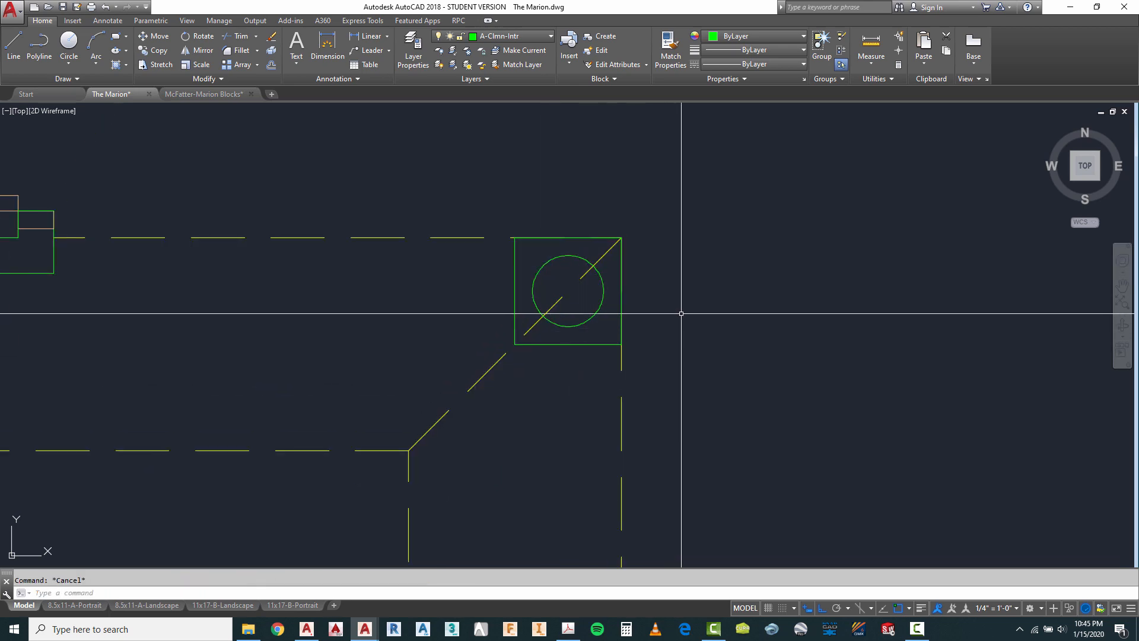
Offset the column square 1" outward.
key("Return")
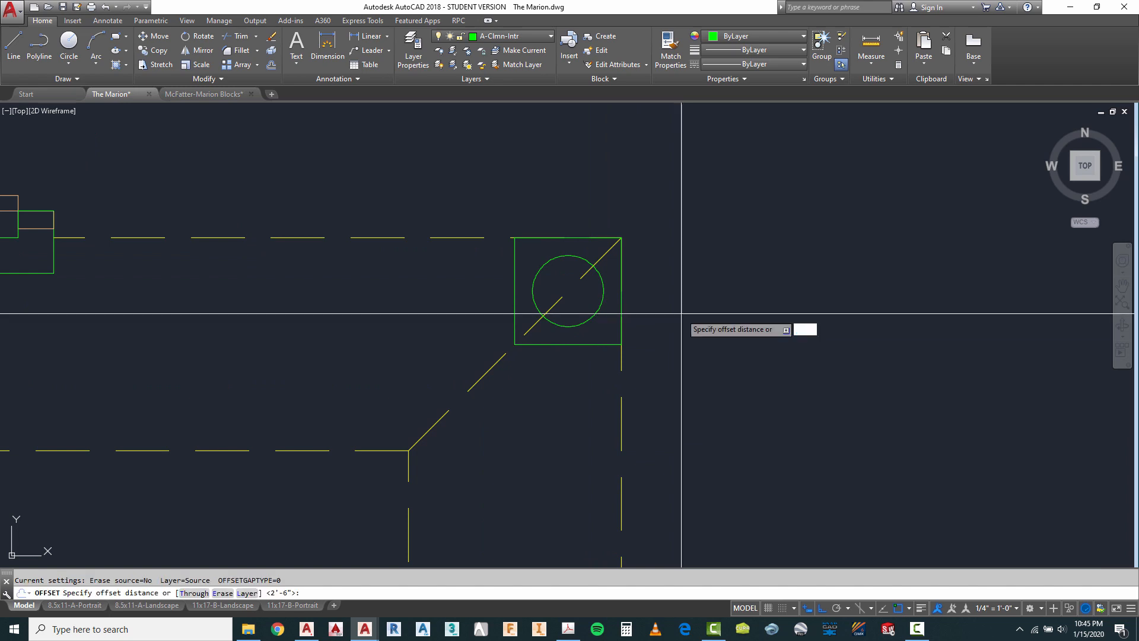
type("1")
key("Return")
left_click(515, 279)
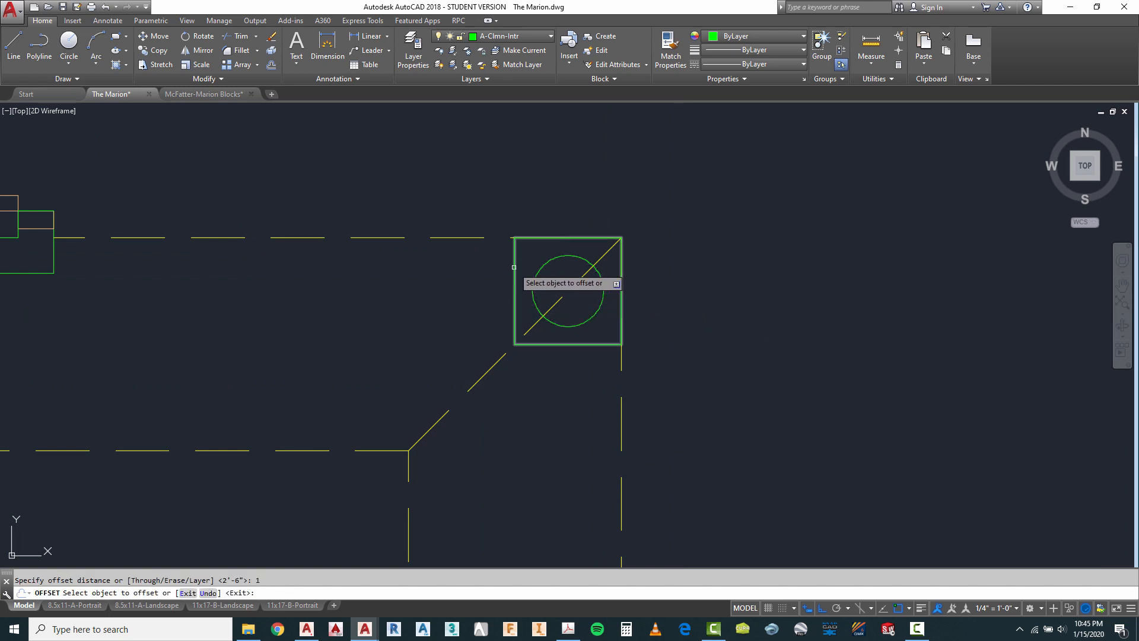
left_click(514, 267)
key("Escape")
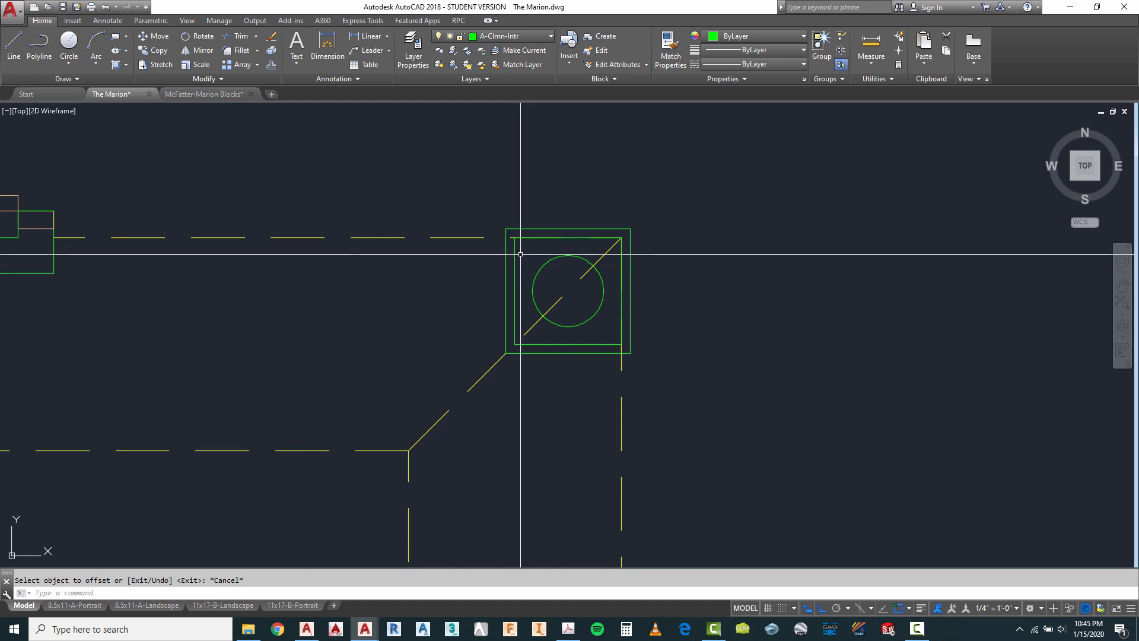
Offset the original column square 1" inward, and erase the original and outermost squares.
right_click(526, 245)
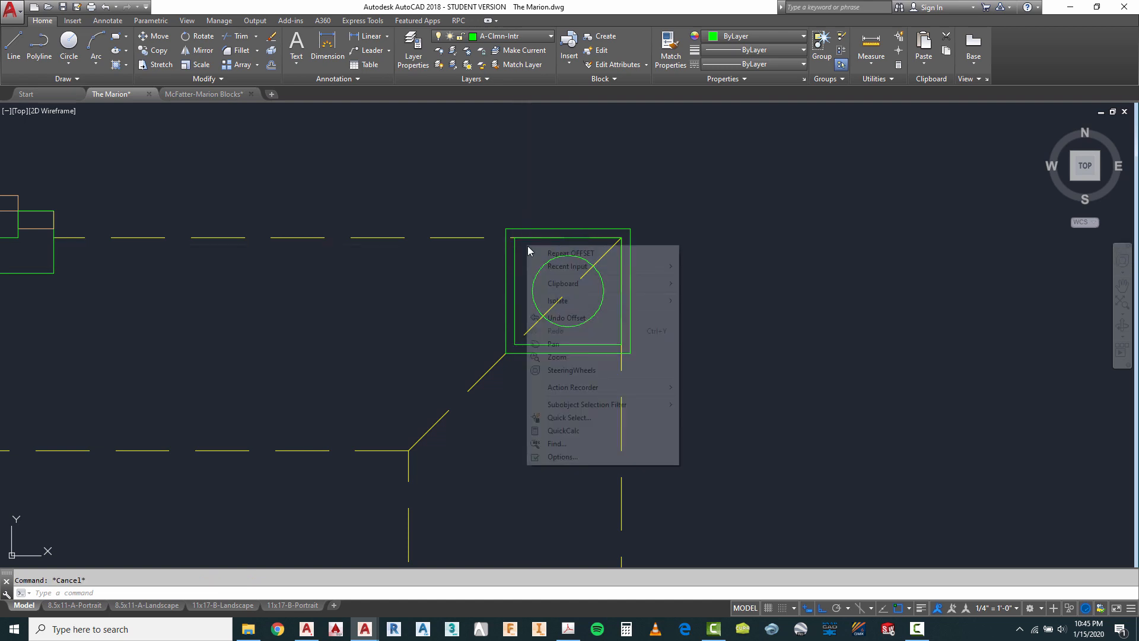
left_click(564, 253)
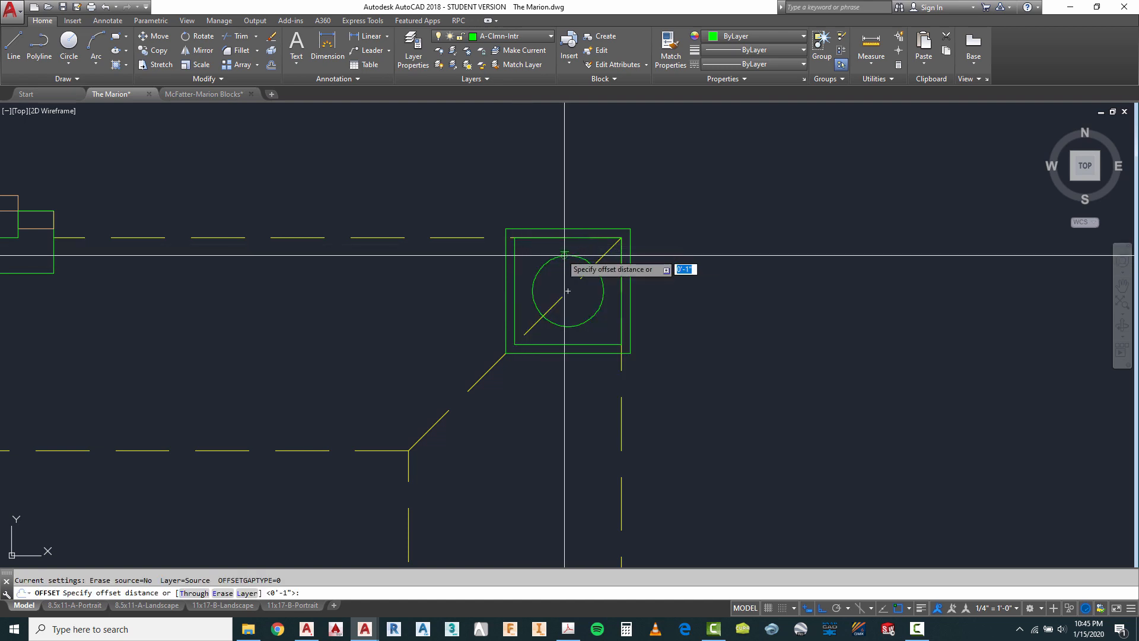
key("Return")
left_click(514, 255)
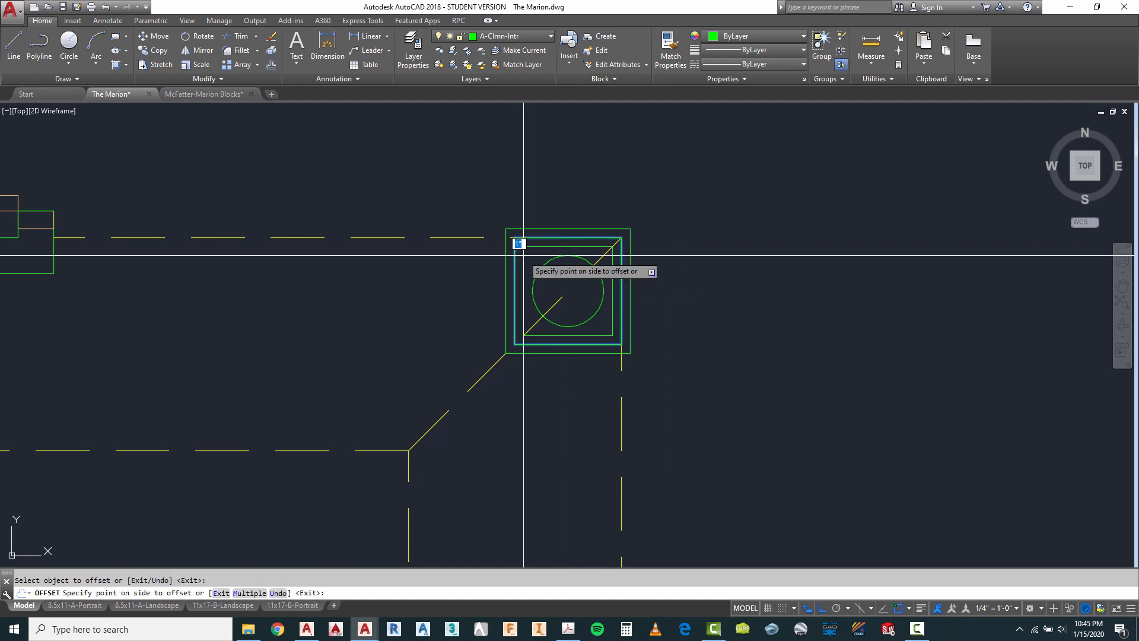
left_click(523, 256)
key("Escape")
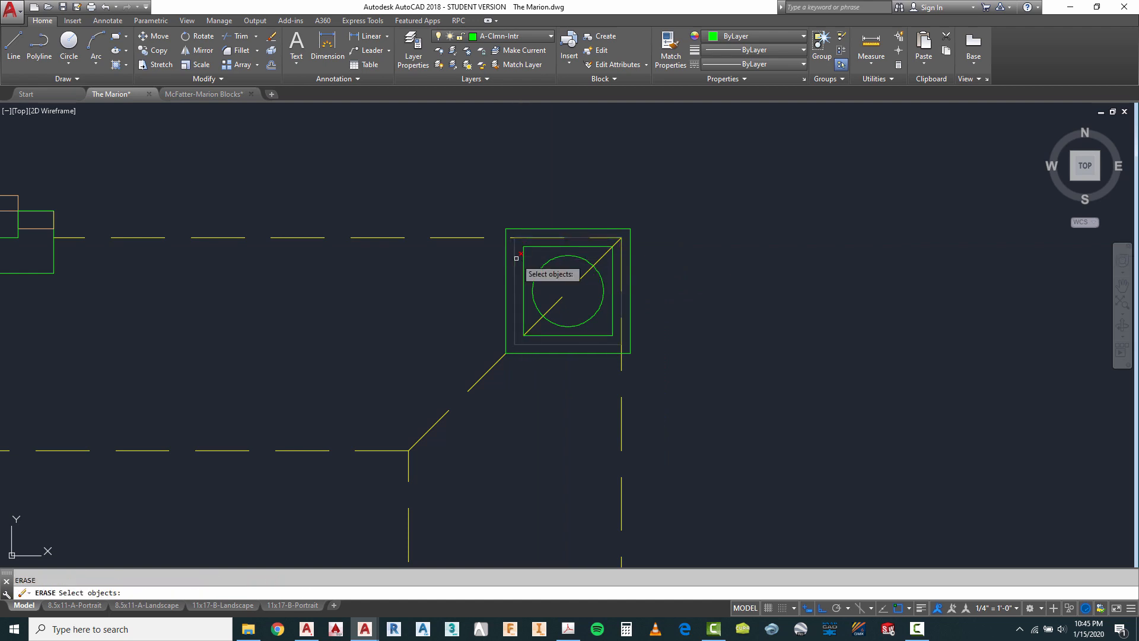
key("Return")
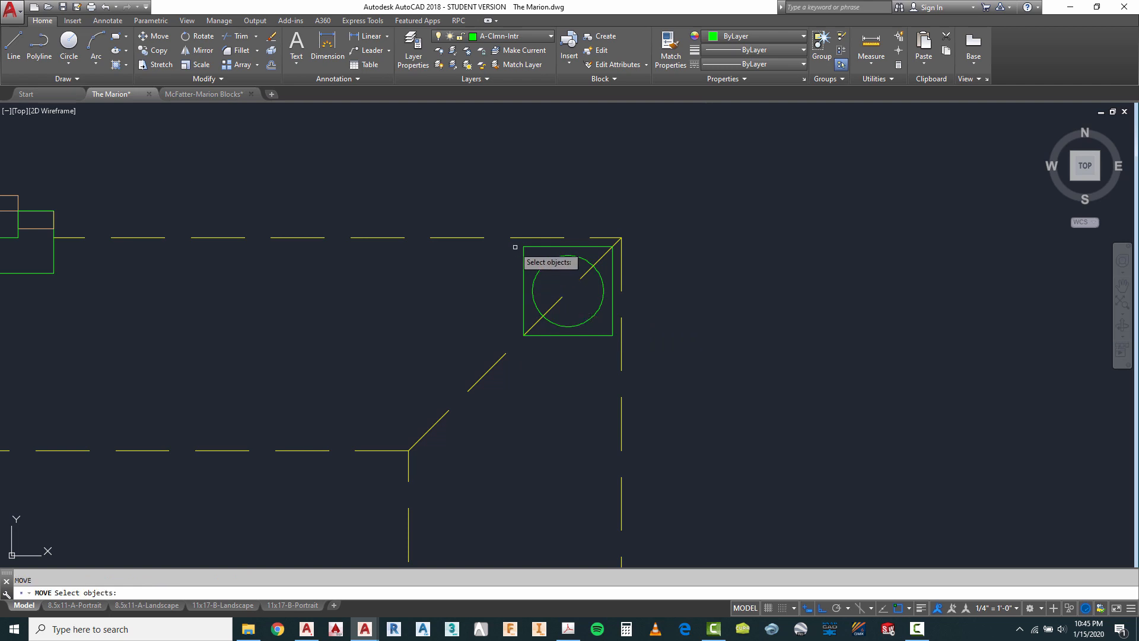
Move the inner column square and its circle together from the square's northeast corner to the tray ceiling's northeast corner.
left_click(623, 368)
key("Return")
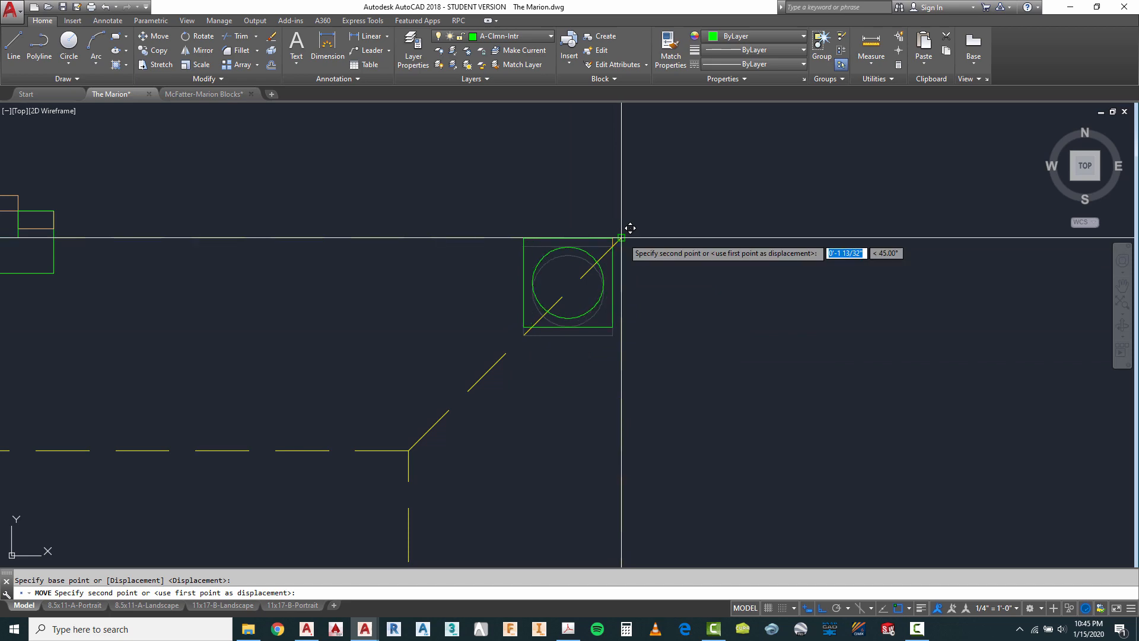
left_click(612, 246)
Examine the whole floor plan and the block collection beside it.
scroll(592, 218, "down", 10)
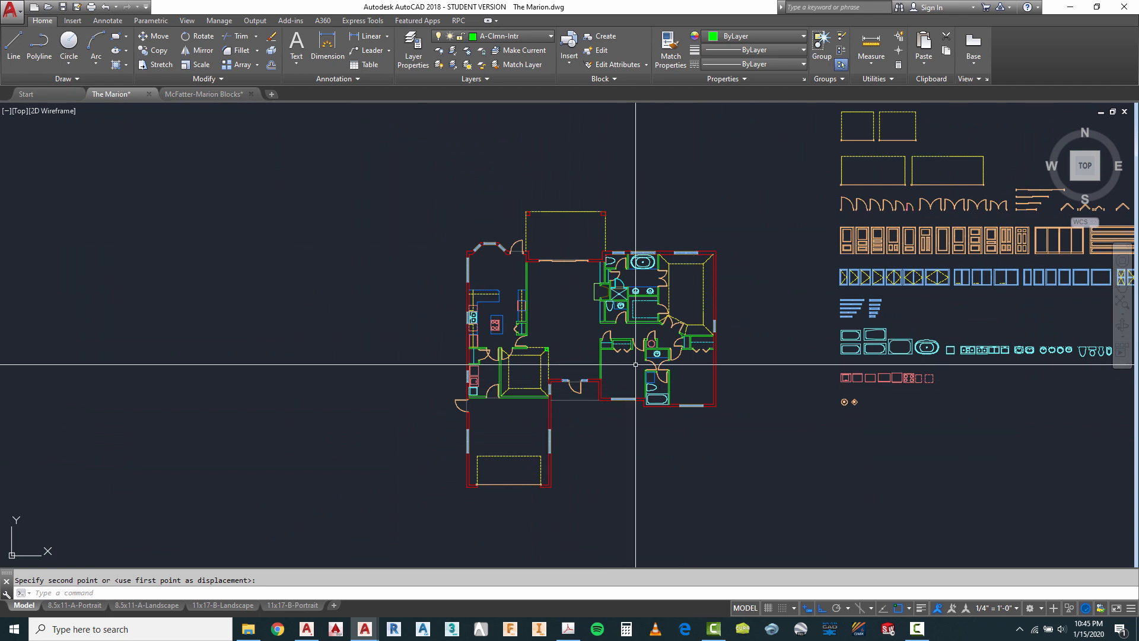
scroll(632, 348, "down", 2)
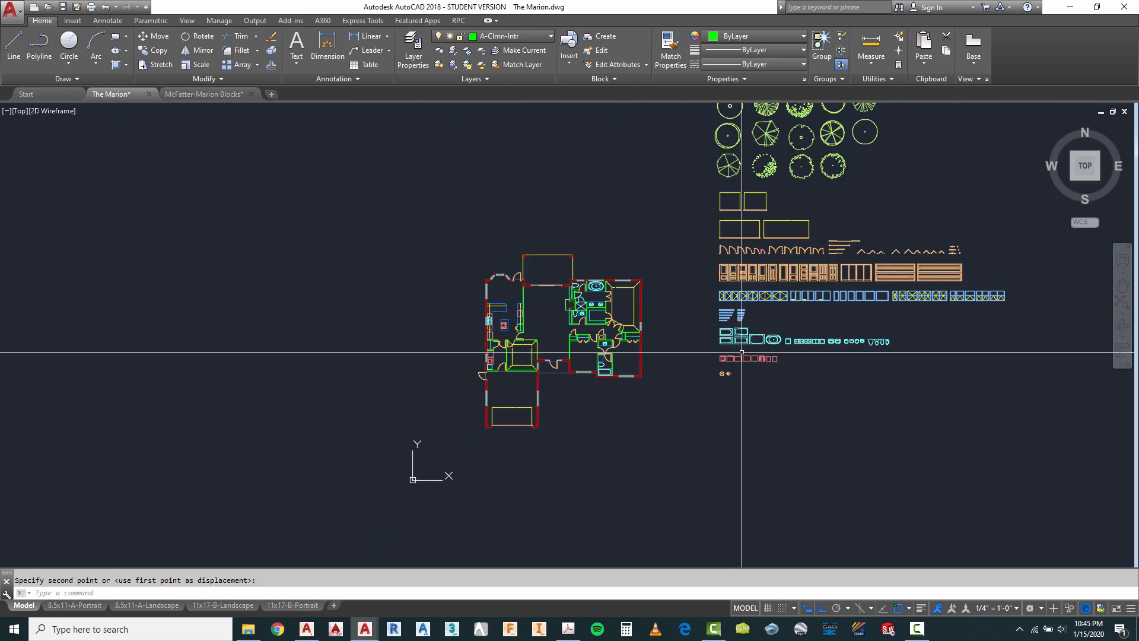
scroll(737, 399, "down", 2)
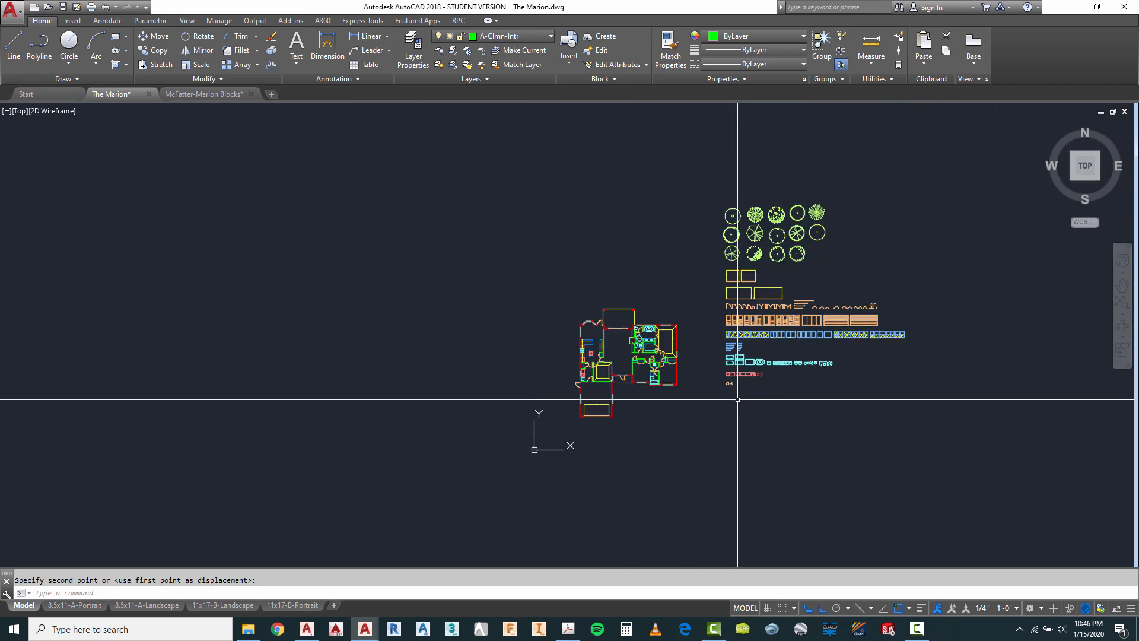
scroll(743, 332, "up", 3)
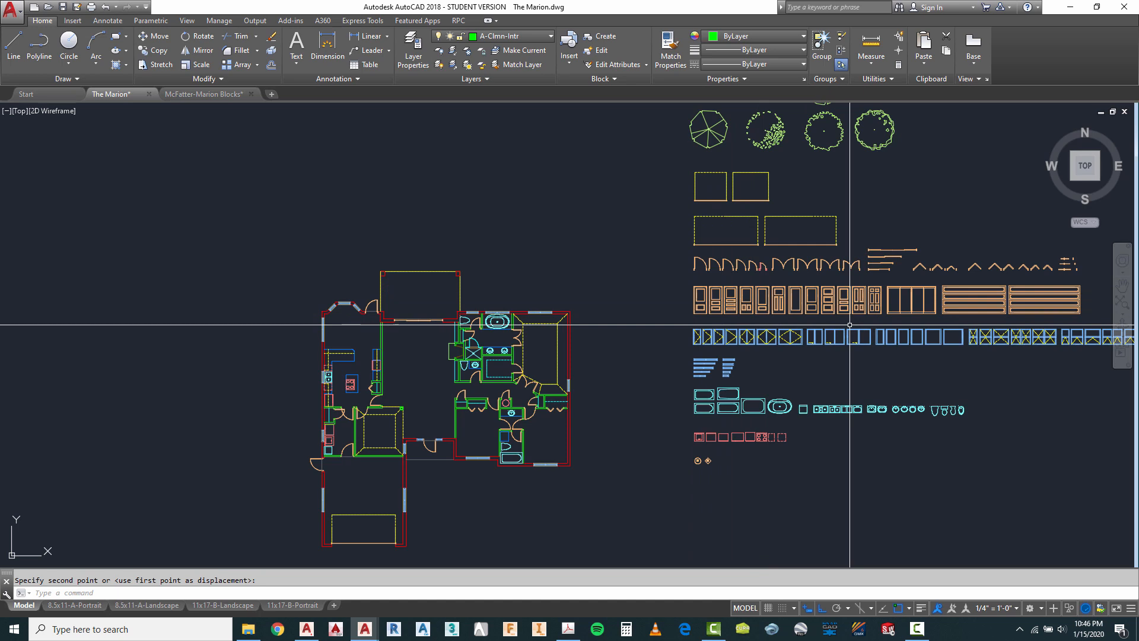
scroll(789, 383, "down", 2)
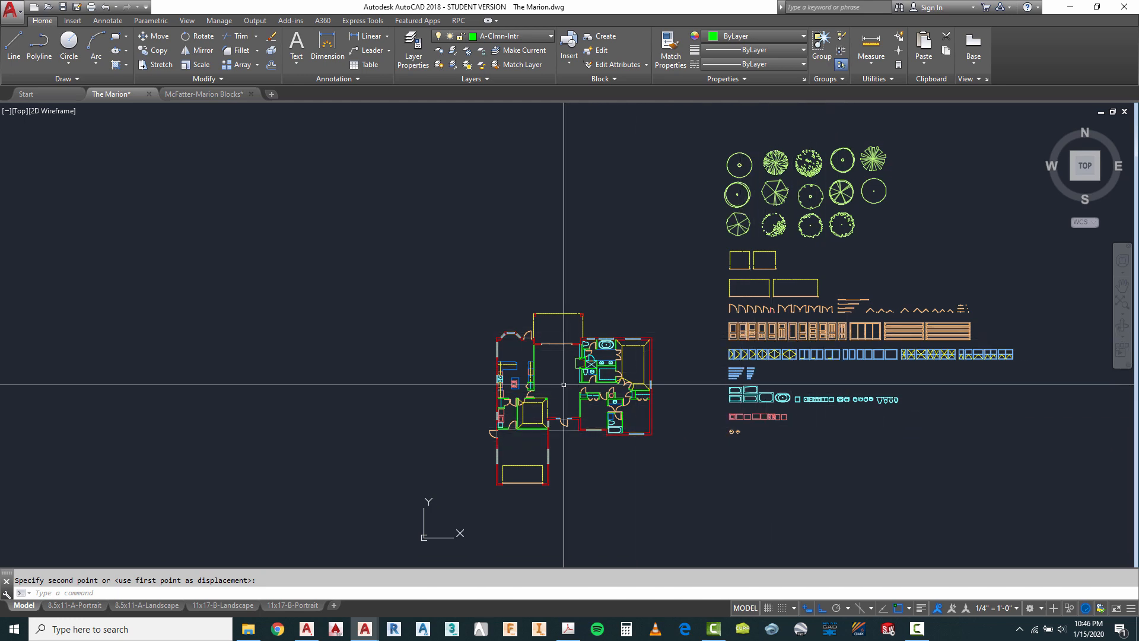
scroll(543, 439, "up", 2)
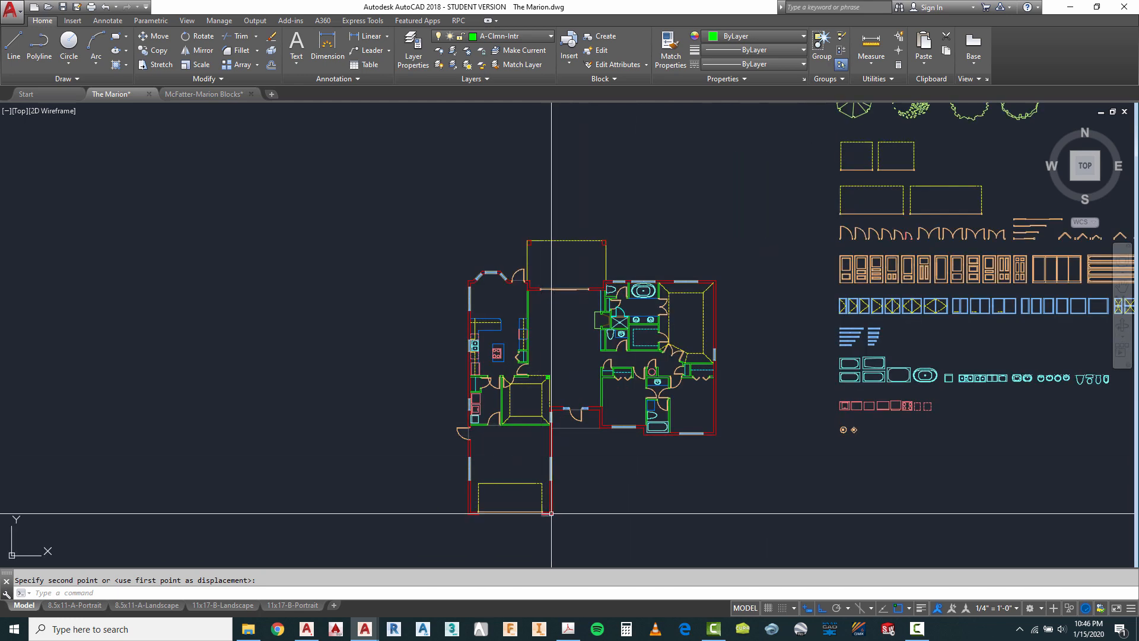
scroll(551, 513, "up", 2)
scroll(551, 513, "down", 2)
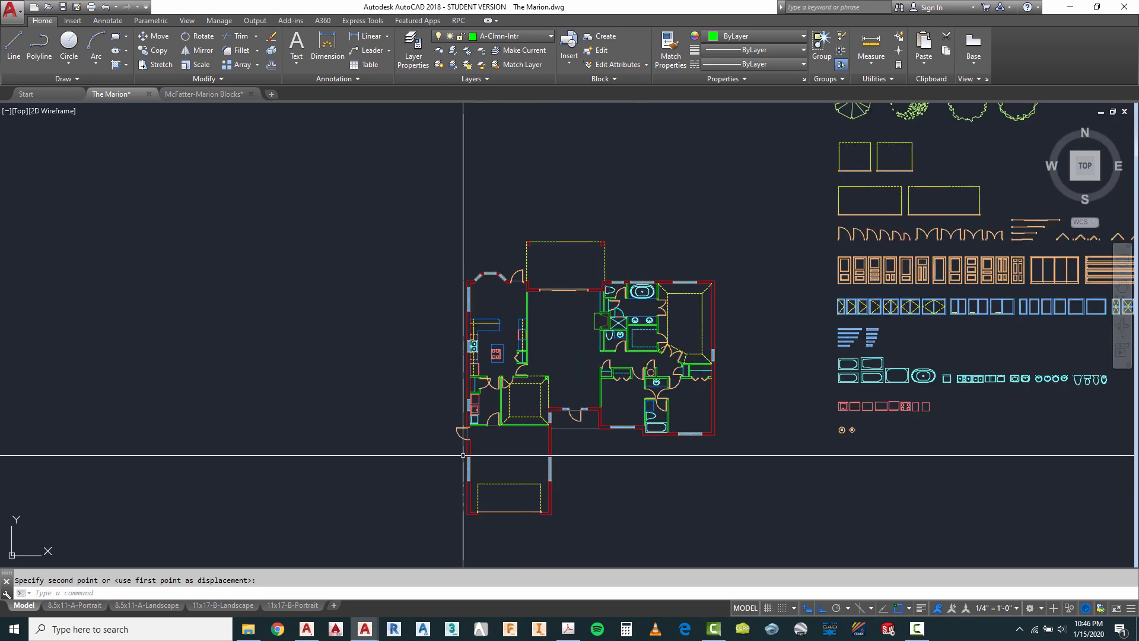